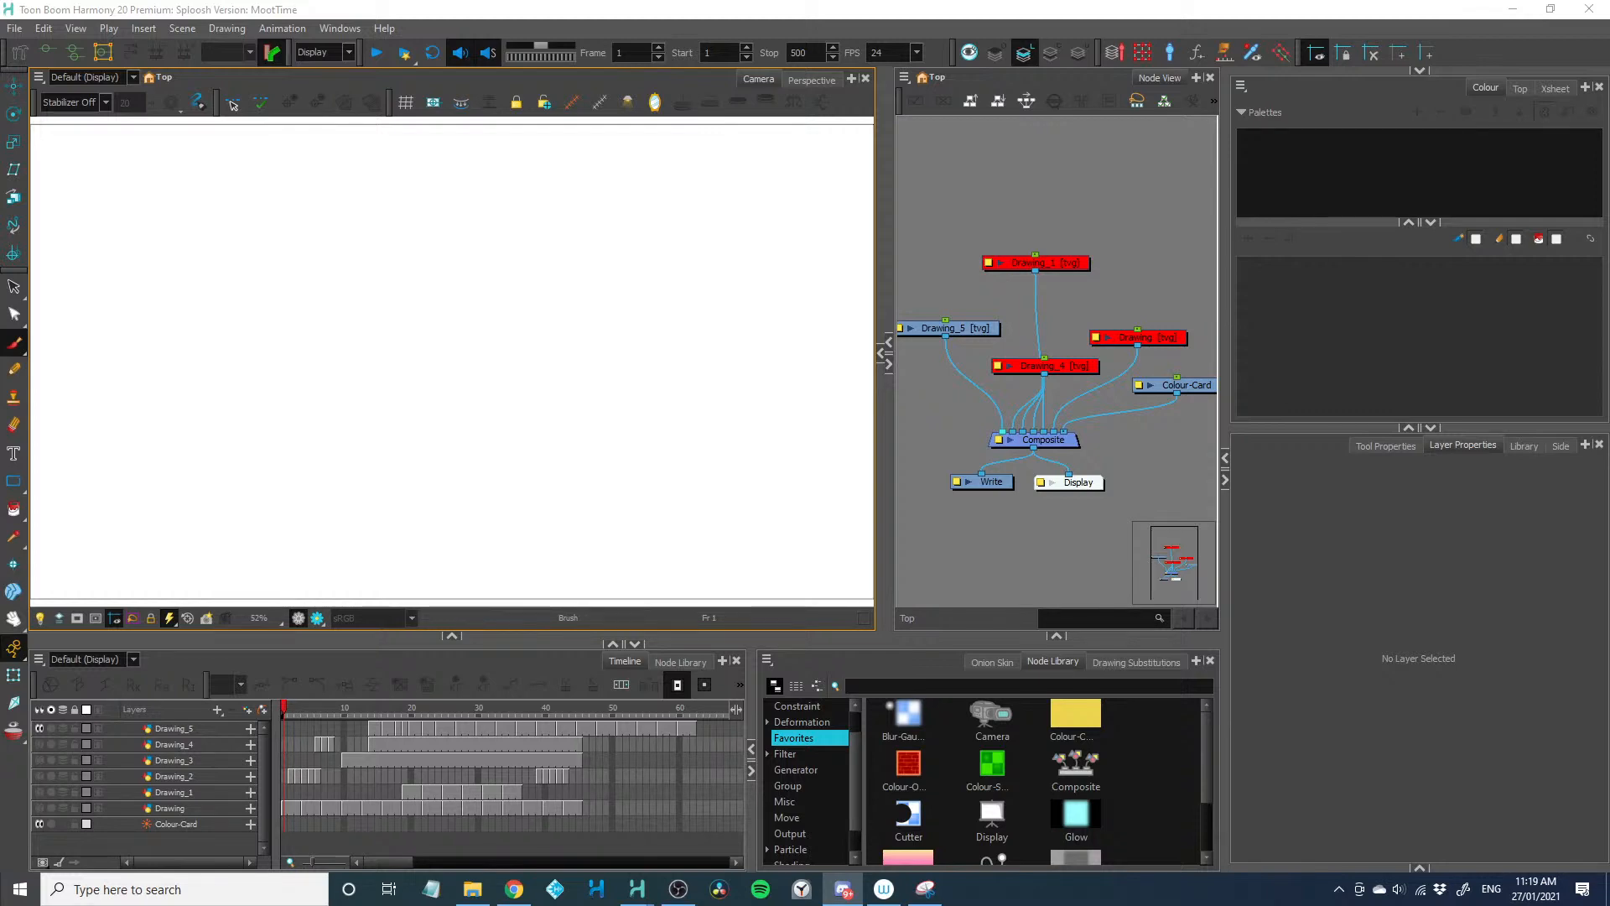
Switch to Discord and show the screen shared in the call in full screen
{"action": "left_click_drag", "start_coordinate": [0, 516], "coordinate": [632, 75]}
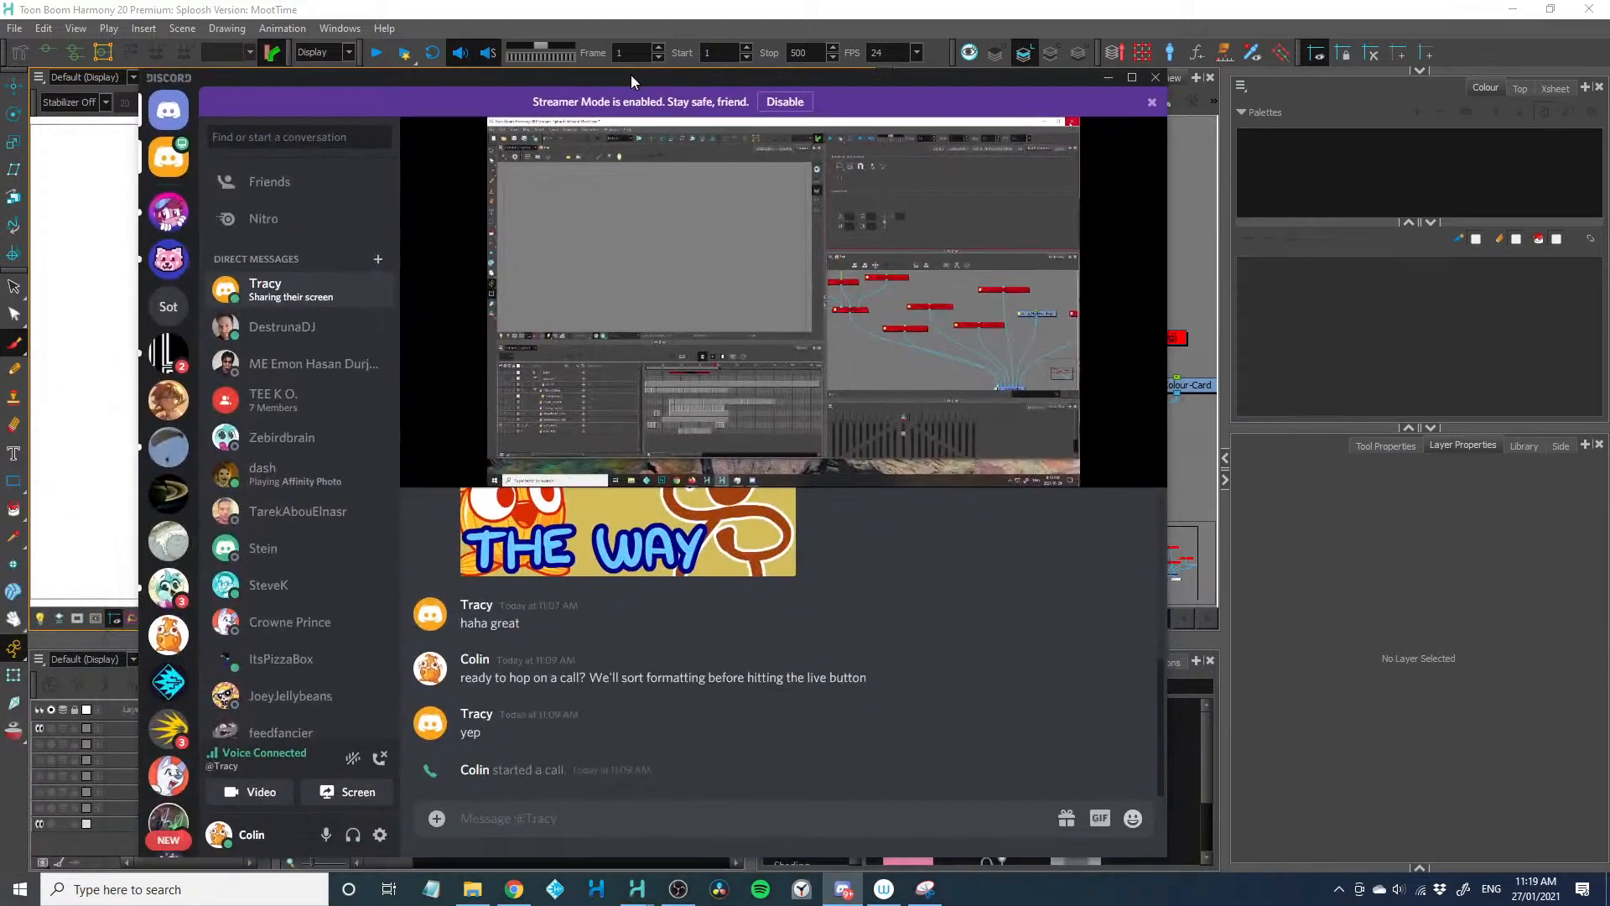
{"action": "mouse_move", "coordinate": [1014, 434]}
{"action": "left_click", "coordinate": [1142, 451]}
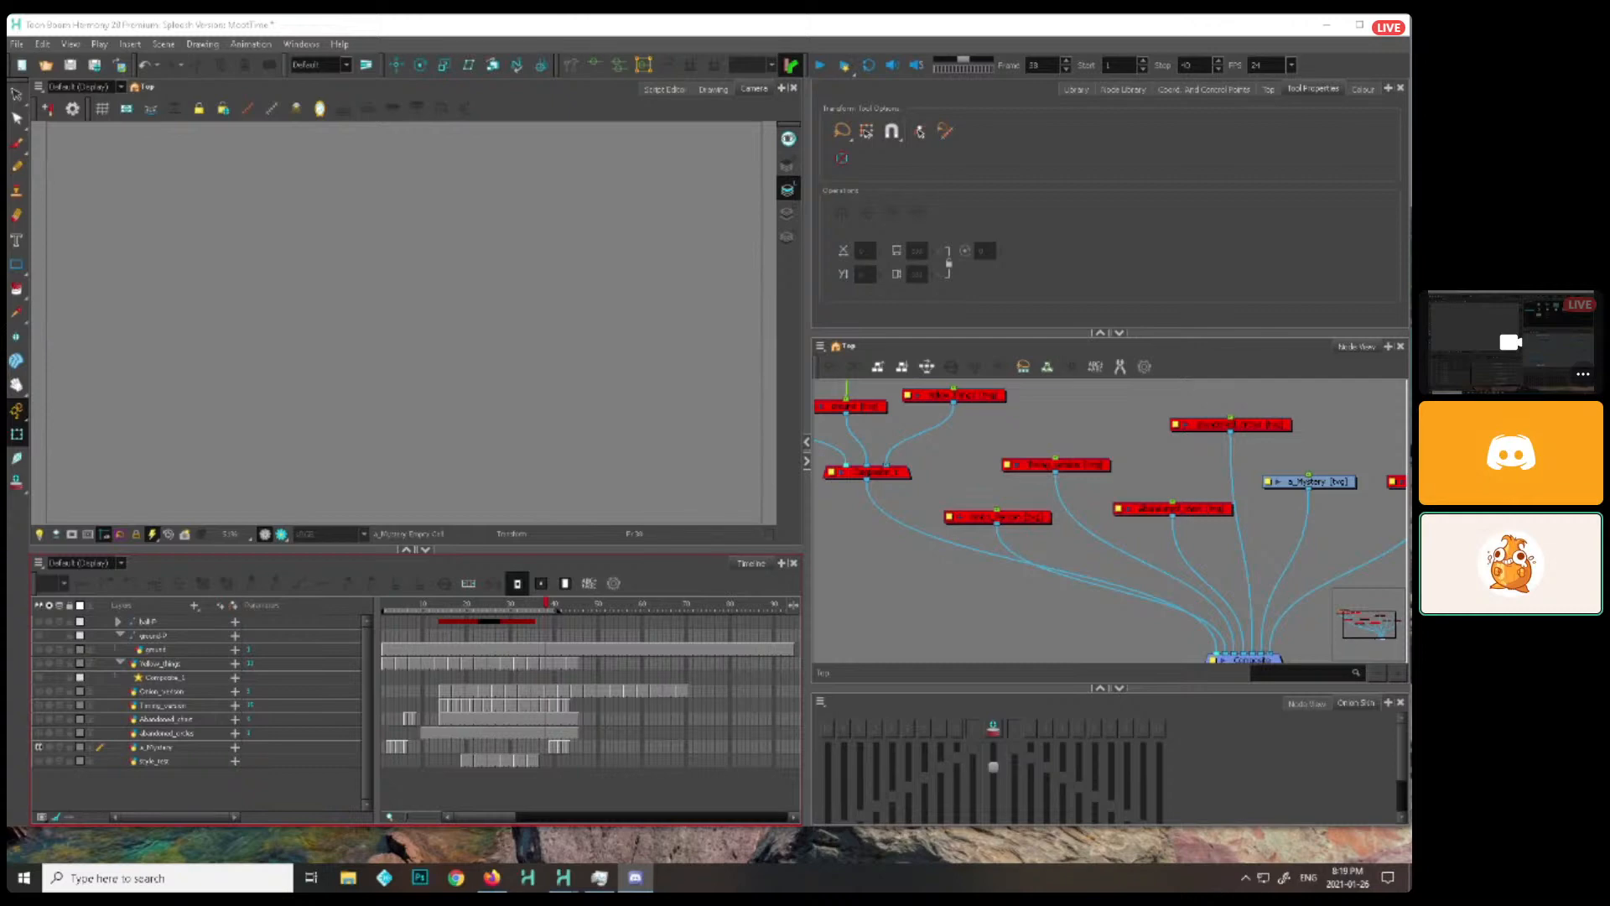
{"action": "mouse_move", "coordinate": [1553, 746]}
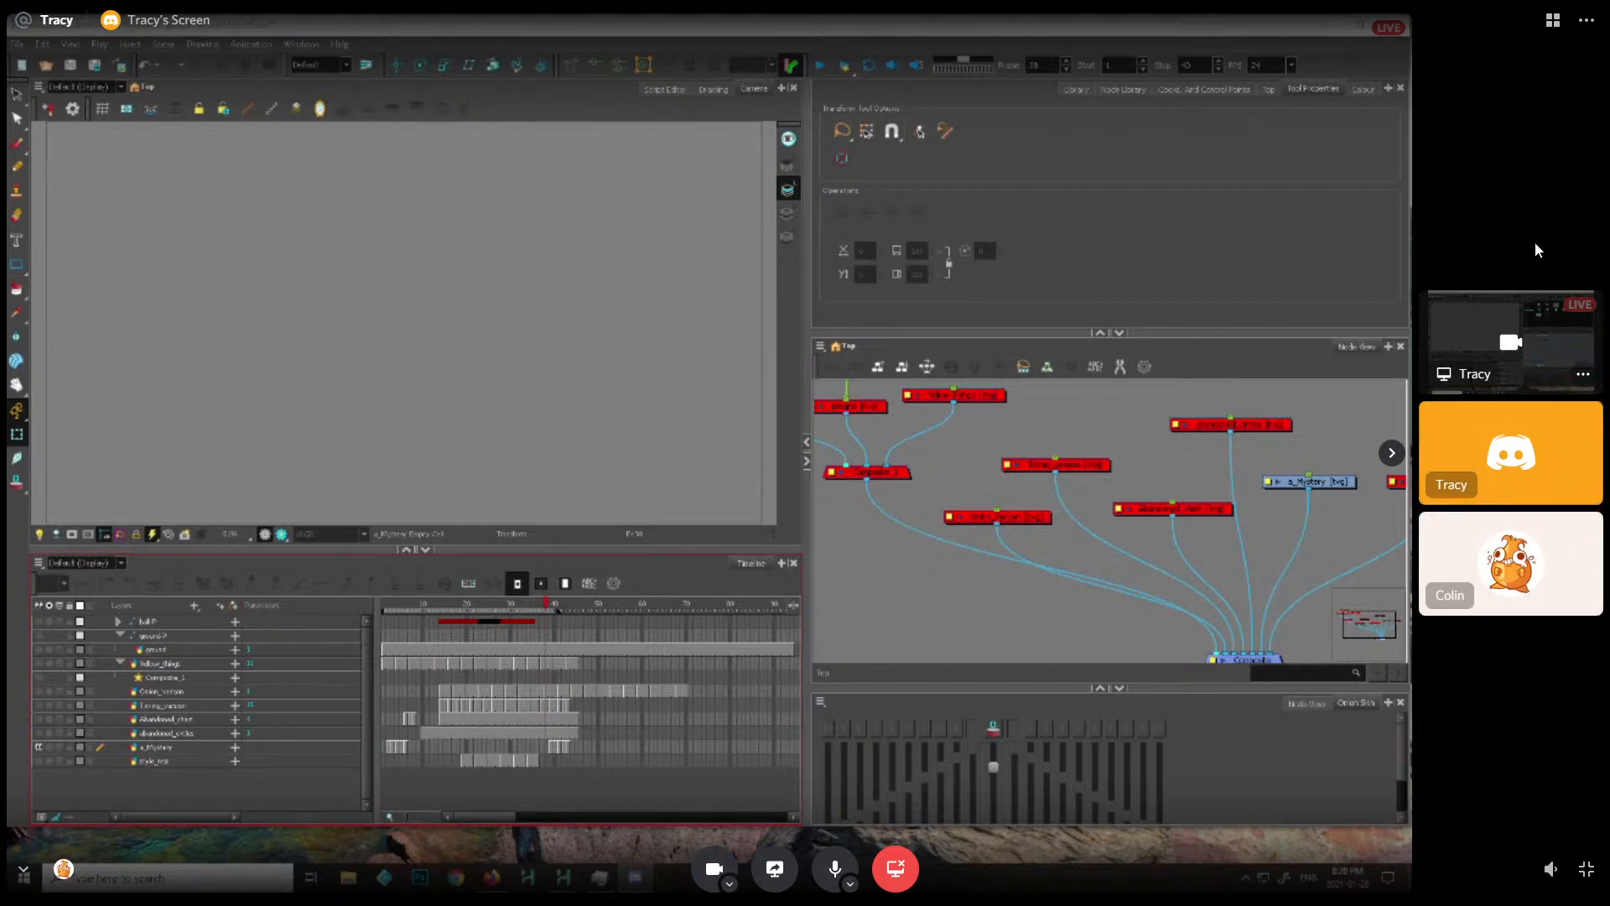
{"action": "left_click", "coordinate": [1586, 869]}
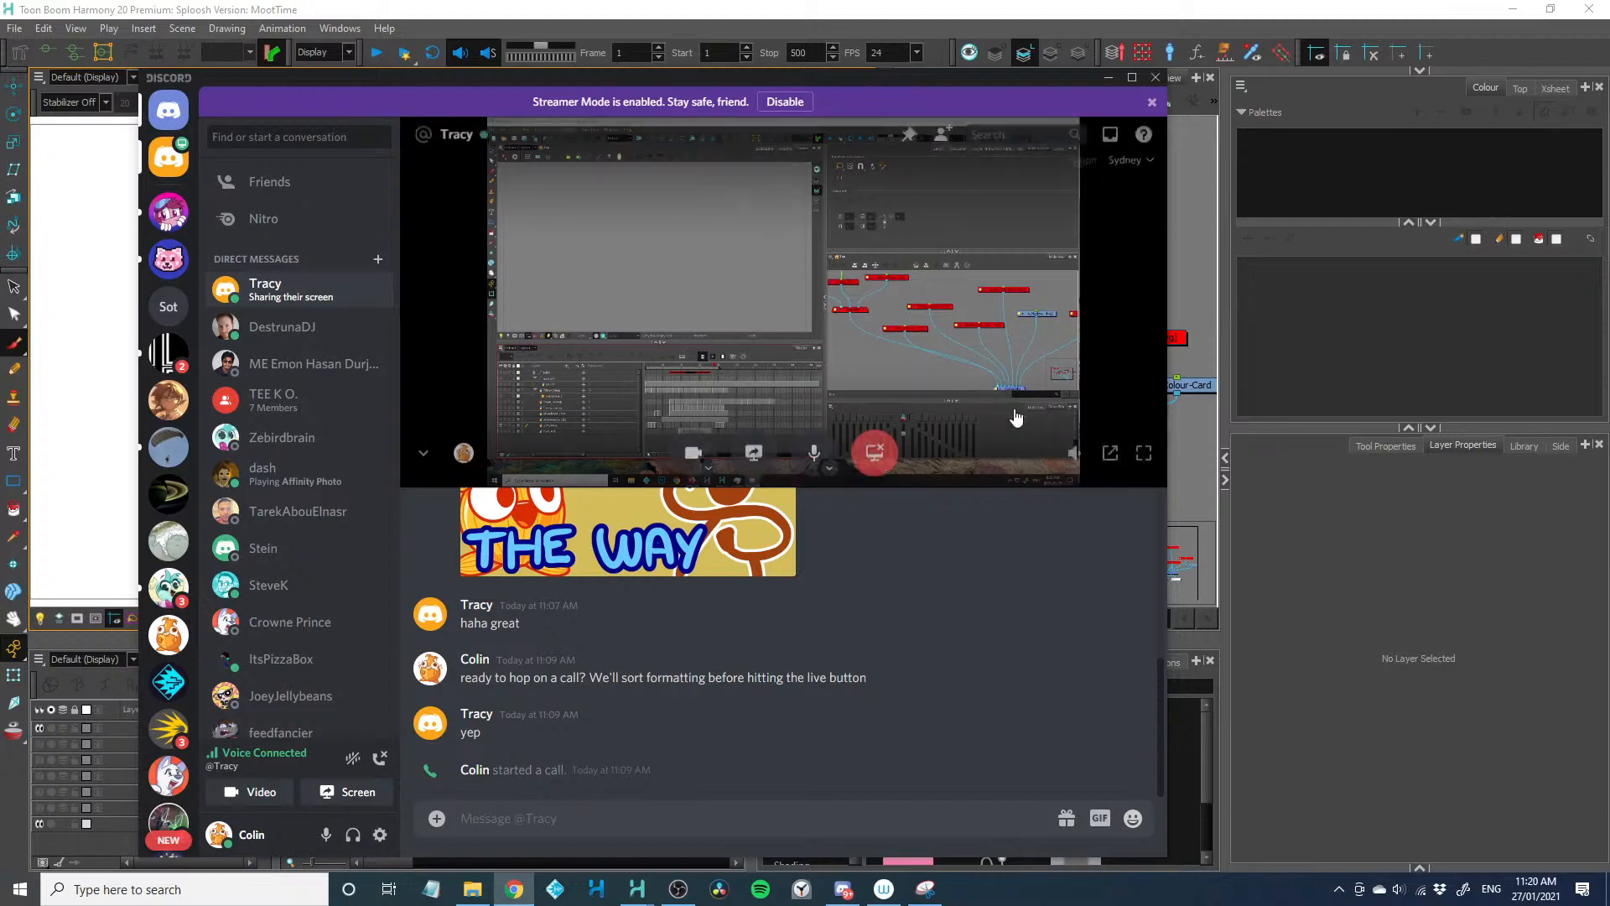
{"action": "left_click", "coordinate": [1143, 455]}
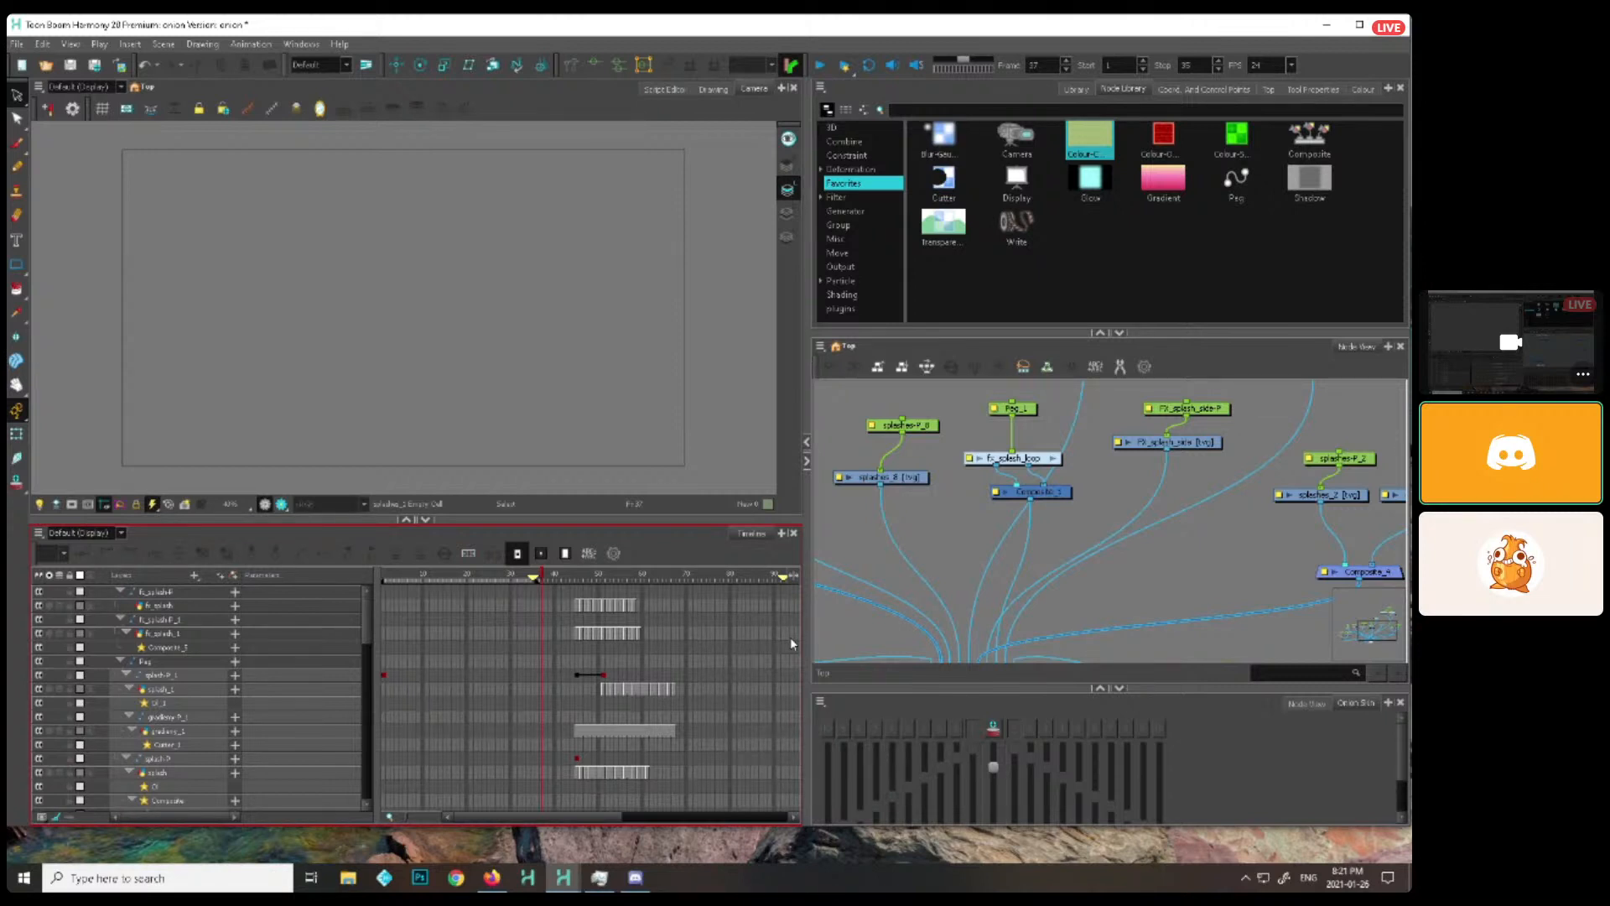
Switch to the Harmony window that holds the Sploosh scene
{"action": "left_click", "coordinate": [562, 878]}
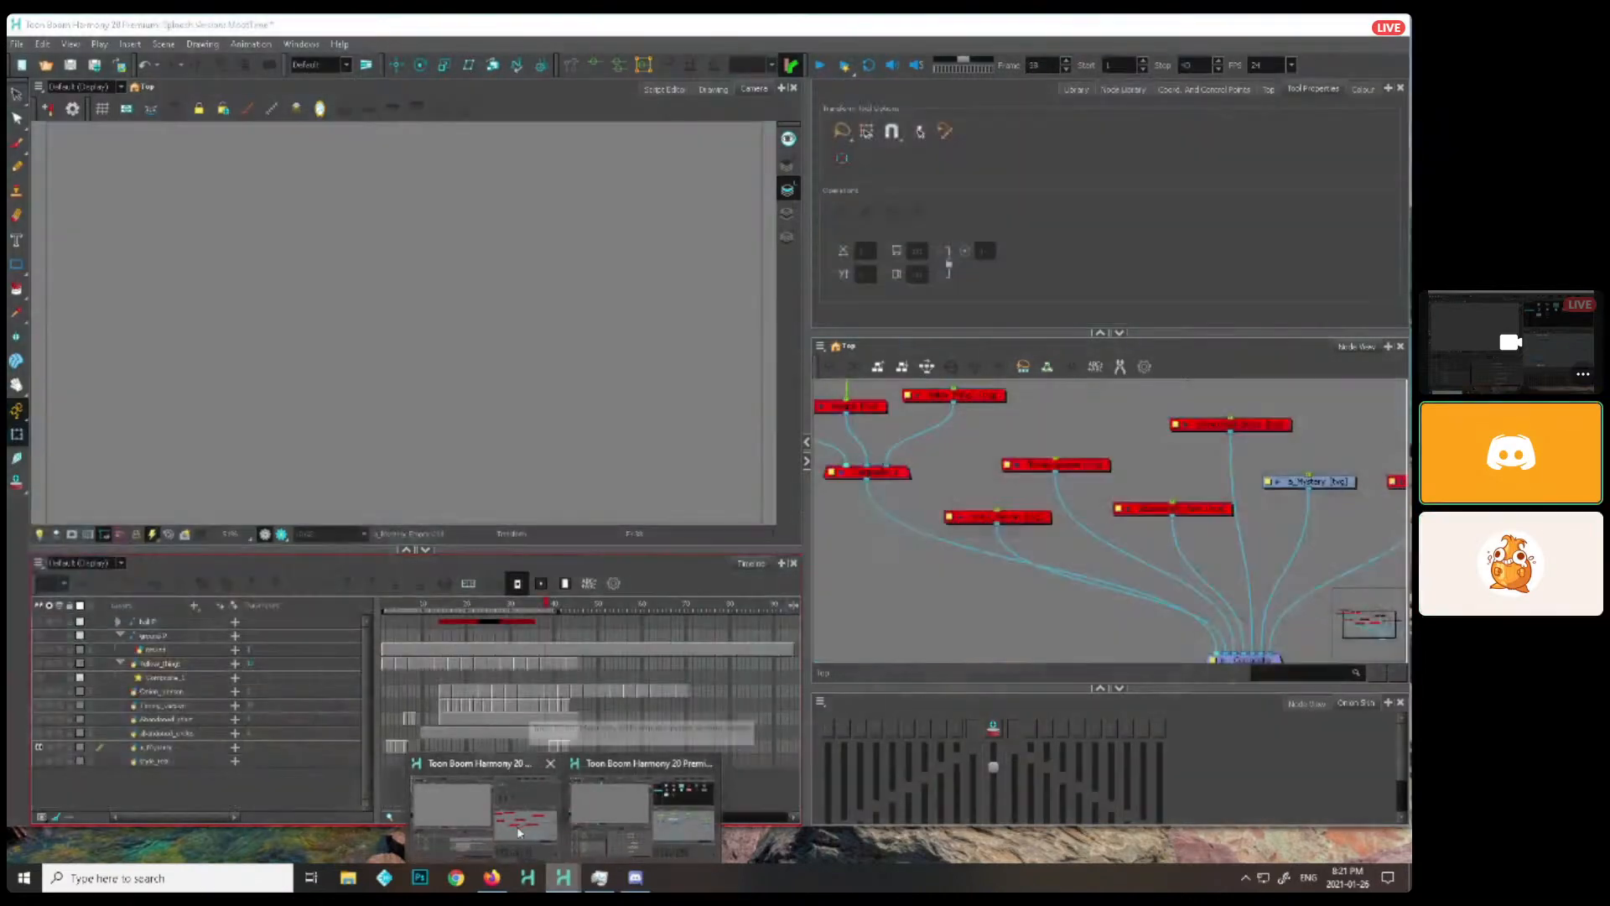
{"action": "left_click", "coordinate": [628, 833]}
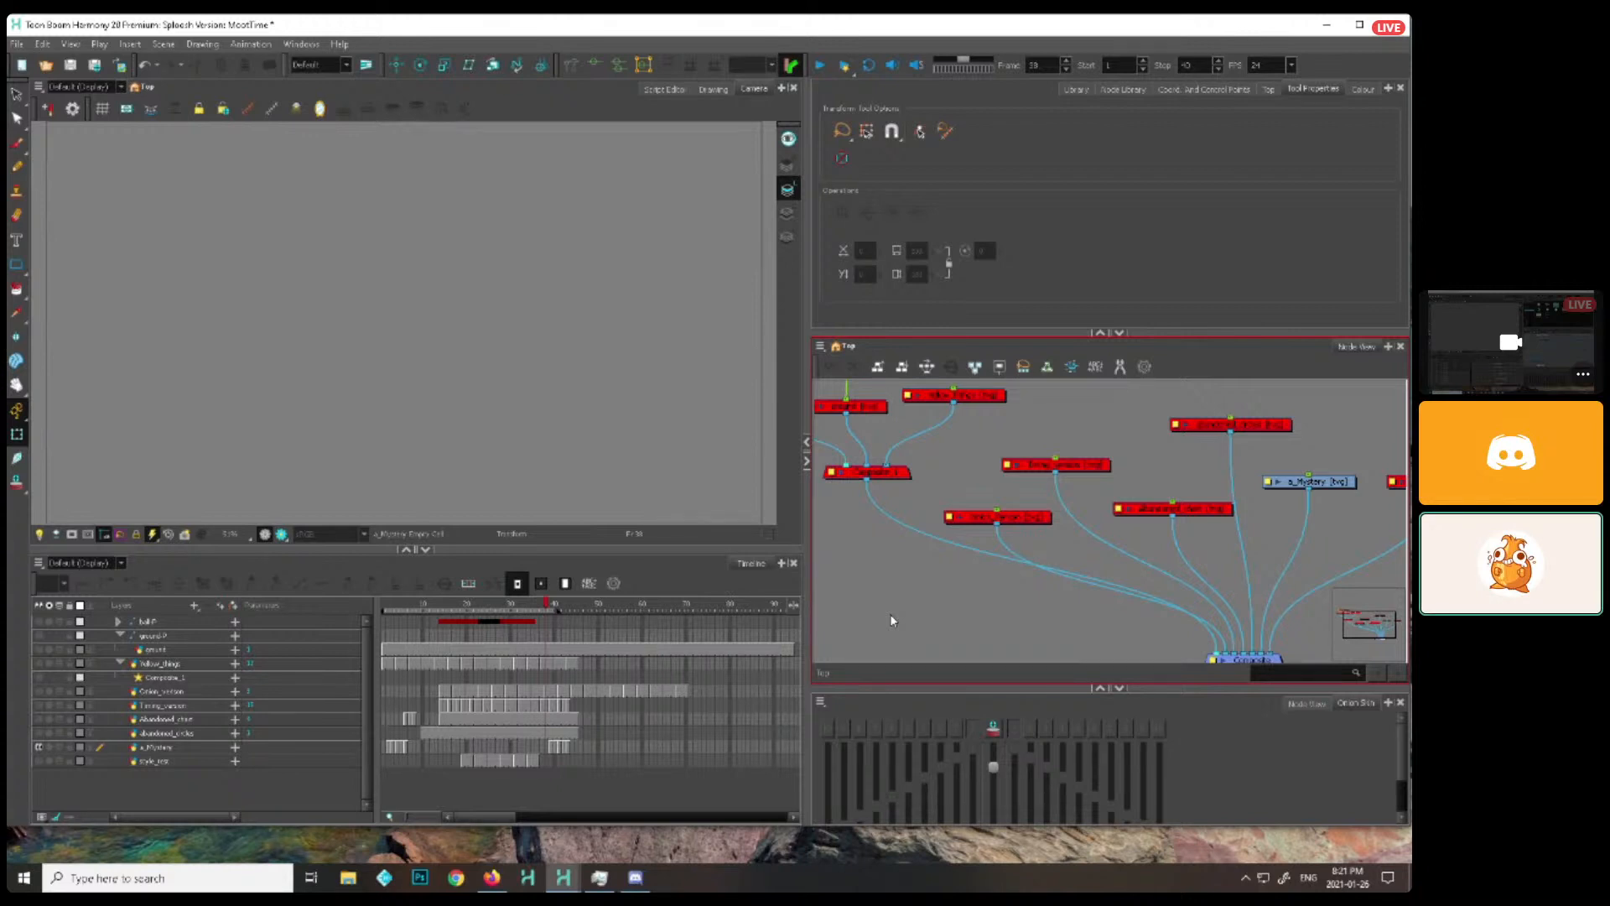
{"action": "left_click", "coordinate": [637, 419]}
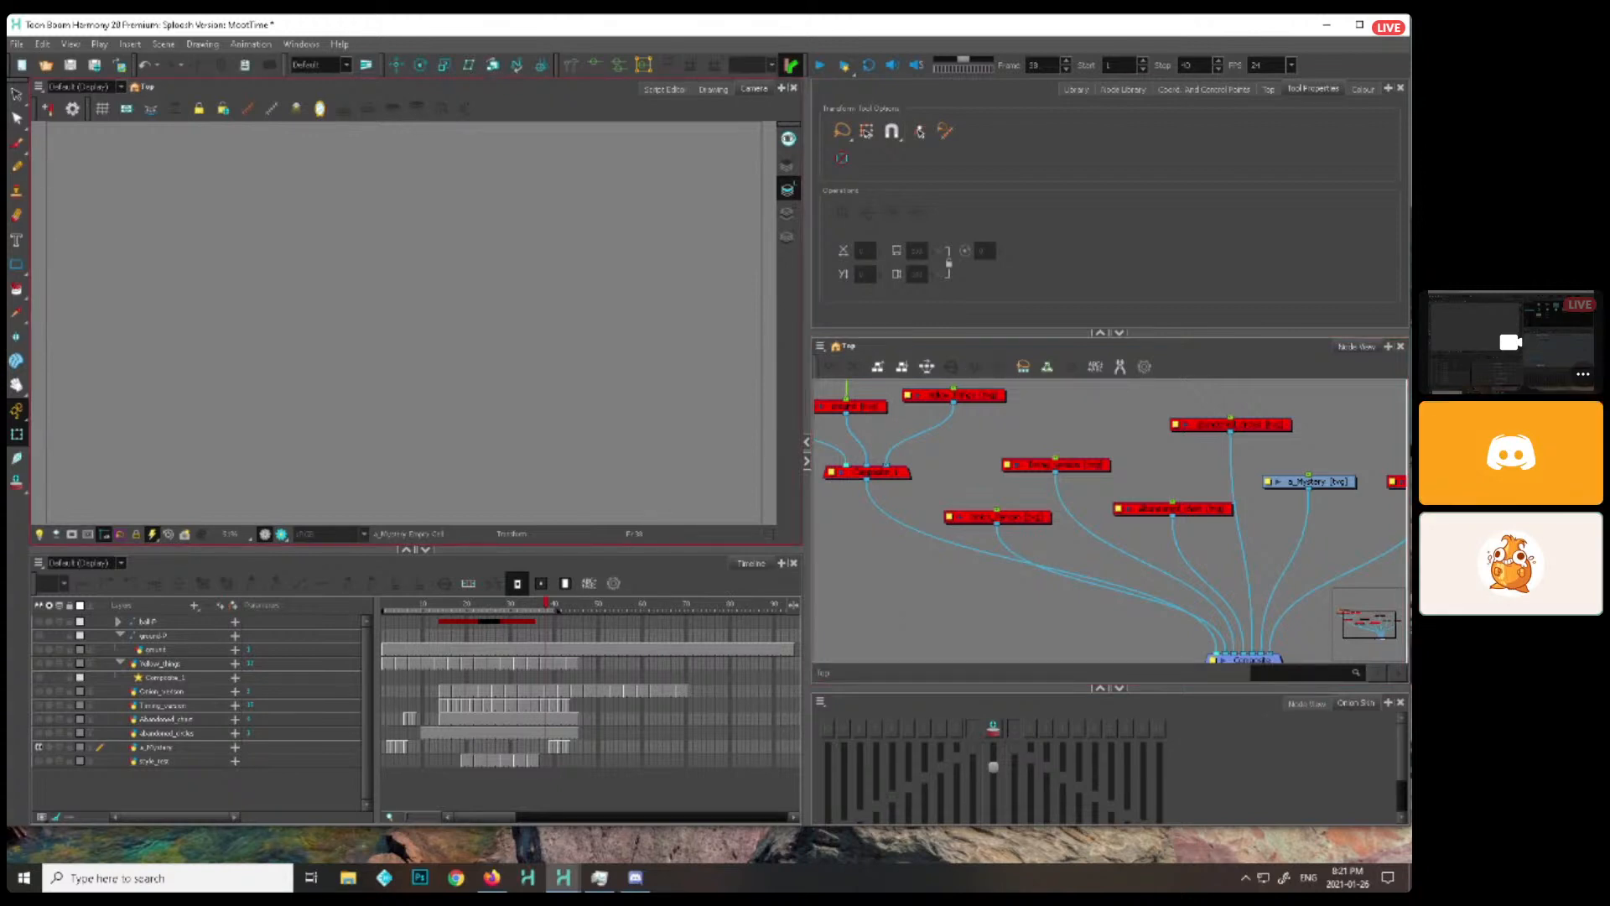
{"action": "key", "text": "alt+Tab"}
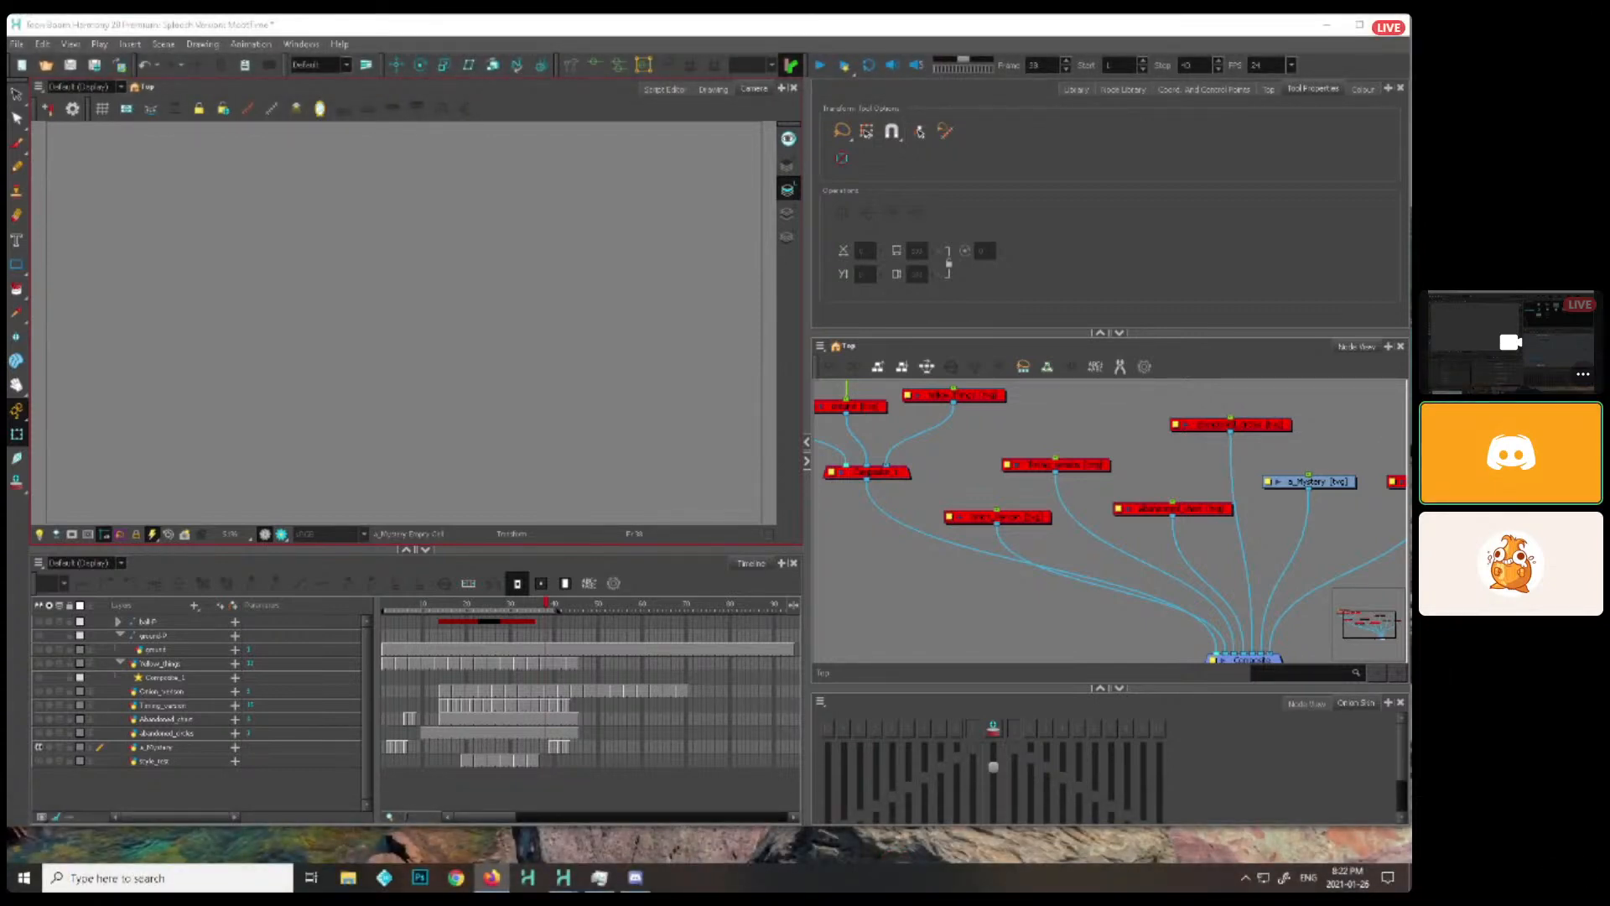
Import the asdf.tpl template from the library's work folder into an empty area of the node network
{"action": "left_click", "coordinate": [1077, 88]}
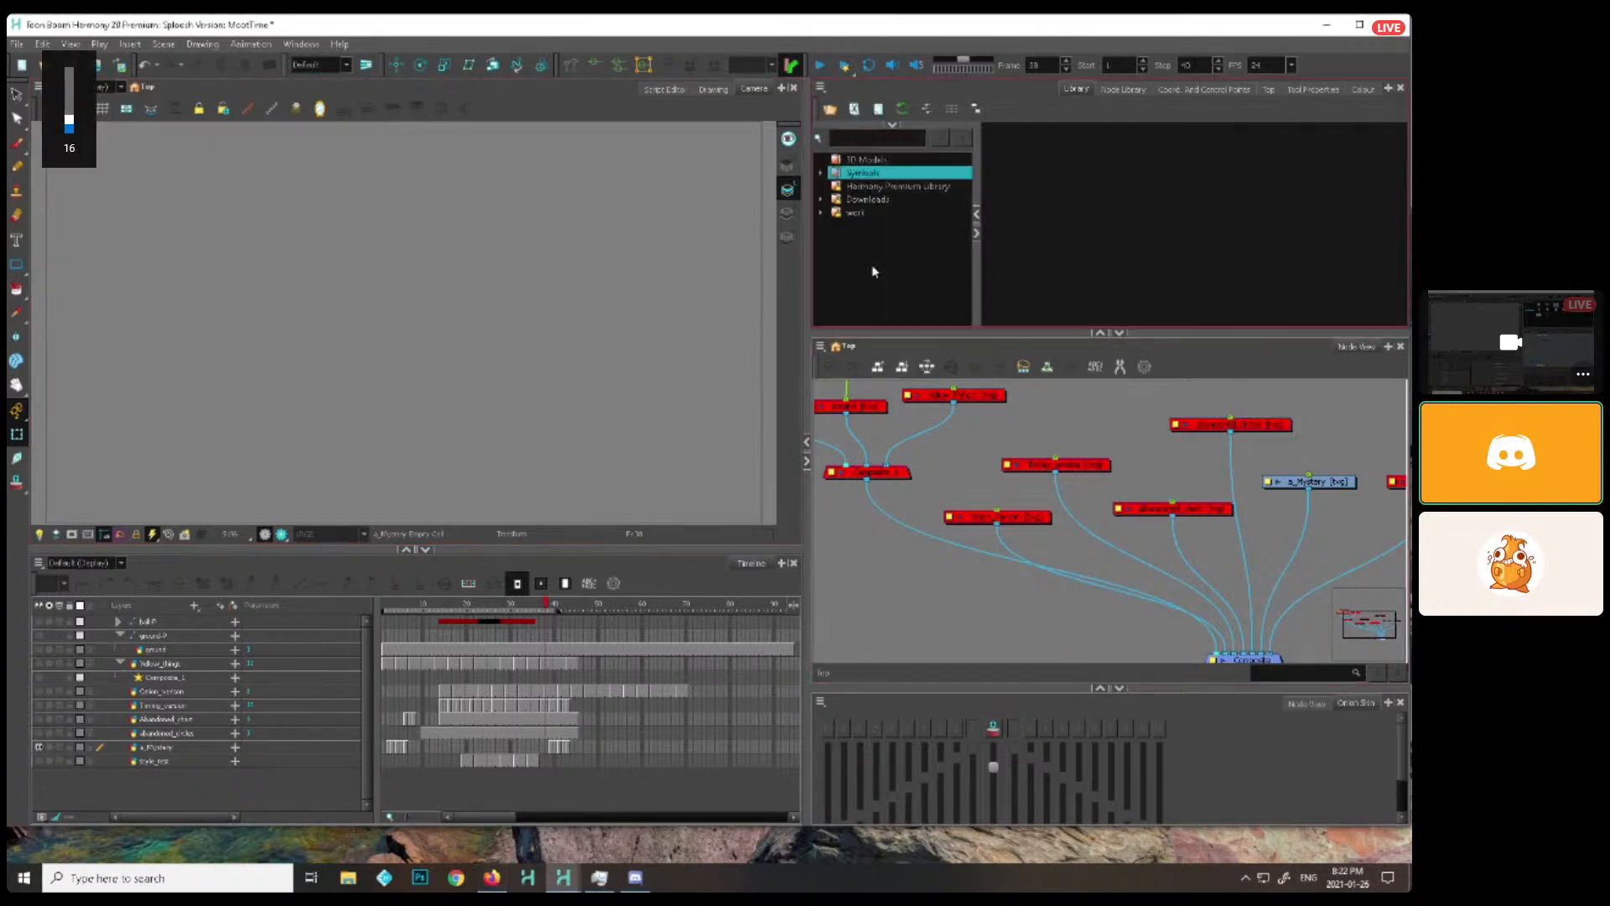
{"action": "left_click", "coordinate": [856, 212]}
{"action": "left_click_drag", "start_coordinate": [1013, 181], "coordinate": [922, 583]}
{"action": "left_click_drag", "start_coordinate": [1021, 605], "coordinate": [1071, 531]}
{"action": "scroll", "coordinate": [1057, 535], "scroll_direction": "up", "scroll_amount": 2}
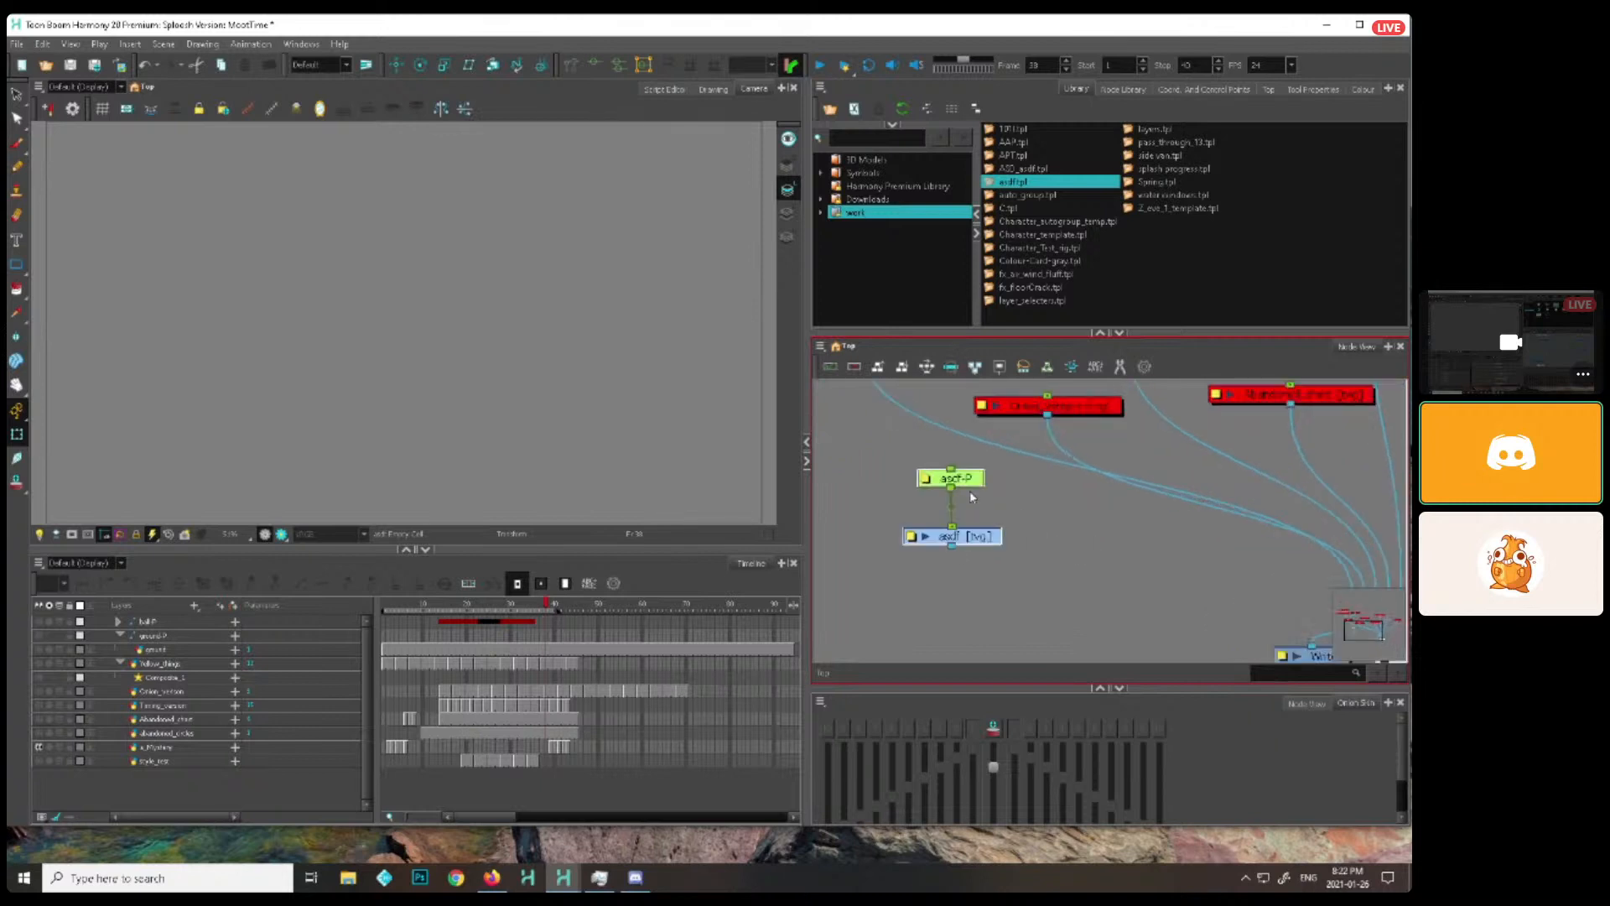
Replace "asdf" with "notes" in the names of the imported peg and drawing nodes
{"action": "double_click", "coordinate": [931, 480]}
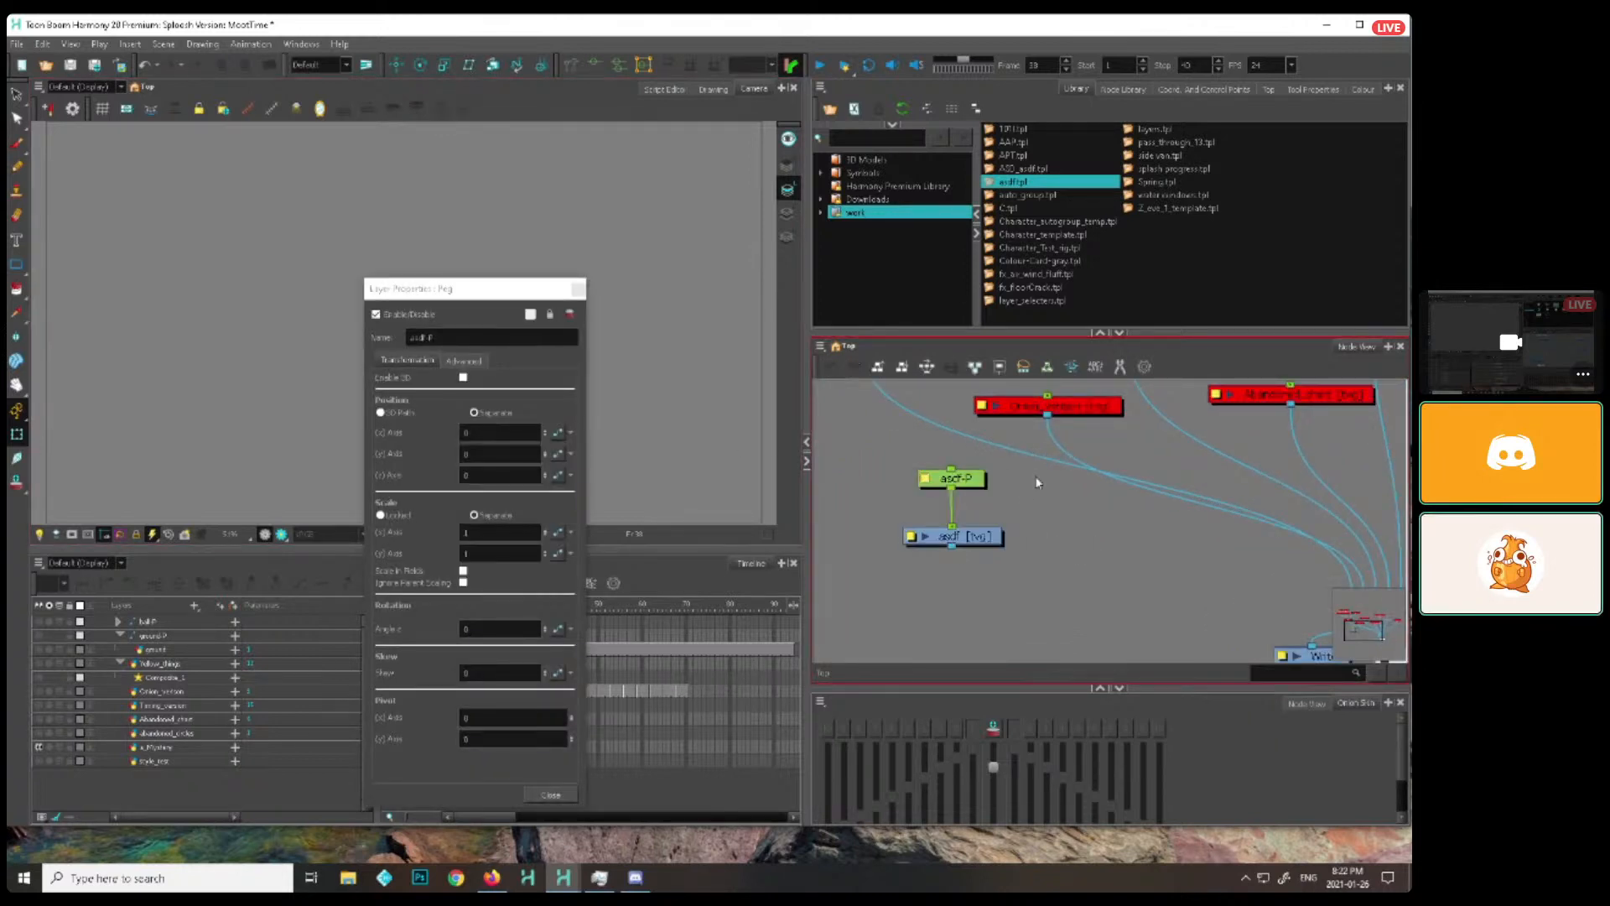
{"action": "left_click", "coordinate": [1145, 367]}
{"action": "type", "text": "asdf"}
{"action": "key", "text": "Tab"}
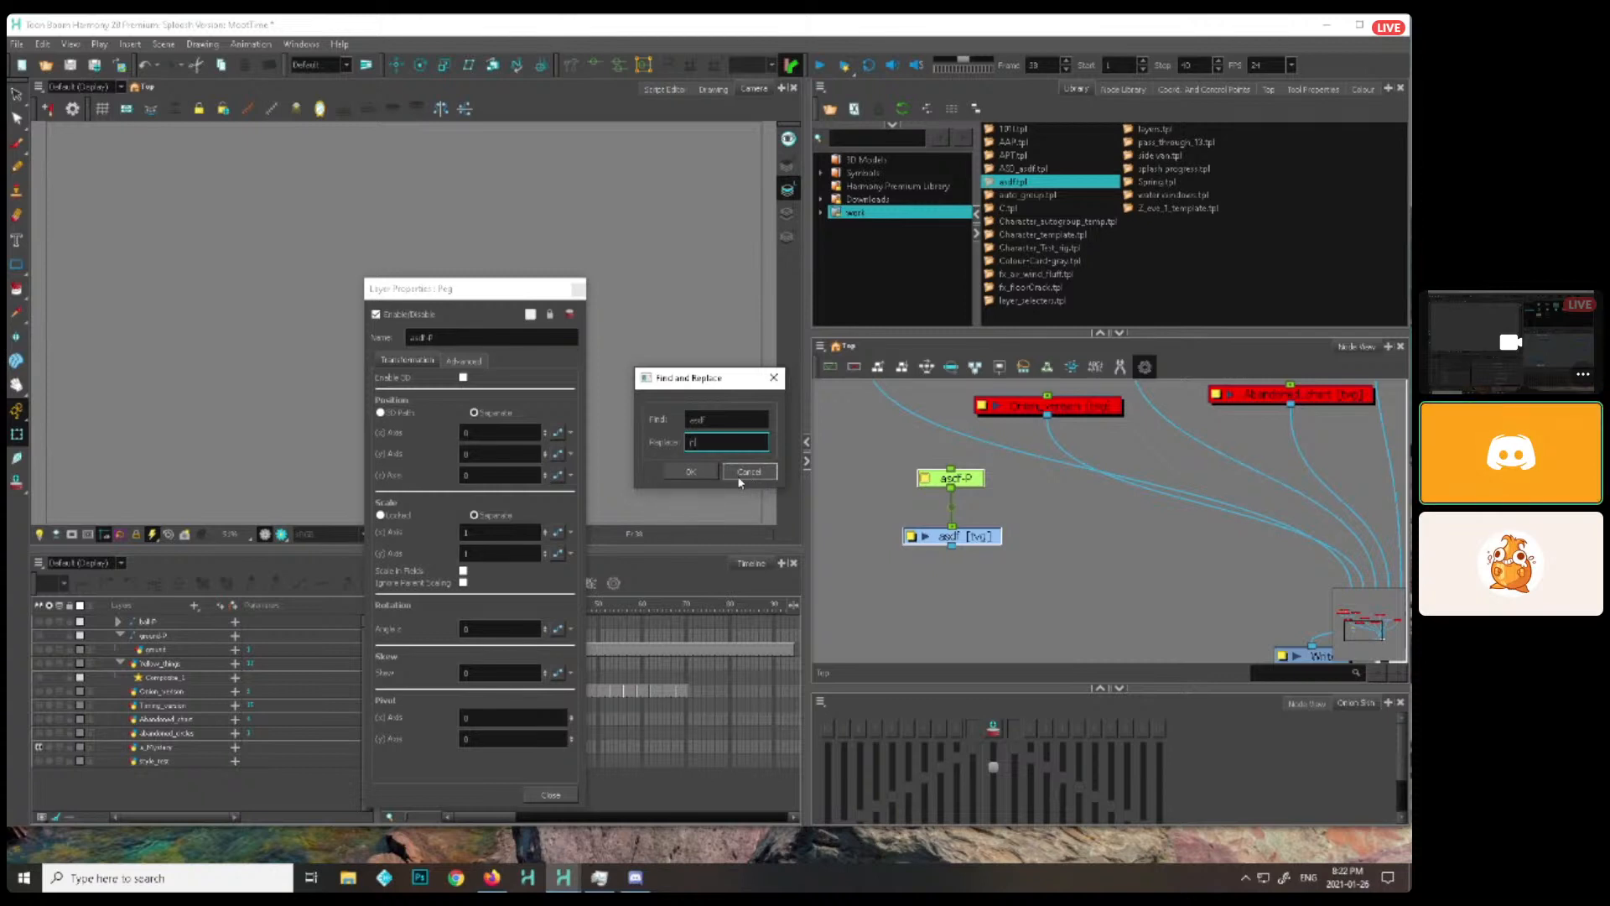
{"action": "type", "text": "nacel"}
{"action": "key", "text": "Return"}
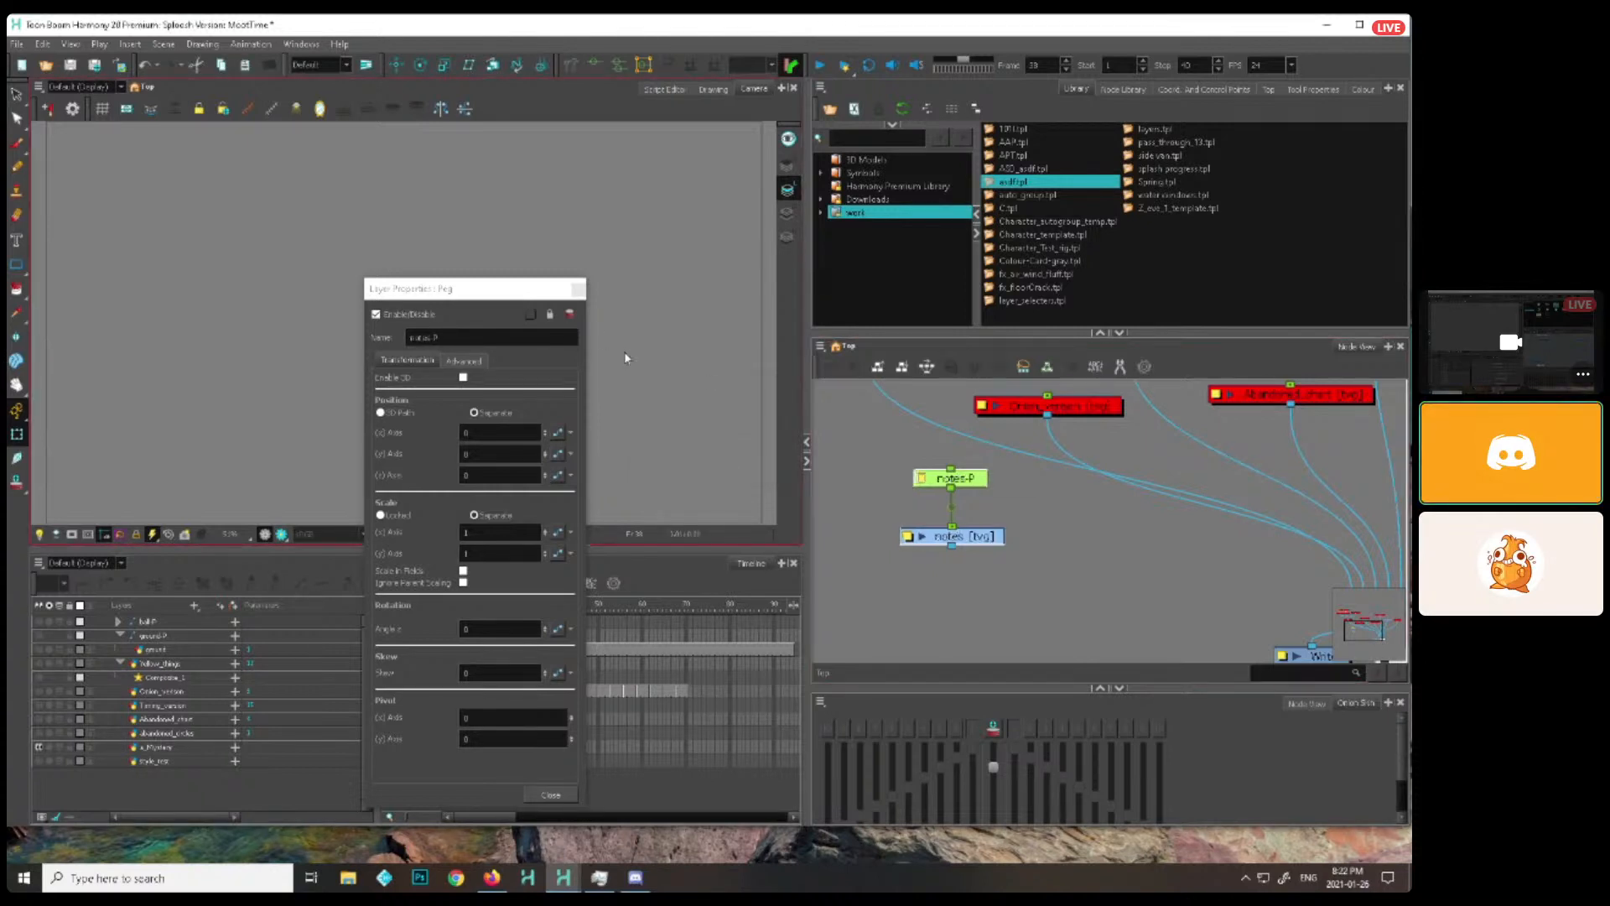
{"action": "left_click", "coordinate": [956, 476]}
Import the Character_template.tpl template from the work folder into the node network
{"action": "scroll", "coordinate": [980, 502], "scroll_direction": "down", "scroll_amount": 2}
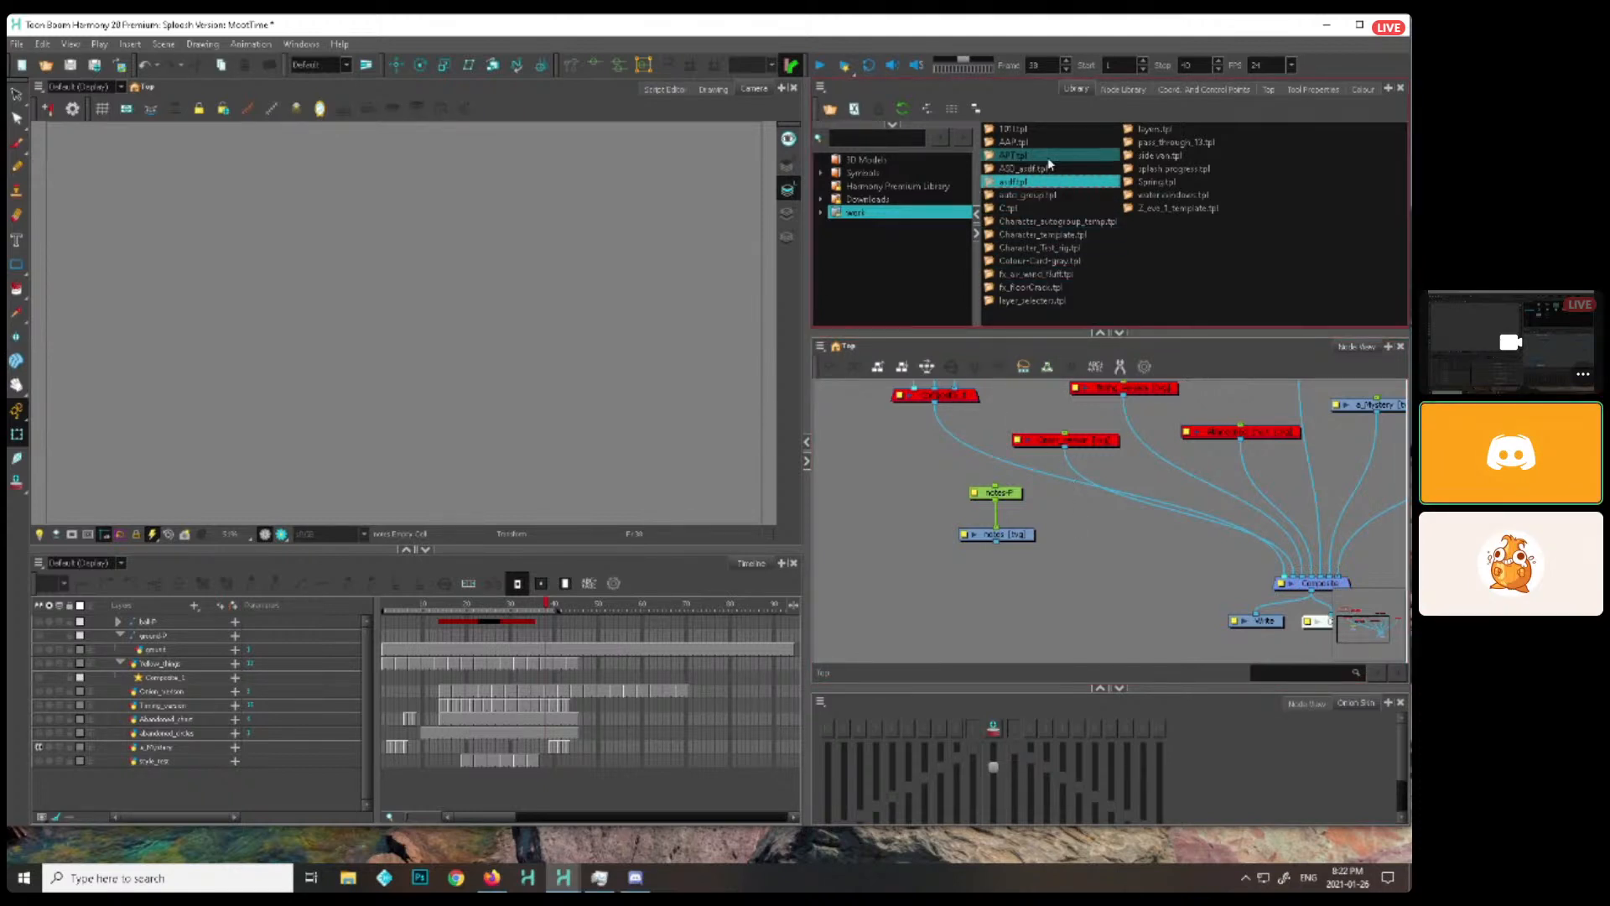
{"action": "left_click_drag", "start_coordinate": [1052, 236], "coordinate": [1060, 578]}
{"action": "scroll", "coordinate": [1132, 568], "scroll_direction": "down", "scroll_amount": 2}
Examine the character template's node hierarchy and naming in the Head backdrop and the smaller body part backdrops
{"action": "left_click_drag", "start_coordinate": [1208, 610], "coordinate": [1046, 375]}
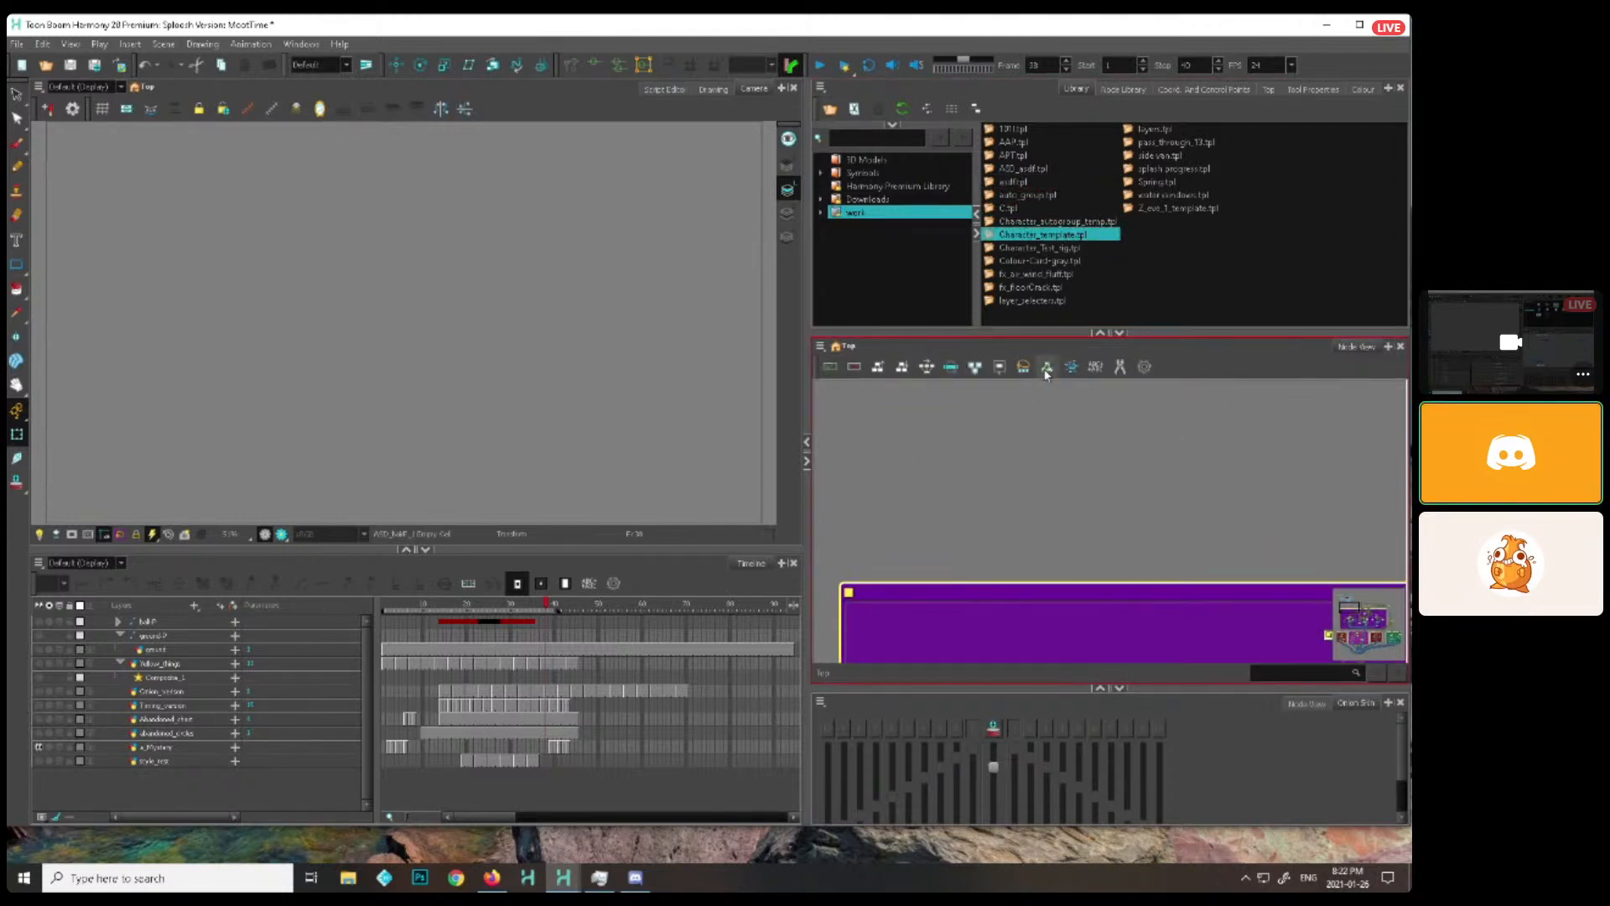
{"action": "left_click_drag", "start_coordinate": [1158, 608], "coordinate": [1090, 346]}
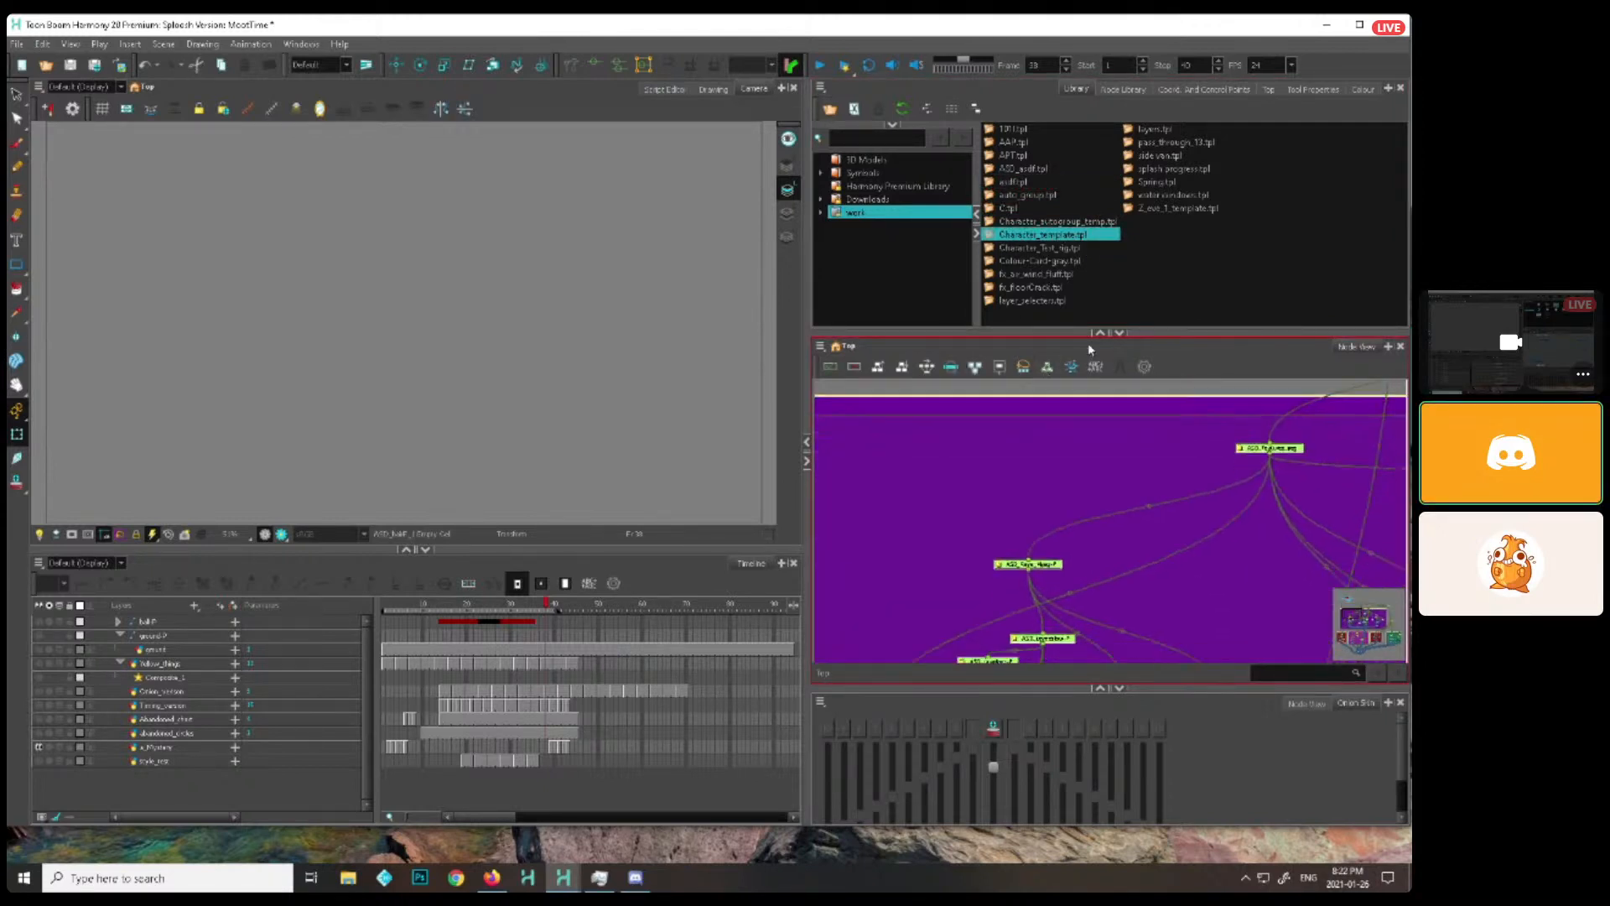
{"action": "scroll", "coordinate": [1174, 550], "scroll_direction": "up", "scroll_amount": 2}
{"action": "left_click_drag", "start_coordinate": [1174, 575], "coordinate": [1144, 479]}
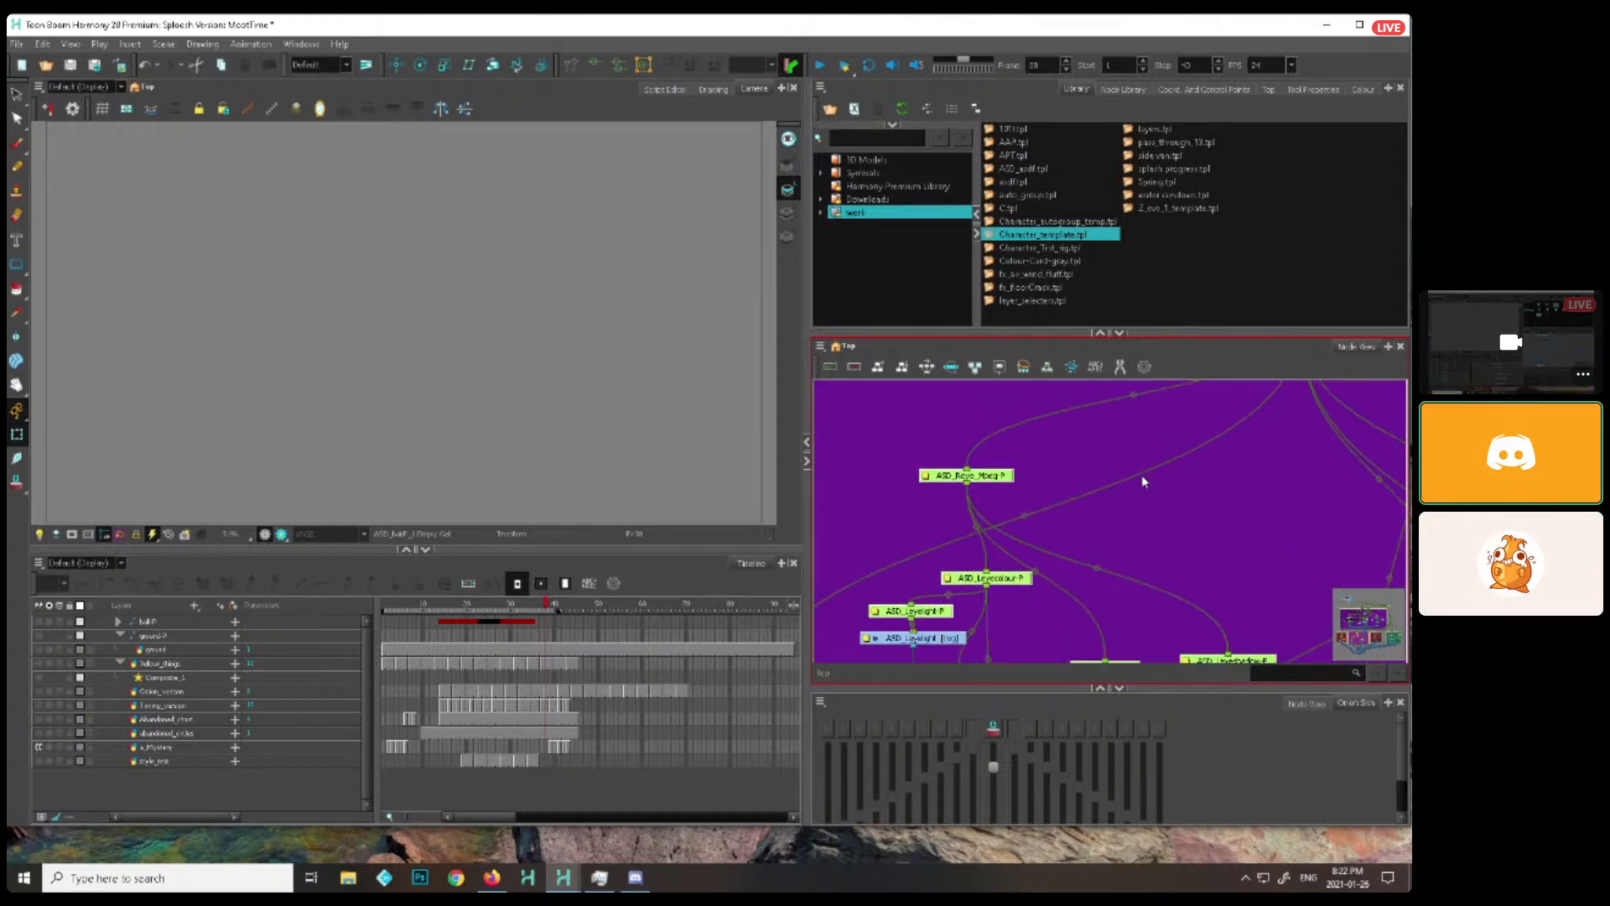
{"action": "scroll", "coordinate": [1141, 475], "scroll_direction": "down", "scroll_amount": 4}
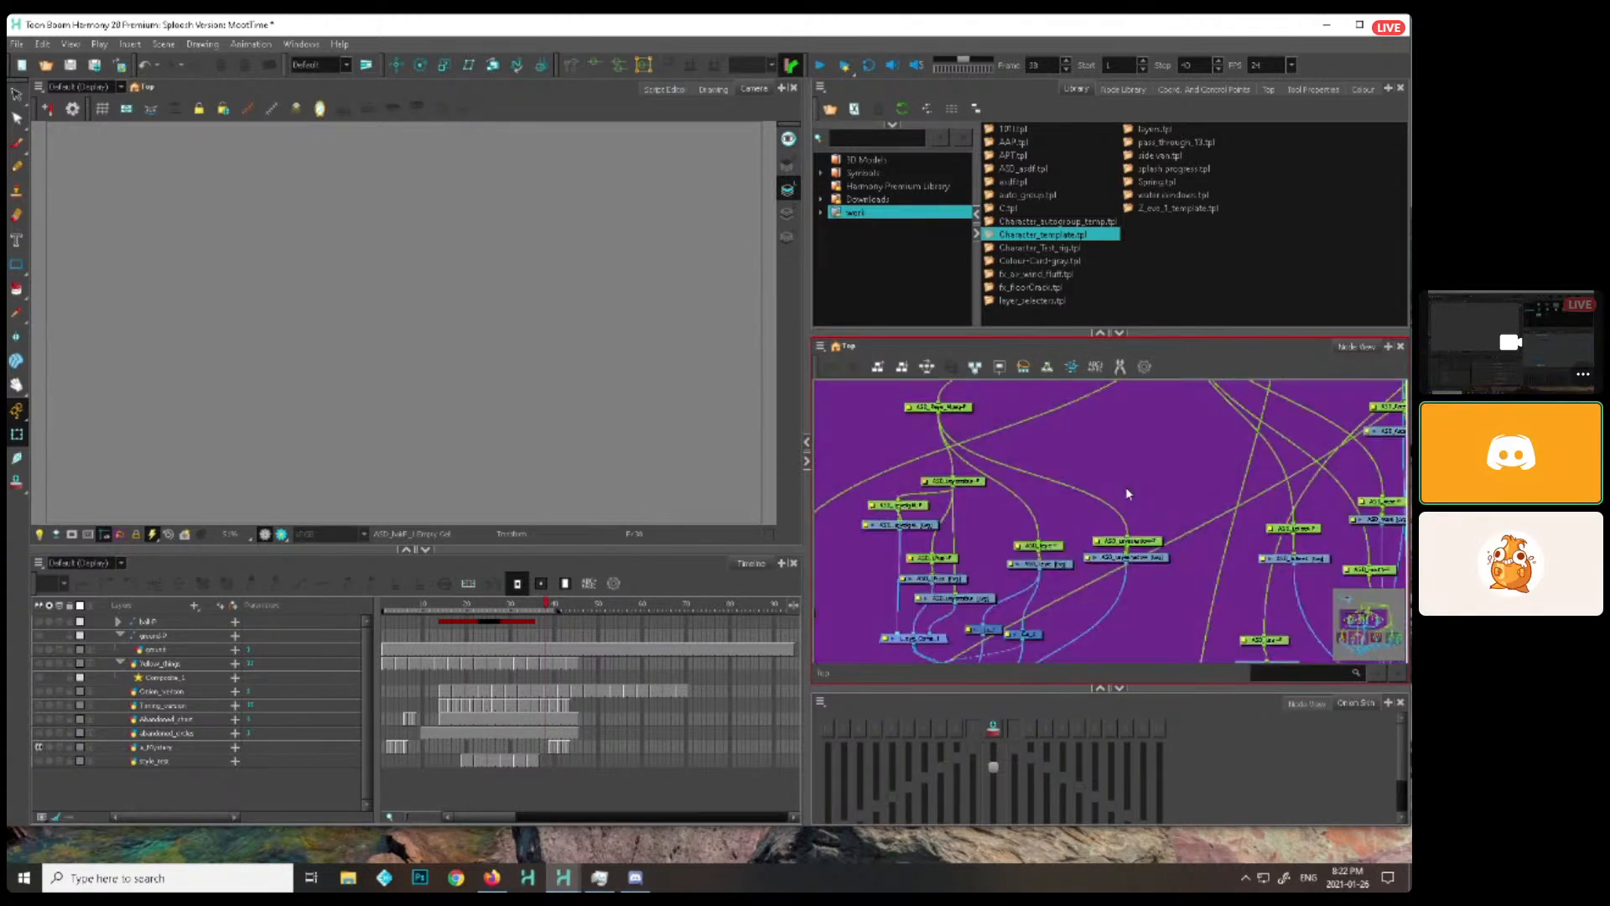
{"action": "scroll", "coordinate": [1296, 585], "scroll_direction": "up", "scroll_amount": 1}
{"action": "left_click_drag", "start_coordinate": [1296, 586], "coordinate": [1082, 458]}
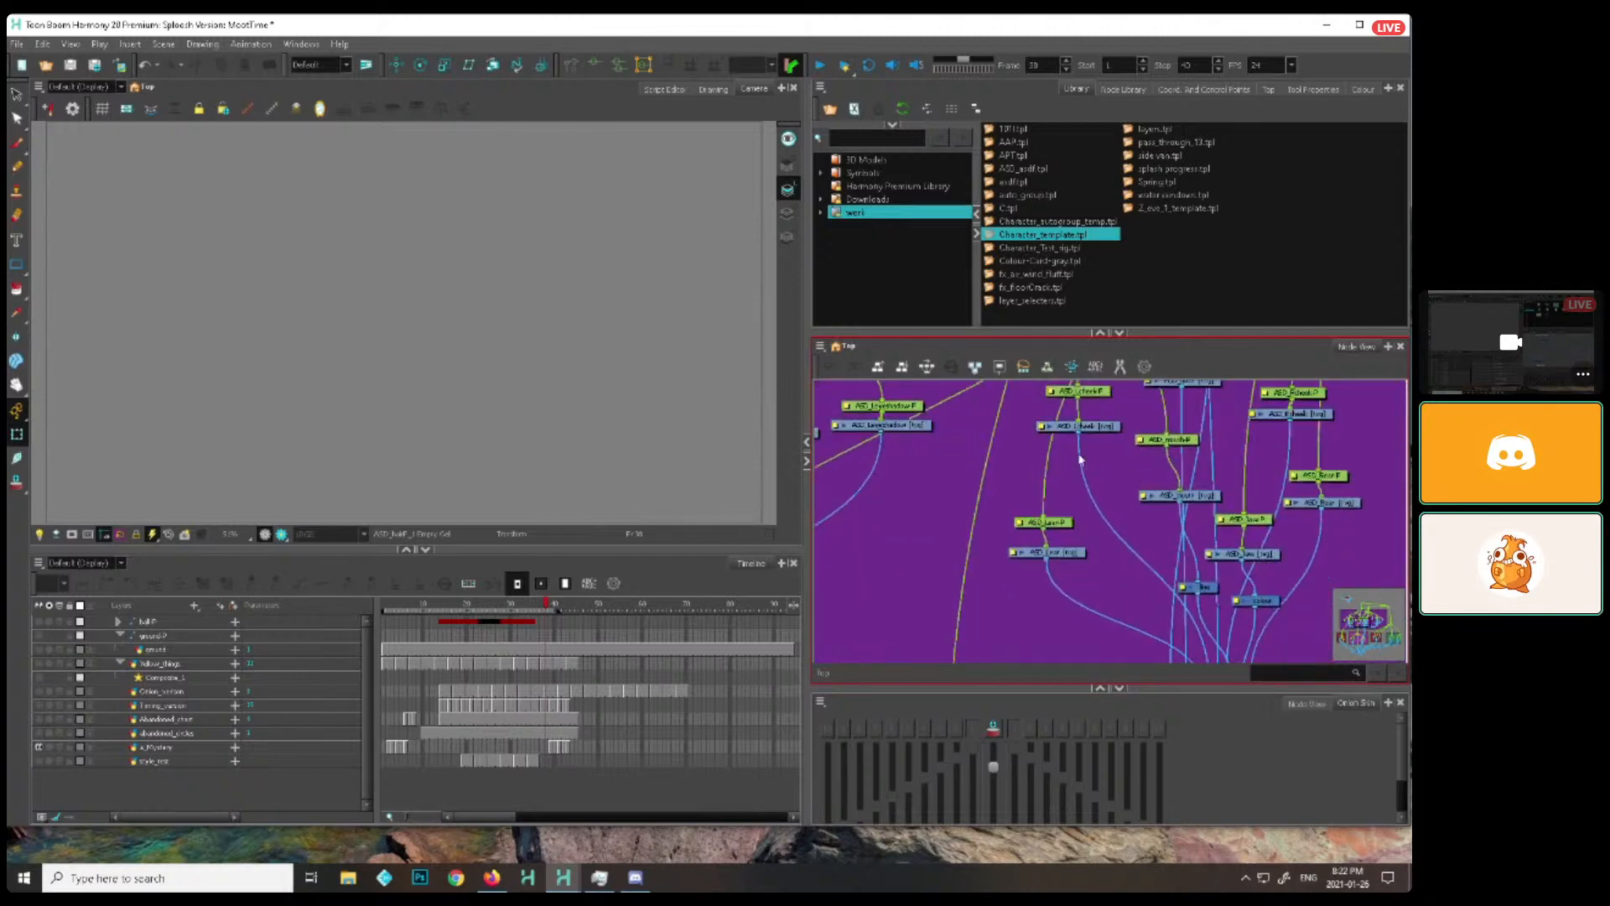
{"action": "left_click_drag", "start_coordinate": [1260, 506], "coordinate": [1082, 593]}
{"action": "scroll", "coordinate": [1216, 546], "scroll_direction": "down", "scroll_amount": 7}
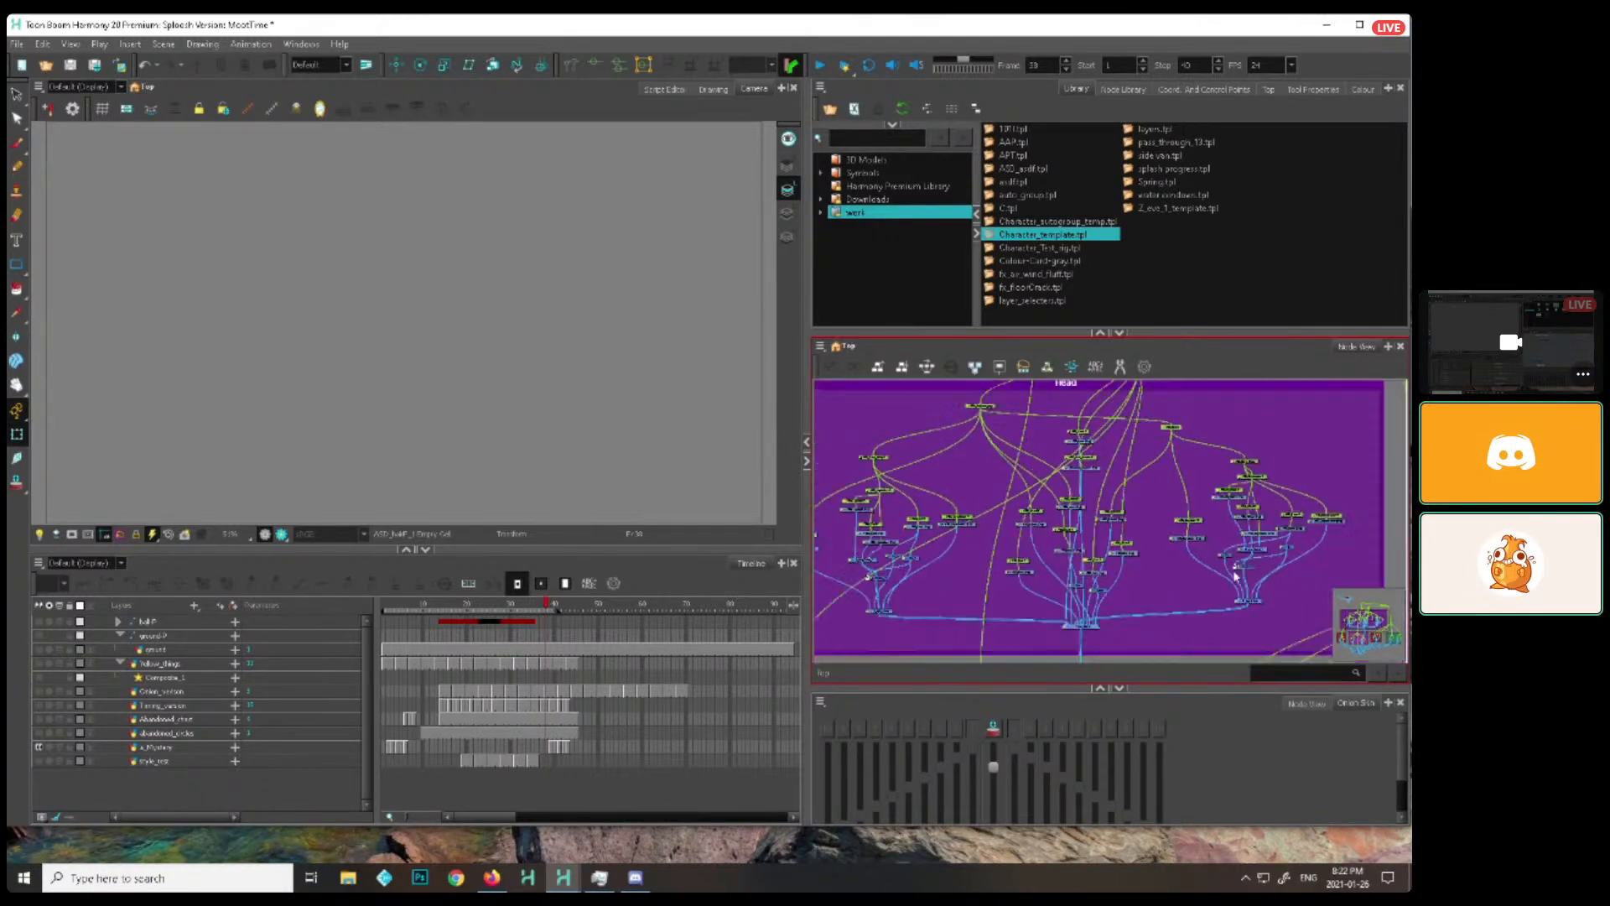
{"action": "scroll", "coordinate": [1335, 549], "scroll_direction": "down", "scroll_amount": 2}
{"action": "left_click_drag", "start_coordinate": [1330, 575], "coordinate": [1238, 504]}
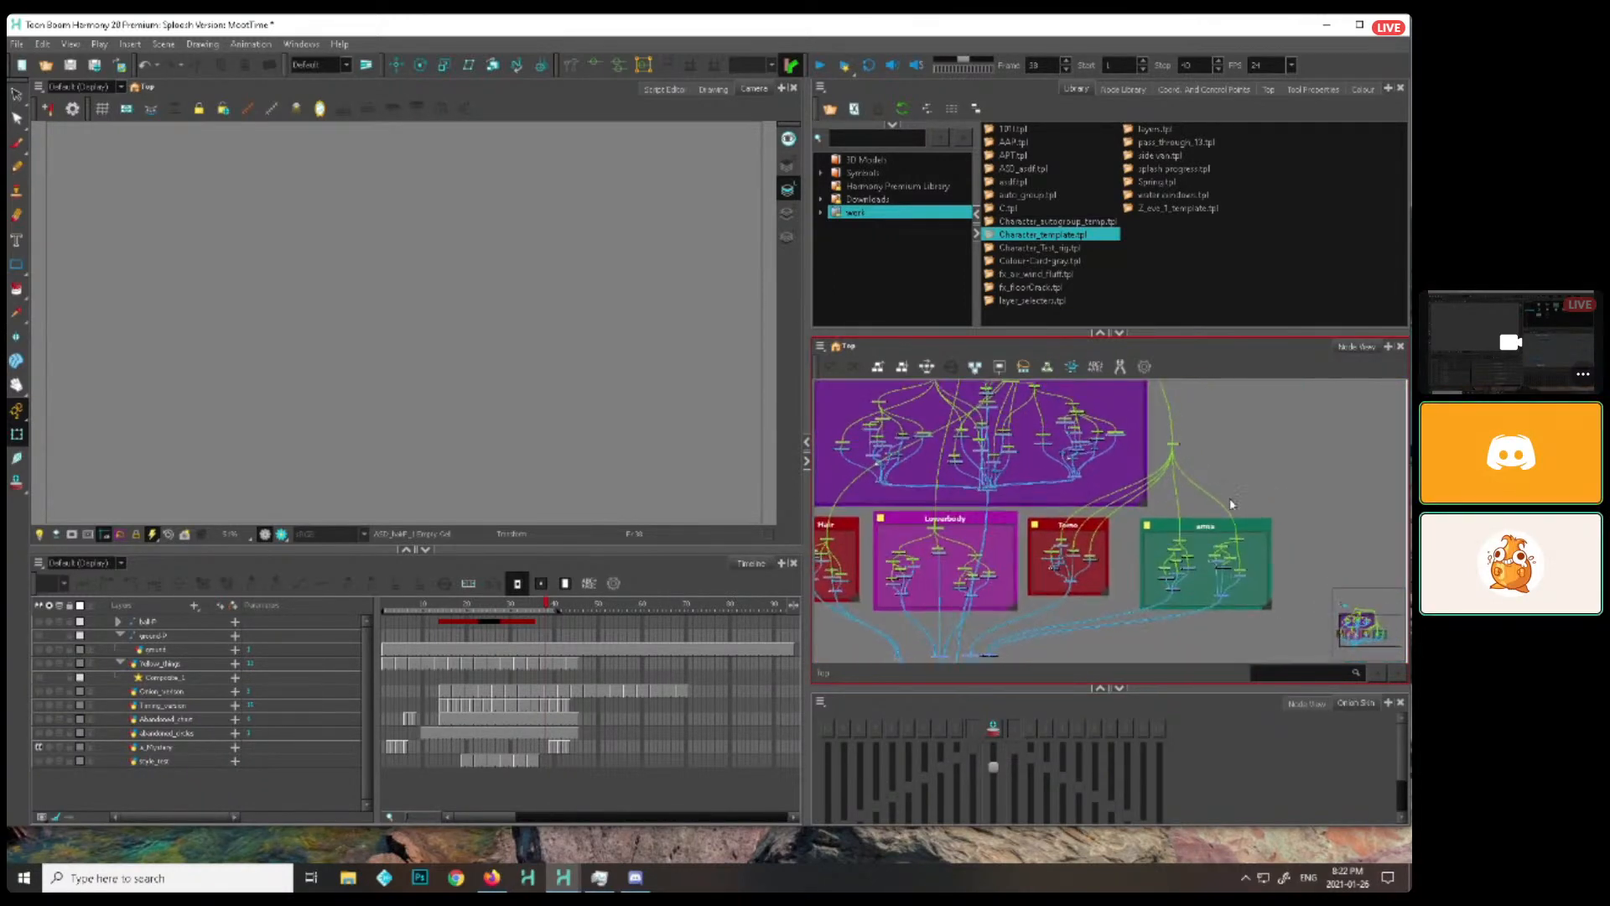
{"action": "scroll", "coordinate": [1239, 505], "scroll_direction": "down", "scroll_amount": 1}
Delete the whole character template from the node network, including its backdrops and the pegs above them
{"action": "key", "text": "ctrl+a"}
{"action": "key", "text": "f"}
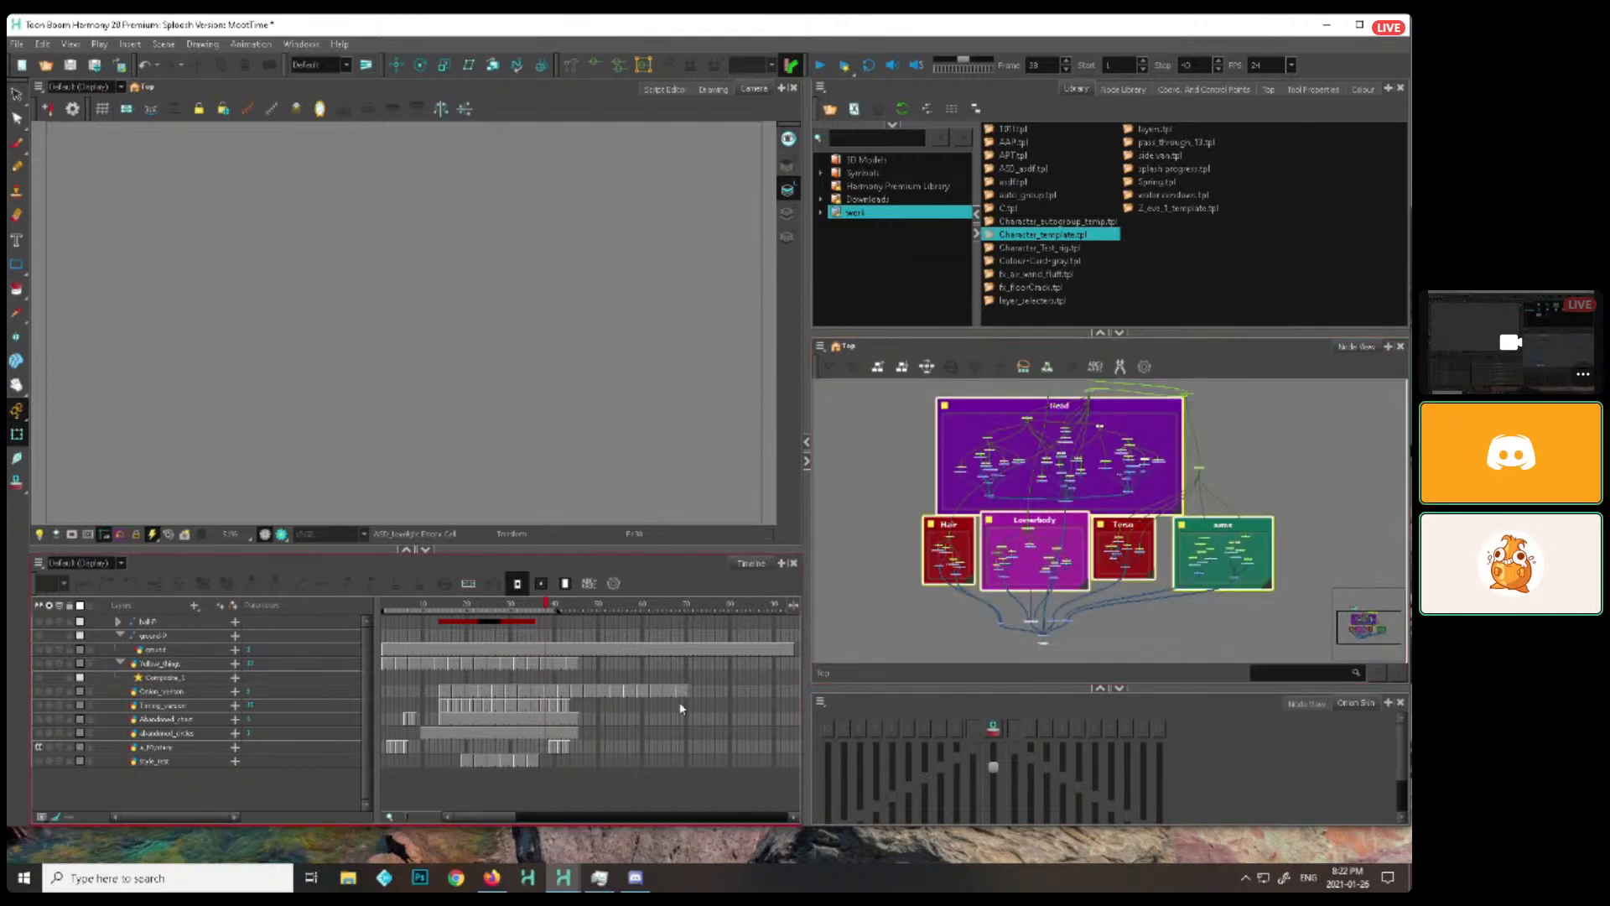
{"action": "left_click_drag", "start_coordinate": [1264, 454], "coordinate": [1247, 502]}
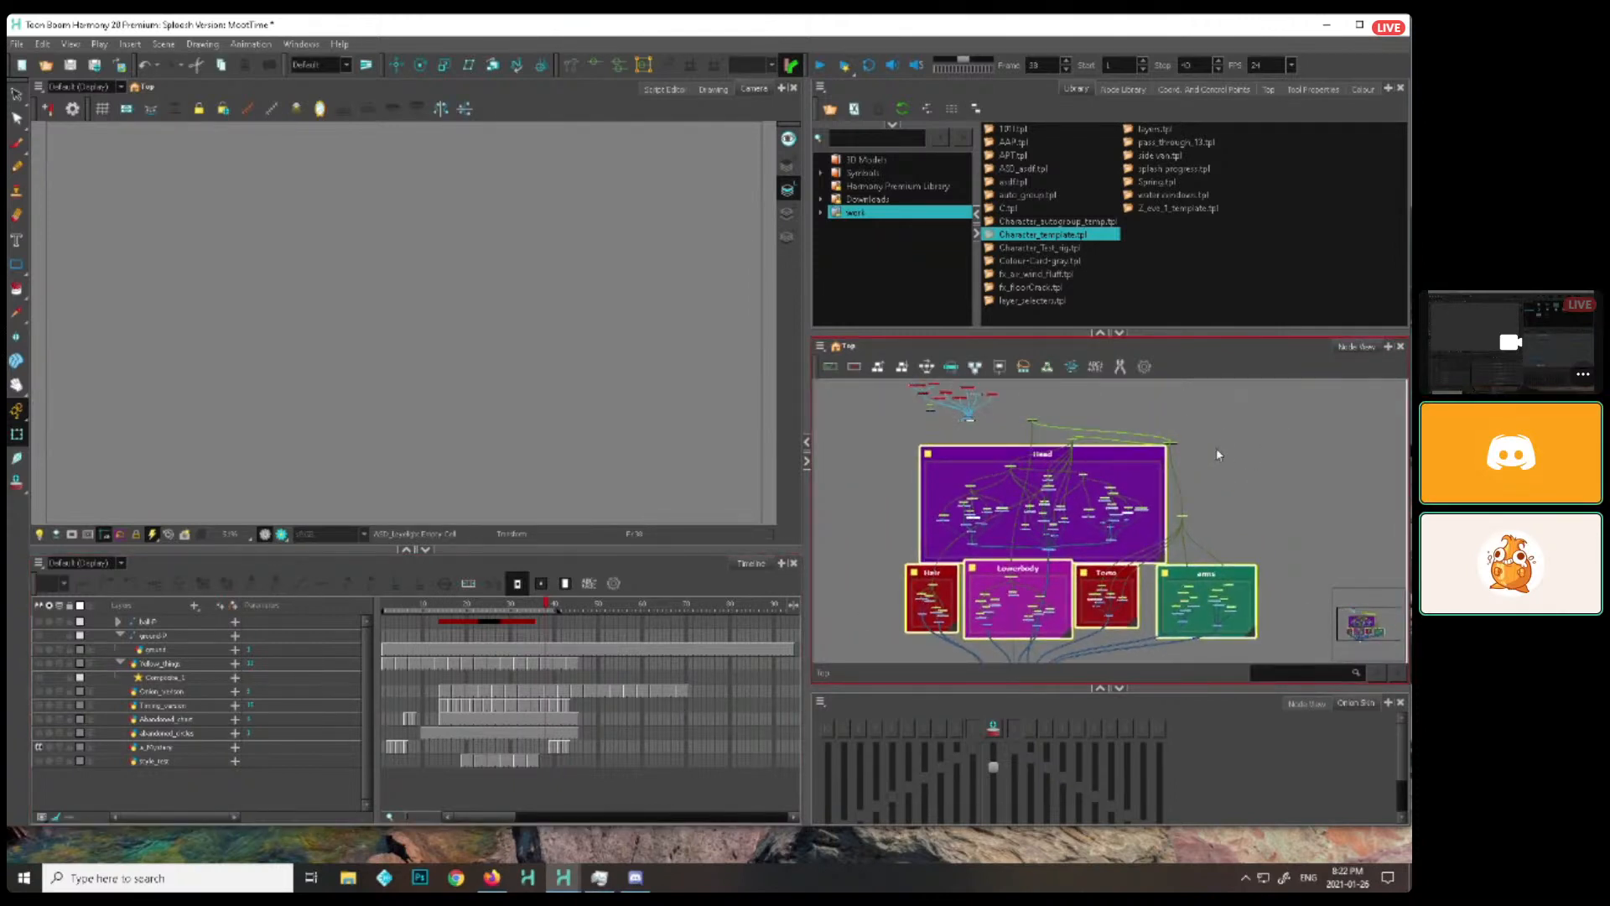
{"action": "scroll", "coordinate": [1225, 484], "scroll_direction": "up", "scroll_amount": 3}
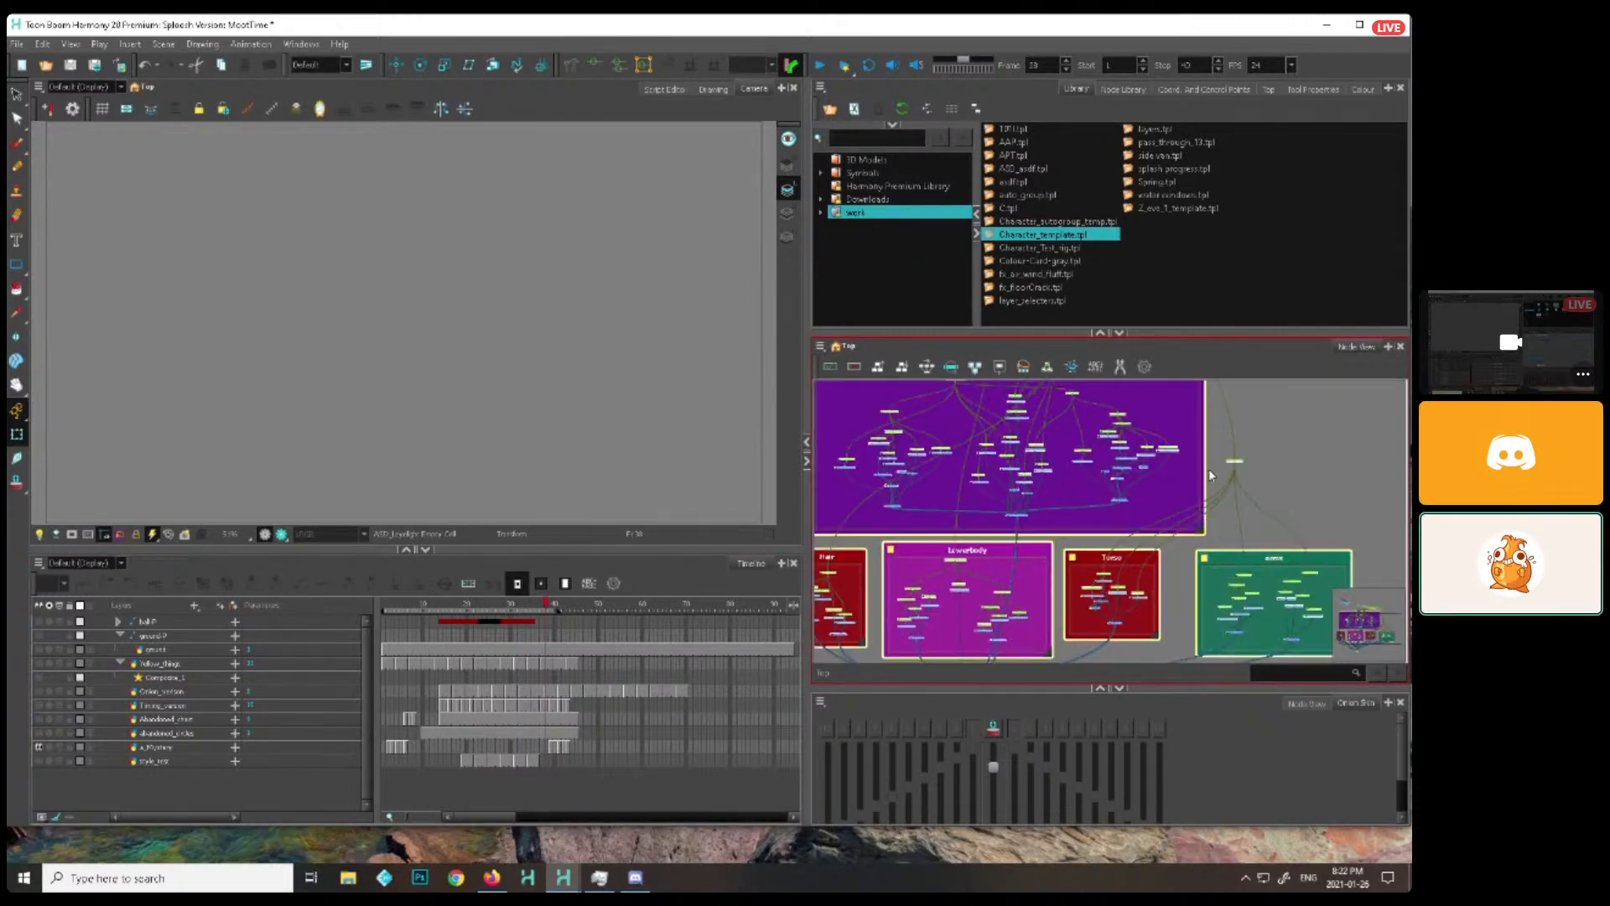
{"action": "scroll", "coordinate": [1235, 412], "scroll_direction": "down", "scroll_amount": 2}
{"action": "key", "text": "Delete"}
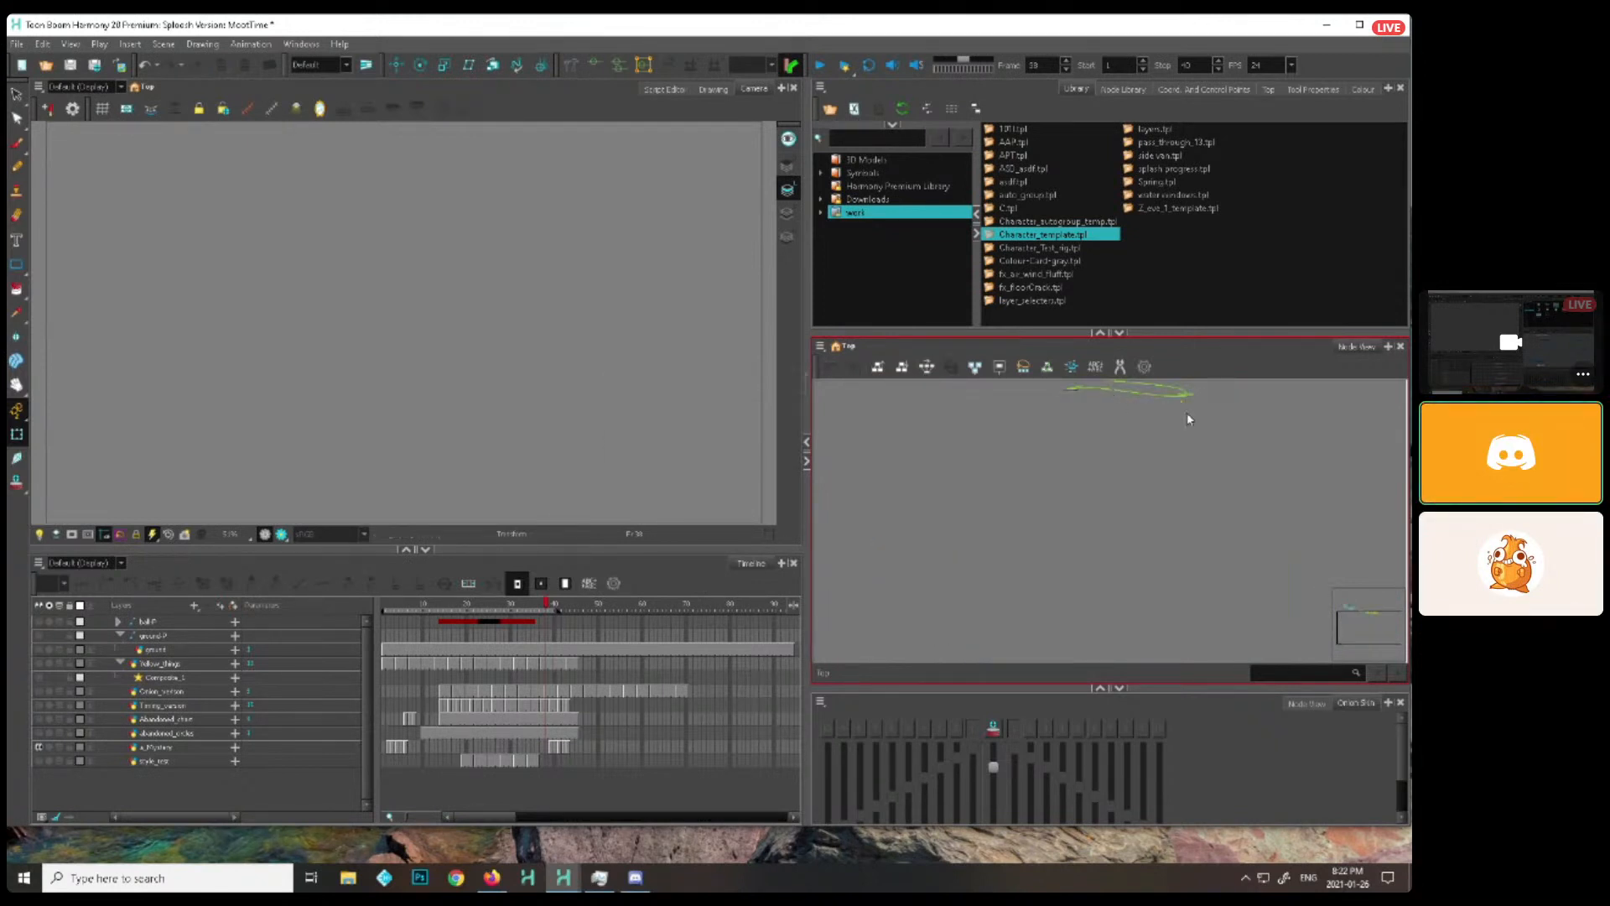
{"action": "scroll", "coordinate": [1142, 541], "scroll_direction": "up", "scroll_amount": 2}
{"action": "left_click_drag", "start_coordinate": [1200, 490], "coordinate": [941, 580]}
{"action": "key", "text": "Delete"}
{"action": "key", "text": "Return"}
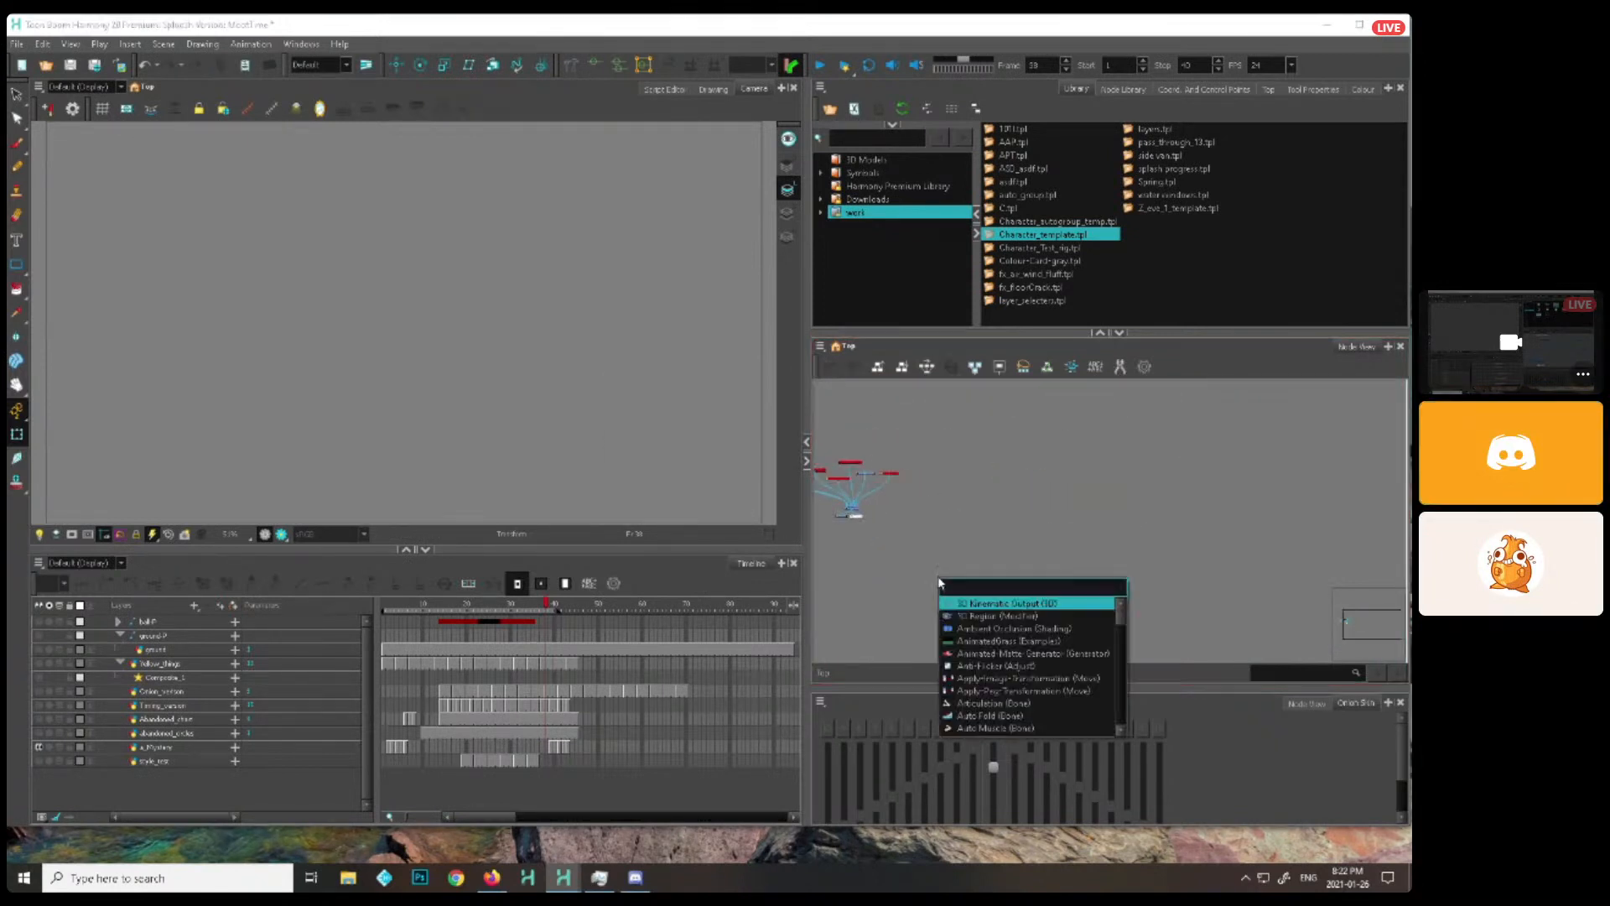
{"action": "left_click", "coordinate": [960, 513]}
Add a drawing layer with the default name and move its node above the right end of the node network
{"action": "left_click_drag", "start_coordinate": [898, 504], "coordinate": [1082, 533]}
{"action": "scroll", "coordinate": [1082, 537], "scroll_direction": "up", "scroll_amount": 2}
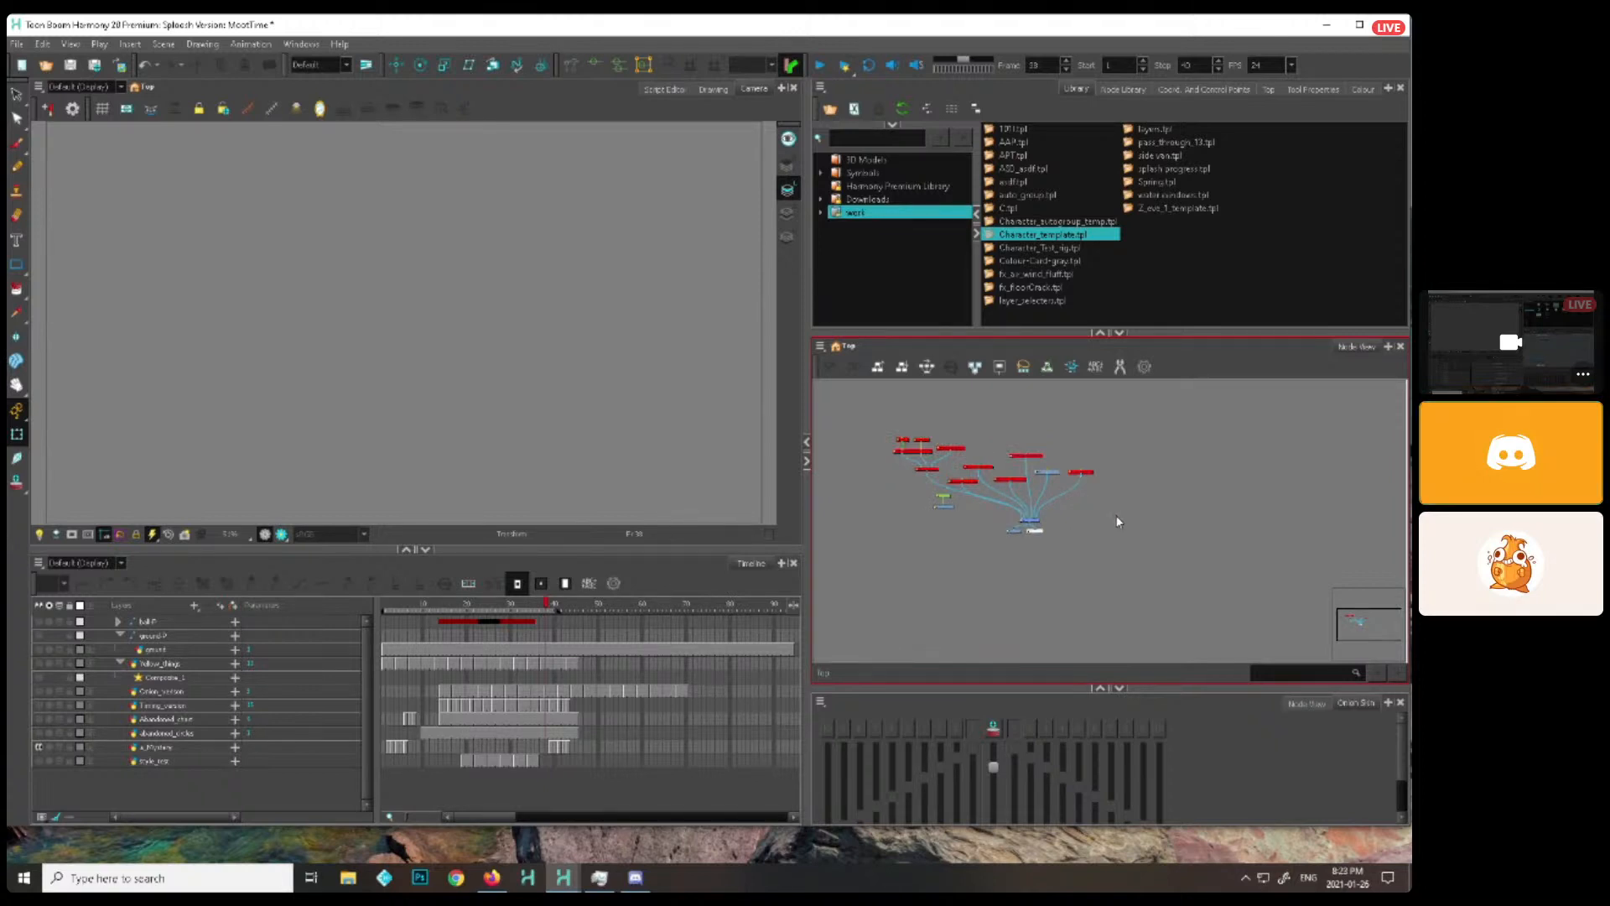
{"action": "scroll", "coordinate": [1057, 512], "scroll_direction": "up", "scroll_amount": 3}
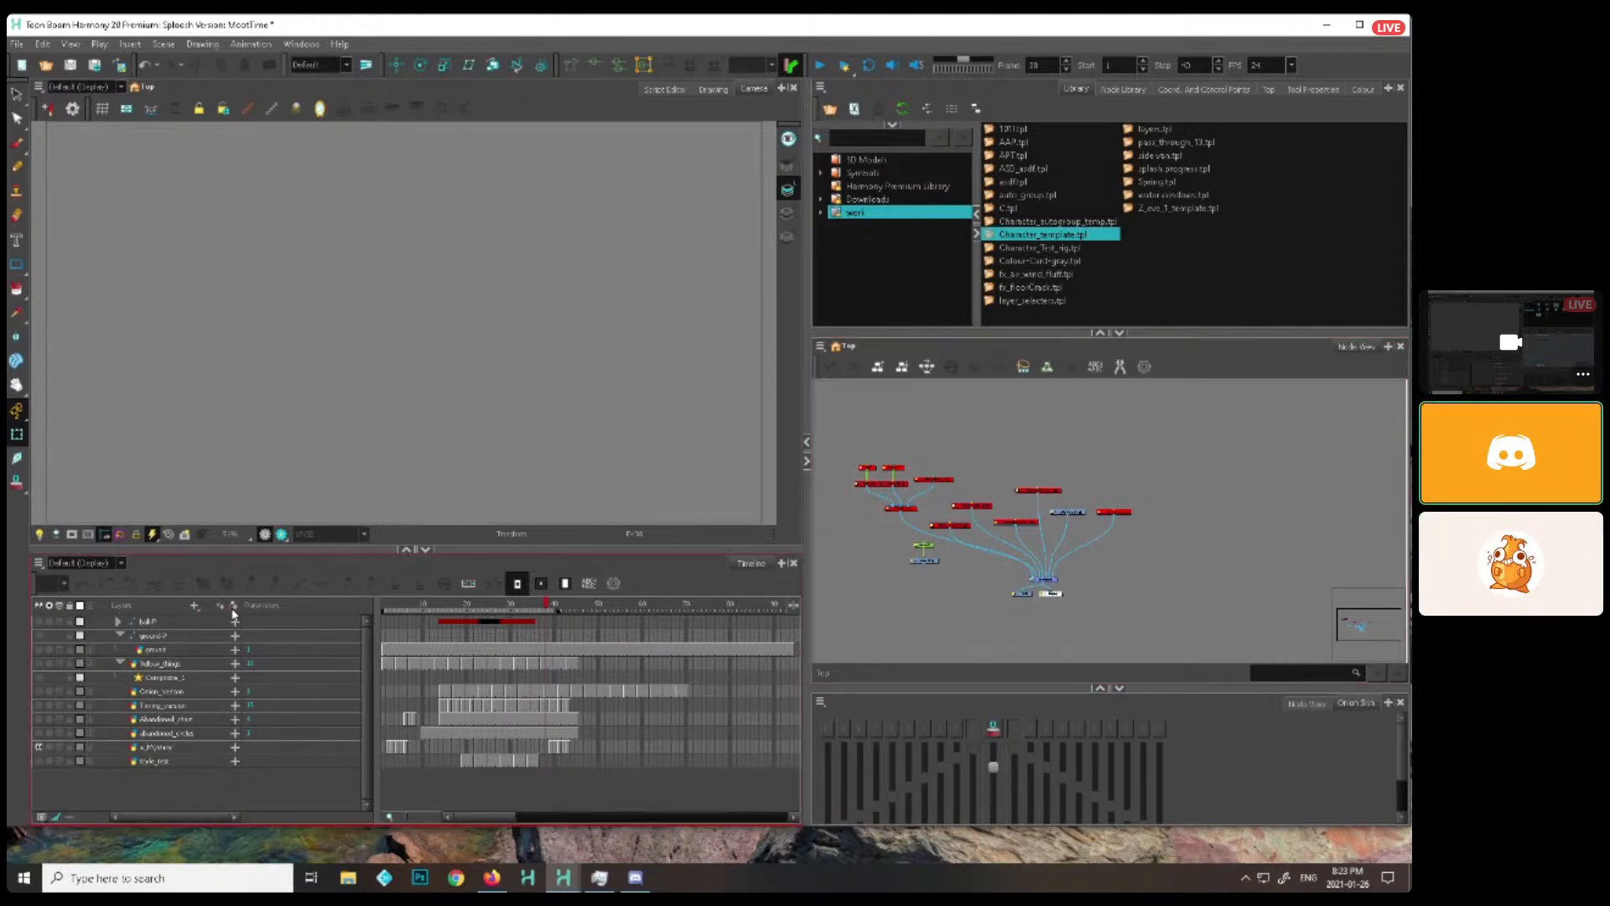
{"action": "scroll", "coordinate": [1060, 589], "scroll_direction": "up", "scroll_amount": 1}
{"action": "left_click", "coordinate": [1044, 590]}
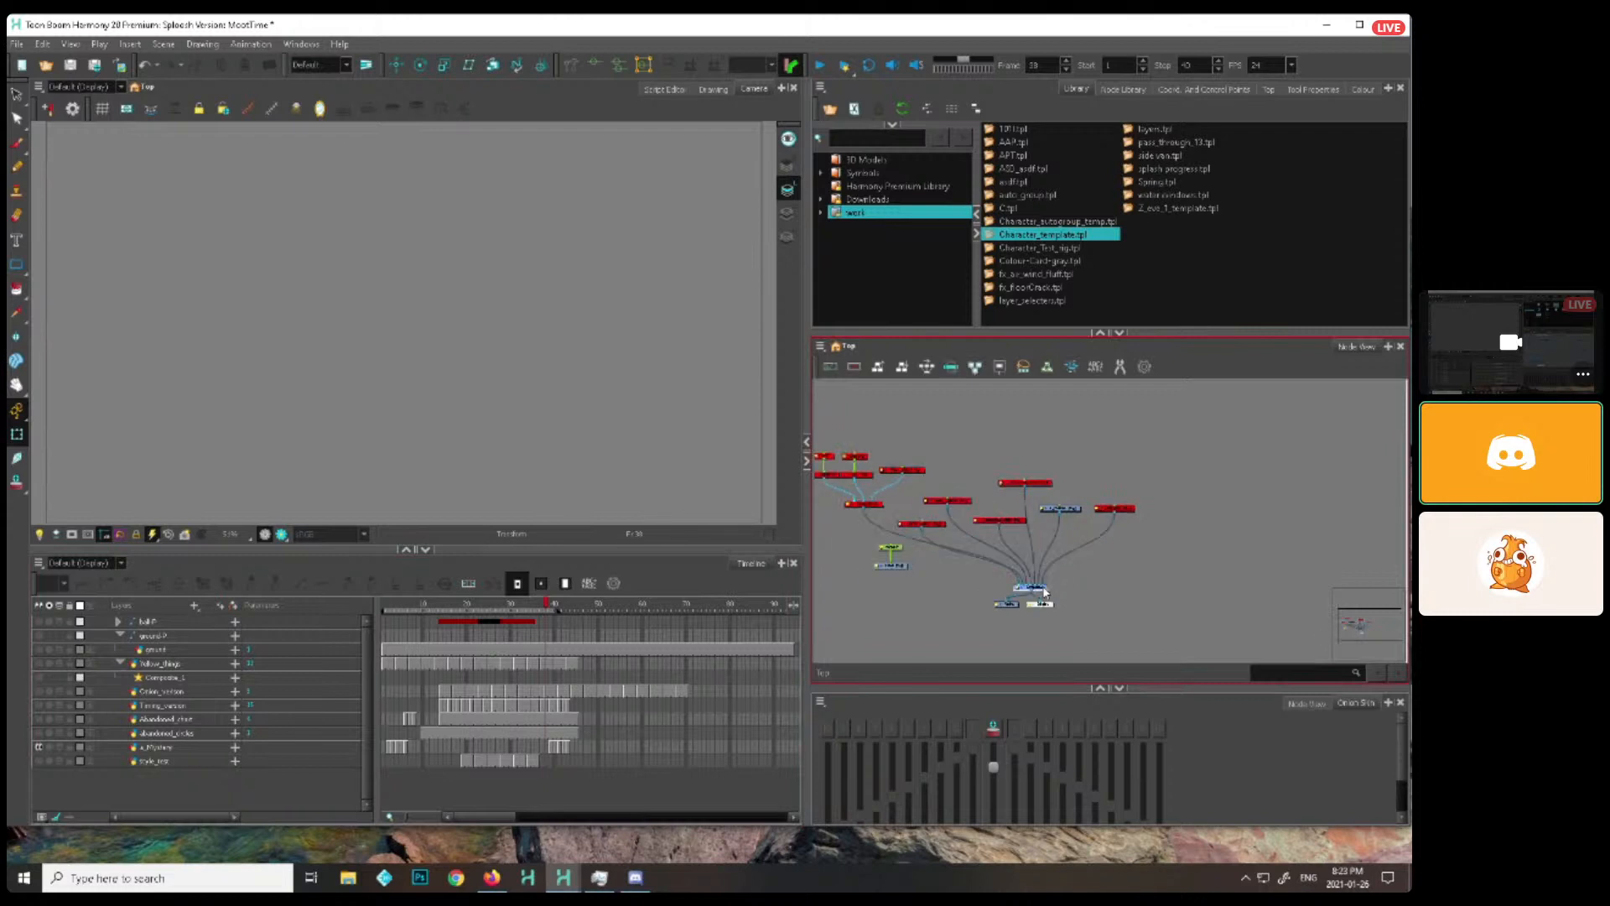
{"action": "left_click", "coordinate": [194, 605]}
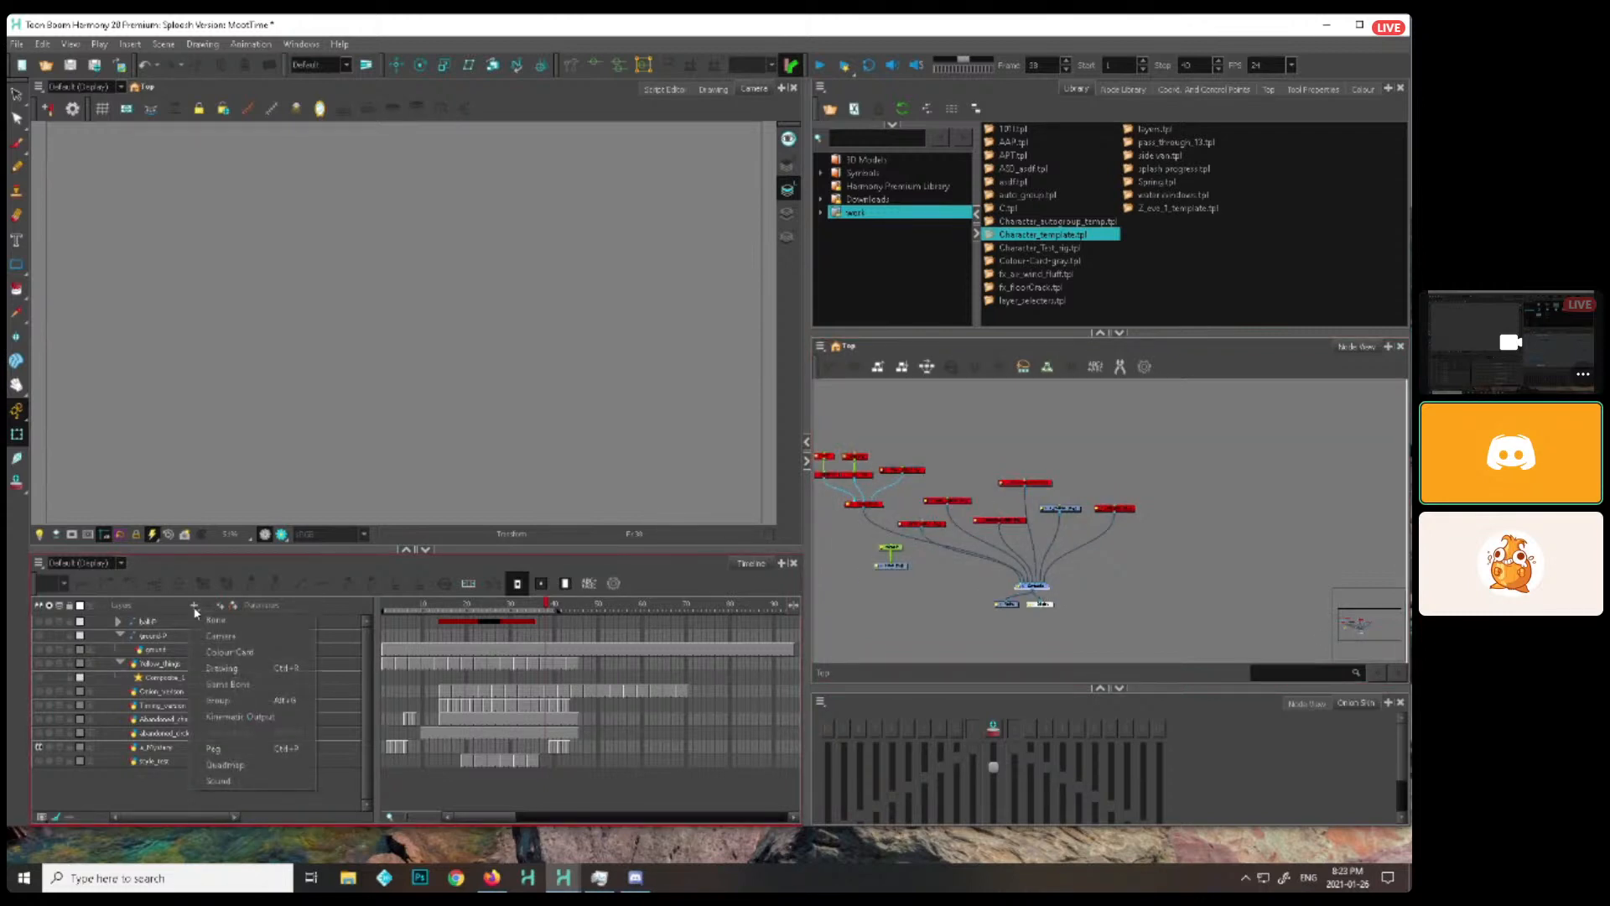
{"action": "left_click", "coordinate": [222, 667]}
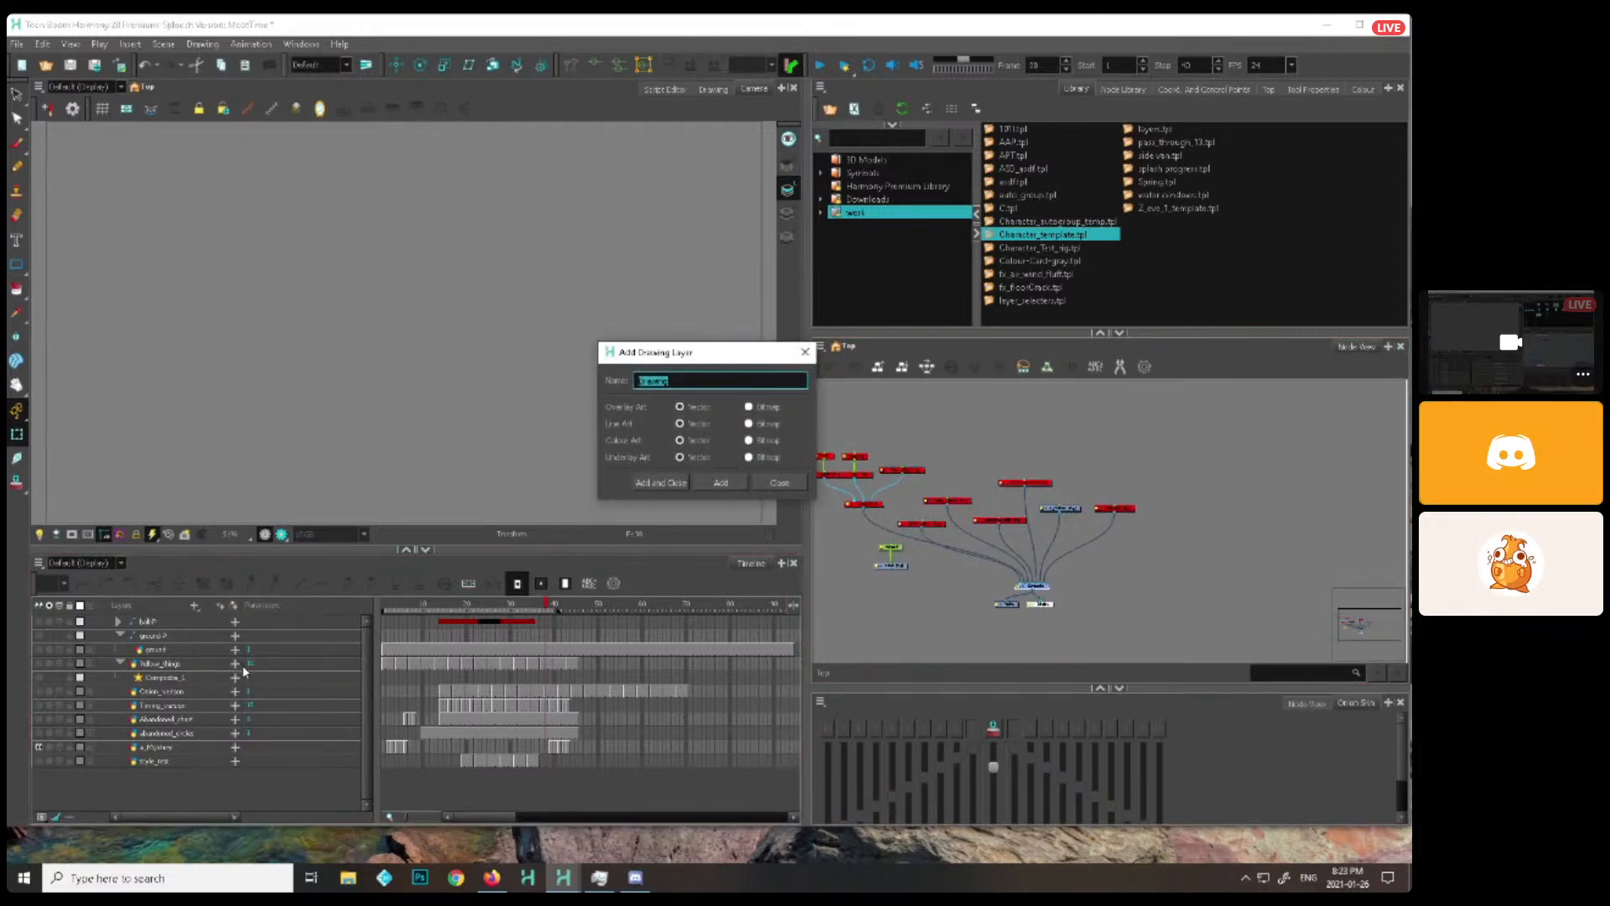
{"action": "left_click", "coordinate": [719, 483]}
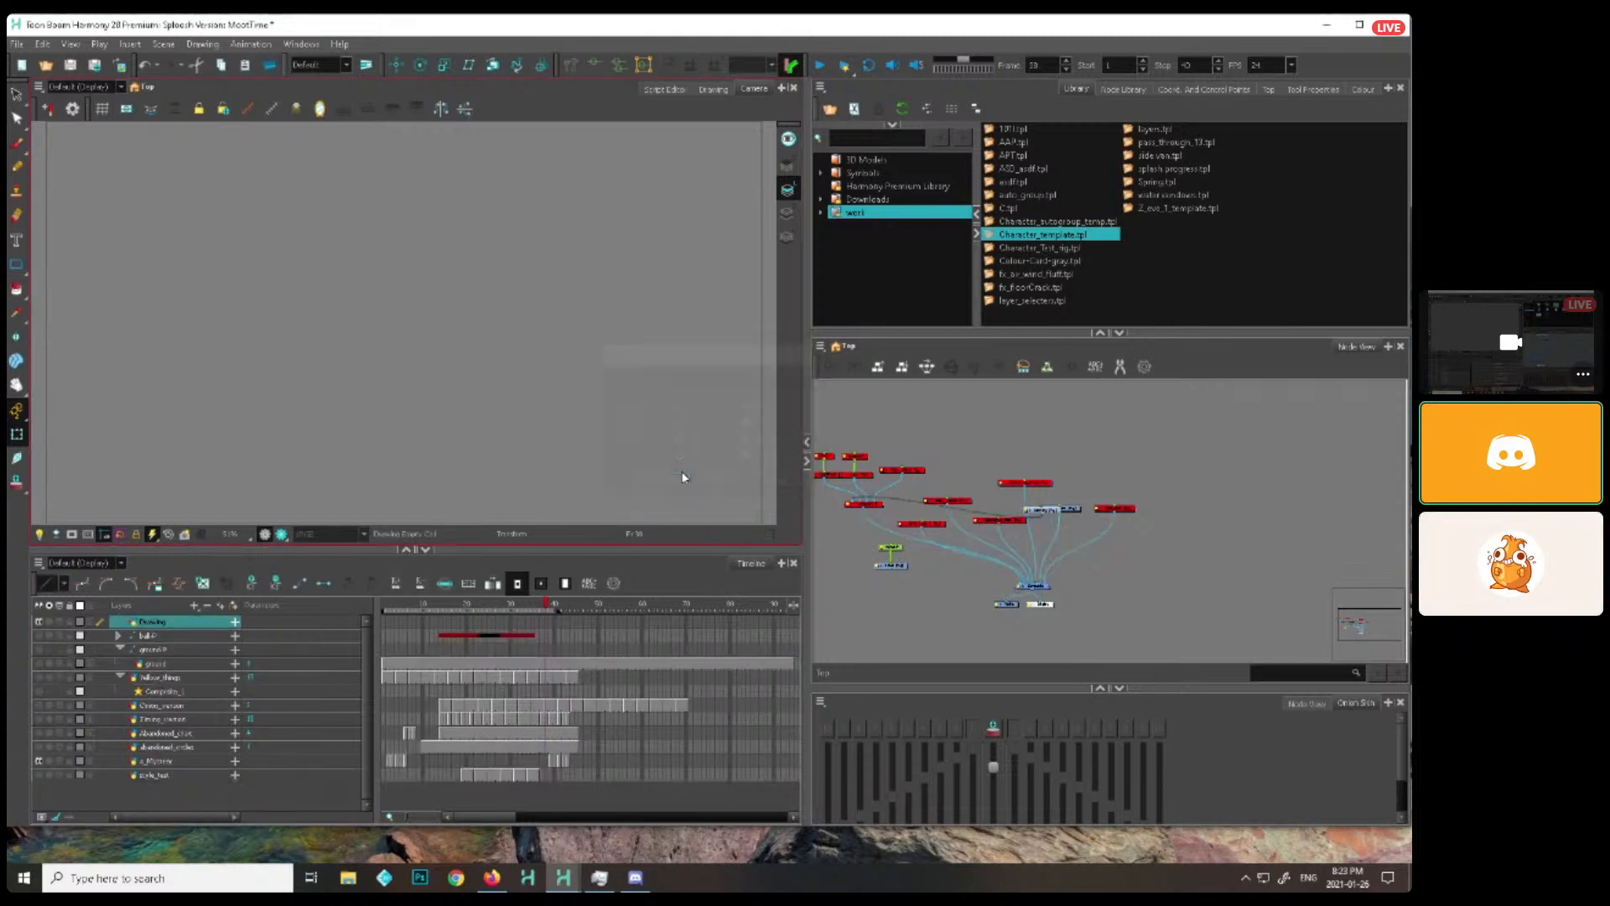
{"action": "left_click_drag", "start_coordinate": [1116, 483], "coordinate": [1247, 477]}
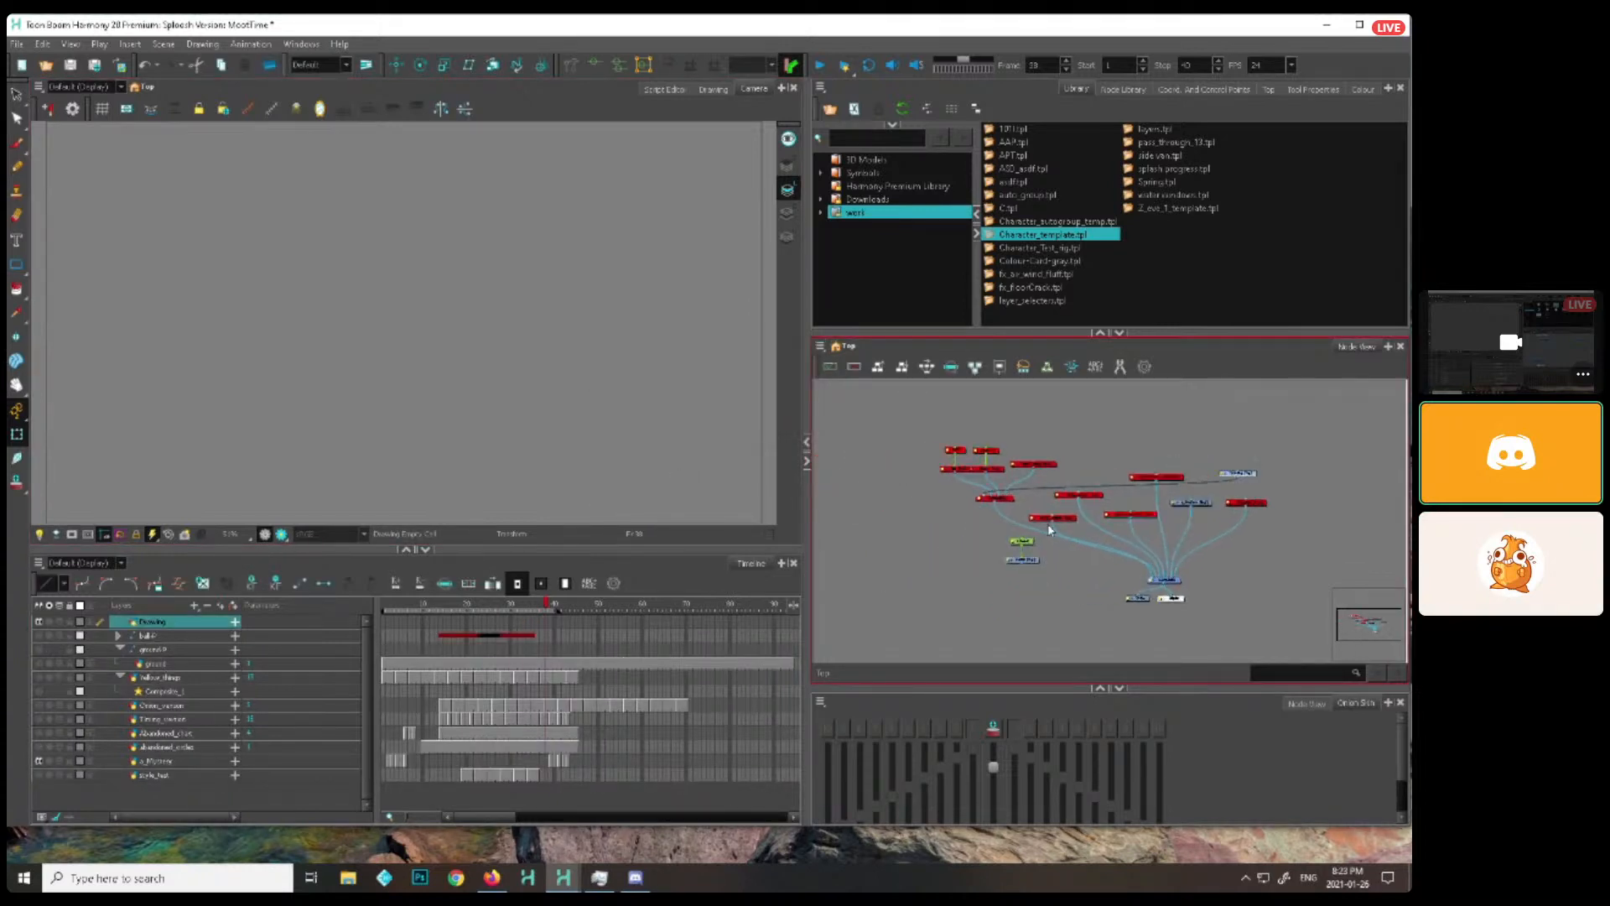
{"action": "mouse_move", "coordinate": [830, 550]}
{"action": "left_mouse_down"}
{"action": "mouse_move", "coordinate": [820, 559]}
{"action": "mouse_move", "coordinate": [867, 561]}
{"action": "left_mouse_up"}
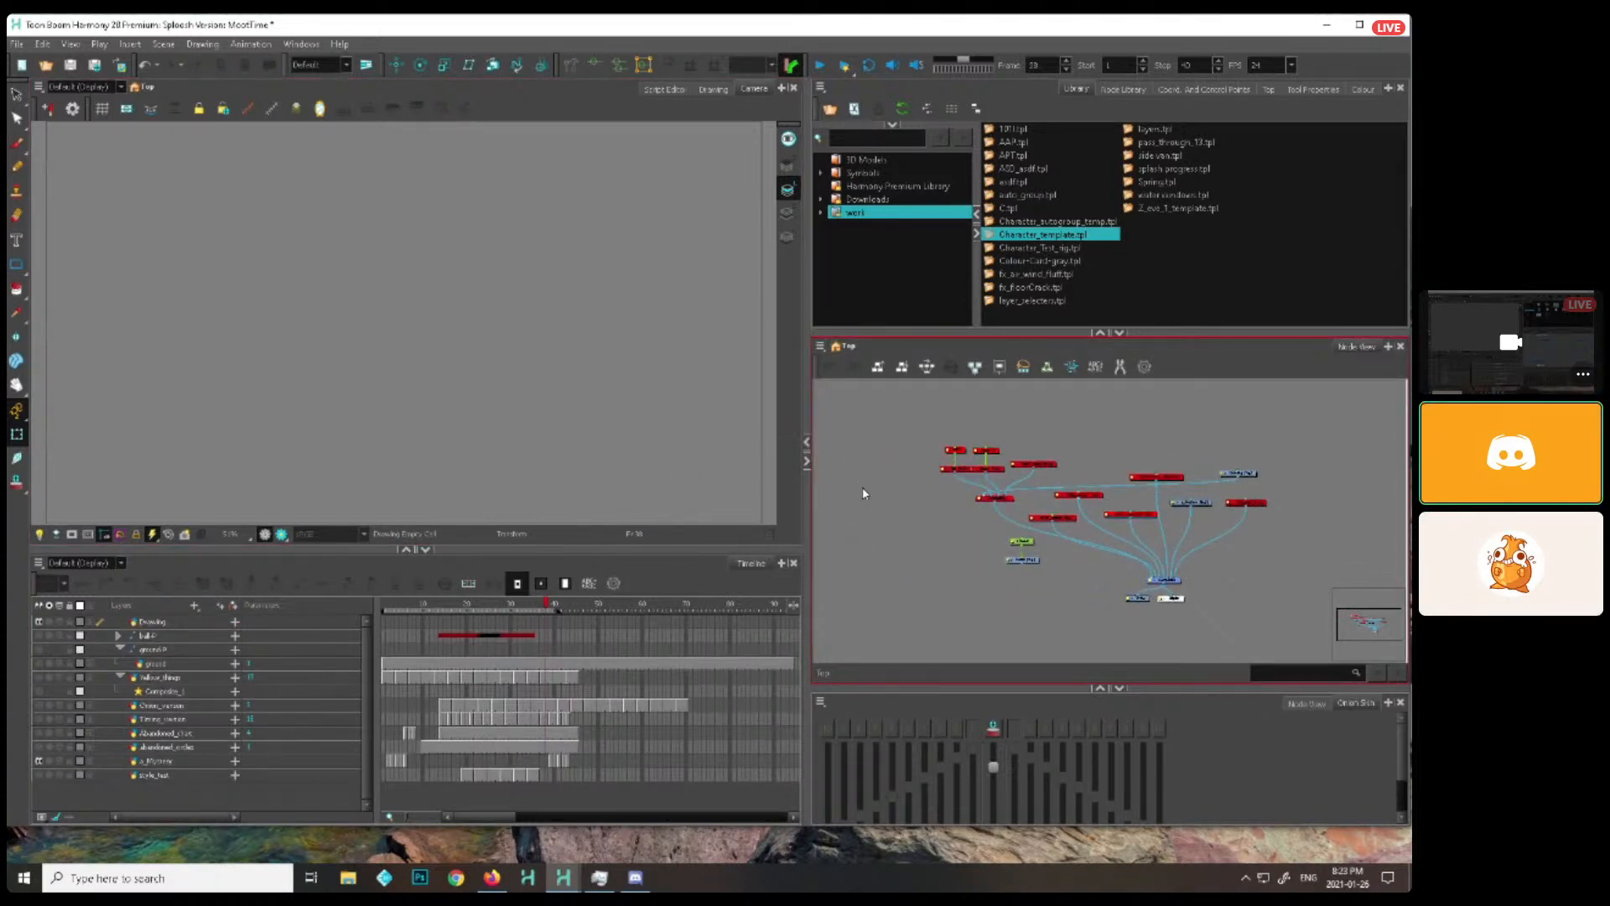
Import several copies of the asdf.tpl template into the node network and undo the imports
{"action": "left_click_drag", "start_coordinate": [1009, 182], "coordinate": [923, 518]}
{"action": "scroll", "coordinate": [1040, 463], "scroll_direction": "up", "scroll_amount": 2}
{"action": "left_click_drag", "start_coordinate": [1016, 183], "coordinate": [1171, 437]}
{"action": "left_click_drag", "start_coordinate": [1248, 442], "coordinate": [944, 450]}
{"action": "scroll", "coordinate": [944, 450], "scroll_direction": "up", "scroll_amount": 1}
{"action": "left_click_drag", "start_coordinate": [1014, 183], "coordinate": [940, 381]}
{"action": "scroll", "coordinate": [944, 395], "scroll_direction": "up", "scroll_amount": 1}
{"action": "left_click_drag", "start_coordinate": [1017, 182], "coordinate": [950, 516]}
{"action": "left_click_drag", "start_coordinate": [1050, 490], "coordinate": [1129, 493]}
{"action": "scroll", "coordinate": [1150, 475], "scroll_direction": "down", "scroll_amount": 4}
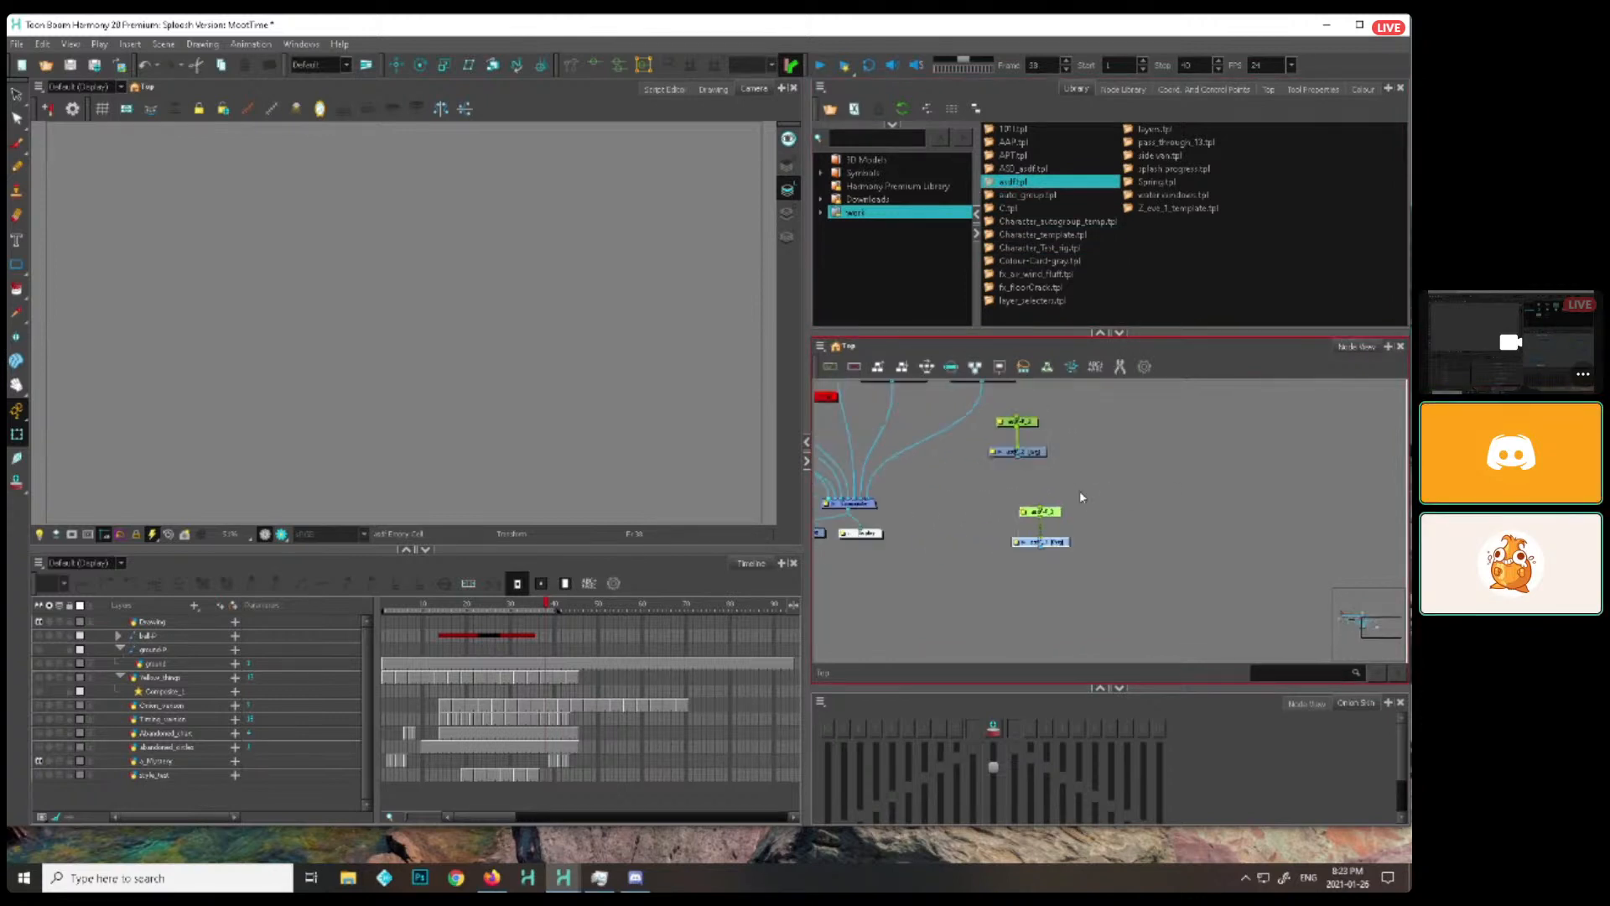
{"action": "key", "text": "ctrl+z"}
{"action": "key", "text": "ctrl+z"}
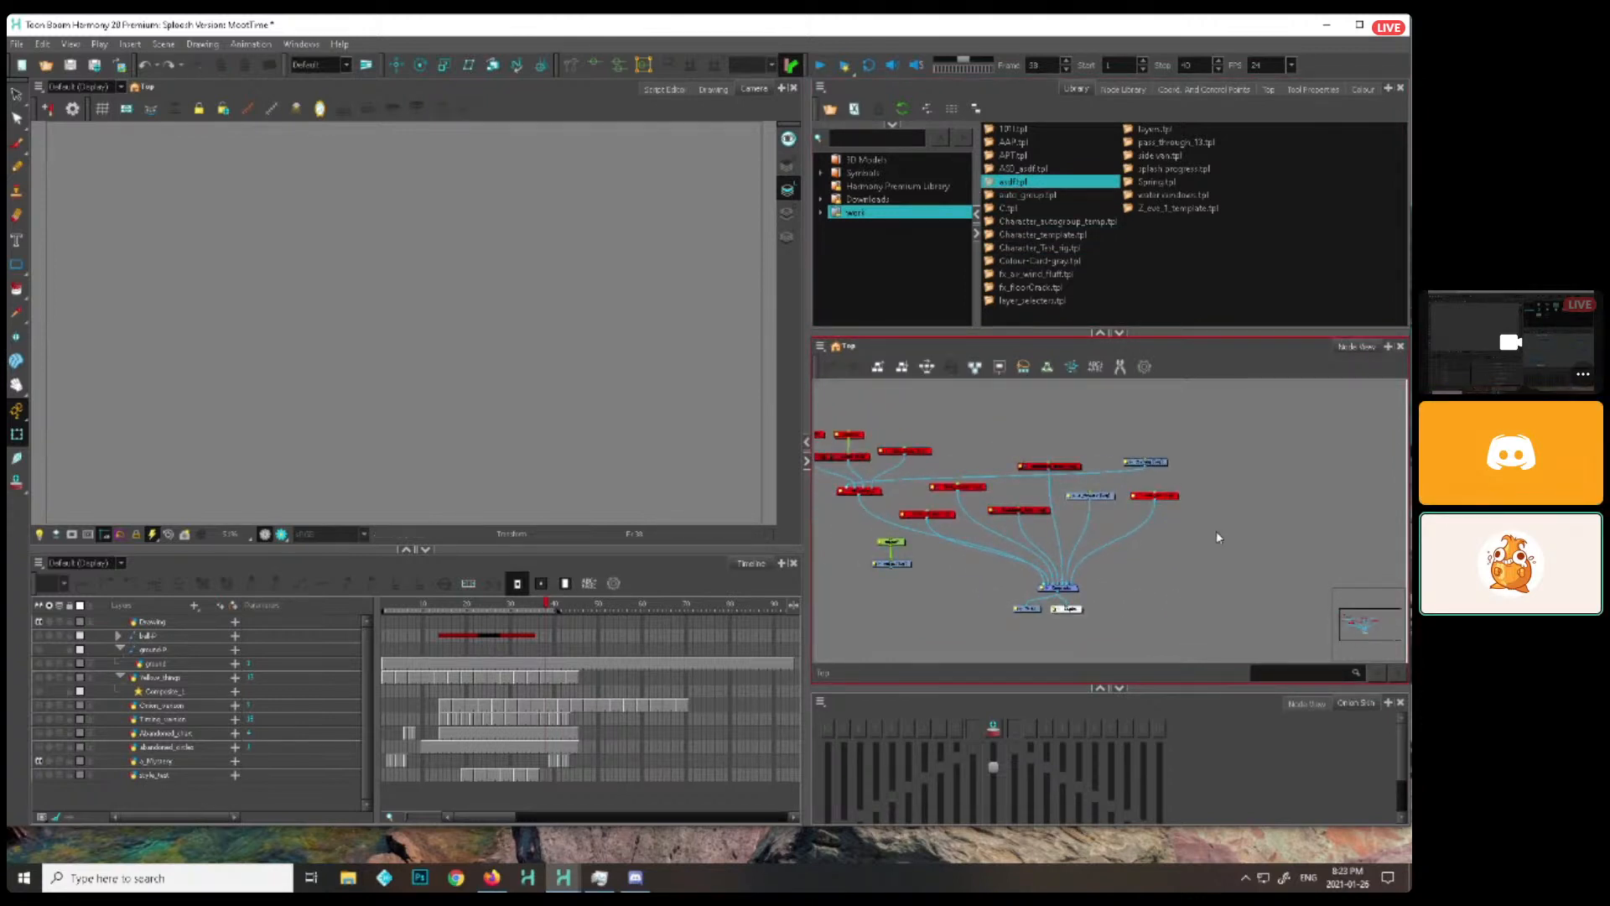
Remove the unused Drawing layer's node from the node network
{"action": "left_click_drag", "start_coordinate": [1123, 563], "coordinate": [1148, 574]}
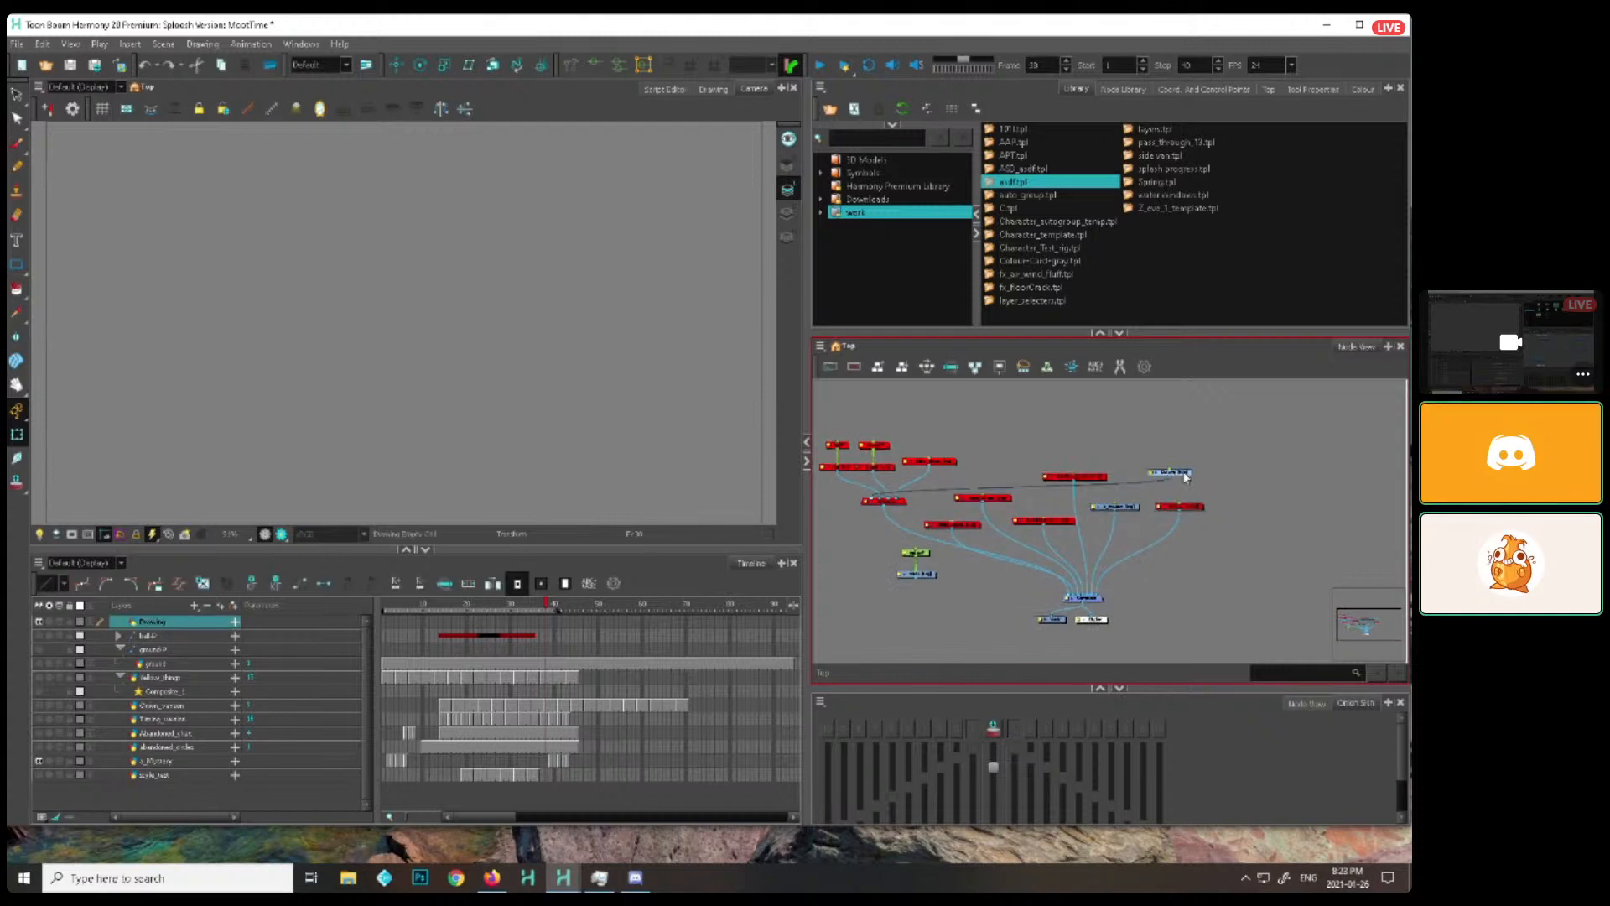
{"action": "key", "text": "ctrl+z"}
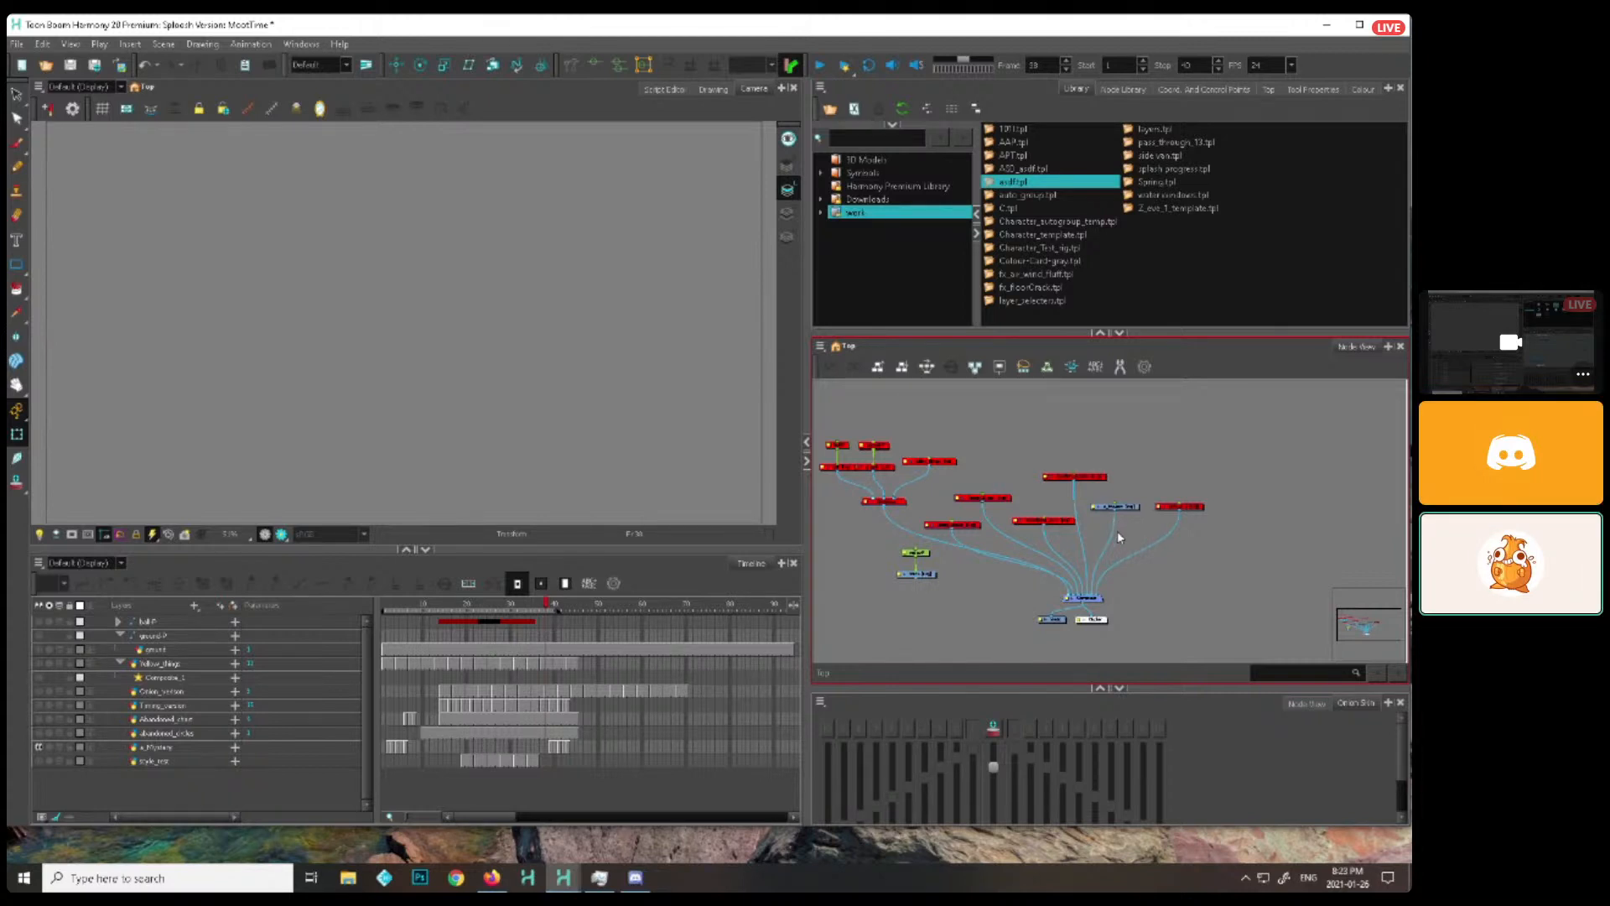
{"action": "left_click_drag", "start_coordinate": [1170, 520], "coordinate": [1175, 544]}
{"action": "scroll", "coordinate": [1034, 587], "scroll_direction": "up", "scroll_amount": 1}
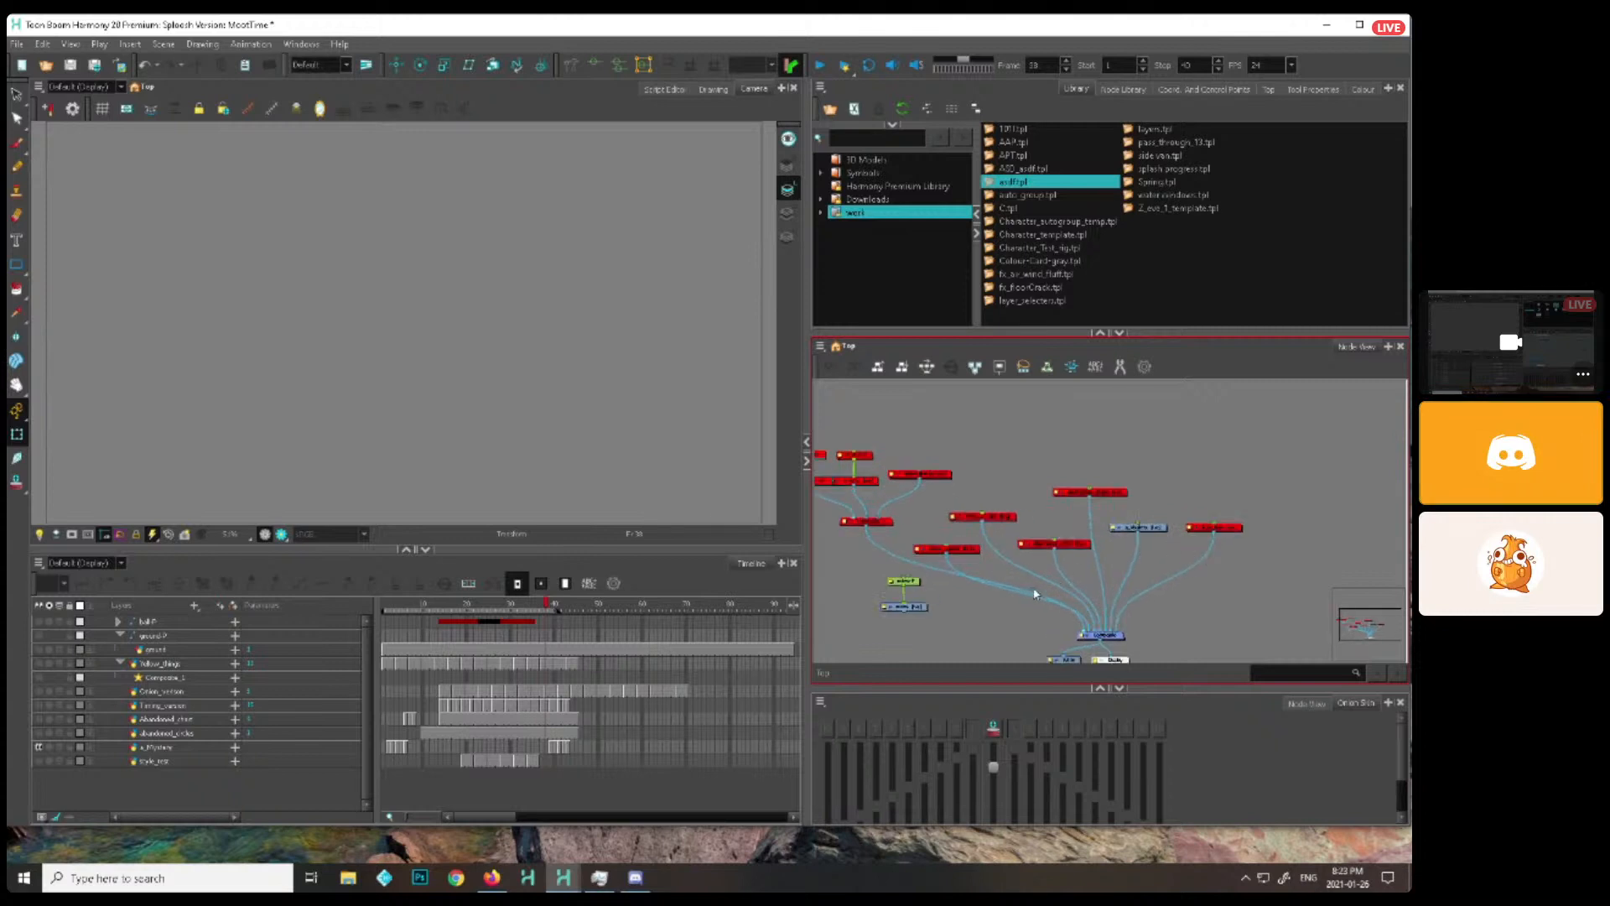
{"action": "left_click_drag", "start_coordinate": [1035, 593], "coordinate": [1056, 582]}
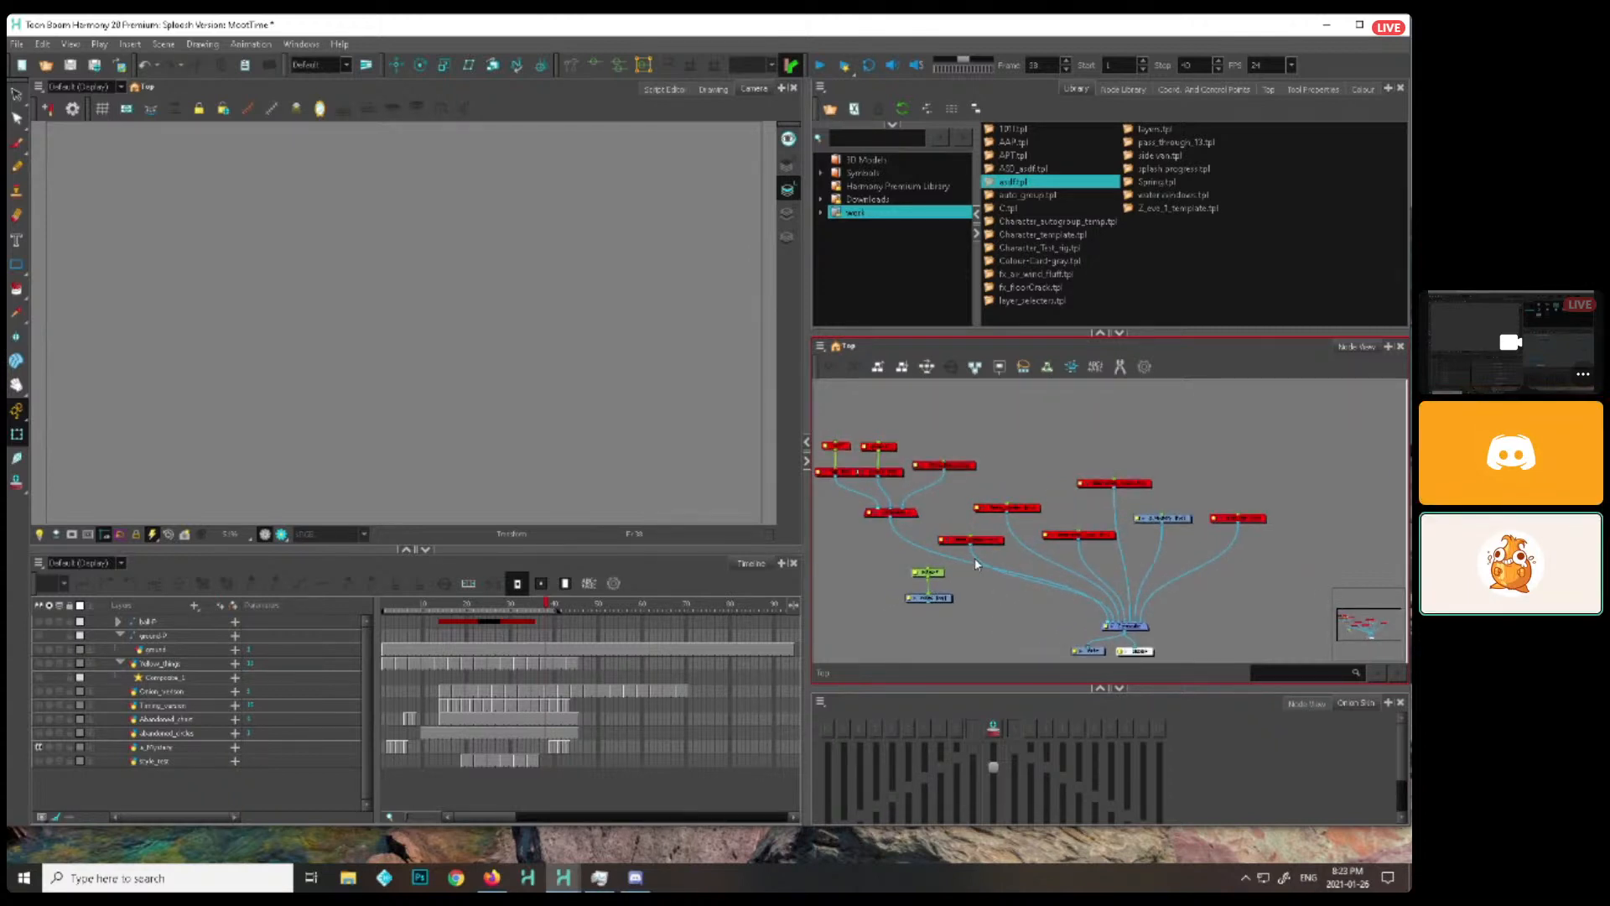
{"action": "left_click", "coordinate": [151, 341]}
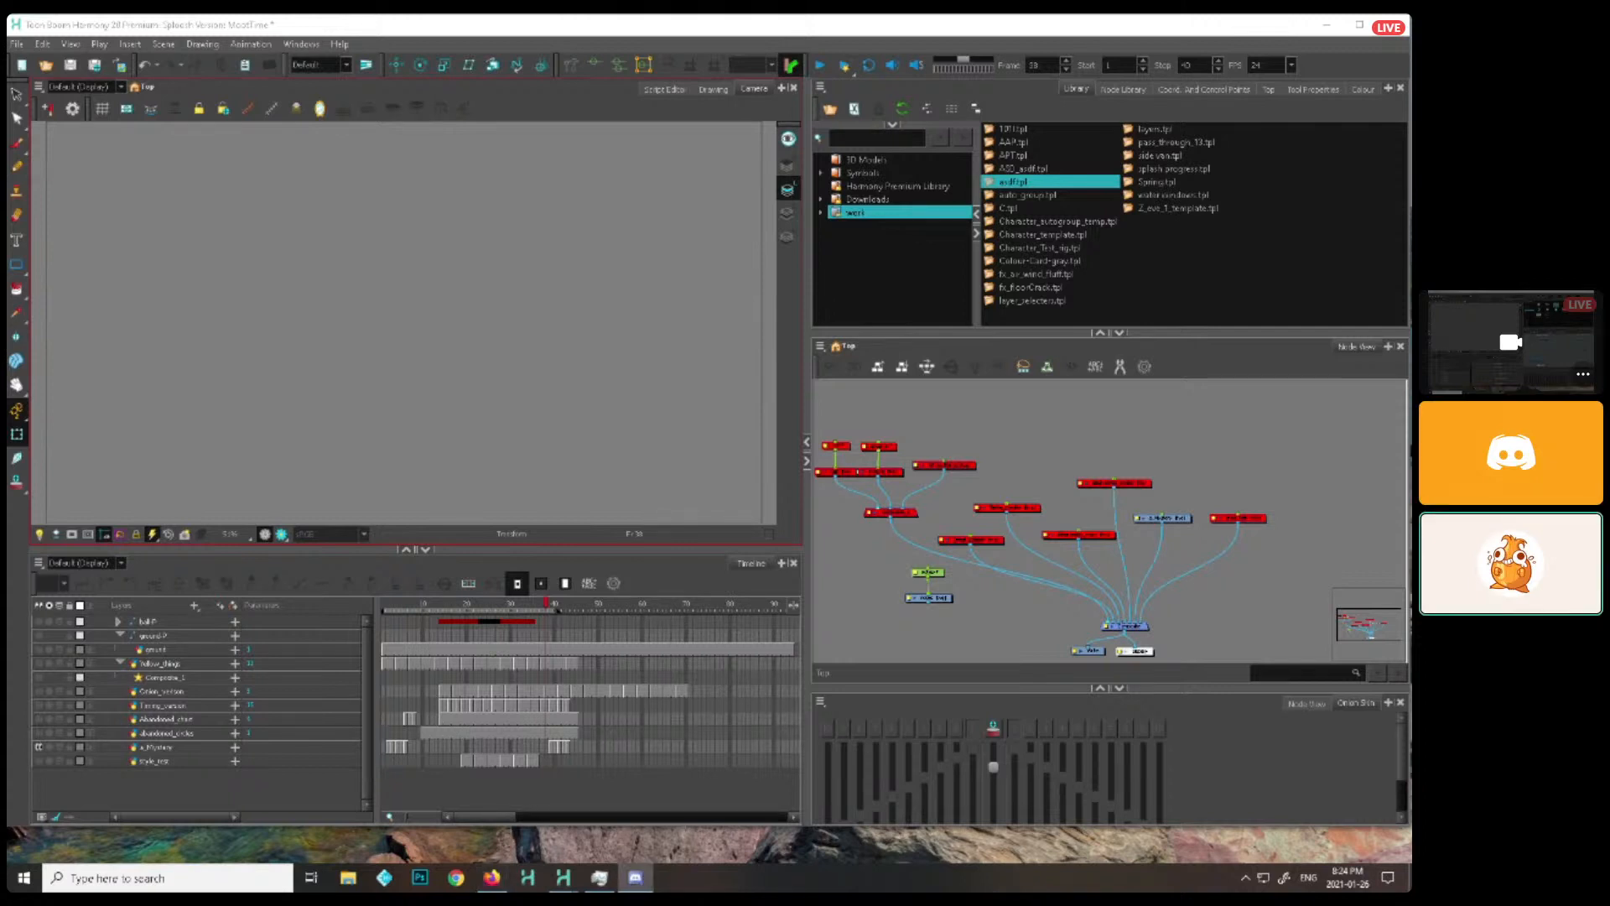
{"action": "left_click", "coordinate": [1226, 429]}
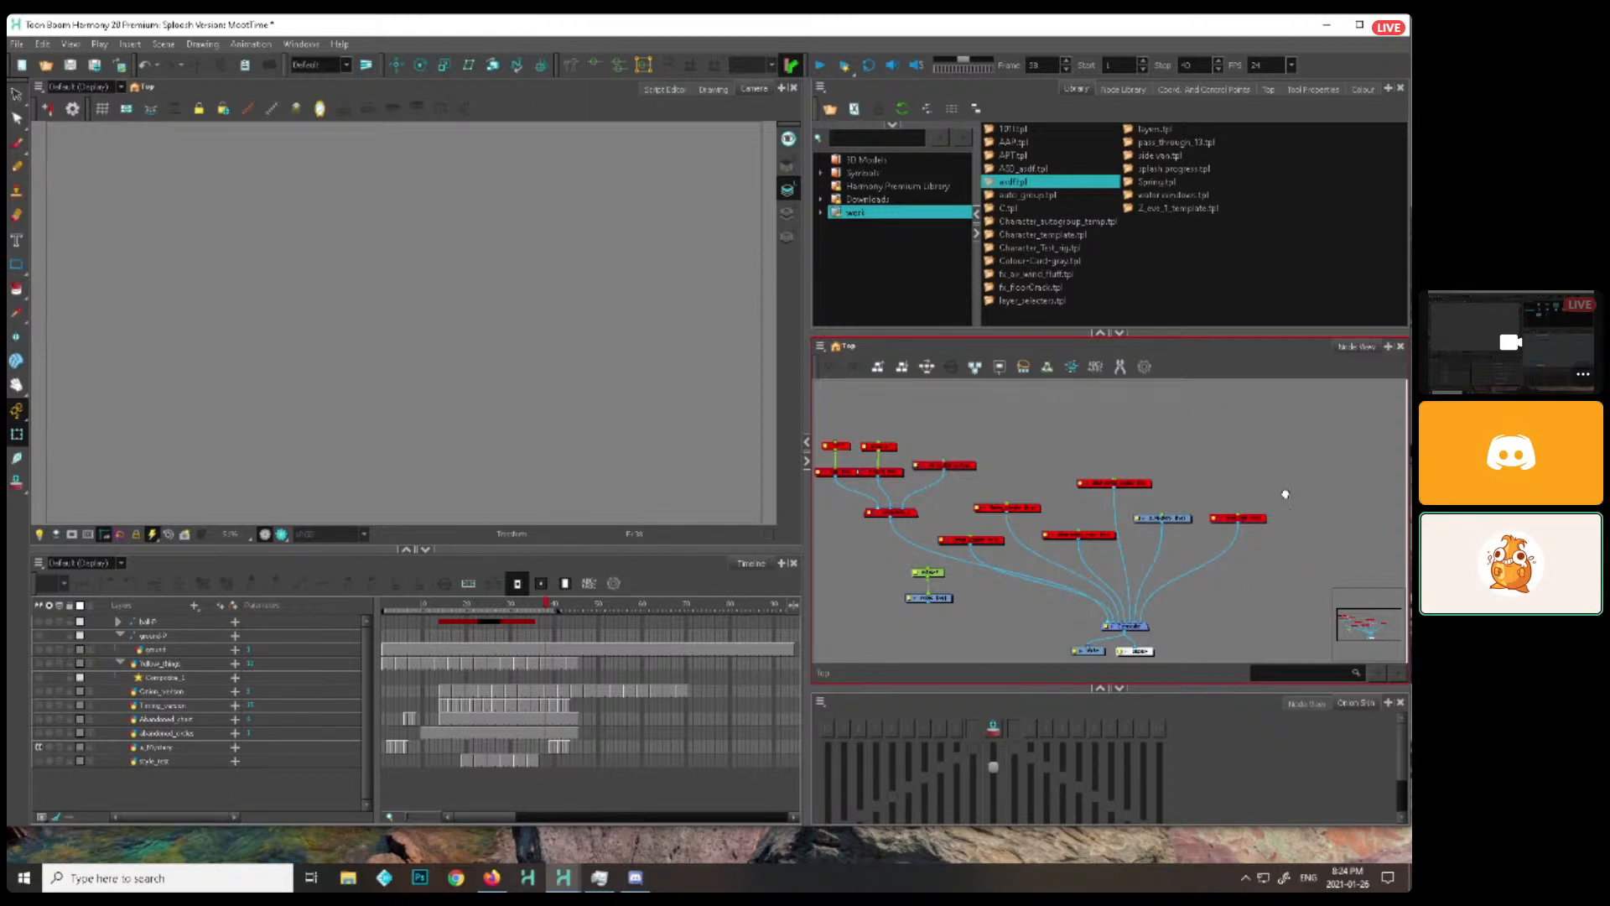
{"action": "scroll", "coordinate": [1285, 494], "scroll_direction": "down", "scroll_amount": 1}
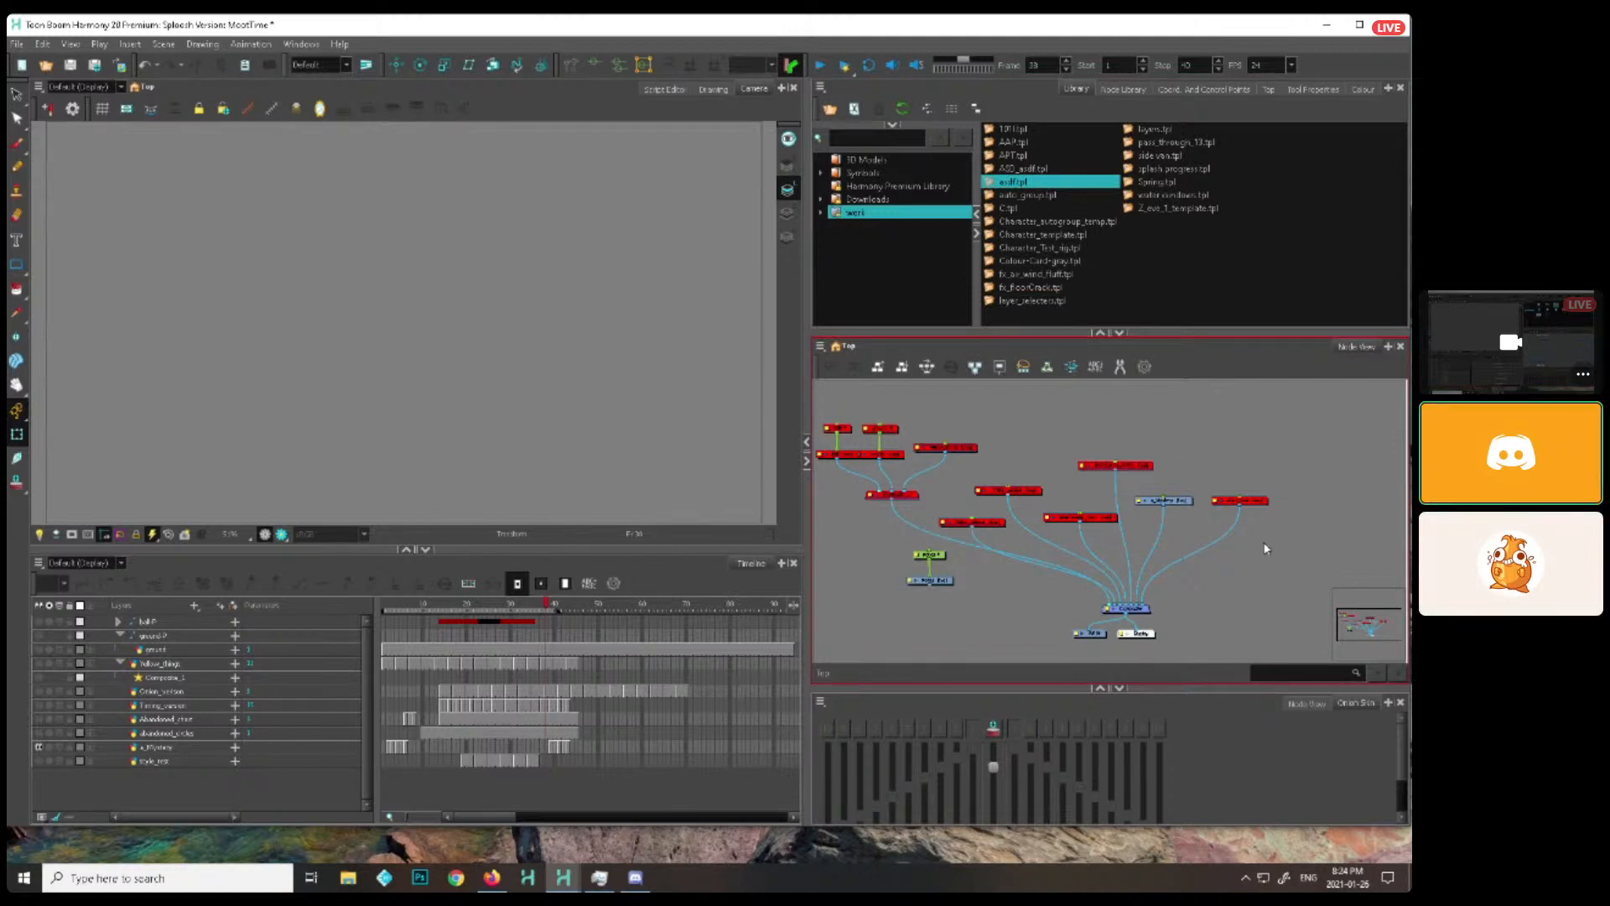
{"action": "left_click_drag", "start_coordinate": [1037, 572], "coordinate": [1070, 607]}
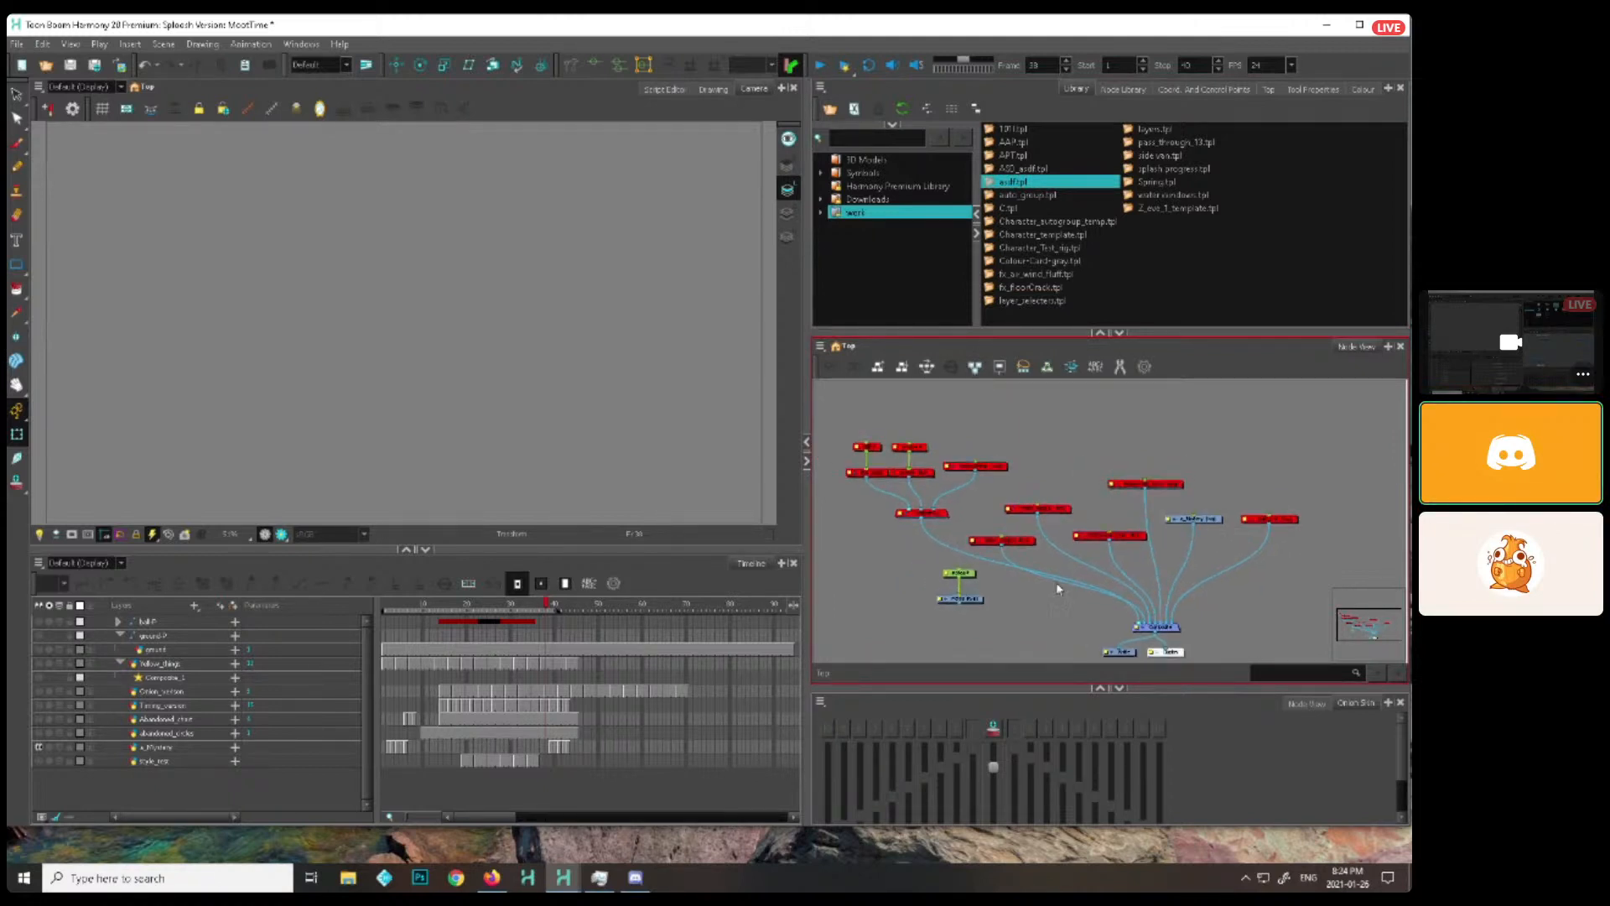
{"action": "left_click_drag", "start_coordinate": [1170, 551], "coordinate": [1174, 539]}
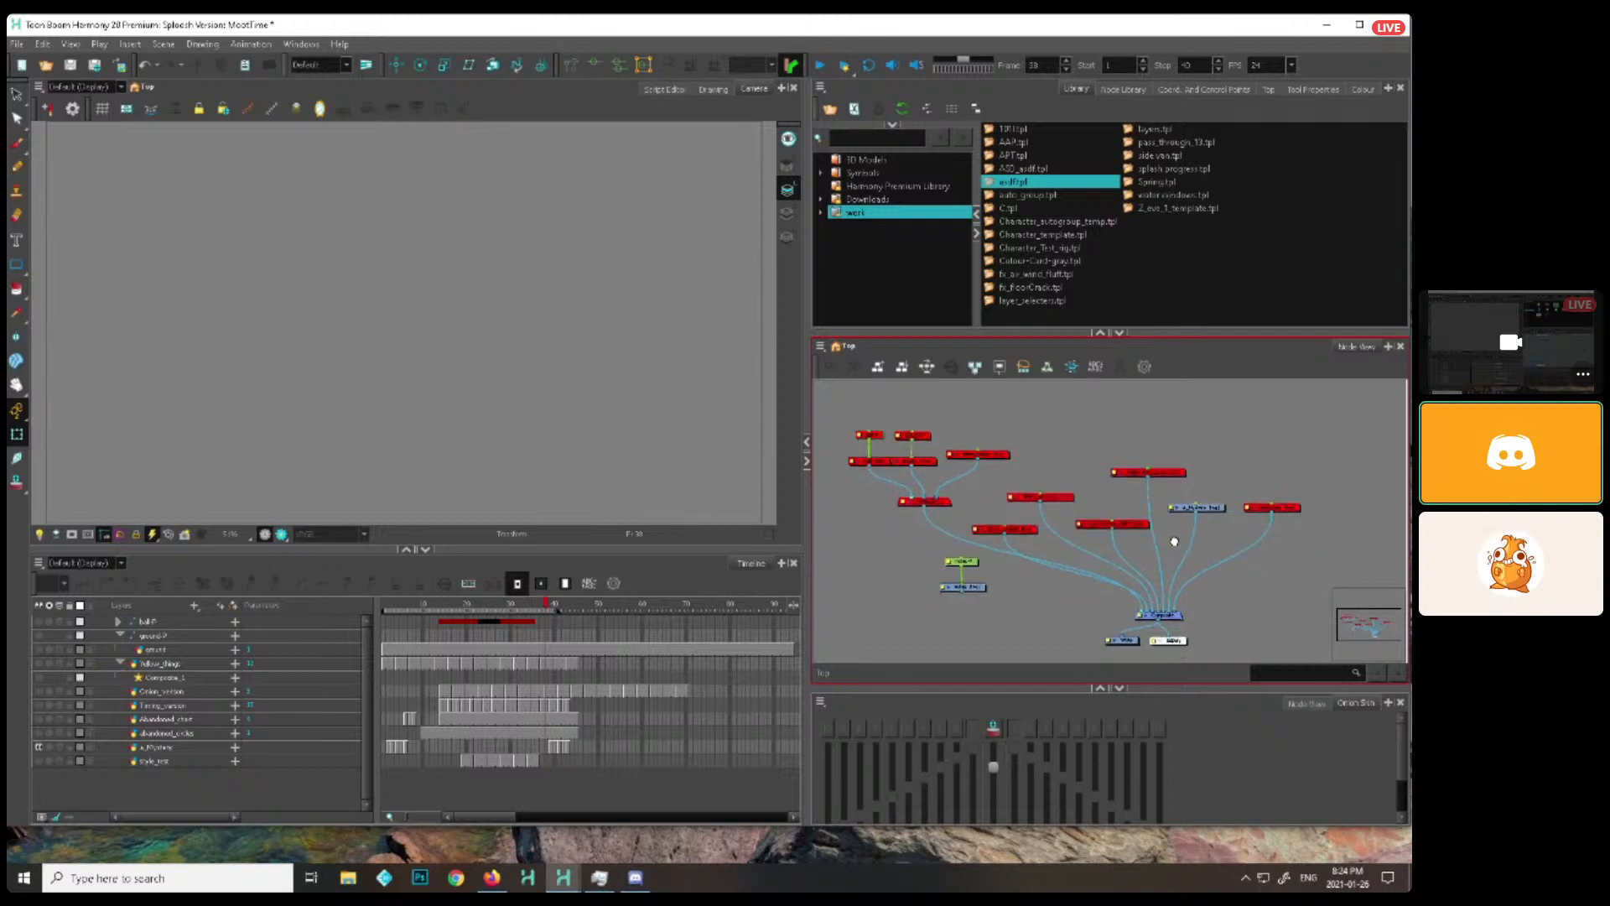
{"action": "scroll", "coordinate": [1172, 538], "scroll_direction": "up", "scroll_amount": 1}
{"action": "left_click_drag", "start_coordinate": [1024, 578], "coordinate": [1042, 567]}
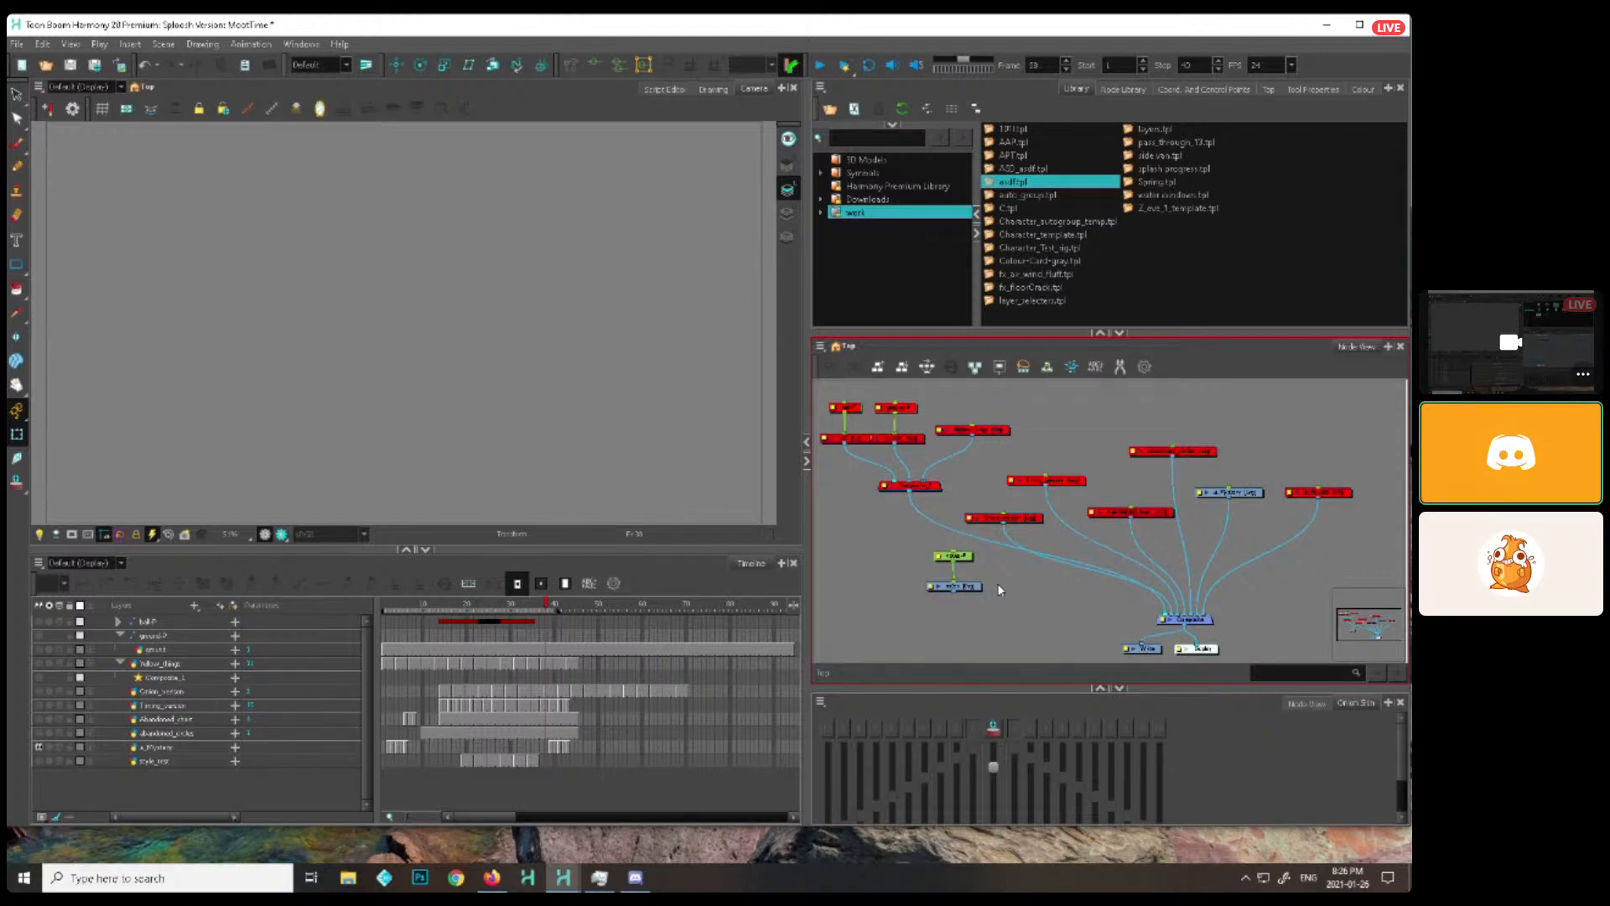
Move the style_test node farther away from the a_Mystery node
{"action": "left_click_drag", "start_coordinate": [1306, 531], "coordinate": [1254, 522]}
{"action": "left_click_drag", "start_coordinate": [1277, 484], "coordinate": [1309, 498]}
{"action": "scroll", "coordinate": [1275, 545], "scroll_direction": "up", "scroll_amount": 1}
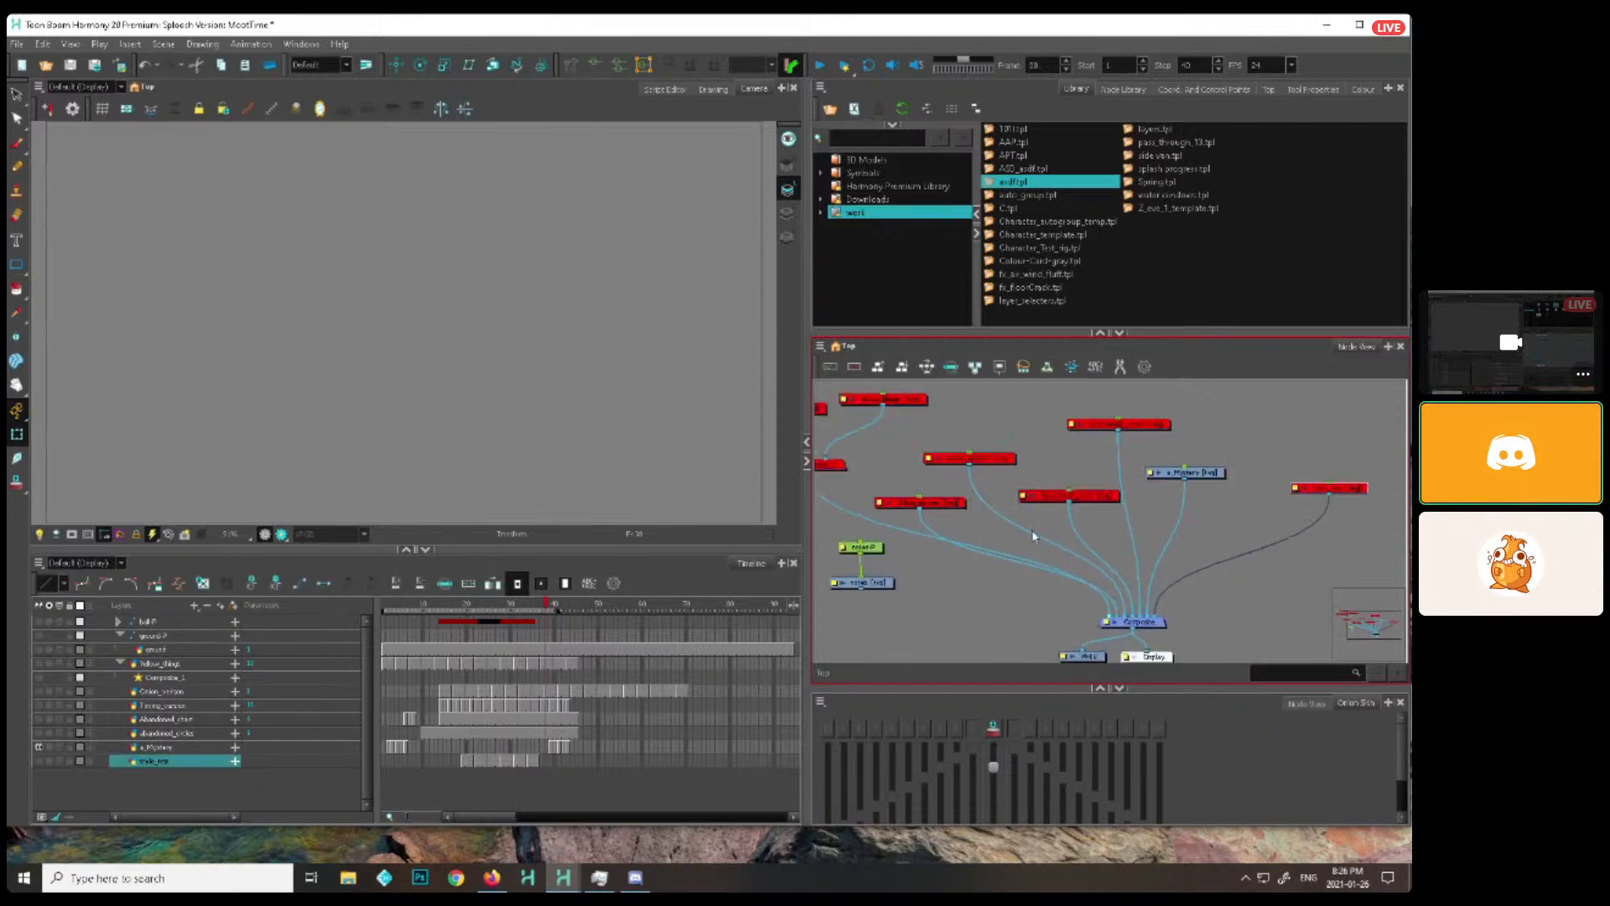
{"action": "left_click", "coordinate": [972, 587]}
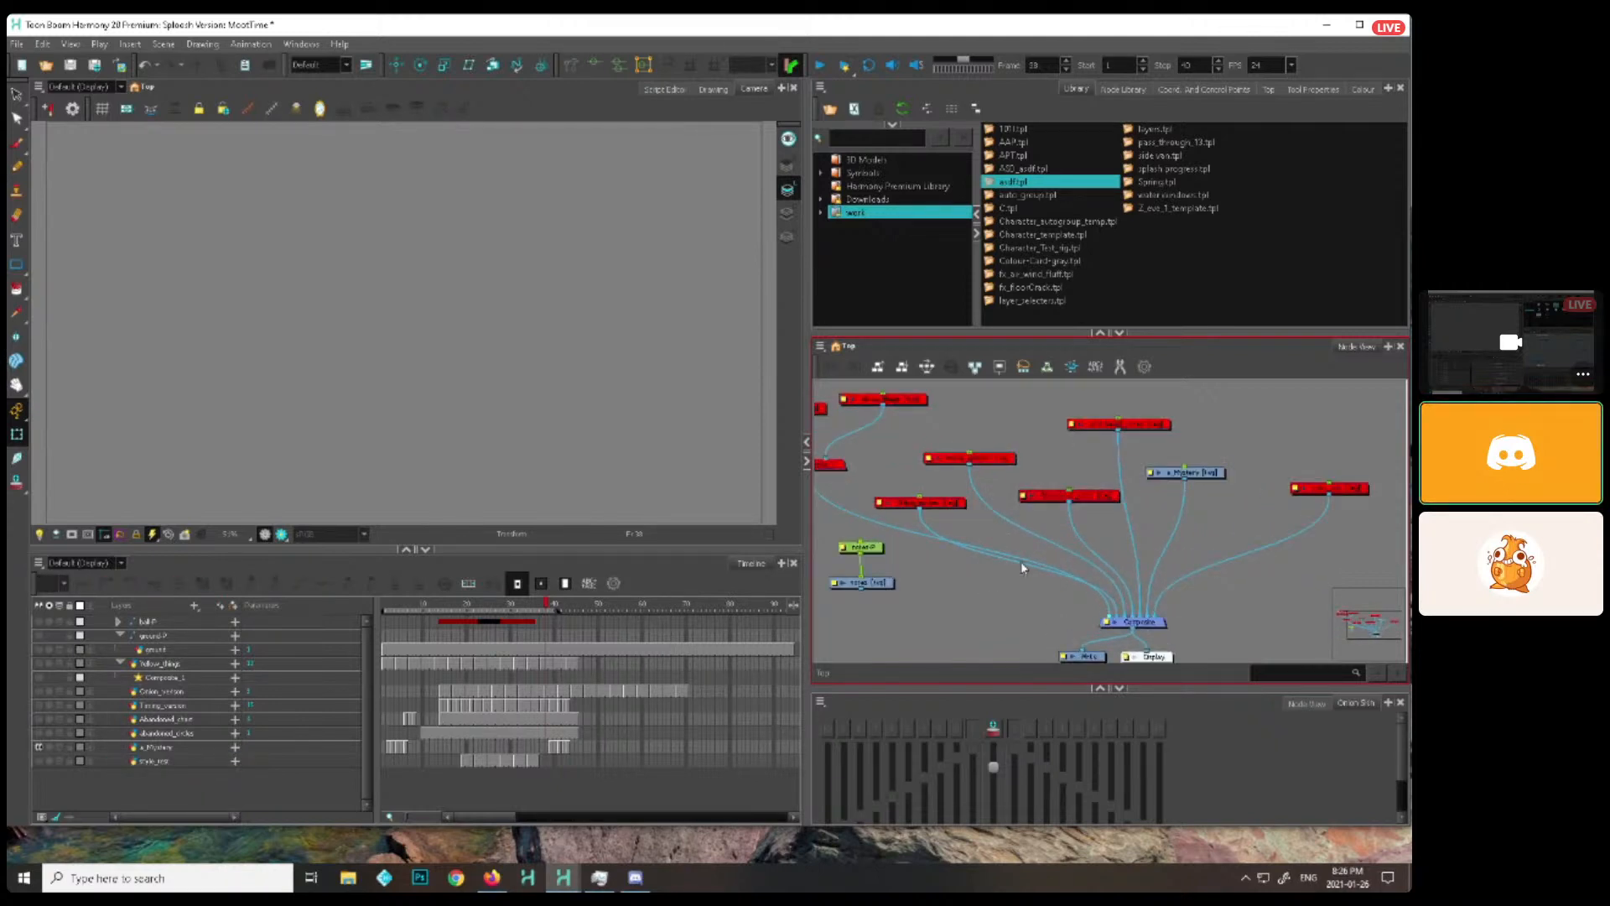
Scrub through the early frames of the timeline to view the a_Mystery layer's drawings
{"action": "left_click_drag", "start_coordinate": [1157, 425], "coordinate": [1190, 475]}
{"action": "left_click", "coordinate": [1132, 499]}
{"action": "left_click", "coordinate": [418, 605]}
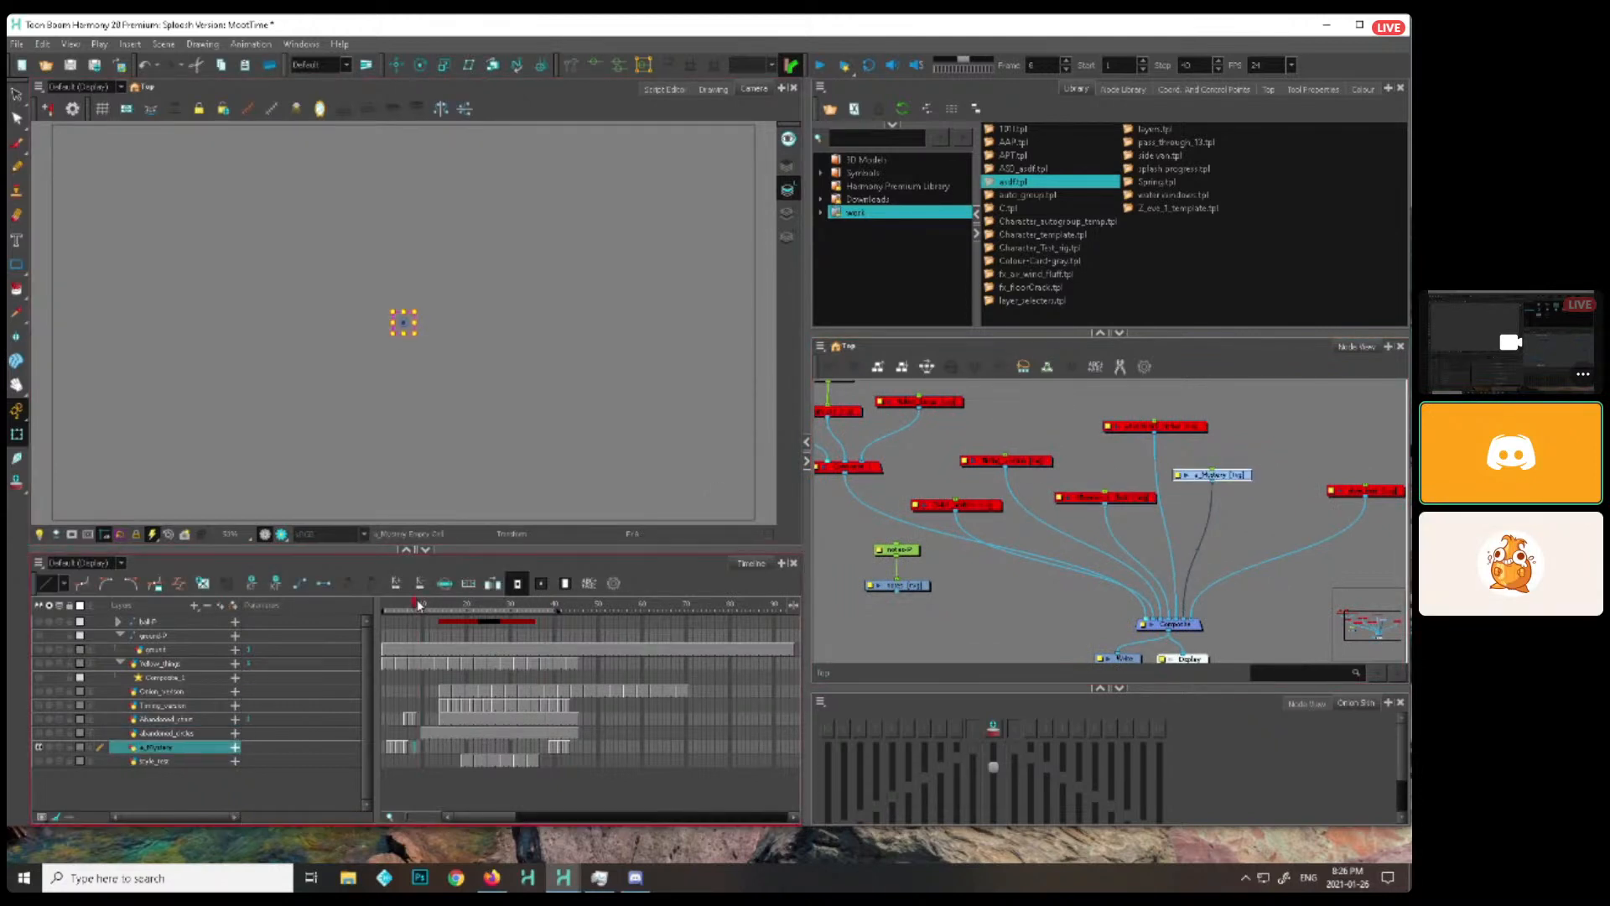
{"action": "left_click", "coordinate": [410, 606]}
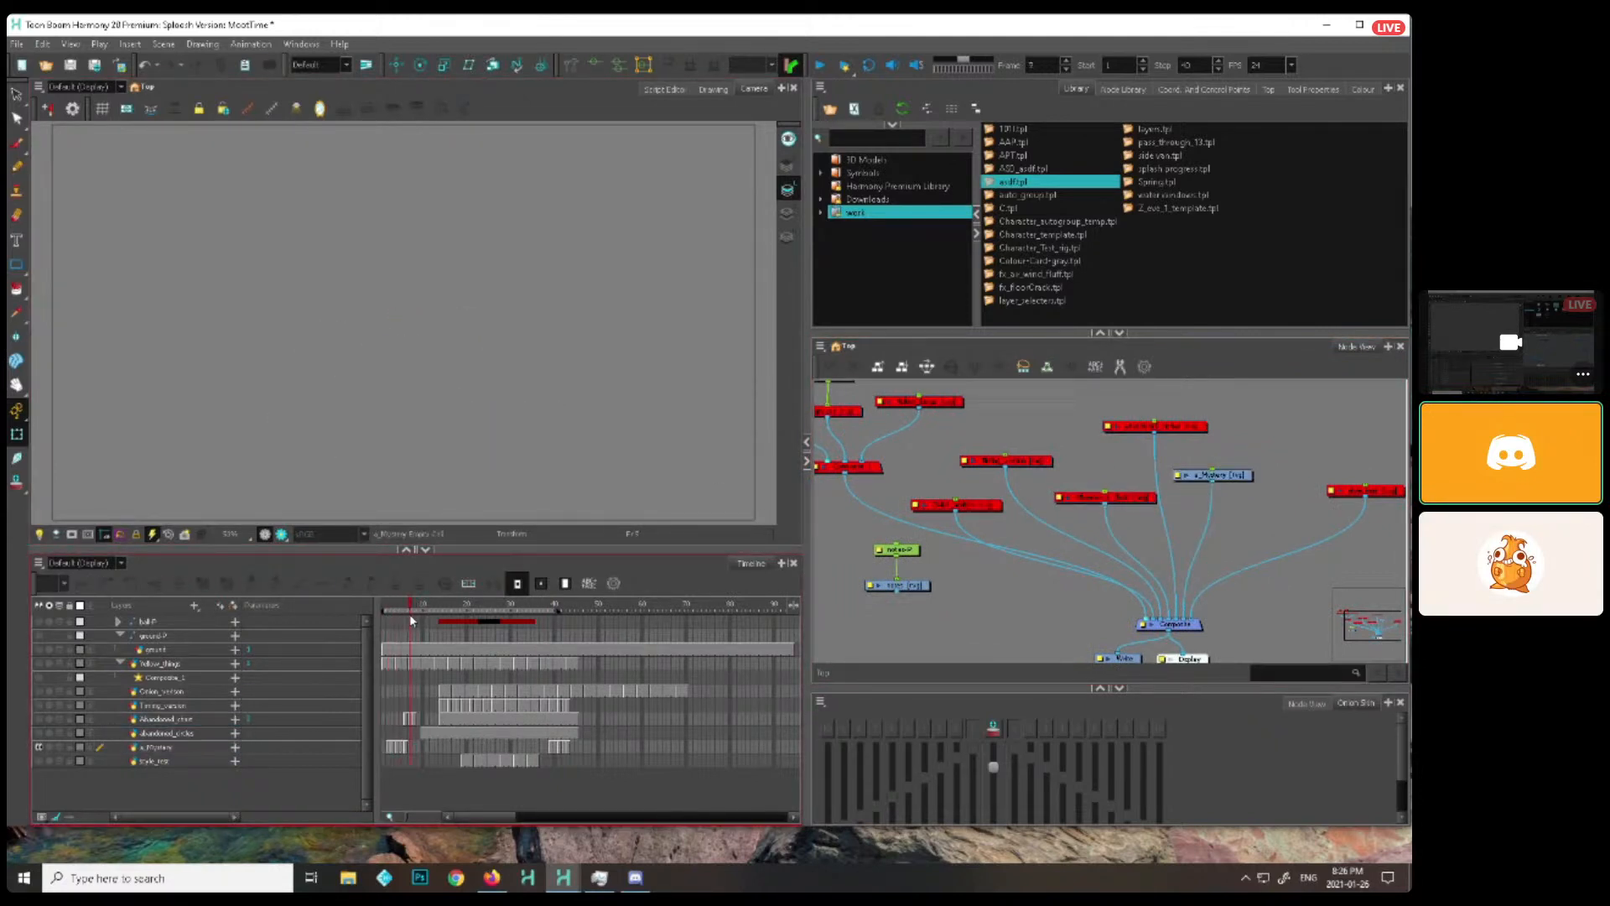
{"action": "left_click_drag", "start_coordinate": [410, 615], "coordinate": [390, 622]}
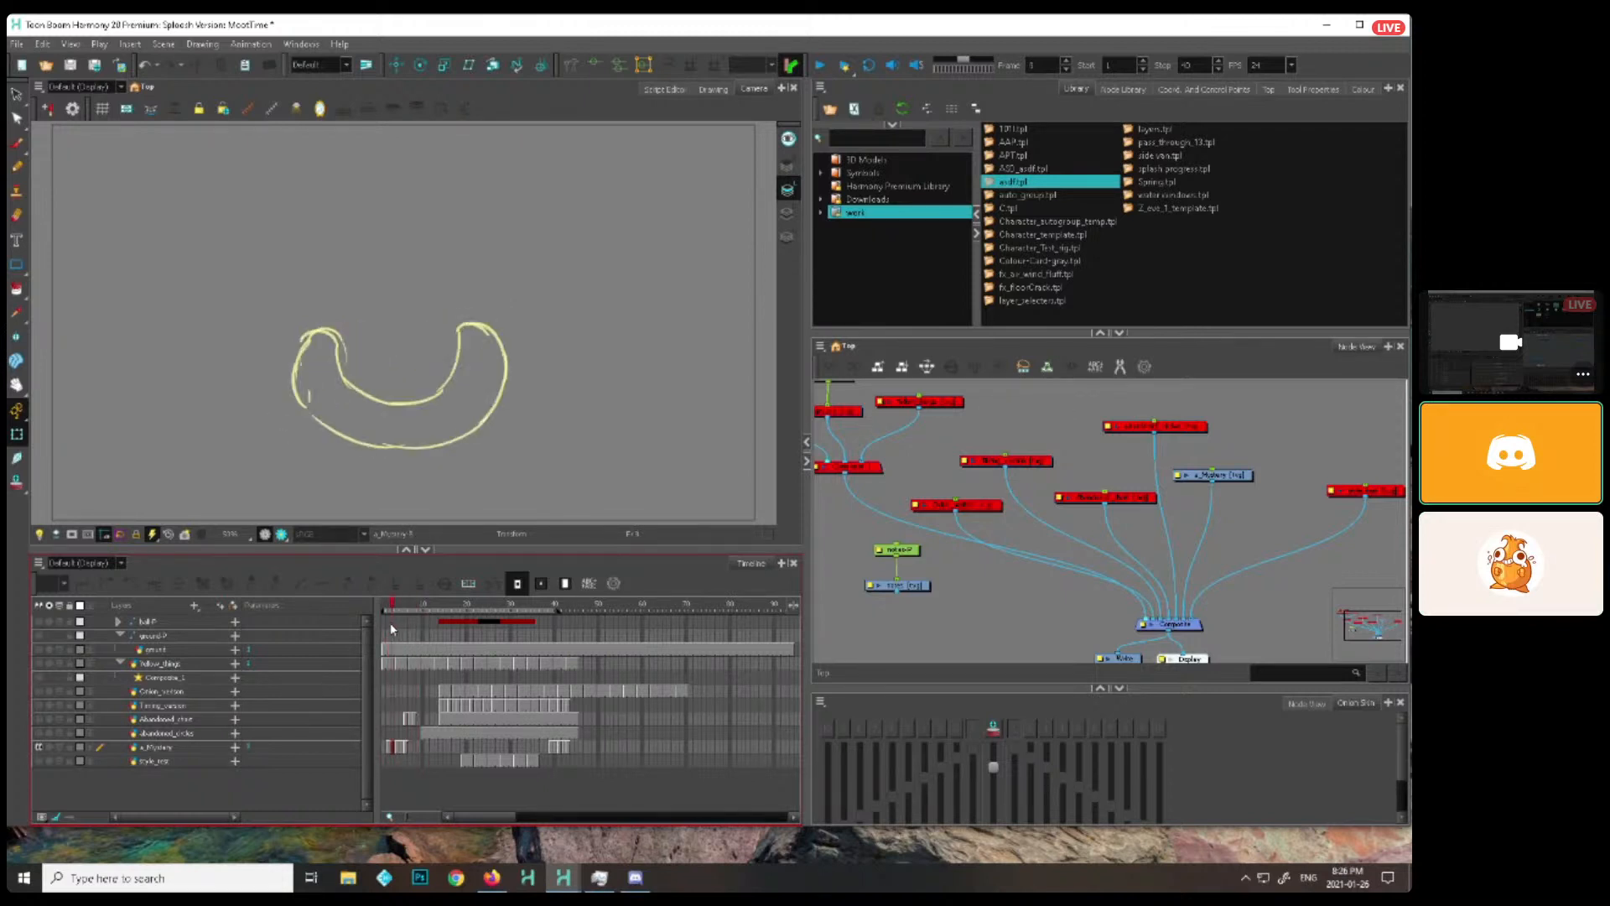
Disable the a_Mystery node, and enable the style_test node only long enough to preview its drawings
{"action": "left_click_drag", "start_coordinate": [1292, 490], "coordinate": [1130, 475]}
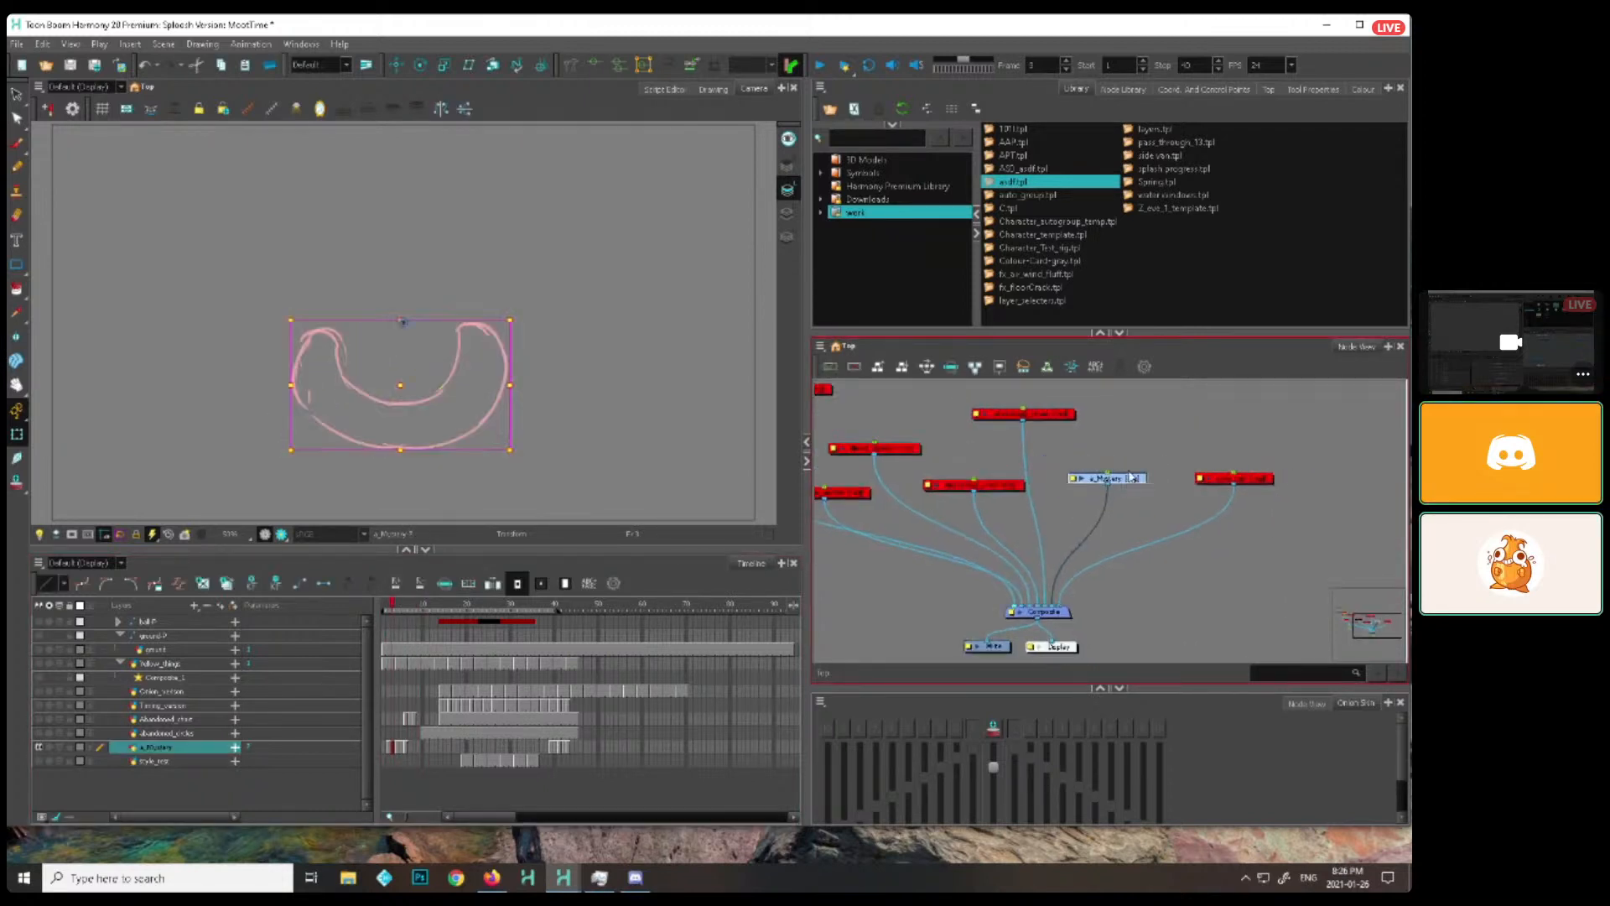
{"action": "key", "text": "d"}
{"action": "left_click", "coordinate": [1249, 481]}
{"action": "key", "text": "a"}
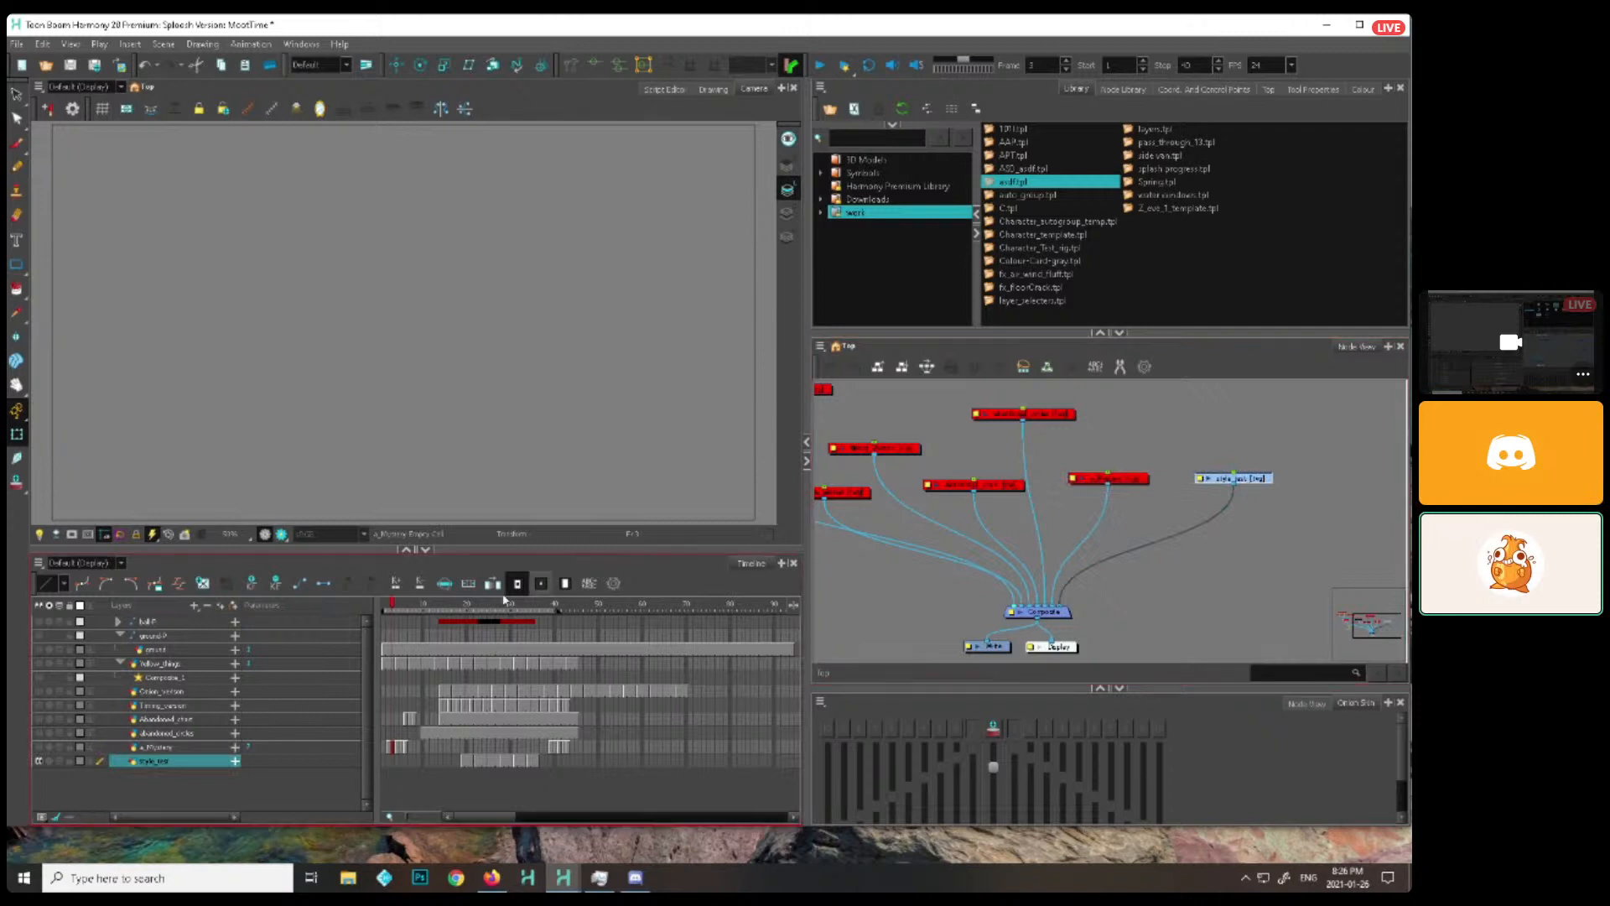
{"action": "mouse_move", "coordinate": [504, 599]}
{"action": "left_mouse_down"}
{"action": "mouse_move", "coordinate": [440, 606]}
{"action": "mouse_move", "coordinate": [530, 621]}
{"action": "left_mouse_up"}
{"action": "key", "text": "d"}
Enable the Crown_version, Timing_version, Abandoned_chart and abandoned_circles nodes together
{"action": "mouse_move", "coordinate": [1078, 407]}
{"action": "left_mouse_down"}
{"action": "mouse_move", "coordinate": [1202, 438]}
{"action": "mouse_move", "coordinate": [985, 560]}
{"action": "left_mouse_up"}
{"action": "key", "text": "a"}
{"action": "key", "text": "a"}
Disable the Crown_version and Timing_version nodes, leaving the two abandoned drawing nodes enabled
{"action": "left_click", "coordinate": [1061, 490]}
{"action": "left_click", "coordinate": [973, 523]}
{"action": "key", "text": "d"}
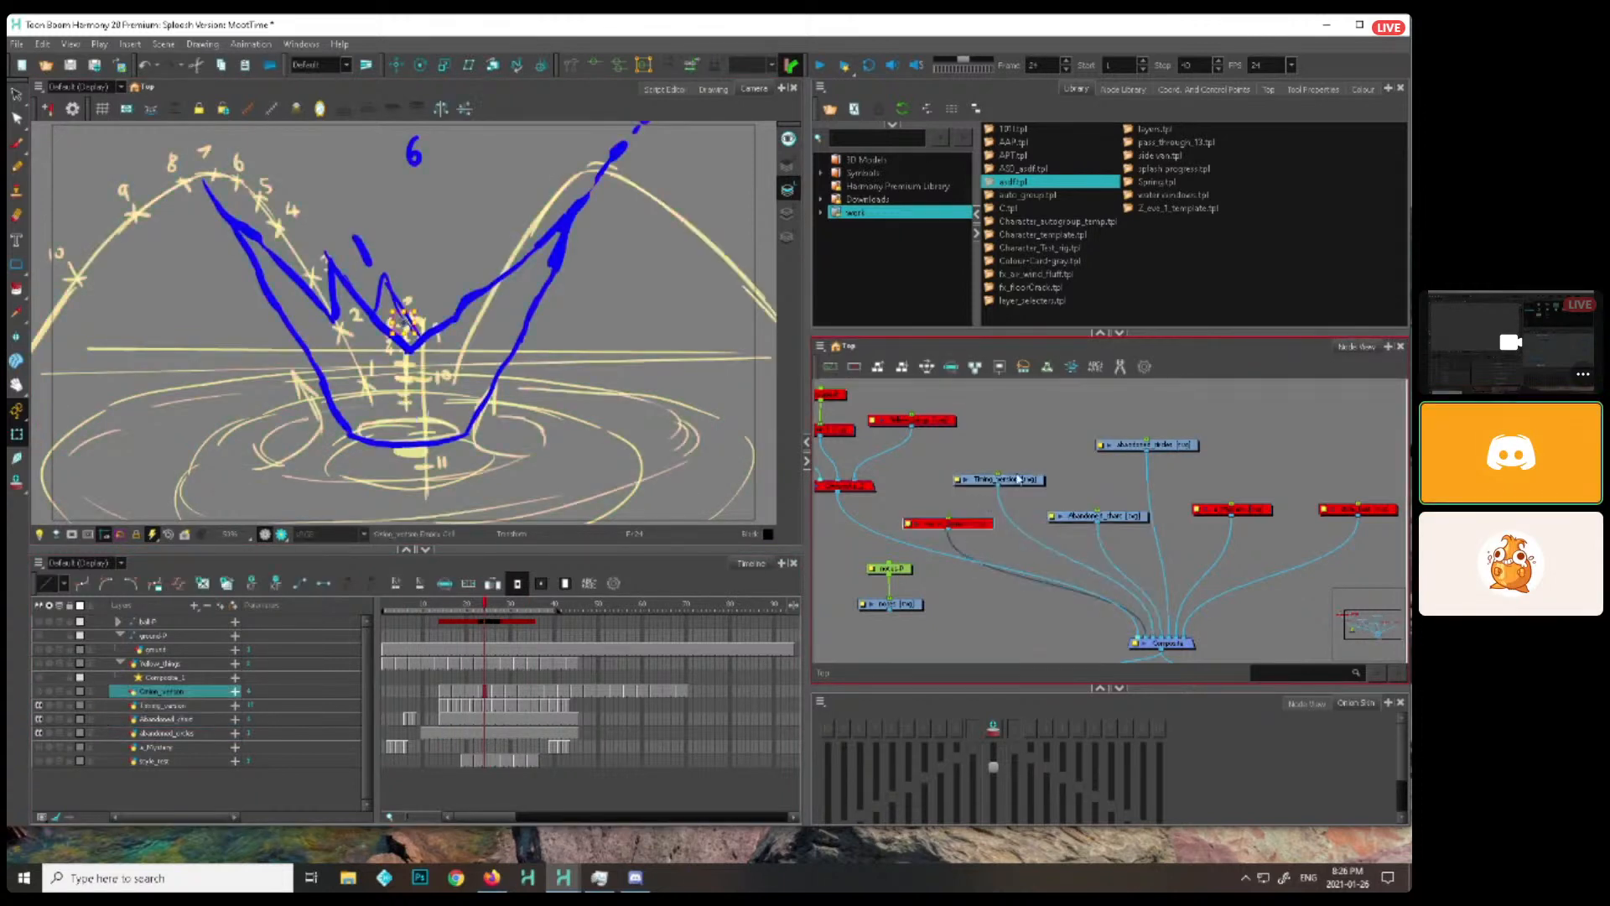
{"action": "left_click", "coordinate": [1020, 479]}
{"action": "key", "text": "d"}
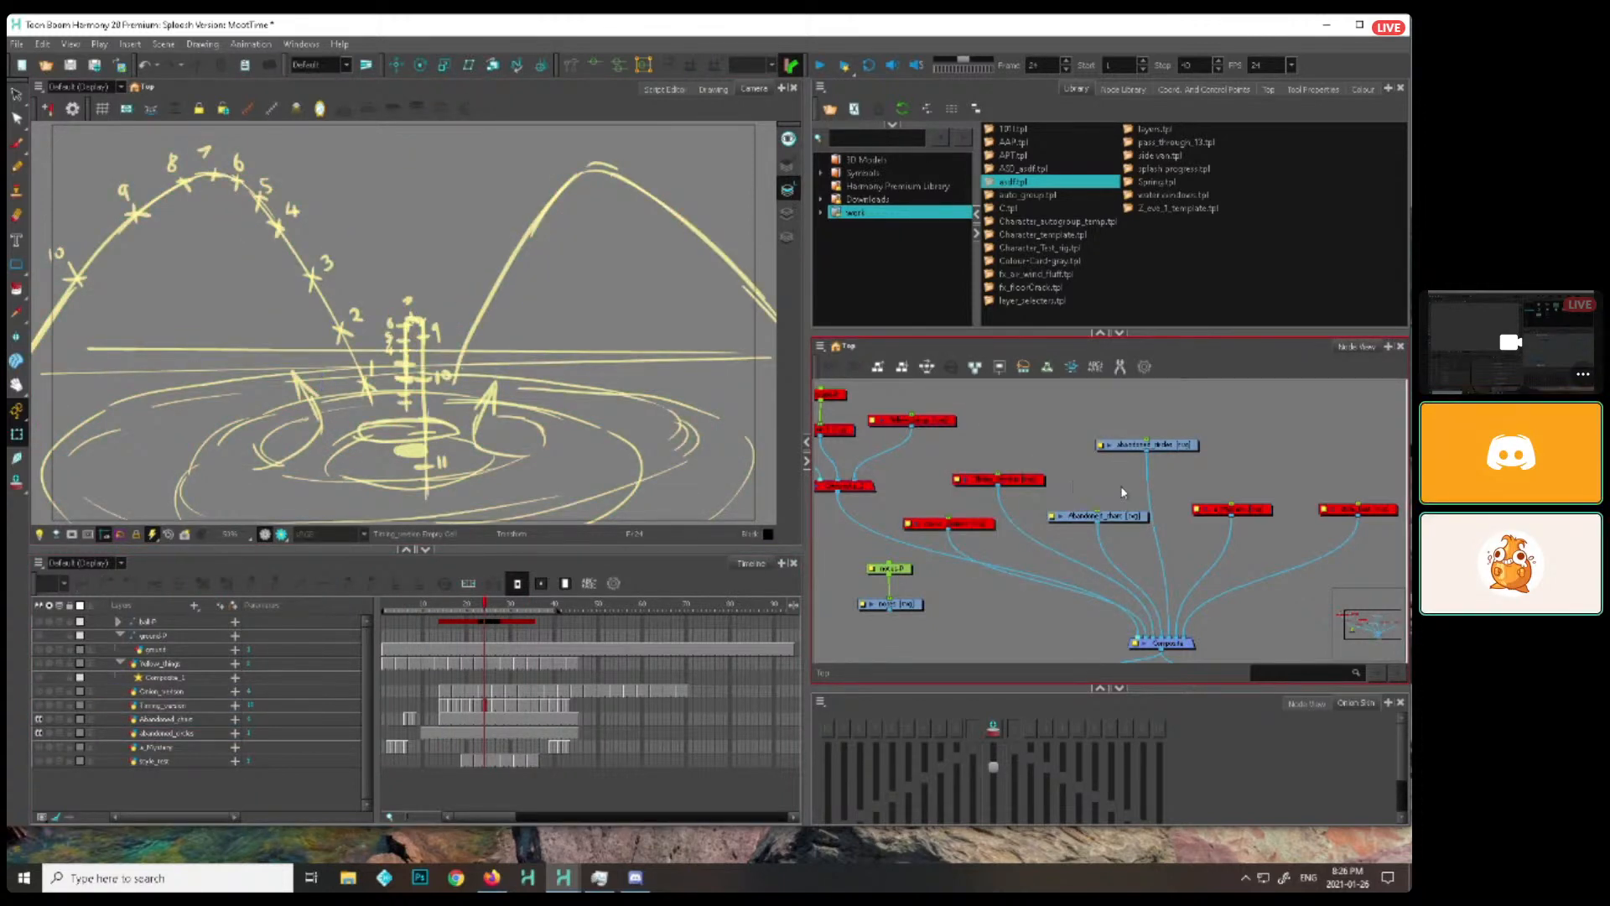
Check which drawing belongs to the Abandoned_chart node and disable the abandoned_circles node
{"action": "left_click", "coordinate": [1101, 515]}
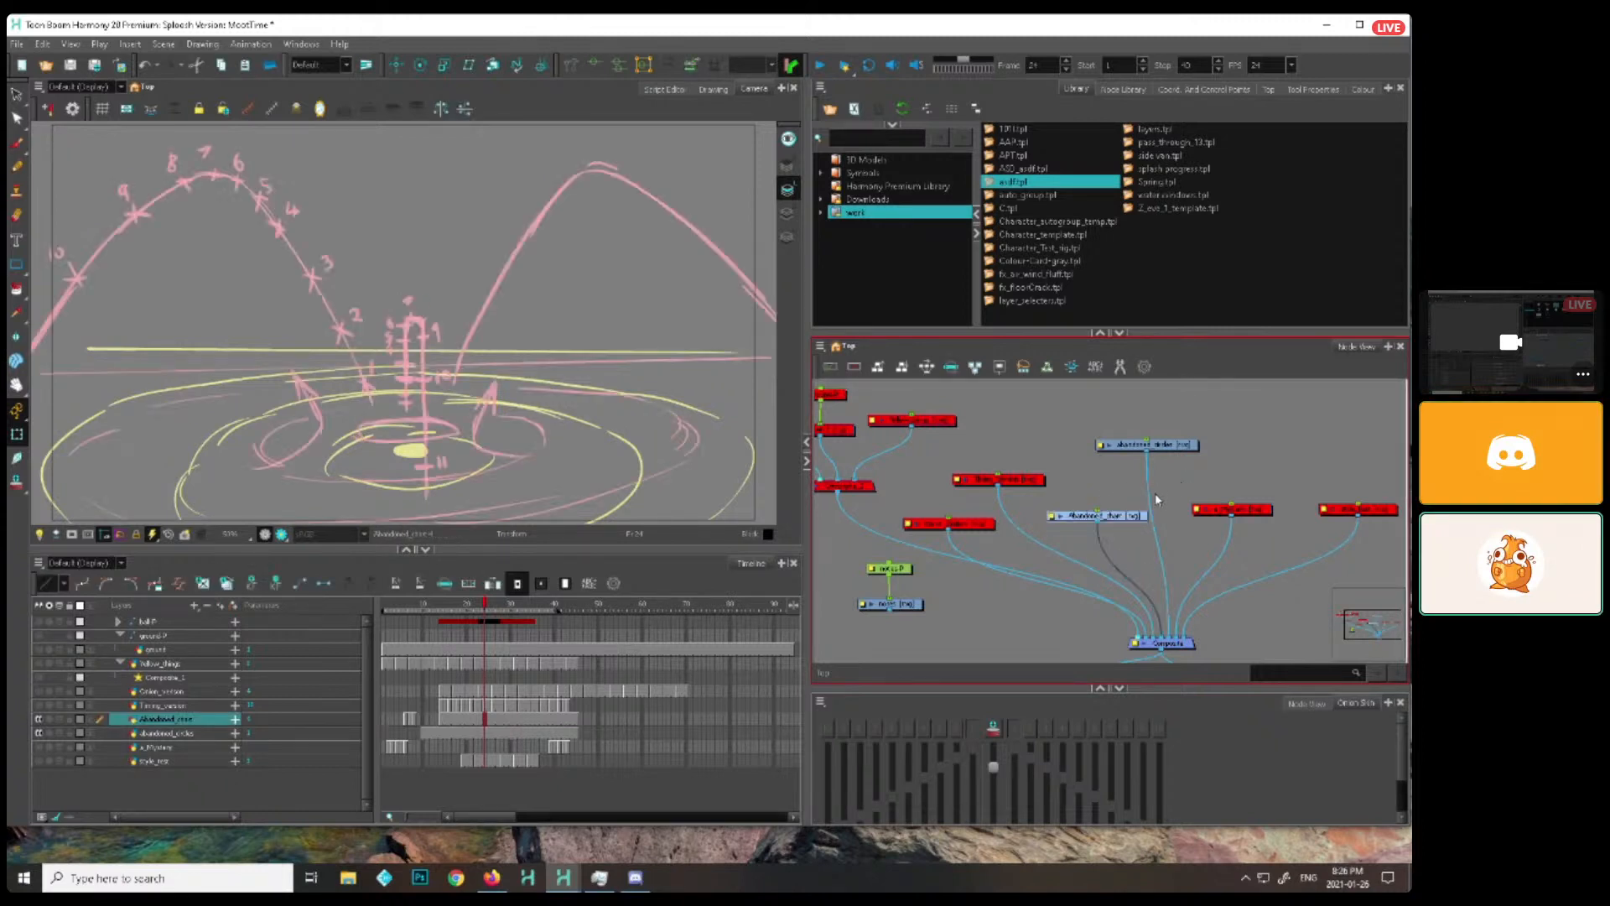
{"action": "left_click", "coordinate": [1155, 497]}
{"action": "scroll", "coordinate": [1155, 497], "scroll_direction": "down", "scroll_amount": 1}
{"action": "left_click", "coordinate": [1095, 519]}
{"action": "scroll", "coordinate": [1171, 483], "scroll_direction": "up", "scroll_amount": 1}
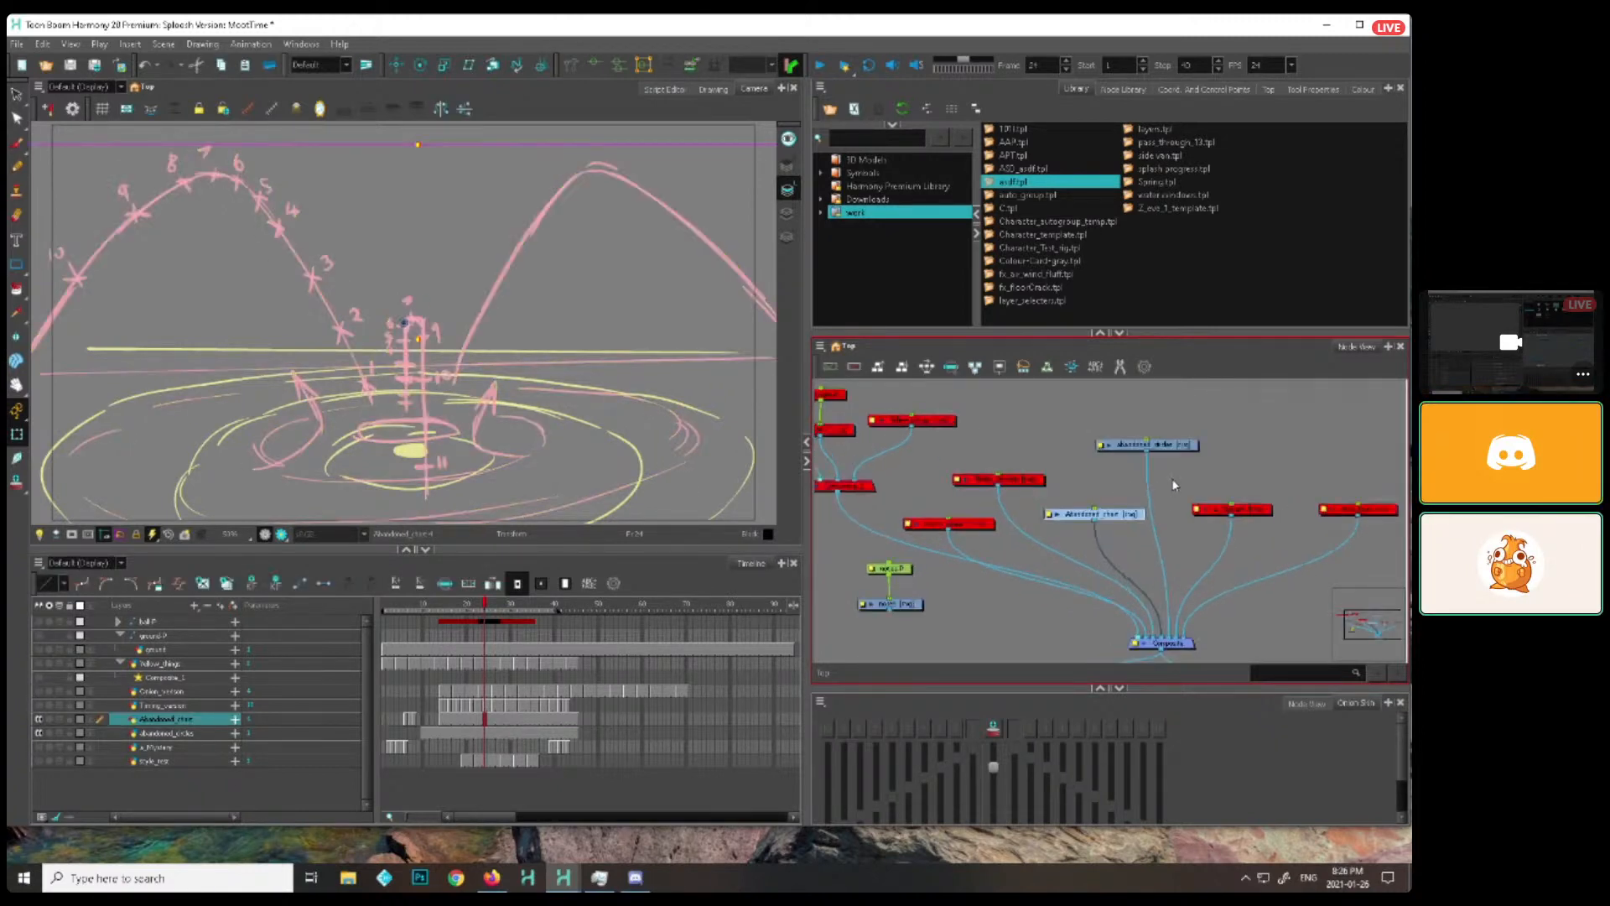
{"action": "scroll", "coordinate": [1174, 484], "scroll_direction": "up", "scroll_amount": 1}
{"action": "left_click", "coordinate": [1176, 482]}
{"action": "left_click", "coordinate": [1172, 434]}
{"action": "mouse_move", "coordinate": [1184, 483]}
{"action": "left_mouse_down"}
{"action": "mouse_move", "coordinate": [1136, 467]}
{"action": "mouse_move", "coordinate": [1087, 494]}
{"action": "left_mouse_up"}
{"action": "key", "text": "d"}
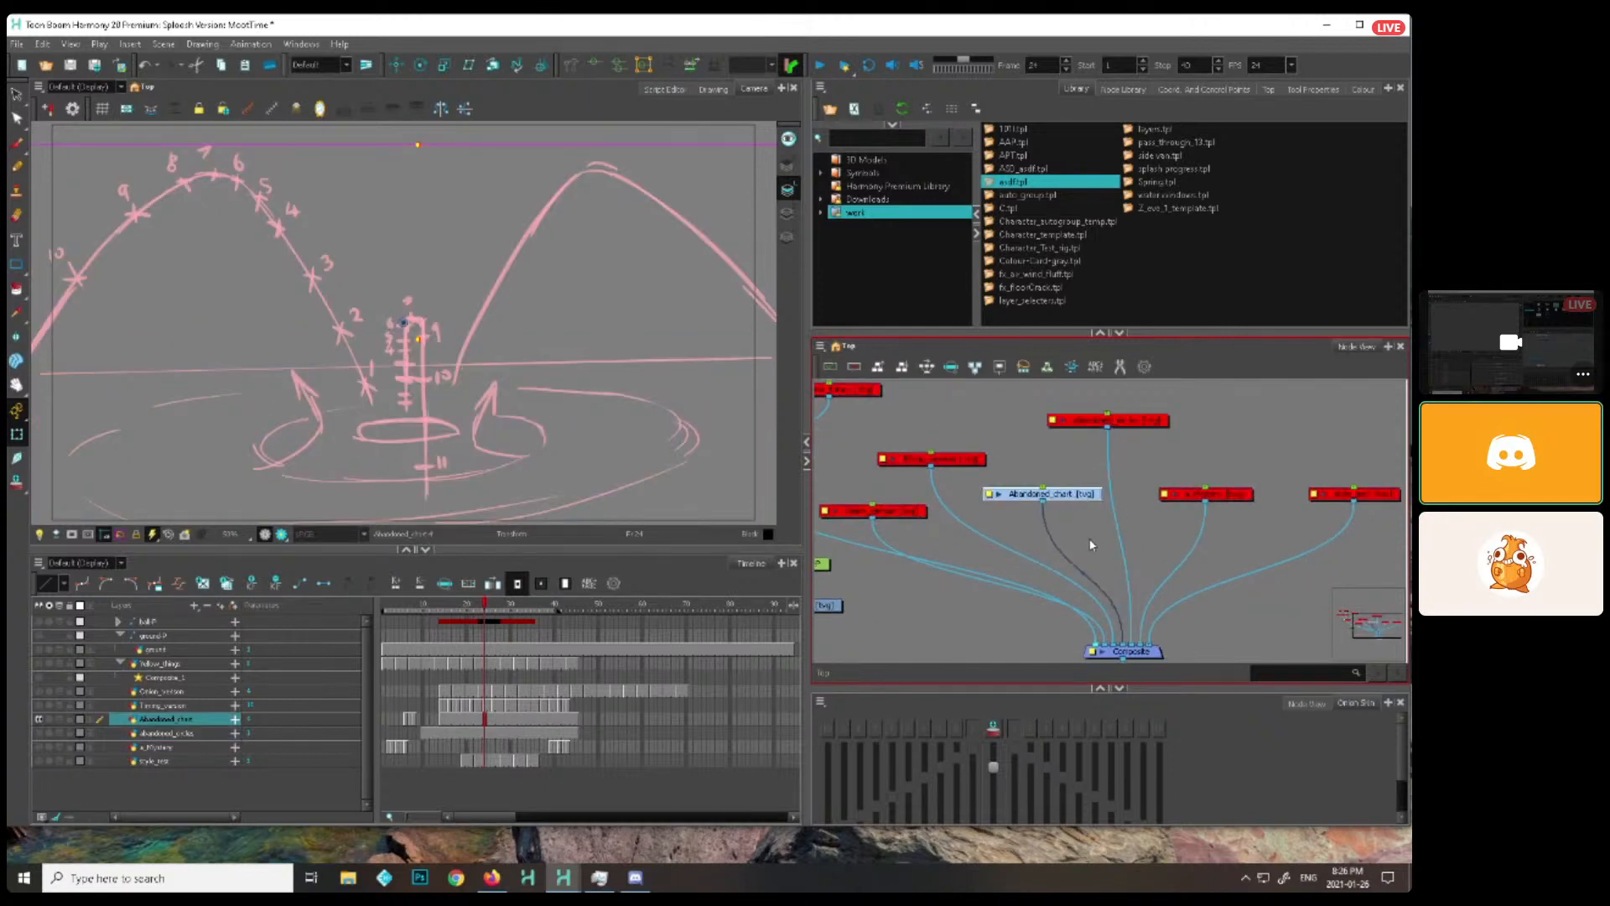
Connect the output of the notes drawing node to the main Composite
{"action": "left_click", "coordinate": [1091, 534]}
{"action": "left_click", "coordinate": [1081, 495]}
{"action": "left_click_drag", "start_coordinate": [1069, 513], "coordinate": [1122, 474]}
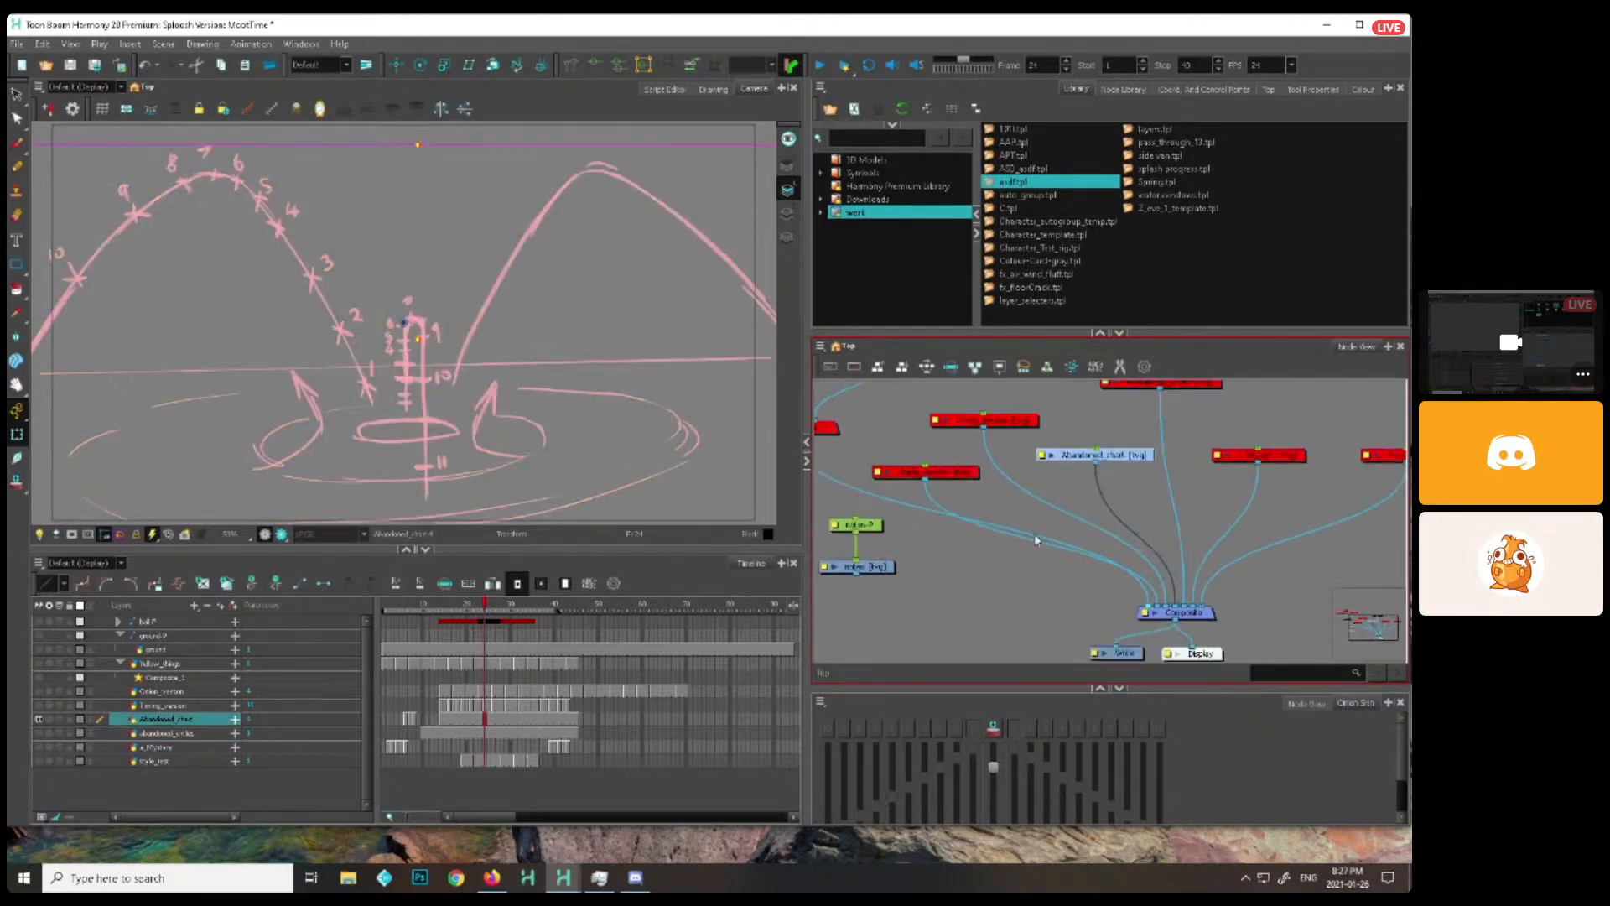
{"action": "left_click_drag", "start_coordinate": [871, 583], "coordinate": [1142, 605]}
{"action": "scroll", "coordinate": [1020, 586], "scroll_direction": "down", "scroll_amount": 1}
{"action": "left_click_drag", "start_coordinate": [1002, 577], "coordinate": [1046, 587]}
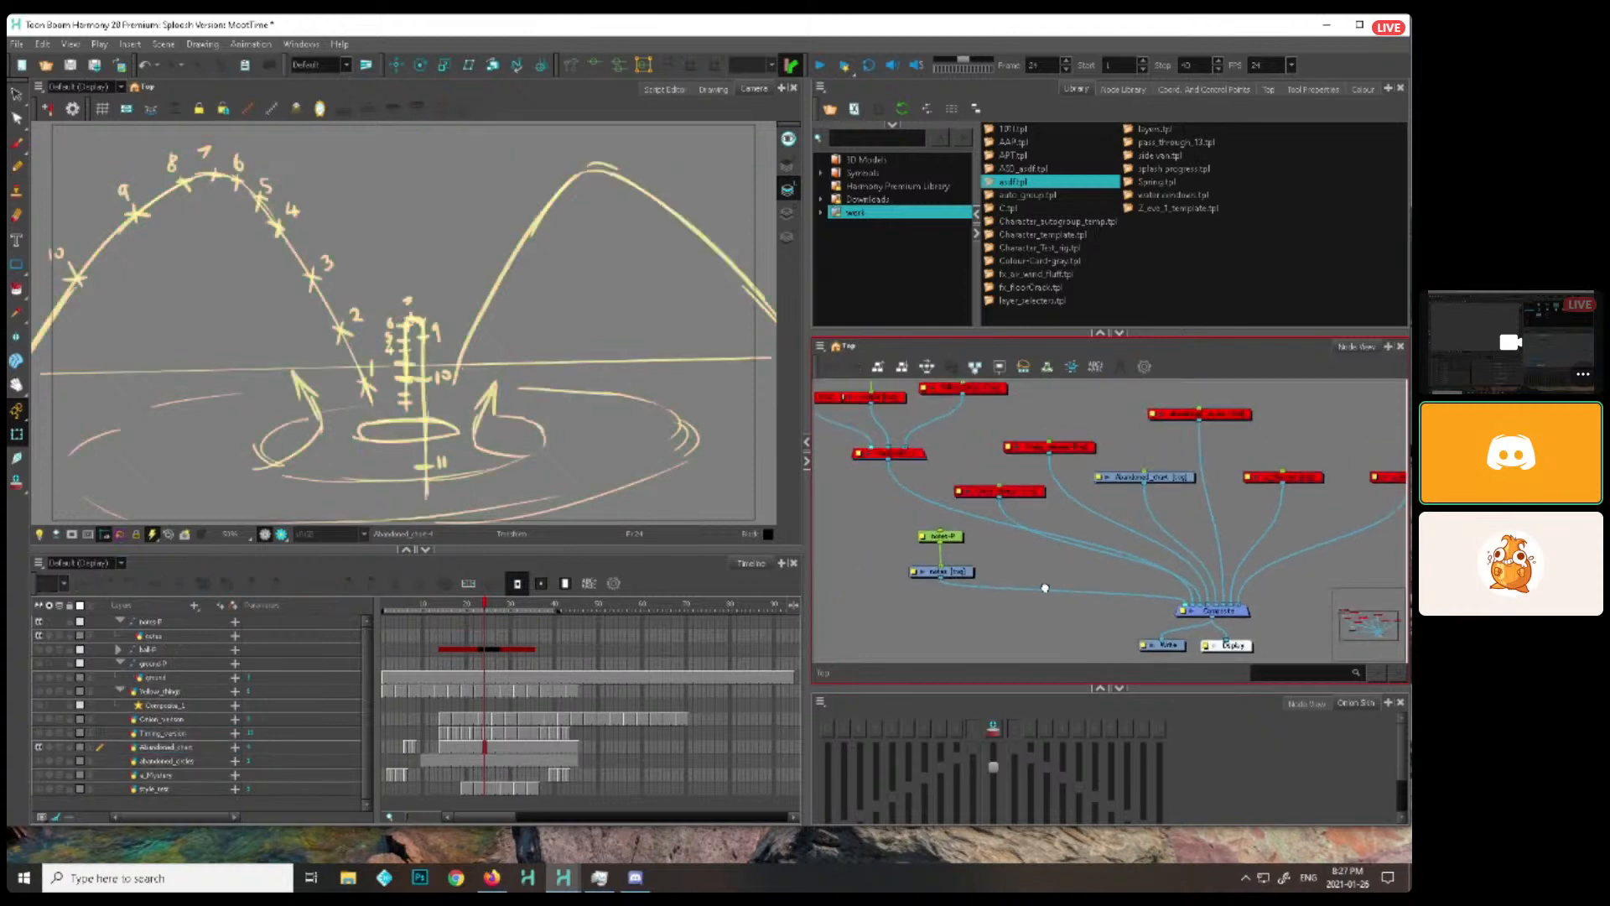
Enable the Crown_version node alongside Abandoned_chart and show the area around the camera frame
{"action": "left_click", "coordinate": [943, 567]}
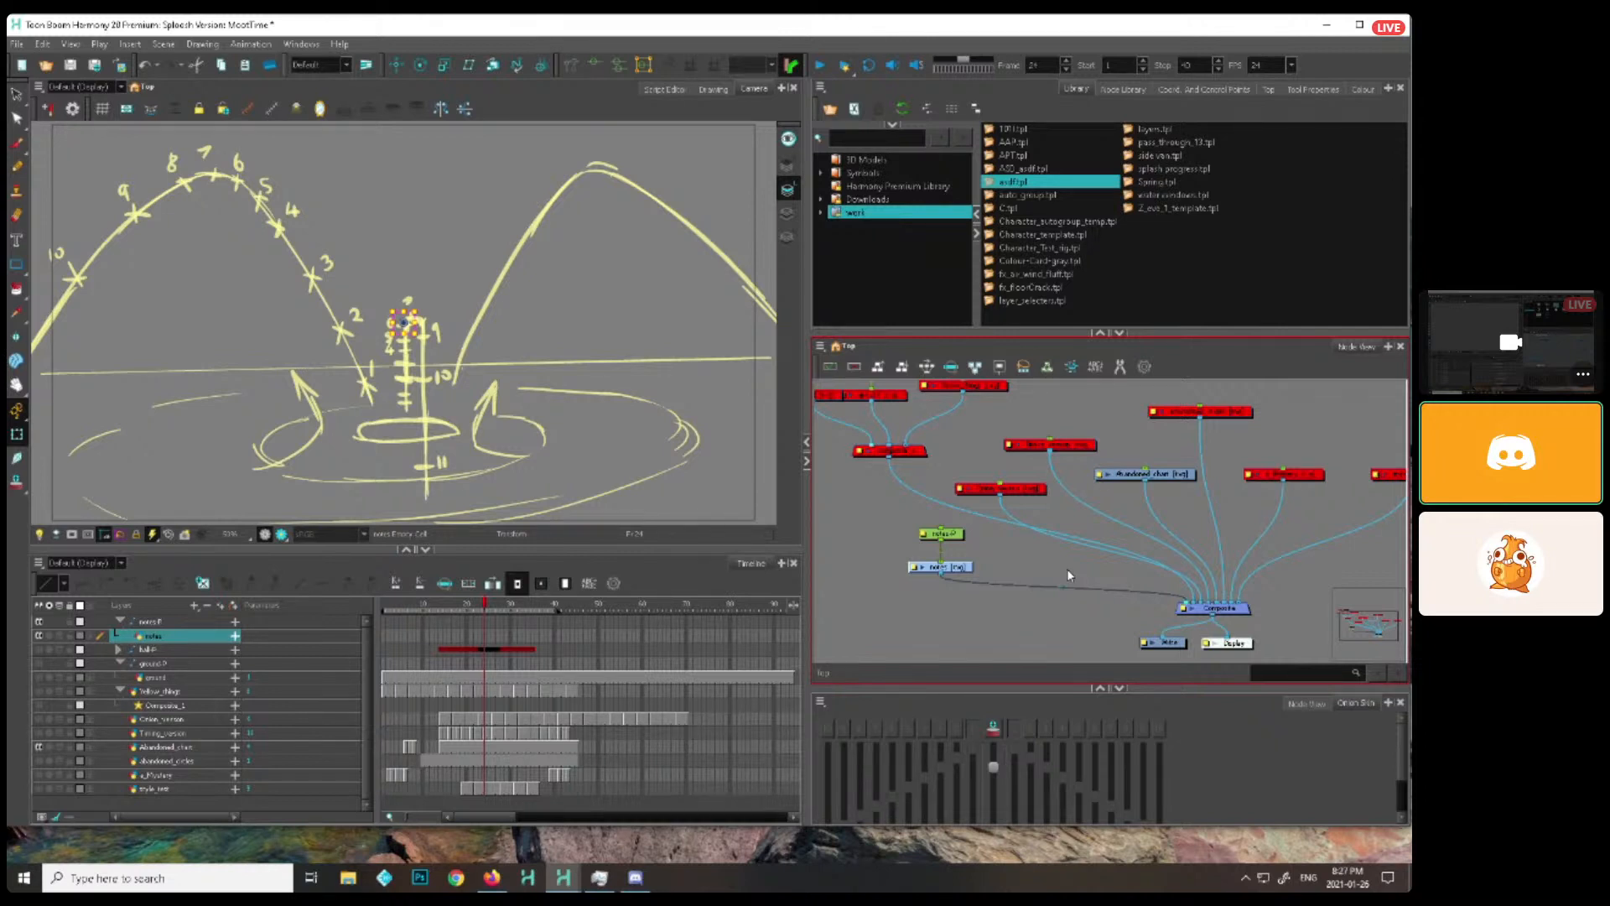
{"action": "left_click", "coordinate": [1084, 456]}
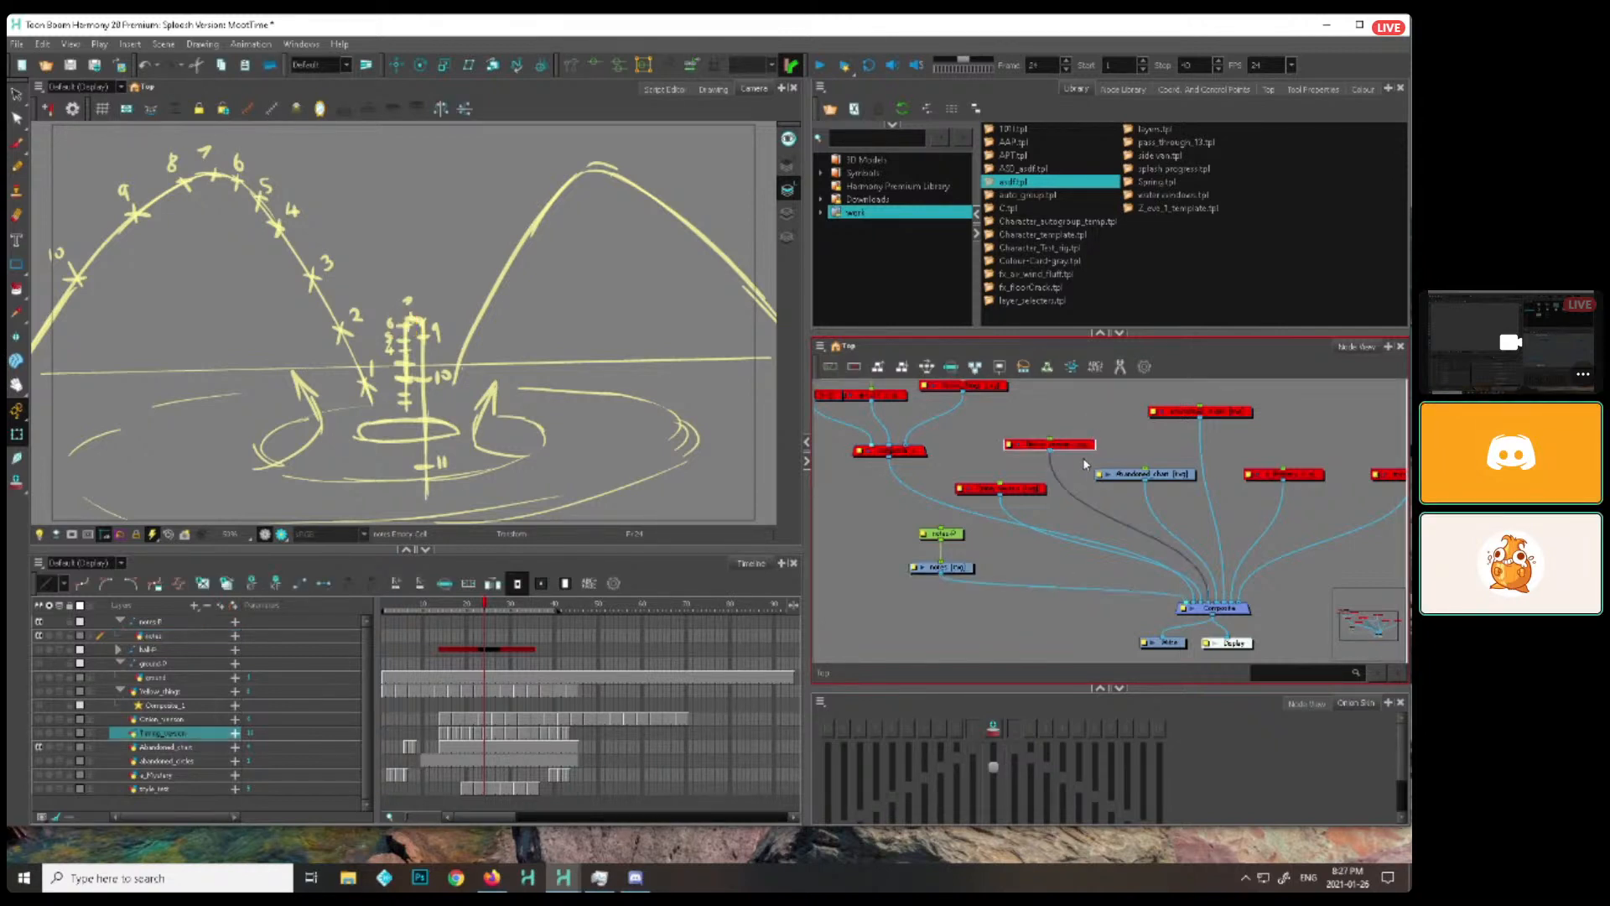
{"action": "key", "text": "a"}
{"action": "key", "text": "alt+b"}
{"action": "left_click_drag", "start_coordinate": [641, 449], "coordinate": [748, 449]}
{"action": "scroll", "coordinate": [747, 449], "scroll_direction": "down", "scroll_amount": 1}
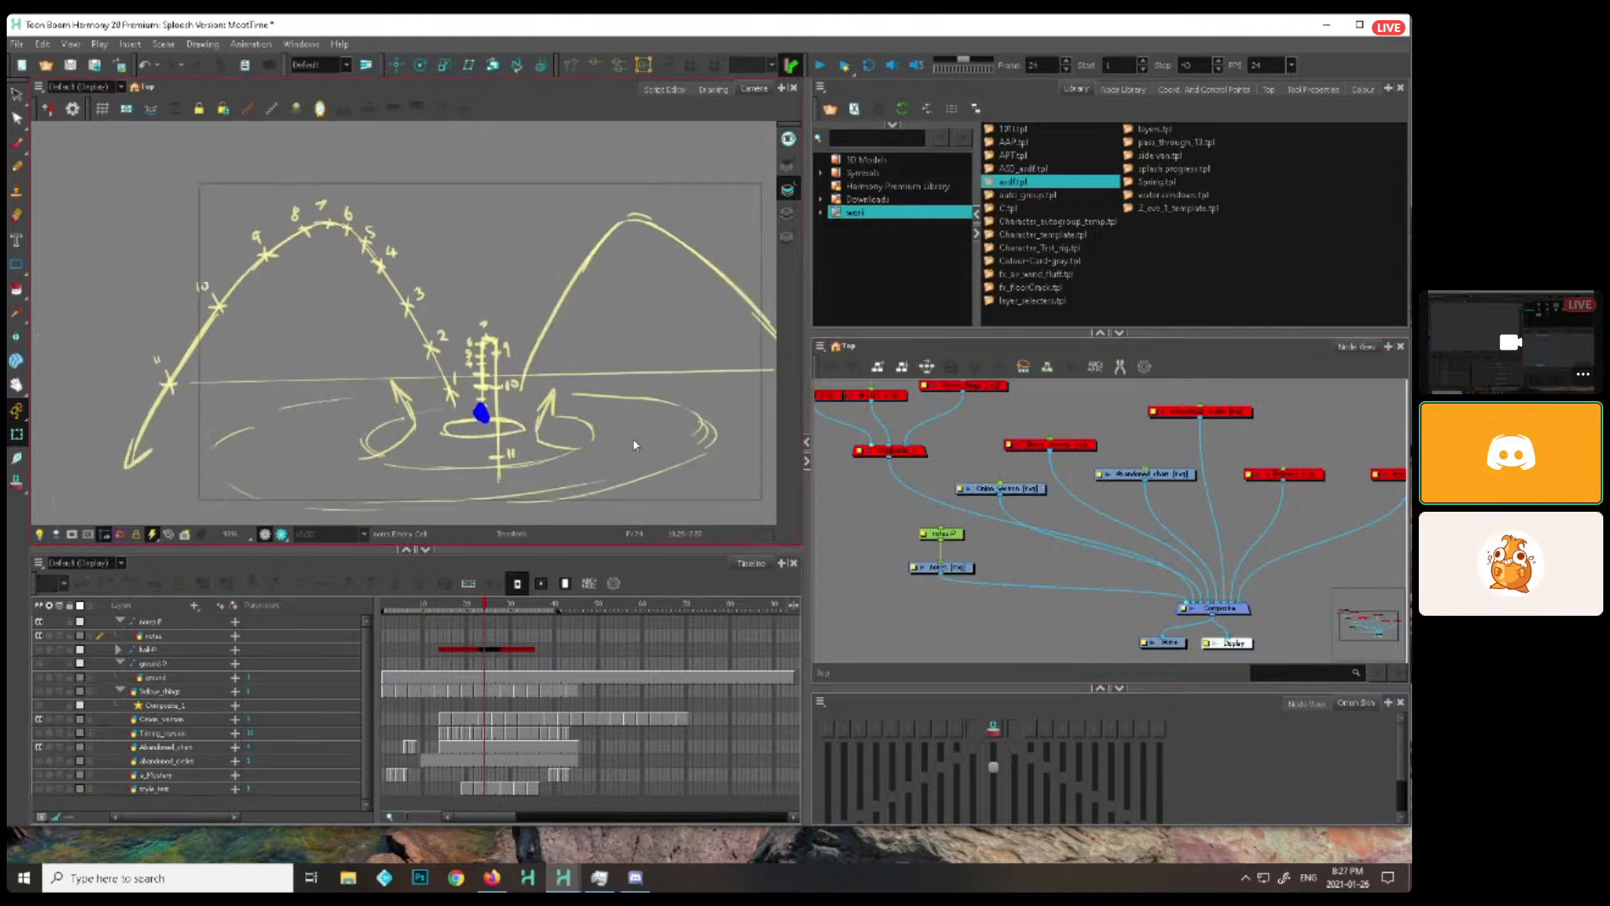
Activate the Brush tool with the enabled notes layer selected for drawing
{"action": "key", "text": "alt+b"}
{"action": "key", "text": "d"}
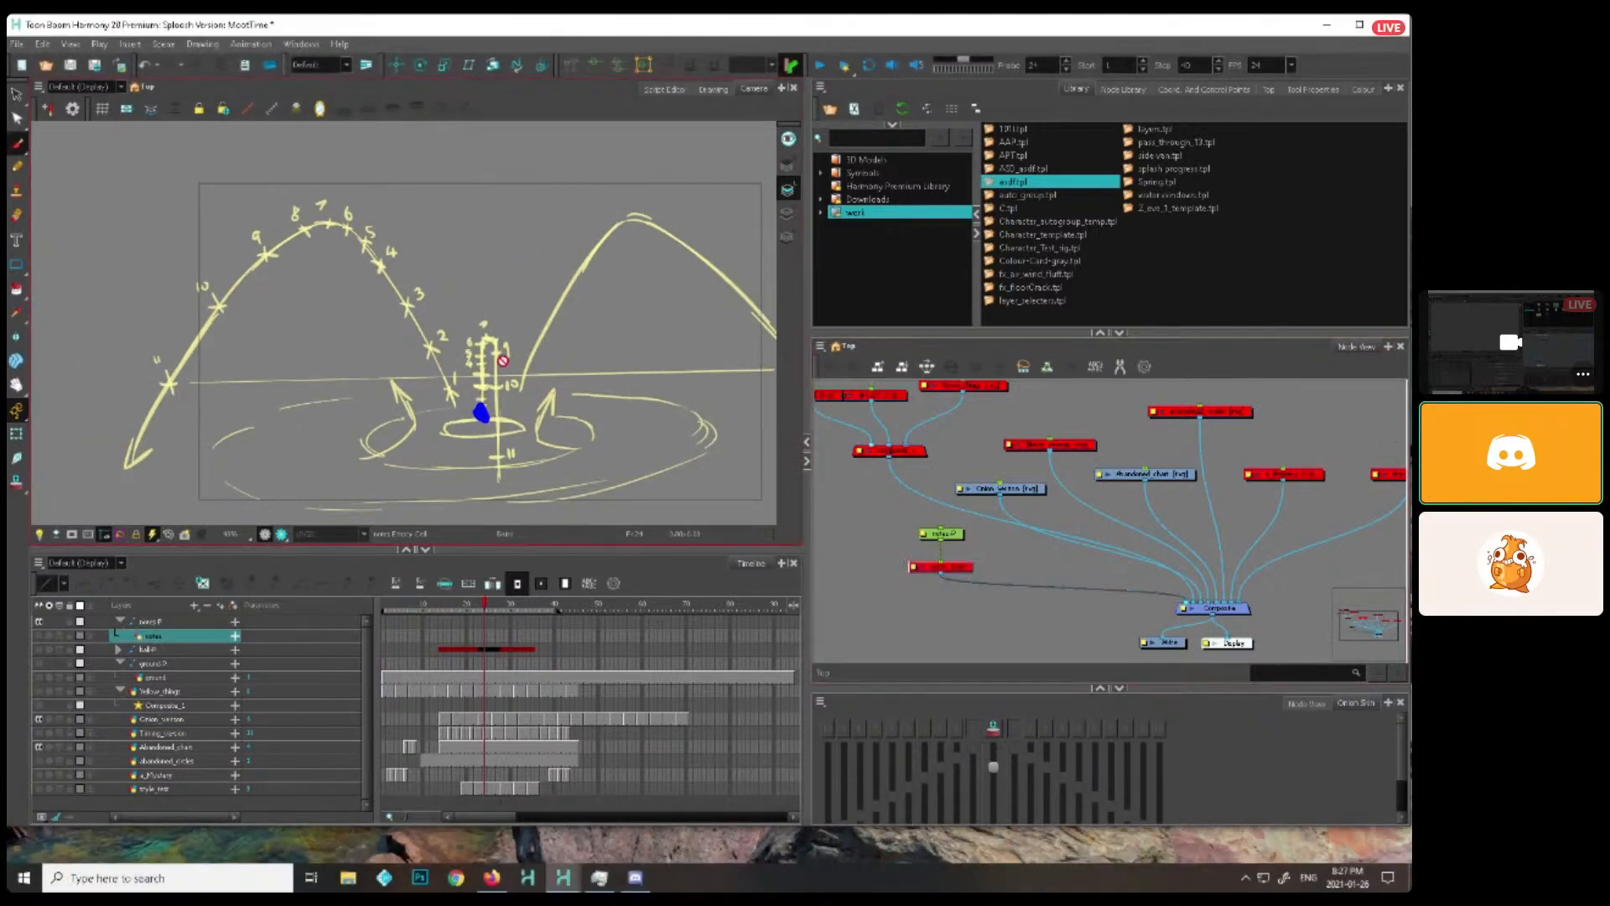
{"action": "key", "text": "d"}
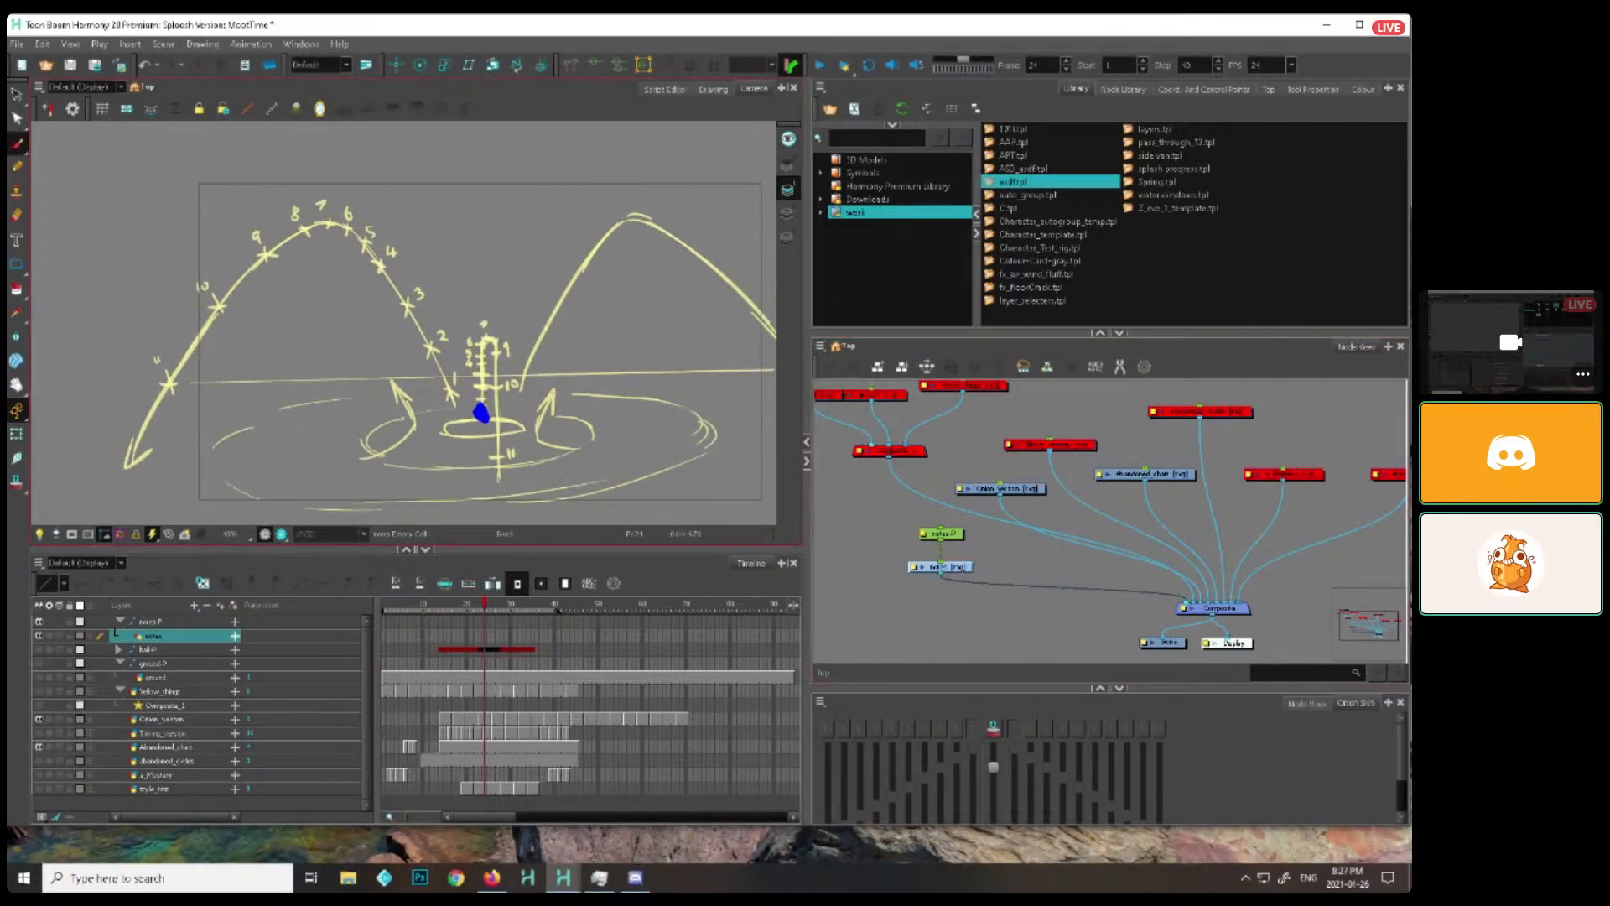
Add a new colour swatch to the scene's palette and set it to a very dark purple
{"action": "left_click", "coordinate": [1361, 90]}
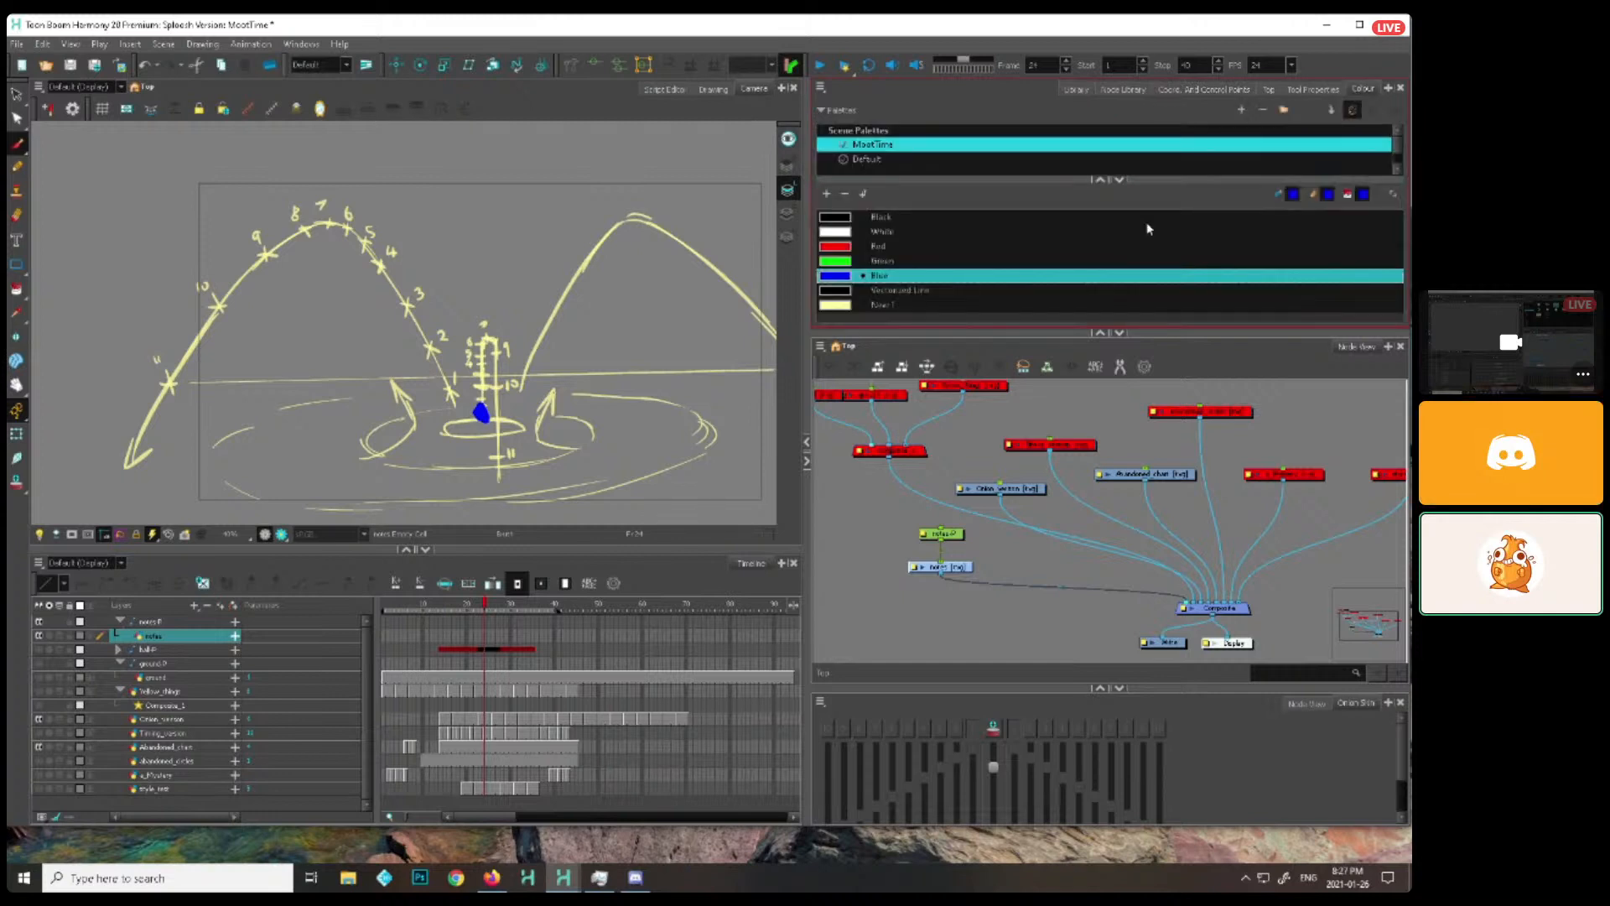
{"action": "left_click", "coordinate": [827, 195]}
{"action": "left_click", "coordinate": [867, 309]}
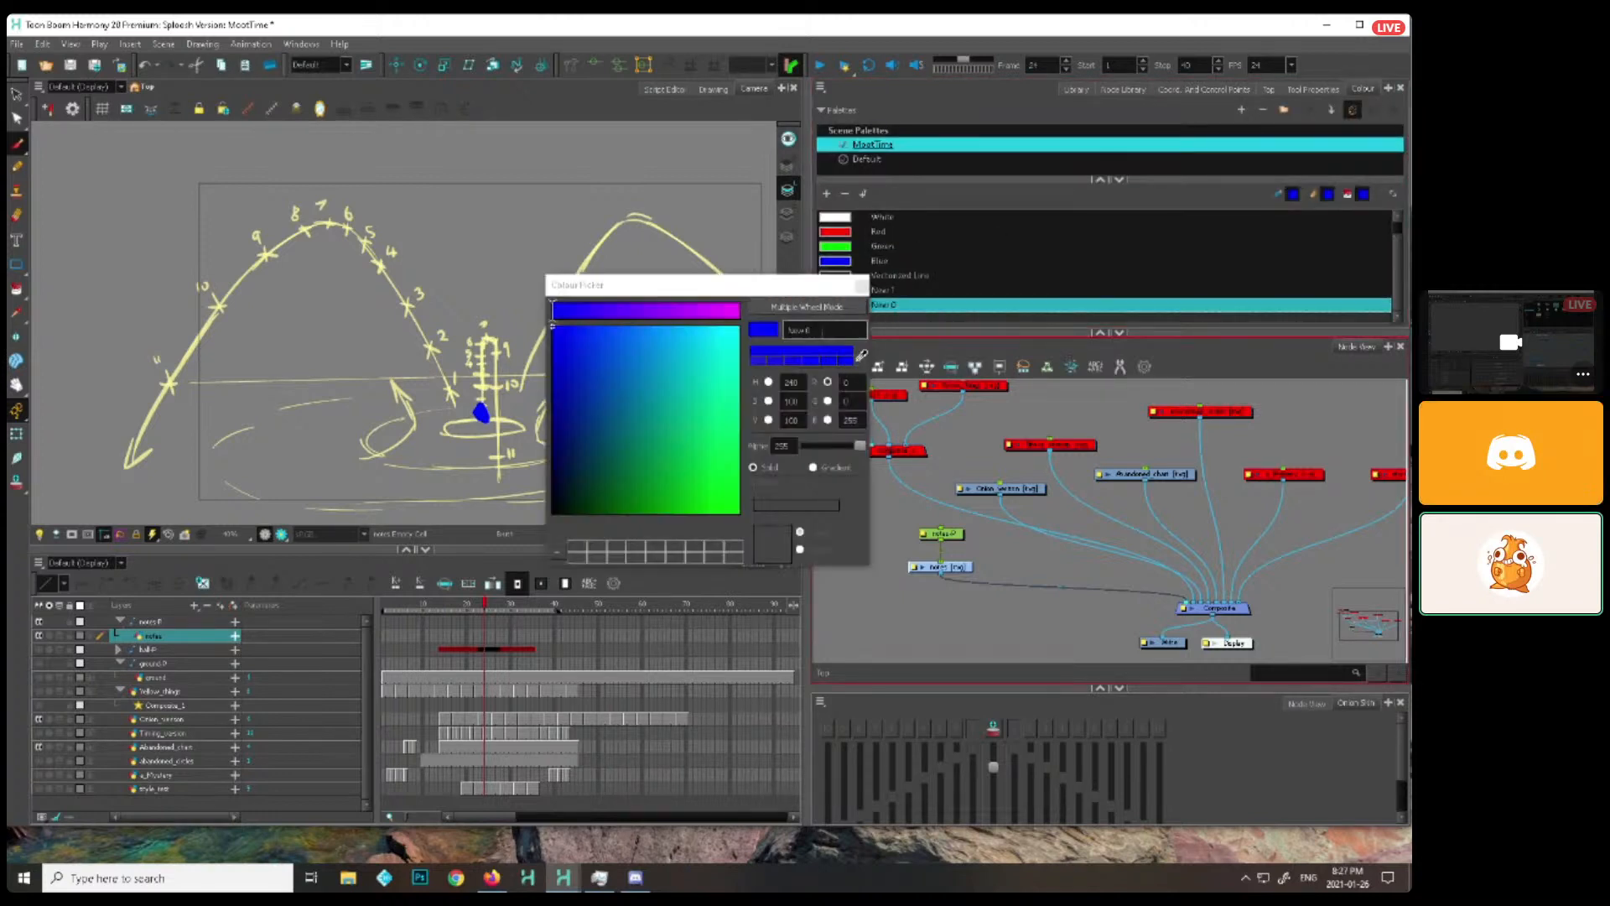
{"action": "left_click_drag", "start_coordinate": [773, 327], "coordinate": [788, 321]}
{"action": "left_click", "coordinate": [791, 408]}
{"action": "left_click", "coordinate": [906, 288]}
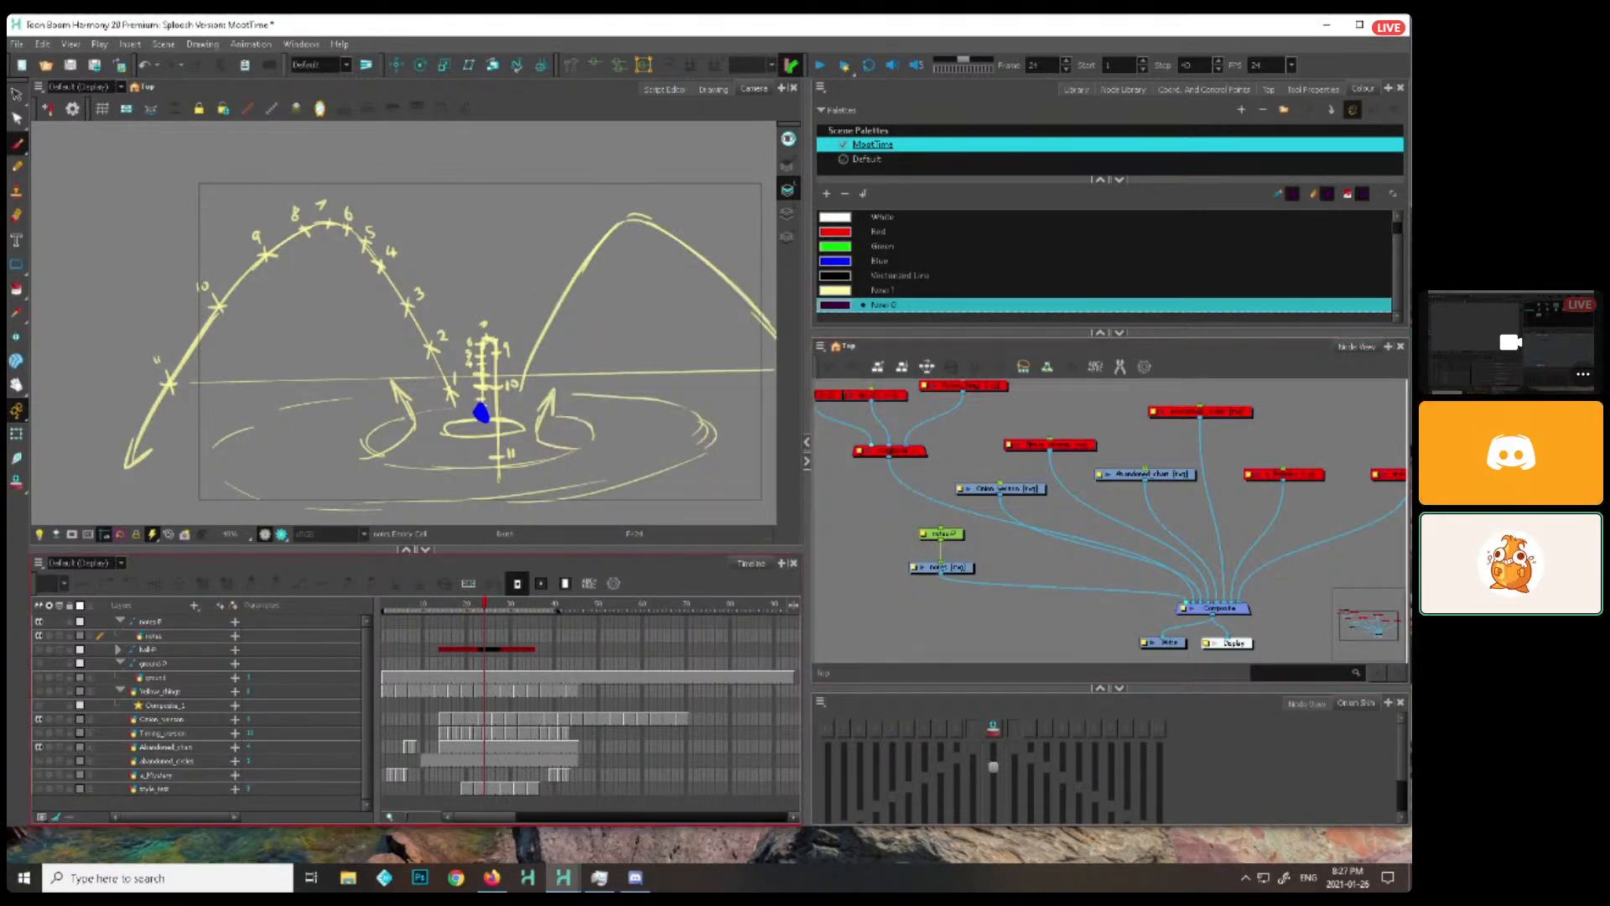
Switch to Camtasia 9, start a new project and decline the update check
{"action": "left_click", "coordinate": [101, 869]}
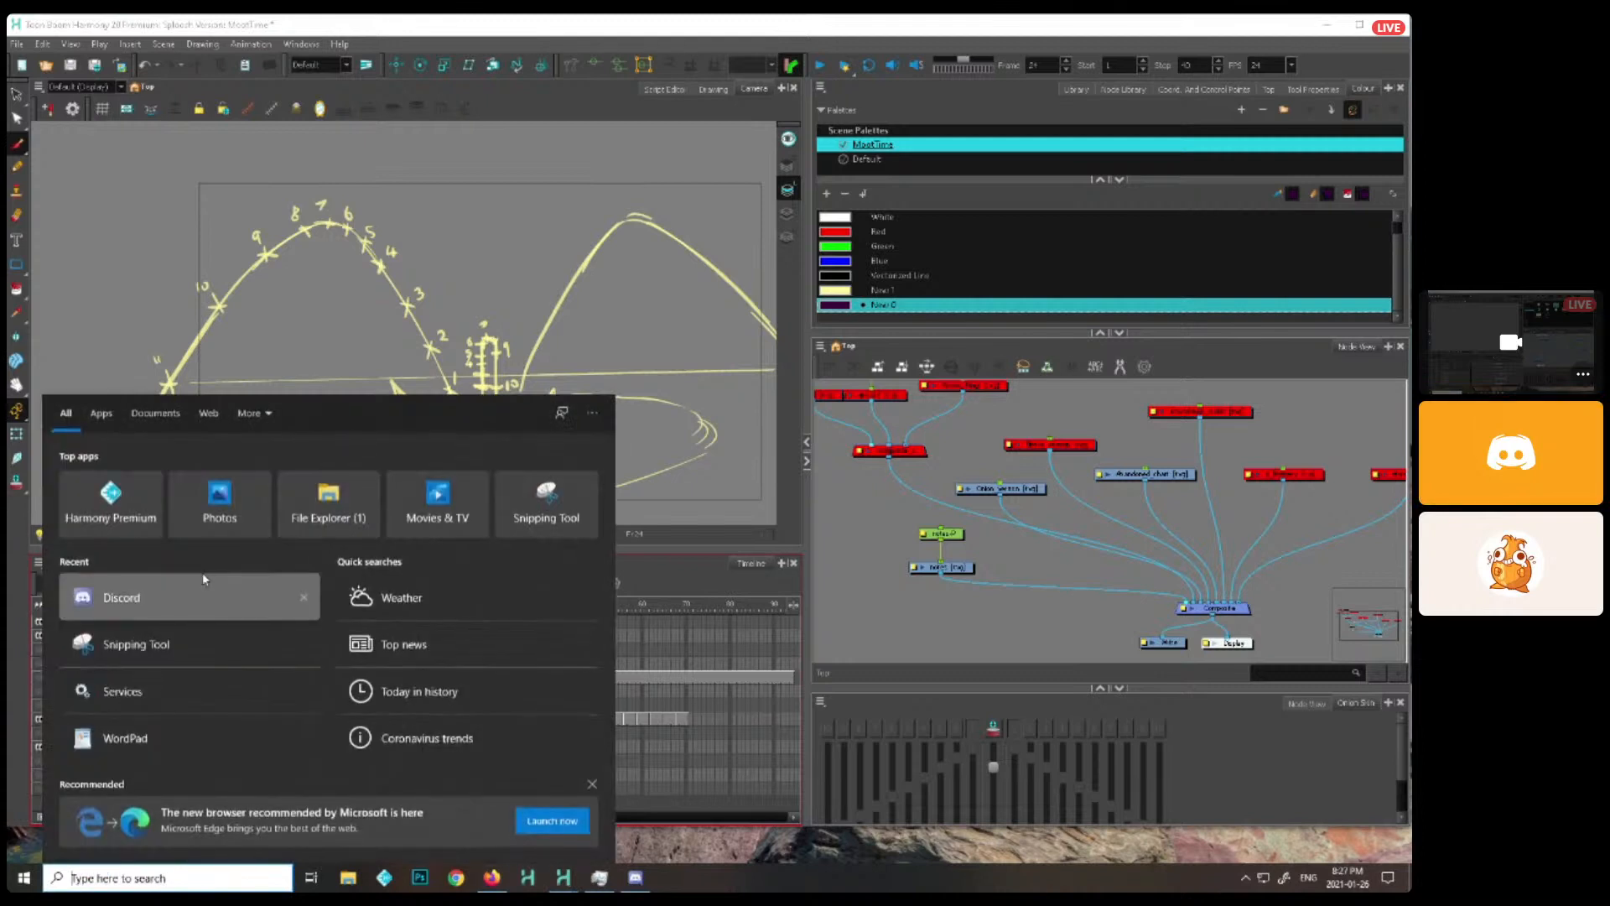
{"action": "type", "text": "cam"}
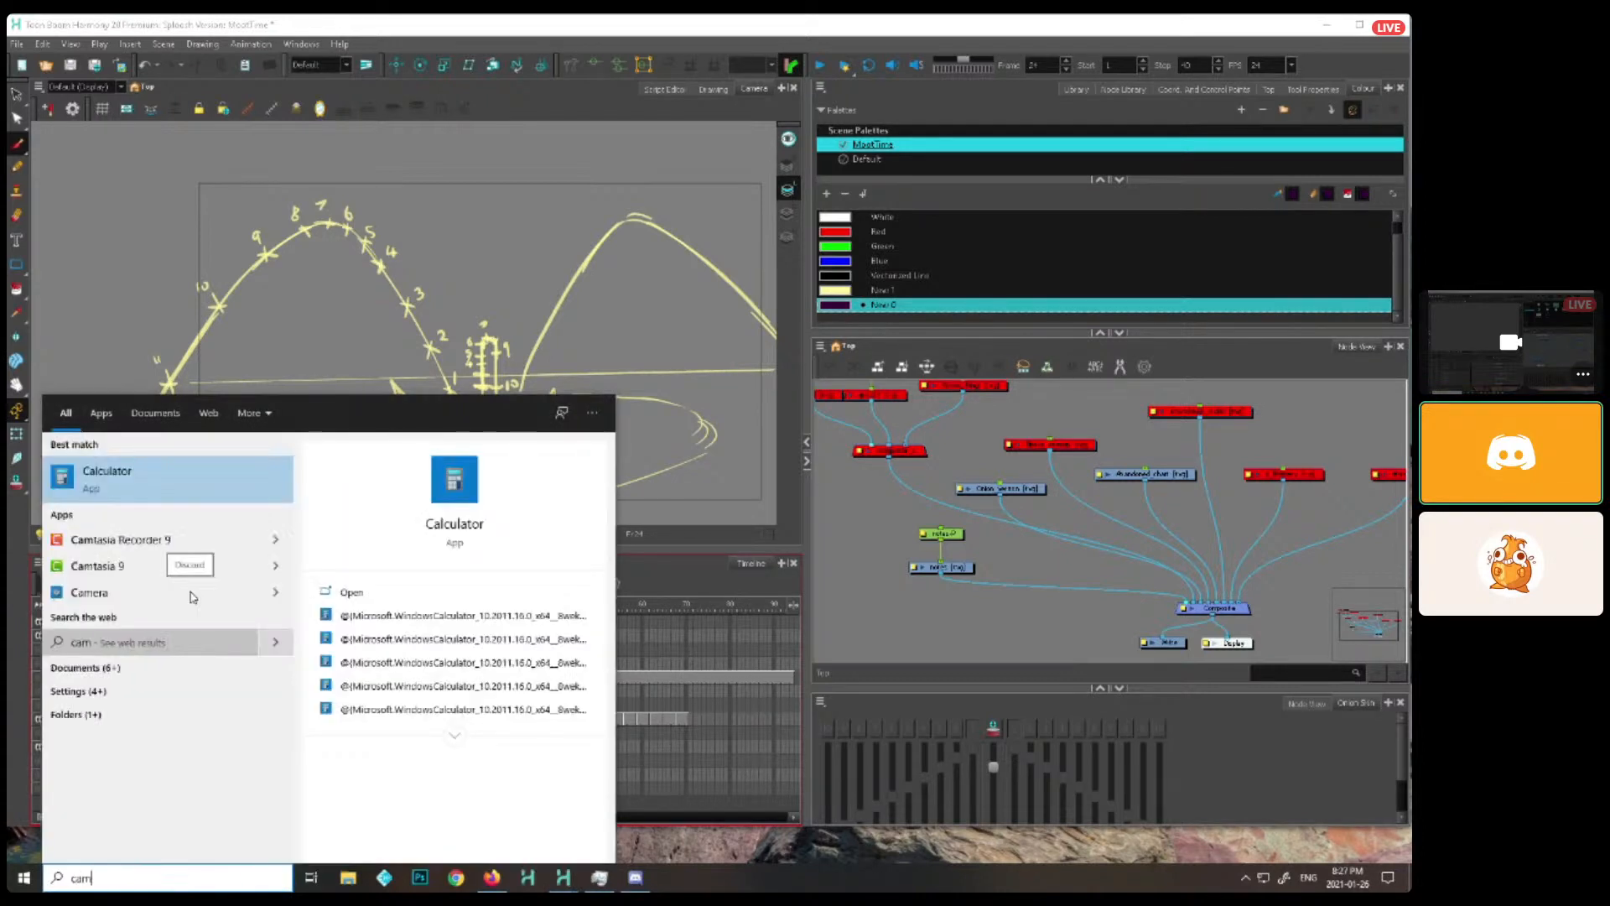
{"action": "key", "text": "Escape"}
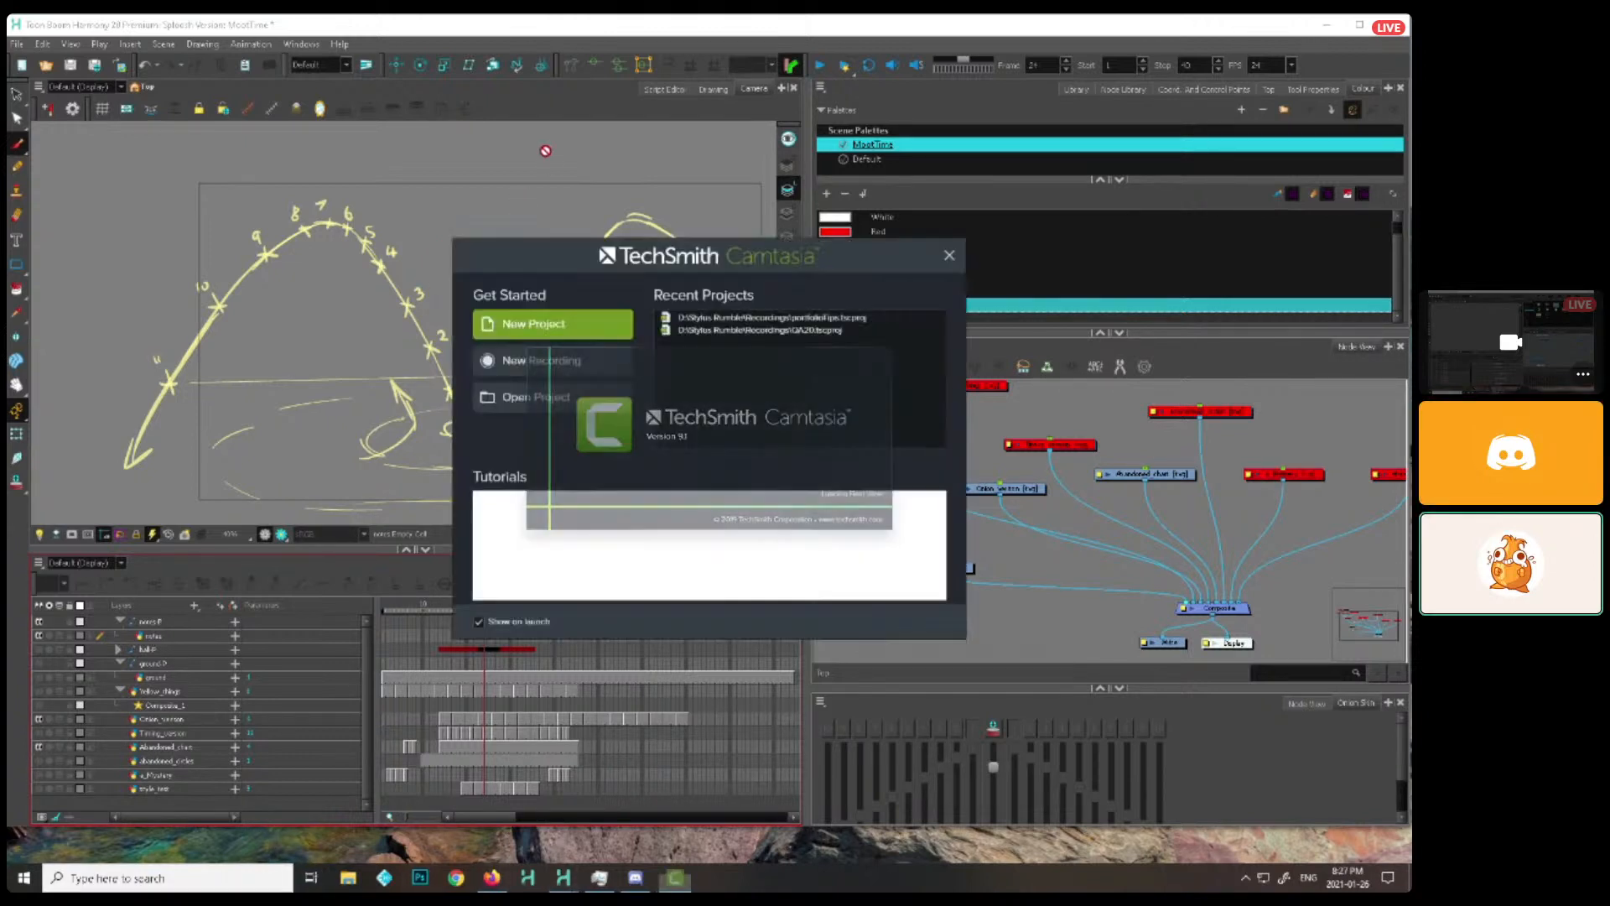
{"action": "left_click", "coordinate": [592, 327]}
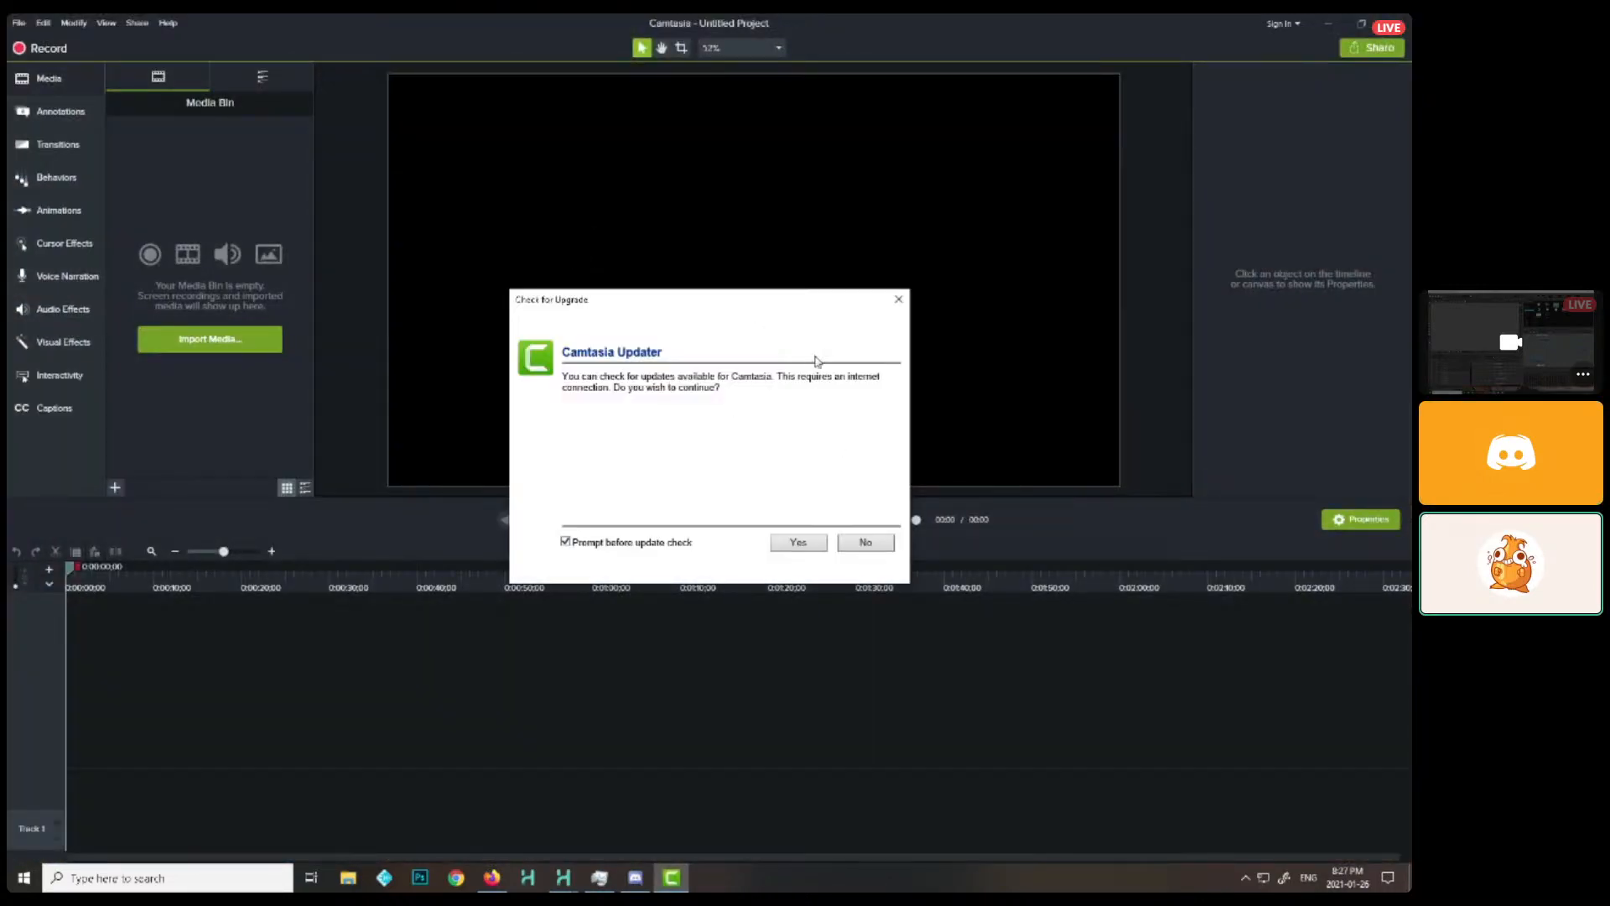
{"action": "left_click", "coordinate": [866, 543]}
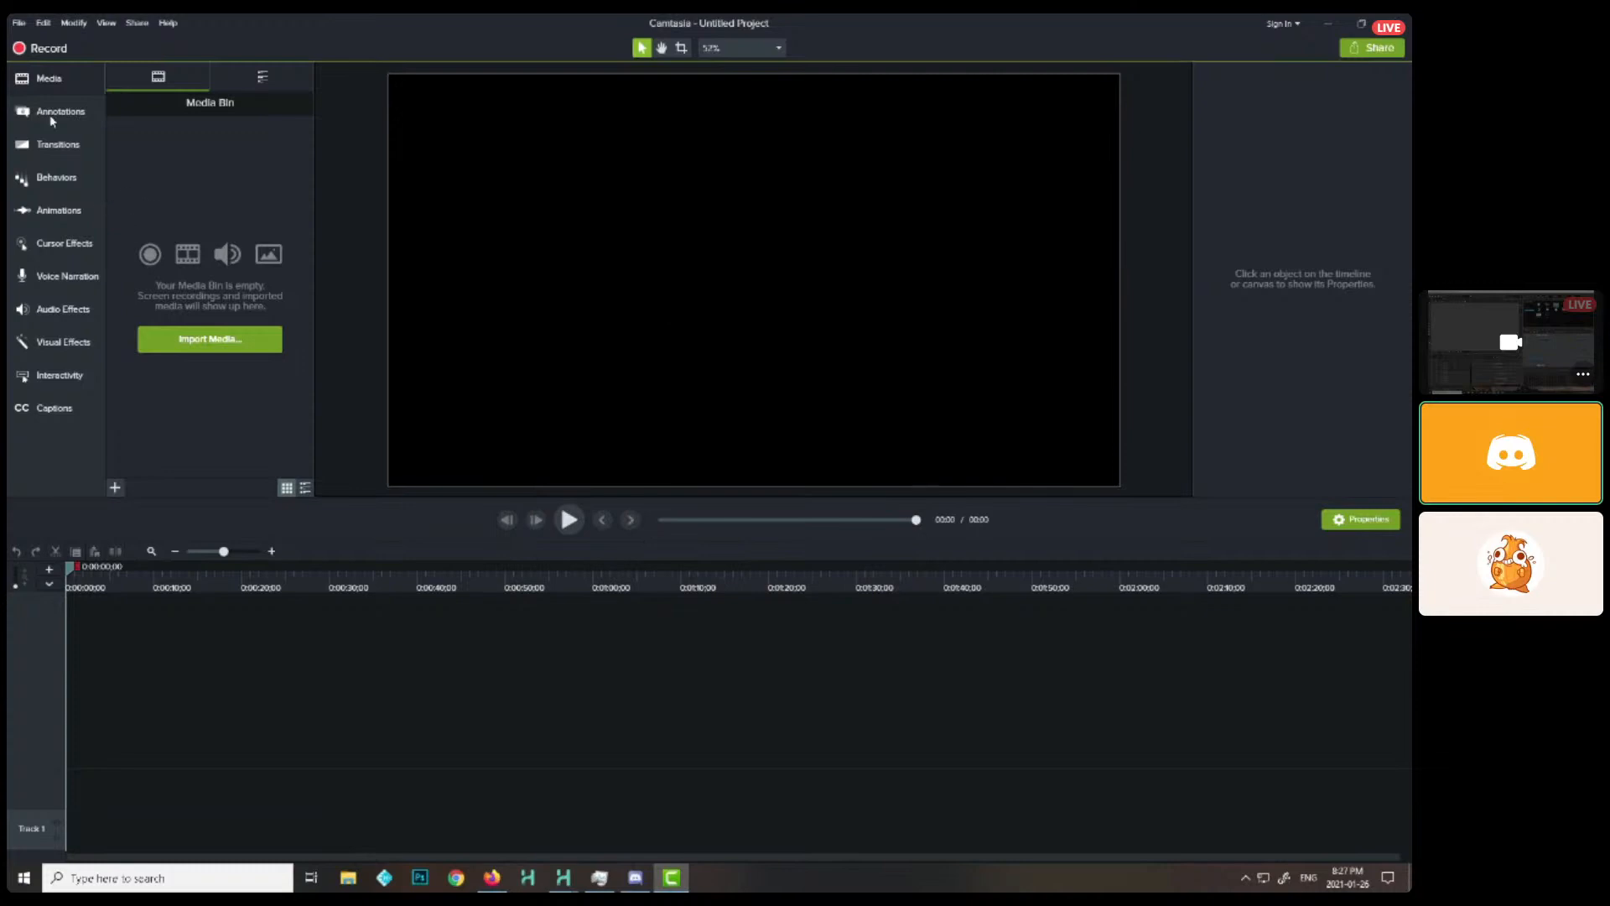
Open the Camtasia recorder, resize the capture area to cover the whole Harmony window and start recording
{"action": "left_click", "coordinate": [48, 48]}
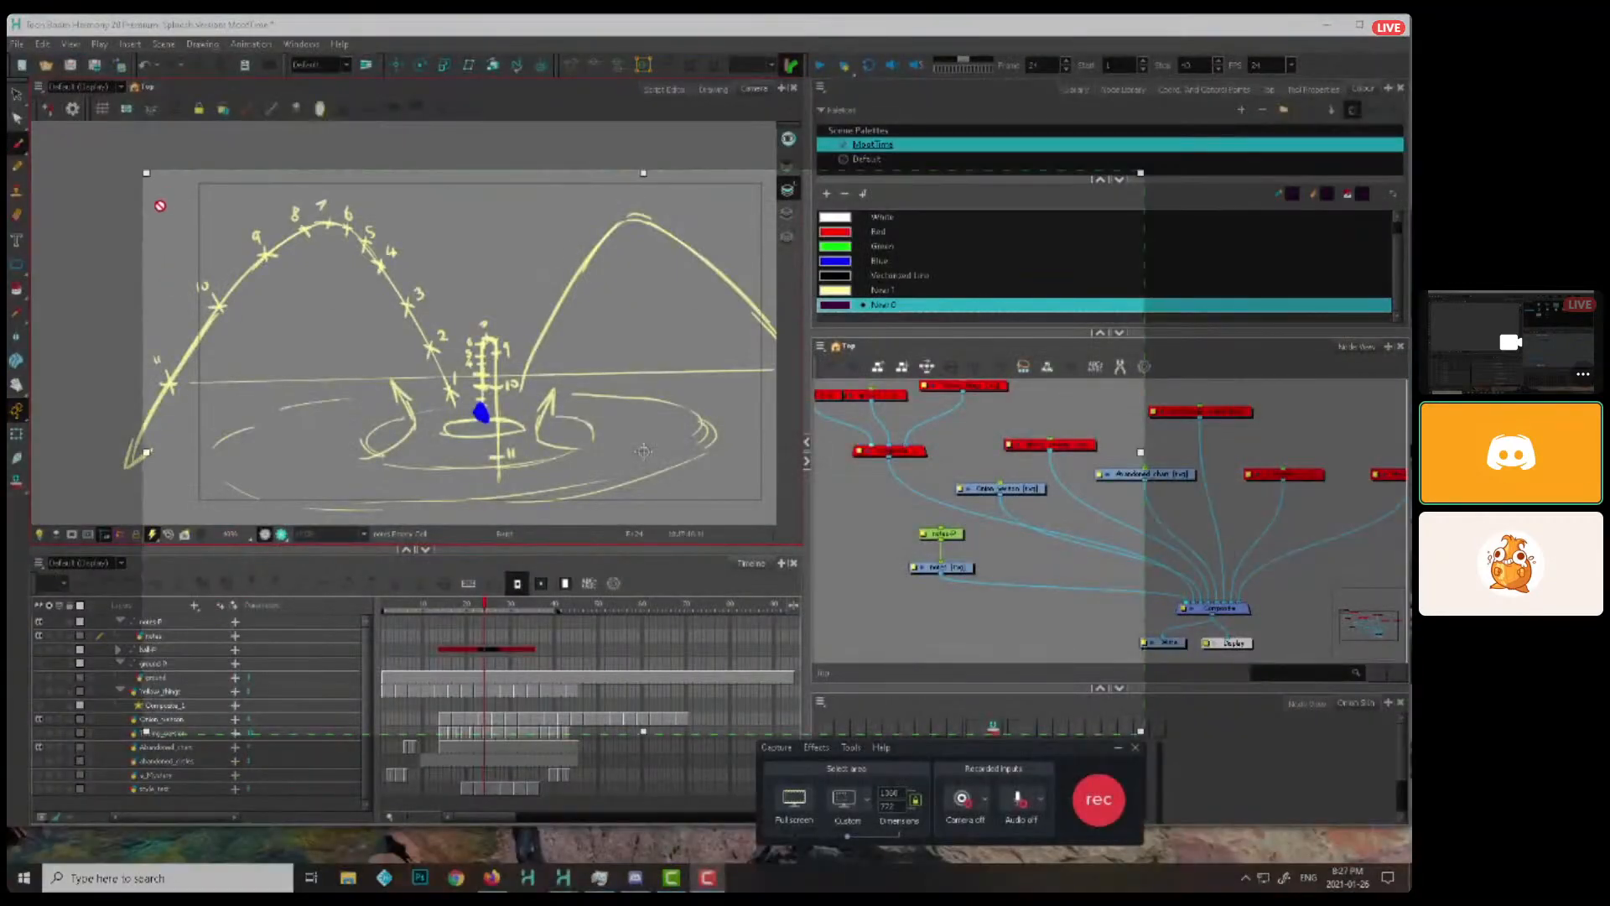
{"action": "left_click_drag", "start_coordinate": [146, 173], "coordinate": [36, 109]}
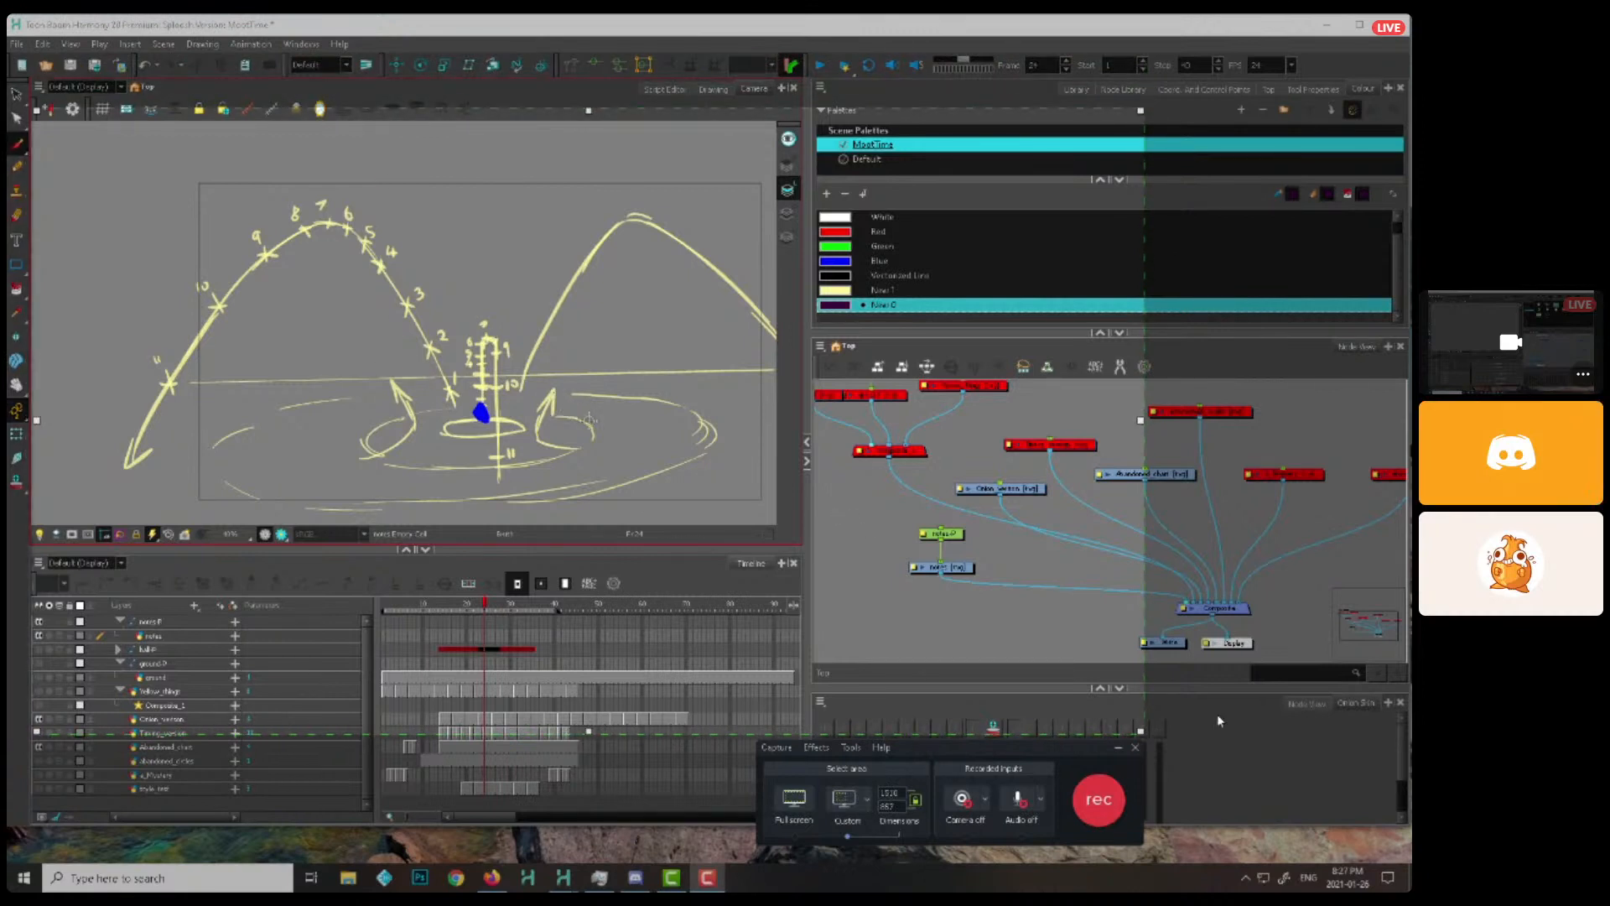
{"action": "left_click_drag", "start_coordinate": [1141, 734], "coordinate": [1300, 818]}
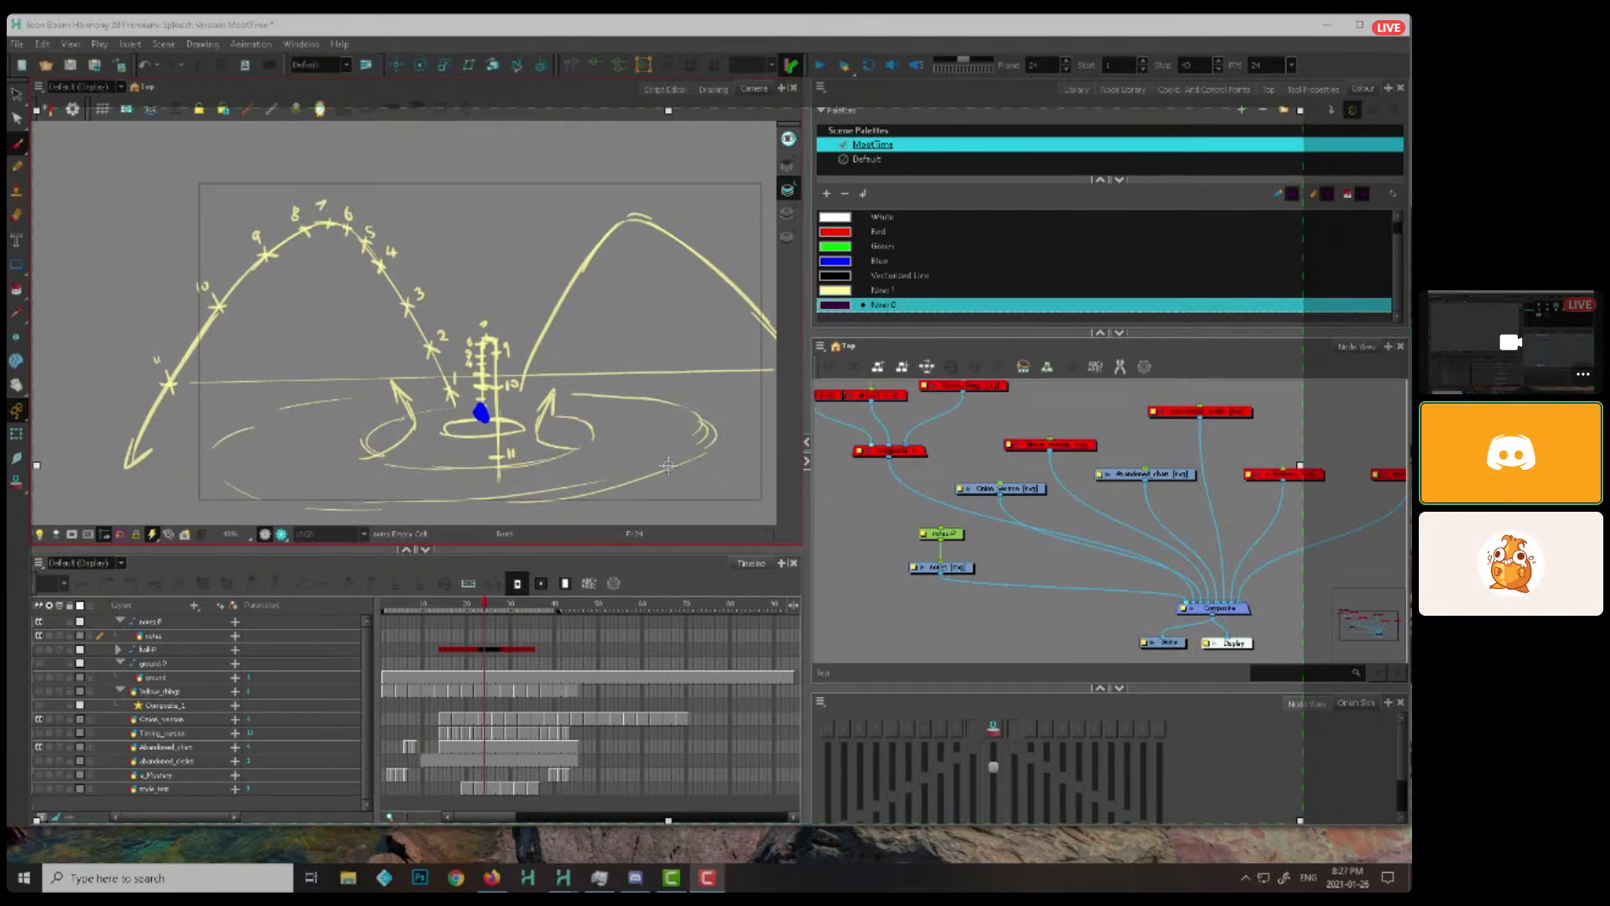
{"action": "left_click_drag", "start_coordinate": [670, 111], "coordinate": [660, 28]}
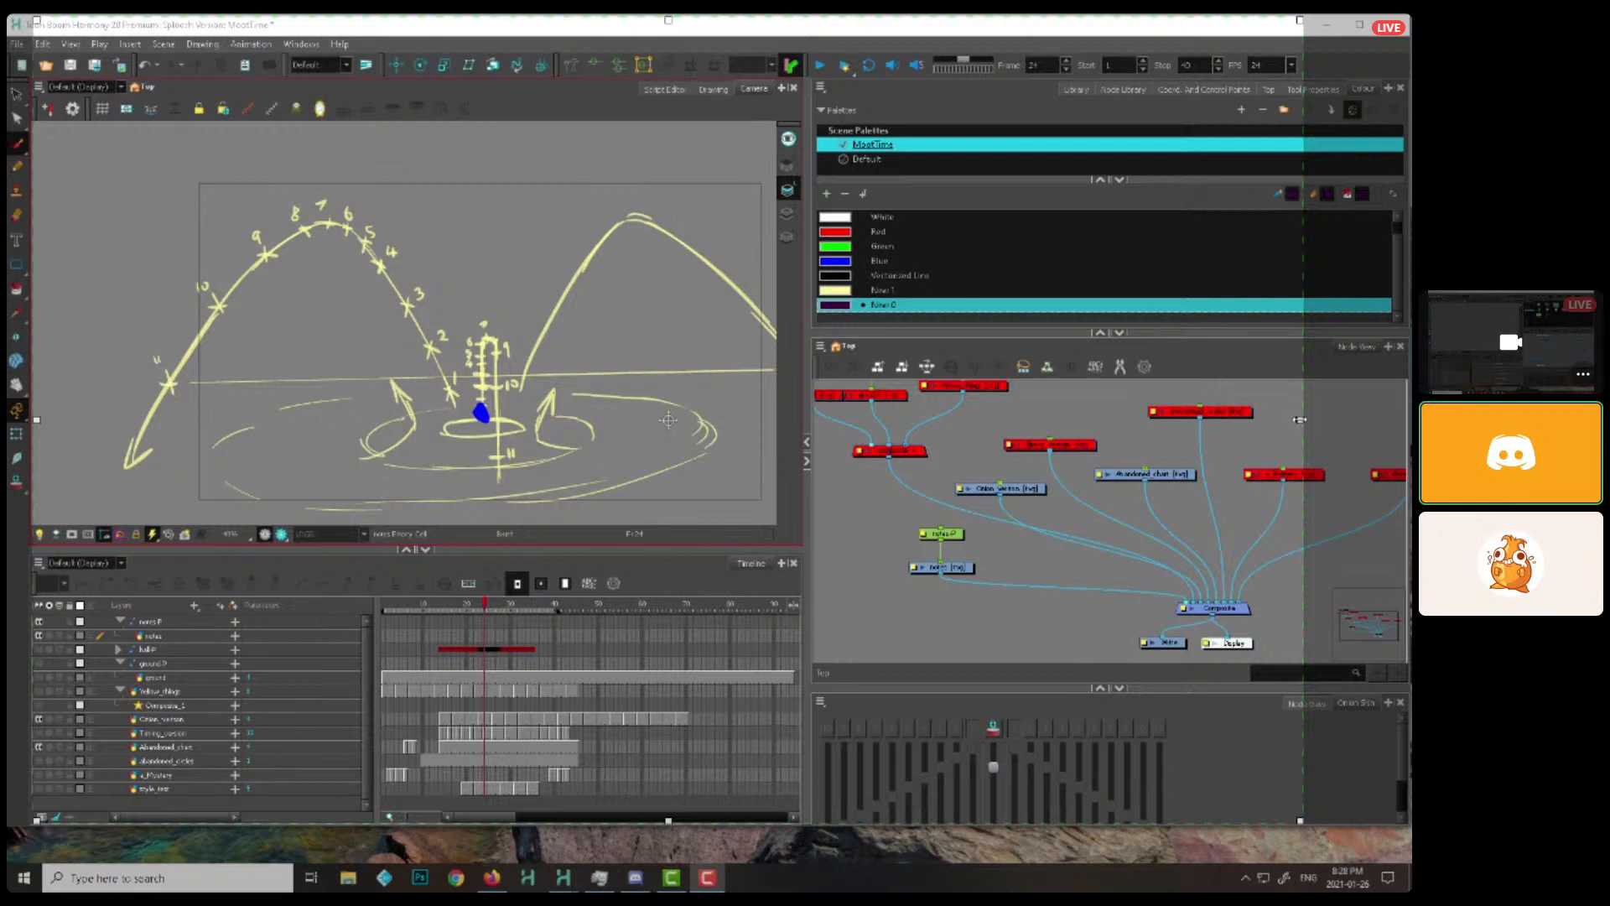
{"action": "left_click_drag", "start_coordinate": [1299, 420], "coordinate": [1409, 420]}
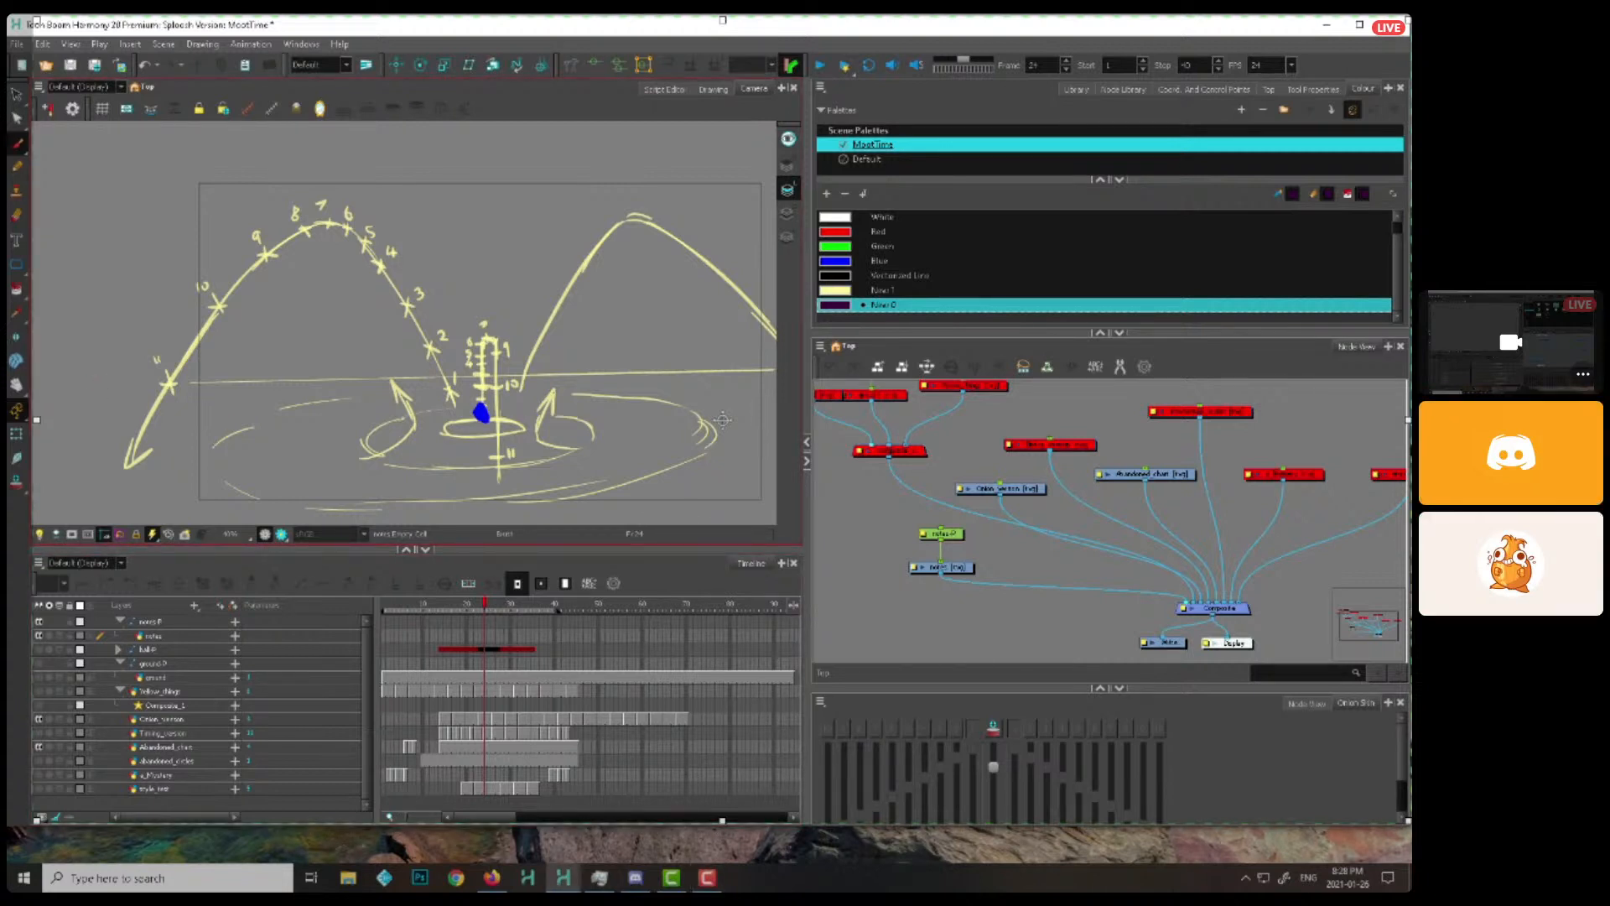
{"action": "key", "text": "F9"}
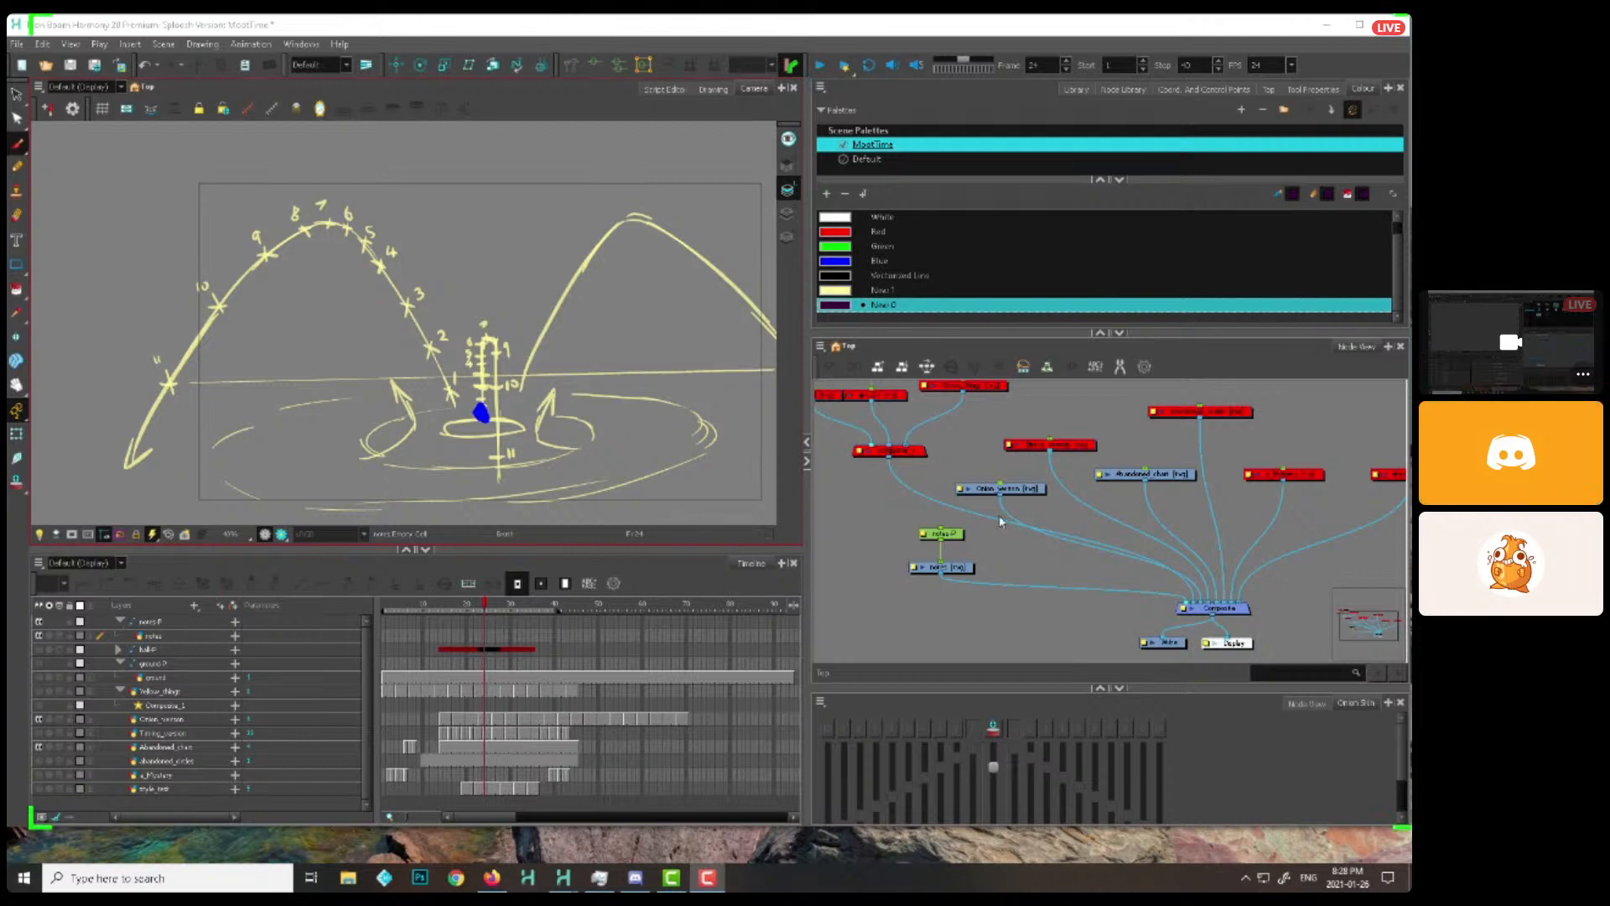
Move the notes drawing node slightly lower beneath its peg and select it
{"action": "left_click", "coordinate": [995, 544]}
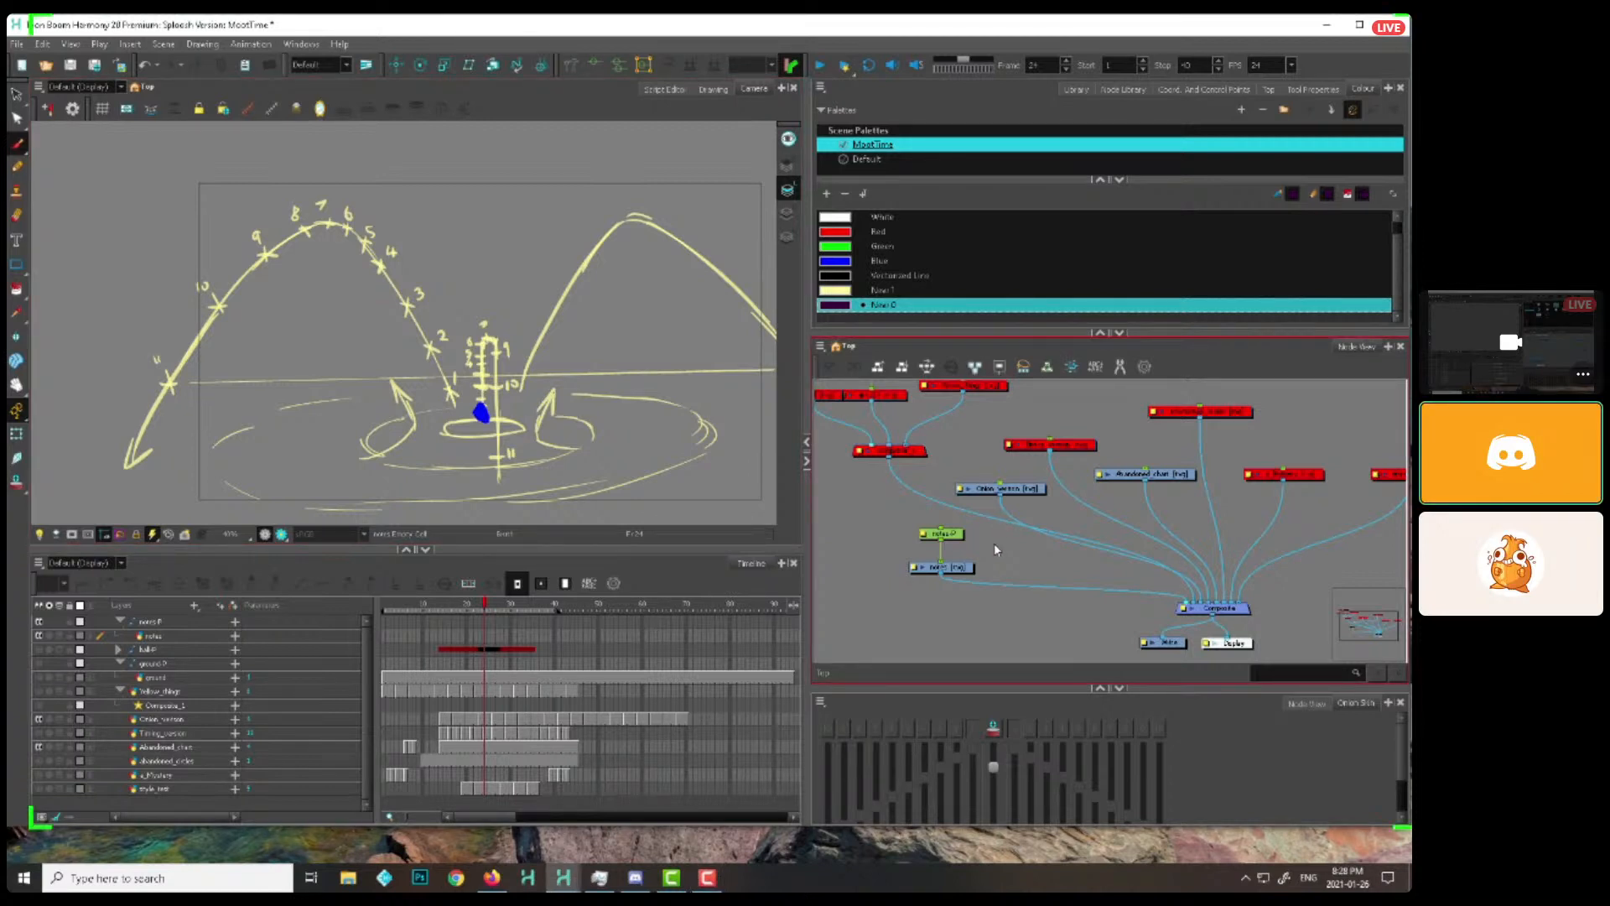
{"action": "left_click_drag", "start_coordinate": [939, 567], "coordinate": [961, 575]}
{"action": "left_click", "coordinate": [1005, 559]}
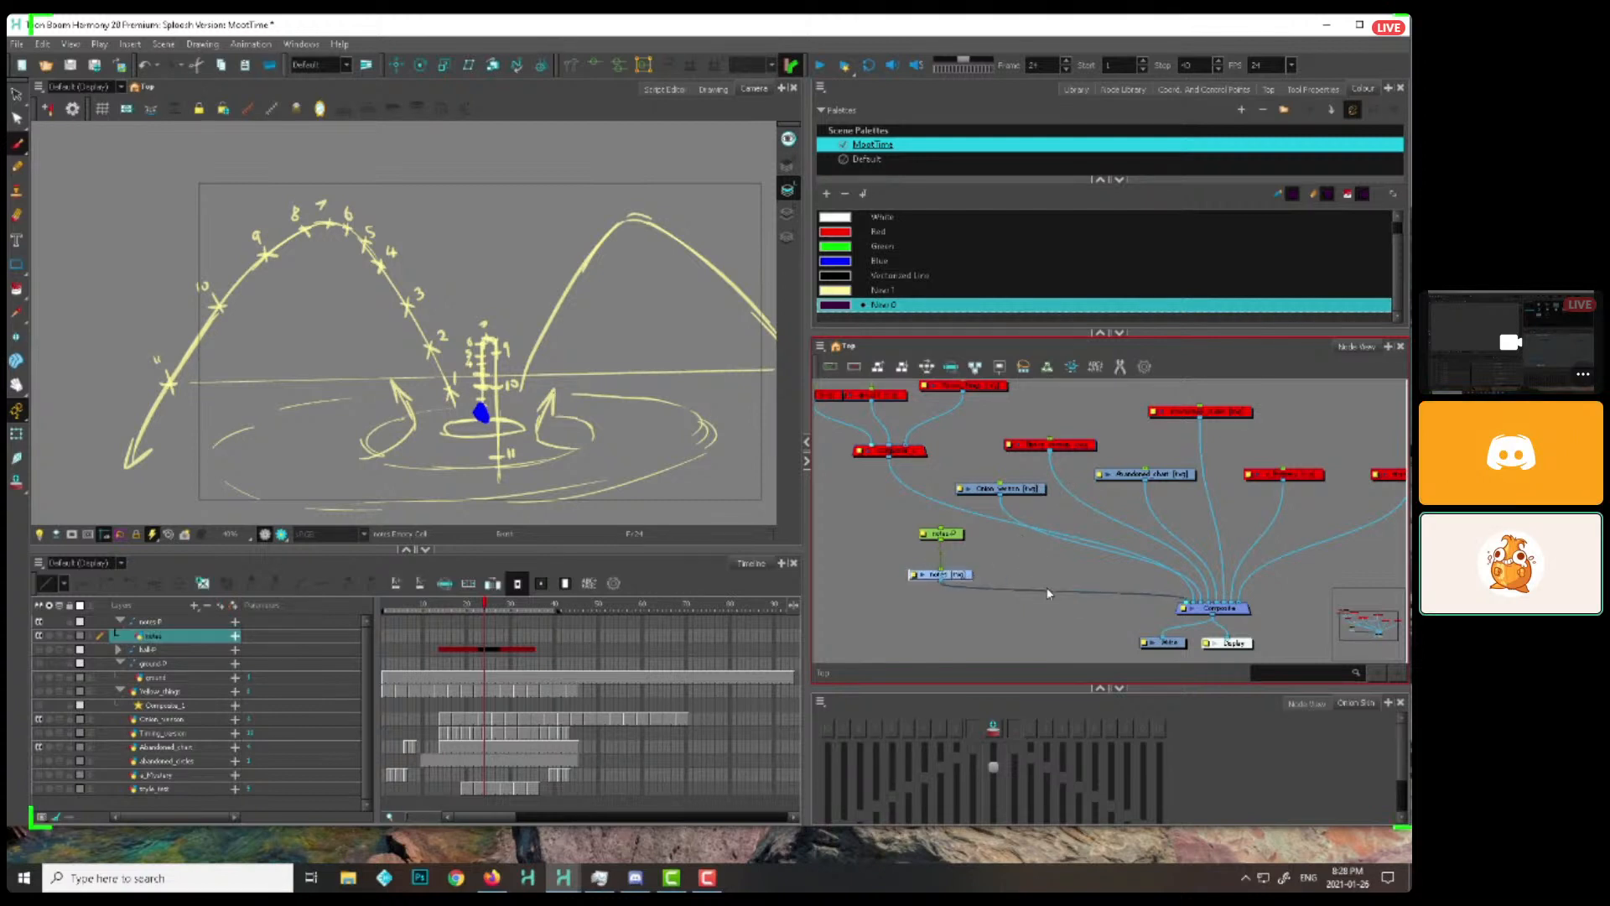
{"action": "left_click", "coordinate": [1029, 571]}
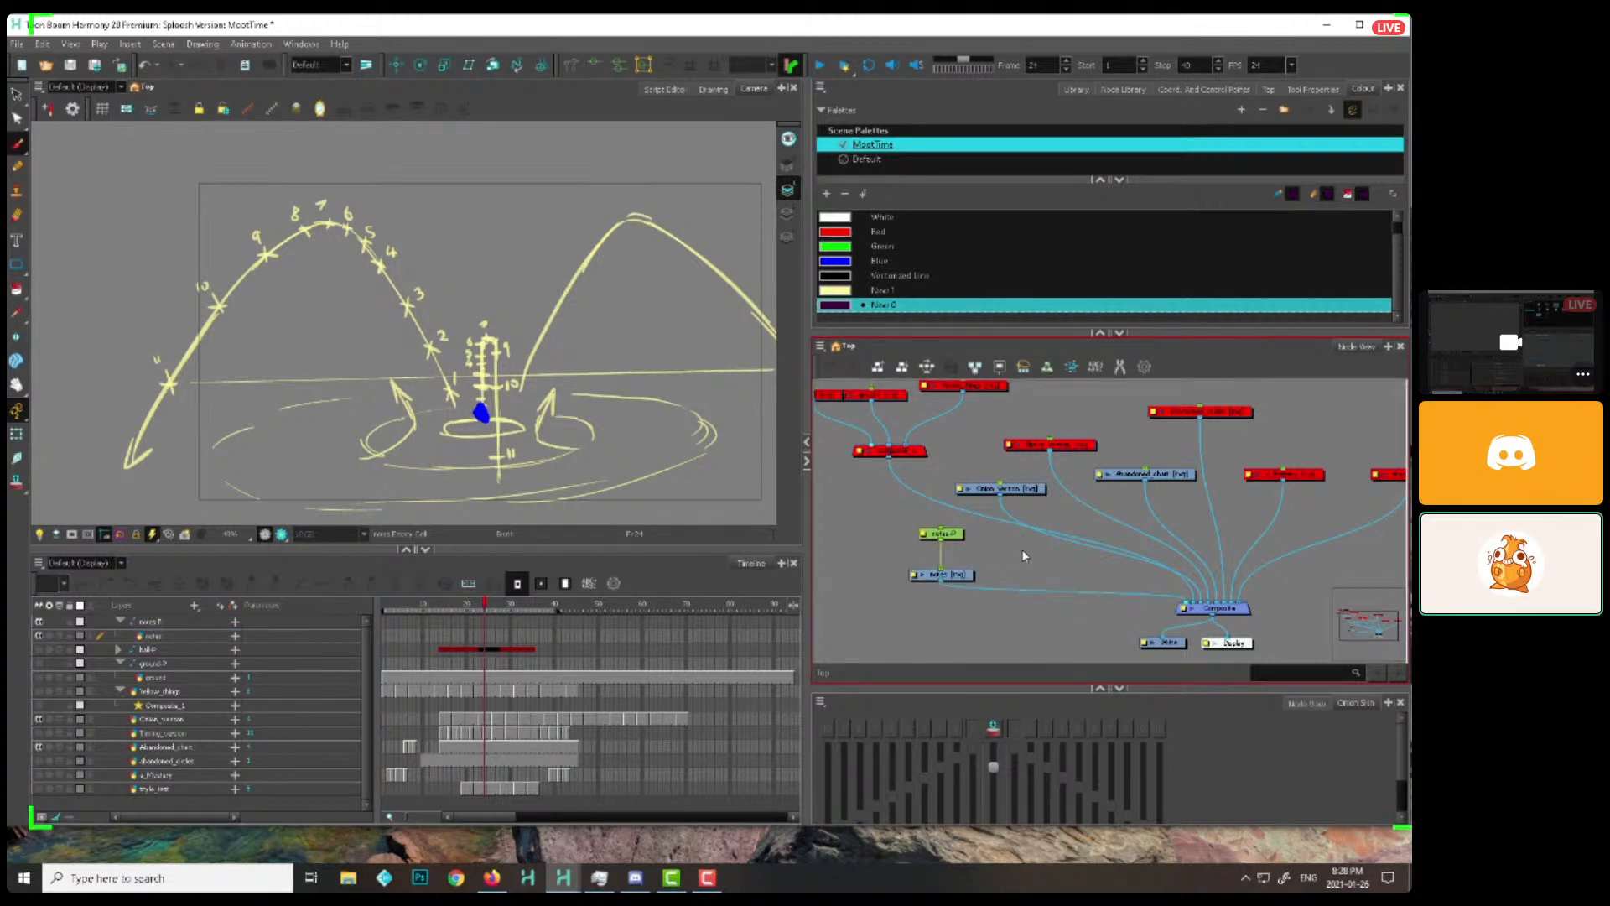
{"action": "left_click", "coordinate": [954, 575]}
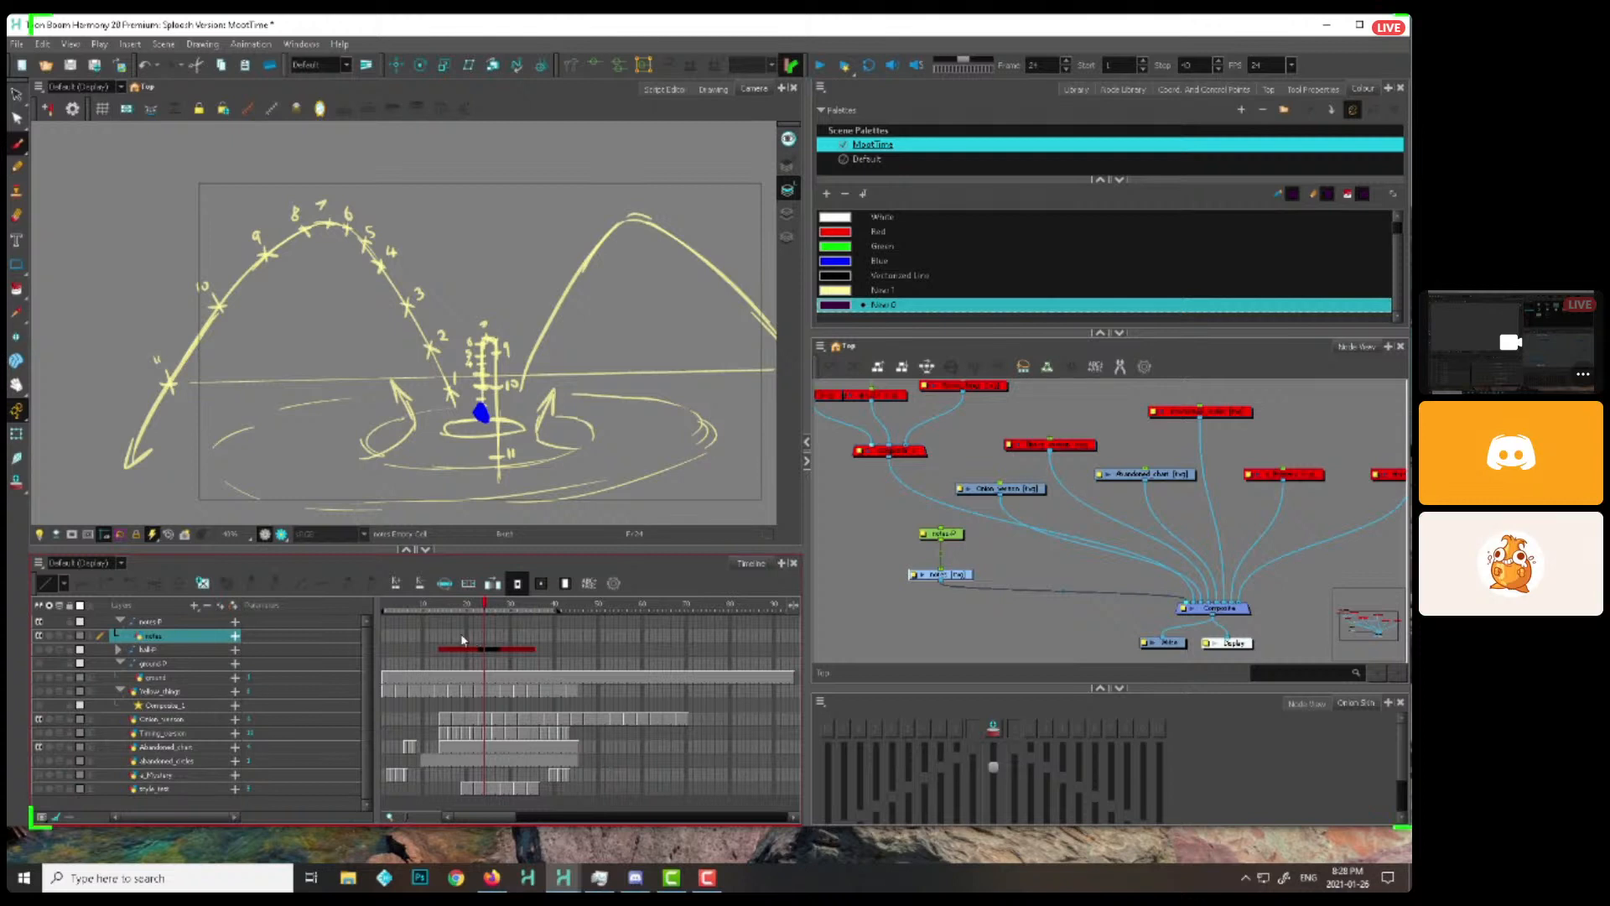
Open WordPad and return to the Harmony scene
{"action": "left_click", "coordinate": [189, 879]}
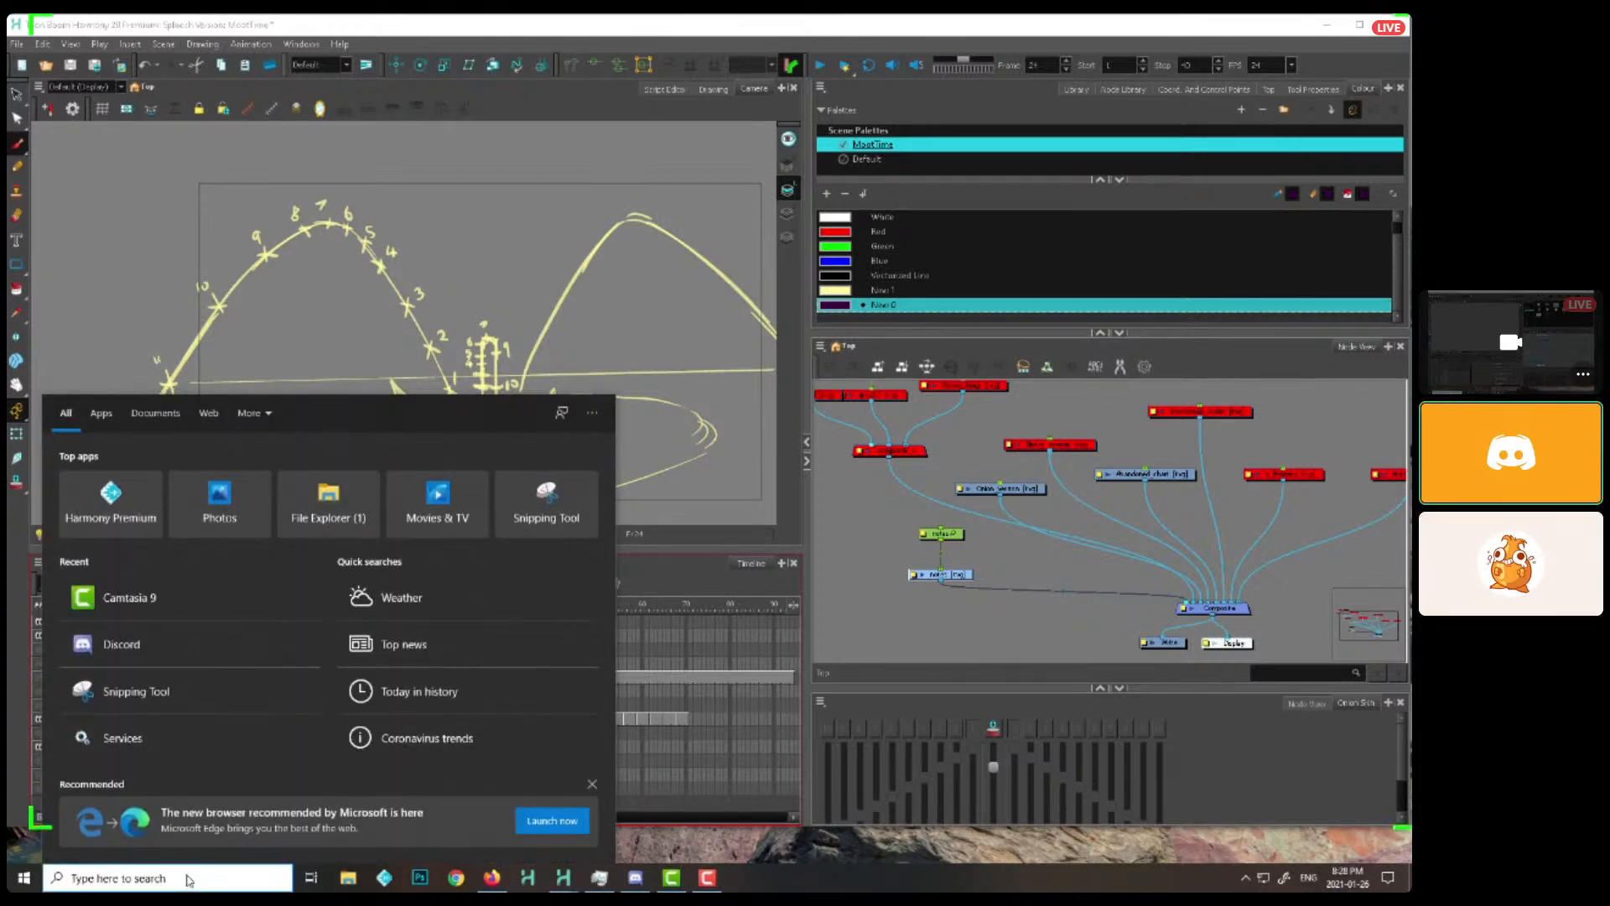
{"action": "type", "text": "no"}
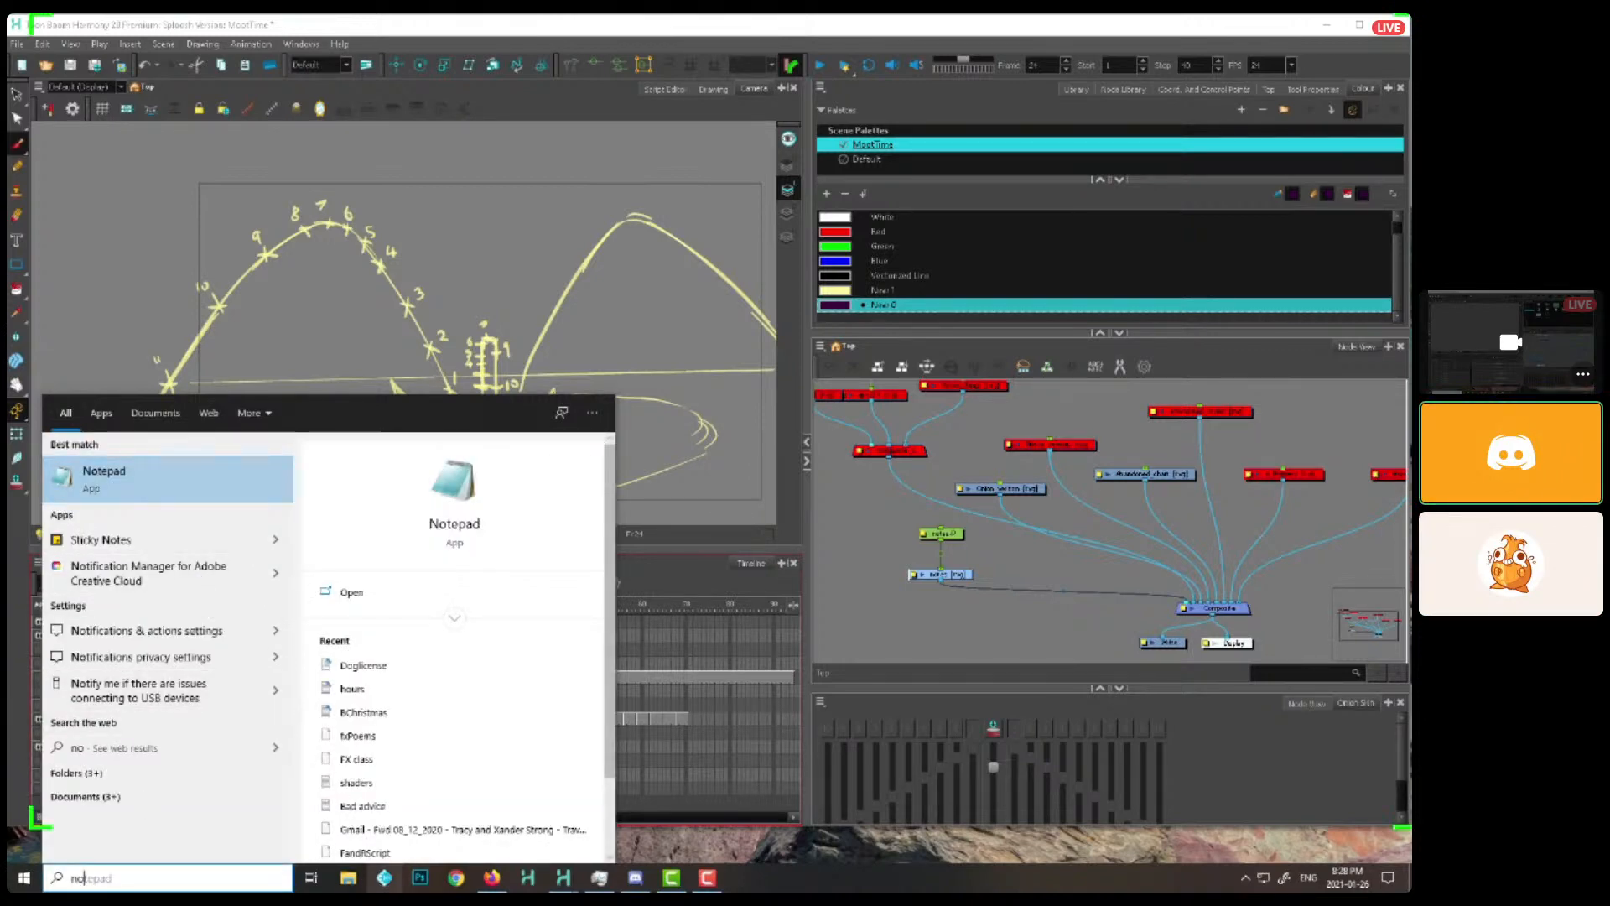
{"action": "left_click", "coordinate": [348, 878]}
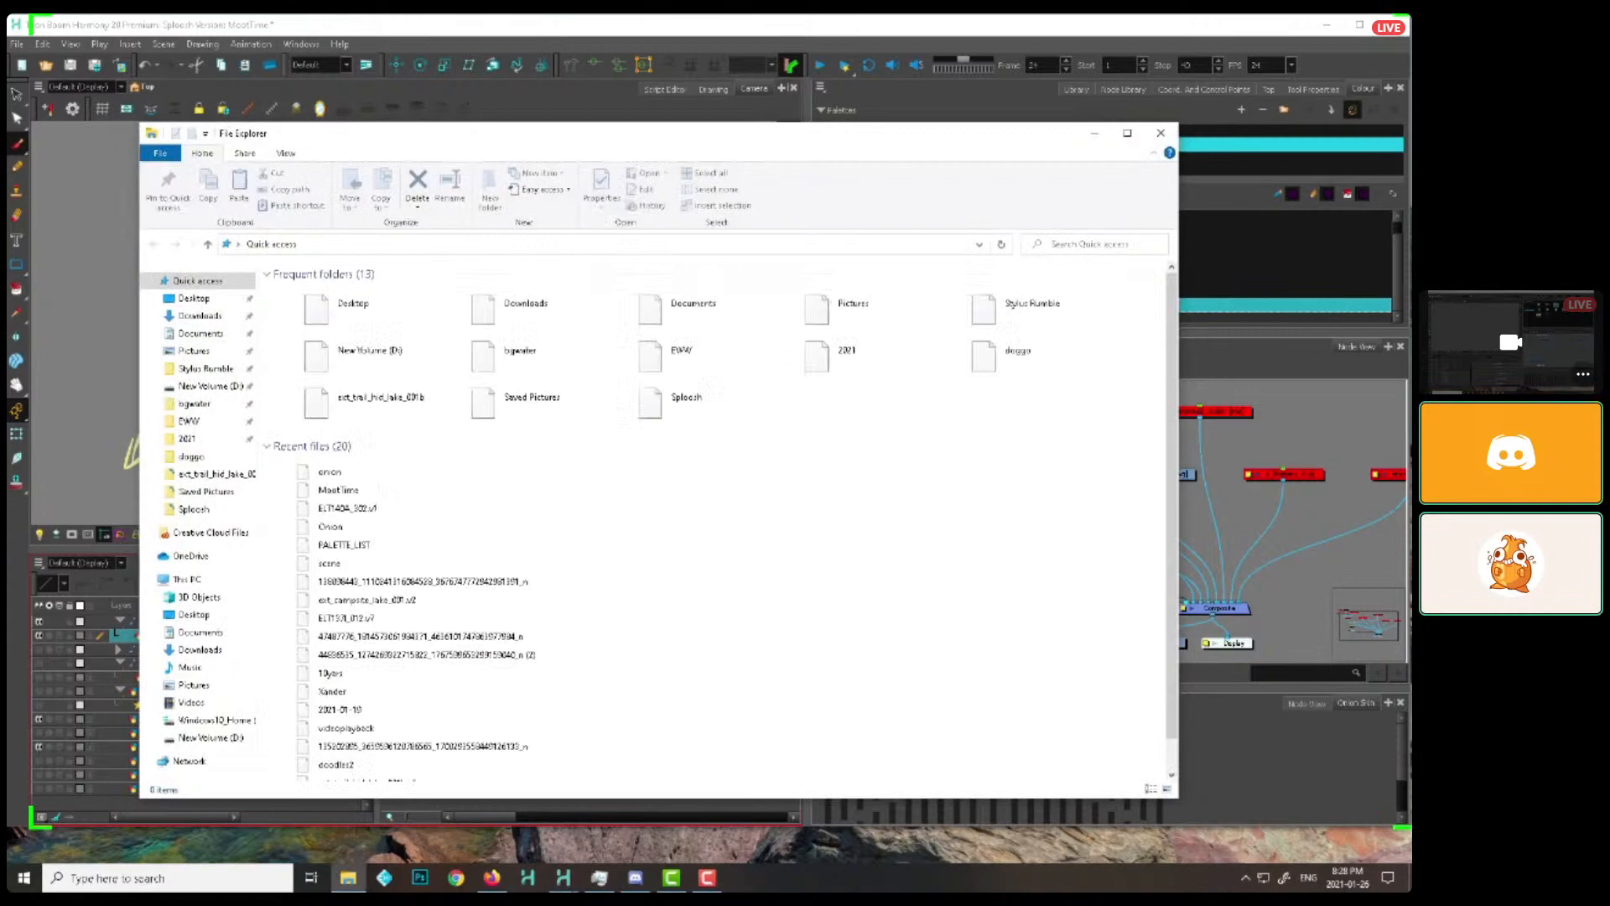
{"action": "left_click_drag", "start_coordinate": [285, 134], "coordinate": [6, 204]}
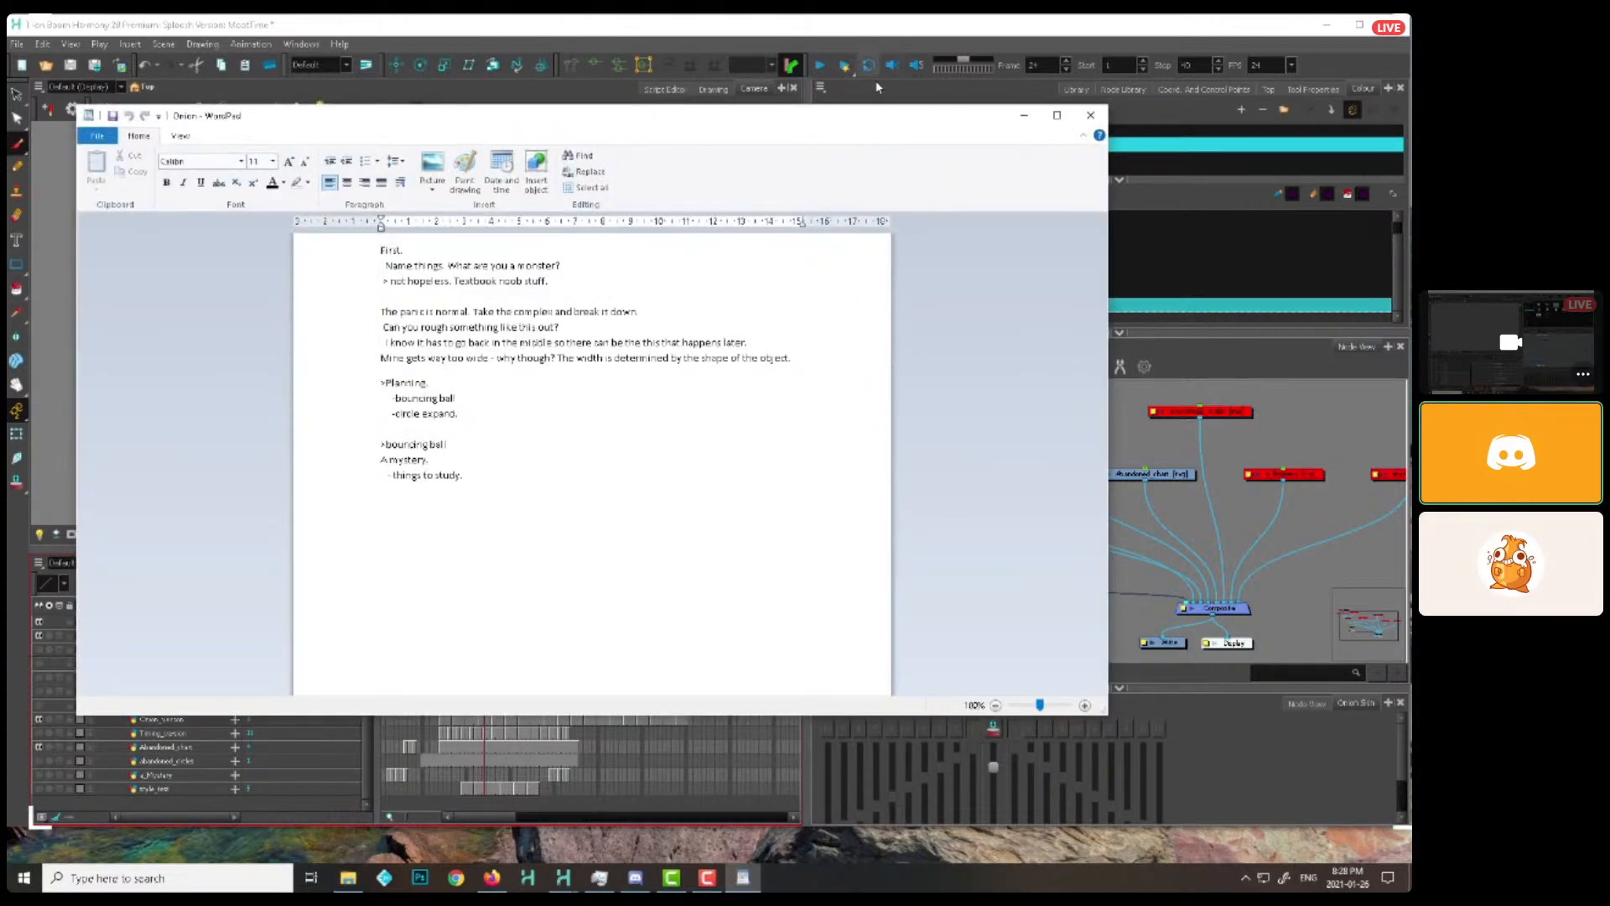
{"action": "left_click", "coordinate": [878, 92]}
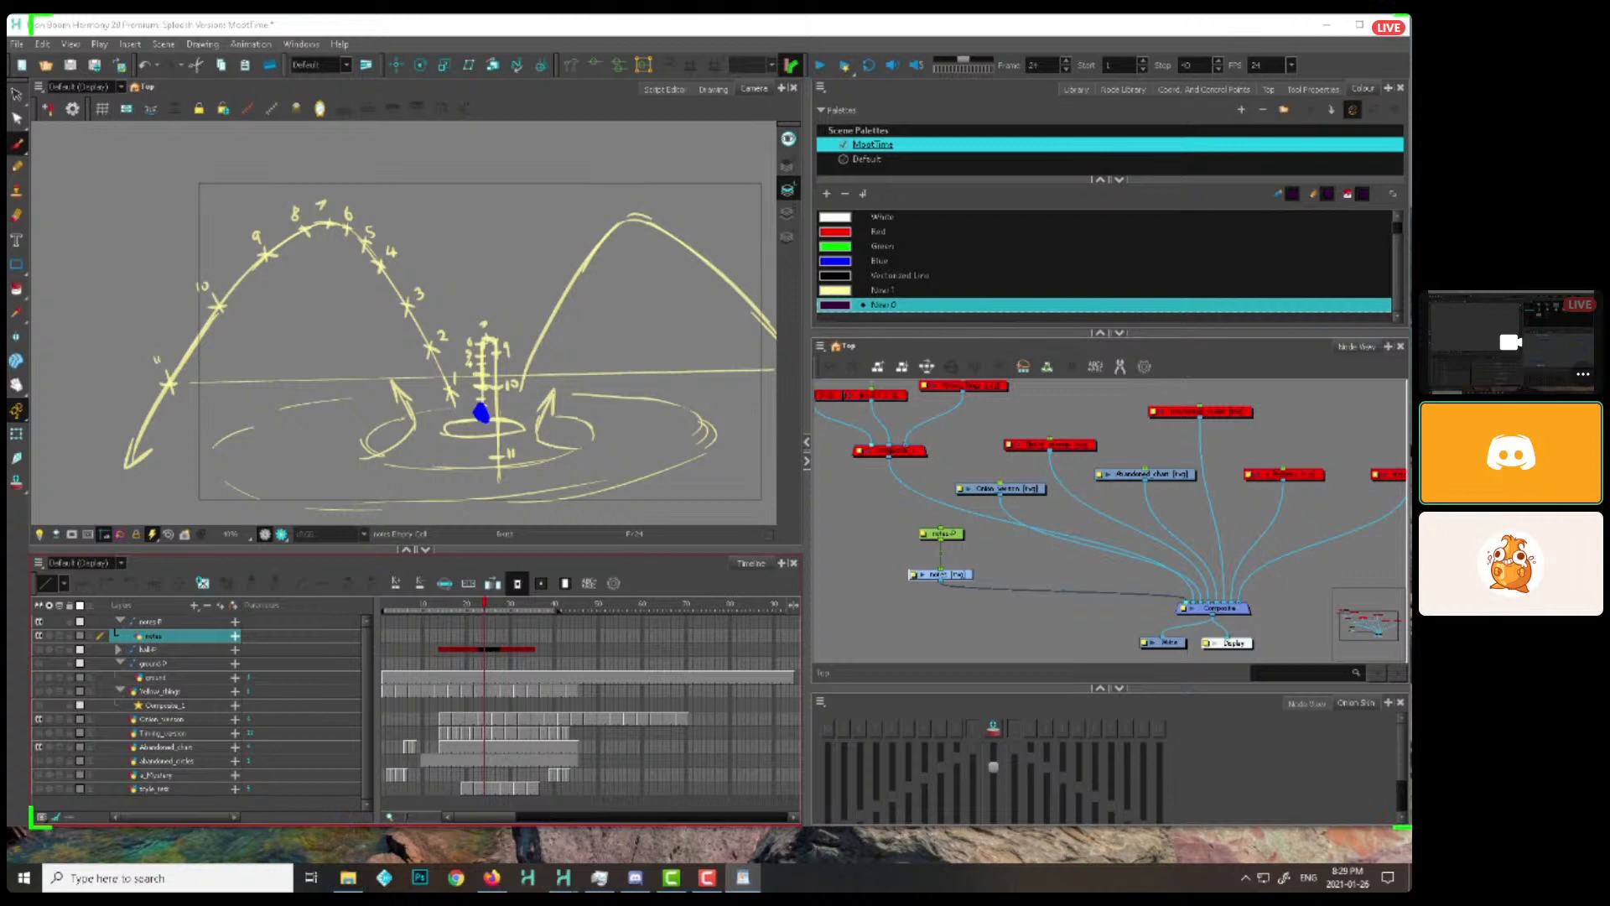
Shift the notes drawing node slightly away from its peg's vertical line and select the notes layer in the timeline
{"action": "left_click", "coordinate": [985, 532]}
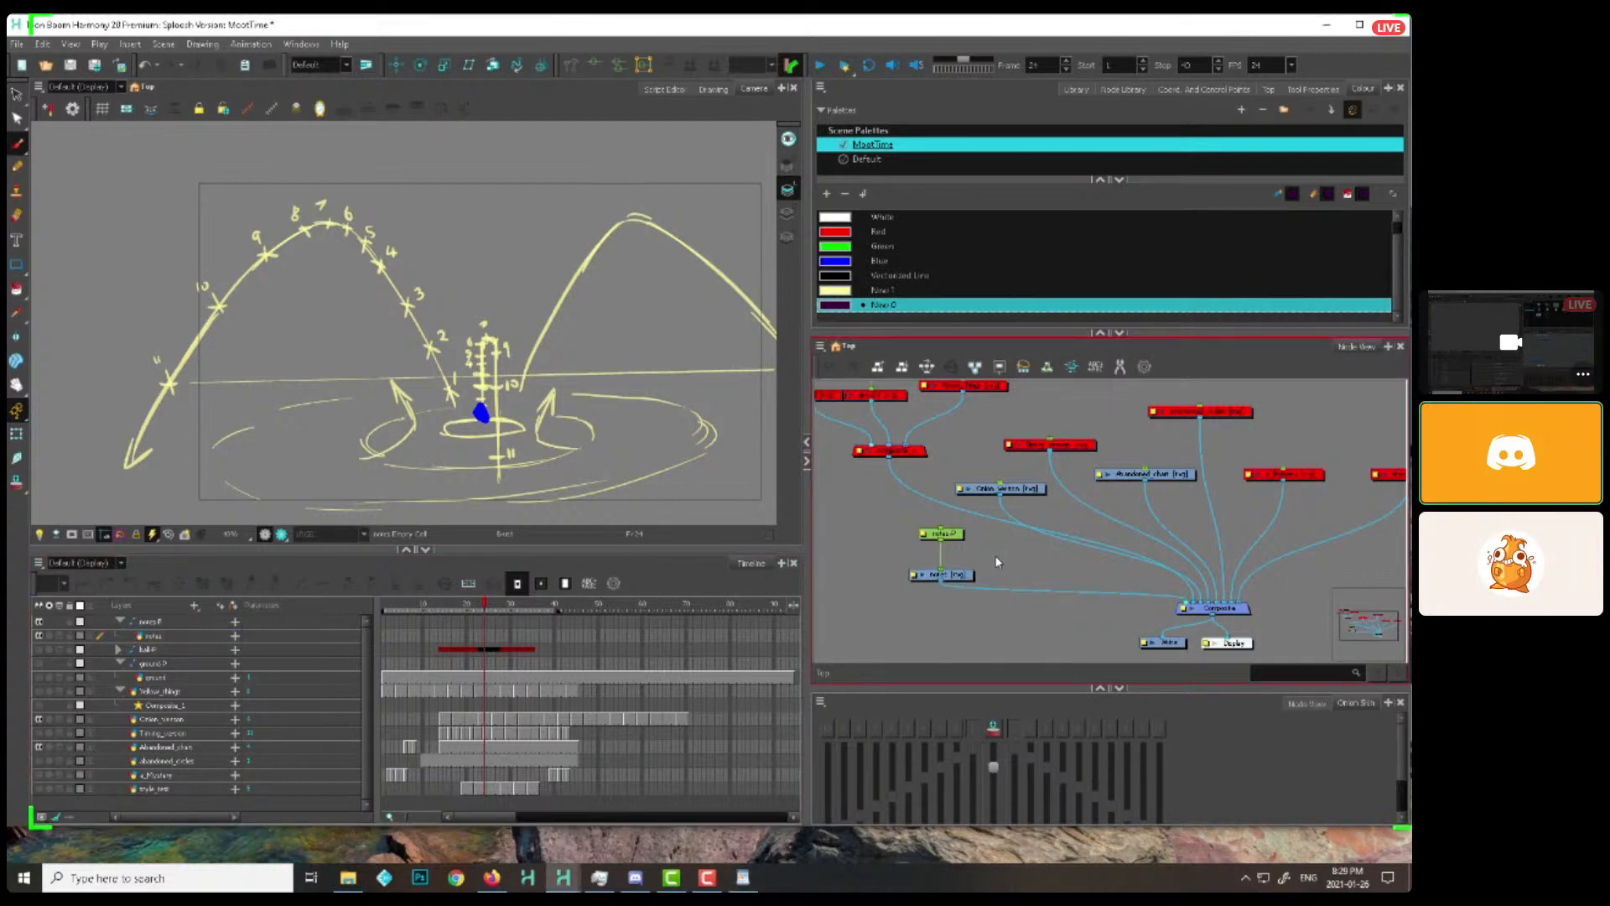
{"action": "left_click", "coordinate": [954, 574]}
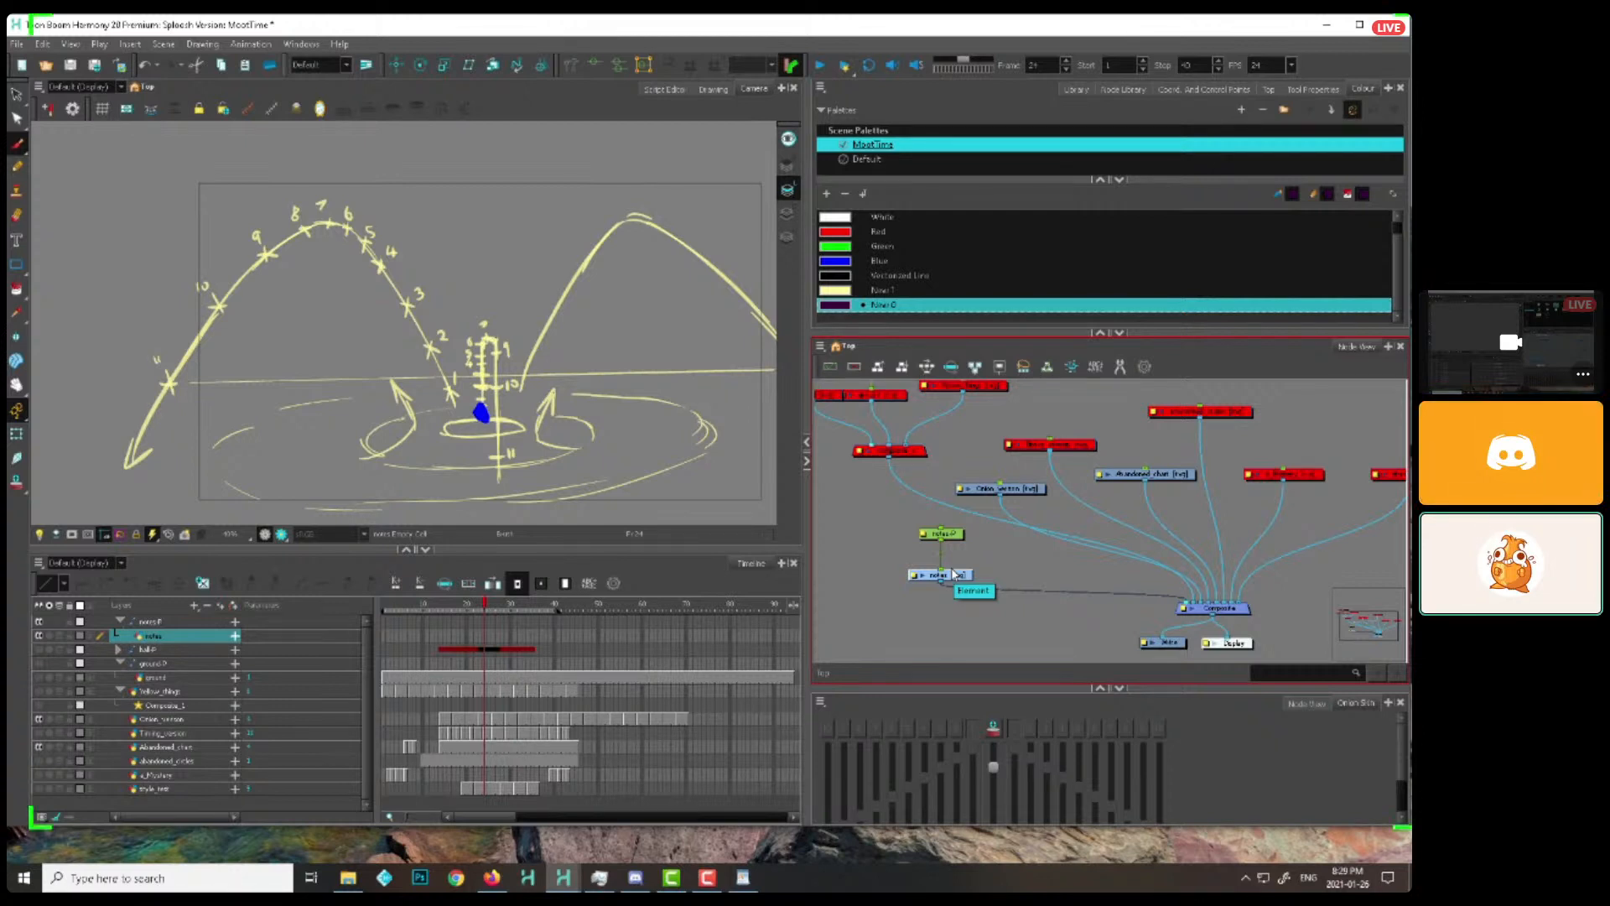
{"action": "left_click", "coordinate": [991, 572]}
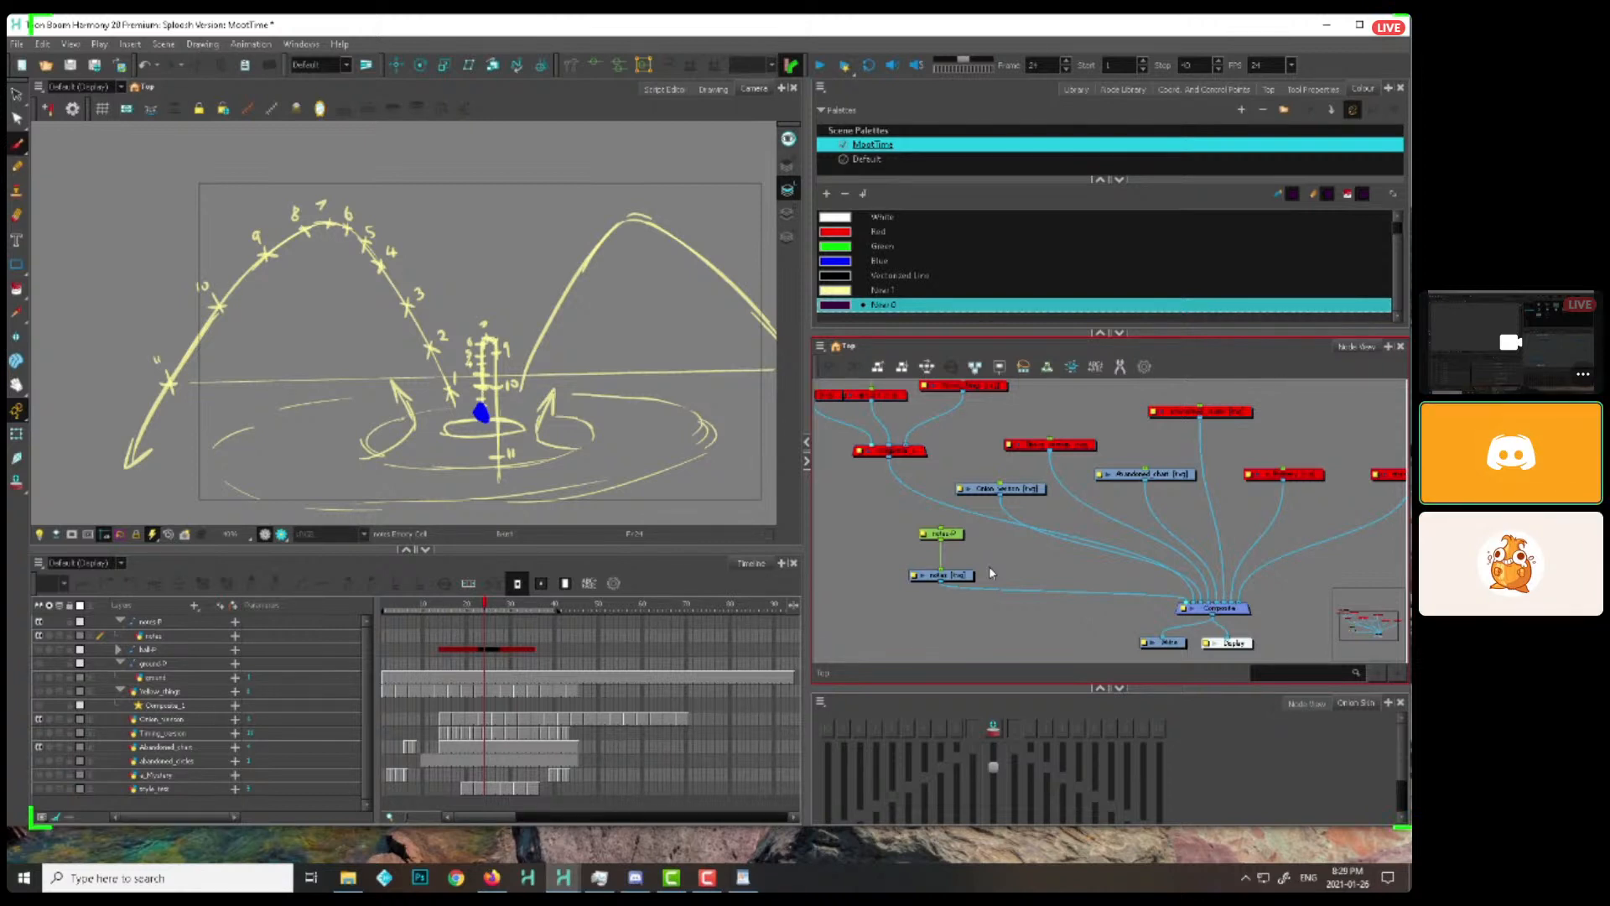
{"action": "left_click", "coordinate": [953, 574]}
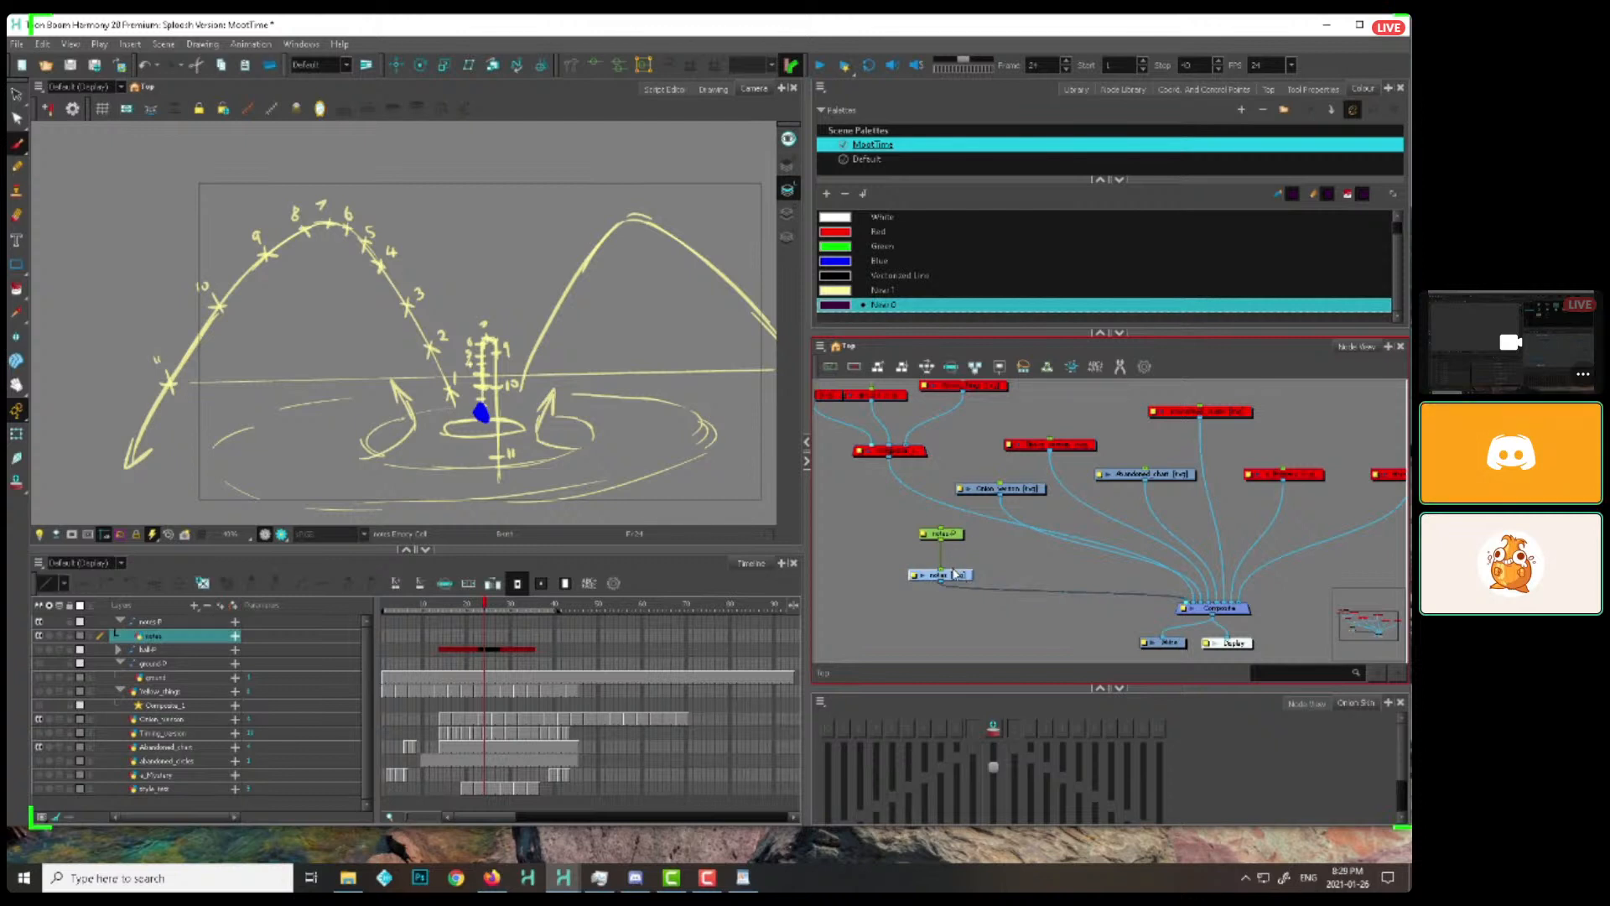
{"action": "left_click_drag", "start_coordinate": [953, 574], "coordinate": [961, 575]}
{"action": "left_click", "coordinate": [872, 308]}
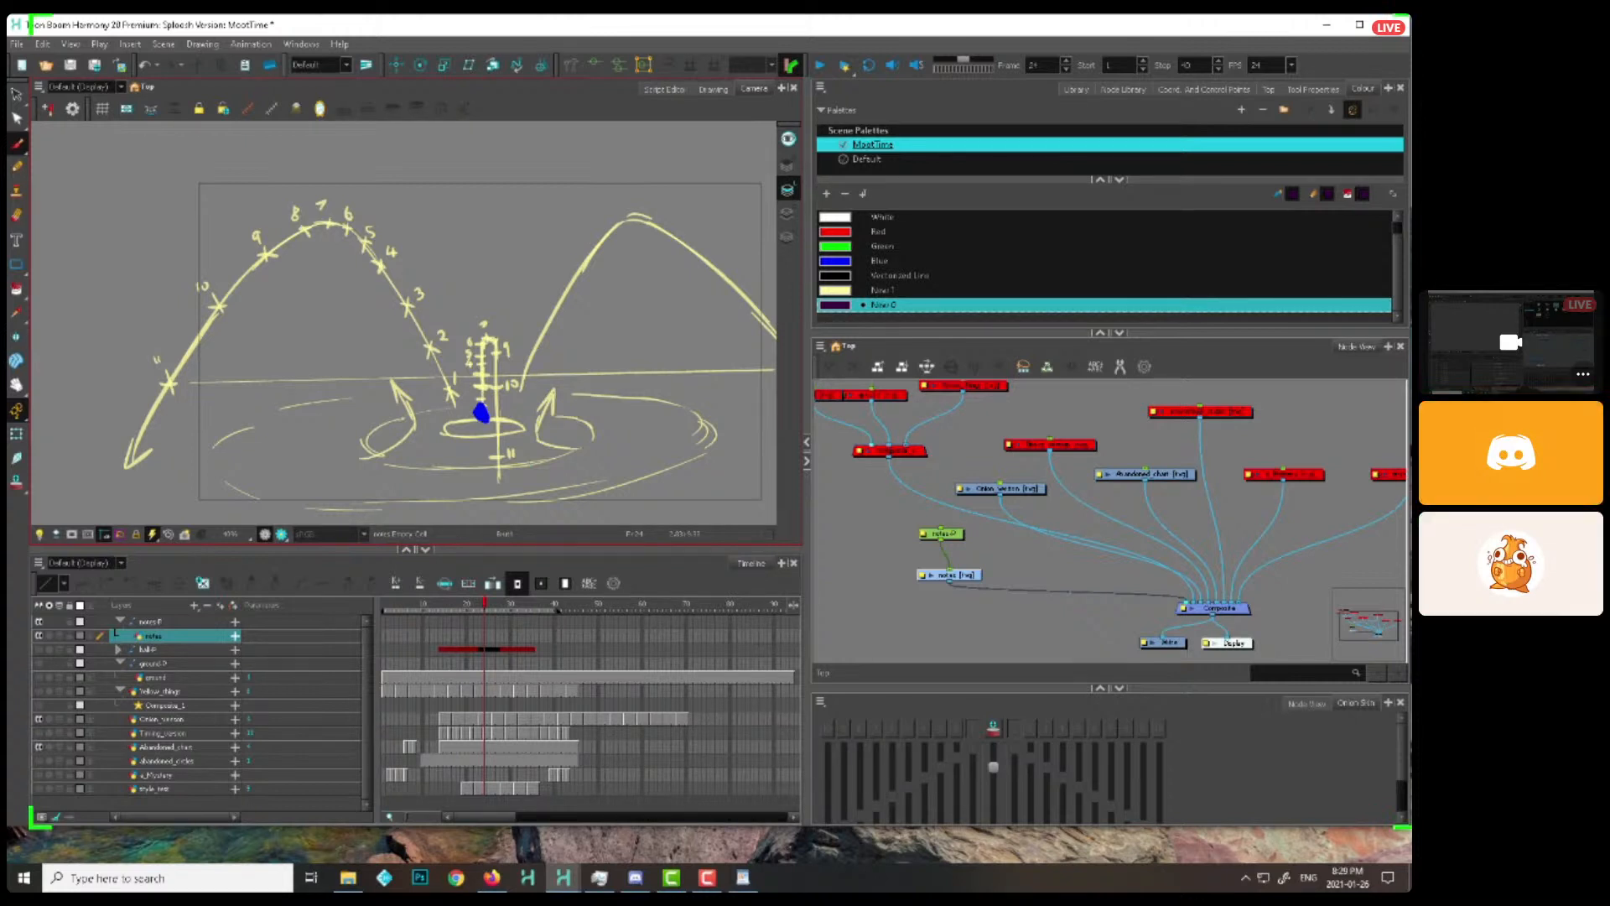
{"action": "left_click", "coordinate": [868, 507]}
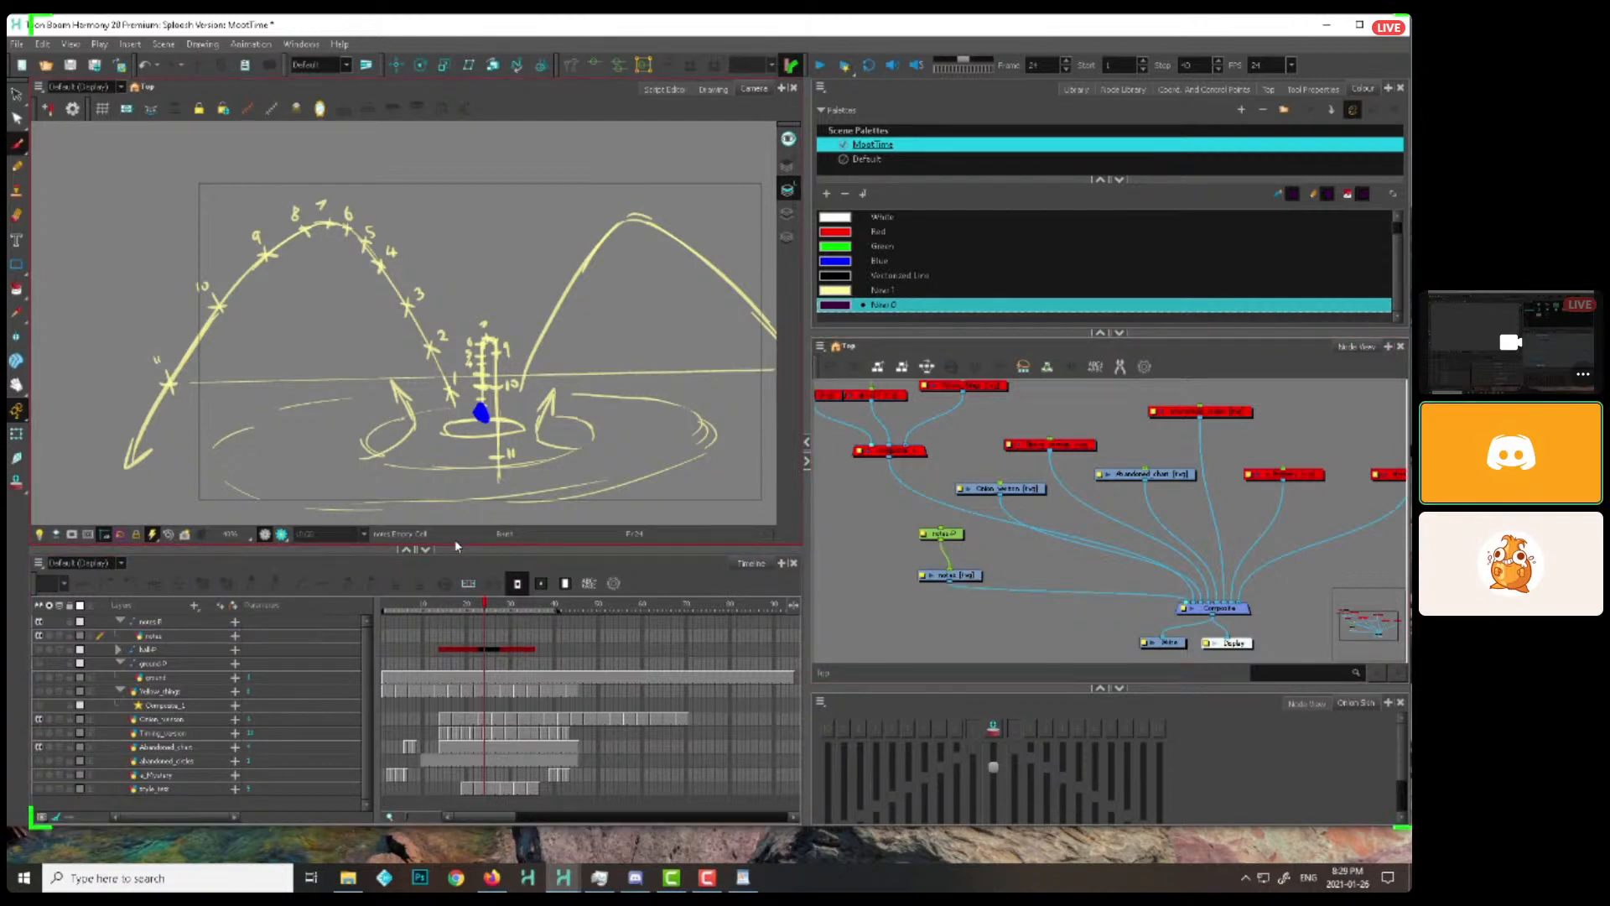
{"action": "left_click", "coordinate": [154, 636]}
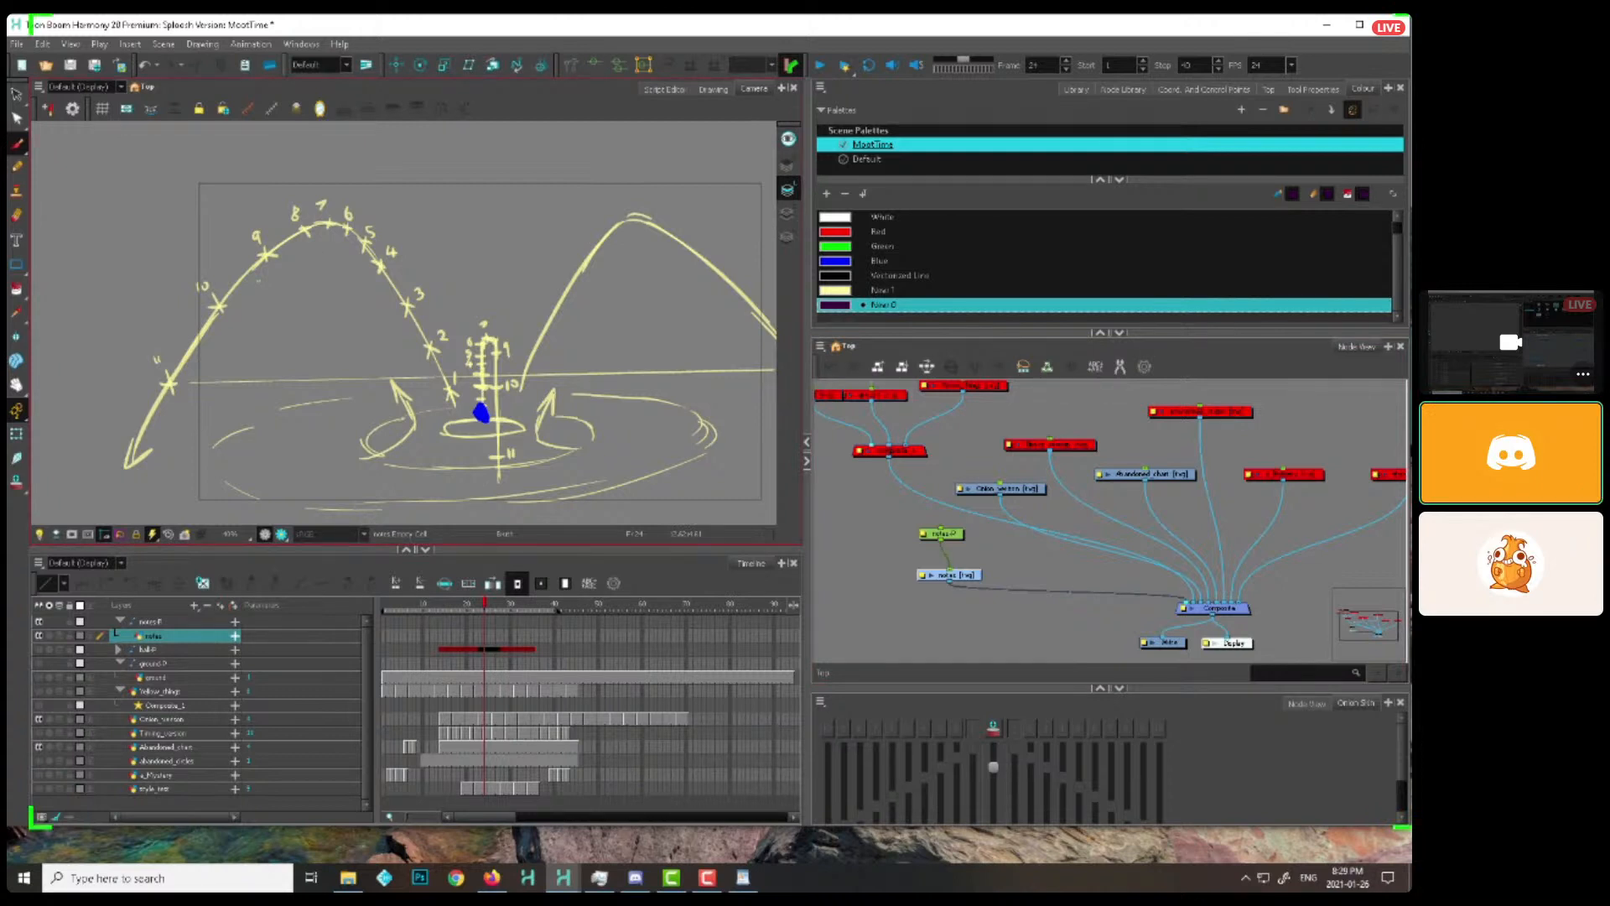
Draw a short double-headed arrow beneath mark 6 at frame 40 and extend the notes drawing's exposure across the splash frames
{"action": "left_click_drag", "start_coordinate": [468, 604], "coordinate": [554, 609]}
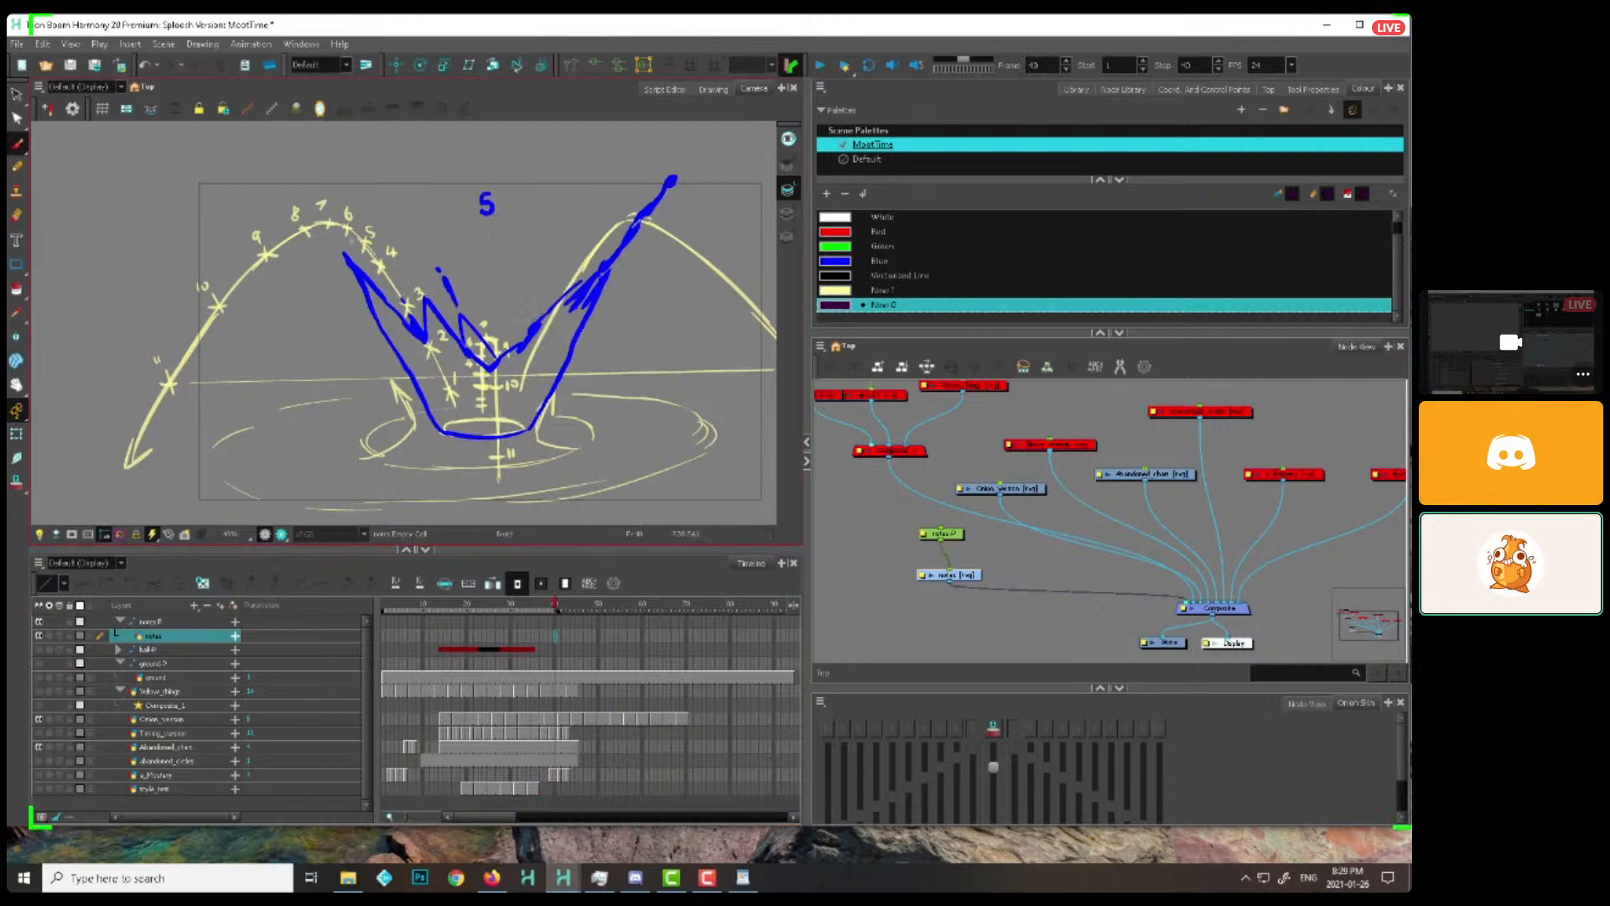
{"action": "mouse_move", "coordinate": [351, 230]}
{"action": "left_mouse_down"}
{"action": "mouse_move", "coordinate": [348, 249]}
{"action": "mouse_move", "coordinate": [358, 239]}
{"action": "left_mouse_up"}
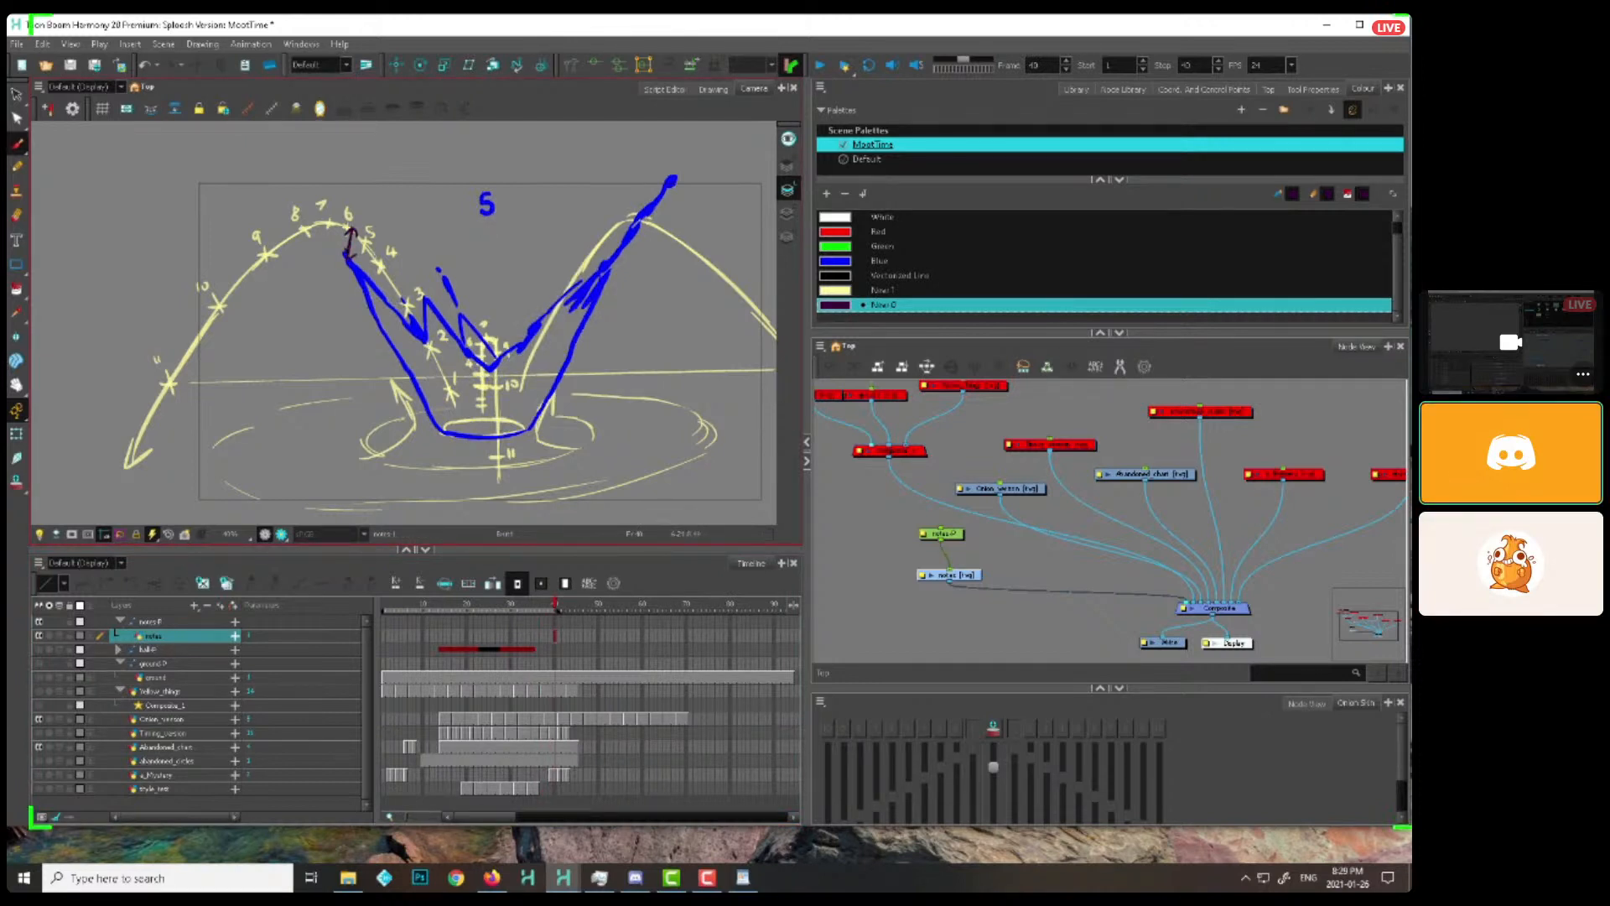
{"action": "mouse_move", "coordinate": [554, 636]}
{"action": "left_mouse_down"}
{"action": "mouse_move", "coordinate": [390, 642]}
{"action": "mouse_move", "coordinate": [616, 635]}
{"action": "mouse_move", "coordinate": [387, 617]}
{"action": "mouse_move", "coordinate": [528, 616]}
{"action": "mouse_move", "coordinate": [487, 616]}
{"action": "mouse_move", "coordinate": [501, 611]}
{"action": "left_mouse_up"}
{"action": "left_click", "coordinate": [516, 582]}
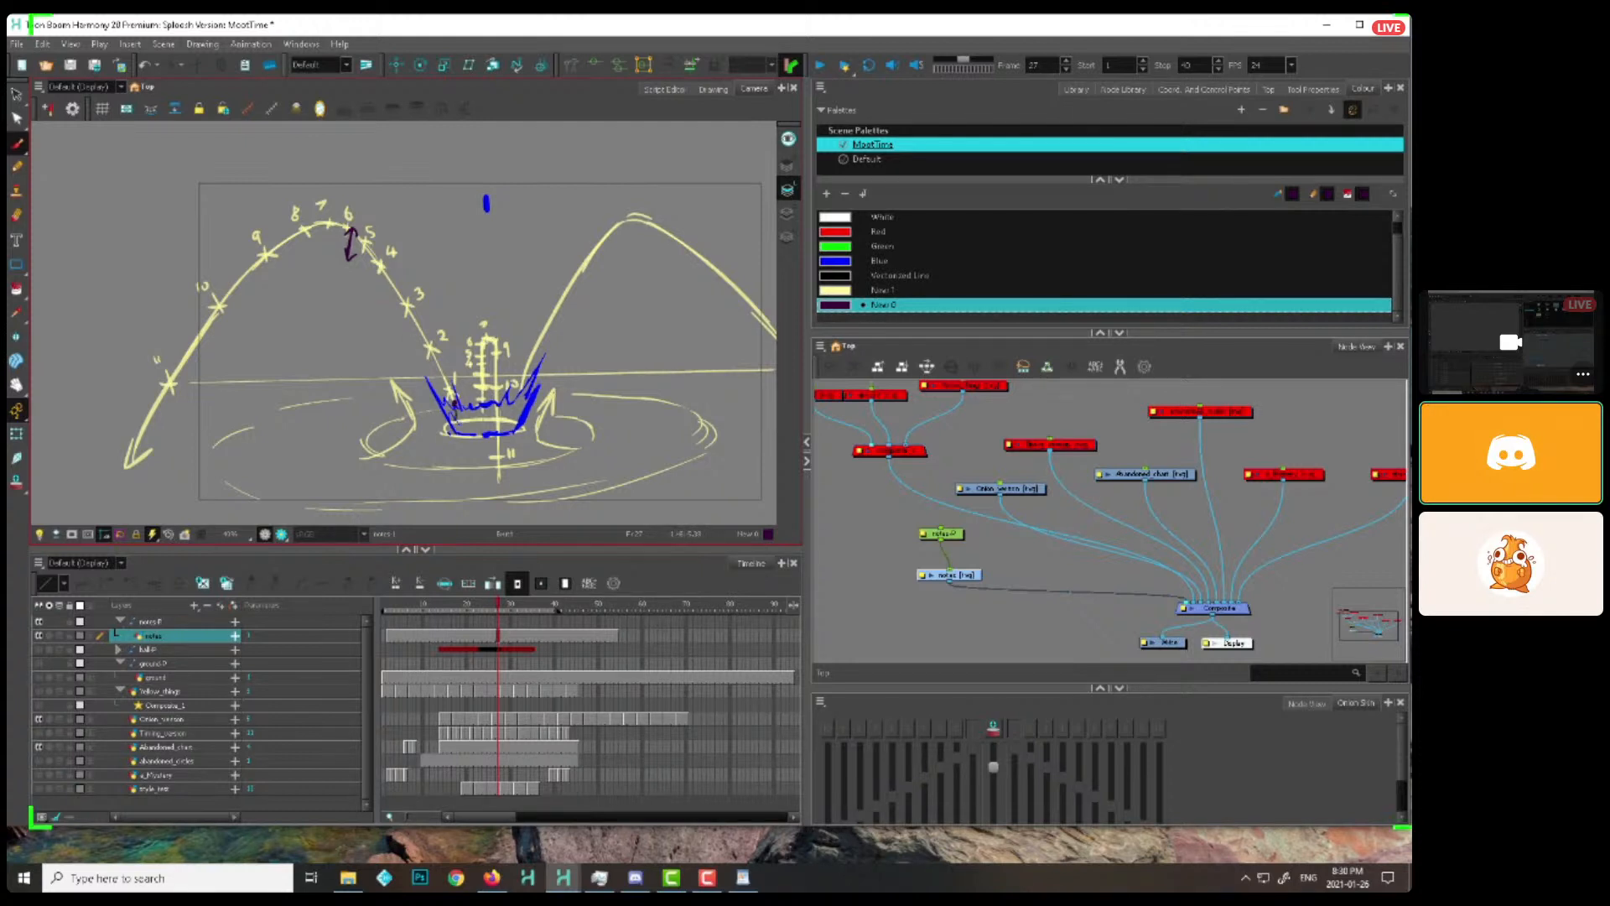
Step through the early splash frames and draw dark purple strokes from the splash base up to mark 3 of the arc
{"action": "key", "text": "period"}
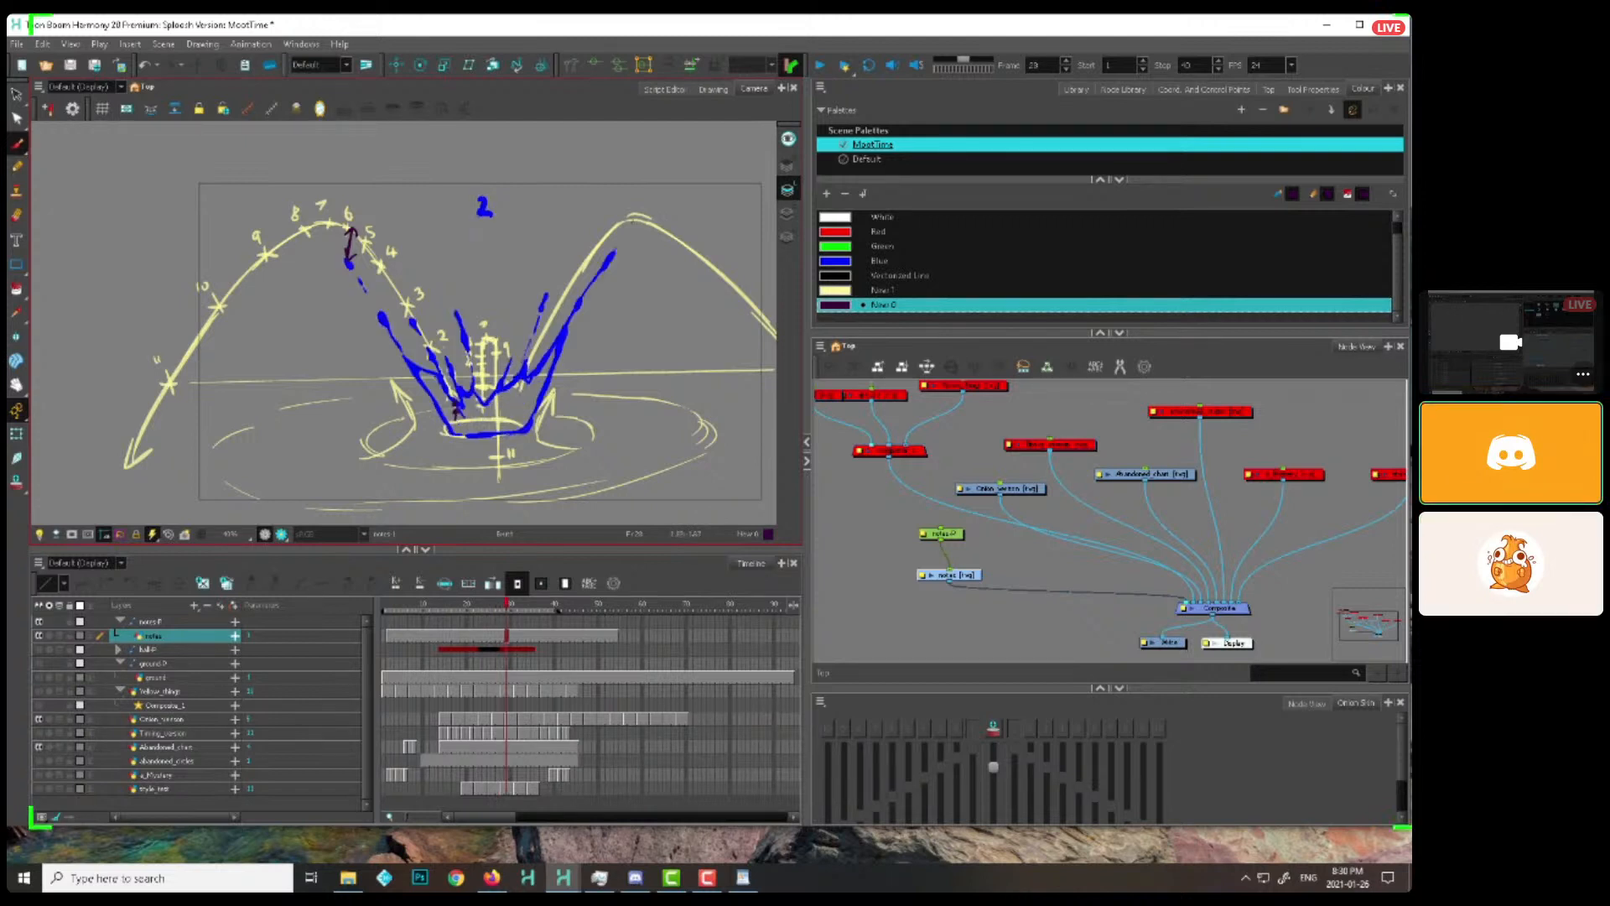
{"action": "key", "text": "period"}
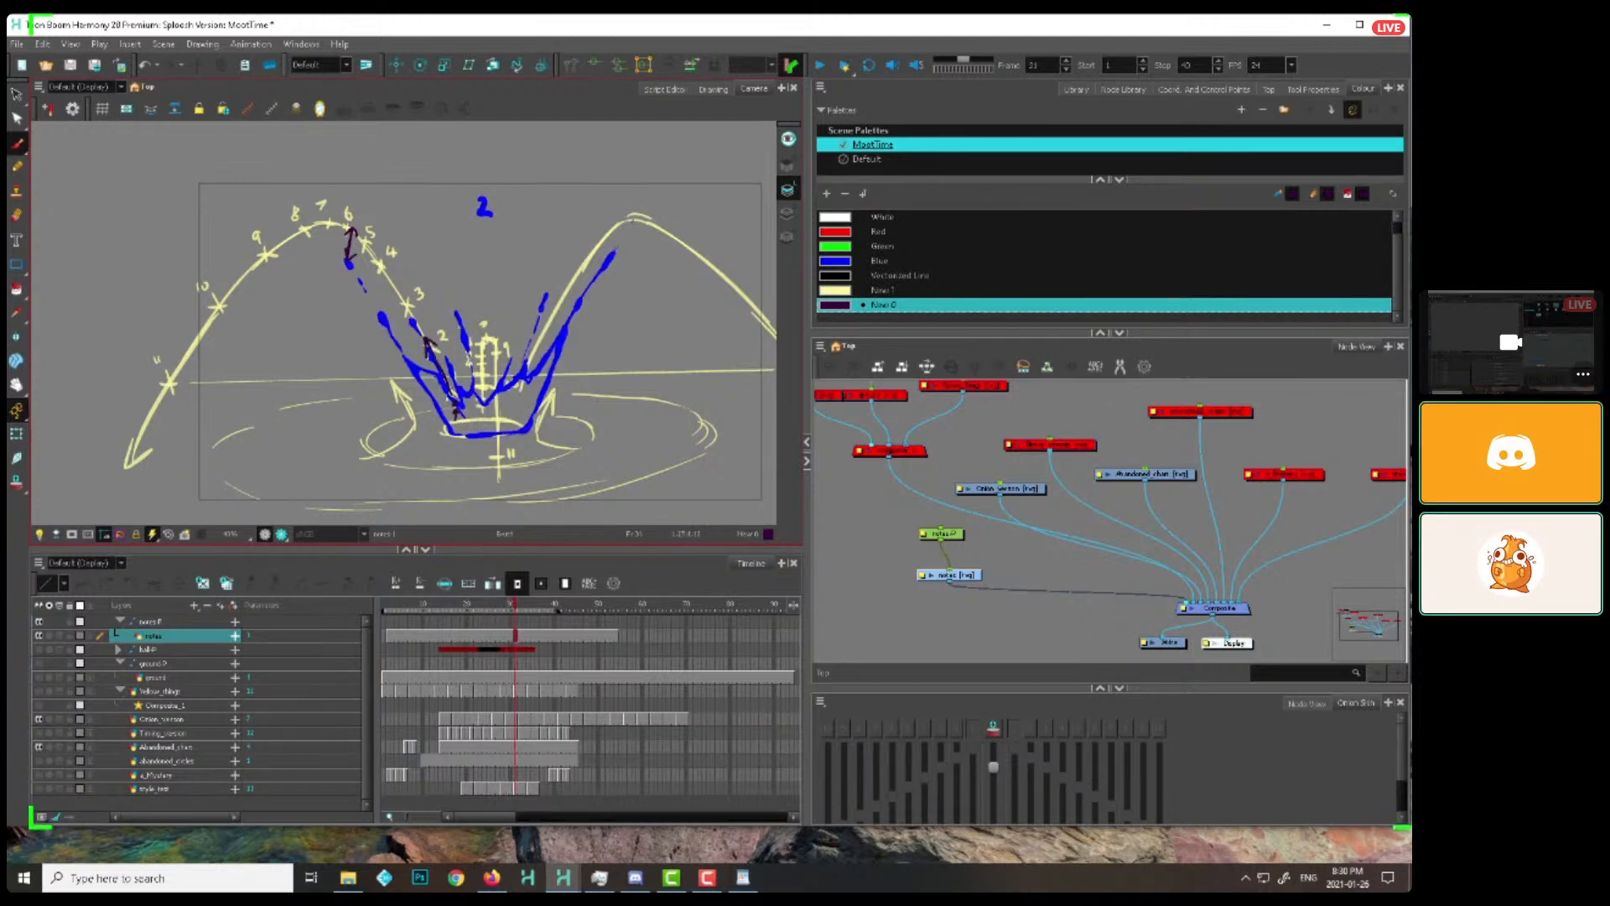
{"action": "key", "text": "period"}
{"action": "key", "text": "comma"}
{"action": "key", "text": "period"}
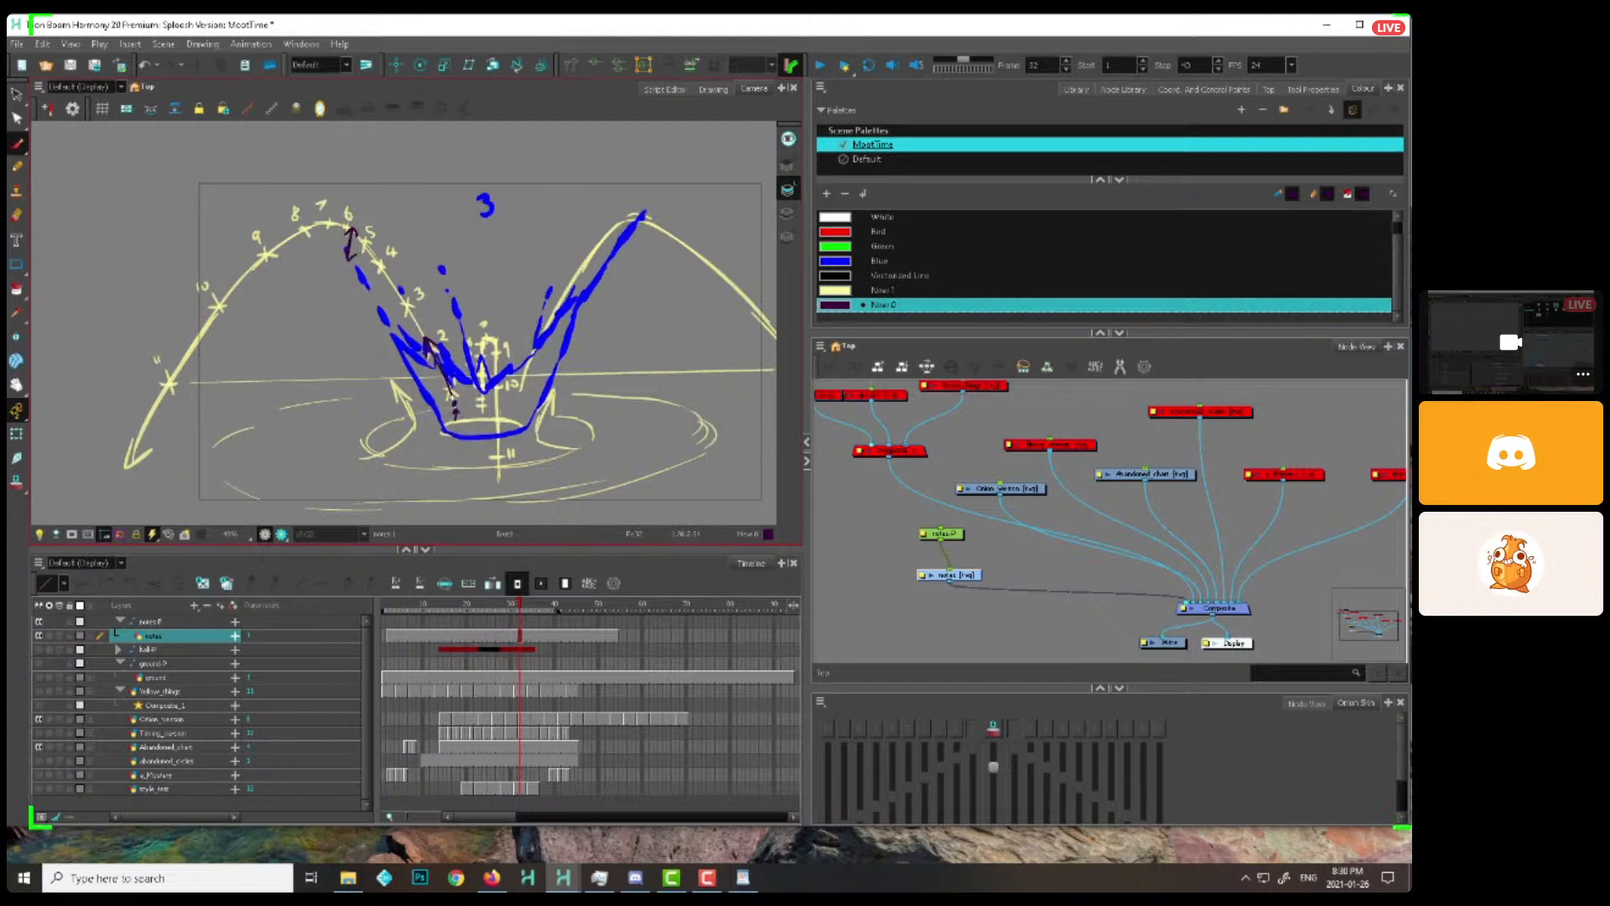
{"action": "key", "text": "comma"}
{"action": "left_click_drag", "start_coordinate": [437, 413], "coordinate": [400, 291]}
{"action": "key", "text": "period"}
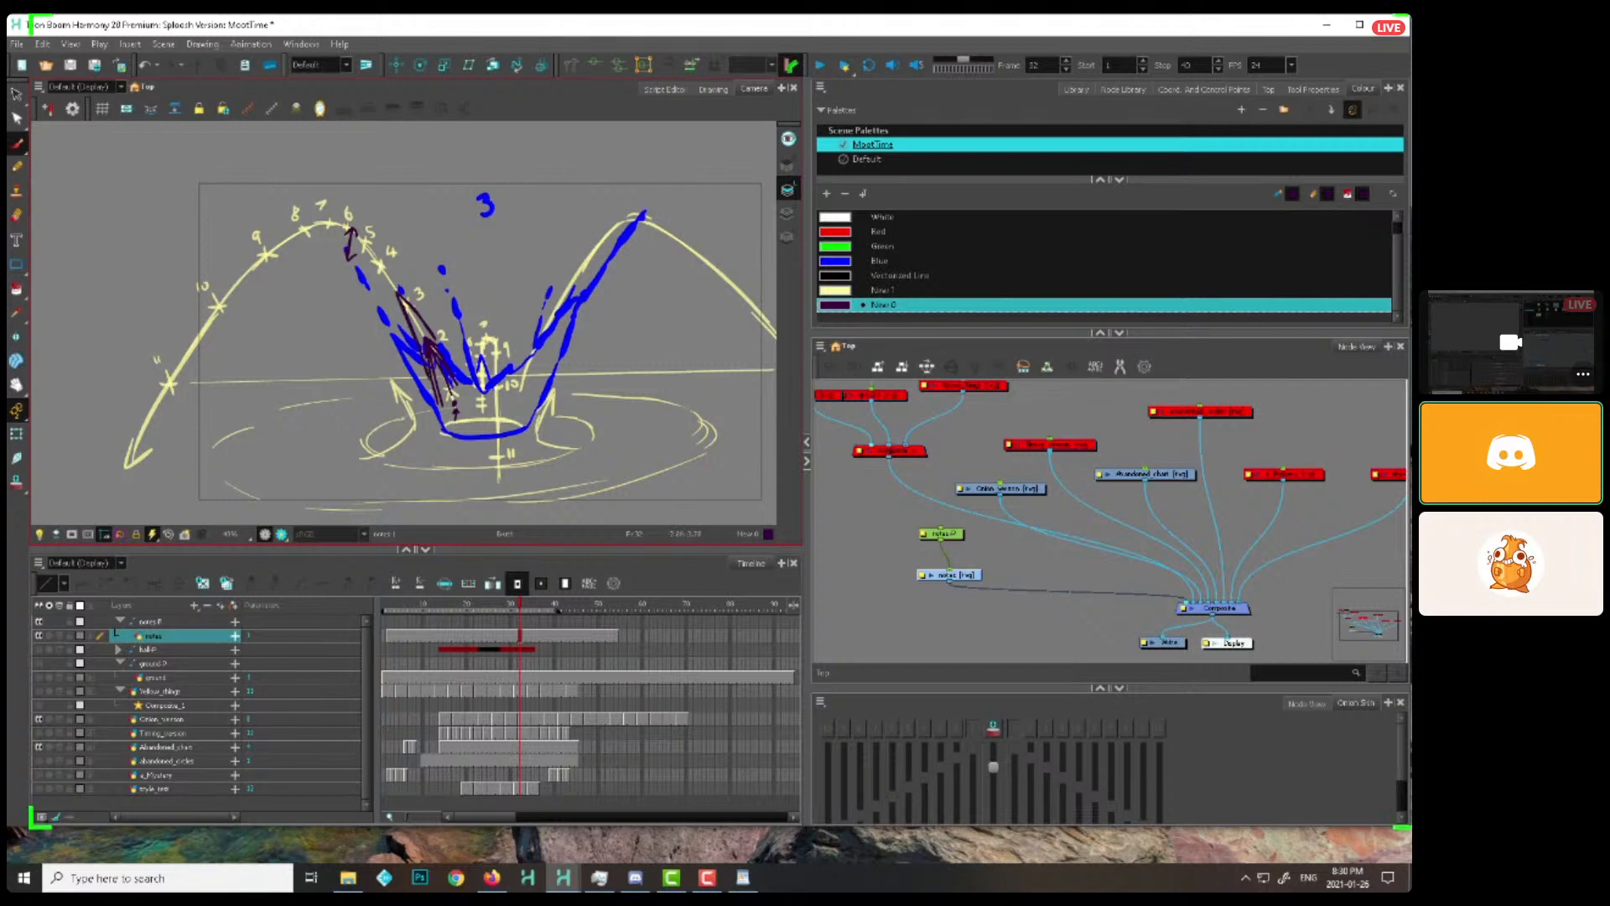
{"action": "key", "text": "period"}
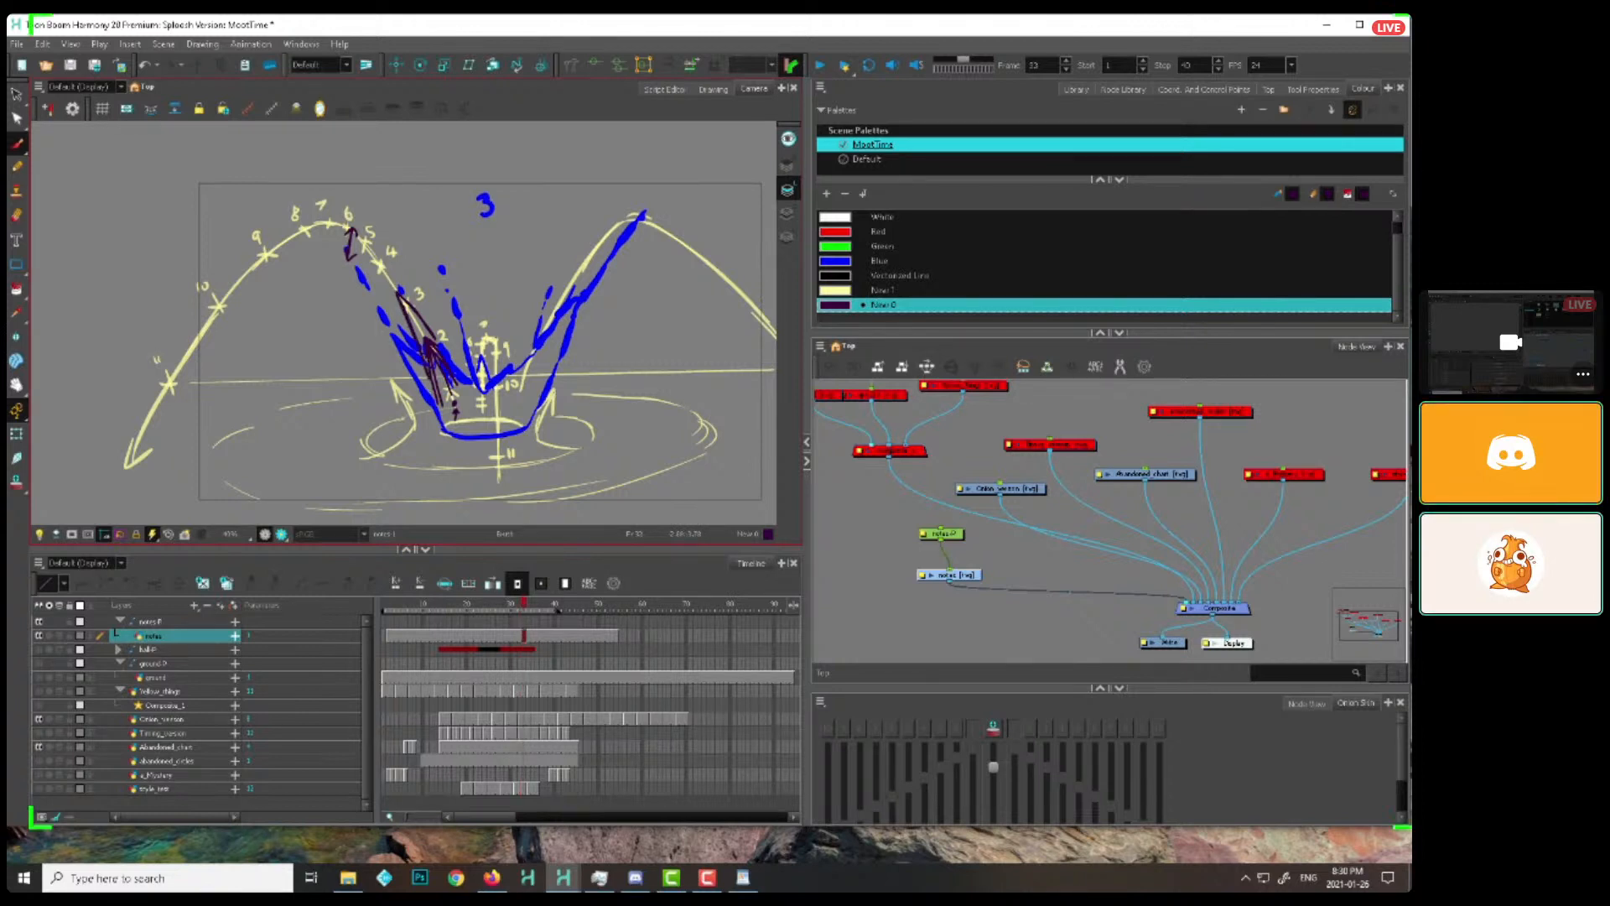
{"action": "left_click_drag", "start_coordinate": [525, 611], "coordinate": [475, 622]}
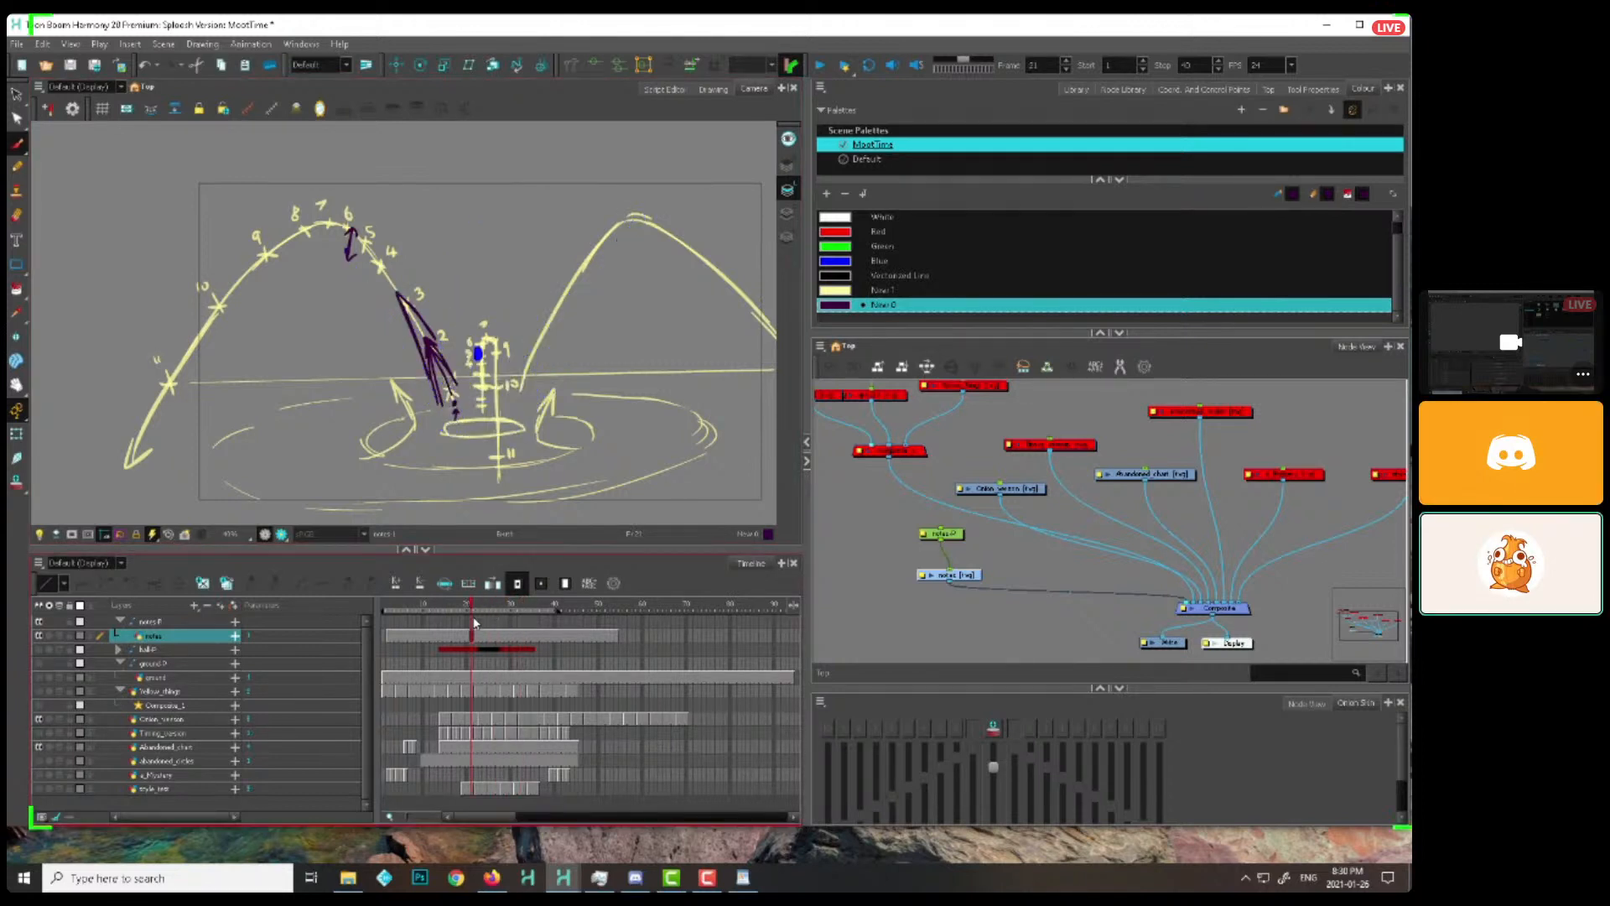
Enlarge the Camera view in height and width to give the splash drawing more room
{"action": "left_click_drag", "start_coordinate": [955, 577], "coordinate": [951, 575]}
{"action": "key", "text": "2"}
{"action": "key", "text": "2"}
{"action": "key", "text": "2"}
{"action": "key", "text": "2"}
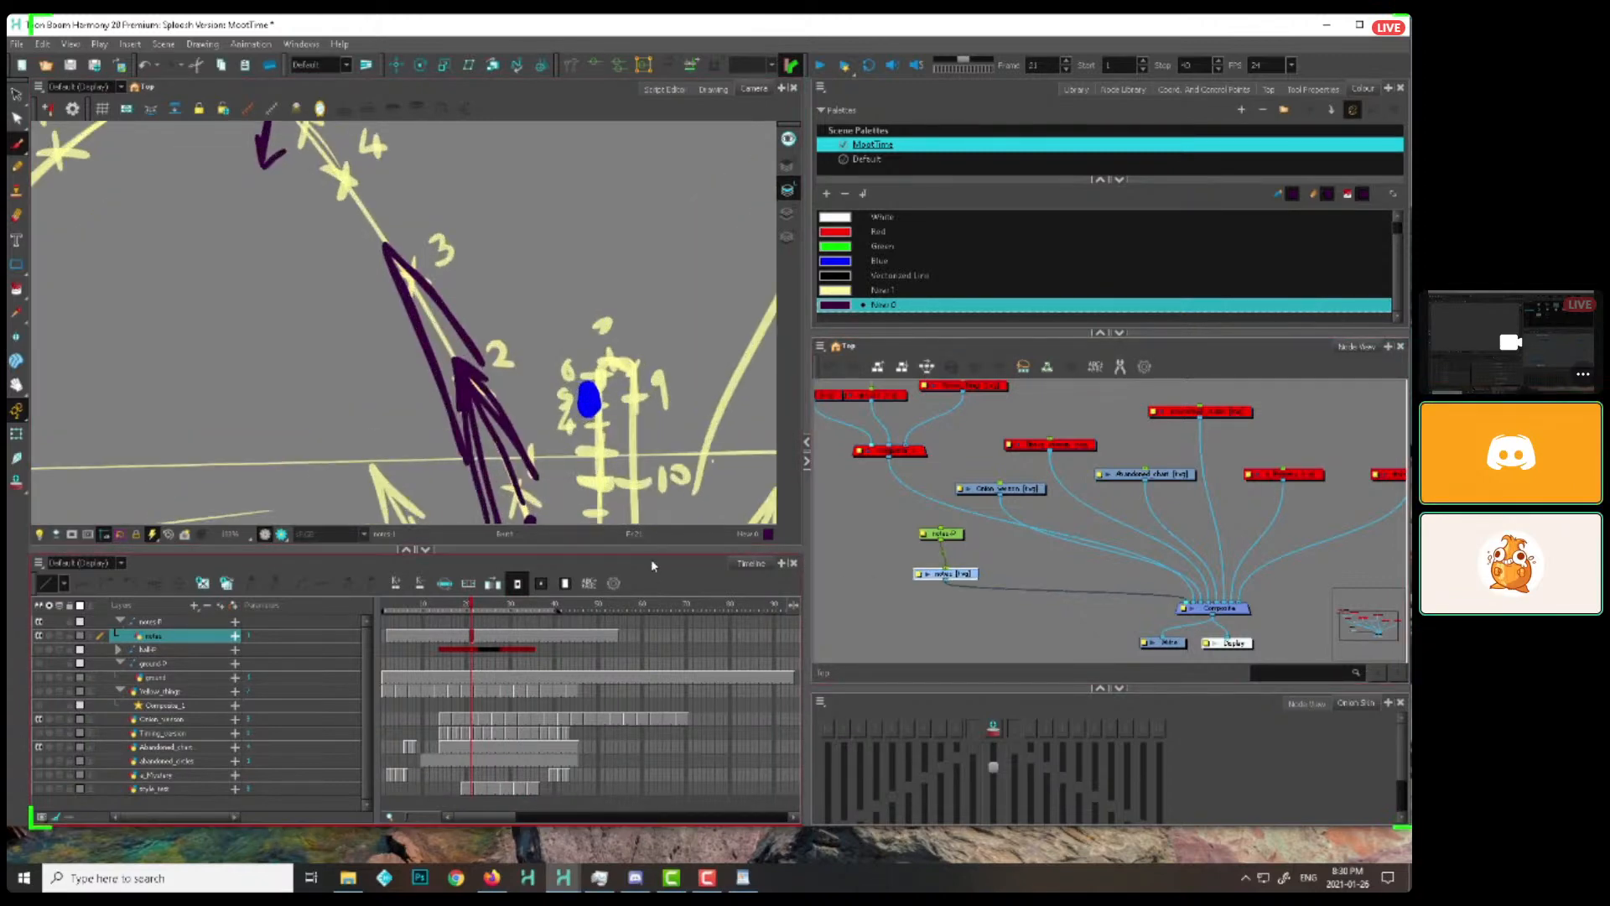
{"action": "left_click_drag", "start_coordinate": [653, 551], "coordinate": [653, 670]}
{"action": "left_click_drag", "start_coordinate": [808, 535], "coordinate": [927, 535]}
{"action": "key", "text": "2"}
Compare the splash drawings at frames 28 and 29 by flipping back and forth between them with the notes layer selected
{"action": "mouse_move", "coordinate": [472, 723]}
{"action": "left_mouse_down"}
{"action": "mouse_move", "coordinate": [425, 723]}
{"action": "mouse_move", "coordinate": [463, 722]}
{"action": "left_mouse_up"}
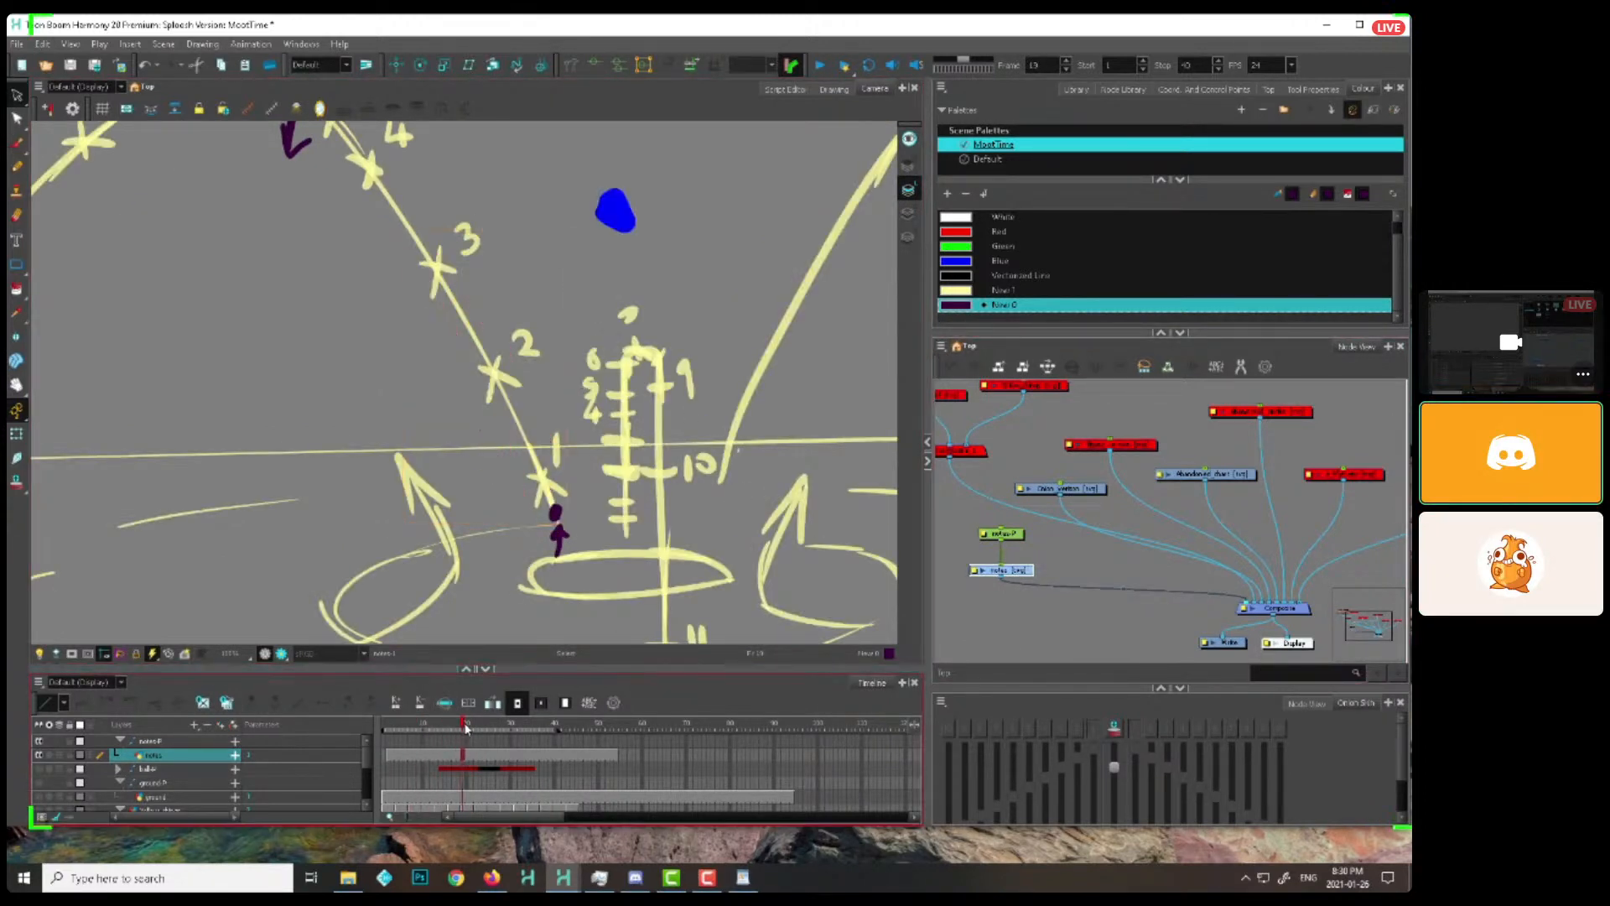
{"action": "left_click", "coordinate": [506, 723]}
{"action": "left_click", "coordinate": [1014, 573]}
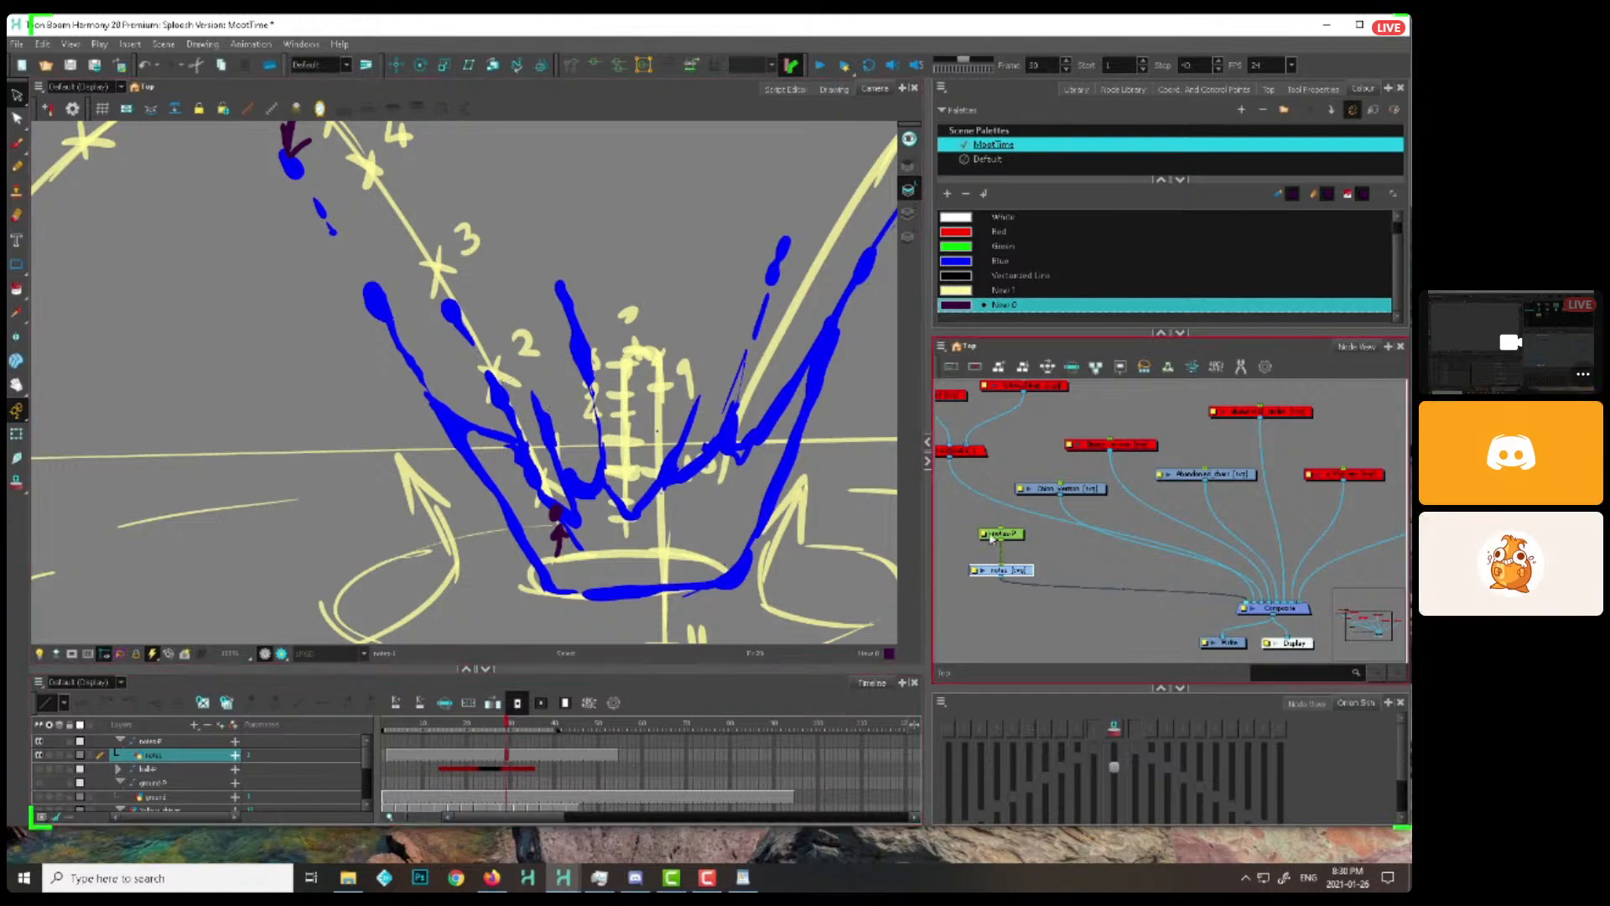
{"action": "left_click", "coordinate": [504, 686]}
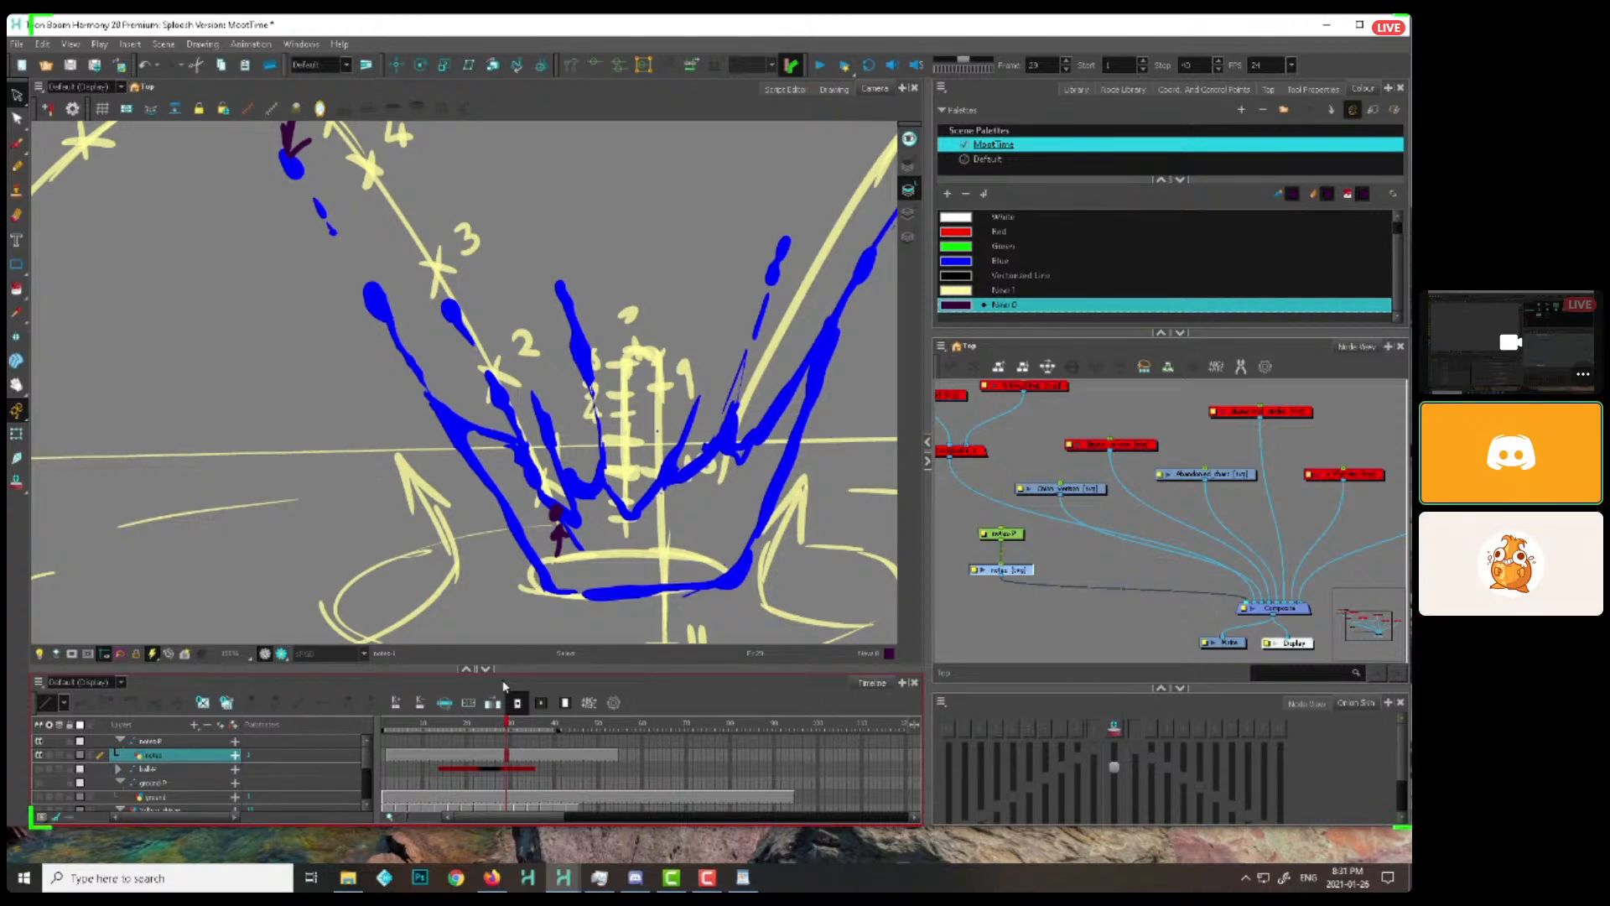
{"action": "left_click", "coordinate": [1128, 536]}
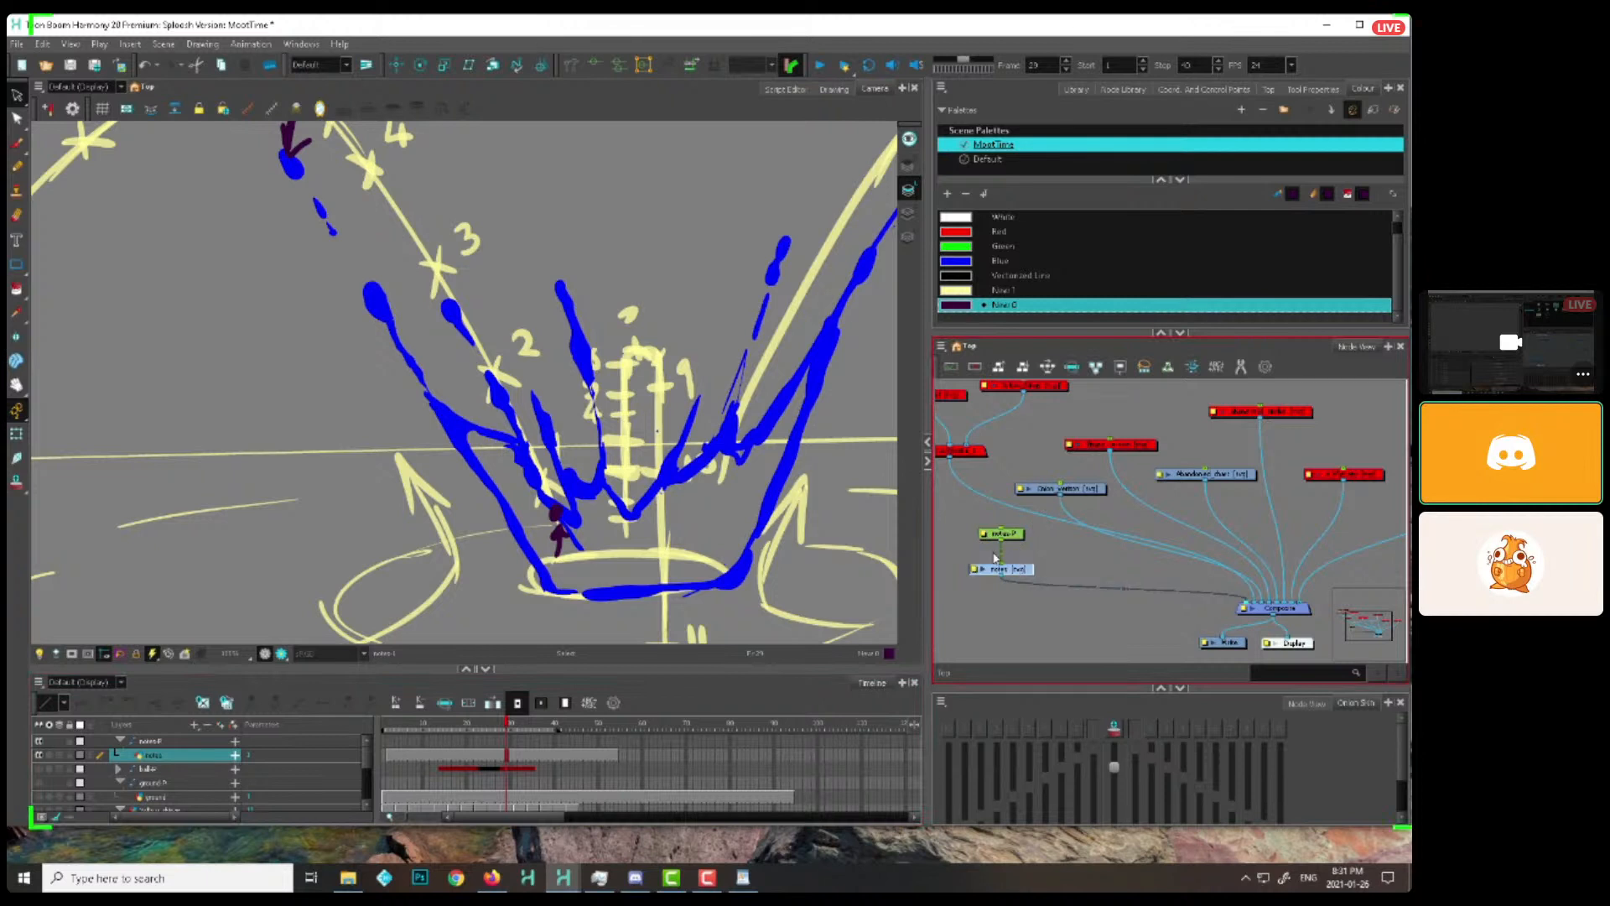
{"action": "key", "text": "alt+b"}
{"action": "key", "text": "comma"}
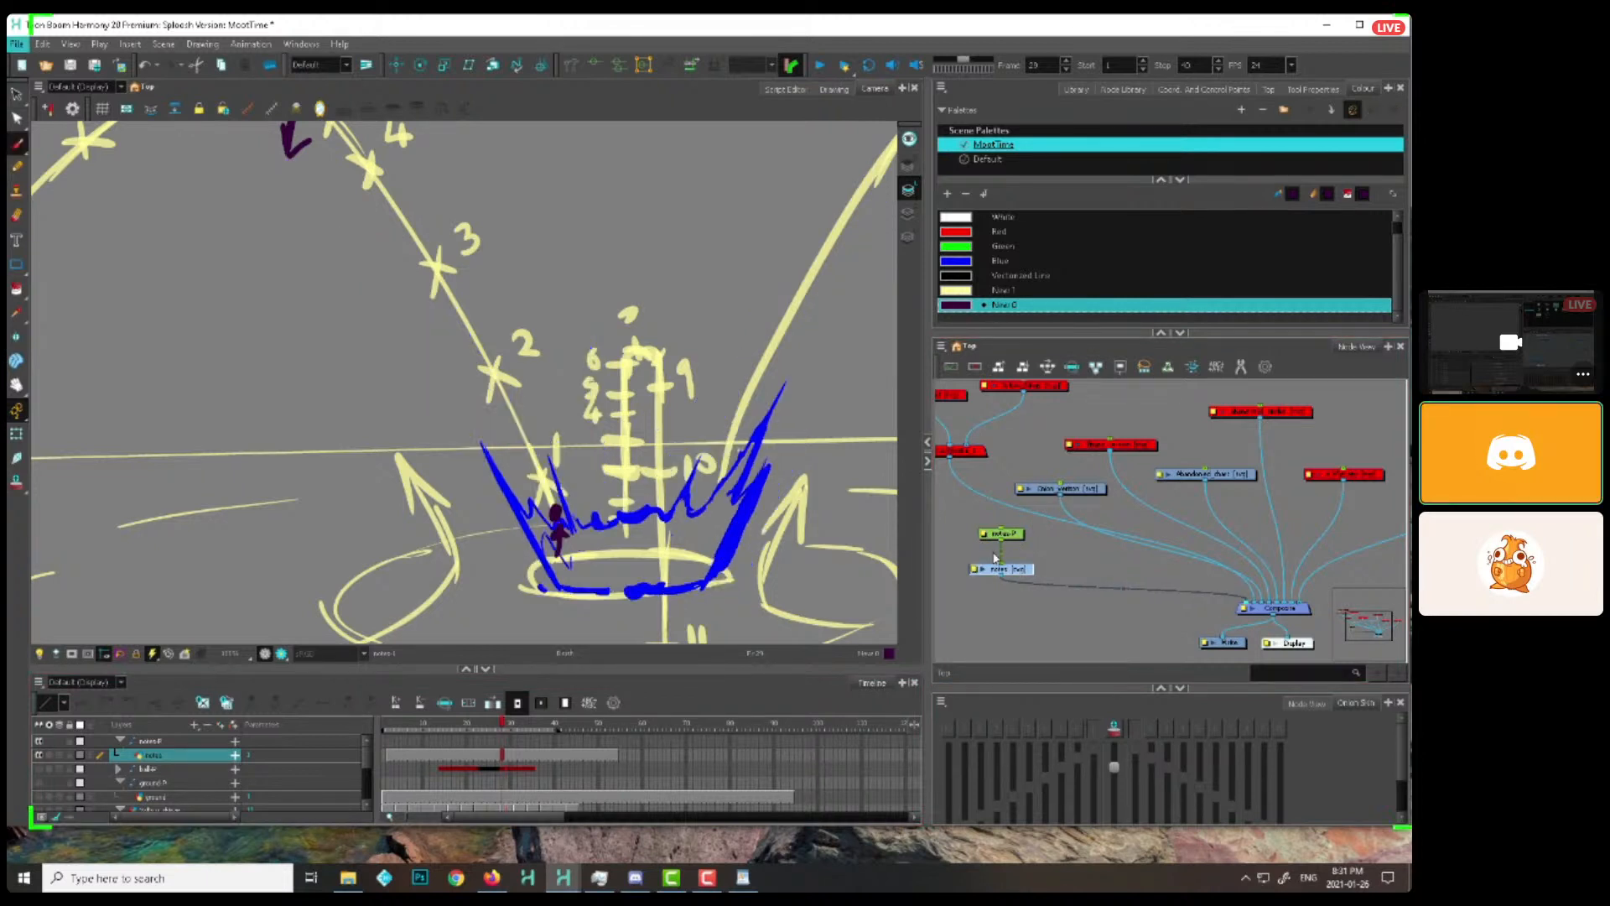
{"action": "key", "text": "period"}
{"action": "key", "text": "comma"}
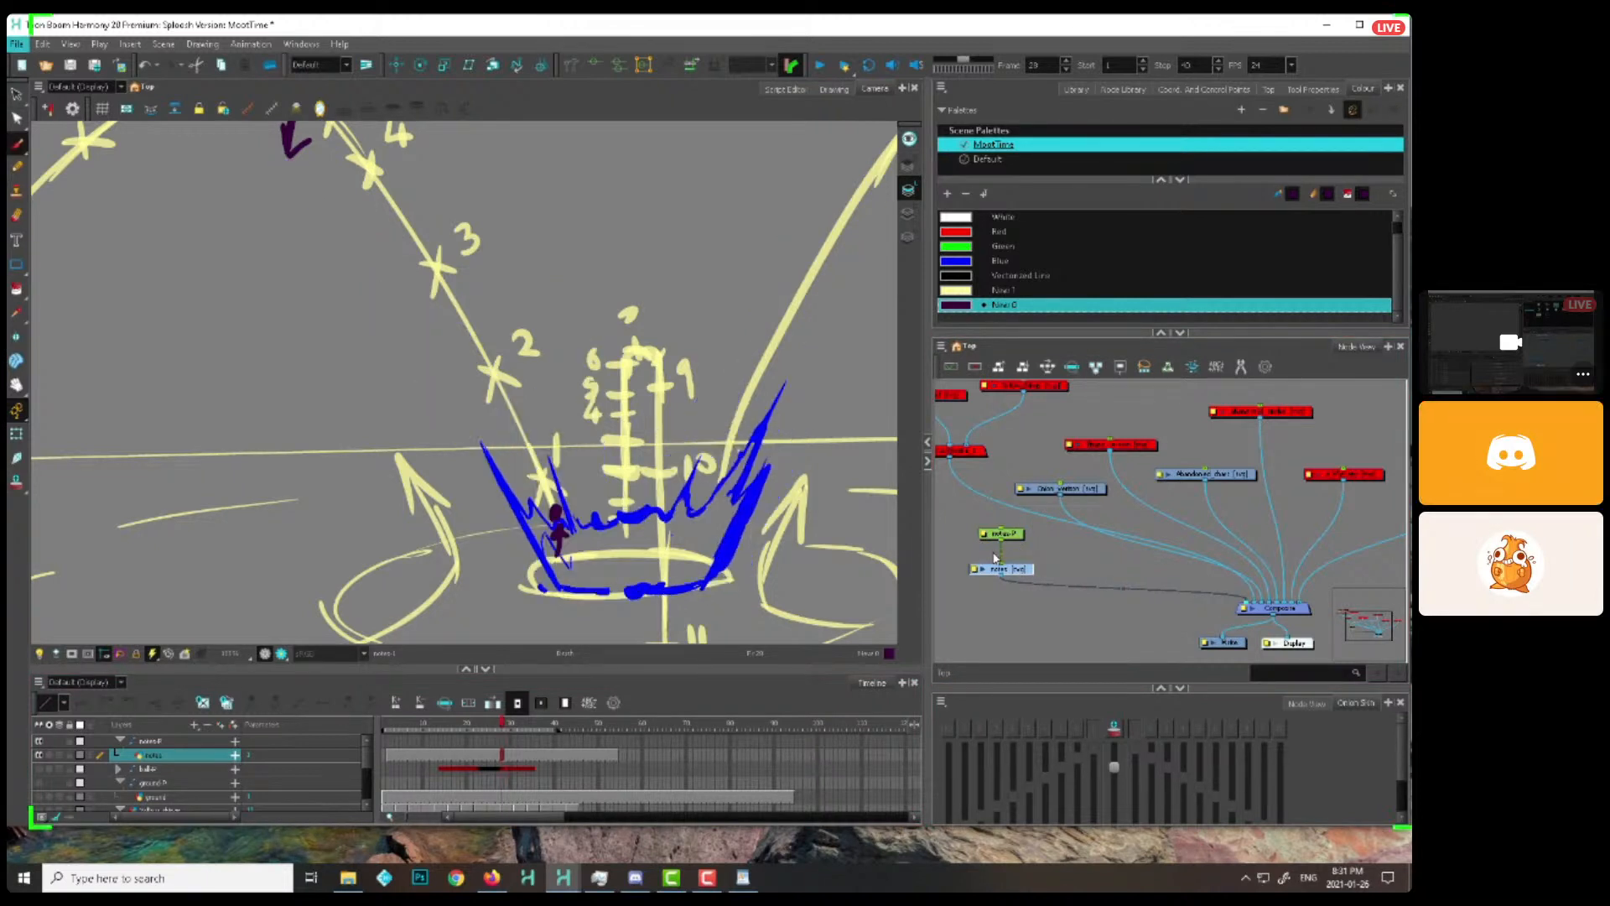
{"action": "key", "text": "period"}
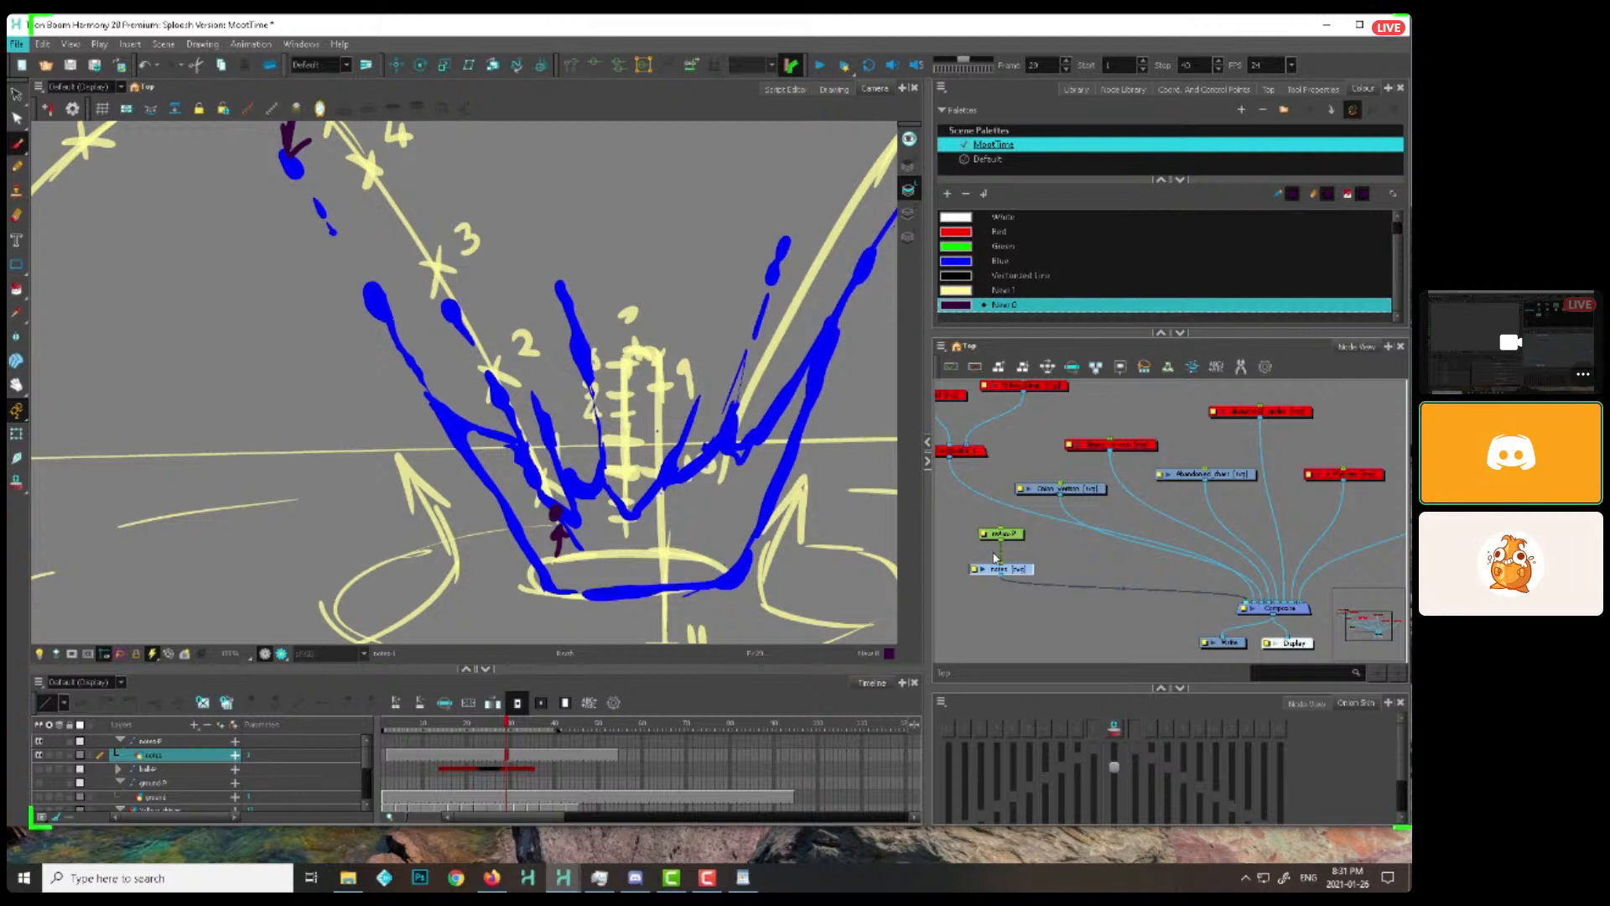
Select the notes drawing and draw a dark purple arrow at frame 39, curving up the splash's left edge and over to the left beneath marks 6 to 8
{"action": "left_click", "coordinate": [965, 577]}
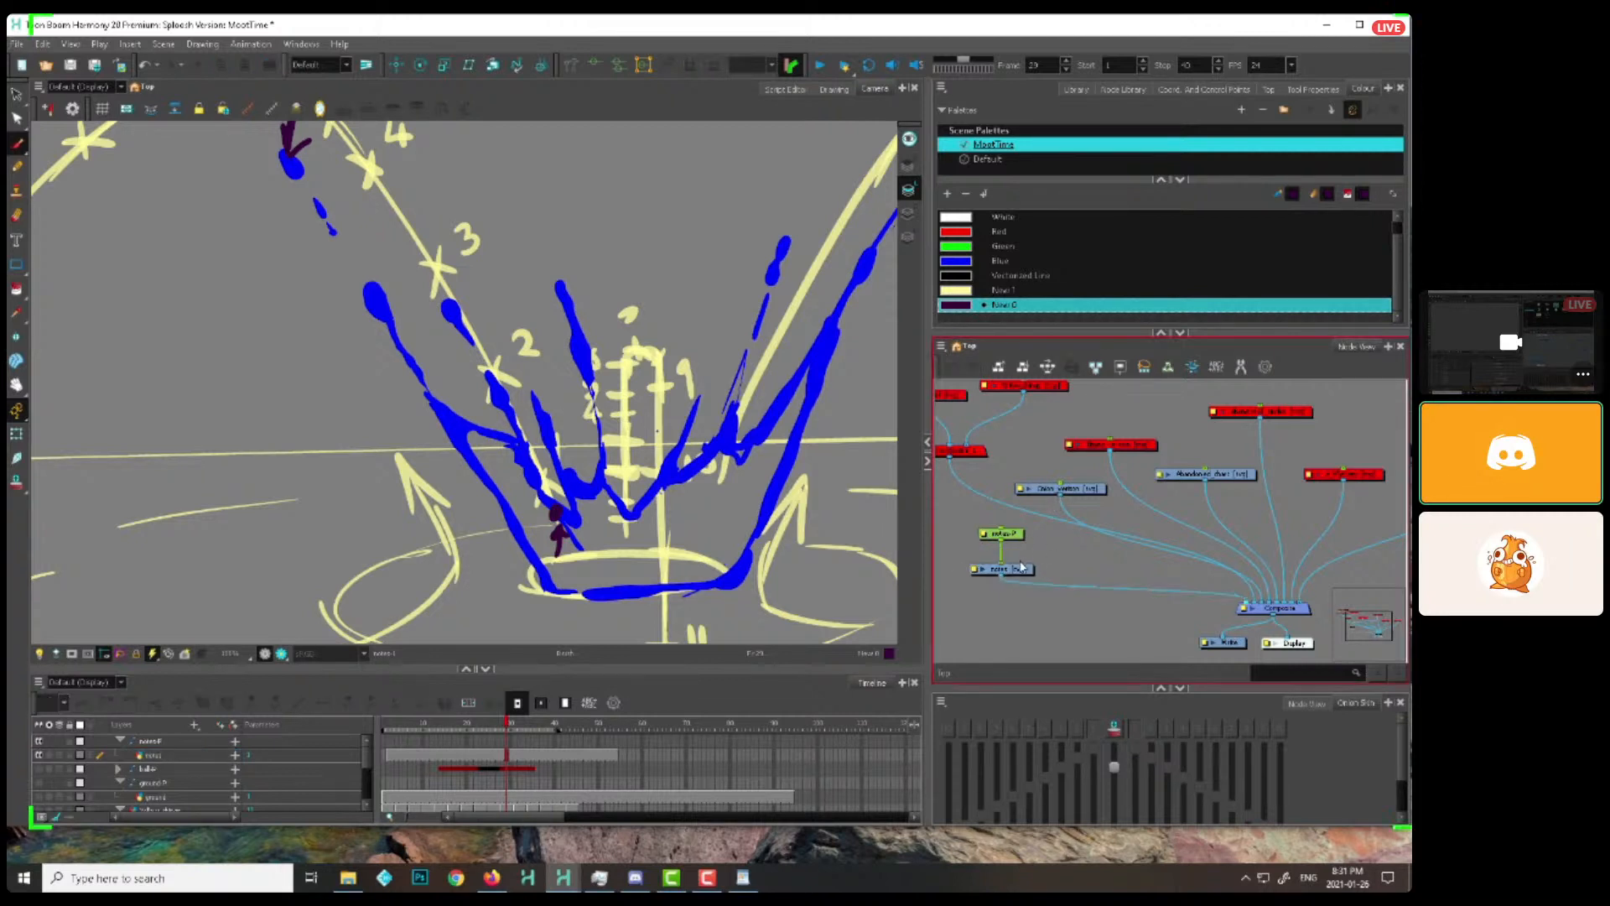
{"action": "left_click", "coordinate": [1021, 567]}
{"action": "key", "text": "1"}
{"action": "key", "text": "1"}
{"action": "key", "text": "alt"}
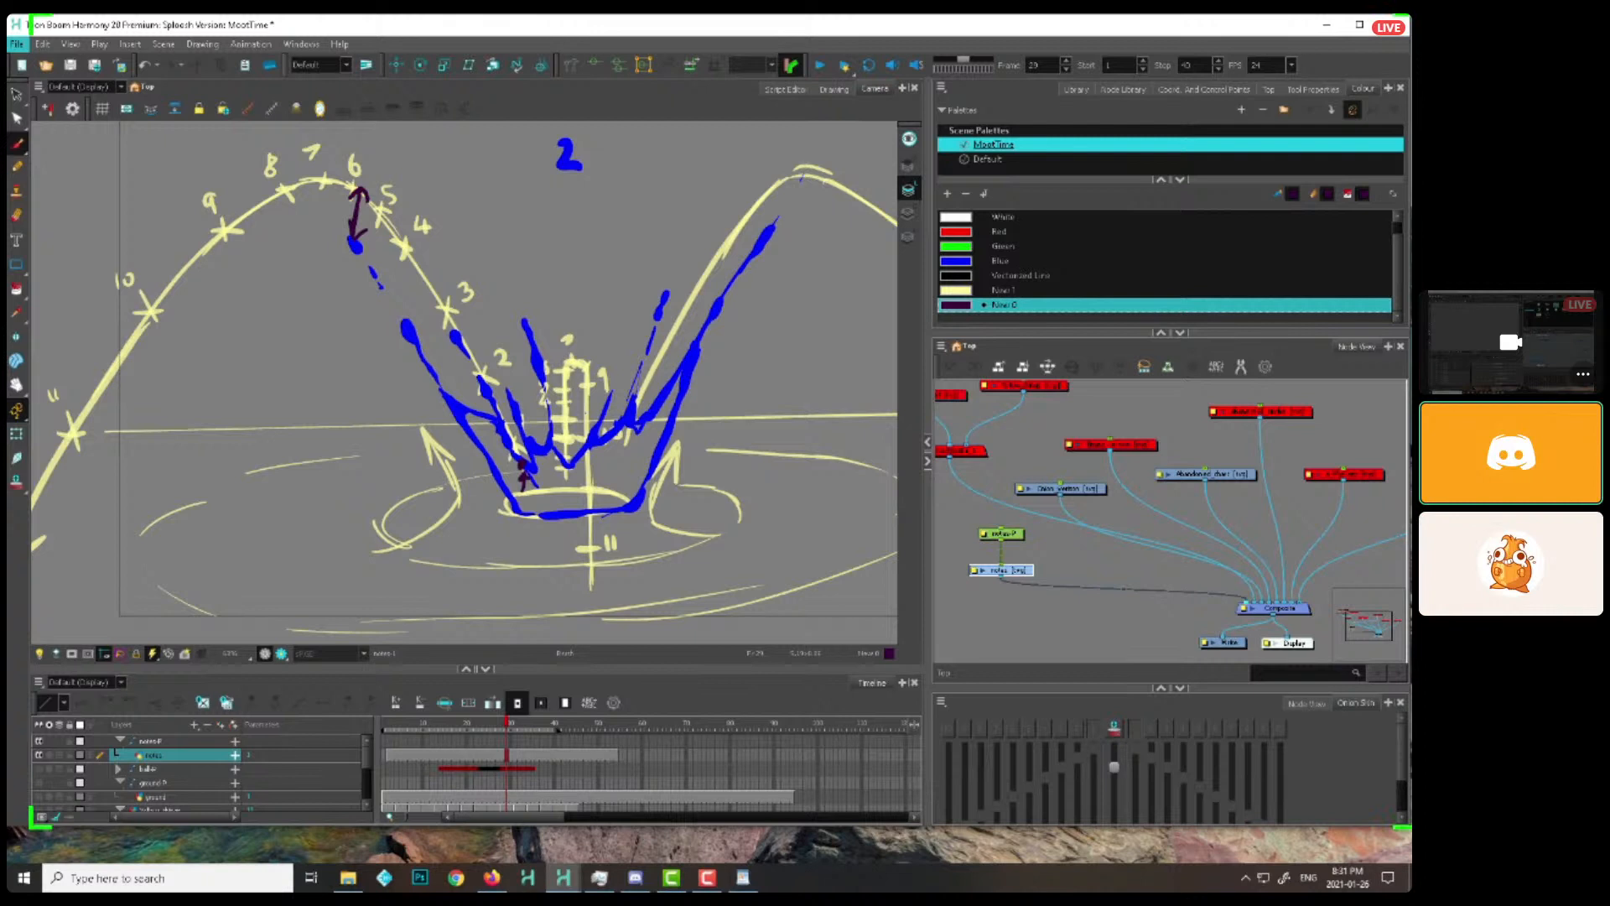
{"action": "left_click", "coordinate": [994, 557]}
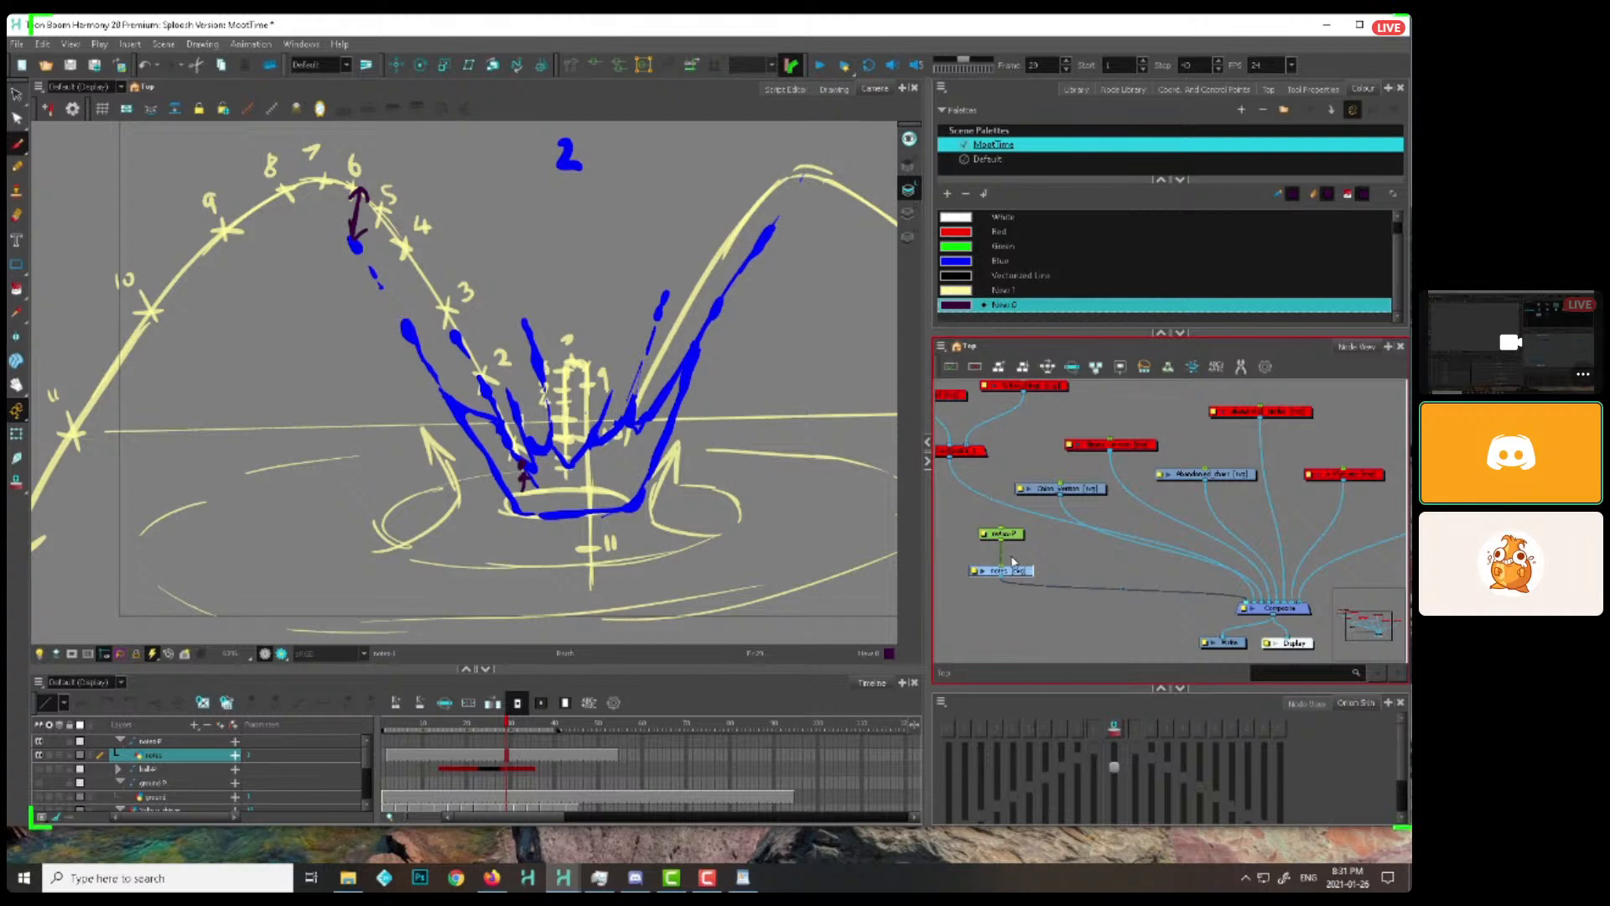
{"action": "key", "text": "1"}
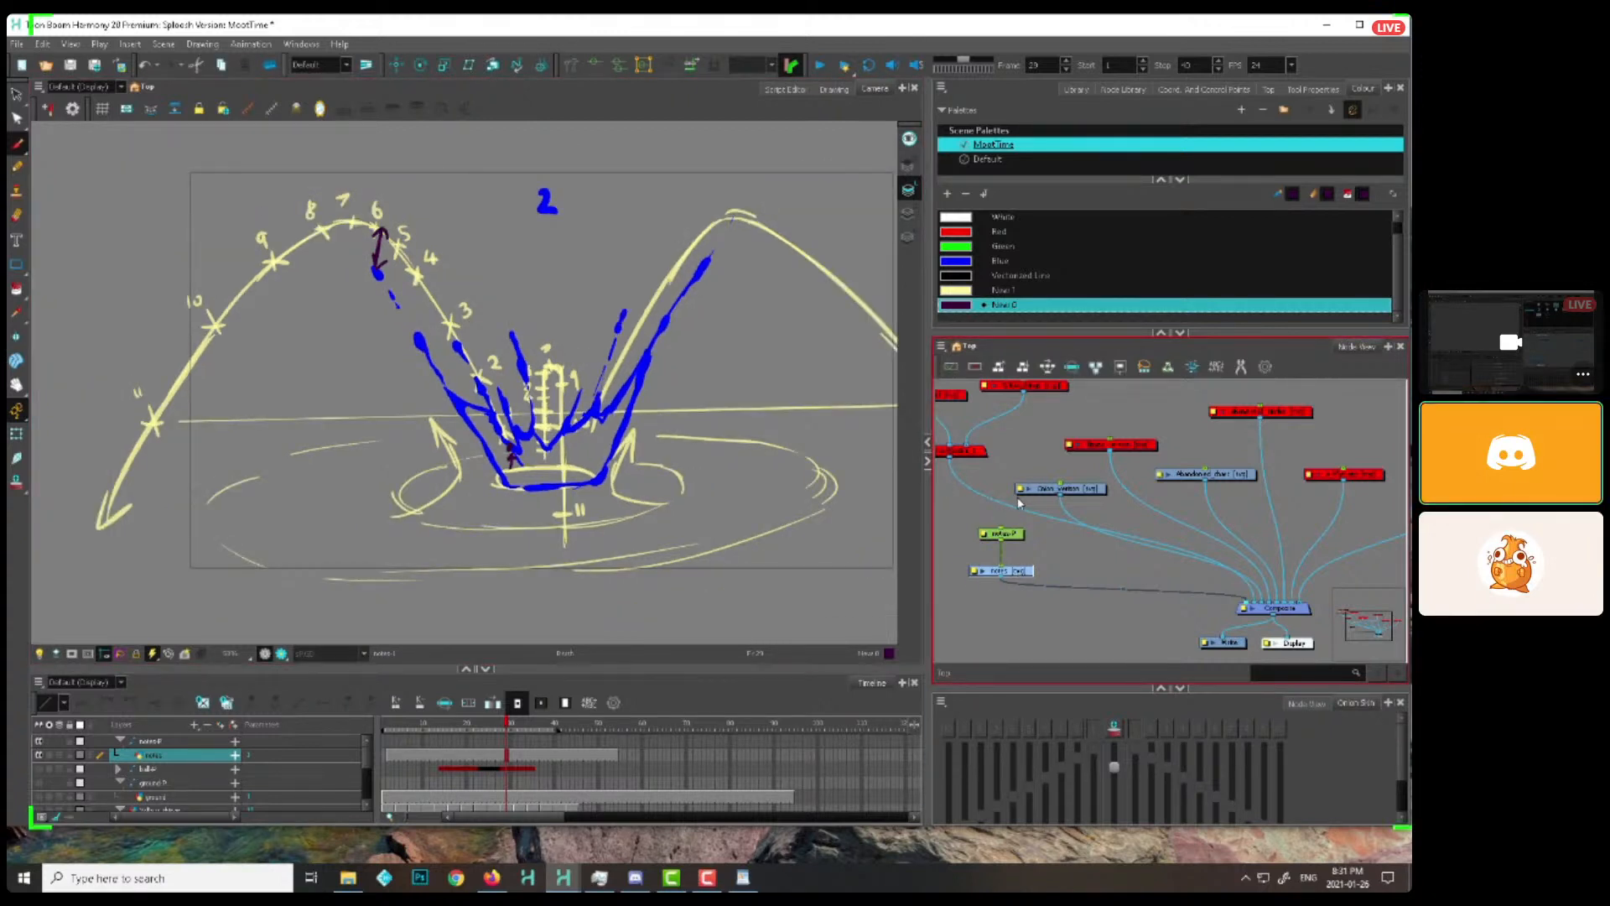
{"action": "left_click_drag", "start_coordinate": [427, 728], "coordinate": [551, 728]}
{"action": "left_click_drag", "start_coordinate": [401, 301], "coordinate": [444, 394]}
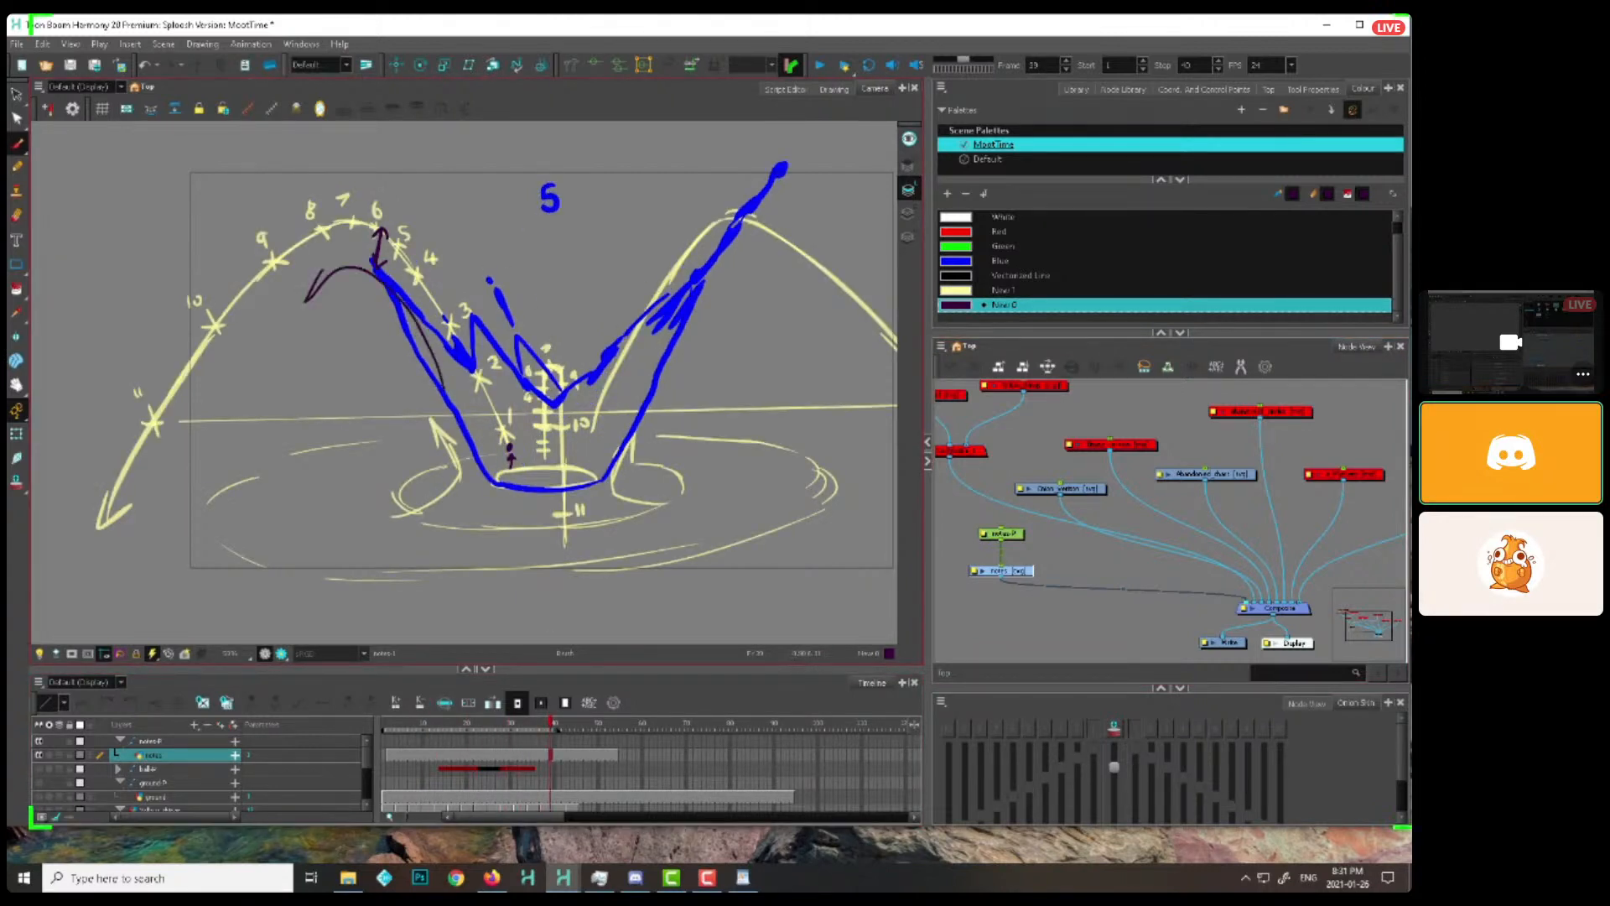
{"action": "left_click_drag", "start_coordinate": [318, 275], "coordinate": [317, 300]}
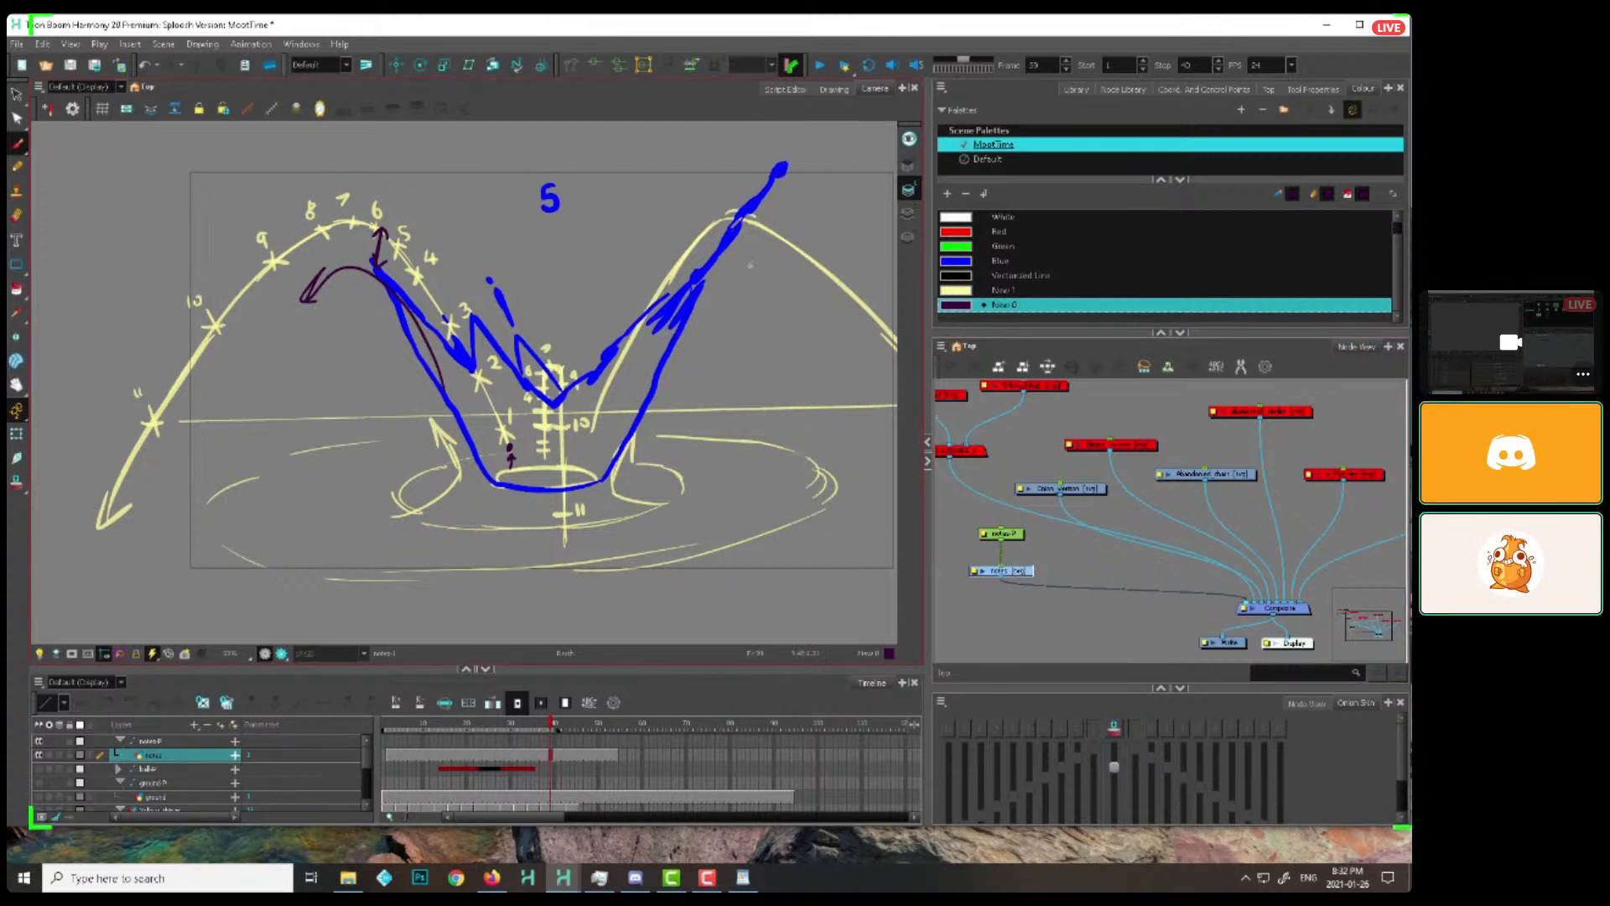
Add a short dark purple upward arrow beneath the curved arrow at frame 30 and scrub back through the early splash frames
{"action": "left_click", "coordinate": [459, 726]}
{"action": "left_click_drag", "start_coordinate": [459, 729], "coordinate": [514, 738]}
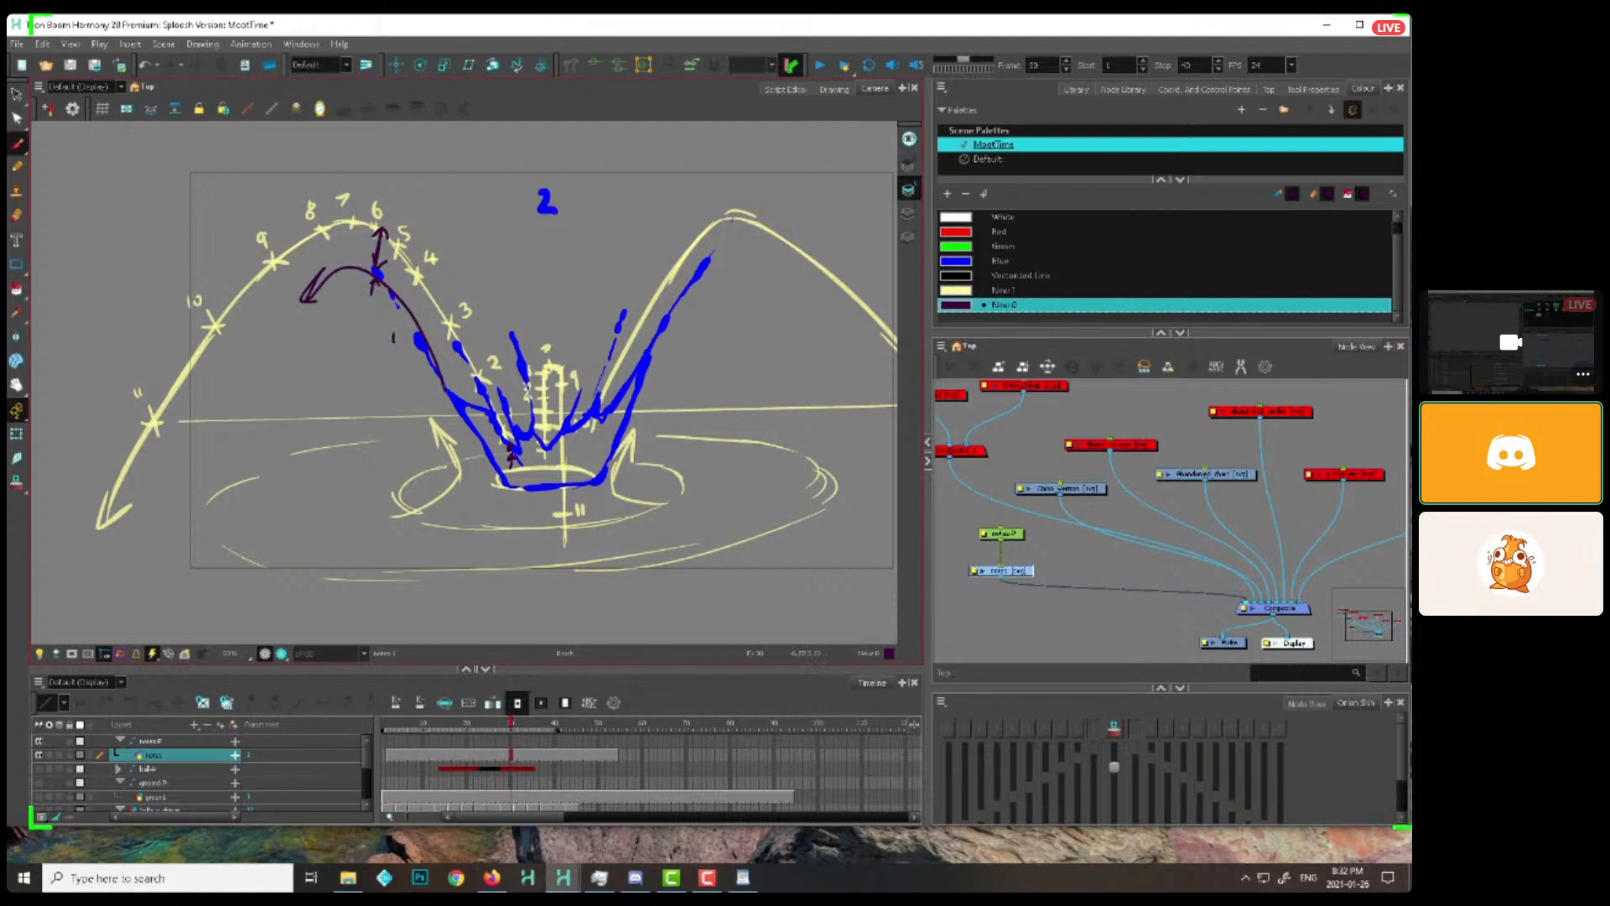
{"action": "left_click_drag", "start_coordinate": [393, 337], "coordinate": [399, 314]}
{"action": "left_click", "coordinate": [406, 719]}
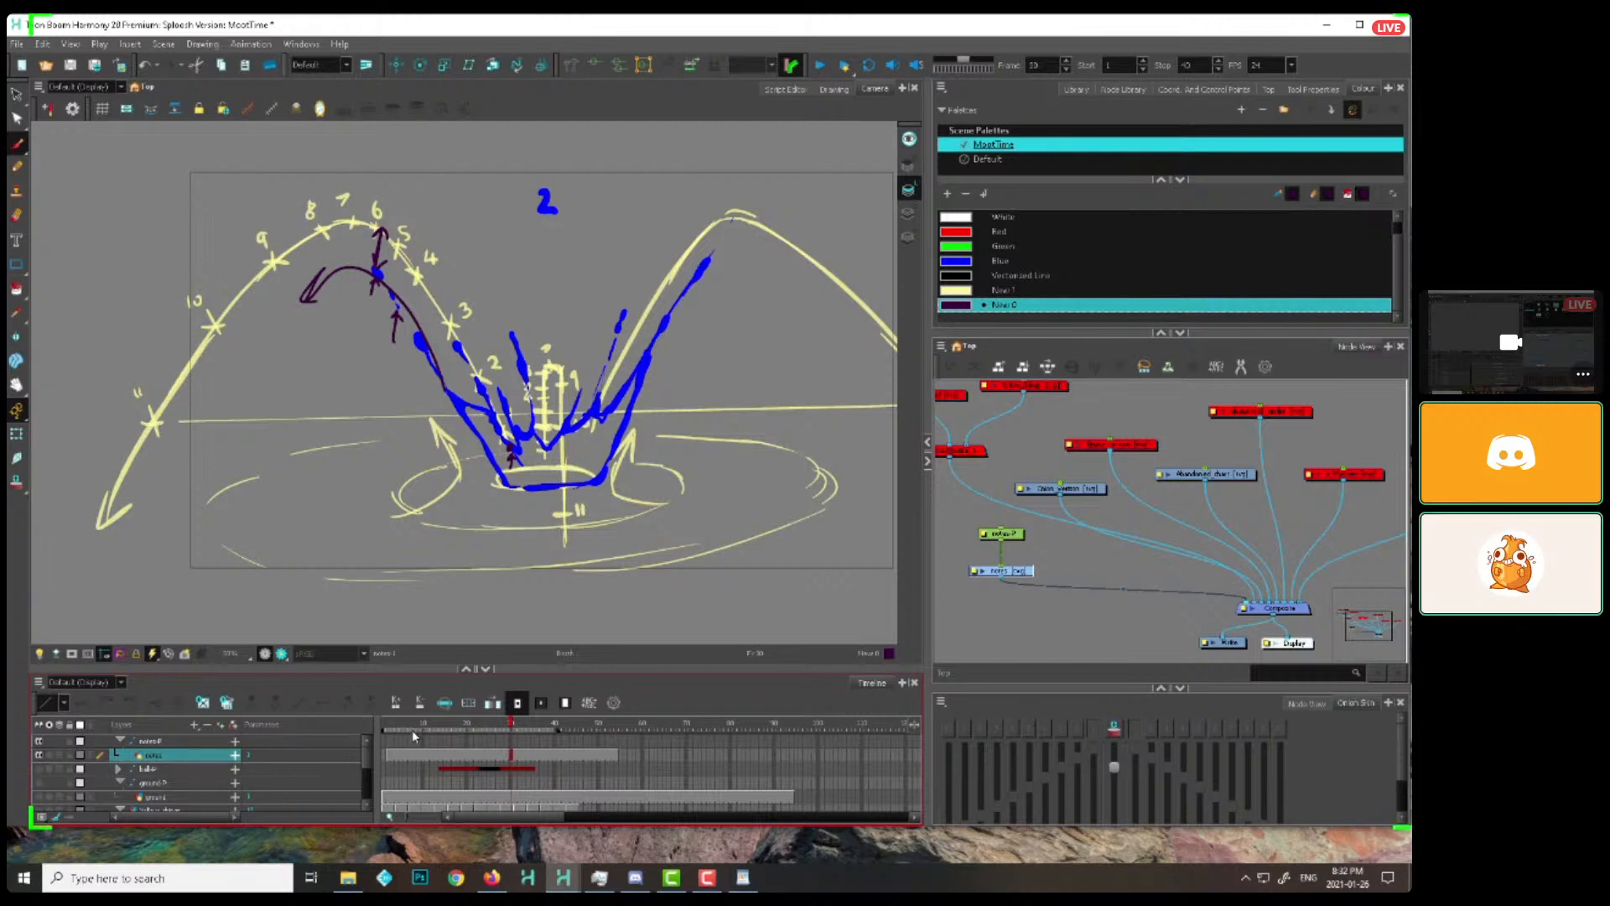
{"action": "left_click", "coordinate": [451, 725]}
{"action": "left_click_drag", "start_coordinate": [450, 725], "coordinate": [502, 726]}
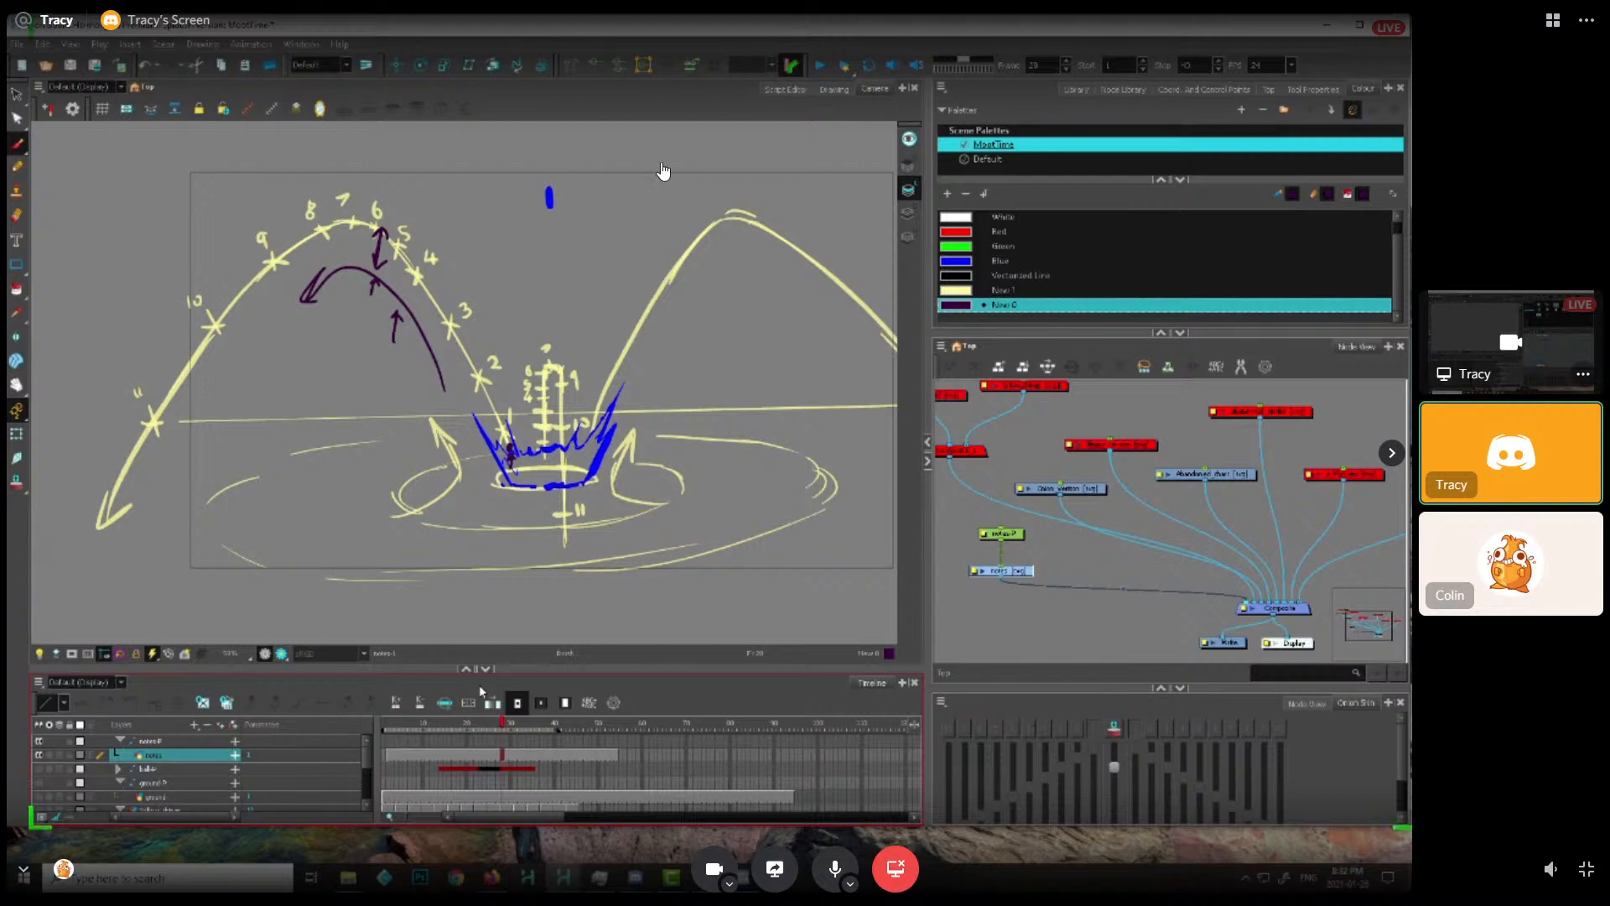
Switch to Discord, move the local Harmony window out of the way, maximize Discord and return the shared stream to full screen
{"action": "left_click", "coordinate": [1586, 869]}
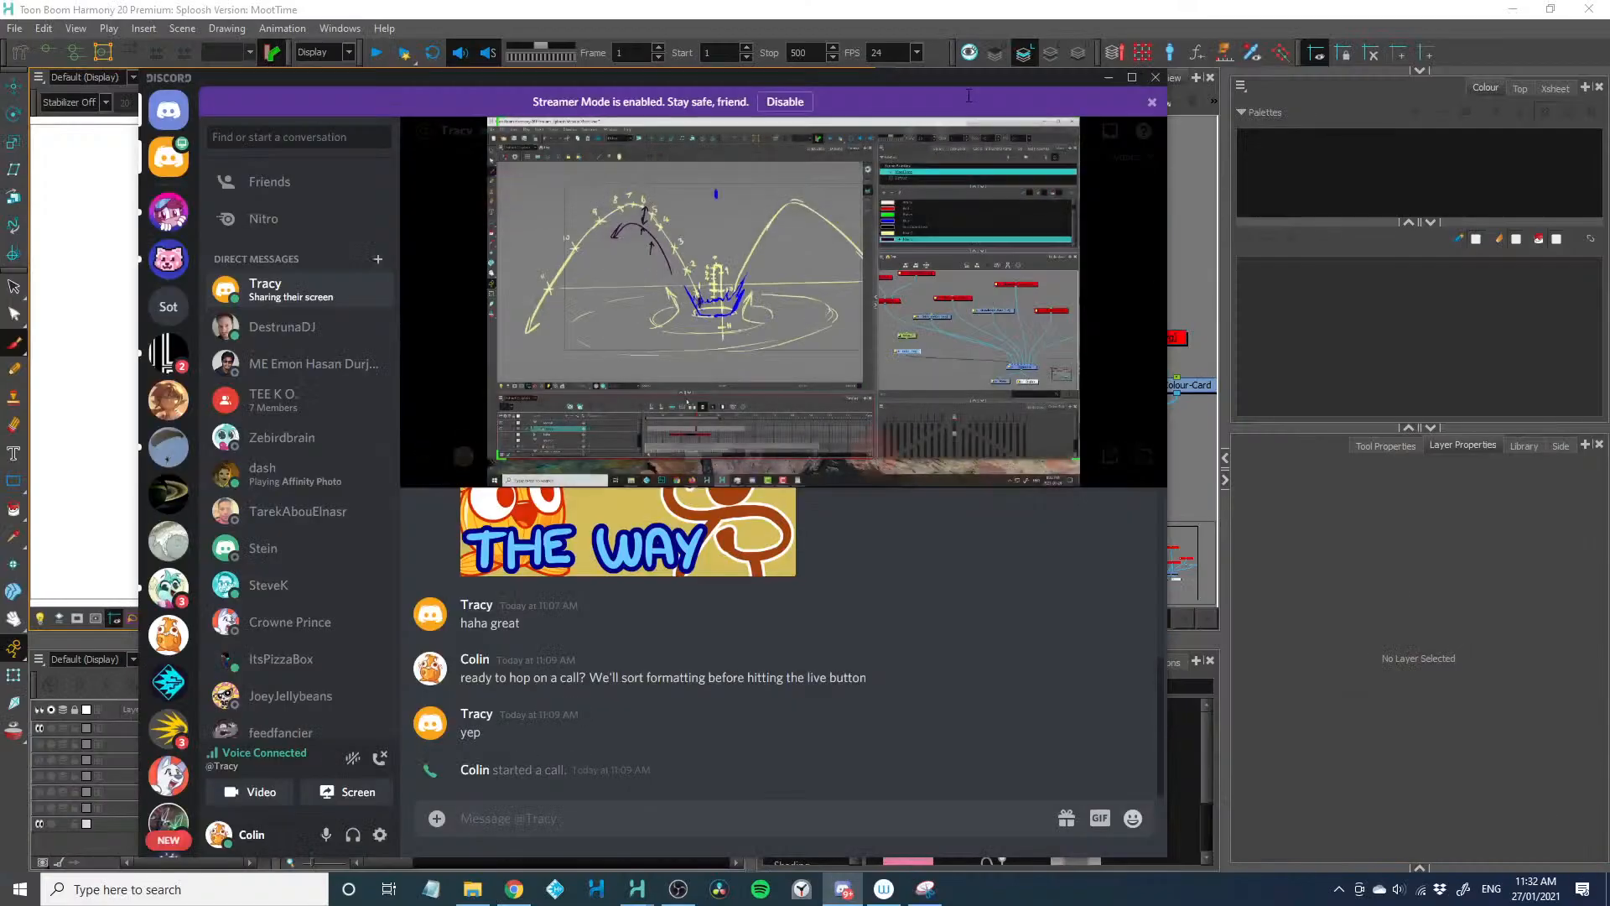
{"action": "left_click", "coordinate": [836, 34]}
{"action": "double_click", "coordinate": [216, 12]}
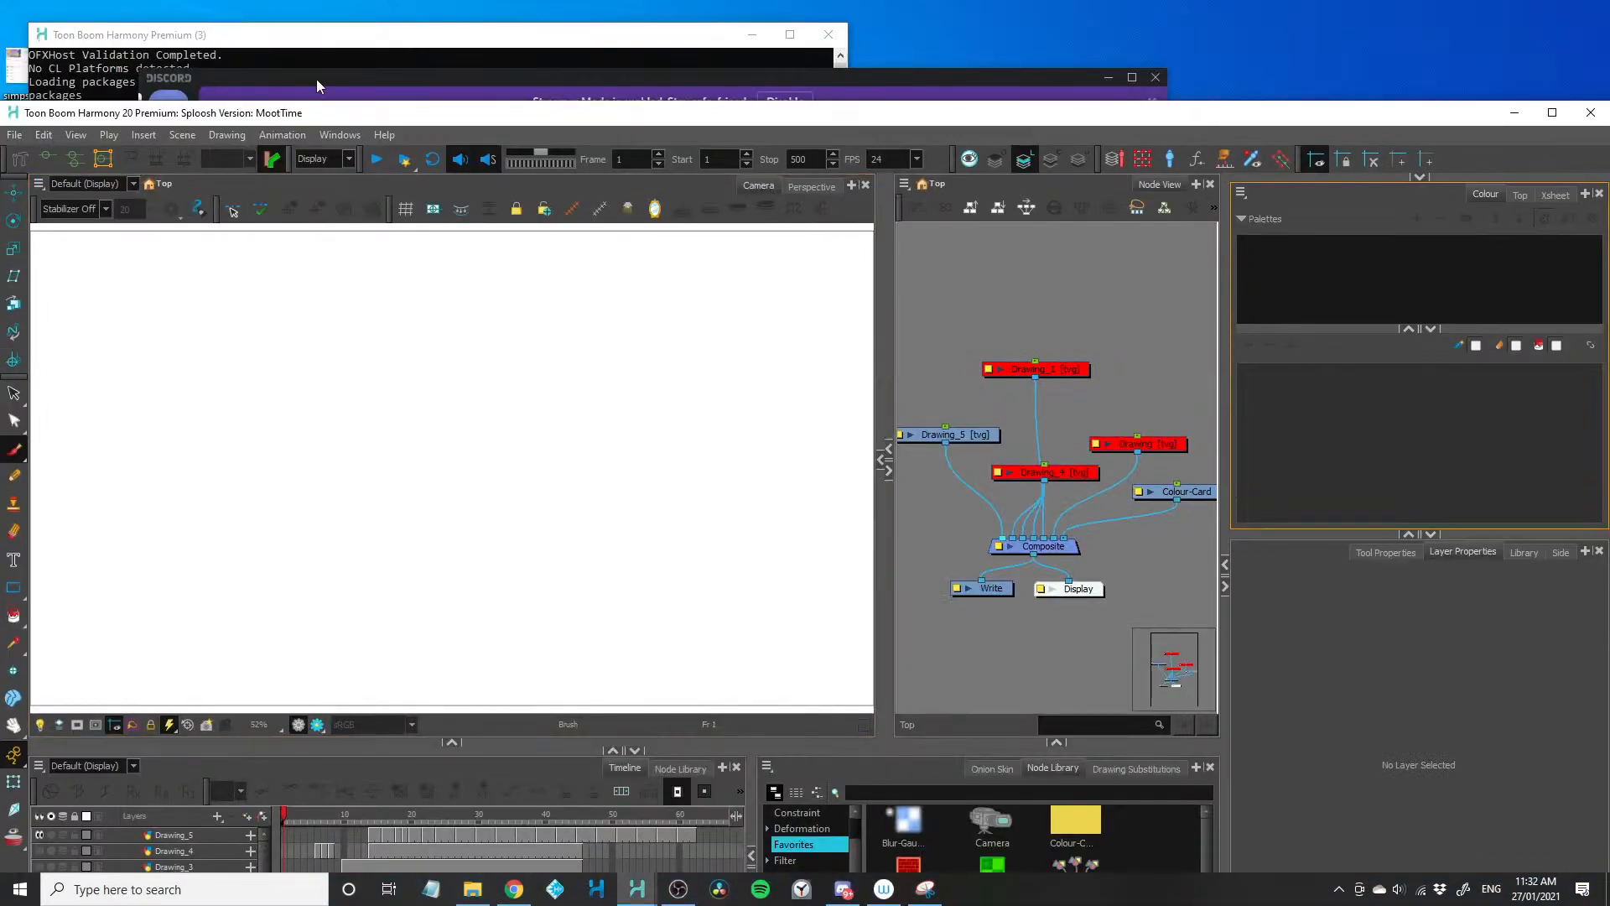
{"action": "left_click_drag", "start_coordinate": [407, 113], "coordinate": [0, 256]}
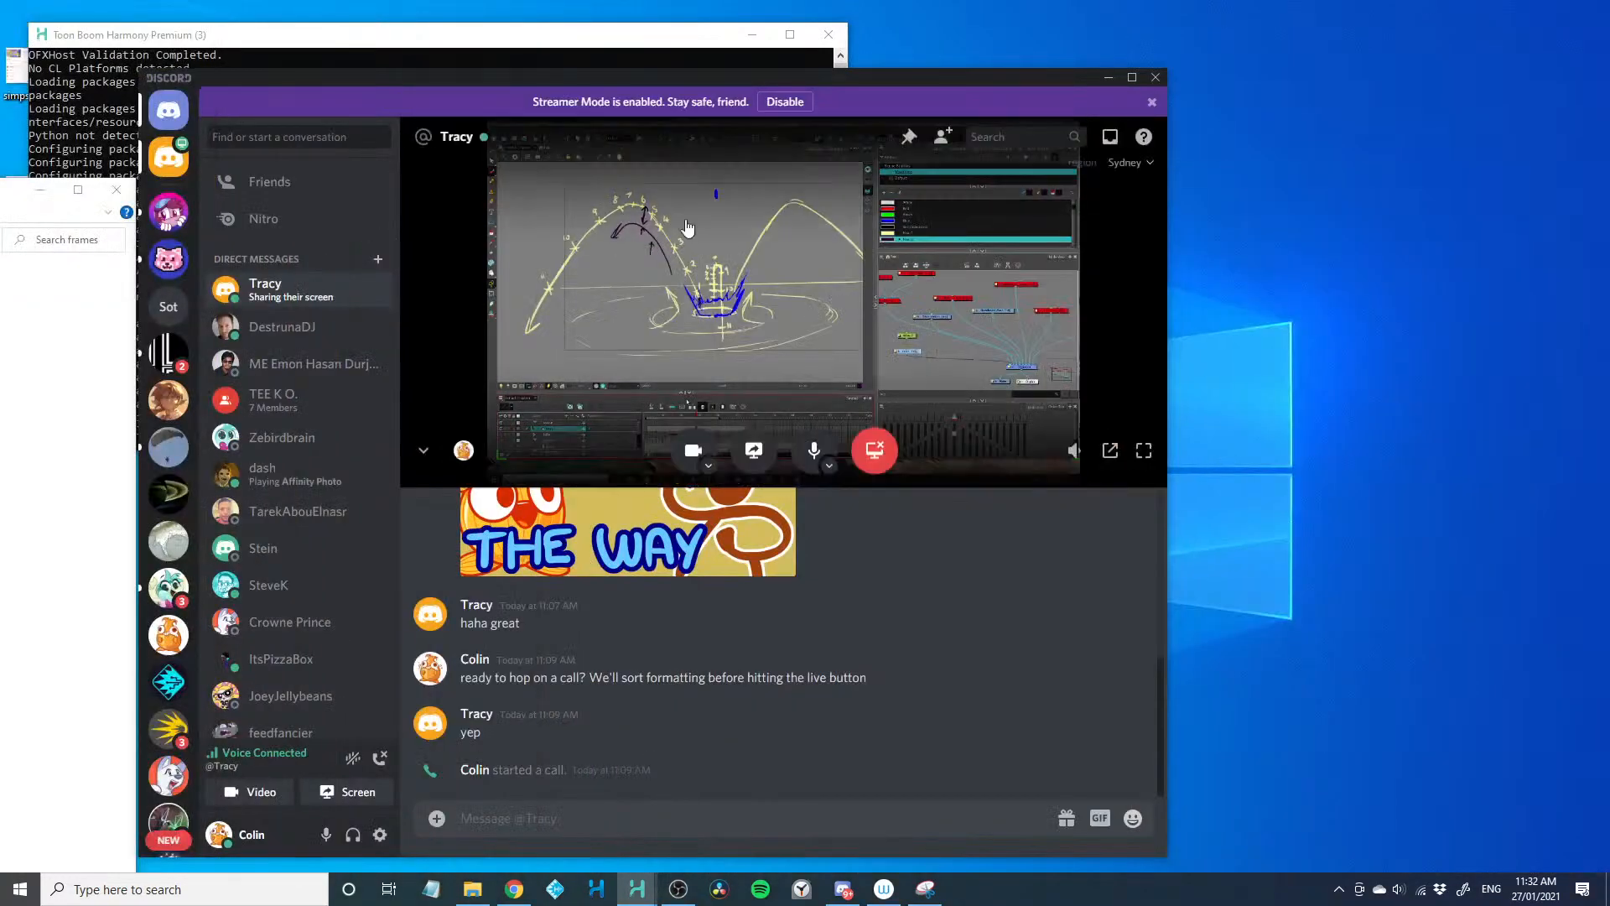
{"action": "left_click_drag", "start_coordinate": [705, 79], "coordinate": [809, 2]}
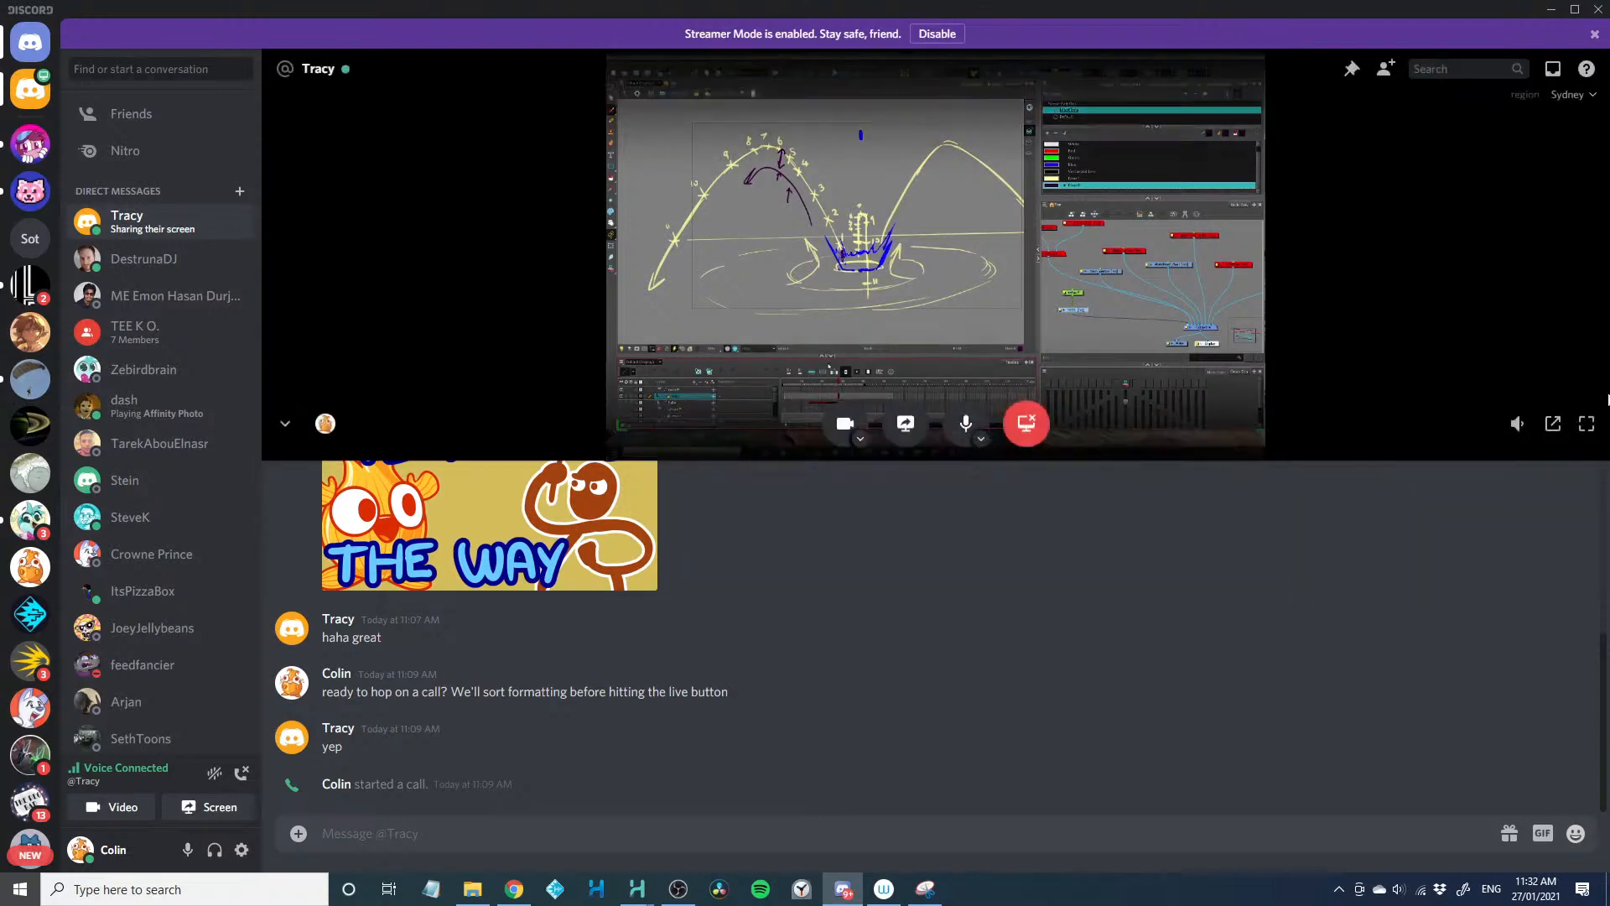
{"action": "left_click", "coordinate": [1588, 432]}
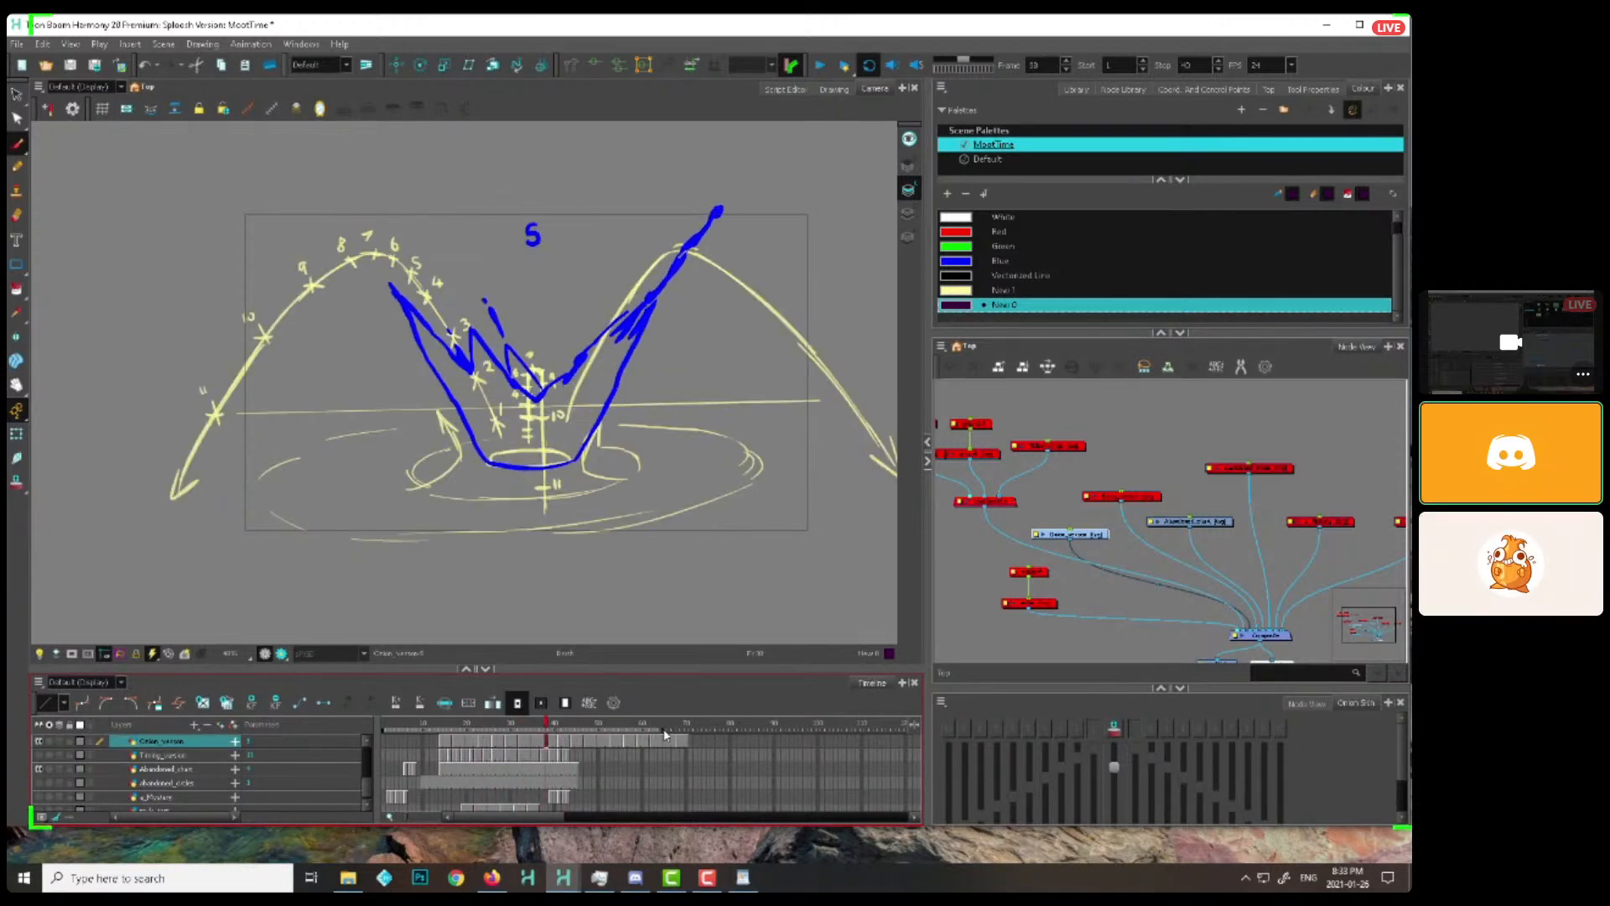
Play the splash animation and examine the individual splash drawings up to frame 46
{"action": "left_click", "coordinate": [819, 65]}
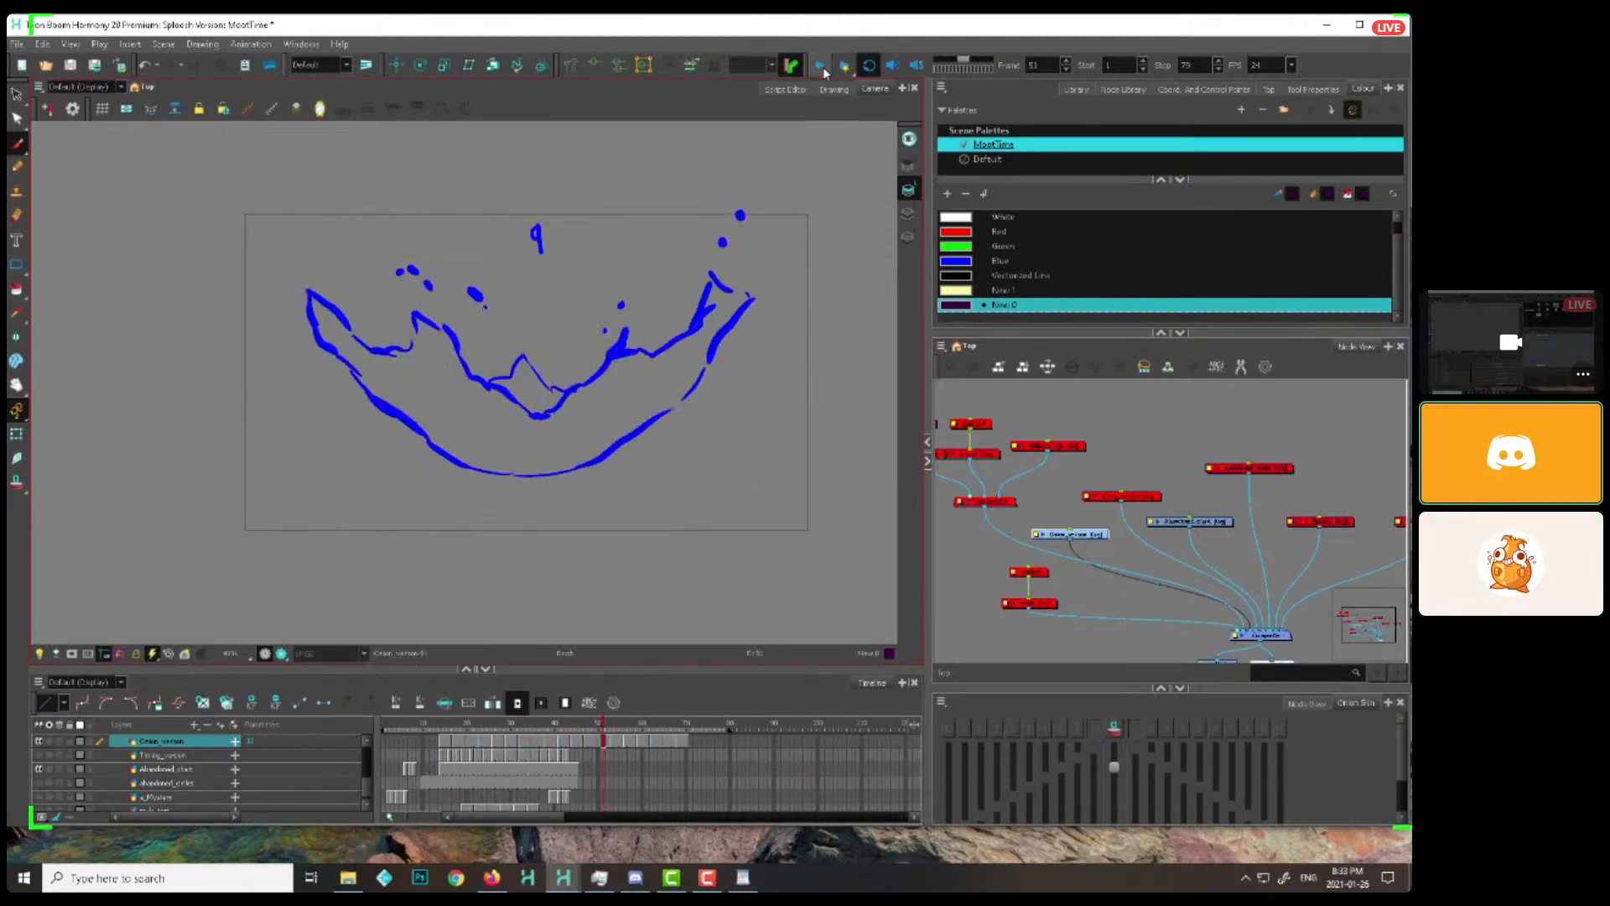
{"action": "left_click", "coordinate": [821, 67]}
{"action": "left_click", "coordinate": [1079, 515]}
{"action": "mouse_move", "coordinate": [453, 723]}
{"action": "left_mouse_down"}
{"action": "mouse_move", "coordinate": [647, 722]}
{"action": "mouse_move", "coordinate": [584, 719]}
{"action": "left_mouse_up"}
{"action": "key", "text": "period"}
{"action": "key", "text": "period"}
{"action": "key", "text": "period"}
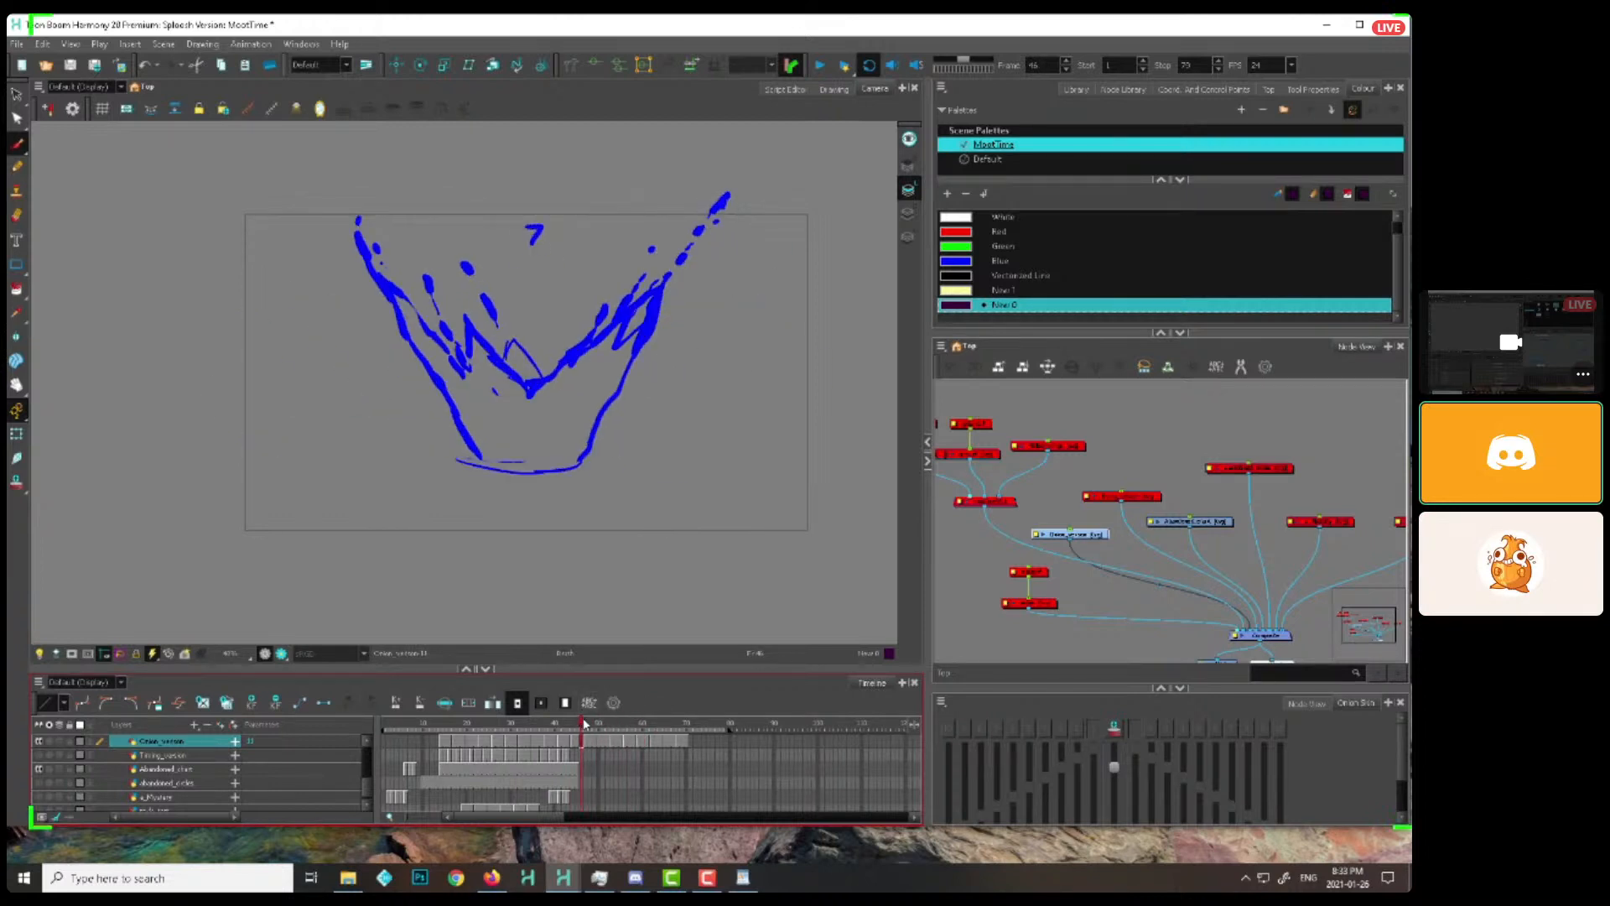
{"action": "mouse_move", "coordinate": [584, 723]}
{"action": "left_mouse_down"}
{"action": "mouse_move", "coordinate": [497, 721]}
{"action": "mouse_move", "coordinate": [565, 719]}
{"action": "left_mouse_up"}
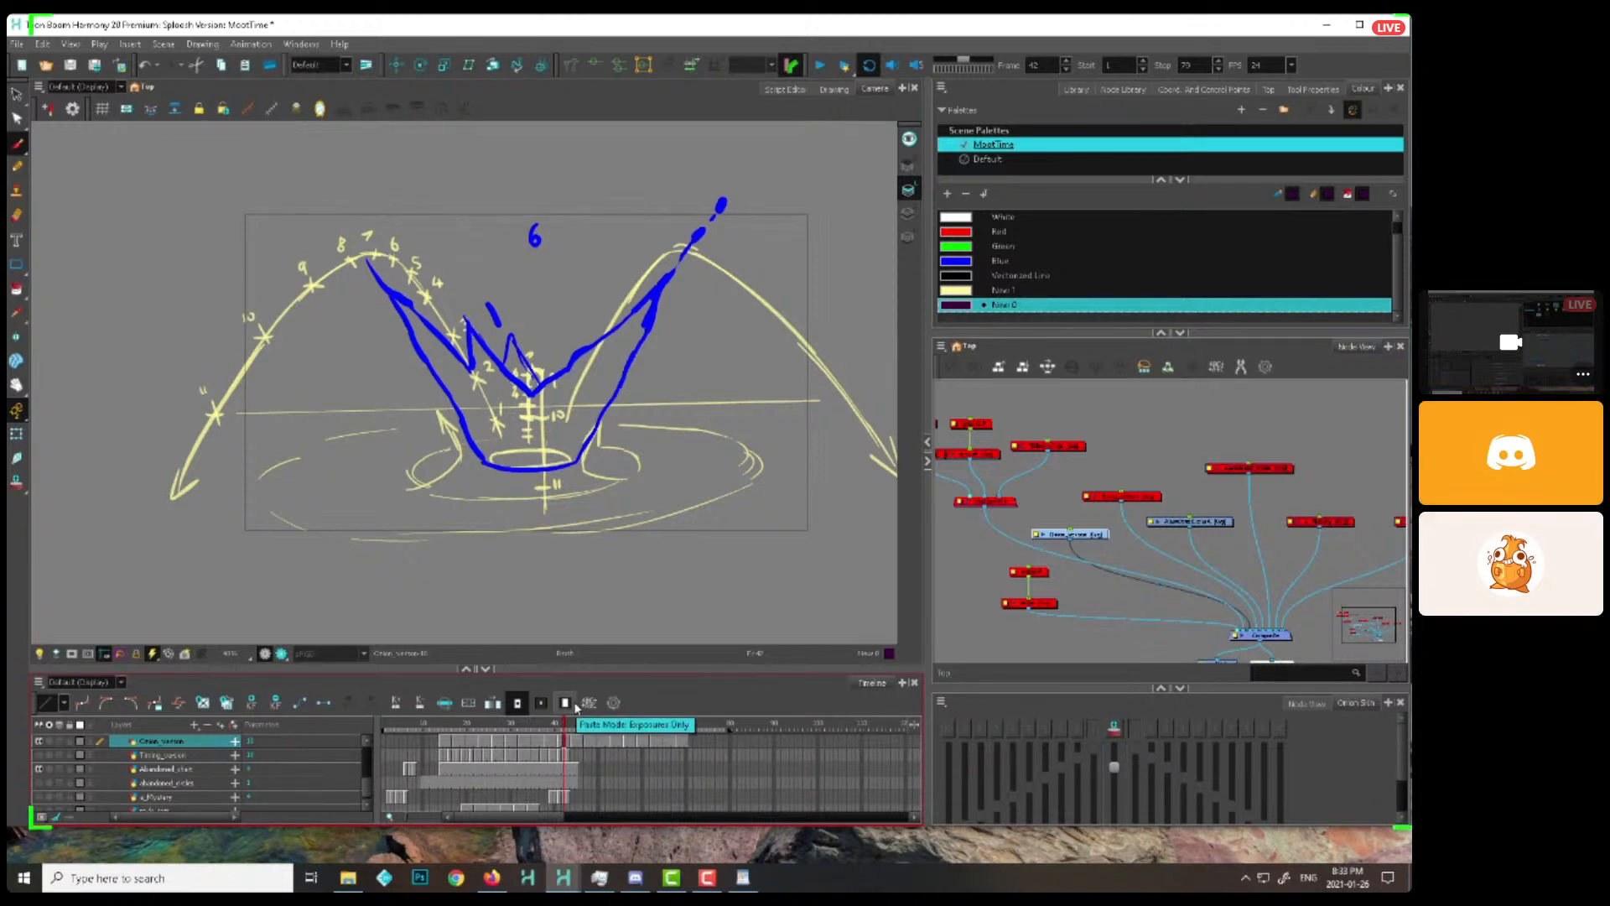
Enable the notes drawing node and its peg, and locate the notes layer in the timeline
{"action": "left_click", "coordinate": [1088, 532]}
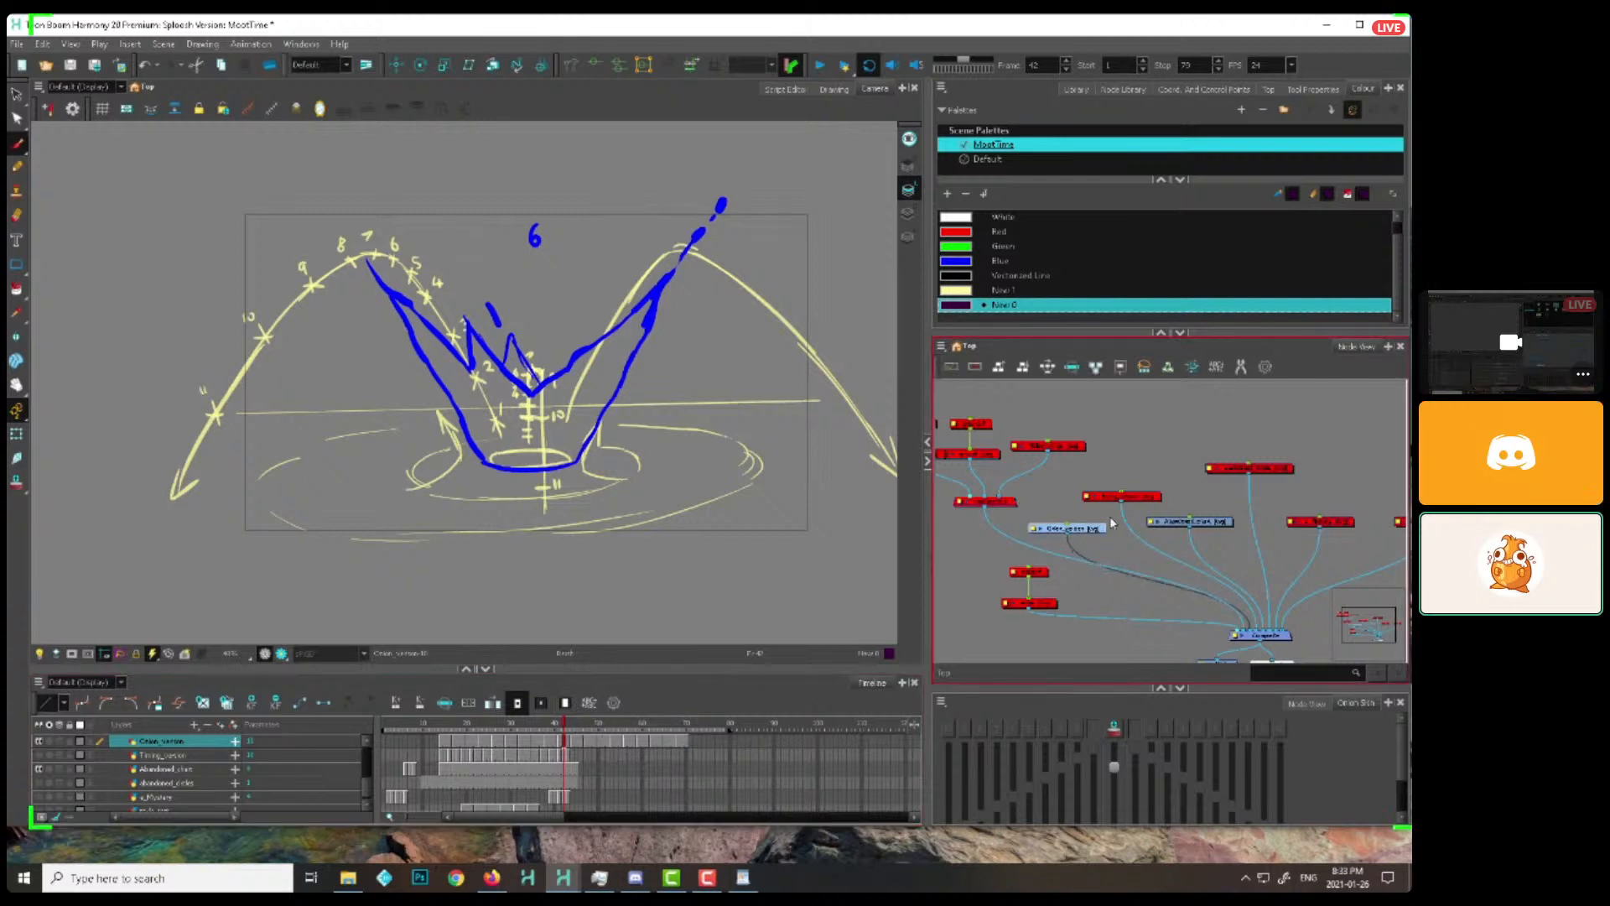
{"action": "left_click", "coordinate": [1213, 511]}
{"action": "left_click", "coordinate": [1045, 604]}
{"action": "key", "text": "a"}
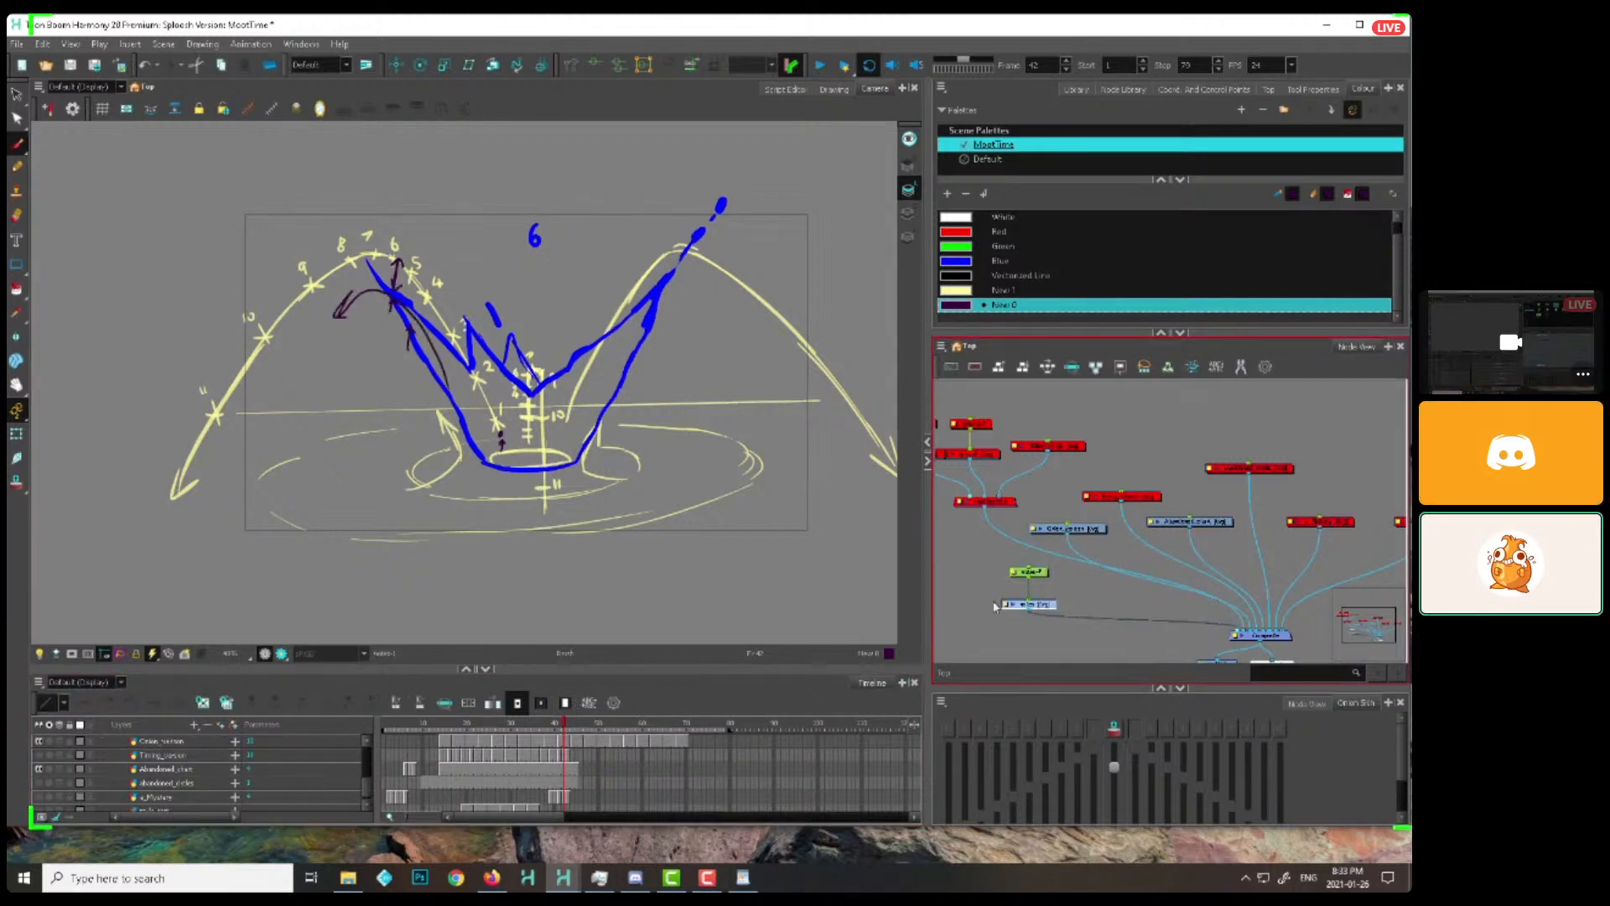
{"action": "key", "text": "o"}
Delete the notes drawing's exposure from frame 8 onward and scrub to the third splash drawing at frame 33
{"action": "left_click", "coordinate": [415, 738]}
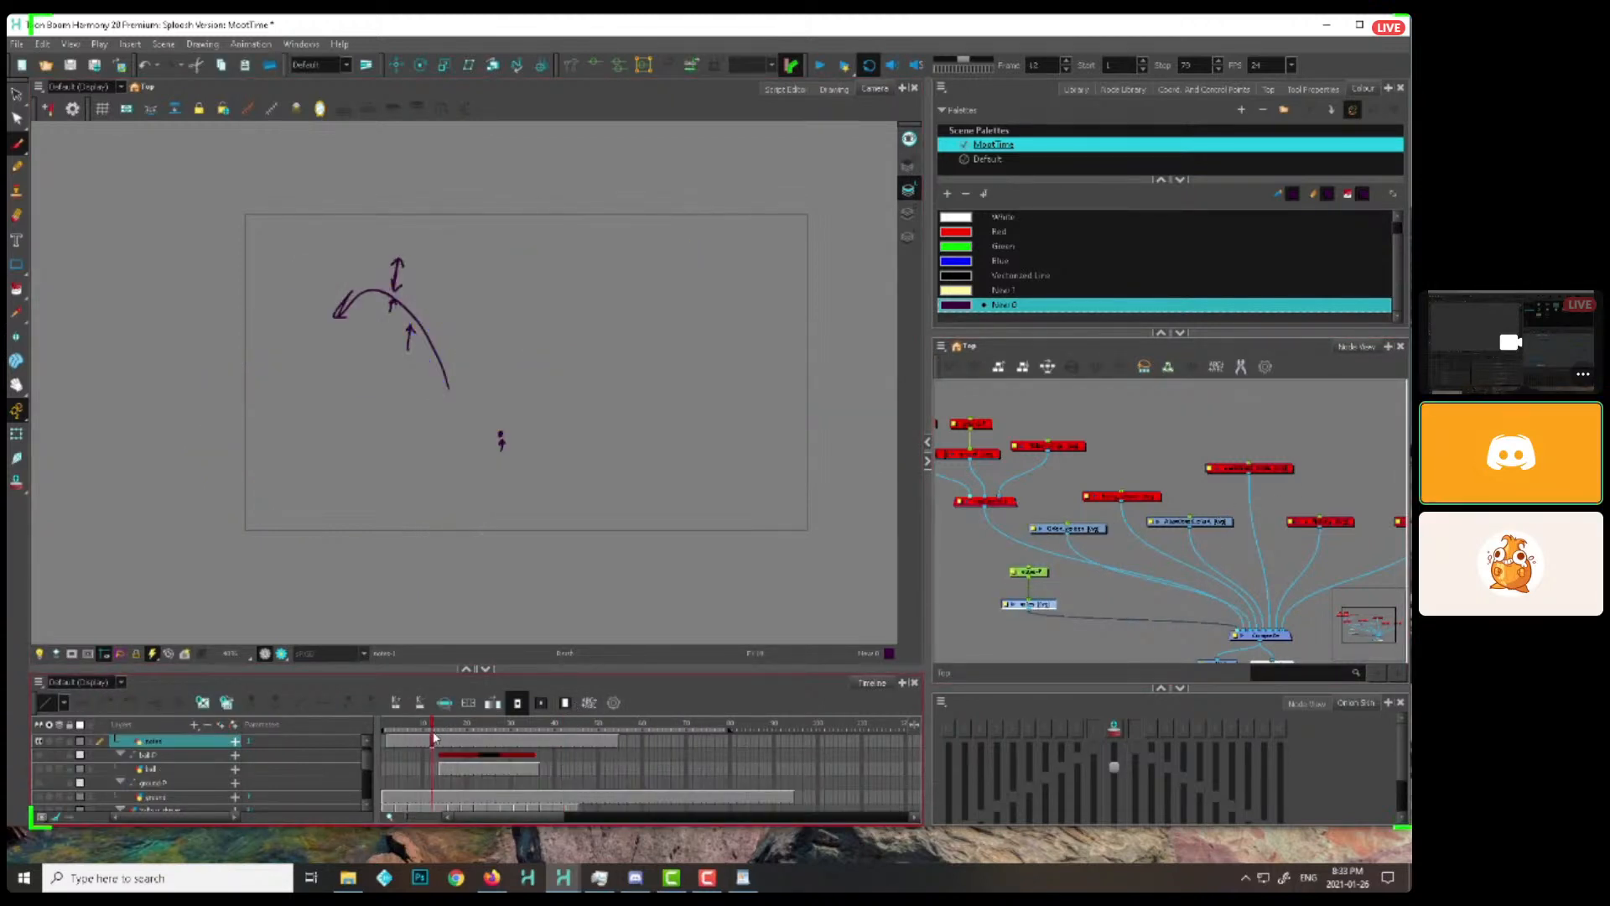
{"action": "left_click", "coordinate": [621, 741], "text": "shift"}
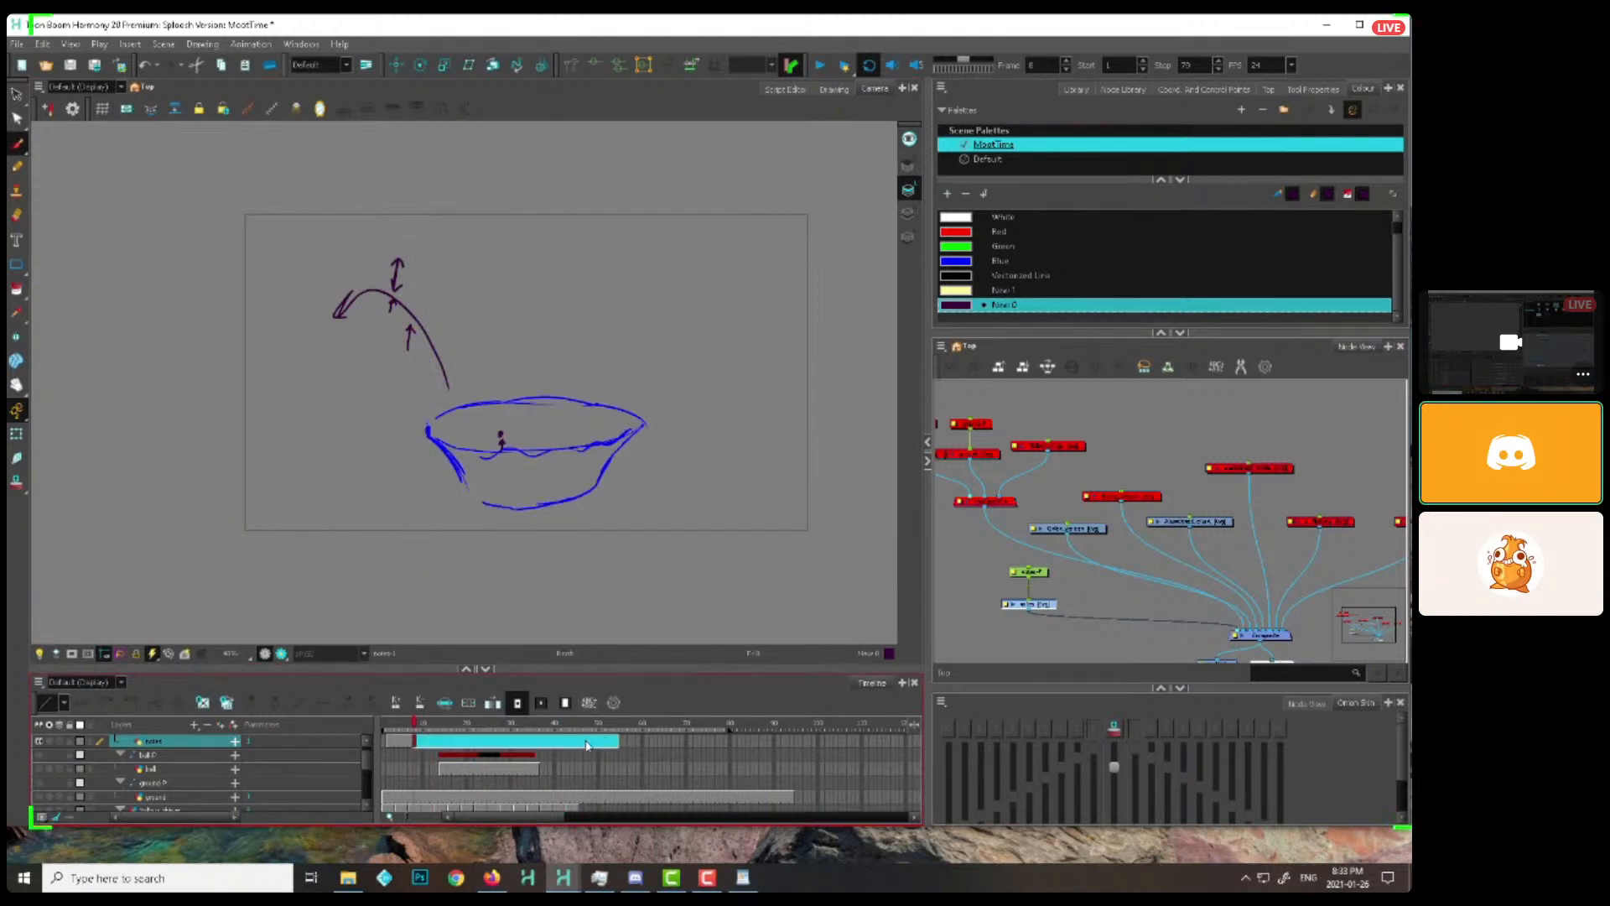
{"action": "key", "text": "Delete"}
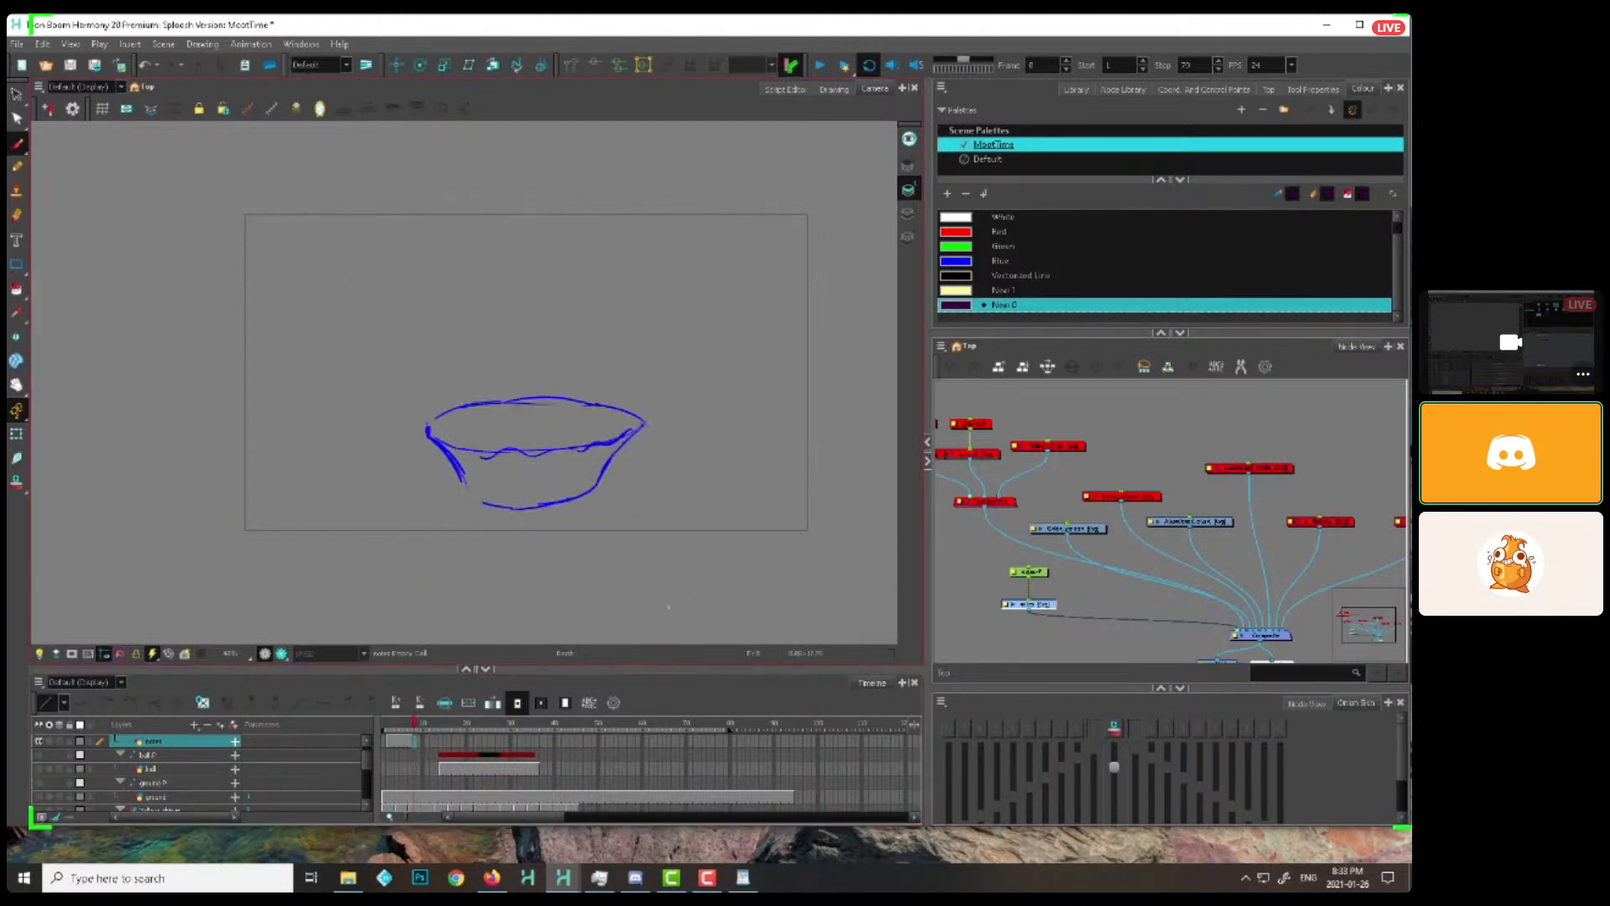
{"action": "left_click_drag", "start_coordinate": [413, 730], "coordinate": [525, 736]}
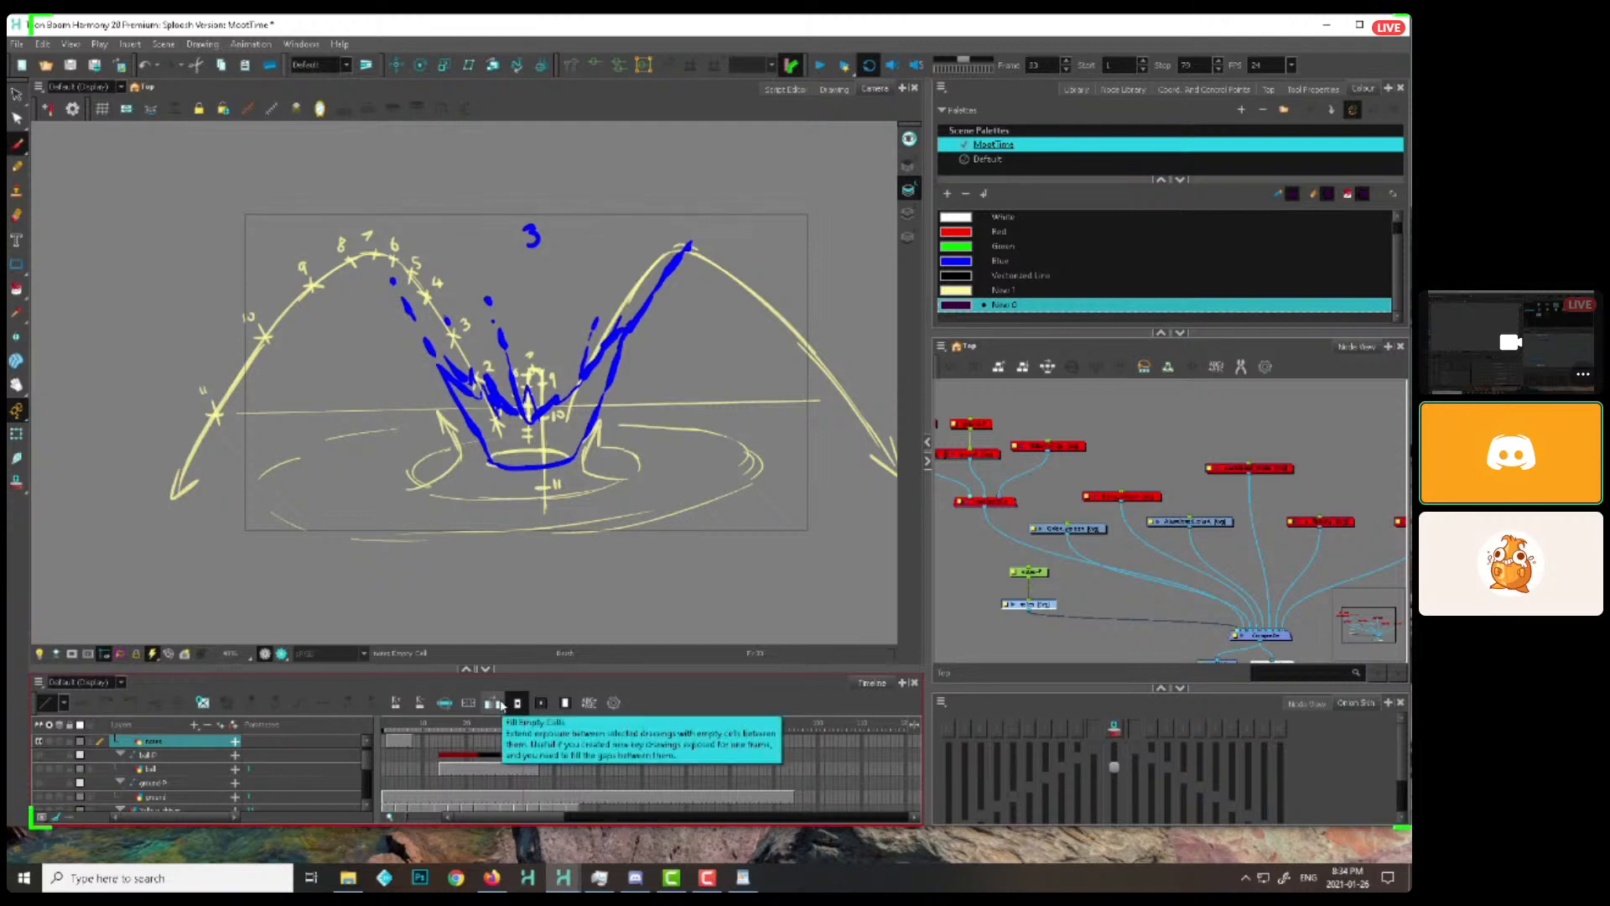
Move the notes drawing node slightly closer to its peg and keep it selected for drawing
{"action": "left_click_drag", "start_coordinate": [1036, 599], "coordinate": [1036, 591]}
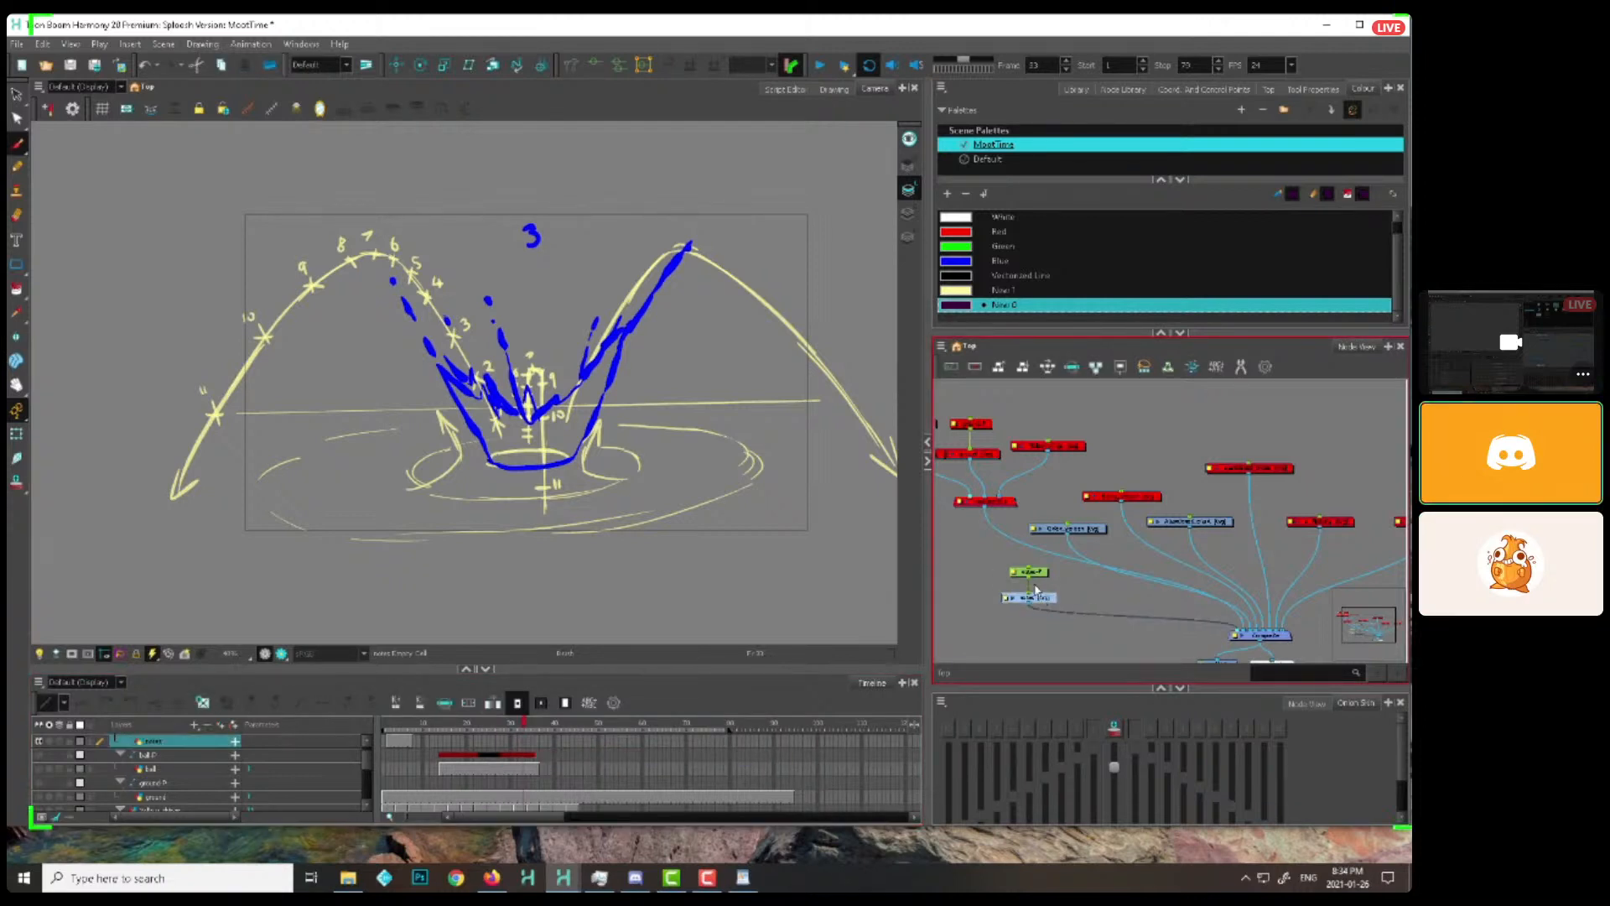
{"action": "left_click", "coordinate": [1036, 586]}
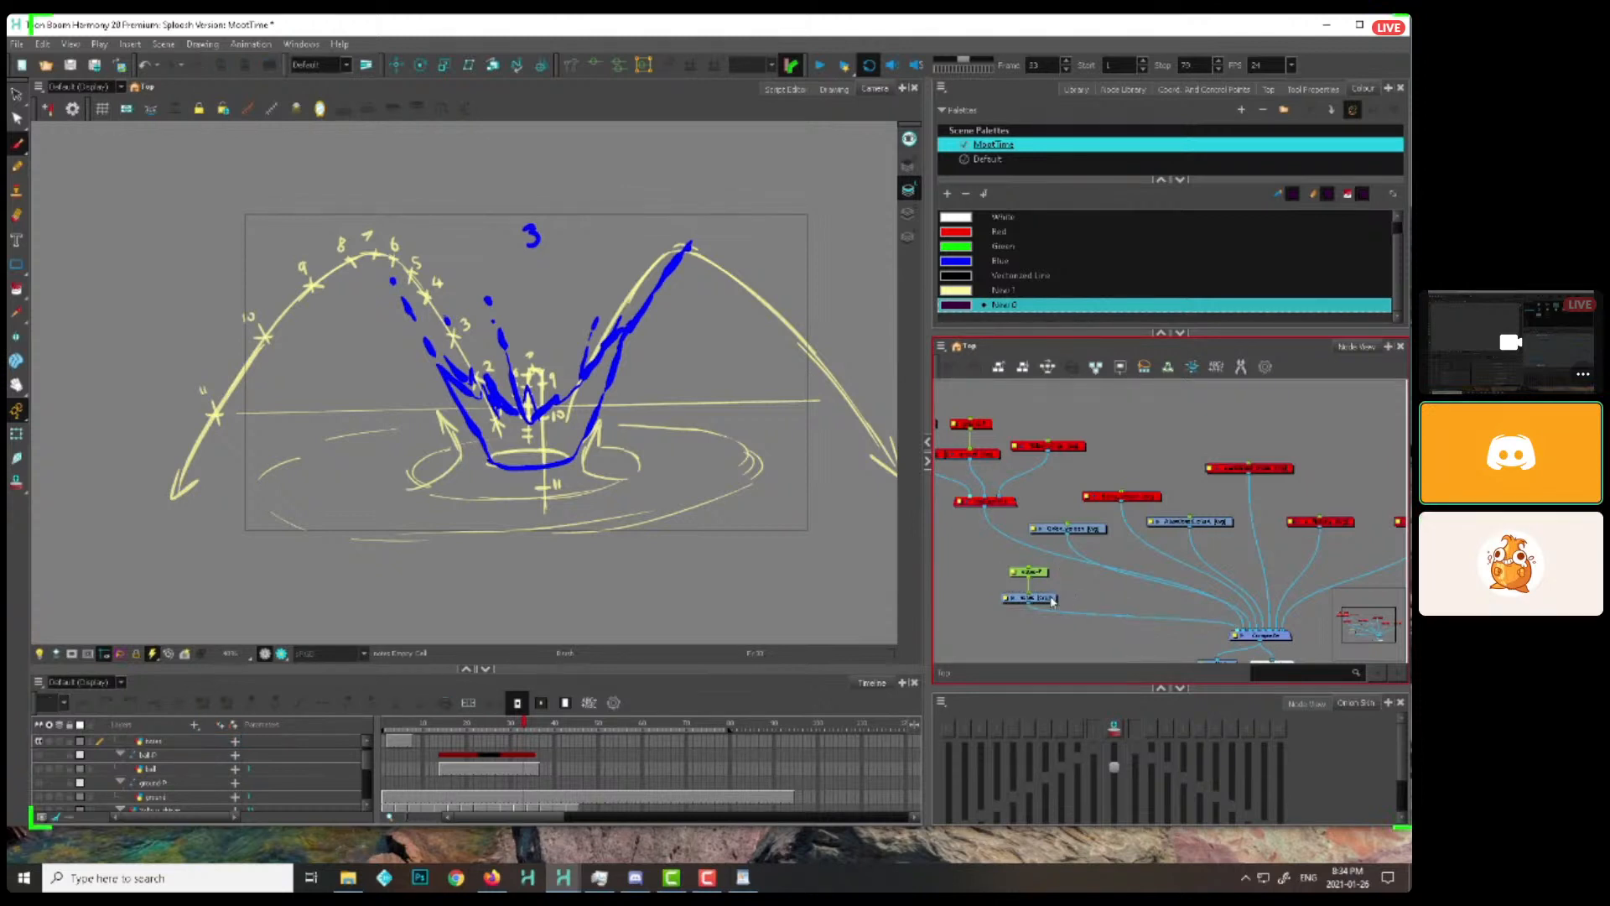
{"action": "left_click_drag", "start_coordinate": [1040, 595], "coordinate": [1040, 593]}
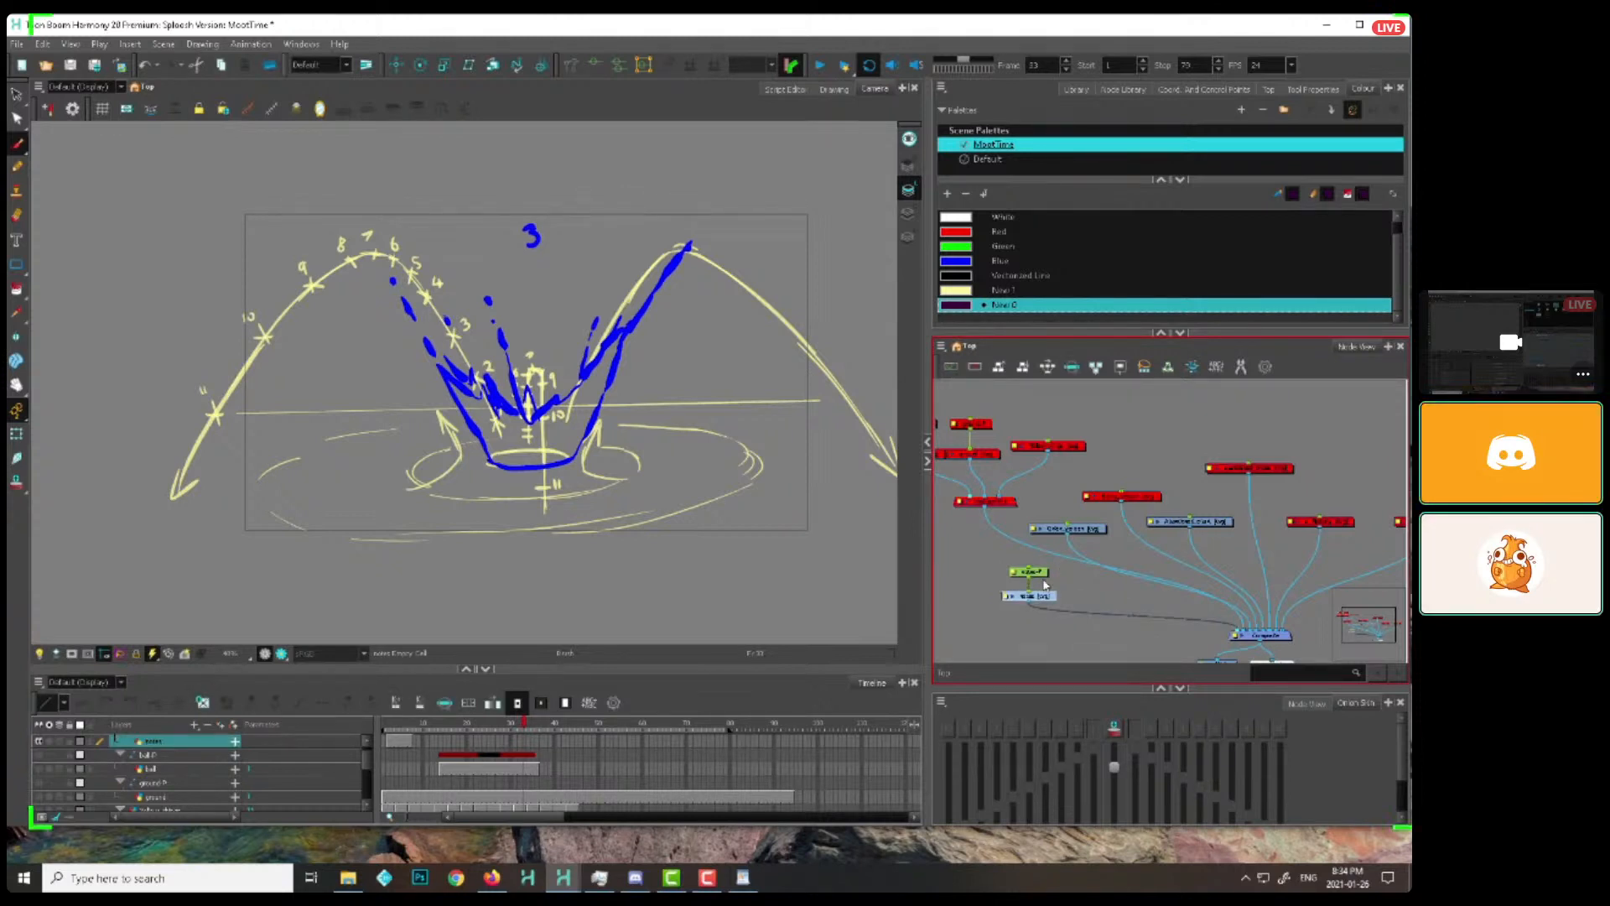
{"action": "left_click", "coordinate": [1047, 584]}
{"action": "left_click_drag", "start_coordinate": [1045, 597], "coordinate": [1045, 599]}
{"action": "left_click", "coordinate": [1030, 595]}
{"action": "key", "text": "space"}
{"action": "left_click_drag", "start_coordinate": [707, 453], "coordinate": [667, 450]}
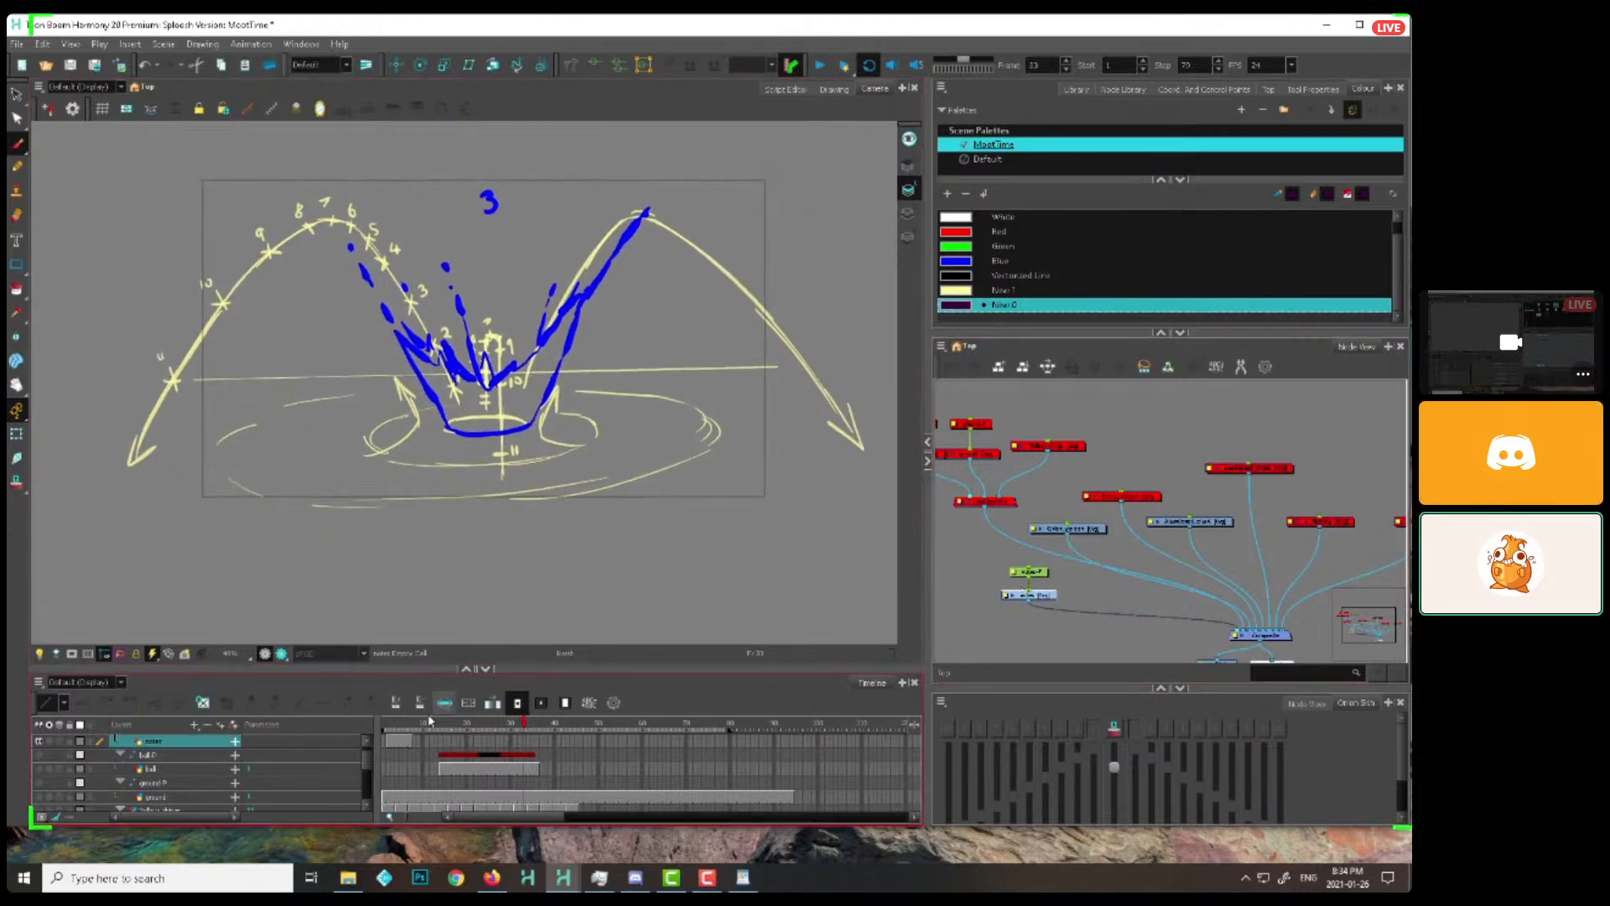
At frame 28, draw an arrow pointing at the blue 1 and a diagonal line along the splash's right wall on the notes drawing
{"action": "left_click_drag", "start_coordinate": [421, 726], "coordinate": [493, 729]}
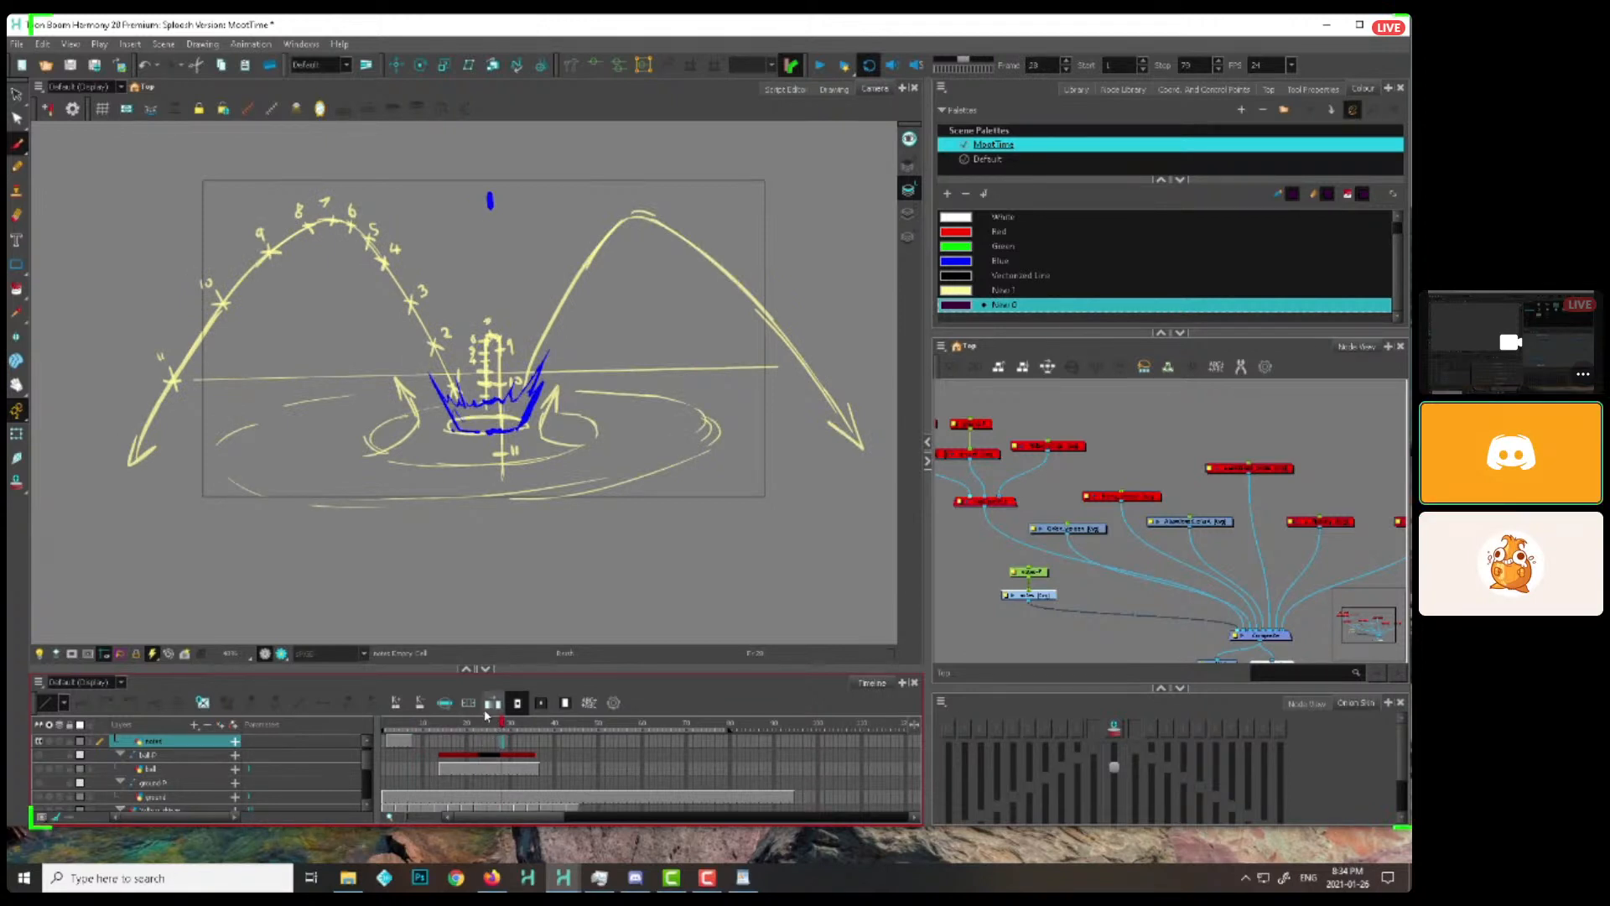
{"action": "left_click", "coordinate": [1030, 596]}
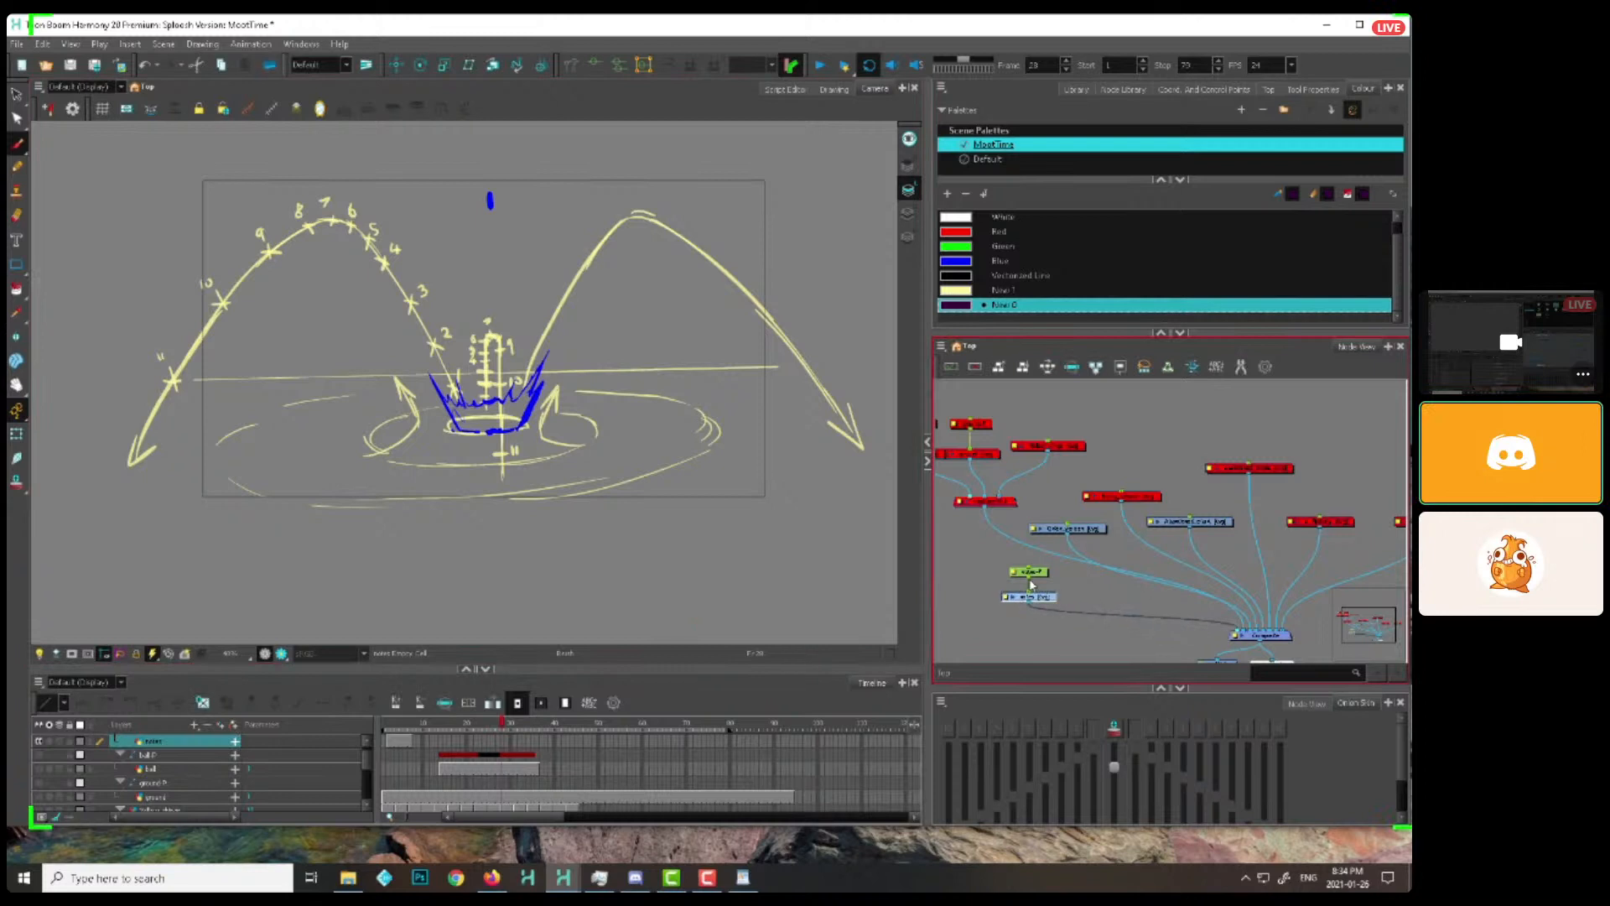
{"action": "left_click_drag", "start_coordinate": [548, 146], "coordinate": [501, 193]}
{"action": "left_click_drag", "start_coordinate": [500, 193], "coordinate": [518, 189]}
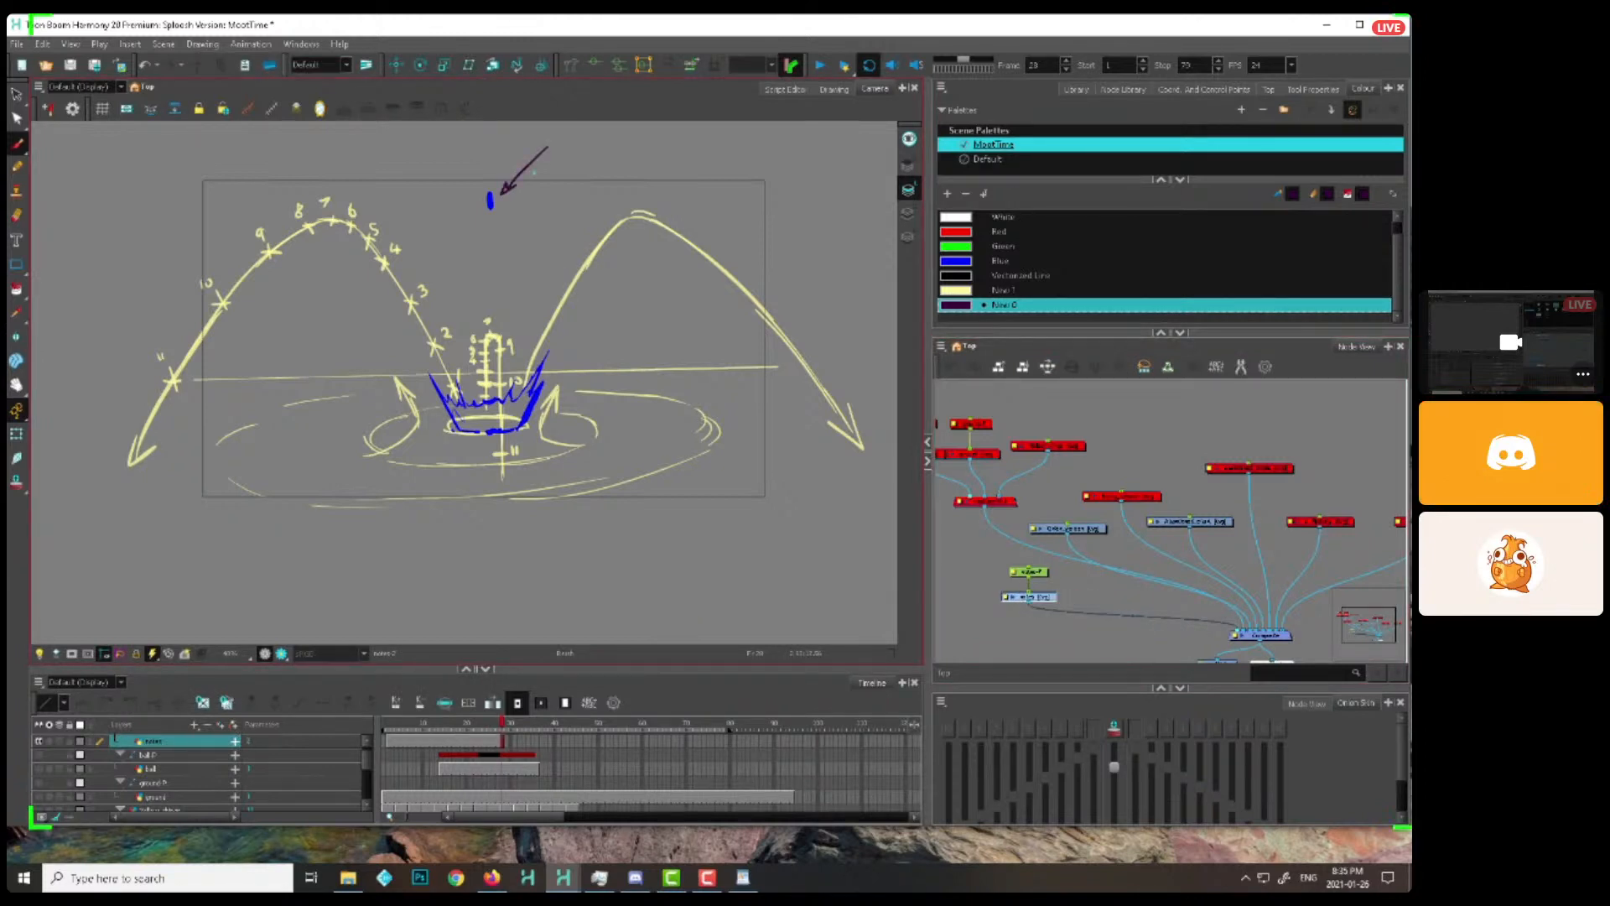
{"action": "left_click_drag", "start_coordinate": [761, 259], "coordinate": [743, 292]}
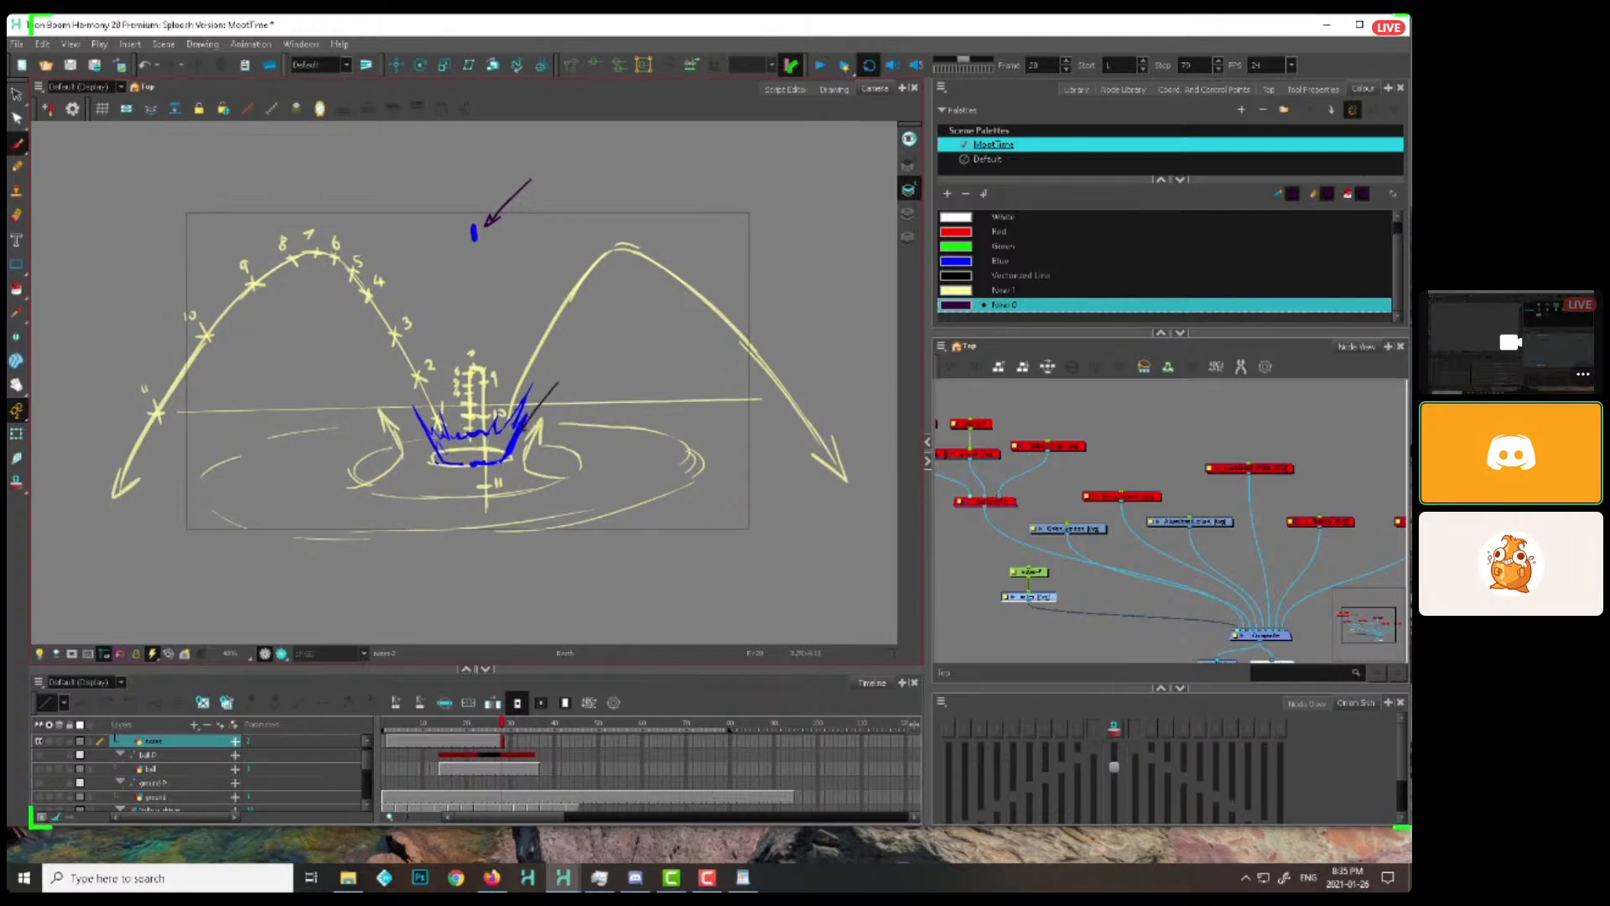
Sketch a horizontal line in the empty area right of the arc chart and a slanted 3D slab above it
{"action": "left_click_drag", "start_coordinate": [780, 371], "coordinate": [542, 432]}
{"action": "mouse_move", "coordinate": [667, 264]}
{"action": "left_mouse_down"}
{"action": "mouse_move", "coordinate": [748, 201]}
{"action": "mouse_move", "coordinate": [575, 238]}
{"action": "left_mouse_up"}
{"action": "left_click_drag", "start_coordinate": [727, 293], "coordinate": [629, 276]}
{"action": "key", "text": "2"}
{"action": "mouse_move", "coordinate": [347, 295]}
{"action": "left_mouse_down"}
{"action": "mouse_move", "coordinate": [832, 285]}
{"action": "mouse_move", "coordinate": [755, 363]}
{"action": "left_mouse_up"}
{"action": "key", "text": "1"}
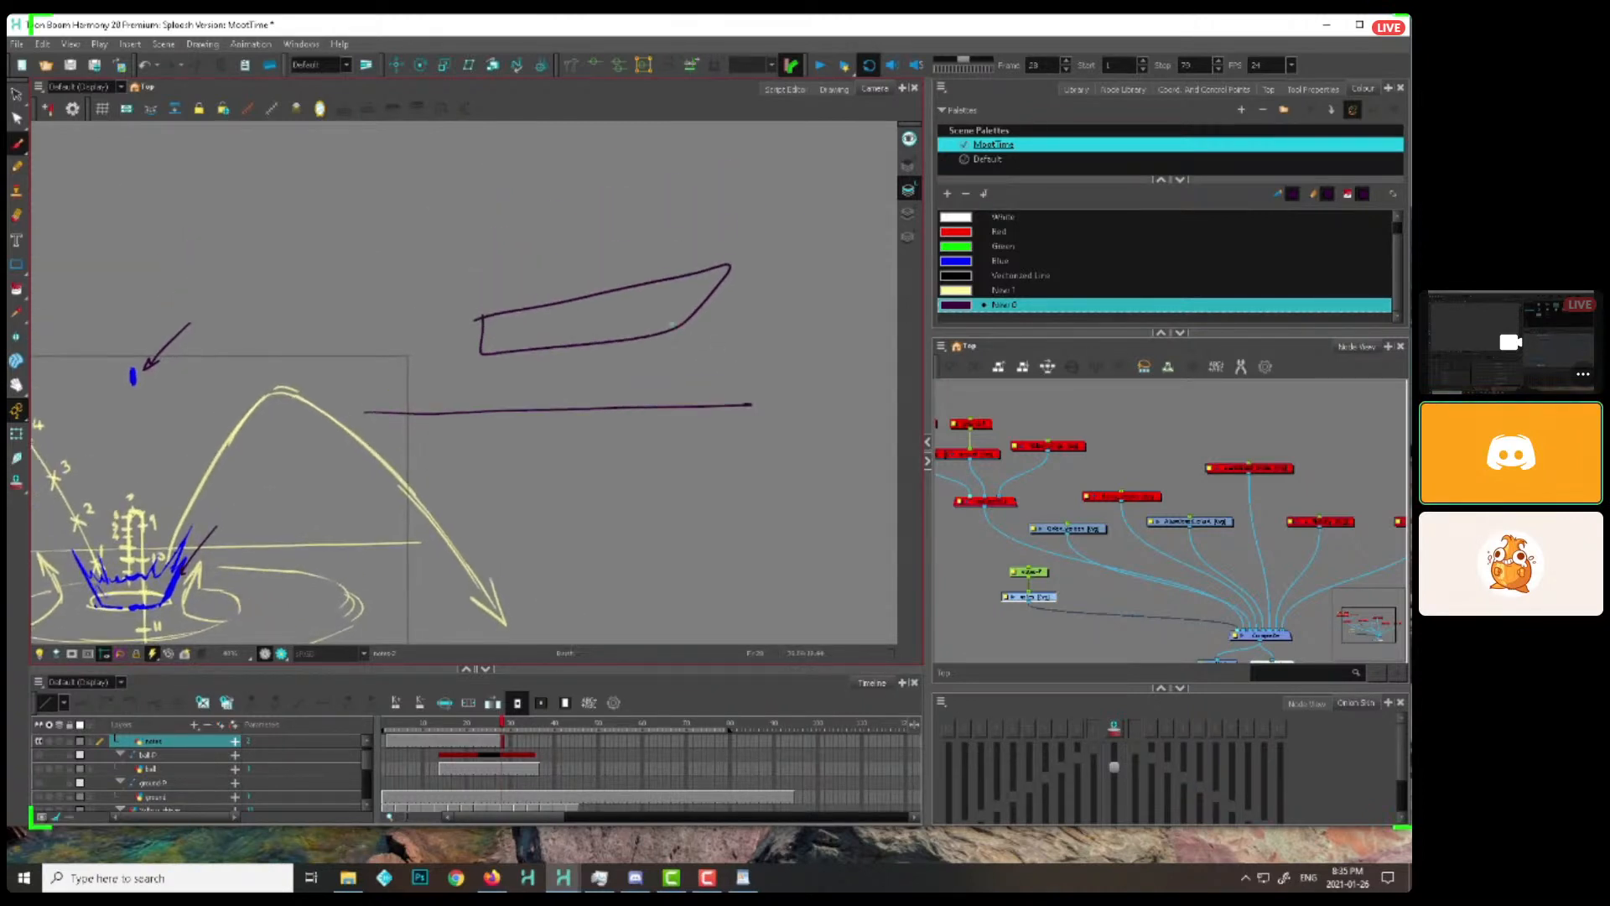
{"action": "mouse_move", "coordinate": [477, 319]}
{"action": "left_mouse_down"}
{"action": "mouse_move", "coordinate": [592, 243]}
{"action": "mouse_move", "coordinate": [729, 267]}
{"action": "left_mouse_up"}
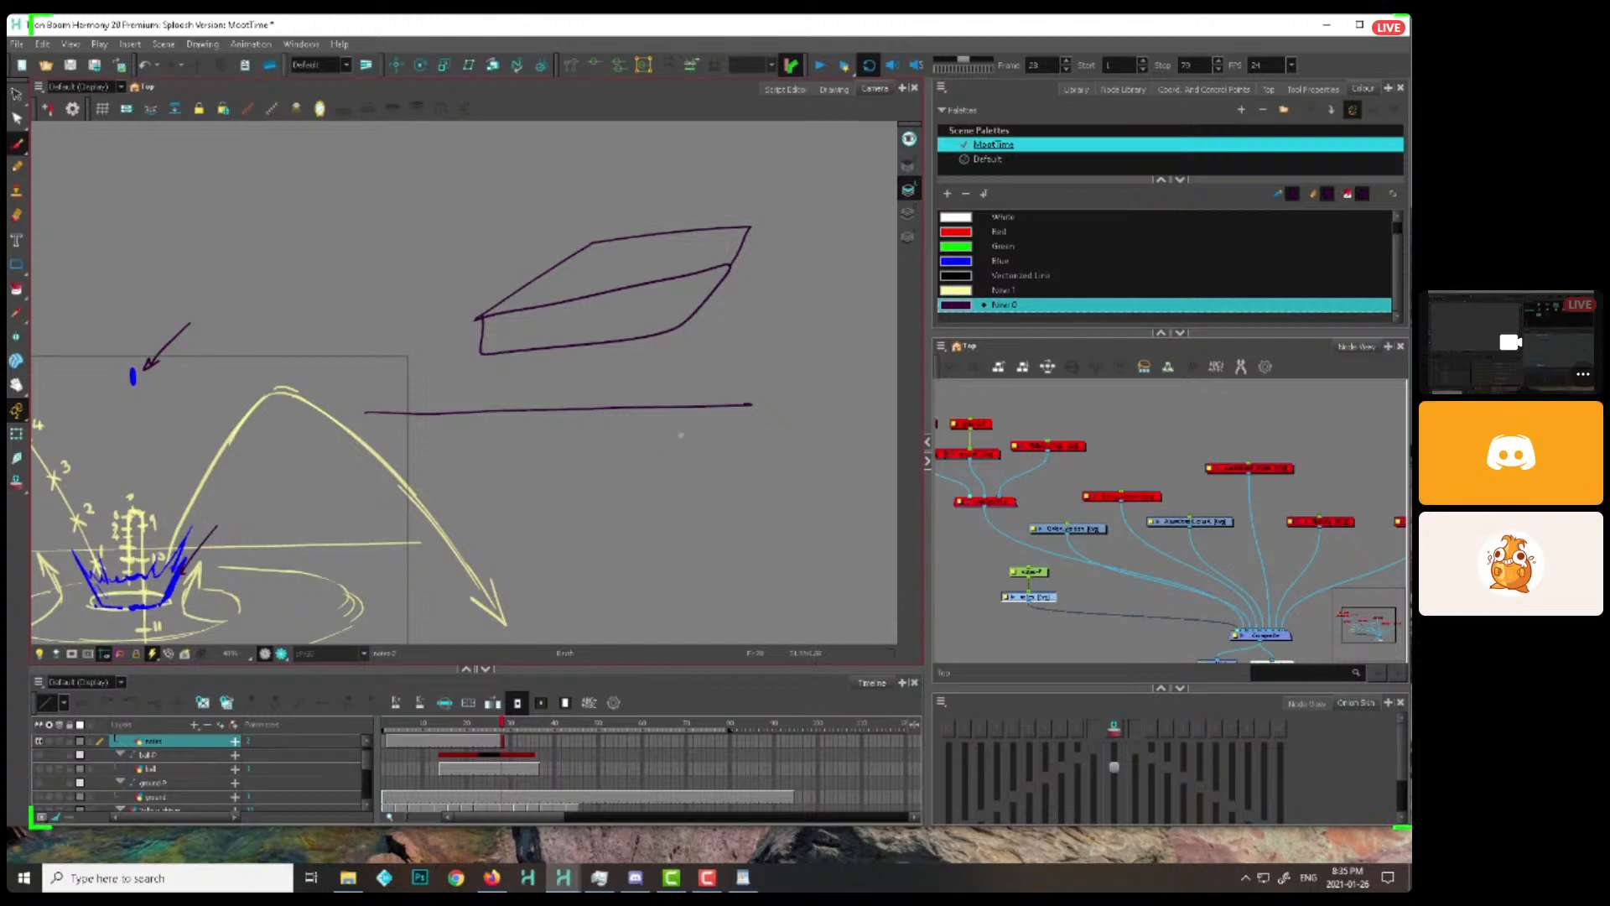
Sketch a flat perspective plane under the horizontal line, with three arrows pointing outward from its edges
{"action": "left_click_drag", "start_coordinate": [664, 442], "coordinate": [694, 392]}
{"action": "left_click_drag", "start_coordinate": [566, 398], "coordinate": [491, 465]}
{"action": "left_click_drag", "start_coordinate": [480, 468], "coordinate": [718, 468]}
{"action": "left_click_drag", "start_coordinate": [741, 391], "coordinate": [704, 457]}
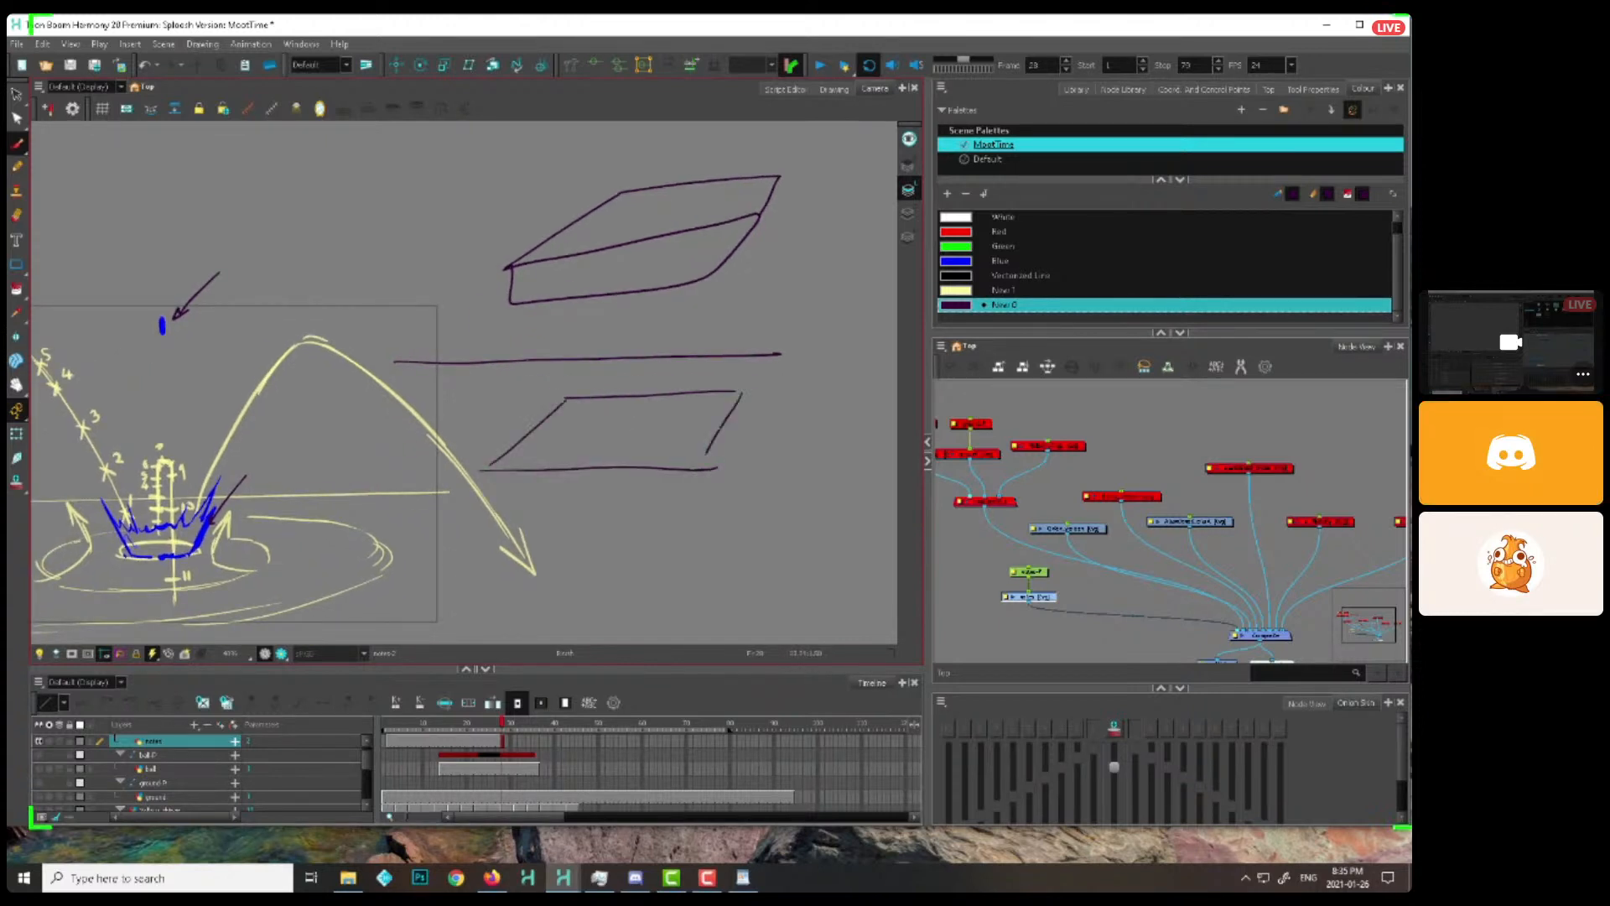
{"action": "mouse_move", "coordinate": [709, 328]}
{"action": "left_mouse_down"}
{"action": "mouse_move", "coordinate": [663, 390]}
{"action": "mouse_move", "coordinate": [784, 392]}
{"action": "left_mouse_up"}
{"action": "left_click_drag", "start_coordinate": [514, 419], "coordinate": [434, 394]}
{"action": "left_click_drag", "start_coordinate": [768, 486], "coordinate": [547, 493]}
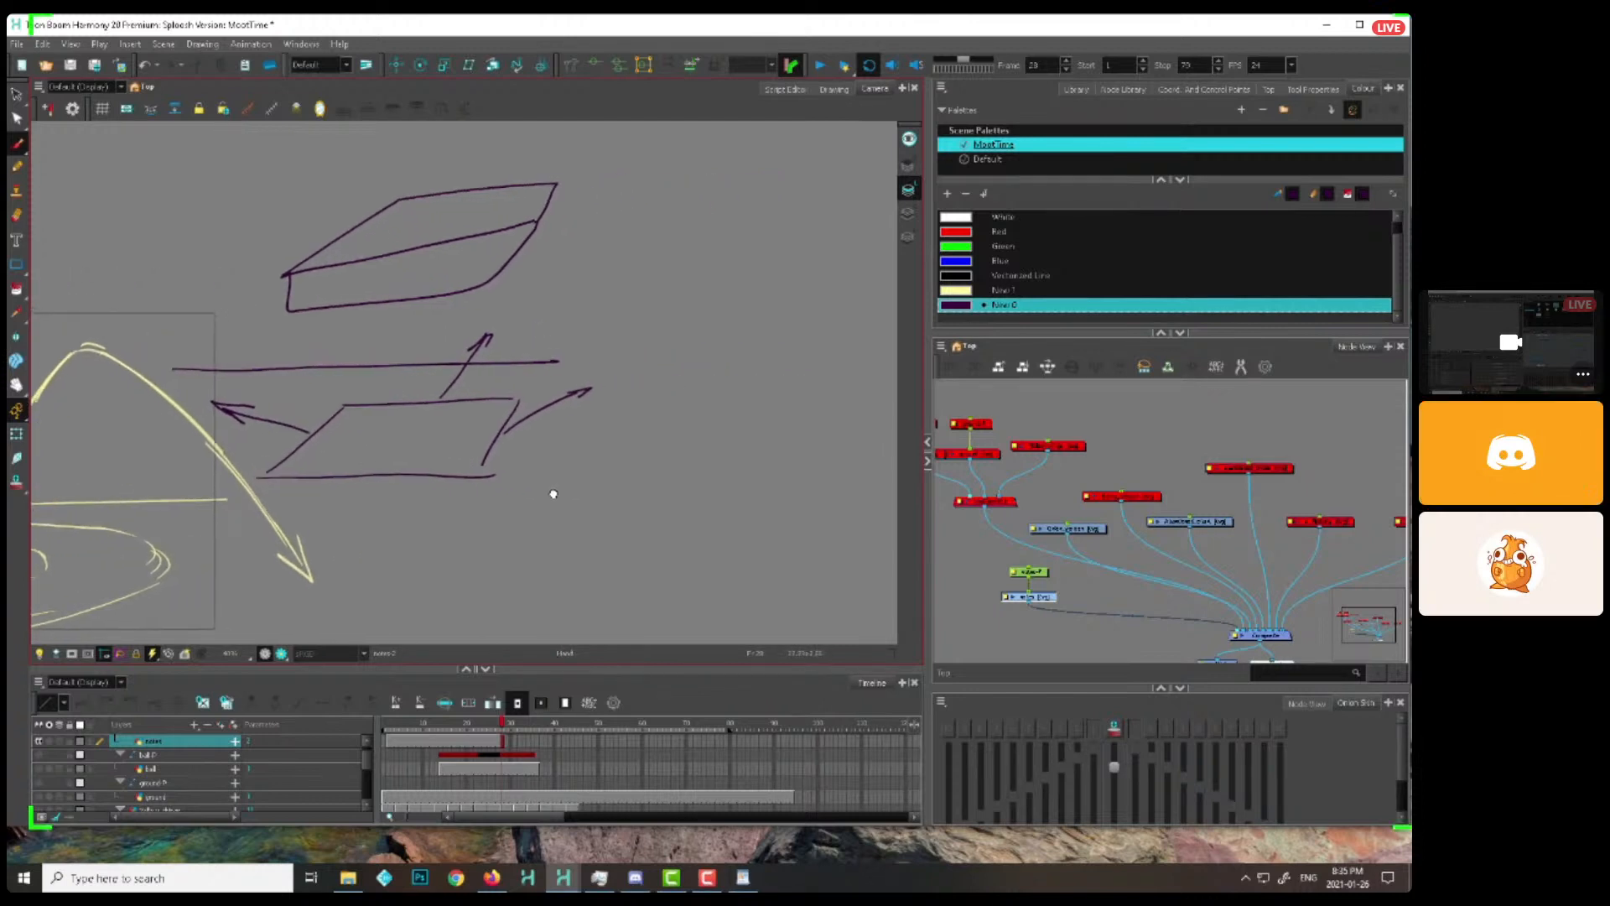
Sketch a tall narrow object beside the slab, with a narrow jagged splash beneath it and an arrow pointing straight up
{"action": "mouse_move", "coordinate": [696, 380]}
{"action": "left_mouse_down"}
{"action": "mouse_move", "coordinate": [733, 289]}
{"action": "mouse_move", "coordinate": [693, 162]}
{"action": "left_mouse_up"}
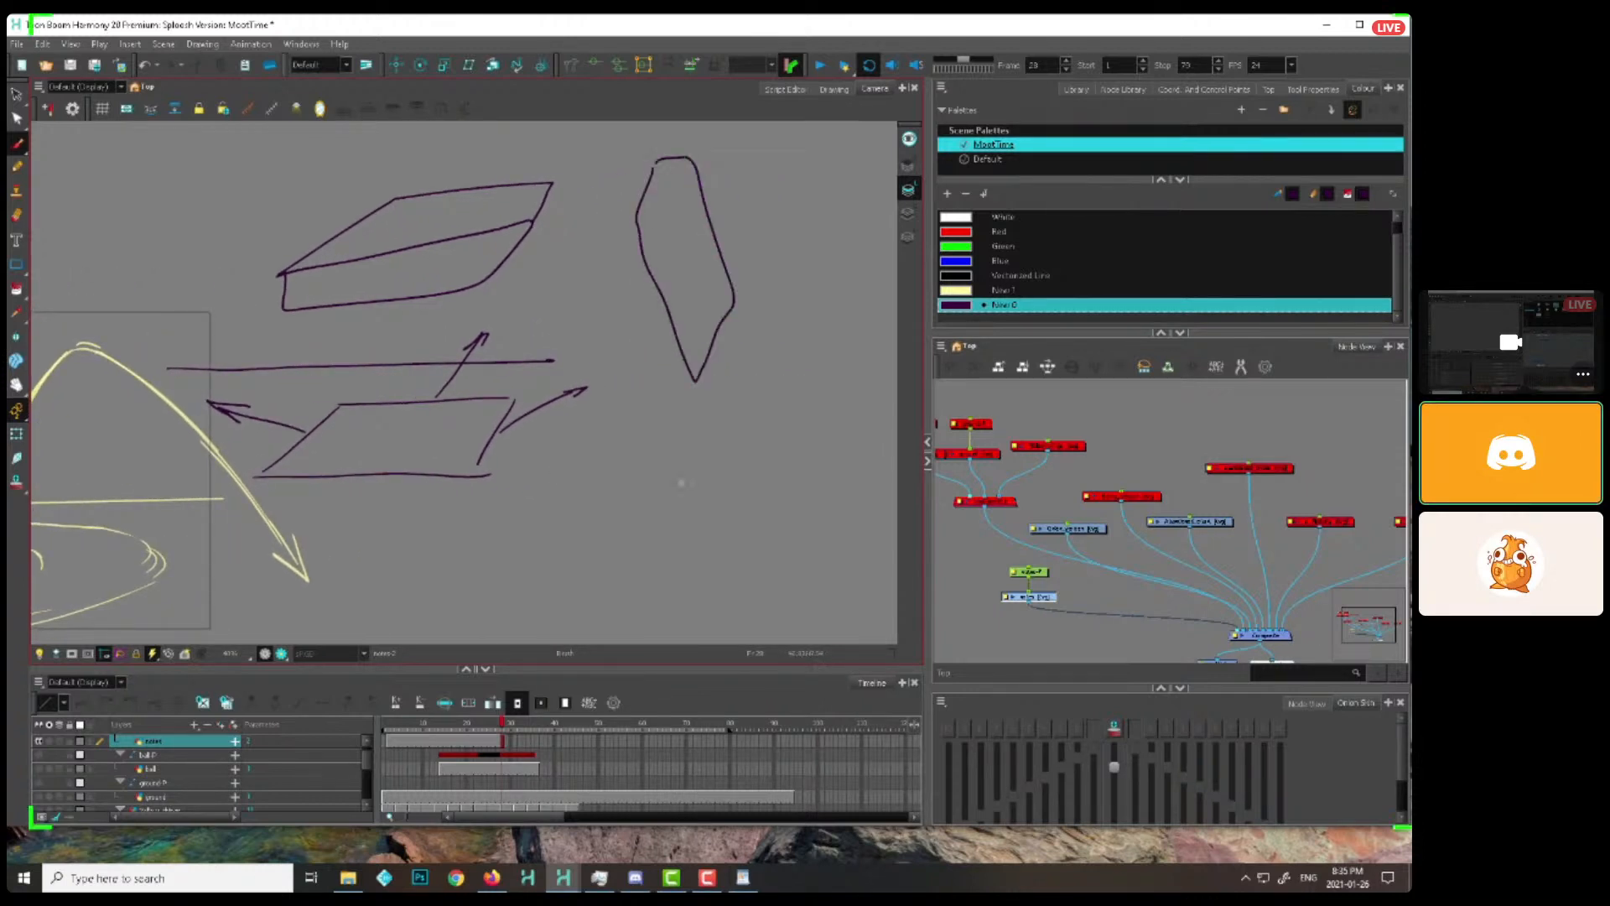
{"action": "left_click_drag", "start_coordinate": [658, 377], "coordinate": [688, 433]}
{"action": "mouse_move", "coordinate": [683, 488]}
{"action": "left_mouse_down"}
{"action": "mouse_move", "coordinate": [730, 379]}
{"action": "mouse_move", "coordinate": [685, 437]}
{"action": "left_mouse_up"}
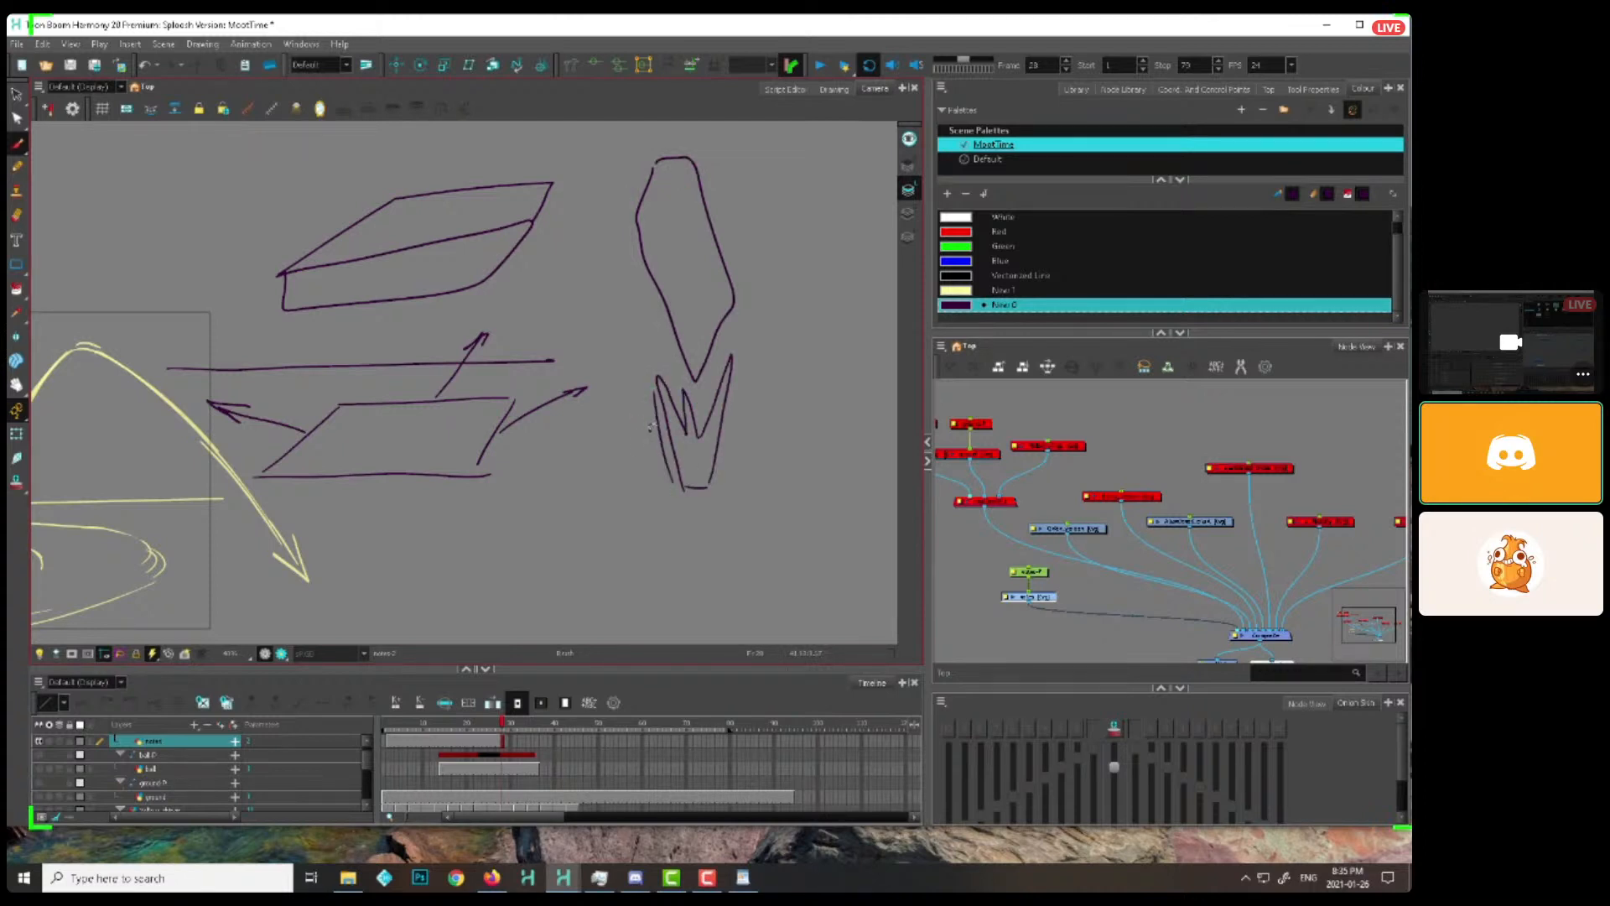
{"action": "mouse_move", "coordinate": [632, 485]}
{"action": "left_mouse_down"}
{"action": "mouse_move", "coordinate": [634, 384]}
{"action": "mouse_move", "coordinate": [643, 412]}
{"action": "left_mouse_up"}
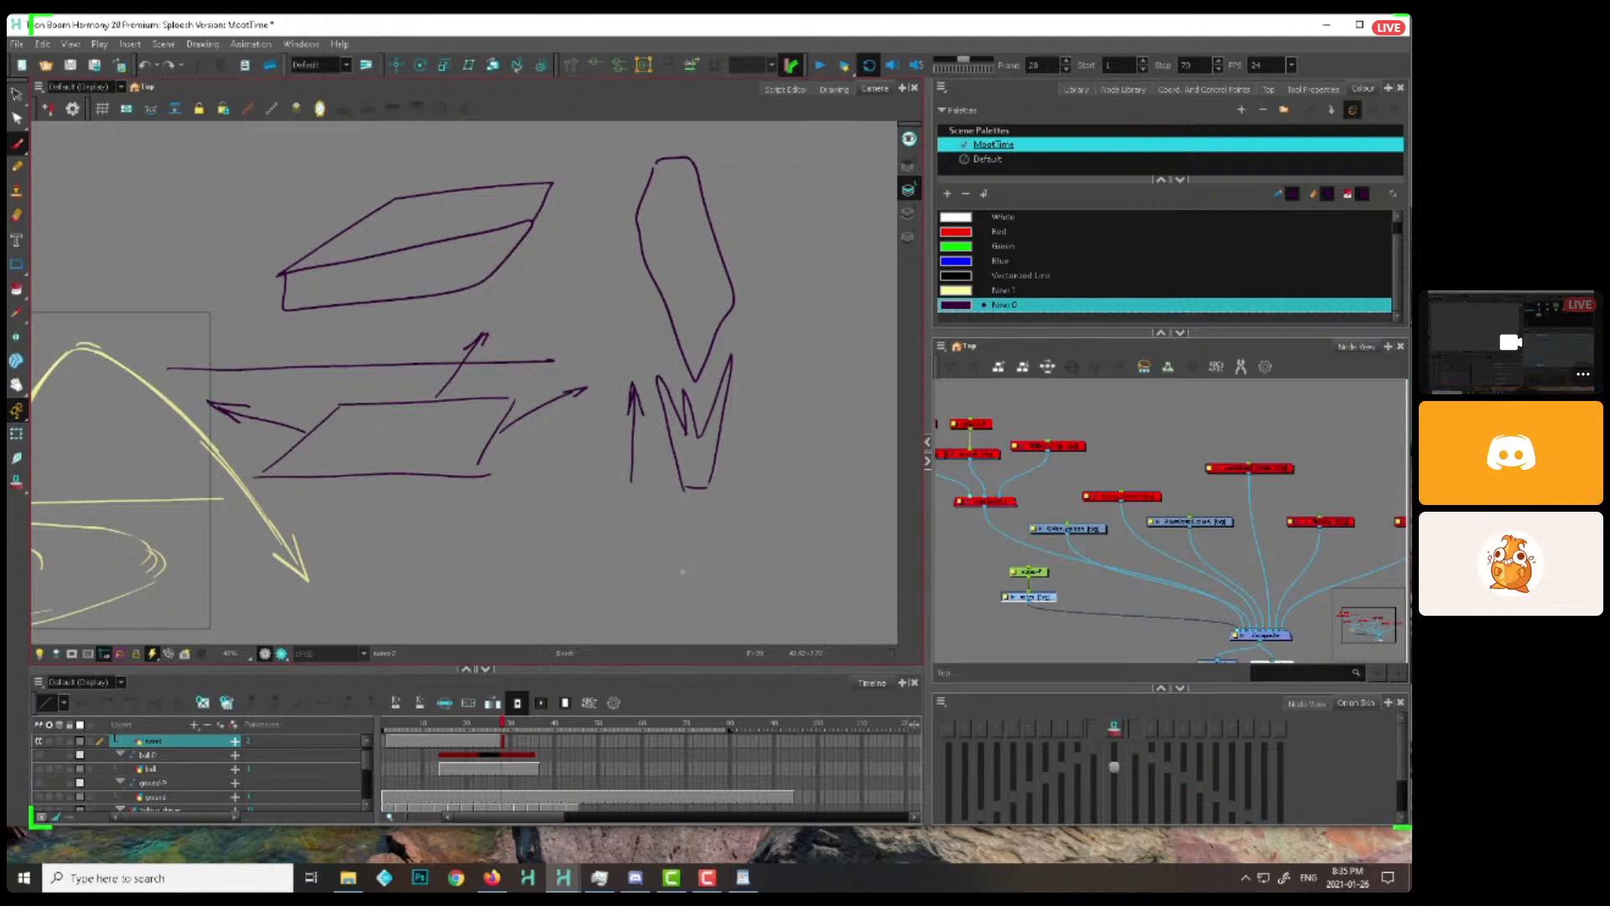
Sketch a rounded wedge below the plane, with an arrow showing it travelling diagonally down to the right
{"action": "scroll", "coordinate": [719, 567], "scroll_direction": "down", "scroll_amount": 3}
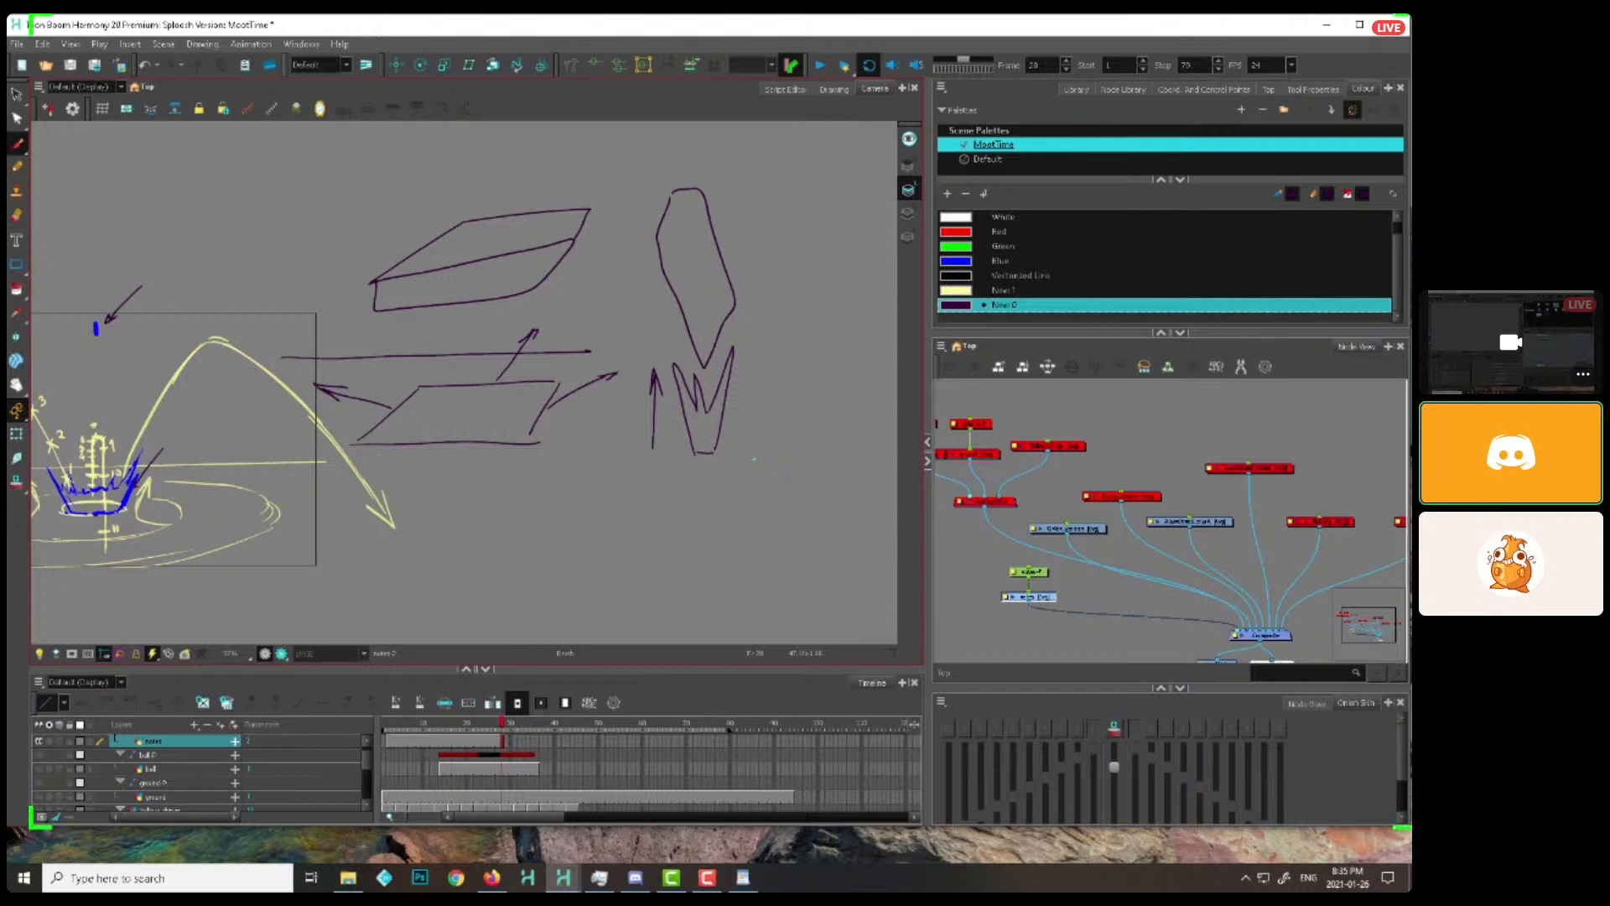
{"action": "left_click_drag", "start_coordinate": [696, 495], "coordinate": [685, 431]}
{"action": "mouse_move", "coordinate": [468, 443]}
{"action": "left_mouse_down"}
{"action": "mouse_move", "coordinate": [528, 545]}
{"action": "mouse_move", "coordinate": [470, 445]}
{"action": "left_mouse_up"}
{"action": "left_click_drag", "start_coordinate": [568, 527], "coordinate": [547, 428]}
{"action": "left_click_drag", "start_coordinate": [605, 492], "coordinate": [641, 495]}
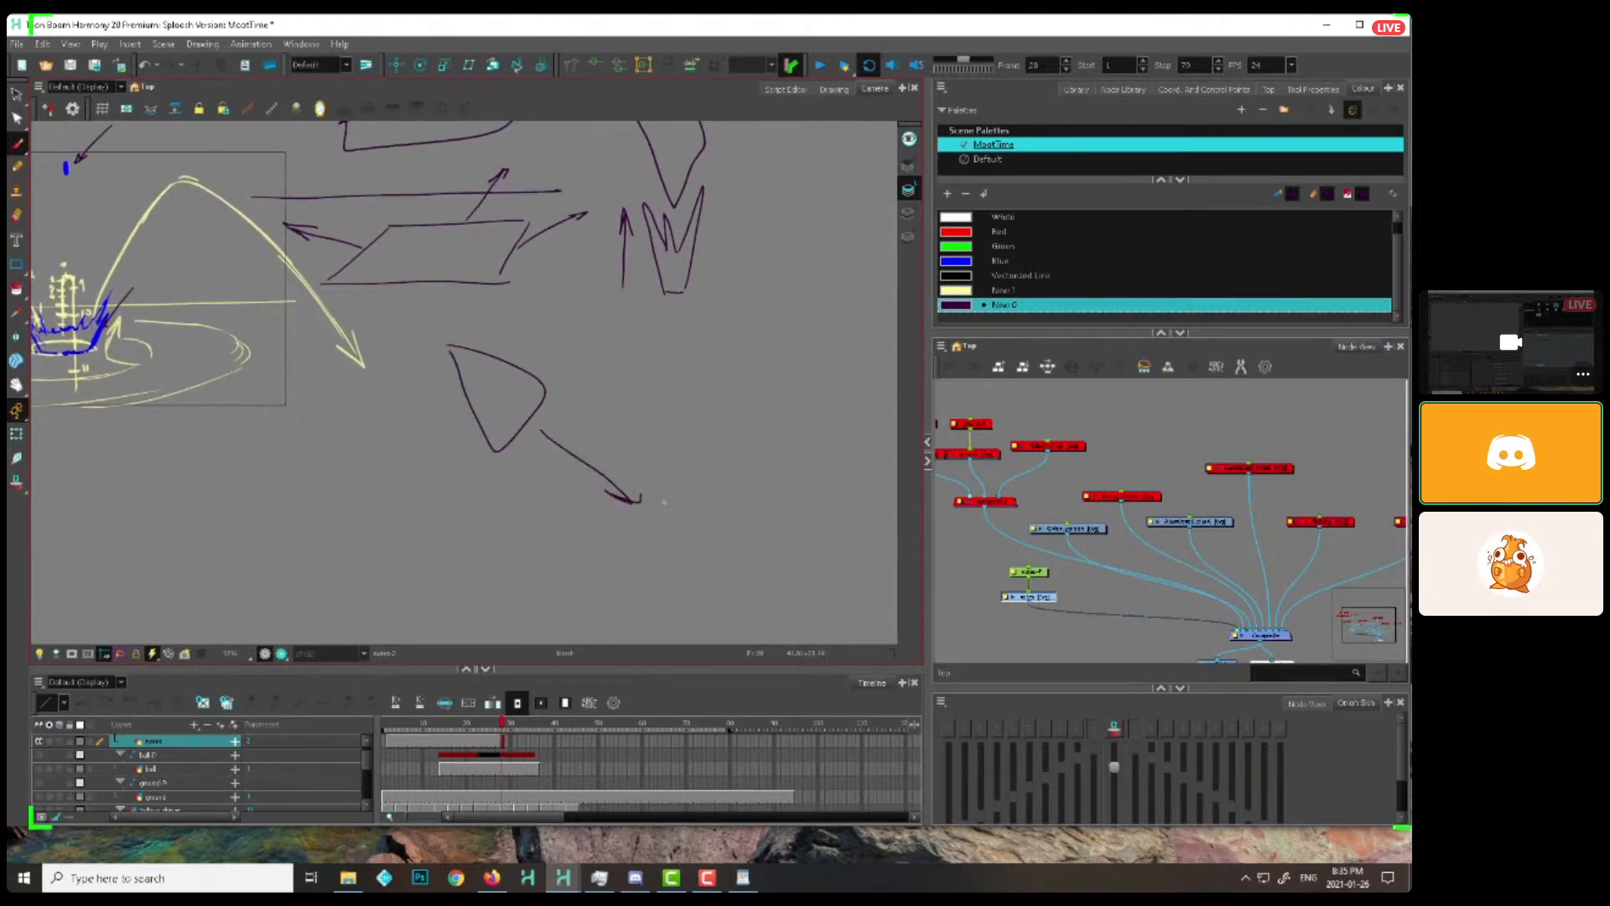
Sketch a flat impact ellipse at the wedge's arrow tip, with curved arrows sweeping up and to the right
{"action": "left_click_drag", "start_coordinate": [739, 520], "coordinate": [730, 470]}
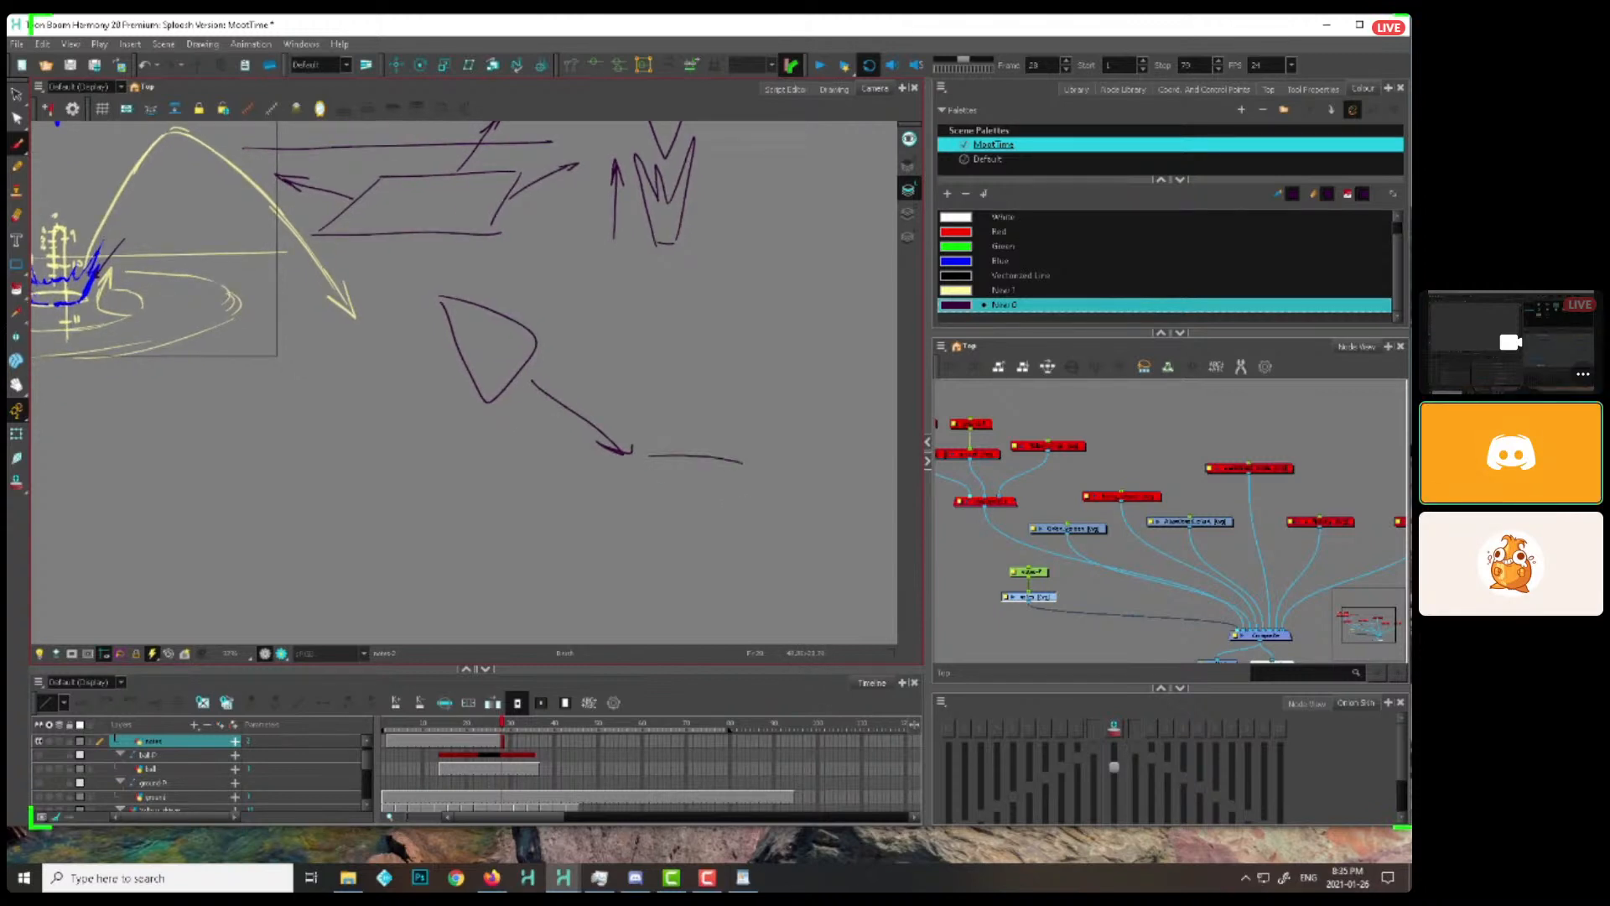
{"action": "mouse_move", "coordinate": [650, 456]}
{"action": "left_mouse_down"}
{"action": "mouse_move", "coordinate": [759, 407]}
{"action": "mouse_move", "coordinate": [730, 451]}
{"action": "mouse_move", "coordinate": [809, 389]}
{"action": "left_mouse_up"}
{"action": "left_click_drag", "start_coordinate": [639, 486], "coordinate": [742, 397]}
{"action": "left_click_drag", "start_coordinate": [743, 466], "coordinate": [801, 401]}
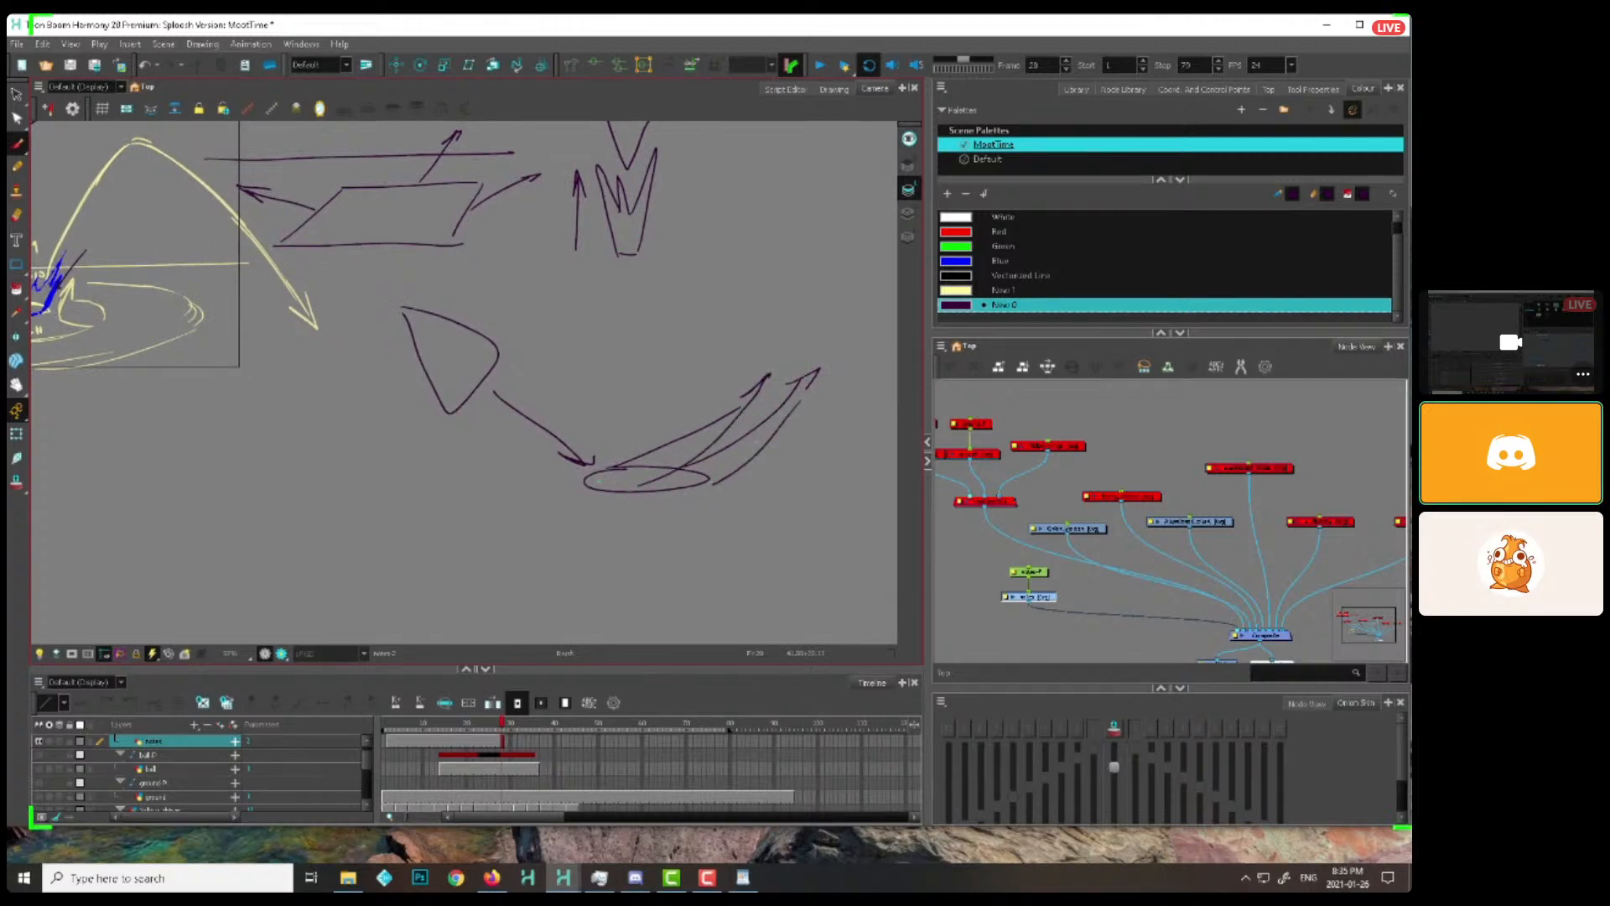
Outline a lopsided bowl-shaped splash around the impact ellipse, low on the left and rising high to the right
{"action": "mouse_move", "coordinate": [562, 457]}
{"action": "left_mouse_down"}
{"action": "mouse_move", "coordinate": [541, 475]}
{"action": "mouse_move", "coordinate": [851, 323]}
{"action": "mouse_move", "coordinate": [603, 427]}
{"action": "mouse_move", "coordinate": [759, 491]}
{"action": "mouse_move", "coordinate": [789, 425]}
{"action": "mouse_move", "coordinate": [688, 446]}
{"action": "mouse_move", "coordinate": [656, 491]}
{"action": "left_mouse_up"}
{"action": "key", "text": "Delete"}
{"action": "key", "text": "alt+b"}
{"action": "left_click_drag", "start_coordinate": [671, 482], "coordinate": [601, 459]}
{"action": "key", "text": "2"}
{"action": "key", "text": "2"}
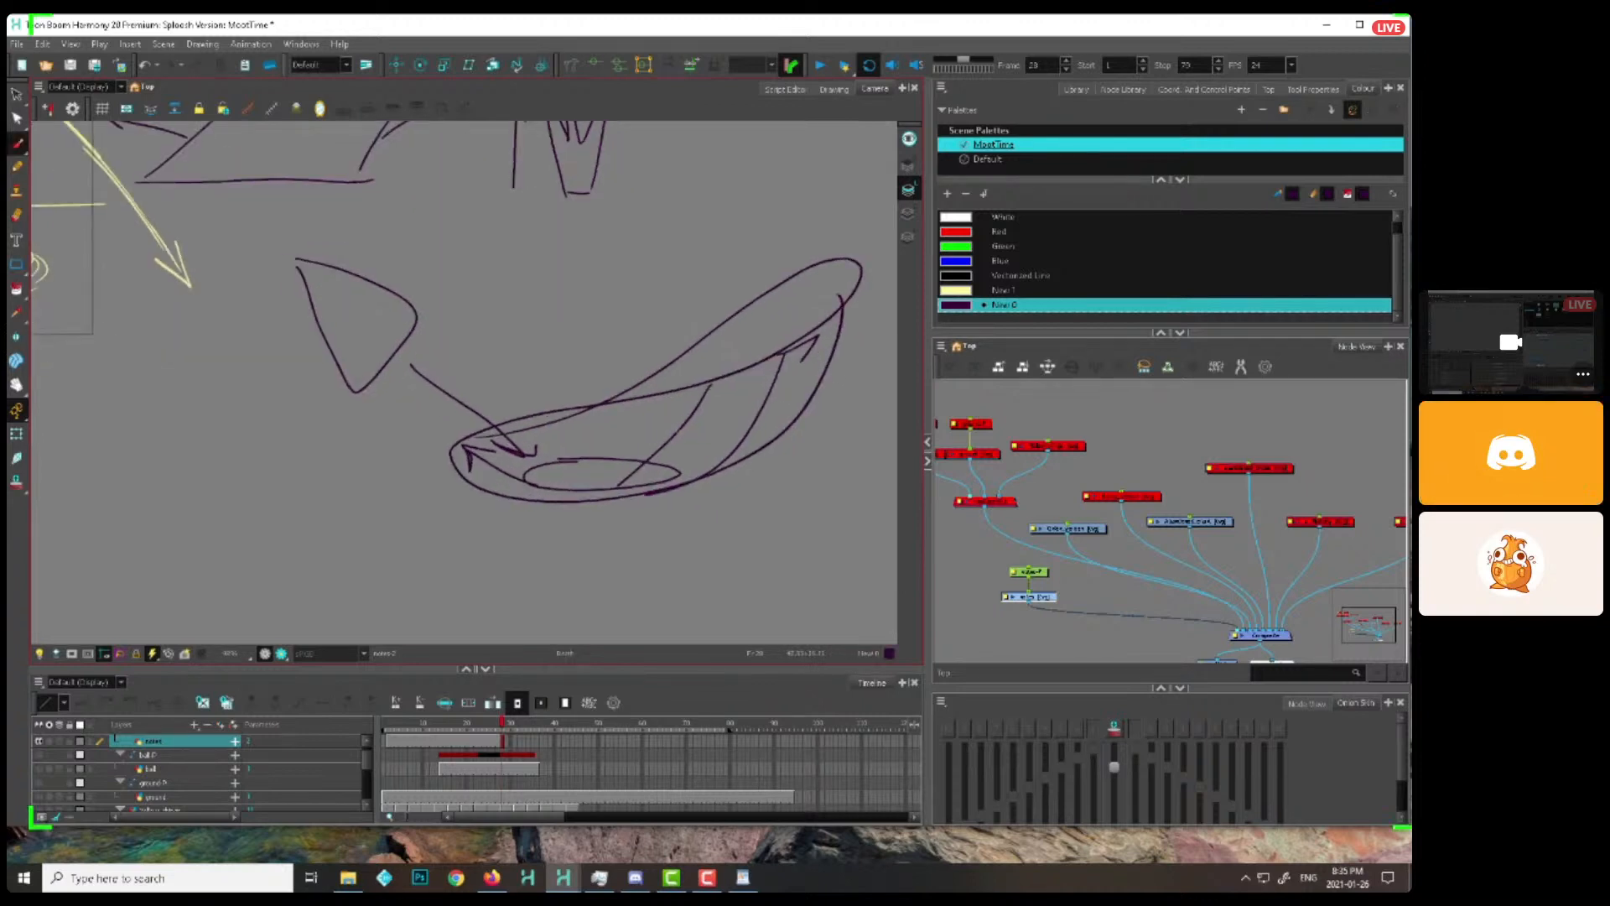
Add a contour line inside the lopsided splash and an arrow extending up and right from its high lip
{"action": "key", "text": "1"}
{"action": "left_click_drag", "start_coordinate": [791, 446], "coordinate": [747, 457]}
{"action": "left_click_drag", "start_coordinate": [564, 415], "coordinate": [524, 473]}
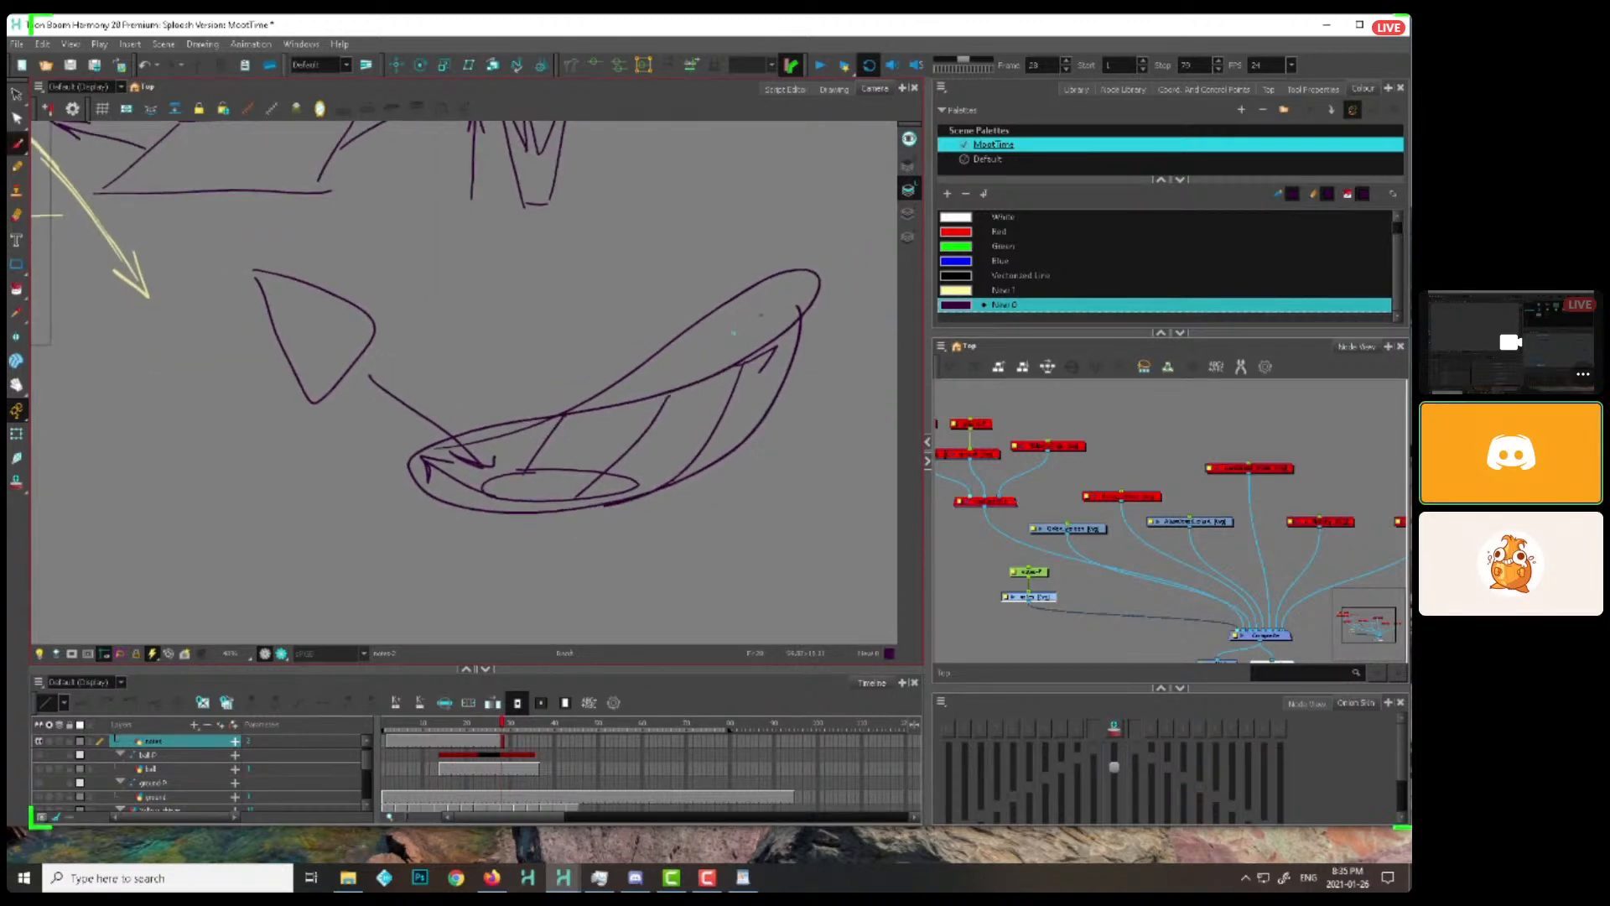
{"action": "left_click_drag", "start_coordinate": [735, 336], "coordinate": [838, 216]}
{"action": "mouse_move", "coordinate": [799, 248]}
{"action": "left_mouse_down"}
{"action": "mouse_move", "coordinate": [837, 218]}
{"action": "mouse_move", "coordinate": [828, 268]}
{"action": "left_mouse_up"}
{"action": "key", "text": "1"}
{"action": "left_click_drag", "start_coordinate": [550, 503], "coordinate": [735, 582]}
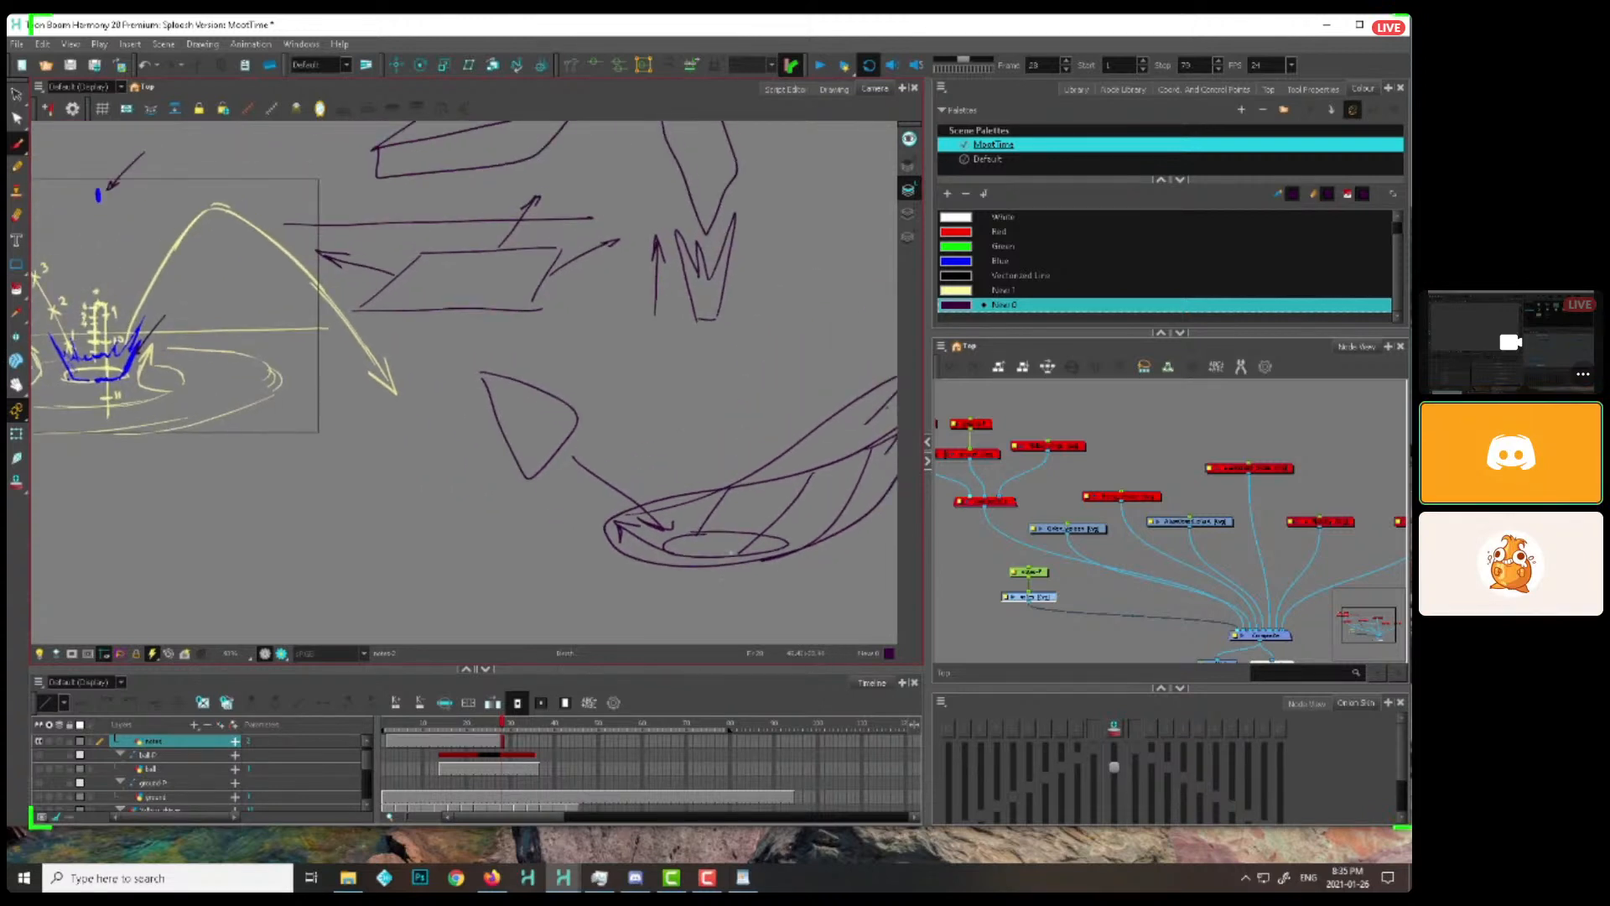
Delete the explanatory sketches beside the arc chart, keeping the arrow at the 1 and the line on the splash
{"action": "key", "text": "1"}
{"action": "key", "text": "1"}
{"action": "key", "text": "alt+s"}
{"action": "mouse_move", "coordinate": [670, 156]}
{"action": "left_mouse_down"}
{"action": "mouse_move", "coordinate": [646, 148]}
{"action": "mouse_move", "coordinate": [757, 456]}
{"action": "mouse_move", "coordinate": [776, 285]}
{"action": "left_mouse_up"}
{"action": "key", "text": "Delete"}
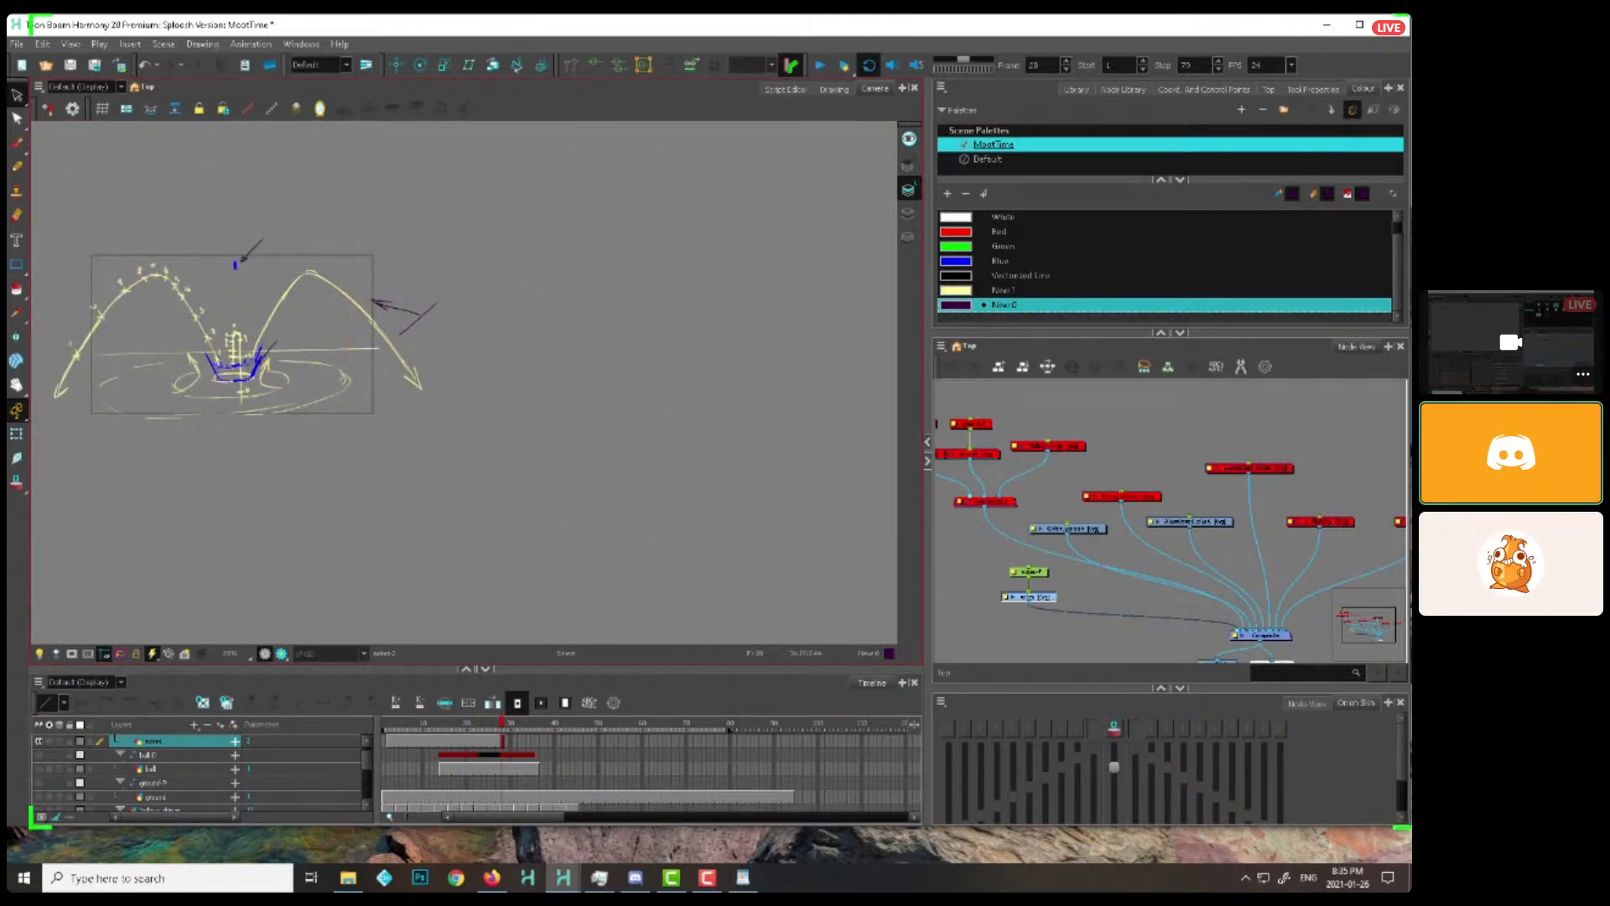
{"action": "left_click_drag", "start_coordinate": [466, 257], "coordinate": [502, 287]}
{"action": "key", "text": "Delete"}
Draw a wide bowl-shaped splash with an elliptical base, curled sides and a wavy rim over the chart's right arc
{"action": "key", "text": "2"}
{"action": "key", "text": "2"}
{"action": "left_click_drag", "start_coordinate": [539, 349], "coordinate": [919, 384]}
{"action": "key", "text": "alt+b"}
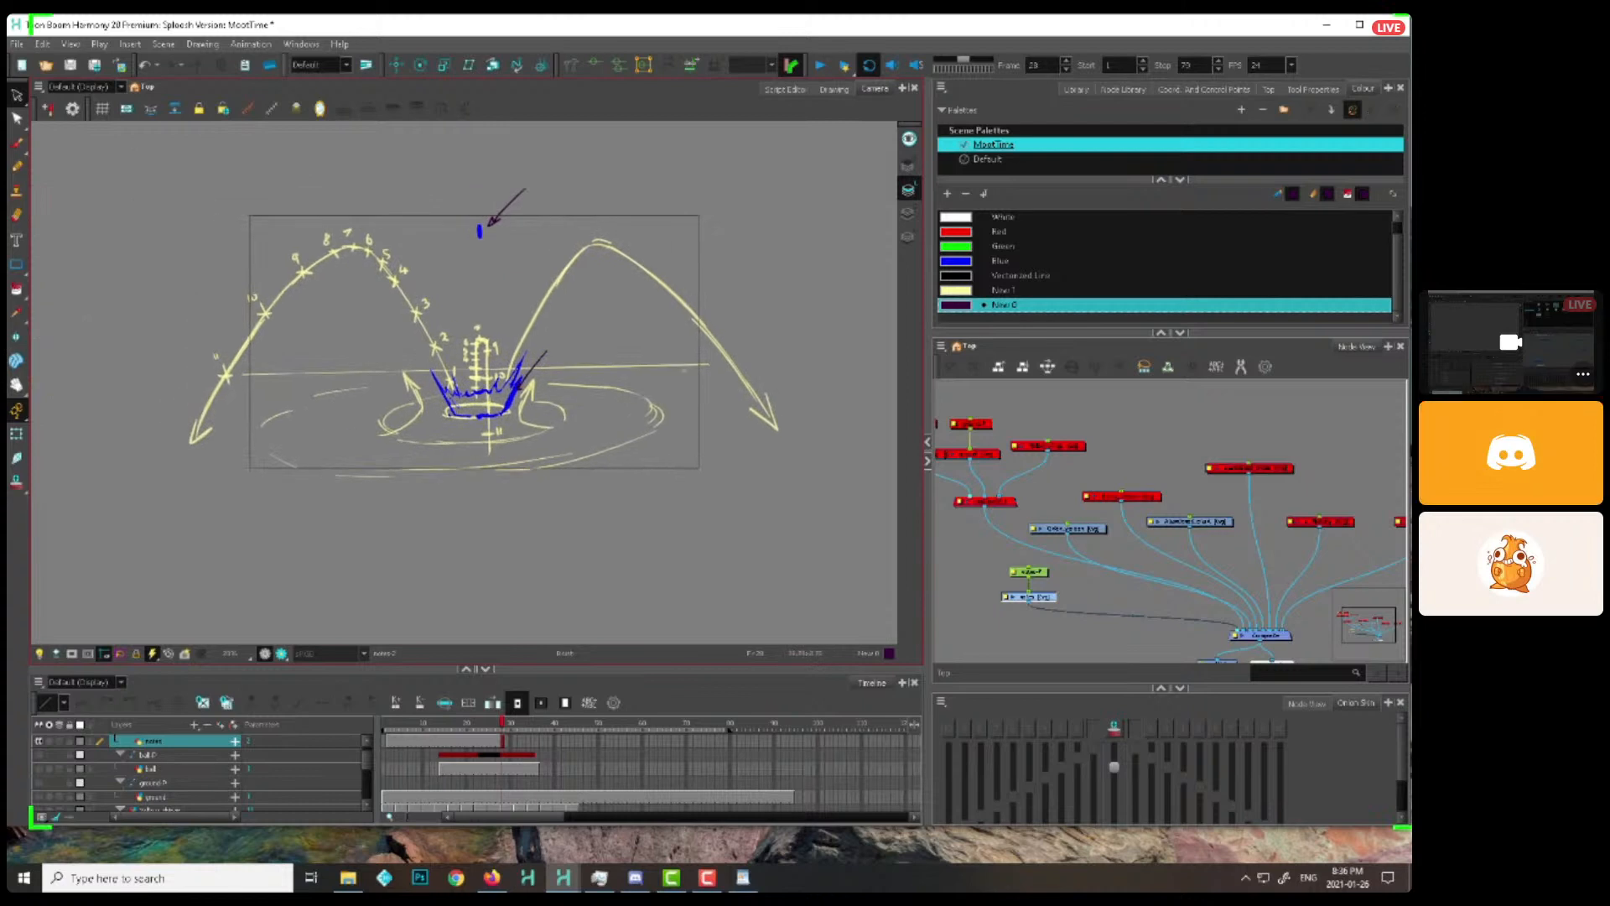
{"action": "key", "text": "2"}
{"action": "mouse_move", "coordinate": [646, 385]}
{"action": "left_mouse_down"}
{"action": "mouse_move", "coordinate": [648, 438]}
{"action": "mouse_move", "coordinate": [525, 447]}
{"action": "left_mouse_up"}
{"action": "key", "text": "2"}
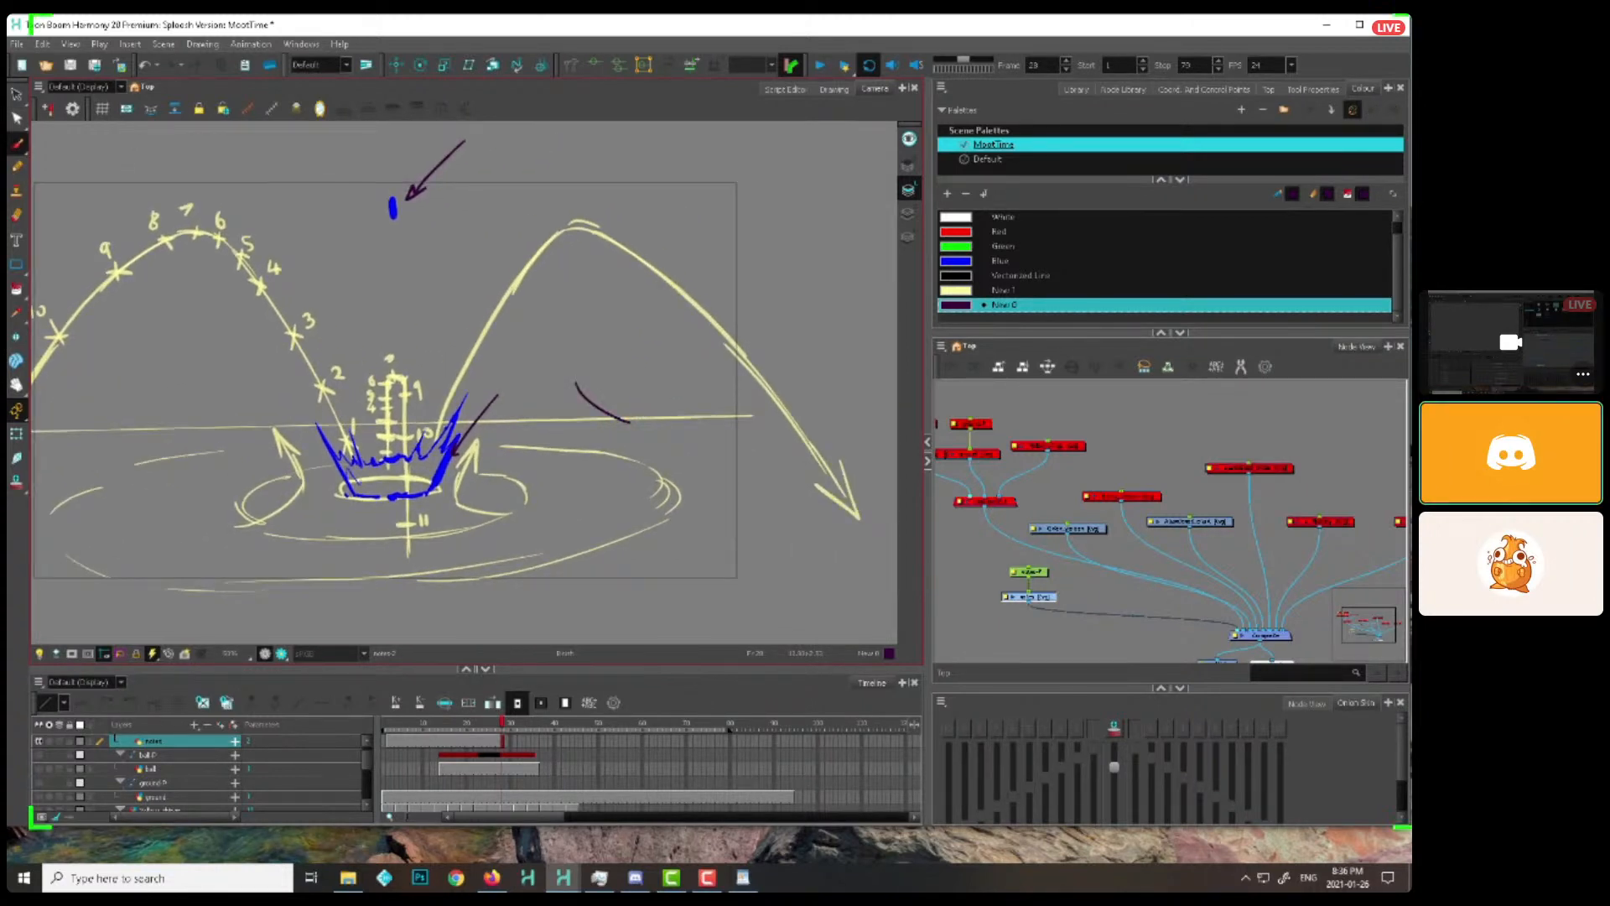
{"action": "mouse_move", "coordinate": [624, 410]}
{"action": "left_mouse_down"}
{"action": "mouse_move", "coordinate": [736, 420]}
{"action": "mouse_move", "coordinate": [611, 370]}
{"action": "mouse_move", "coordinate": [706, 369]}
{"action": "mouse_move", "coordinate": [660, 378]}
{"action": "left_mouse_up"}
{"action": "scroll", "coordinate": [852, 368], "scroll_direction": "up", "scroll_amount": 3}
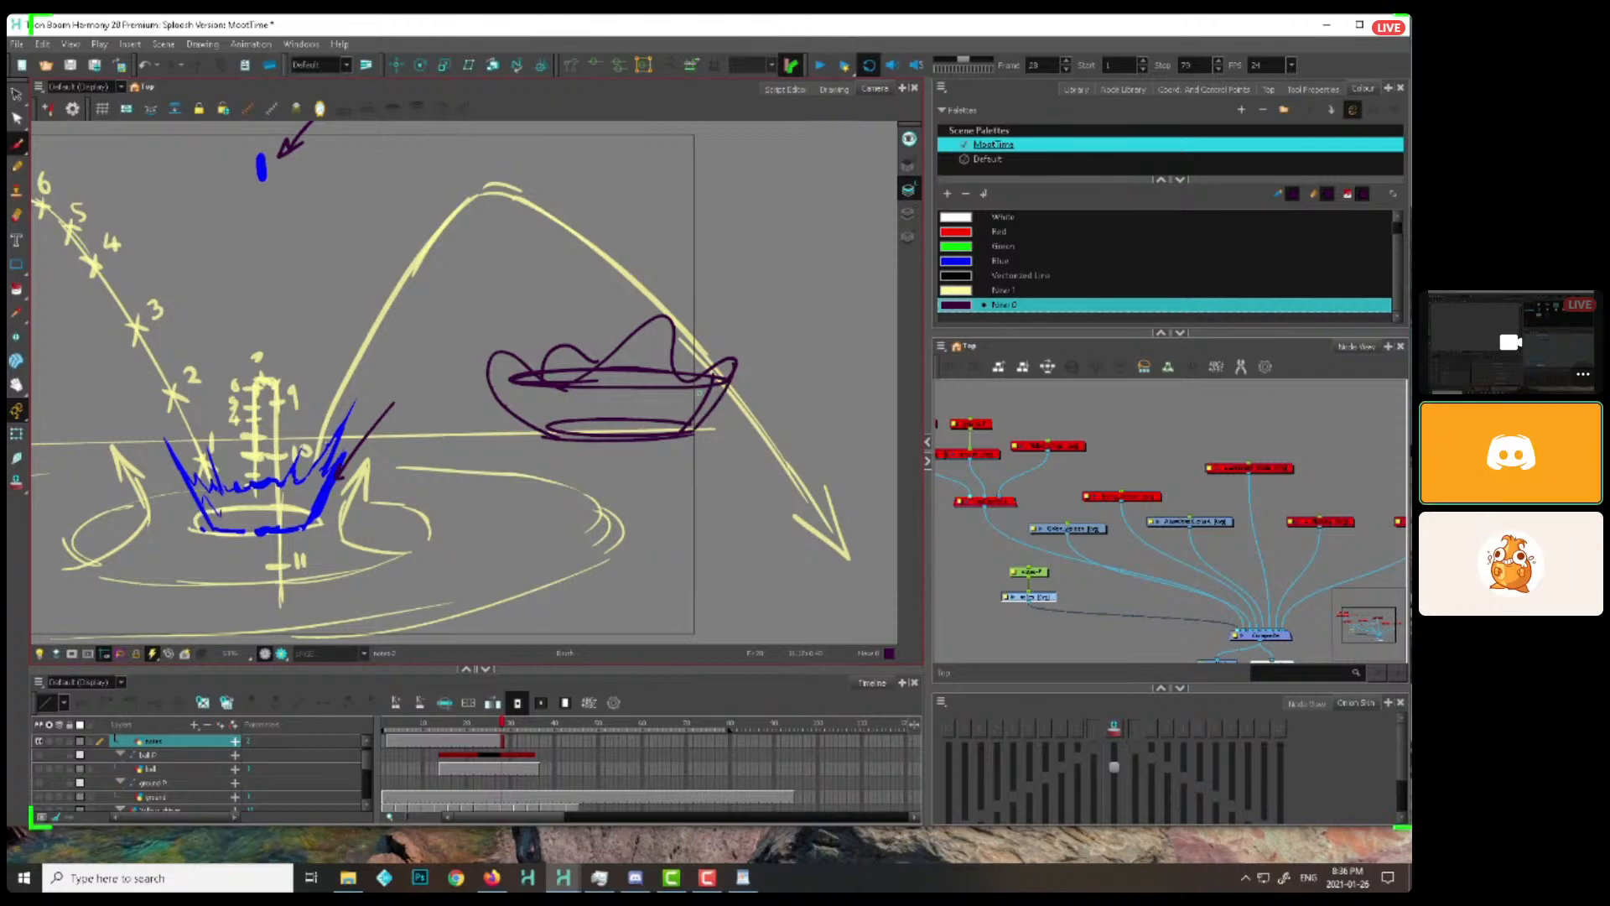
Switch to the other open Harmony scene with the finished splash effects and play it from the first frame
{"action": "left_click", "coordinate": [562, 878]}
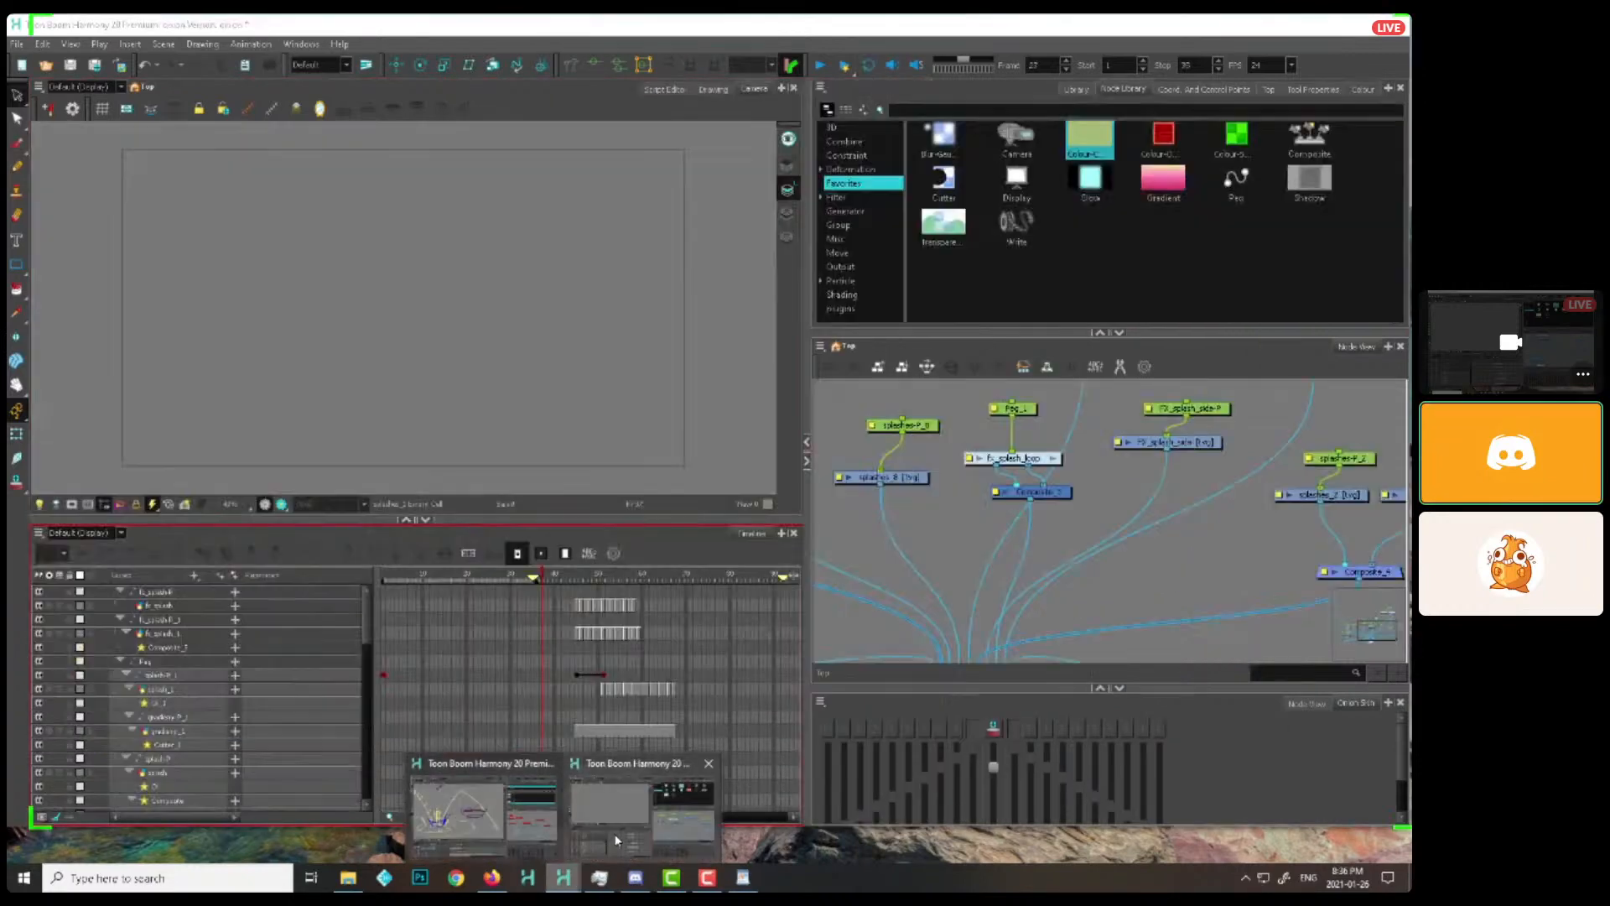
{"action": "left_click", "coordinate": [608, 849]}
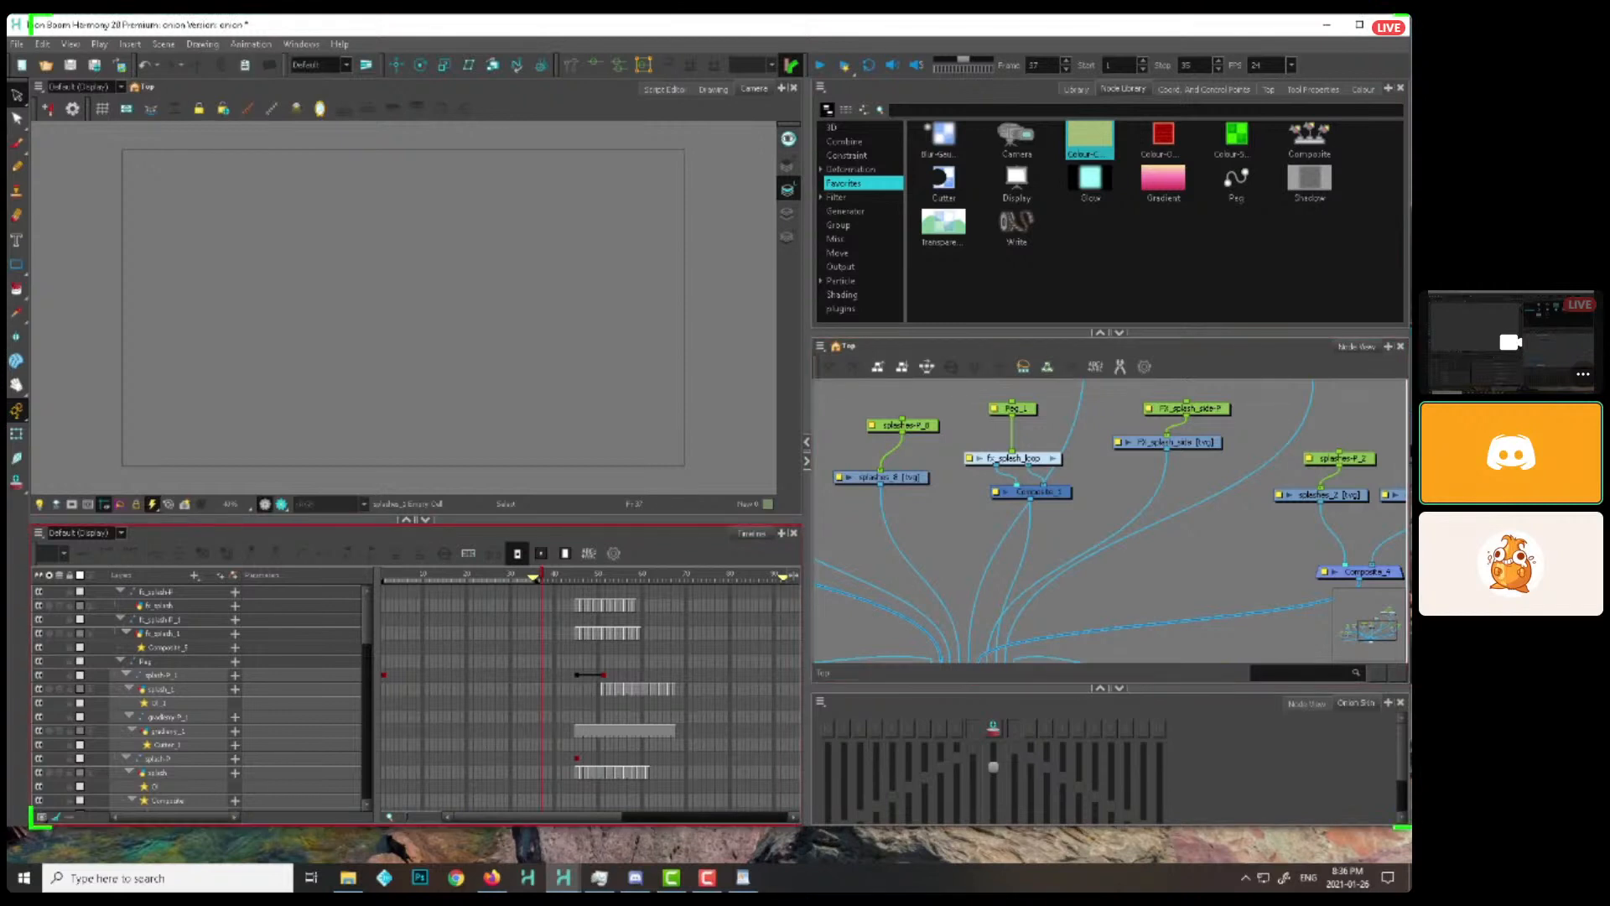
{"action": "left_click_drag", "start_coordinate": [539, 576], "coordinate": [383, 577]}
{"action": "left_click", "coordinate": [819, 64]}
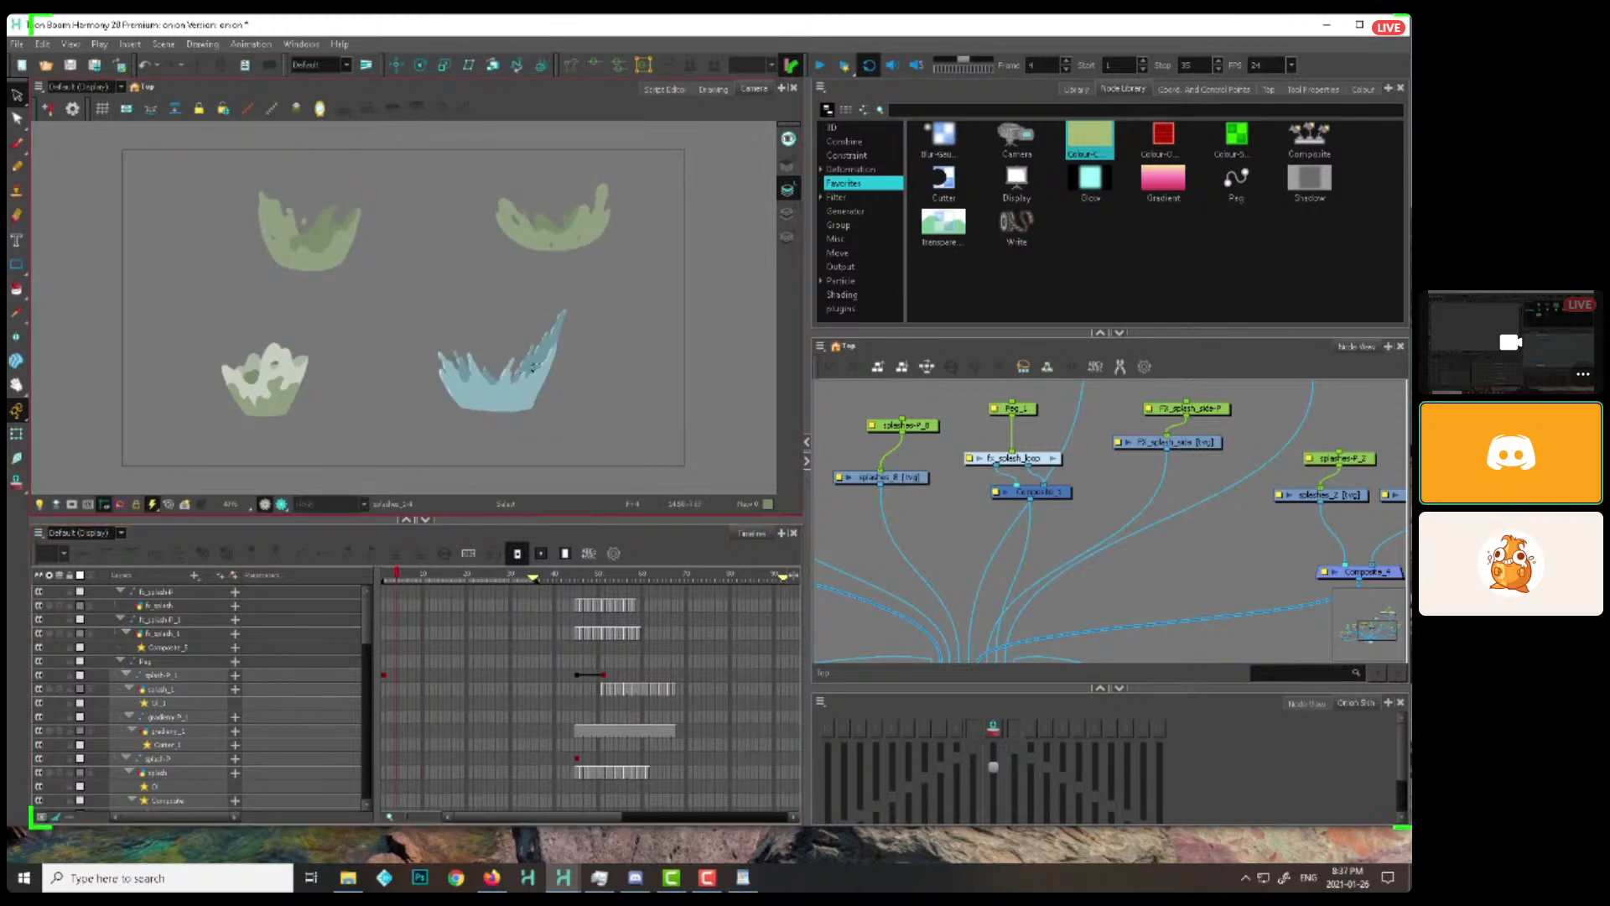
Scrub back through the four coloured splash examples between frames 18 and 4, and replay them to examine their shapes
{"action": "left_click", "coordinate": [464, 577]}
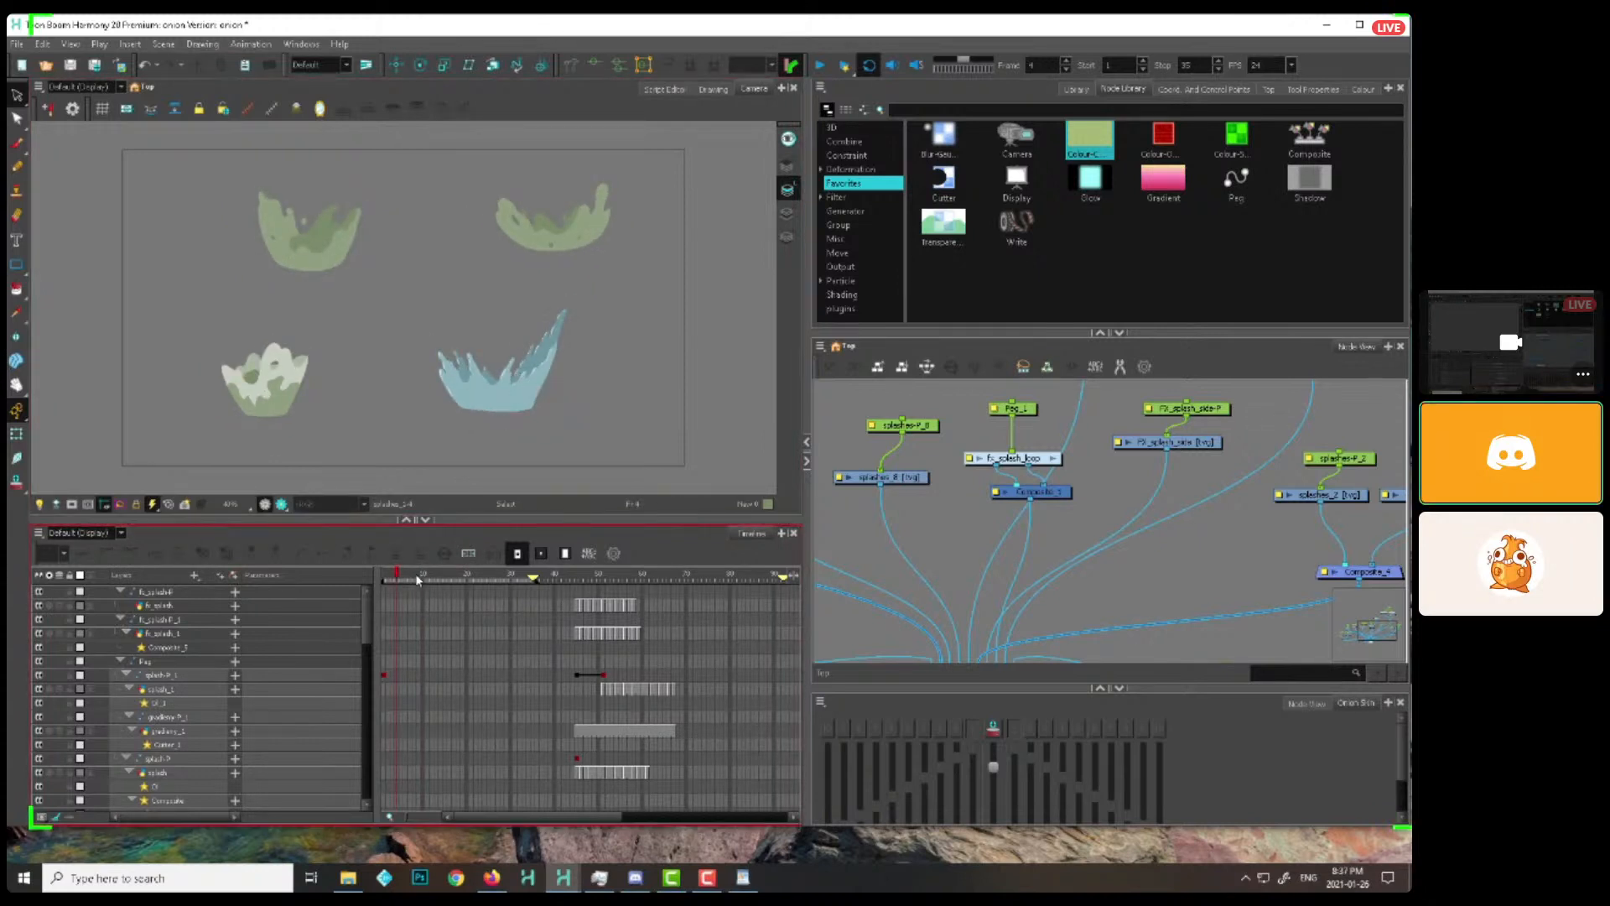
{"action": "left_click_drag", "start_coordinate": [464, 579], "coordinate": [459, 577]}
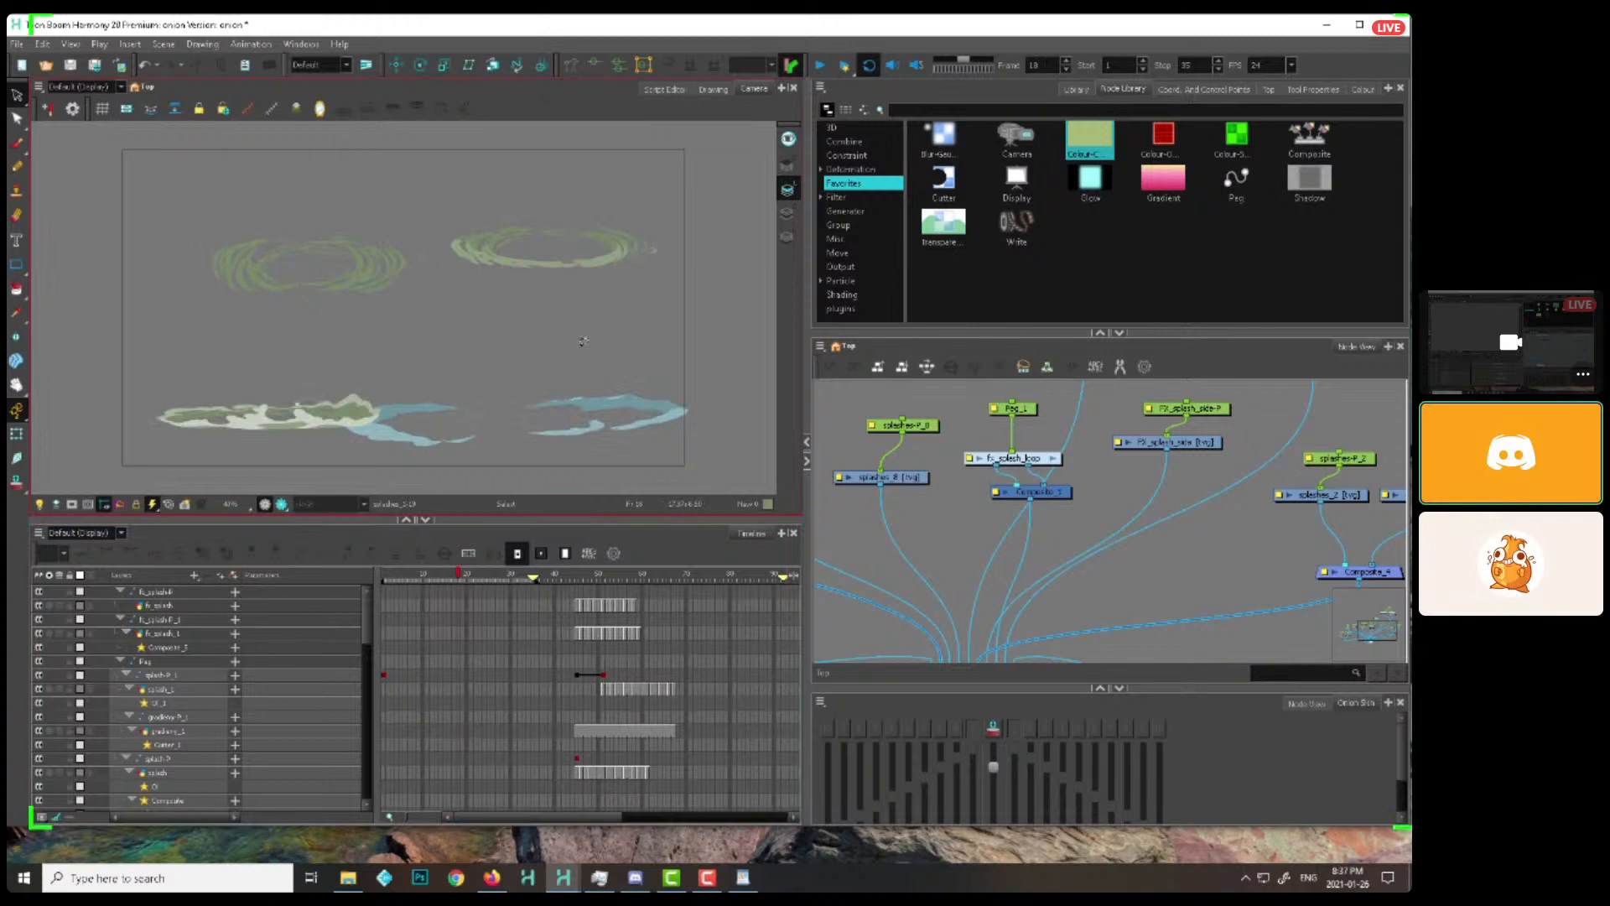
{"action": "left_click", "coordinate": [449, 577]}
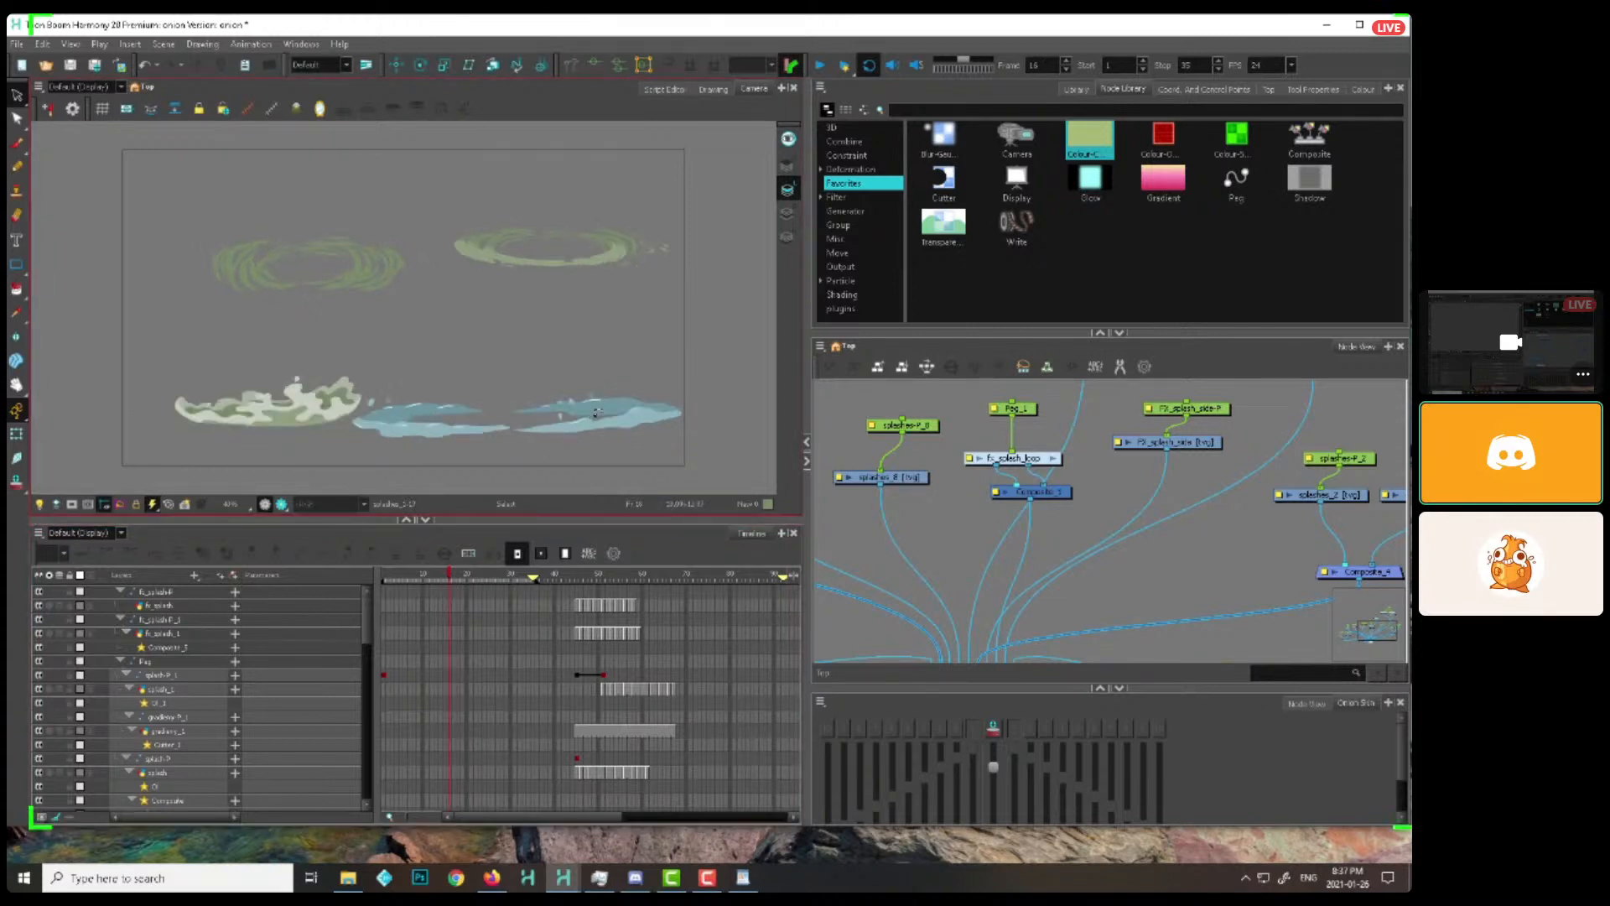
{"action": "left_click_drag", "start_coordinate": [434, 575], "coordinate": [419, 577]}
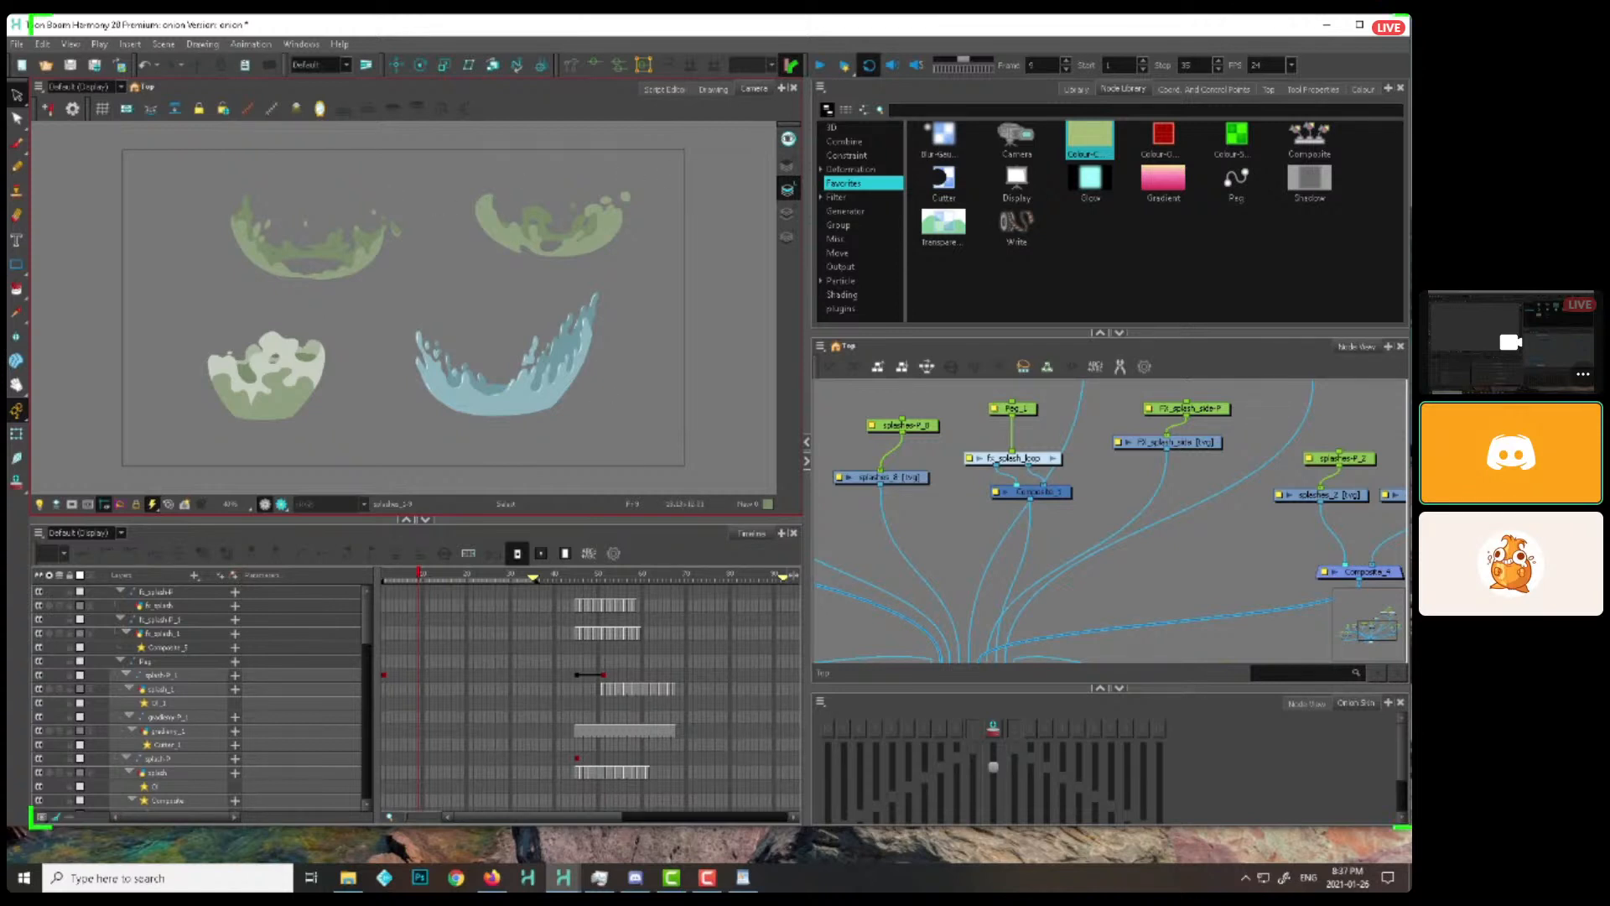
{"action": "mouse_move", "coordinate": [421, 575]}
{"action": "left_mouse_down"}
{"action": "mouse_move", "coordinate": [467, 574]}
{"action": "mouse_move", "coordinate": [396, 587]}
{"action": "left_mouse_up"}
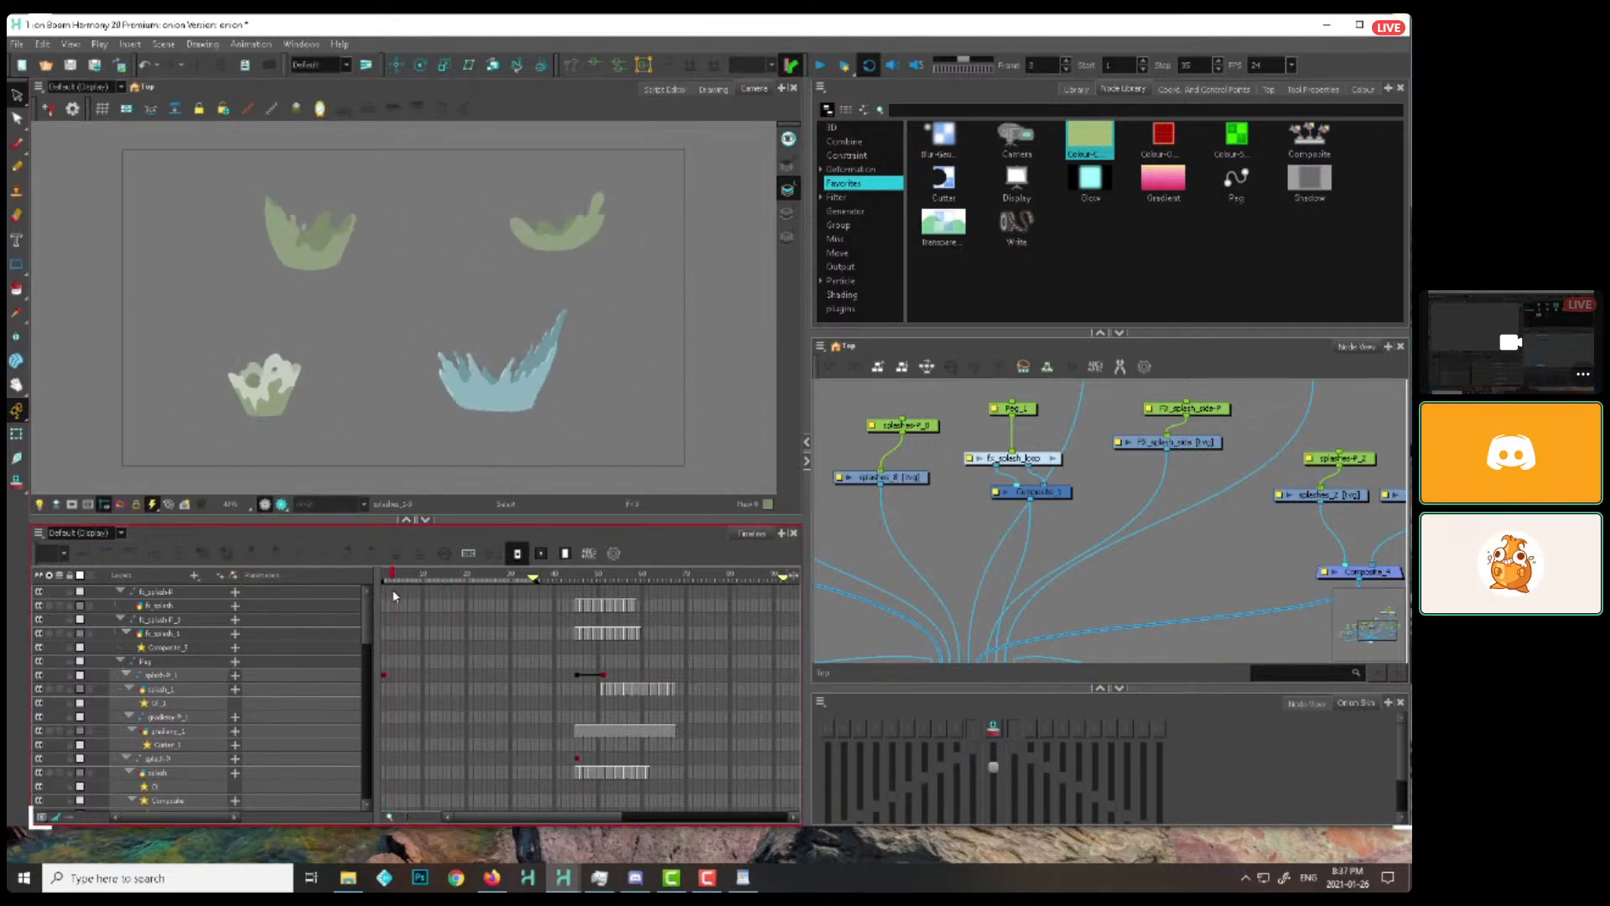
{"action": "left_click", "coordinate": [822, 64]}
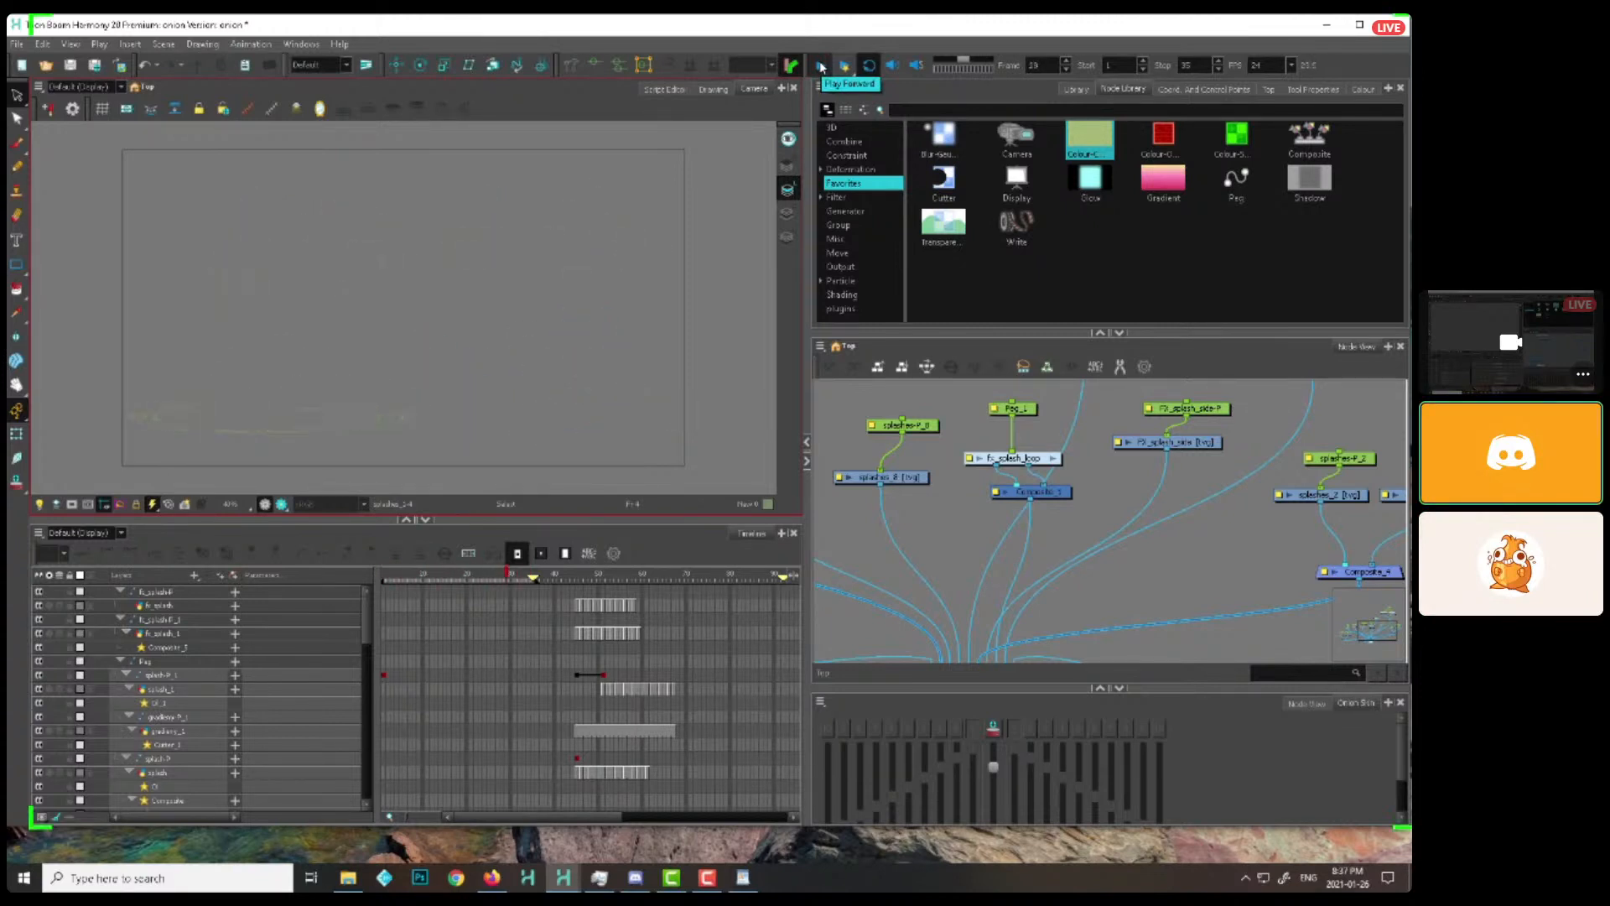
{"action": "left_click", "coordinate": [820, 65]}
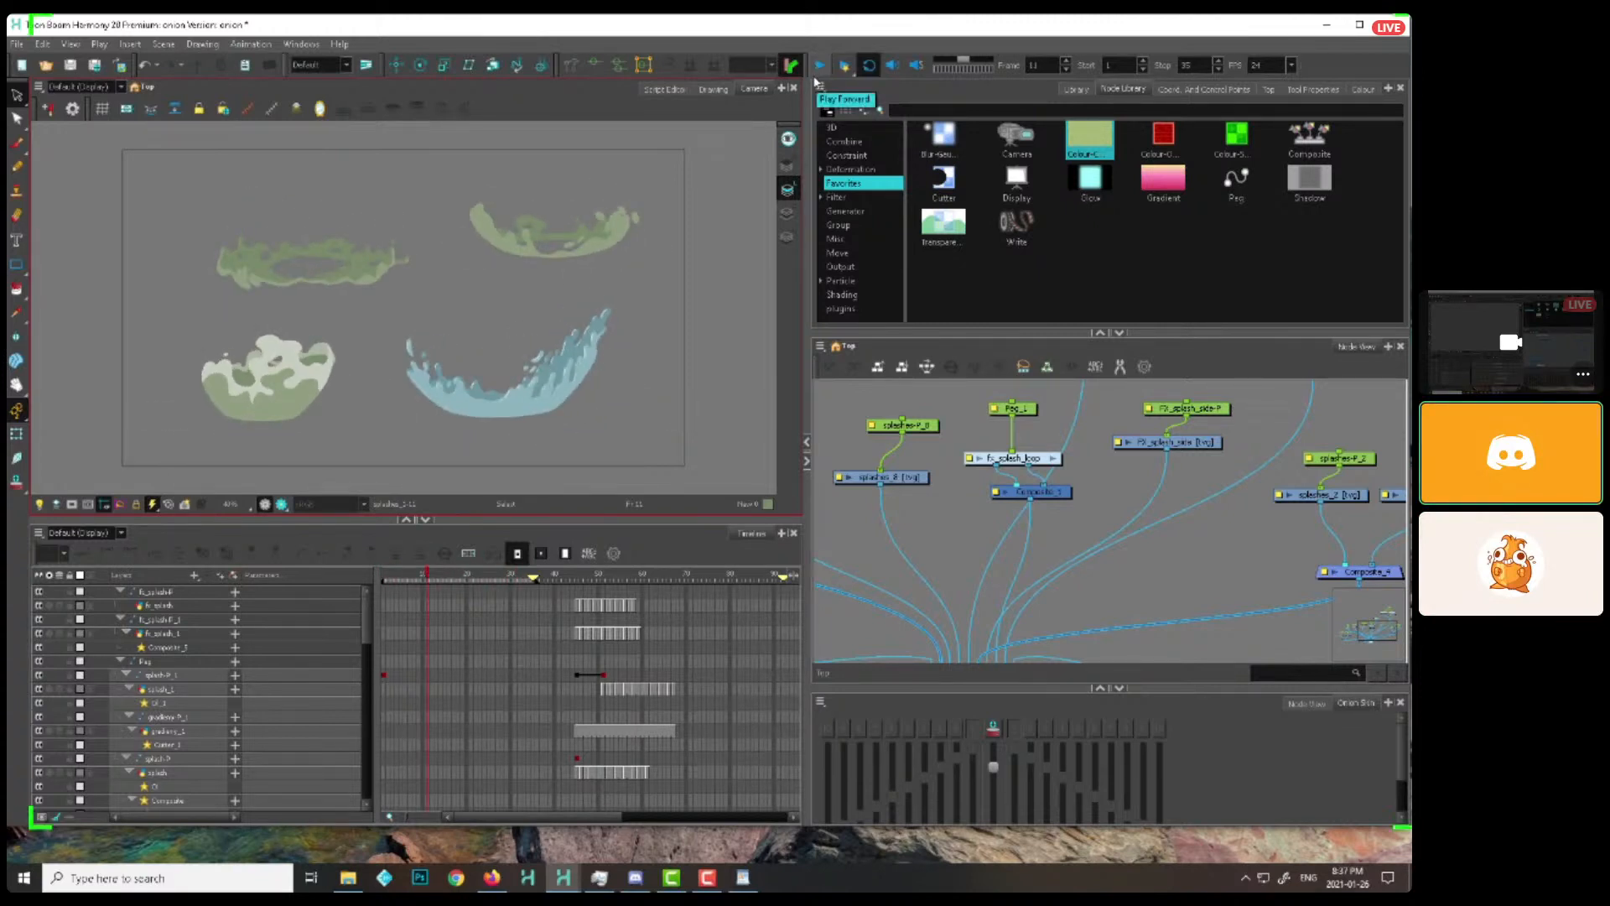
Set the playback range to frames 38 through 70 and play the second group of splash effects
{"action": "mouse_move", "coordinate": [606, 578]}
{"action": "left_mouse_down"}
{"action": "mouse_move", "coordinate": [573, 580]}
{"action": "mouse_move", "coordinate": [689, 582]}
{"action": "left_mouse_up"}
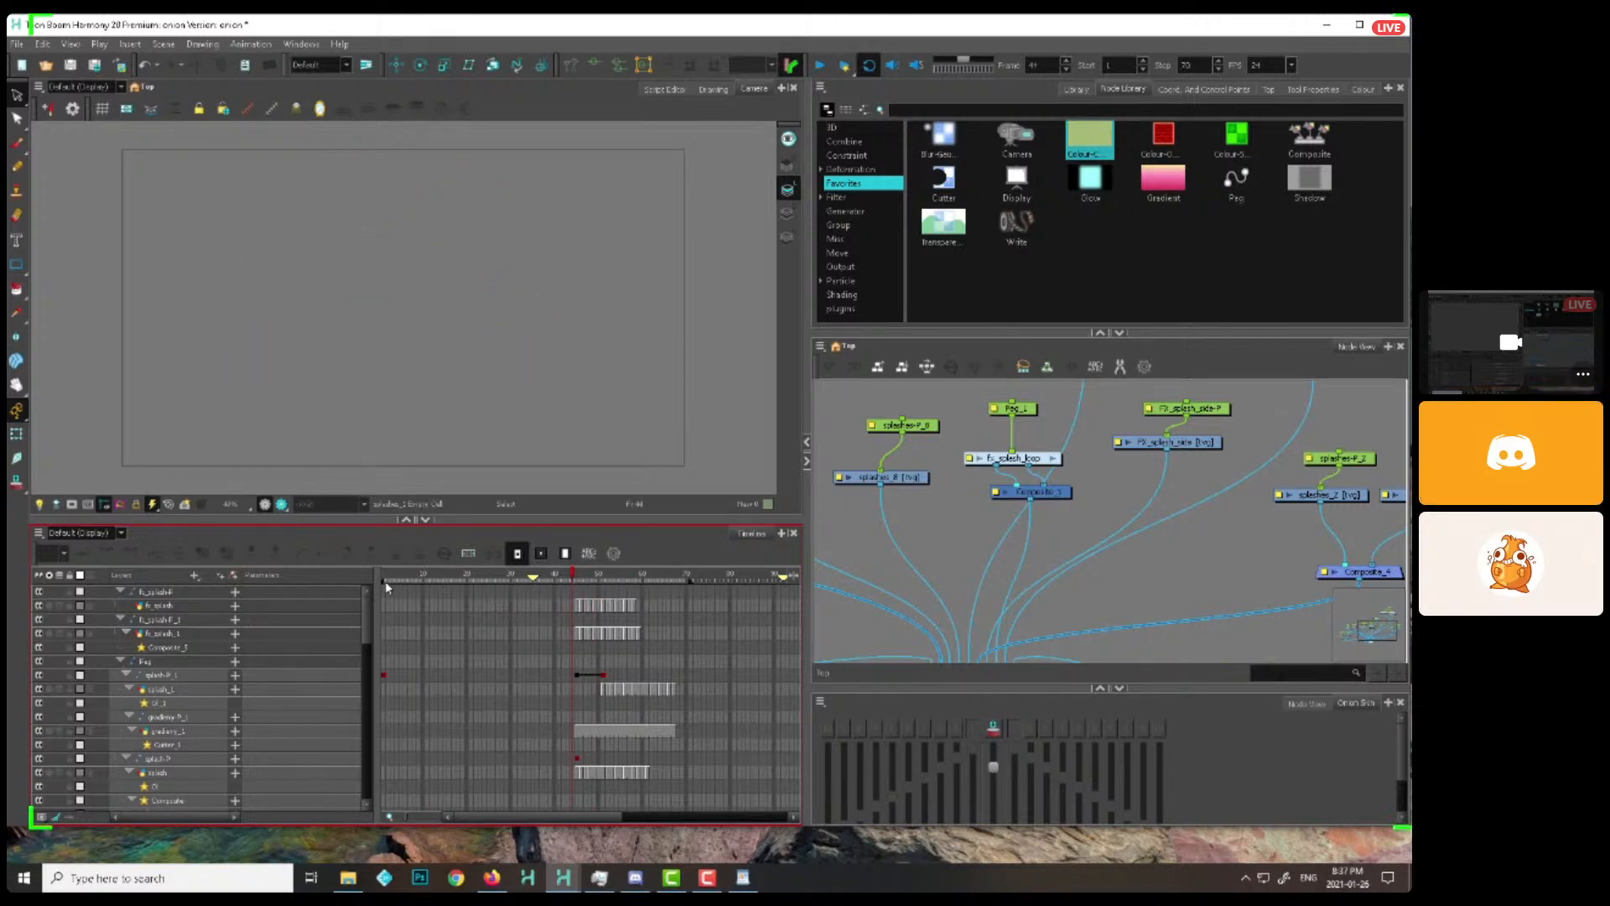
{"action": "left_click_drag", "start_coordinate": [385, 582], "coordinate": [546, 588]}
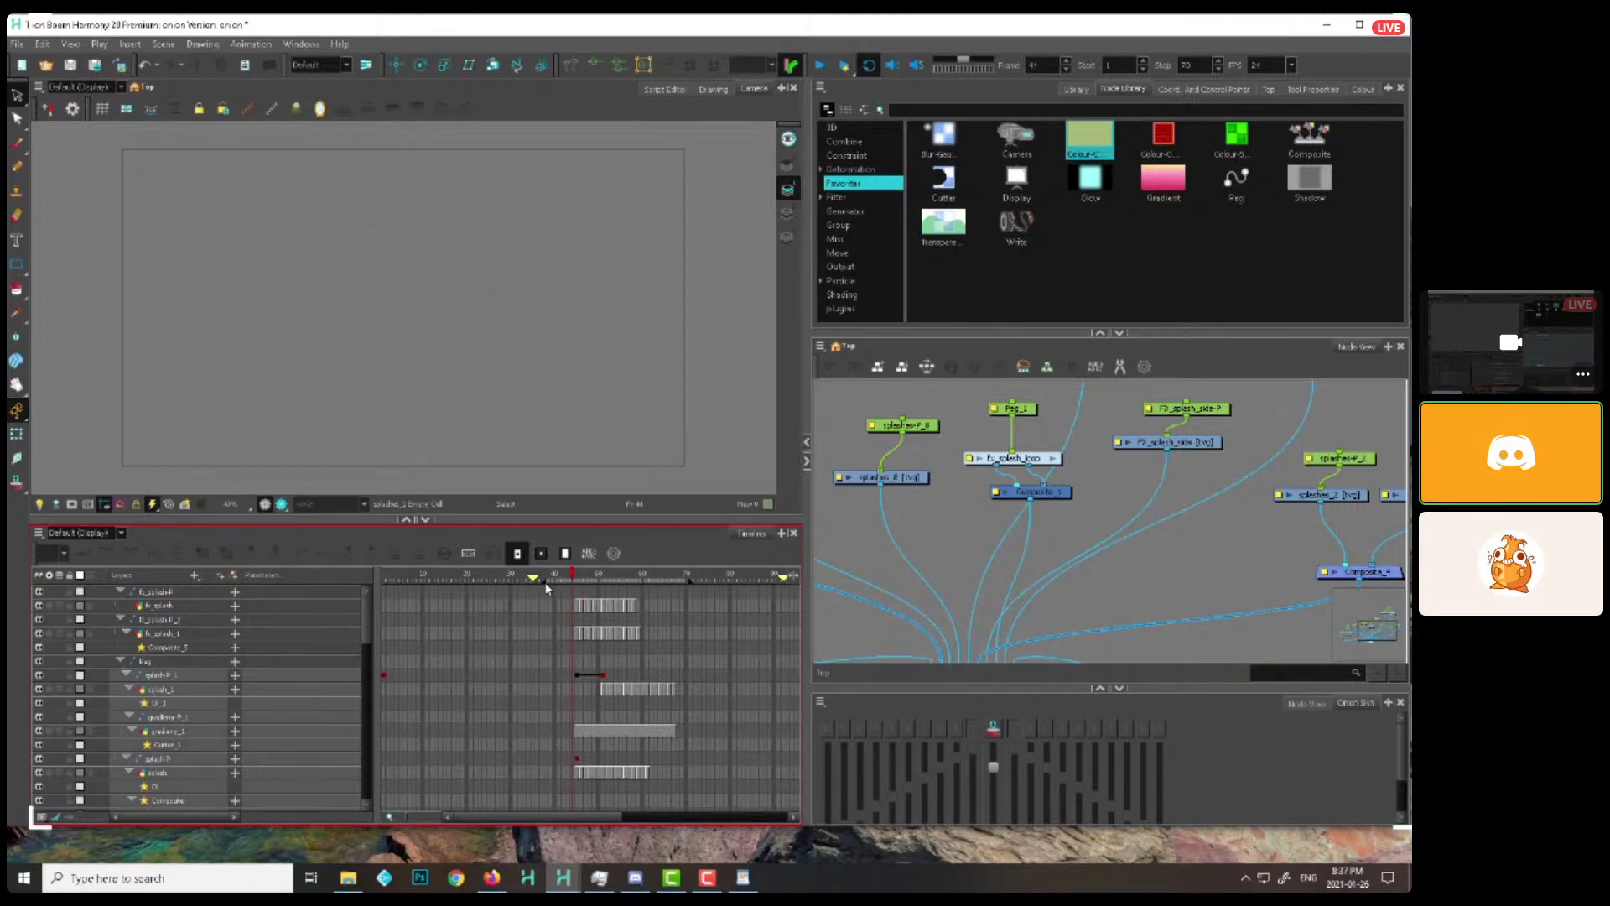
{"action": "left_click", "coordinate": [819, 68]}
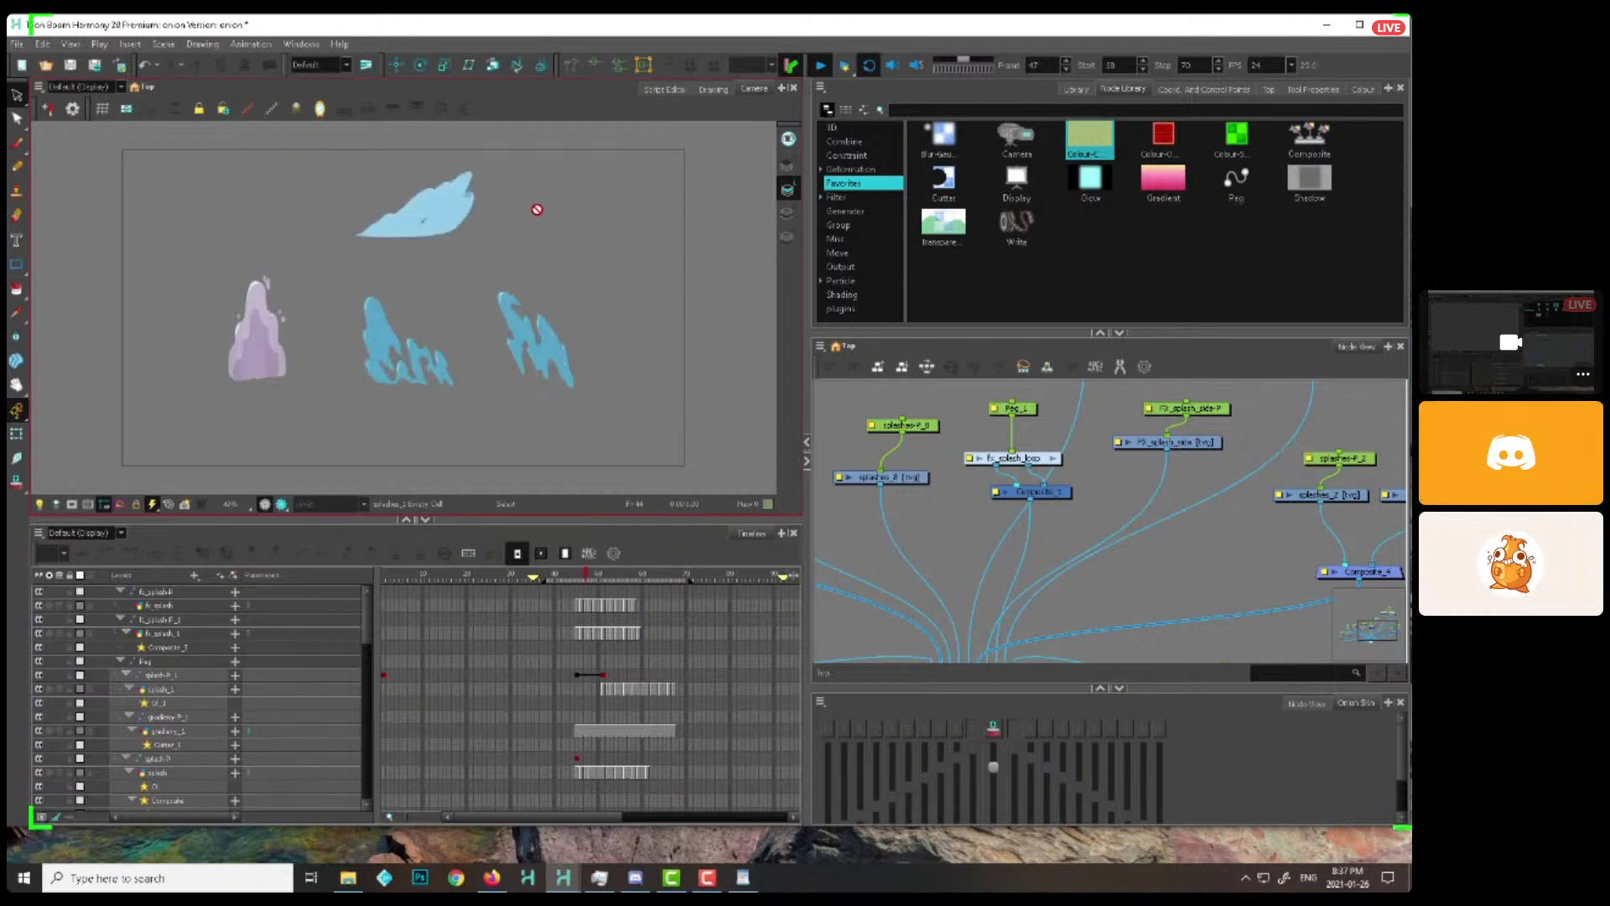
Scrub through the second group of splash effects around frames 46 to 51 and replay them to examine their shapes
{"action": "left_click", "coordinate": [587, 576]}
{"action": "mouse_move", "coordinate": [589, 579]}
{"action": "left_mouse_down"}
{"action": "mouse_move", "coordinate": [608, 582]}
{"action": "mouse_move", "coordinate": [575, 571]}
{"action": "left_mouse_up"}
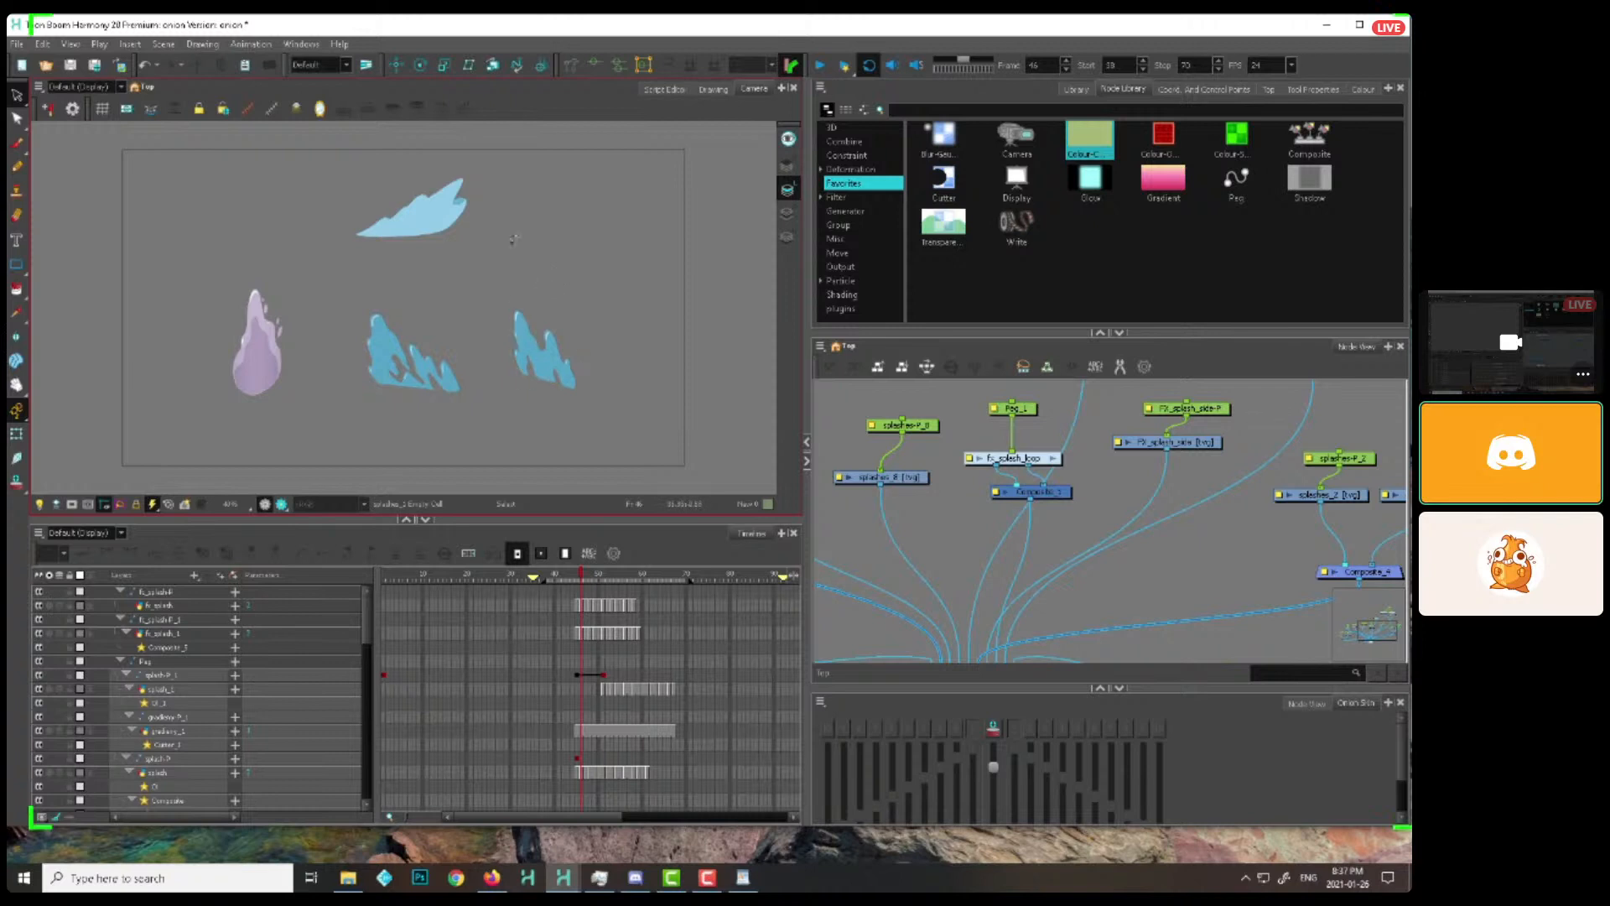
{"action": "left_click", "coordinate": [820, 65]}
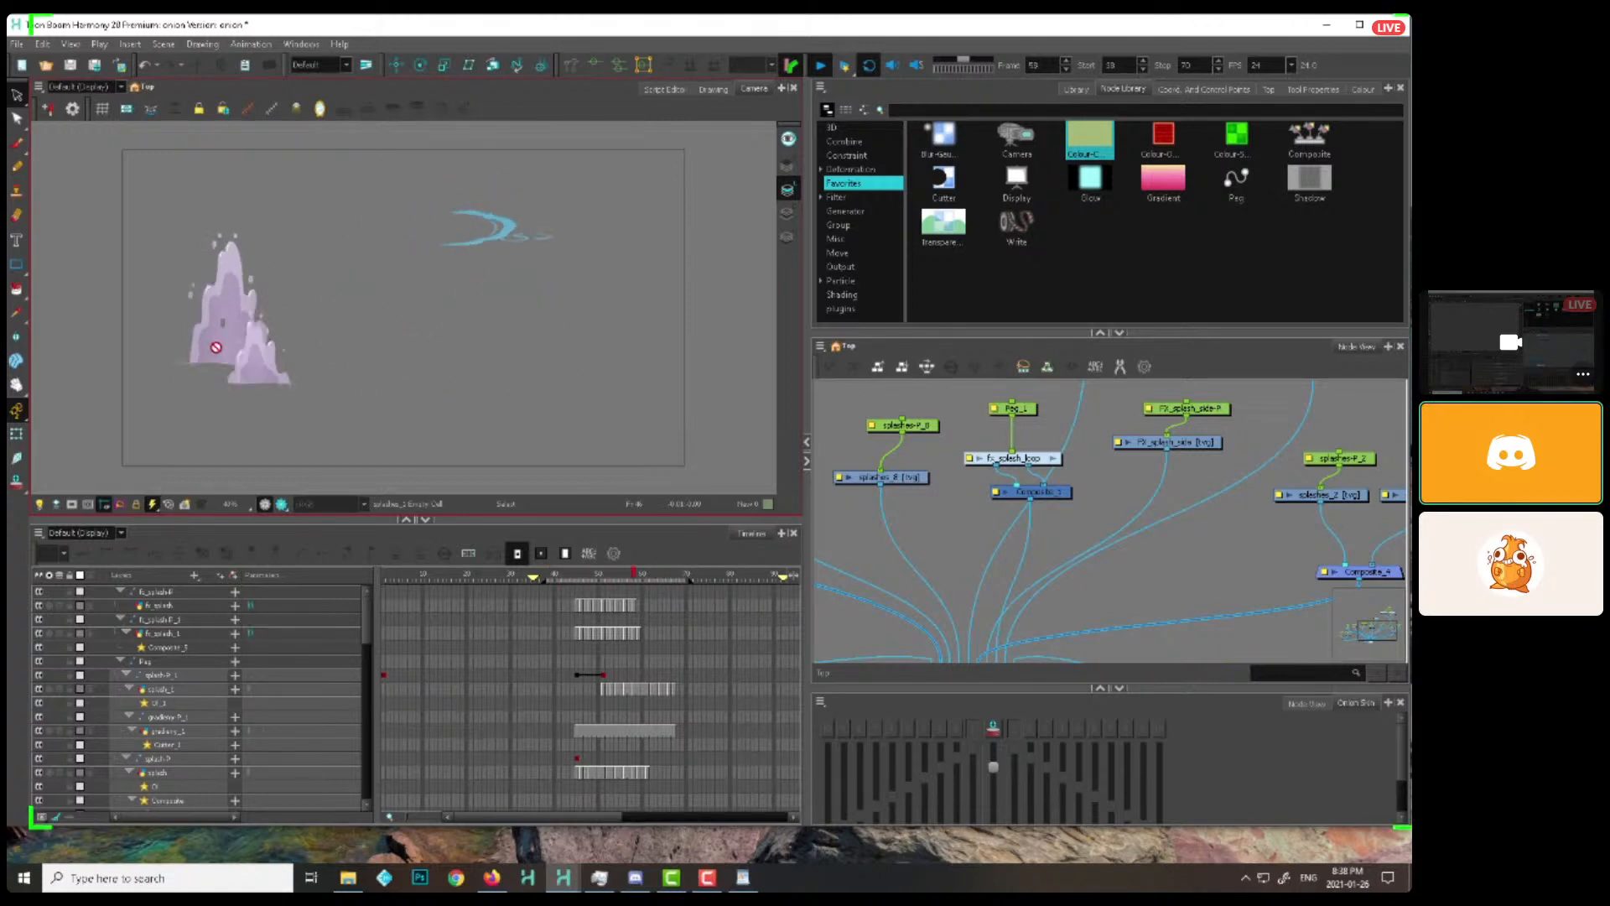
{"action": "left_click", "coordinate": [825, 67]}
{"action": "left_click_drag", "start_coordinate": [594, 817], "coordinate": [609, 802]}
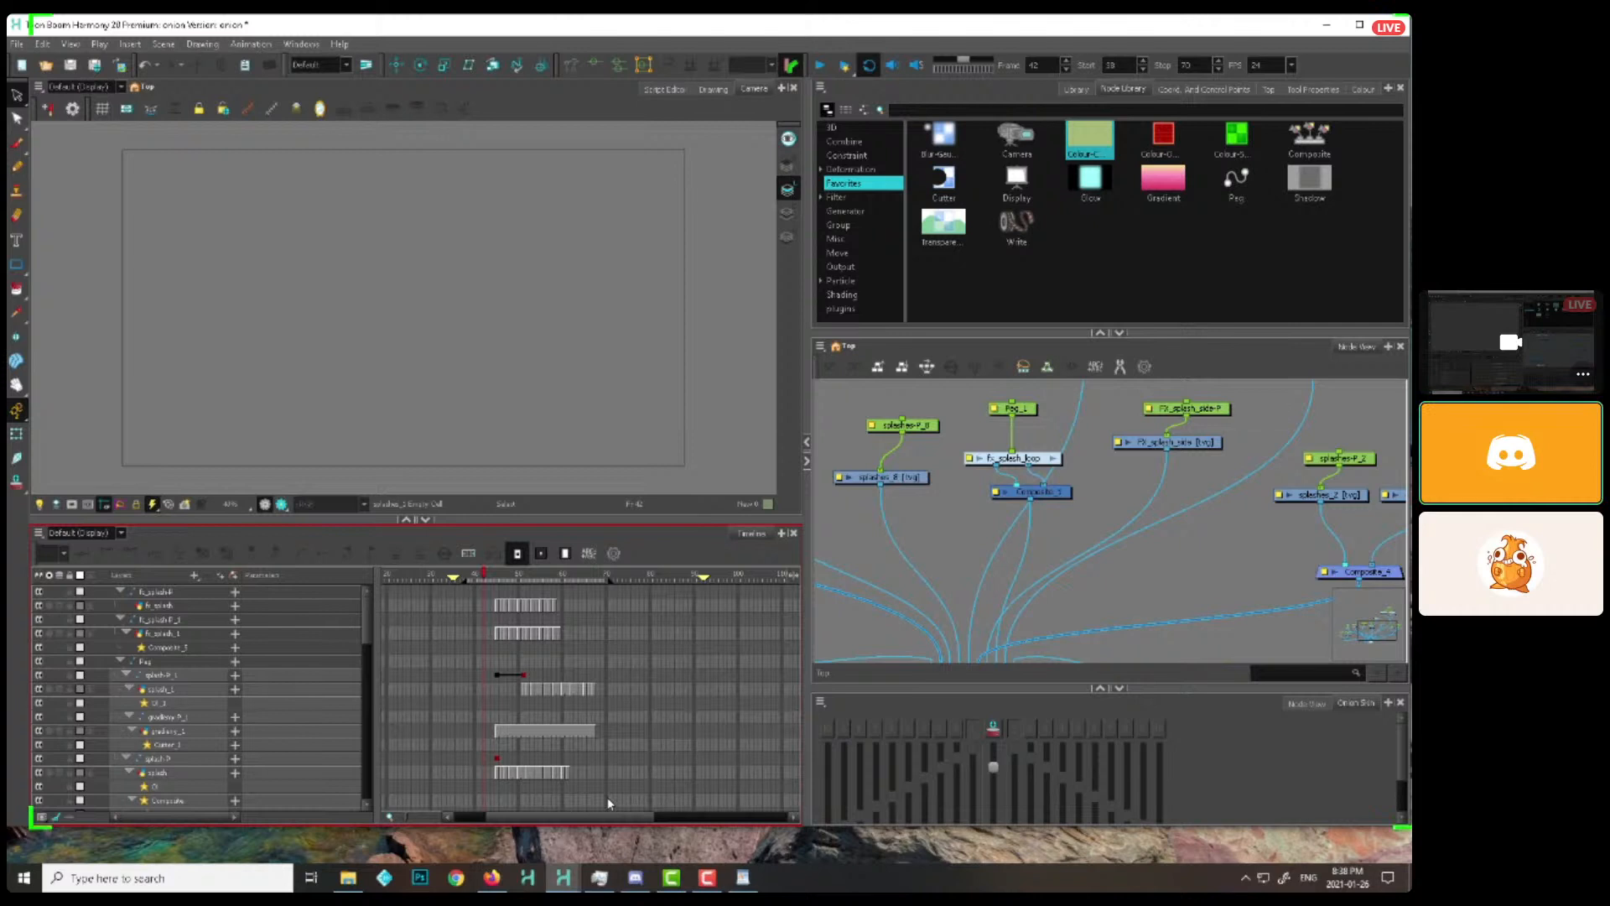
{"action": "left_click_drag", "start_coordinate": [519, 576], "coordinate": [524, 577]}
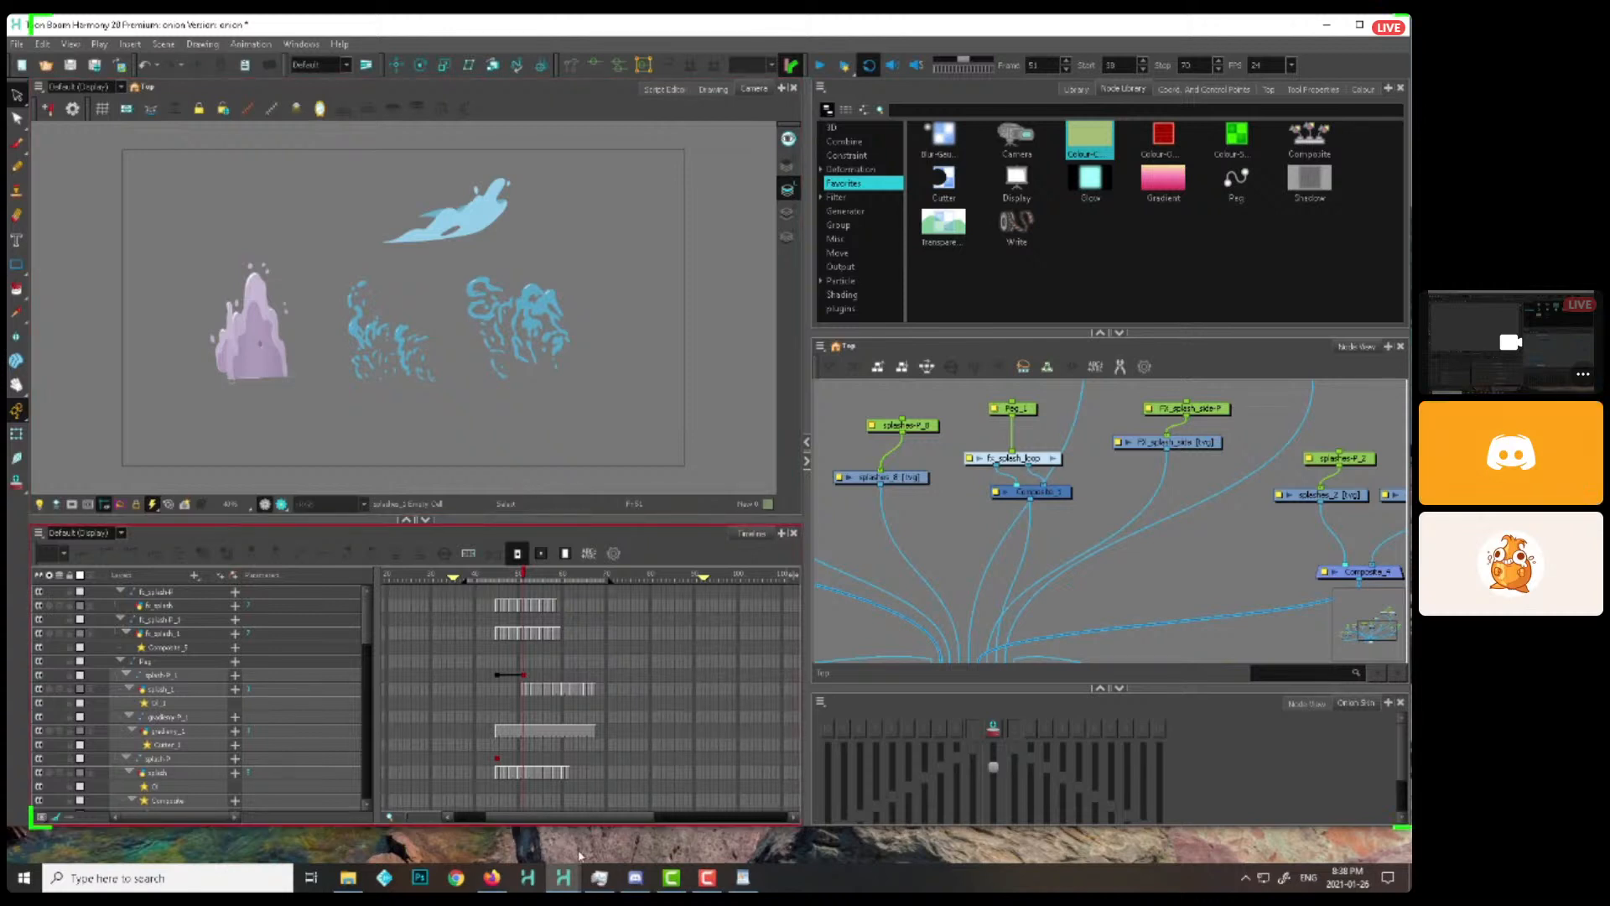
{"action": "mouse_move", "coordinate": [564, 880]}
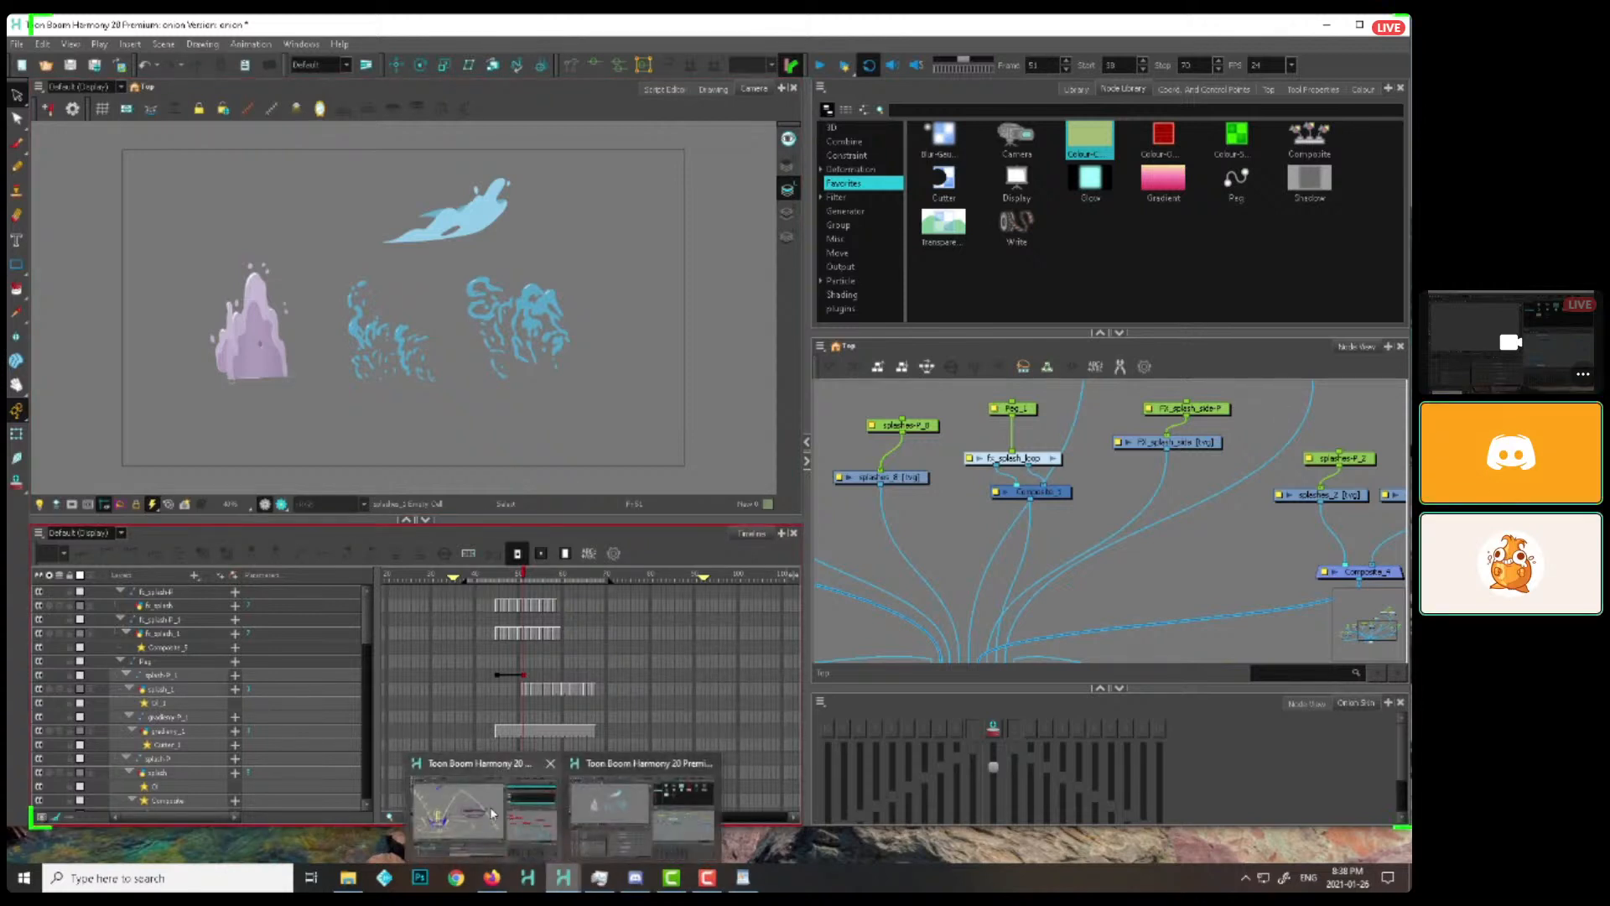
{"action": "left_click", "coordinate": [545, 845]}
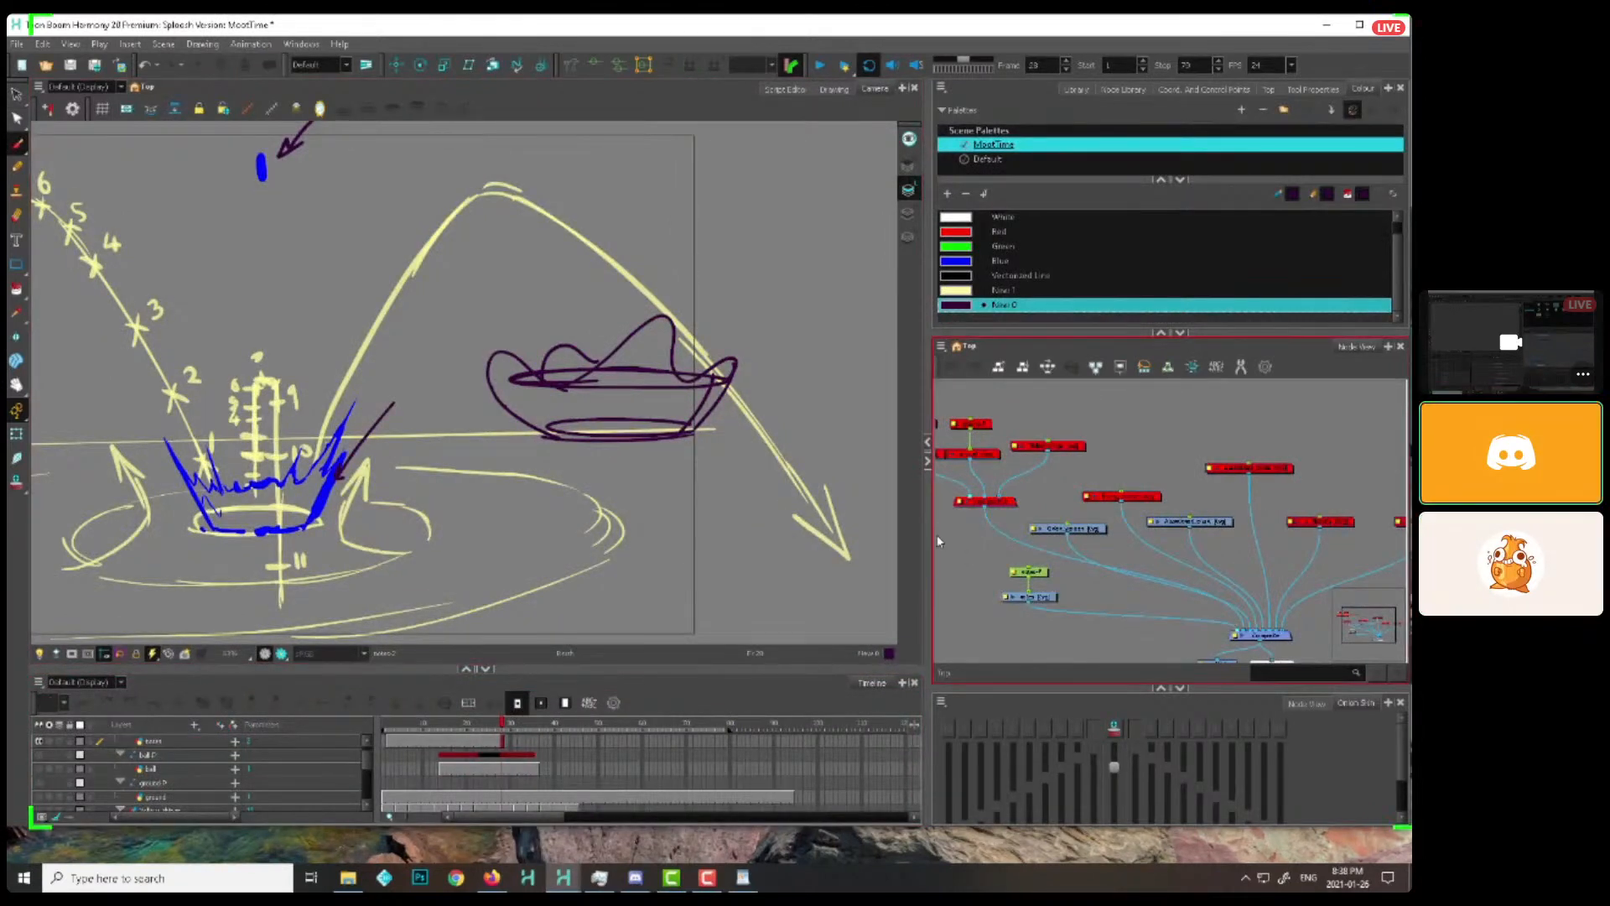
{"action": "left_click", "coordinate": [1015, 579]}
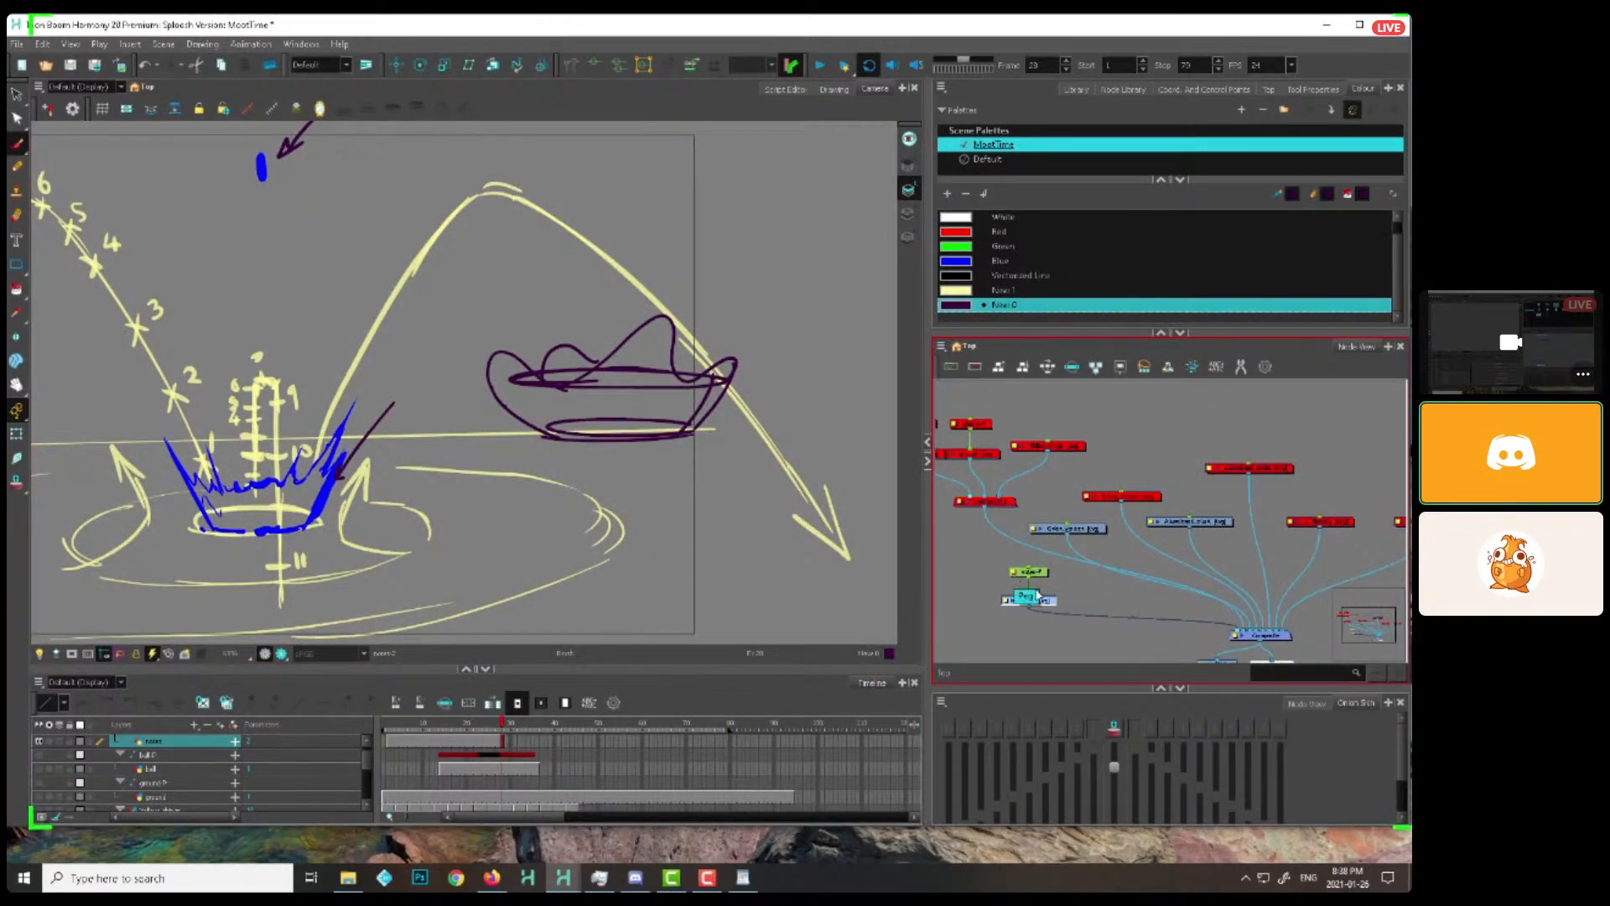
{"action": "key", "text": "ctrl+c"}
{"action": "left_click", "coordinate": [572, 877]}
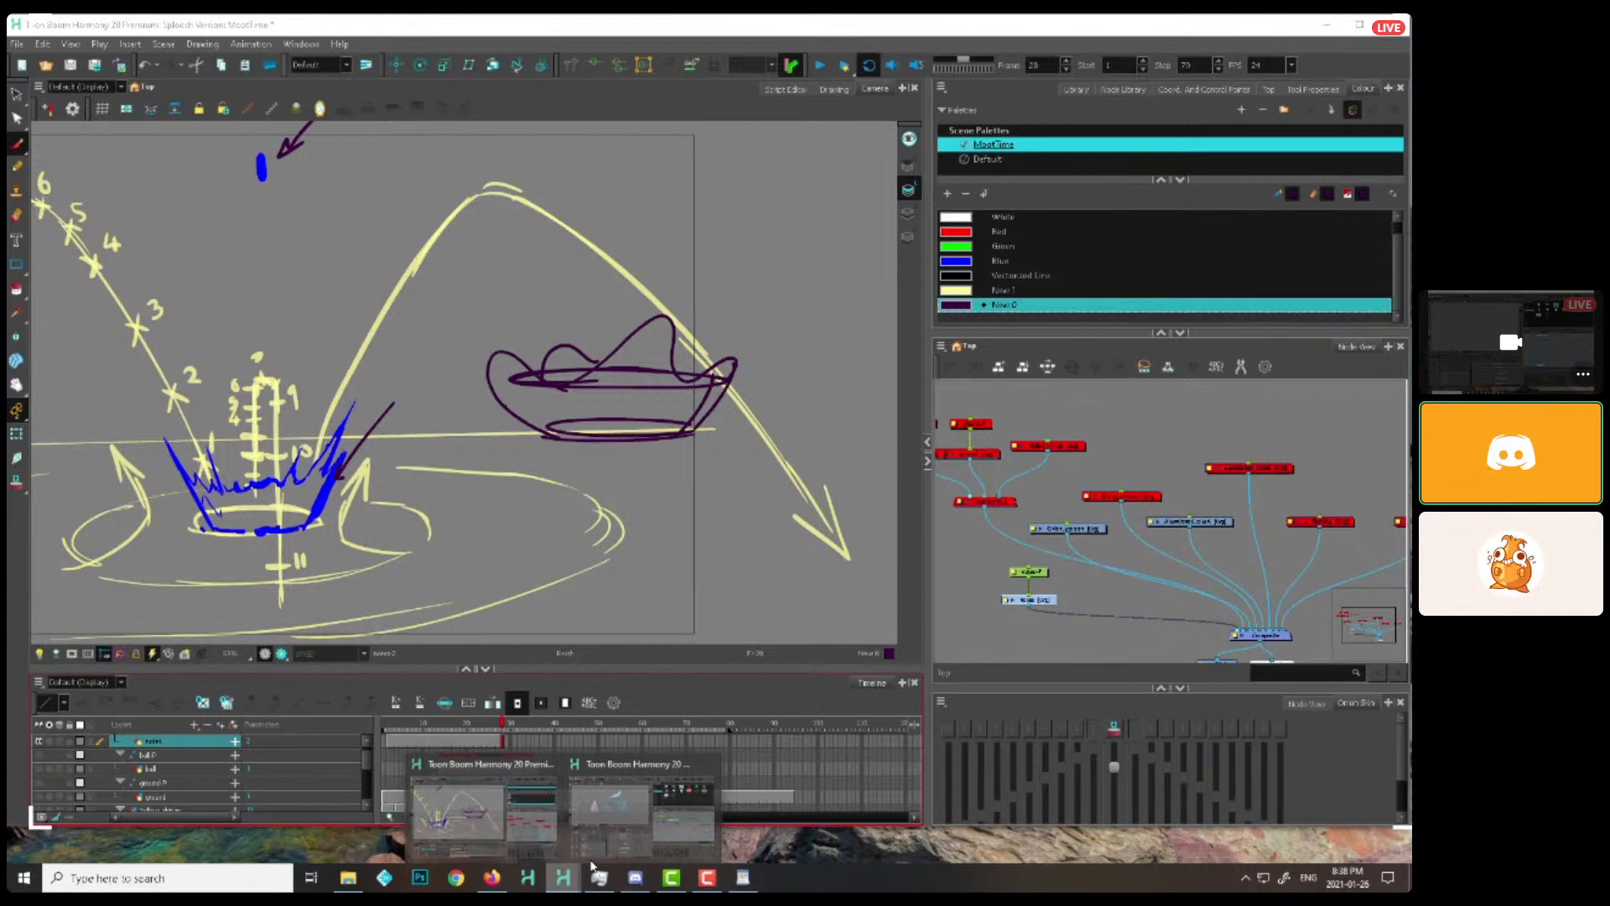
{"action": "left_click", "coordinate": [619, 807]}
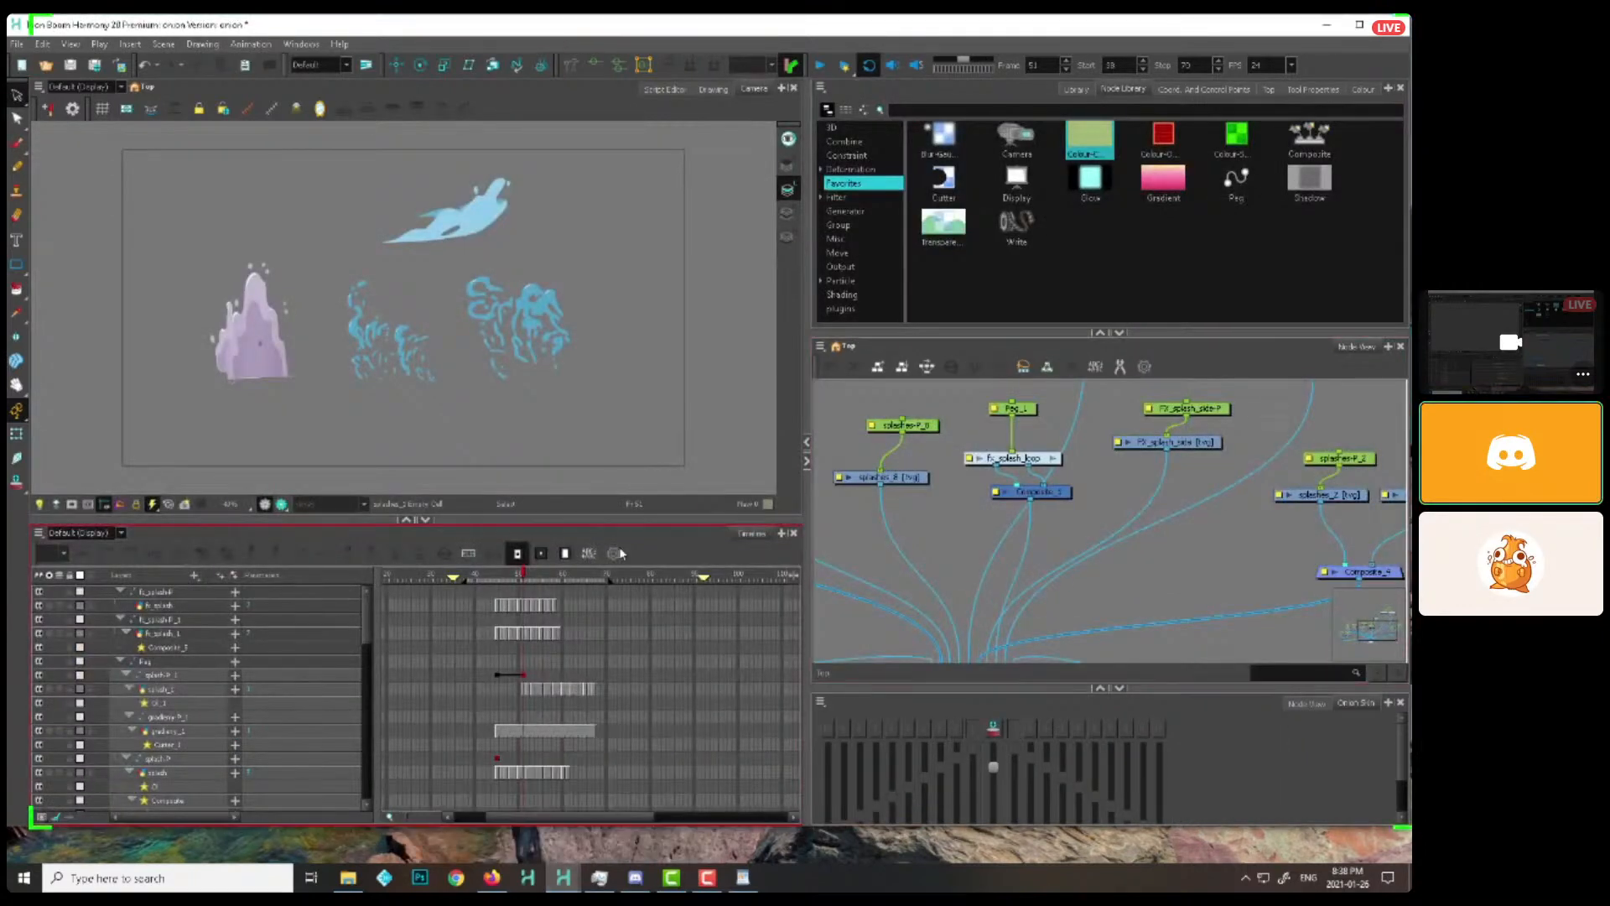
Set the playback range to frames 91 through 151 and play the third group of splash effects
{"action": "left_click_drag", "start_coordinate": [623, 579], "coordinate": [744, 579]}
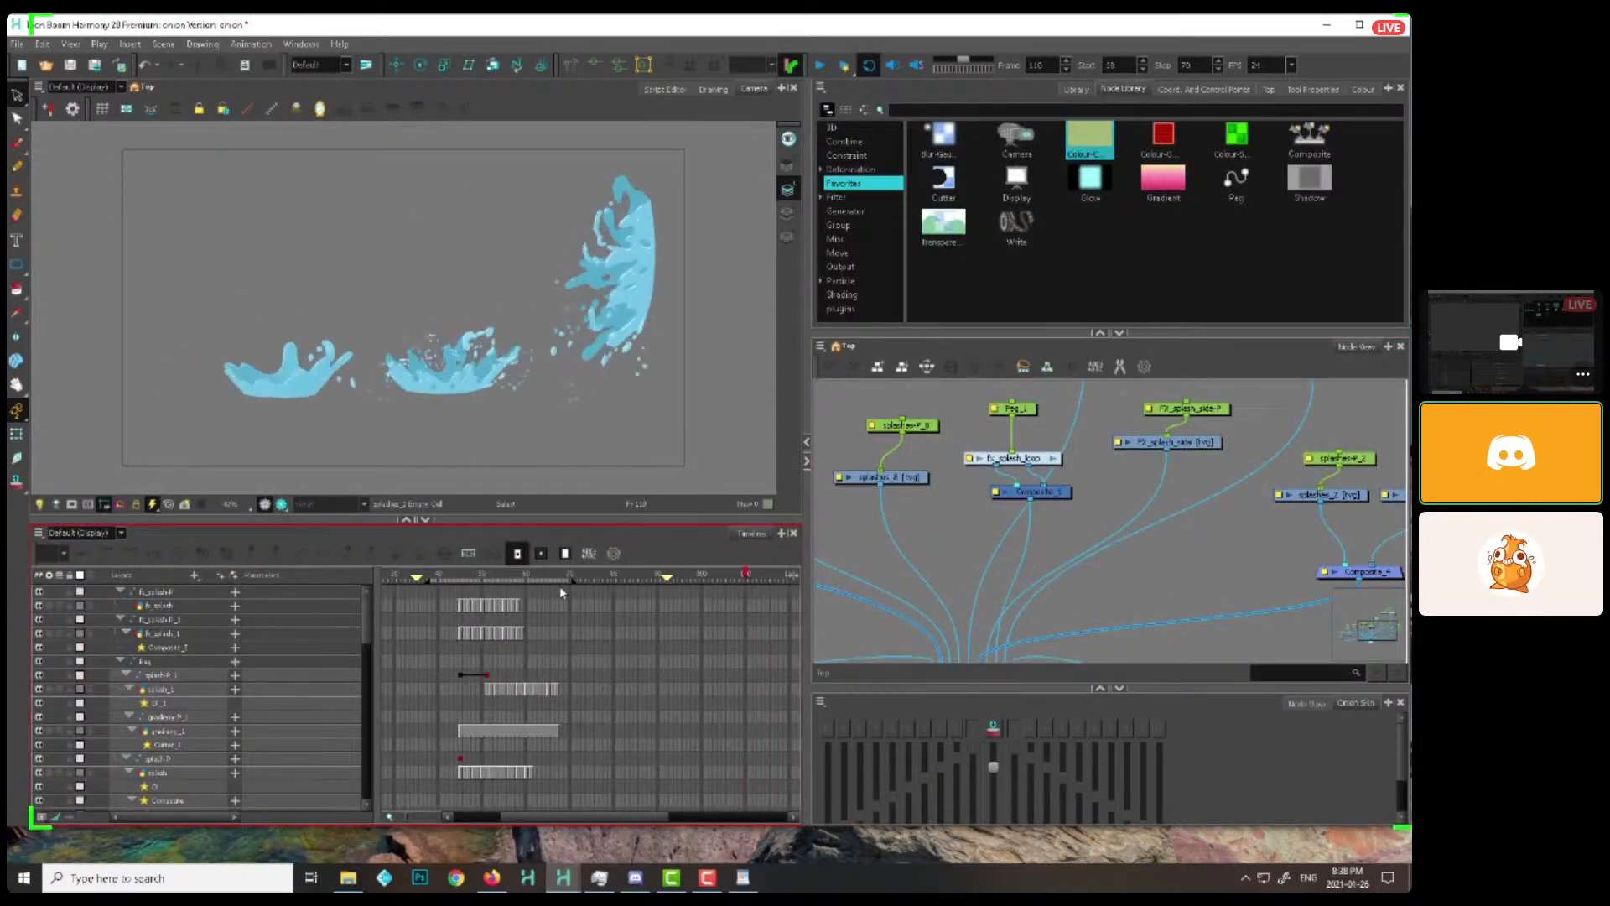
{"action": "left_click_drag", "start_coordinate": [577, 580], "coordinate": [788, 585]}
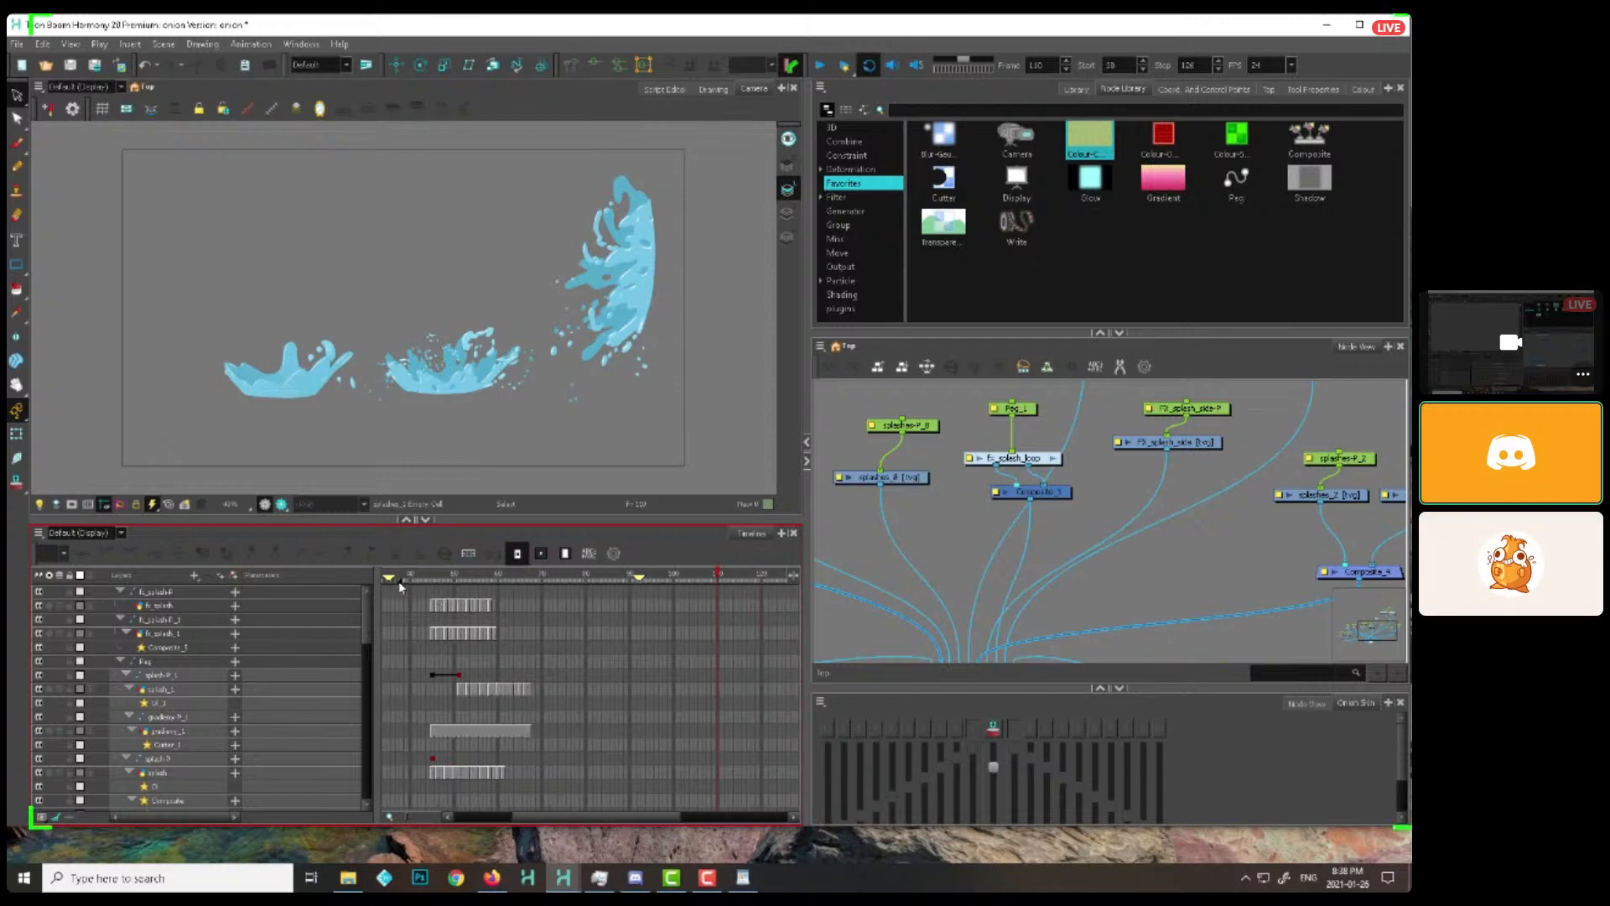
{"action": "left_click_drag", "start_coordinate": [403, 582], "coordinate": [615, 583]}
{"action": "left_click_drag", "start_coordinate": [569, 816], "coordinate": [608, 816]}
{"action": "mouse_move", "coordinate": [545, 580]}
{"action": "left_mouse_down"}
{"action": "mouse_move", "coordinate": [521, 583]}
{"action": "mouse_move", "coordinate": [785, 592]}
{"action": "left_mouse_up"}
{"action": "left_click", "coordinate": [745, 577]}
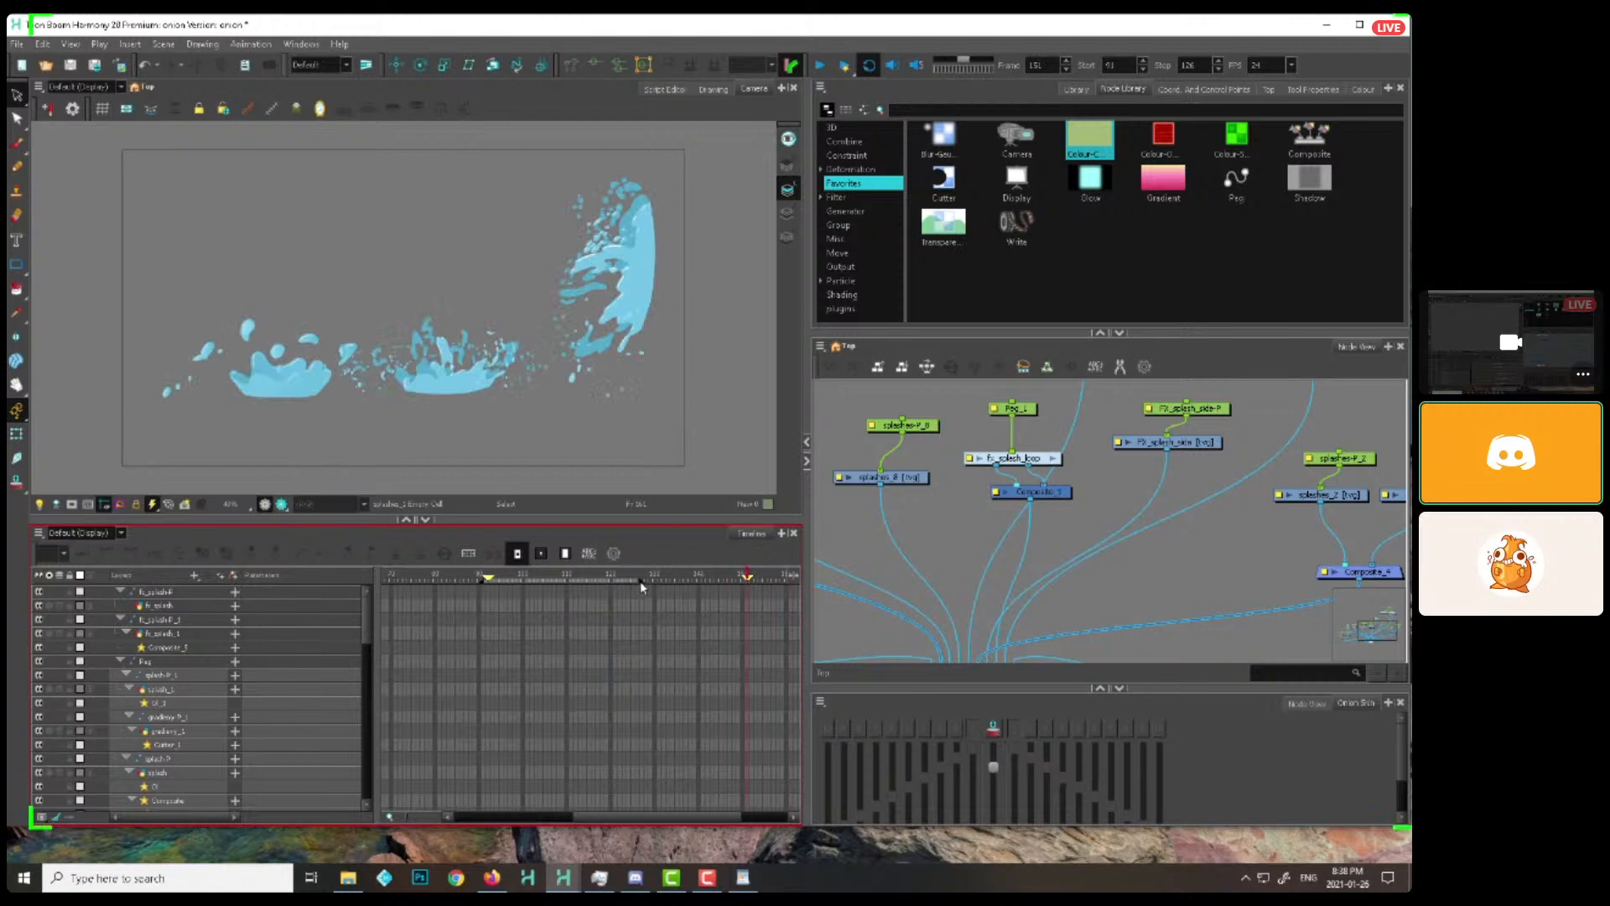
{"action": "left_click_drag", "start_coordinate": [639, 580], "coordinate": [746, 578]}
{"action": "left_click", "coordinate": [820, 67]}
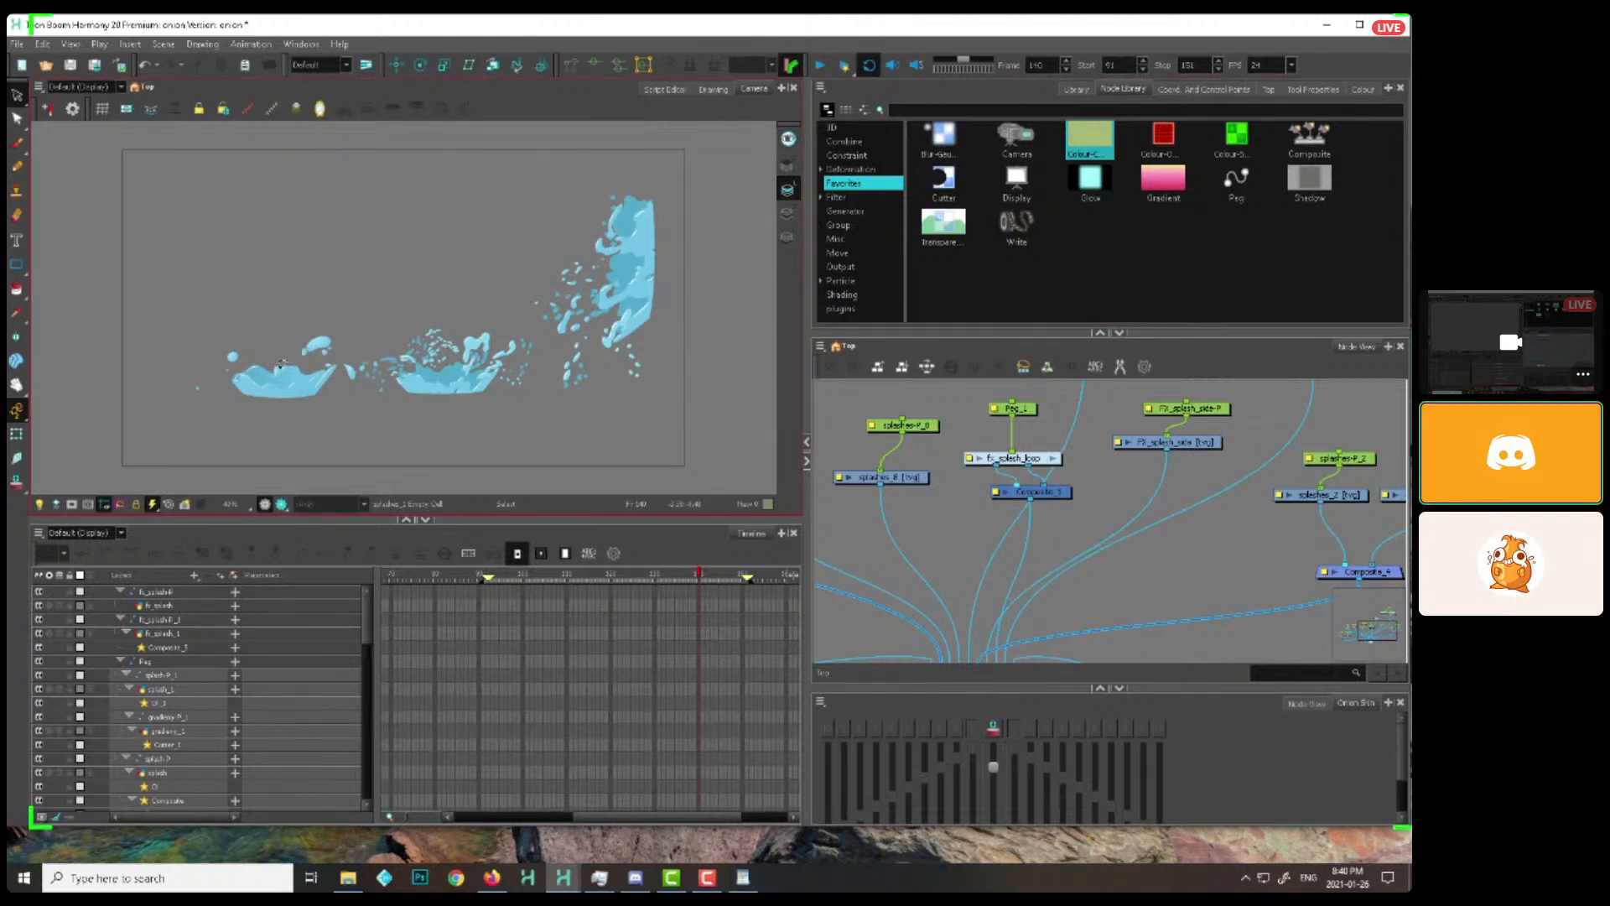
Switch to the other Harmony scene with the splash notes and delete the upper elliptical stroke inside the purple bowl splash
{"action": "mouse_move", "coordinate": [564, 877]}
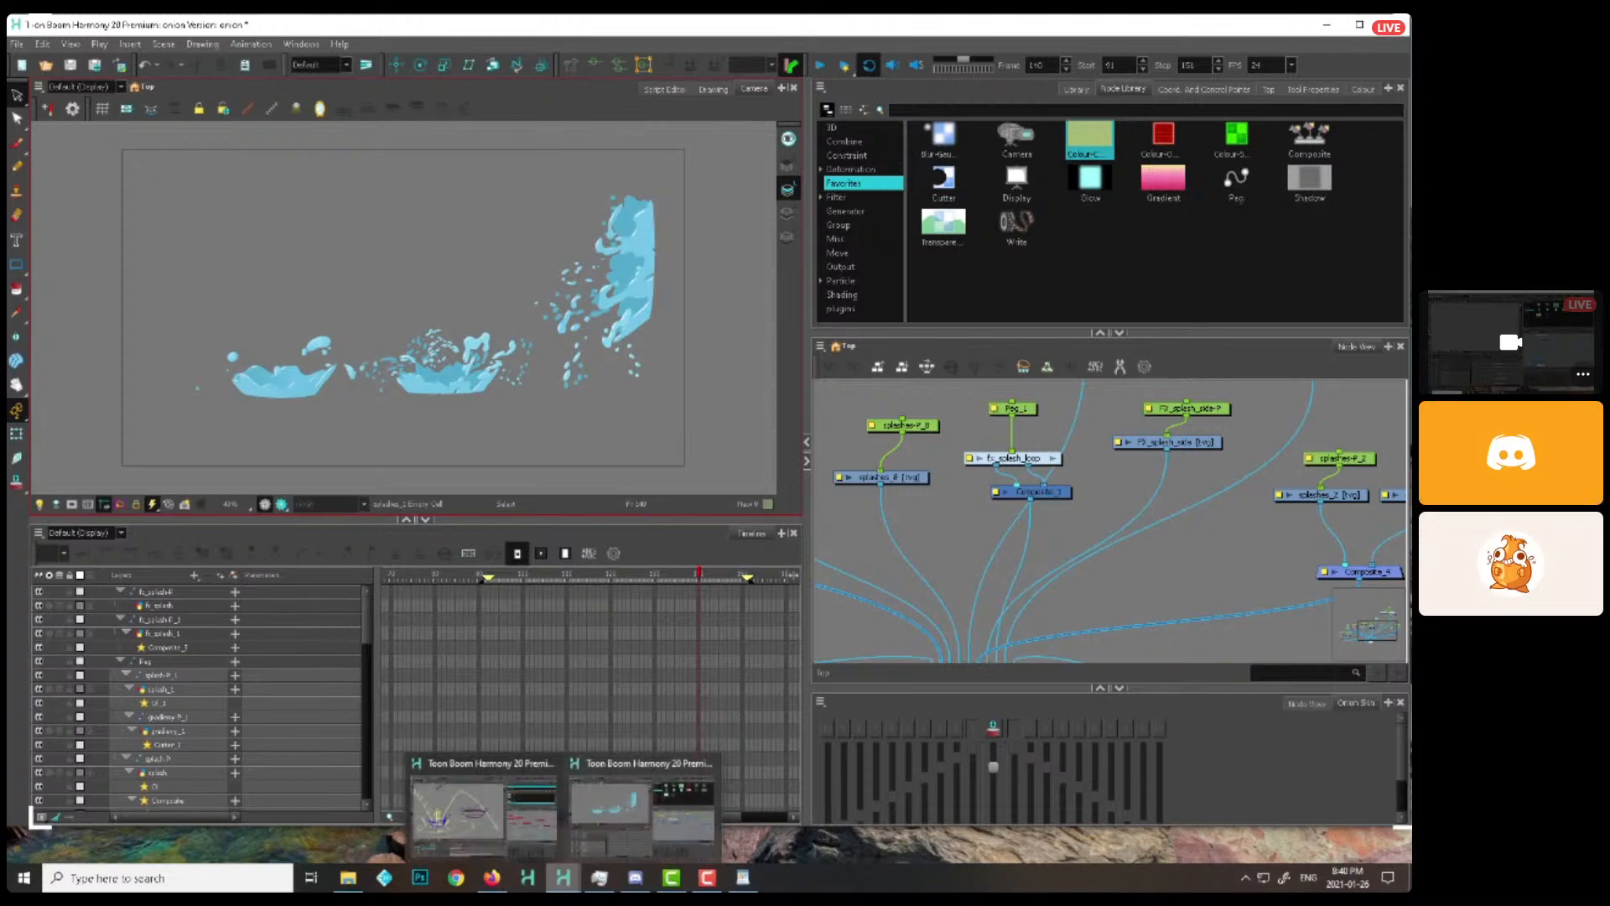
{"action": "left_click", "coordinate": [487, 818]}
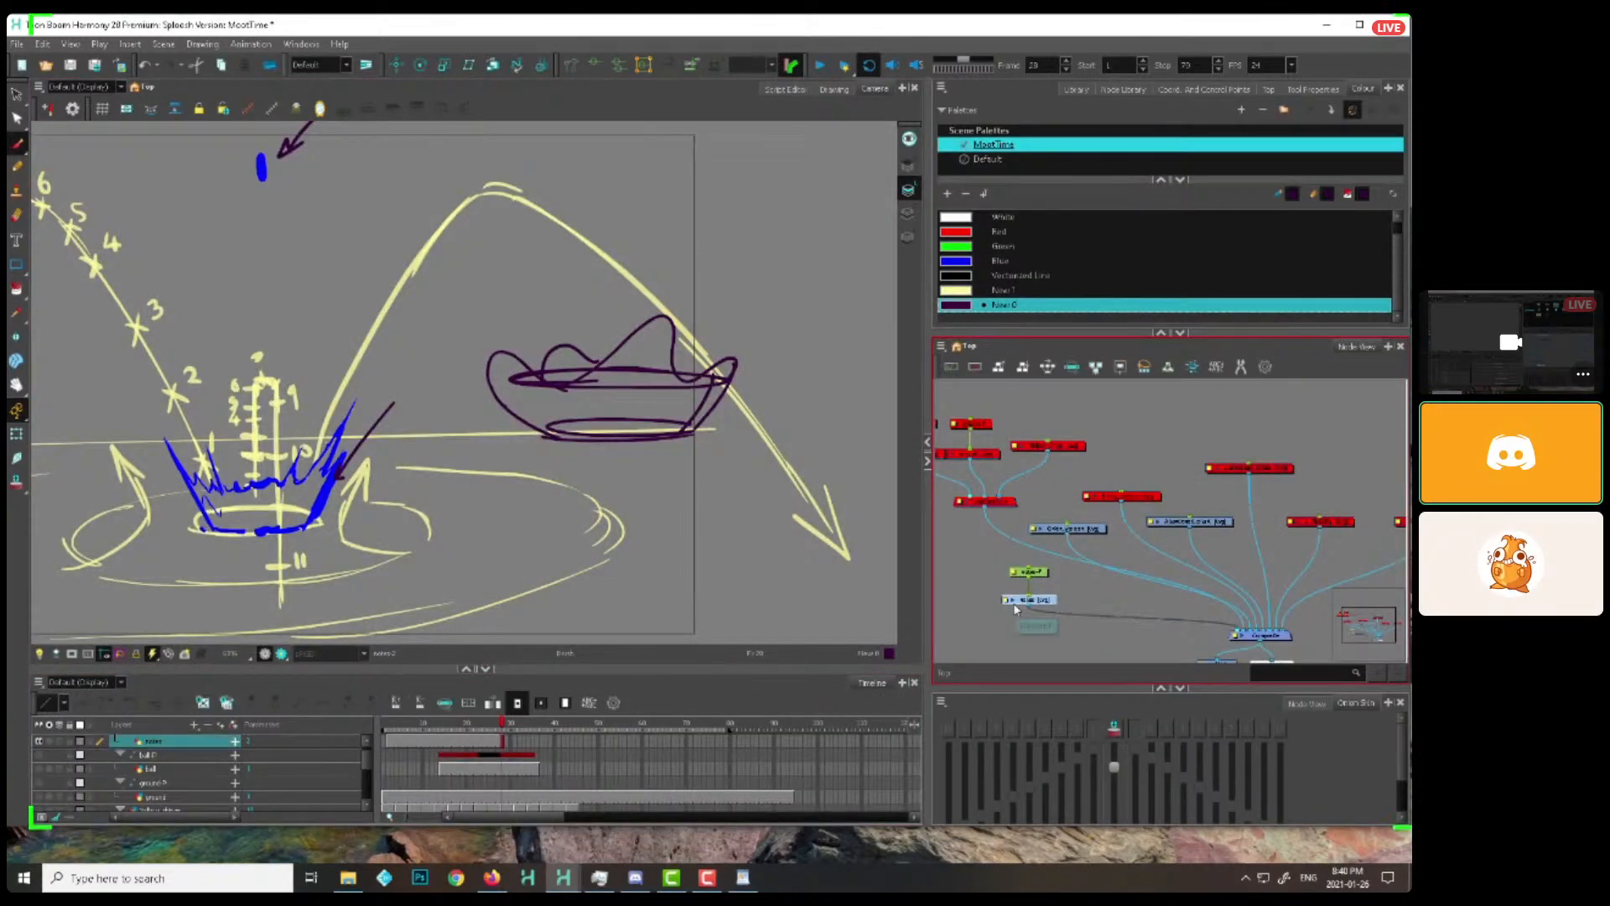
{"action": "left_click_drag", "start_coordinate": [1015, 610], "coordinate": [1015, 605]}
{"action": "scroll", "coordinate": [534, 608], "scroll_direction": "down", "scroll_amount": 1}
{"action": "left_click_drag", "start_coordinate": [534, 608], "coordinate": [658, 577]}
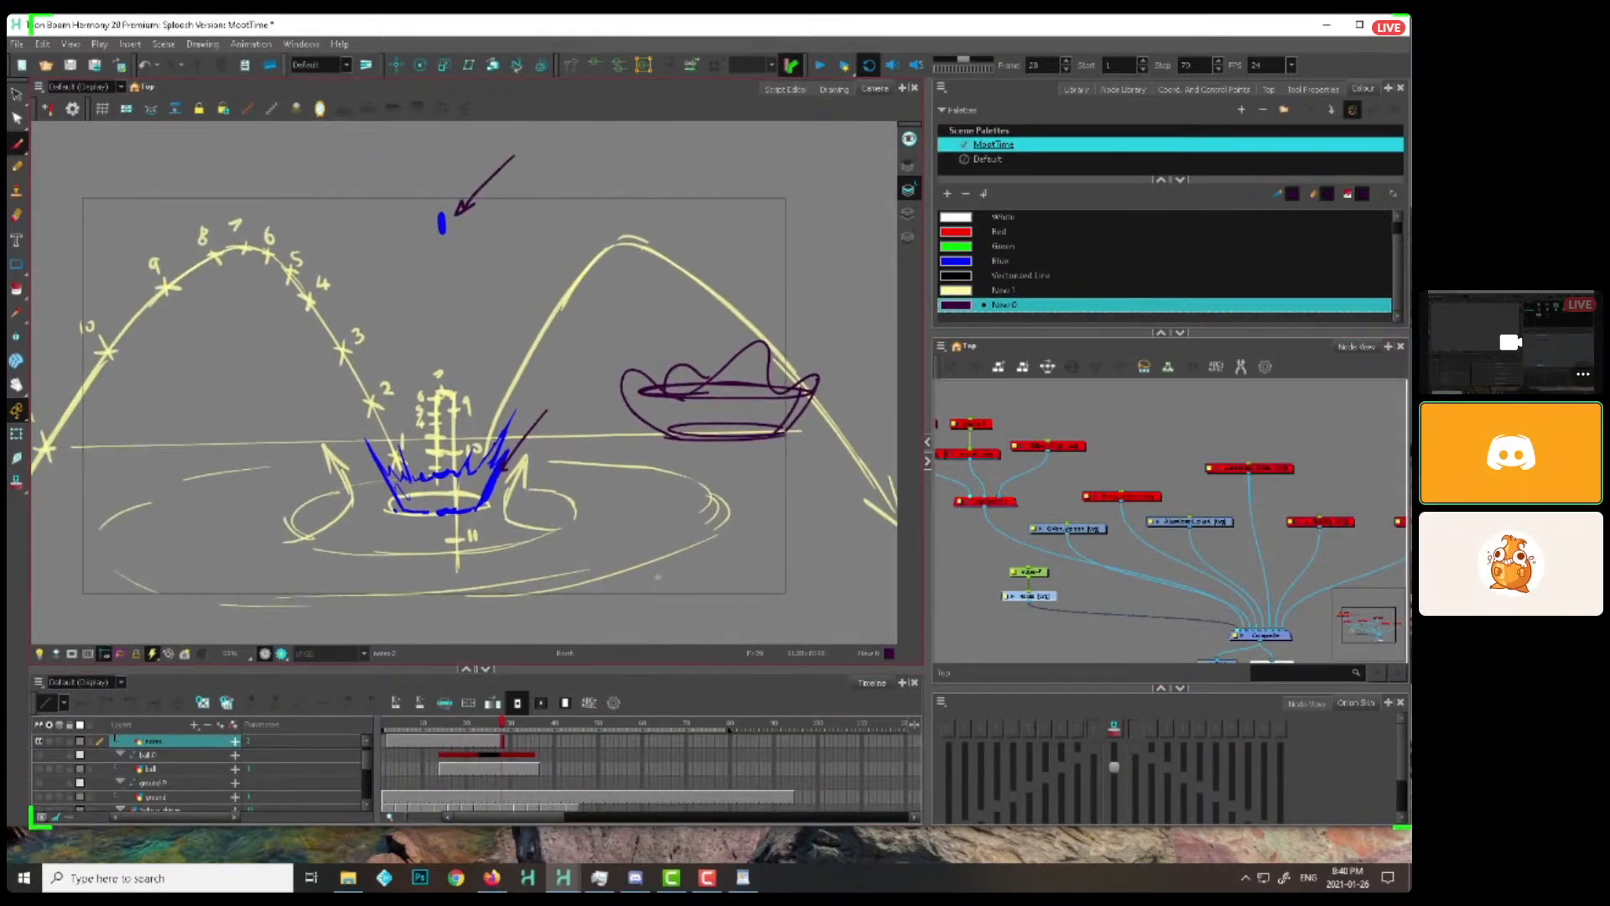
{"action": "key", "text": "alt+s"}
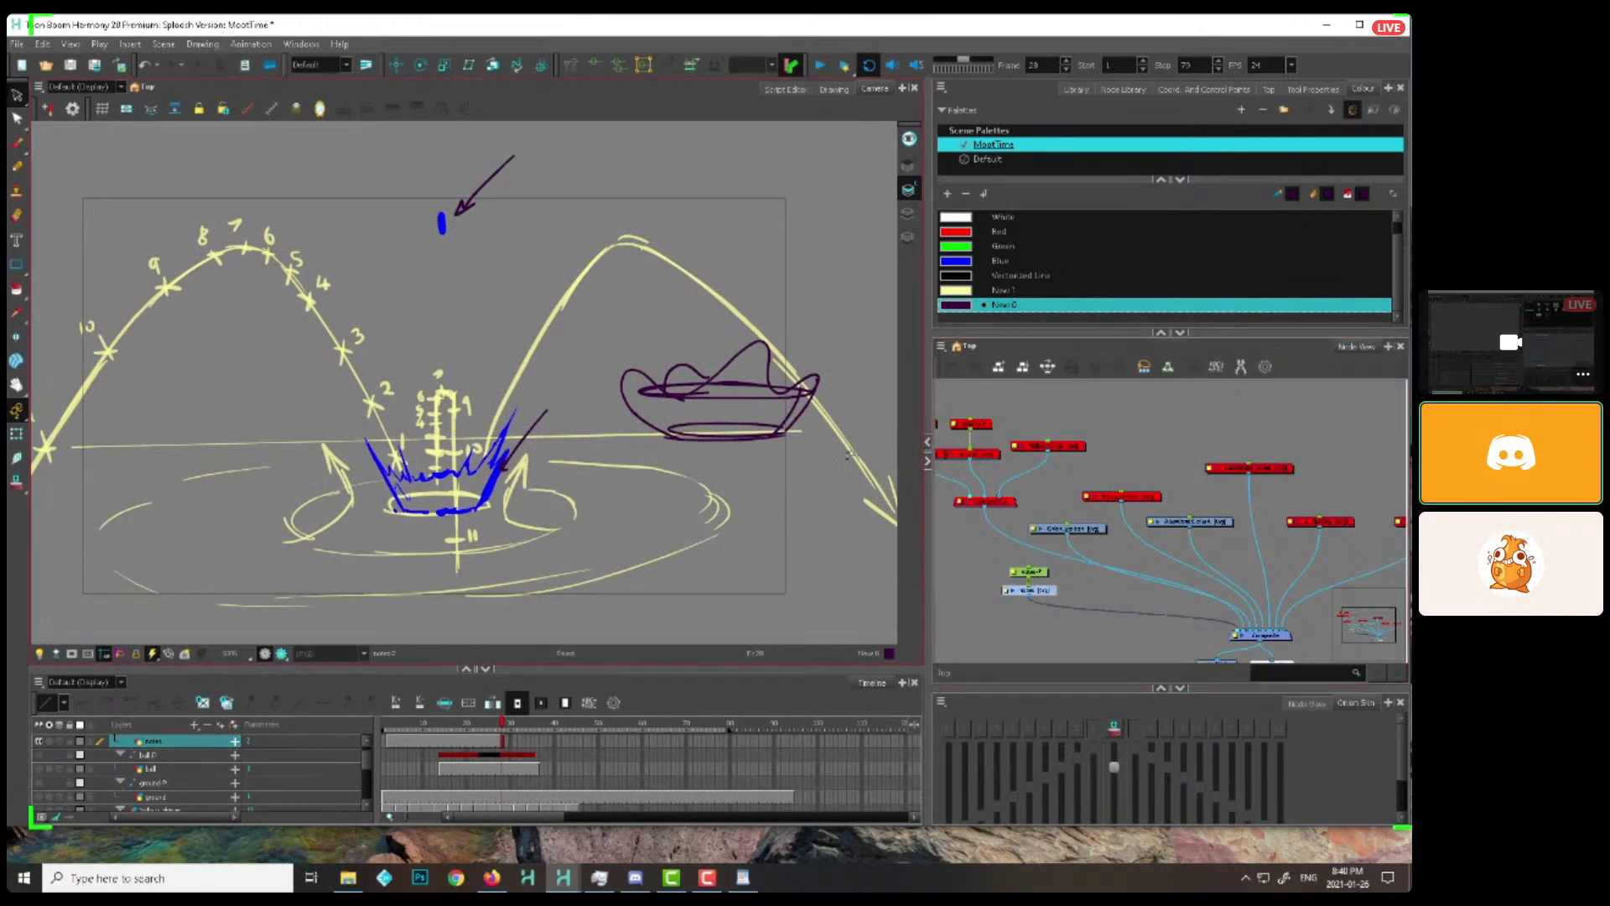
{"action": "left_click", "coordinate": [699, 387]}
{"action": "left_click", "coordinate": [1040, 591]}
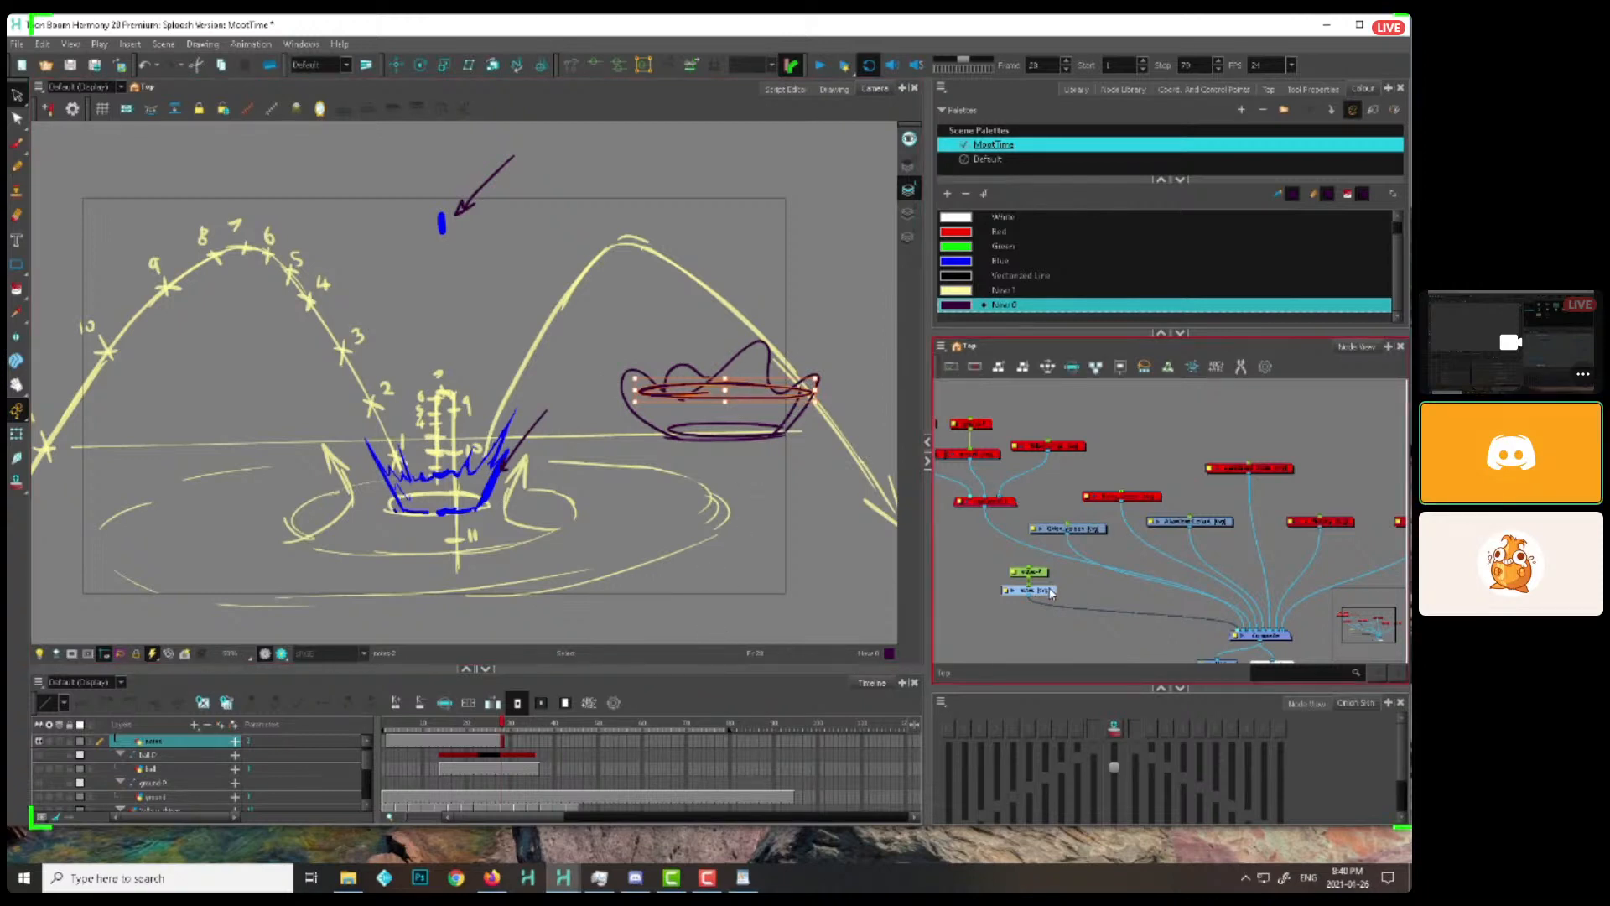
{"action": "key", "text": "Escape"}
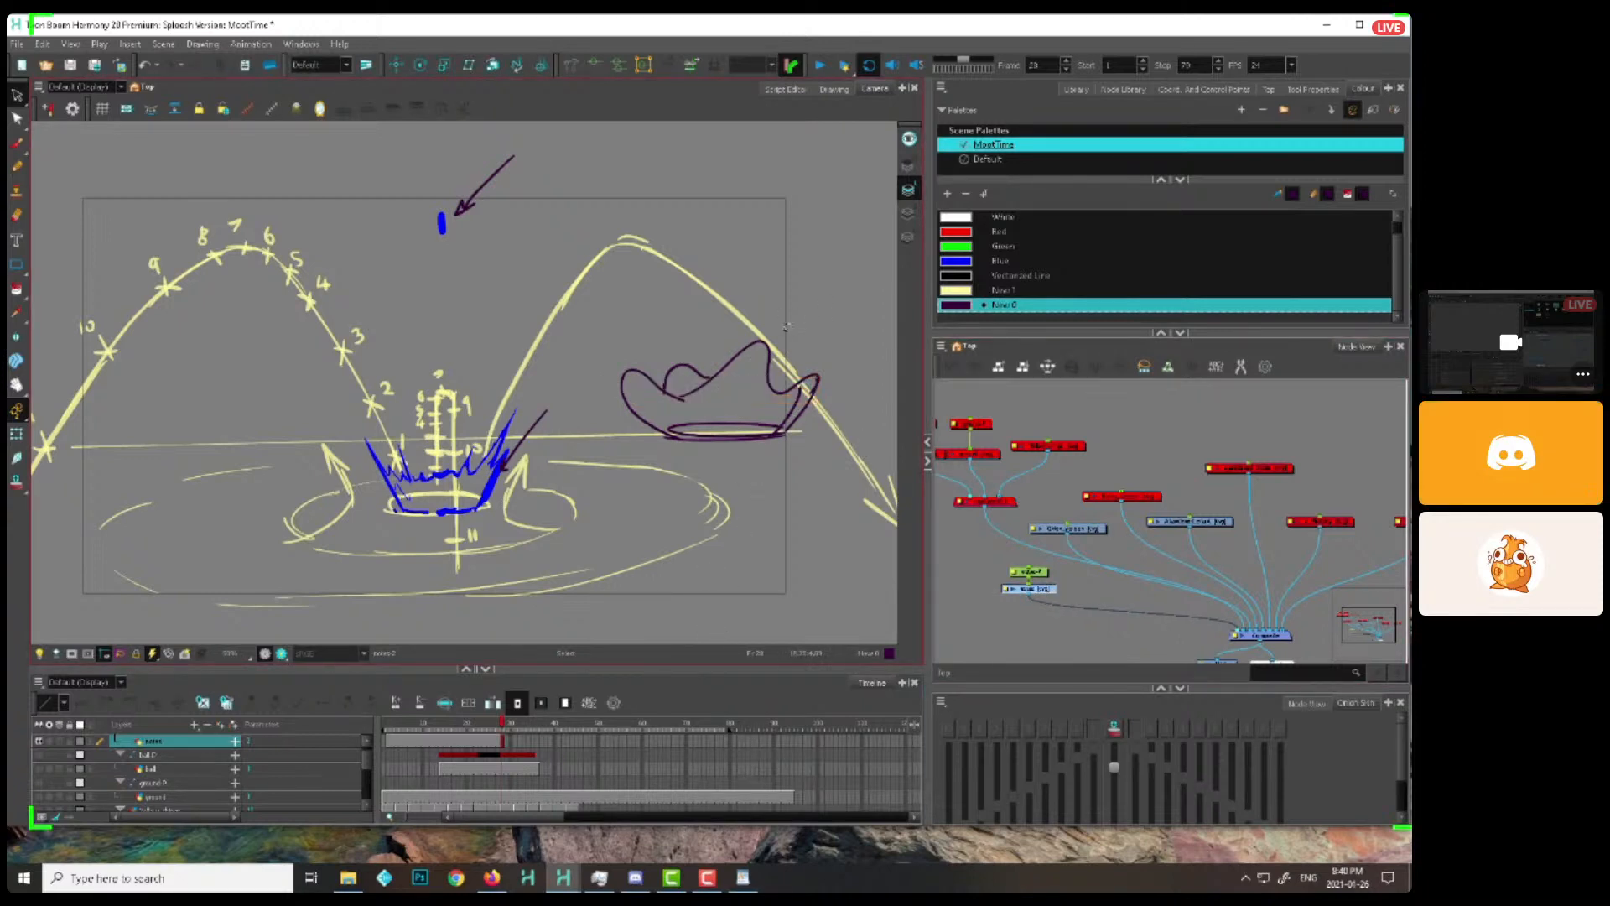
Brush the letters A, B, C and D onto the peaks of the purple bowl splash to label them
{"action": "key", "text": "alt+b"}
{"action": "left_click_drag", "start_coordinate": [743, 382], "coordinate": [758, 377]}
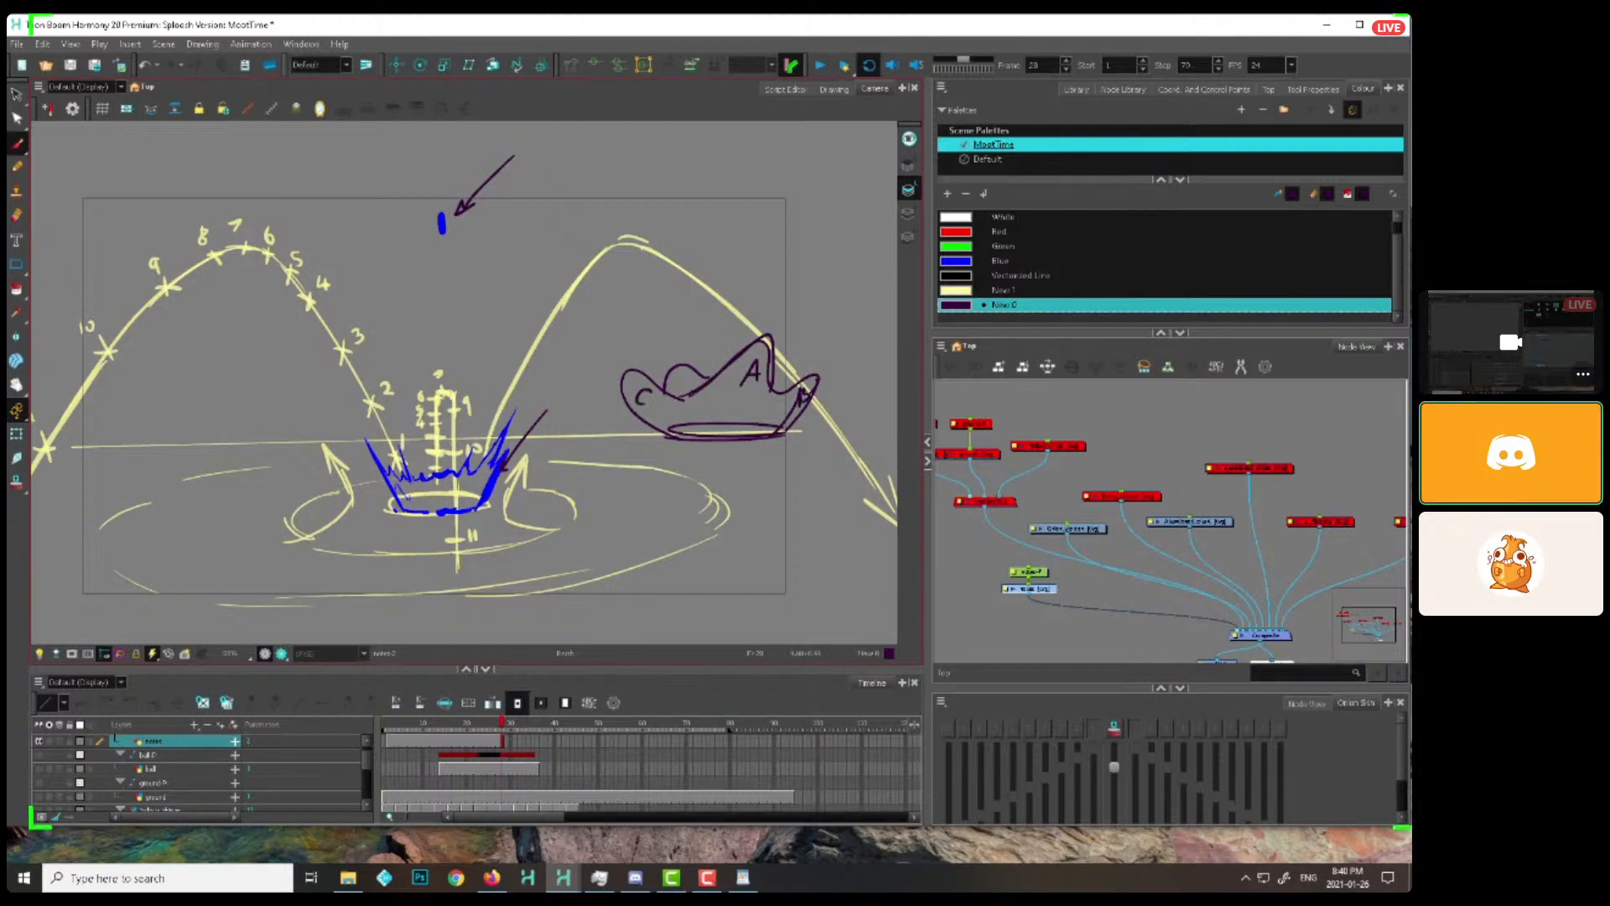
{"action": "left_click_drag", "start_coordinate": [680, 376], "coordinate": [681, 392]}
{"action": "left_click_drag", "start_coordinate": [542, 435], "coordinate": [614, 422]}
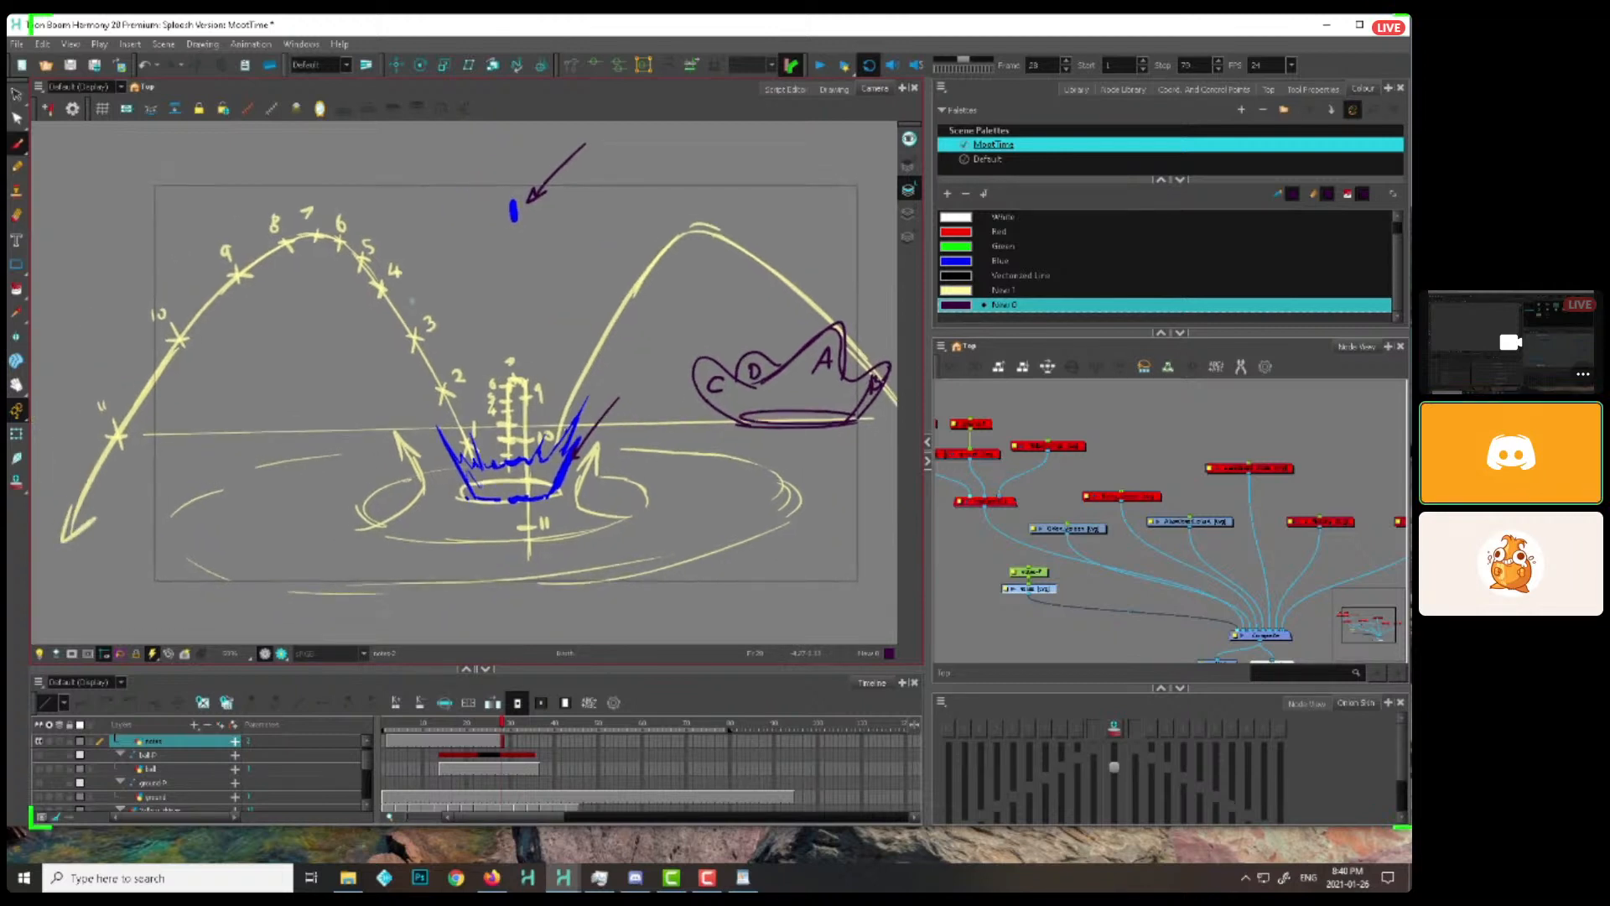
{"action": "left_click_drag", "start_coordinate": [816, 424], "coordinate": [811, 432]}
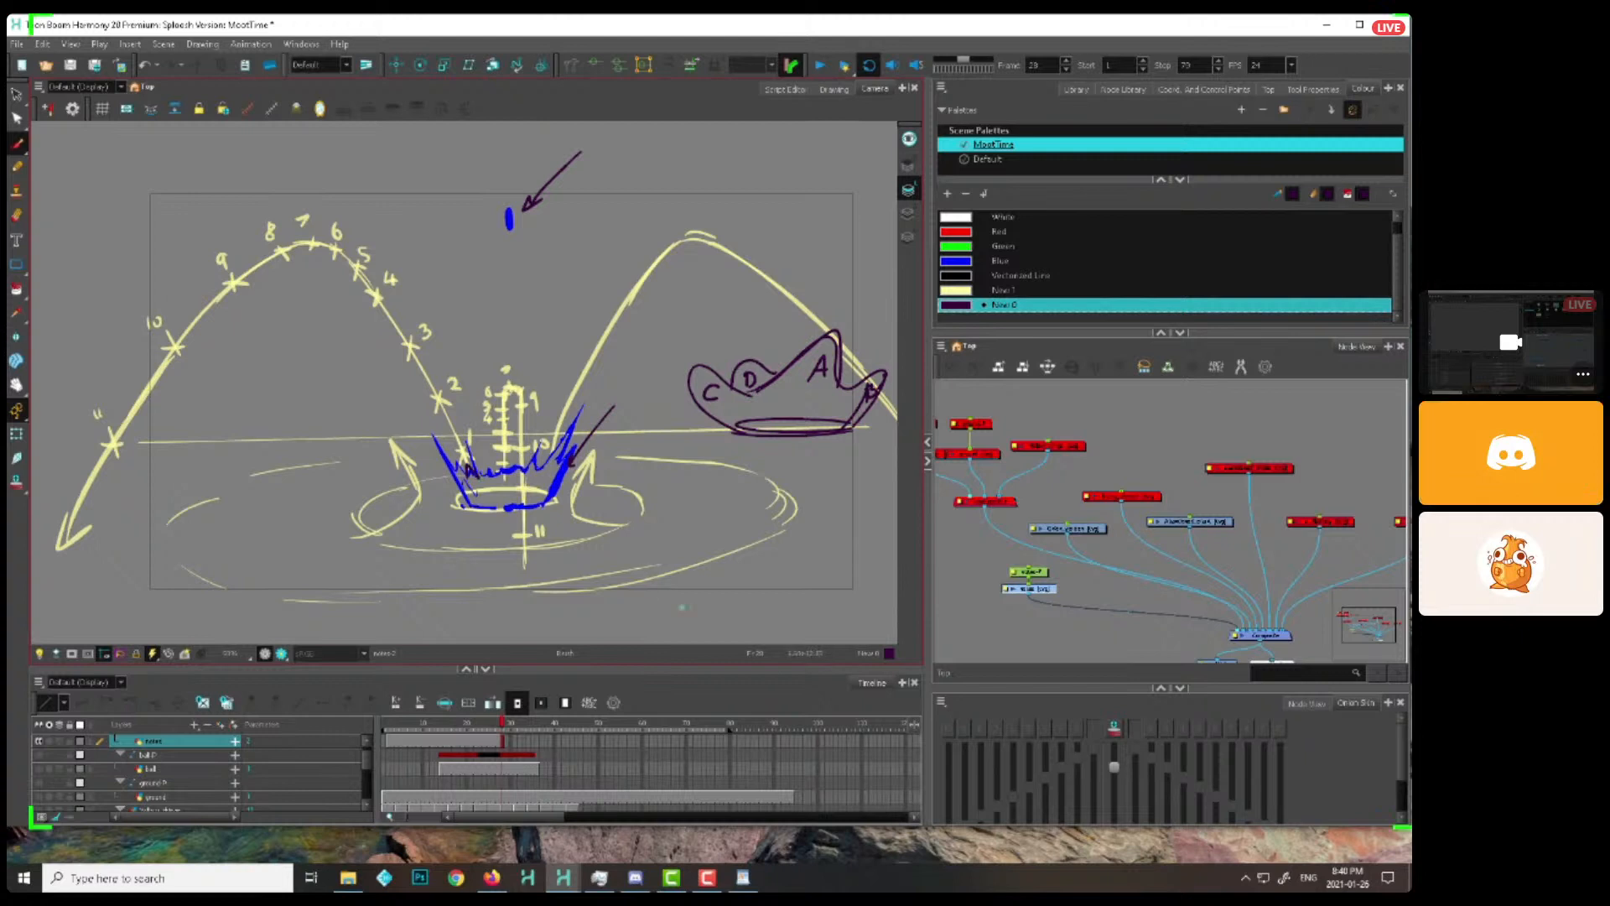
Draw purple spikes rising toward marks 2 and 4 of the left arc on splash drawings 2 and 3
{"action": "key", "text": "period"}
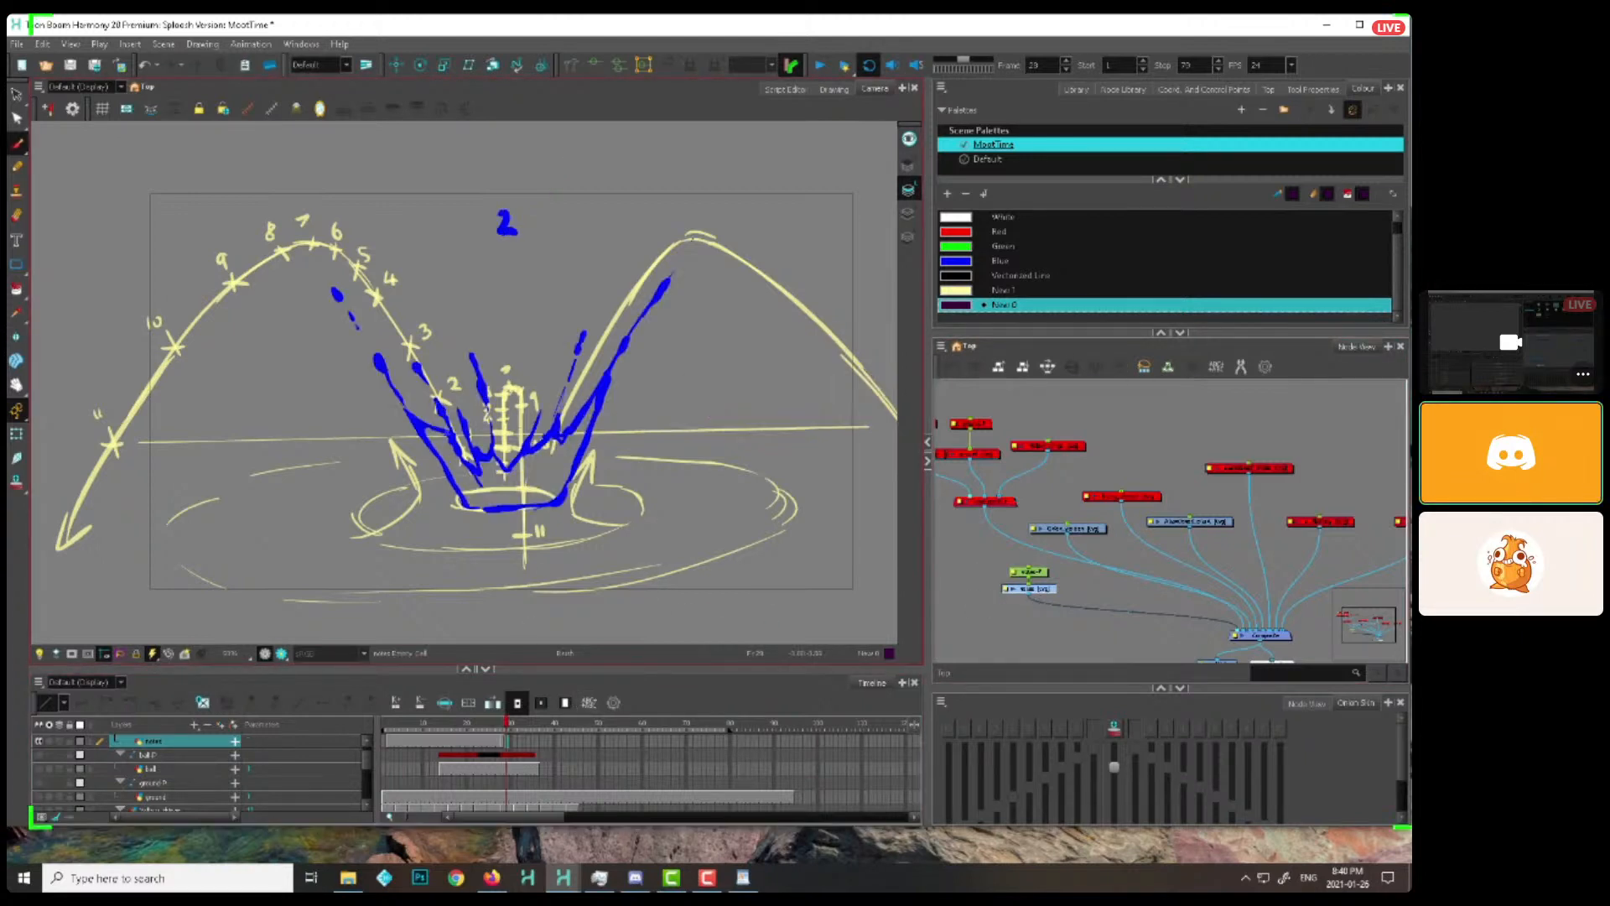
{"action": "key", "text": "period"}
{"action": "key", "text": "period"}
{"action": "mouse_move", "coordinate": [416, 386]}
{"action": "left_mouse_down"}
{"action": "mouse_move", "coordinate": [406, 339]}
{"action": "mouse_move", "coordinate": [433, 374]}
{"action": "left_mouse_up"}
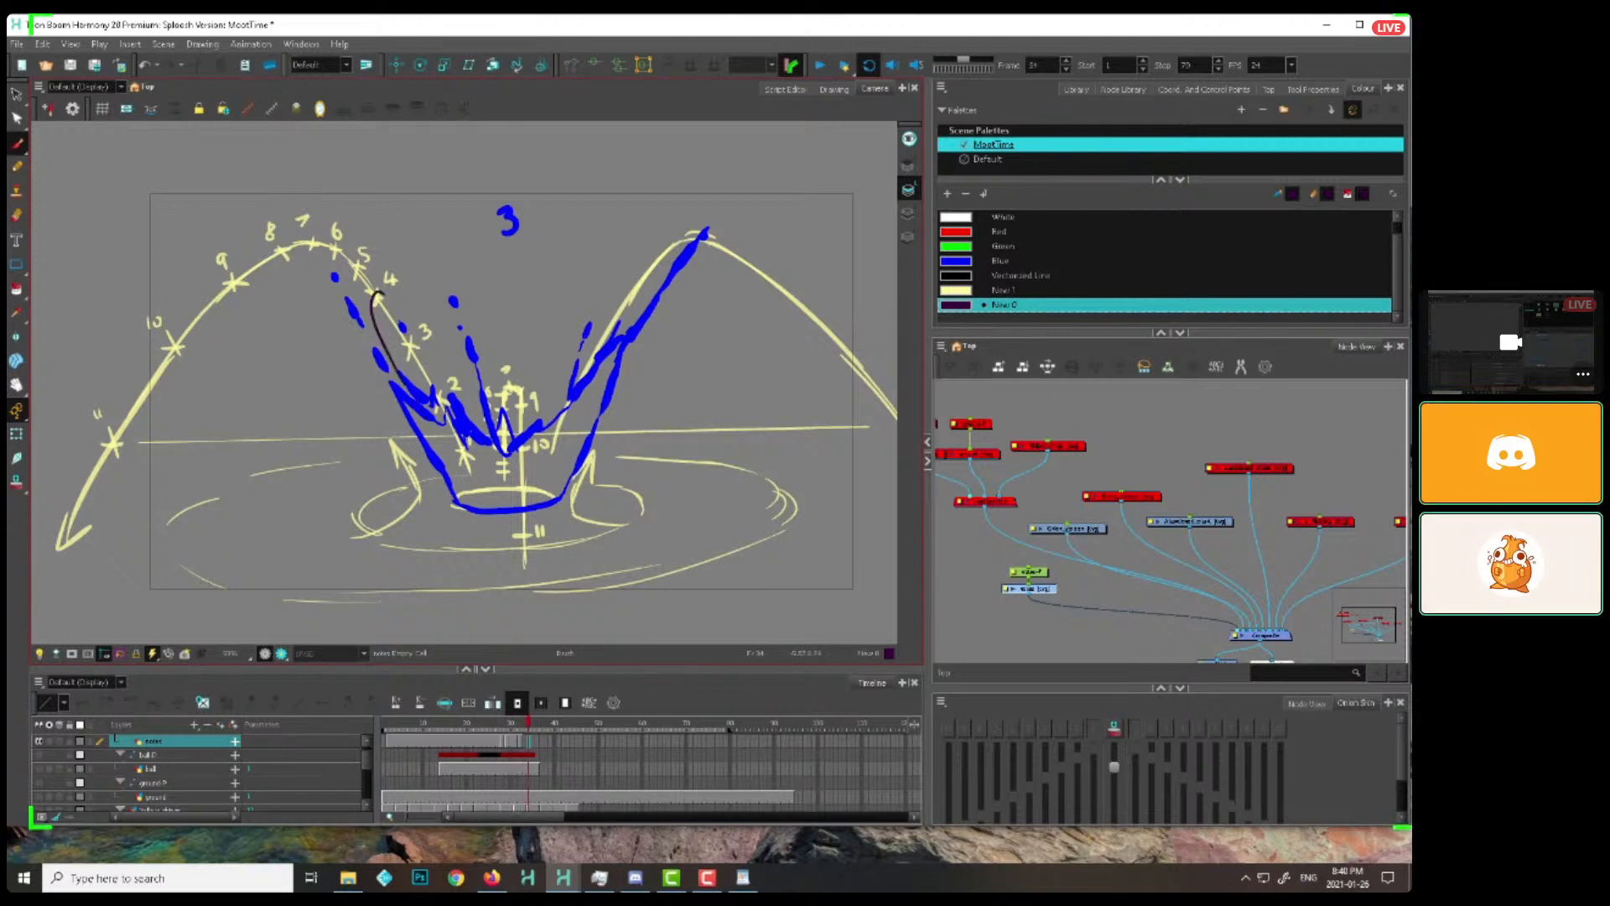
{"action": "left_click", "coordinate": [509, 747]}
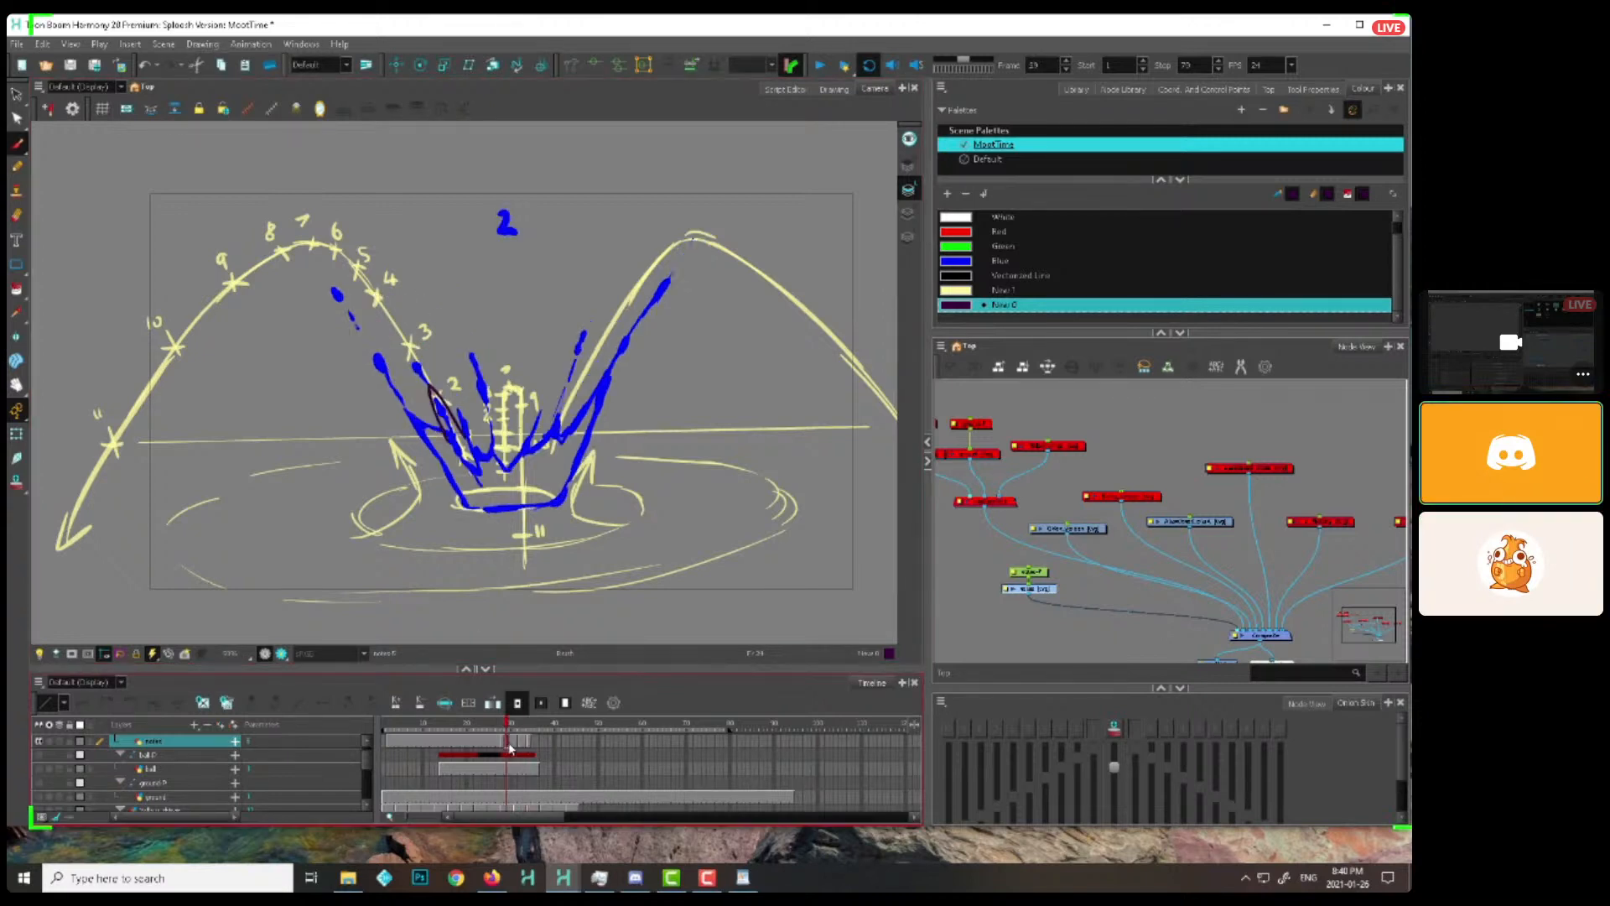
{"action": "left_click_drag", "start_coordinate": [509, 748], "coordinate": [535, 745]}
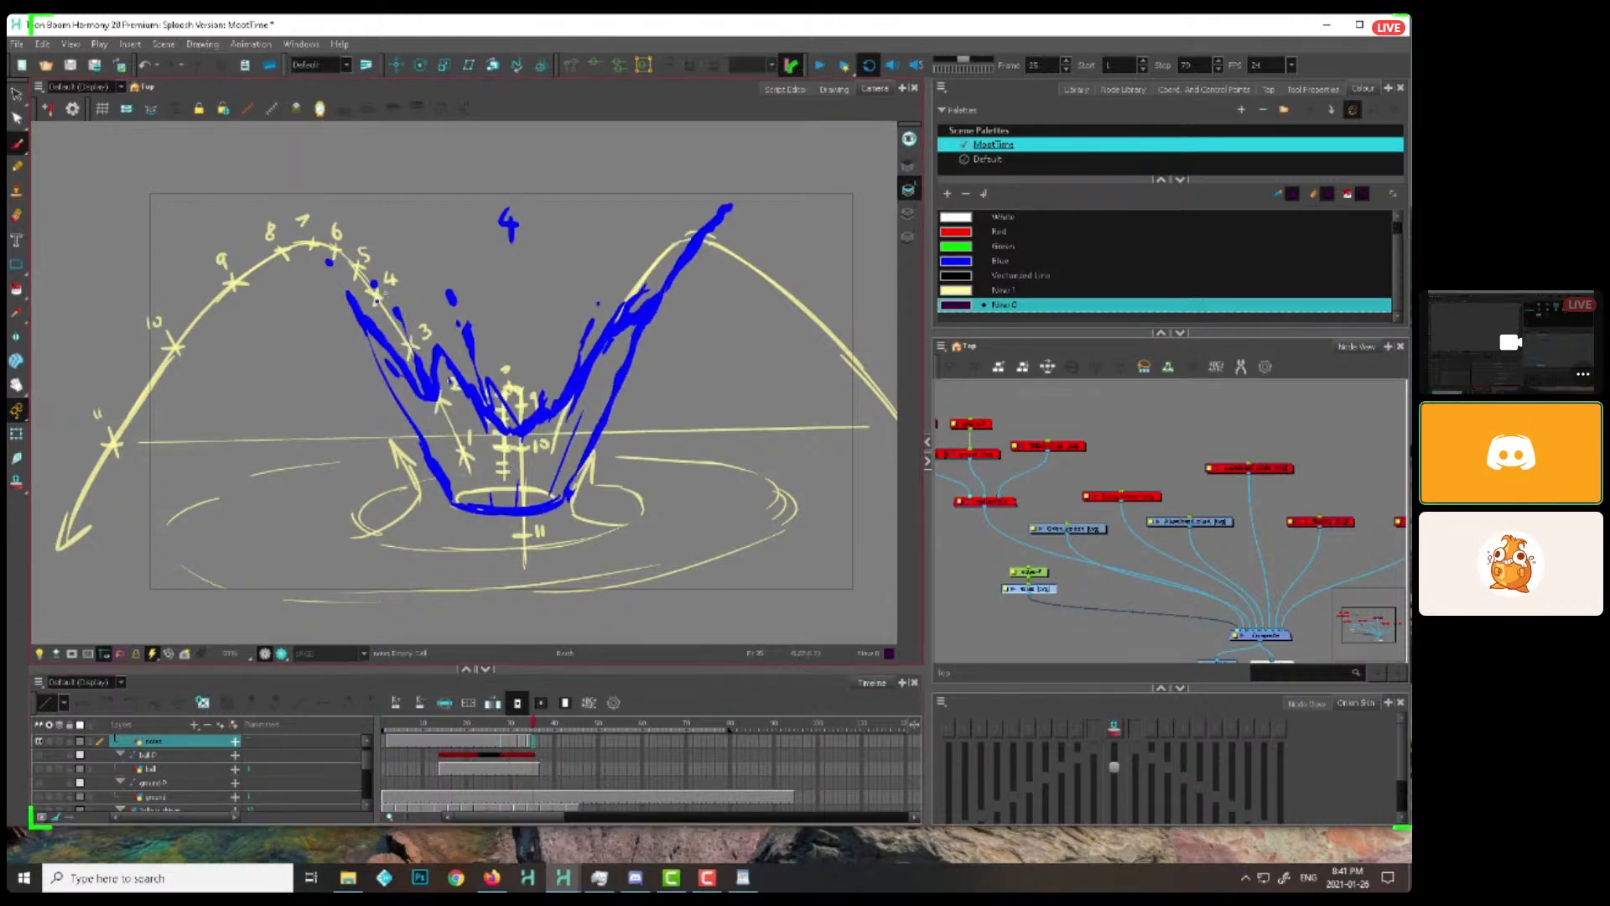
Draw small purple droplets along the left arc around marks 8, 10 and 11 on successive frames, and scrub back to drawing 3
{"action": "key", "text": "."}
{"action": "key", "text": "."}
{"action": "key", "text": "."}
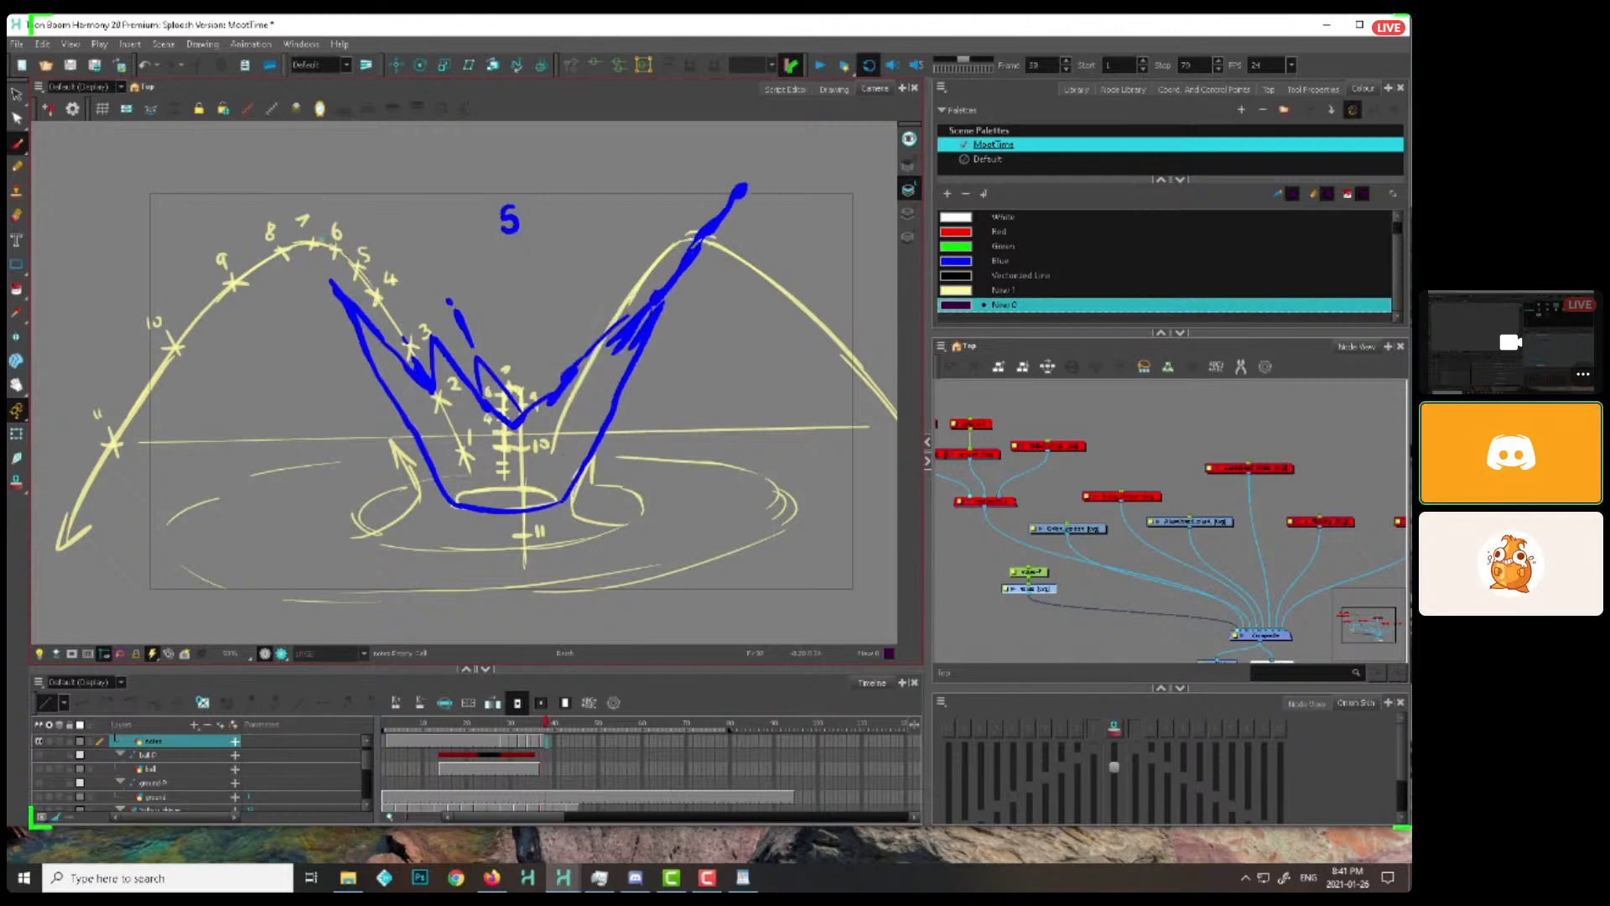
{"action": "mouse_move", "coordinate": [327, 237]}
{"action": "left_mouse_down"}
{"action": "mouse_move", "coordinate": [340, 259]}
{"action": "mouse_move", "coordinate": [334, 241]}
{"action": "left_mouse_up"}
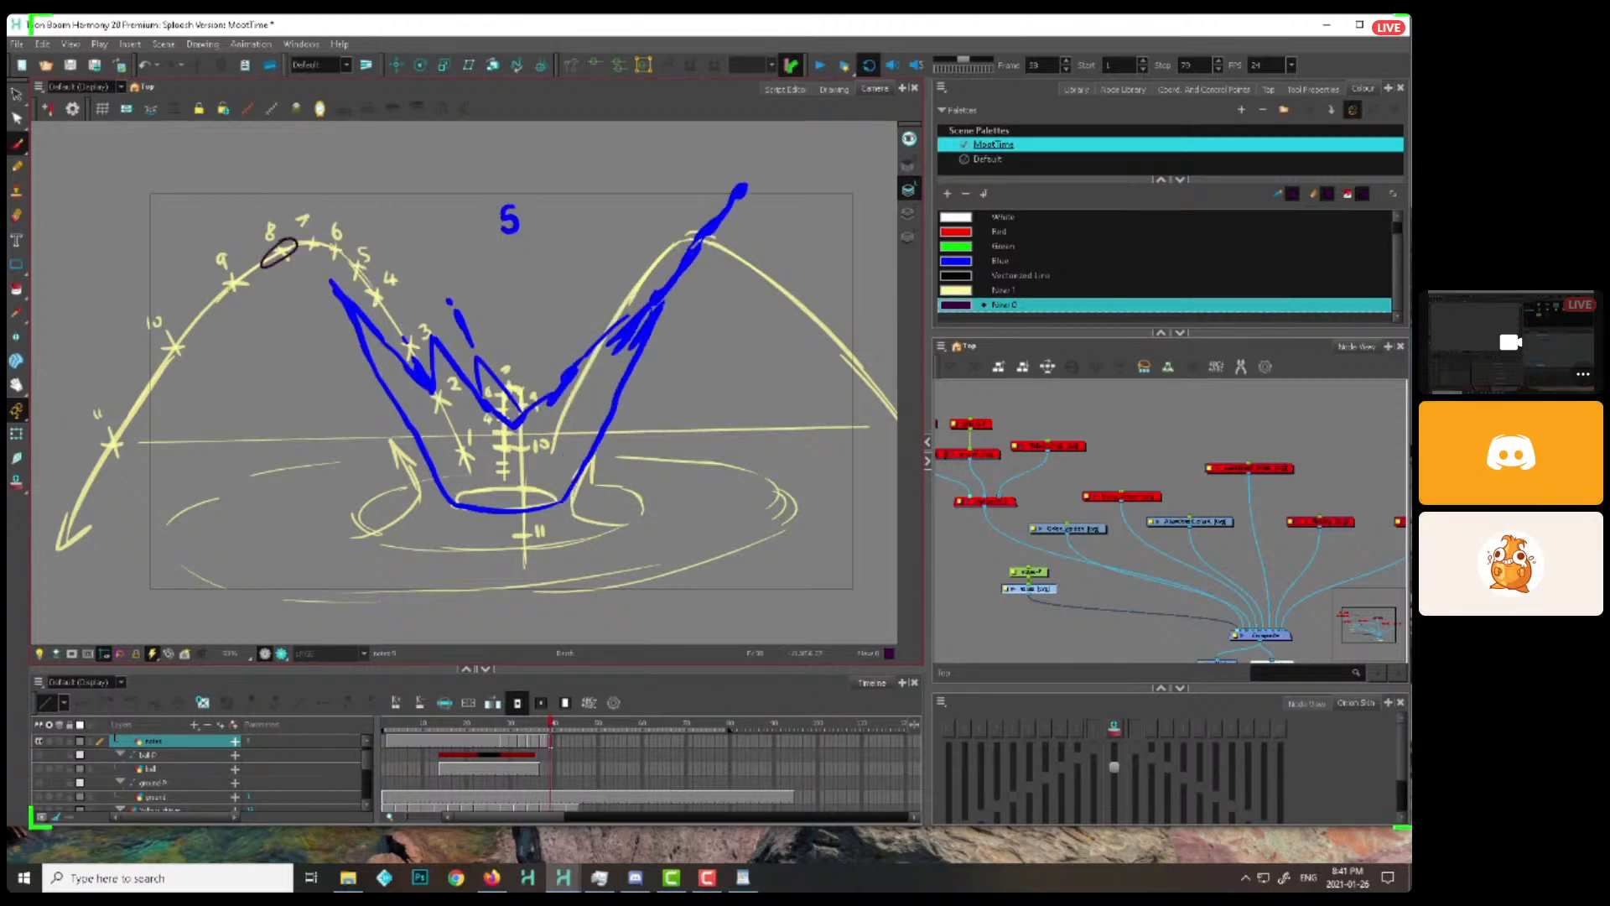
{"action": "key", "text": "."}
{"action": "key", "text": "."}
{"action": "key", "text": "."}
{"action": "left_click_drag", "start_coordinate": [180, 339], "coordinate": [178, 342]}
{"action": "key", "text": "."}
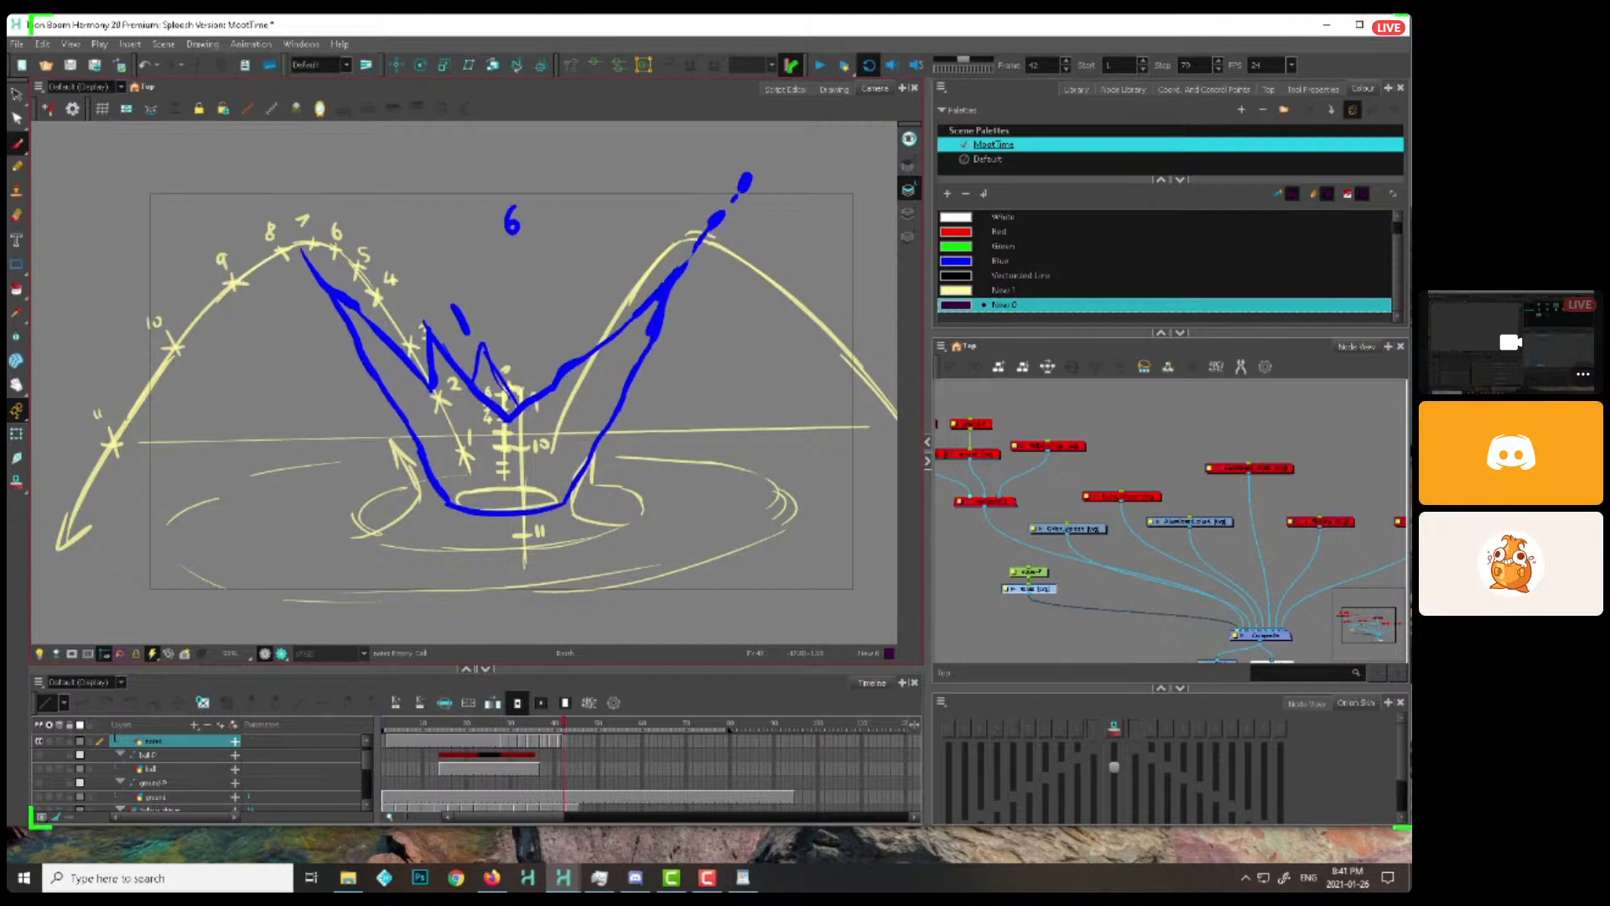
{"action": "left_click_drag", "start_coordinate": [87, 500], "coordinate": [83, 503]}
{"action": "mouse_move", "coordinate": [497, 723]}
{"action": "left_mouse_down"}
{"action": "mouse_move", "coordinate": [564, 724]}
{"action": "mouse_move", "coordinate": [528, 728]}
{"action": "left_mouse_up"}
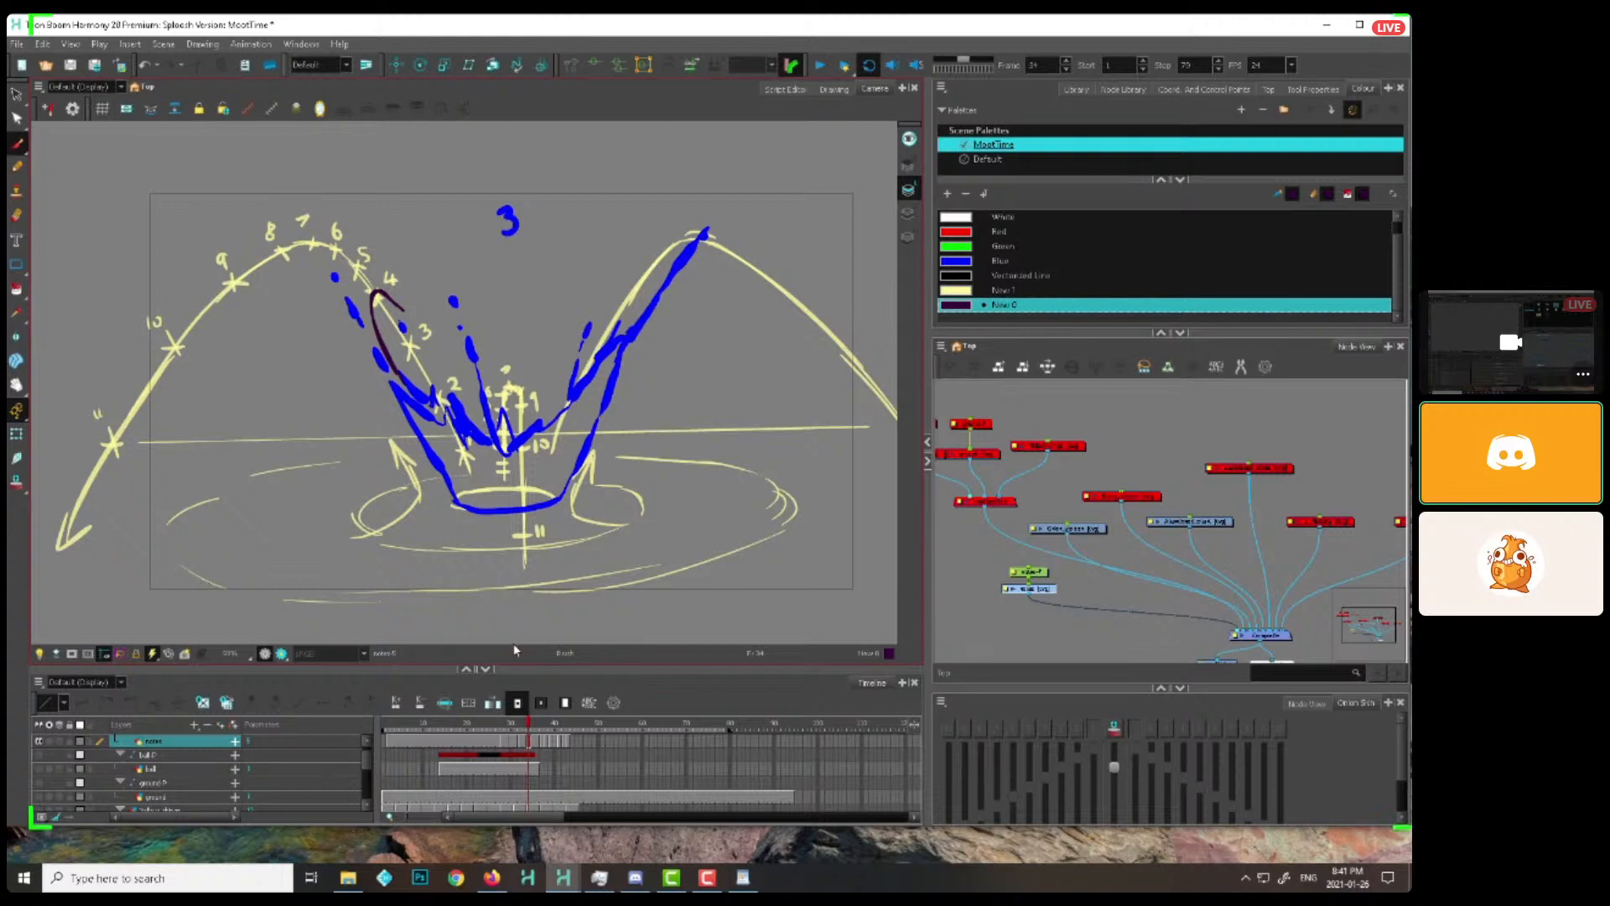
Enable the ball and ground nodes with their composite, and scrub back to check the ball over the notes
{"action": "left_click_drag", "start_coordinate": [1082, 411], "coordinate": [962, 510]}
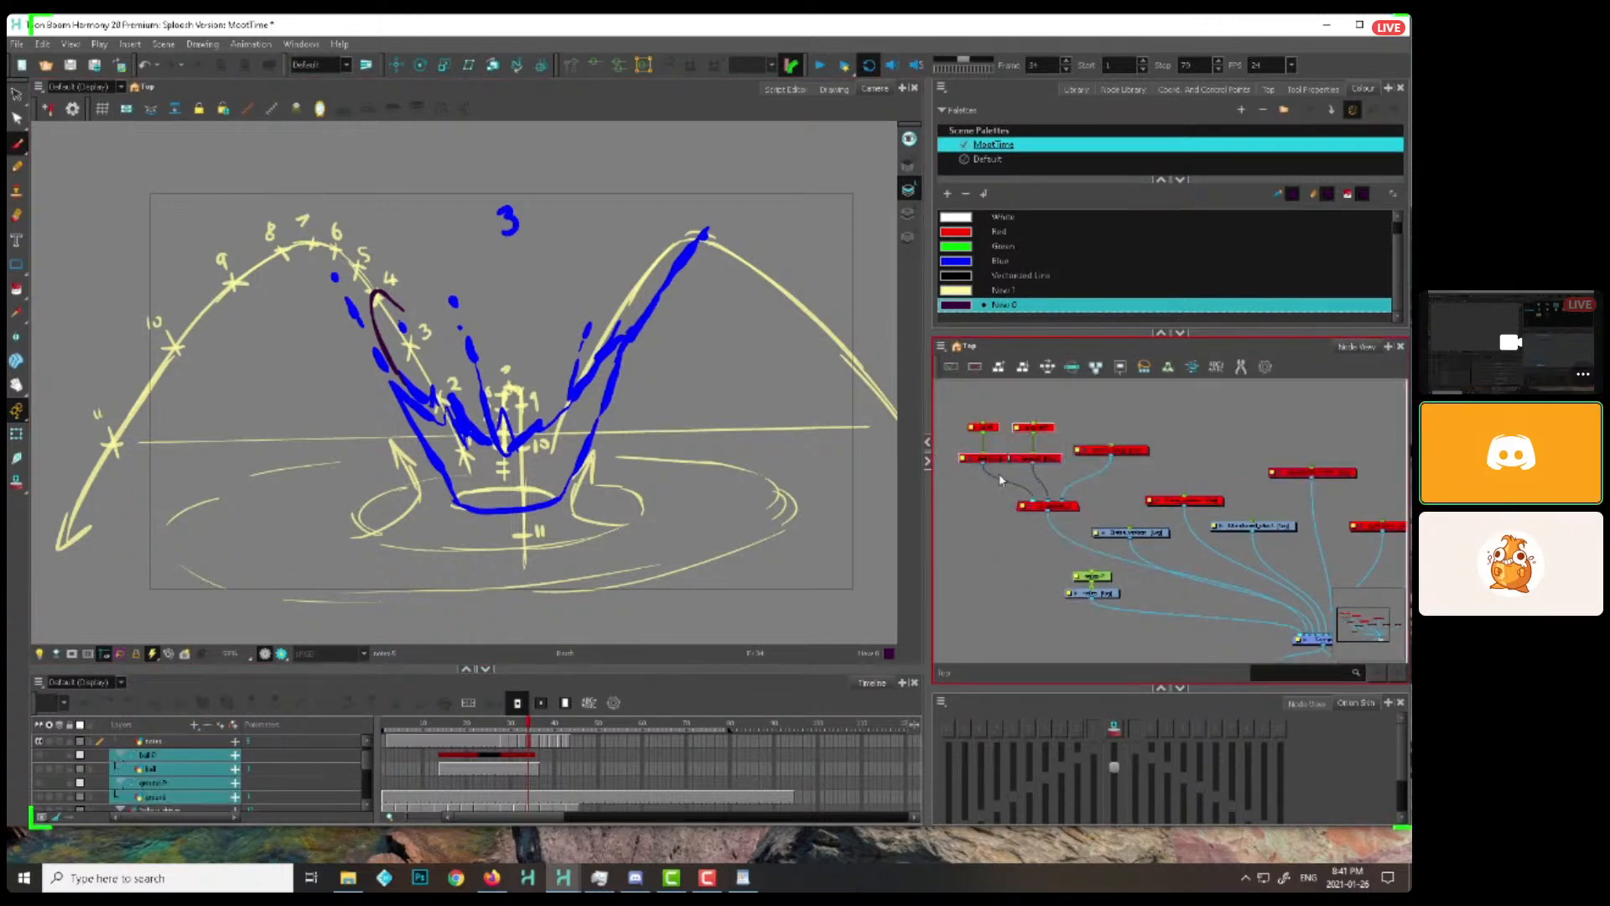
{"action": "left_click", "coordinate": [1072, 504]}
{"action": "key", "text": "a"}
{"action": "left_click", "coordinate": [1111, 429]}
{"action": "key", "text": "1"}
{"action": "left_click_drag", "start_coordinate": [500, 424], "coordinate": [413, 415]}
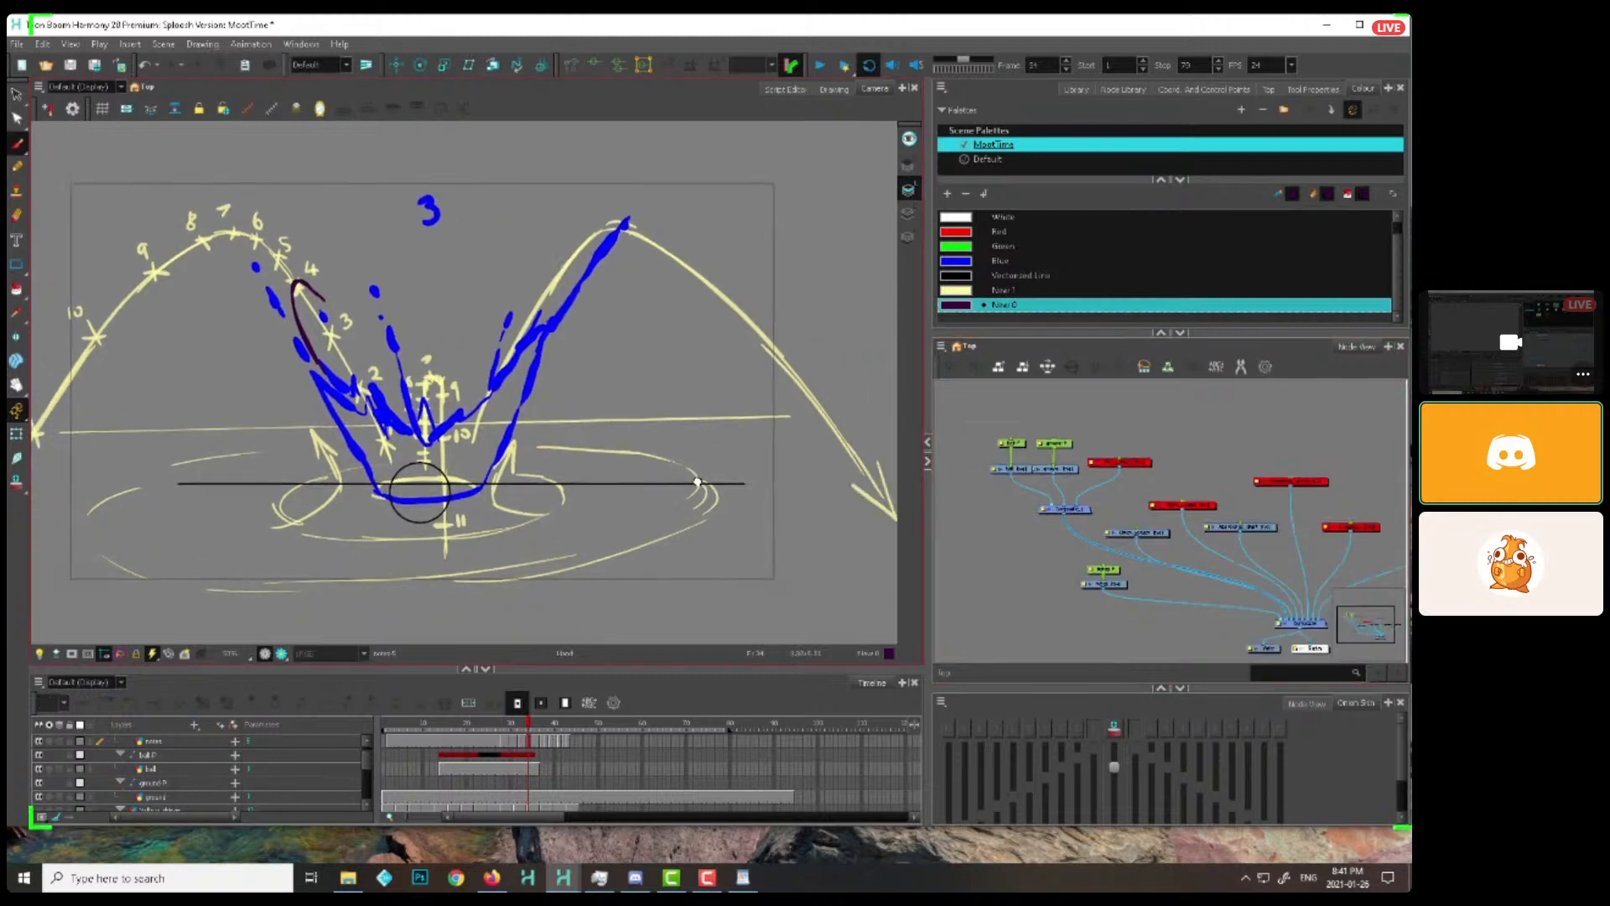
{"action": "mouse_move", "coordinate": [476, 727]}
{"action": "left_mouse_down"}
{"action": "mouse_move", "coordinate": [424, 726]}
{"action": "mouse_move", "coordinate": [446, 726]}
{"action": "left_mouse_up"}
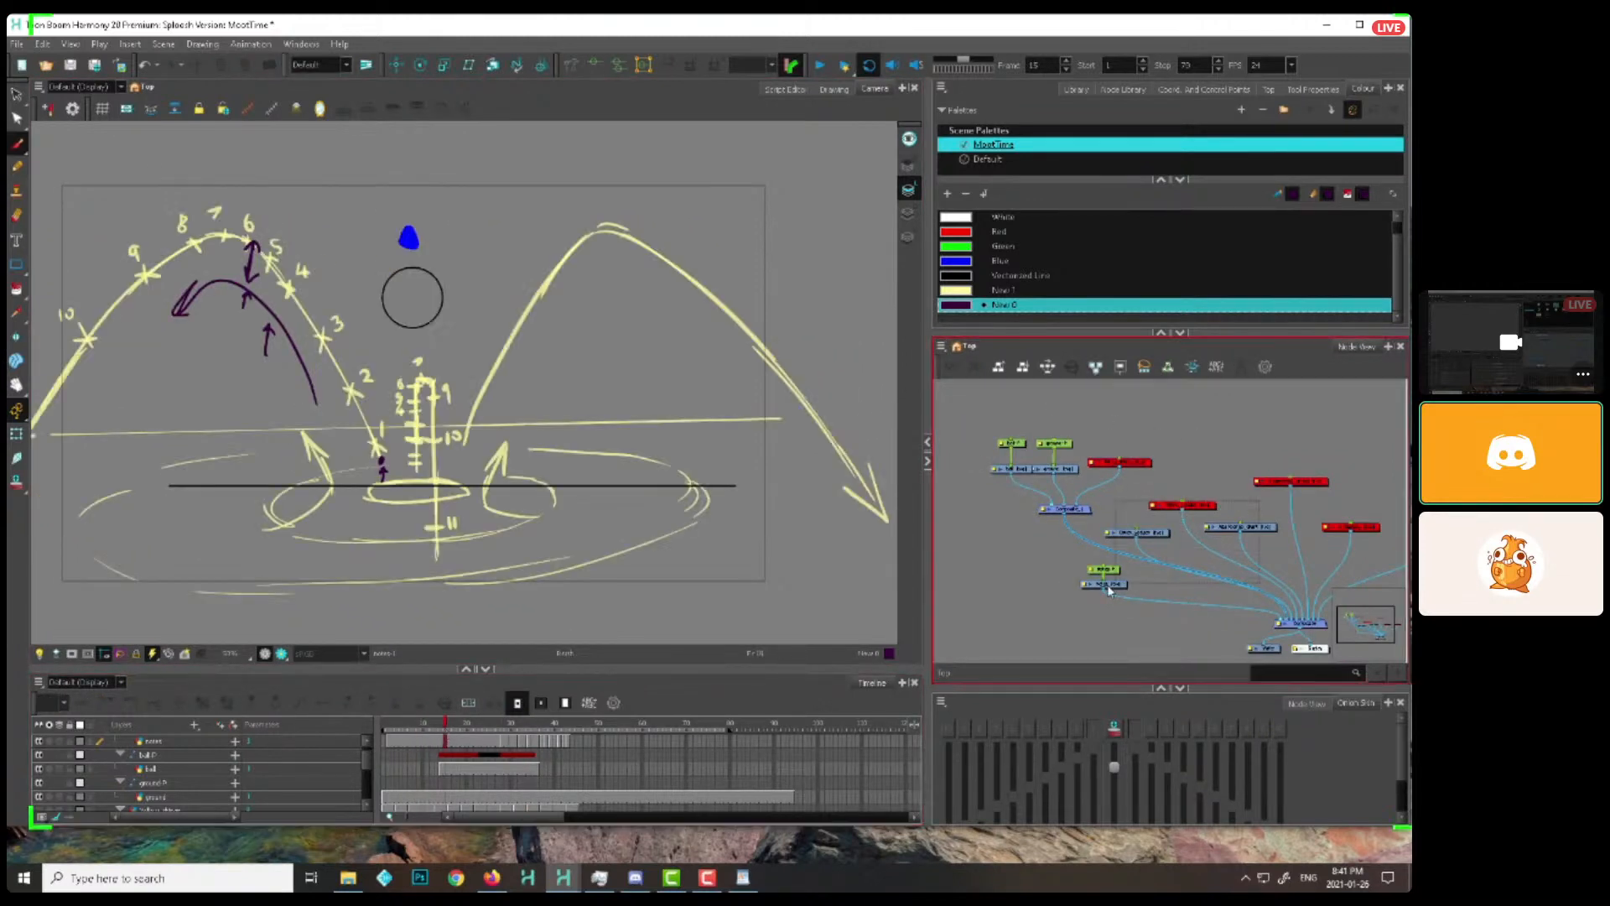
Disable the notes nodes so only the ball and ground line show, and return to the start of the ball's drop
{"action": "left_click_drag", "start_coordinate": [1109, 598], "coordinate": [1258, 499]}
{"action": "key", "text": "d"}
{"action": "left_click", "coordinate": [1161, 454]}
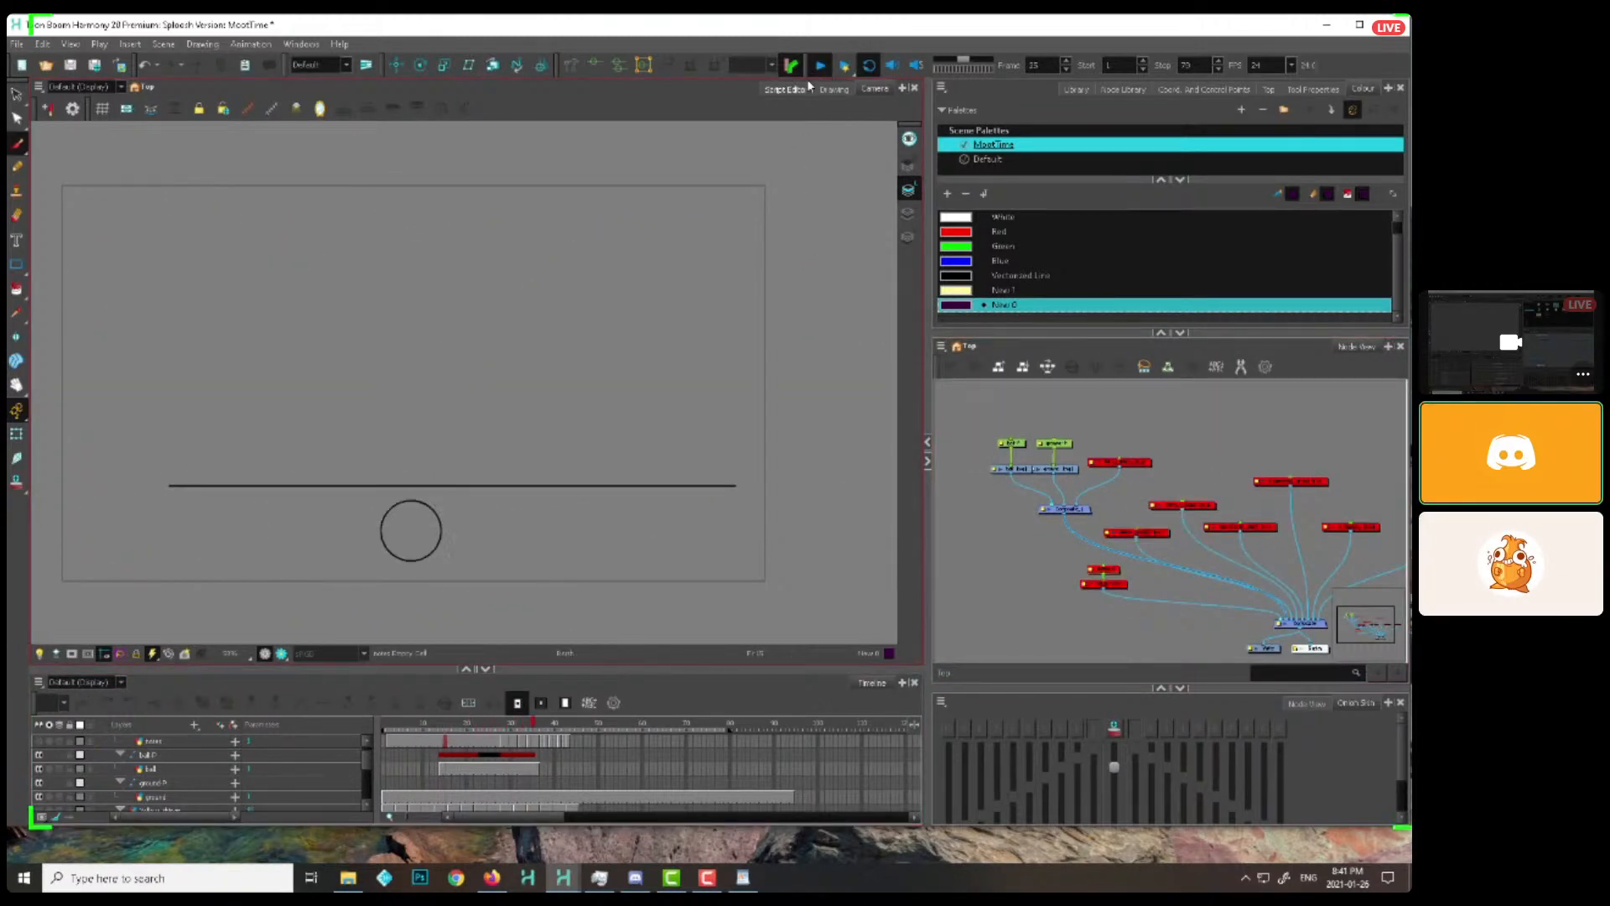
{"action": "left_click", "coordinate": [444, 735]}
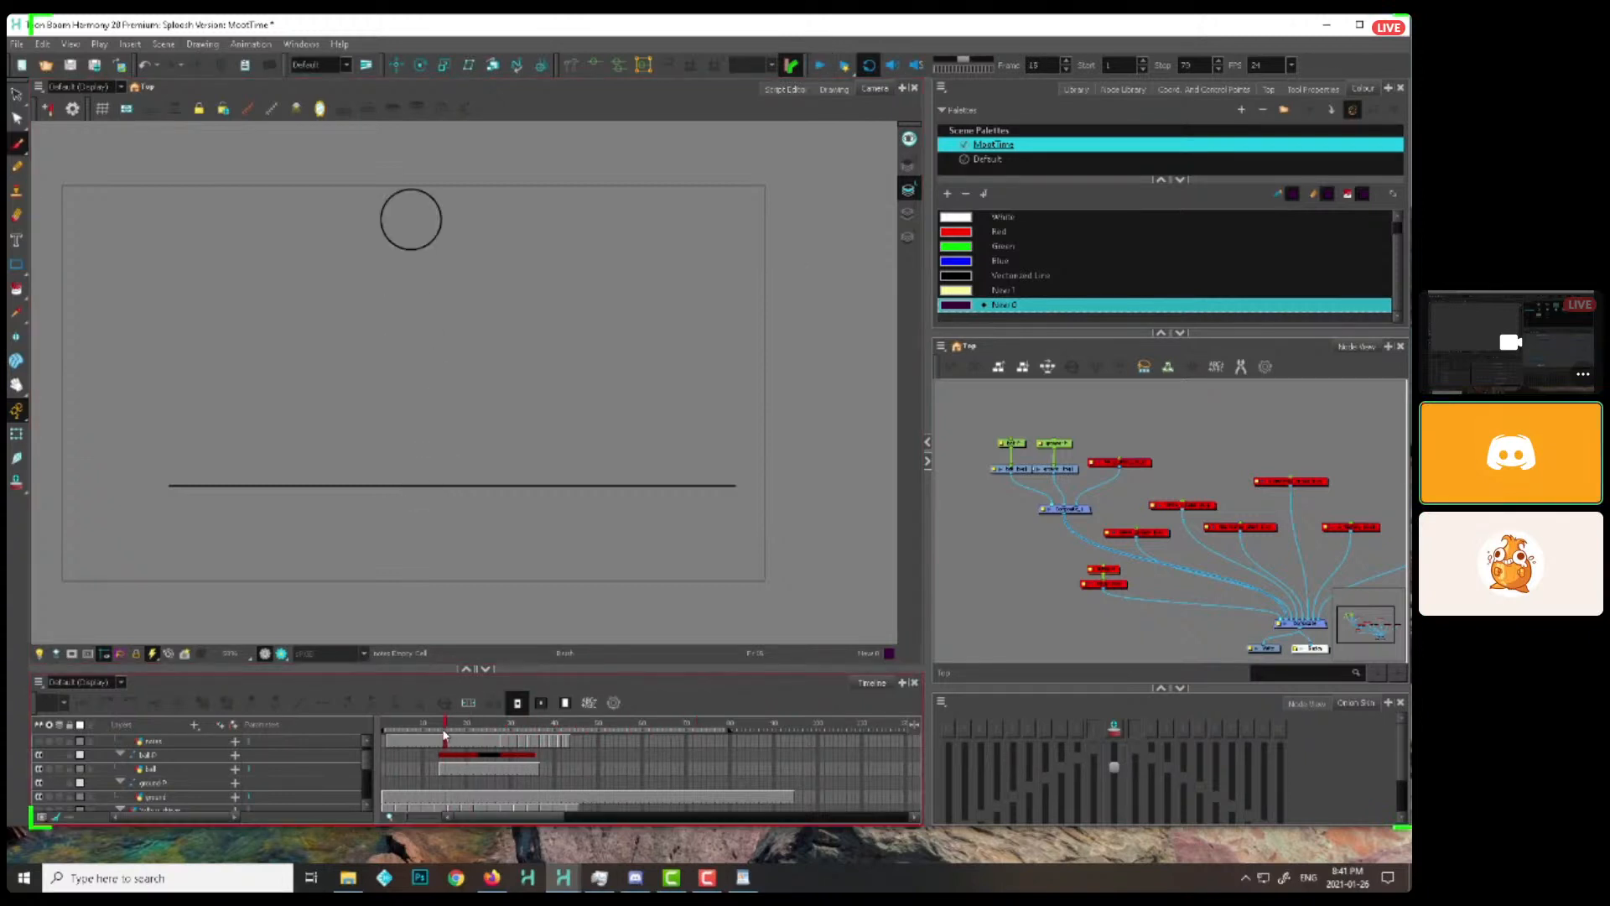
Clear the ball drawing's exposure before the impact at frame 17
{"action": "left_click", "coordinate": [454, 739]}
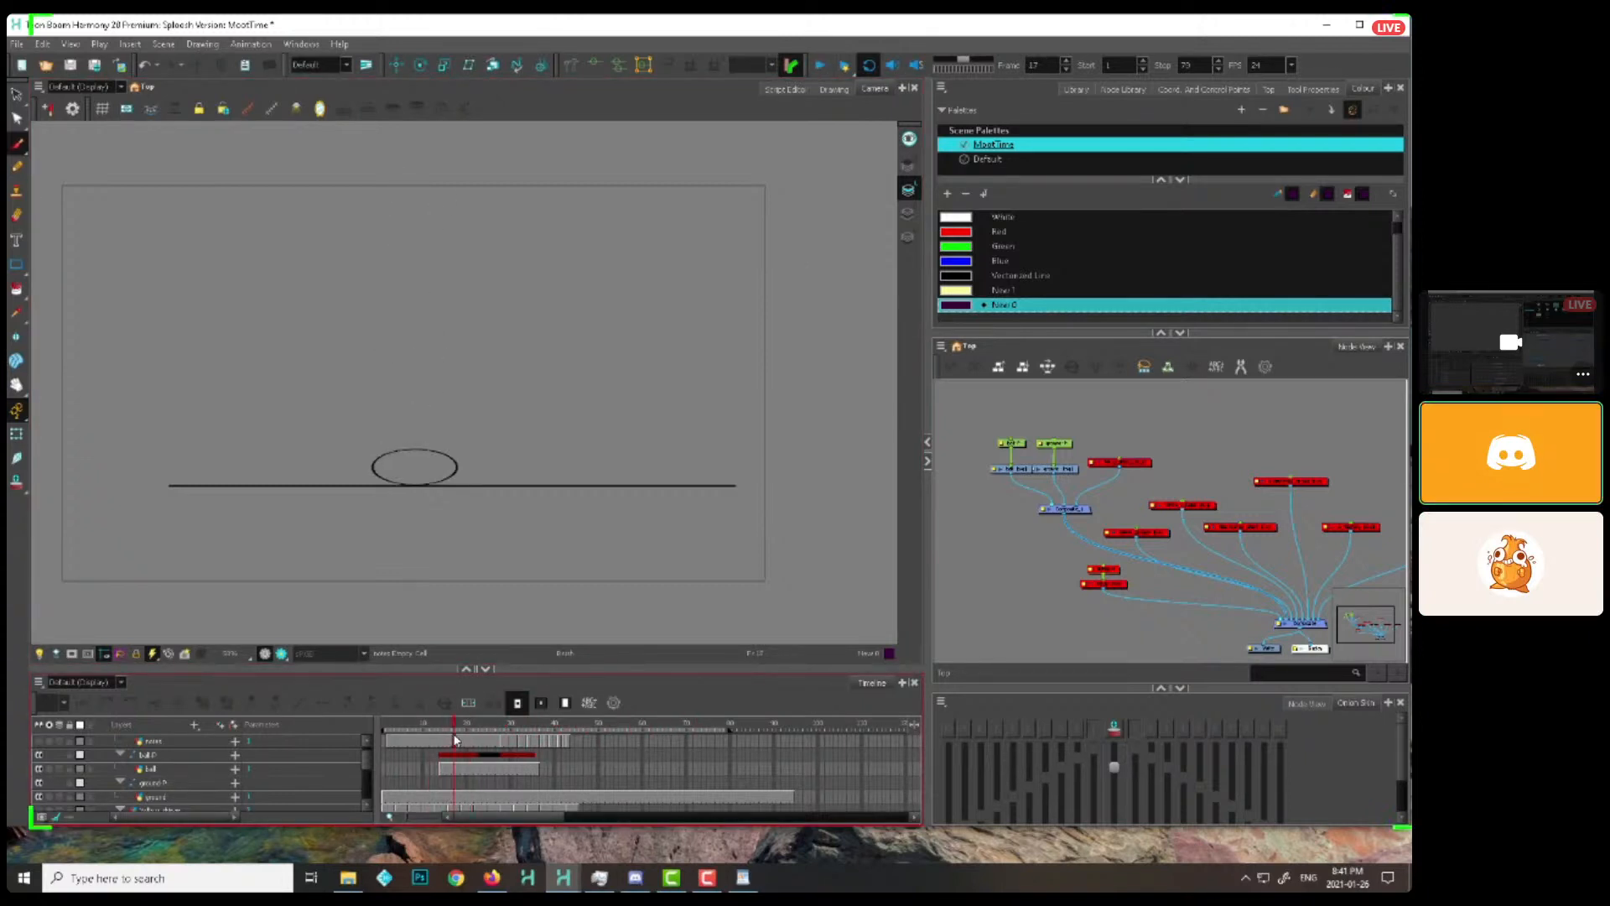
{"action": "left_click", "coordinate": [449, 740]}
{"action": "left_click", "coordinate": [1013, 473]}
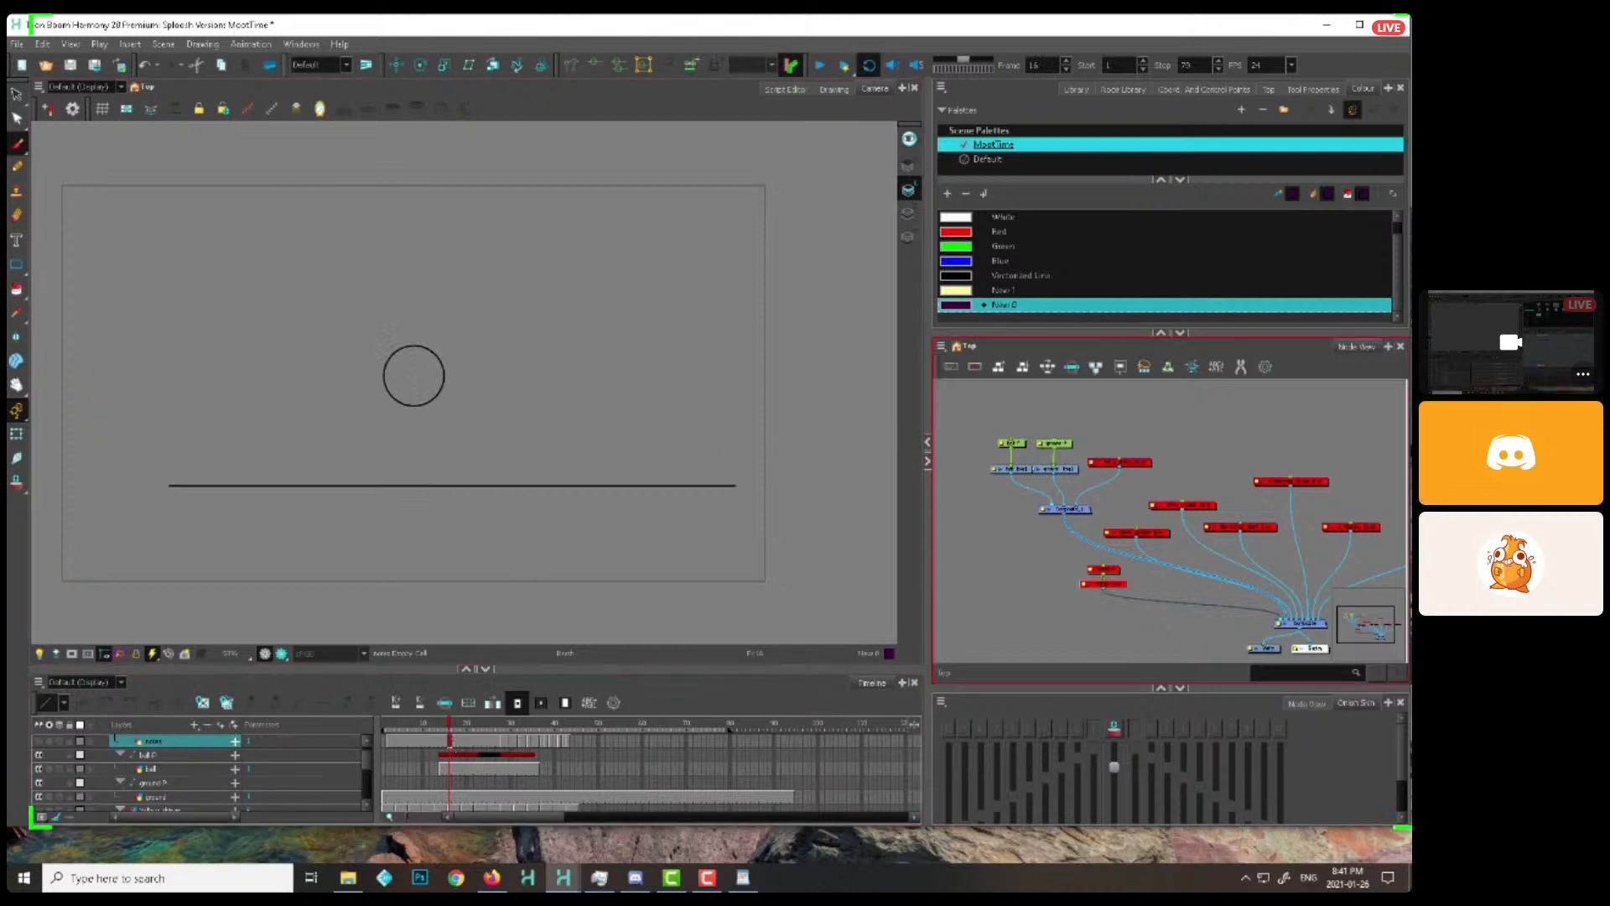
{"action": "left_click", "coordinate": [446, 770]}
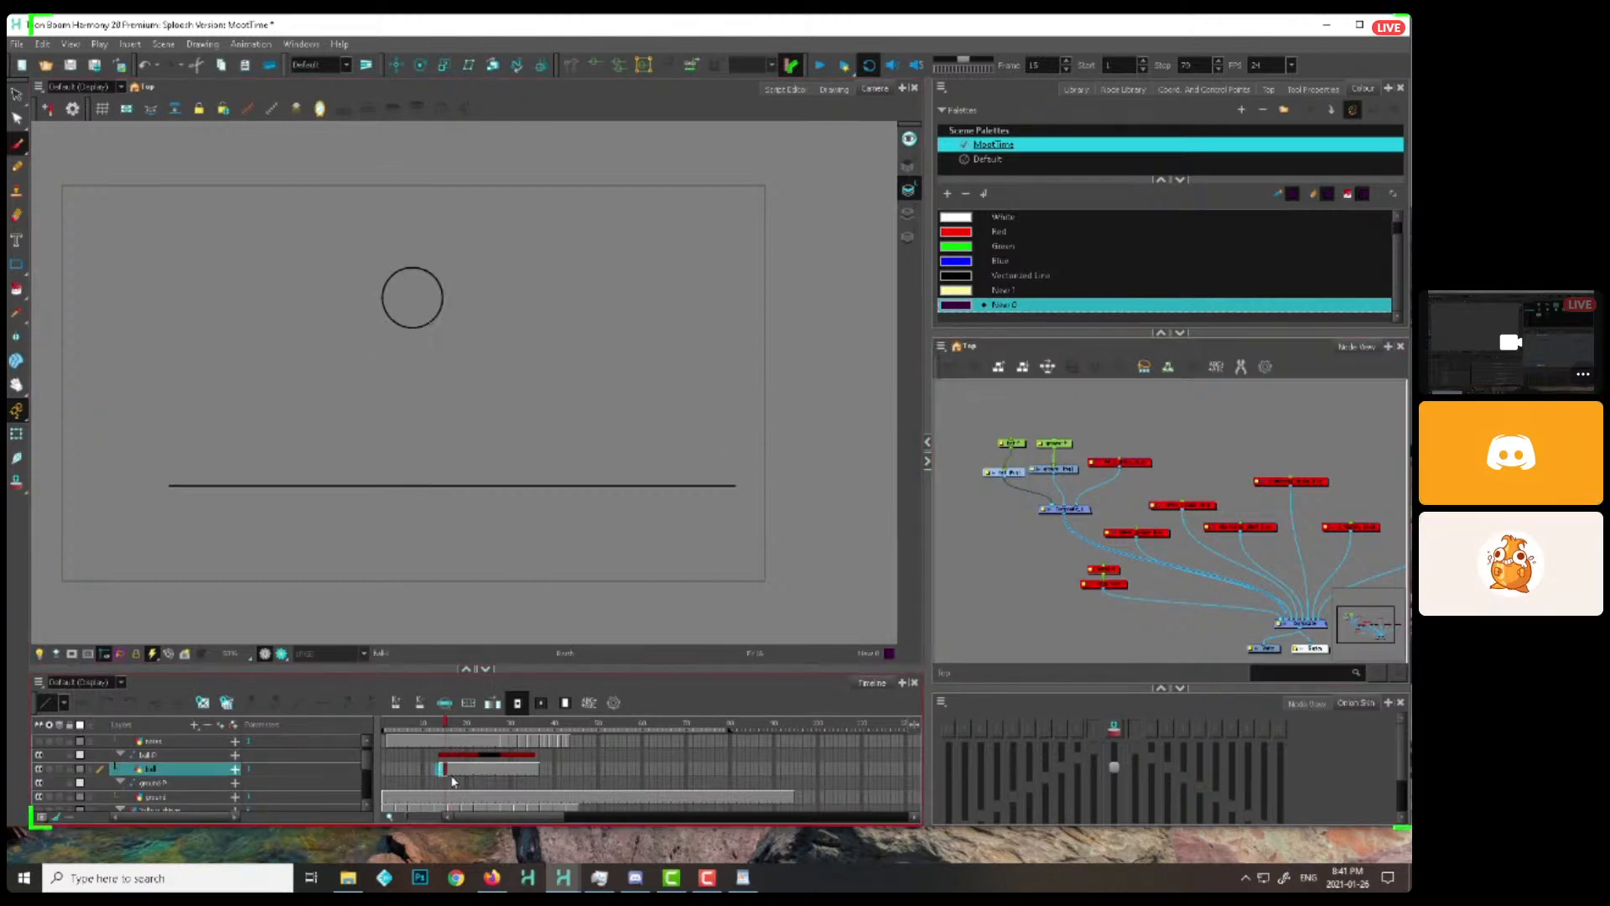
{"action": "left_click", "coordinate": [454, 770]}
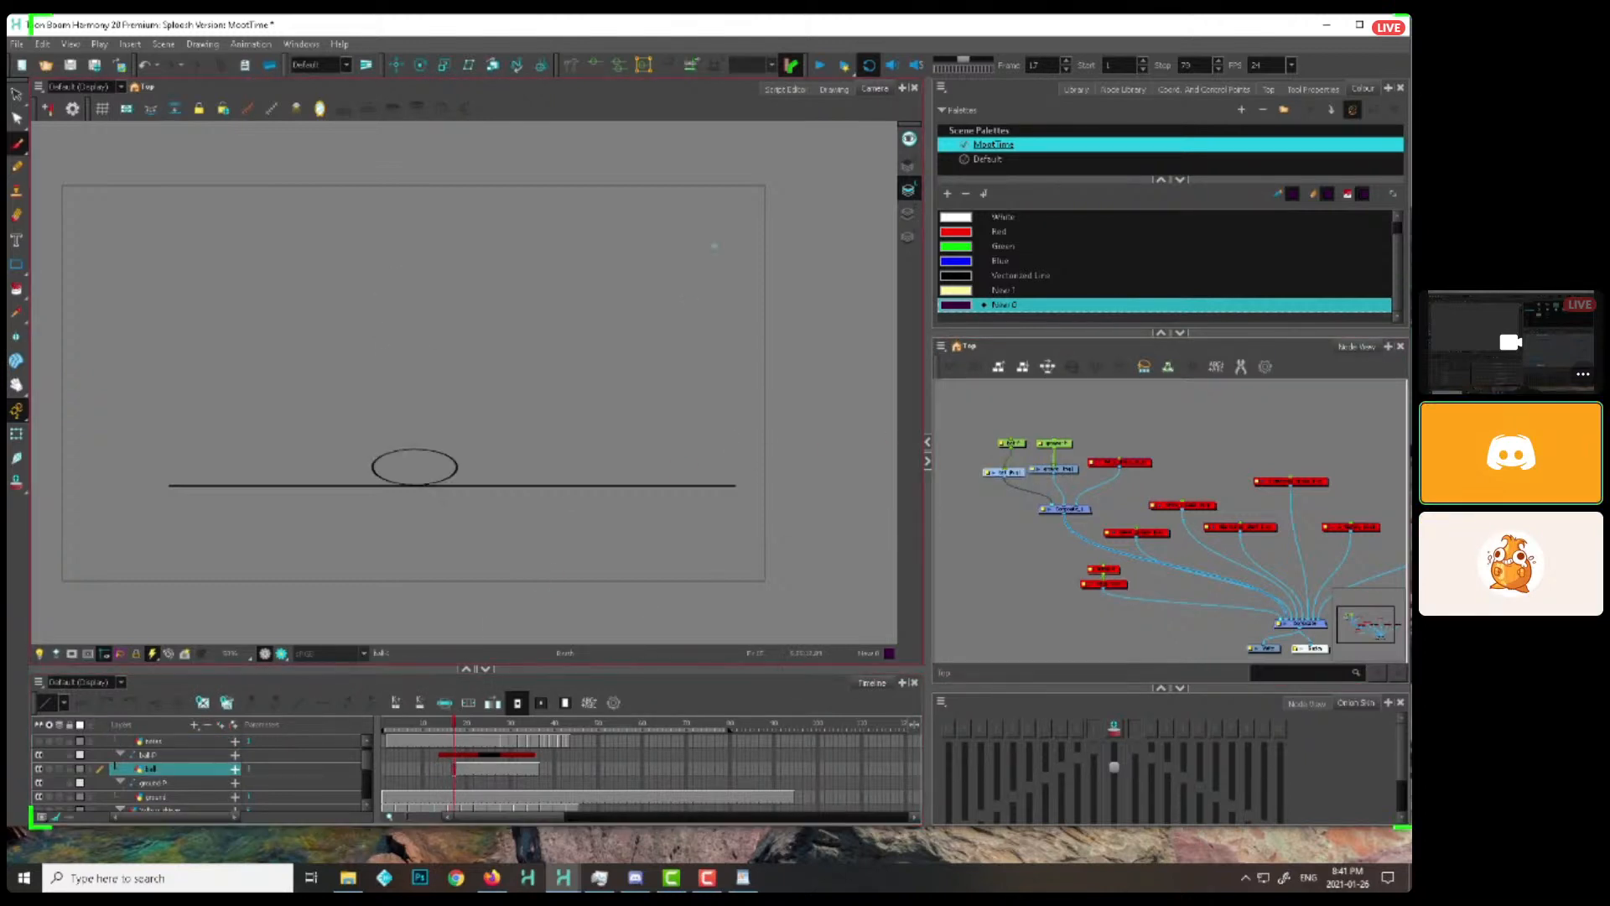
Play back the shortened ball bounce and scrub through the ball's rise after impact
{"action": "left_click", "coordinate": [820, 67]}
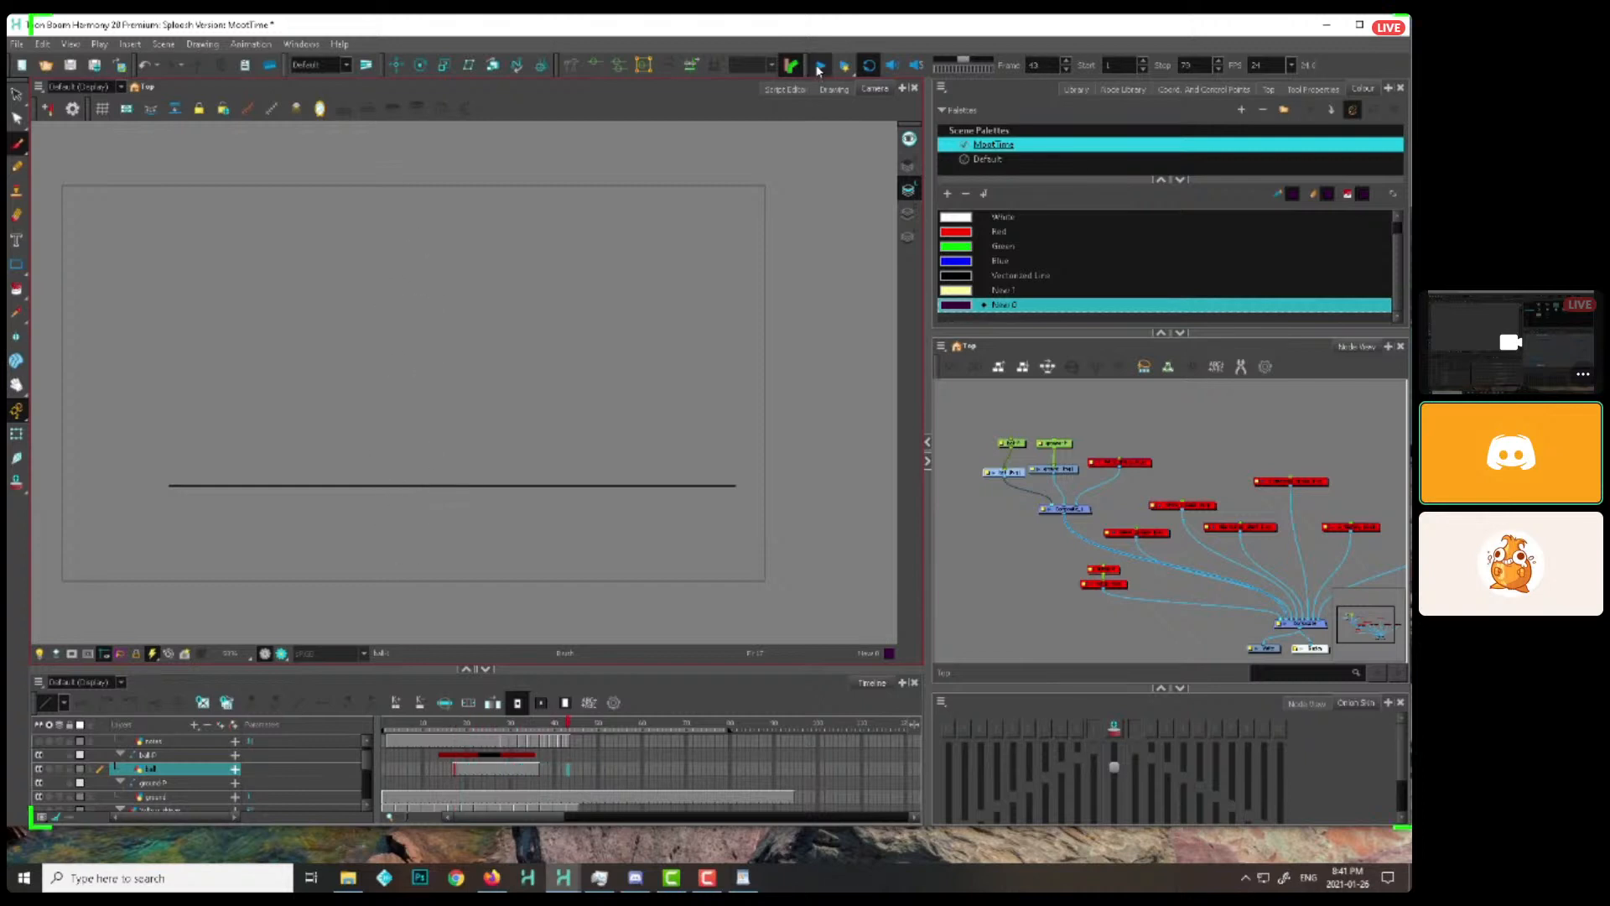
{"action": "left_click", "coordinate": [506, 732]}
{"action": "mouse_move", "coordinate": [502, 734]}
{"action": "left_mouse_down"}
{"action": "mouse_move", "coordinate": [538, 734]}
{"action": "mouse_move", "coordinate": [488, 726]}
{"action": "left_mouse_up"}
{"action": "left_click", "coordinate": [445, 727]}
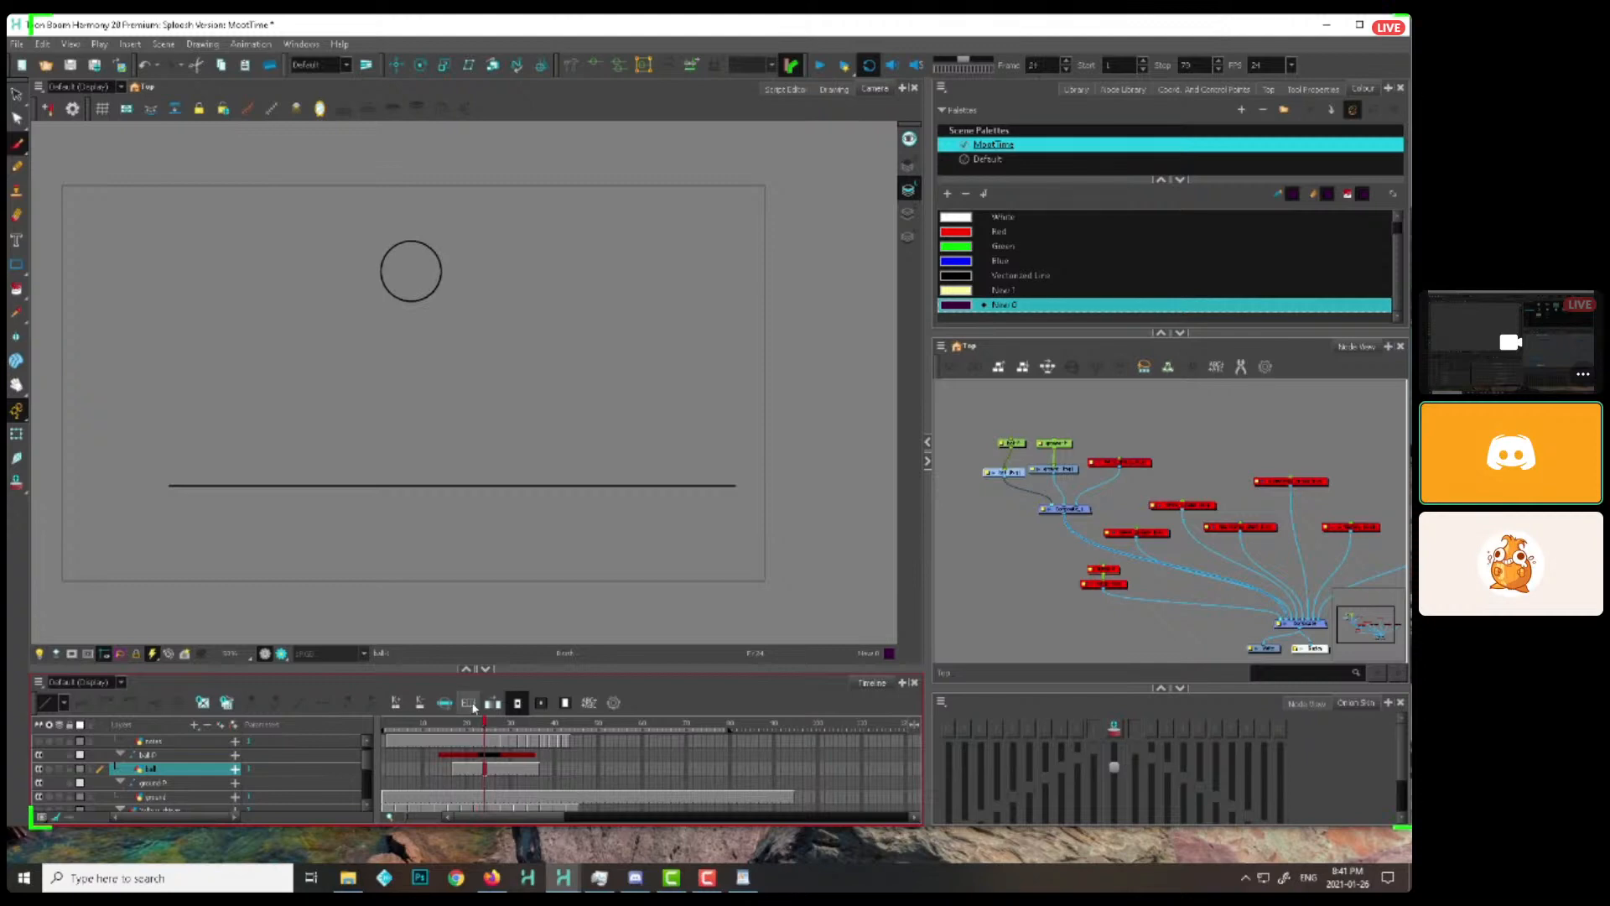
Switch to the scene with the finished splash examples, go to the purple and blue splashes, and play them back
{"action": "mouse_move", "coordinate": [564, 878]}
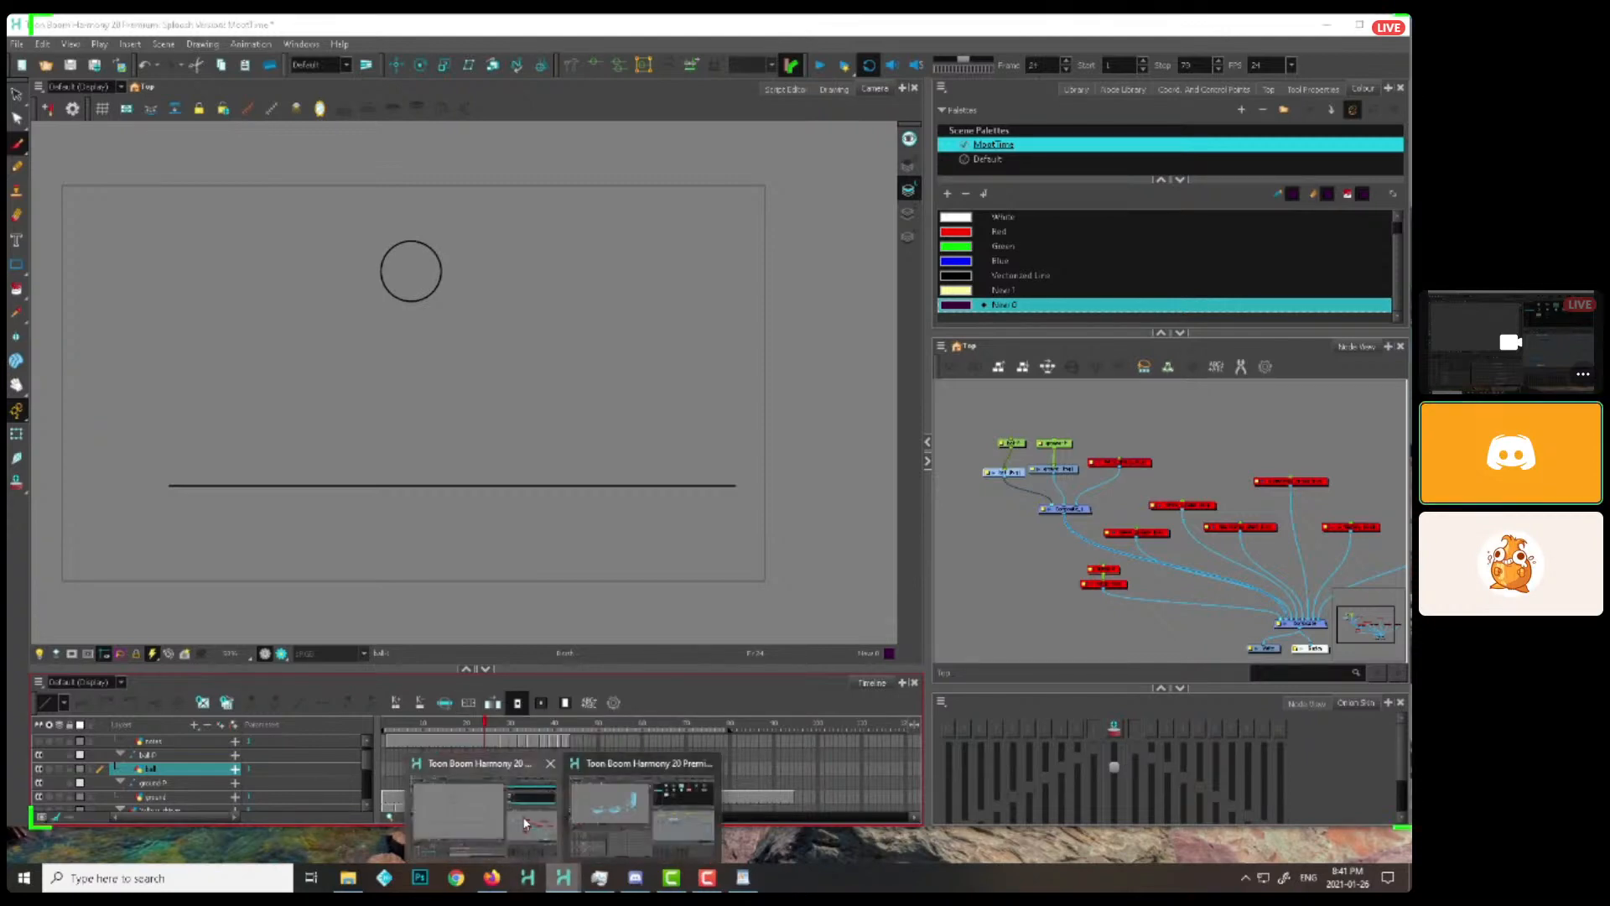
{"action": "left_click", "coordinate": [622, 819]}
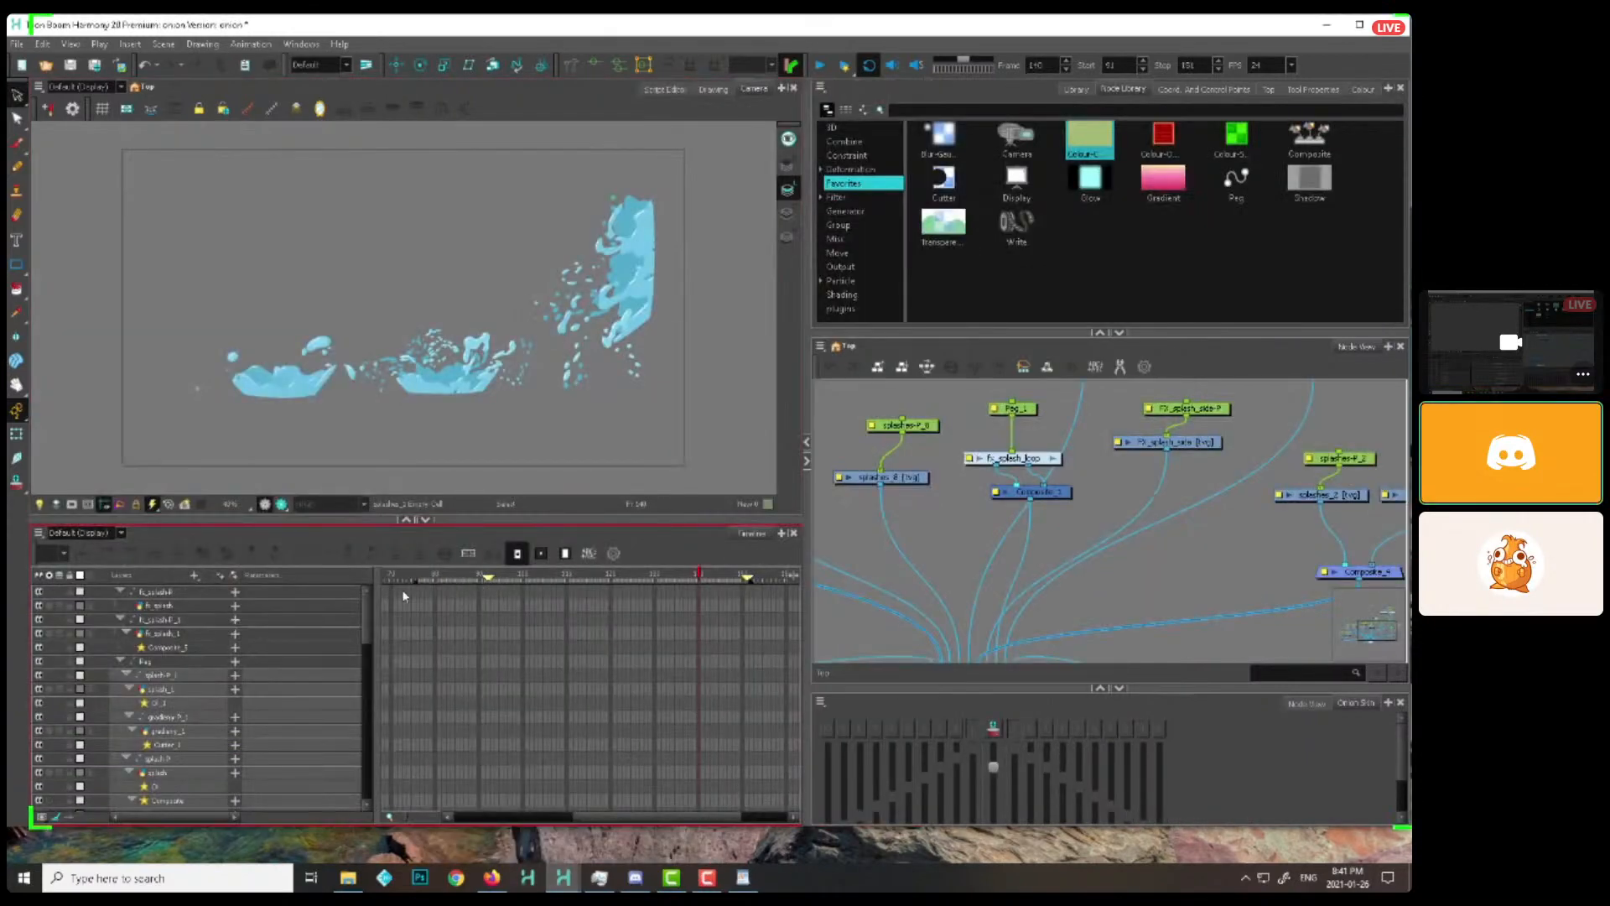
{"action": "scroll", "coordinate": [257, 610], "scroll_direction": "left", "scroll_amount": 3}
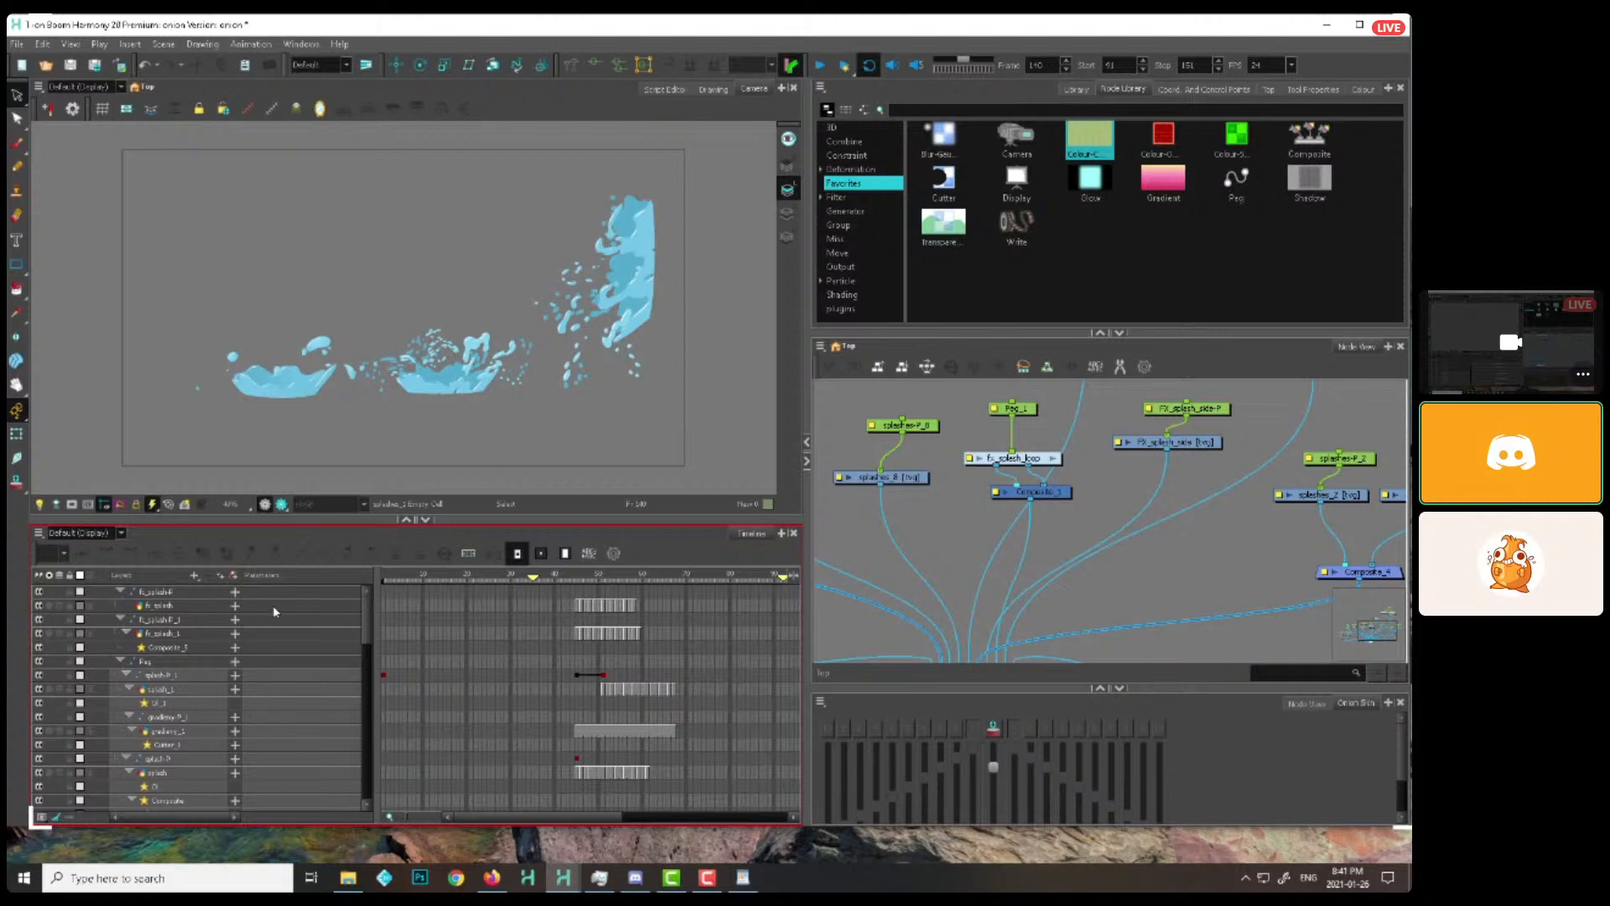
{"action": "left_click", "coordinate": [606, 594]}
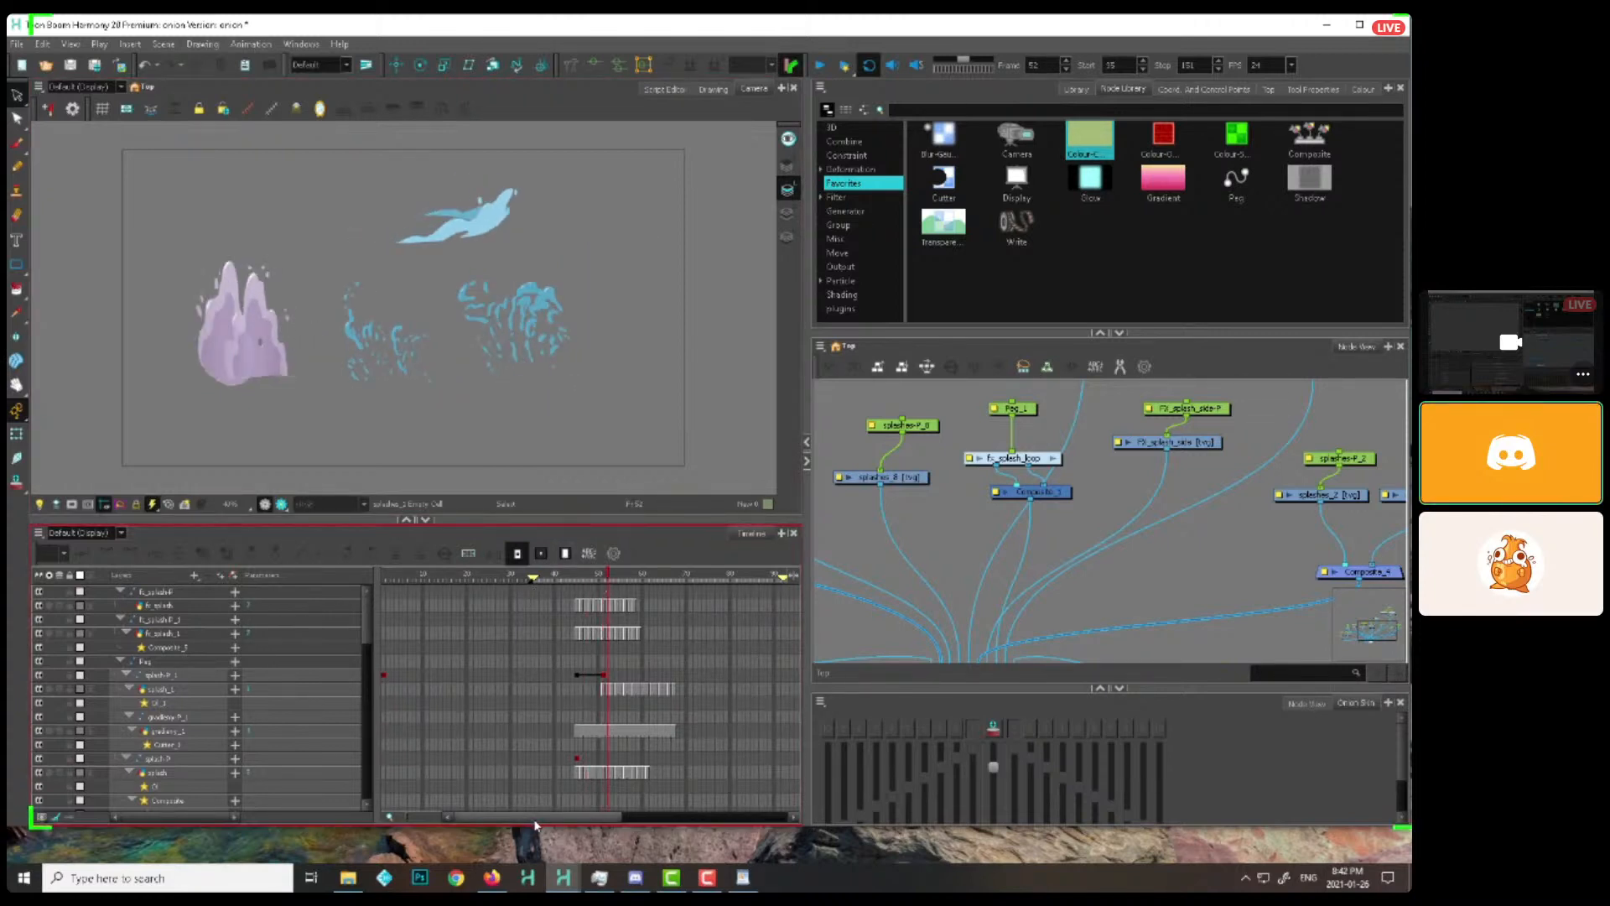
{"action": "left_click_drag", "start_coordinate": [535, 820], "coordinate": [685, 810]}
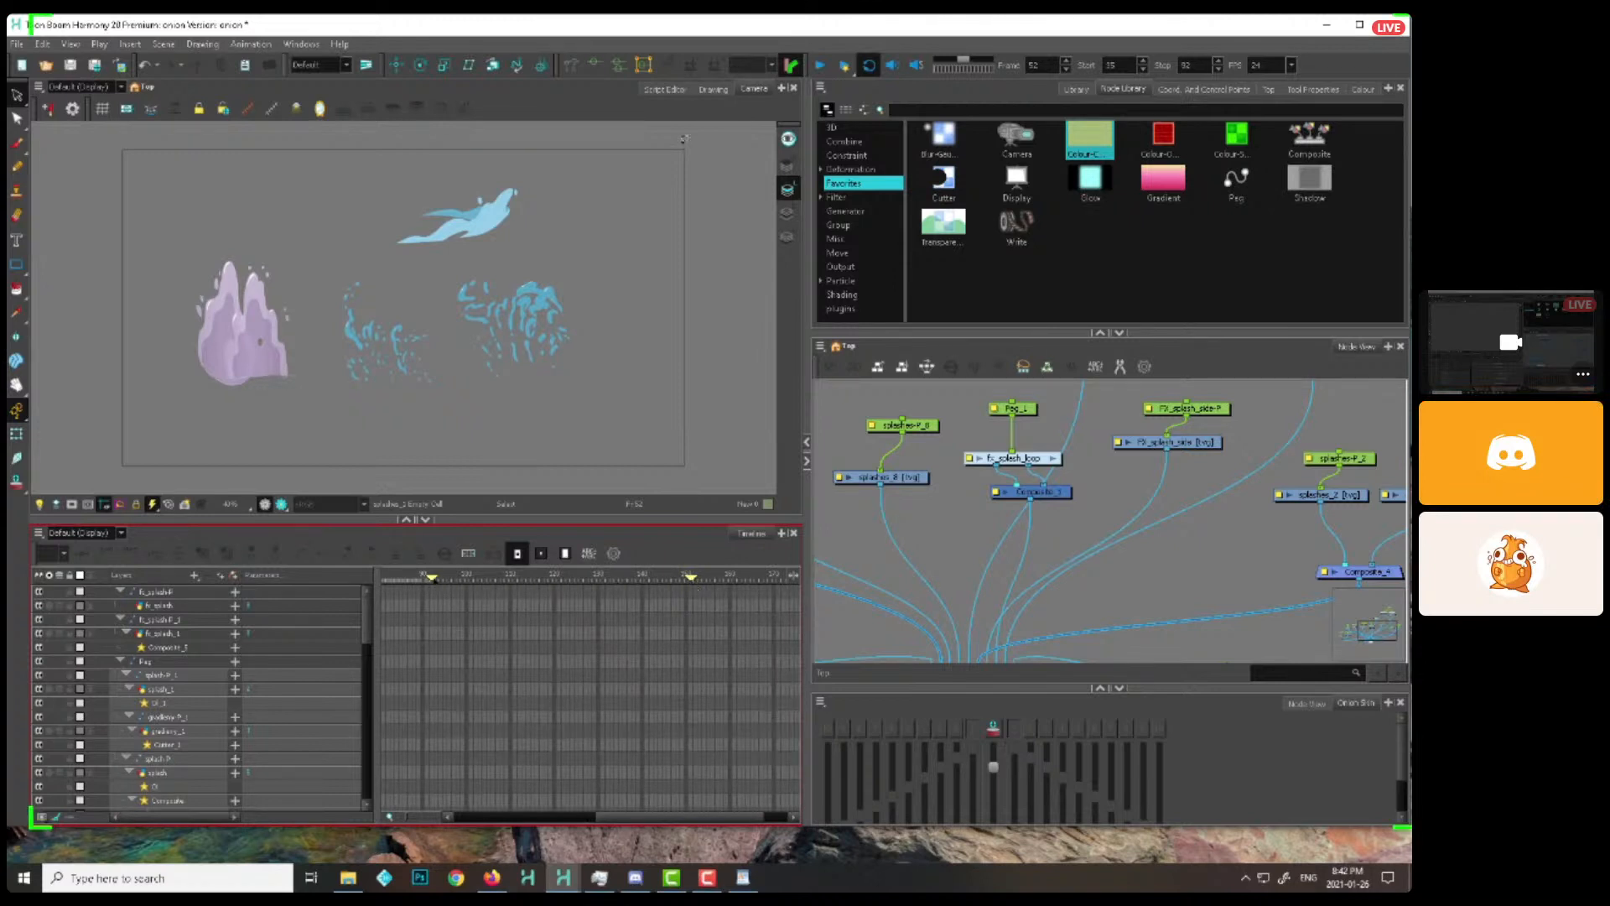
{"action": "left_click", "coordinate": [820, 65]}
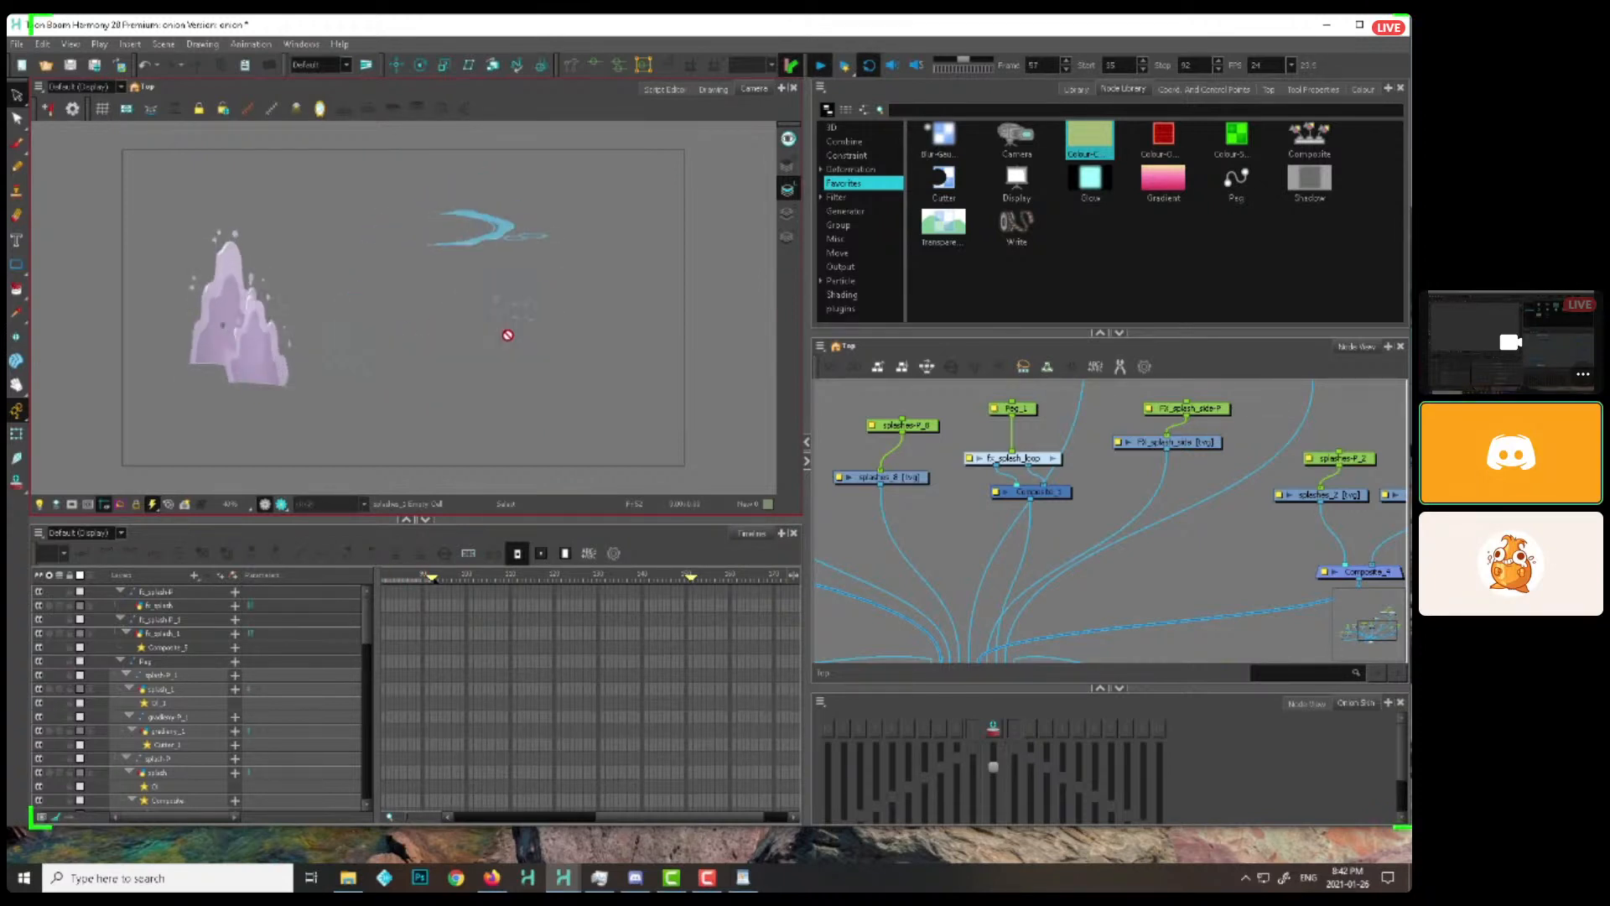
Scrub through the rise of the splash examples to frame 50 and examine the purple splash up close
{"action": "left_click_drag", "start_coordinate": [608, 817], "coordinate": [585, 819]}
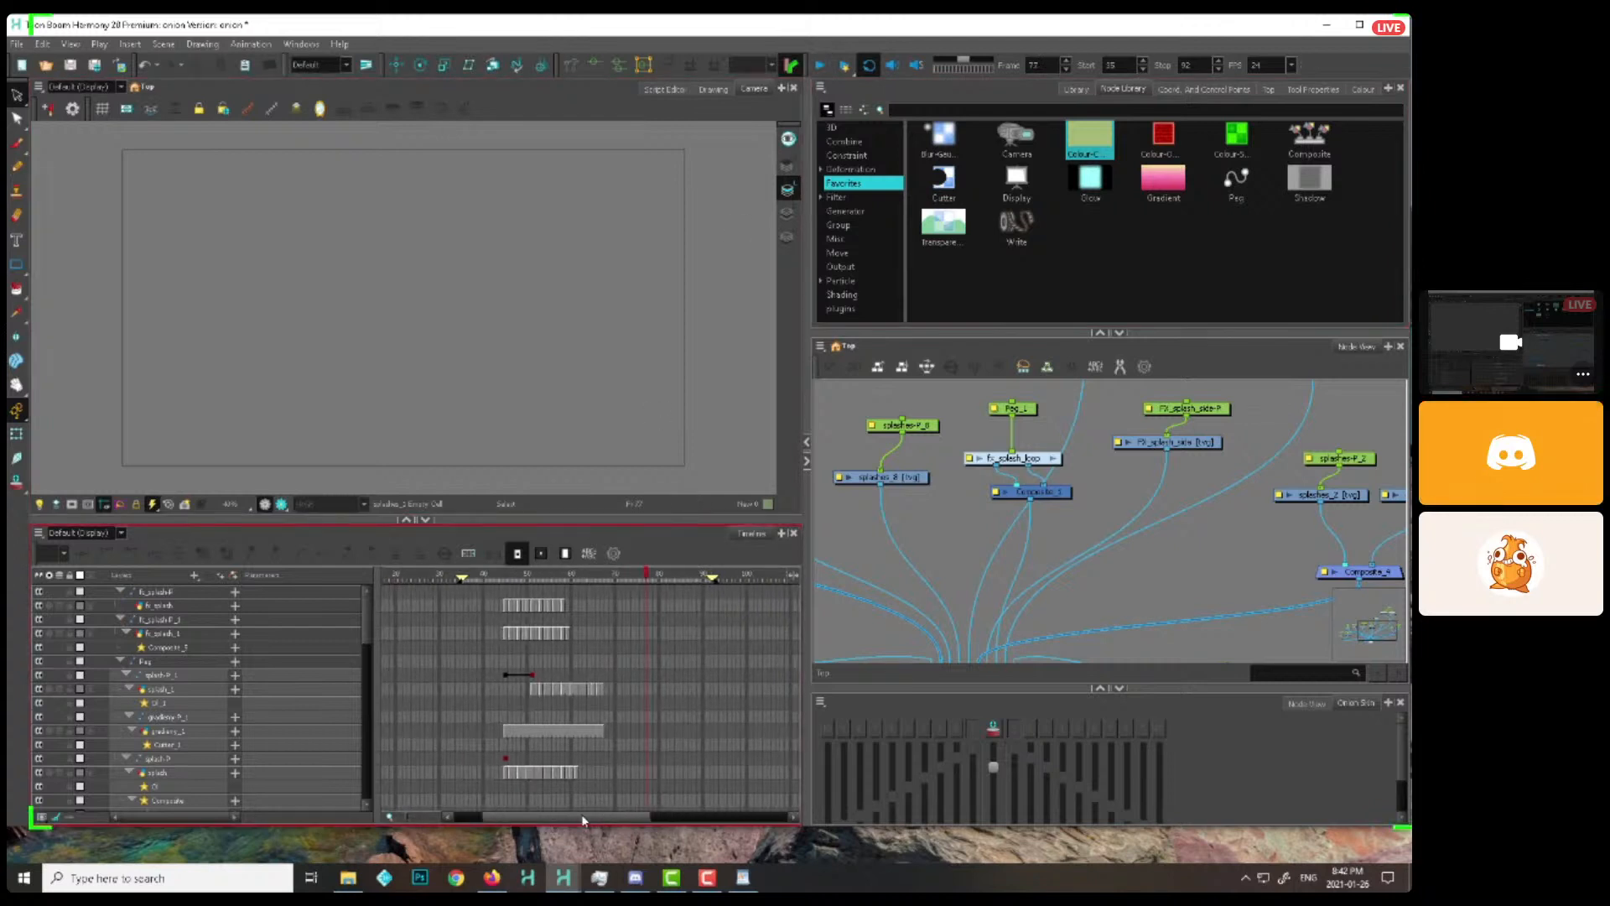
{"action": "left_click_drag", "start_coordinate": [499, 578], "coordinate": [510, 579]}
{"action": "left_click", "coordinate": [885, 190]}
{"action": "left_click", "coordinate": [955, 513]}
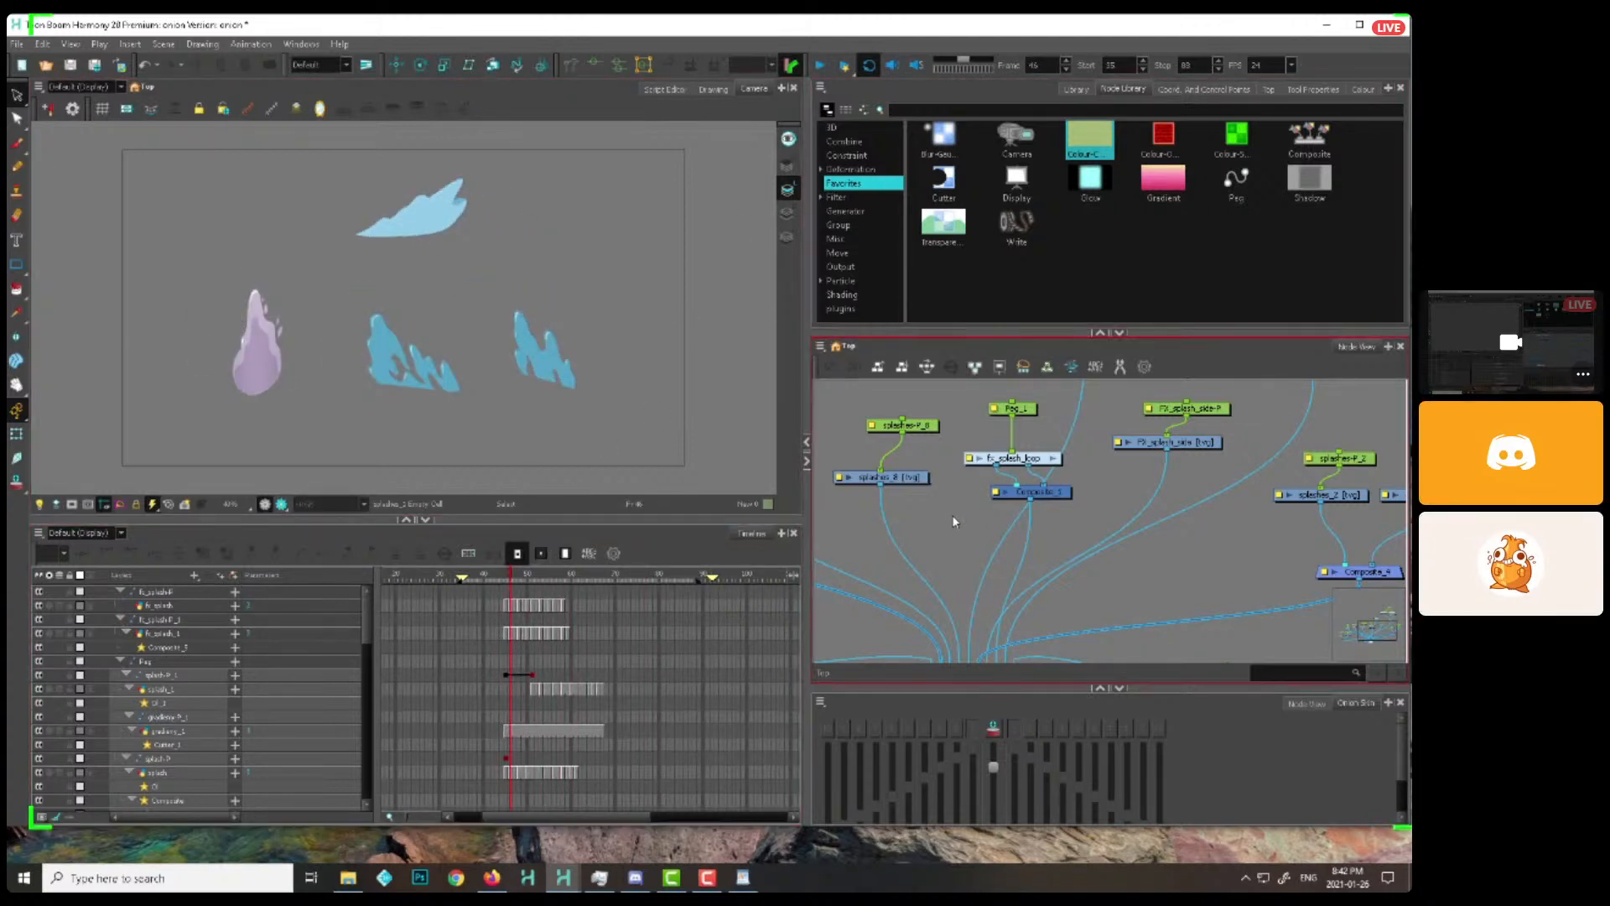
{"action": "left_click_drag", "start_coordinate": [501, 577], "coordinate": [528, 576]}
{"action": "left_click_drag", "start_coordinate": [522, 440], "coordinate": [691, 440]}
{"action": "key", "text": "2"}
{"action": "key", "text": "2"}
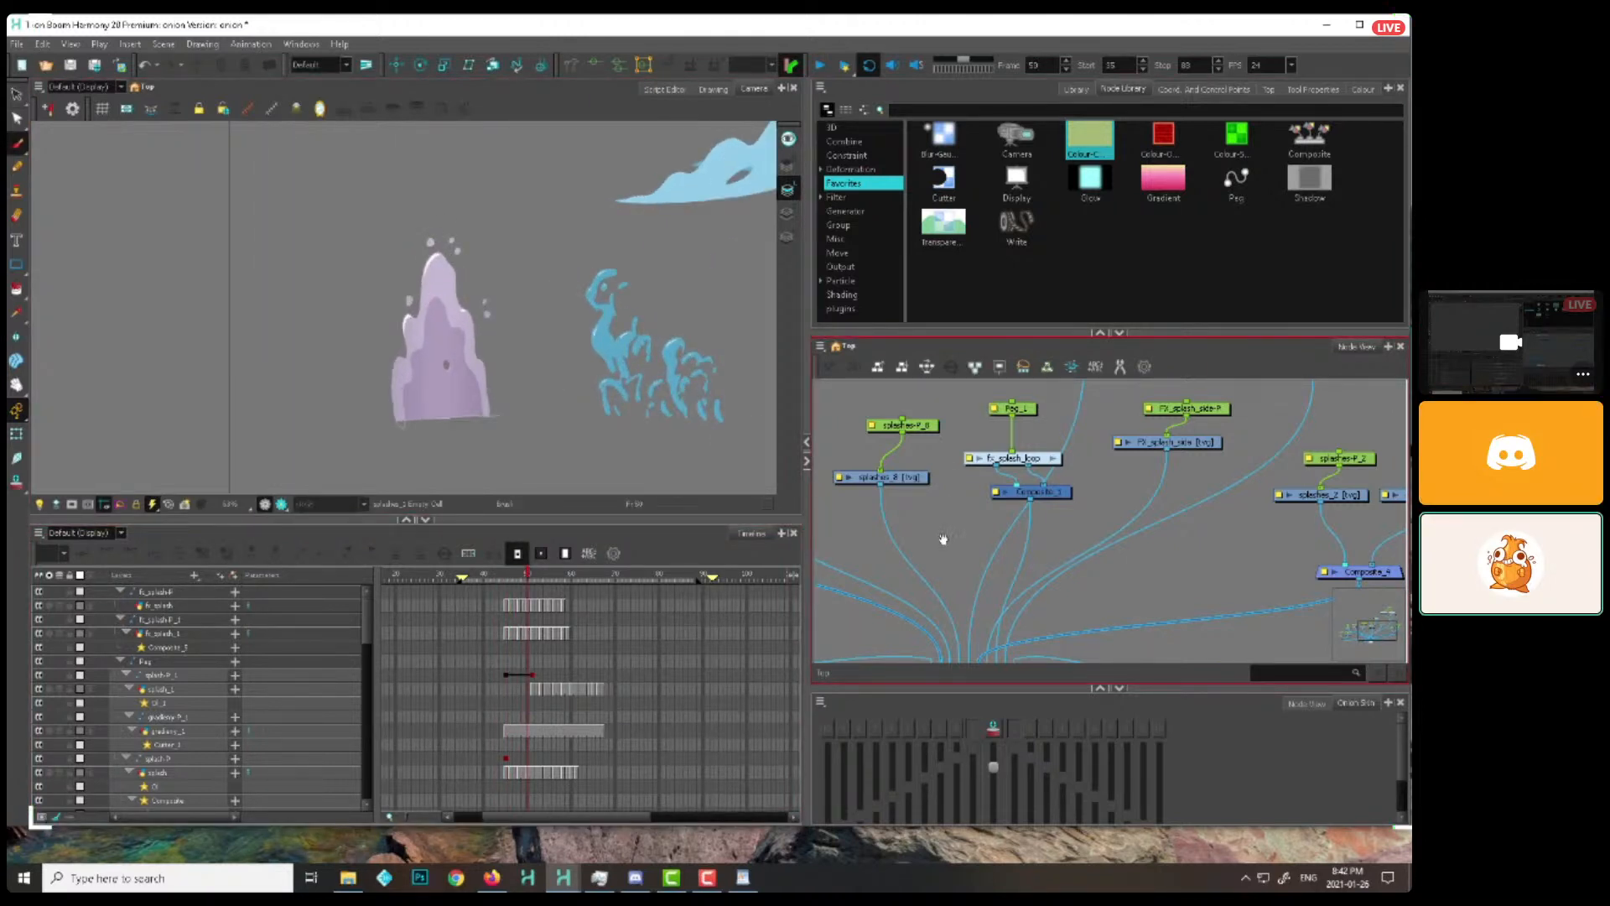
Mark the base of the purple splash with a line, and undo the curve drawn across its upper peak
{"action": "left_click_drag", "start_coordinate": [943, 540], "coordinate": [933, 523]}
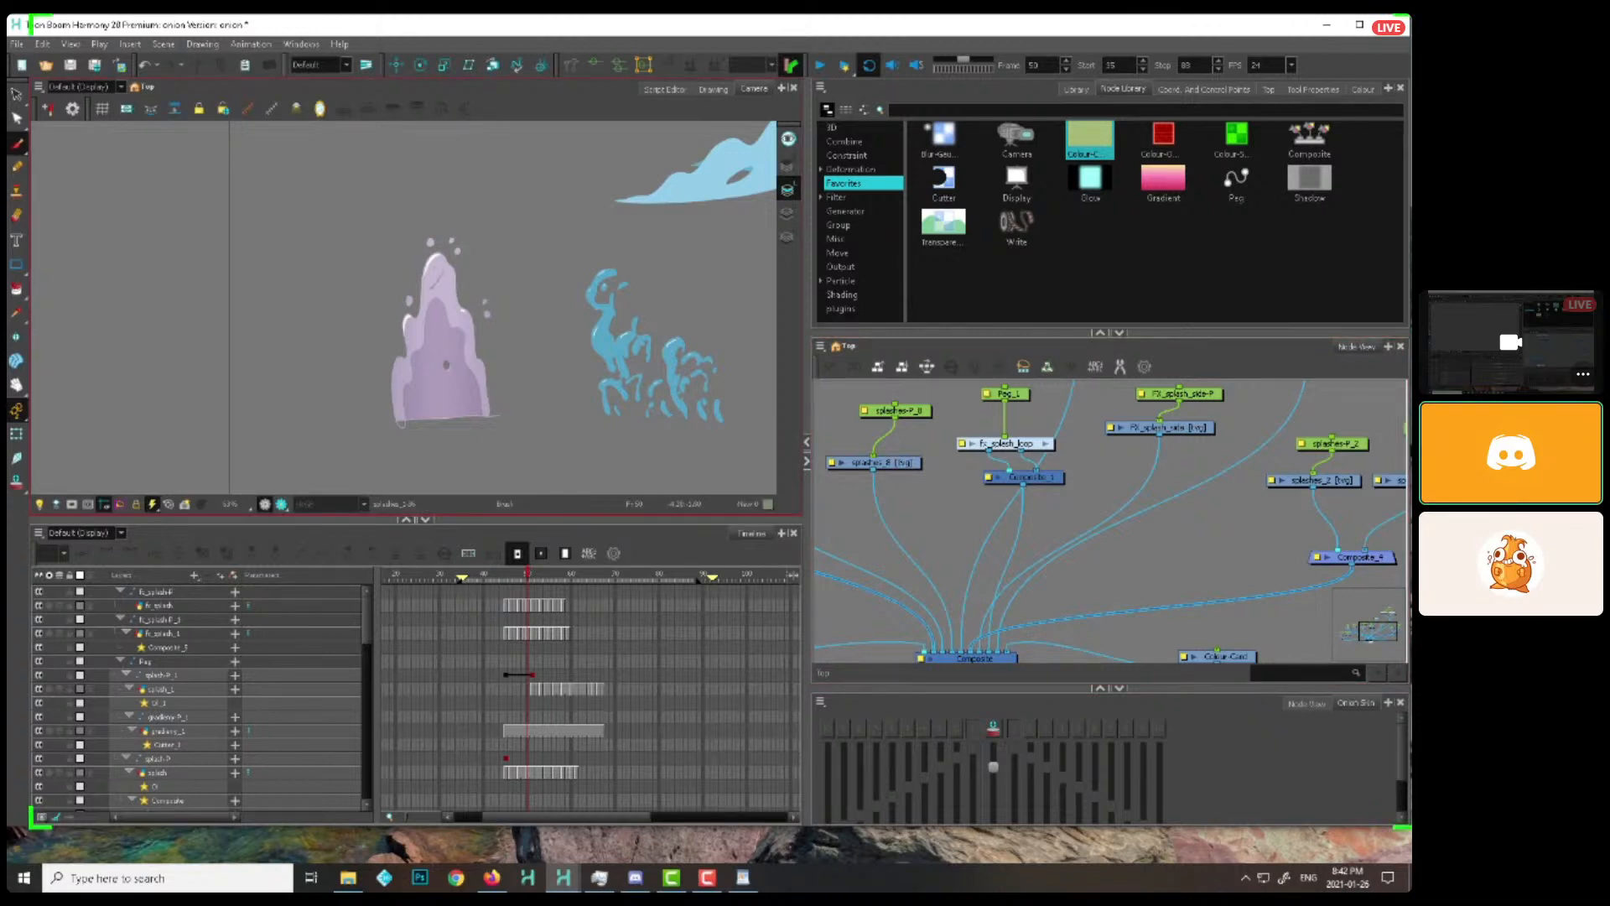
{"action": "scroll", "coordinate": [407, 301], "scroll_direction": "up", "scroll_amount": 3}
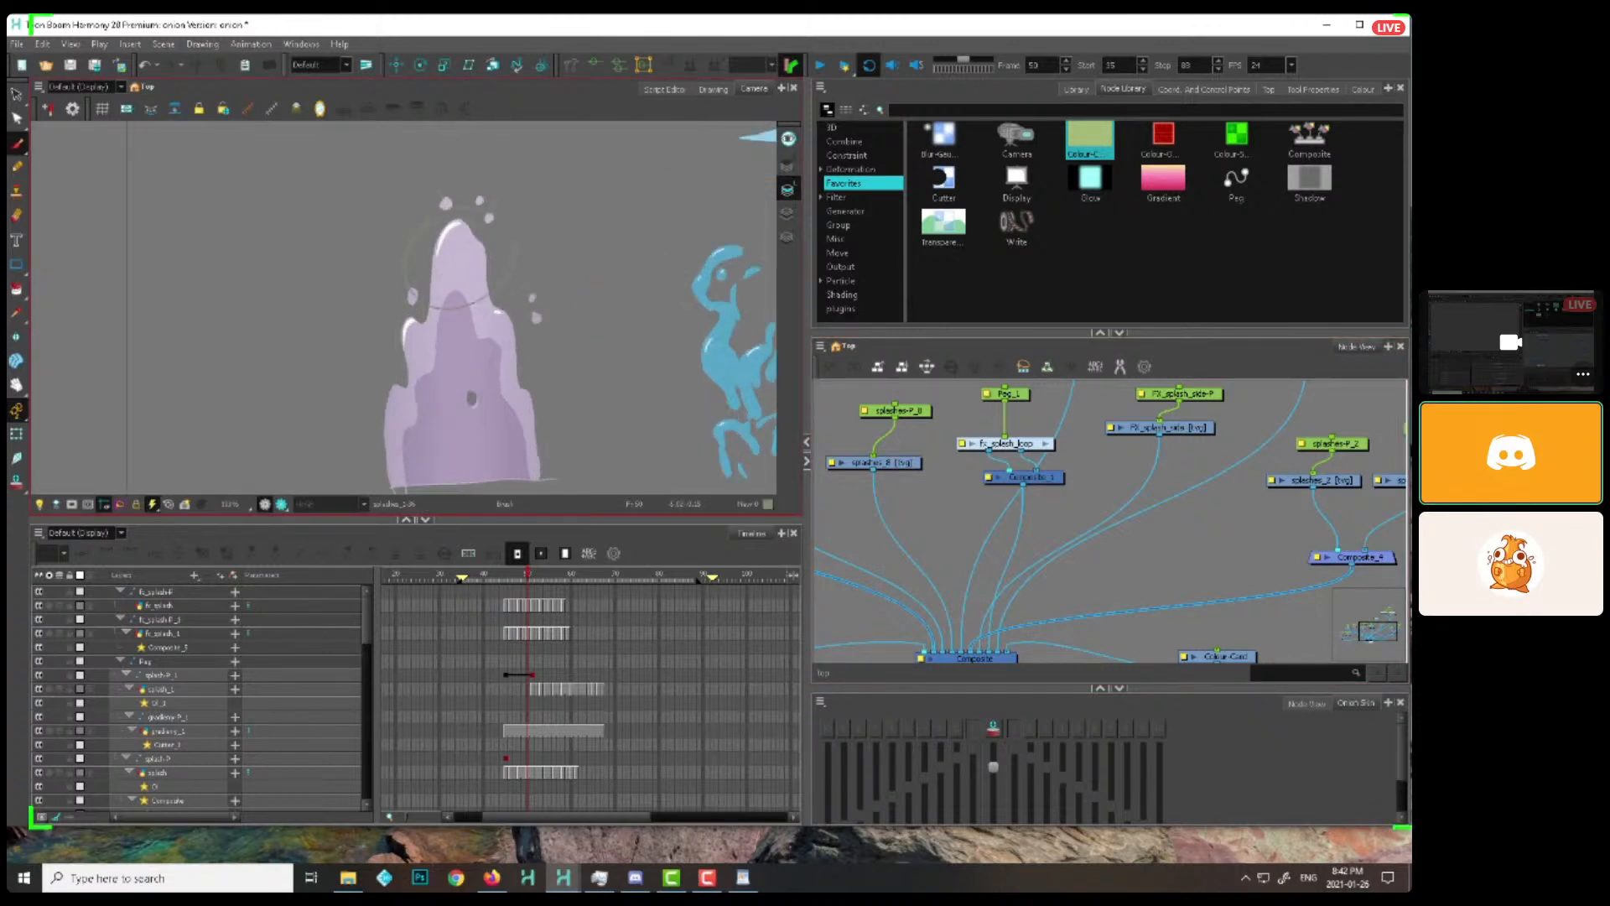
{"action": "key", "text": "ctrl+z"}
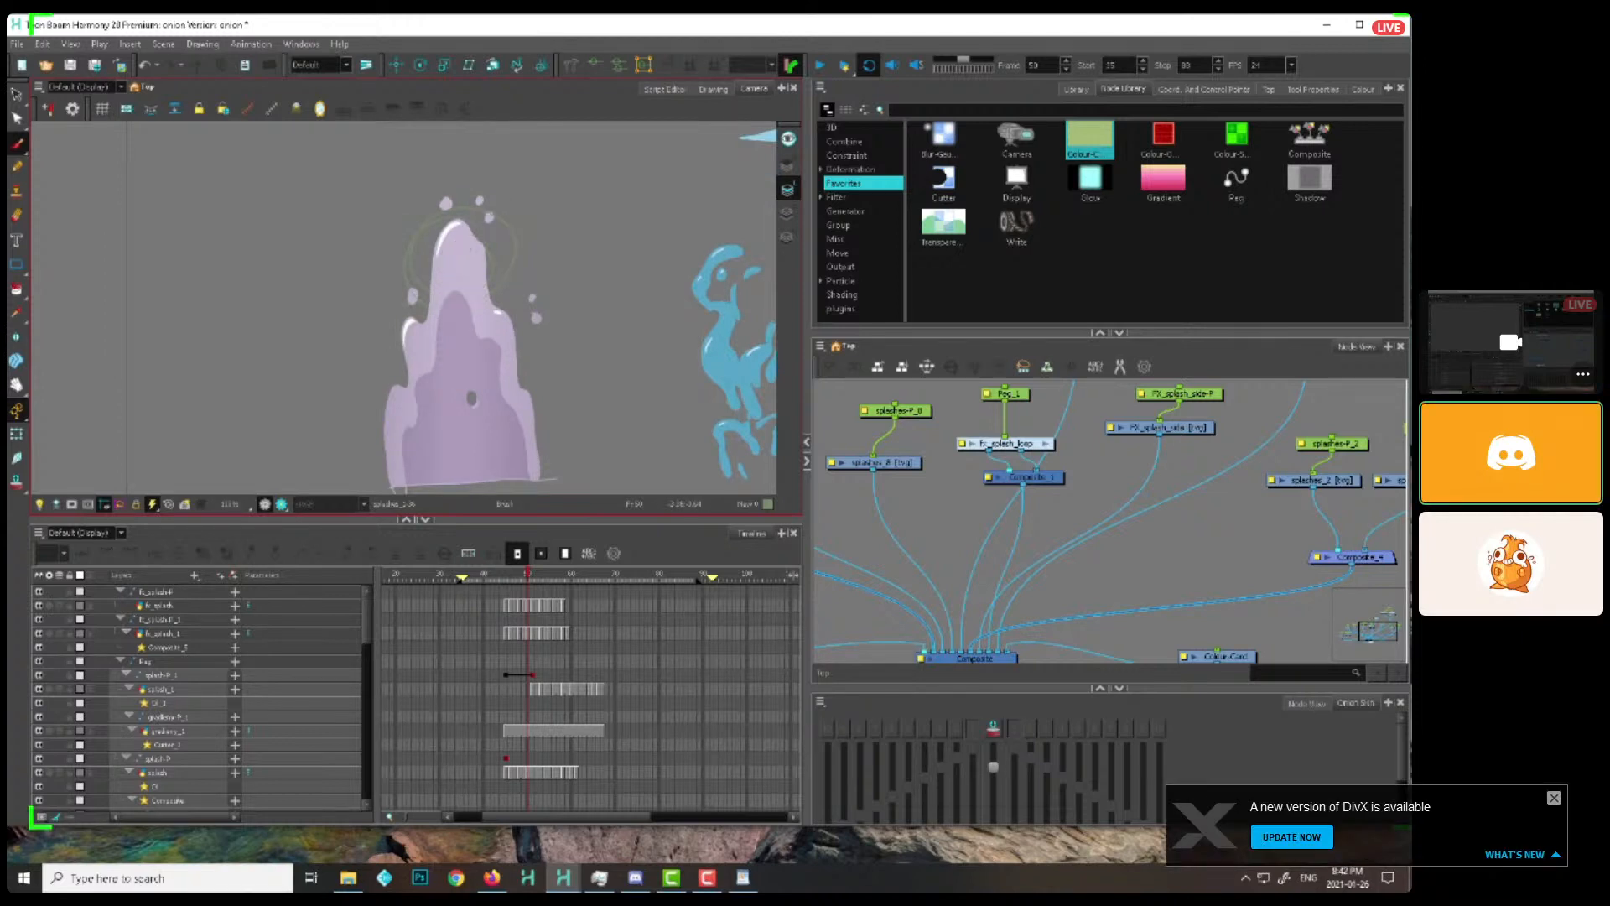
{"action": "key", "text": "1"}
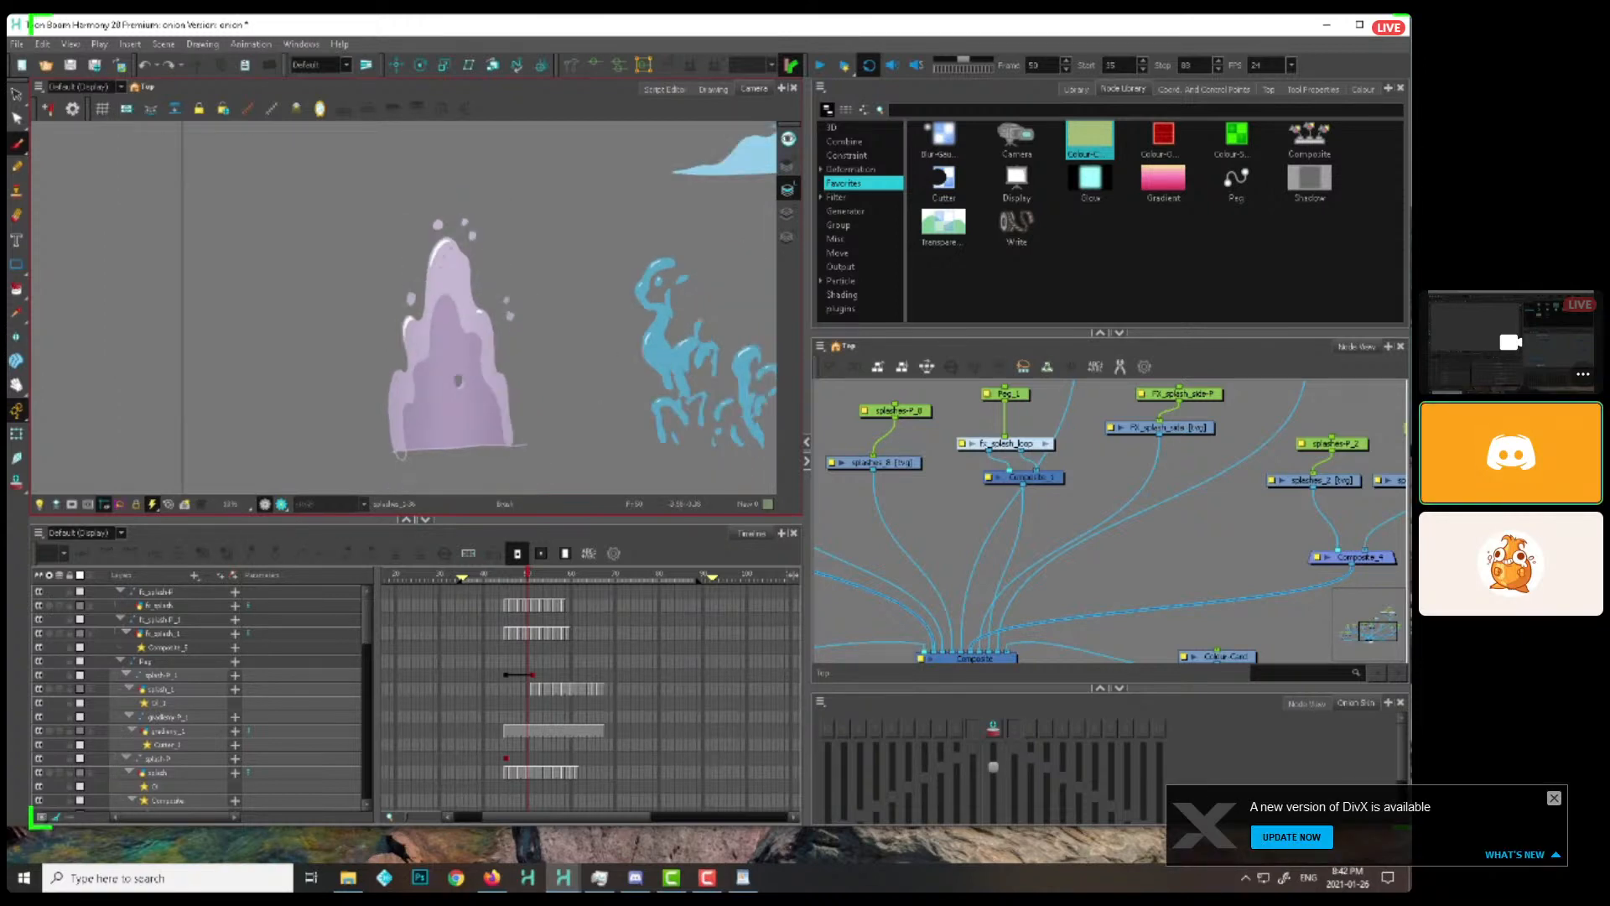
Return to the Splash scene and add a parent peg above the ball's peg, ready to transform
{"action": "left_click", "coordinate": [563, 877]}
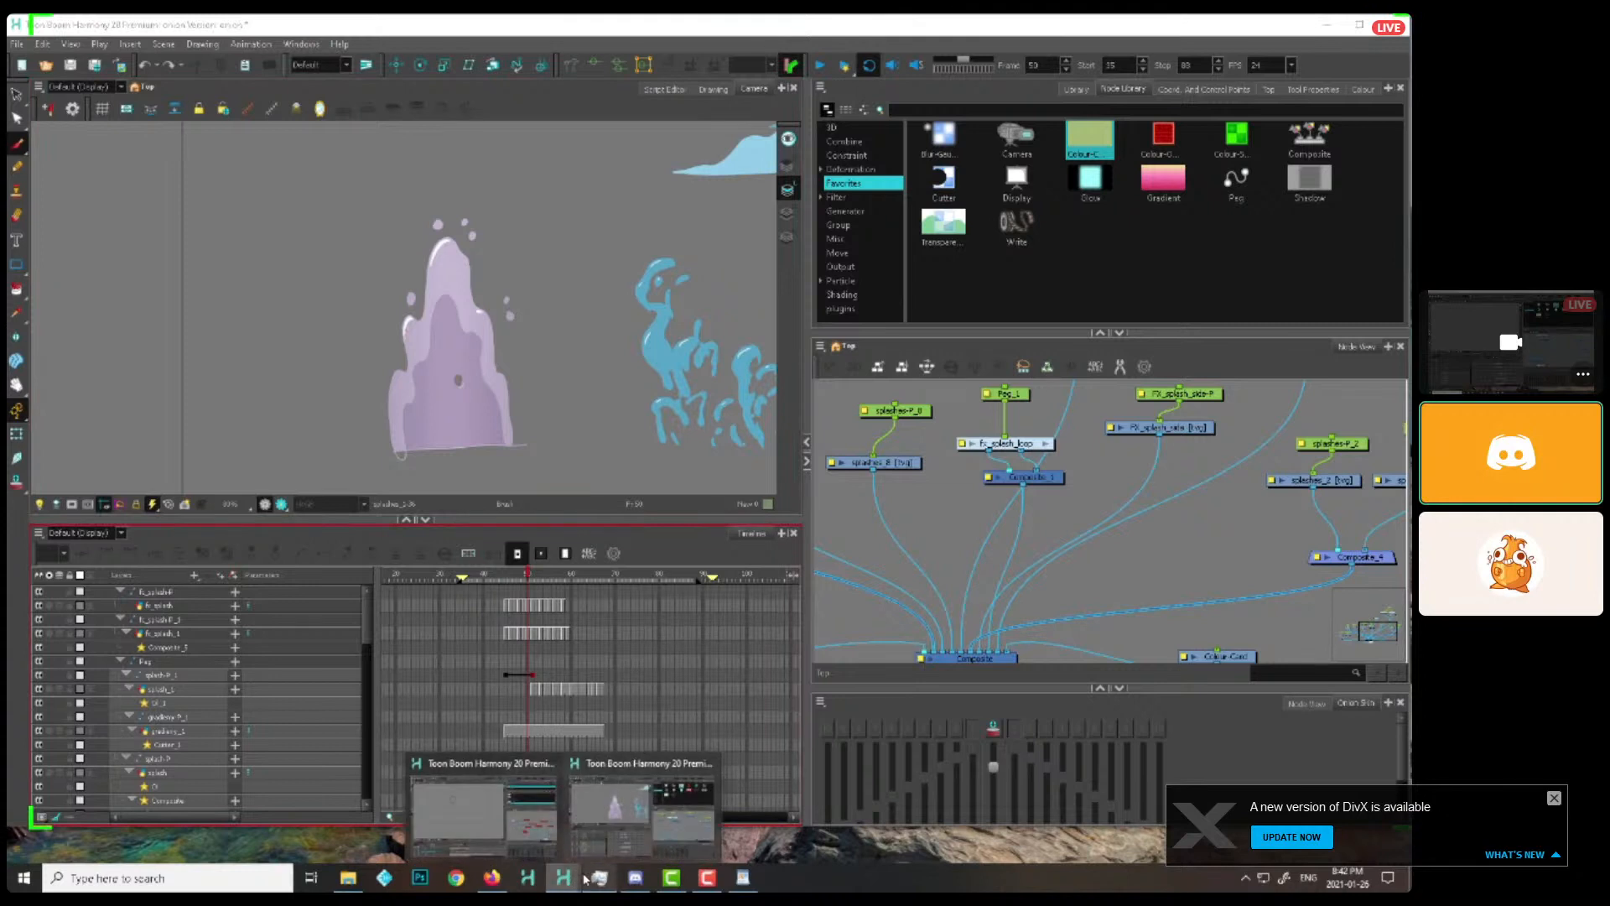
{"action": "left_click", "coordinate": [492, 815]}
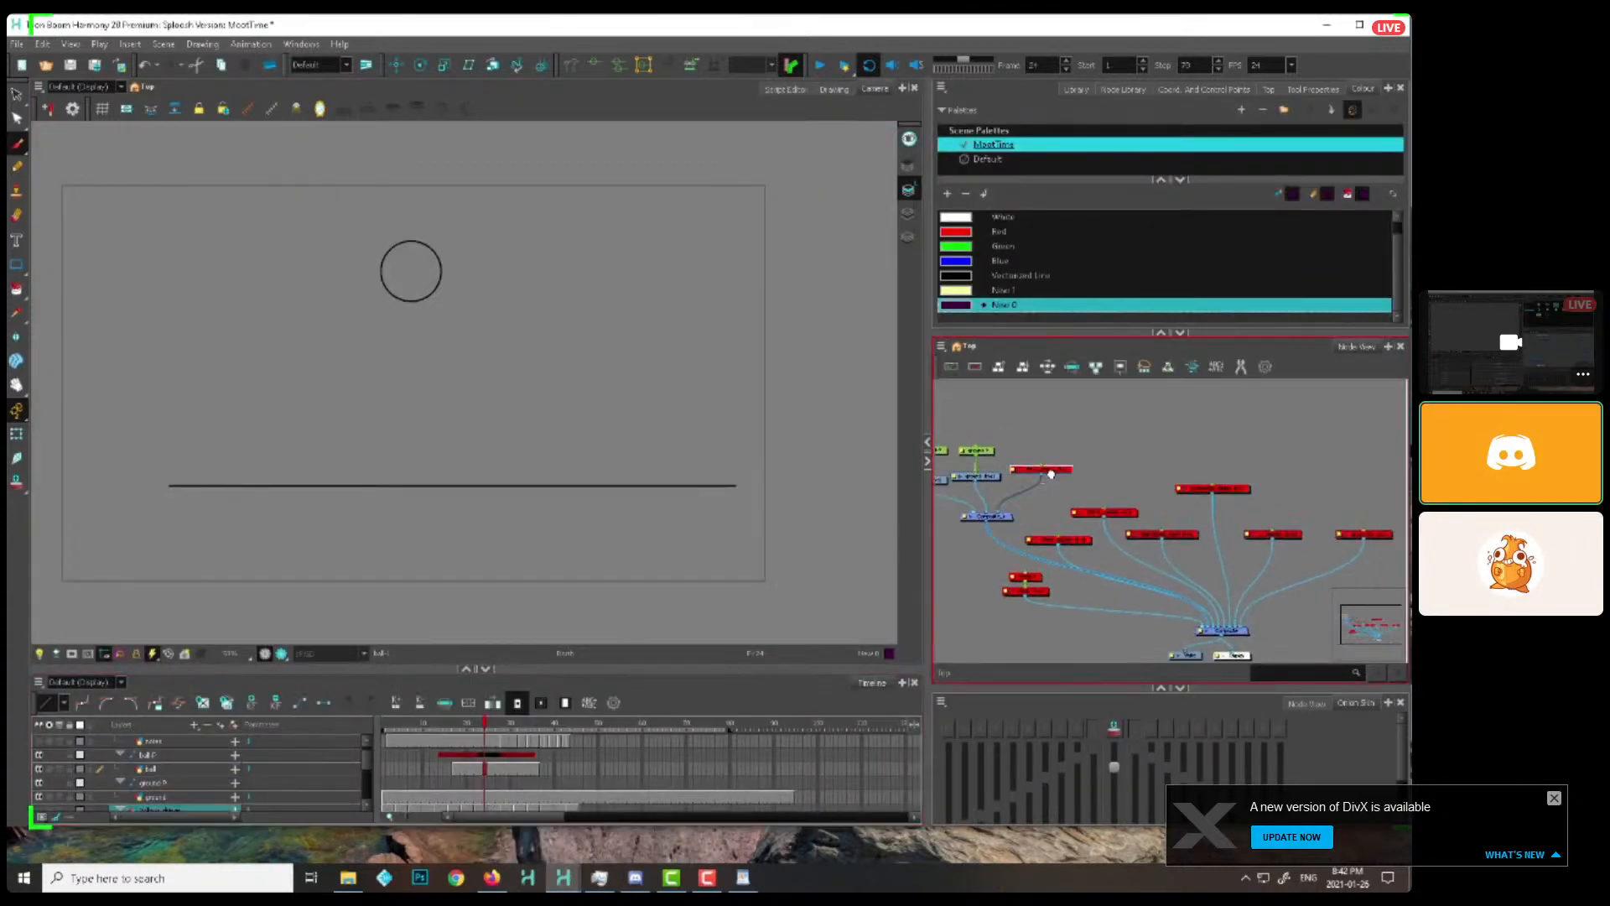
{"action": "left_click_drag", "start_coordinate": [999, 489], "coordinate": [994, 457]}
{"action": "left_click", "coordinate": [993, 428]}
{"action": "key", "text": "ctrl+p"}
{"action": "scroll", "coordinate": [1005, 430], "scroll_direction": "down", "scroll_amount": 1}
{"action": "left_click", "coordinate": [17, 434]}
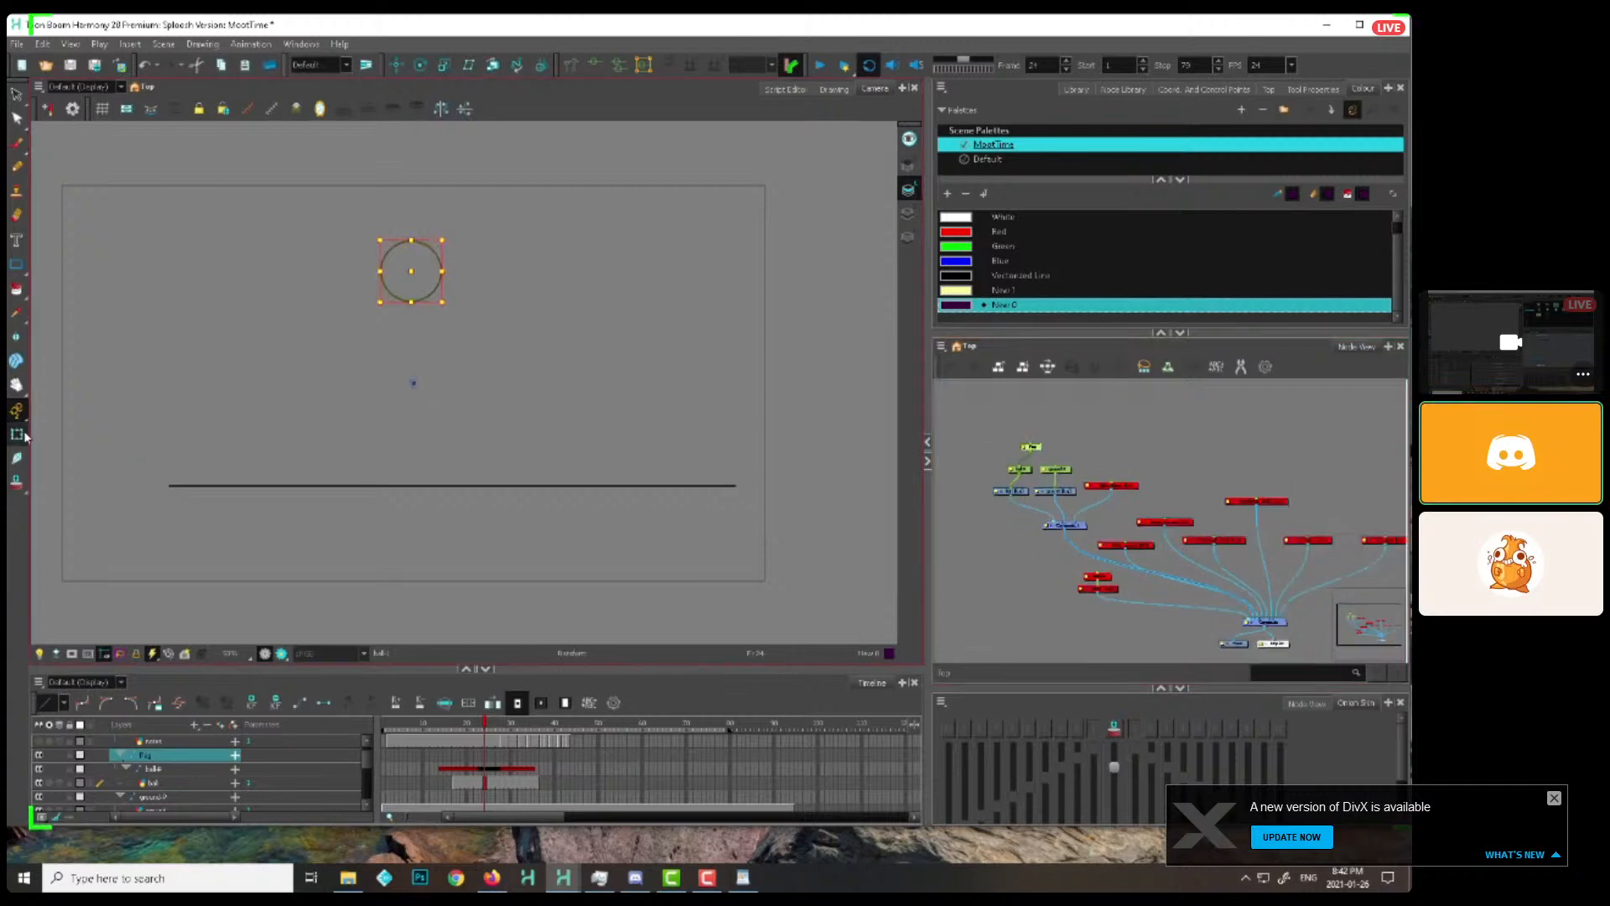
Keyframe the new peg so the ball travels sideways from its impact point to the left end of the ground line
{"action": "left_click", "coordinate": [120, 755]}
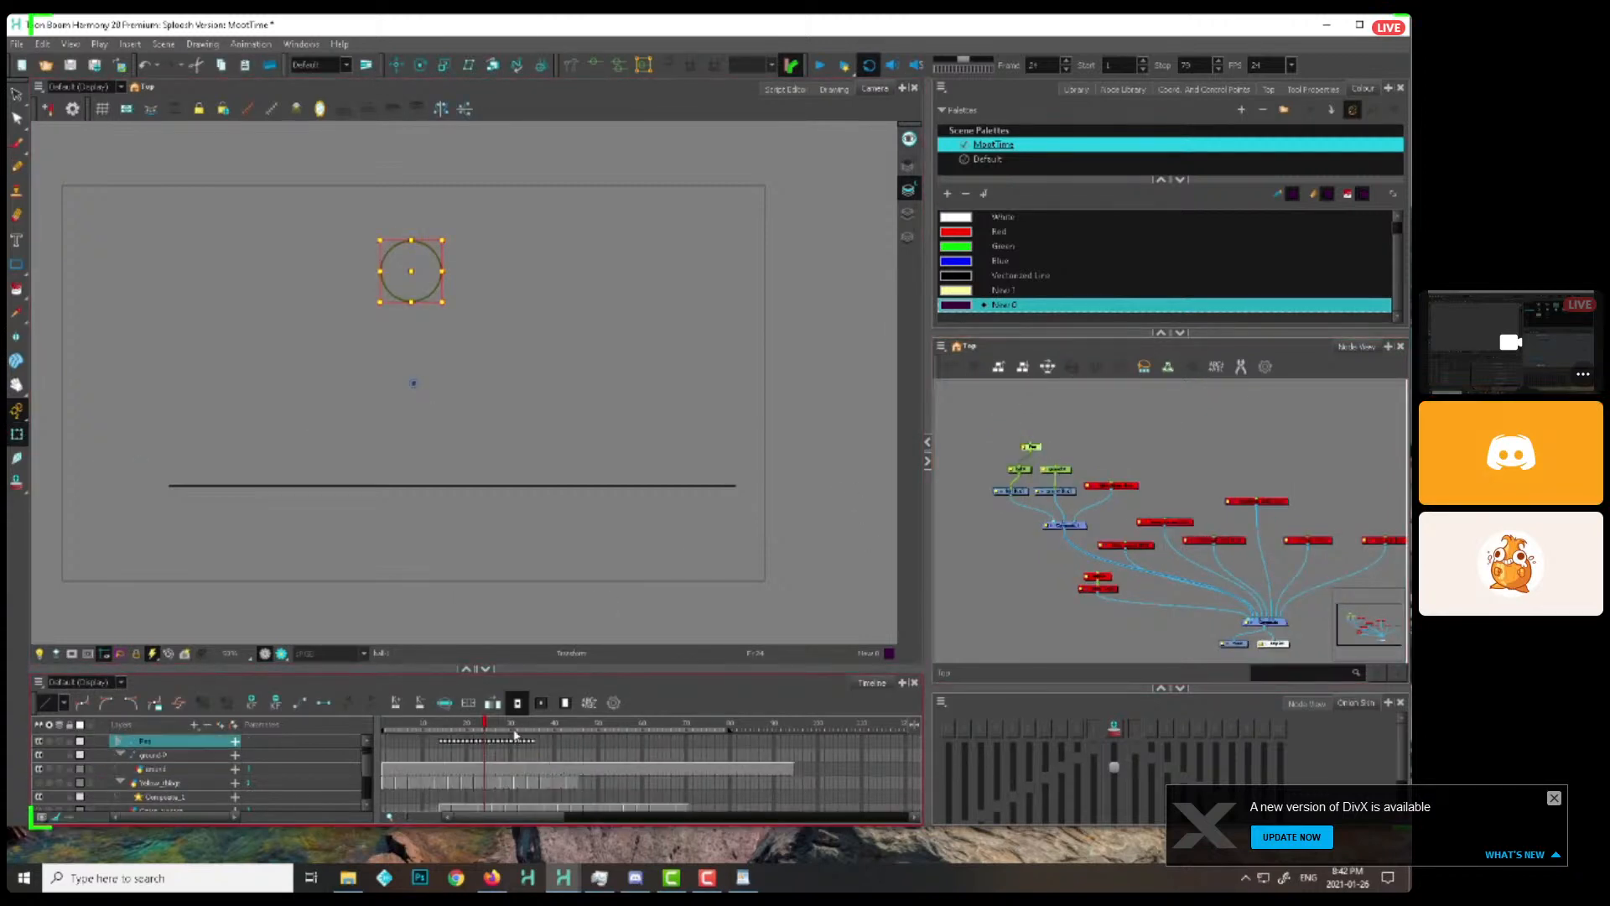
{"action": "left_click_drag", "start_coordinate": [486, 727], "coordinate": [529, 722]}
{"action": "left_click_drag", "start_coordinate": [411, 495], "coordinate": [157, 494]}
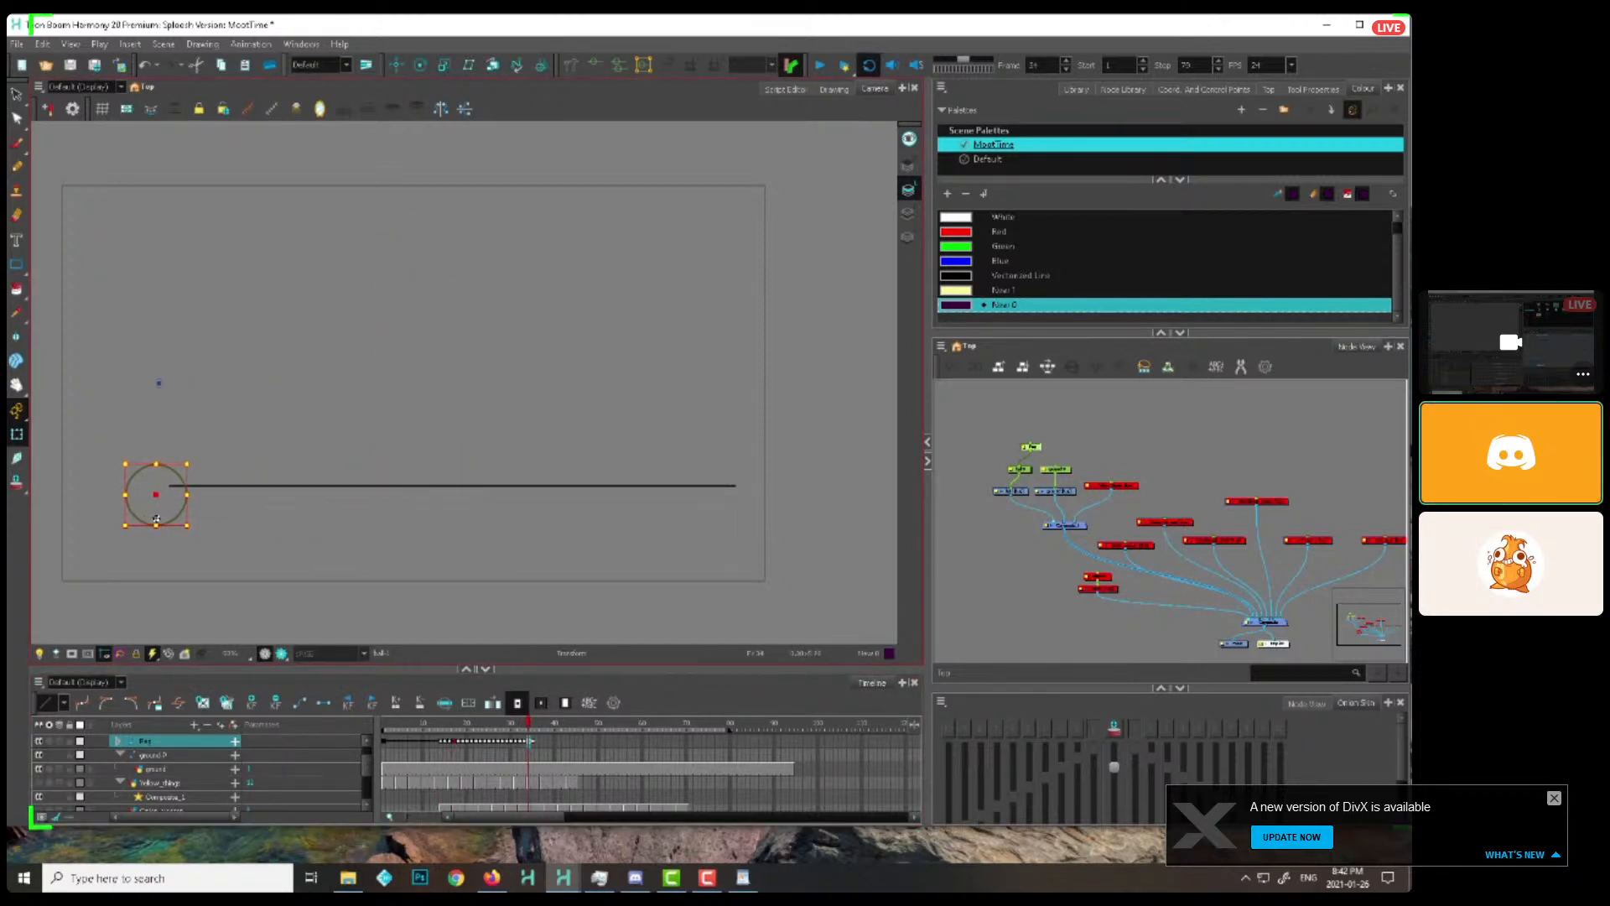
{"action": "left_click", "coordinate": [119, 742]}
{"action": "mouse_move", "coordinate": [456, 731]}
{"action": "left_mouse_down"}
{"action": "mouse_move", "coordinate": [548, 735]}
{"action": "mouse_move", "coordinate": [451, 732]}
{"action": "left_mouse_up"}
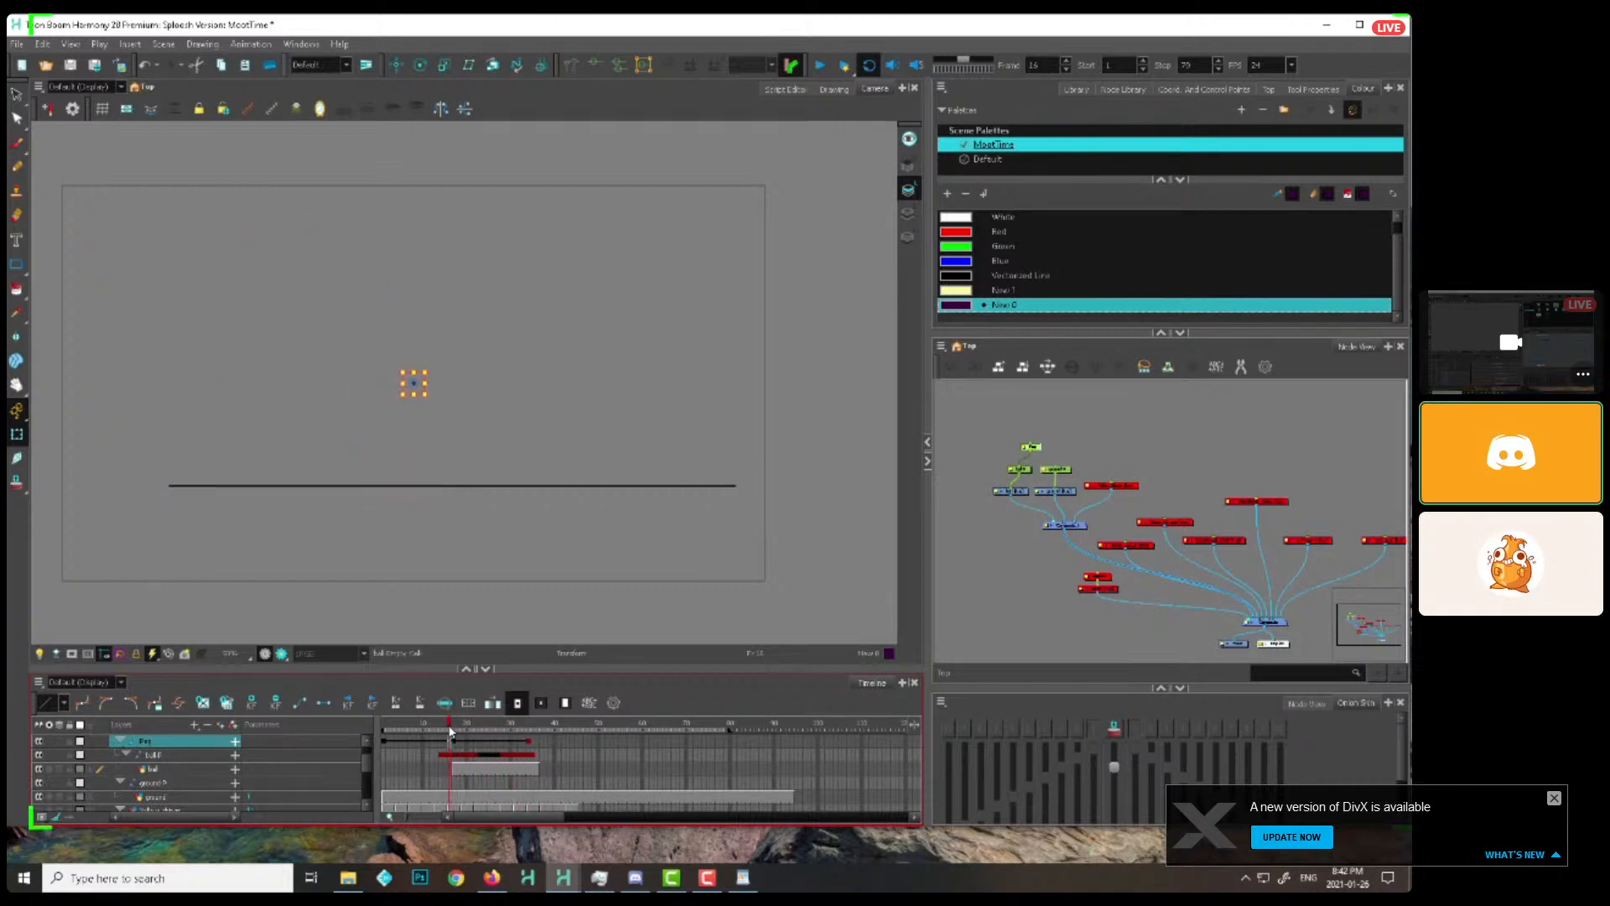
Play back the ball's sideways bounce and stop near its landing
{"action": "left_click", "coordinate": [817, 68]}
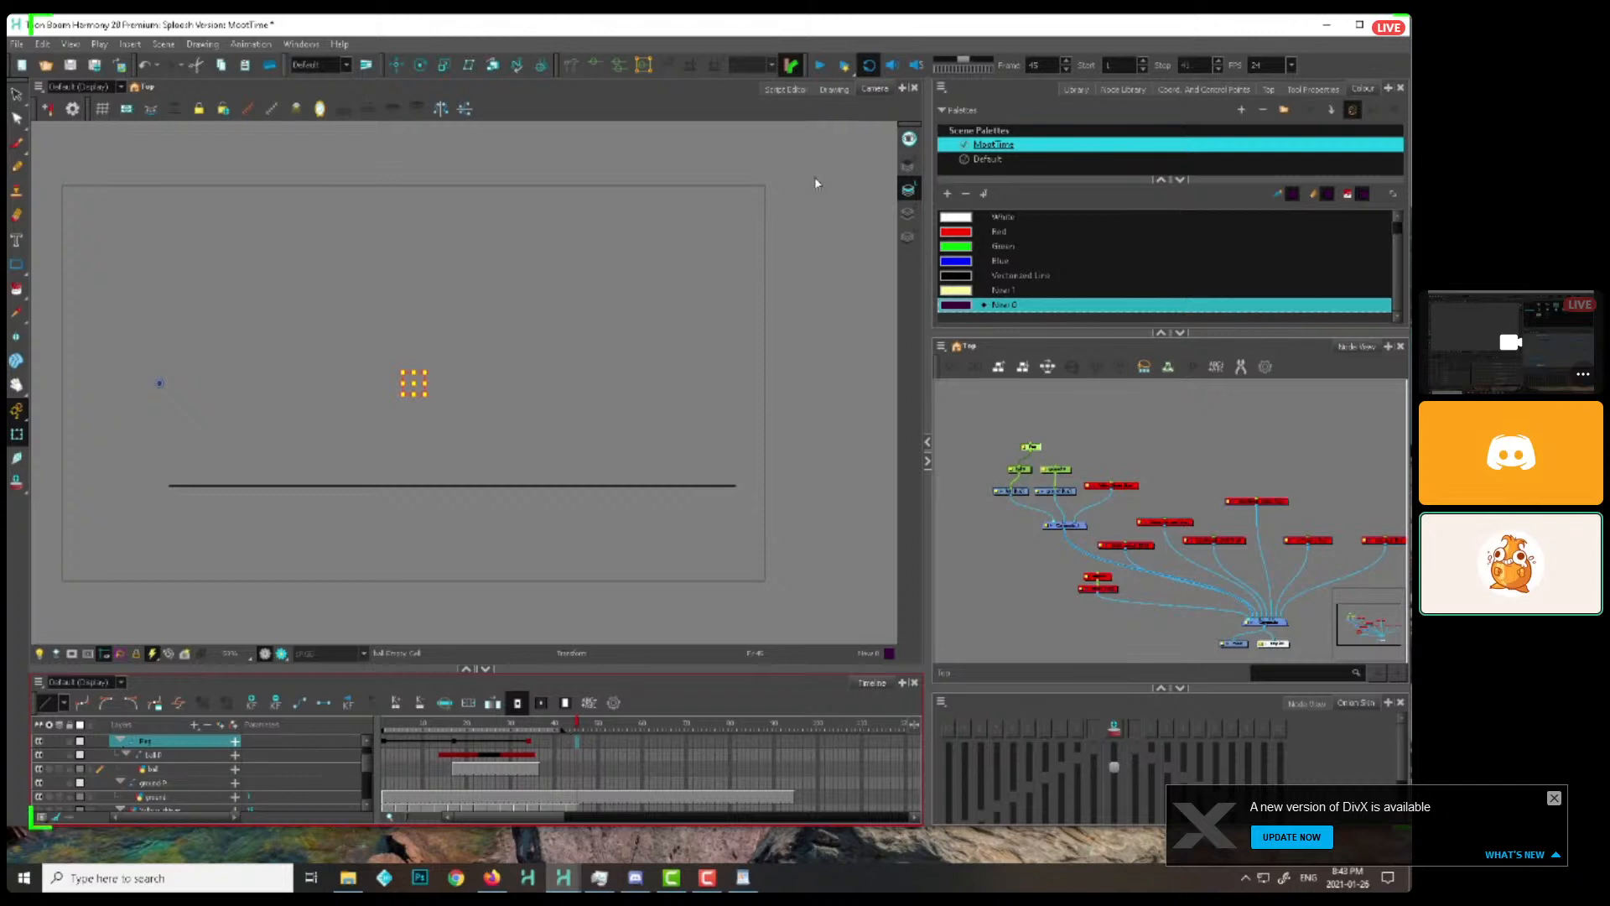
{"action": "left_click", "coordinate": [820, 65]}
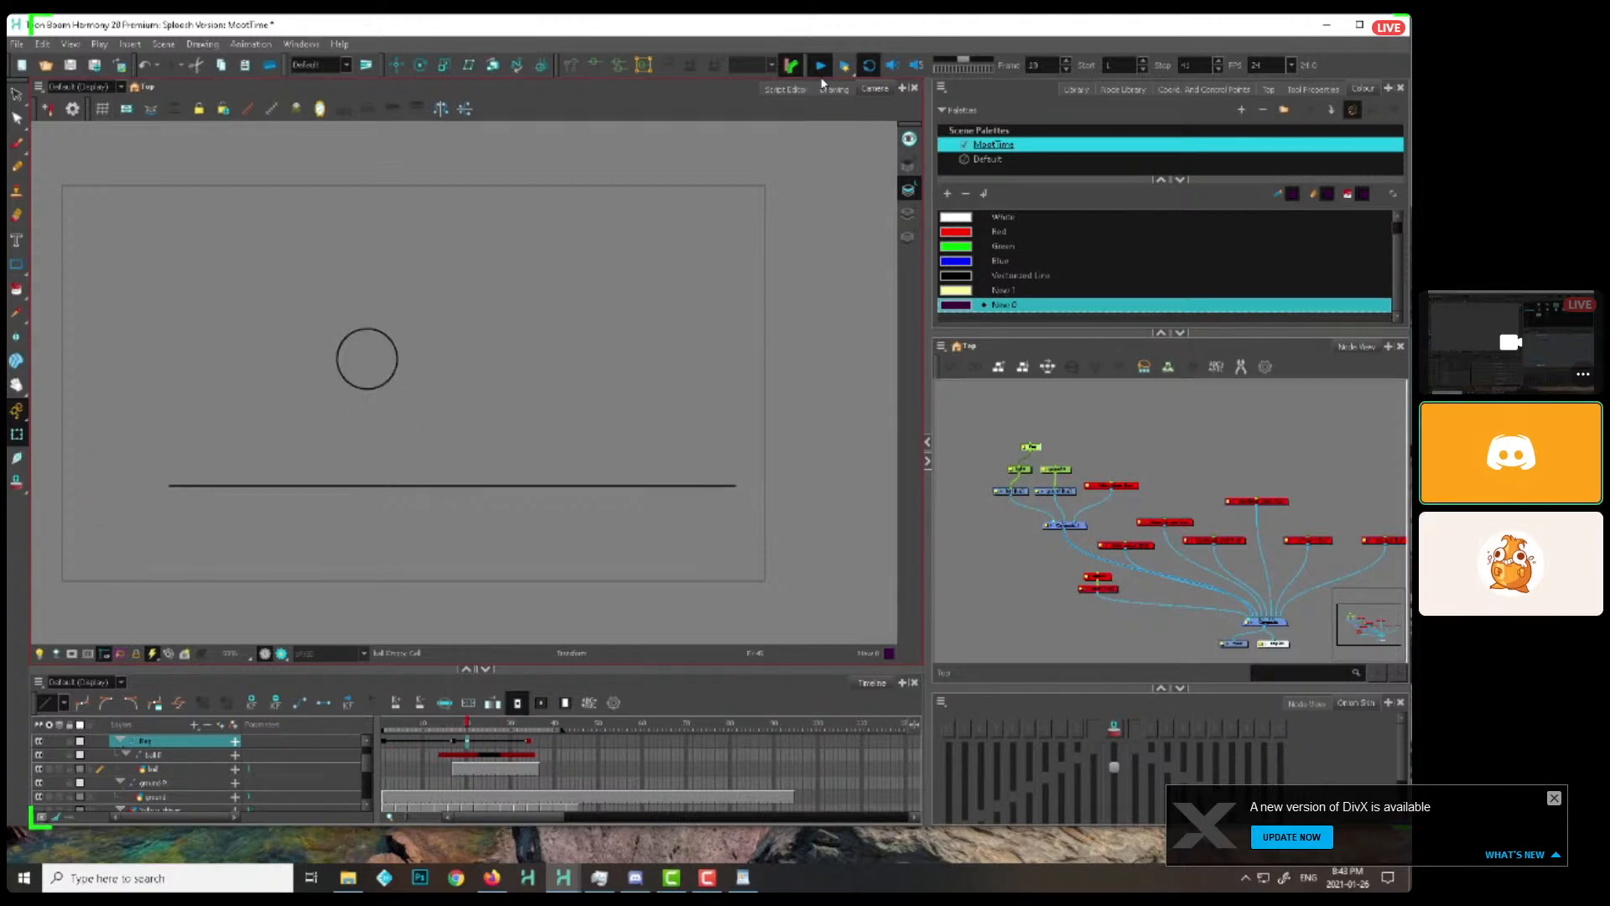
{"action": "left_click", "coordinate": [820, 66]}
Duplicate the ball and its peg with Paste Special and connect the copy to the ball and ground composite, outside the new peg
{"action": "left_click", "coordinate": [1018, 473]}
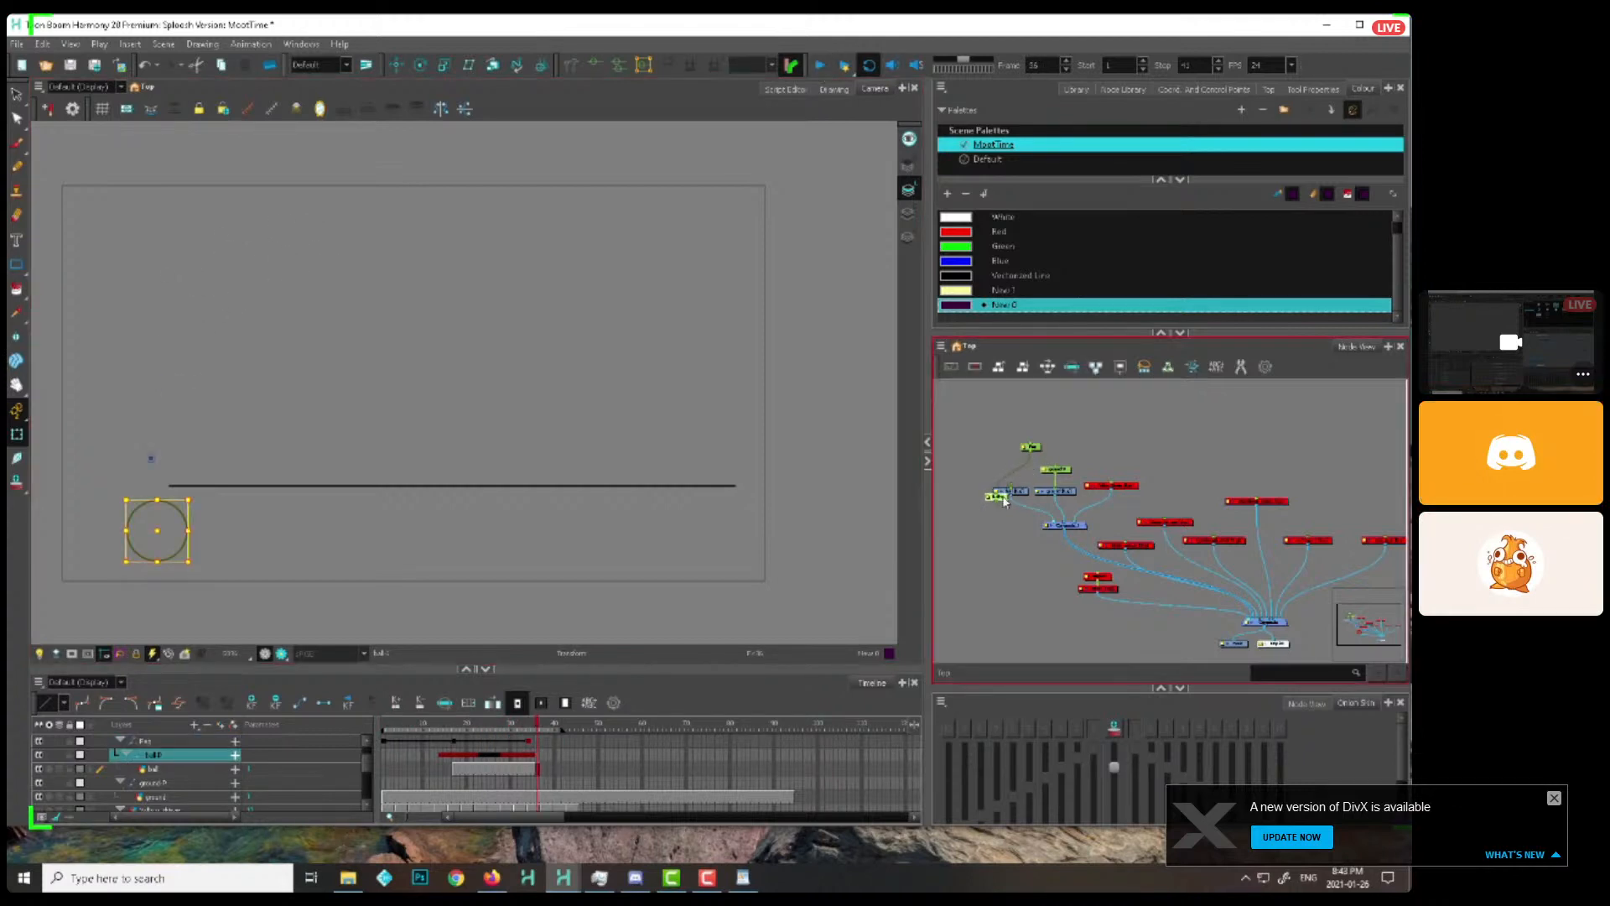
{"action": "left_click_drag", "start_coordinate": [1032, 467], "coordinate": [986, 500]}
{"action": "key", "text": "ctrl+c"}
{"action": "left_click", "coordinate": [974, 492]}
{"action": "key", "text": "ctrl+b"}
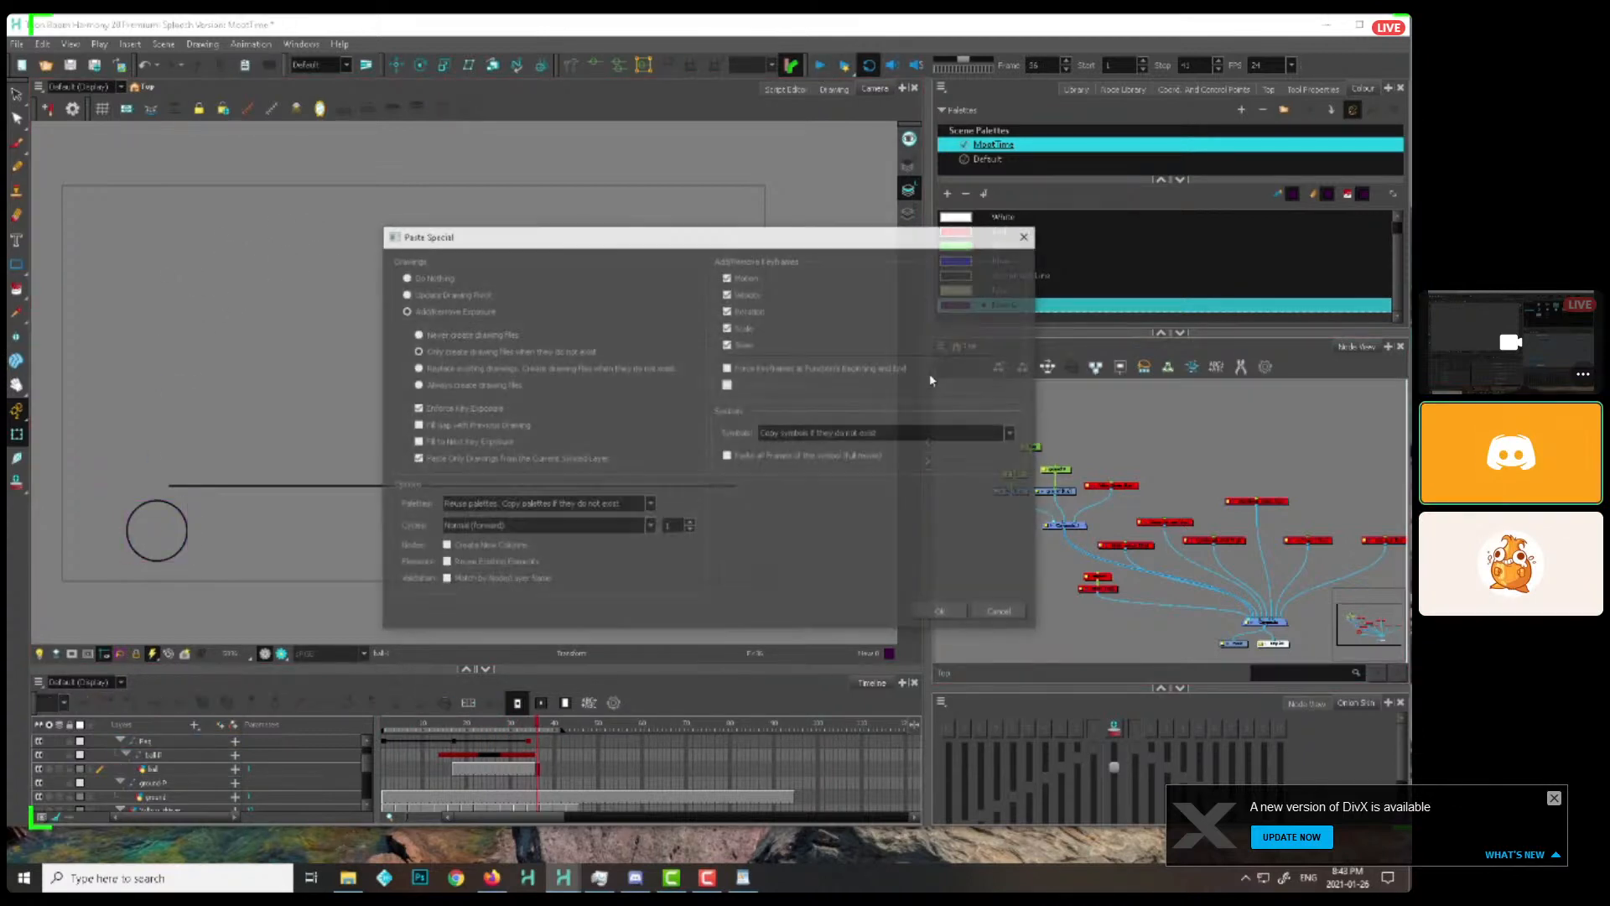
{"action": "left_click", "coordinate": [942, 613]}
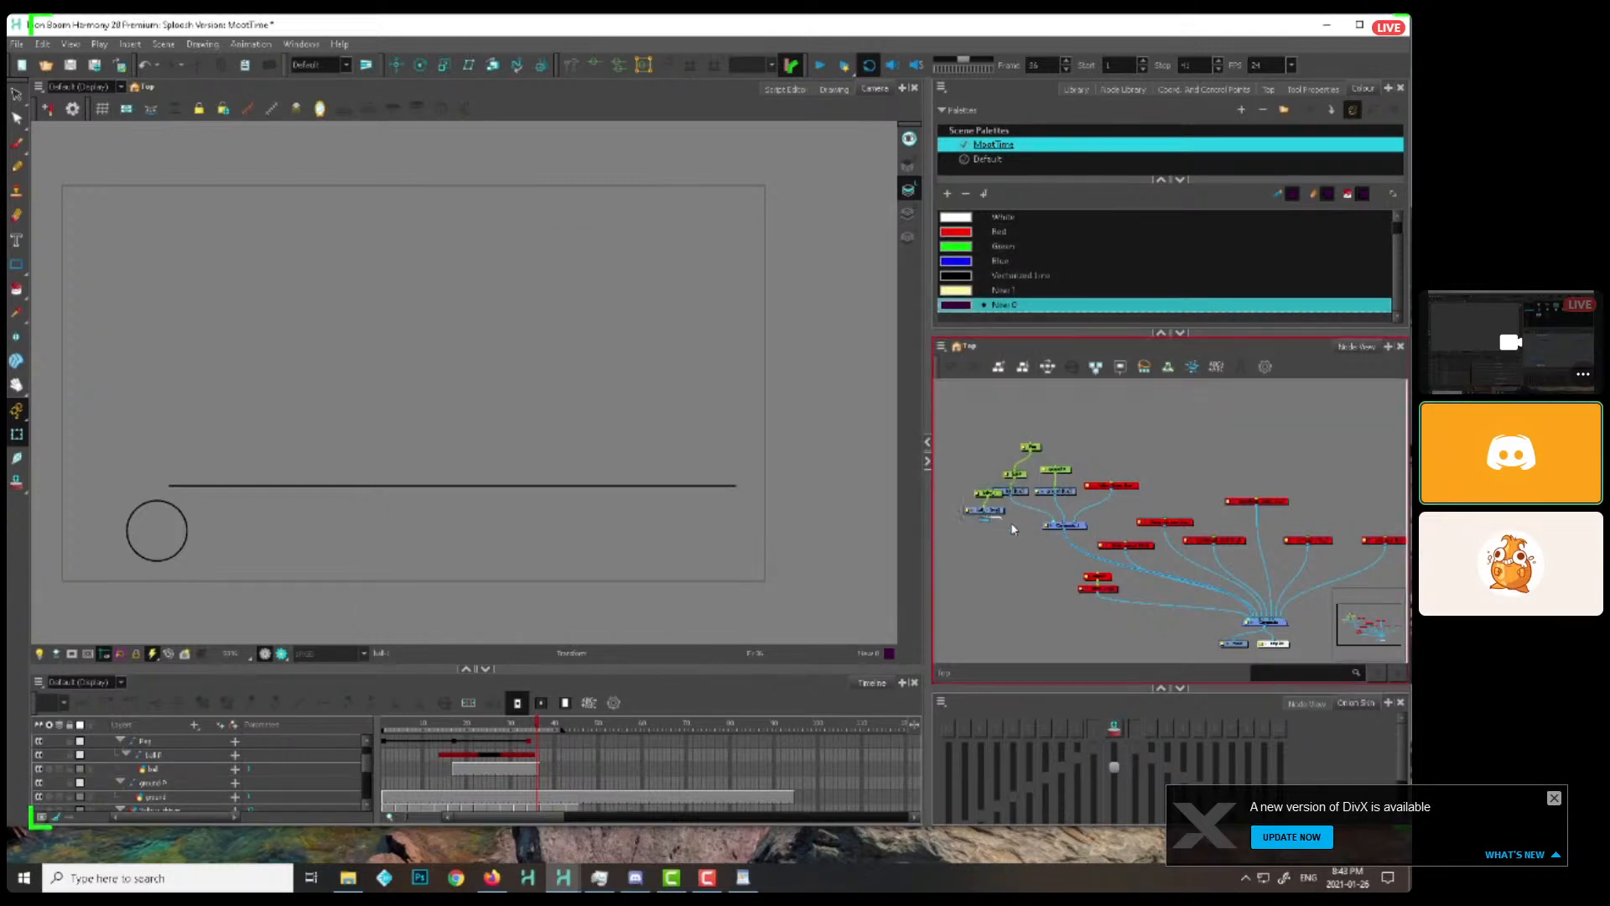
{"action": "mouse_move", "coordinate": [1013, 529]}
{"action": "left_mouse_down"}
{"action": "mouse_move", "coordinate": [1050, 522]}
{"action": "mouse_move", "coordinate": [976, 495]}
{"action": "left_mouse_up"}
At frame 26, lower the sideways-moving ball's parent peg so the ball sits below the vertically bouncing copy
{"action": "left_click_drag", "start_coordinate": [457, 727], "coordinate": [494, 726]}
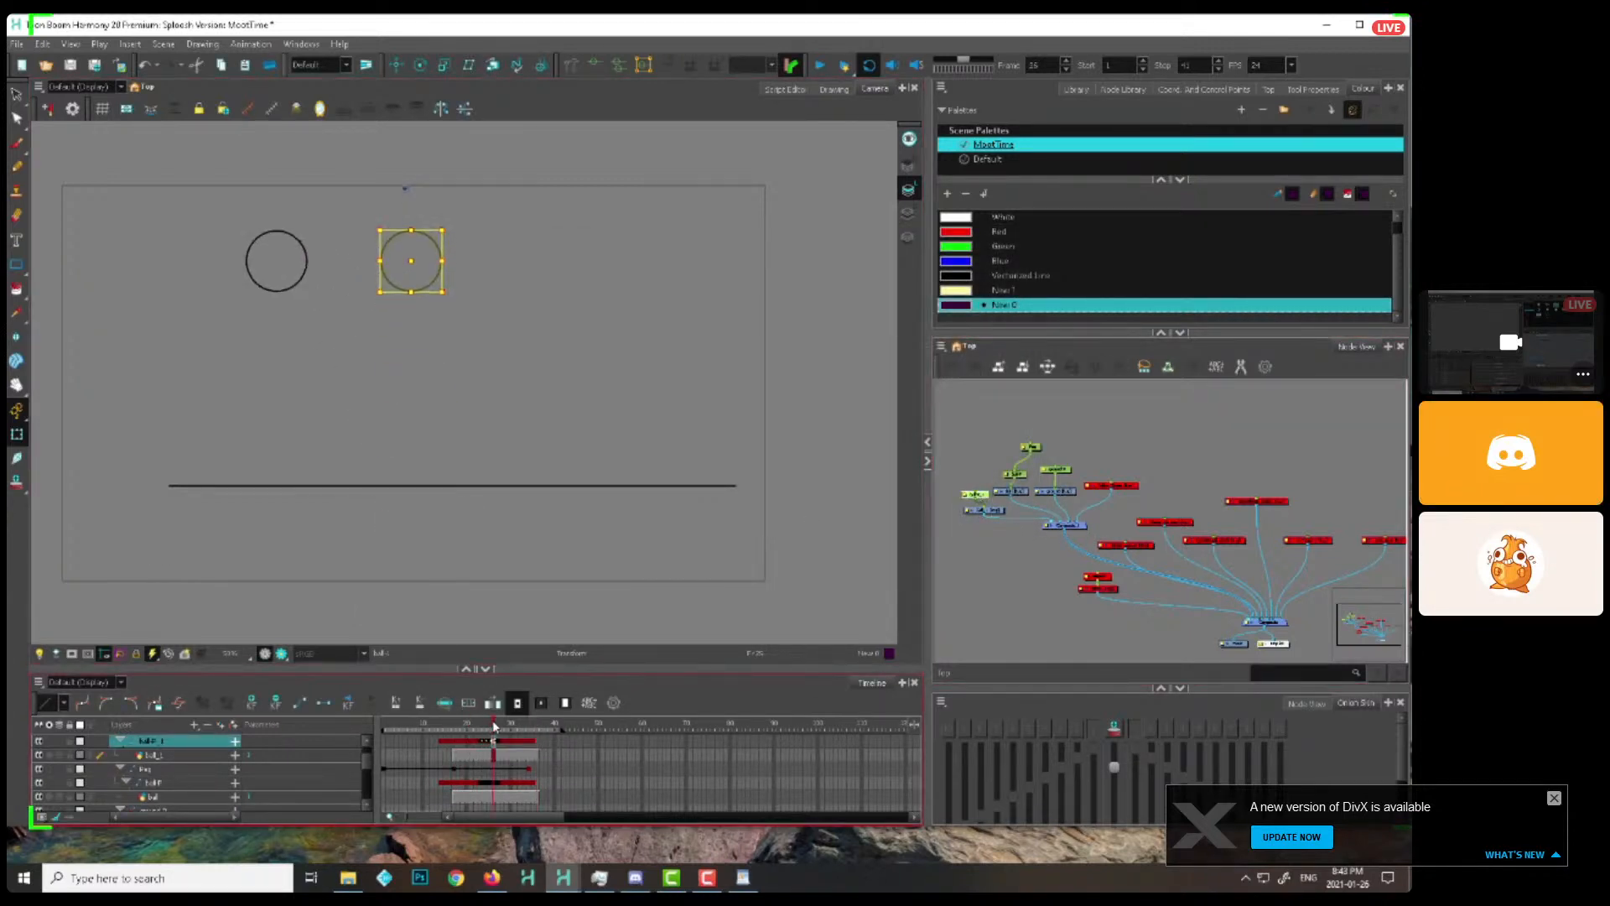
{"action": "left_click", "coordinate": [276, 263]}
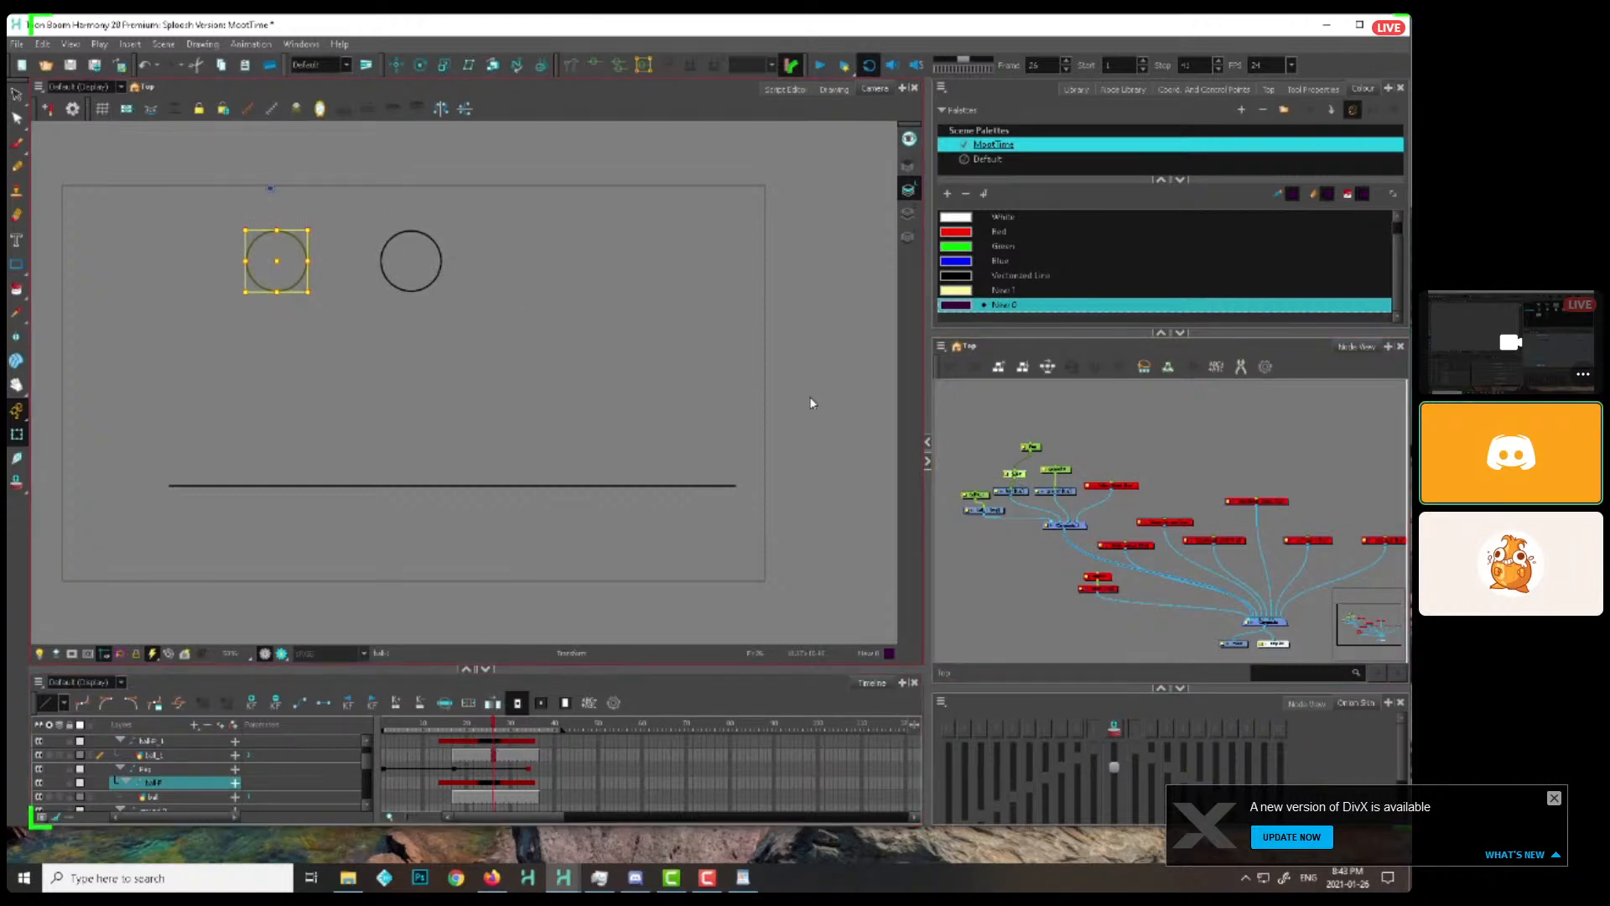
{"action": "left_click", "coordinate": [284, 272]}
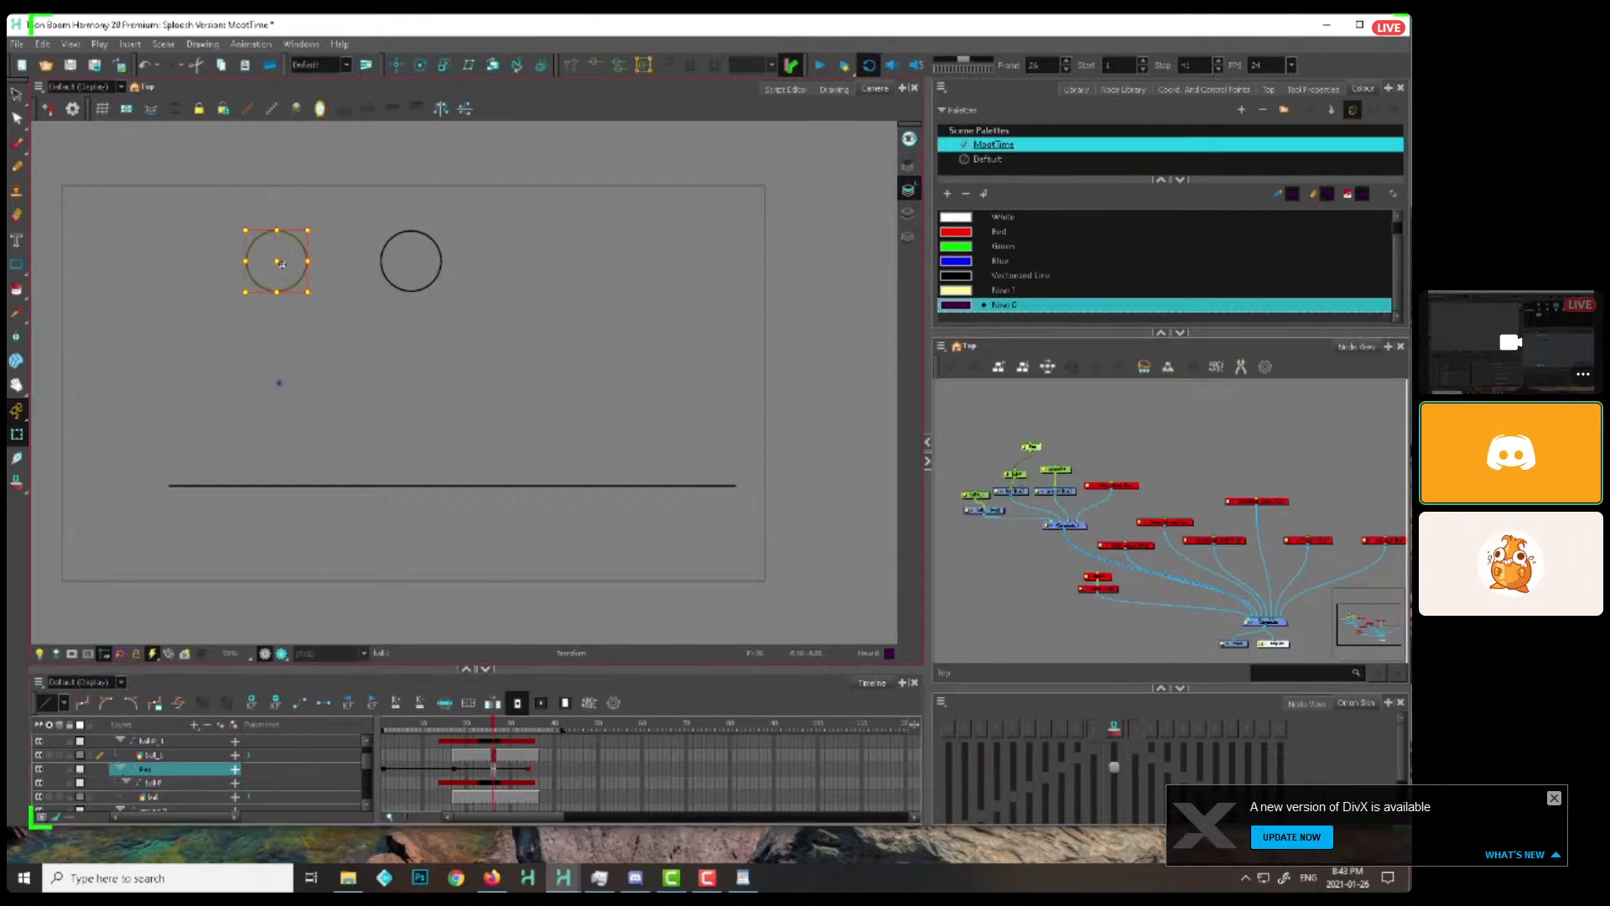
{"action": "left_click_drag", "start_coordinate": [281, 263], "coordinate": [281, 337]}
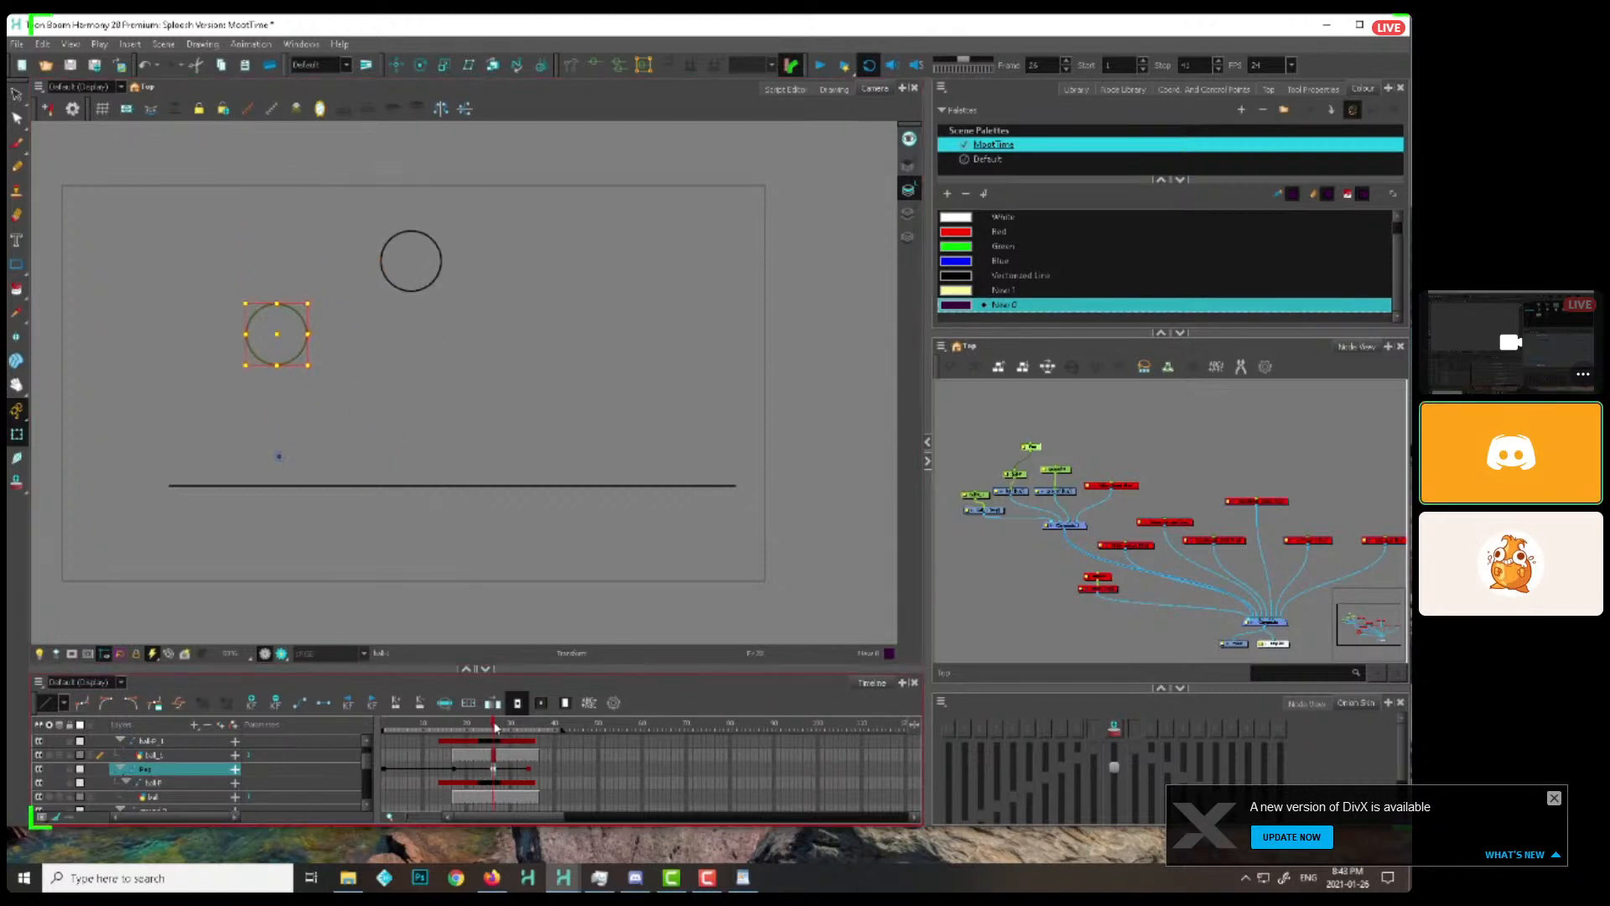
{"action": "left_click_drag", "start_coordinate": [495, 728], "coordinate": [493, 761]}
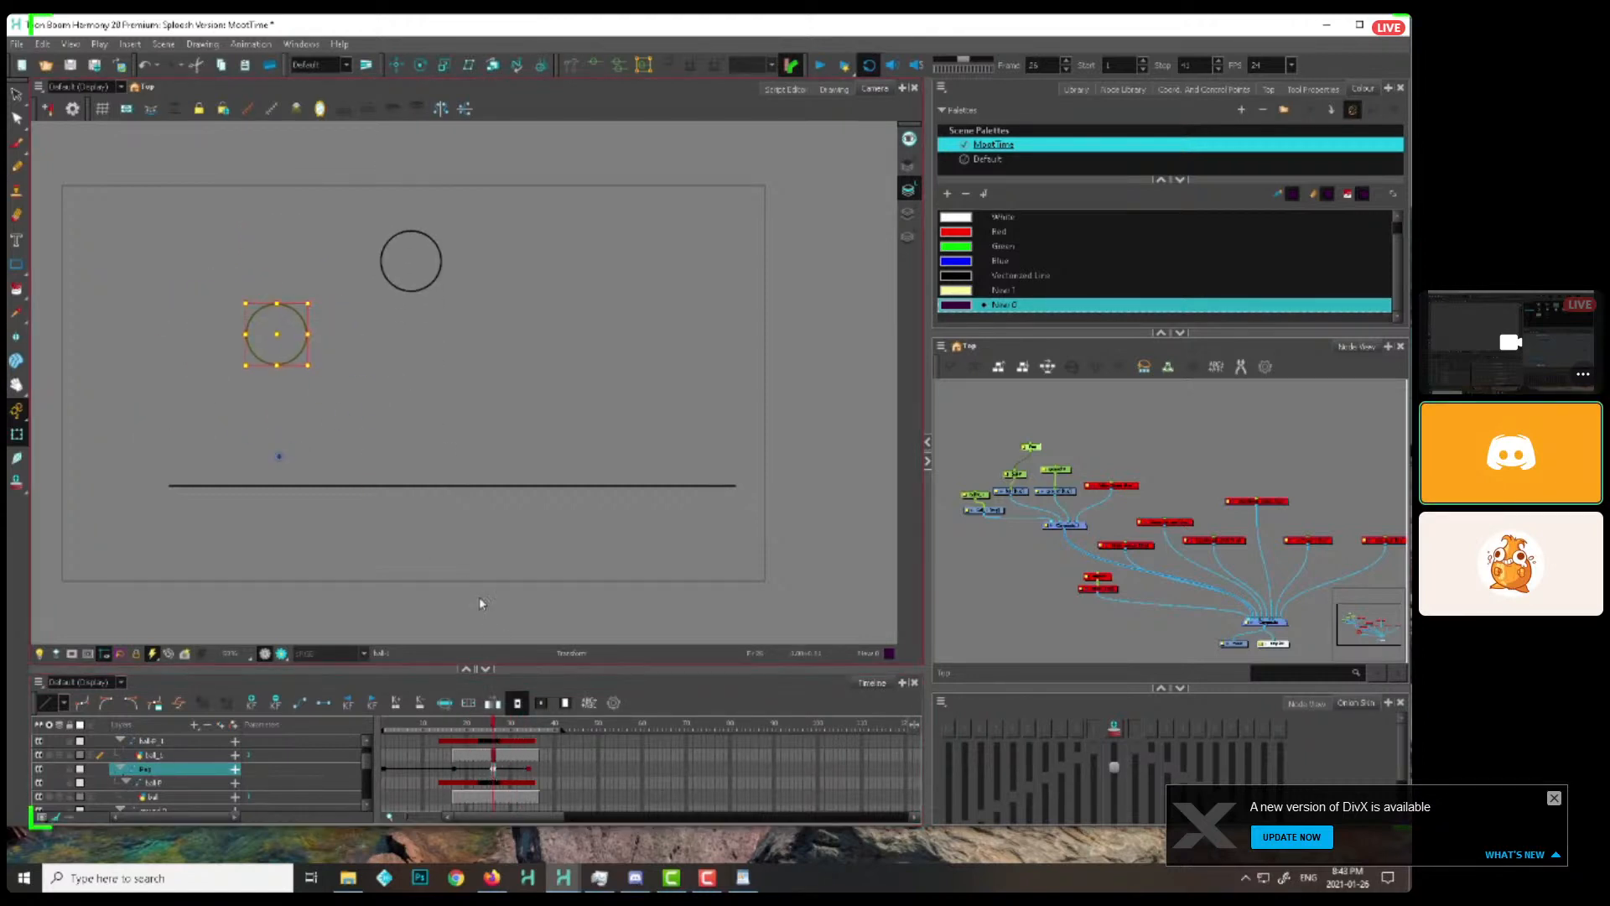
Play back both bouncing balls and sketch a three-lobed splash outline around them, with arrows showing each lobe's travel direction
{"action": "left_click", "coordinate": [450, 729]}
{"action": "left_click", "coordinate": [816, 69]}
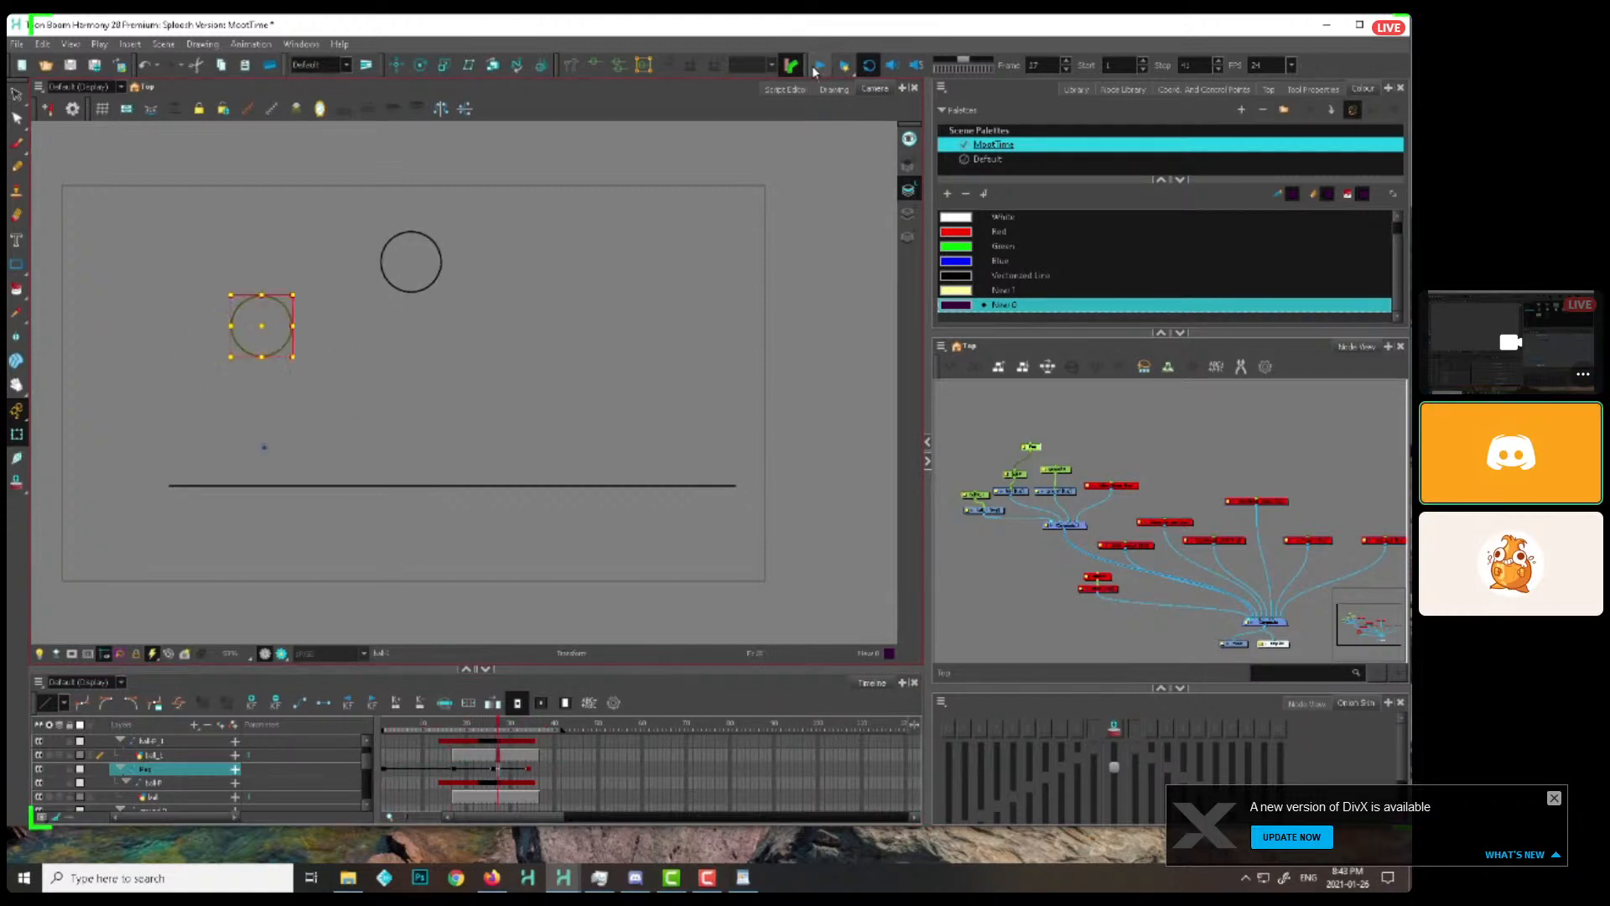
{"action": "key", "text": "alt+b"}
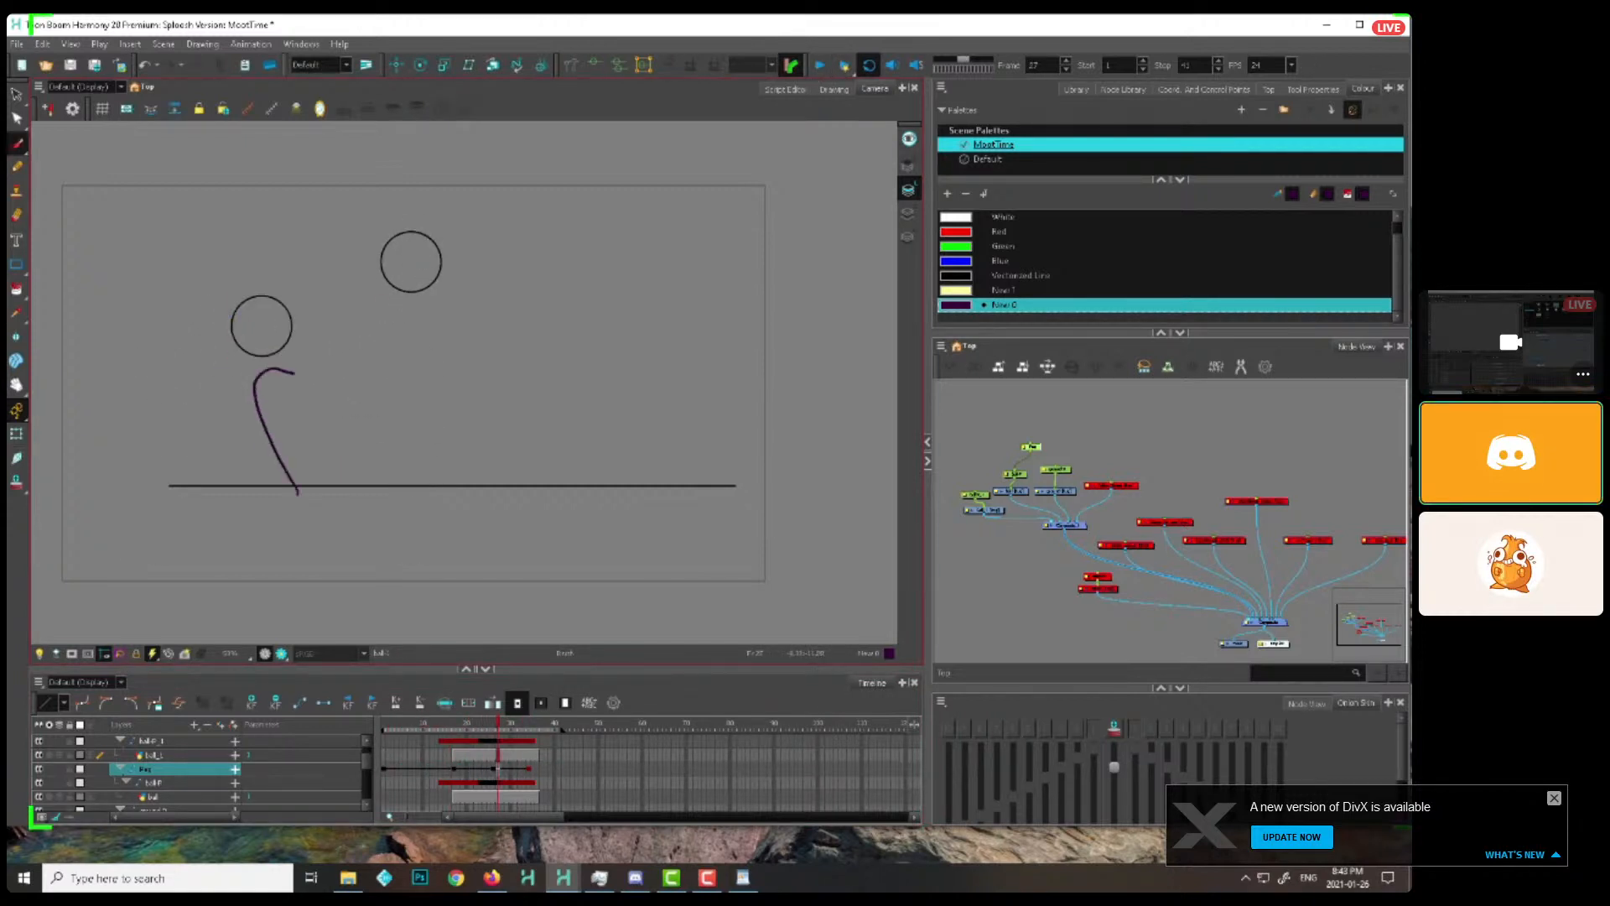
{"action": "key", "text": "ctrl+z"}
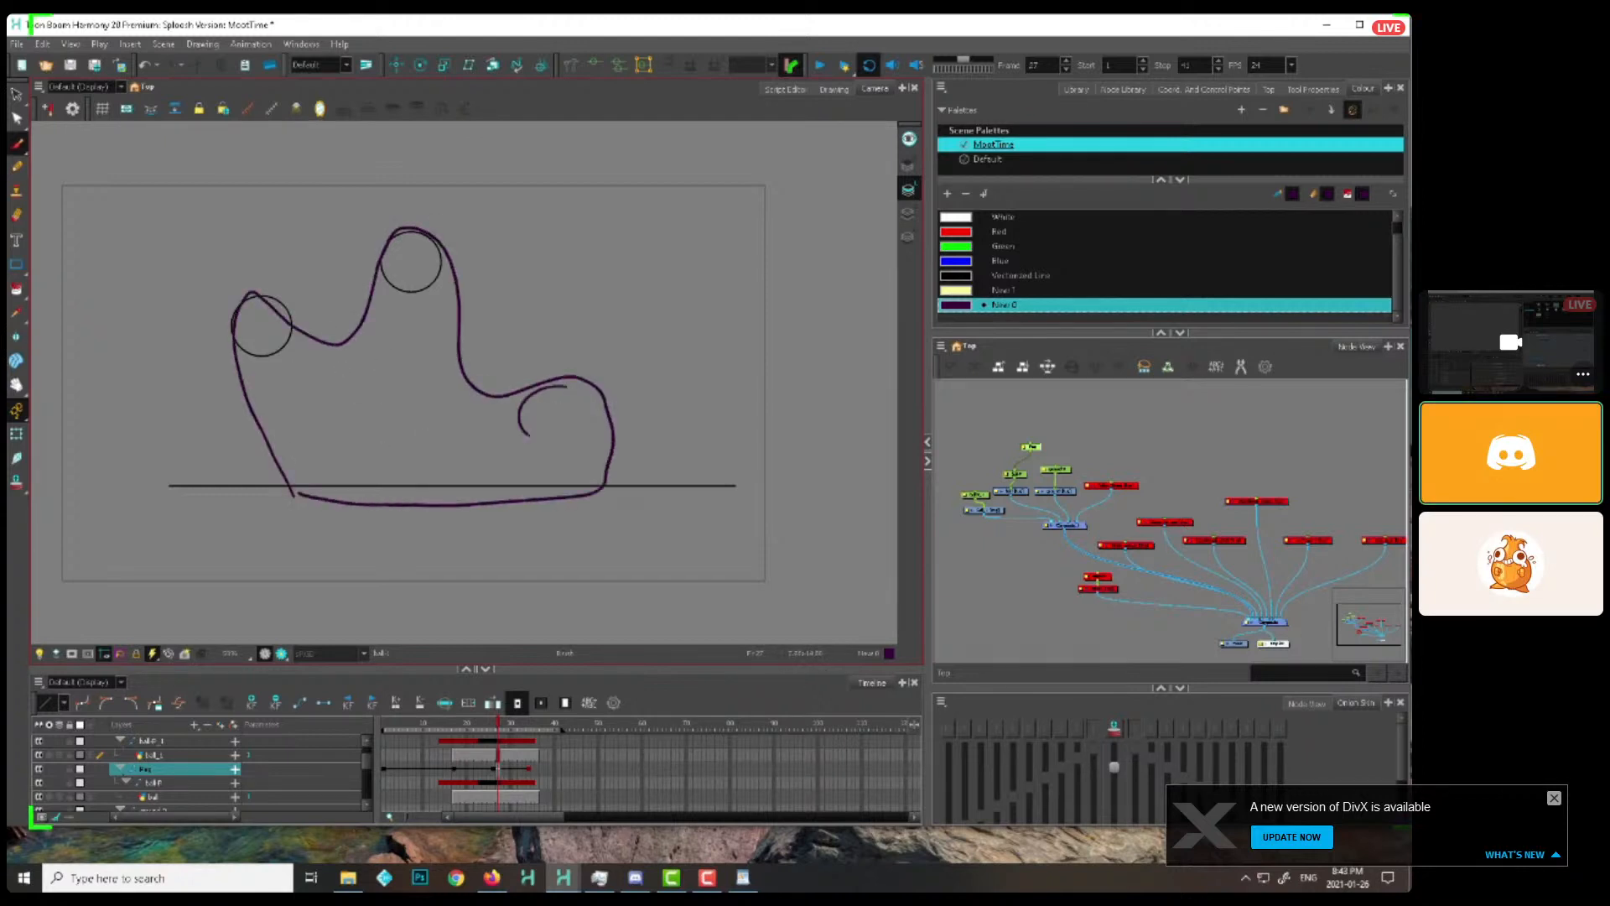
{"action": "mouse_move", "coordinate": [506, 475]}
{"action": "left_mouse_down"}
{"action": "mouse_move", "coordinate": [605, 378]}
{"action": "mouse_move", "coordinate": [717, 460]}
{"action": "left_mouse_up"}
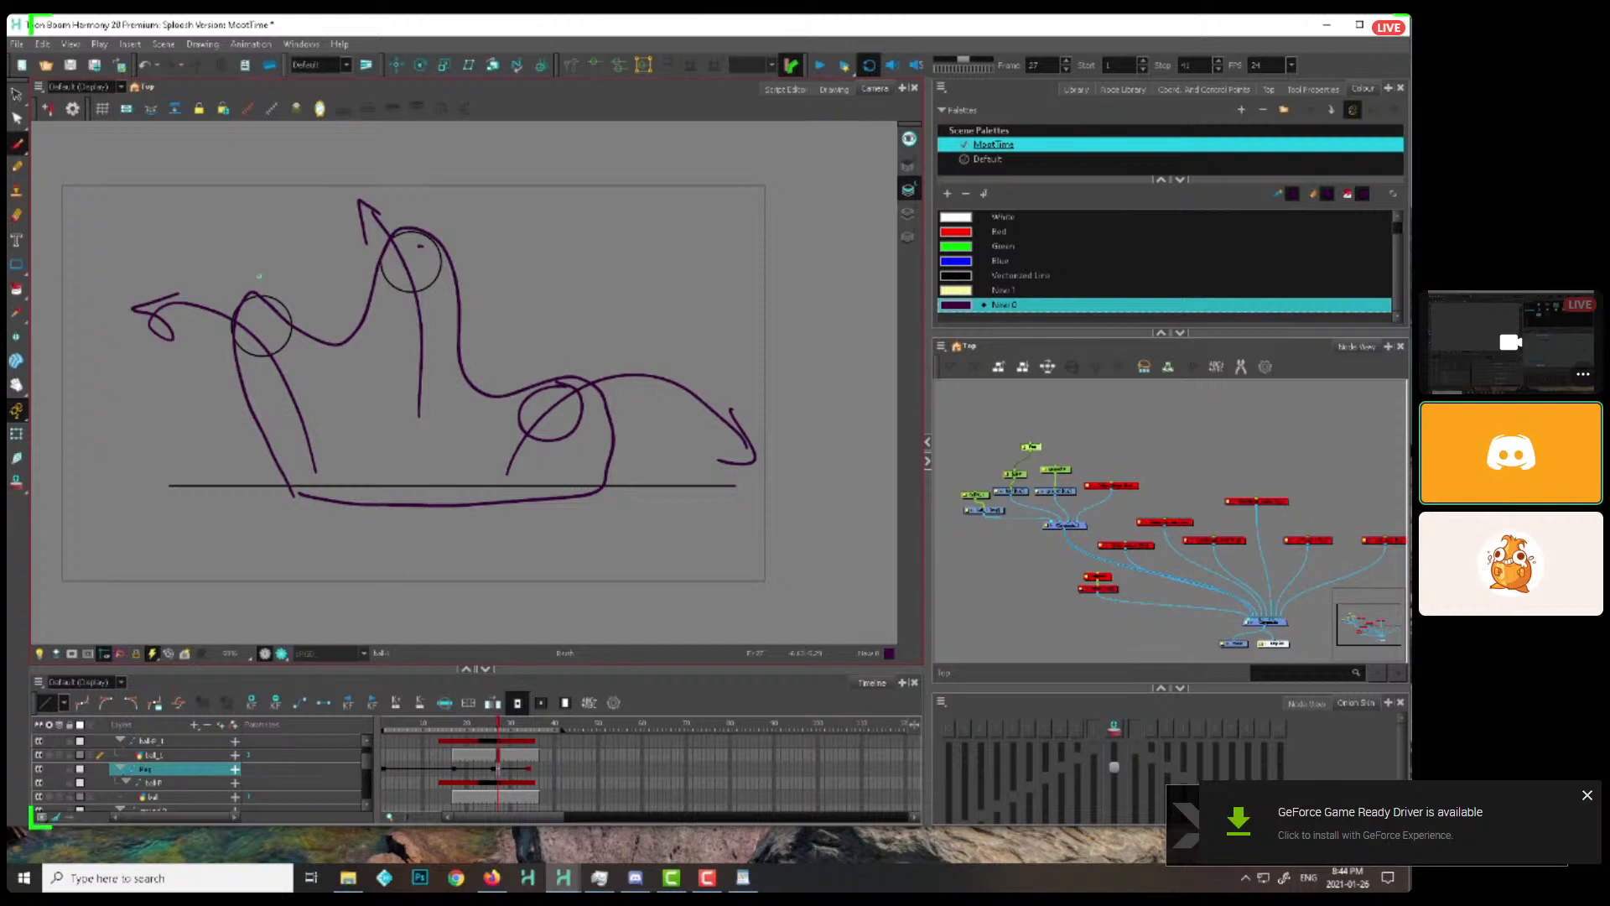
{"action": "key", "text": "ctrl+a"}
{"action": "key", "text": "Delete"}
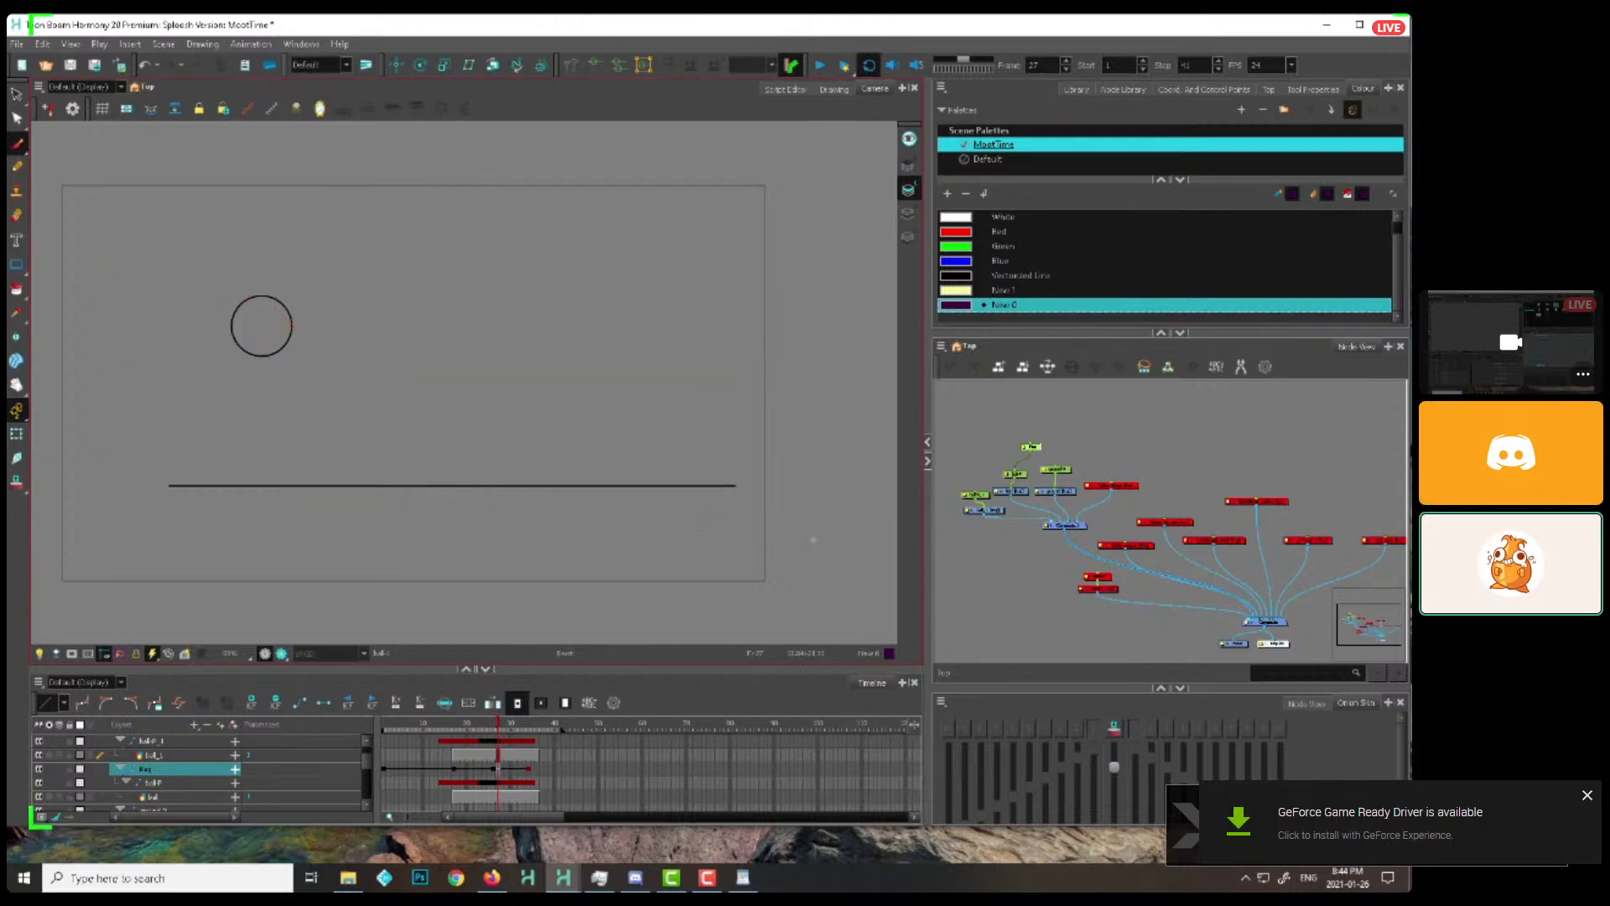
{"action": "key", "text": "ctrl+z"}
Select and delete the sketched splash outline and arrow strokes, keeping the two balls and the ground line
{"action": "key", "text": "alt+s"}
{"action": "mouse_move", "coordinate": [594, 328]}
{"action": "left_mouse_down"}
{"action": "mouse_move", "coordinate": [537, 369]}
{"action": "mouse_move", "coordinate": [617, 403]}
{"action": "left_mouse_up"}
{"action": "key", "text": "Delete"}
{"action": "key", "text": "Delete"}
{"action": "left_click_drag", "start_coordinate": [460, 316], "coordinate": [252, 377]}
{"action": "key", "text": "Delete"}
{"action": "left_click_drag", "start_coordinate": [702, 398], "coordinate": [765, 471]}
{"action": "key", "text": "Delete"}
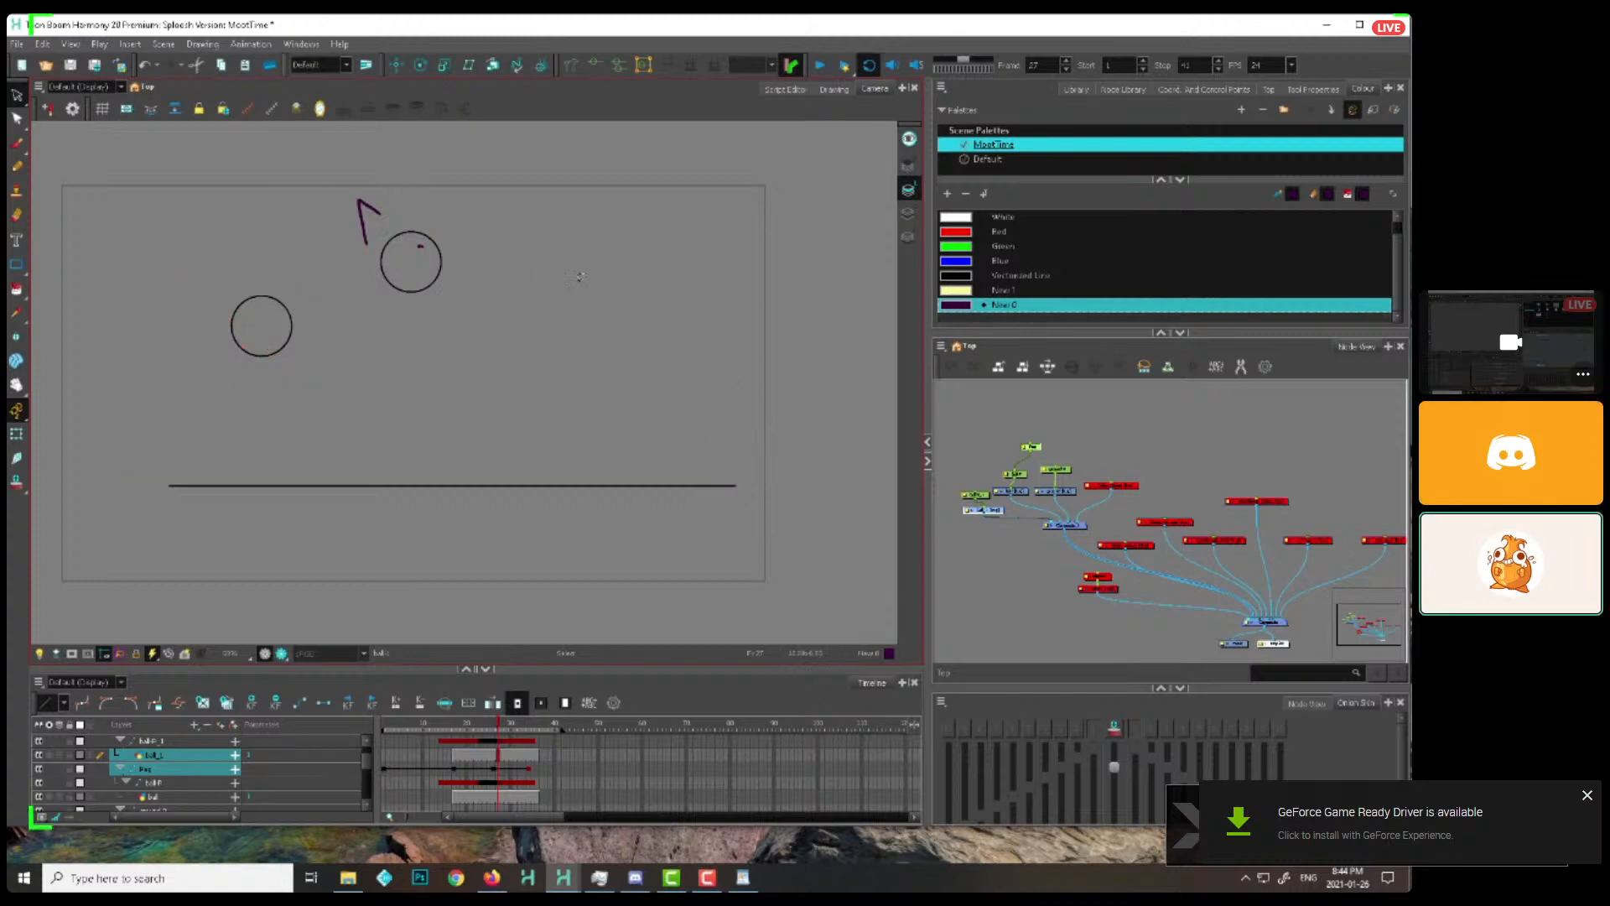
{"action": "left_click_drag", "start_coordinate": [389, 192], "coordinate": [350, 250]}
{"action": "key", "text": "Delete"}
Activate the Brush tool and clear the ball drawing and peg selection in the node network
{"action": "key", "text": "alt+b"}
{"action": "left_click", "coordinate": [1000, 556]}
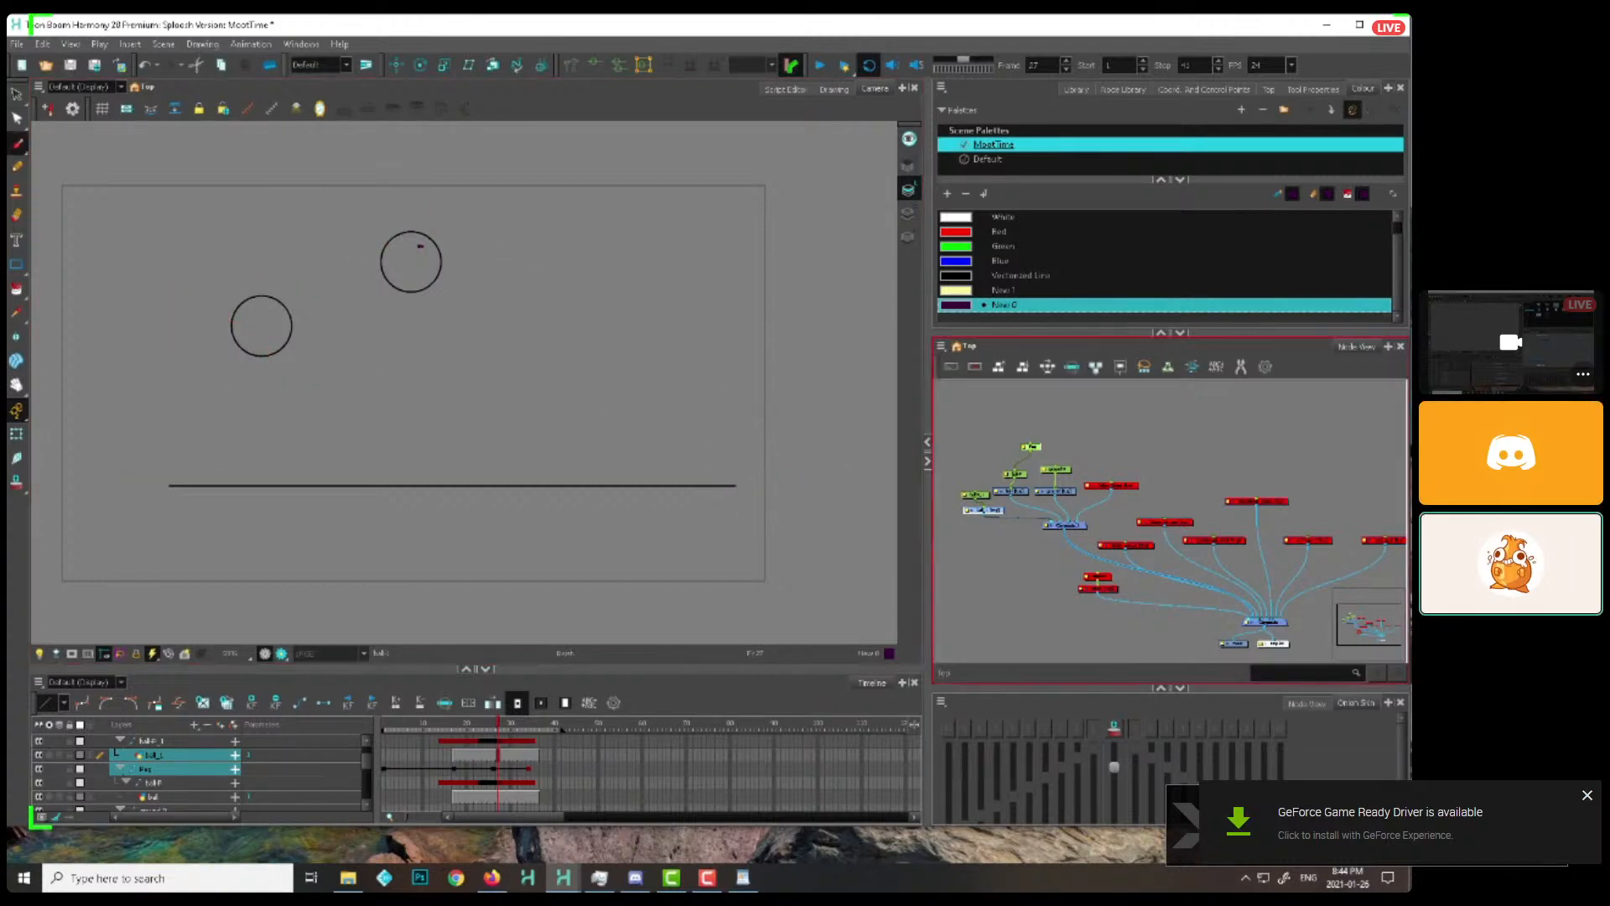
{"action": "left_click_drag", "start_coordinate": [1021, 571], "coordinate": [971, 549]}
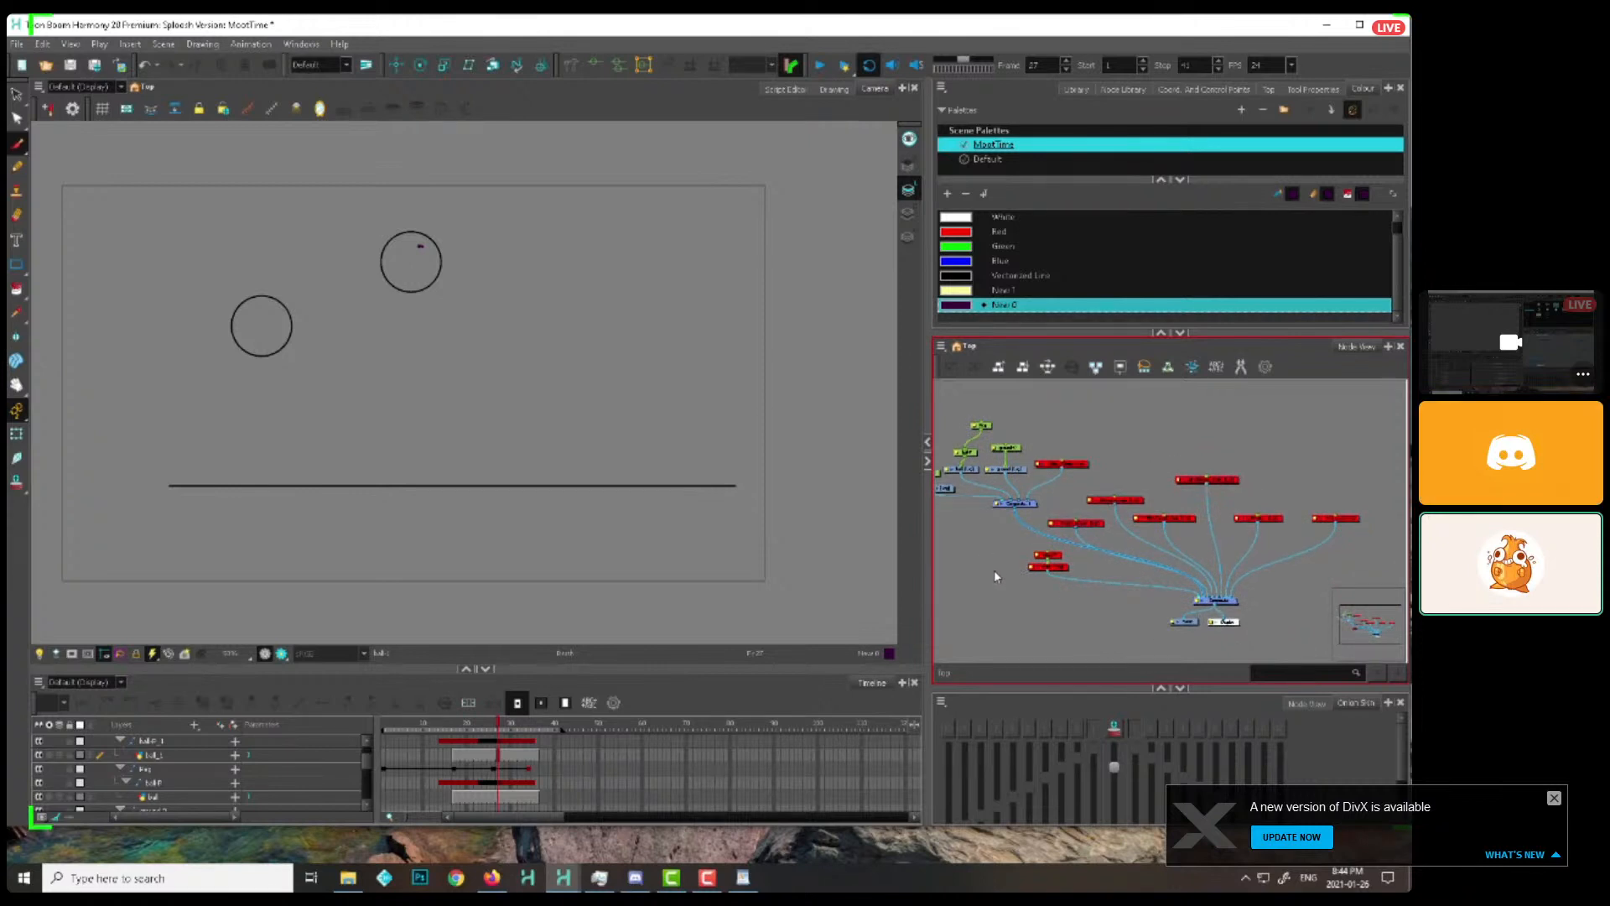
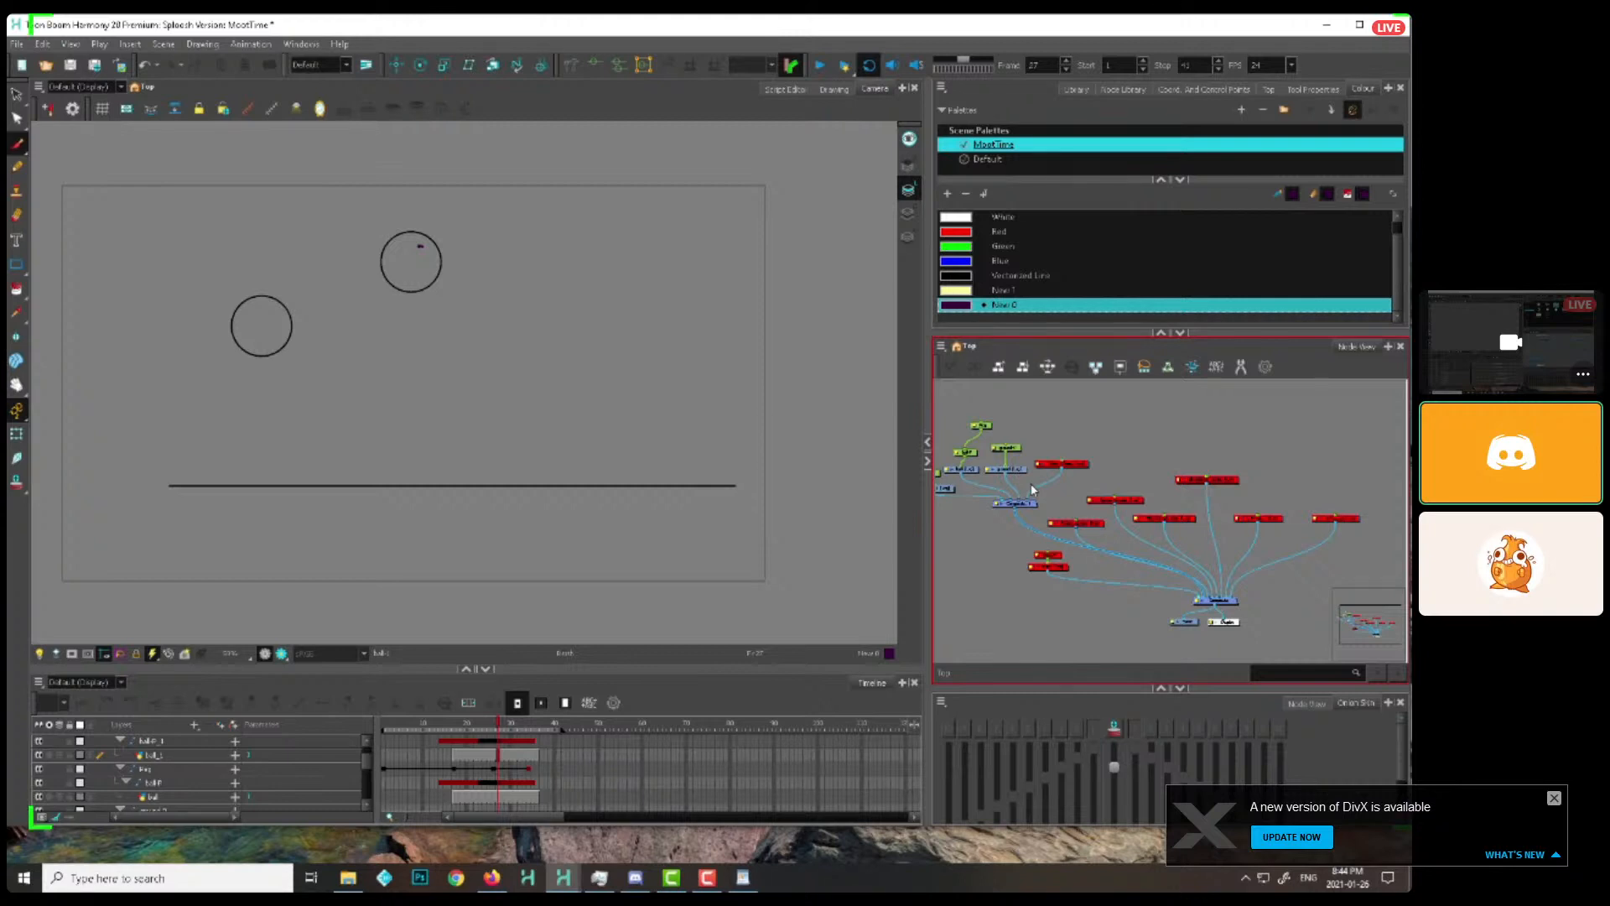
Delete the sideways-moving ball's parent peg in the node network and reposition the neighbouring drawing node
{"action": "left_click_drag", "start_coordinate": [968, 503], "coordinate": [999, 505]}
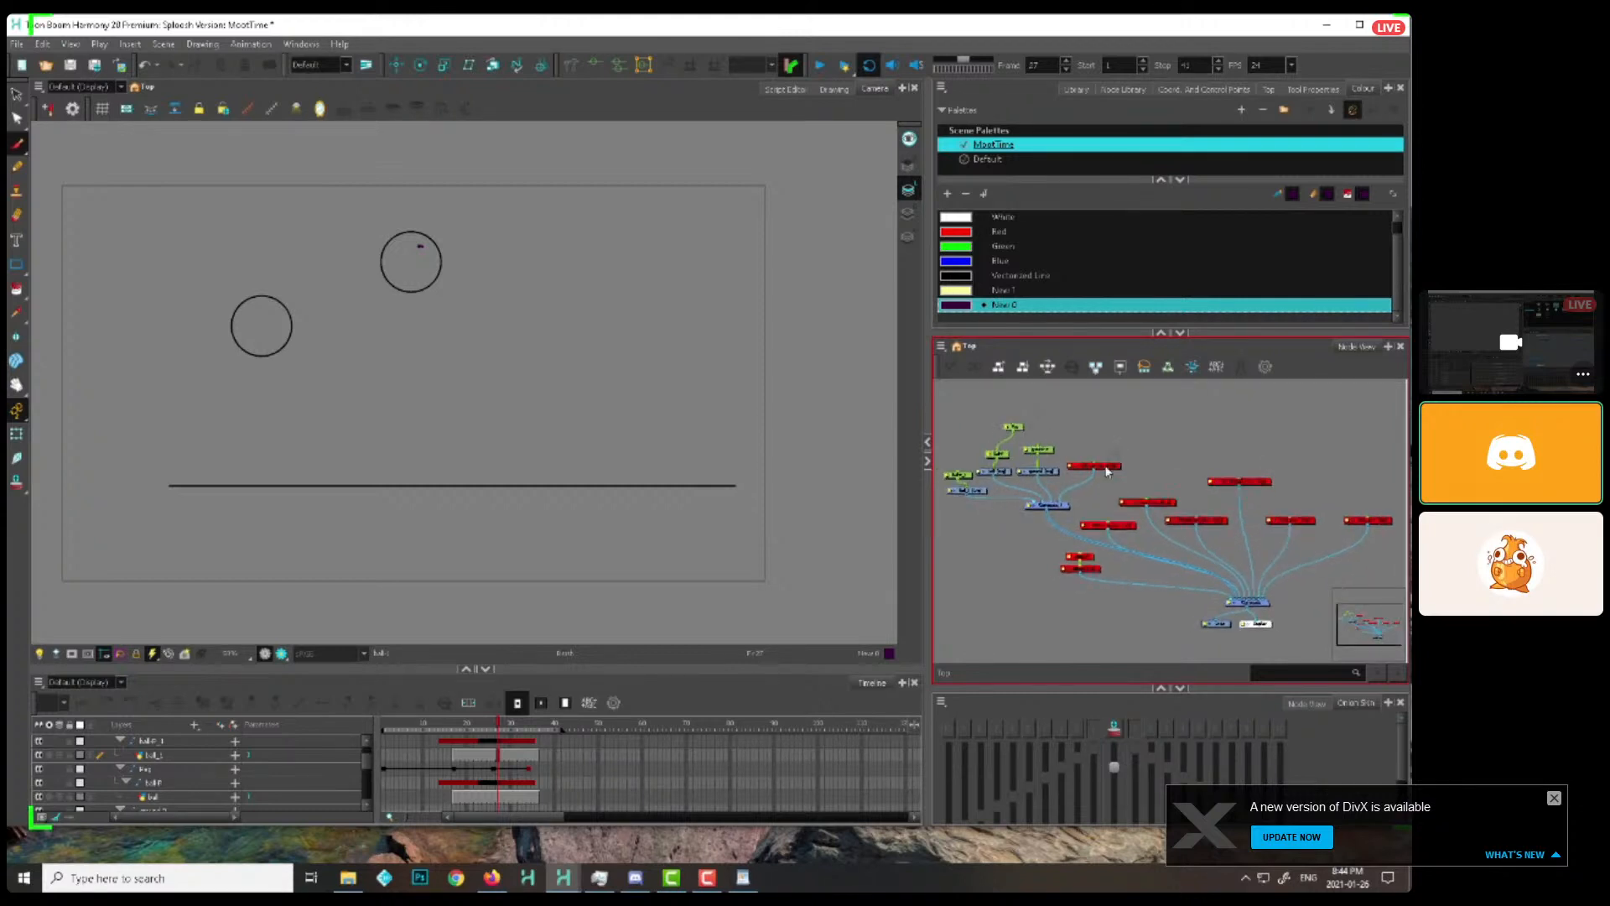
{"action": "mouse_move", "coordinate": [447, 726]}
{"action": "left_mouse_down"}
{"action": "mouse_move", "coordinate": [537, 735]}
{"action": "mouse_move", "coordinate": [475, 736]}
{"action": "left_mouse_up"}
{"action": "left_click_drag", "start_coordinate": [1030, 464], "coordinate": [1047, 473]}
{"action": "scroll", "coordinate": [1028, 481], "scroll_direction": "up", "scroll_amount": 1}
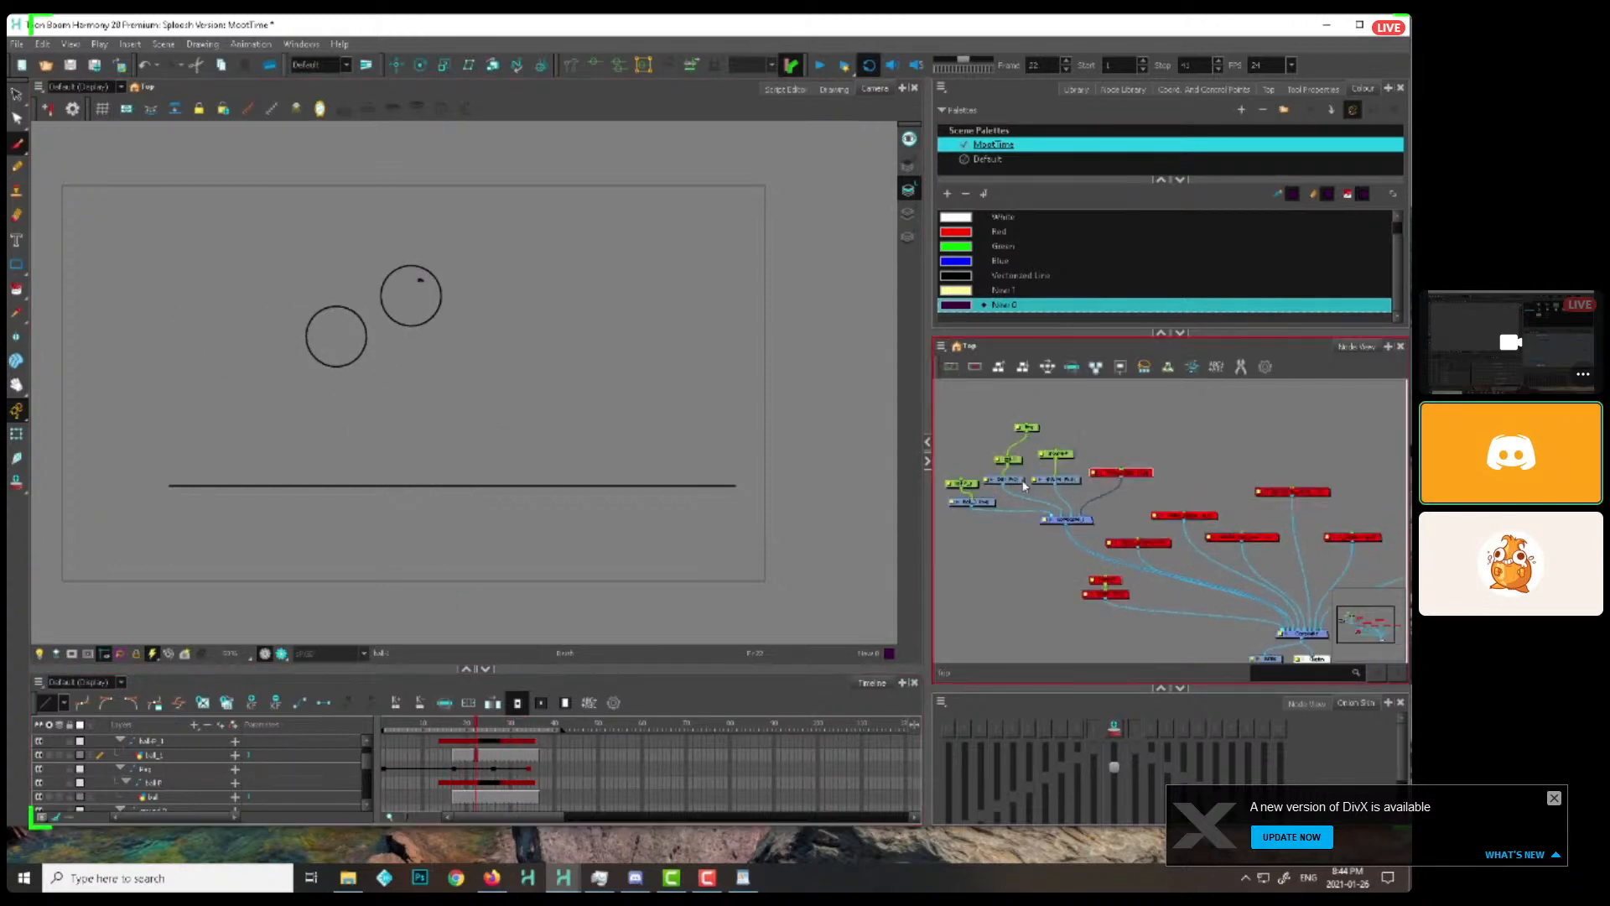
{"action": "left_click", "coordinate": [1026, 429]}
{"action": "key", "text": "Delete"}
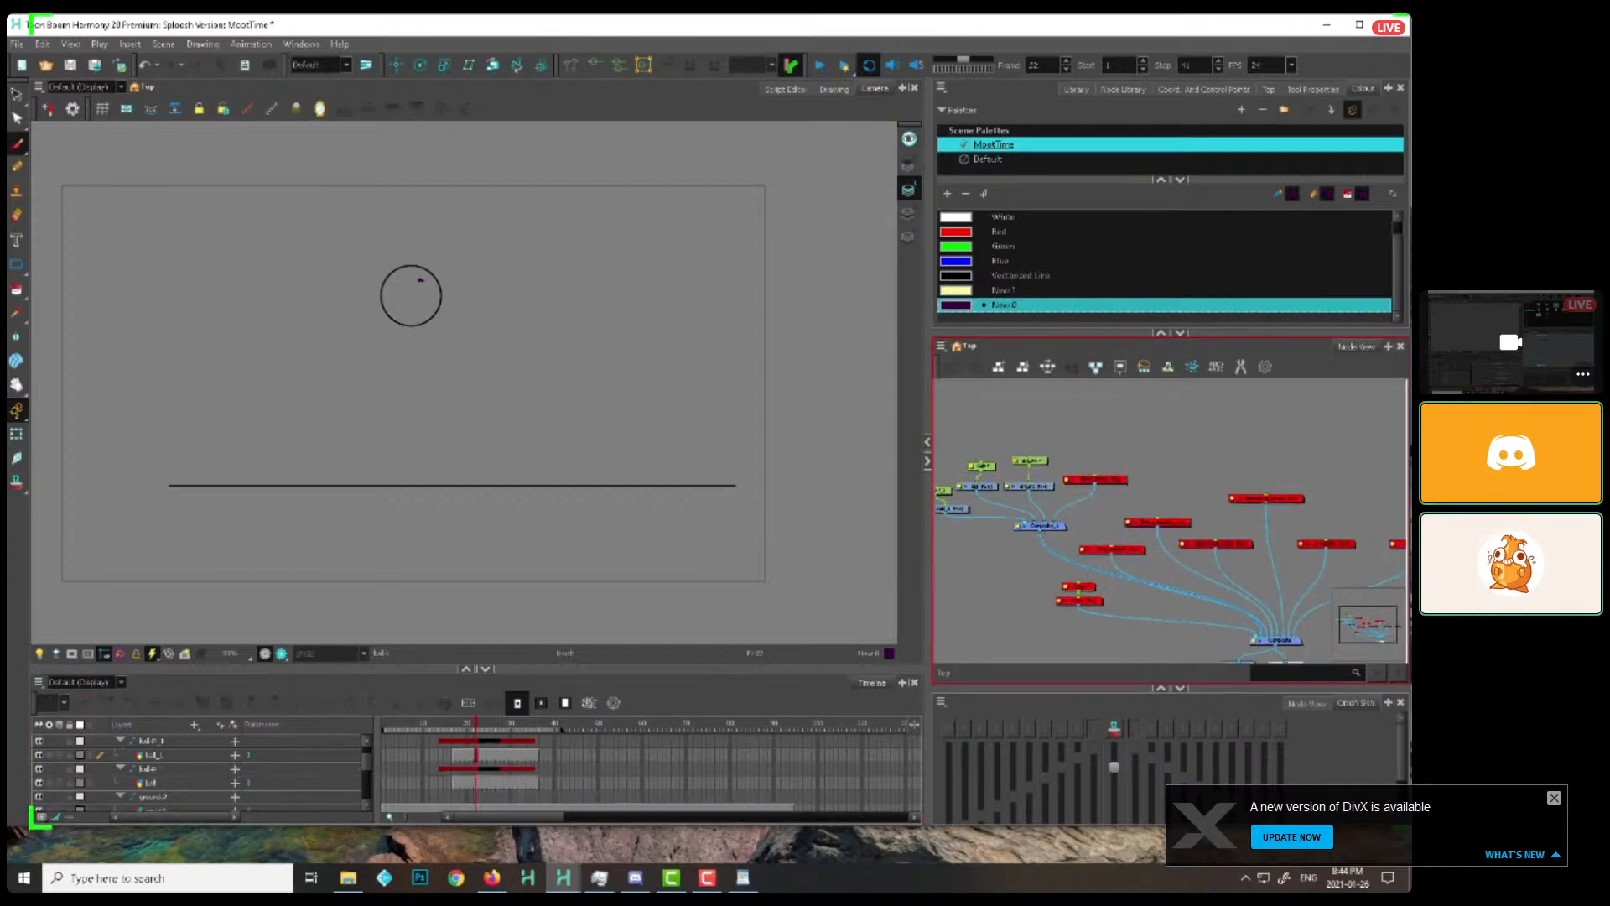
{"action": "left_click_drag", "start_coordinate": [1120, 480], "coordinate": [1131, 492]}
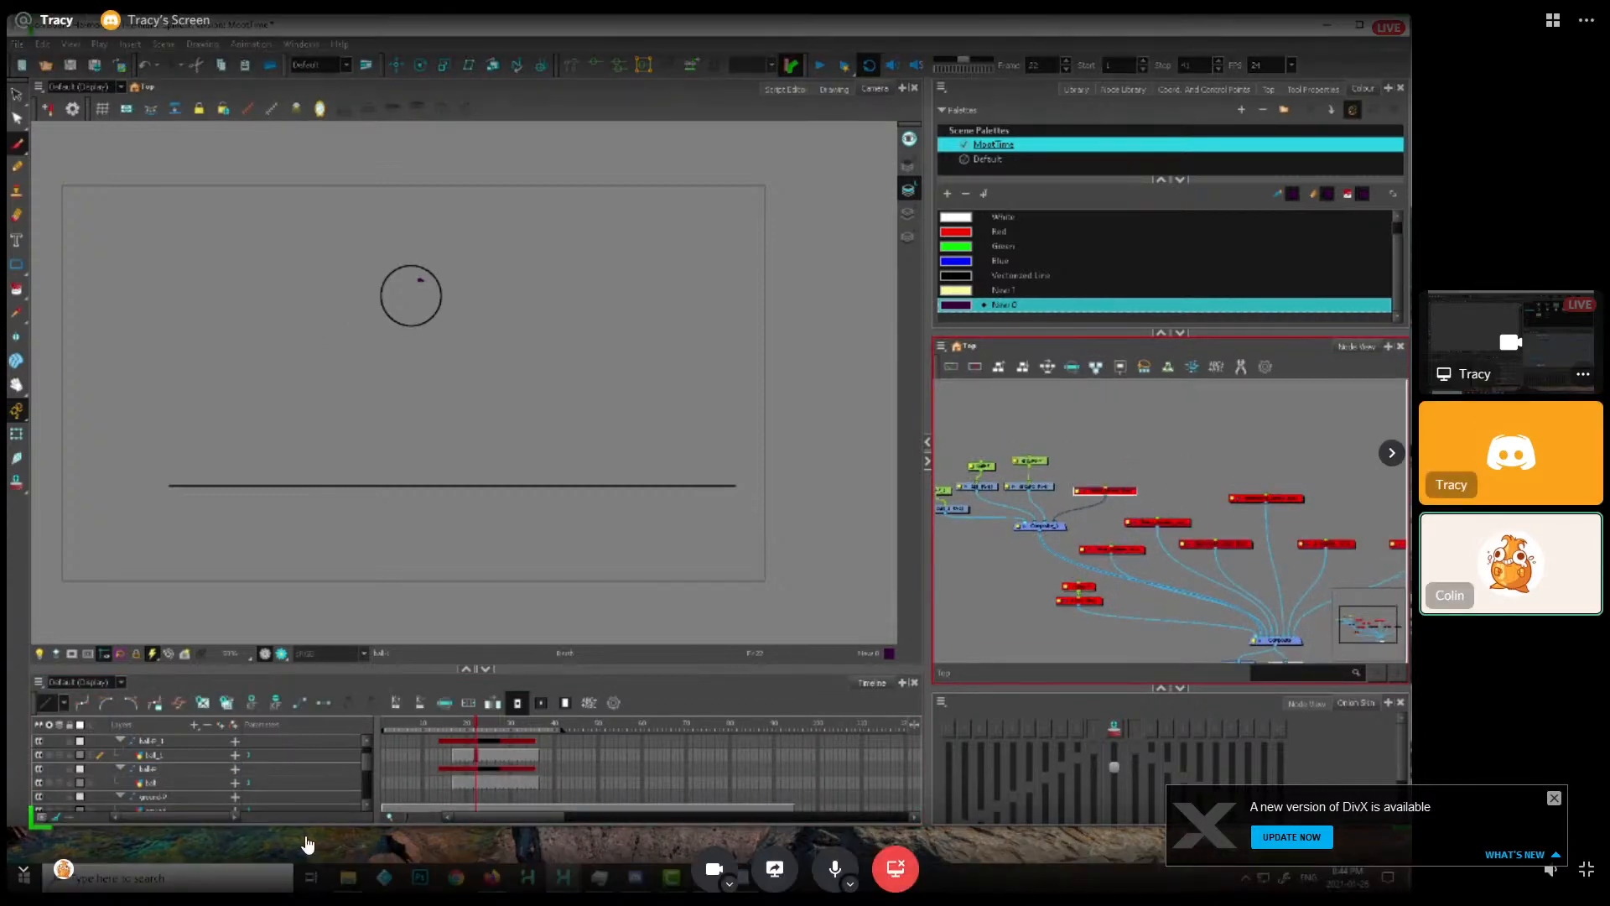
{"action": "left_click", "coordinate": [1164, 508]}
Dismiss the update notification, leave the full-screen call view and switch to the local Harmony window with the Sploosh scene
{"action": "left_click", "coordinate": [1554, 799]}
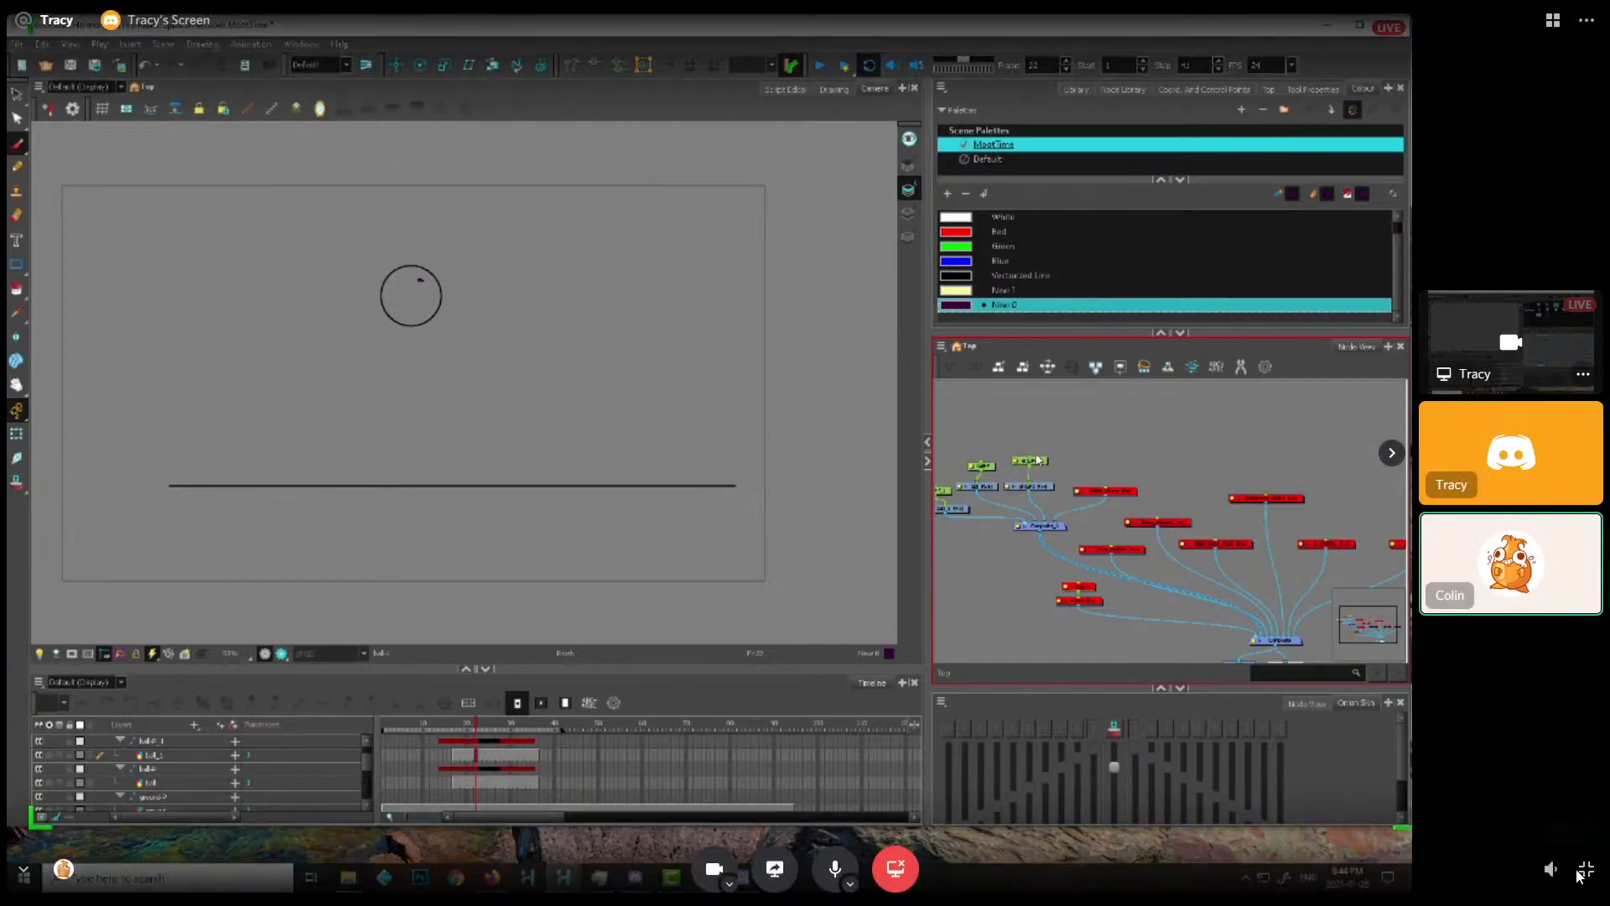
{"action": "left_click", "coordinate": [1585, 881]}
{"action": "left_click_drag", "start_coordinate": [744, 11], "coordinate": [0, 144]}
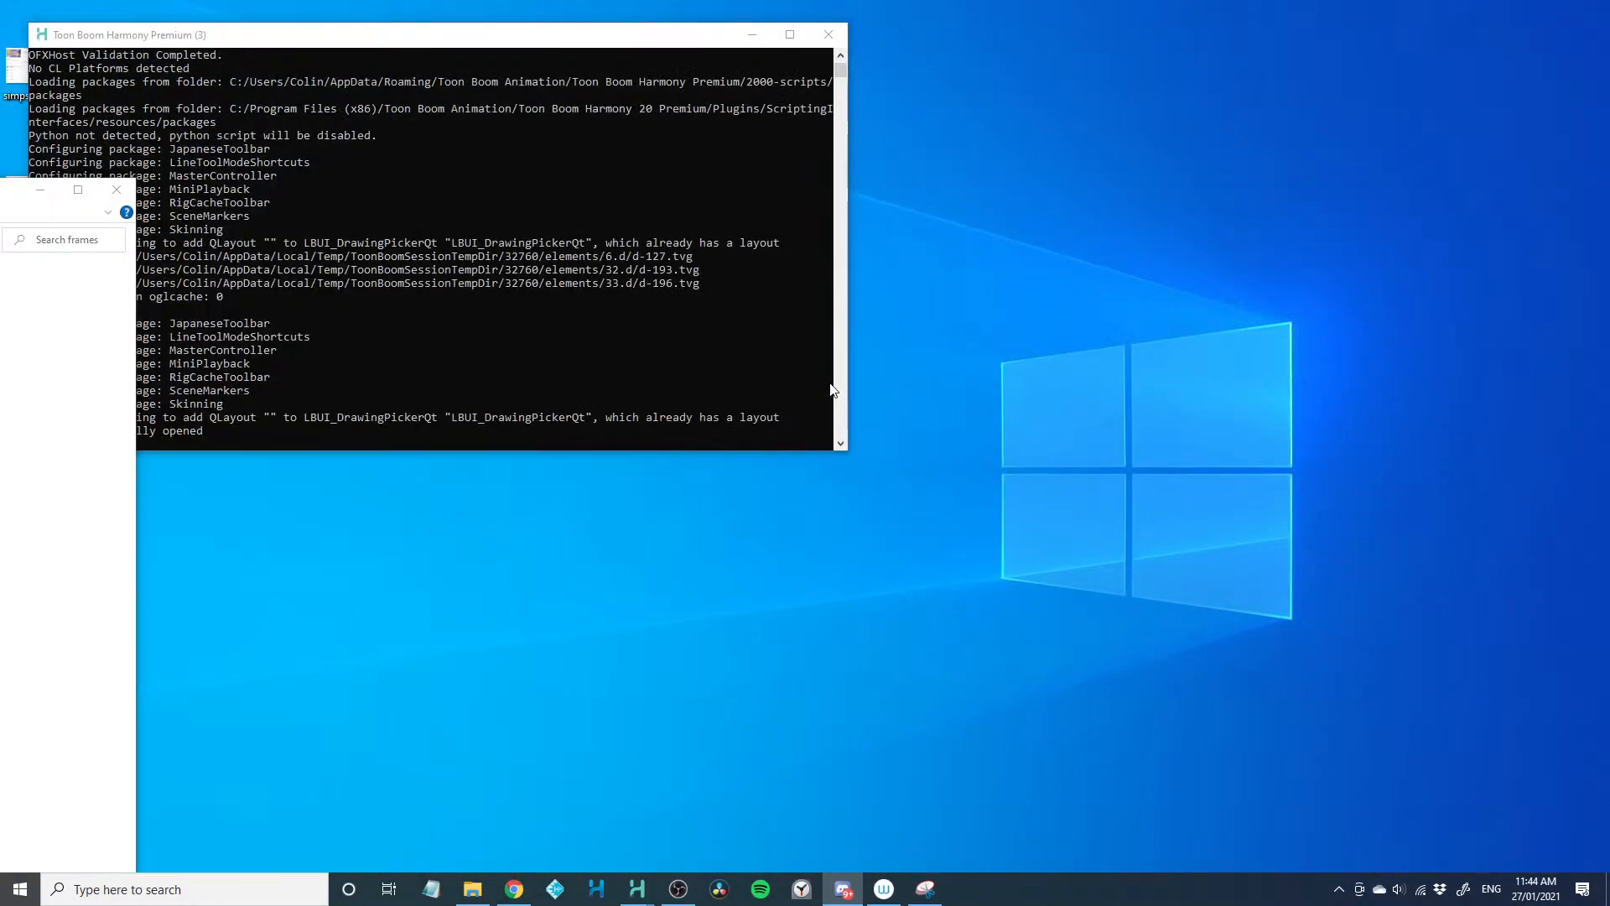
{"action": "key", "text": "alt+Tab"}
{"action": "left_click_drag", "start_coordinate": [0, 295], "coordinate": [863, 0]}
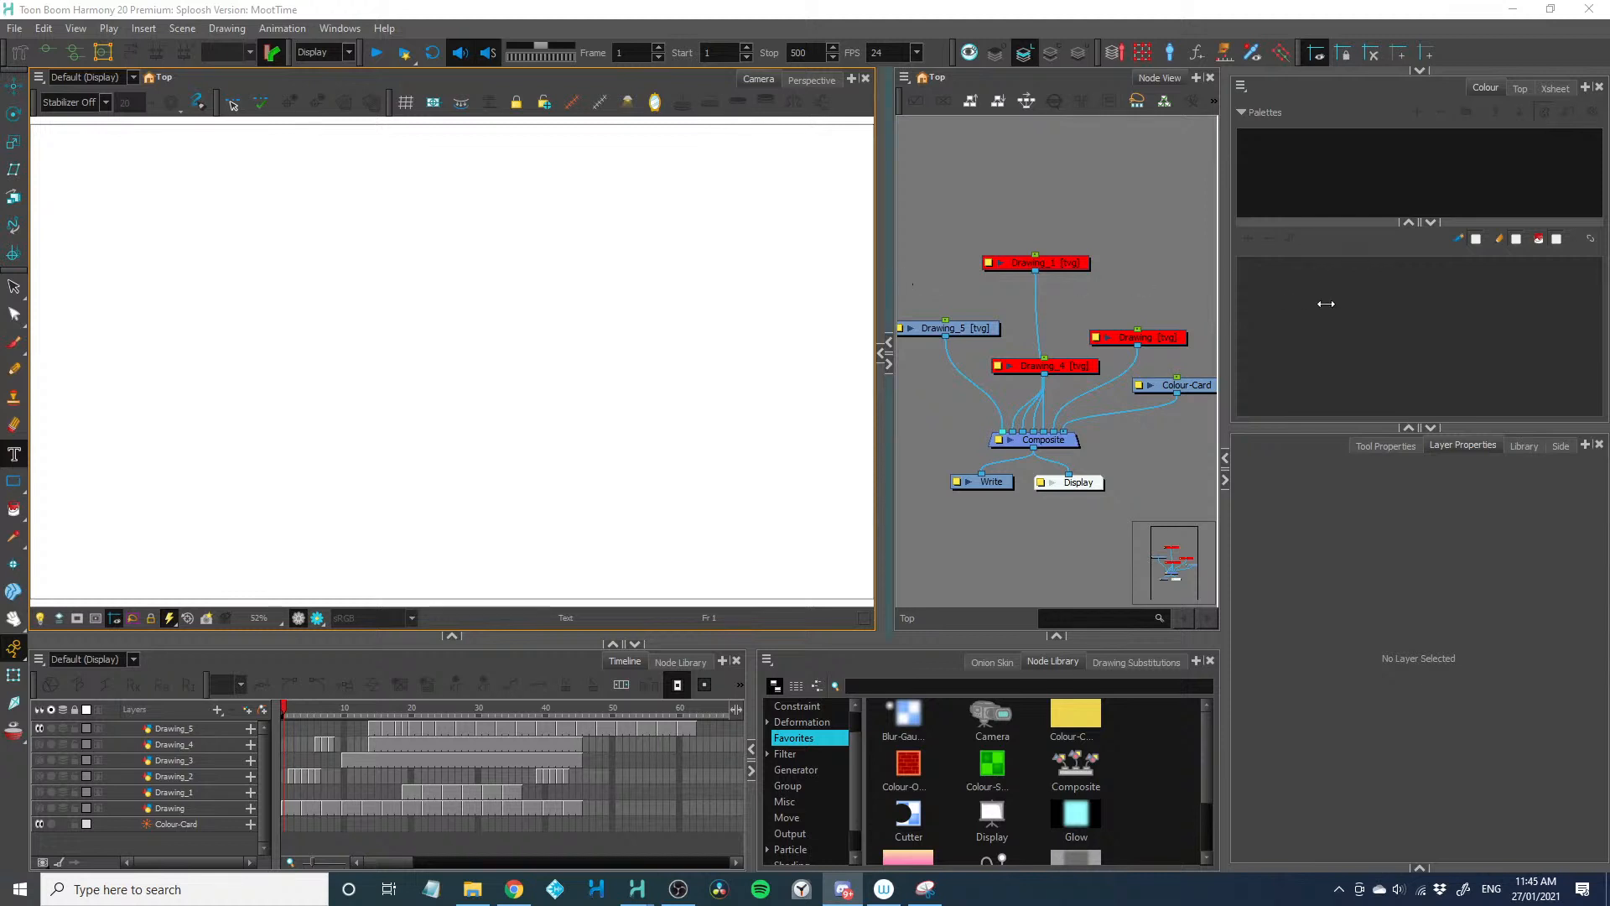
Add a new drawing layer and place its node above the existing drawings in the node network
{"action": "left_click", "coordinate": [888, 364]}
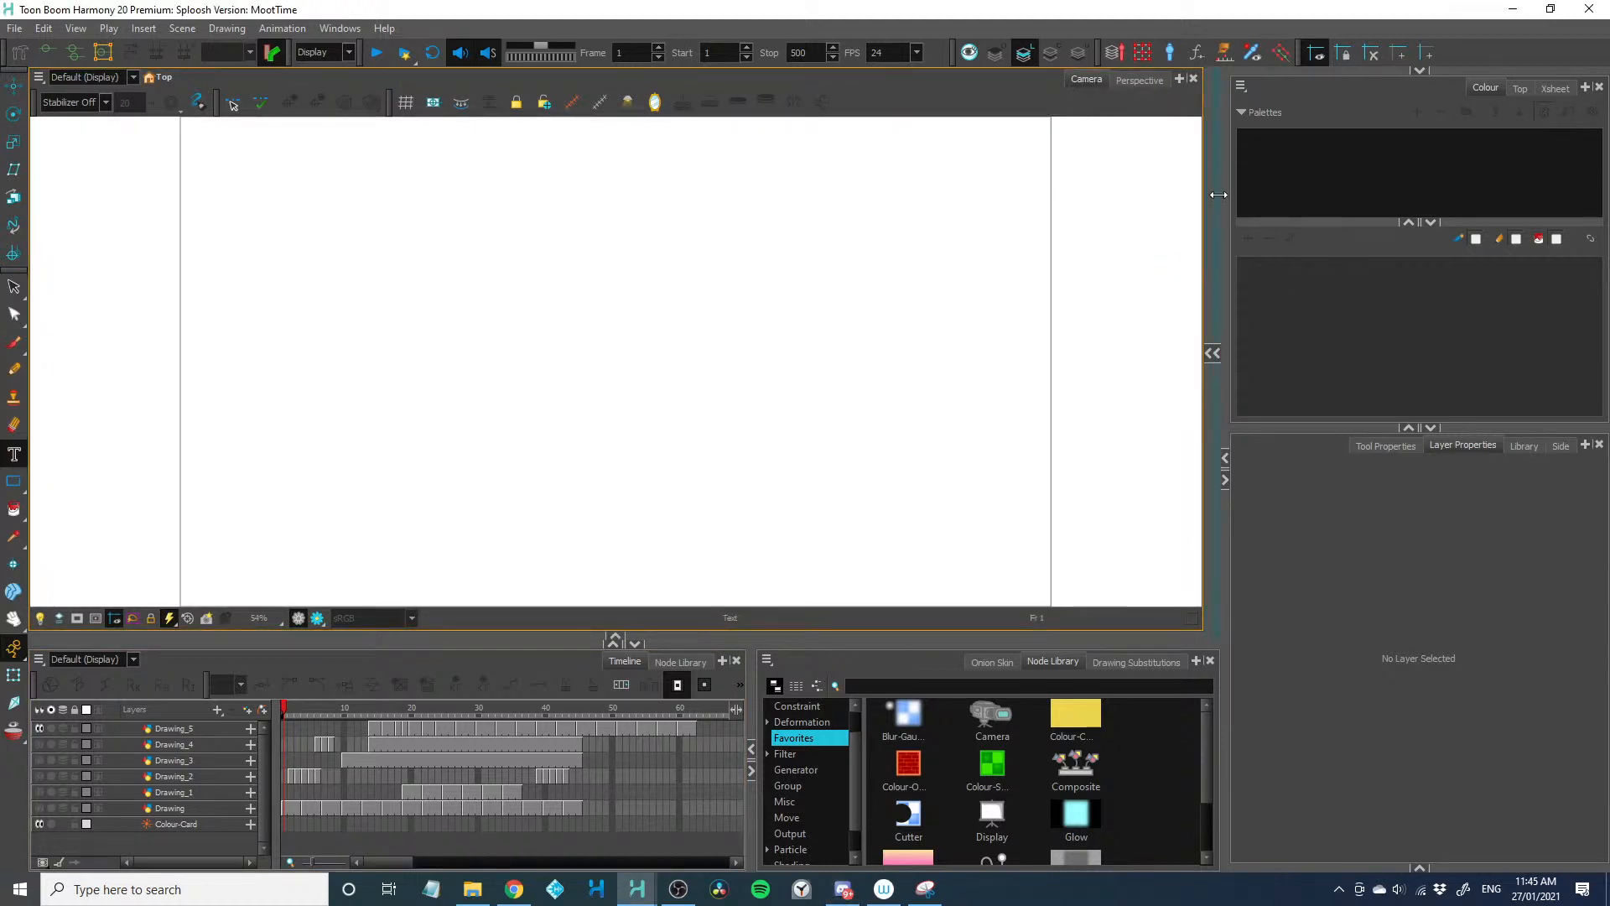
{"action": "left_click_drag", "start_coordinate": [1219, 194], "coordinate": [910, 195]}
{"action": "key", "text": "ctrl+r"}
{"action": "key", "text": "Return"}
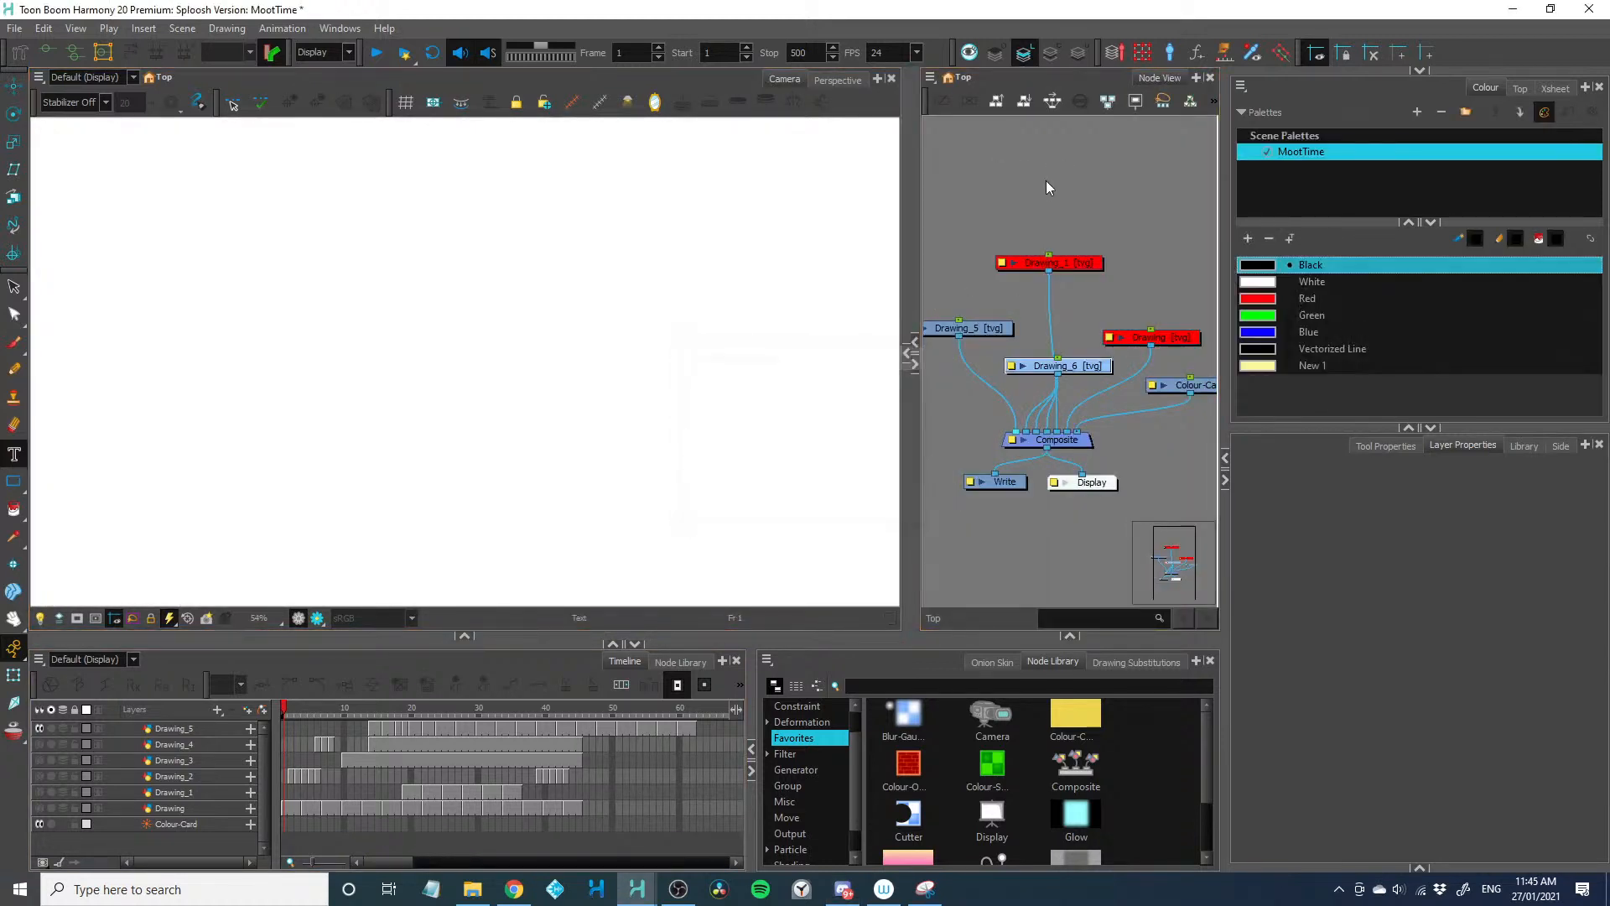
{"action": "mouse_move", "coordinate": [1093, 369]}
{"action": "left_mouse_down"}
{"action": "mouse_move", "coordinate": [1035, 224]}
{"action": "mouse_move", "coordinate": [984, 335]}
{"action": "mouse_move", "coordinate": [1011, 435]}
{"action": "left_mouse_up"}
{"action": "left_click_drag", "start_coordinate": [917, 267], "coordinate": [1160, 274]}
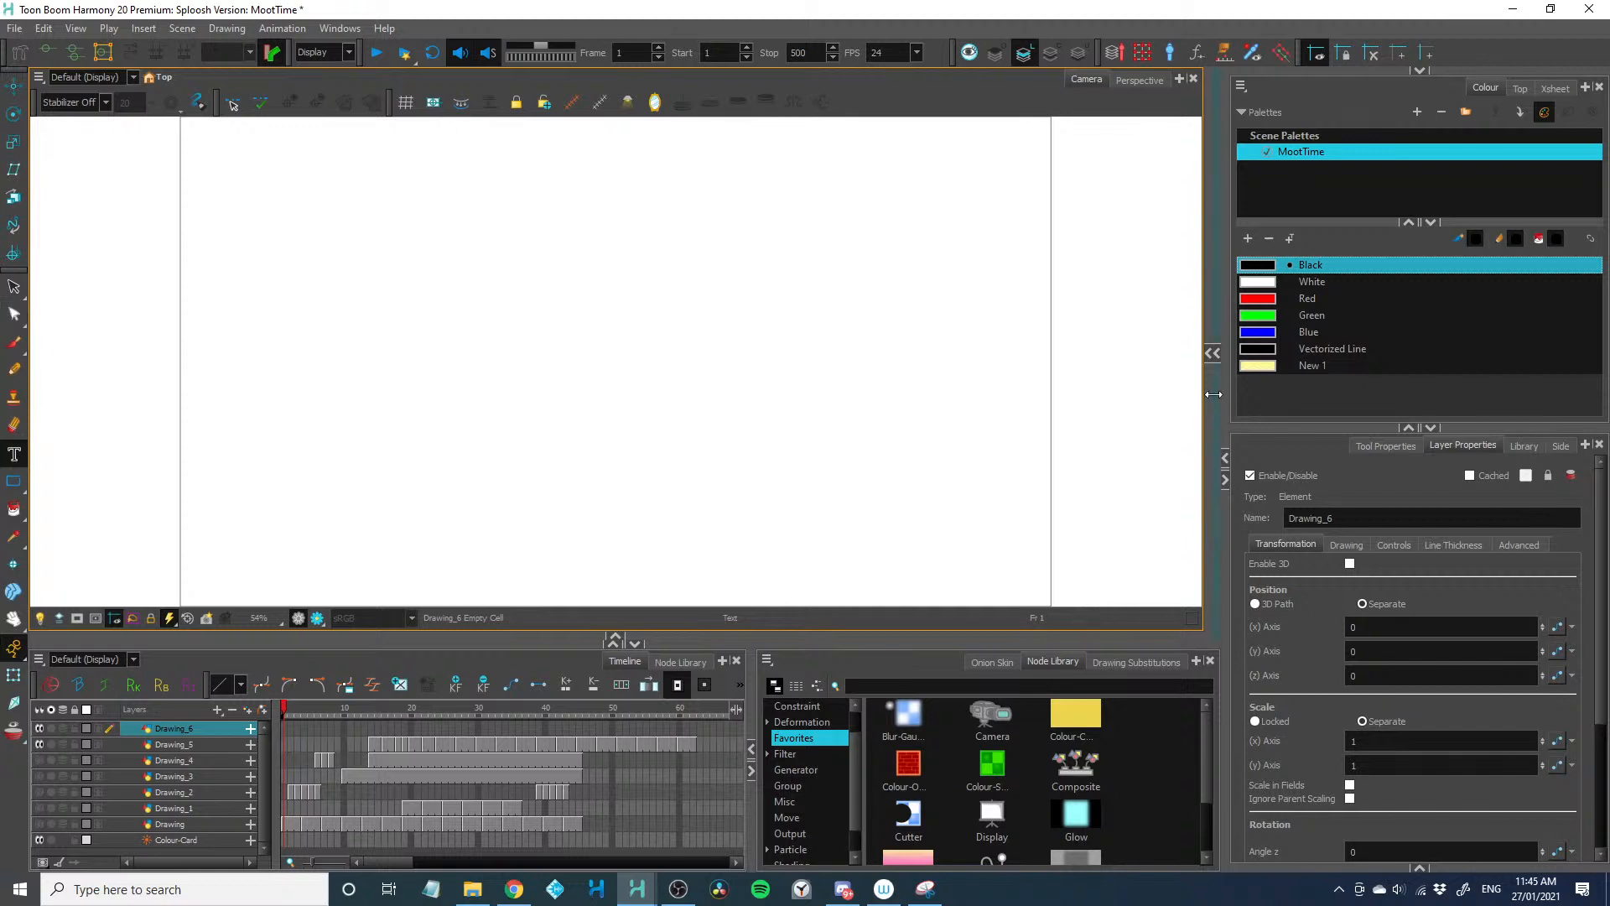
{"action": "left_click_drag", "start_coordinate": [1213, 394], "coordinate": [793, 407]}
{"action": "scroll", "coordinate": [814, 403], "scroll_direction": "down", "scroll_amount": 1}
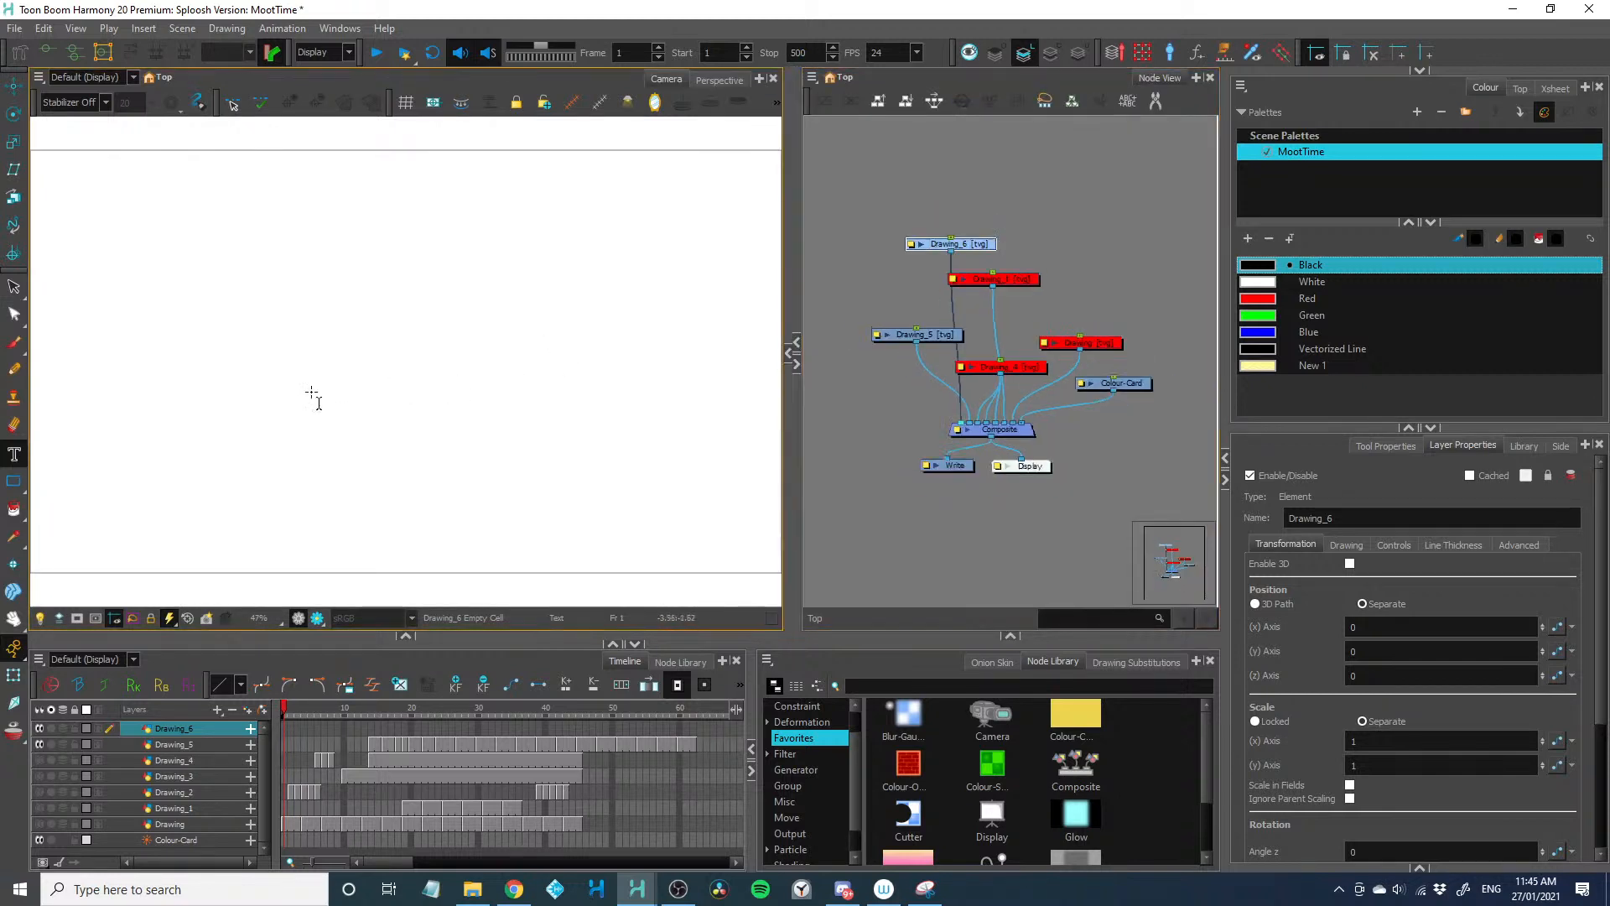
{"action": "scroll", "coordinate": [311, 396], "scroll_direction": "down", "scroll_amount": 1}
{"action": "scroll", "coordinate": [311, 396], "scroll_direction": "up", "scroll_amount": 1}
{"action": "left_click_drag", "start_coordinate": [860, 216], "coordinate": [899, 248]}
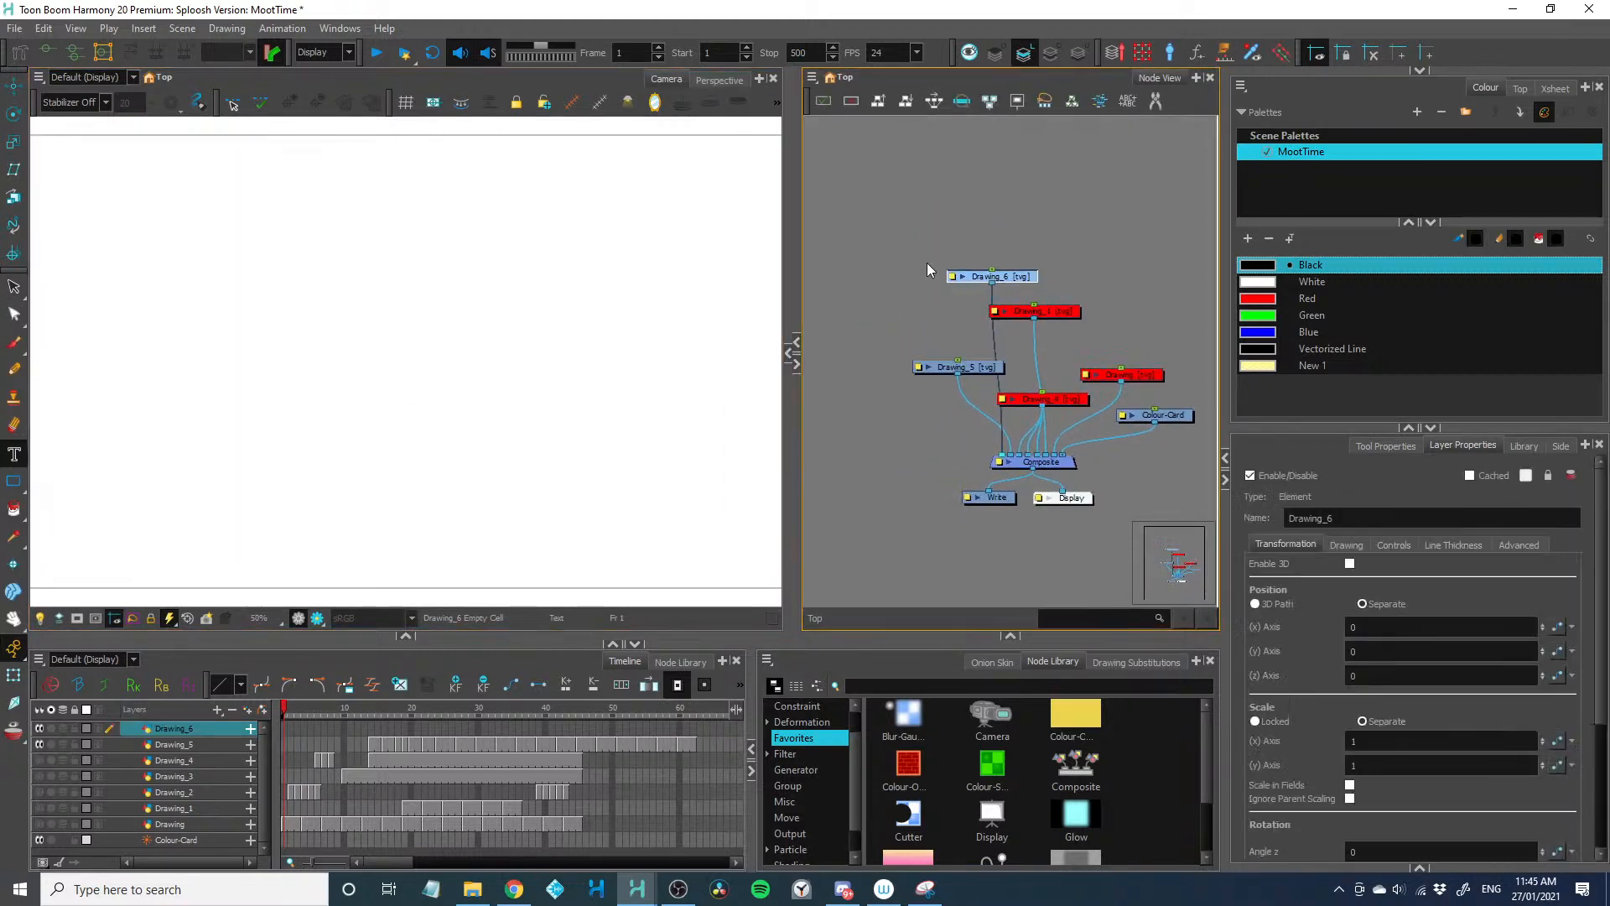
Draw a small circle near the upper centre of the camera frame and remove its fill, leaving only the outline
{"action": "left_click", "coordinate": [13, 482]}
{"action": "left_click", "coordinate": [44, 498]}
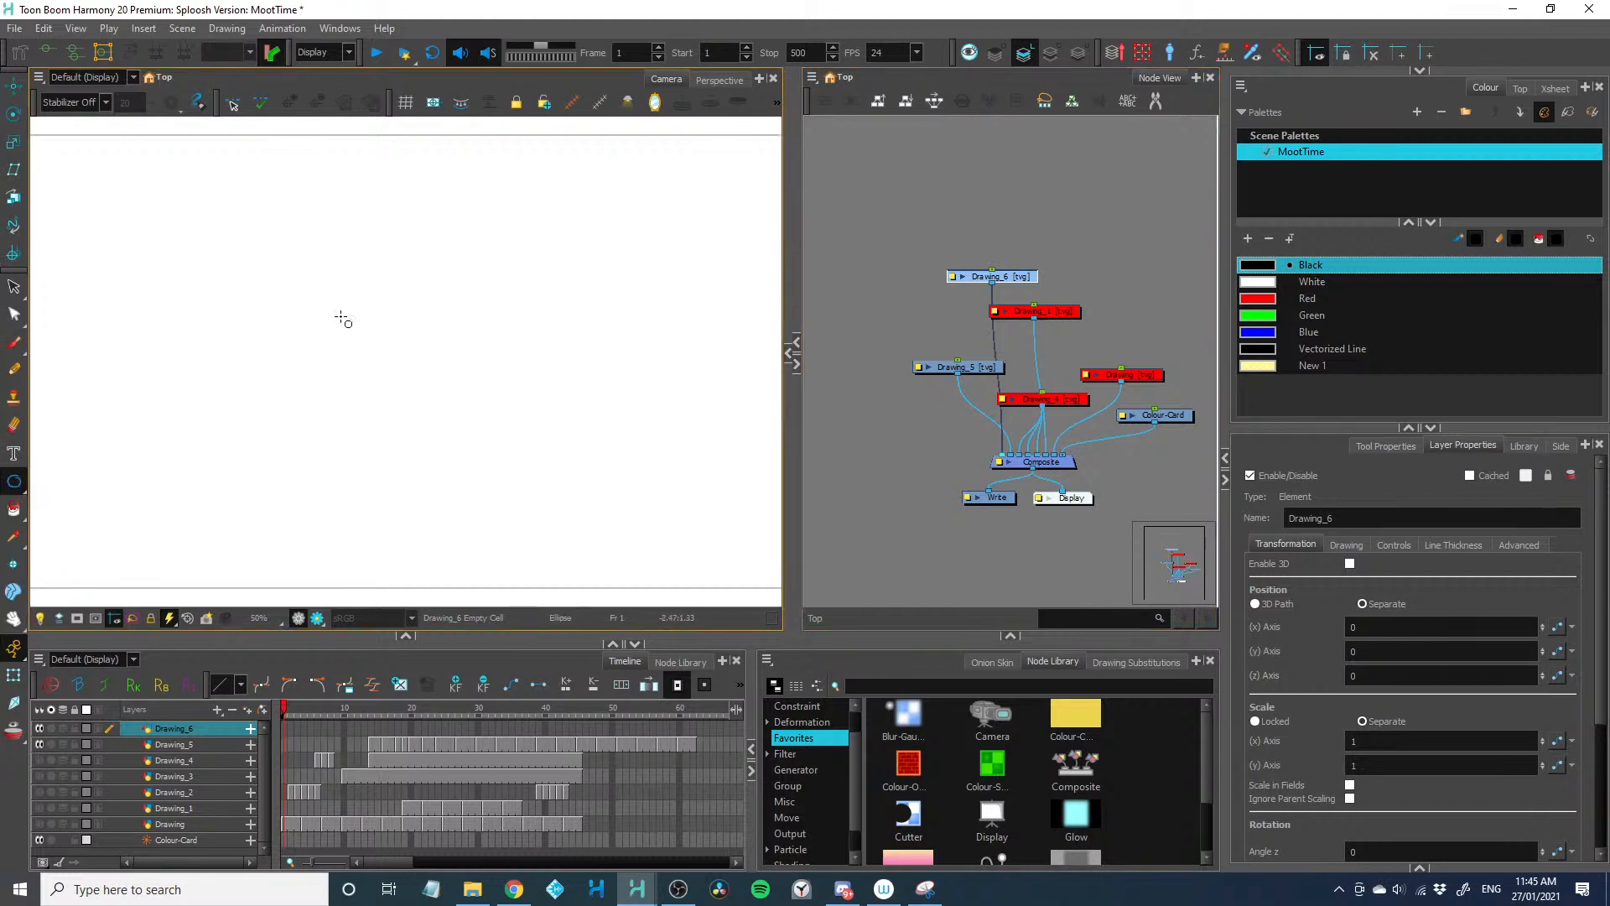
{"action": "mouse_move", "coordinate": [388, 188]}
{"action": "left_mouse_down"}
{"action": "mouse_move", "coordinate": [402, 209]}
{"action": "mouse_move", "coordinate": [399, 196]}
{"action": "left_mouse_up"}
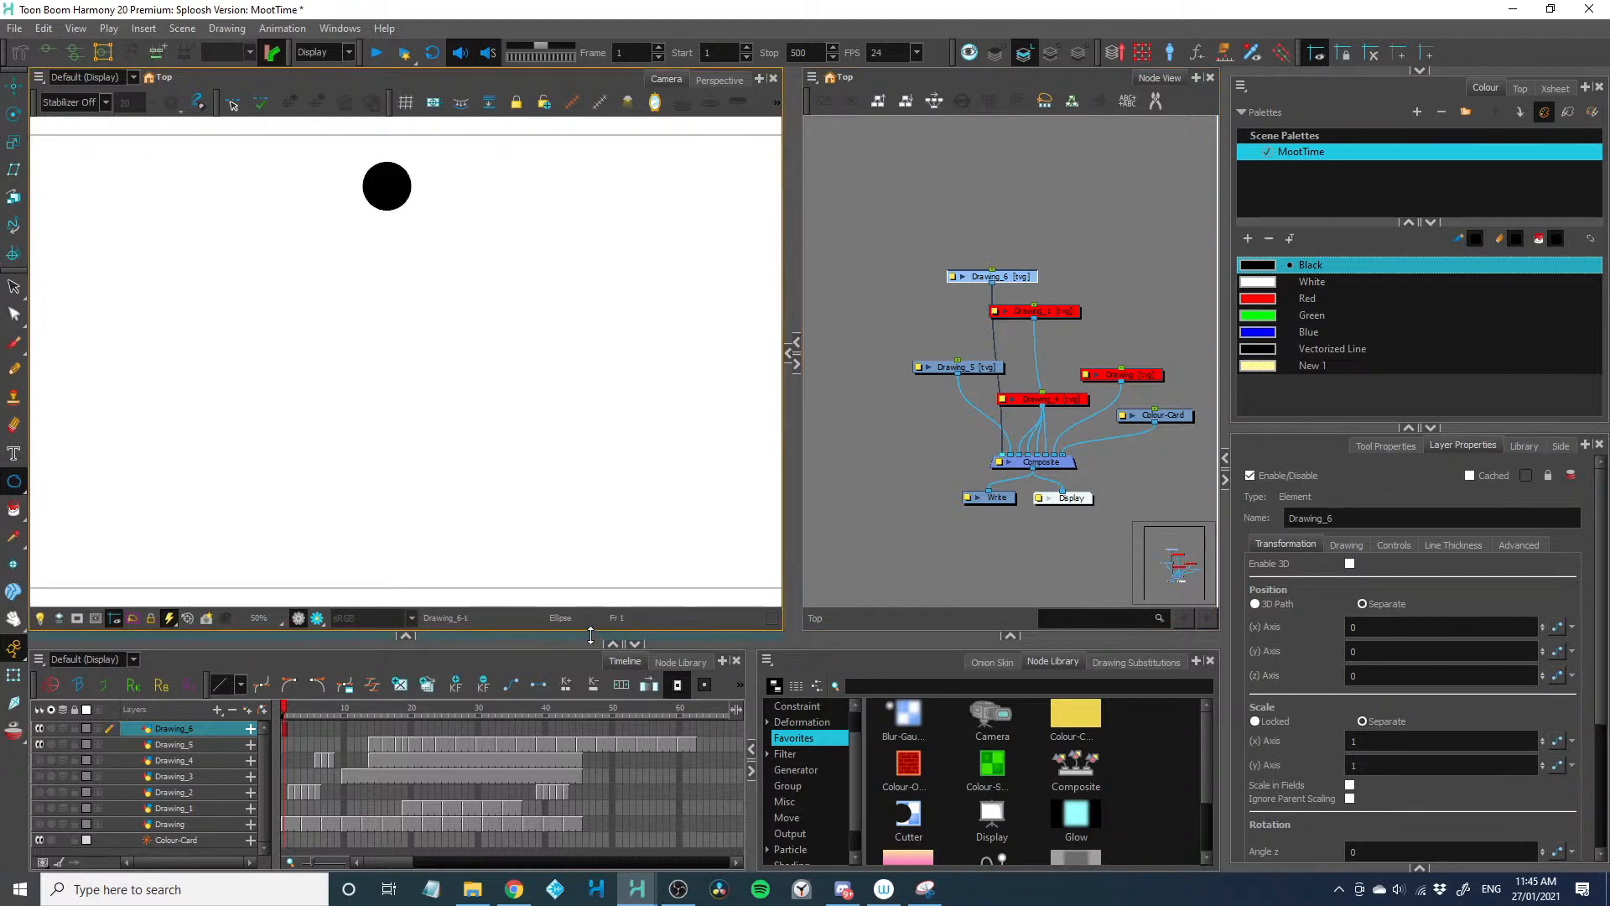
{"action": "left_click_drag", "start_coordinate": [591, 639], "coordinate": [591, 670]}
{"action": "left_click", "coordinate": [13, 286]}
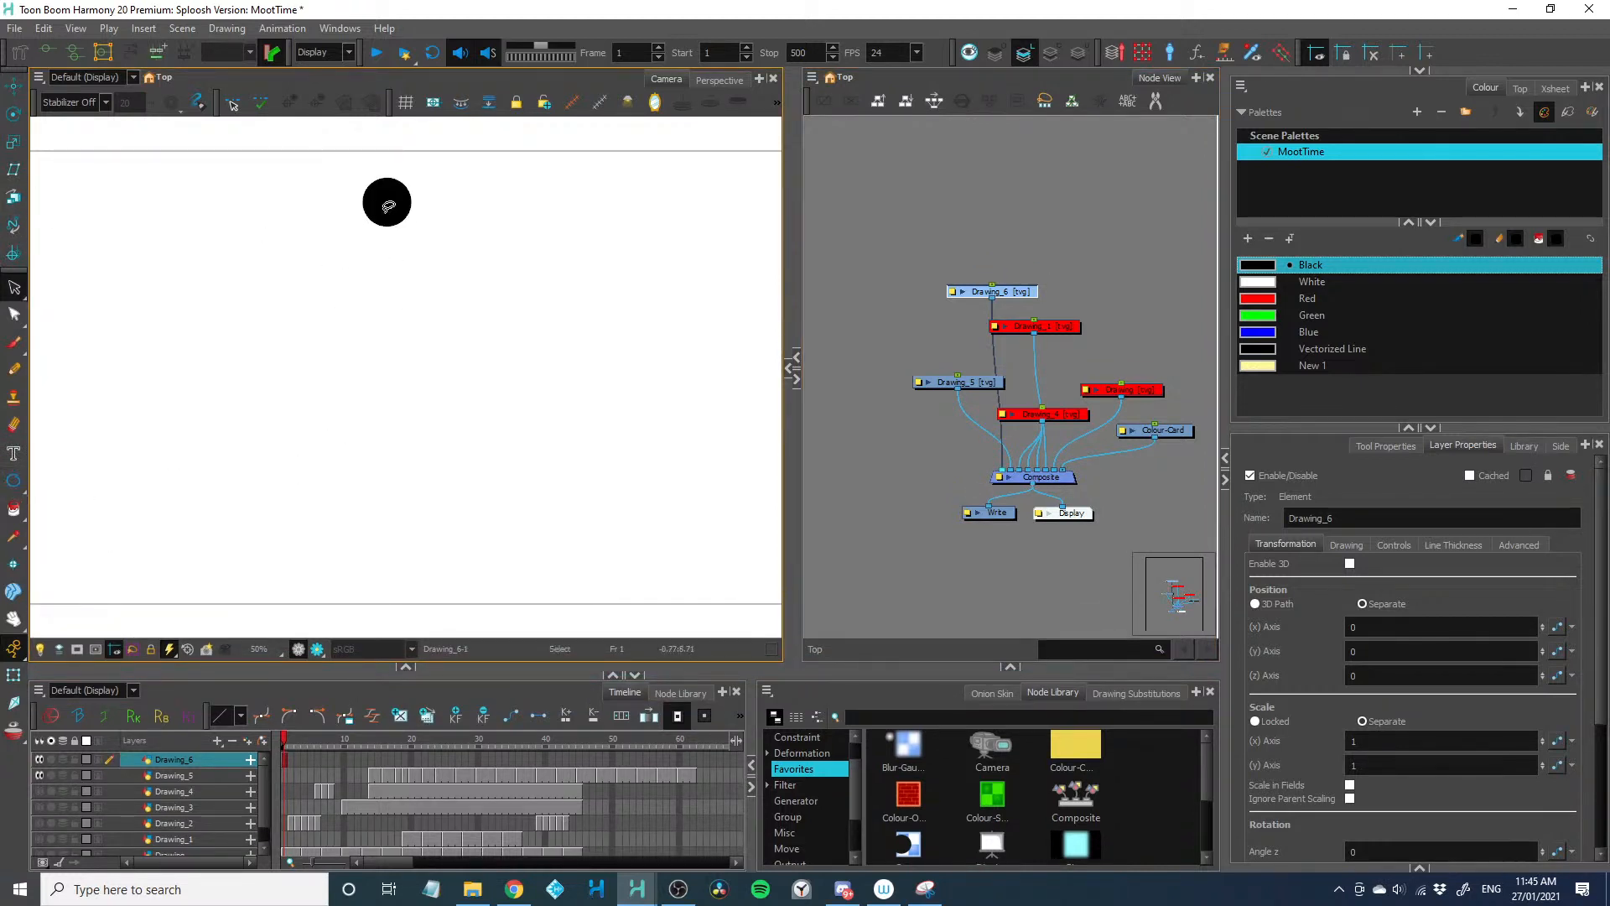
{"action": "left_click", "coordinate": [948, 243]}
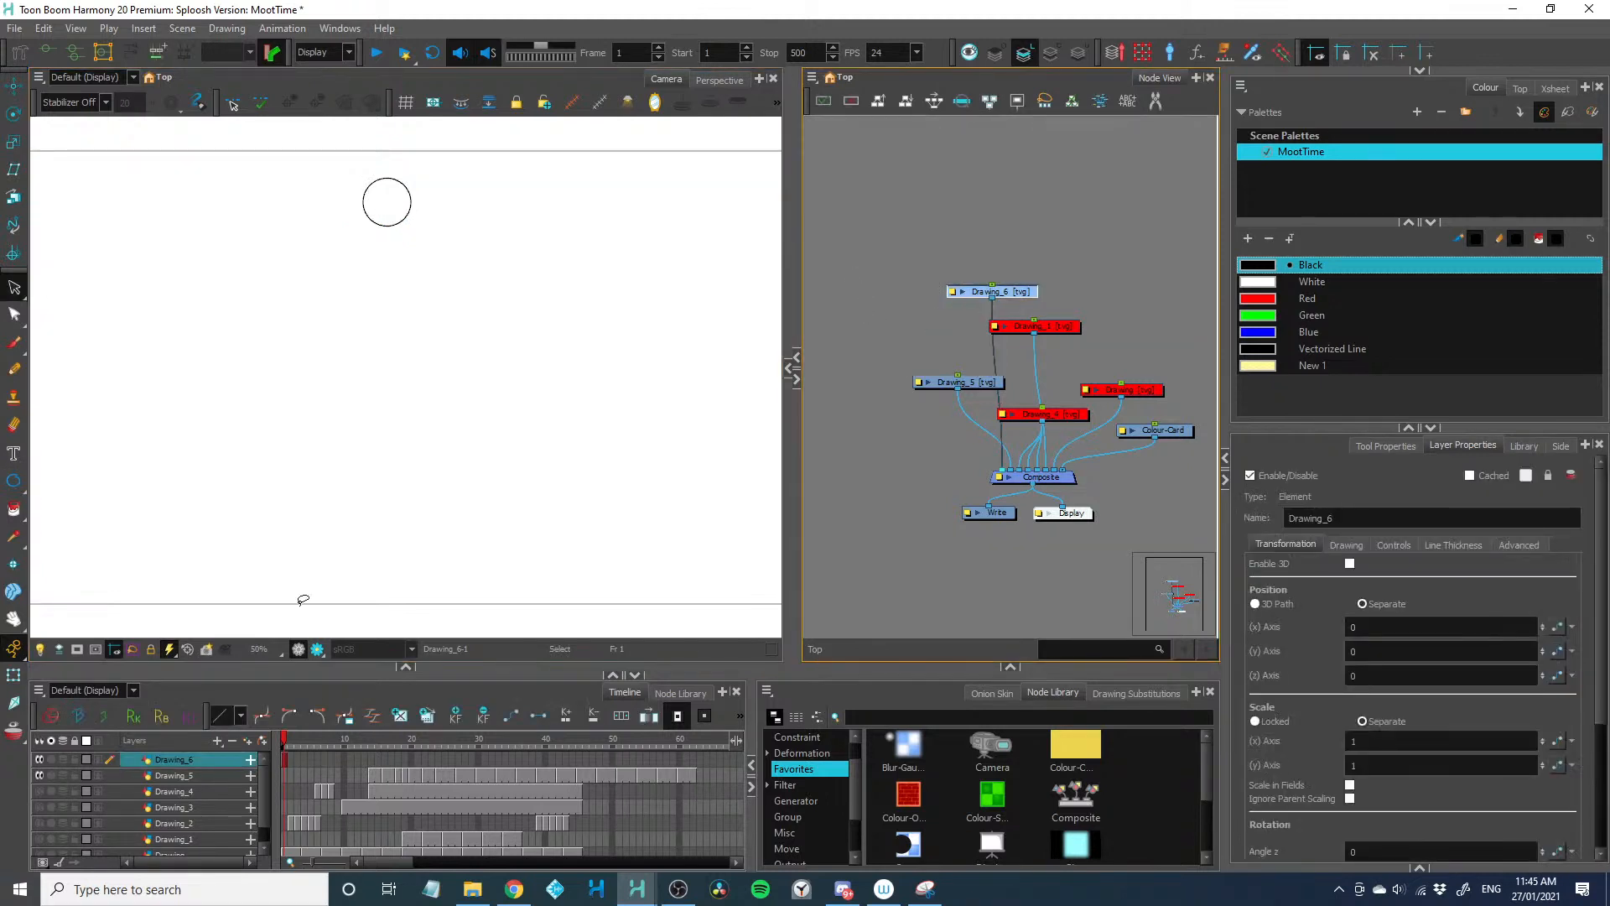
Extend the exposure of the ball drawing from frame 1 to about frame 56
{"action": "left_click", "coordinate": [279, 767]}
{"action": "key", "text": "plus"}
{"action": "key", "text": "plus"}
{"action": "key", "text": "plus"}
{"action": "key", "text": "plus"}
{"action": "key", "text": "plus"}
{"action": "key", "text": "plus"}
{"action": "key", "text": "plus"}
{"action": "key", "text": "plus"}
{"action": "key", "text": "plus"}
{"action": "key", "text": "plus"}
{"action": "key", "text": "plus"}
{"action": "key", "text": "plus"}
{"action": "key", "text": "plus"}
{"action": "key", "text": "plus"}
{"action": "key", "text": "plus"}
{"action": "key", "text": "plus"}
{"action": "key", "text": "plus"}
{"action": "key", "text": "plus"}
{"action": "key", "text": "plus"}
{"action": "key", "text": "plus"}
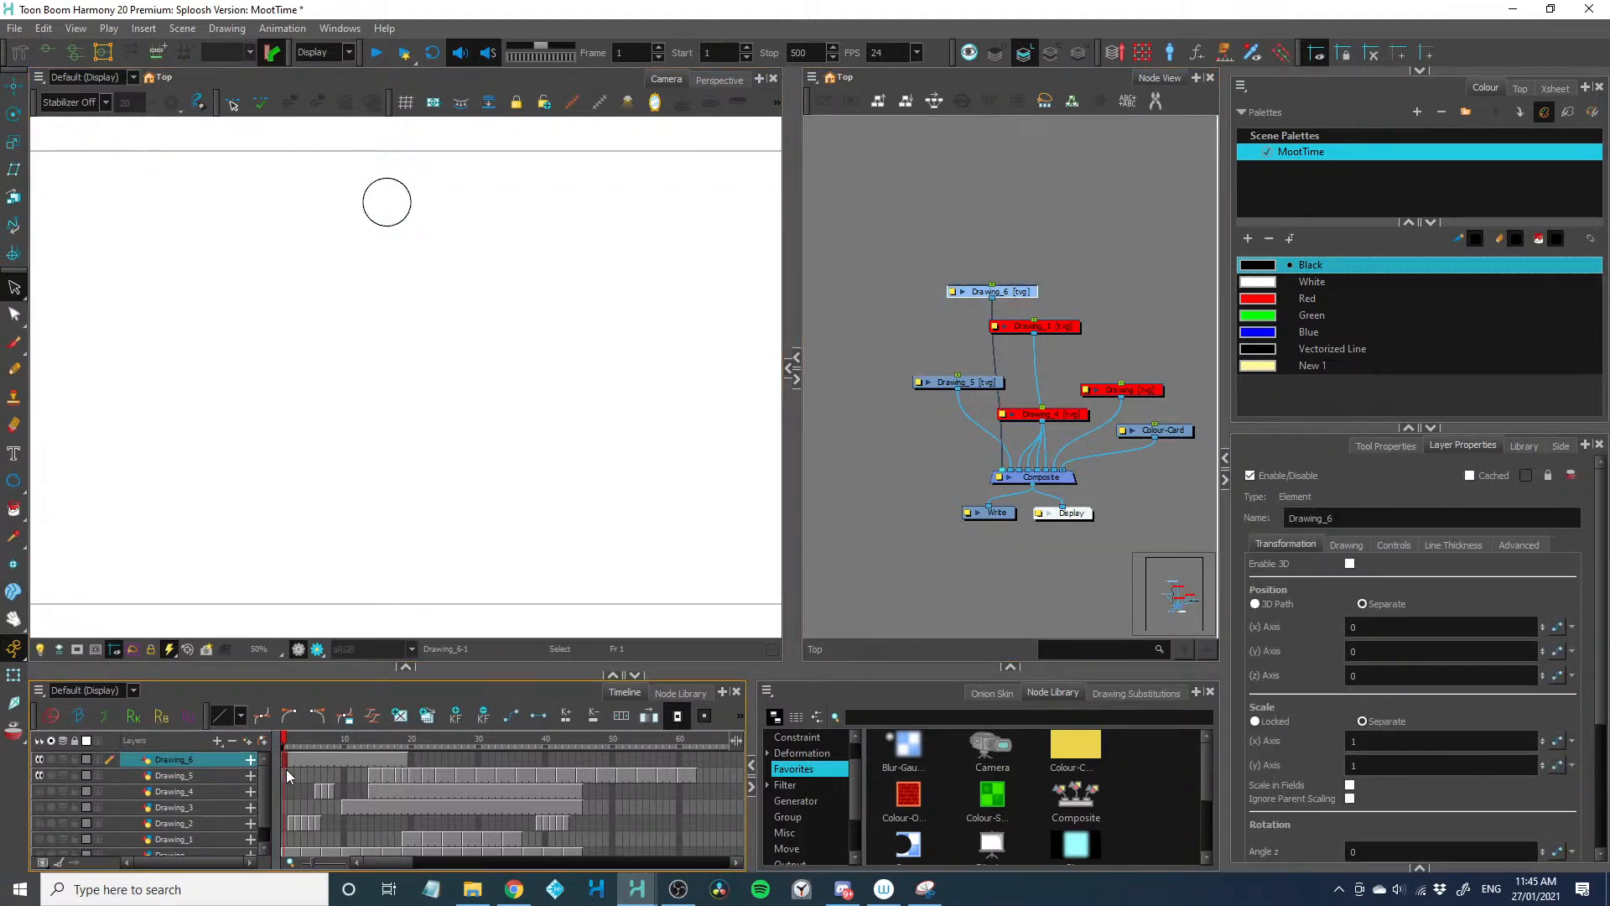
{"action": "key", "text": "plus"}
{"action": "key", "text": "plus"}
{"action": "key", "text": "plus"}
{"action": "key", "text": "plus"}
{"action": "key", "text": "plus"}
{"action": "key", "text": "plus"}
{"action": "key", "text": "plus"}
Add a parent peg to the ball drawing and insert a new composite between the drawing and the main composite
{"action": "left_click_drag", "start_coordinate": [937, 255], "coordinate": [986, 304]}
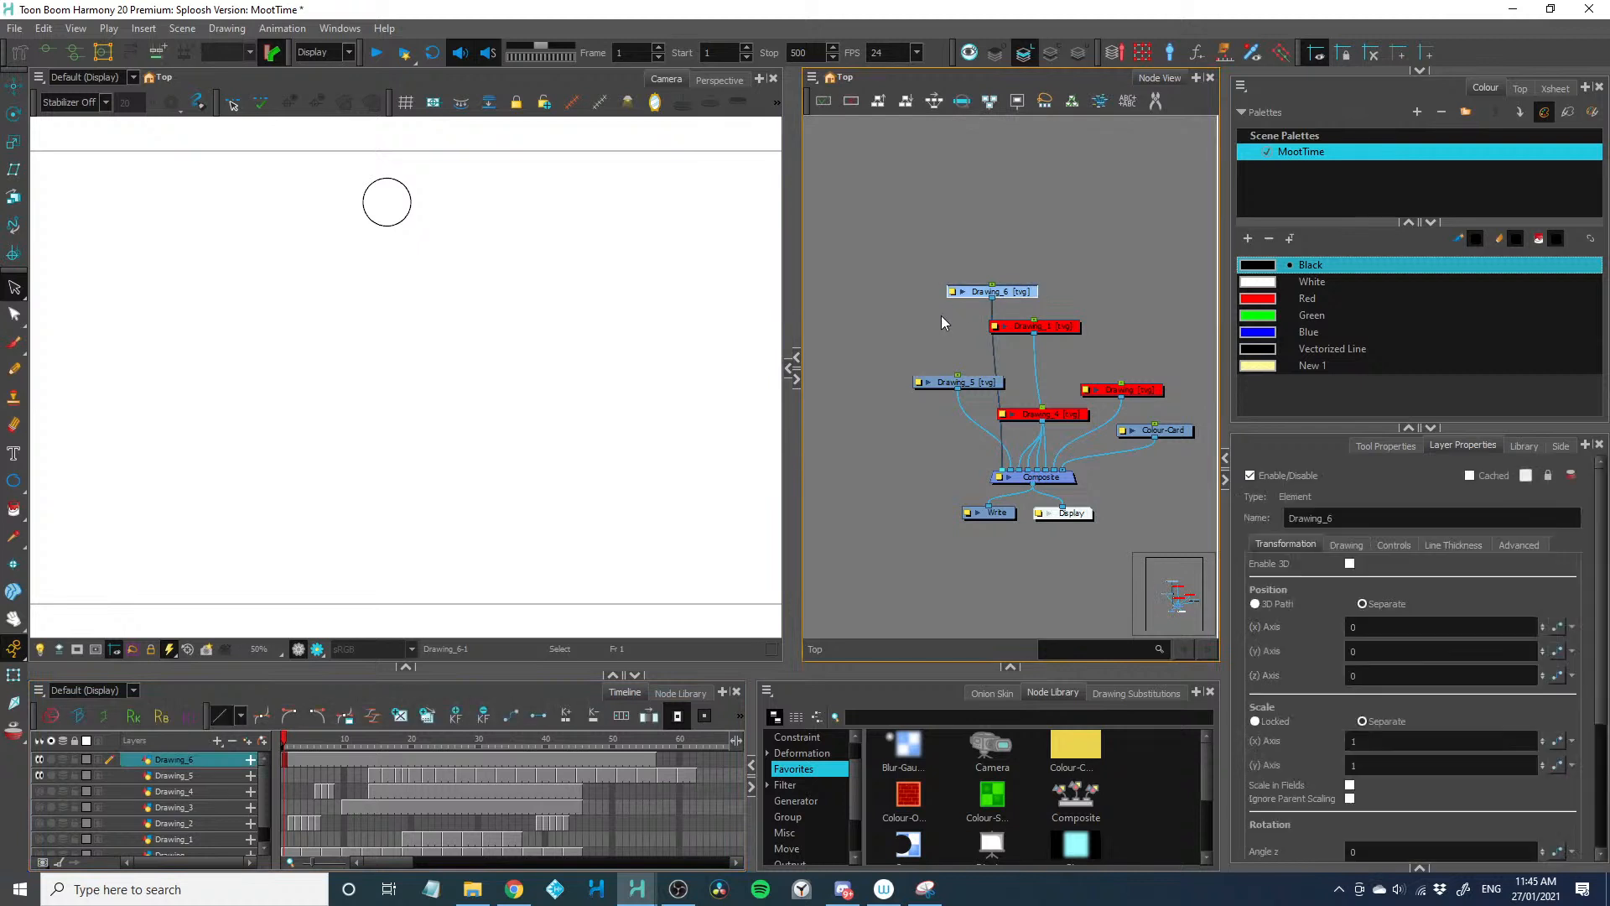
{"action": "key", "text": "ctrl+p"}
{"action": "left_click_drag", "start_coordinate": [916, 198], "coordinate": [854, 156]}
{"action": "left_click_drag", "start_coordinate": [818, 465], "coordinate": [921, 455]}
{"action": "left_click", "coordinate": [923, 454]}
{"action": "left_click_drag", "start_coordinate": [912, 312], "coordinate": [959, 289]}
Connect a separate Display node to the ball's composite and arrange its peg, drawing and composite in a vertical chain
{"action": "key", "text": "ctrl+h"}
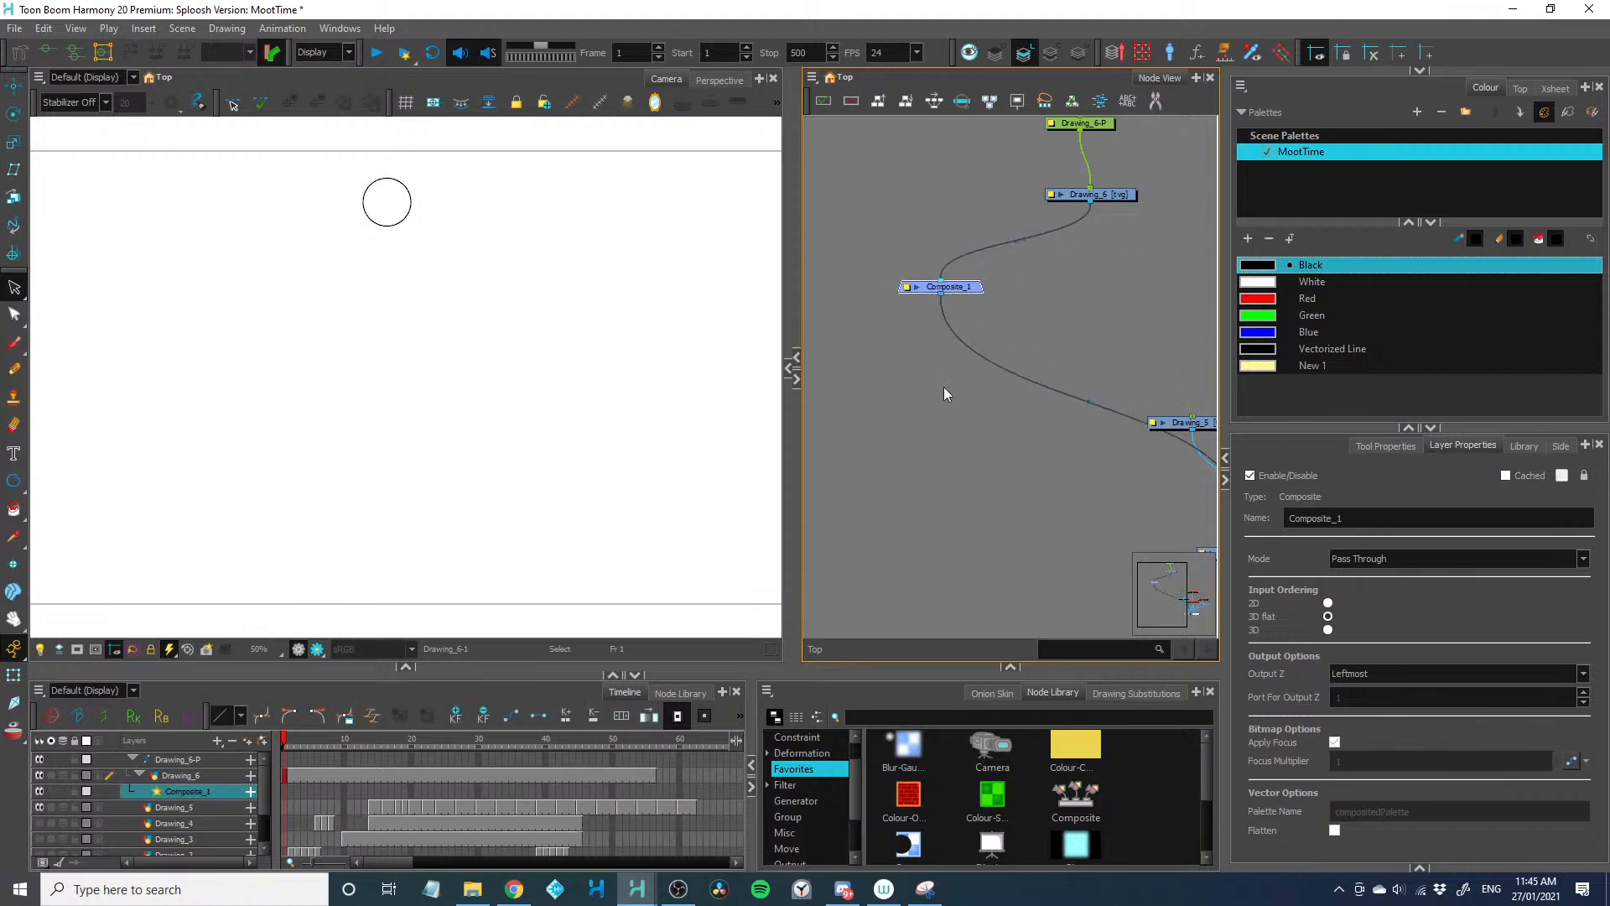
{"action": "left_click_drag", "start_coordinate": [960, 359], "coordinate": [822, 287]}
{"action": "left_click_drag", "start_coordinate": [864, 348], "coordinate": [959, 516]}
{"action": "left_click_drag", "start_coordinate": [1003, 152], "coordinate": [1128, 251]}
{"action": "left_click_drag", "start_coordinate": [1121, 235], "coordinate": [996, 342]}
{"action": "left_click_drag", "start_coordinate": [996, 342], "coordinate": [999, 250]}
{"action": "left_click", "coordinate": [921, 526]}
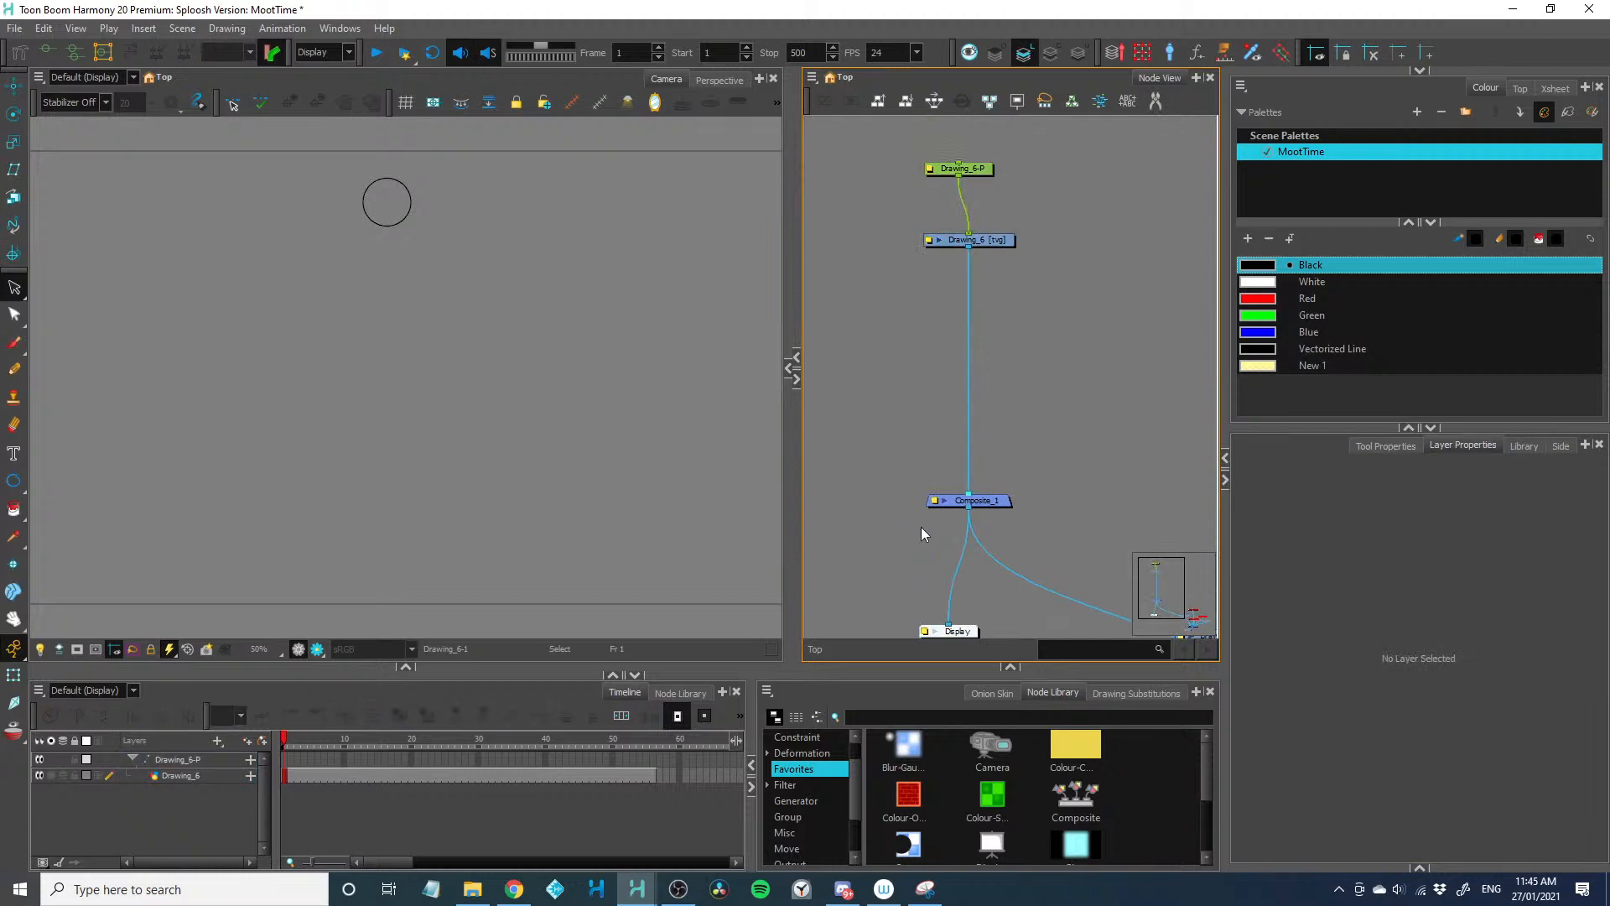
Activate the Translate tool and set keyframes on the ball's peg at frames 1 and 6
{"action": "left_click", "coordinate": [14, 87]}
{"action": "left_click", "coordinate": [285, 758]}
{"action": "left_click", "coordinate": [458, 716]}
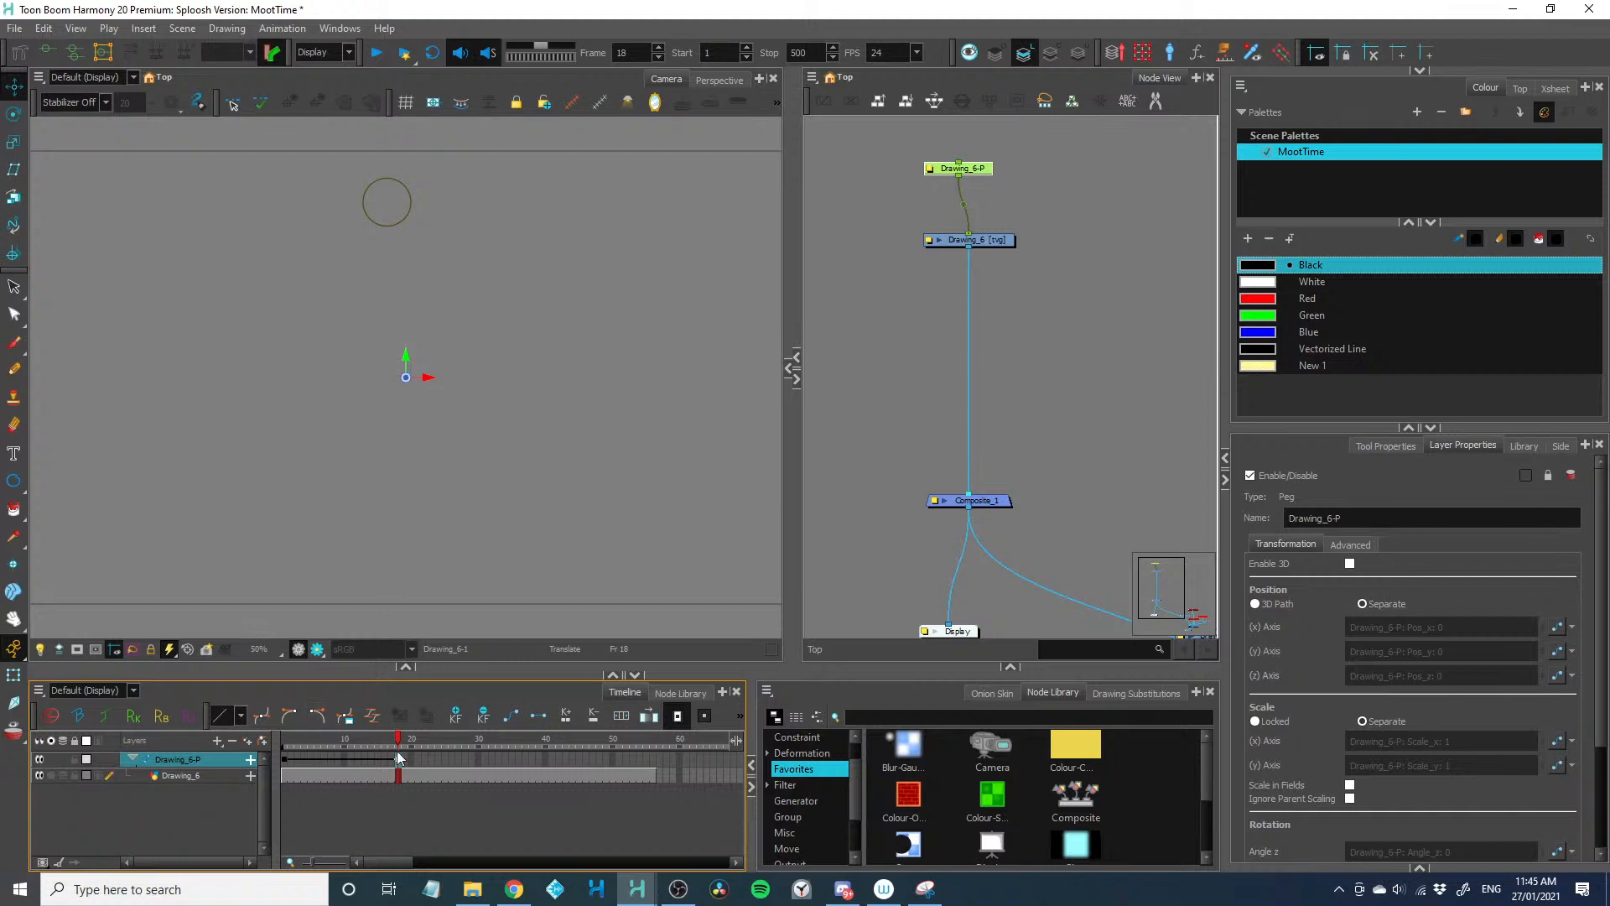
{"action": "left_click", "coordinate": [318, 759]}
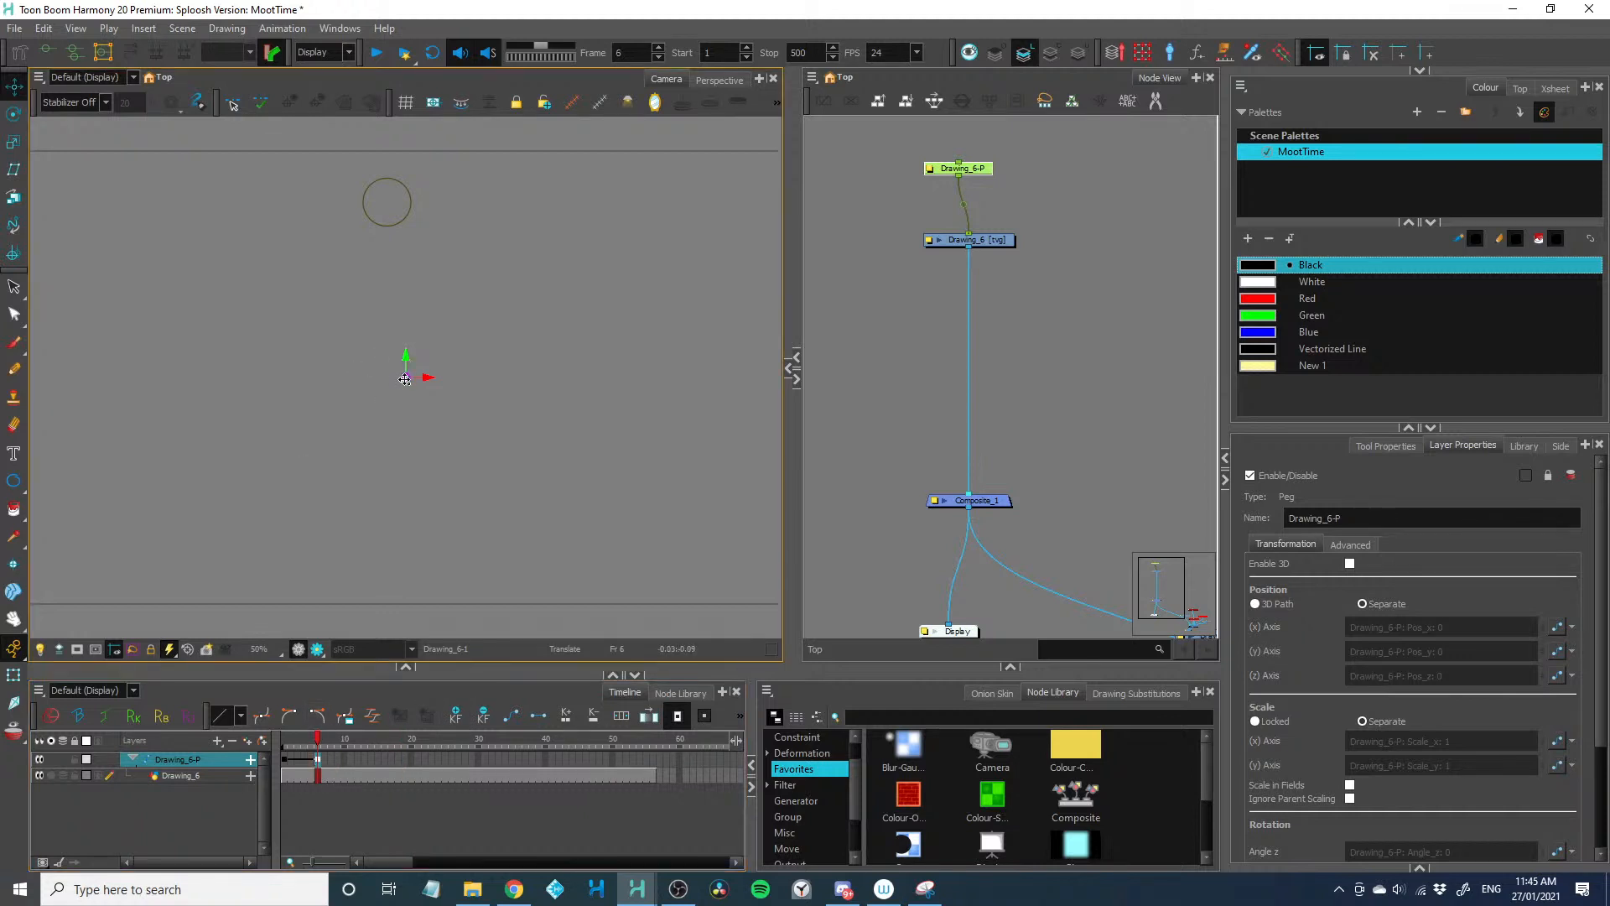
Try moving the ball straight down to the lower edge of the camera frame at frame 6
{"action": "left_click_drag", "start_coordinate": [388, 203], "coordinate": [364, 557]}
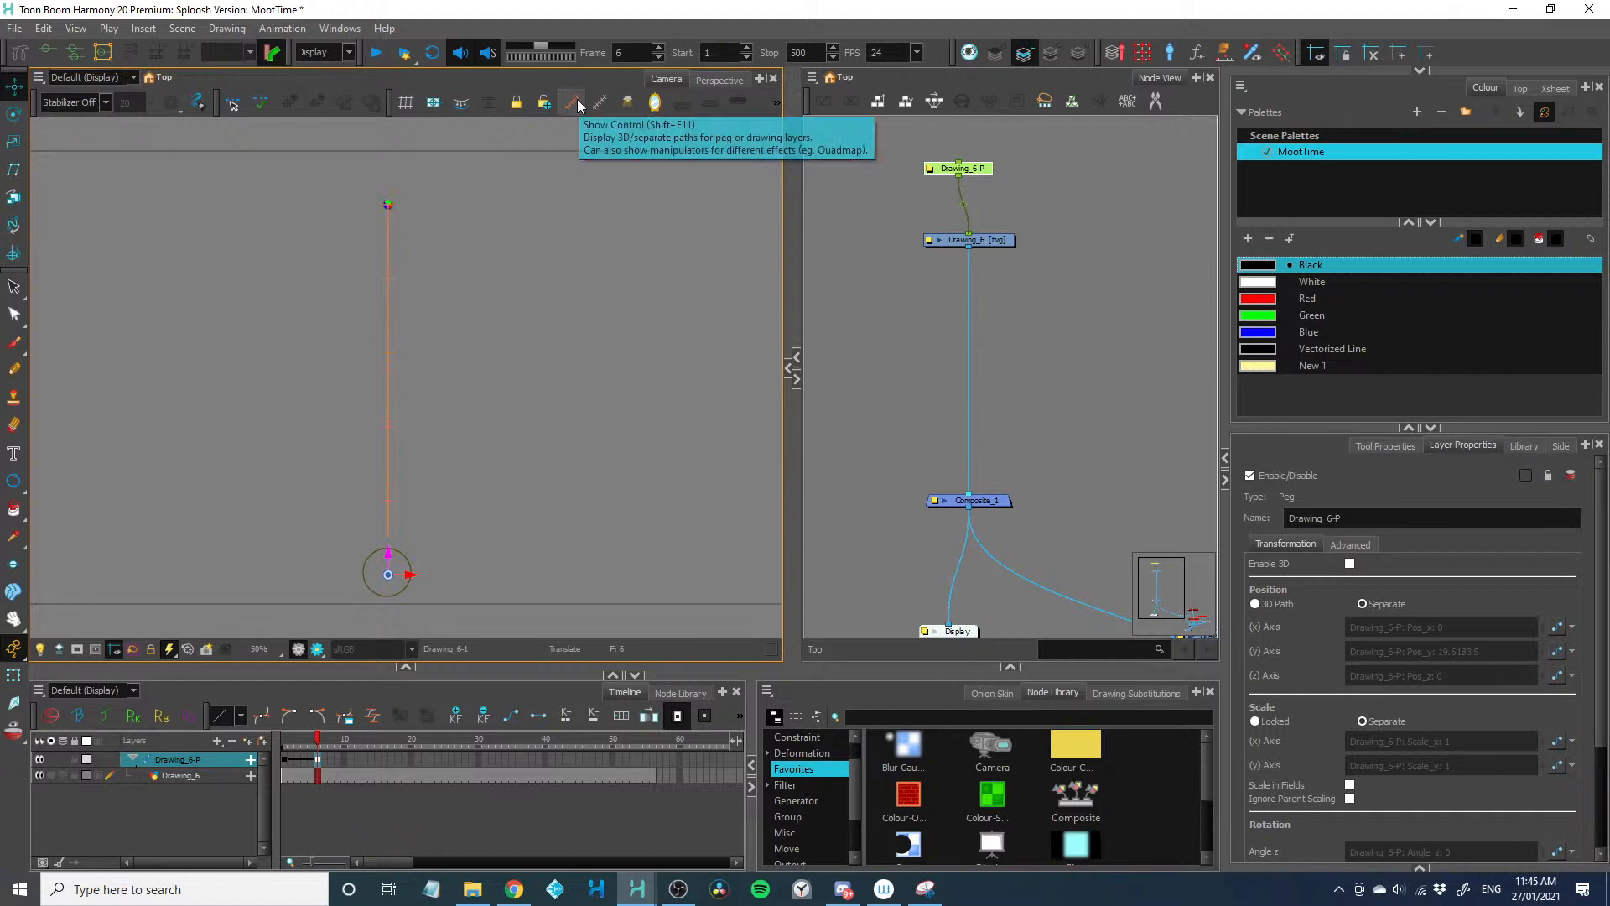
{"action": "key", "text": "ctrl+z"}
{"action": "key", "text": "ctrl+z"}
Switch the ball peg's position from separate axes to 3D Path
{"action": "left_click", "coordinate": [1375, 447]}
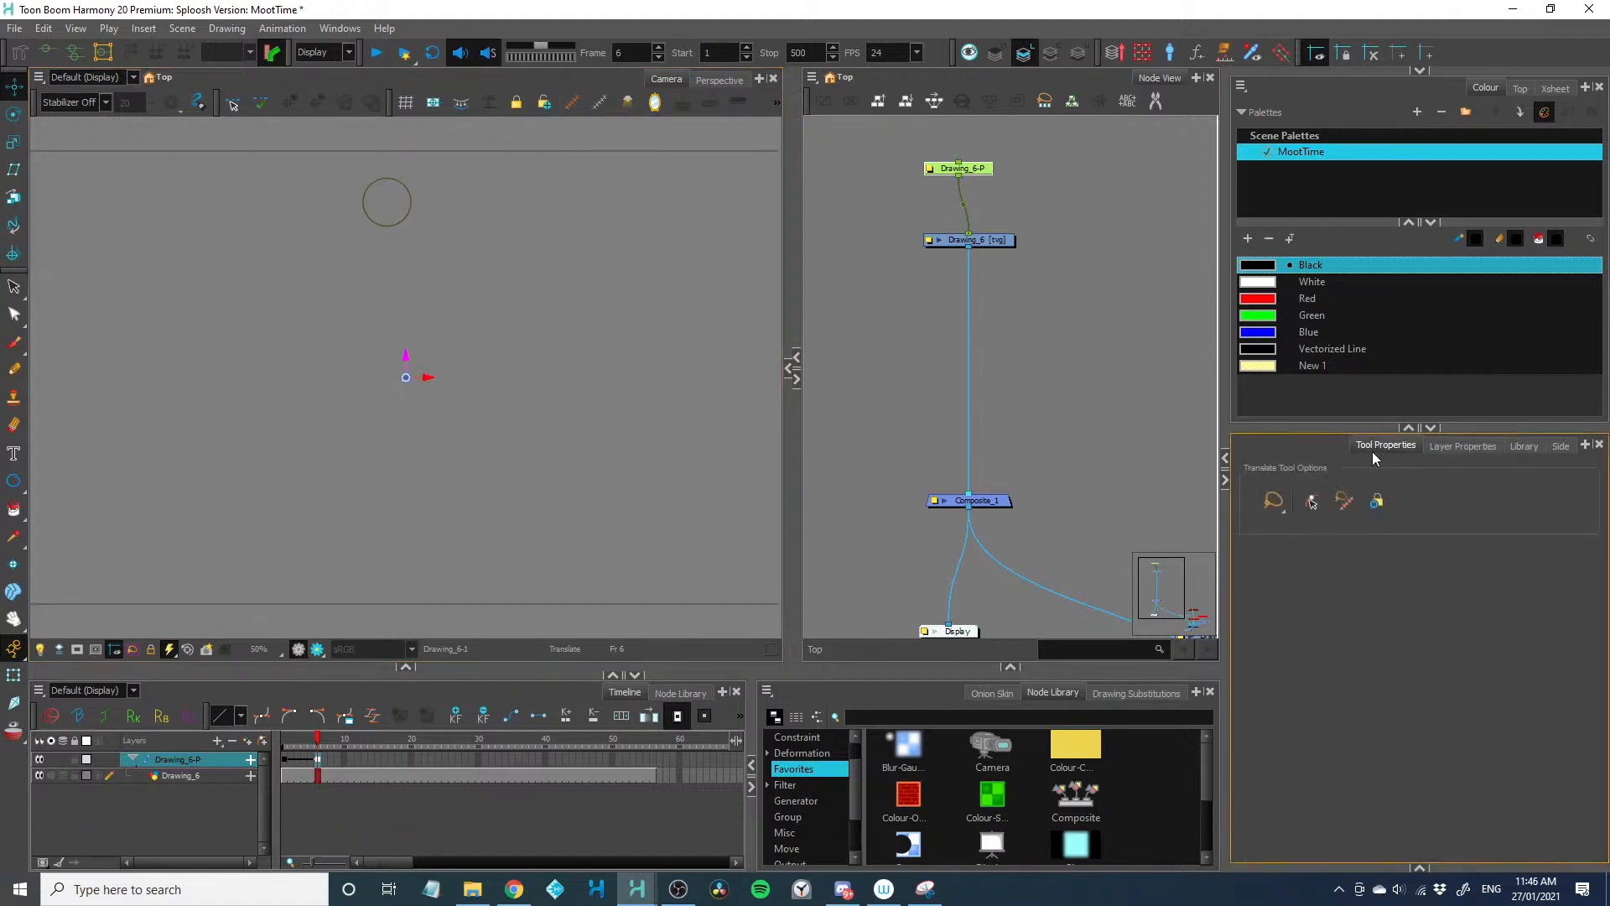
{"action": "left_click", "coordinate": [1461, 446]}
{"action": "left_click", "coordinate": [1268, 604]}
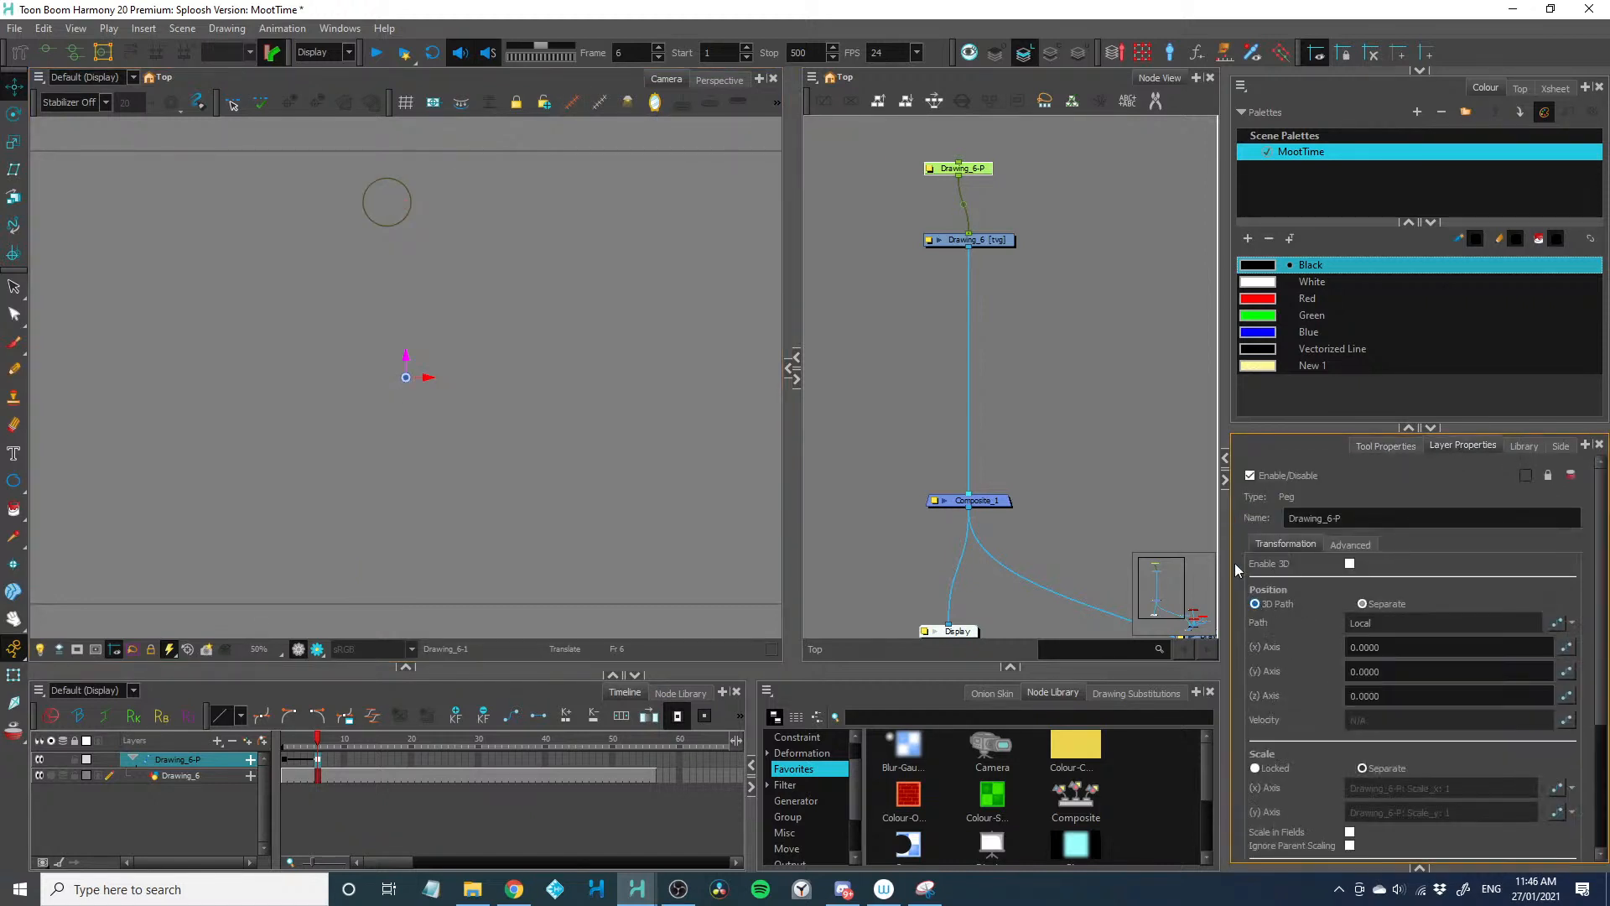
Move the peg's pivot to the ball's centre and lower the ball to the camera frame's lower edge at frame 6
{"action": "left_click_drag", "start_coordinate": [406, 377], "coordinate": [387, 200]}
{"action": "left_click_drag", "start_coordinate": [256, 244], "coordinate": [270, 551]}
{"action": "key", "text": "ctrl+z"}
{"action": "left_click_drag", "start_coordinate": [388, 181], "coordinate": [388, 556]}
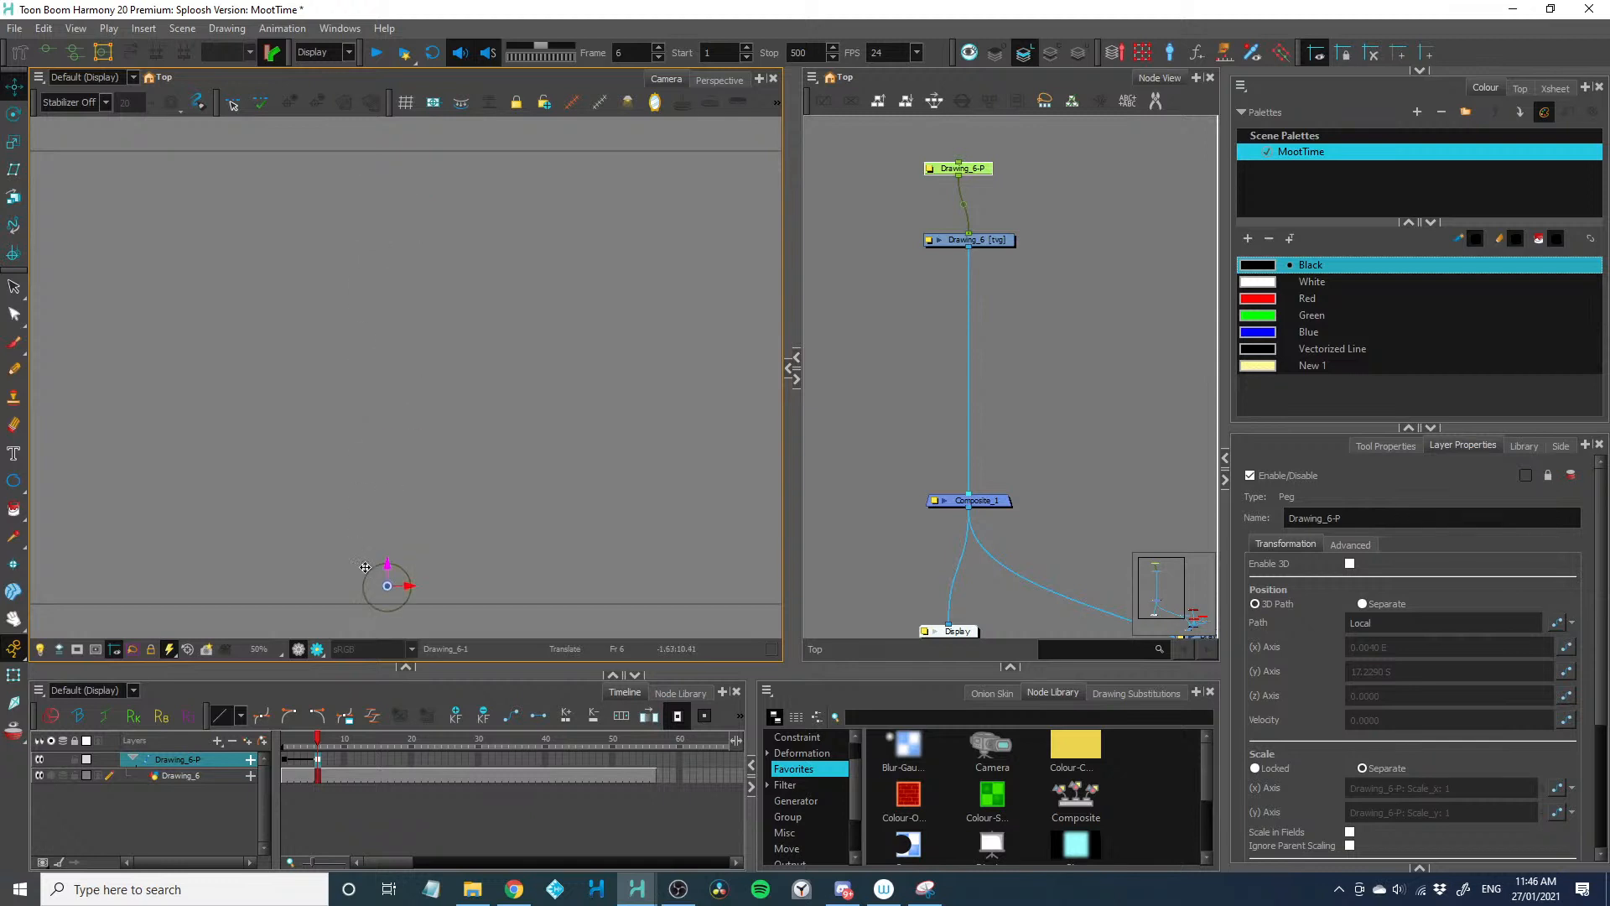
Pose the ball up and to the left at frame 11 and at ground level farther left at frame 17, forming an arc
{"action": "key", "text": "period"}
{"action": "key", "text": "period"}
{"action": "key", "text": "period"}
{"action": "key", "text": "period"}
{"action": "key", "text": "period"}
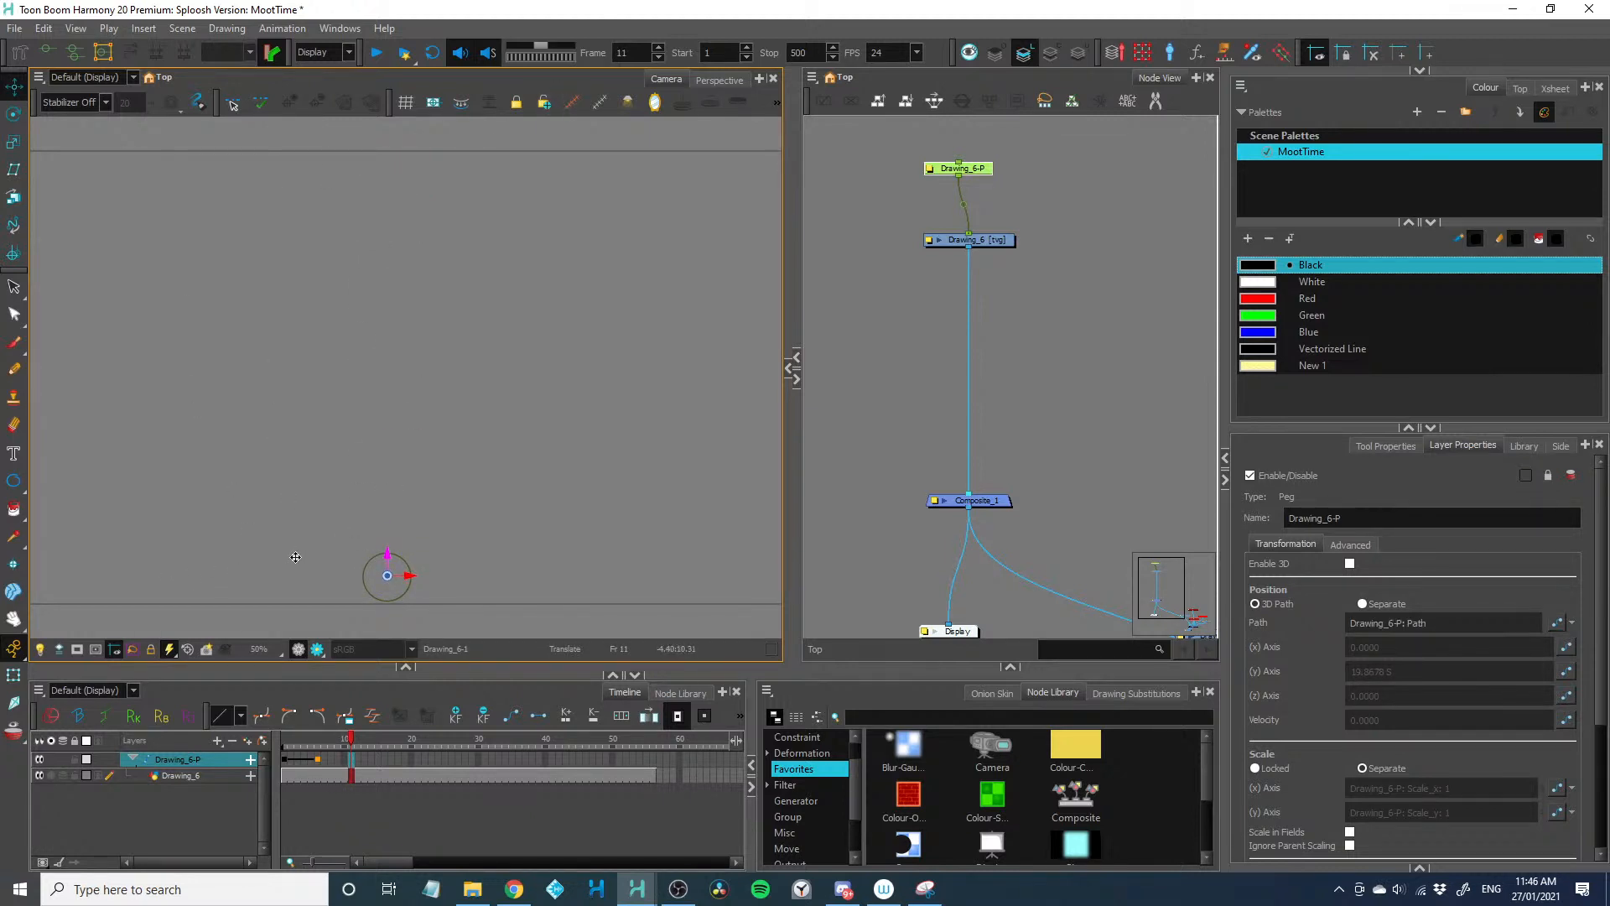
{"action": "left_click_drag", "start_coordinate": [329, 600], "coordinate": [72, 680]}
{"action": "key", "text": "period"}
{"action": "key", "text": "period"}
{"action": "key", "text": "period"}
{"action": "key", "text": "period"}
{"action": "key", "text": "period"}
{"action": "key", "text": "period"}
{"action": "left_click_drag", "start_coordinate": [368, 743], "coordinate": [270, 742]}
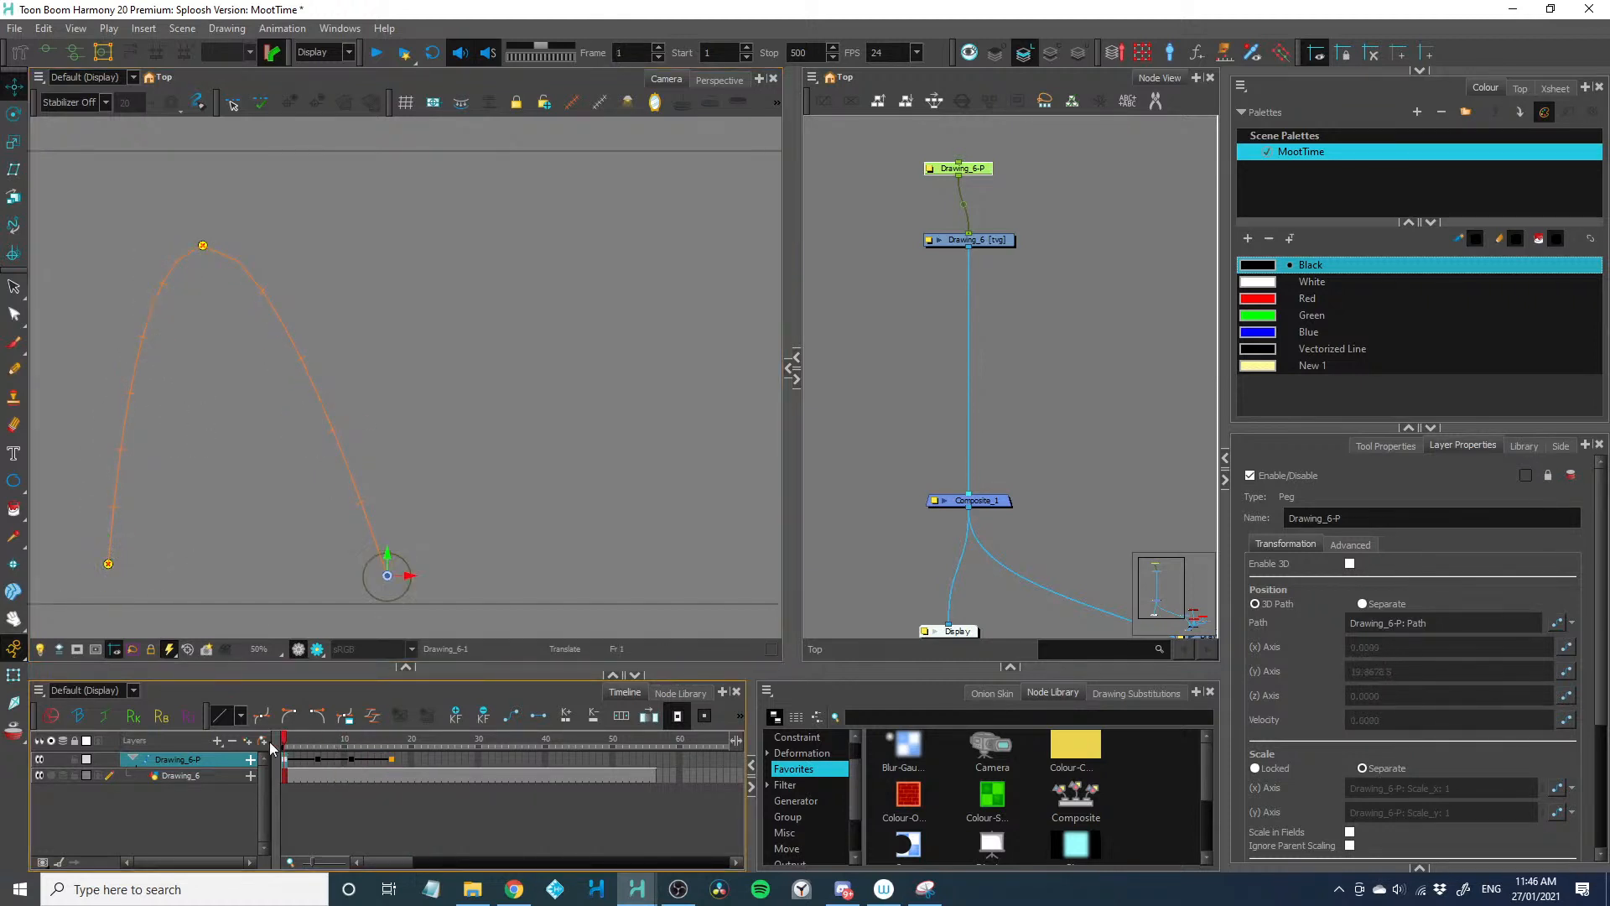
Try raising the ball's frame 1 position high above the landing point, then return it to ground level
{"action": "left_click_drag", "start_coordinate": [387, 576], "coordinate": [395, 184]}
{"action": "left_click_drag", "start_coordinate": [244, 104], "coordinate": [250, 118]}
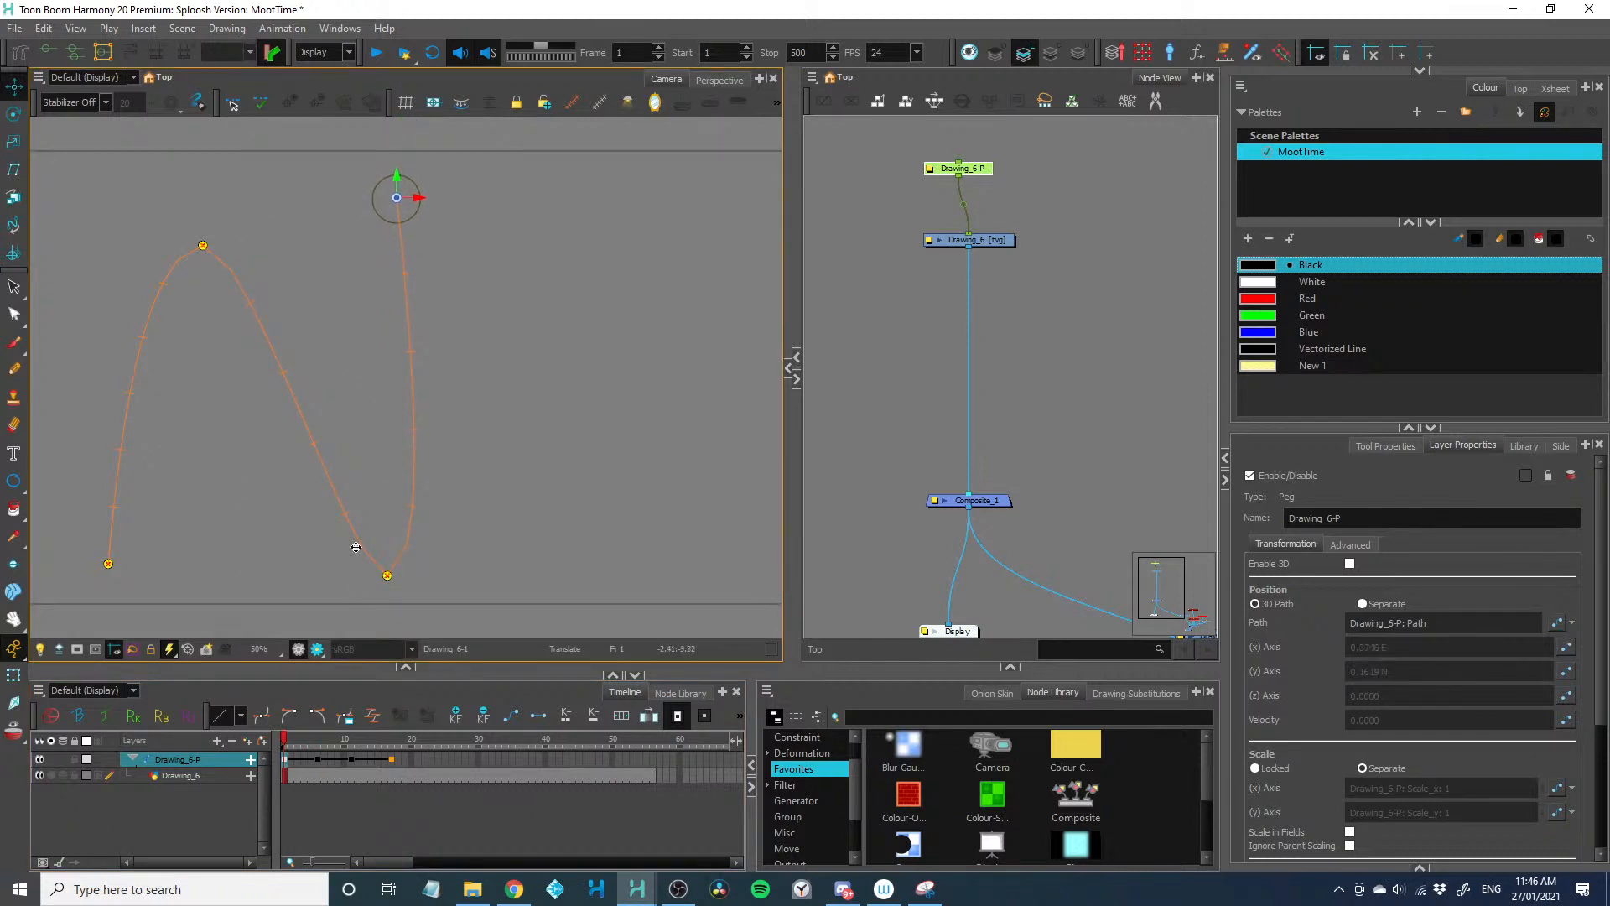
{"action": "left_click_drag", "start_coordinate": [276, 278], "coordinate": [273, 277]}
{"action": "left_click_drag", "start_coordinate": [299, 380], "coordinate": [290, 756]}
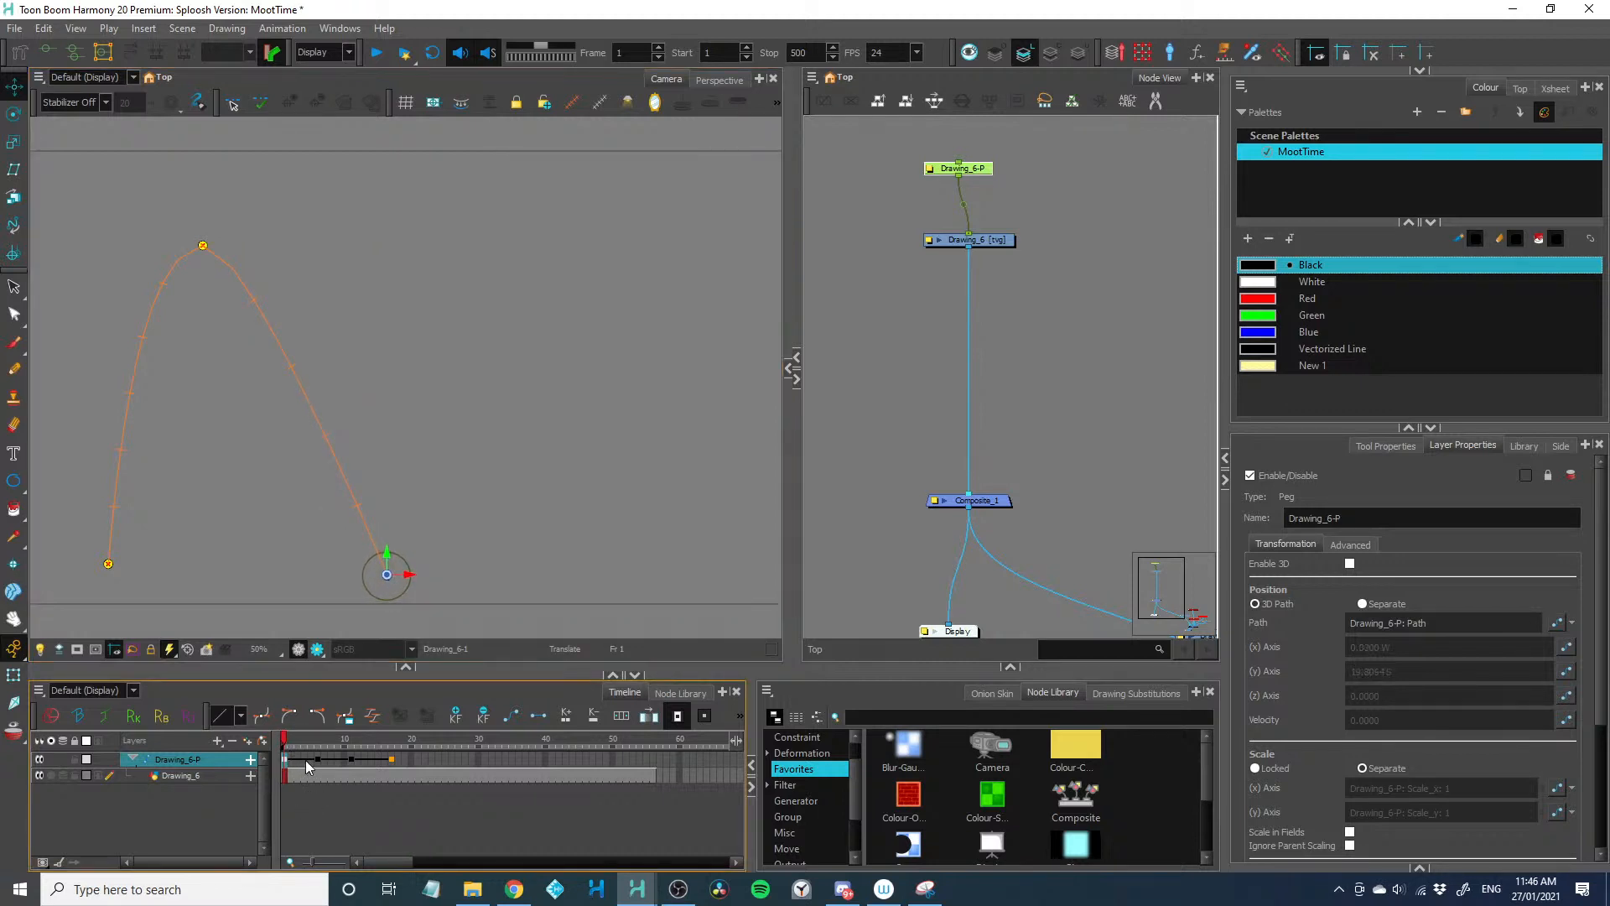
Undo the last frame 1 position changes and retime the arc to keyframes at frames 1, 6 and 12
{"action": "key", "text": "ctrl+z"}
{"action": "key", "text": "ctrl+z"}
{"action": "key", "text": "ctrl+z"}
{"action": "key", "text": "ctrl+z"}
{"action": "key", "text": "ctrl+z"}
{"action": "key", "text": "ctrl+z"}
{"action": "key", "text": "ctrl+z"}
Using the Transform tool, shift the path's landing point farther left at ground level and lower the arc's peak
{"action": "left_click_drag", "start_coordinate": [182, 604], "coordinate": [308, 597]}
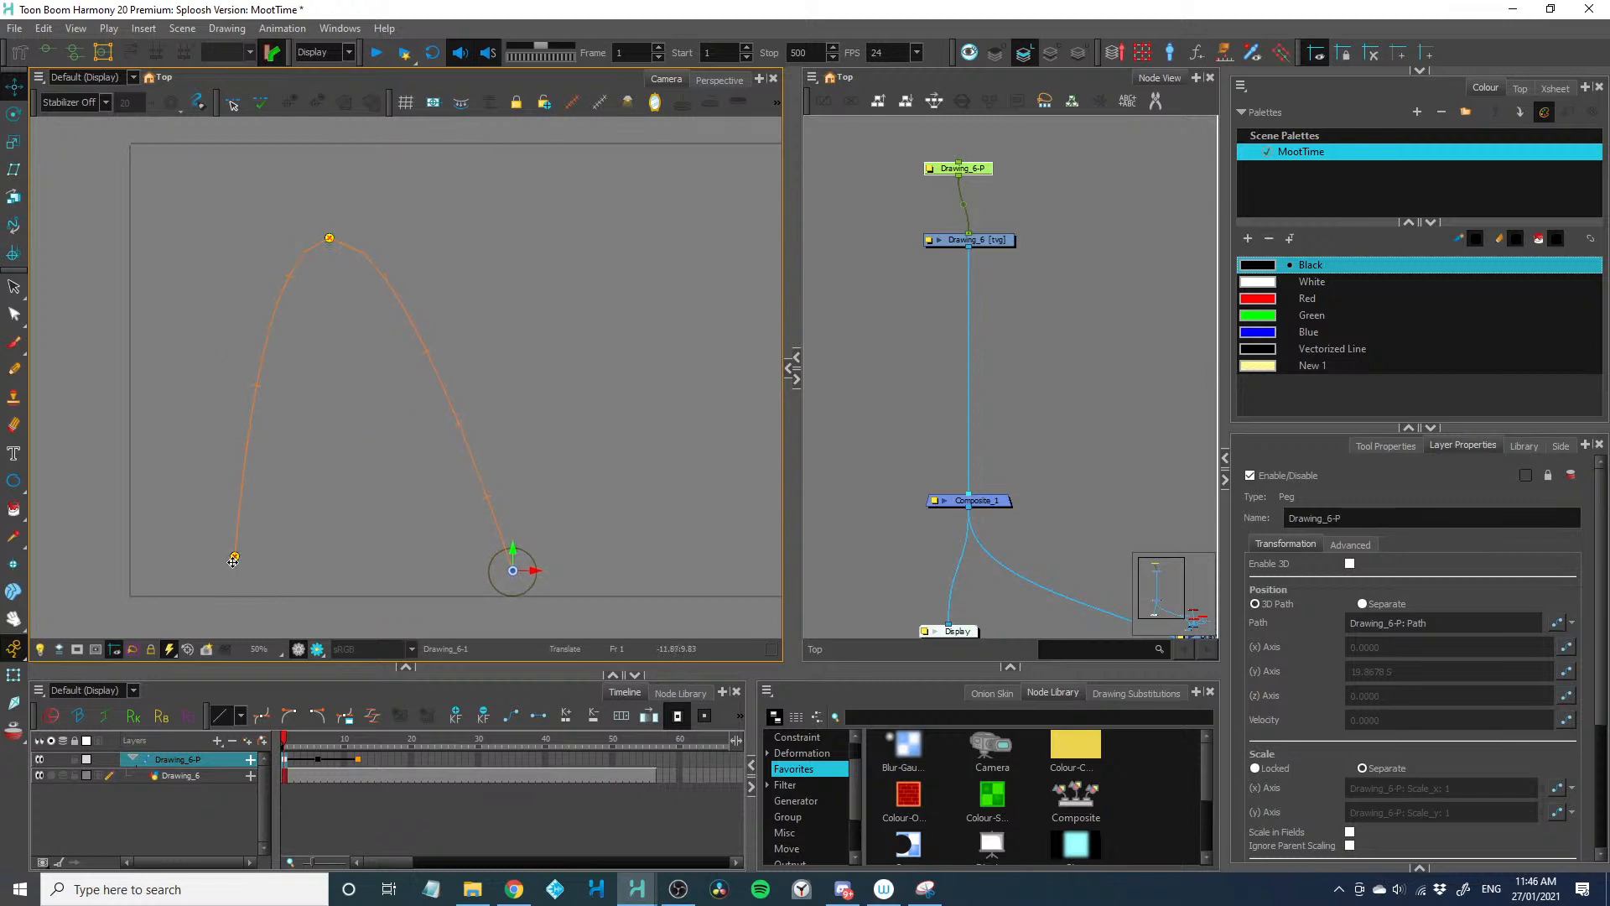
{"action": "key", "text": "shift+t"}
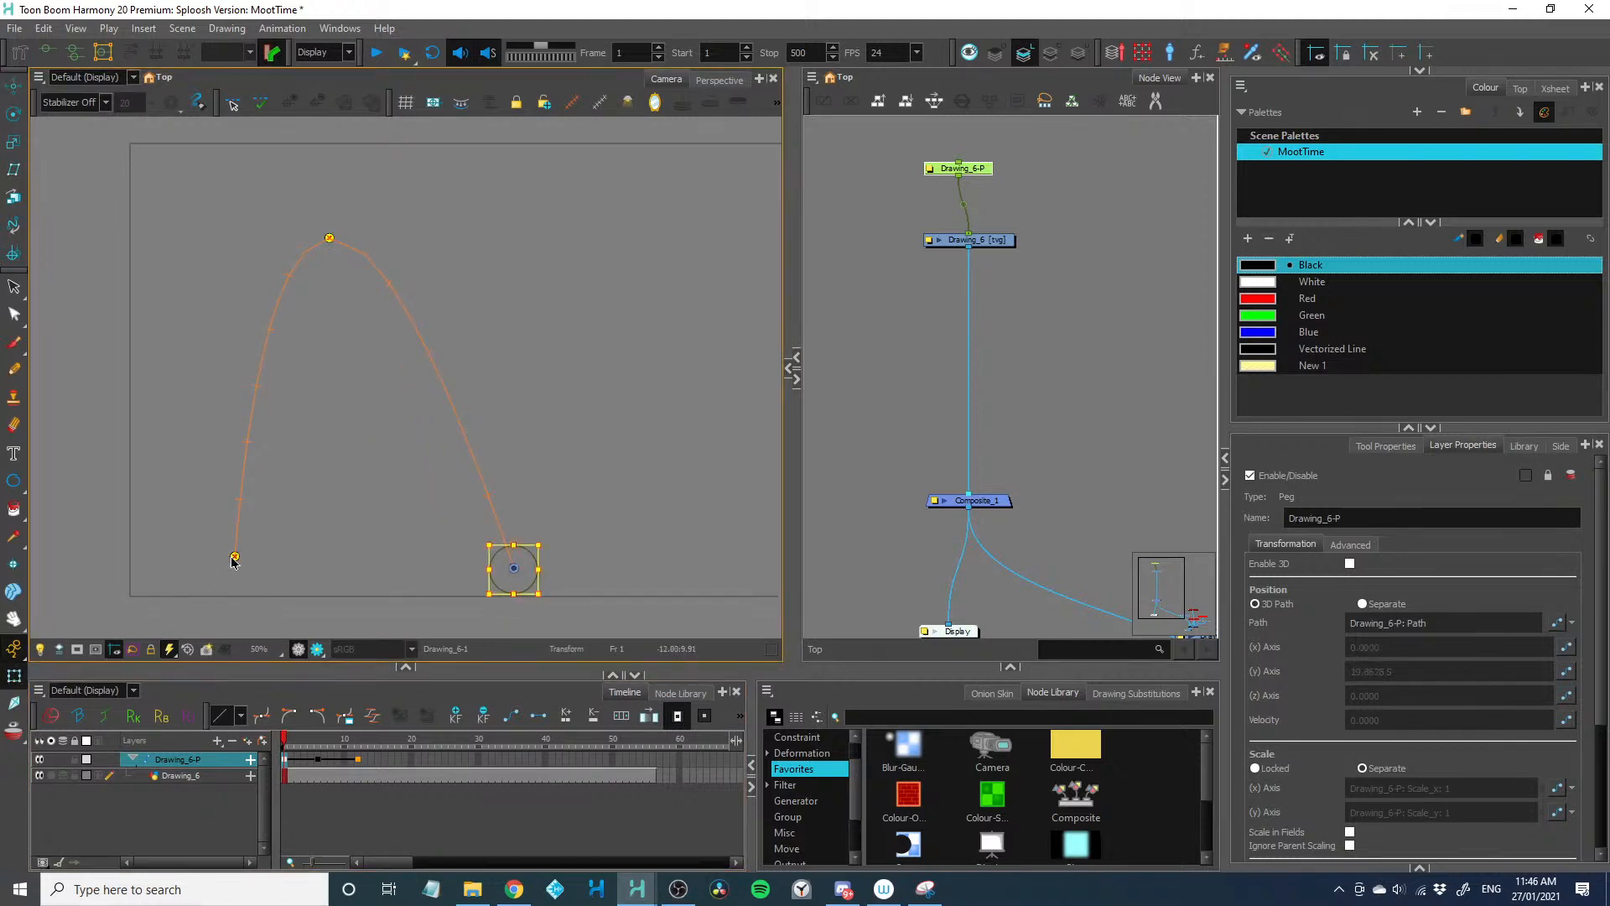
{"action": "left_click_drag", "start_coordinate": [234, 558], "coordinate": [151, 568]}
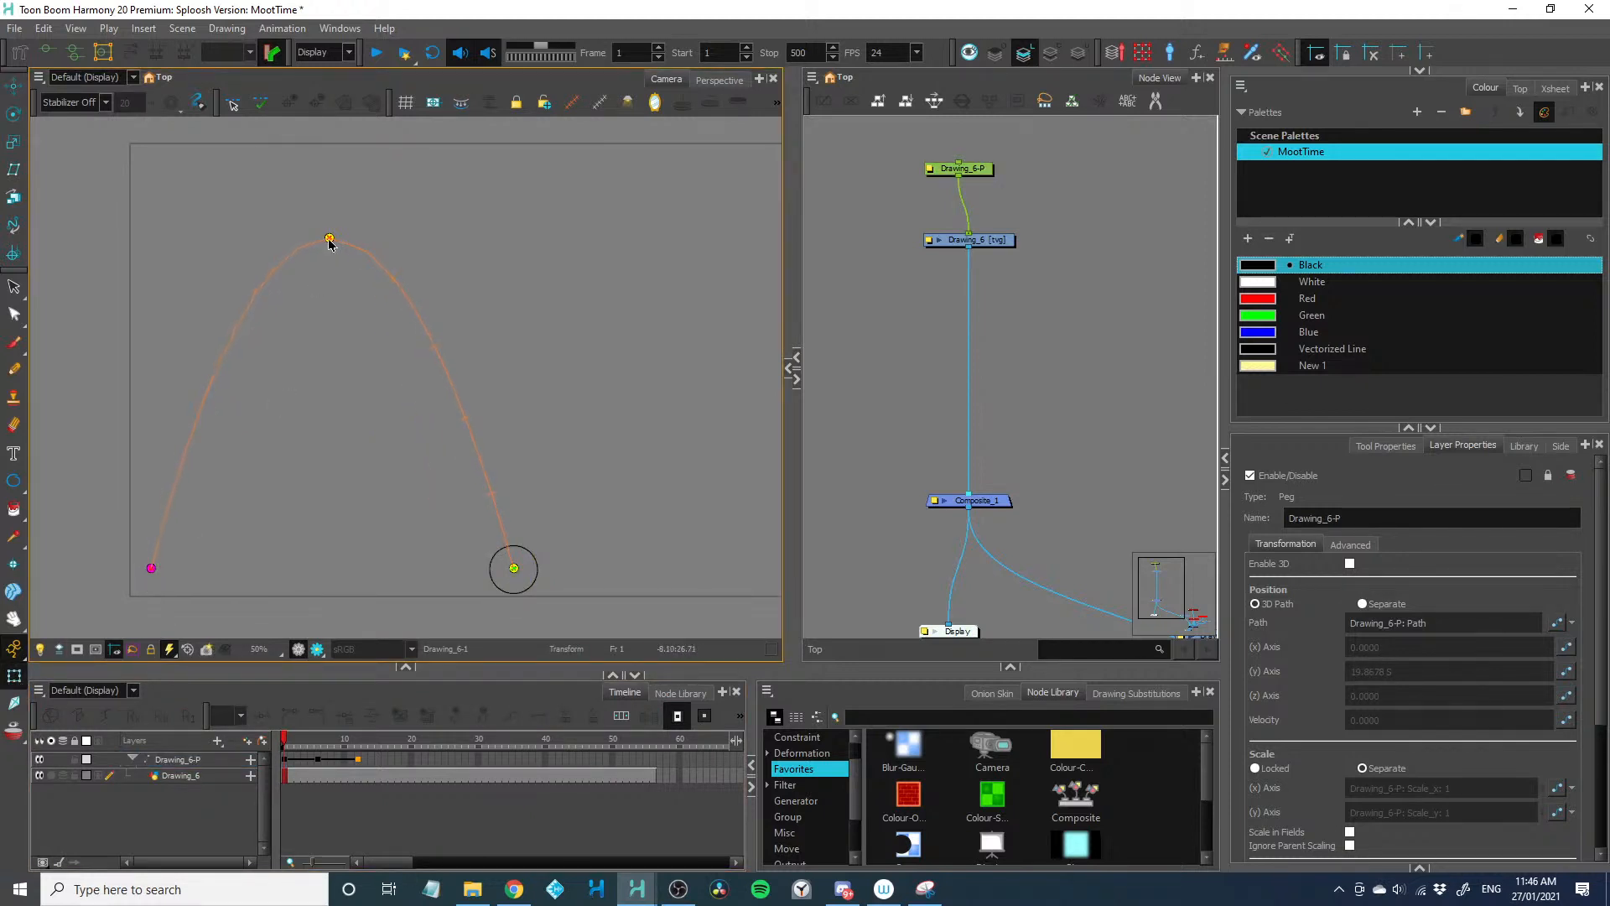
{"action": "left_click_drag", "start_coordinate": [330, 244], "coordinate": [329, 271]}
{"action": "key", "text": "1"}
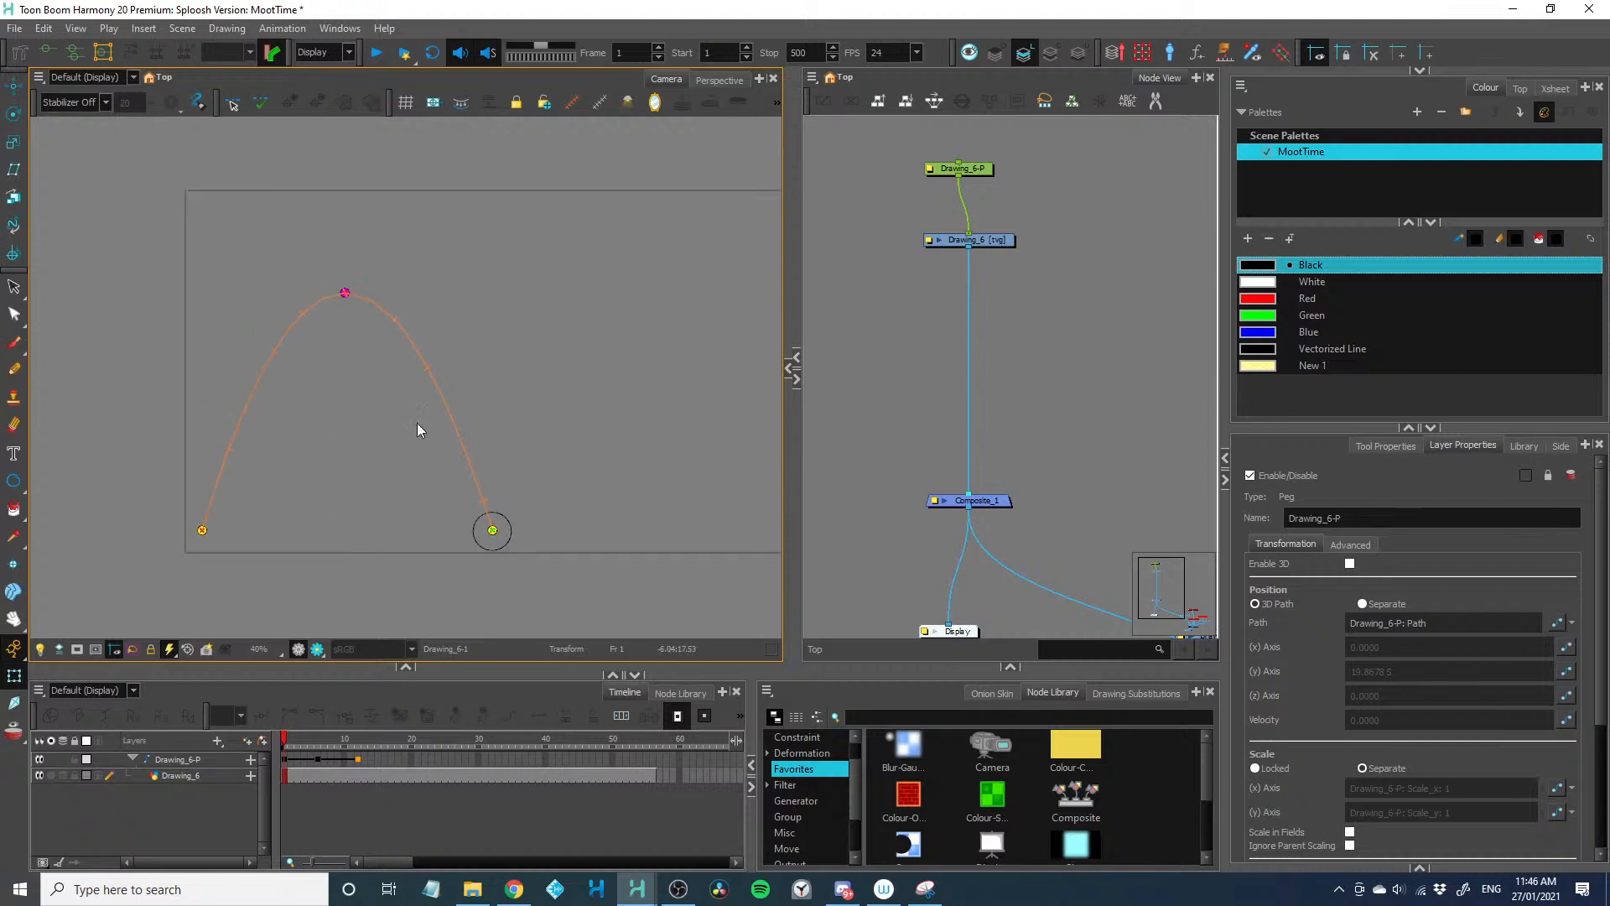
Duplicate the ball drawing together with its peg beside the originals in the node network
{"action": "left_click_drag", "start_coordinate": [877, 437], "coordinate": [854, 447]}
{"action": "left_click_drag", "start_coordinate": [857, 140], "coordinate": [1059, 262]}
{"action": "key", "text": "ctrl+c"}
{"action": "key", "text": "ctrl+v"}
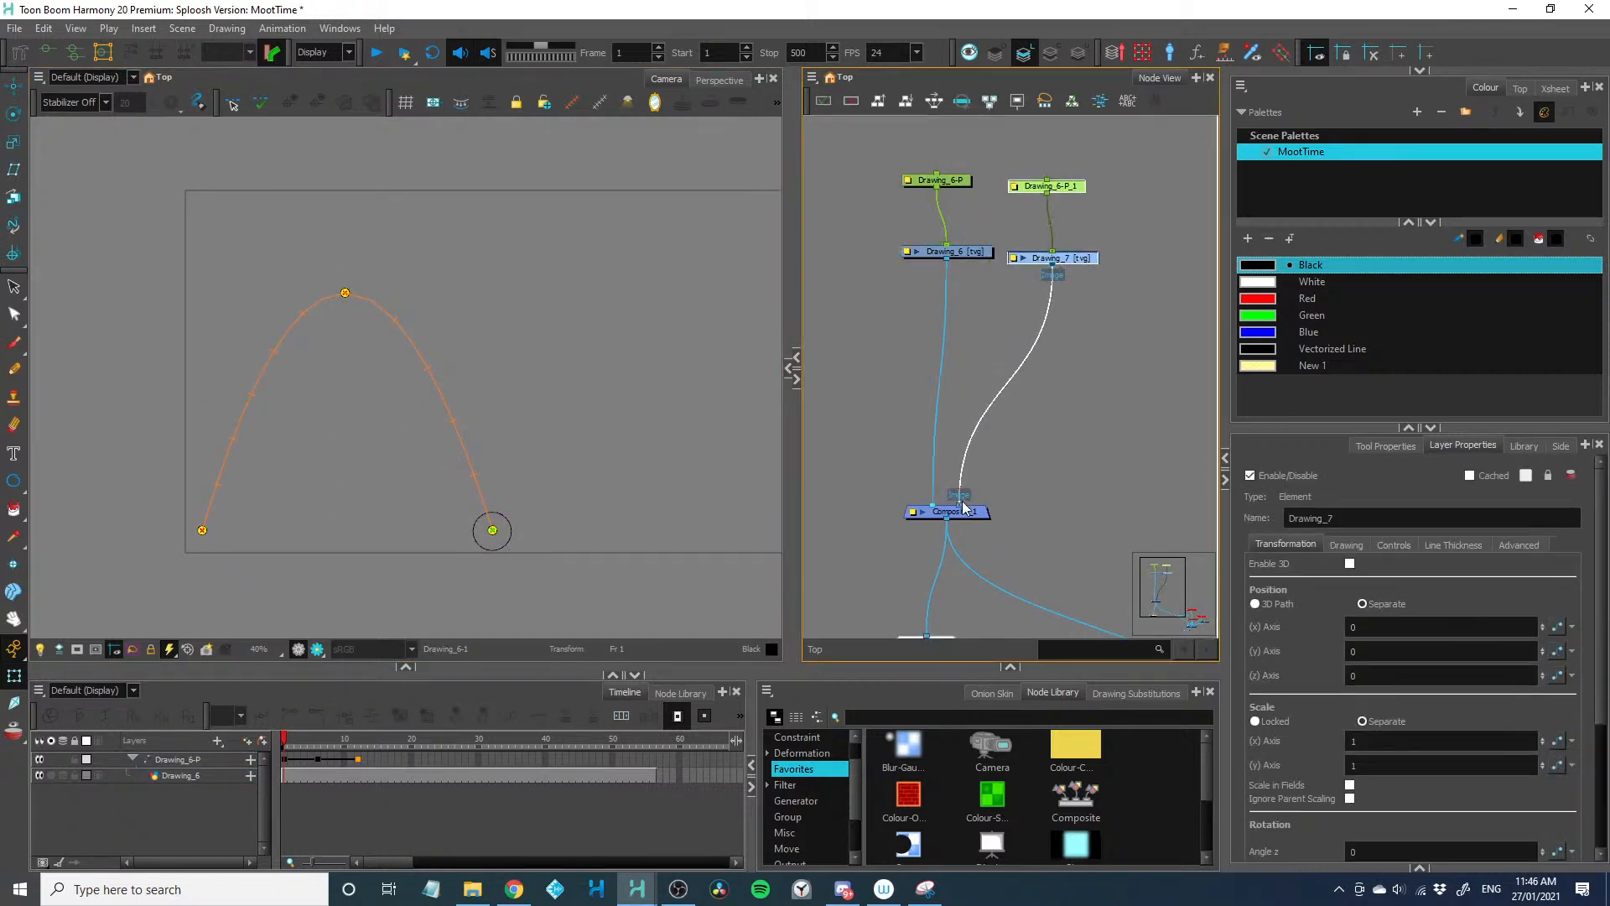
Move the Drawing_6-P ball's arc peak and landing point to the right of the shared origin, mirroring the left arc
{"action": "left_click", "coordinate": [1074, 444]}
{"action": "left_click", "coordinate": [353, 790]}
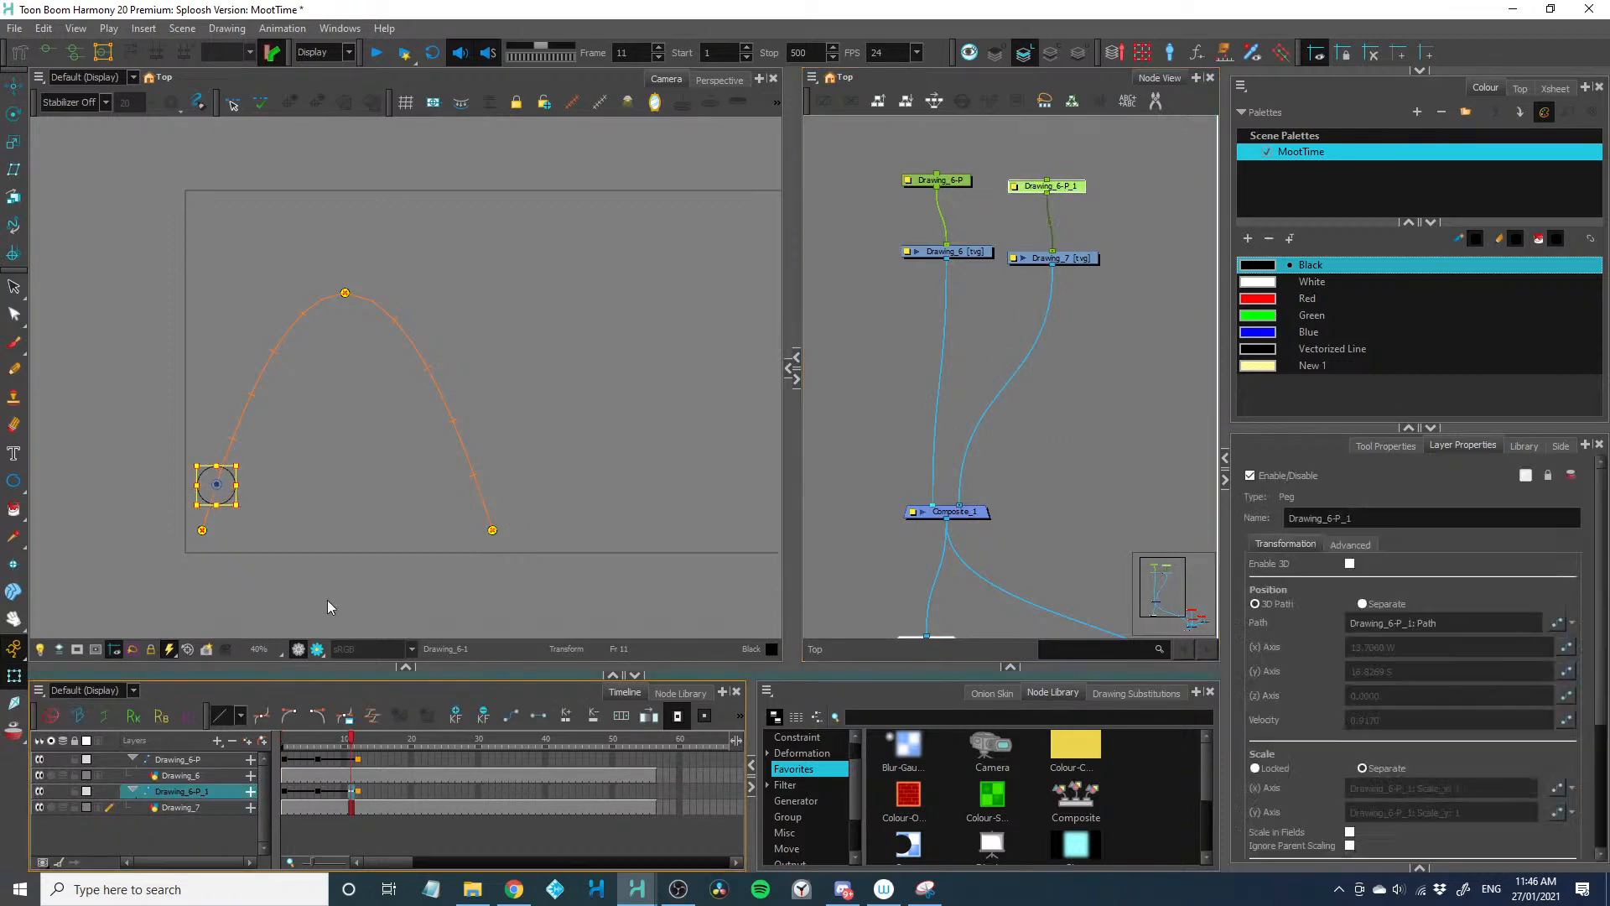
{"action": "left_click", "coordinate": [345, 294]}
{"action": "left_click_drag", "start_coordinate": [345, 295], "coordinate": [603, 294]}
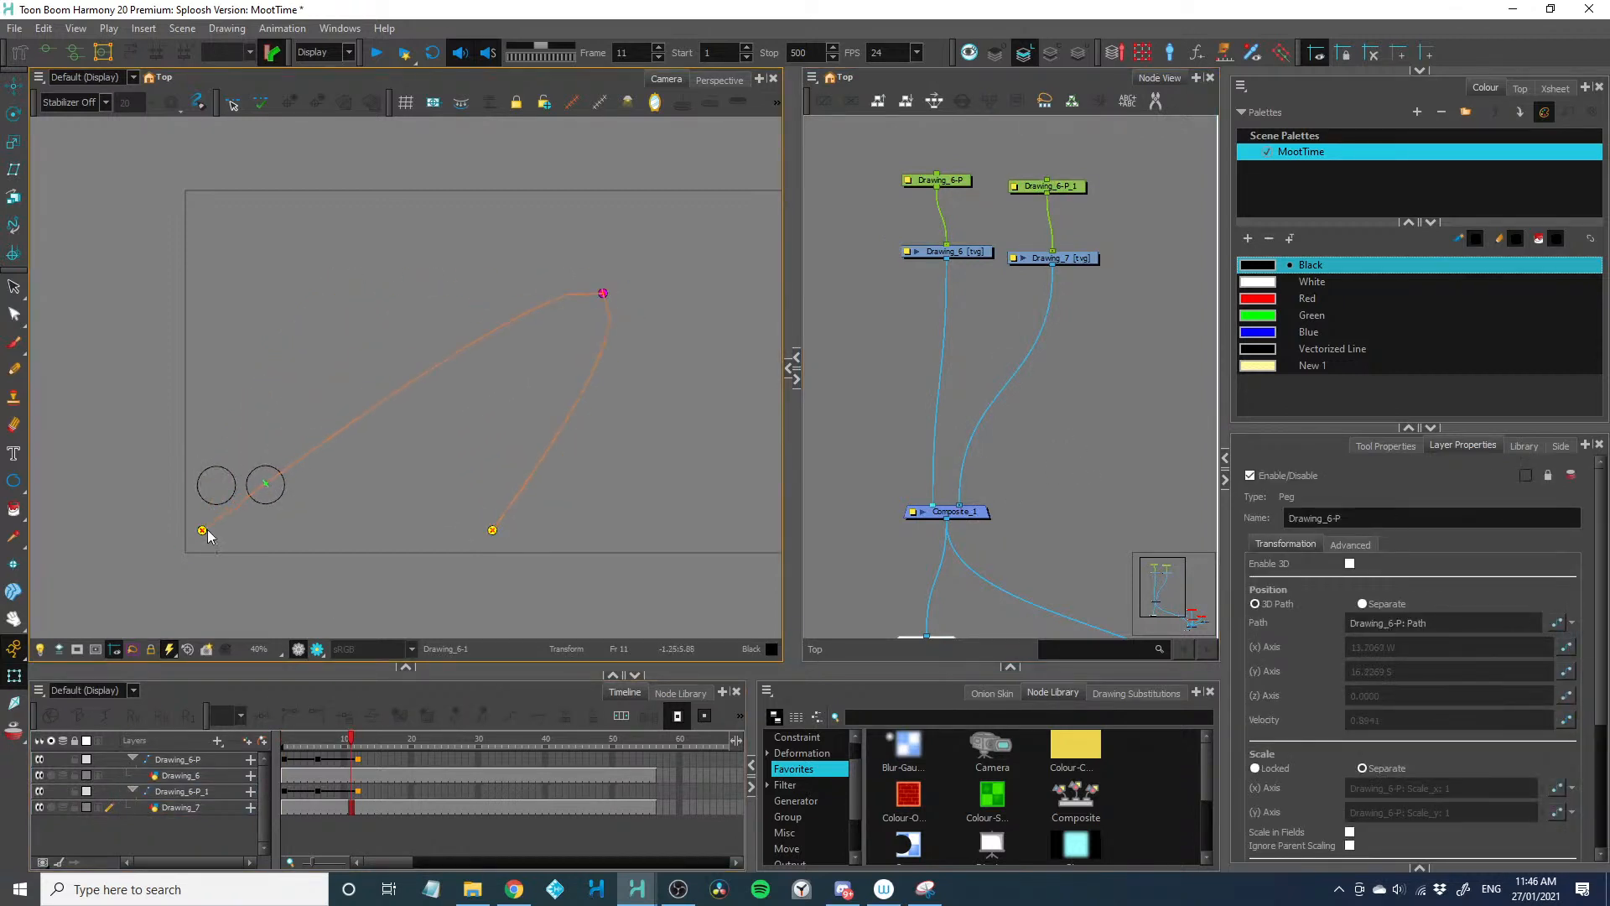
{"action": "left_click", "coordinate": [206, 533]}
{"action": "left_click_drag", "start_coordinate": [207, 537], "coordinate": [767, 528]}
{"action": "left_click_drag", "start_coordinate": [603, 294], "coordinate": [628, 290]}
Show the motion paths of both balls together and lower the peaks of the left and right arcs
{"action": "left_click_drag", "start_coordinate": [874, 154], "coordinate": [1021, 279]}
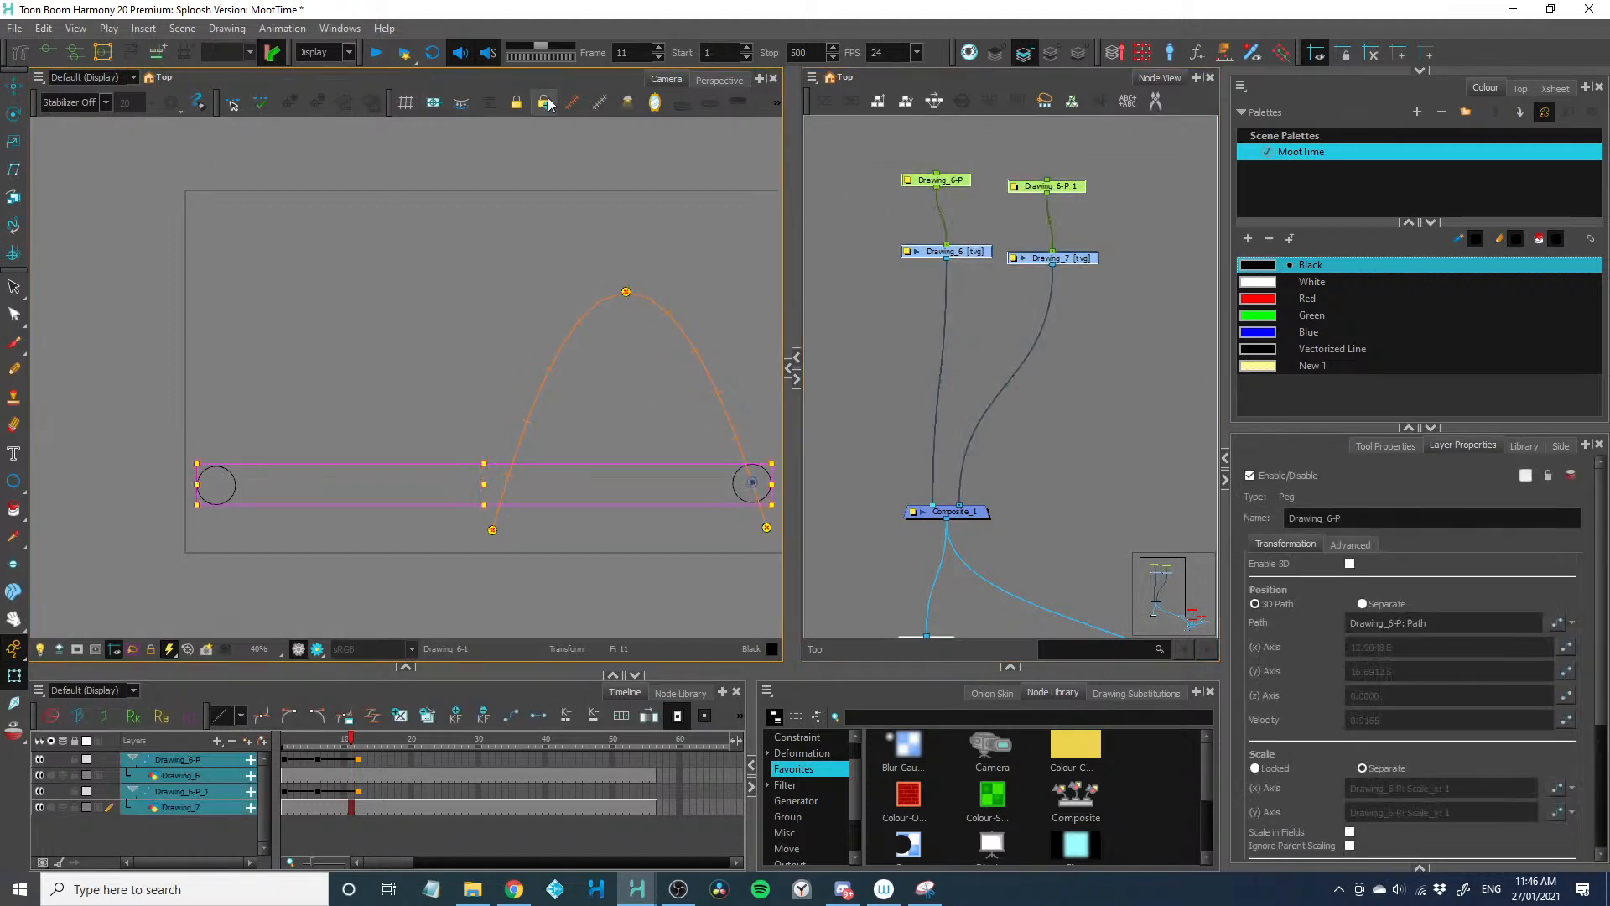
{"action": "left_click", "coordinate": [571, 102]}
{"action": "left_click", "coordinate": [431, 557]}
{"action": "left_click_drag", "start_coordinate": [345, 293], "coordinate": [336, 327]}
{"action": "left_click_drag", "start_coordinate": [628, 295], "coordinate": [641, 331]}
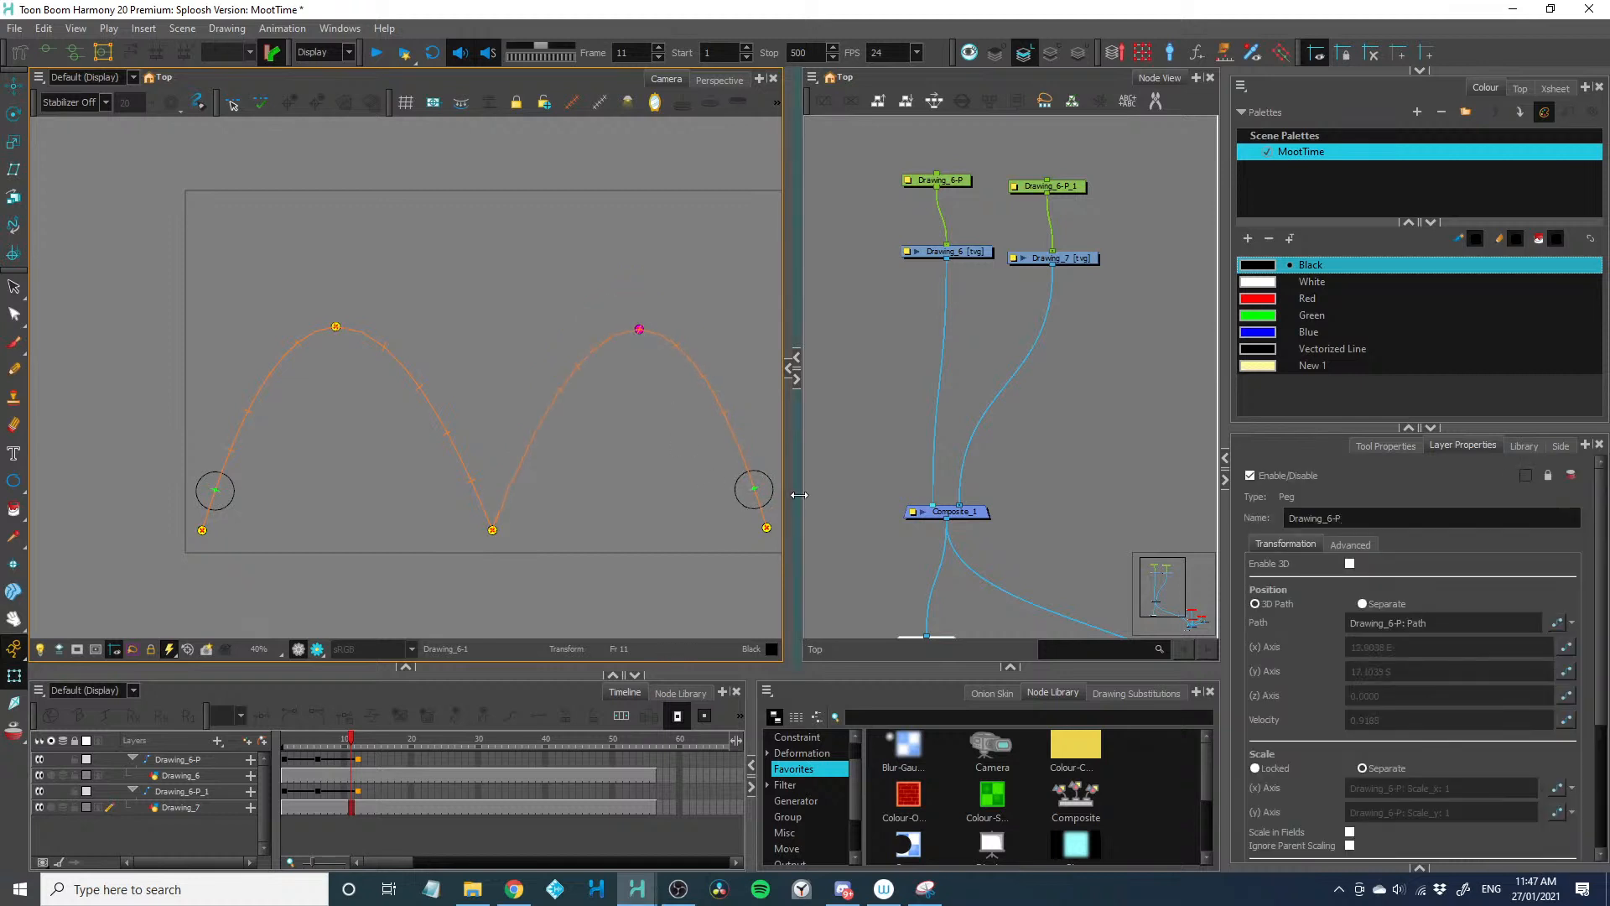
{"action": "left_click_drag", "start_coordinate": [794, 495], "coordinate": [887, 495]}
{"action": "key", "text": "space"}
{"action": "left_click_drag", "start_coordinate": [503, 487], "coordinate": [452, 480]}
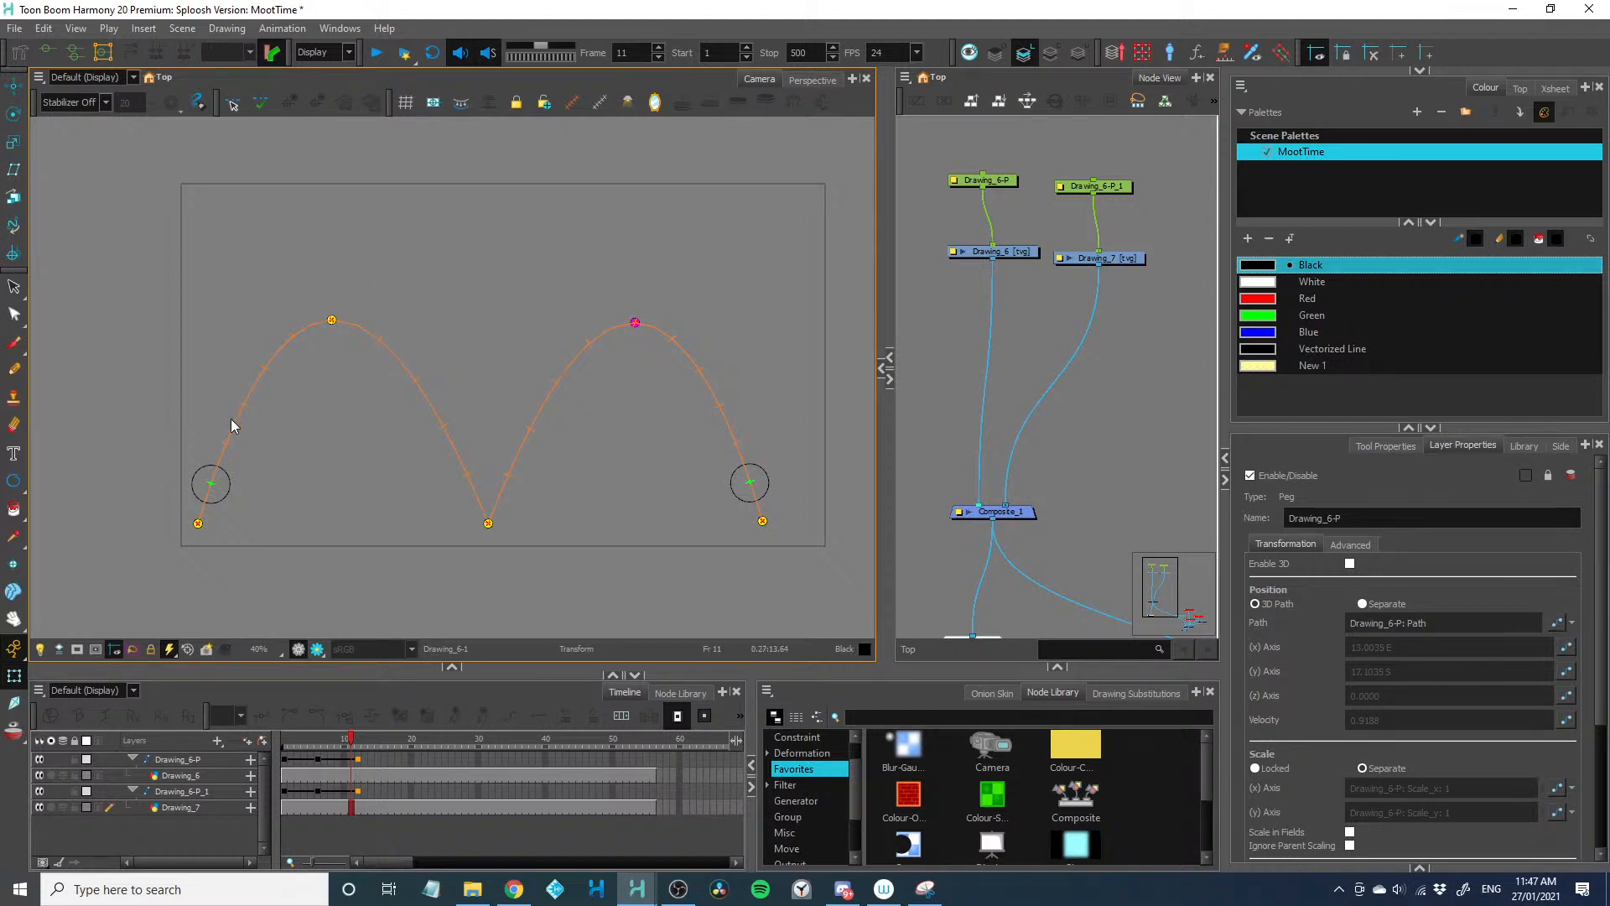
{"action": "left_click_drag", "start_coordinate": [332, 320], "coordinate": [329, 340]}
{"action": "mouse_move", "coordinate": [635, 327]}
{"action": "left_mouse_down"}
{"action": "mouse_move", "coordinate": [618, 388]}
{"action": "mouse_move", "coordinate": [637, 337]}
{"action": "left_mouse_up"}
Duplicate both ball drawings with their pegs, place the copies beside the originals and connect them to the Composite node
{"action": "scroll", "coordinate": [631, 311], "scroll_direction": "down", "scroll_amount": 1}
{"action": "scroll", "coordinate": [946, 195], "scroll_direction": "down", "scroll_amount": 1}
{"action": "mouse_move", "coordinate": [949, 181]}
{"action": "left_mouse_down"}
{"action": "mouse_move", "coordinate": [1155, 300]}
{"action": "mouse_move", "coordinate": [1155, 259]}
{"action": "left_mouse_up"}
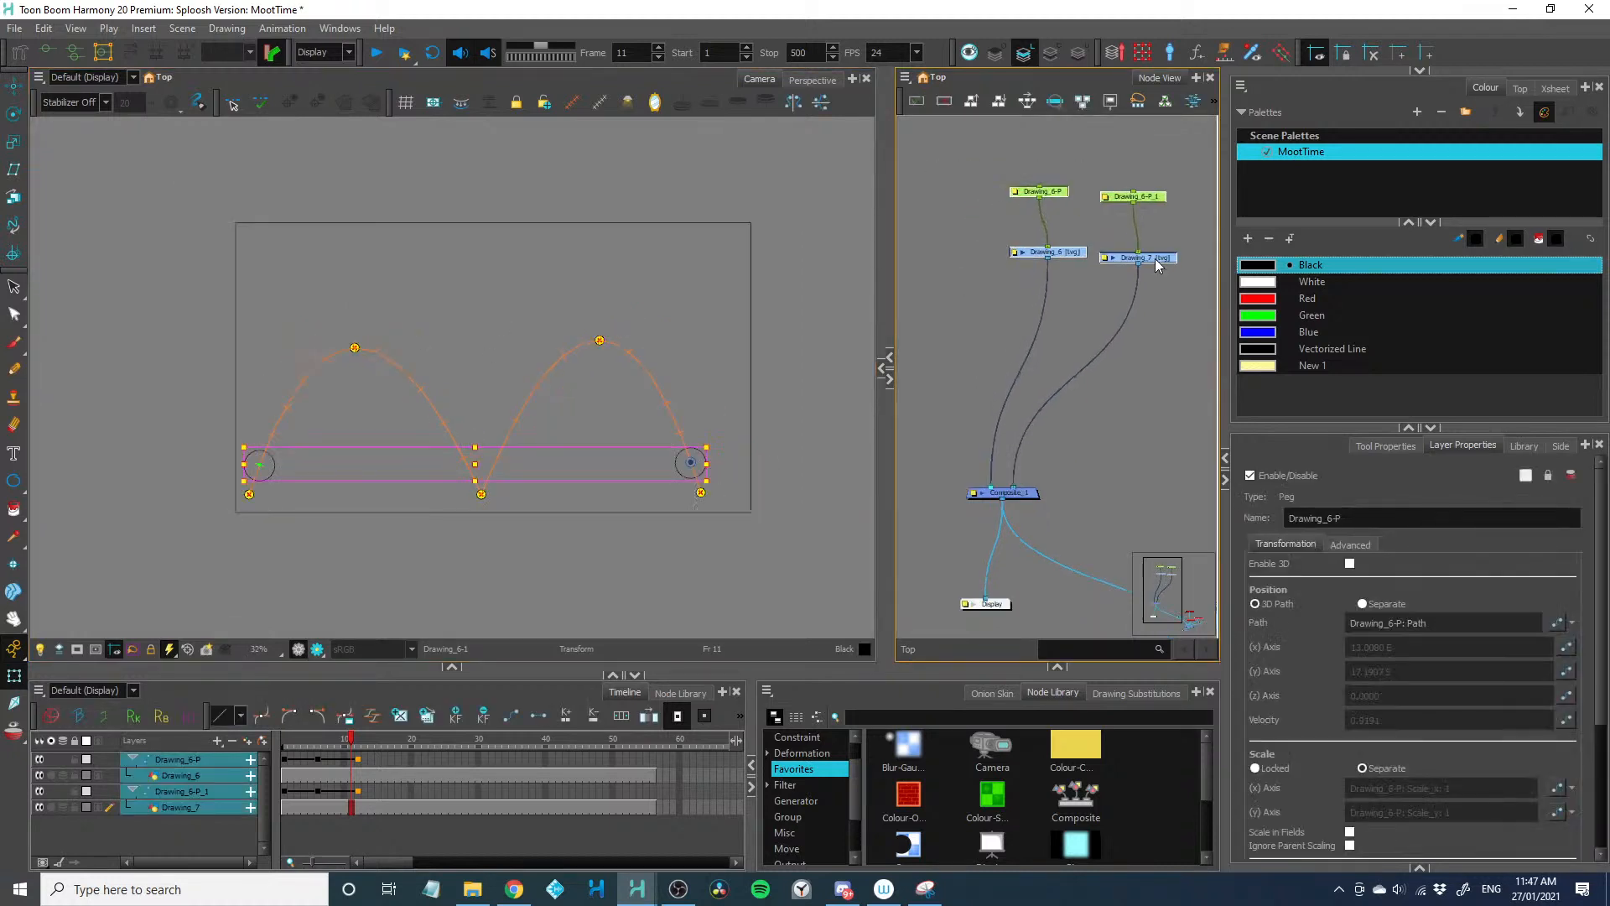
{"action": "left_click_drag", "start_coordinate": [887, 359], "coordinate": [829, 366]}
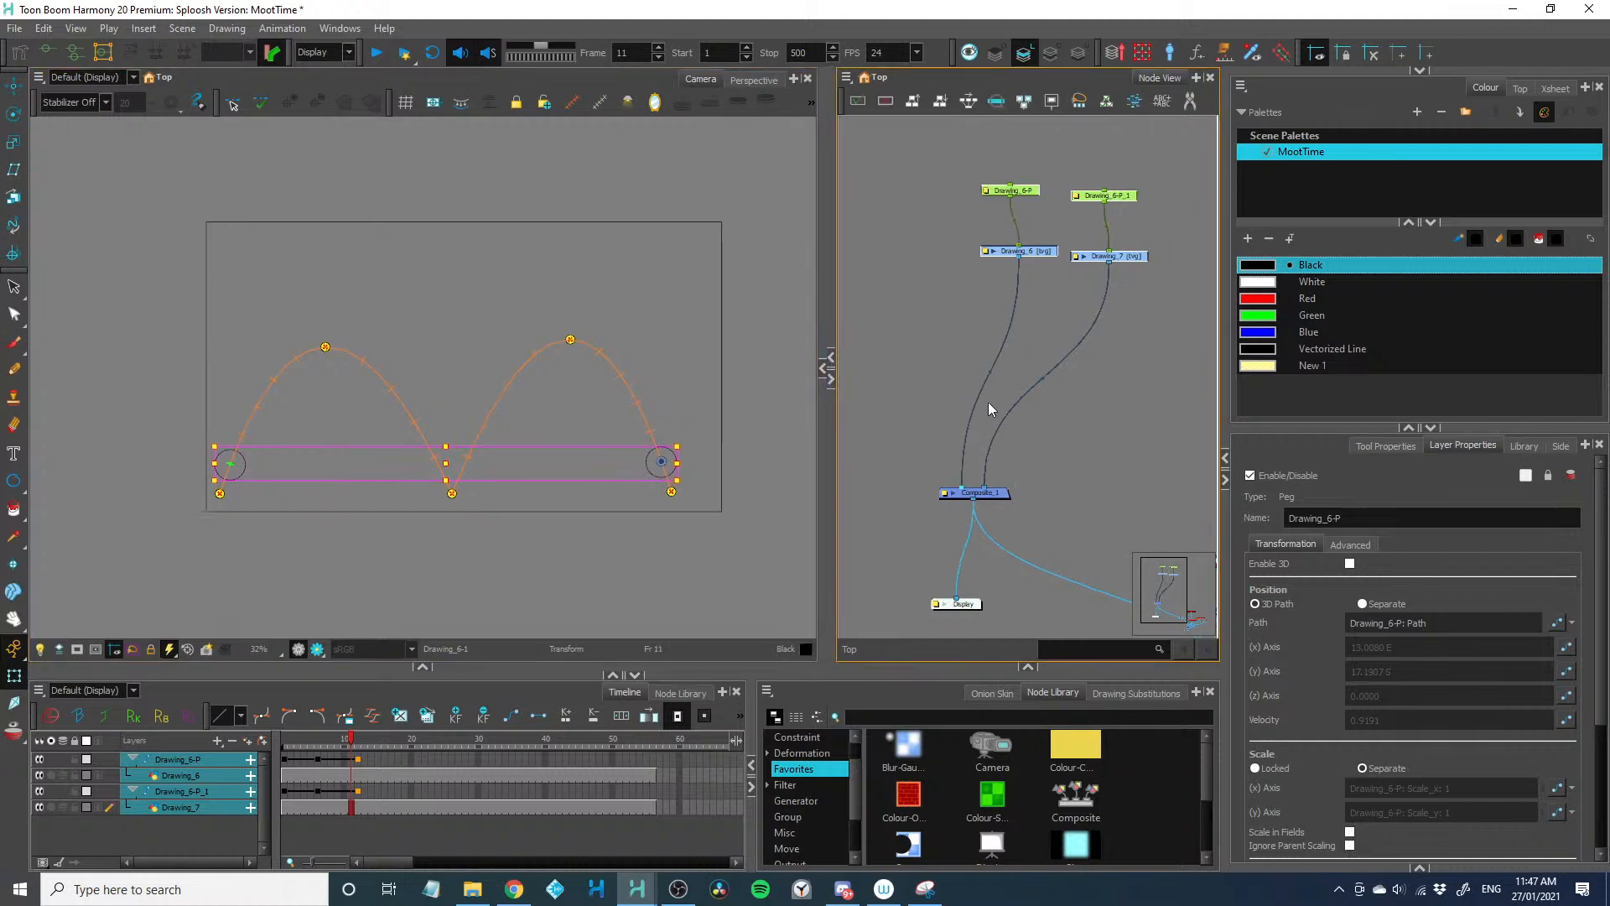
{"action": "left_click_drag", "start_coordinate": [951, 335], "coordinate": [974, 350]}
{"action": "key", "text": "ctrl+v"}
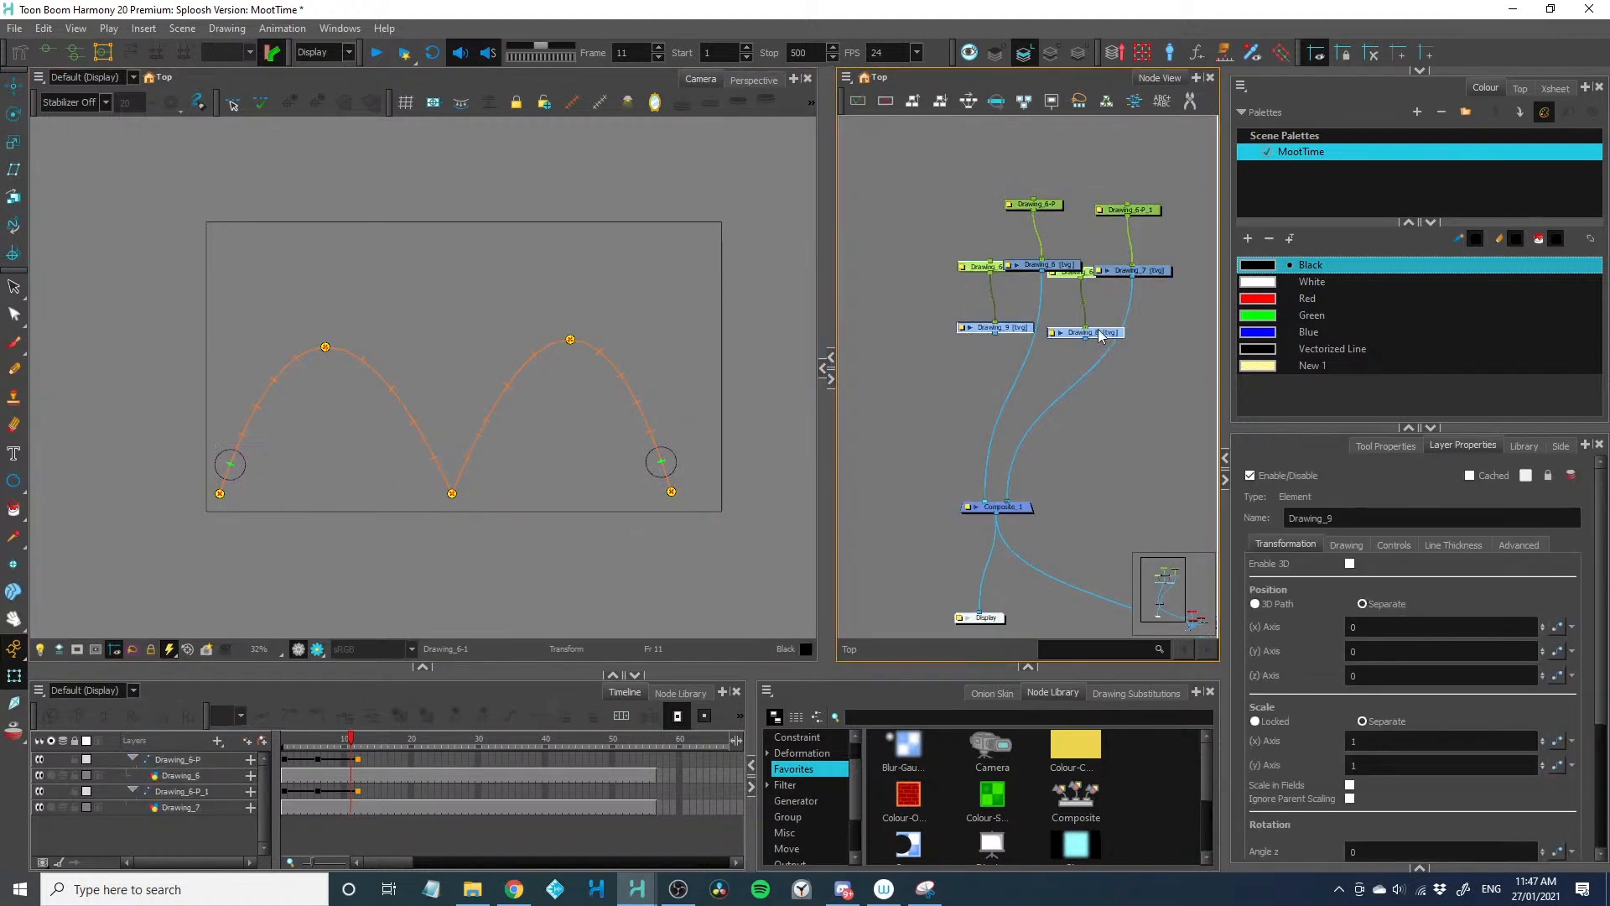
{"action": "mouse_move", "coordinate": [1099, 328]}
{"action": "left_mouse_down"}
{"action": "mouse_move", "coordinate": [935, 265]}
{"action": "mouse_move", "coordinate": [974, 501]}
{"action": "left_mouse_up"}
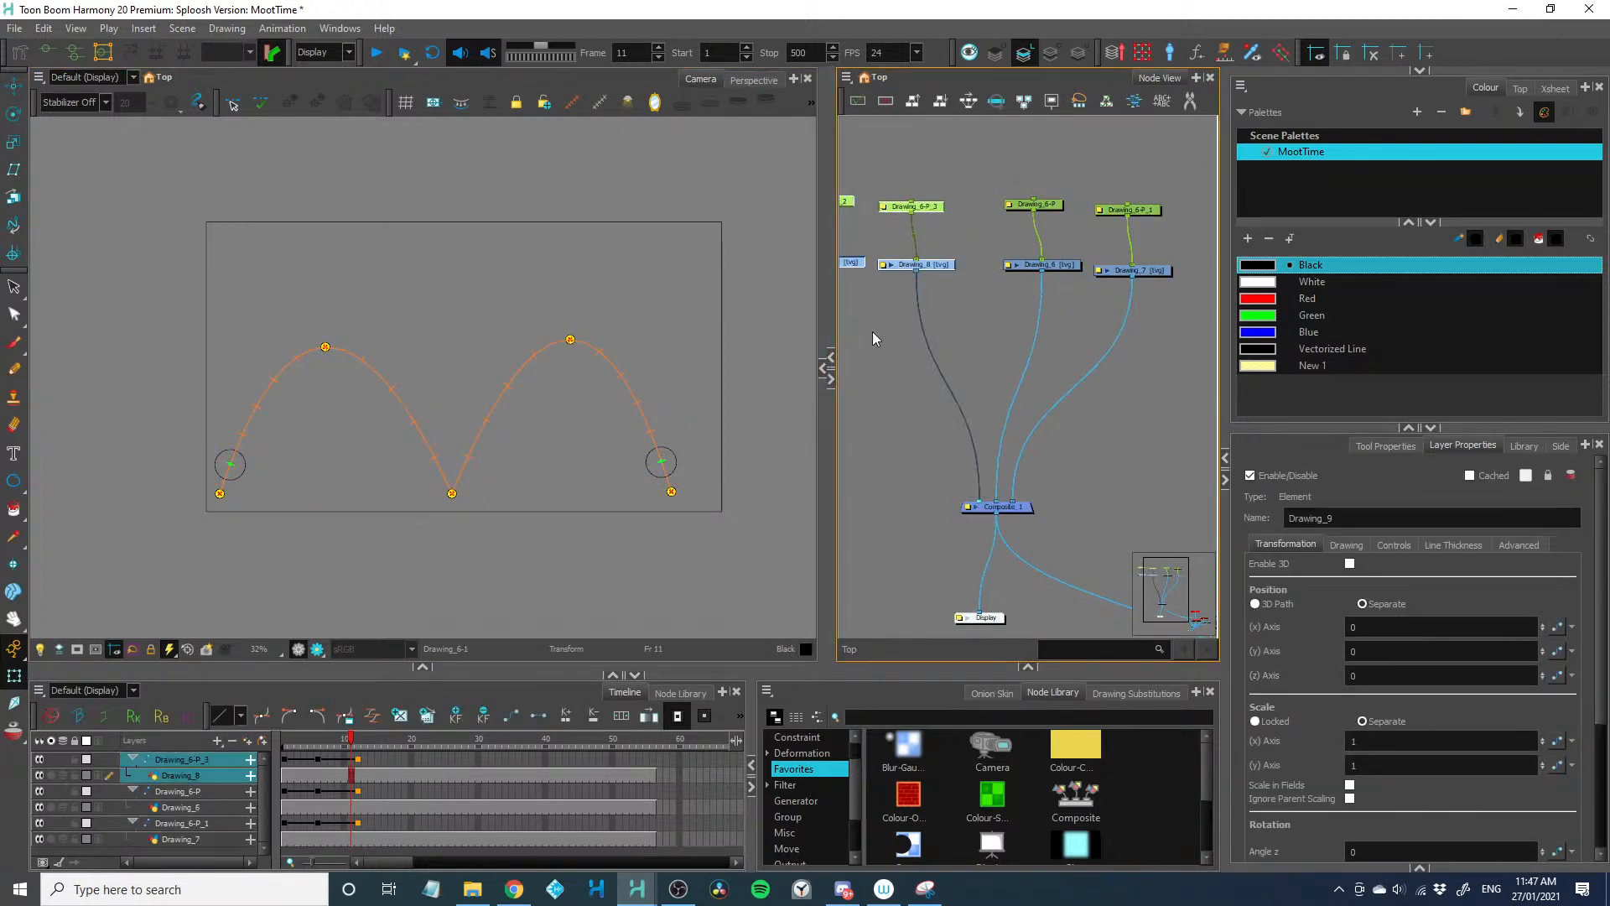
{"action": "left_click_drag", "start_coordinate": [889, 345], "coordinate": [963, 374]}
{"action": "left_click_drag", "start_coordinate": [900, 296], "coordinate": [1050, 531]}
{"action": "left_click", "coordinate": [955, 501]}
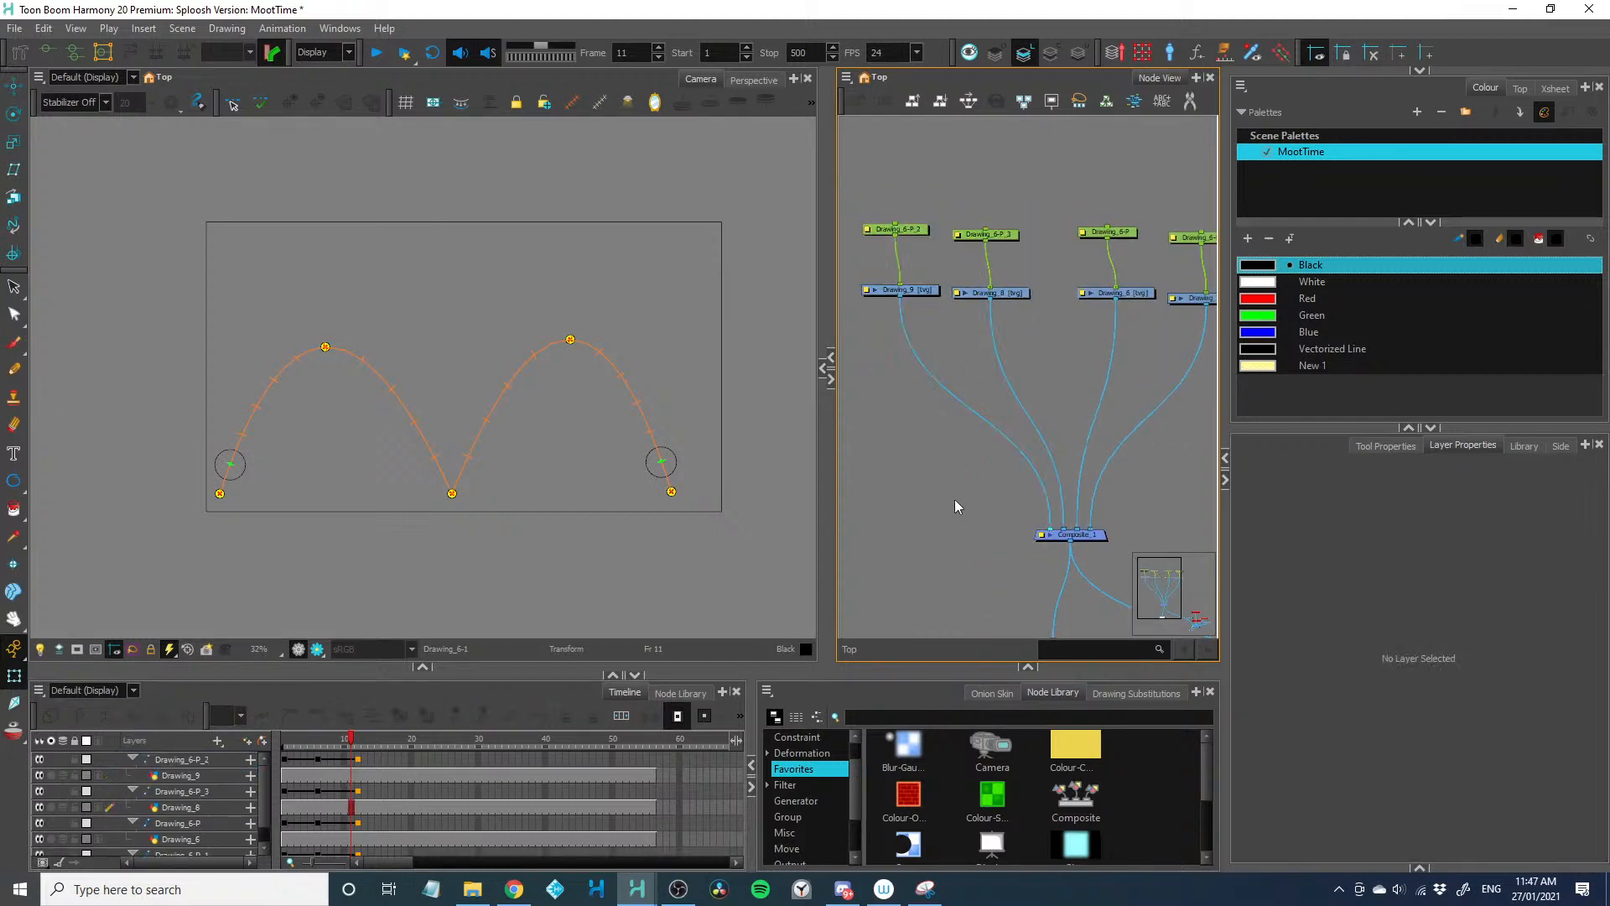
Duplicate the new pair of balls and pegs once more and connect both copies to the Composite node
{"action": "left_click_drag", "start_coordinate": [874, 173], "coordinate": [1016, 334]}
{"action": "key", "text": "ctrl+c"}
{"action": "key", "text": "ctrl+v"}
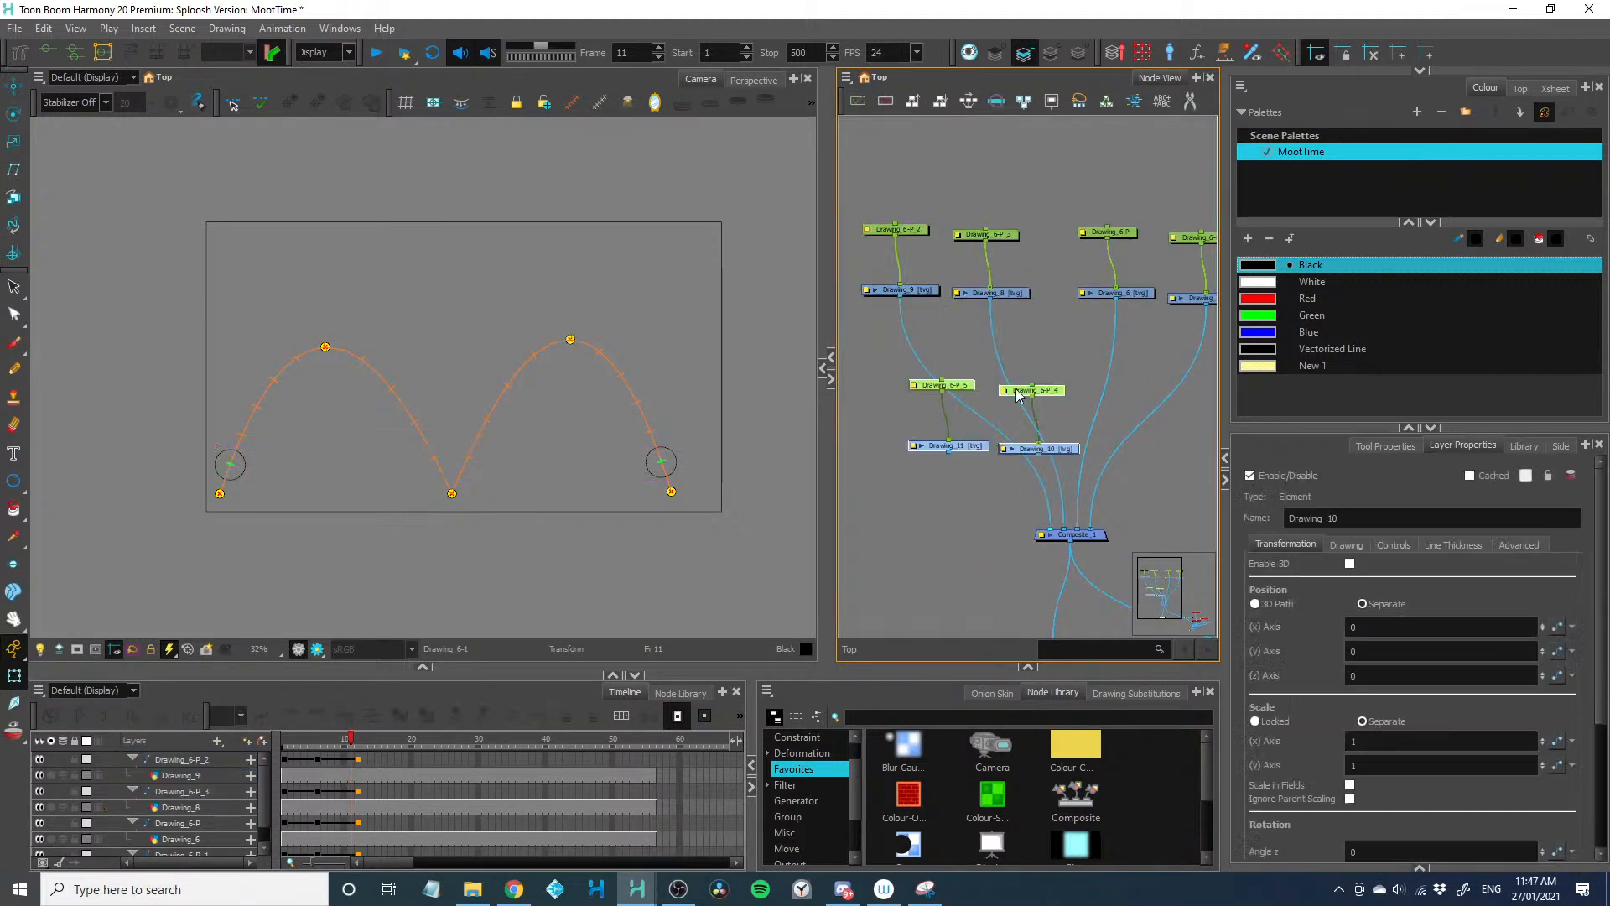
{"action": "left_click_drag", "start_coordinate": [1014, 389], "coordinate": [948, 363]}
{"action": "left_click_drag", "start_coordinate": [996, 422], "coordinate": [1047, 533]}
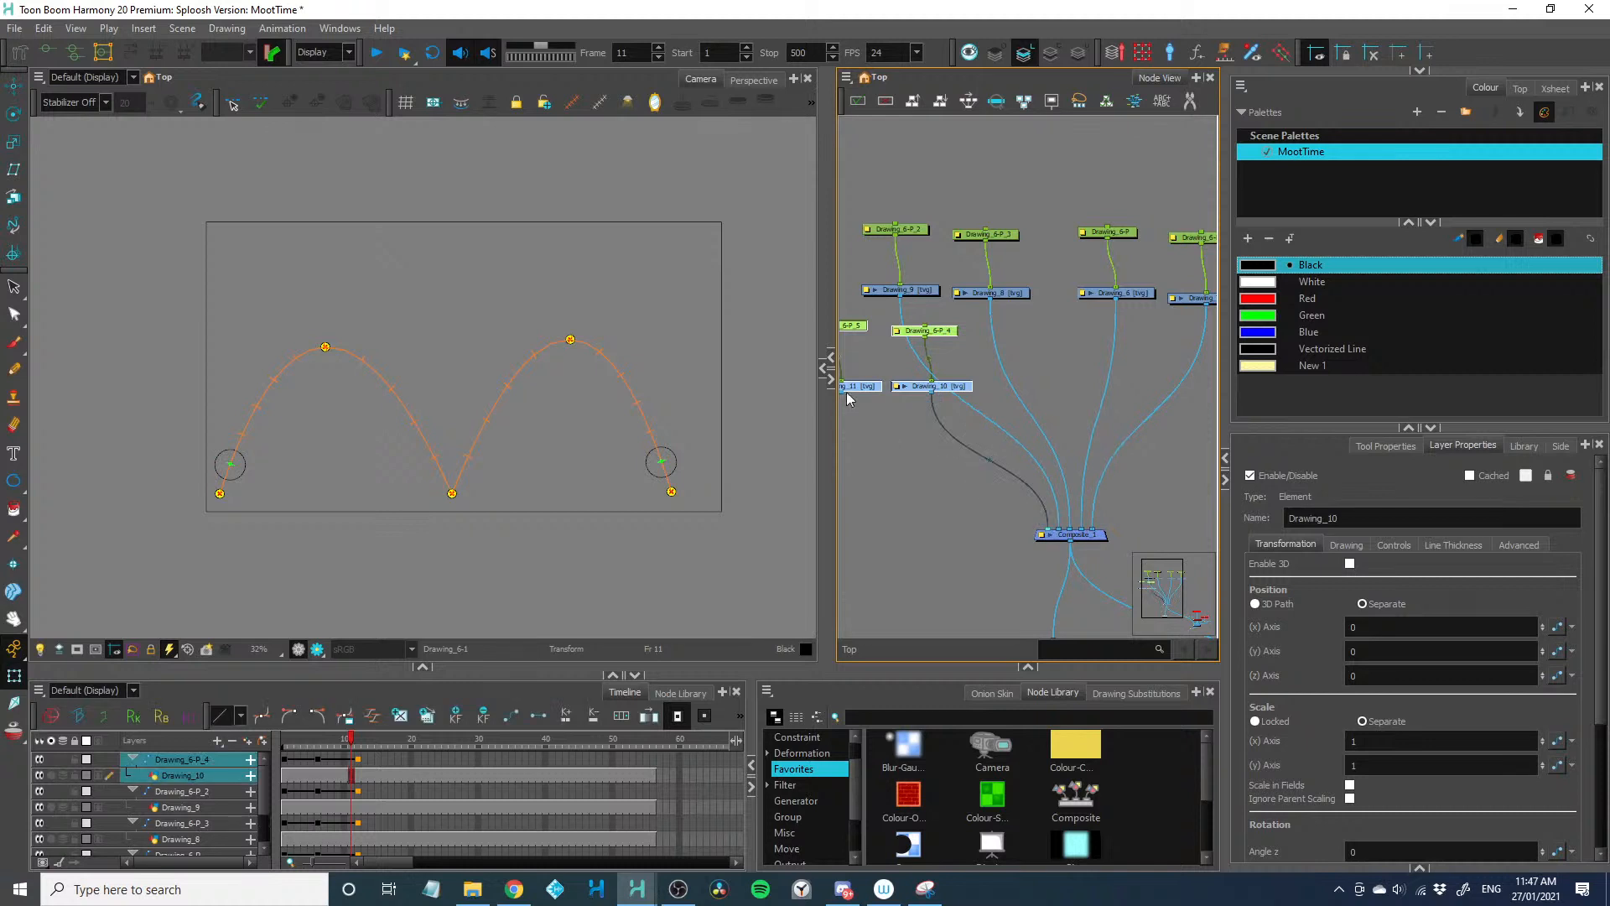
{"action": "left_click_drag", "start_coordinate": [845, 394], "coordinate": [1044, 531]}
{"action": "left_click", "coordinate": [978, 539]}
Try moving the right Drawing_6-P arc's peak higher and closer to the shared origin
{"action": "left_click", "coordinate": [1016, 294]}
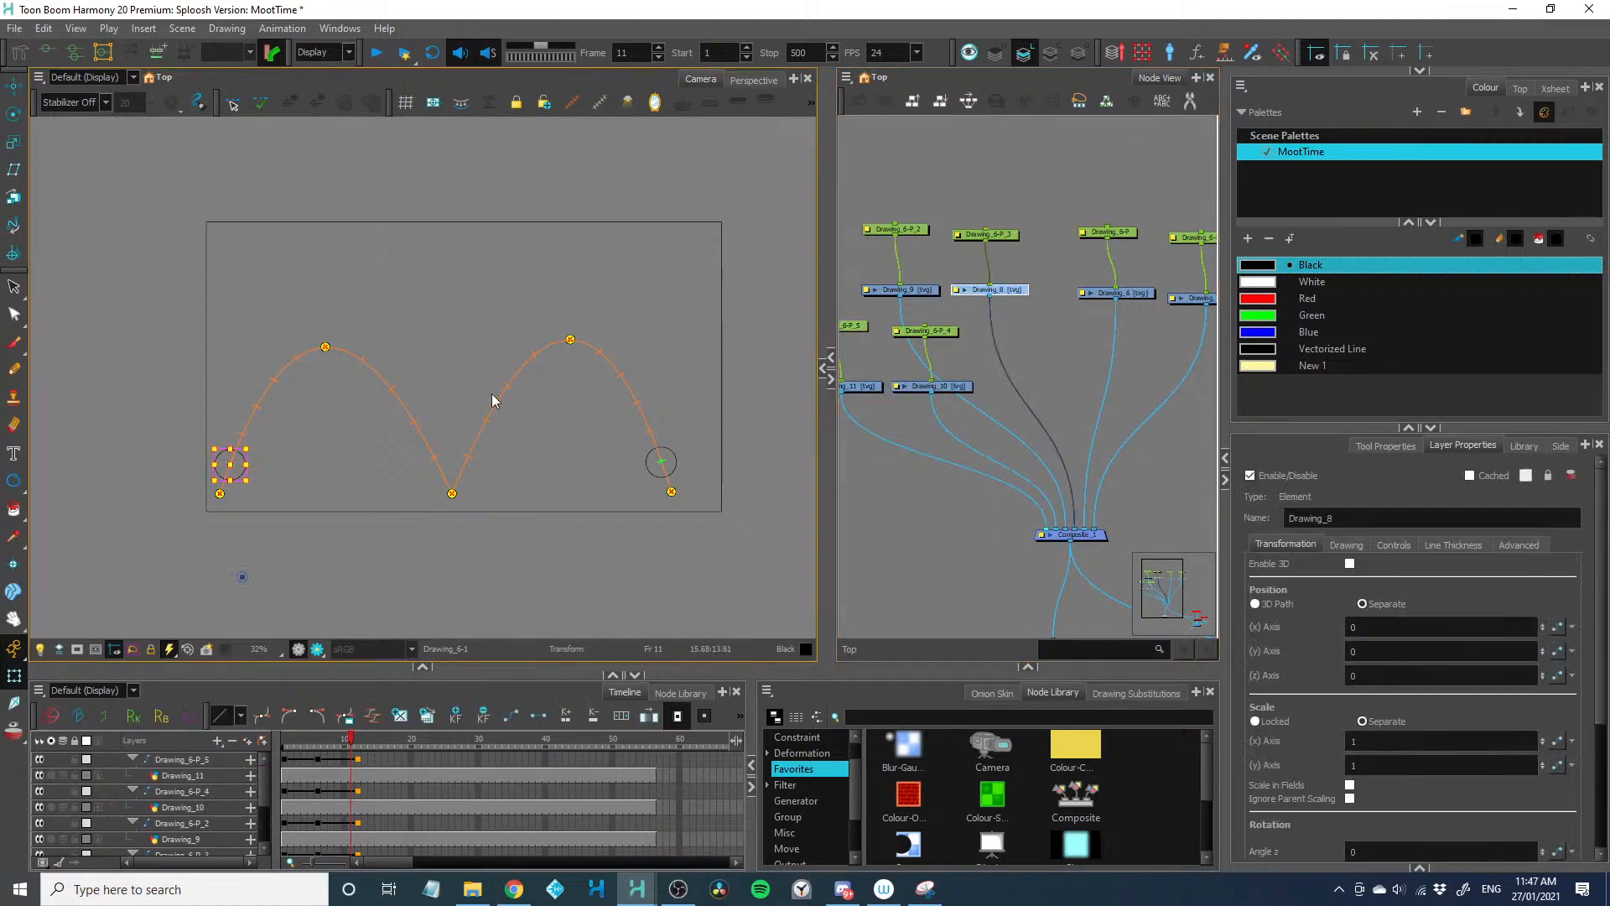
{"action": "left_click", "coordinate": [570, 341]}
{"action": "left_click_drag", "start_coordinate": [491, 282], "coordinate": [521, 299]}
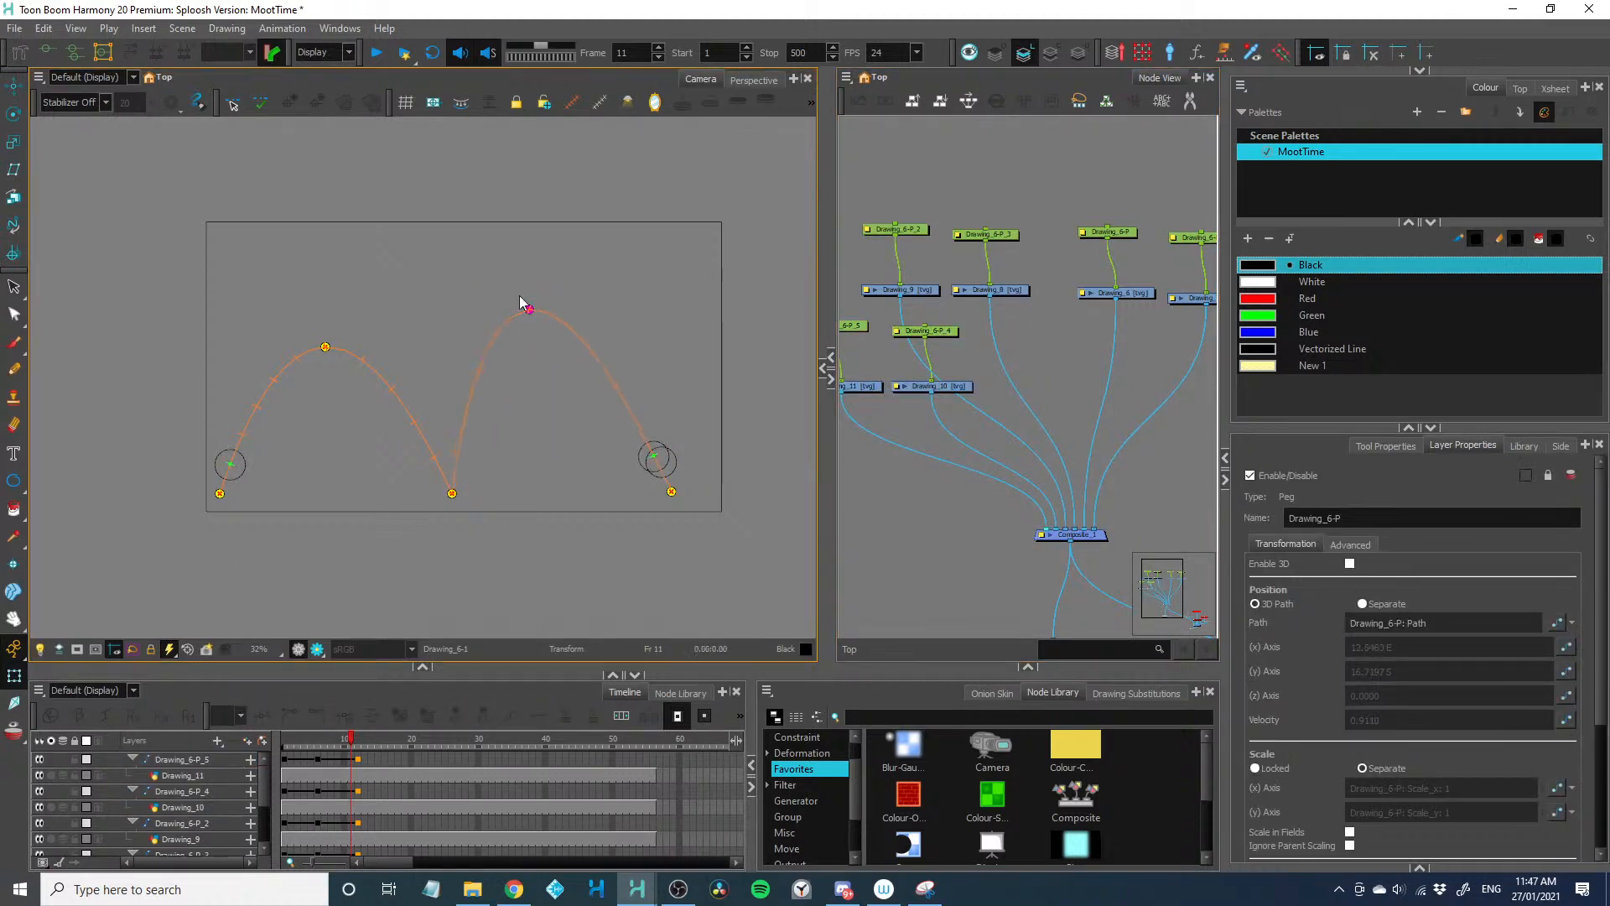
With all paths shown, reshape Drawing_6-P_4 and Drawing_6-P_5 into tall, narrow inner arcs landing below the frame, one on each side
{"action": "scroll", "coordinate": [863, 208], "scroll_direction": "down", "scroll_amount": 1}
{"action": "left_click_drag", "start_coordinate": [863, 208], "coordinate": [1177, 393]}
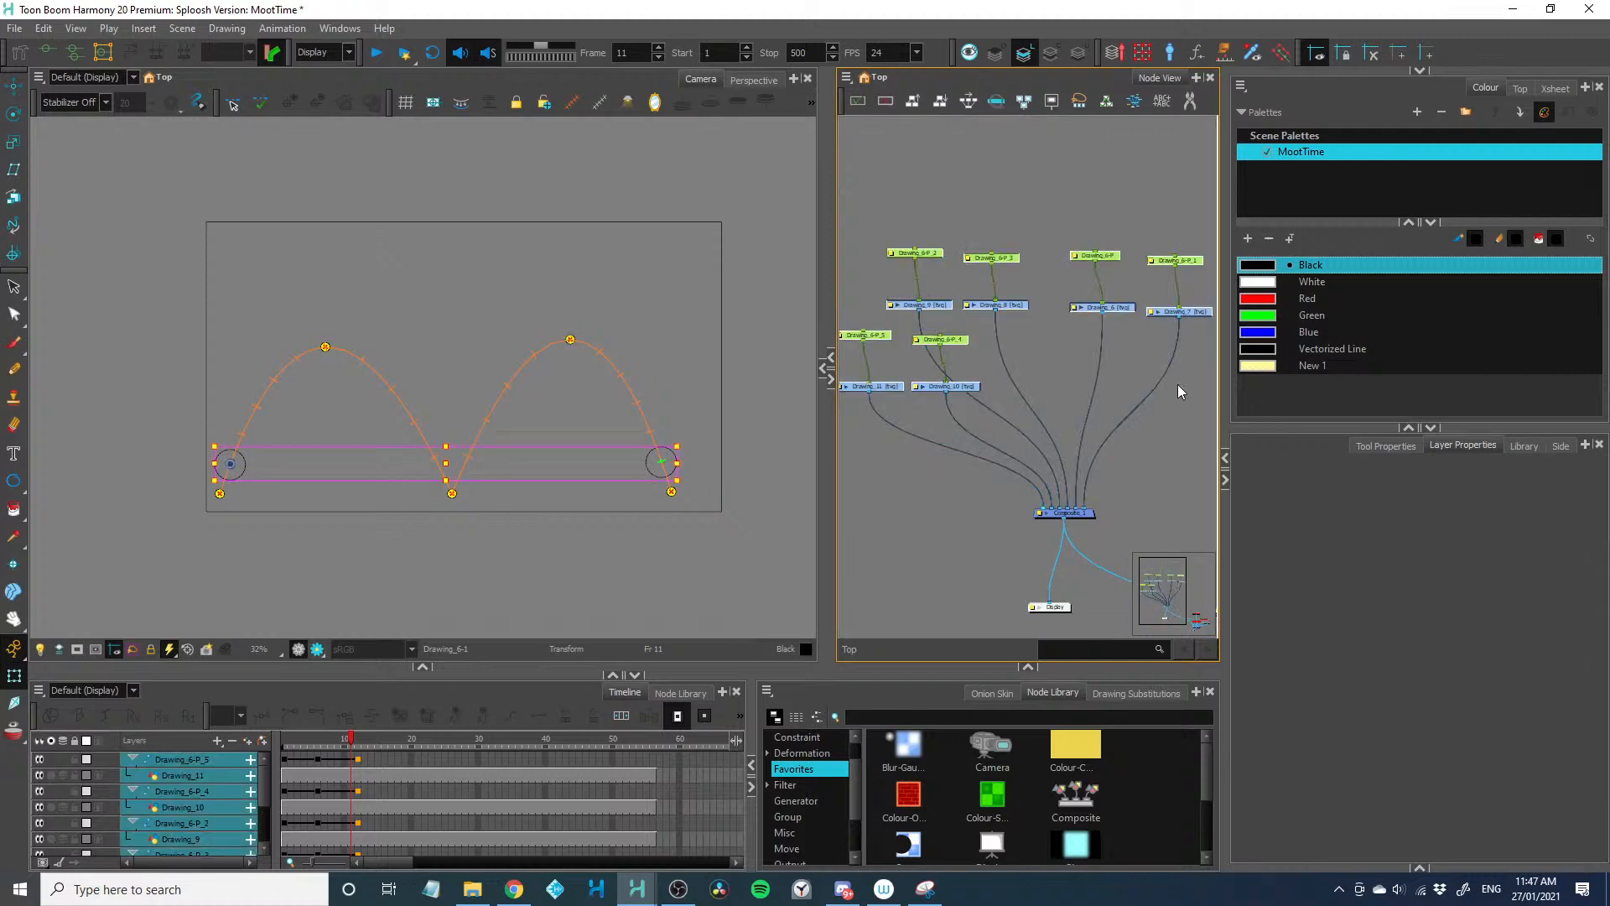
{"action": "left_click", "coordinate": [497, 583]}
{"action": "scroll", "coordinate": [476, 556], "scroll_direction": "up", "scroll_amount": 2}
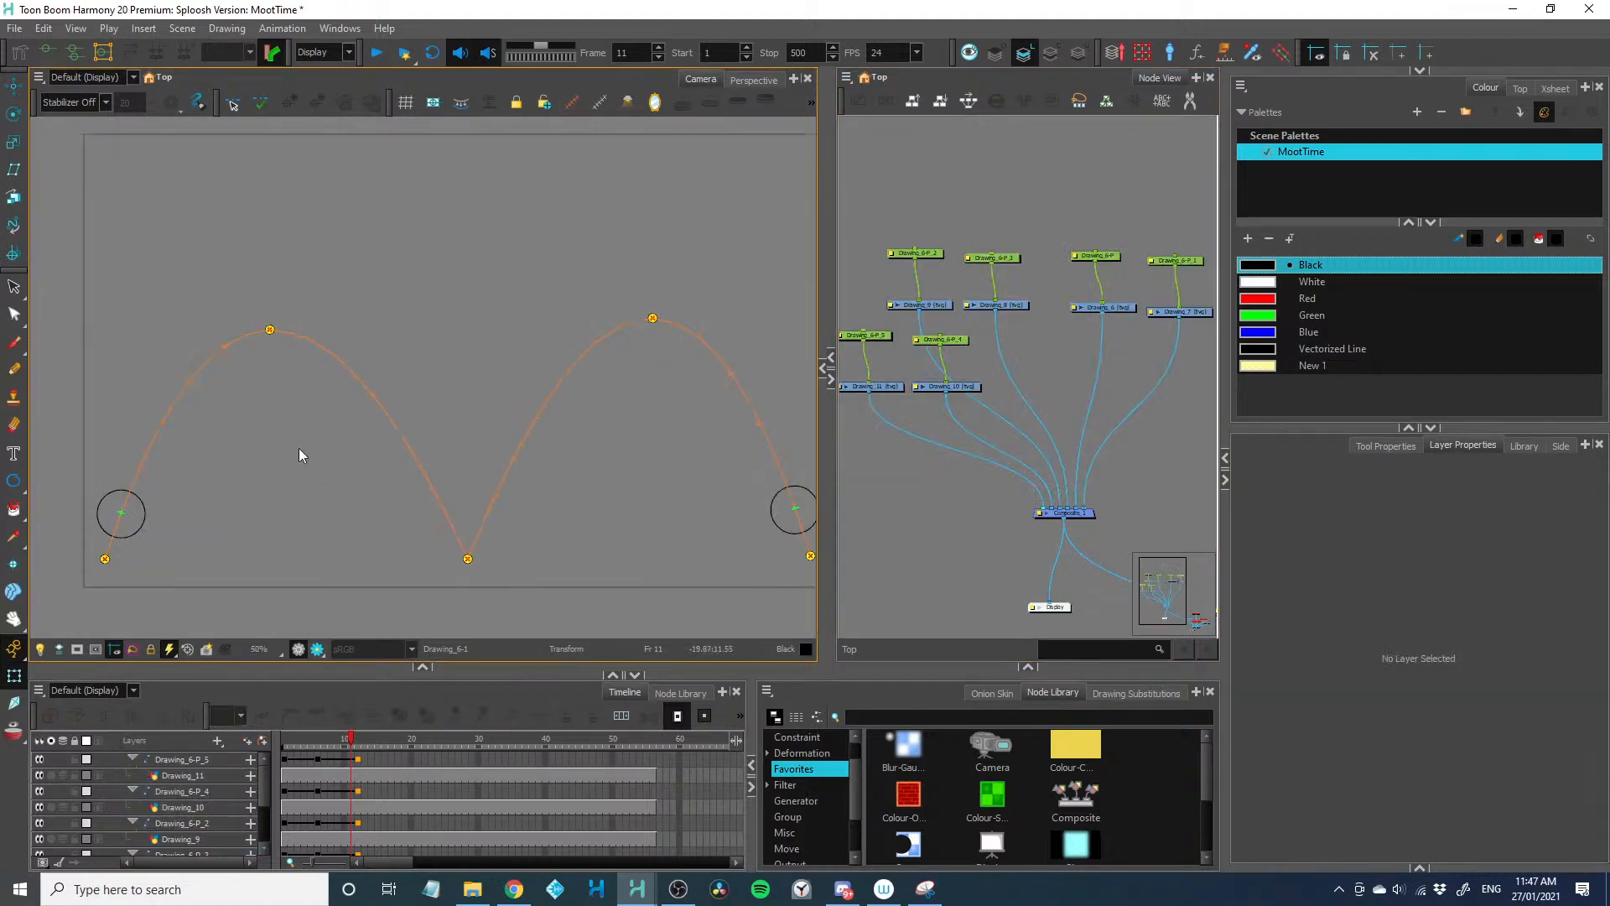
{"action": "left_click_drag", "start_coordinate": [270, 331], "coordinate": [363, 186]}
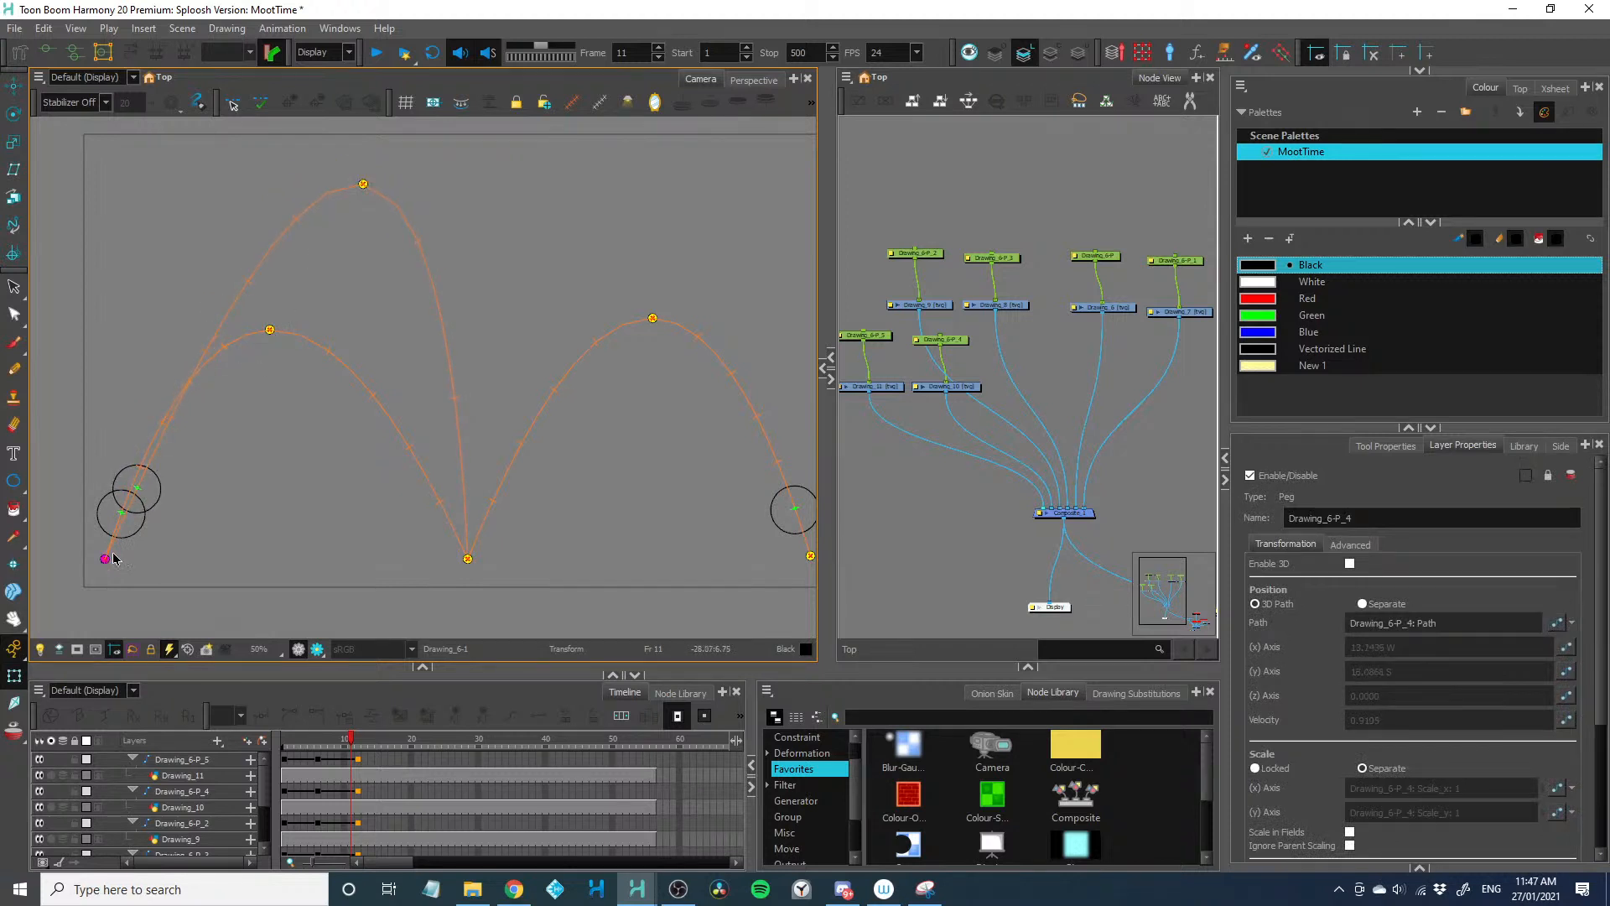
{"action": "left_click_drag", "start_coordinate": [114, 559], "coordinate": [274, 620]}
{"action": "left_click_drag", "start_coordinate": [653, 323], "coordinate": [526, 227]}
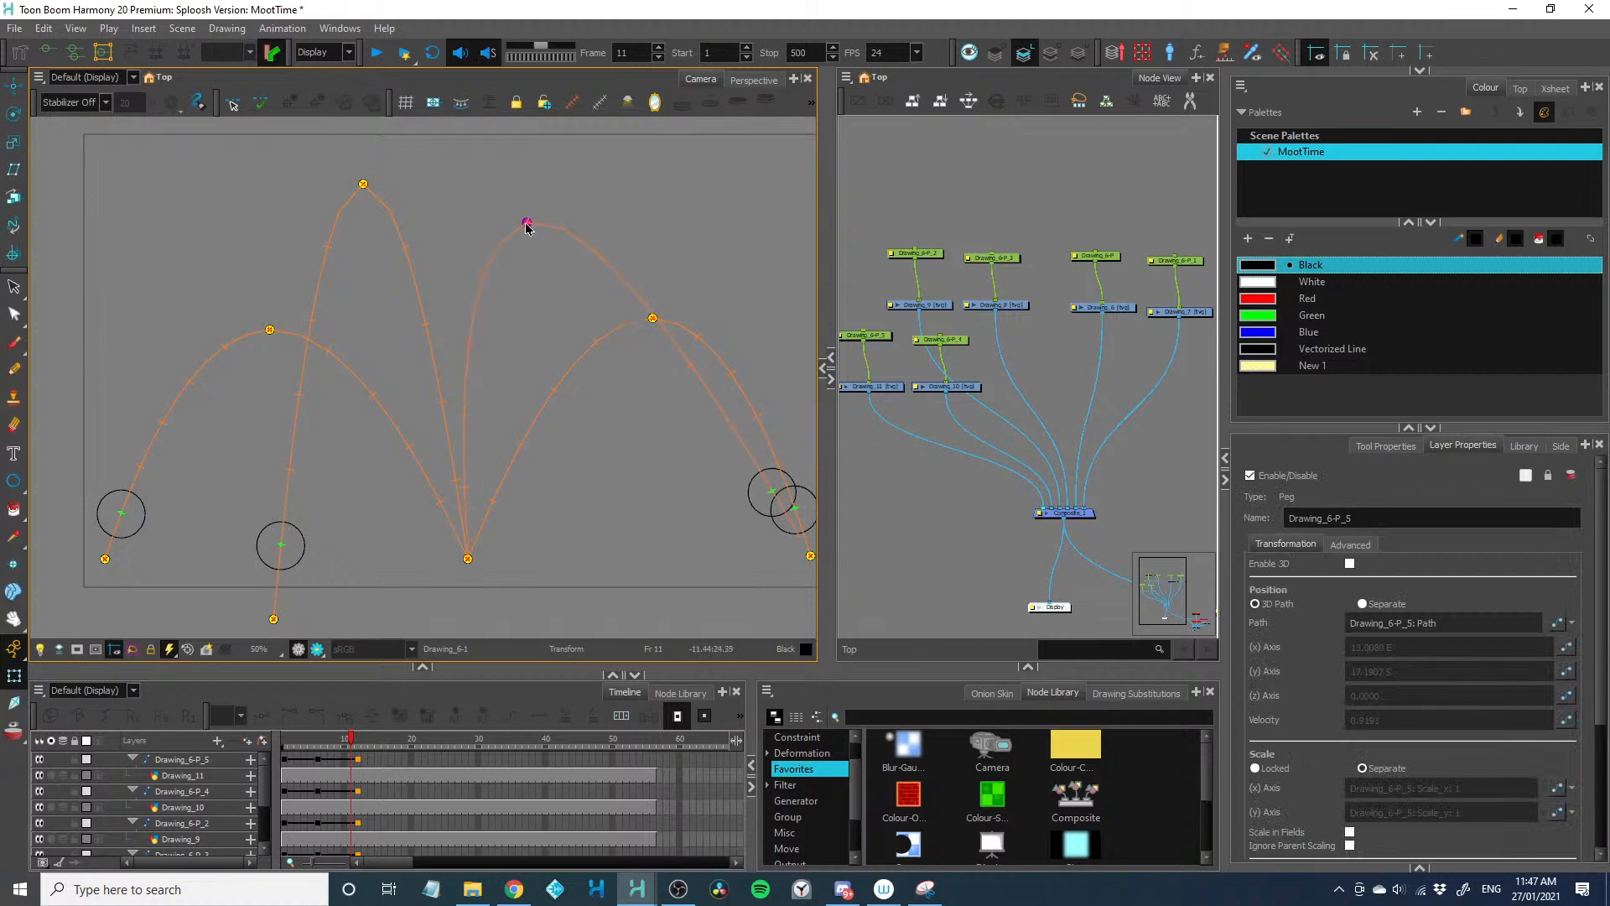
{"action": "left_click_drag", "start_coordinate": [701, 570], "coordinate": [689, 561]}
{"action": "left_click_drag", "start_coordinate": [796, 546], "coordinate": [578, 607]}
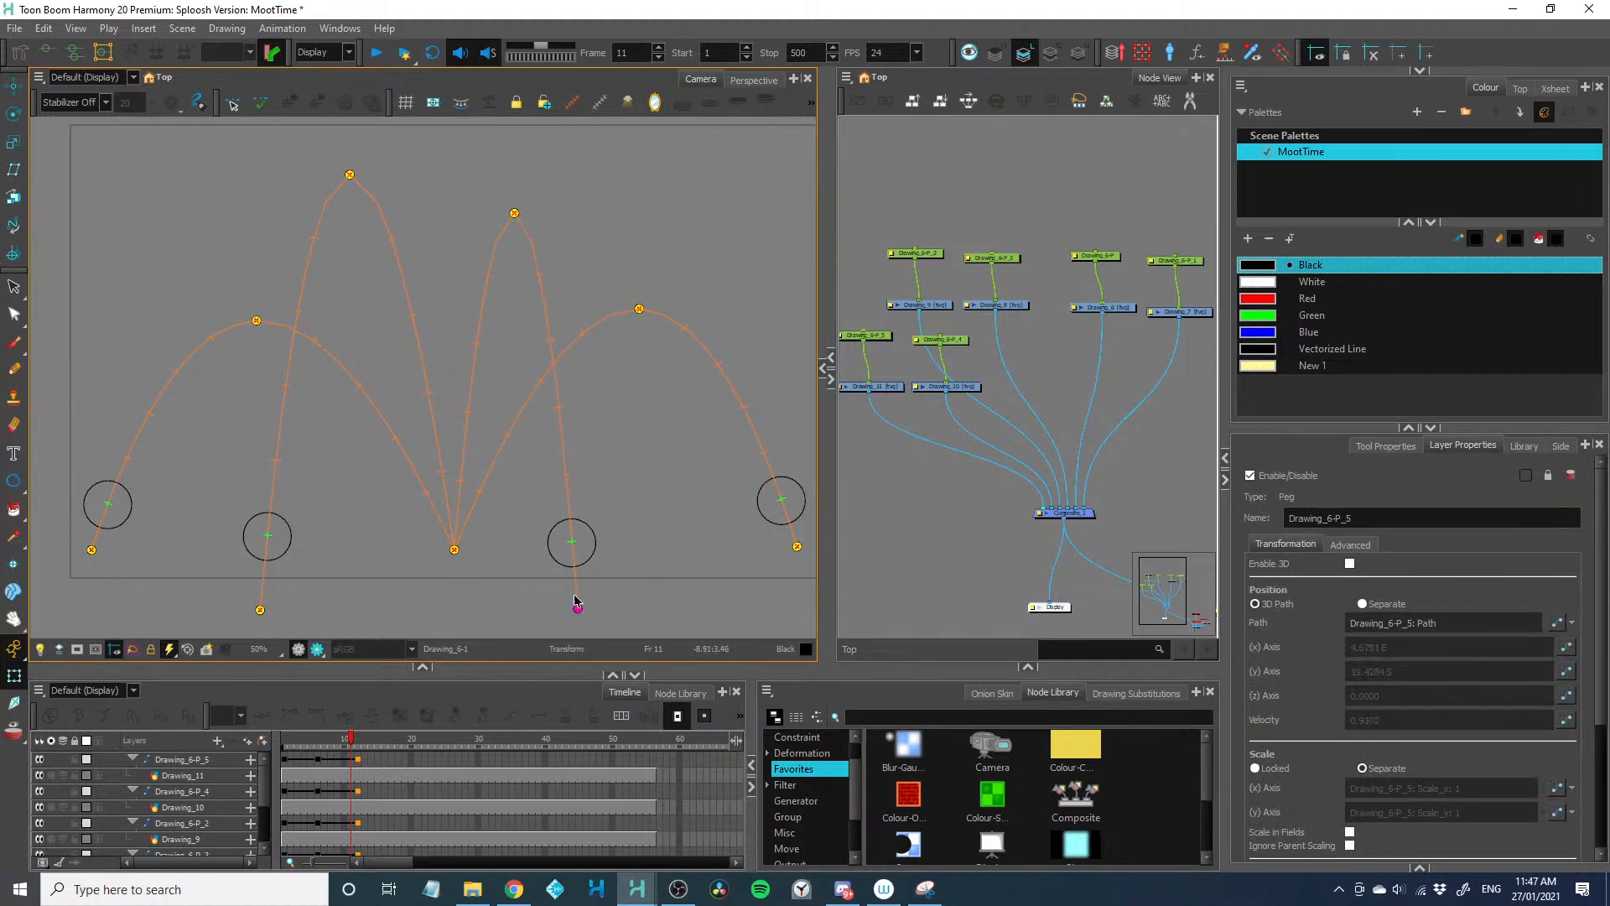
Reshape Drawing_6-P_2 and Drawing_6-P_3 into low, wide outer arcs that land beyond the right and left edges of the camera frame
{"action": "left_click", "coordinate": [640, 332]}
{"action": "left_click_drag", "start_coordinate": [639, 310], "coordinate": [643, 404]}
{"action": "mouse_move", "coordinate": [769, 518]}
{"action": "left_mouse_down"}
{"action": "mouse_move", "coordinate": [647, 489]}
{"action": "mouse_move", "coordinate": [796, 519]}
{"action": "left_mouse_up"}
{"action": "key", "text": "1"}
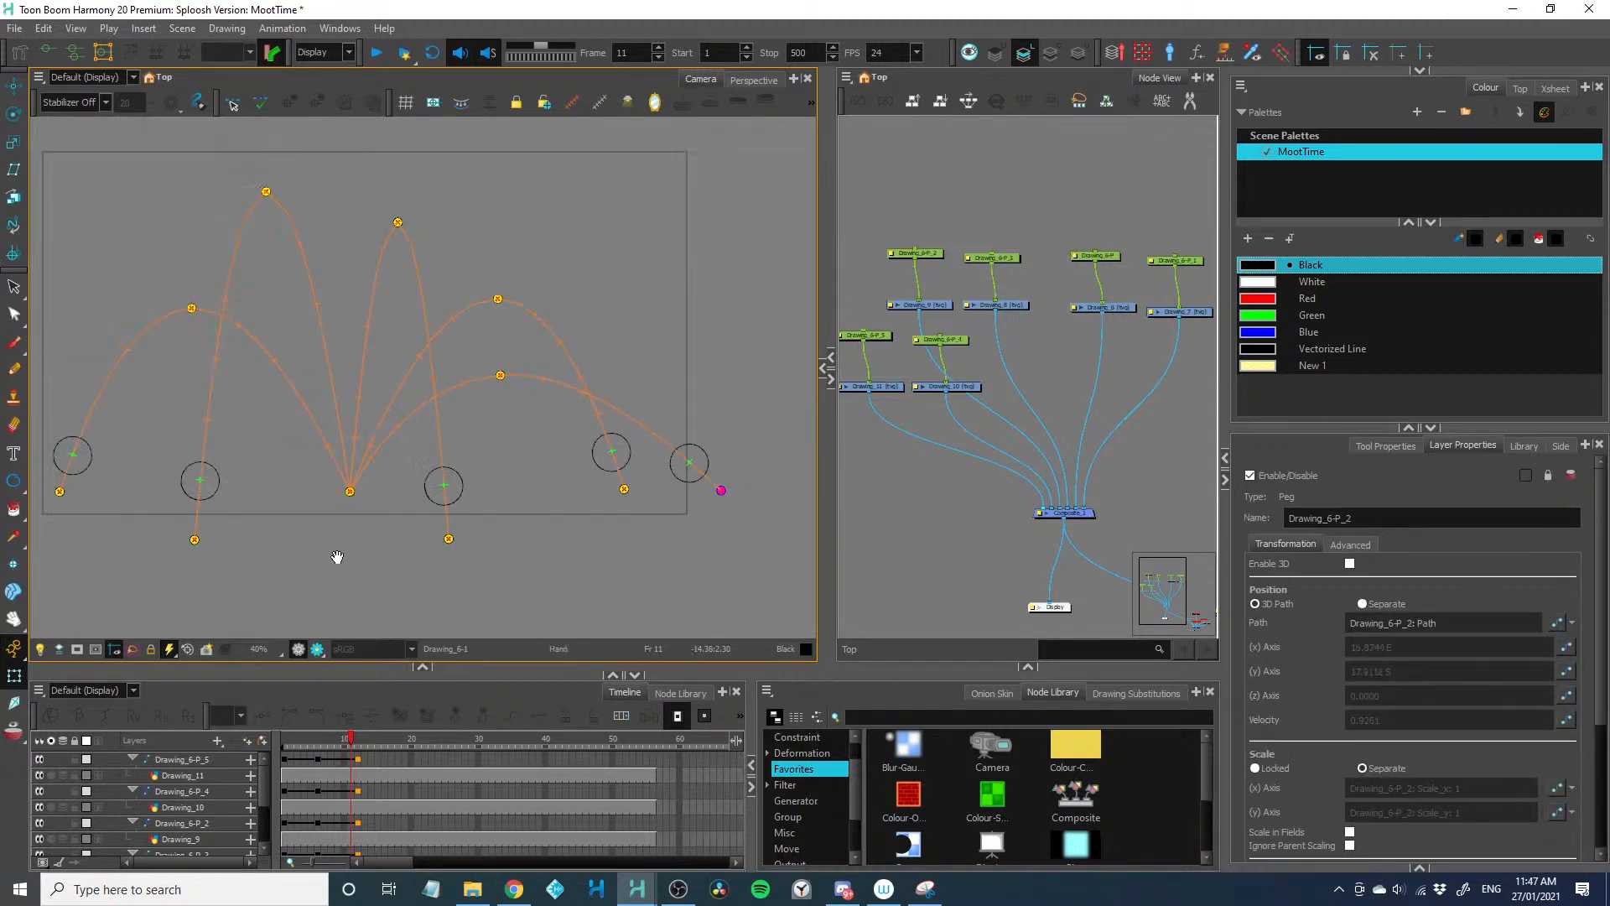
{"action": "key", "text": "2"}
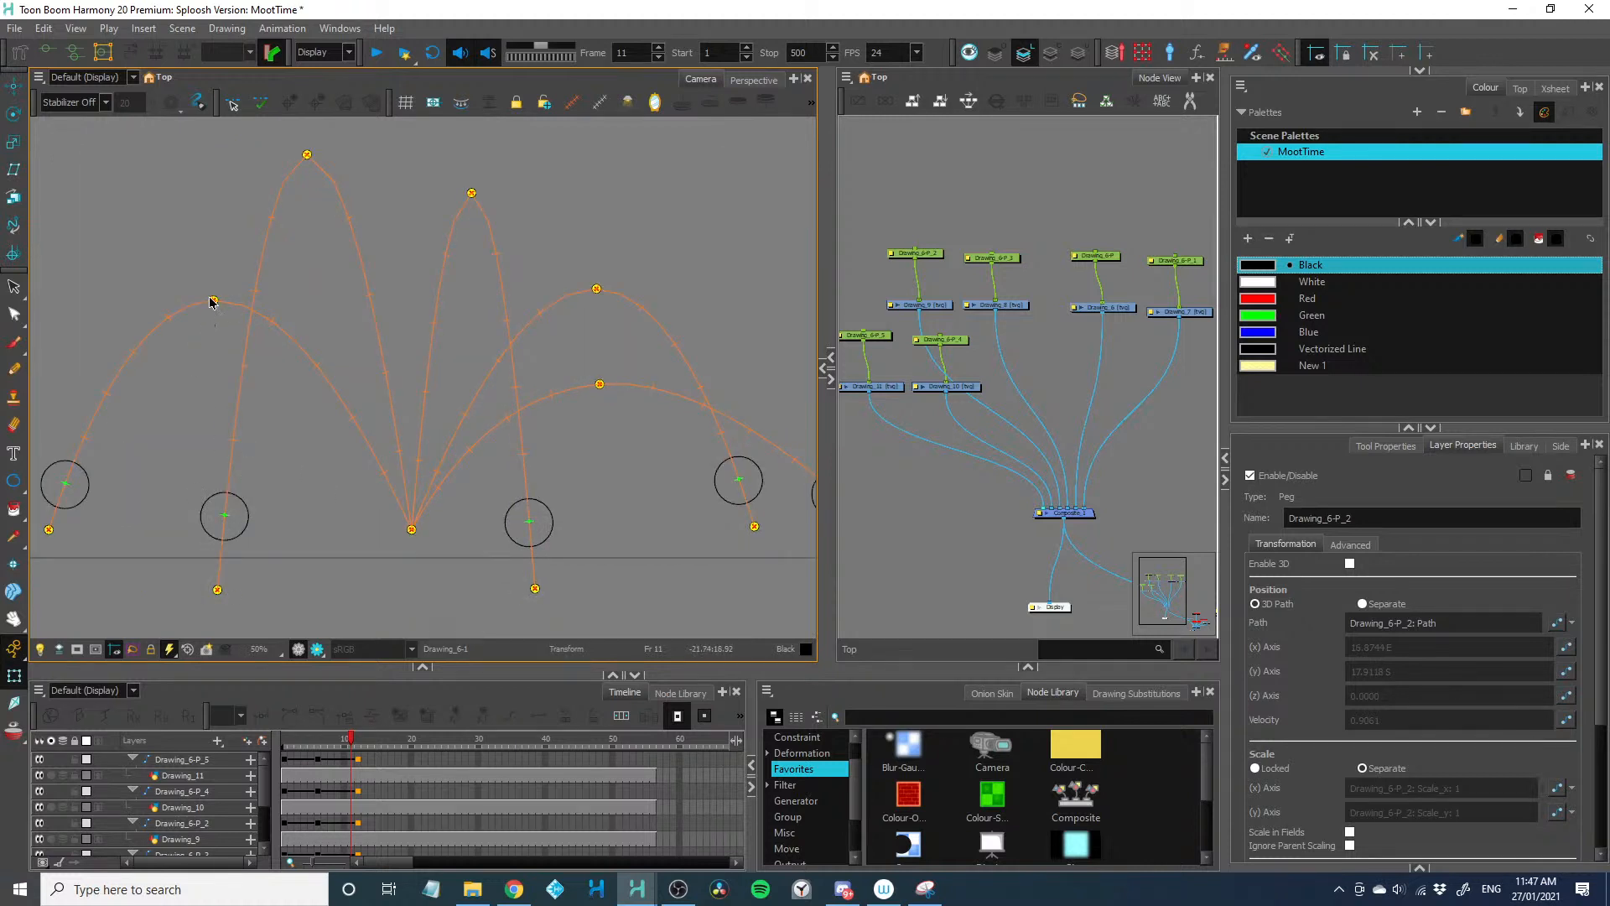
{"action": "left_click_drag", "start_coordinate": [211, 301], "coordinate": [211, 406]}
{"action": "key", "text": "1"}
{"action": "left_click_drag", "start_coordinate": [216, 521], "coordinate": [251, 519]}
{"action": "mouse_move", "coordinate": [158, 503]}
{"action": "left_mouse_down"}
{"action": "mouse_move", "coordinate": [82, 507]}
{"action": "mouse_move", "coordinate": [119, 502]}
{"action": "mouse_move", "coordinate": [64, 498]}
{"action": "left_mouse_up"}
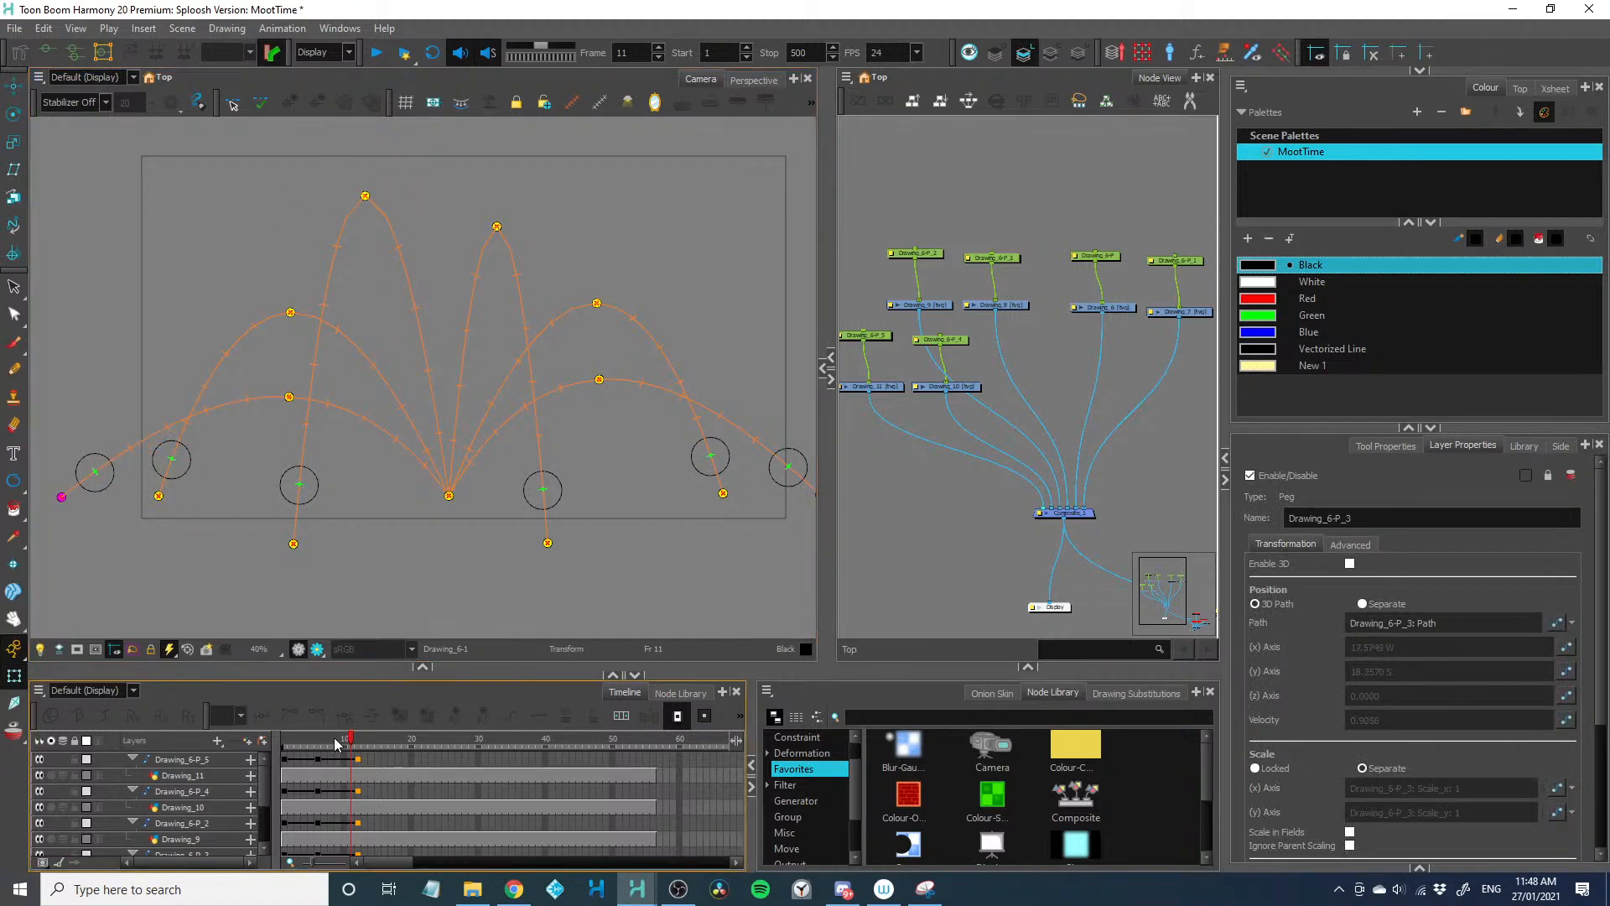
Extend the exposure at frame 1 on the ball layers by two frames, putting the peak keyframes on frame 8
{"action": "left_click_drag", "start_coordinate": [350, 742], "coordinate": [306, 746]}
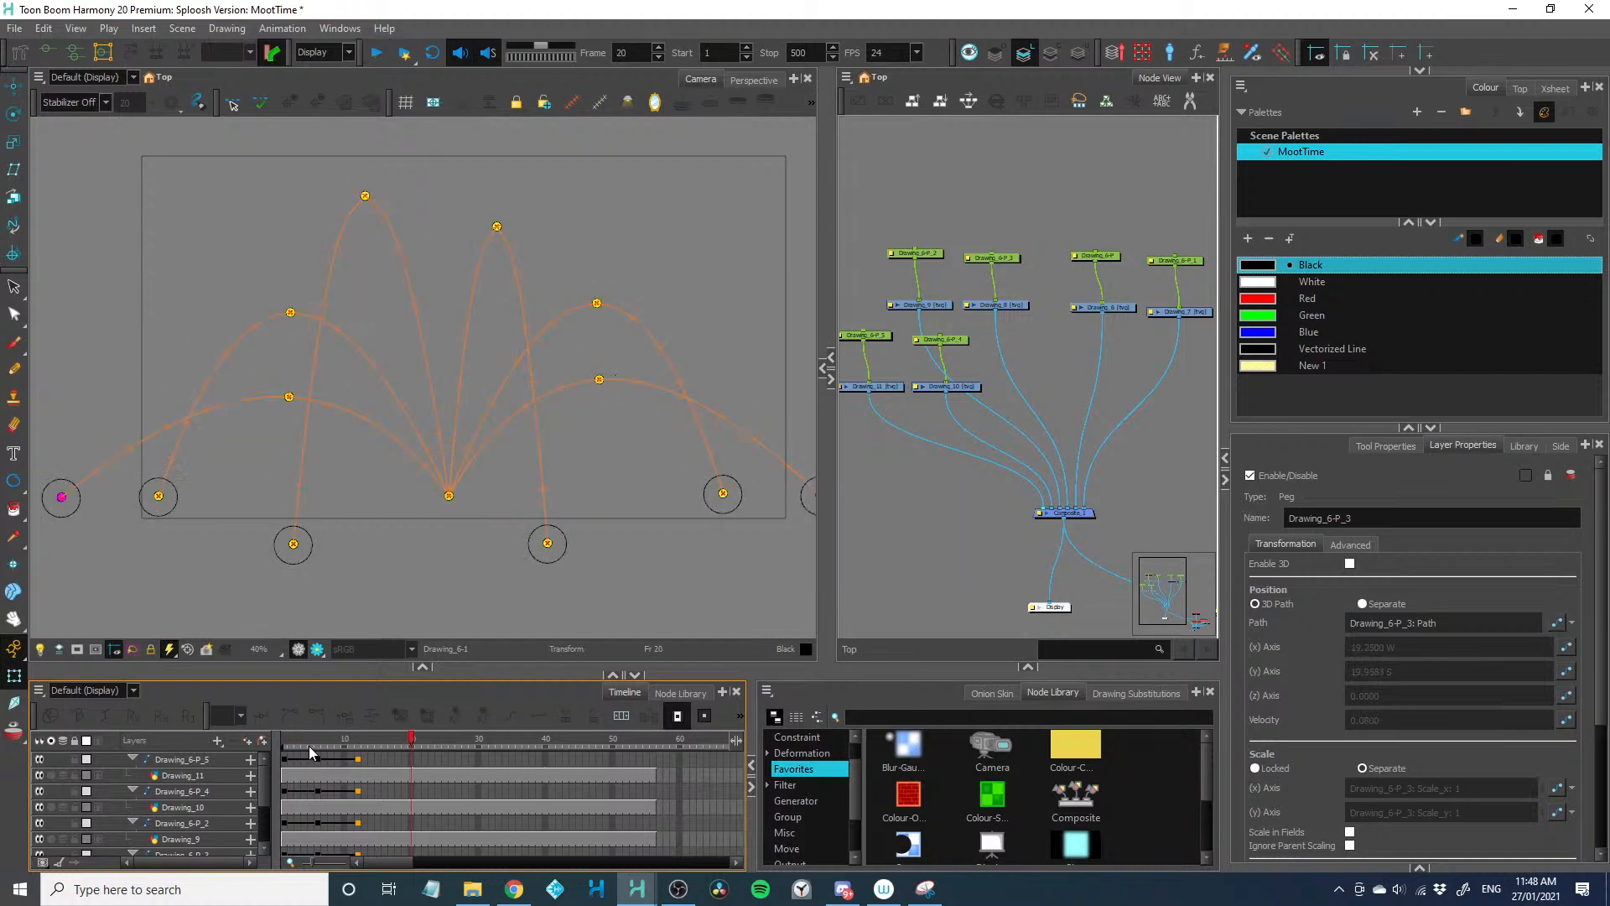
{"action": "left_click_drag", "start_coordinate": [314, 676], "coordinate": [314, 508]}
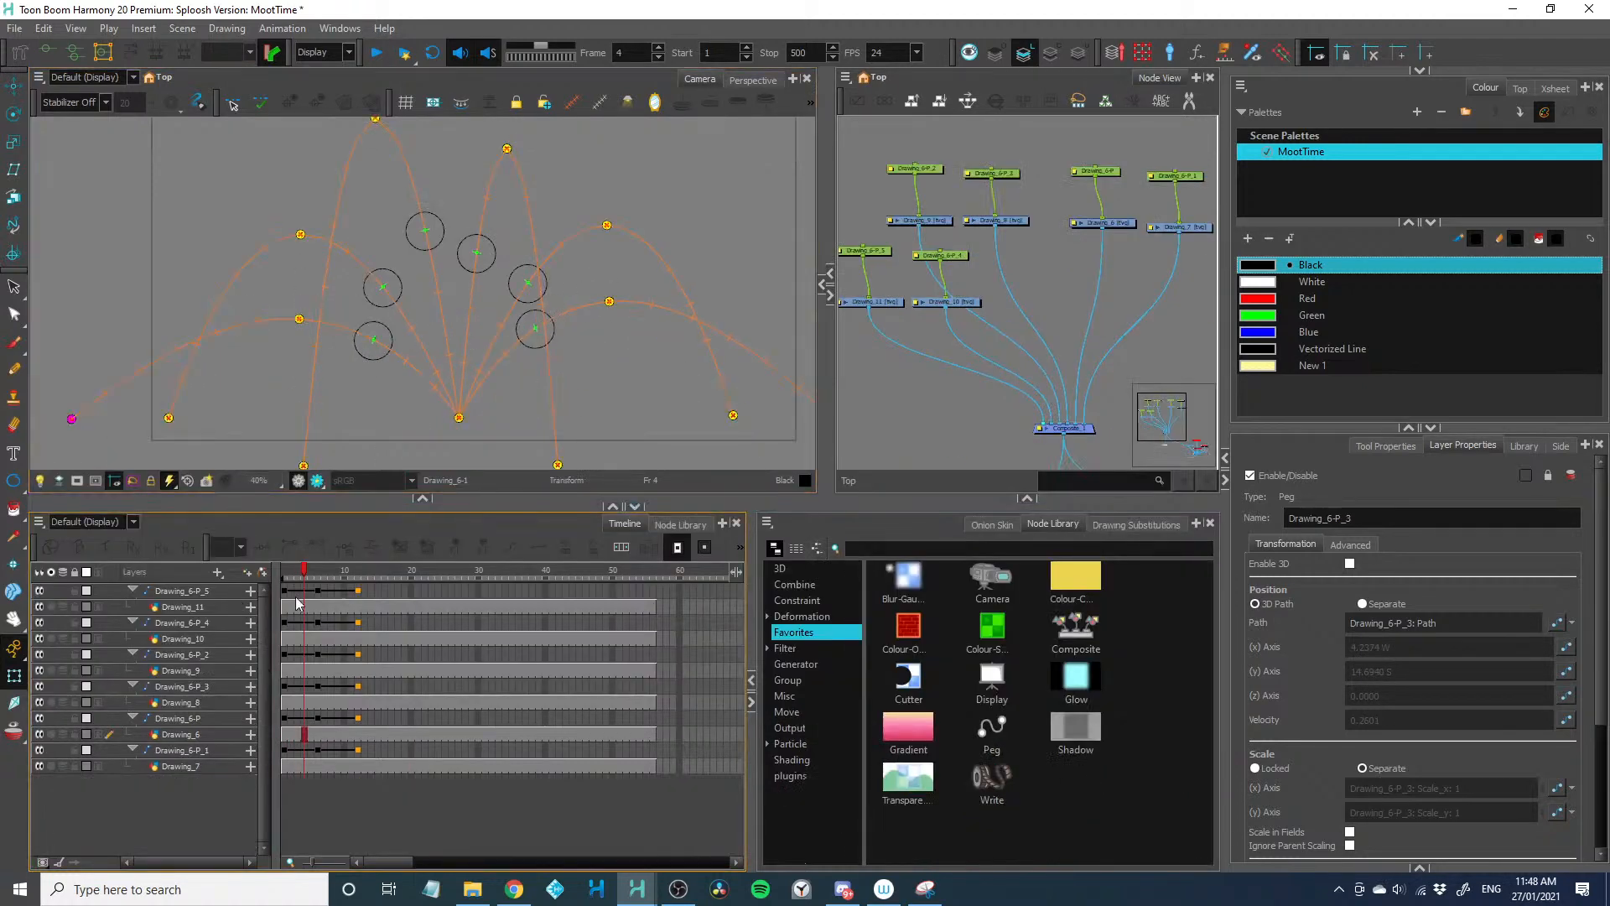
{"action": "left_click_drag", "start_coordinate": [285, 591], "coordinate": [284, 758]}
{"action": "key", "text": "plus"}
{"action": "key", "text": "plus"}
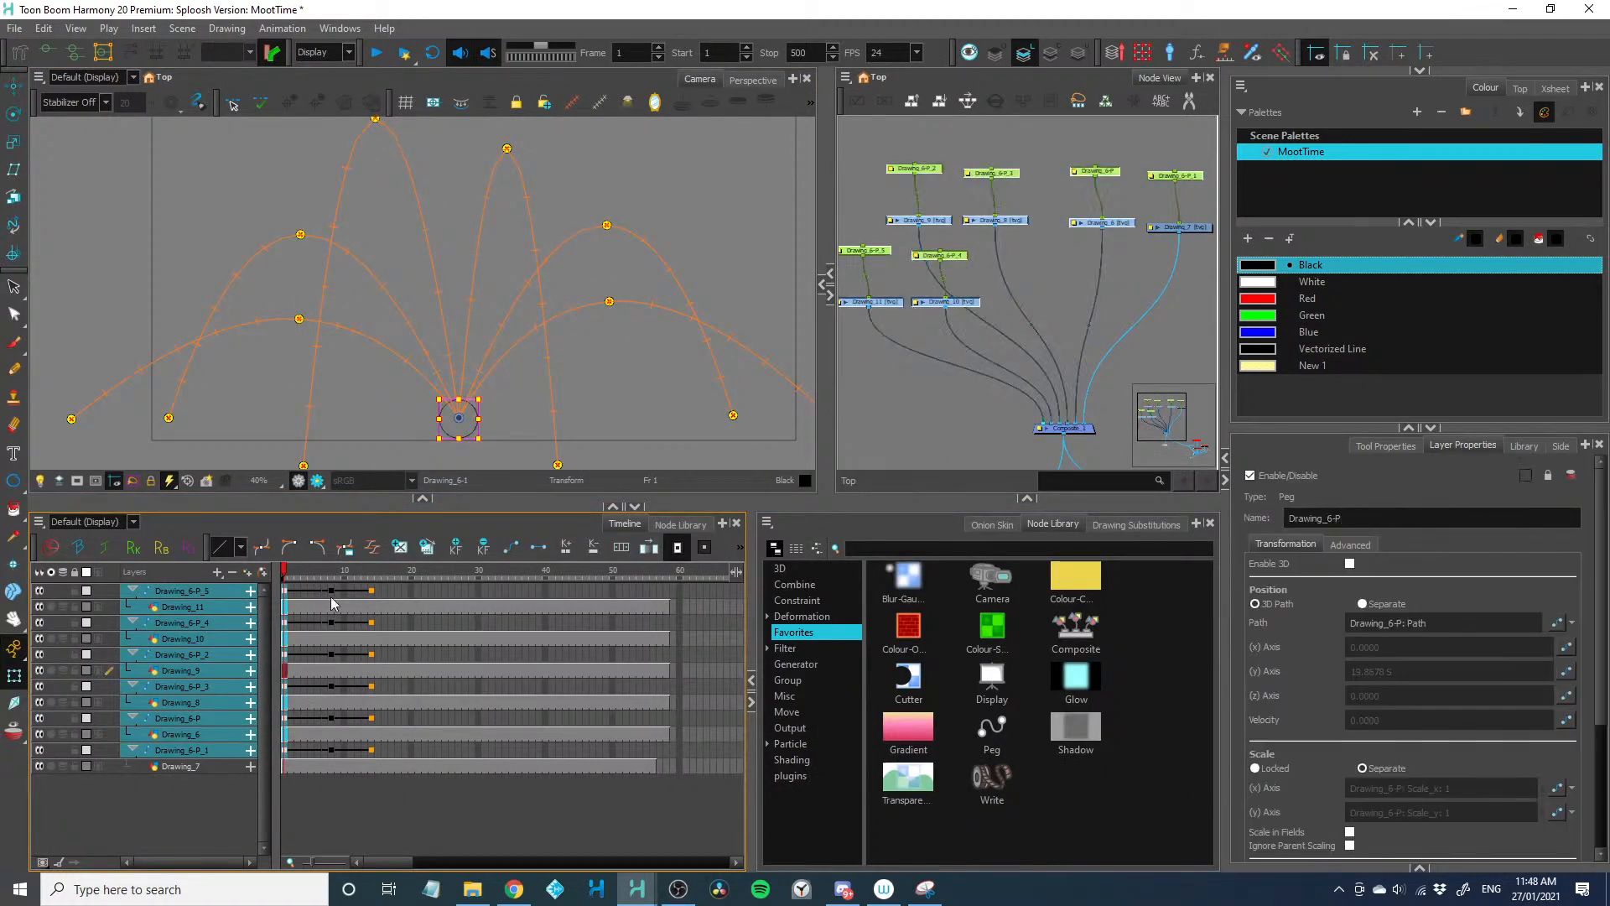
Extend the exposure at the frame 8 peak keyframes by four frames, putting the landing keyframes on frame 18
{"action": "left_click_drag", "start_coordinate": [332, 591], "coordinate": [333, 754]}
{"action": "key", "text": "plus"}
{"action": "key", "text": "plus"}
{"action": "key", "text": "plus"}
{"action": "key", "text": "plus"}
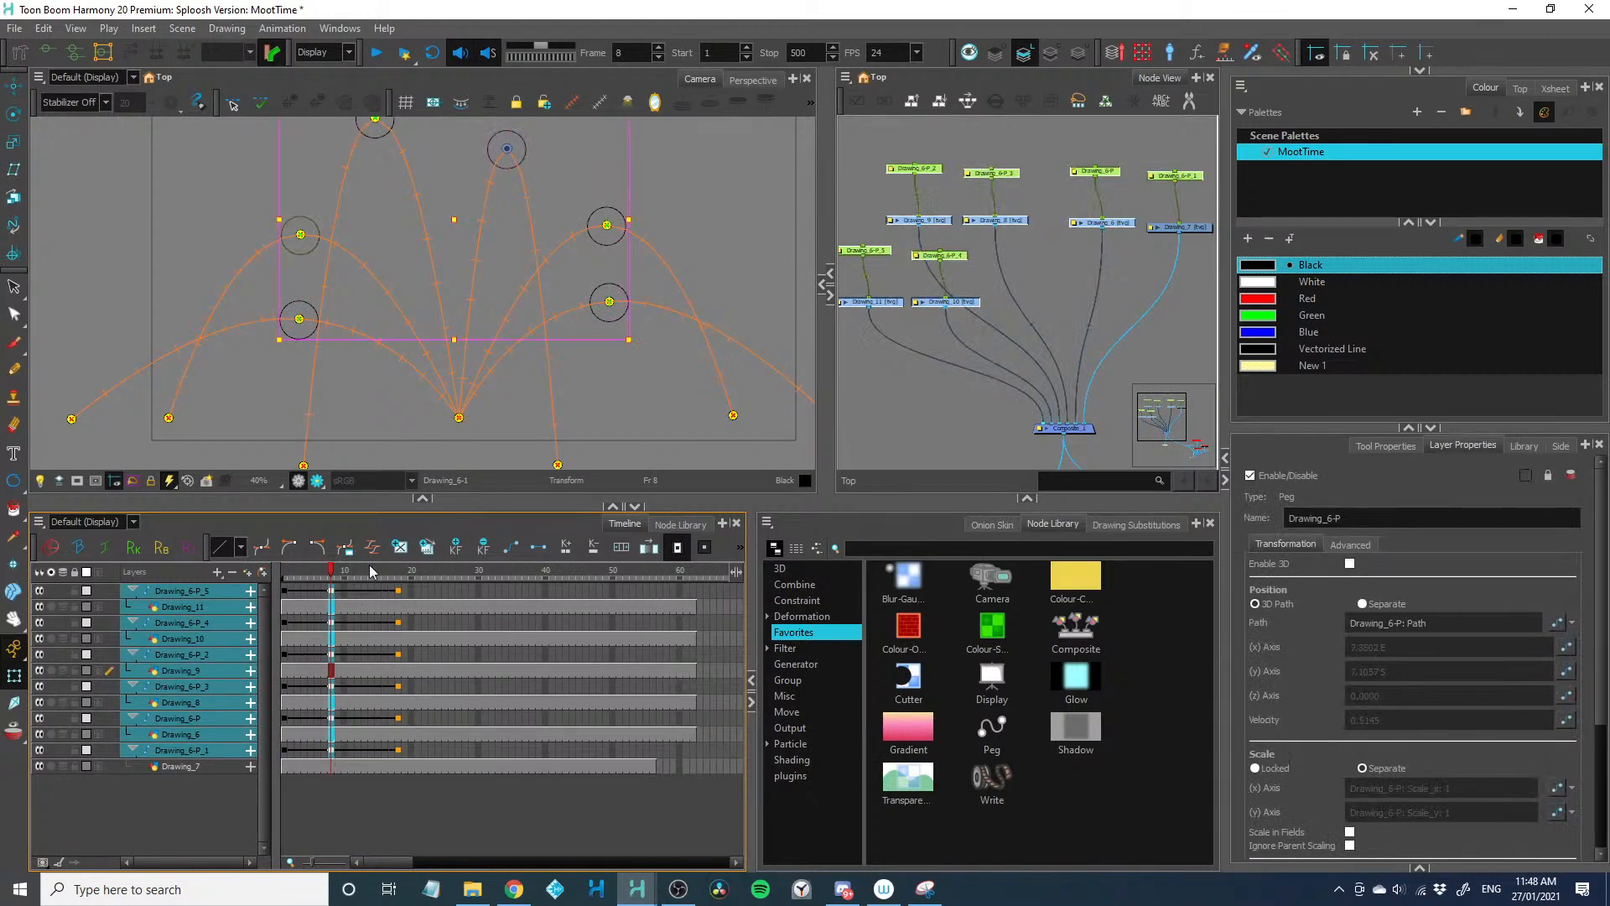
Set the left and right time ratios of the frame 8 keyframes' ease to 50 and play the animation from frame 1
{"action": "left_click", "coordinate": [372, 546]}
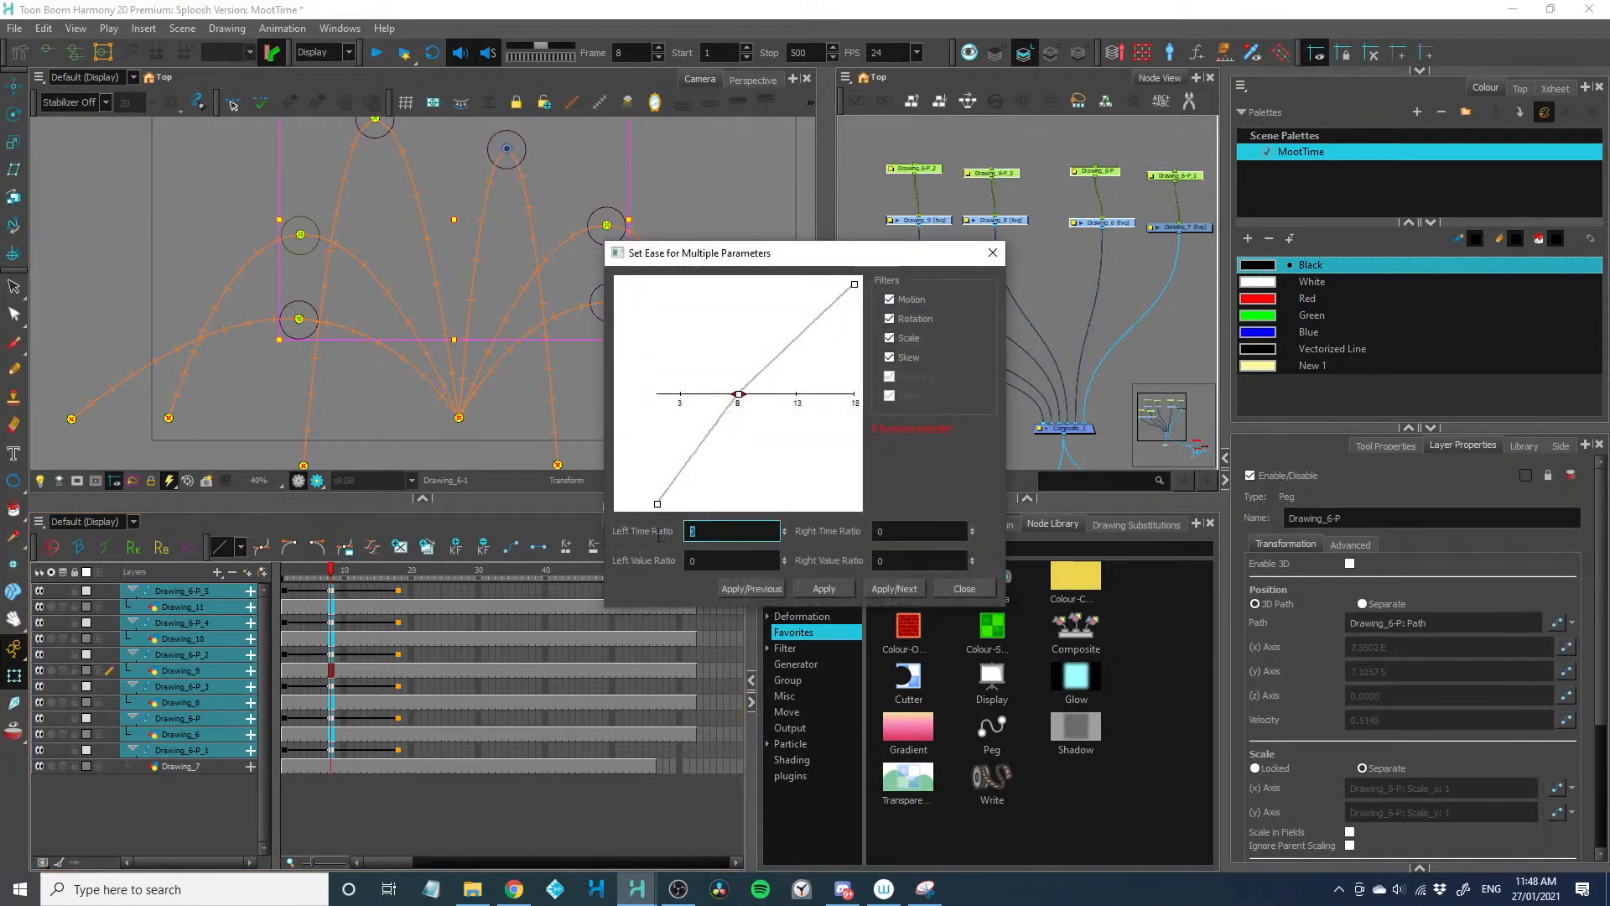
{"action": "type", "text": "50"}
{"action": "key", "text": "Tab"}
{"action": "key", "text": "Tab"}
{"action": "type", "text": "50"}
{"action": "left_click", "coordinate": [834, 586]}
{"action": "left_click", "coordinate": [963, 589]}
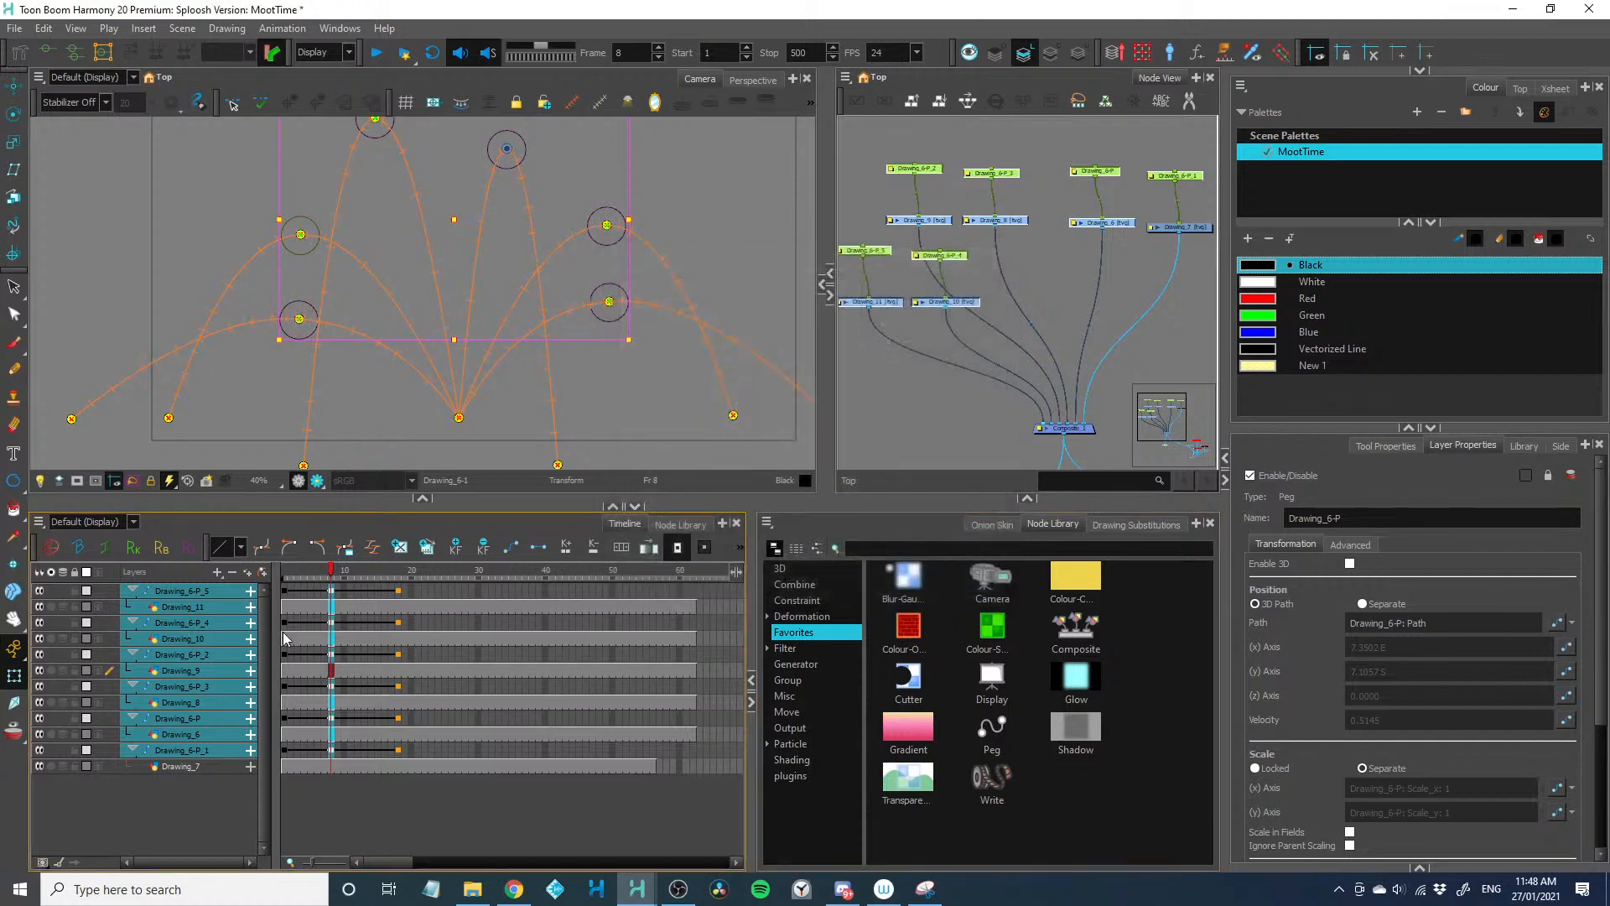
{"action": "left_click_drag", "start_coordinate": [322, 569], "coordinate": [249, 580]}
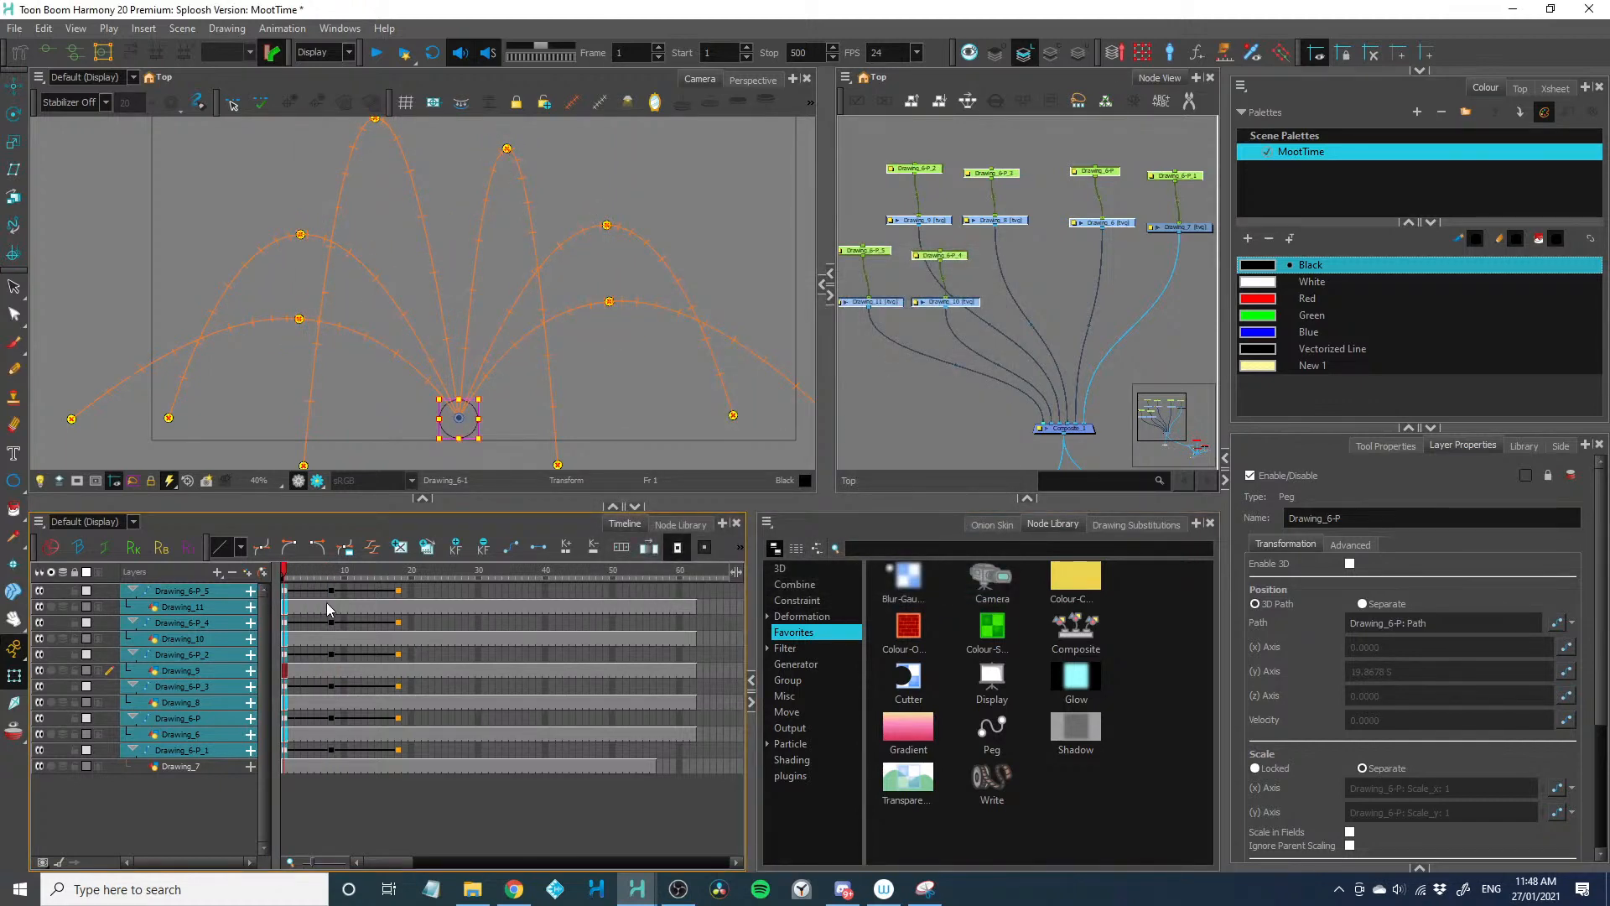
{"action": "key", "text": "Return"}
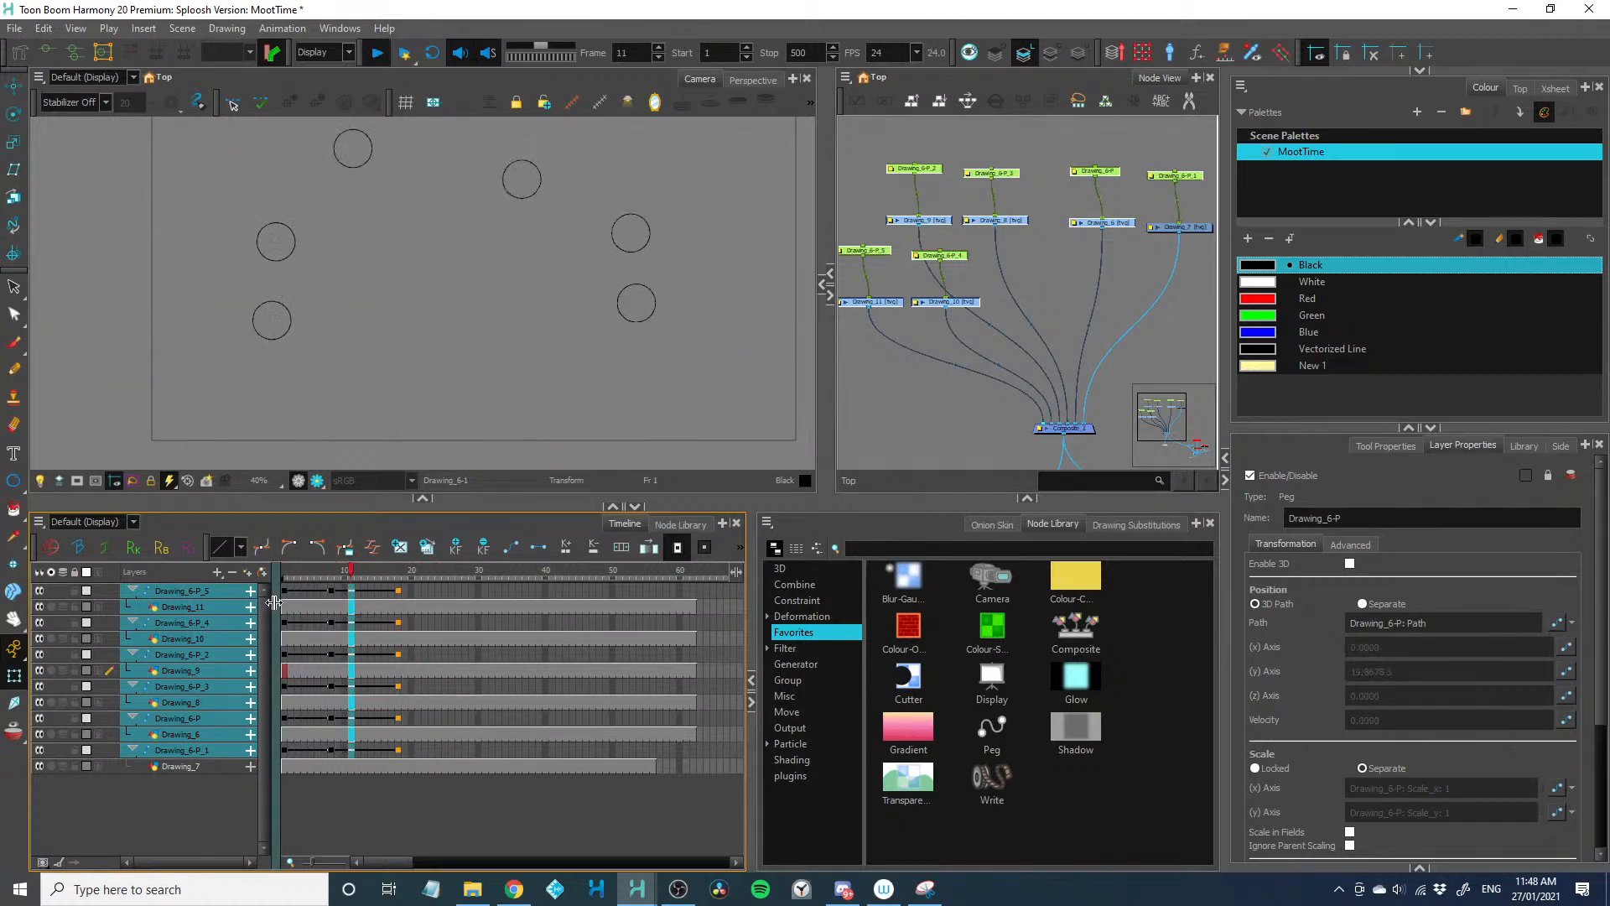
Shorten the fall of all balls by removing frames after the frame 8 peaks, putting the landing keyframes on frame 16
{"action": "left_click_drag", "start_coordinate": [344, 593], "coordinate": [349, 752]}
{"action": "key", "text": "Delete"}
{"action": "key", "text": "Delete"}
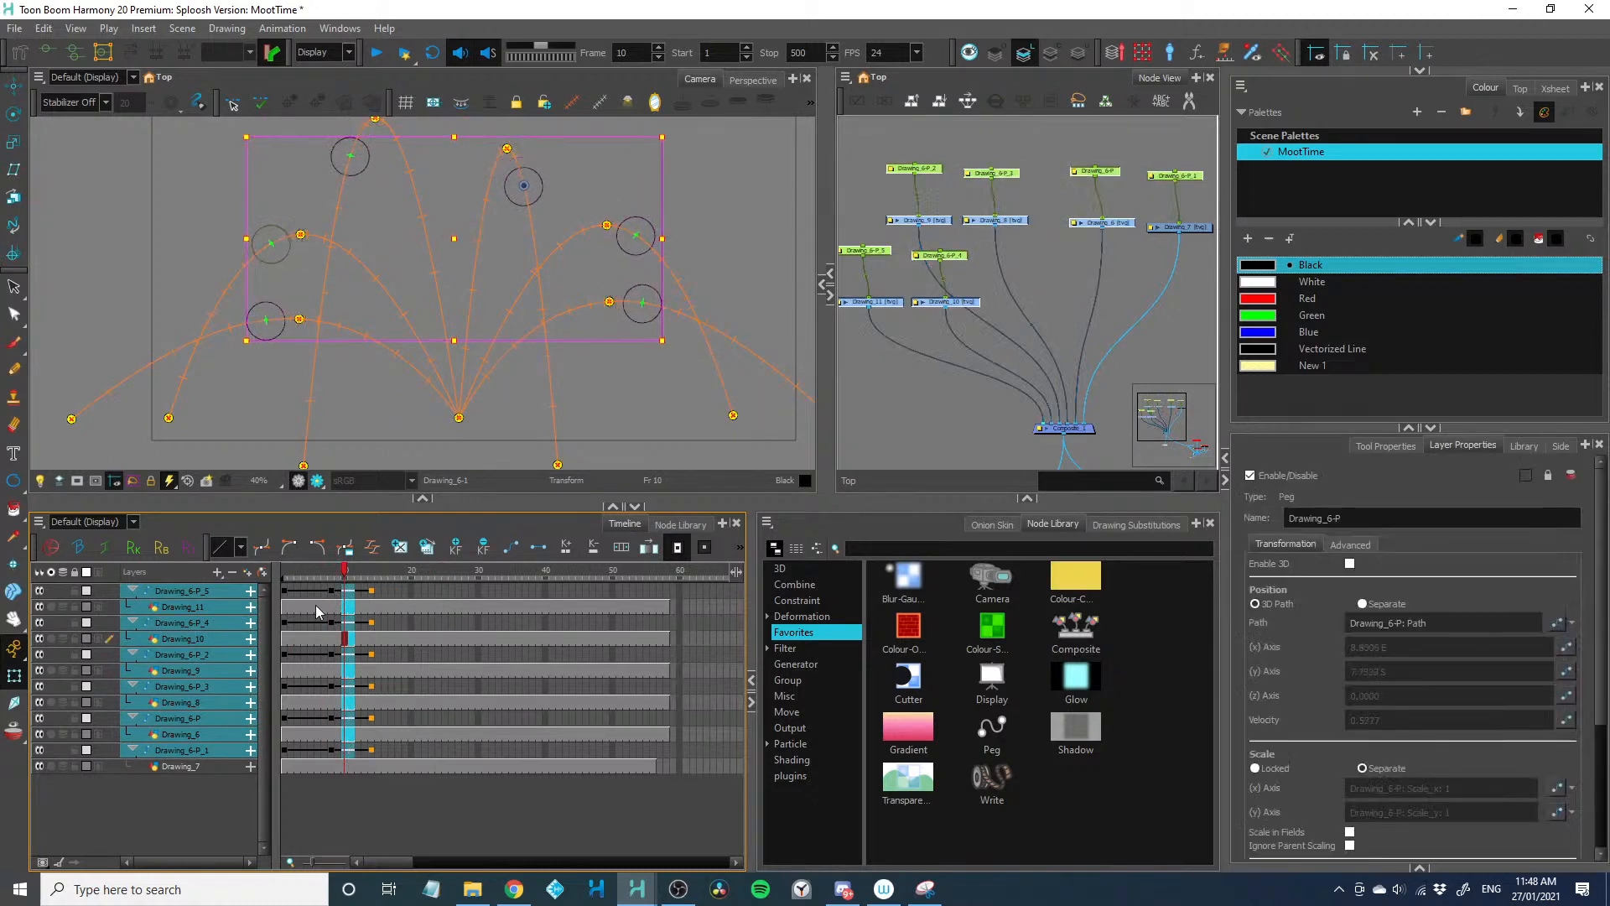
{"action": "left_click_drag", "start_coordinate": [331, 572], "coordinate": [349, 749]}
{"action": "key", "text": "shift+Return"}
{"action": "key", "text": "ctrl+z"}
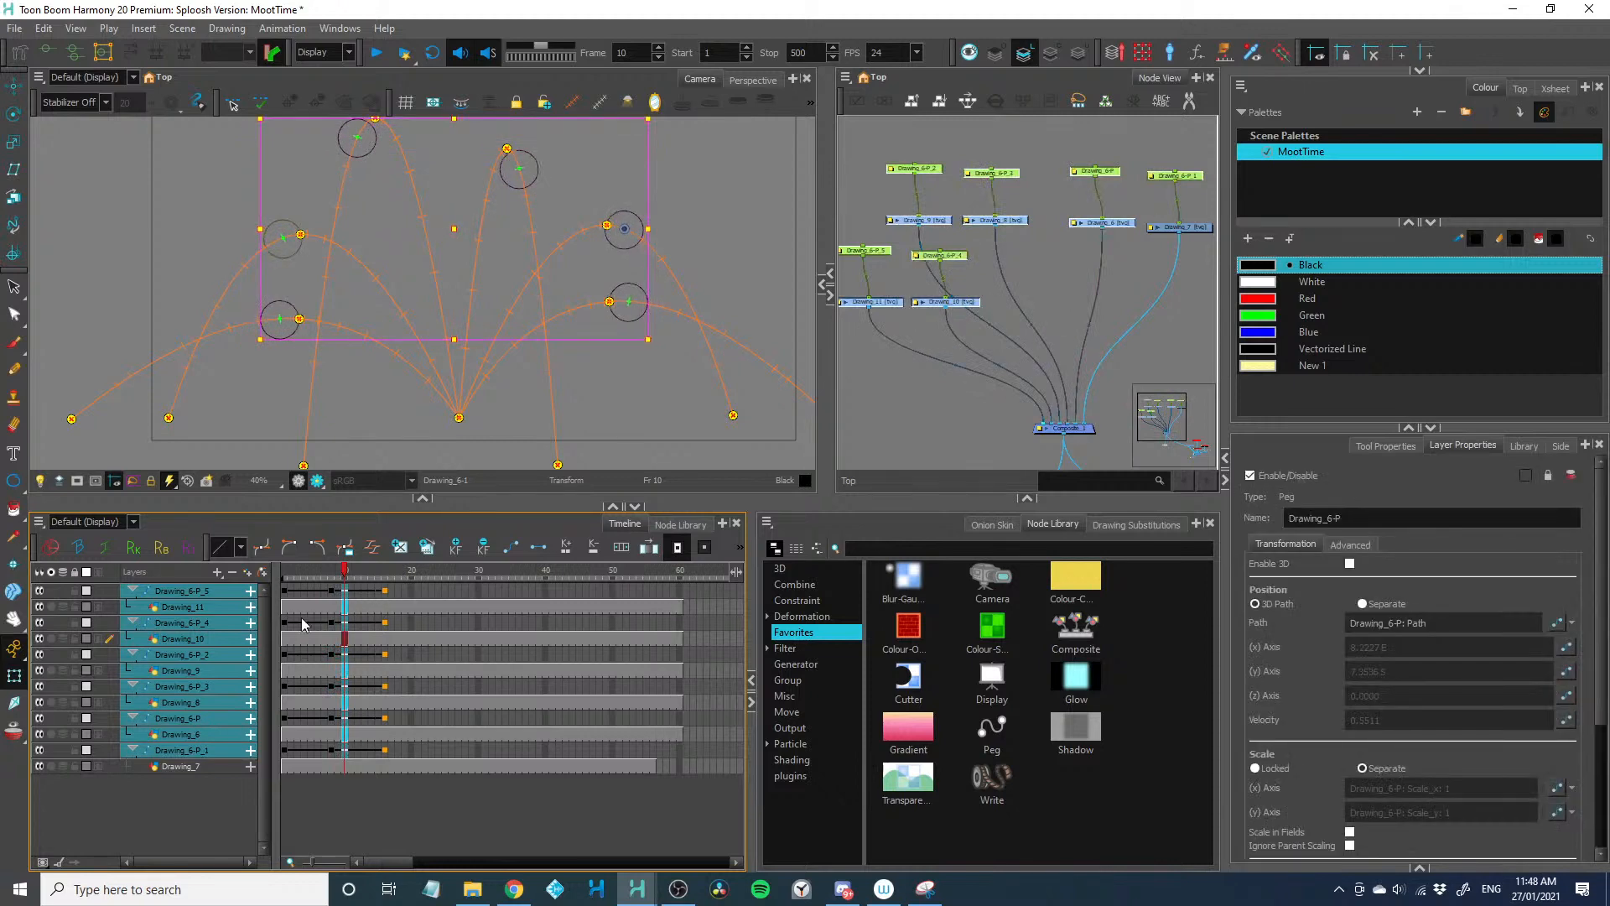
Set the left and right time ratios of the frame 8 peak keyframes' ease to 20 and return to frame 1
{"action": "left_click_drag", "start_coordinate": [331, 591], "coordinate": [331, 749]}
{"action": "left_click", "coordinate": [374, 548]}
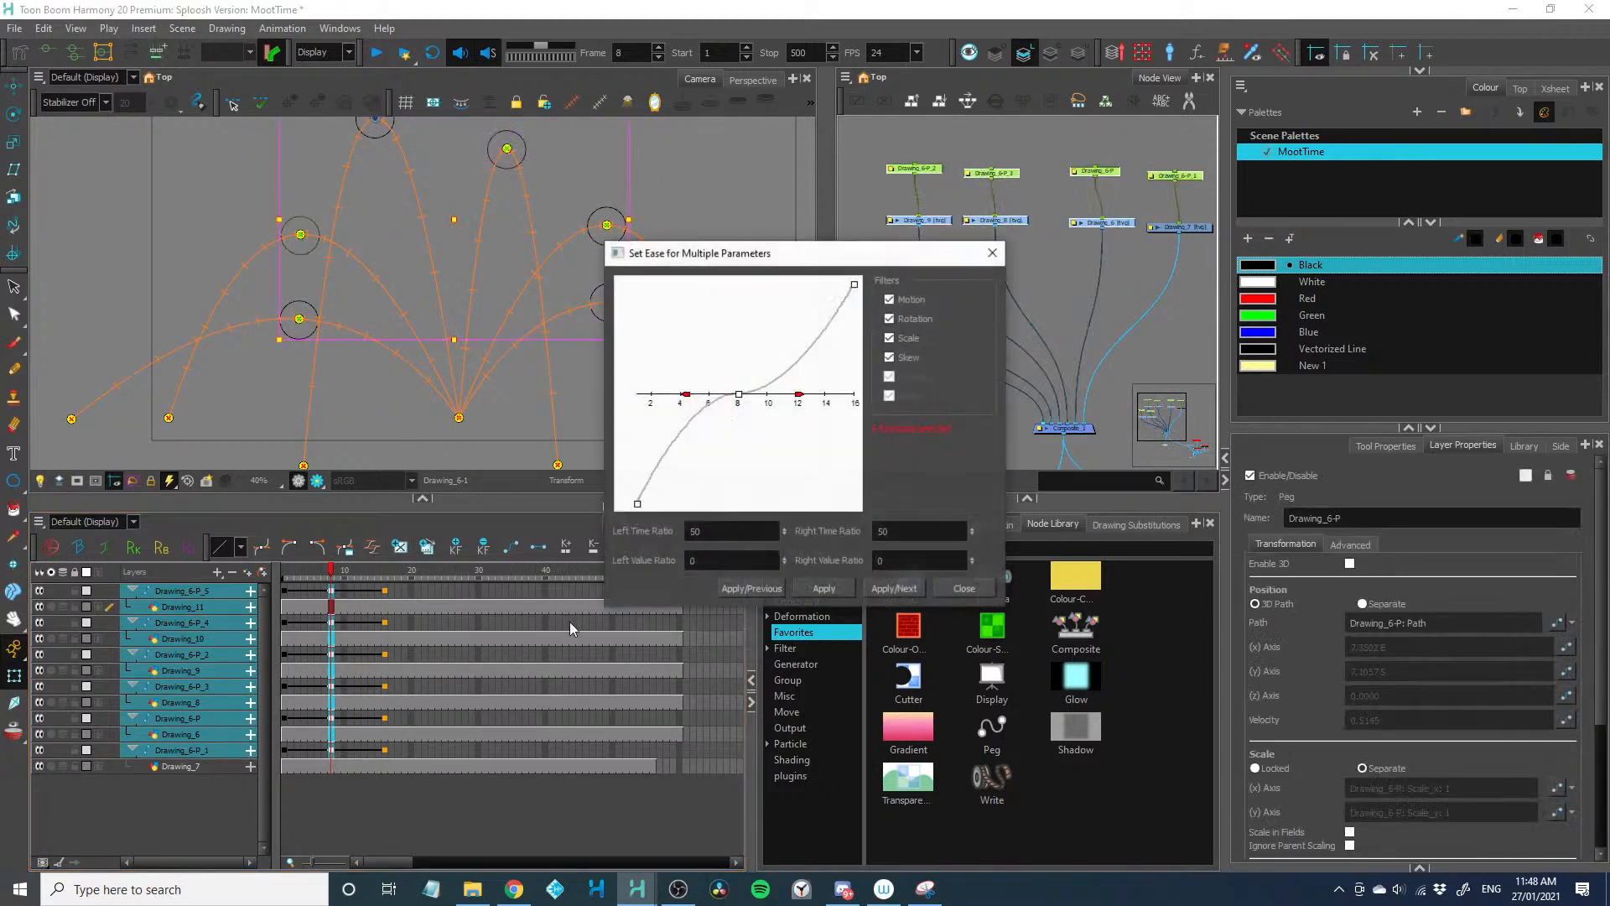
{"action": "left_click_drag", "start_coordinate": [707, 532], "coordinate": [685, 532]}
{"action": "type", "text": "20"}
{"action": "left_click_drag", "start_coordinate": [884, 534], "coordinate": [858, 534]}
{"action": "type", "text": "20"}
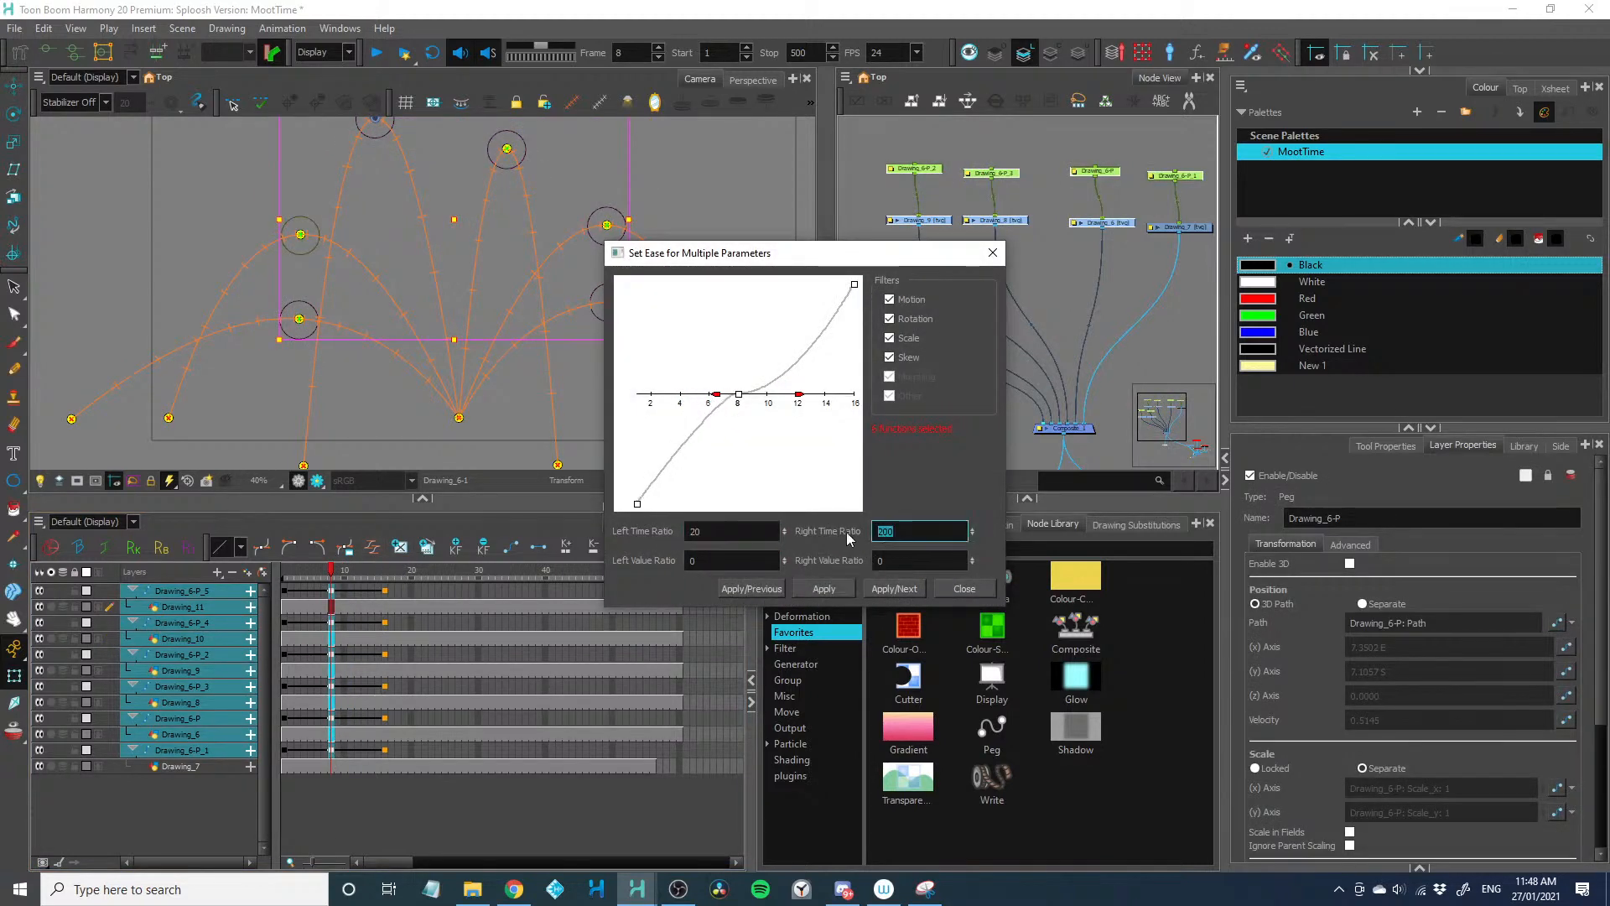
{"action": "left_click", "coordinate": [825, 588]}
{"action": "left_click", "coordinate": [942, 585]}
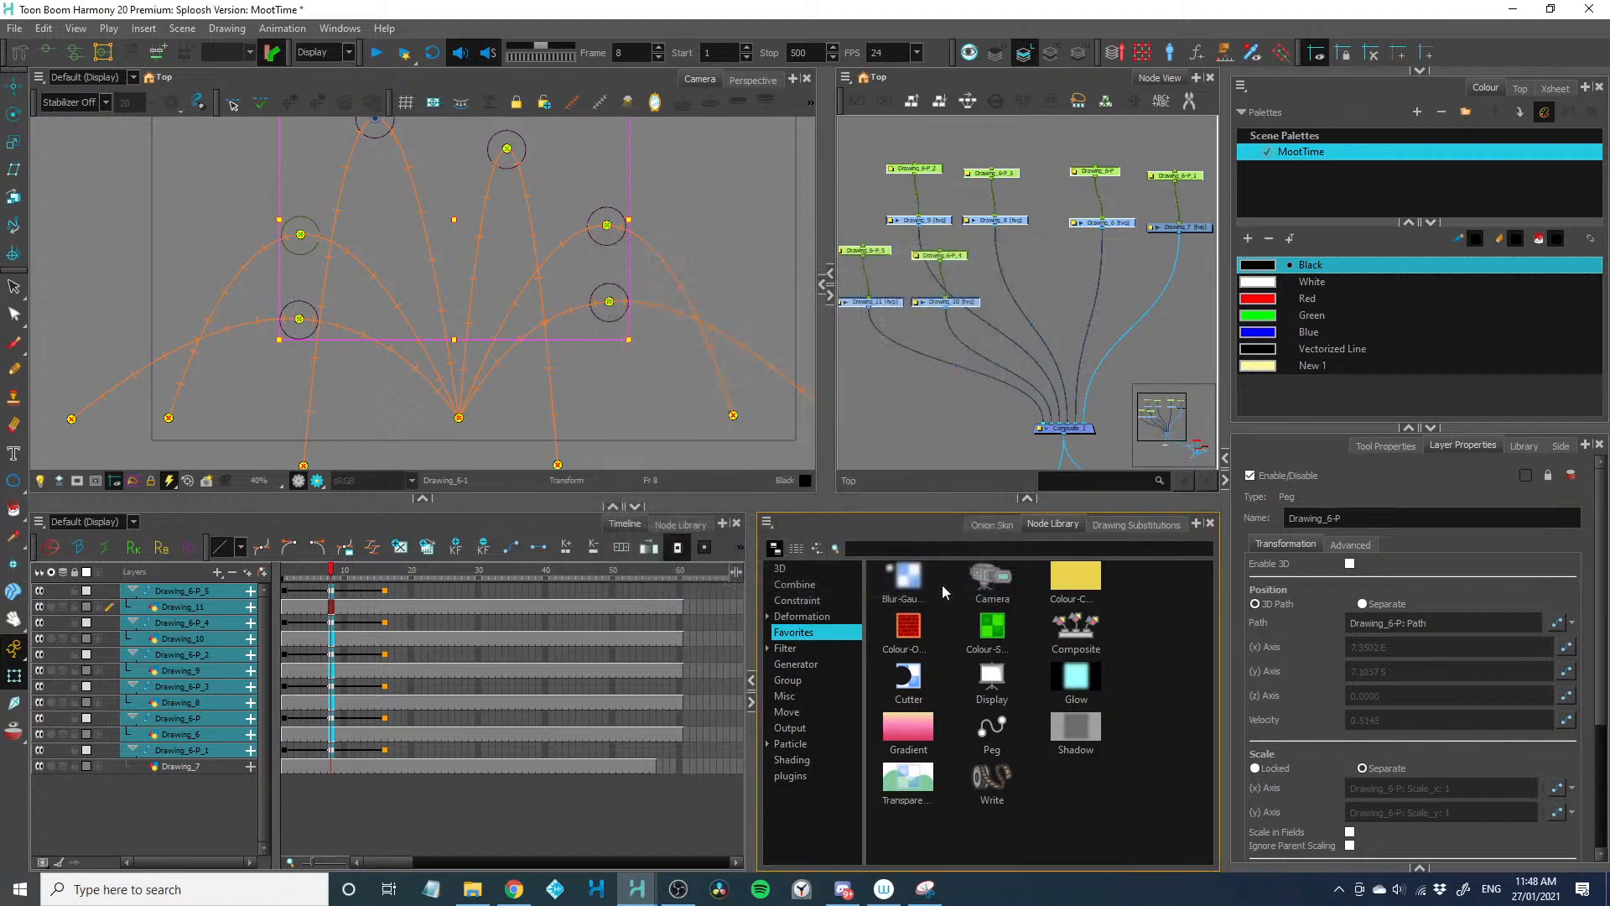
{"action": "left_click", "coordinate": [284, 573]}
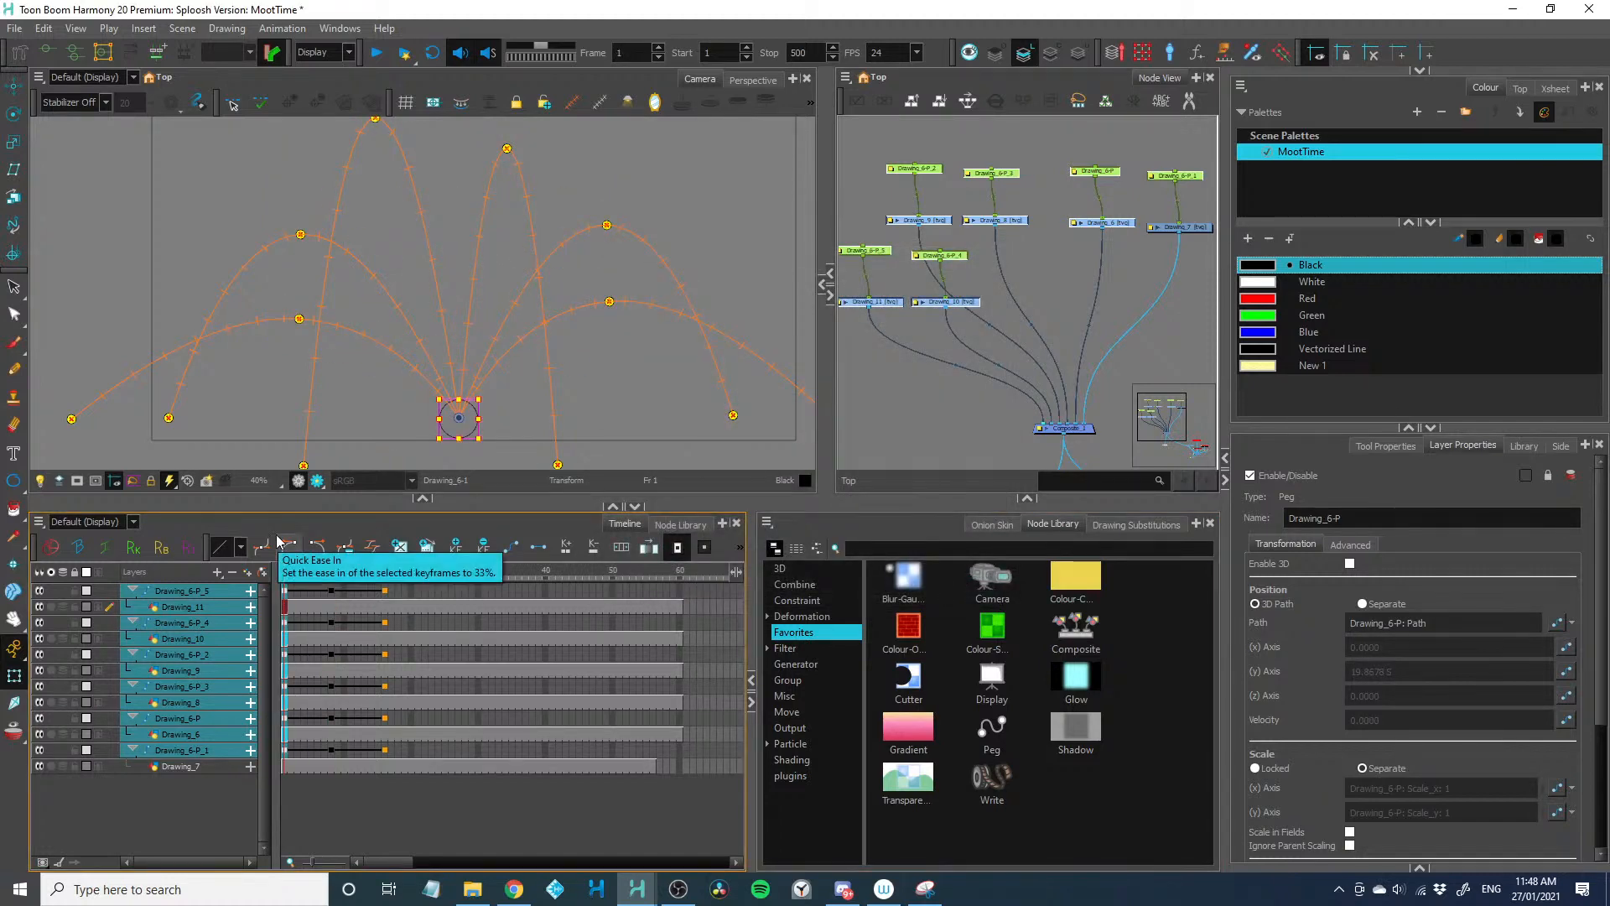
Enlarge the camera view and play the animation of all balls
{"action": "left_click_drag", "start_coordinate": [417, 495], "coordinate": [415, 510]}
{"action": "key", "text": "shift+Return"}
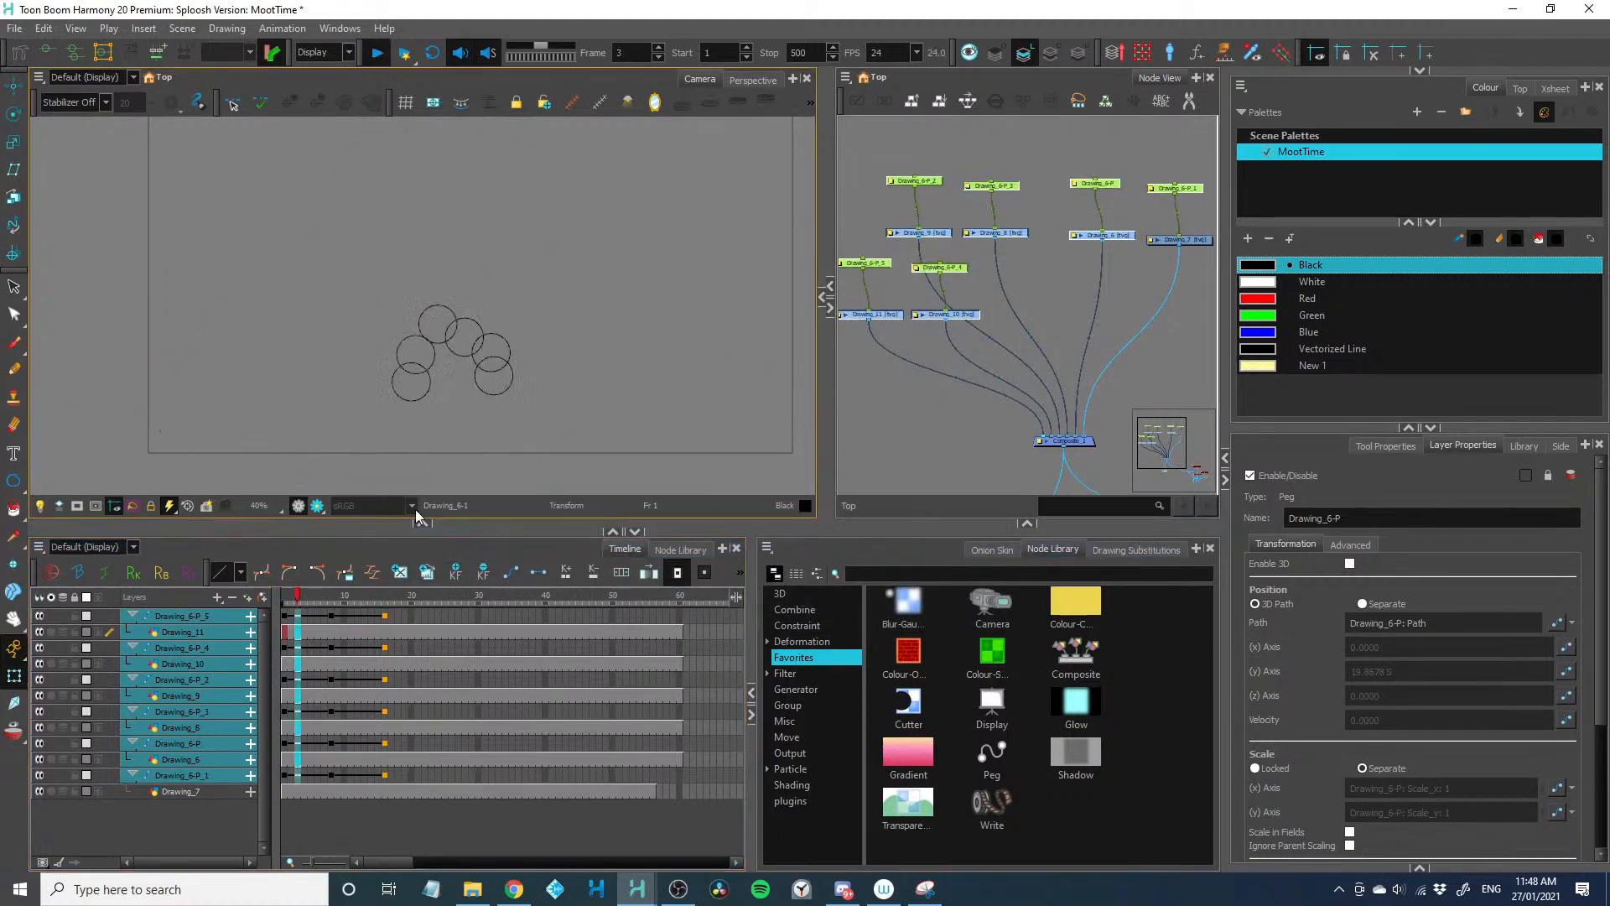
{"action": "key", "text": "shift+Return"}
Set the left and right time ratios of the frame 8 peak keyframes' ease to 25 and return to frame 1
{"action": "left_click", "coordinate": [331, 727]}
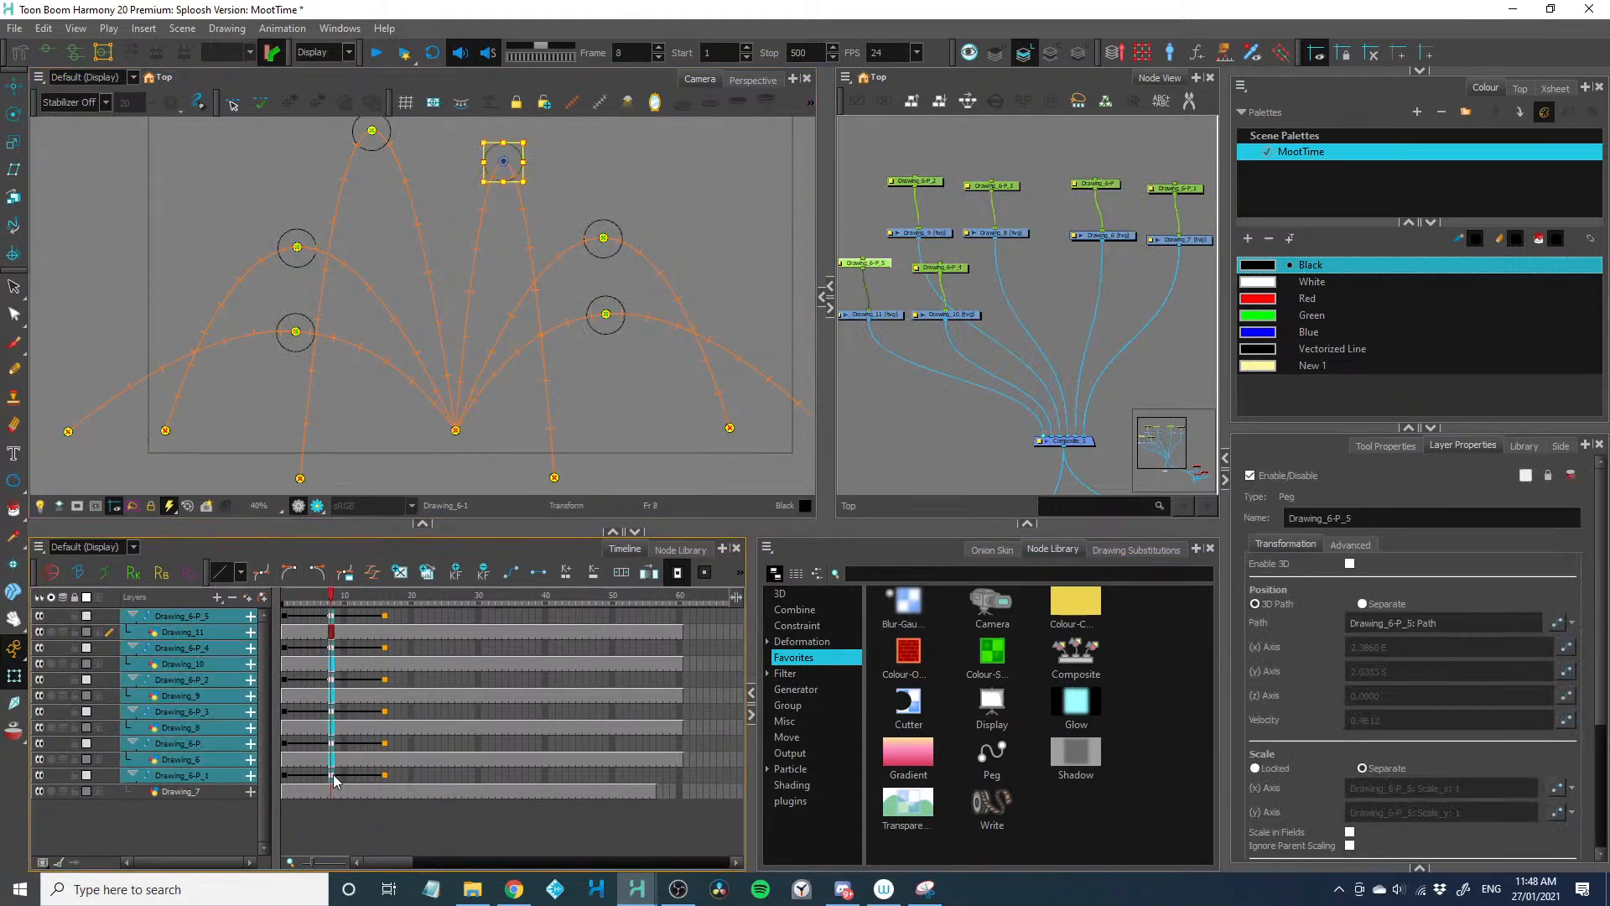
{"action": "left_click", "coordinate": [377, 576]}
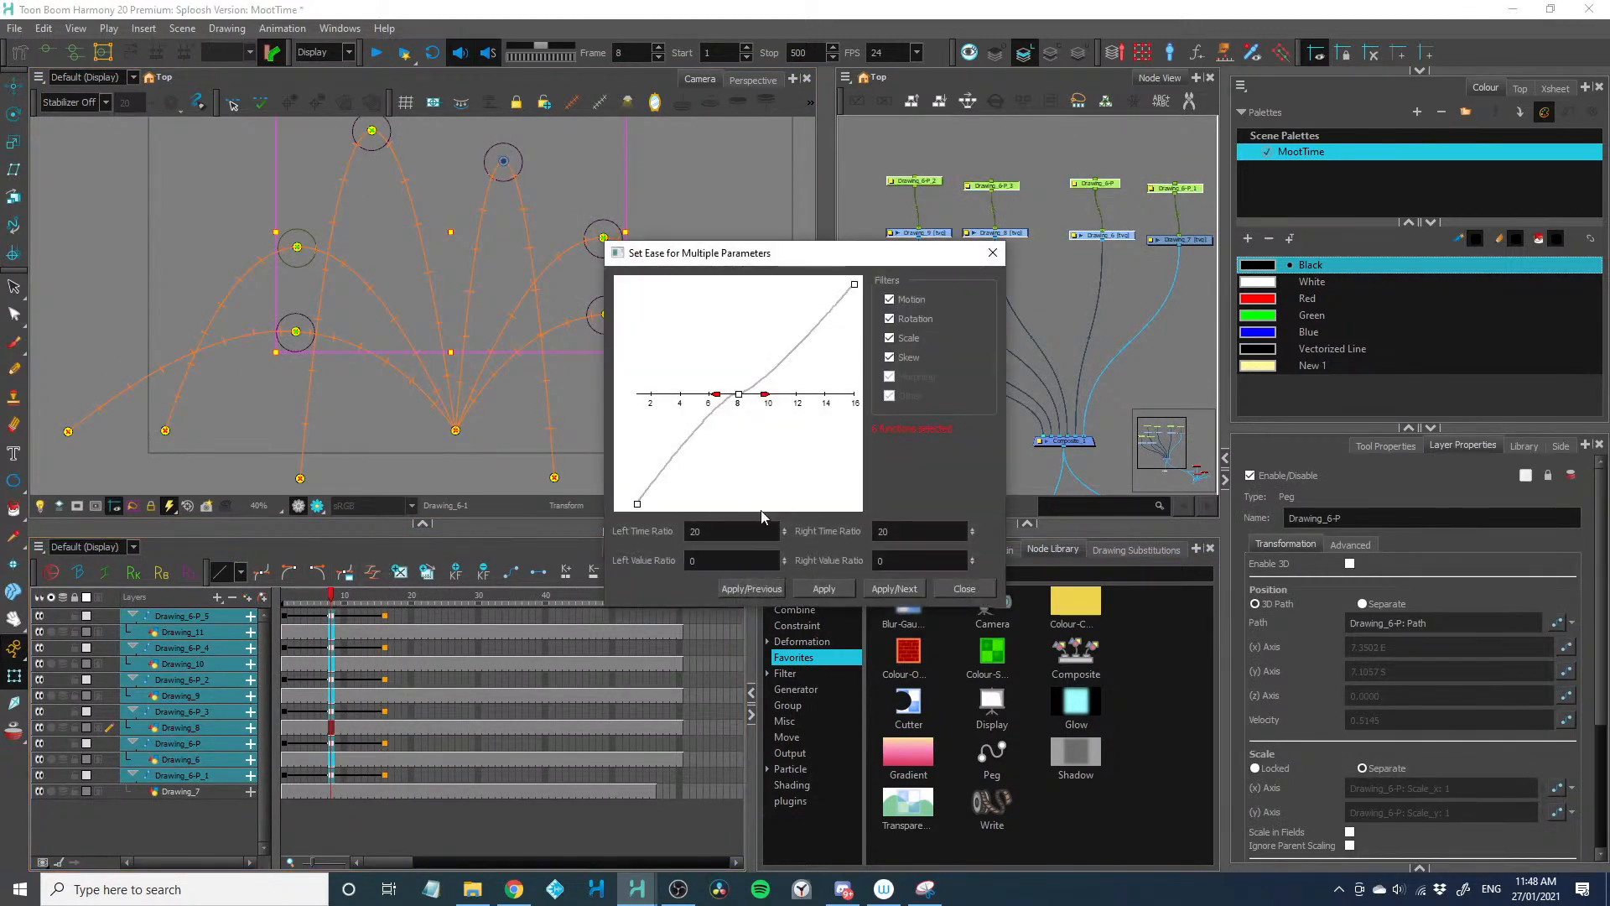
{"action": "type", "text": "25"}
{"action": "key", "text": "Tab"}
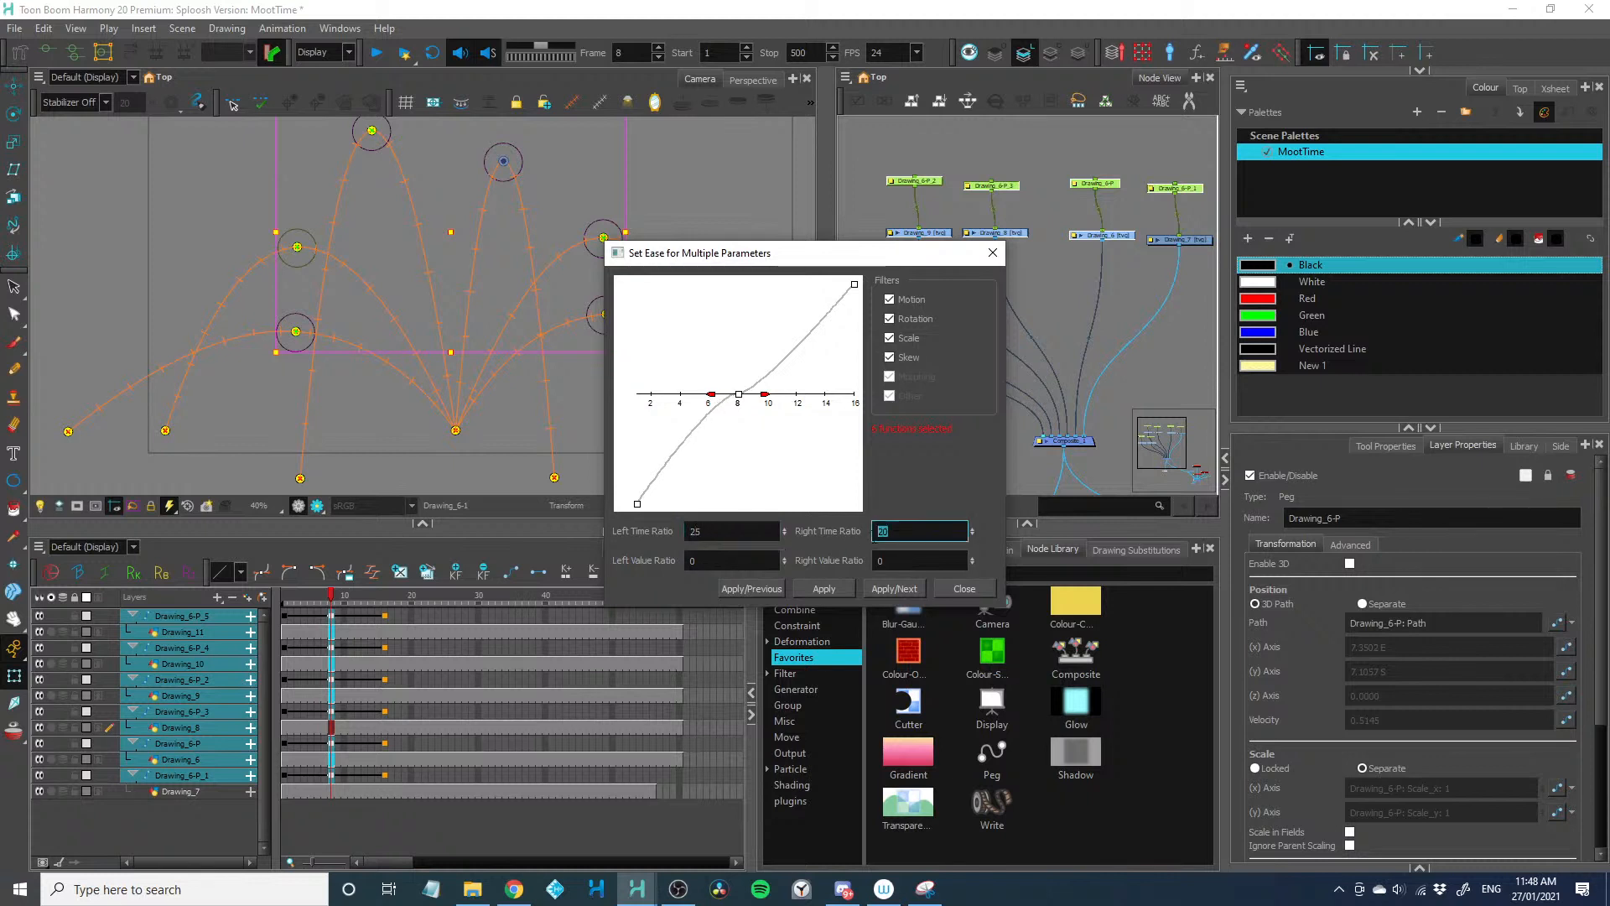
{"action": "left_click", "coordinate": [833, 588]}
{"action": "left_click", "coordinate": [965, 588]}
{"action": "left_click", "coordinate": [284, 597]}
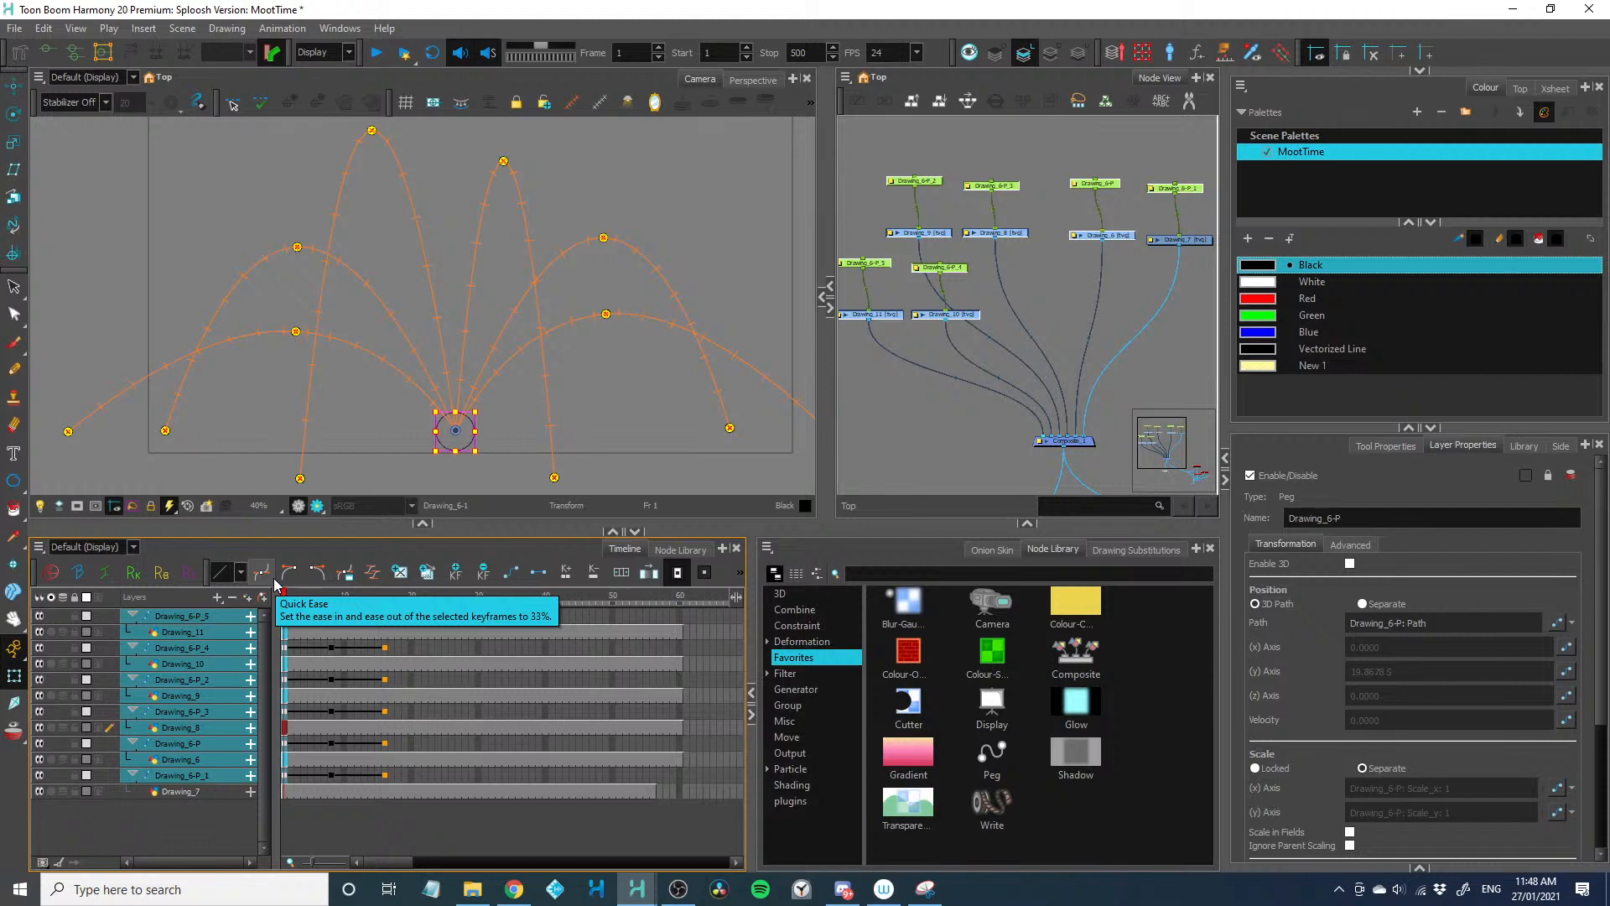
Deselect all layers, play the animation and go to the peak poses at frame 8
{"action": "left_click", "coordinate": [332, 808]}
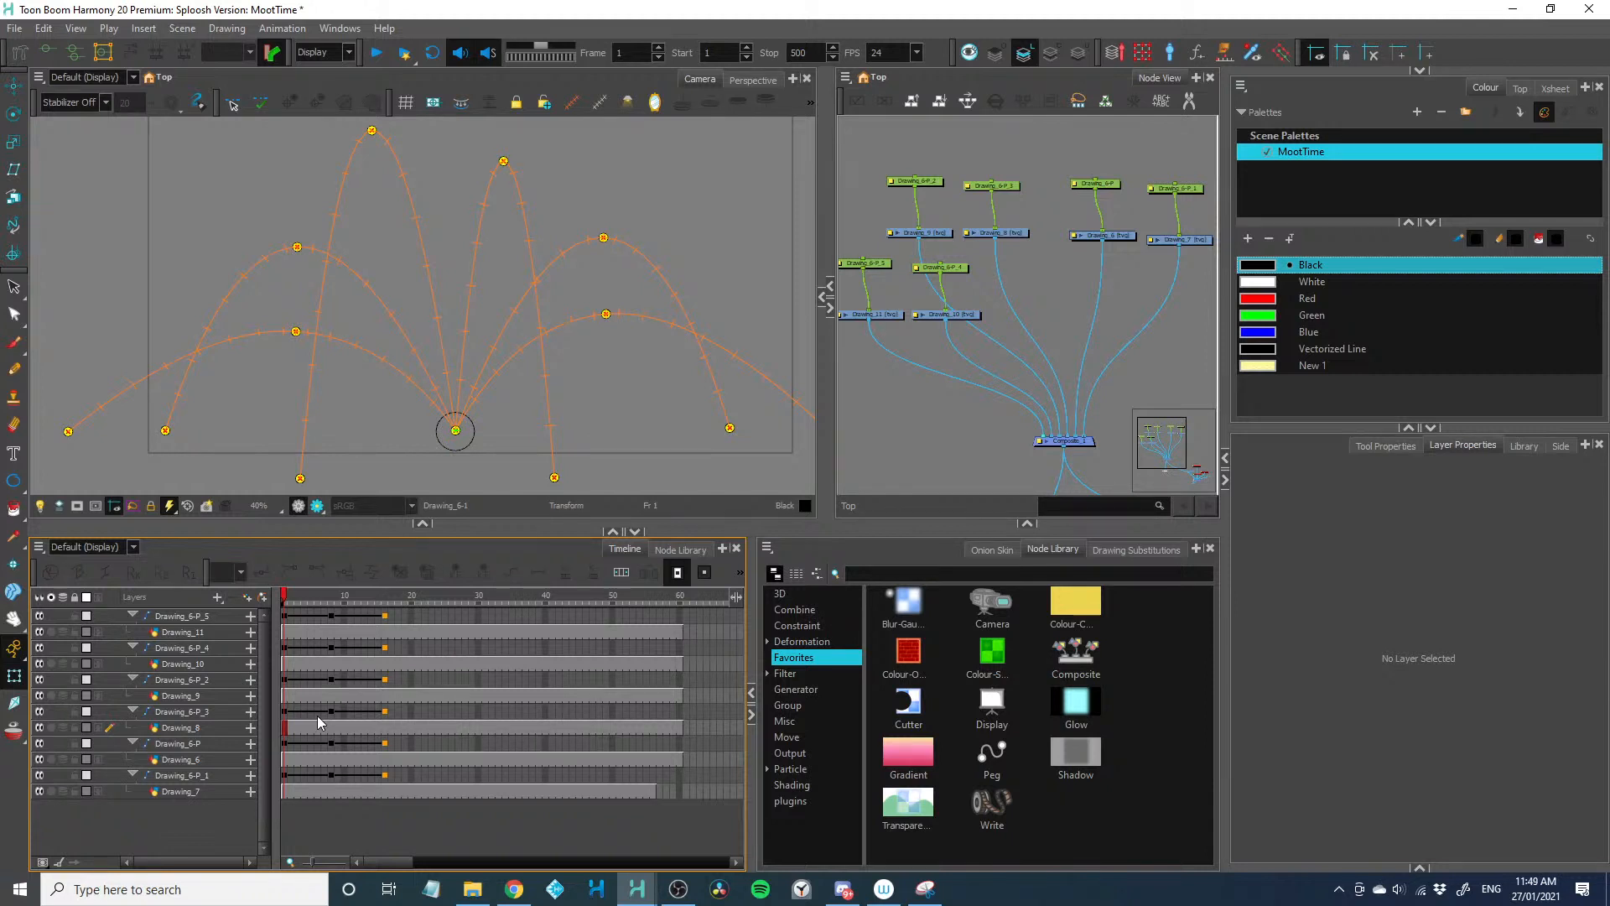
{"action": "key", "text": "Return"}
{"action": "left_click_drag", "start_coordinate": [326, 598], "coordinate": [334, 630]}
{"action": "left_click_drag", "start_coordinate": [387, 530], "coordinate": [366, 540]}
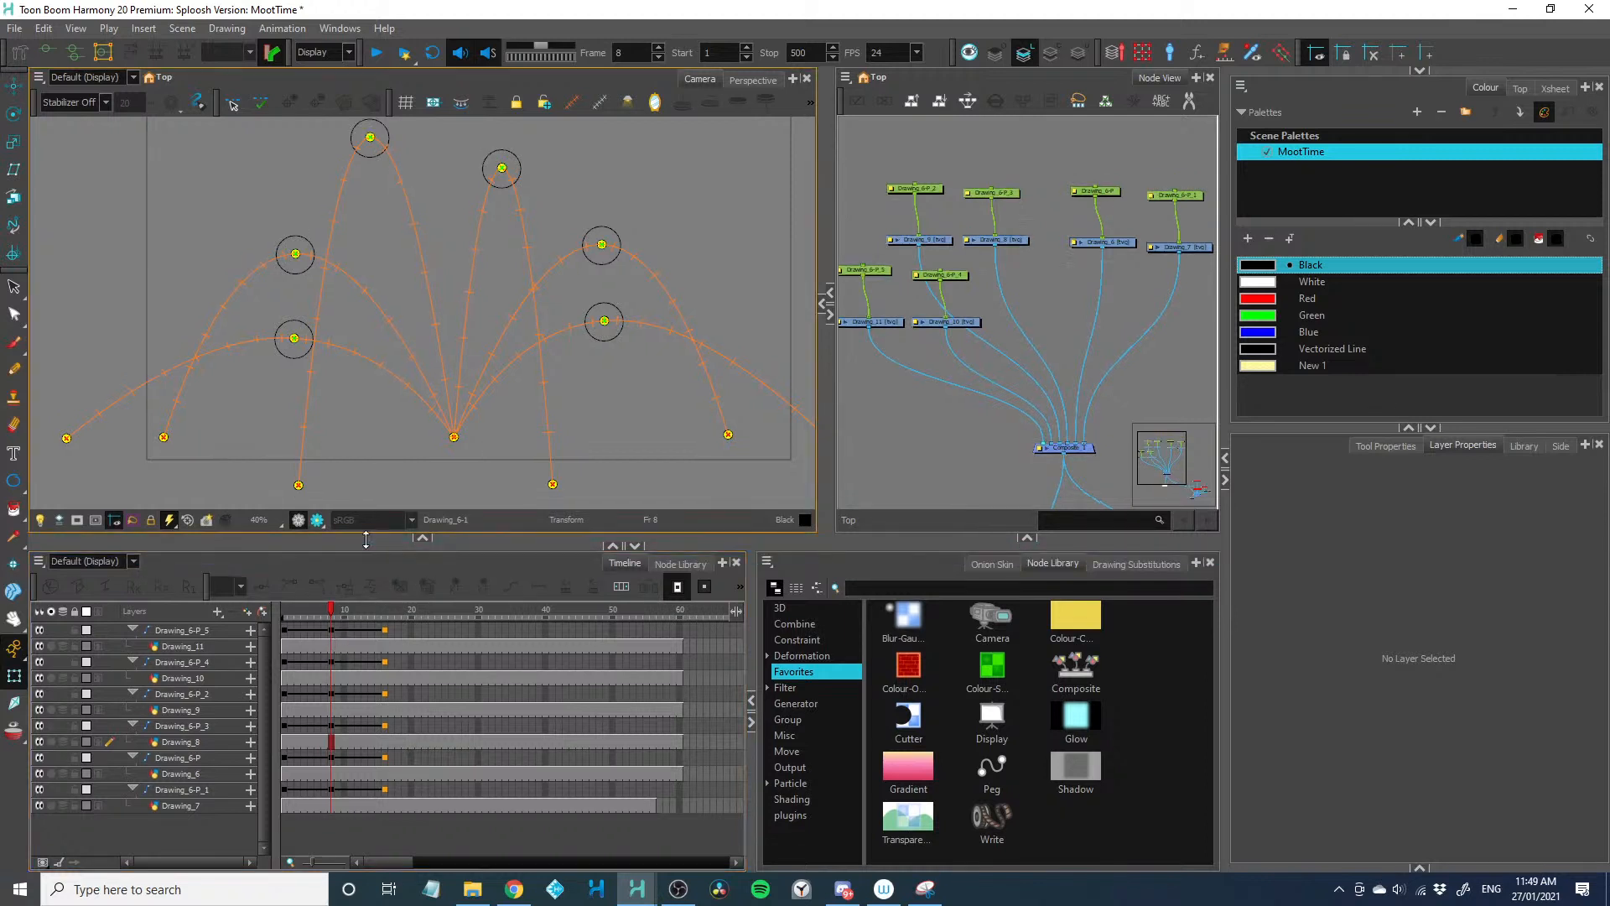
At frame 4, extend the exposure of Drawing_6-P_4 by one frame and Drawing_6-P_3 by two, and shorten Drawing_6-P_2 by one
{"action": "left_click", "coordinate": [292, 609]}
{"action": "left_click_drag", "start_coordinate": [295, 629], "coordinate": [334, 622]}
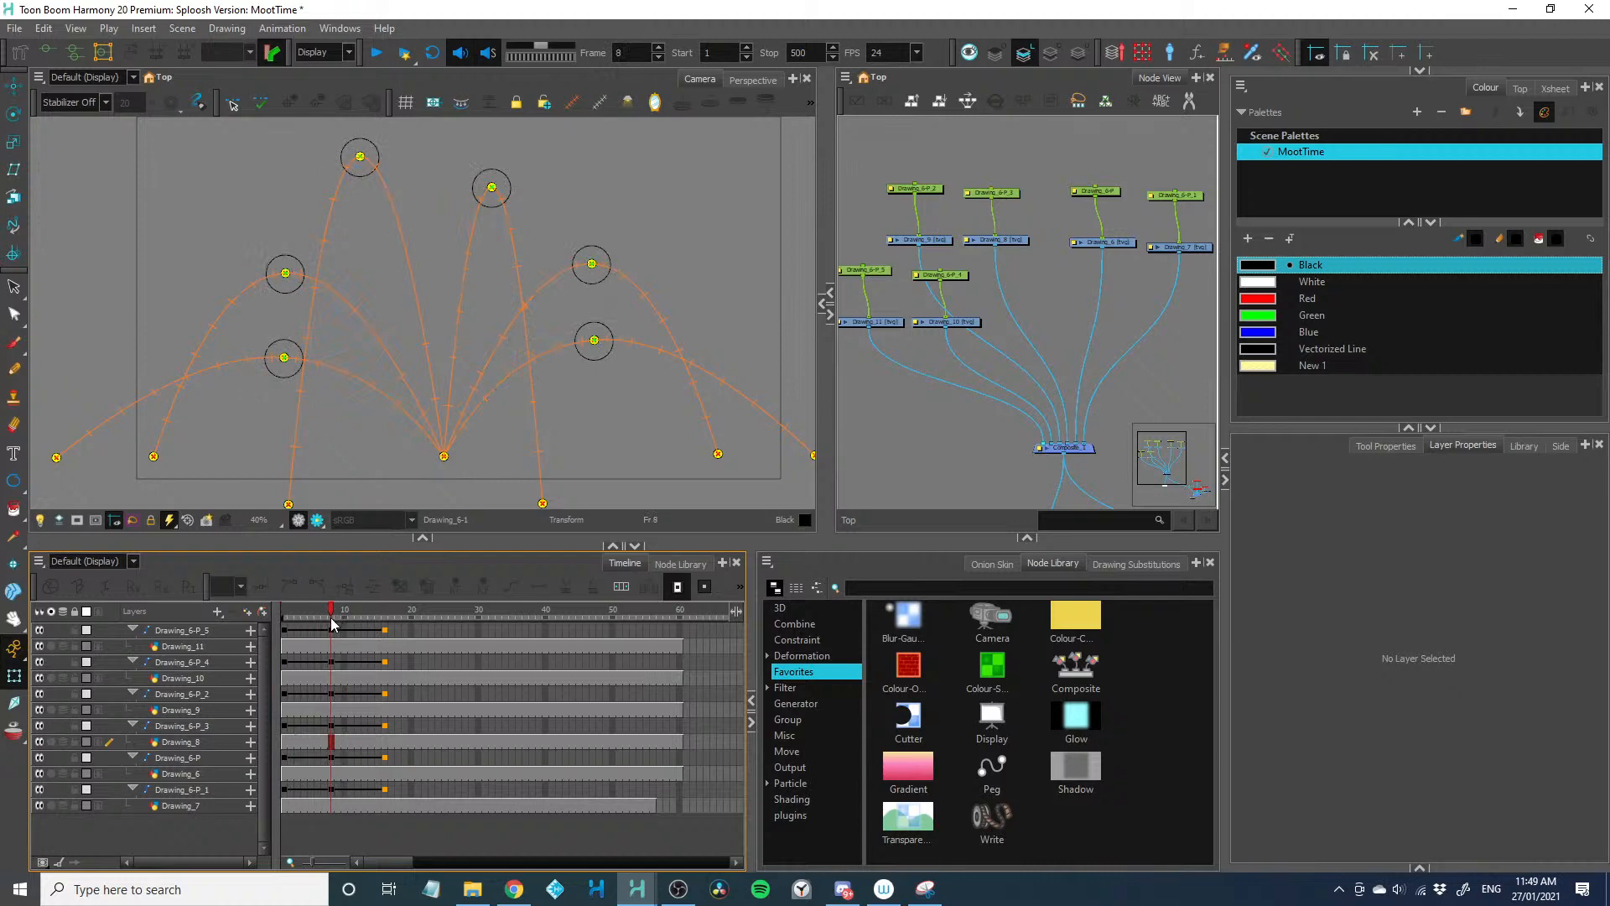
{"action": "left_click", "coordinate": [307, 662]}
{"action": "key", "text": "plus"}
{"action": "left_click", "coordinate": [308, 695]}
{"action": "key", "text": "minus"}
{"action": "left_click", "coordinate": [306, 728]}
{"action": "key", "text": "plus"}
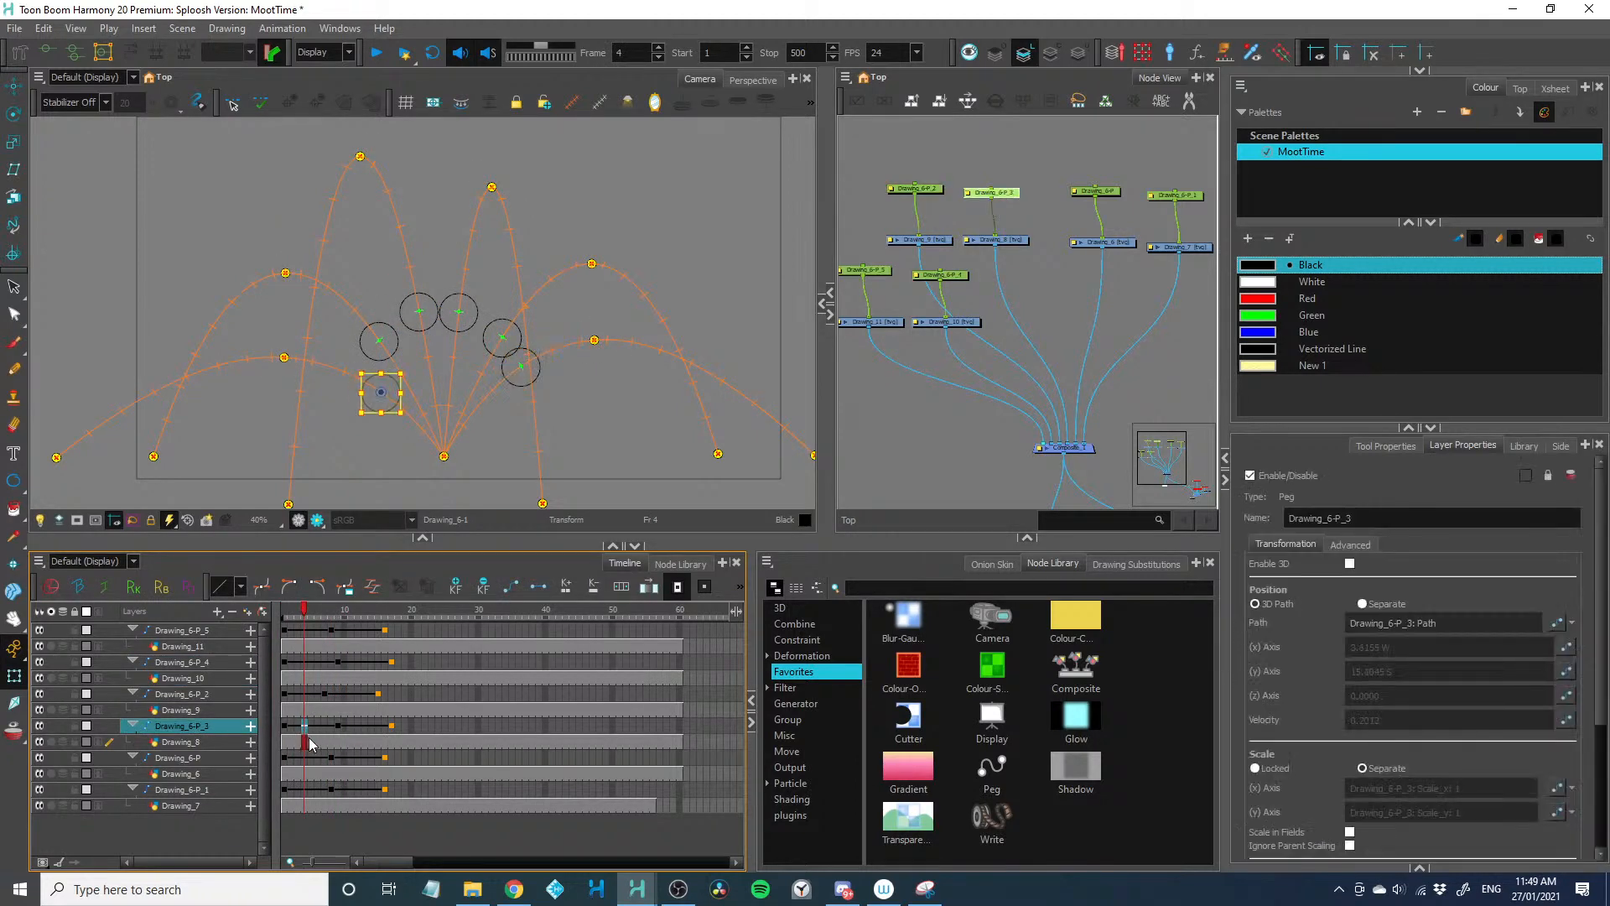
{"action": "key", "text": "plus"}
Shorten Drawing_6-P by two frames and extend Drawing_6-P_1 by one frame at frame 4, and play the animation
{"action": "left_click", "coordinate": [307, 758]}
{"action": "key", "text": "minus"}
{"action": "left_click", "coordinate": [308, 787]}
{"action": "key", "text": "plus"}
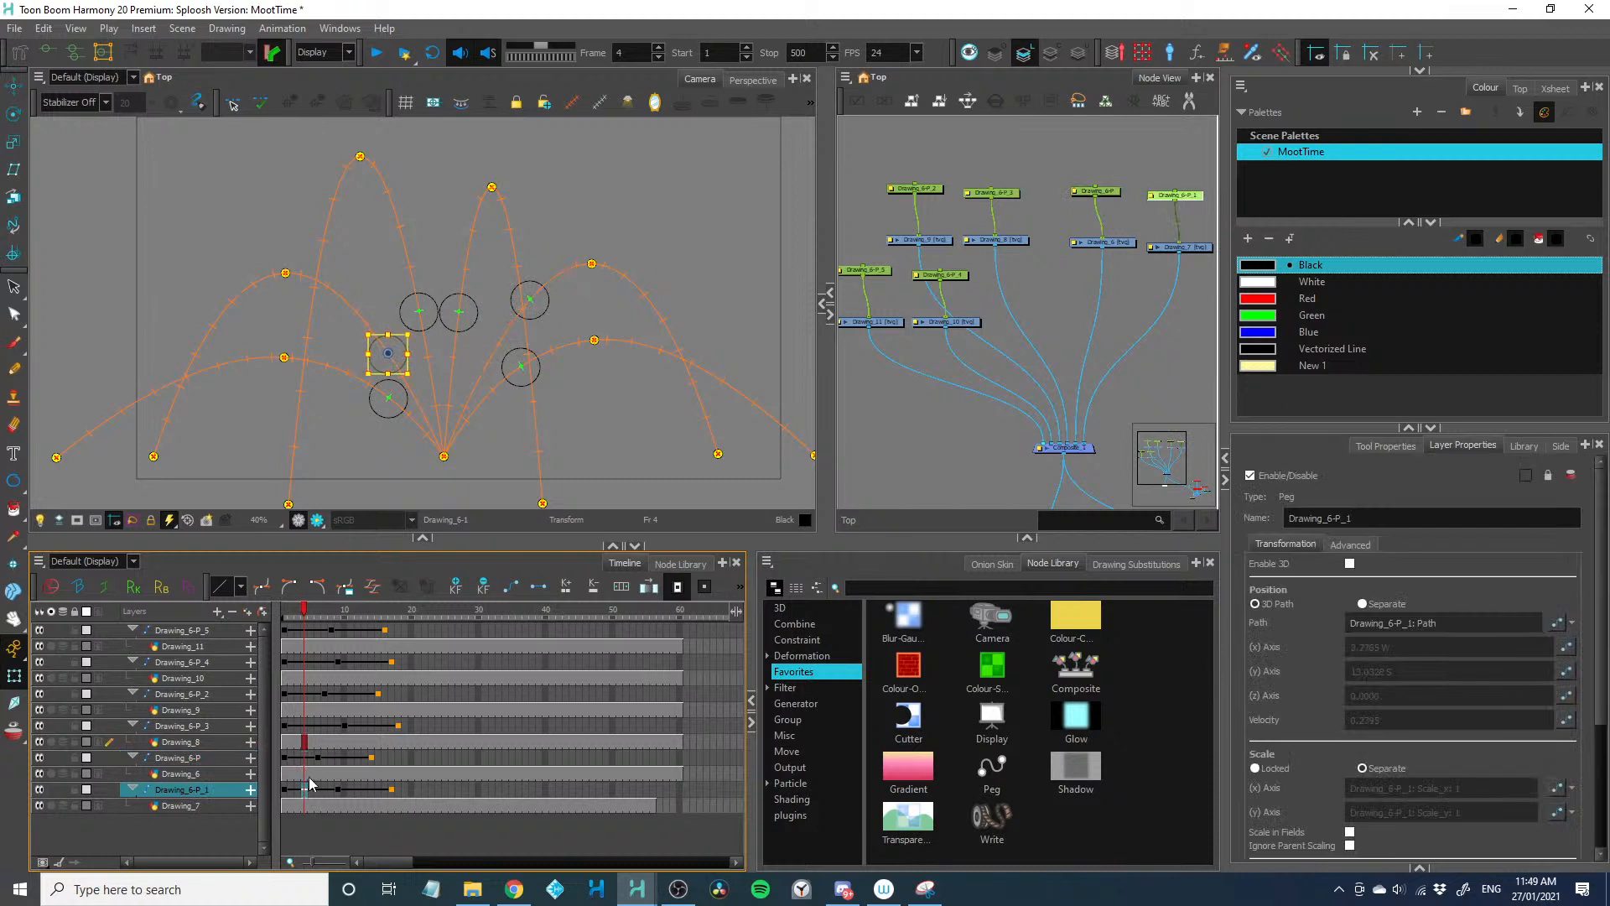
{"action": "key", "text": "Return"}
{"action": "key", "text": "Return"}
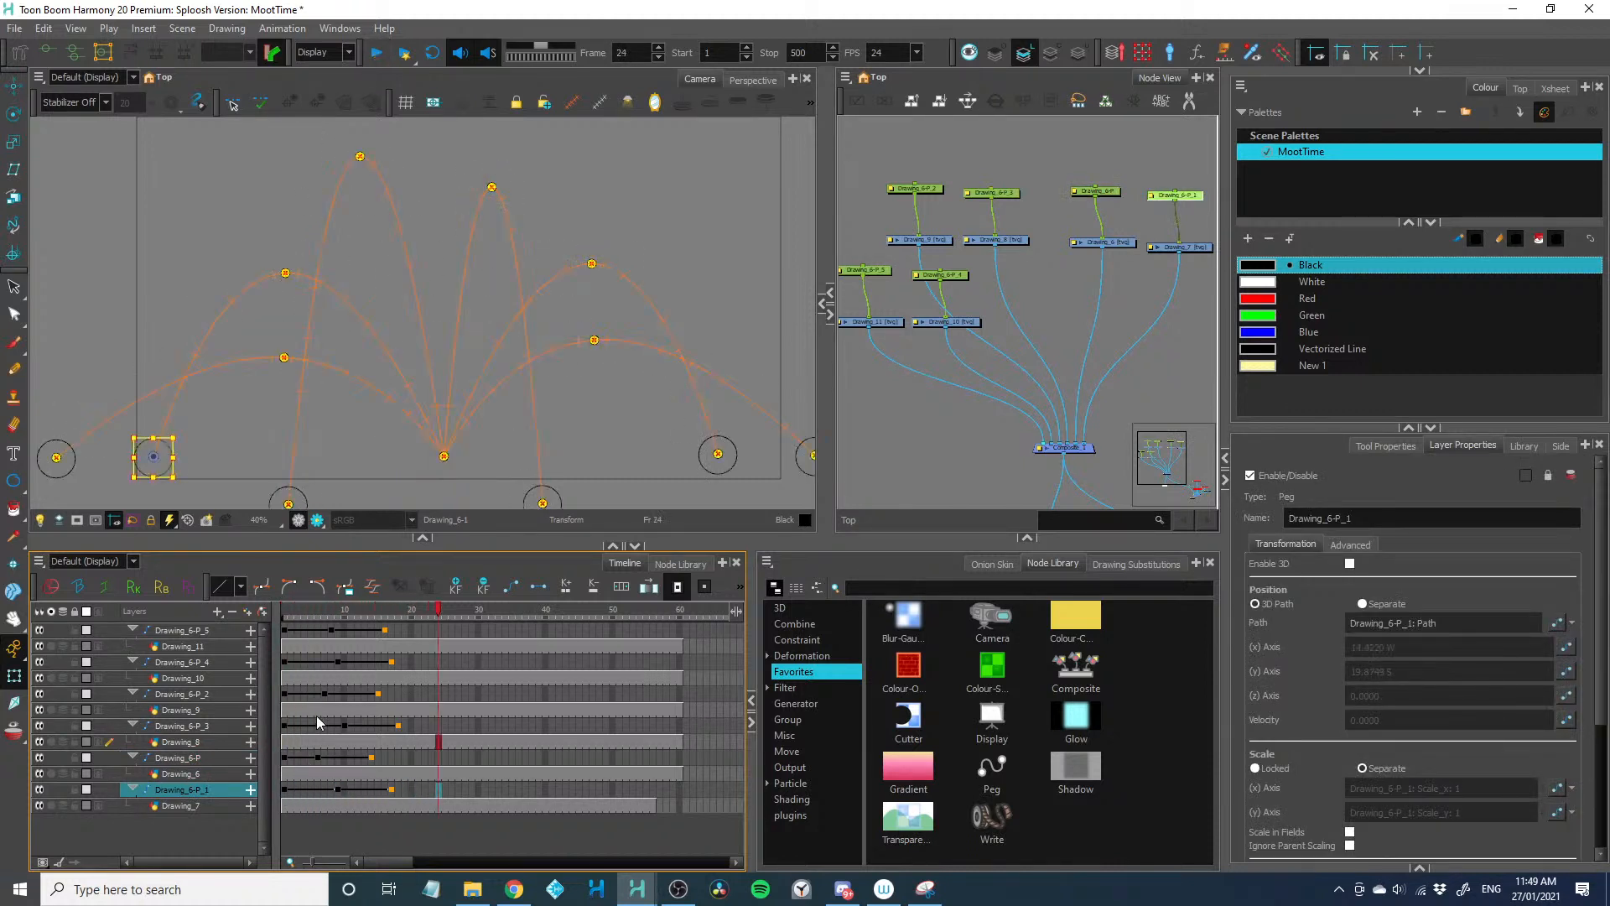
Undo the individual exposure changes on all the balls
{"action": "key", "text": "ctrl+z"}
{"action": "key", "text": "ctrl+z"}
{"action": "key", "text": "ctrl+z"}
{"action": "key", "text": "ctrl+z"}
{"action": "key", "text": "ctrl+z"}
{"action": "key", "text": "ctrl+z"}
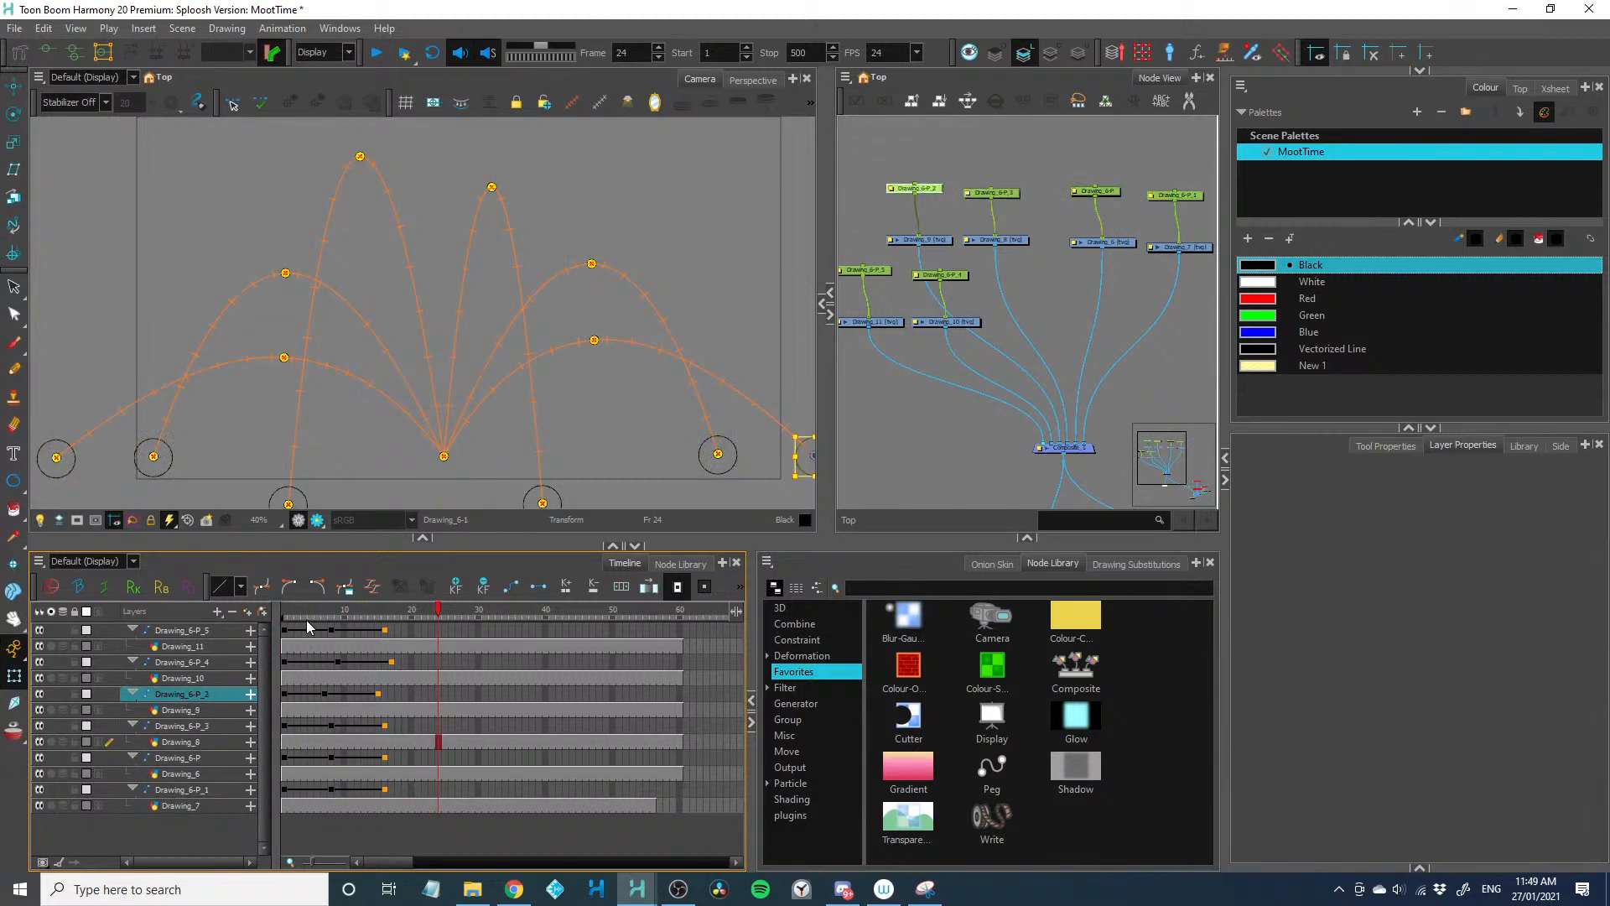
{"action": "key", "text": "ctrl+z"}
{"action": "key", "text": "ctrl+z"}
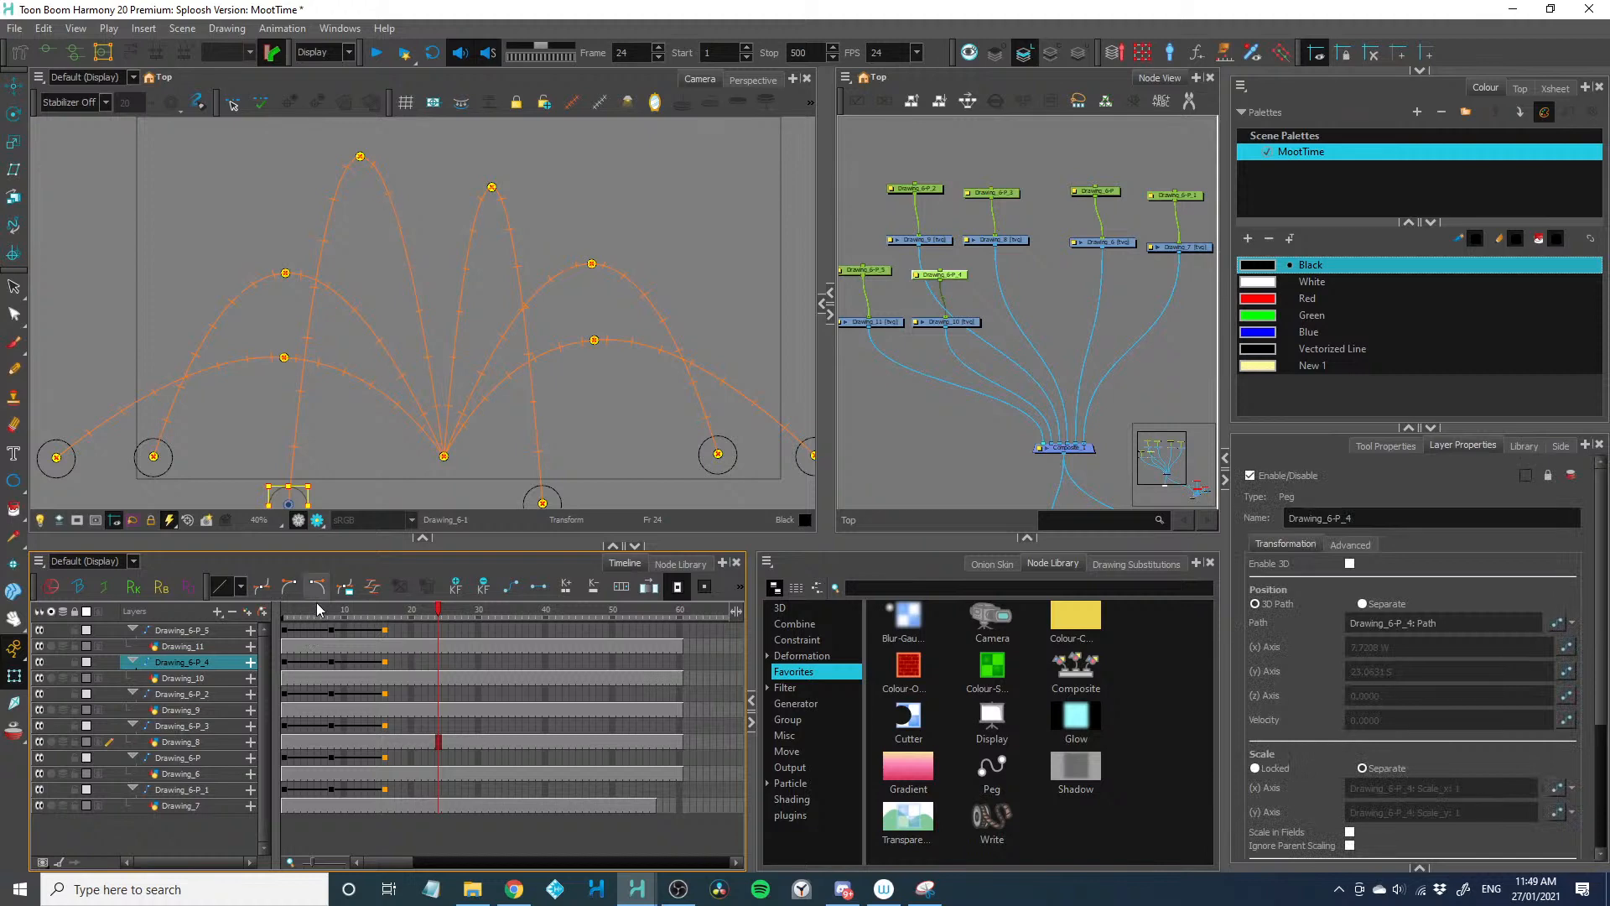
Move the peak keyframe of Drawing_6-P_4 from frame 8 to frame 5
{"action": "left_click", "coordinate": [304, 615]}
{"action": "left_click_drag", "start_coordinate": [304, 618], "coordinate": [327, 618]}
{"action": "left_click", "coordinate": [317, 646]}
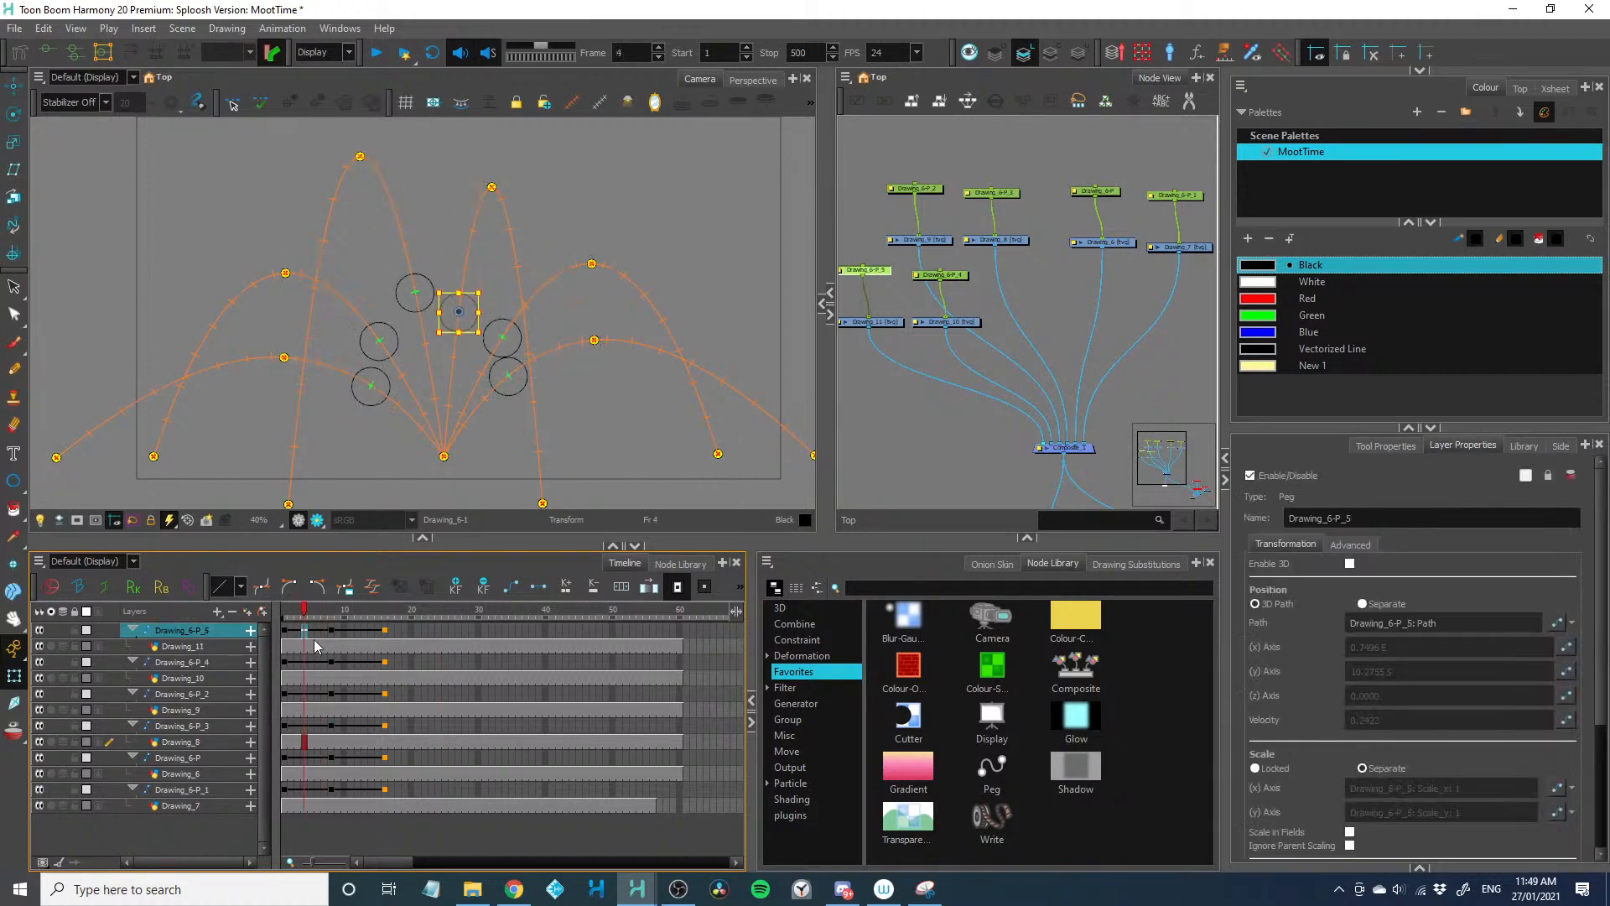
{"action": "left_click", "coordinate": [306, 630]}
{"action": "left_click", "coordinate": [298, 645]}
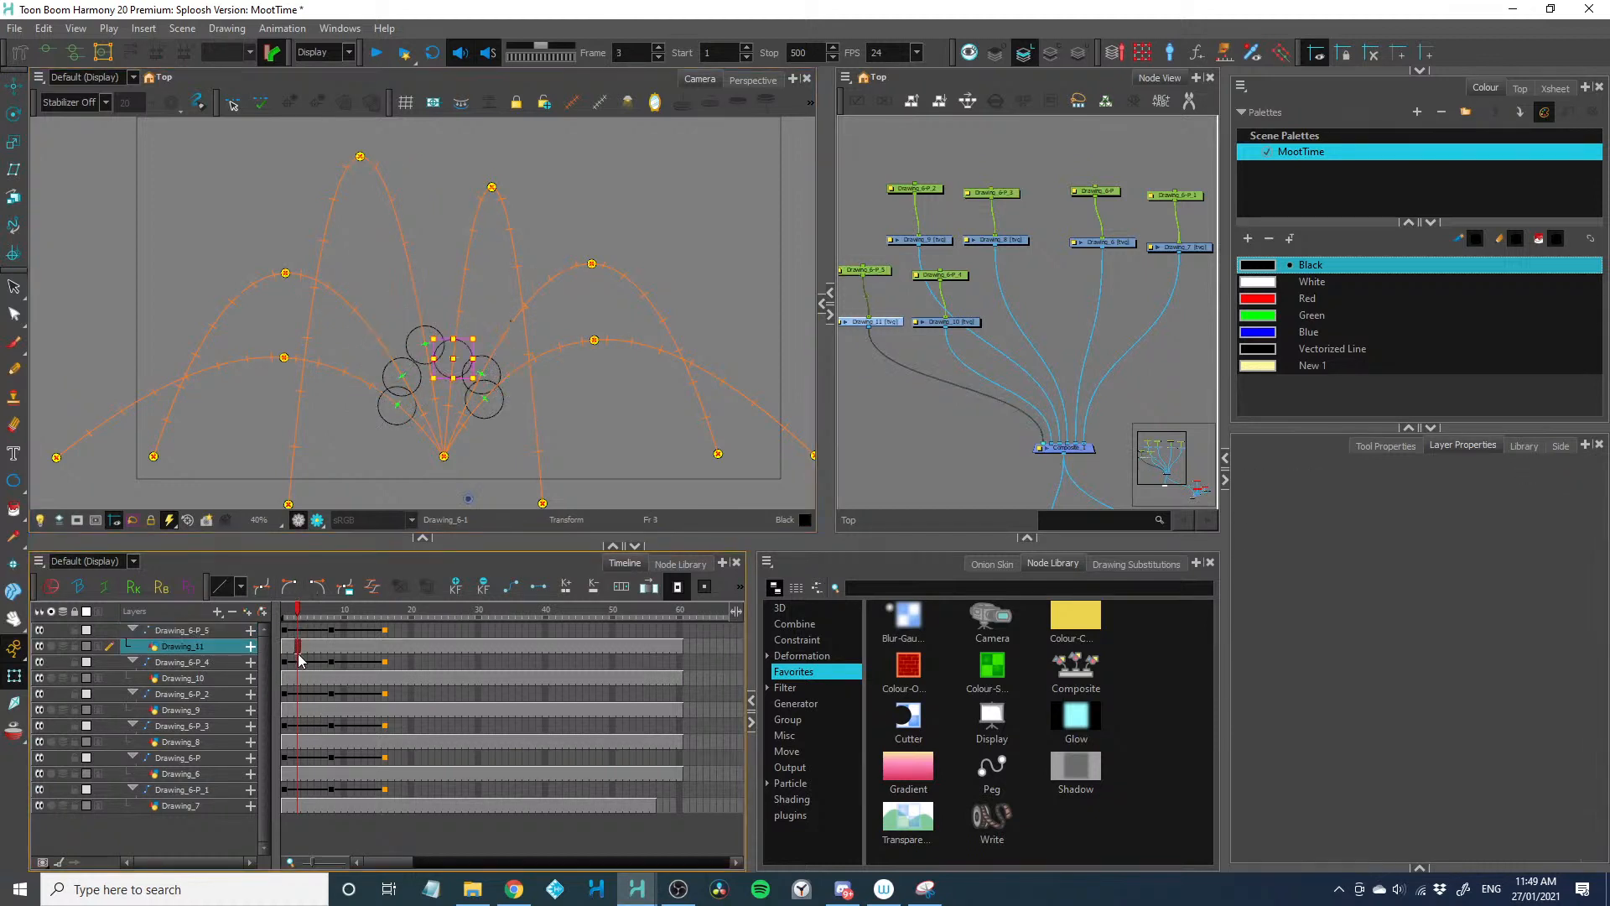
{"action": "left_click", "coordinate": [330, 663]}
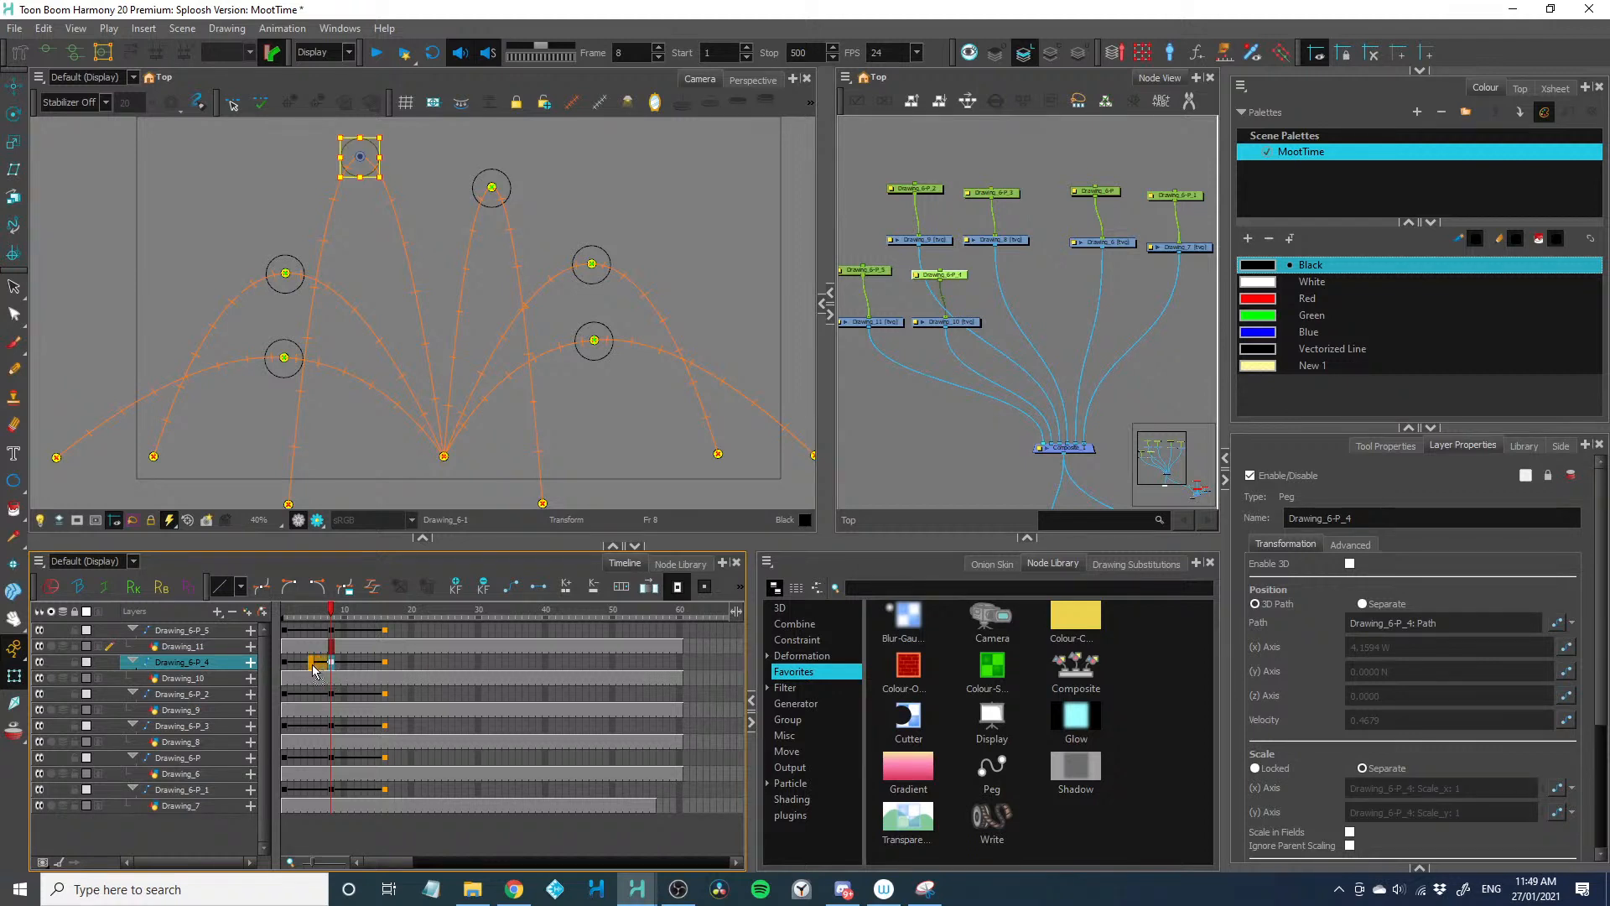
{"action": "left_click_drag", "start_coordinate": [312, 669], "coordinate": [313, 666]}
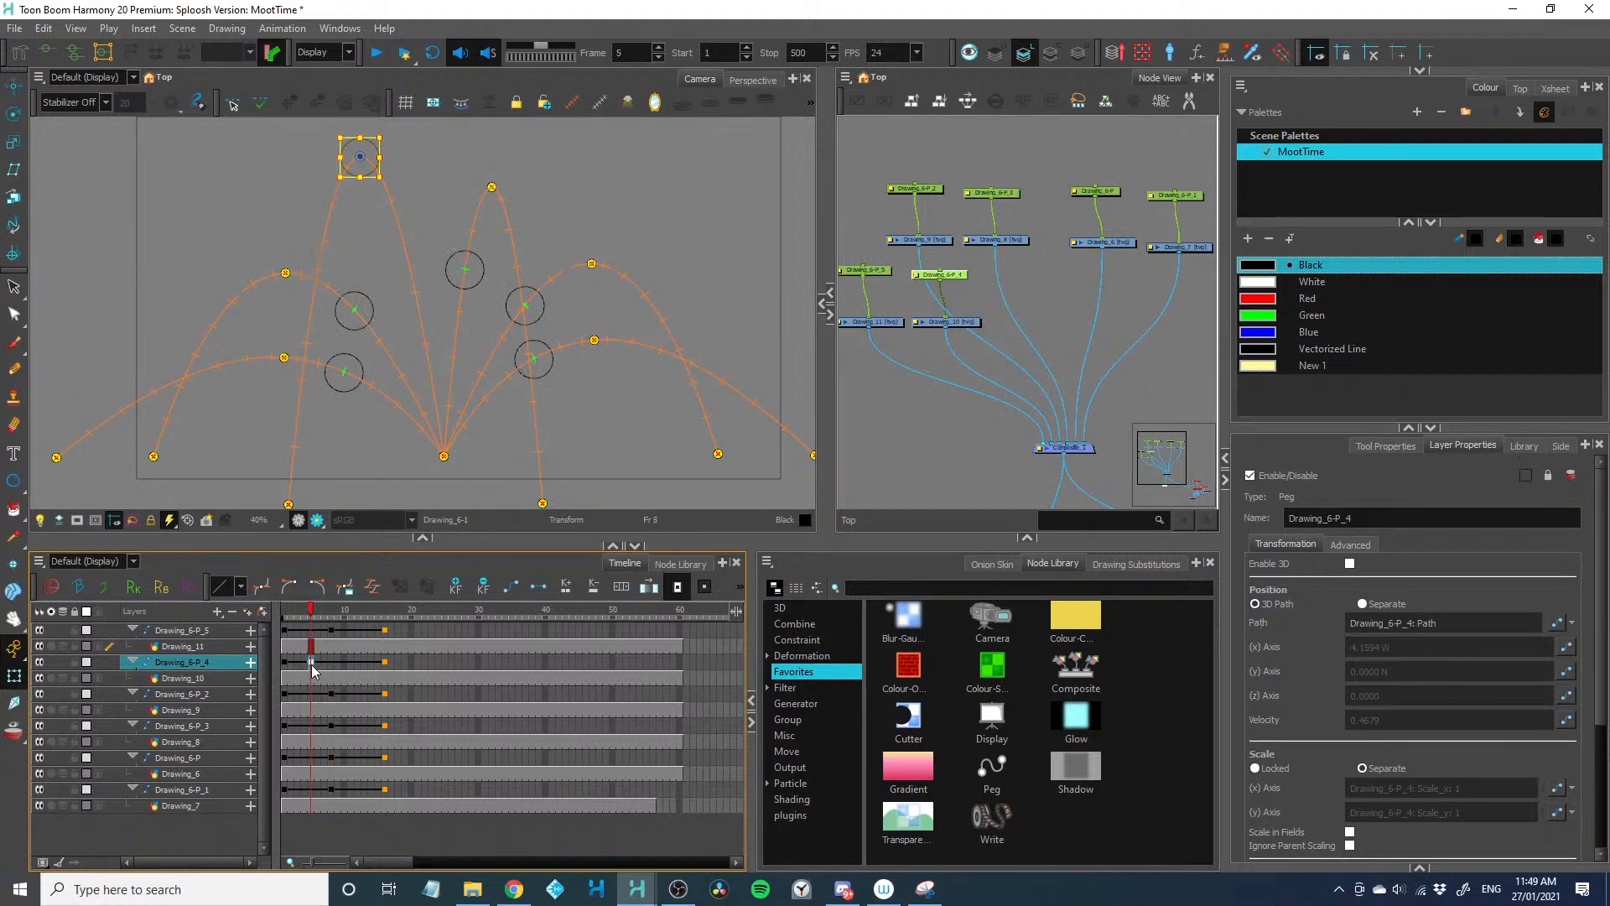
Move the peak keyframe of Drawing_6-P_5 from frame 8 to frame 6
{"action": "left_click", "coordinate": [330, 695]}
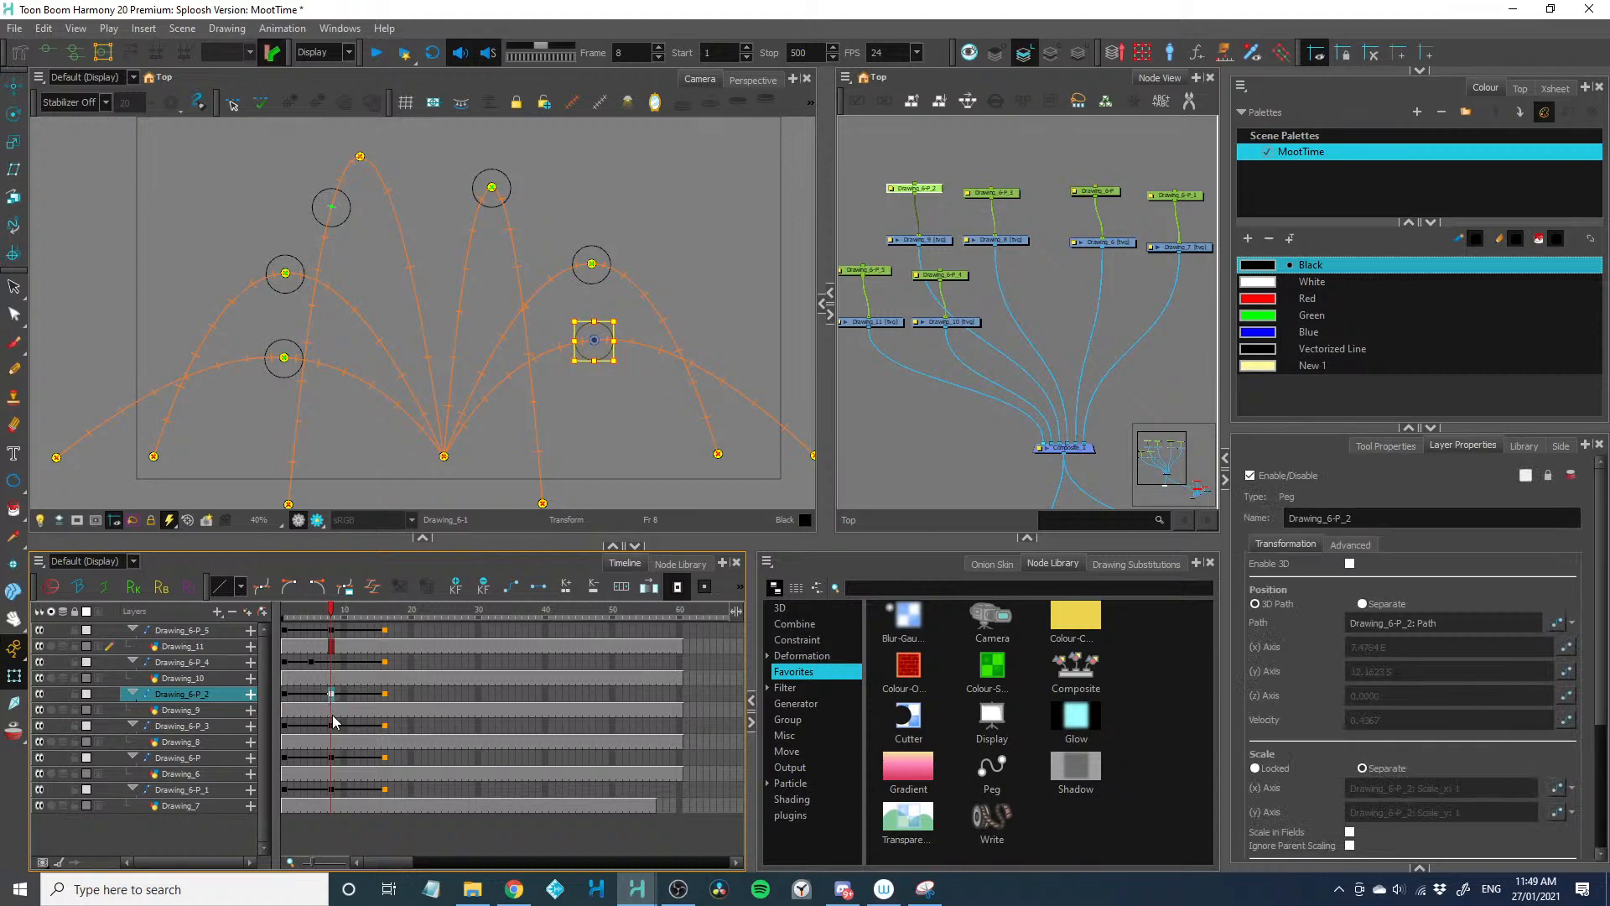
{"action": "left_click", "coordinate": [331, 726]}
{"action": "left_click", "coordinate": [333, 759]}
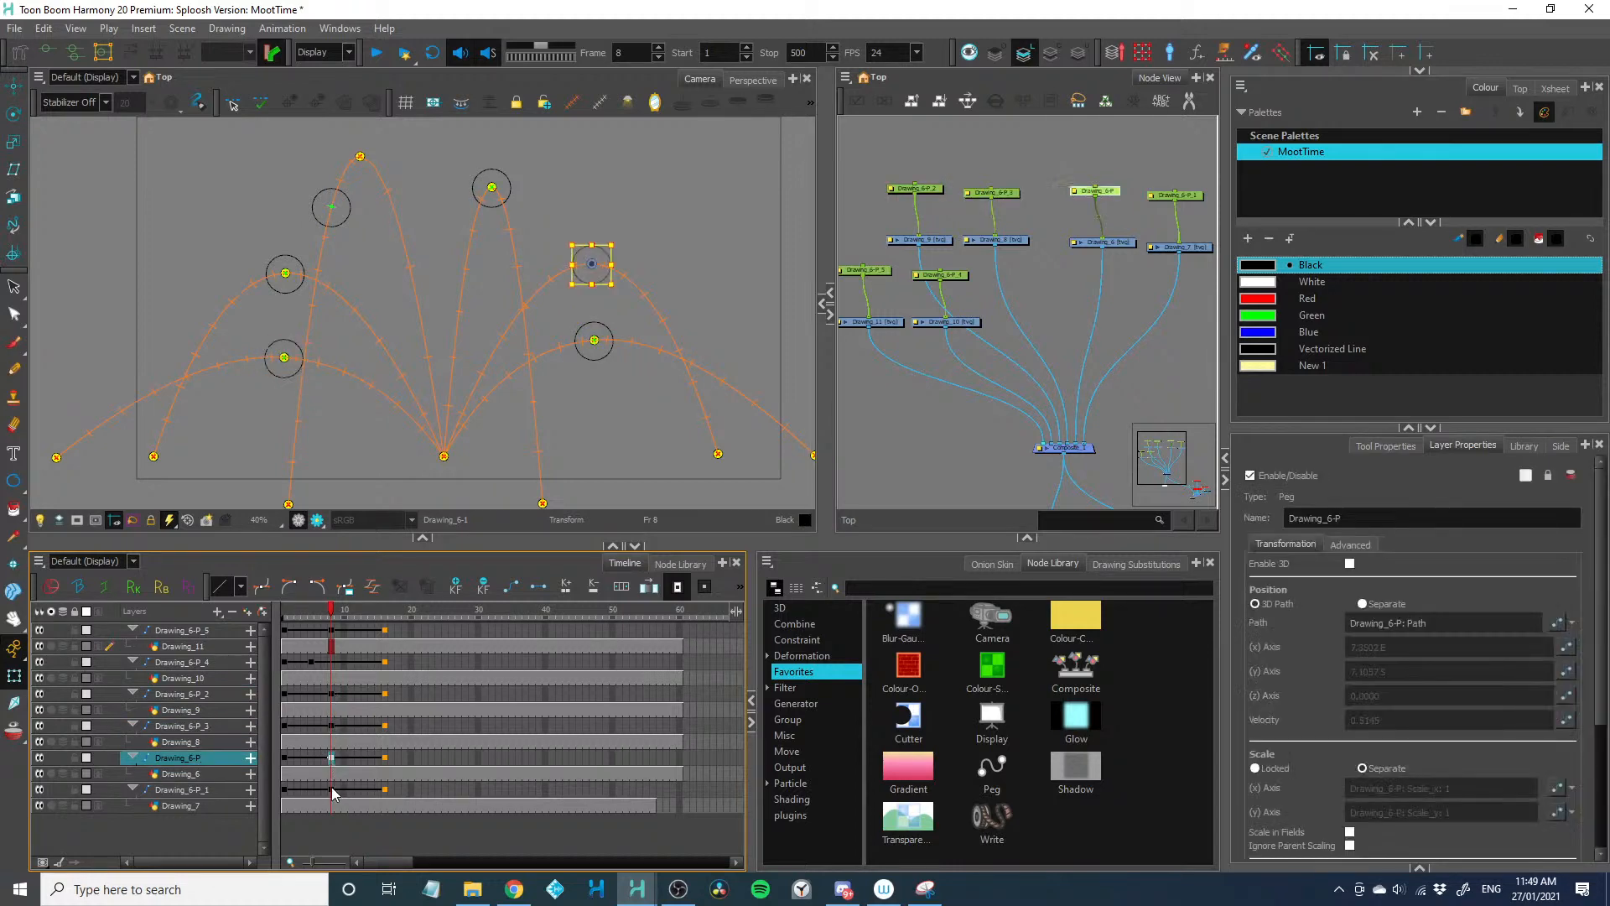
{"action": "left_click", "coordinate": [332, 790]}
{"action": "left_click", "coordinate": [331, 630]}
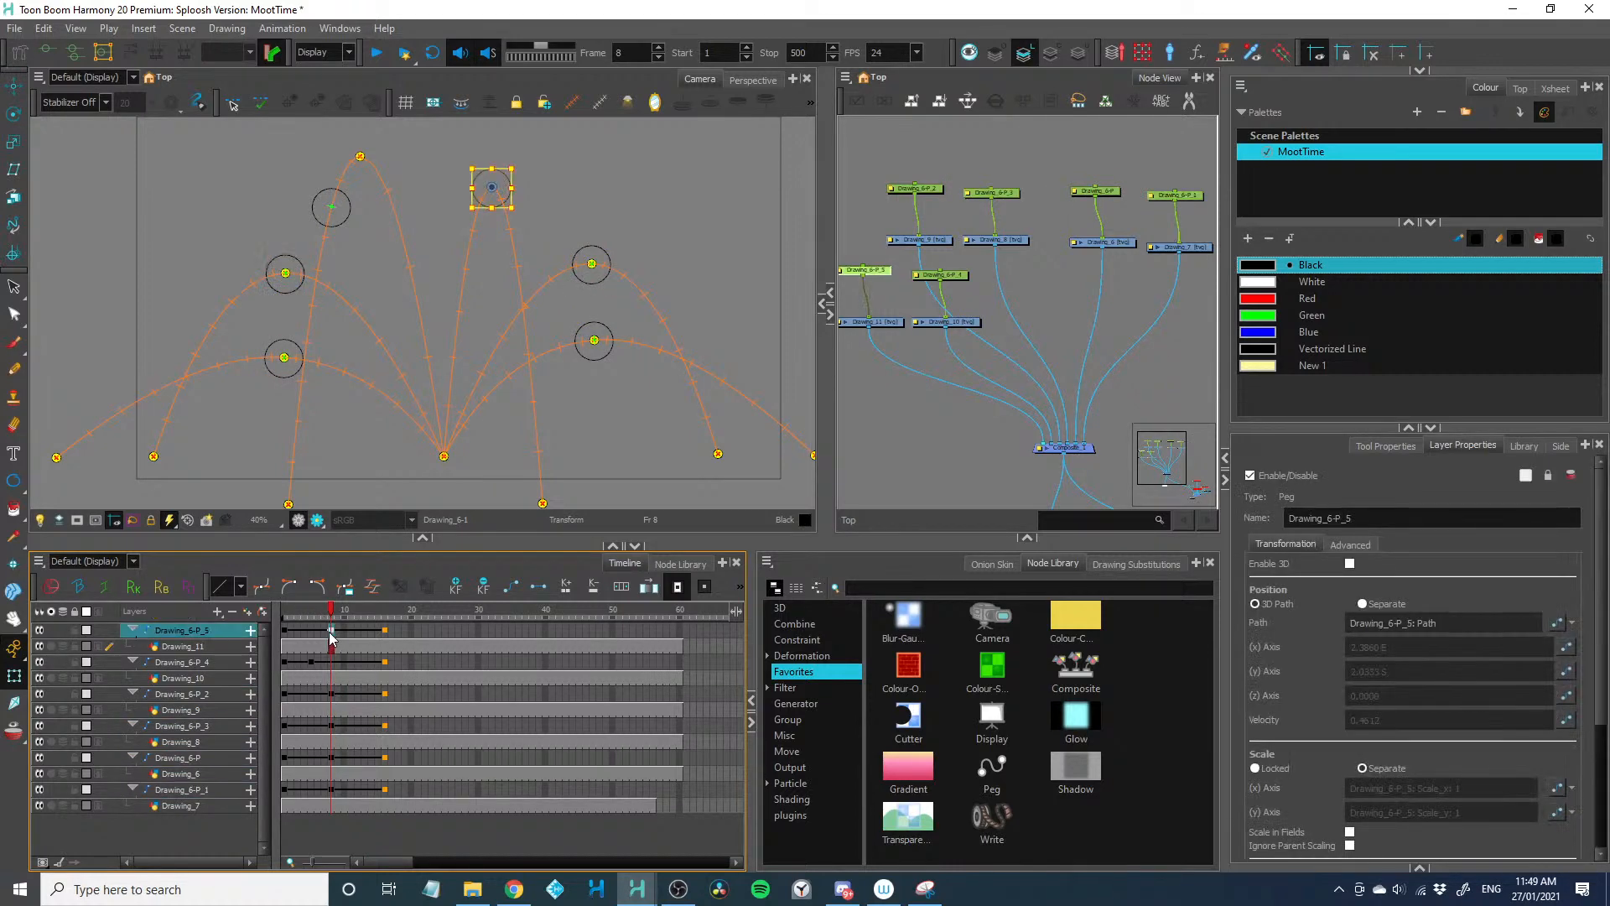
{"action": "left_click", "coordinate": [319, 634]}
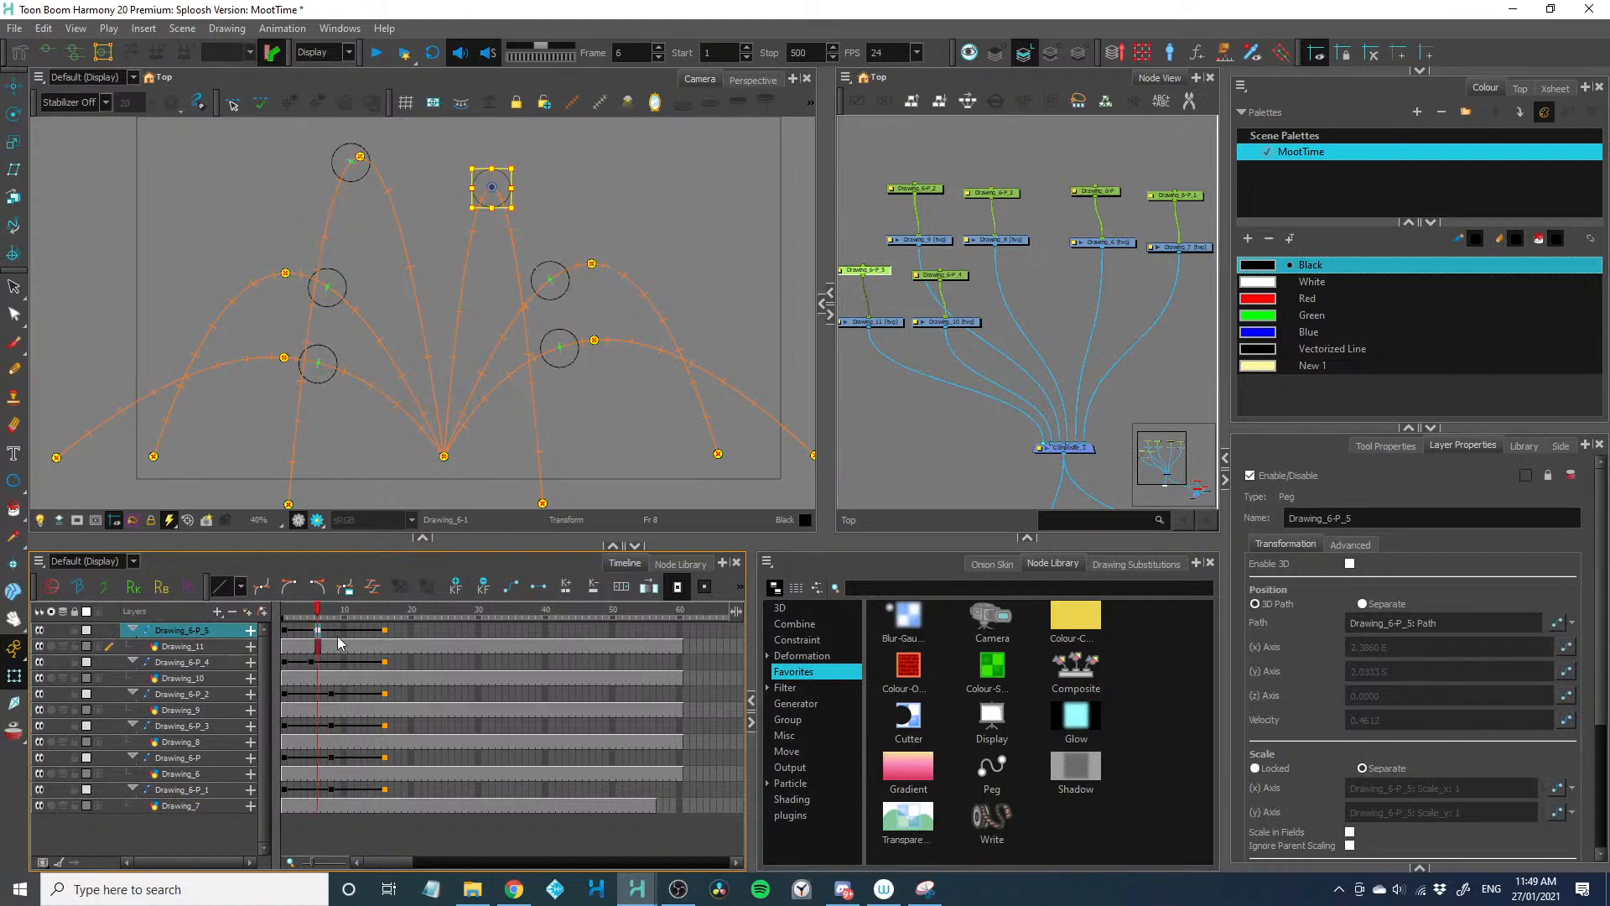
Set the left time ratio of Drawing_6-P_5's frame 6 keyframe ease to 30 and play the animation from frame 1
{"action": "mouse_move", "coordinate": [305, 613]}
{"action": "left_mouse_down"}
{"action": "mouse_move", "coordinate": [278, 616]}
{"action": "mouse_move", "coordinate": [332, 618]}
{"action": "mouse_move", "coordinate": [298, 625]}
{"action": "mouse_move", "coordinate": [317, 629]}
{"action": "left_mouse_up"}
{"action": "left_click", "coordinate": [380, 584]}
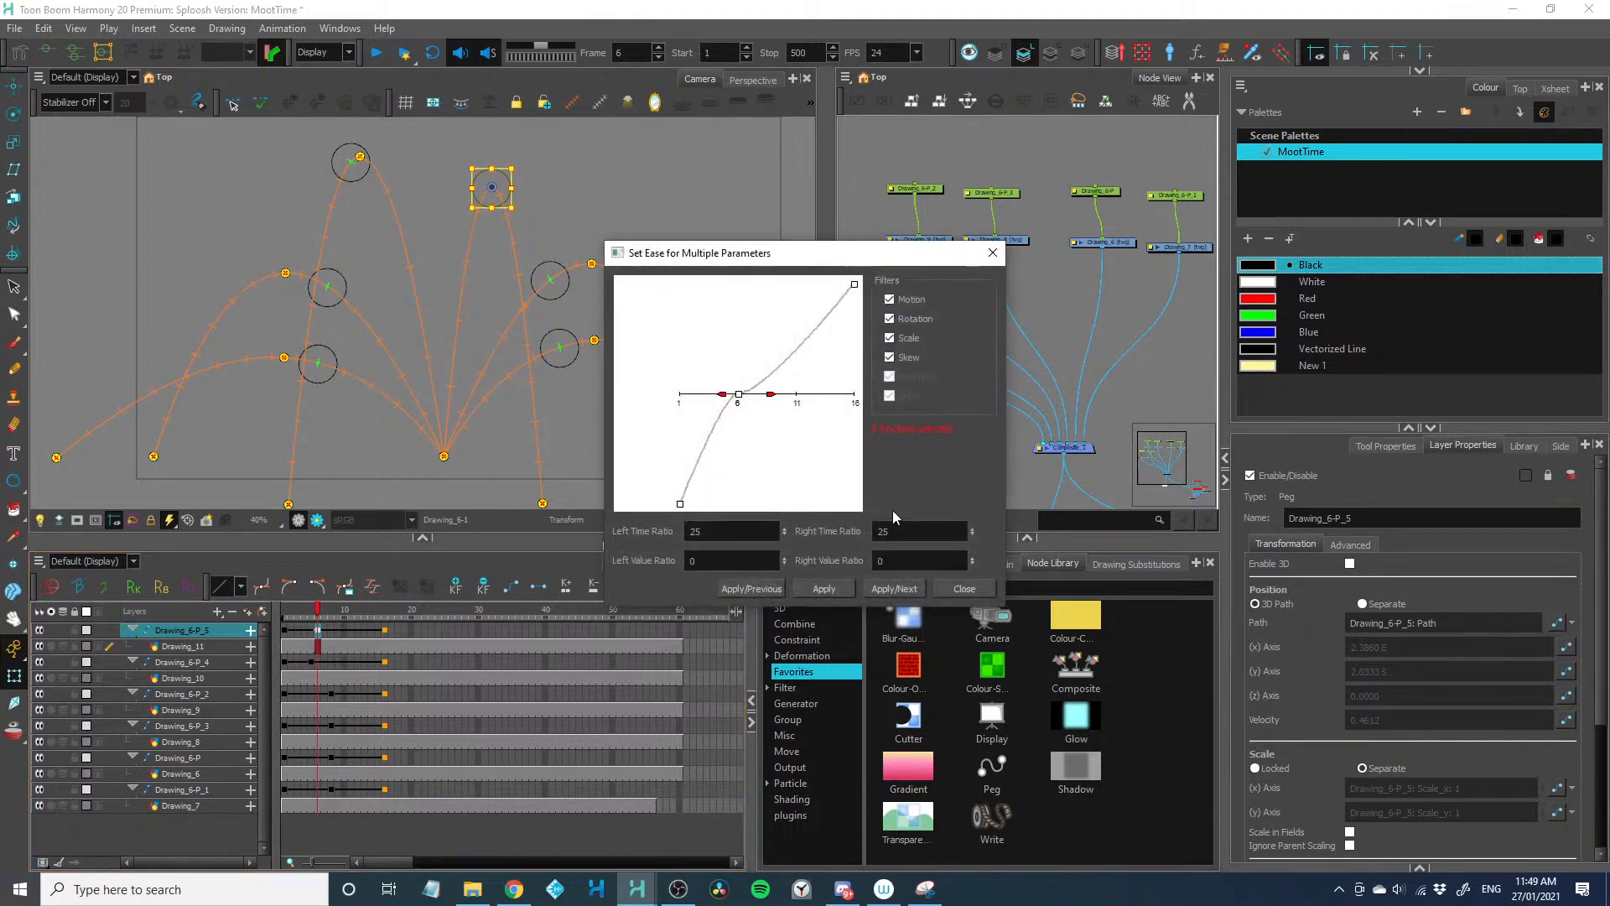
{"action": "type", "text": "30"}
{"action": "left_click", "coordinate": [839, 588]}
{"action": "left_click", "coordinate": [955, 589]}
{"action": "left_click_drag", "start_coordinate": [318, 613], "coordinate": [284, 619]}
{"action": "key", "text": "shift+Return"}
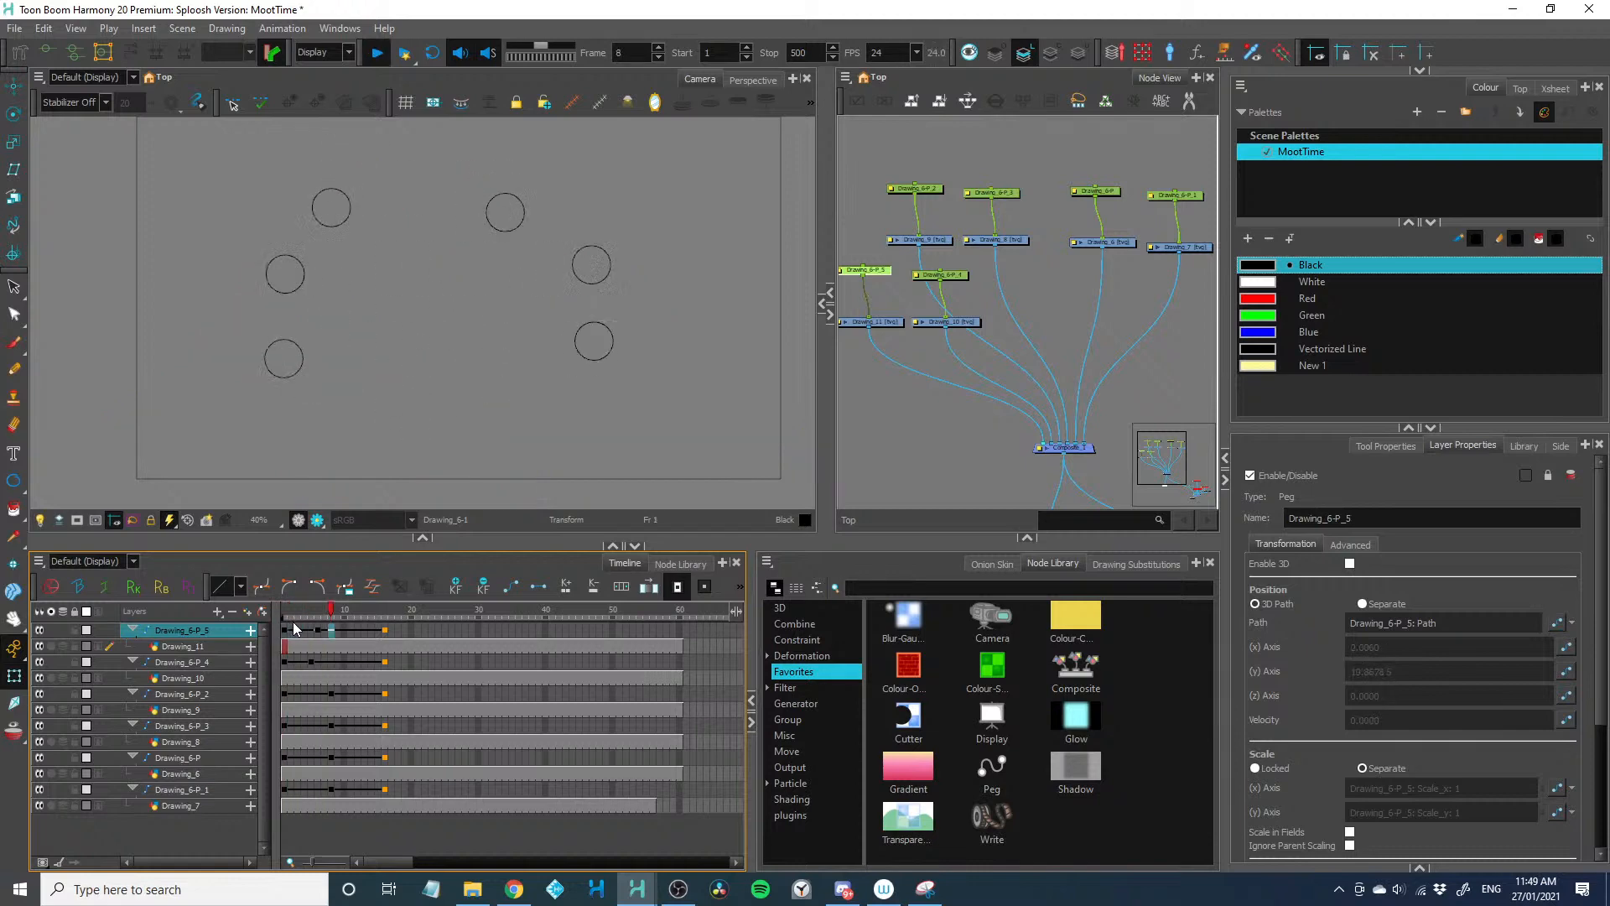
{"action": "key", "text": "shift+Return"}
Enlarge the camera view and move the peak keyframe of Drawing_6-P_4 to frame 6
{"action": "left_click_drag", "start_coordinate": [830, 480], "coordinate": [1005, 481]}
{"action": "left_click_drag", "start_coordinate": [348, 547], "coordinate": [348, 585]}
{"action": "left_click", "coordinate": [317, 669]}
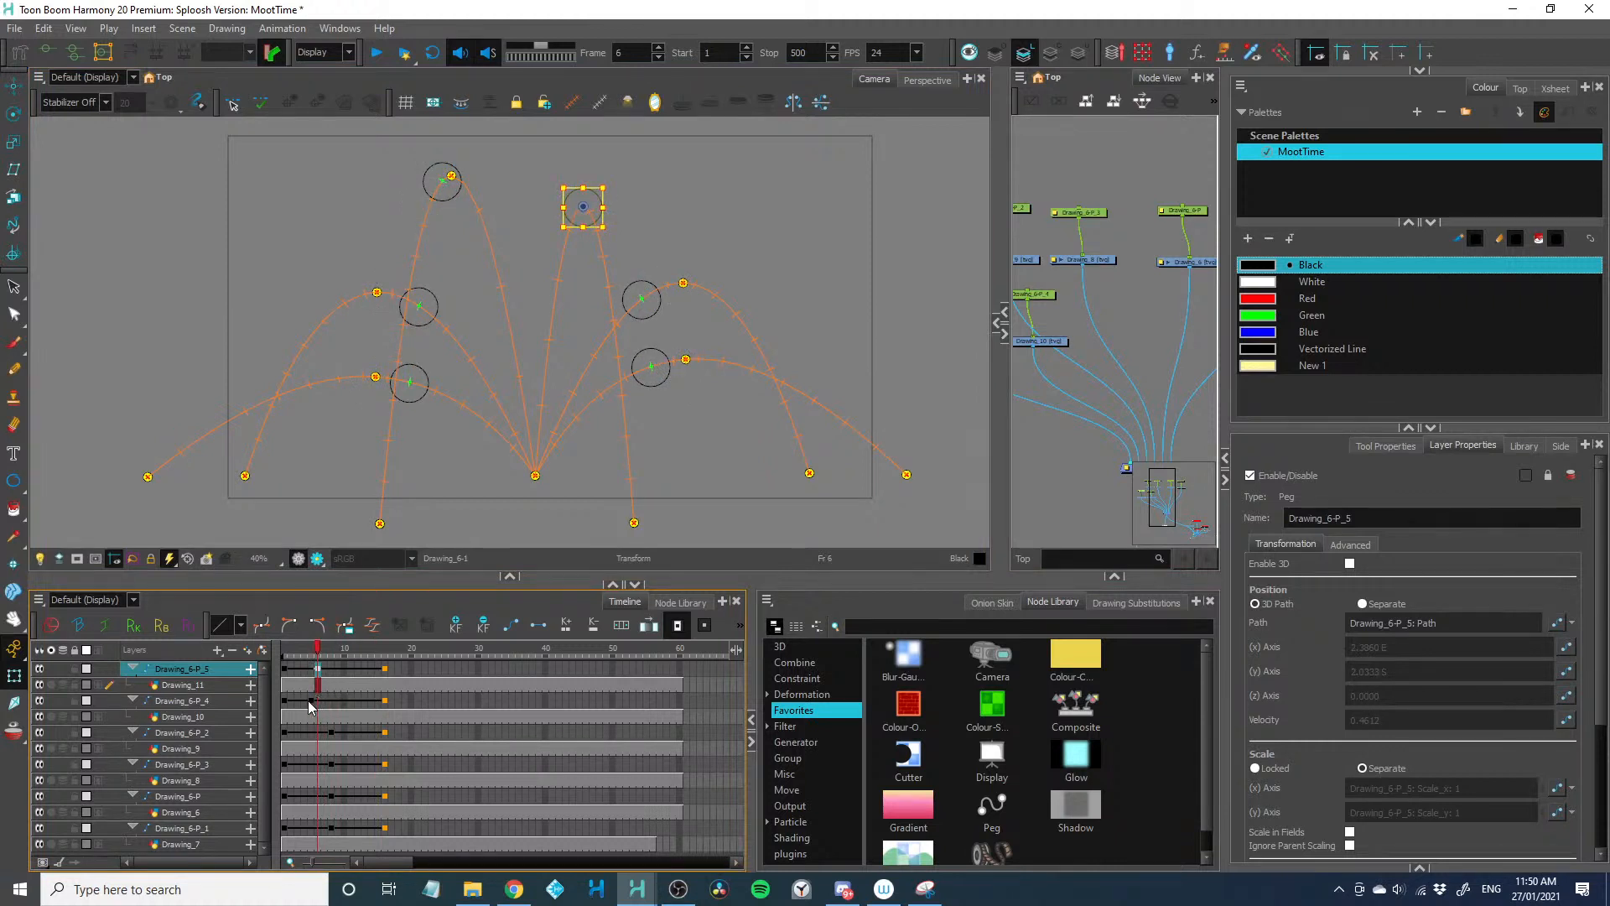
{"action": "left_click", "coordinate": [316, 701]}
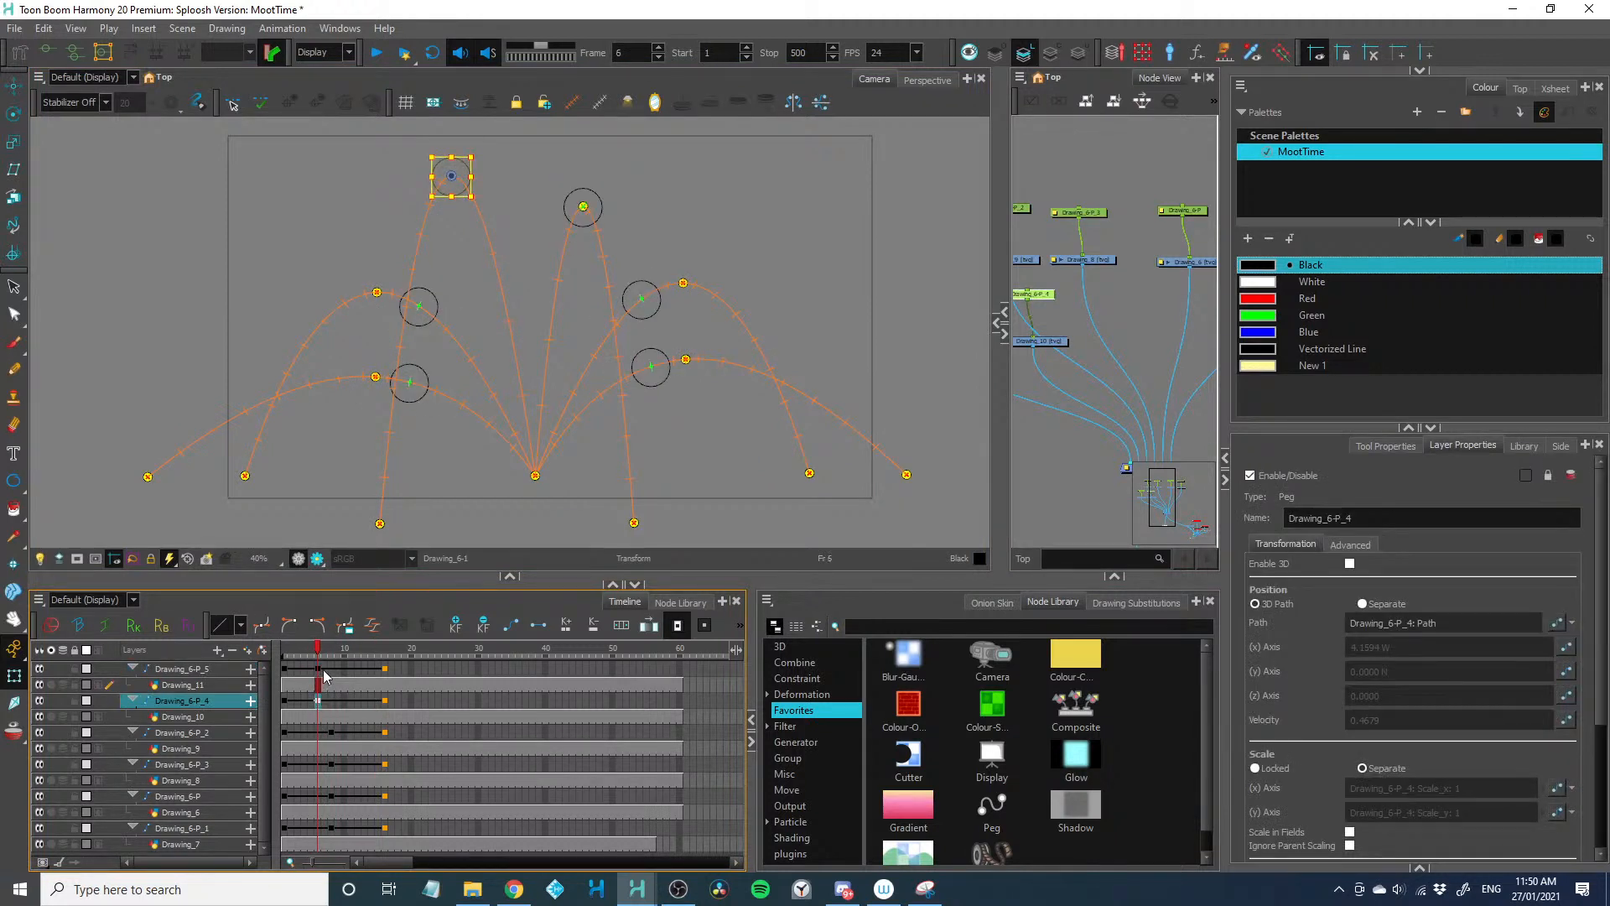
Step through the frames around frame 6 and play the animation
{"action": "key", "text": "comma"}
{"action": "key", "text": "period"}
{"action": "key", "text": "period"}
{"action": "key", "text": "comma"}
{"action": "key", "text": "Return"}
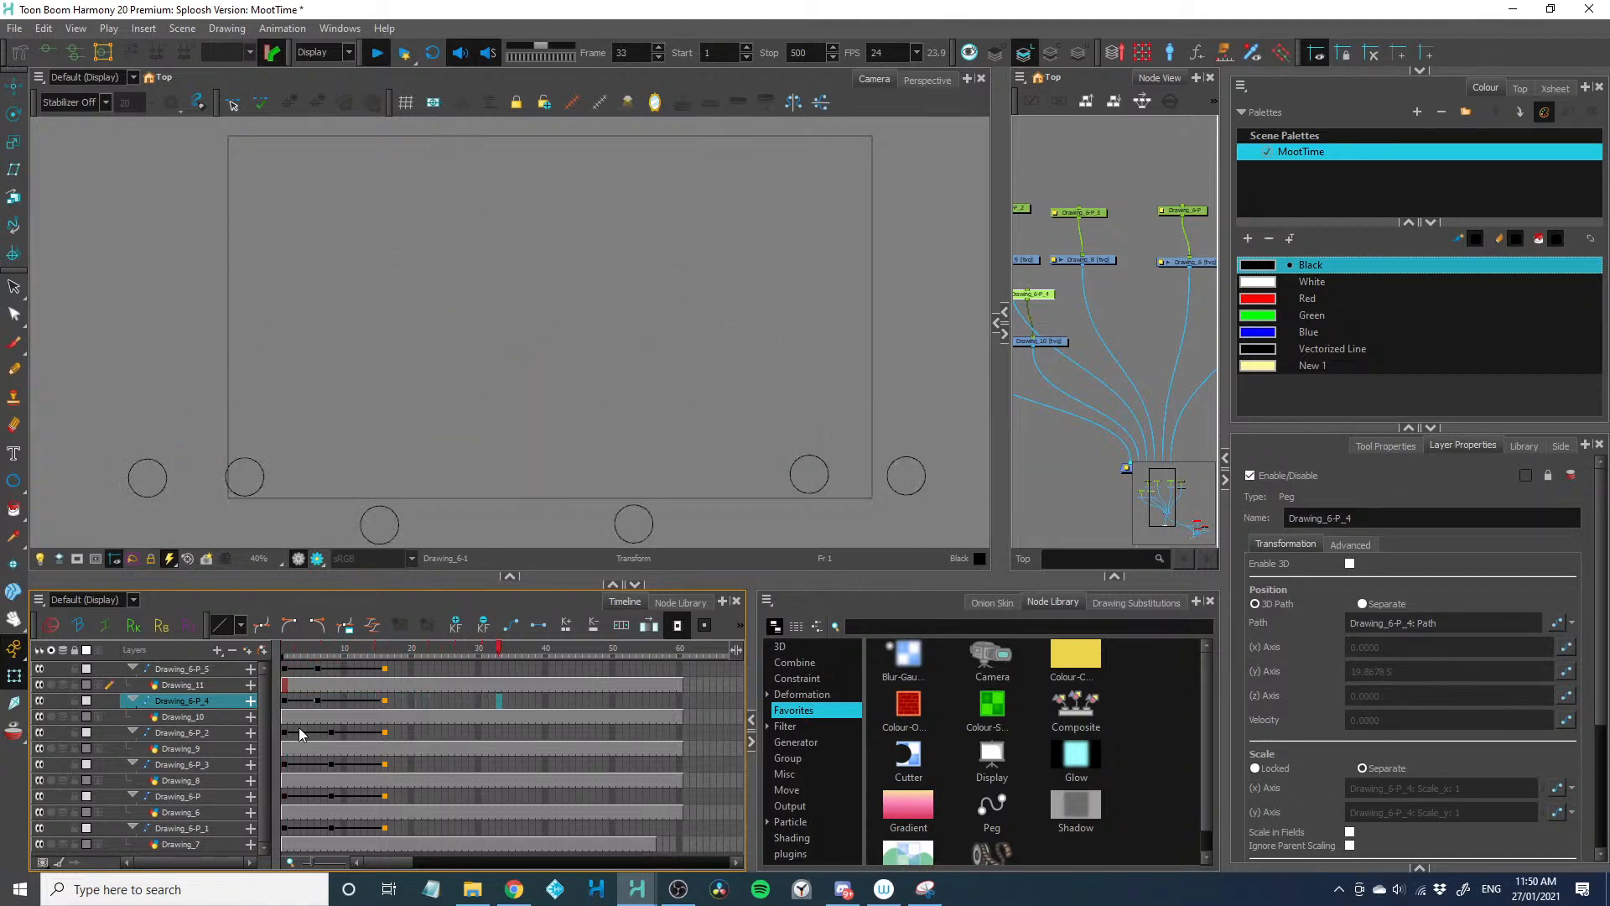
{"action": "key", "text": "Return"}
Extend the rise of all balls by two frames, putting the landing keyframes on frame 18, and play the animation
{"action": "left_click_drag", "start_coordinate": [304, 668], "coordinate": [299, 825]}
{"action": "key", "text": "plus"}
{"action": "key", "text": "Return"}
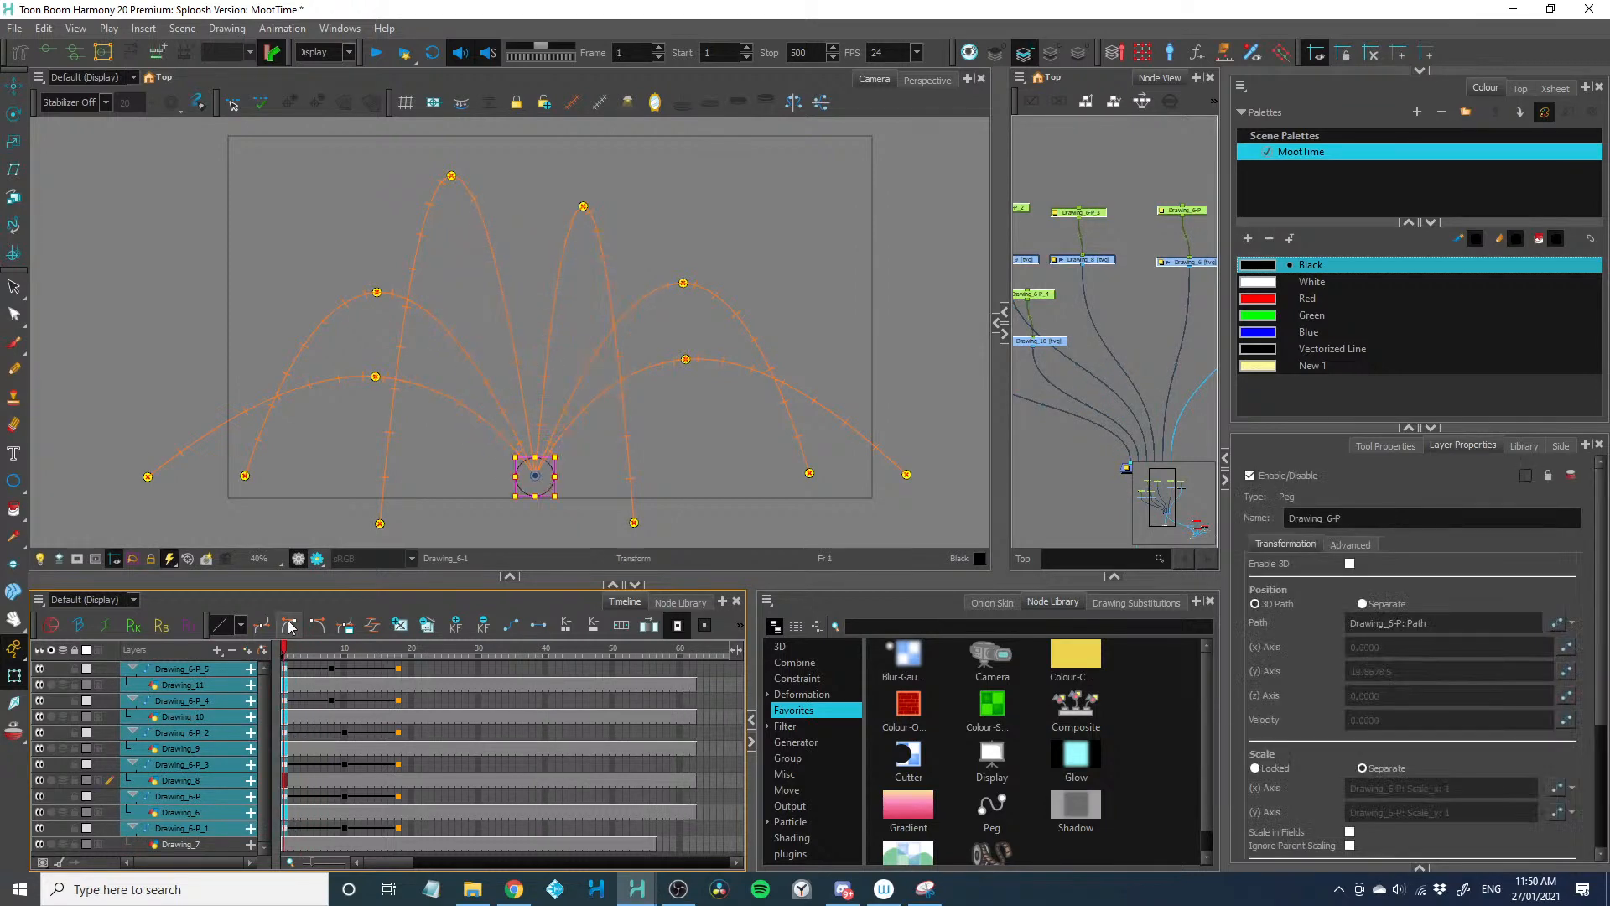
{"action": "key", "text": "Return"}
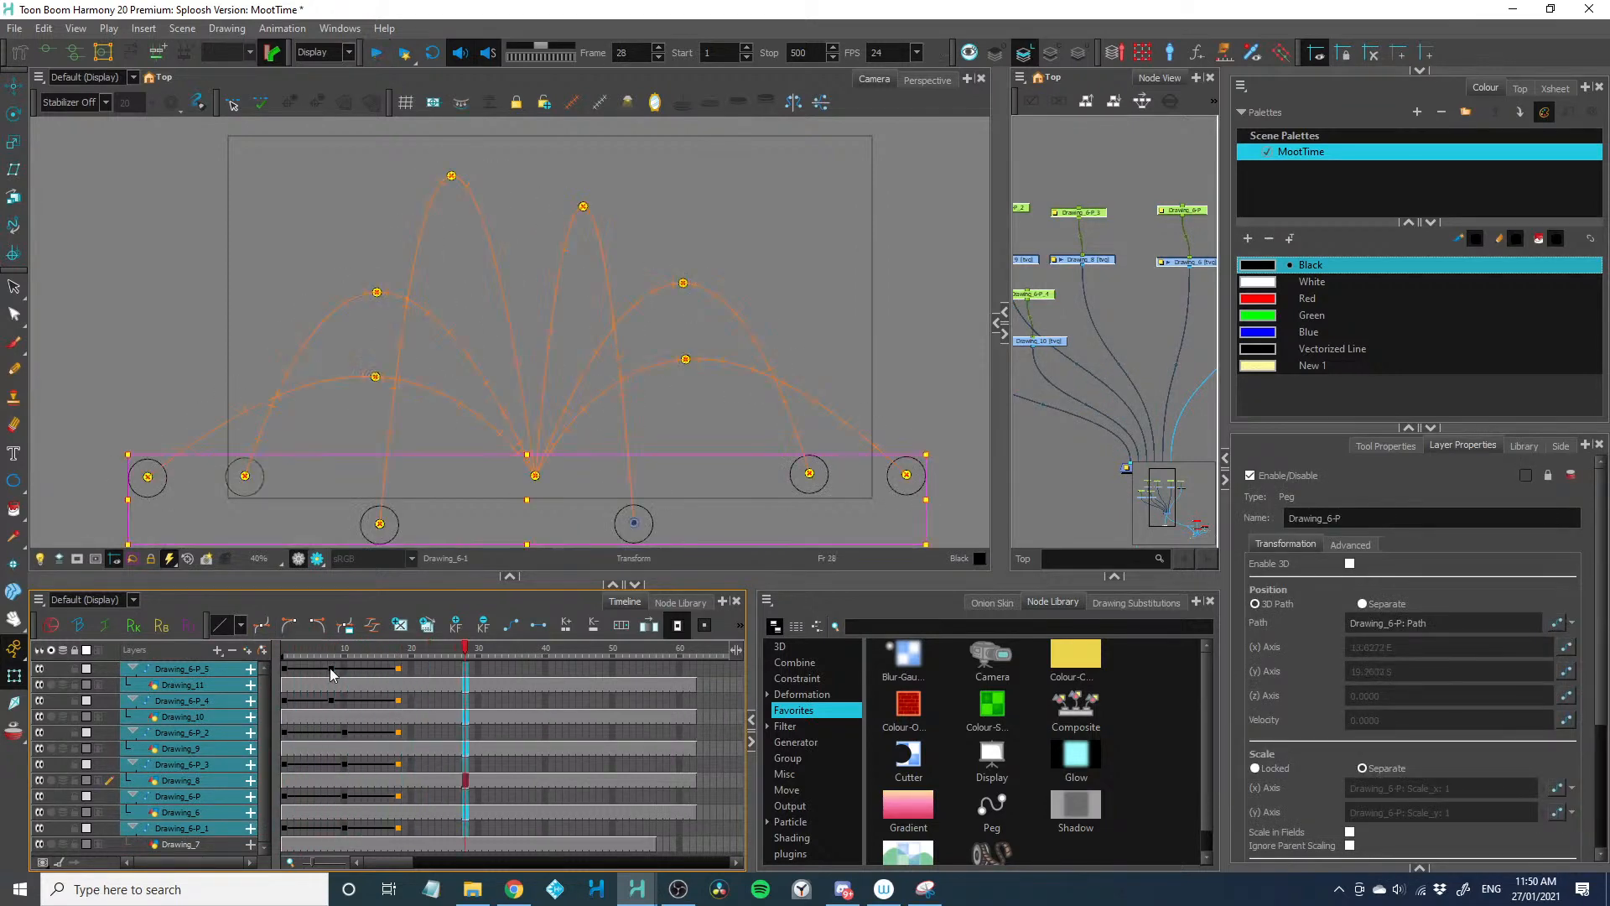
{"action": "left_click_drag", "start_coordinate": [313, 669], "coordinate": [369, 830]}
{"action": "left_click", "coordinate": [372, 625]}
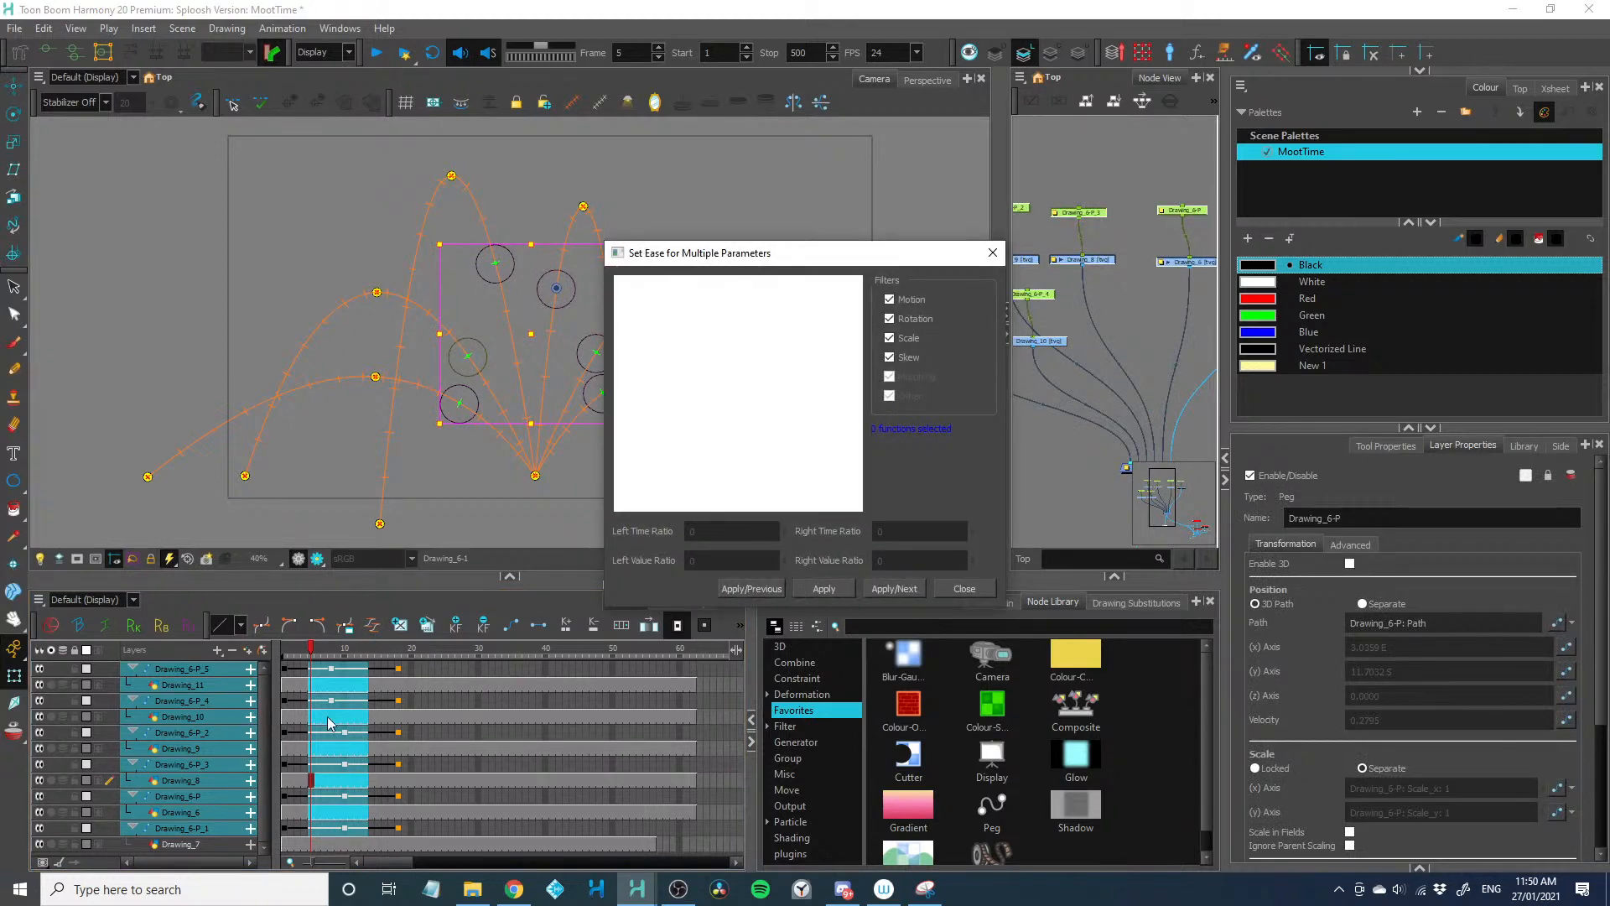
{"action": "left_click", "coordinate": [965, 588]}
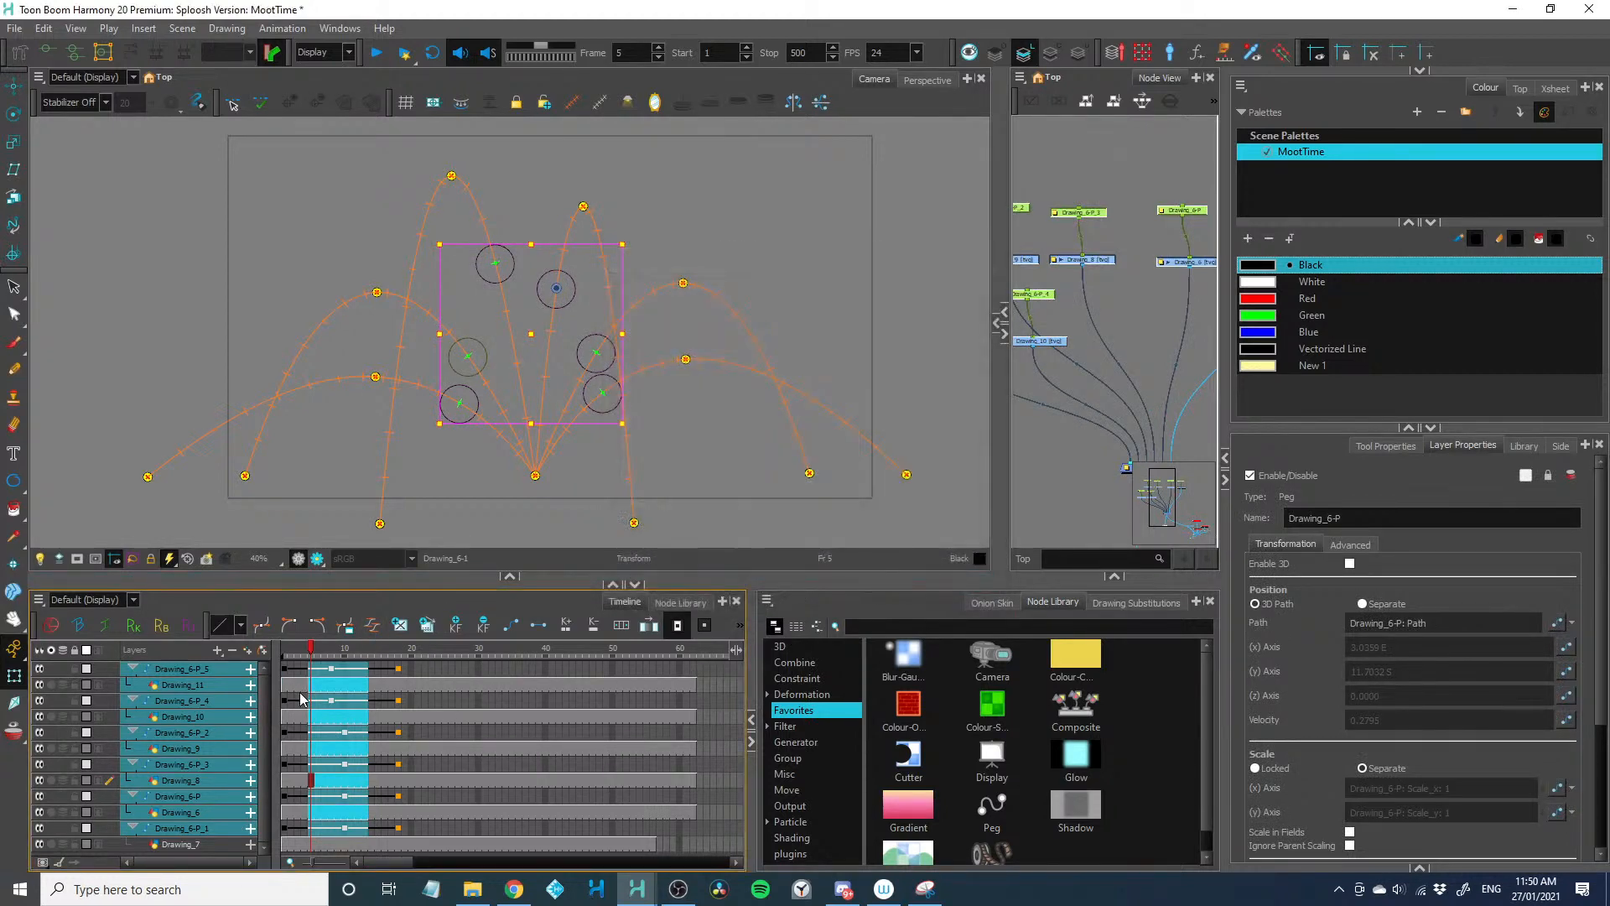
Extend the rise of Drawing_6-P_5 and Drawing_6-P_4 by two frames, putting their peak keyframes on frame 10
{"action": "left_click_drag", "start_coordinate": [305, 668], "coordinate": [345, 827]}
{"action": "key", "text": "plus"}
{"action": "key", "text": "plus"}
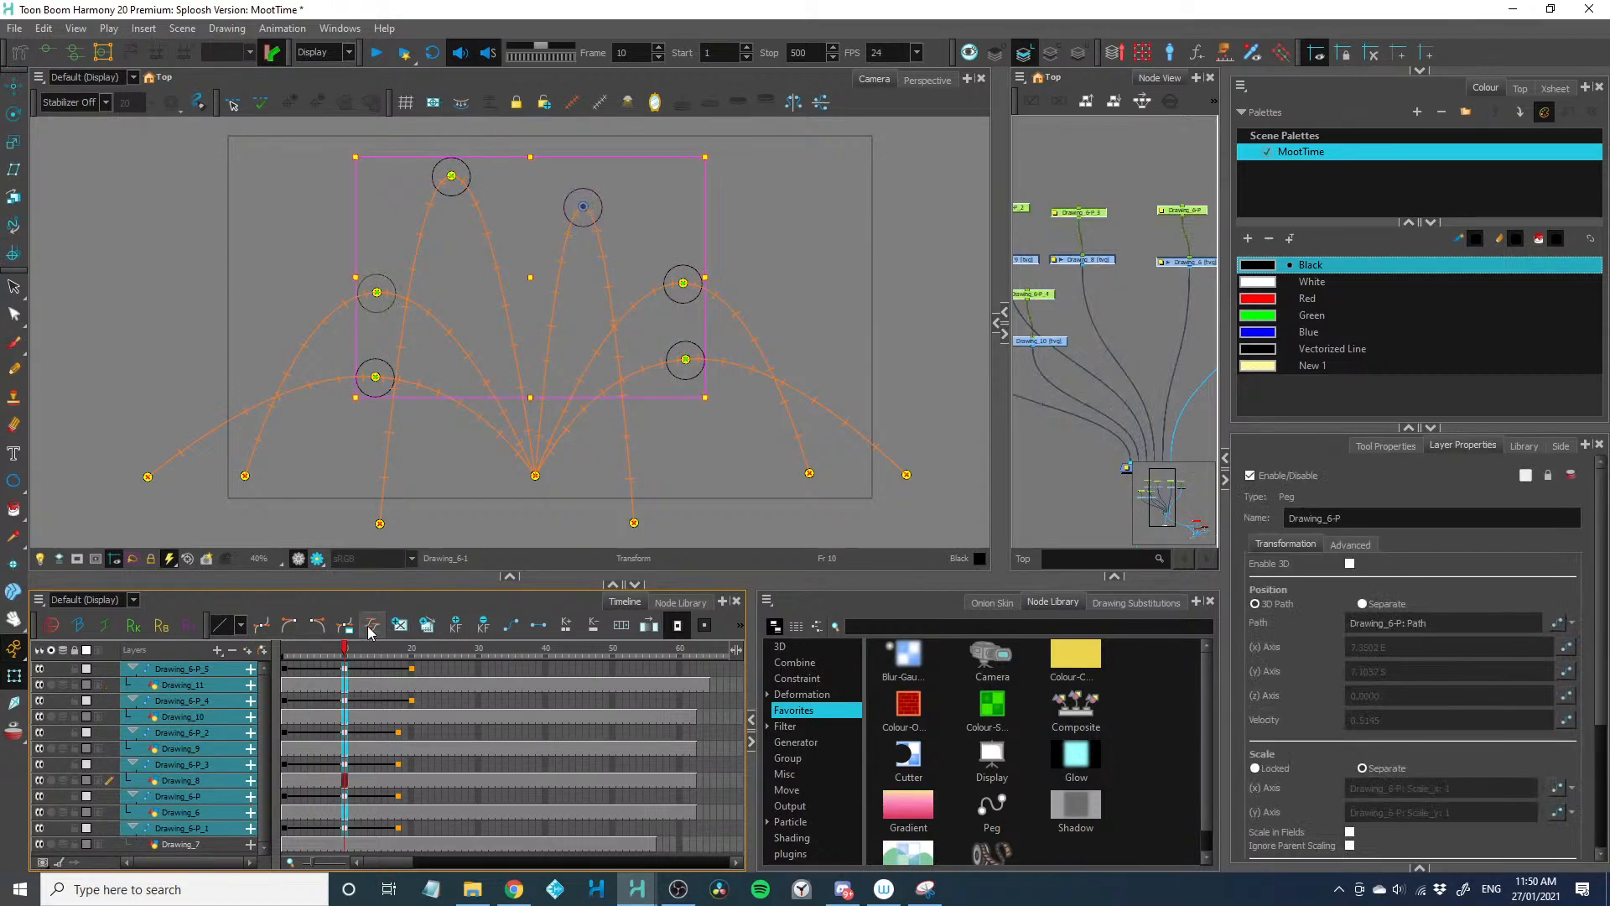
Set the left and right time ratios of all frame 10 peak keyframes' ease to 0
{"action": "left_click", "coordinate": [370, 632]}
{"action": "double_click", "coordinate": [705, 532]}
{"action": "type", "text": "0"}
{"action": "key", "text": "Tab"}
{"action": "type", "text": "0"}
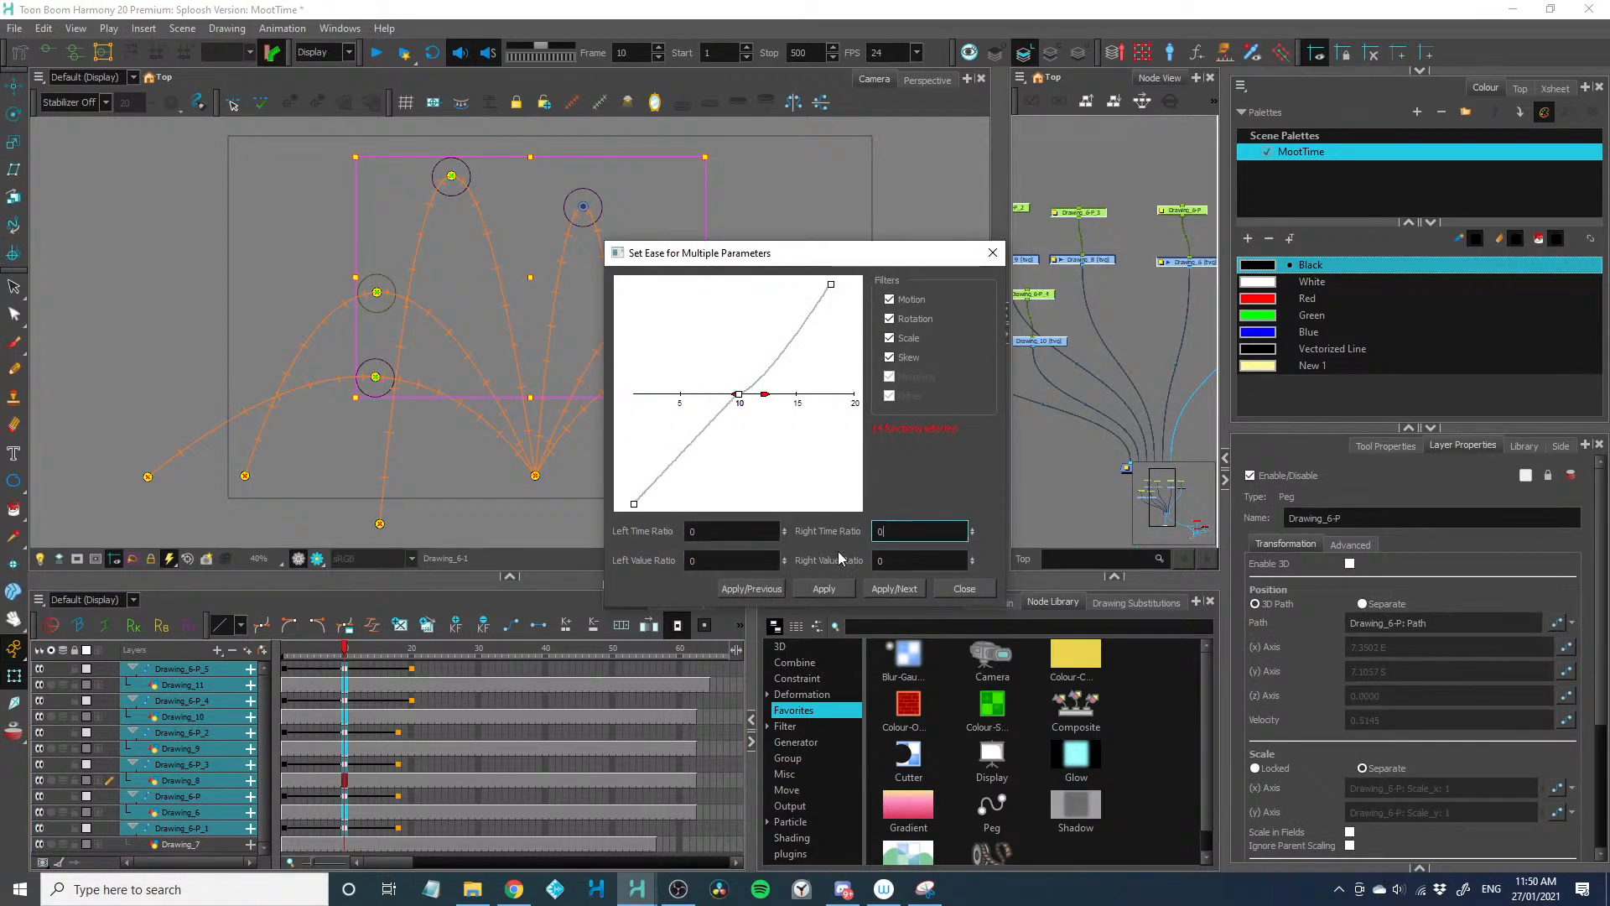
{"action": "left_click", "coordinate": [824, 588]}
{"action": "left_click", "coordinate": [965, 588]}
Shorten the fall of Drawing_6-P_5 and Drawing_6-P_4 by two frames, putting their landing keyframes on frame 18, and play the animation
{"action": "left_click", "coordinate": [304, 651]}
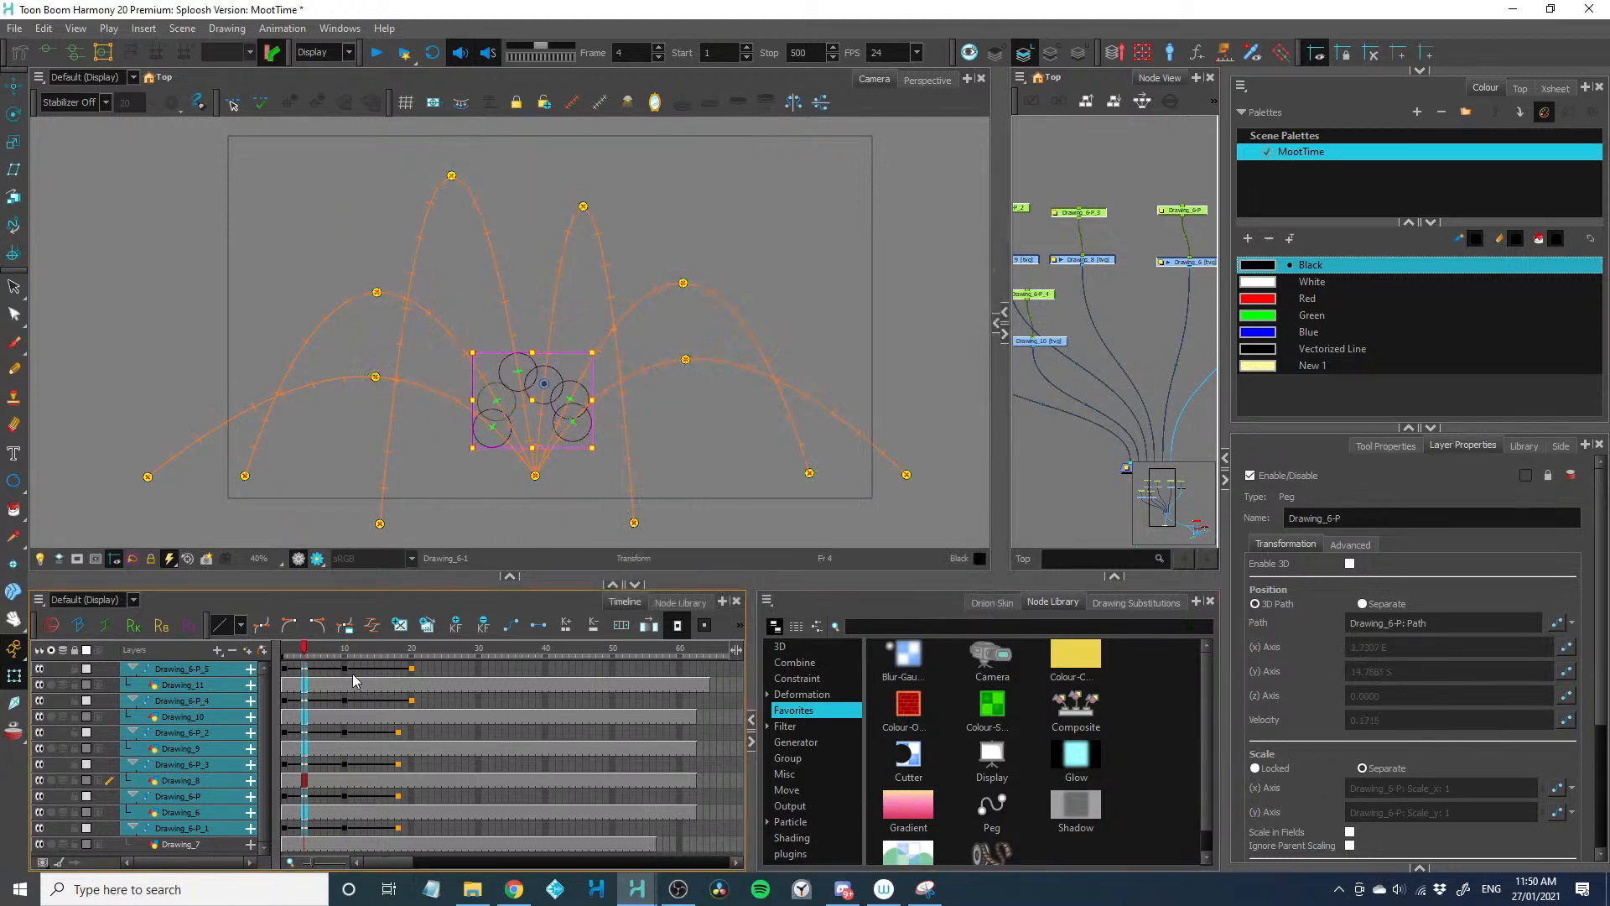
{"action": "left_click_drag", "start_coordinate": [354, 675], "coordinate": [359, 700]}
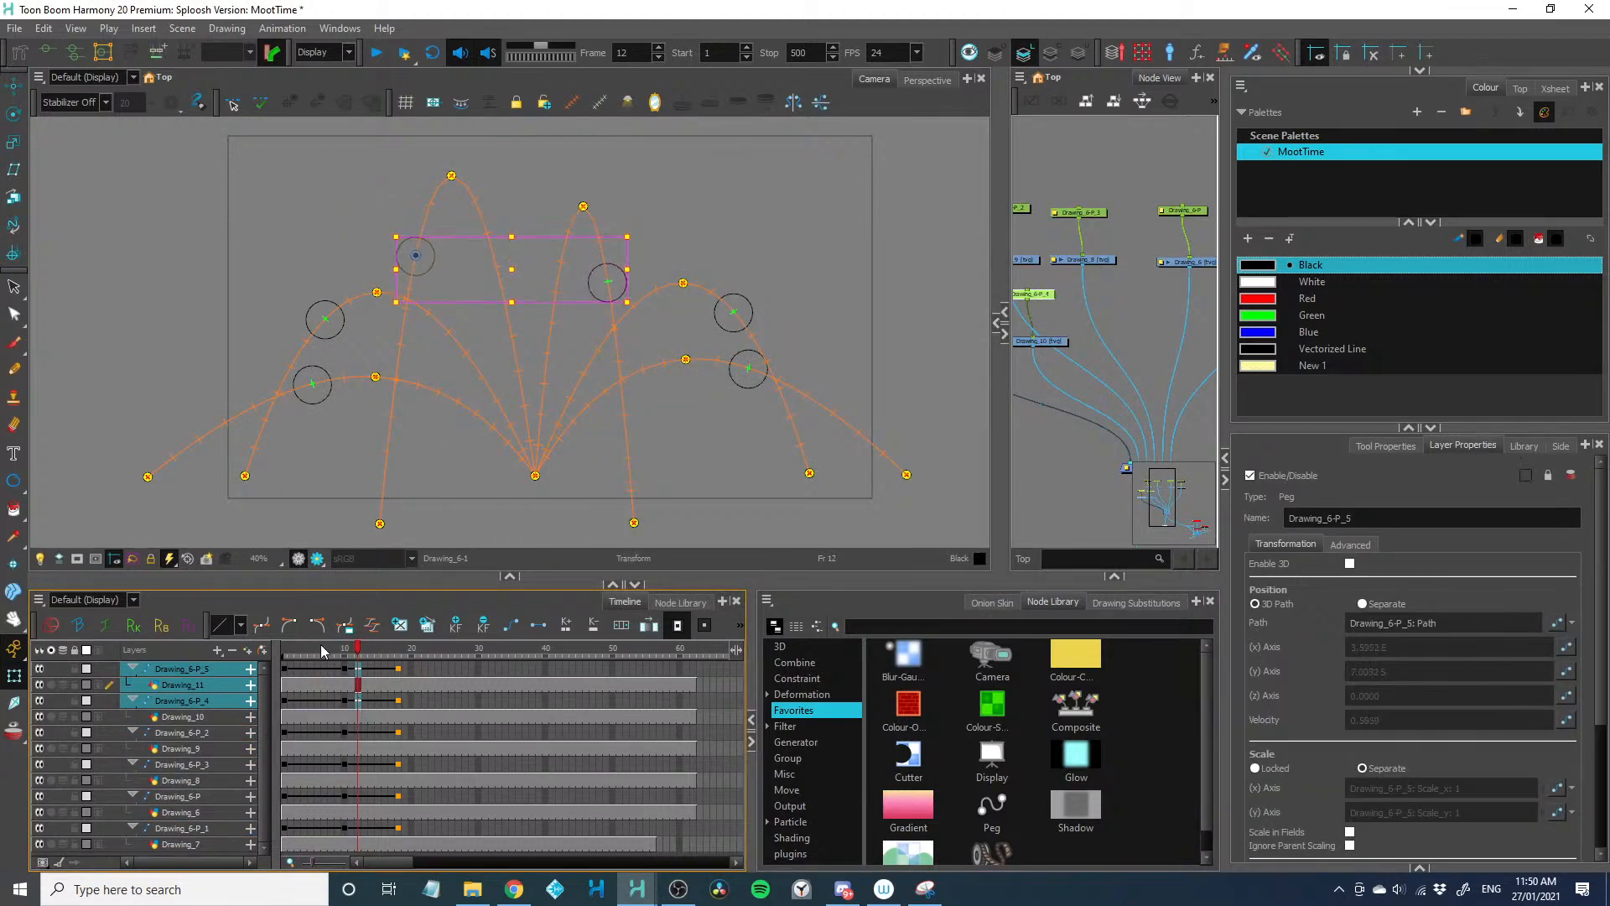
{"action": "key", "text": "Return"}
Apply Quick Ease Out to the frame 10 peak keyframes of all six ball pegs
{"action": "left_click_drag", "start_coordinate": [295, 653], "coordinate": [344, 694]}
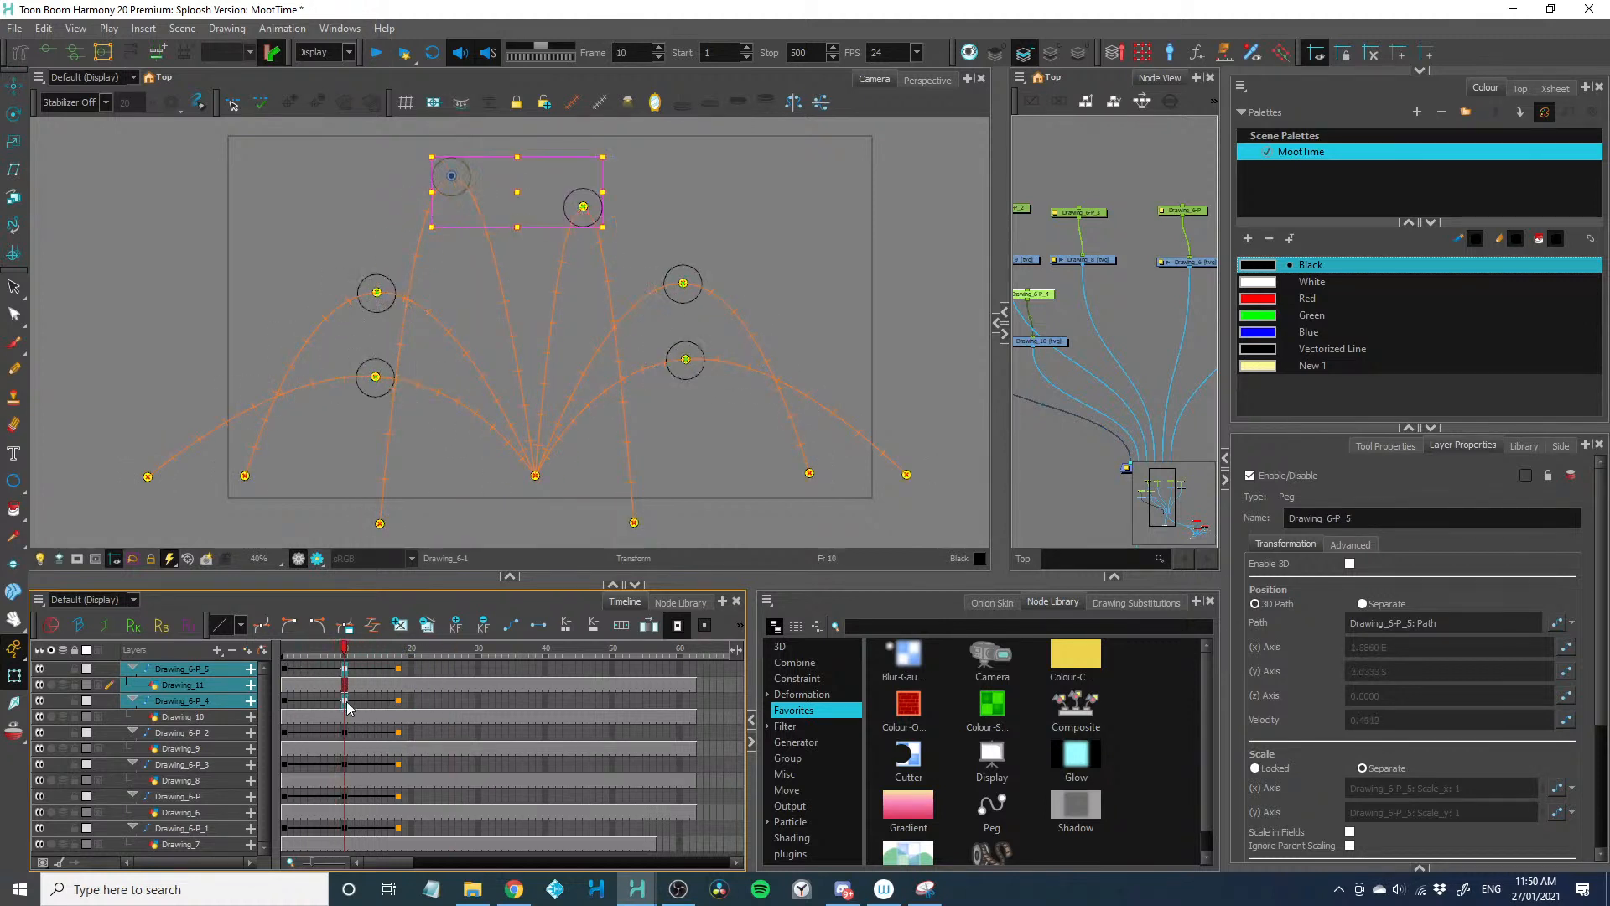
{"action": "left_click_drag", "start_coordinate": [350, 829], "coordinate": [350, 668]}
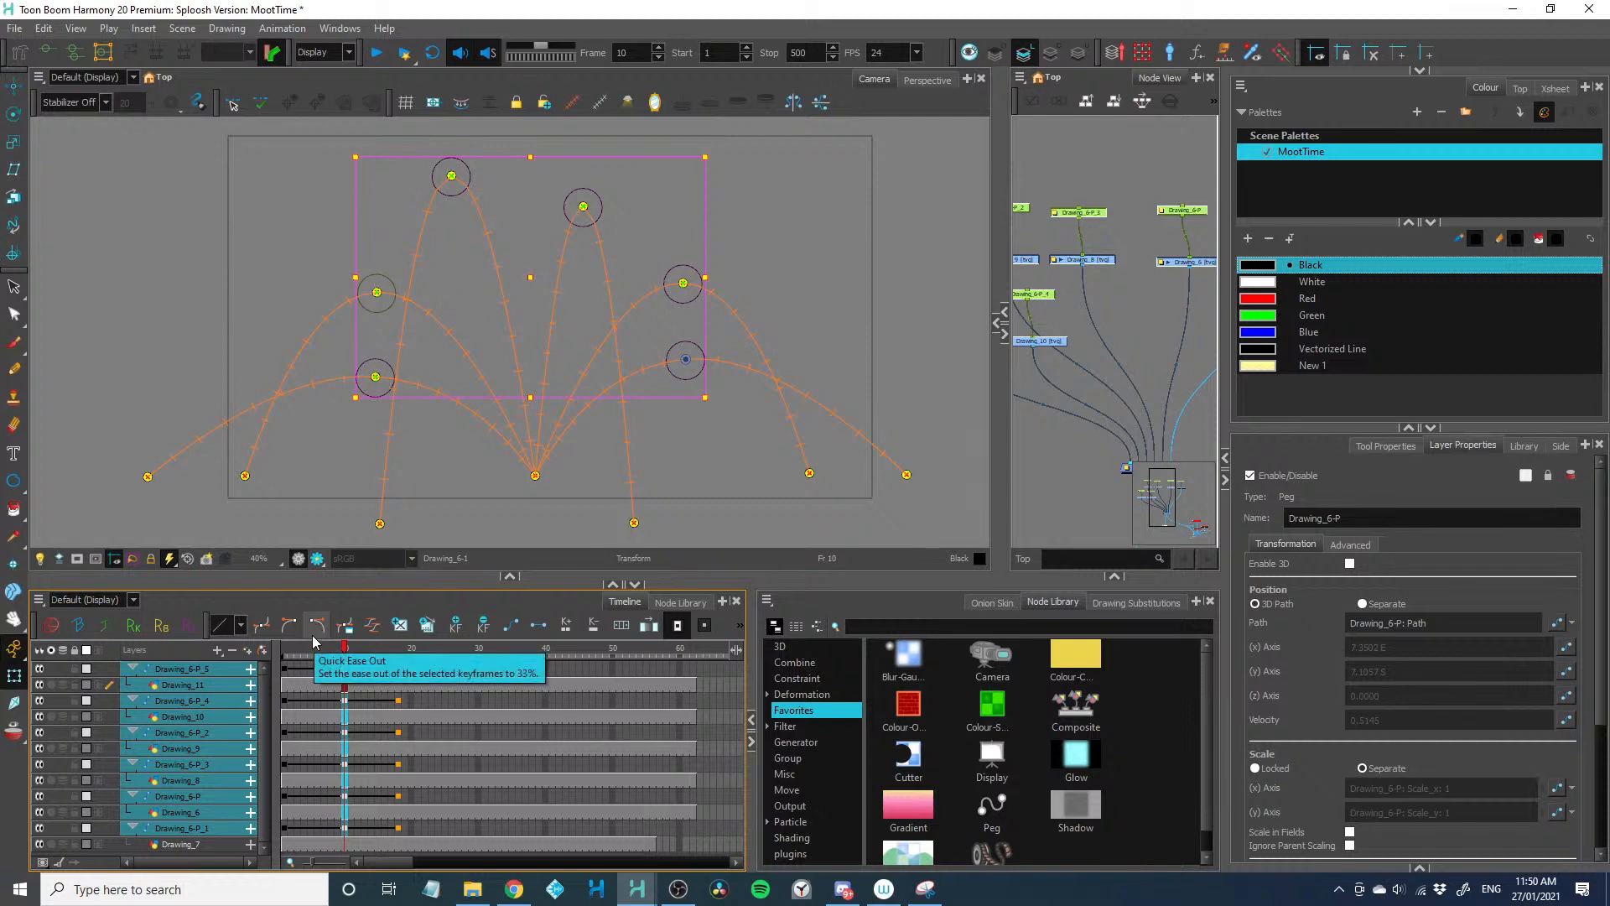
{"action": "left_click", "coordinate": [313, 639]}
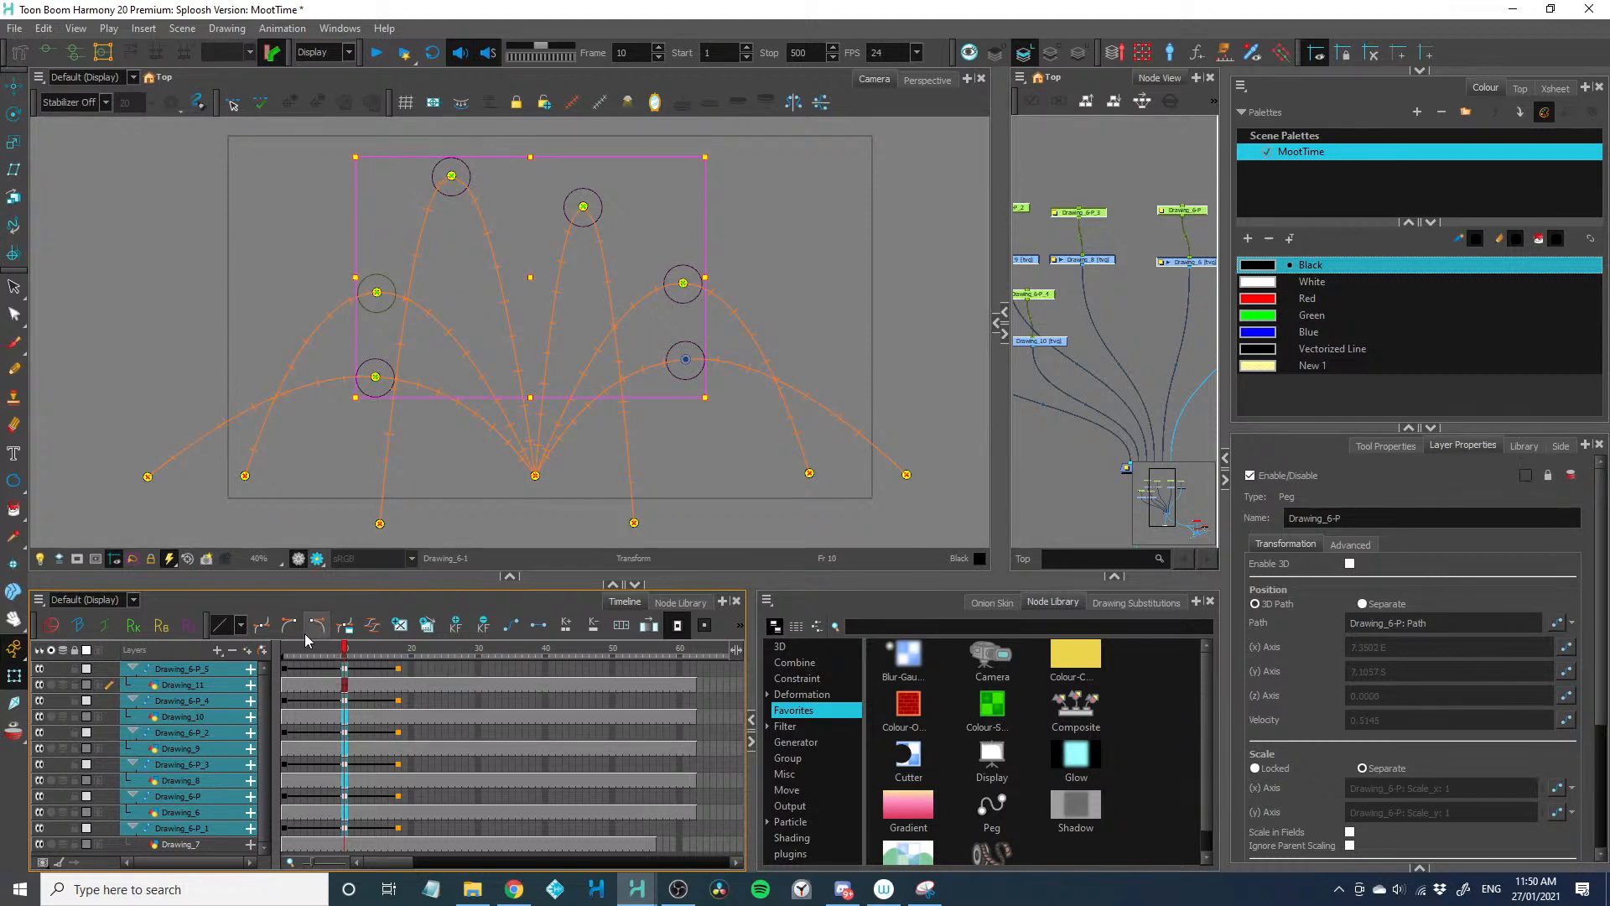
{"action": "left_click", "coordinate": [284, 648]}
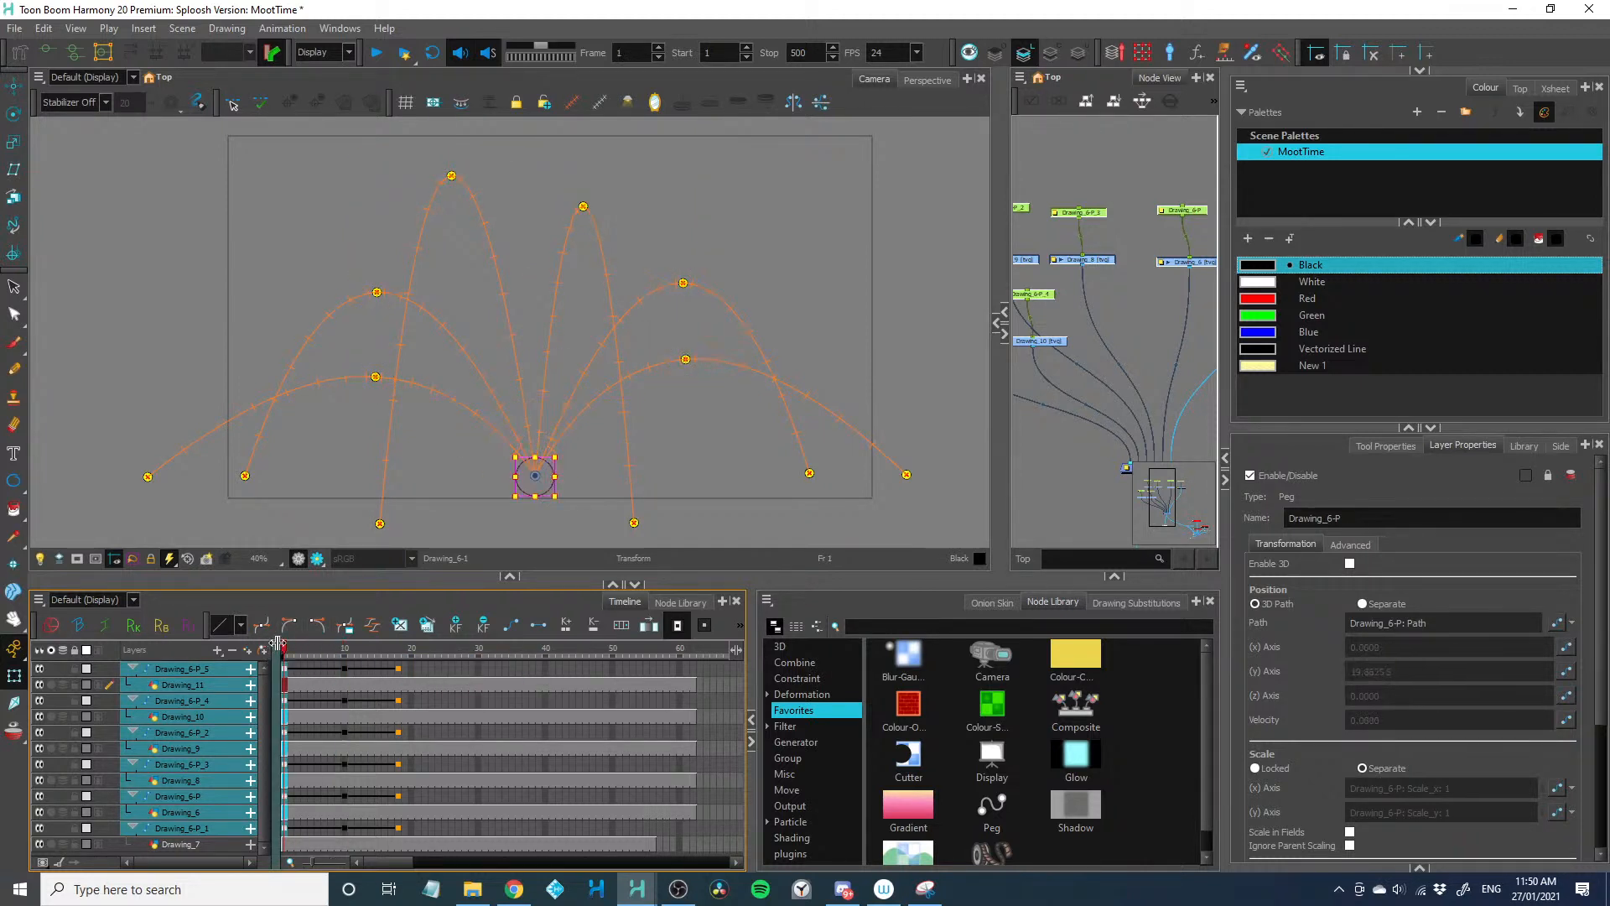
Play the splash animation several times from frame 1 to check the timing of the six arcs
{"action": "key", "text": "shift+Return"}
{"action": "key", "text": "shift+Return"}
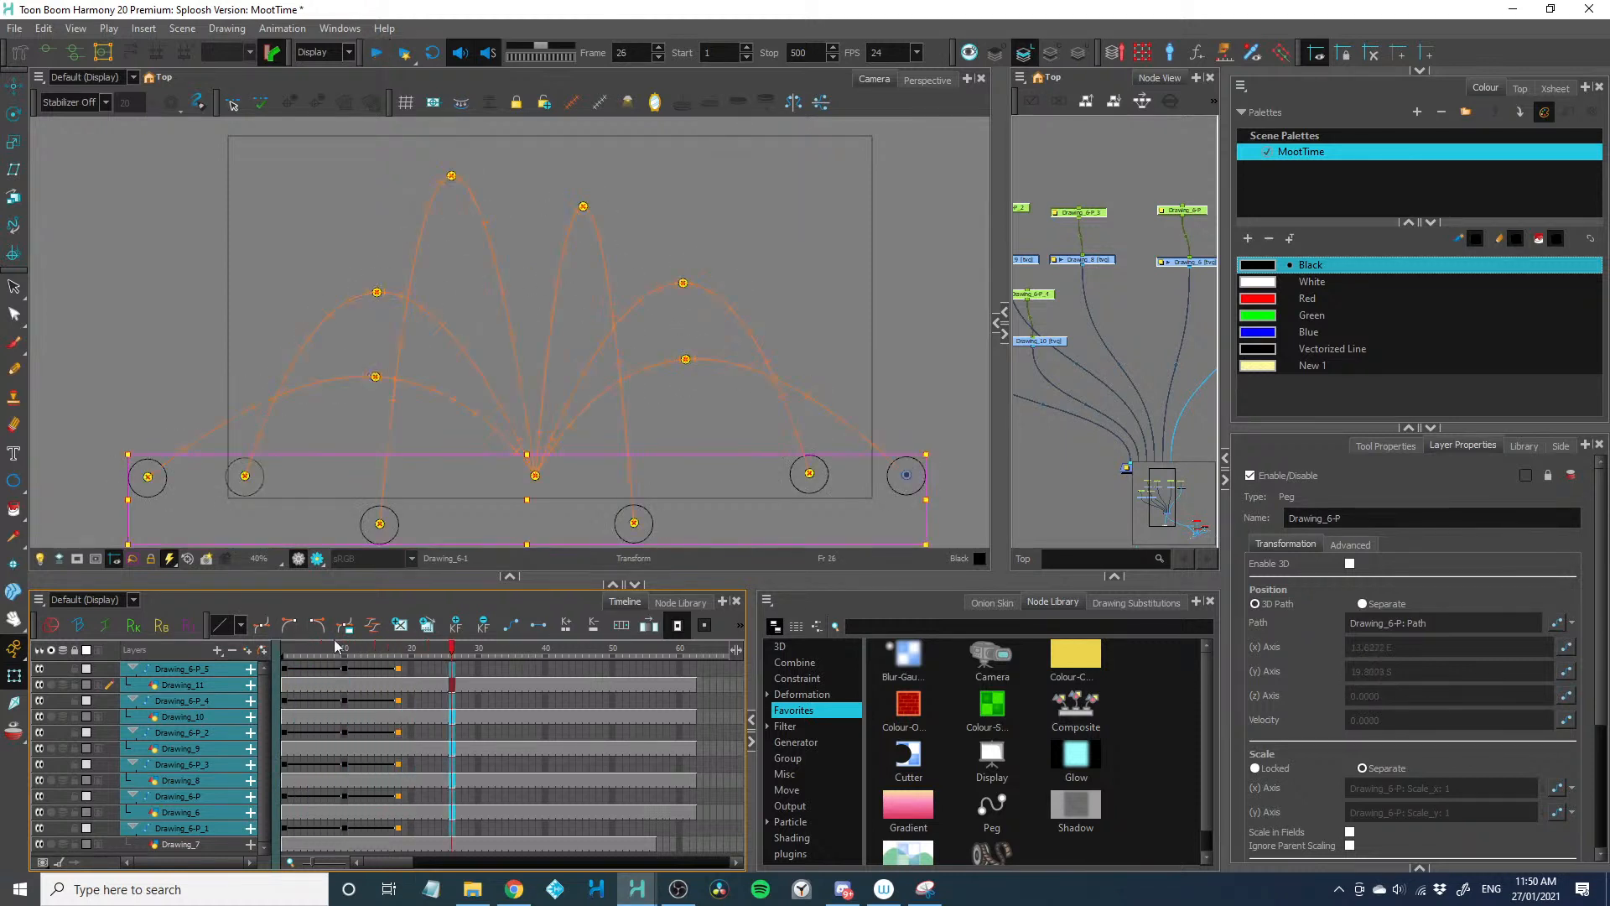
{"action": "left_click", "coordinate": [339, 654]}
{"action": "left_click_drag", "start_coordinate": [339, 655], "coordinate": [285, 656]}
{"action": "key", "text": "shift+Return"}
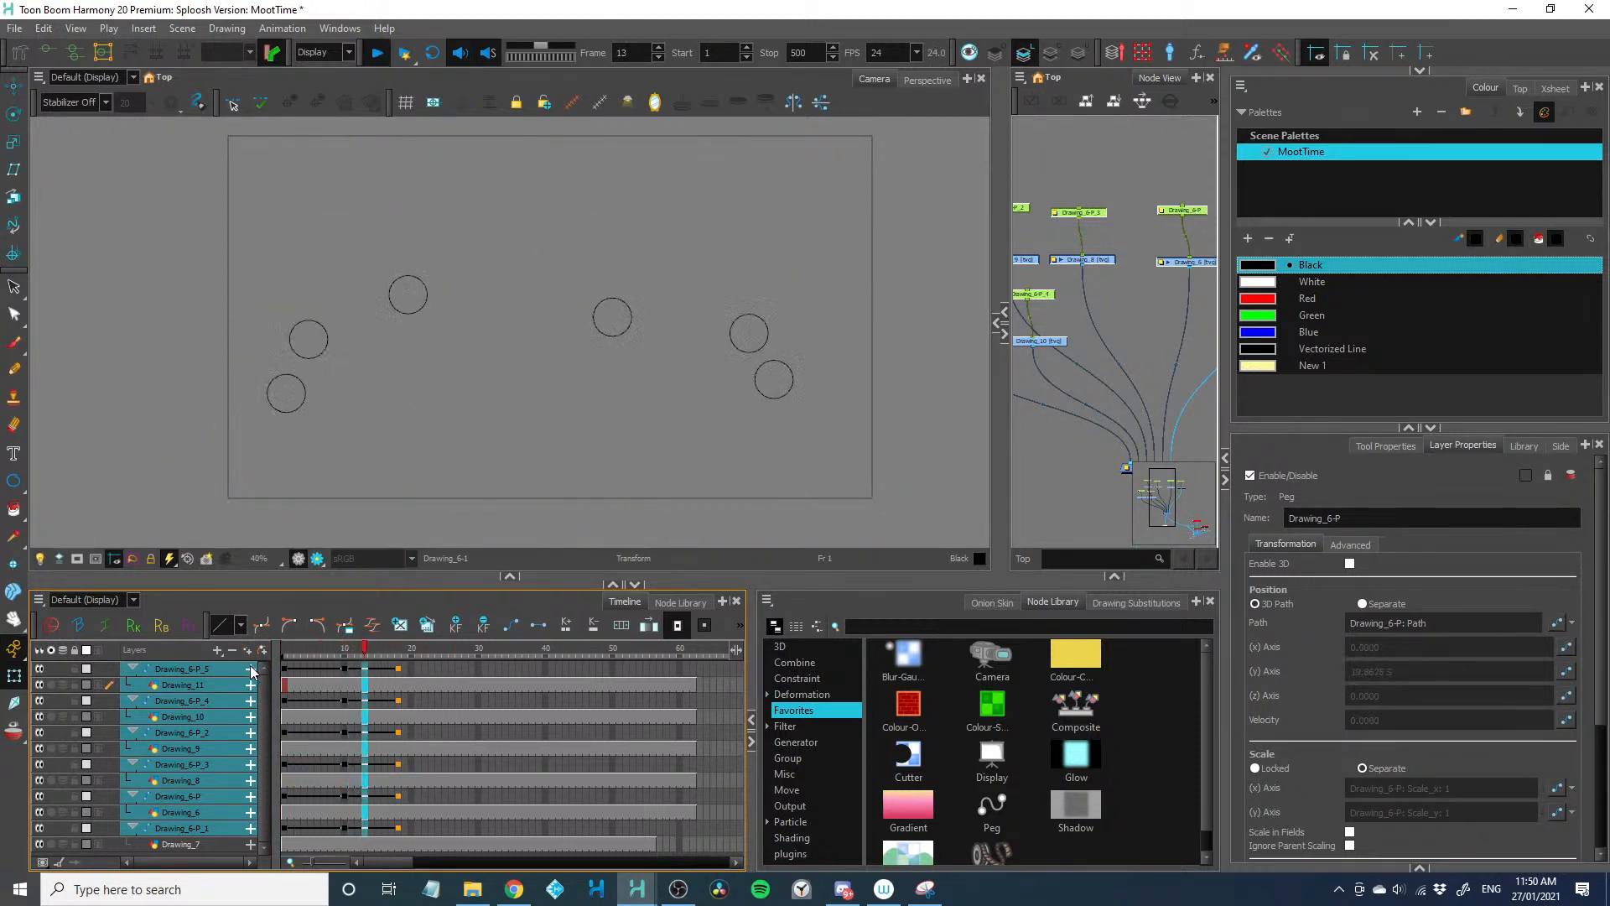
{"action": "key", "text": "shift+Return"}
{"action": "left_click", "coordinate": [284, 649]}
{"action": "key", "text": "shift+Return"}
{"action": "key", "text": "shift+Return"}
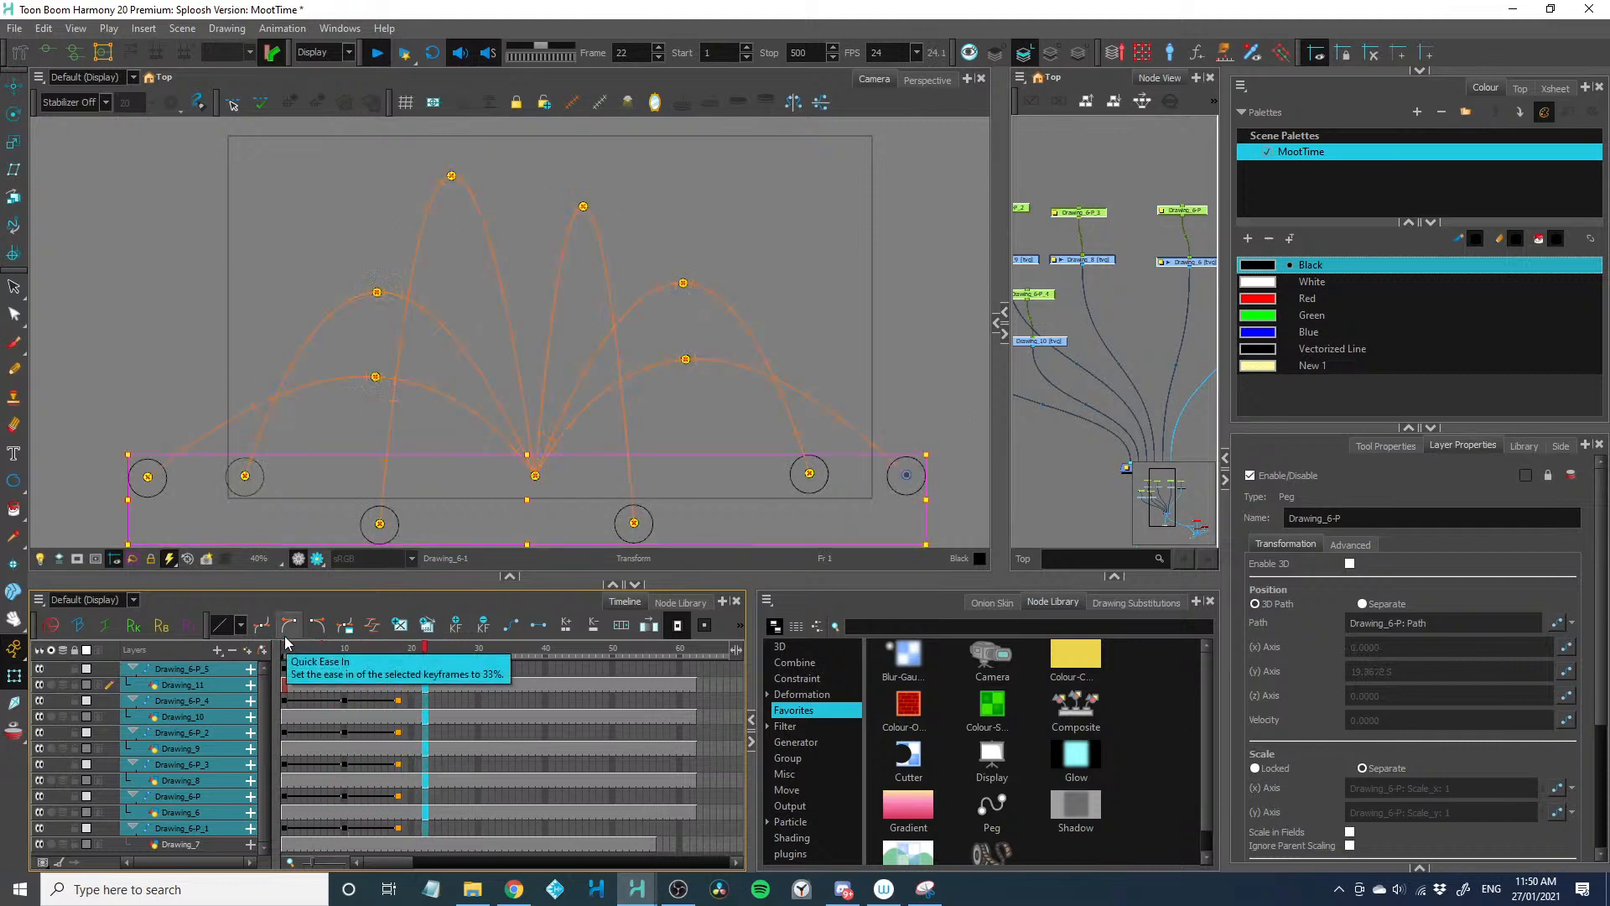
Shorten the rise of Drawing_6-P_4 and Drawing_6-P_5 by two frames, putting their peak keyframes on frame 8
{"action": "left_click", "coordinate": [311, 700]}
{"action": "key", "text": "minus"}
{"action": "key", "text": "minus"}
{"action": "left_click", "coordinate": [305, 670]}
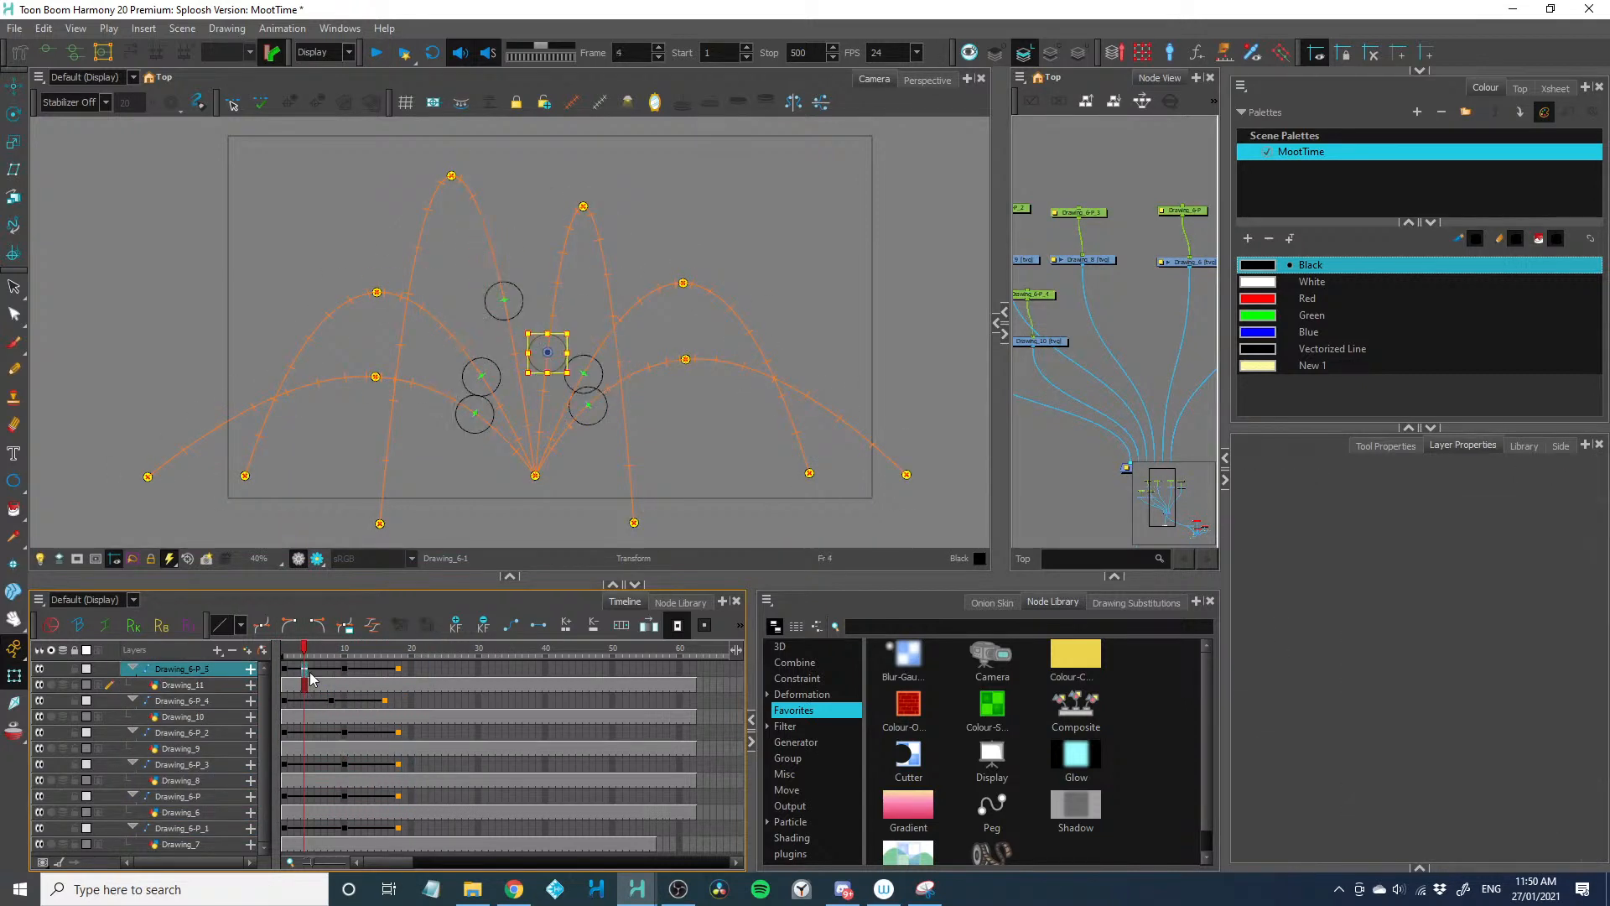
{"action": "key", "text": "minus"}
{"action": "key", "text": "minus"}
Extend the falls, putting Drawing_6-P_4's landing keyframe on frame 20 and Drawing_6-P_5's on frame 19, and play the animation
{"action": "left_click", "coordinate": [353, 703]}
{"action": "key", "text": "plus"}
{"action": "key", "text": "plus"}
{"action": "left_click", "coordinate": [359, 669]}
{"action": "key", "text": "plus"}
{"action": "key", "text": "plus"}
{"action": "key", "text": "plus"}
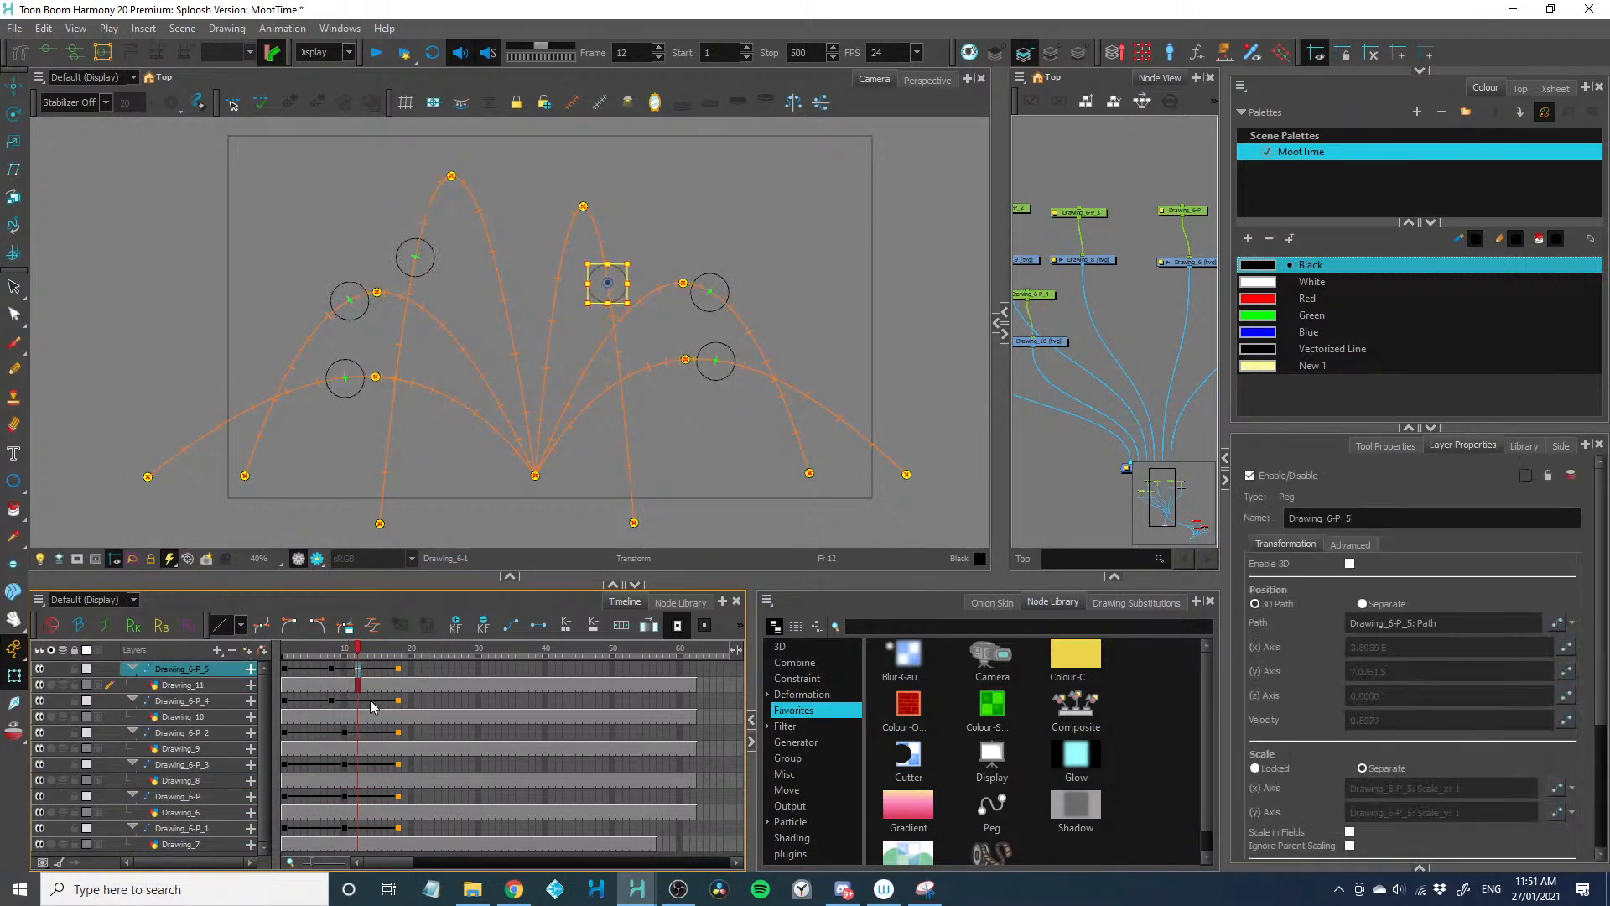
{"action": "left_click", "coordinate": [372, 706]}
{"action": "key", "text": "plus"}
{"action": "key", "text": "plus"}
{"action": "left_click_drag", "start_coordinate": [331, 652], "coordinate": [270, 661]}
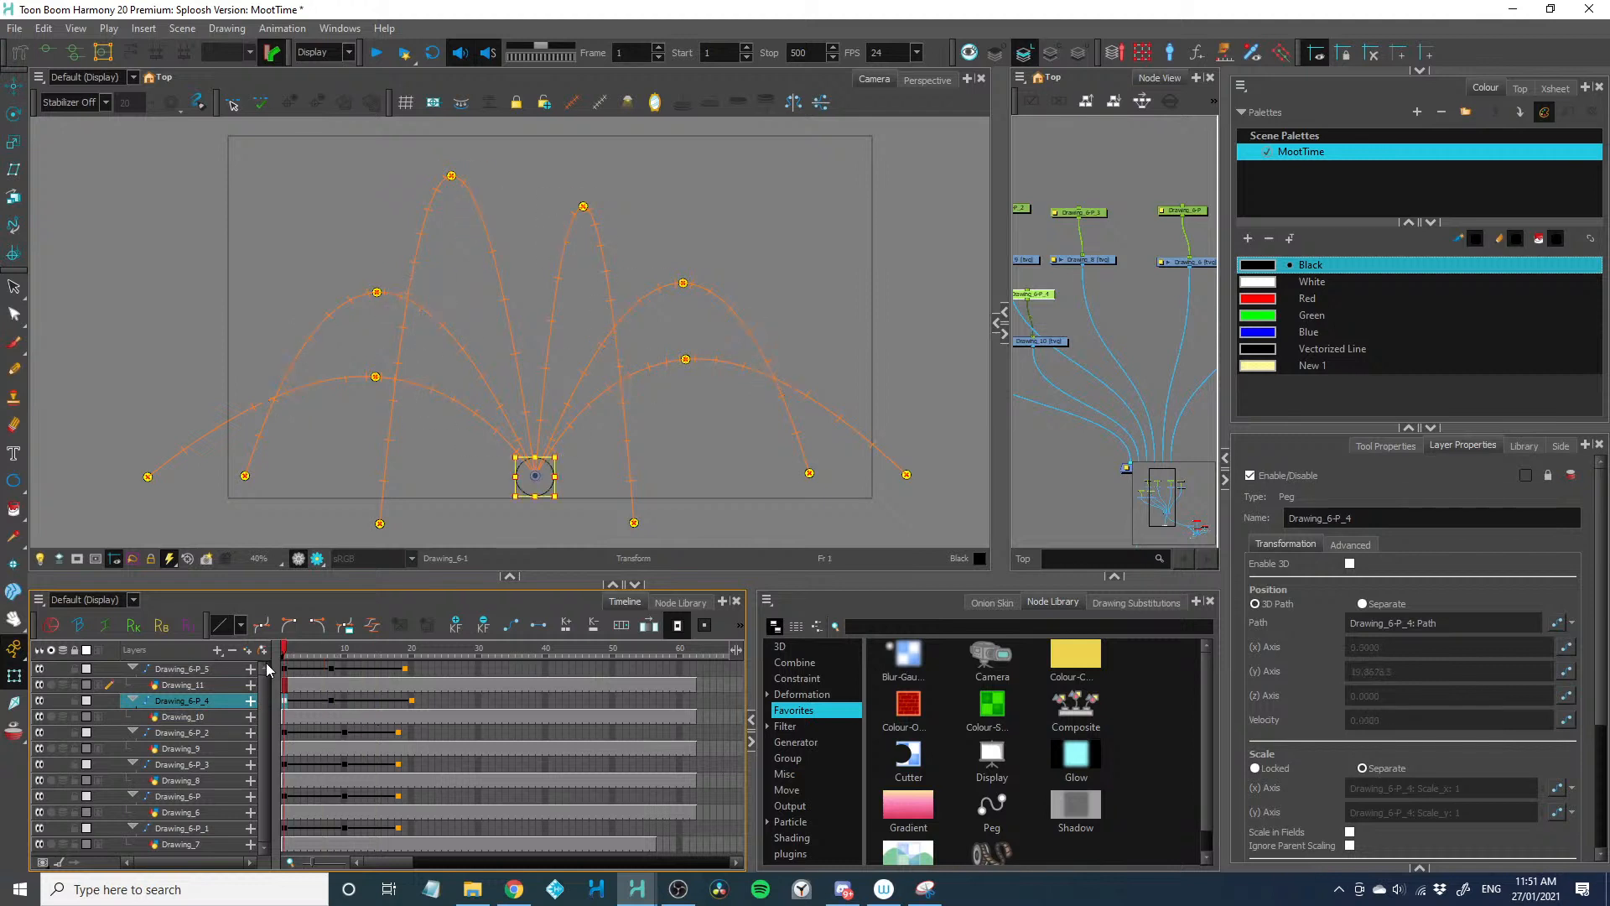
{"action": "key", "text": "shift+Return"}
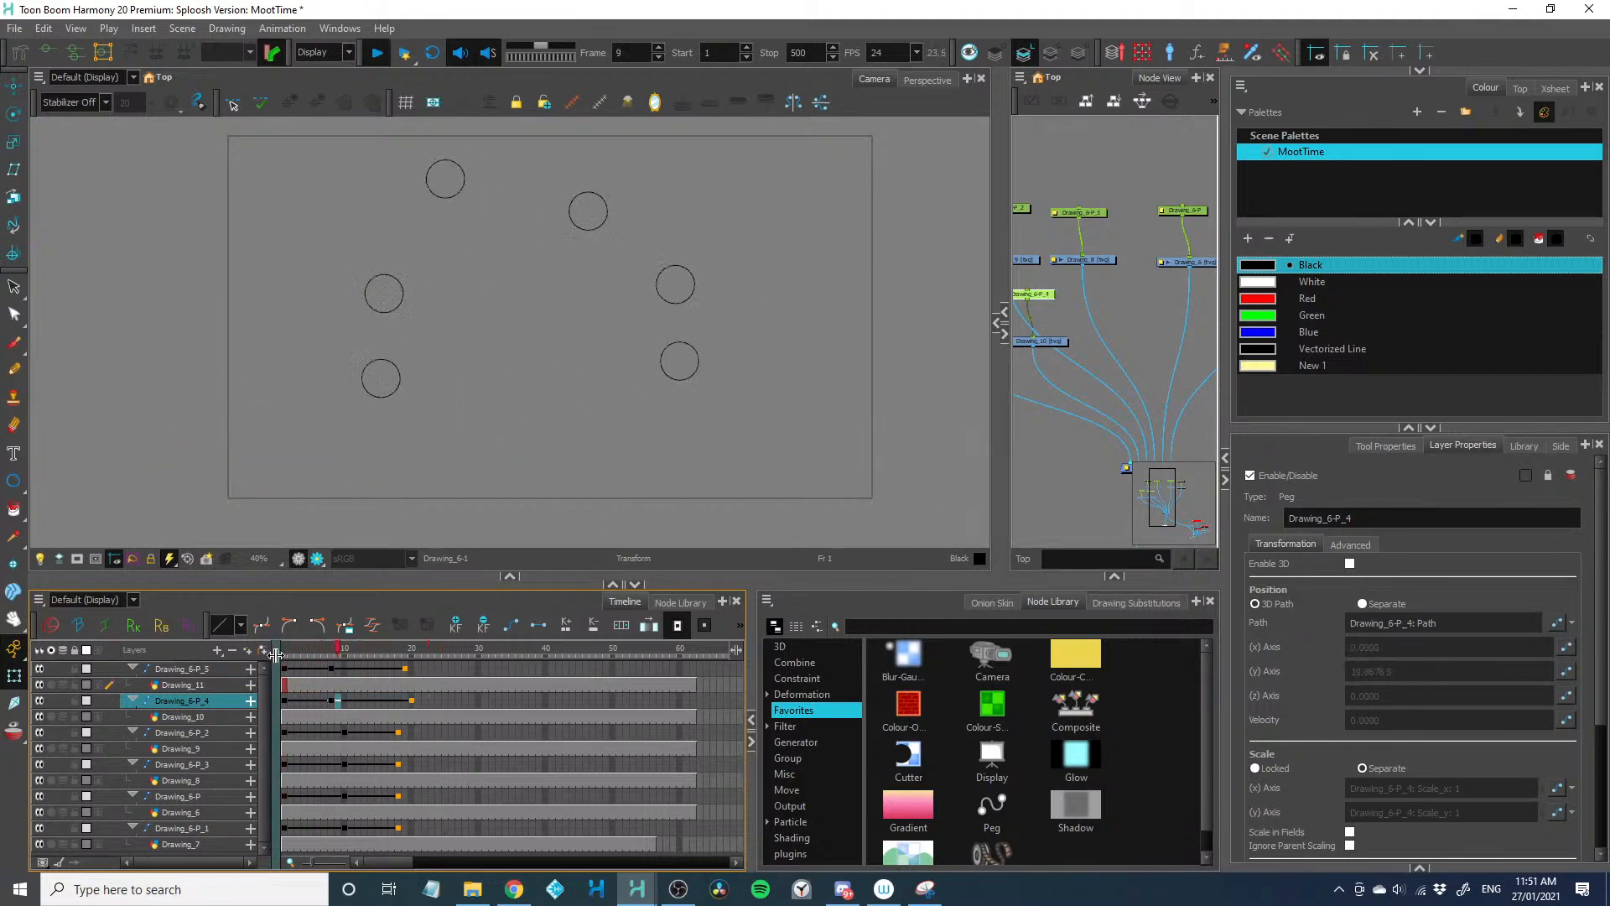
{"action": "key", "text": "shift+Return"}
Retime Drawing_6-P_3 and Drawing_6-P_2, putting their peak keyframes on frame 12 and their landing keyframes on frame 18
{"action": "left_click", "coordinate": [331, 762]}
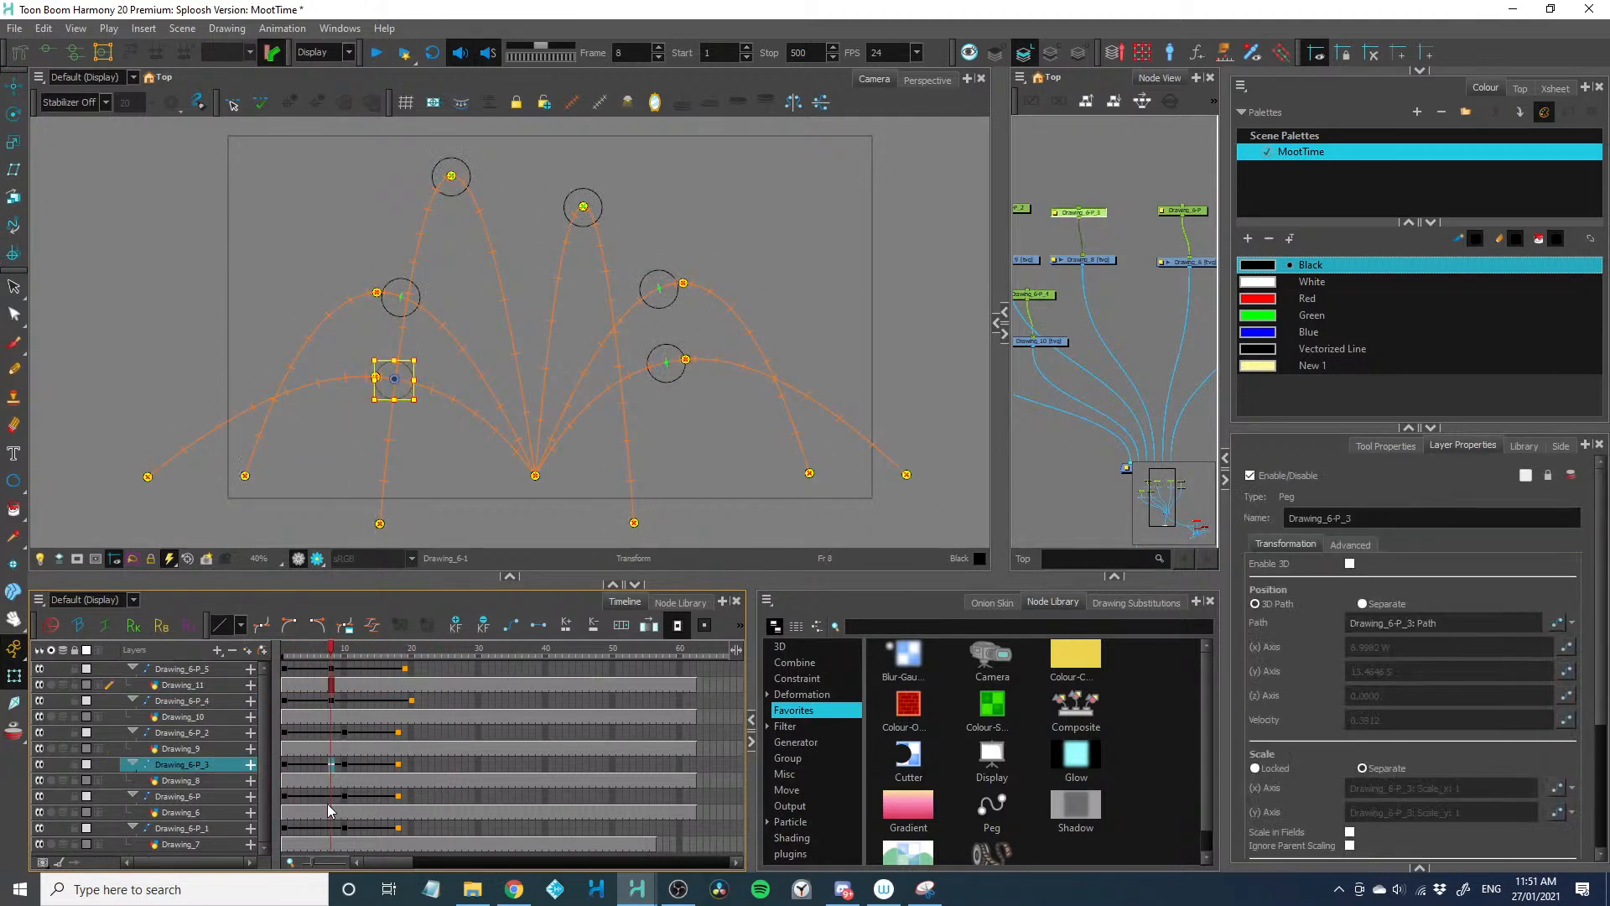
{"action": "left_click", "coordinate": [321, 796]}
{"action": "left_click", "coordinate": [328, 828]}
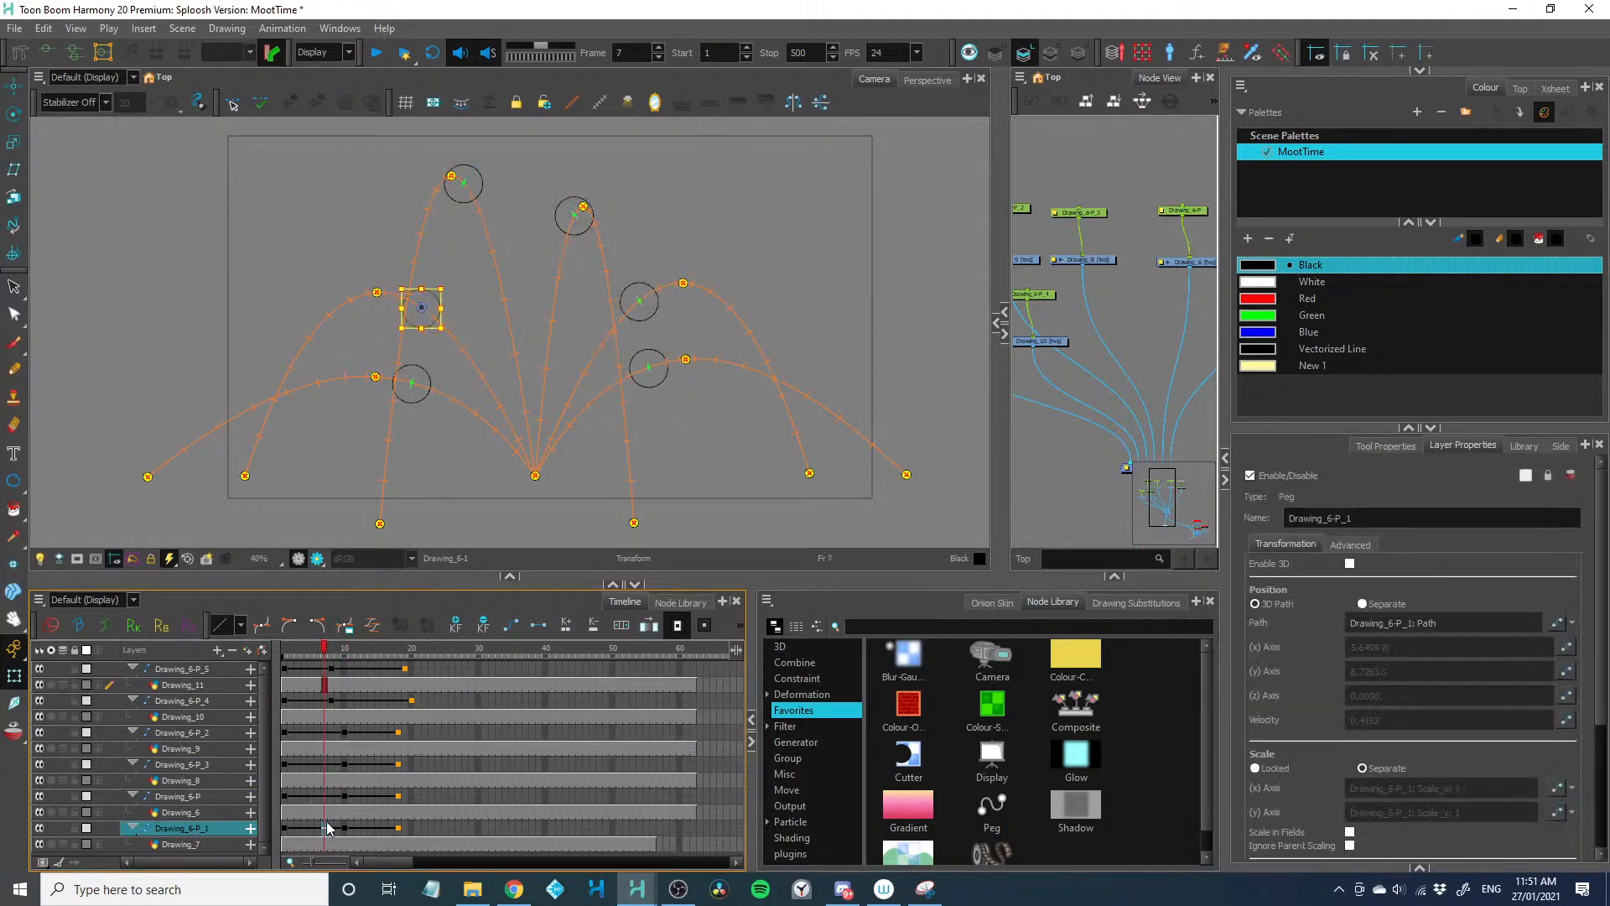
{"action": "left_click", "coordinate": [326, 766]}
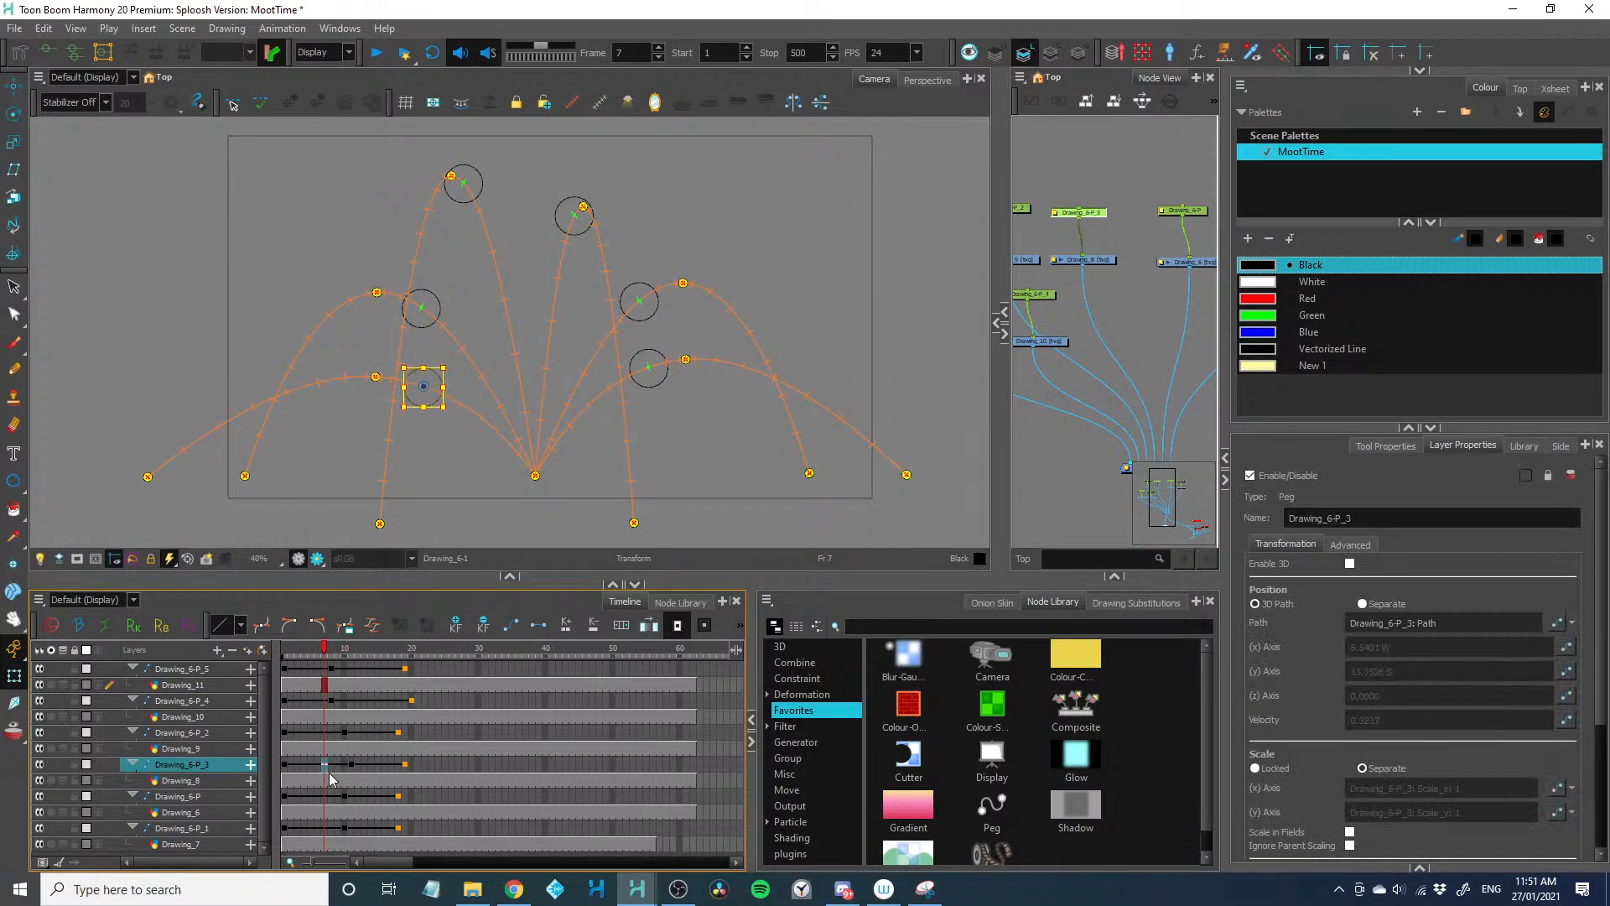
{"action": "left_click", "coordinate": [375, 766]}
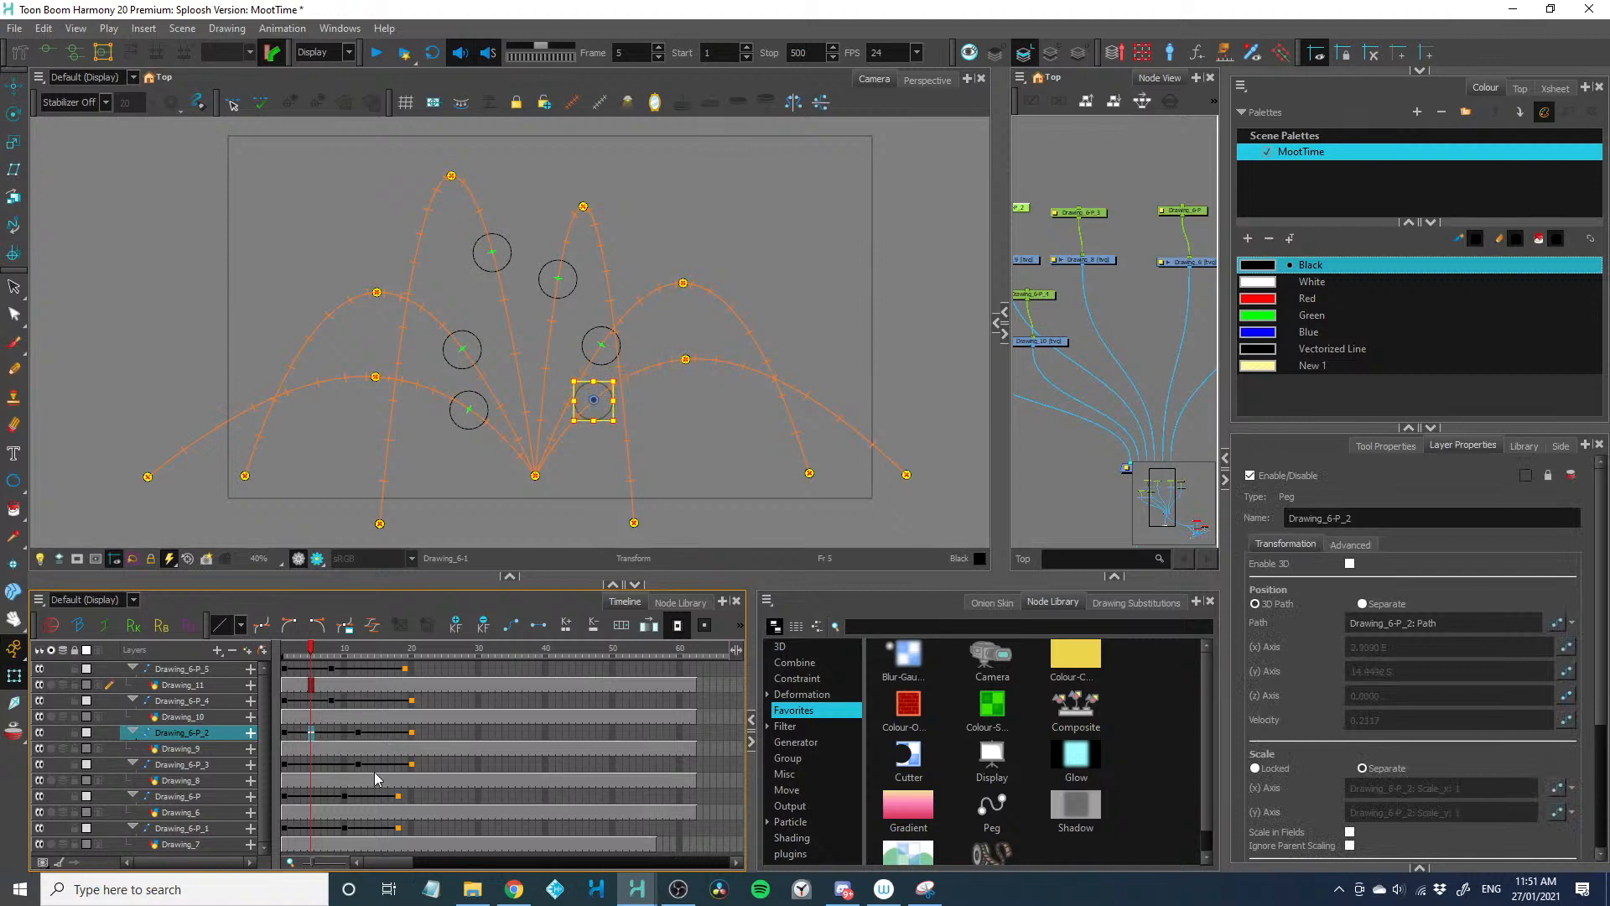
{"action": "left_click", "coordinate": [371, 733]}
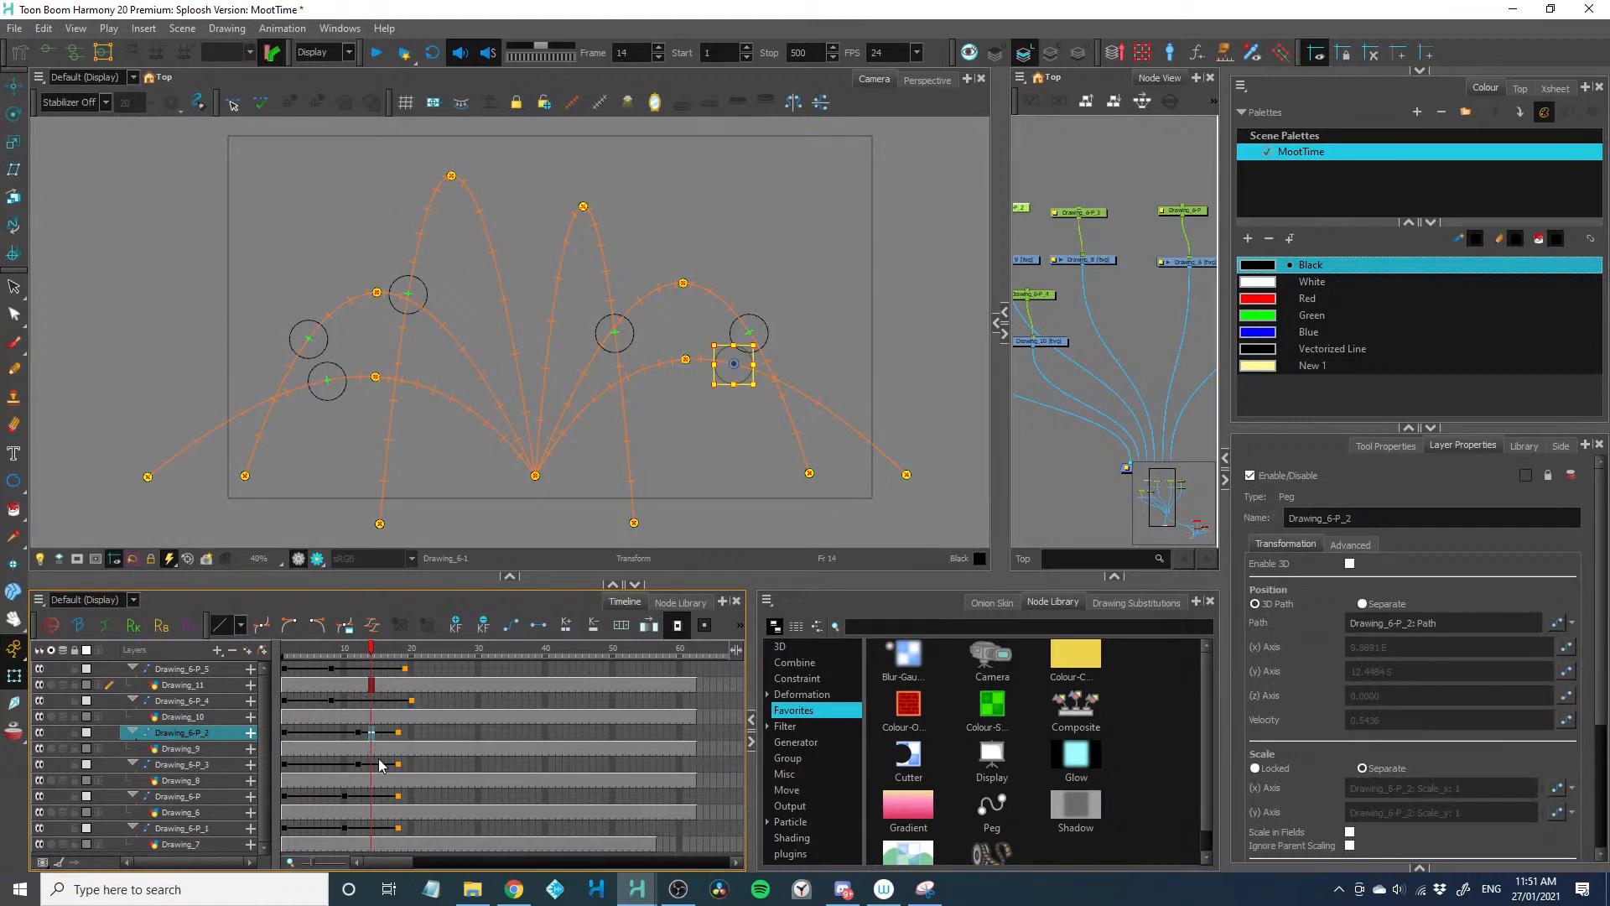
Extend the fall of Drawing_6-P_5 by one frame, putting its landing keyframe on frame 20, and play the animation
{"action": "left_click", "coordinate": [359, 669]}
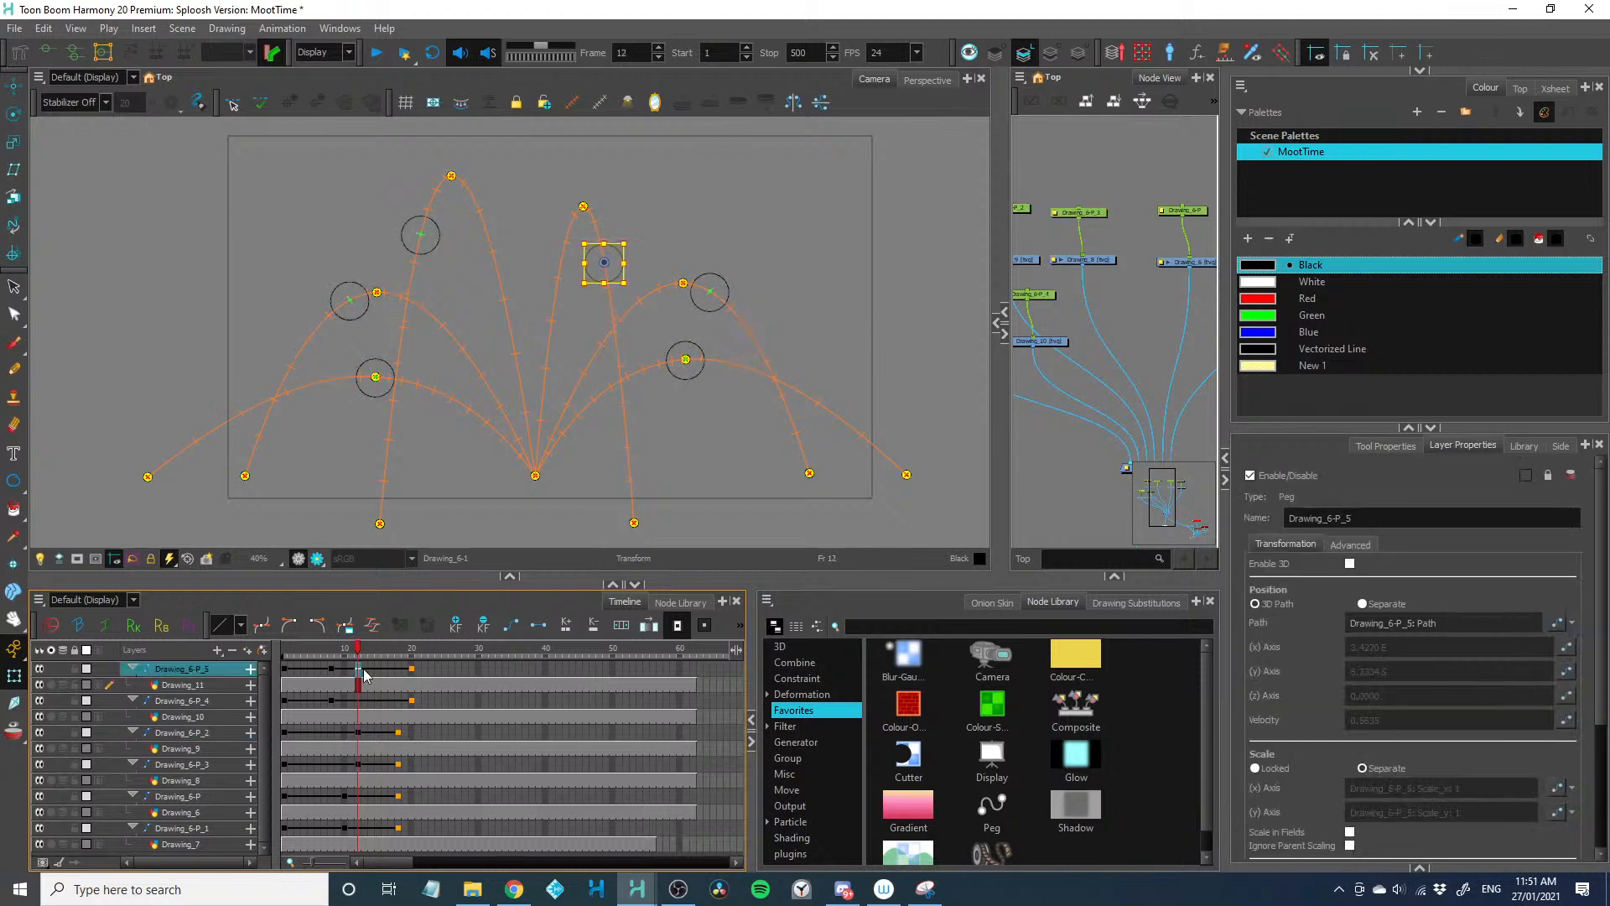
{"action": "left_click_drag", "start_coordinate": [338, 654], "coordinate": [281, 660]}
{"action": "key", "text": "shift+Return"}
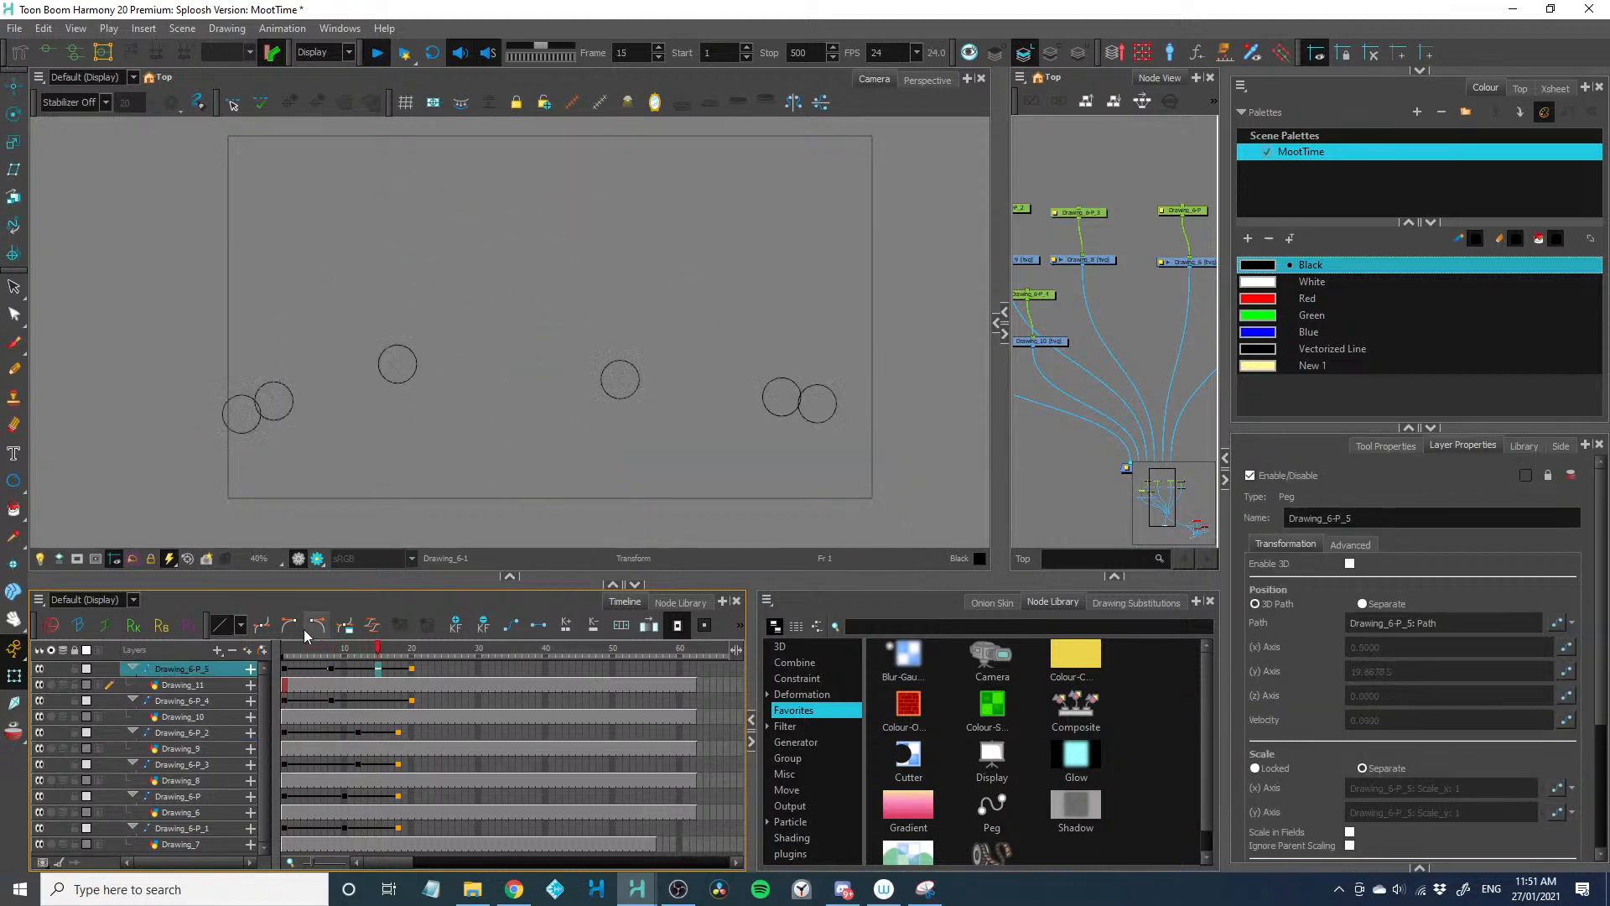
{"action": "key", "text": "shift+Return"}
Shorten the rise of Drawing_6-P_3 and Drawing_6-P_2 by two frames, putting their peaks on frame 10 and landings on frame 16
{"action": "left_click", "coordinate": [311, 762]}
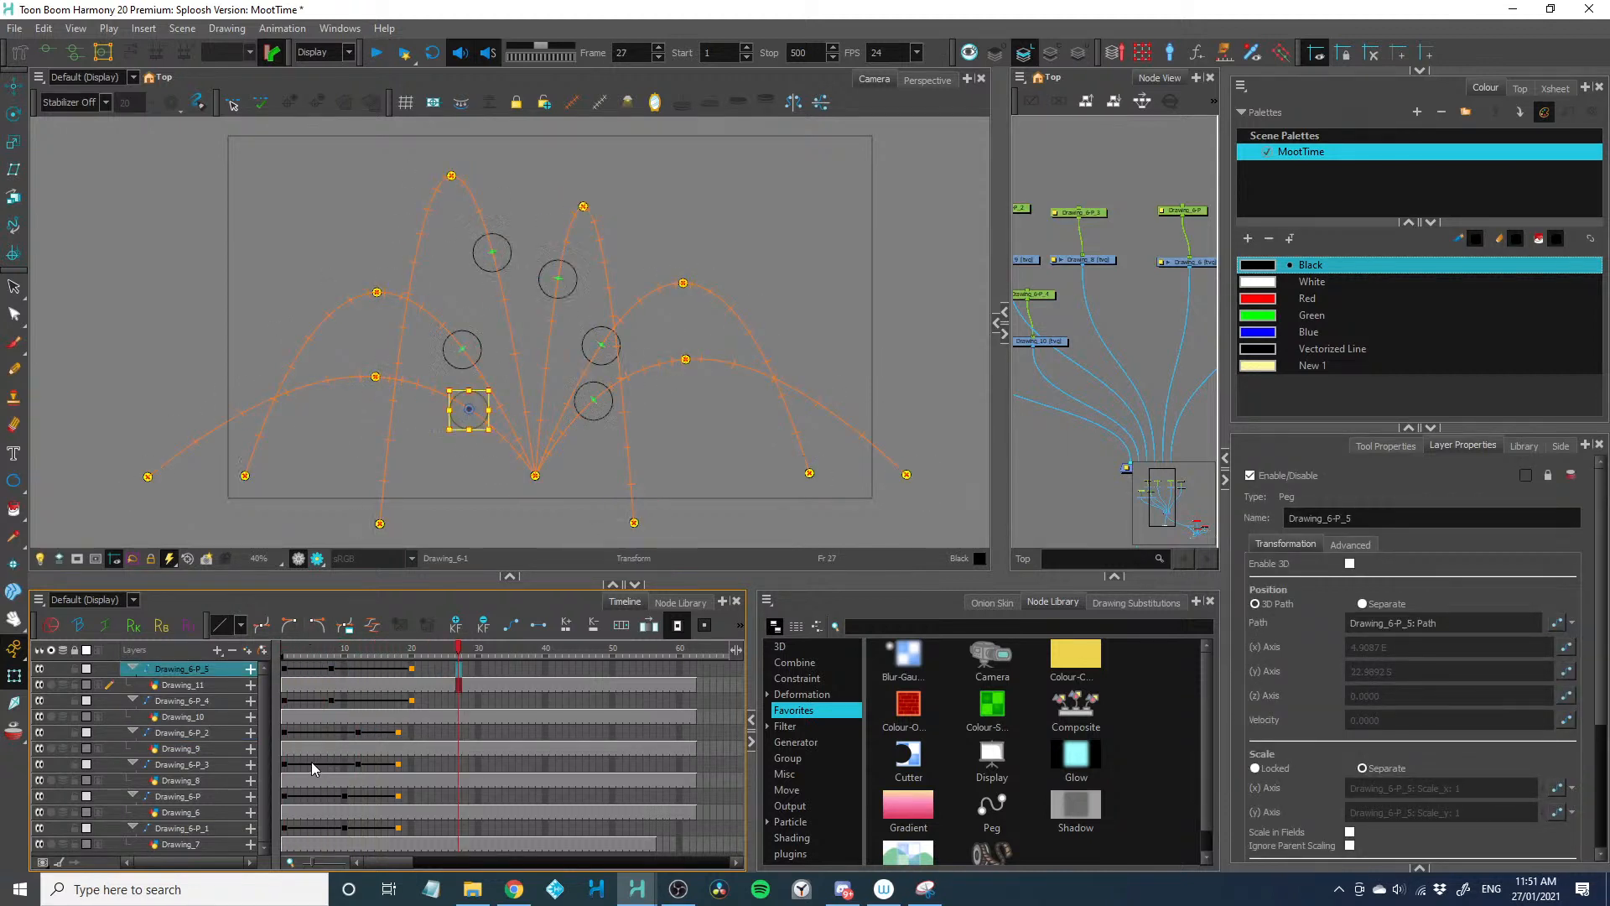
{"action": "key", "text": "minus"}
{"action": "key", "text": "minus"}
{"action": "left_click", "coordinate": [318, 729]}
{"action": "key", "text": "minus"}
{"action": "key", "text": "minus"}
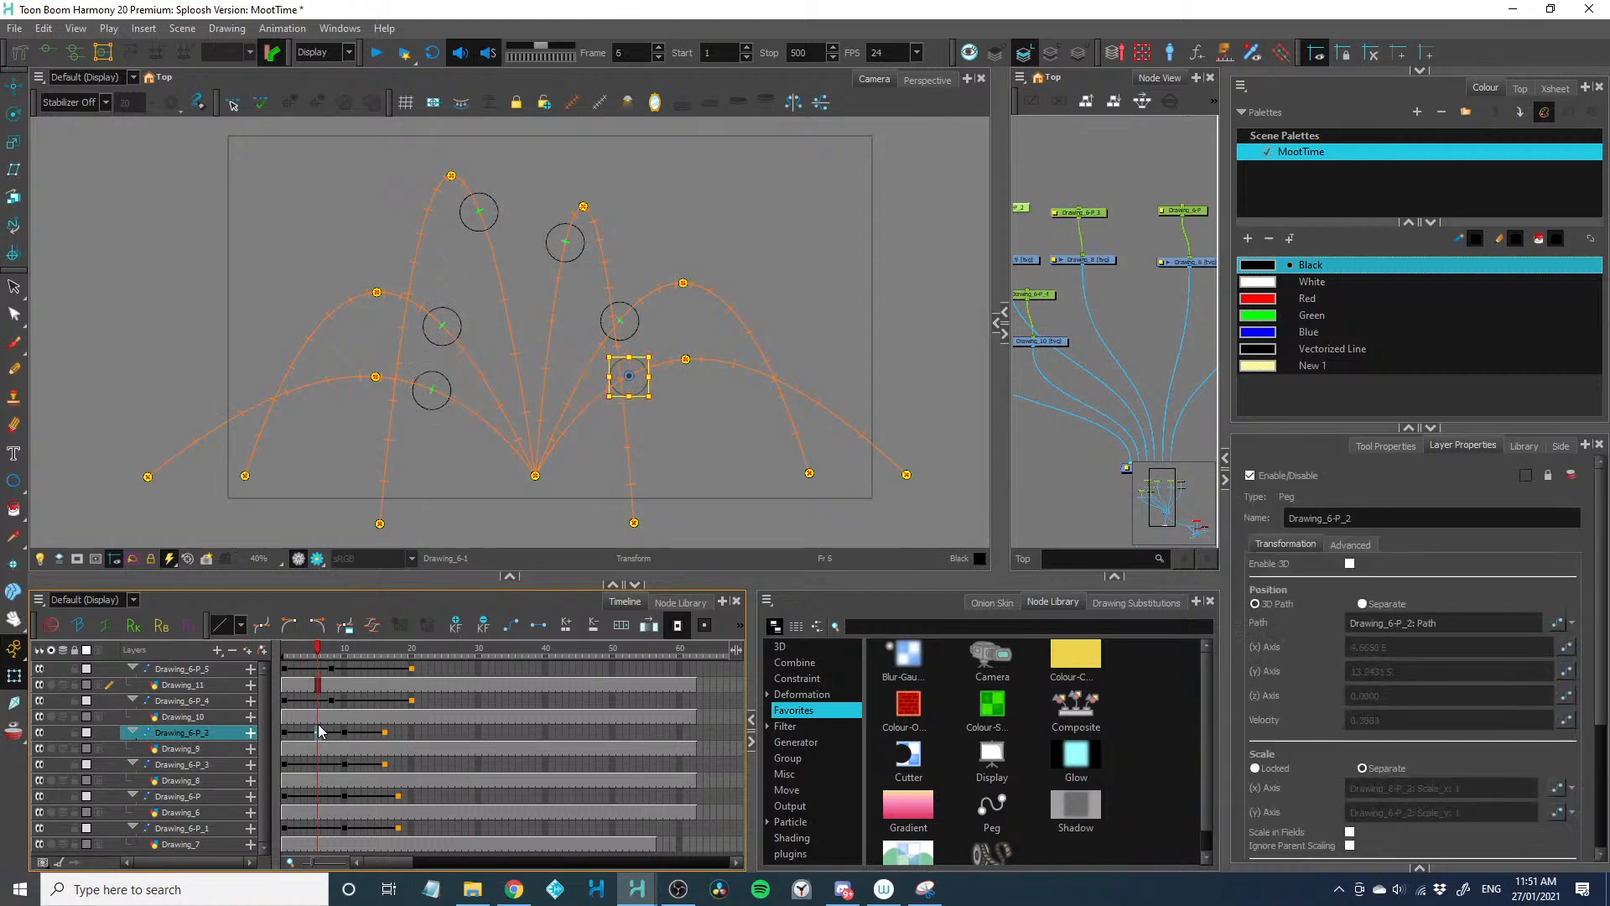
Extend the rise of Drawing_6-P_4 and Drawing_6-P_5 by one frame, putting their peaks on frame 9, and play the animation
{"action": "left_click", "coordinate": [312, 699]}
{"action": "key", "text": "plus"}
{"action": "left_click", "coordinate": [317, 668]}
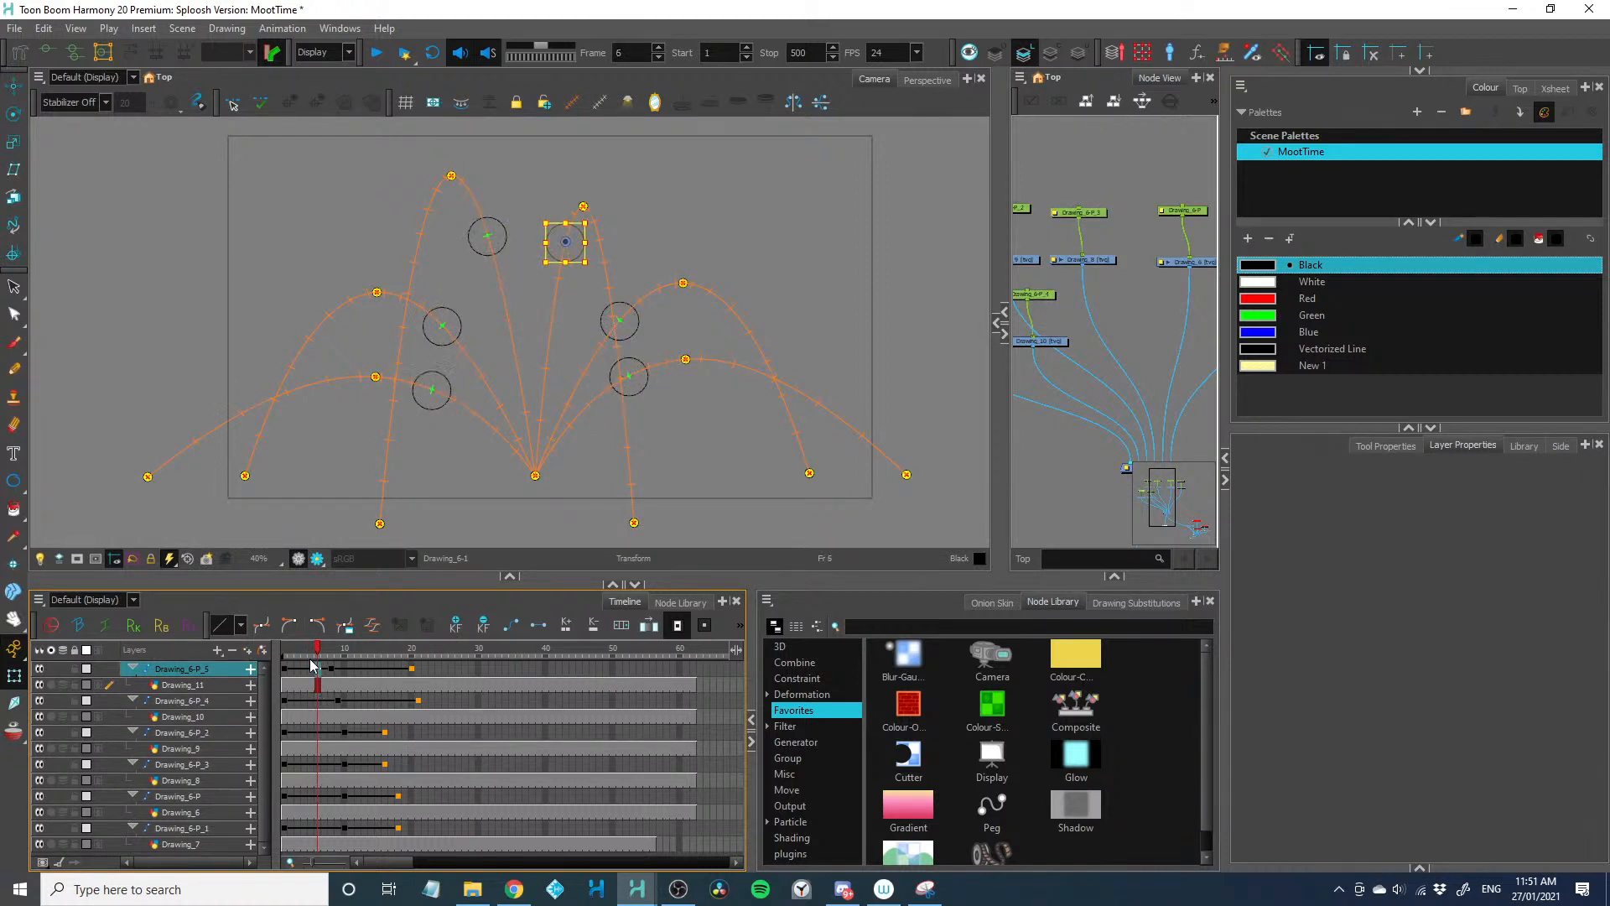
{"action": "left_click", "coordinate": [313, 669]}
{"action": "key", "text": "plus"}
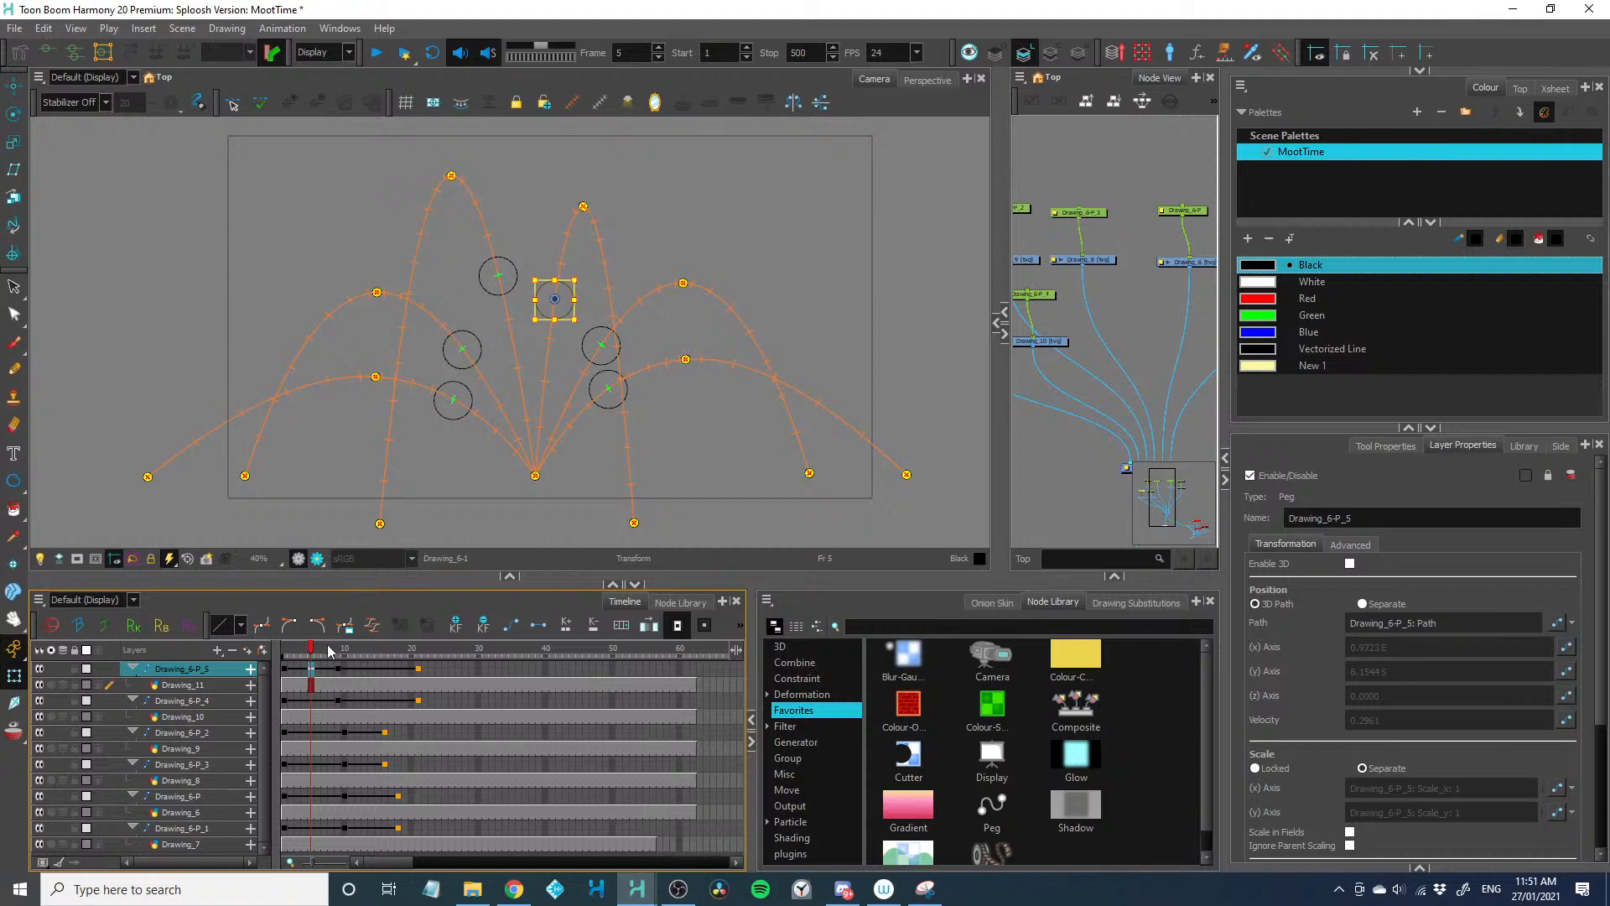
{"action": "key", "text": "Return"}
{"action": "key", "text": "Return"}
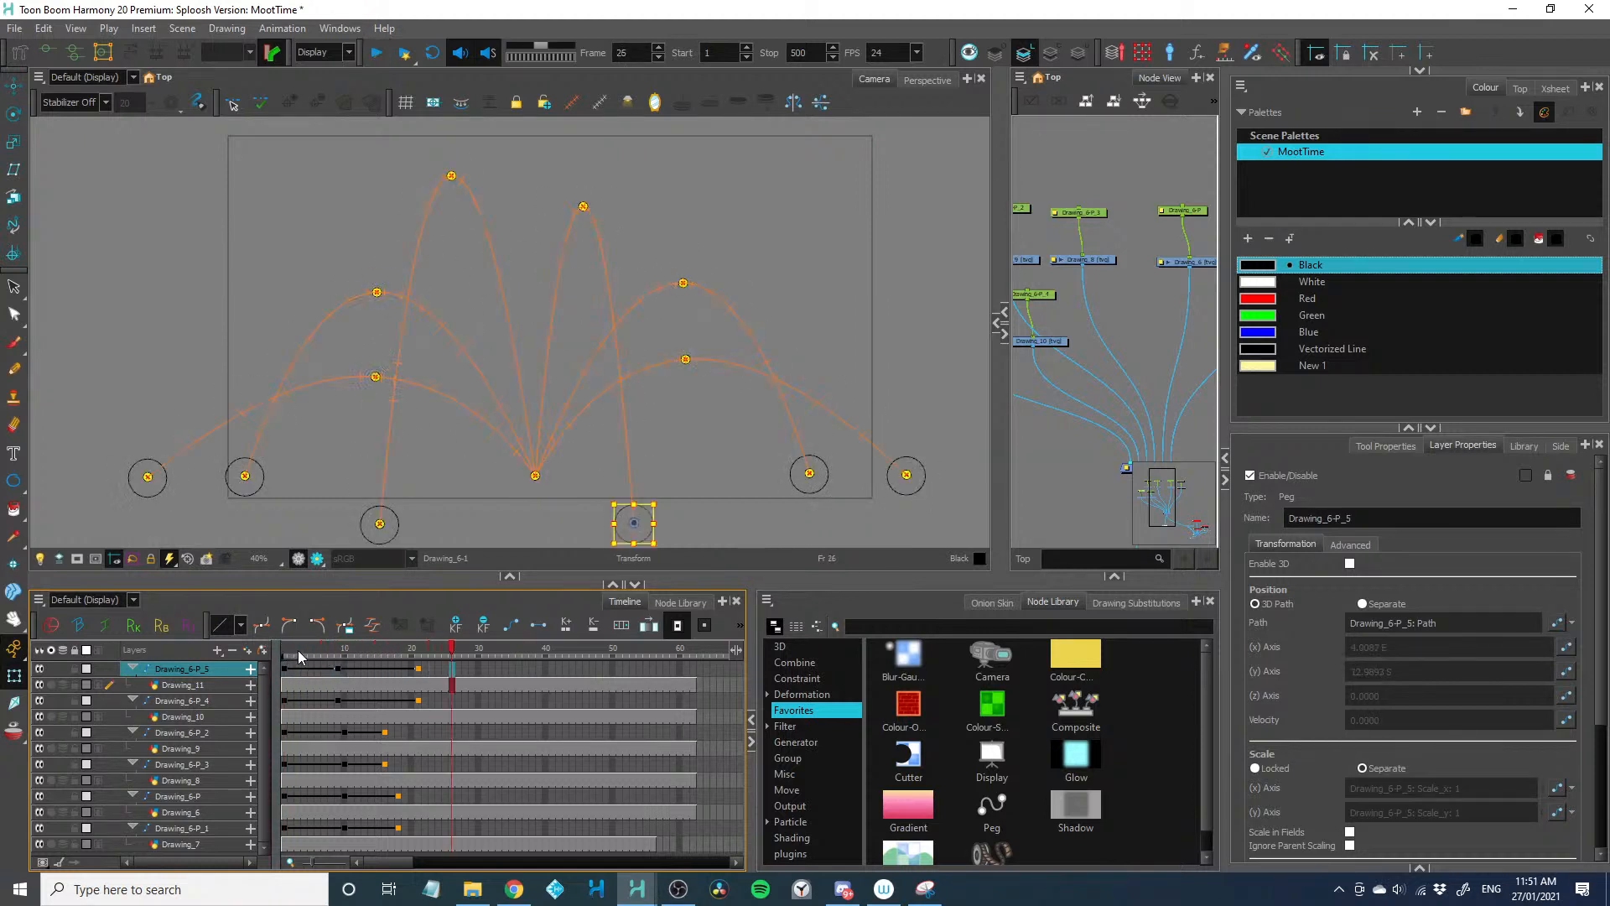
{"action": "left_click_drag", "start_coordinate": [300, 656], "coordinate": [339, 669]}
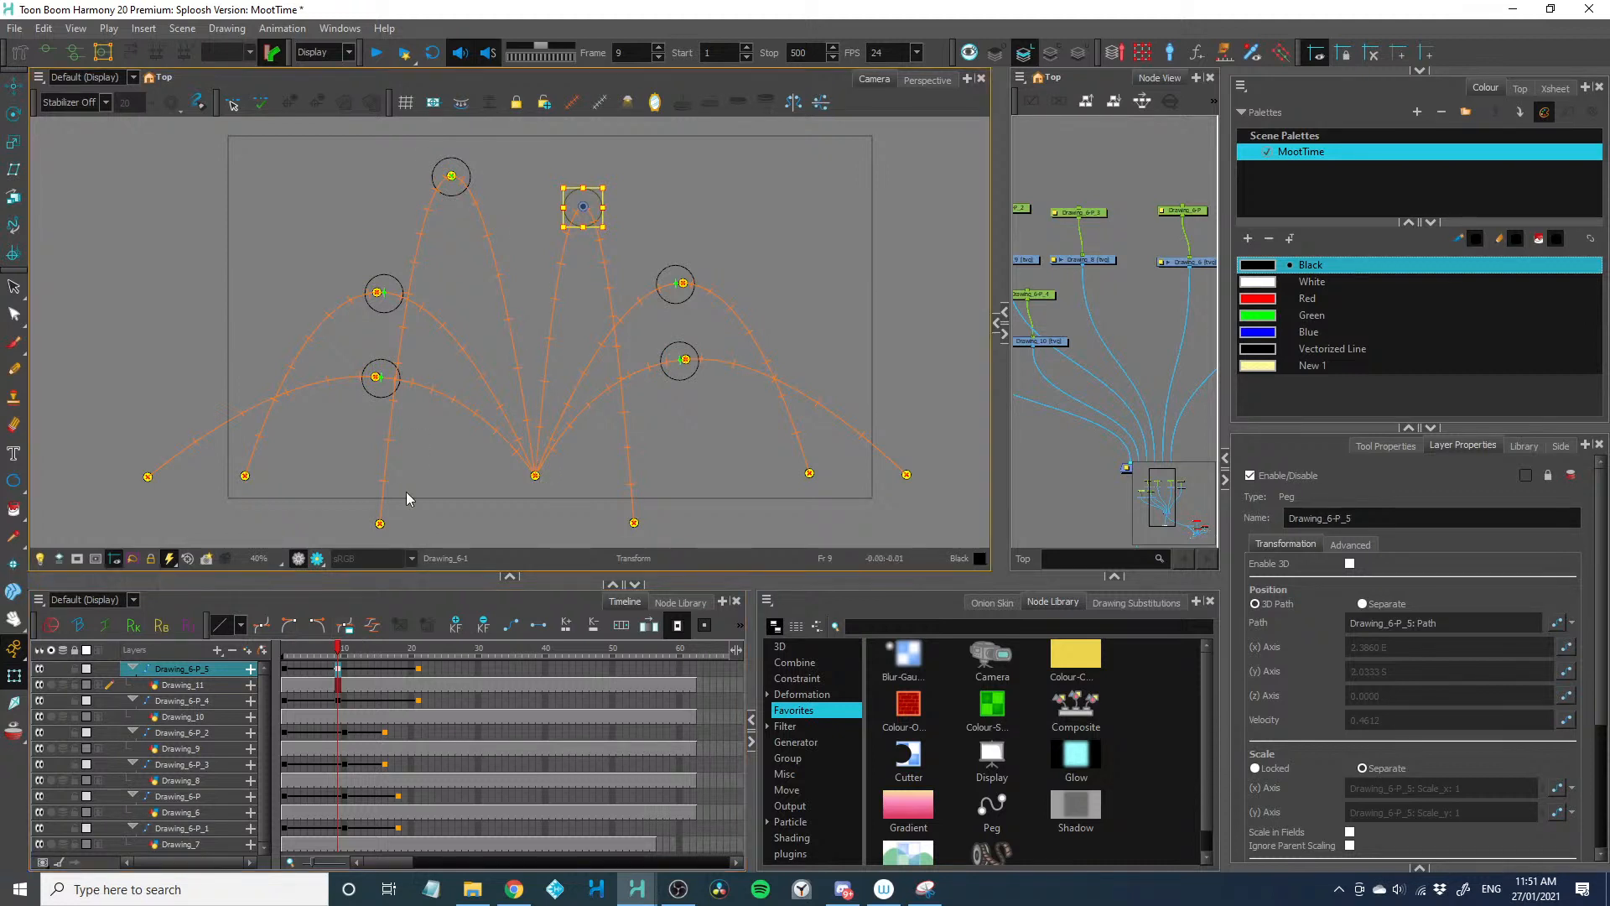
Move the landing point of Drawing_6-P_4's path slightly outward from the splash origin and enlarge the Camera view
{"action": "left_click", "coordinate": [380, 523]}
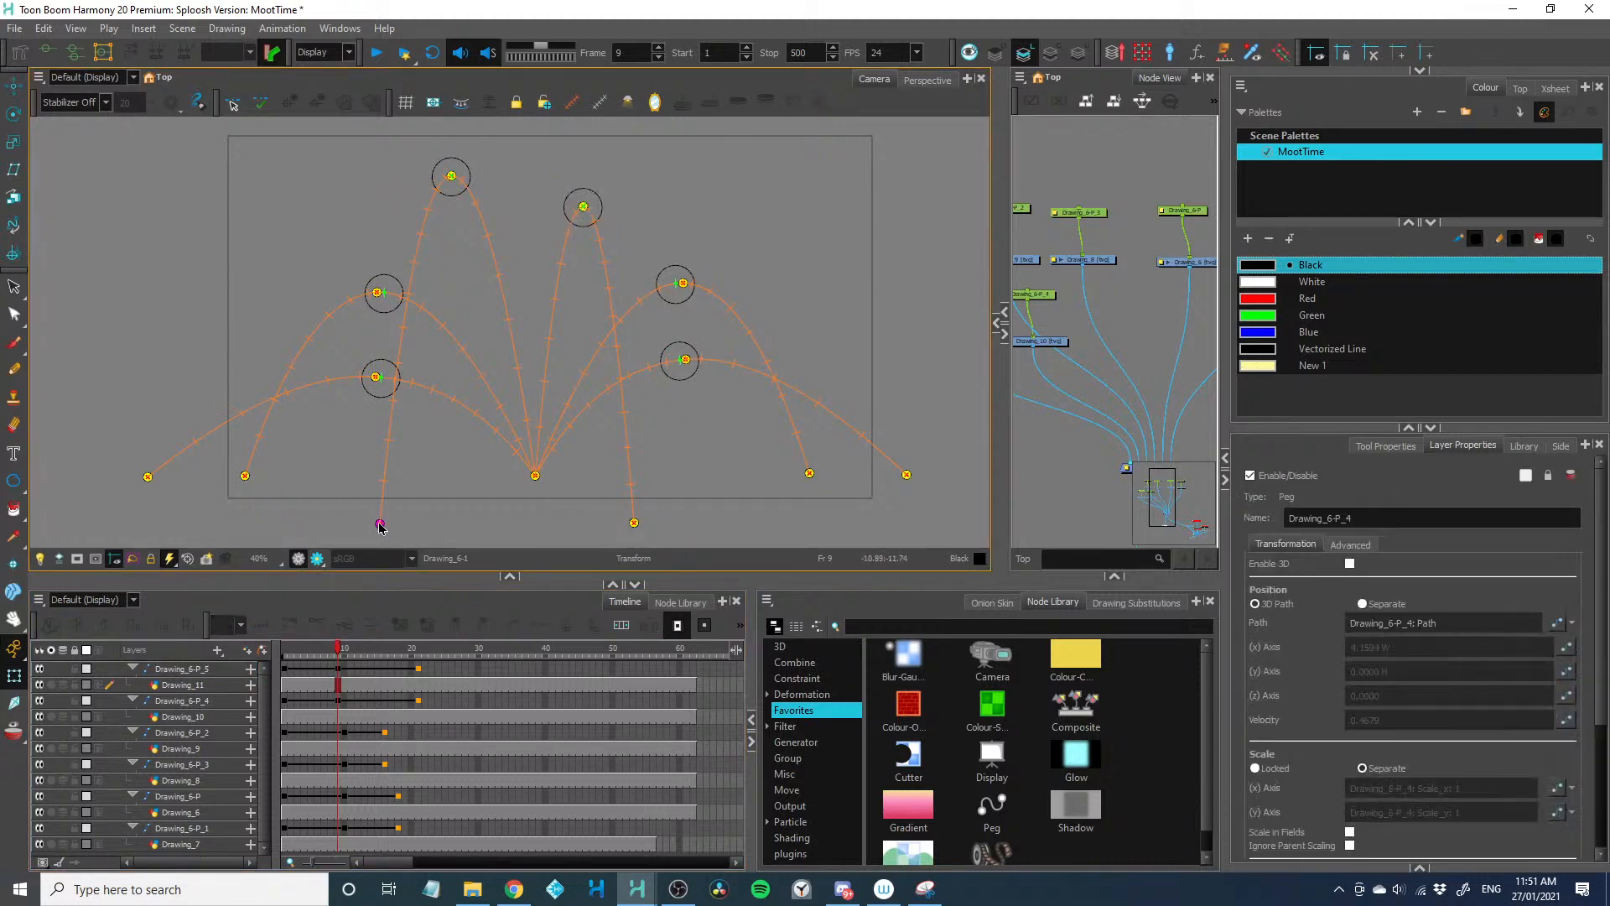
{"action": "left_click_drag", "start_coordinate": [380, 525], "coordinate": [139, 520]}
{"action": "left_click_drag", "start_coordinate": [163, 376], "coordinate": [160, 358]}
{"action": "left_click_drag", "start_coordinate": [135, 504], "coordinate": [361, 491]}
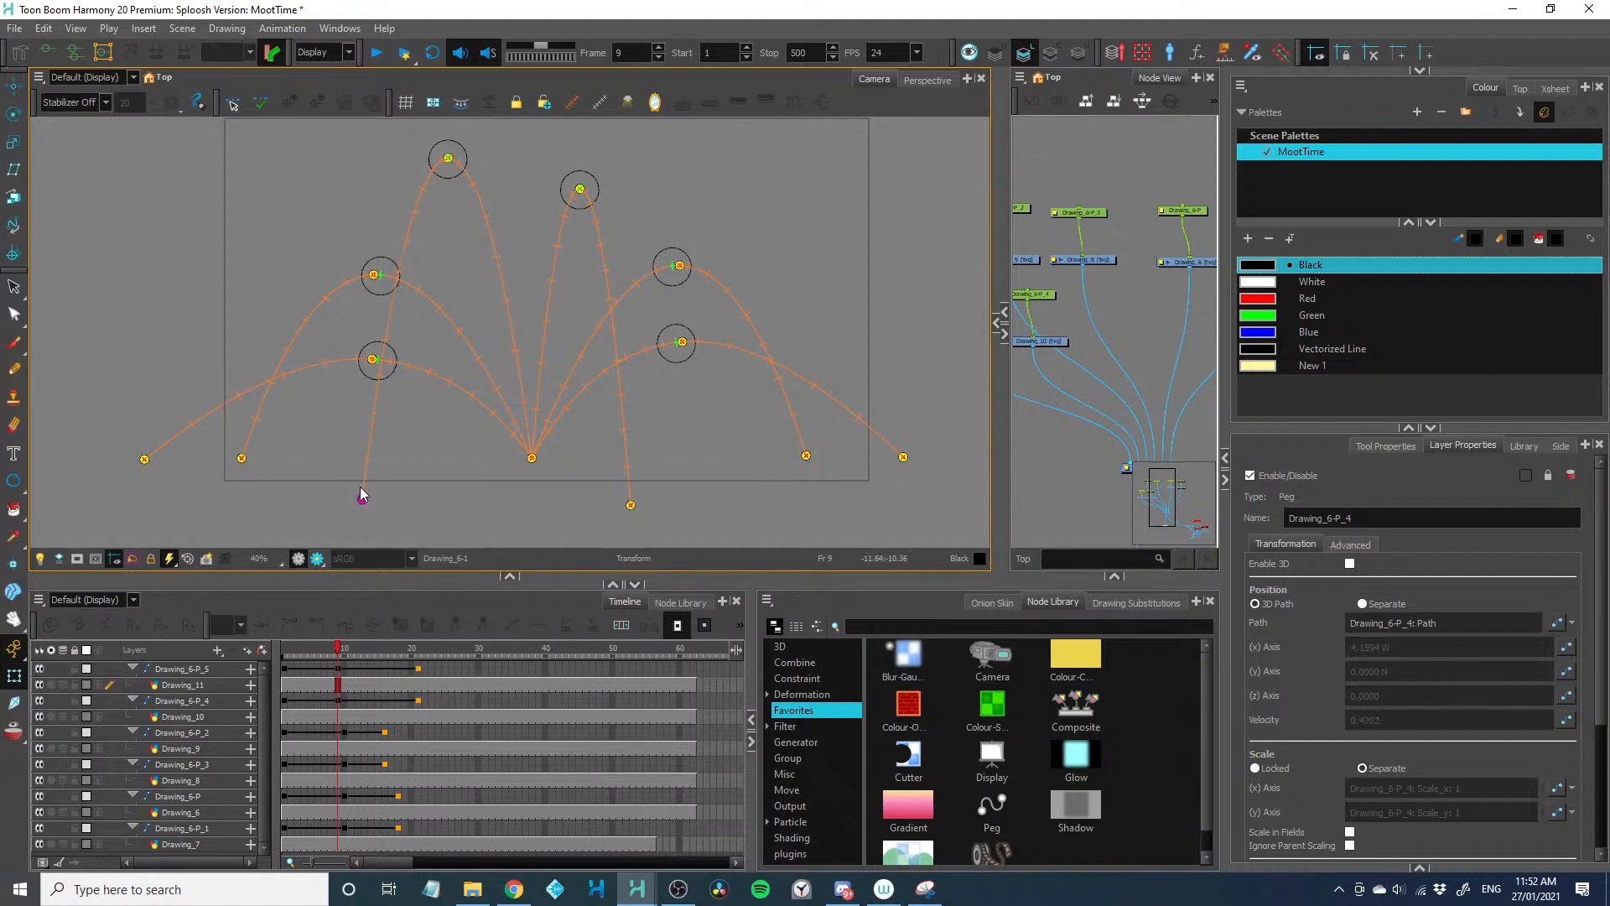
{"action": "left_click_drag", "start_coordinate": [765, 576], "coordinate": [765, 618]}
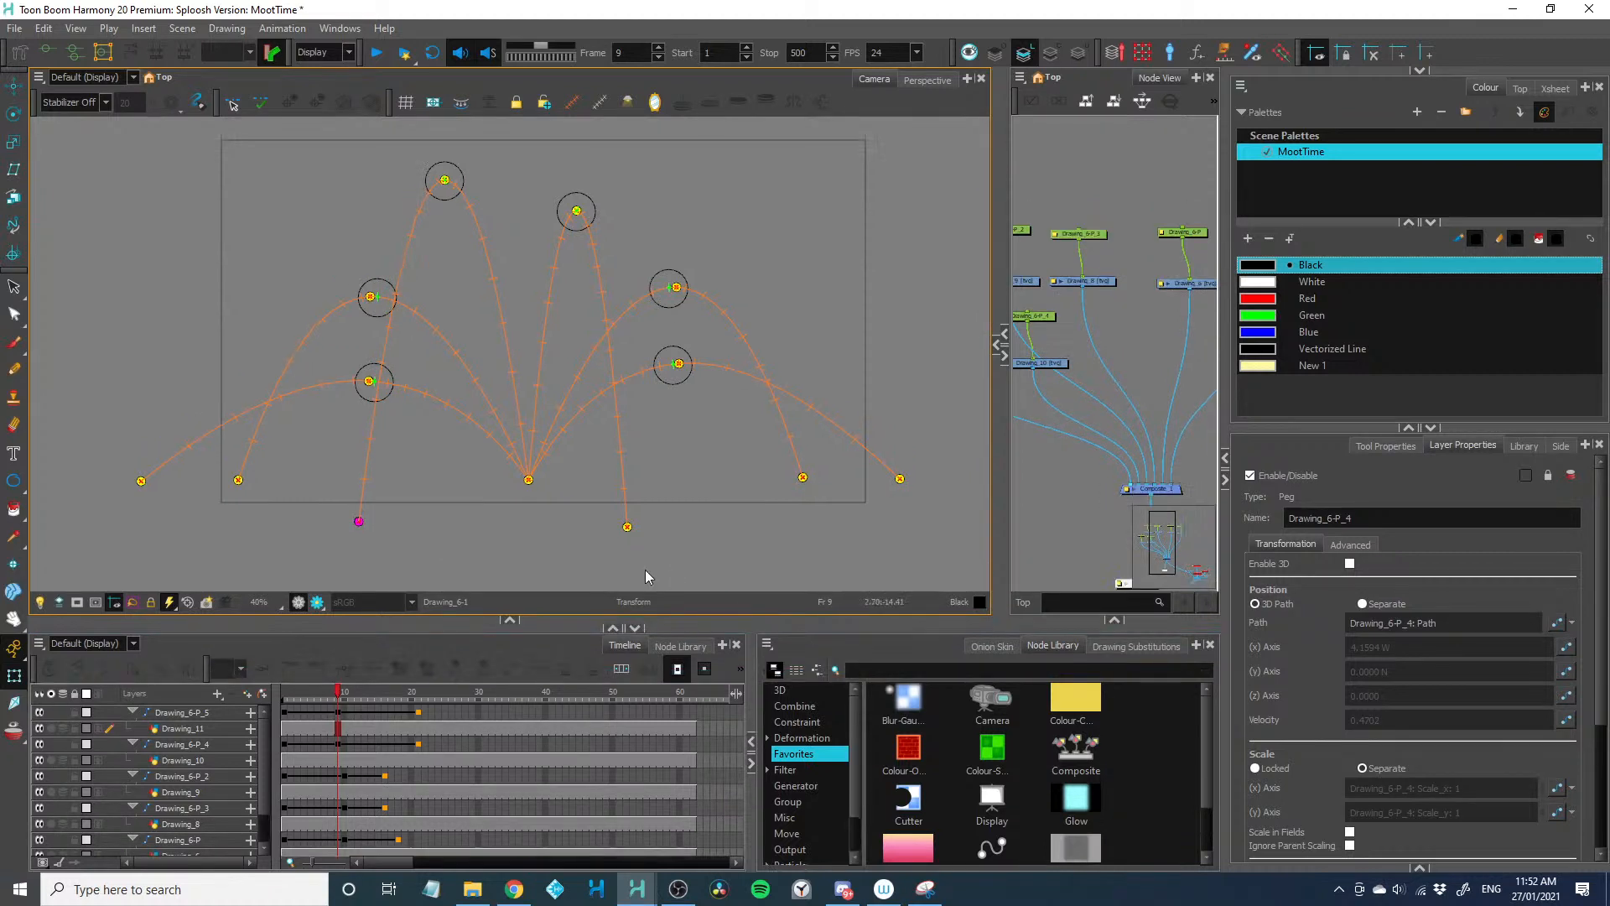
{"action": "scroll", "coordinate": [261, 557], "scroll_direction": "up", "scroll_amount": 1}
{"action": "left_click_drag", "start_coordinate": [255, 548], "coordinate": [260, 542]}
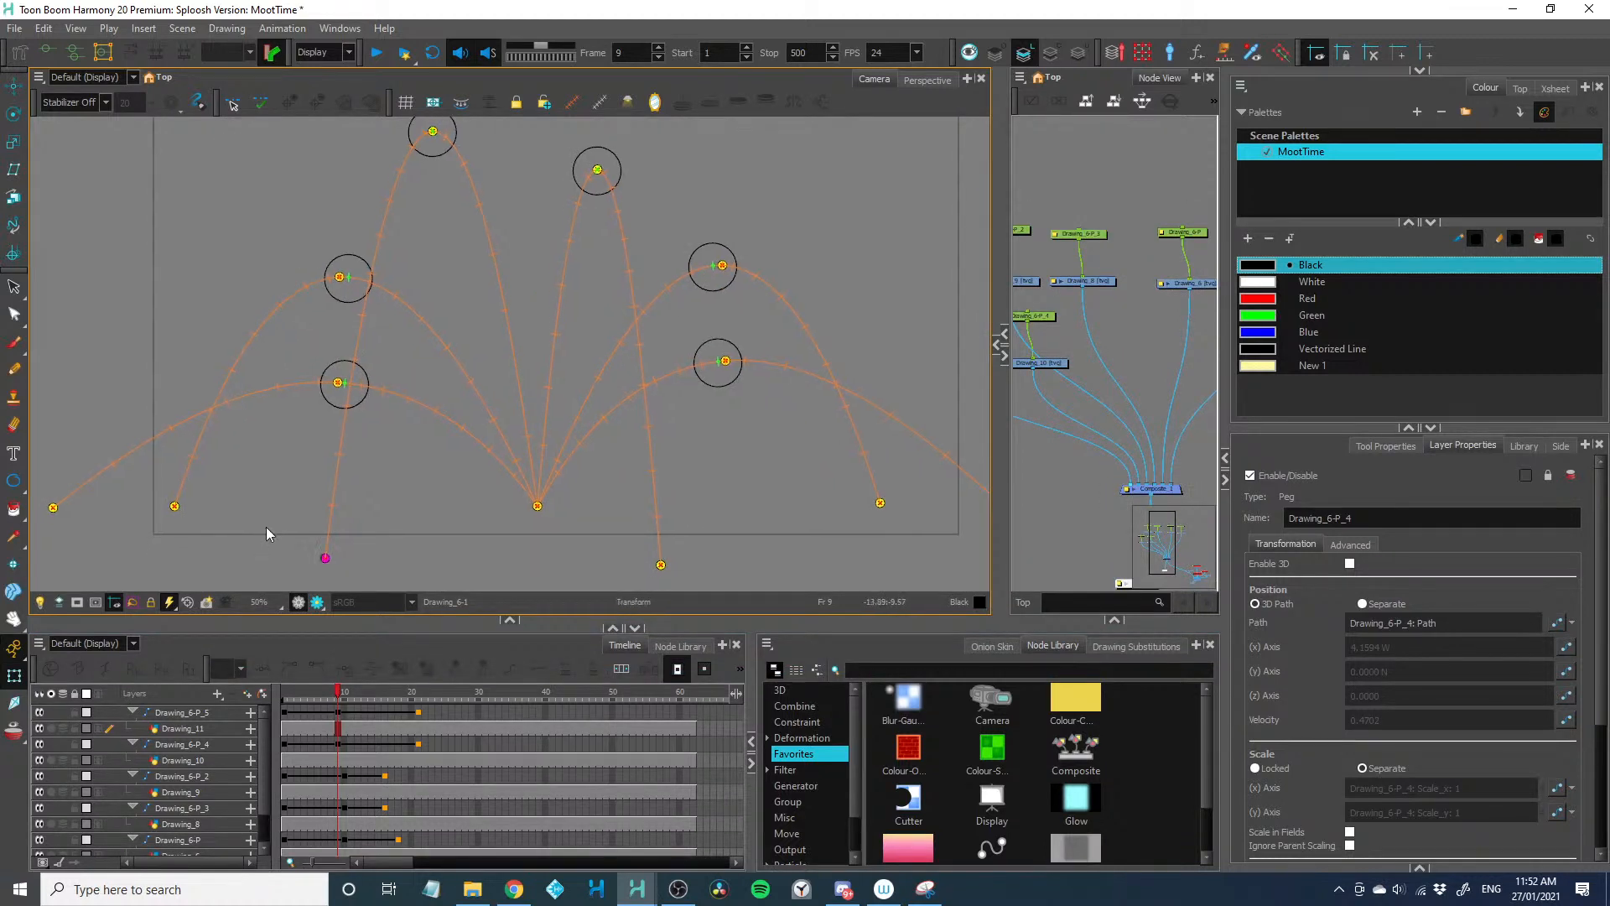
{"action": "key", "text": "alt"}
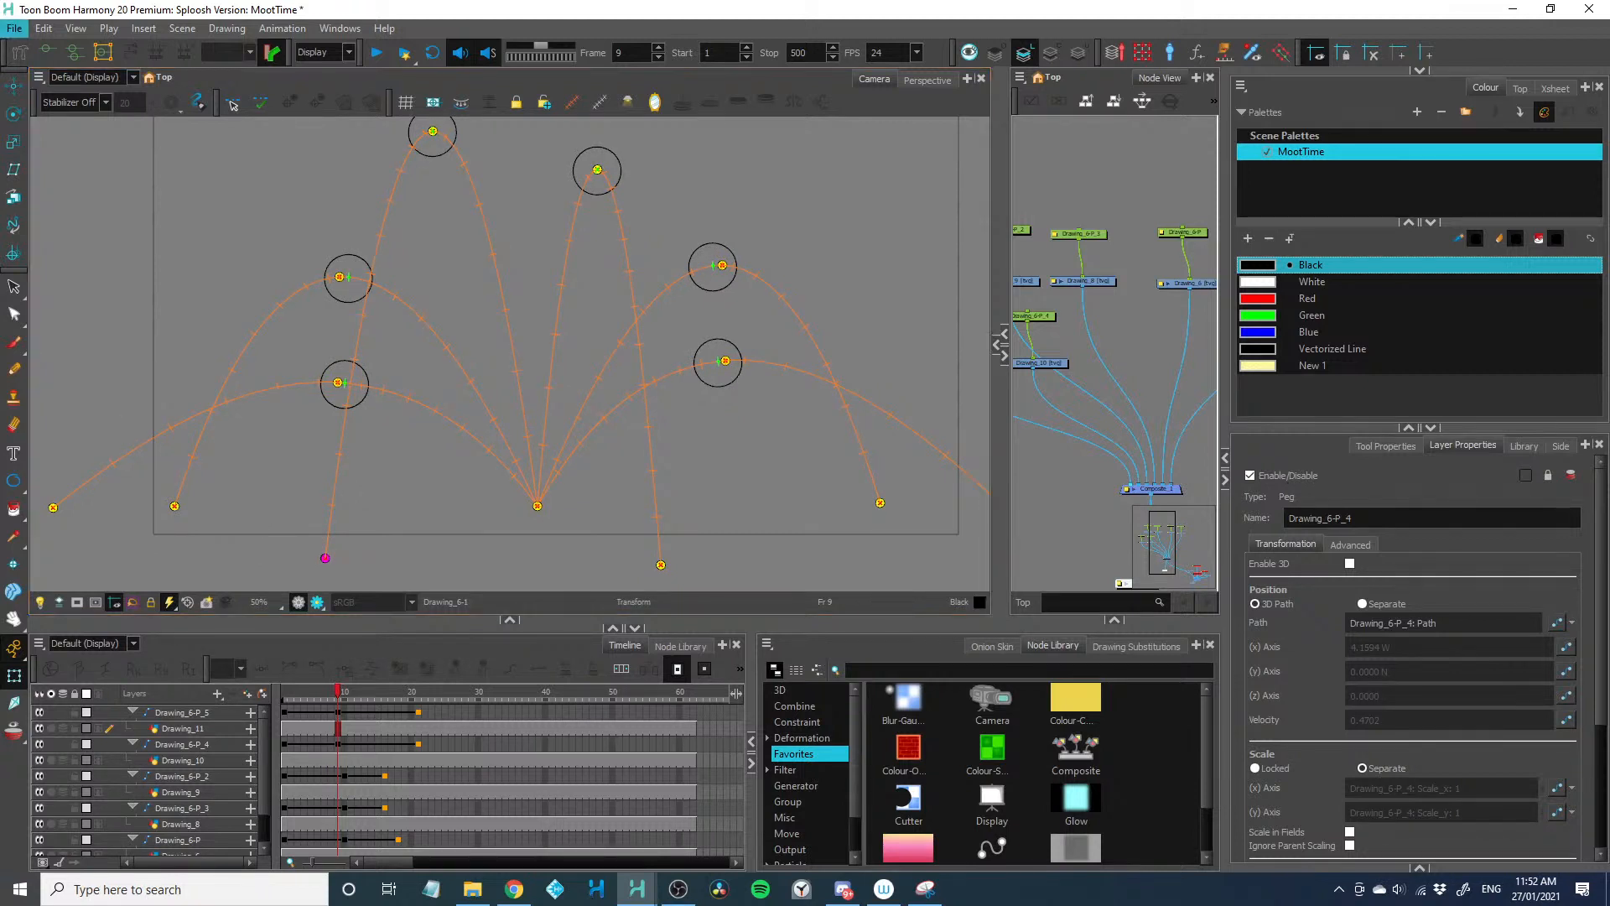
{"action": "key", "text": "alt+Tab"}
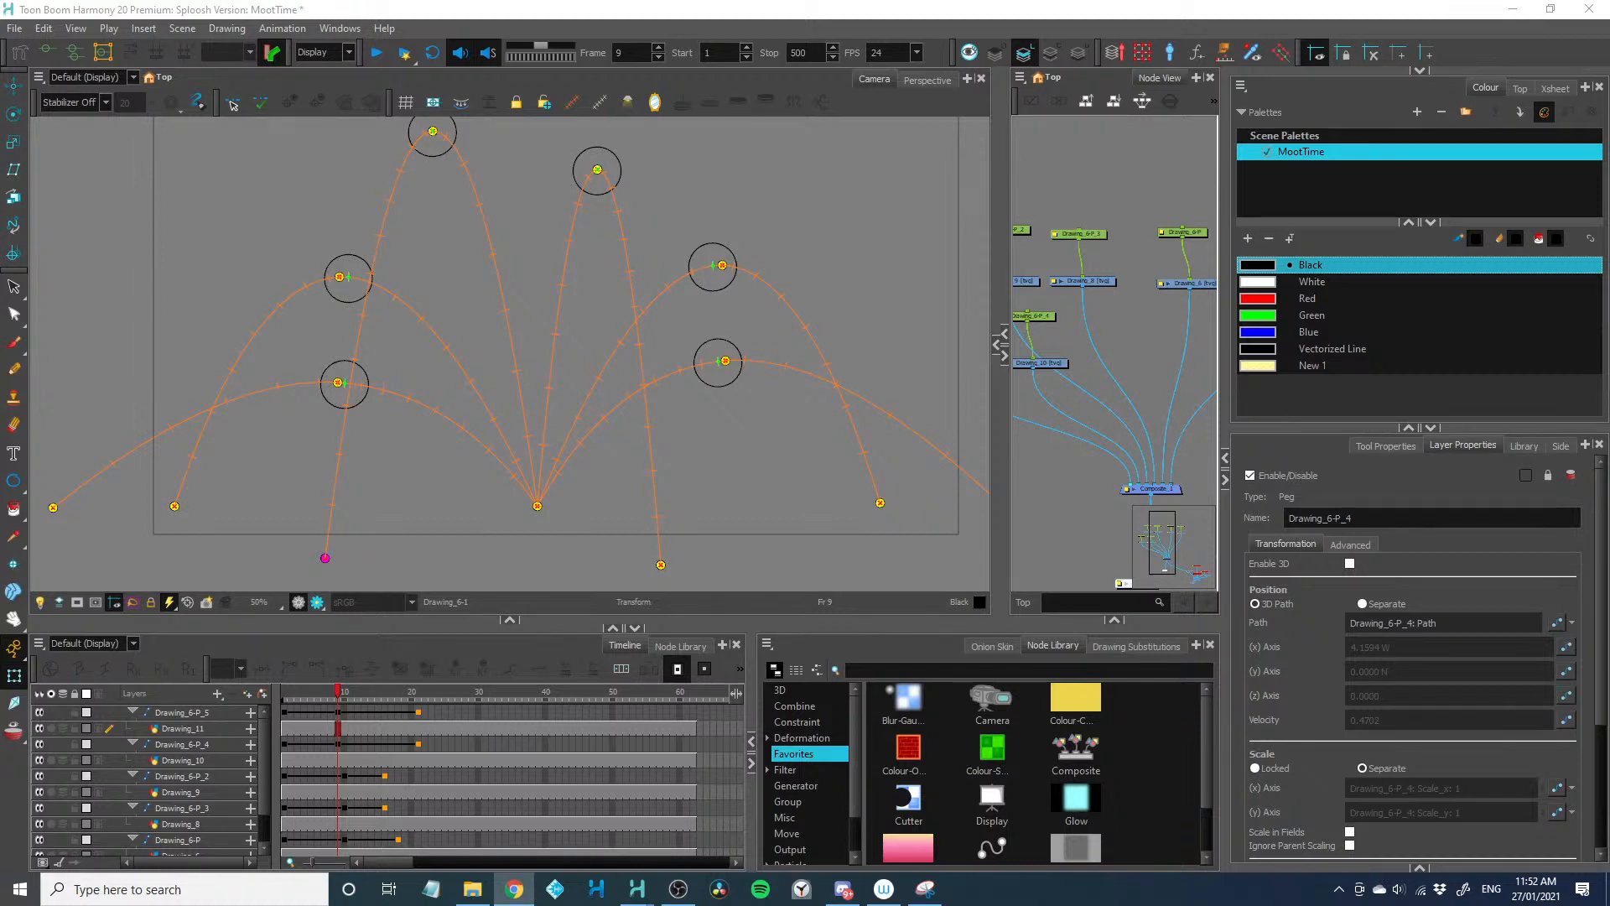
Add a new drawing layer, Drawing_12, and connect its node to the balls' composite
{"action": "left_click", "coordinate": [1065, 488]}
{"action": "key", "text": "ctrl+r"}
{"action": "left_click_drag", "start_coordinate": [1149, 357], "coordinate": [1120, 483]}
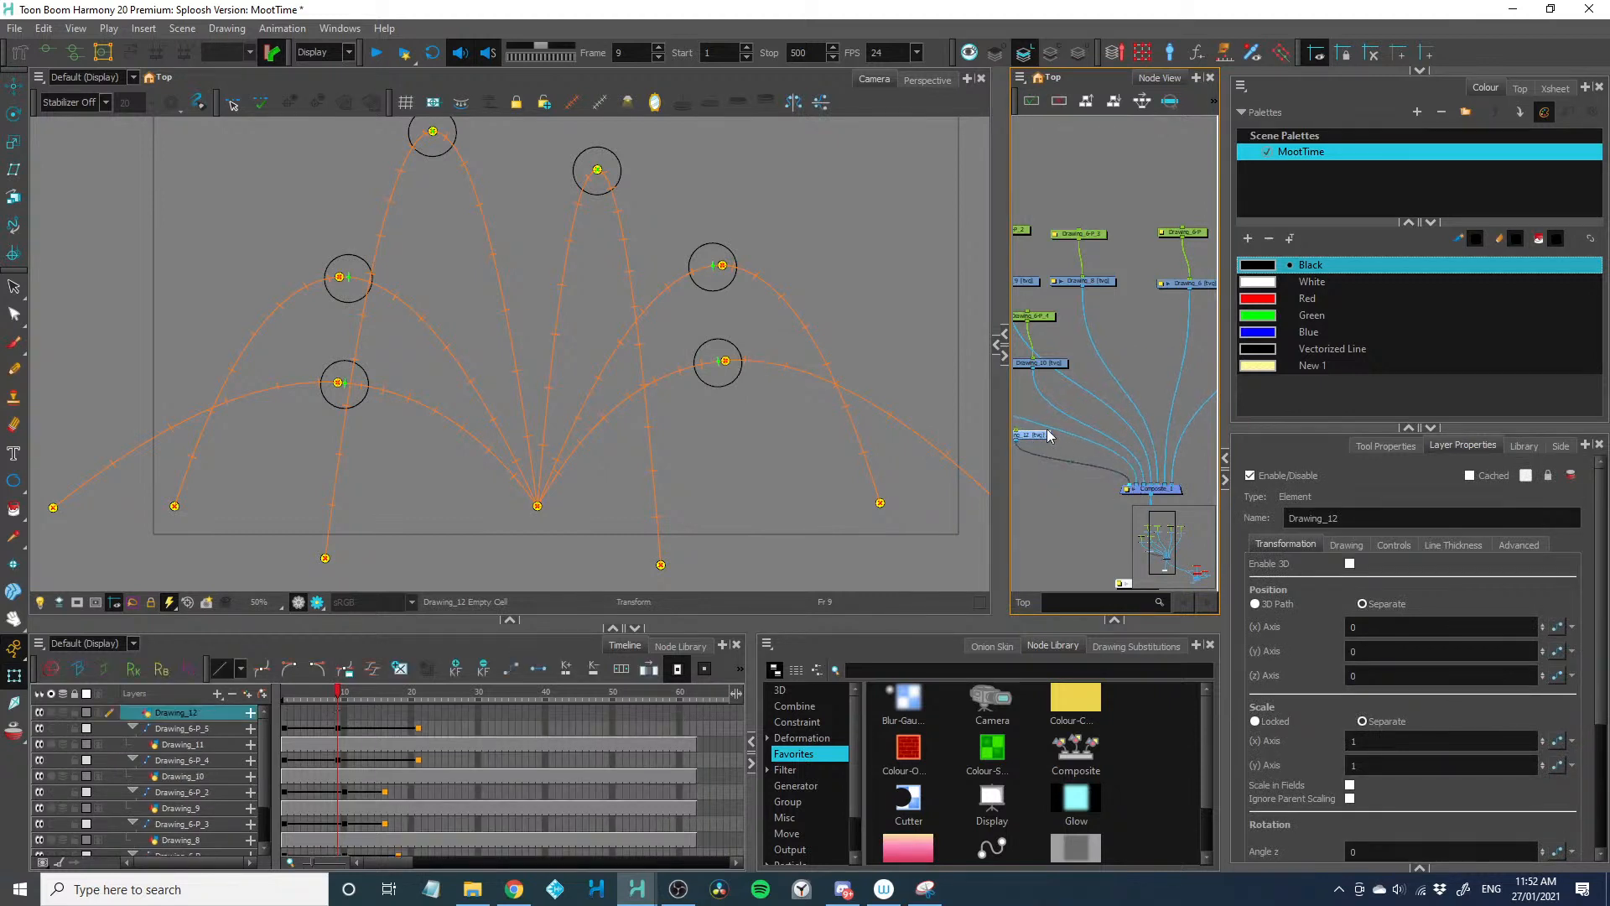
Set up the Brush tool for Drawing_12 with the Blue colour and a maximum size of 40
{"action": "left_click", "coordinate": [1250, 269]}
{"action": "left_click", "coordinate": [14, 343]}
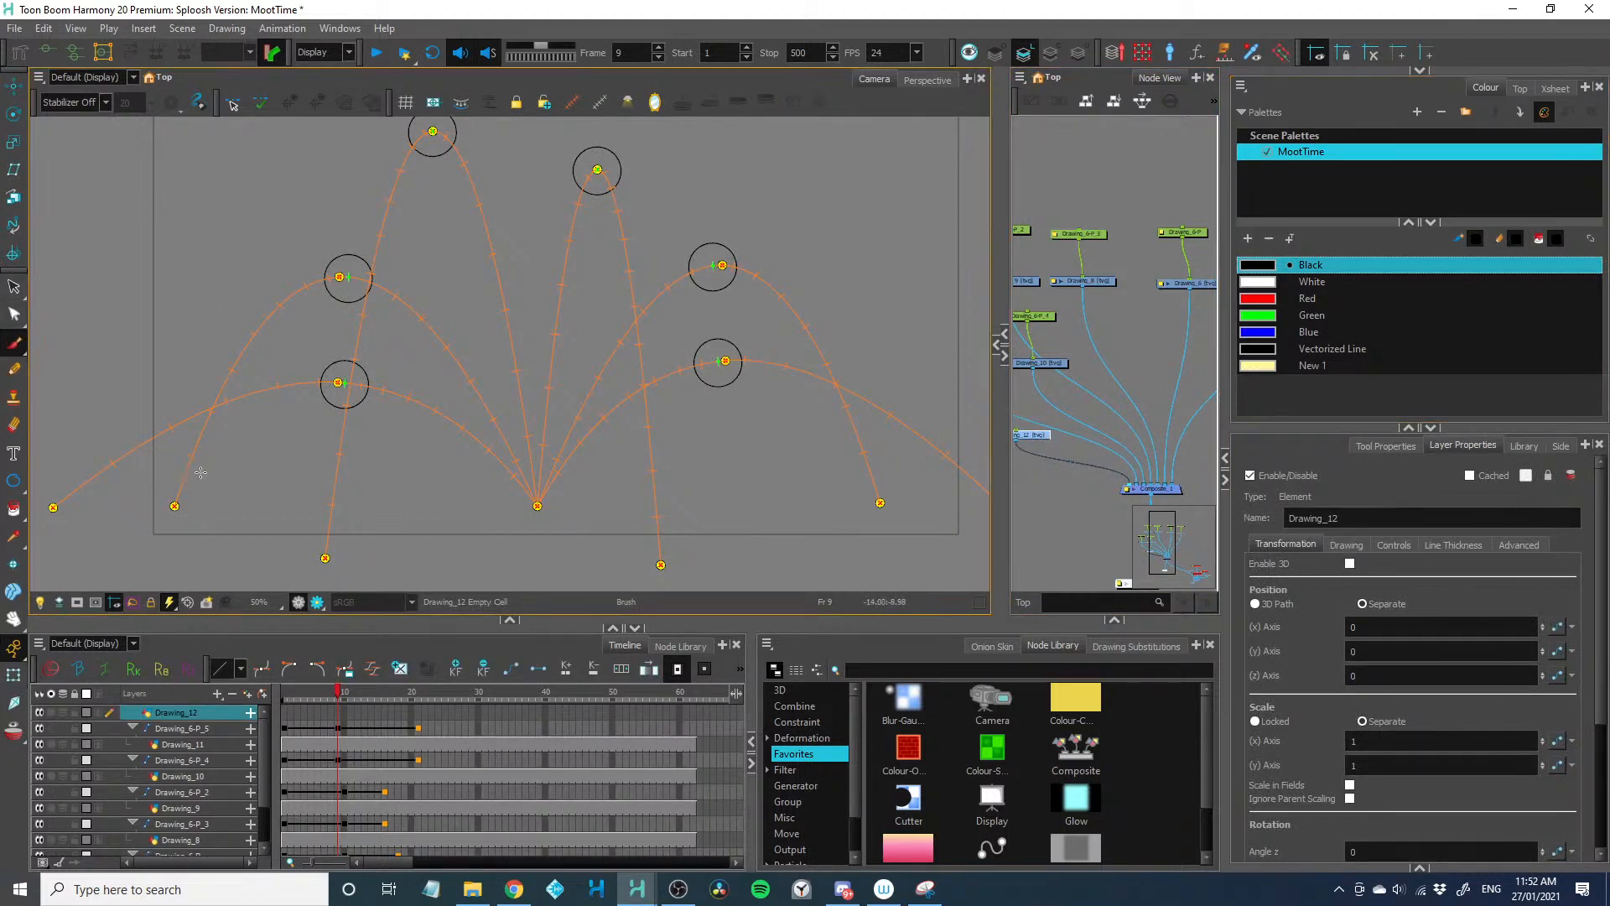
{"action": "scroll", "coordinate": [210, 474], "scroll_direction": "up", "scroll_amount": 2}
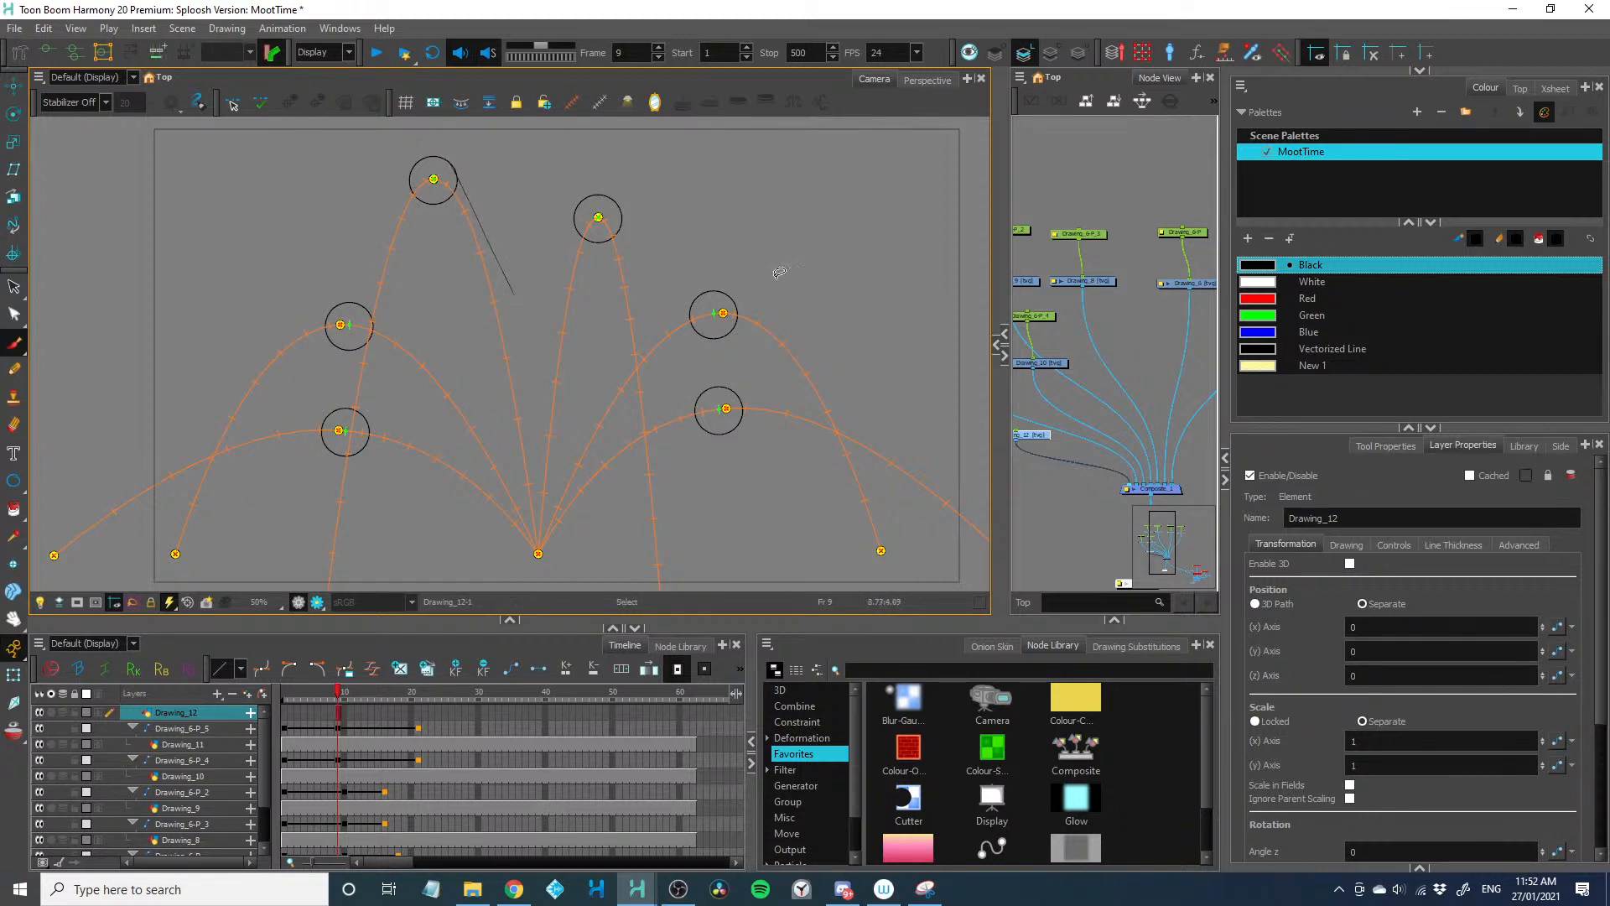
{"action": "left_click", "coordinate": [1256, 338]}
{"action": "left_click", "coordinate": [1386, 445]}
{"action": "left_click", "coordinate": [1551, 567]}
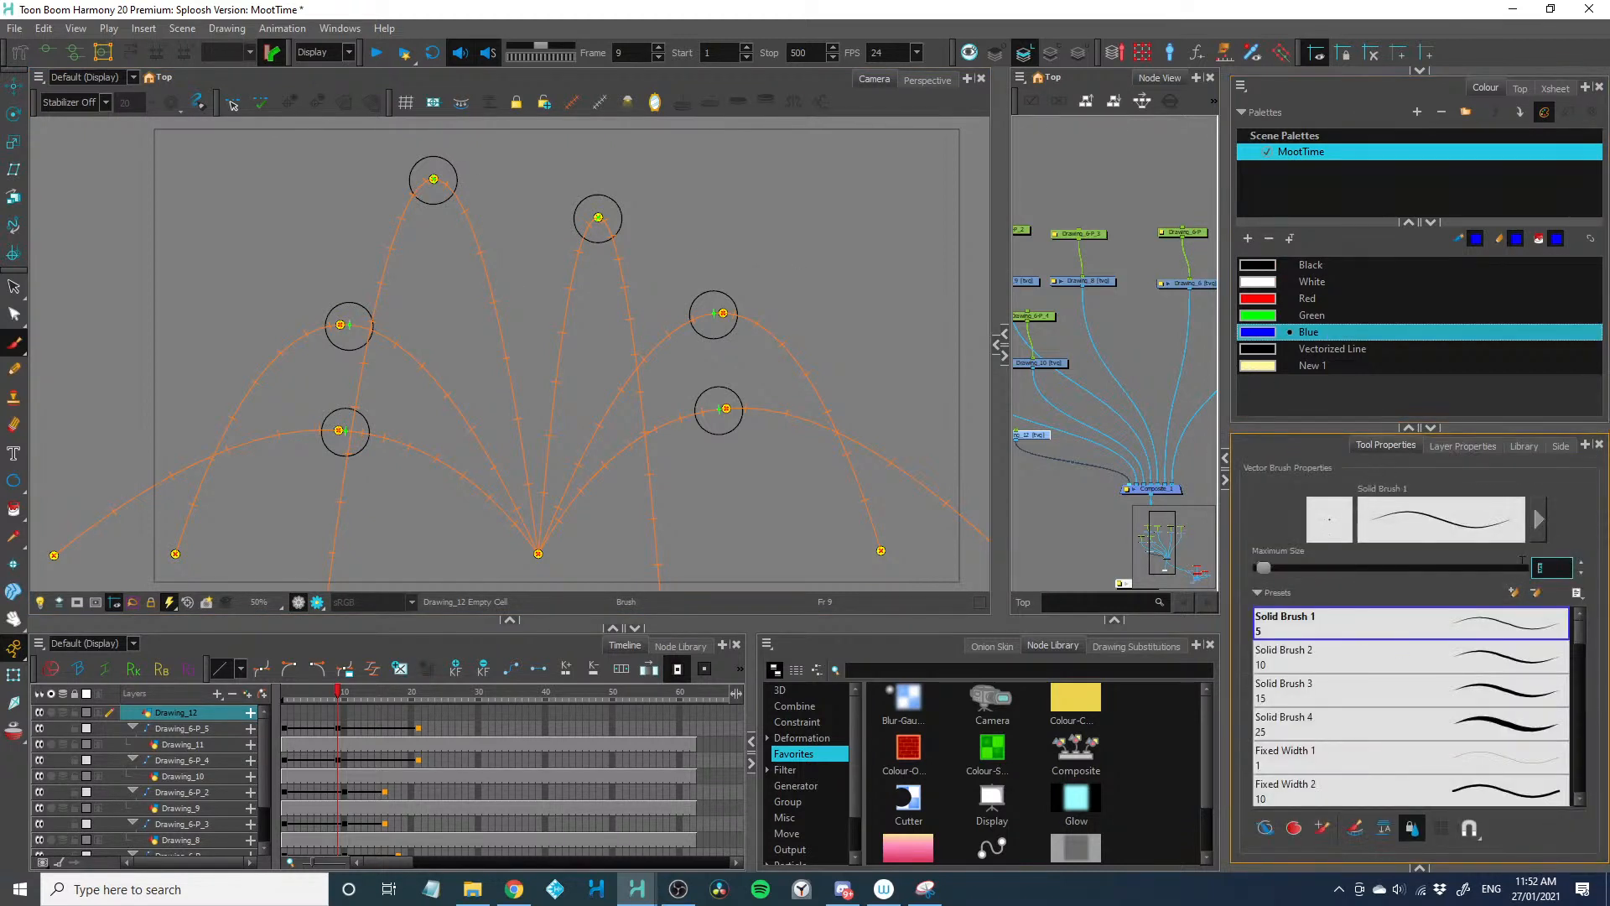
{"action": "type", "text": "40"}
{"action": "key", "text": "Return"}
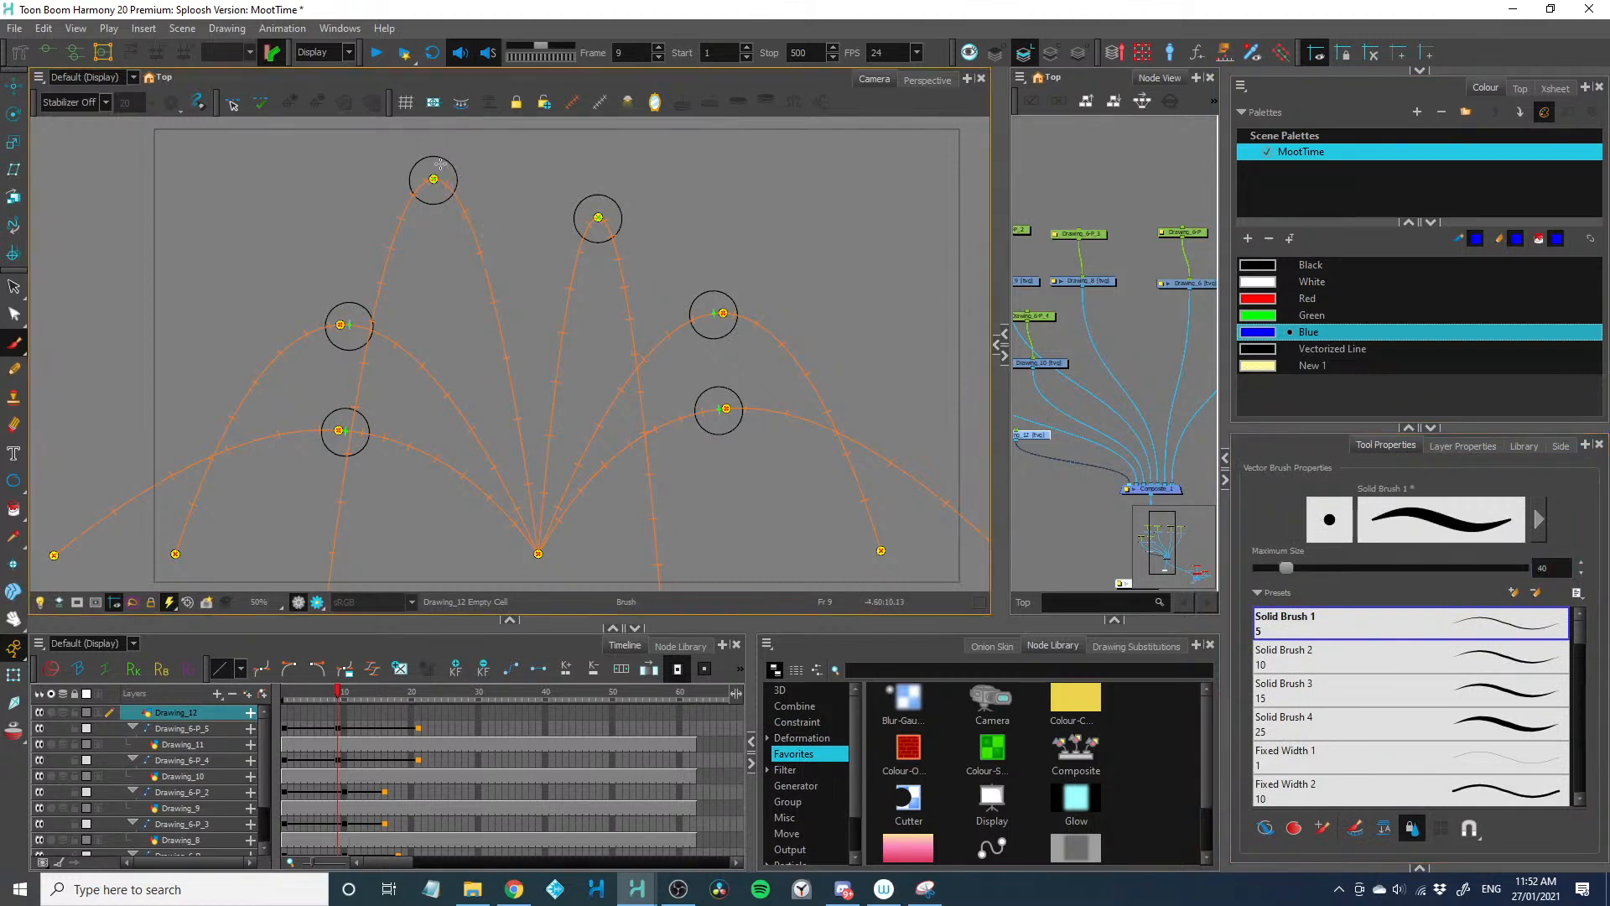
Draw a rough blue splash outline on Drawing_12 at frame 9, linking the outer edges of all six balls
{"action": "left_click_drag", "start_coordinate": [445, 160], "coordinate": [535, 323]}
{"action": "left_click_drag", "start_coordinate": [573, 211], "coordinate": [532, 323]}
{"action": "mouse_move", "coordinate": [575, 215]}
{"action": "left_mouse_down"}
{"action": "mouse_move", "coordinate": [611, 250]}
{"action": "mouse_move", "coordinate": [621, 224]}
{"action": "mouse_move", "coordinate": [612, 290]}
{"action": "mouse_move", "coordinate": [735, 303]}
{"action": "mouse_move", "coordinate": [676, 383]}
{"action": "mouse_move", "coordinate": [726, 392]}
{"action": "mouse_move", "coordinate": [663, 560]}
{"action": "left_mouse_up"}
{"action": "mouse_move", "coordinate": [422, 557]}
{"action": "left_mouse_down"}
{"action": "mouse_move", "coordinate": [319, 450]}
{"action": "mouse_move", "coordinate": [407, 420]}
{"action": "mouse_move", "coordinate": [343, 346]}
{"action": "mouse_move", "coordinate": [369, 315]}
{"action": "mouse_move", "coordinate": [407, 339]}
{"action": "left_mouse_up"}
{"action": "left_click_drag", "start_coordinate": [410, 188], "coordinate": [417, 354]}
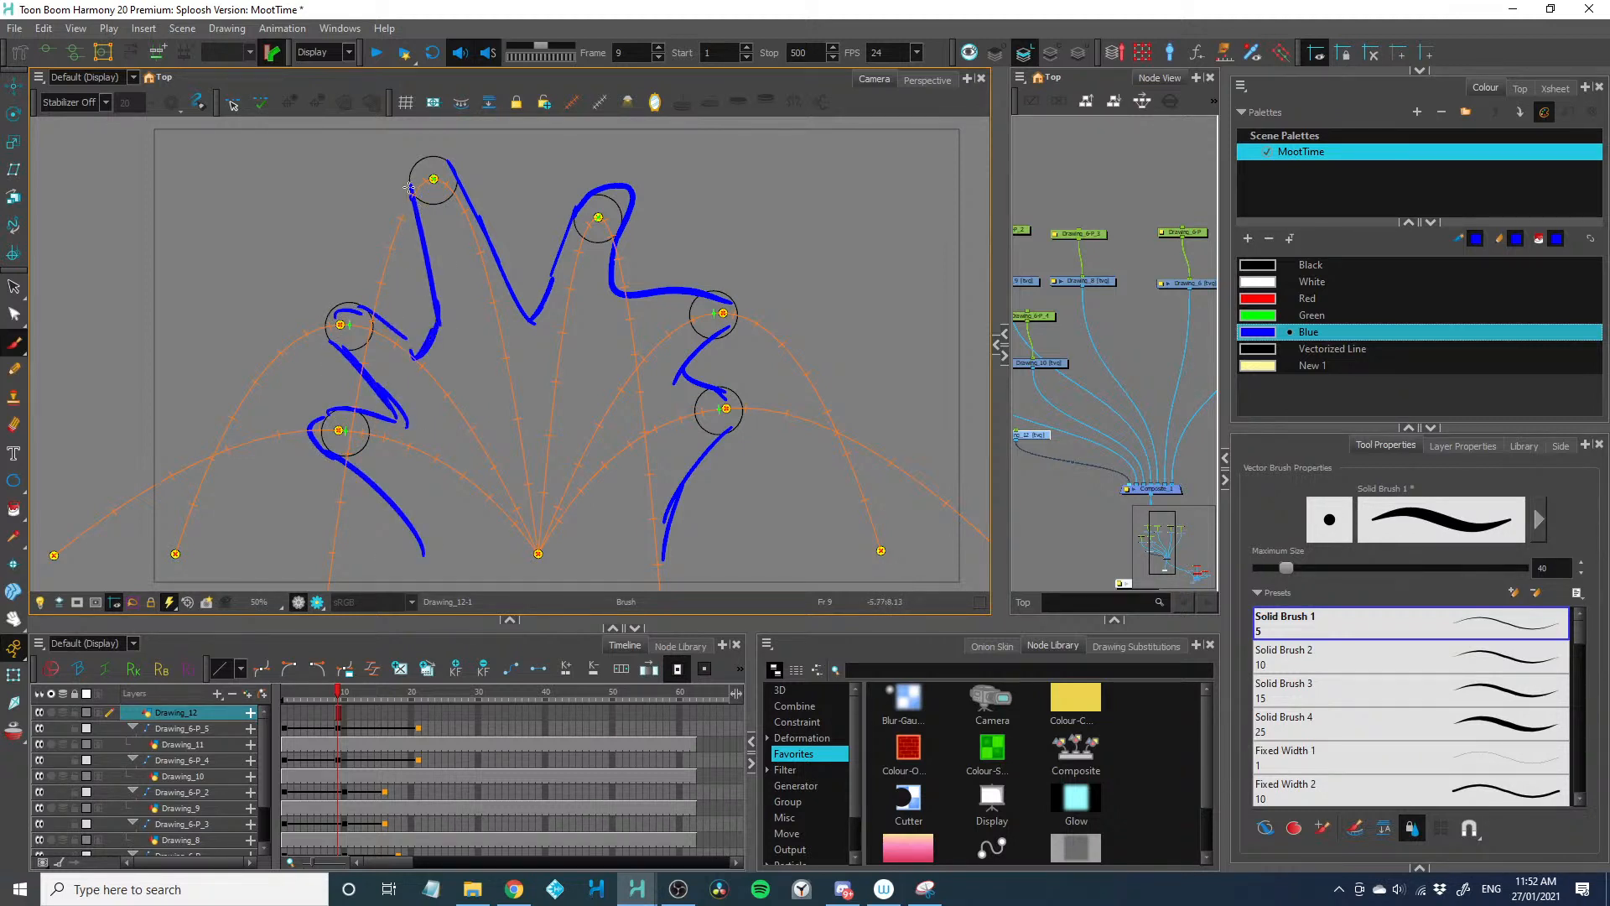
{"action": "left_click_drag", "start_coordinate": [409, 194], "coordinate": [464, 181]}
Undo all the blue splash outline strokes on Drawing_12
{"action": "key", "text": "ctrl+z"}
{"action": "key", "text": "ctrl+z"}
{"action": "key", "text": "ctrl+z"}
{"action": "key", "text": "ctrl+z"}
{"action": "key", "text": "ctrl+z"}
{"action": "key", "text": "ctrl+z"}
{"action": "key", "text": "ctrl+z"}
{"action": "key", "text": "ctrl+z"}
{"action": "key", "text": "ctrl+z"}
{"action": "key", "text": "ctrl+z"}
{"action": "key", "text": "ctrl+z"}
{"action": "key", "text": "ctrl+z"}
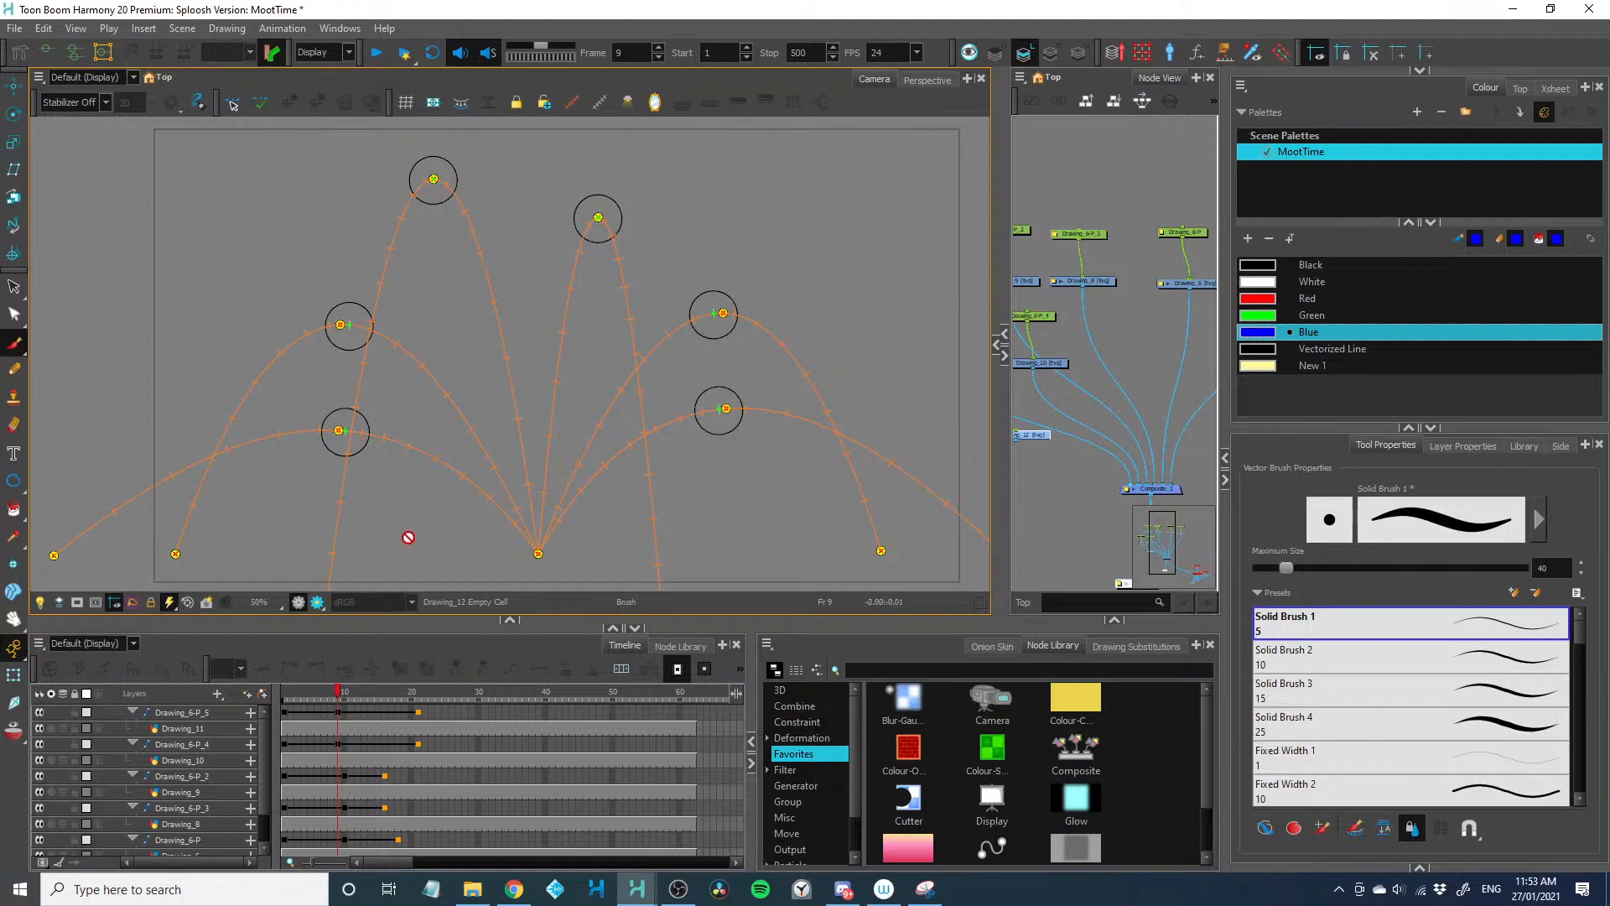
Select Drawing_12 and sketch a second, looser blue splash outline at frame 9 that departs from the ball positions
{"action": "left_click", "coordinate": [1033, 435]}
{"action": "left_click_drag", "start_coordinate": [411, 543], "coordinate": [323, 474]}
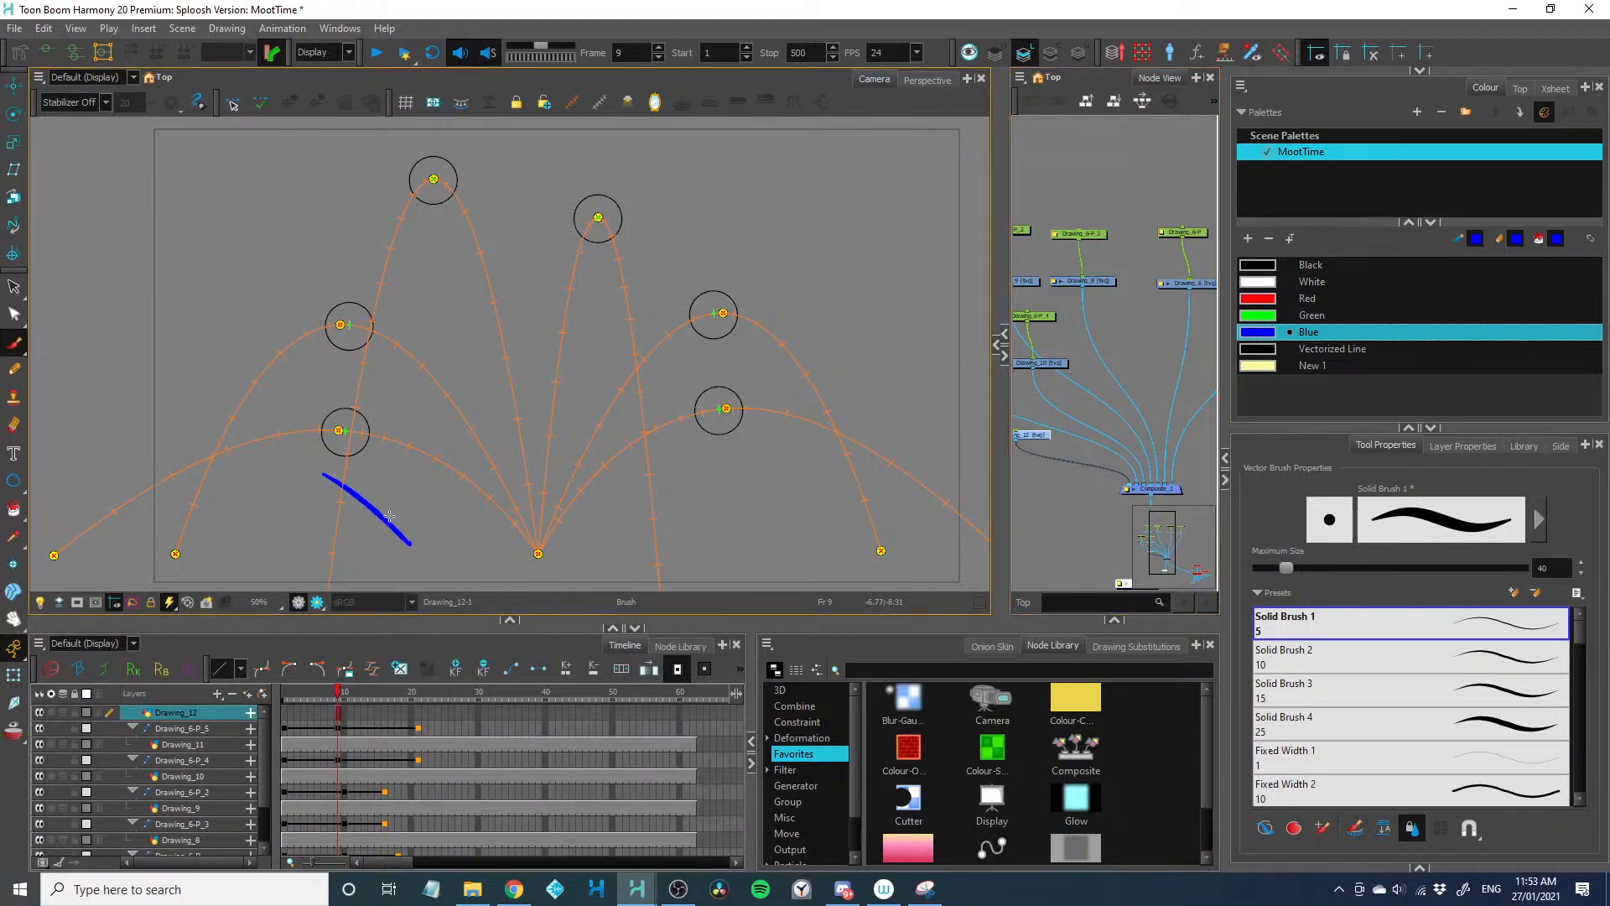
{"action": "key", "text": "ctrl+z"}
{"action": "mouse_move", "coordinate": [414, 544]}
{"action": "left_mouse_down"}
{"action": "mouse_move", "coordinate": [323, 399]}
{"action": "mouse_move", "coordinate": [367, 365]}
{"action": "mouse_move", "coordinate": [434, 399]}
{"action": "left_mouse_up"}
{"action": "left_click", "coordinate": [317, 401]}
{"action": "mouse_move", "coordinate": [450, 407]}
{"action": "left_mouse_down"}
{"action": "mouse_move", "coordinate": [465, 254]}
{"action": "mouse_move", "coordinate": [786, 222]}
{"action": "mouse_move", "coordinate": [739, 302]}
{"action": "left_mouse_up"}
{"action": "mouse_move", "coordinate": [710, 386]}
{"action": "left_mouse_down"}
{"action": "mouse_move", "coordinate": [713, 440]}
{"action": "mouse_move", "coordinate": [801, 426]}
{"action": "left_mouse_up"}
{"action": "mouse_move", "coordinate": [810, 436]}
{"action": "left_mouse_down"}
{"action": "mouse_move", "coordinate": [765, 504]}
{"action": "mouse_move", "coordinate": [761, 550]}
{"action": "left_mouse_up"}
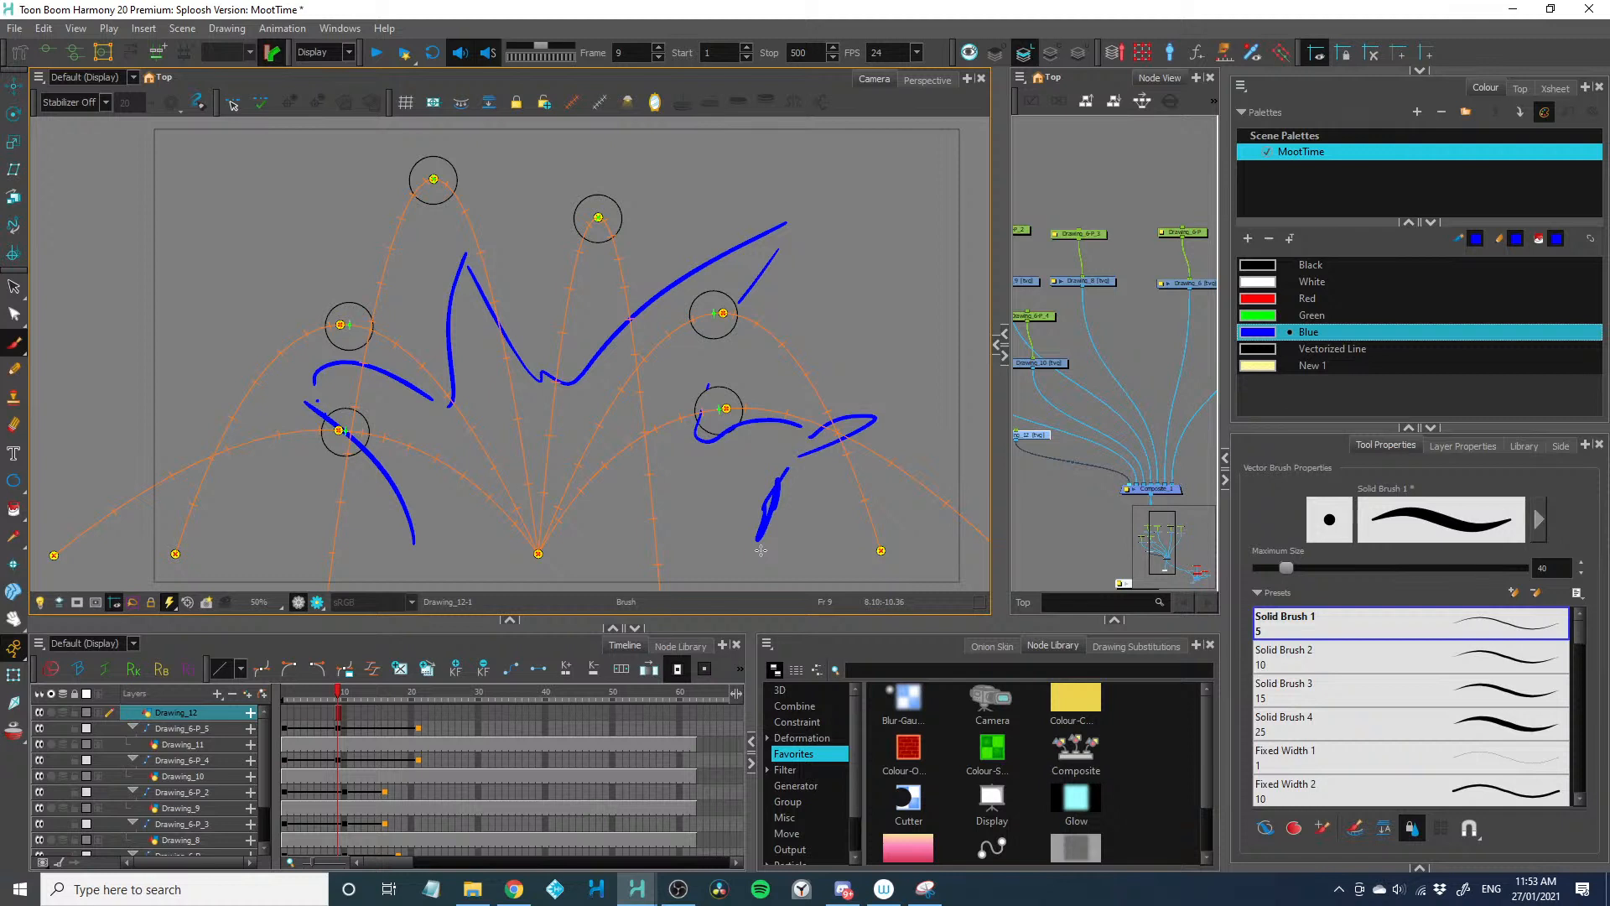
Undo the second outline's strokes back to the single curved stroke through the lower-left ball
{"action": "key", "text": "ctrl+z"}
{"action": "key", "text": "ctrl+z"}
{"action": "key", "text": "ctrl+z"}
{"action": "key", "text": "ctrl+z"}
{"action": "key", "text": "ctrl+z"}
{"action": "key", "text": "ctrl+z"}
{"action": "key", "text": "ctrl+z"}
{"action": "key", "text": "ctrl+z"}
{"action": "key", "text": "ctrl+z"}
{"action": "key", "text": "ctrl+z"}
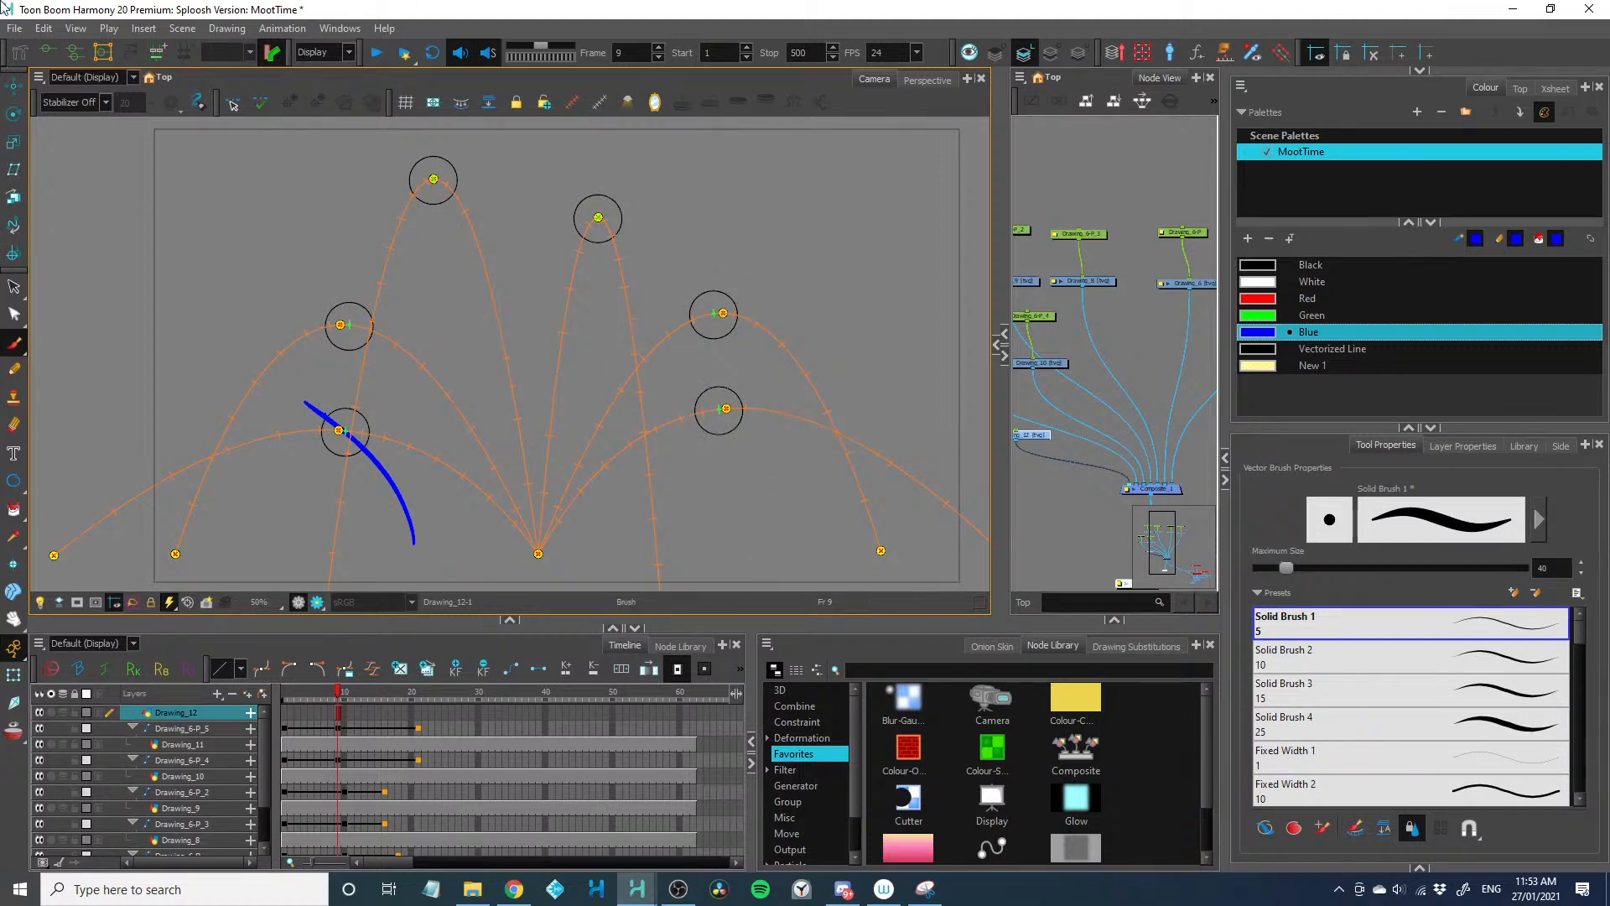
Switch to Discord, stop sharing the screen, and show the other participant's stream full screen
{"action": "key", "text": "alt+Tab"}
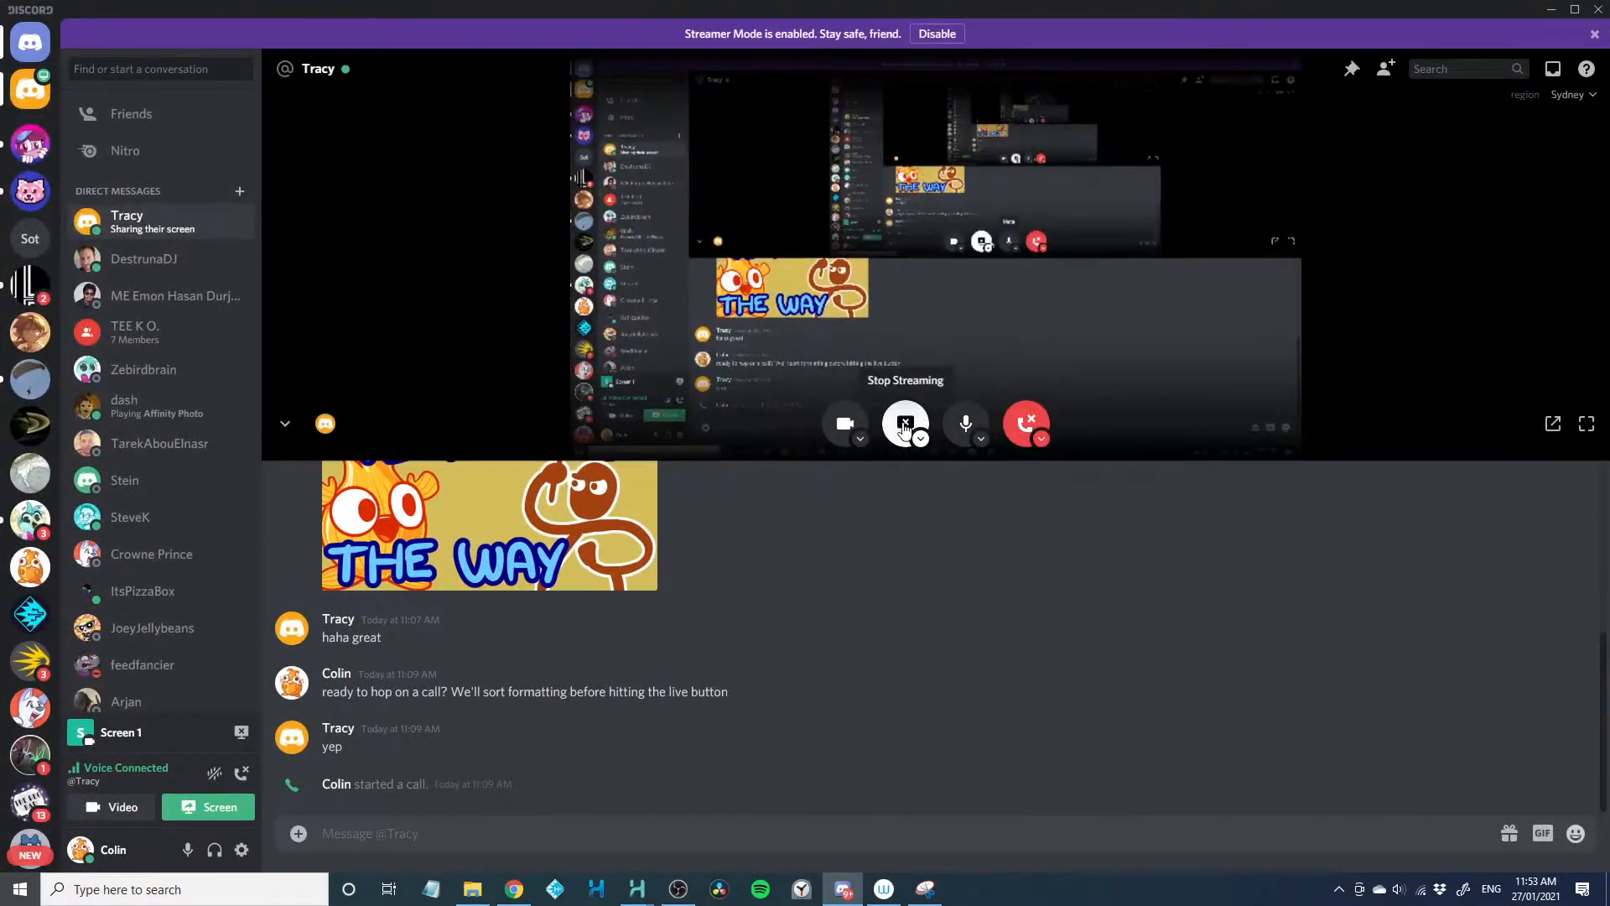
{"action": "left_click", "coordinate": [908, 426]}
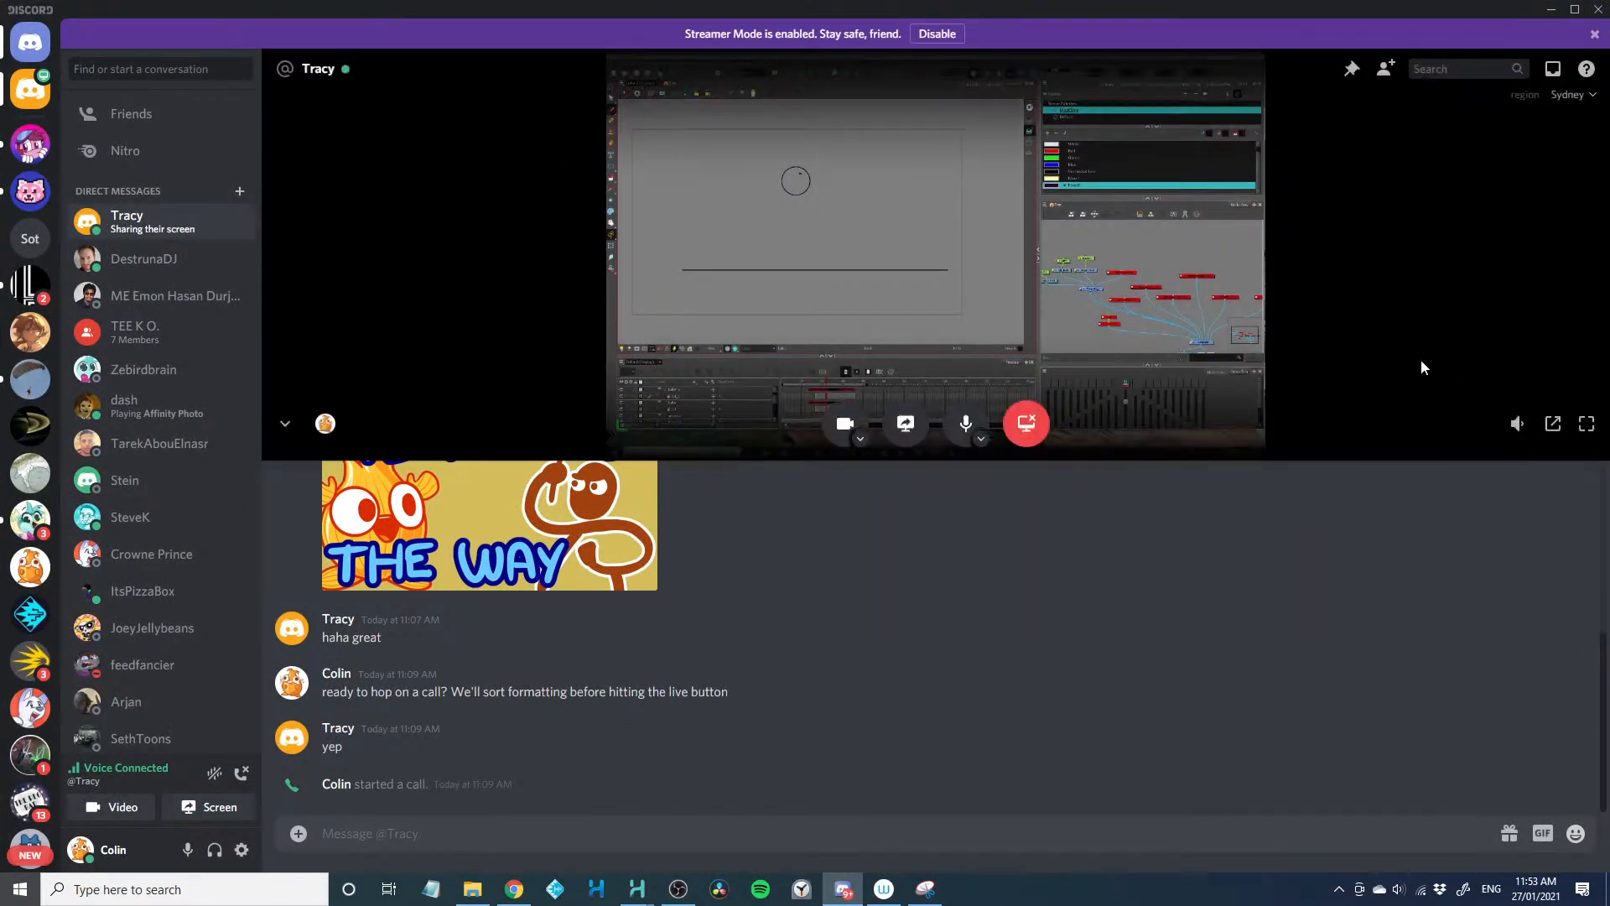
{"action": "left_click", "coordinate": [1584, 423]}
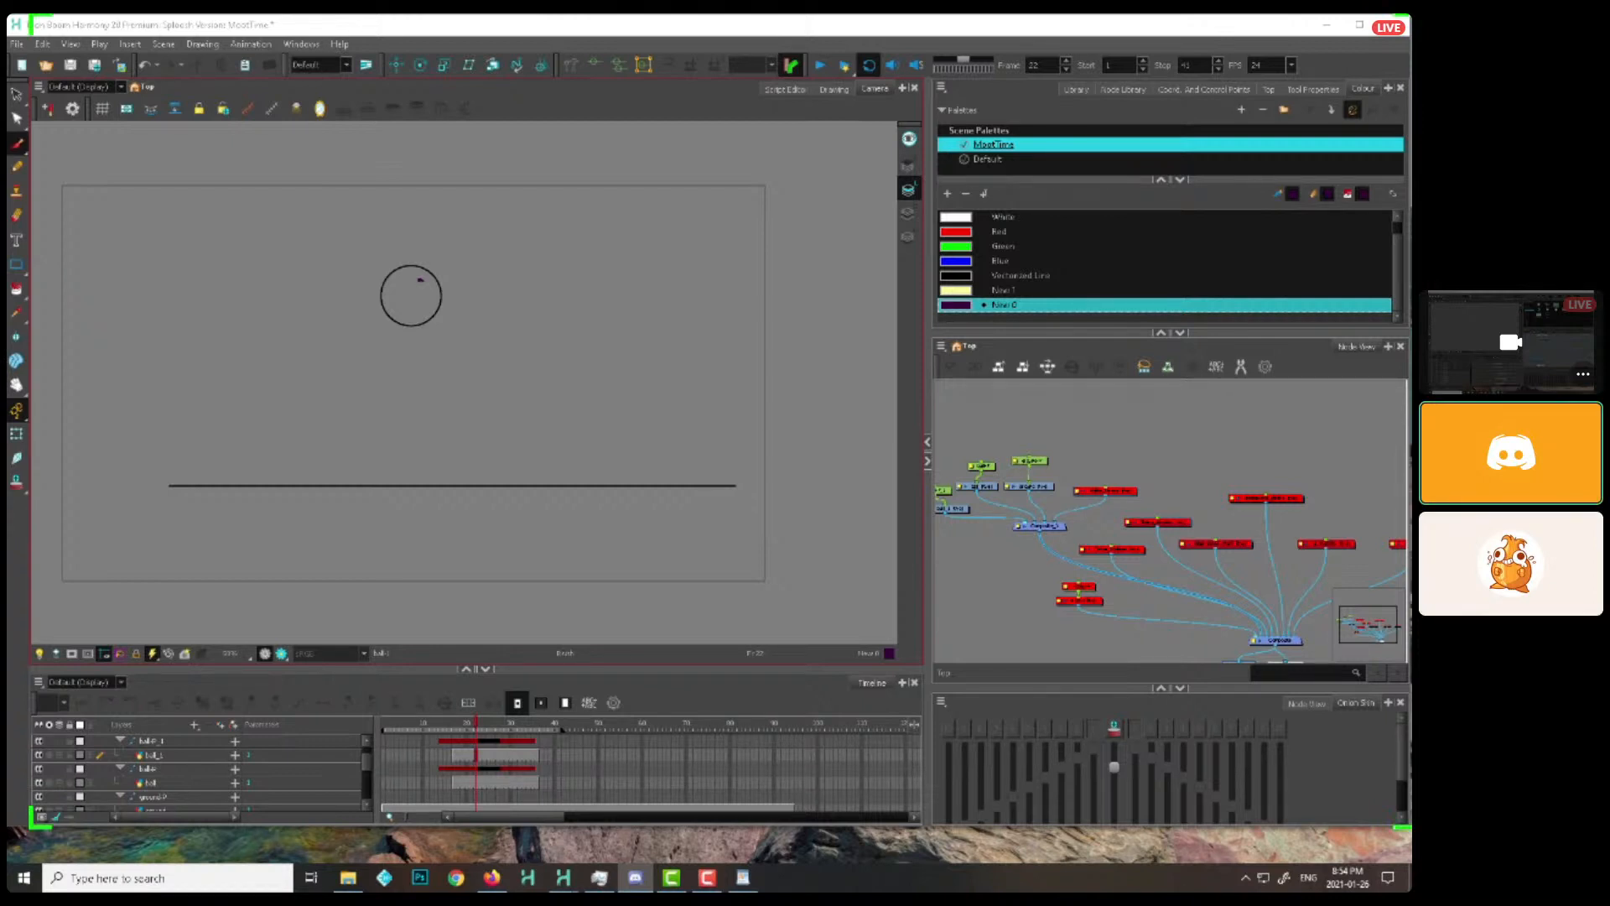
Find the stray purple mark inside the ball at frame 22 and delete it from the ball_1 drawing
{"action": "left_click", "coordinate": [1070, 427]}
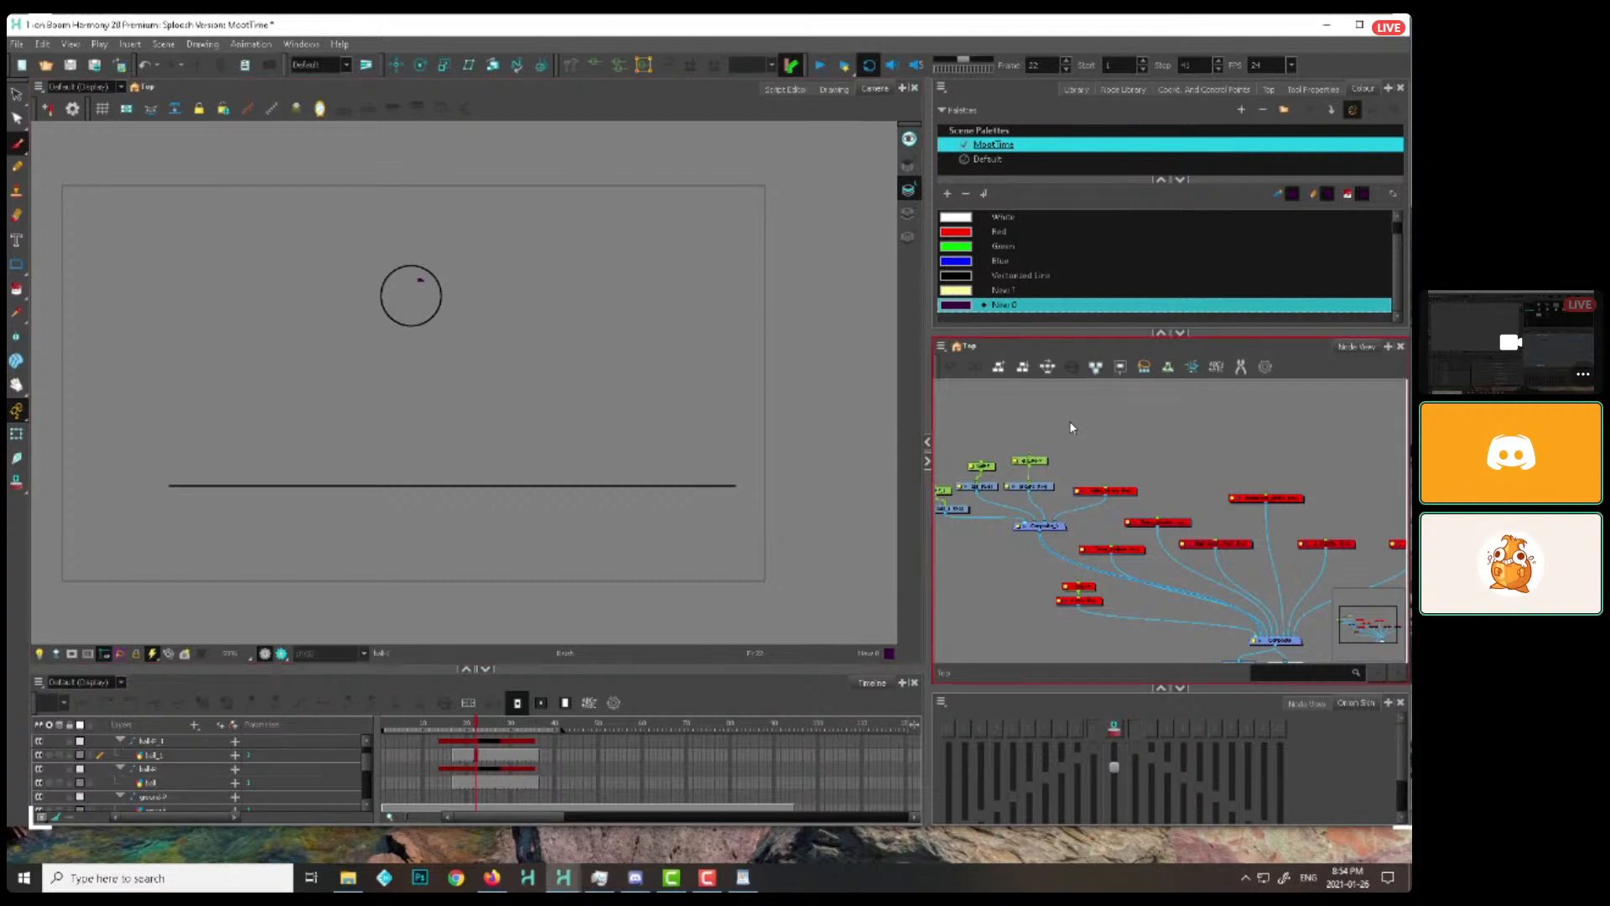
{"action": "left_click", "coordinate": [1030, 486]}
{"action": "left_click", "coordinate": [1142, 489]}
{"action": "scroll", "coordinate": [729, 503], "scroll_direction": "up", "scroll_amount": 1}
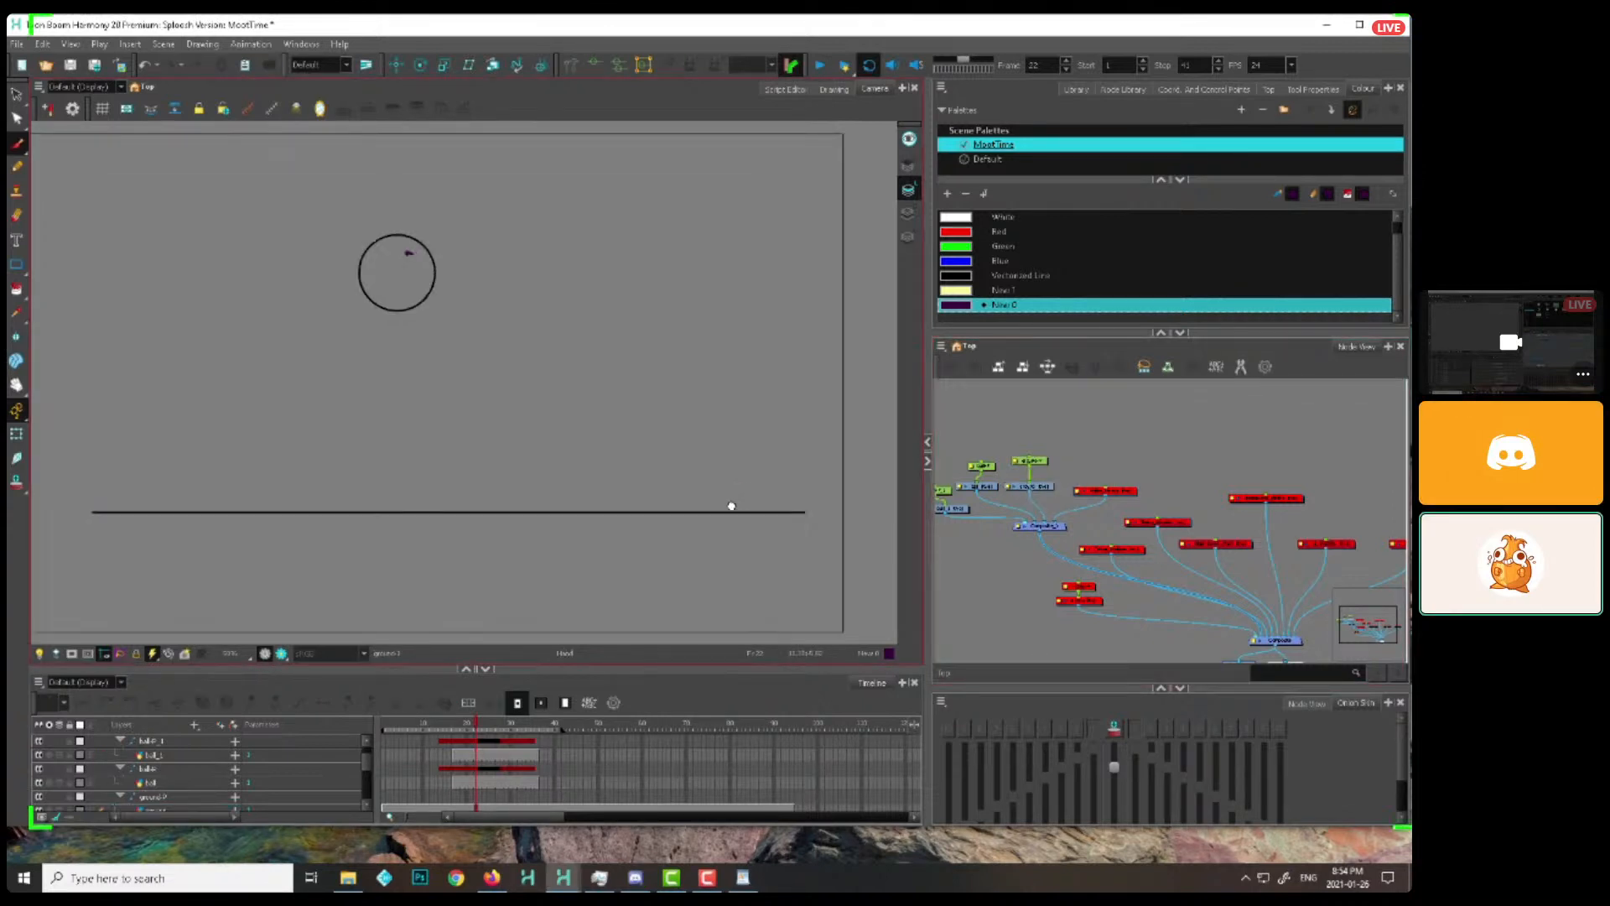
{"action": "left_click_drag", "start_coordinate": [730, 505], "coordinate": [785, 533]}
{"action": "left_click", "coordinate": [1047, 489]}
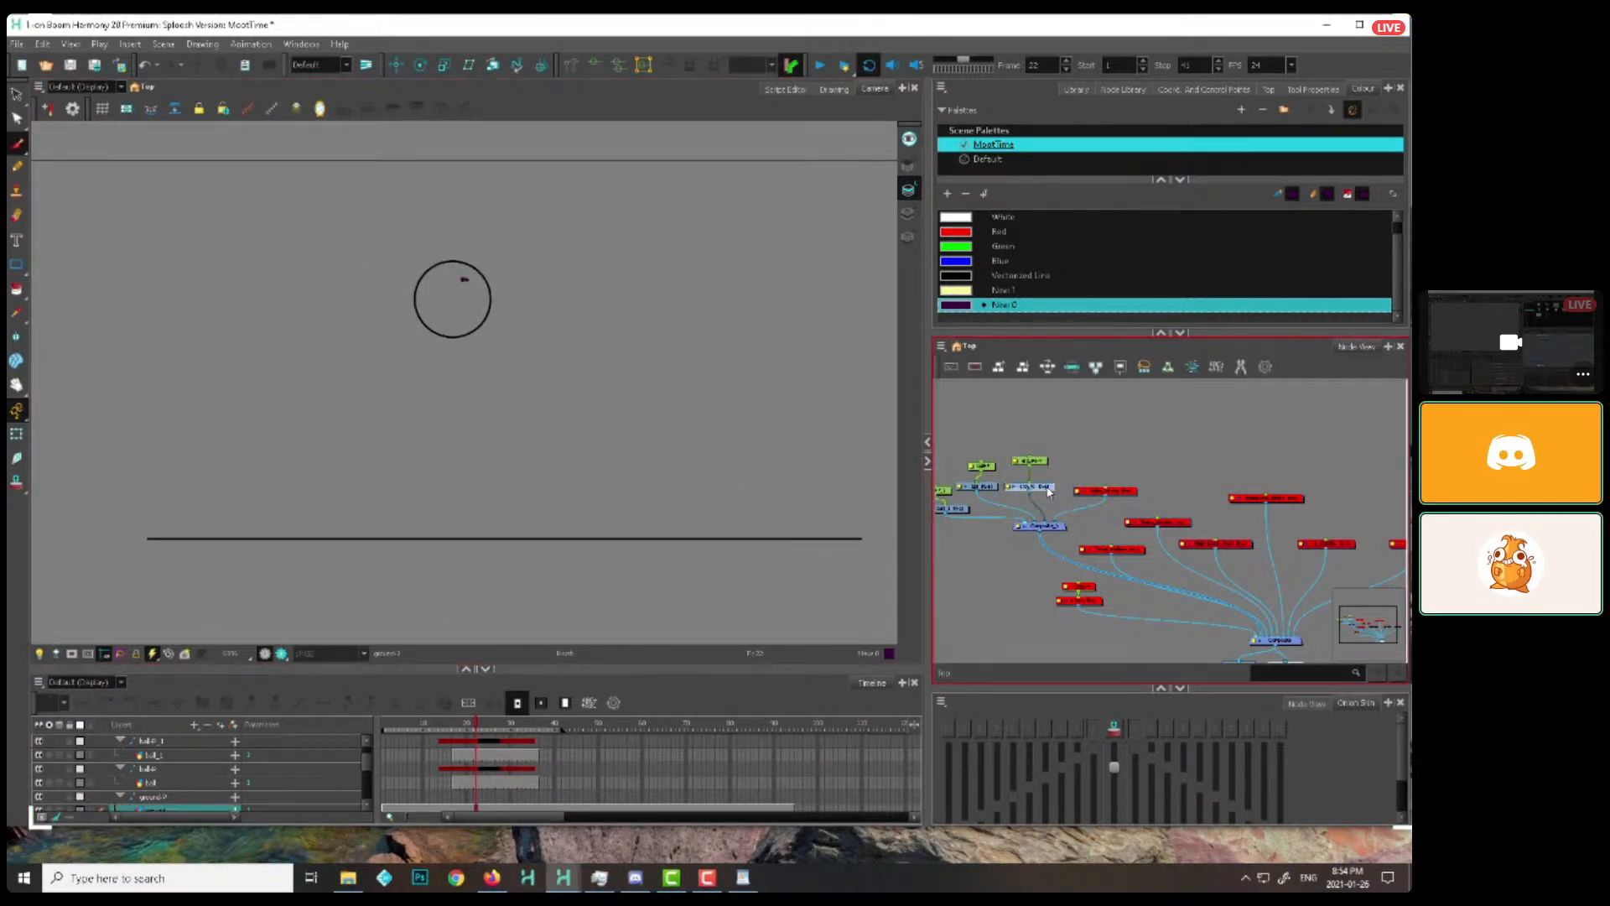
{"action": "left_click", "coordinate": [978, 487]}
{"action": "left_click", "coordinate": [966, 509]}
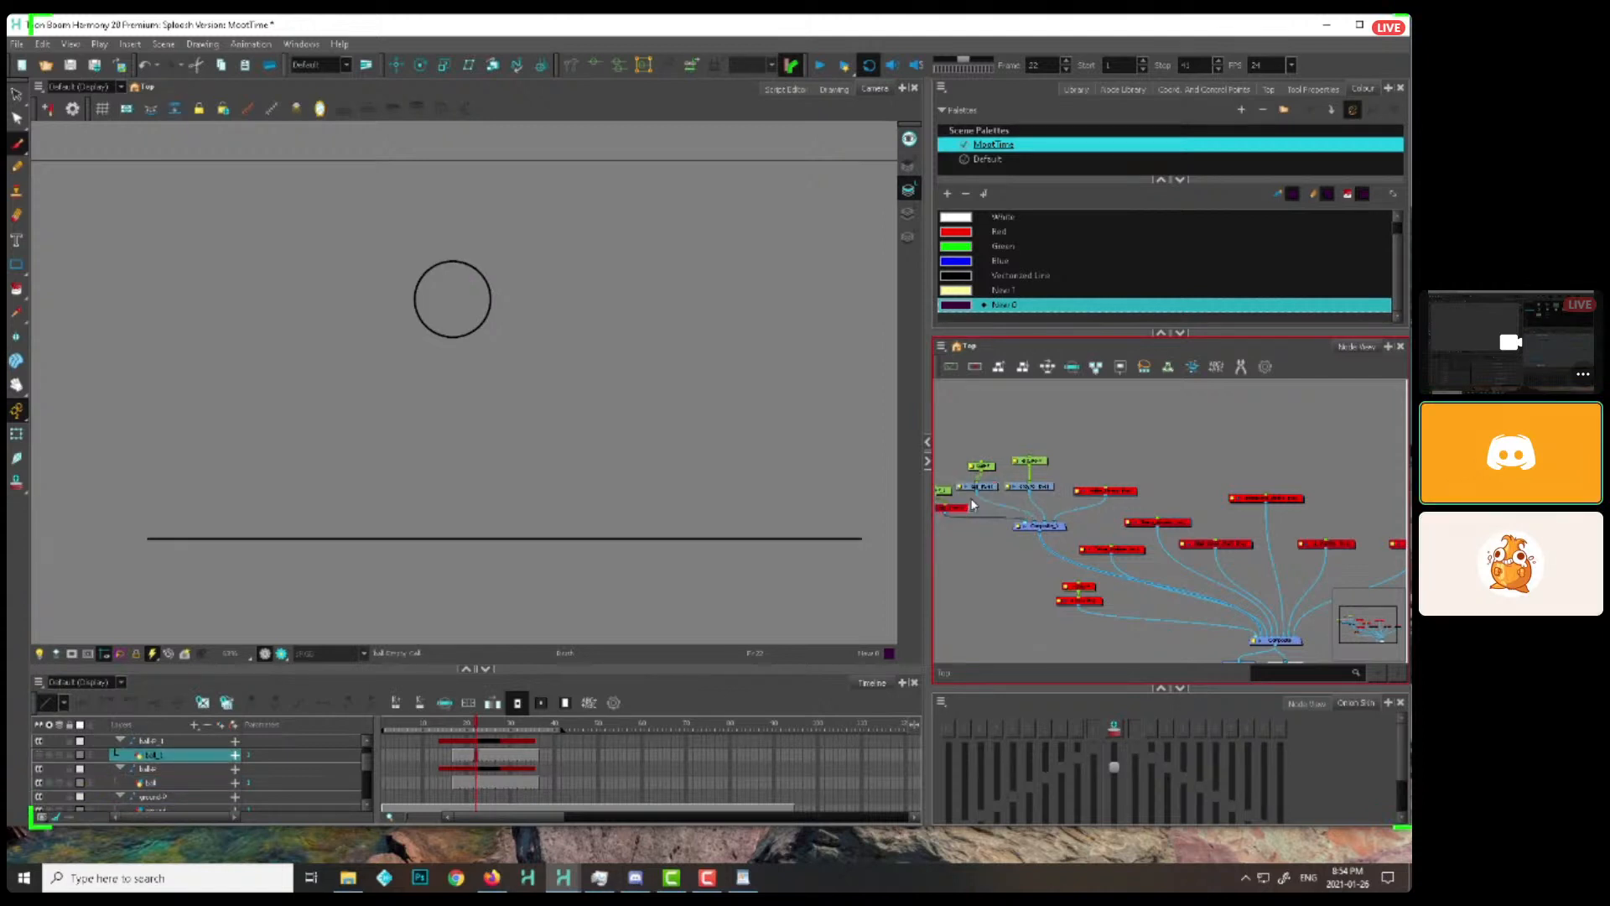
{"action": "key", "text": "alt+s"}
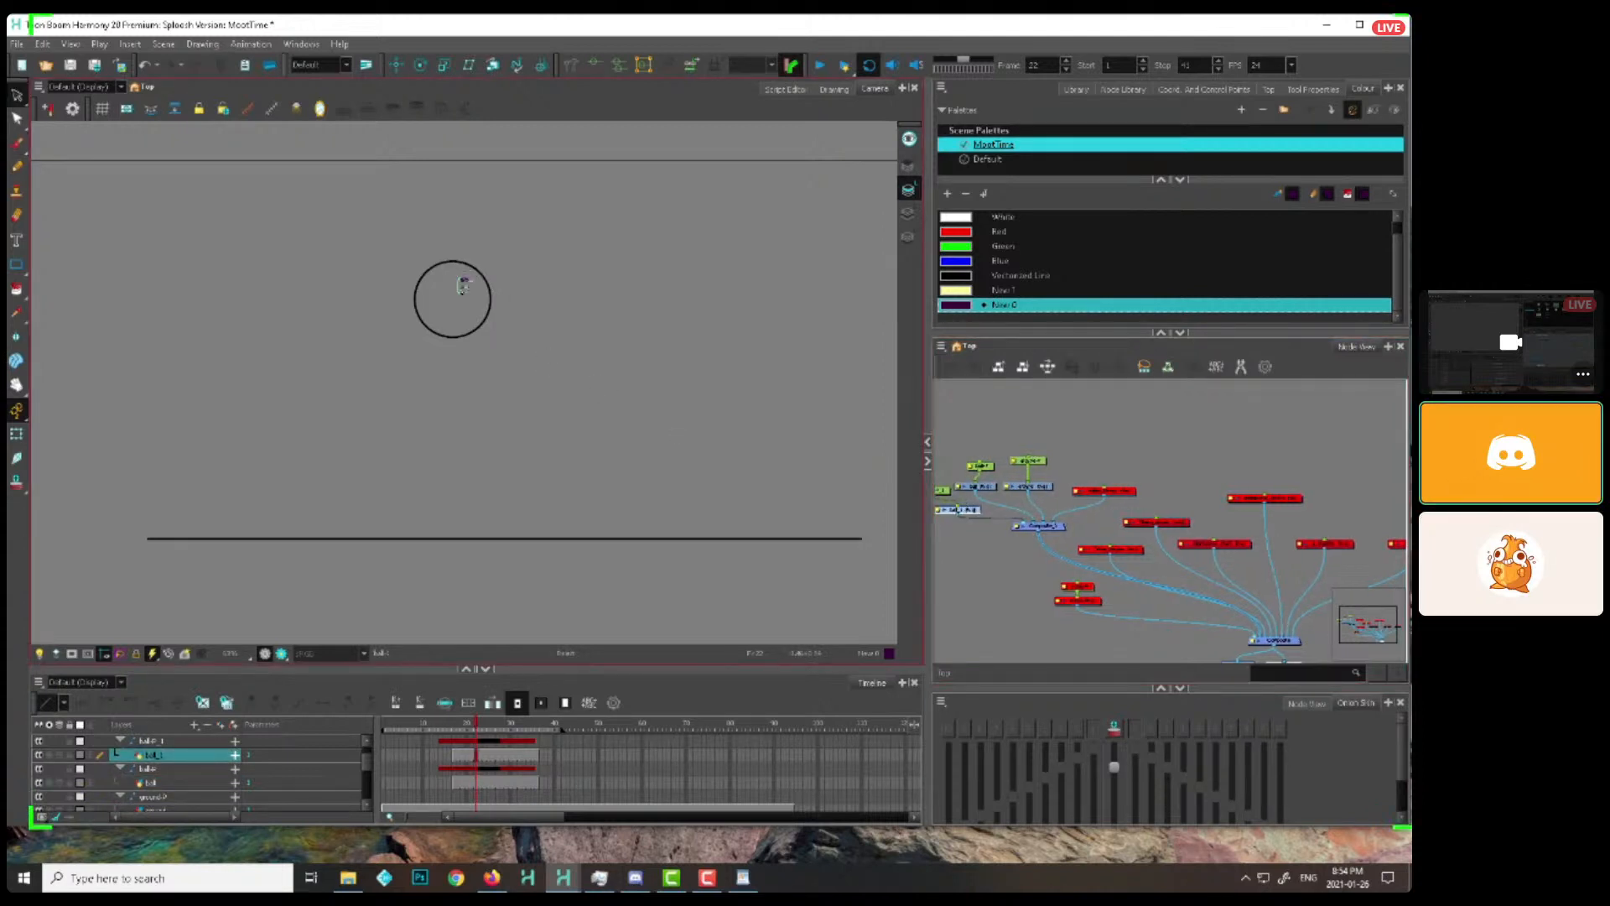
{"action": "left_click", "coordinate": [465, 279]}
{"action": "key", "text": "Delete"}
{"action": "left_click", "coordinate": [998, 554]}
{"action": "scroll", "coordinate": [730, 480], "scroll_direction": "down", "scroll_amount": 1}
{"action": "left_click_drag", "start_coordinate": [729, 481], "coordinate": [722, 474]}
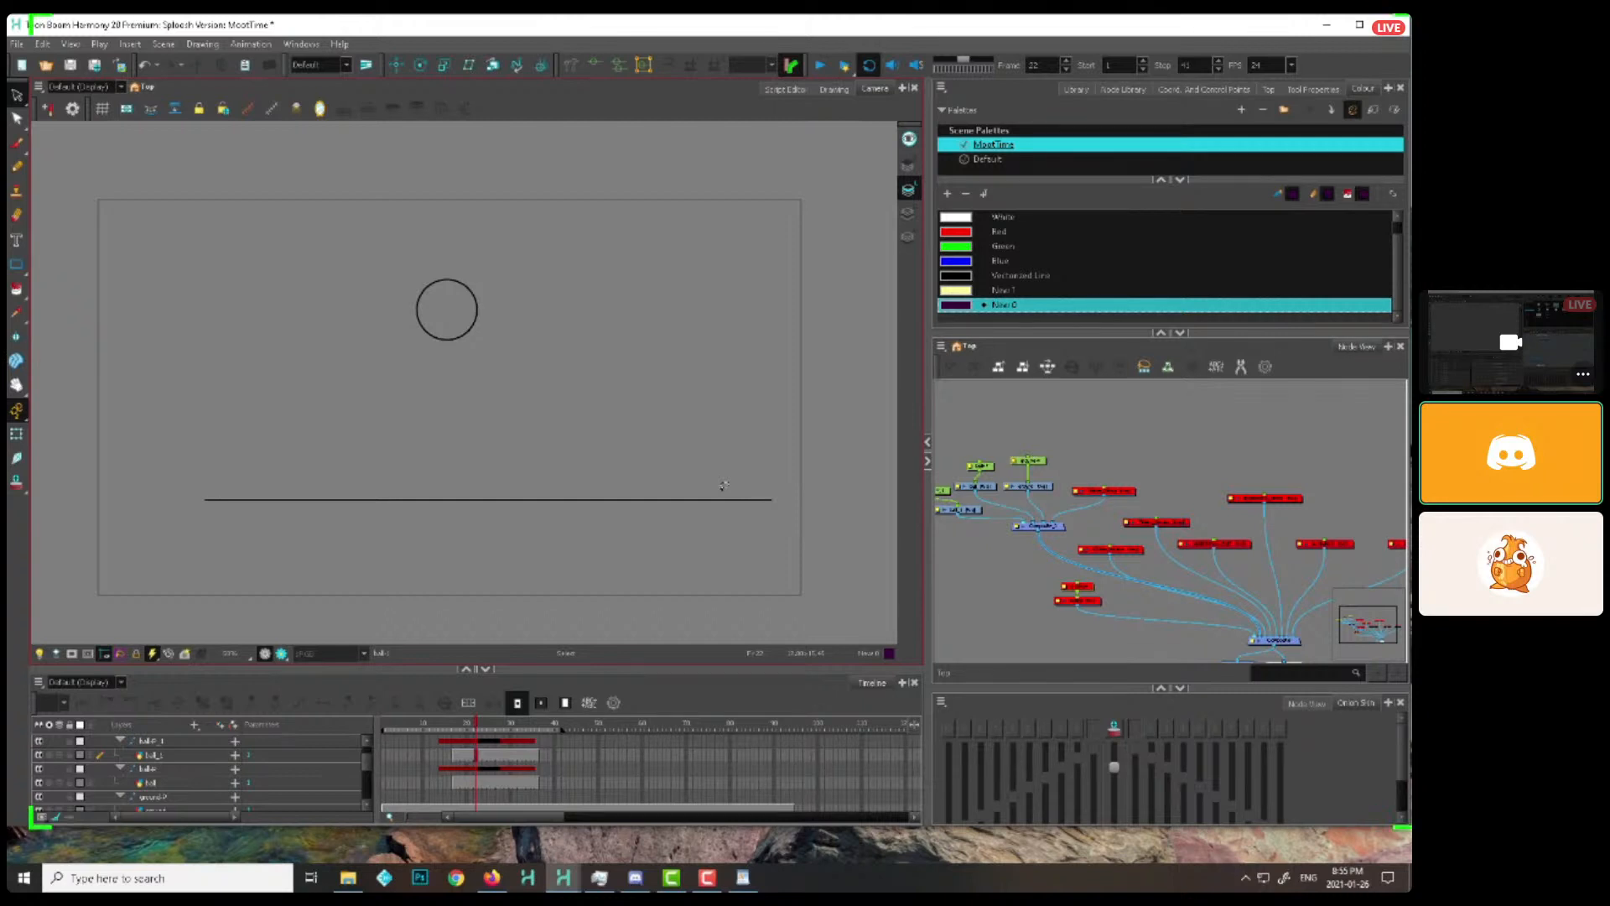
Enable the disabled Yellow_things node feeding Composite_1 and go to frame 13
{"action": "left_click", "coordinate": [1087, 447]}
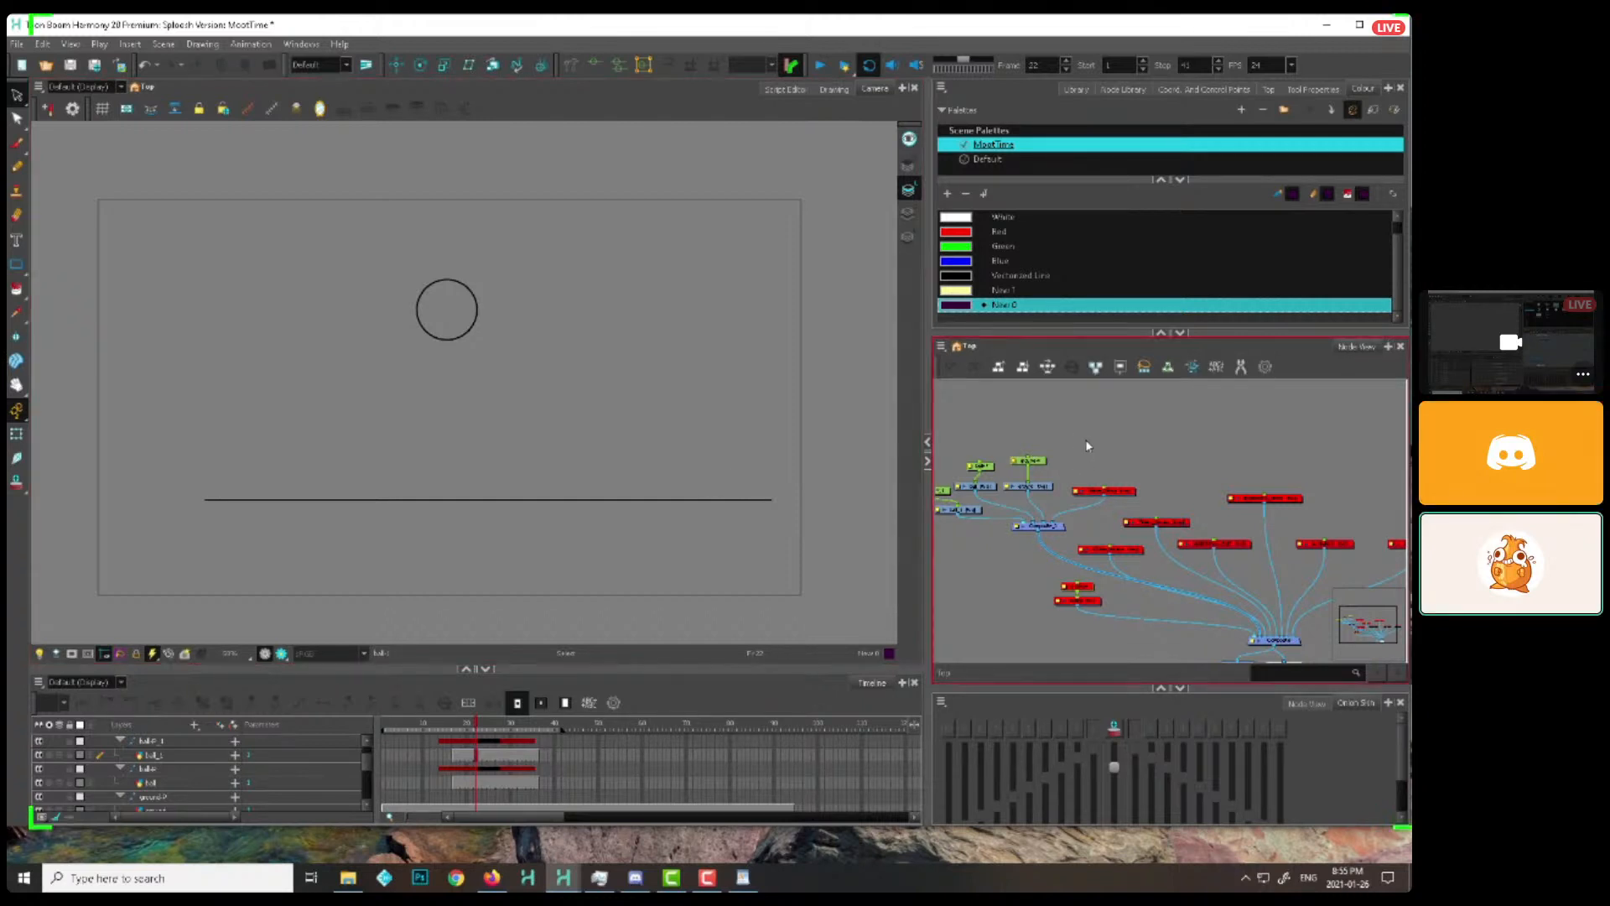
{"action": "scroll", "coordinate": [1224, 520], "scroll_direction": "down", "scroll_amount": 1}
{"action": "left_click", "coordinate": [1119, 474]}
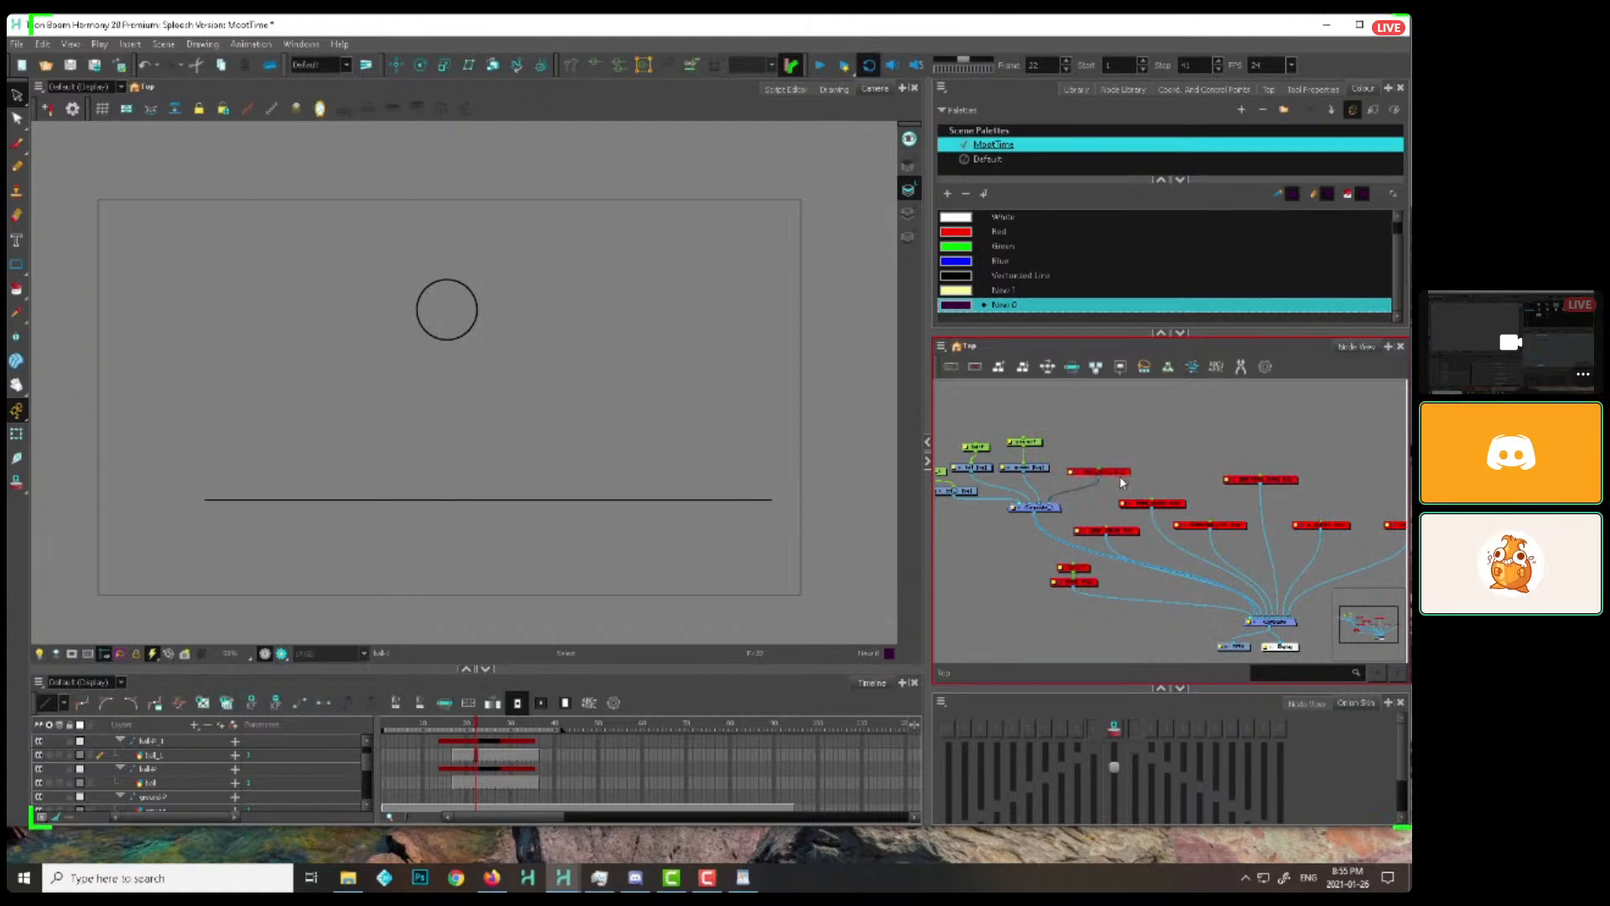
{"action": "key", "text": "a"}
{"action": "left_click_drag", "start_coordinate": [1135, 476], "coordinate": [1147, 465]}
{"action": "mouse_move", "coordinate": [475, 726]}
{"action": "left_mouse_down"}
{"action": "mouse_move", "coordinate": [506, 726]}
{"action": "mouse_move", "coordinate": [436, 727]}
{"action": "left_mouse_up"}
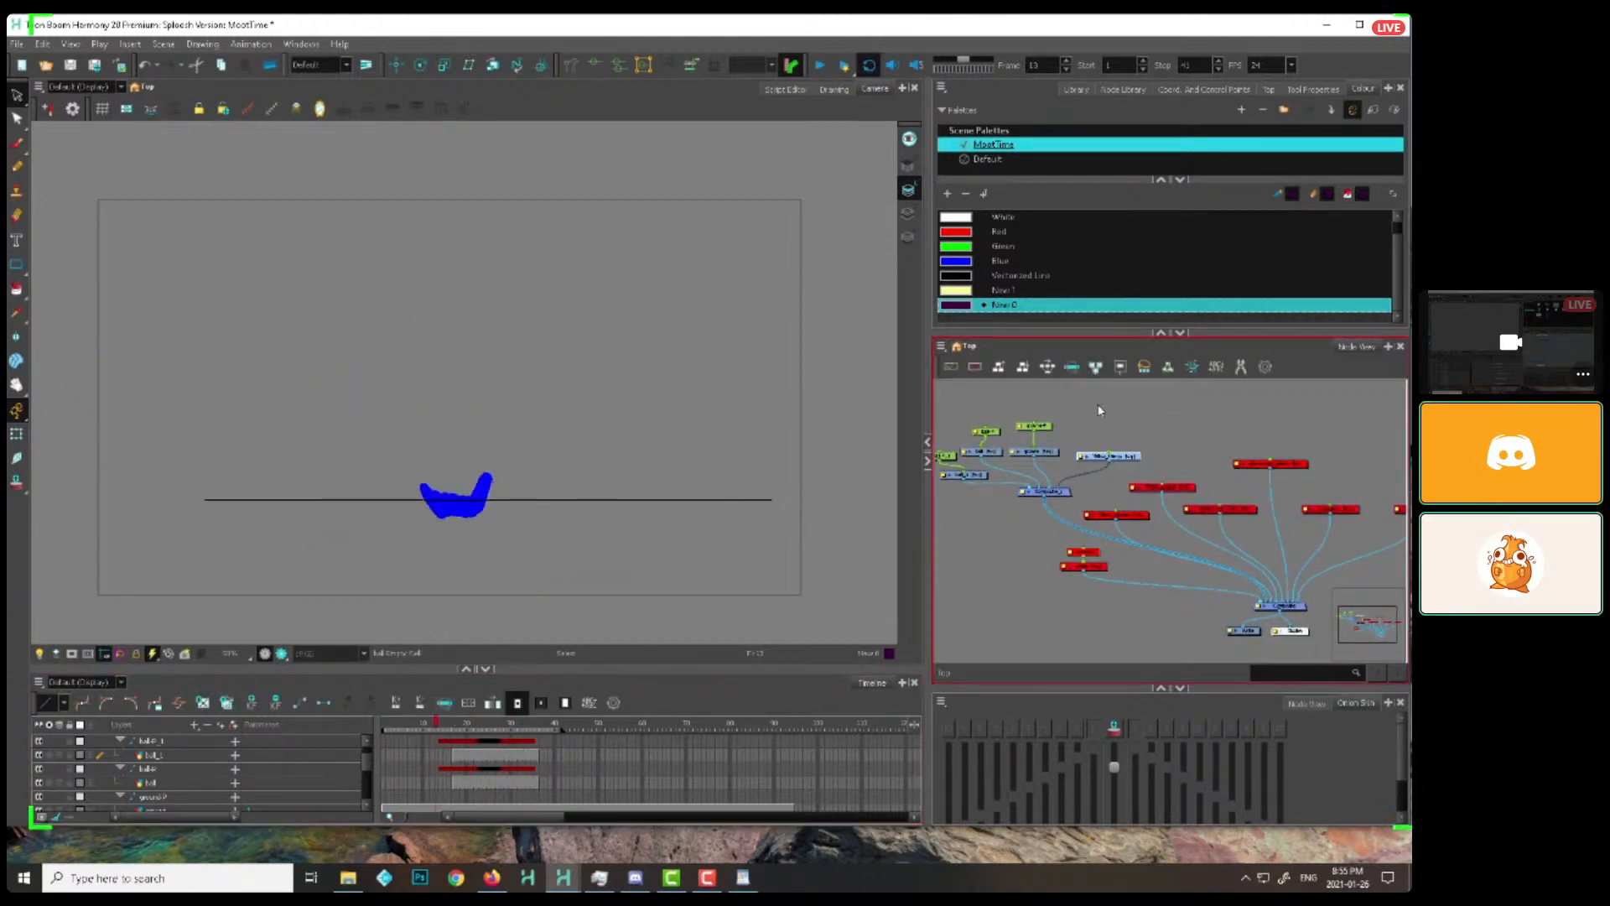
Examine the Yellow_things node and its path through Composite_1 to the main Composite
{"action": "scroll", "coordinate": [1099, 420], "scroll_direction": "up", "scroll_amount": 2}
{"action": "scroll", "coordinate": [1191, 457], "scroll_direction": "up", "scroll_amount": 2}
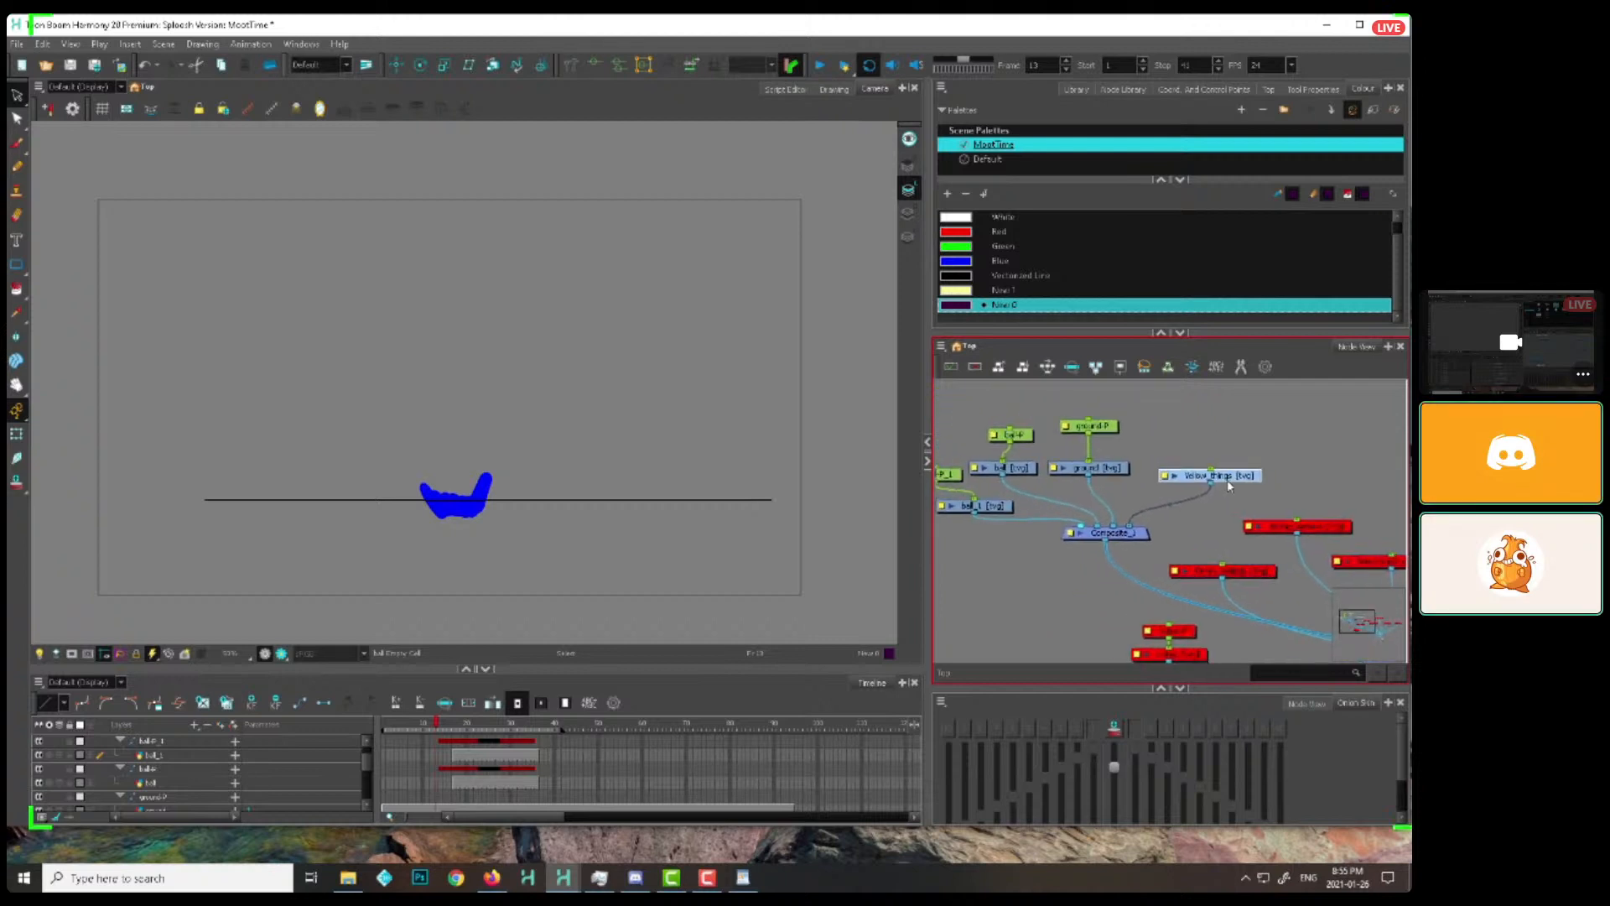
{"action": "scroll", "coordinate": [1211, 452], "scroll_direction": "up", "scroll_amount": 1}
{"action": "scroll", "coordinate": [1212, 455], "scroll_direction": "down", "scroll_amount": 3}
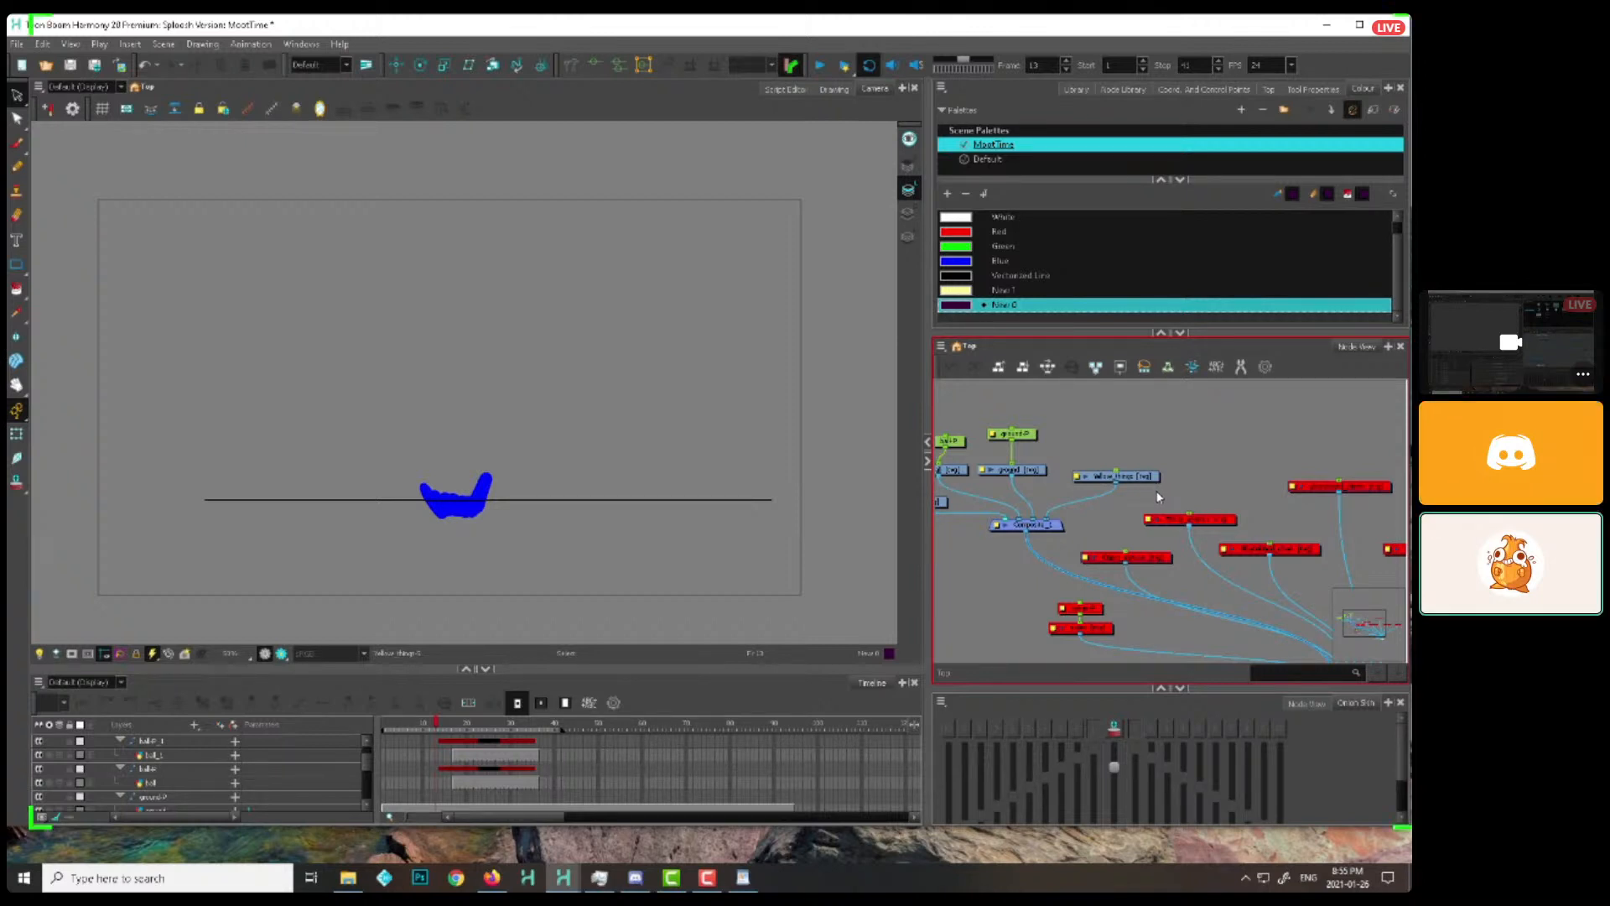
{"action": "left_click_drag", "start_coordinate": [1196, 574], "coordinate": [1154, 534]}
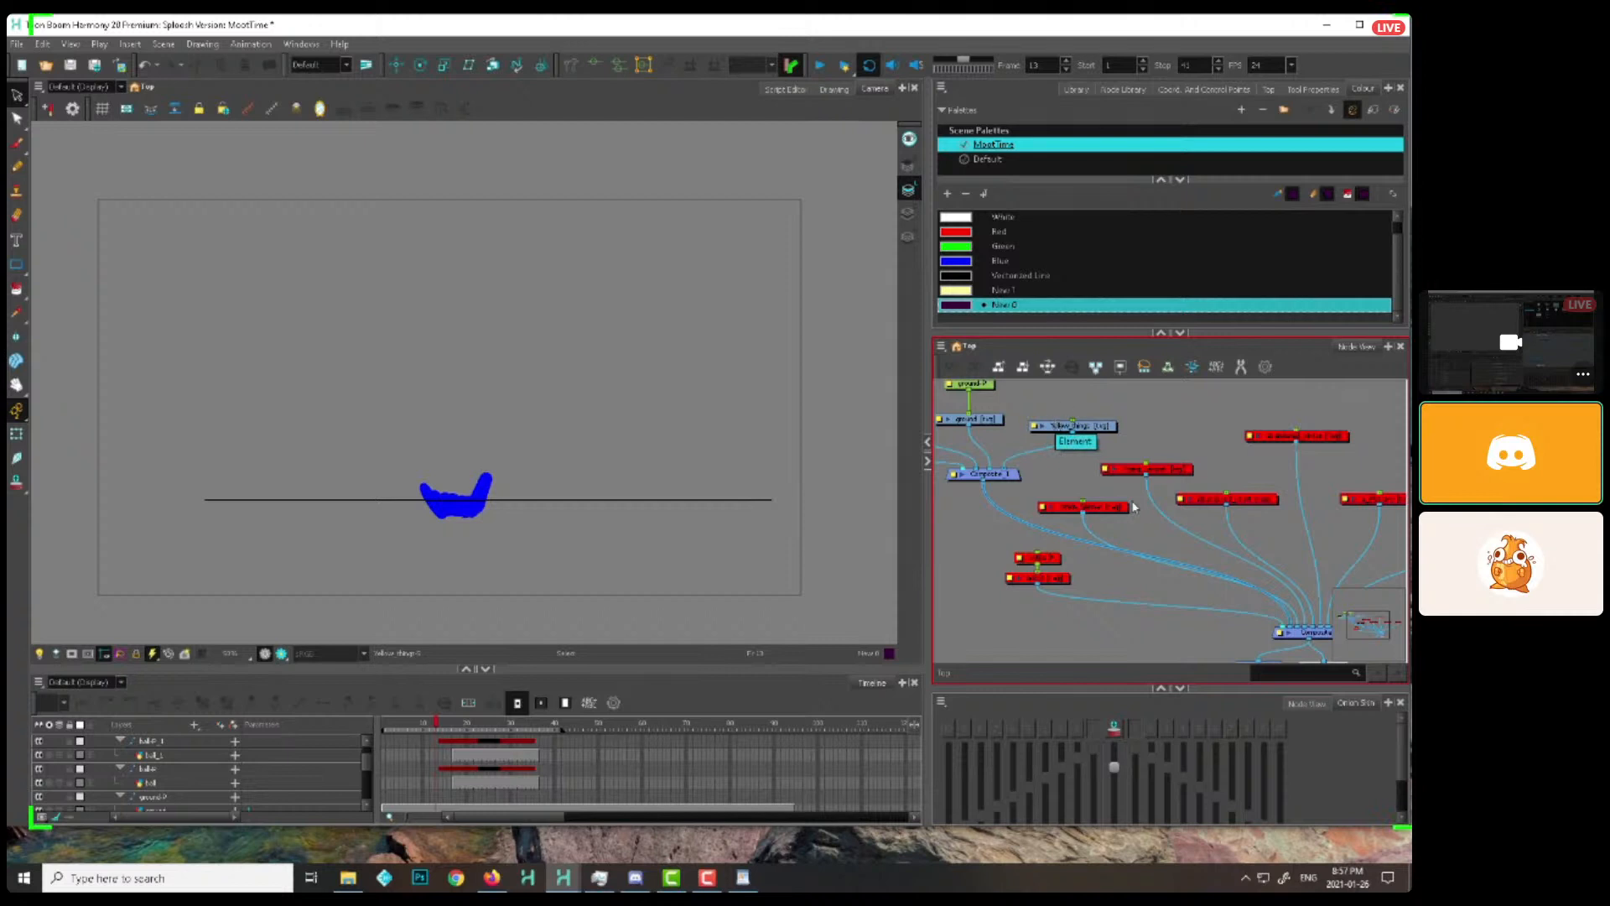
{"action": "scroll", "coordinate": [1133, 507], "scroll_direction": "down", "scroll_amount": 3}
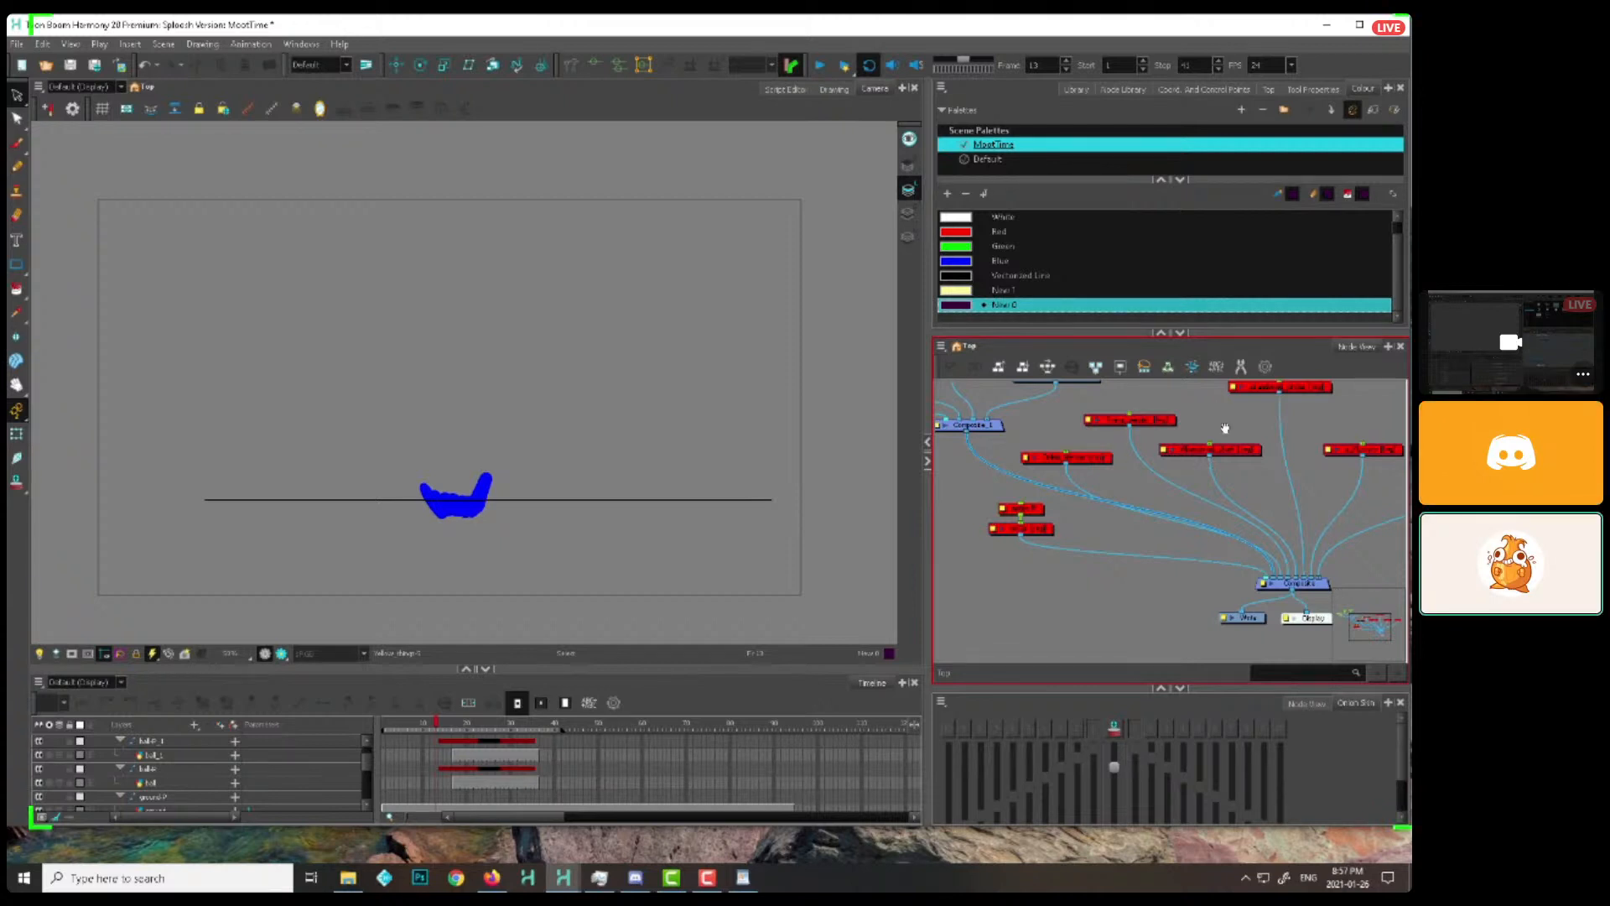
{"action": "left_click_drag", "start_coordinate": [1224, 428], "coordinate": [1244, 507]}
Examine Composite_1 and the disabled nodes wired beside it into the main Composite
{"action": "left_click", "coordinate": [1037, 547]}
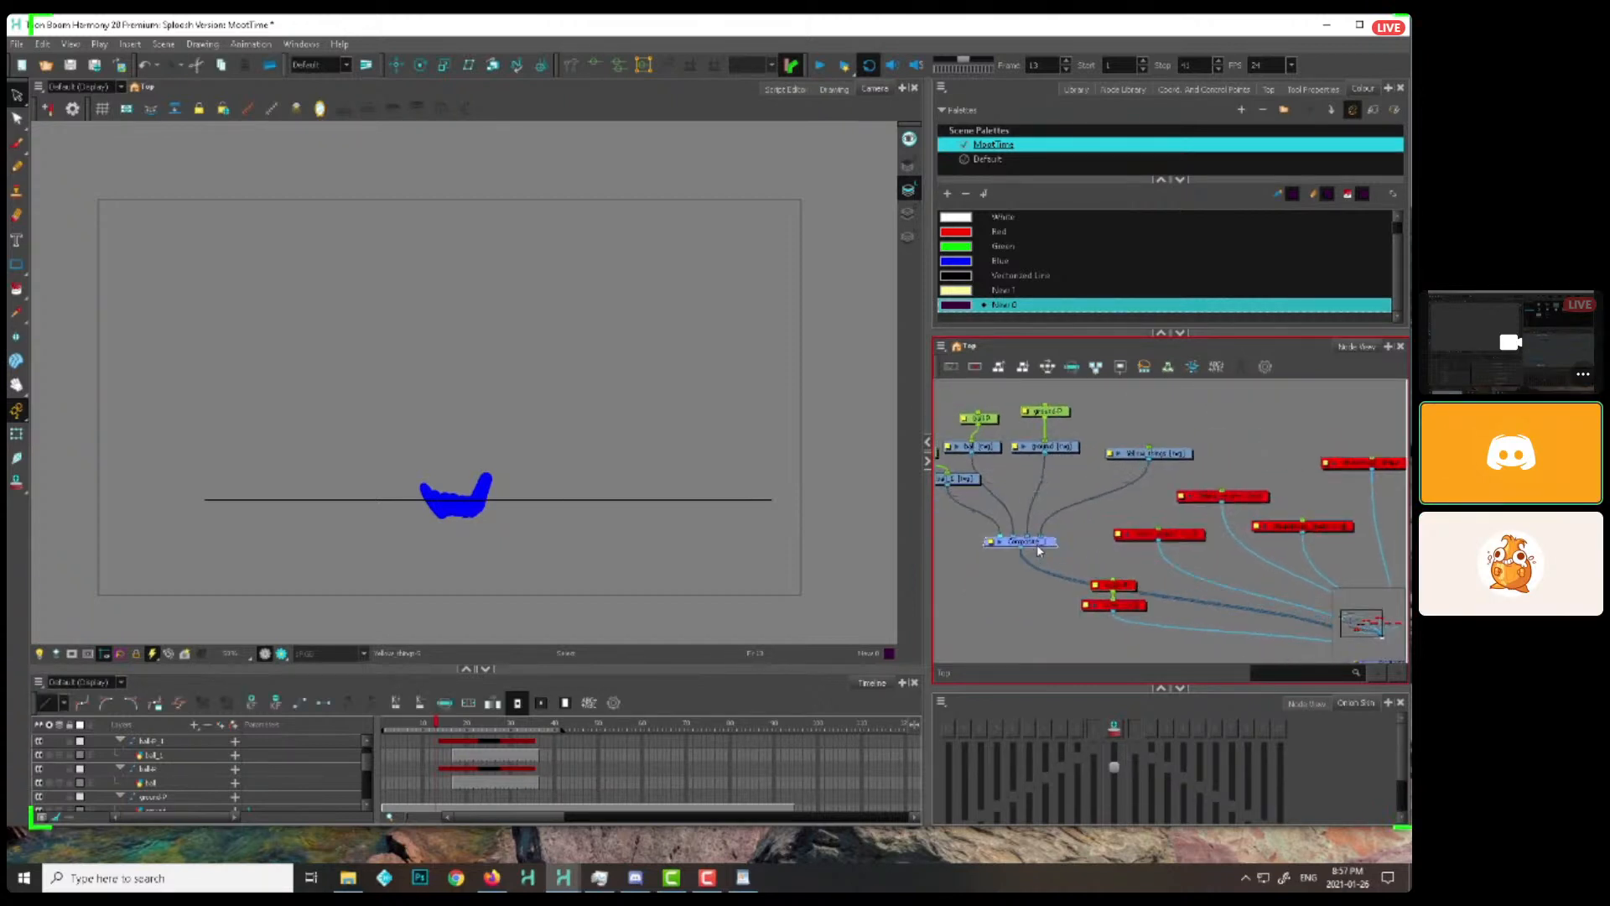
{"action": "left_click_drag", "start_coordinate": [1037, 545], "coordinate": [1043, 543]}
{"action": "scroll", "coordinate": [1158, 539], "scroll_direction": "up", "scroll_amount": 1}
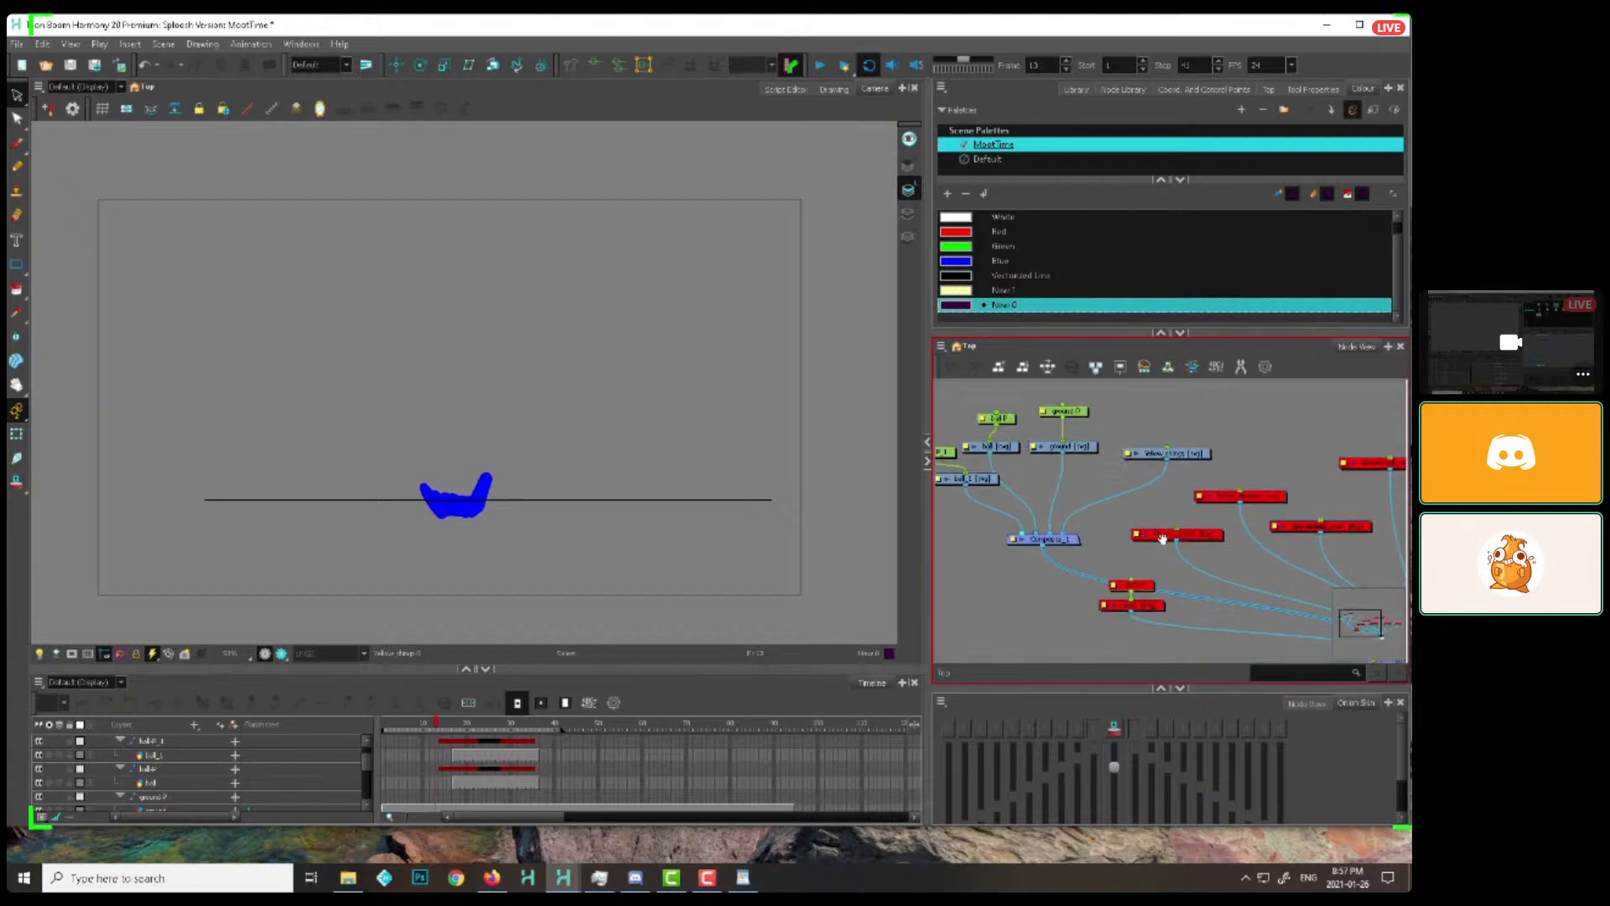
{"action": "mouse_move", "coordinate": [1161, 539]}
{"action": "left_mouse_down"}
{"action": "mouse_move", "coordinate": [1115, 505]}
{"action": "mouse_move", "coordinate": [1139, 546]}
{"action": "left_mouse_up"}
{"action": "left_click", "coordinate": [1102, 579]}
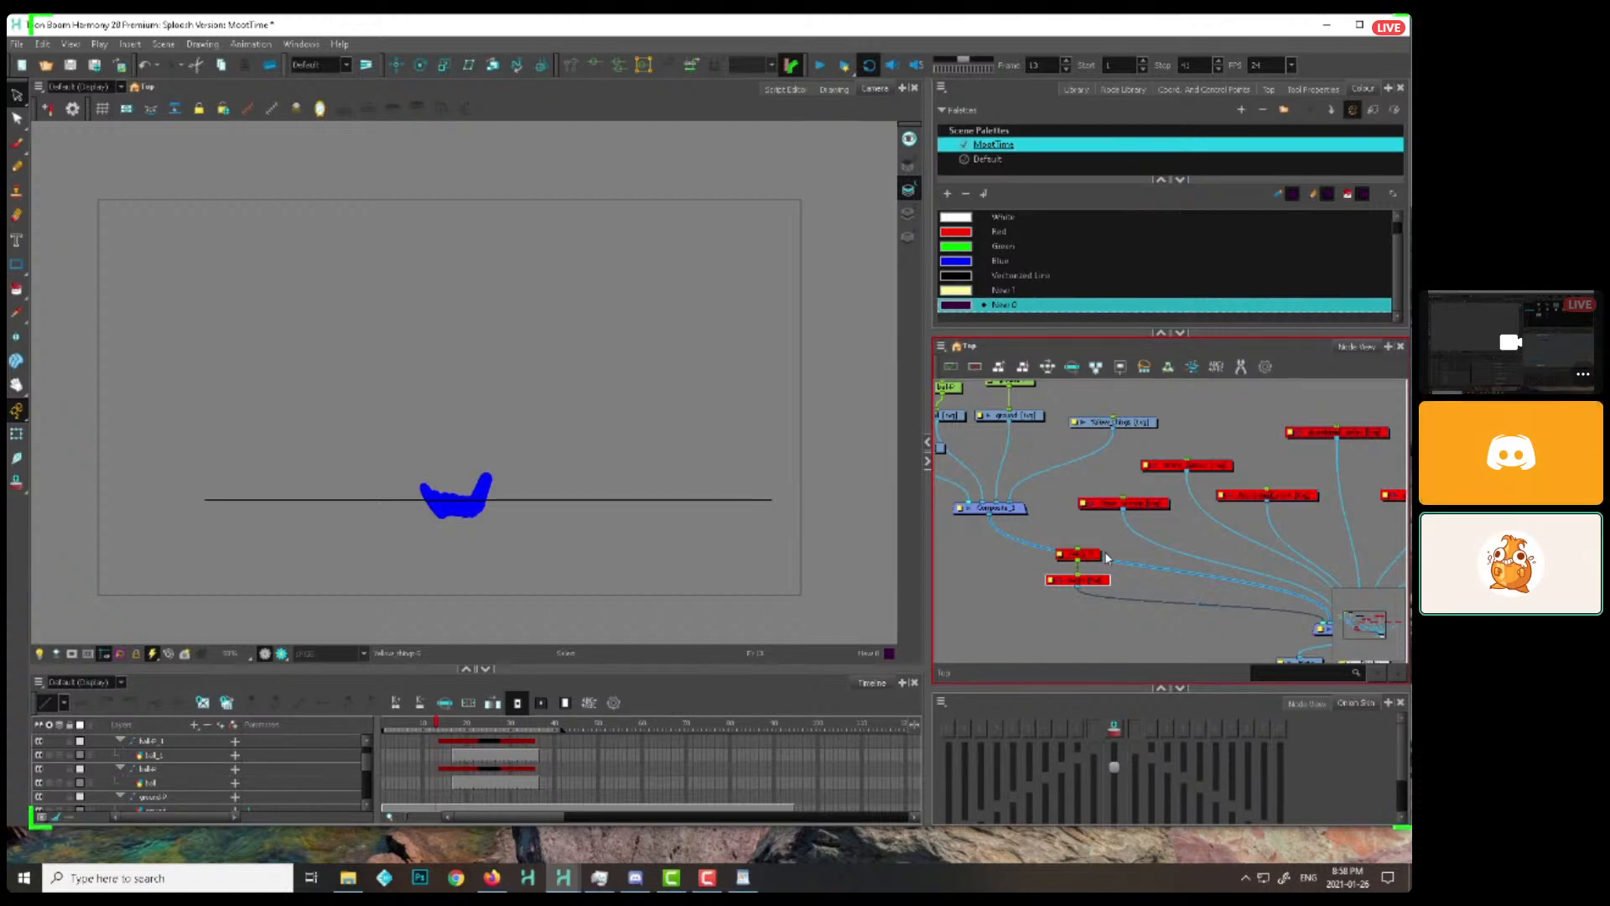
{"action": "left_click", "coordinate": [1201, 587]}
{"action": "left_click_drag", "start_coordinate": [1213, 592], "coordinate": [1199, 594]}
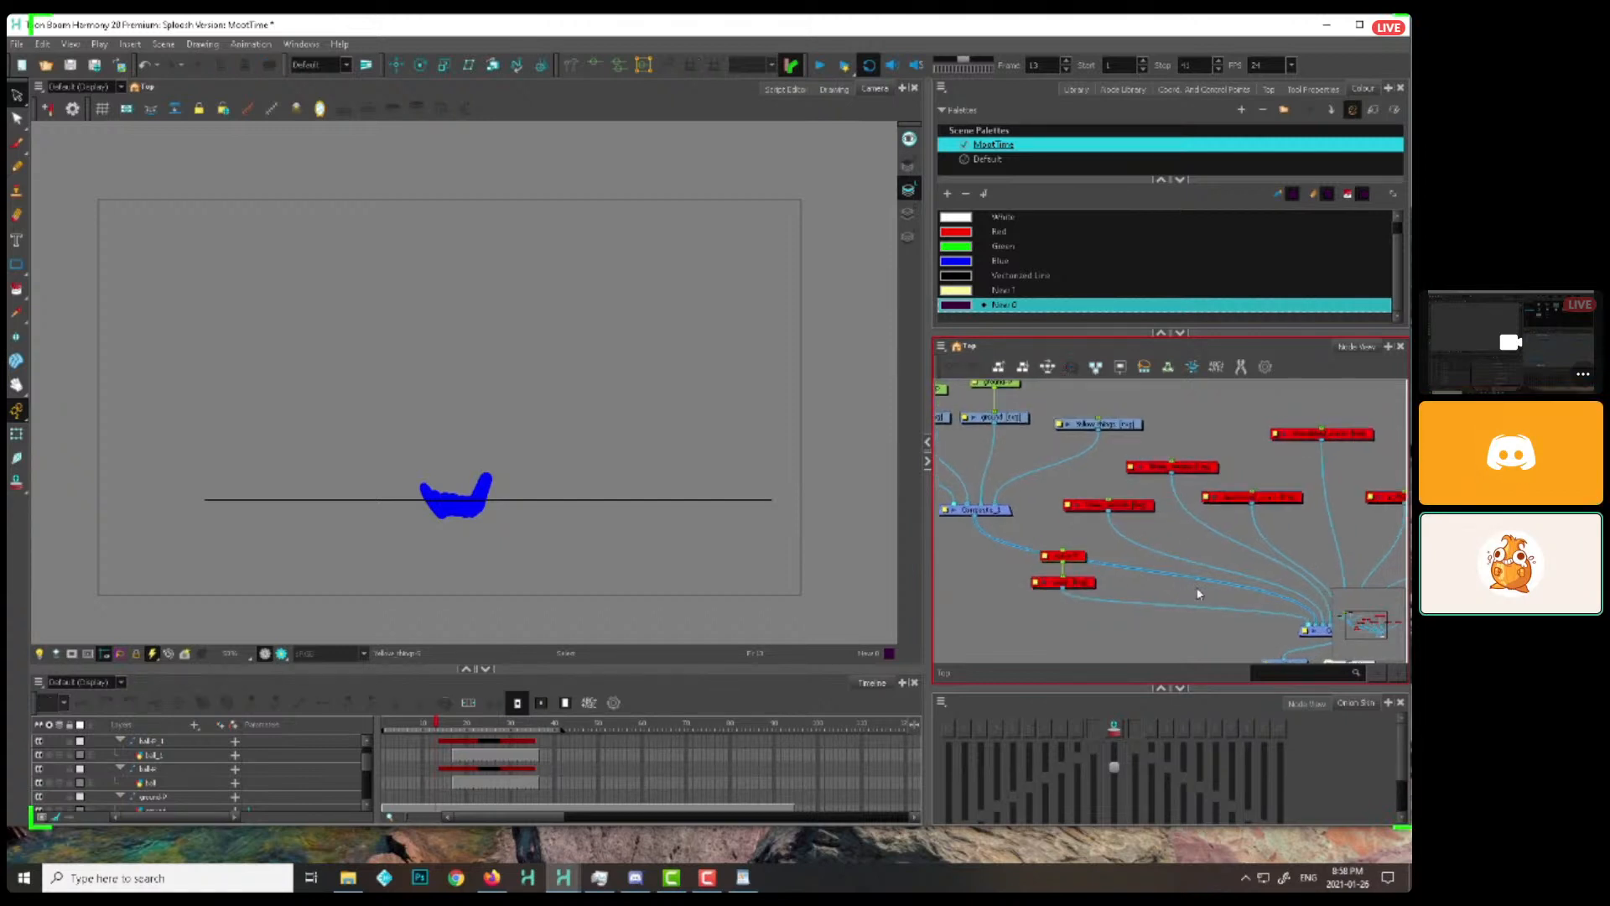
Nudge the Composite_1 node slightly upward in the node network
{"action": "scroll", "coordinate": [1186, 605], "scroll_direction": "down", "scroll_amount": 2}
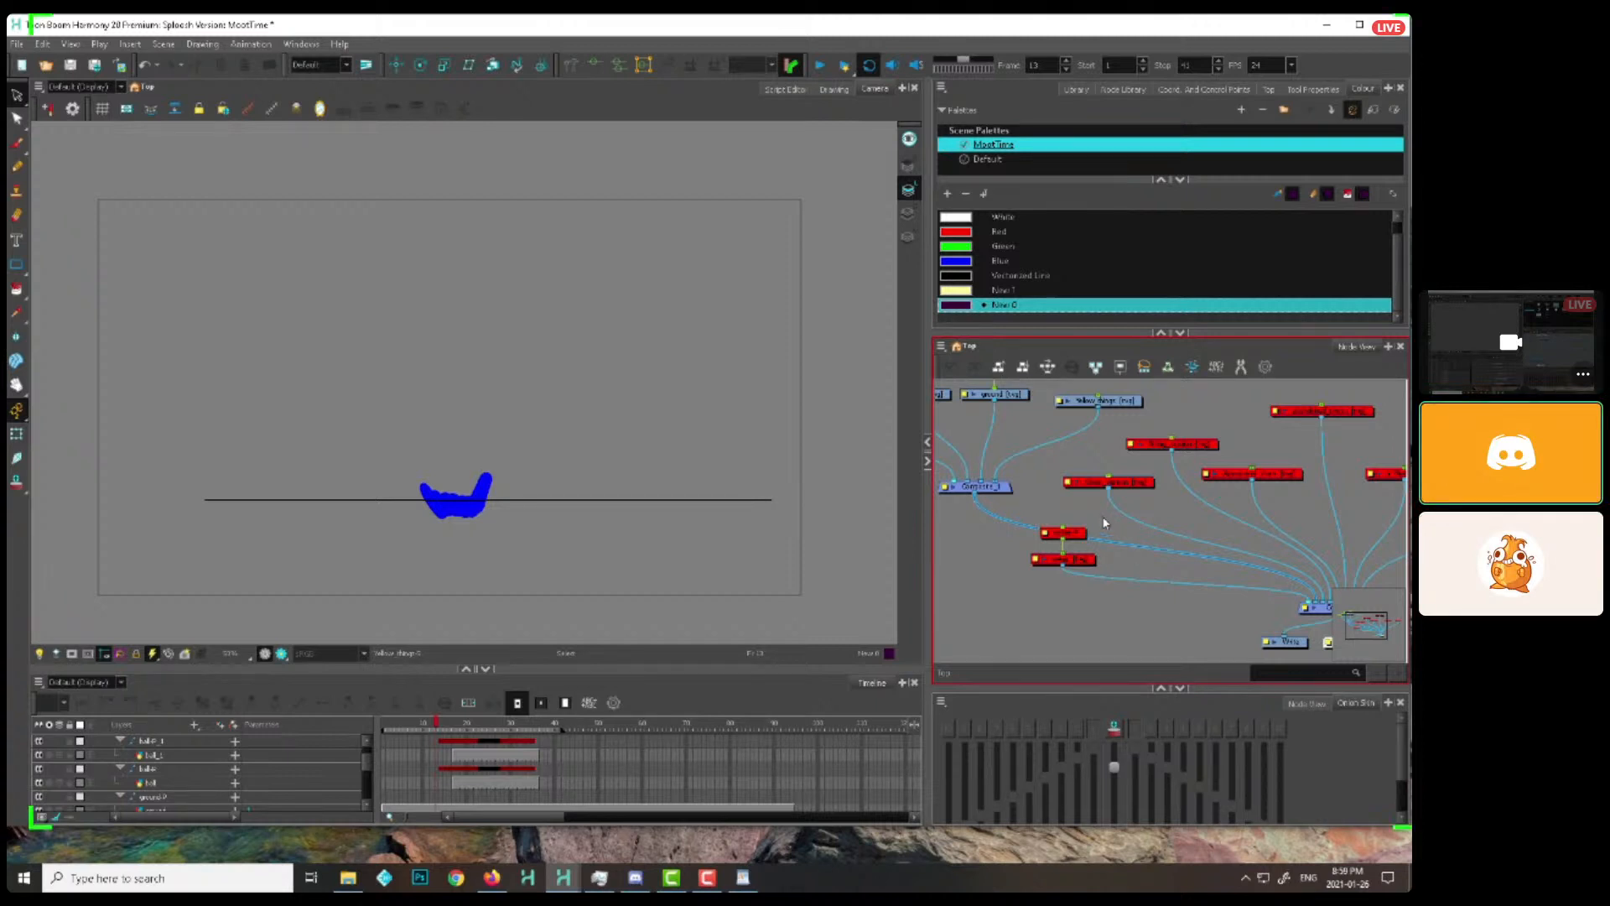
{"action": "left_click_drag", "start_coordinate": [1105, 518], "coordinate": [1064, 594]}
{"action": "left_click", "coordinate": [1080, 505]}
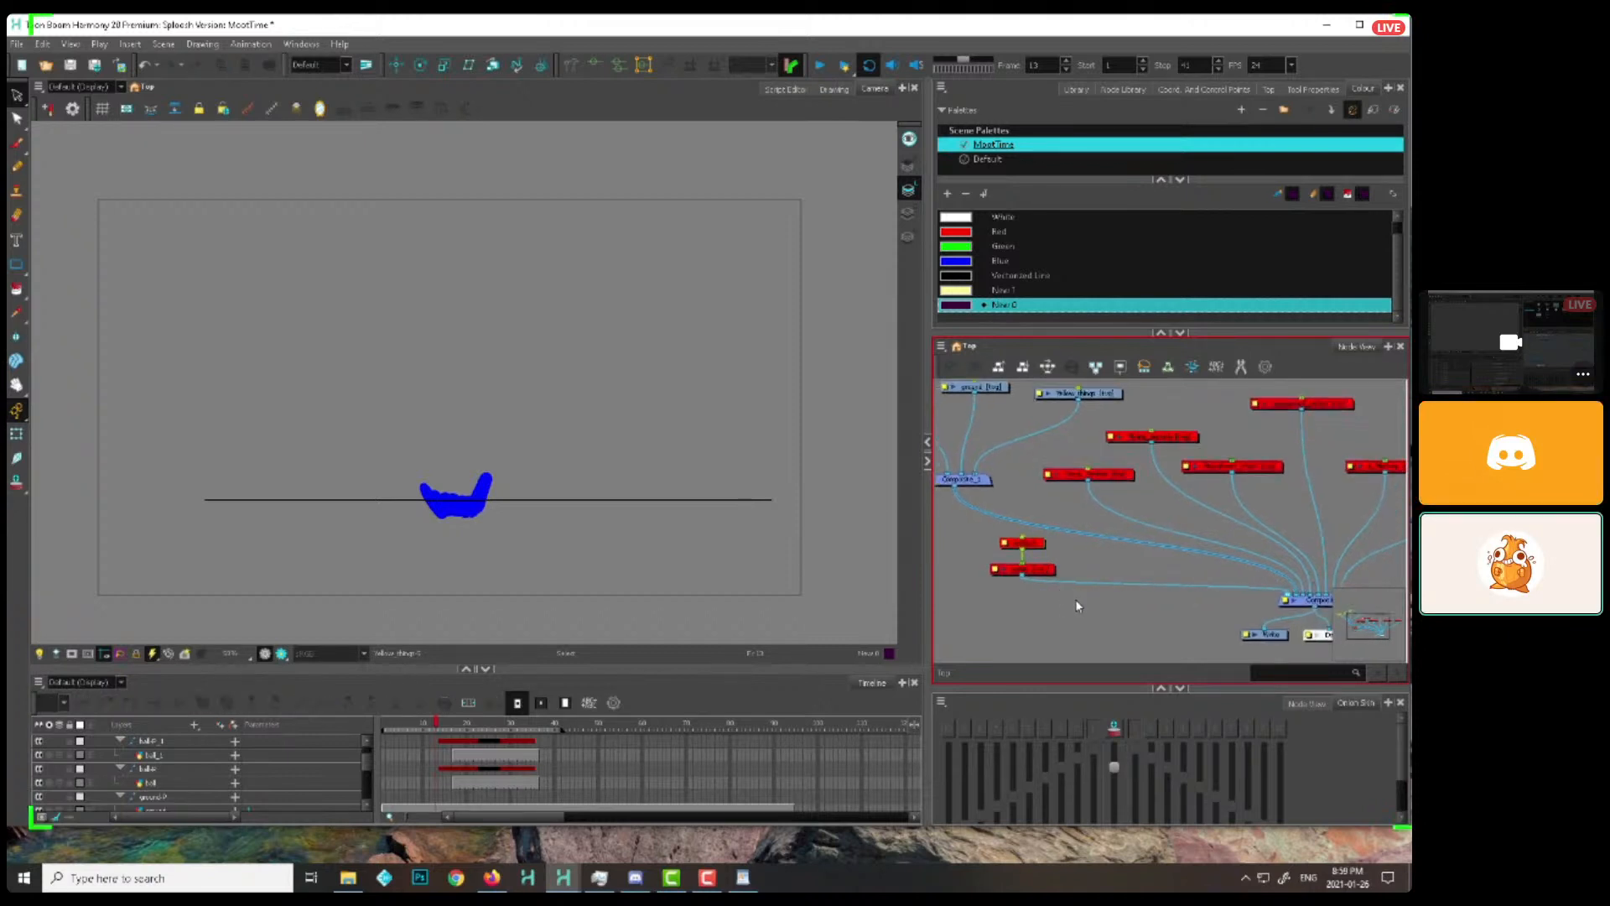
{"action": "left_click_drag", "start_coordinate": [964, 479], "coordinate": [969, 475]}
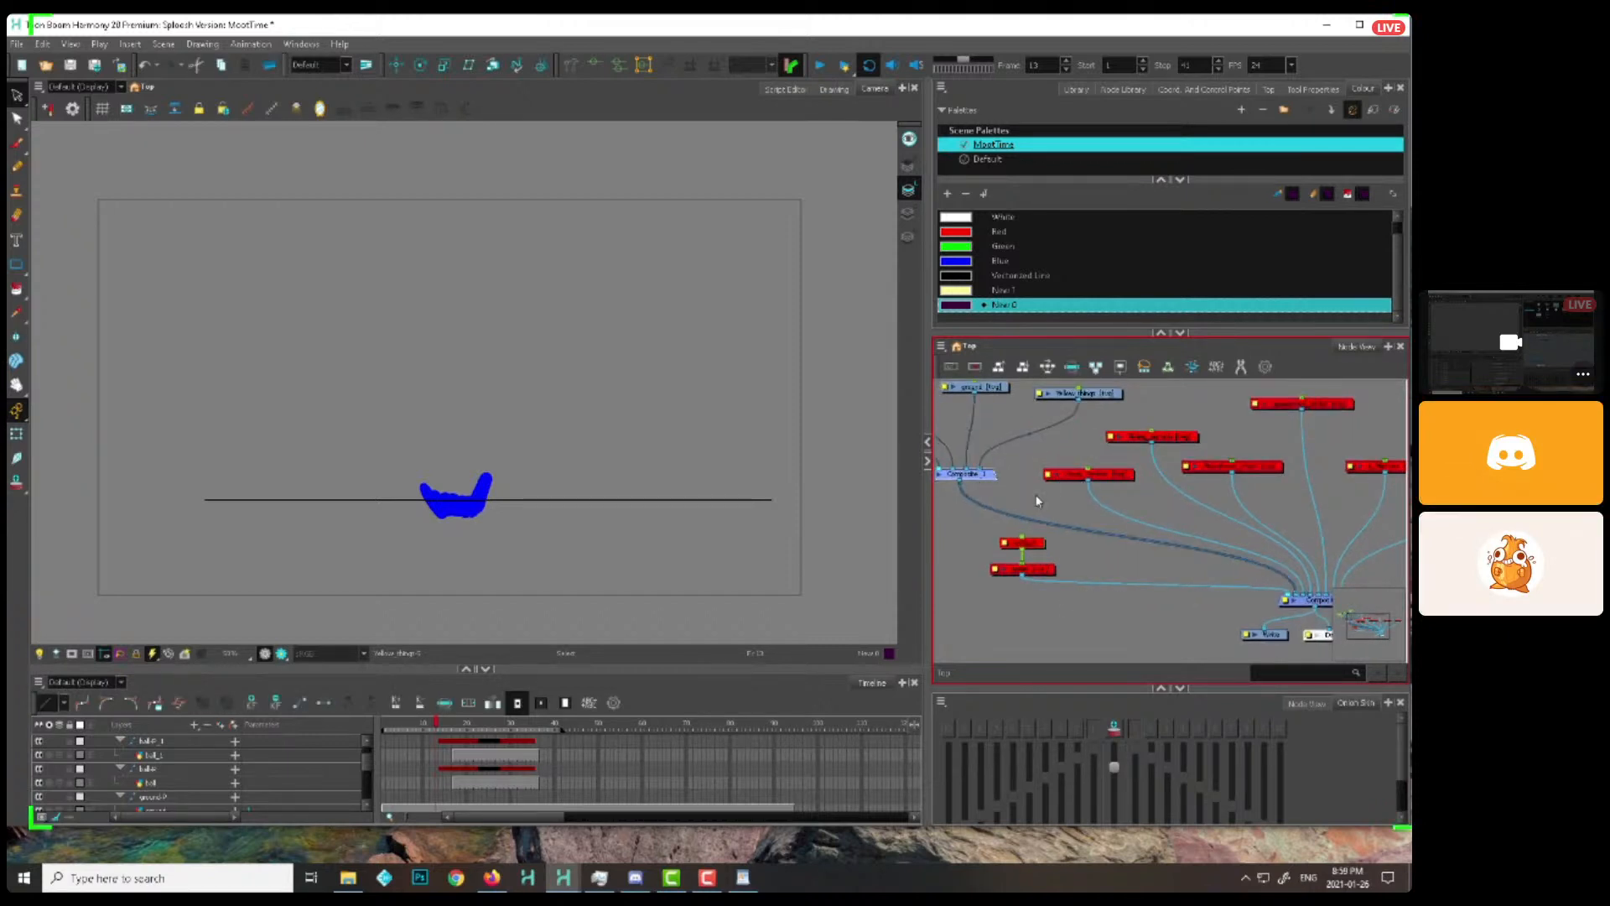
{"action": "left_click", "coordinate": [1040, 503]}
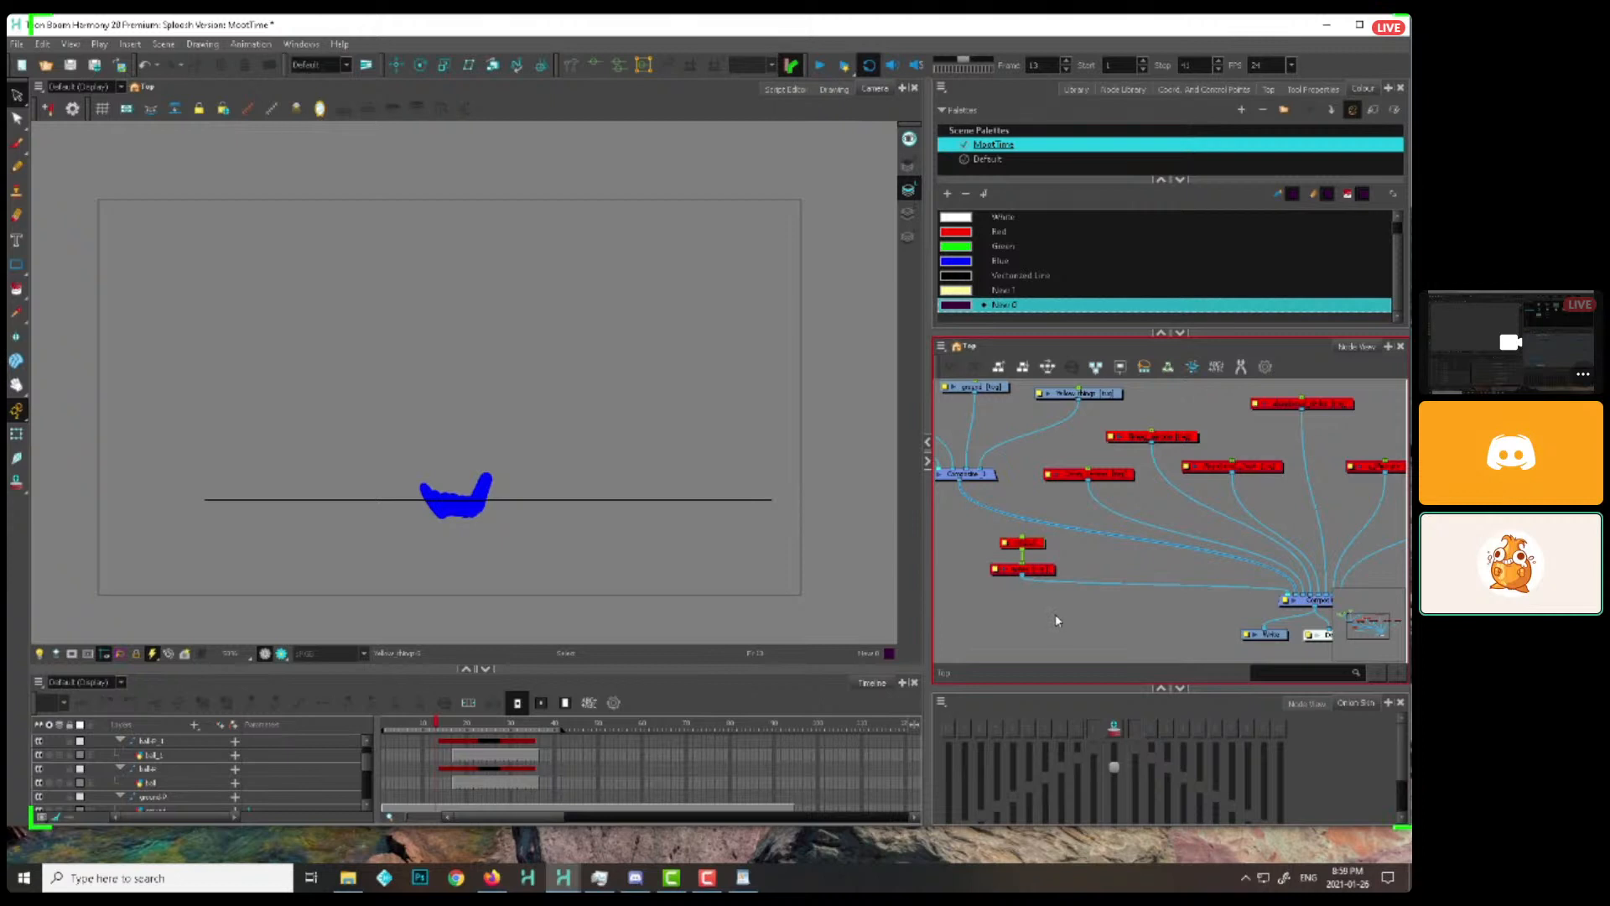
{"action": "scroll", "coordinate": [1073, 565], "scroll_direction": "down", "scroll_amount": 1}
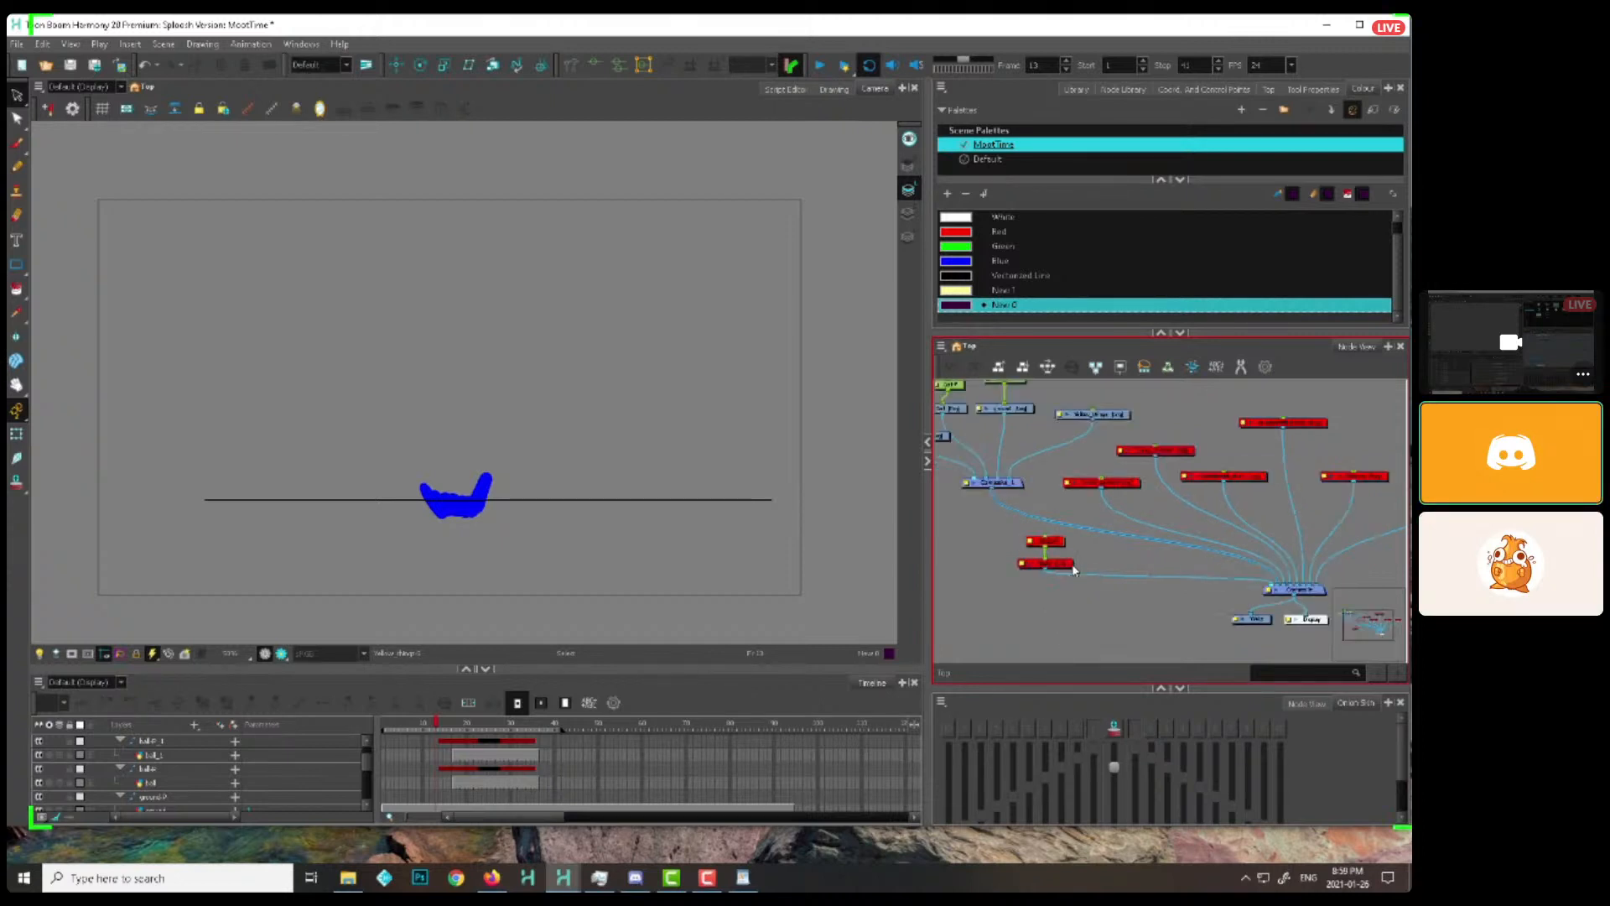
Try enabling the disabled version node beside Abandoned_chart, and disable it again
{"action": "left_click_drag", "start_coordinate": [1063, 447], "coordinate": [1134, 476]}
{"action": "left_click_drag", "start_coordinate": [1283, 541], "coordinate": [1224, 550]}
{"action": "left_click_drag", "start_coordinate": [1122, 513], "coordinate": [1160, 492]}
{"action": "key", "text": "a"}
Enable the Abandoned_chart drawing node and reposition it slightly among the disabled nodes
{"action": "key", "text": "a"}
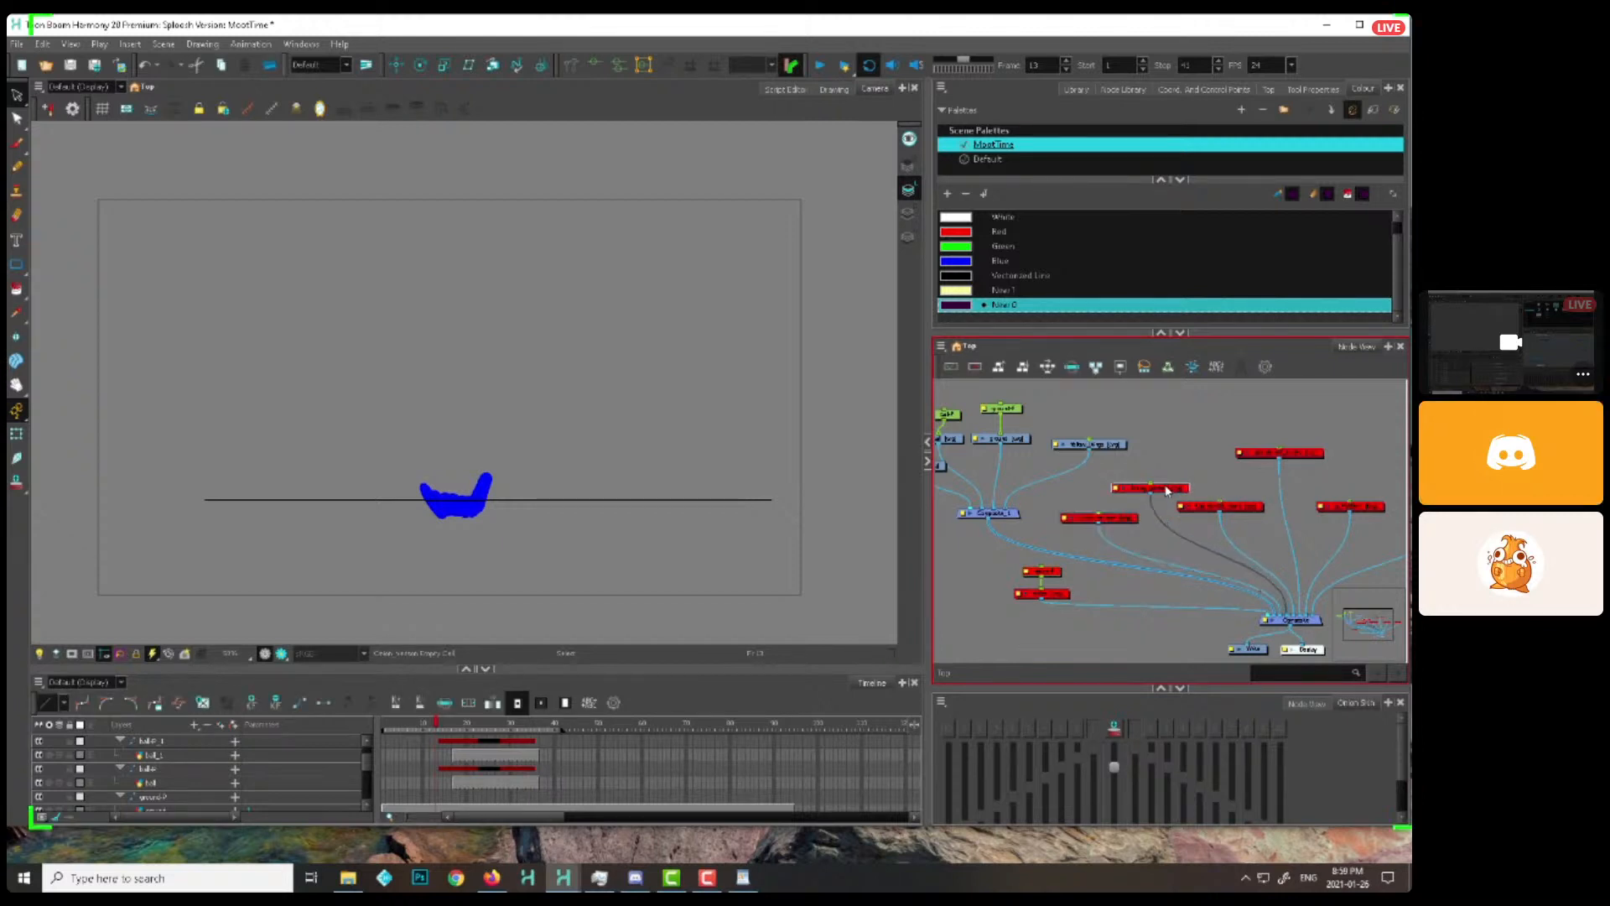
{"action": "left_click", "coordinate": [1248, 508]}
{"action": "scroll", "coordinate": [1249, 508], "scroll_direction": "up", "scroll_amount": 1}
{"action": "key", "text": "a"}
{"action": "left_click", "coordinate": [1256, 477]}
{"action": "left_click_drag", "start_coordinate": [1268, 501], "coordinate": [1252, 494]}
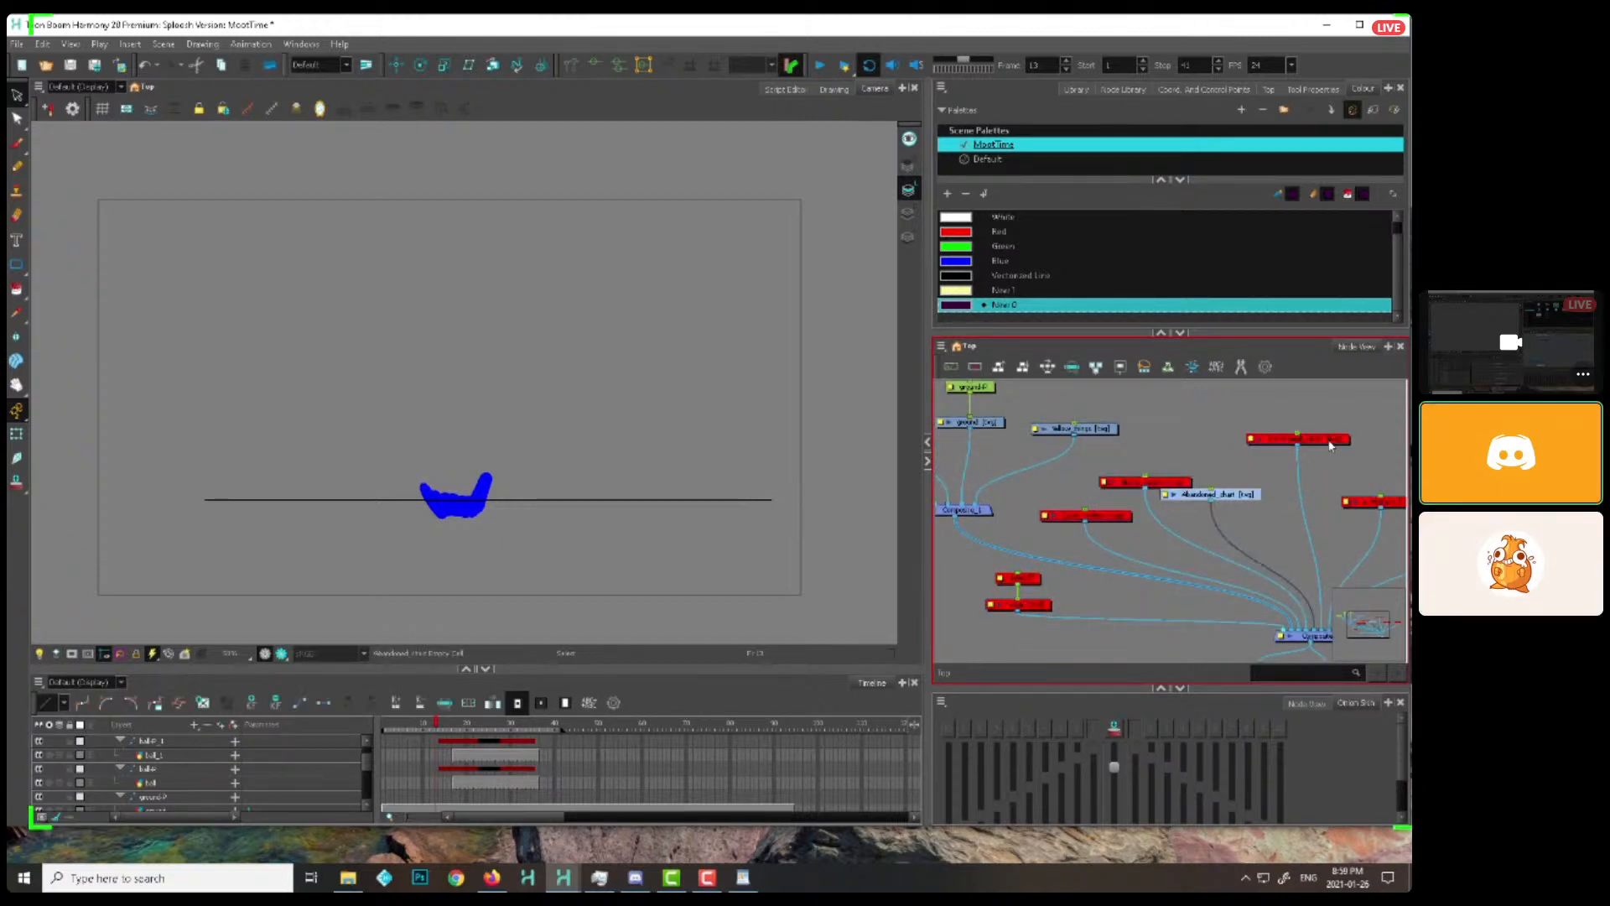
Enable the abandoned_circles drawing node to display its perspective ripple guides at frame 13
{"action": "left_click_drag", "start_coordinate": [1334, 439], "coordinate": [1328, 445]}
{"action": "left_click_drag", "start_coordinate": [1339, 464], "coordinate": [1270, 455]}
{"action": "key", "text": "a"}
{"action": "scroll", "coordinate": [1120, 518], "scroll_direction": "down", "scroll_amount": 1}
{"action": "left_click_drag", "start_coordinate": [713, 563], "coordinate": [702, 545]}
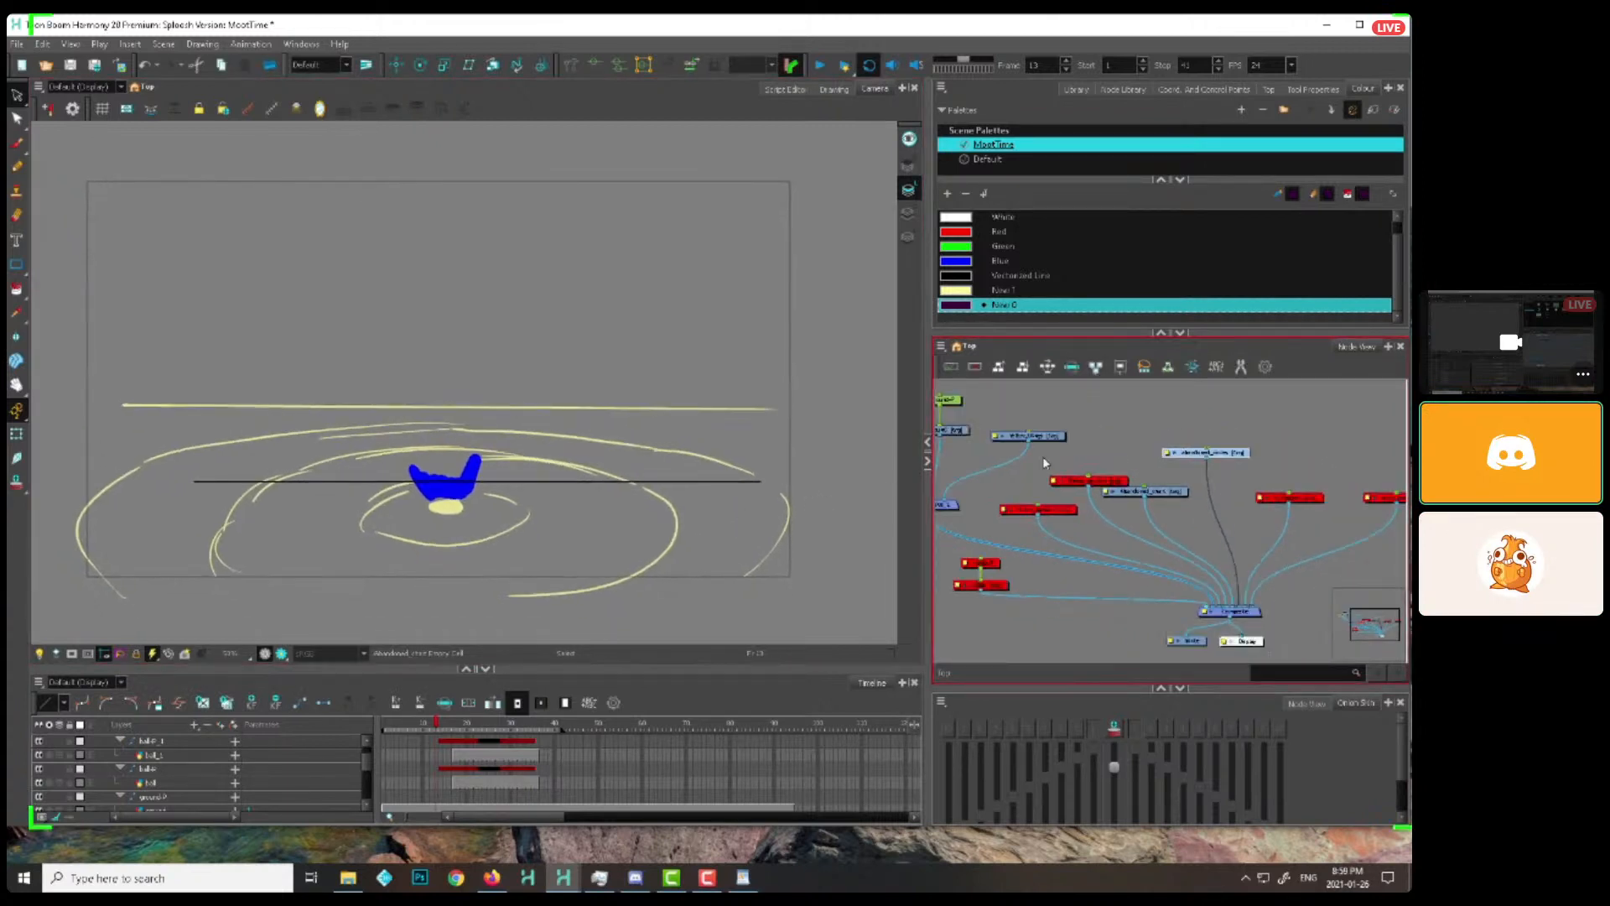
{"action": "scroll", "coordinate": [1211, 541], "scroll_direction": "up", "scroll_amount": 3}
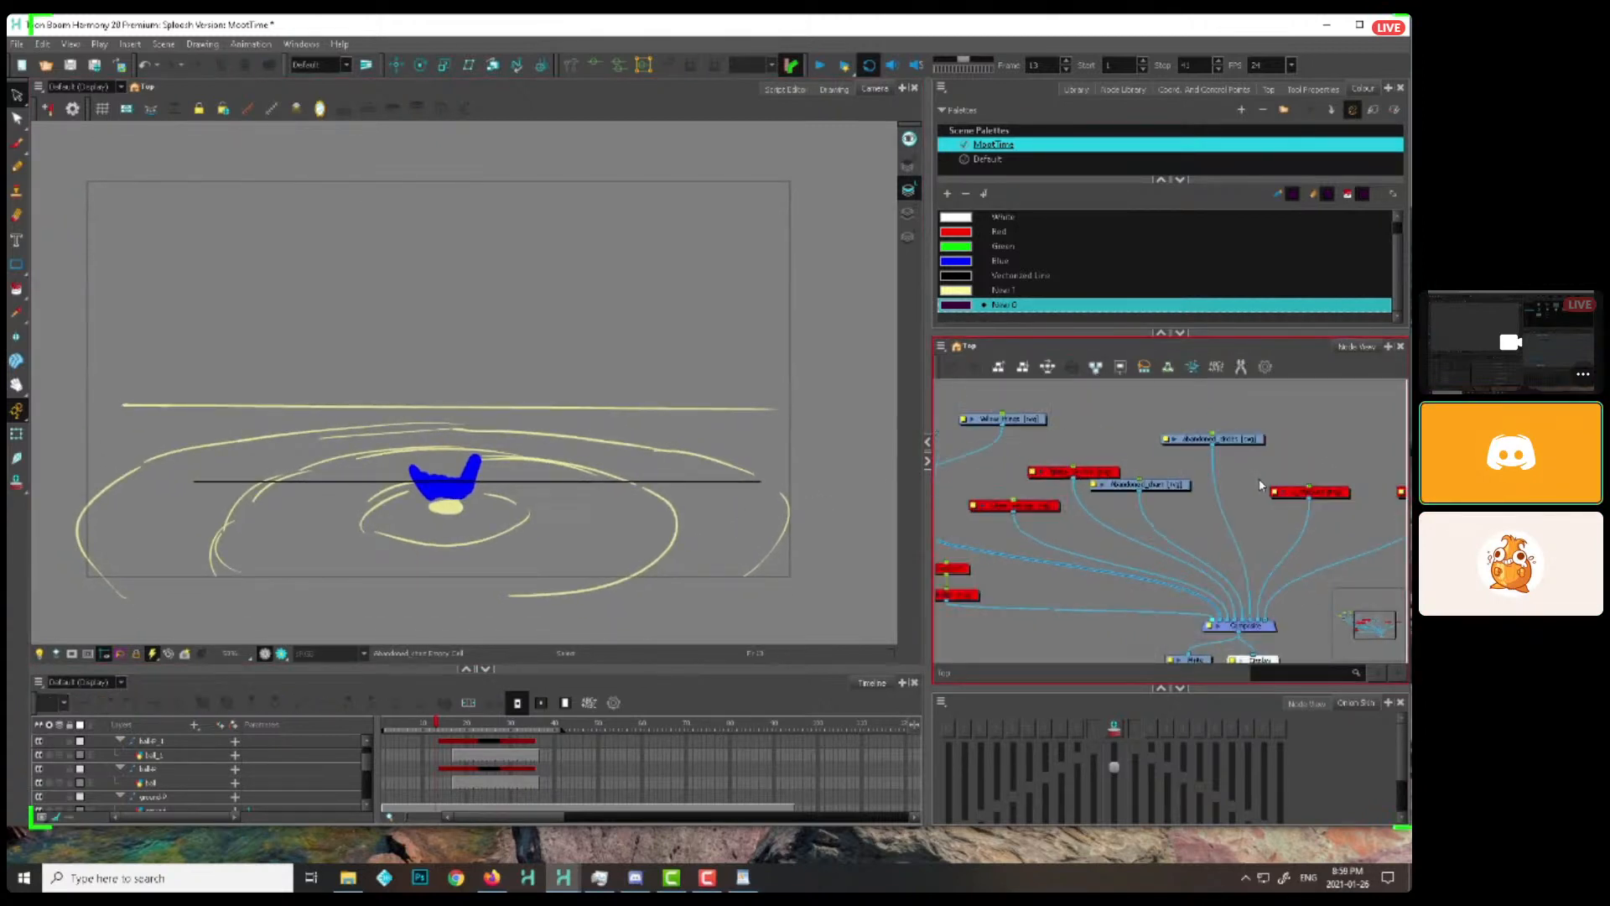
Move the Abandoned_chart node up beside abandoned_circles, adjust the abandoned_circles node's position, and zoom out the Camera view
{"action": "scroll", "coordinate": [1133, 571], "scroll_direction": "up", "scroll_amount": 1}
{"action": "left_click_drag", "start_coordinate": [1211, 541], "coordinate": [1241, 571]}
{"action": "left_click_drag", "start_coordinate": [1128, 605], "coordinate": [1162, 458]}
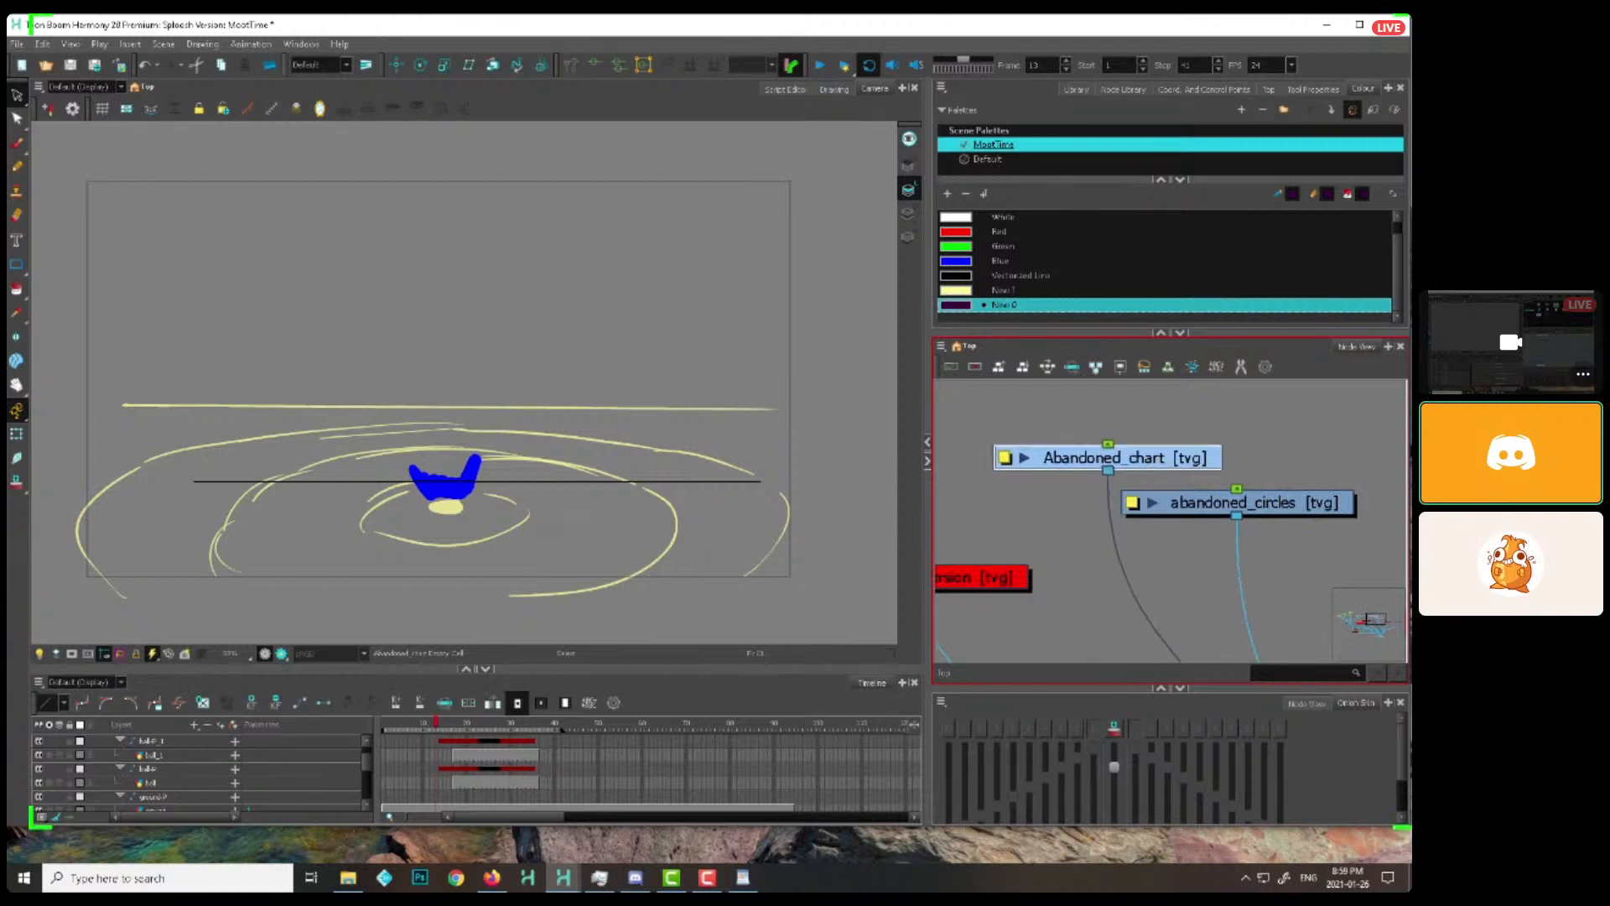
{"action": "left_click_drag", "start_coordinate": [1299, 510], "coordinate": [1254, 525]}
{"action": "left_click", "coordinate": [1048, 487]}
{"action": "scroll", "coordinate": [1048, 482], "scroll_direction": "down", "scroll_amount": 1}
Reposition the abandoned_circles node beside Abandoned_chart and enable the notes drawing node
{"action": "scroll", "coordinate": [447, 485], "scroll_direction": "down", "scroll_amount": 1}
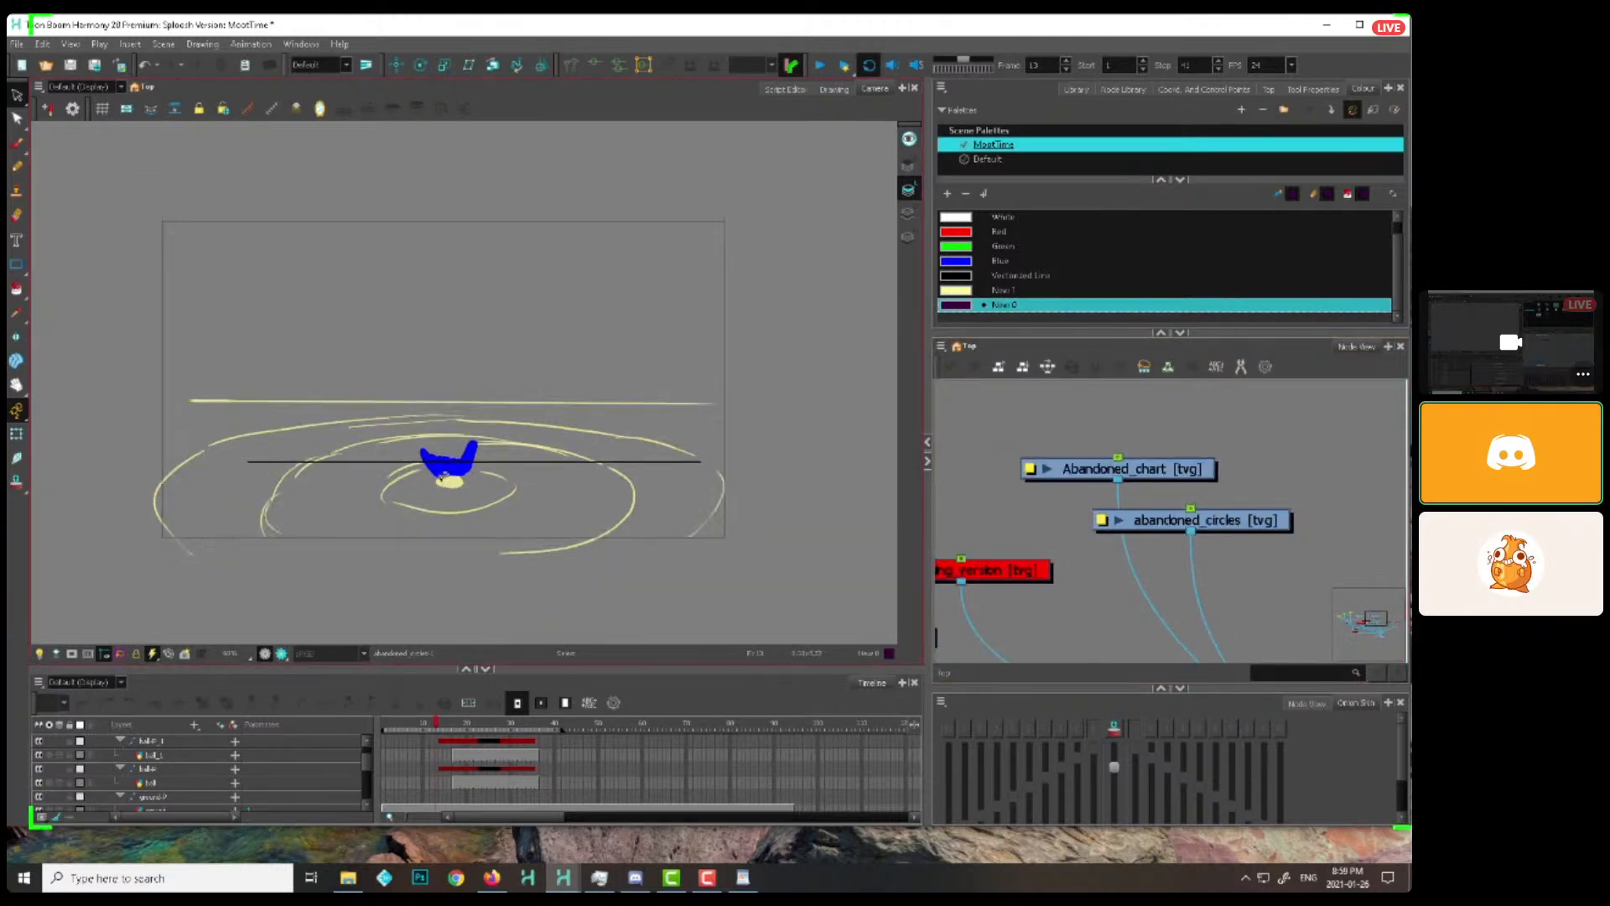
{"action": "scroll", "coordinate": [1109, 518], "scroll_direction": "down", "scroll_amount": 5}
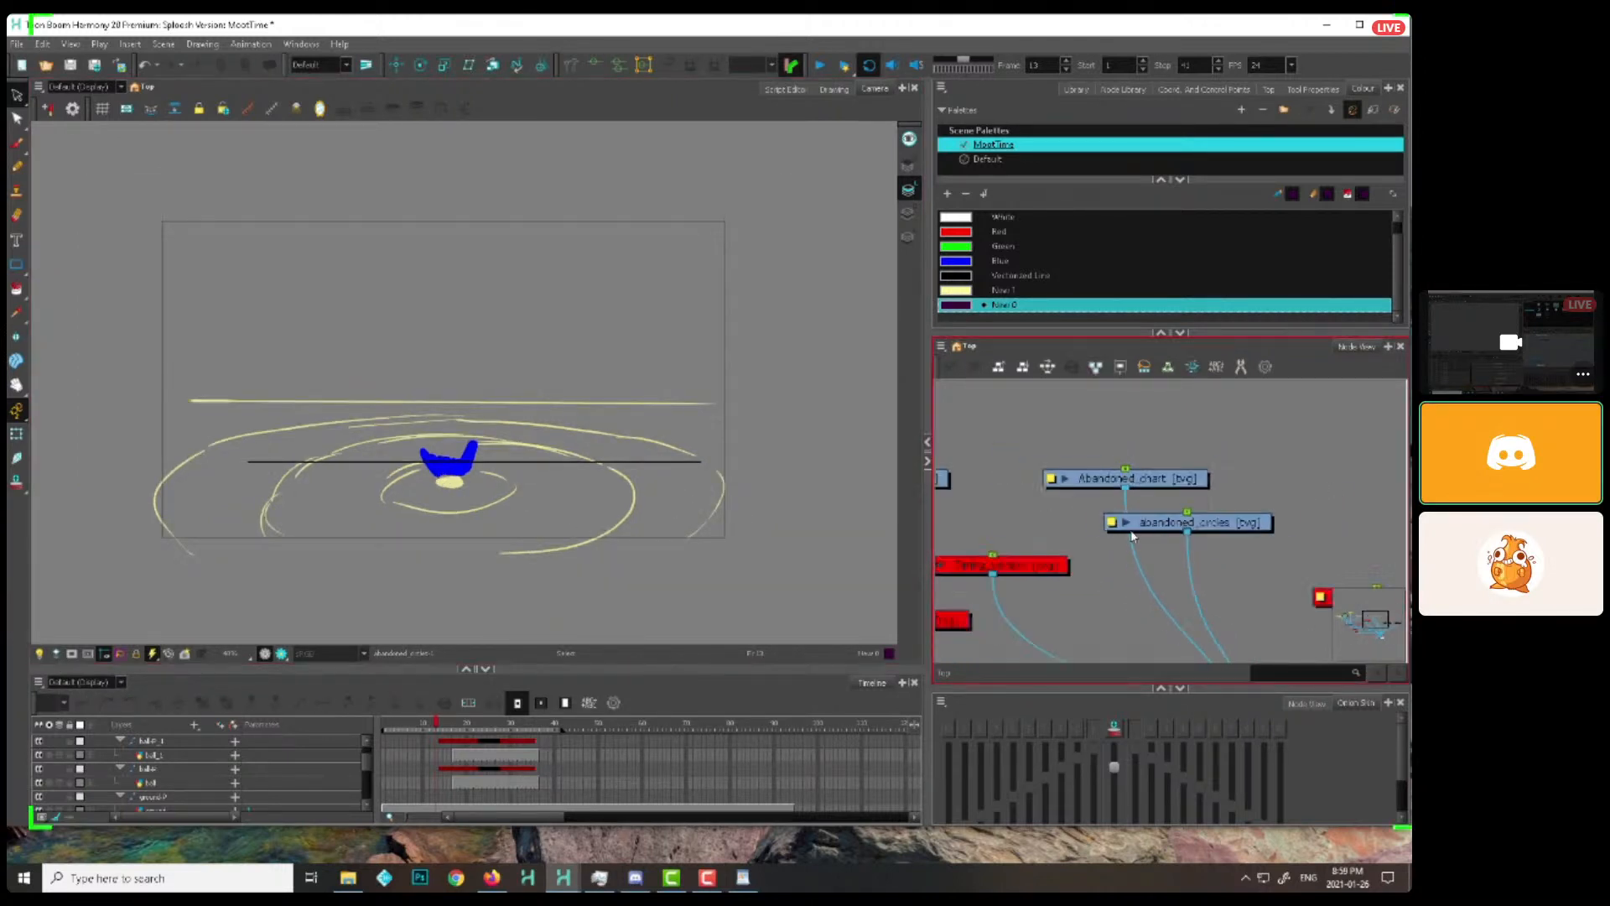
{"action": "left_click_drag", "start_coordinate": [1200, 535], "coordinate": [1176, 517]}
{"action": "key", "text": "a"}
{"action": "mouse_move", "coordinate": [1043, 525]}
{"action": "left_mouse_down"}
{"action": "mouse_move", "coordinate": [1109, 569]}
{"action": "mouse_move", "coordinate": [1042, 557]}
{"action": "left_mouse_up"}
{"action": "scroll", "coordinate": [472, 790], "scroll_direction": "up", "scroll_amount": 1}
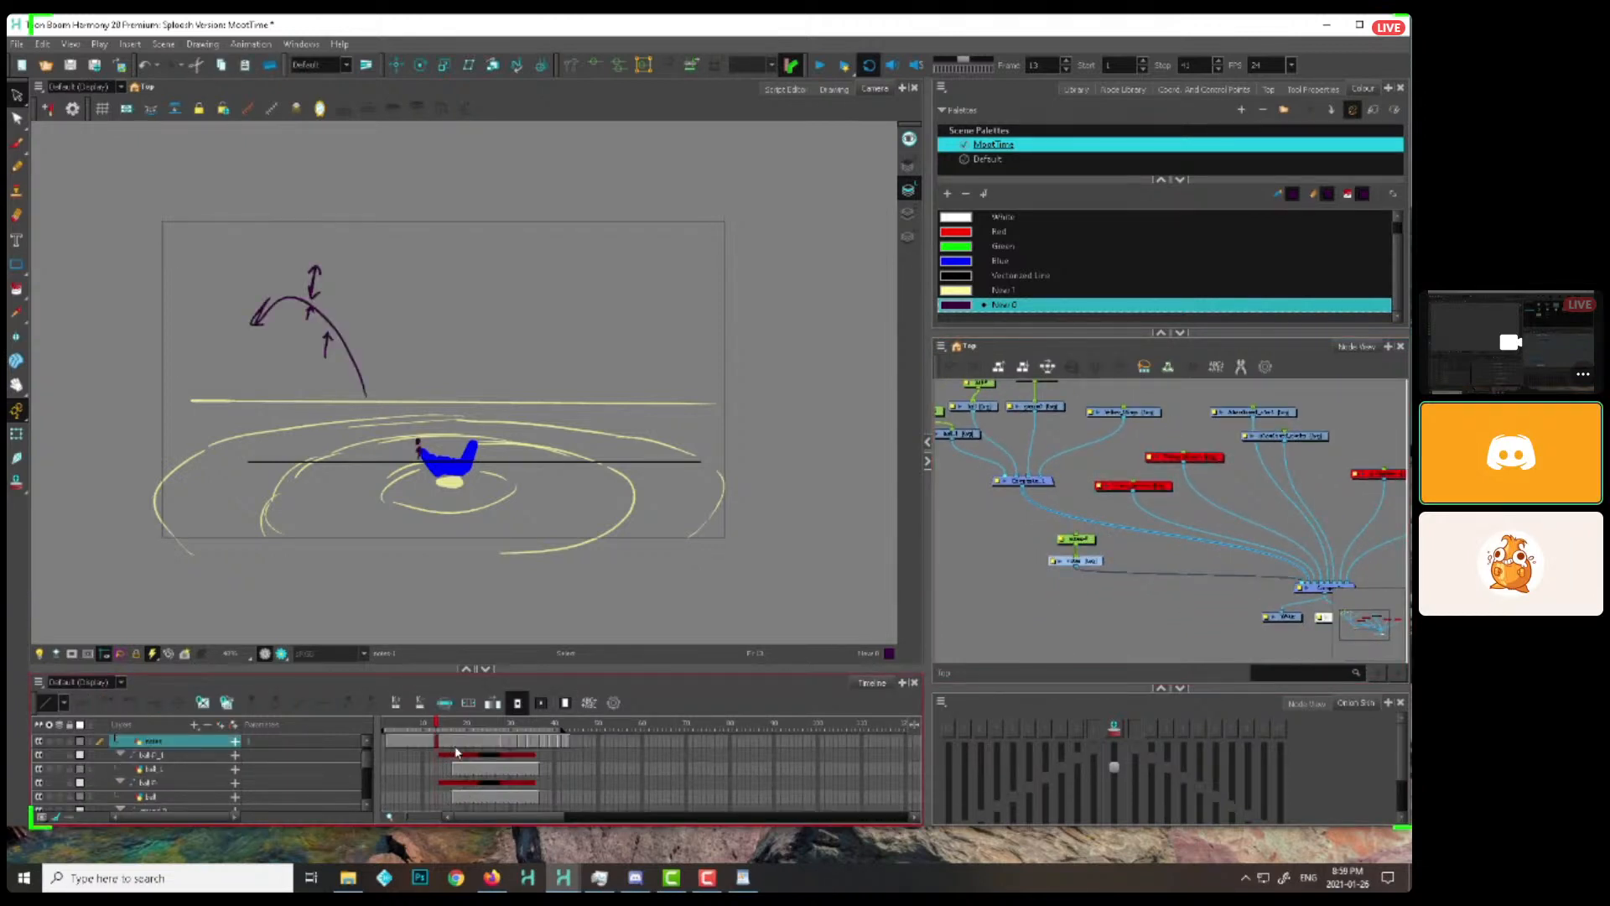
Delete the notes layer's later exposures and clear the purple arrow notes drawn over the splash
{"action": "left_click_drag", "start_coordinate": [503, 742], "coordinate": [569, 743]}
{"action": "key", "text": "Delete"}
{"action": "left_click", "coordinate": [481, 742]}
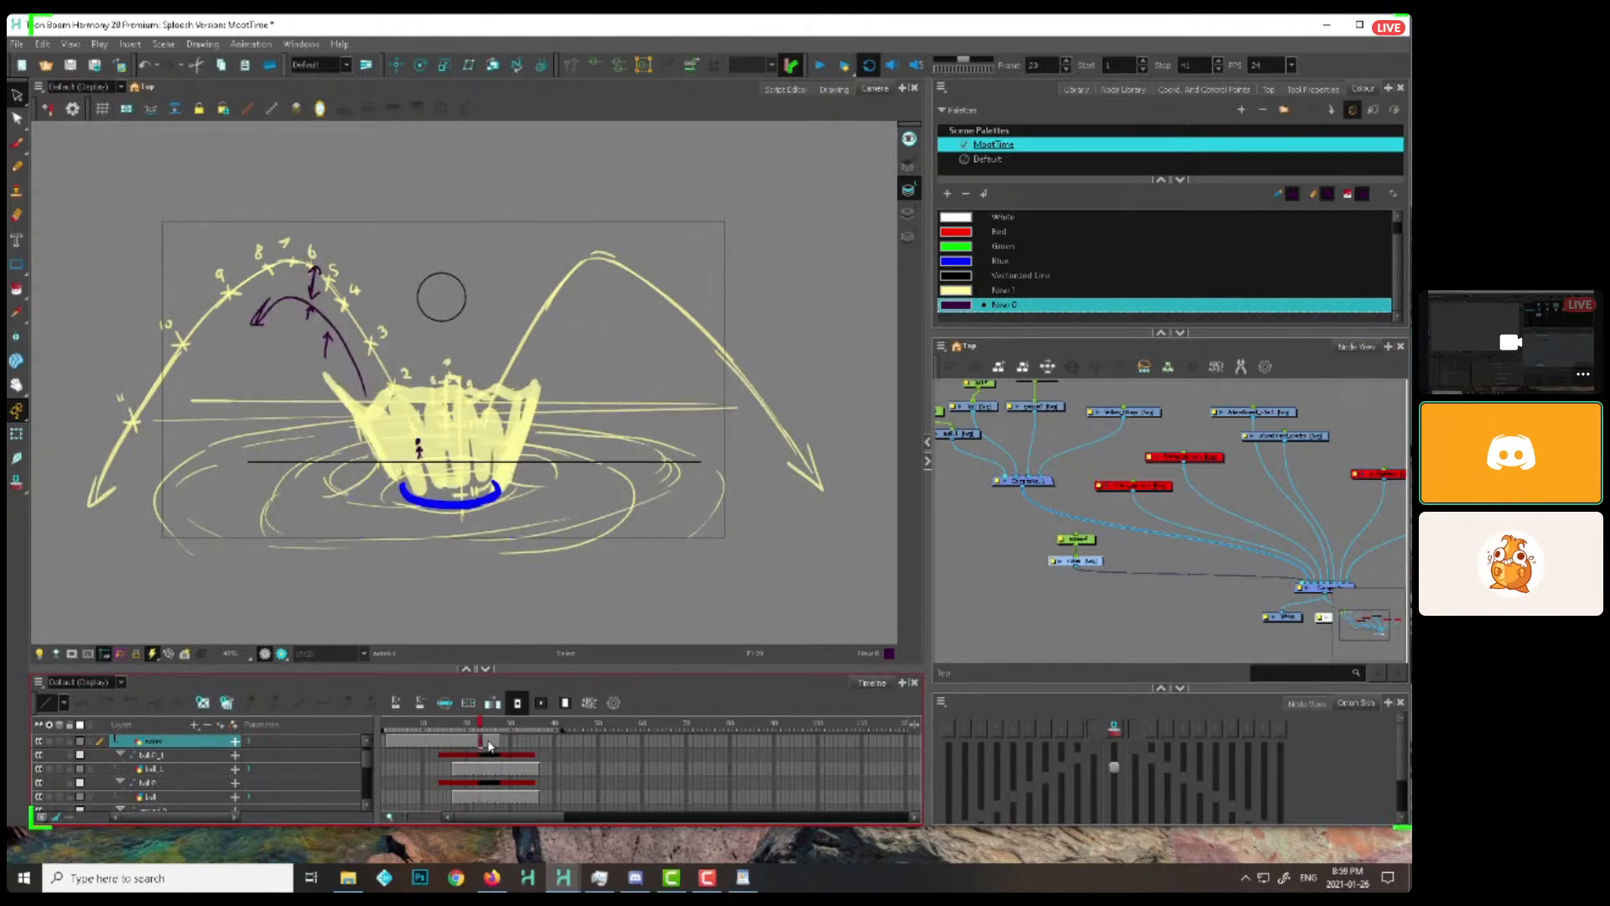
{"action": "key", "text": "ctrl+a"}
{"action": "key", "text": "Delete"}
{"action": "left_click", "coordinate": [1093, 543]}
{"action": "left_click", "coordinate": [1100, 561]}
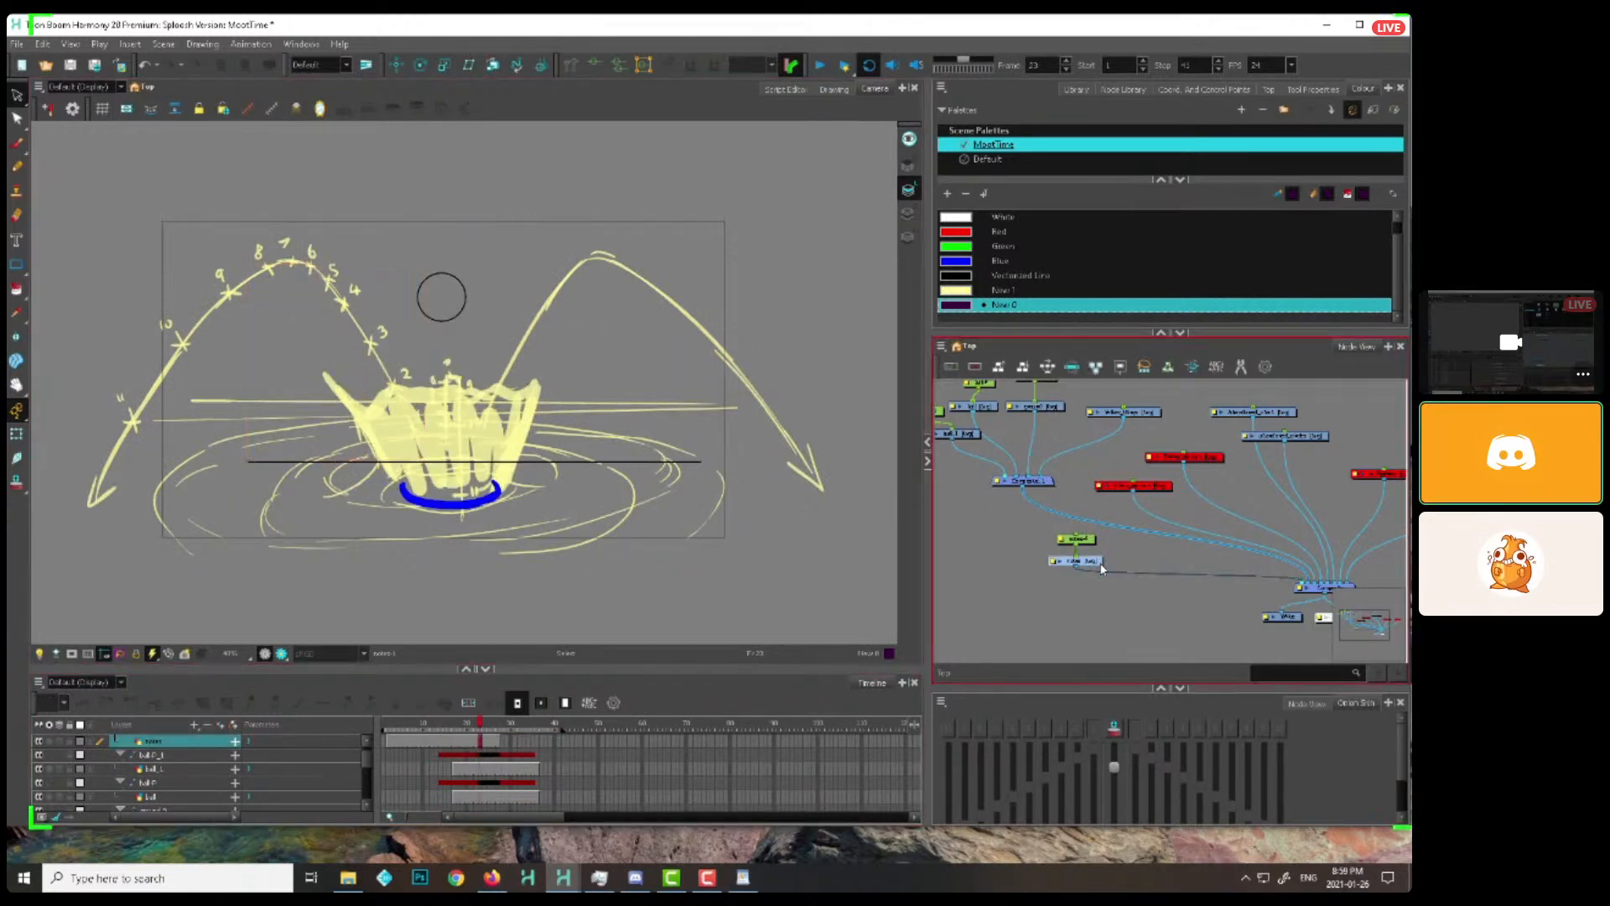
{"action": "left_click", "coordinate": [1089, 542]}
{"action": "left_click_drag", "start_coordinate": [782, 467], "coordinate": [464, 525]}
{"action": "key", "text": "alt+b"}
{"action": "left_click_drag", "start_coordinate": [457, 397], "coordinate": [845, 333]}
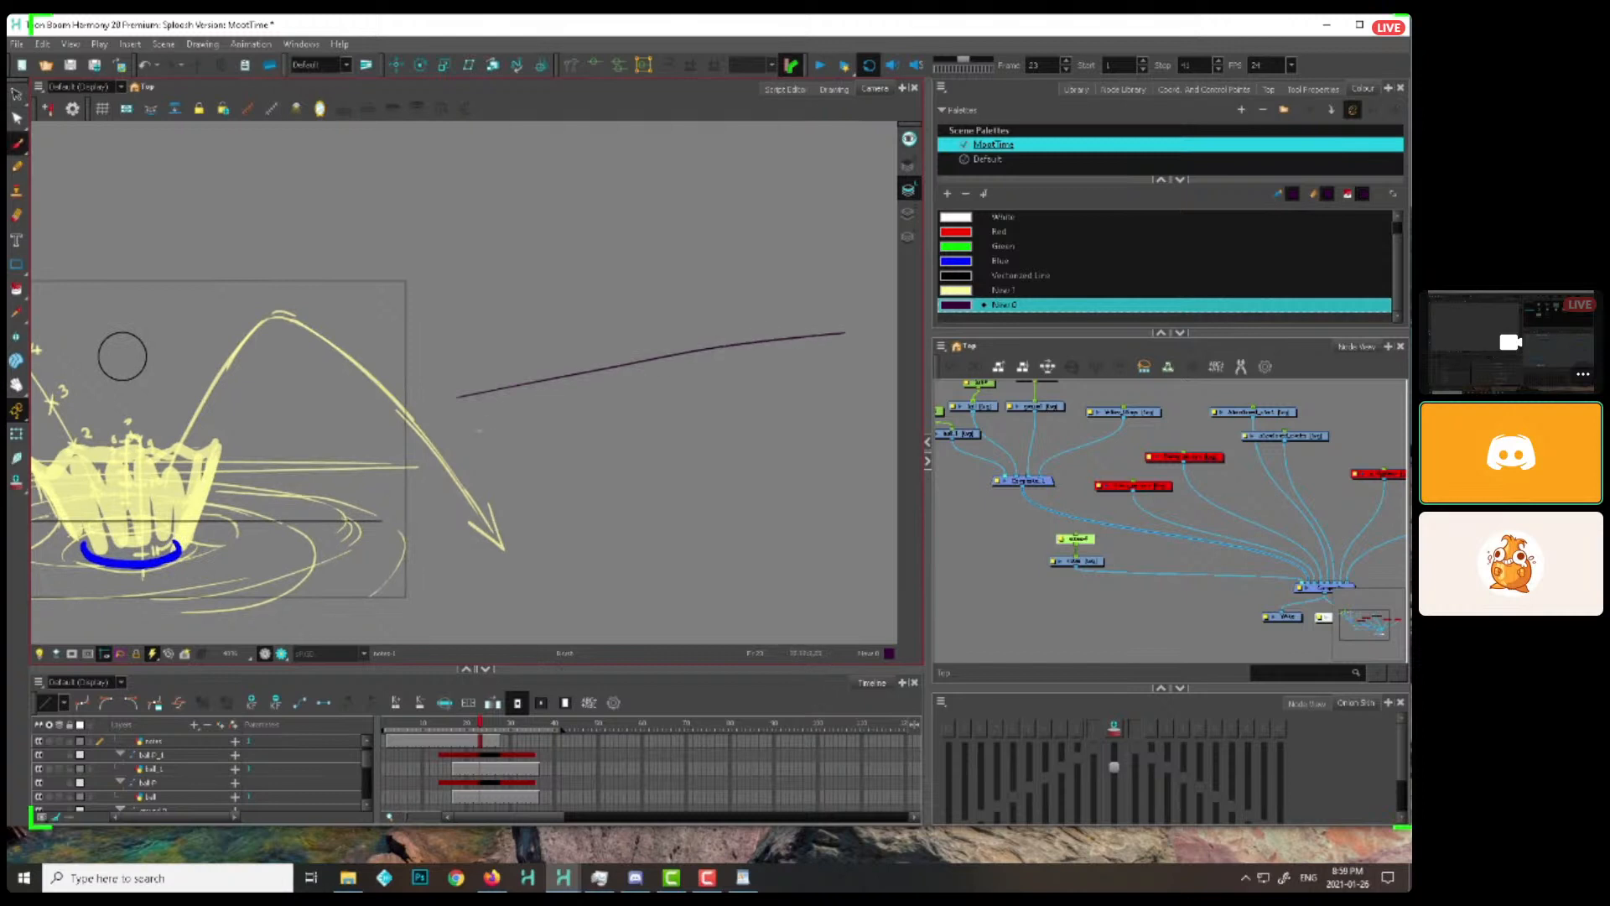
{"action": "left_click_drag", "start_coordinate": [533, 421], "coordinate": [893, 367]}
{"action": "left_click_drag", "start_coordinate": [570, 476], "coordinate": [875, 426]}
{"action": "scroll", "coordinate": [673, 366], "scroll_direction": "down", "scroll_amount": 2}
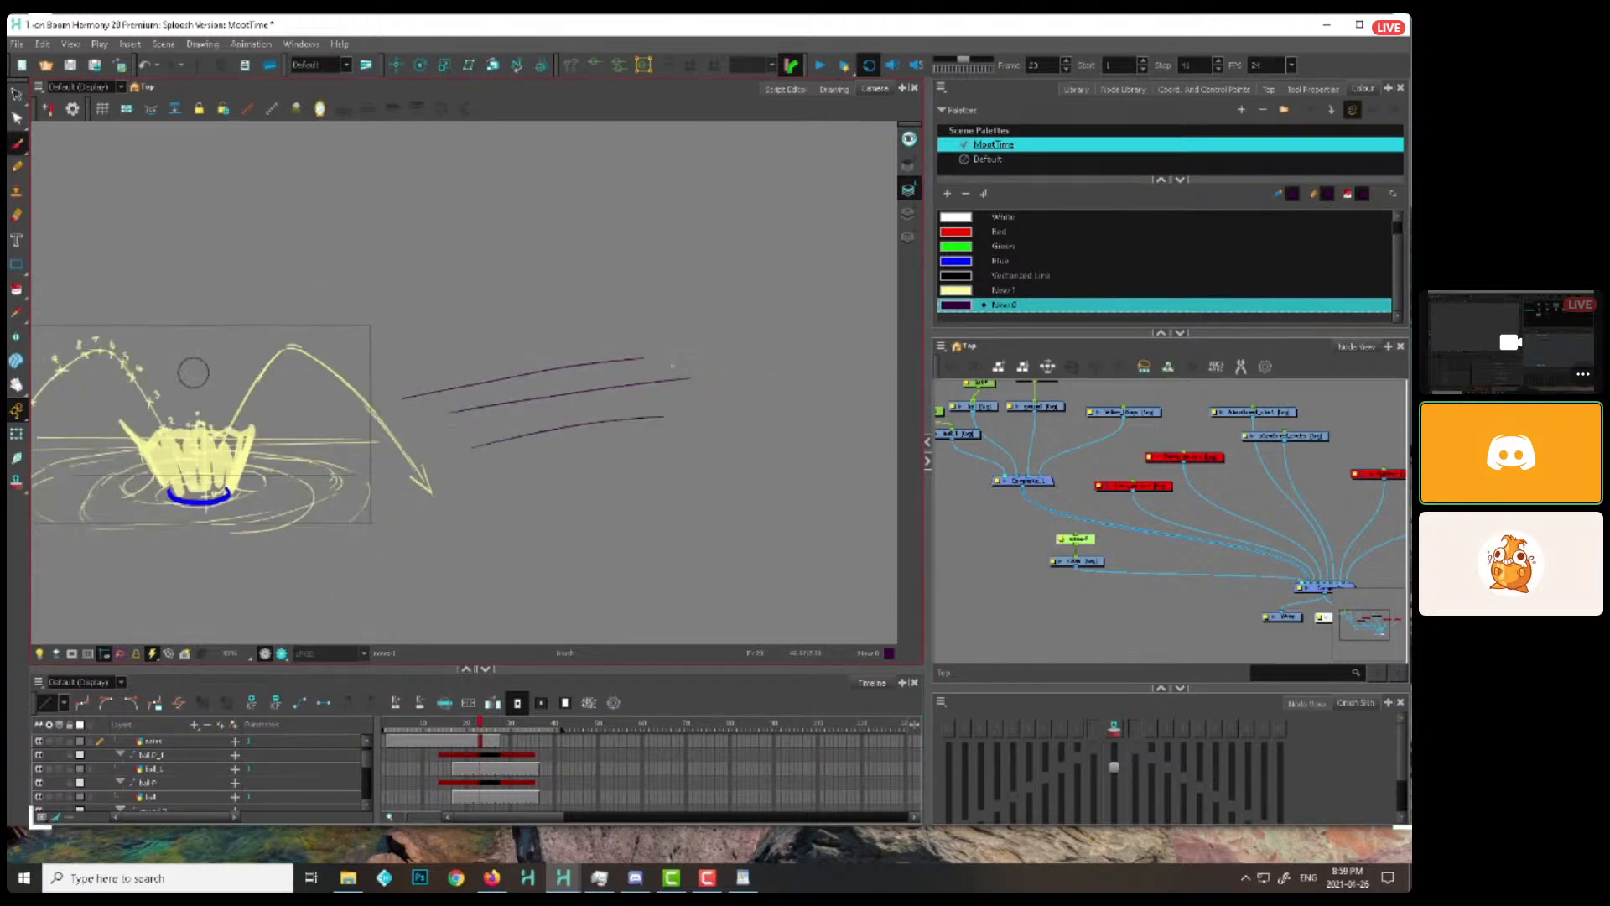
{"action": "left_click_drag", "start_coordinate": [385, 357], "coordinate": [828, 380]}
{"action": "key", "text": "ctrl+a"}
{"action": "key", "text": "Delete"}
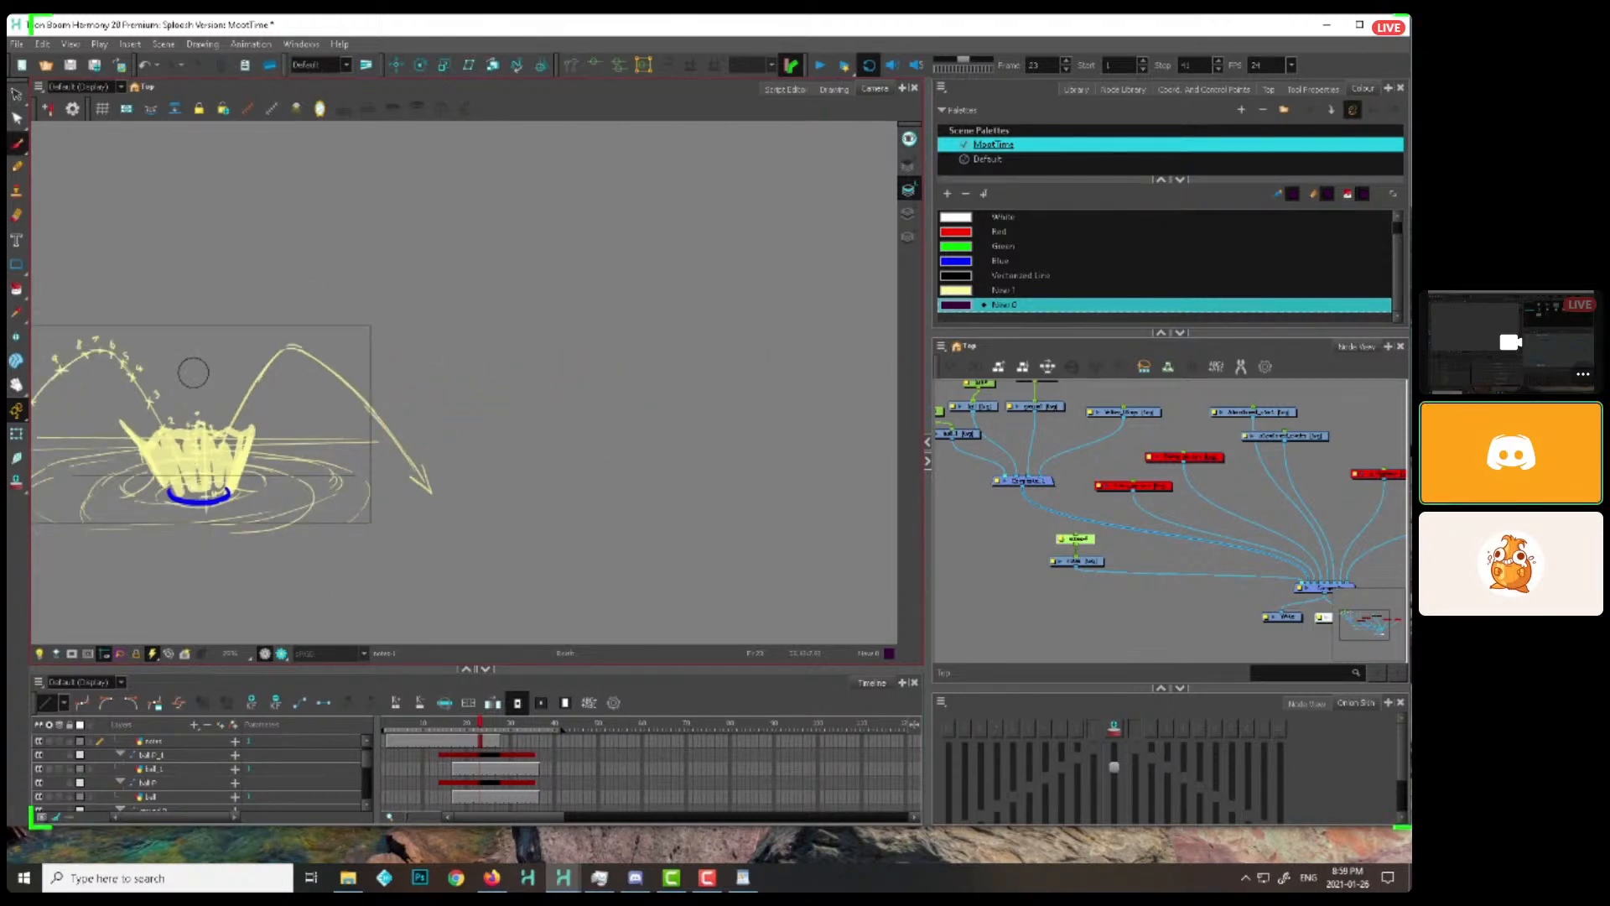
Brush a horizon line with crossing perspective ground lines beside the camera frame on the notes drawing at frame 23
{"action": "left_click_drag", "start_coordinate": [373, 358], "coordinate": [841, 356]}
{"action": "left_click_drag", "start_coordinate": [408, 421], "coordinate": [720, 357]}
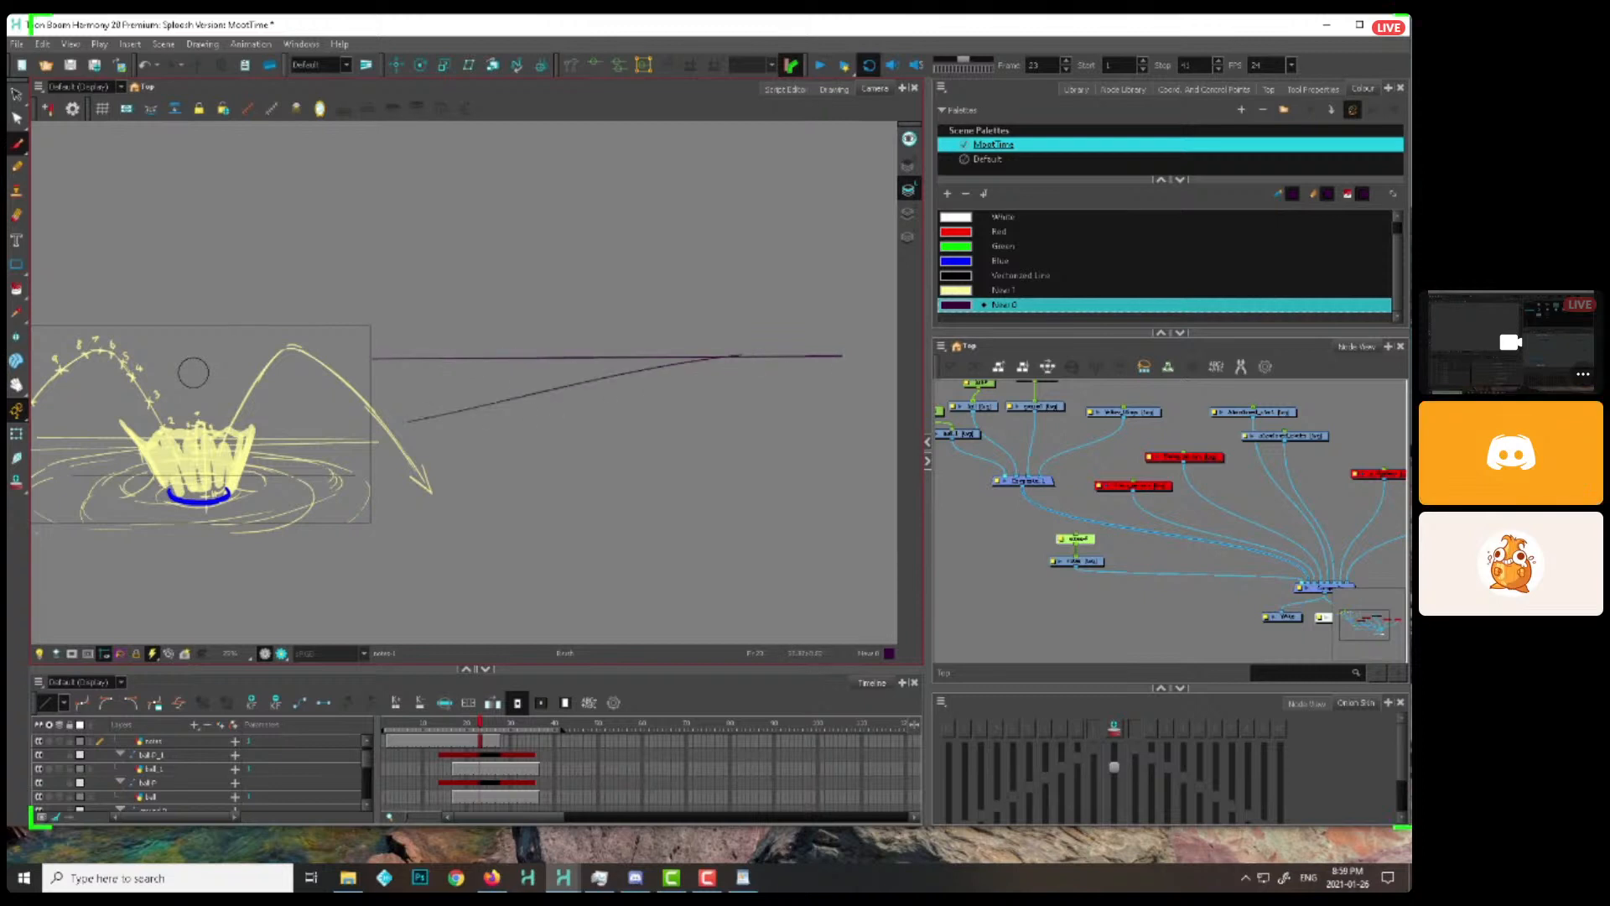
{"action": "left_click_drag", "start_coordinate": [450, 460], "coordinate": [831, 362]}
{"action": "left_click_drag", "start_coordinate": [553, 360], "coordinate": [851, 401]}
{"action": "left_click_drag", "start_coordinate": [430, 378], "coordinate": [696, 412]}
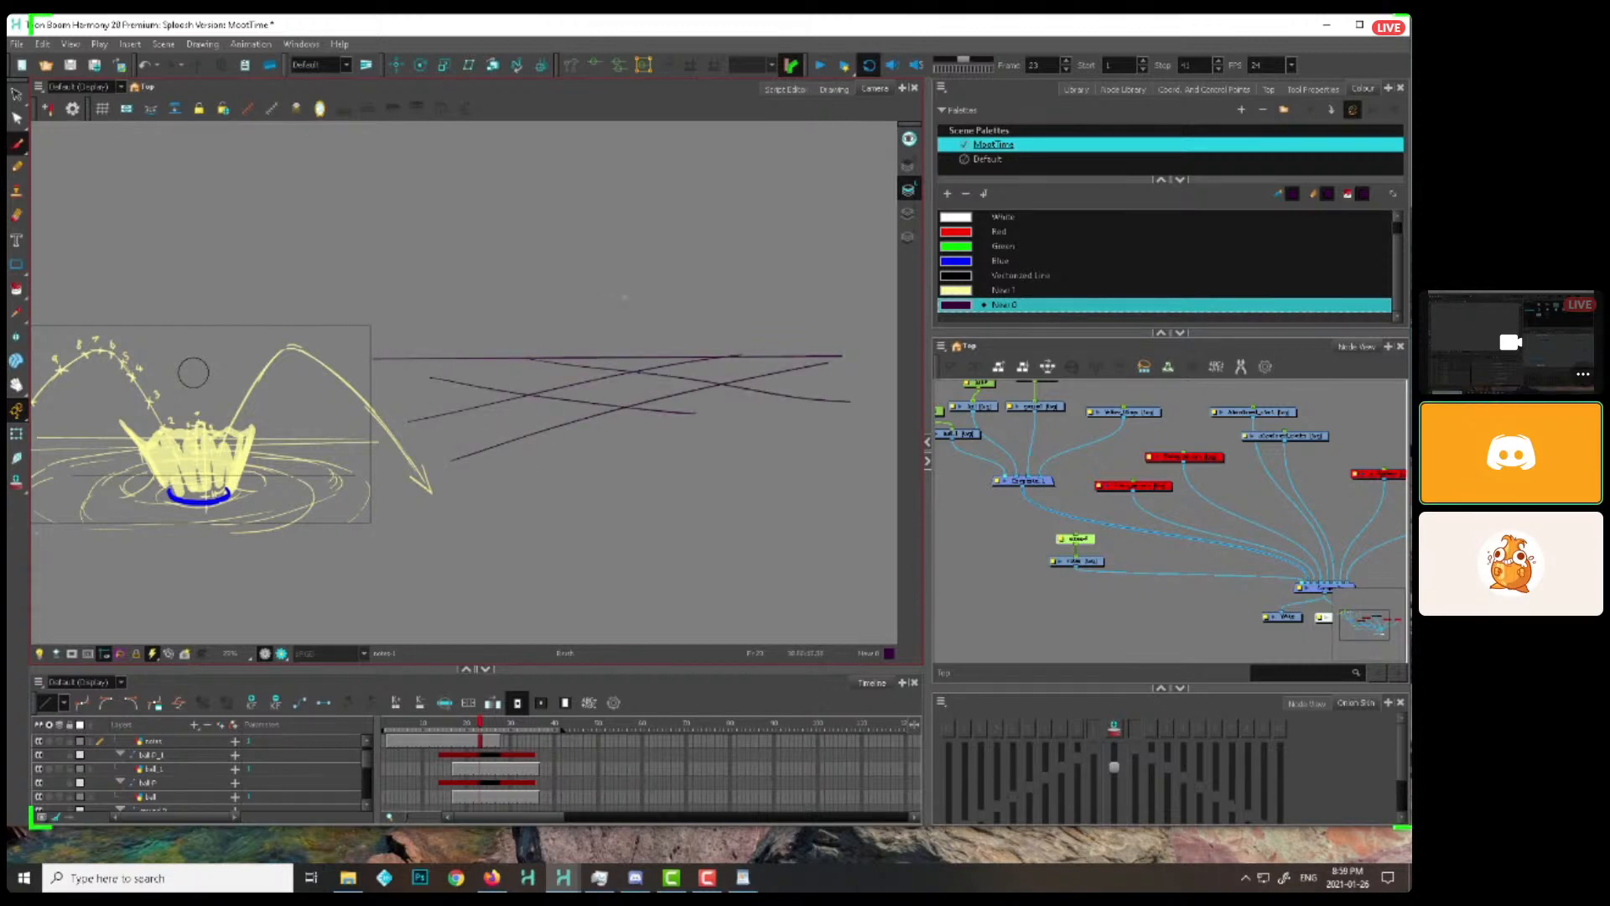
Sketch a simple stick-like figure with outstretched arms standing above the perspective ground lines
{"action": "left_click_drag", "start_coordinate": [627, 271], "coordinate": [637, 339]}
{"action": "mouse_move", "coordinate": [663, 271]}
{"action": "left_mouse_down"}
{"action": "mouse_move", "coordinate": [625, 272]}
{"action": "mouse_move", "coordinate": [659, 267]}
{"action": "left_mouse_up"}
{"action": "mouse_move", "coordinate": [646, 170]}
{"action": "left_mouse_down"}
{"action": "mouse_move", "coordinate": [675, 211]}
{"action": "mouse_move", "coordinate": [694, 183]}
{"action": "mouse_move", "coordinate": [780, 176]}
{"action": "left_mouse_up"}
{"action": "left_click_drag", "start_coordinate": [703, 136], "coordinate": [643, 165]}
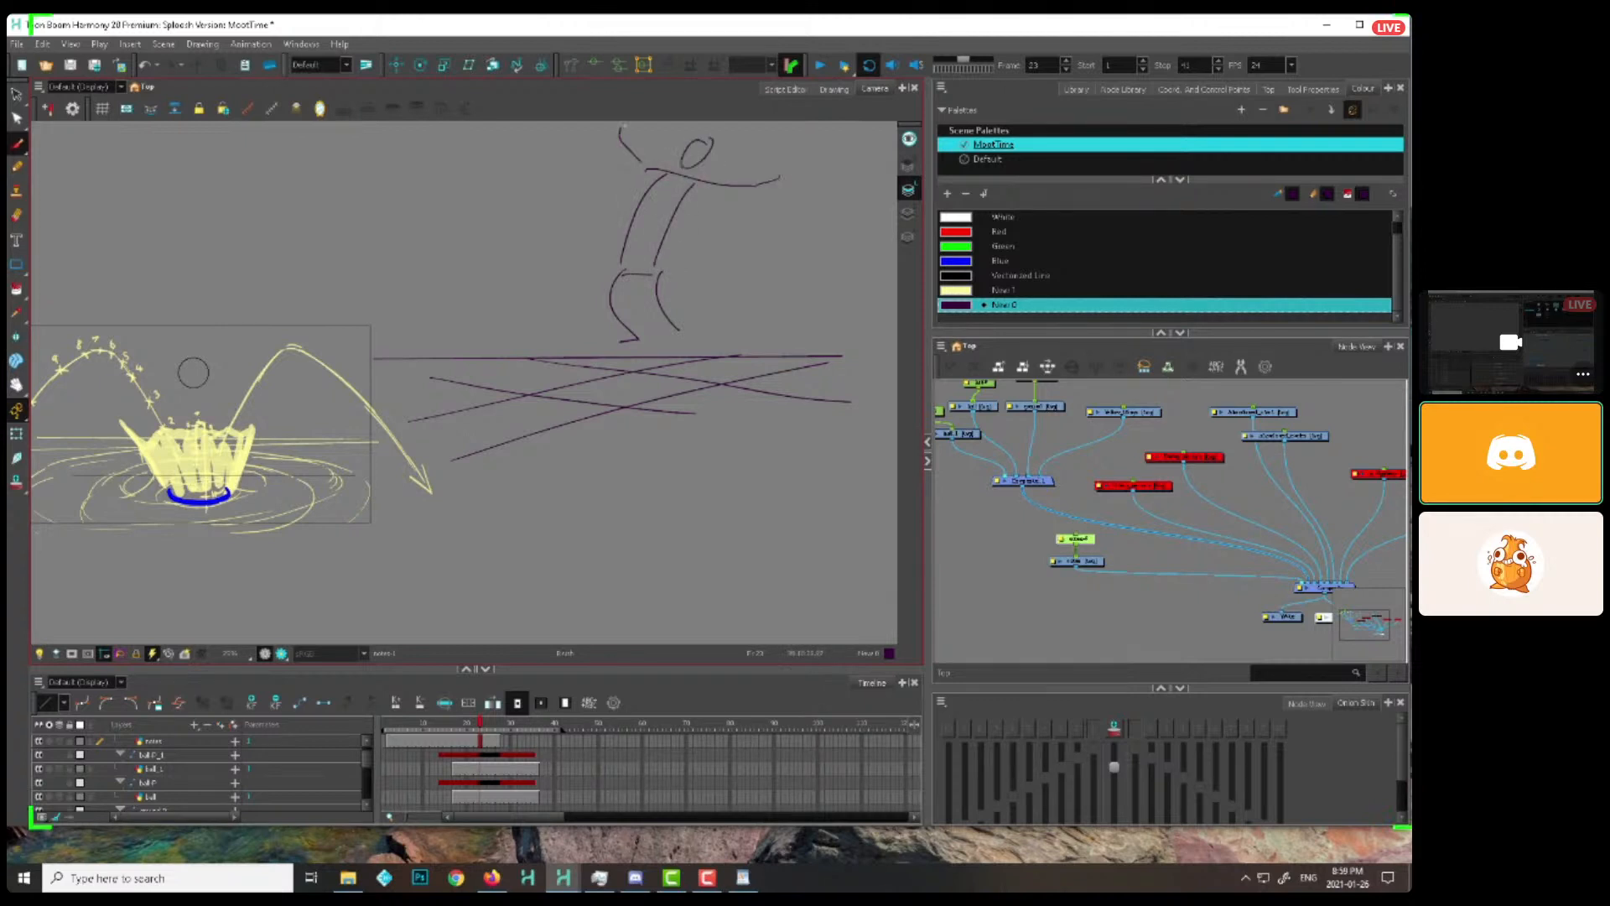
{"action": "left_click_drag", "start_coordinate": [710, 404], "coordinate": [706, 408]}
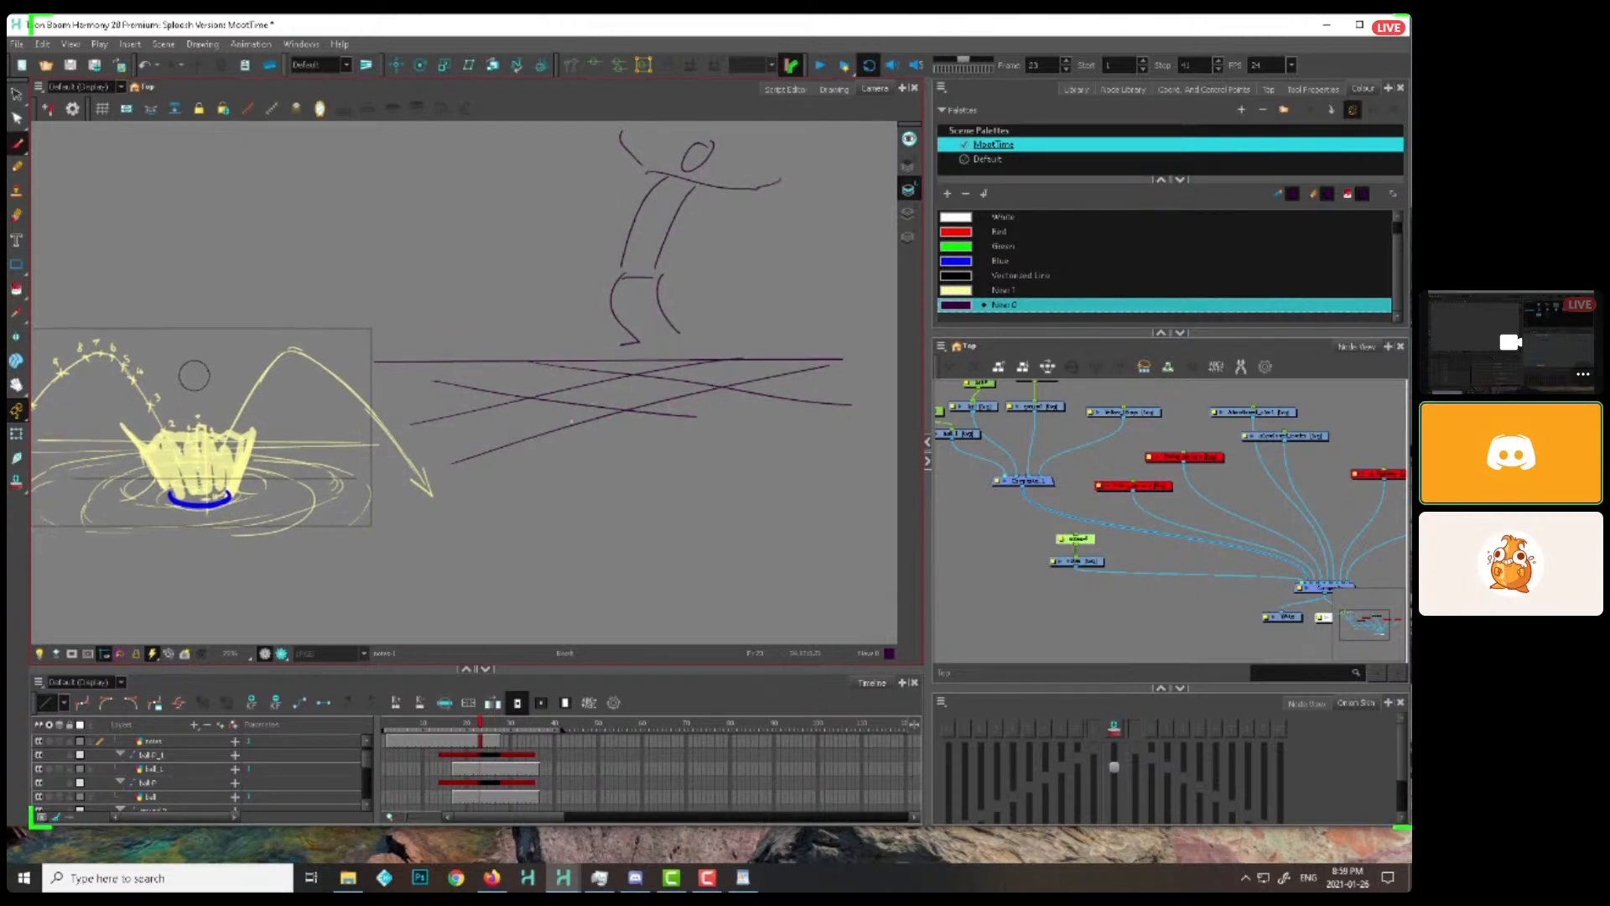
Sketch two jagged splash shapes on the perspective ground, one seen around a circle and one flattened
{"action": "mouse_move", "coordinate": [553, 386]}
{"action": "left_mouse_down"}
{"action": "mouse_move", "coordinate": [546, 426]}
{"action": "mouse_move", "coordinate": [633, 411]}
{"action": "left_mouse_up"}
{"action": "mouse_move", "coordinate": [528, 352]}
{"action": "left_mouse_down"}
{"action": "mouse_move", "coordinate": [506, 403]}
{"action": "mouse_move", "coordinate": [525, 435]}
{"action": "mouse_move", "coordinate": [615, 441]}
{"action": "mouse_move", "coordinate": [581, 335]}
{"action": "mouse_move", "coordinate": [629, 429]}
{"action": "left_mouse_up"}
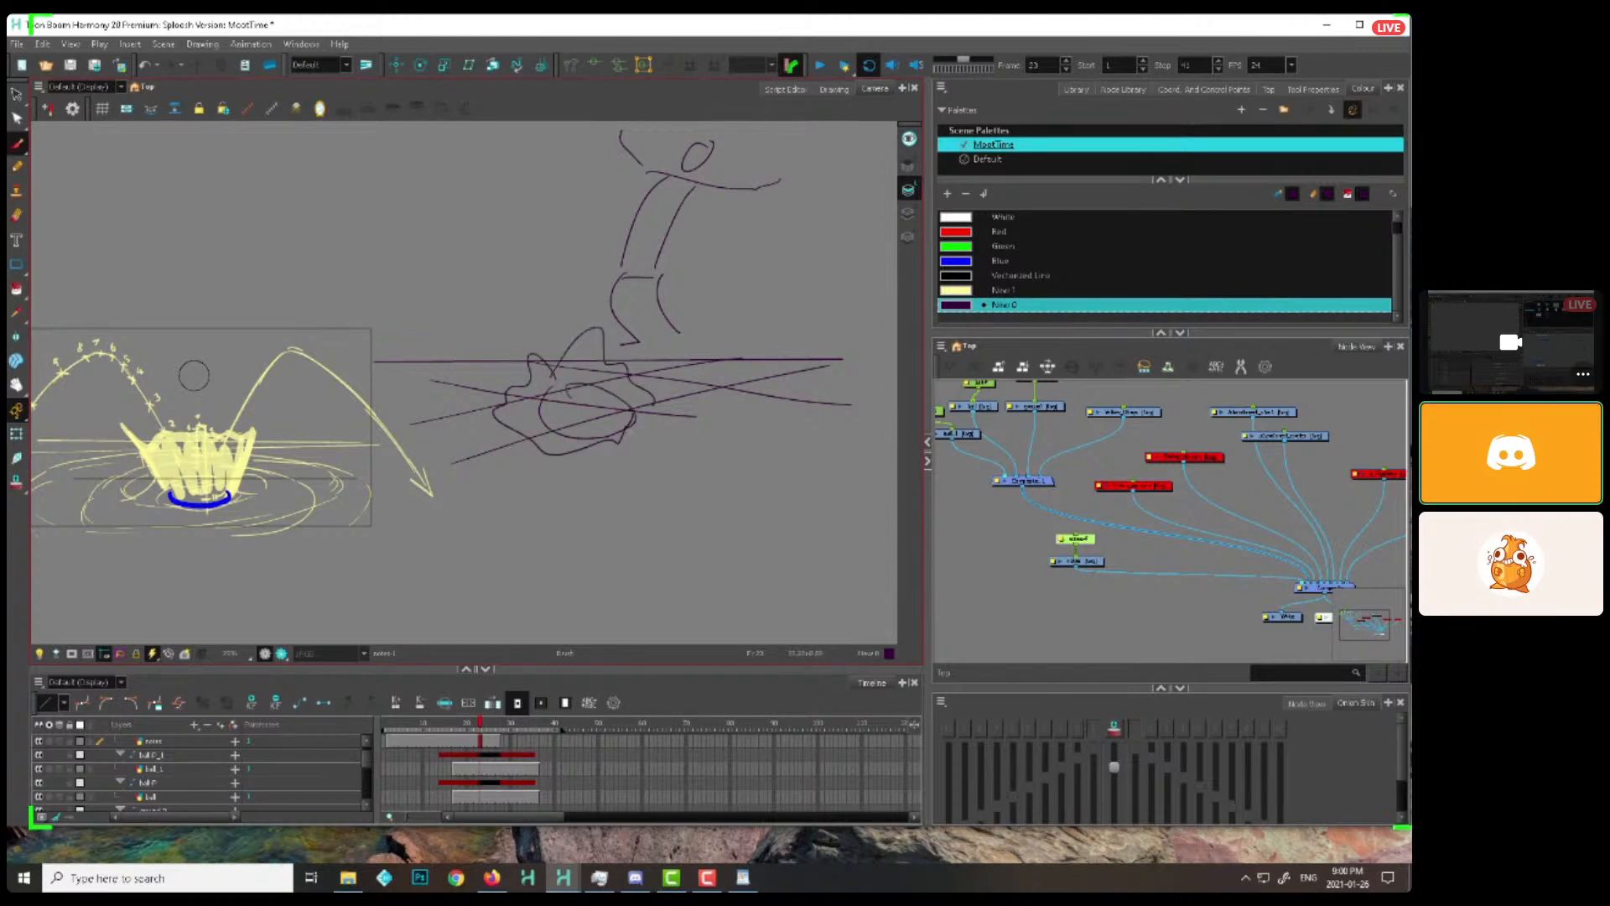
{"action": "mouse_move", "coordinate": [713, 393]}
{"action": "left_mouse_down"}
{"action": "mouse_move", "coordinate": [644, 395]}
{"action": "mouse_move", "coordinate": [772, 402]}
{"action": "left_mouse_up"}
{"action": "mouse_move", "coordinate": [642, 396]}
{"action": "left_mouse_down"}
{"action": "mouse_move", "coordinate": [689, 359]}
{"action": "mouse_move", "coordinate": [694, 373]}
{"action": "mouse_move", "coordinate": [649, 394]}
{"action": "mouse_move", "coordinate": [687, 390]}
{"action": "mouse_move", "coordinate": [747, 336]}
{"action": "mouse_move", "coordinate": [771, 379]}
{"action": "left_mouse_up"}
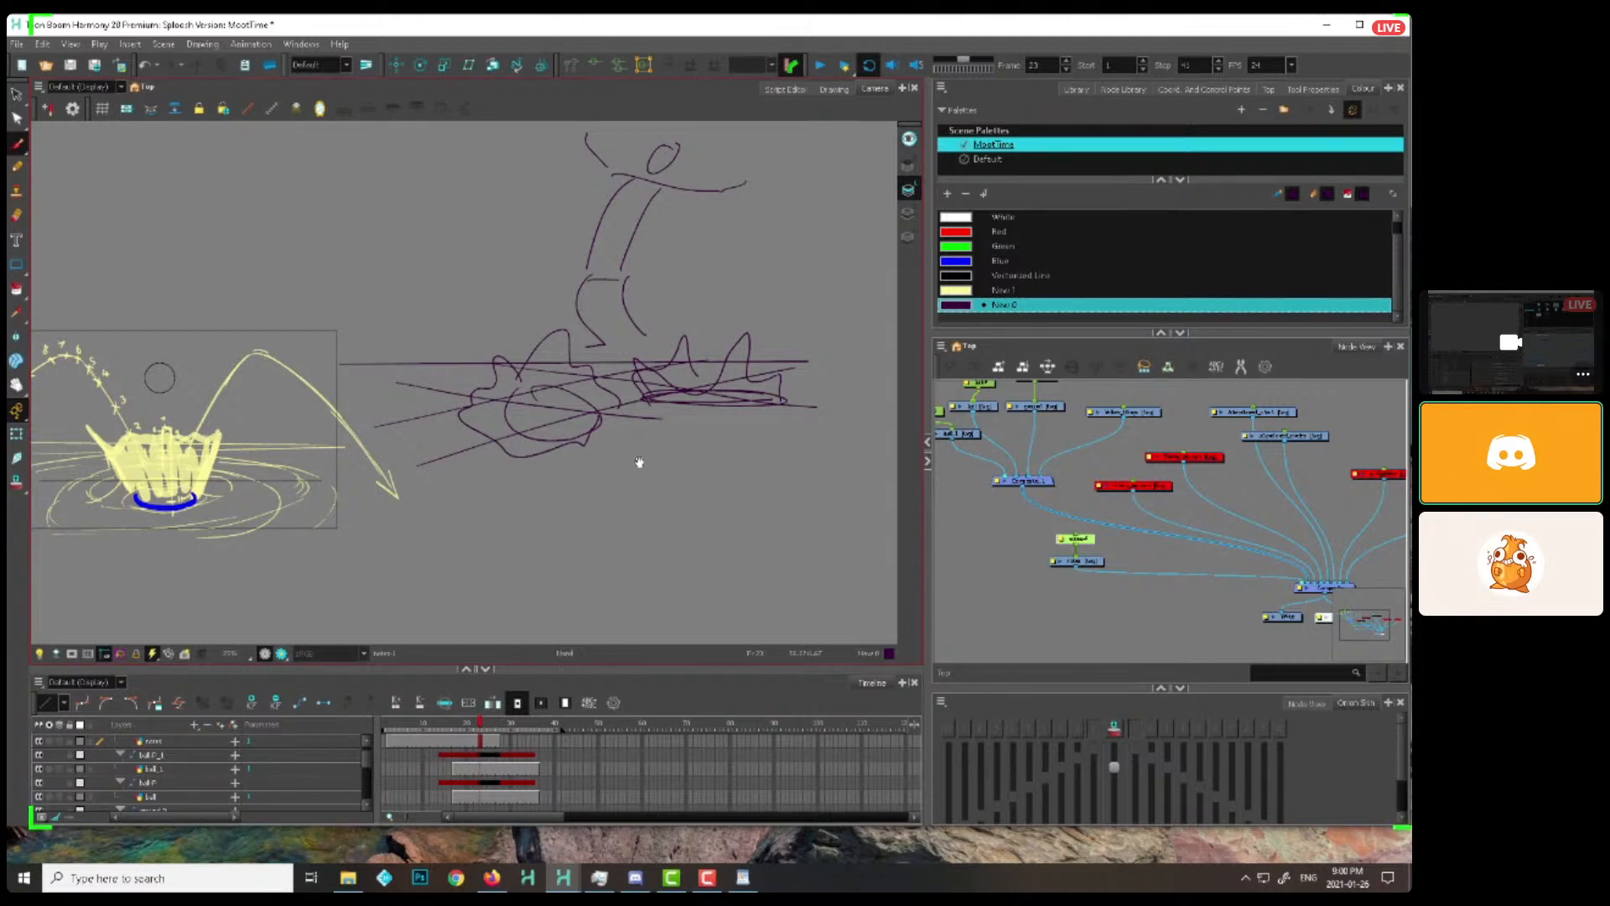
Delete the whole figure and perspective sketch beside the camera frame from the notes drawing
{"action": "left_click_drag", "start_coordinate": [640, 460], "coordinate": [713, 532]}
{"action": "key", "text": "alt+s"}
{"action": "mouse_move", "coordinate": [841, 409]}
{"action": "left_mouse_down"}
{"action": "mouse_move", "coordinate": [571, 513]}
{"action": "mouse_move", "coordinate": [722, 514]}
{"action": "mouse_move", "coordinate": [891, 421]}
{"action": "left_mouse_up"}
{"action": "key", "text": "Delete"}
{"action": "key", "text": "2"}
{"action": "key", "text": "2"}
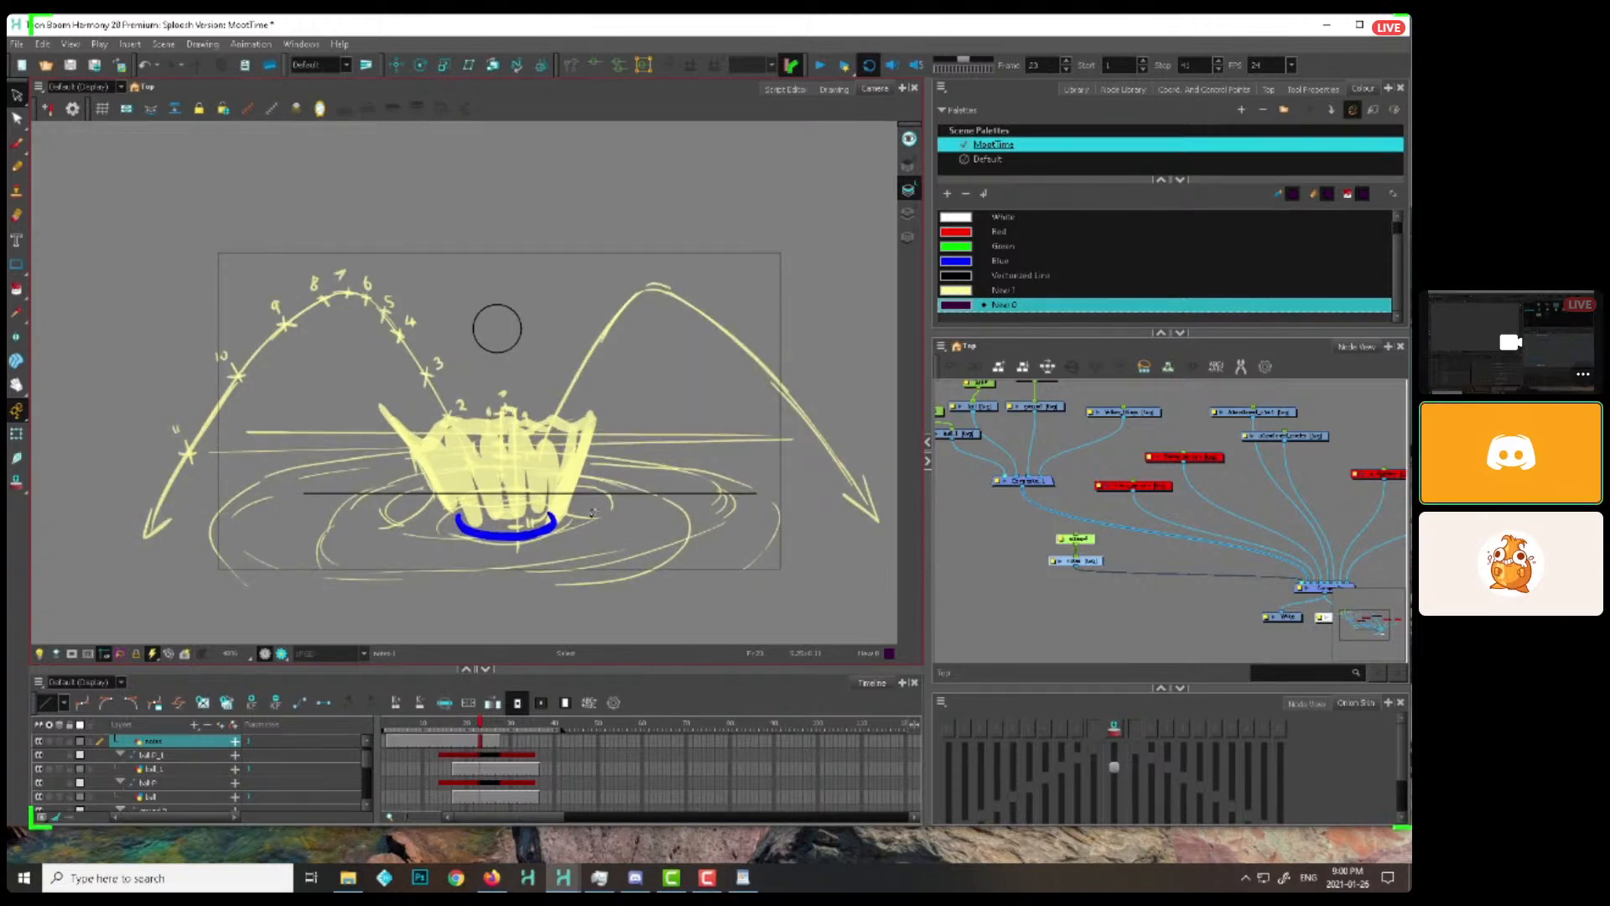
Add the asdf.tpl template from the library to the node network and connect its drawing node to the composite
{"action": "left_click_drag", "start_coordinate": [1077, 561], "coordinate": [1077, 563]}
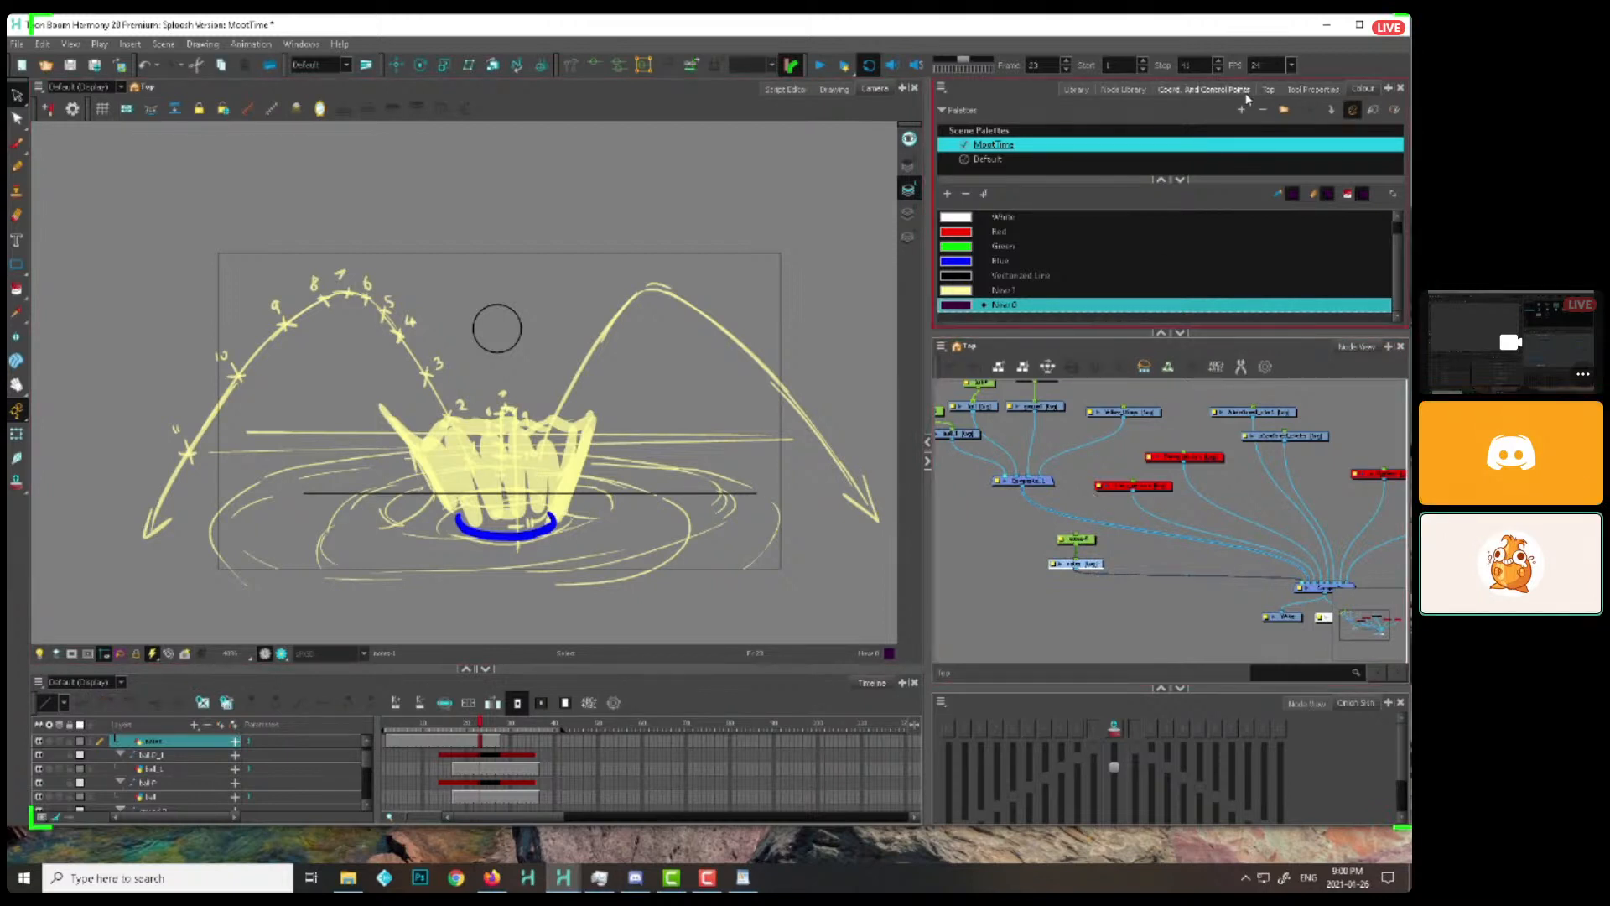
{"action": "left_click", "coordinate": [1079, 89]}
{"action": "mouse_move", "coordinate": [1135, 182]}
{"action": "left_mouse_down"}
{"action": "mouse_move", "coordinate": [1030, 572]}
{"action": "mouse_move", "coordinate": [1180, 622]}
{"action": "mouse_move", "coordinate": [1304, 580]}
{"action": "left_mouse_up"}
{"action": "key", "text": "ctrl+z"}
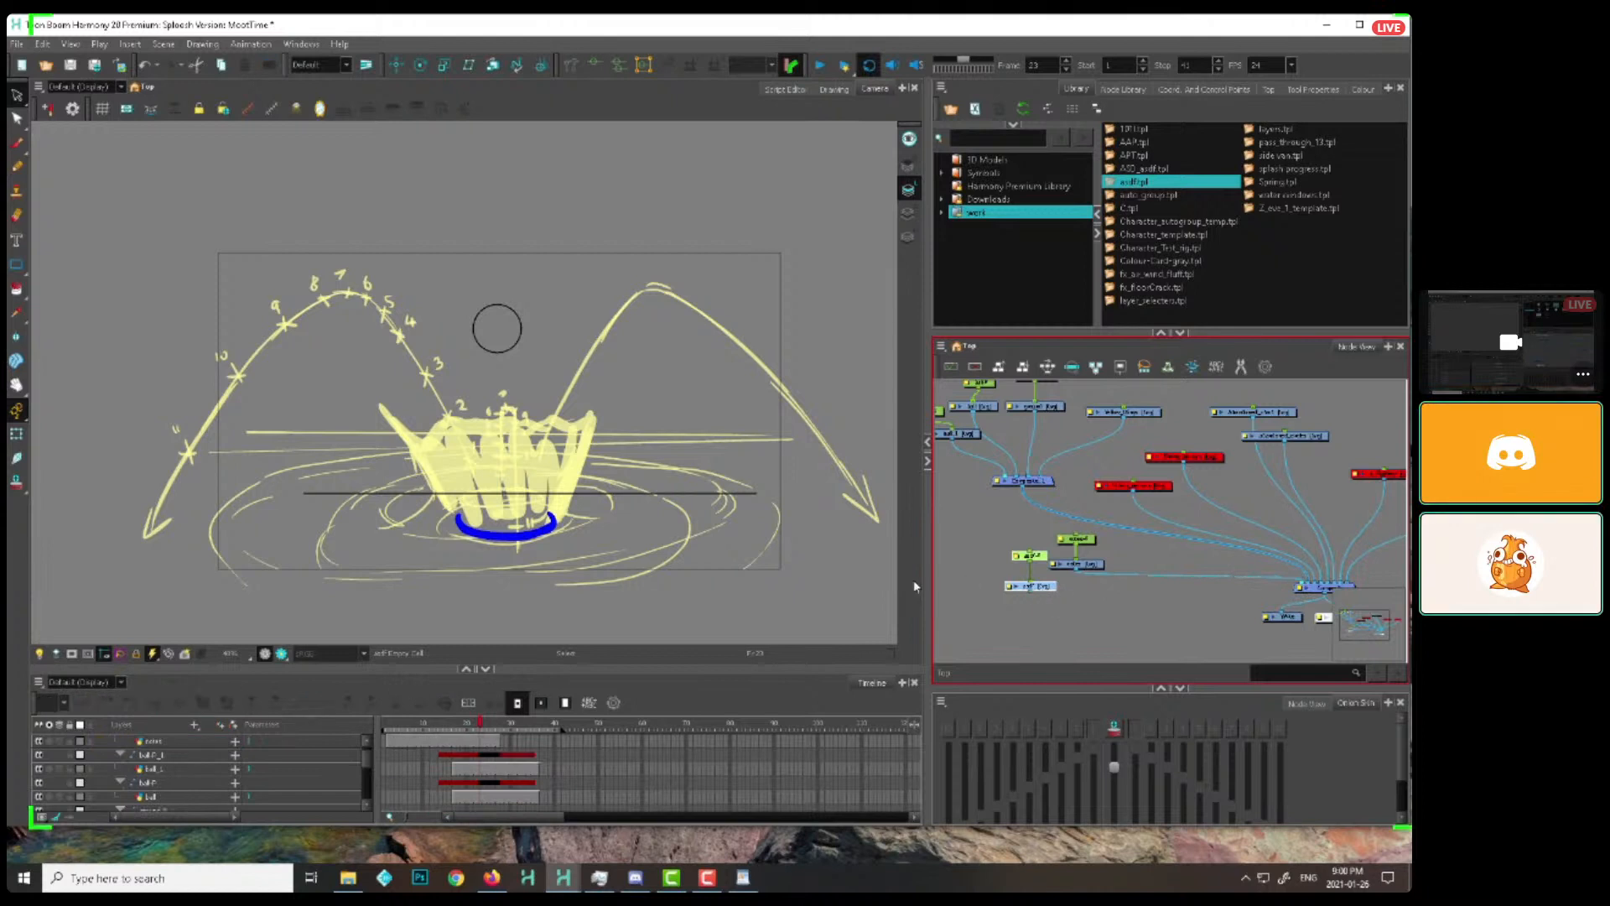
{"action": "left_click_drag", "start_coordinate": [1031, 593], "coordinate": [1324, 584]}
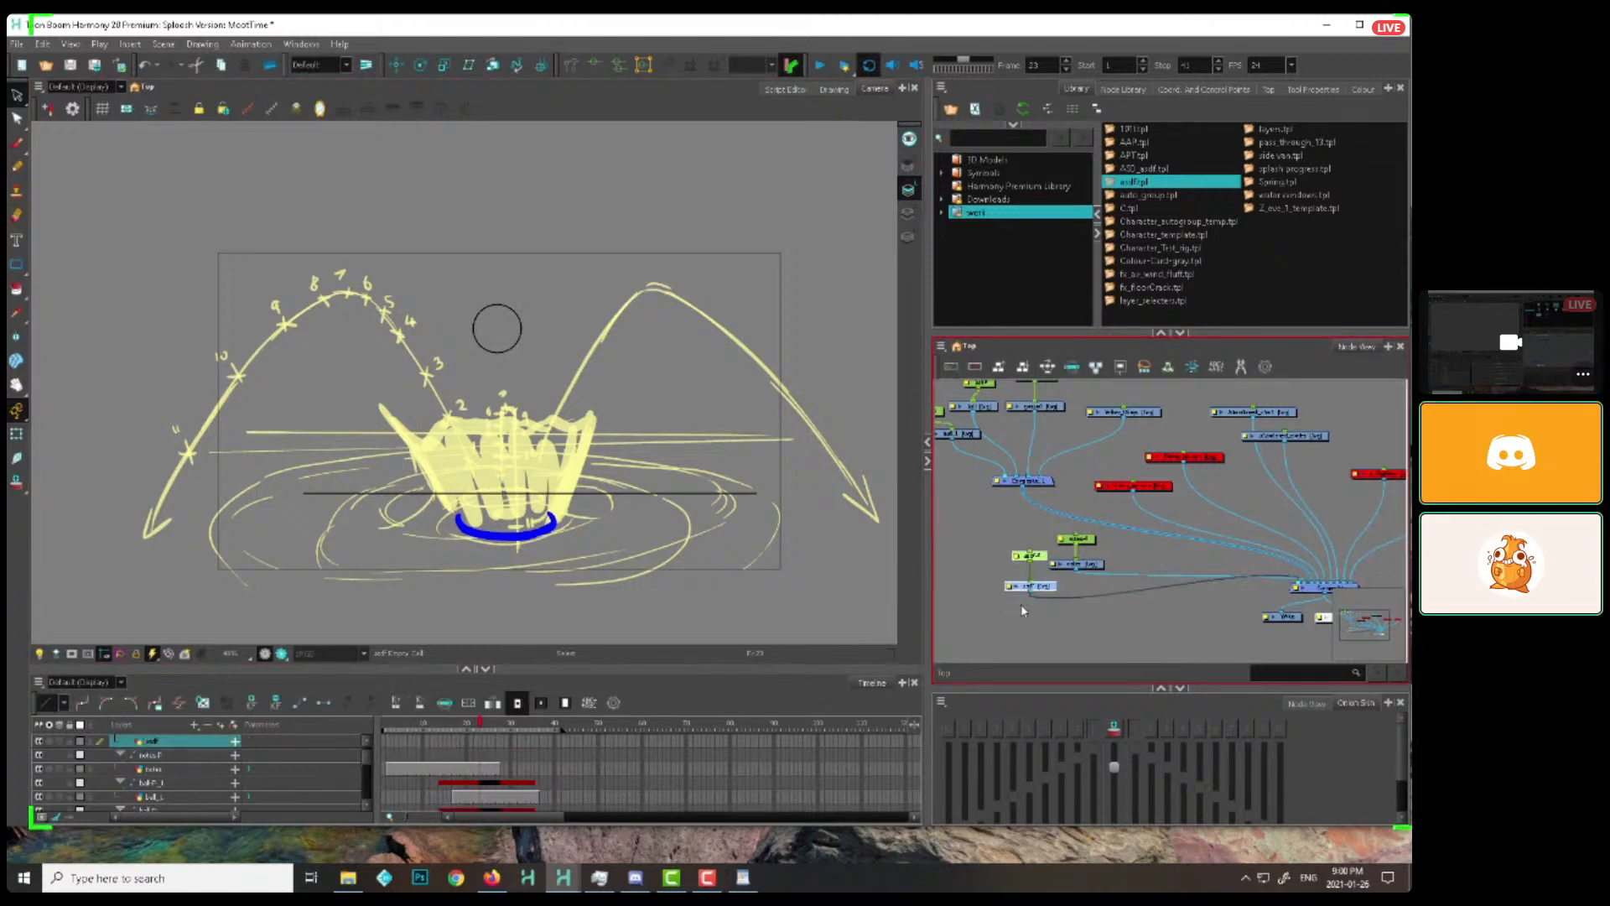
Rename the template's nodes with Find and Replace, replacing asdf with ring
{"action": "left_click", "coordinate": [1265, 367]}
{"action": "type", "text": "asdf"}
{"action": "left_click", "coordinate": [732, 445]}
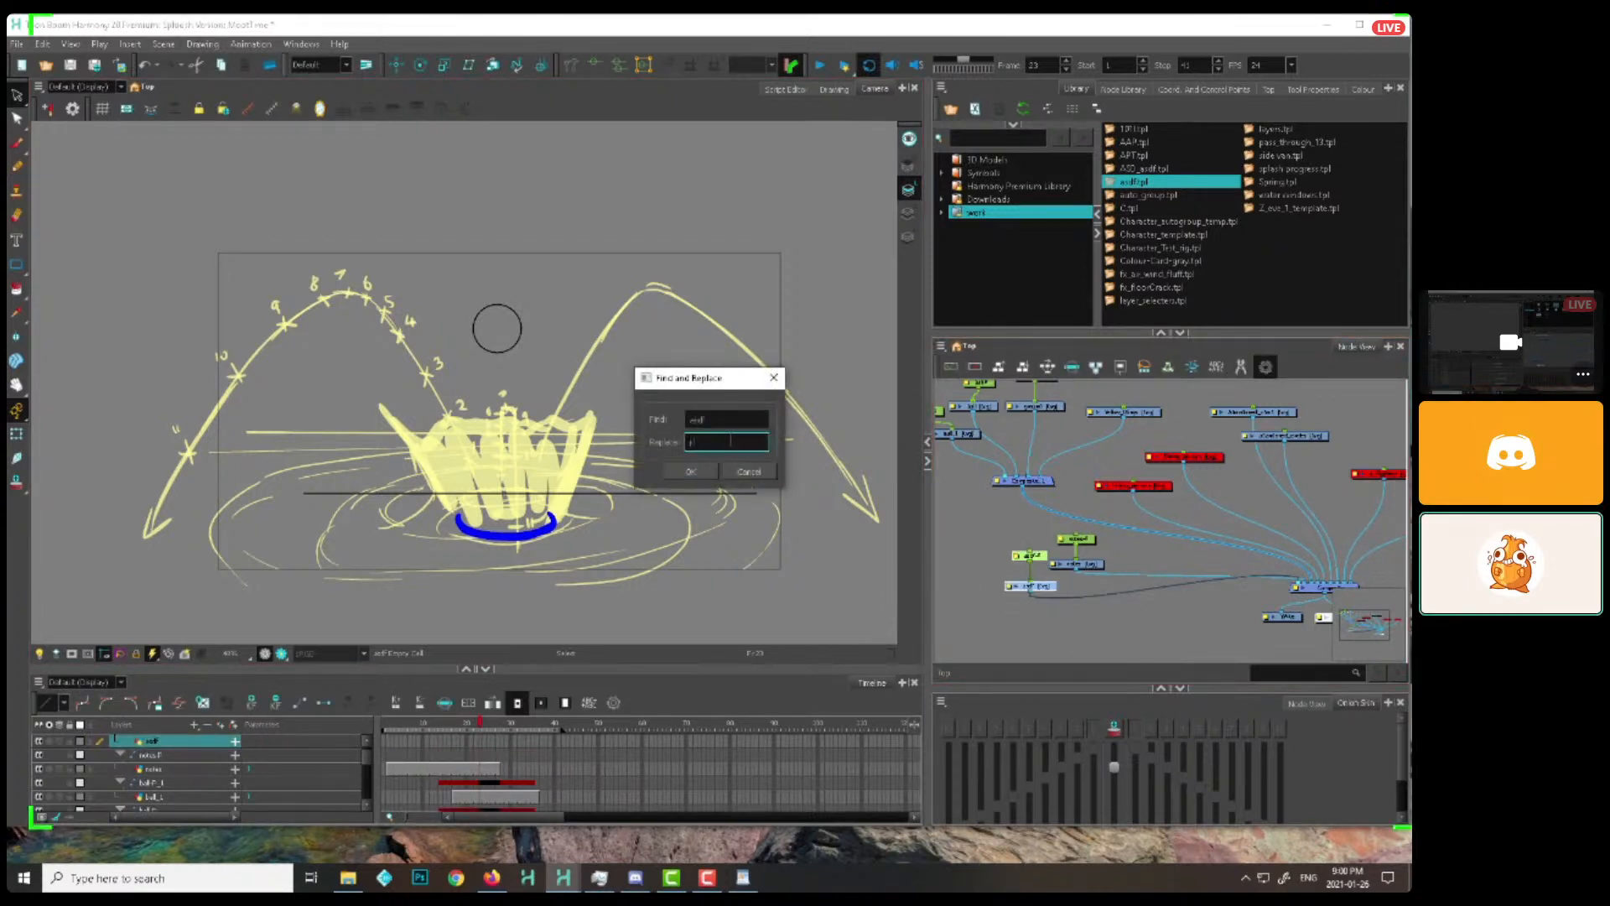
{"action": "type", "text": "ring"}
{"action": "left_click", "coordinate": [704, 471]}
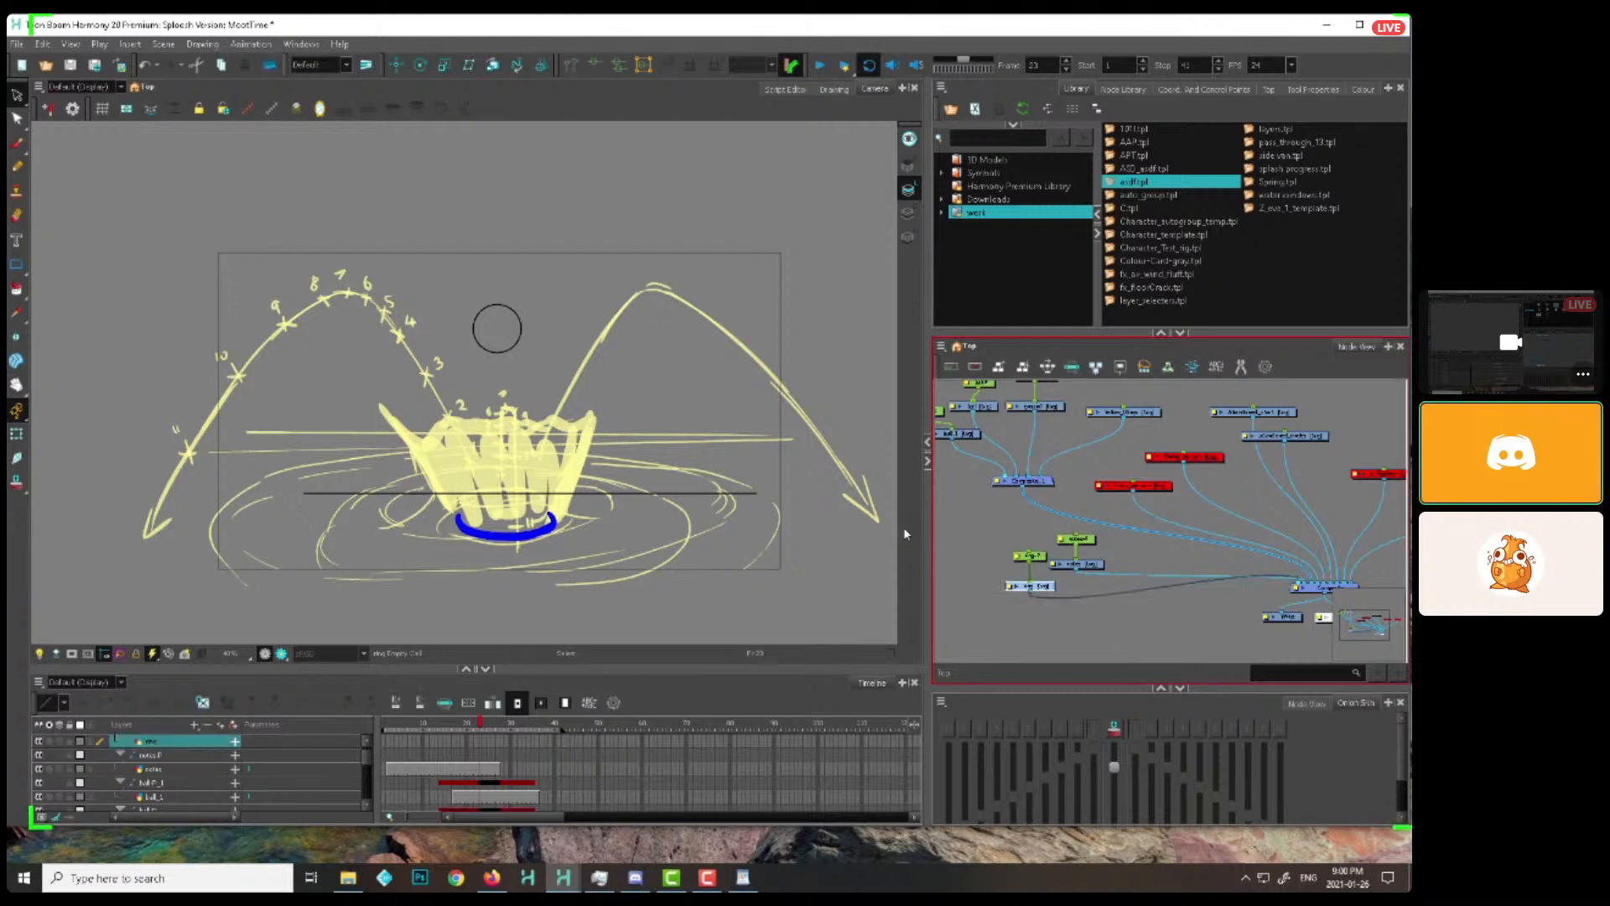
Draw a thick dark purple circle with the Ellipse tool on the ring drawing, centred on the waterline at frame 23
{"action": "left_click", "coordinate": [519, 386]}
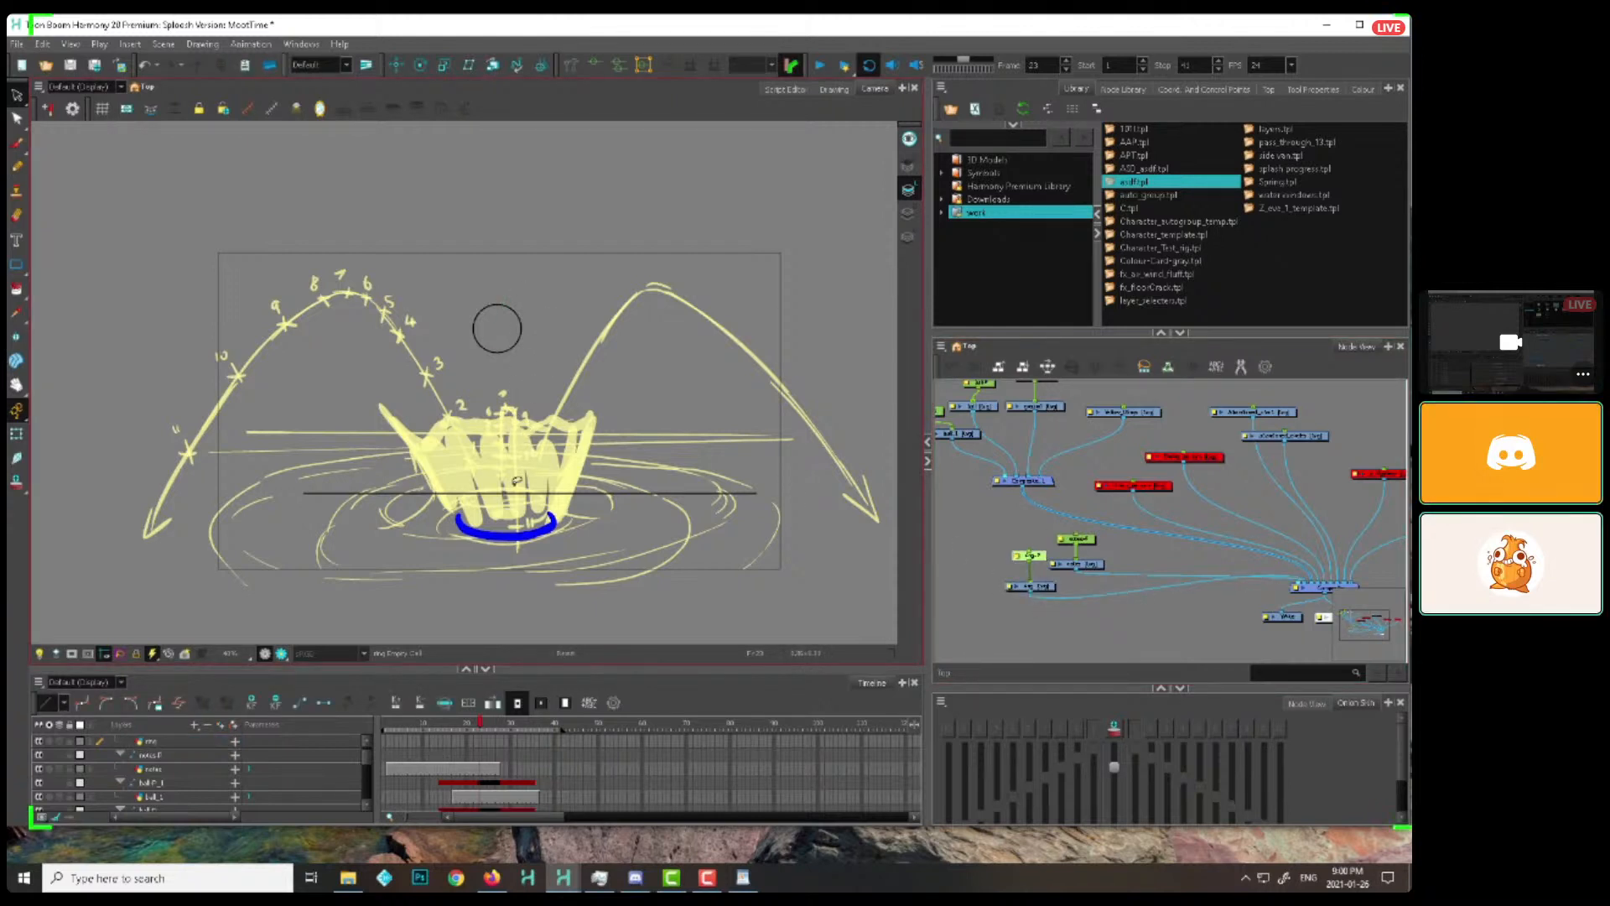
{"action": "key", "text": "alt+equal"}
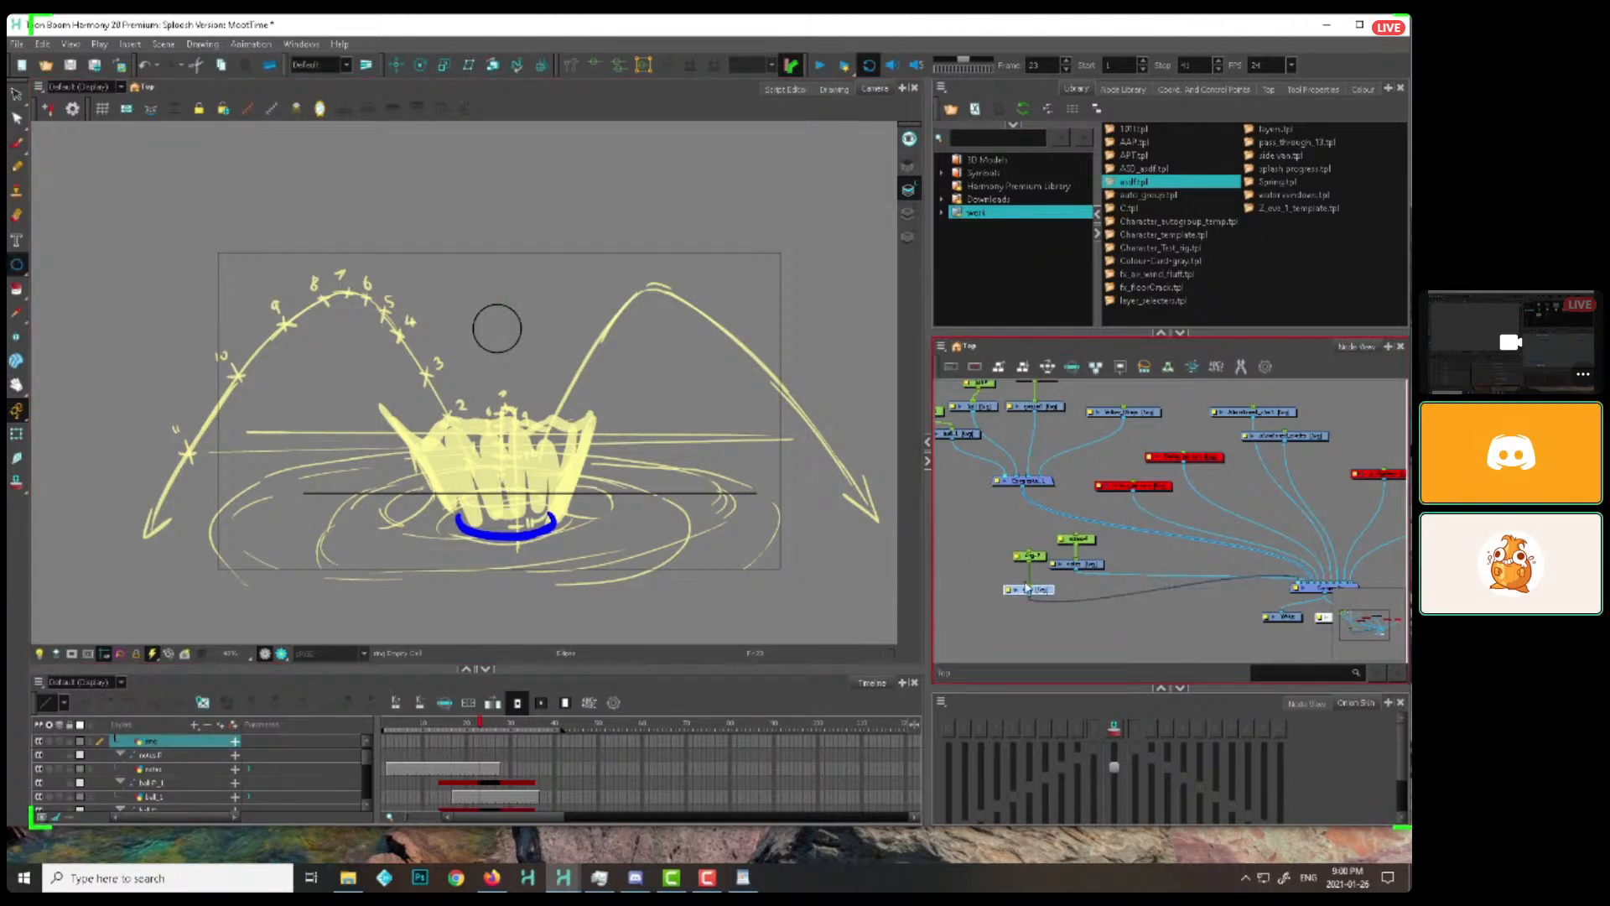
{"action": "left_click_drag", "start_coordinate": [506, 494], "coordinate": [551, 483]}
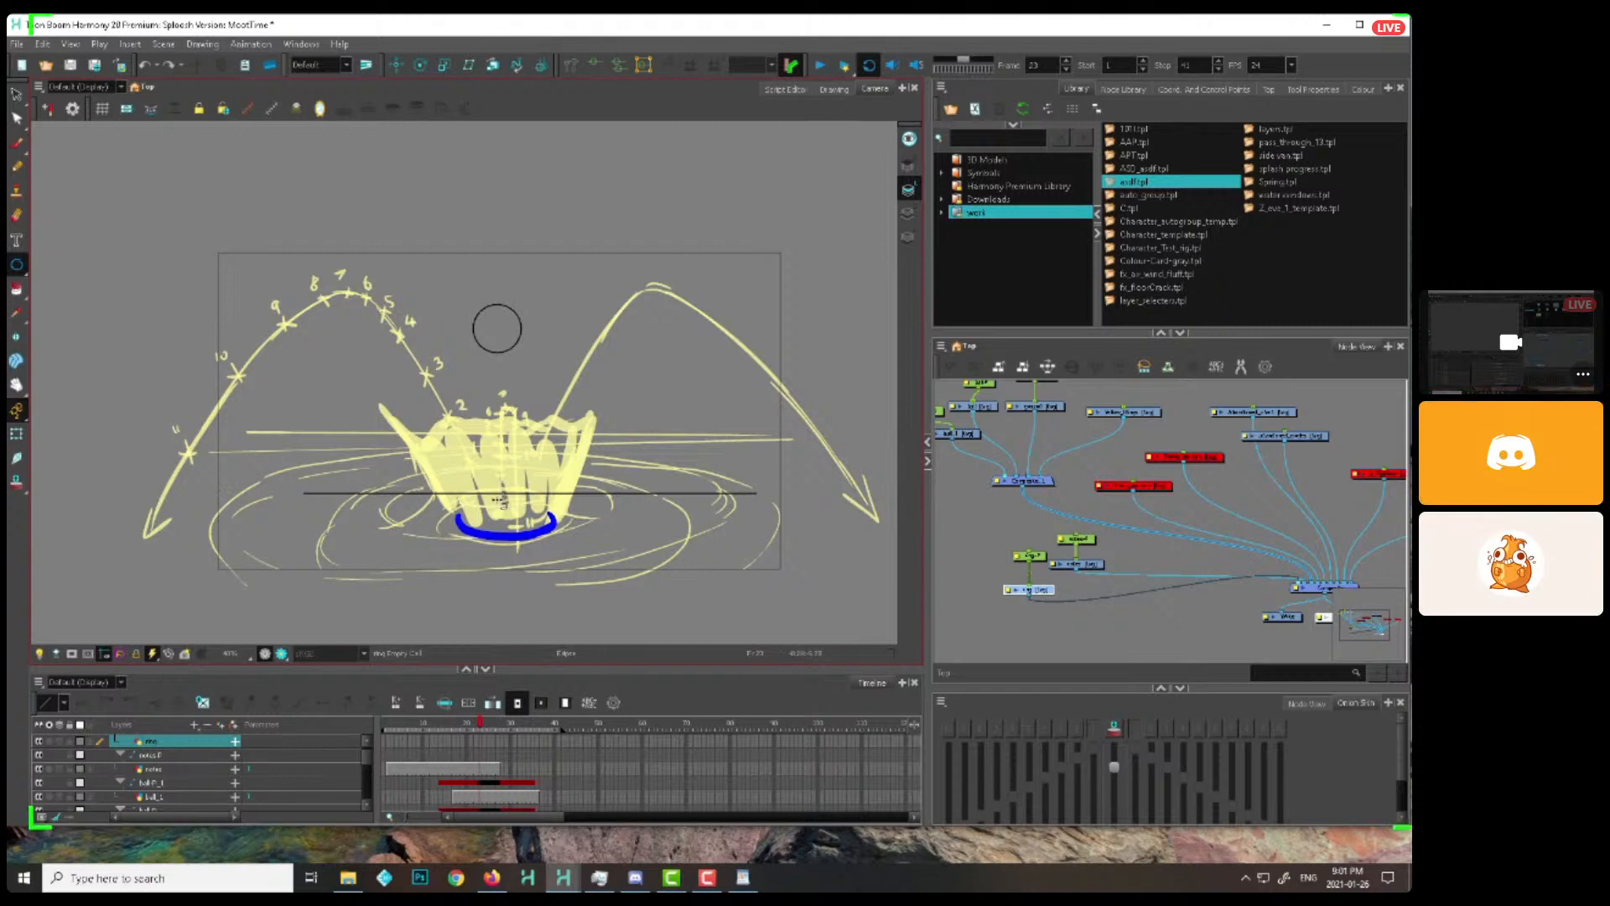
{"action": "left_click_drag", "start_coordinate": [495, 493], "coordinate": [574, 492]}
{"action": "key", "text": "alt+s"}
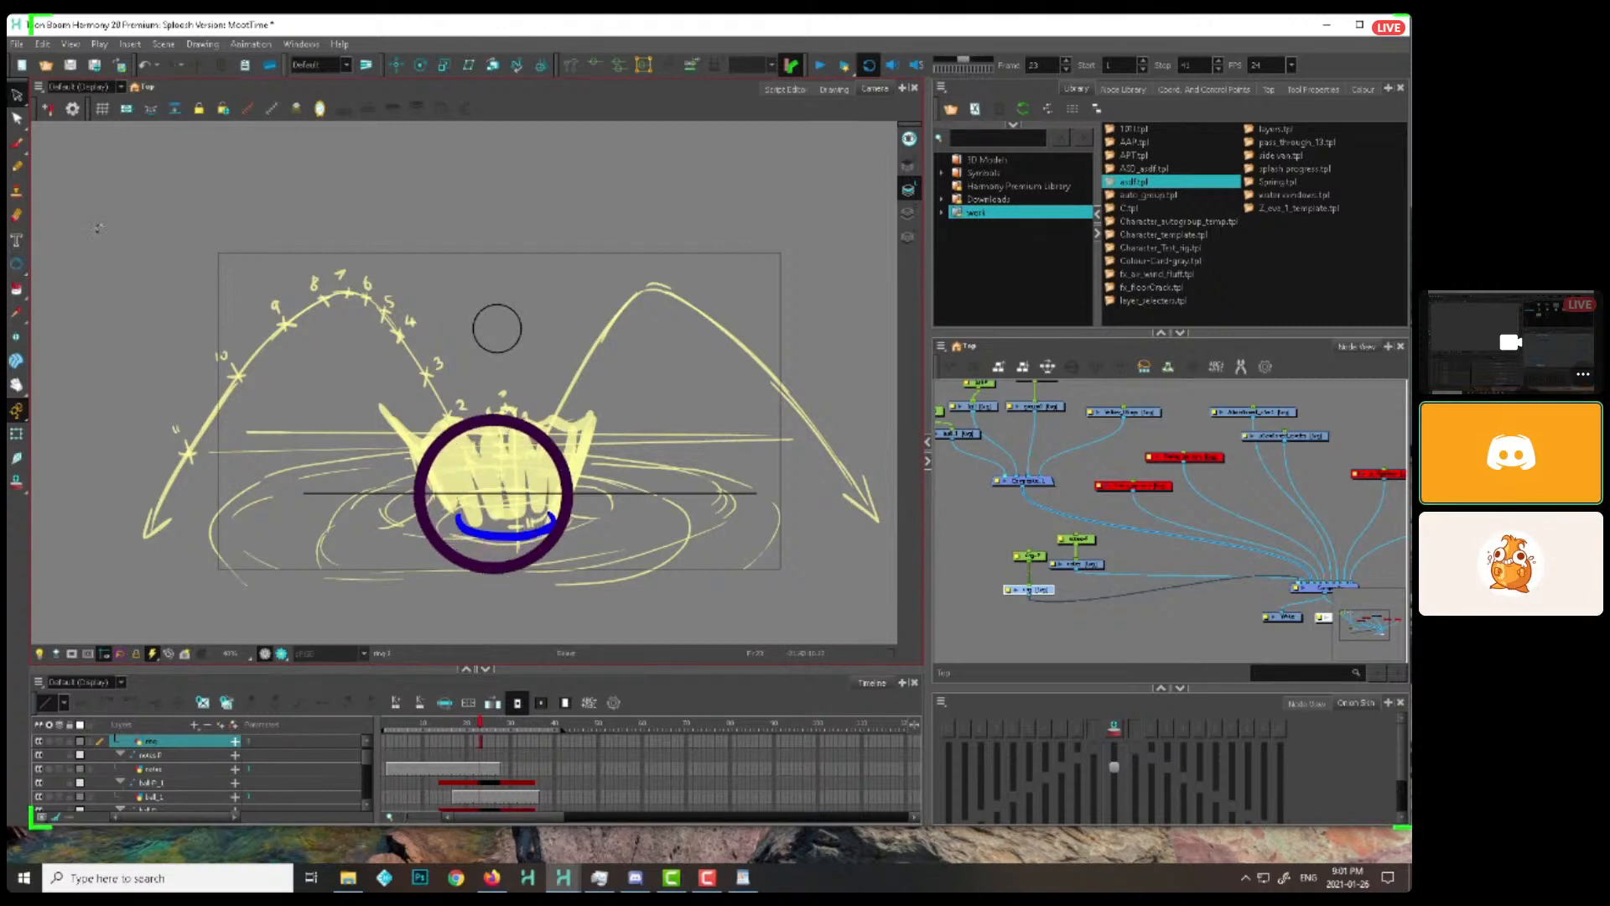
Select the circle with the Transform tool and extend the ring drawing's exposure across the scene's frames
{"action": "left_click", "coordinate": [16, 433]}
{"action": "left_click_drag", "start_coordinate": [802, 406], "coordinate": [810, 329]}
{"action": "key", "text": "2"}
{"action": "key", "text": "2"}
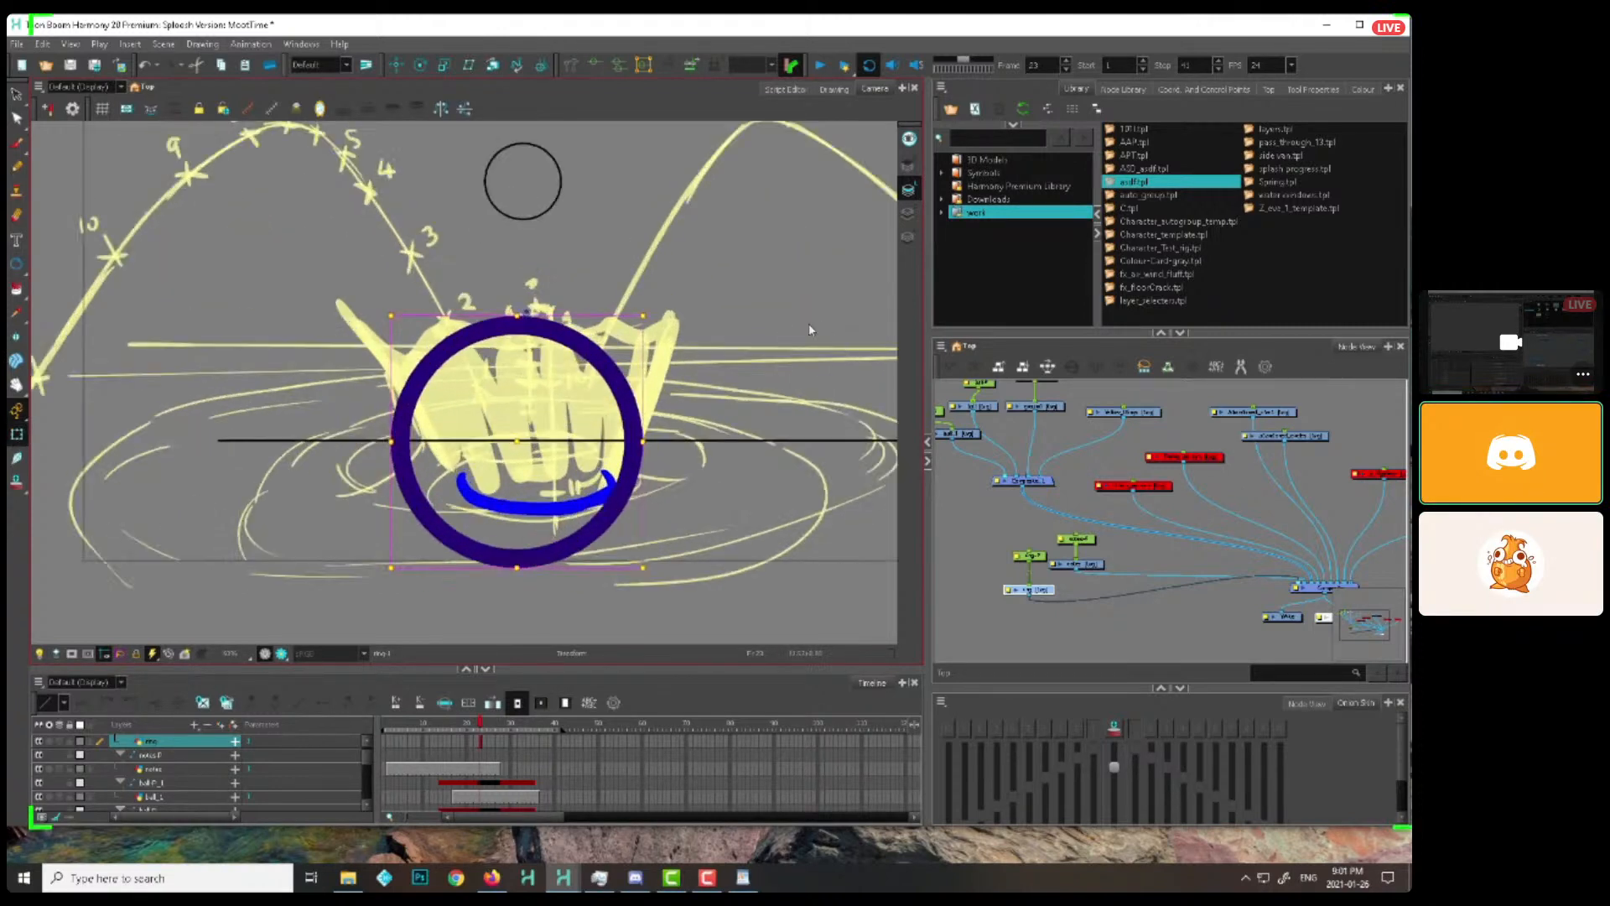
{"action": "left_click", "coordinate": [421, 64]}
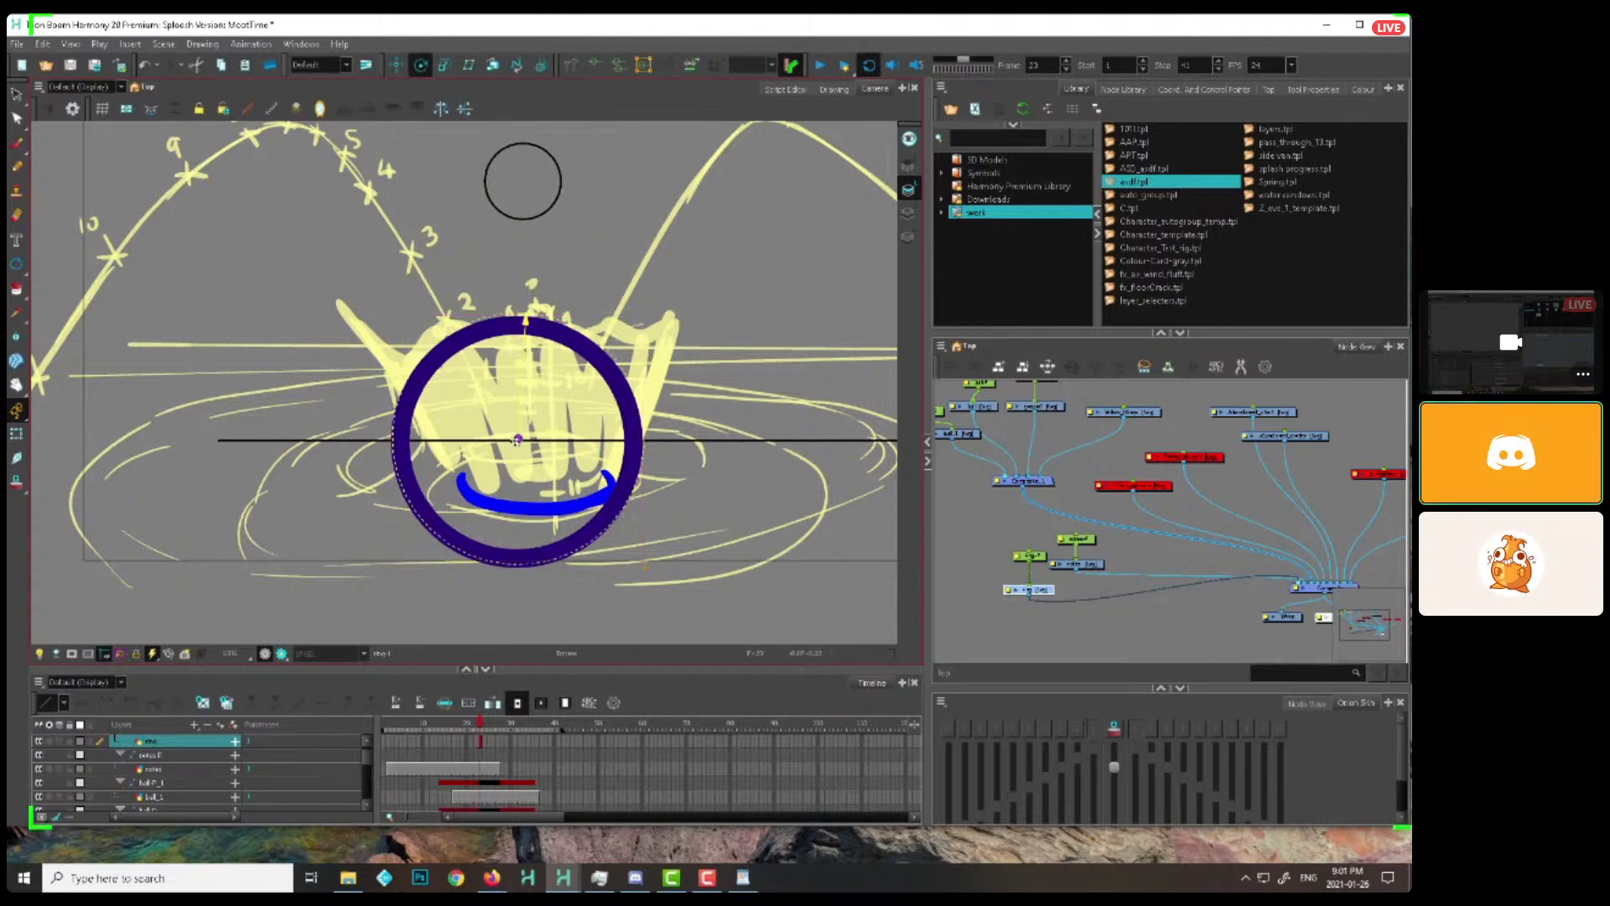
{"action": "left_click", "coordinate": [16, 434]}
{"action": "key", "text": "1"}
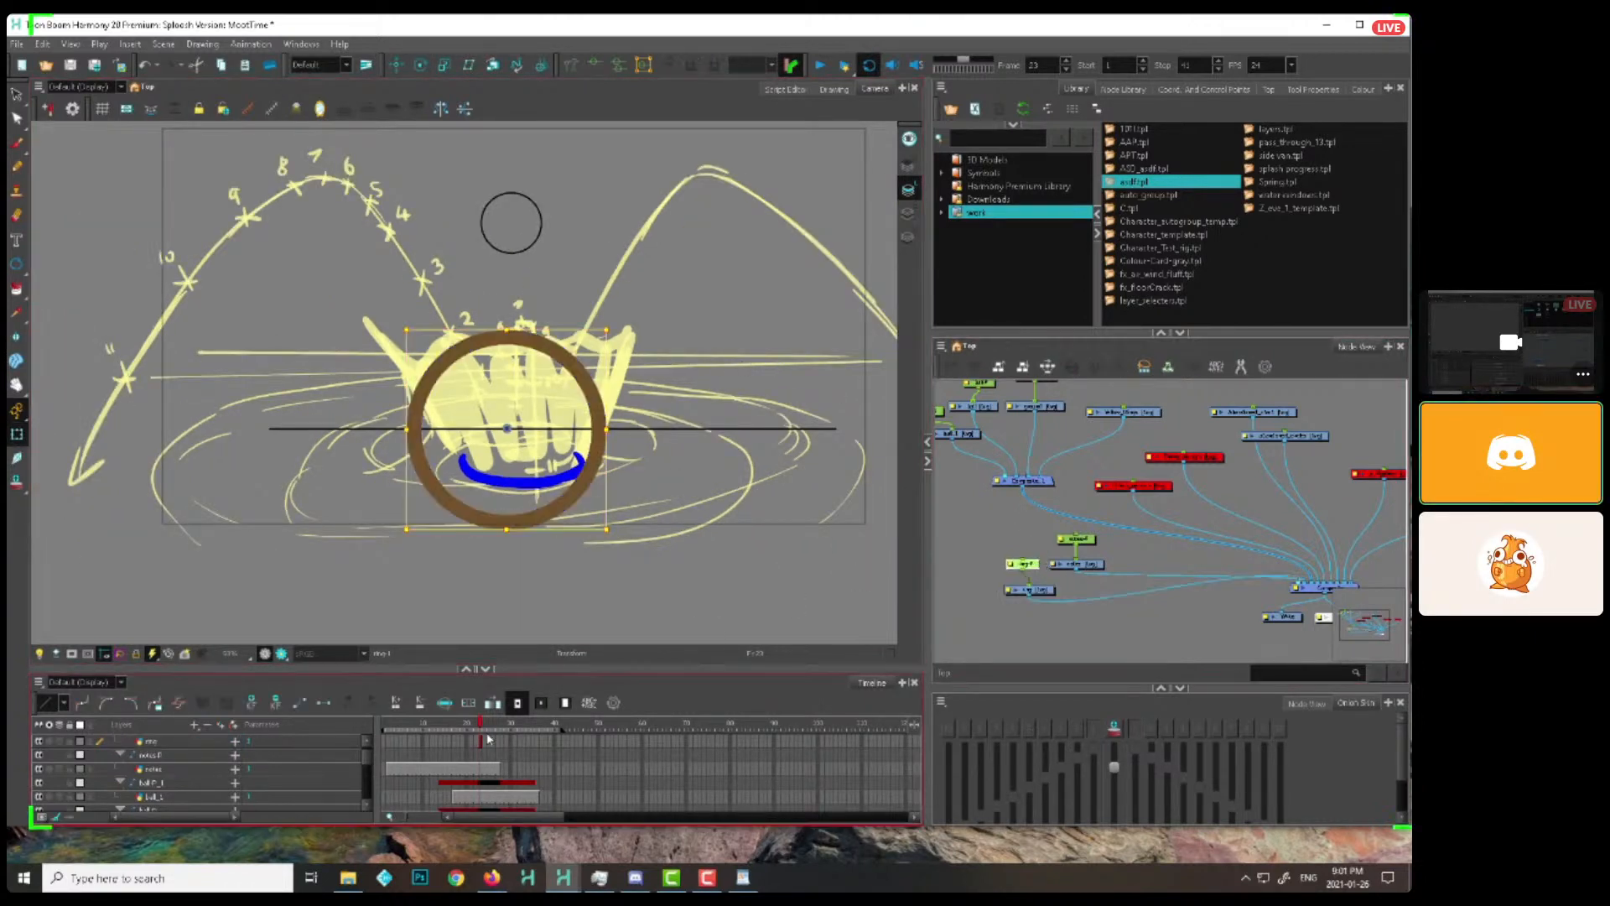
{"action": "left_click", "coordinate": [481, 741]}
{"action": "mouse_move", "coordinate": [388, 749]}
{"action": "left_mouse_down"}
{"action": "mouse_move", "coordinate": [393, 732]}
{"action": "mouse_move", "coordinate": [503, 731]}
{"action": "left_mouse_up"}
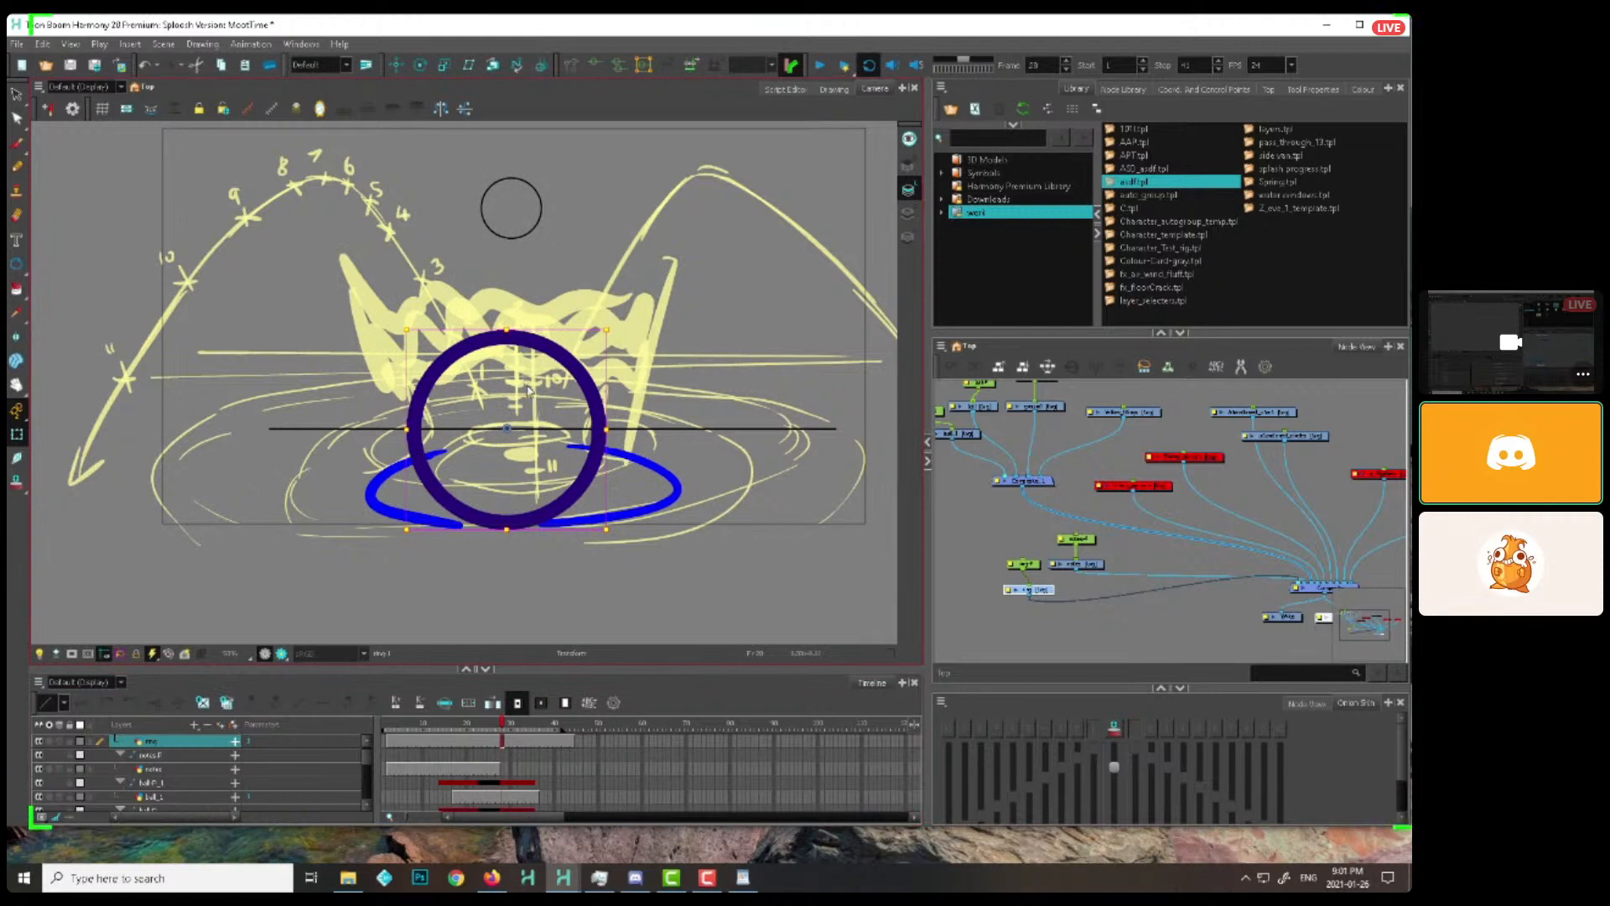
Try sketching a pointed spike inside the ring with the Brush at frame 28
{"action": "key", "text": "alt+b"}
{"action": "left_click_drag", "start_coordinate": [467, 457], "coordinate": [521, 405]}
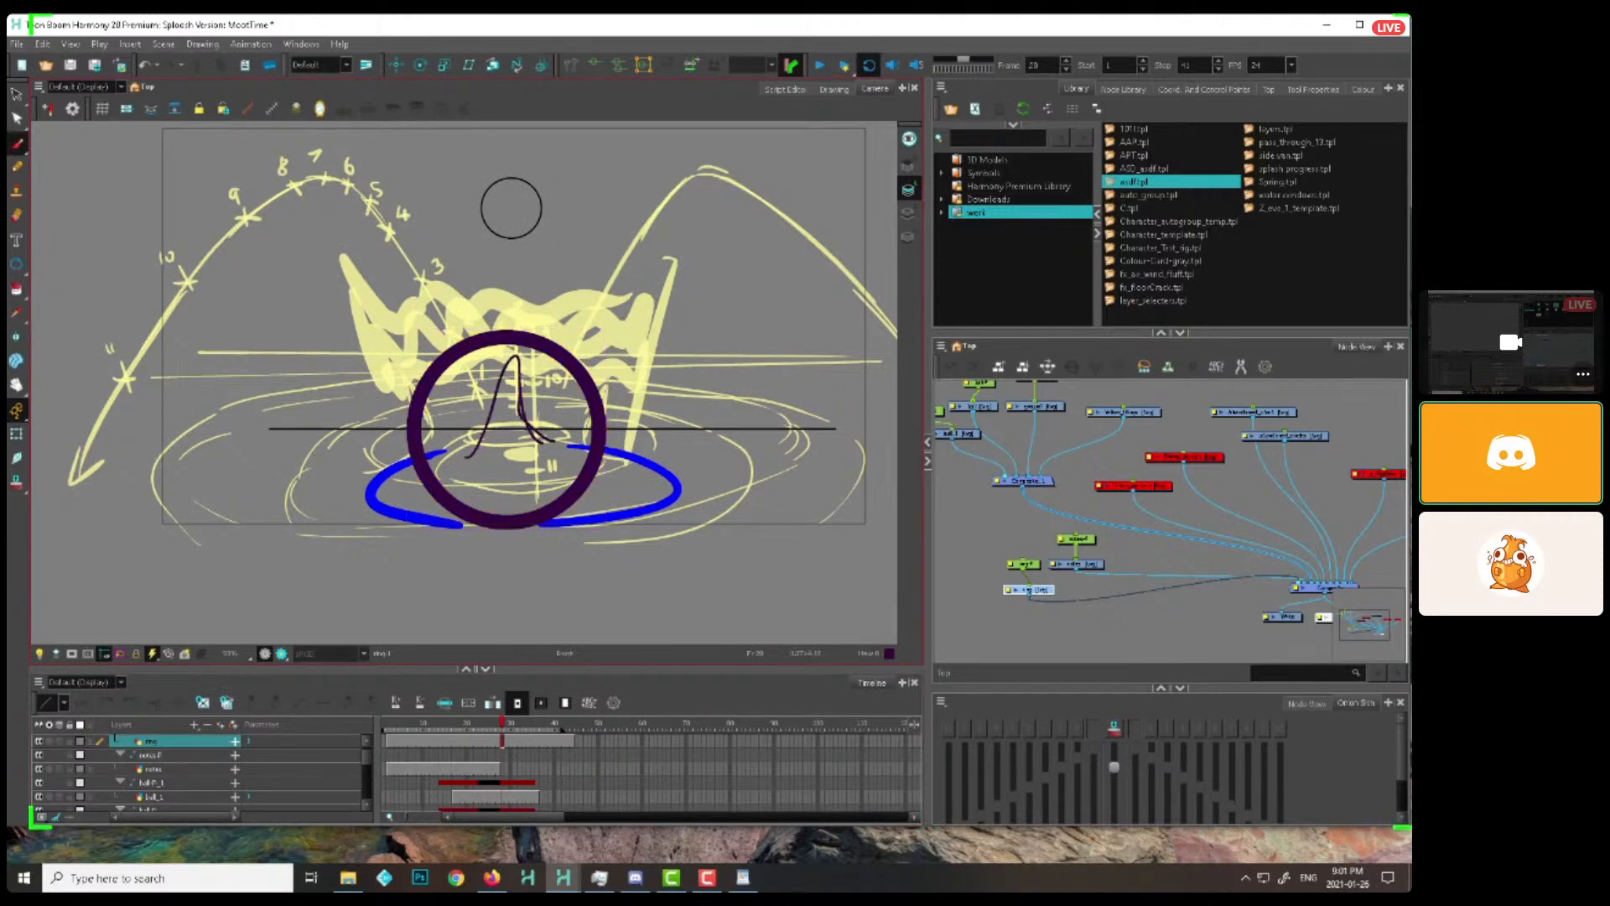
{"action": "left_click", "coordinate": [16, 434]}
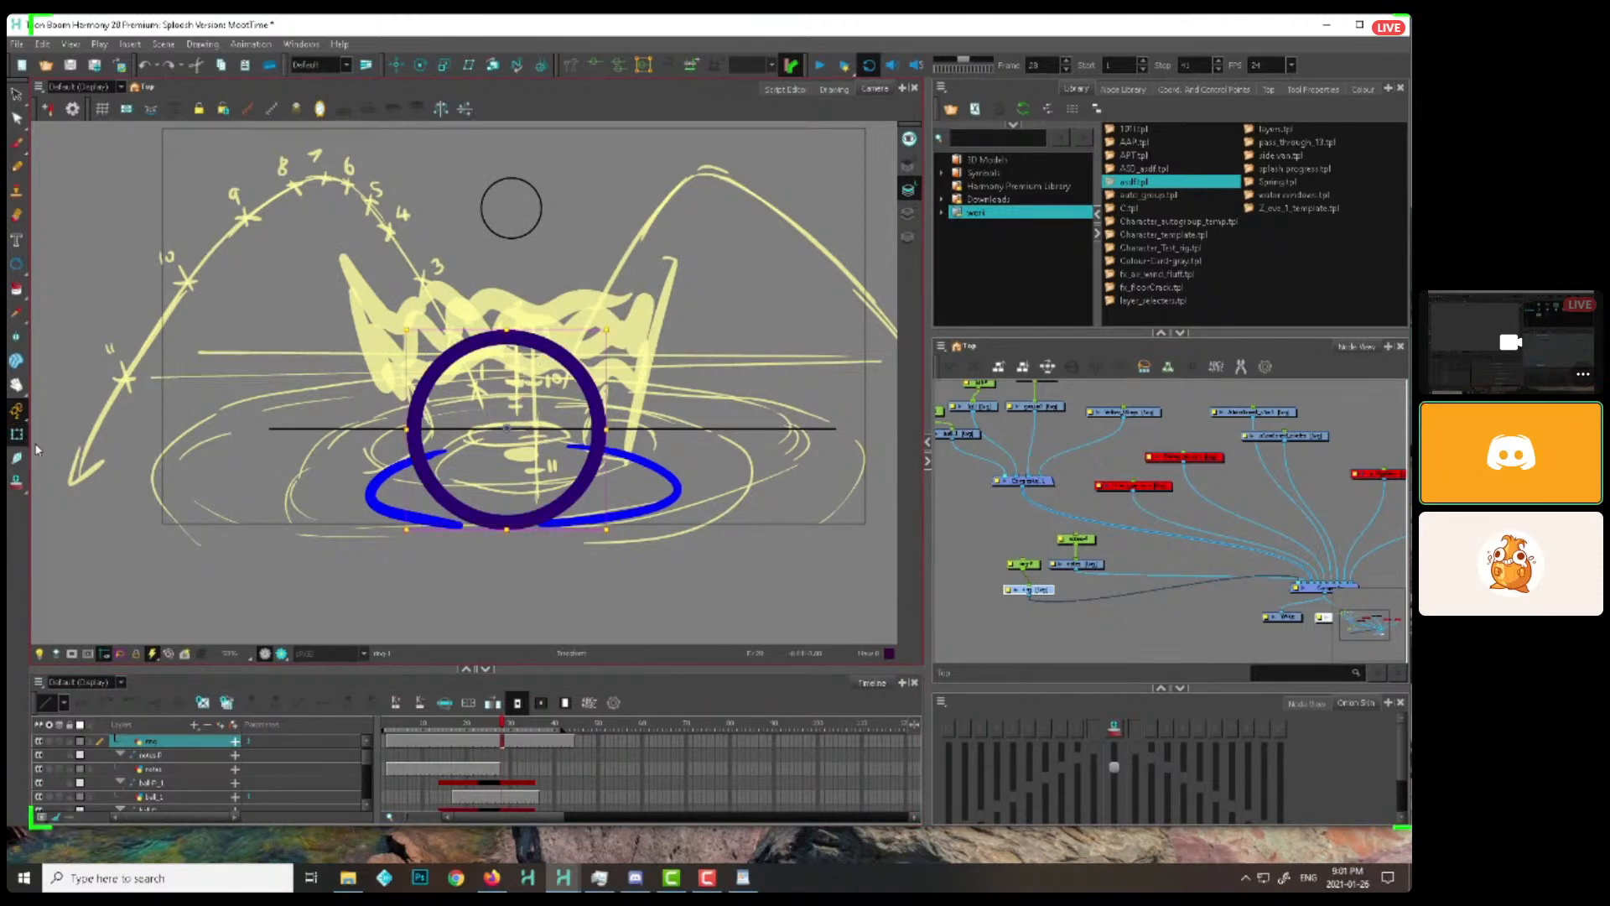
Scale the ring down to a small flattened ellipse on the waterline at frame 2
{"action": "left_click_drag", "start_coordinate": [407, 731], "coordinate": [389, 731]}
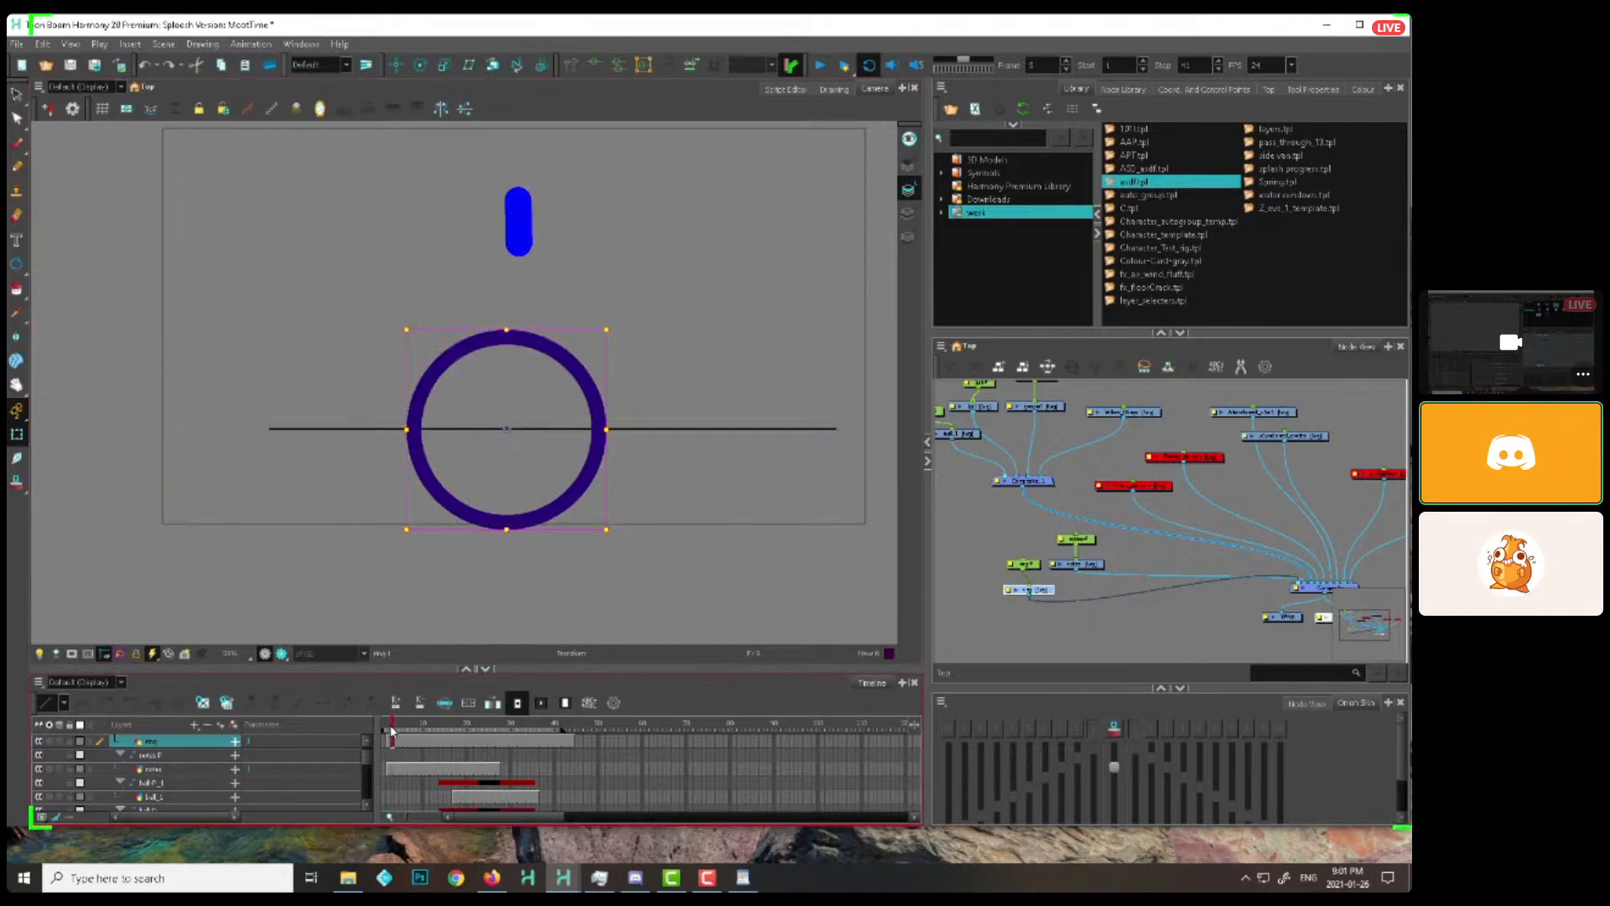
{"action": "left_click_drag", "start_coordinate": [607, 329], "coordinate": [541, 421]}
{"action": "key", "text": "2"}
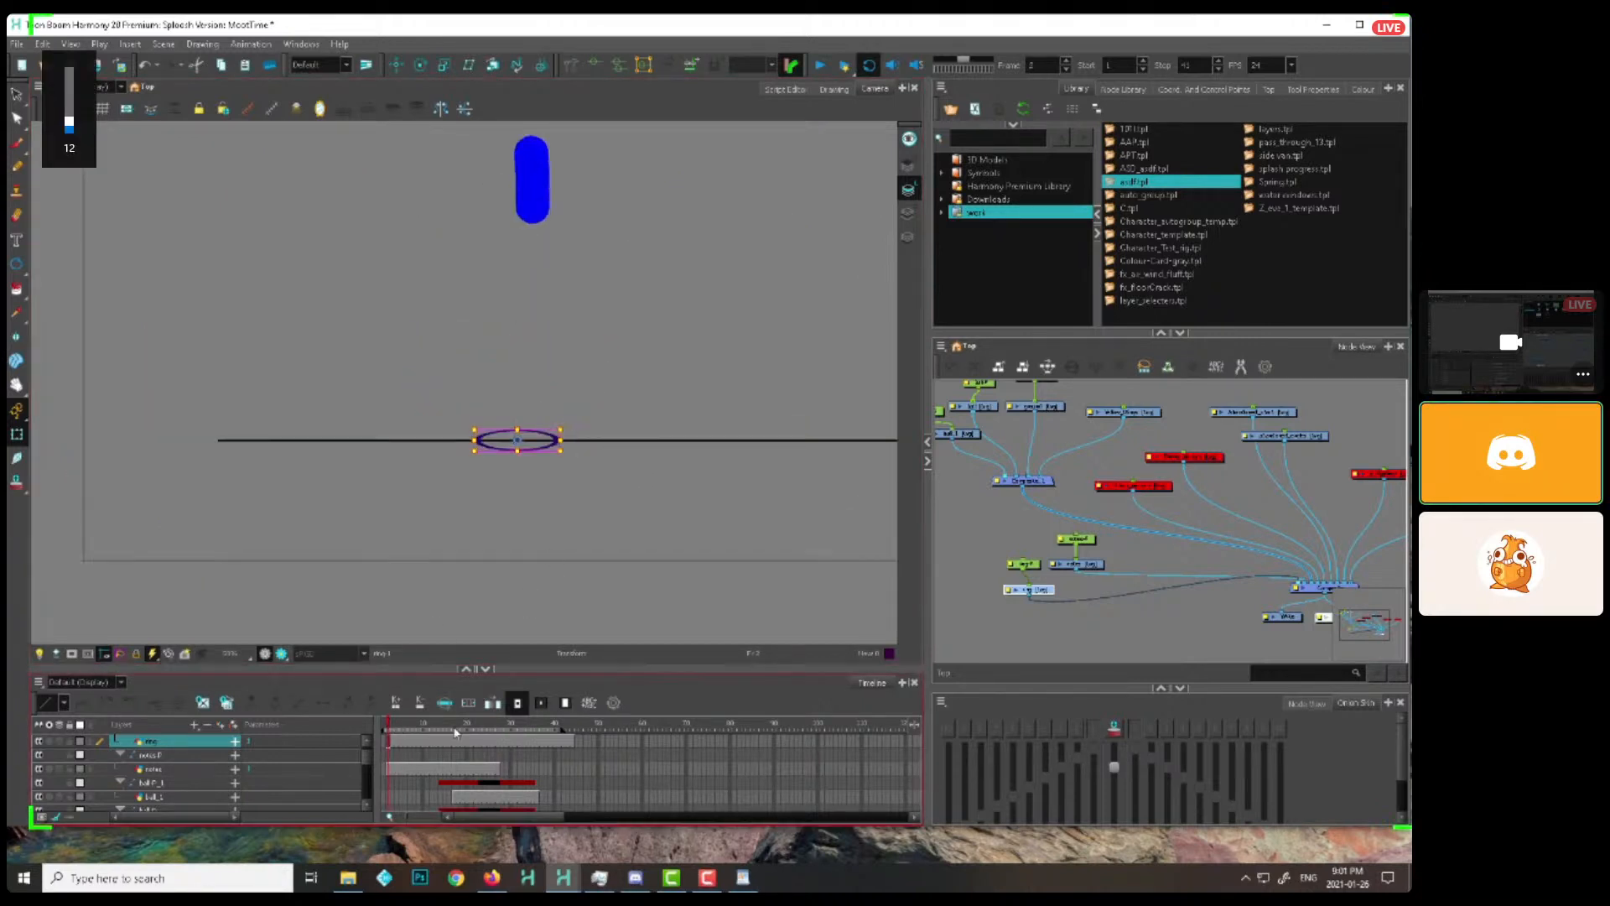
{"action": "scroll", "coordinate": [471, 732], "scroll_direction": "up", "scroll_amount": 1}
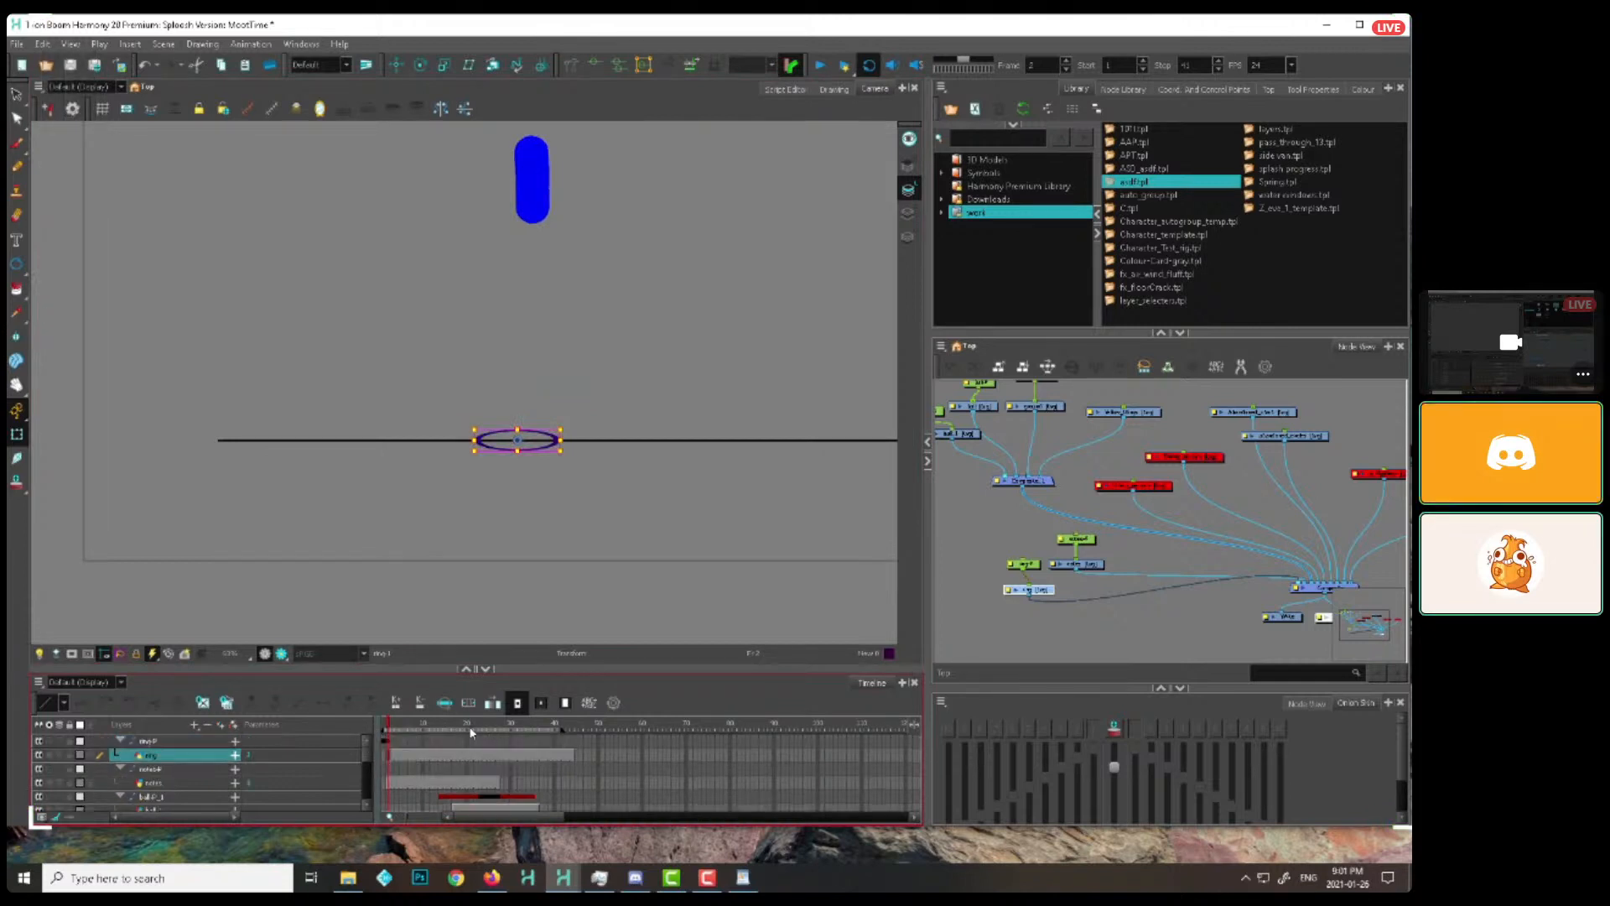
{"action": "left_click", "coordinate": [388, 741]}
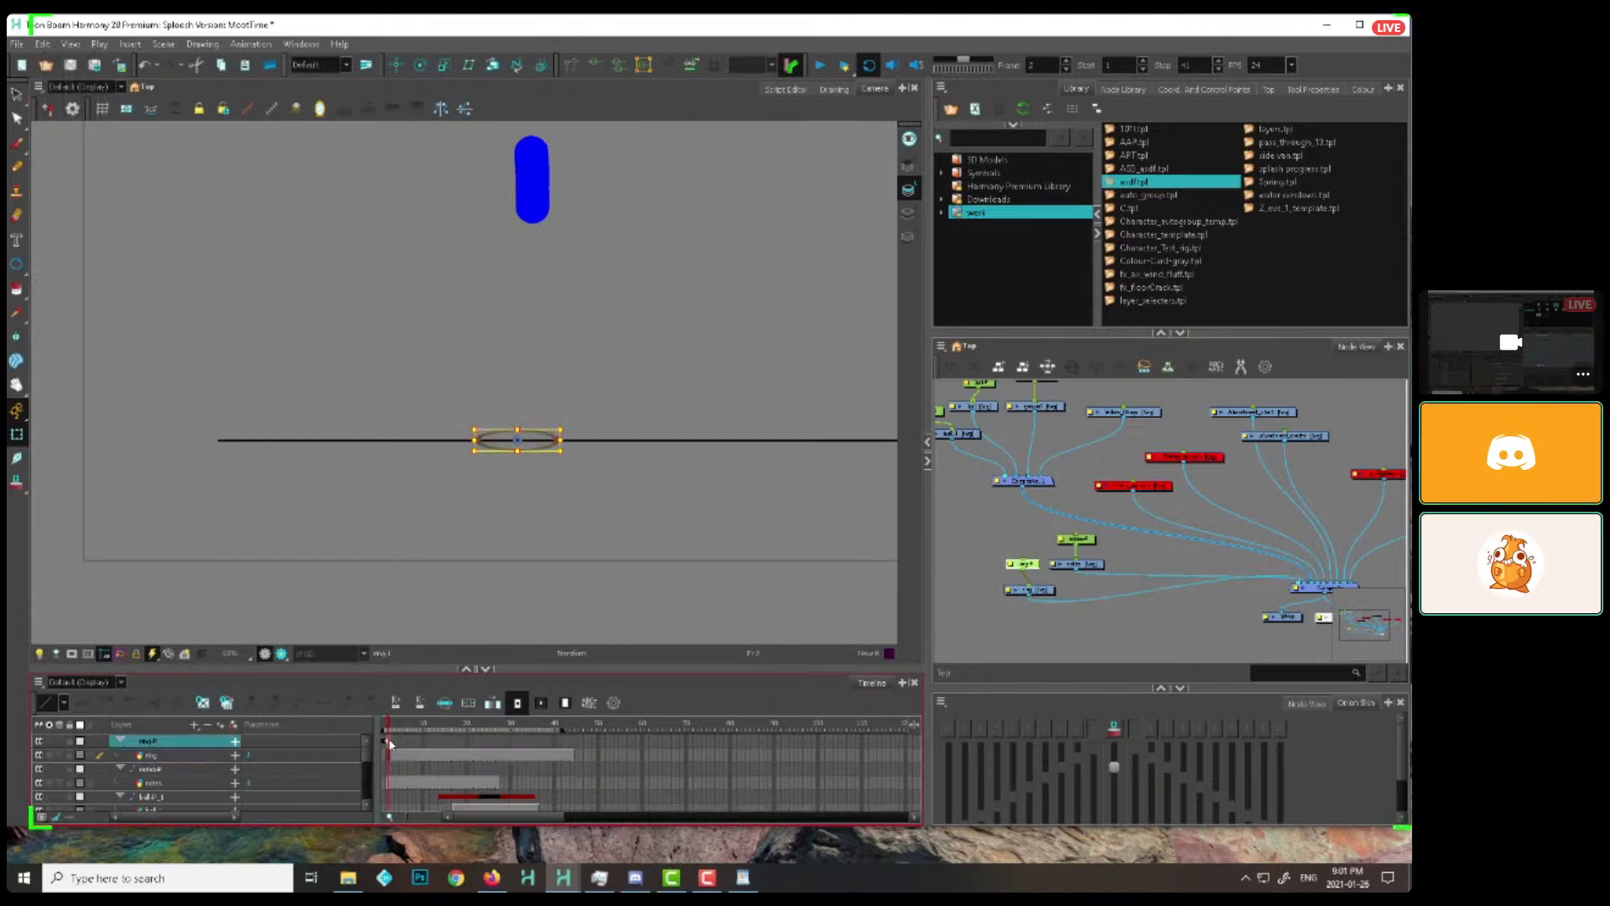
Keyframe the ring's peg at frame 39, scale it to a broad flat ellipse, and scrub through its growth
{"action": "left_click", "coordinate": [551, 742]}
{"action": "key", "text": "F6"}
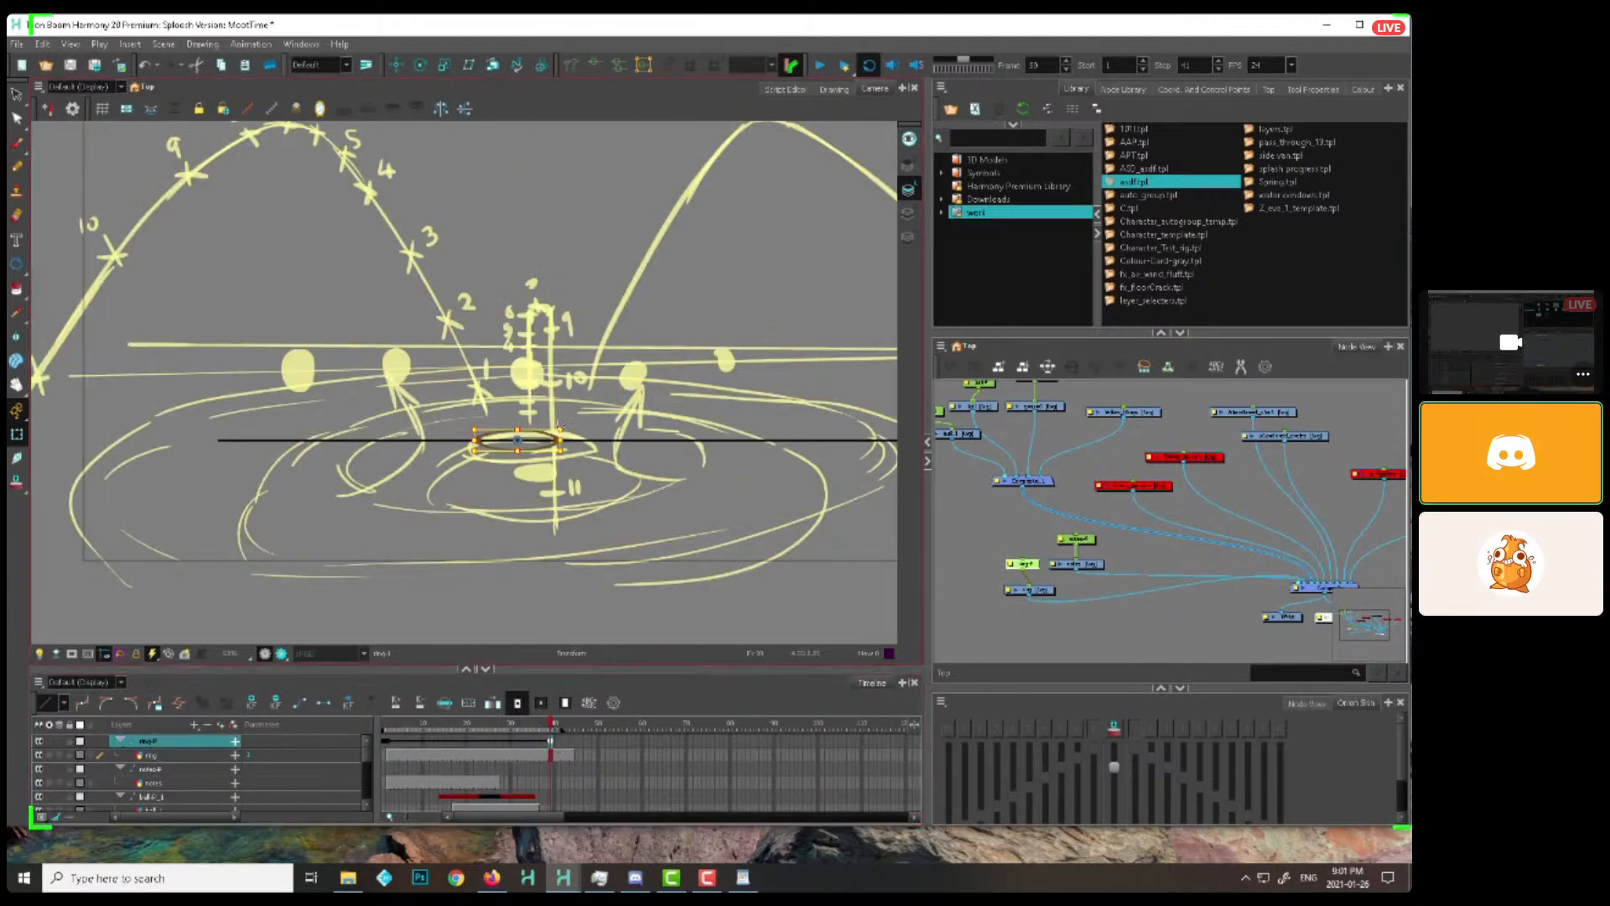
{"action": "left_click_drag", "start_coordinate": [560, 430], "coordinate": [868, 427]}
{"action": "left_click_drag", "start_coordinate": [402, 728], "coordinate": [468, 729]}
{"action": "key", "text": "1"}
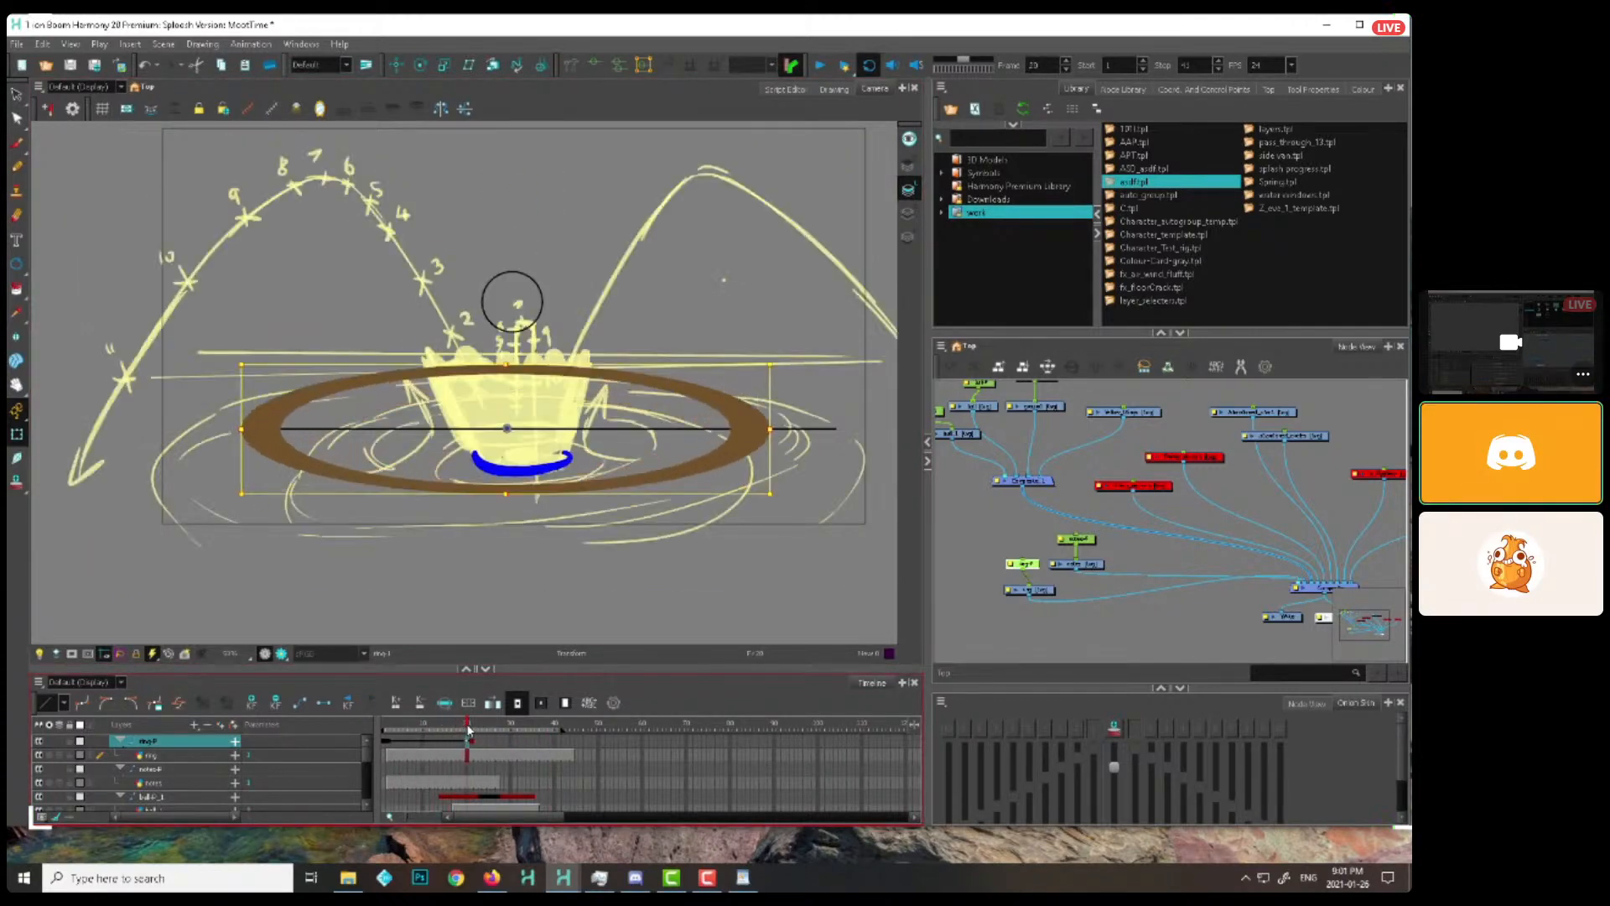
{"action": "key", "text": "1"}
{"action": "key", "text": "1"}
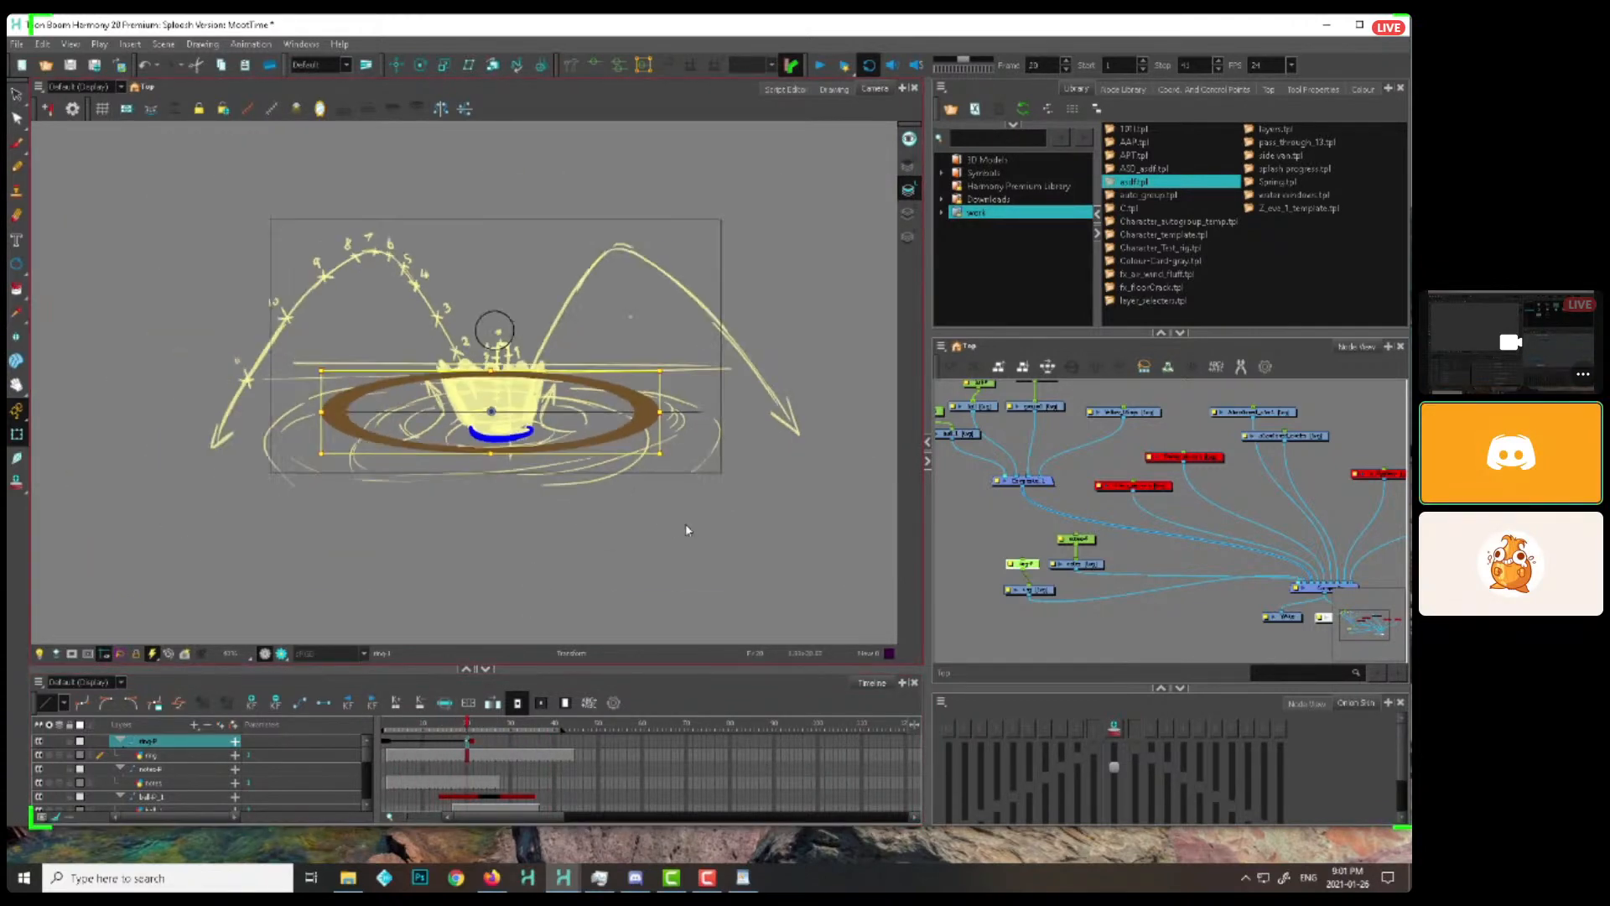
Brush a flared, open bowl shape rising from the ring at frame 7, and scrub to frame 22 to check it widening
{"action": "left_click_drag", "start_coordinate": [722, 536], "coordinate": [716, 576]}
{"action": "mouse_move", "coordinate": [412, 729]}
{"action": "left_mouse_down"}
{"action": "mouse_move", "coordinate": [478, 730]}
{"action": "mouse_move", "coordinate": [391, 738]}
{"action": "mouse_move", "coordinate": [481, 728]}
{"action": "mouse_move", "coordinate": [410, 730]}
{"action": "left_mouse_up"}
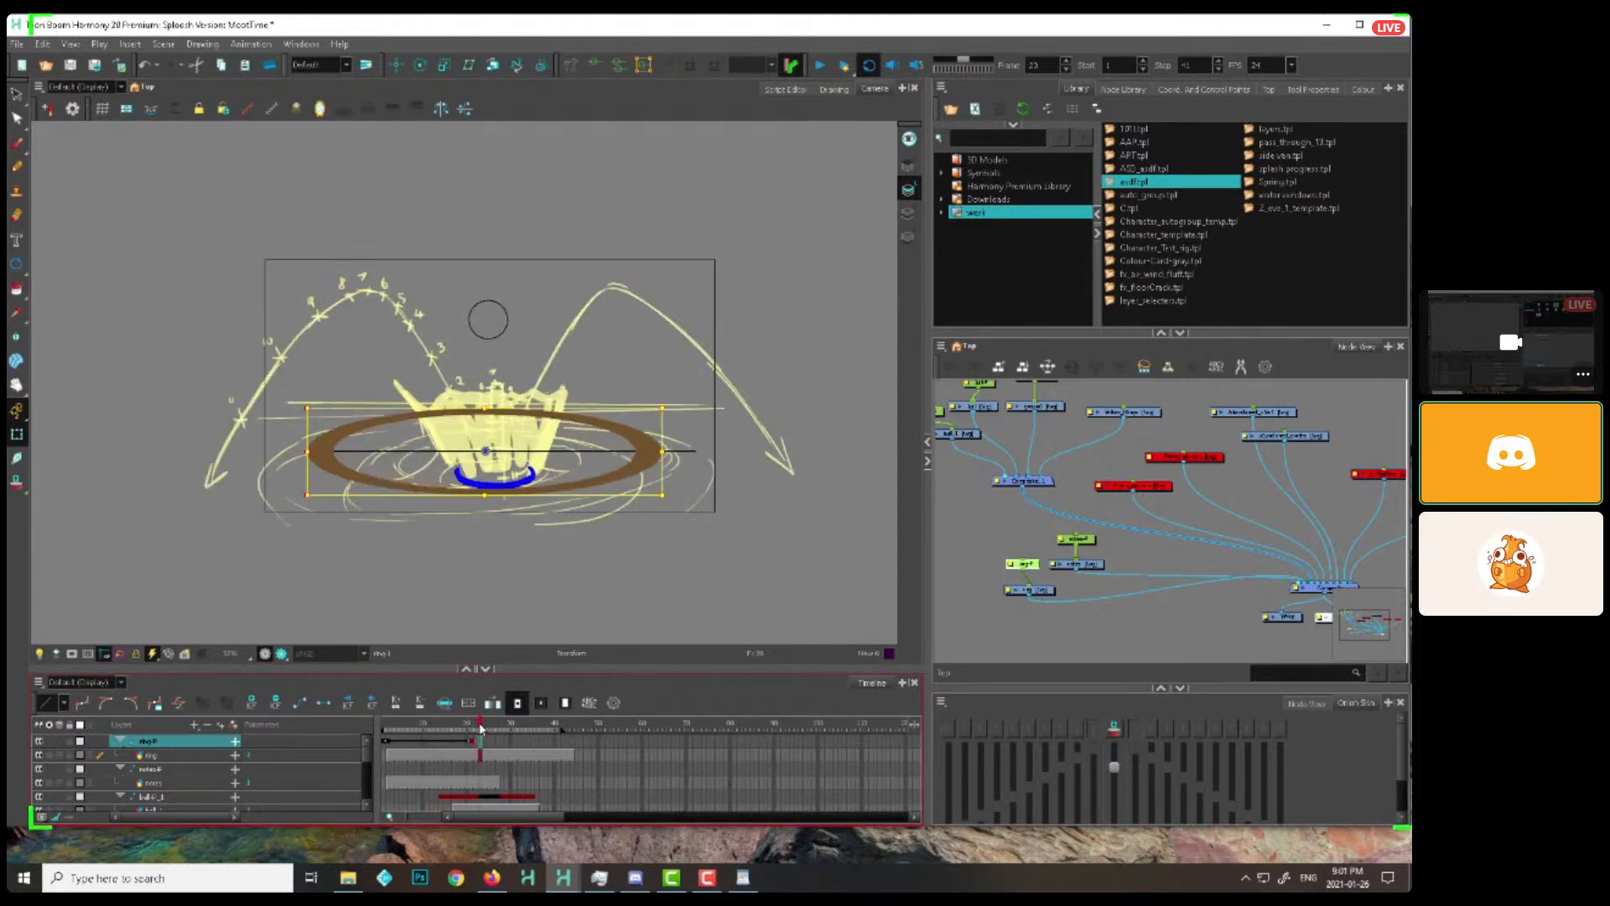
{"action": "key", "text": "alt+b"}
{"action": "key", "text": "2"}
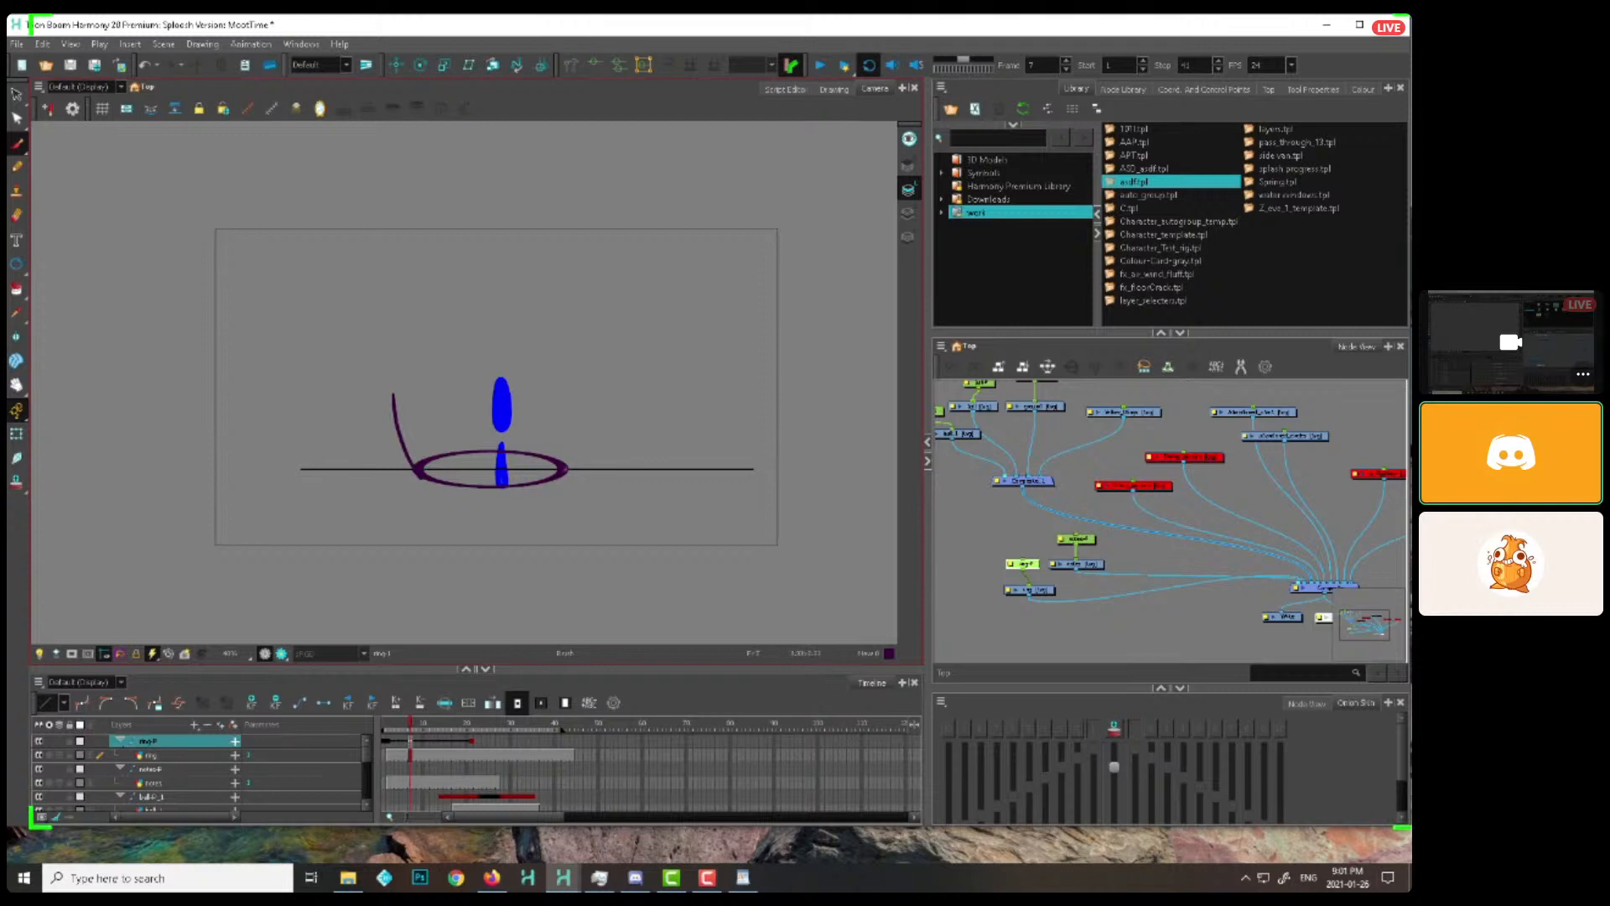
{"action": "mouse_move", "coordinate": [410, 728]}
{"action": "left_mouse_down"}
{"action": "mouse_move", "coordinate": [395, 728]}
{"action": "mouse_move", "coordinate": [476, 727]}
{"action": "left_mouse_up"}
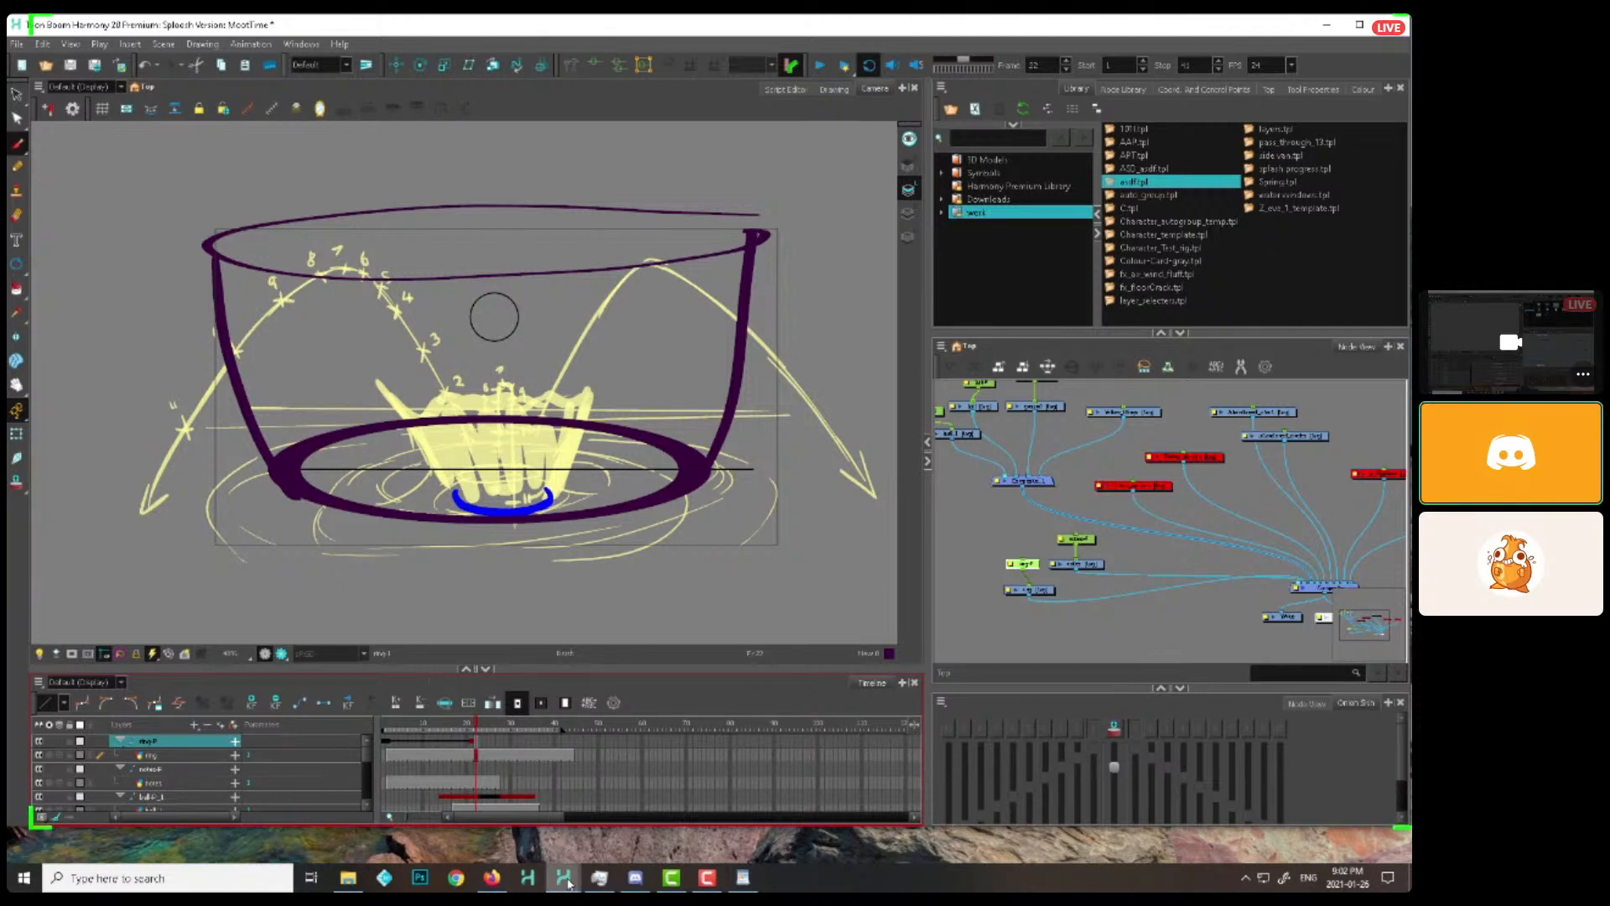
Switch to the other Harmony scene containing the splash examples and scrub it to frame 22
{"action": "mouse_move", "coordinate": [563, 878]}
{"action": "left_click", "coordinate": [599, 834]}
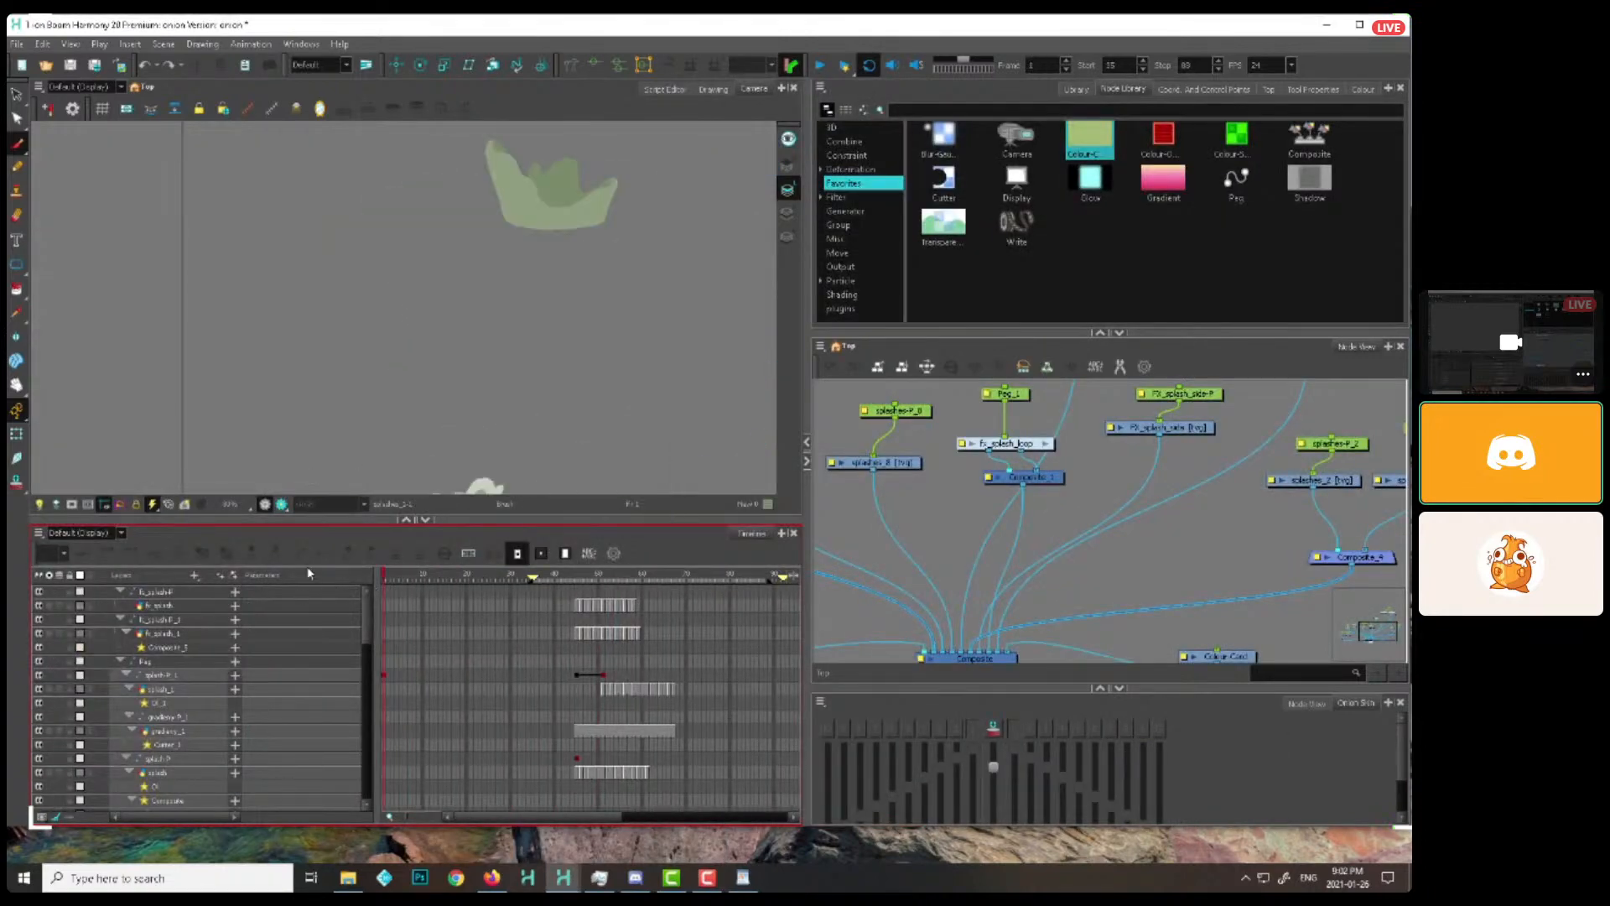
{"action": "left_click_drag", "start_coordinate": [587, 241], "coordinate": [531, 356]}
{"action": "key", "text": "2"}
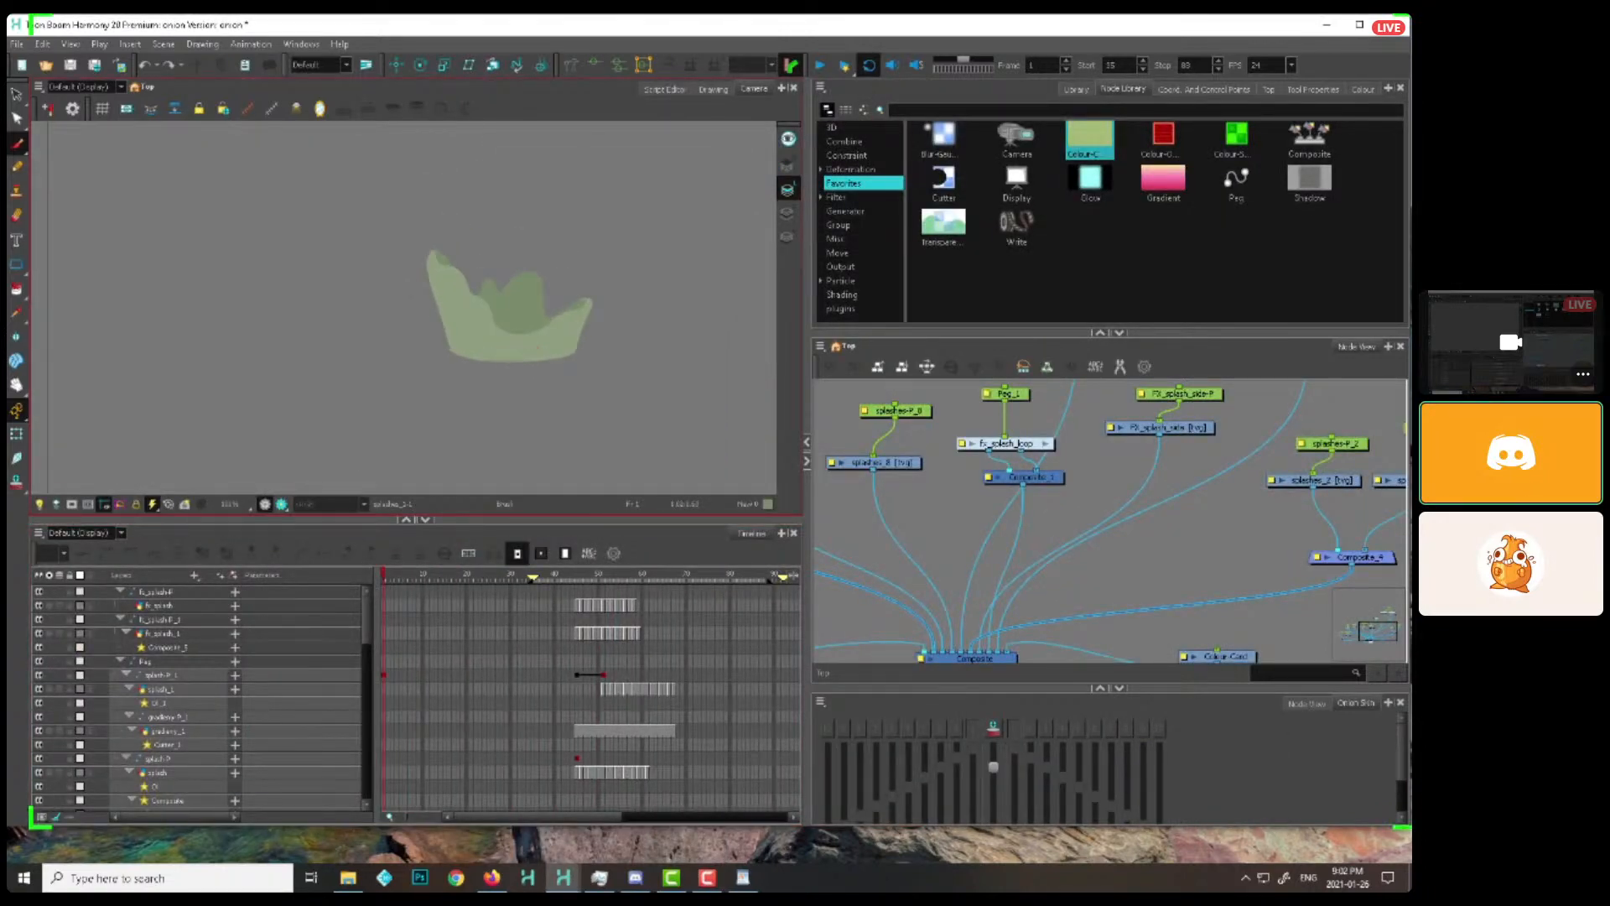
{"action": "mouse_move", "coordinate": [385, 578]}
{"action": "left_mouse_down"}
{"action": "mouse_move", "coordinate": [475, 581]}
{"action": "mouse_move", "coordinate": [365, 594]}
{"action": "mouse_move", "coordinate": [501, 580]}
{"action": "left_mouse_up"}
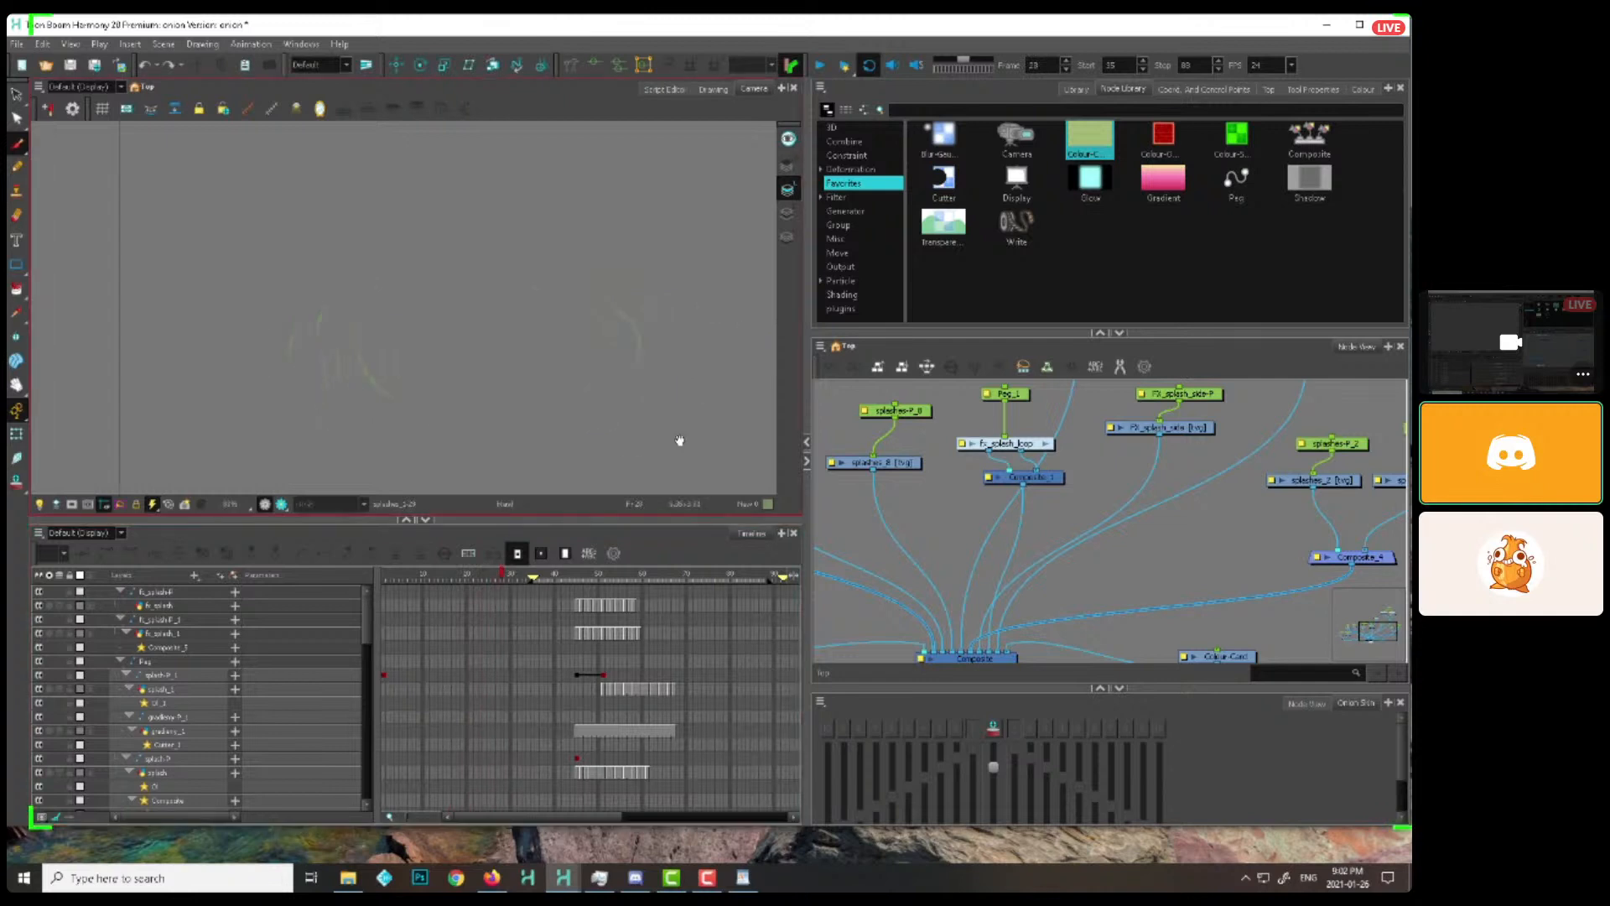
{"action": "left_click_drag", "start_coordinate": [680, 440], "coordinate": [633, 231]}
{"action": "key", "text": "1"}
{"action": "mouse_move", "coordinate": [394, 582]}
{"action": "left_mouse_down"}
{"action": "mouse_move", "coordinate": [501, 584]}
{"action": "mouse_move", "coordinate": [475, 591]}
{"action": "left_mouse_up"}
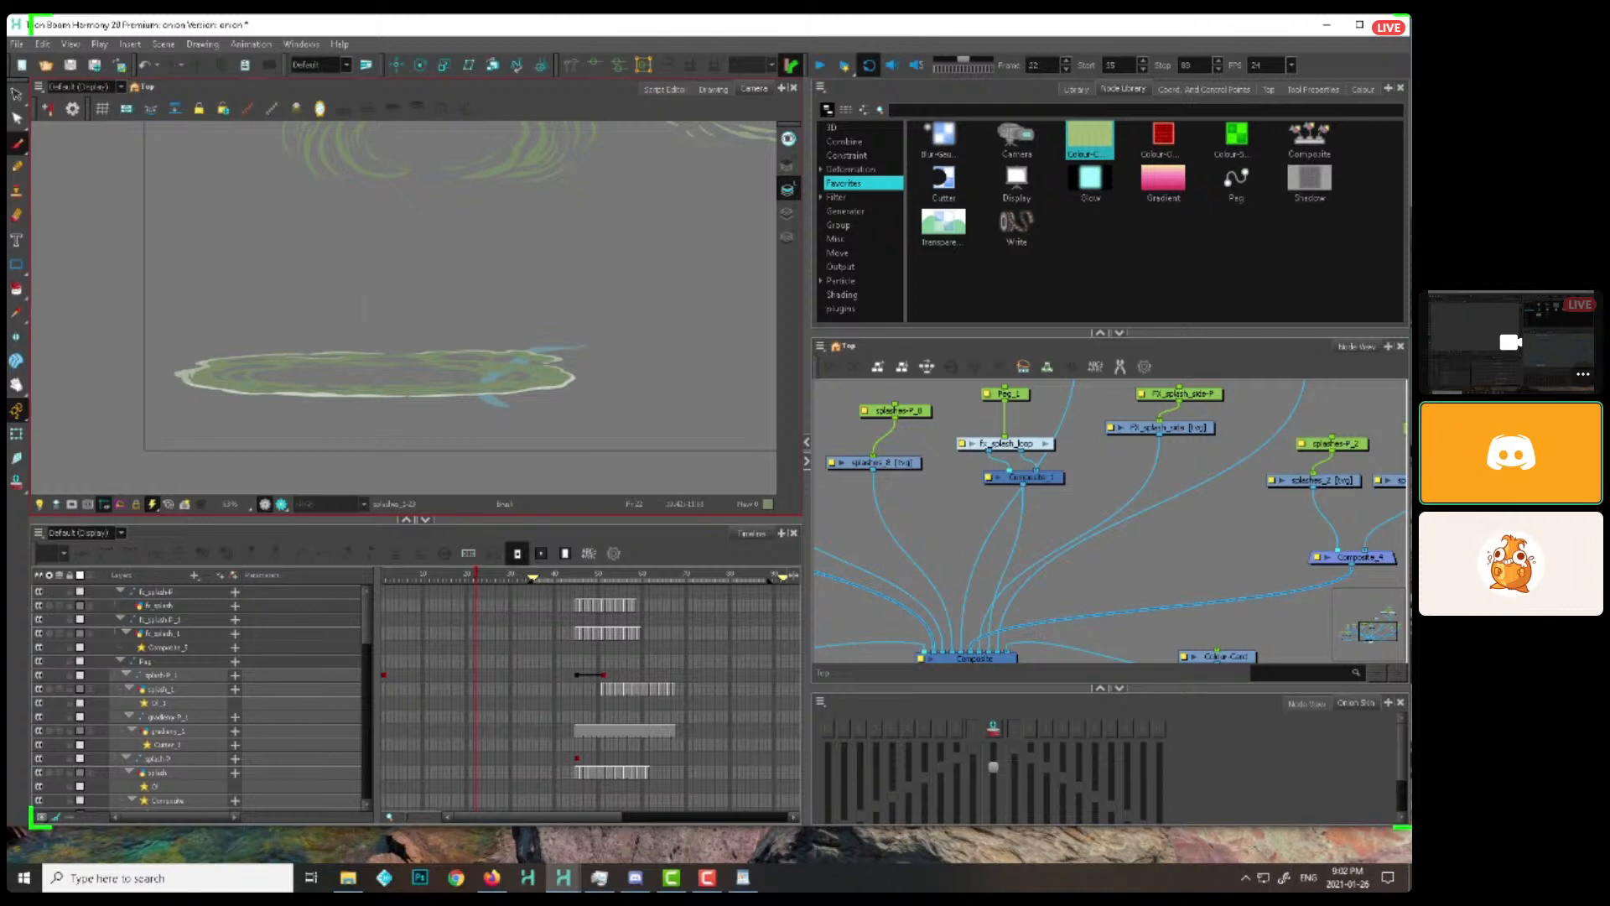
Pick the dark purple swatch and brush a simple figure with raised arms standing in the flattened splash at frame 22
{"action": "left_click", "coordinate": [1360, 89]}
{"action": "left_click", "coordinate": [836, 234]}
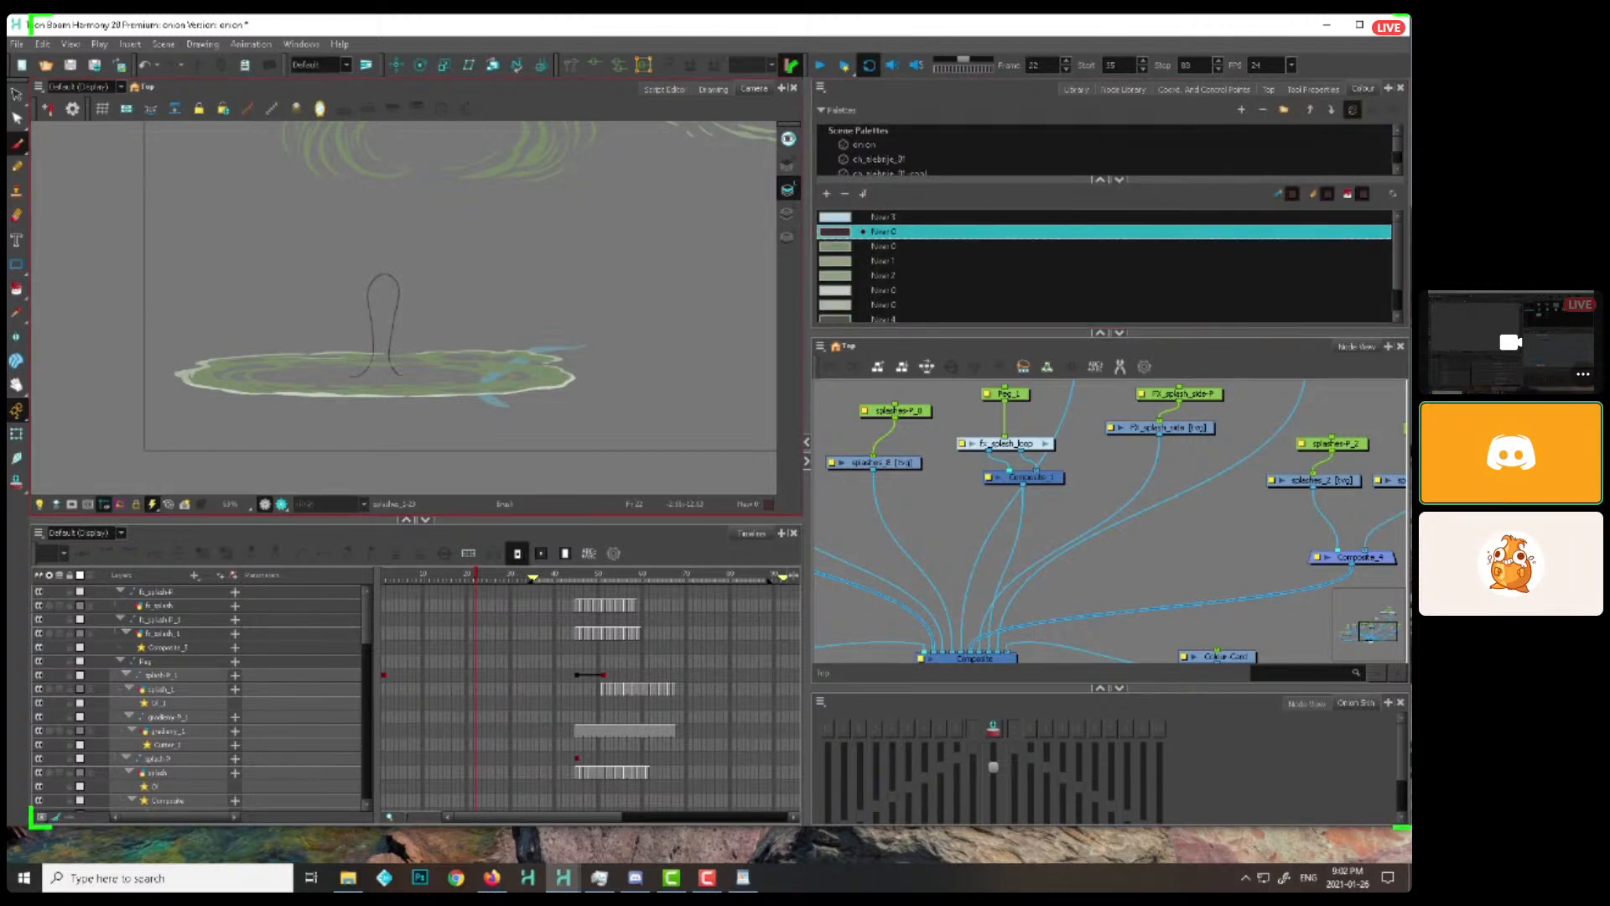
{"action": "key", "text": "ctrl+z"}
{"action": "left_click_drag", "start_coordinate": [339, 381], "coordinate": [412, 379]}
{"action": "left_click_drag", "start_coordinate": [381, 225], "coordinate": [365, 275]}
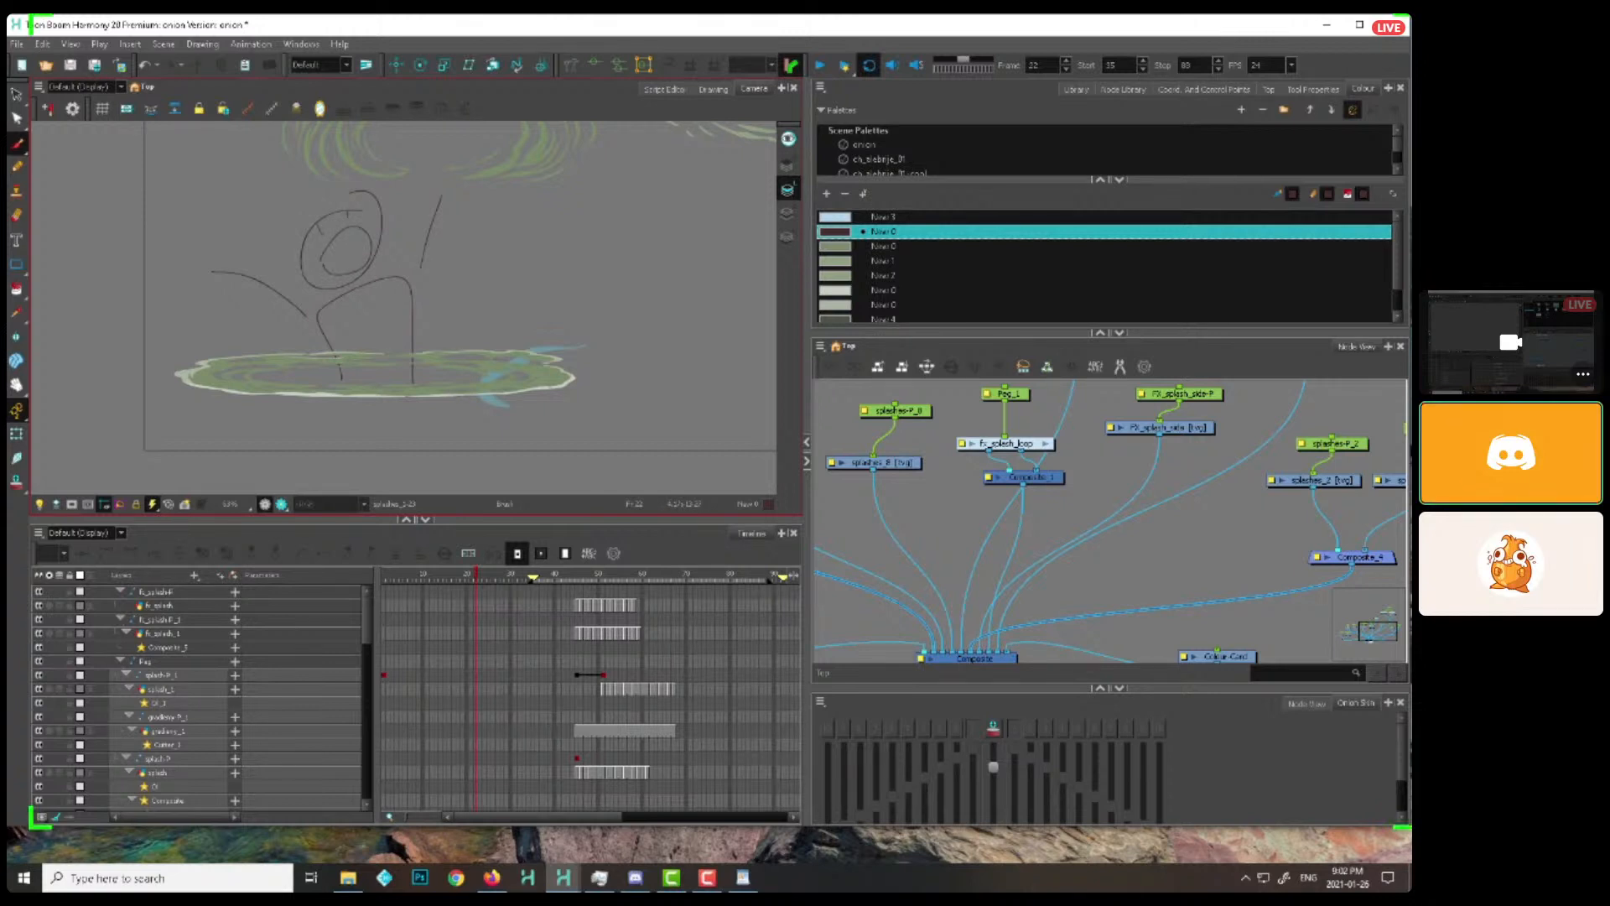
Open the flattened green splash in the Drawing view and check its Colour Art and Line Art layers
{"action": "left_click", "coordinate": [17, 434]}
{"action": "left_click", "coordinate": [268, 382]}
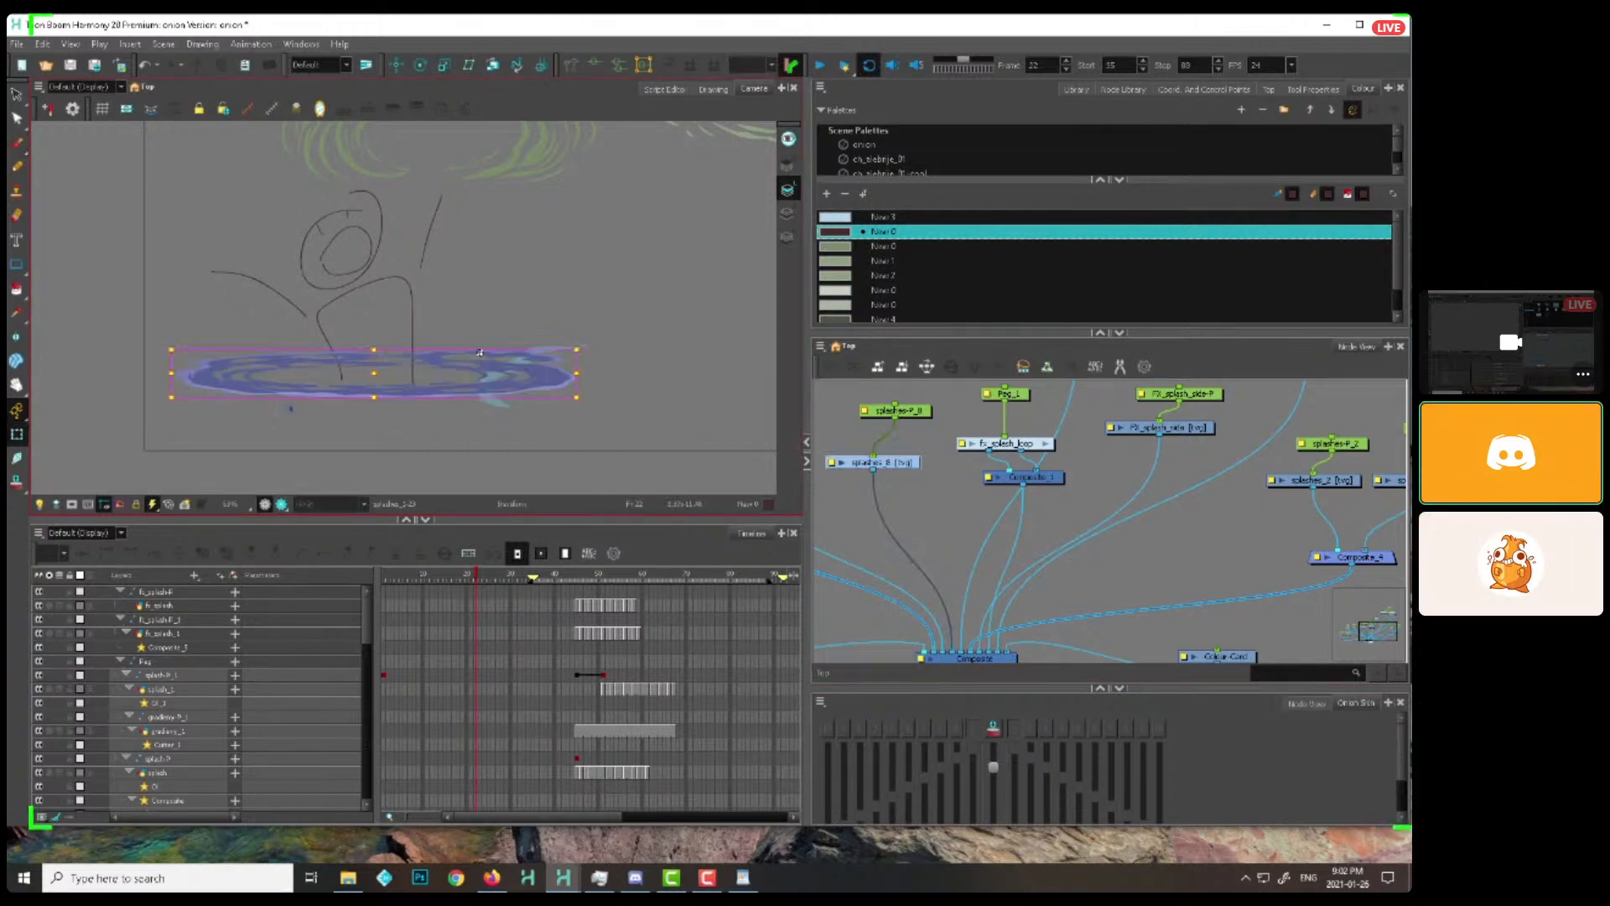
{"action": "left_click", "coordinate": [714, 89]}
{"action": "left_click", "coordinate": [788, 213]}
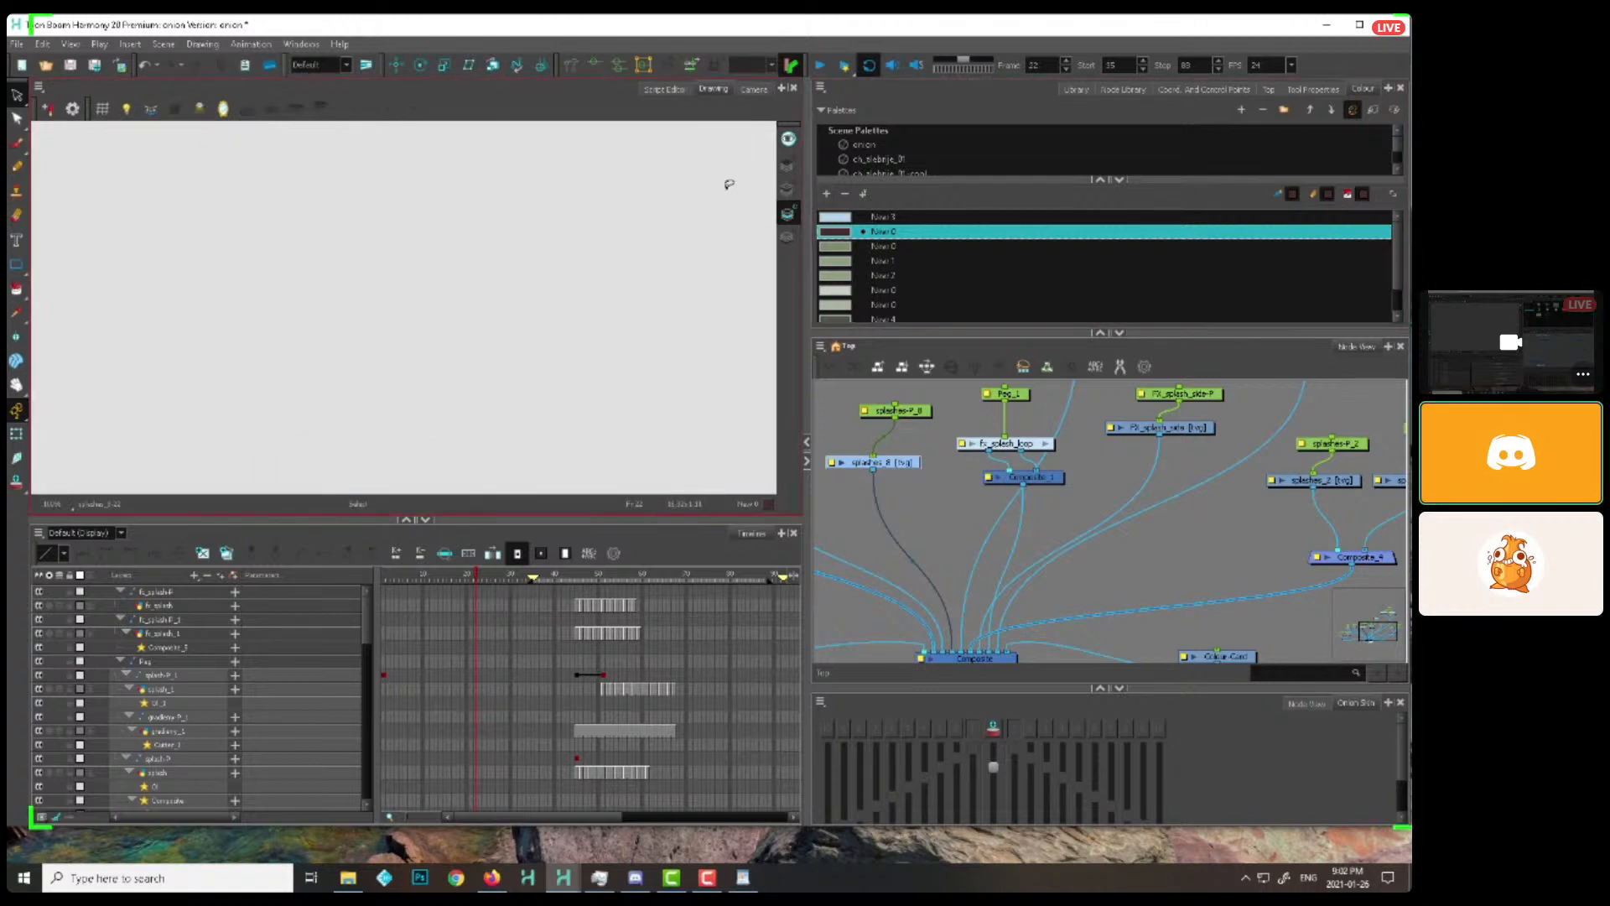
{"action": "left_click", "coordinate": [788, 190]}
Check the neighbouring splash drawings through their nodes, including the Colour Art layer, and return to the Camera view
{"action": "left_click_drag", "start_coordinate": [967, 462], "coordinate": [1212, 472]}
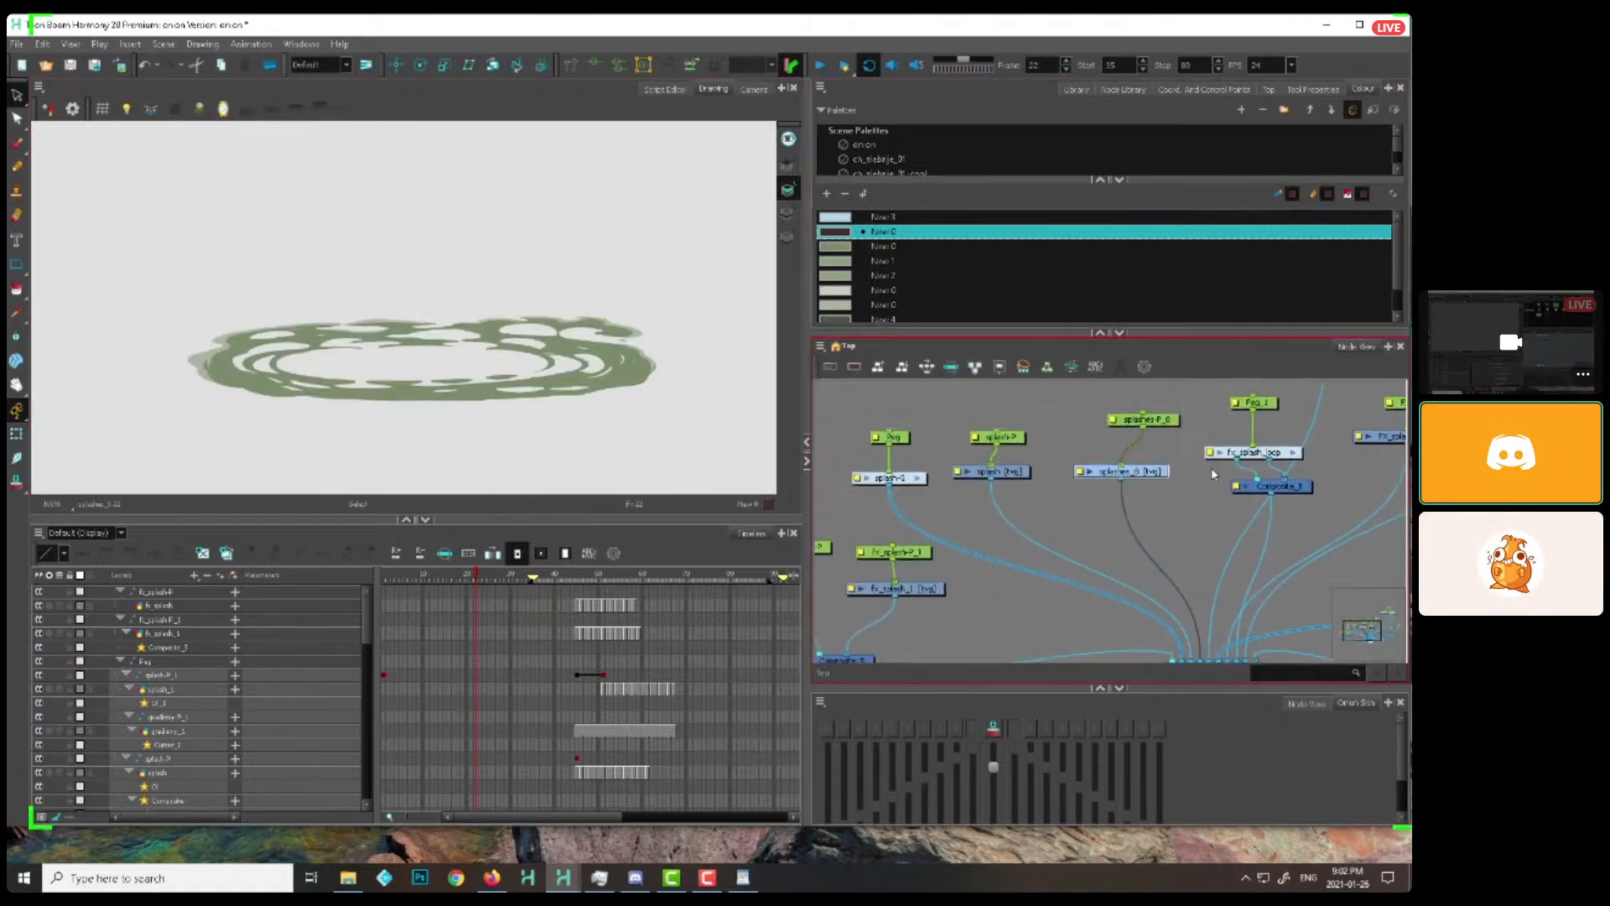
{"action": "key", "text": "2"}
{"action": "left_click", "coordinate": [1017, 480]}
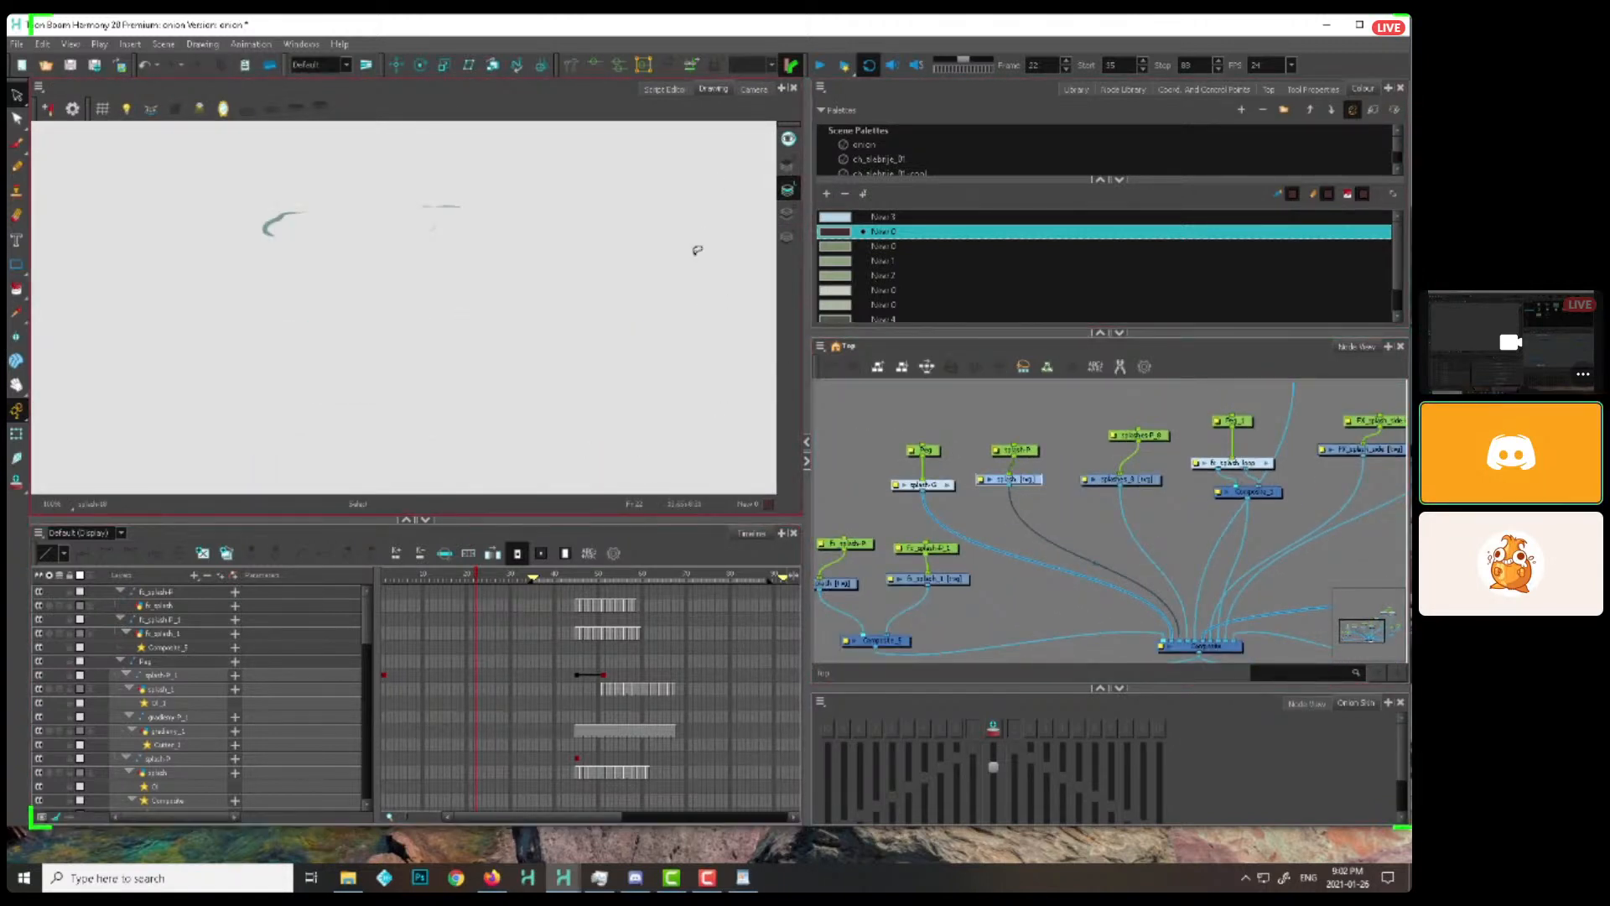
{"action": "left_click", "coordinate": [787, 212]}
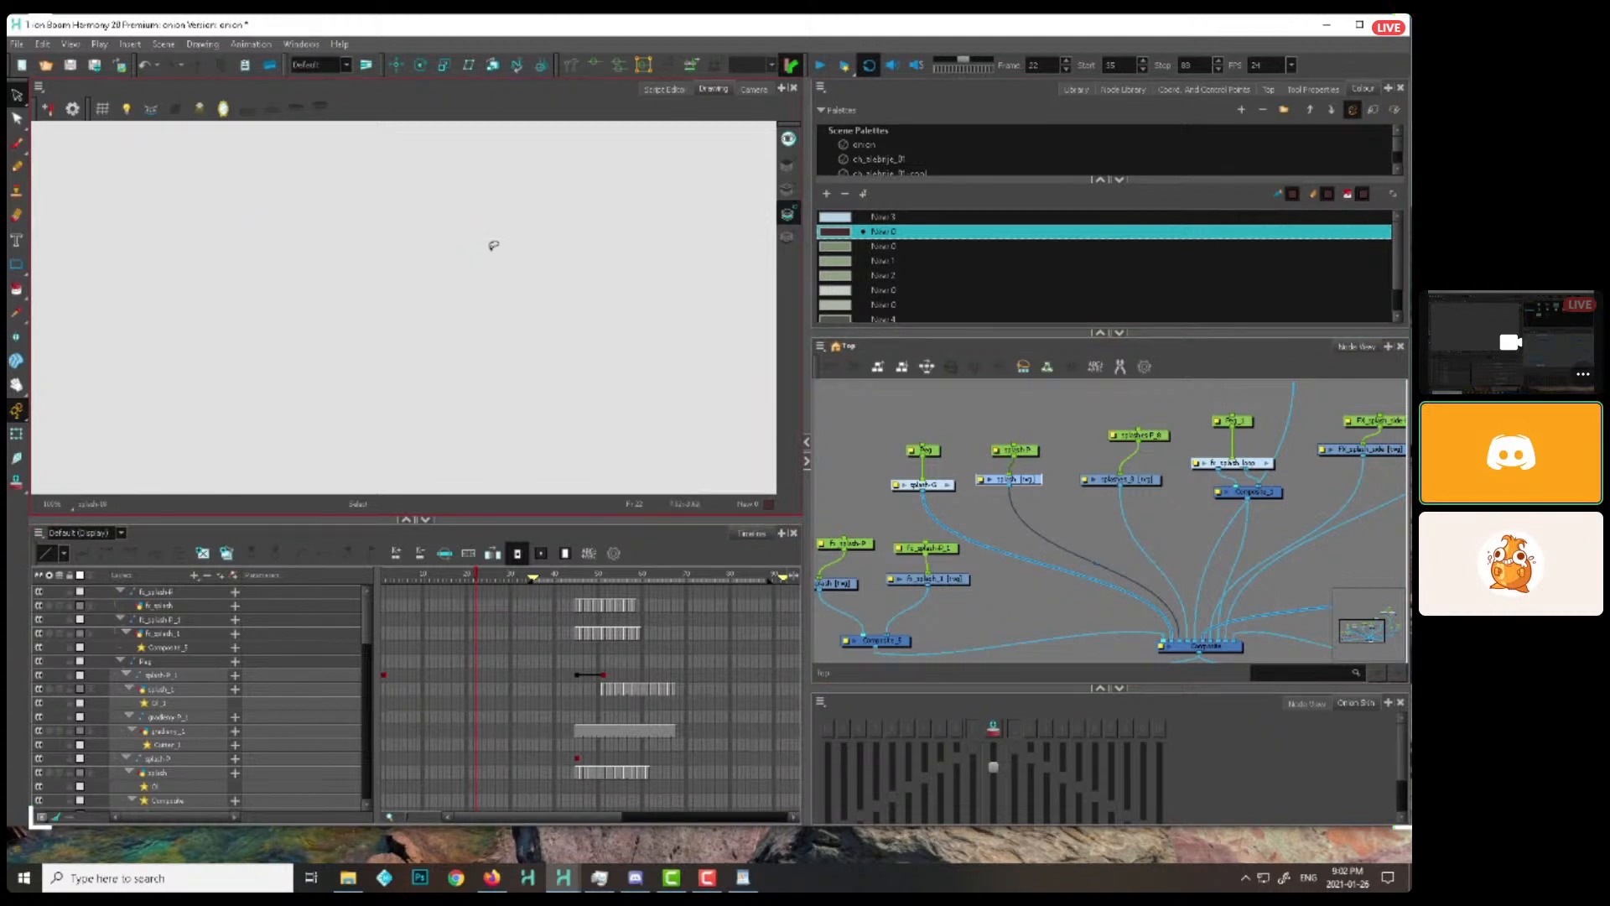
{"action": "left_click", "coordinate": [844, 585]}
{"action": "left_click", "coordinate": [753, 89]}
{"action": "left_click", "coordinate": [17, 434]}
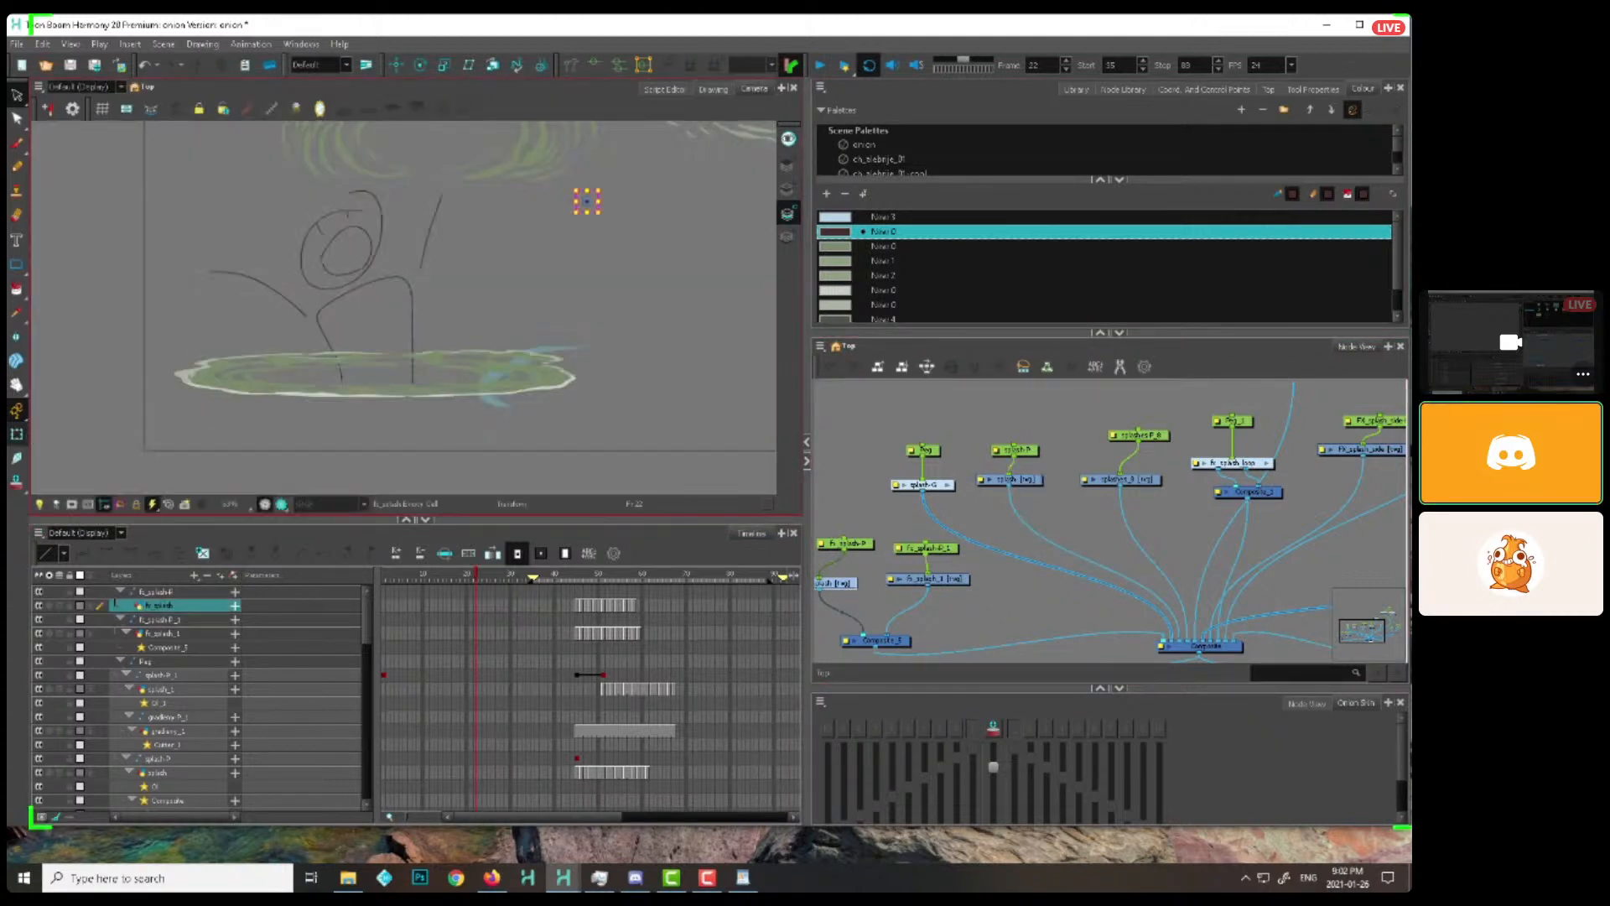
Reframe the scene's green and blue splash examples and view them together at frame 14
{"action": "key", "text": "1"}
{"action": "left_click_drag", "start_coordinate": [676, 285], "coordinate": [555, 371]}
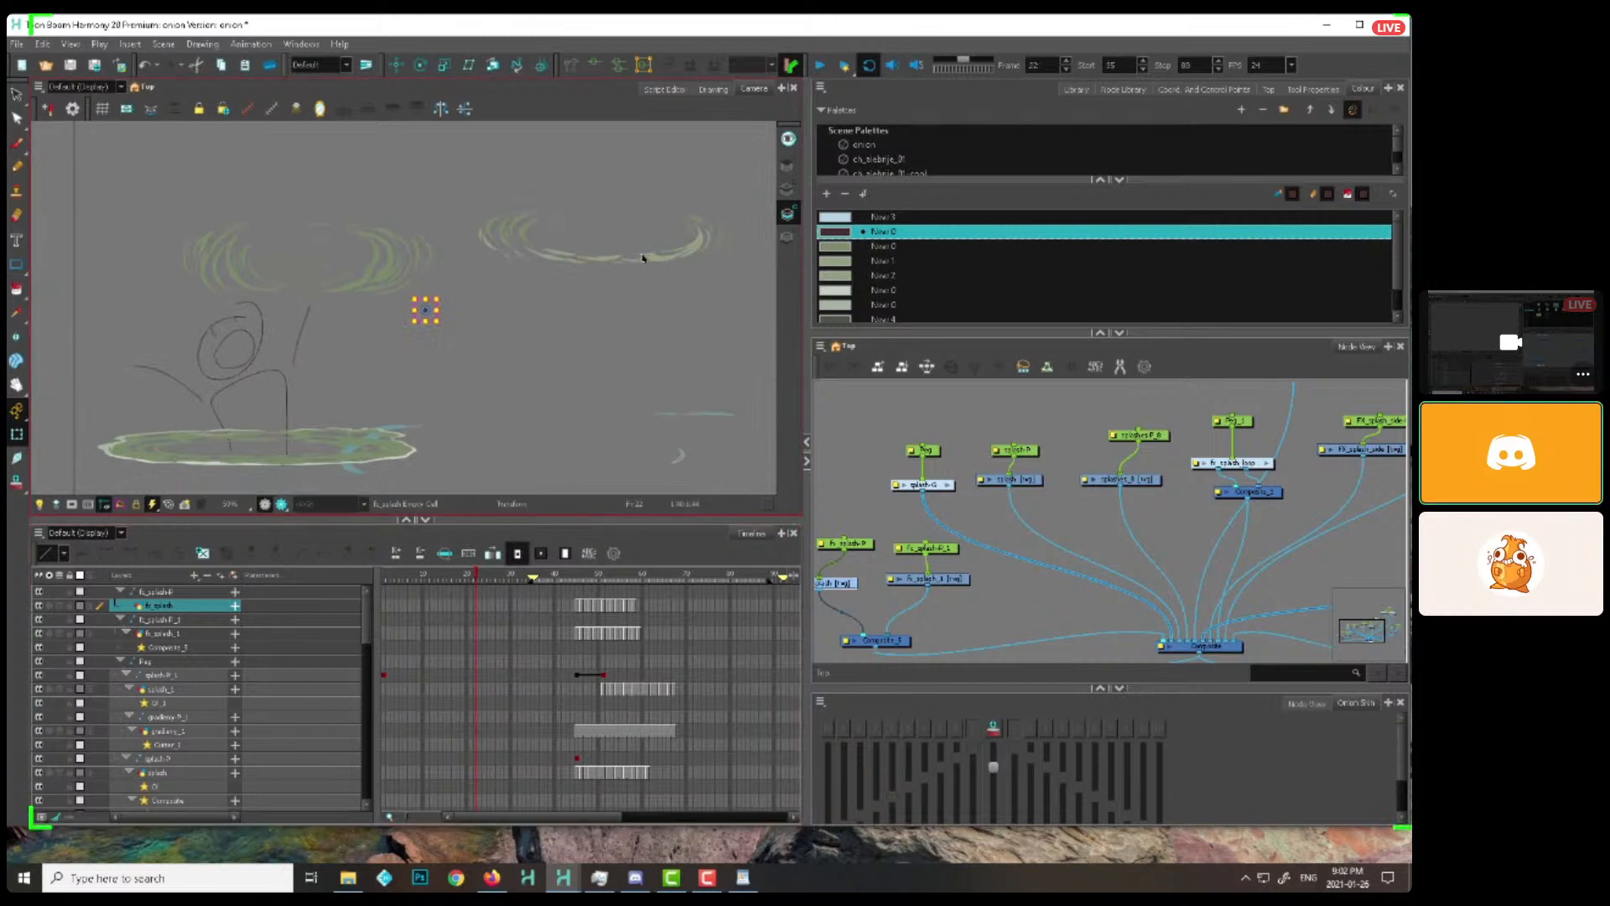
{"action": "left_click", "coordinate": [765, 324]}
{"action": "left_click_drag", "start_coordinate": [706, 463], "coordinate": [762, 430]}
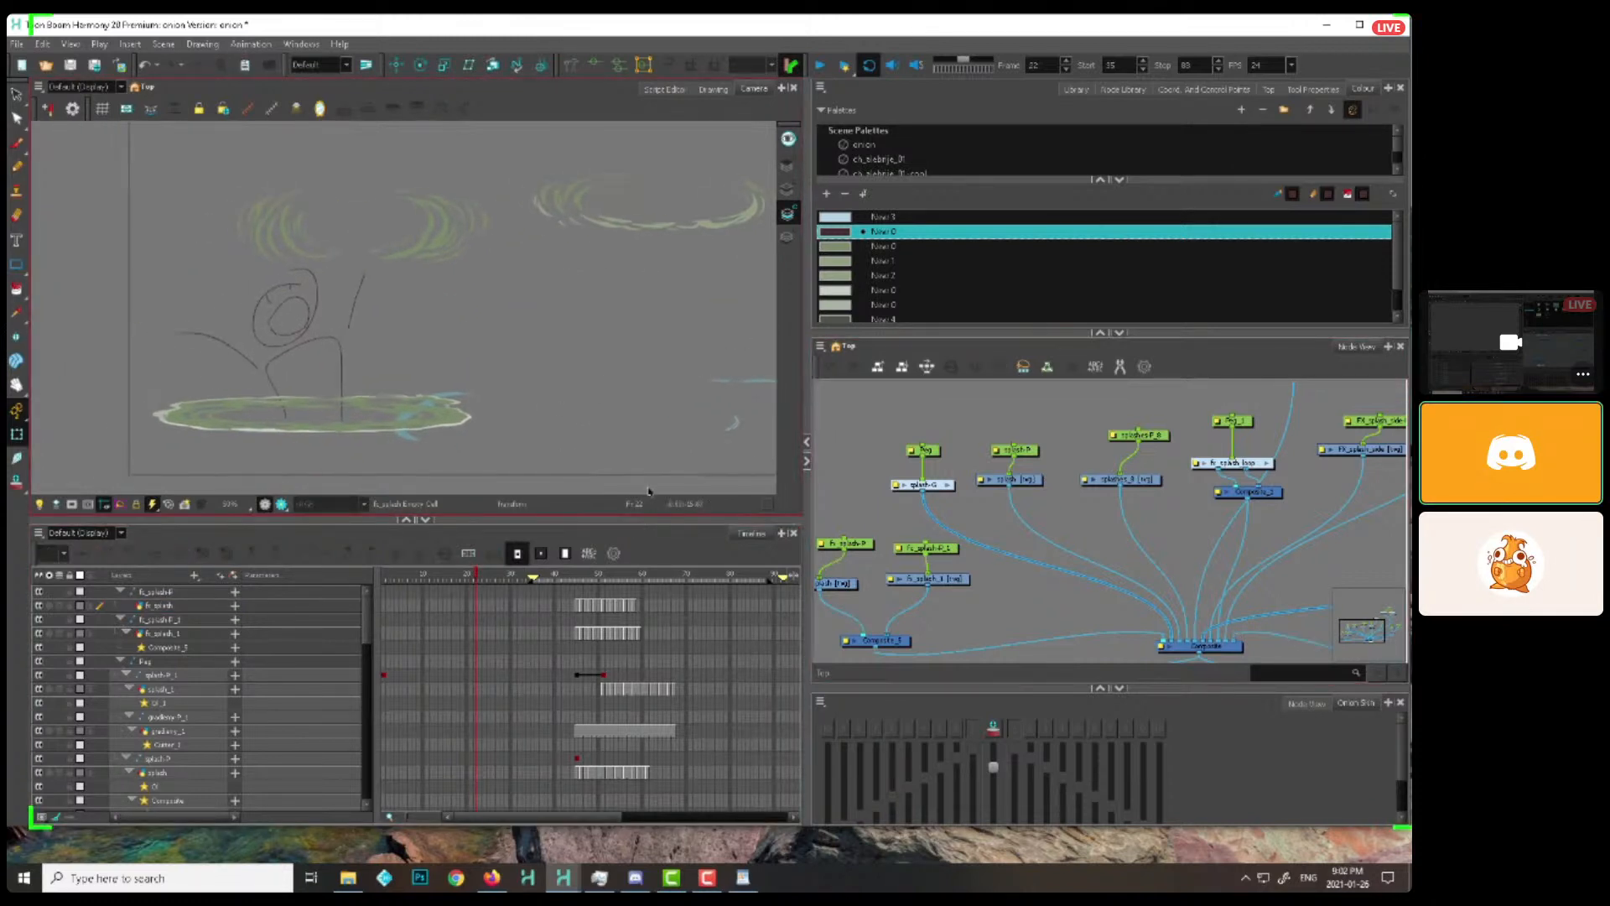
{"action": "left_click", "coordinate": [441, 579]}
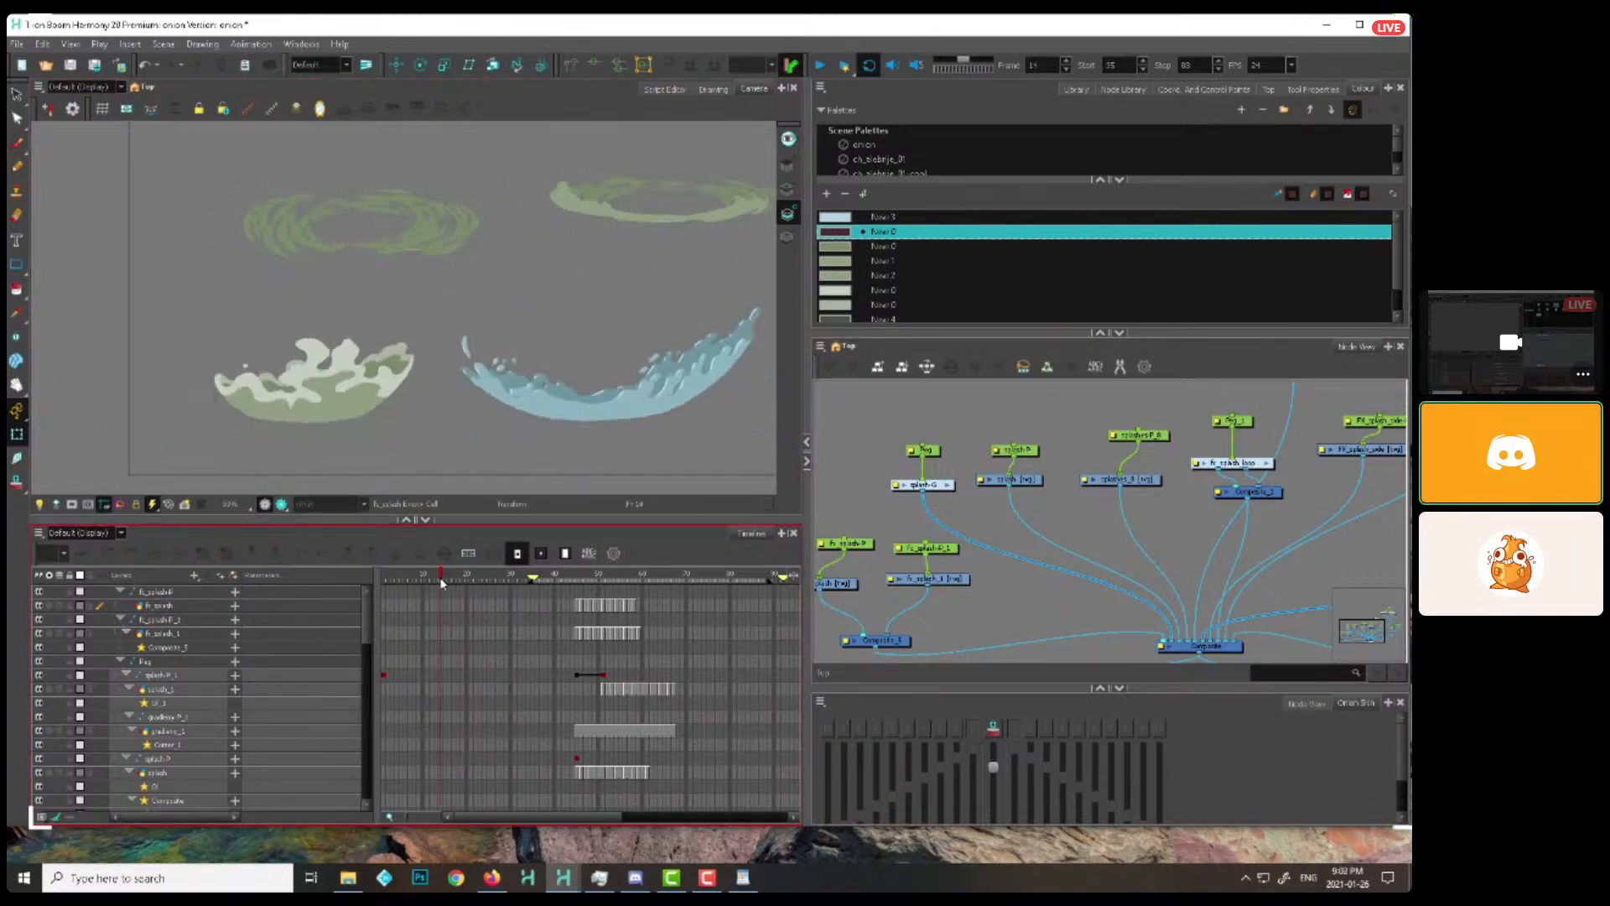
{"action": "key", "text": "alt+b"}
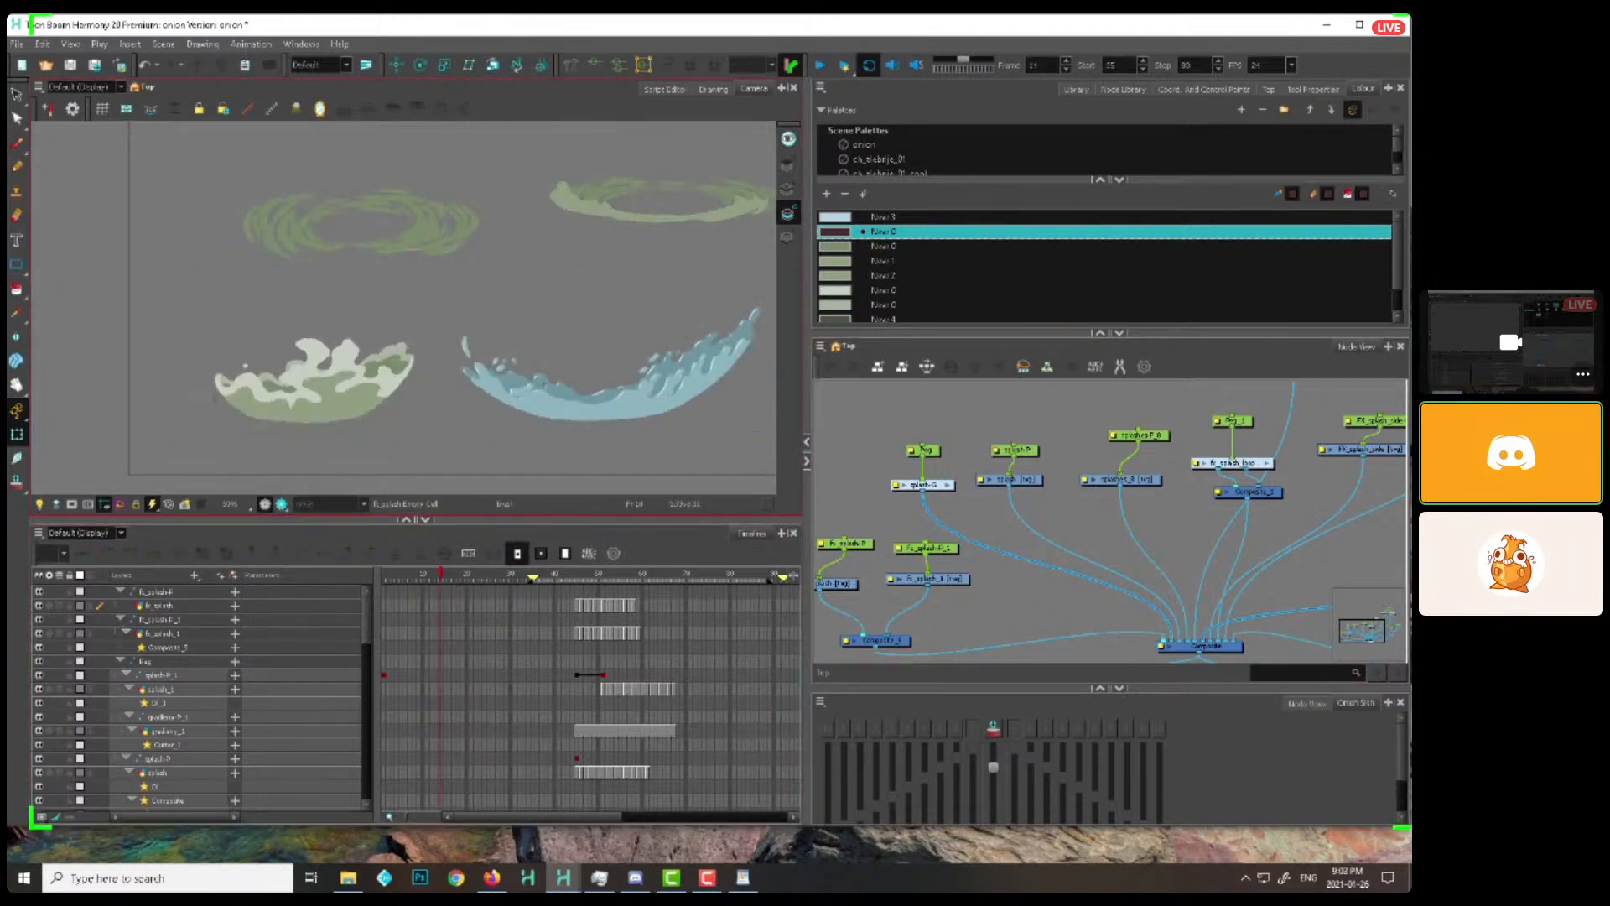
Open the blue bowl splash in the Drawing view and compare its Line Art and Colour Art layers at frame 14
{"action": "left_click", "coordinate": [715, 346]}
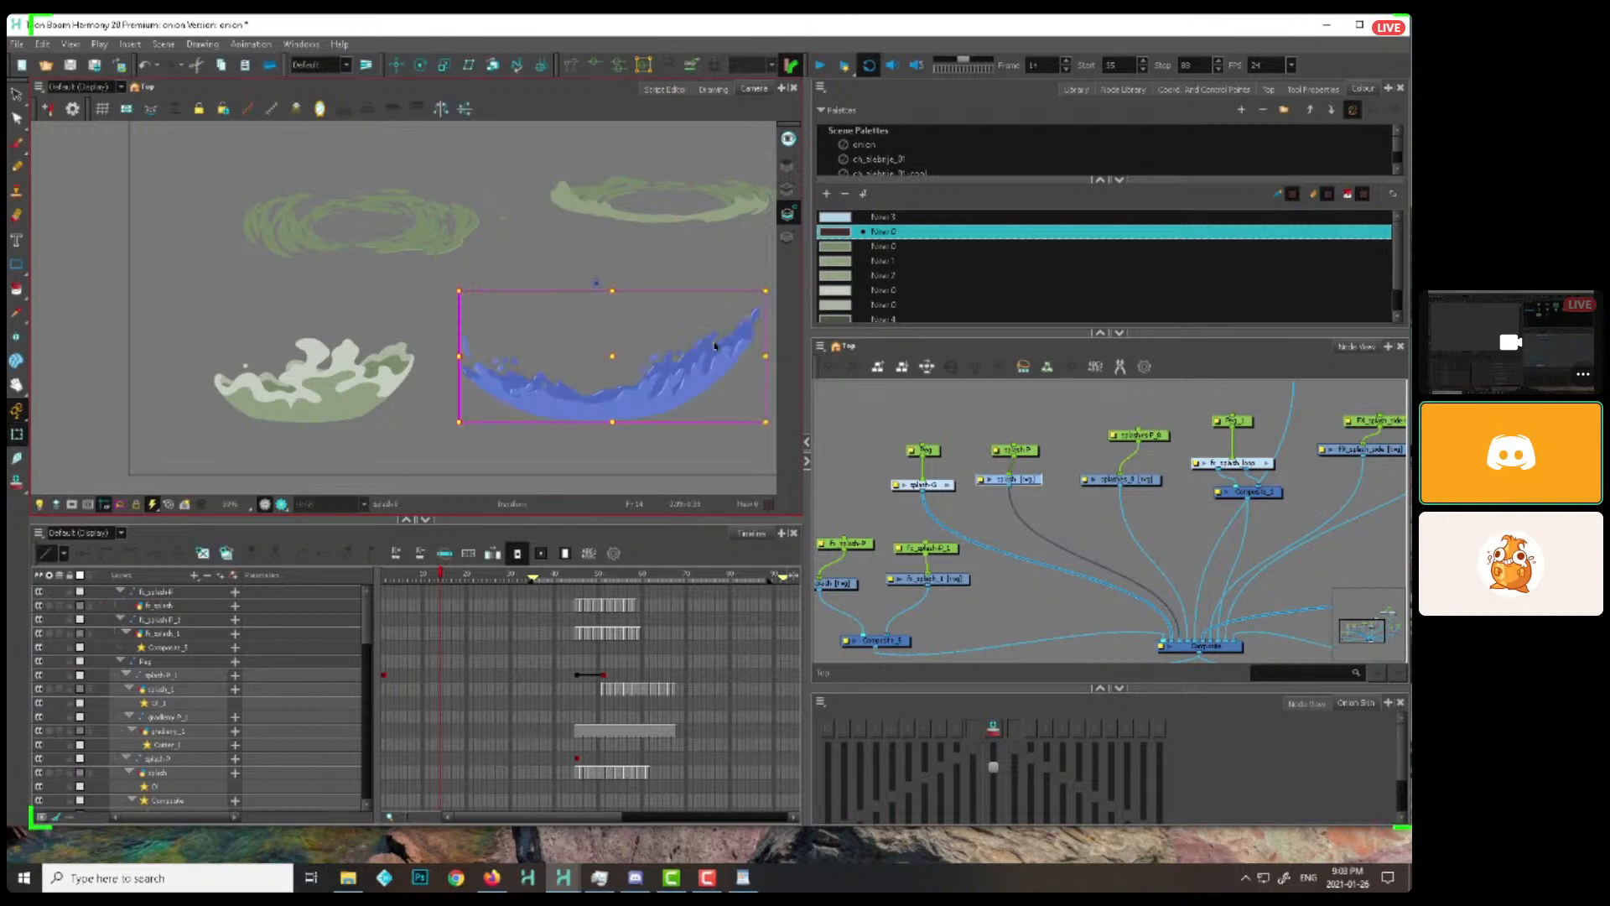
{"action": "key", "text": "alt+s"}
{"action": "left_click", "coordinate": [716, 89]}
{"action": "left_click_drag", "start_coordinate": [719, 151], "coordinate": [713, 294]}
{"action": "key", "text": "2"}
{"action": "key", "text": "2"}
{"action": "key", "text": "2"}
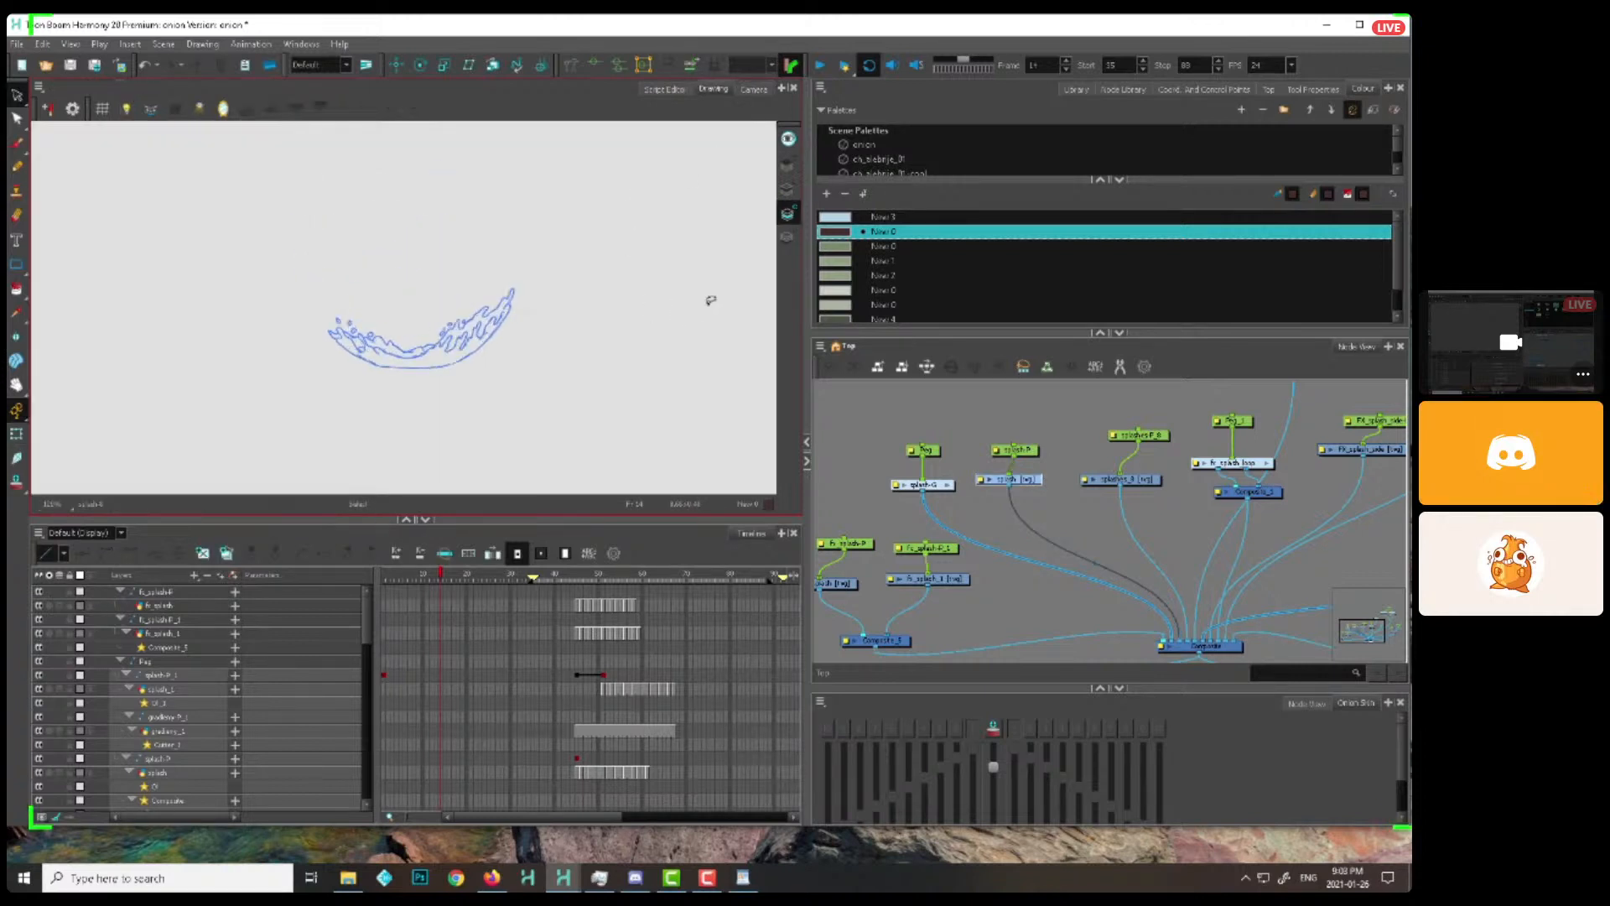
{"action": "left_click", "coordinate": [788, 191]}
{"action": "left_click", "coordinate": [789, 215]}
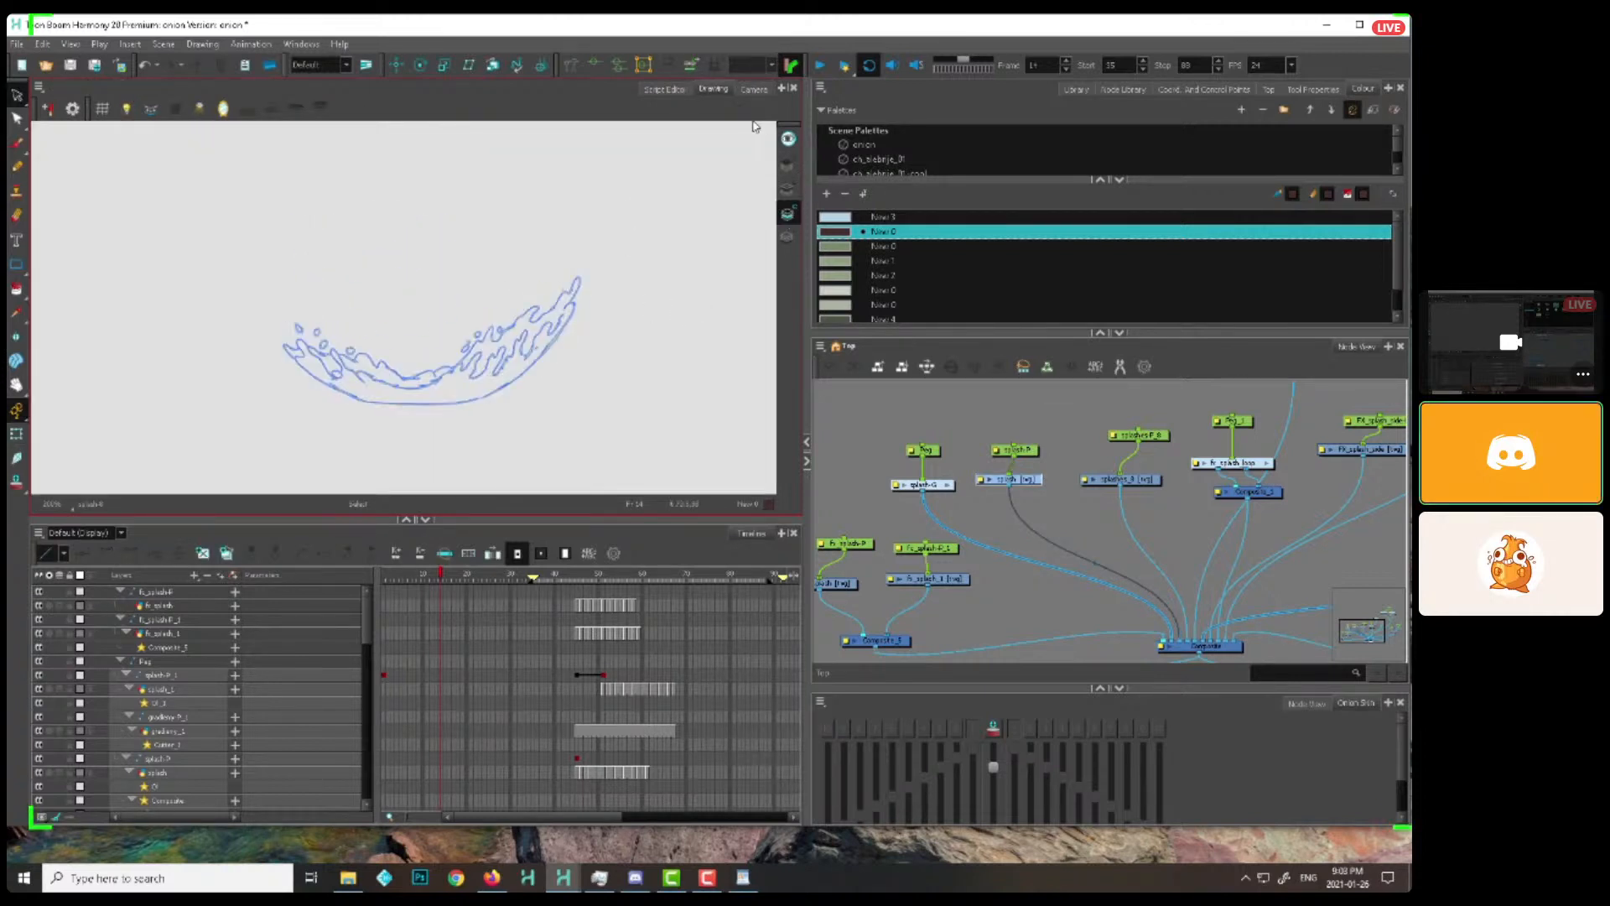
Return to the Camera view and scrub to the side-splash and column examples at frame 50
{"action": "left_click", "coordinate": [753, 90]}
{"action": "left_click", "coordinate": [17, 434]}
{"action": "left_click", "coordinate": [830, 408]}
{"action": "key", "text": "1"}
{"action": "key", "text": "1"}
{"action": "left_click_drag", "start_coordinate": [692, 411], "coordinate": [608, 417]}
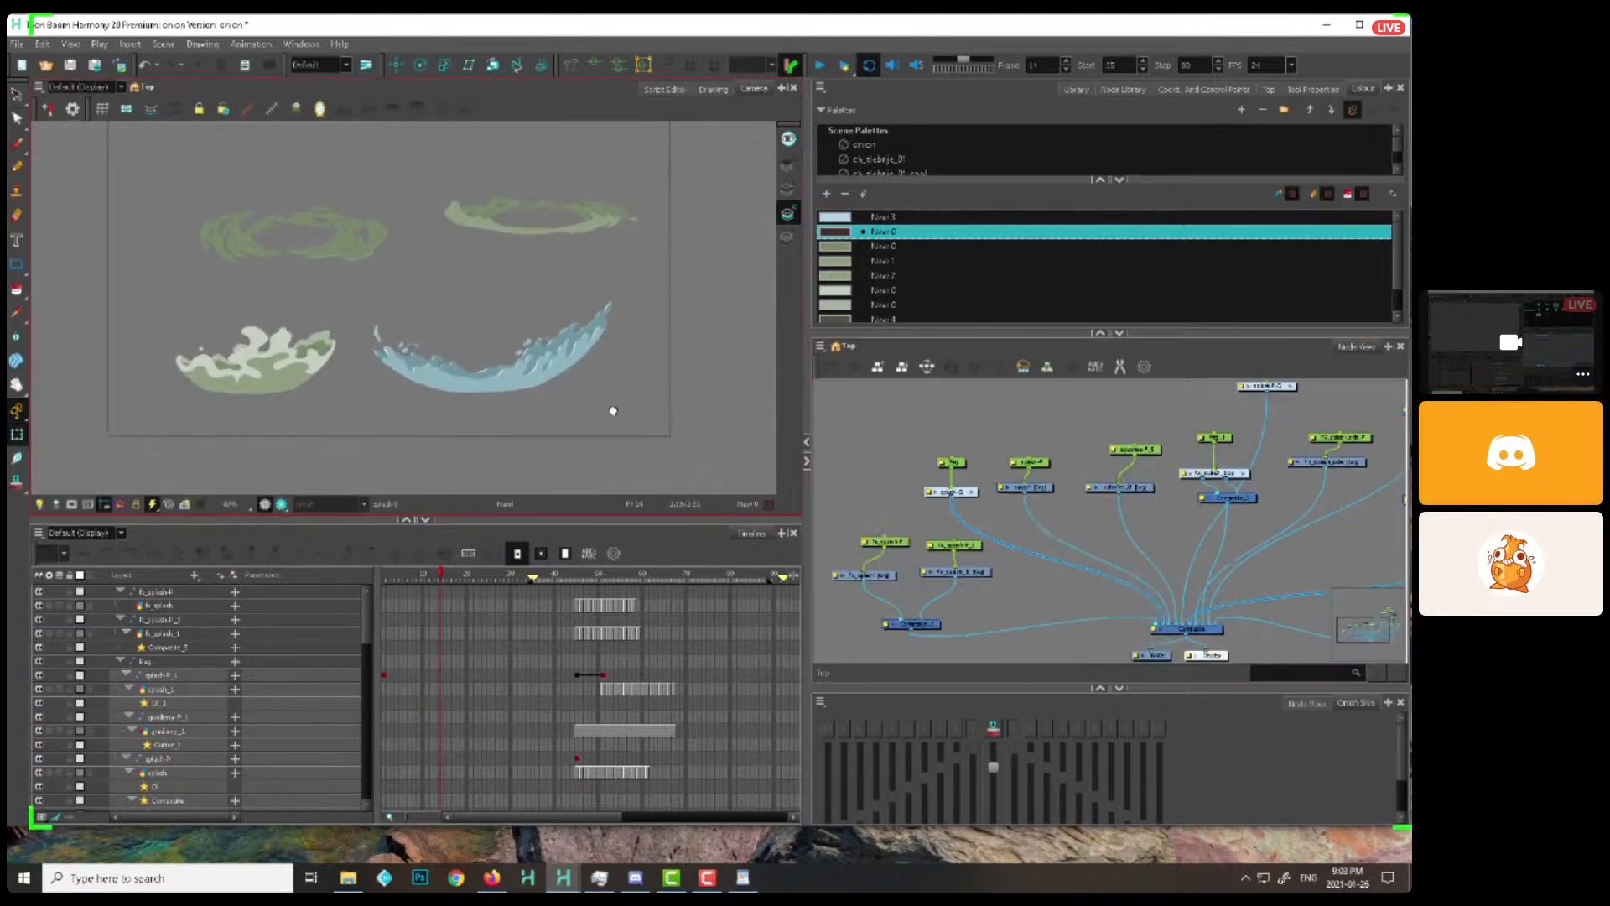
{"action": "mouse_move", "coordinate": [643, 573]}
{"action": "left_mouse_down"}
{"action": "mouse_move", "coordinate": [658, 577]}
{"action": "mouse_move", "coordinate": [581, 581]}
{"action": "mouse_move", "coordinate": [600, 579]}
{"action": "left_mouse_up"}
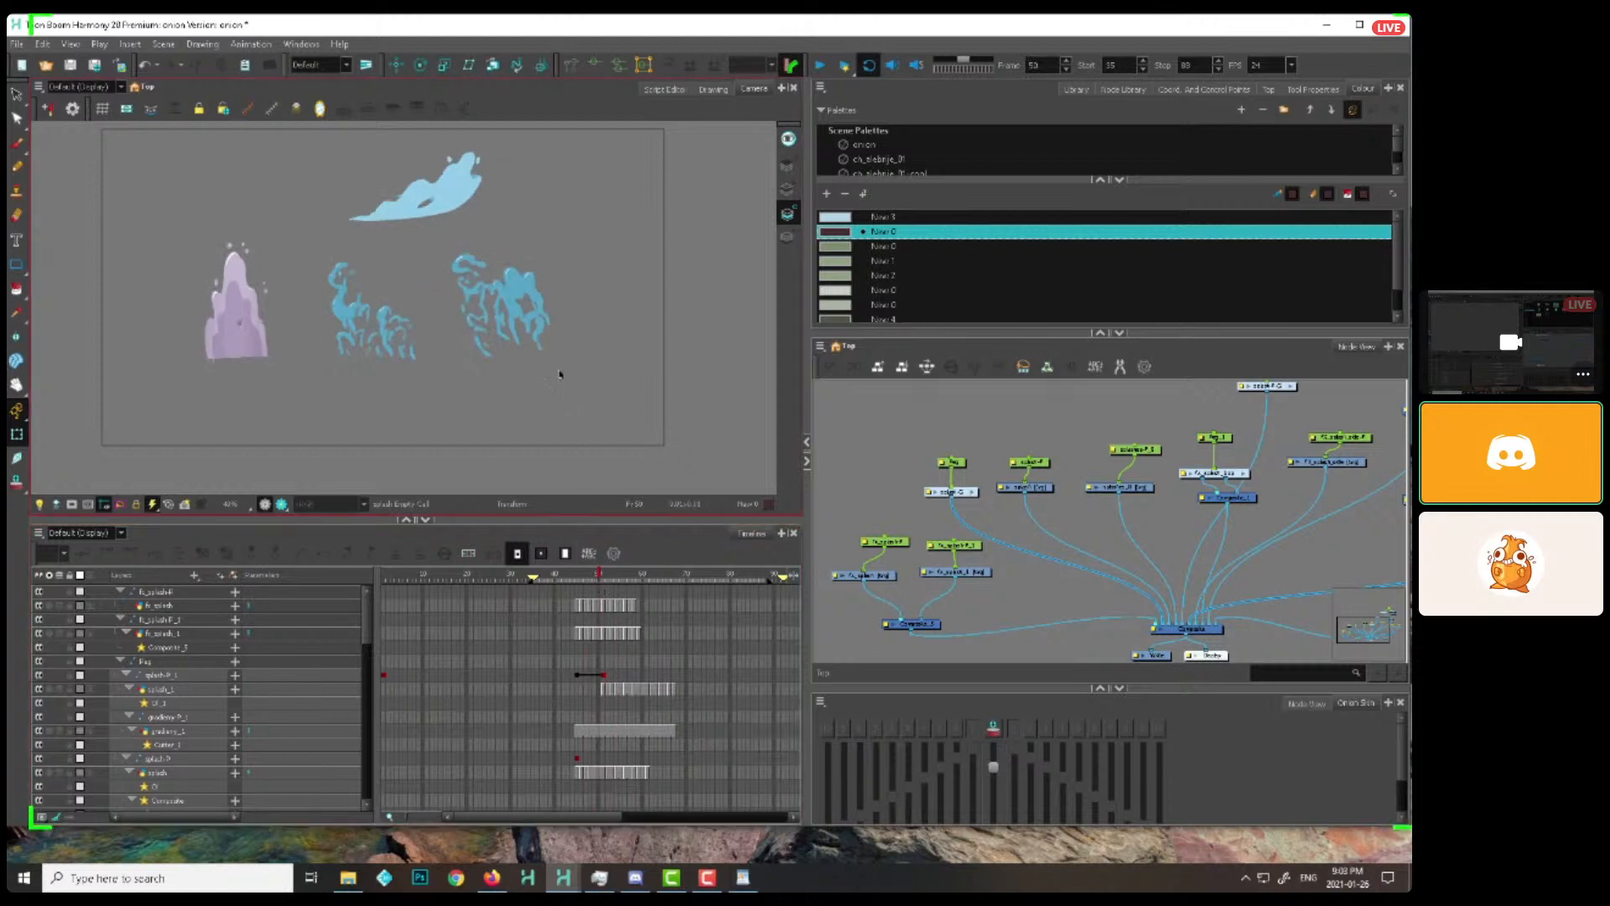
Open the light blue side splash in the Drawing view, preview all art layers, and select its Colour Art shading at frame 51
{"action": "left_click", "coordinate": [463, 186]}
{"action": "left_click", "coordinate": [713, 90]}
{"action": "left_click", "coordinate": [787, 189]}
{"action": "left_click_drag", "start_coordinate": [746, 317], "coordinate": [668, 177]}
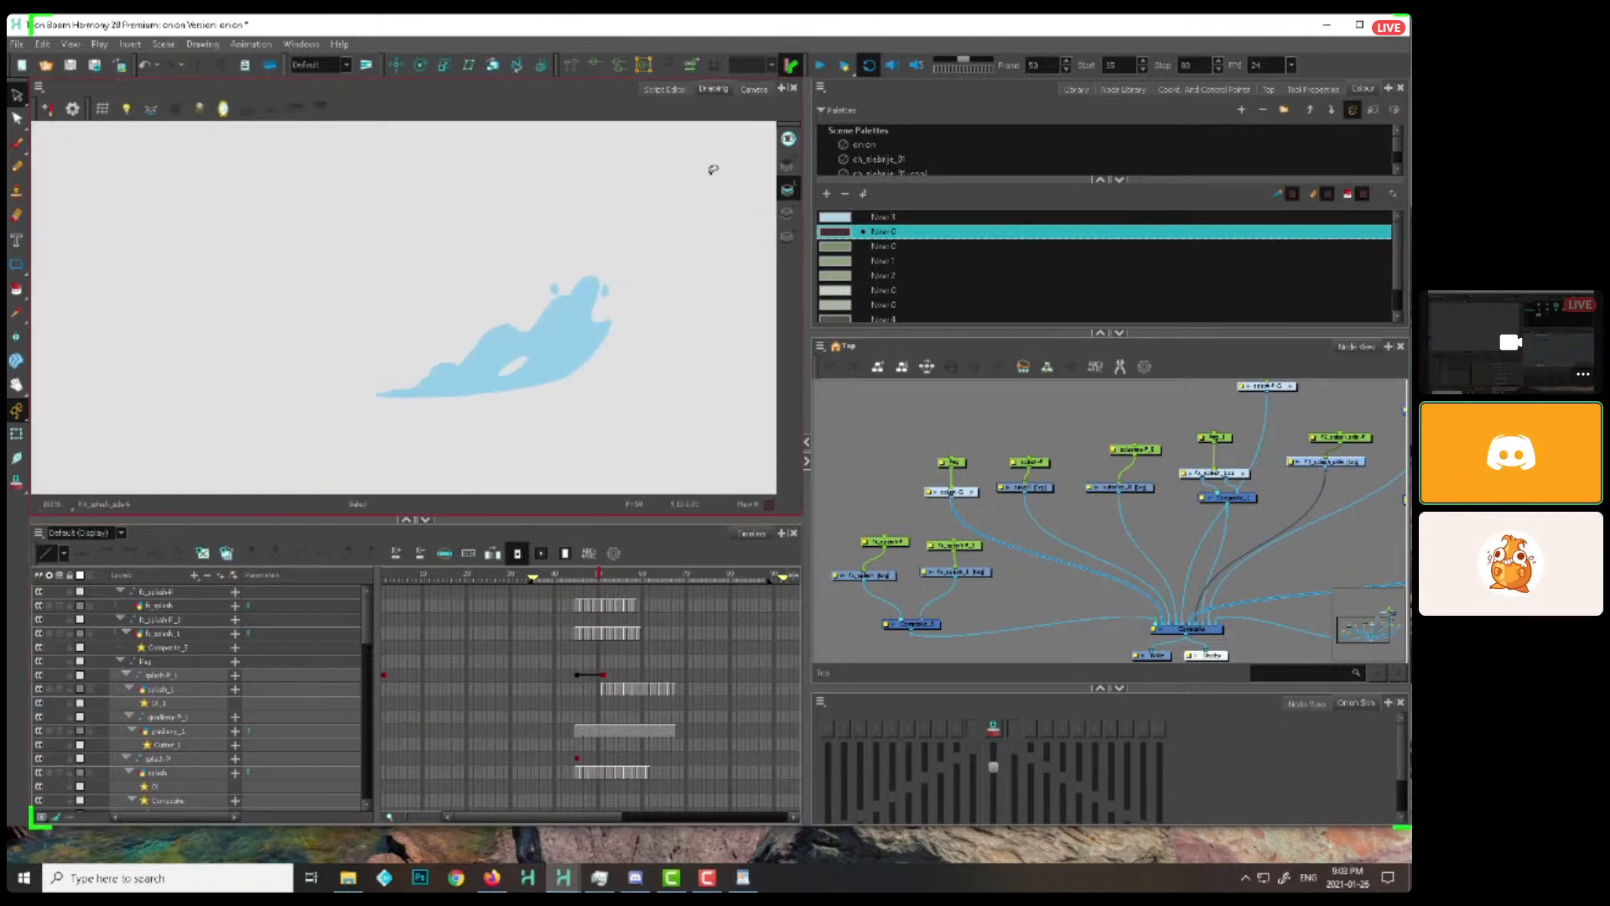
{"action": "left_click", "coordinate": [789, 139]}
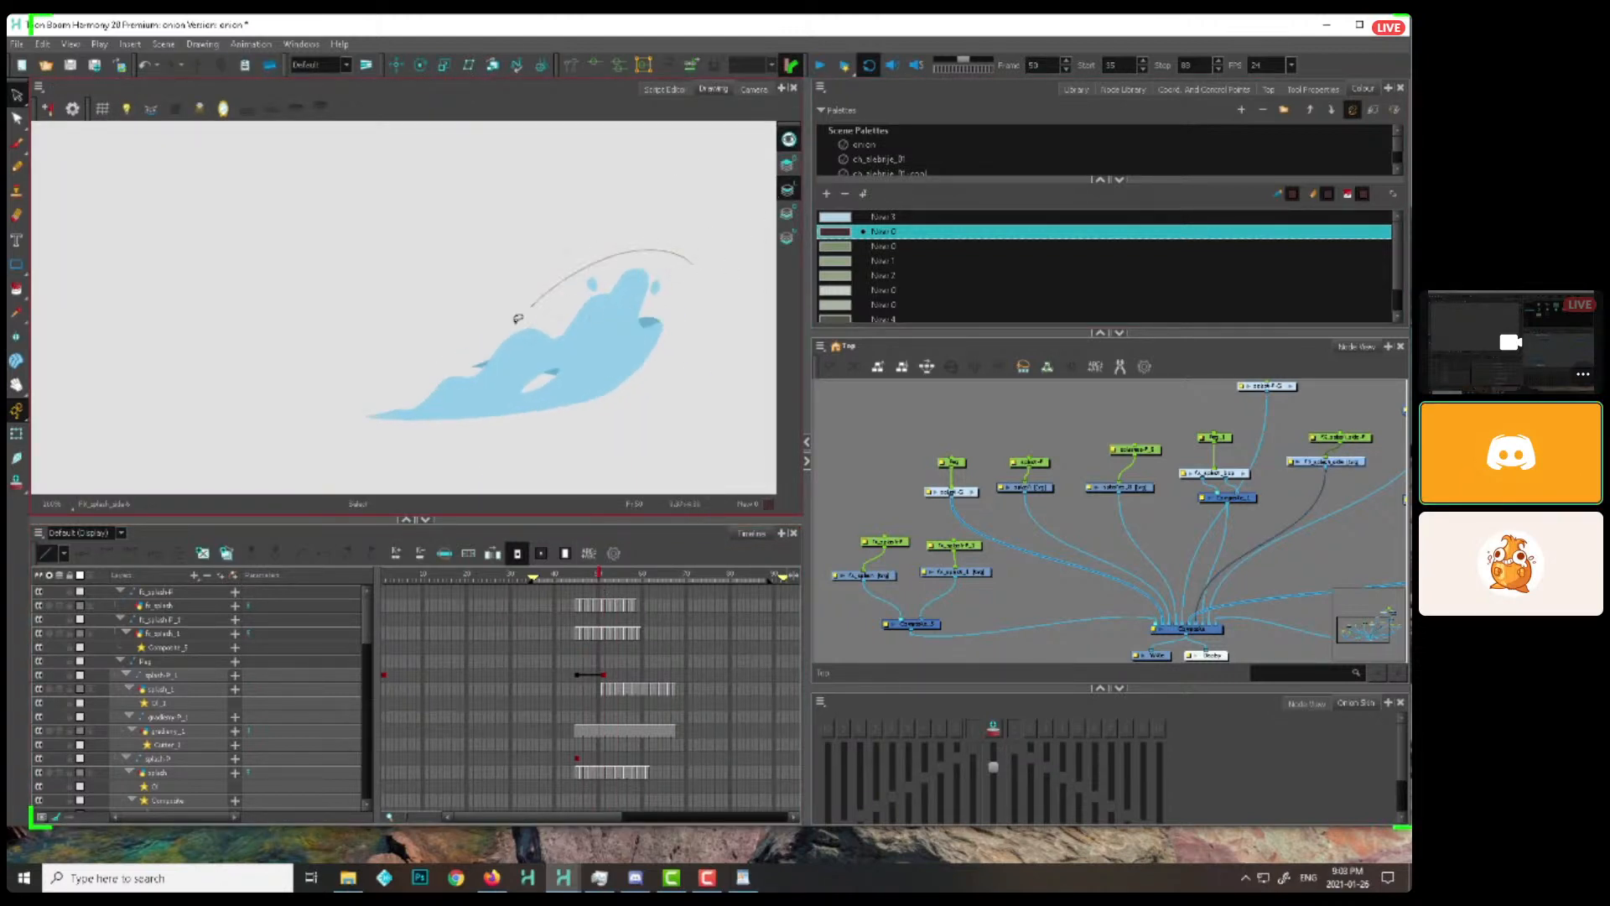
{"action": "left_click", "coordinate": [603, 575]}
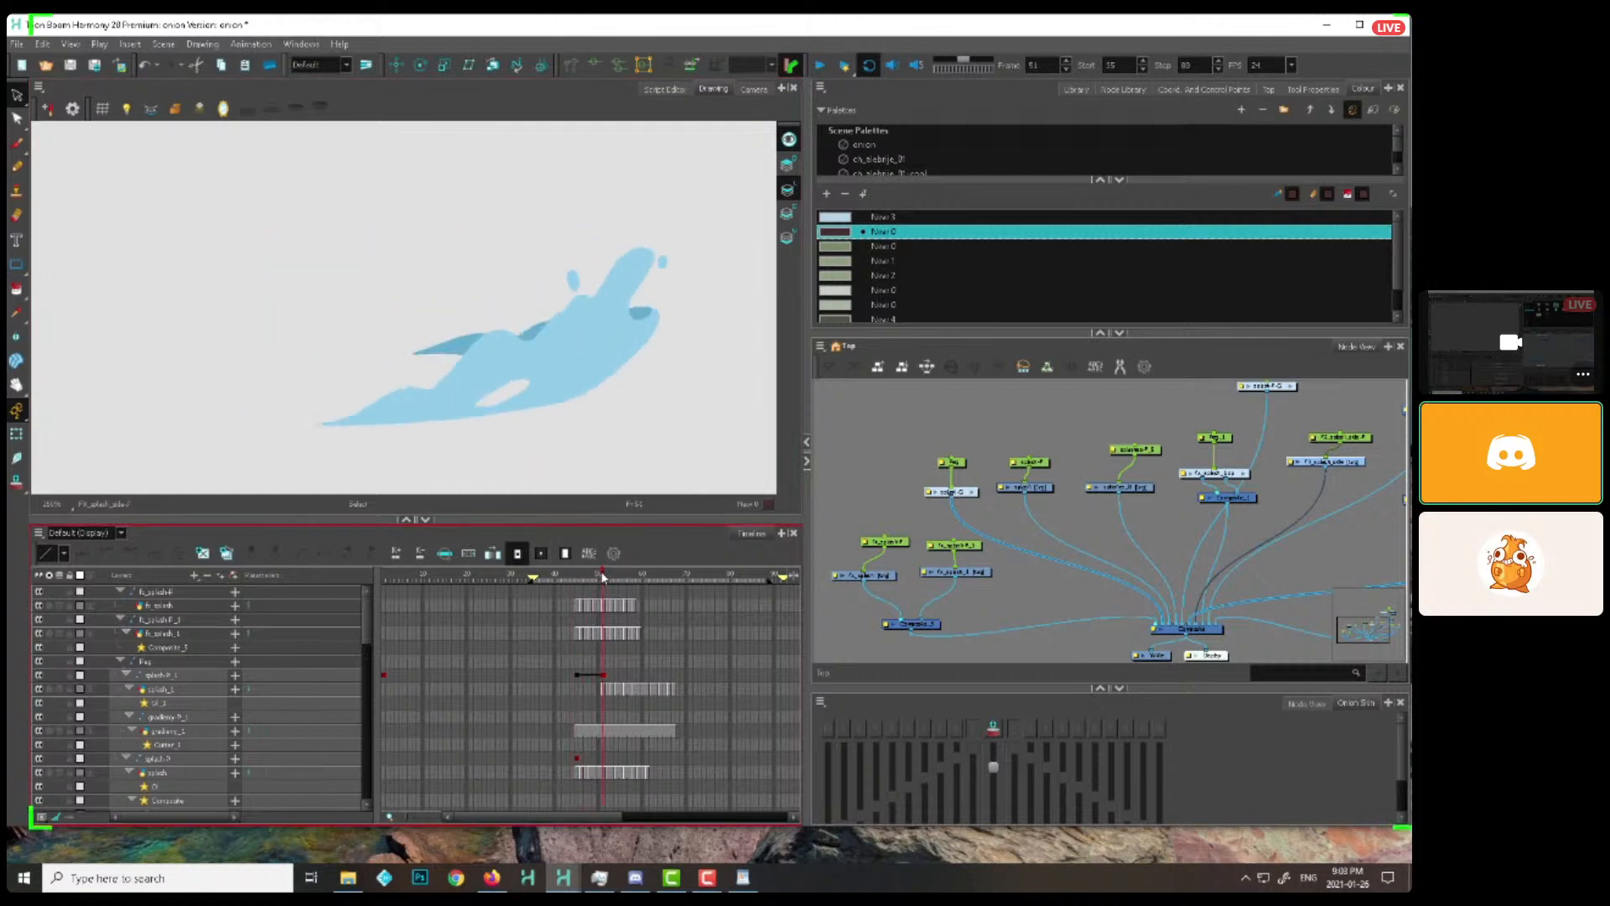
{"action": "left_click", "coordinate": [787, 214]}
{"action": "mouse_move", "coordinate": [654, 244]}
{"action": "left_mouse_down"}
{"action": "mouse_move", "coordinate": [582, 388]}
{"action": "mouse_move", "coordinate": [597, 391]}
{"action": "left_mouse_up"}
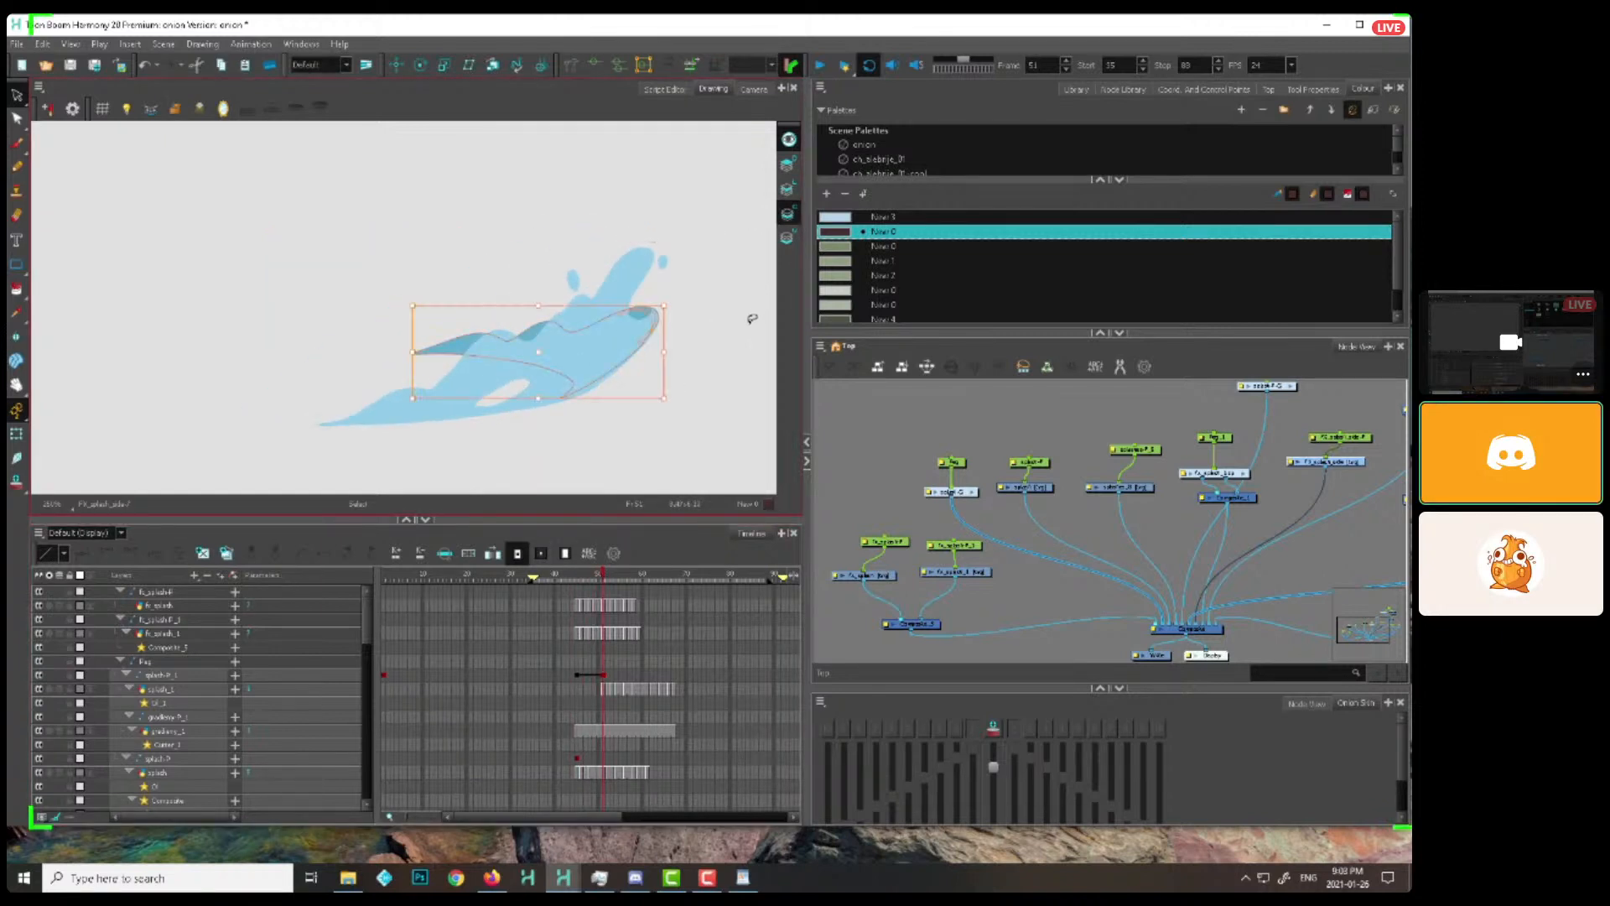
{"action": "key", "text": "alt+b"}
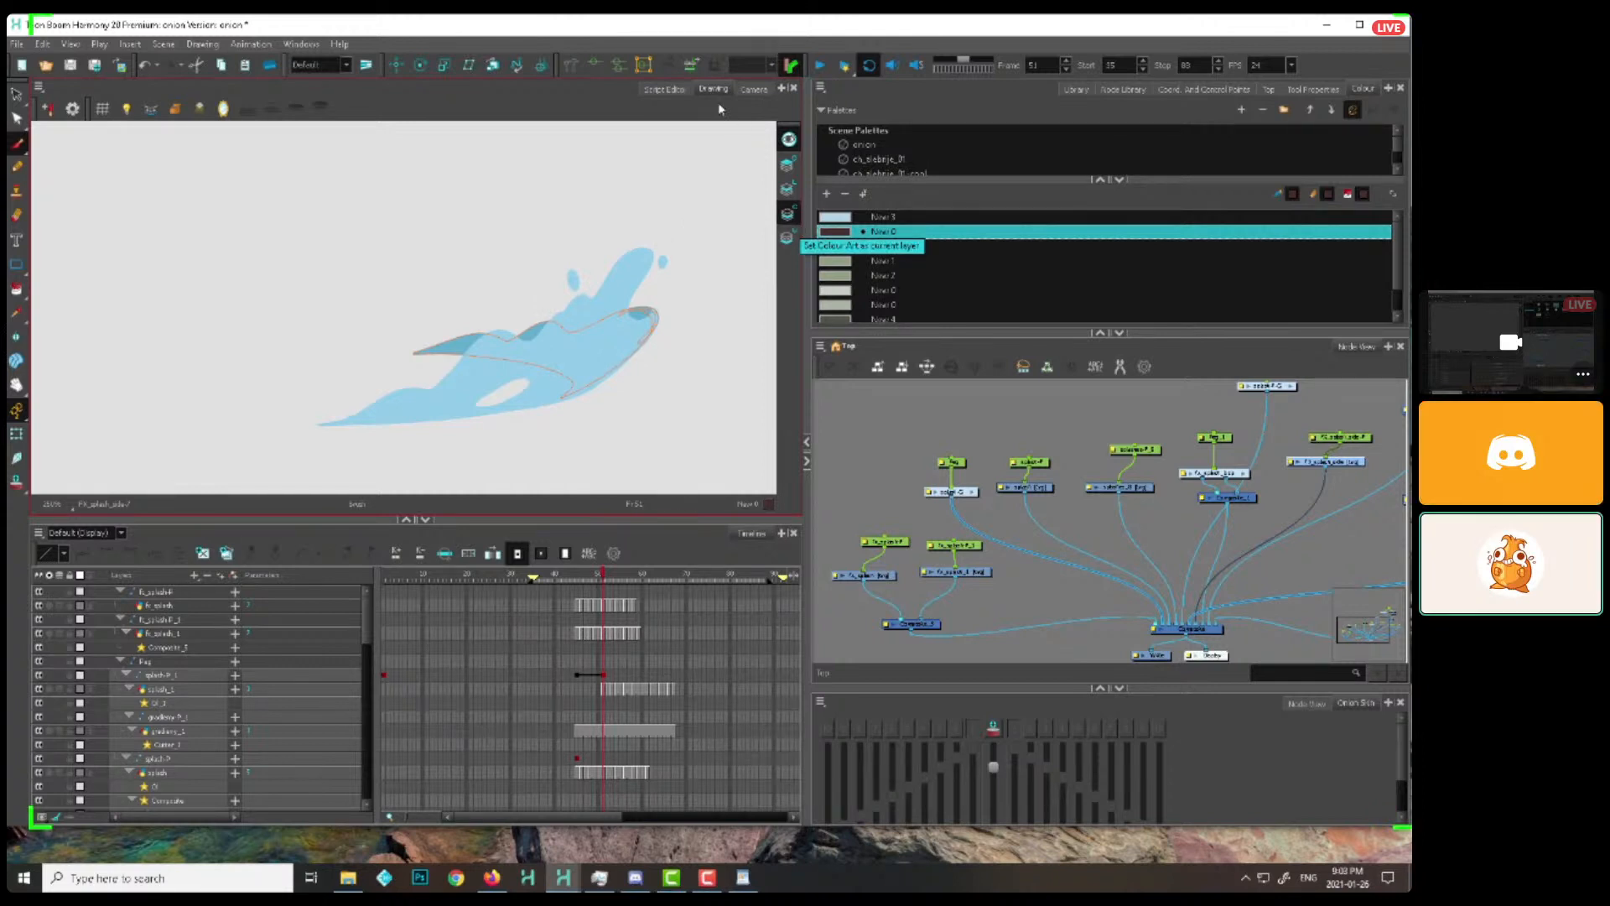
Review the bowl splashes in the Camera view from frame 8, and brush a long slanted stroke through the flattened blue splash
{"action": "left_click", "coordinate": [754, 89]}
{"action": "key", "text": "1"}
{"action": "left_click_drag", "start_coordinate": [565, 410], "coordinate": [669, 445]}
{"action": "left_click_drag", "start_coordinate": [460, 577], "coordinate": [414, 575]}
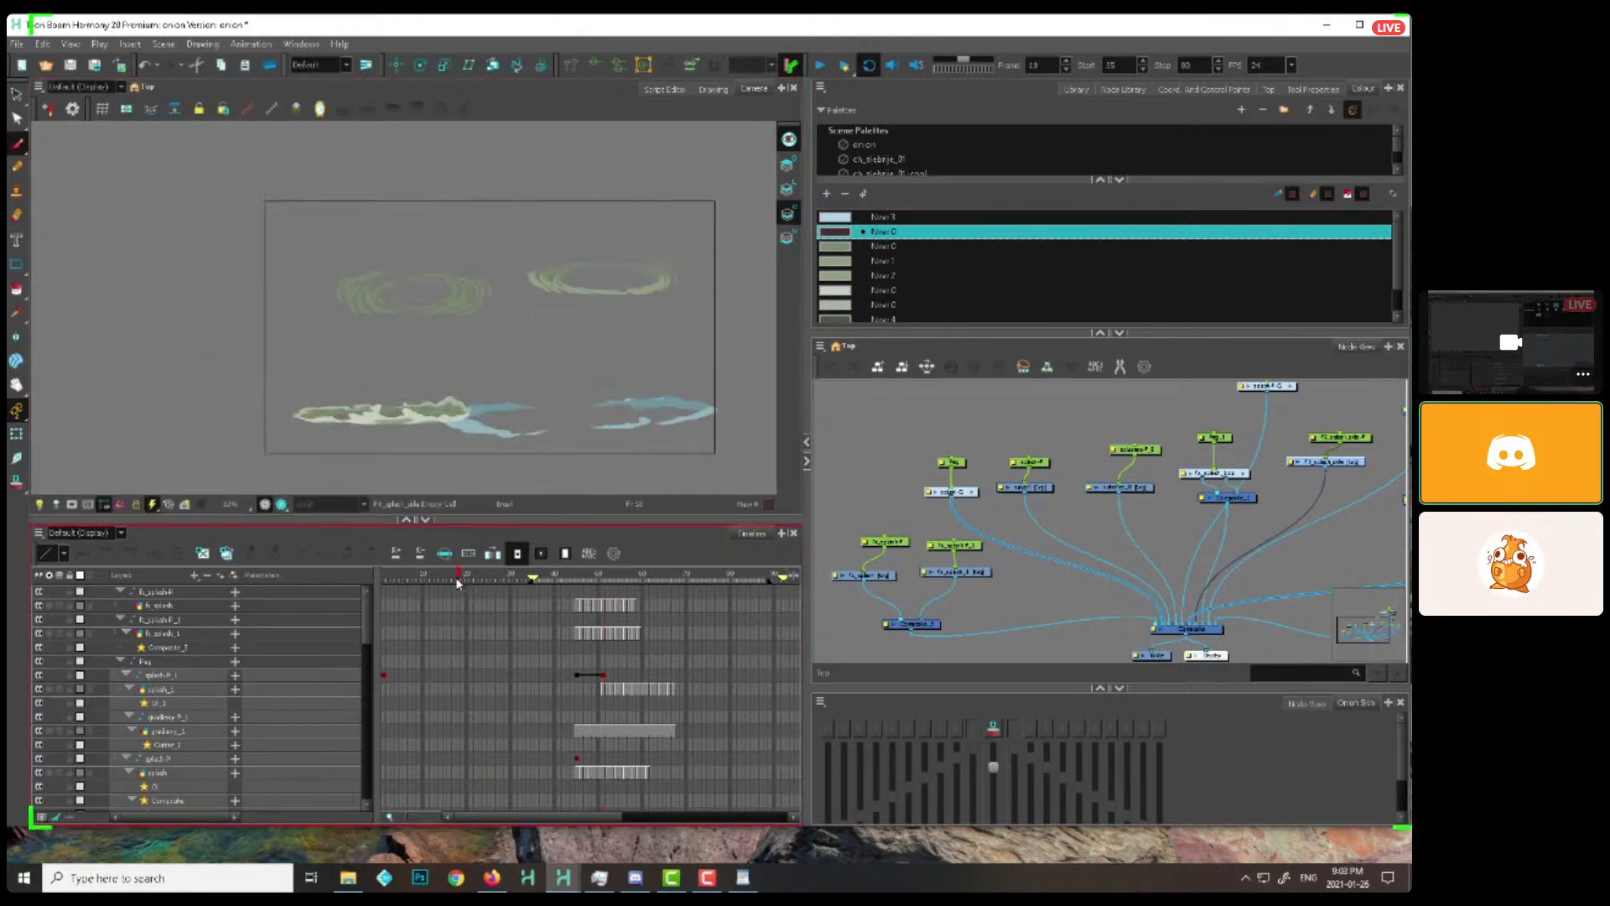
{"action": "scroll", "coordinate": [287, 449], "scroll_direction": "up", "scroll_amount": 4}
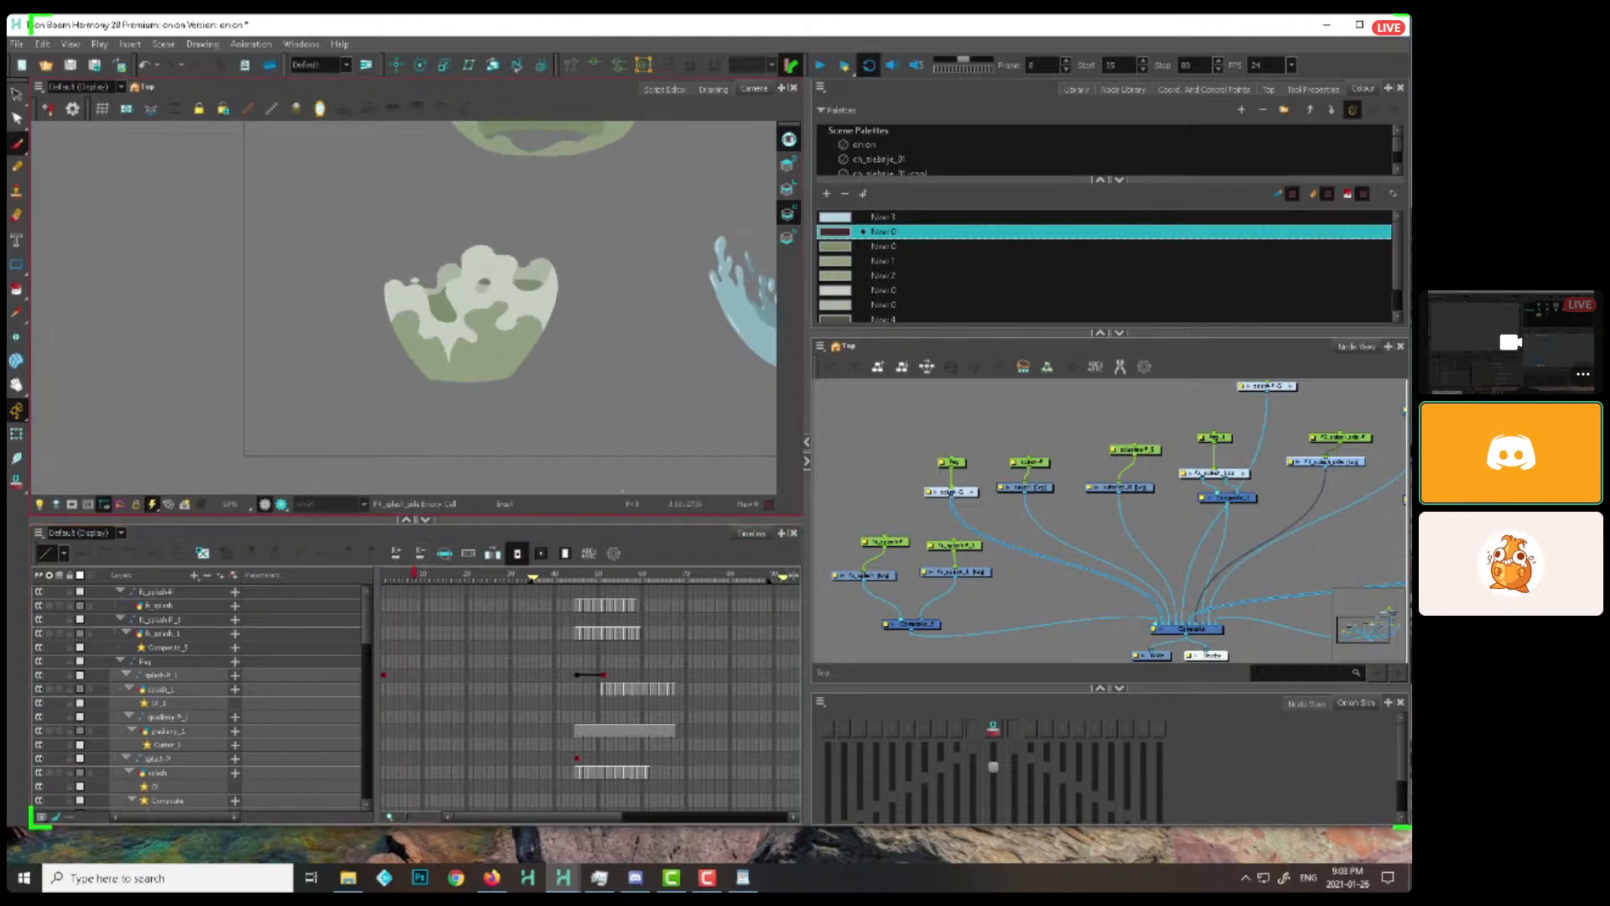
{"action": "left_click_drag", "start_coordinate": [716, 439], "coordinate": [380, 460]}
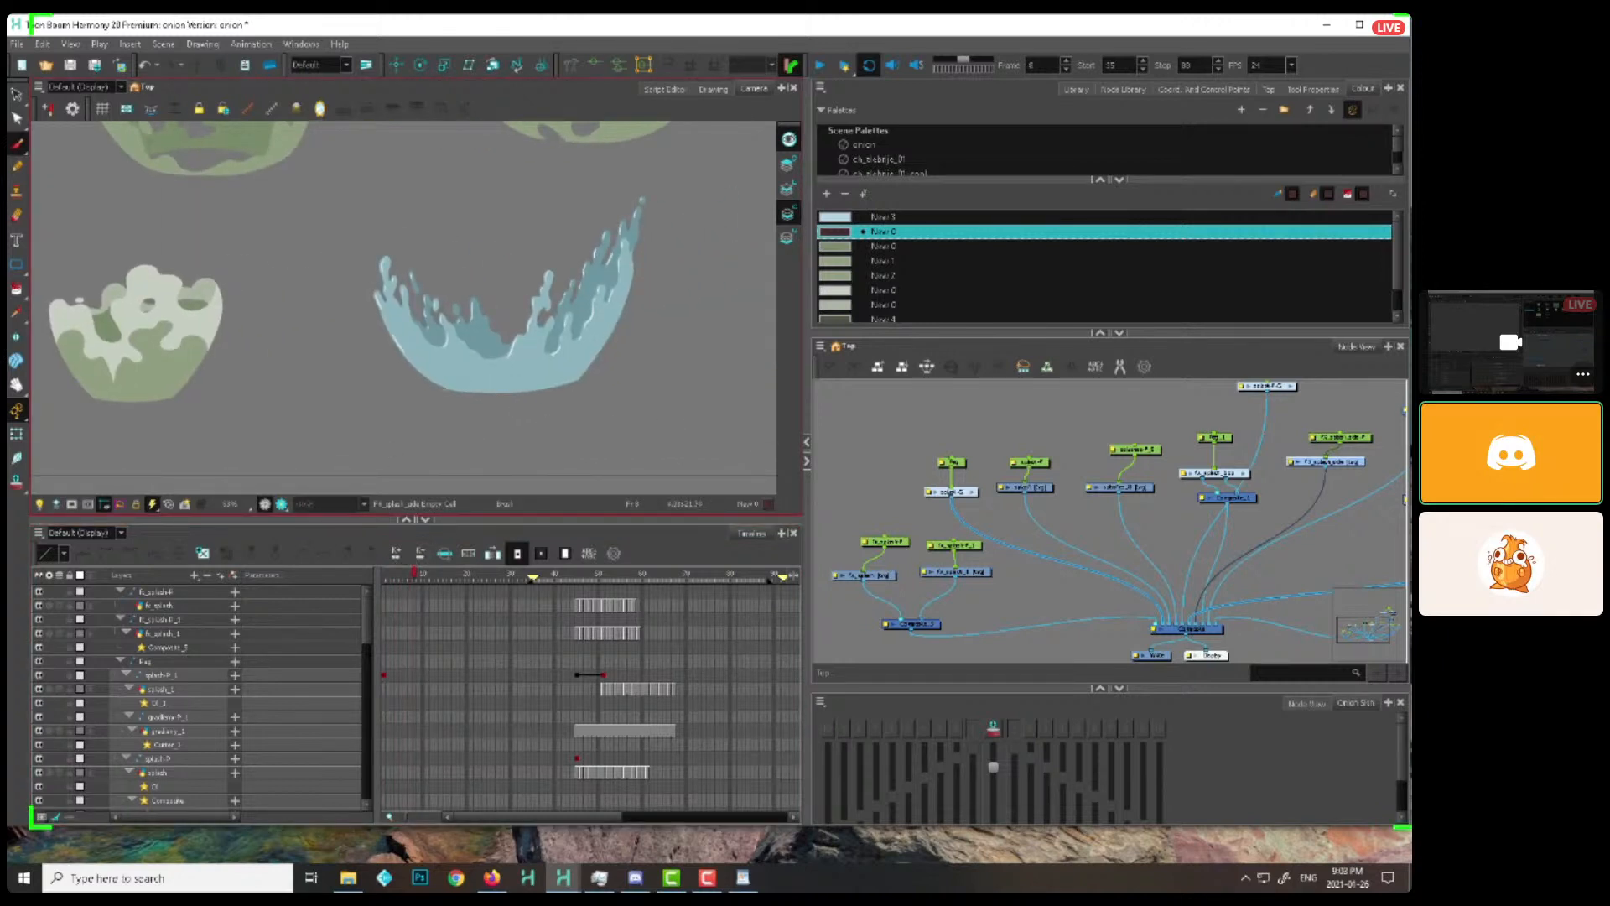
{"action": "left_click_drag", "start_coordinate": [413, 577], "coordinate": [460, 584]}
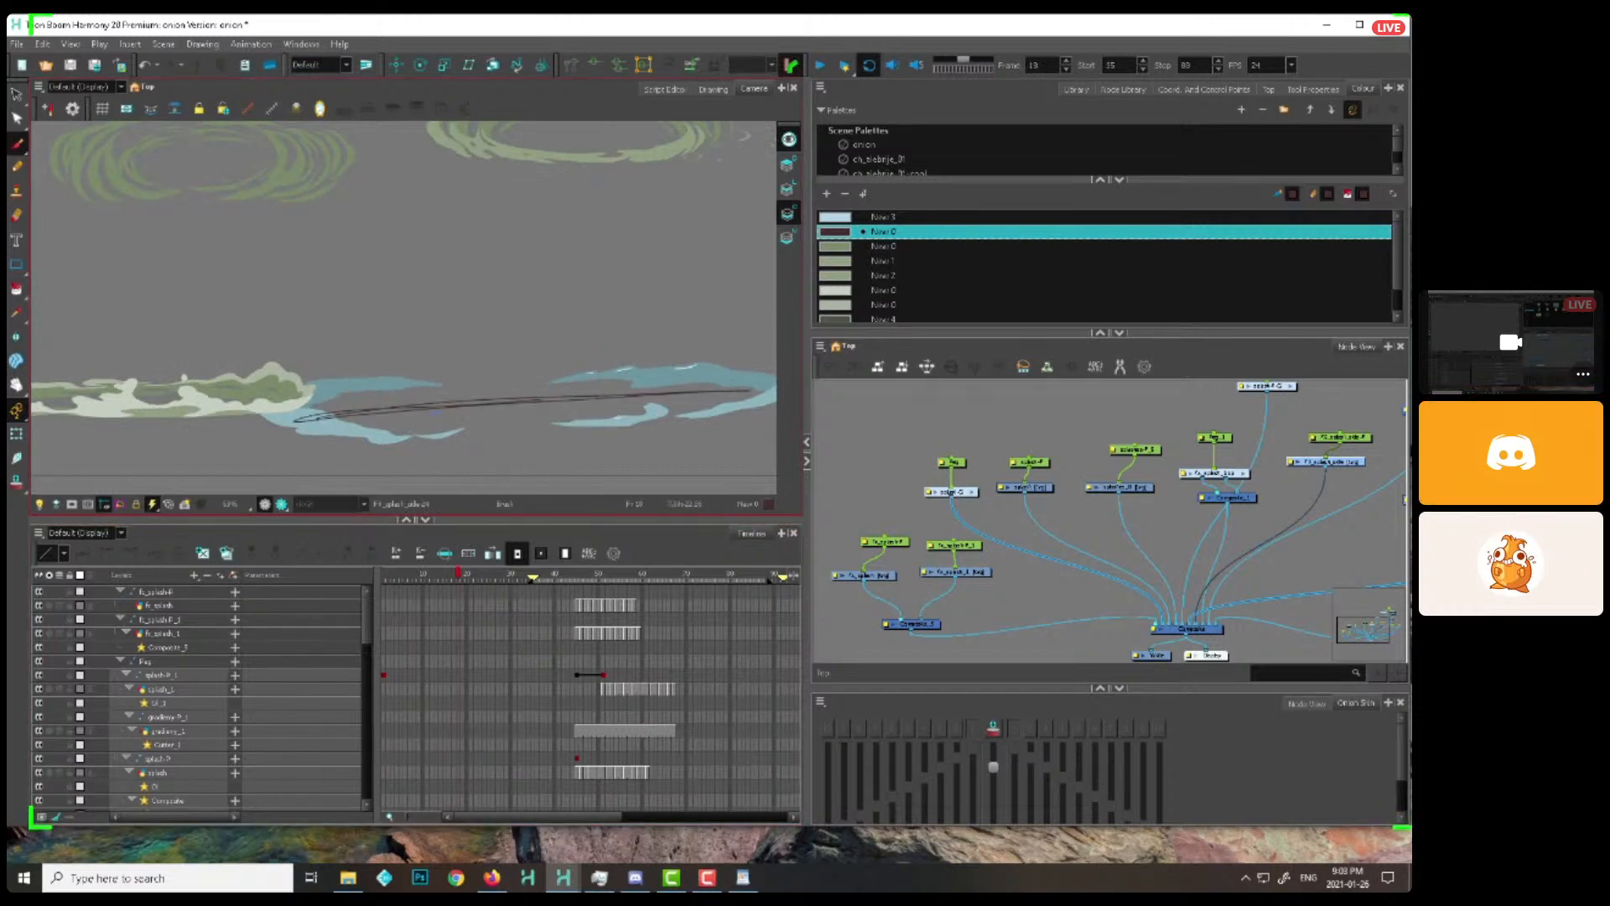
Scrub and step through the blue splash's rise and collapse again, and bring the green ring splashes into view
{"action": "left_click", "coordinate": [395, 577]}
{"action": "left_click_drag", "start_coordinate": [395, 579], "coordinate": [463, 579]}
{"action": "key", "text": "comma"}
{"action": "key", "text": "comma"}
{"action": "key", "text": "comma"}
{"action": "key", "text": "comma"}
{"action": "key", "text": "comma"}
{"action": "key", "text": "comma"}
{"action": "key", "text": "comma"}
{"action": "key", "text": "comma"}
{"action": "scroll", "coordinate": [378, 285], "scroll_direction": "down", "scroll_amount": 1}
{"action": "left_click_drag", "start_coordinate": [377, 285], "coordinate": [397, 463]}
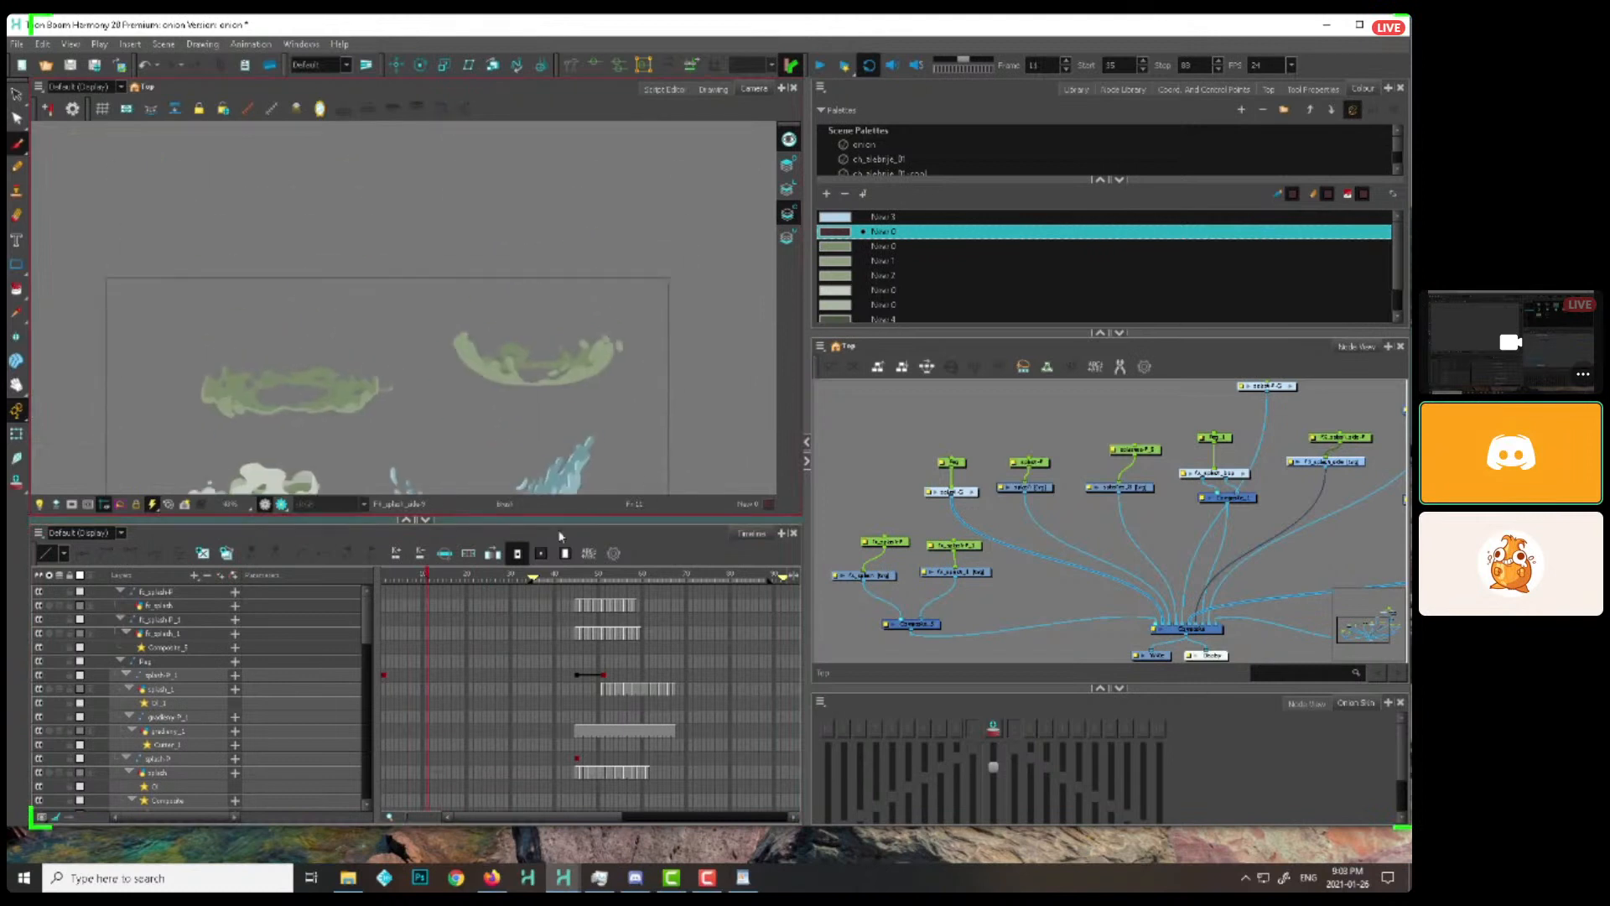
Examine the green ring splashes at frame 17 and flip through neighbouring frames up to frame 21
{"action": "left_click_drag", "start_coordinate": [415, 579], "coordinate": [454, 584]}
{"action": "key", "text": "2"}
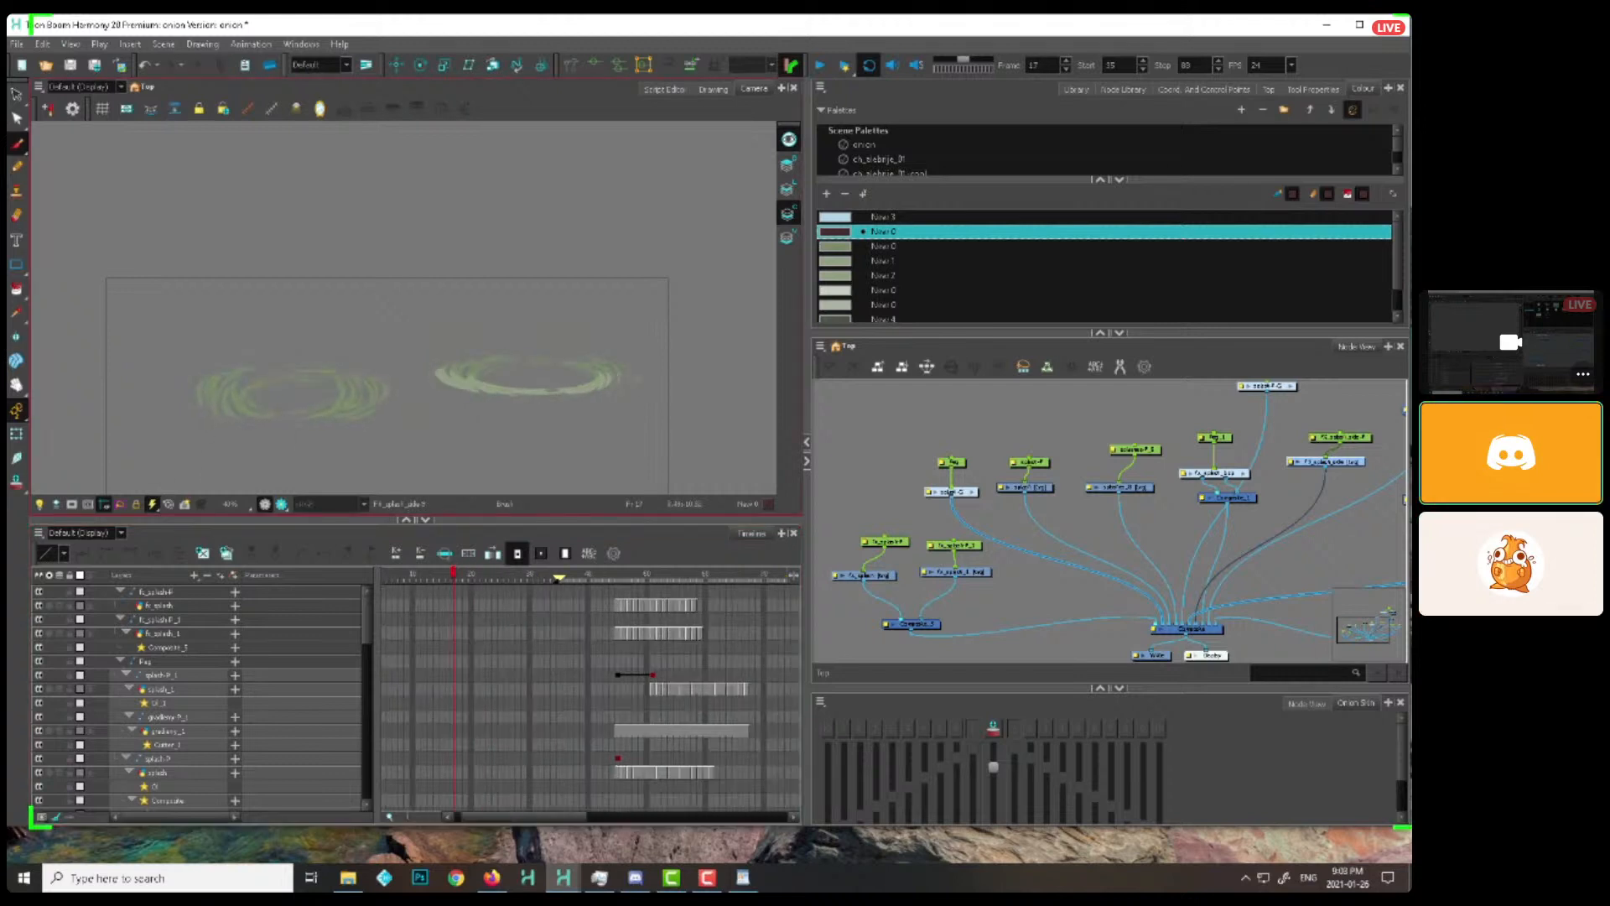
{"action": "key", "text": "2"}
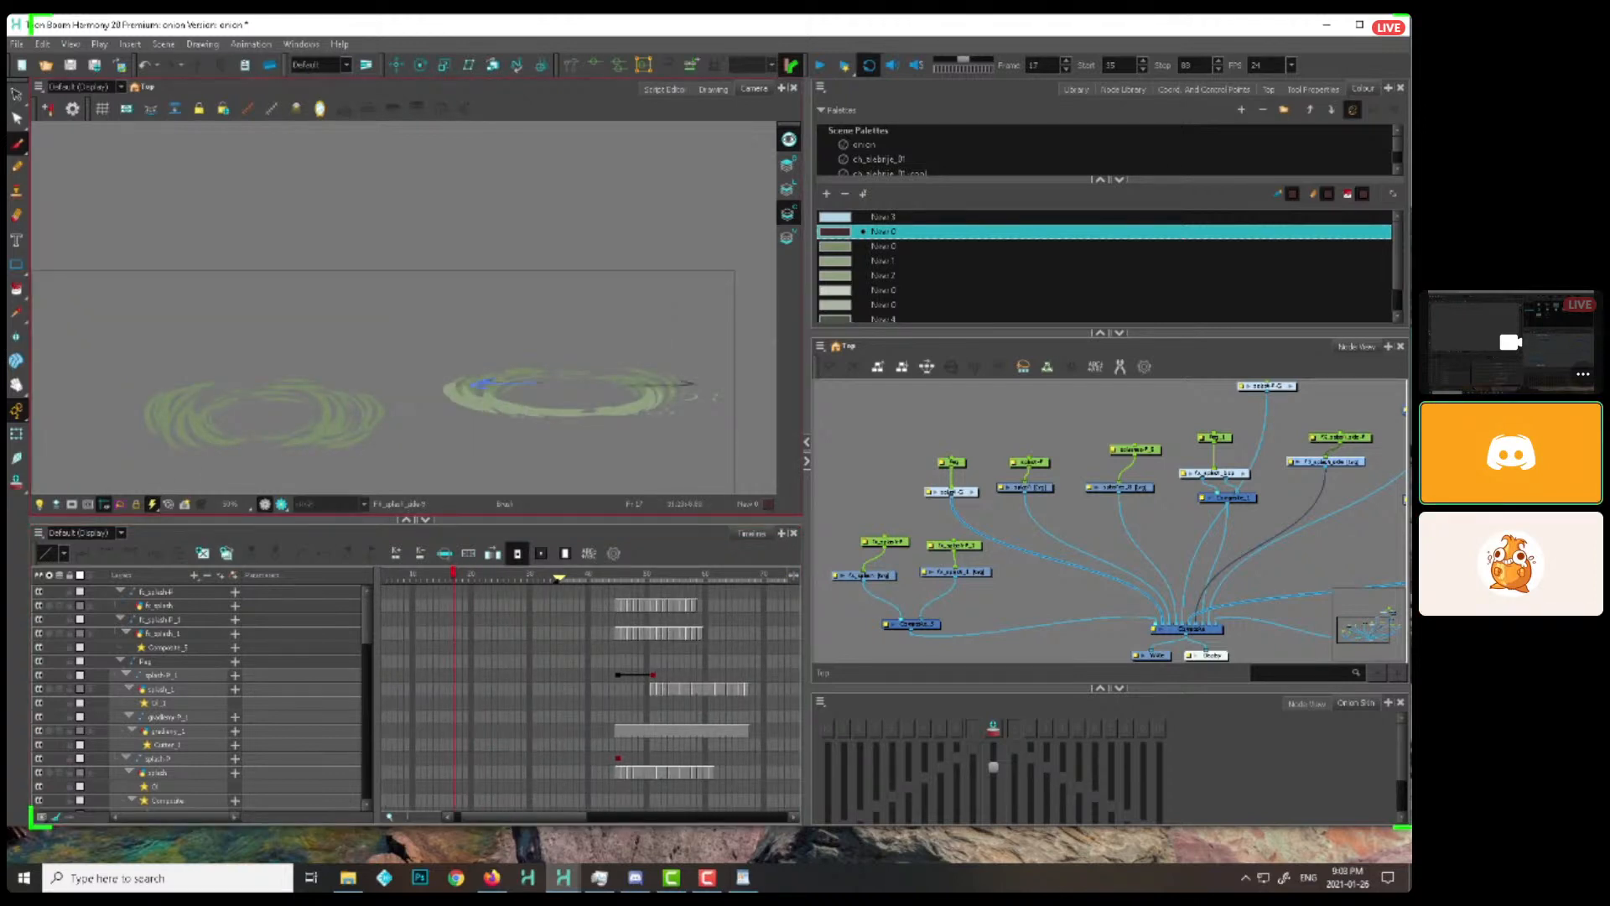
{"action": "key", "text": "f"}
{"action": "key", "text": "f"}
{"action": "key", "text": "f"}
{"action": "key", "text": "f"}
{"action": "key", "text": "f"}
{"action": "key", "text": "g"}
{"action": "key", "text": "g"}
{"action": "key", "text": "g"}
{"action": "key", "text": "g"}
{"action": "key", "text": "g"}
{"action": "key", "text": "g"}
{"action": "key", "text": "g"}
{"action": "key", "text": "space"}
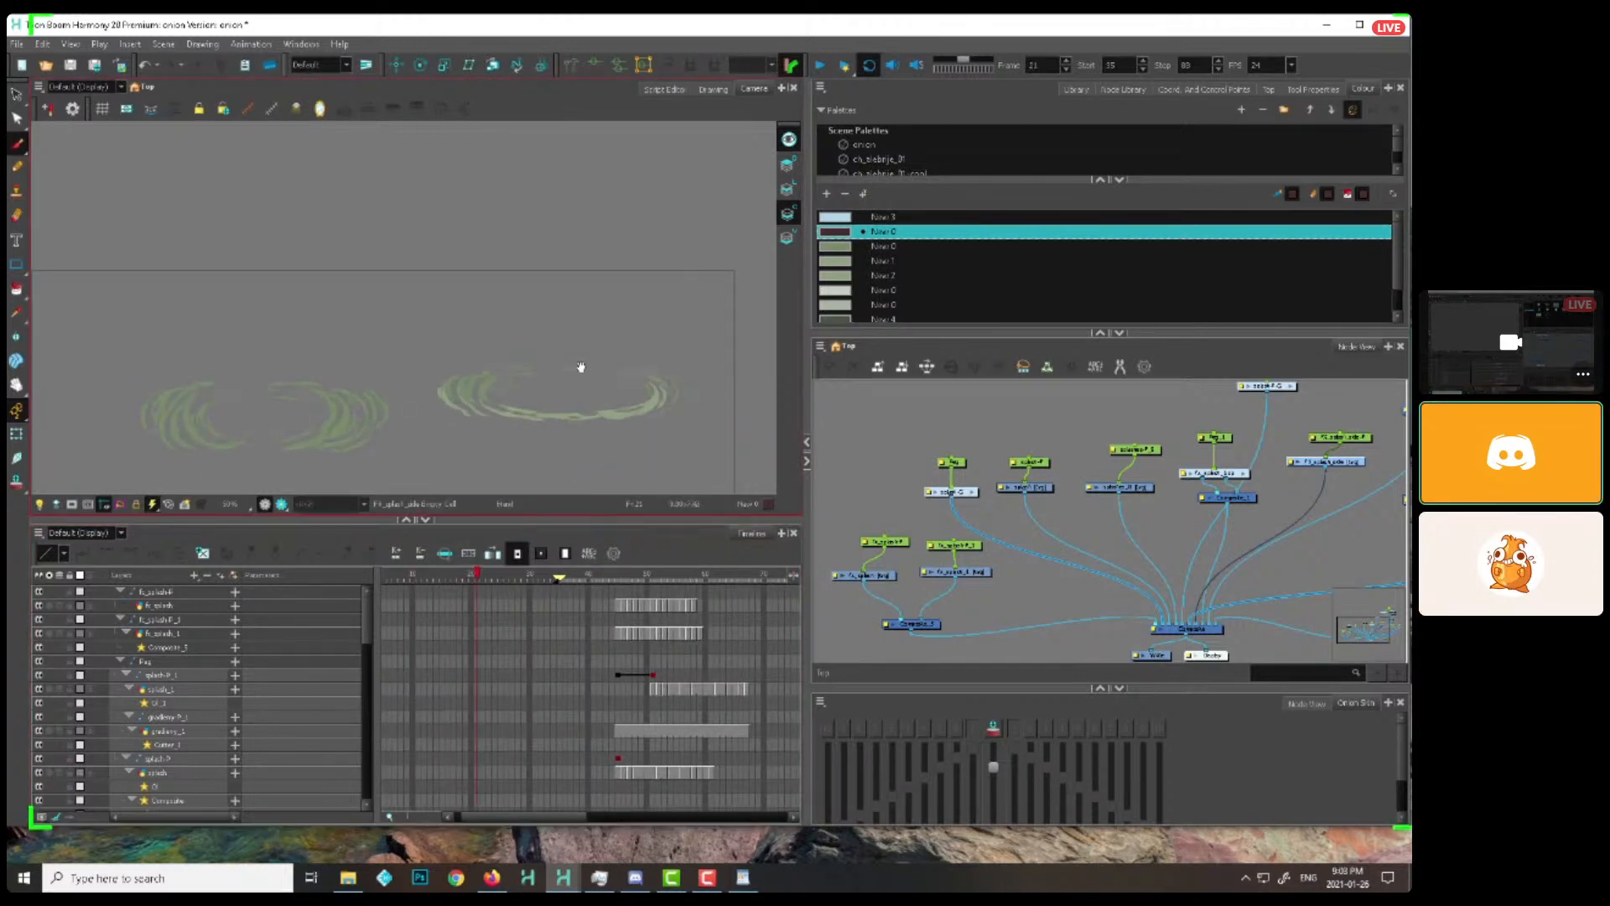
Try sketching a looped spout rising from the centre of the larger green ring at frame 21, and undo it
{"action": "mouse_move", "coordinate": [580, 367]}
{"action": "left_mouse_down"}
{"action": "mouse_move", "coordinate": [503, 334]}
{"action": "mouse_move", "coordinate": [530, 361]}
{"action": "left_mouse_up"}
{"action": "key", "text": "2"}
{"action": "key", "text": "2"}
{"action": "left_click_drag", "start_coordinate": [340, 369], "coordinate": [359, 382]}
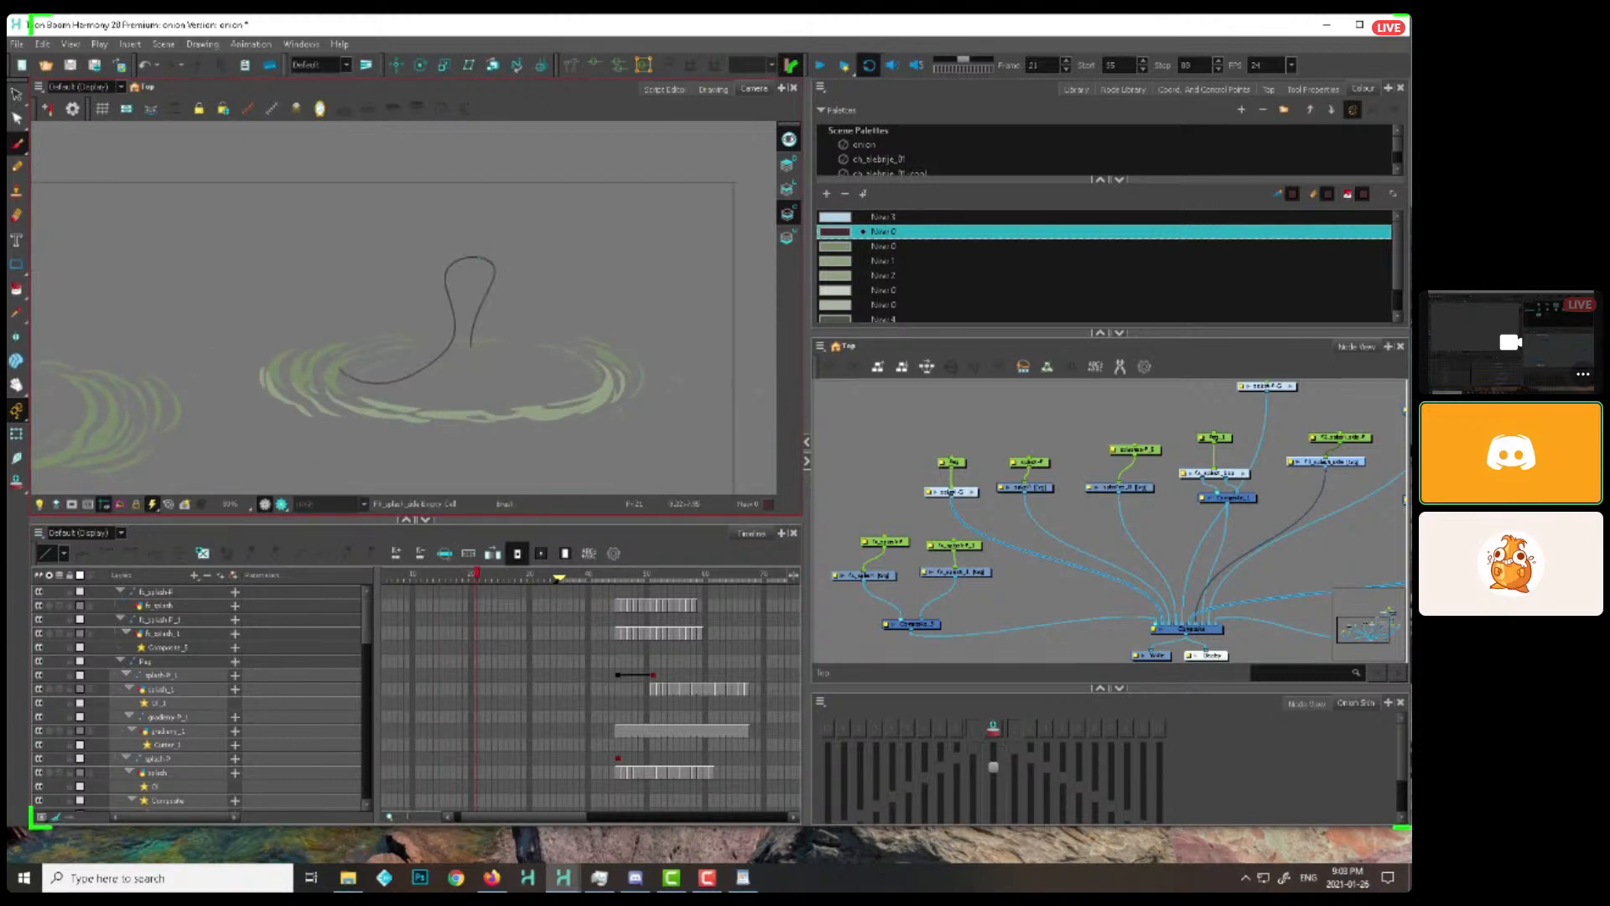
{"action": "key", "text": "ctrl+z"}
Sketch a water-surface cross-section in the empty space above the green rings: a horizontal line, a downward arrow and an oval object sinking through it
{"action": "left_click_drag", "start_coordinate": [561, 291], "coordinate": [562, 551]}
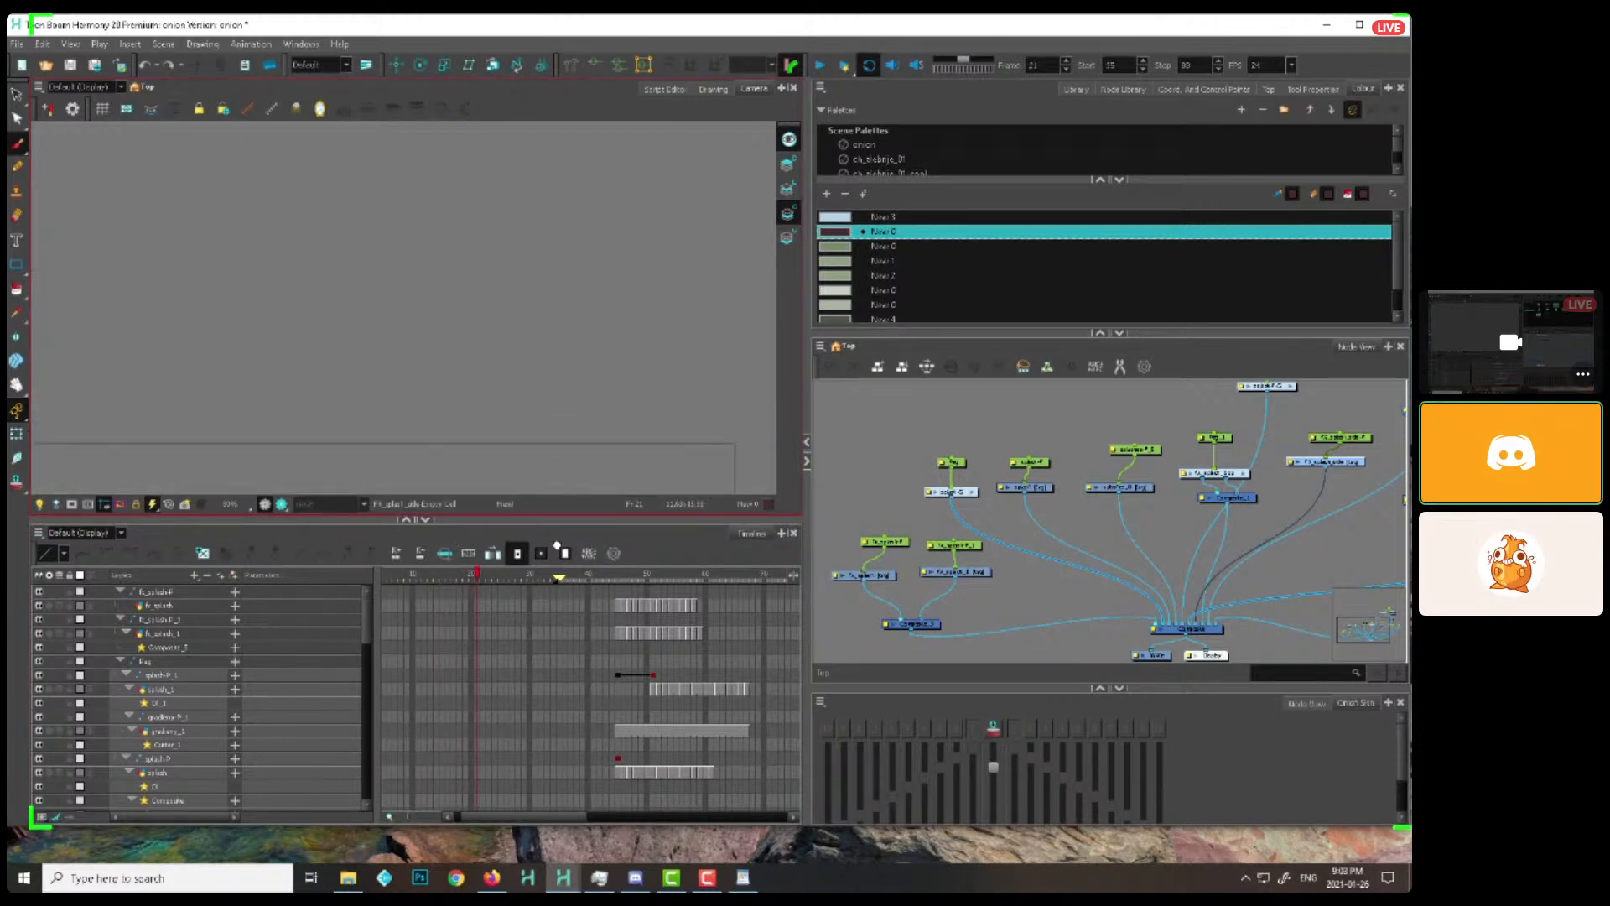
{"action": "left_click_drag", "start_coordinate": [511, 155], "coordinate": [514, 215]}
{"action": "mouse_move", "coordinate": [259, 270]}
{"action": "left_mouse_down"}
{"action": "mouse_move", "coordinate": [778, 272]}
{"action": "mouse_move", "coordinate": [707, 314]}
{"action": "left_mouse_up"}
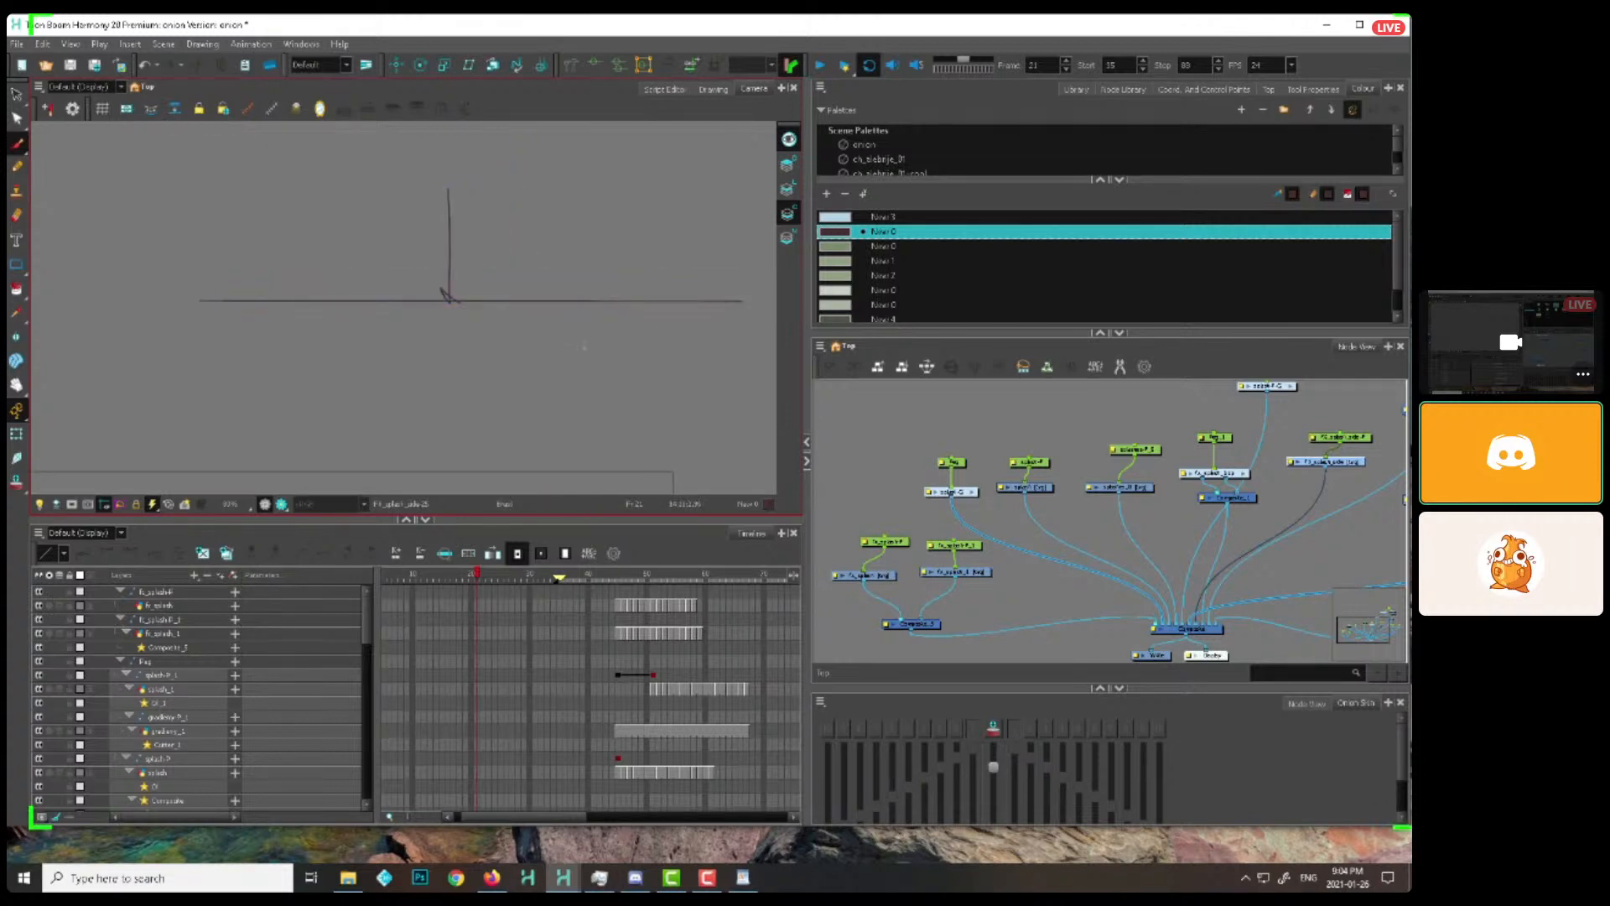
{"action": "left_click_drag", "start_coordinate": [470, 322], "coordinate": [478, 317]}
{"action": "left_click_drag", "start_coordinate": [456, 245], "coordinate": [427, 332]}
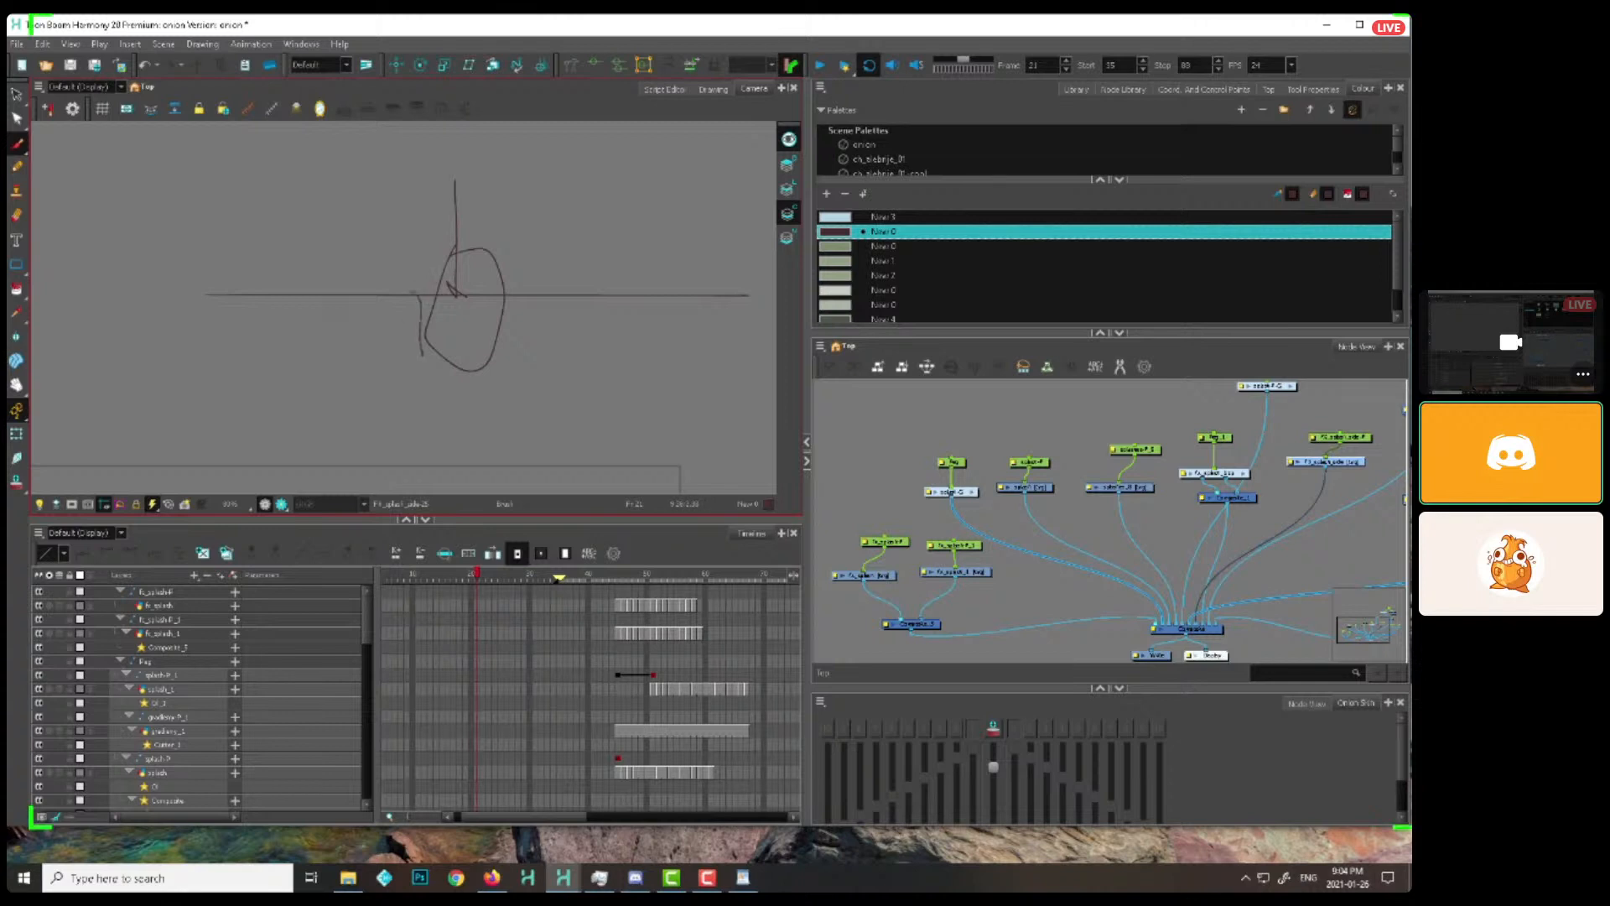
Sketch the U-shaped cavity under the water line with spiked splash walls on both sides, and remove the oval object
{"action": "mouse_move", "coordinate": [492, 366]}
{"action": "left_mouse_down"}
{"action": "mouse_move", "coordinate": [508, 304]}
{"action": "mouse_move", "coordinate": [544, 295]}
{"action": "left_mouse_up"}
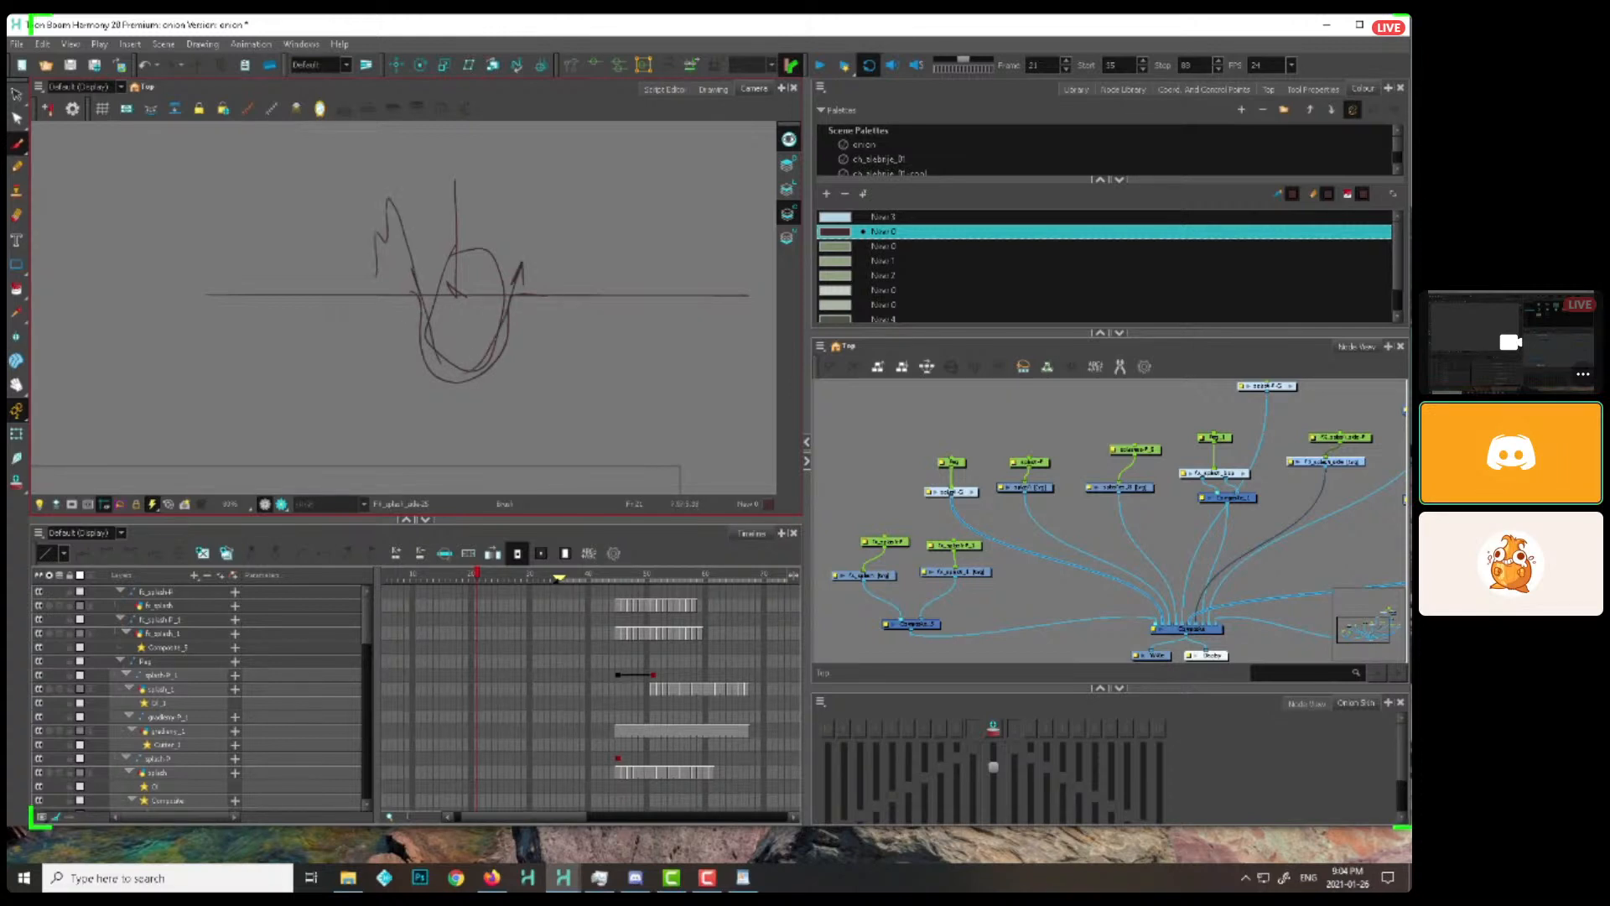
{"action": "left_click_drag", "start_coordinate": [554, 211], "coordinate": [572, 287]}
{"action": "key", "text": "alt+s"}
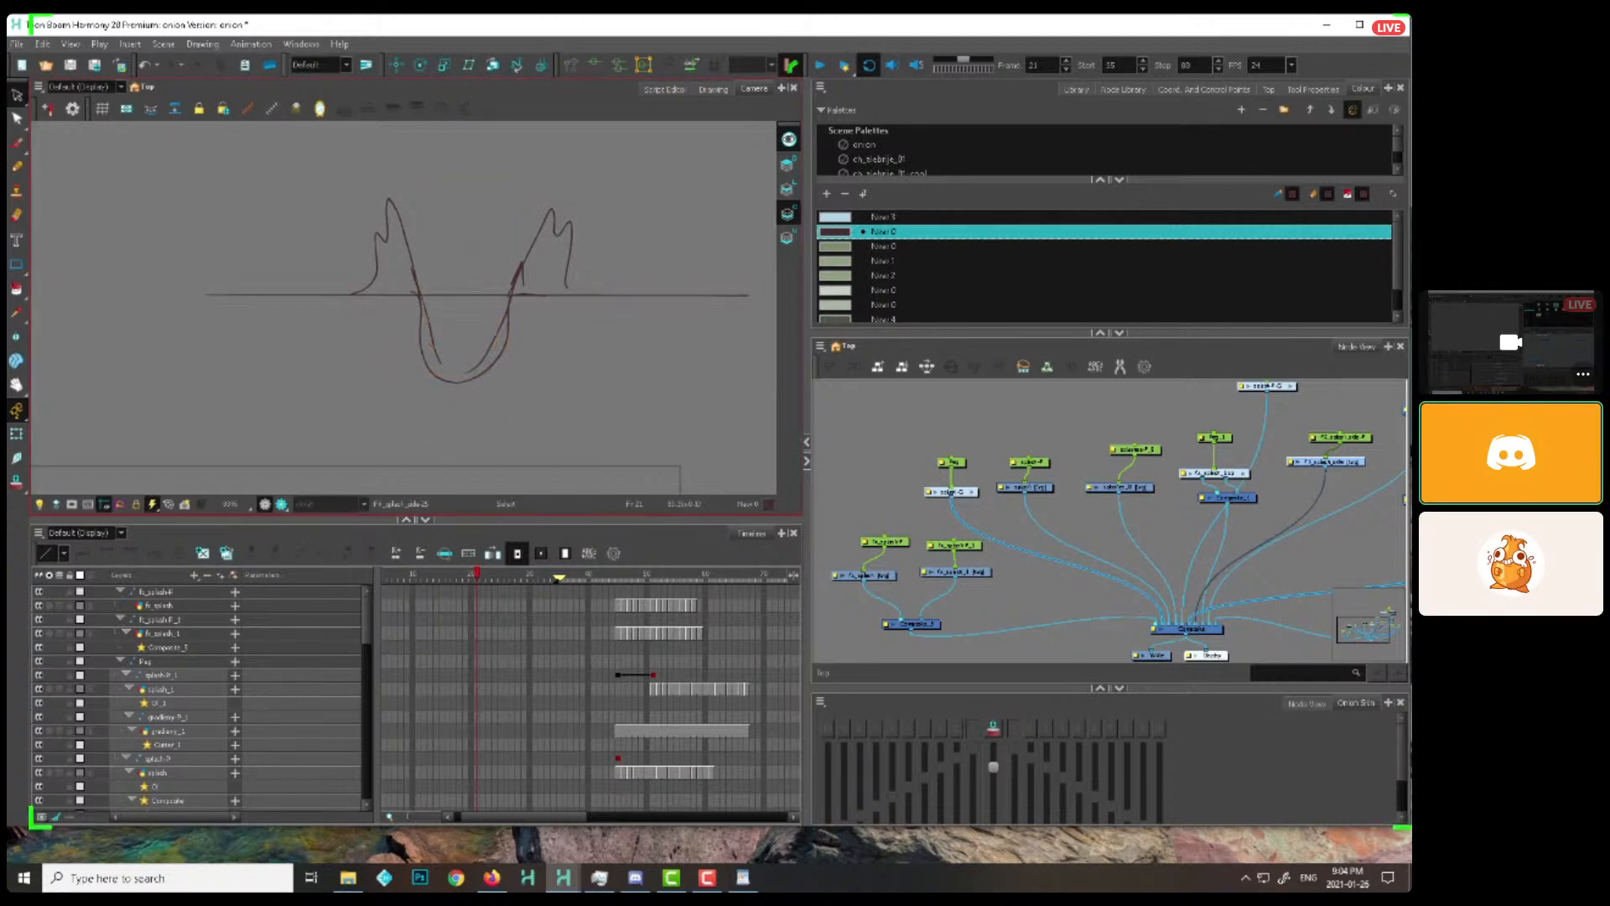
Brush a central spout with a detached droplet above it, curved inflow strokes around the cavity, and arrows marking the falling water
{"action": "key", "text": "alt+b"}
{"action": "left_click_drag", "start_coordinate": [408, 474], "coordinate": [453, 414]}
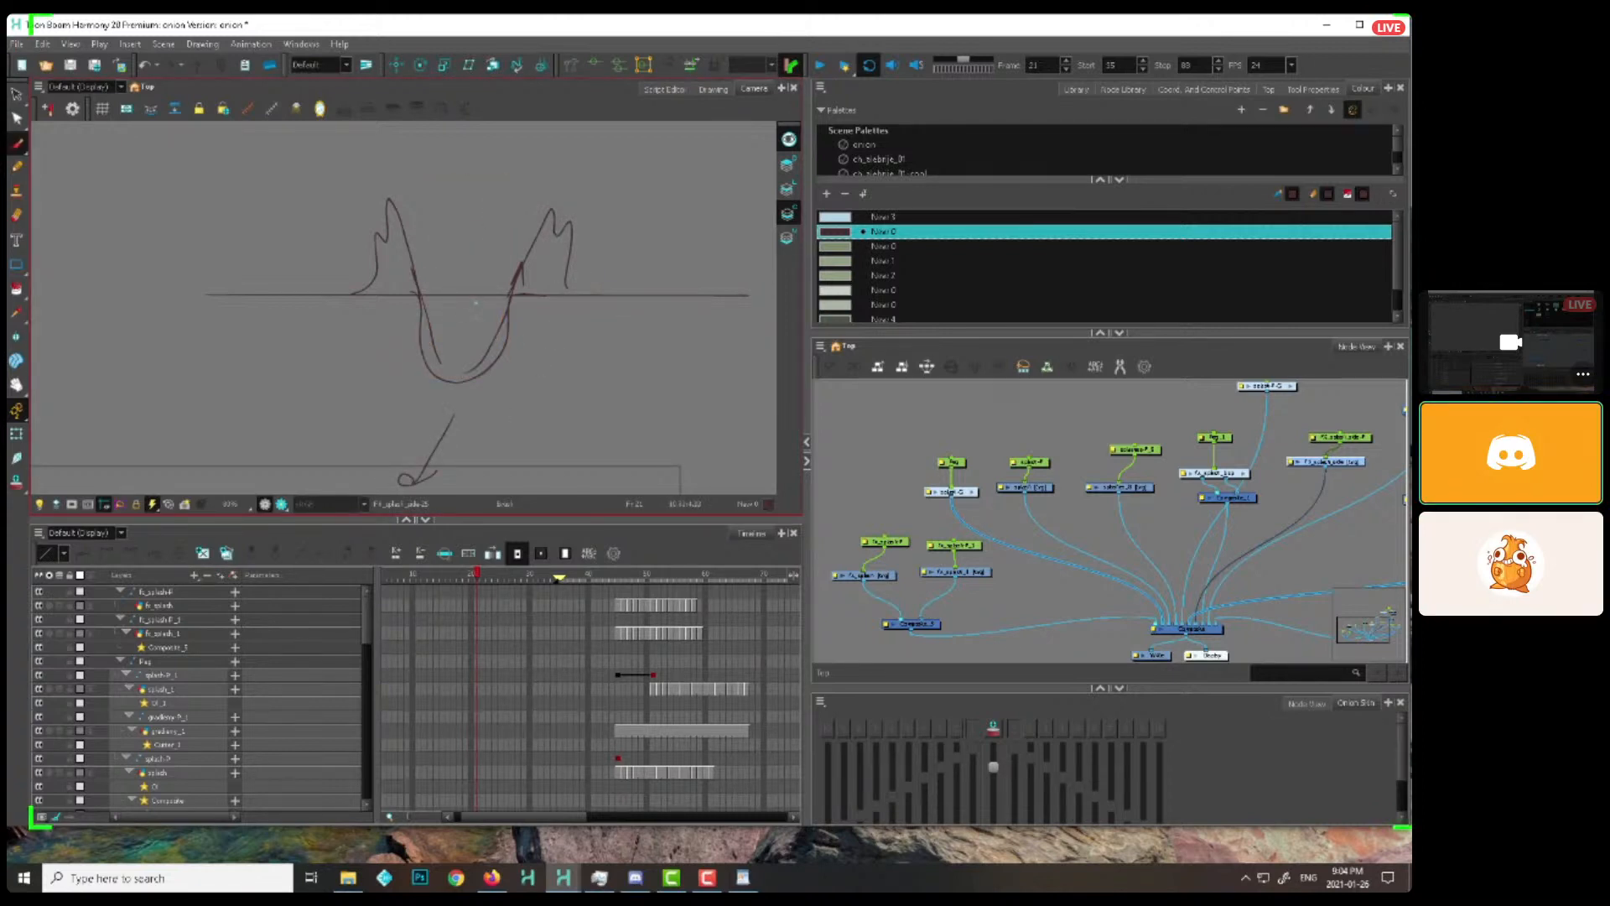
{"action": "left_click_drag", "start_coordinate": [580, 400], "coordinate": [583, 419]}
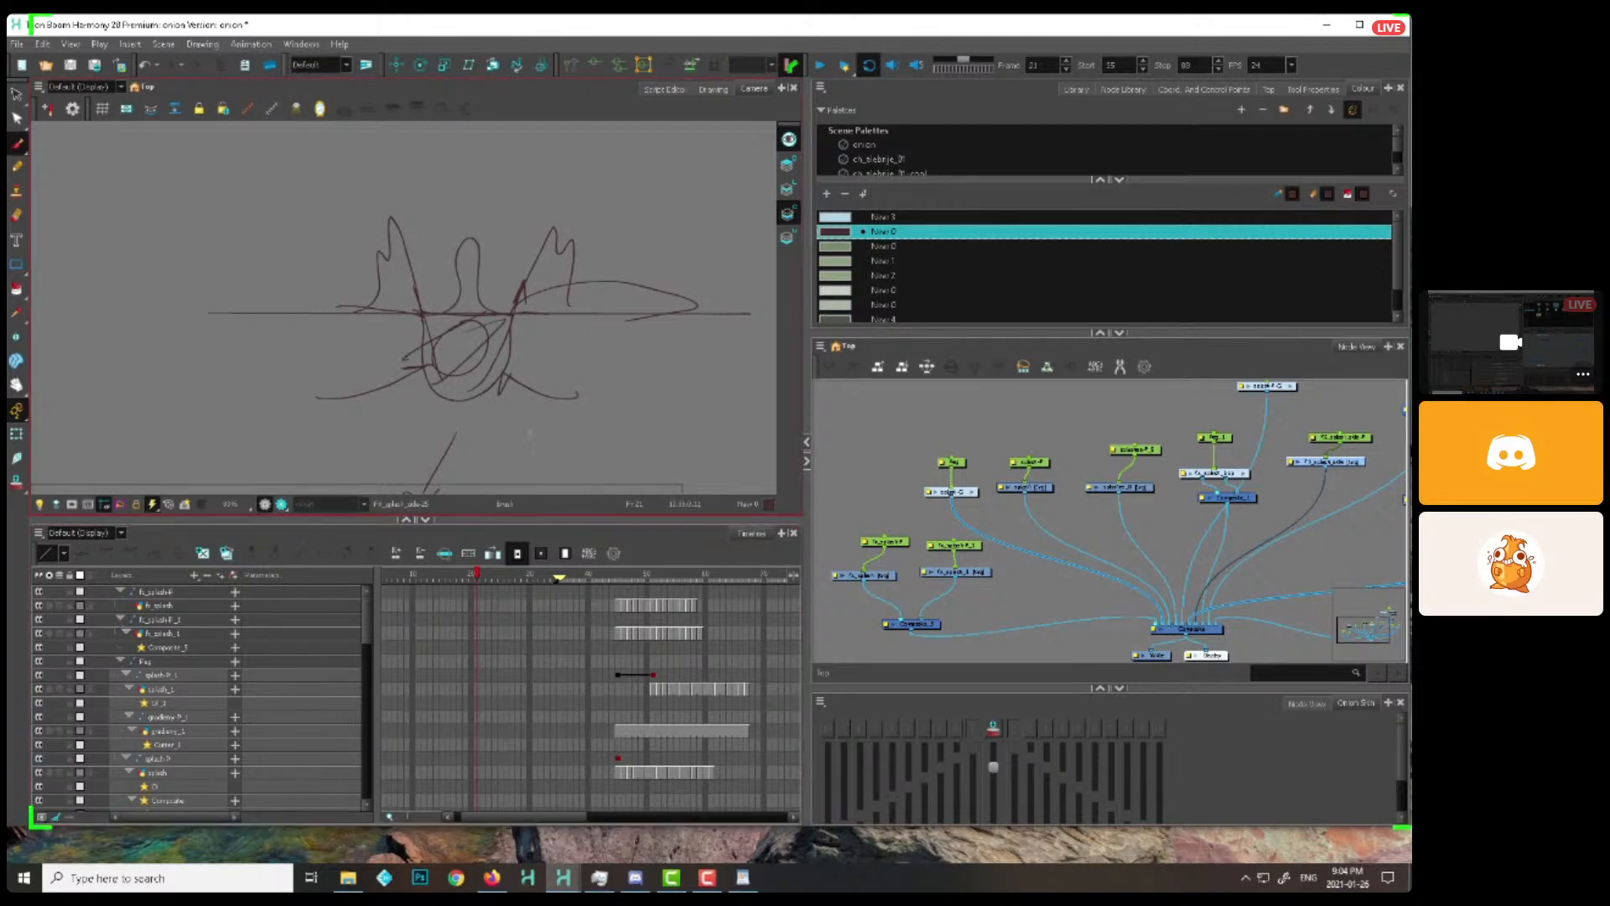
{"action": "left_click_drag", "start_coordinate": [513, 186], "coordinate": [478, 230]}
{"action": "left_click_drag", "start_coordinate": [514, 329], "coordinate": [532, 361]}
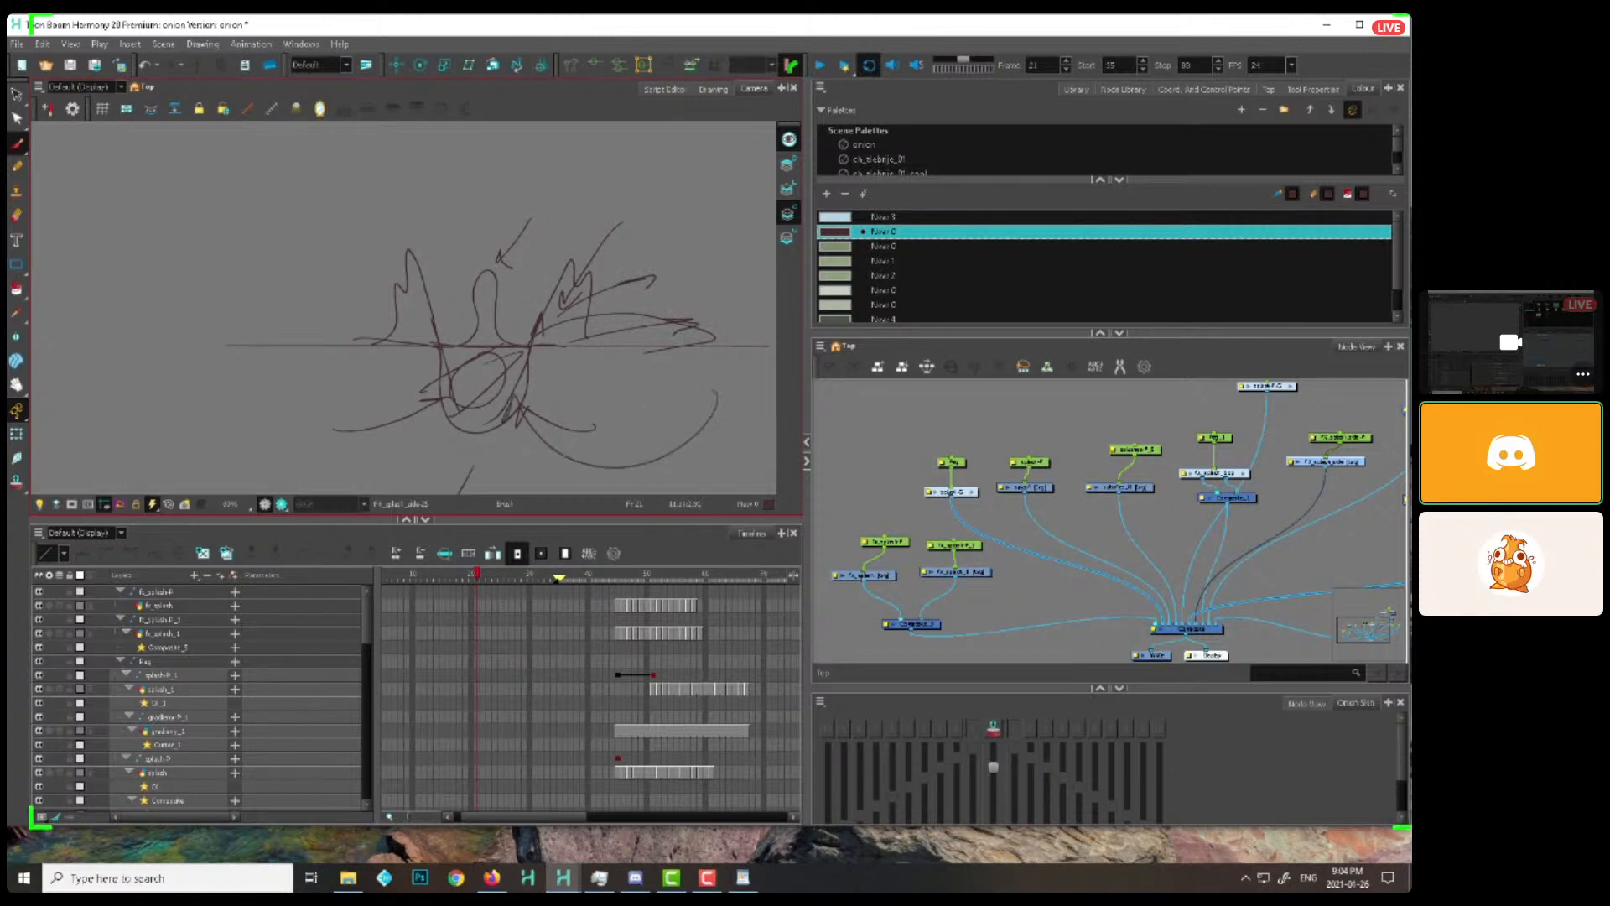
{"action": "left_click", "coordinate": [491, 263]}
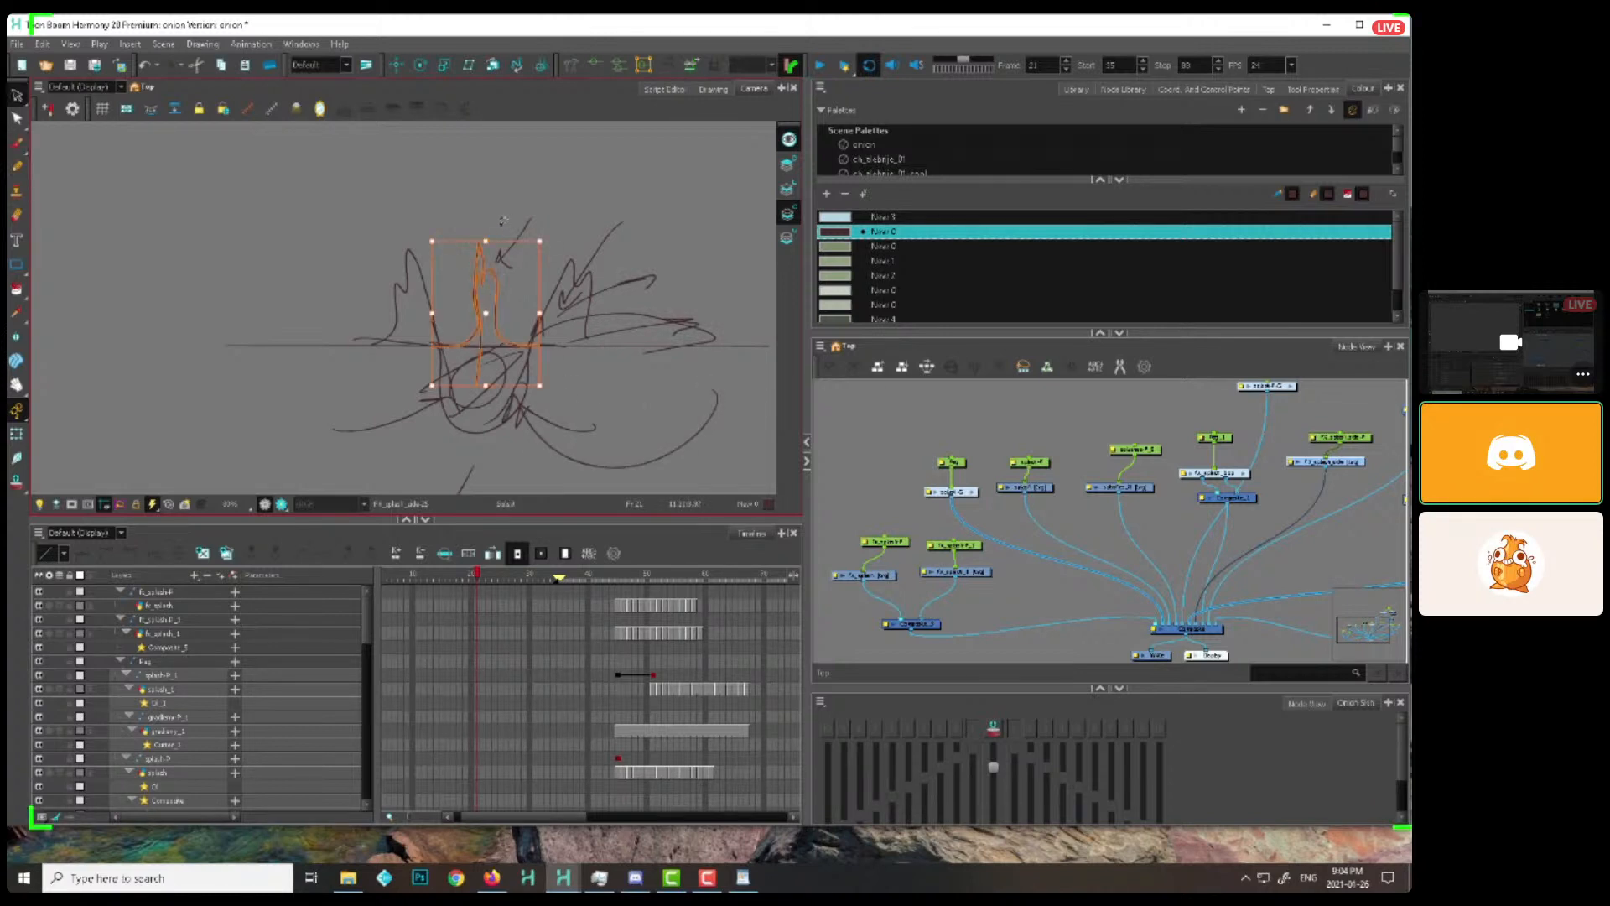
{"action": "left_click_drag", "start_coordinate": [481, 199], "coordinate": [484, 234]}
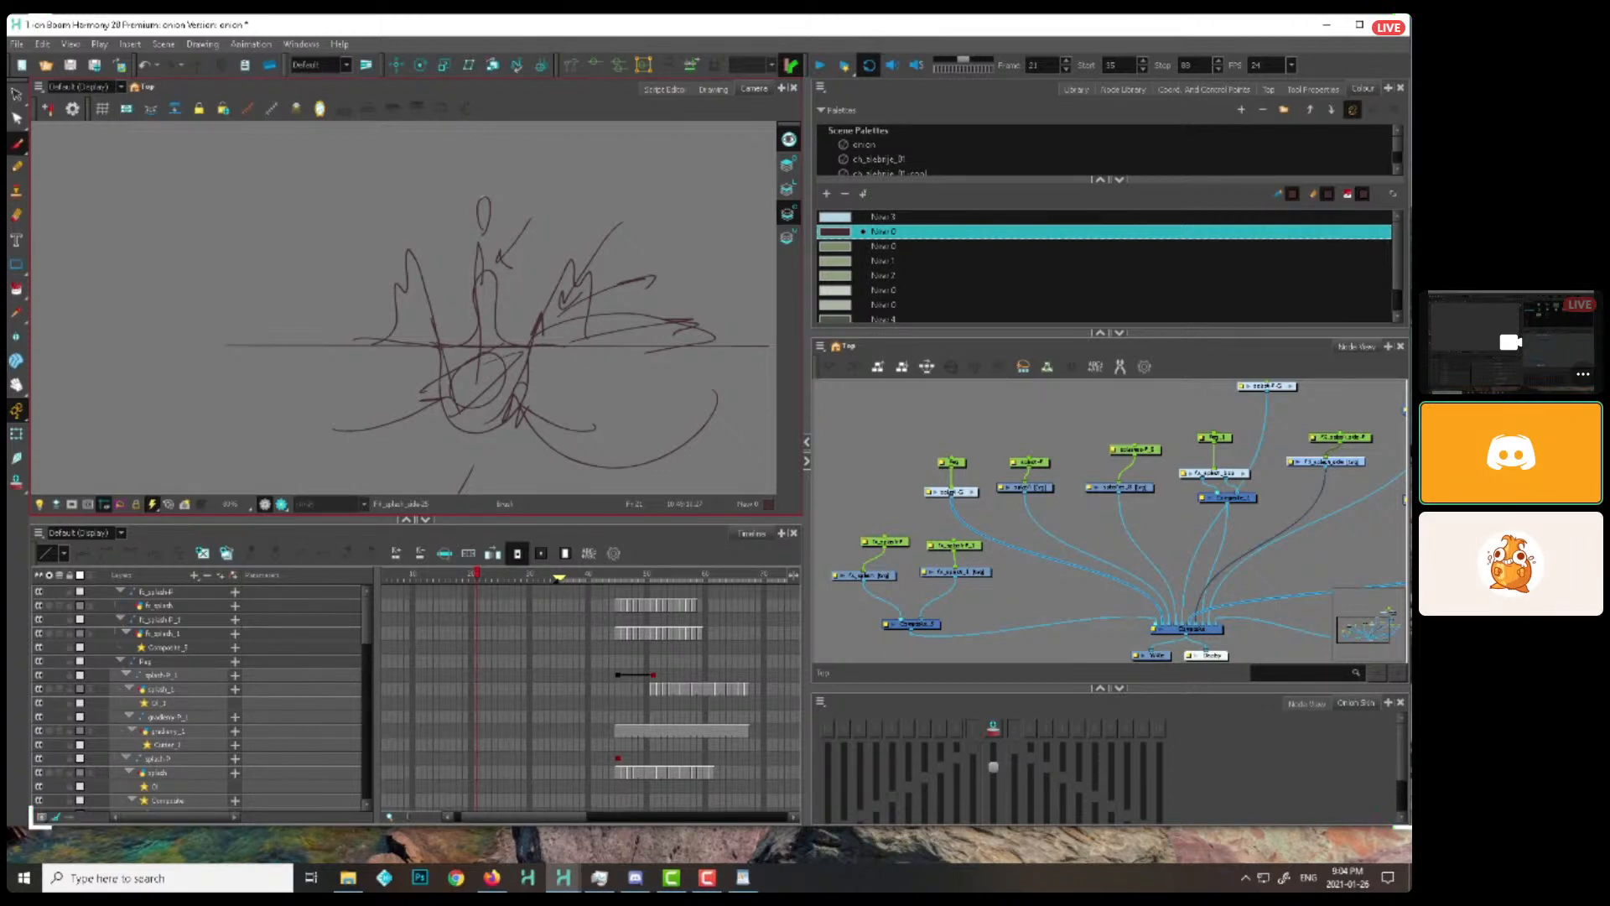
Return to the green ring and blue splashes and scrub through their animation up to frame 20
{"action": "key", "text": "1"}
{"action": "key", "text": "1"}
{"action": "left_click_drag", "start_coordinate": [411, 445], "coordinate": [611, 161]}
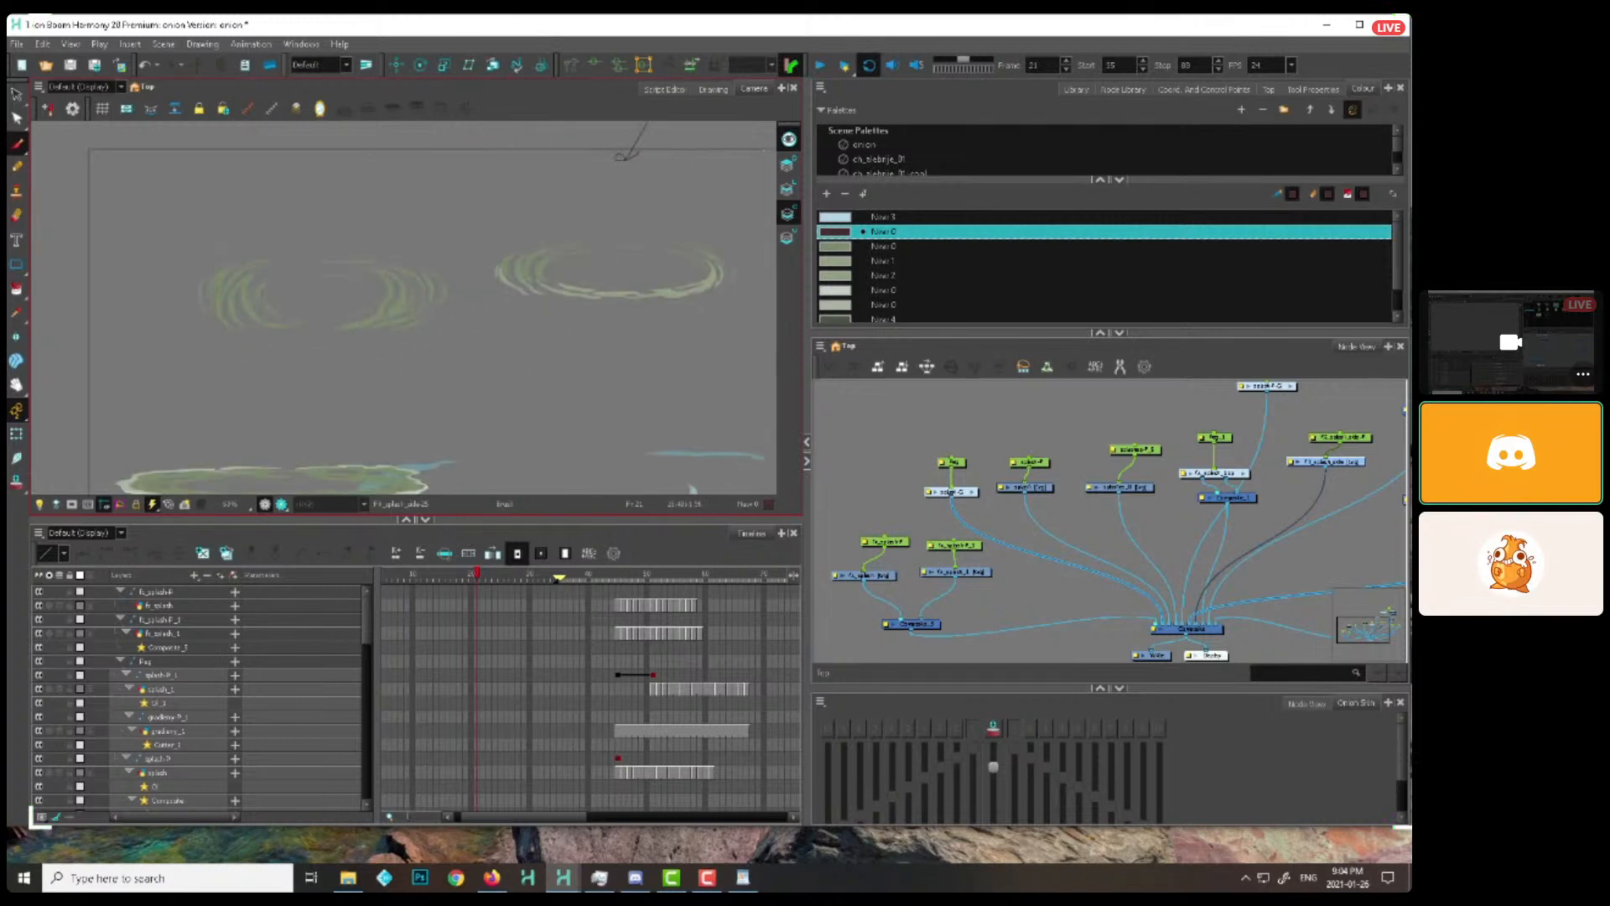
{"action": "left_click_drag", "start_coordinate": [535, 401], "coordinate": [508, 313]}
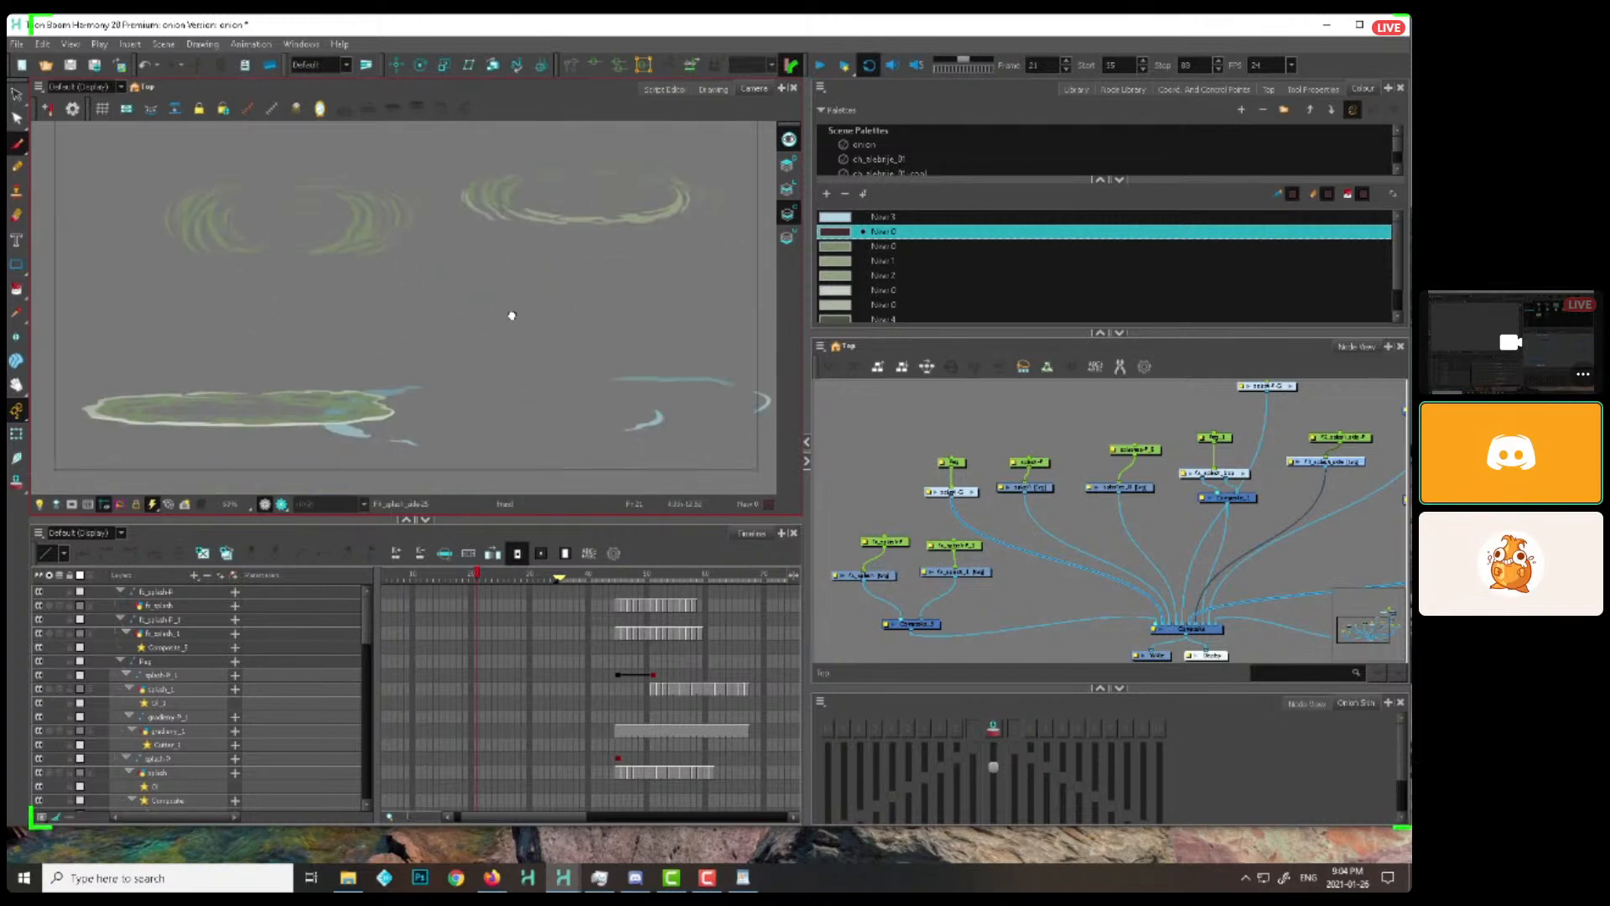
{"action": "key", "text": "1"}
{"action": "left_click_drag", "start_coordinate": [404, 579], "coordinate": [472, 578]}
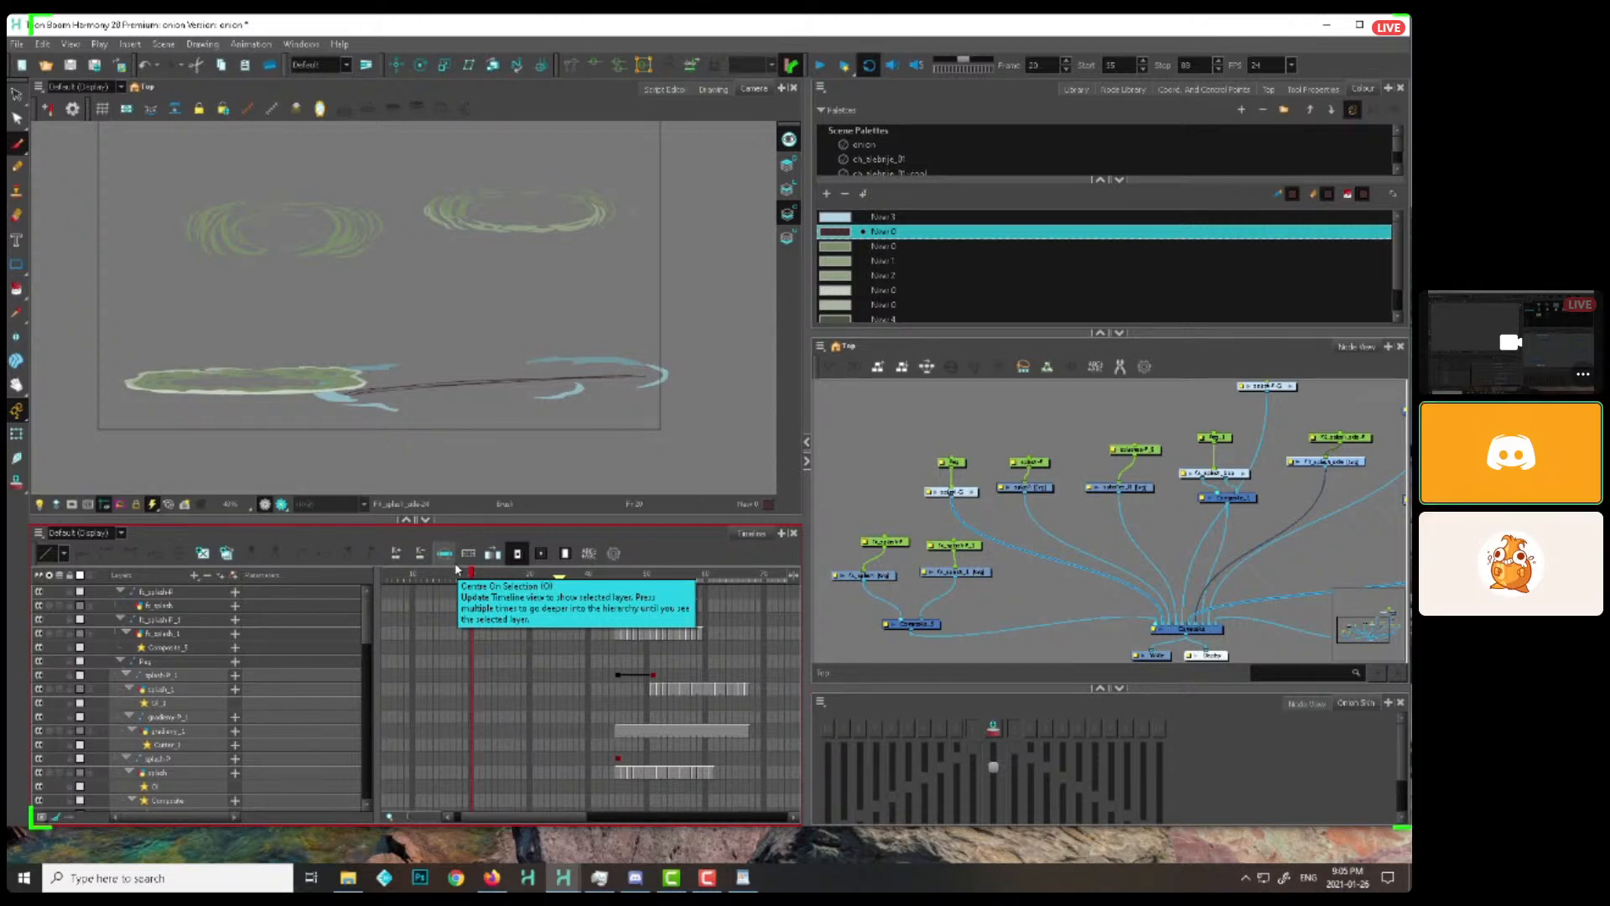
{"action": "left_click", "coordinate": [832, 518]}
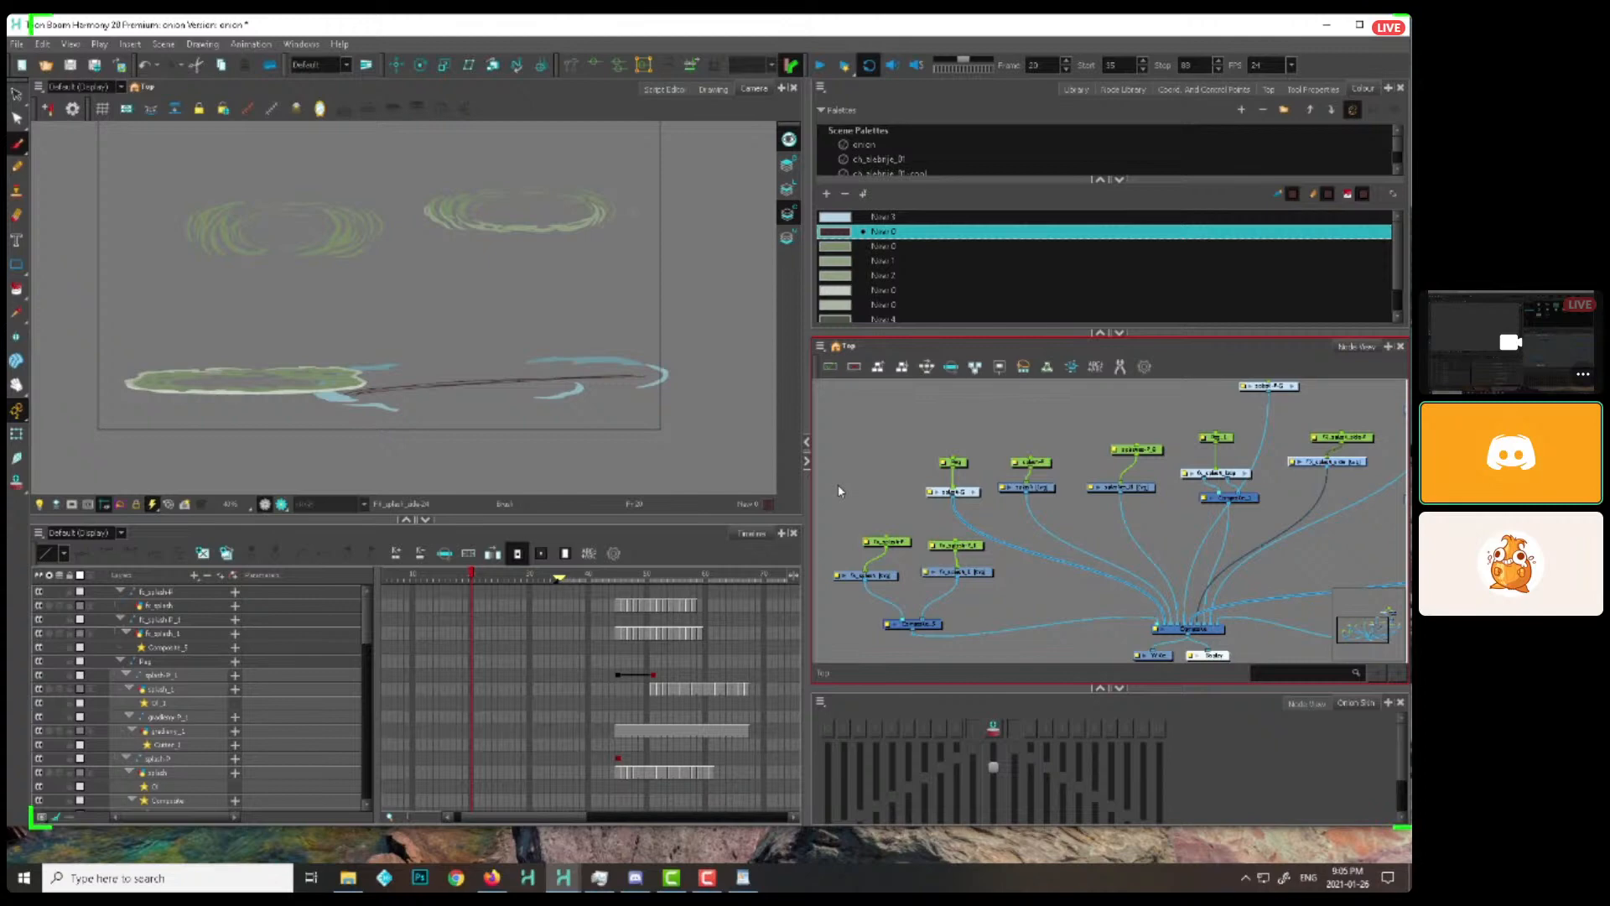
Switch to the bowl guide splash scene and scrub through the start of the splash up to frame 15
{"action": "left_click", "coordinate": [563, 877]}
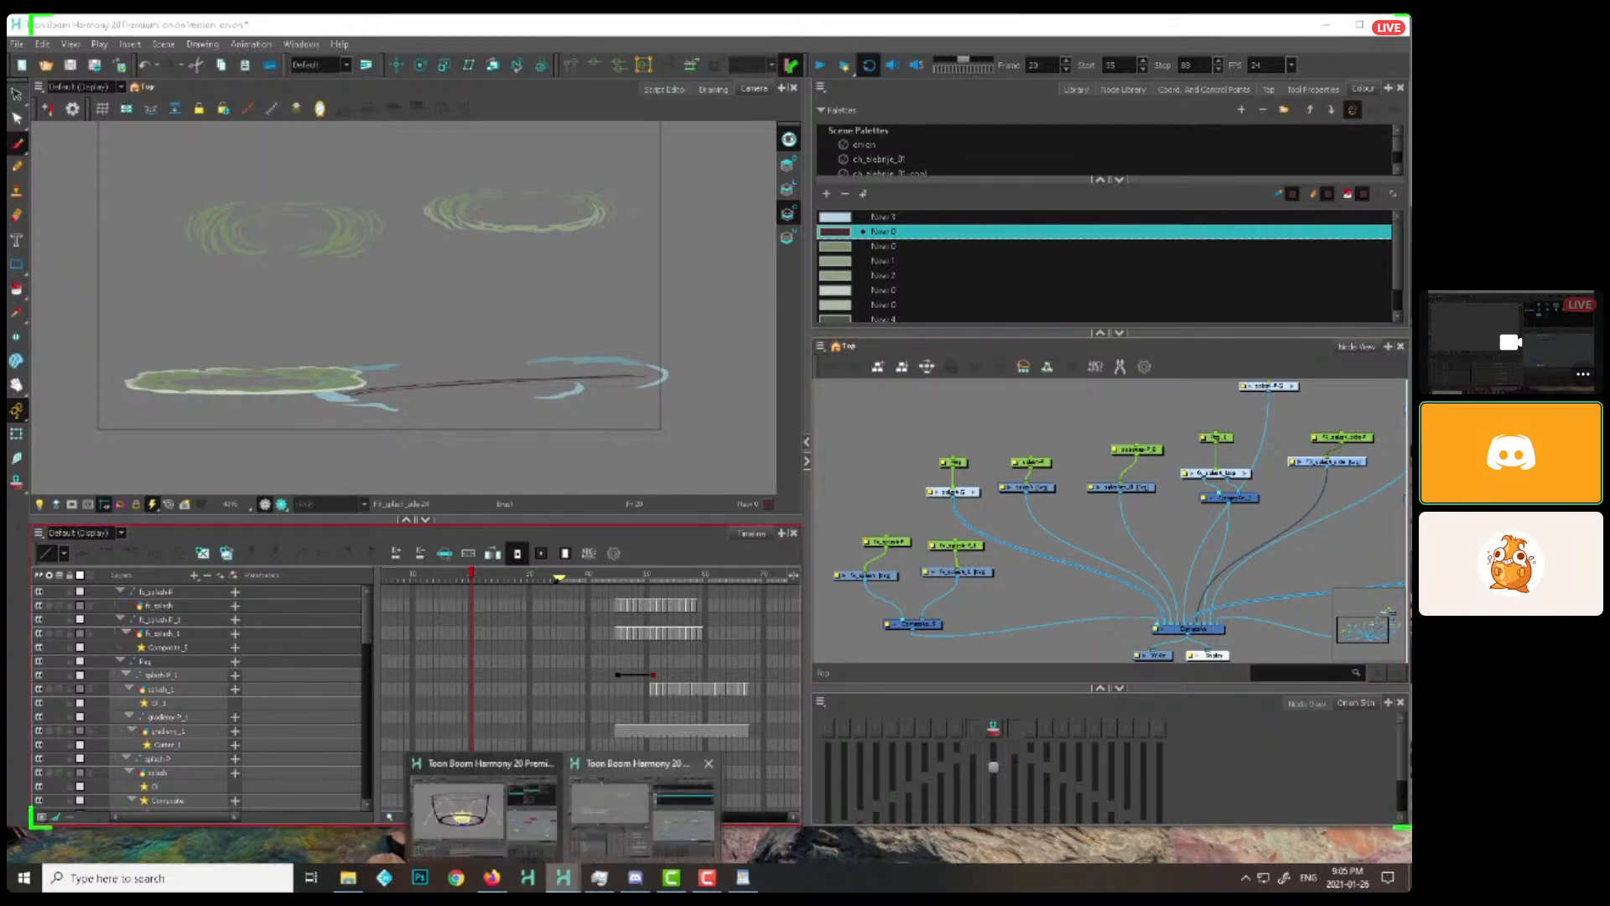
{"action": "left_click", "coordinate": [496, 813]}
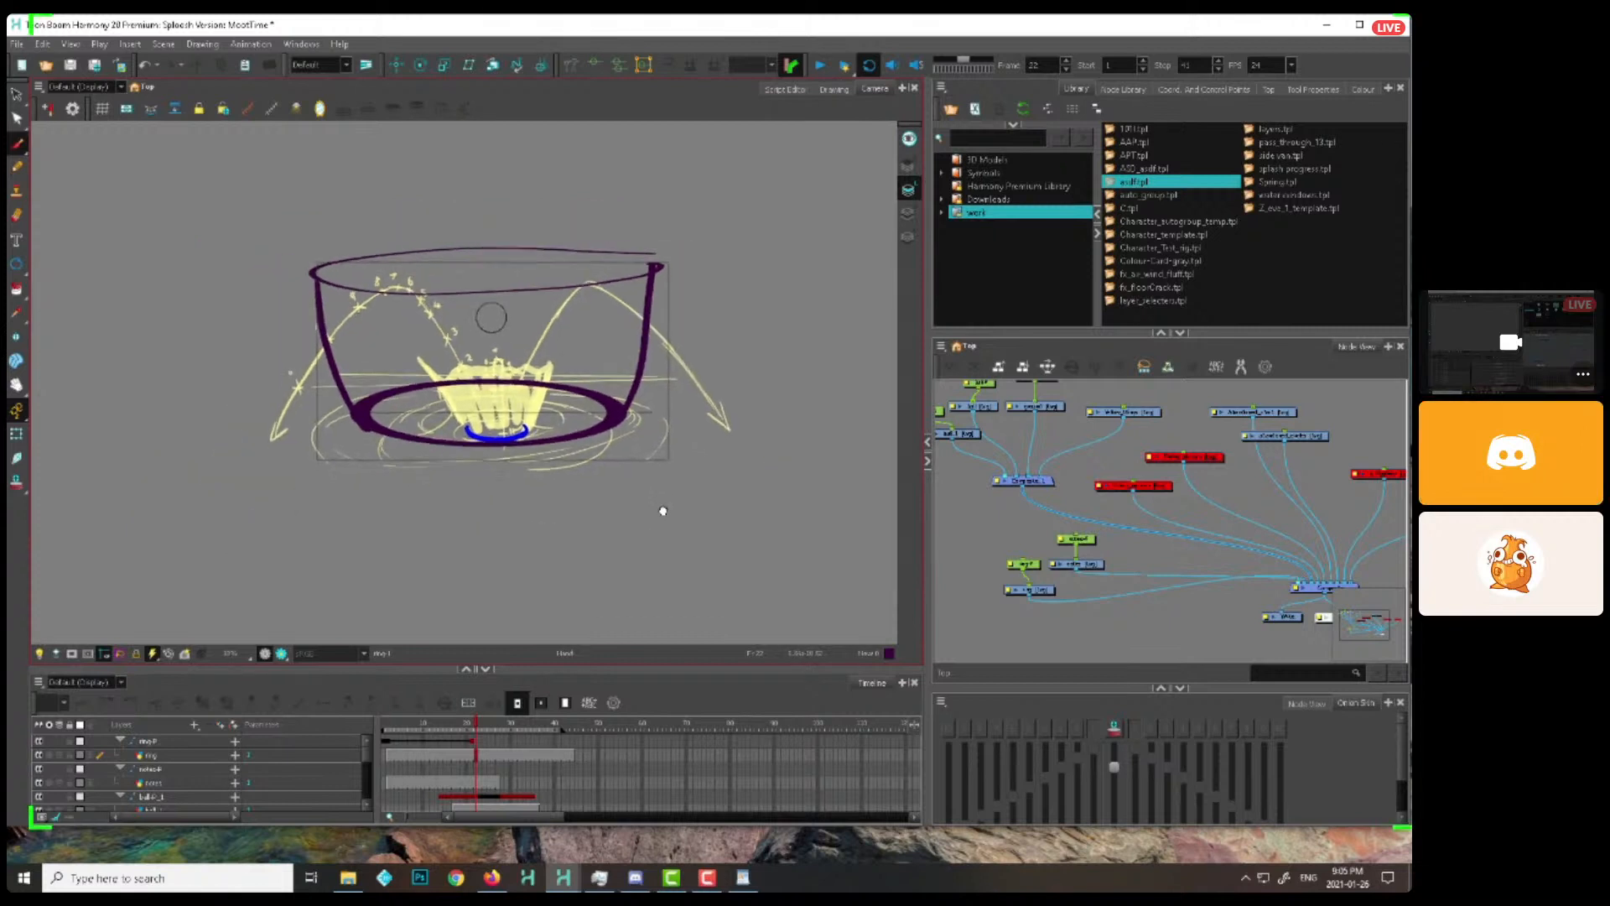
{"action": "left_click", "coordinate": [388, 719]}
{"action": "left_click_drag", "start_coordinate": [388, 716], "coordinate": [444, 722]}
Disable the purple ring and bowl guide's nodes and view the rough yellow splash at frame 26
{"action": "left_click", "coordinate": [17, 434]}
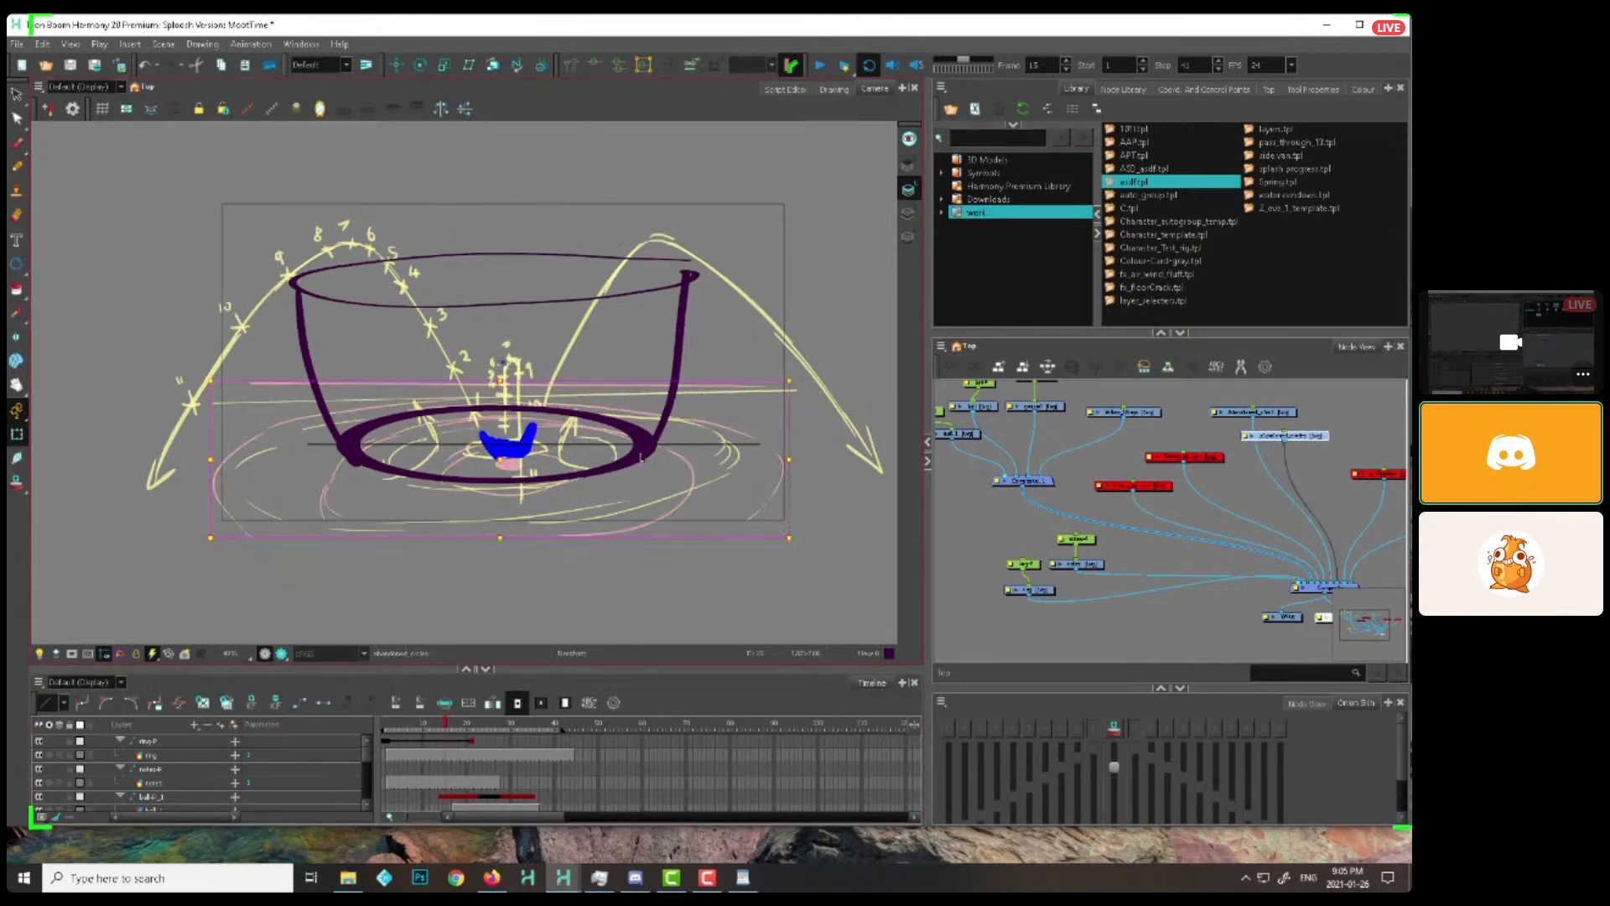
{"action": "left_click", "coordinate": [294, 755]}
{"action": "mouse_move", "coordinate": [430, 728]}
{"action": "left_mouse_down"}
{"action": "mouse_move", "coordinate": [447, 730]}
{"action": "mouse_move", "coordinate": [424, 750]}
{"action": "mouse_move", "coordinate": [457, 730]}
{"action": "mouse_move", "coordinate": [524, 744]}
{"action": "mouse_move", "coordinate": [493, 738]}
{"action": "left_mouse_up"}
{"action": "left_click", "coordinate": [473, 741]}
{"action": "left_click", "coordinate": [991, 545]}
{"action": "left_click", "coordinate": [1070, 606]}
{"action": "left_click_drag", "start_coordinate": [991, 541], "coordinate": [1042, 602]}
{"action": "key", "text": "d"}
{"action": "left_click", "coordinate": [1093, 547]}
{"action": "mouse_move", "coordinate": [494, 728]}
{"action": "left_mouse_down"}
{"action": "mouse_move", "coordinate": [553, 731]}
{"action": "mouse_move", "coordinate": [493, 736]}
{"action": "left_mouse_up"}
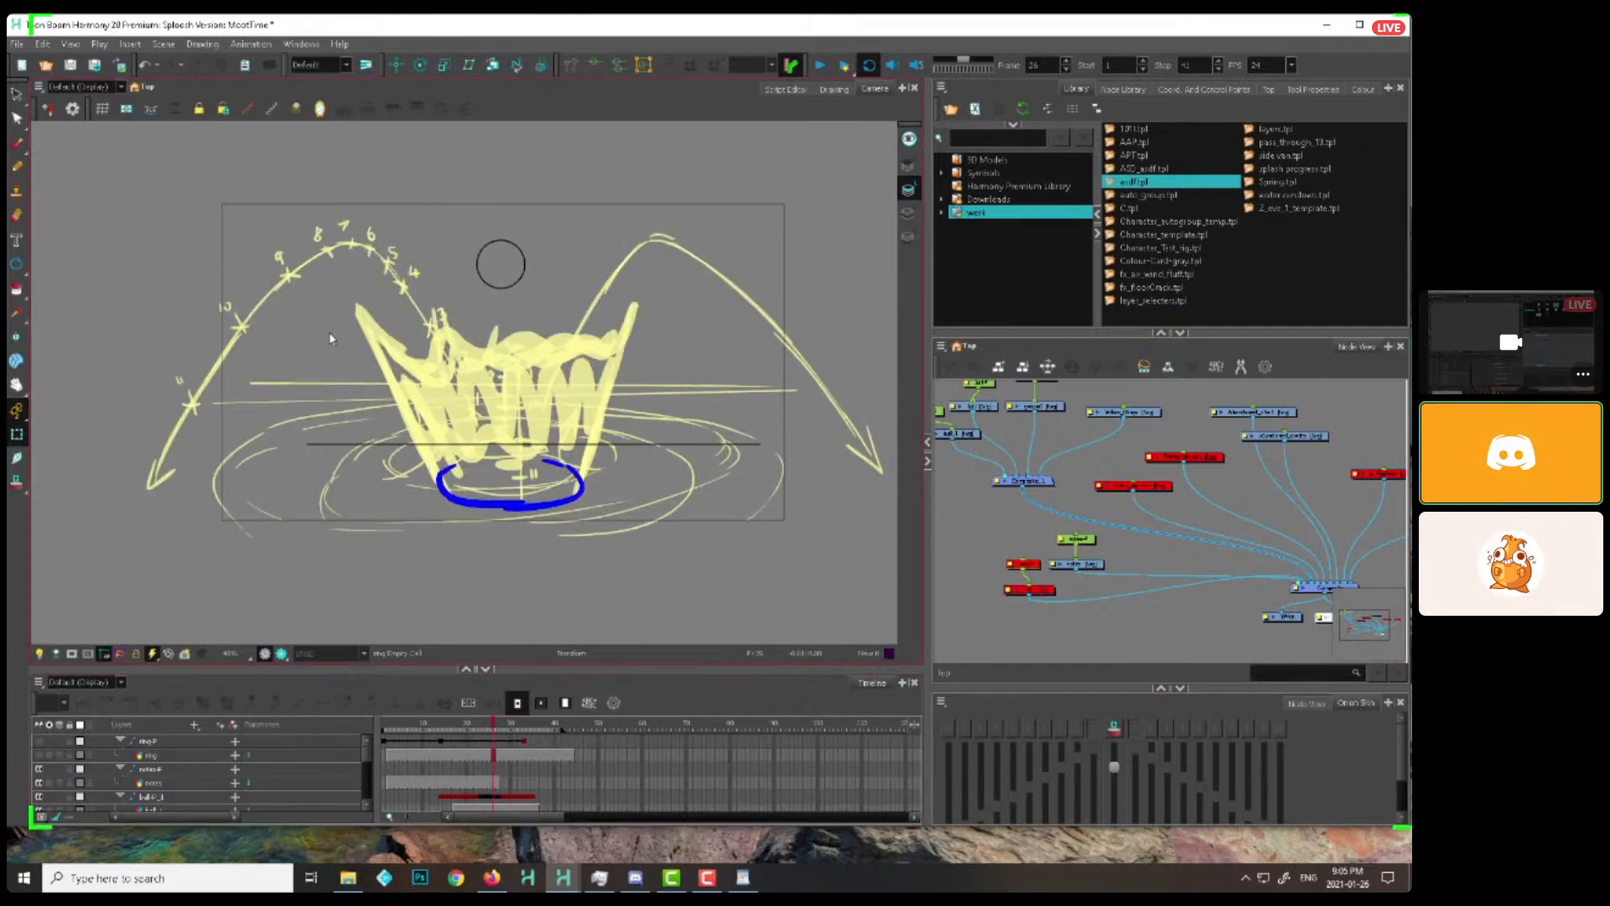
Disable the yellow trajectory arcs with their numbered timing marks and the related guide drawing in the Camera view
{"action": "left_click", "coordinate": [521, 256]}
{"action": "key", "text": "d"}
{"action": "left_click", "coordinate": [818, 368]}
{"action": "key", "text": "d"}
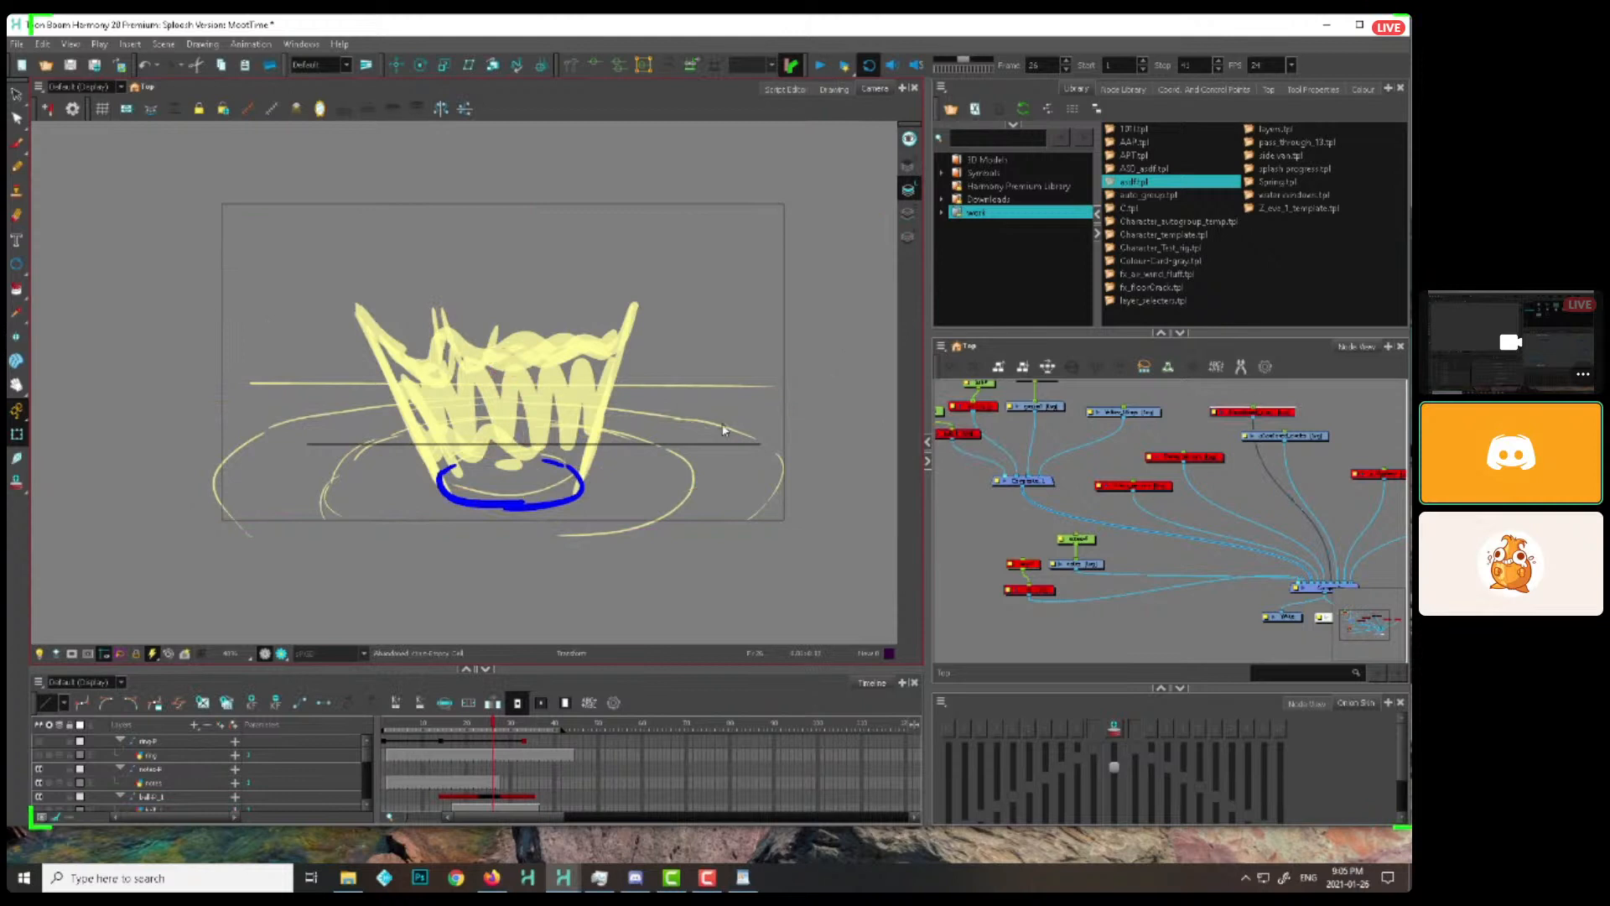
Scrub to frame 37 and disable the remaining guide, notes and yellow splash drawings in the node network
{"action": "left_click", "coordinate": [433, 726]}
{"action": "left_click_drag", "start_coordinate": [433, 726], "coordinate": [545, 717]}
{"action": "key", "text": "1"}
{"action": "left_click_drag", "start_coordinate": [1152, 561], "coordinate": [1034, 556]}
{"action": "left_click_drag", "start_coordinate": [1251, 474], "coordinate": [1183, 486]}
{"action": "key", "text": "2"}
{"action": "left_click_drag", "start_coordinate": [992, 482], "coordinate": [1190, 507]}
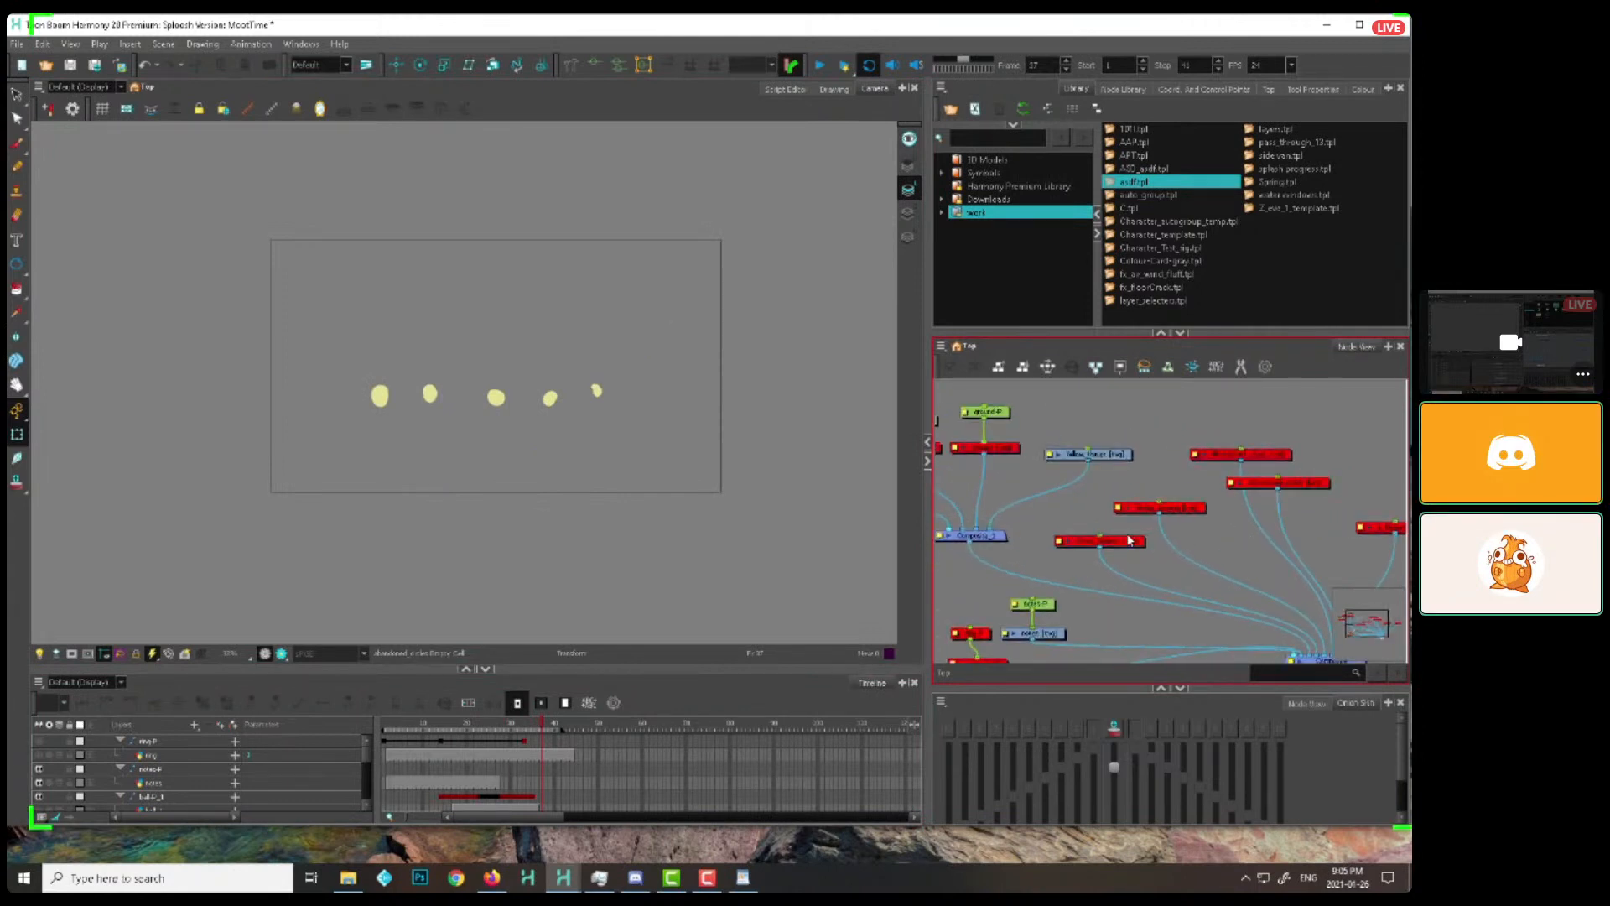
{"action": "left_click_drag", "start_coordinate": [1058, 597], "coordinate": [1016, 644]}
{"action": "key", "text": "d"}
{"action": "left_click", "coordinate": [1101, 454]}
{"action": "key", "text": "1"}
{"action": "left_click_drag", "start_coordinate": [1131, 483], "coordinate": [1149, 473]}
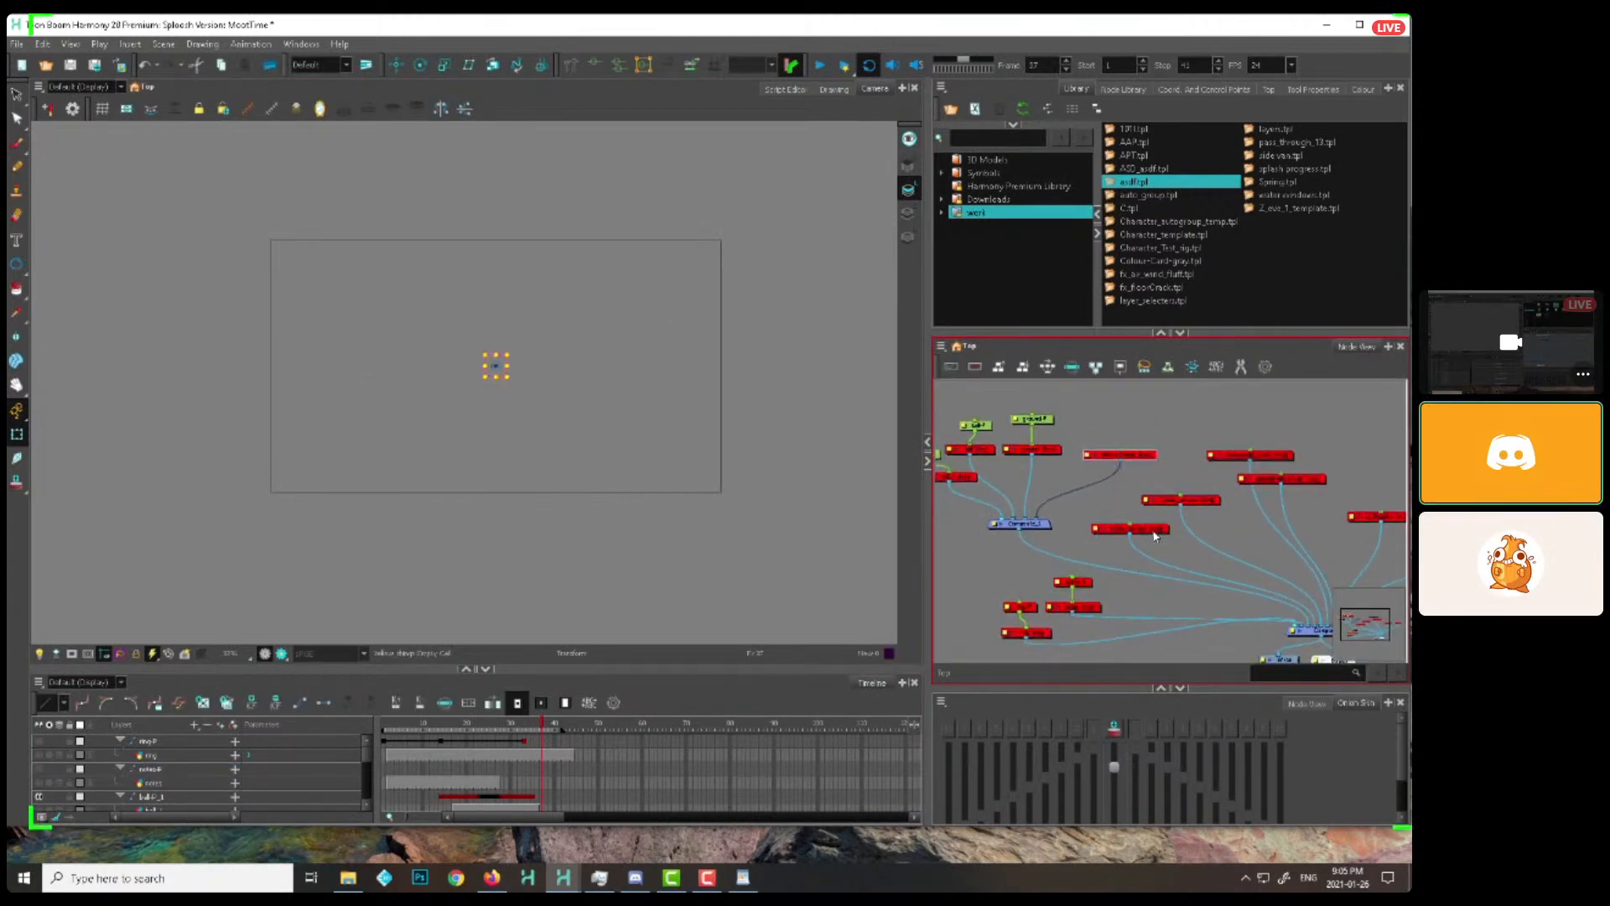
Enable the clean version splash drawing on its own, scrub back to the start and play the animation
{"action": "left_click", "coordinate": [1156, 533]}
{"action": "left_click_drag", "start_coordinate": [407, 725], "coordinate": [382, 726]}
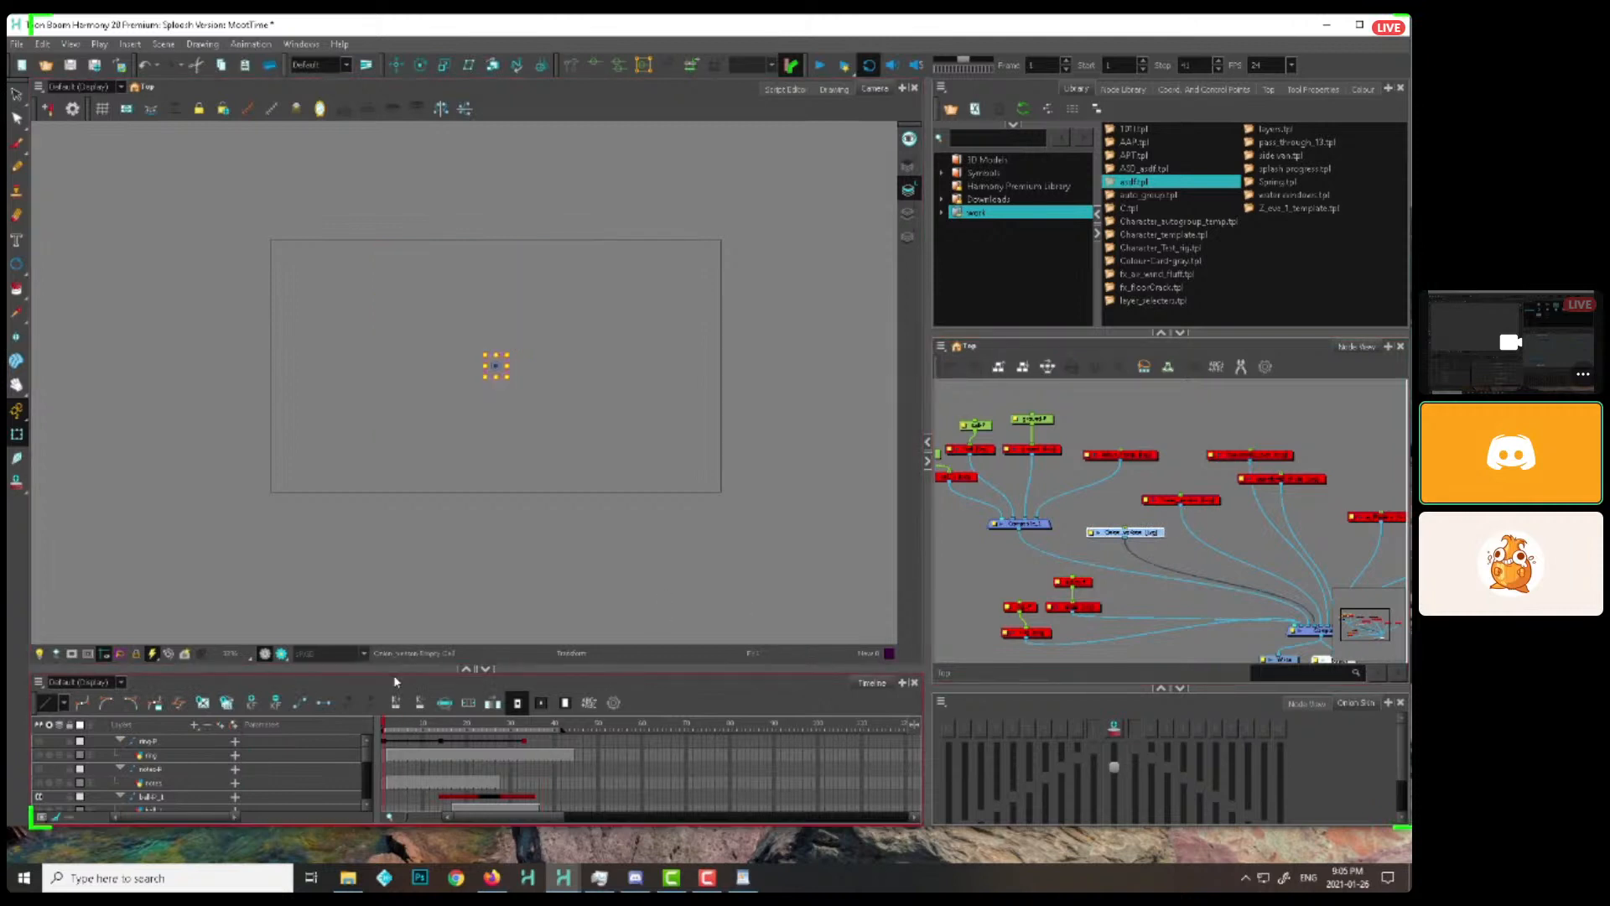
{"action": "left_click", "coordinate": [820, 65]}
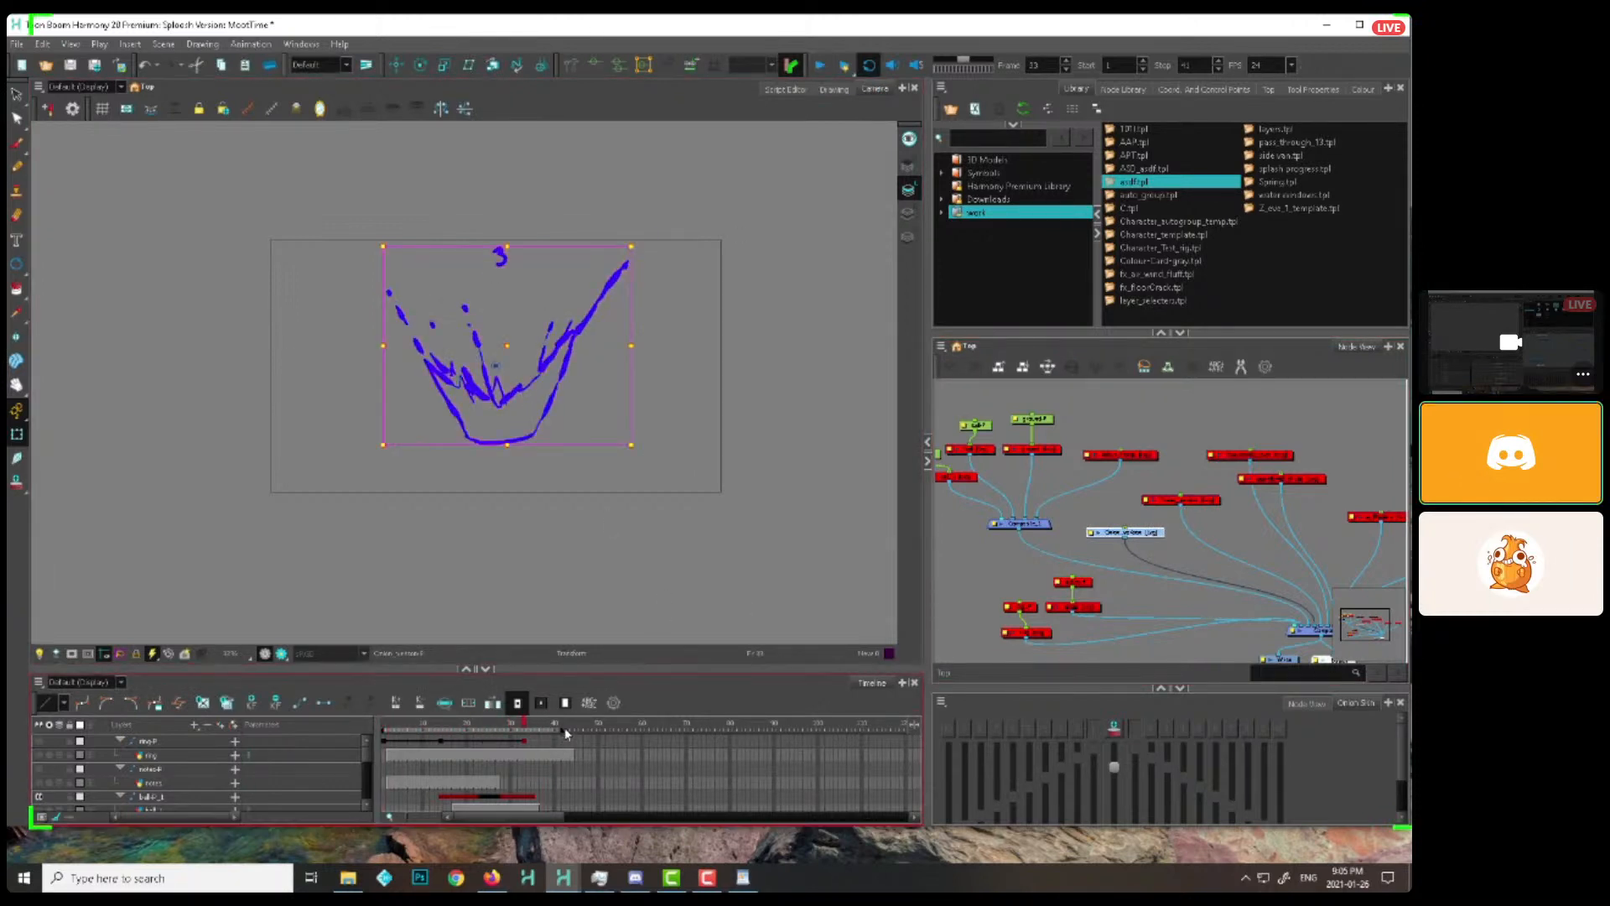
{"action": "left_click", "coordinate": [819, 65]}
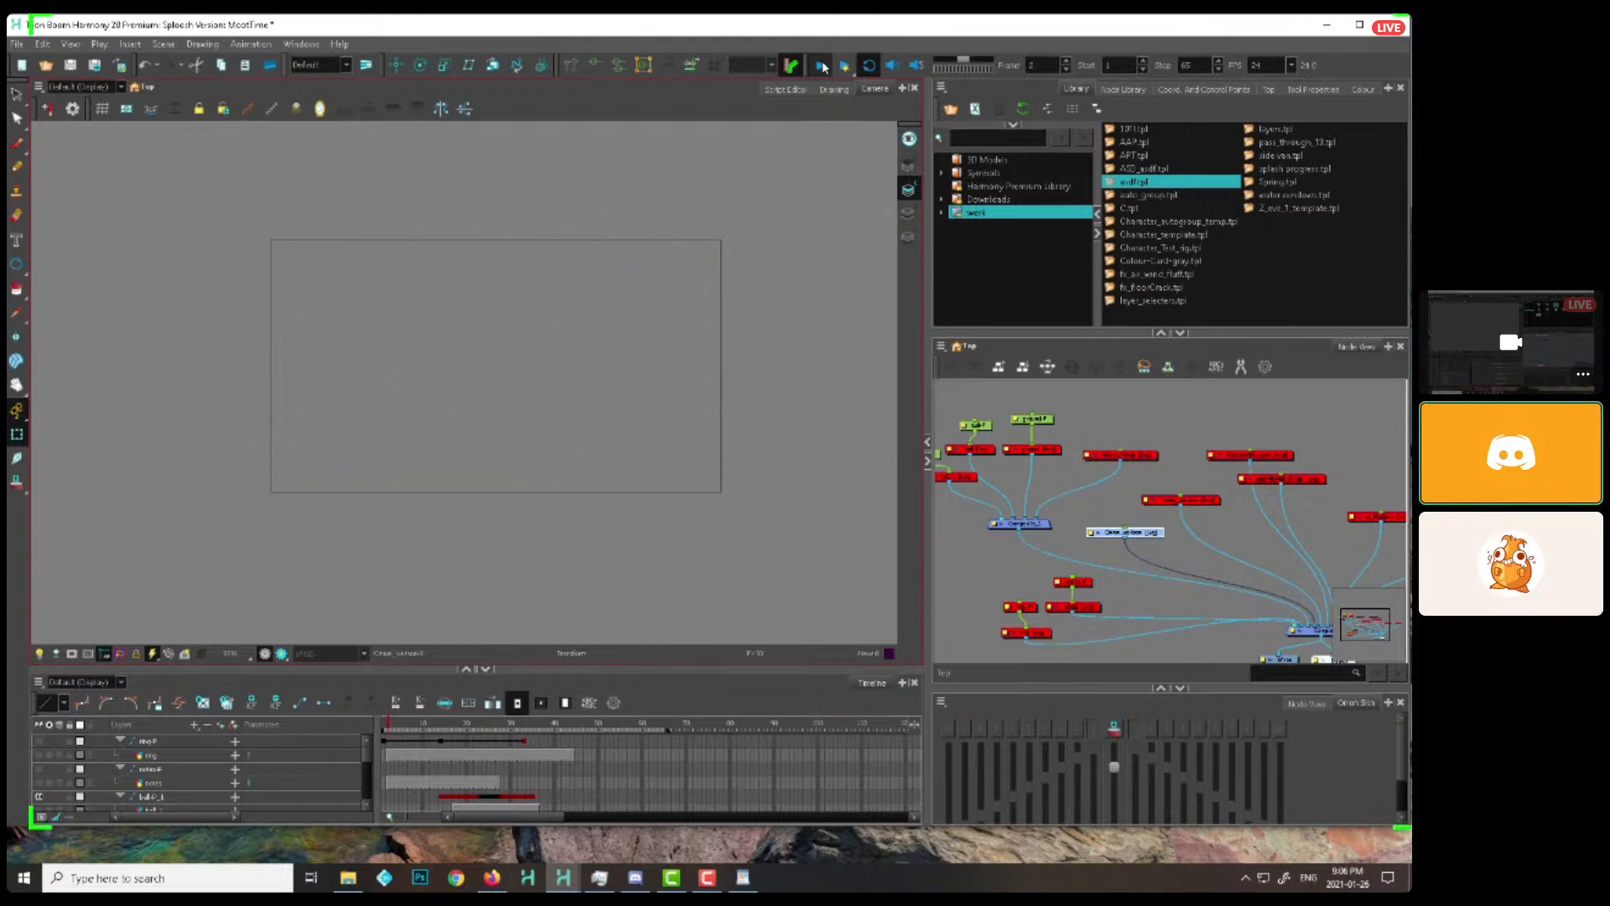
Play the clean version splash and enable the timing version drawing in the node network over it
{"action": "left_click", "coordinate": [821, 66]}
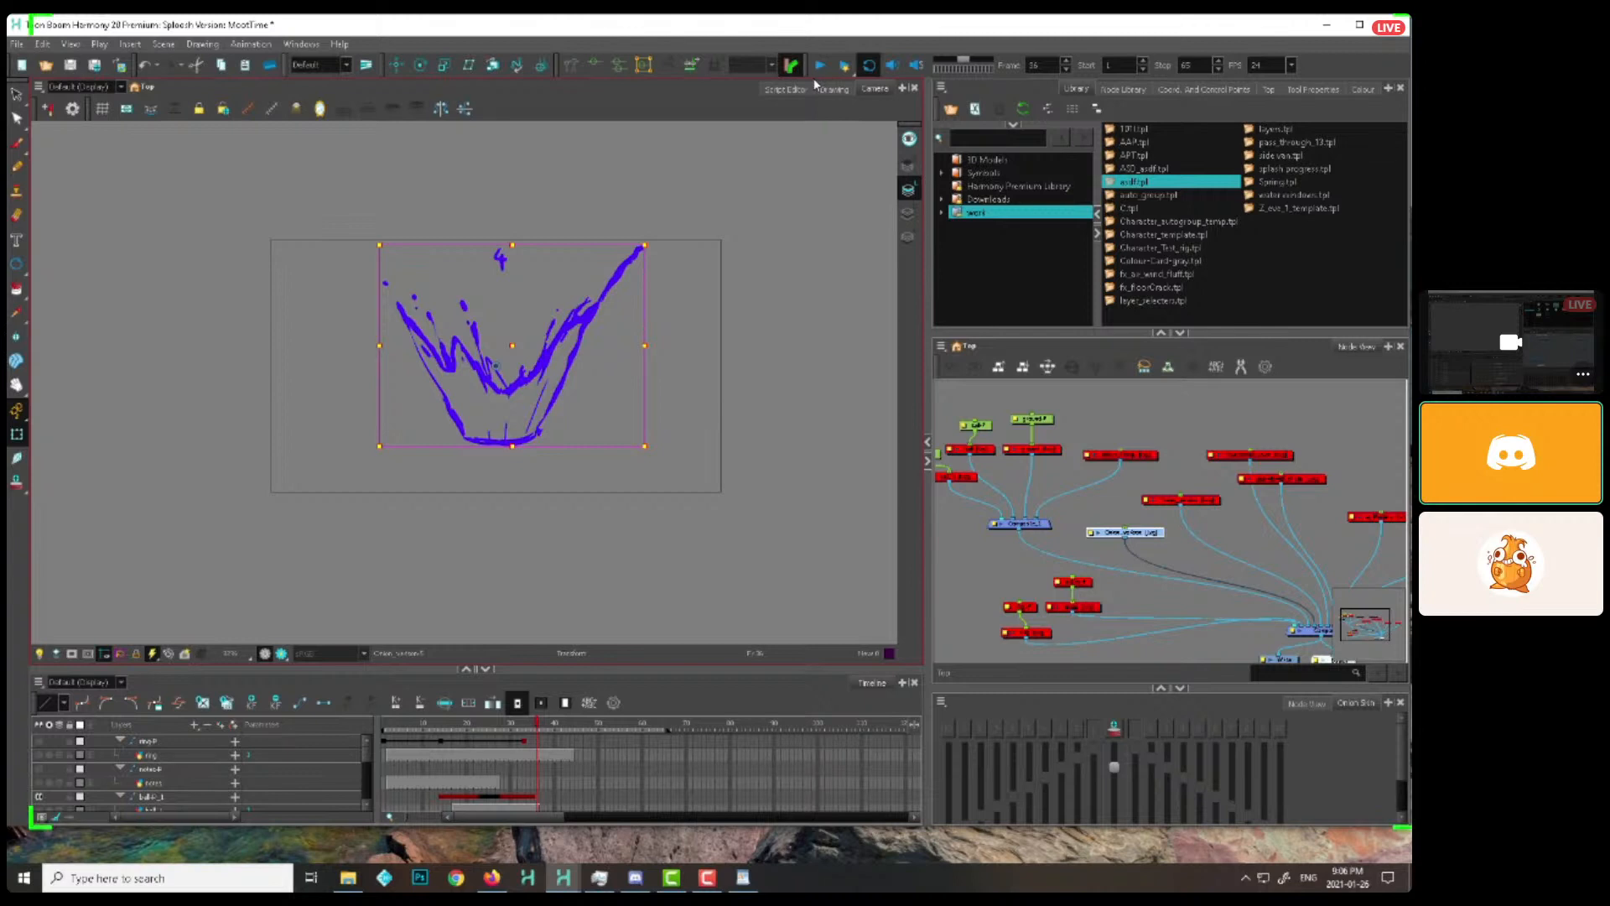
{"action": "left_click", "coordinate": [1201, 502]}
{"action": "left_click_drag", "start_coordinate": [1217, 507], "coordinate": [1121, 508]}
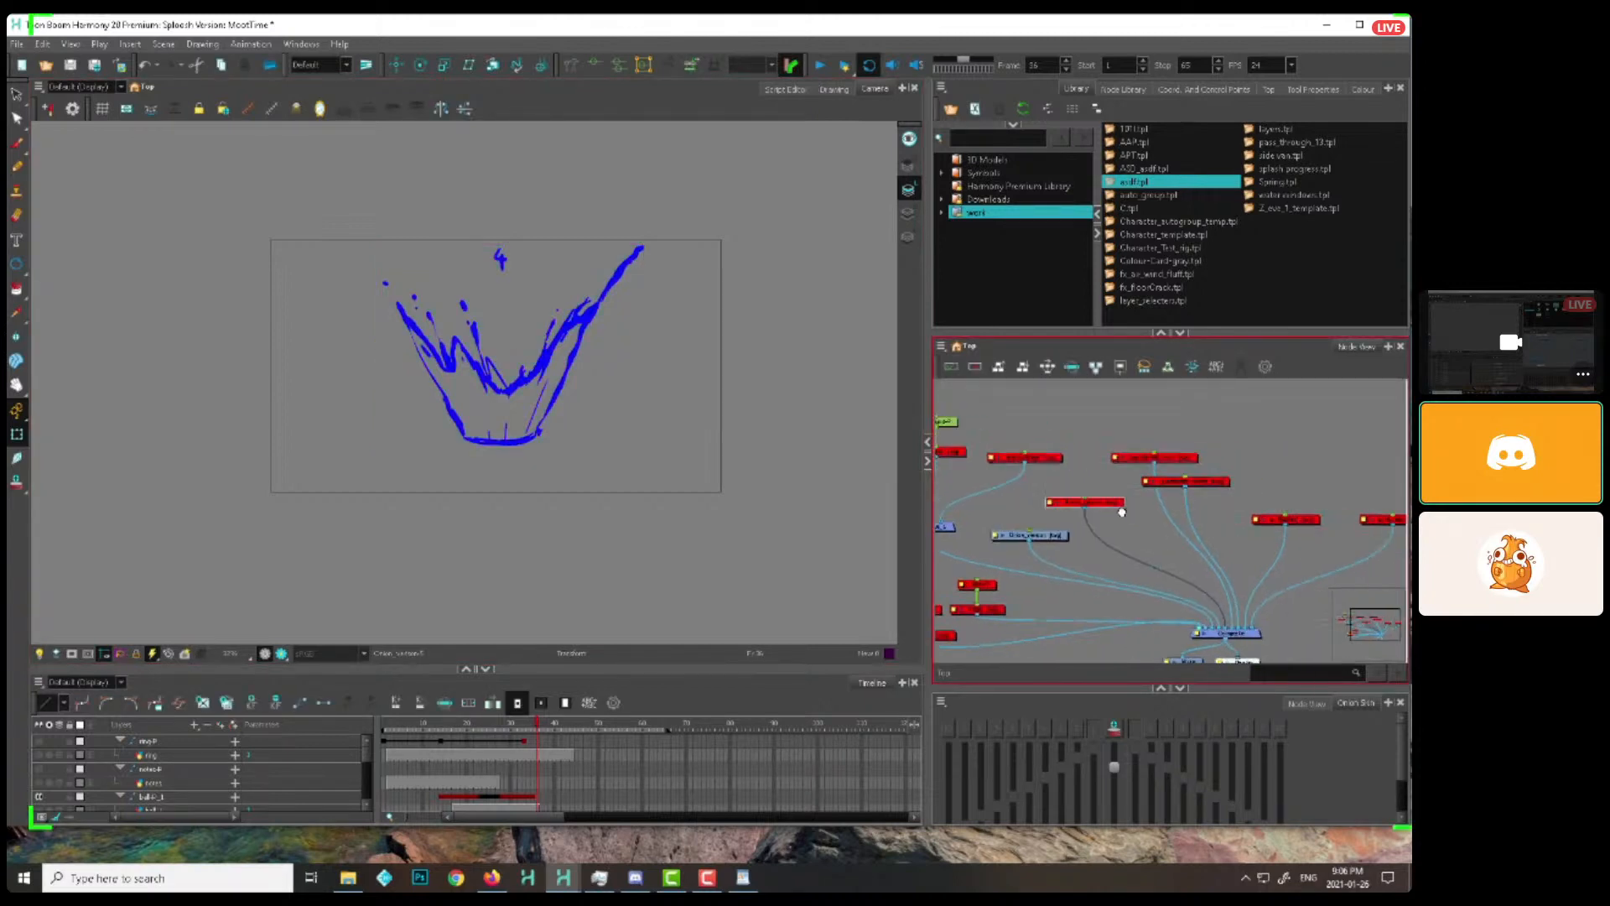
{"action": "key", "text": "a"}
{"action": "key", "text": "1"}
{"action": "left_click_drag", "start_coordinate": [713, 403], "coordinate": [553, 417]}
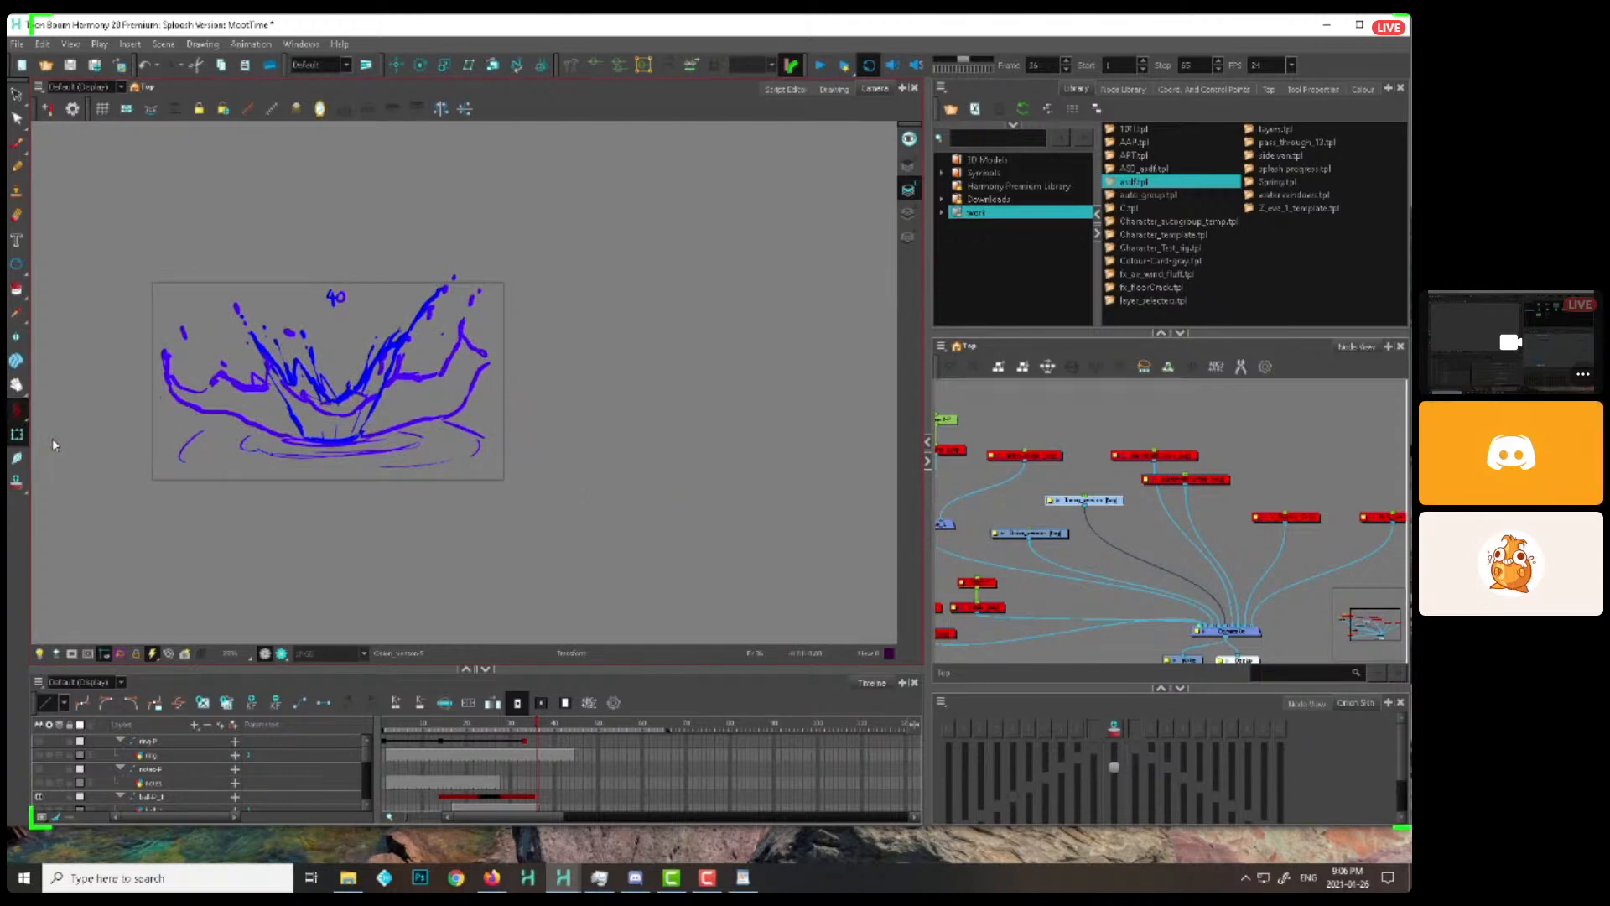
Add a peg above the timing version drawing and move its splash outside the camera frame, beside the clean version
{"action": "left_click", "coordinate": [1098, 496]}
{"action": "key", "text": "ctrl+p"}
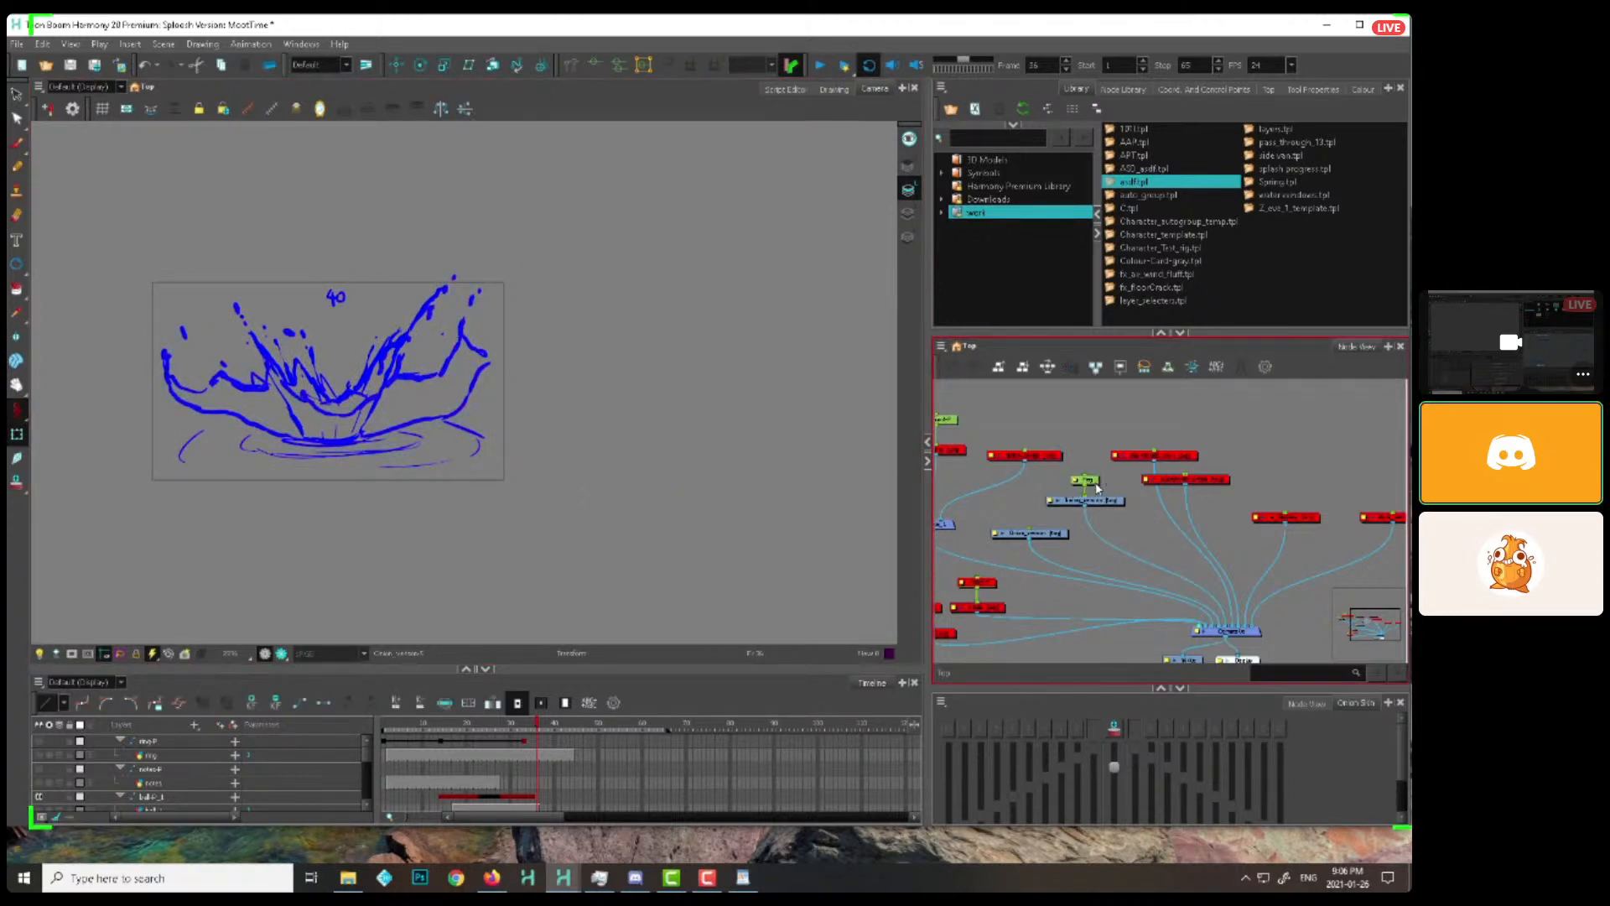
{"action": "left_click", "coordinate": [518, 406]}
{"action": "left_click_drag", "start_coordinate": [1084, 480], "coordinate": [1085, 469]}
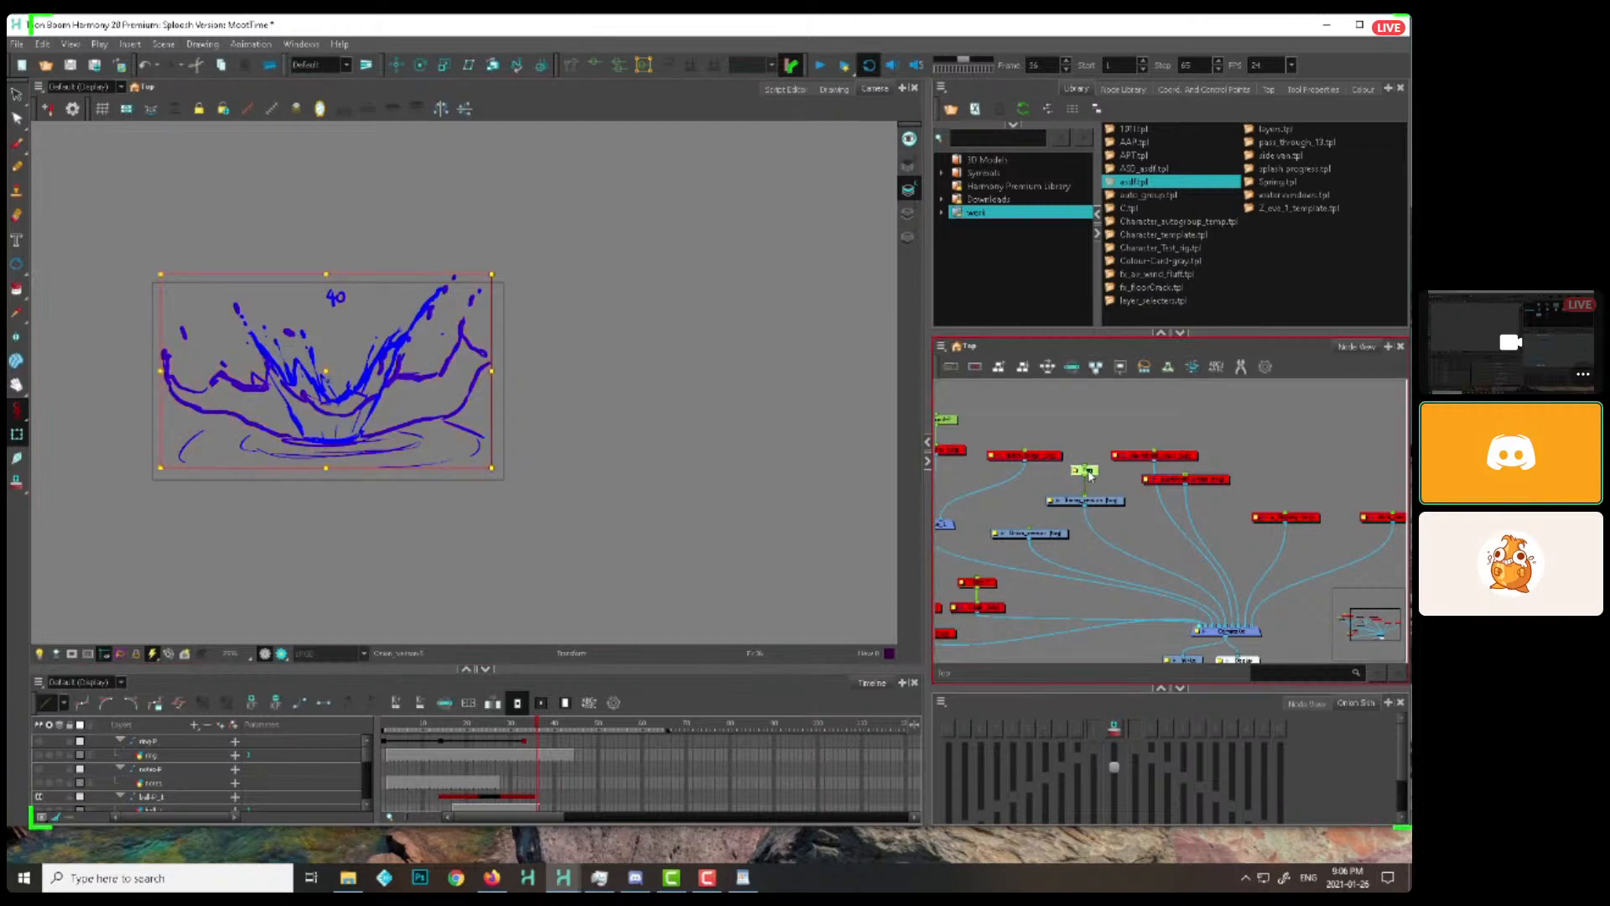
{"action": "left_click_drag", "start_coordinate": [331, 375], "coordinate": [731, 378]}
Play the clean and timing splash versions from the start, and replay them with a closer view of the timing version
{"action": "left_click", "coordinate": [385, 726]}
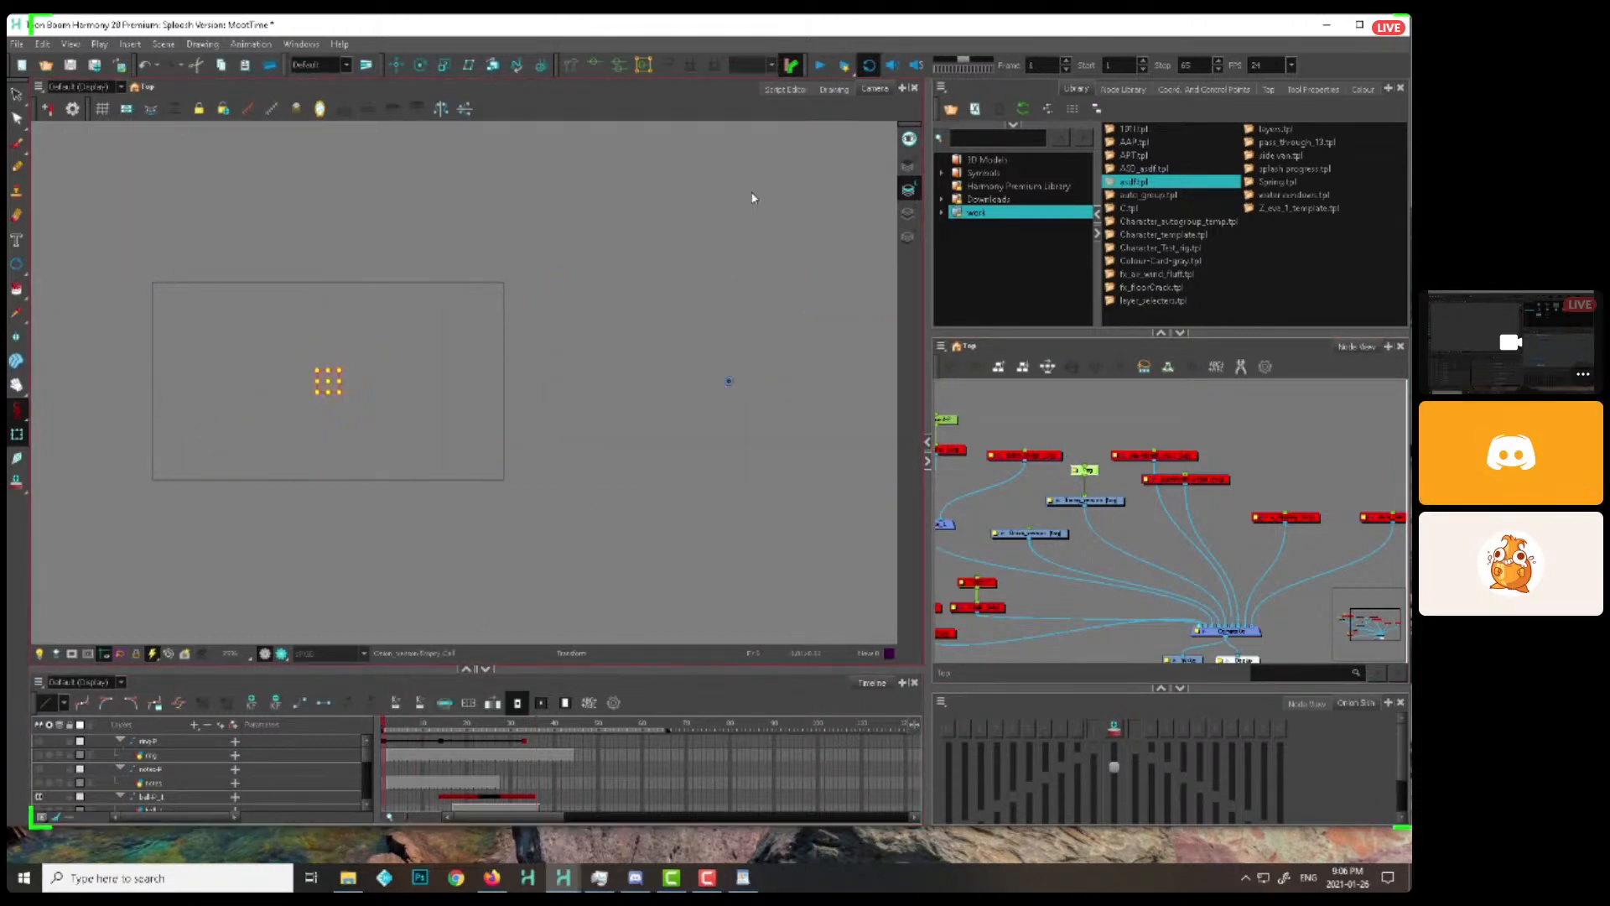
{"action": "key", "text": "1"}
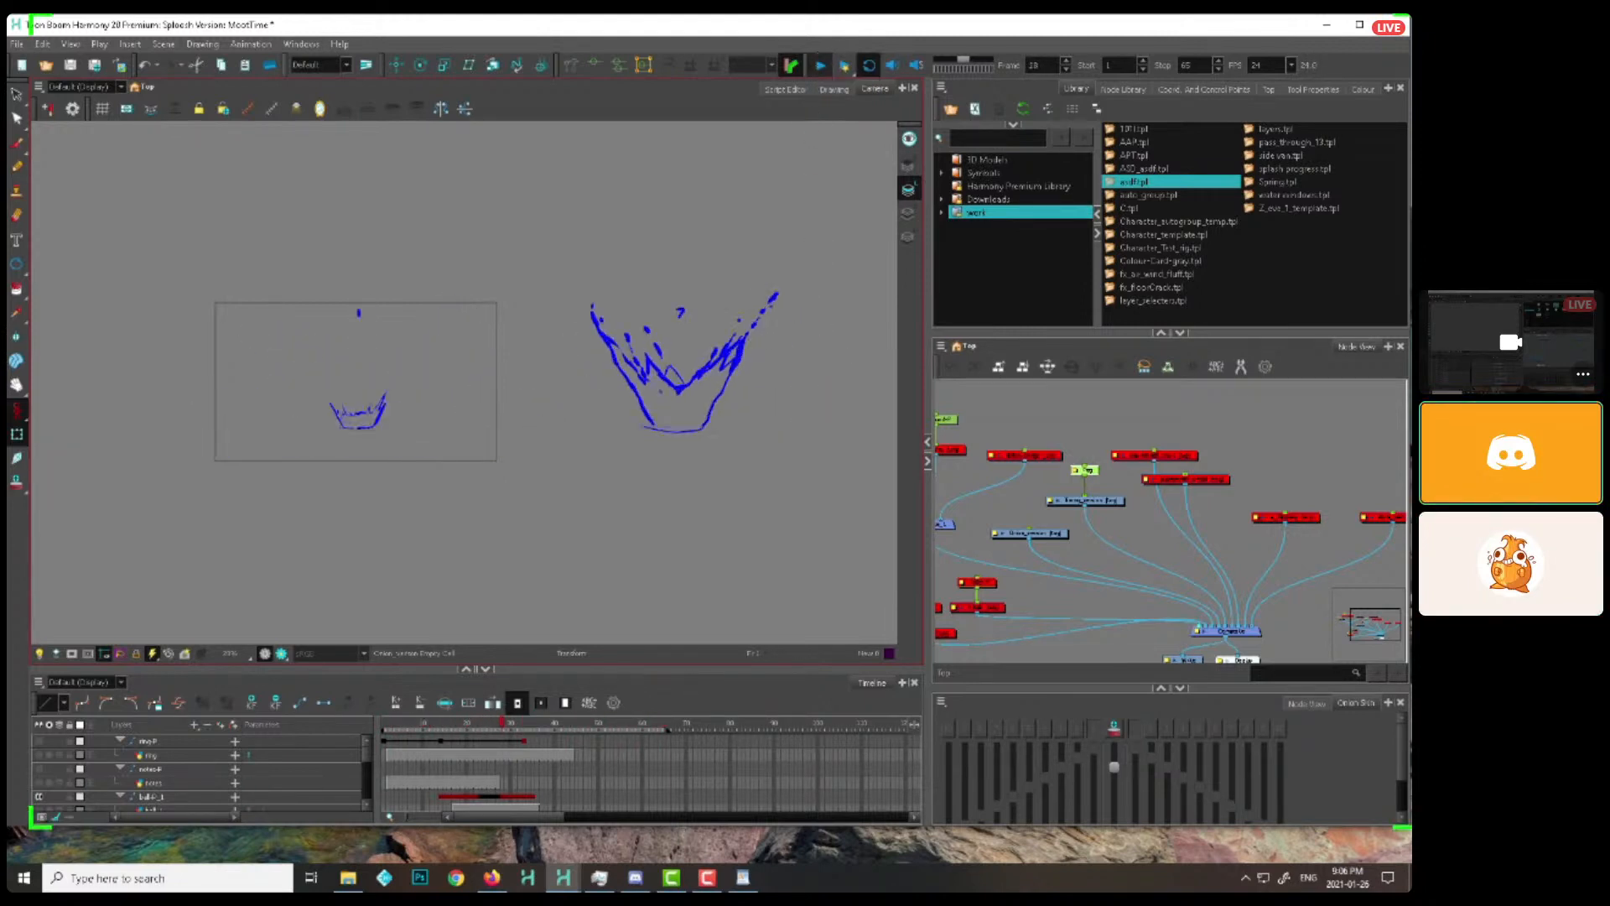
{"action": "left_click_drag", "start_coordinate": [841, 371], "coordinate": [660, 374]}
{"action": "key", "text": "2"}
{"action": "key", "text": "2"}
{"action": "key", "text": "2"}
{"action": "key", "text": "2"}
{"action": "key", "text": "2"}
{"action": "left_click", "coordinate": [697, 603]}
{"action": "left_click_drag", "start_coordinate": [495, 727], "coordinate": [384, 731]}
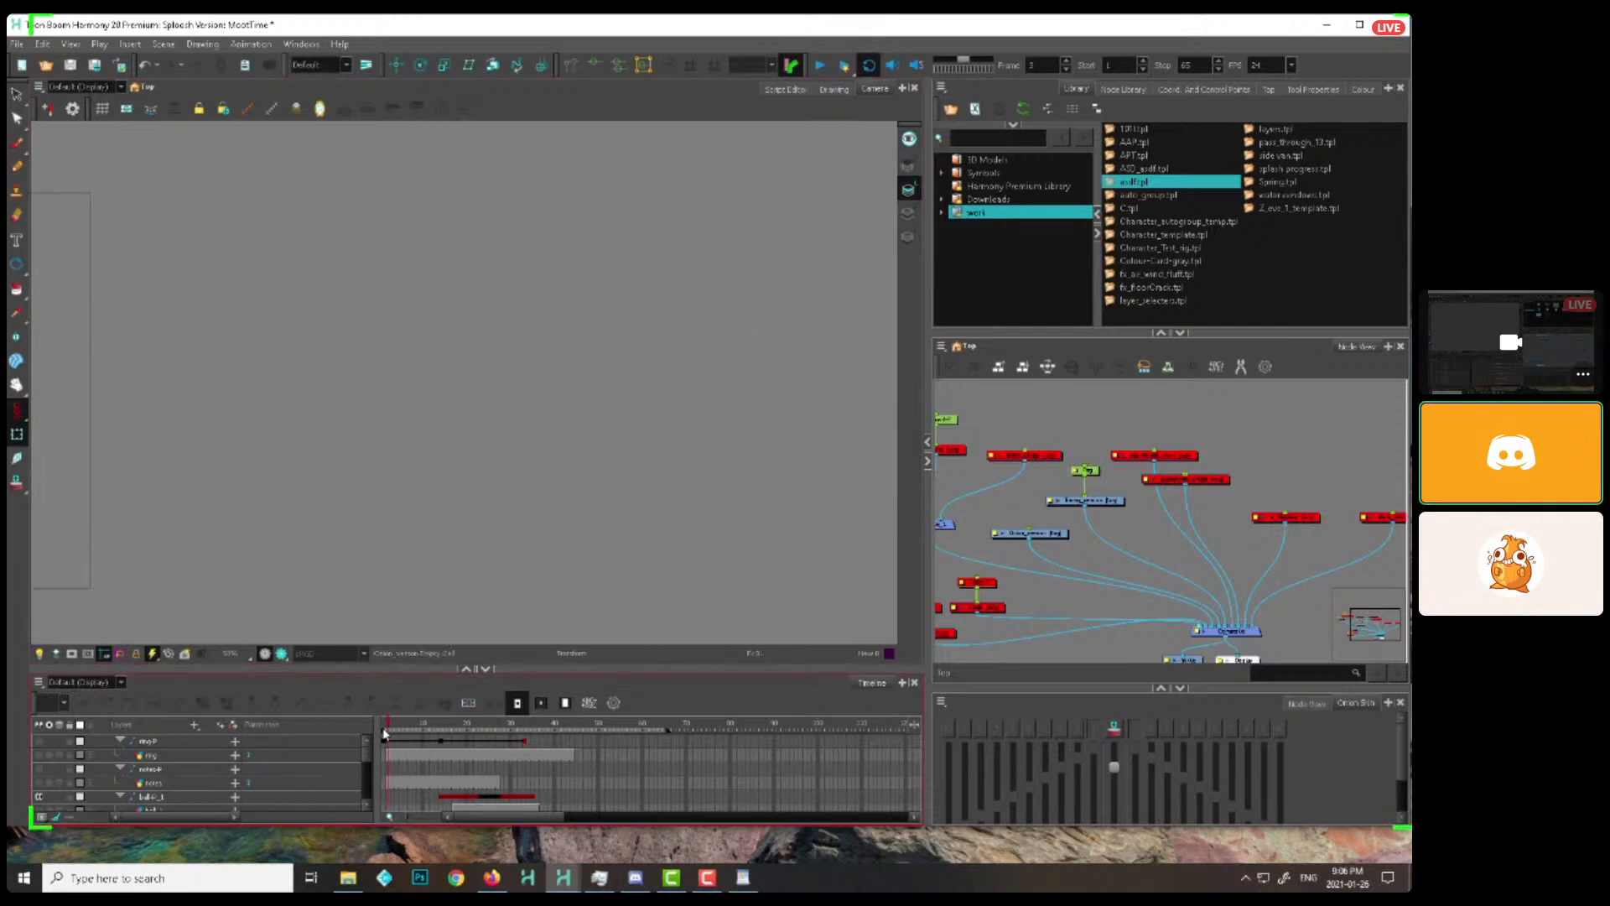
{"action": "left_click", "coordinate": [819, 65]}
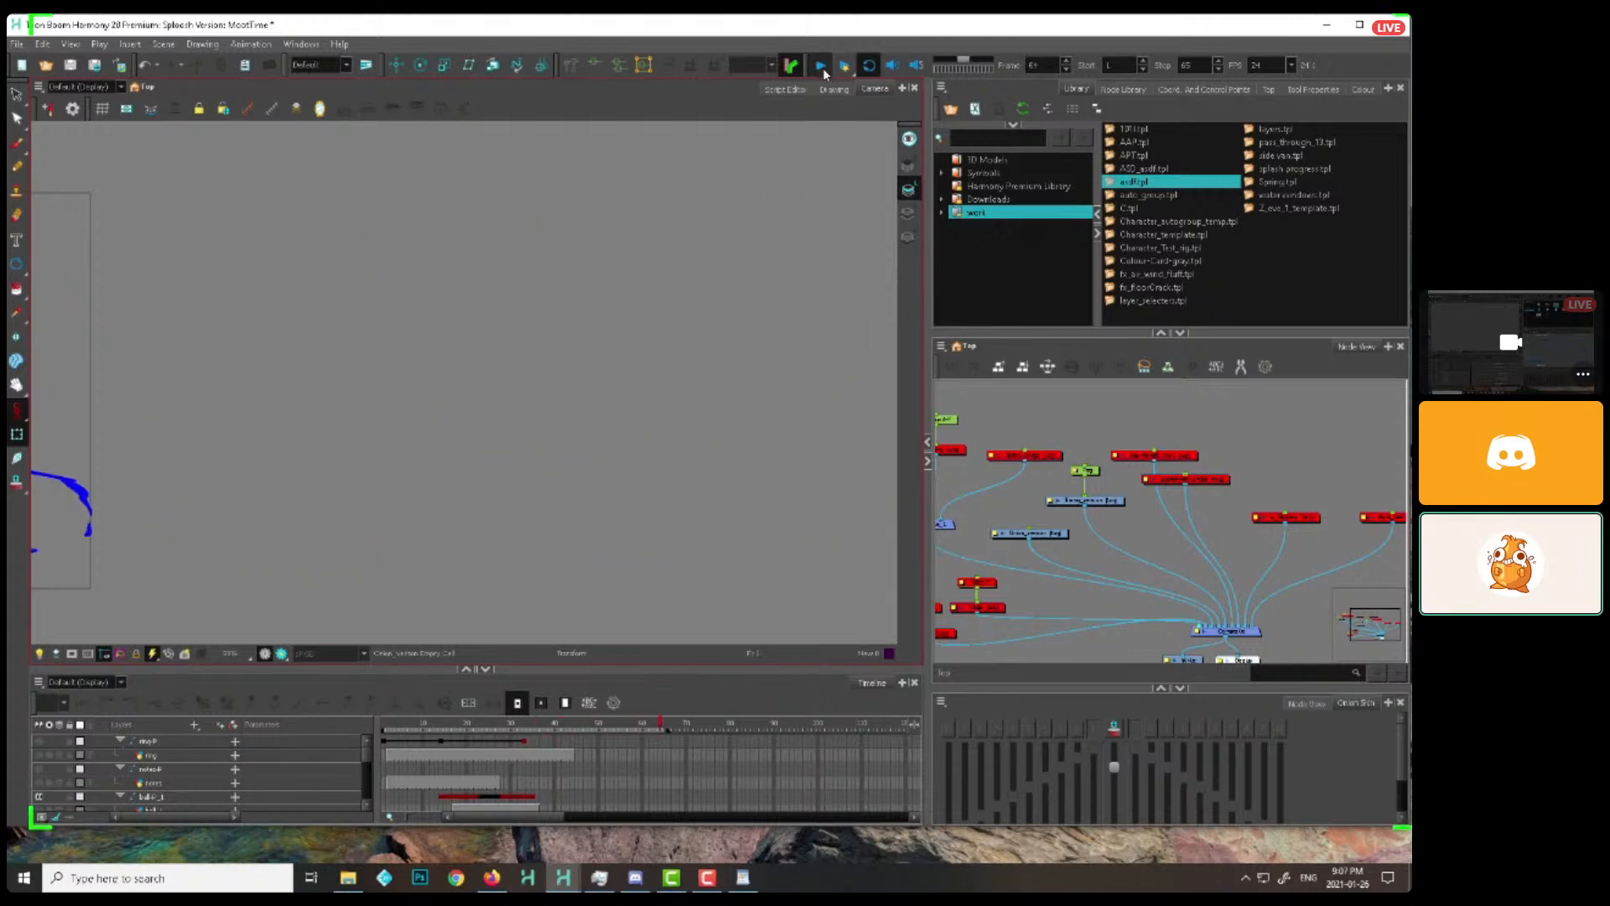
Scrub to frame 22, select the timing version drawing and enlarge the timeline to inspect its exposures
{"action": "left_click", "coordinate": [421, 735]}
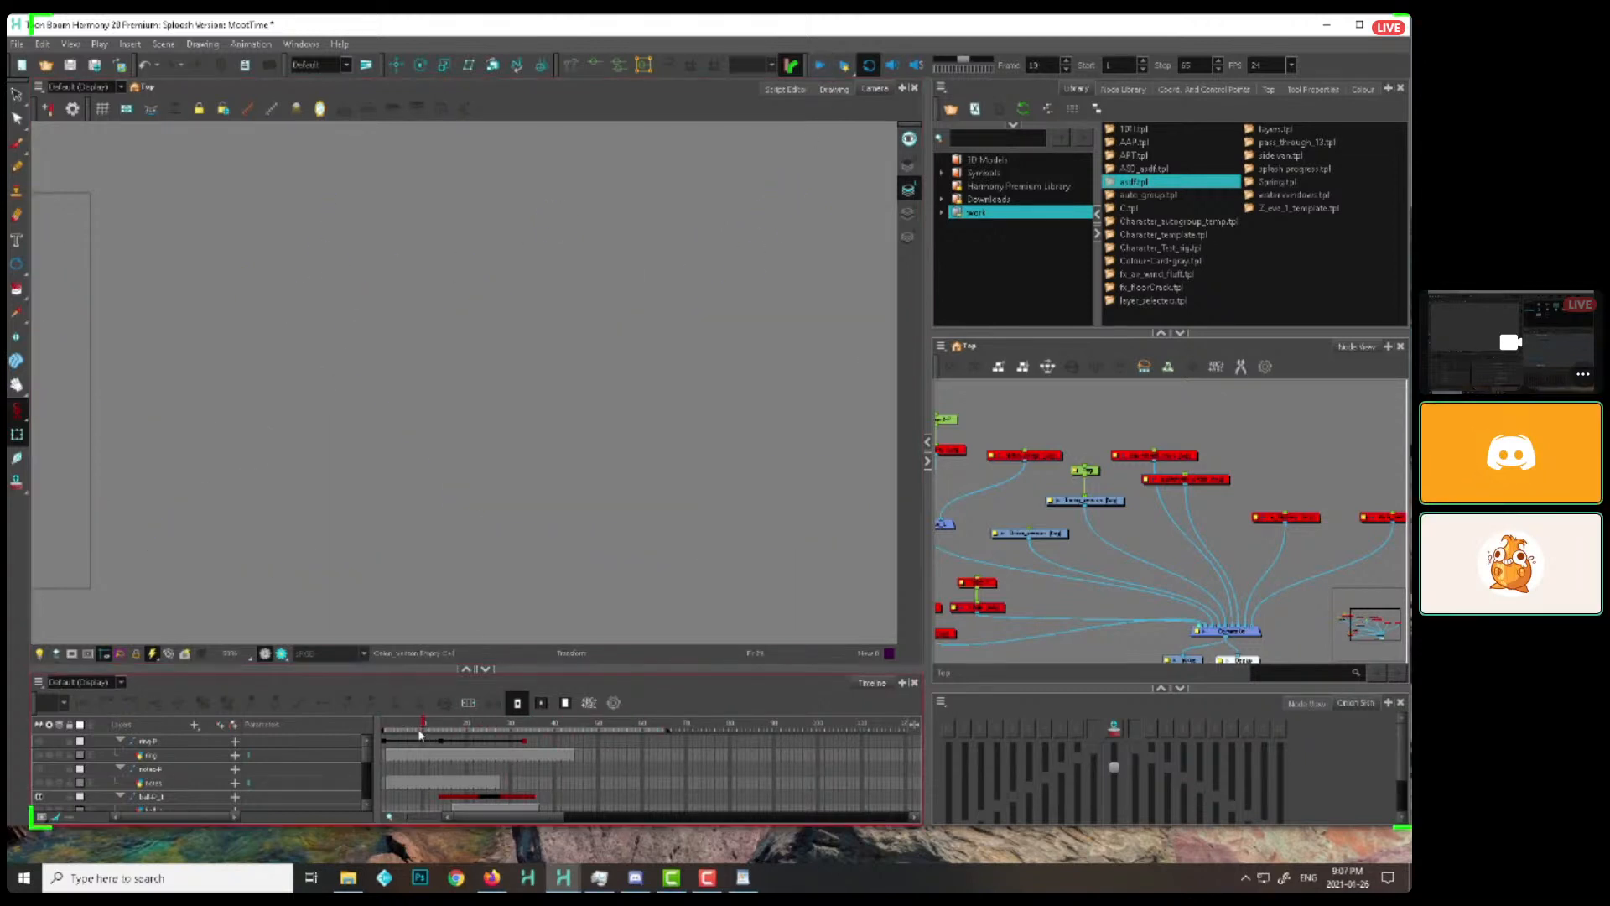
{"action": "left_click_drag", "start_coordinate": [421, 735], "coordinate": [474, 721]}
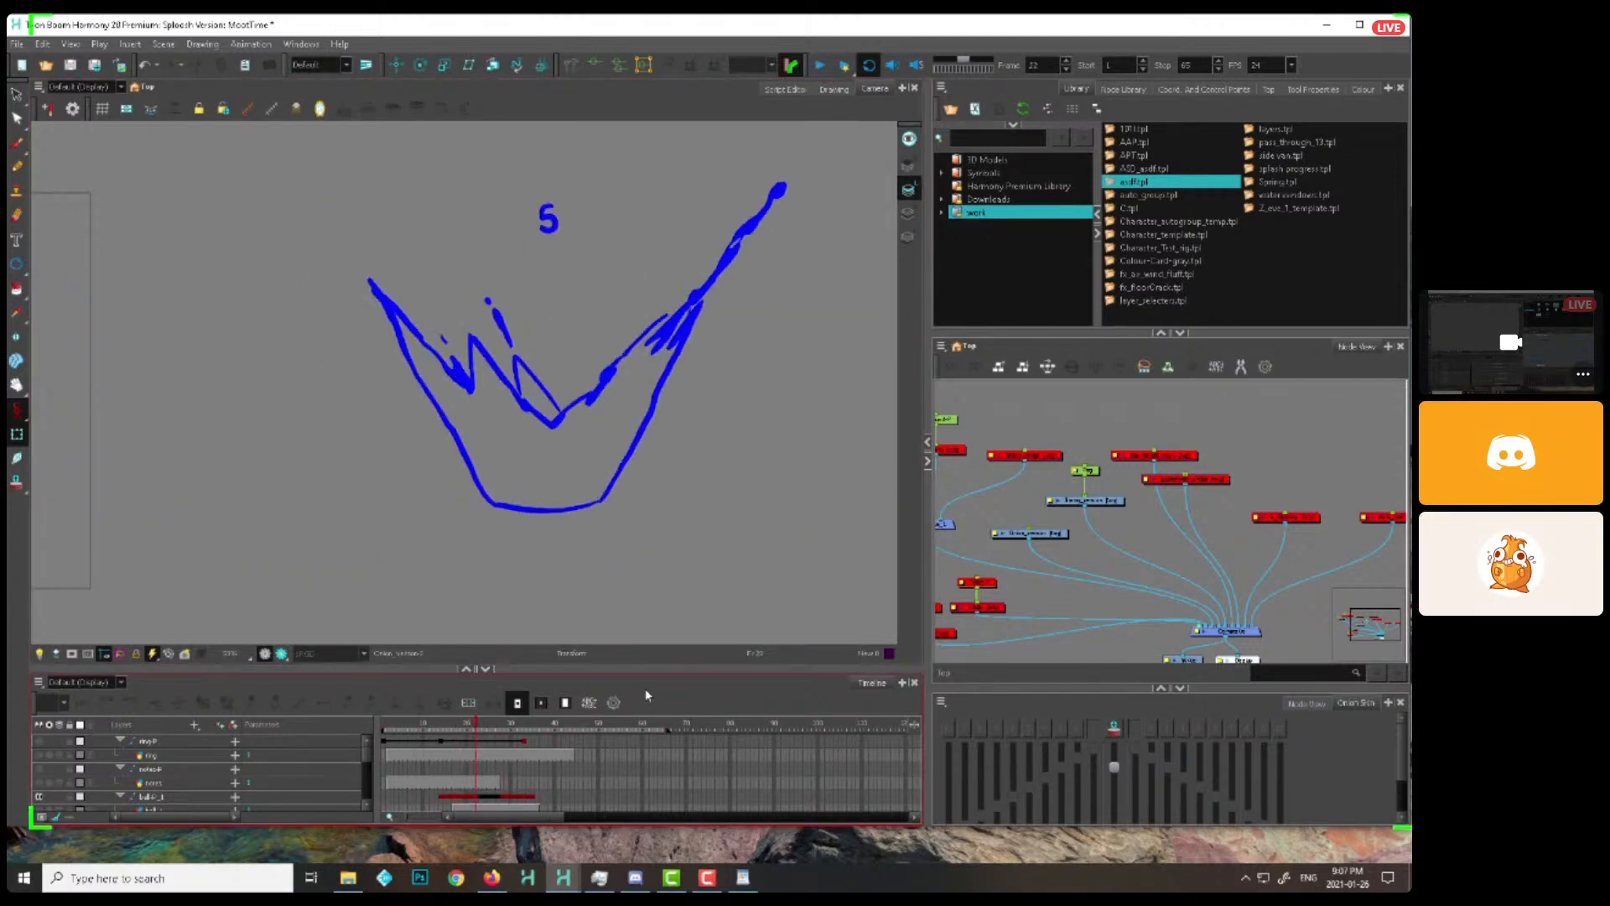
{"action": "left_click", "coordinate": [1084, 502]}
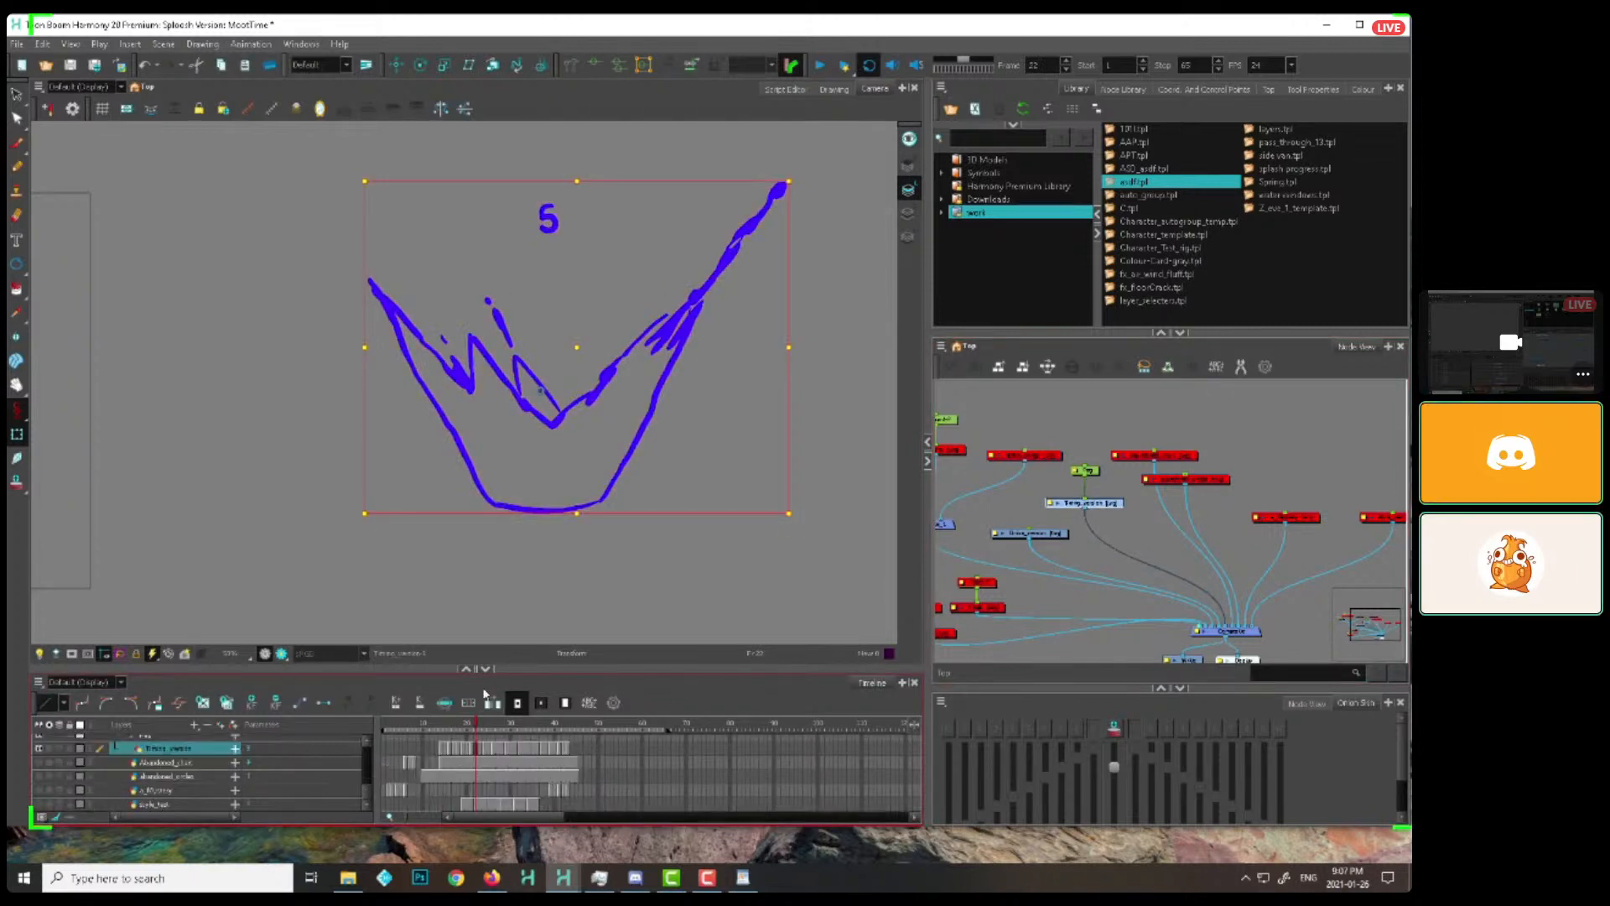
{"action": "left_click_drag", "start_coordinate": [571, 668], "coordinate": [571, 416]}
{"action": "scroll", "coordinate": [550, 723], "scroll_direction": "up", "scroll_amount": 3}
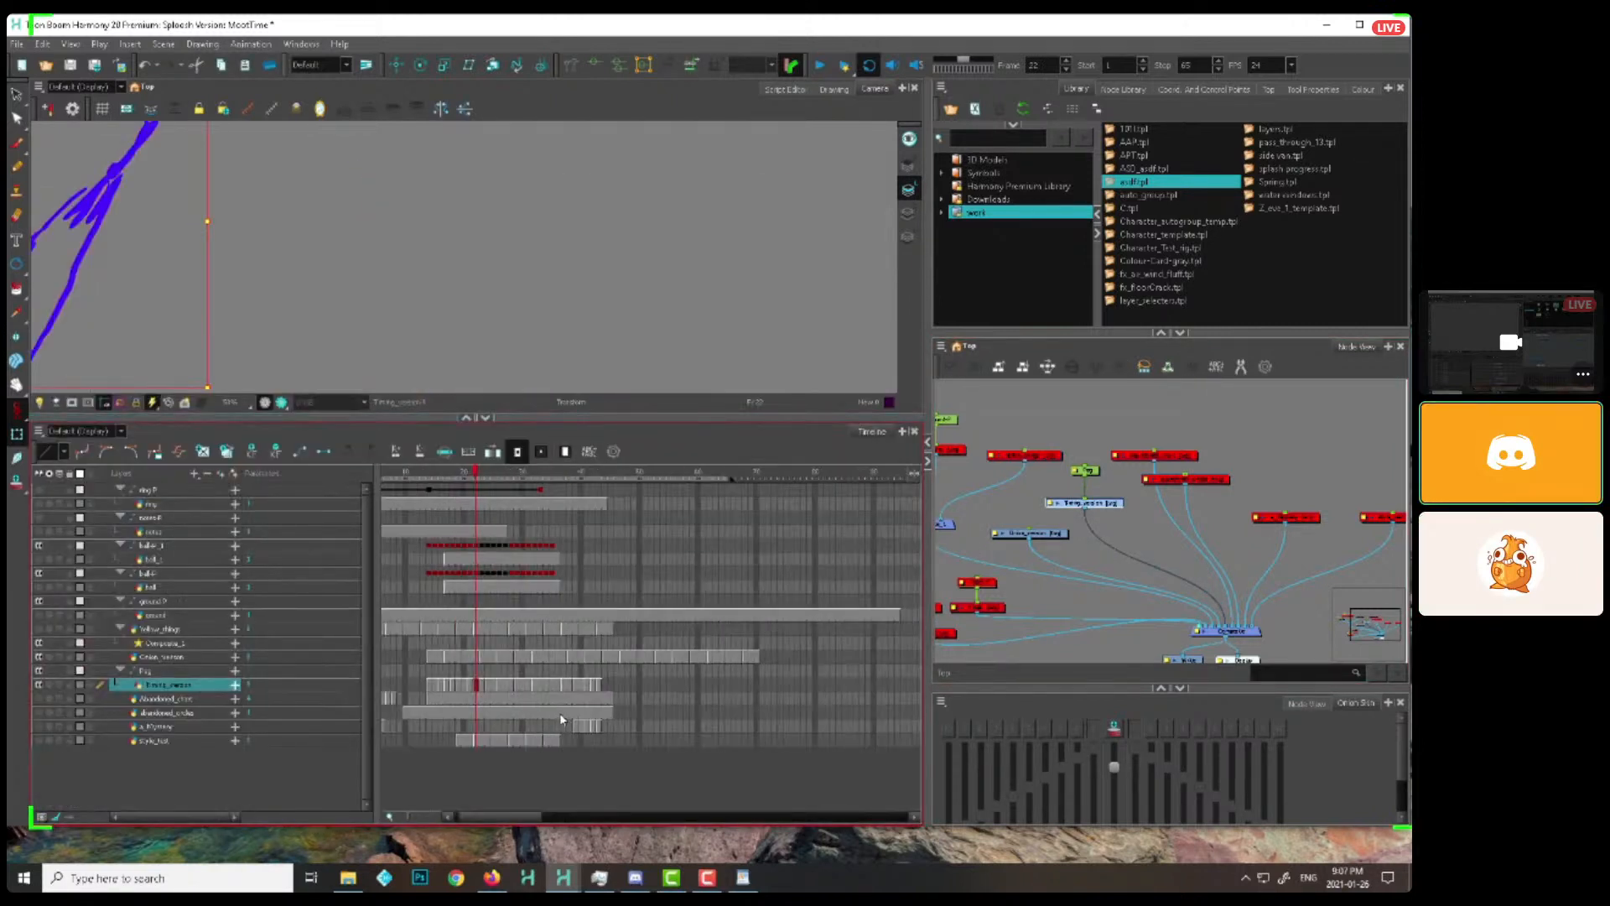
{"action": "left_click_drag", "start_coordinate": [497, 819], "coordinate": [495, 782]}
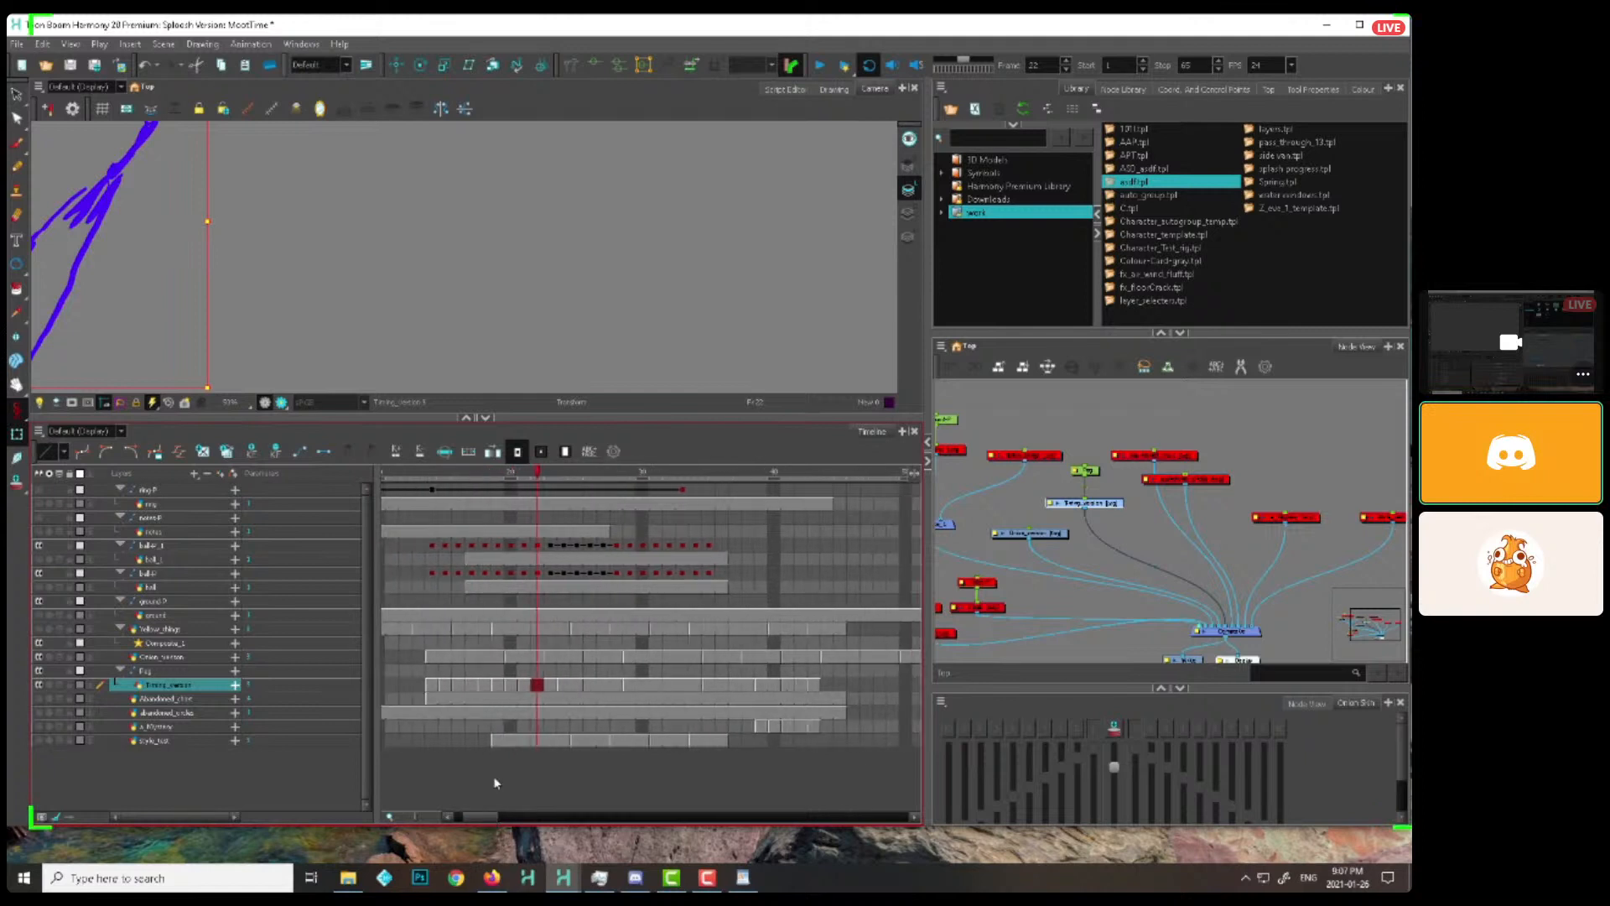
Step through the timing version's individual drawings along the timeline, ending at frame 35
{"action": "left_click", "coordinate": [444, 687]}
{"action": "left_click", "coordinate": [524, 686]}
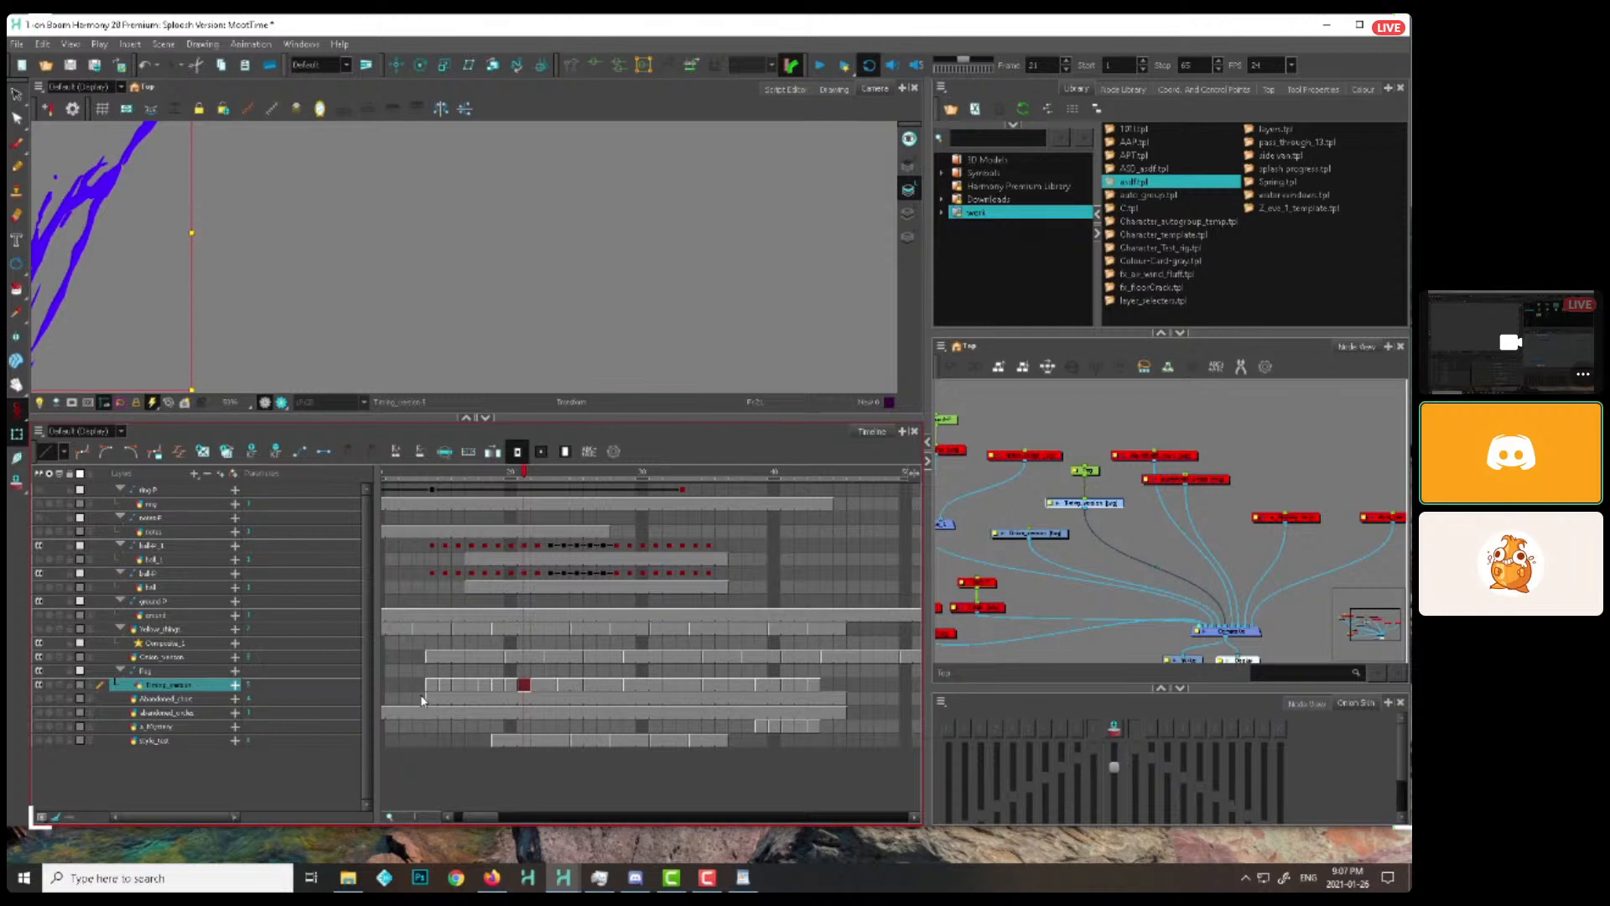
{"action": "left_click", "coordinate": [553, 690]}
{"action": "left_click", "coordinate": [567, 688]}
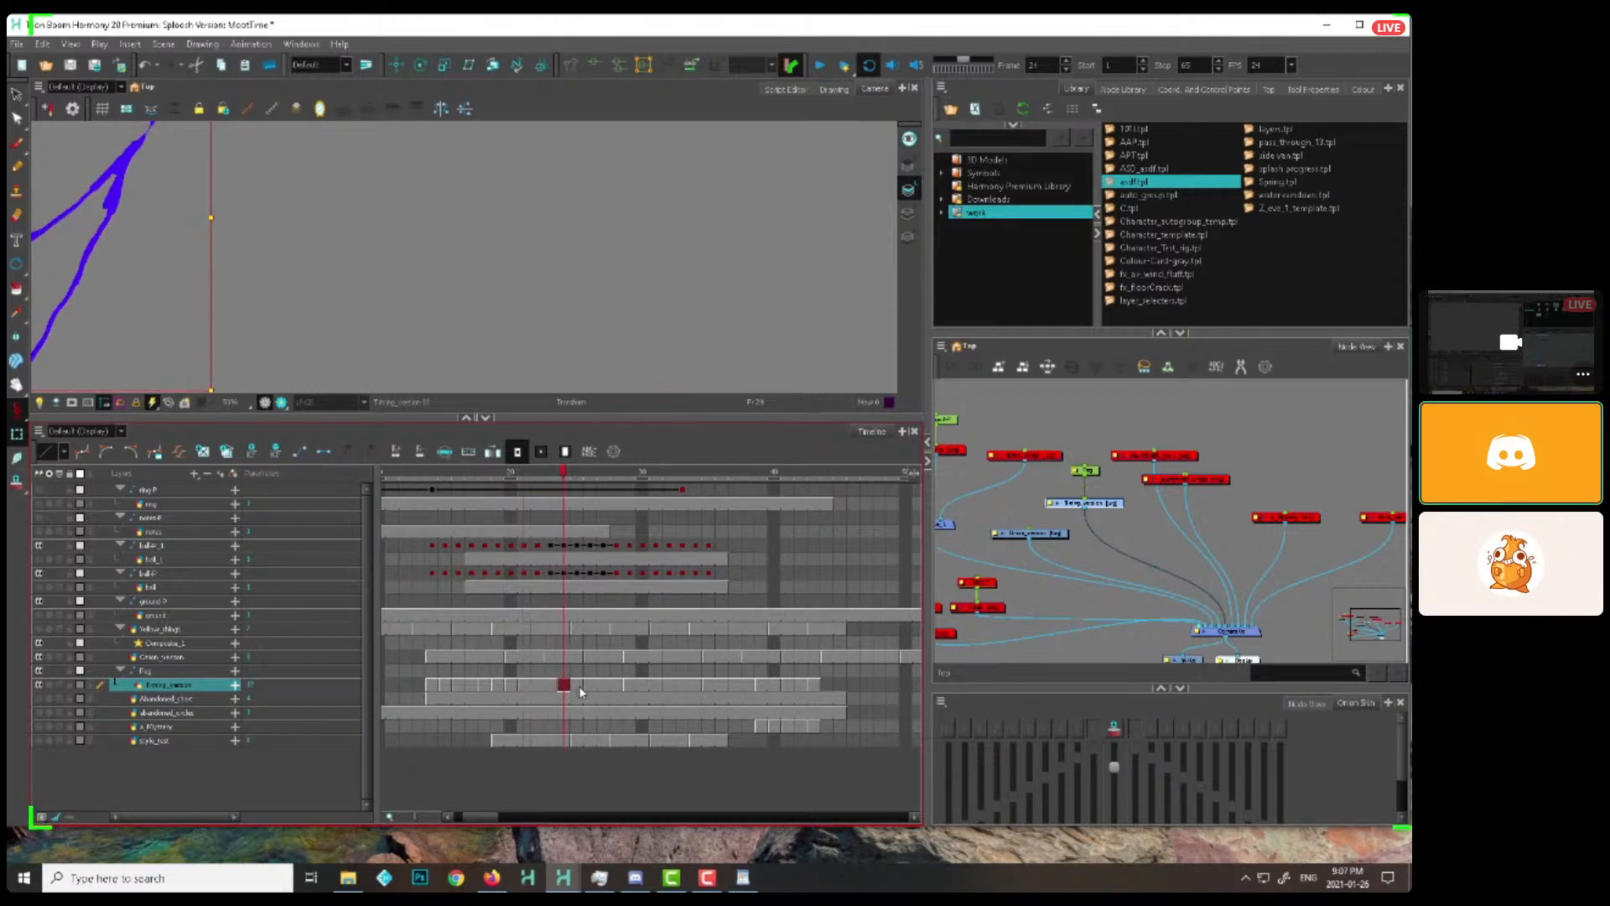
{"action": "left_click", "coordinate": [589, 687]}
{"action": "left_click", "coordinate": [695, 690]}
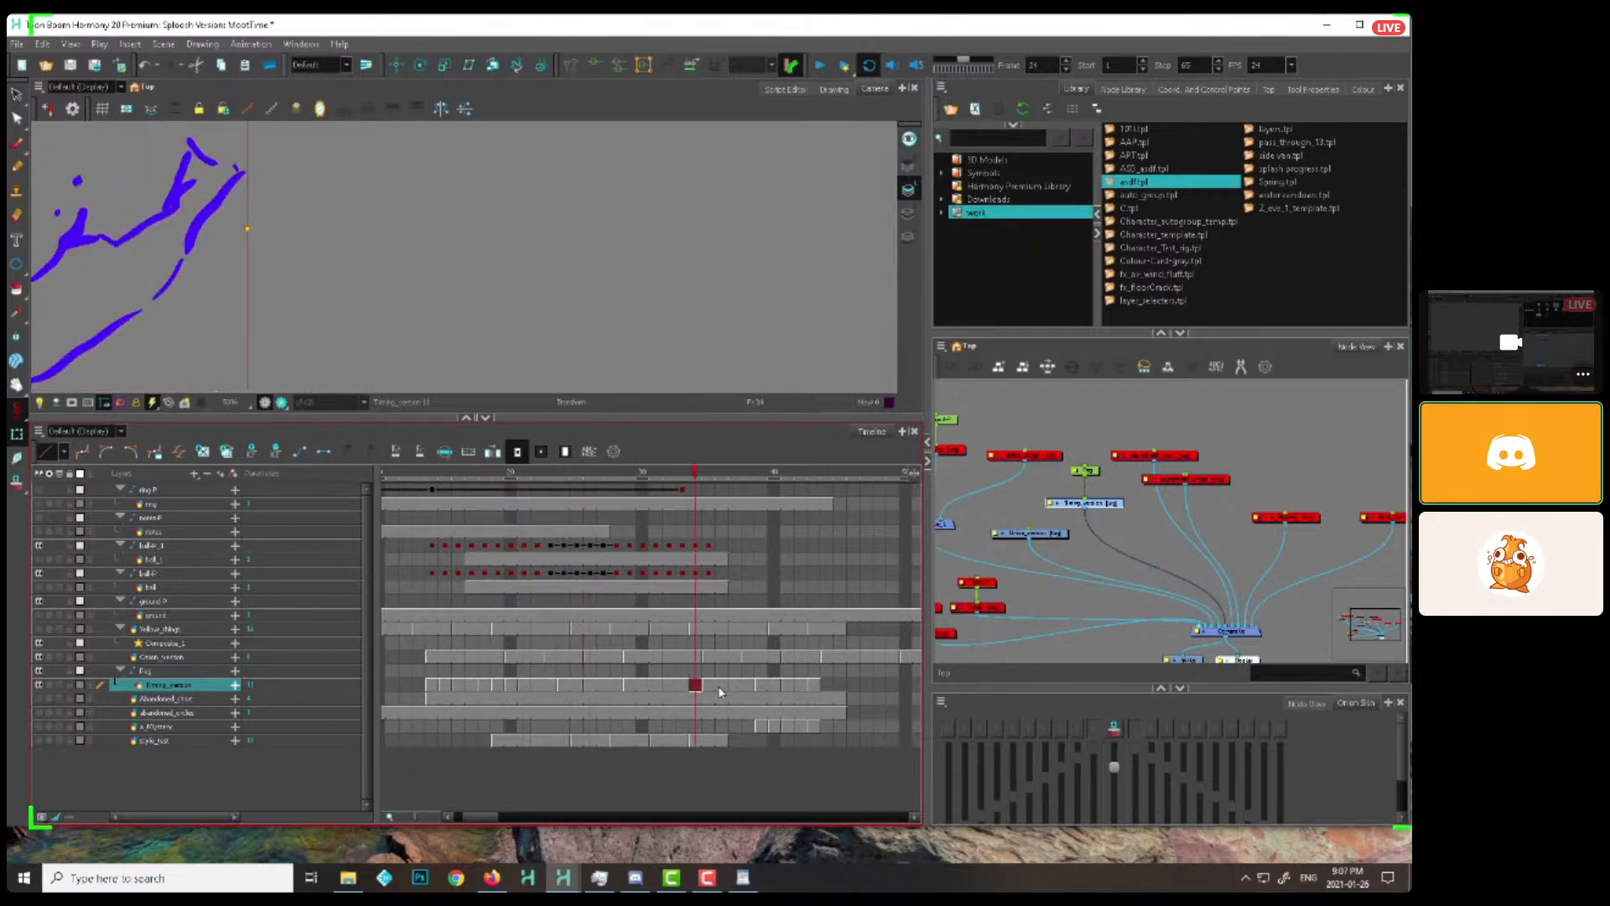
{"action": "key", "text": "period"}
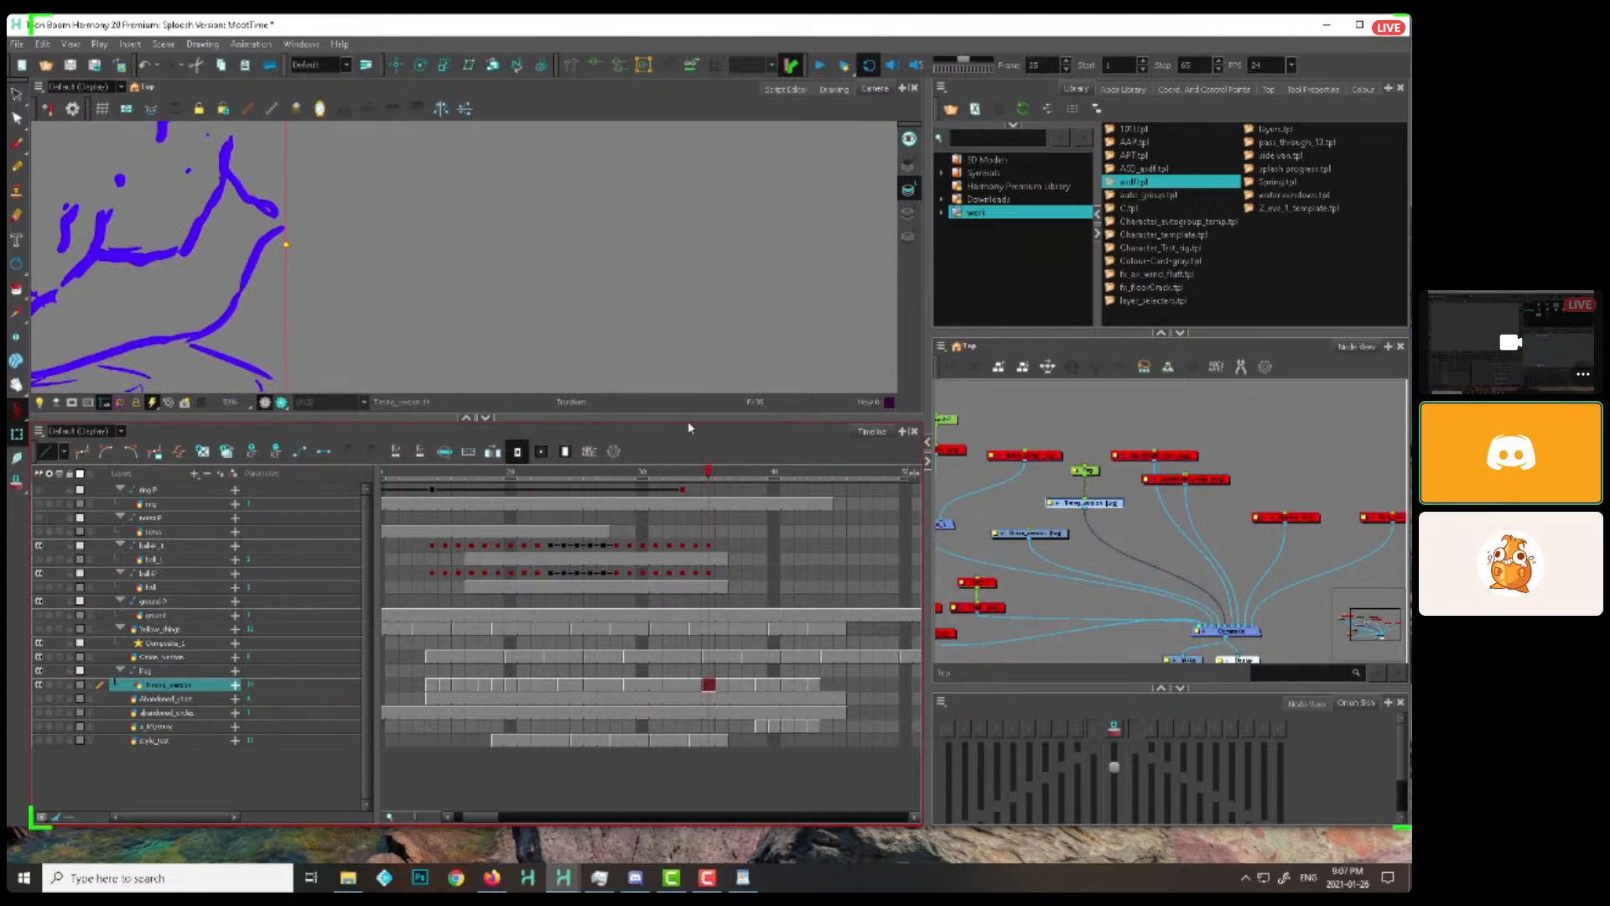
Shrink the timeline again, play both splash versions together and scrub to frame 28 to compare their growth
{"action": "left_click_drag", "start_coordinate": [689, 428], "coordinate": [680, 615]}
{"action": "scroll", "coordinate": [676, 551], "scroll_direction": "down", "scroll_amount": 4}
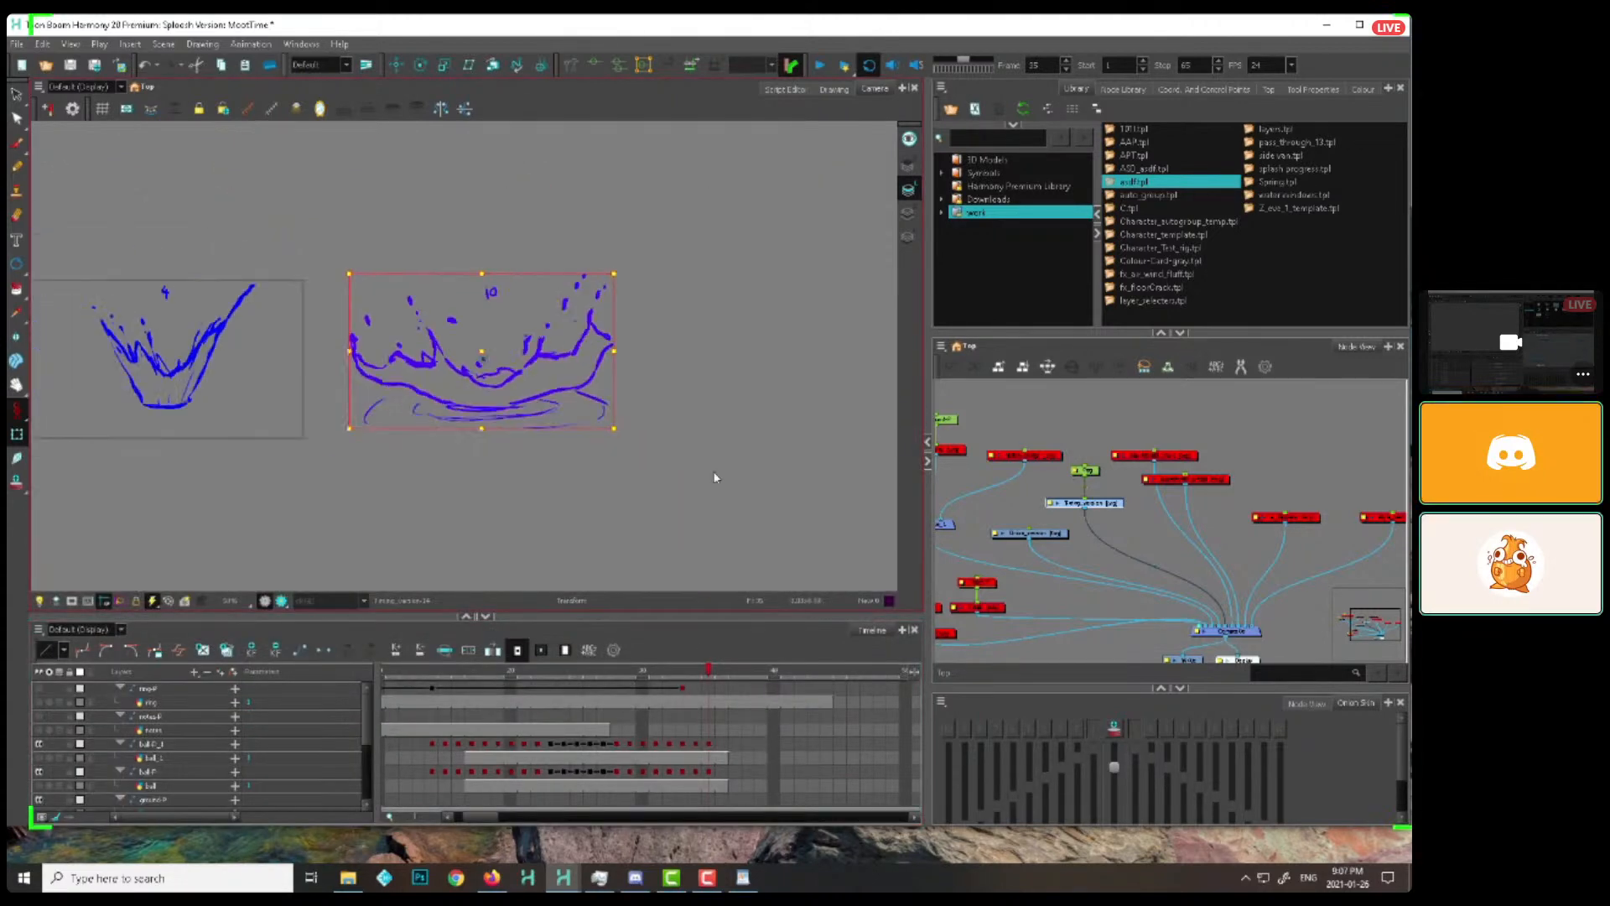
{"action": "left_click", "coordinate": [414, 676]}
{"action": "left_click", "coordinate": [819, 66]}
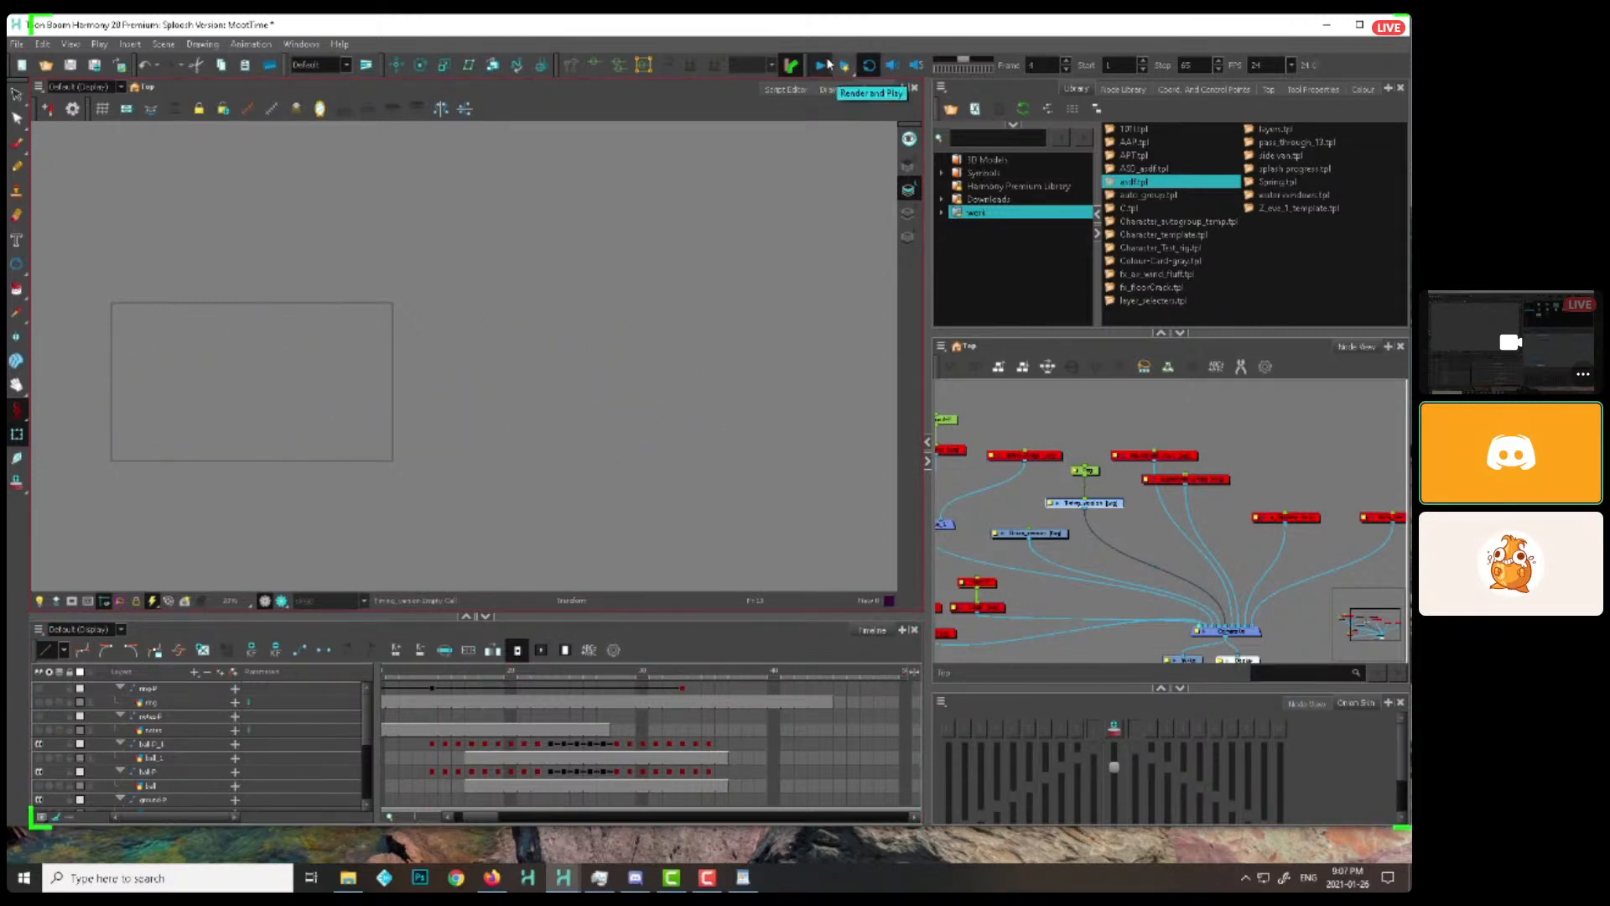
{"action": "mouse_move", "coordinate": [435, 673]}
{"action": "left_mouse_down"}
{"action": "mouse_move", "coordinate": [709, 723]}
{"action": "mouse_move", "coordinate": [521, 738]}
{"action": "mouse_move", "coordinate": [533, 697]}
{"action": "left_mouse_up"}
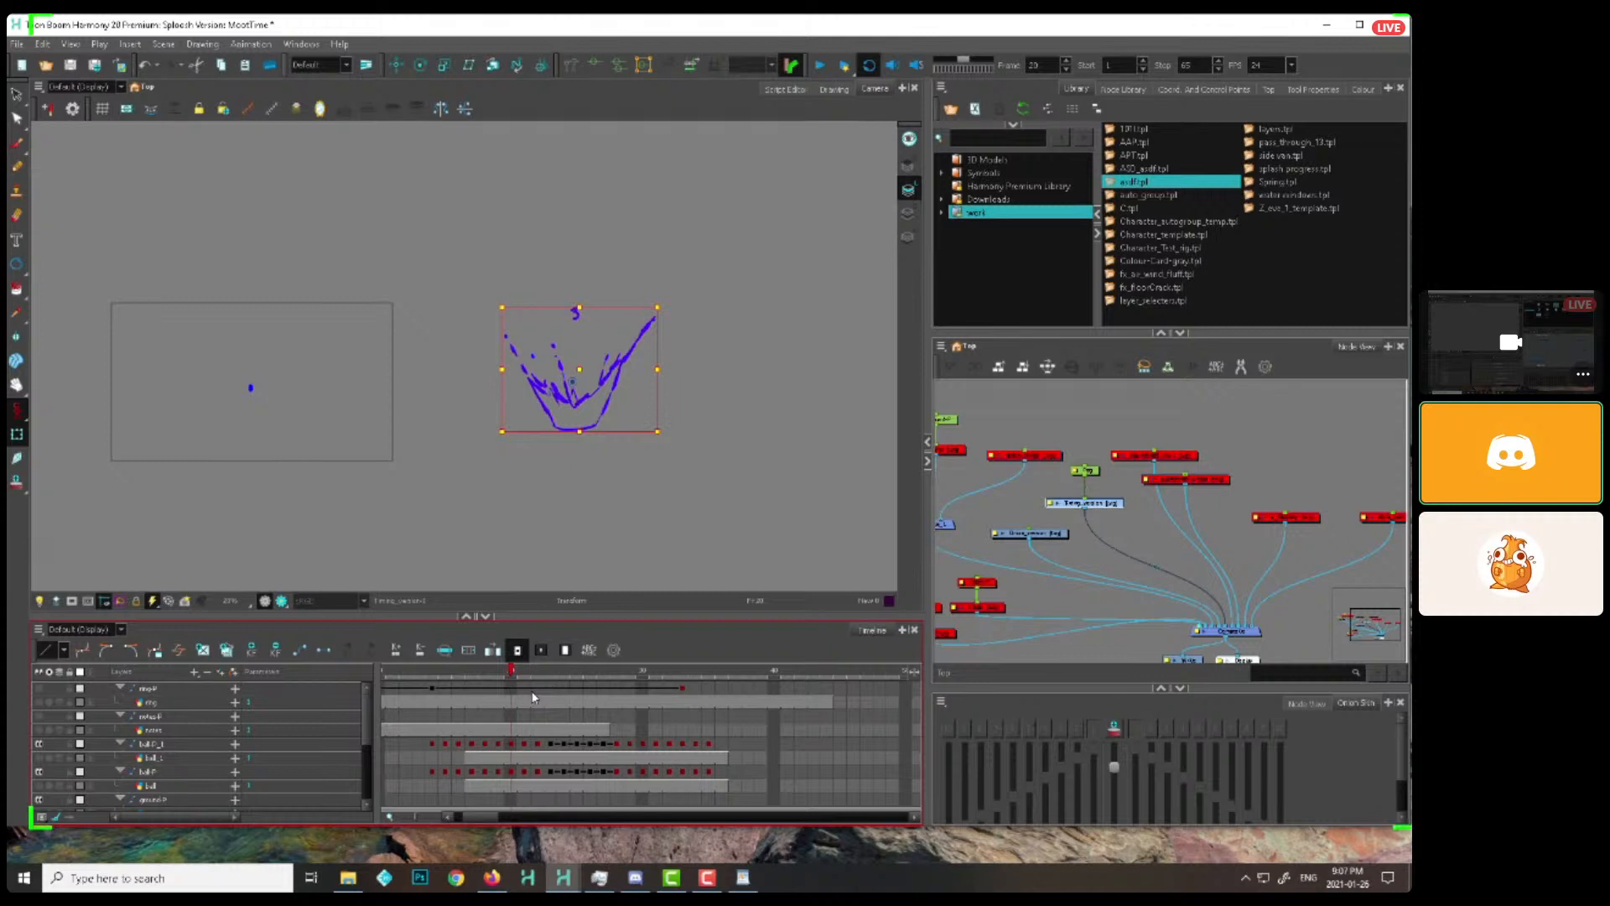
{"action": "left_click_drag", "start_coordinate": [533, 698], "coordinate": [617, 716]}
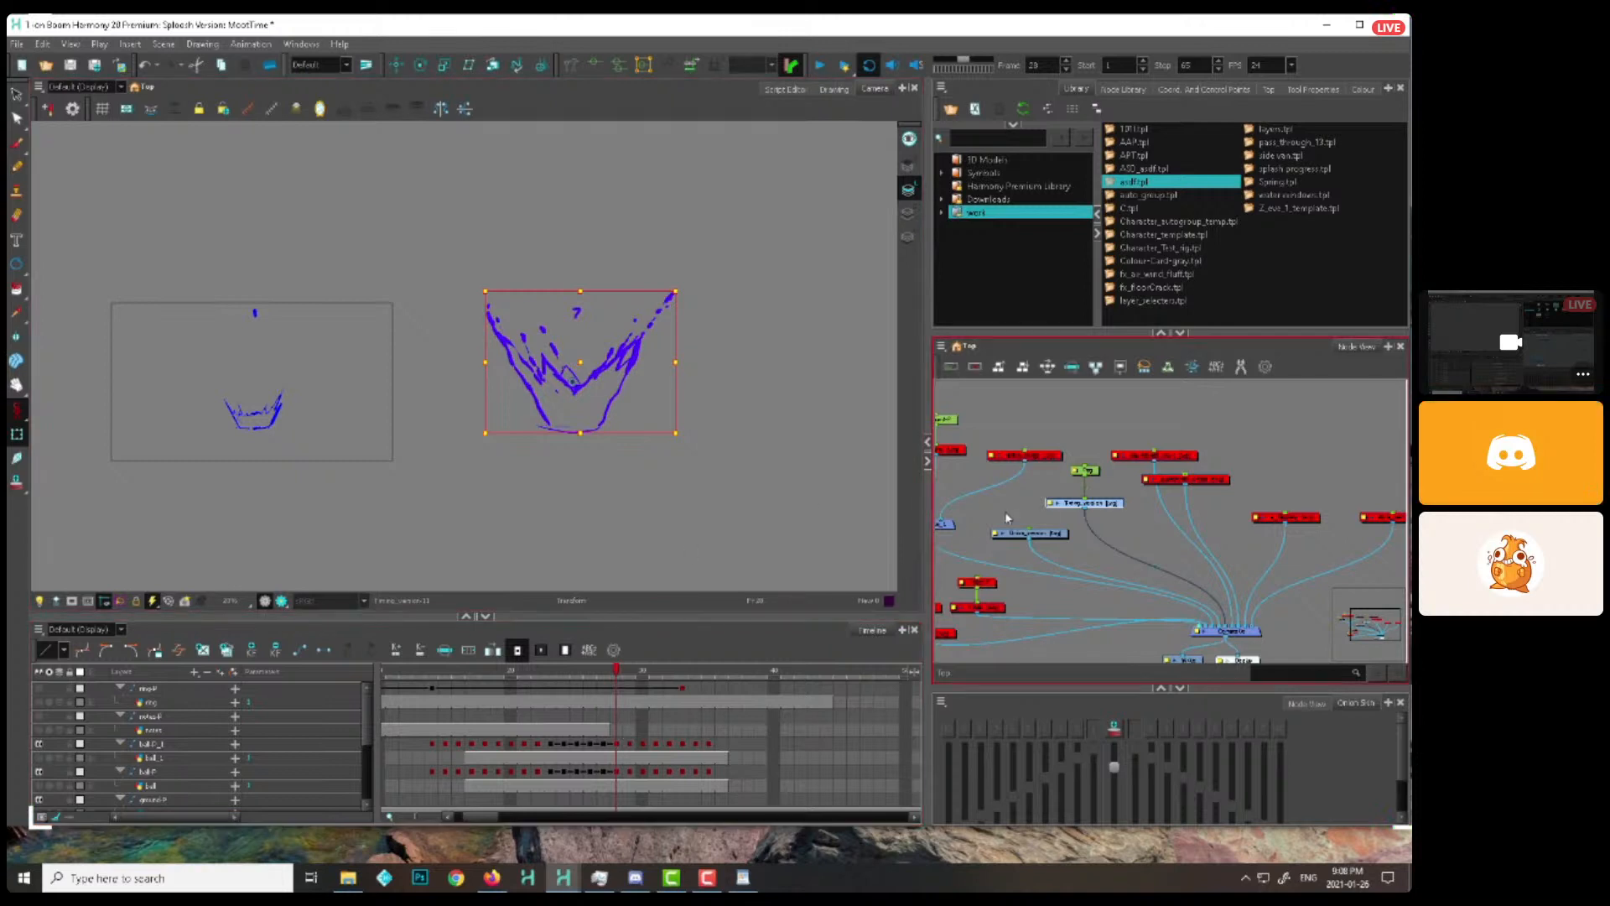
Enable the notes drawing and its peg in the node network and get the Brush ready on that layer
{"action": "left_click", "coordinate": [1059, 564]}
{"action": "left_click_drag", "start_coordinate": [1061, 565], "coordinate": [997, 613]}
{"action": "key", "text": "a"}
{"action": "key", "text": "2"}
{"action": "key", "text": "d"}
{"action": "left_click_drag", "start_coordinate": [1087, 530], "coordinate": [1055, 587]}
{"action": "key", "text": "a"}
{"action": "left_click", "coordinate": [1077, 573]}
{"action": "key", "text": "alt+b"}
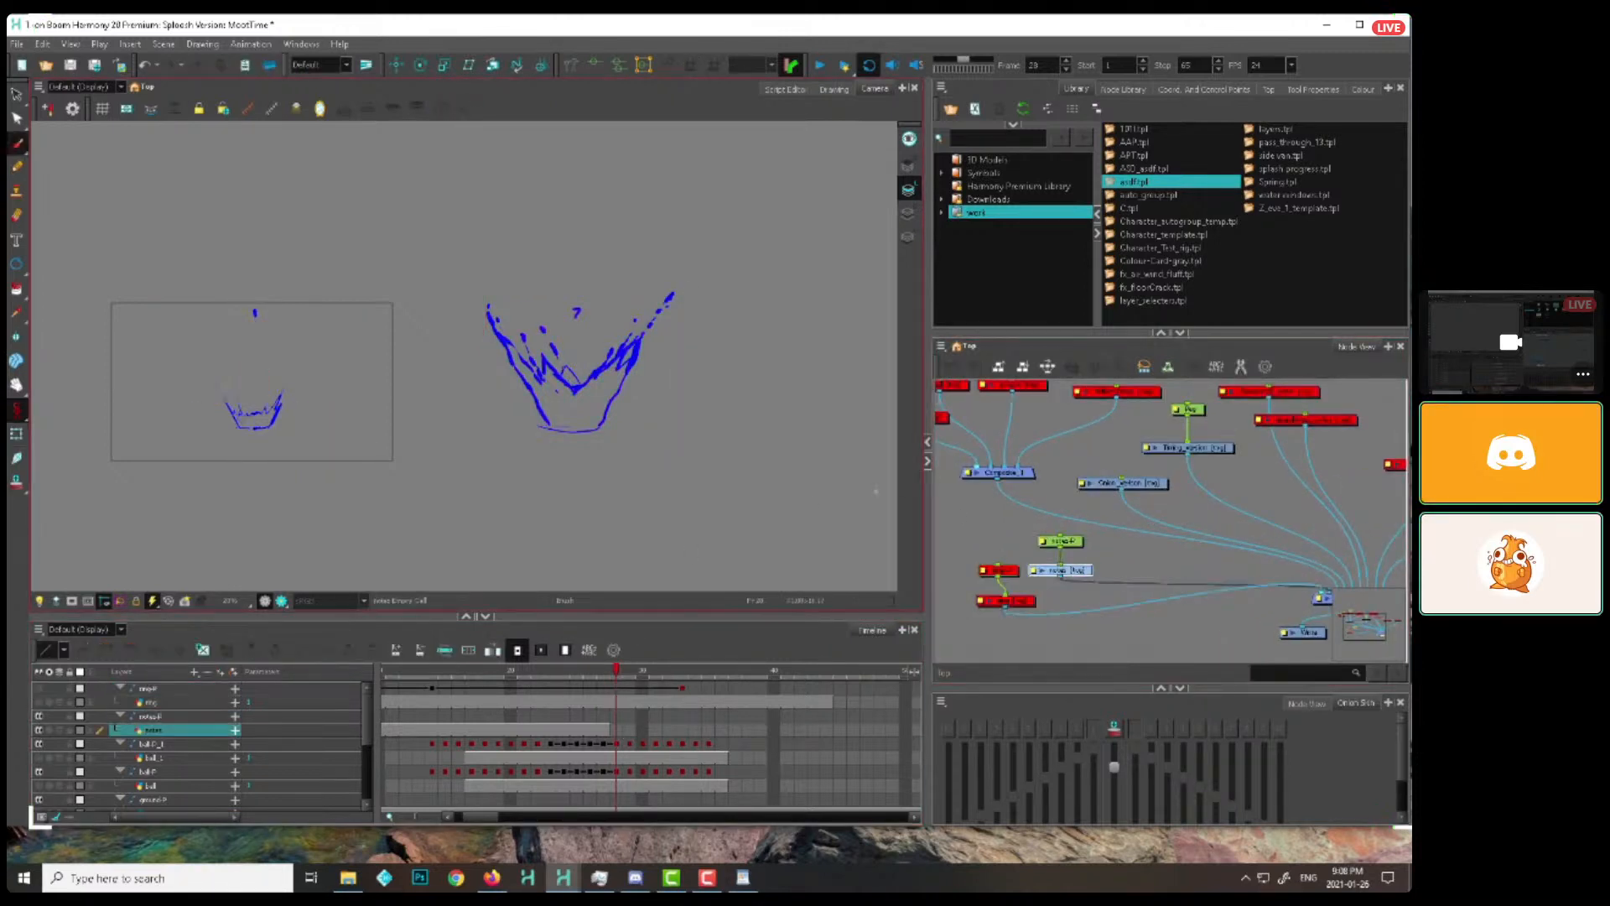
Brush a dotted trail of droplets beside the splash numbered 7 on the notes layer and delete the marks
{"action": "key", "text": "2"}
{"action": "mouse_move", "coordinate": [723, 377]}
{"action": "left_mouse_down"}
{"action": "mouse_move", "coordinate": [683, 417]}
{"action": "mouse_move", "coordinate": [705, 369]}
{"action": "left_mouse_up"}
{"action": "key", "text": "2"}
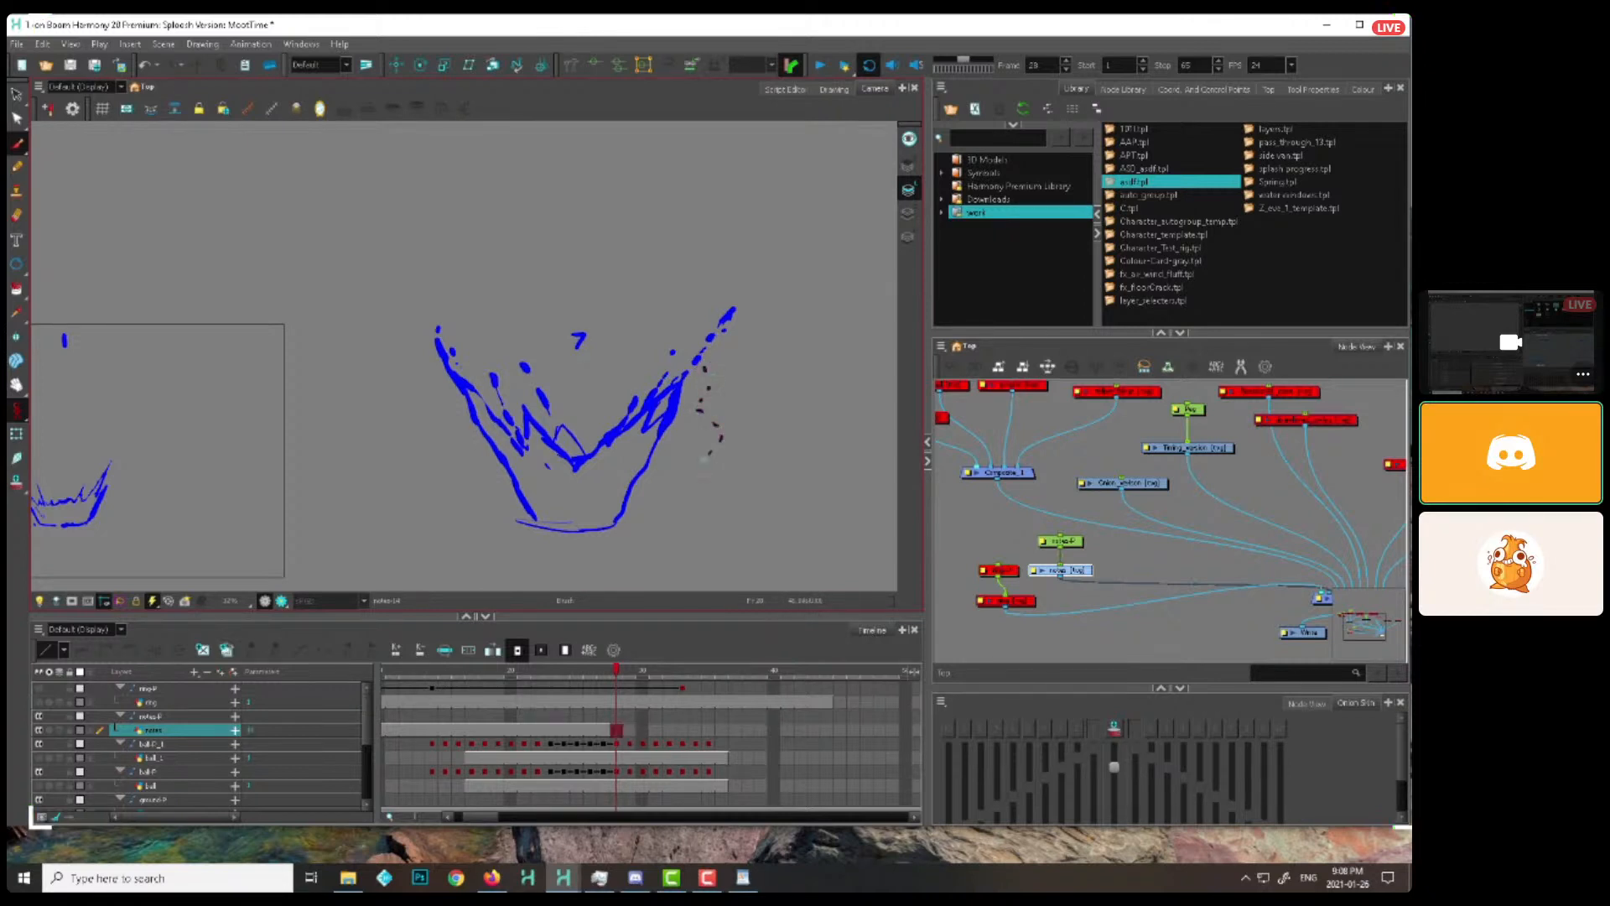
{"action": "key", "text": "2"}
{"action": "key", "text": "2"}
{"action": "mouse_move", "coordinate": [829, 526]}
{"action": "left_mouse_down"}
{"action": "mouse_move", "coordinate": [722, 435]}
{"action": "mouse_move", "coordinate": [576, 374]}
{"action": "left_mouse_up"}
{"action": "key", "text": "2"}
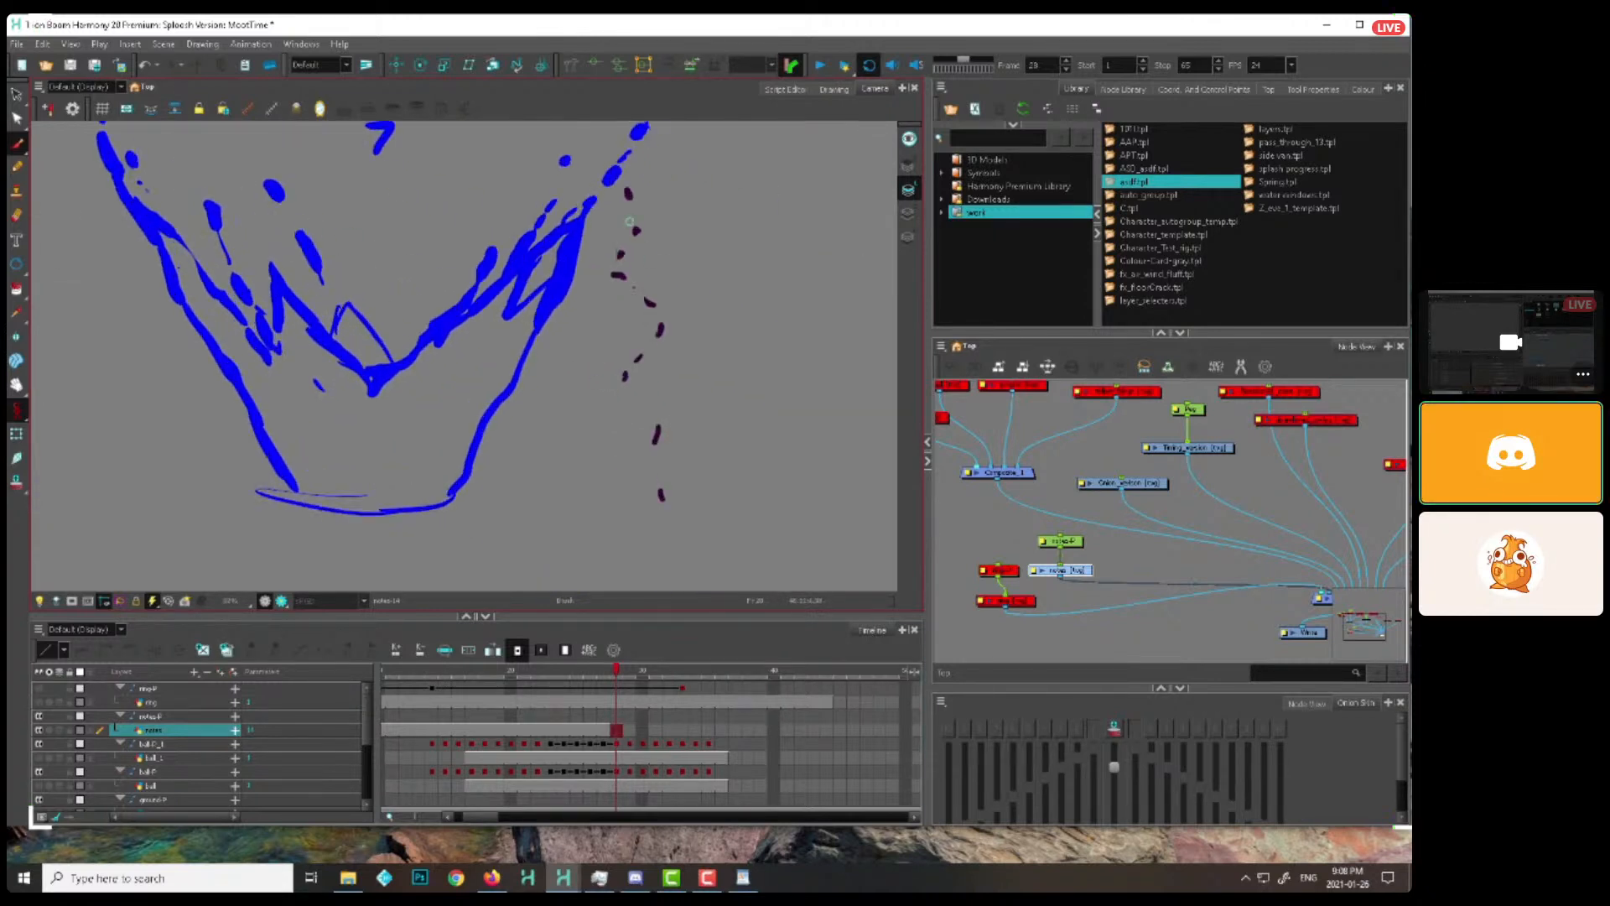
{"action": "mouse_move", "coordinate": [619, 183]}
{"action": "left_mouse_down"}
{"action": "mouse_move", "coordinate": [635, 189]}
{"action": "mouse_move", "coordinate": [662, 501]}
{"action": "mouse_move", "coordinate": [625, 178]}
{"action": "mouse_move", "coordinate": [758, 409]}
{"action": "left_mouse_up"}
{"action": "key", "text": "alt+s"}
{"action": "key", "text": "Delete"}
Try further brush notes beside the splash numbered 7, undo strokes and clear the notes drawing
{"action": "key", "text": "alt+b"}
{"action": "mouse_move", "coordinate": [733, 270]}
{"action": "left_mouse_down"}
{"action": "mouse_move", "coordinate": [611, 320]}
{"action": "mouse_move", "coordinate": [636, 331]}
{"action": "left_mouse_up"}
{"action": "key", "text": "ctrl+z"}
{"action": "key", "text": "ctrl+z"}
{"action": "mouse_move", "coordinate": [421, 525]}
{"action": "left_mouse_down"}
{"action": "mouse_move", "coordinate": [475, 470]}
{"action": "mouse_move", "coordinate": [909, 297]}
{"action": "left_mouse_up"}
{"action": "mouse_move", "coordinate": [723, 312]}
{"action": "left_mouse_down"}
{"action": "mouse_move", "coordinate": [899, 290]}
{"action": "mouse_move", "coordinate": [839, 328]}
{"action": "left_mouse_up"}
{"action": "key", "text": "1"}
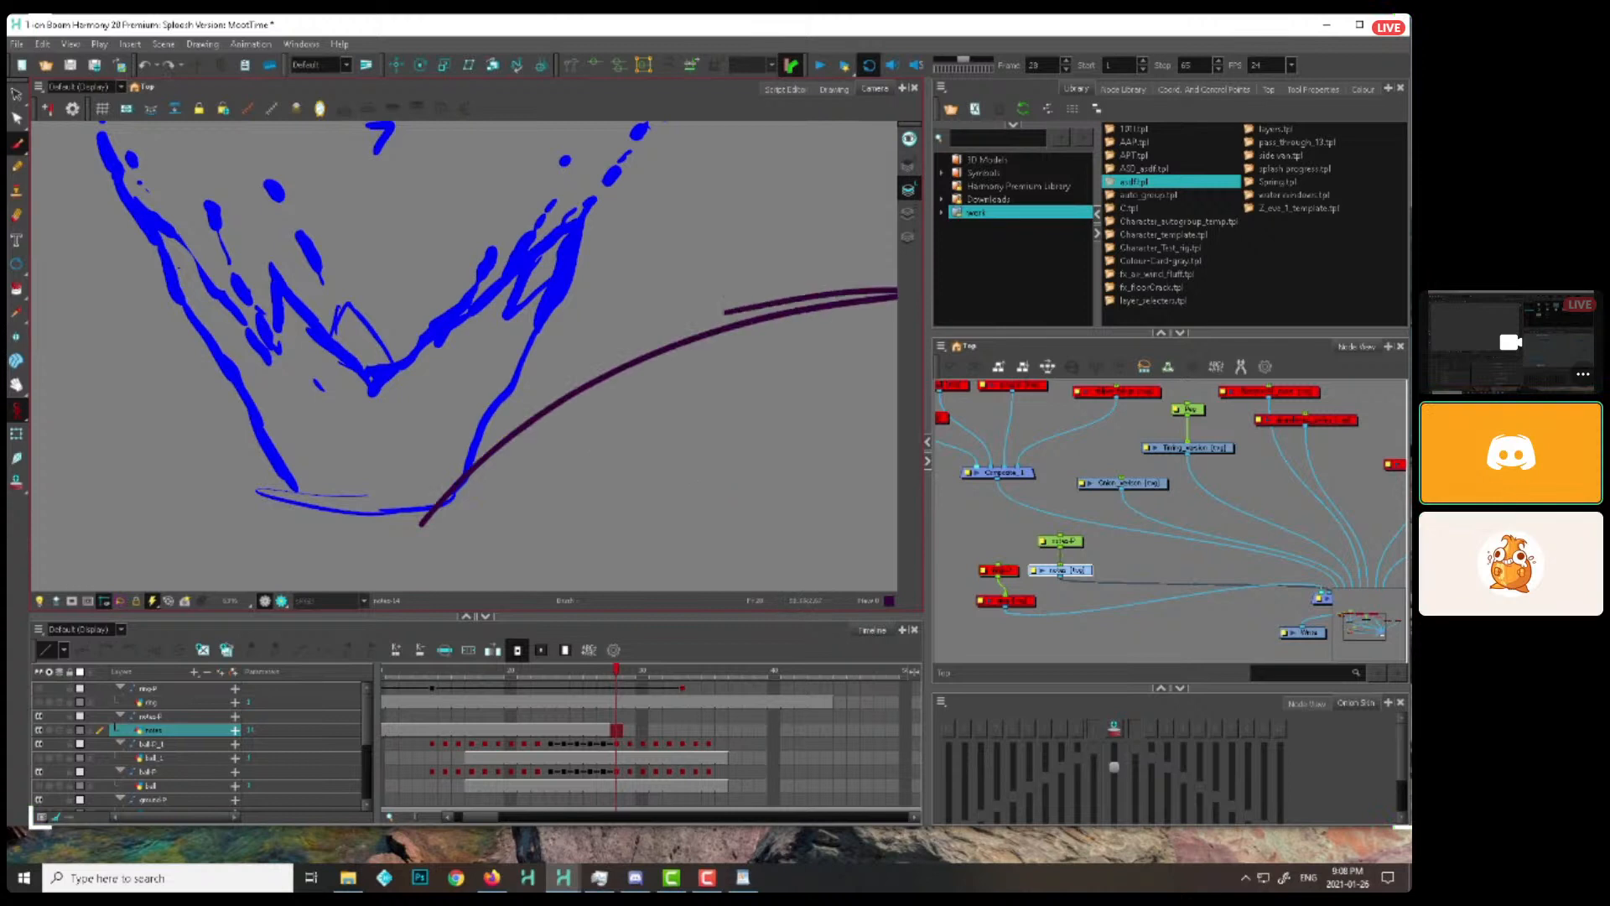
{"action": "left_click_drag", "start_coordinate": [704, 425], "coordinate": [697, 434]}
{"action": "key", "text": "alt+s"}
{"action": "key", "text": "ctrl+a"}
{"action": "key", "text": "Delete"}
{"action": "key", "text": "alt+b"}
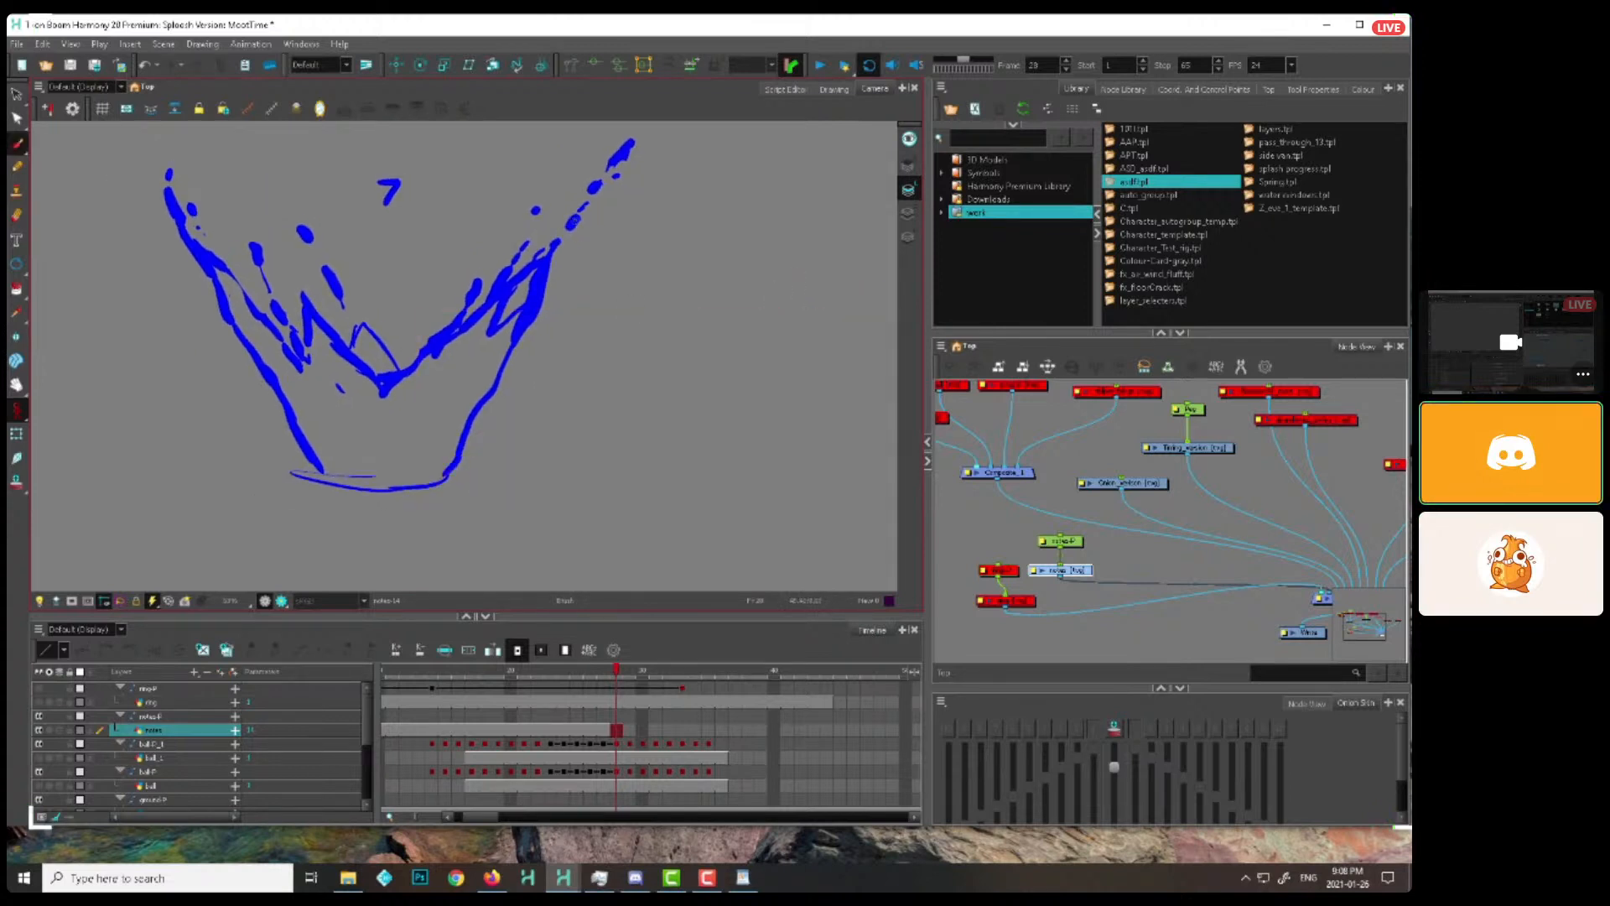
Step ahead to the splash numbered 8 and scrub back through the earlier frames to check for leftover notes
{"action": "key", "text": "period"}
{"action": "key", "text": "period"}
{"action": "key", "text": "period"}
{"action": "key", "text": "period"}
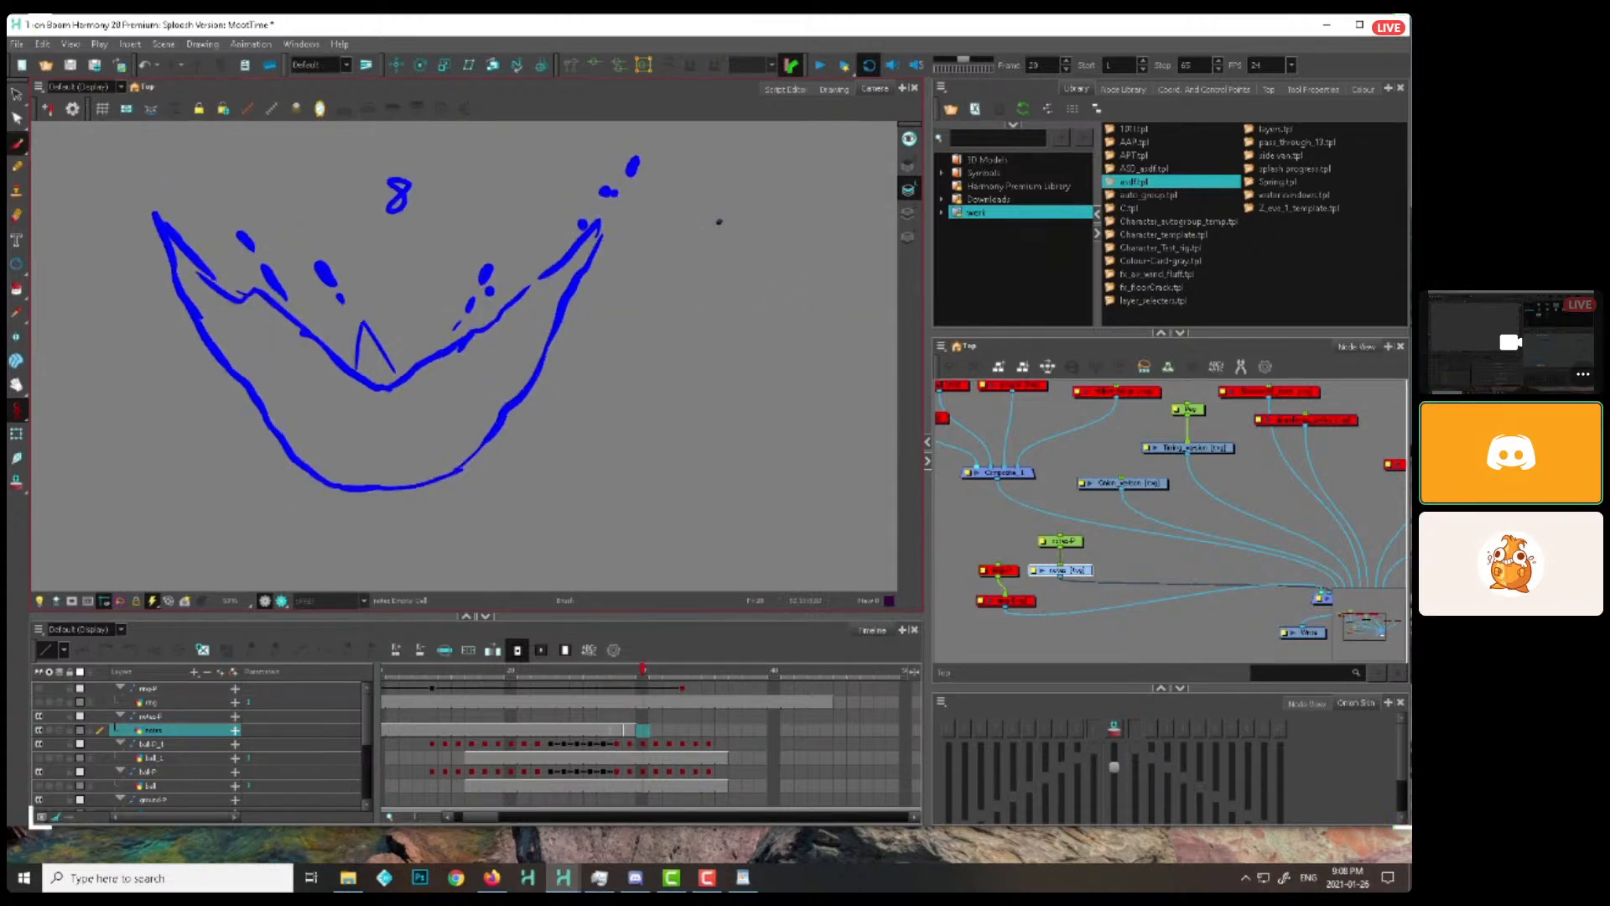
{"action": "left_click", "coordinate": [587, 672]}
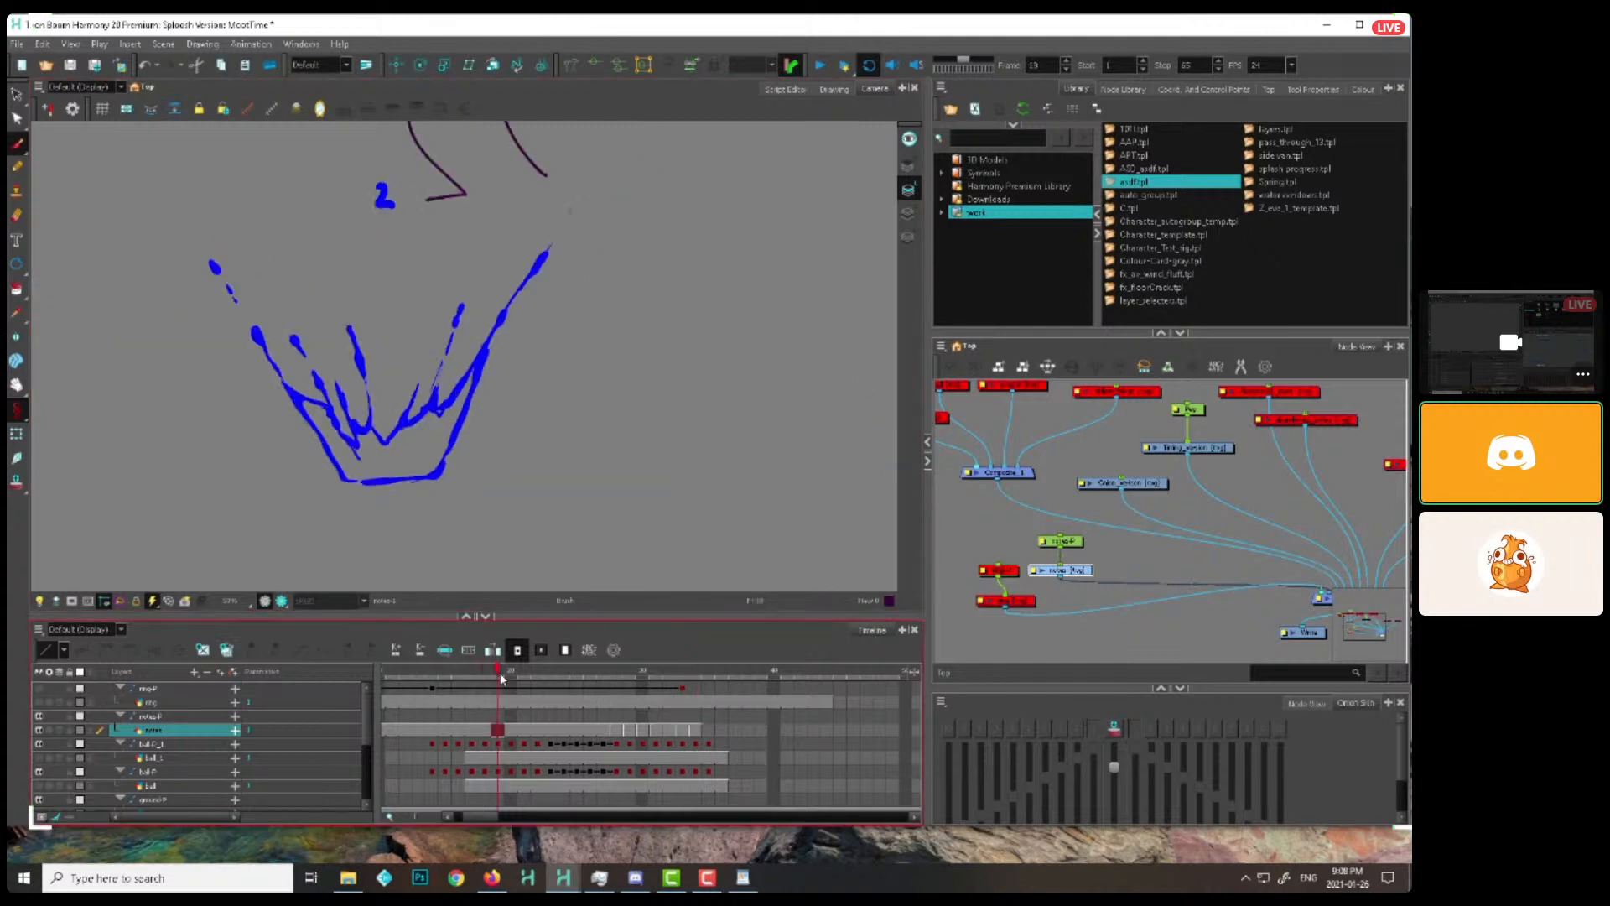
{"action": "mouse_move", "coordinate": [587, 671]}
{"action": "left_mouse_down"}
{"action": "mouse_move", "coordinate": [705, 672]}
{"action": "mouse_move", "coordinate": [551, 686]}
{"action": "mouse_move", "coordinate": [603, 678]}
{"action": "left_mouse_up"}
{"action": "left_click", "coordinate": [948, 522]}
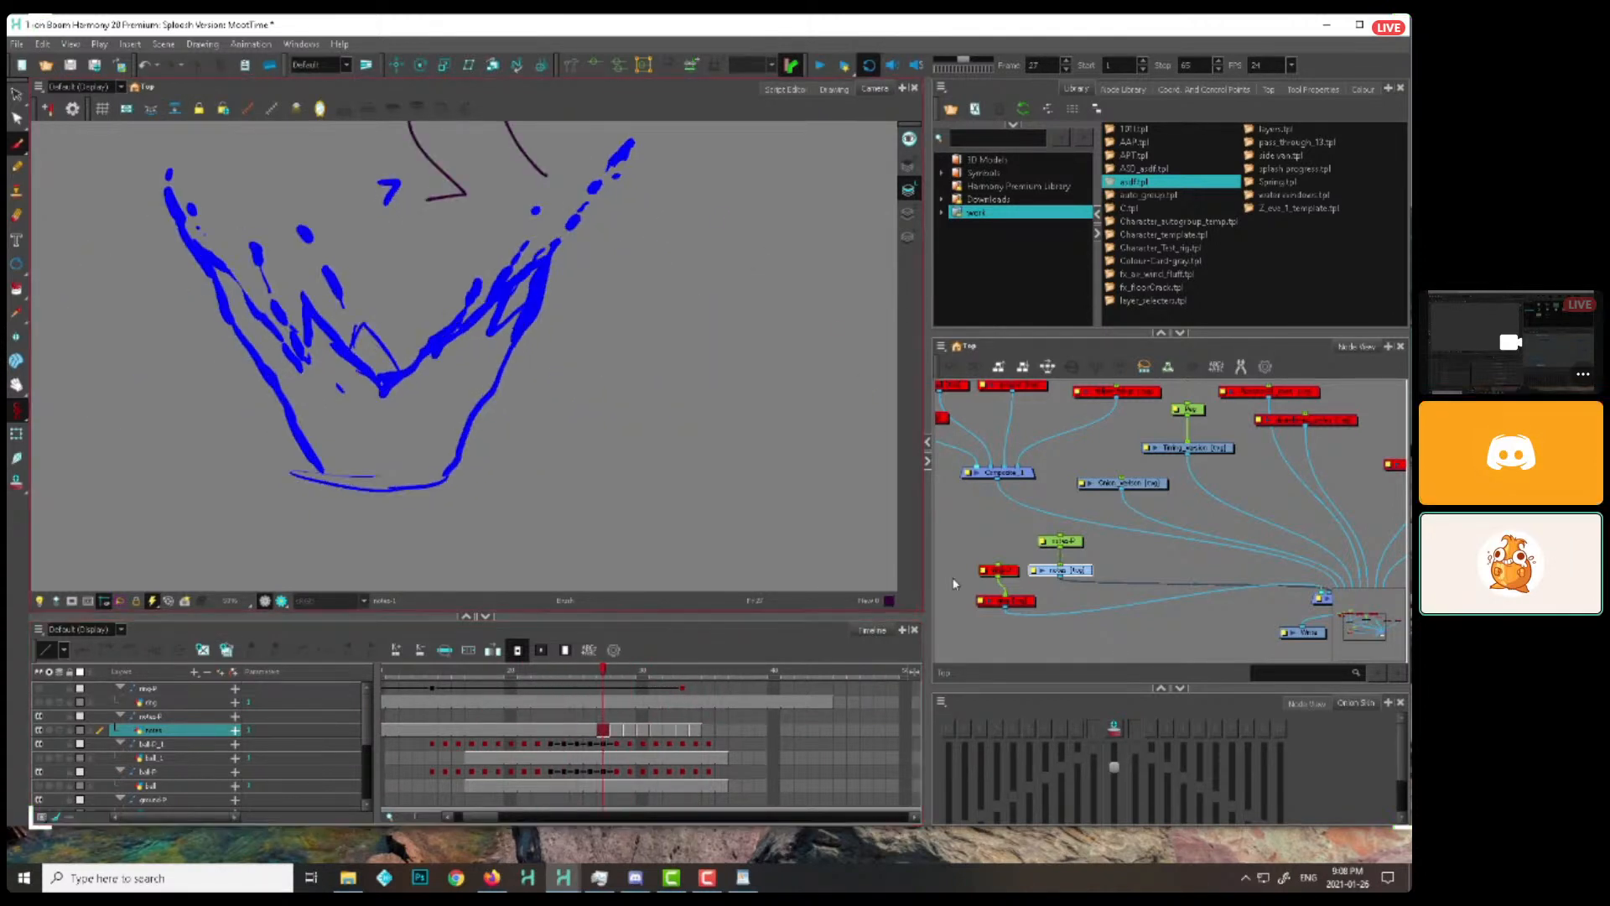
Delete the notes layer's exposures after its opening frames, through the splash frames on the timeline
{"action": "left_click", "coordinate": [631, 730]}
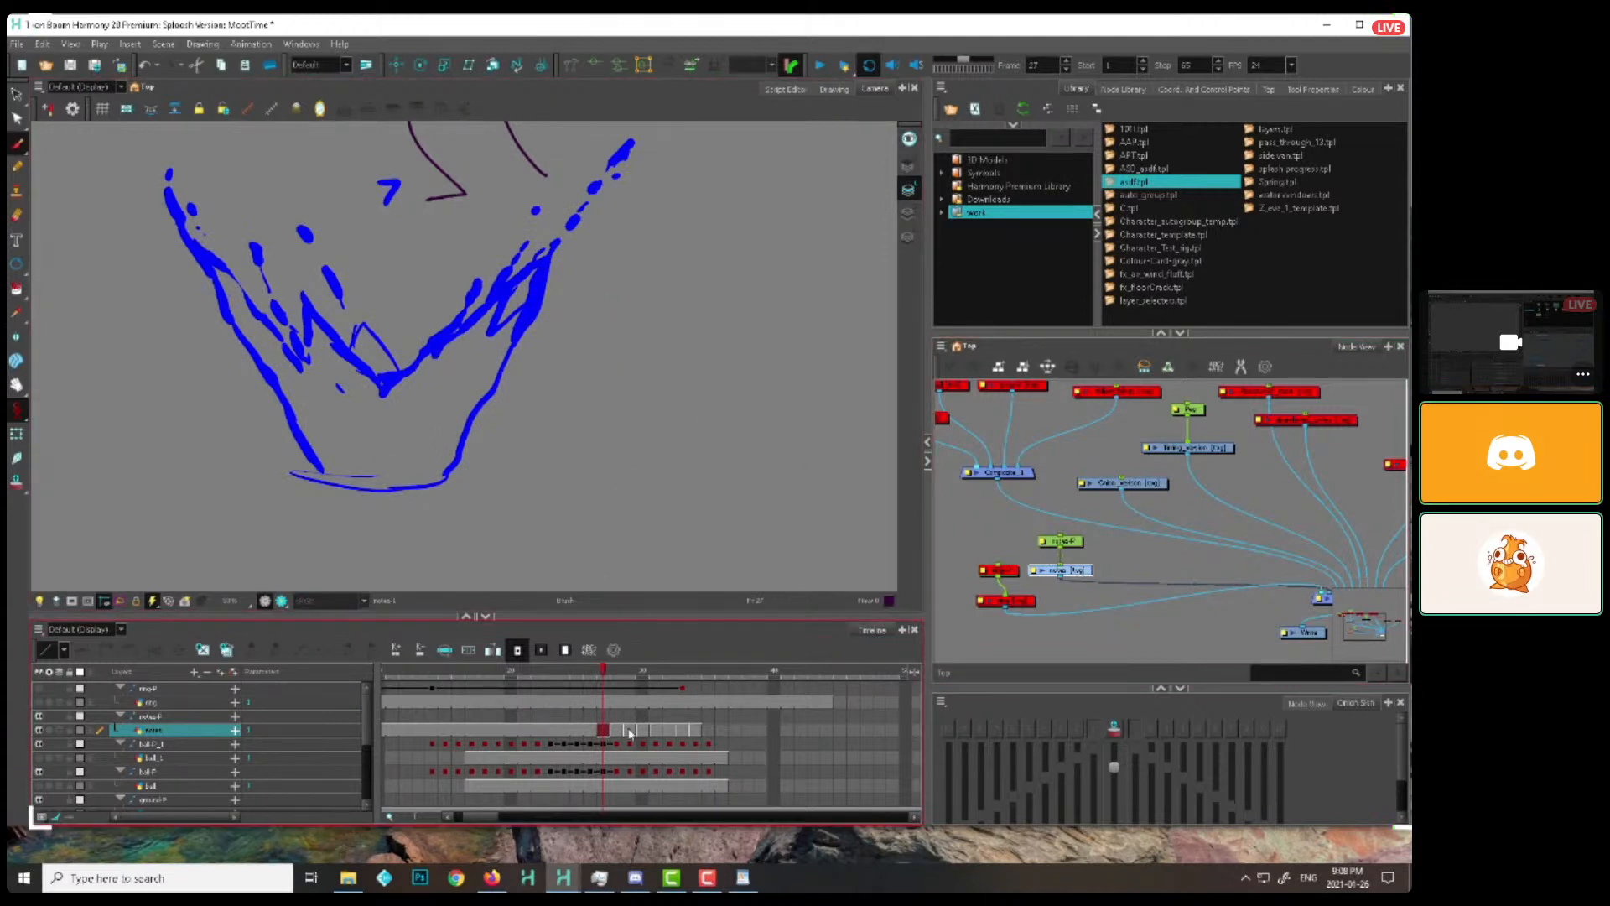
{"action": "left_click", "coordinate": [696, 731]}
{"action": "left_click", "coordinate": [419, 730], "text": "shift"}
{"action": "key", "text": "Delete"}
Brush purple hatching along the inner right wall of the splash at frame 19 and scrub ahead to compare
{"action": "left_click_drag", "start_coordinate": [419, 669], "coordinate": [444, 666]}
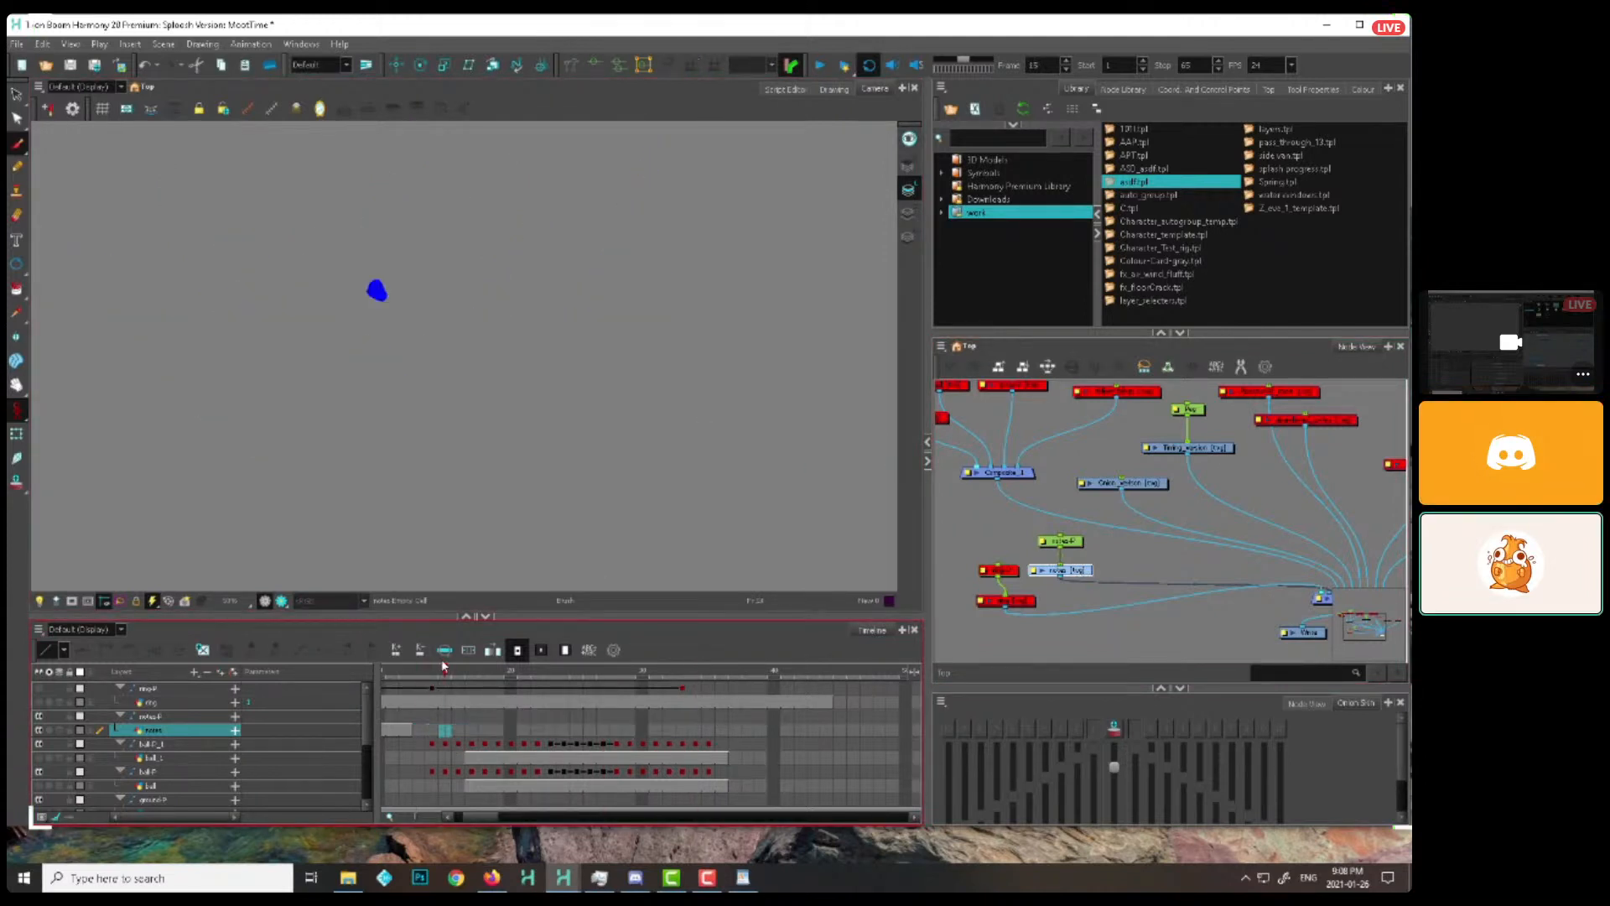
{"action": "scroll", "coordinate": [550, 374], "scroll_direction": "down", "scroll_amount": 1}
{"action": "left_click_drag", "start_coordinate": [551, 374], "coordinate": [641, 432]}
{"action": "left_click_drag", "start_coordinate": [510, 672], "coordinate": [498, 670]}
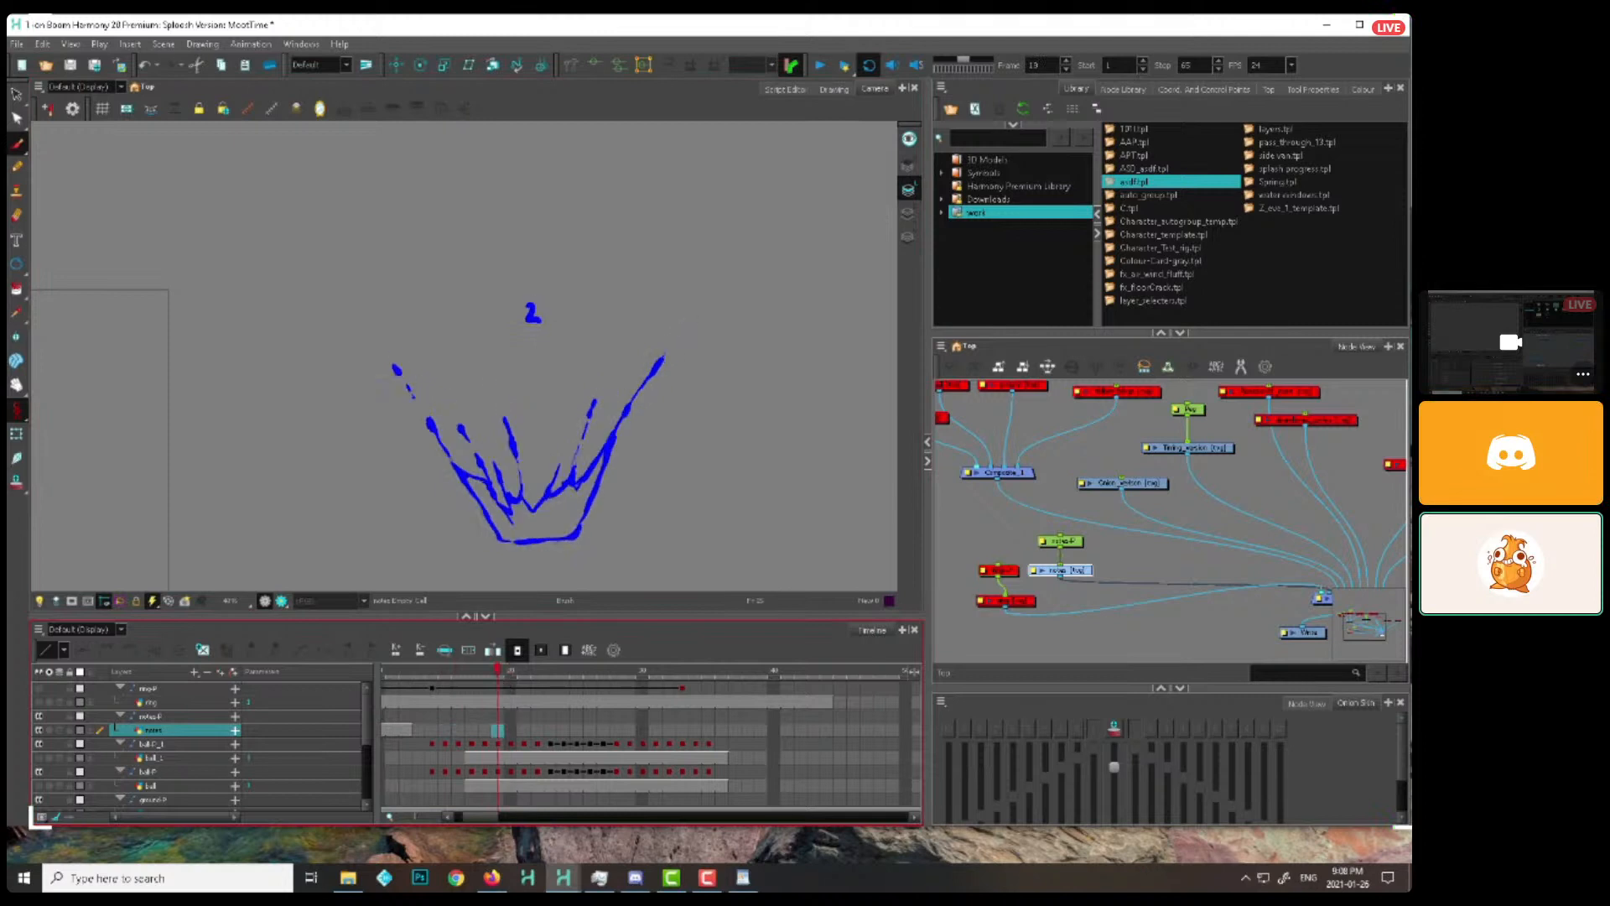
{"action": "key", "text": "b"}
{"action": "left_click_drag", "start_coordinate": [688, 447], "coordinate": [646, 431]}
{"action": "scroll", "coordinate": [646, 431], "scroll_direction": "up", "scroll_amount": 1}
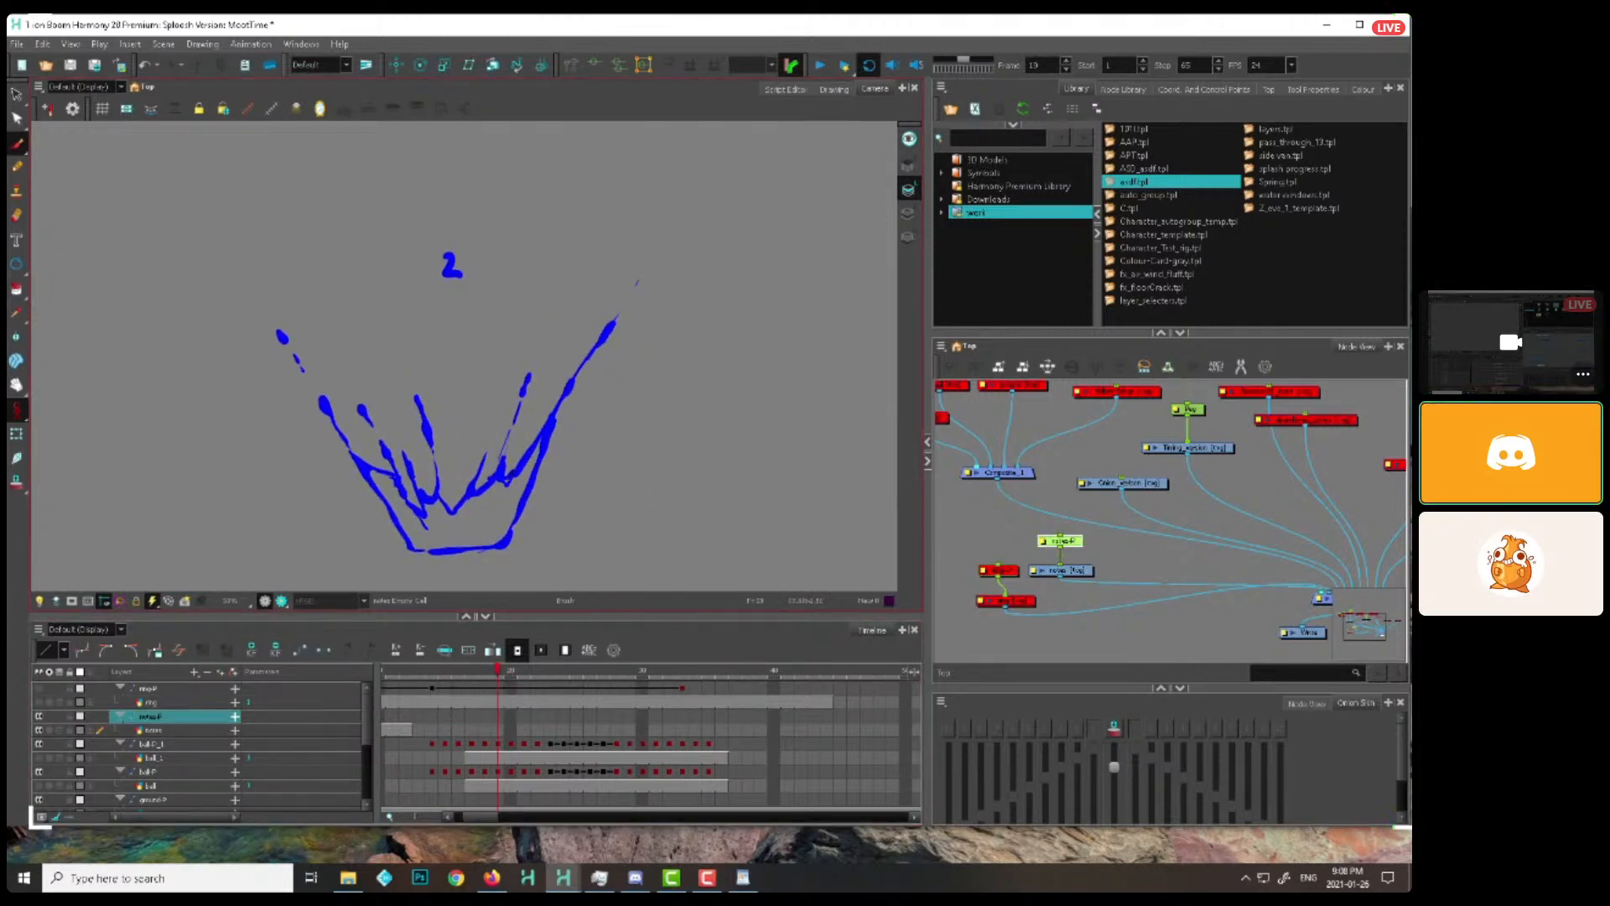
{"action": "left_click_drag", "start_coordinate": [550, 424], "coordinate": [513, 501]}
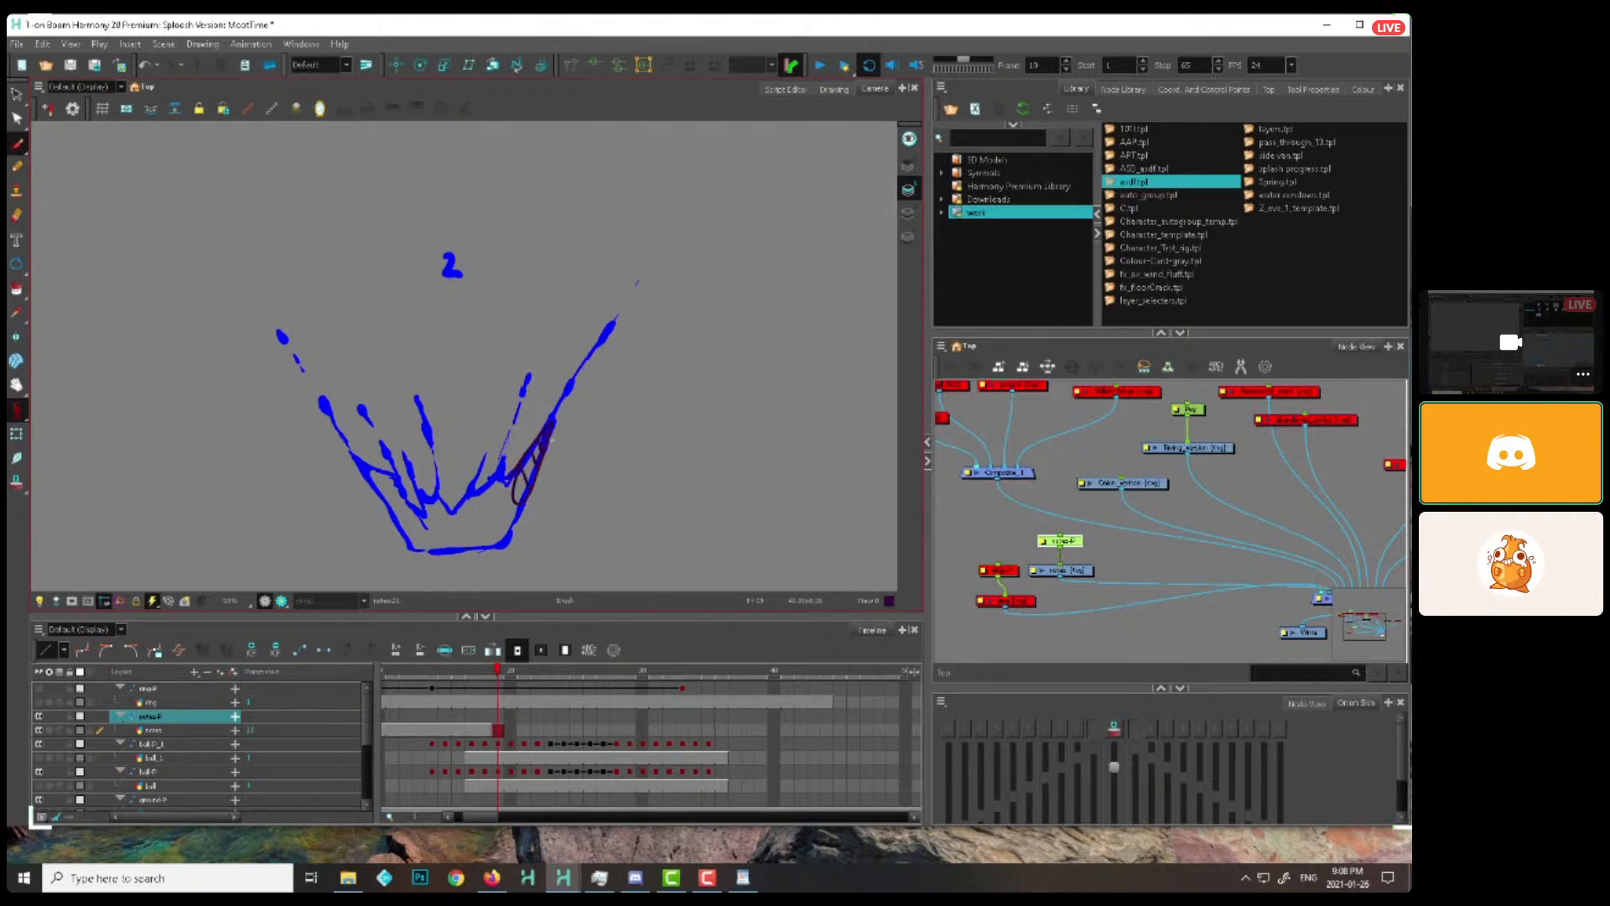
{"action": "left_click_drag", "start_coordinate": [500, 673], "coordinate": [663, 676]}
{"action": "left_click", "coordinate": [498, 730]}
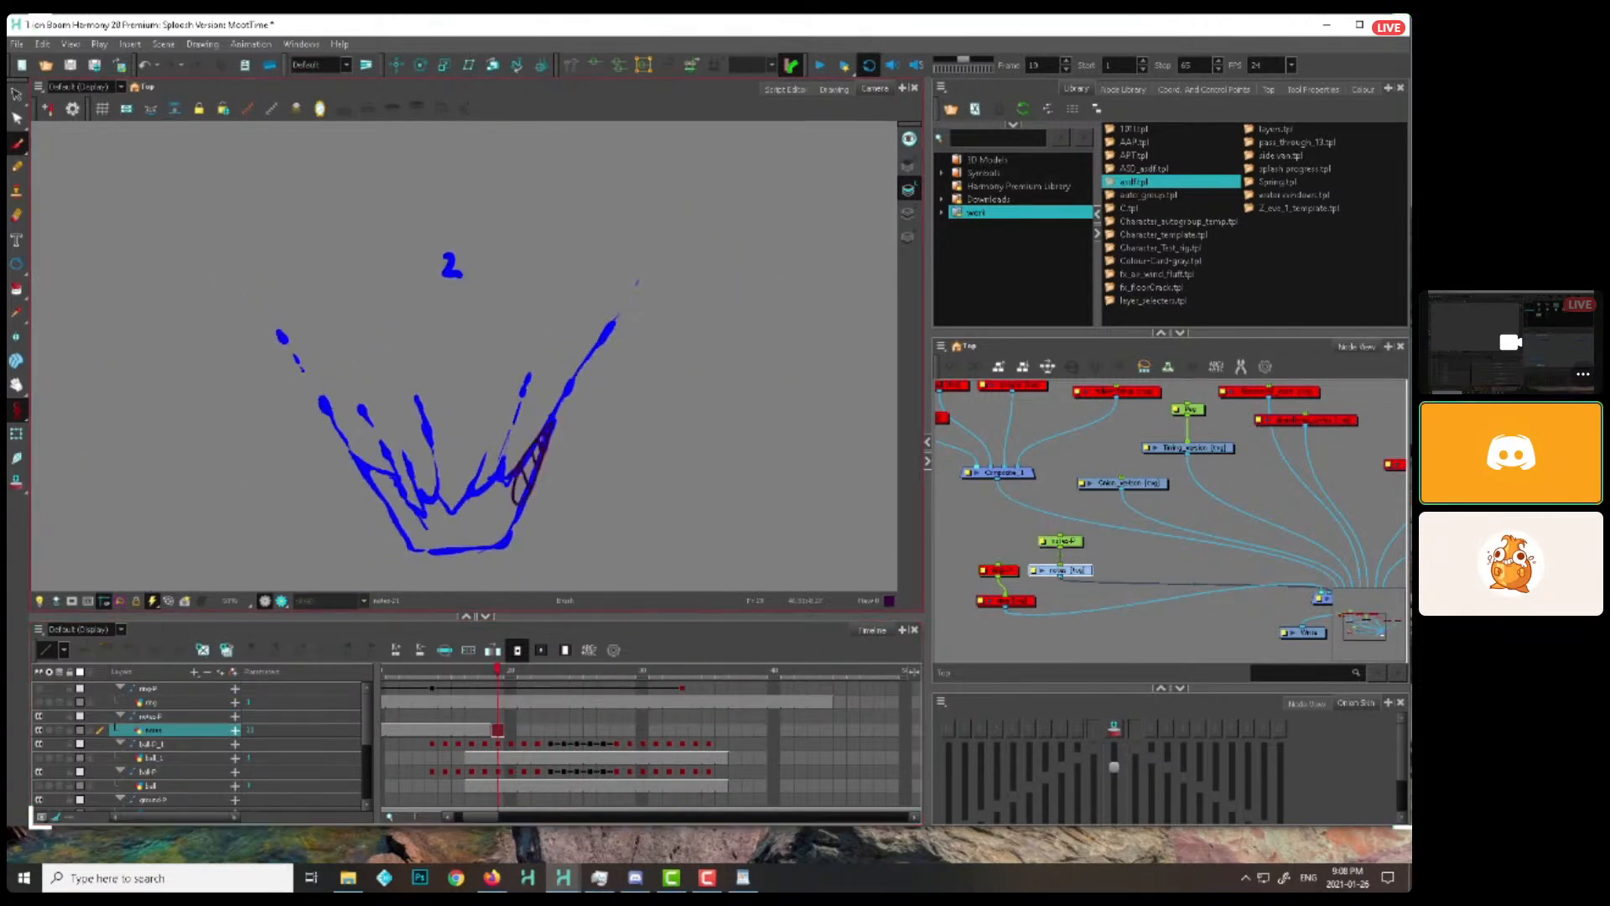
Try purple hatching along the right wall of the splashes numbered 2 and 3 and step ahead to the one numbered 5
{"action": "left_click_drag", "start_coordinate": [529, 520], "coordinate": [549, 511]}
{"action": "key", "text": "."}
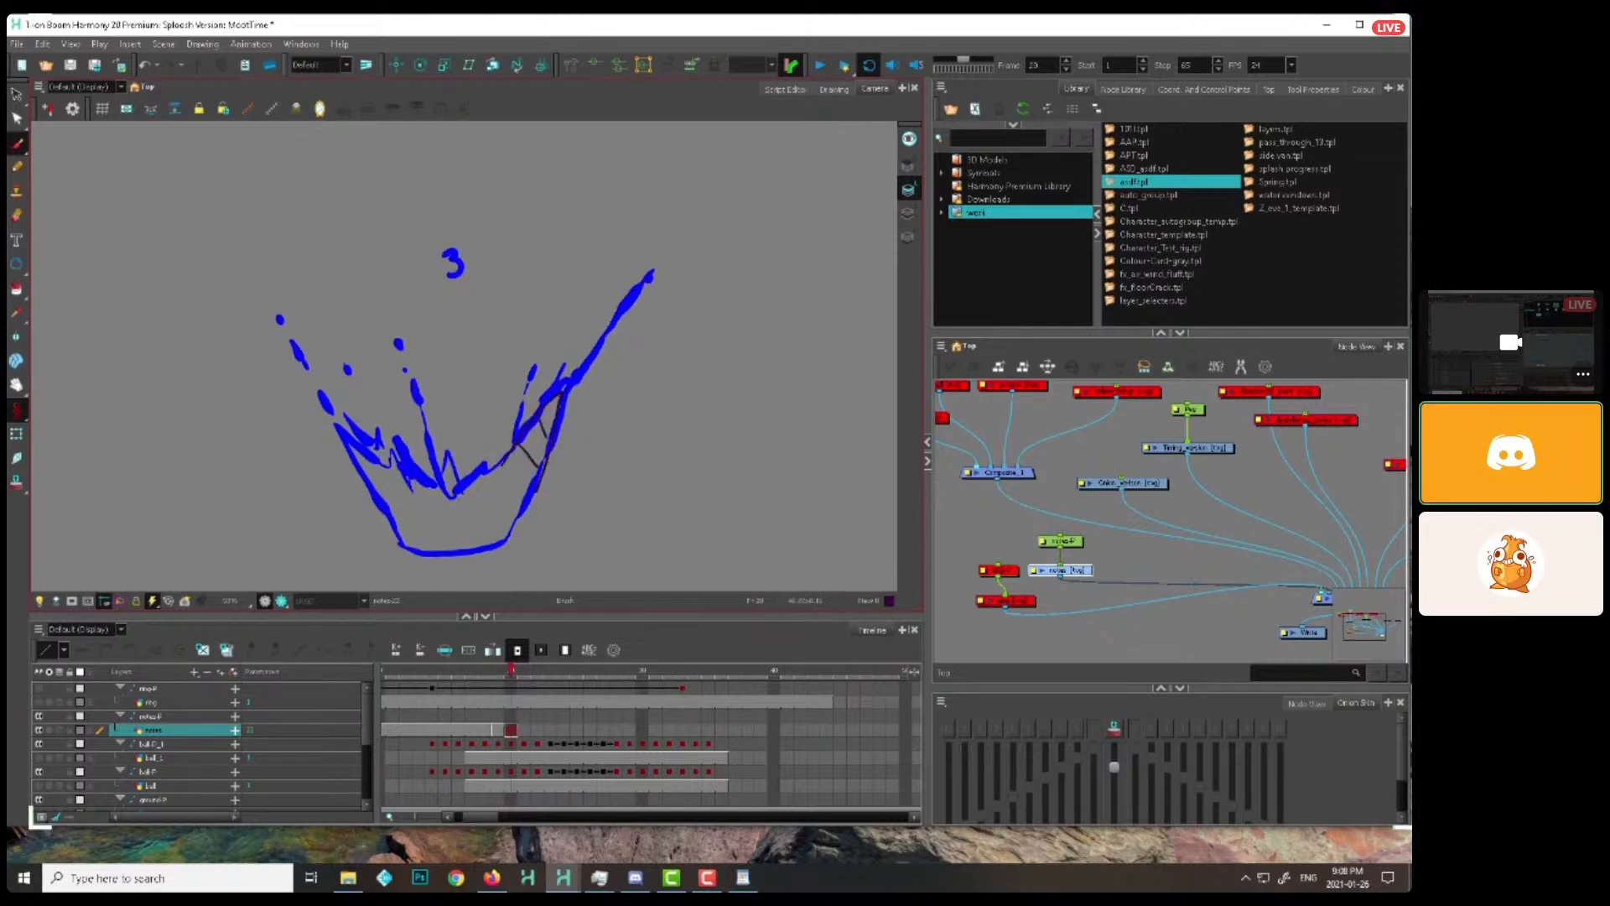
{"action": "key", "text": "."}
{"action": "key", "text": "."}
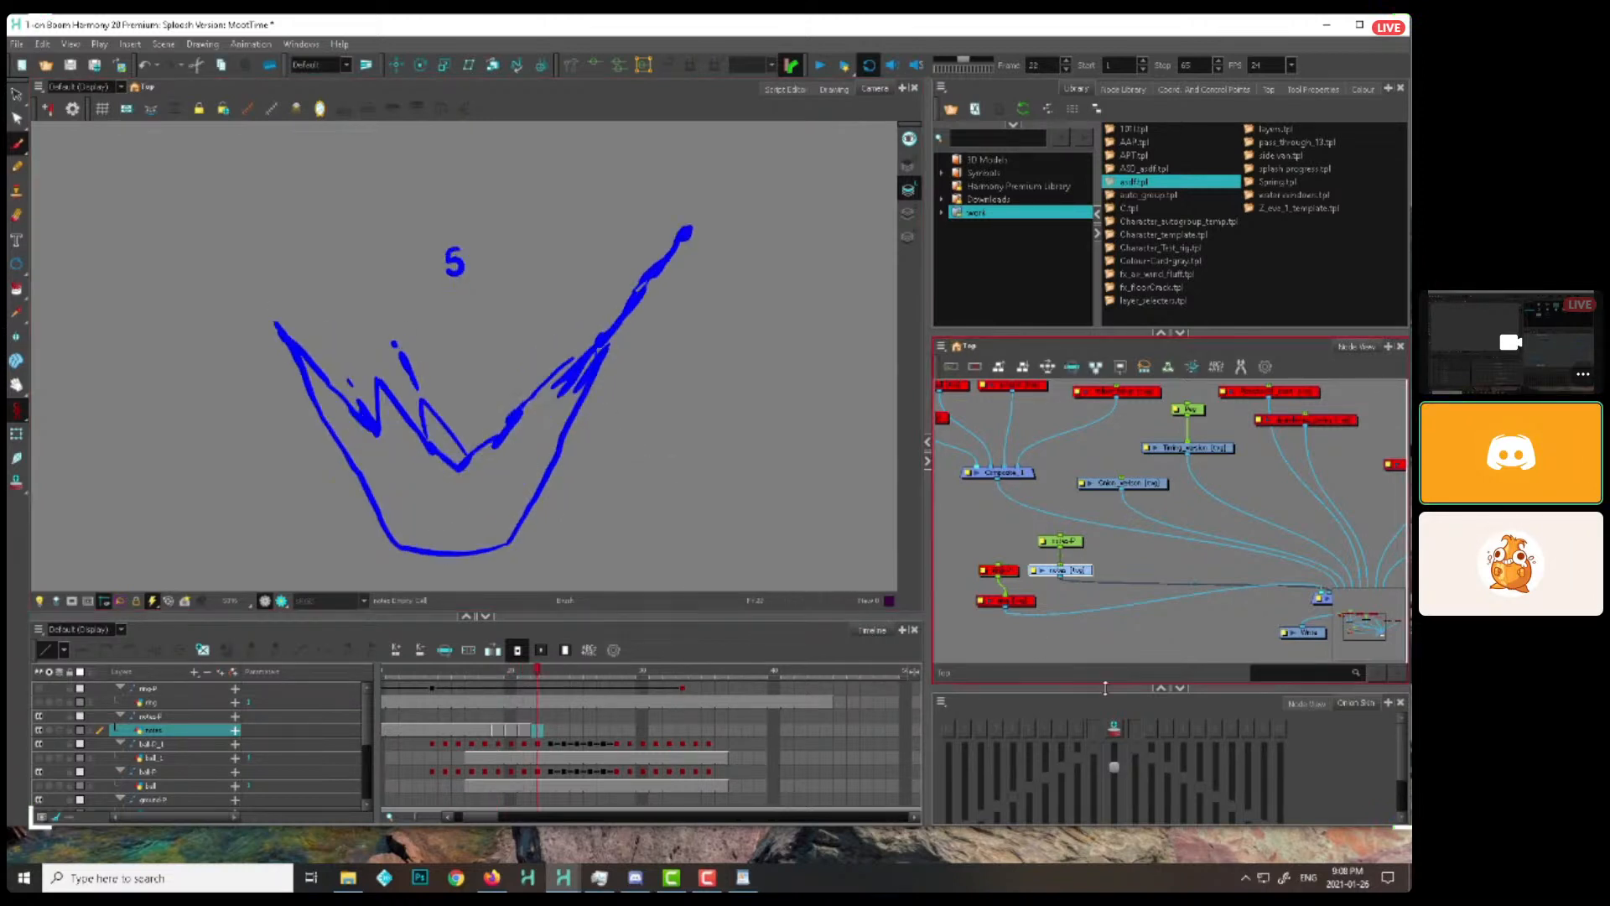
Turn on onion skin and step between the splashes numbered 2 and 5 to compare how the right wall moves
{"action": "left_click", "coordinate": [1114, 728]}
{"action": "key", "text": "comma"}
{"action": "key", "text": "comma"}
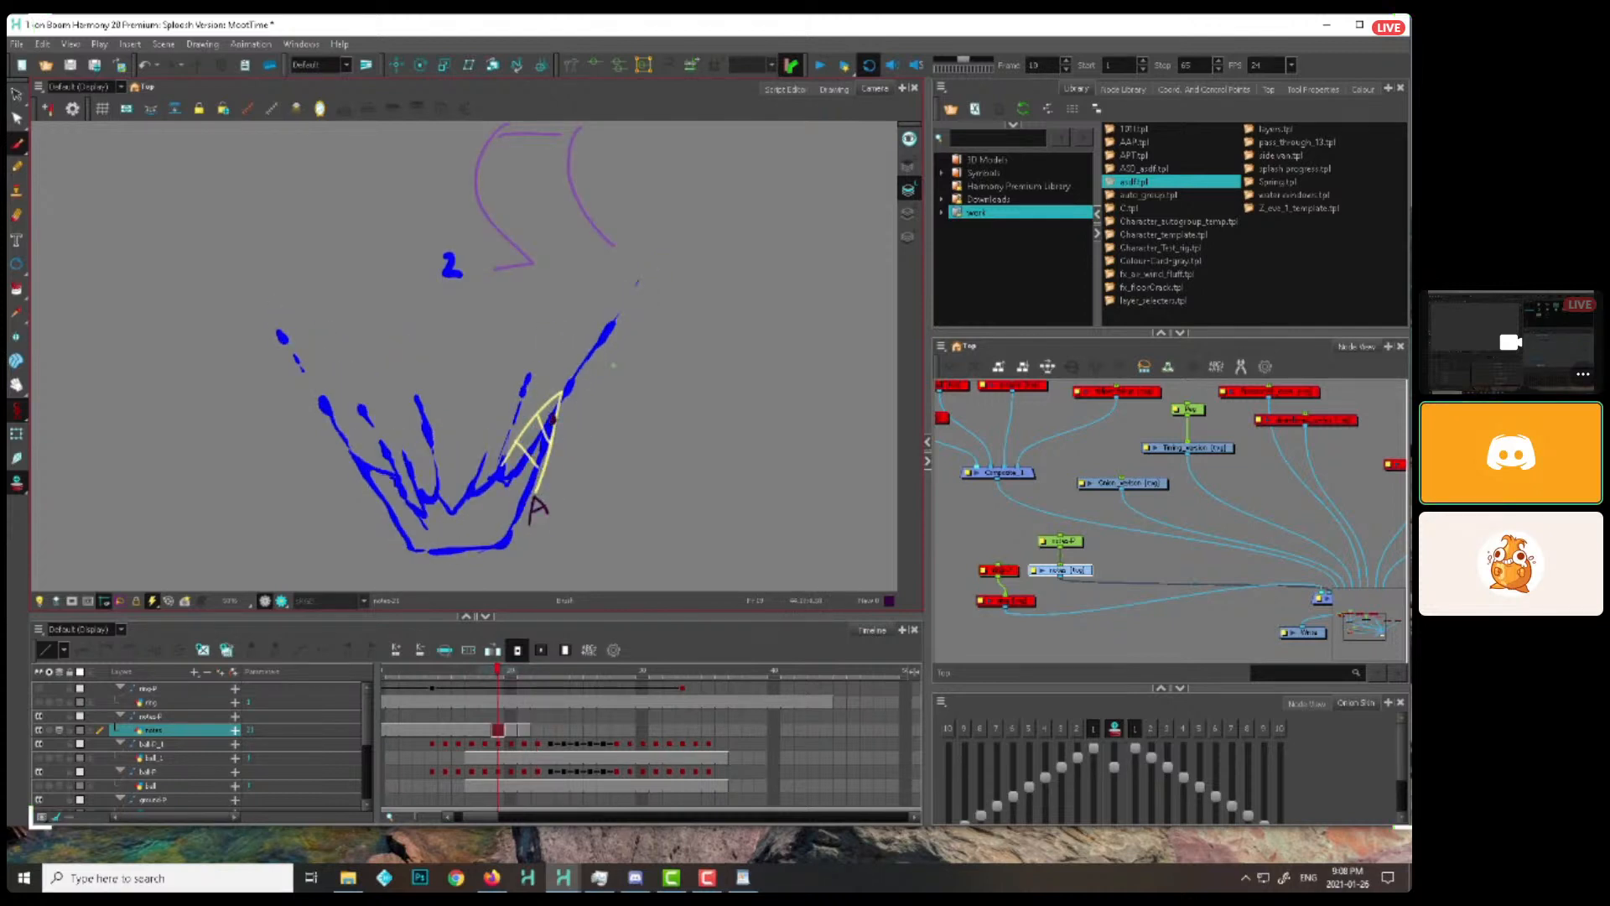
{"action": "key", "text": "period"}
{"action": "key", "text": "period"}
{"action": "key", "text": "period"}
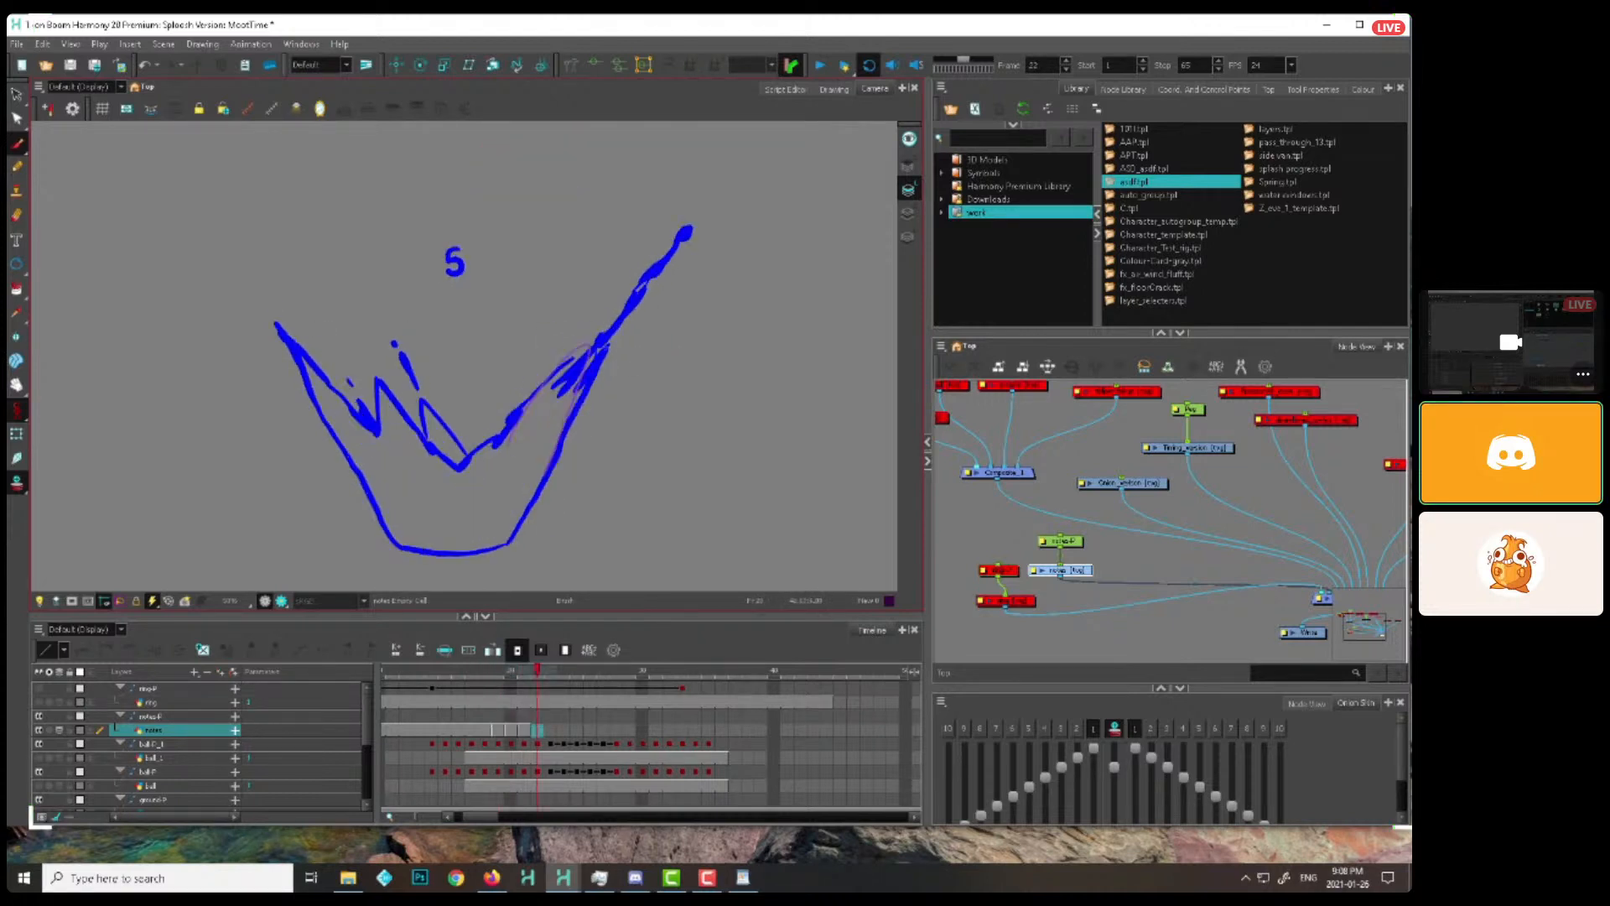
{"action": "key", "text": "comma"}
{"action": "key", "text": "period"}
Delete the notes drawings on frames 20 to 22, extend frame 19's notes drawing through frame 39 and return to frame 19
{"action": "left_click", "coordinate": [711, 341]}
{"action": "left_click_drag", "start_coordinate": [511, 730], "coordinate": [536, 731]}
{"action": "key", "text": "Delete"}
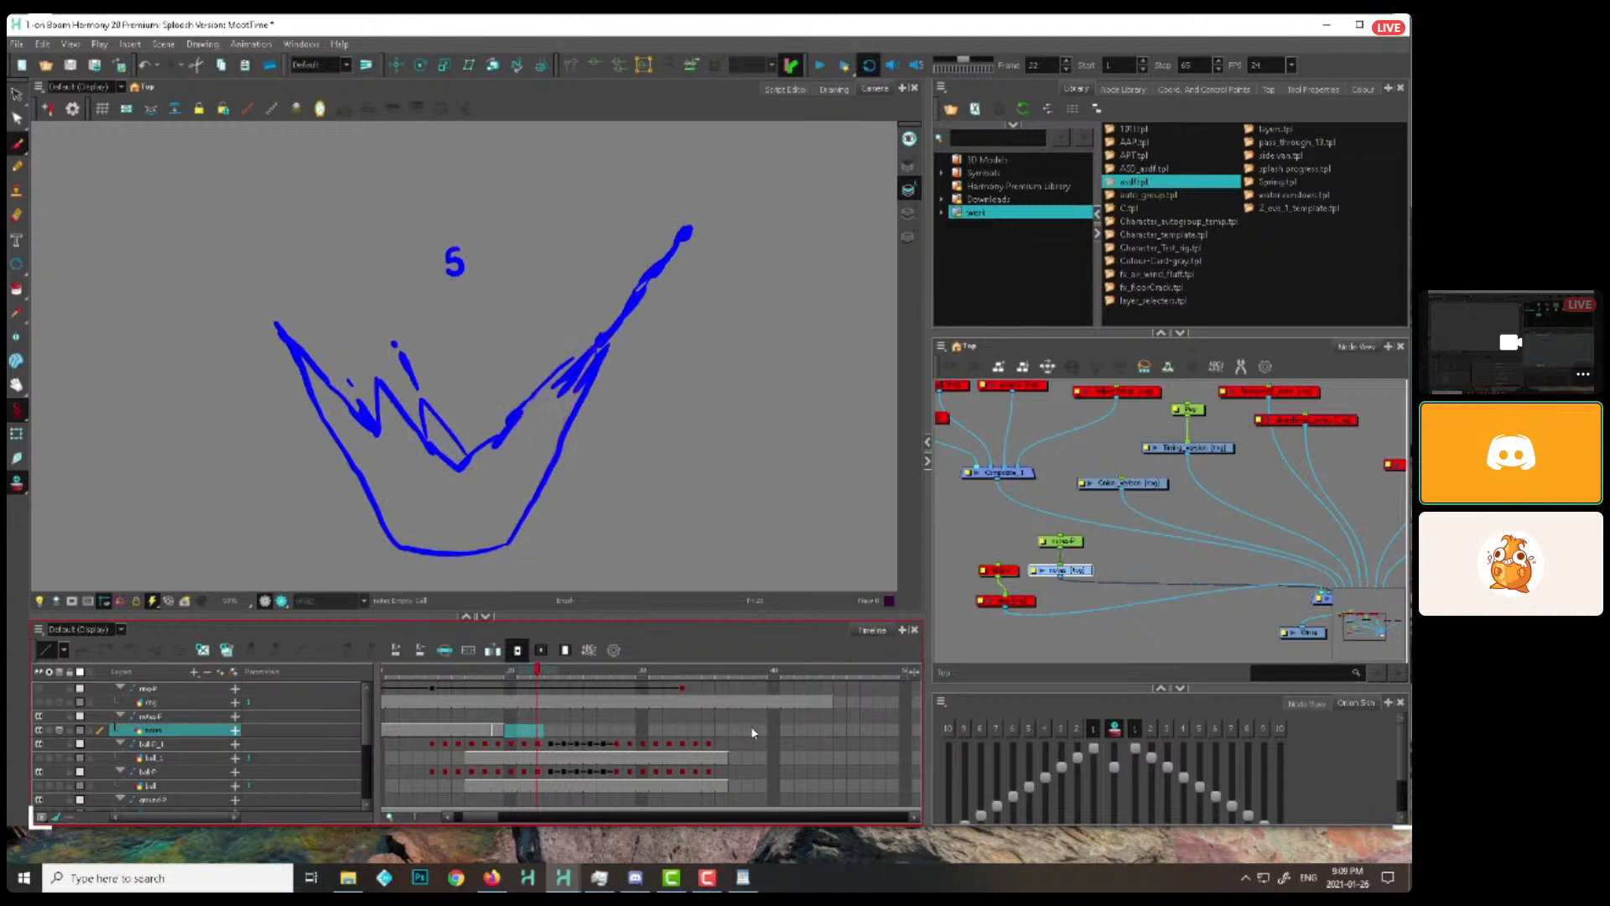
{"action": "left_click", "coordinate": [760, 730]}
{"action": "key", "text": "F5"}
{"action": "left_click", "coordinate": [499, 731]}
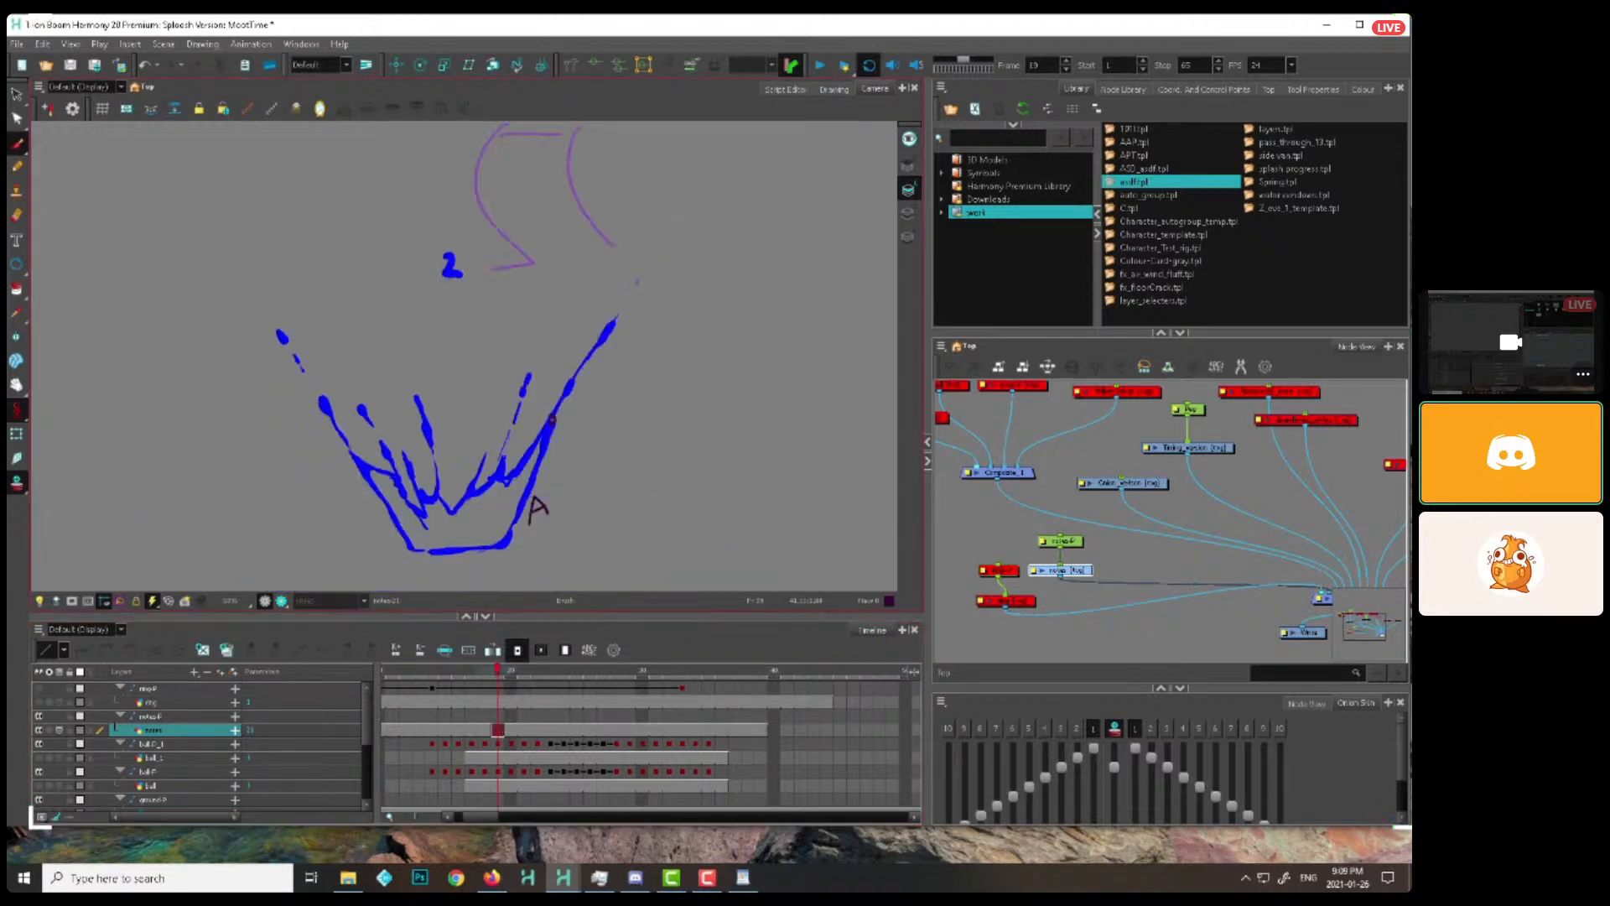
Brush a purple dot at the right tip of the splash wall on successive drawings, from frame 19 up to frame 29
{"action": "key", "text": "period"}
{"action": "key", "text": "period"}
{"action": "key", "text": "period"}
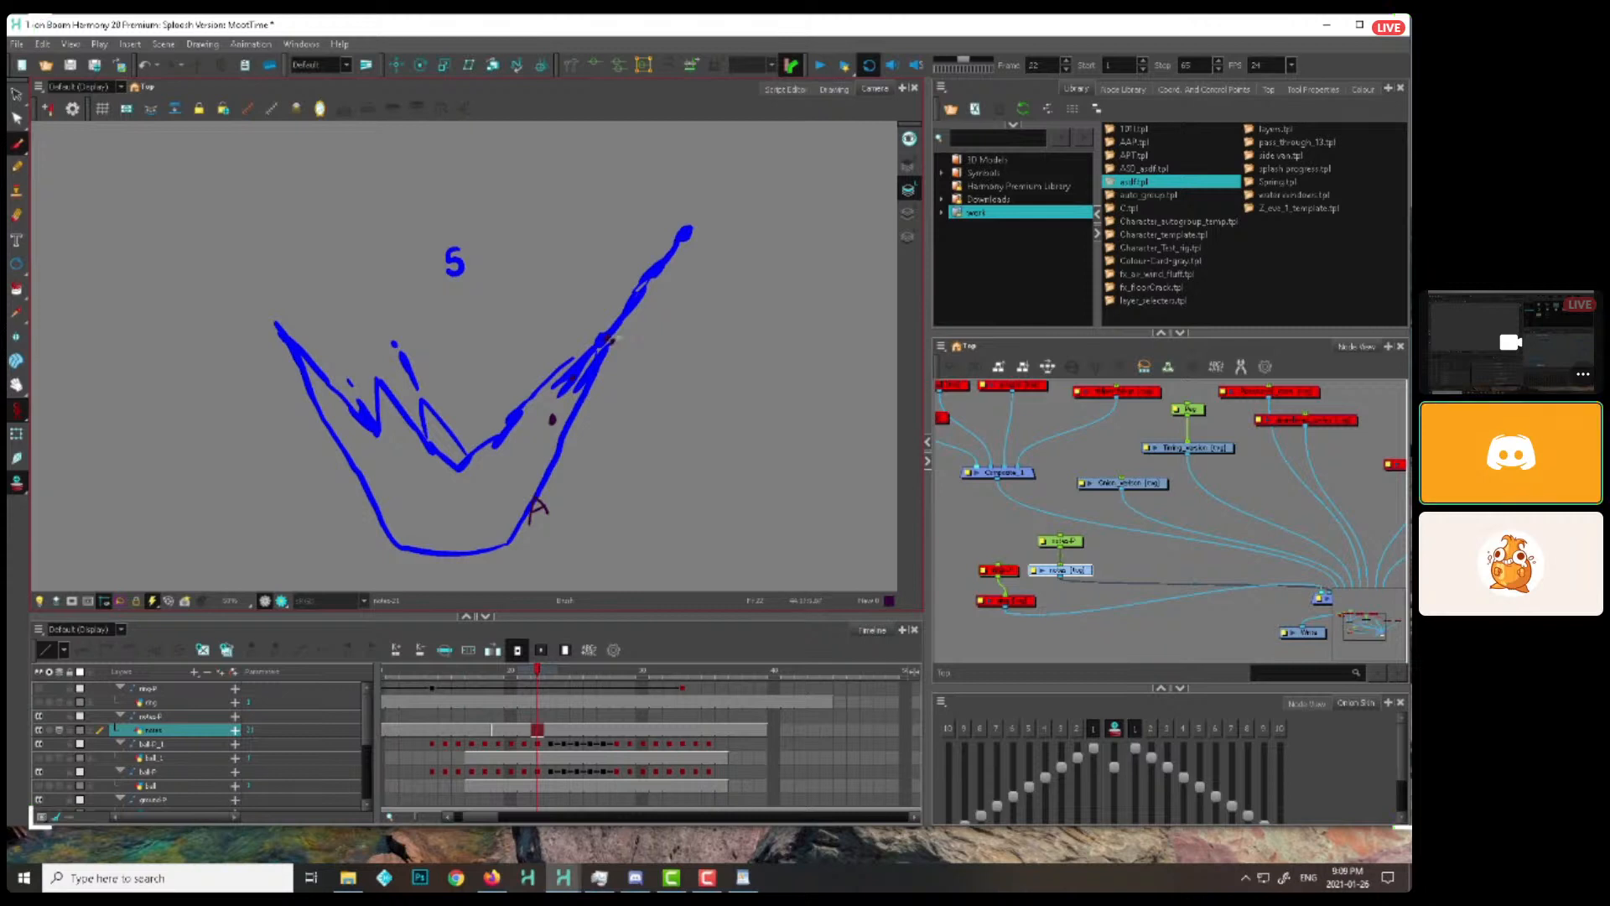
{"action": "key", "text": "period"}
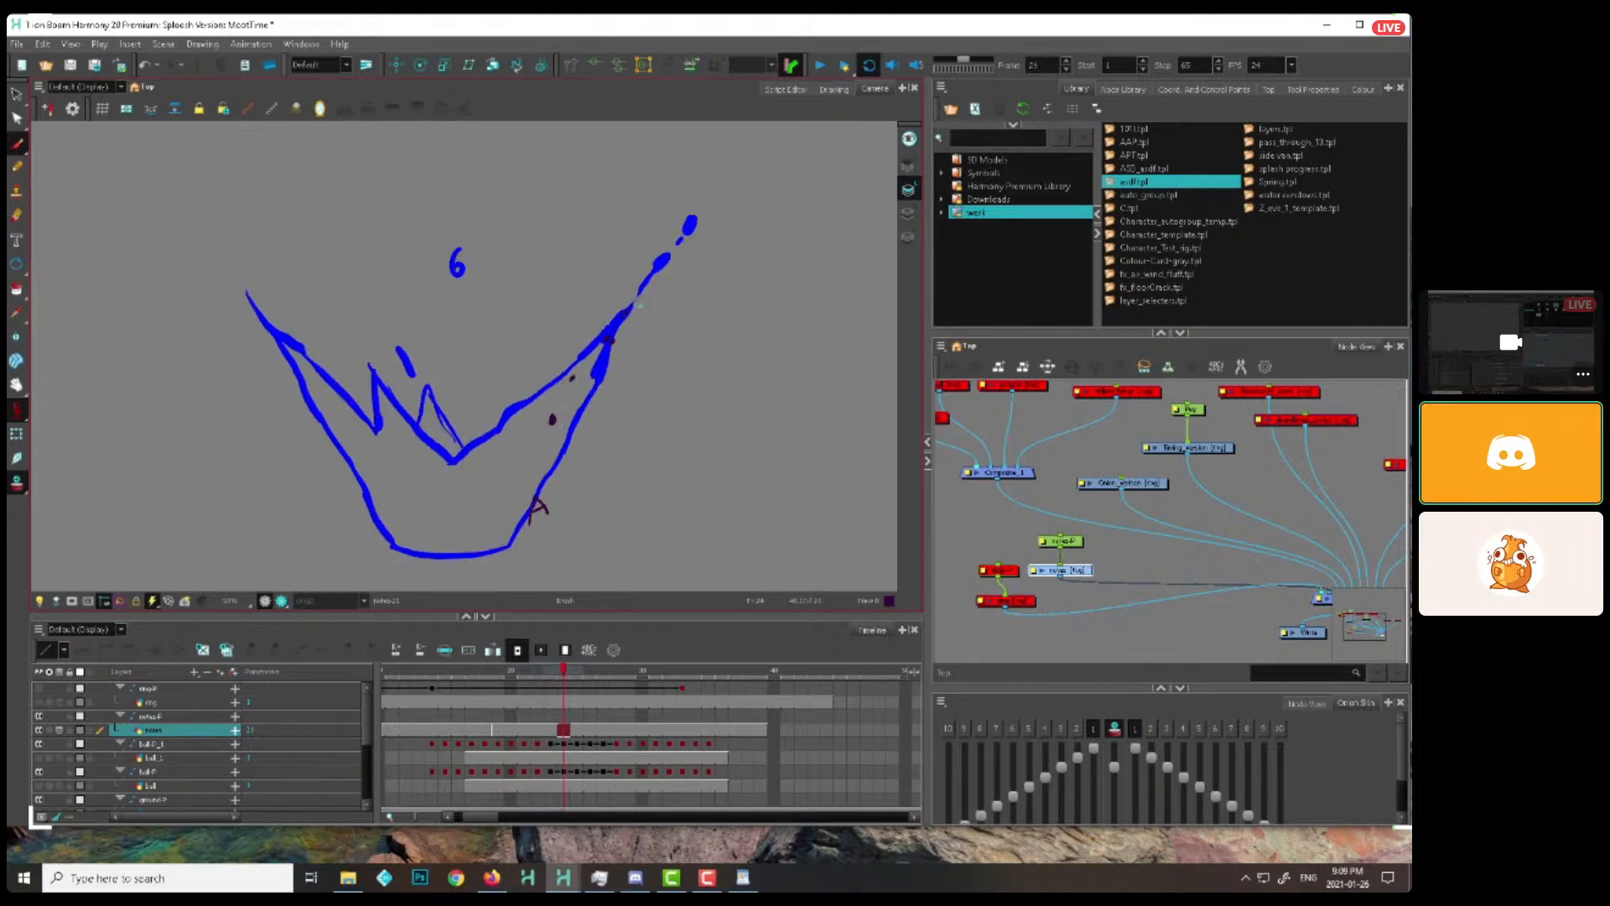
{"action": "key", "text": "period"}
{"action": "key", "text": "period"}
{"action": "key", "text": "period"}
{"action": "key", "text": "period"}
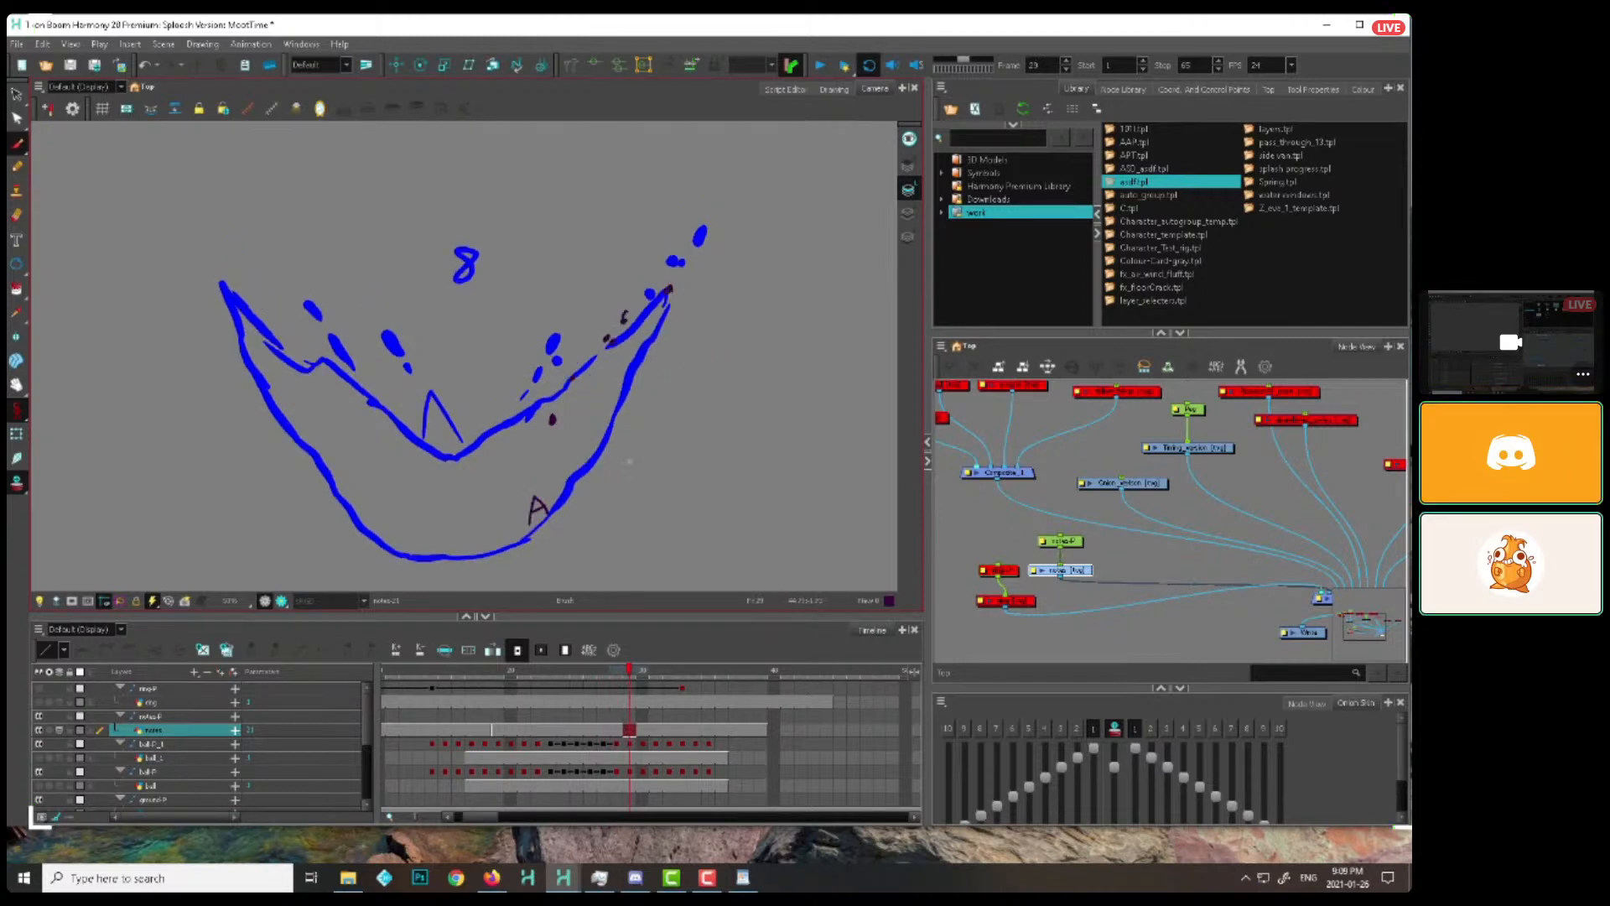
Undo a trial jagged line beside the splash numbered 8 and continue dotting the right tip's path through frame 39
{"action": "mouse_move", "coordinate": [653, 426]}
{"action": "left_mouse_down"}
{"action": "mouse_move", "coordinate": [602, 444]}
{"action": "mouse_move", "coordinate": [639, 426]}
{"action": "mouse_move", "coordinate": [677, 362]}
{"action": "left_mouse_up"}
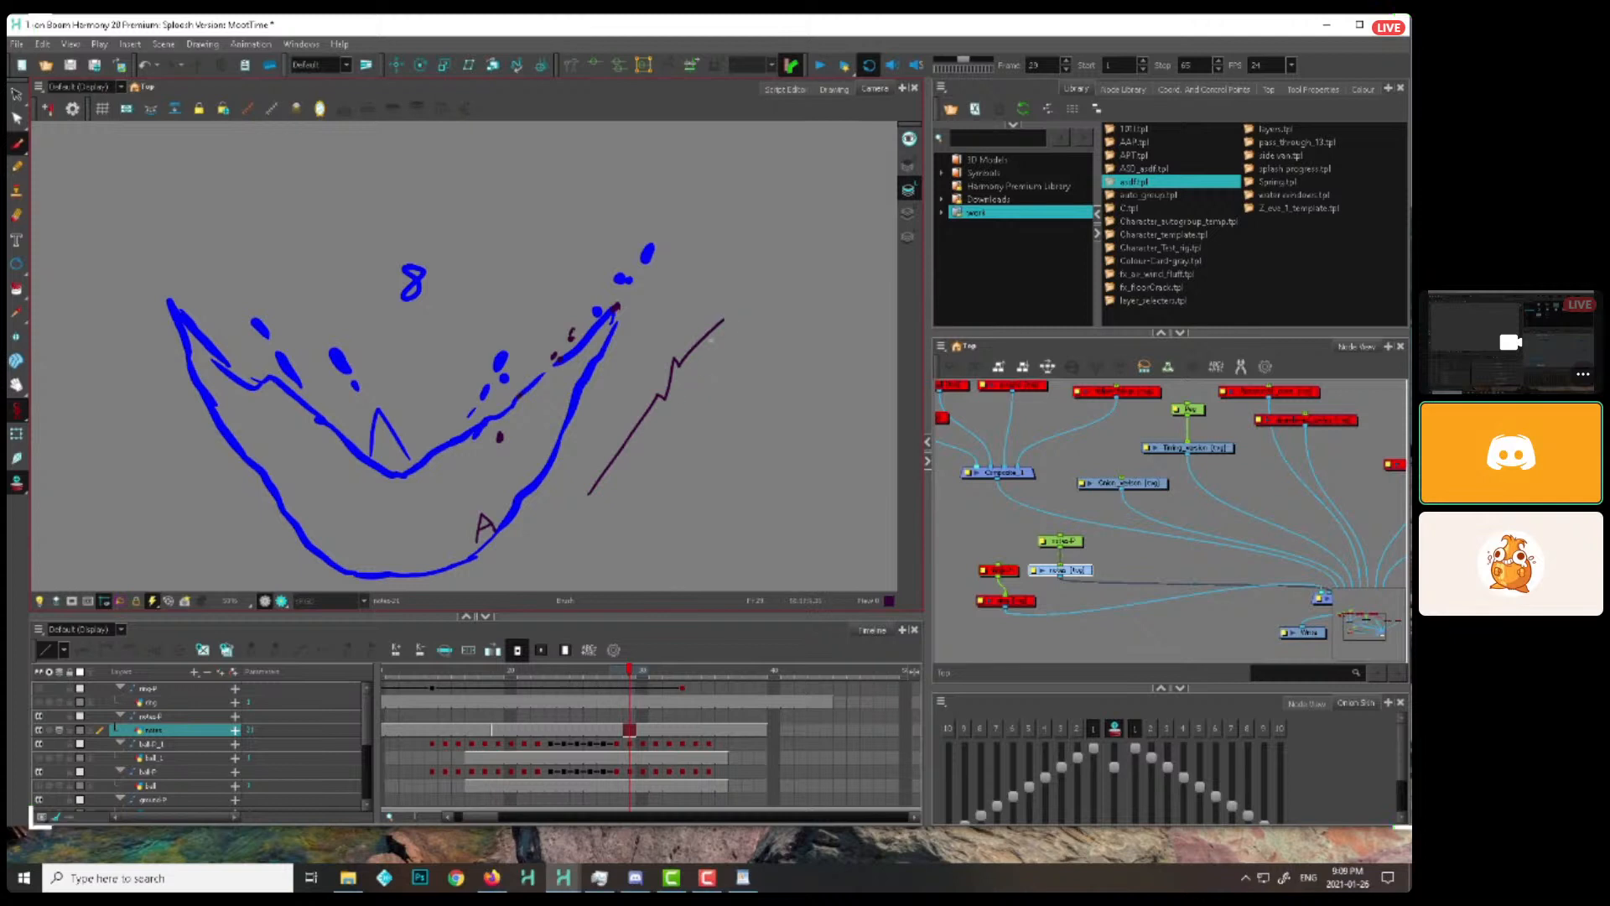
{"action": "key", "text": "ctrl+z"}
{"action": "key", "text": "period"}
{"action": "key", "text": "period"}
{"action": "key", "text": "period"}
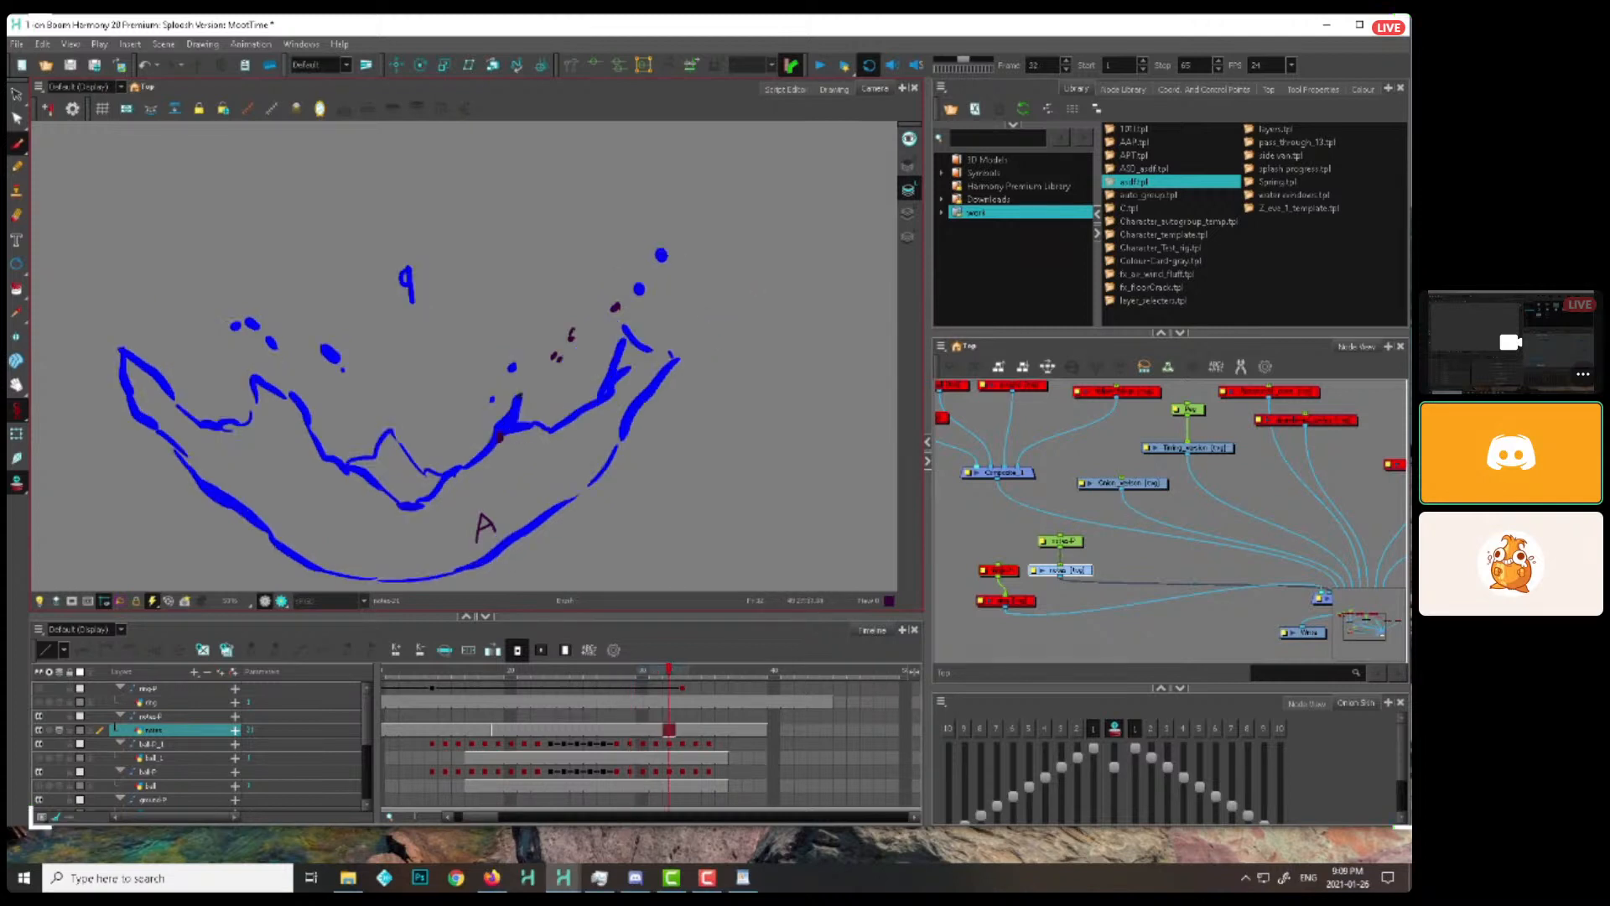
{"action": "key", "text": "period"}
{"action": "key", "text": "period"}
{"action": "key", "text": "period"}
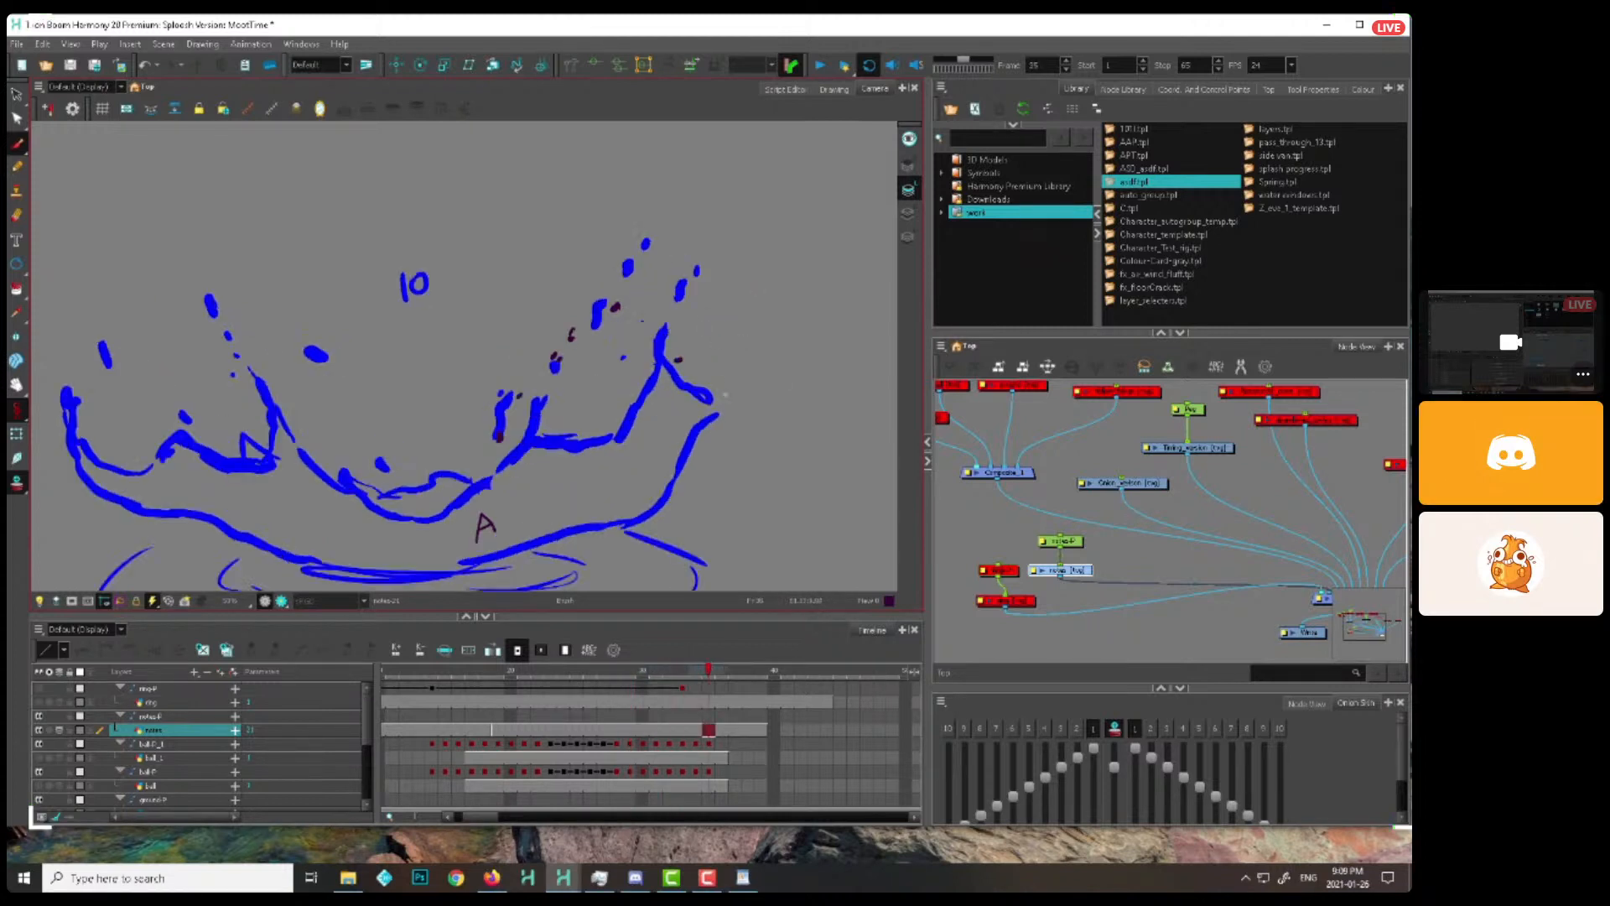
{"action": "key", "text": "period"}
{"action": "key", "text": "period"}
{"action": "key", "text": "period"}
{"action": "key", "text": "period"}
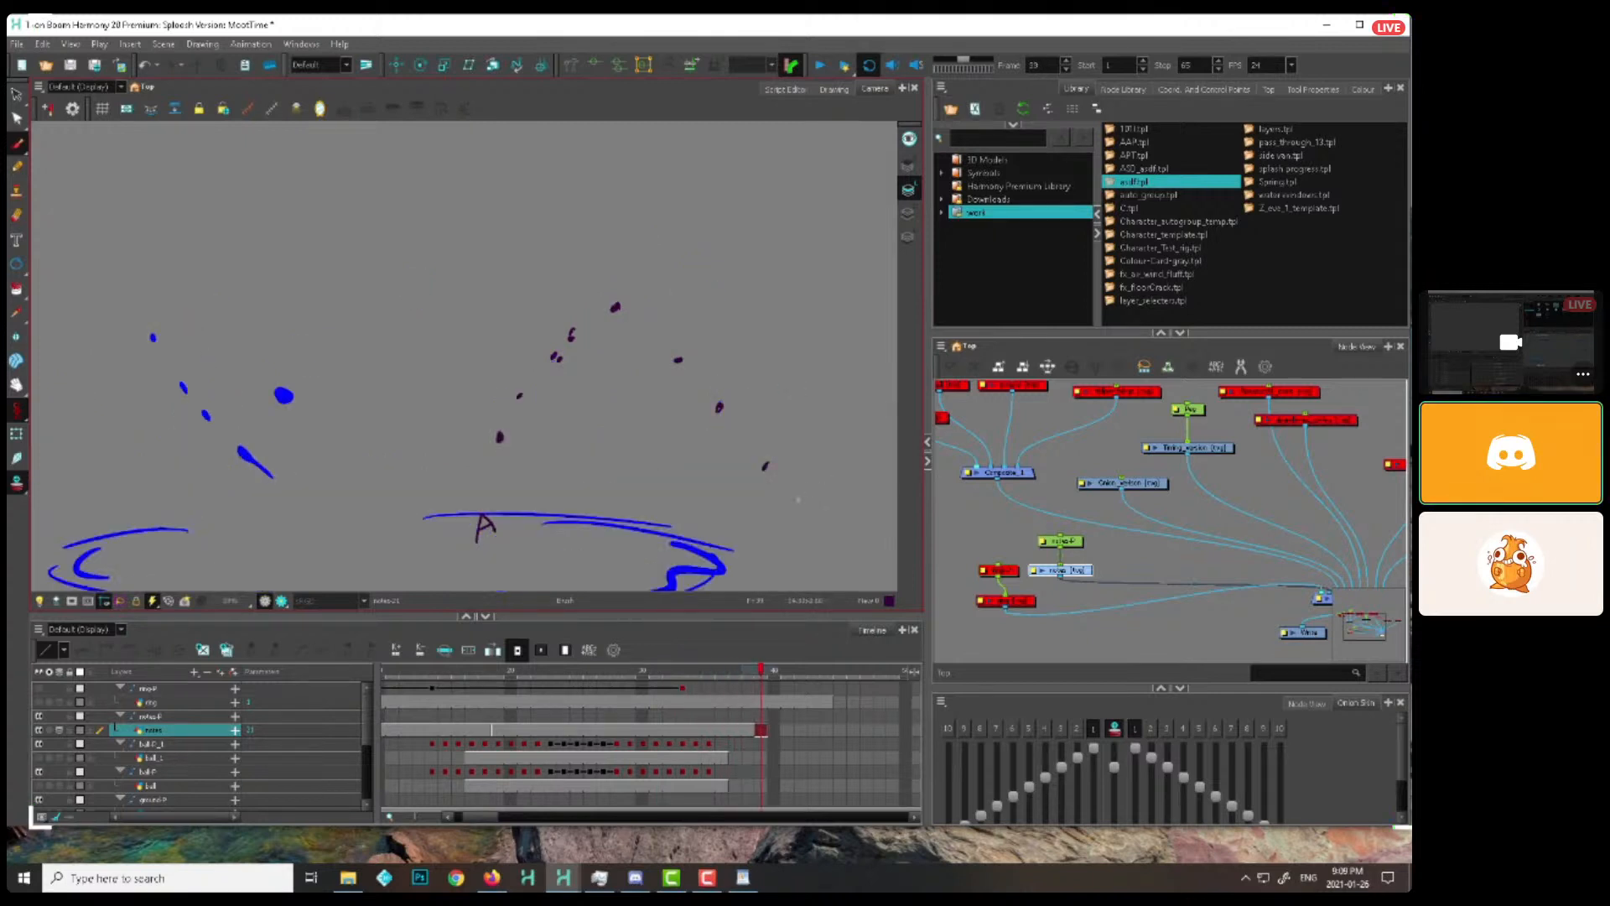
Brush an outward arrow beyond the right-hand dots at frame 39, undoing the first attempt, and return to frame 19
{"action": "mouse_move", "coordinate": [776, 554]}
{"action": "left_mouse_down"}
{"action": "mouse_move", "coordinate": [754, 475]}
{"action": "mouse_move", "coordinate": [854, 484]}
{"action": "mouse_move", "coordinate": [684, 504]}
{"action": "left_mouse_up"}
{"action": "key", "text": "ctrl+z"}
{"action": "left_click_drag", "start_coordinate": [752, 391], "coordinate": [813, 550]}
{"action": "key", "text": "1"}
{"action": "key", "text": "1"}
{"action": "left_click_drag", "start_coordinate": [646, 671], "coordinate": [498, 671]}
{"action": "key", "text": "2"}
{"action": "key", "text": "2"}
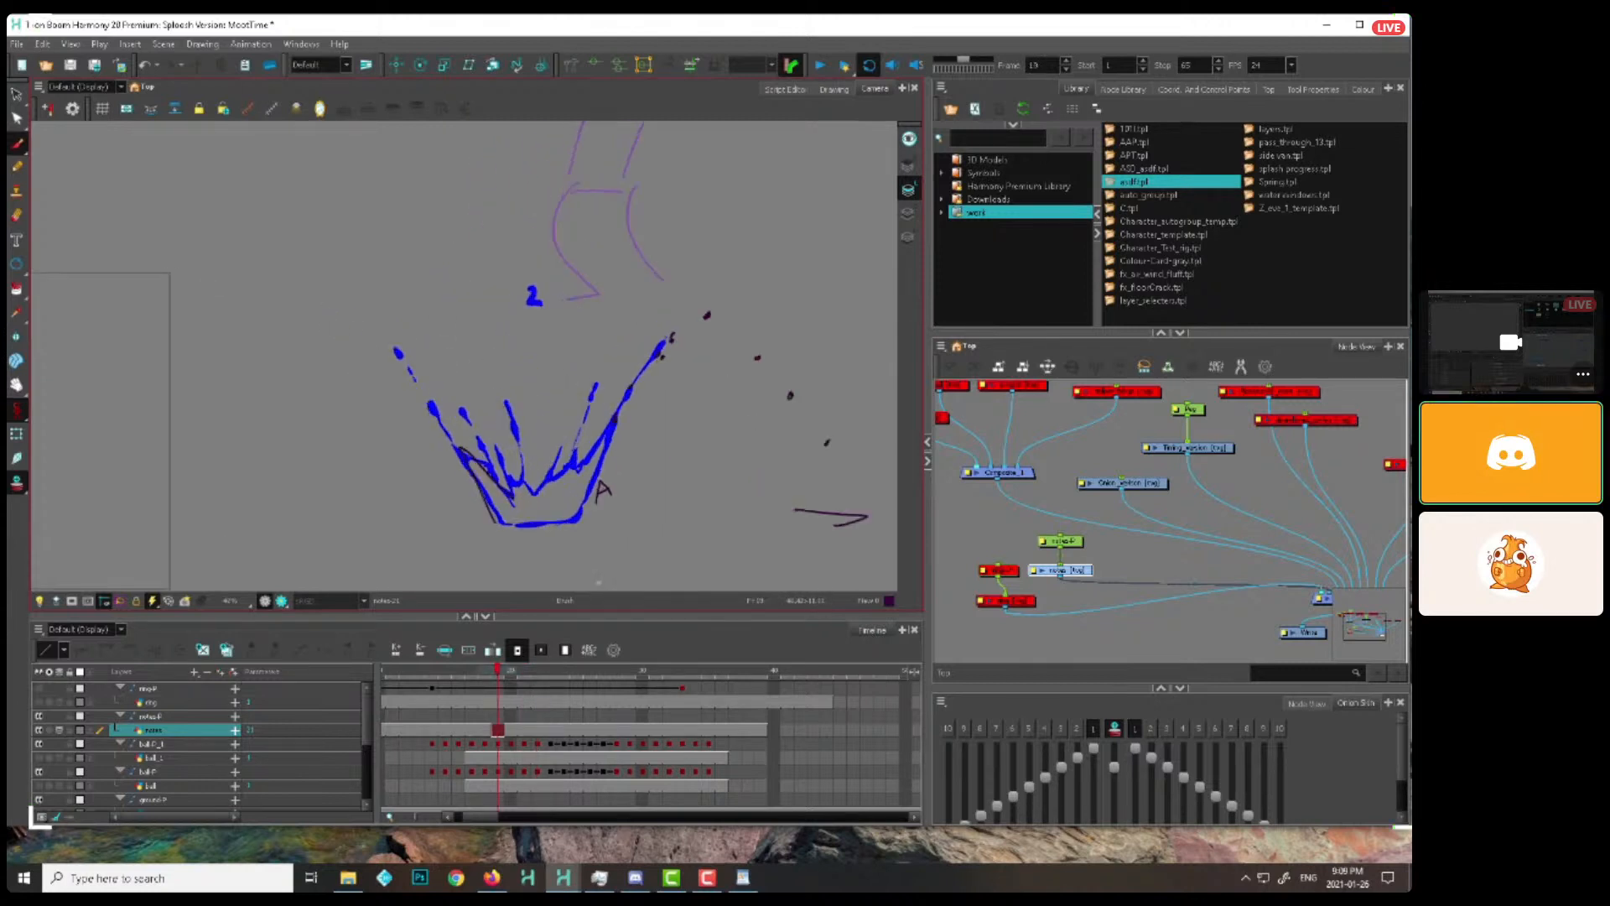
Undo the last stroke on the left wall and dot that wall's position from the splash numbered 2 to 4
{"action": "key", "text": "ctrl+z"}
{"action": "key", "text": "period"}
{"action": "key", "text": "comma"}
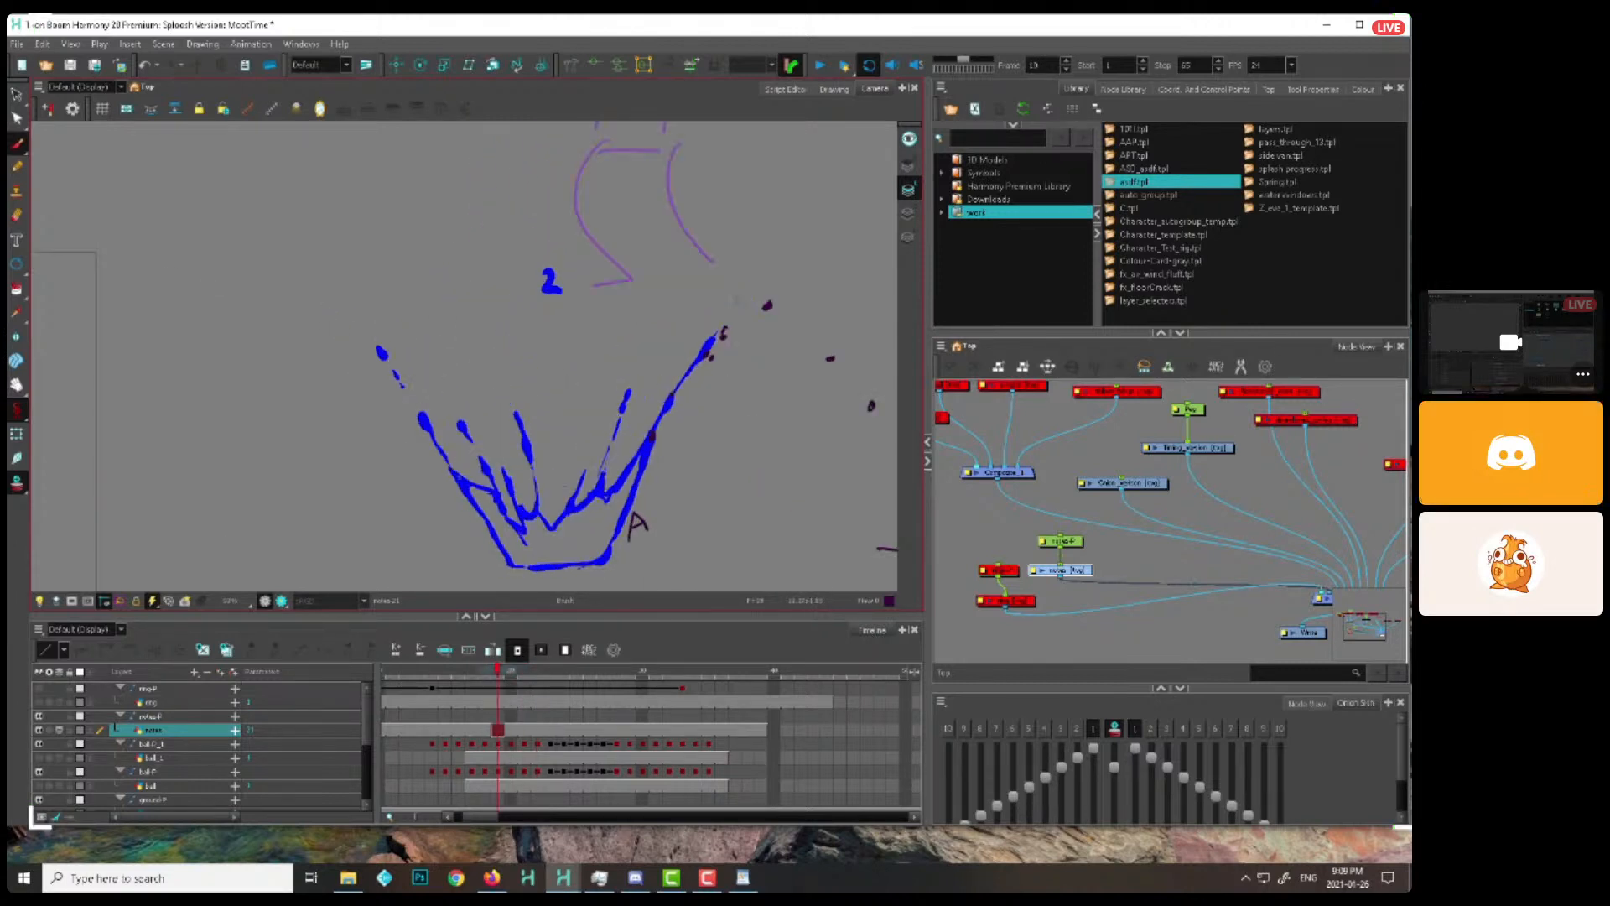
{"action": "key", "text": "period"}
{"action": "key", "text": "period"}
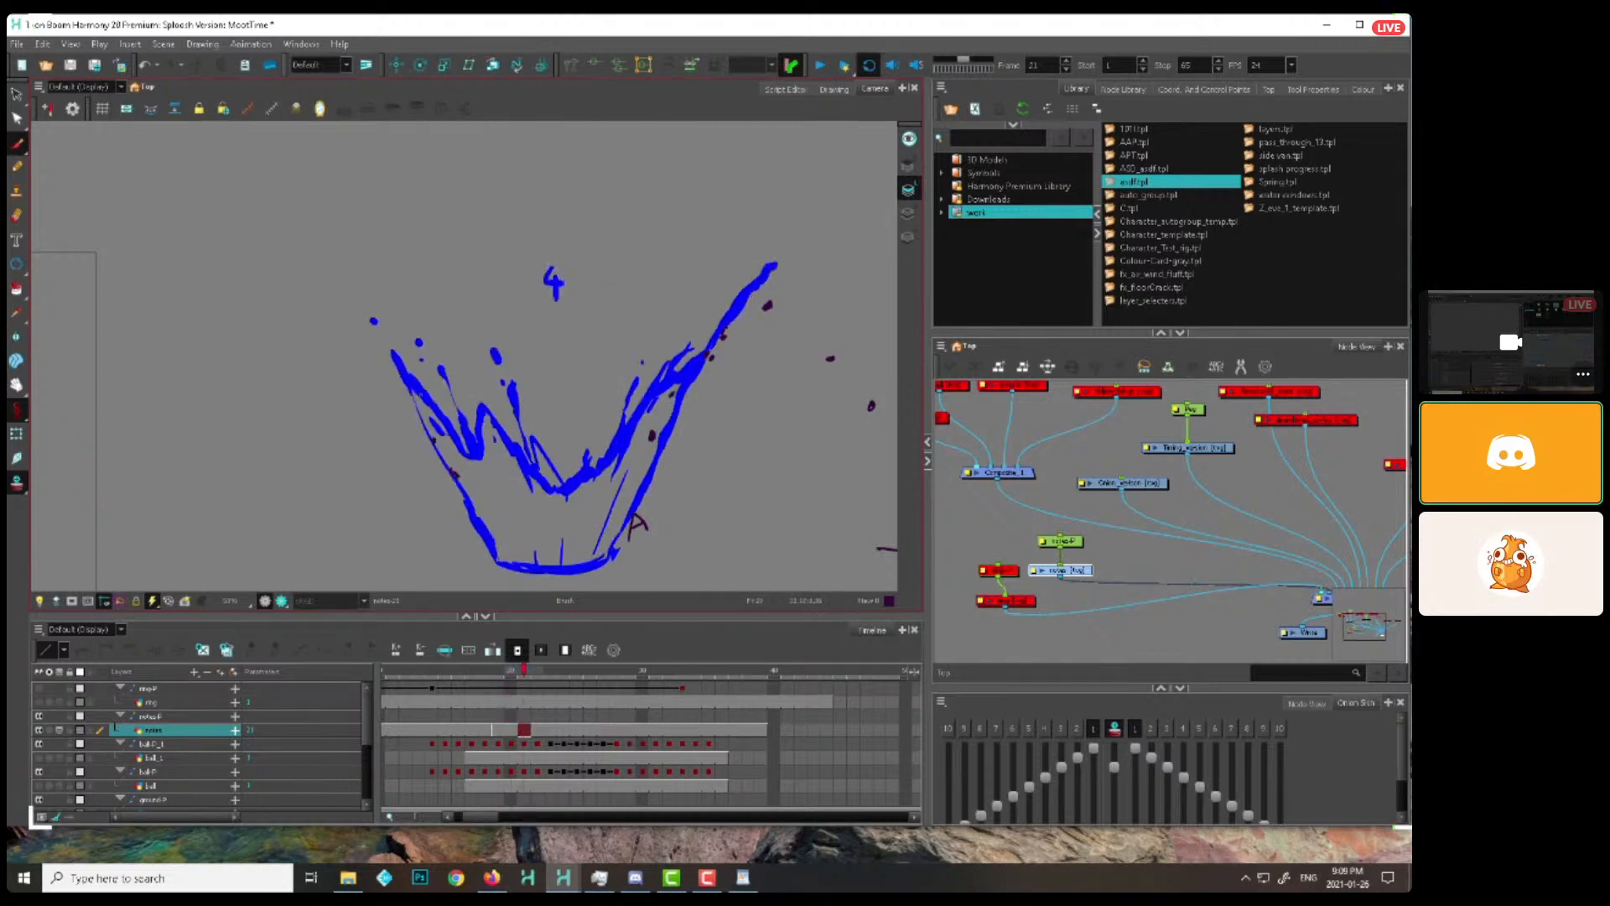
Brush three tick marks across the left wall of the splash numbered 4 and an upward arrow between the upper two
{"action": "left_click_drag", "start_coordinate": [483, 460], "coordinate": [537, 397]}
{"action": "key", "text": "2"}
{"action": "key", "text": "2"}
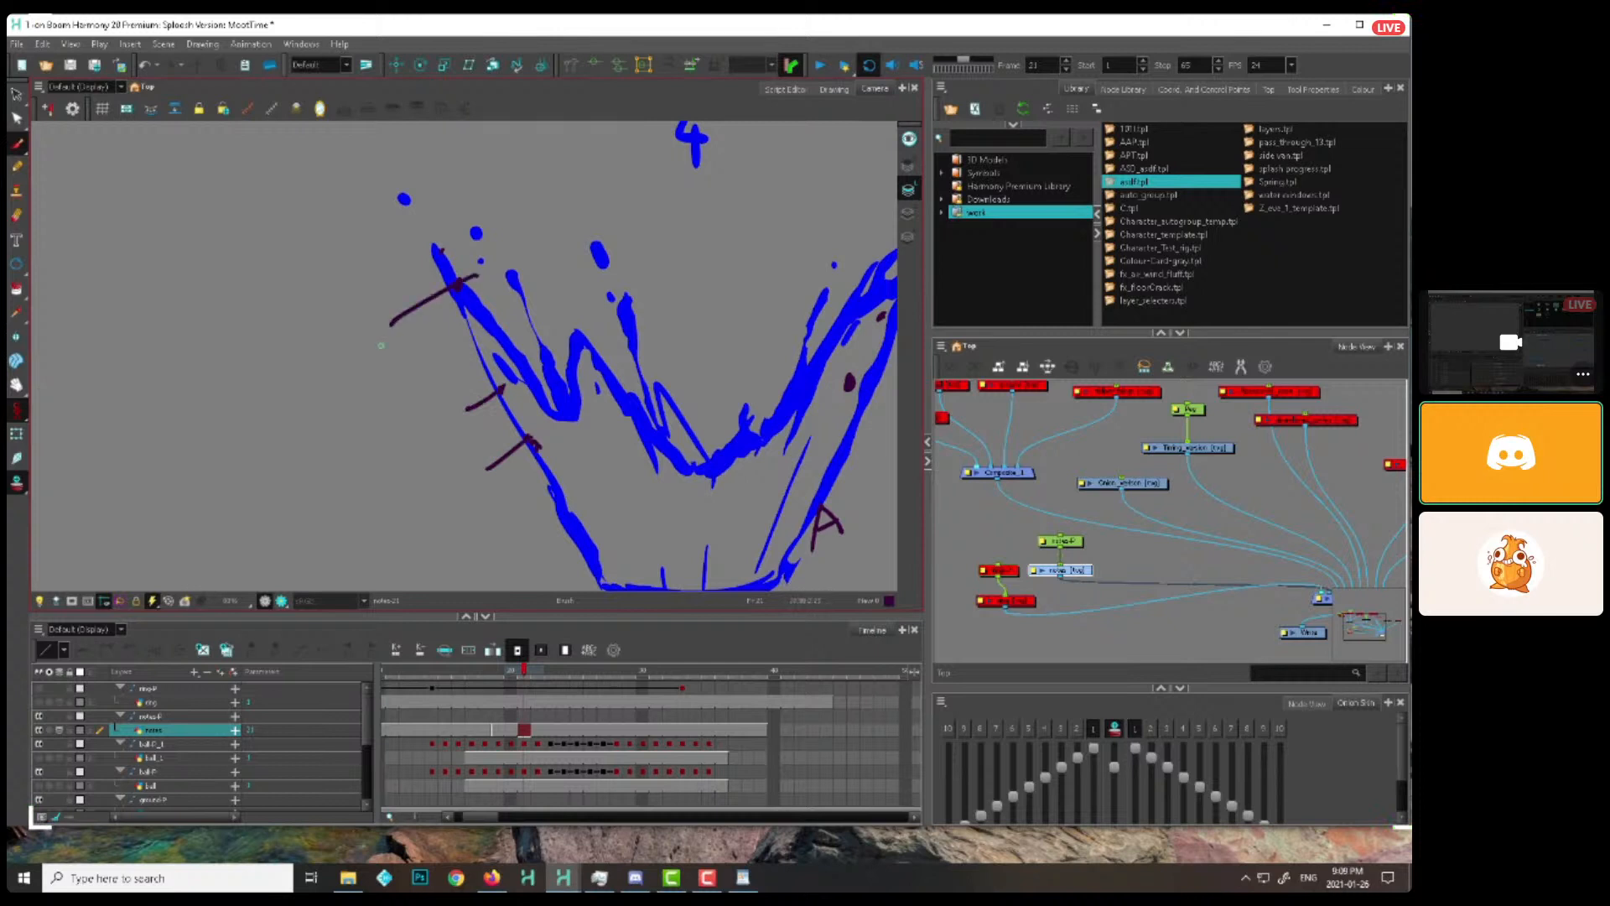
{"action": "left_click_drag", "start_coordinate": [460, 410], "coordinate": [424, 317]}
{"action": "left_click", "coordinate": [516, 668]}
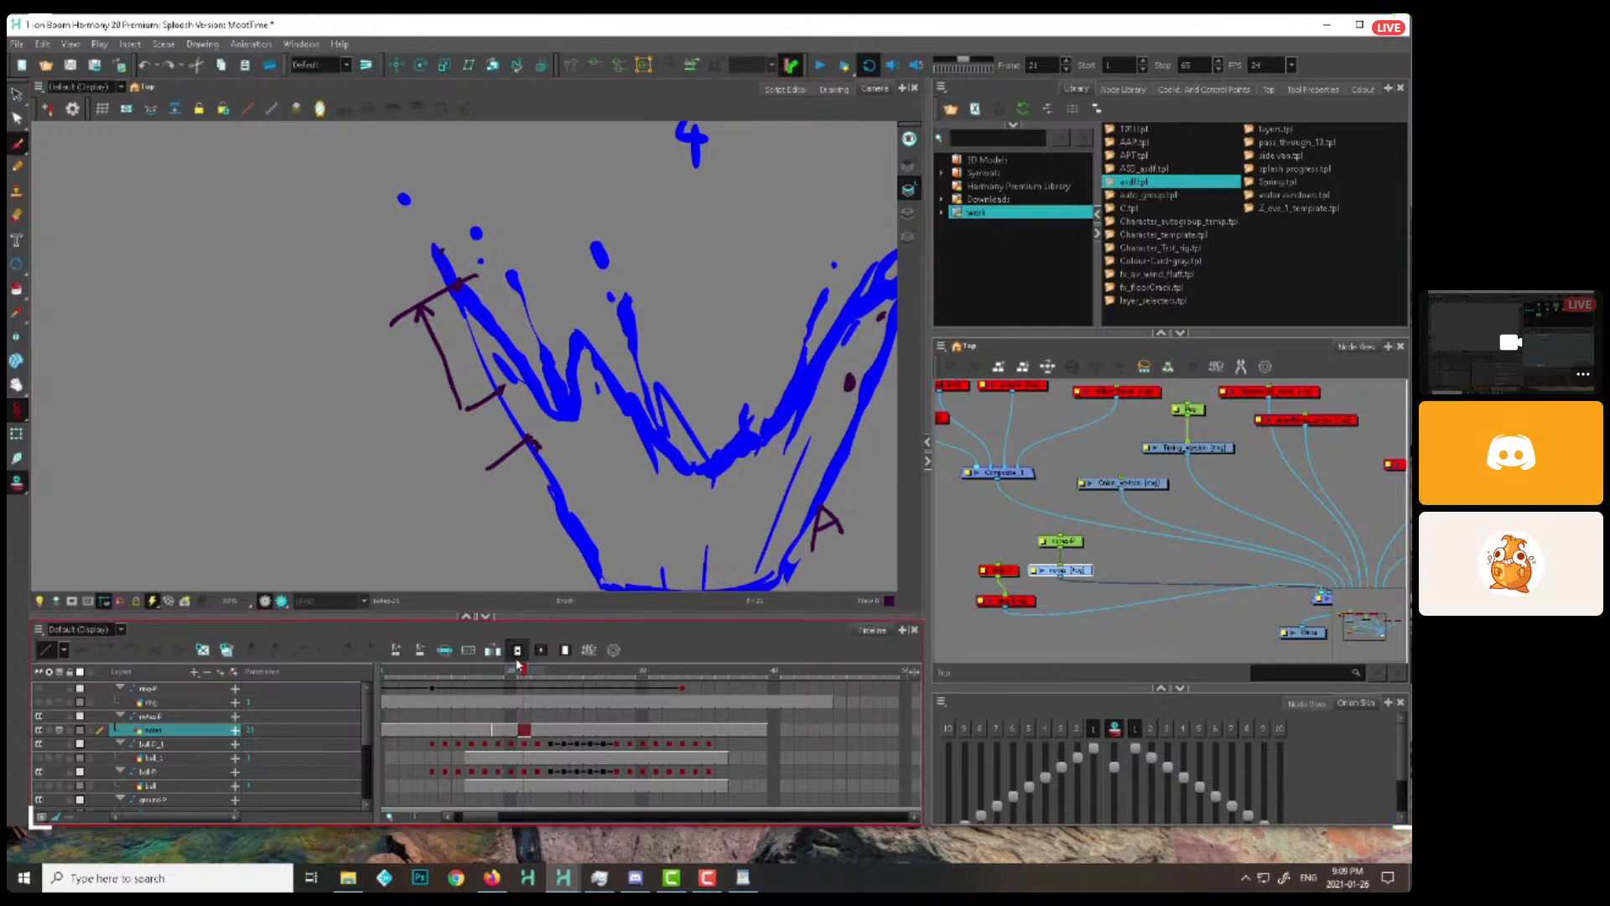
{"action": "left_click", "coordinate": [524, 669]}
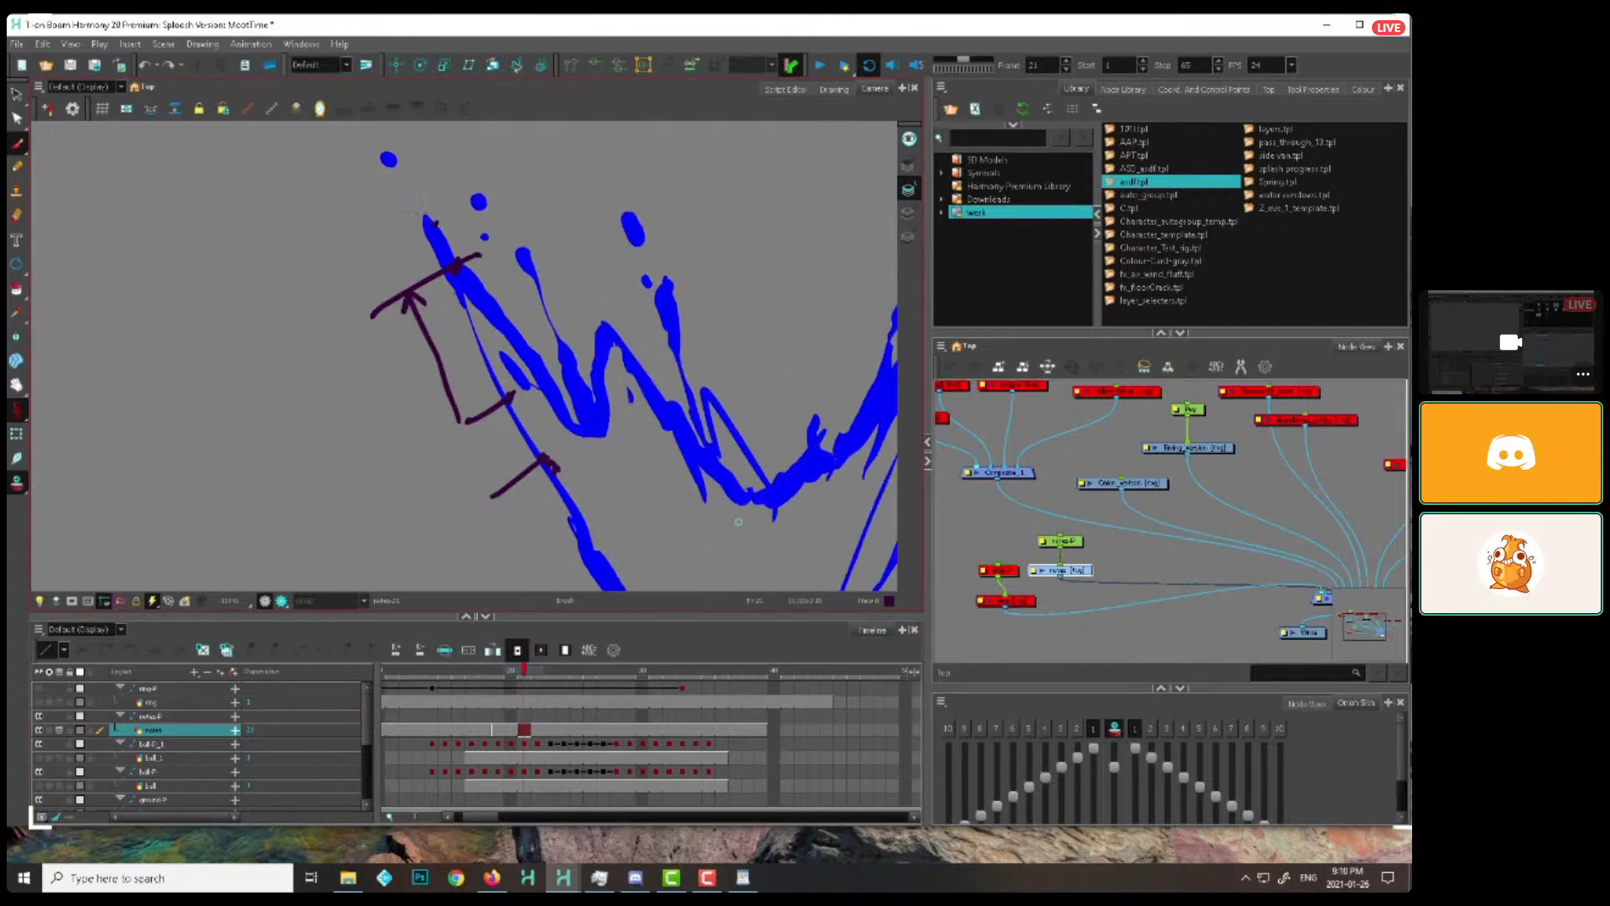
Brush dots at the left tip of the splash on the drawings numbered 5 to 7, rechecking the preceding frames
{"action": "scroll", "coordinate": [675, 482], "scroll_direction": "down", "scroll_amount": 1}
{"action": "key", "text": "period"}
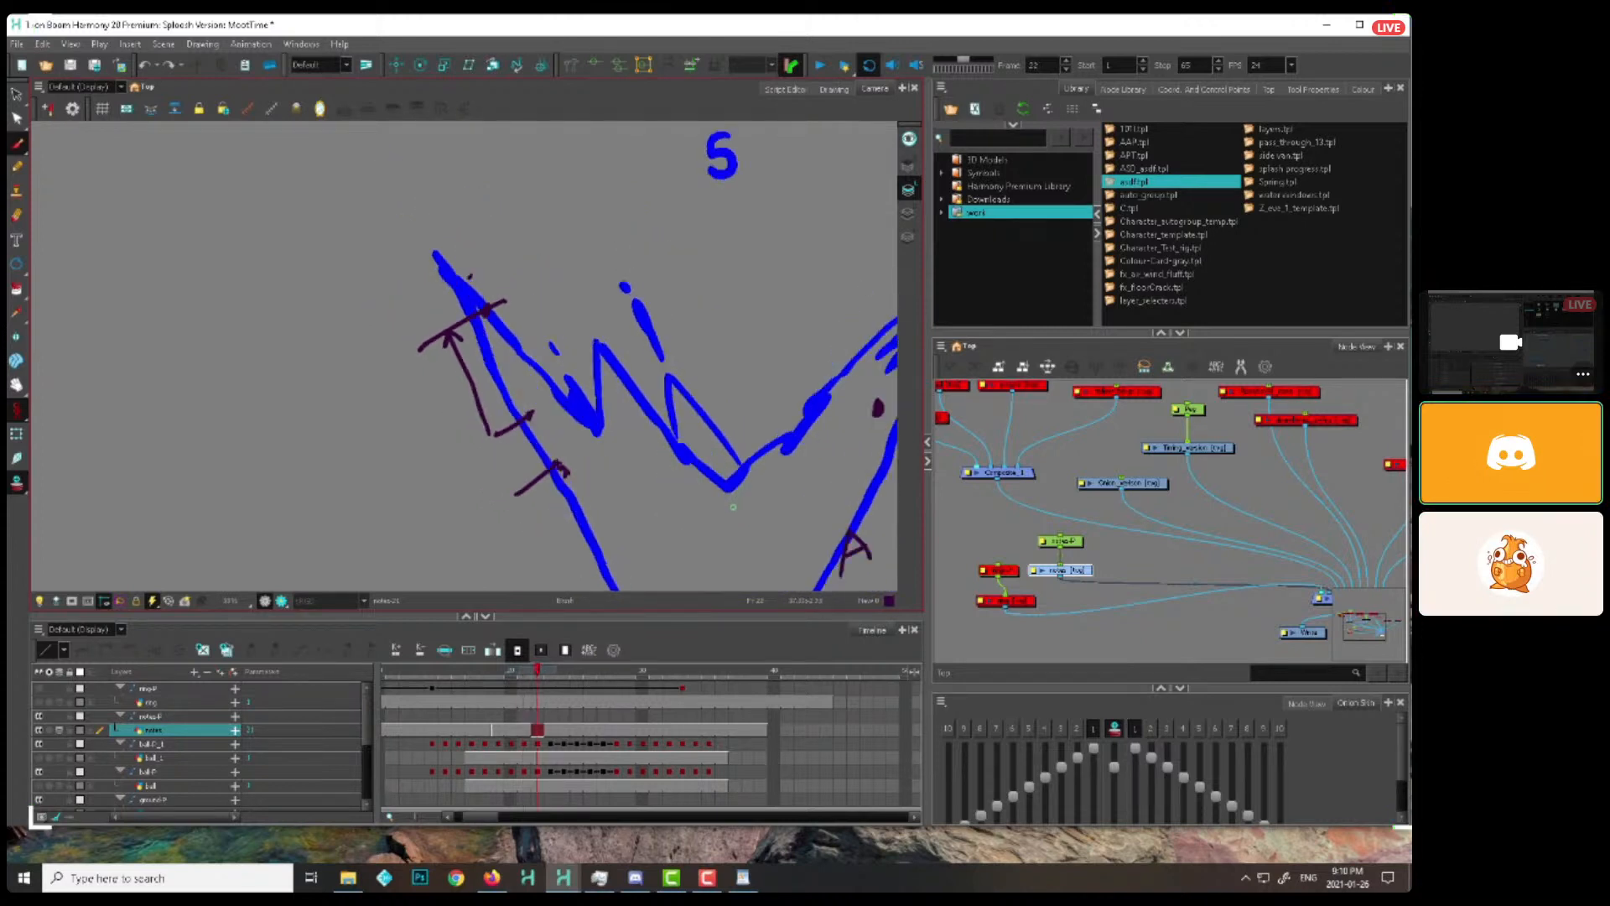
{"action": "key", "text": "period"}
{"action": "key", "text": "period"}
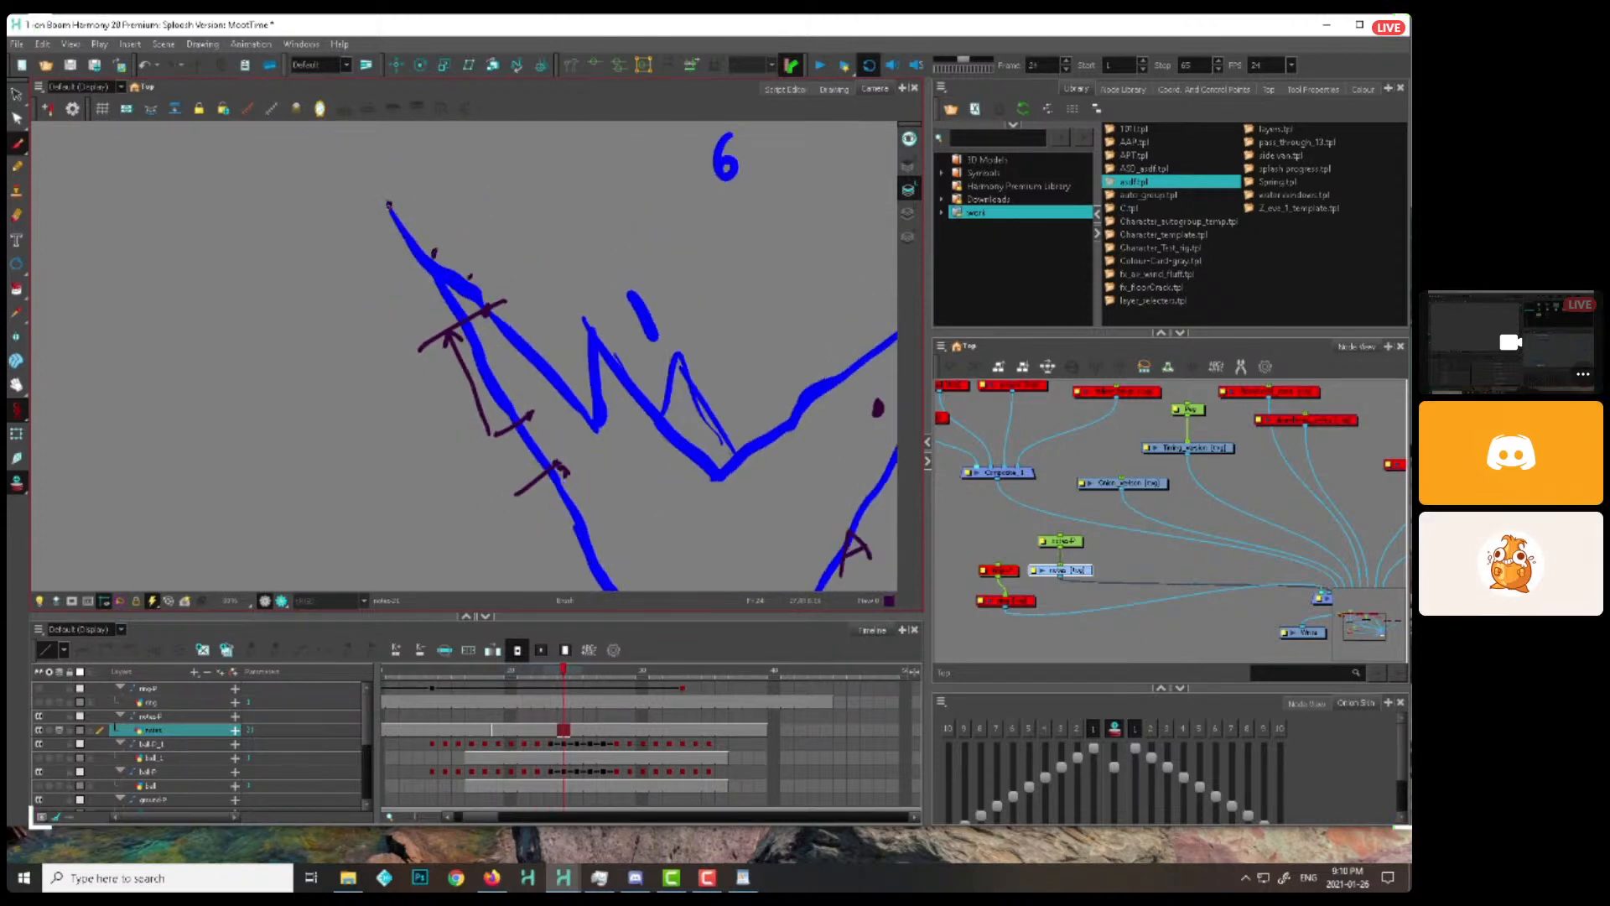
{"action": "key", "text": "period"}
{"action": "key", "text": "period"}
{"action": "key", "text": "comma"}
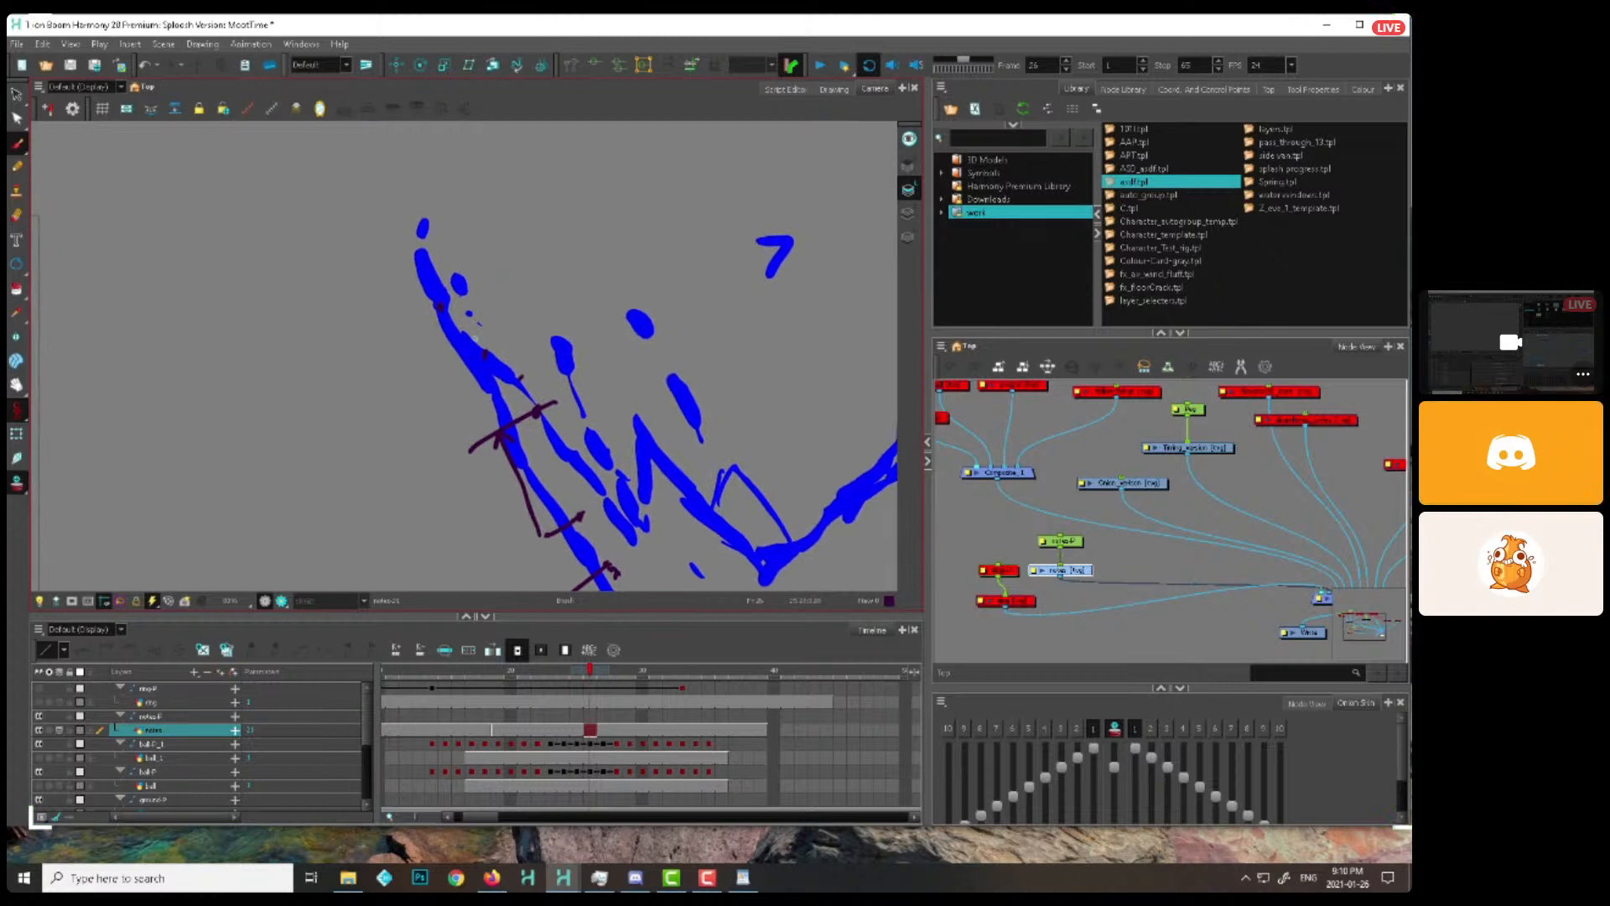
{"action": "key", "text": "comma"}
Continue dotting the left tip's path from the splash numbered 8 as it spreads outward, through frame 39
{"action": "key", "text": "period"}
{"action": "key", "text": "period"}
{"action": "key", "text": "period"}
{"action": "key", "text": "period"}
{"action": "key", "text": "period"}
{"action": "key", "text": "period"}
{"action": "key", "text": "period"}
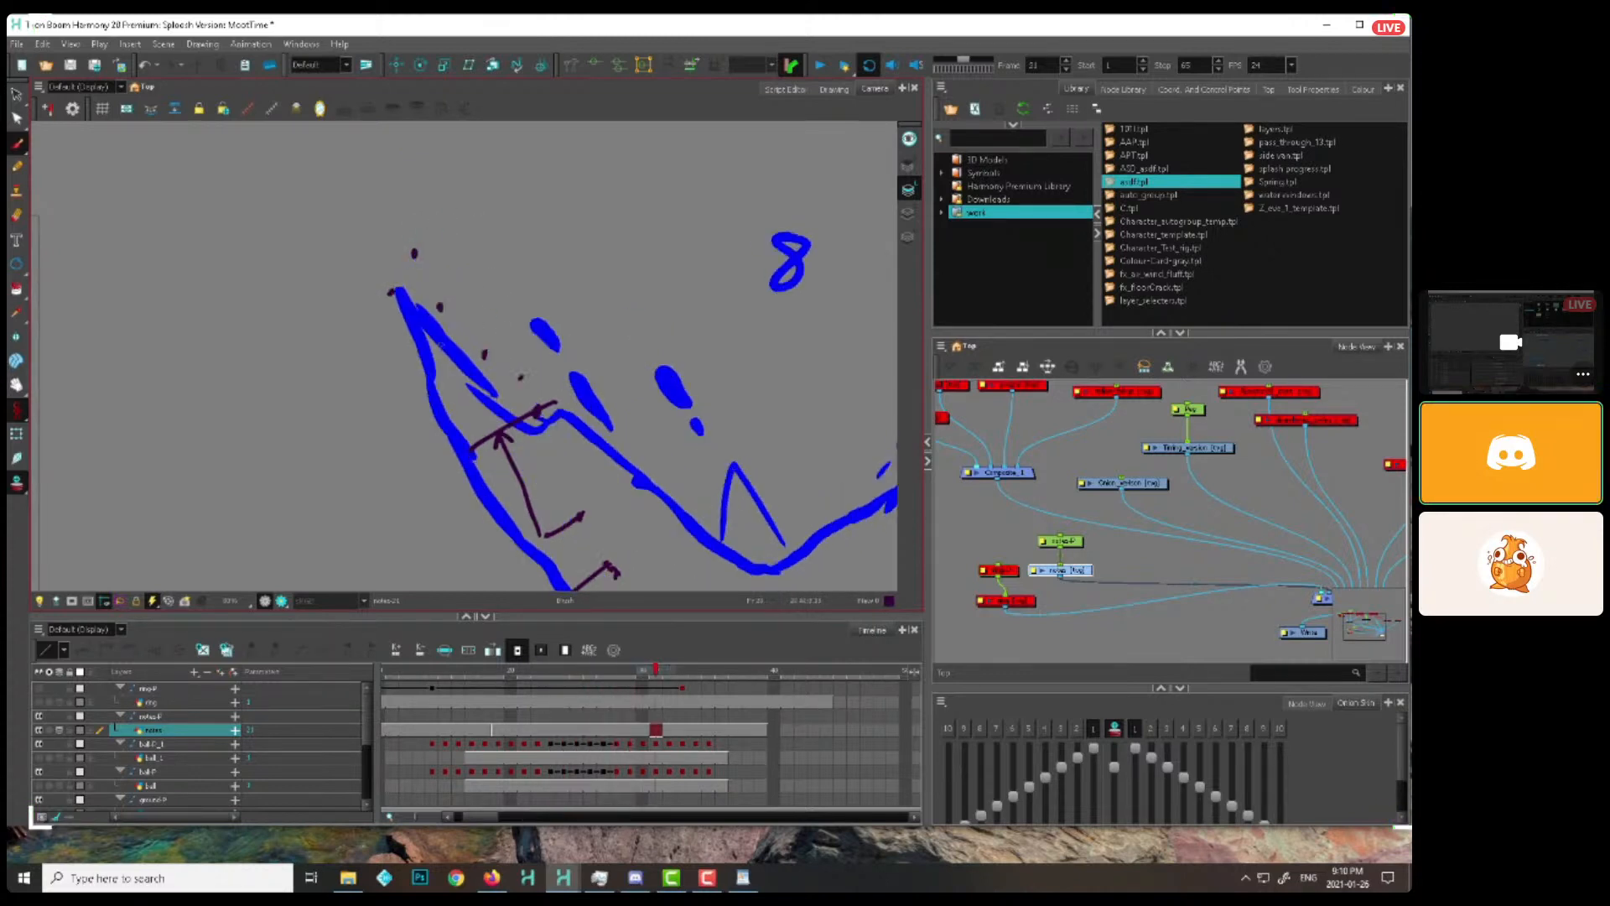
{"action": "key", "text": "period"}
{"action": "key", "text": "period"}
{"action": "key", "text": "period"}
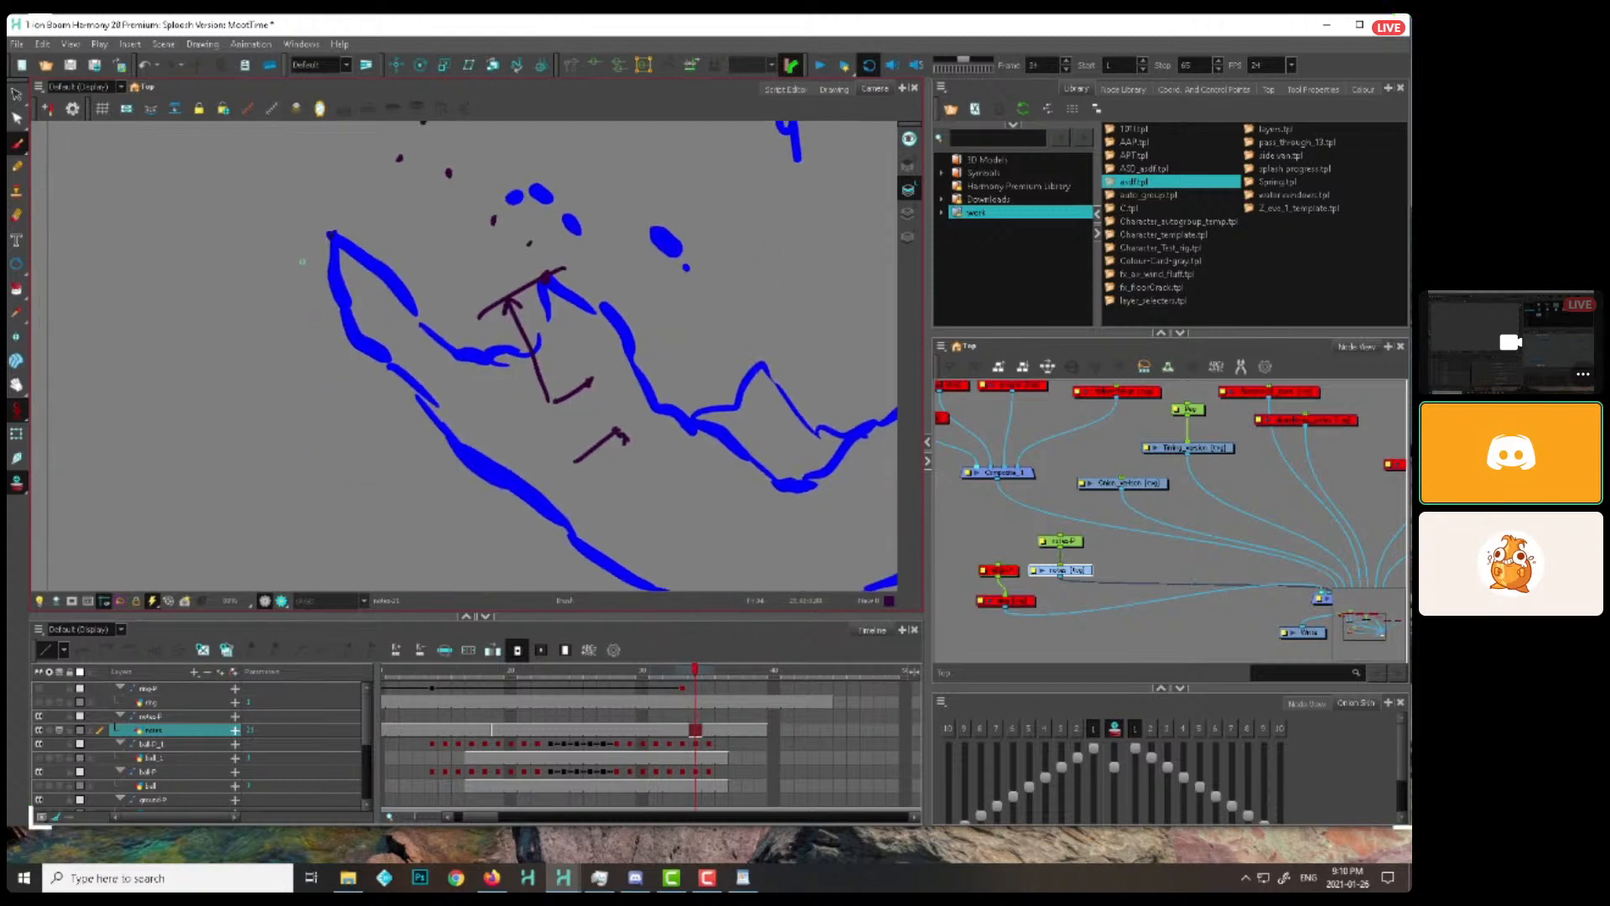
{"action": "key", "text": "period"}
{"action": "key", "text": "period"}
{"action": "key", "text": "period"}
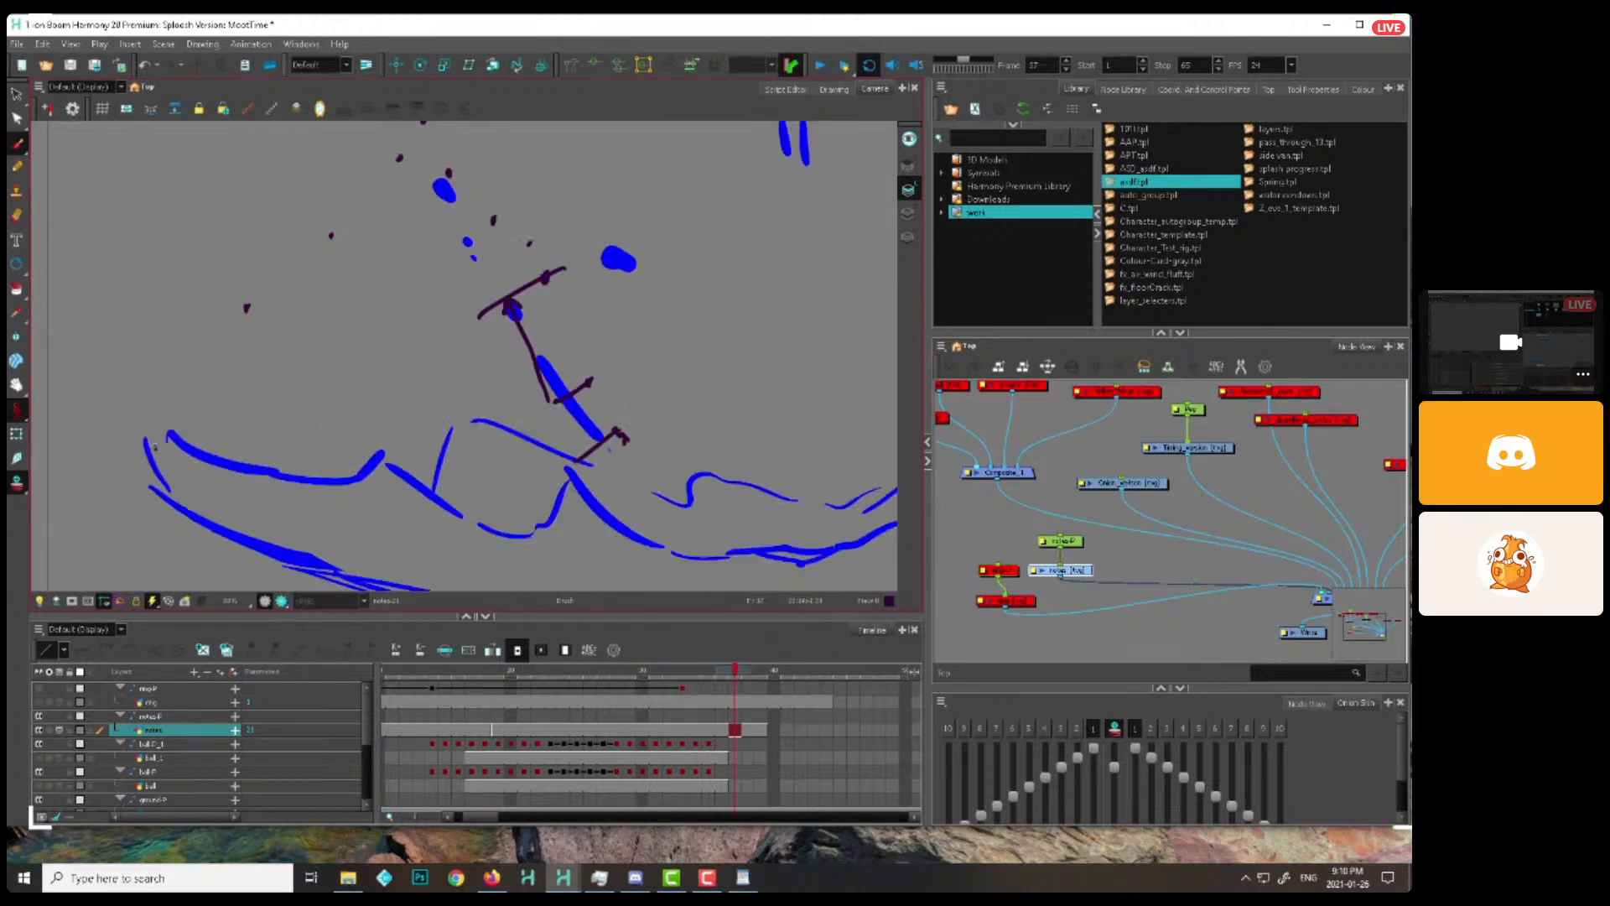
{"action": "key", "text": "period"}
{"action": "key", "text": "period"}
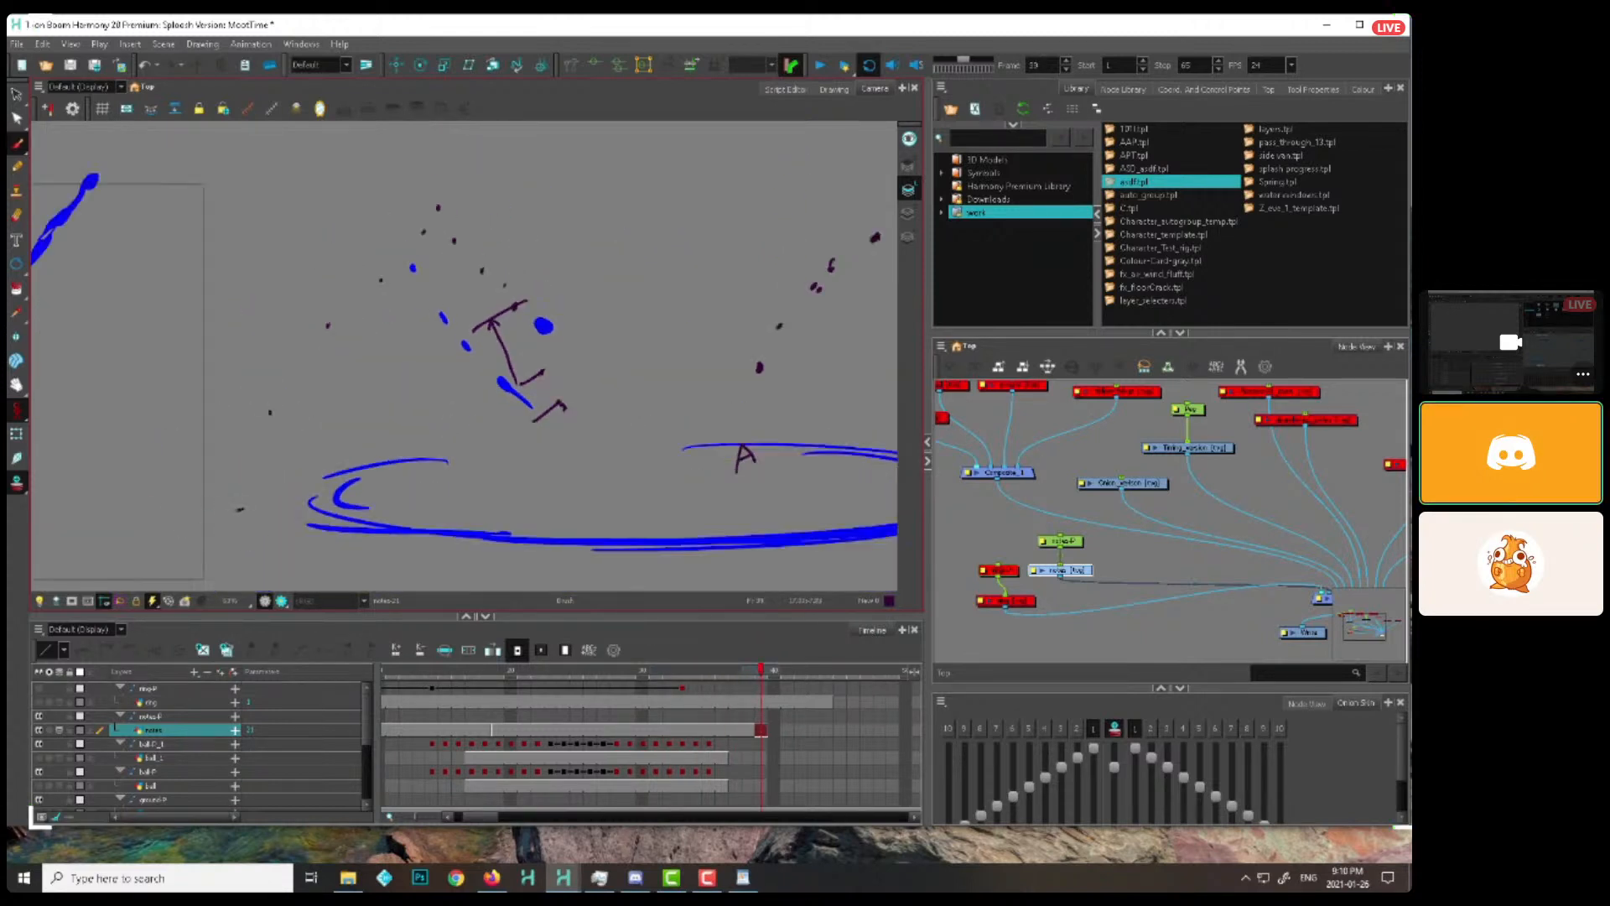
Try straight lines joining the left-hand dots up to the peak and down the outer side, and undo them
{"action": "left_click_drag", "start_coordinate": [623, 408], "coordinate": [625, 431]}
{"action": "key", "text": "2"}
{"action": "mouse_move", "coordinate": [558, 360]}
{"action": "left_mouse_down"}
{"action": "mouse_move", "coordinate": [431, 196]}
{"action": "mouse_move", "coordinate": [168, 589]}
{"action": "left_mouse_up"}
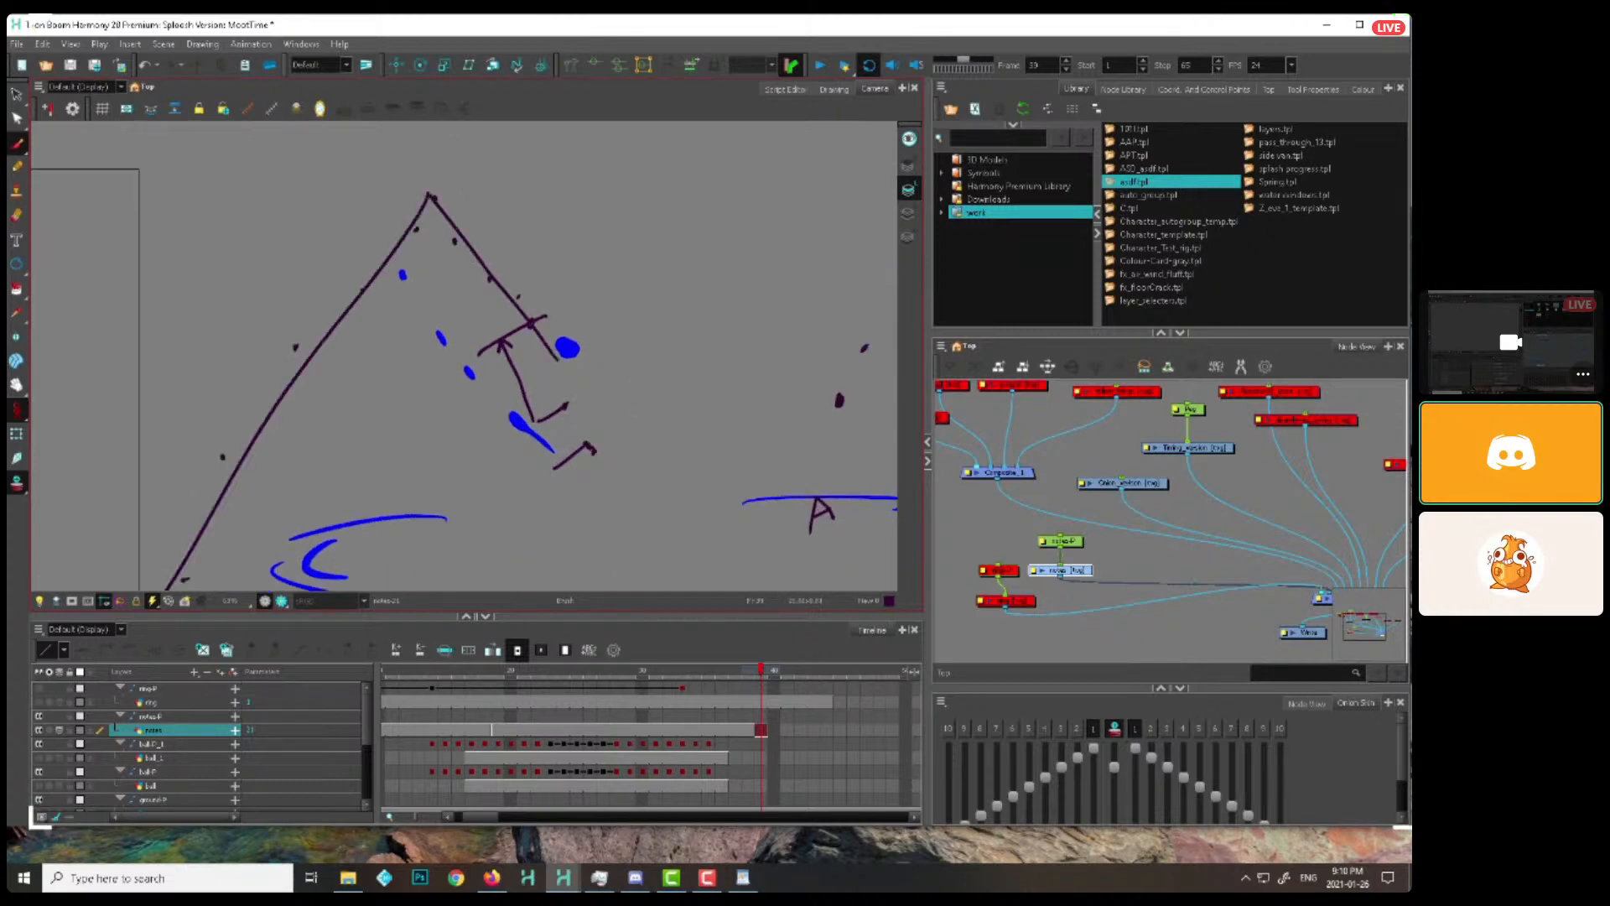
{"action": "key", "text": "1"}
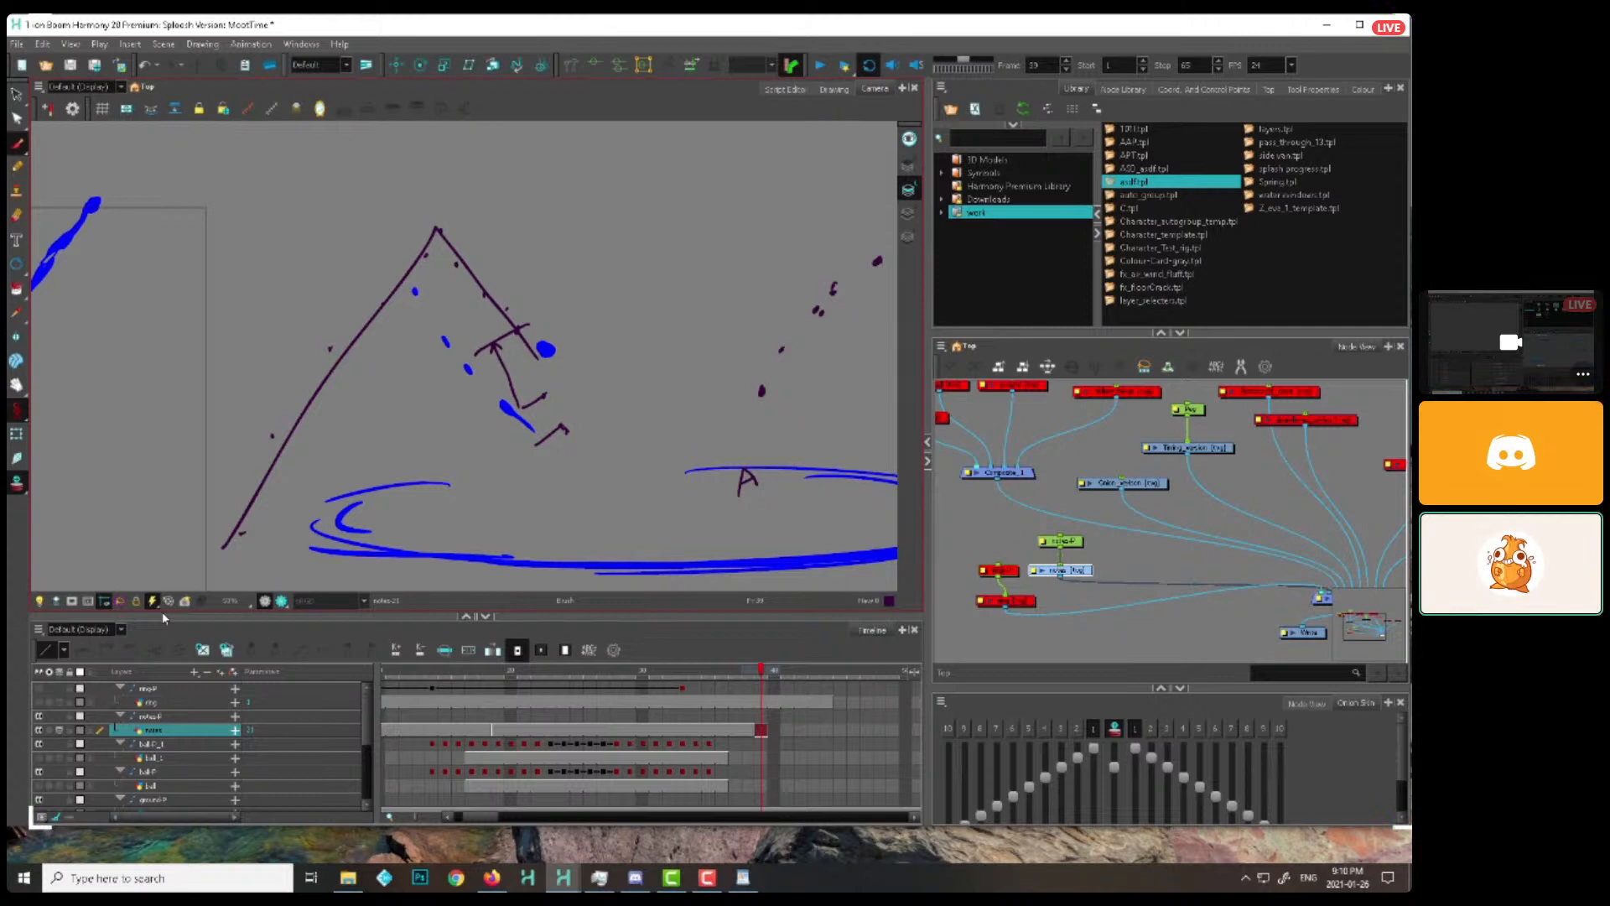
{"action": "key", "text": "ctrl+z"}
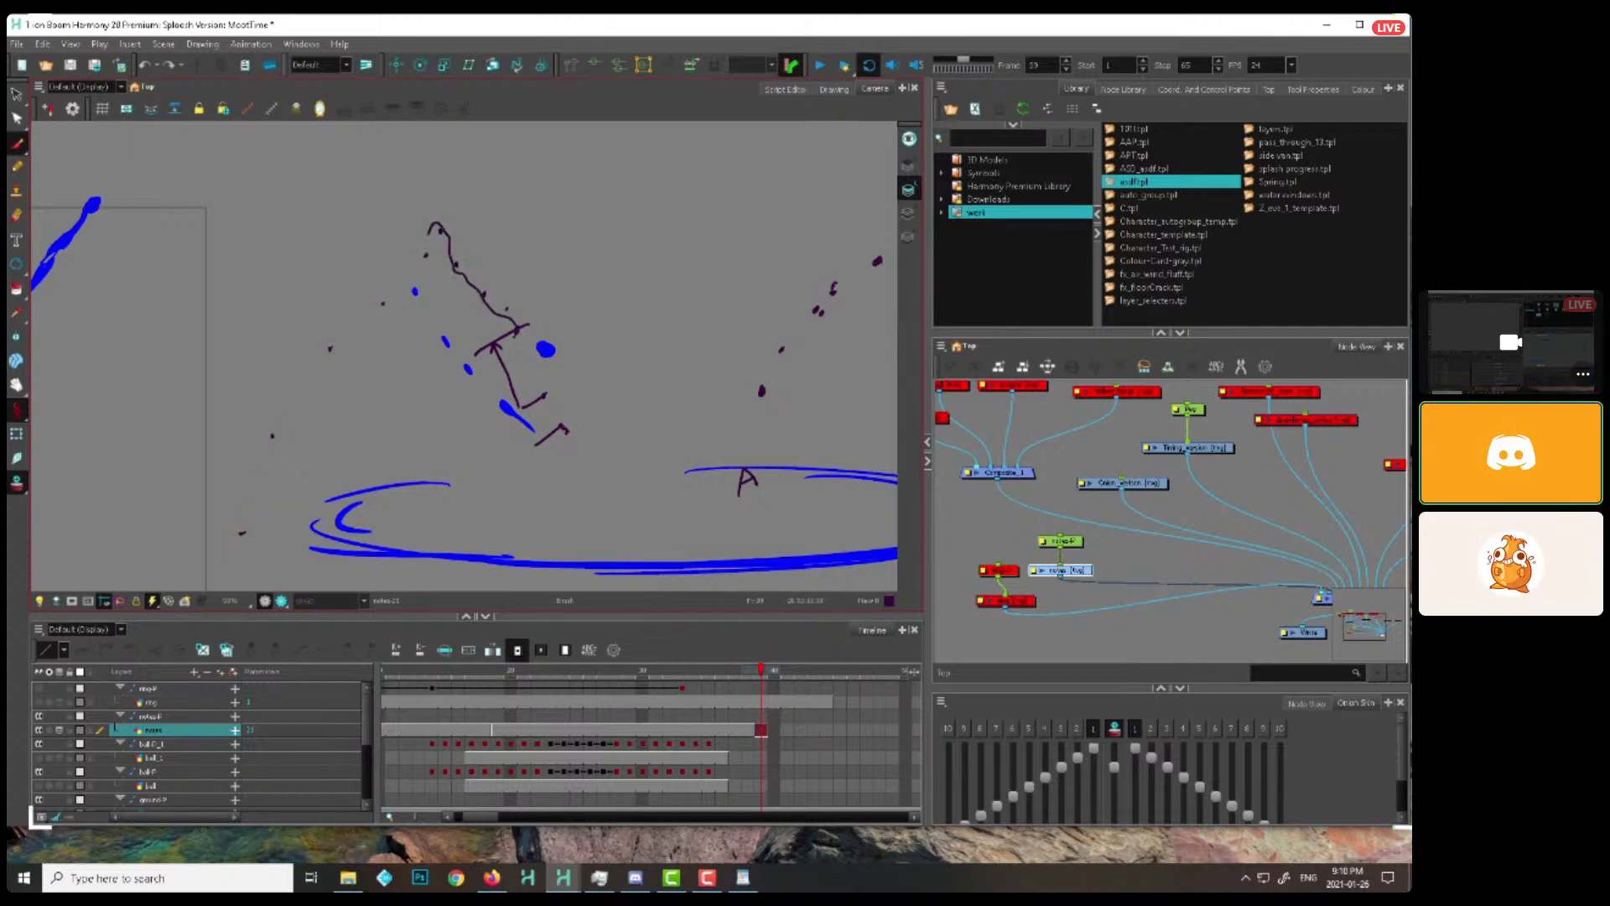
Try a curved path through the left-hand dots from the peak down to the outermost dot, and undo it
{"action": "mouse_move", "coordinate": [435, 225]}
{"action": "left_mouse_down"}
{"action": "mouse_move", "coordinate": [289, 419]}
{"action": "mouse_move", "coordinate": [226, 543]}
{"action": "left_mouse_up"}
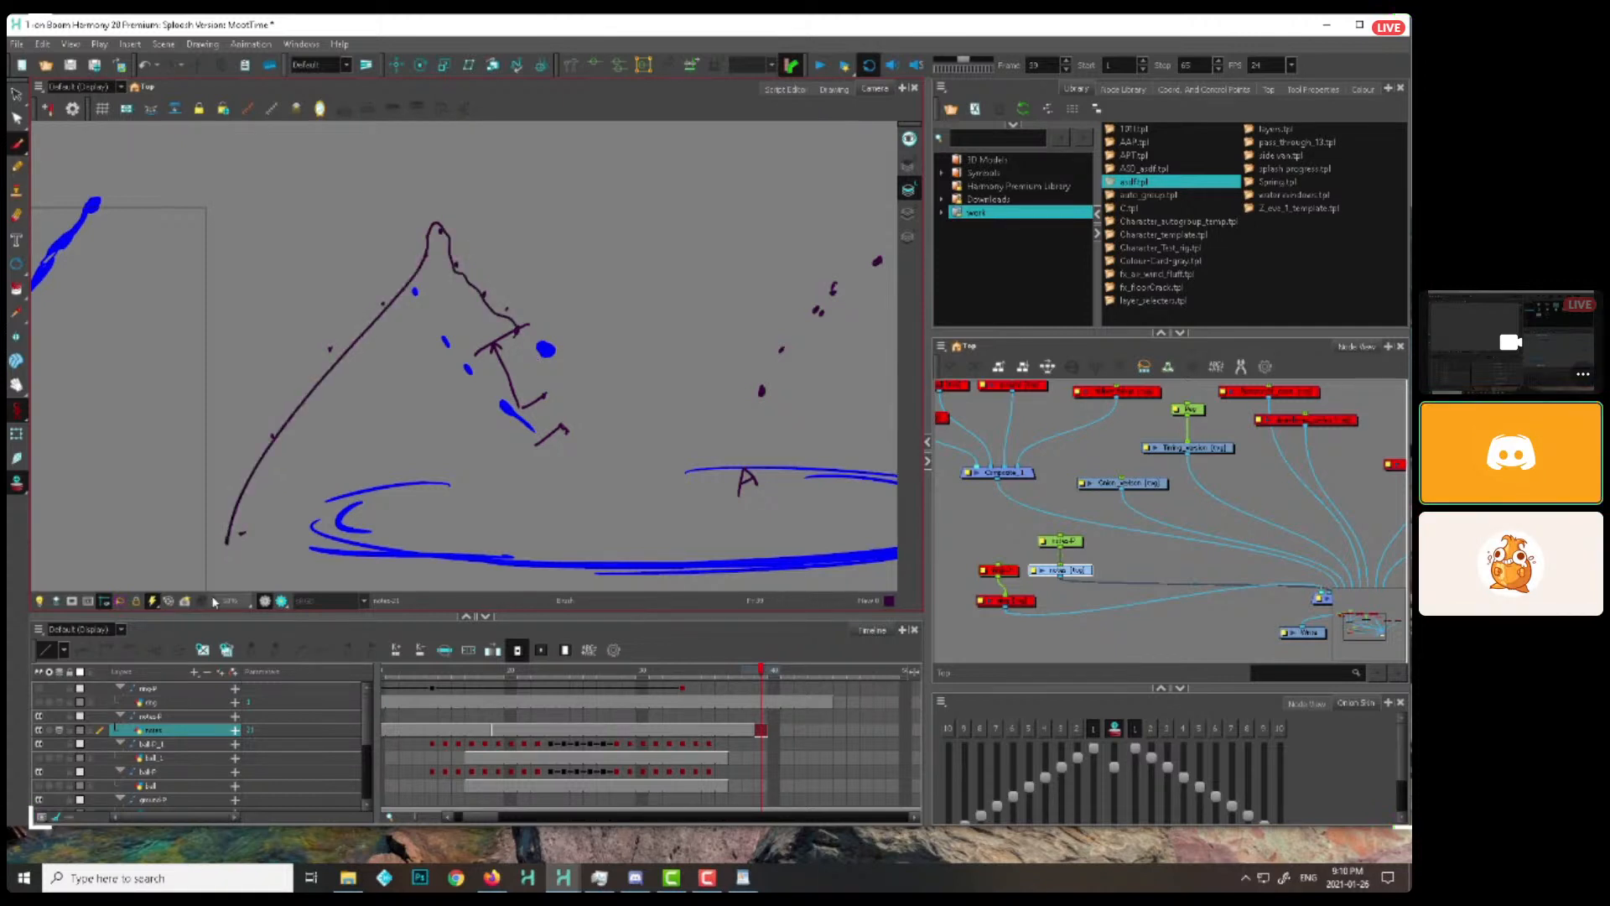
{"action": "key", "text": "1"}
{"action": "key", "text": "space"}
{"action": "left_click_drag", "start_coordinate": [762, 496], "coordinate": [722, 467]}
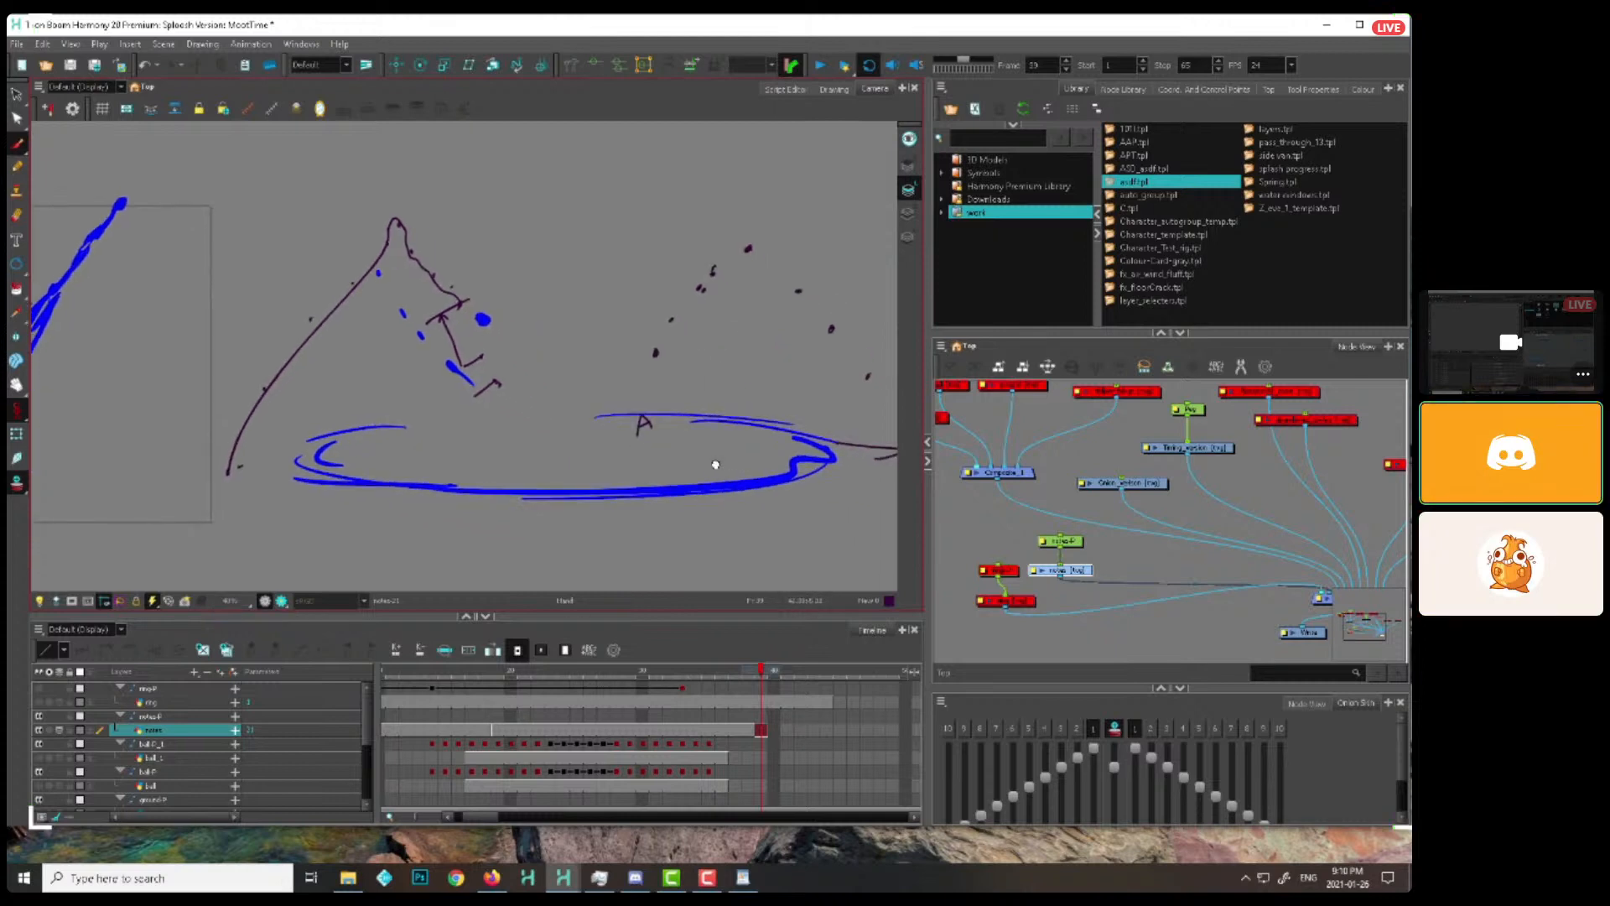
{"action": "key", "text": "ctrl+z"}
{"action": "left_click_drag", "start_coordinate": [625, 350], "coordinate": [617, 366]}
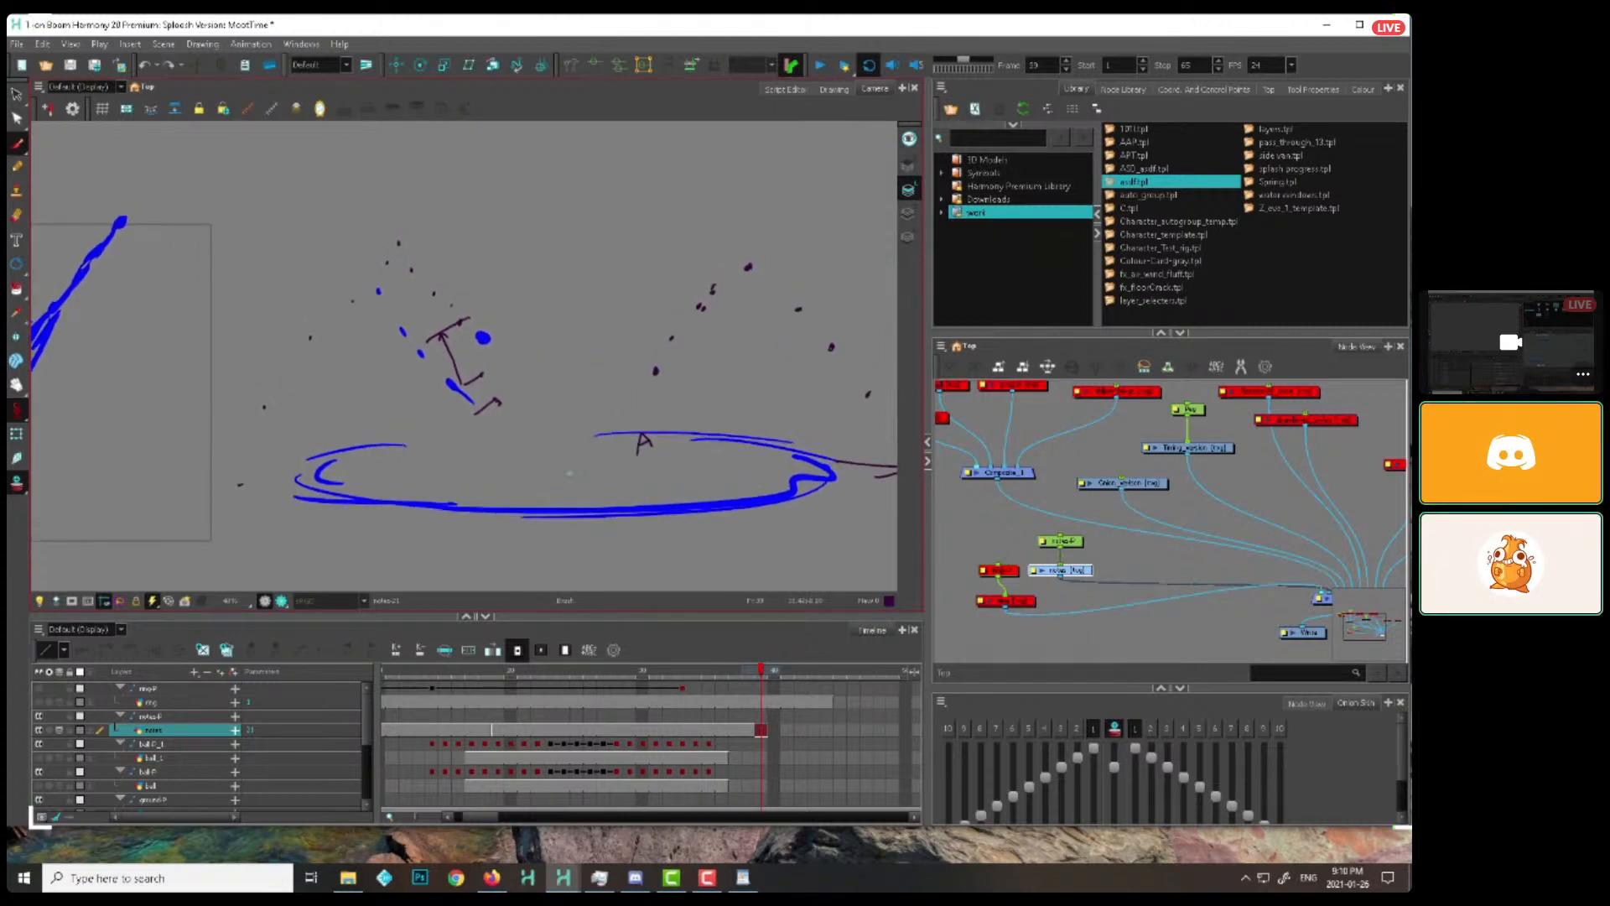
Brush a tall narrow column and a large arc sweeping right from the splash centre at frame 39, undoing the trial strokes
{"action": "left_click_drag", "start_coordinate": [559, 492], "coordinate": [568, 285]}
{"action": "key", "text": "ctrl+z"}
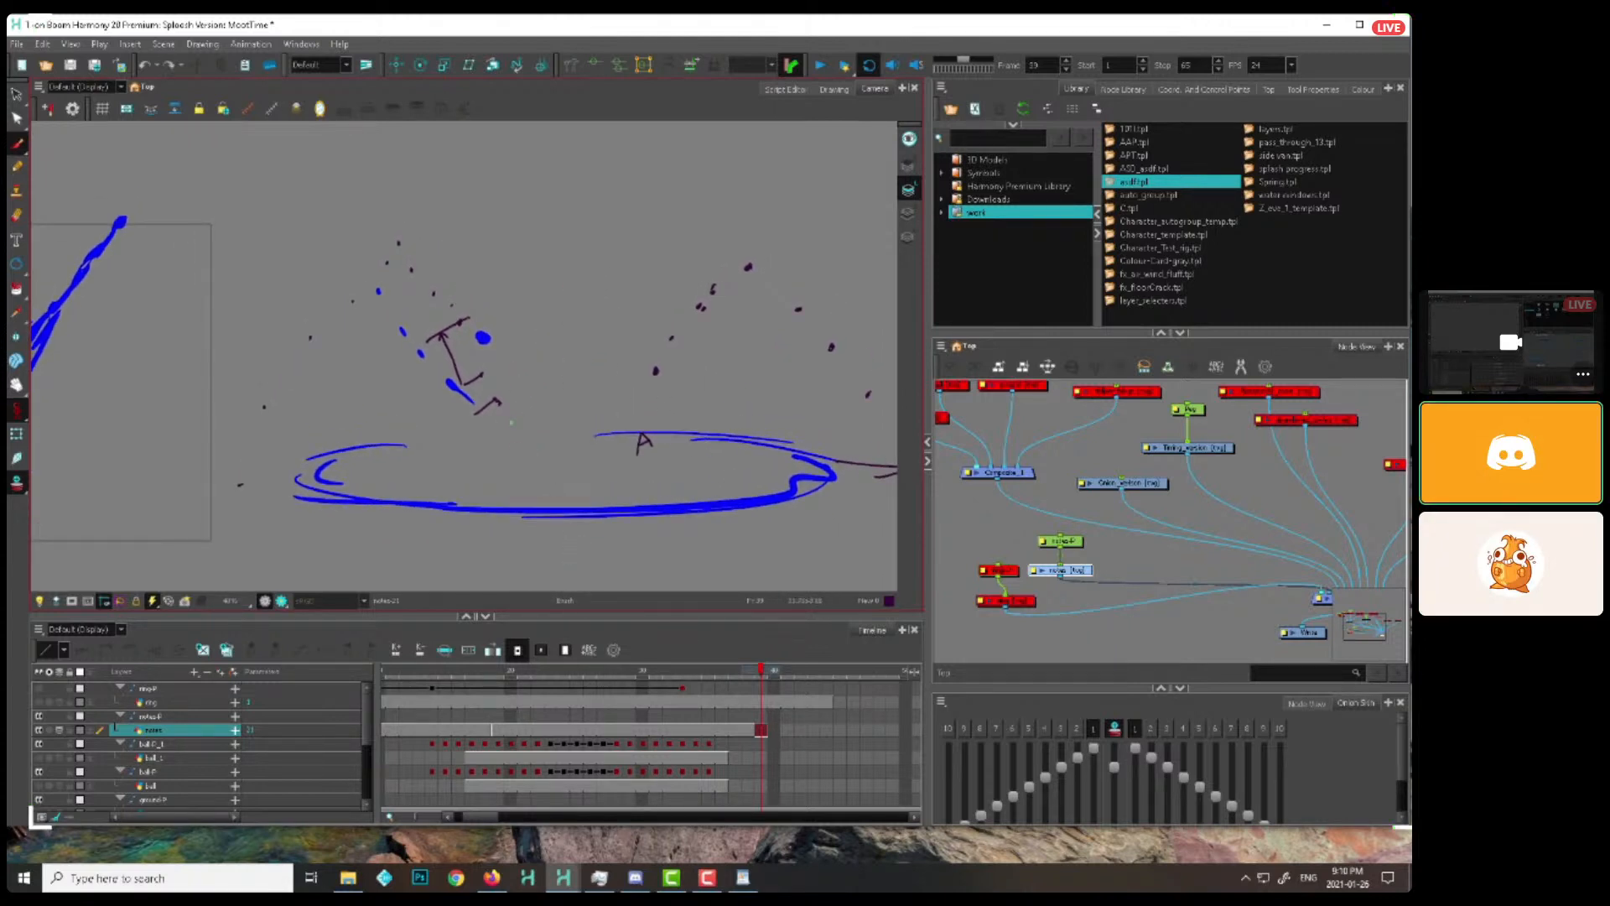
{"action": "mouse_move", "coordinate": [556, 189]}
{"action": "left_mouse_down"}
{"action": "mouse_move", "coordinate": [541, 166]}
{"action": "mouse_move", "coordinate": [510, 528]}
{"action": "left_mouse_up"}
{"action": "left_click_drag", "start_coordinate": [813, 378], "coordinate": [544, 411]}
{"action": "left_click_drag", "start_coordinate": [325, 510], "coordinate": [504, 248]}
{"action": "mouse_move", "coordinate": [772, 171]}
{"action": "left_mouse_down"}
{"action": "mouse_move", "coordinate": [854, 256]}
{"action": "mouse_move", "coordinate": [898, 382]}
{"action": "left_mouse_up"}
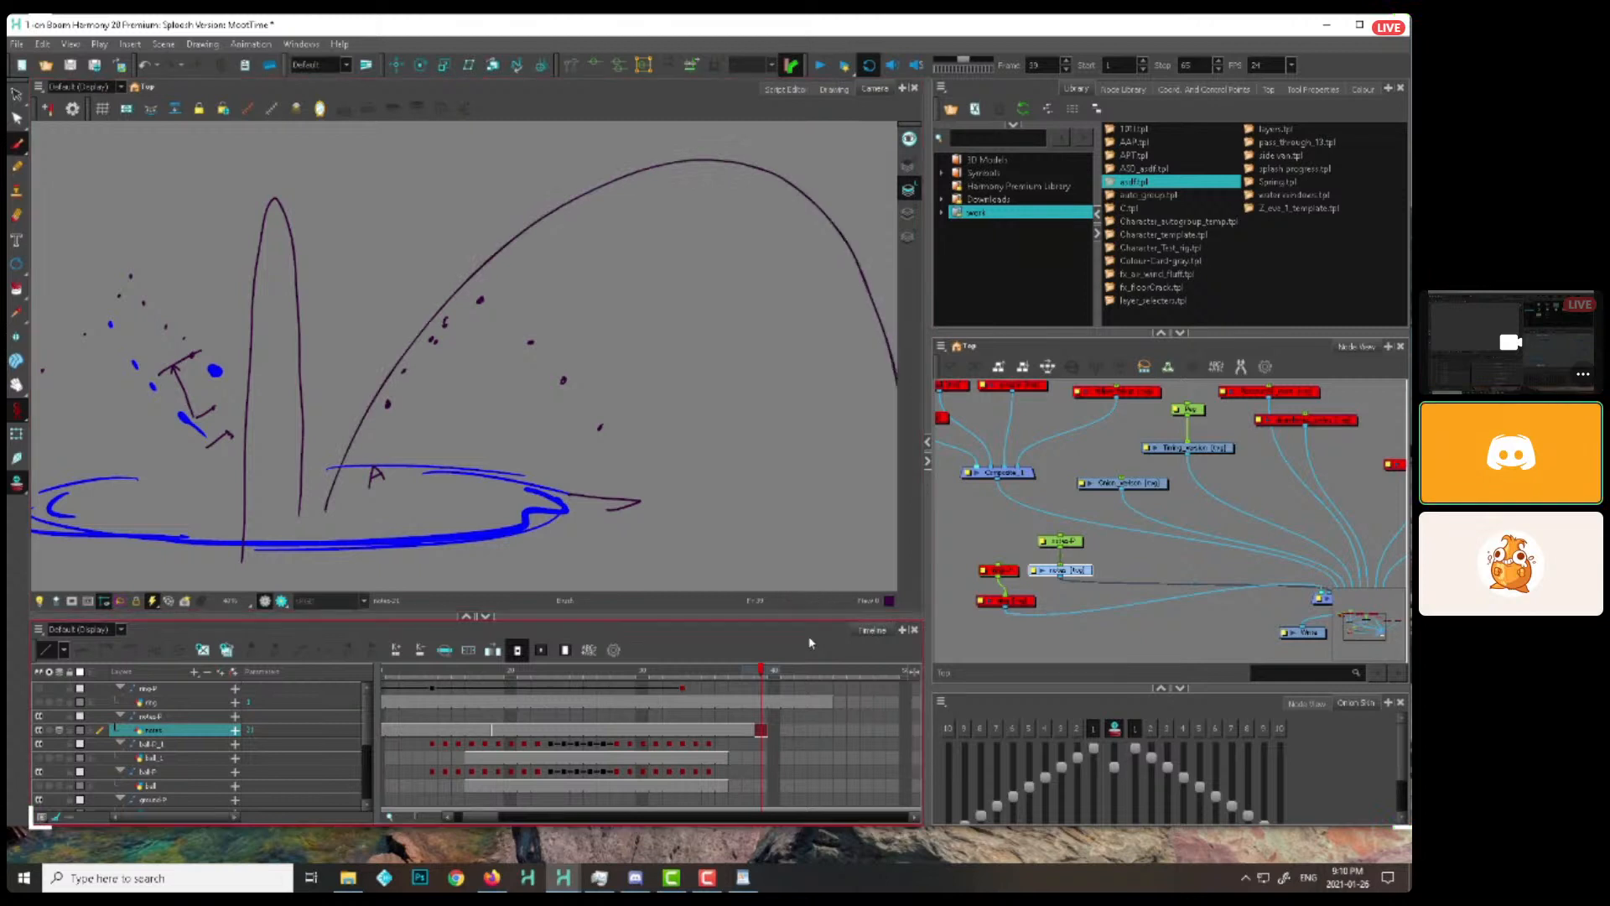
{"action": "mouse_move", "coordinate": [449, 474]}
{"action": "left_mouse_down"}
{"action": "mouse_move", "coordinate": [759, 277]}
{"action": "mouse_move", "coordinate": [688, 448]}
{"action": "mouse_move", "coordinate": [512, 528]}
{"action": "mouse_move", "coordinate": [497, 285]}
{"action": "left_mouse_up"}
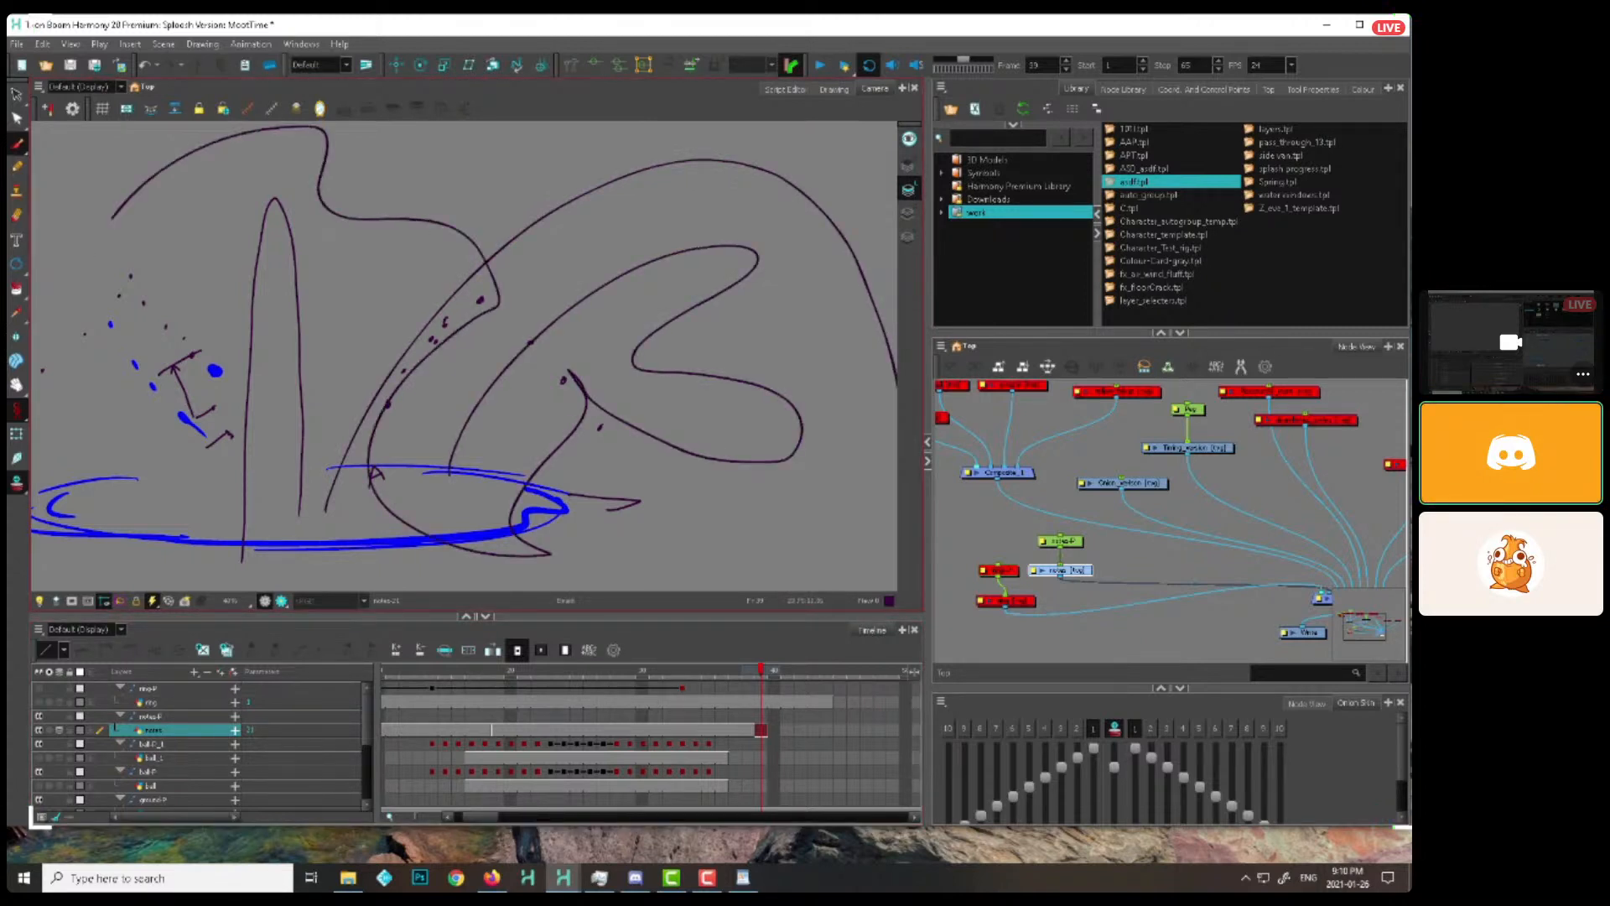
{"action": "key", "text": "ctrl+z"}
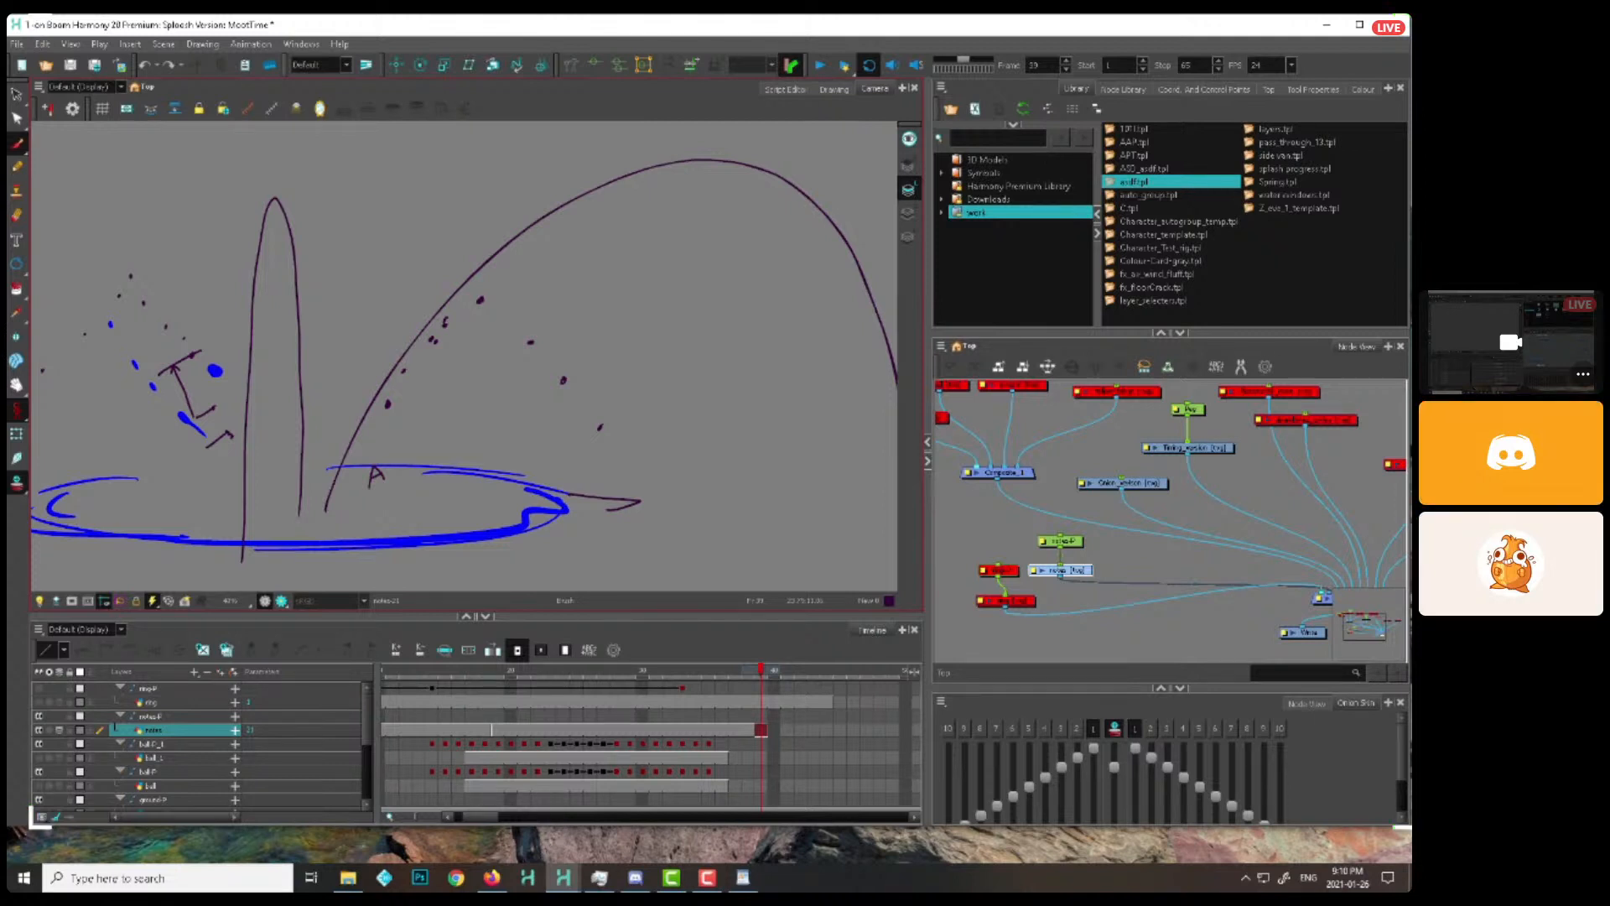
Disable the notes peg and notes drawing nodes, and select the Timing_version drawing node
{"action": "left_click", "coordinate": [1079, 555]}
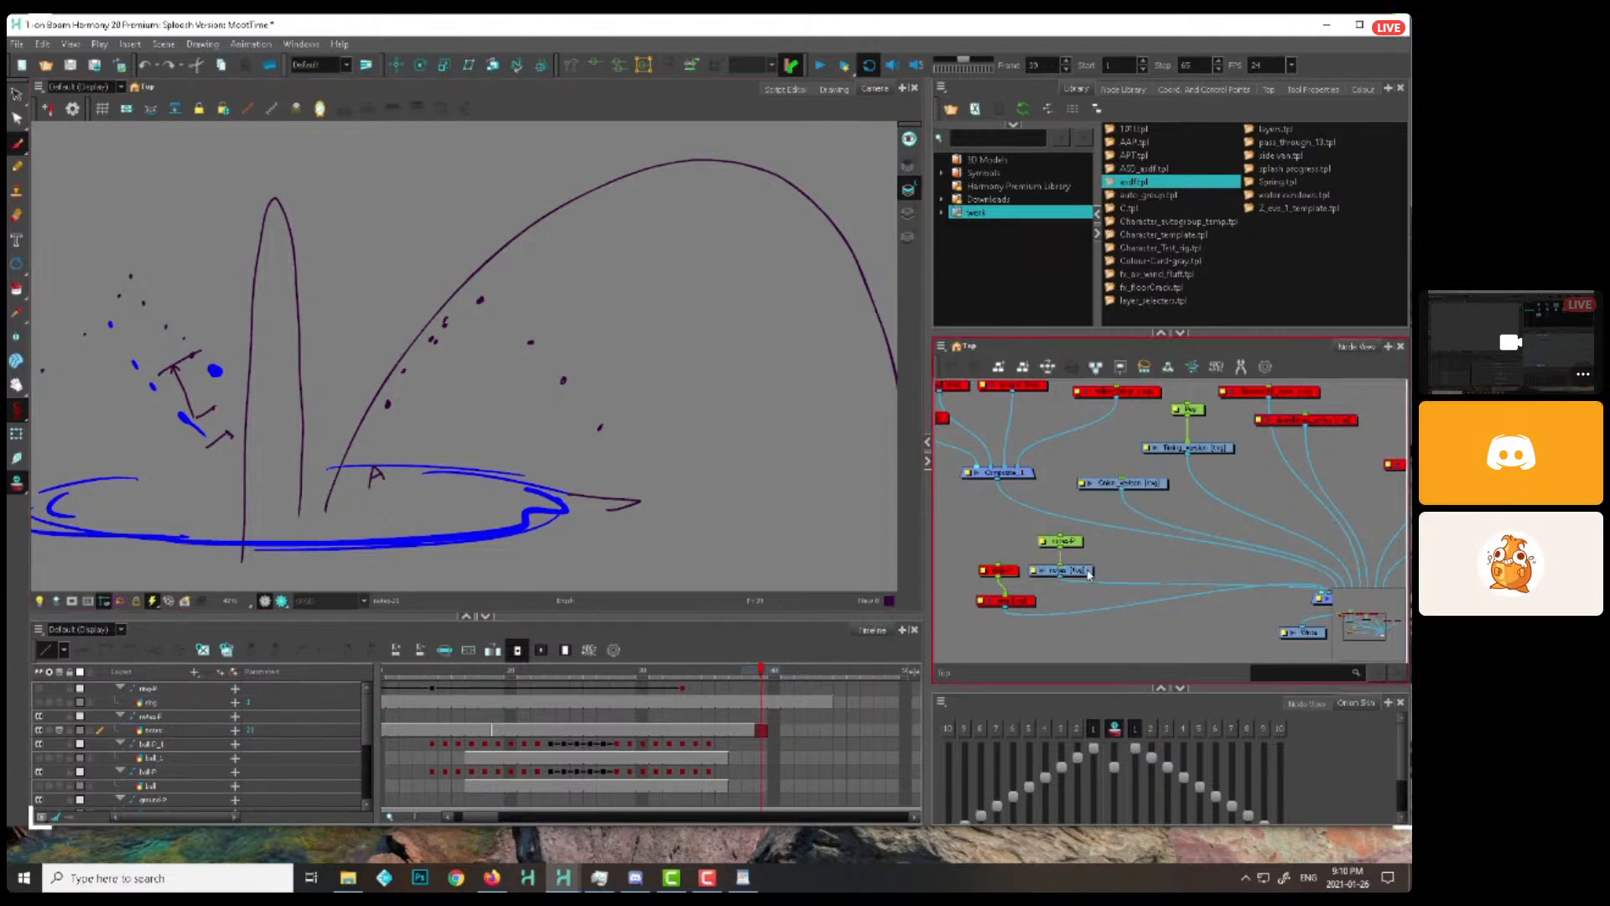
{"action": "left_click_drag", "start_coordinate": [1096, 515], "coordinate": [1052, 581]}
{"action": "key", "text": "d"}
{"action": "left_click", "coordinate": [1188, 447]}
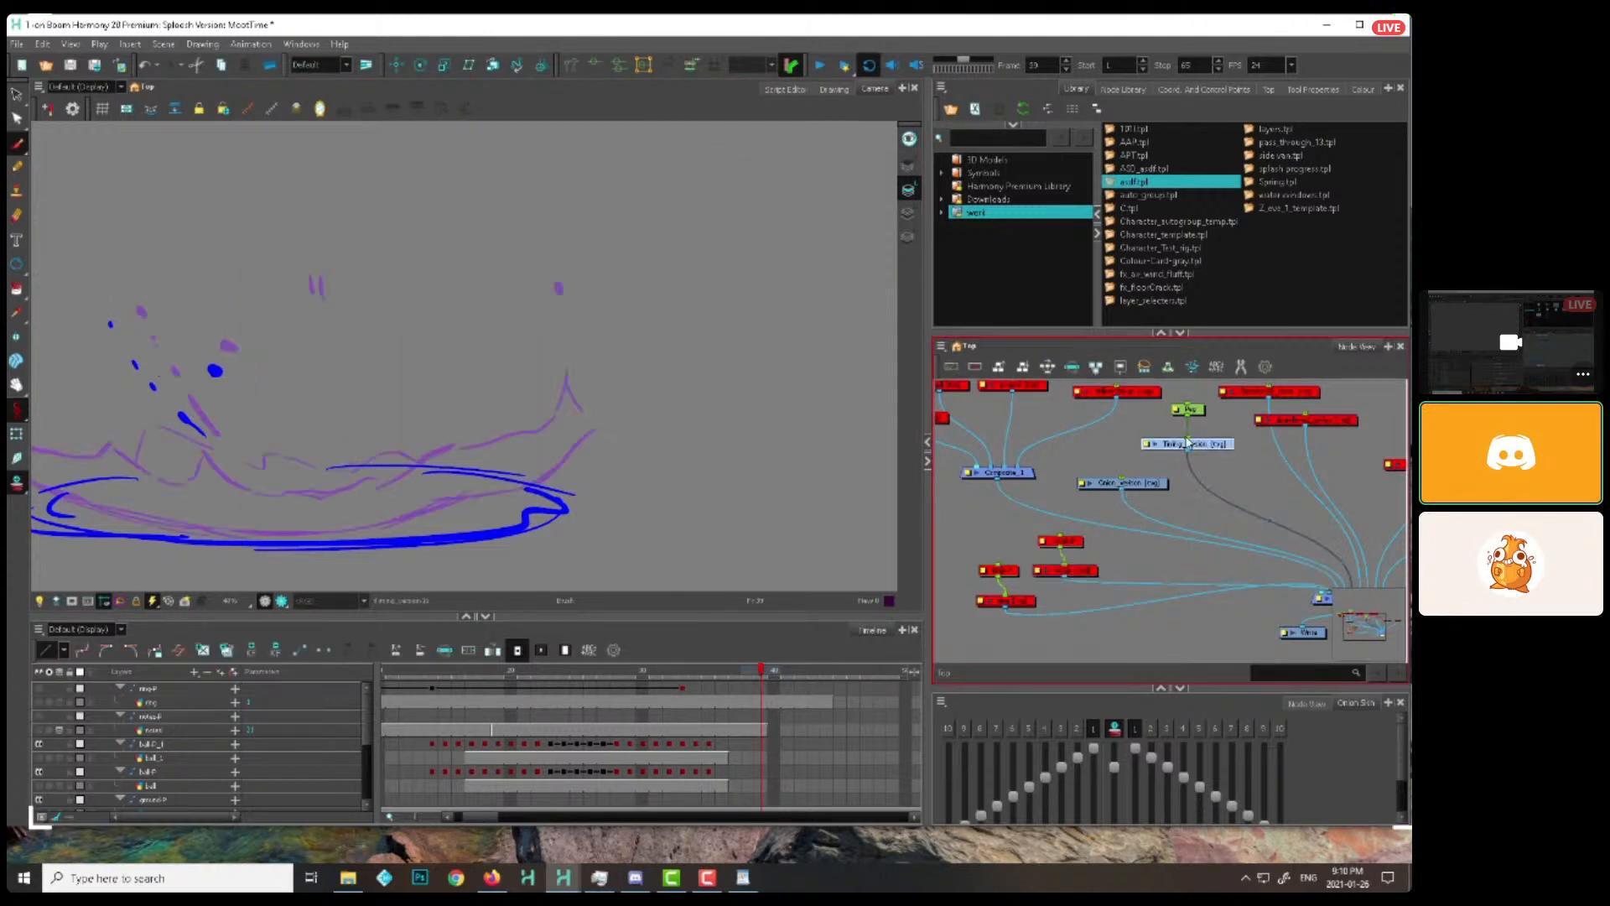
Scrub through the splash drawings up to frame 25 to examine how the right tip moves without the notes
{"action": "left_click_drag", "start_coordinate": [566, 488], "coordinate": [782, 509]}
{"action": "key", "text": "1"}
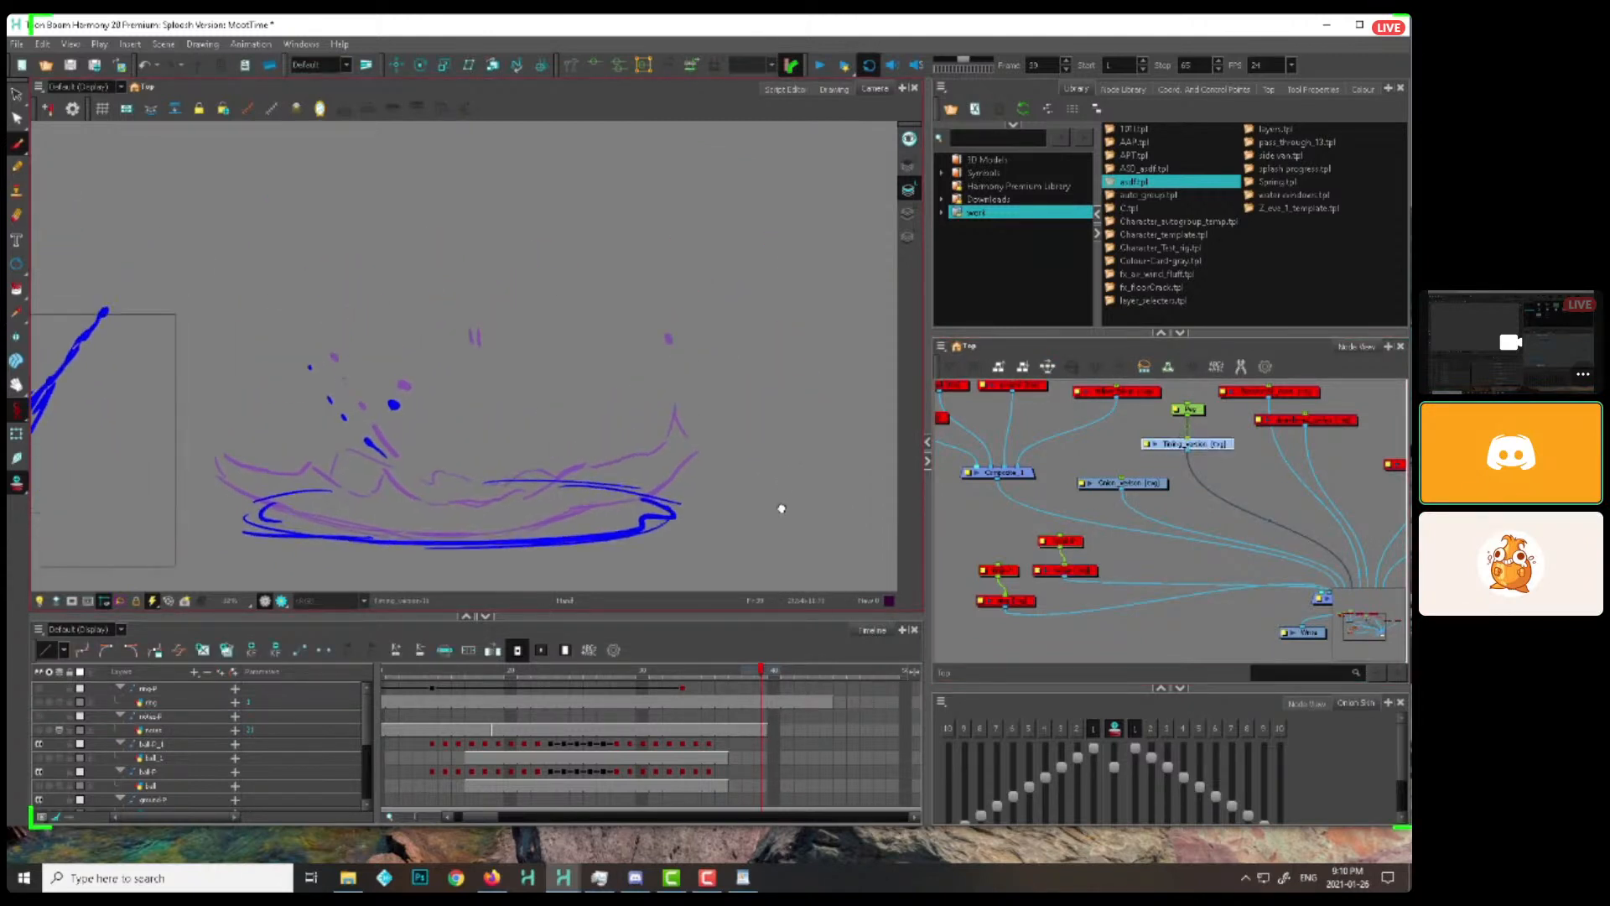
{"action": "mouse_move", "coordinate": [578, 686]}
{"action": "left_mouse_down"}
{"action": "mouse_move", "coordinate": [766, 687]}
{"action": "mouse_move", "coordinate": [530, 688]}
{"action": "left_mouse_up"}
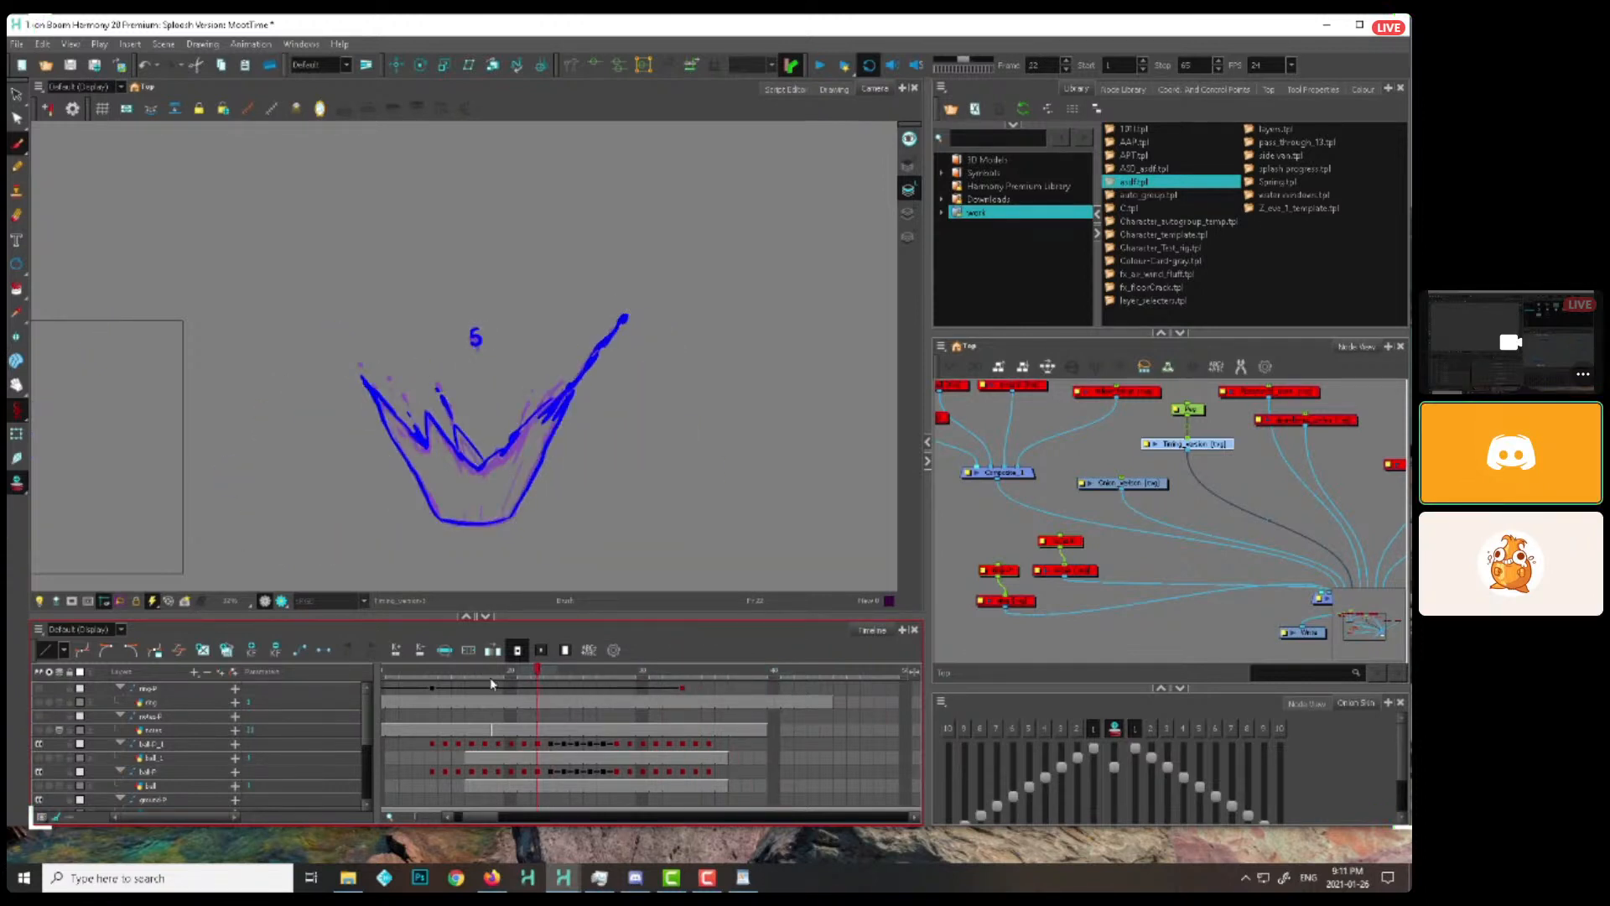
{"action": "left_click_drag", "start_coordinate": [480, 672], "coordinate": [572, 656]}
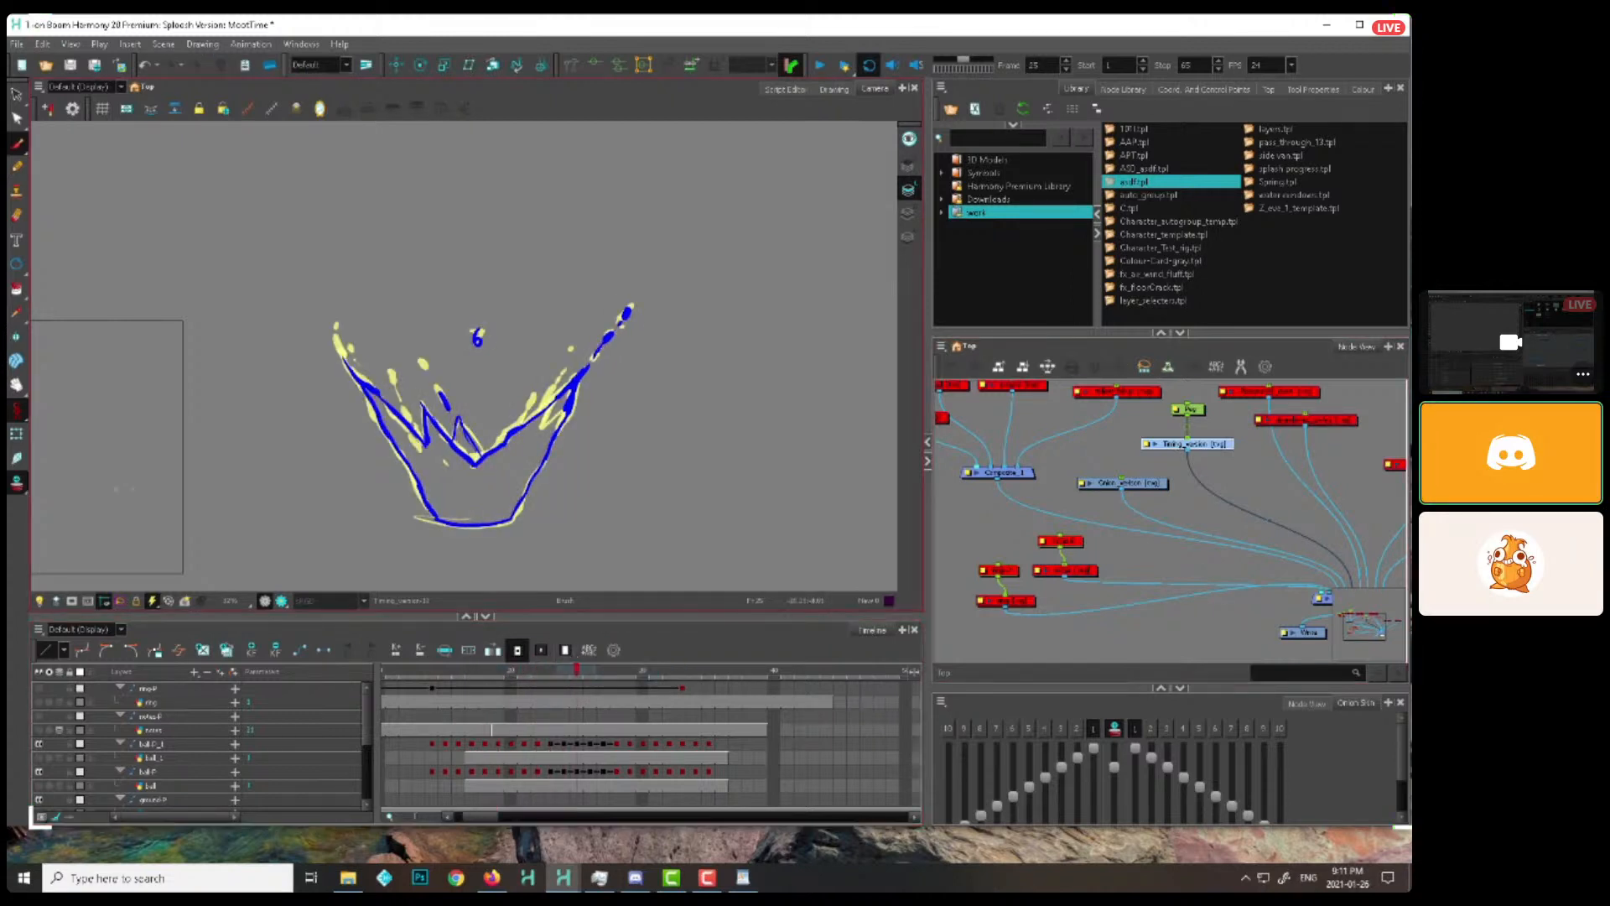
{"action": "key", "text": "shift+t"}
{"action": "key", "text": "alt+b"}
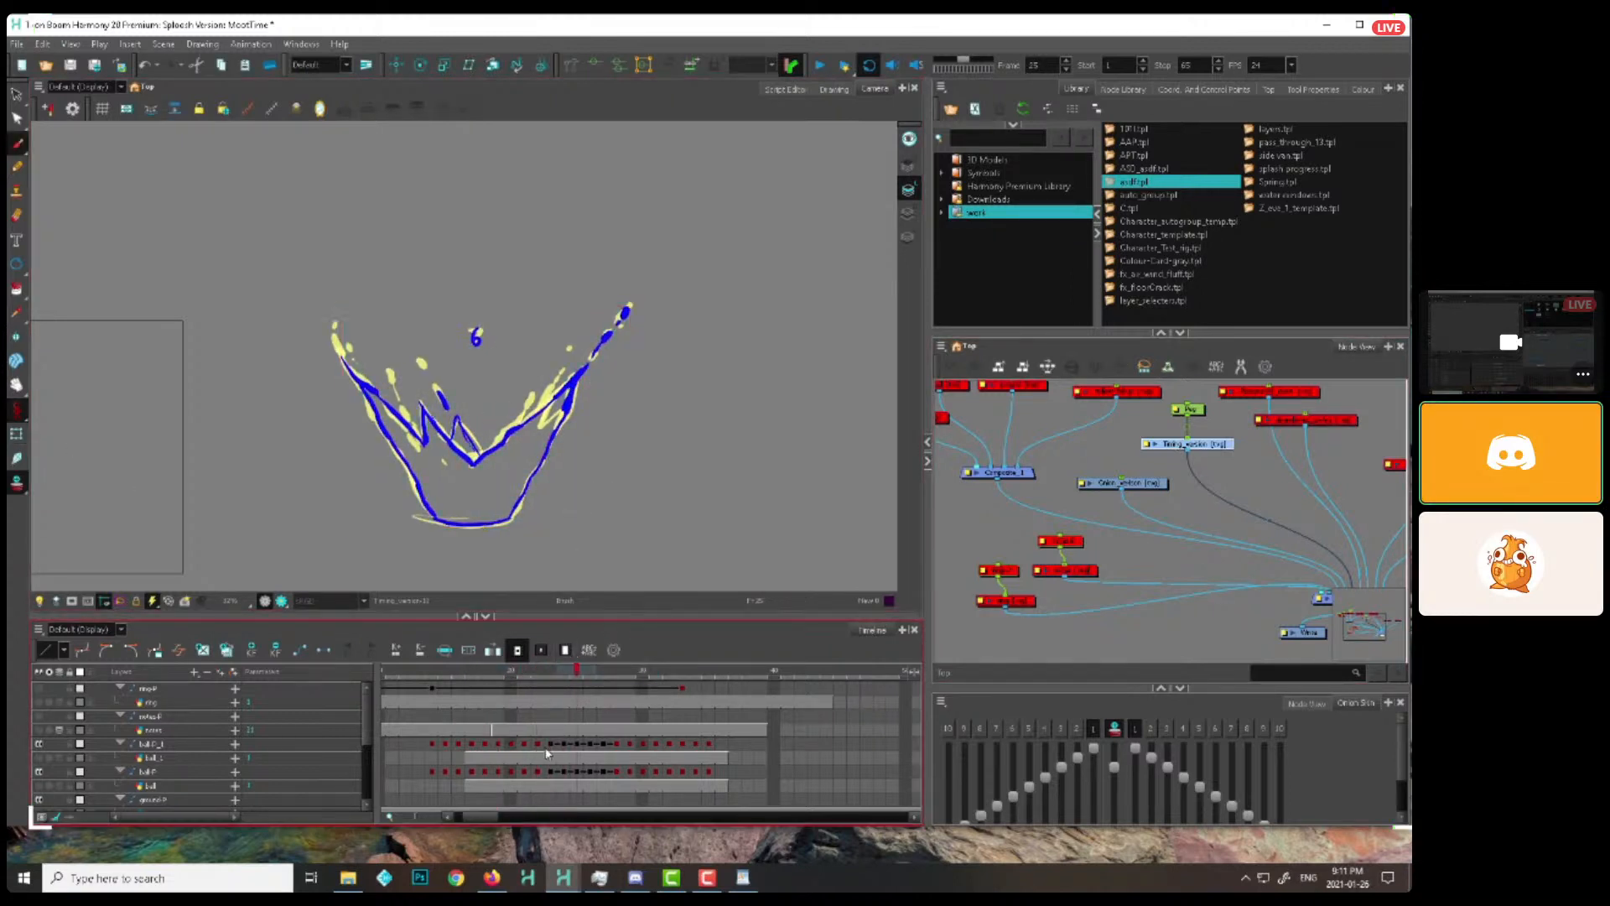
Locate the Timing_version layer in the timeline and compare its early splash drawings around frames 19 and 20
{"action": "key", "text": "o"}
{"action": "left_click", "coordinate": [433, 751]}
{"action": "key", "text": "2"}
{"action": "key", "text": "period"}
{"action": "key", "text": "period"}
{"action": "key", "text": "period"}
{"action": "key", "text": "period"}
{"action": "key", "text": "period"}
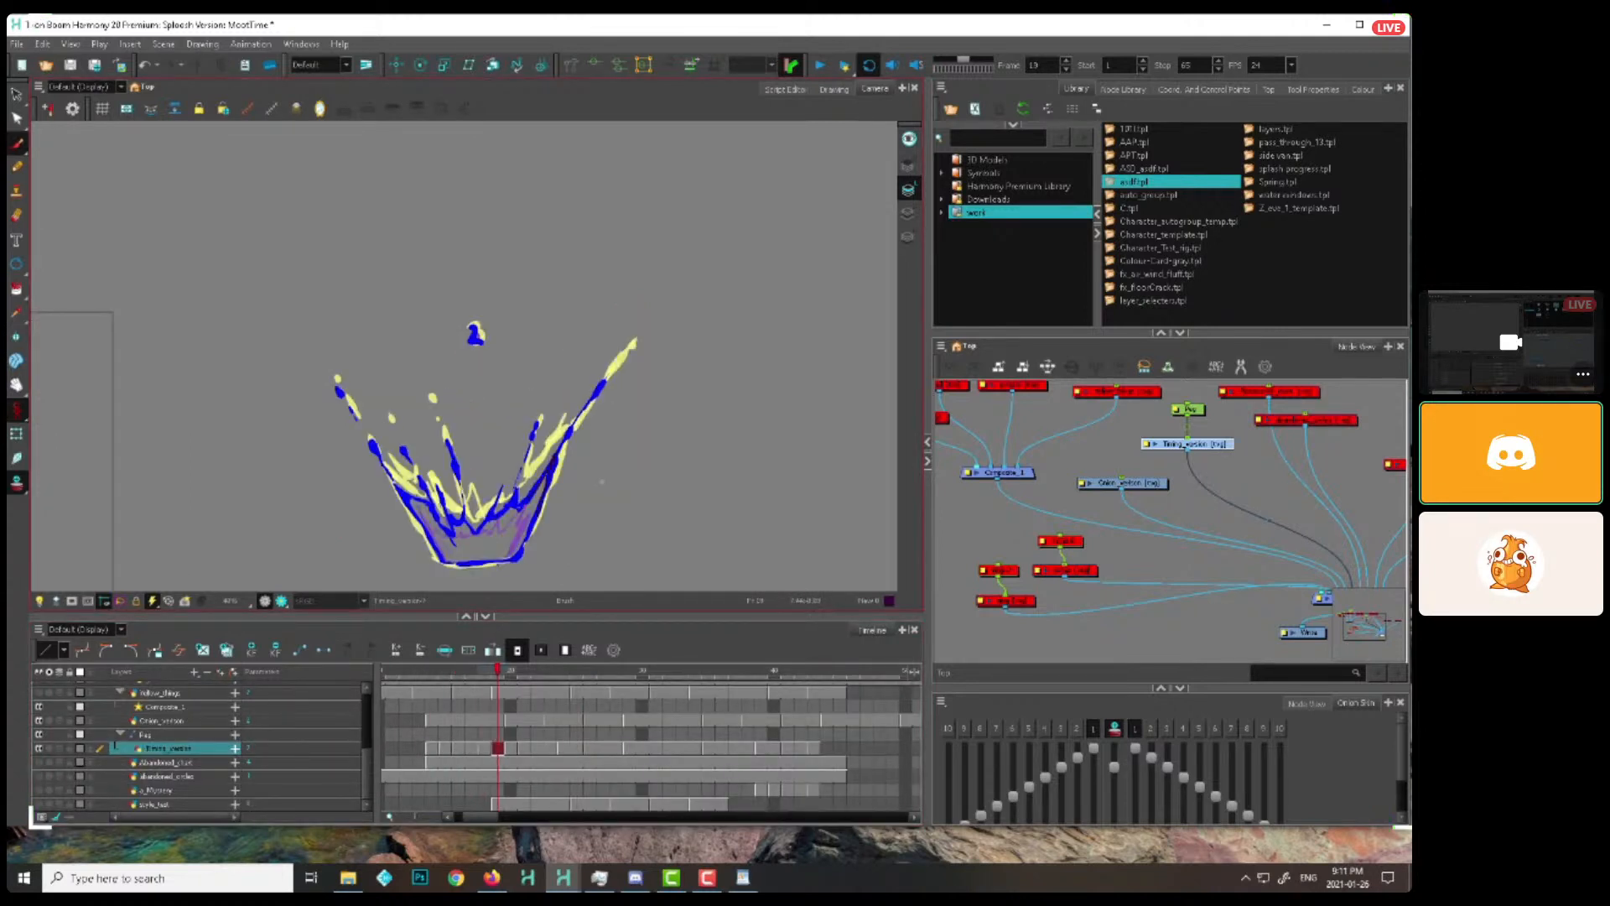
{"action": "key", "text": "period"}
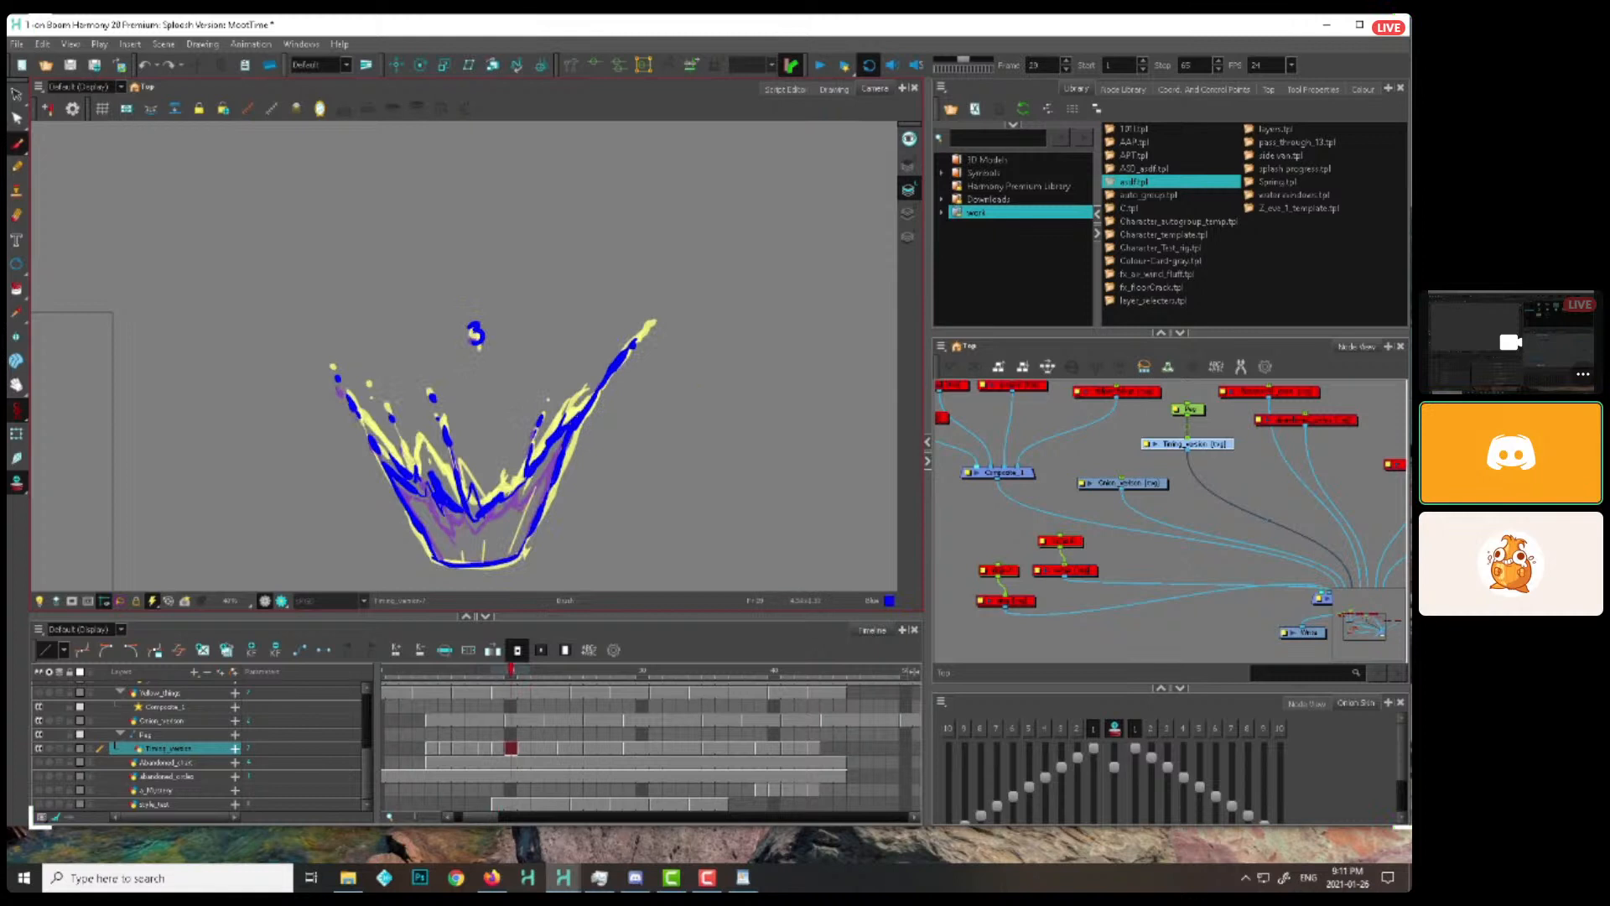
{"action": "key", "text": "comma"}
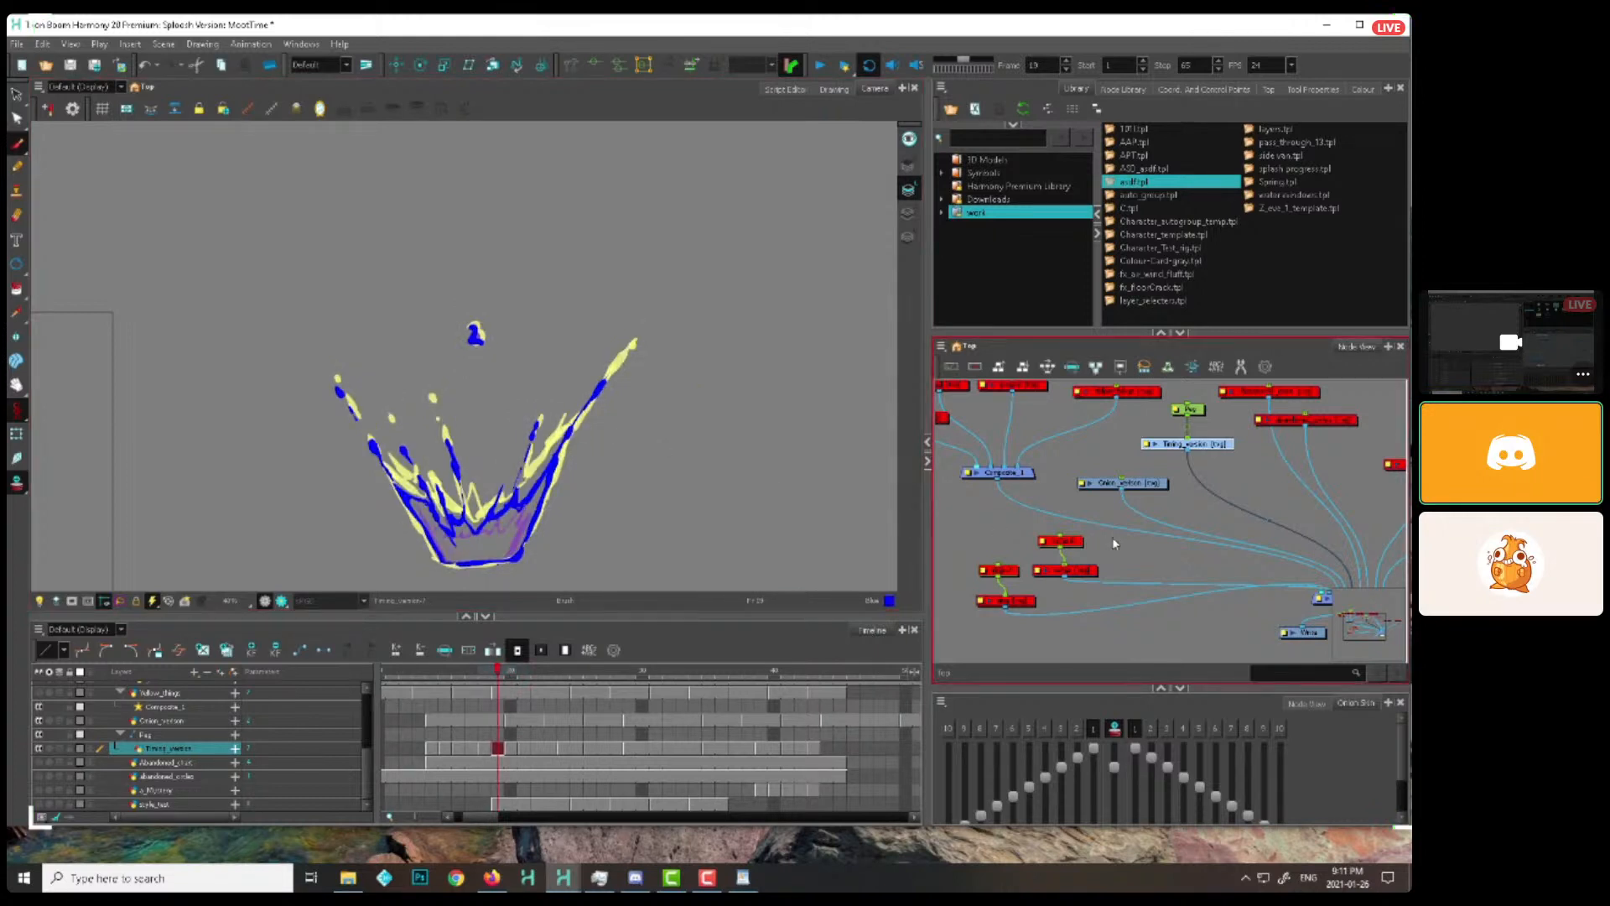
Re-enable the notes peg and notes drawing nodes, and make the notes drawing active
{"action": "left_click_drag", "start_coordinate": [1115, 543], "coordinate": [1053, 575]}
{"action": "key", "text": "a"}
{"action": "left_click", "coordinate": [1114, 571]}
{"action": "left_click", "coordinate": [1091, 571]}
{"action": "key", "text": "space"}
Delete the oversized arc sweeping right from the splash centre in the notes drawing
{"action": "left_click_drag", "start_coordinate": [804, 478], "coordinate": [695, 451]}
{"action": "key", "text": "alt+s"}
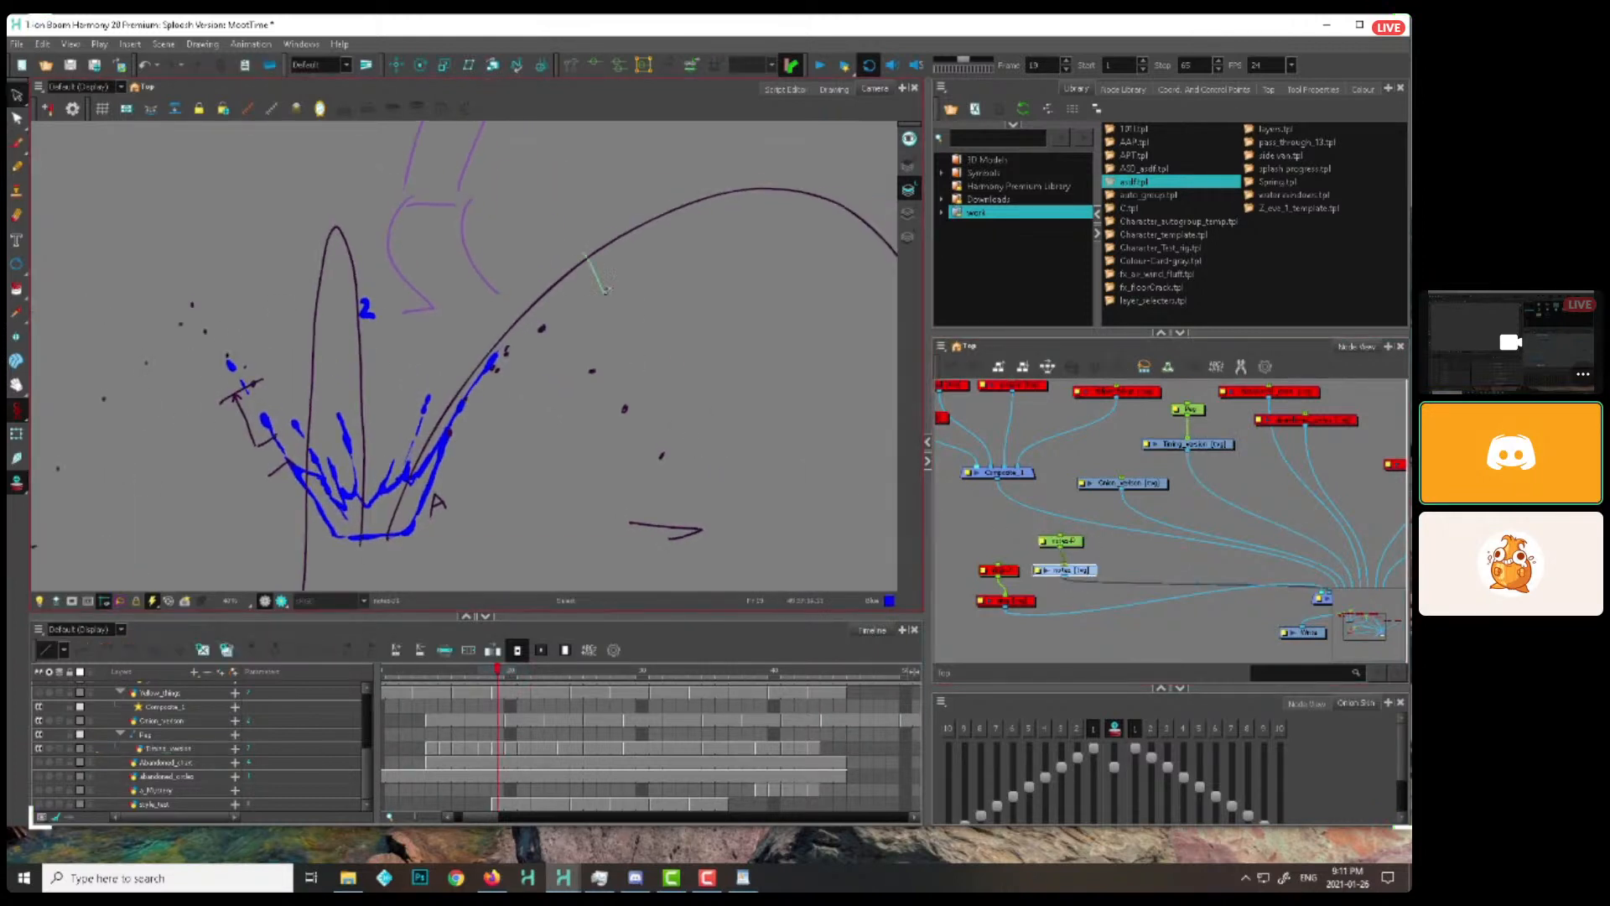
{"action": "left_click", "coordinate": [592, 255]}
{"action": "key", "text": "Delete"}
{"action": "key", "text": "alt+b"}
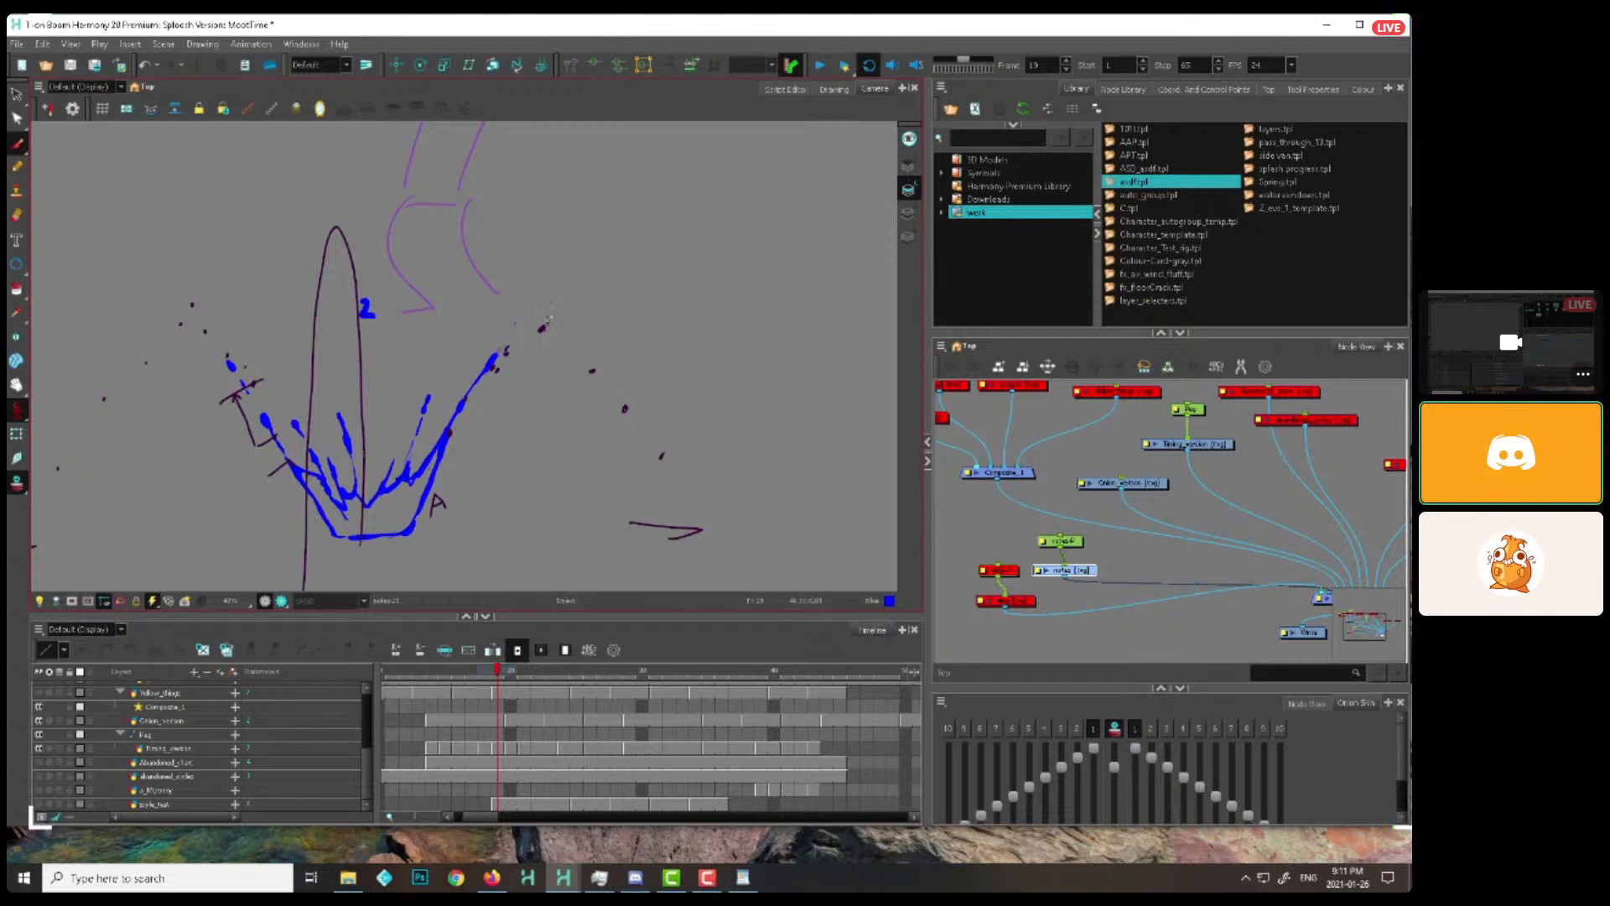
Brush a smaller arc from the splash base up through the right-hand dots and down to the ground arrow
{"action": "left_click", "coordinate": [544, 327]}
{"action": "key", "text": "ctrl+z"}
{"action": "mouse_move", "coordinate": [496, 359]}
{"action": "left_mouse_down"}
{"action": "mouse_move", "coordinate": [526, 336]}
{"action": "mouse_move", "coordinate": [662, 439]}
{"action": "mouse_move", "coordinate": [635, 456]}
{"action": "left_mouse_up"}
{"action": "key", "text": "2"}
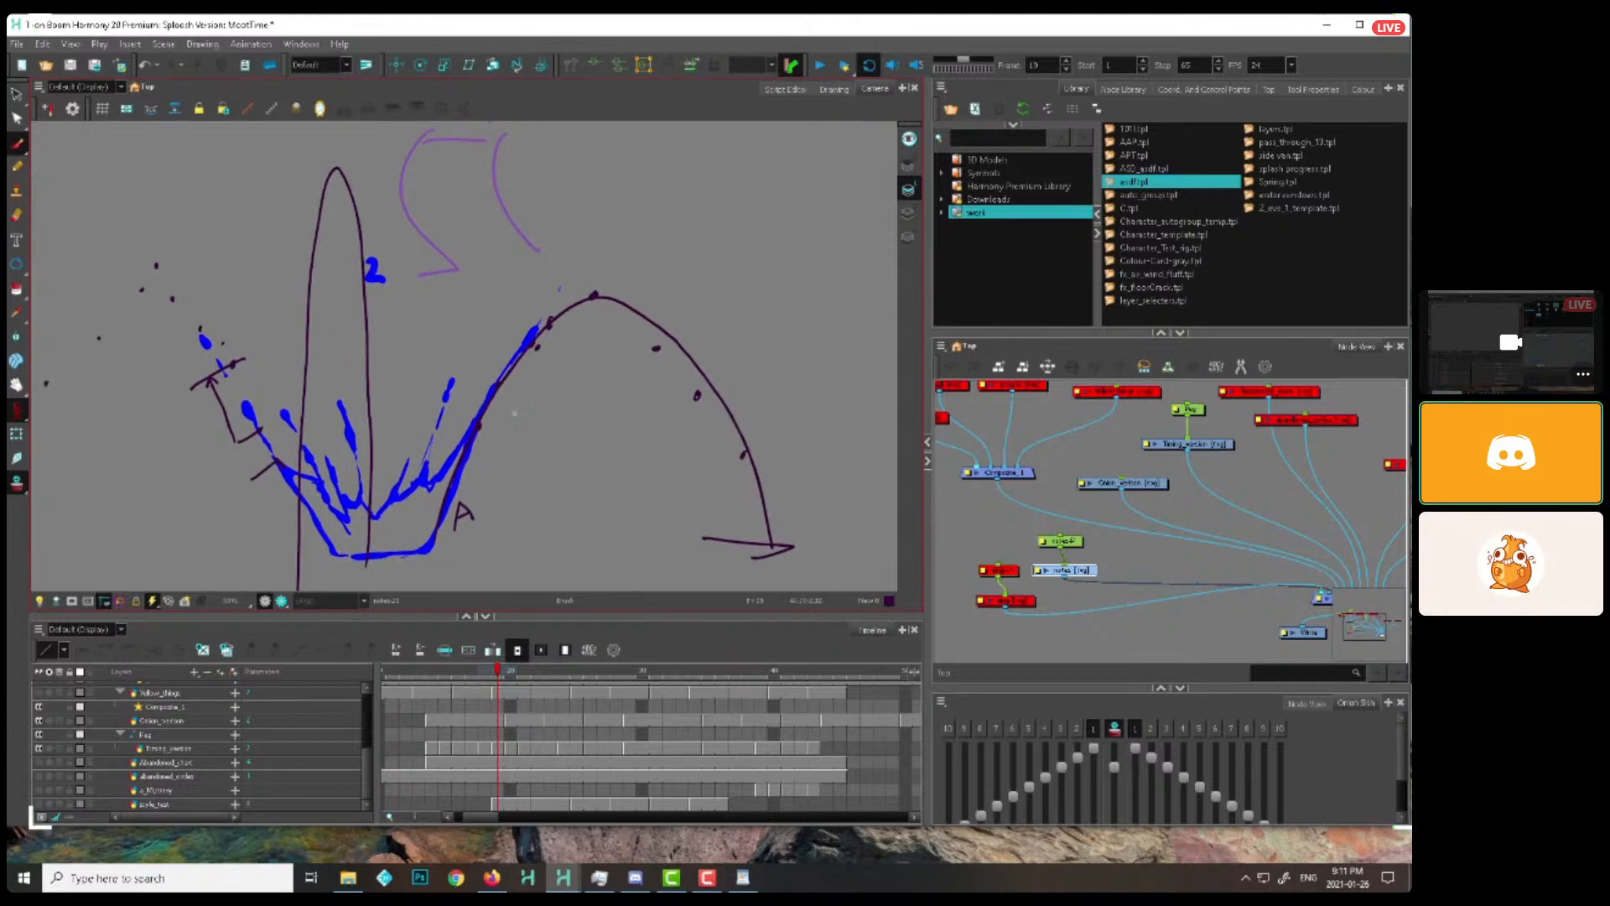
{"action": "key", "text": "comma"}
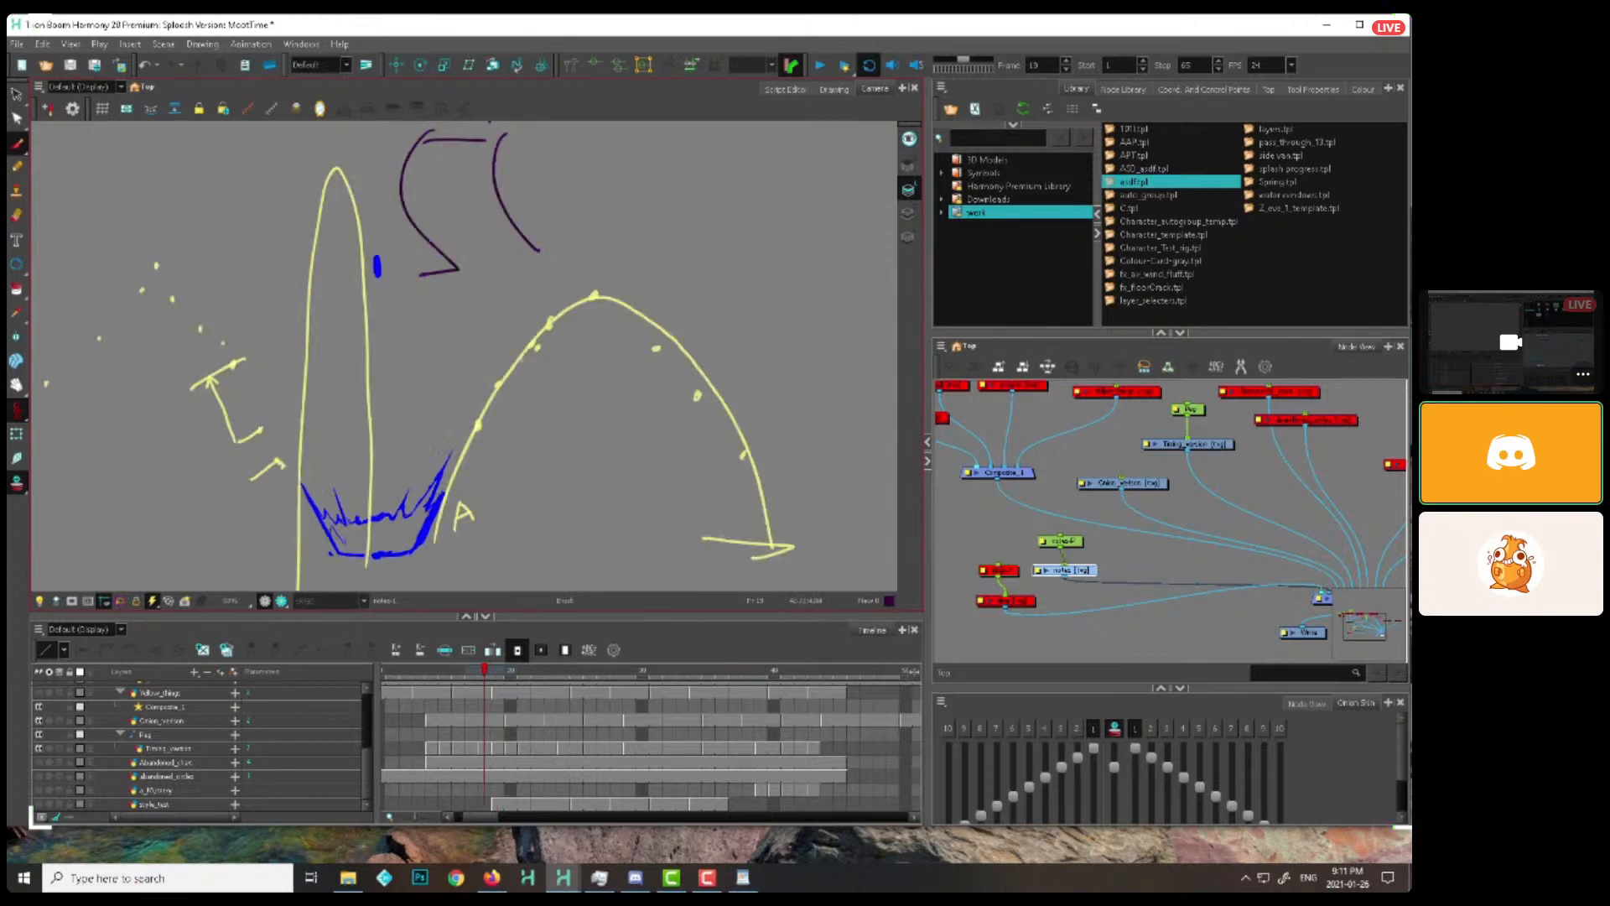
Brush spacing tick marks along the smaller arc, from its rising side to just past the peak
{"action": "key", "text": "period"}
{"action": "left_click_drag", "start_coordinate": [478, 425], "coordinate": [500, 437]}
{"action": "key", "text": "period"}
{"action": "key", "text": "comma"}
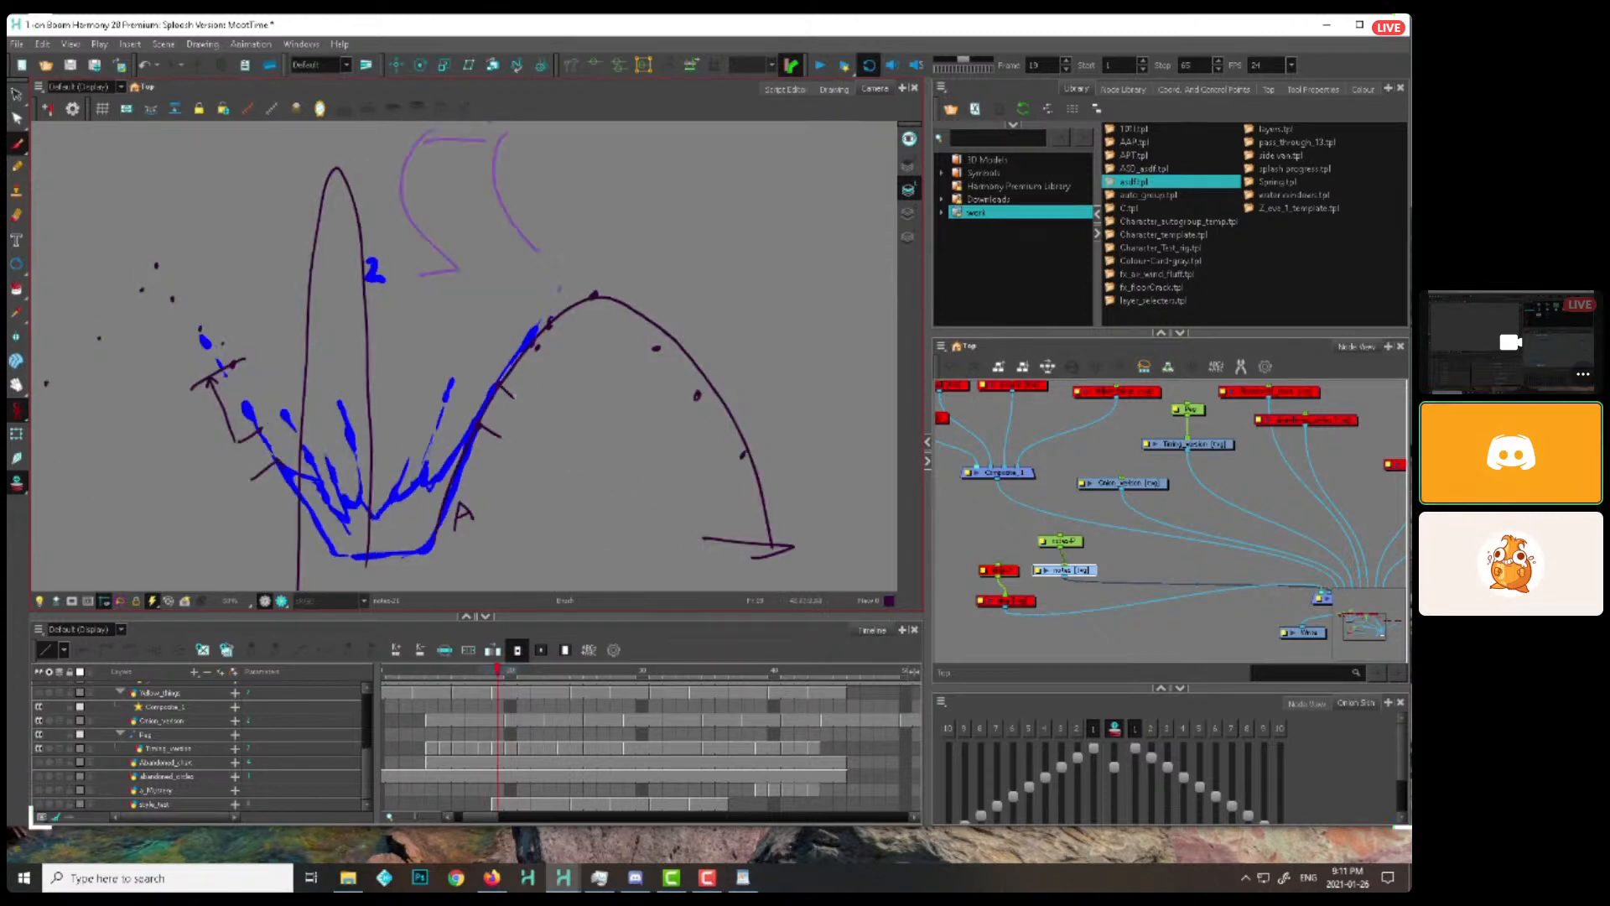
{"action": "left_click_drag", "start_coordinate": [615, 299], "coordinate": [619, 313]}
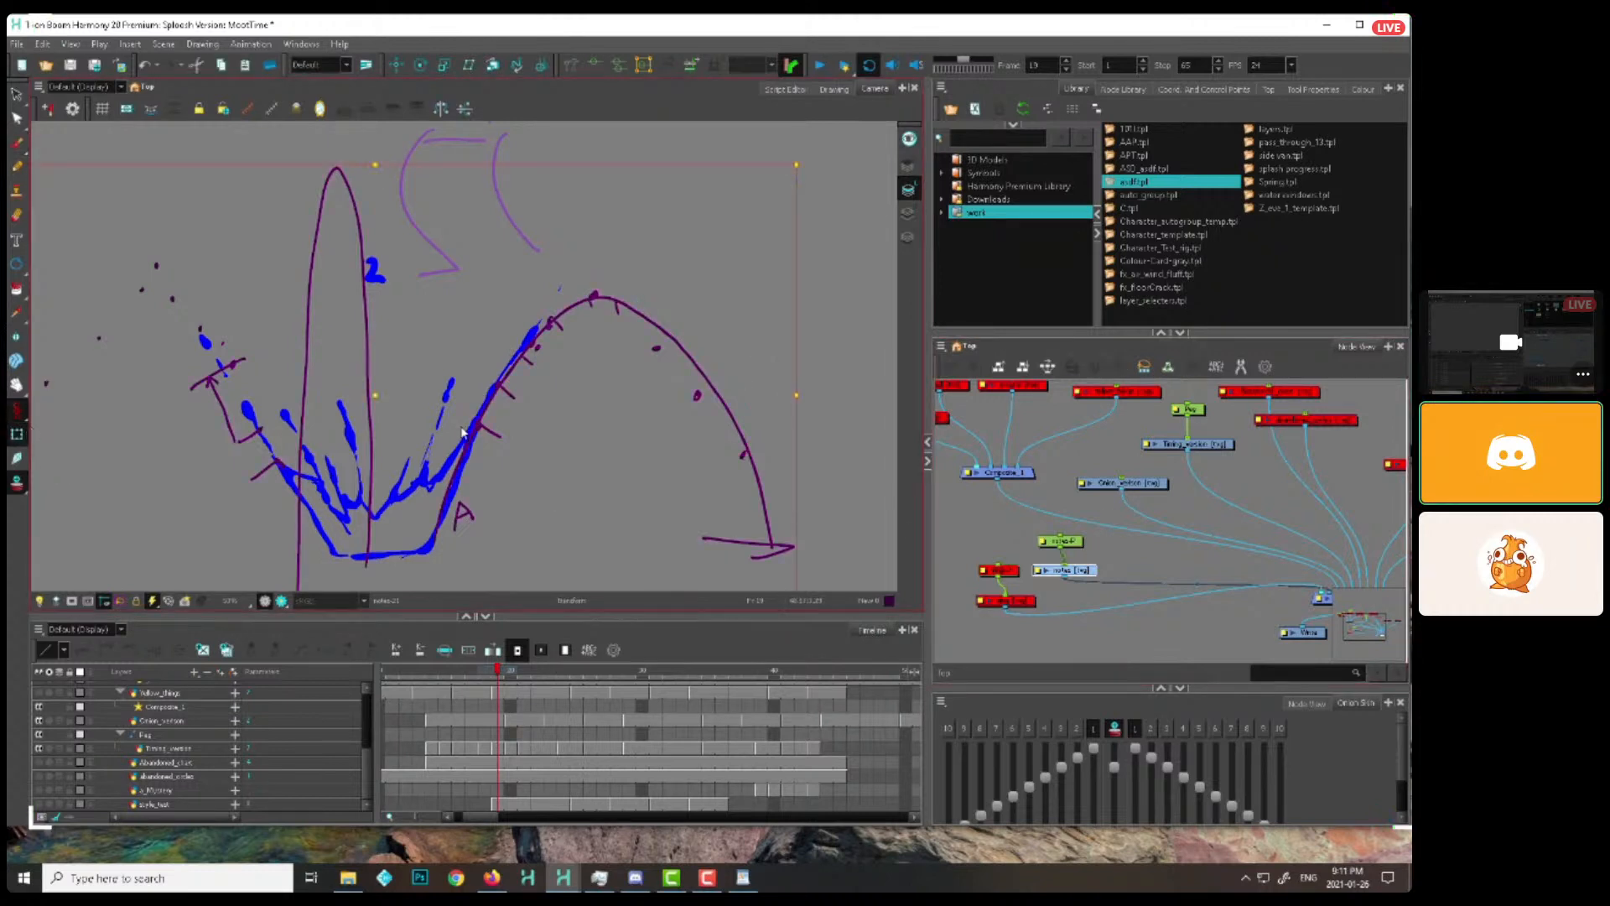
Redraw the splash's right tip on the Timing_version layer to follow the arc at frames 24 and 26
{"action": "left_click", "coordinate": [511, 748]}
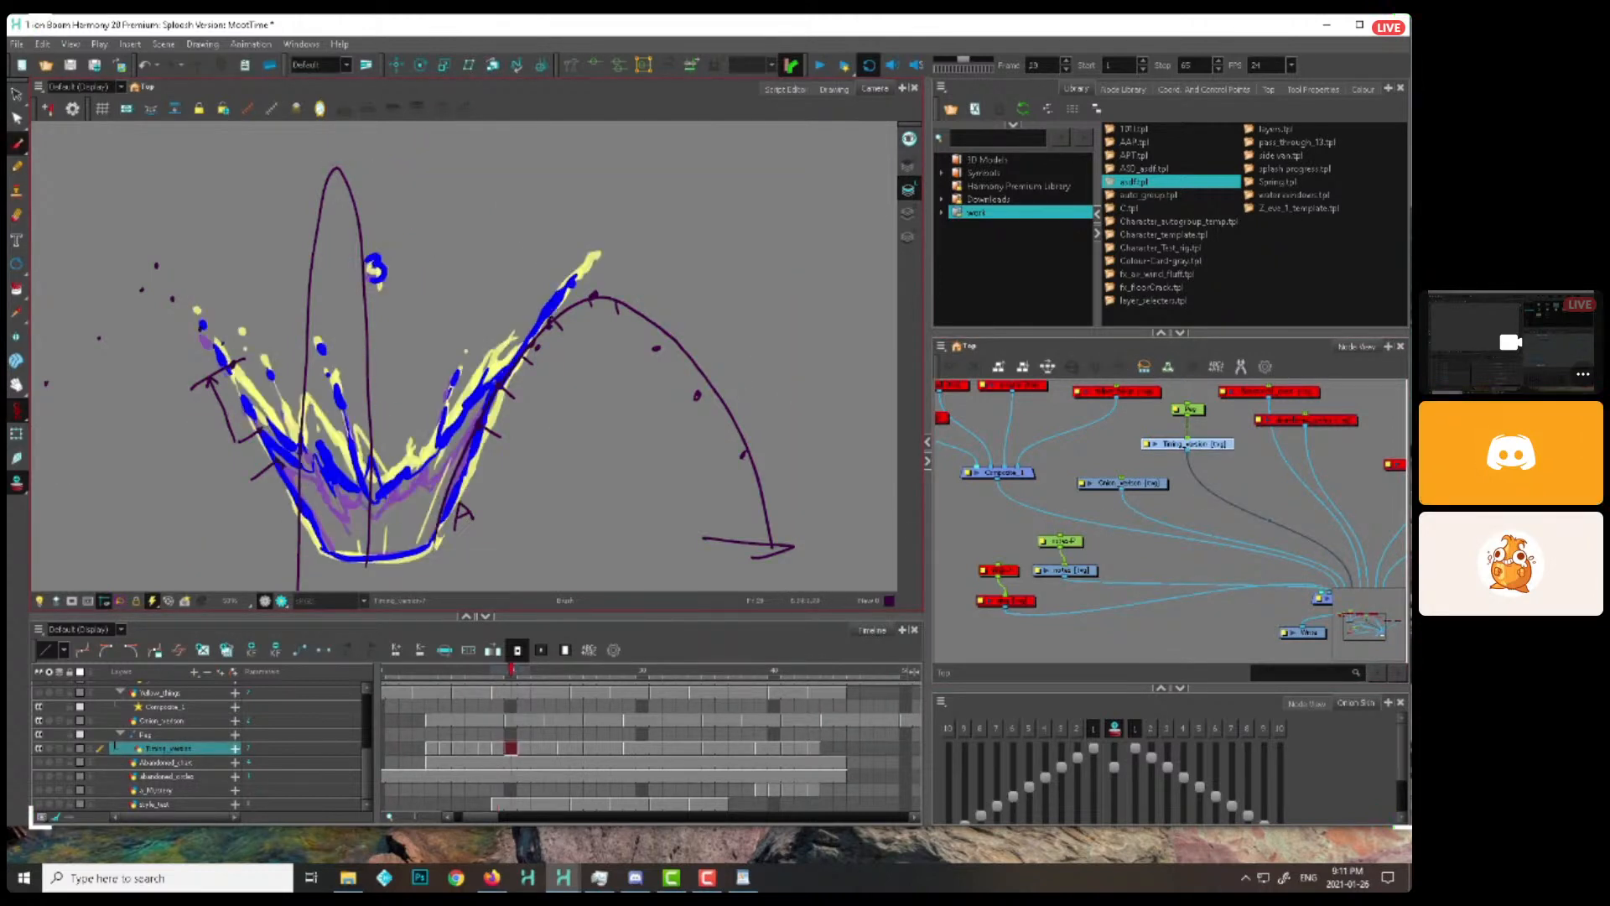
{"action": "key", "text": "period"}
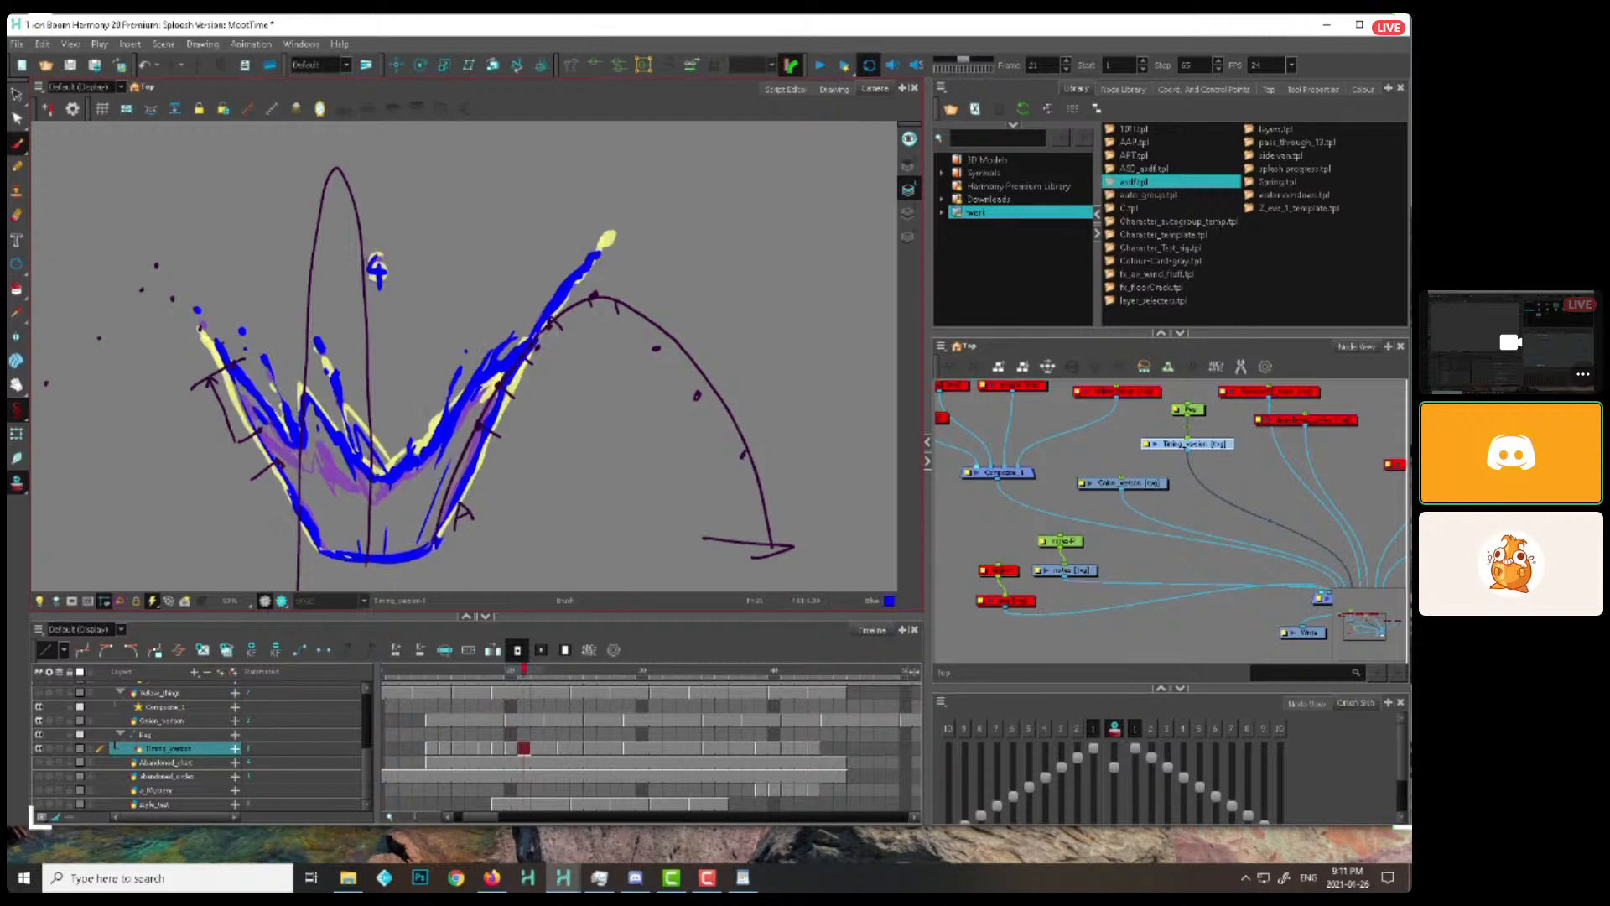
{"action": "key", "text": "period"}
{"action": "key", "text": "period"}
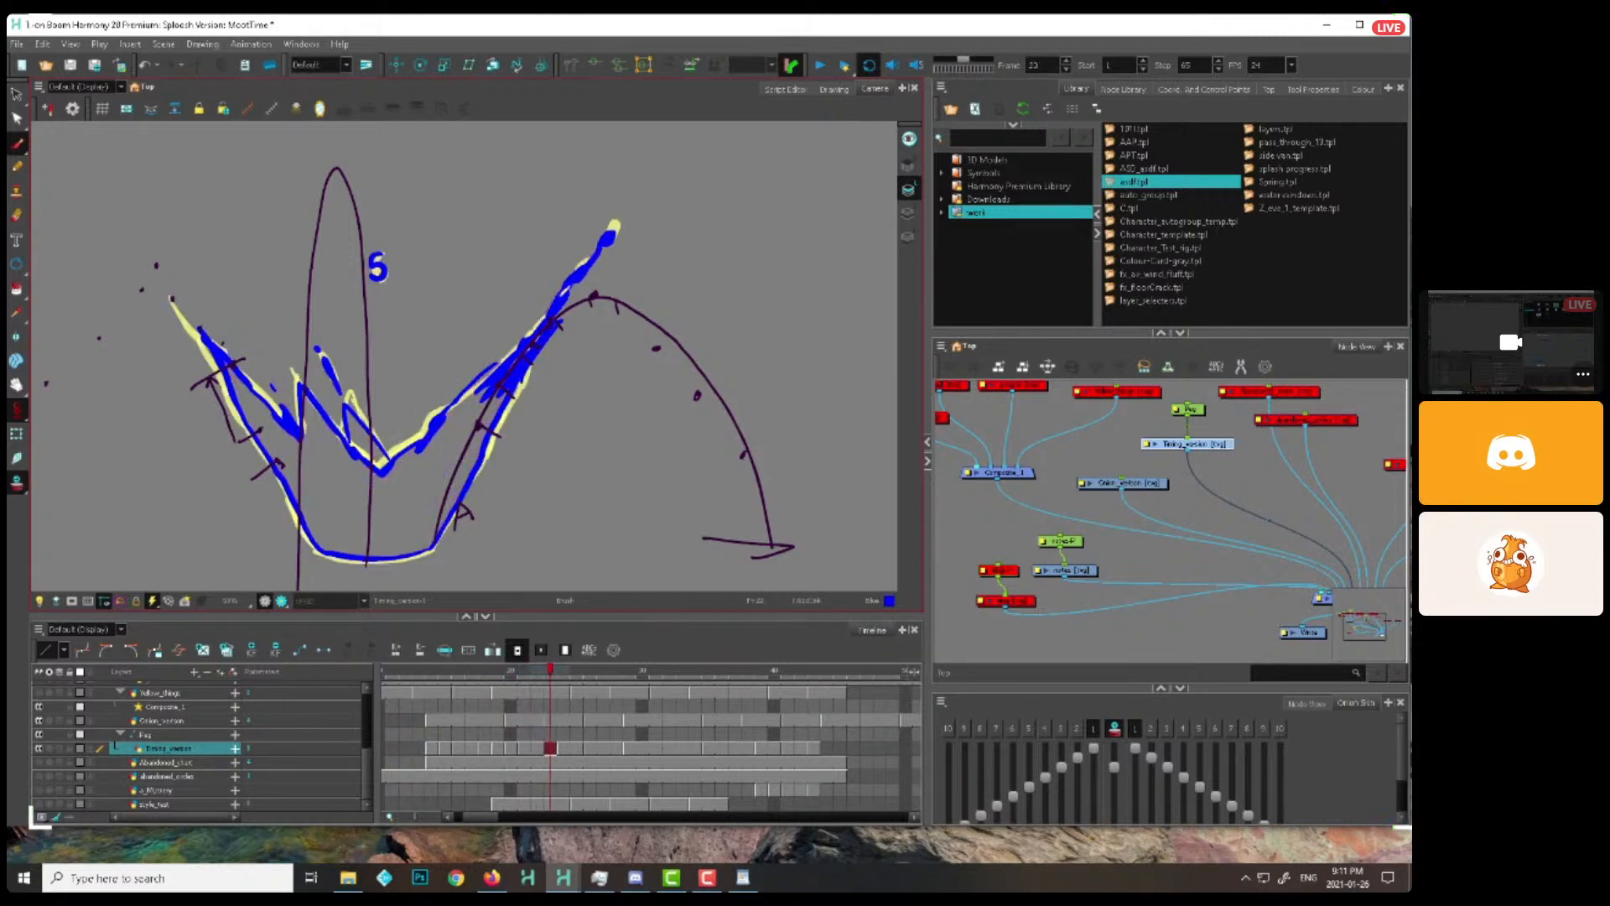
{"action": "key", "text": "period"}
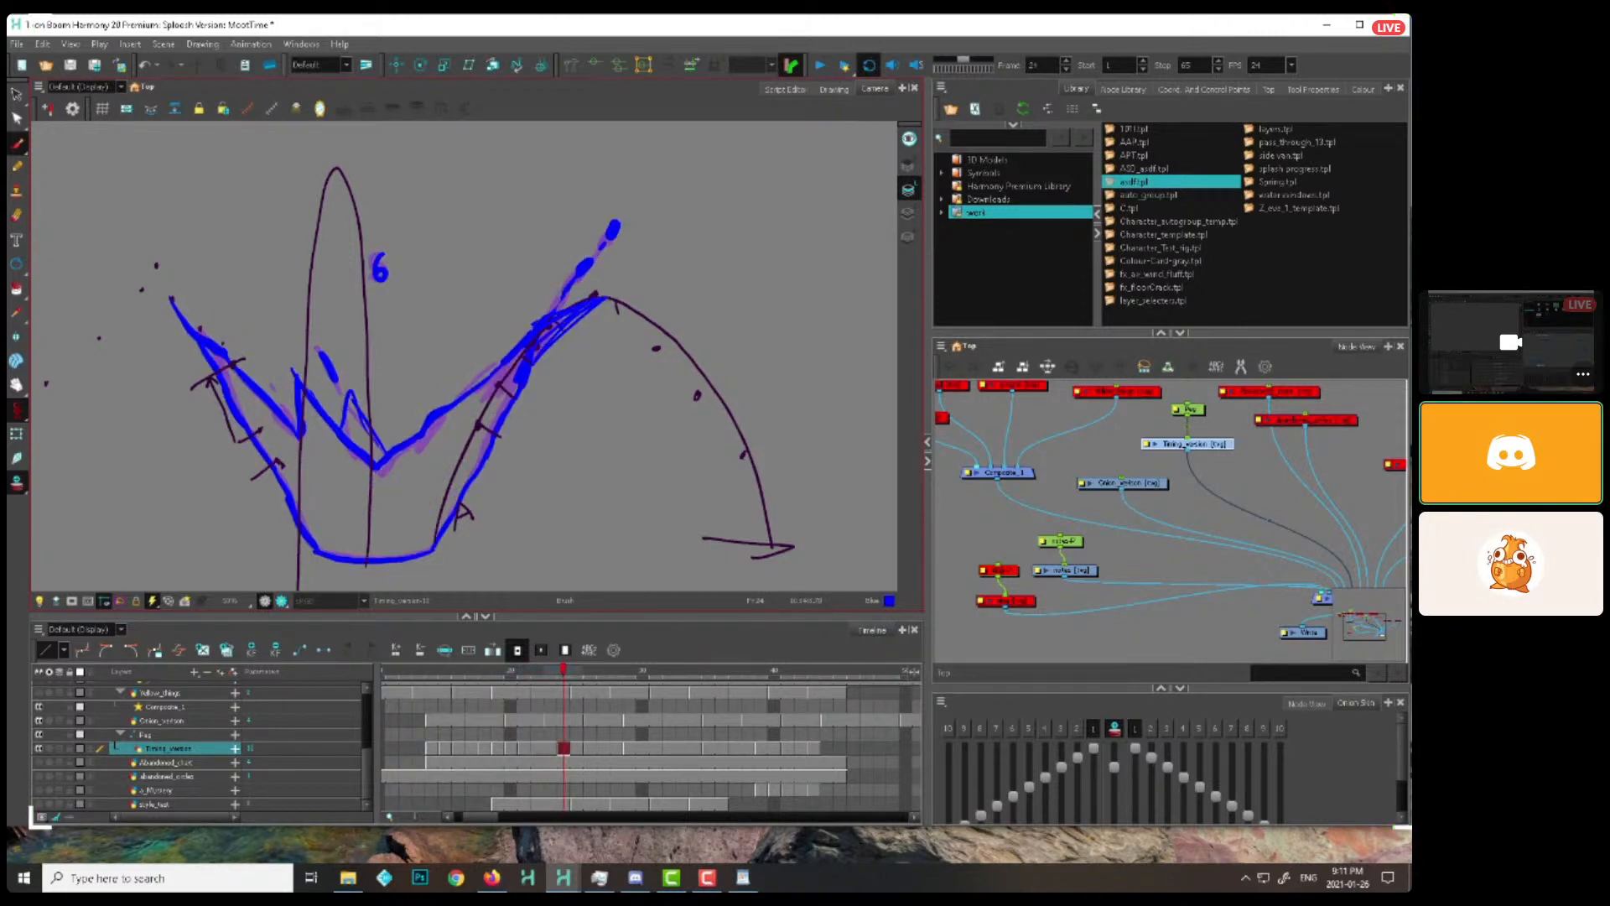
{"action": "key", "text": "period"}
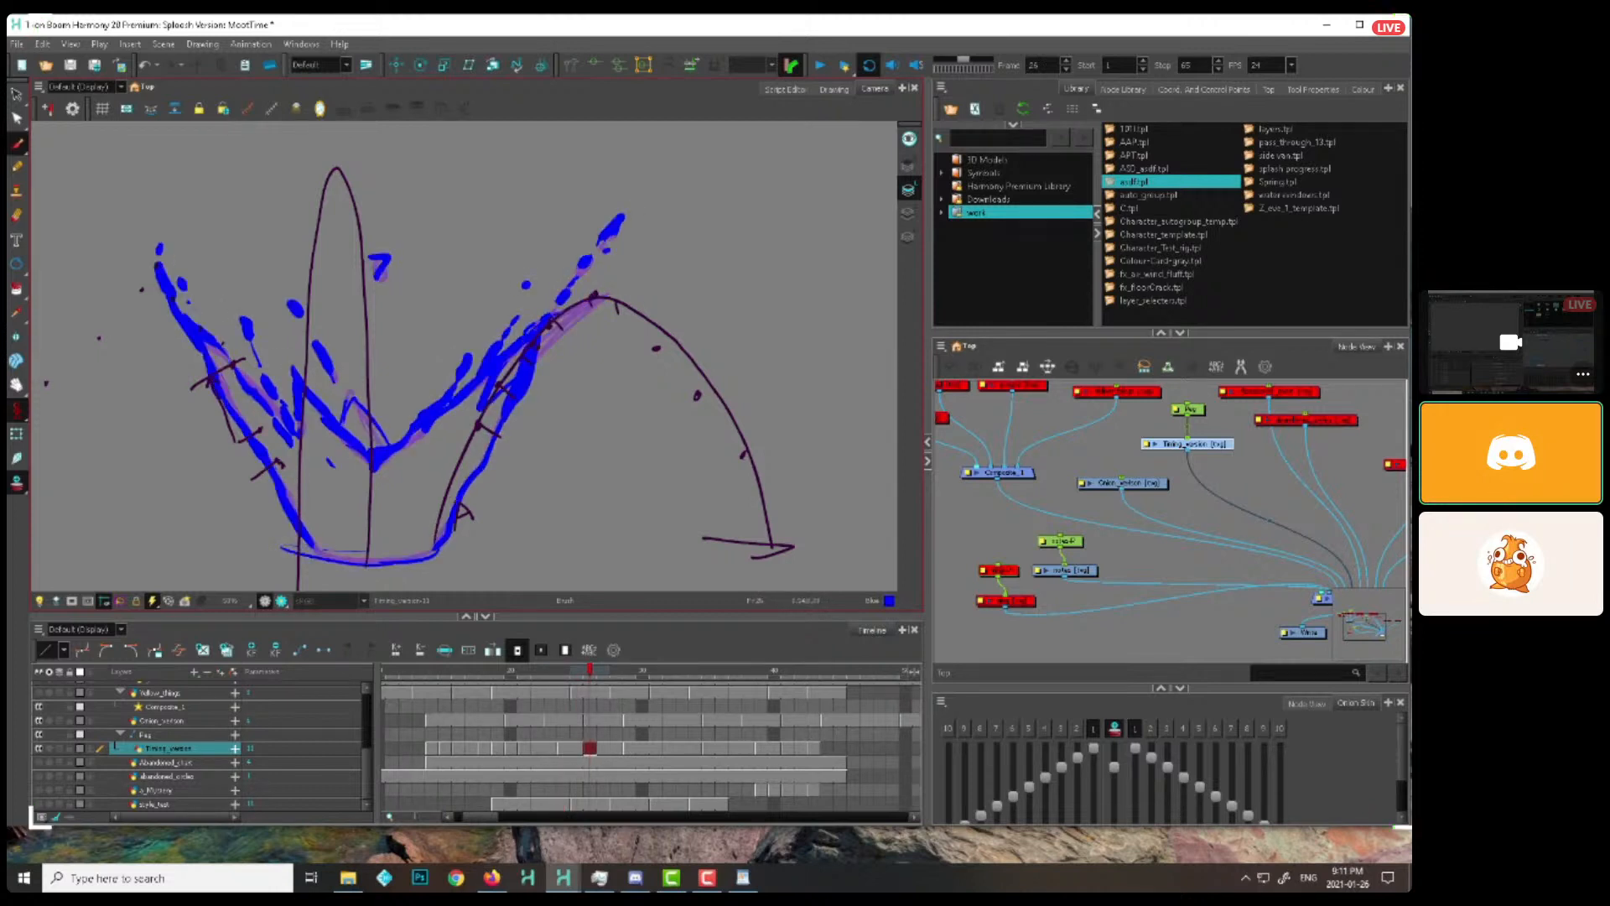
{"action": "left_click_drag", "start_coordinate": [593, 298], "coordinate": [650, 310]}
Extend the right tip over the arc's peak and down its outer side in the splash drawings numbered 8 and 9
{"action": "key", "text": "period"}
{"action": "key", "text": "period"}
{"action": "key", "text": "period"}
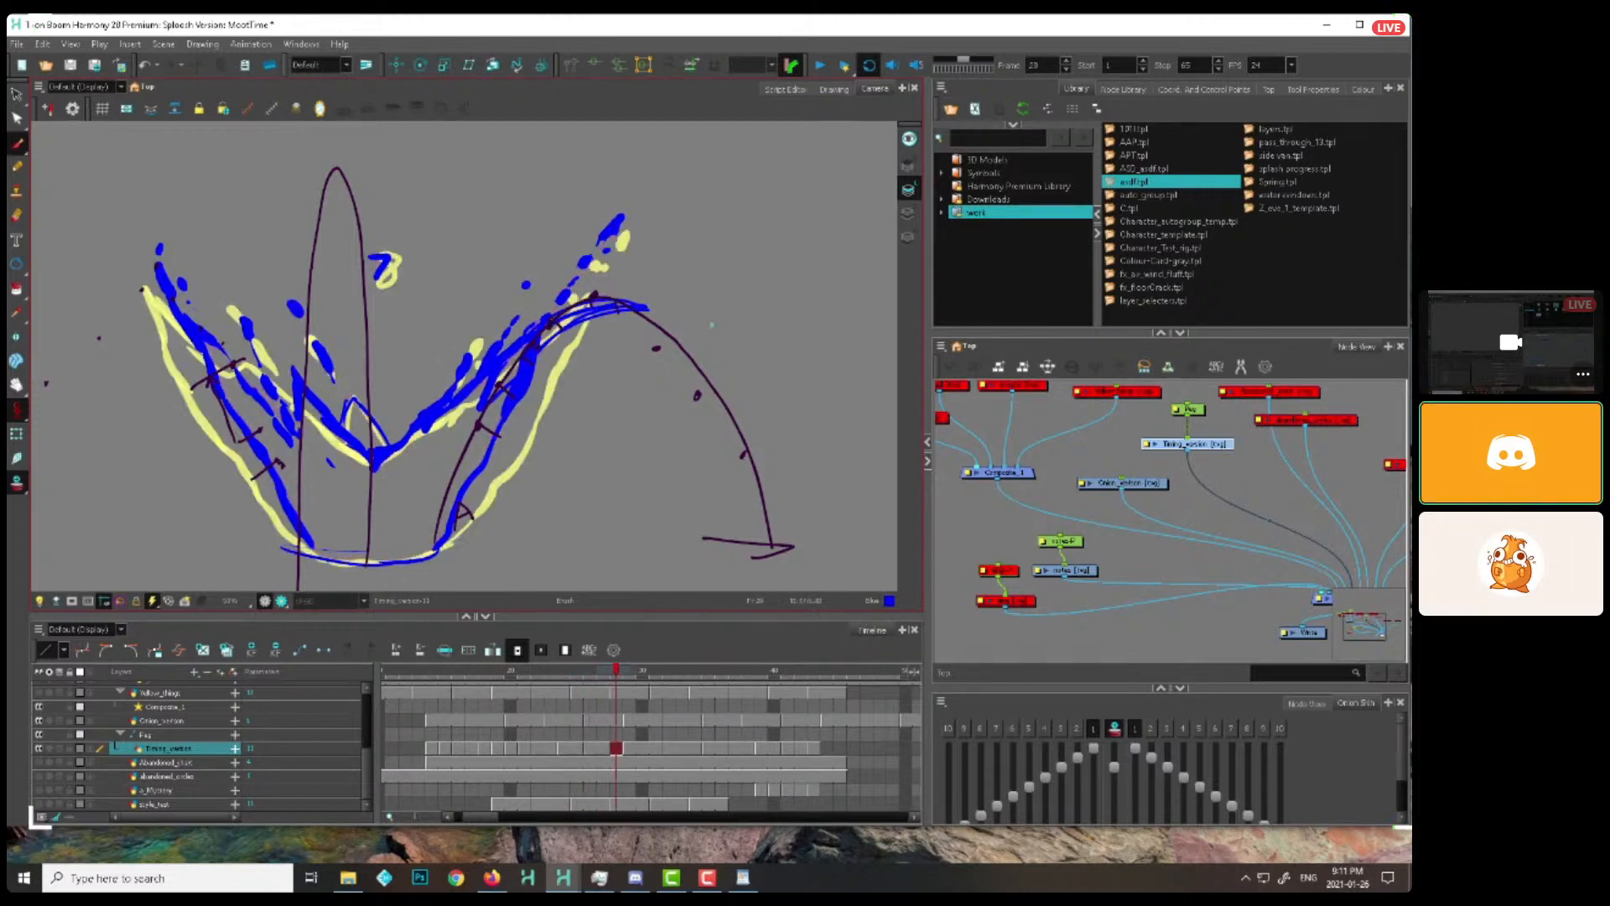
{"action": "left_click_drag", "start_coordinate": [583, 310], "coordinate": [681, 345]}
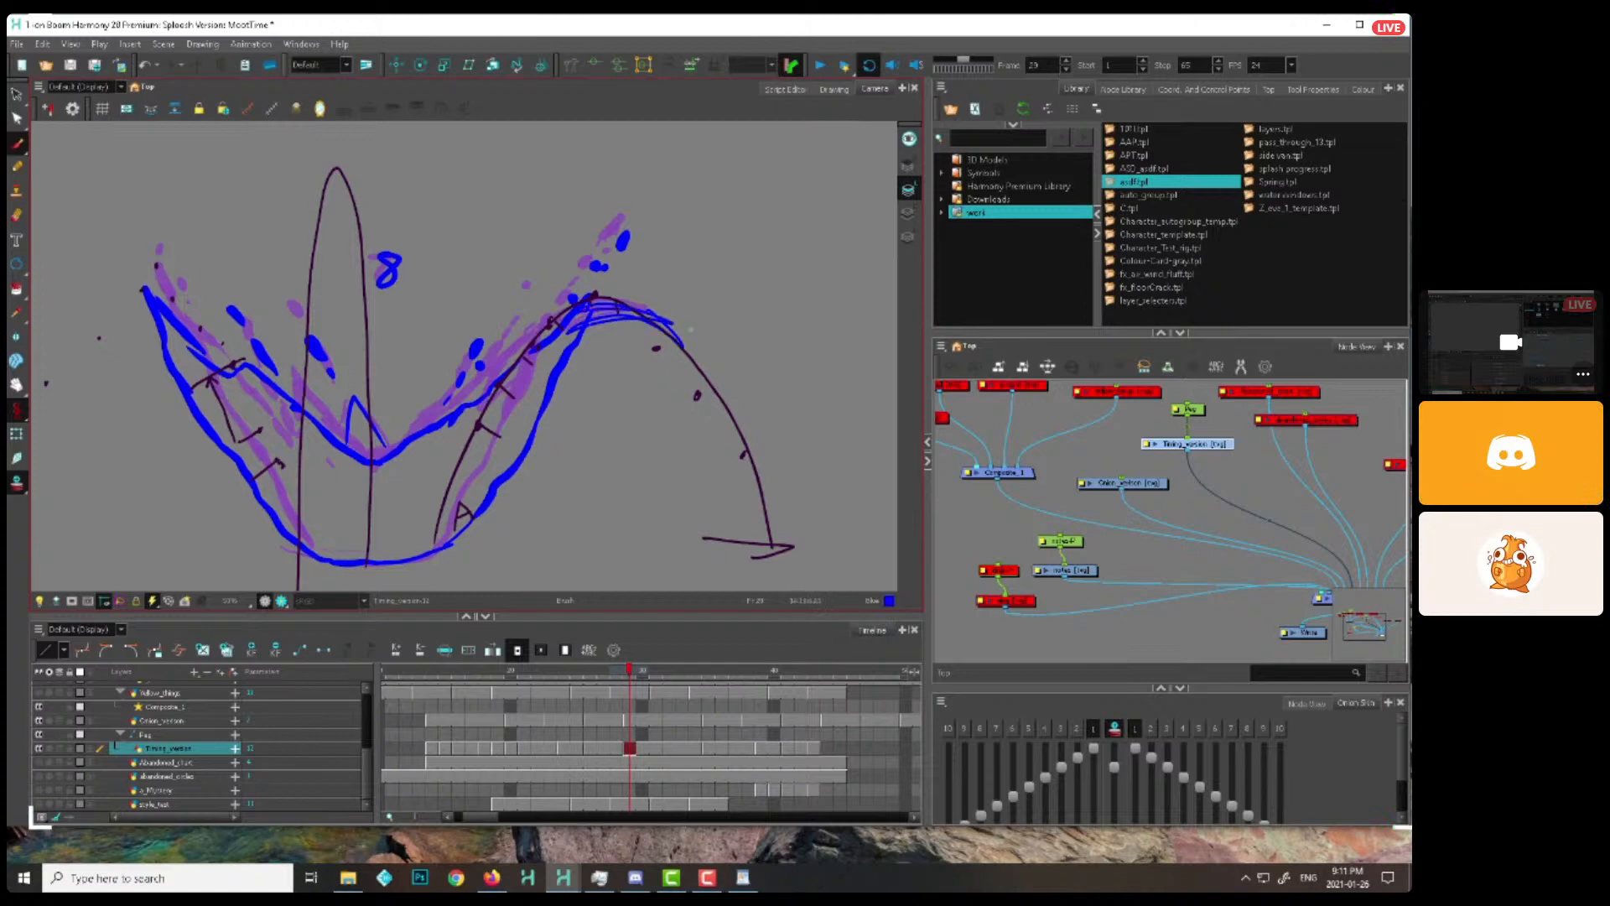
{"action": "key", "text": "period"}
{"action": "key", "text": "period"}
{"action": "key", "text": "period"}
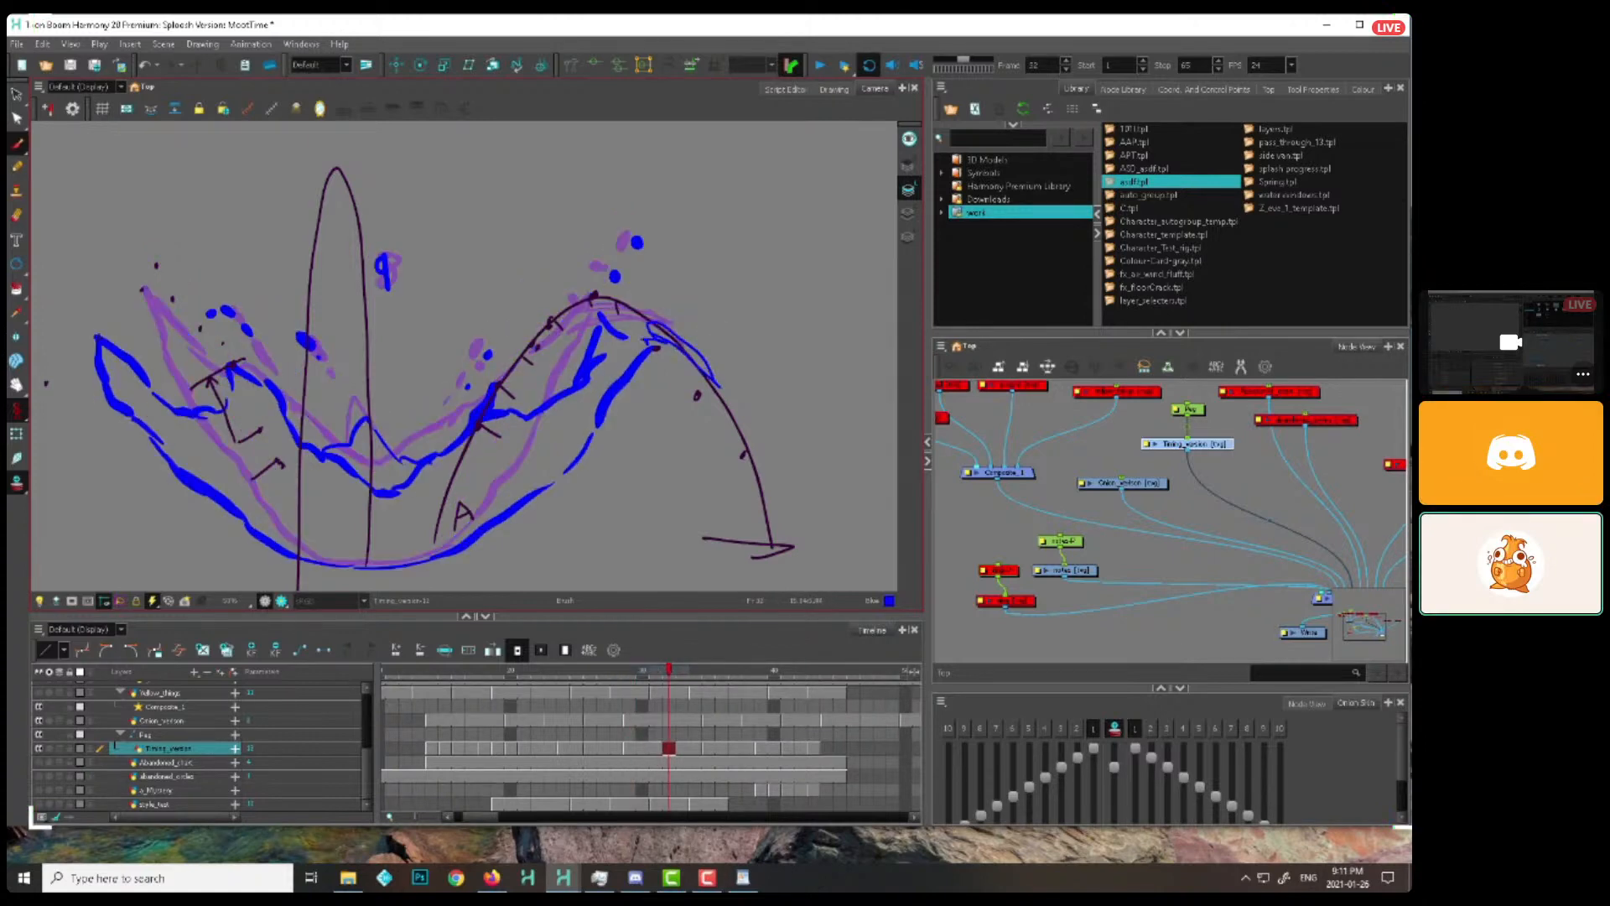
Continue the right tip down the arc's falling side in the splash drawings from number 10 through frame 39
{"action": "key", "text": "period"}
{"action": "key", "text": "period"}
{"action": "key", "text": "period"}
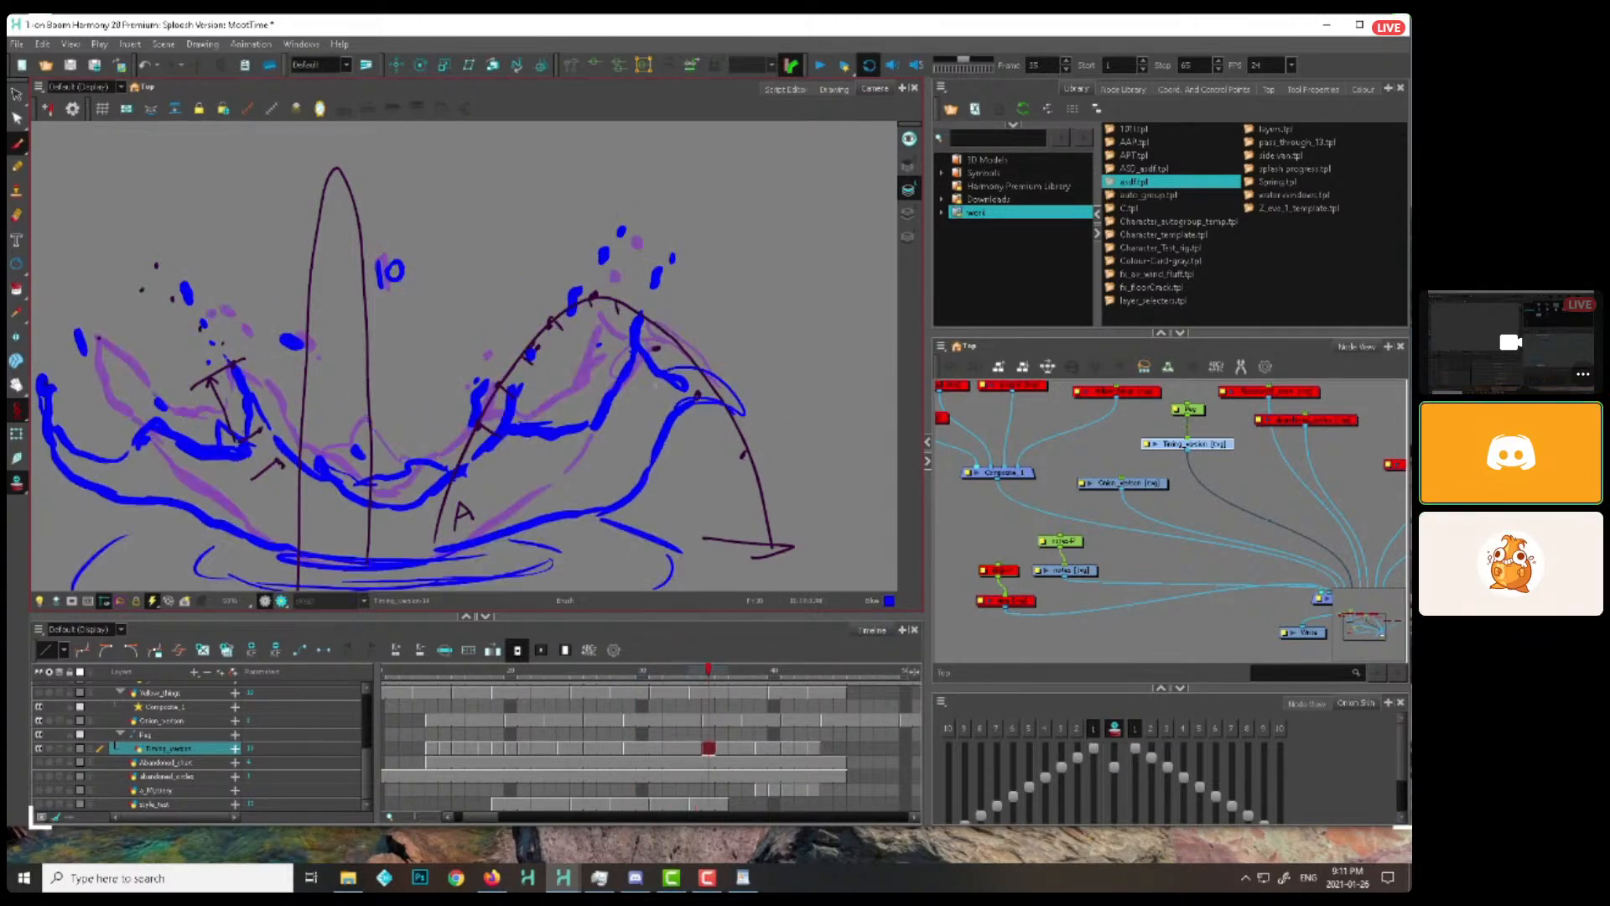
{"action": "key", "text": "period"}
{"action": "key", "text": "period"}
{"action": "key", "text": "period"}
{"action": "key", "text": "period"}
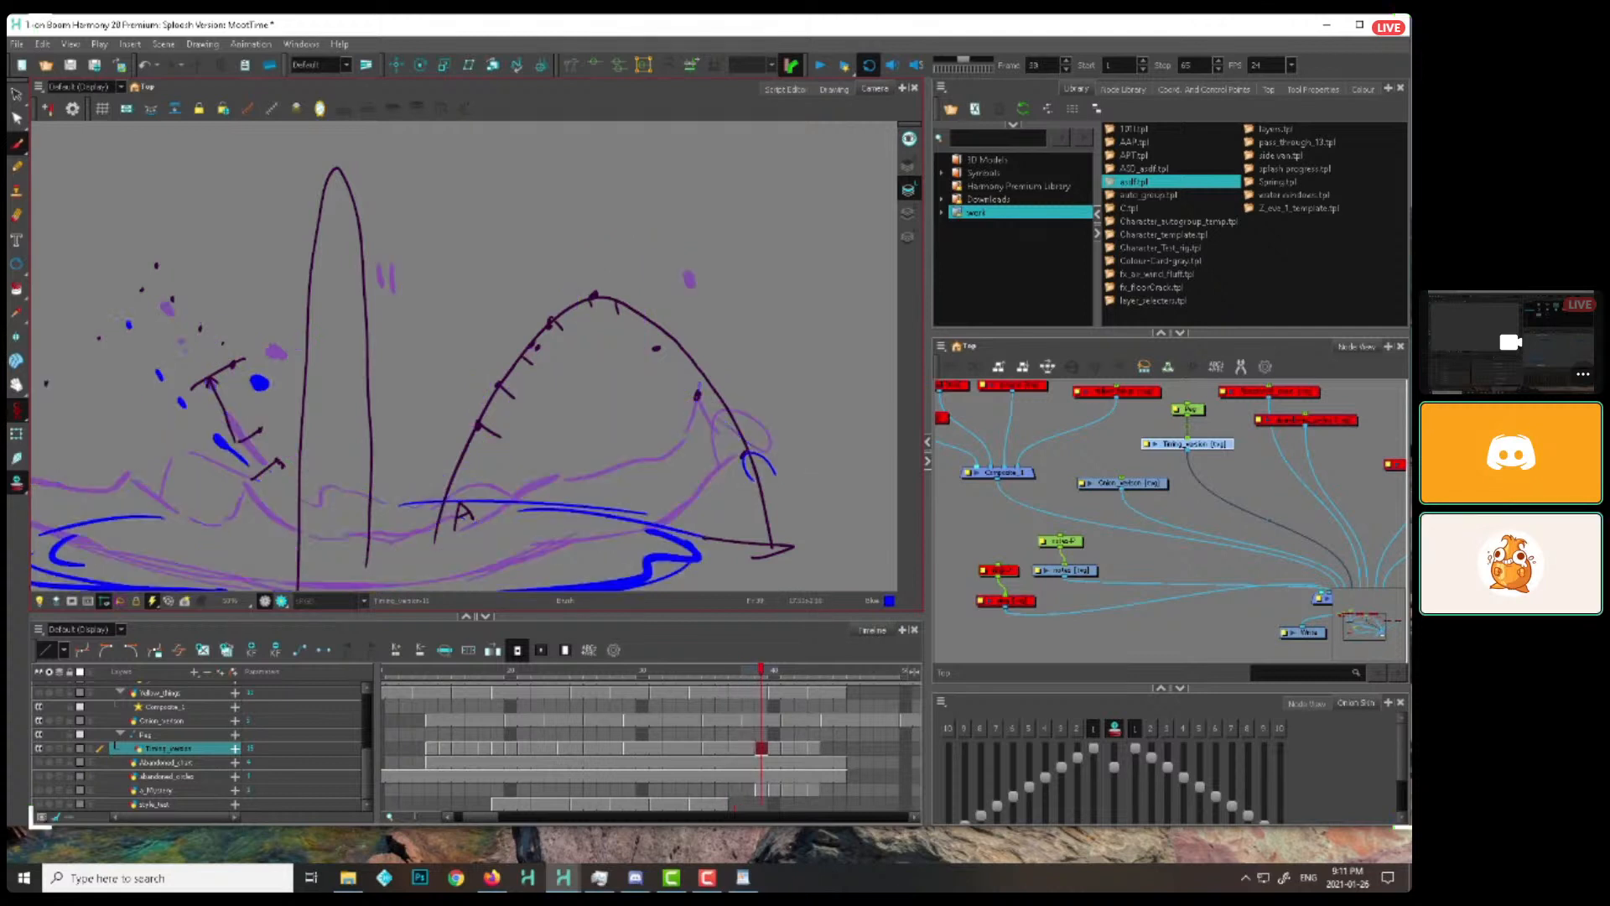
{"action": "mouse_move", "coordinate": [776, 475]}
{"action": "left_mouse_down"}
{"action": "mouse_move", "coordinate": [753, 480]}
{"action": "mouse_move", "coordinate": [781, 452]}
{"action": "left_mouse_up"}
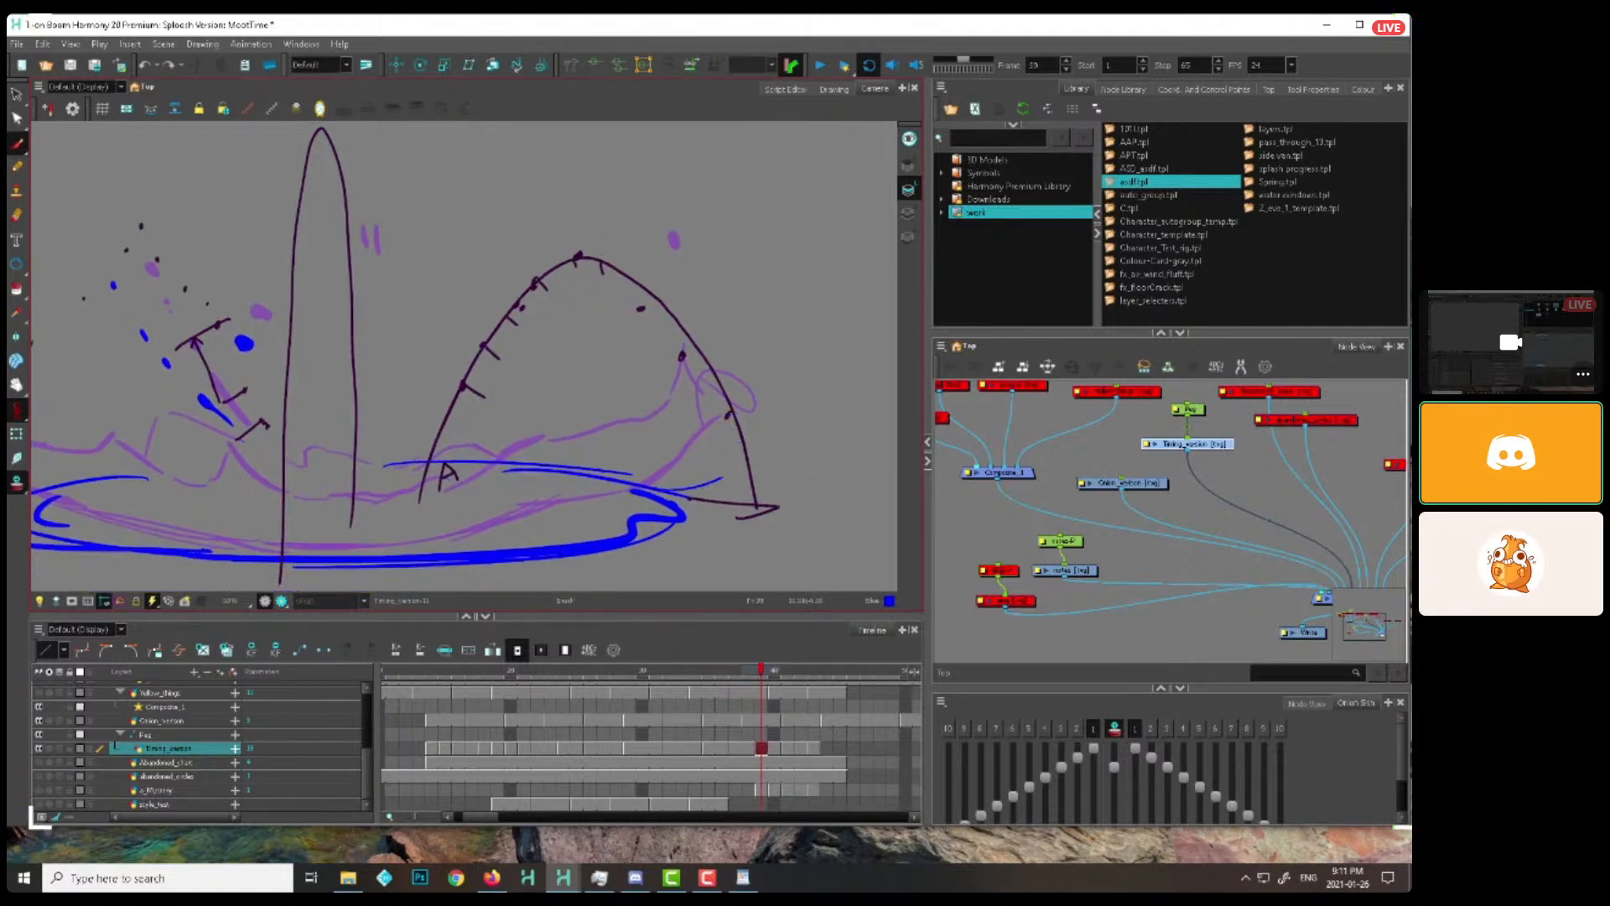
Brush progressively wider ripple curves outward from the splash ring's right end, starting at frame 41
{"action": "key", "text": "period"}
{"action": "key", "text": "period"}
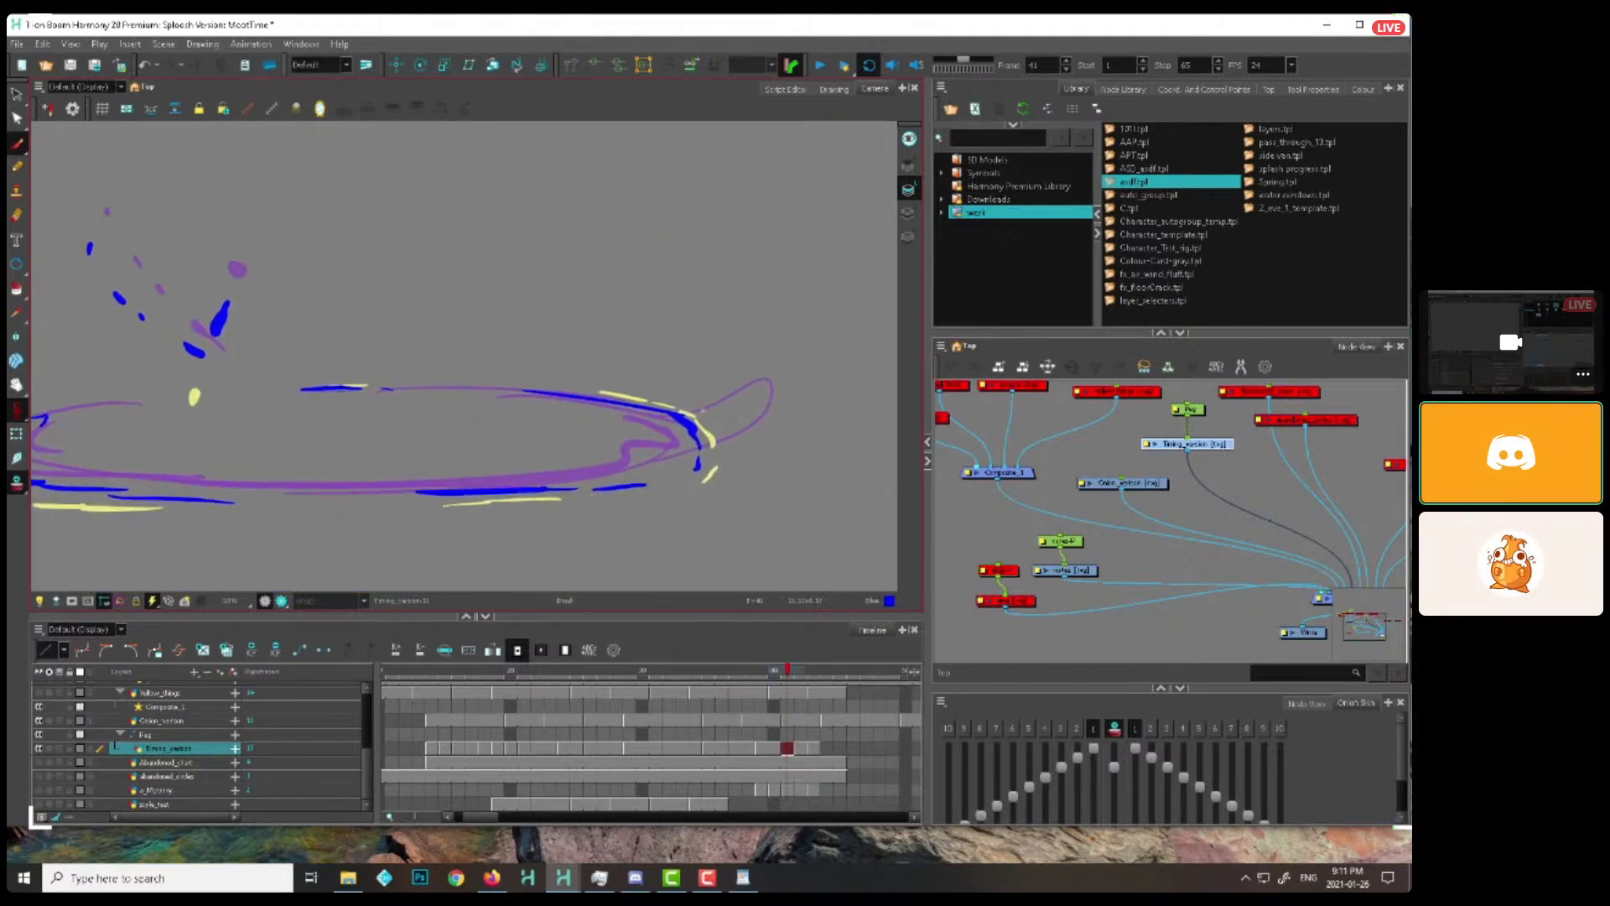
{"action": "left_click_drag", "start_coordinate": [704, 409], "coordinate": [771, 464]}
{"action": "key", "text": "period"}
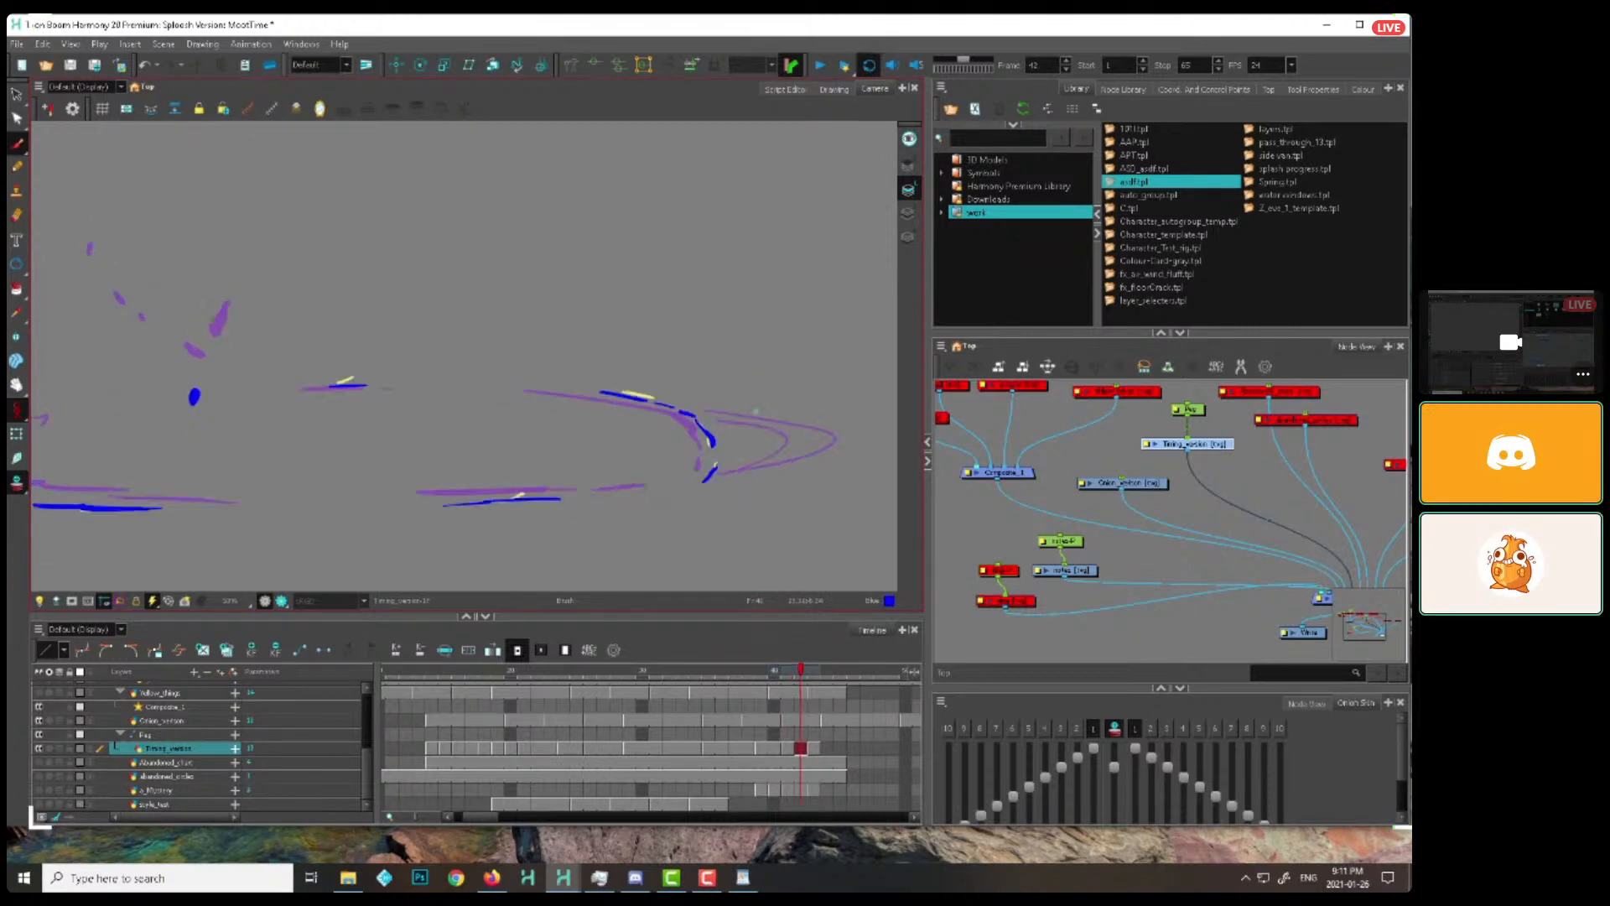
{"action": "mouse_move", "coordinate": [741, 408]}
{"action": "left_mouse_down"}
{"action": "mouse_move", "coordinate": [833, 432]}
{"action": "mouse_move", "coordinate": [757, 473]}
{"action": "mouse_move", "coordinate": [872, 437]}
{"action": "mouse_move", "coordinate": [809, 472]}
{"action": "left_mouse_up"}
{"action": "key", "text": "period"}
{"action": "key", "text": "period"}
{"action": "key", "text": "comma"}
{"action": "left_click_drag", "start_coordinate": [809, 472], "coordinate": [801, 418]}
Return to frame 21 to review the revised splash against the arc notes
{"action": "key", "text": "1"}
{"action": "key", "text": "1"}
{"action": "key", "text": "1"}
{"action": "mouse_move", "coordinate": [510, 673]}
{"action": "left_mouse_down"}
{"action": "mouse_move", "coordinate": [800, 714]}
{"action": "mouse_move", "coordinate": [546, 678]}
{"action": "left_mouse_up"}
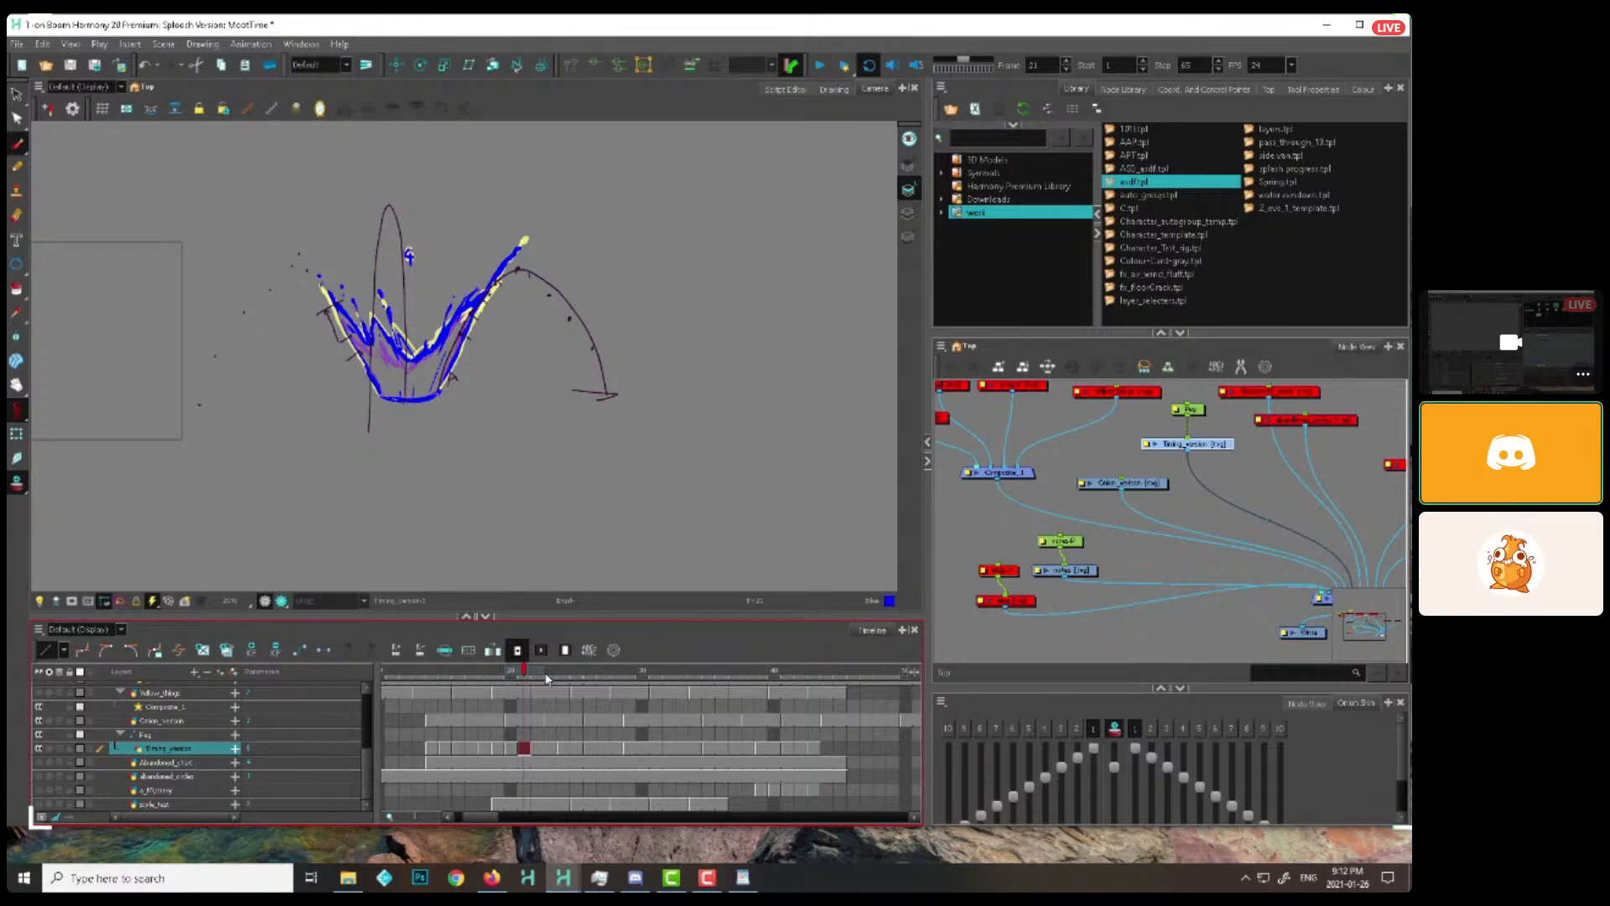
Try a rough two-peaked splash outline in the empty space beside the splash at frame 21, and delete it
{"action": "left_click_drag", "start_coordinate": [767, 439], "coordinate": [644, 467]}
{"action": "key", "text": "d"}
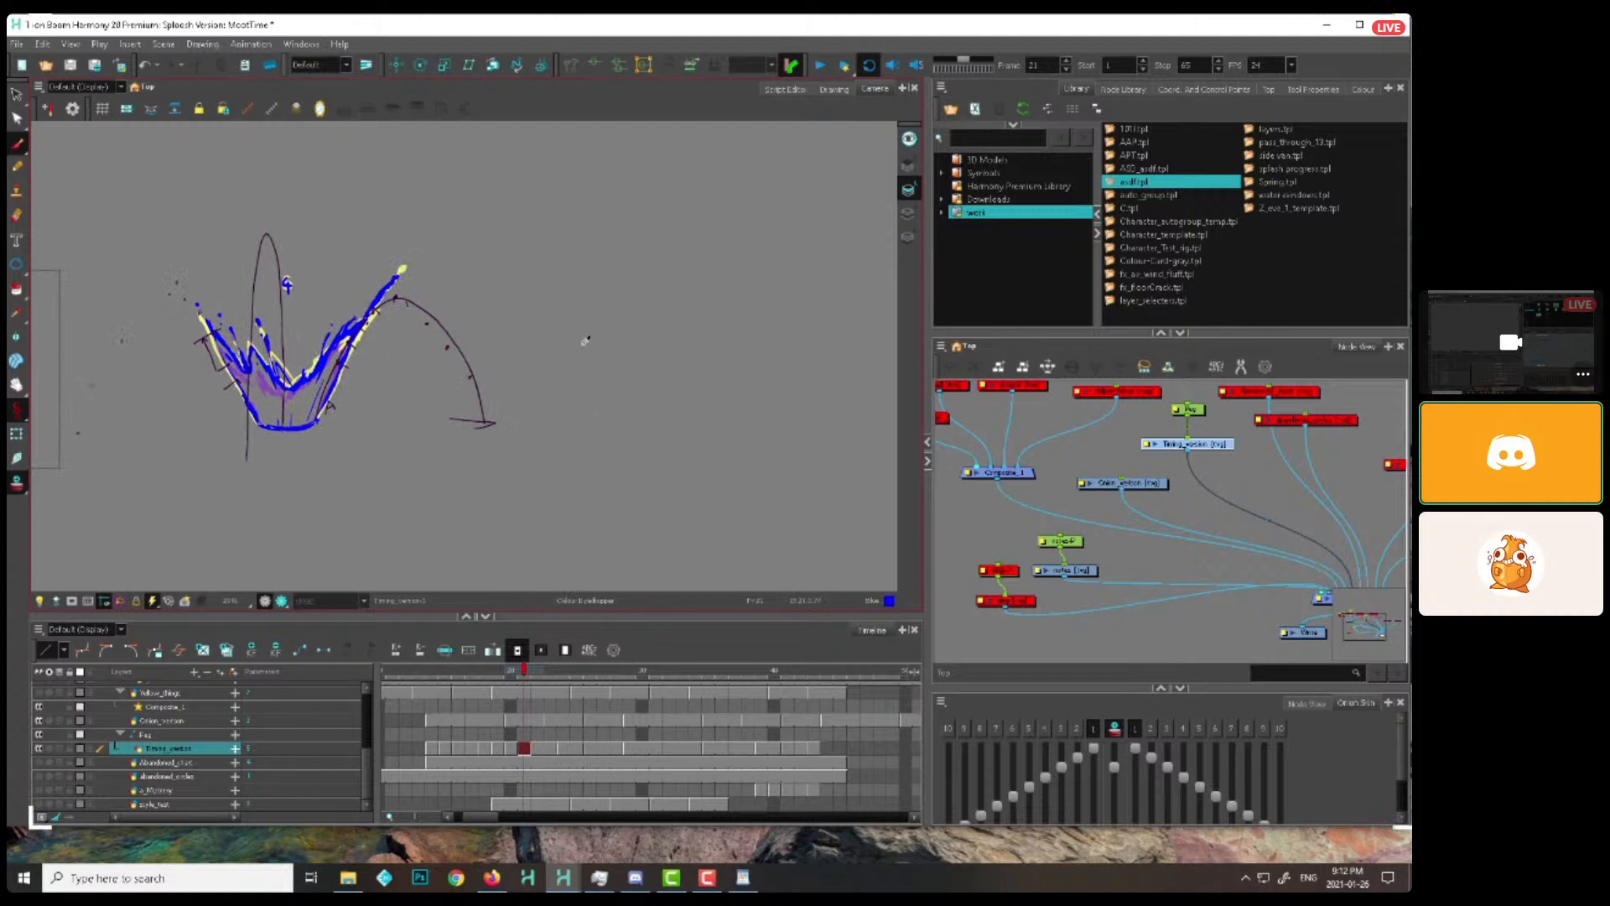
{"action": "key", "text": "ctrl+z"}
{"action": "left_click_drag", "start_coordinate": [806, 439], "coordinate": [655, 466]}
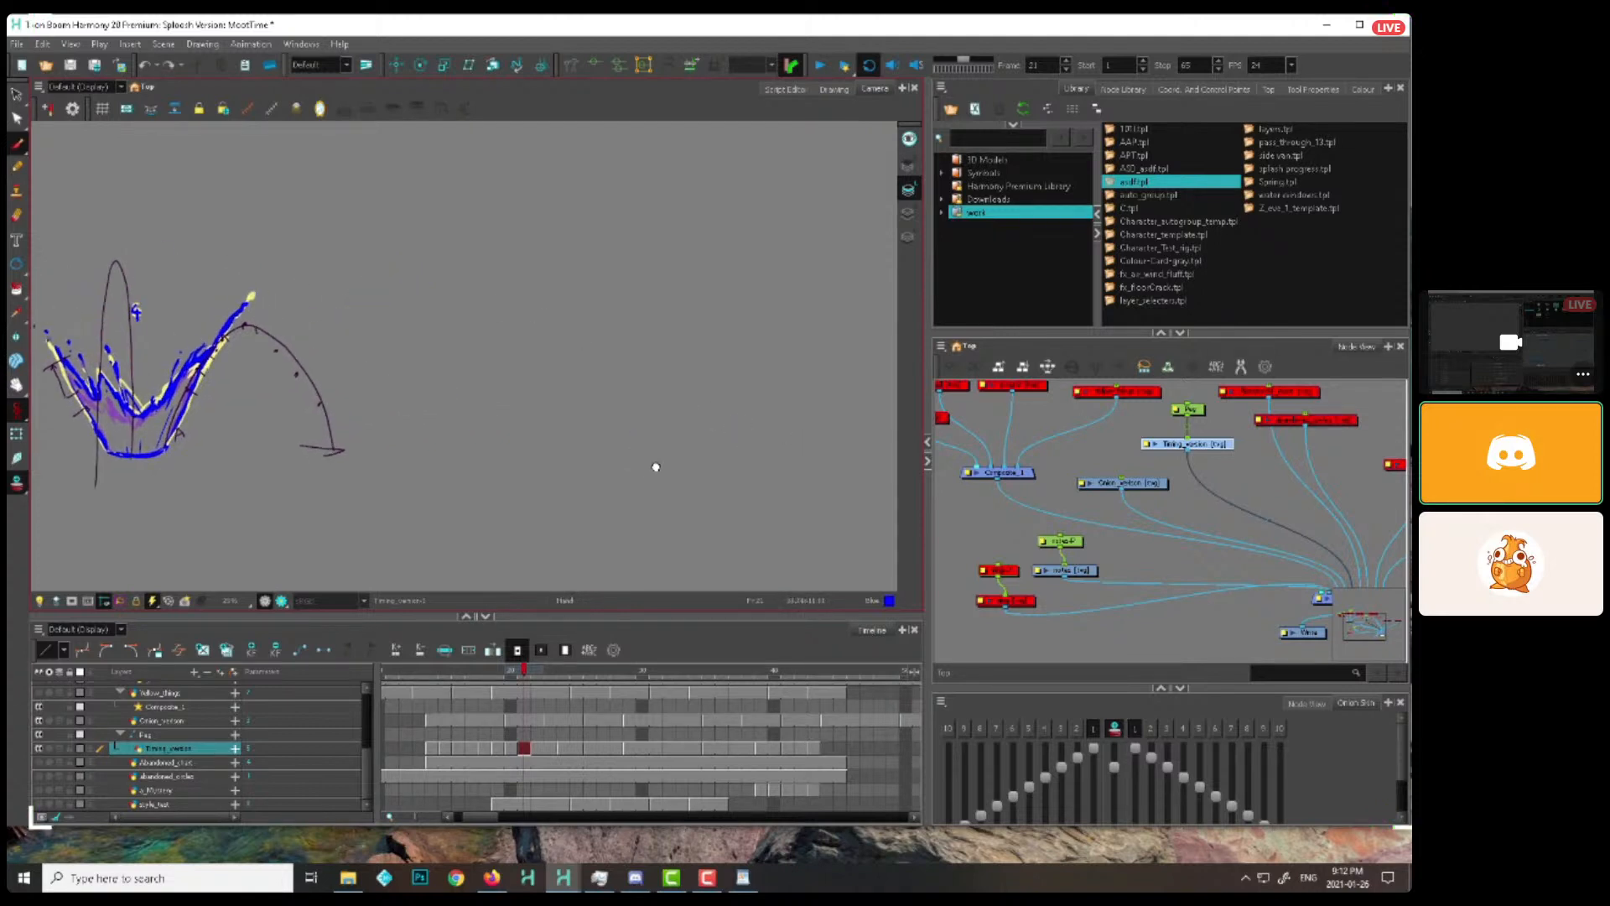
{"action": "left_click_drag", "start_coordinate": [506, 461], "coordinate": [537, 506]}
{"action": "mouse_move", "coordinate": [568, 426]}
{"action": "left_mouse_down"}
{"action": "mouse_move", "coordinate": [614, 463]}
{"action": "mouse_move", "coordinate": [680, 390]}
{"action": "mouse_move", "coordinate": [851, 488]}
{"action": "mouse_move", "coordinate": [629, 515]}
{"action": "left_mouse_up"}
{"action": "left_click_drag", "start_coordinate": [536, 444], "coordinate": [604, 433]}
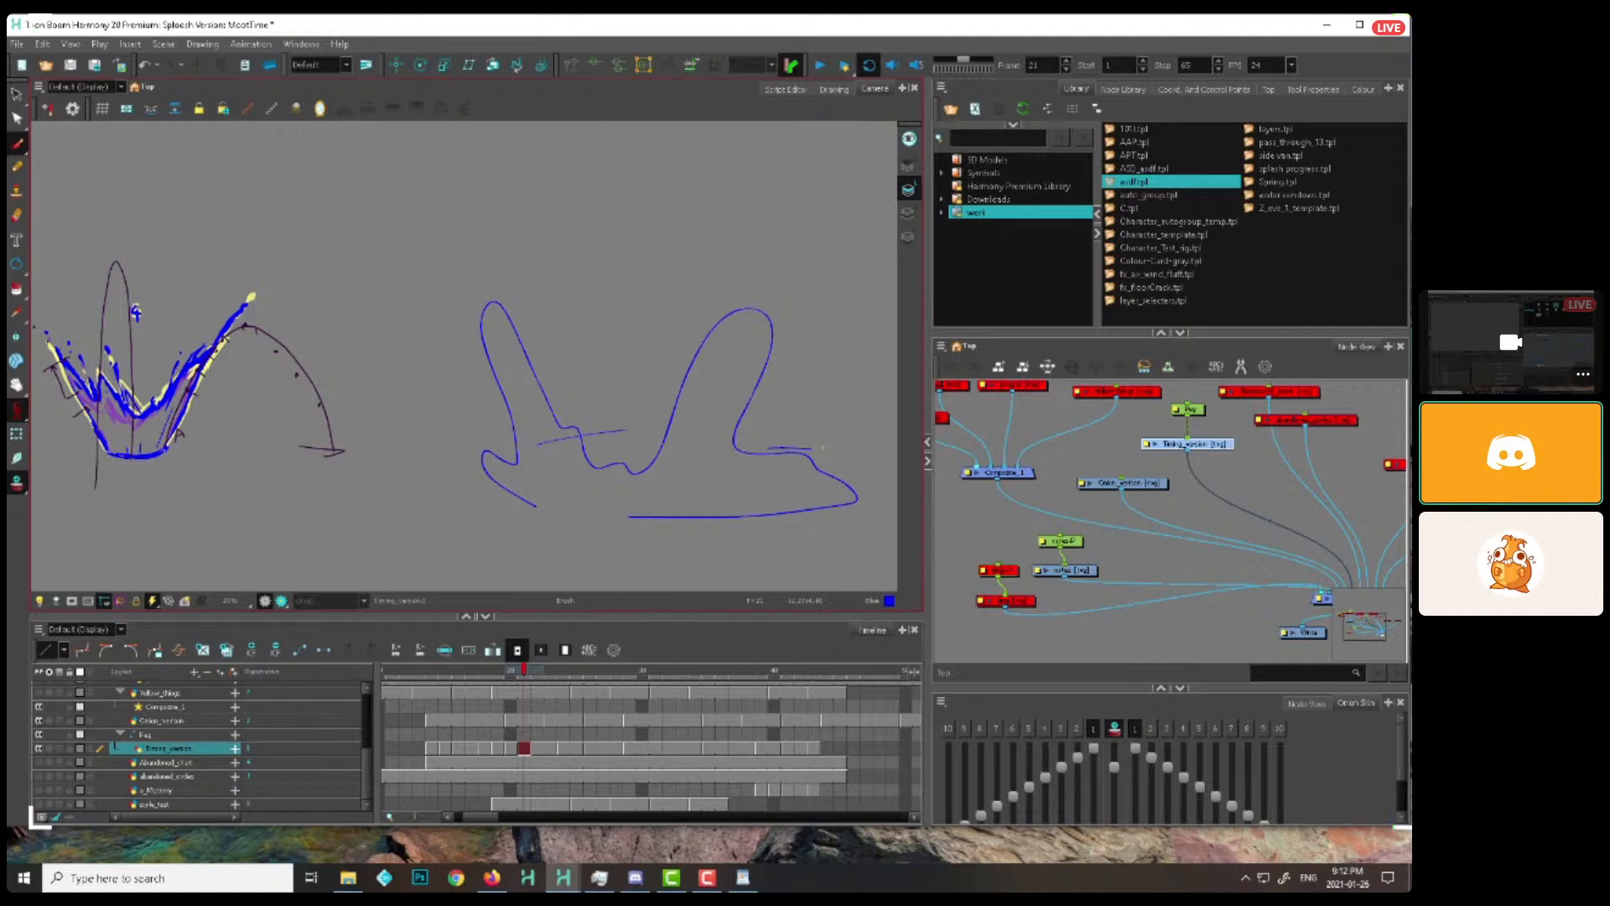
{"action": "key", "text": "alt+s"}
{"action": "mouse_move", "coordinate": [563, 393]}
{"action": "left_mouse_down"}
{"action": "mouse_move", "coordinate": [713, 347]}
{"action": "mouse_move", "coordinate": [830, 454]}
{"action": "left_mouse_up"}
{"action": "key", "text": "alt+b"}
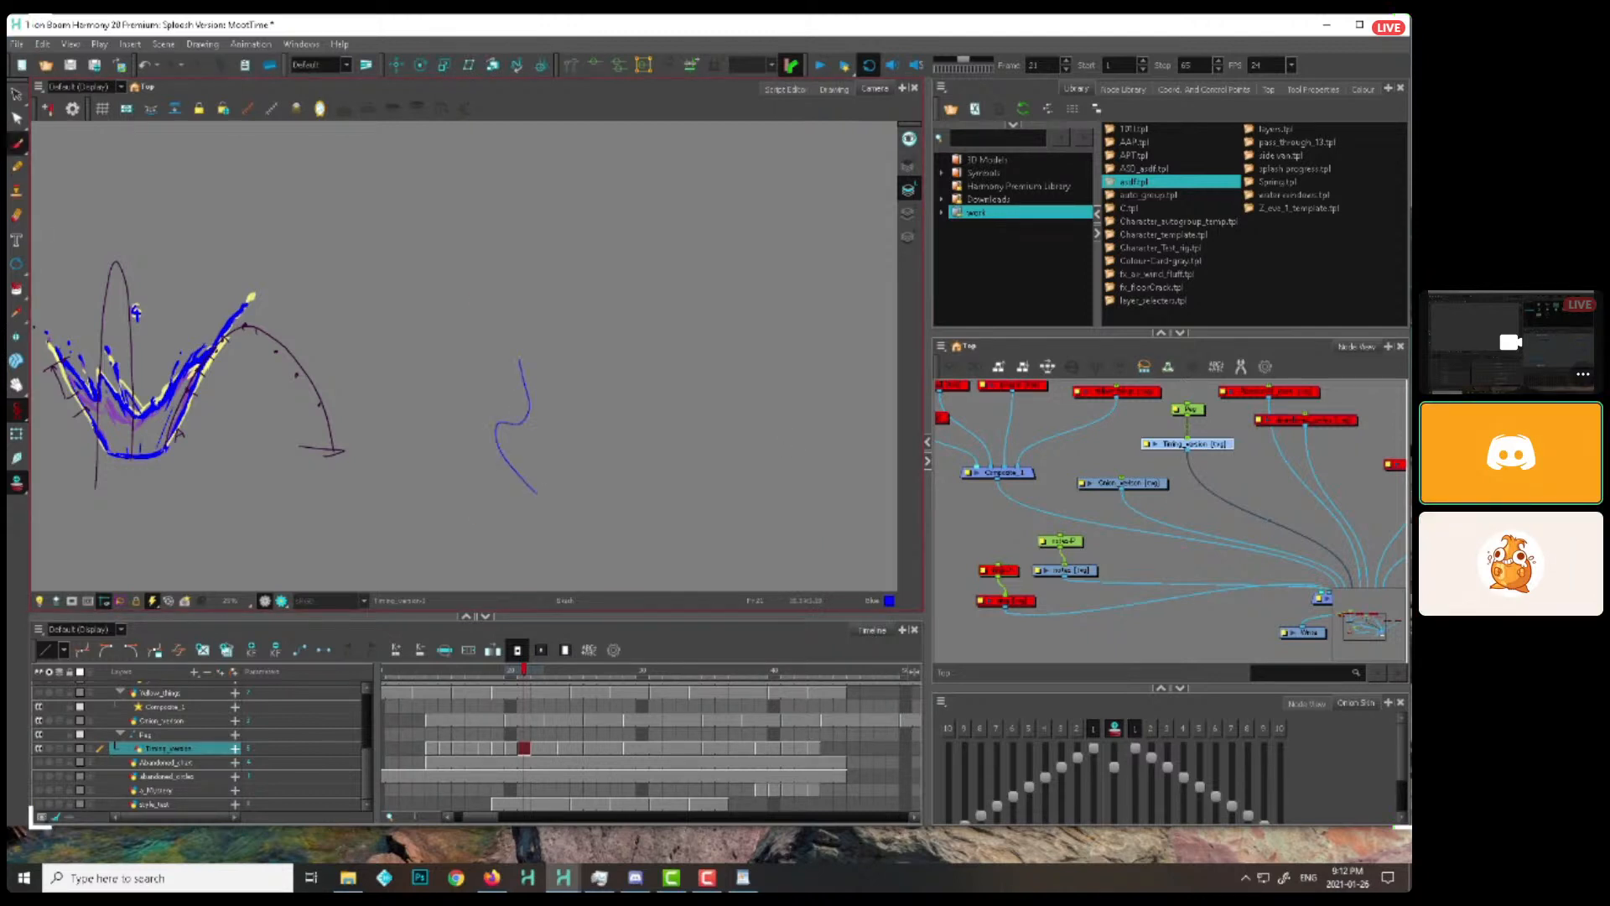
Sketch a small two-peaked splash outline beside the splash at frame 21 and a larger one at frame 22
{"action": "mouse_move", "coordinate": [520, 361]}
{"action": "left_mouse_down"}
{"action": "mouse_move", "coordinate": [557, 311]}
{"action": "mouse_move", "coordinate": [621, 416]}
{"action": "left_mouse_up"}
{"action": "mouse_move", "coordinate": [821, 315]}
{"action": "left_mouse_down"}
{"action": "mouse_move", "coordinate": [806, 450]}
{"action": "mouse_move", "coordinate": [851, 497]}
{"action": "mouse_move", "coordinate": [554, 495]}
{"action": "left_mouse_up"}
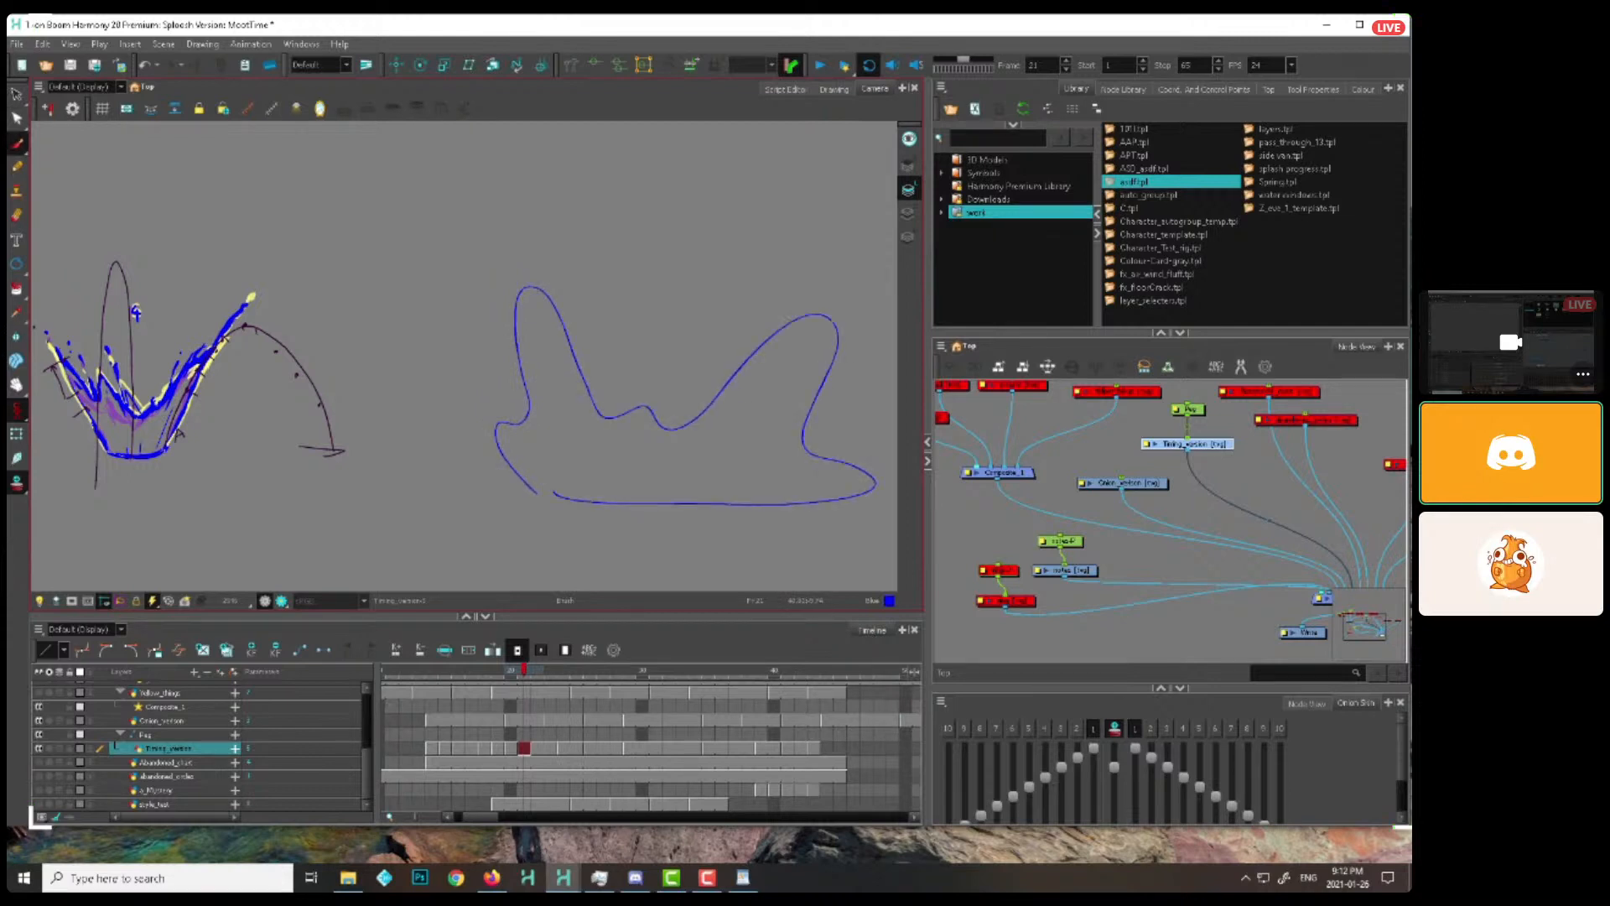
{"action": "key", "text": "period"}
{"action": "key", "text": "2"}
{"action": "left_click_drag", "start_coordinate": [458, 468], "coordinate": [585, 478]}
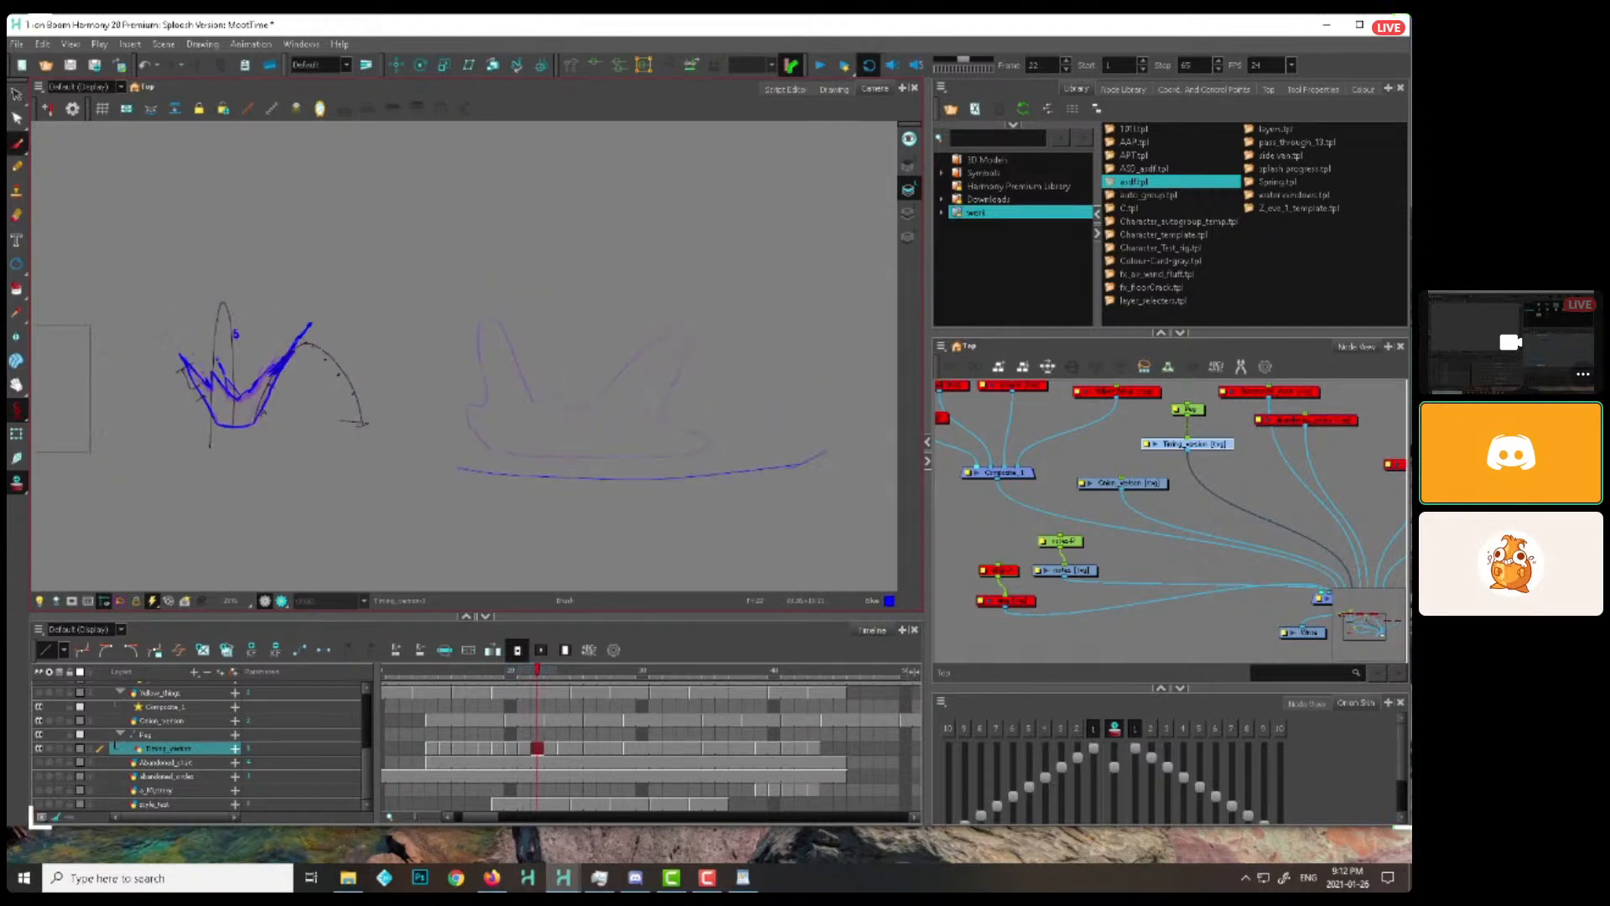
{"action": "mouse_move", "coordinate": [826, 453]}
{"action": "left_mouse_down"}
{"action": "mouse_move", "coordinate": [796, 389]}
{"action": "mouse_move", "coordinate": [809, 218]}
{"action": "mouse_move", "coordinate": [753, 217]}
{"action": "mouse_move", "coordinate": [629, 318]}
{"action": "mouse_move", "coordinate": [476, 217]}
{"action": "mouse_move", "coordinate": [446, 327]}
{"action": "mouse_move", "coordinate": [392, 381]}
{"action": "mouse_move", "coordinate": [388, 438]}
{"action": "left_mouse_up"}
Compare the splash outlines across neighbouring frames and remove the small outline at frame 21
{"action": "key", "text": "comma"}
{"action": "key", "text": "period"}
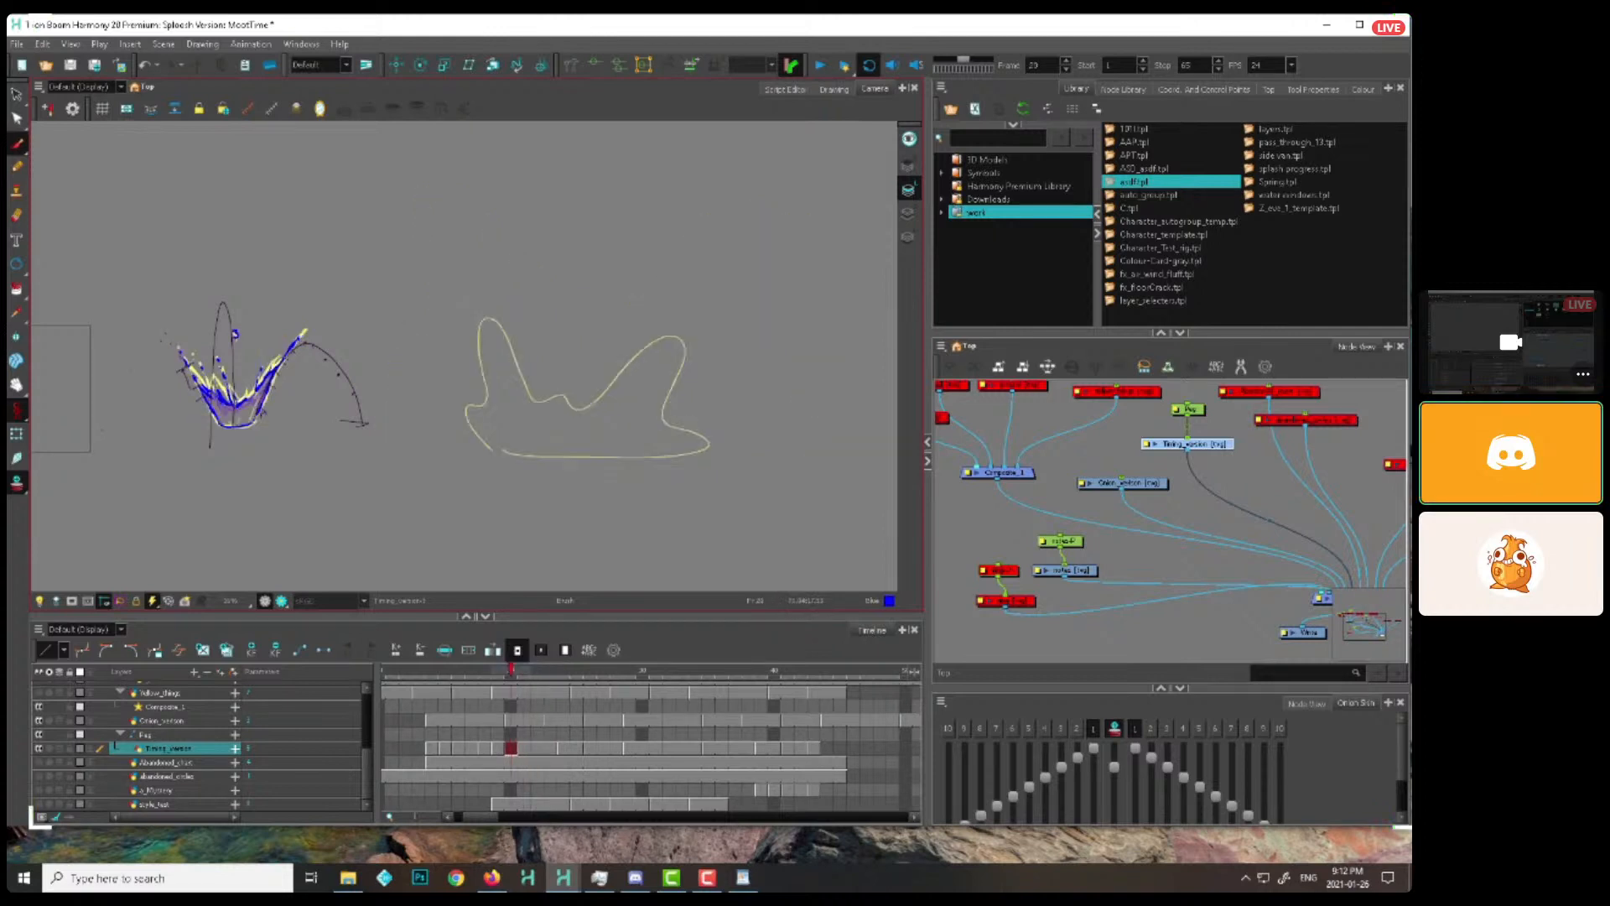
{"action": "key", "text": "comma"}
{"action": "key", "text": "alt+s"}
{"action": "key", "text": "ctrl+a"}
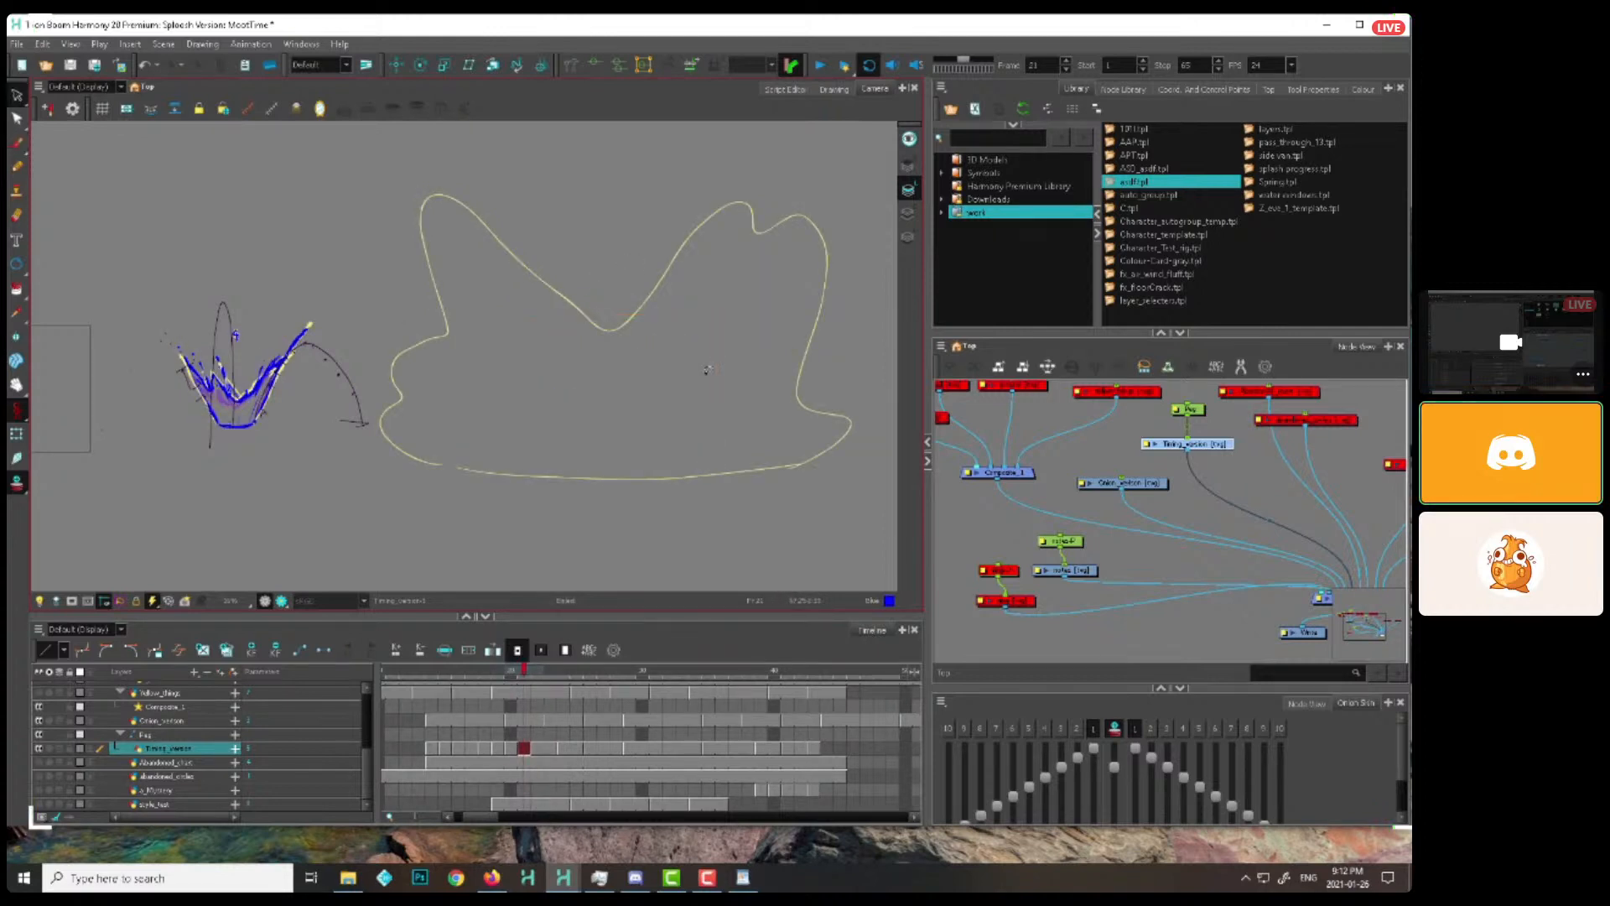
Go to frame 23 and delete the large splash outline drawn beside the splash
{"action": "key", "text": "comma"}
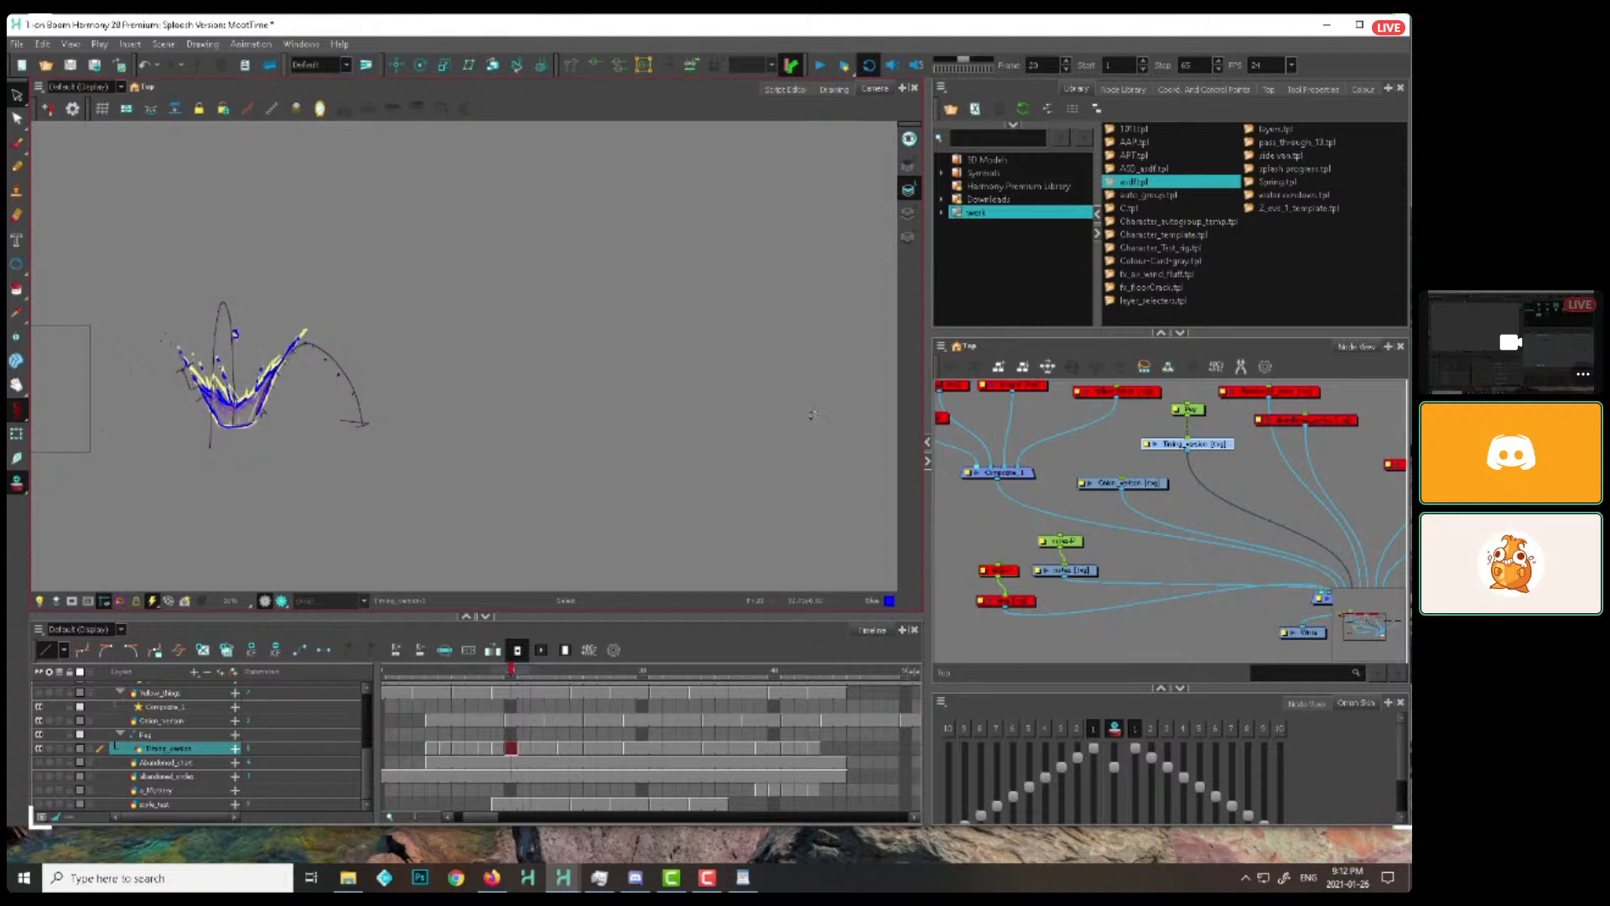
{"action": "left_click_drag", "start_coordinate": [819, 367], "coordinate": [994, 327]}
{"action": "key", "text": "2"}
{"action": "key", "text": "2"}
{"action": "mouse_move", "coordinate": [537, 676]}
{"action": "left_mouse_down"}
{"action": "mouse_move", "coordinate": [453, 676]}
{"action": "mouse_move", "coordinate": [582, 676]}
{"action": "mouse_move", "coordinate": [552, 676]}
{"action": "left_mouse_up"}
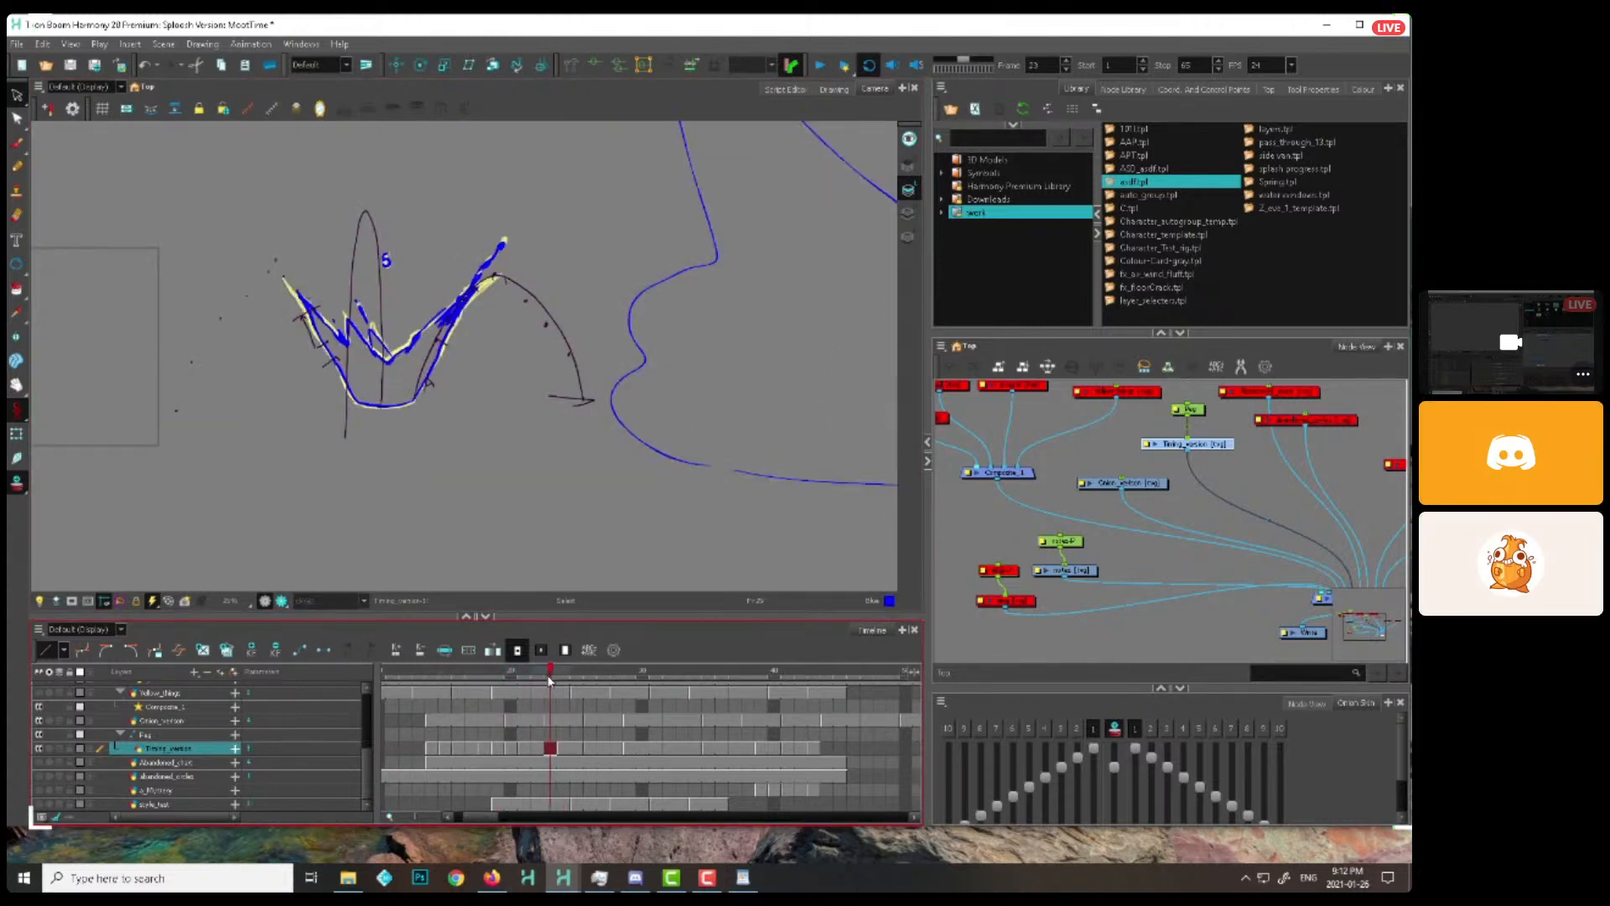
{"action": "key", "text": "Delete"}
Activate the Brush tool and locate the notes drawing layer in the timeline
{"action": "mouse_move", "coordinate": [652, 538]}
{"action": "left_mouse_down"}
{"action": "mouse_move", "coordinate": [703, 559]}
{"action": "mouse_move", "coordinate": [739, 524]}
{"action": "left_mouse_up"}
{"action": "key", "text": "2"}
{"action": "key", "text": "2"}
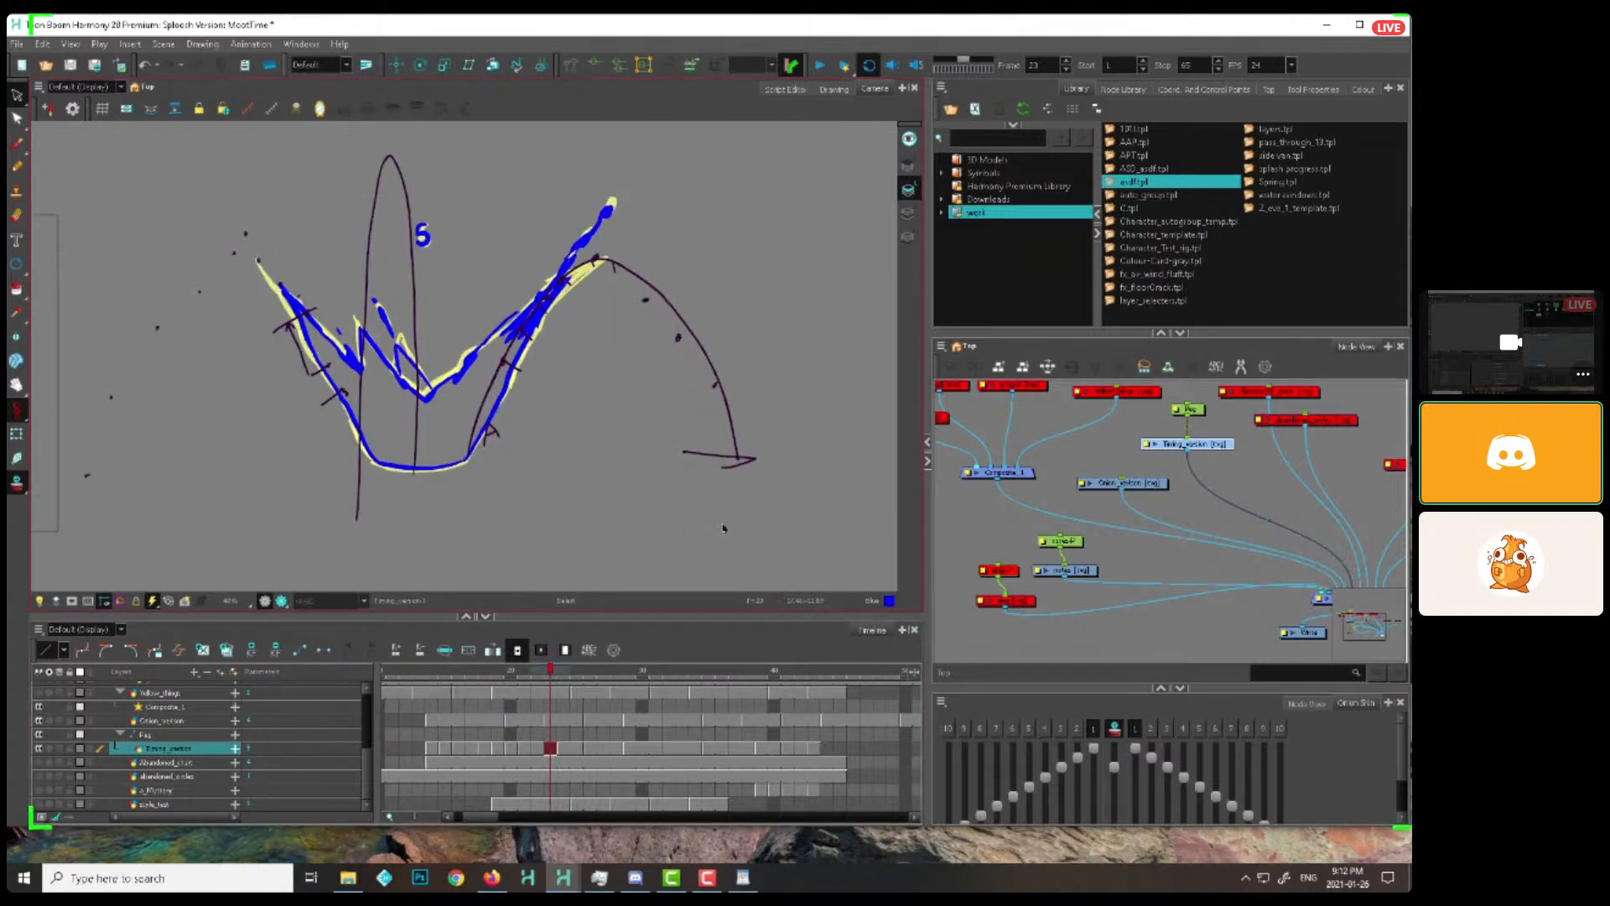
{"action": "key", "text": "alt+b"}
{"action": "key", "text": "2"}
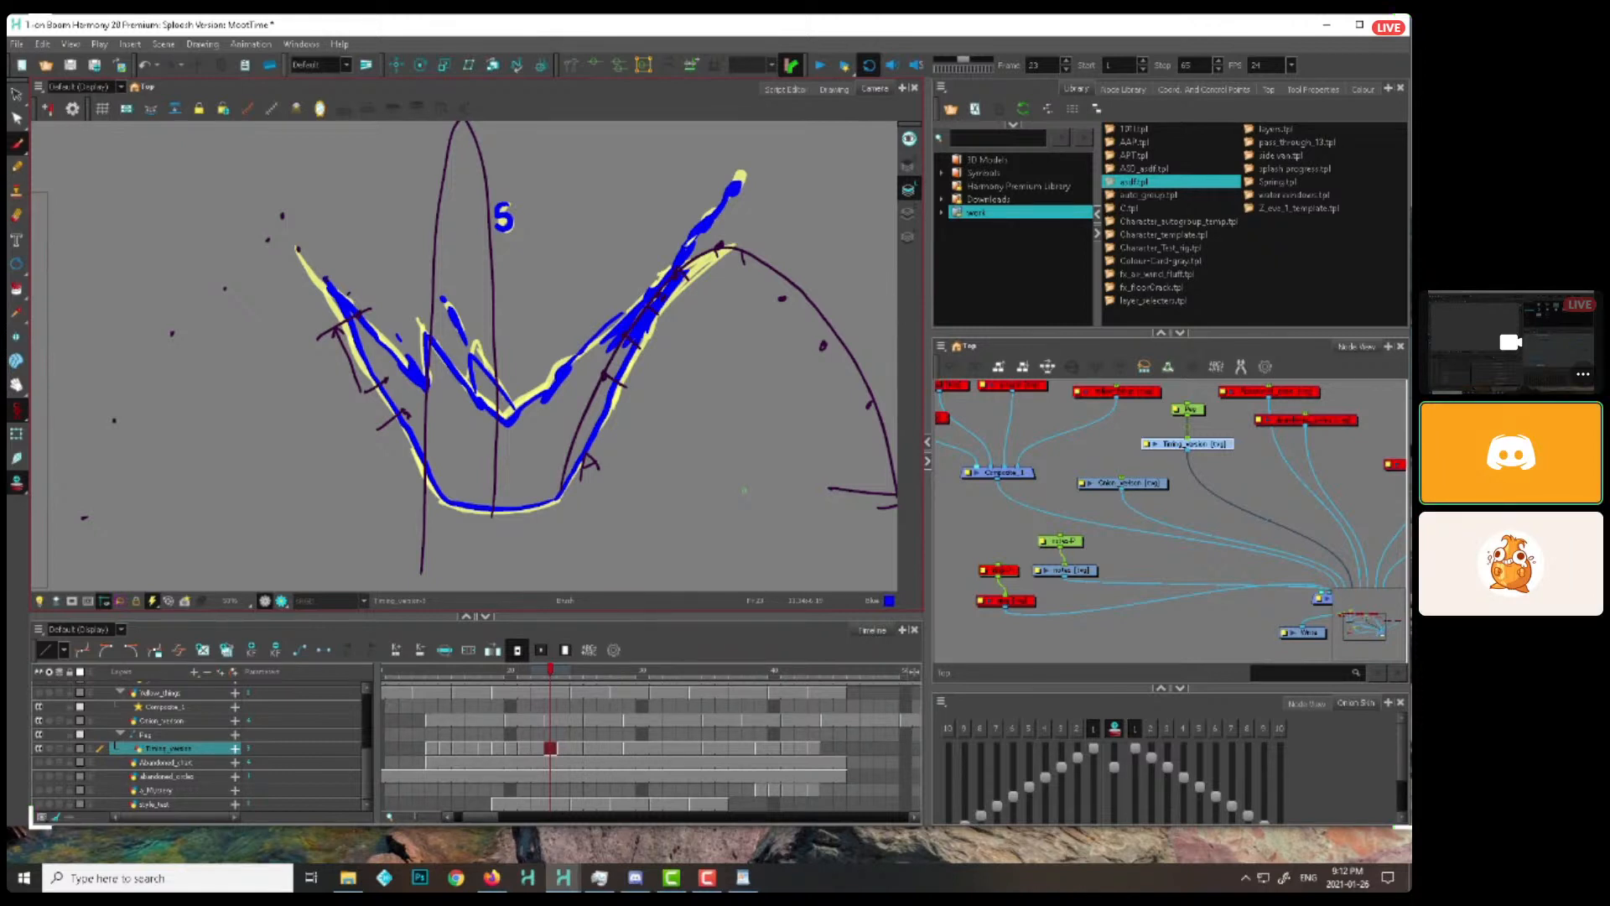
{"action": "key", "text": "space"}
{"action": "left_click_drag", "start_coordinate": [557, 441], "coordinate": [590, 377]}
{"action": "left_click", "coordinate": [1124, 500]}
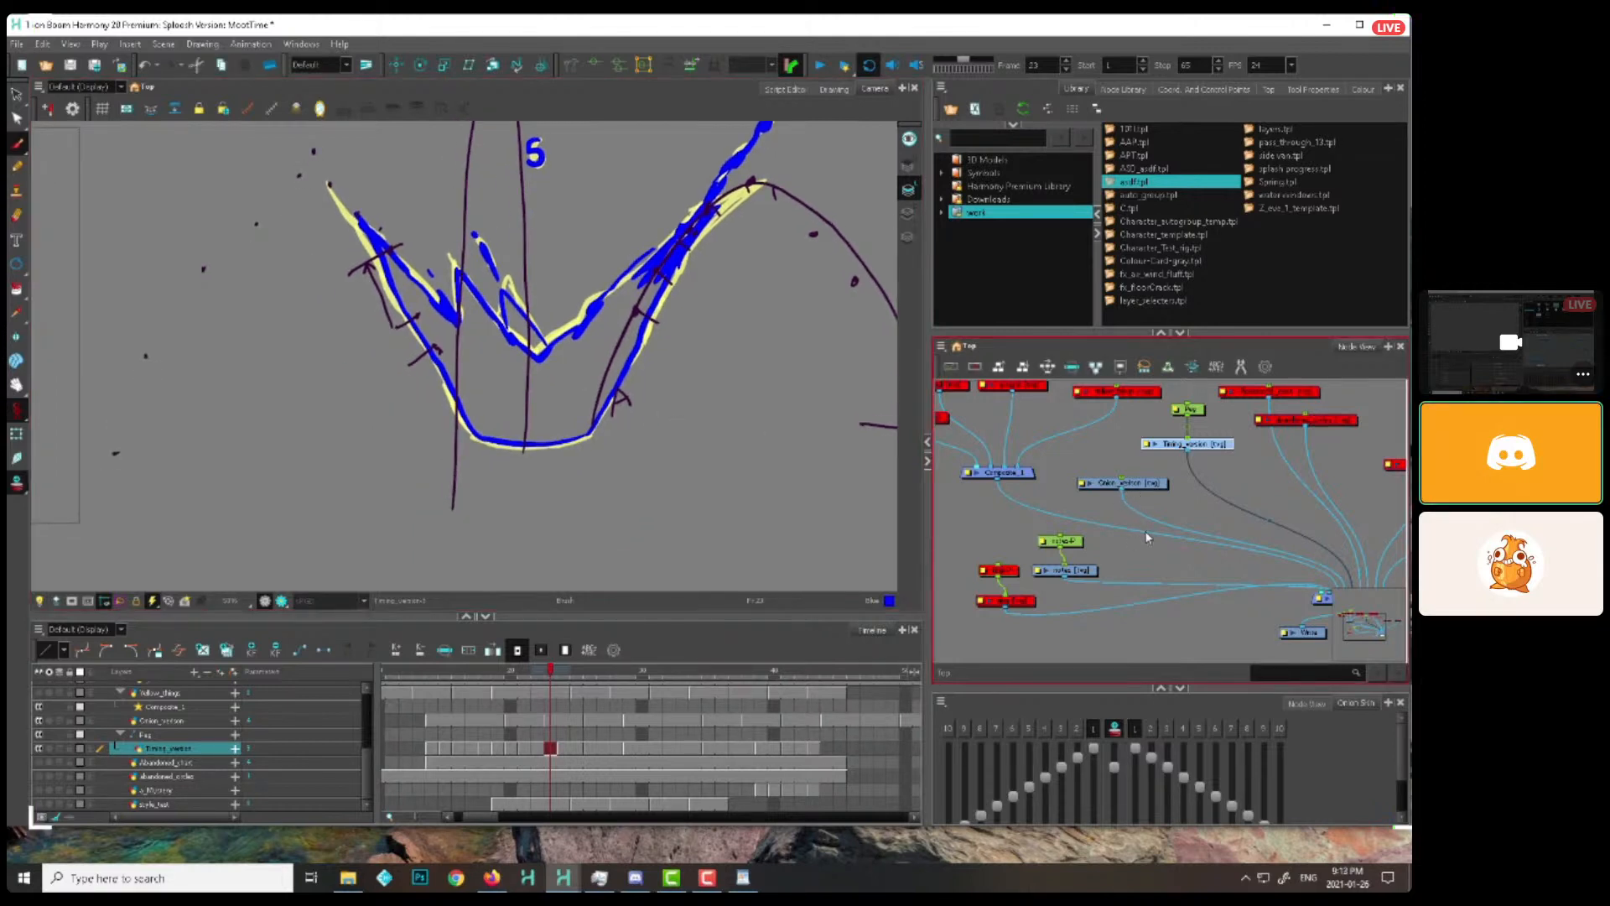
{"action": "left_click", "coordinate": [1080, 567]}
{"action": "key", "text": "o"}
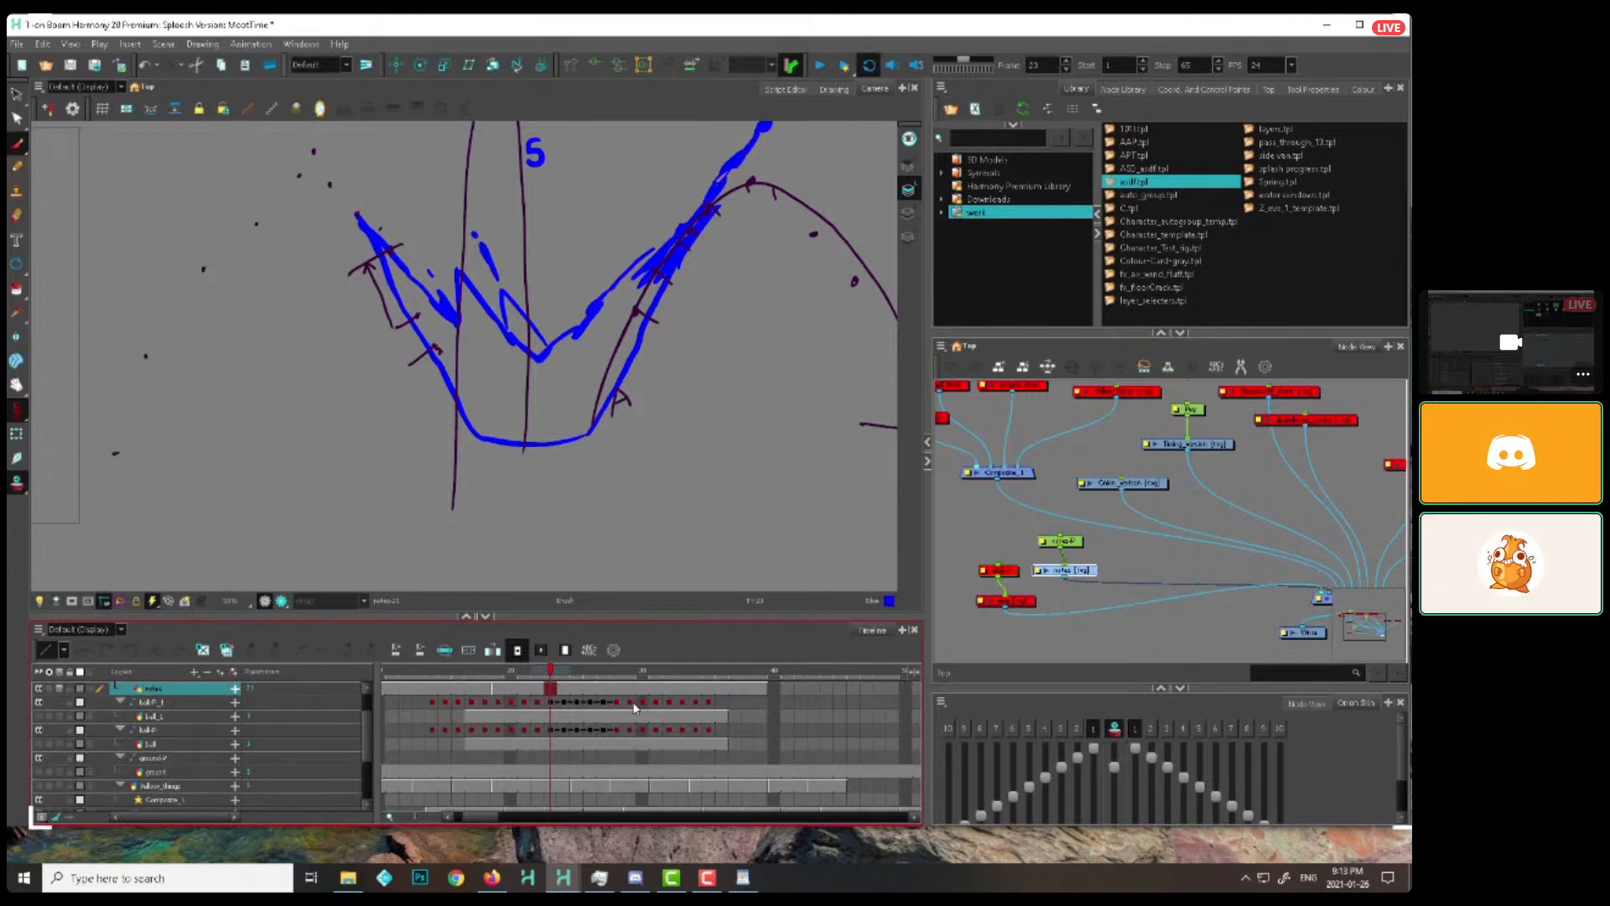
Clear all exposed cells of the notes layer from its first to its last frame
{"action": "left_click", "coordinate": [382, 688]}
{"action": "left_click", "coordinate": [762, 689]}
{"action": "left_click_drag", "start_coordinate": [483, 818], "coordinate": [473, 824]}
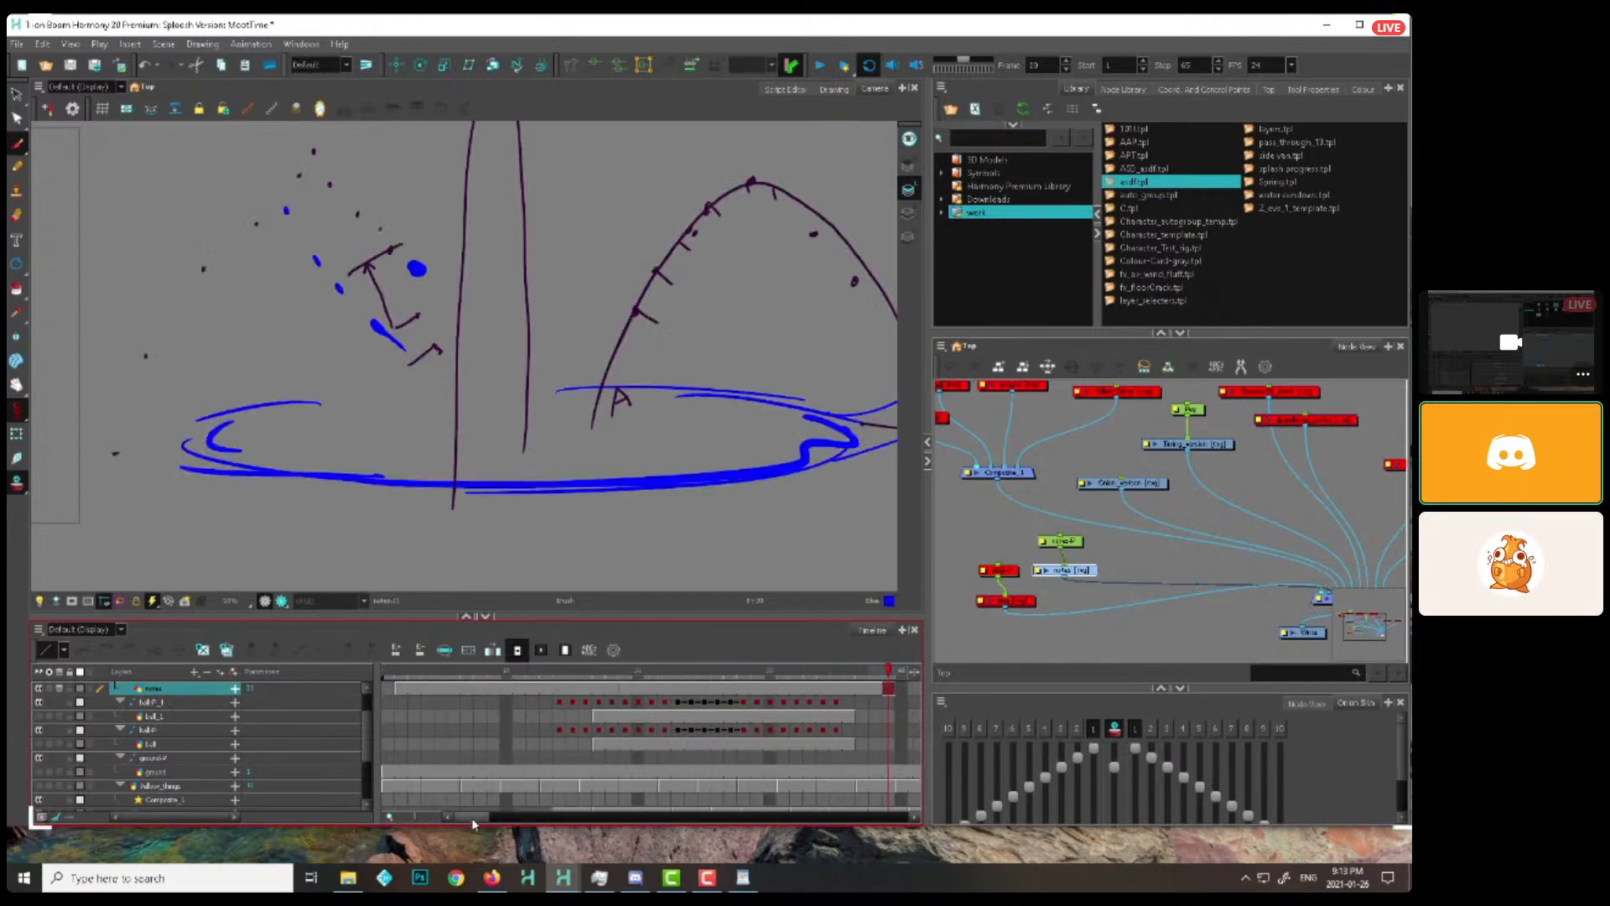
{"action": "left_click", "coordinate": [398, 690], "text": "shift"}
{"action": "key", "text": "Delete"}
{"action": "left_click", "coordinate": [389, 688]}
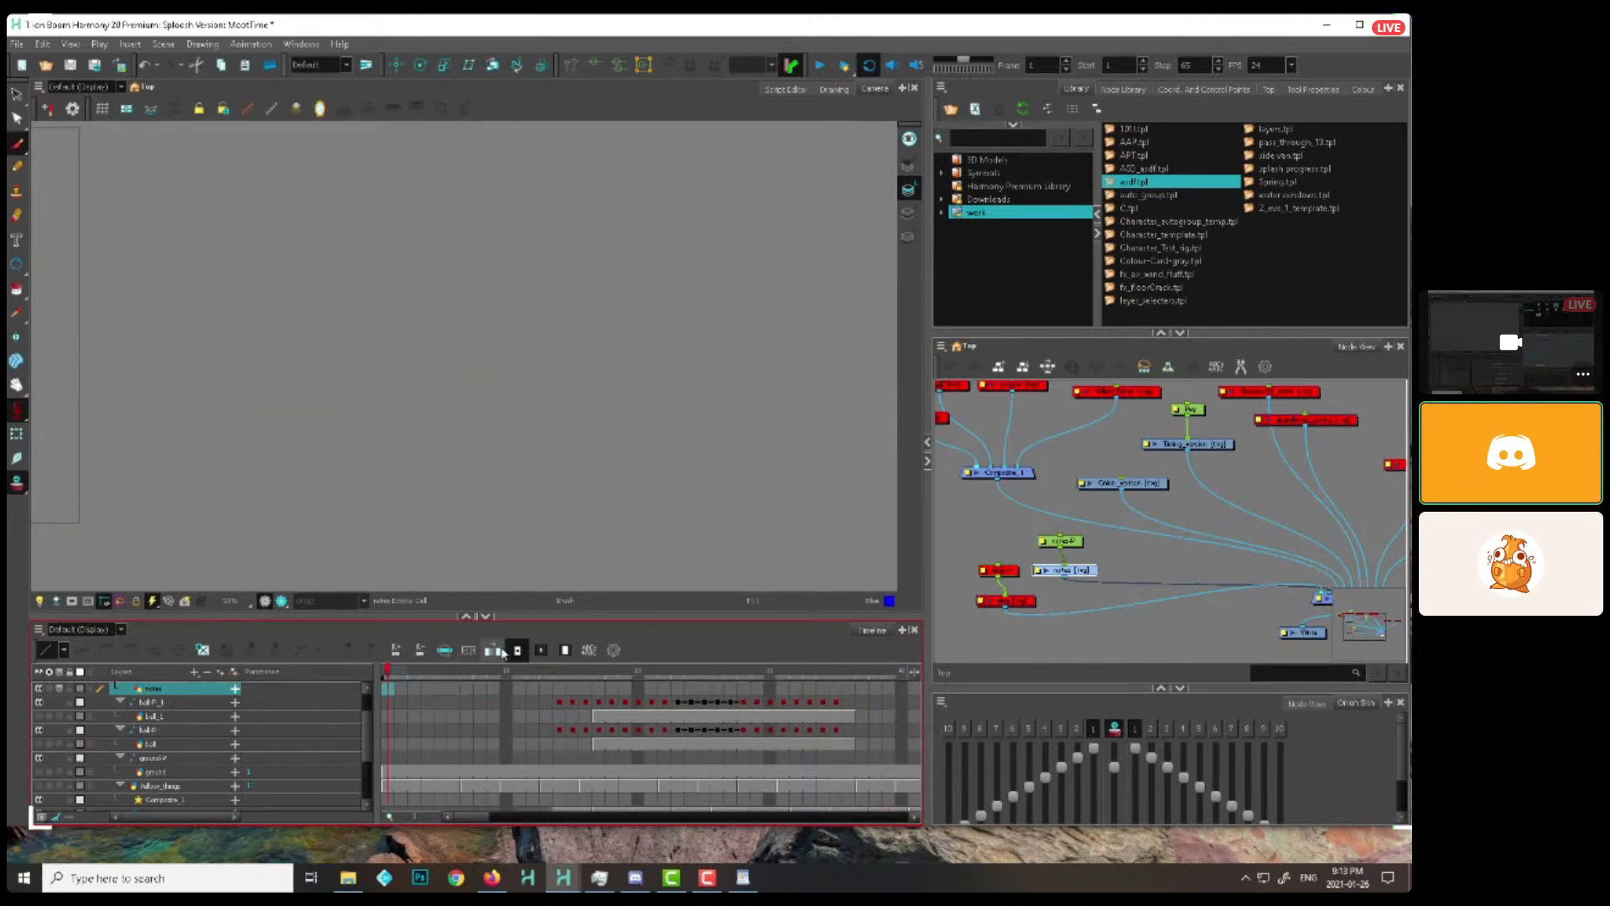
{"action": "left_click", "coordinate": [719, 689], "text": "shift"}
{"action": "left_click", "coordinate": [537, 689], "text": "shift"}
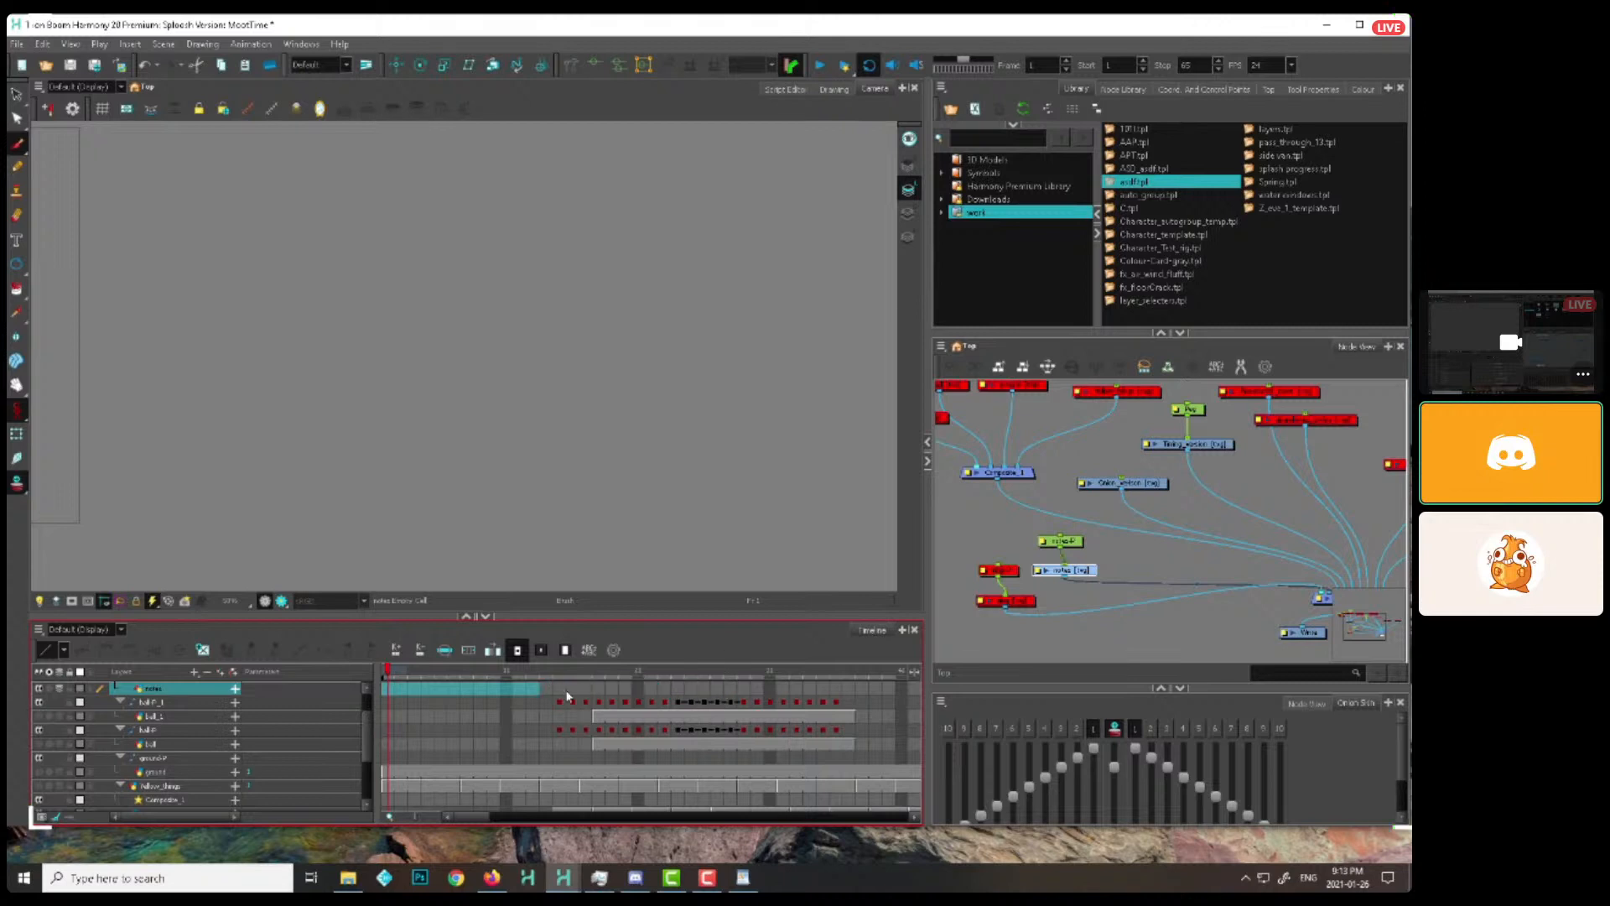
{"action": "left_click", "coordinate": [557, 695], "text": "shift"}
{"action": "right_click", "coordinate": [495, 690]}
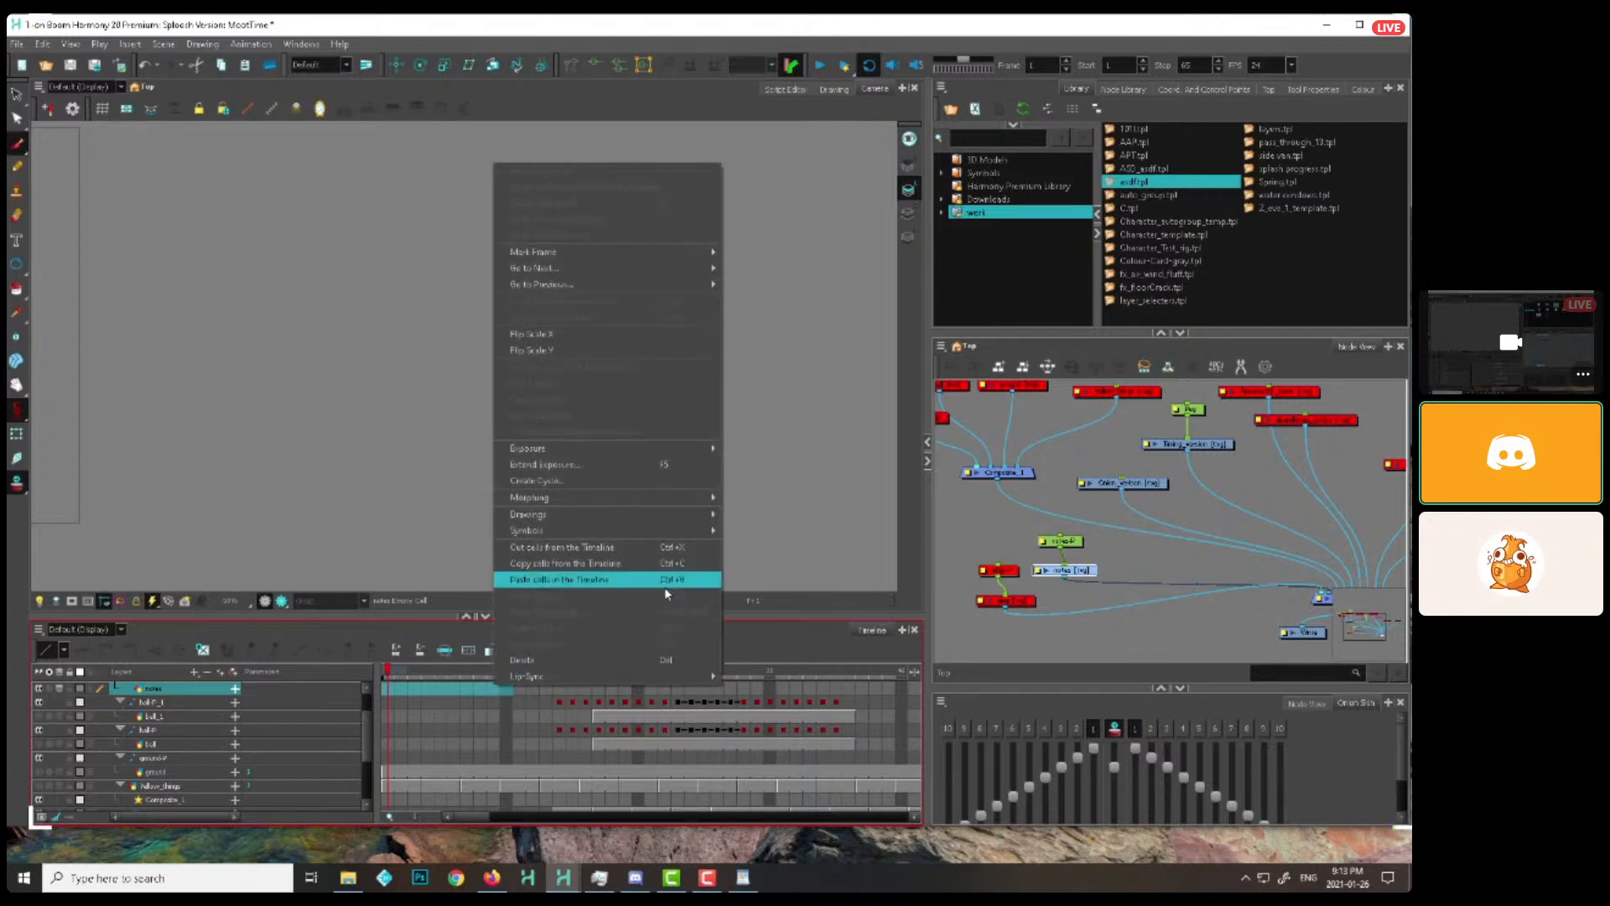
{"action": "mouse_move", "coordinate": [682, 457]}
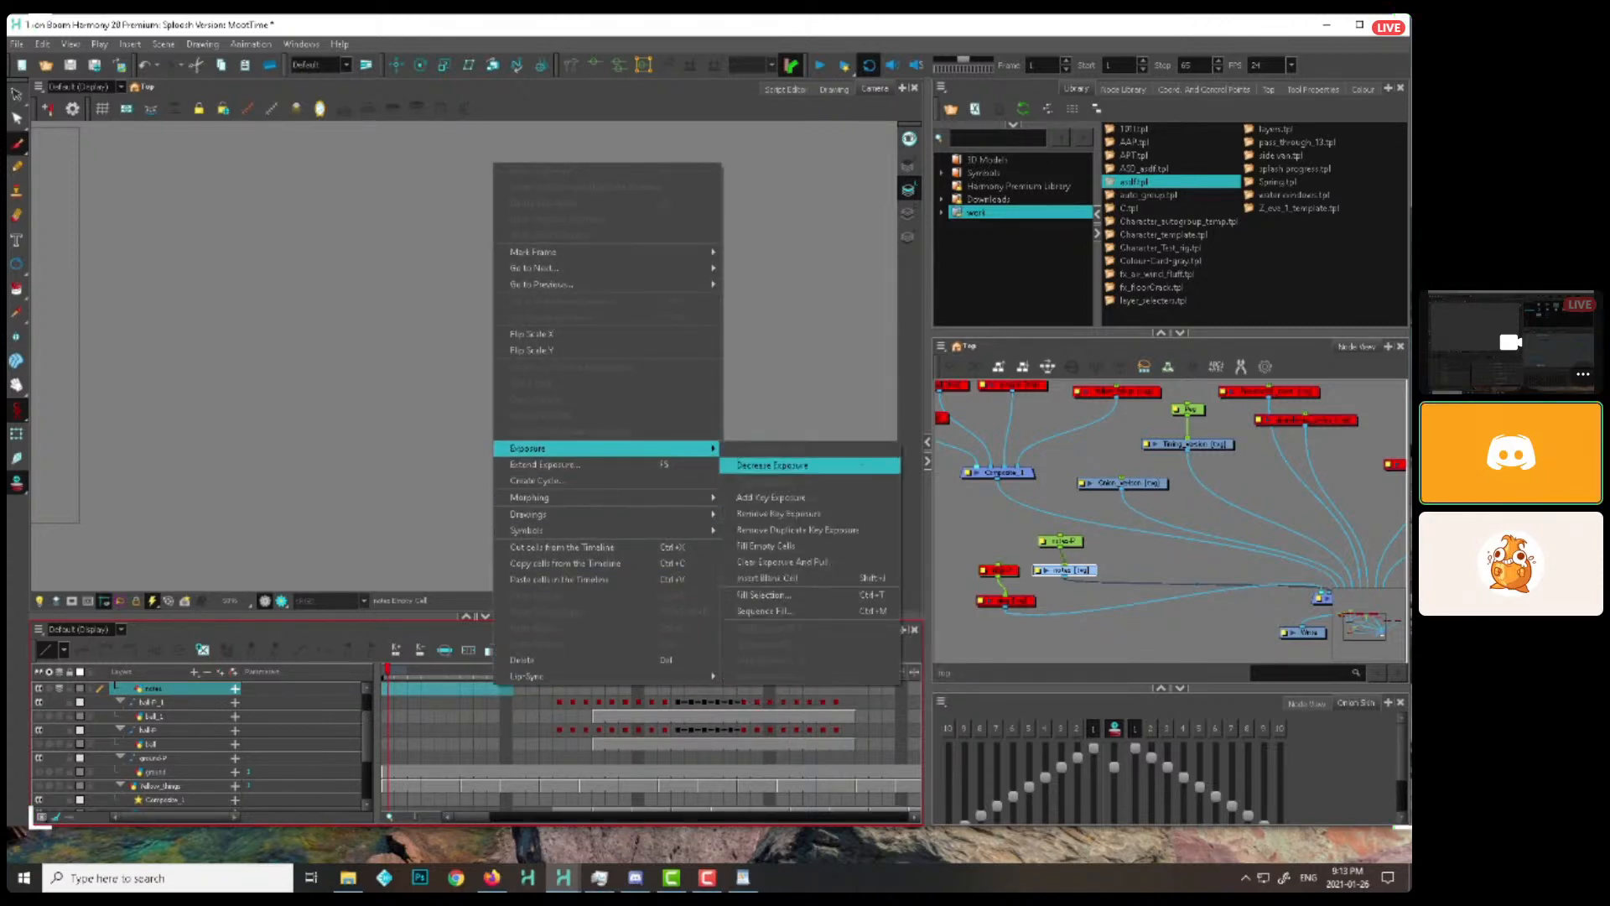
{"action": "left_click", "coordinate": [768, 594]}
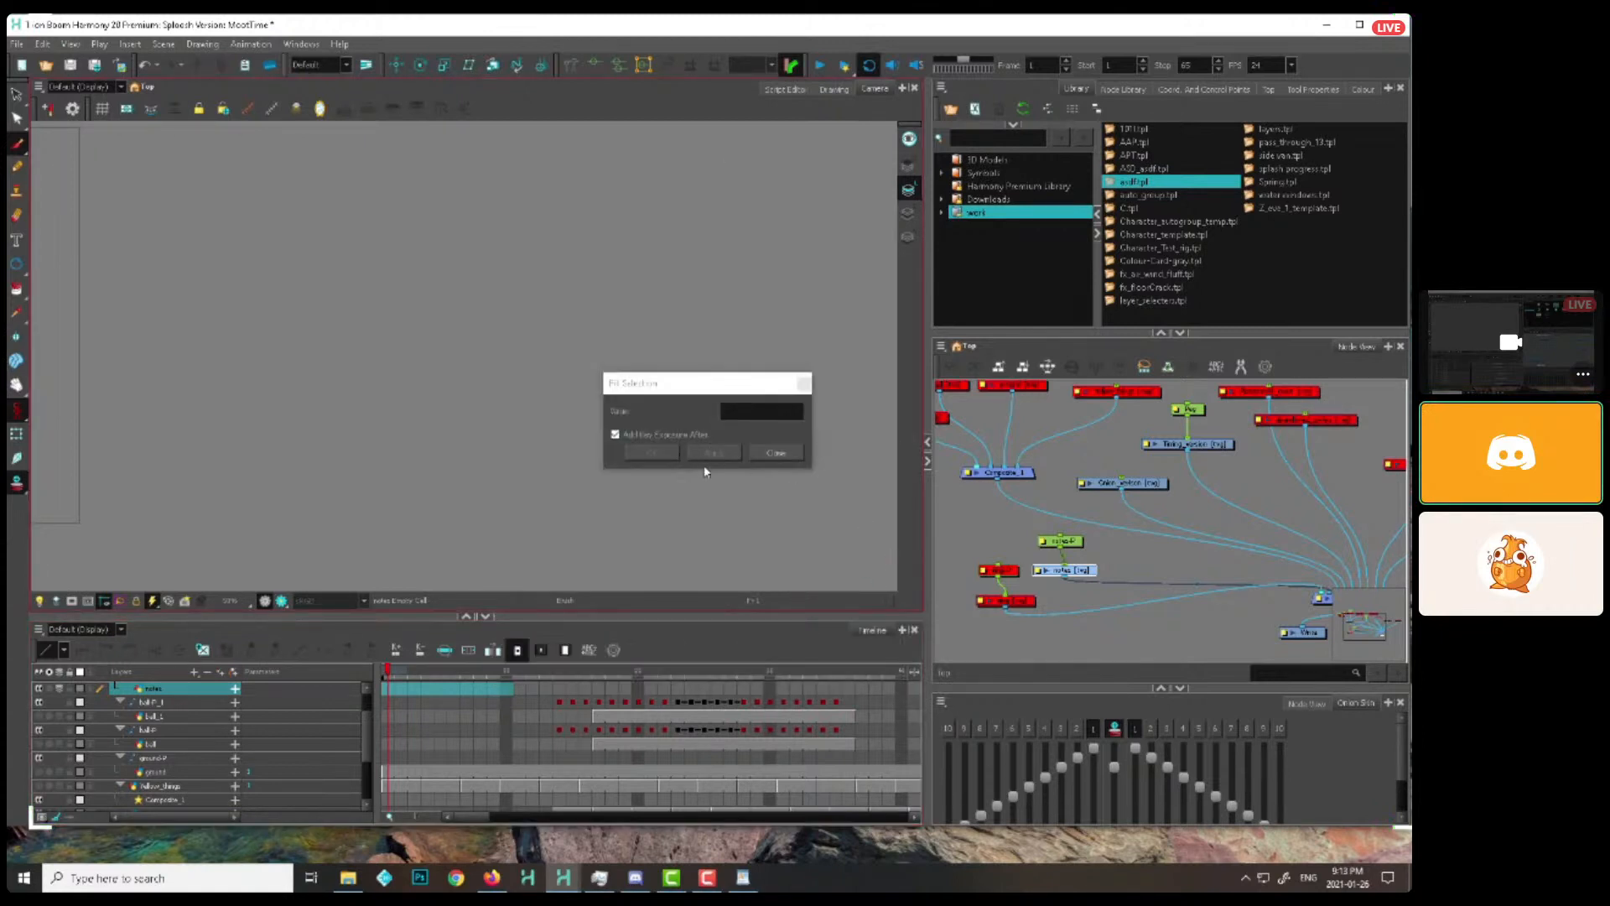
{"action": "left_click", "coordinate": [759, 454]}
{"action": "right_click", "coordinate": [486, 690]}
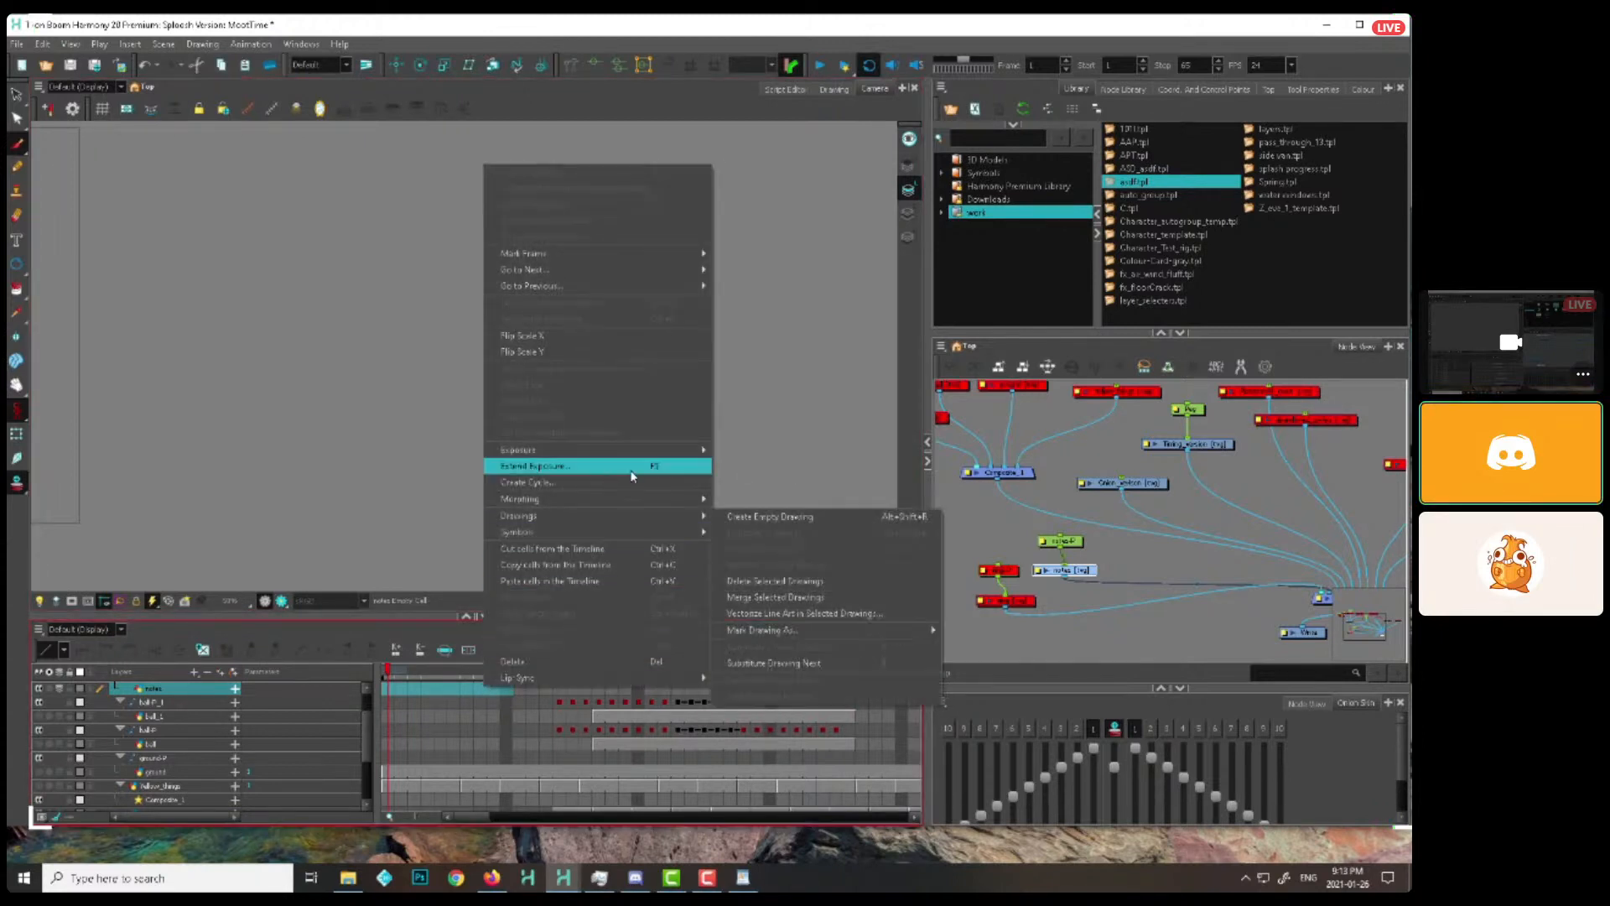
{"action": "mouse_move", "coordinate": [688, 451]}
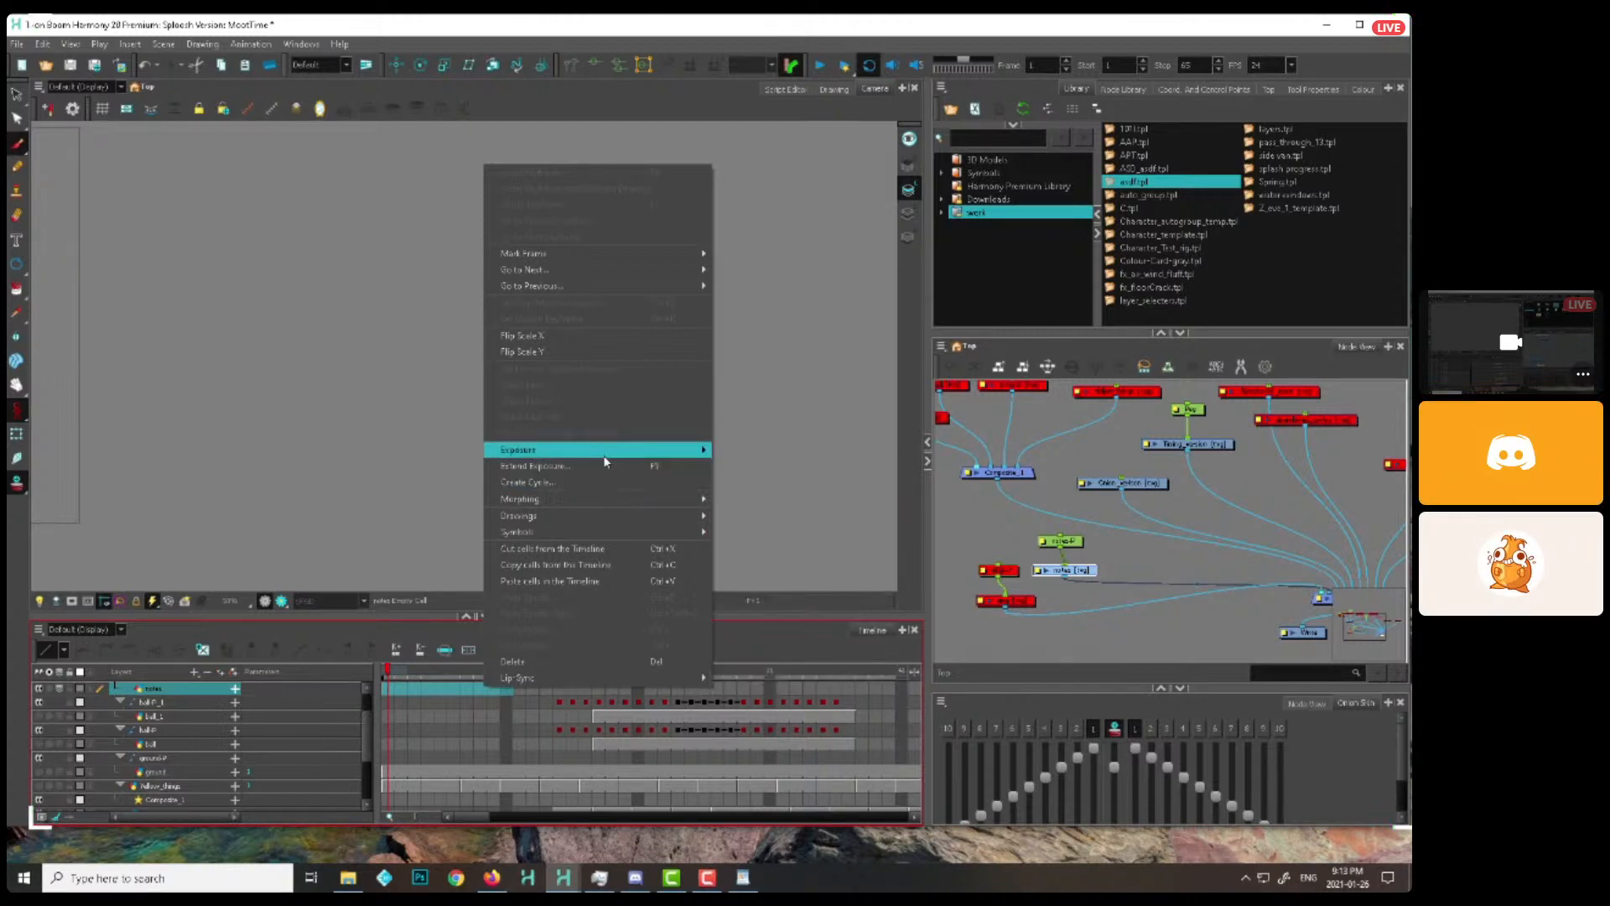
Create separate drawings on the notes layer from frame 1 onward by placing a small brush dot on each frame
{"action": "left_click", "coordinate": [389, 688]}
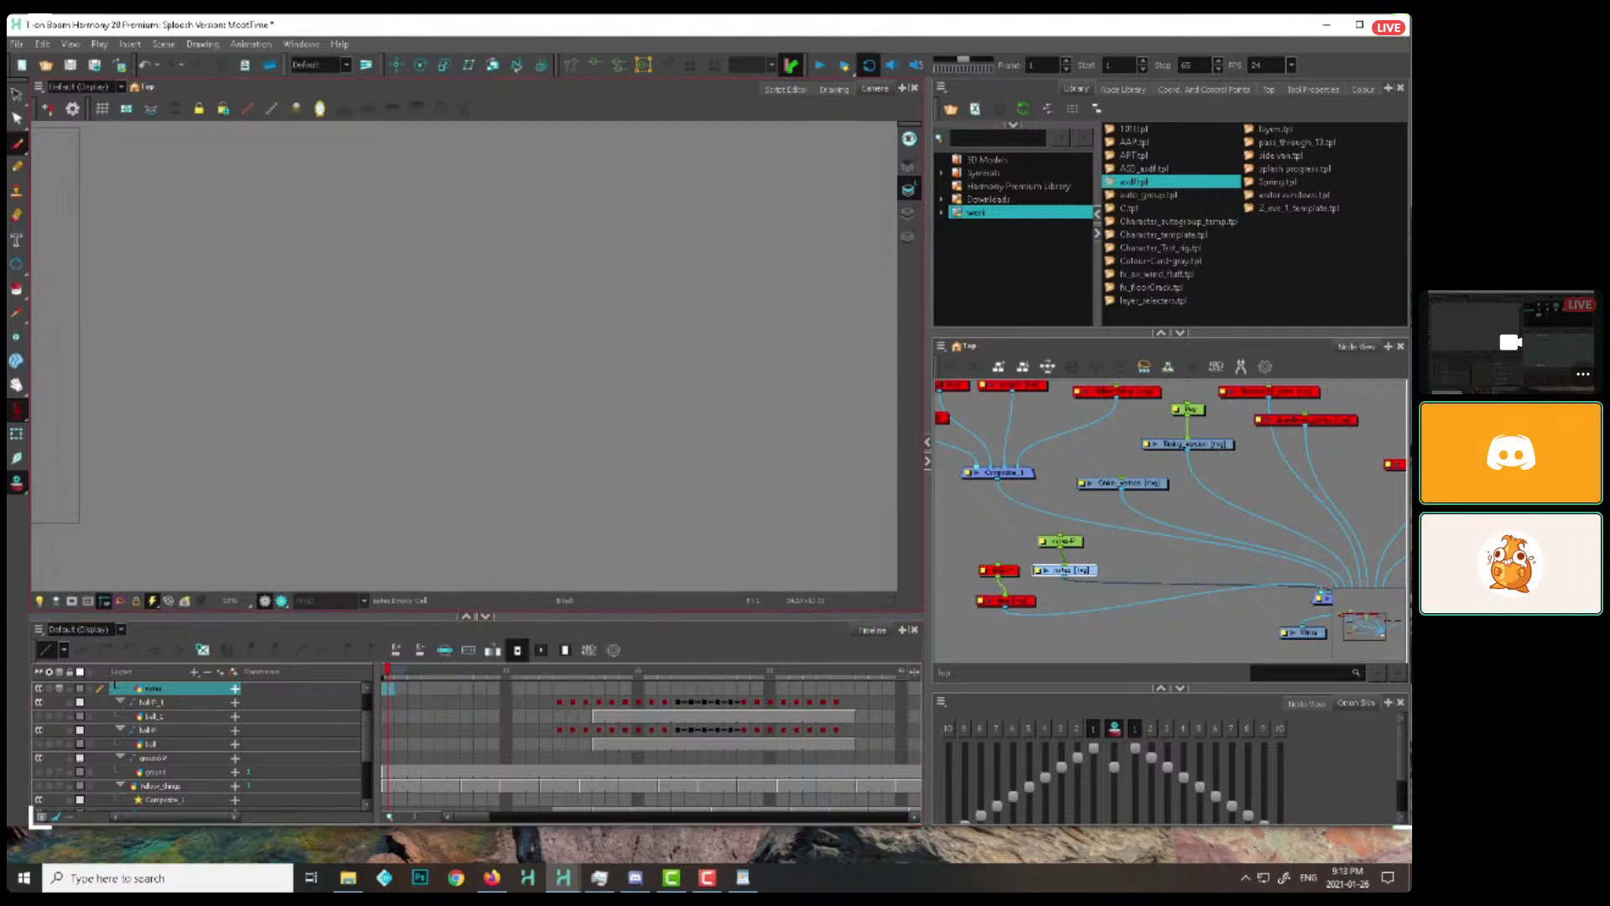
{"action": "left_click", "coordinate": [492, 516]}
{"action": "key", "text": "period"}
{"action": "left_click", "coordinate": [495, 510]}
{"action": "key", "text": "period"}
{"action": "left_click", "coordinate": [495, 510]}
{"action": "key", "text": "period"}
{"action": "left_click", "coordinate": [497, 510]}
{"action": "key", "text": "period"}
{"action": "key", "text": "period"}
{"action": "left_click", "coordinate": [497, 511]}
{"action": "key", "text": "period"}
{"action": "key", "text": "period"}
{"action": "key", "text": "period"}
{"action": "key", "text": "period"}
{"action": "left_click", "coordinate": [501, 516]}
{"action": "key", "text": "comma"}
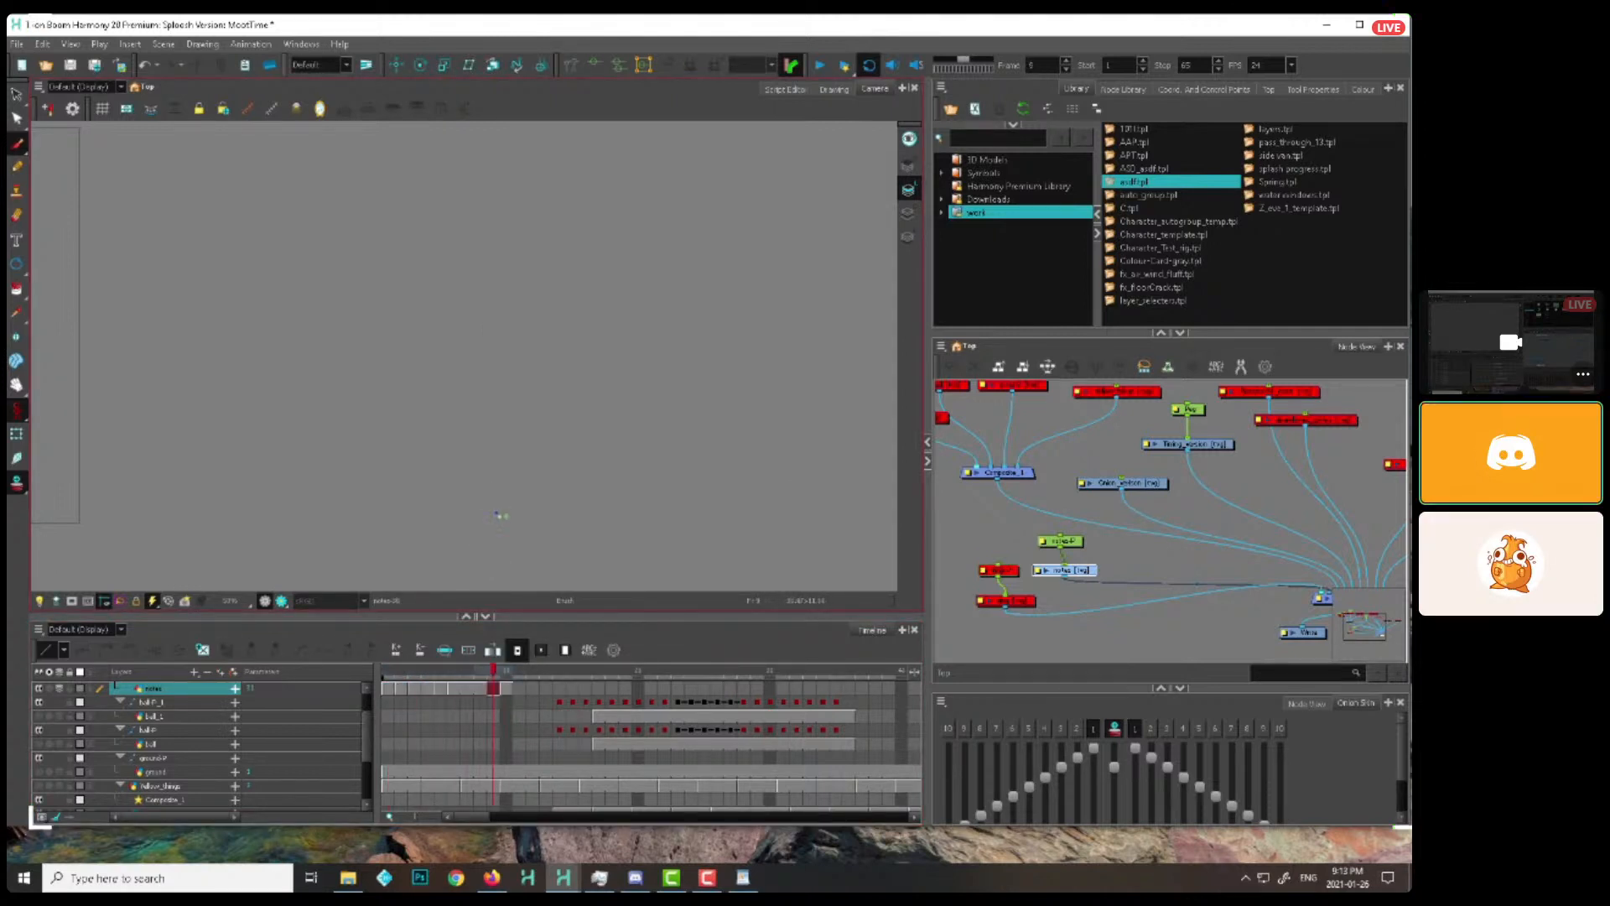
{"action": "key", "text": "comma"}
Clear frames 8 to 10 of the notes layer and place a fresh dot drawing on each of them
{"action": "left_click", "coordinate": [496, 689]}
{"action": "left_click", "coordinate": [505, 689]}
{"action": "left_click", "coordinate": [469, 690]}
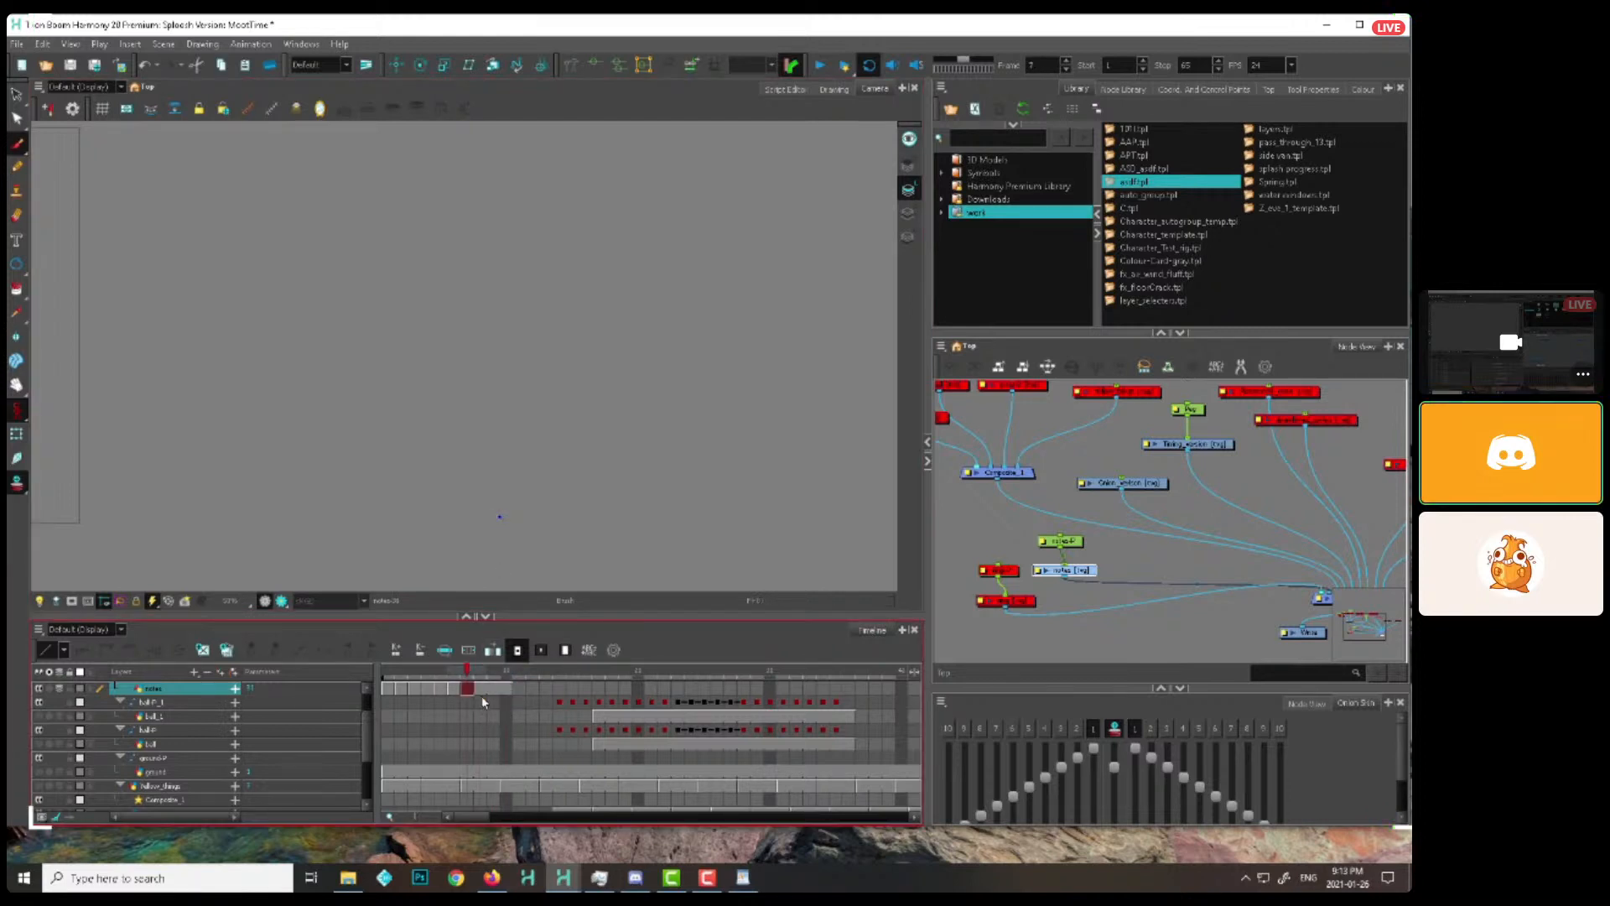
{"action": "left_click_drag", "start_coordinate": [481, 692], "coordinate": [509, 695]}
{"action": "key", "text": "Delete"}
{"action": "left_click", "coordinate": [514, 528]}
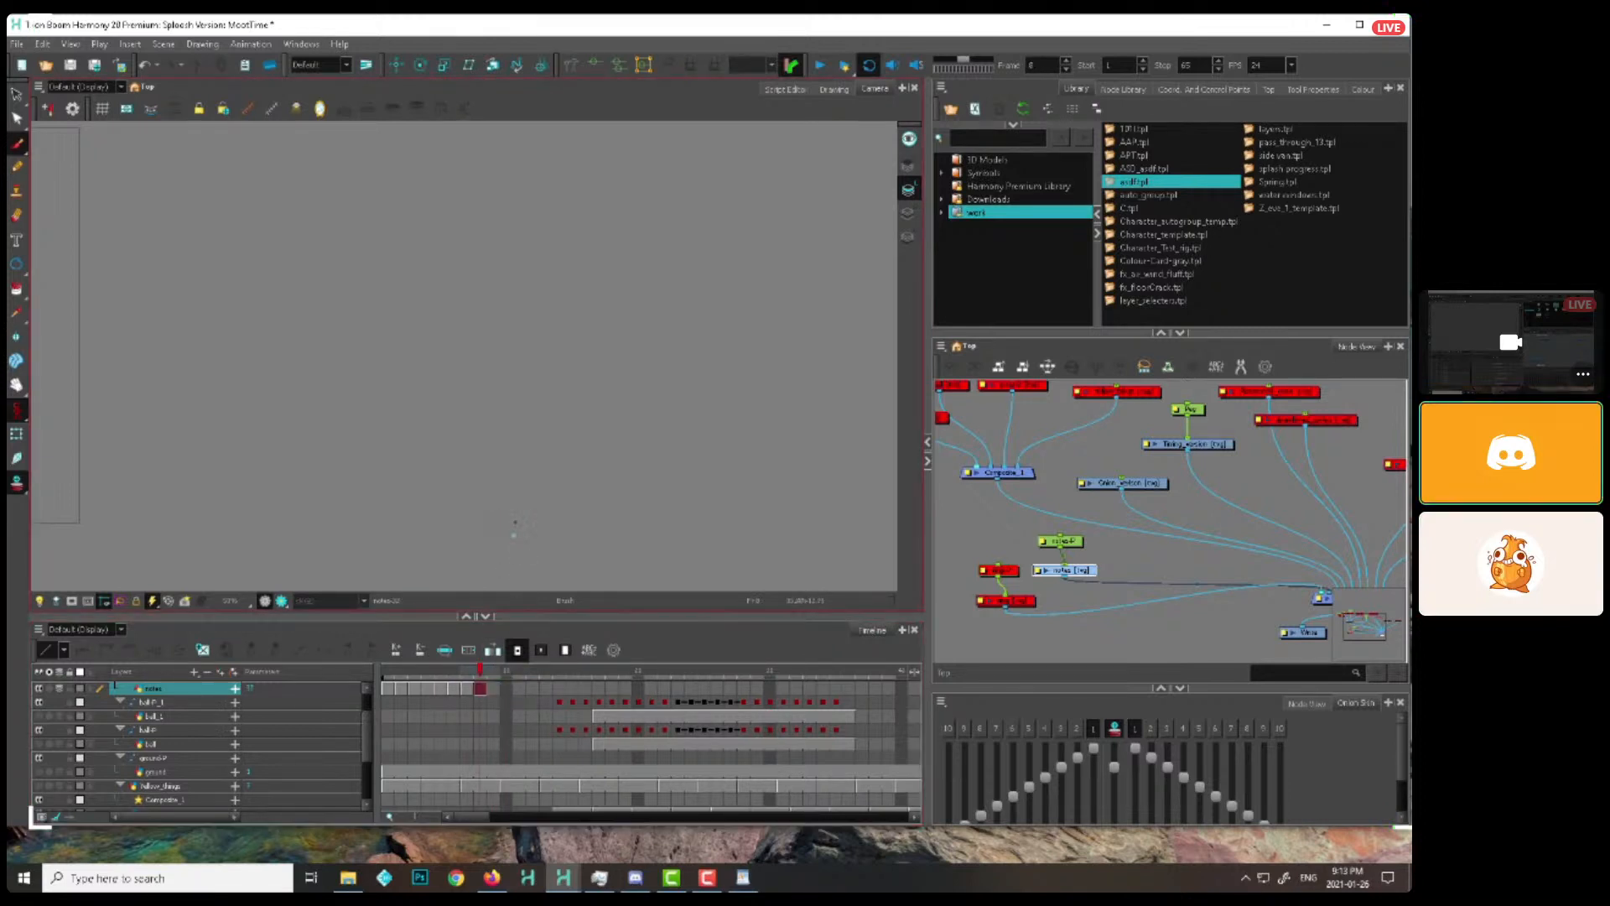
{"action": "key", "text": "period"}
{"action": "left_click", "coordinate": [535, 541]}
{"action": "left_click", "coordinate": [506, 689]}
{"action": "left_click", "coordinate": [537, 552]}
{"action": "left_click", "coordinate": [506, 689]}
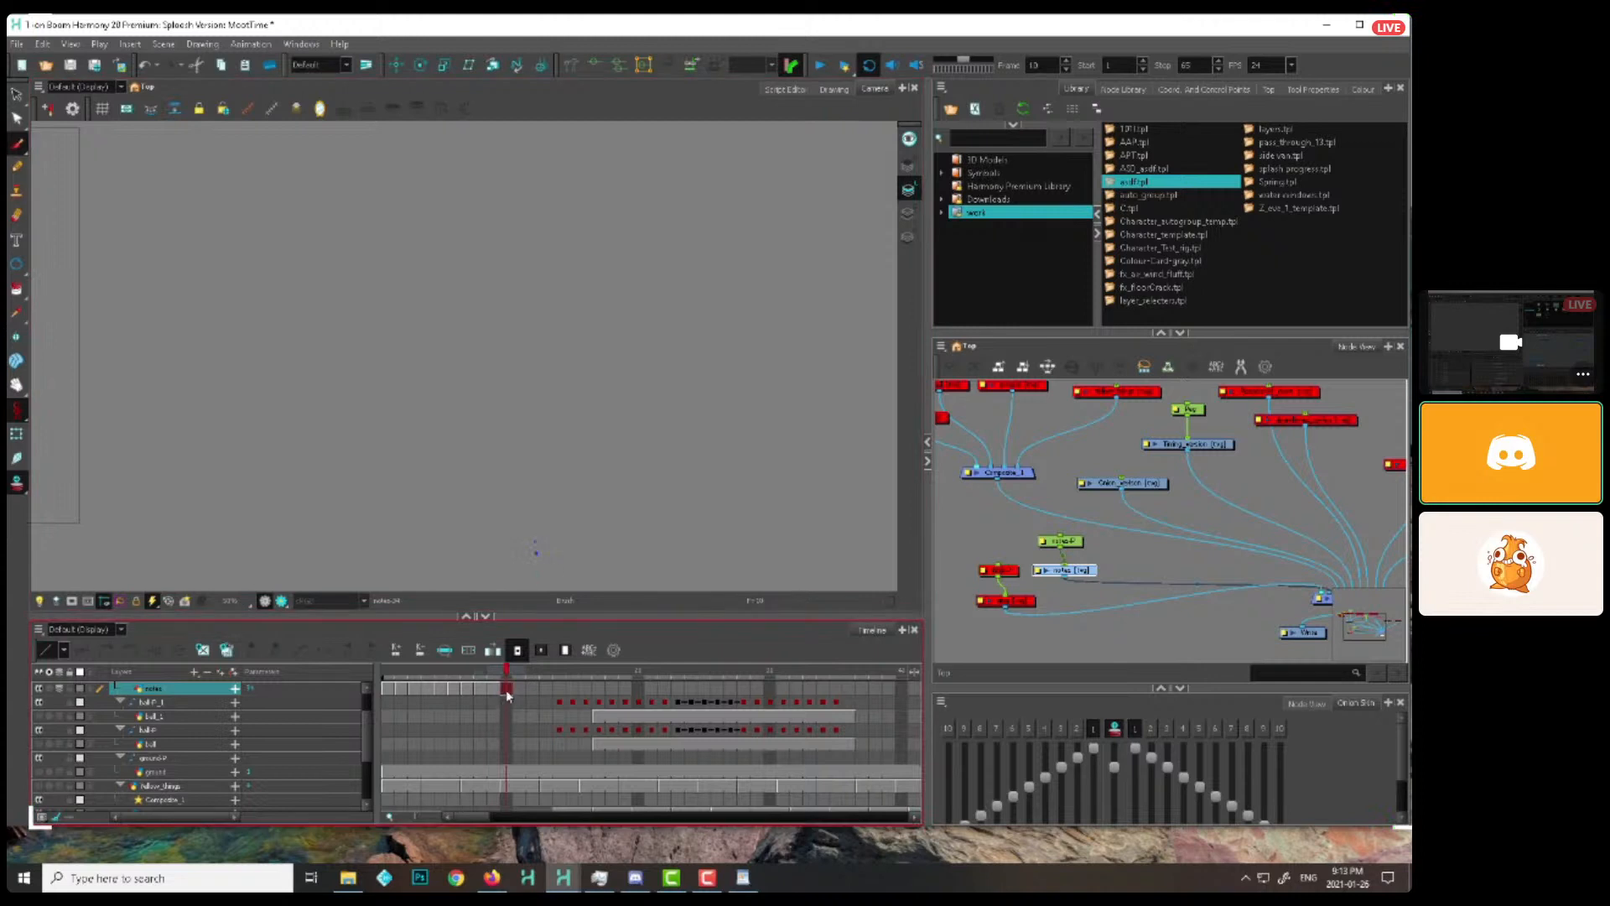
Copy the ten notes drawings and paste them from frame 11 as repeated cycles with Paste Special
{"action": "left_click", "coordinate": [389, 691], "text": "shift"}
{"action": "key", "text": "space"}
{"action": "mouse_move", "coordinate": [560, 565]}
{"action": "left_mouse_down"}
{"action": "mouse_move", "coordinate": [555, 524]}
{"action": "mouse_move", "coordinate": [615, 562]}
{"action": "left_mouse_up"}
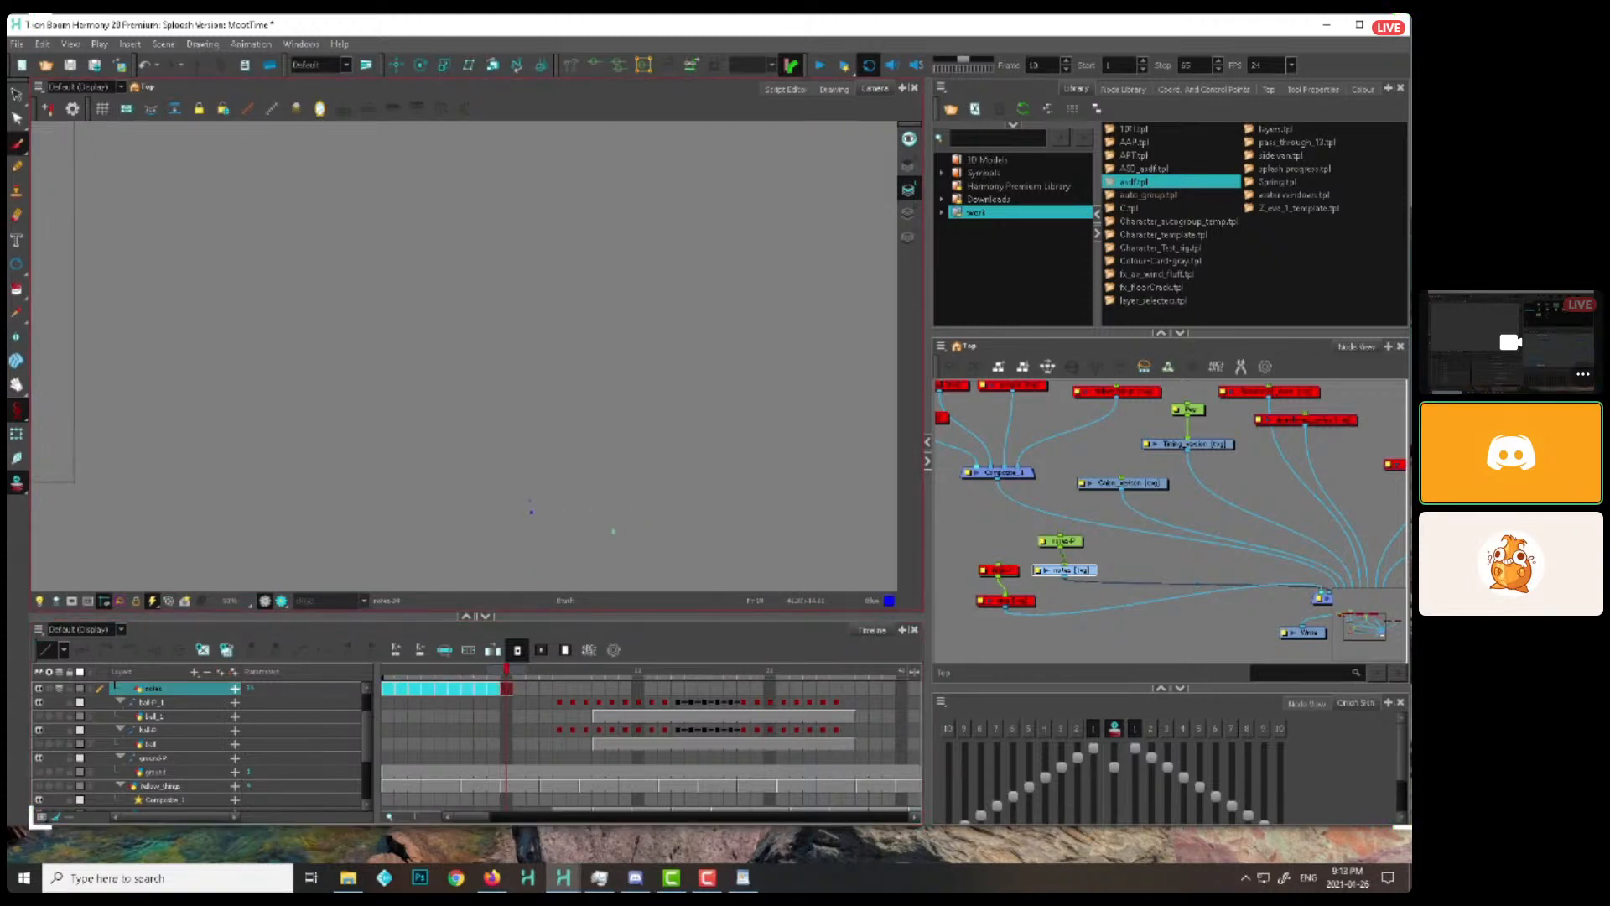
{"action": "key", "text": "space"}
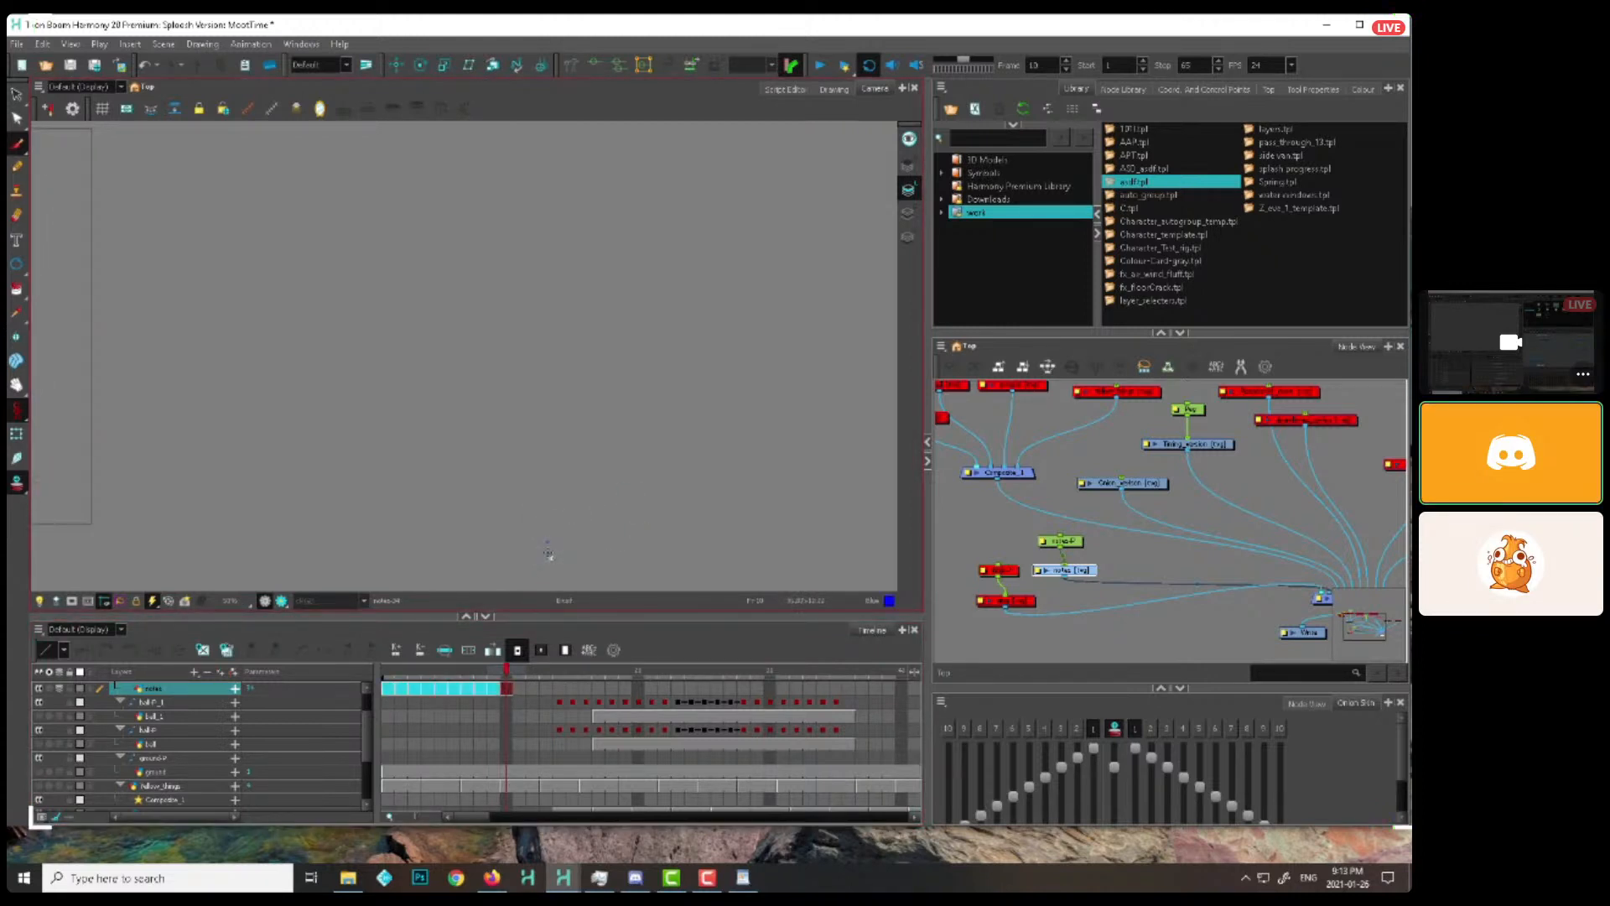
{"action": "left_click", "coordinate": [454, 689]}
{"action": "left_click", "coordinate": [388, 691]}
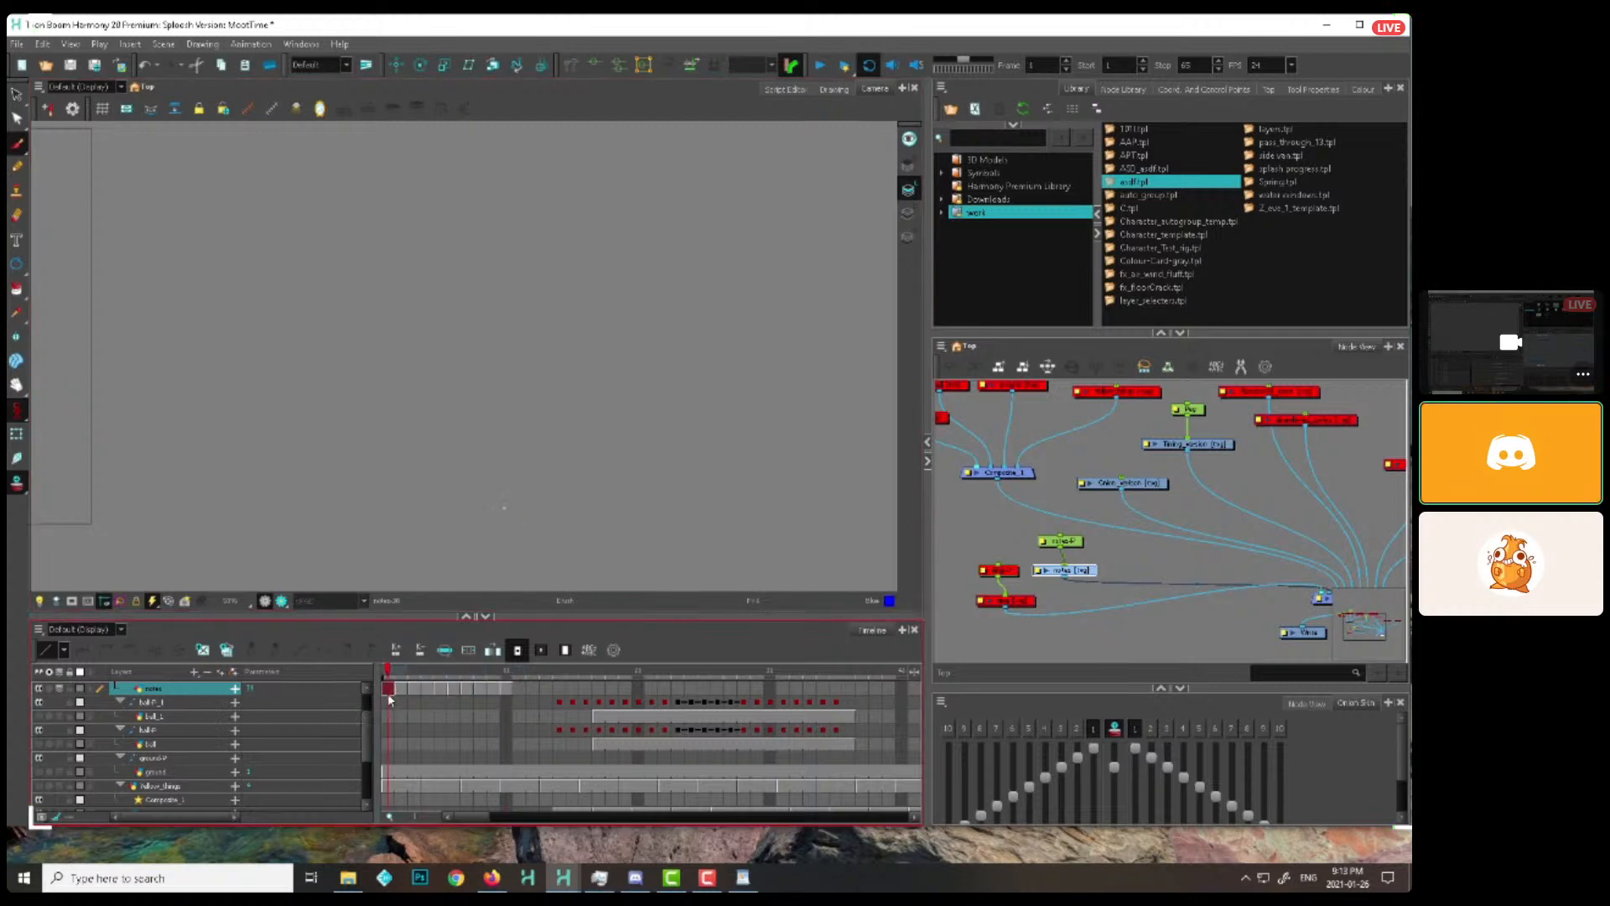
{"action": "left_click", "coordinate": [508, 691], "text": "shift"}
{"action": "left_click", "coordinate": [520, 690]}
{"action": "key", "text": "ctrl+b"}
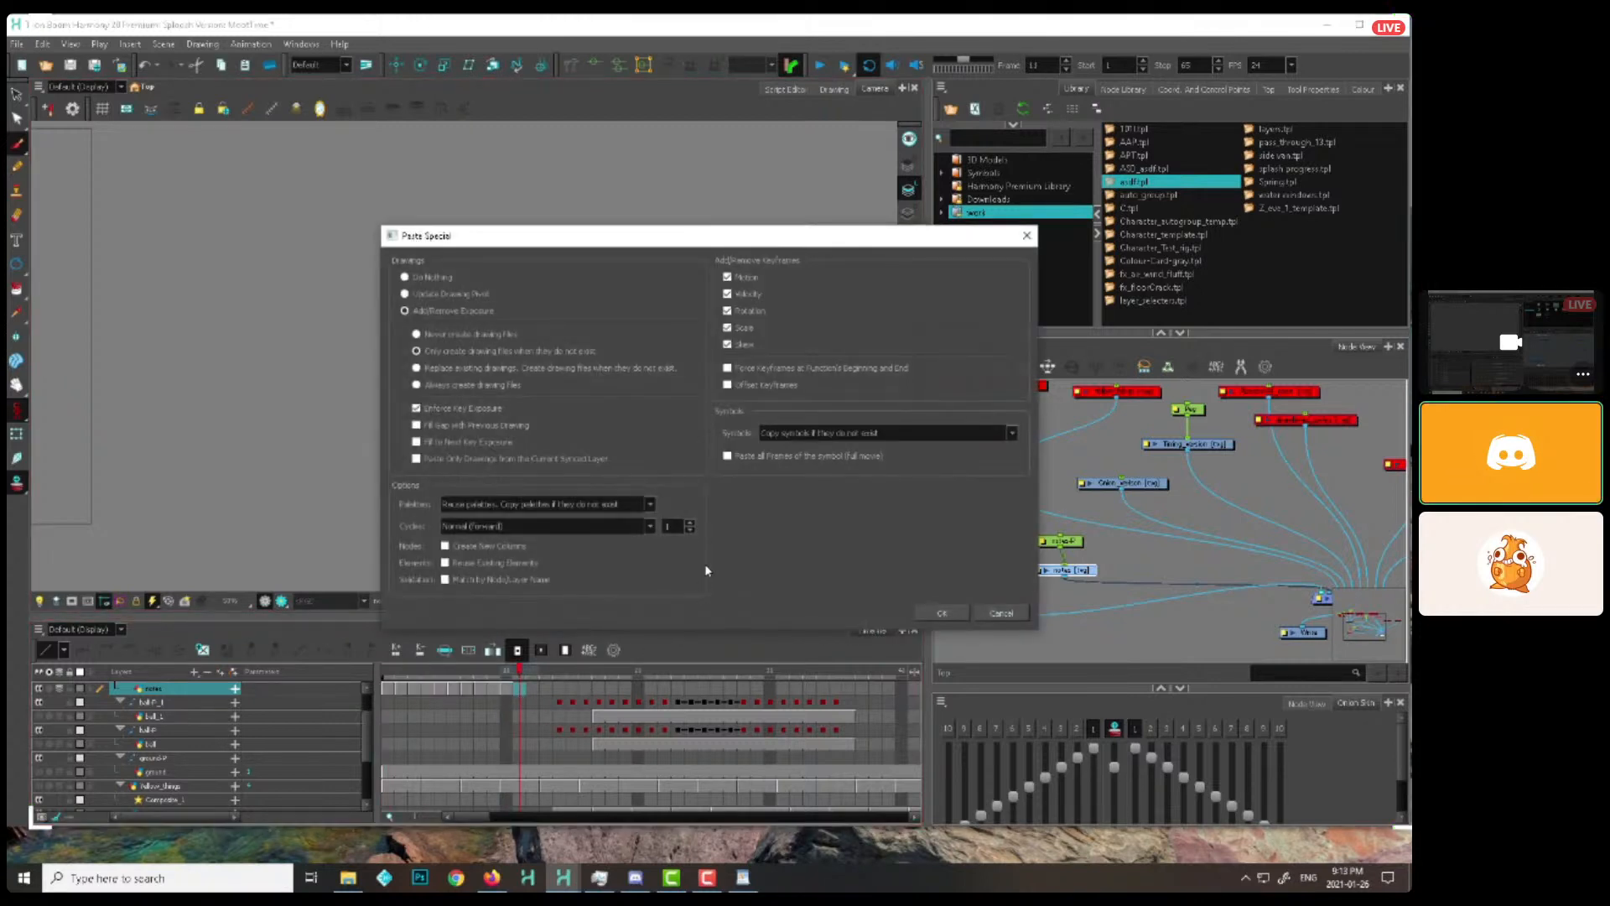
{"action": "left_click", "coordinate": [683, 524]}
{"action": "left_click", "coordinate": [942, 614]}
Draw one droplet per frame over frames 1 to 10, rising from the splash point and falling in an arc toward the right
{"action": "left_click", "coordinate": [388, 688]}
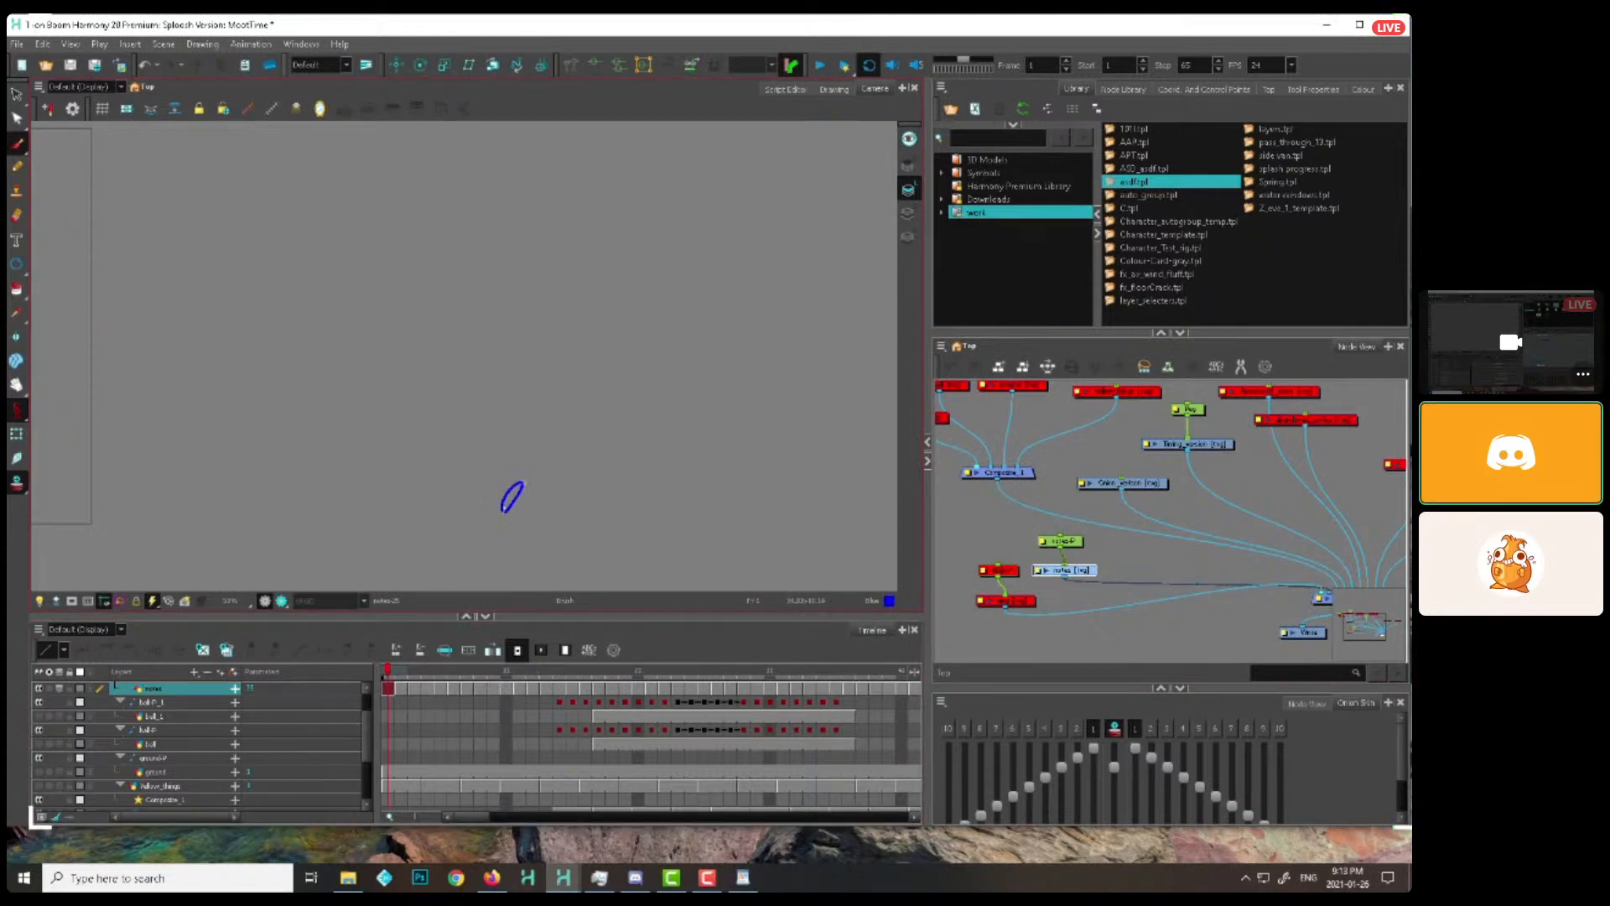
{"action": "key", "text": "period"}
{"action": "mouse_move", "coordinate": [515, 487]}
{"action": "left_mouse_down"}
{"action": "mouse_move", "coordinate": [599, 442]}
{"action": "mouse_move", "coordinate": [641, 450]}
{"action": "mouse_move", "coordinate": [746, 542]}
{"action": "left_mouse_up"}
{"action": "key", "text": "period"}
Return to frame 1 and add a second, higher rightward droplet arc across the frames up to frame 11
{"action": "key", "text": "period"}
{"action": "key", "text": "period"}
{"action": "key", "text": "period"}
{"action": "key", "text": "period"}
{"action": "key", "text": "period"}
{"action": "key", "text": "period"}
{"action": "key", "text": "period"}
{"action": "key", "text": "period"}
{"action": "left_click", "coordinate": [389, 675]}
{"action": "key", "text": "period"}
{"action": "key", "text": "period"}
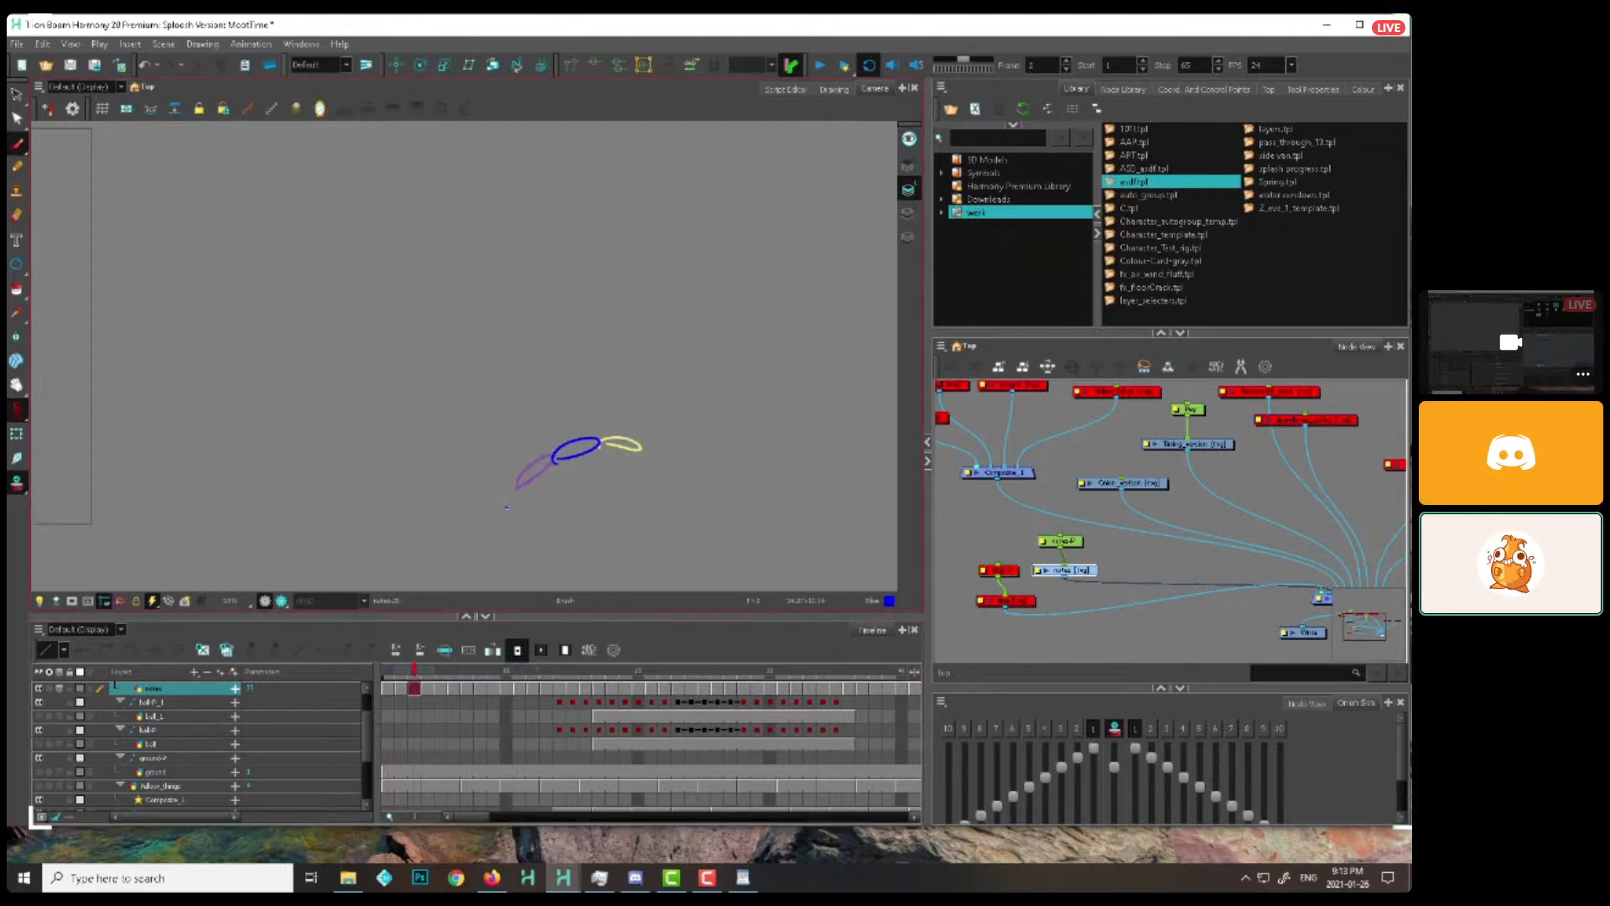
{"action": "key", "text": "period"}
{"action": "key", "text": "period"}
{"action": "key", "text": "period"}
{"action": "key", "text": "period"}
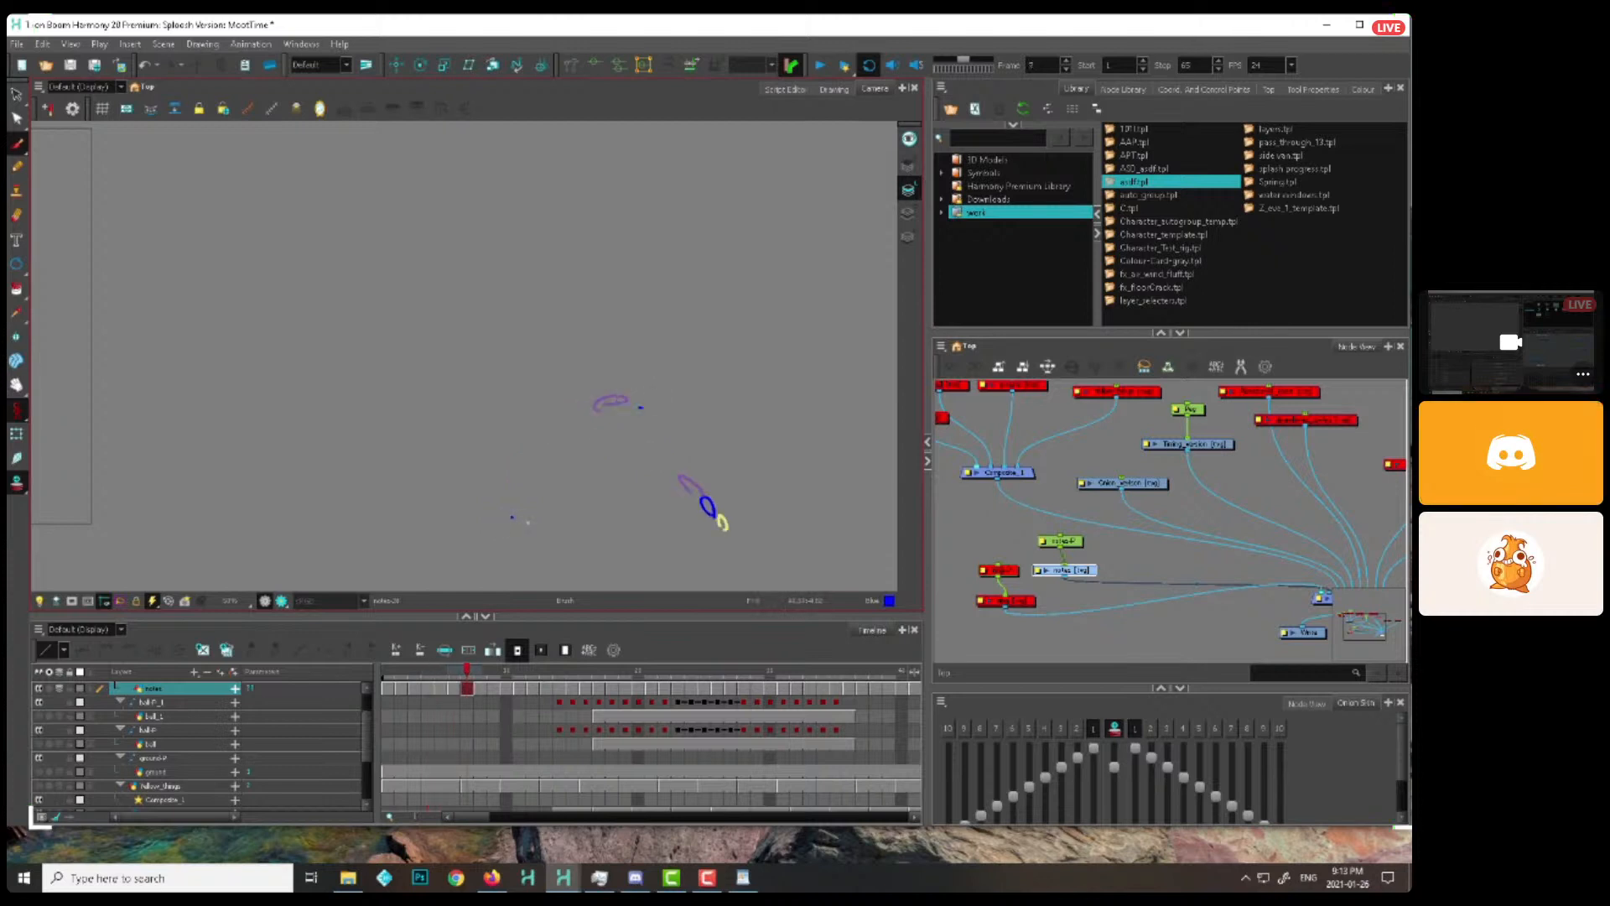
{"action": "key", "text": "period"}
{"action": "key", "text": "period"}
Continue the droplet cycle with an arc falling to the left of the splash point, up to frame 18
{"action": "key", "text": "period"}
{"action": "key", "text": "period"}
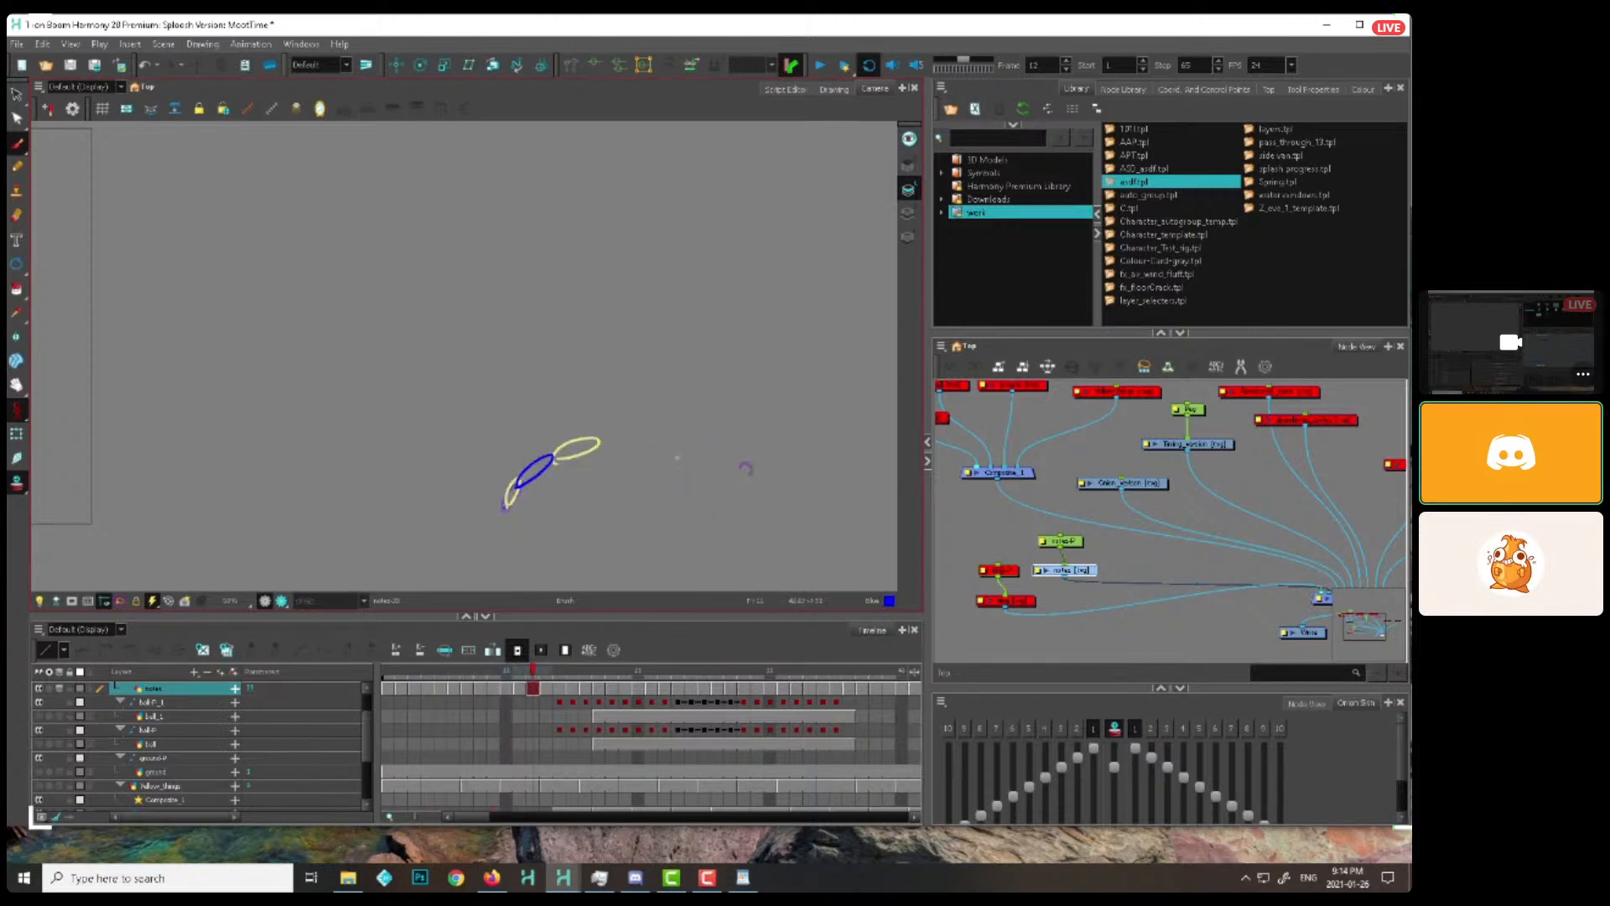
{"action": "key", "text": "period"}
{"action": "key", "text": "period"}
{"action": "key", "text": "period"}
{"action": "key", "text": "period"}
{"action": "key", "text": "period"}
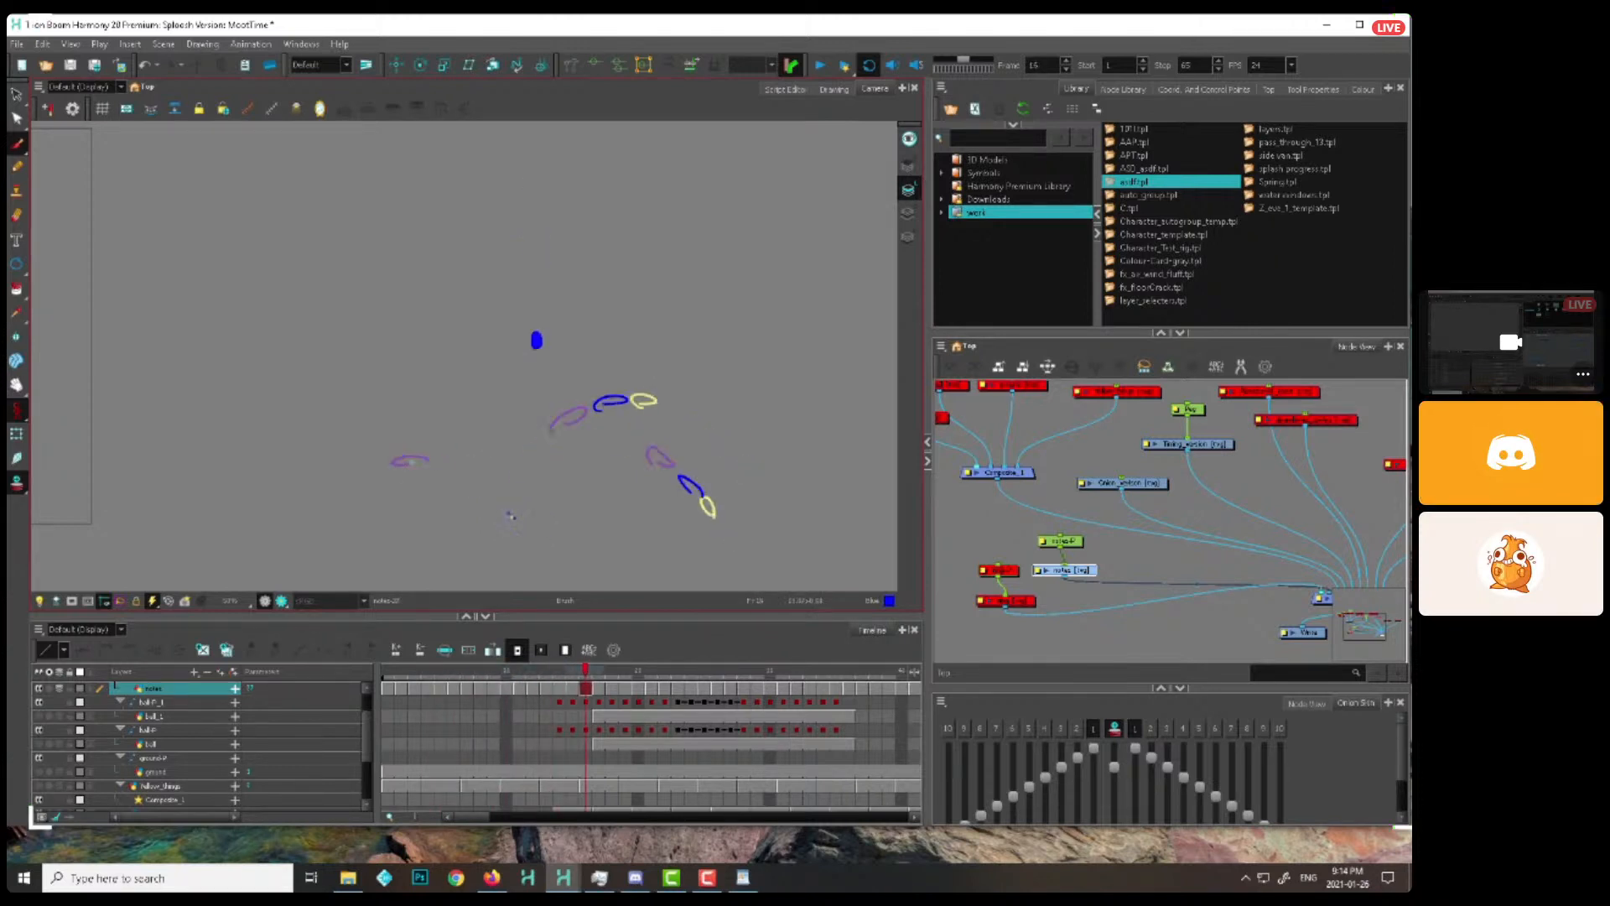
{"action": "key", "text": "period"}
{"action": "key", "text": "period"}
{"action": "key", "text": "comma"}
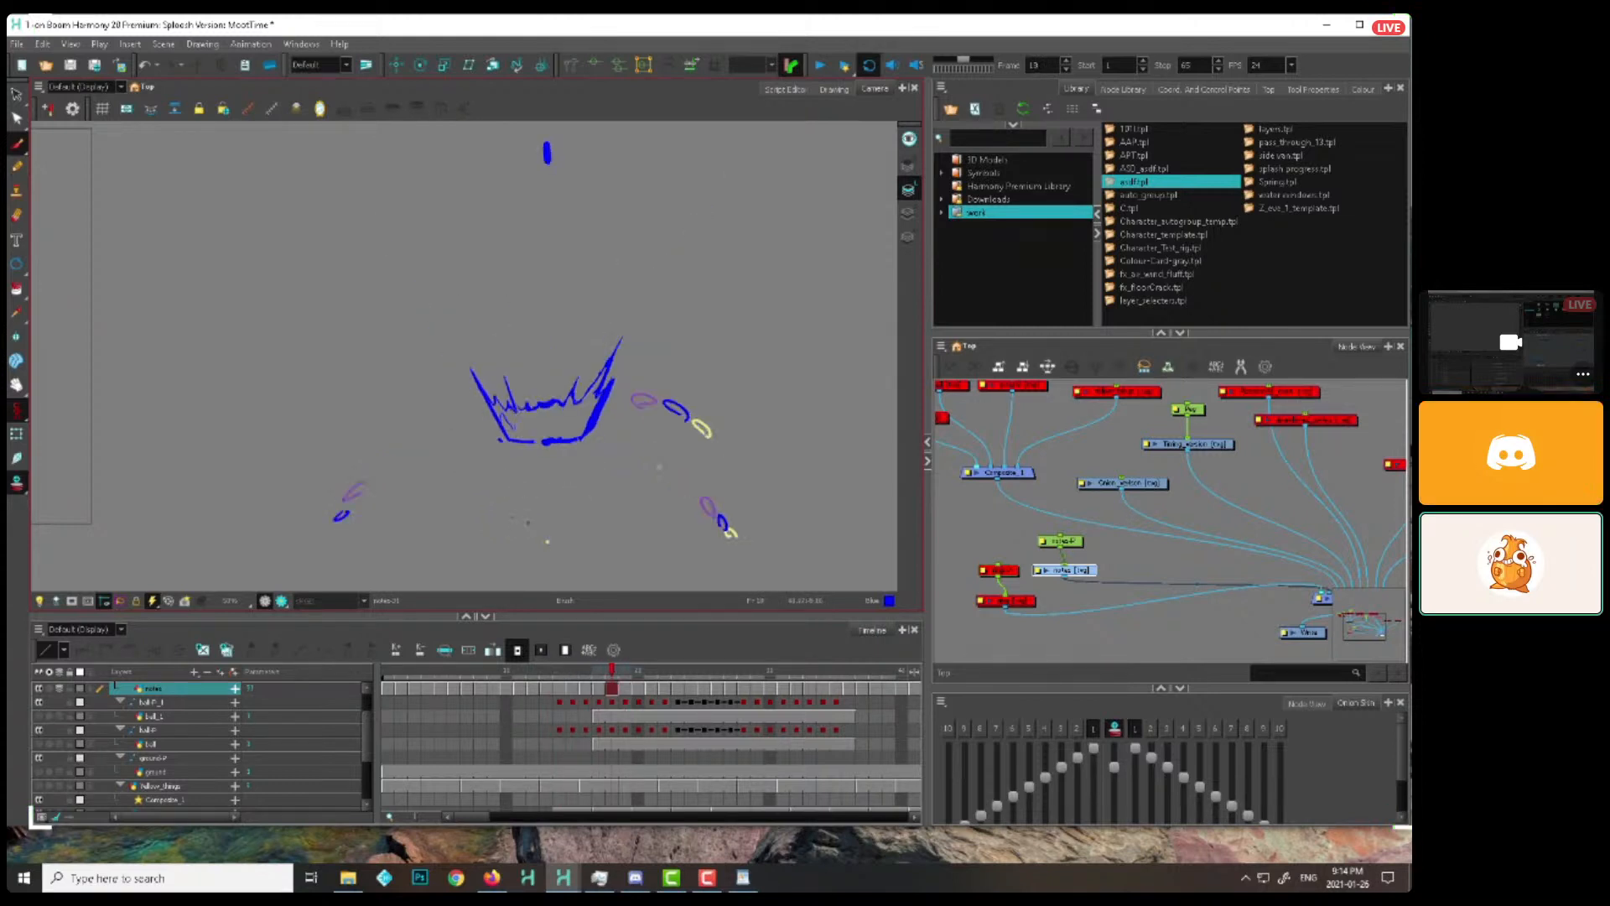
Disable the timing and onion motion nodes and their peg in the node view, and reselect the notes node
{"action": "left_click_drag", "start_coordinate": [1106, 501], "coordinate": [1227, 409]}
{"action": "key", "text": "d"}
{"action": "left_click", "coordinate": [1071, 572]}
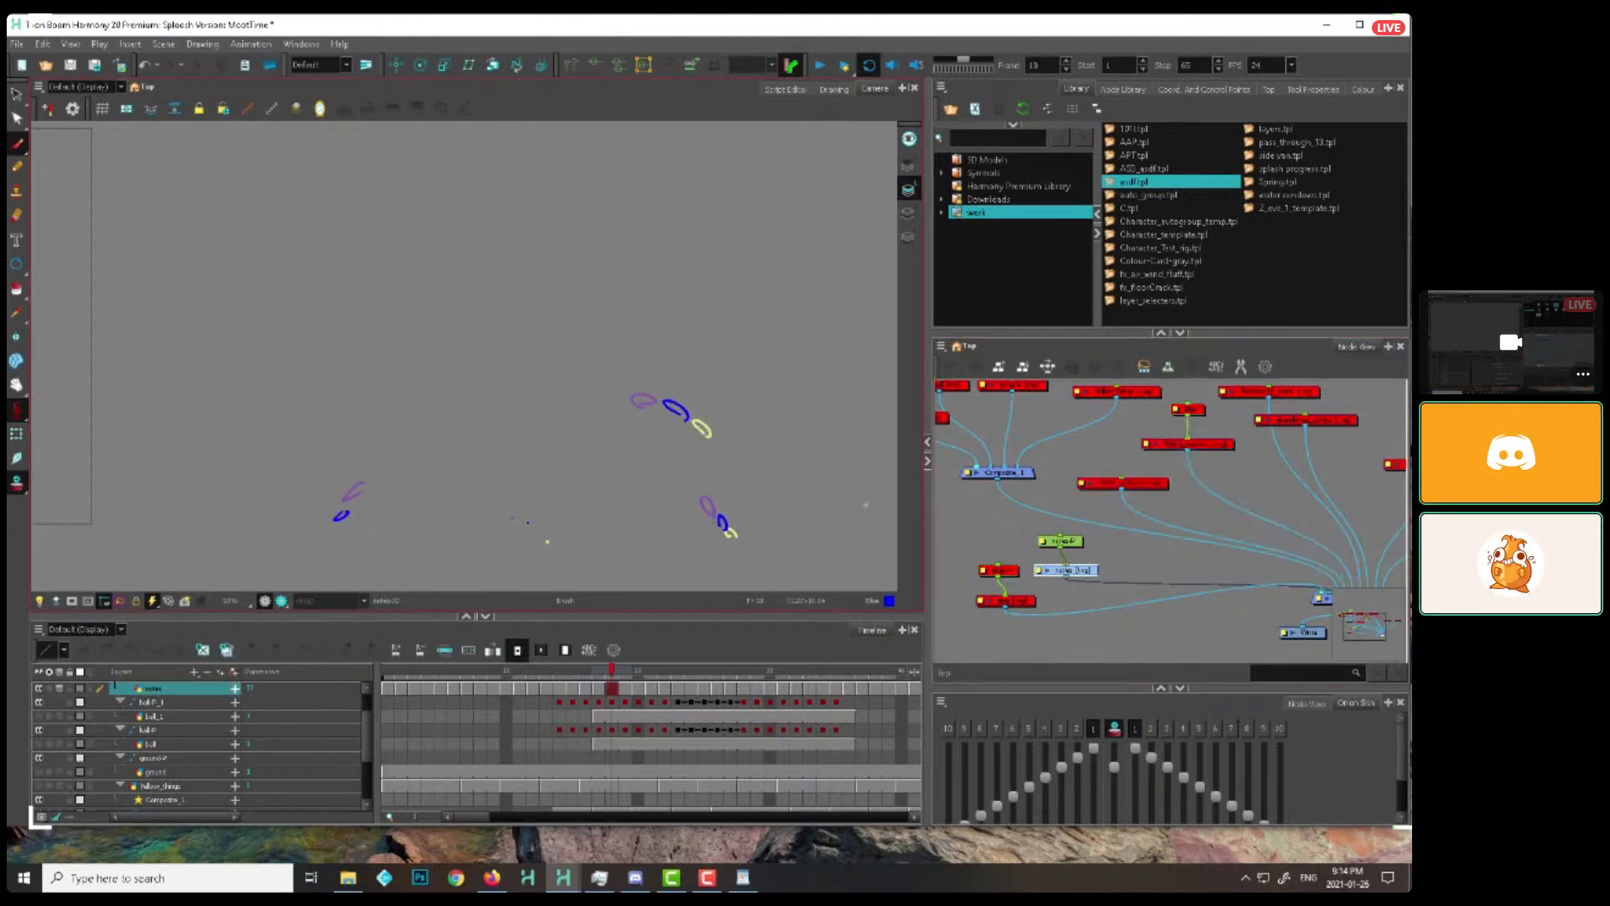
Add another low rightward droplet arc to the cycled drawings from frame 18 to about frame 24
{"action": "key", "text": "period"}
{"action": "key", "text": "period"}
{"action": "key", "text": "period"}
{"action": "key", "text": "period"}
{"action": "key", "text": "period"}
{"action": "key", "text": "period"}
{"action": "key", "text": "period"}
{"action": "key", "text": "period"}
{"action": "key", "text": "period"}
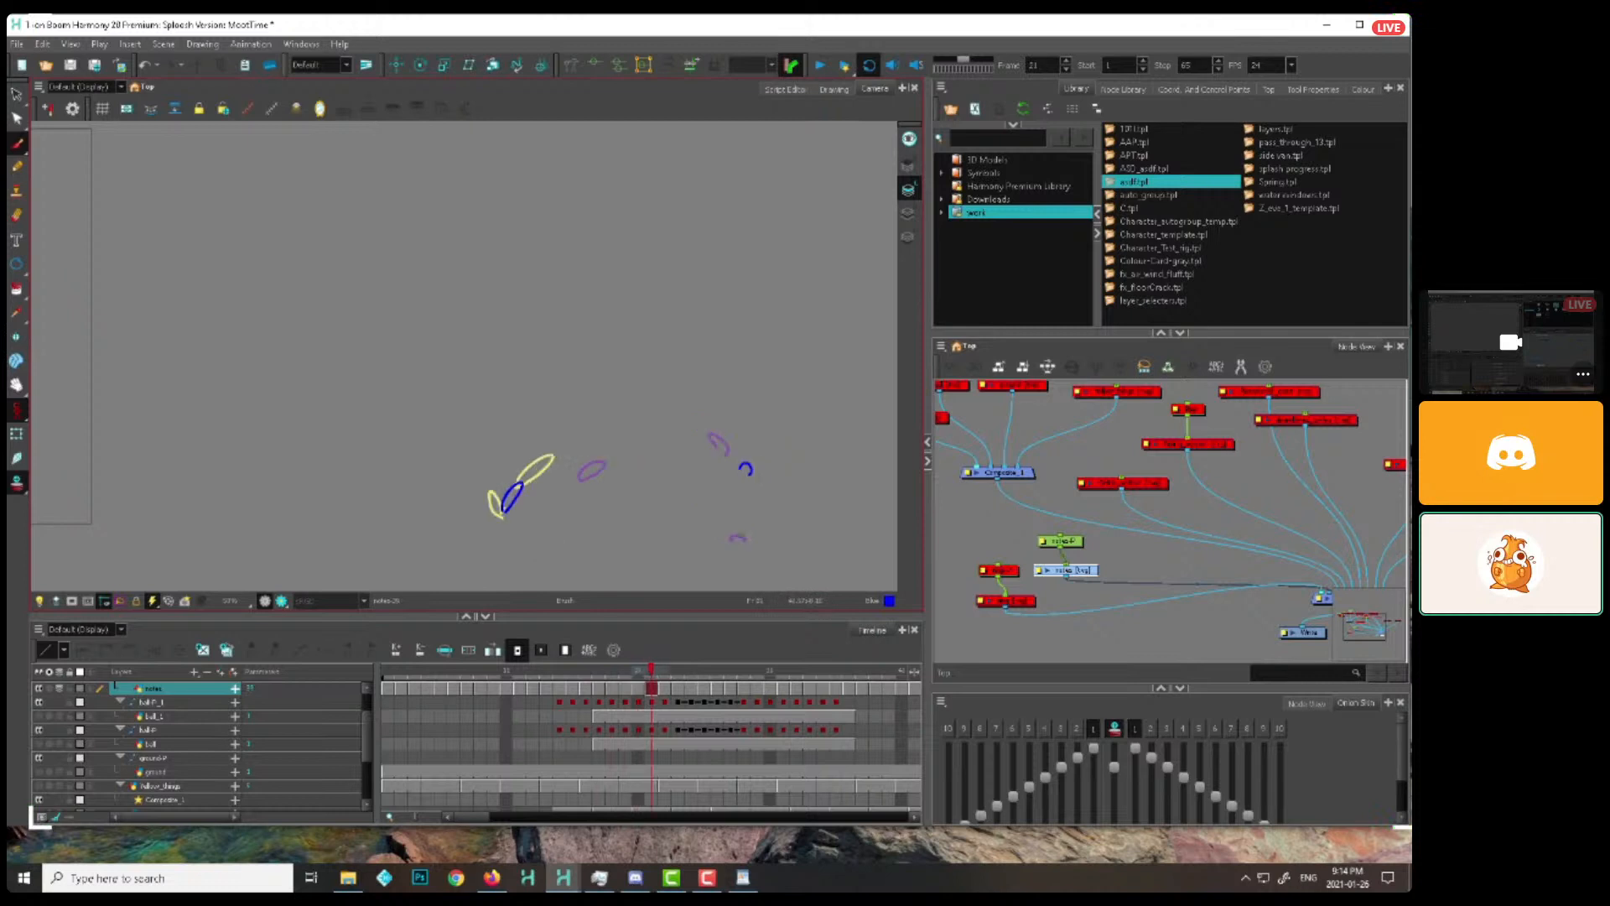
{"action": "key", "text": "period"}
{"action": "key", "text": "period"}
{"action": "key", "text": "period"}
{"action": "key", "text": "period"}
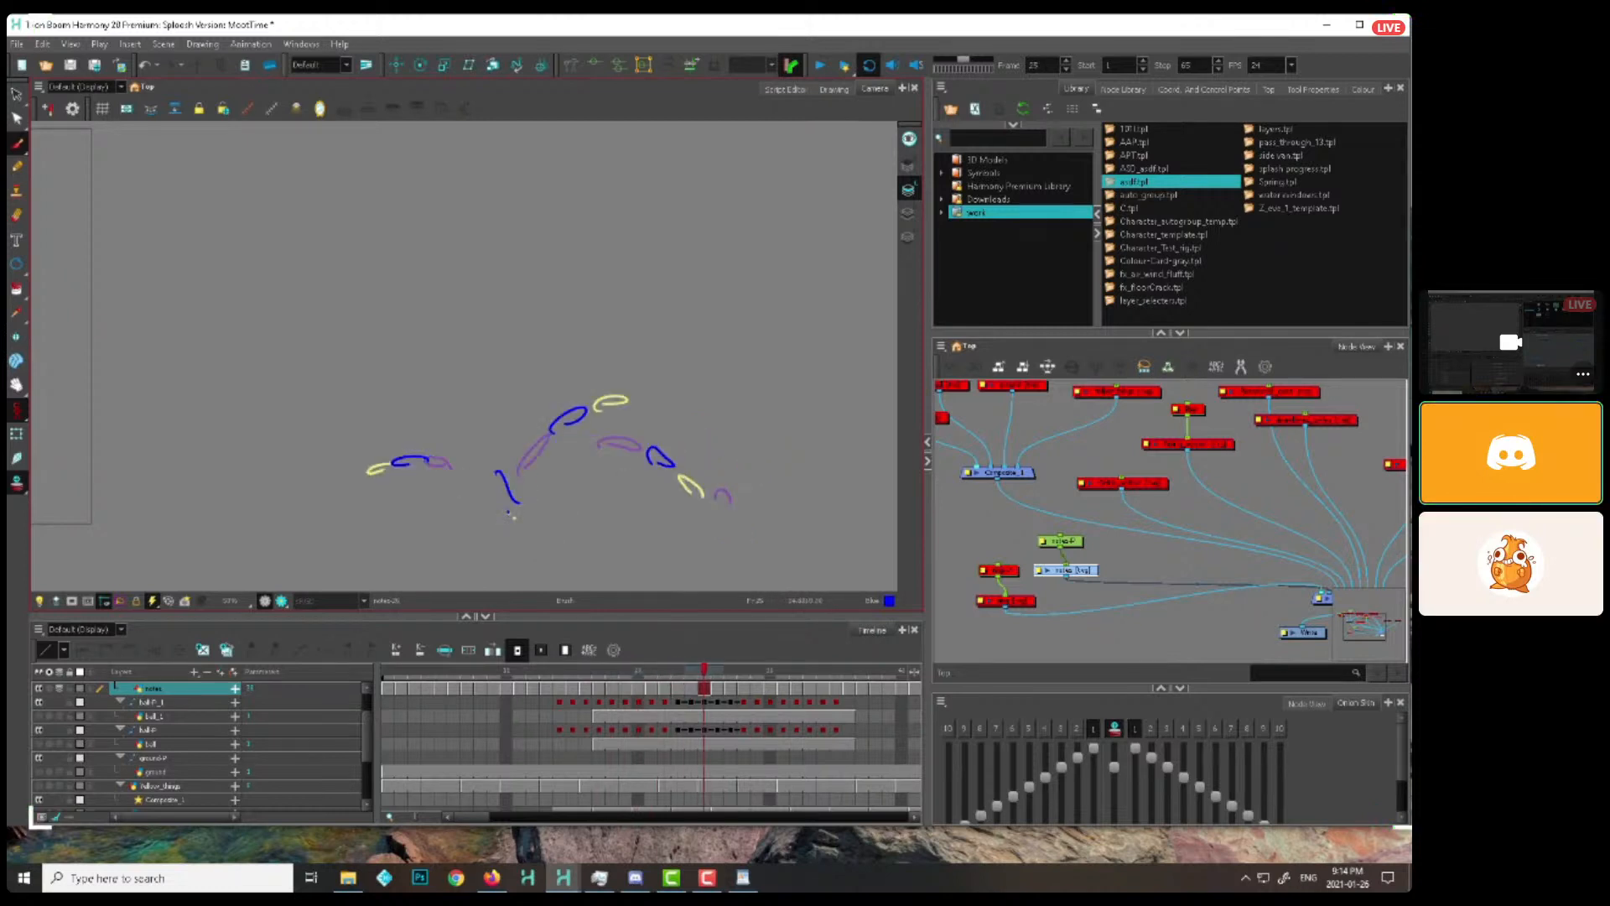
Add a larger leftward droplet arc to the cycled drawings from frame 25 to about frame 31
{"action": "key", "text": "period"}
{"action": "key", "text": "period"}
{"action": "key", "text": "period"}
{"action": "key", "text": "period"}
{"action": "key", "text": "period"}
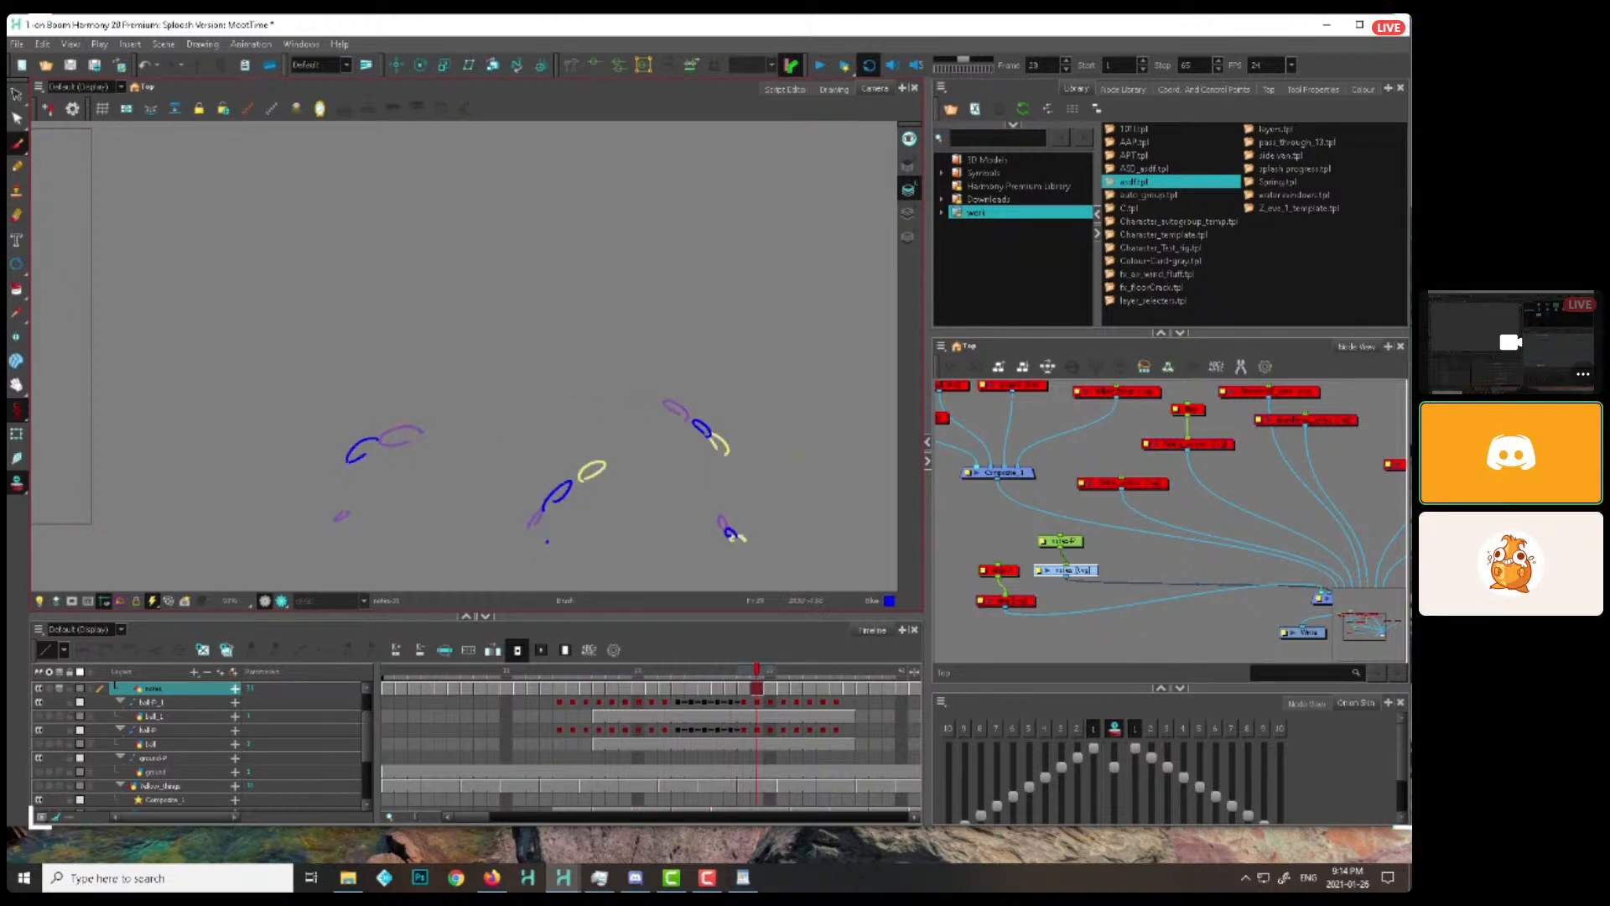
{"action": "key", "text": "period"}
{"action": "key", "text": "period"}
{"action": "key", "text": "period"}
{"action": "key", "text": "period"}
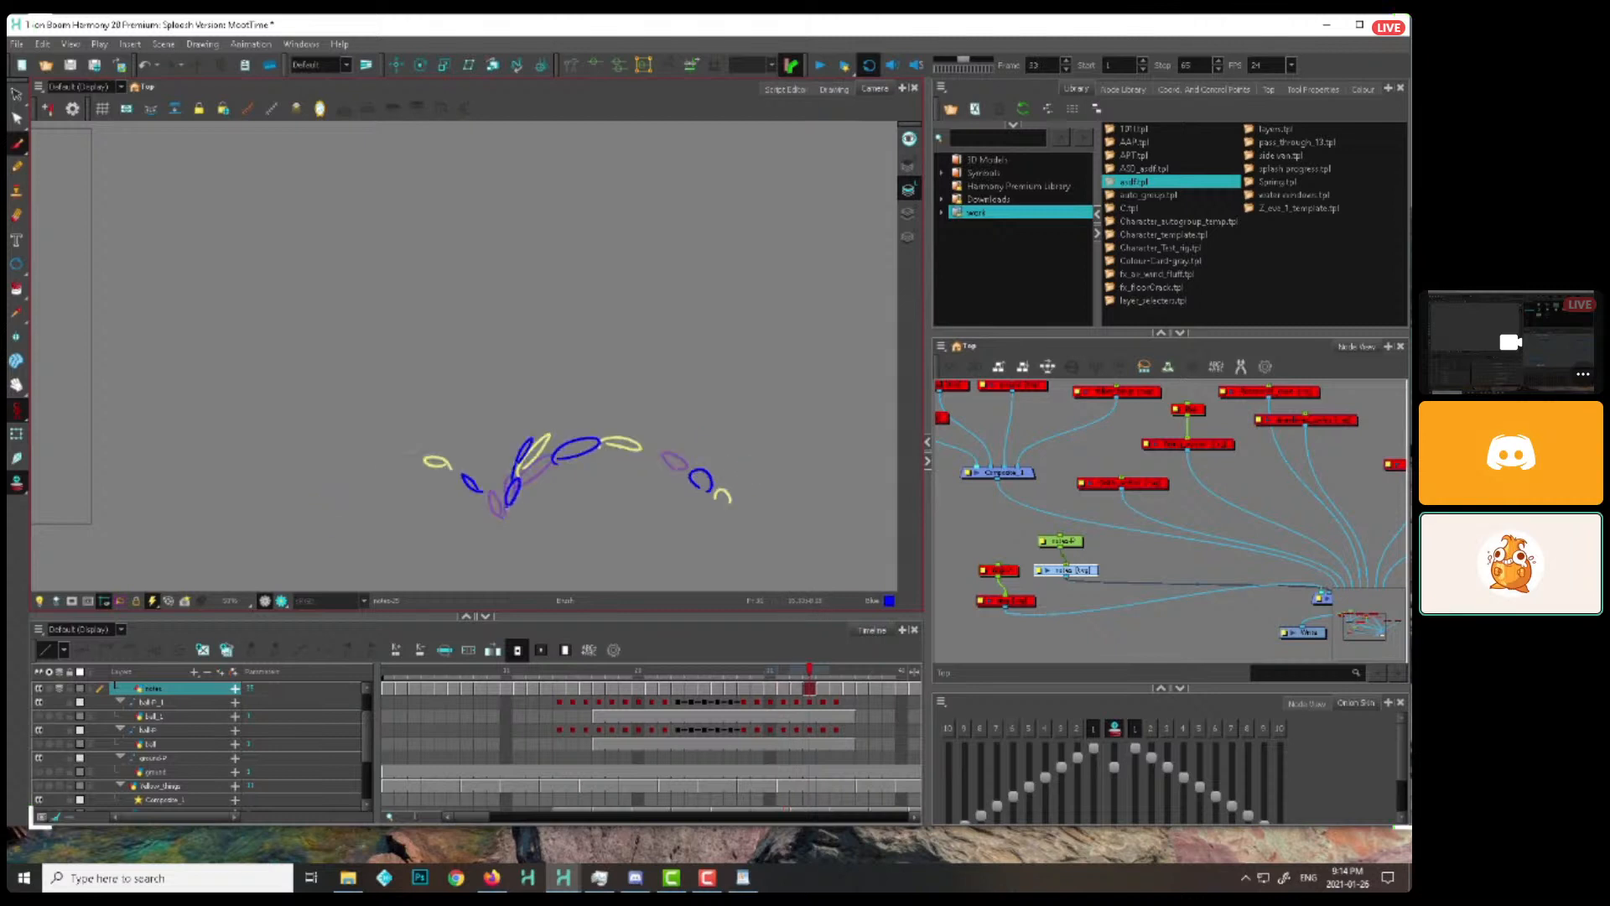
Layer more droplets around the splash point into the cycled drawings from frame 32 to frame 42
{"action": "key", "text": "period"}
{"action": "key", "text": "period"}
{"action": "key", "text": "period"}
{"action": "key", "text": "period"}
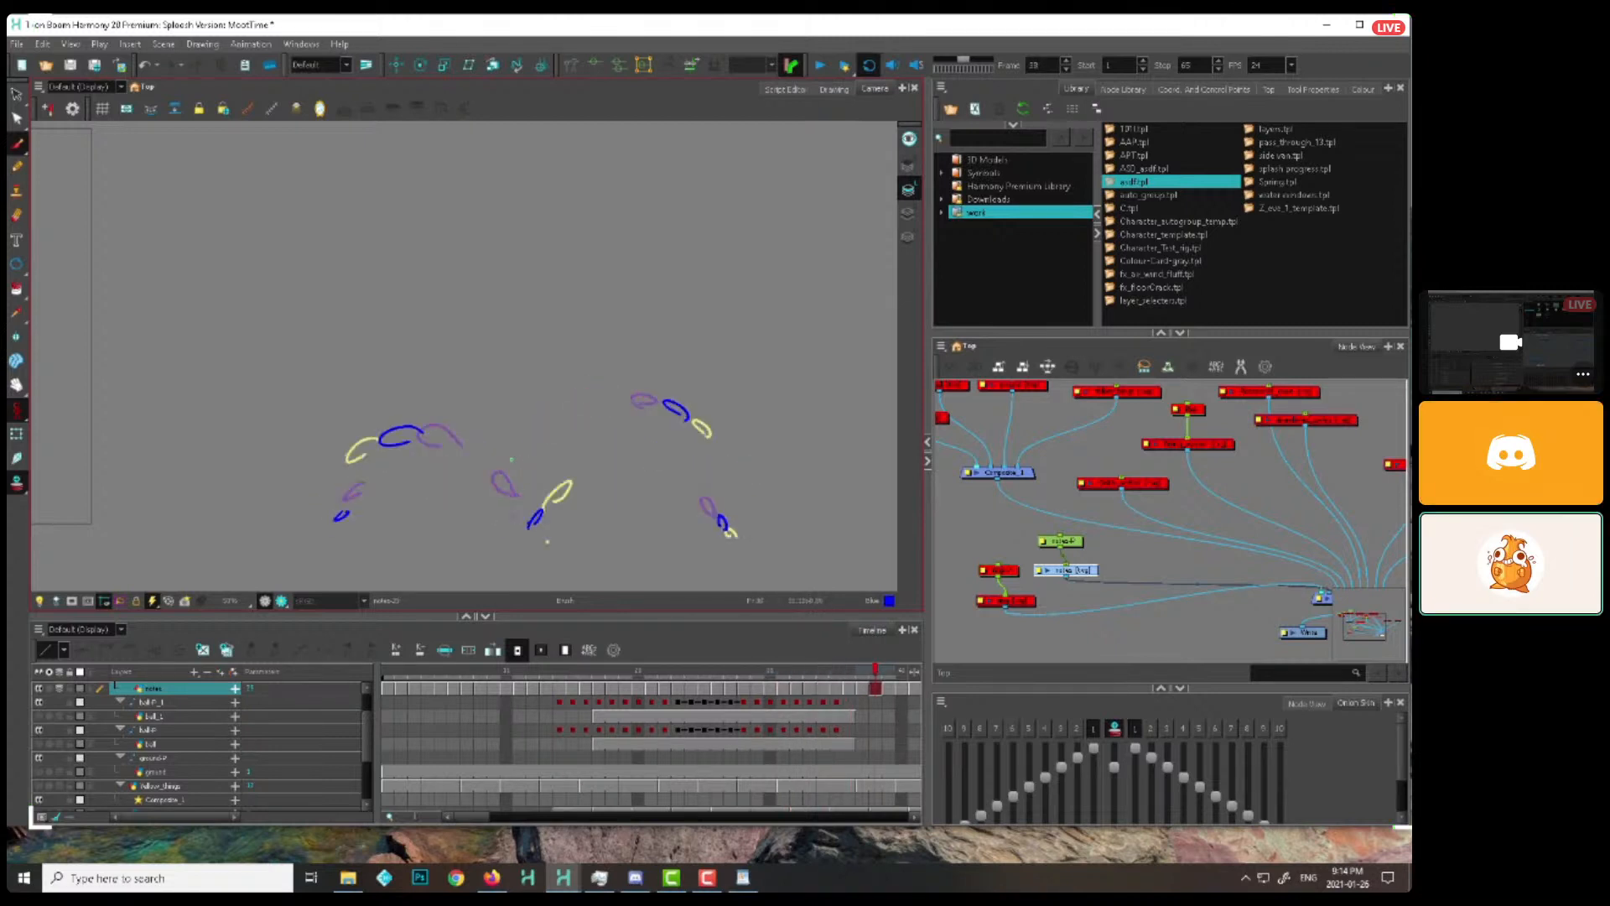
{"action": "key", "text": "period"}
{"action": "key", "text": "period"}
{"action": "key", "text": "period"}
{"action": "key", "text": "period"}
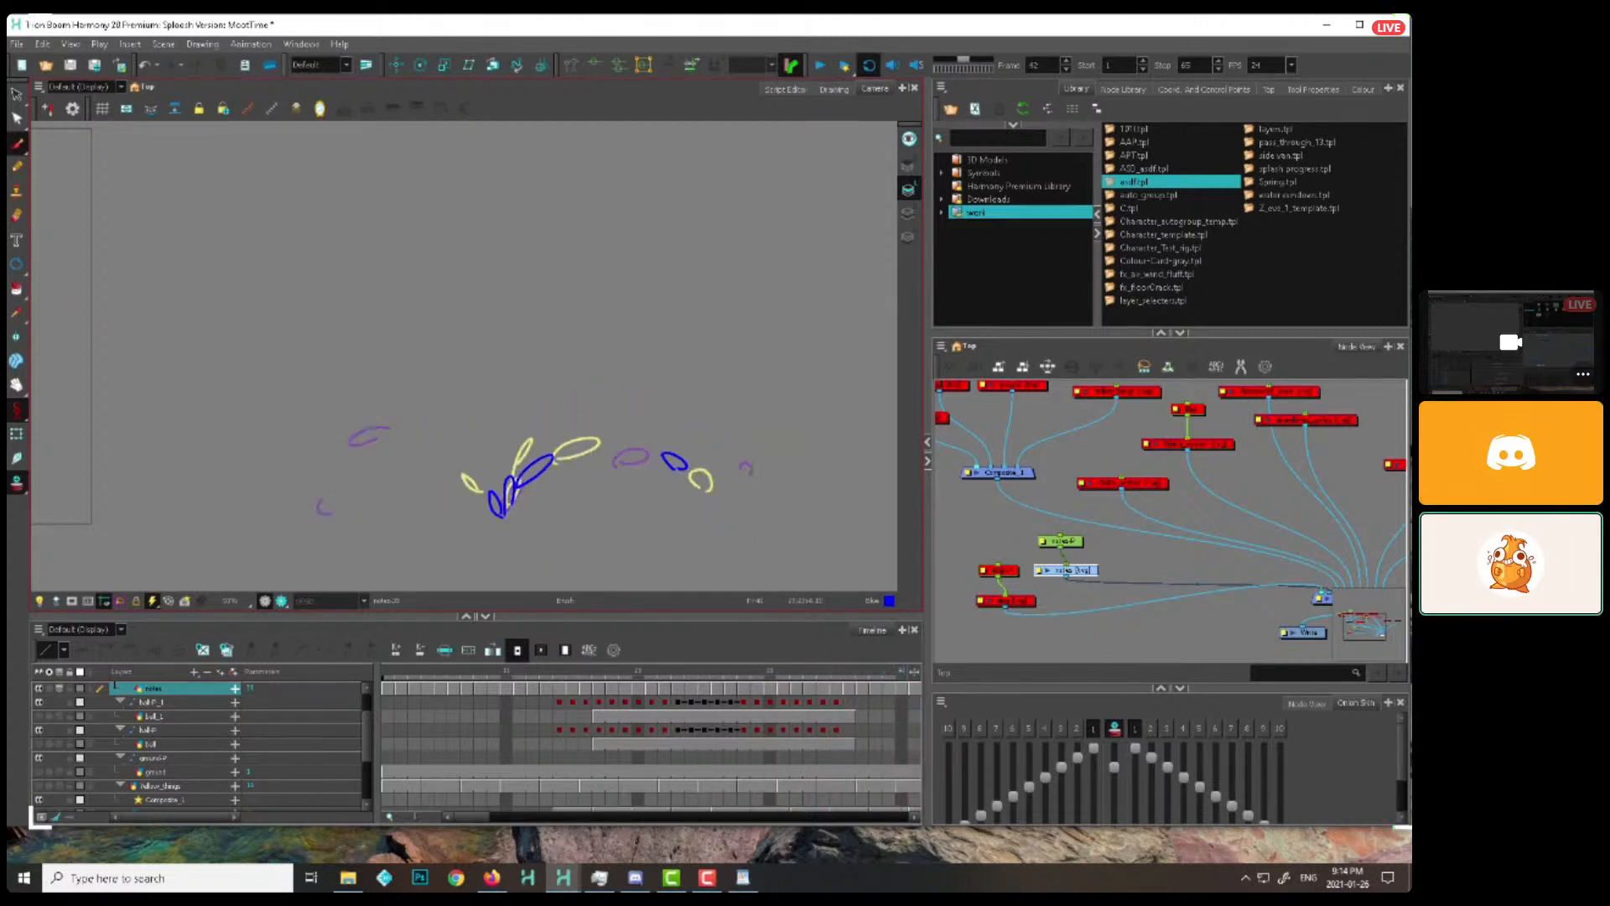
Continue adding droplets around the splash point in the cycled drawings from frame 42 to about frame 49
{"action": "key", "text": "period"}
{"action": "left_click_drag", "start_coordinate": [480, 484], "coordinate": [507, 507]}
{"action": "key", "text": "comma"}
{"action": "key", "text": "ctrl+z"}
{"action": "key", "text": "period"}
{"action": "key", "text": "period"}
{"action": "key", "text": "period"}
{"action": "key", "text": "period"}
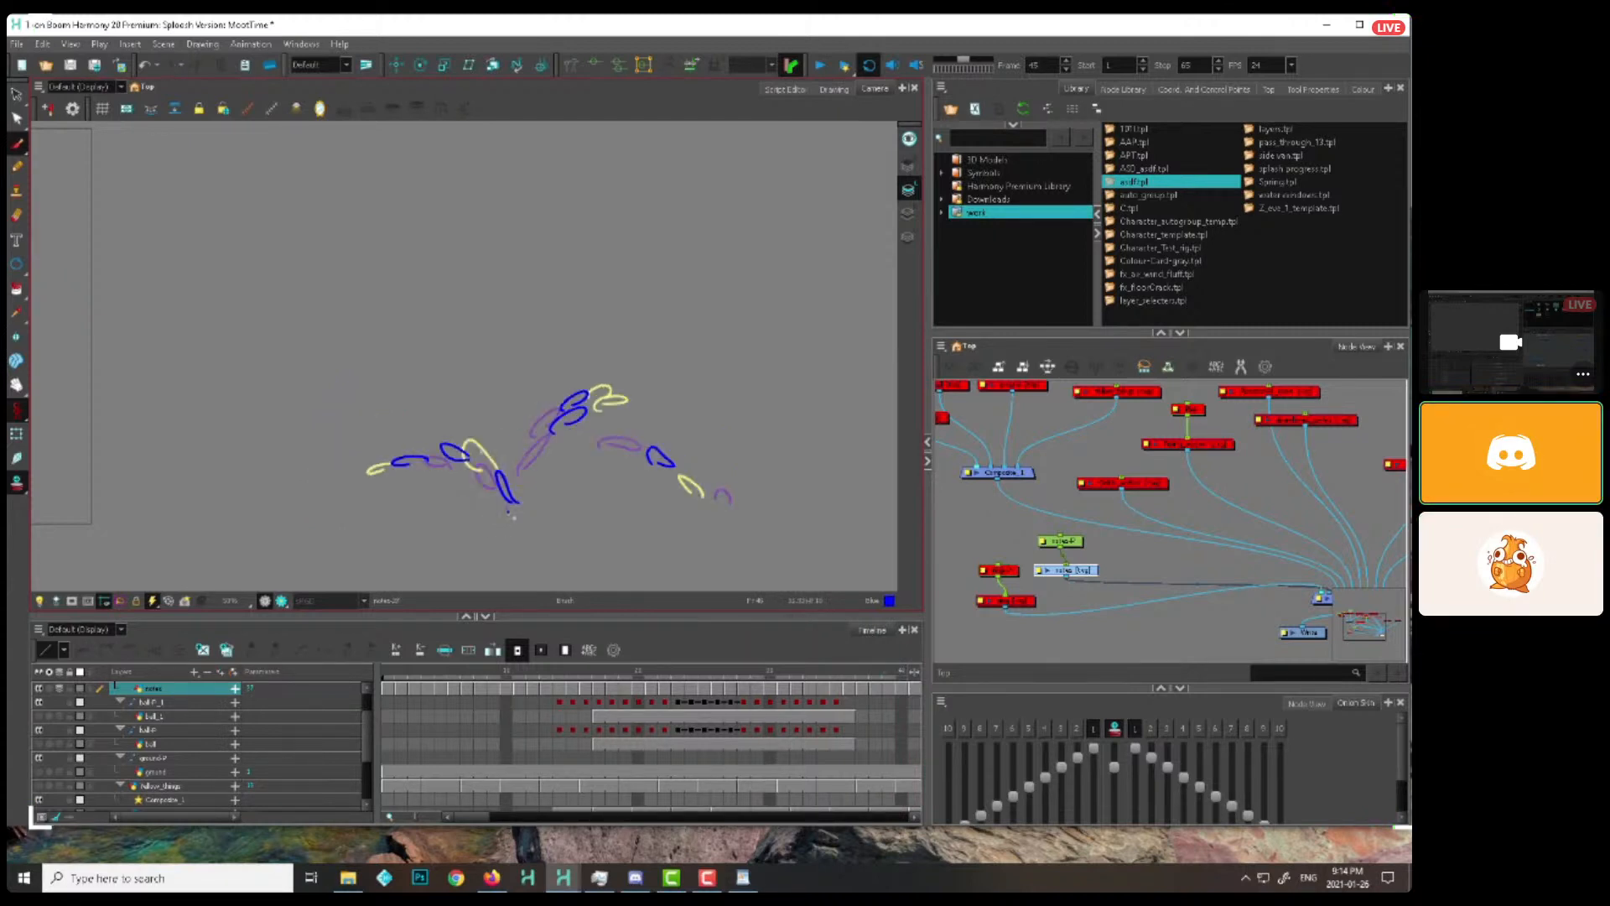
{"action": "key", "text": "period"}
{"action": "key", "text": "period"}
{"action": "key", "text": "period"}
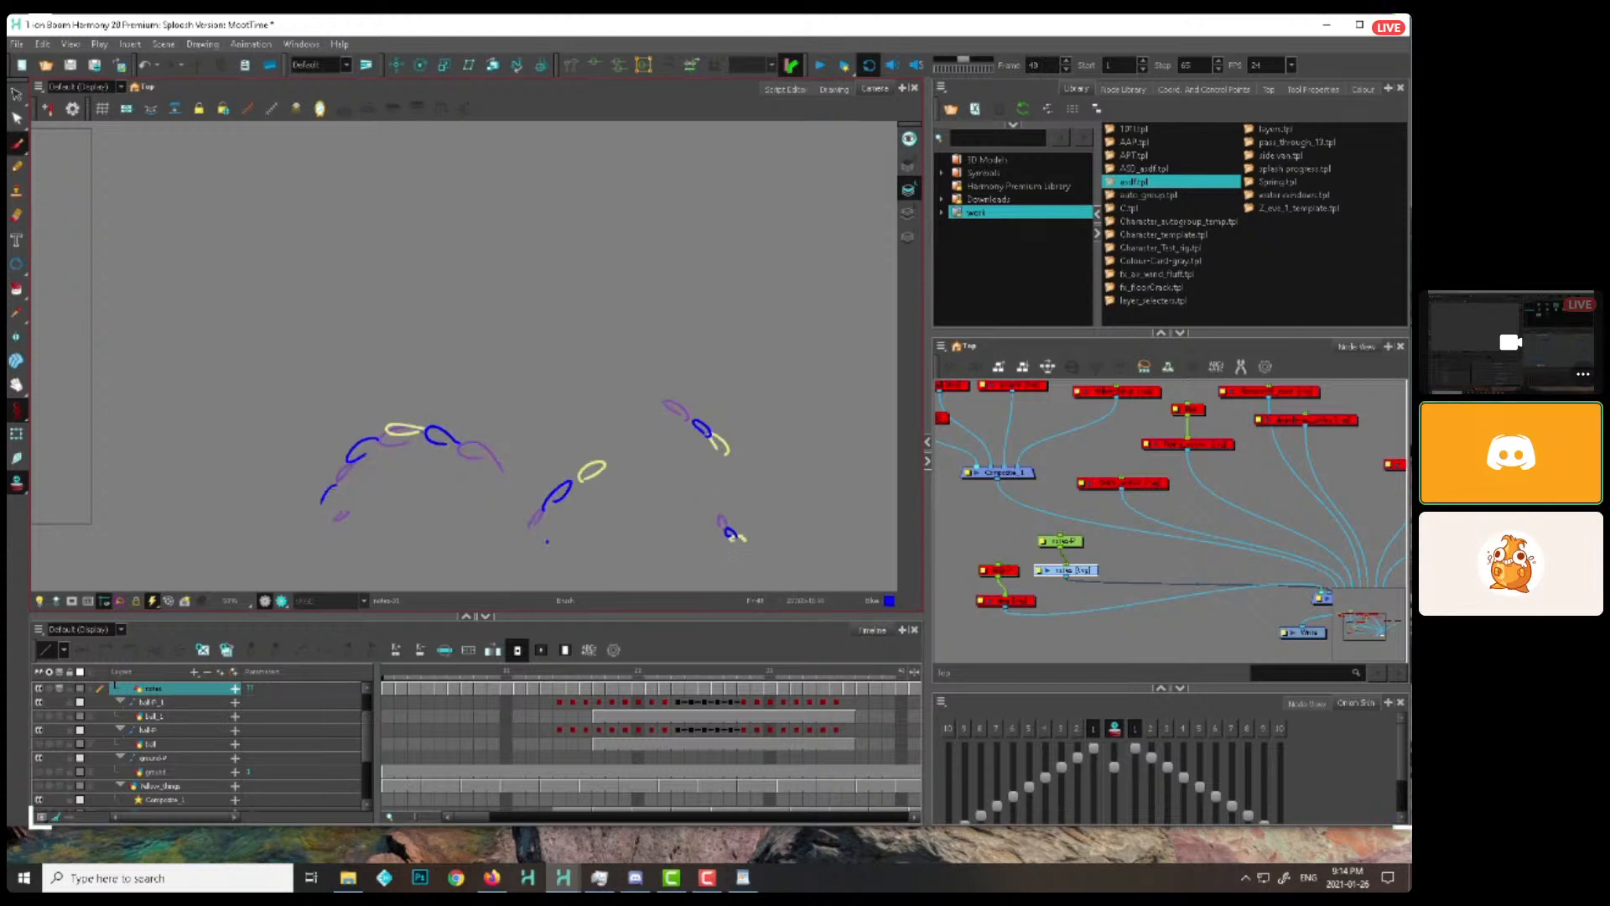
Play back the layered droplet cycle to review the motion
{"action": "left_click", "coordinate": [840, 676]}
{"action": "left_click", "coordinate": [820, 66]}
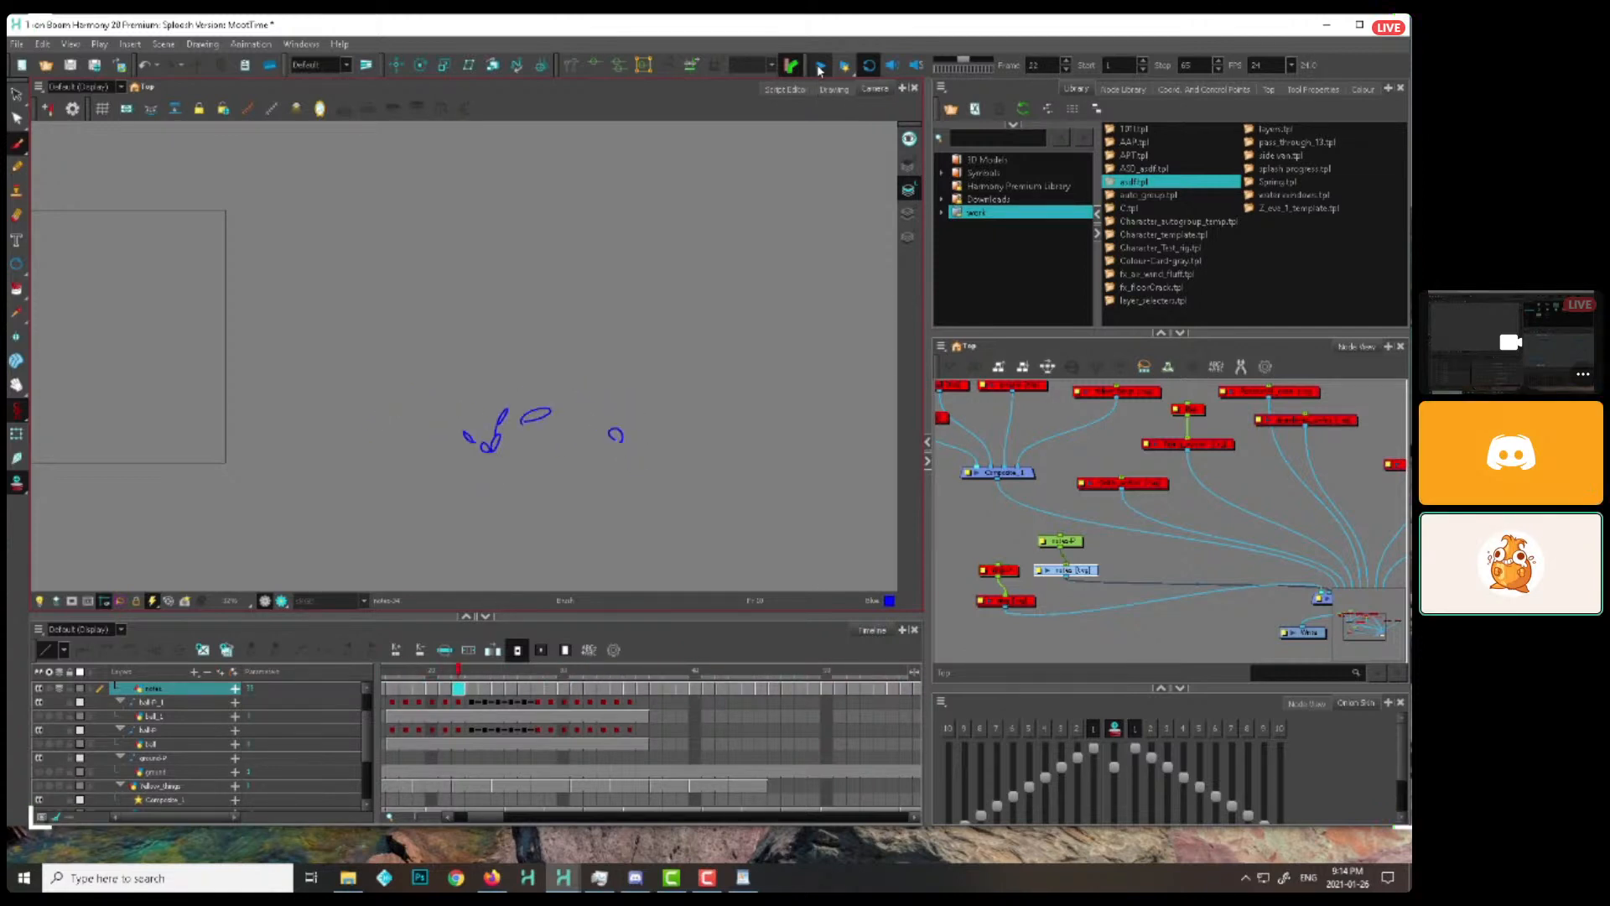
{"action": "left_click", "coordinate": [820, 70]}
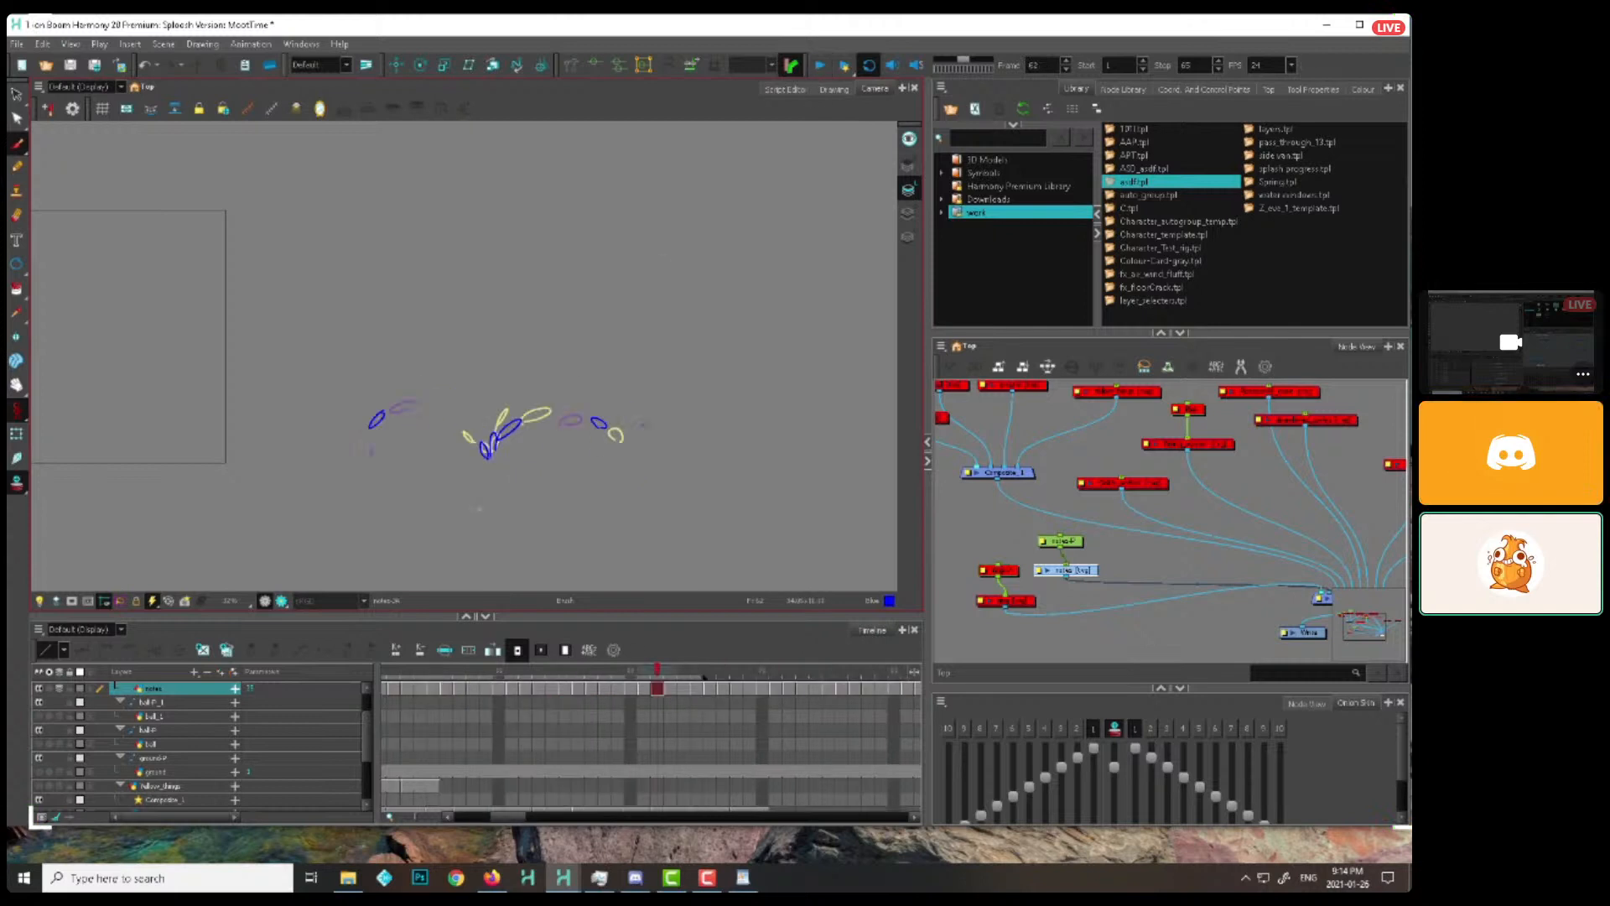
Starting from frame 6, add a rightward droplet arc to the cycled drawings through about frame 13
{"action": "left_click", "coordinate": [454, 670]}
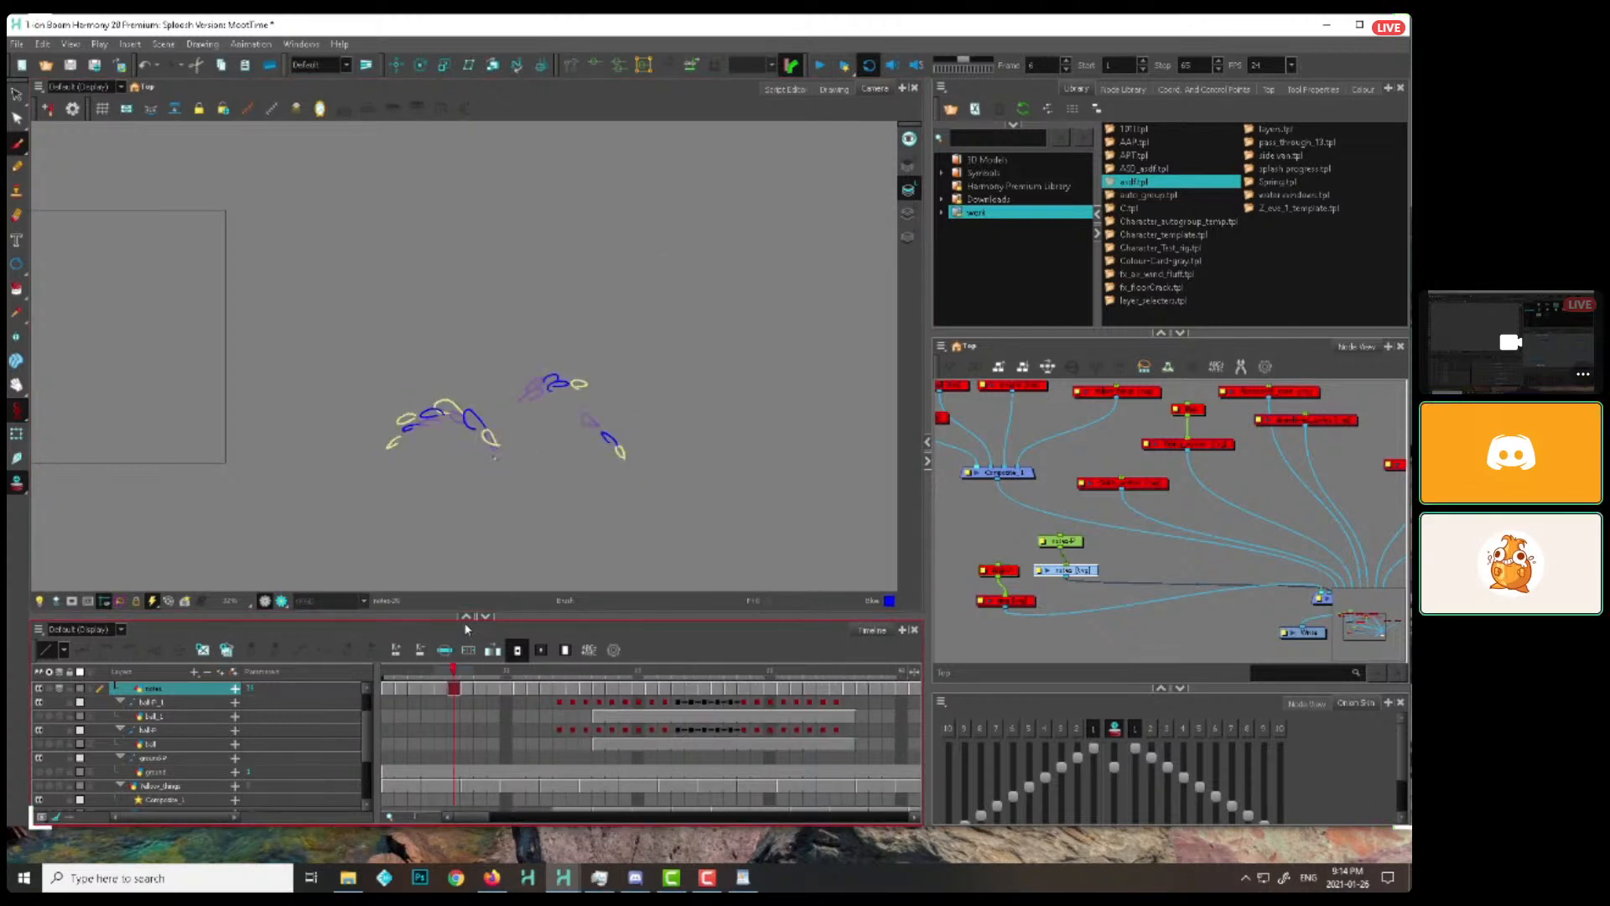
{"action": "key", "text": "g"}
{"action": "left_click_drag", "start_coordinate": [512, 427], "coordinate": [563, 402]}
{"action": "key", "text": "g"}
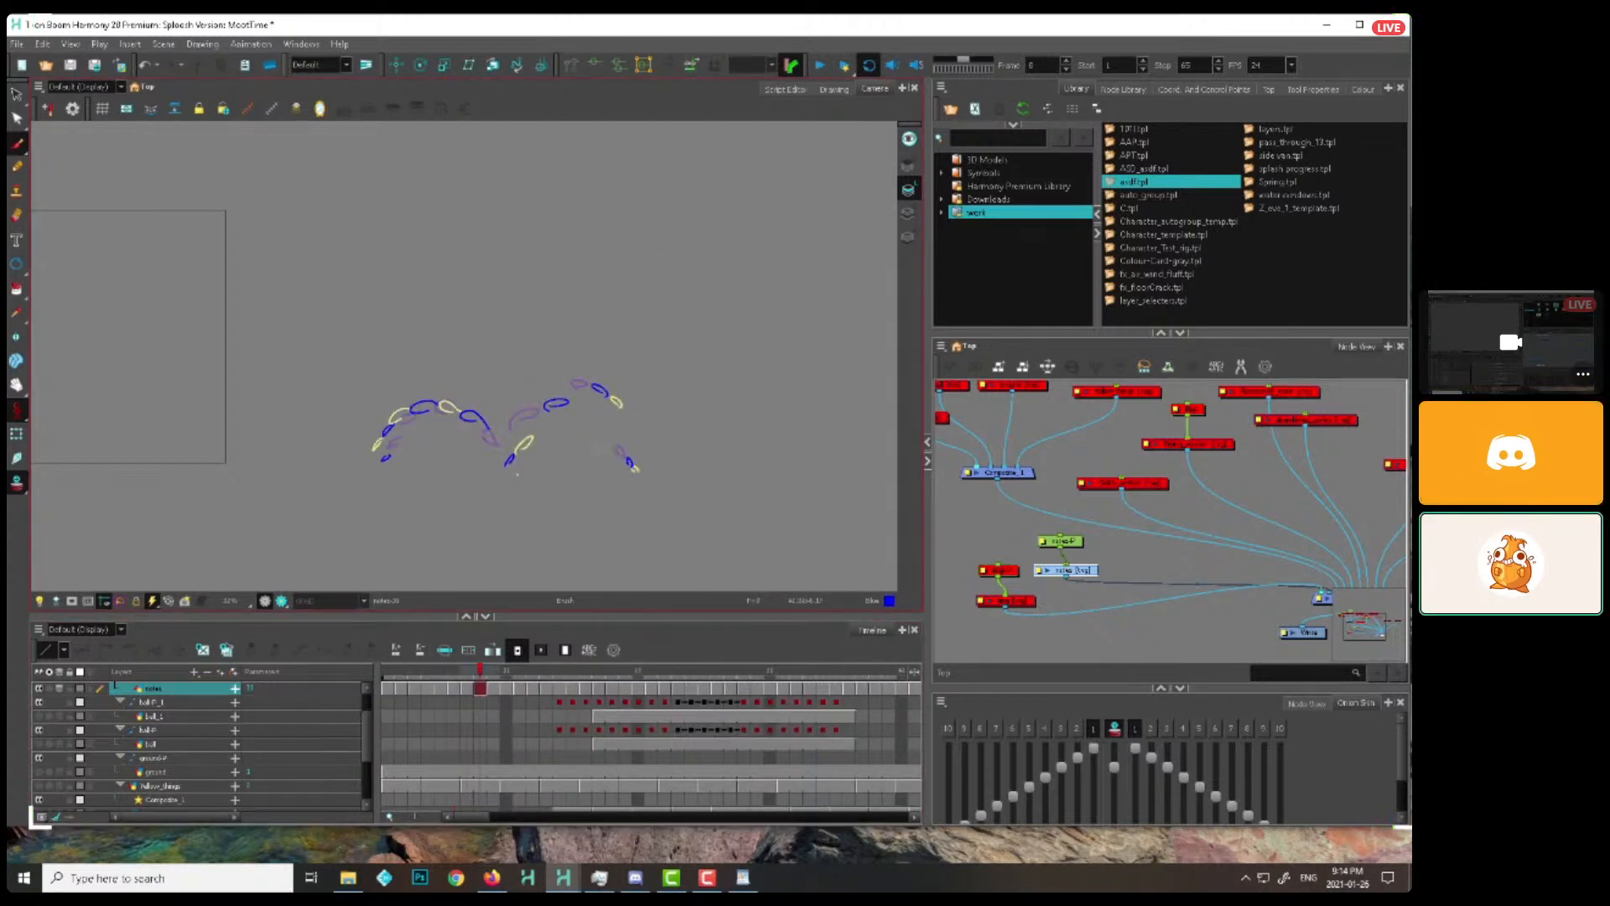
{"action": "key", "text": "g"}
{"action": "key", "text": "g"}
{"action": "key", "text": "g"}
{"action": "key", "text": "g"}
{"action": "key", "text": "g"}
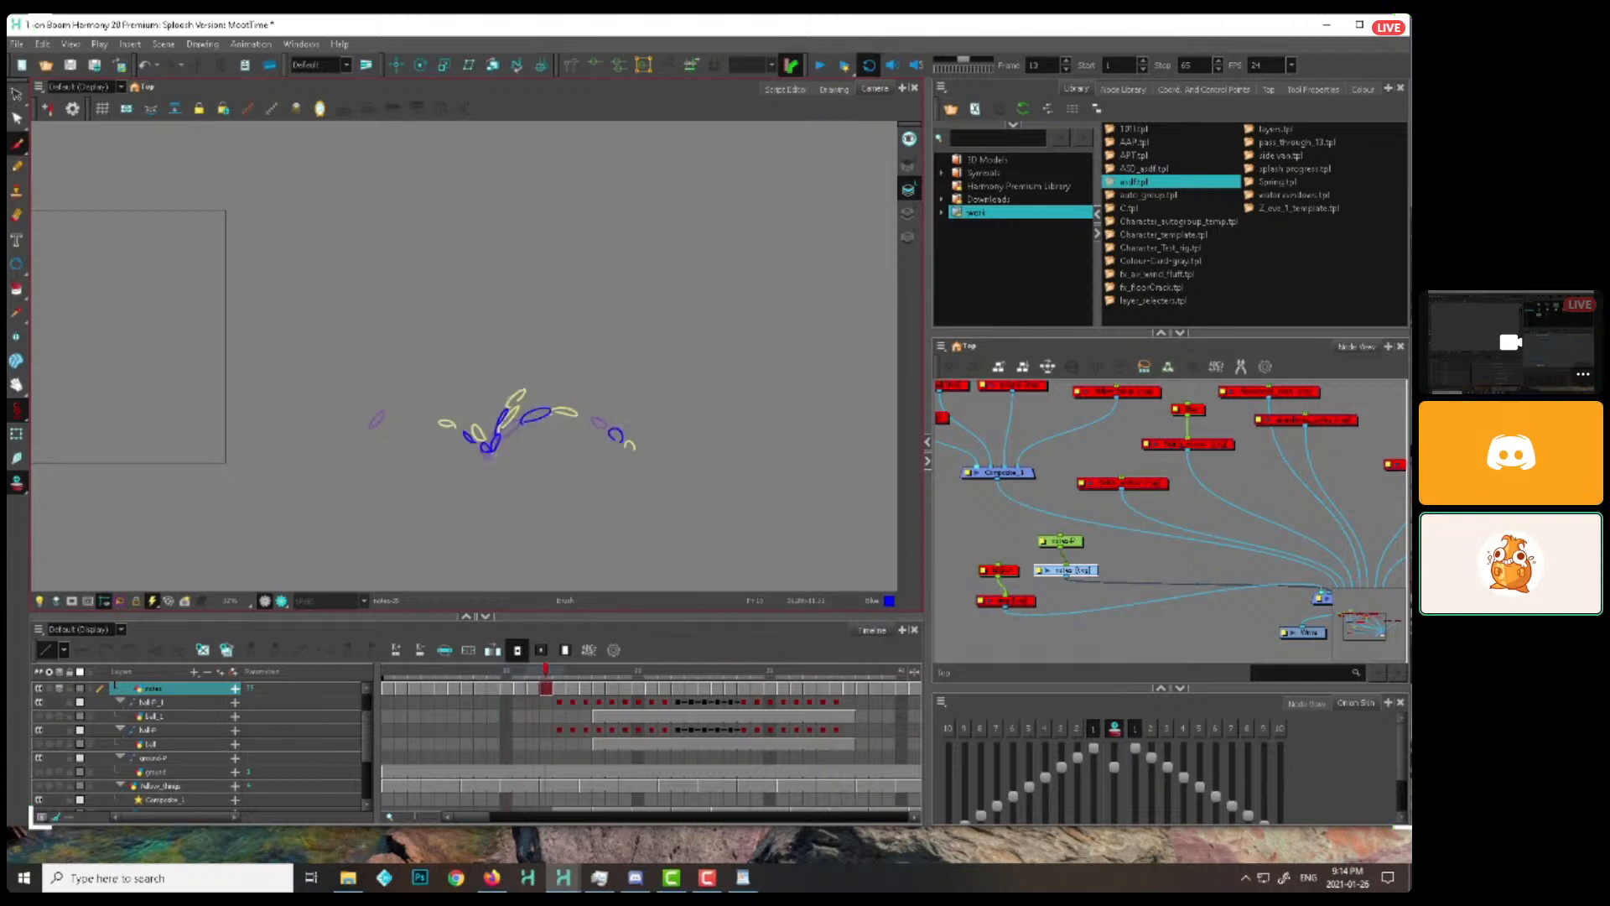
Add a low leftward droplet arc to the cycled drawings from about frame 14 to frame 19
{"action": "key", "text": "g"}
{"action": "key", "text": "g"}
{"action": "key", "text": "g"}
{"action": "key", "text": "g"}
{"action": "key", "text": "g"}
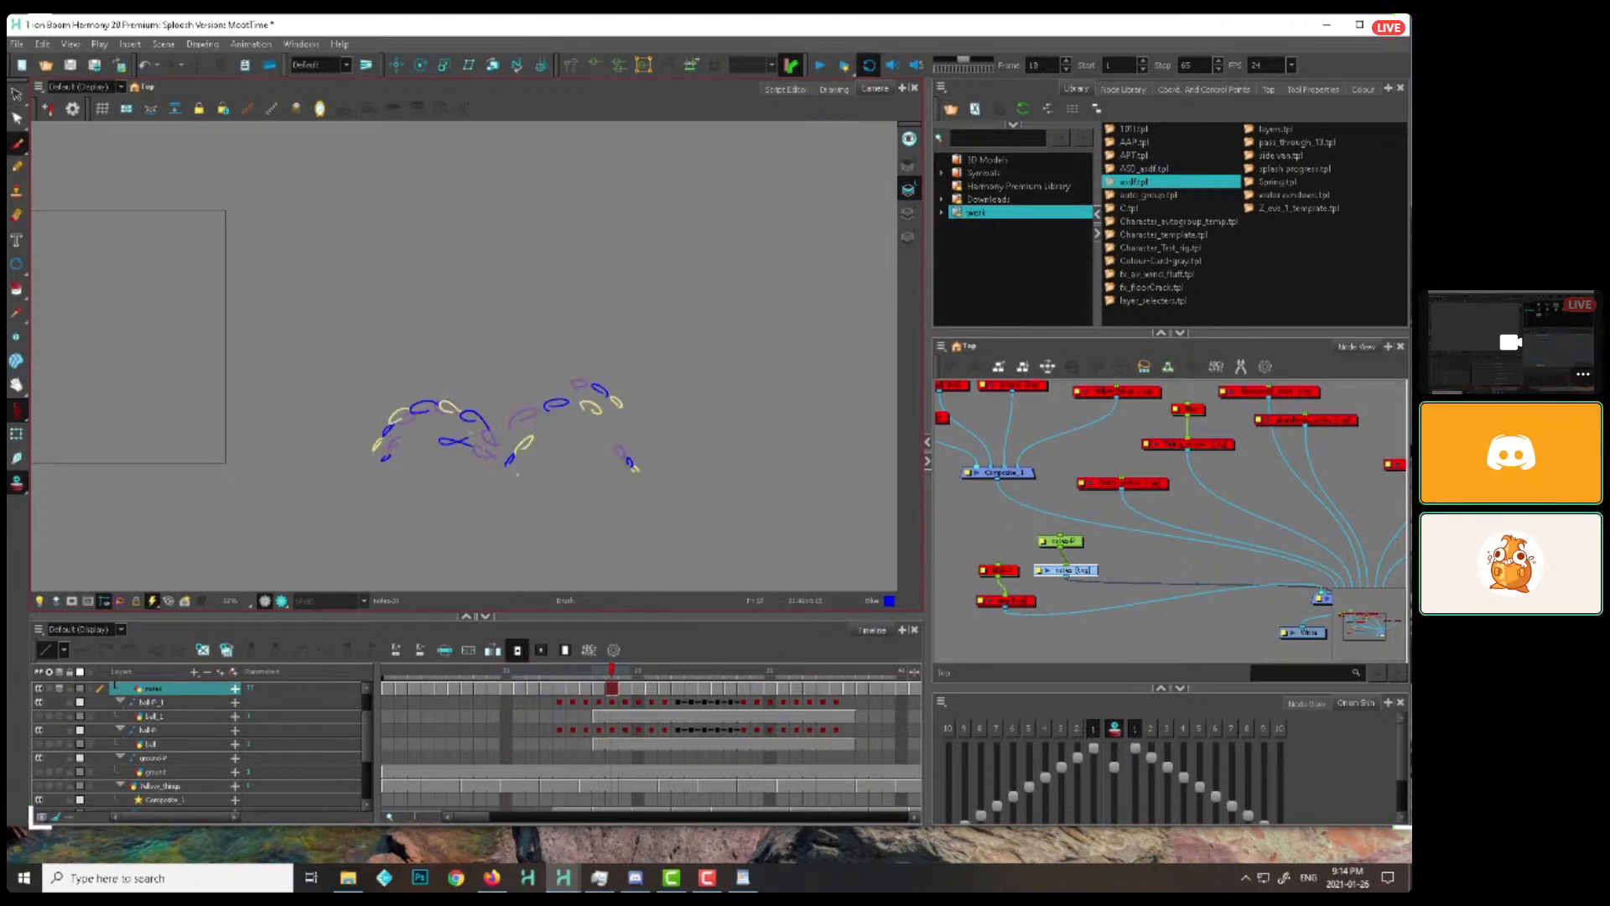
{"action": "key", "text": "g"}
{"action": "key", "text": "g"}
{"action": "key", "text": "g"}
{"action": "key", "text": "f"}
{"action": "key", "text": "f"}
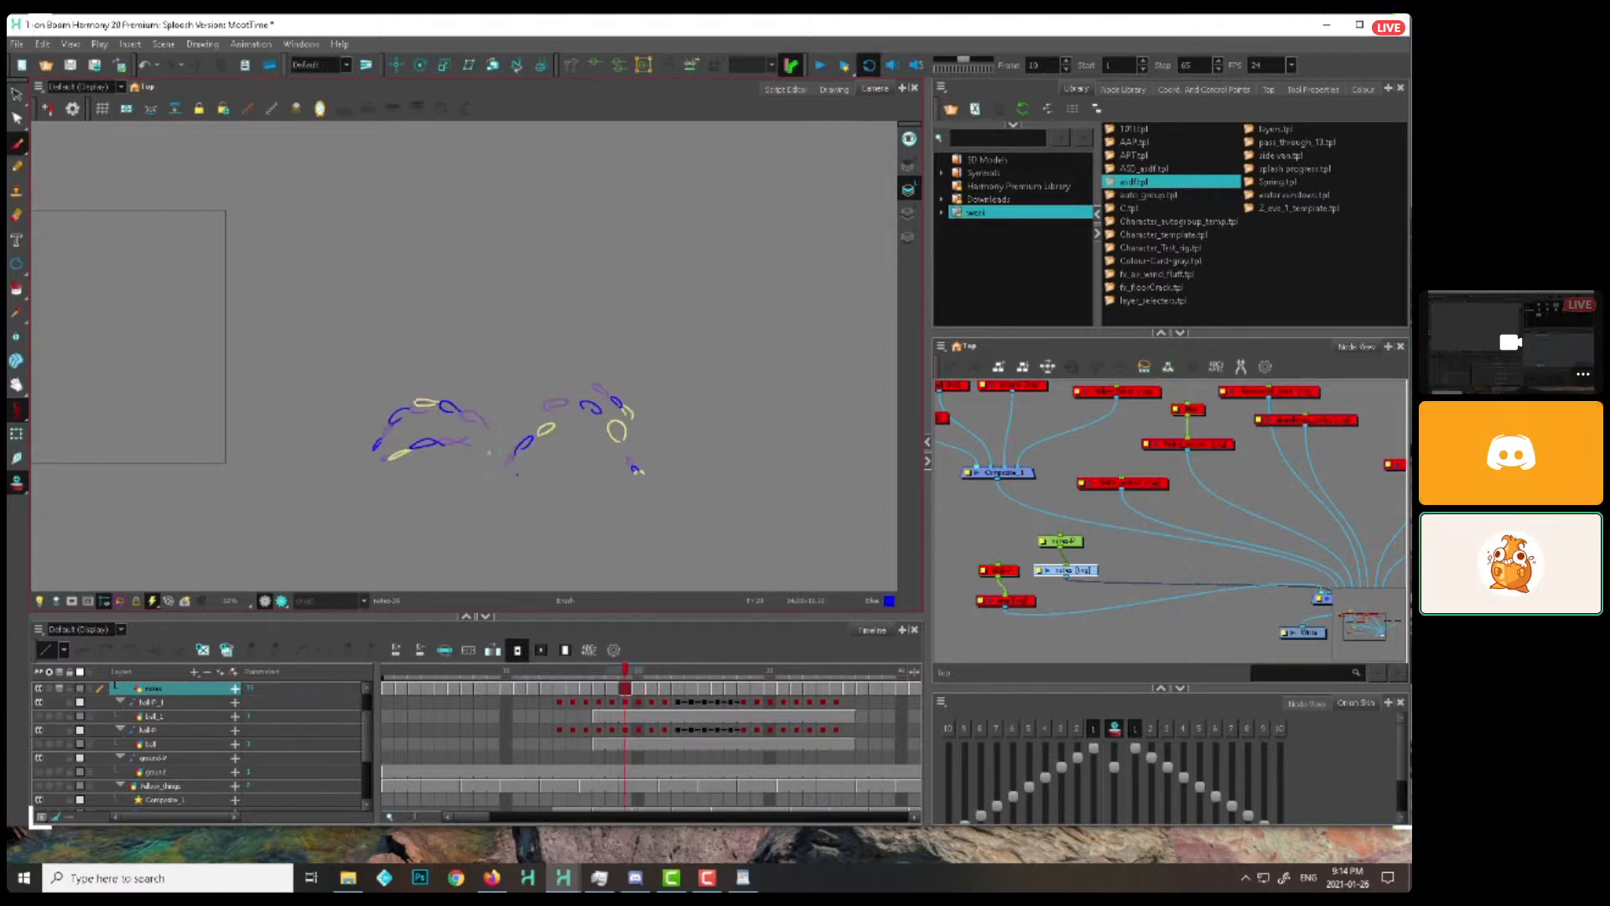
Add another leftward droplet arc, just above the low one, to the cycled drawings from frame 20 to frame 26
{"action": "key", "text": "g"}
{"action": "key", "text": "g"}
{"action": "key", "text": "g"}
{"action": "key", "text": "g"}
{"action": "key", "text": "g"}
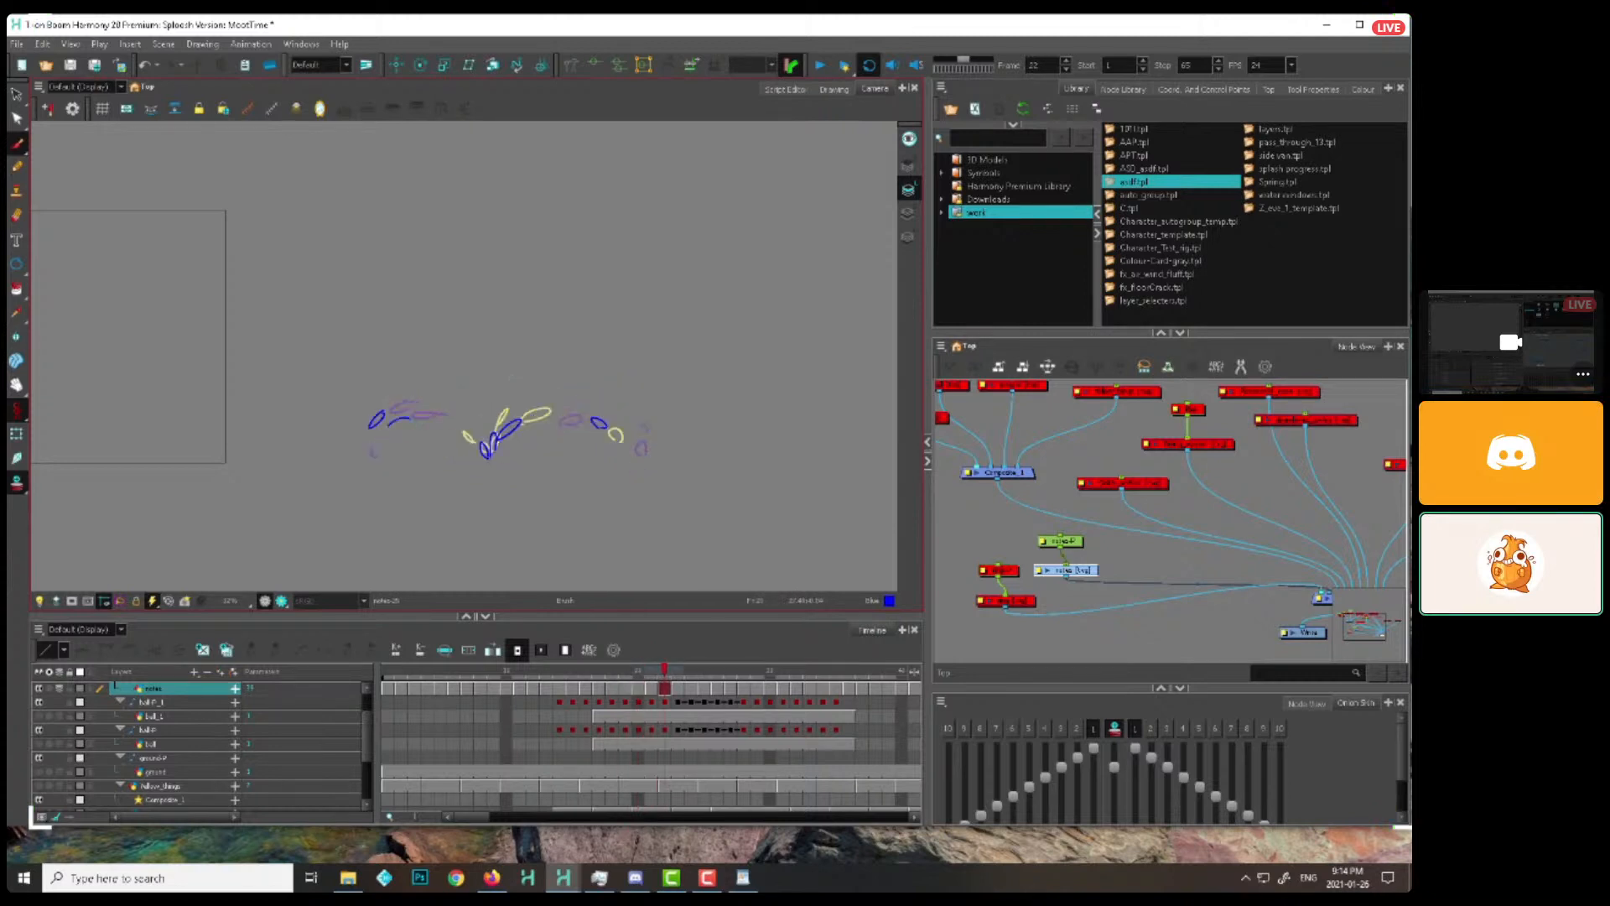
Add a high rightward droplet arc to the cycled drawings from about frame 27 to frame 35
{"action": "key", "text": "g"}
{"action": "key", "text": "g"}
{"action": "key", "text": "g"}
{"action": "key", "text": "g"}
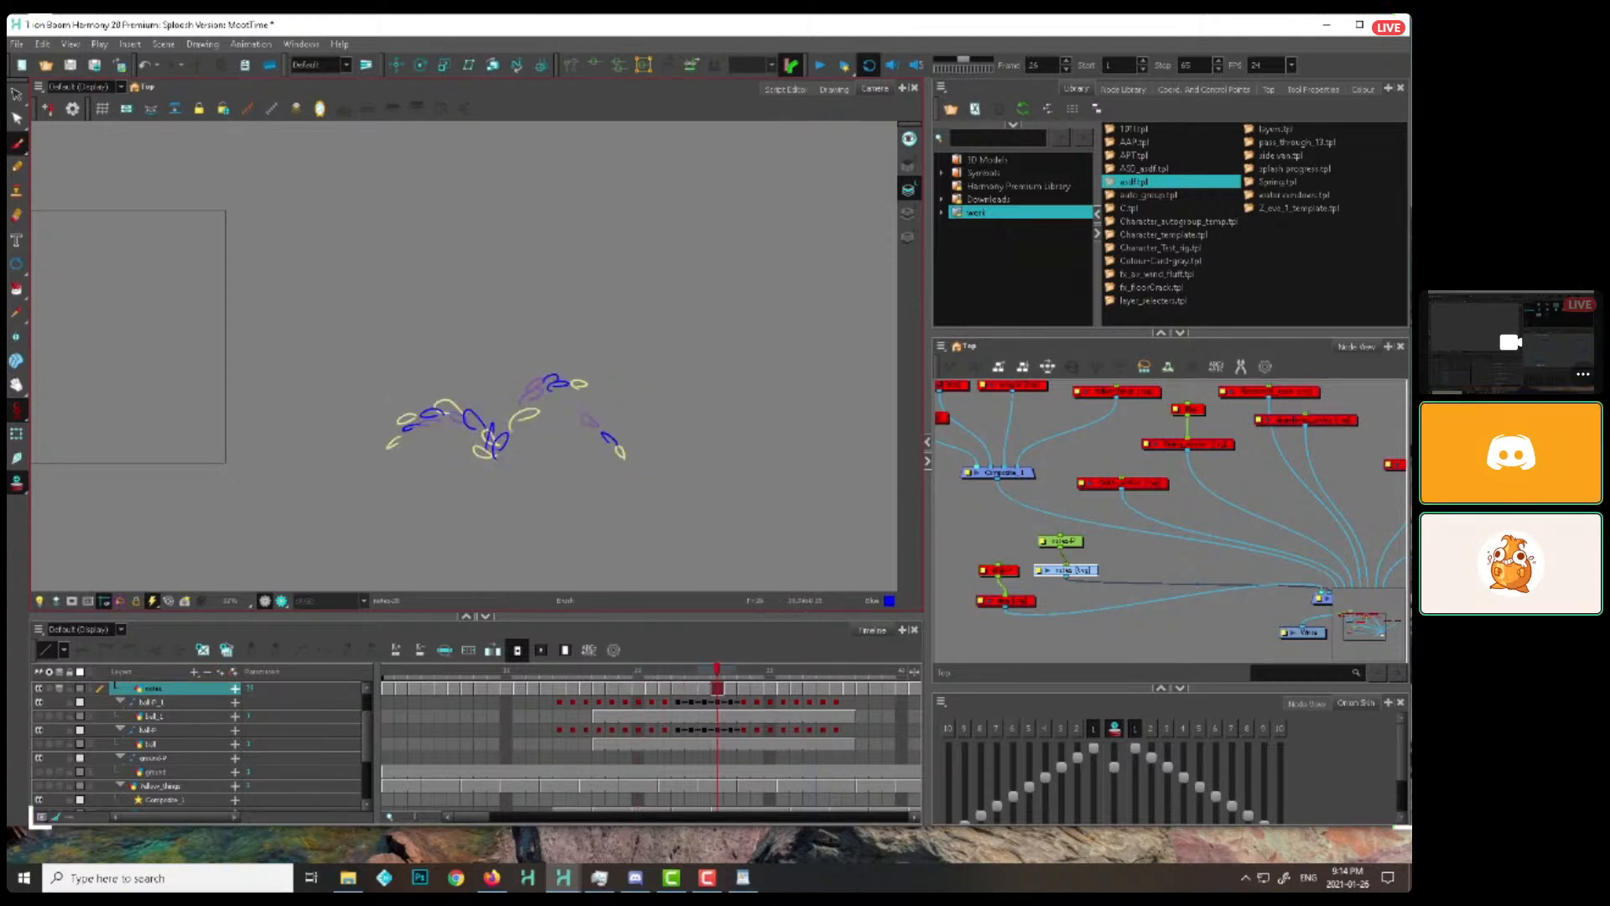
{"action": "key", "text": "g"}
{"action": "key", "text": "g"}
{"action": "key", "text": "g"}
{"action": "key", "text": "g"}
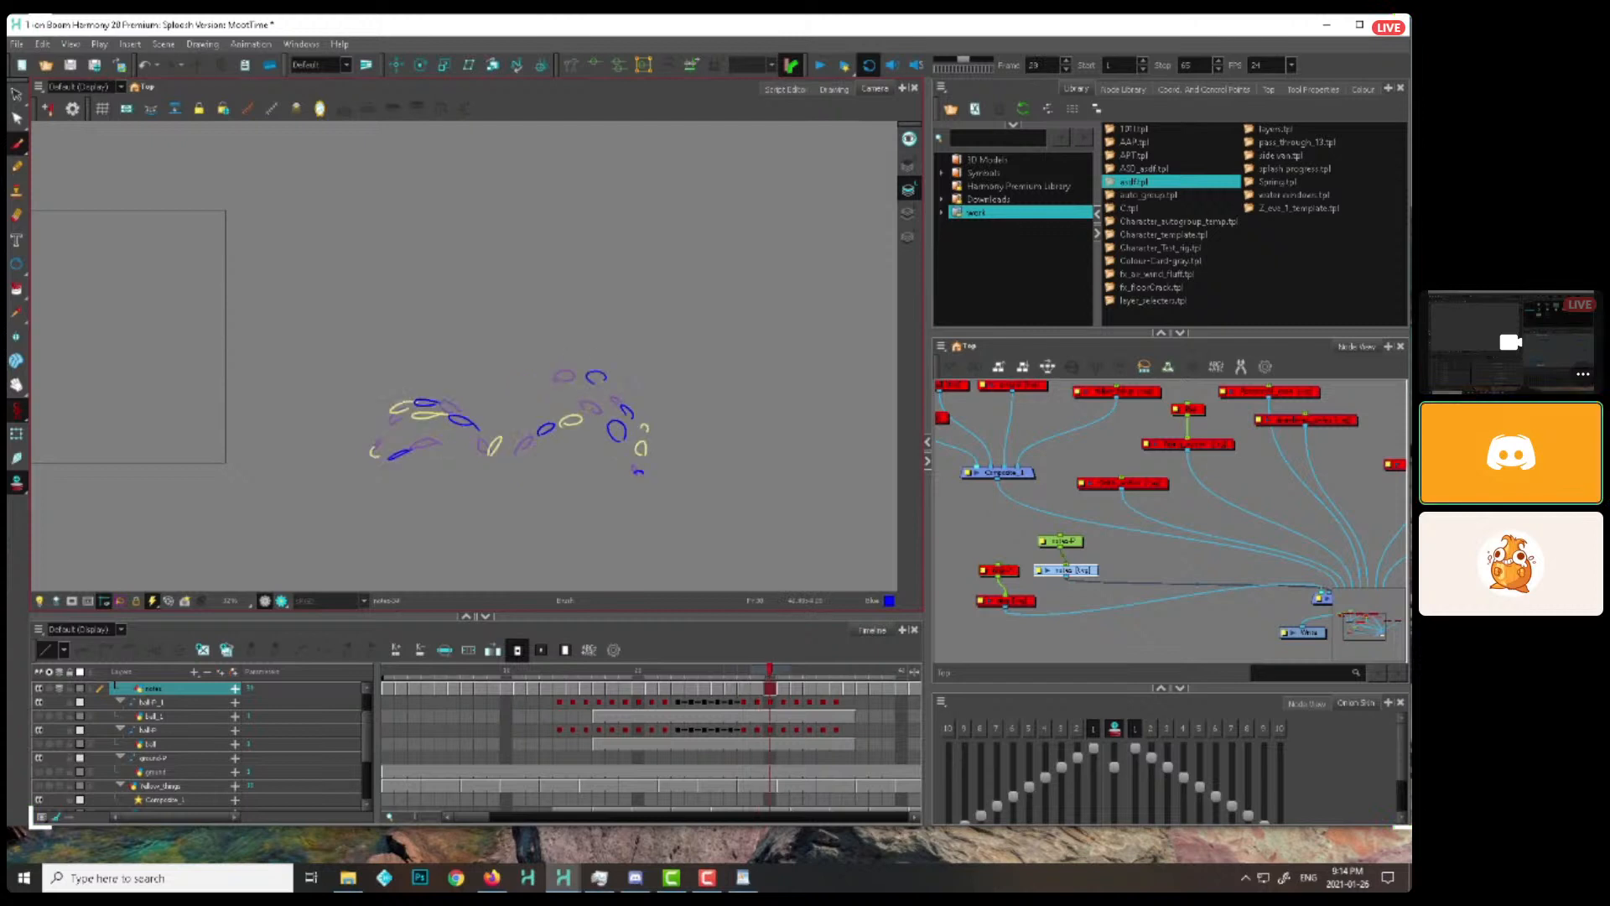
Add a high leftward droplet arc to the cycled drawings through the upper forties, and play back the full cycle
{"action": "key", "text": "g"}
{"action": "key", "text": "g"}
{"action": "key", "text": "g"}
{"action": "key", "text": "g"}
{"action": "key", "text": "g"}
{"action": "key", "text": "g"}
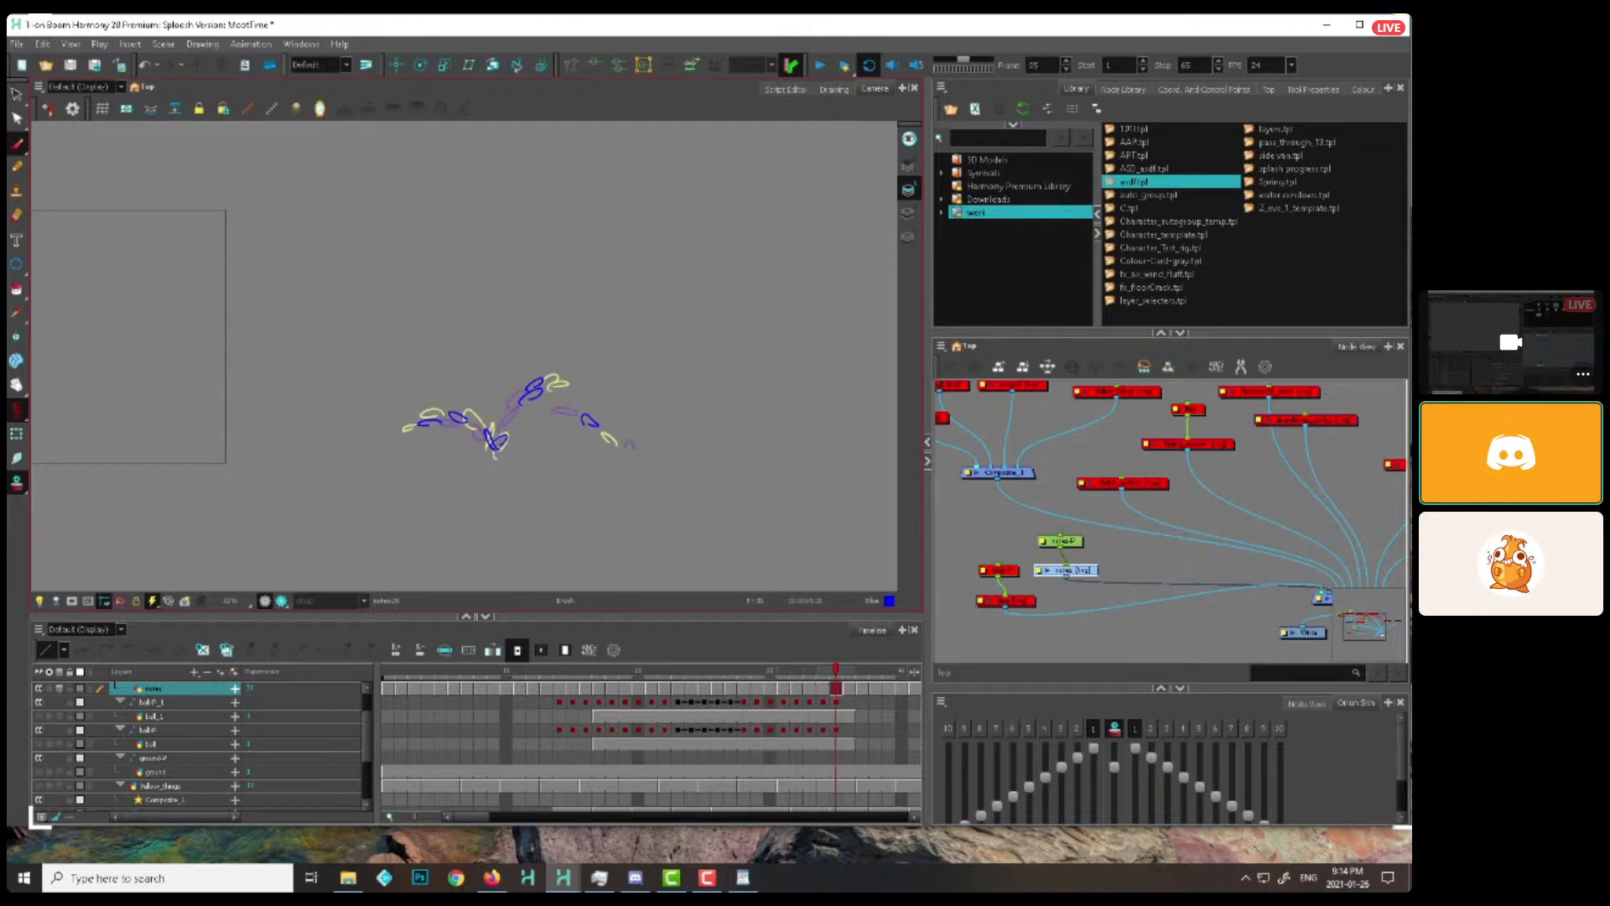
{"action": "key", "text": "g"}
{"action": "key", "text": "g"}
{"action": "key", "text": "g"}
{"action": "key", "text": "g"}
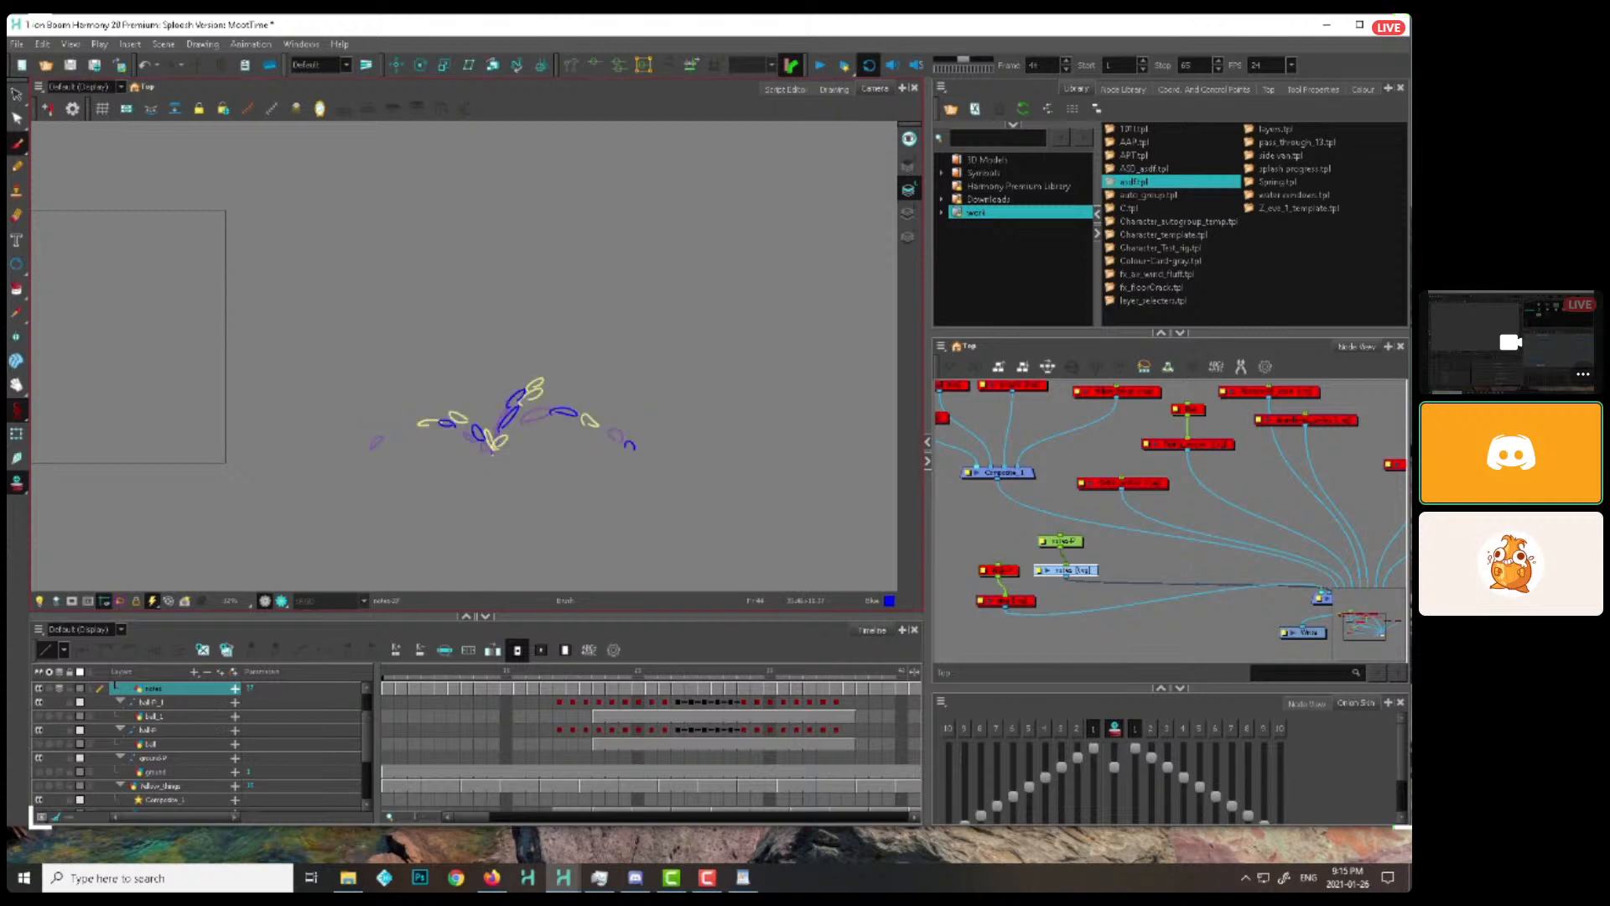
{"action": "key", "text": "g"}
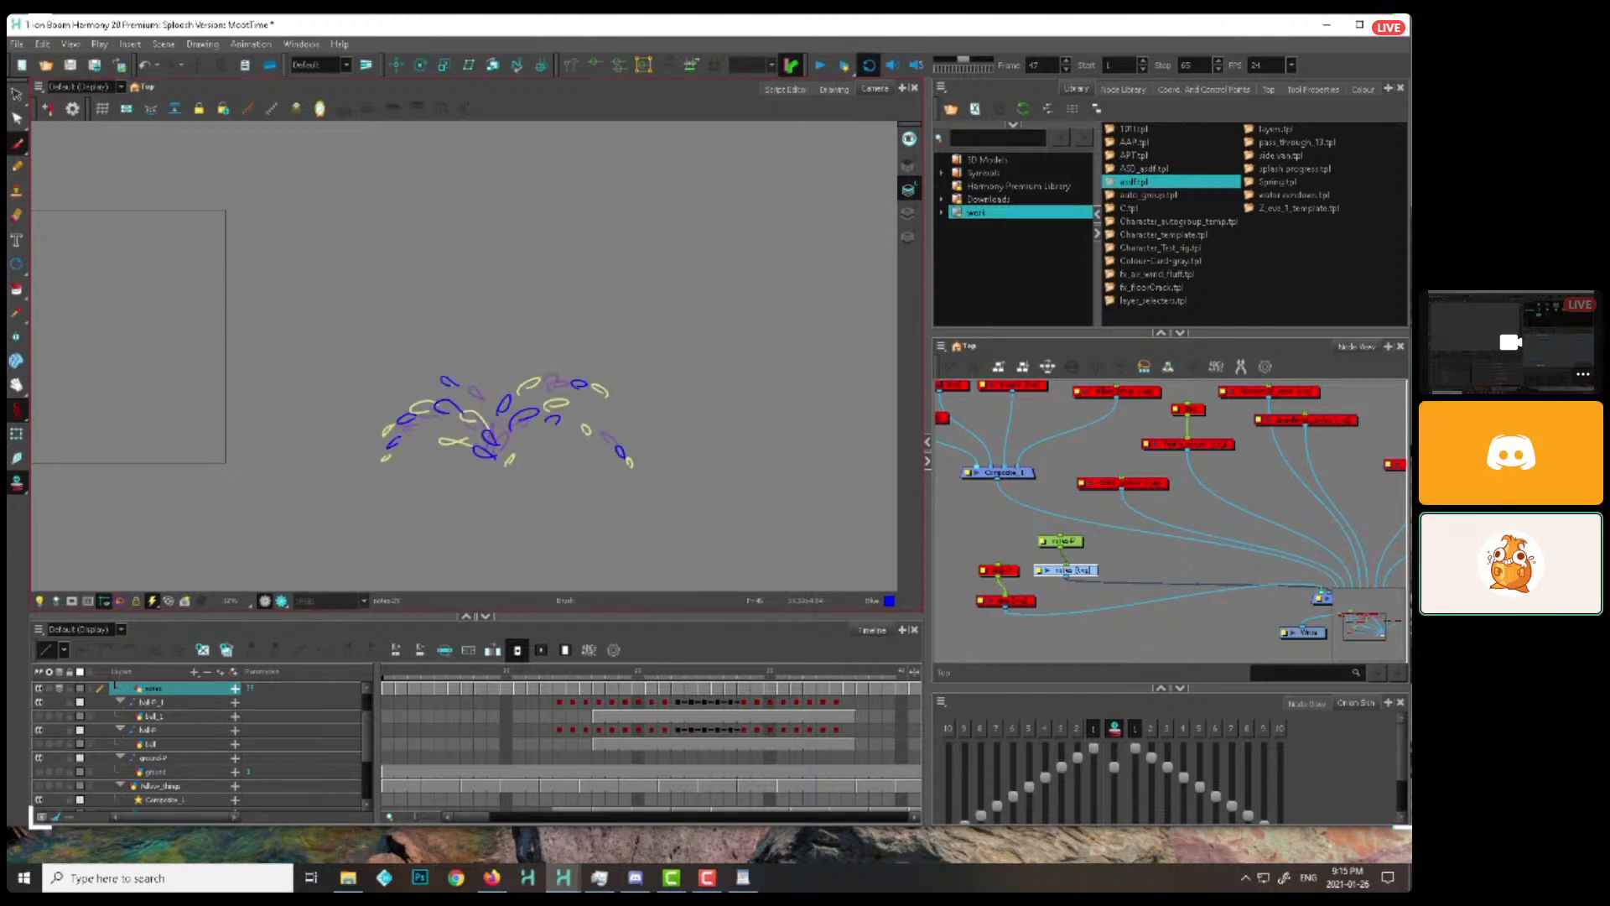
{"action": "key", "text": "g"}
{"action": "key", "text": "g"}
{"action": "key", "text": "Return"}
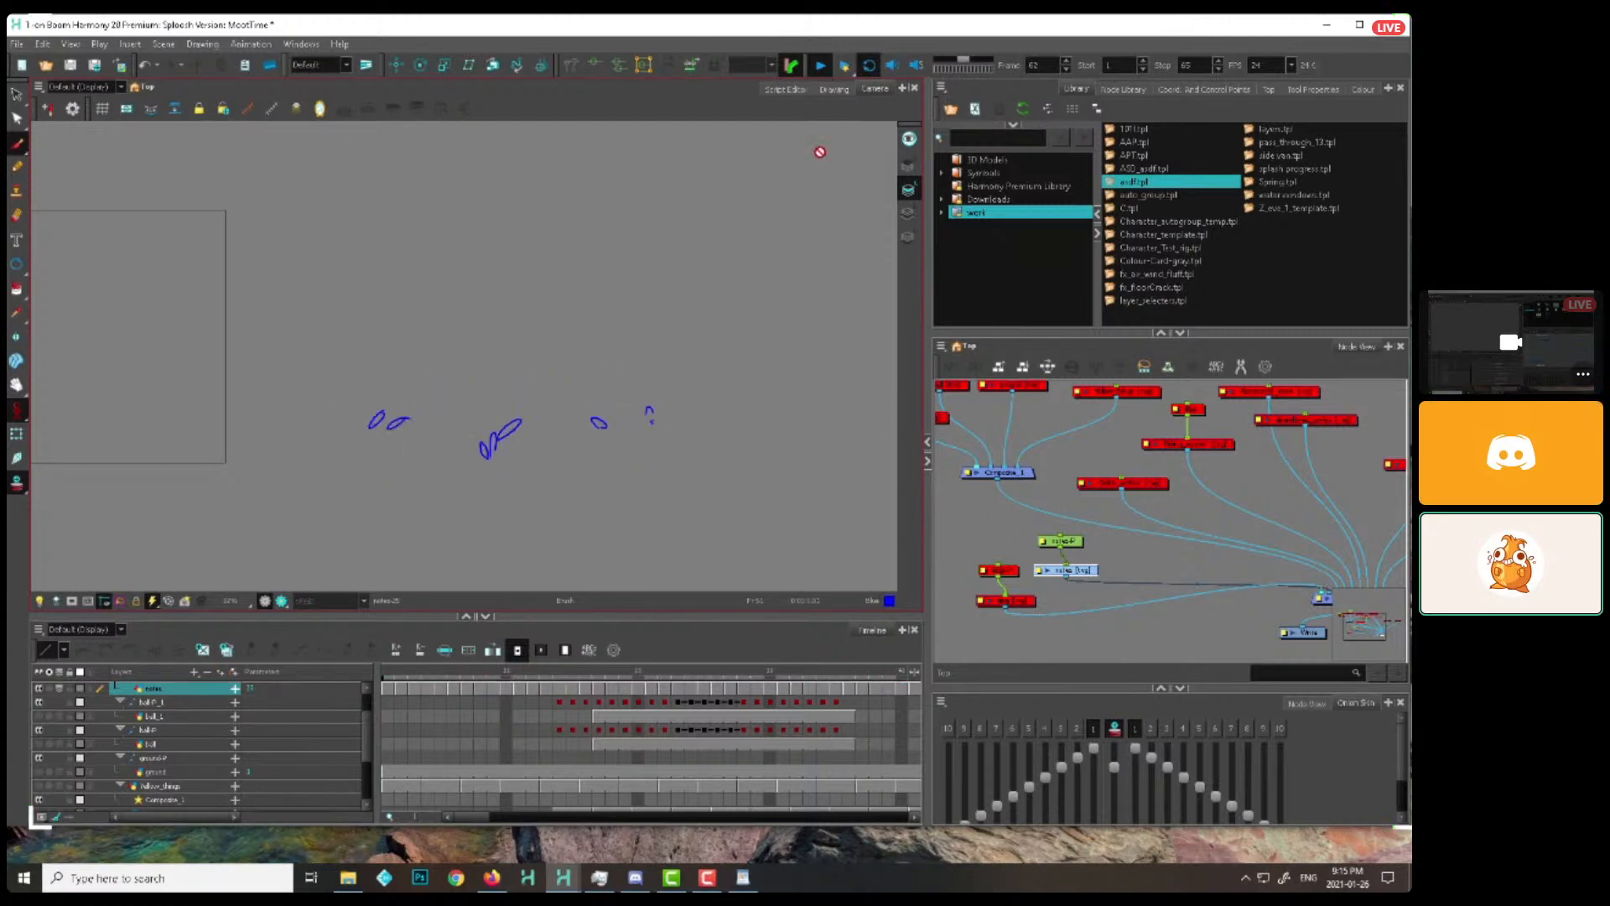
{"action": "left_click", "coordinate": [821, 65]}
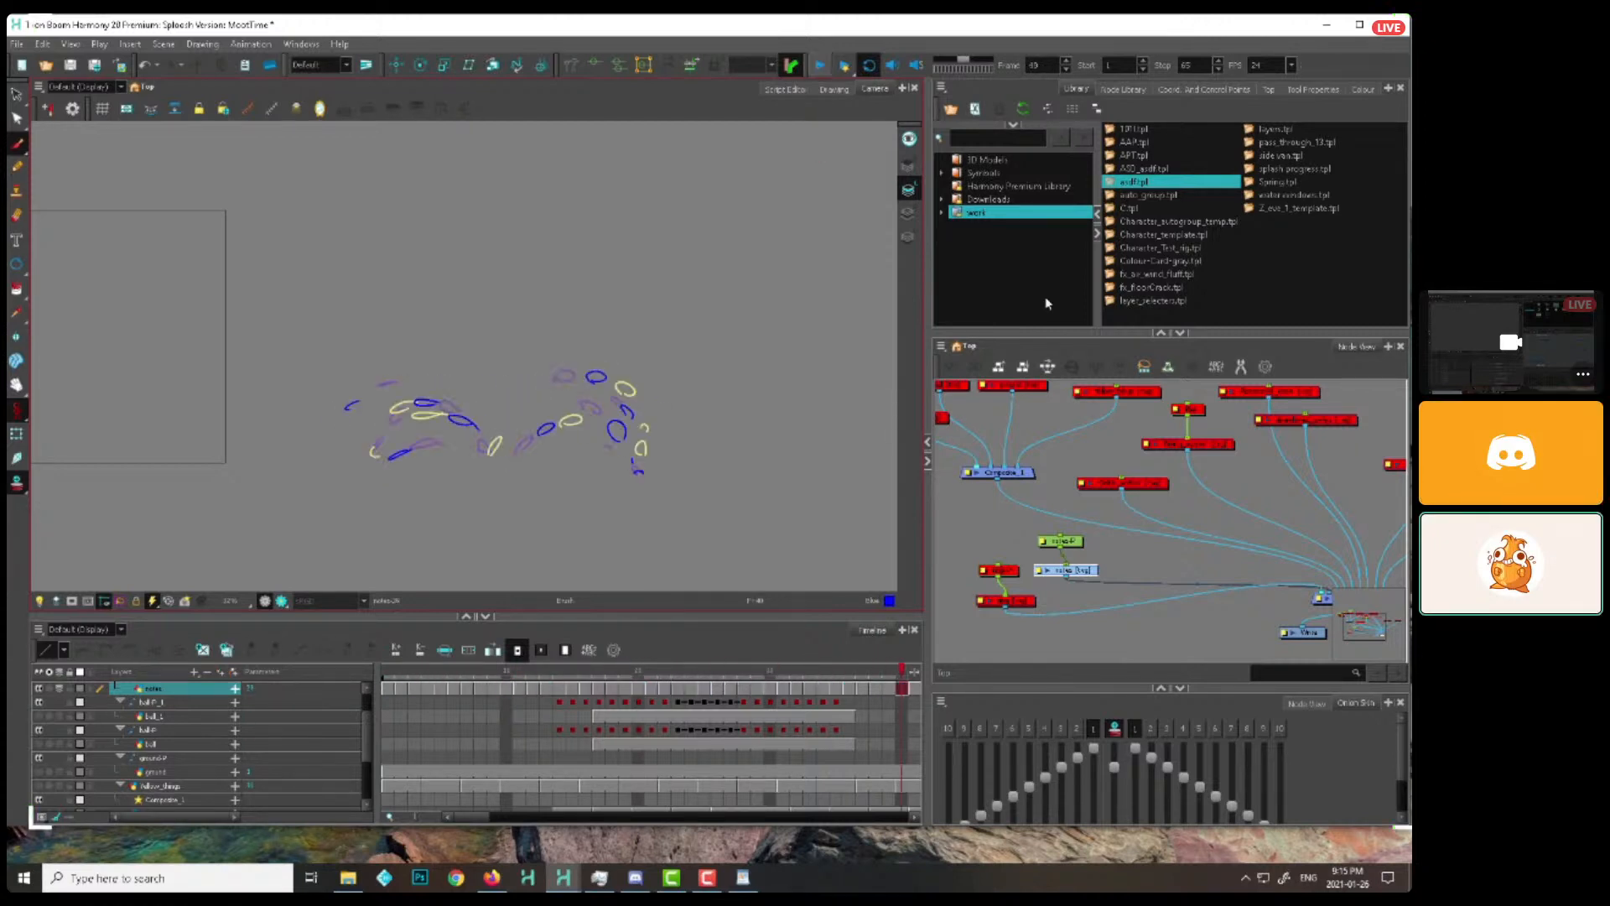
On the notes layer, draw a single rising dot frame by frame from frame 1 to frame 6 in the empty area above the splash
{"action": "left_click", "coordinate": [1087, 573]}
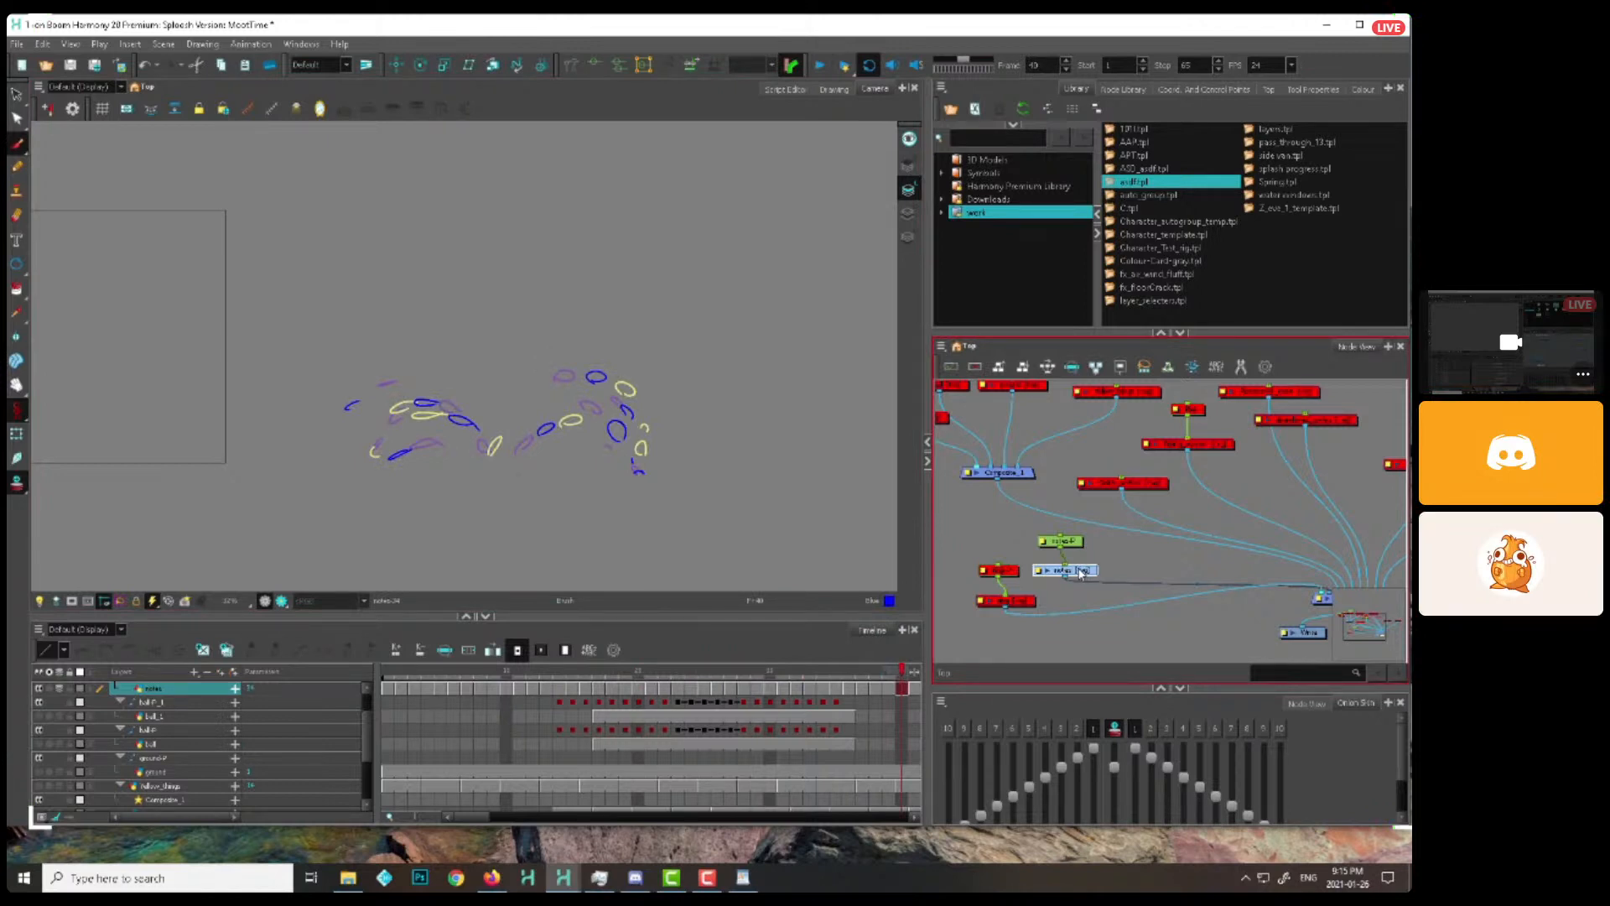
{"action": "left_click_drag", "start_coordinate": [486, 673], "coordinate": [388, 672]}
{"action": "left_click_drag", "start_coordinate": [534, 310], "coordinate": [650, 513]}
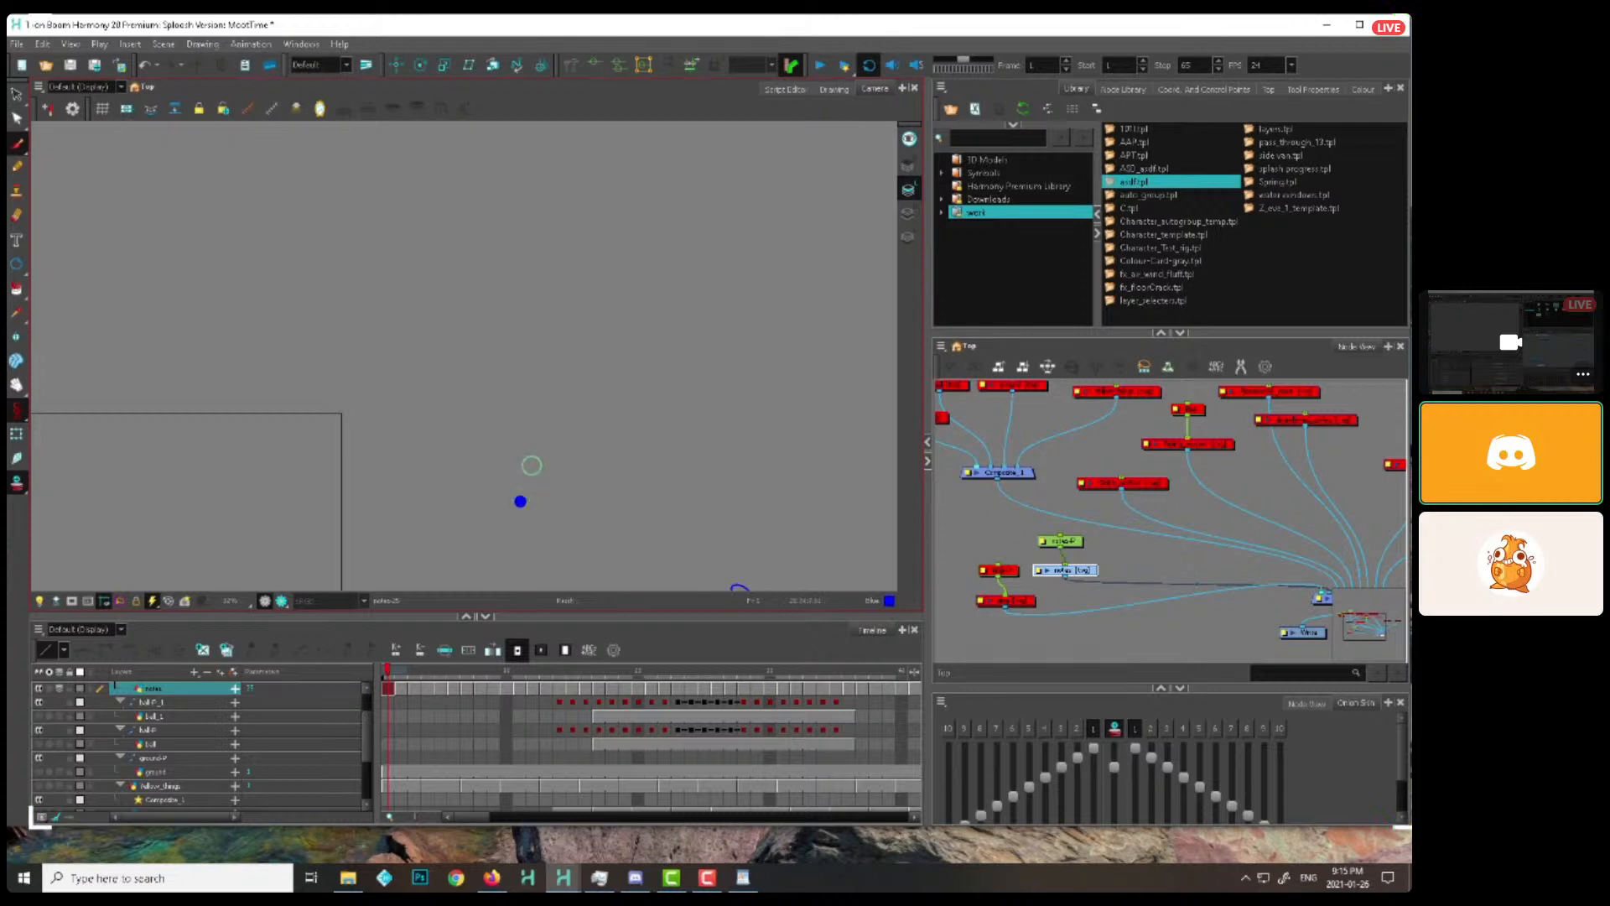
{"action": "left_click_drag", "start_coordinate": [532, 466], "coordinate": [523, 500]}
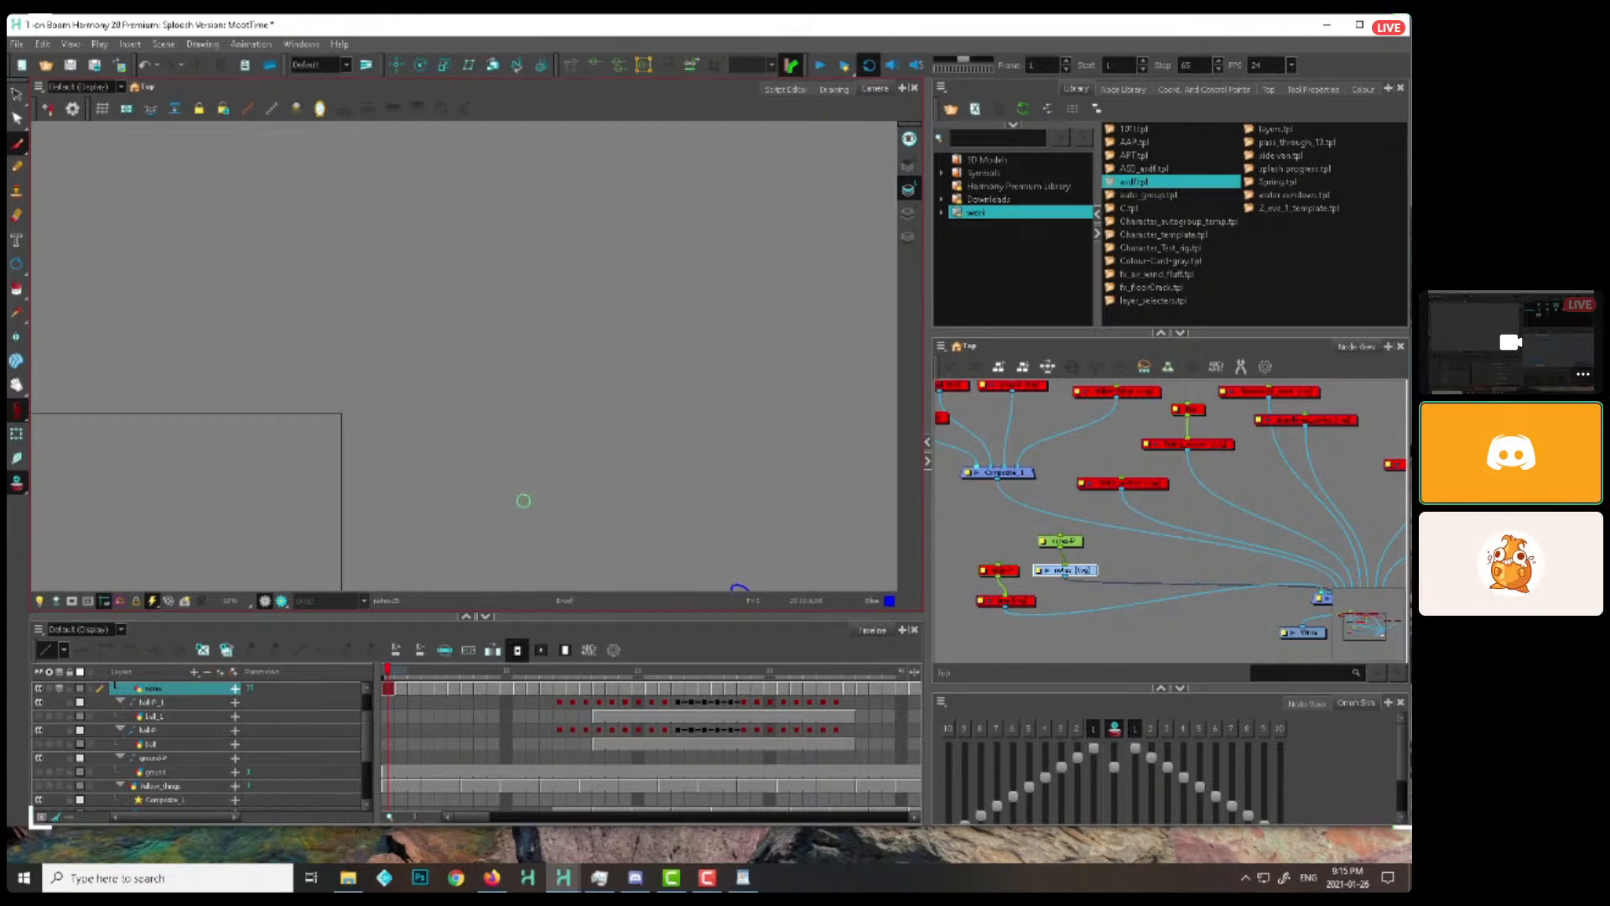
{"action": "key", "text": "period"}
{"action": "left_click", "coordinate": [519, 500]}
{"action": "key", "text": "period"}
{"action": "left_click", "coordinate": [516, 493]}
{"action": "key", "text": "period"}
{"action": "key", "text": "period"}
{"action": "left_click", "coordinate": [514, 483]}
{"action": "key", "text": "period"}
{"action": "left_click", "coordinate": [522, 465]}
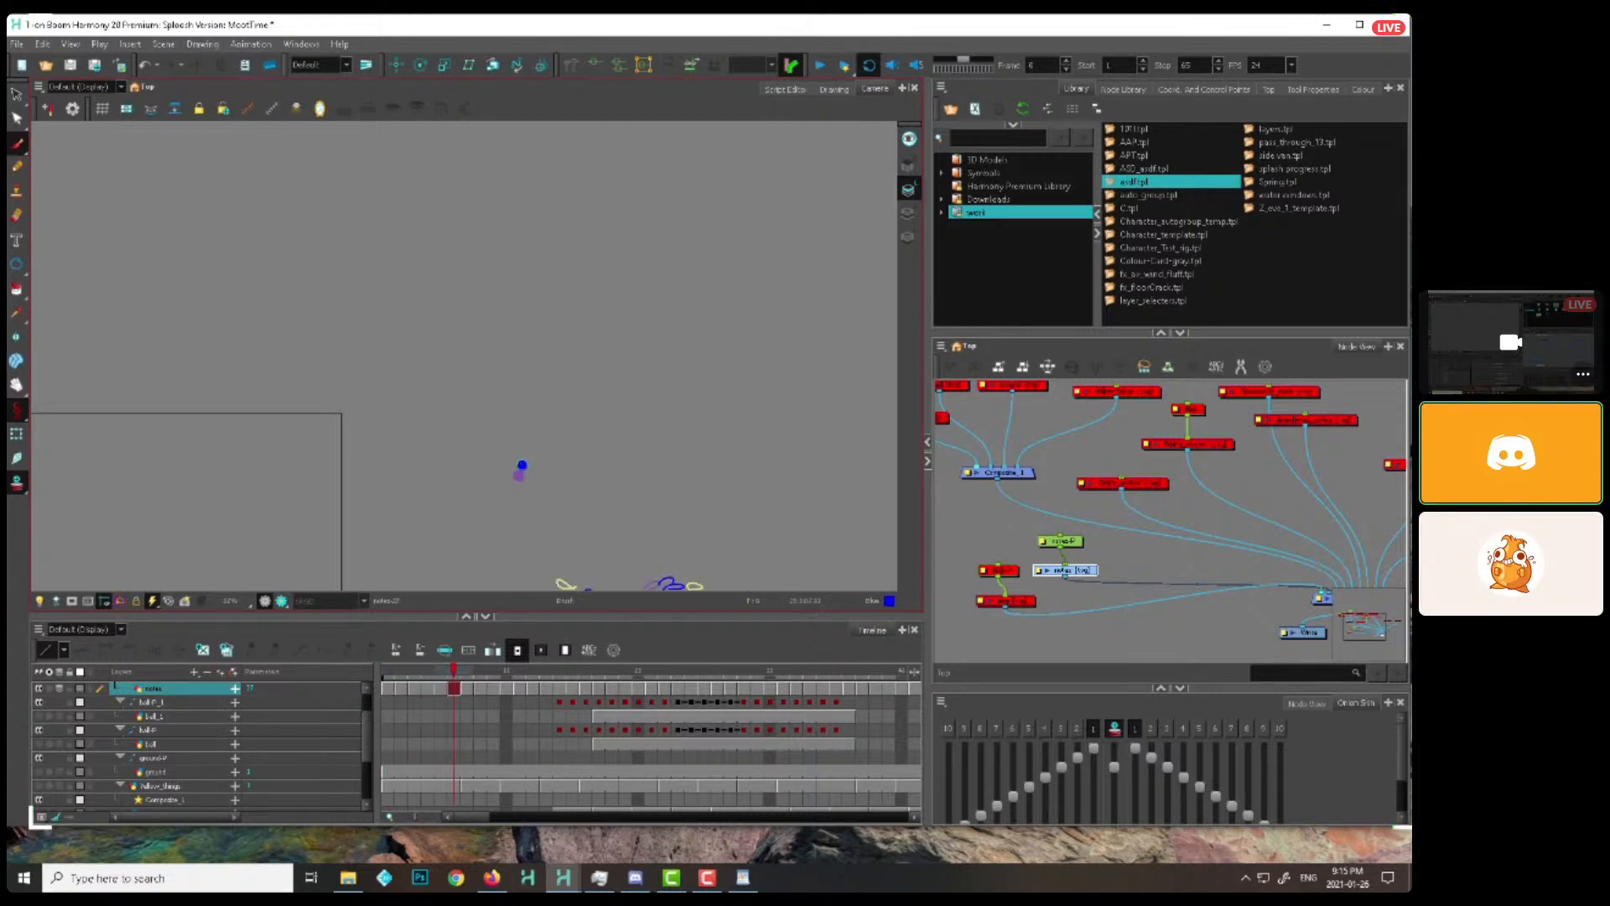
Continue the rising dot upward along its wavy path from frame 7 to frame 16
{"action": "key", "text": "period"}
{"action": "key", "text": "period"}
{"action": "key", "text": "period"}
{"action": "key", "text": "period"}
{"action": "key", "text": "period"}
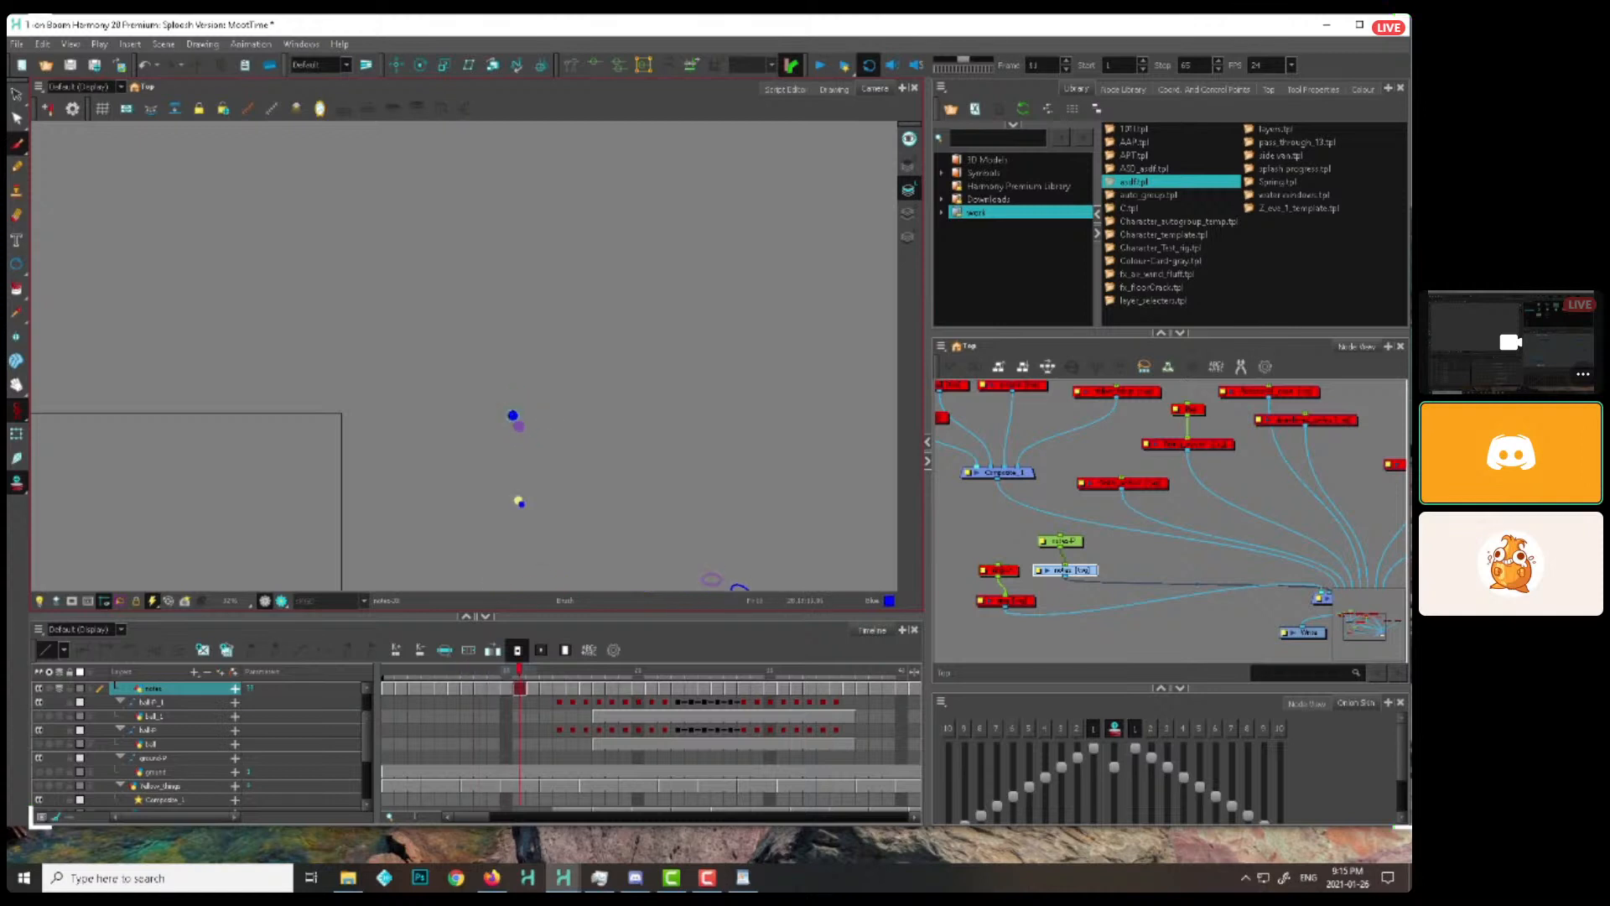
{"action": "key", "text": "period"}
{"action": "key", "text": "period"}
{"action": "key", "text": "period"}
{"action": "key", "text": "period"}
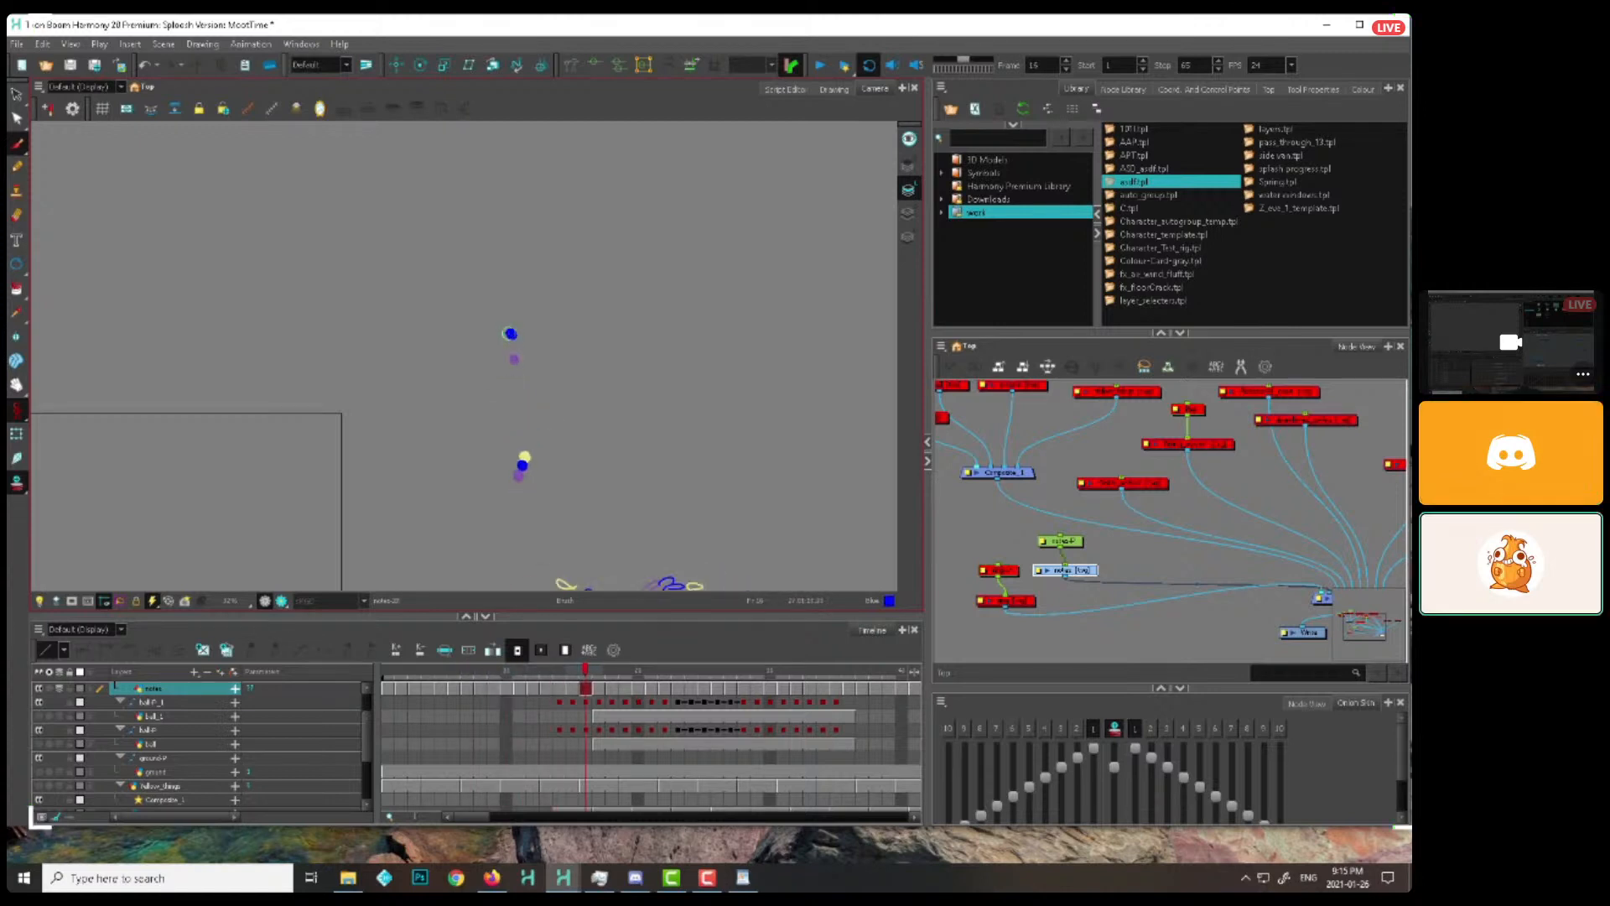
{"action": "key", "text": "period"}
Rework the dot spacing at frames 16 and 17, replacing the frame 16 dot with a slightly lower one
{"action": "left_click", "coordinate": [507, 322]}
{"action": "key", "text": "period"}
{"action": "key", "text": "comma"}
{"action": "key", "text": "comma"}
{"action": "key", "text": "comma"}
{"action": "key", "text": "period"}
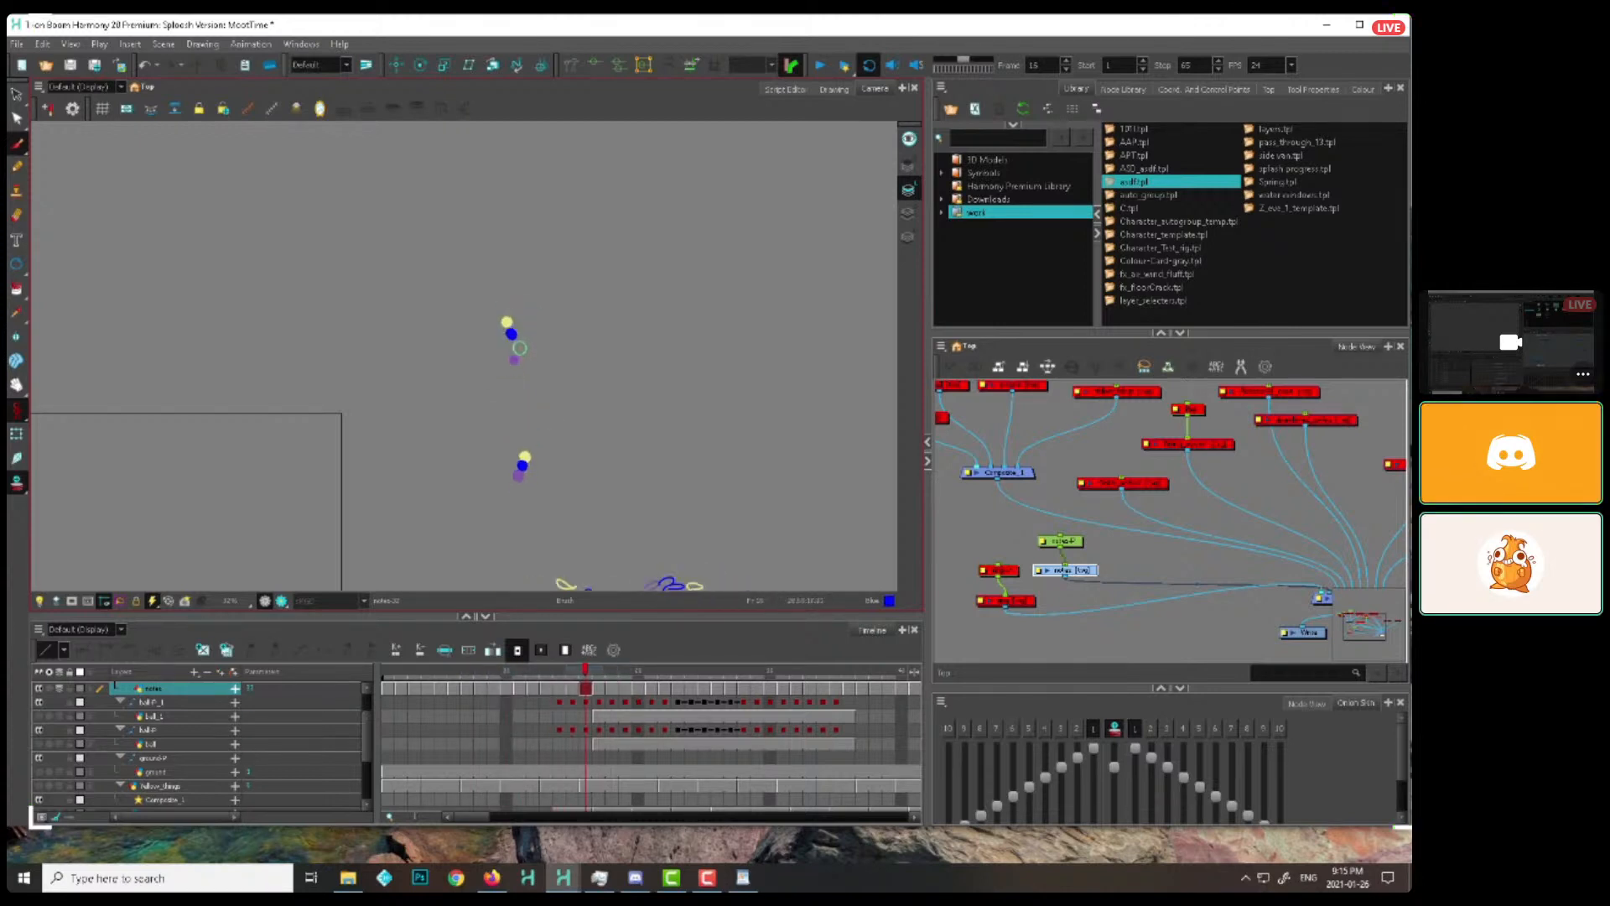
{"action": "key", "text": "period"}
{"action": "left_click", "coordinate": [514, 346]}
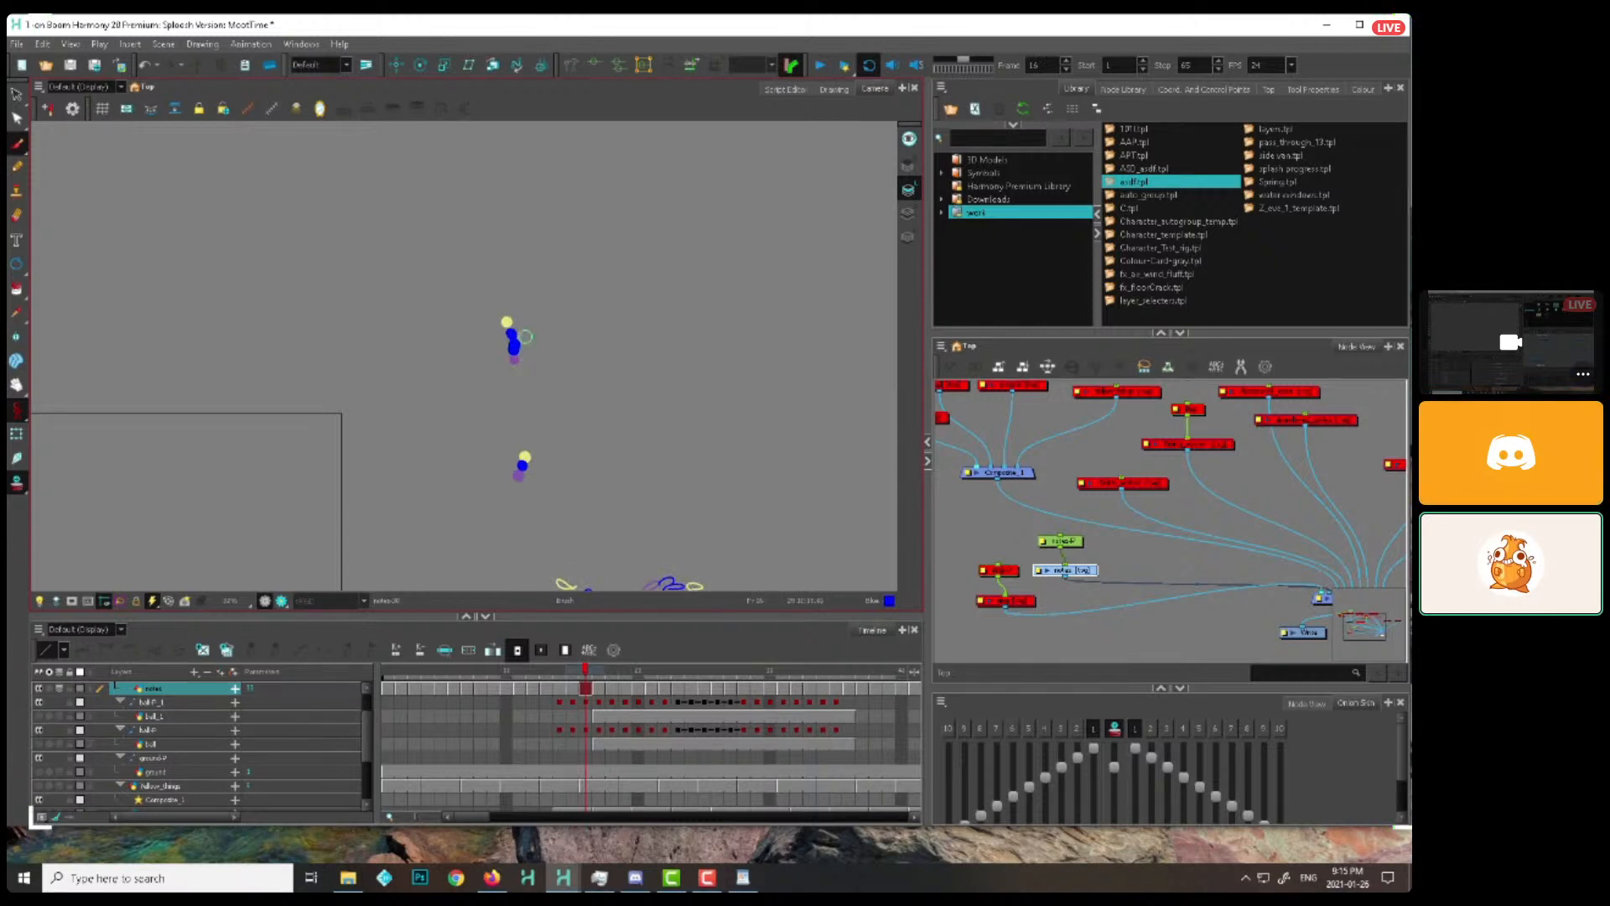
{"action": "key", "text": "period"}
{"action": "left_click", "coordinate": [506, 322]}
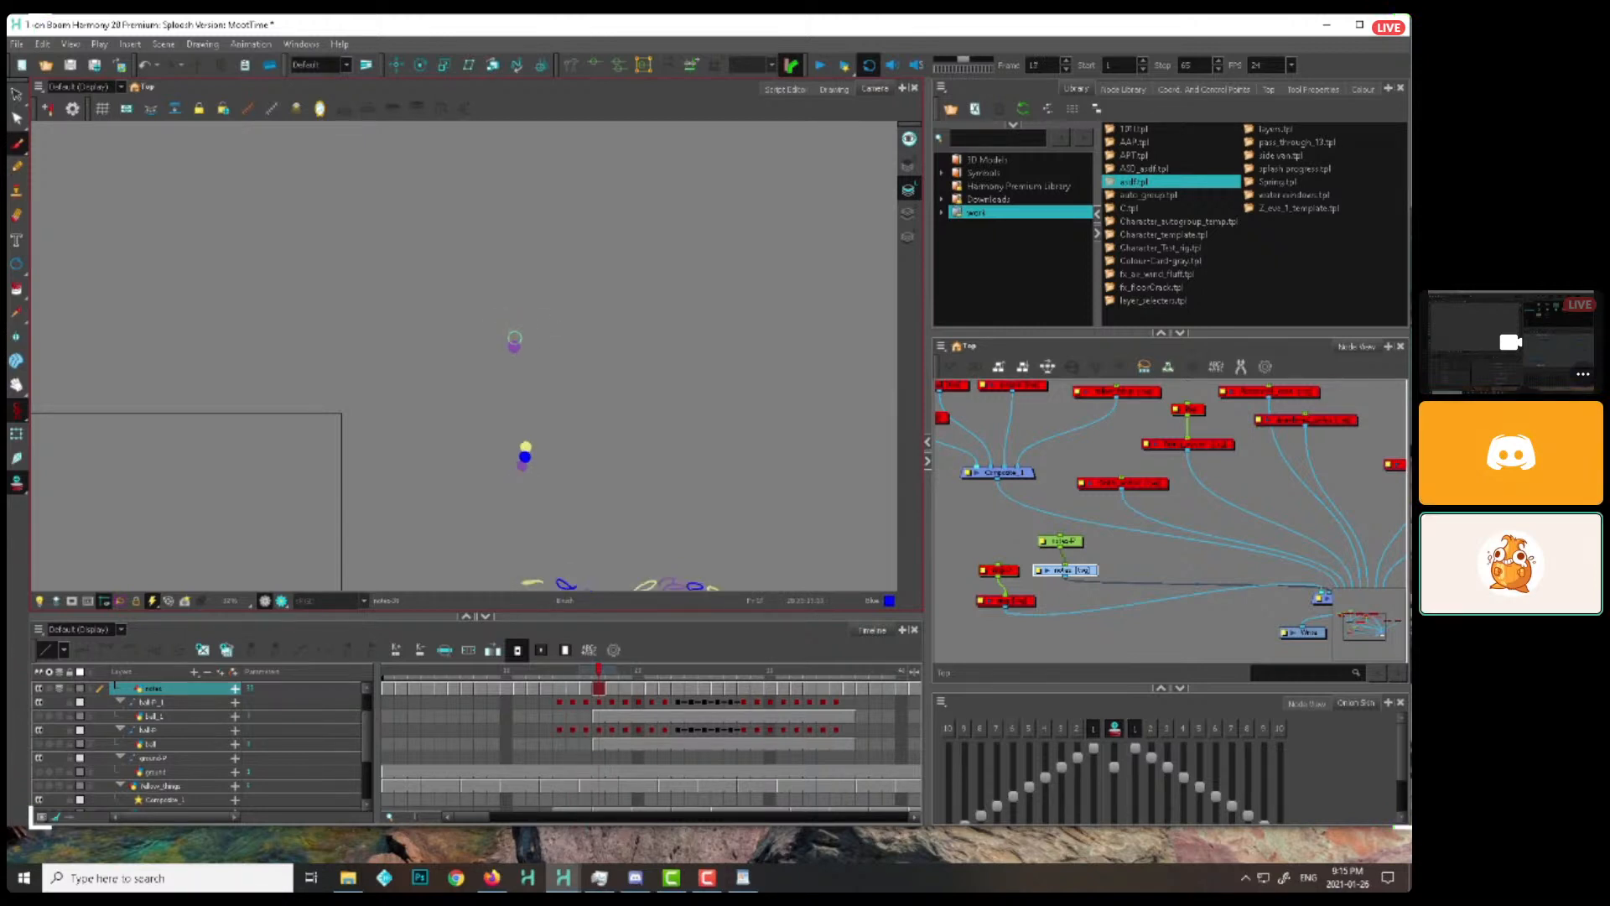
Finish the first rising dot's path from frame 18 to frame 21
{"action": "key", "text": "period"}
{"action": "key", "text": "period"}
{"action": "key", "text": "period"}
{"action": "key", "text": "period"}
{"action": "key", "text": "period"}
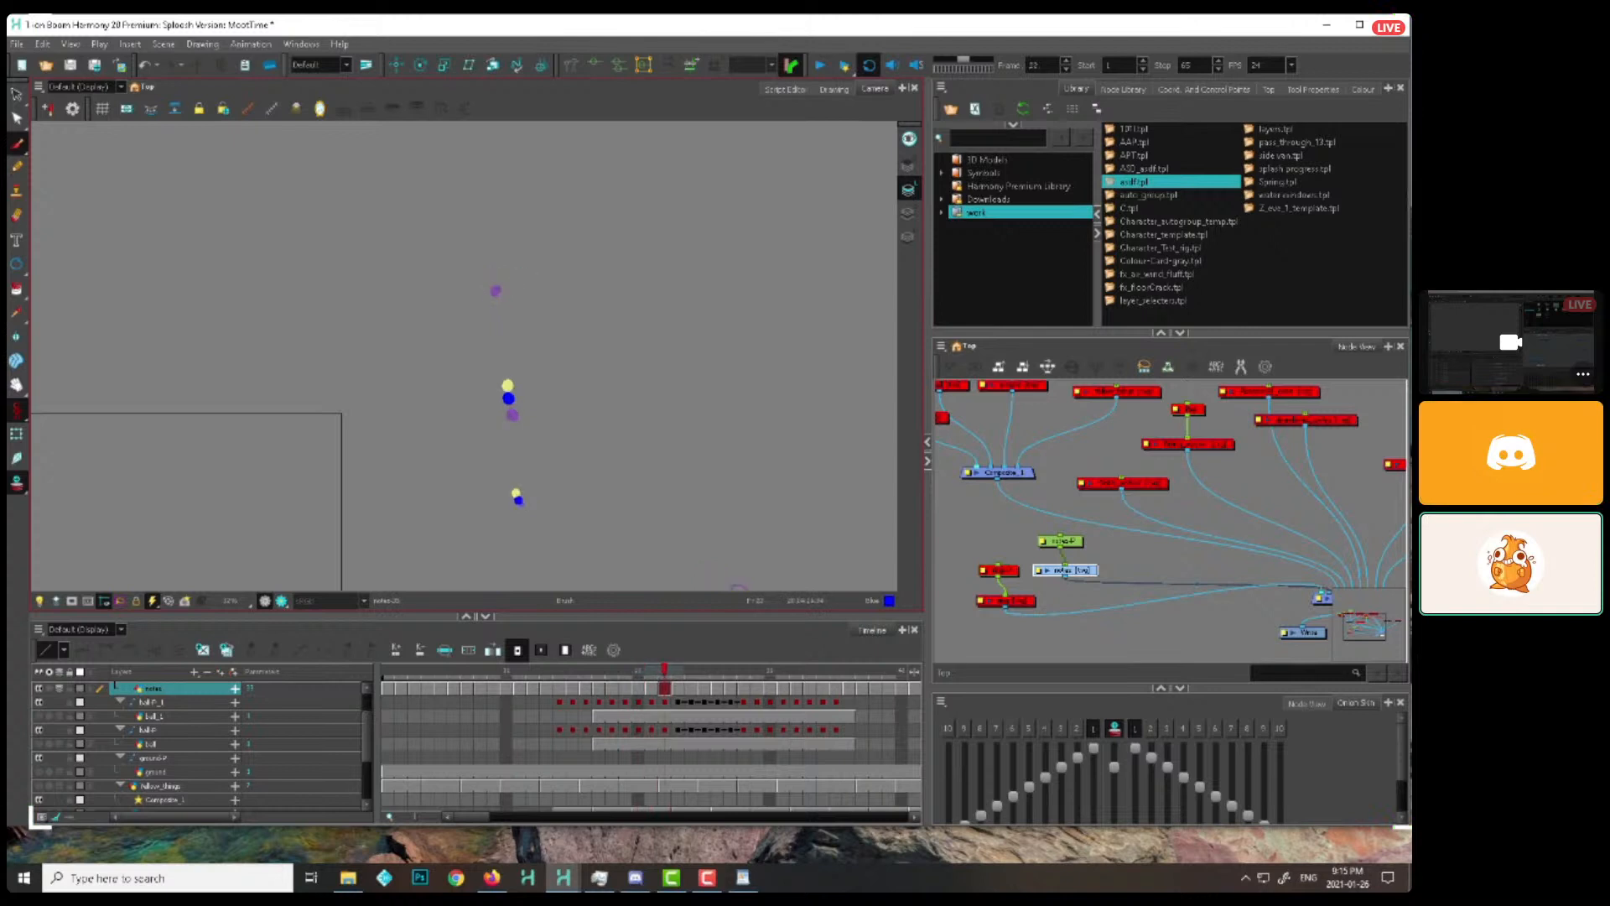
Layer a second rising dot into the cycled drawings from about frame 25 to frame 34, starting near the first dot's origin
{"action": "key", "text": "period"}
{"action": "key", "text": "period"}
{"action": "key", "text": "period"}
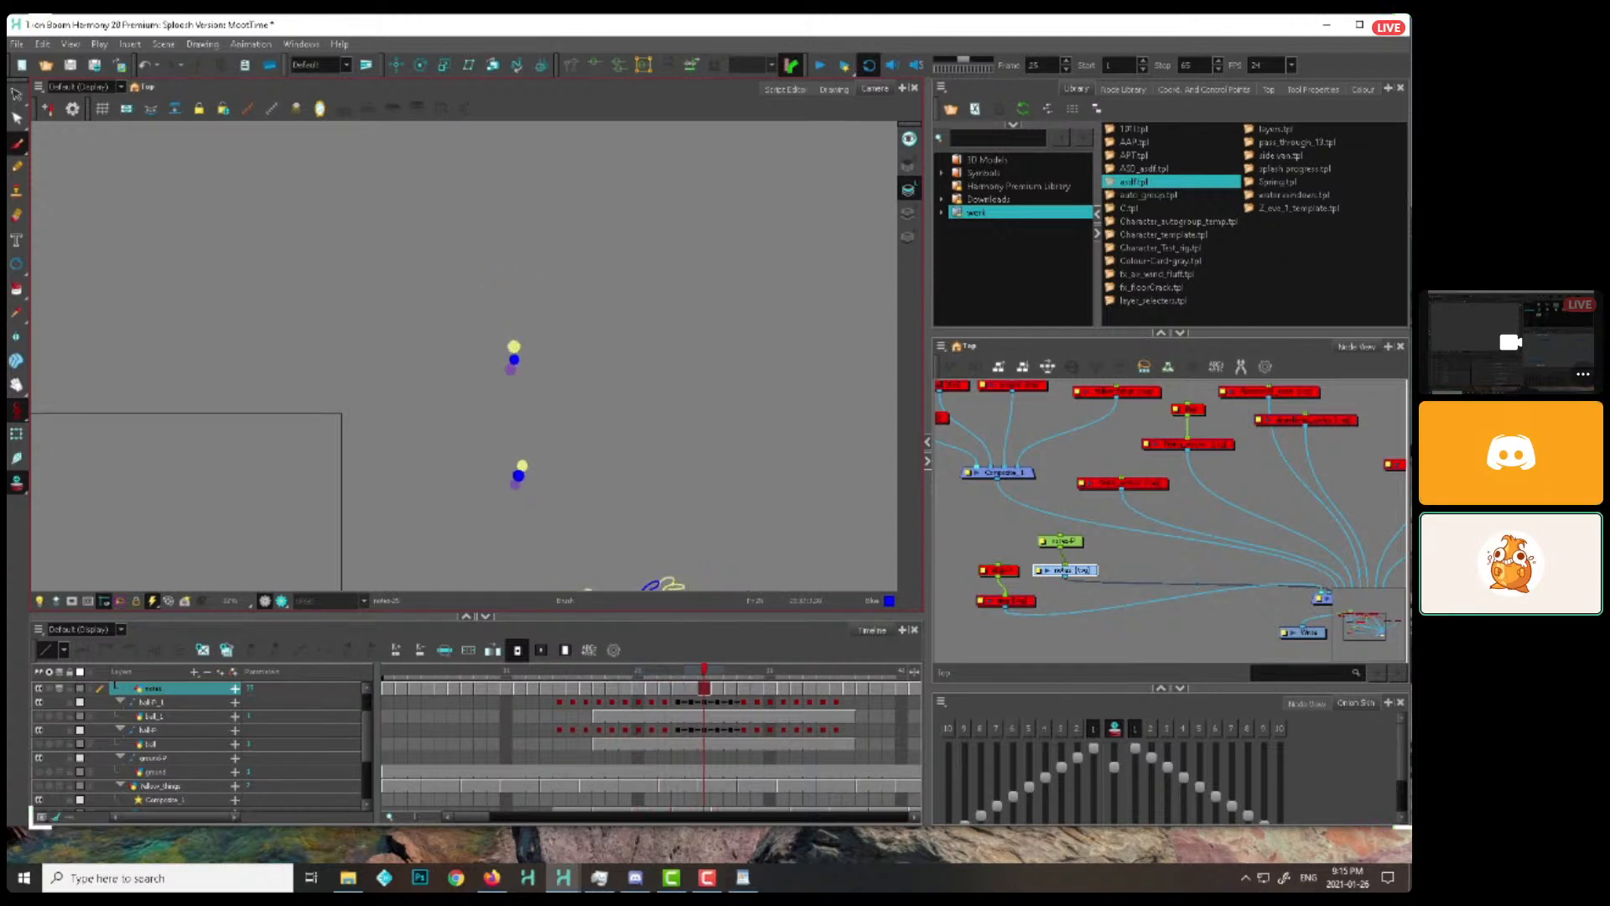
{"action": "key", "text": "period"}
{"action": "key", "text": "period"}
{"action": "key", "text": "period"}
{"action": "key", "text": "period"}
{"action": "key", "text": "period"}
{"action": "key", "text": "period"}
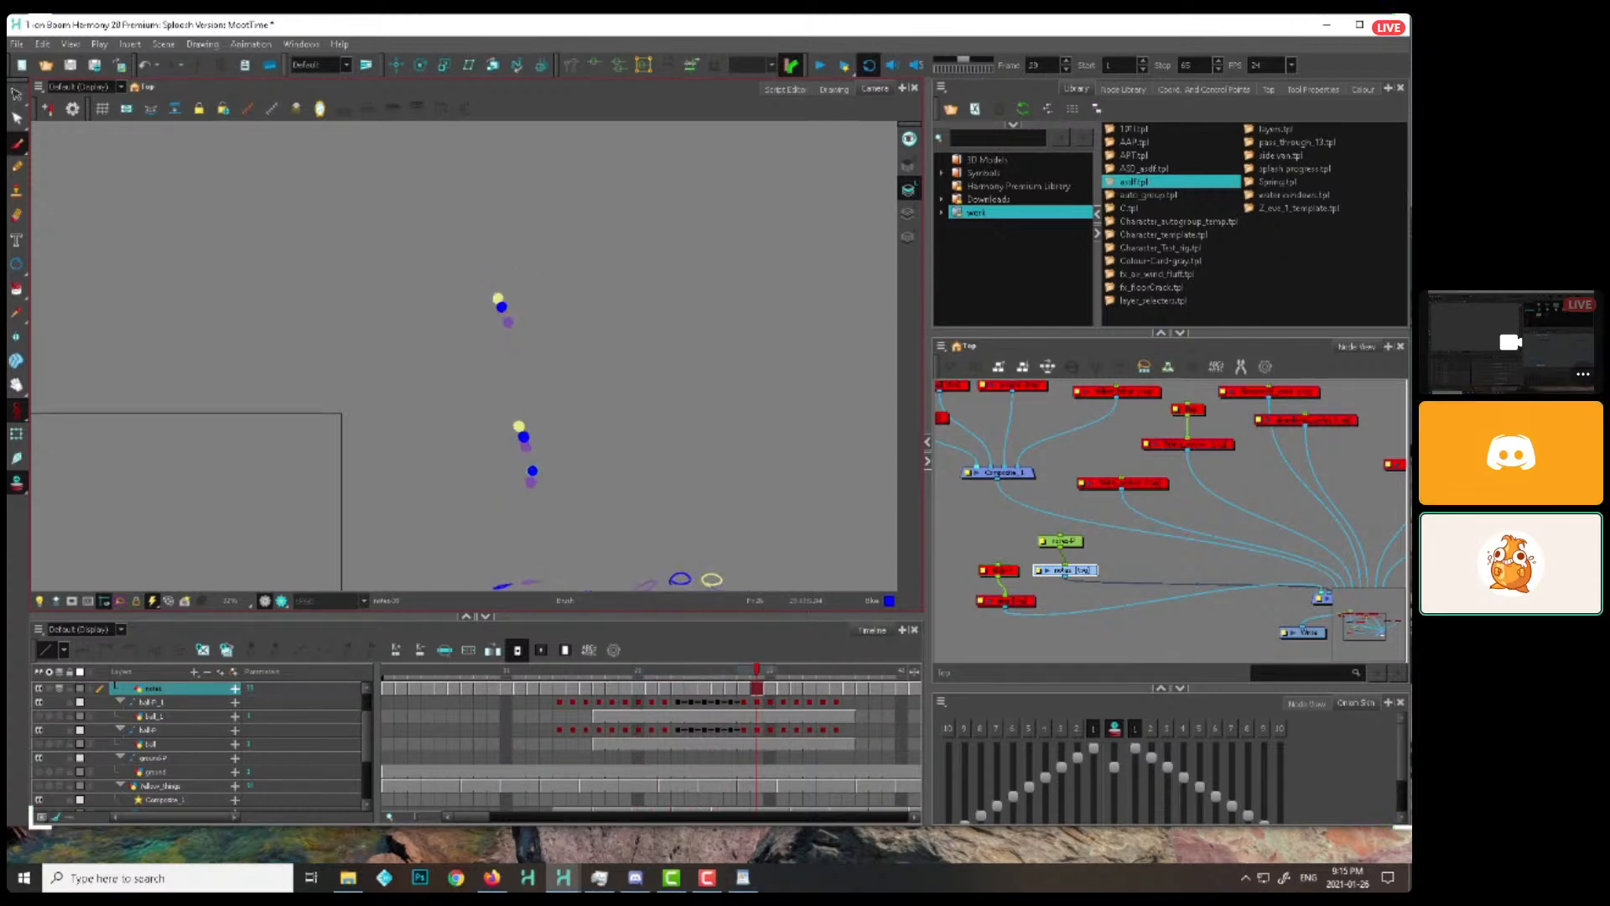
{"action": "key", "text": "period"}
{"action": "key", "text": "period"}
{"action": "key", "text": "period"}
{"action": "key", "text": "period"}
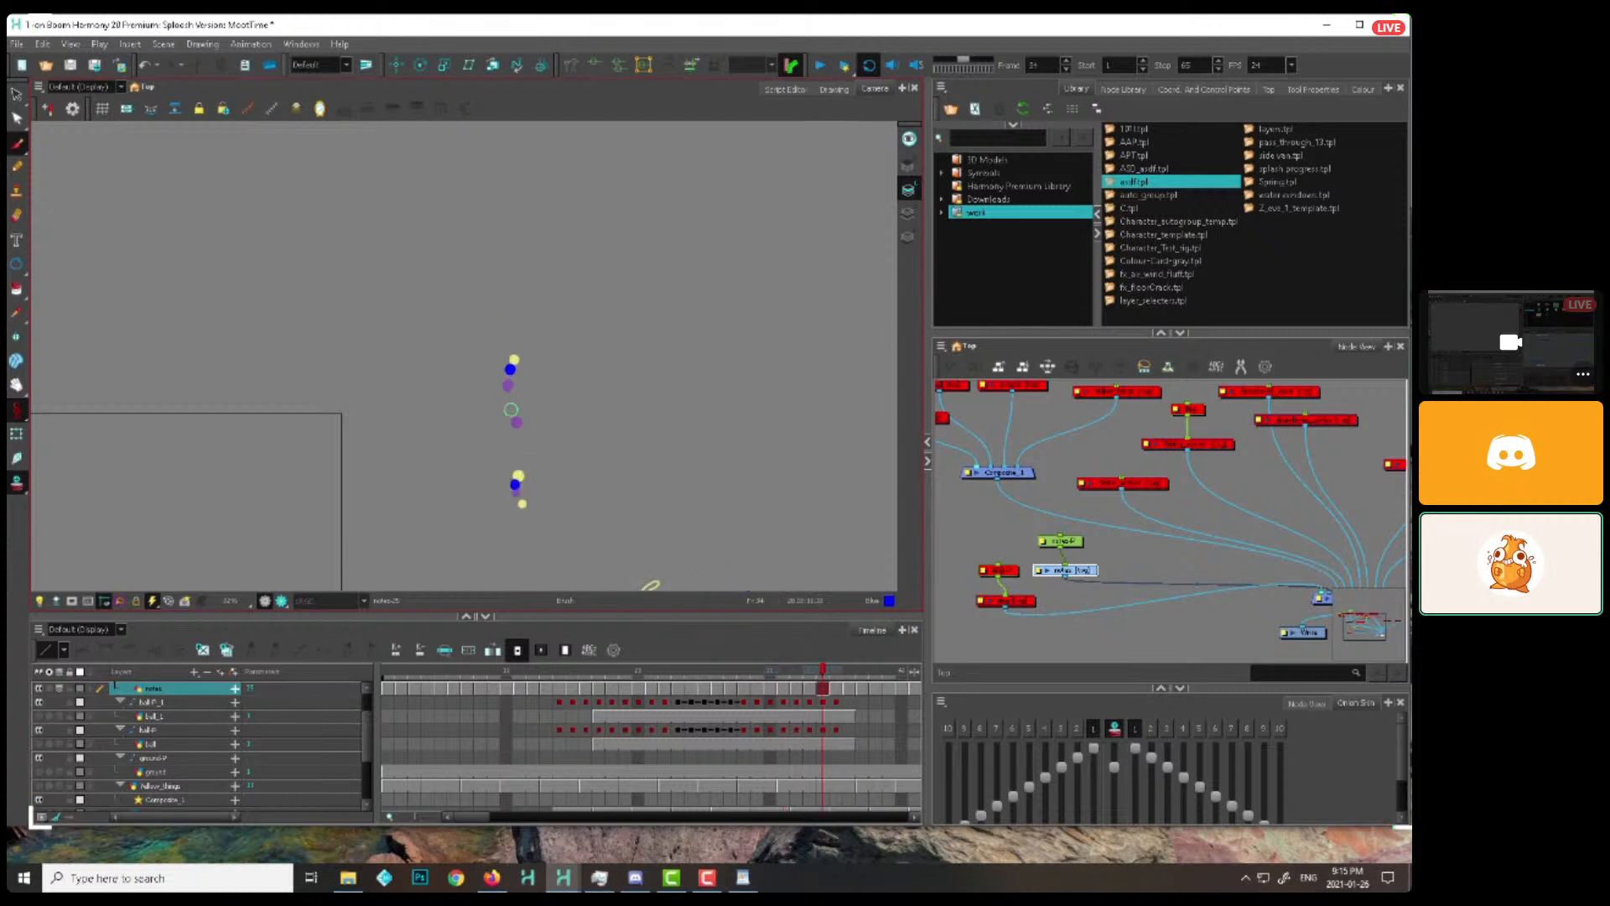
Carry the second rising dot up to the end of its path from frame 35 to frame 47
{"action": "key", "text": "period"}
{"action": "key", "text": "period"}
{"action": "key", "text": "period"}
{"action": "key", "text": "period"}
{"action": "key", "text": "period"}
{"action": "key", "text": "period"}
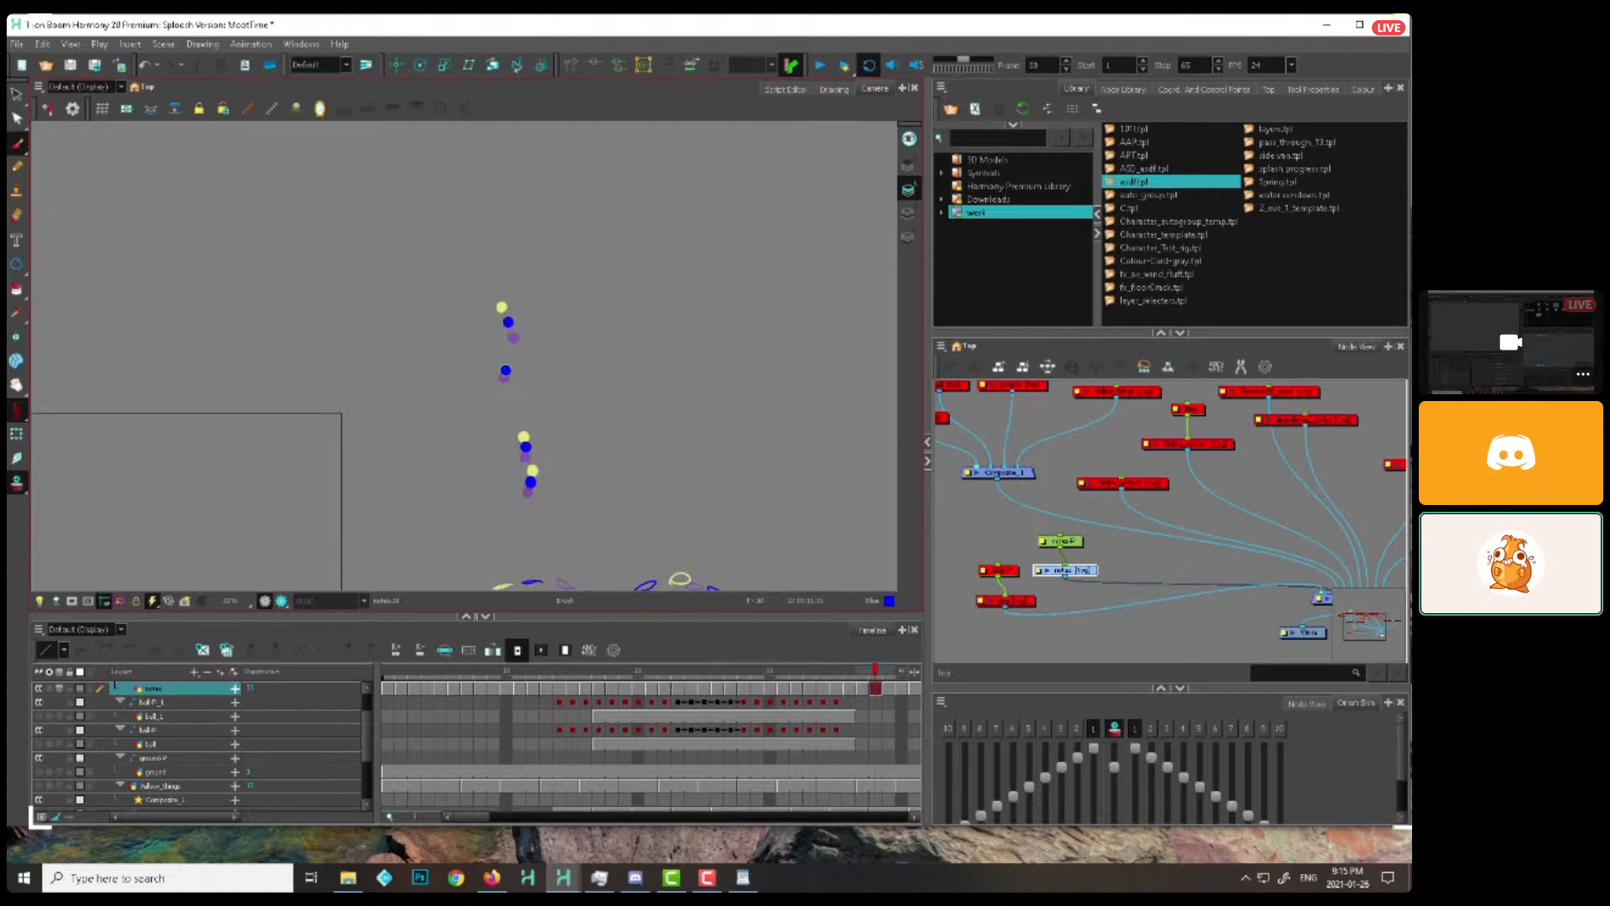
{"action": "key", "text": "period"}
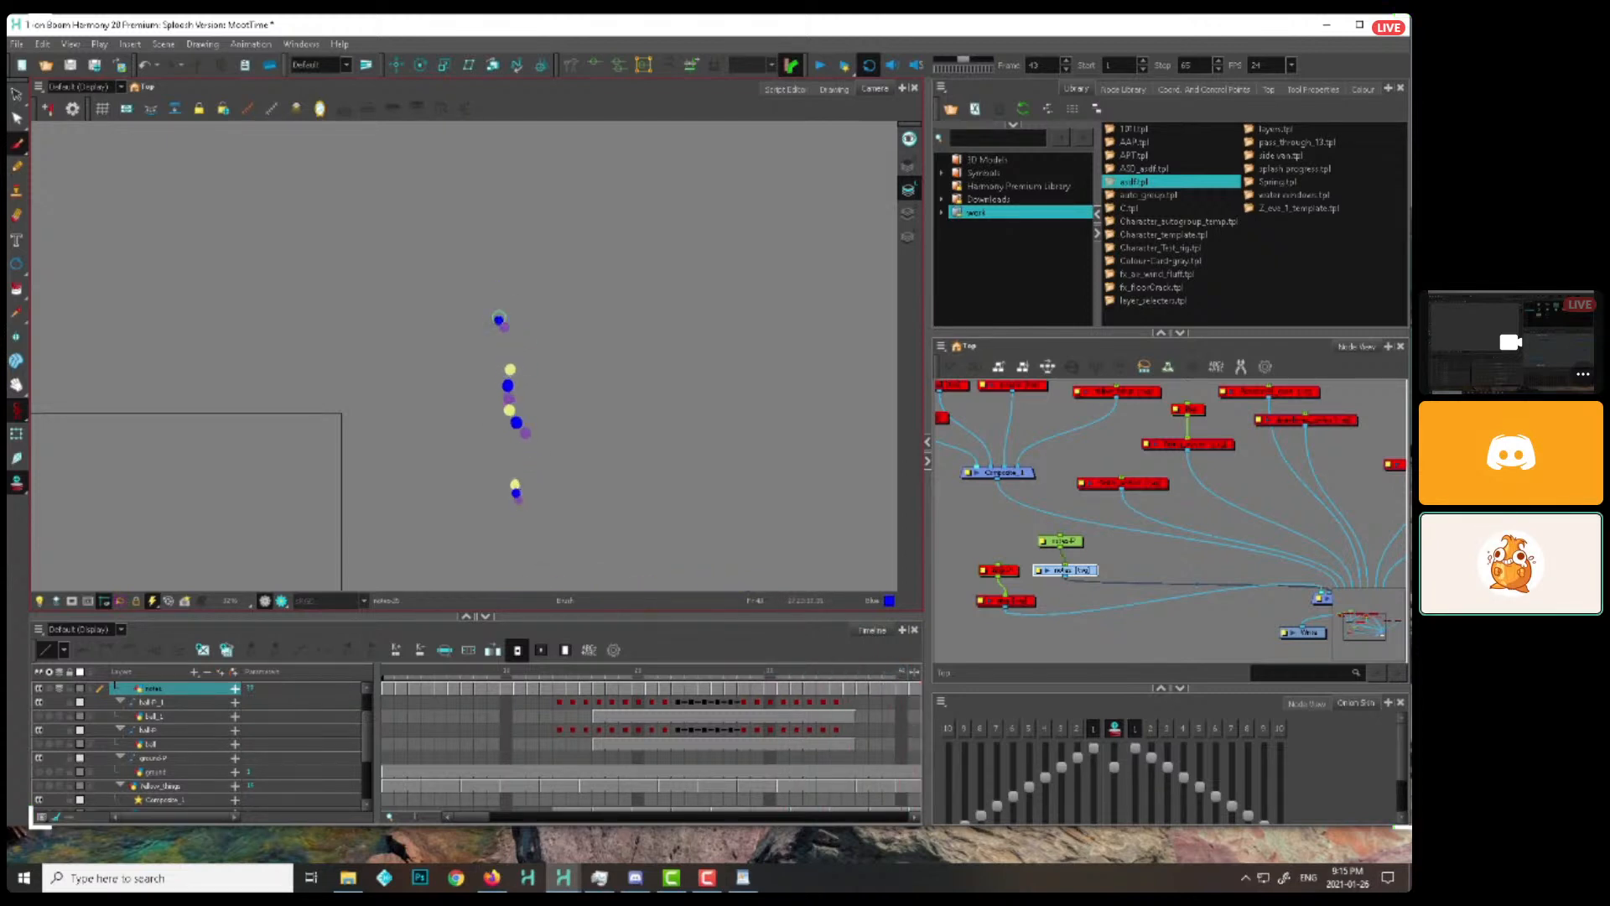
{"action": "key", "text": "period"}
{"action": "key", "text": "period"}
{"action": "key", "text": "period"}
{"action": "key", "text": "period"}
{"action": "key", "text": "period"}
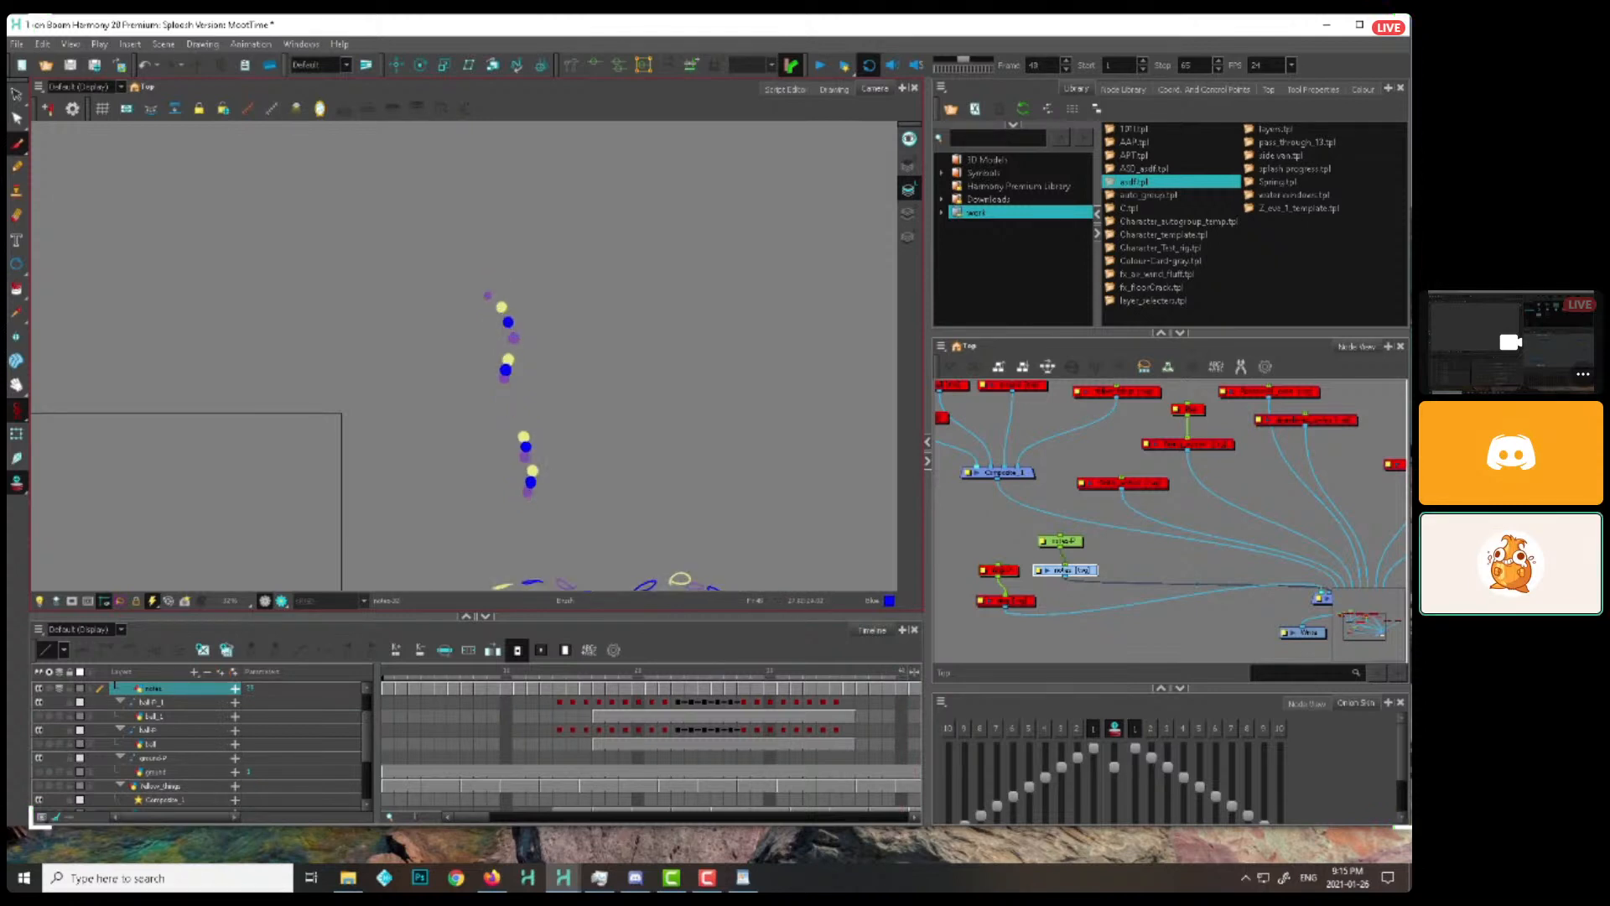
Start a third rising dot in the cycled drawings, offset beside the second dot's lower path, up to about frame 65
{"action": "key", "text": "period"}
{"action": "key", "text": "period"}
{"action": "key", "text": "period"}
{"action": "key", "text": "period"}
{"action": "key", "text": "period"}
{"action": "key", "text": "period"}
{"action": "key", "text": "period"}
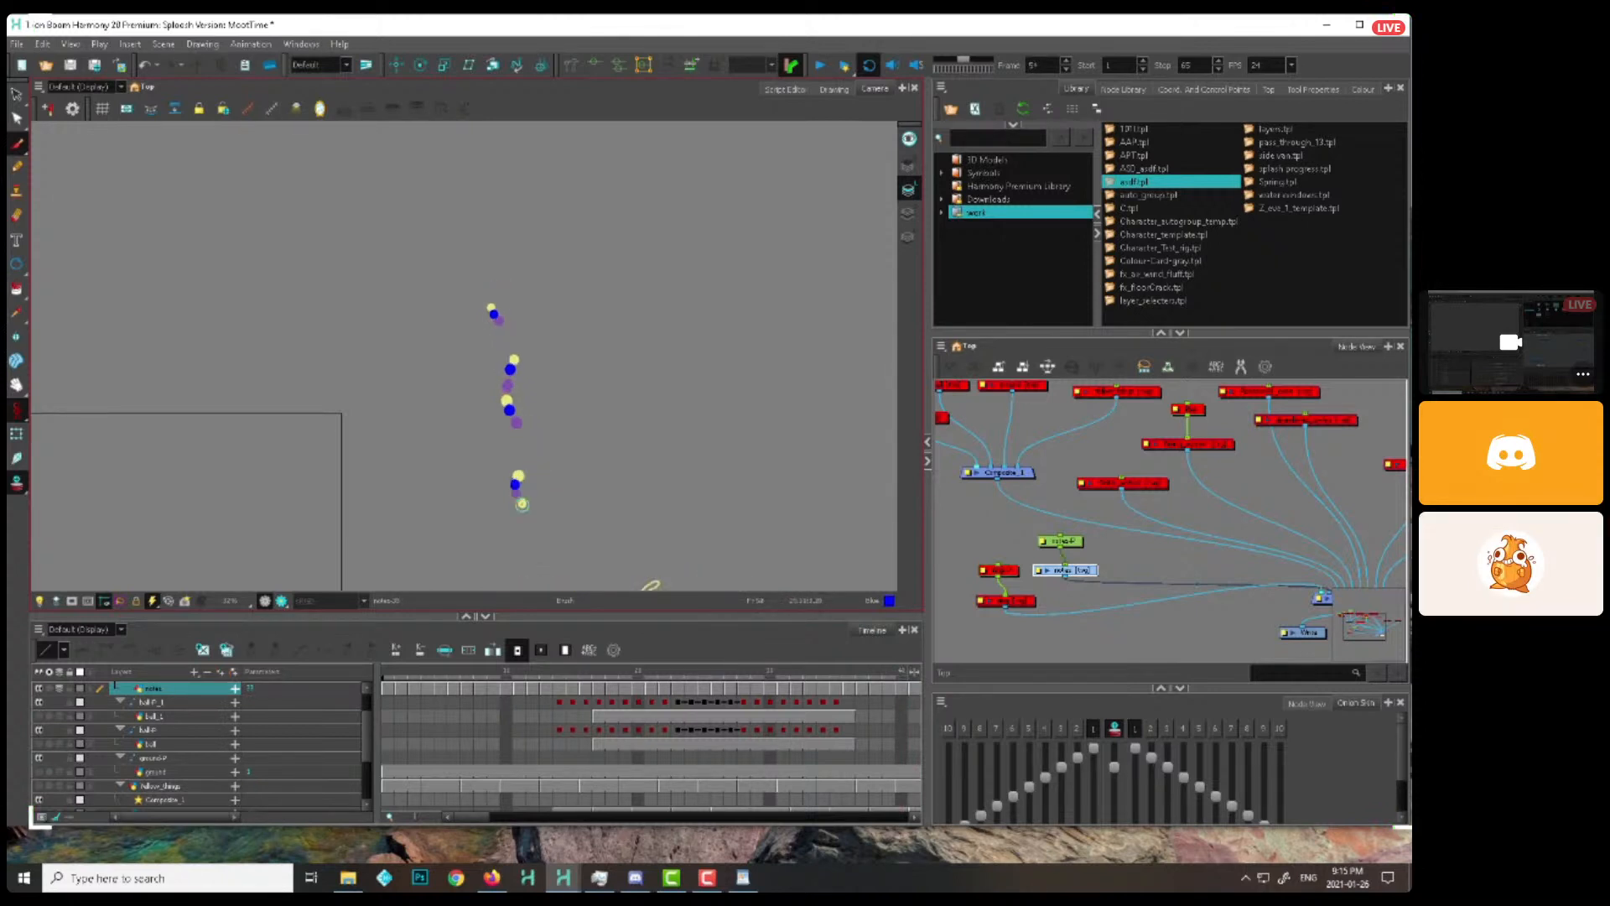
{"action": "key", "text": "period"}
{"action": "key", "text": "period"}
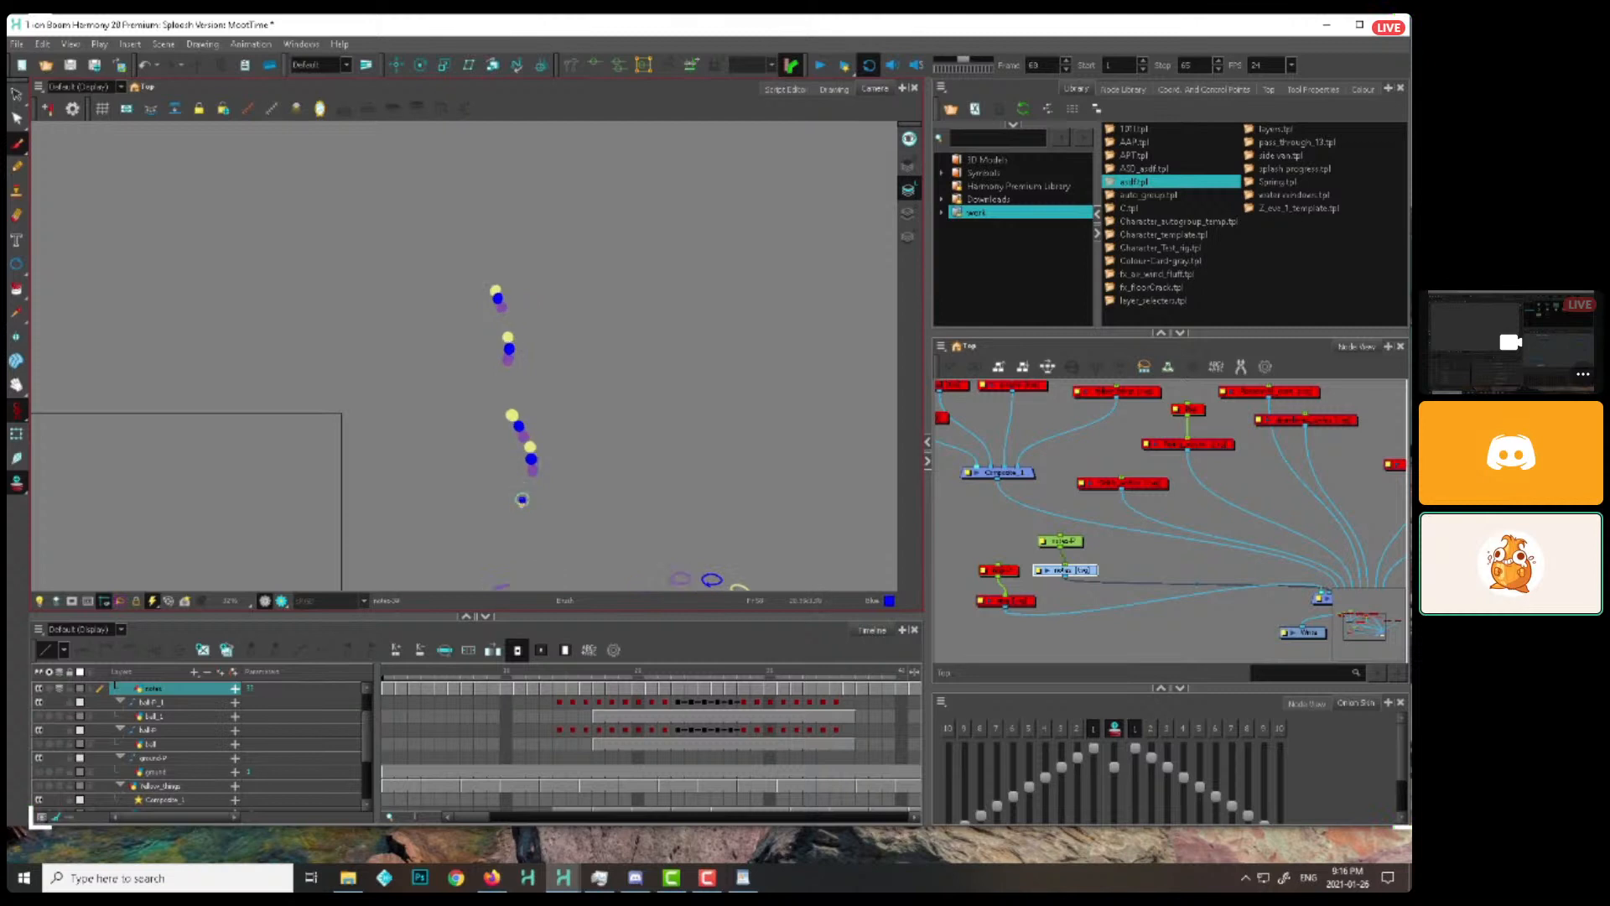
{"action": "key", "text": "period"}
{"action": "key", "text": "period"}
{"action": "key", "text": "period"}
{"action": "key", "text": "period"}
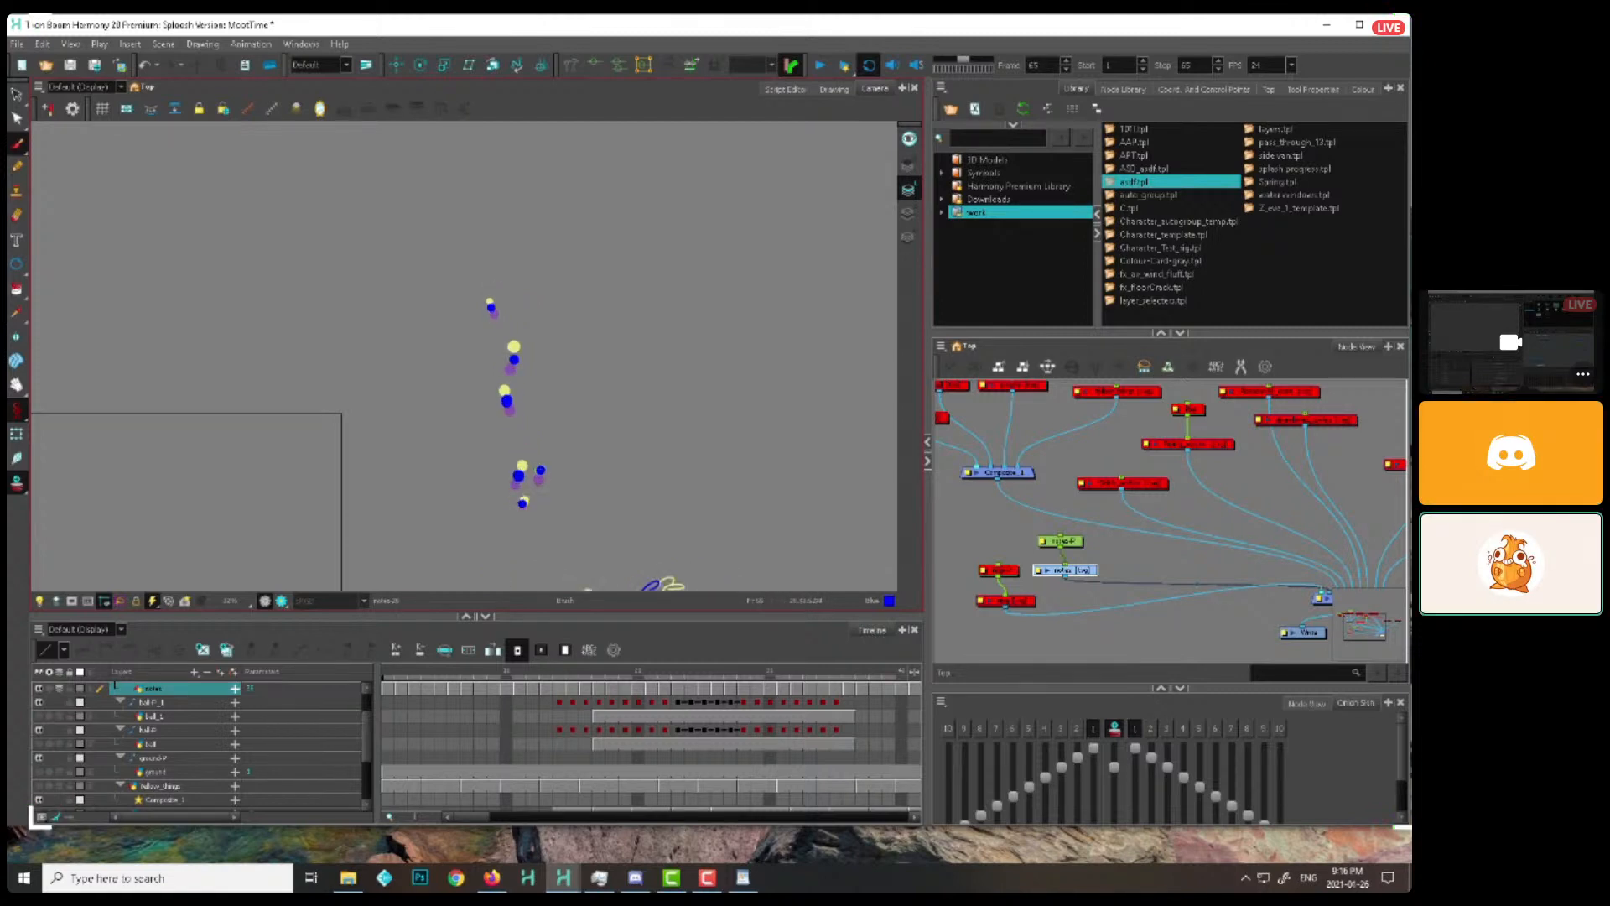
Carry the third rising dot up past about frame 74 to the end of its path and play the layered loop
{"action": "key", "text": "period"}
{"action": "key", "text": "period"}
{"action": "key", "text": "period"}
{"action": "key", "text": "period"}
{"action": "key", "text": "period"}
{"action": "key", "text": "period"}
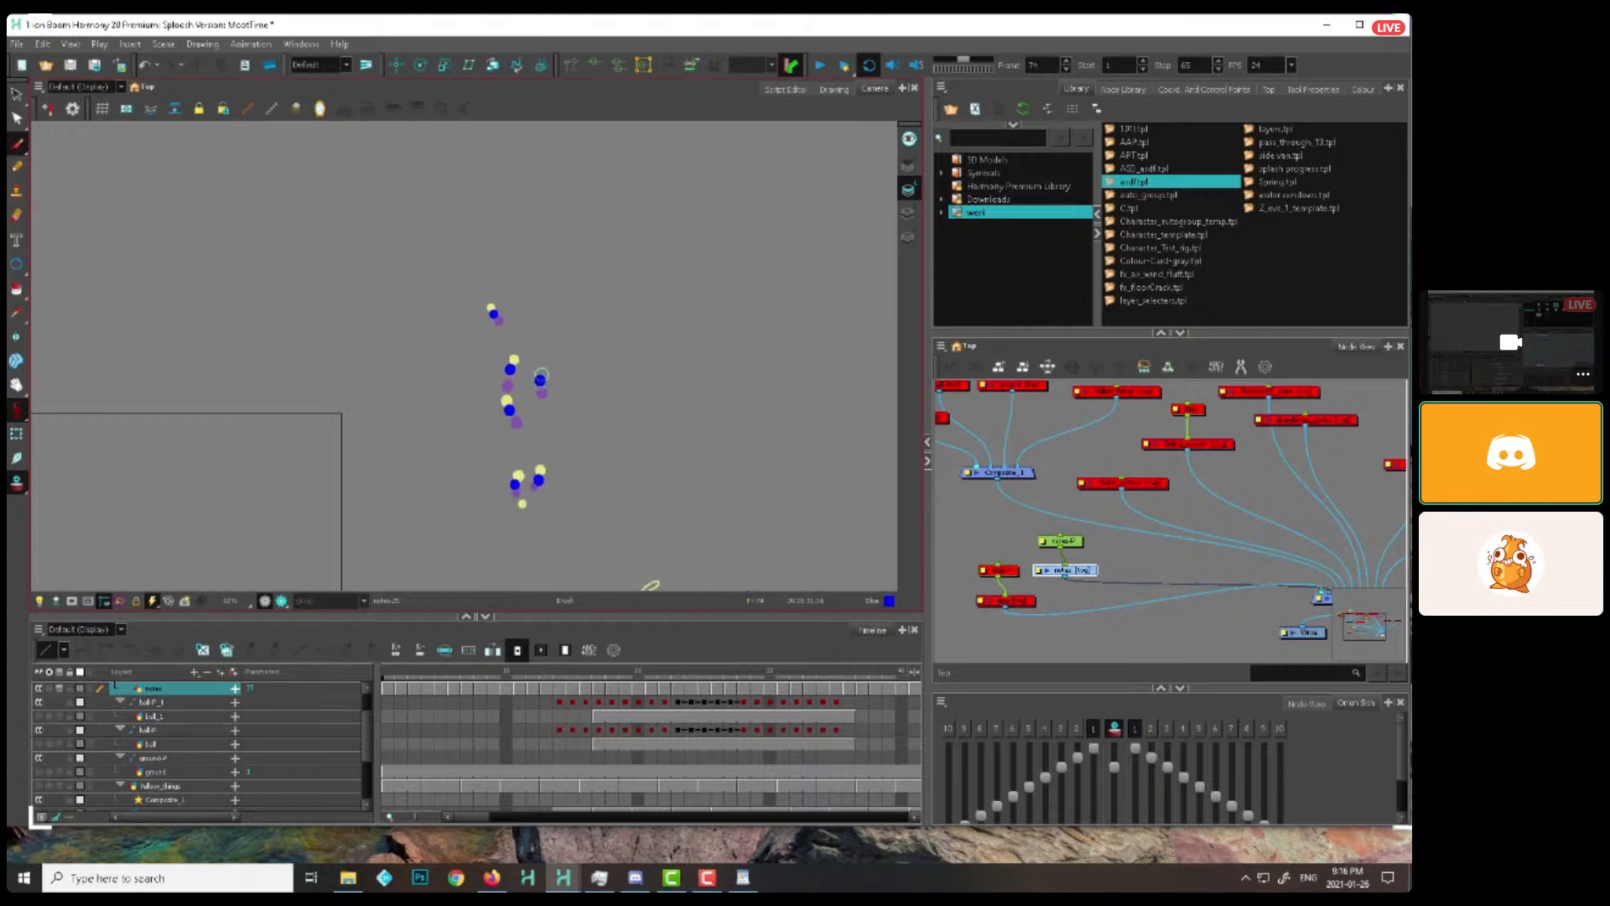
{"action": "key", "text": "period"}
{"action": "key", "text": "period"}
{"action": "key", "text": "period"}
{"action": "key", "text": "period"}
{"action": "key", "text": "period"}
{"action": "key", "text": "period"}
{"action": "key", "text": "period"}
{"action": "left_click", "coordinate": [814, 68]}
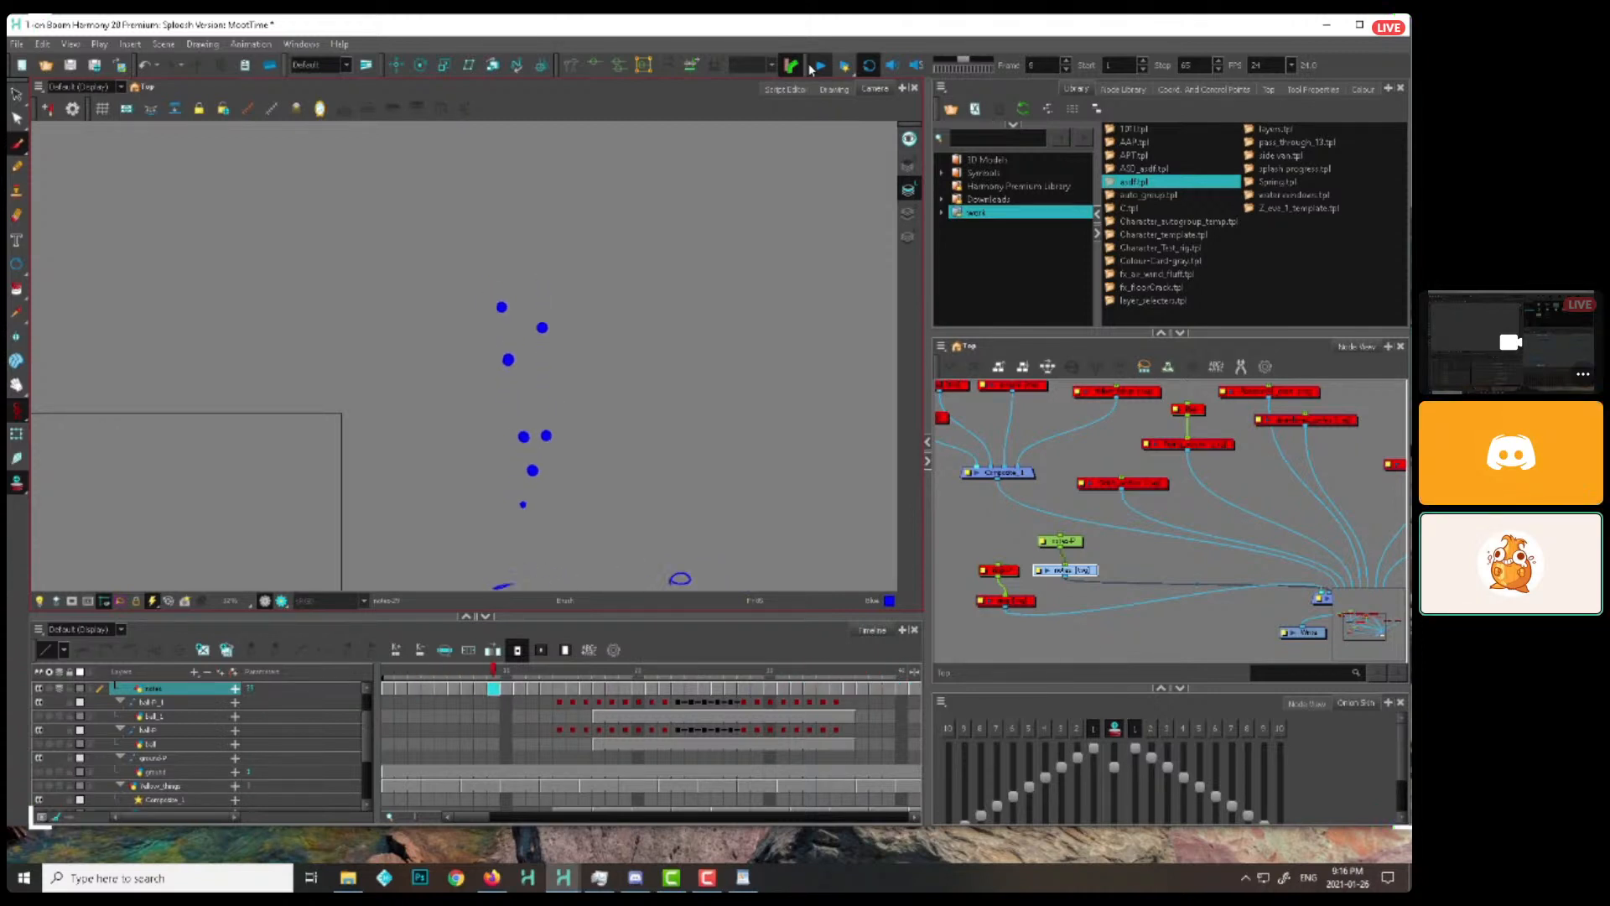
Leave the shared-screen call for the local Harmony scene and disable all the droplet drawing and peg nodes above the composite
{"action": "key", "text": "Escape"}
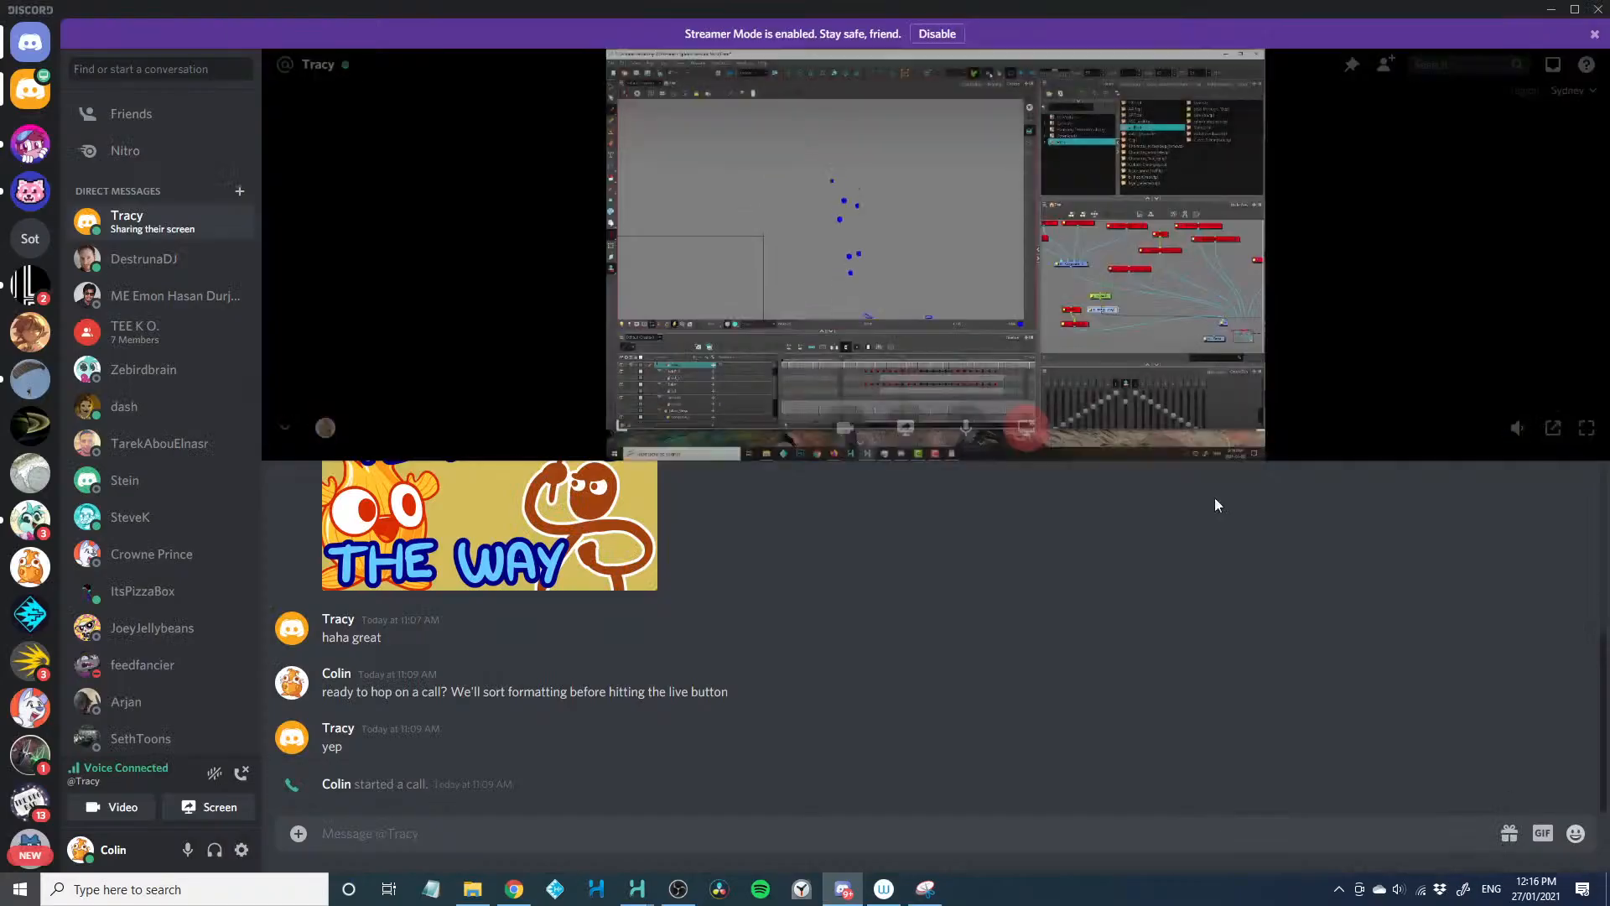
{"action": "left_click_drag", "start_coordinate": [827, 15], "coordinate": [827, 0]}
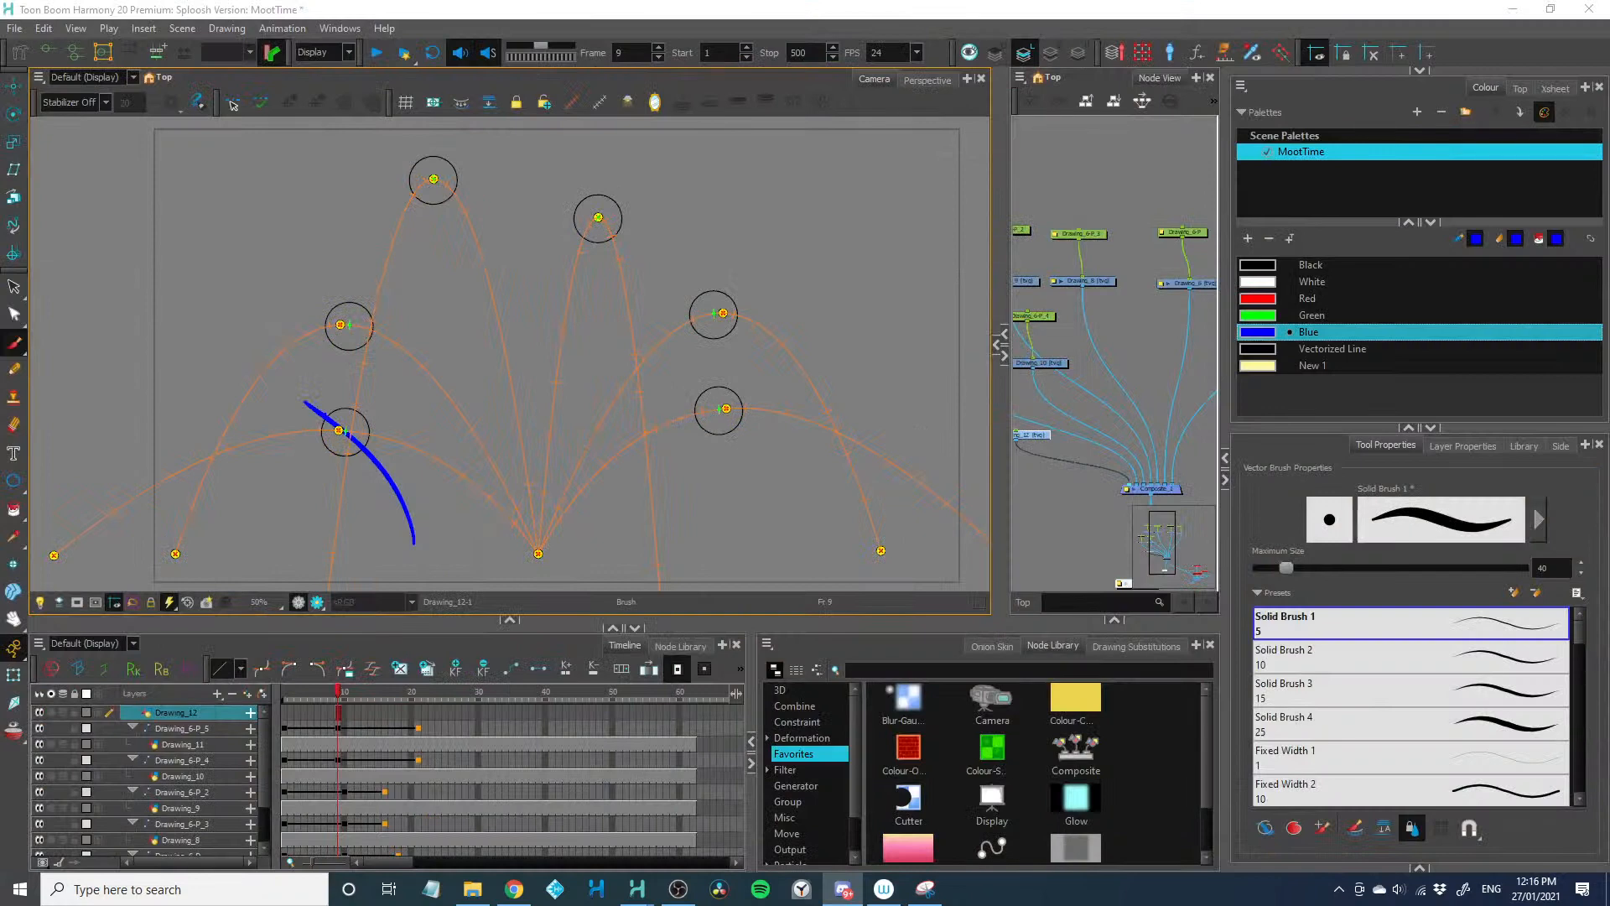
{"action": "left_click", "coordinate": [996, 283]}
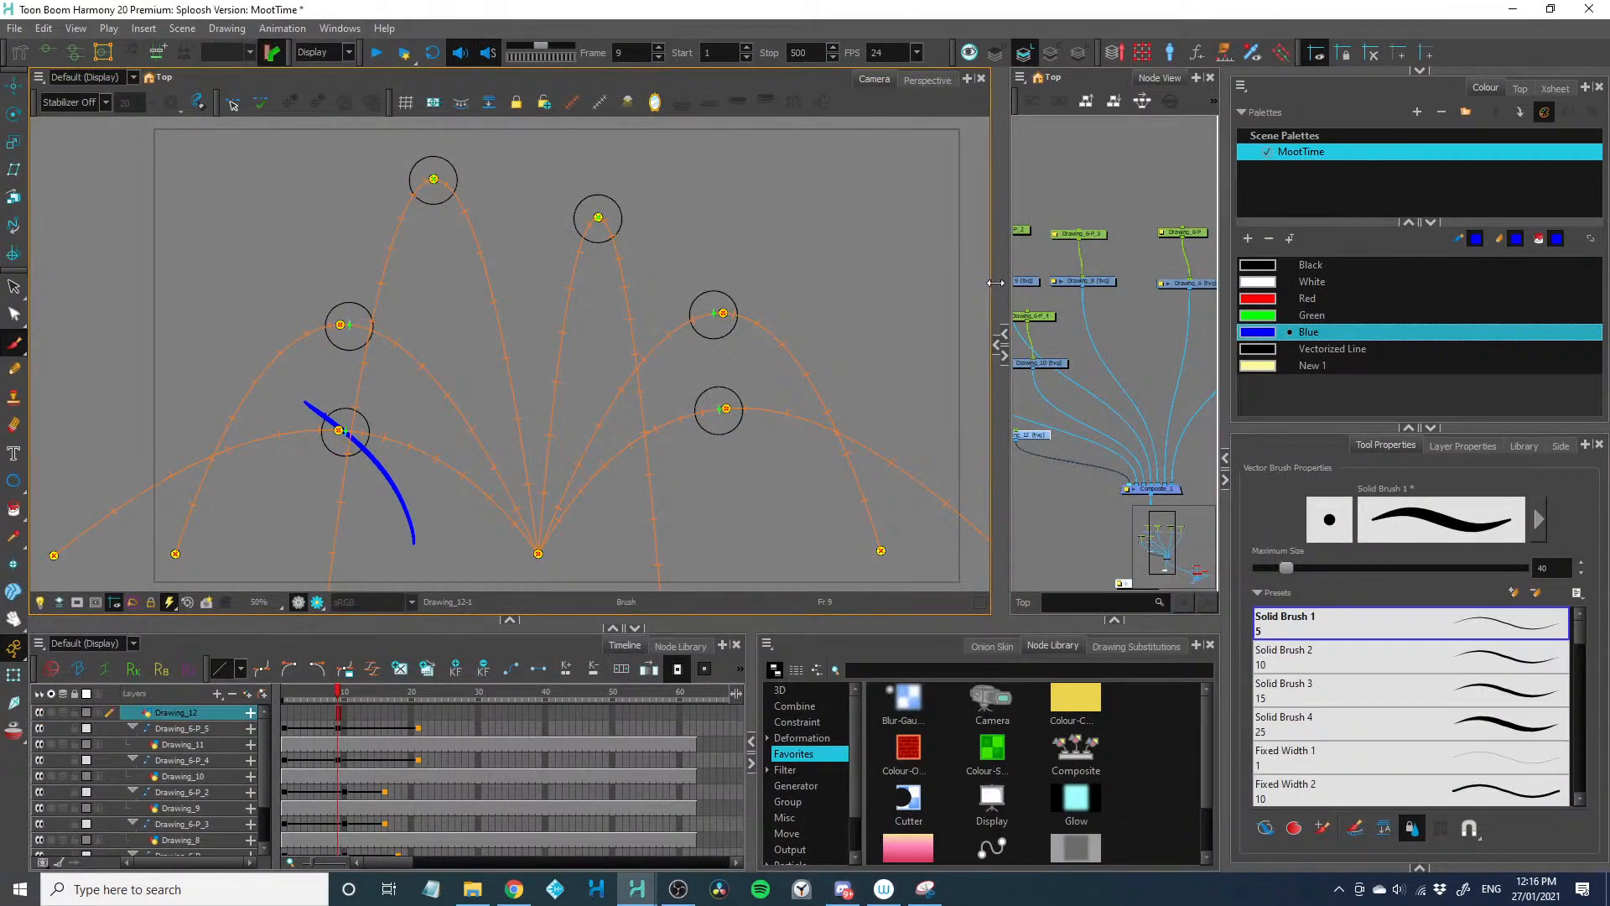
{"action": "left_click_drag", "start_coordinate": [1004, 279], "coordinate": [489, 285]}
{"action": "left_click_drag", "start_coordinate": [630, 186], "coordinate": [1009, 449]}
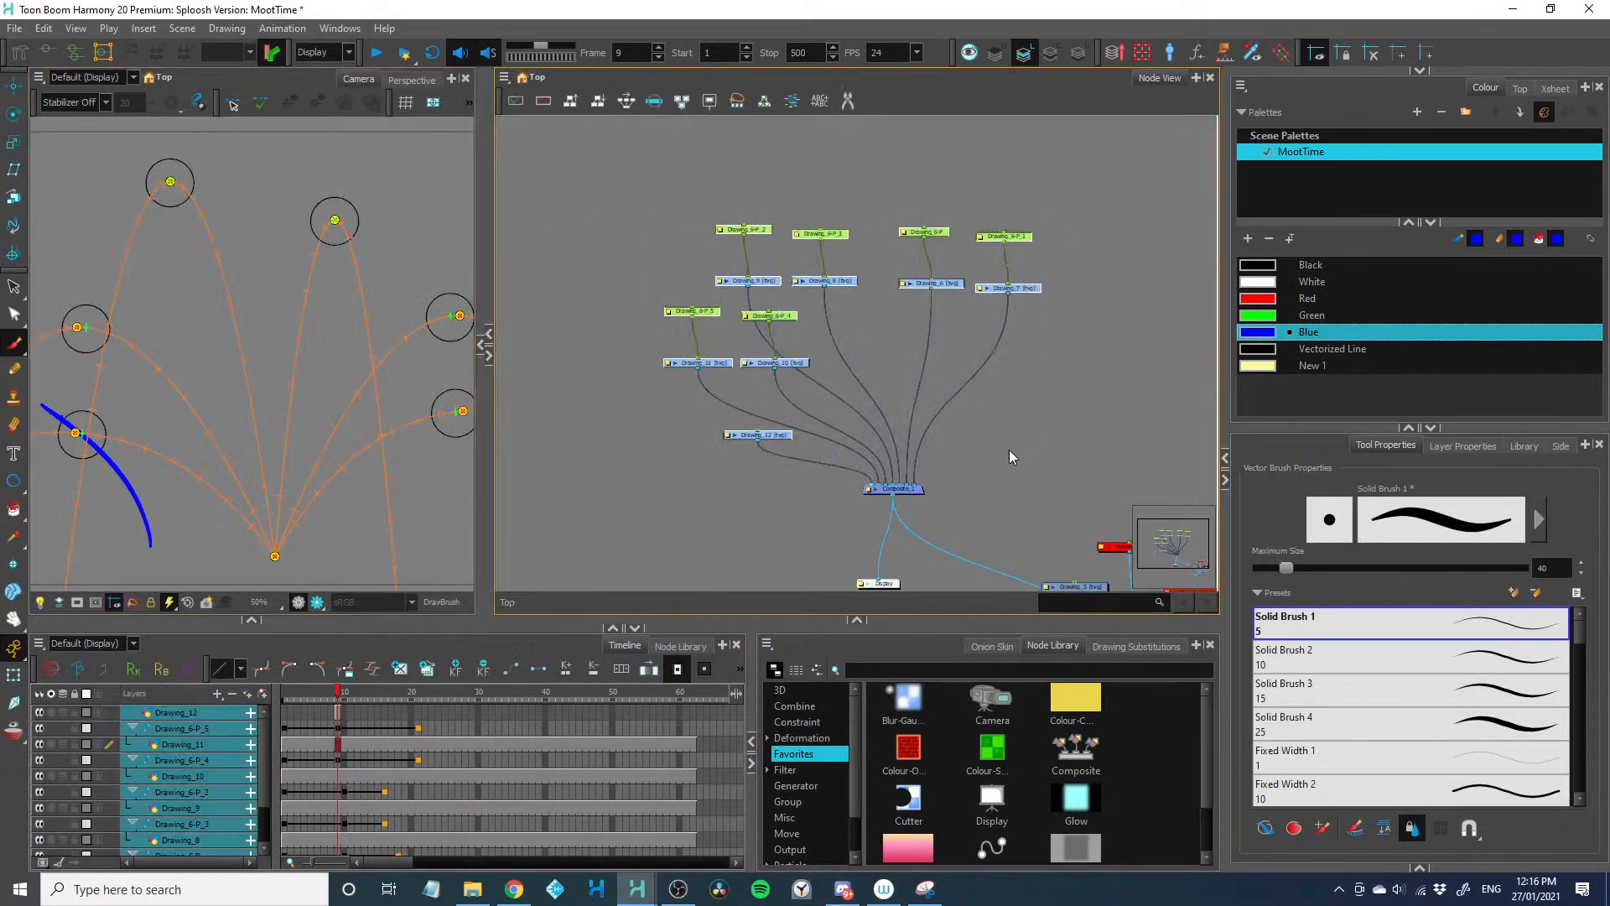
{"action": "key", "text": "d"}
Move the Display node clear of the composite and add a new drawing layer just above it in the node network
{"action": "left_click", "coordinate": [638, 508]}
{"action": "left_click_drag", "start_coordinate": [638, 508], "coordinate": [736, 310]}
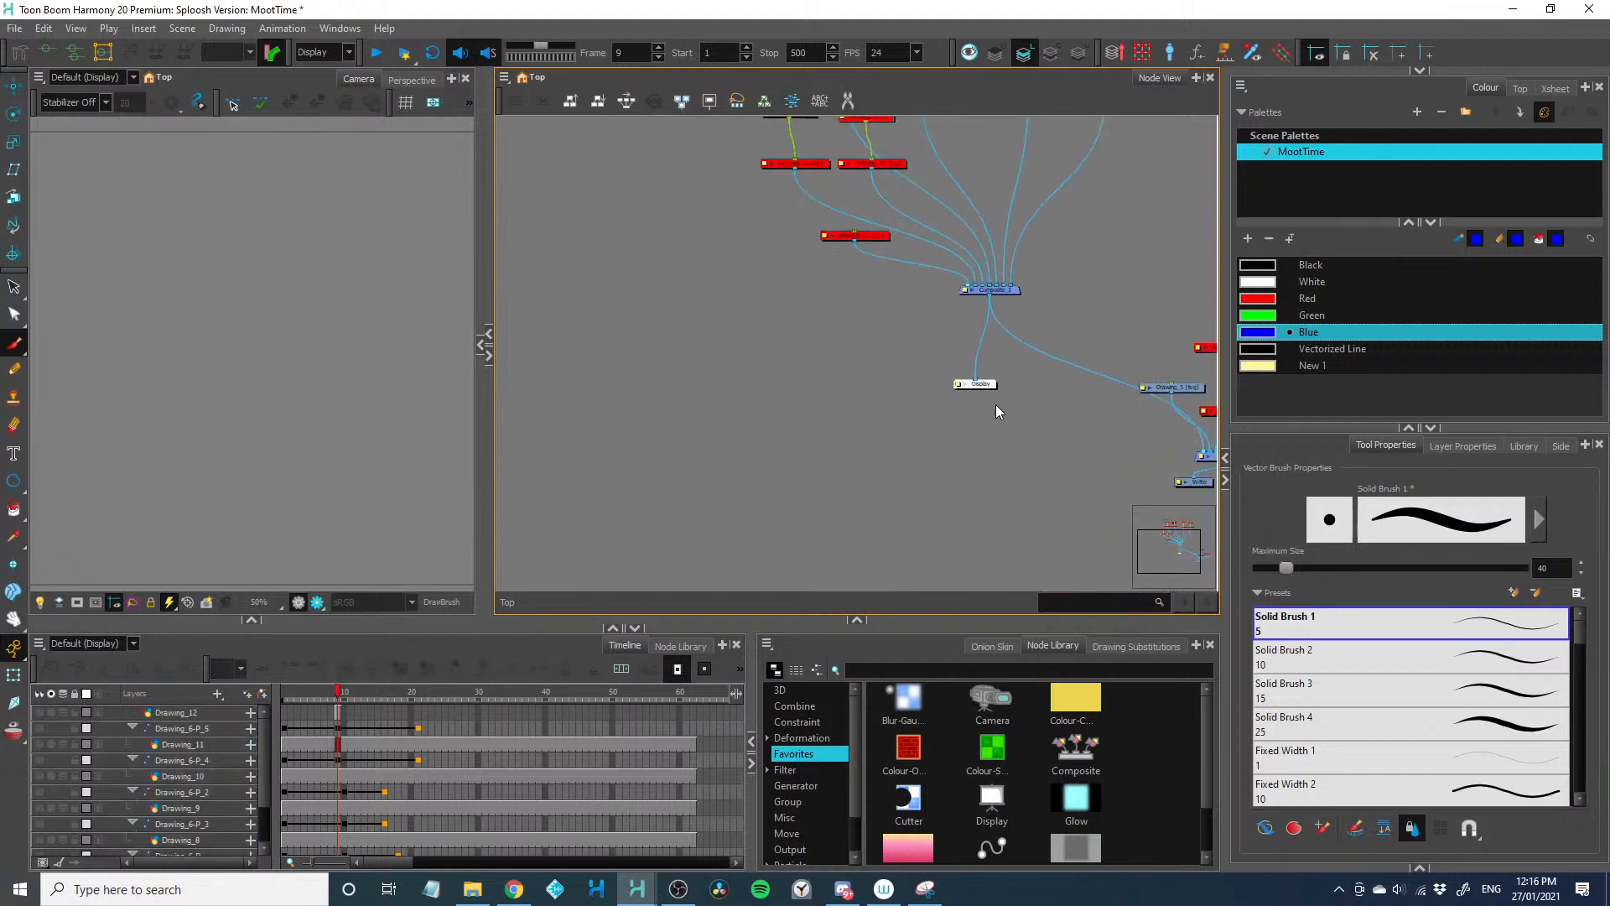
{"action": "left_click_drag", "start_coordinate": [979, 385], "coordinate": [642, 460]}
{"action": "left_click_drag", "start_coordinate": [545, 363], "coordinate": [641, 364]}
{"action": "key", "text": "ctrl+r"}
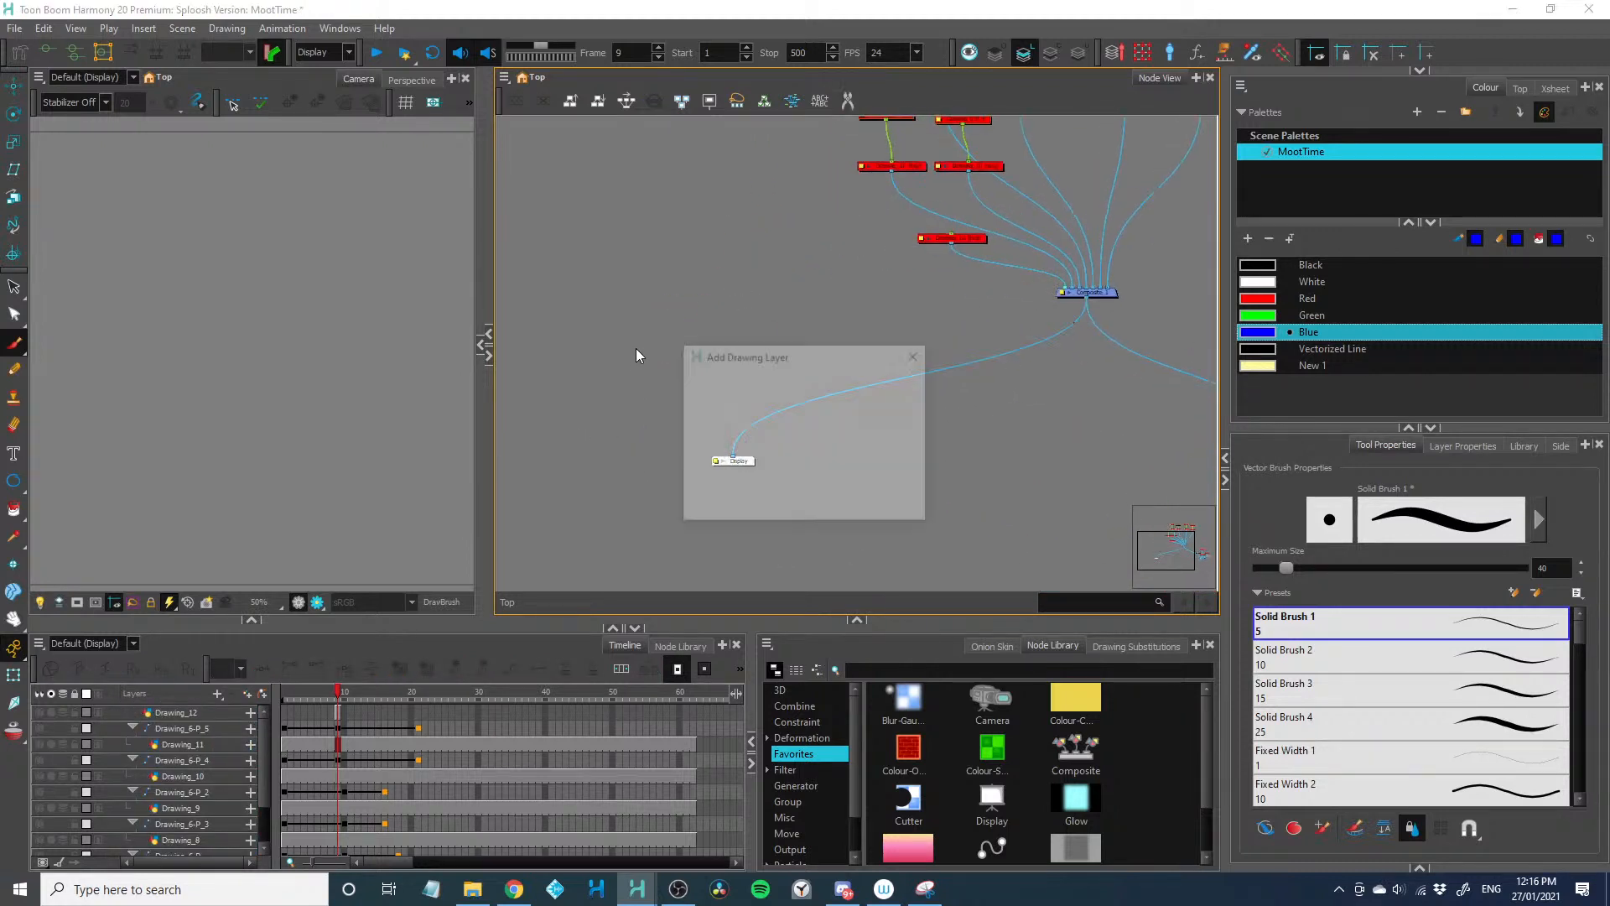
{"action": "key", "text": "Return"}
{"action": "left_click_drag", "start_coordinate": [911, 360], "coordinate": [712, 387]}
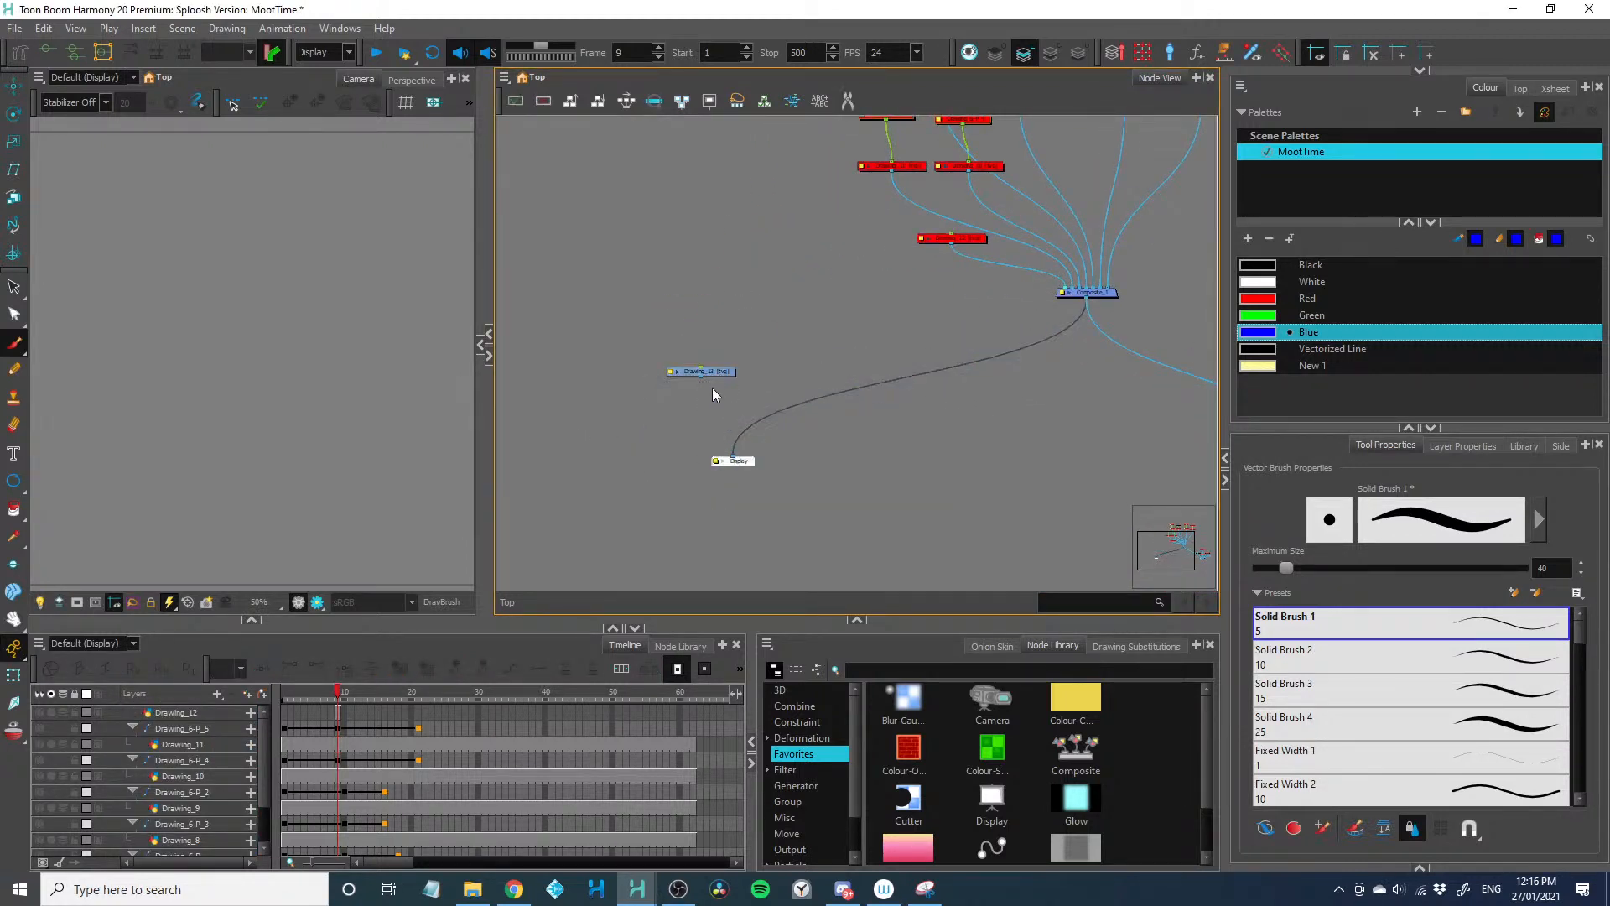
{"action": "left_click_drag", "start_coordinate": [730, 455], "coordinate": [732, 459]}
{"action": "left_click", "coordinate": [669, 374]}
{"action": "left_click_drag", "start_coordinate": [487, 395], "coordinate": [911, 398]}
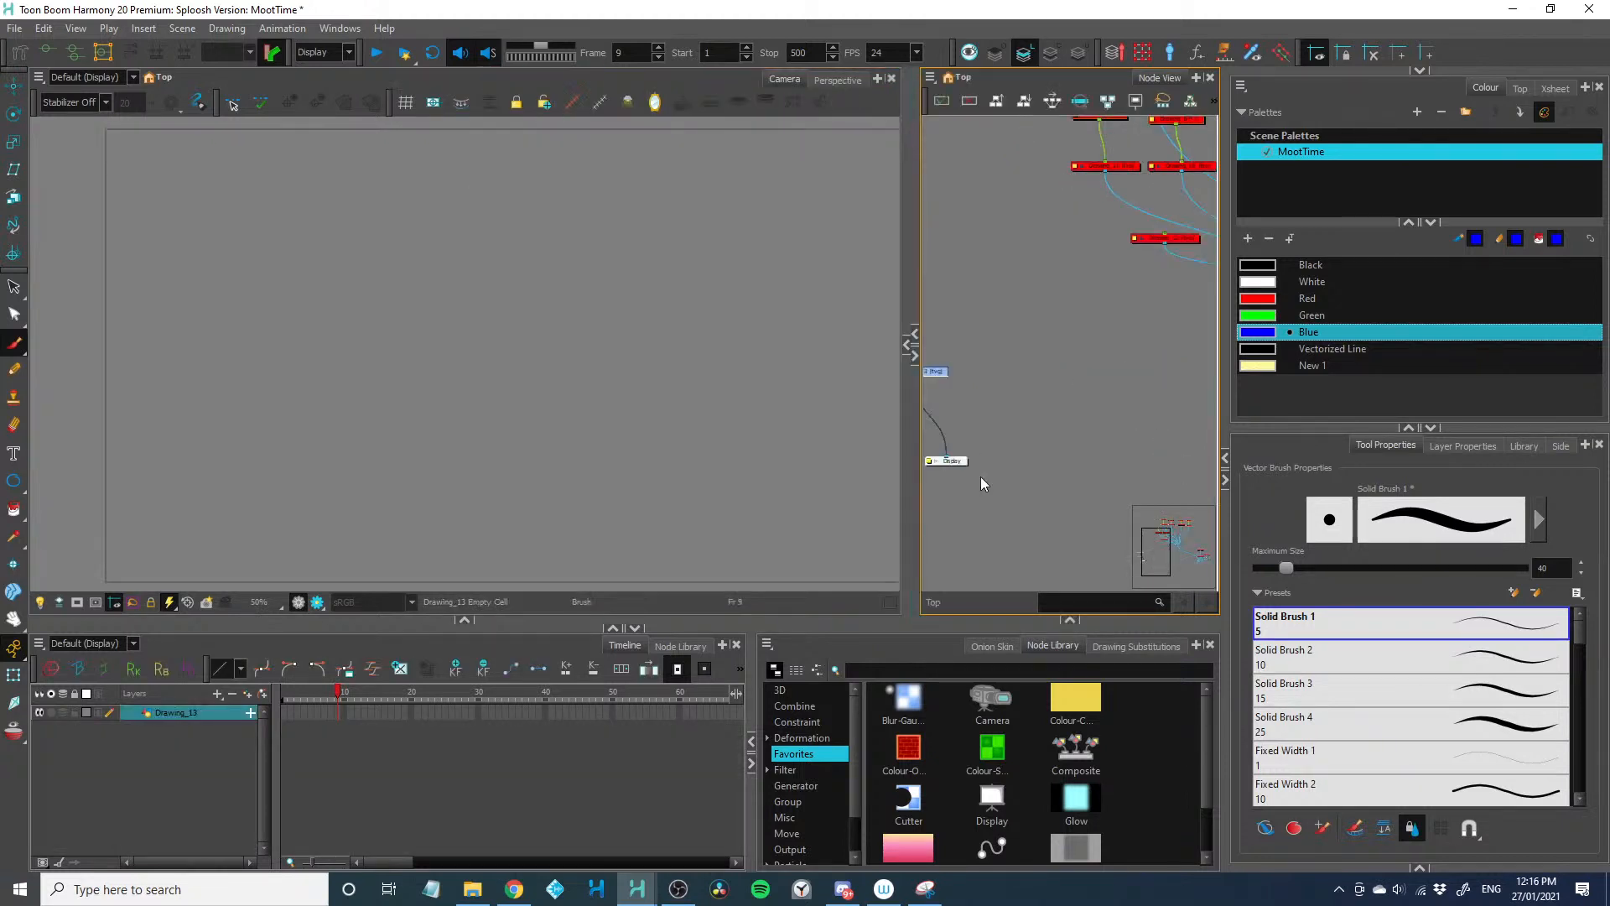
Save the scene and create empty drawings on frames 1 to 15 of the new layer
{"action": "scroll", "coordinate": [344, 763], "scroll_direction": "up", "scroll_amount": 3}
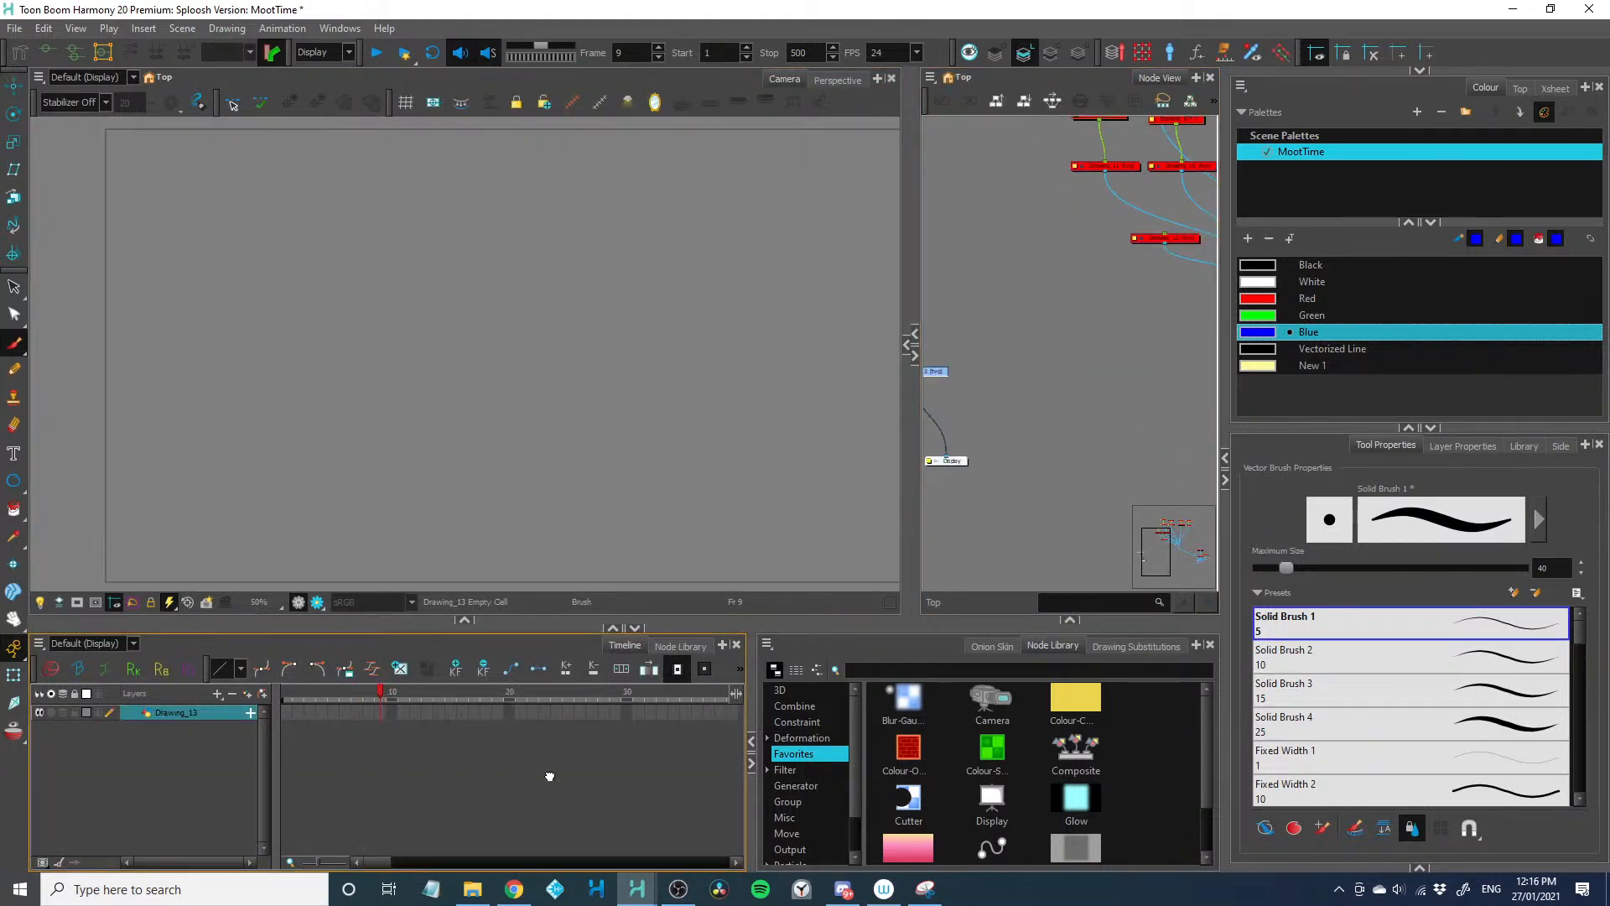
{"action": "left_click_drag", "start_coordinate": [294, 715], "coordinate": [444, 713]}
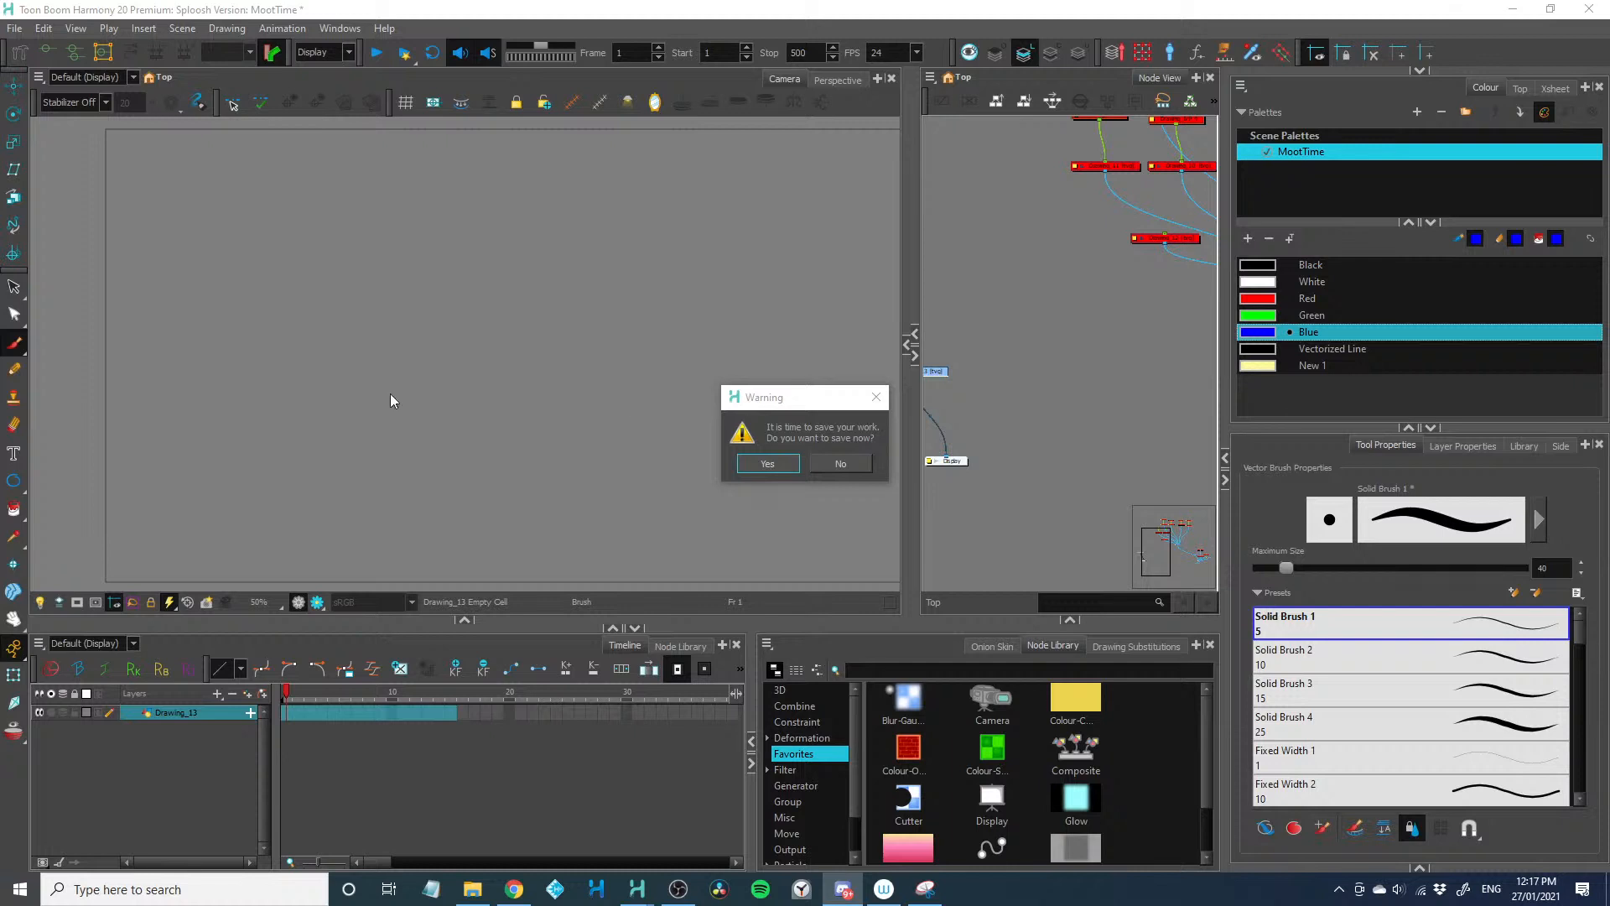
{"action": "left_click", "coordinate": [766, 464]}
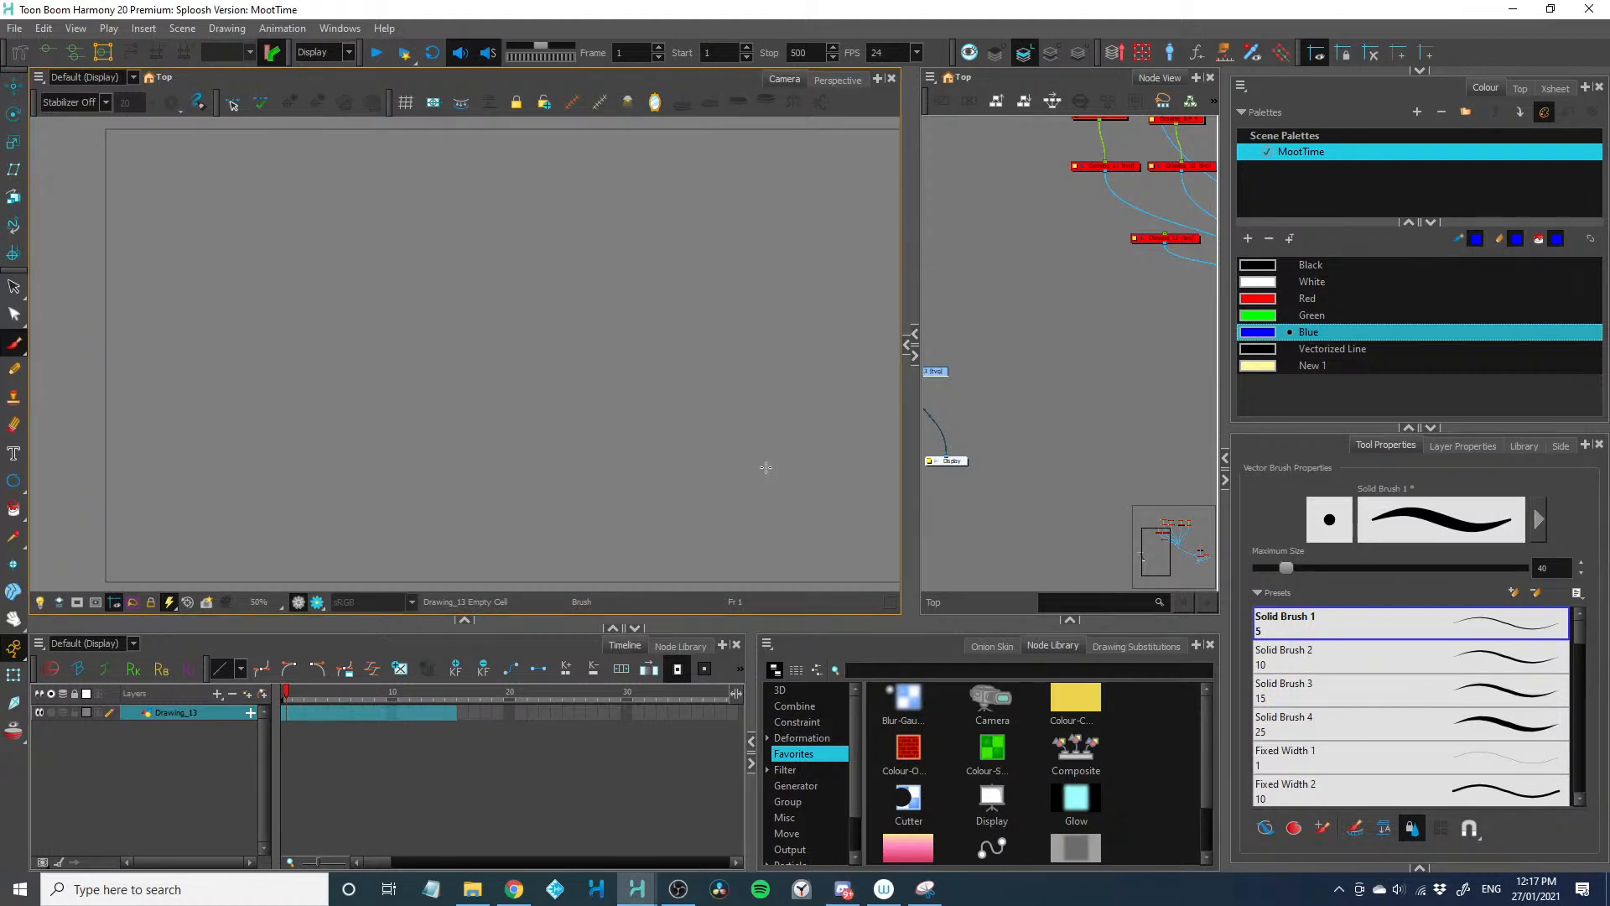
{"action": "left_click_drag", "start_coordinate": [504, 629], "coordinate": [504, 654]}
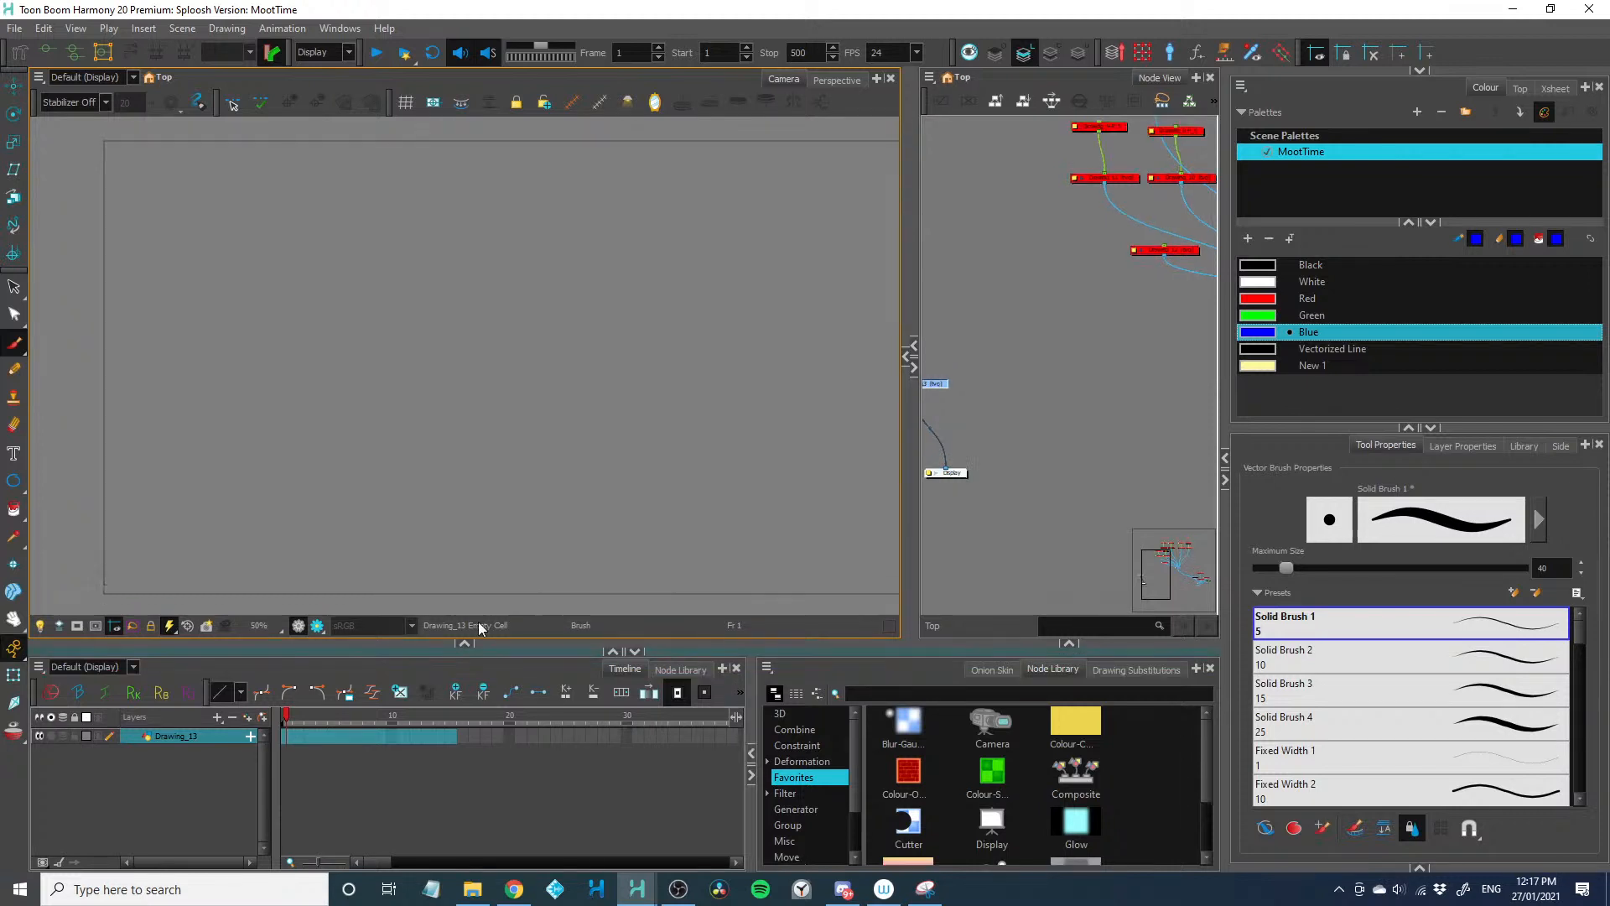
{"action": "left_click", "coordinate": [400, 693]}
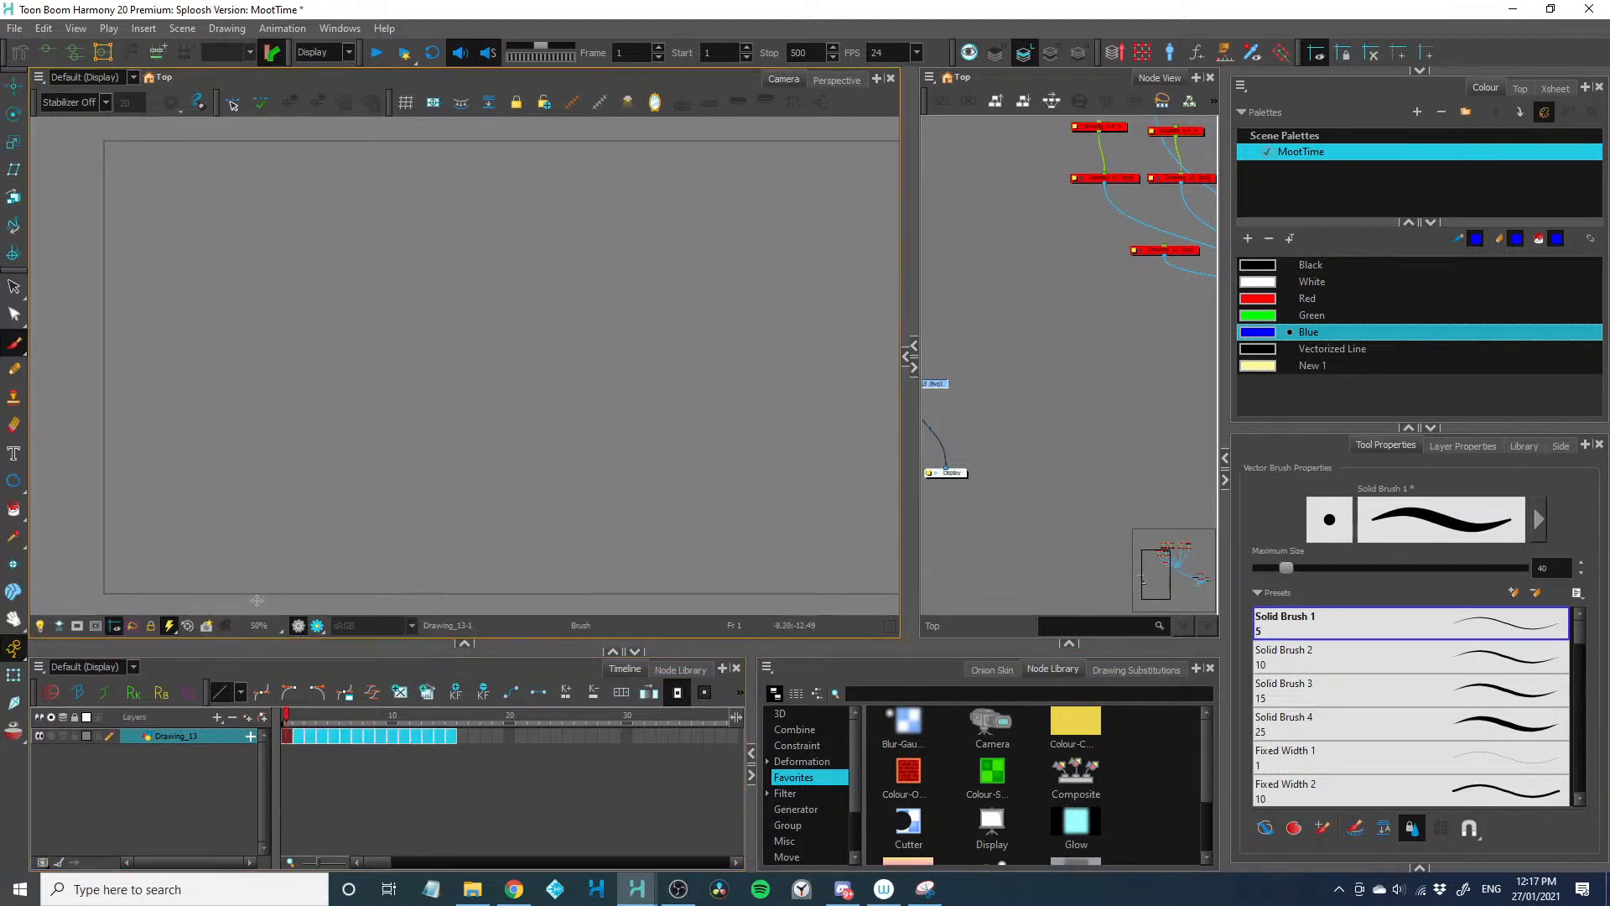
Copy the 15 empty drawings and paste them as 10 normal forward cycles starting at frame 16
{"action": "left_click", "coordinate": [297, 767]}
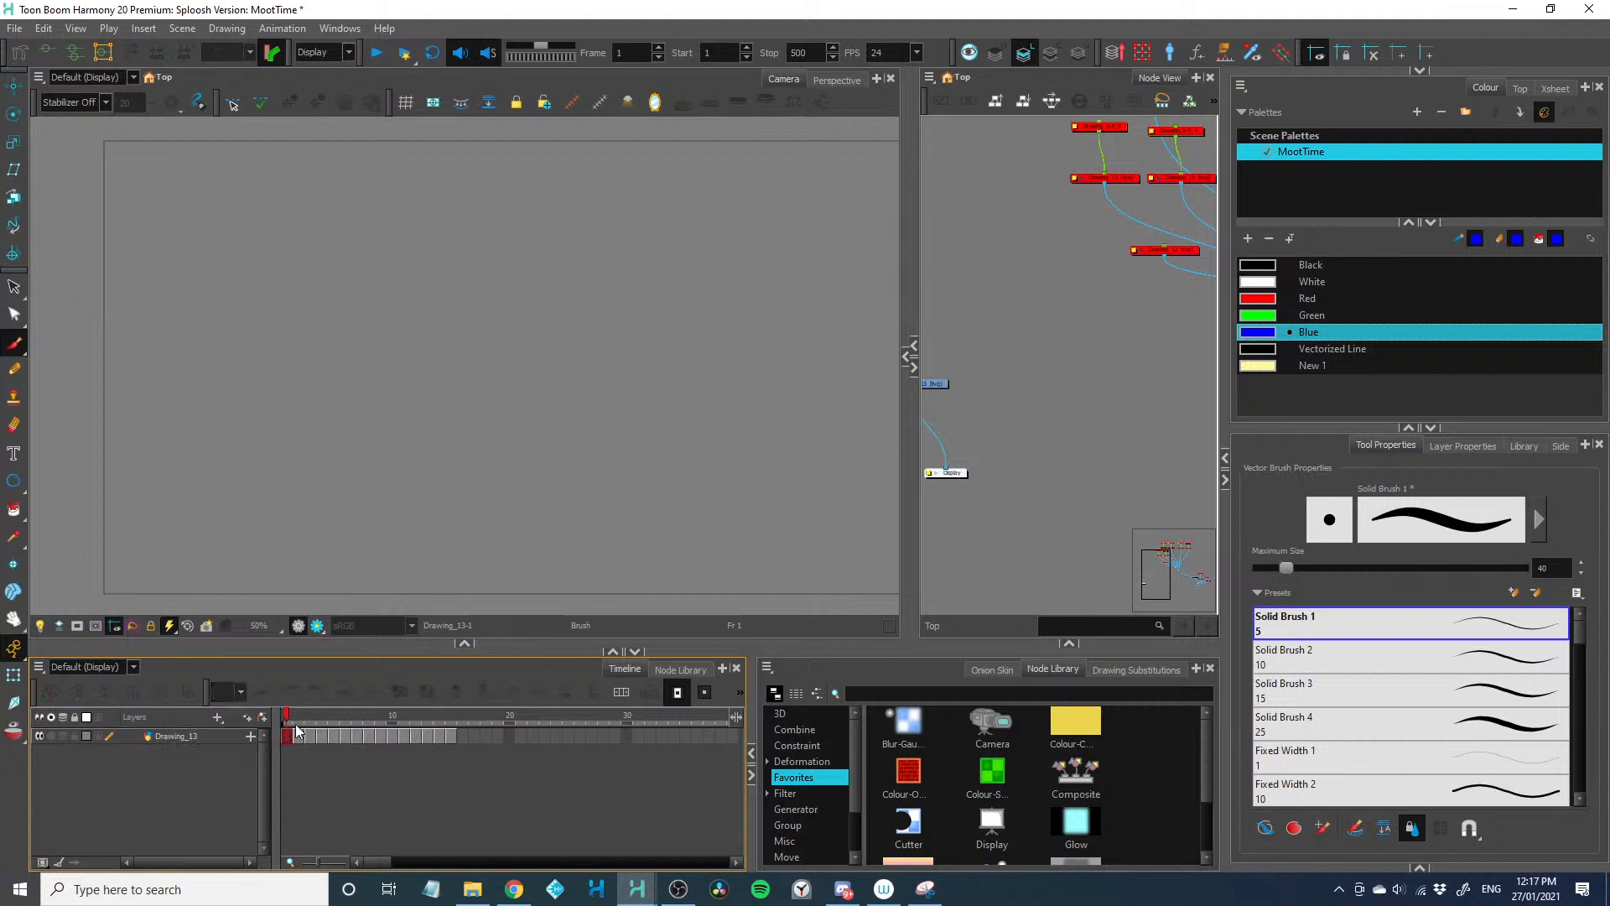
{"action": "left_click_drag", "start_coordinate": [441, 743], "coordinate": [283, 737]}
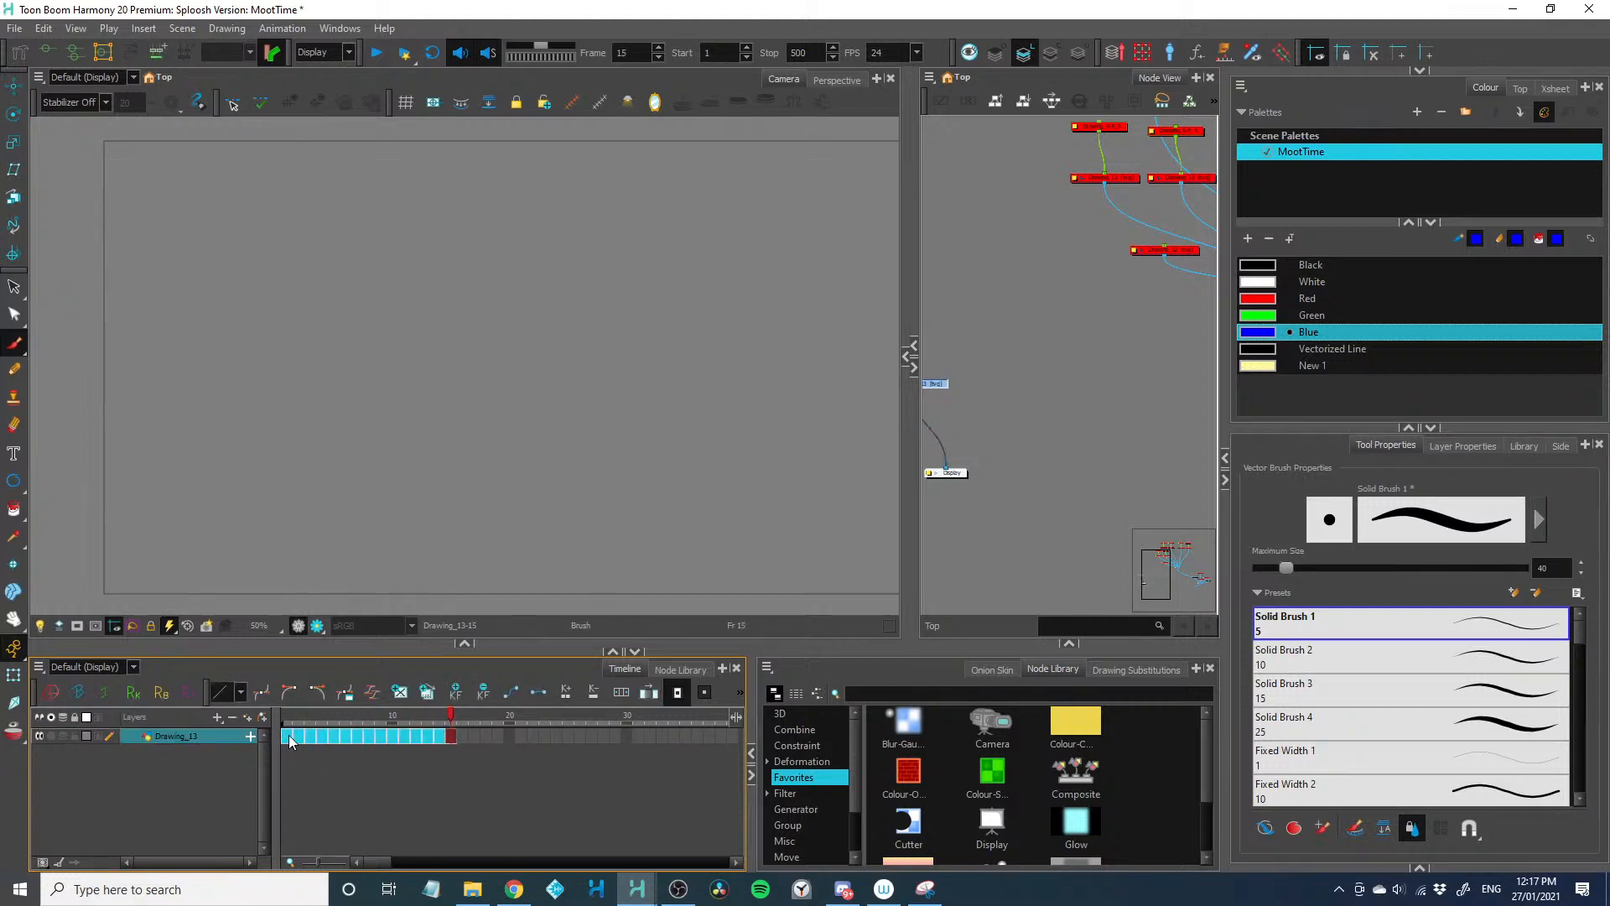
{"action": "right_click", "coordinate": [461, 734]}
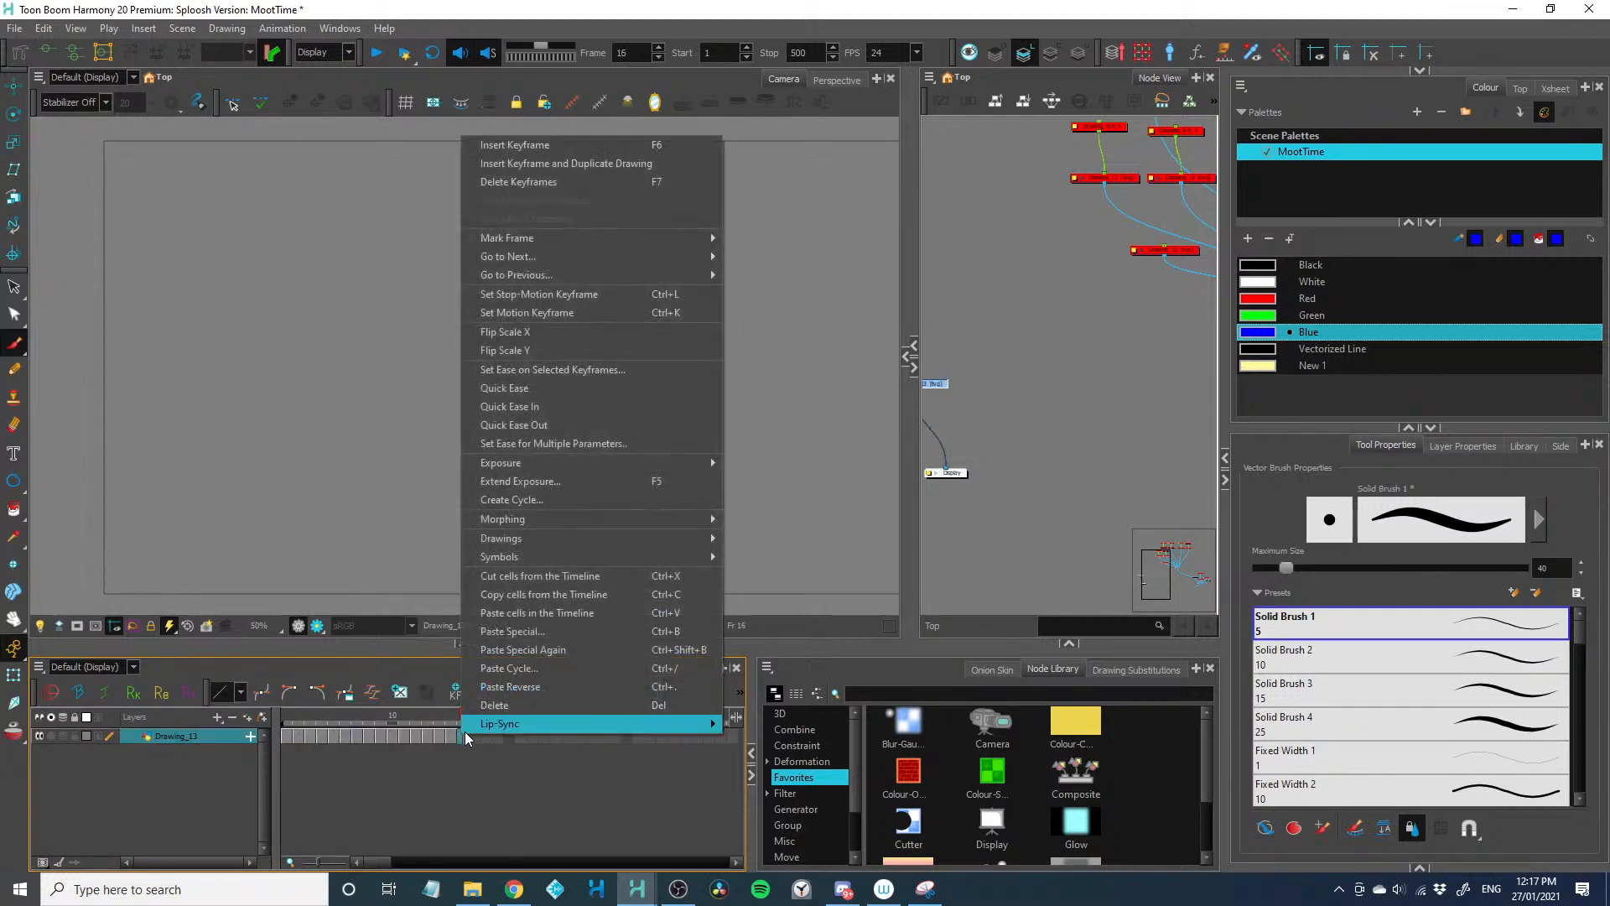
{"action": "left_click", "coordinate": [495, 668]}
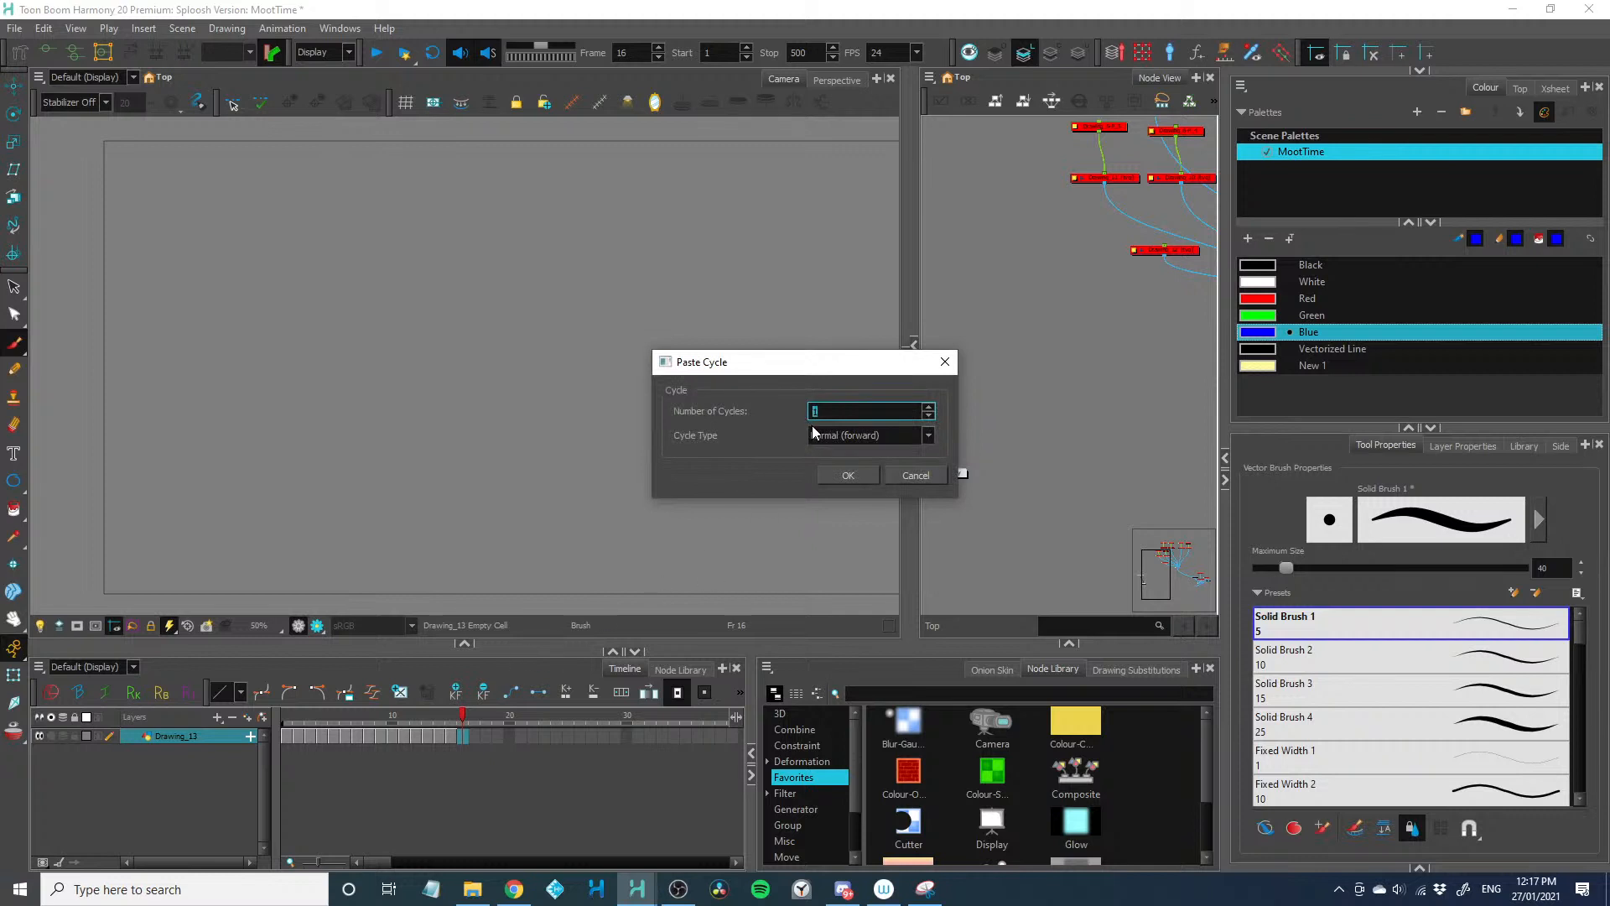
{"action": "type", "text": "10"}
{"action": "left_click", "coordinate": [843, 480]}
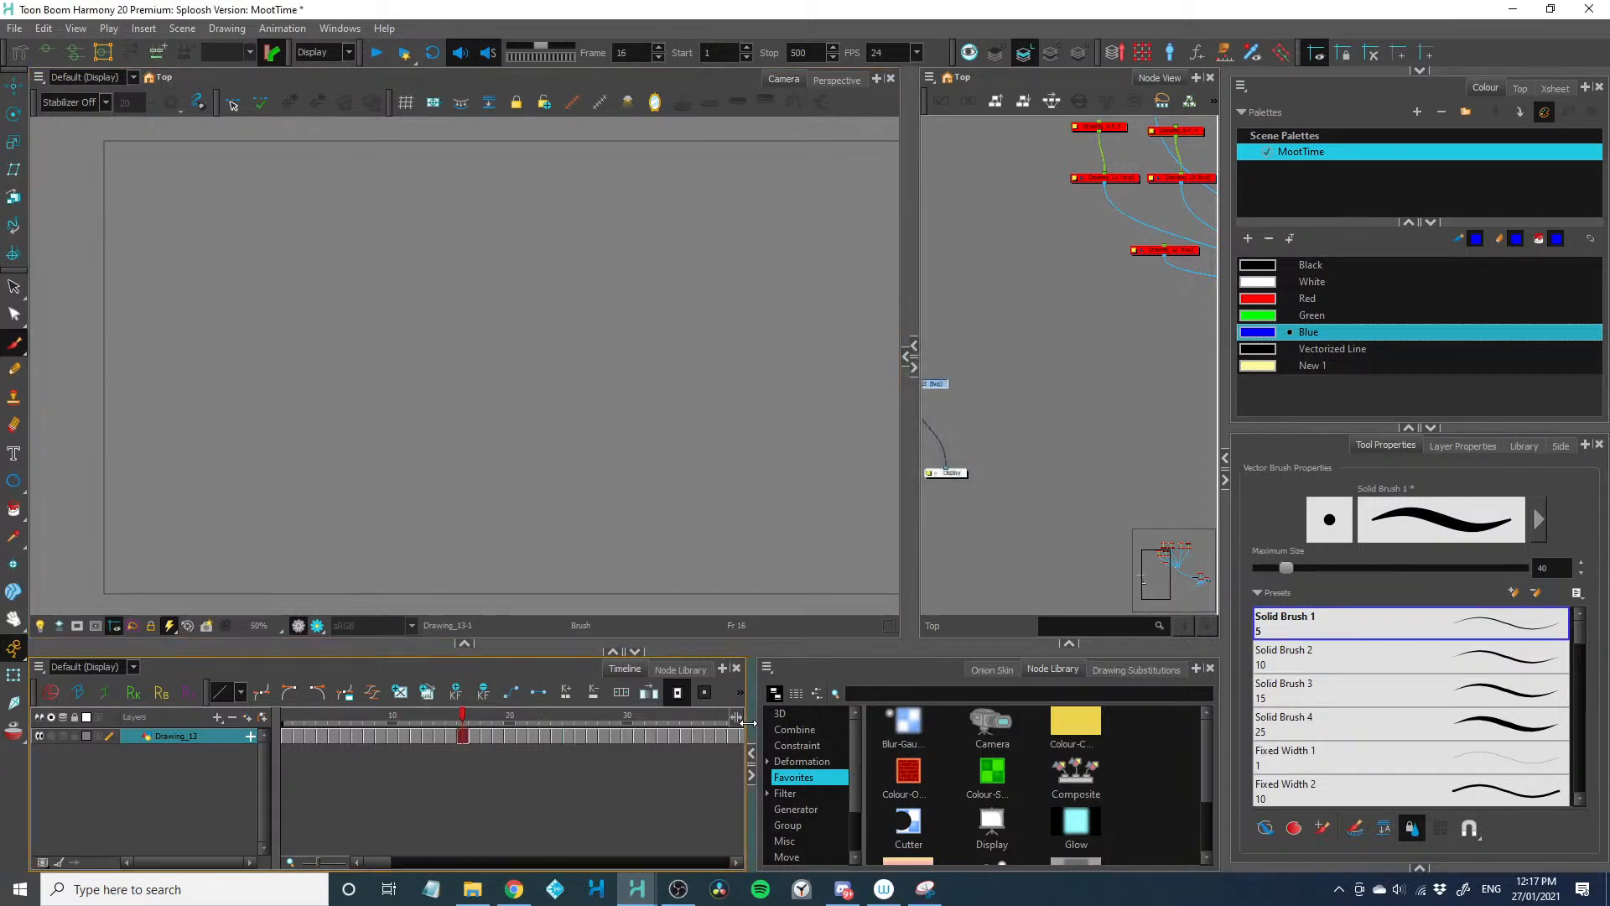
{"action": "left_click_drag", "start_coordinate": [749, 723], "coordinate": [1322, 835]}
{"action": "left_click", "coordinate": [285, 735]}
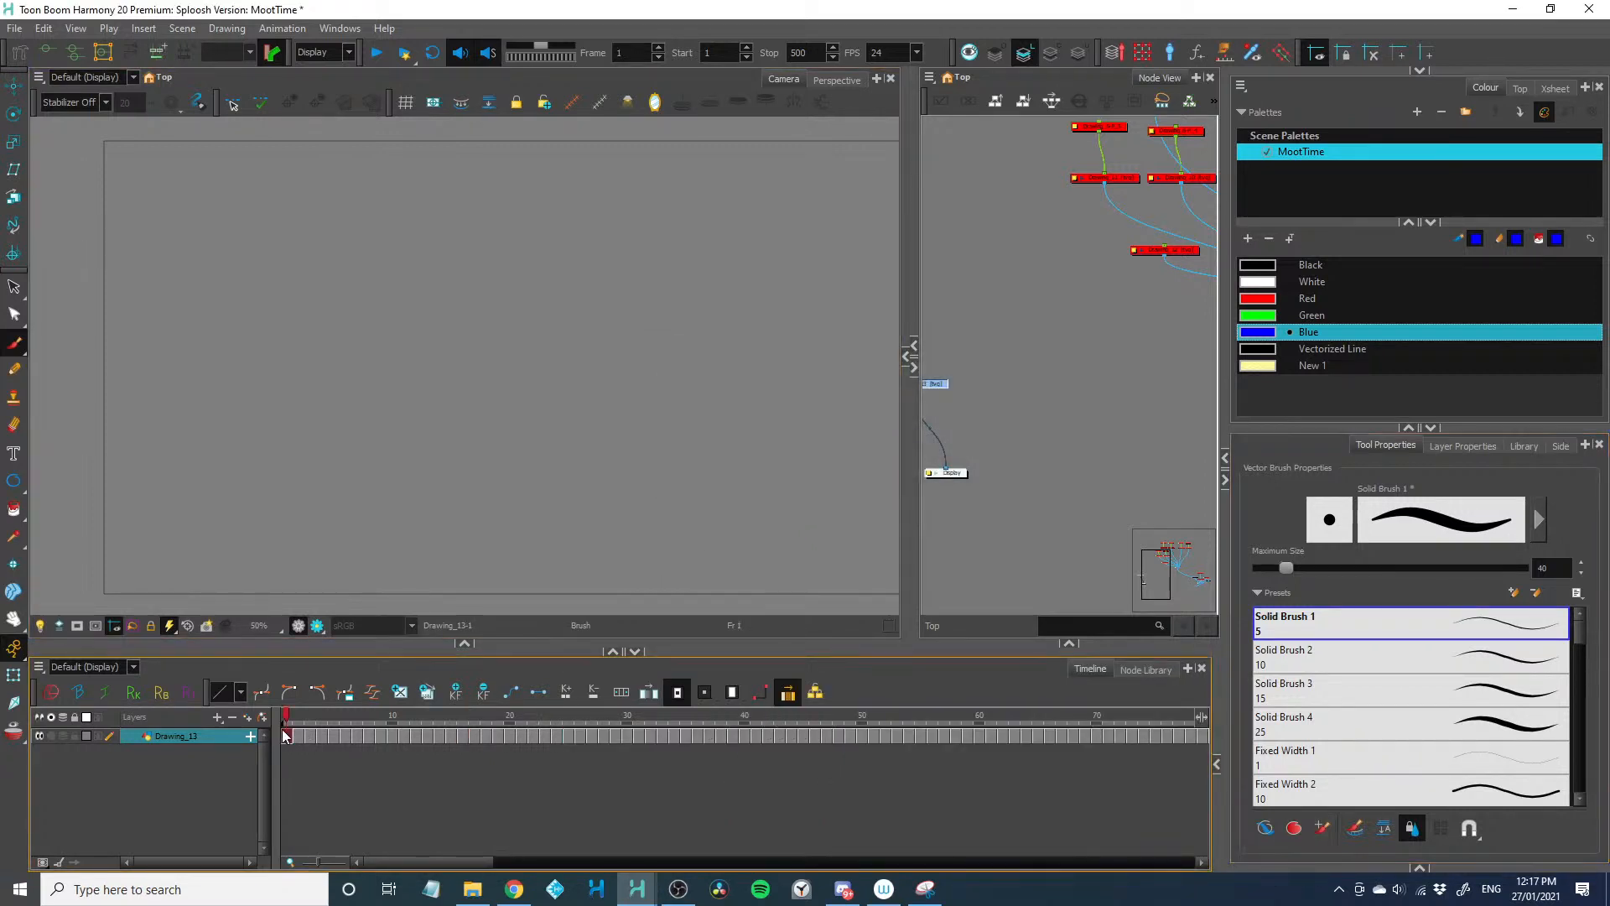
{"action": "left_click", "coordinate": [536, 420]}
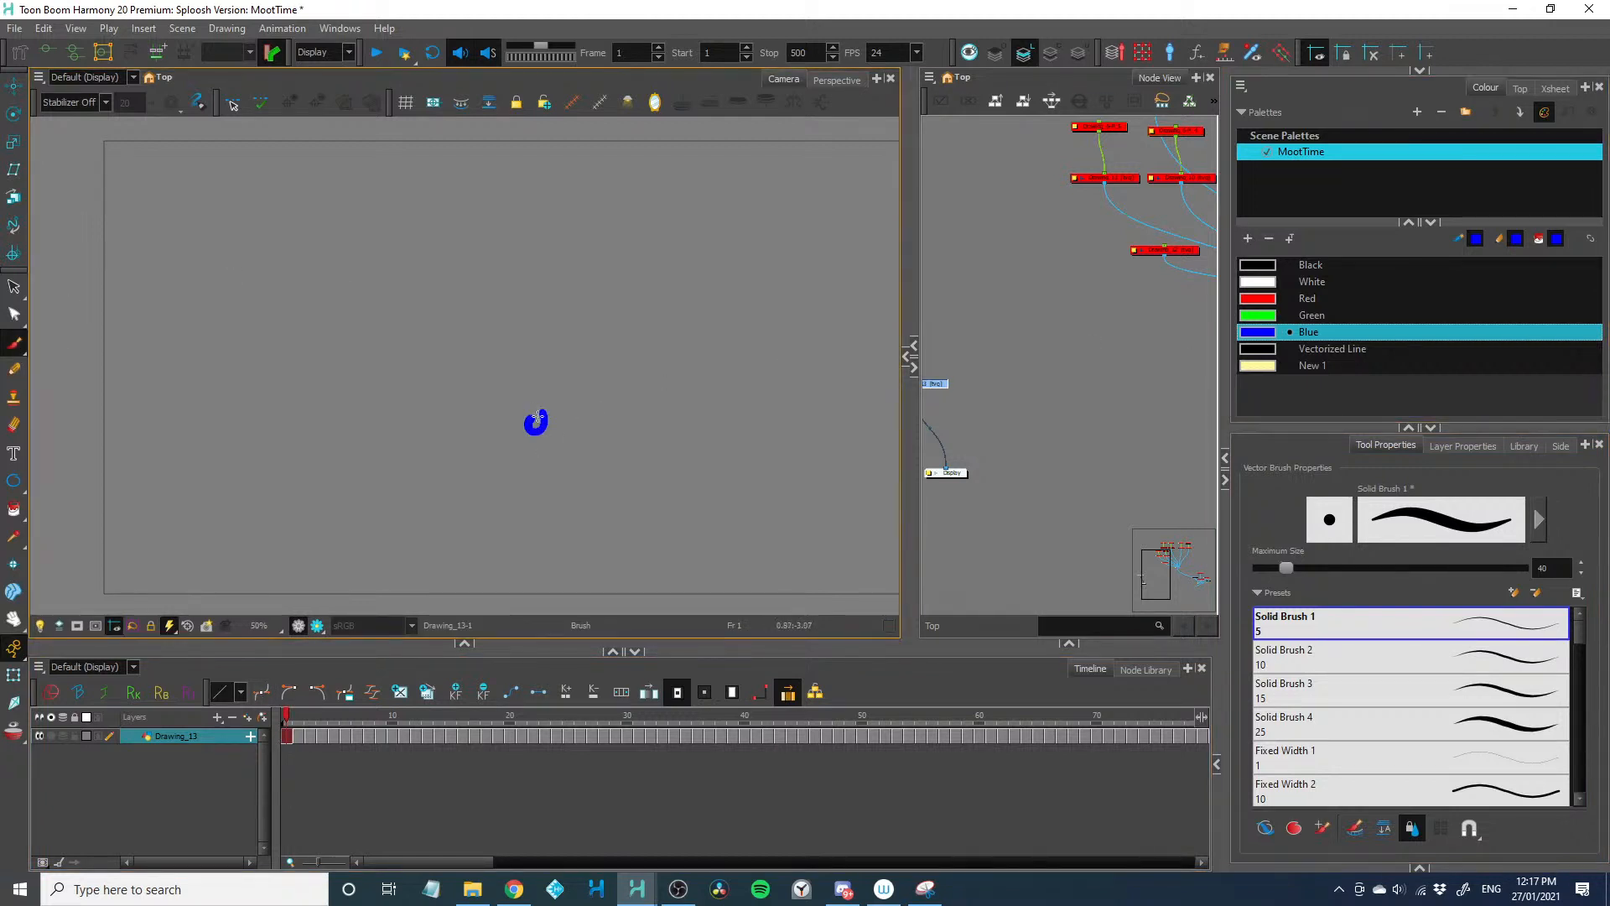
{"action": "left_click_drag", "start_coordinate": [538, 417], "coordinate": [539, 422]}
{"action": "key", "text": "ctrl+z"}
Paint the first blue dot near the bottom of the camera frame on frame 1 and enable onion skin on frame 2
{"action": "scroll", "coordinate": [368, 533], "scroll_direction": "up", "scroll_amount": 1}
{"action": "mouse_move", "coordinate": [366, 534]}
{"action": "left_mouse_down"}
{"action": "mouse_move", "coordinate": [349, 495]}
{"action": "mouse_move", "coordinate": [335, 535]}
{"action": "left_mouse_up"}
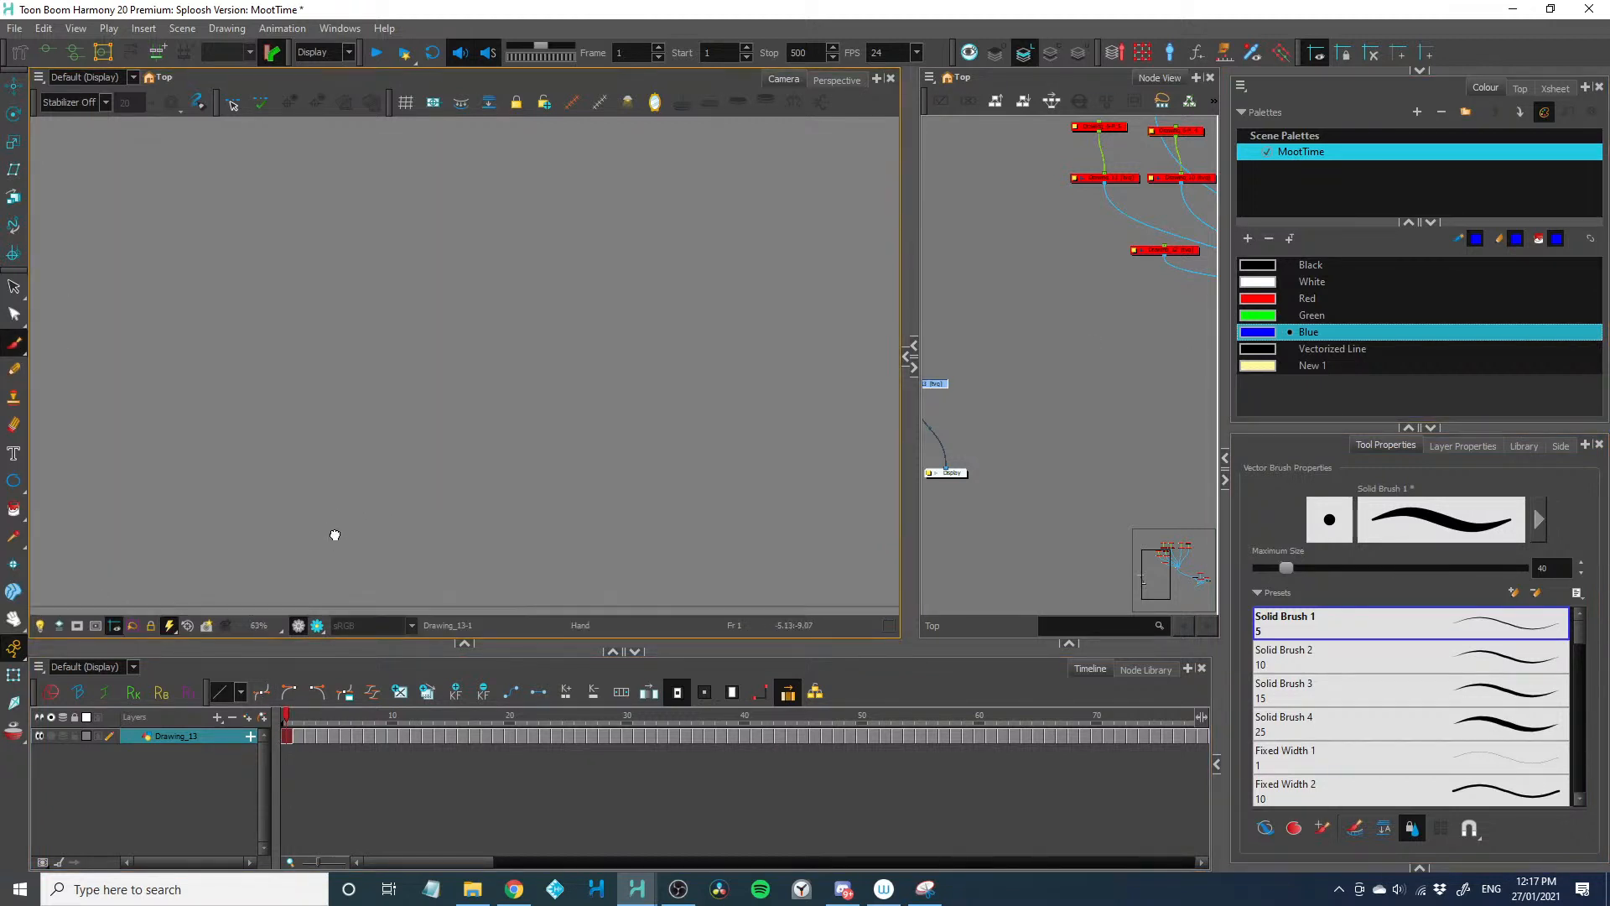
{"action": "left_click", "coordinate": [452, 562]}
{"action": "key", "text": "period"}
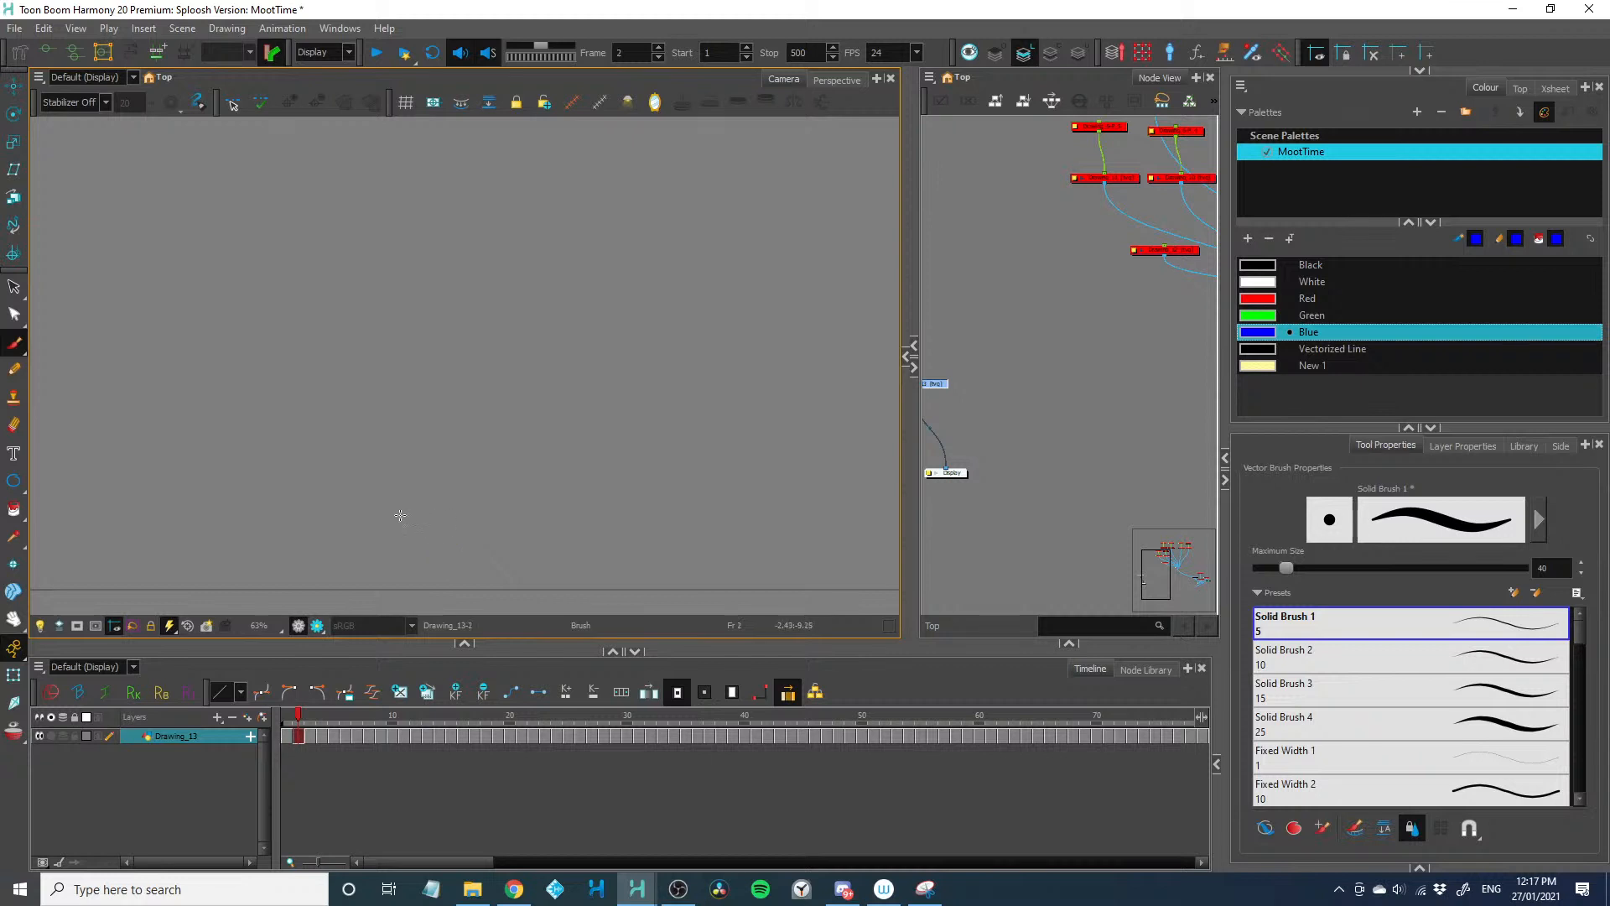
{"action": "left_click", "coordinate": [14, 730]}
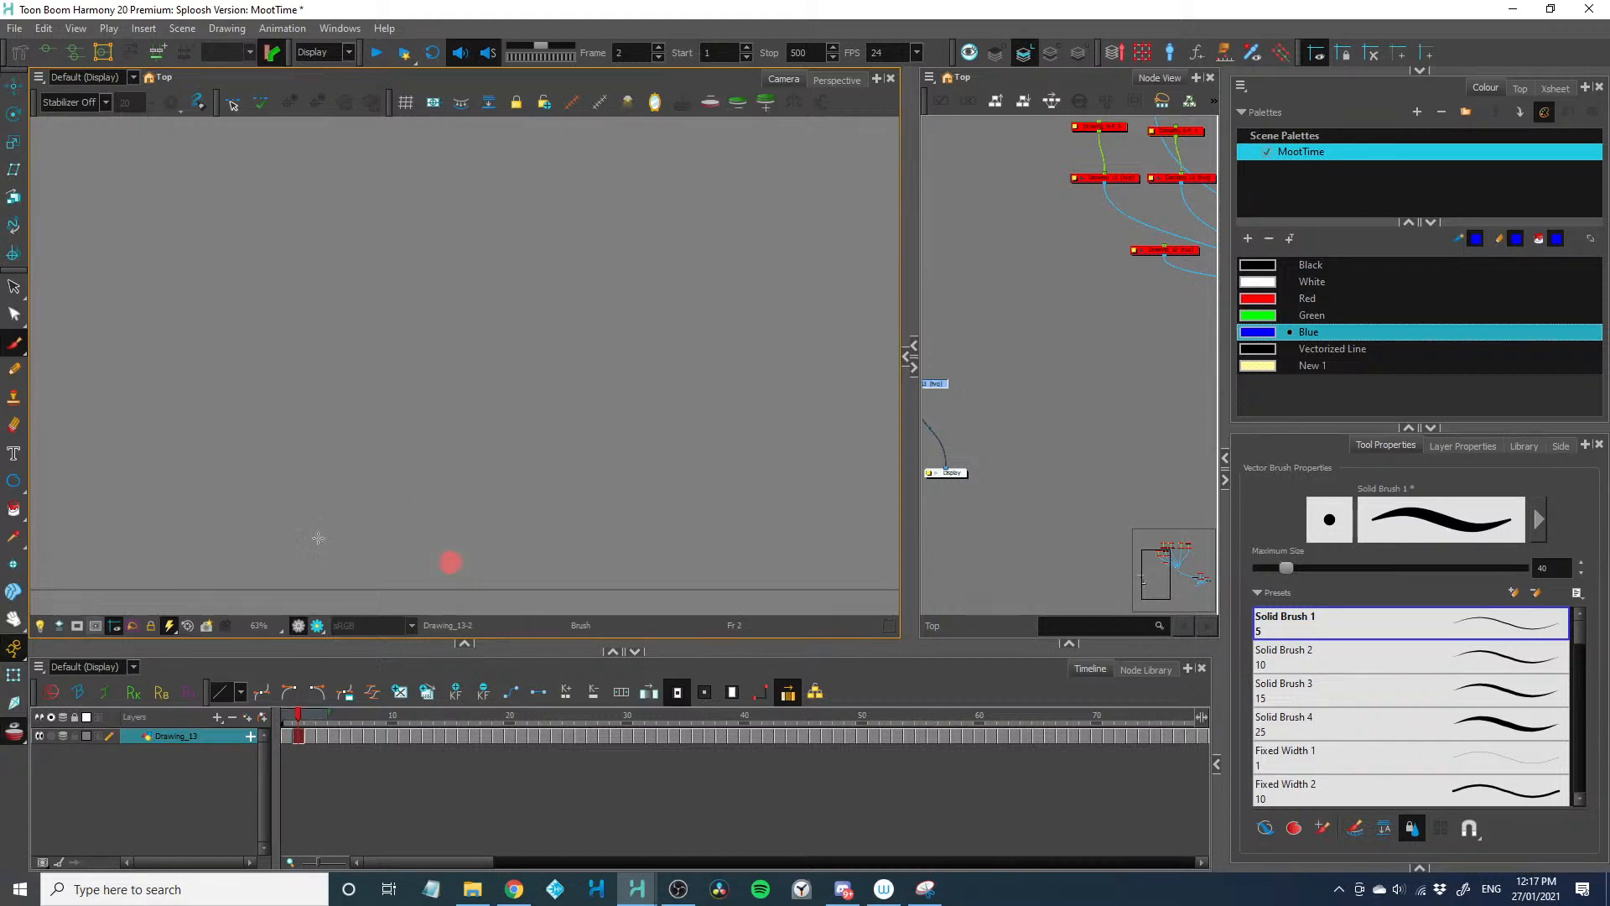
Paint progressively higher dots on frames 2 to 4 in a curving path and scrub through frames 2 to 5
{"action": "left_click", "coordinate": [434, 537]}
{"action": "key", "text": "period"}
{"action": "left_click", "coordinate": [432, 501]}
{"action": "key", "text": "period"}
{"action": "left_click", "coordinate": [458, 456]}
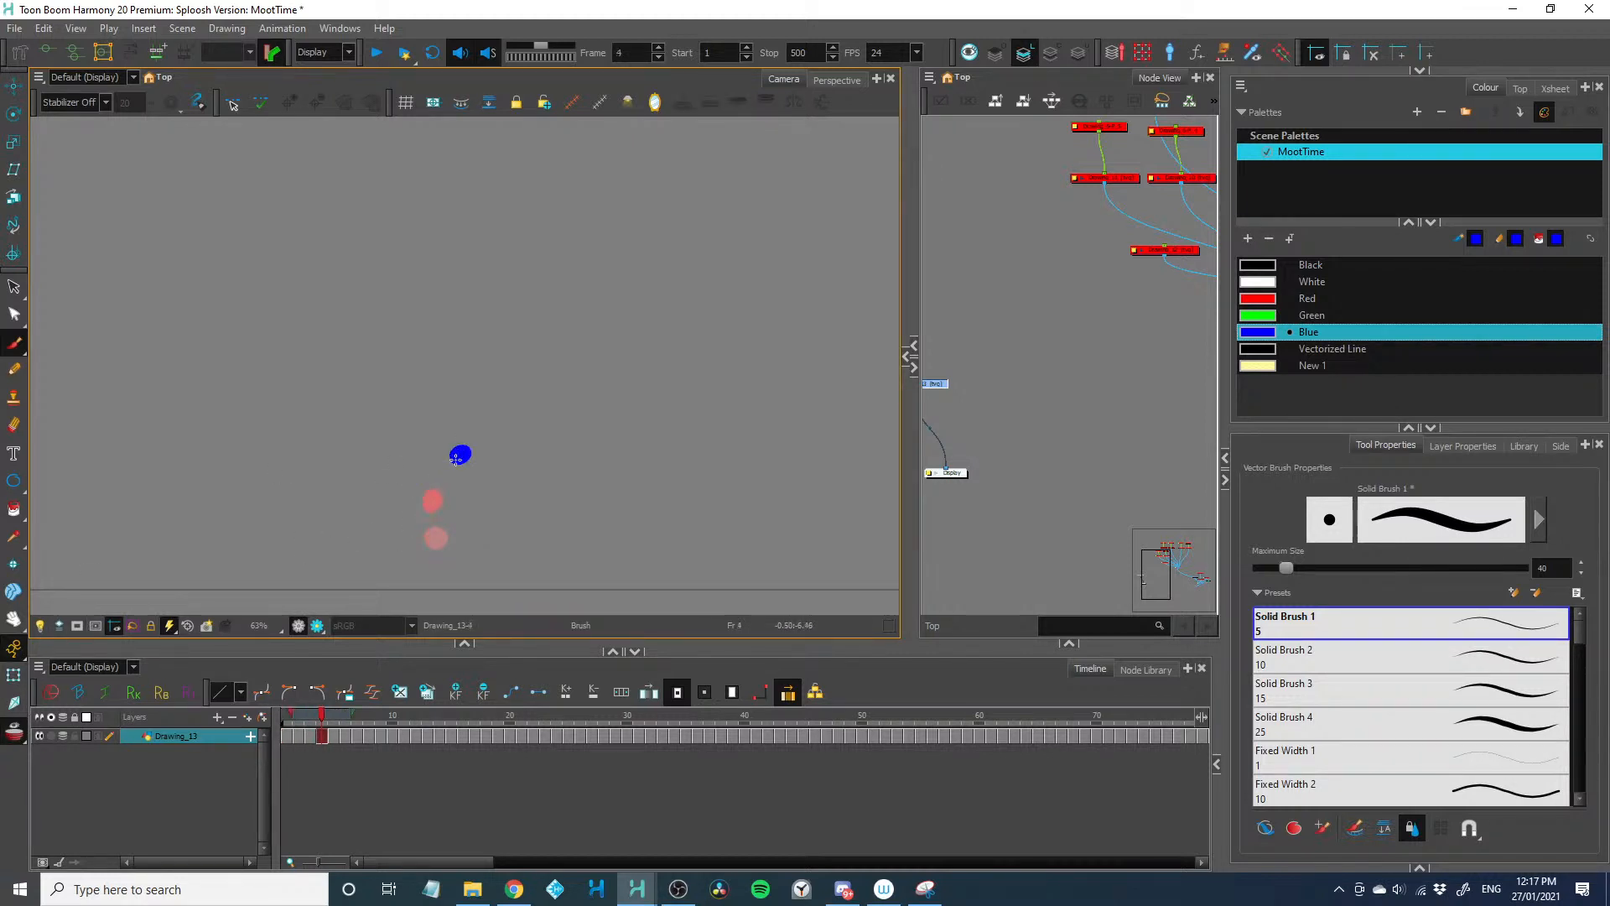
{"action": "key", "text": "period"}
{"action": "left_click", "coordinate": [298, 717]}
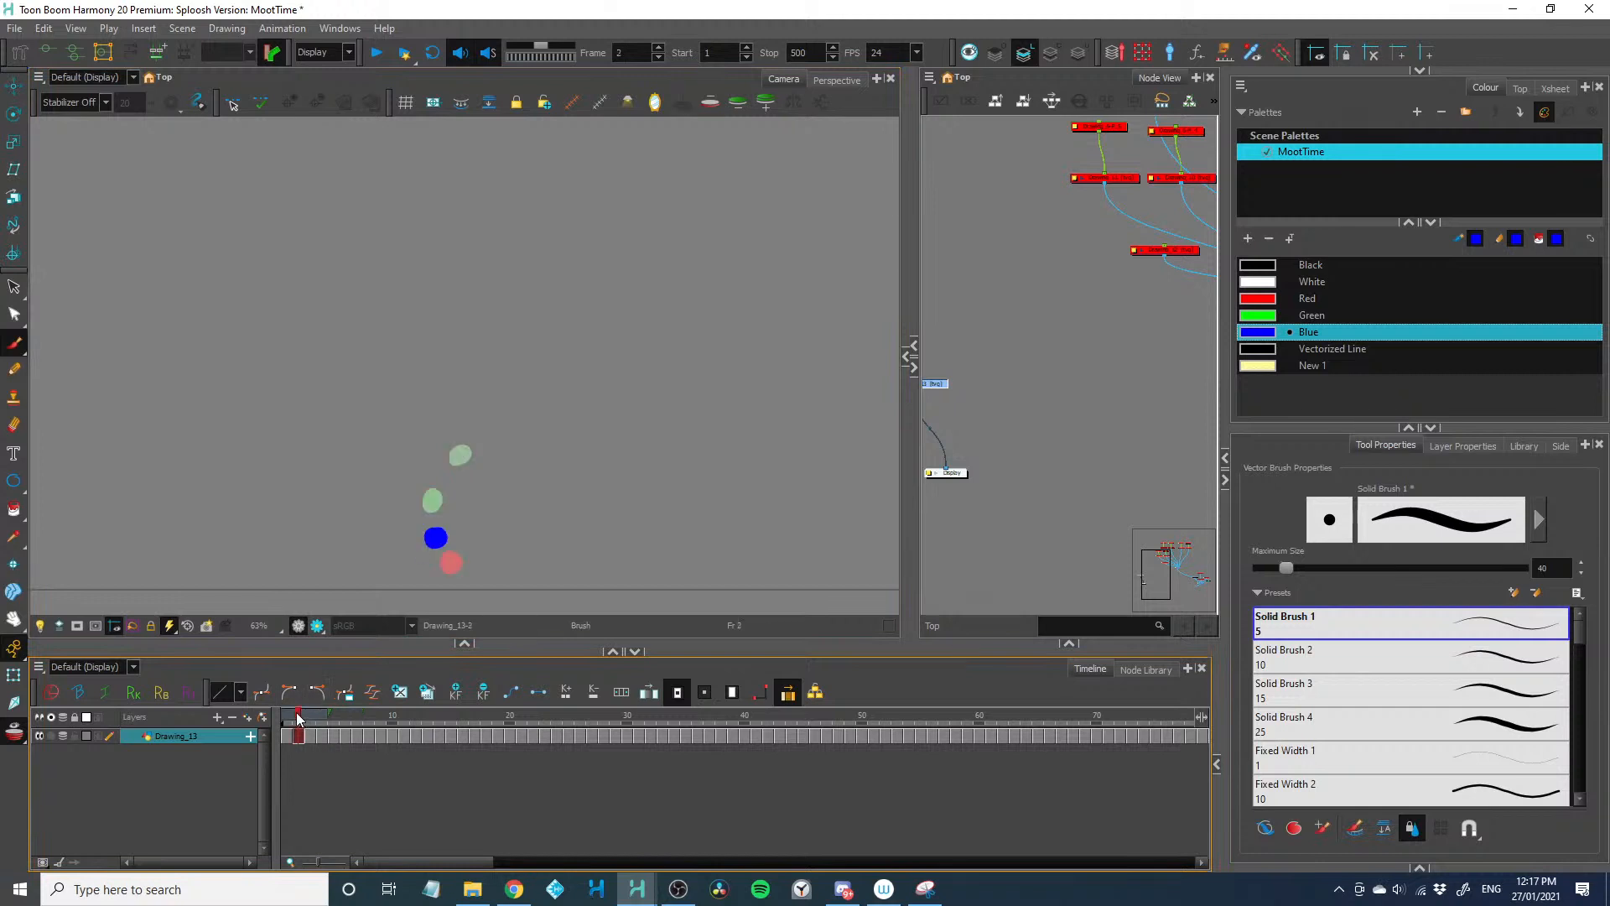
{"action": "left_click_drag", "start_coordinate": [298, 717], "coordinate": [334, 719]}
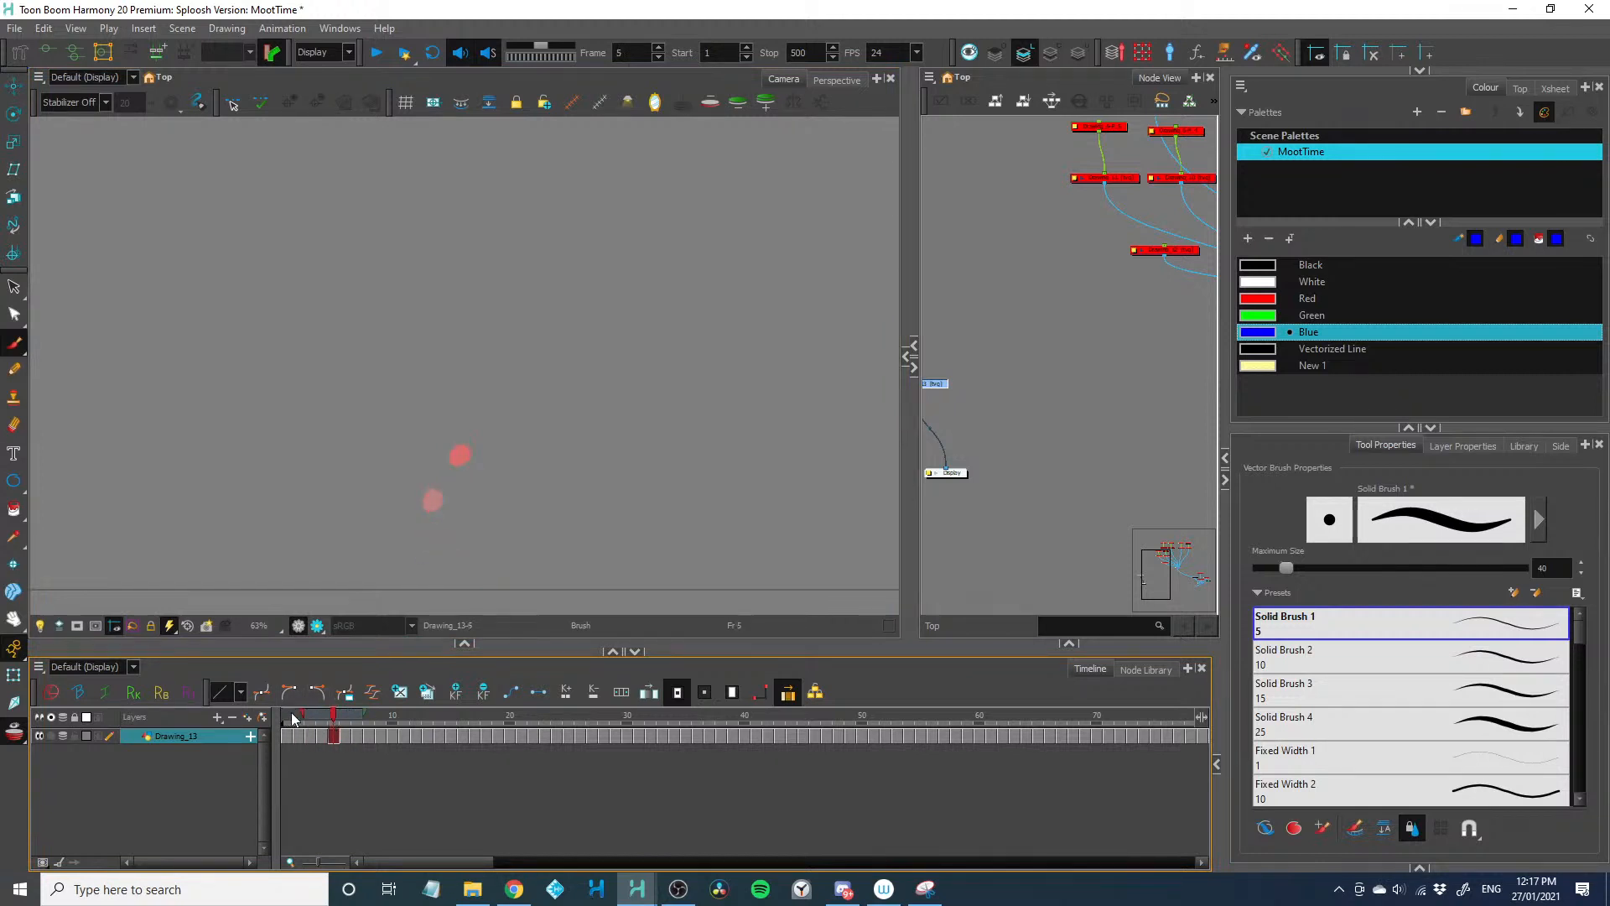
Continue the winding dot path upward with one blue dot each on frames 5 to 8
{"action": "left_click", "coordinate": [484, 413]}
{"action": "key", "text": "period"}
{"action": "left_click", "coordinate": [488, 344]}
{"action": "key", "text": "period"}
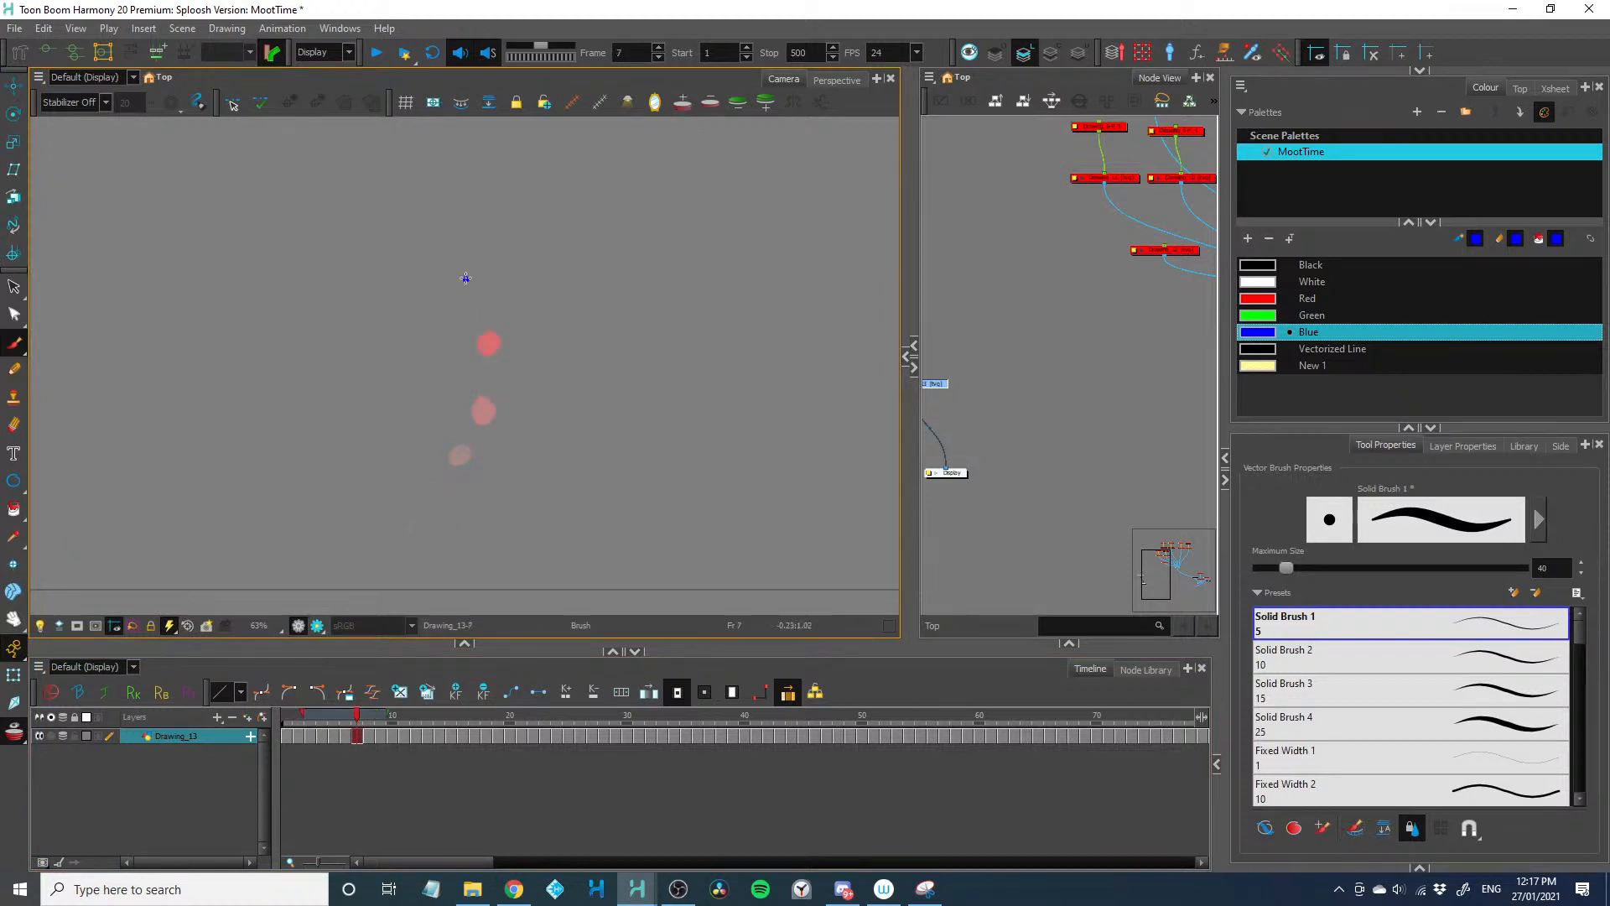
{"action": "key", "text": "period"}
{"action": "left_click", "coordinate": [433, 227]}
{"action": "key", "text": "2"}
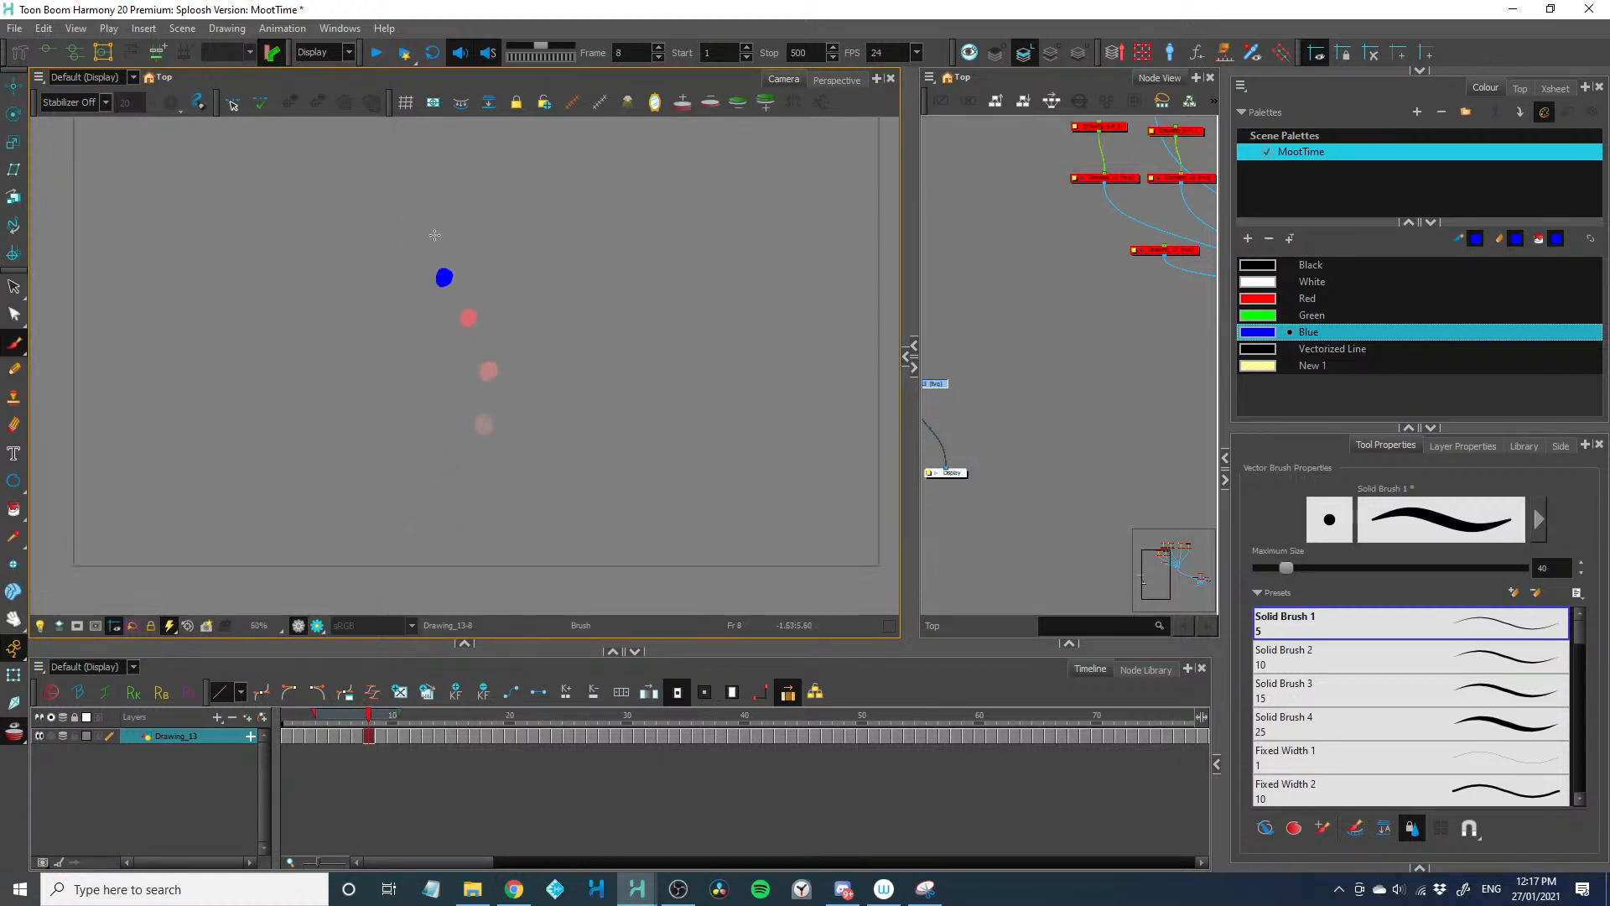
Extend the dot path toward the top edge of the camera frame on frames 9 to 11
{"action": "key", "text": "period"}
{"action": "left_click", "coordinate": [428, 226]}
{"action": "key", "text": "period"}
{"action": "left_click", "coordinate": [450, 179]}
{"action": "key", "text": "period"}
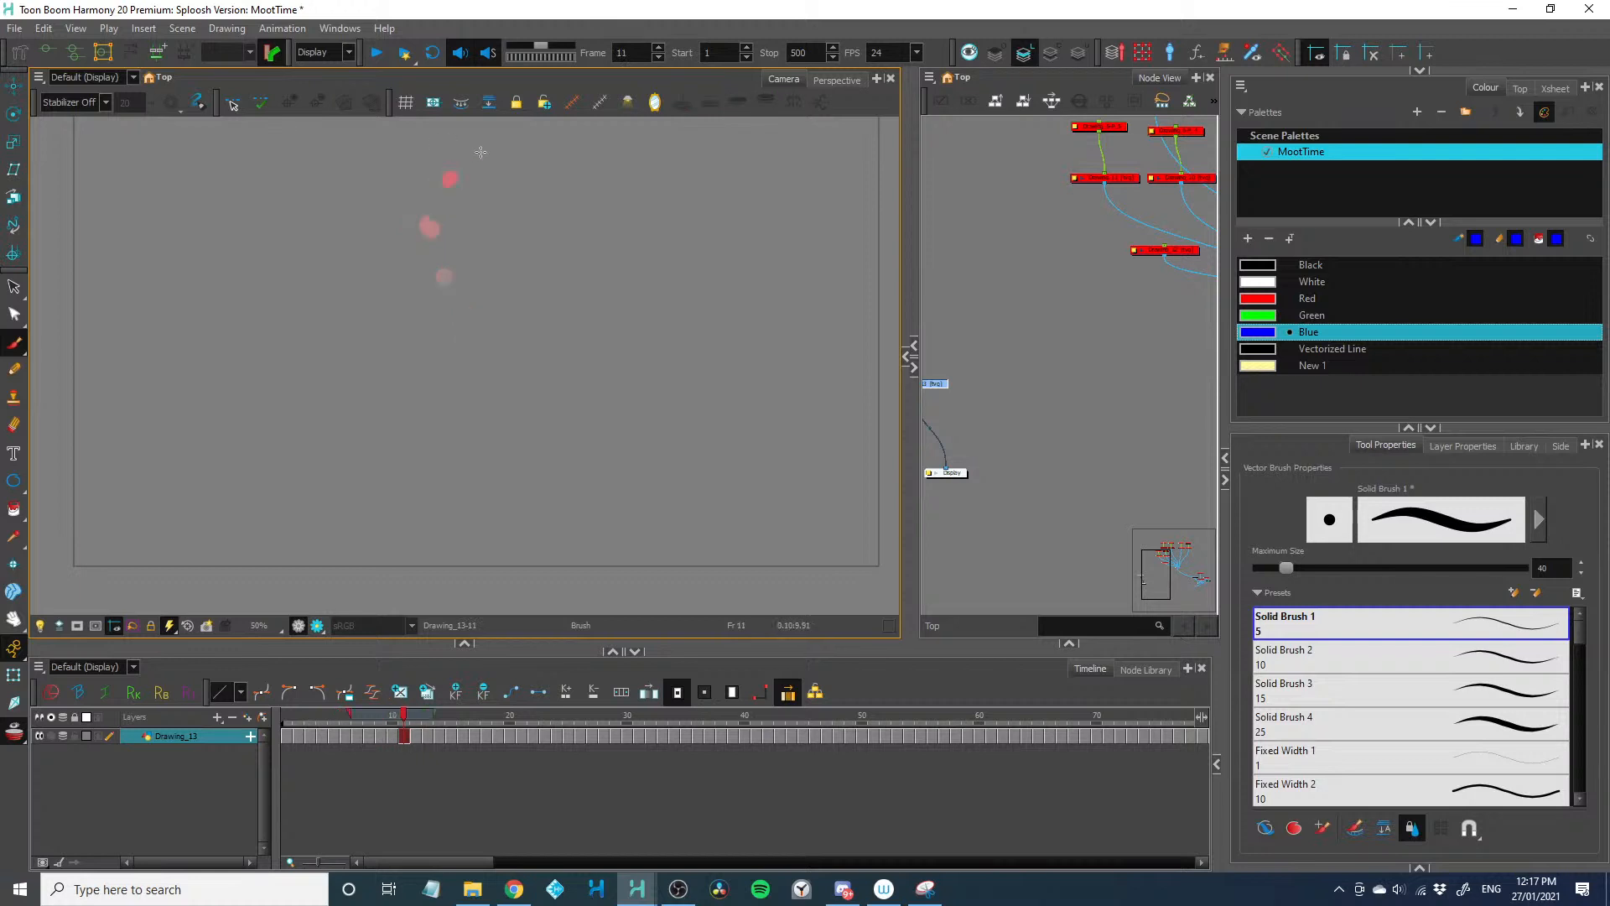
{"action": "left_click", "coordinate": [481, 149]}
{"action": "key", "text": "2"}
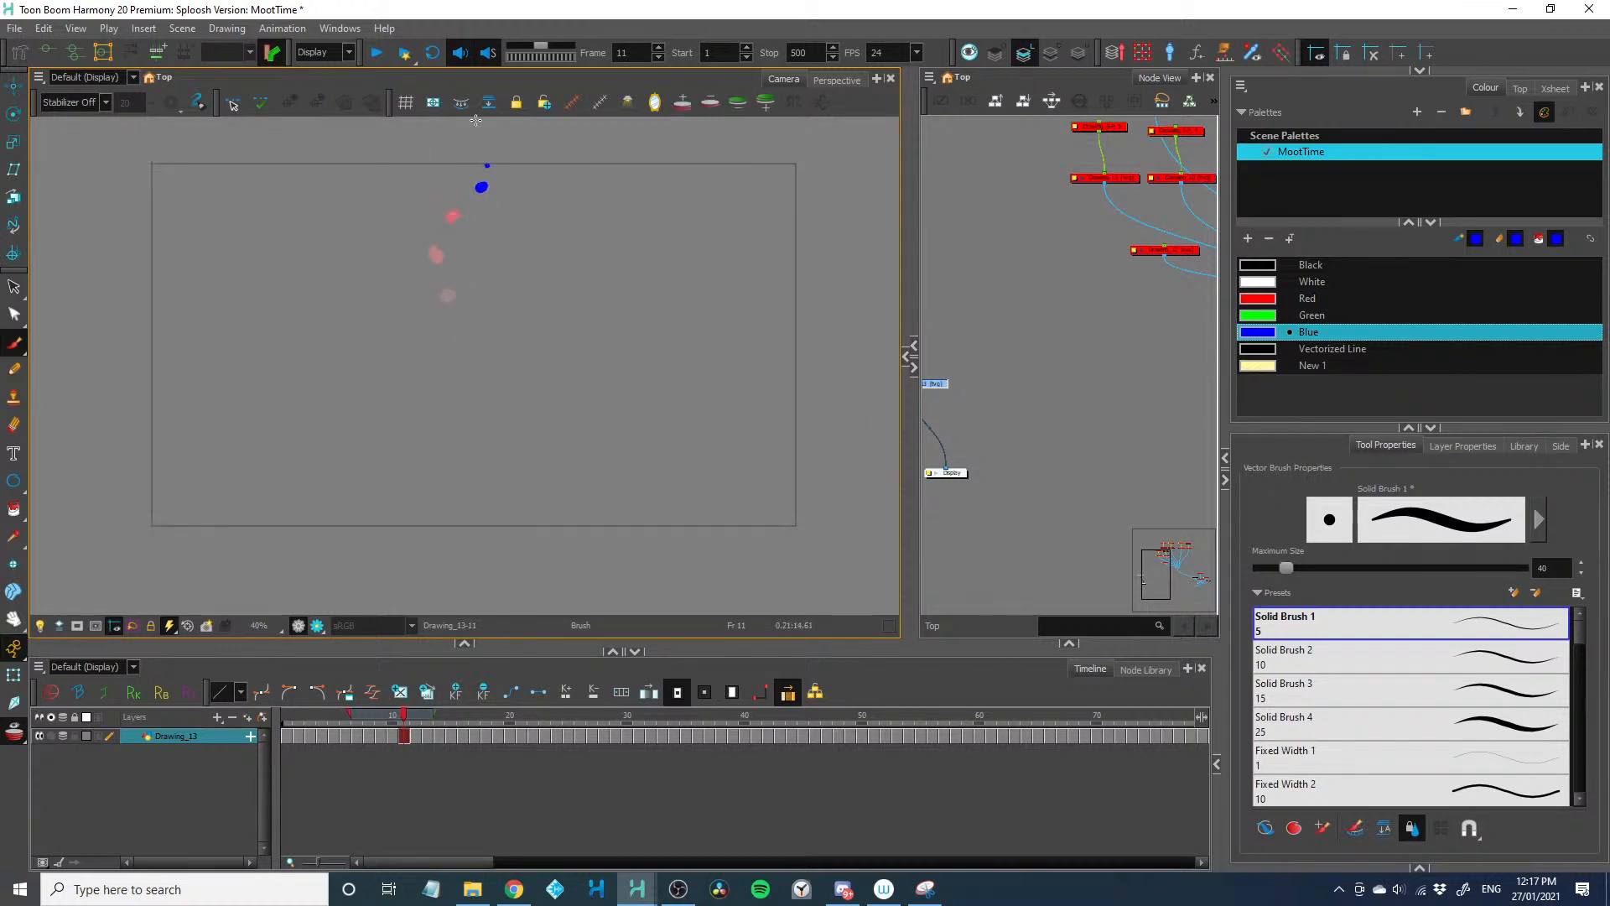
Step back and forth through the cycled dot drawings to check the rising motion and its loop
{"action": "key", "text": "comma"}
{"action": "key", "text": "comma"}
{"action": "key", "text": "comma"}
{"action": "key", "text": "comma"}
{"action": "key", "text": "comma"}
{"action": "key", "text": "comma"}
{"action": "key", "text": "comma"}
{"action": "key", "text": "comma"}
{"action": "key", "text": "comma"}
{"action": "key", "text": "comma"}
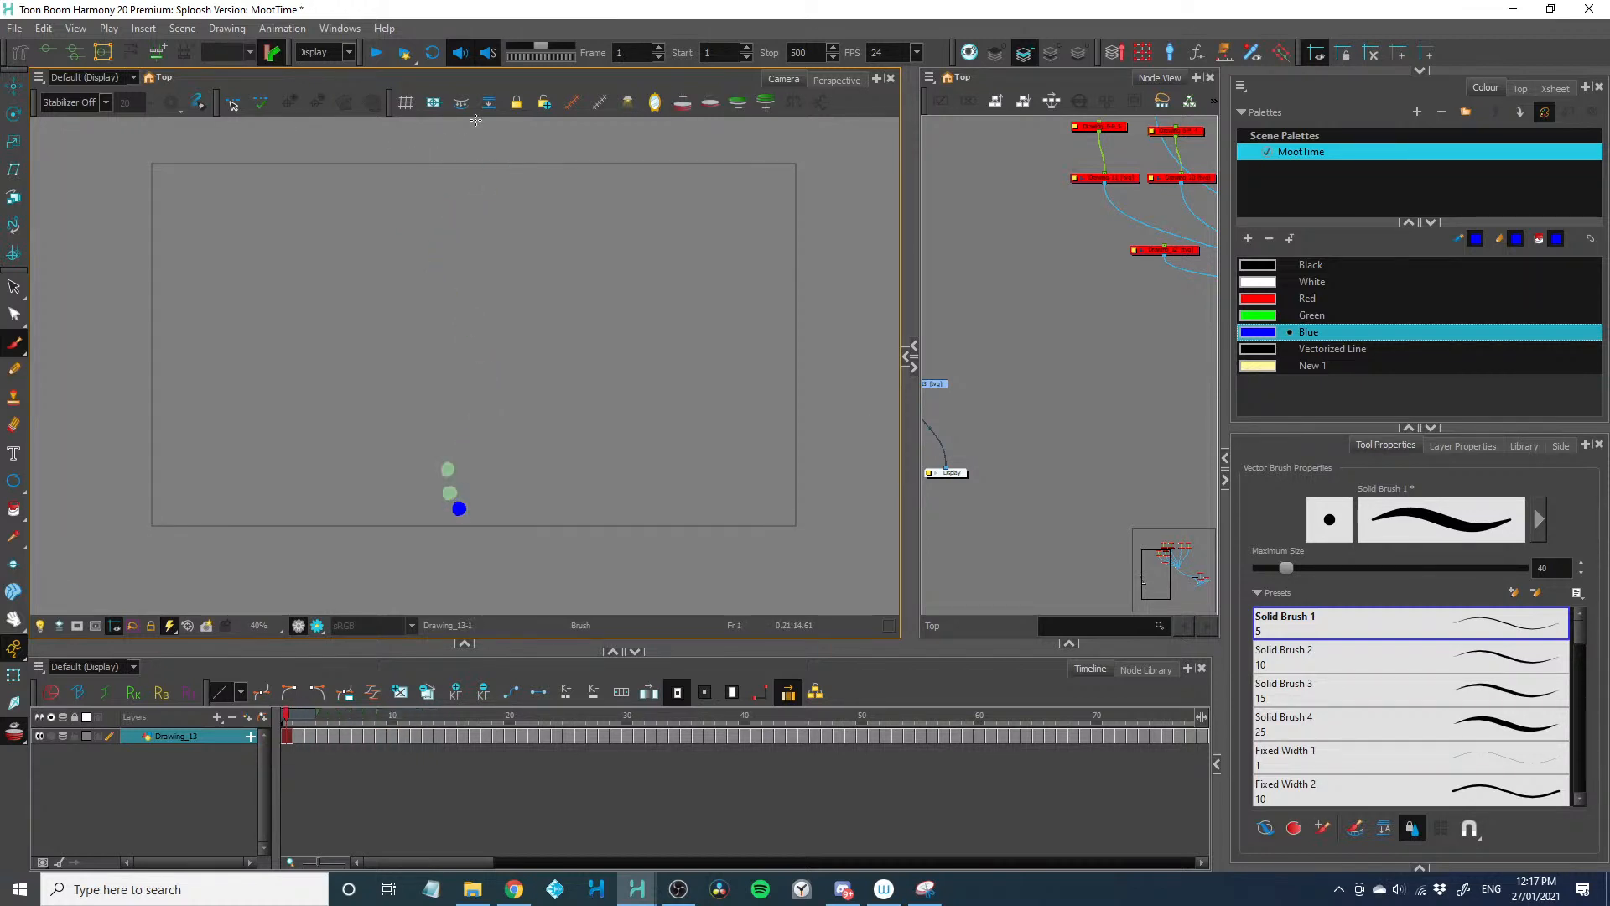
{"action": "key", "text": "period"}
{"action": "key", "text": "period"}
{"action": "key", "text": "period"}
{"action": "key", "text": "period"}
{"action": "key", "text": "period"}
{"action": "key", "text": "period"}
{"action": "key", "text": "period"}
{"action": "key", "text": "period"}
{"action": "key", "text": "period"}
{"action": "key", "text": "period"}
{"action": "key", "text": "period"}
{"action": "key", "text": "period"}
{"action": "key", "text": "comma"}
{"action": "key", "text": "comma"}
{"action": "key", "text": "comma"}
{"action": "key", "text": "comma"}
{"action": "key", "text": "comma"}
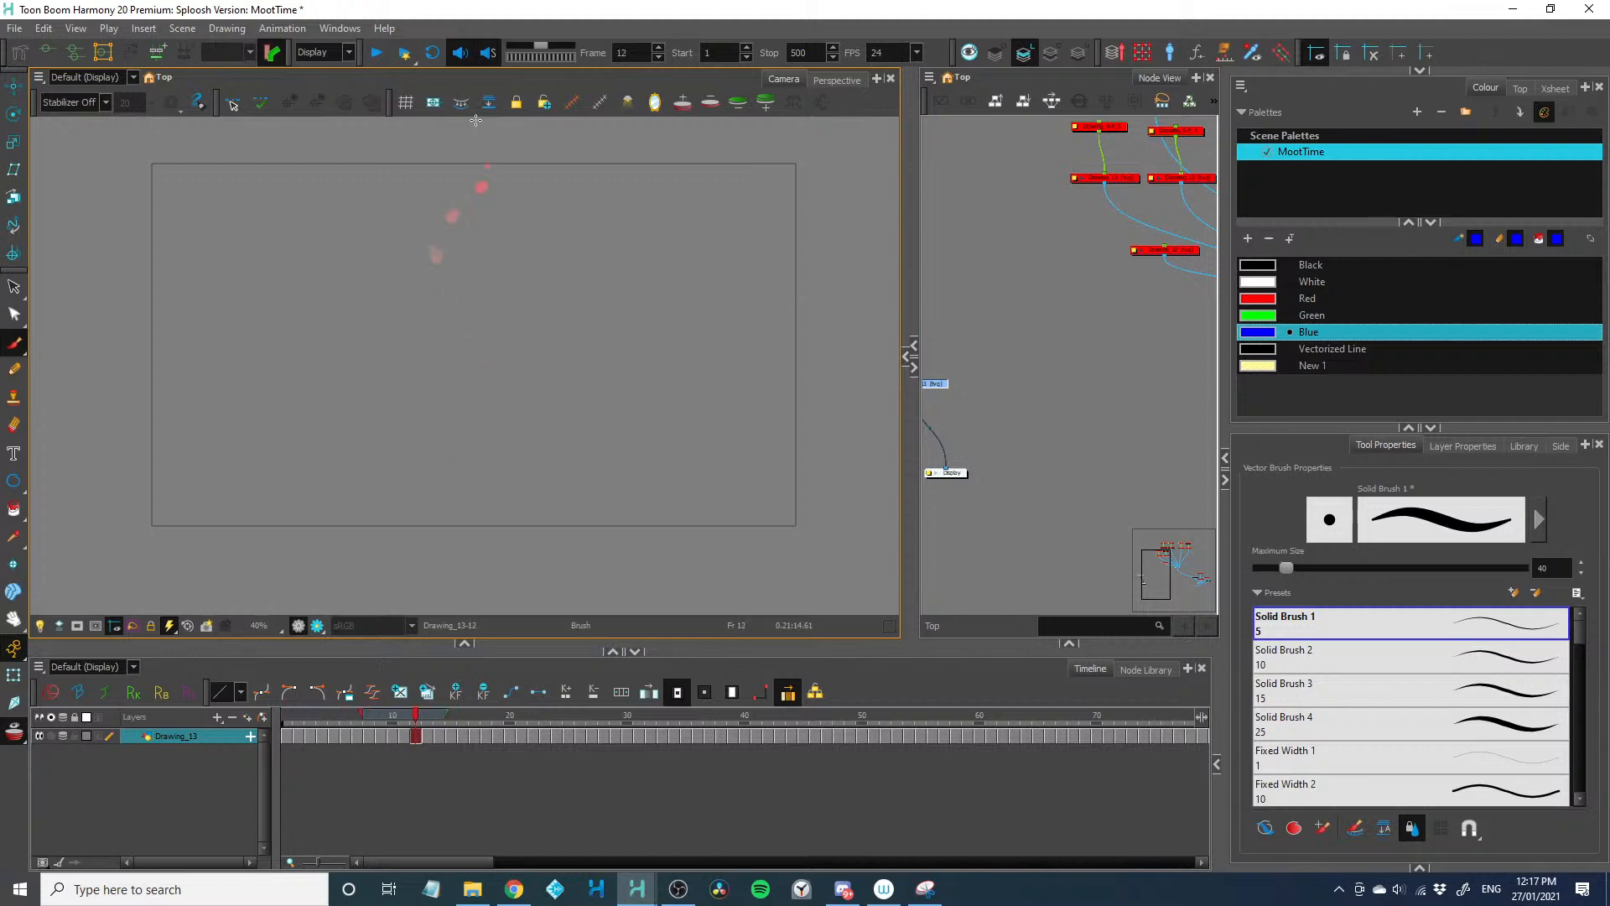
{"action": "key", "text": "period"}
{"action": "key", "text": "period"}
{"action": "key", "text": "period"}
{"action": "key", "text": "period"}
{"action": "key", "text": "period"}
{"action": "key", "text": "comma"}
{"action": "key", "text": "comma"}
{"action": "key", "text": "comma"}
{"action": "key", "text": "comma"}
{"action": "key", "text": "comma"}
{"action": "key", "text": "comma"}
{"action": "key", "text": "comma"}
{"action": "key", "text": "comma"}
{"action": "key", "text": "comma"}
{"action": "key", "text": "comma"}
{"action": "key", "text": "comma"}
{"action": "key", "text": "period"}
{"action": "key", "text": "period"}
{"action": "key", "text": "period"}
{"action": "key", "text": "period"}
{"action": "key", "text": "period"}
{"action": "key", "text": "period"}
{"action": "key", "text": "period"}
{"action": "key", "text": "period"}
{"action": "key", "text": "period"}
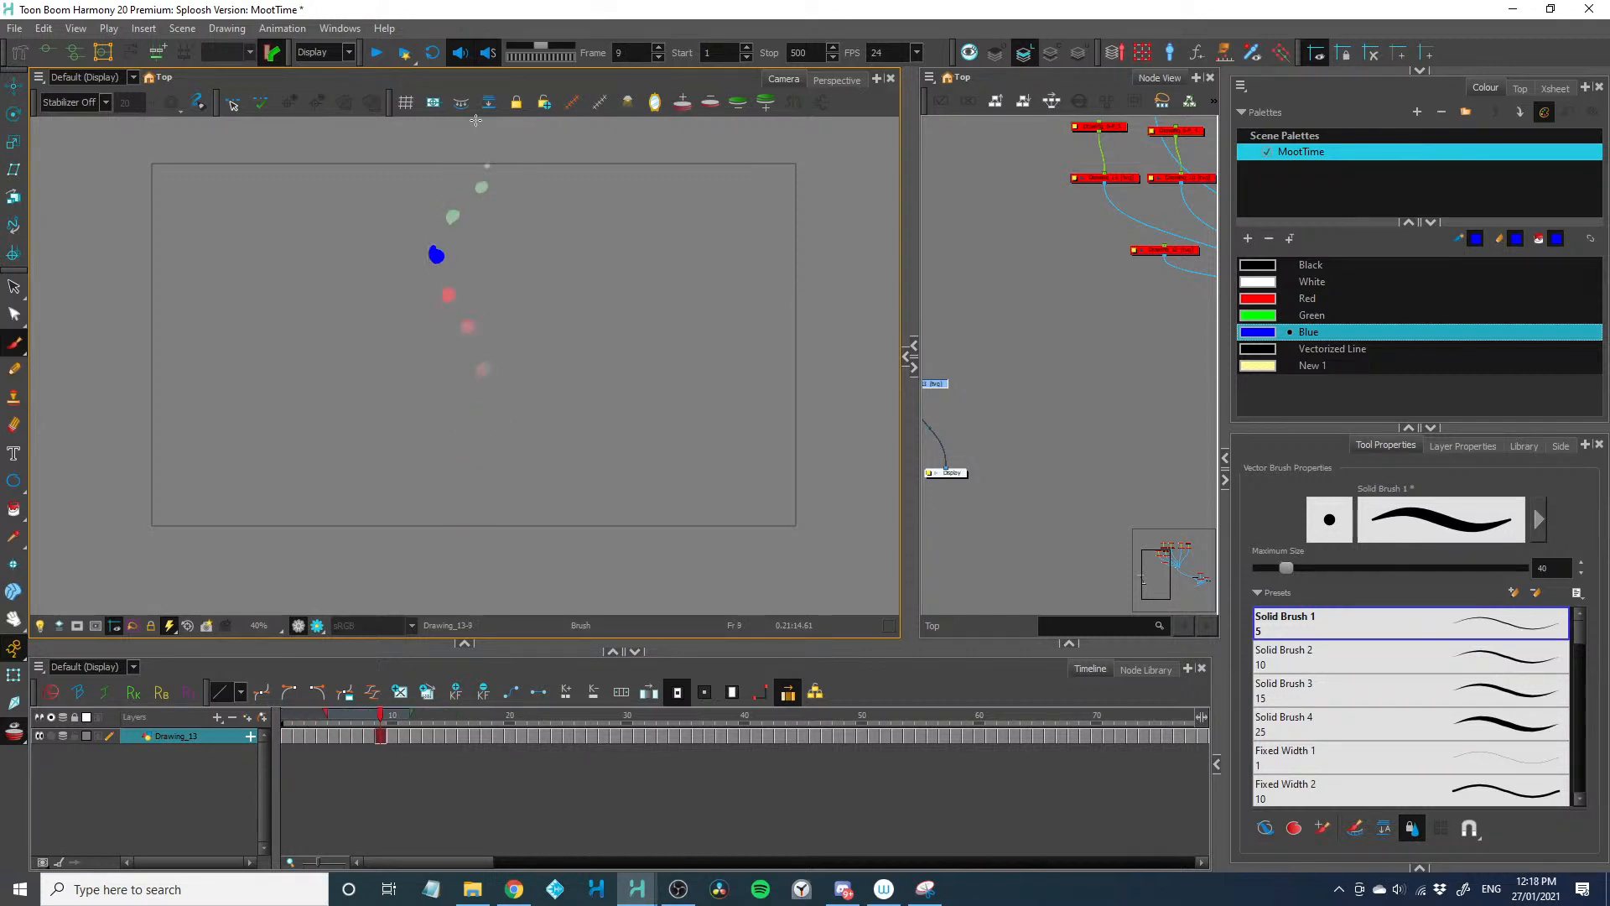
{"action": "key", "text": "period"}
{"action": "key", "text": "comma"}
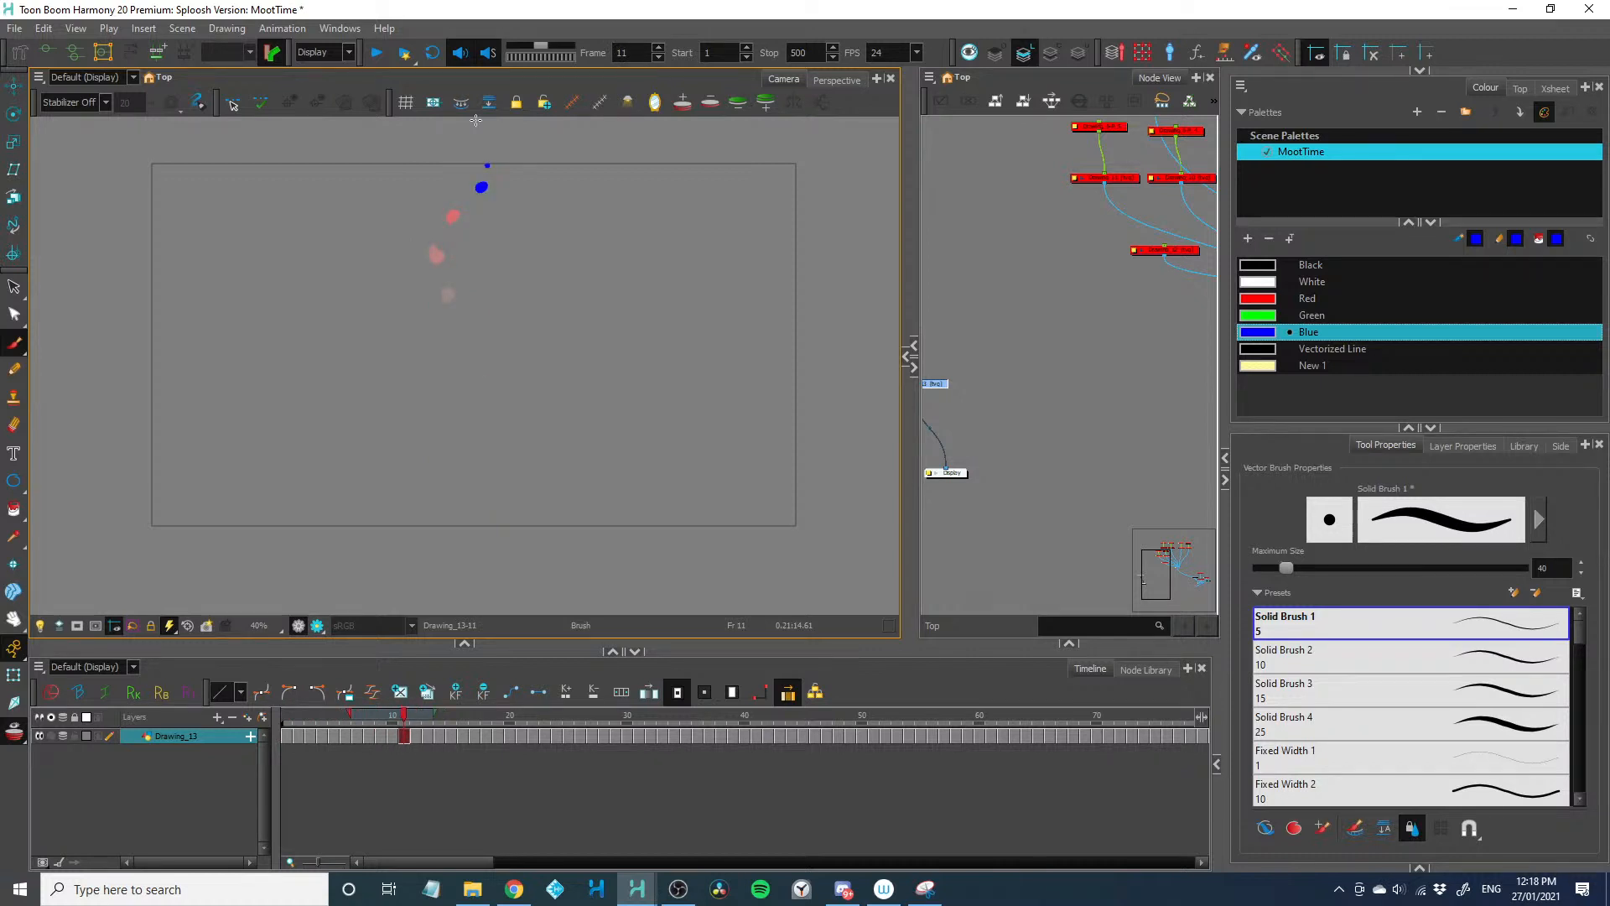
{"action": "key", "text": "comma"}
{"action": "key", "text": "period"}
{"action": "key", "text": "comma"}
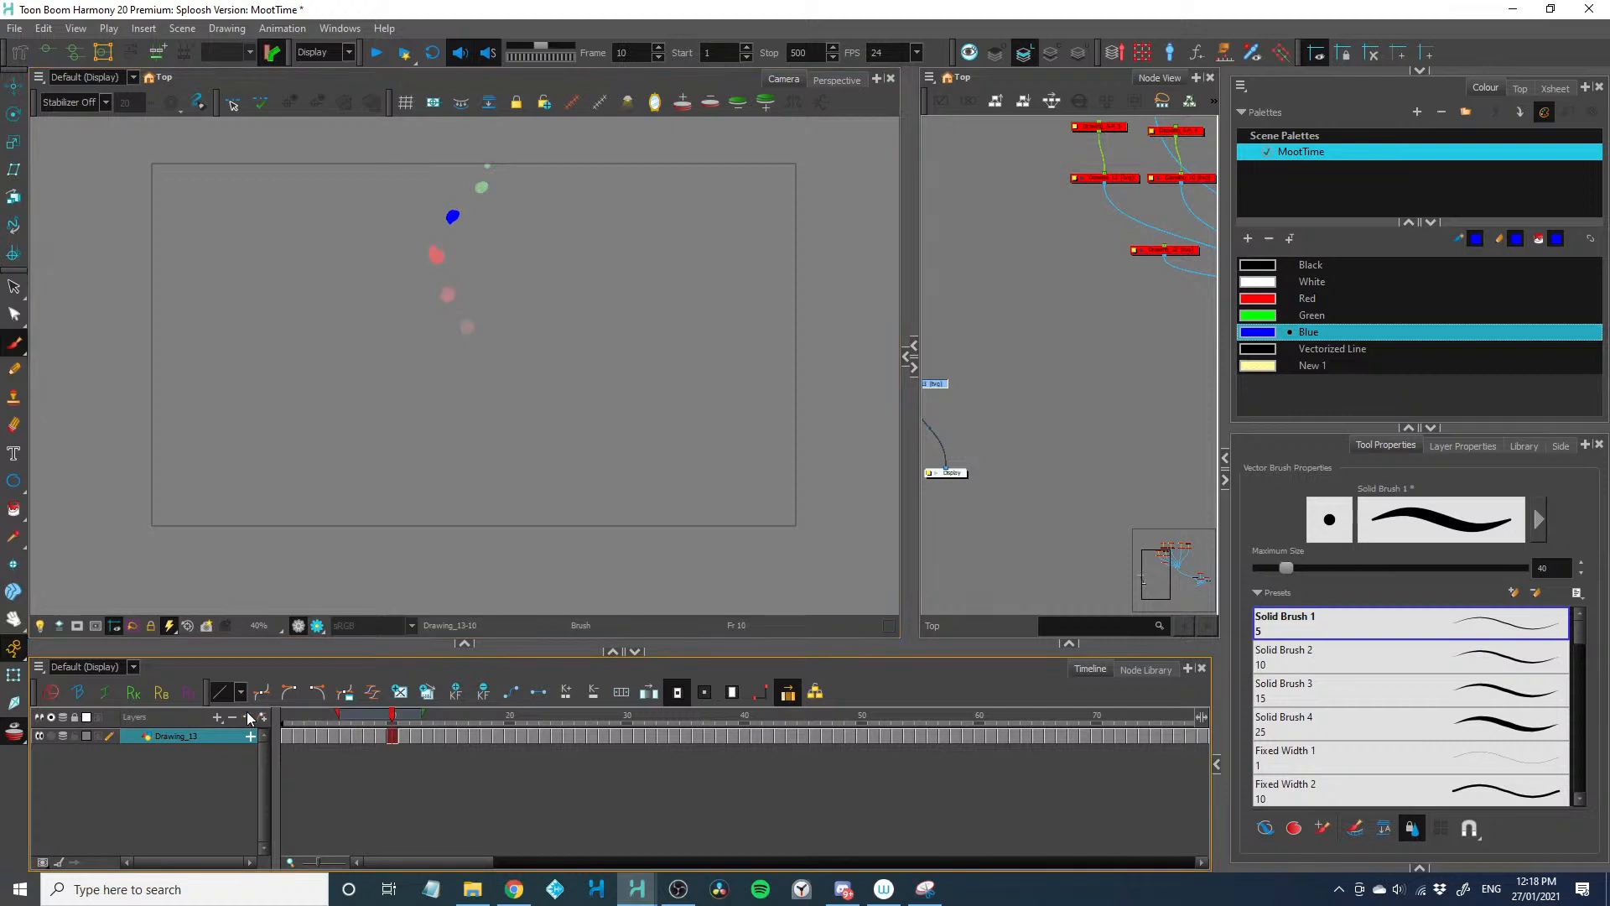
Insert a composite between Drawing_13 and Display, and connect a new drawing layer to it
{"action": "left_click", "coordinate": [249, 717]}
{"action": "left_click", "coordinate": [746, 504]}
{"action": "left_click", "coordinate": [998, 474]}
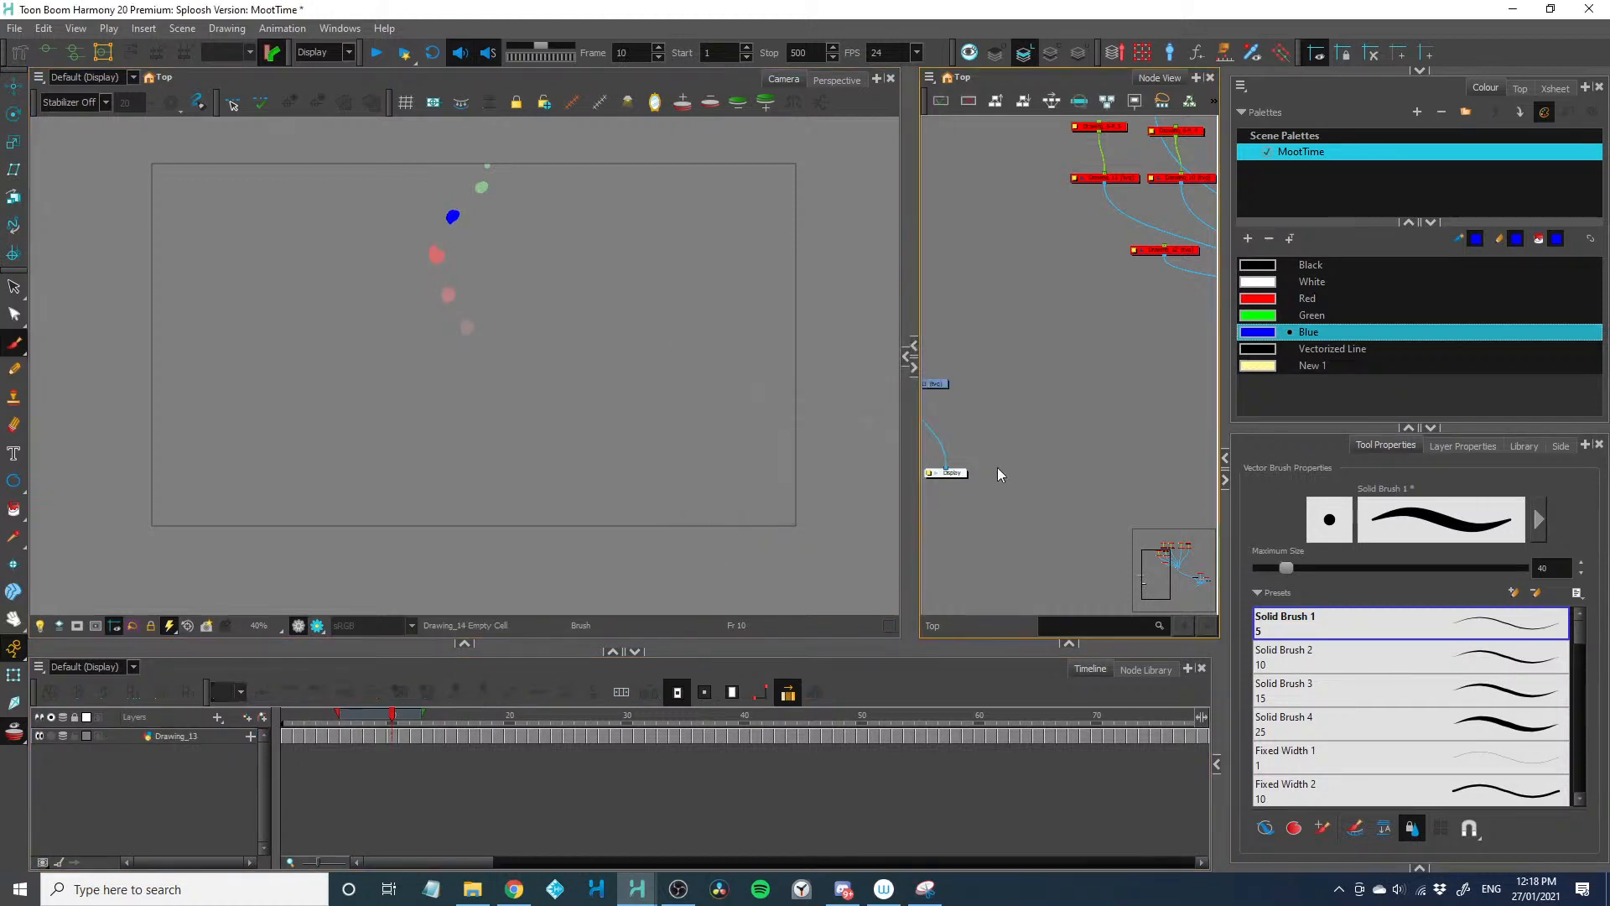
{"action": "scroll", "coordinate": [999, 473], "scroll_direction": "left", "scroll_amount": 3}
{"action": "scroll", "coordinate": [1010, 467], "scroll_direction": "up", "scroll_amount": 3}
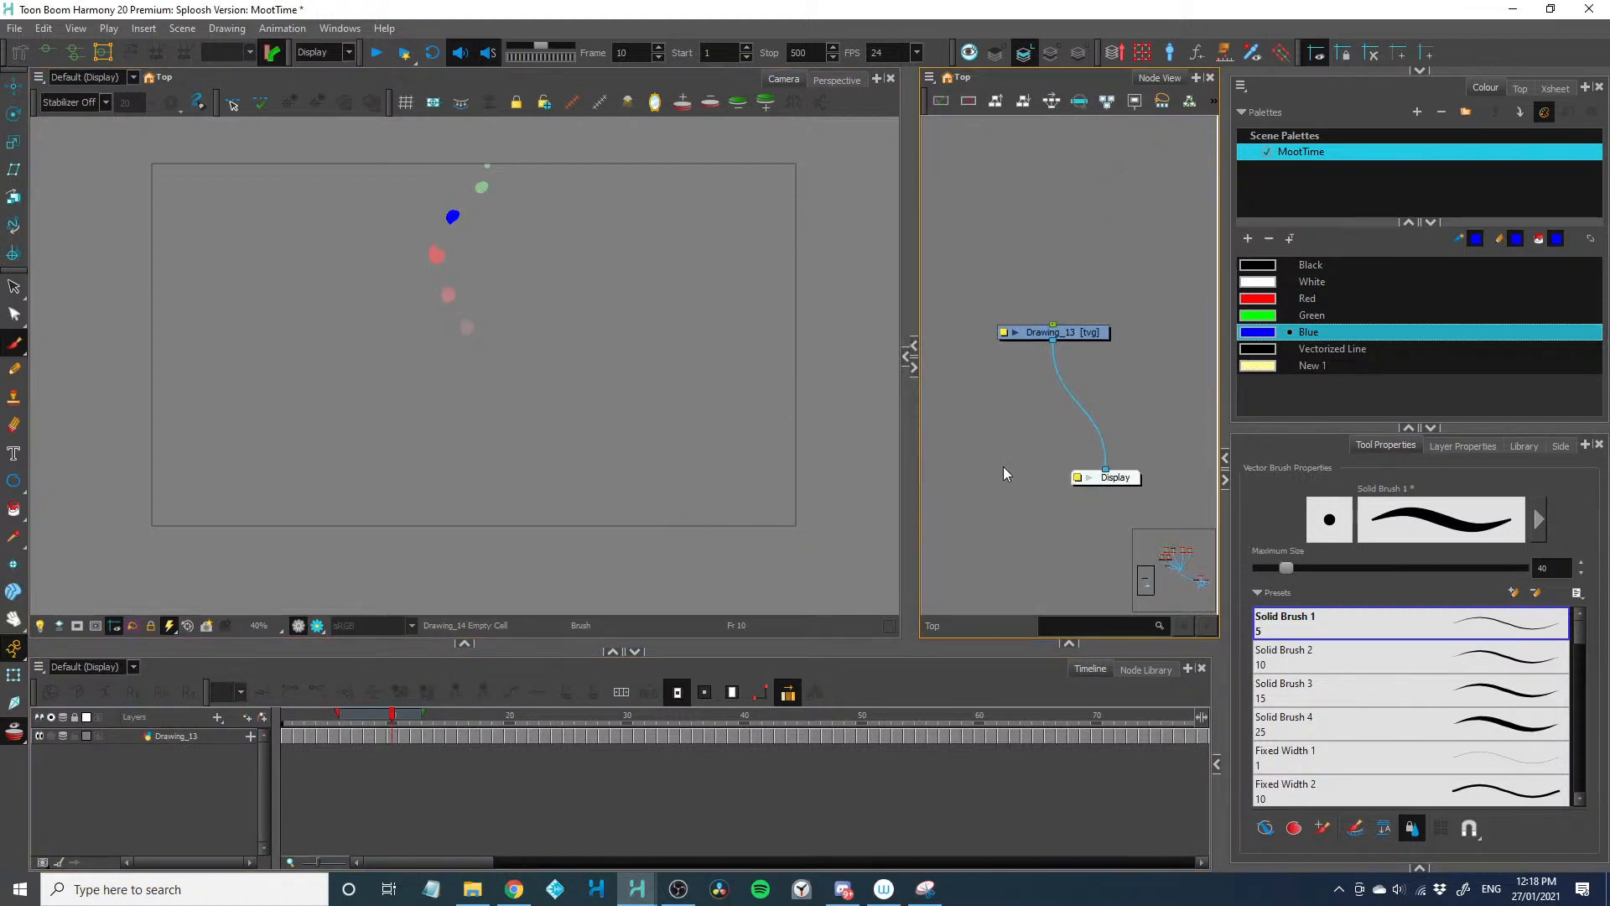
{"action": "left_click", "coordinate": [1014, 416]}
{"action": "key", "text": "ctrl+h"}
{"action": "left_click_drag", "start_coordinate": [1073, 409], "coordinate": [1132, 282]}
{"action": "left_click", "coordinate": [1032, 437]}
{"action": "left_click", "coordinate": [1124, 342]}
{"action": "key", "text": "ctrl+r"}
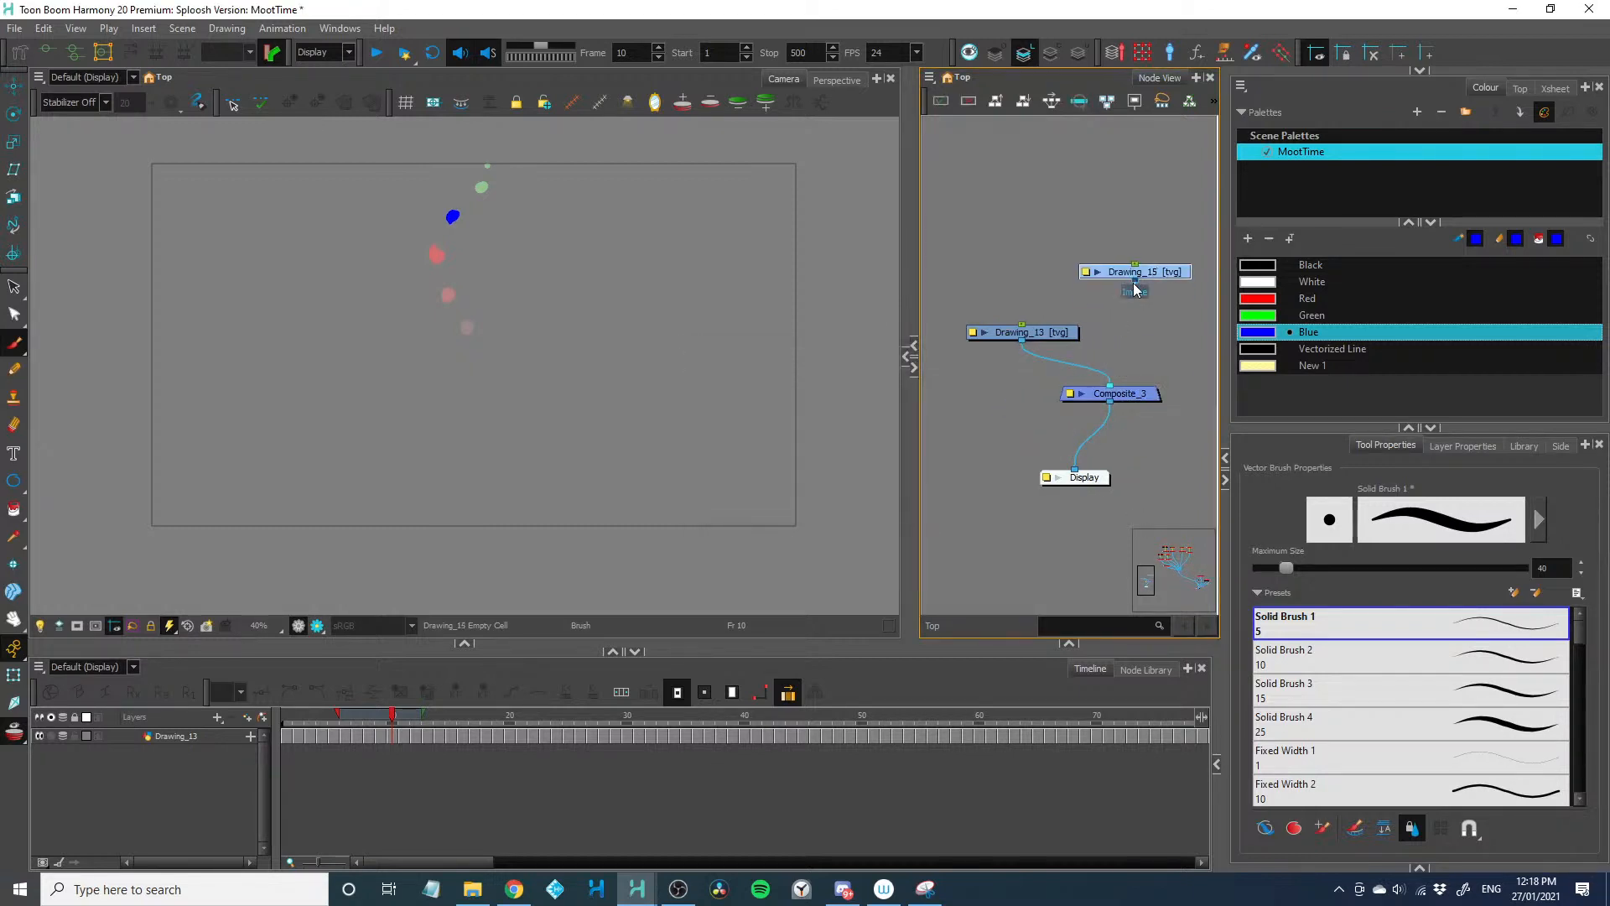
Paint a stool-like shape in yellow New 1 on frame 1 of the new layer, under the lowest dot at the camera frame's bottom edge
{"action": "left_click", "coordinate": [1258, 366]}
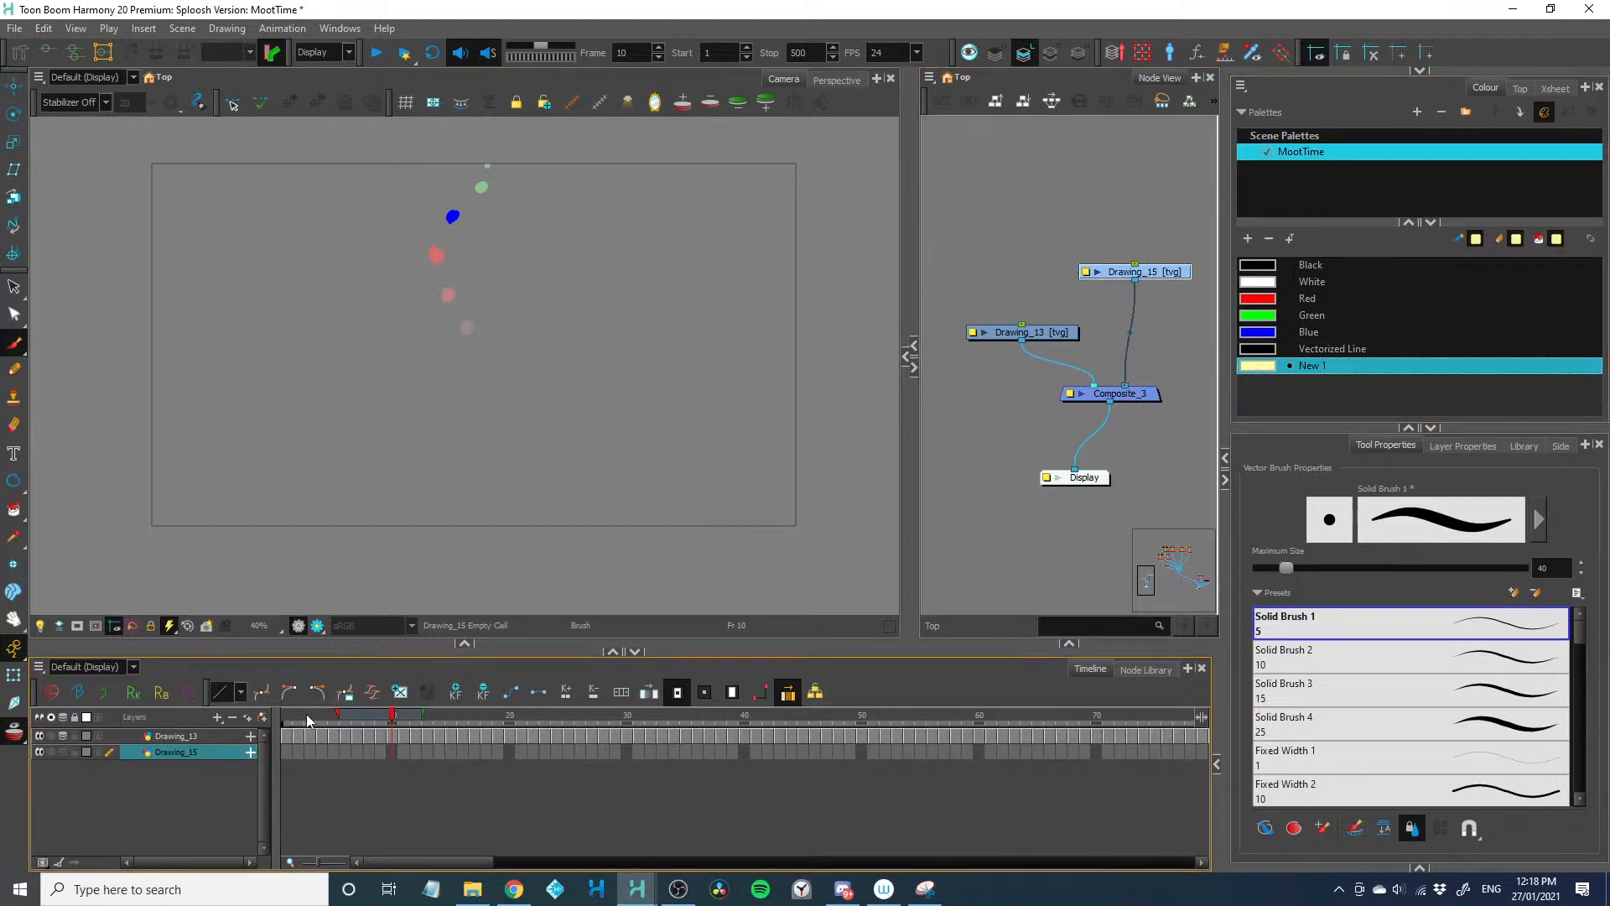
{"action": "left_click", "coordinate": [287, 715]}
{"action": "scroll", "coordinate": [323, 565], "scroll_direction": "up", "scroll_amount": 2}
{"action": "key", "text": "2"}
{"action": "left_click_drag", "start_coordinate": [323, 564], "coordinate": [312, 377]}
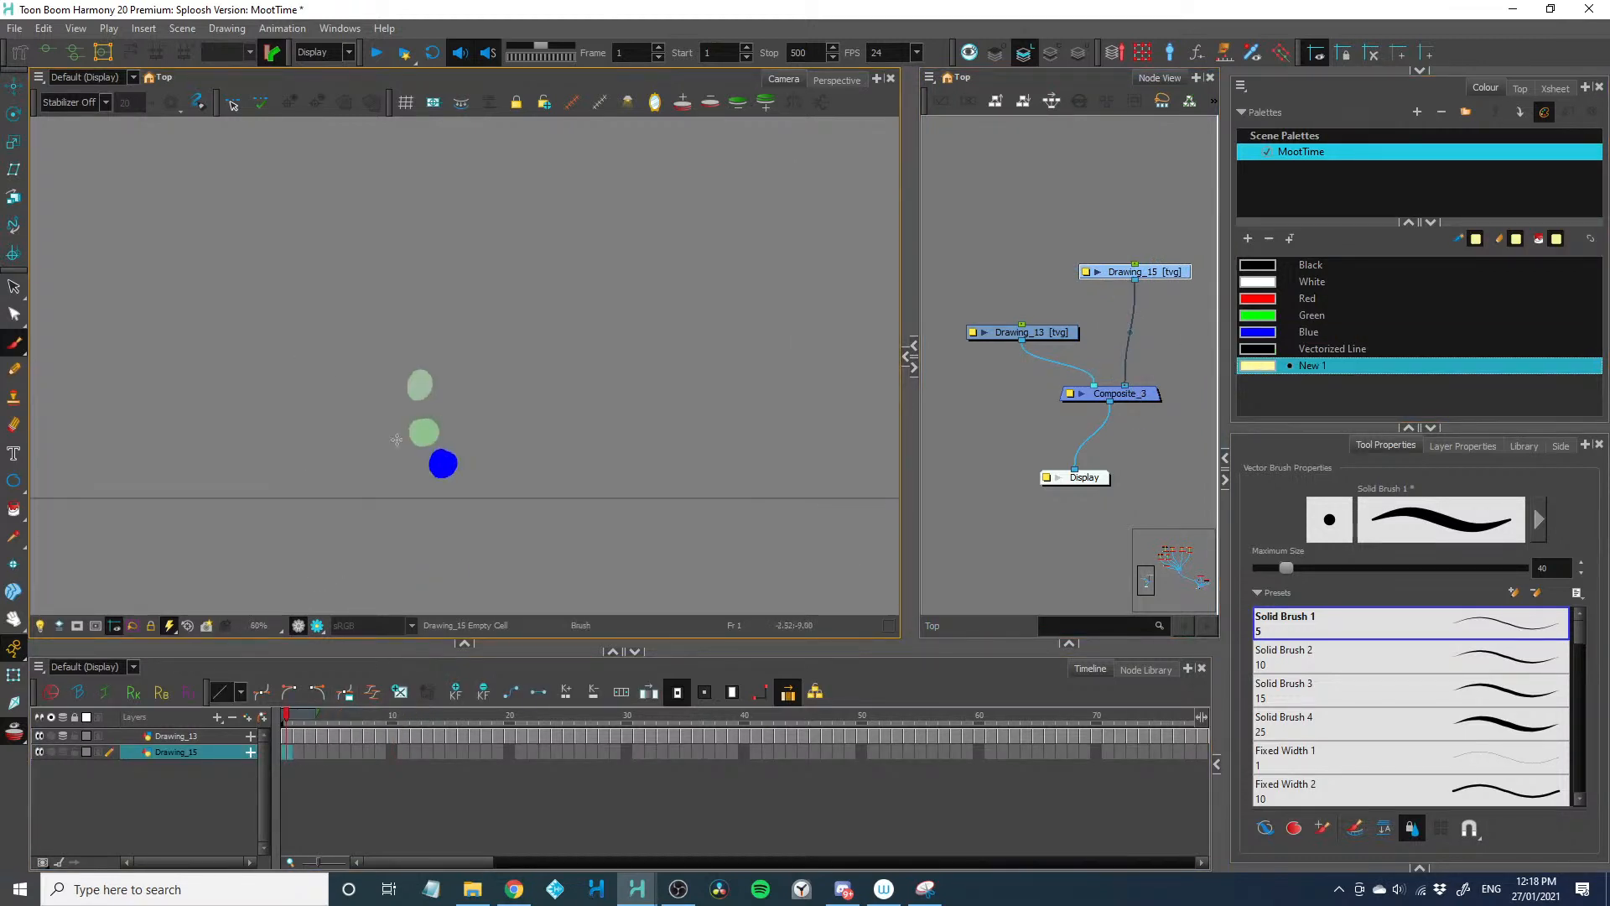
{"action": "mouse_move", "coordinate": [421, 473]}
{"action": "left_mouse_down"}
{"action": "mouse_move", "coordinate": [471, 471]}
{"action": "mouse_move", "coordinate": [435, 506]}
{"action": "left_mouse_up"}
{"action": "key", "text": "1"}
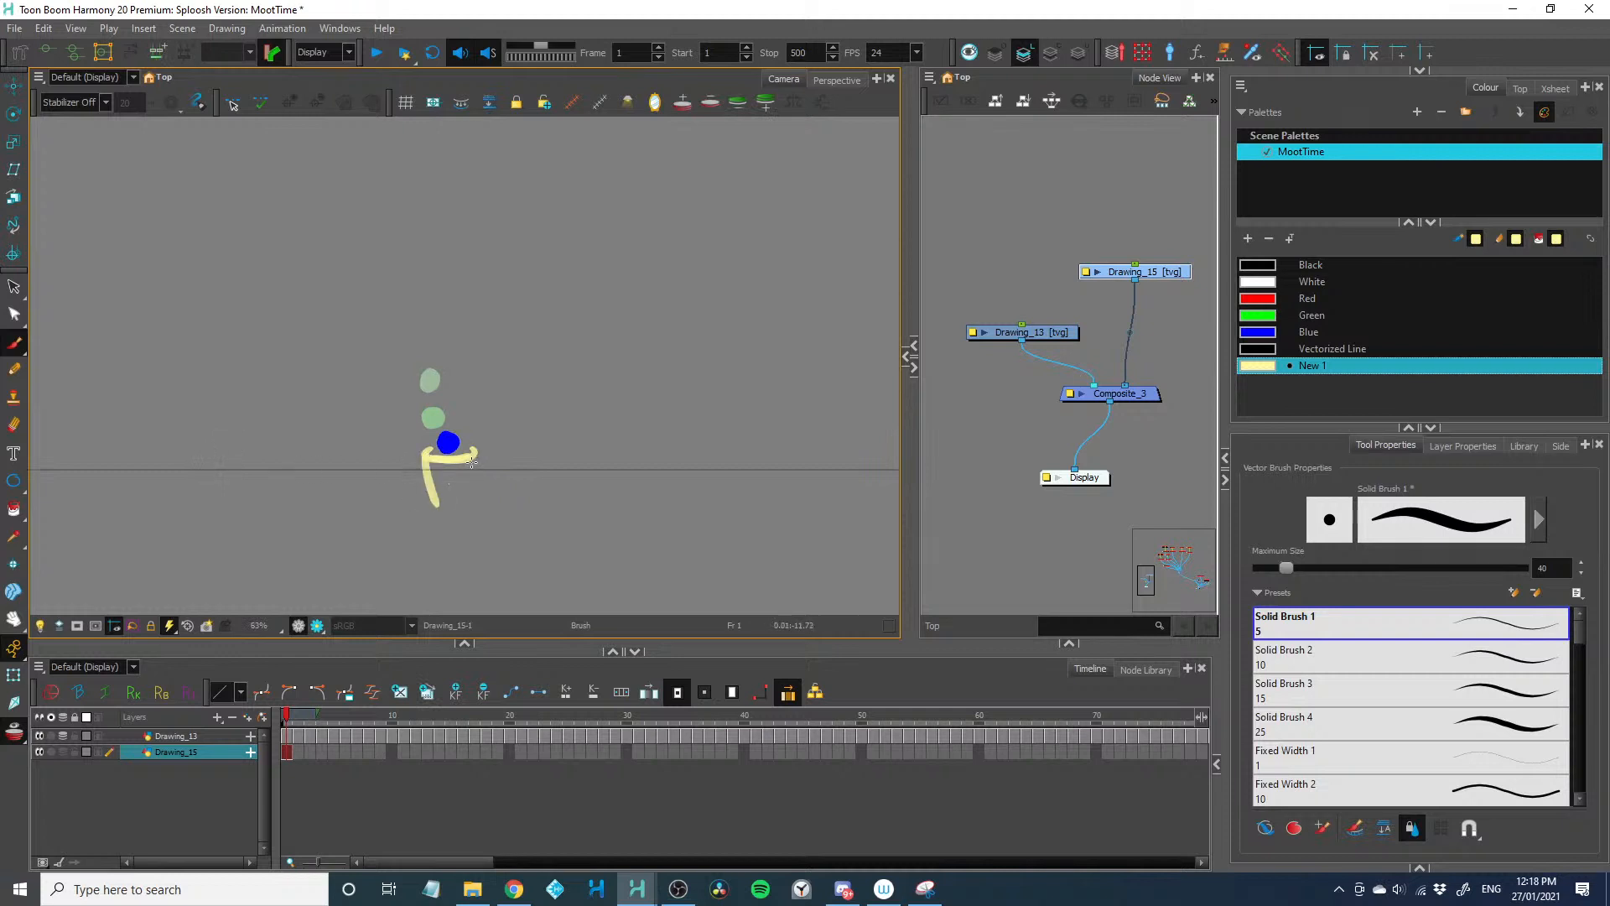
{"action": "left_click_drag", "start_coordinate": [475, 452], "coordinate": [468, 497]}
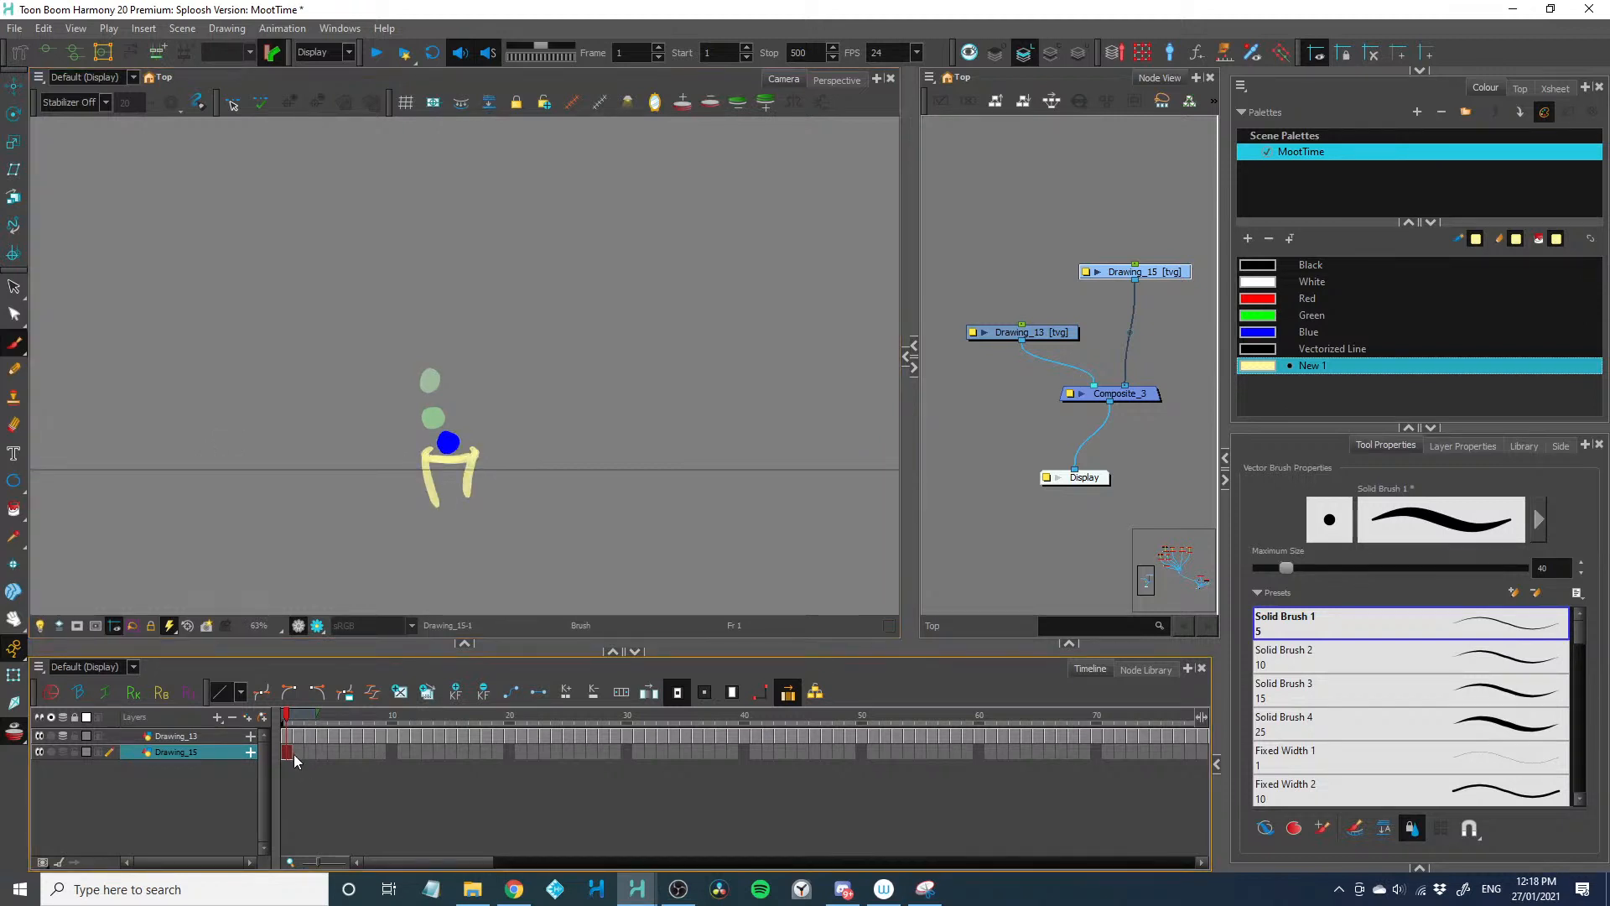
Extend the yellow drawing's exposure along the timeline and scrub back to frame 1
{"action": "key", "text": "F5"}
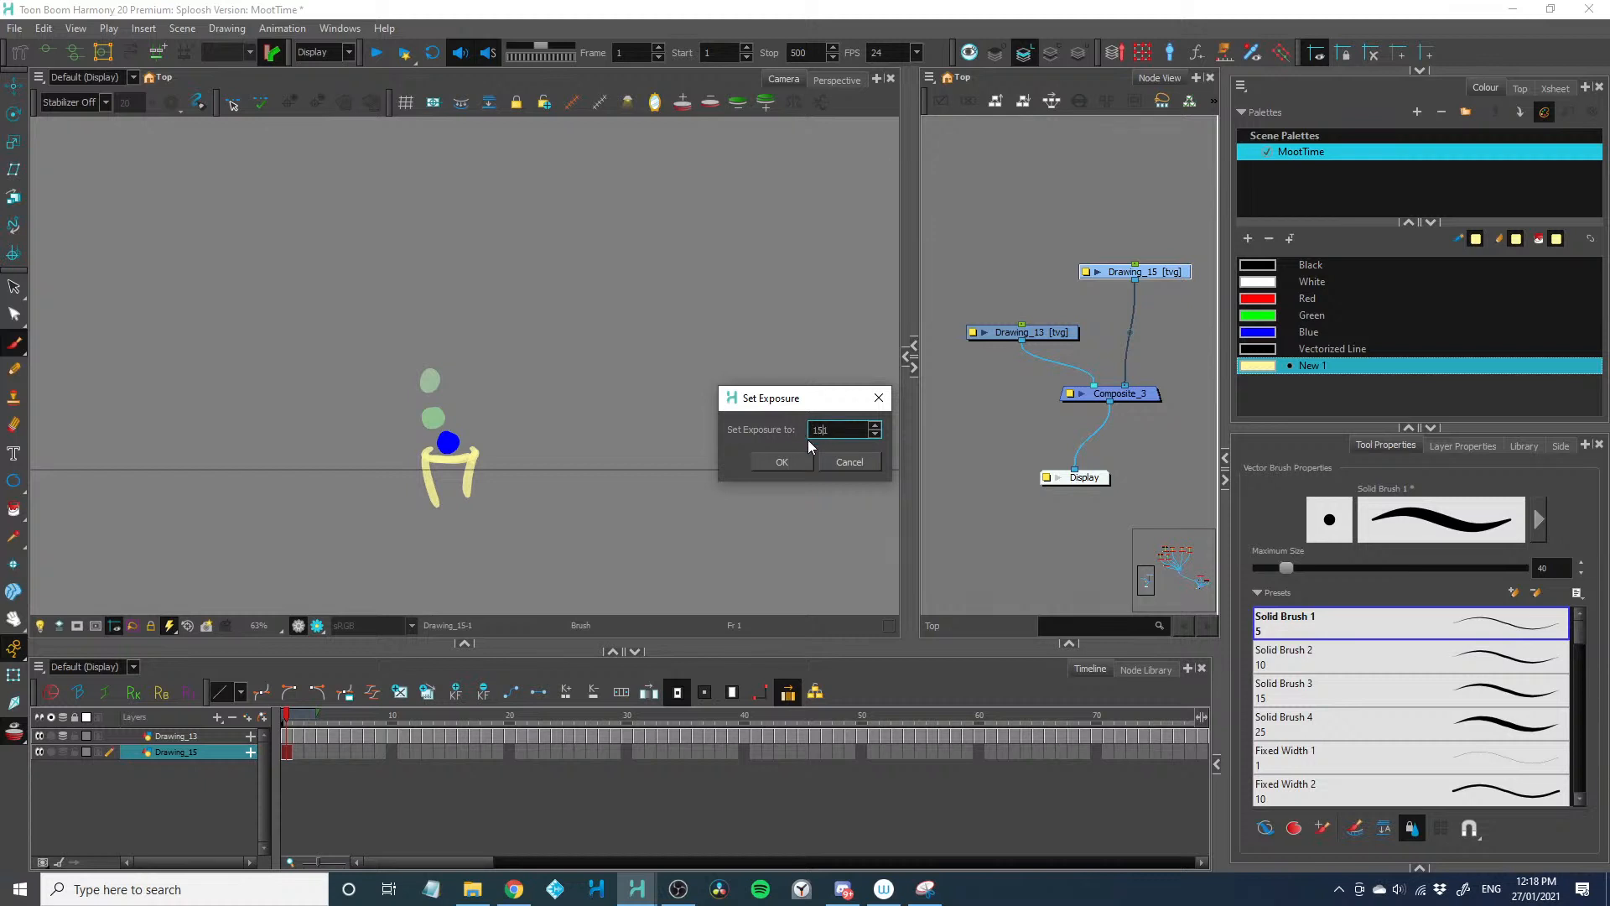
{"action": "left_click", "coordinate": [795, 463]}
{"action": "left_click_drag", "start_coordinate": [348, 723], "coordinate": [287, 734]}
Make the Drawing_13 dot layer active again with the Blue colour, and give the drawing area slightly more height
{"action": "left_click", "coordinate": [242, 732]}
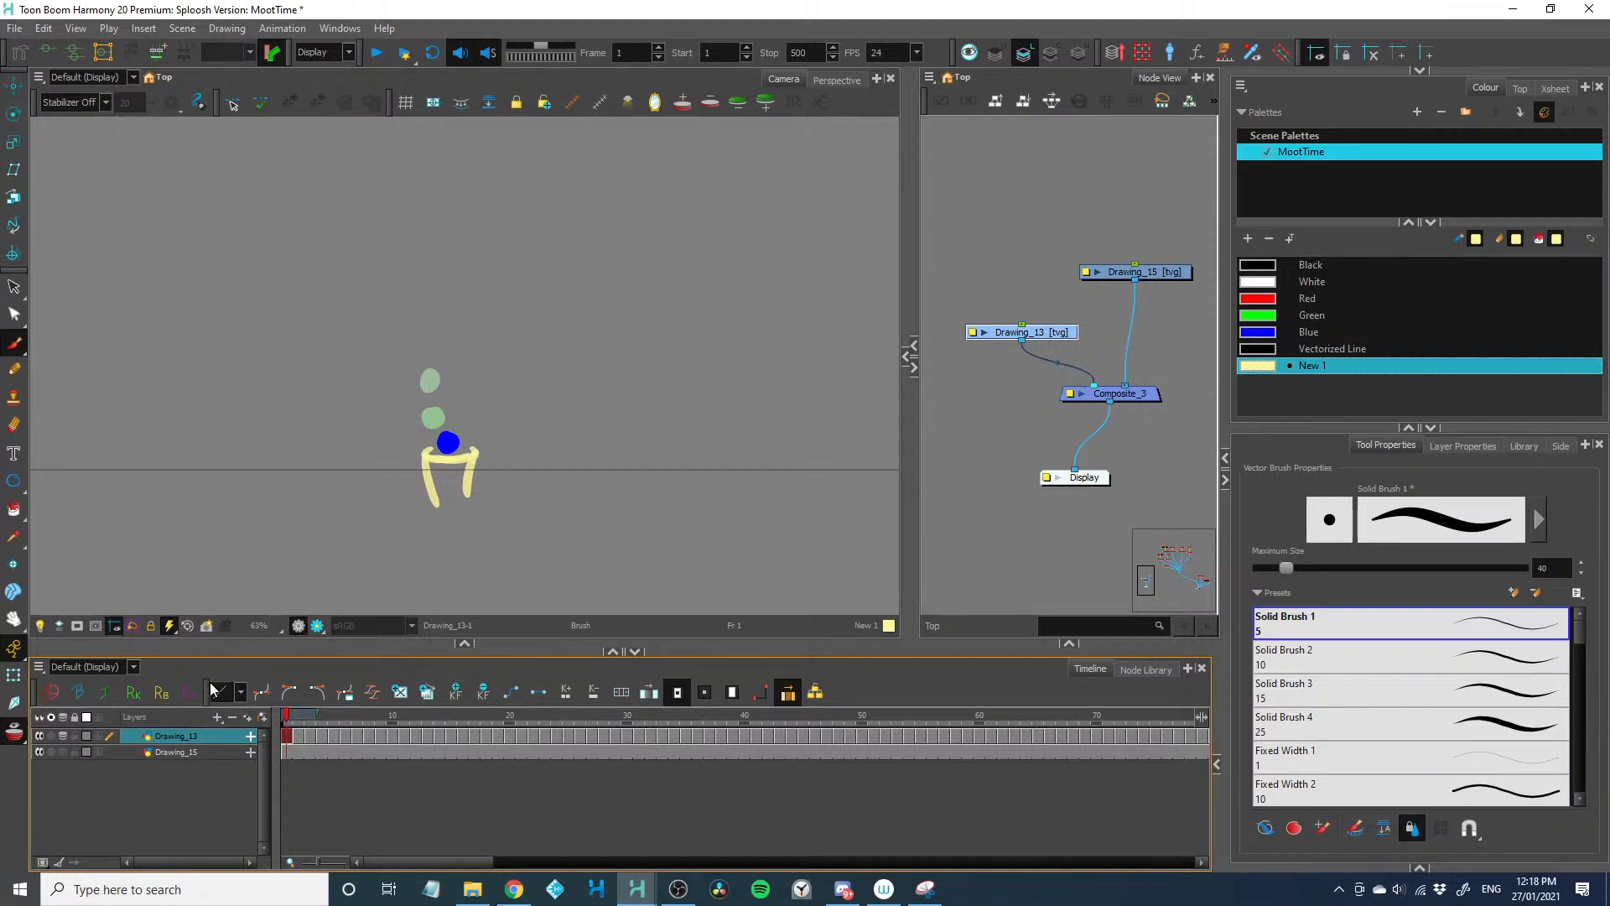
{"action": "left_click_drag", "start_coordinate": [443, 652], "coordinate": [443, 672]}
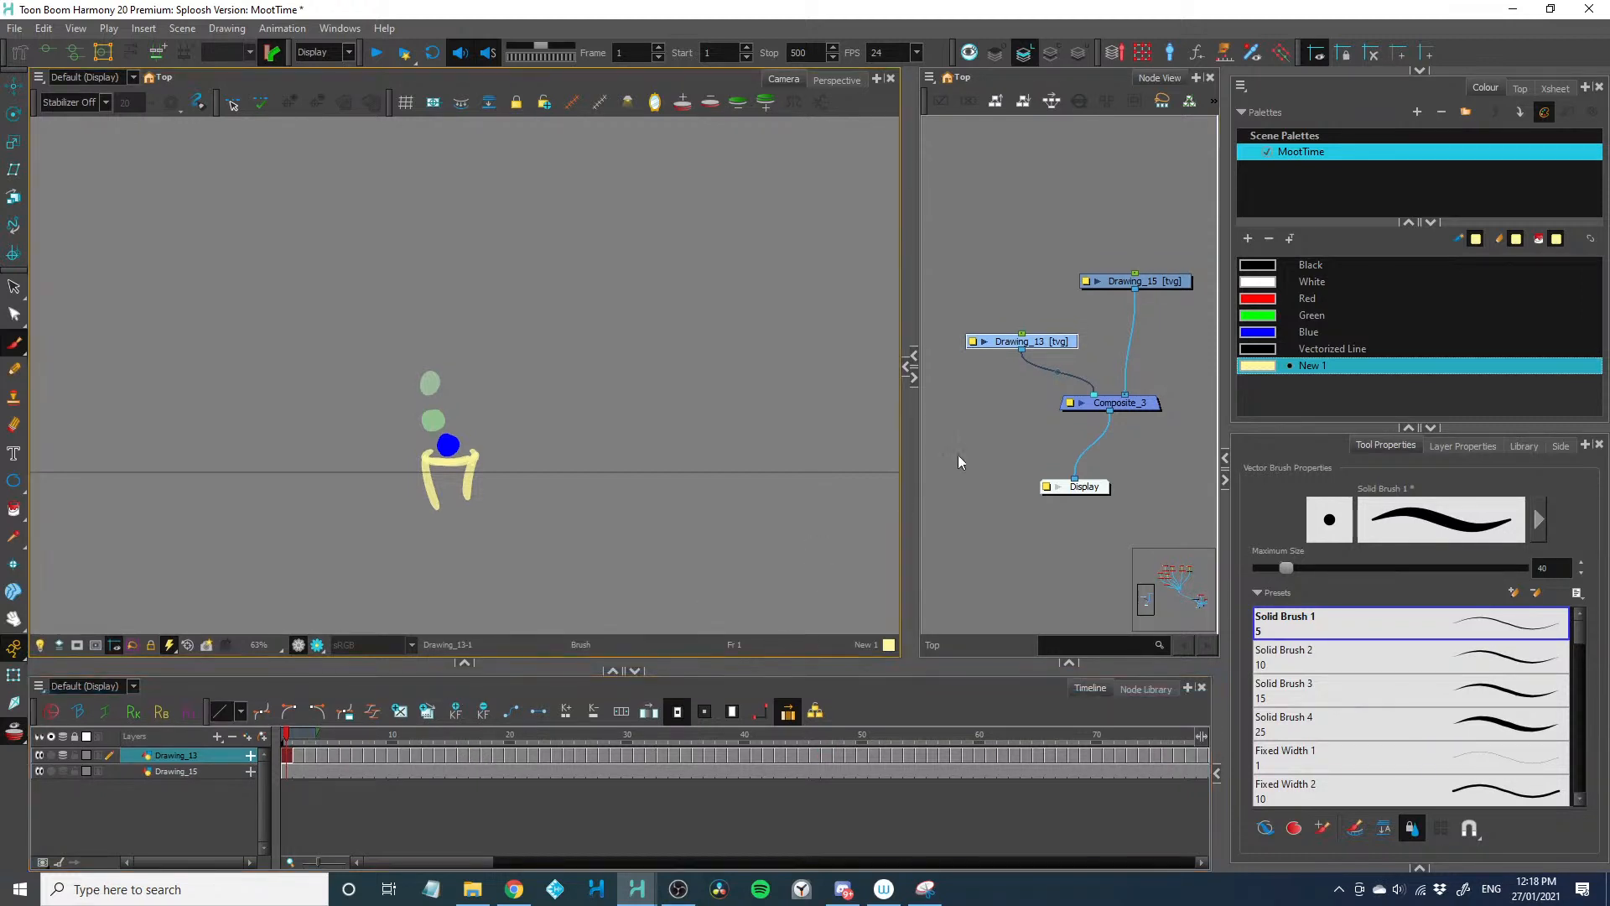
{"action": "left_click", "coordinate": [1164, 283]}
{"action": "left_click", "coordinate": [1027, 341]}
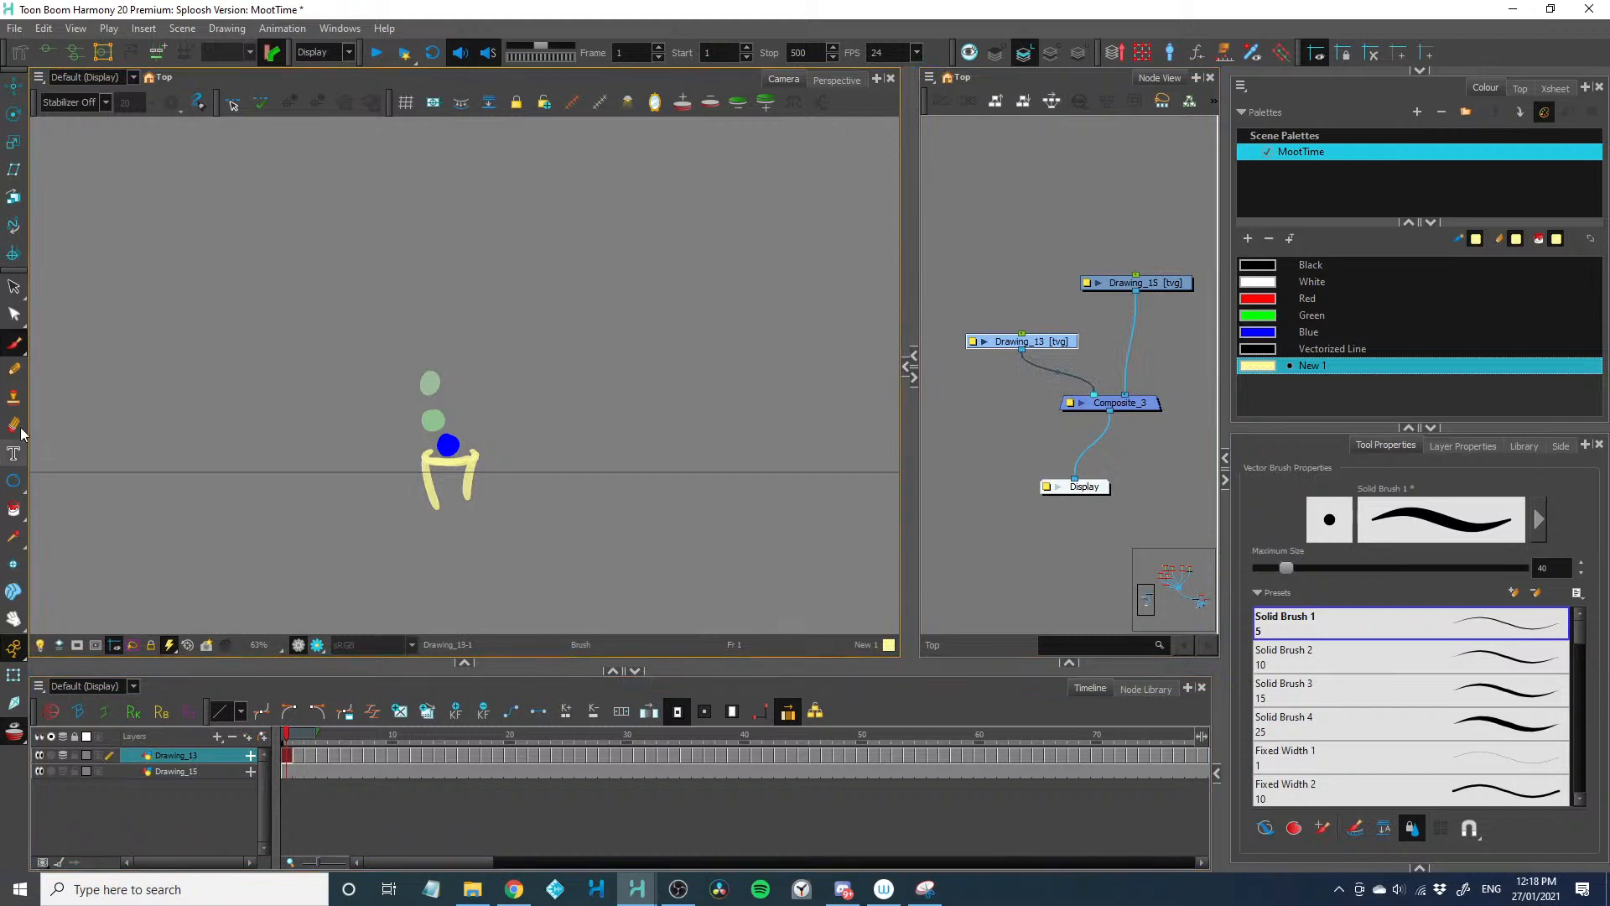
{"action": "left_click", "coordinate": [1278, 337]}
{"action": "key", "text": "Return"}
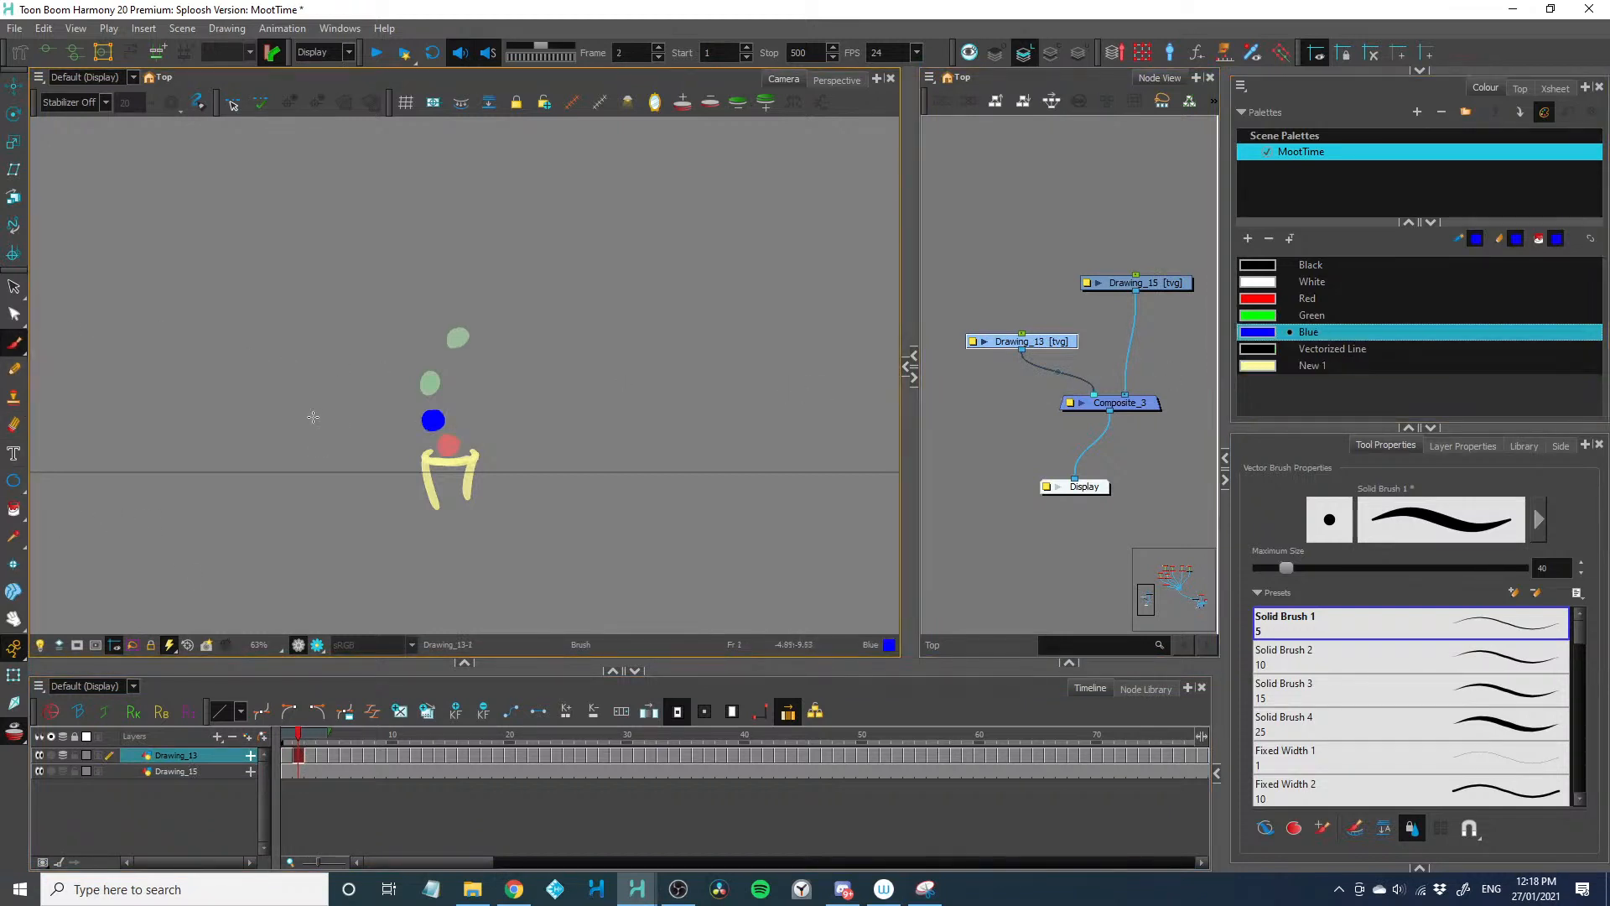
Start a second dot trail just above the yellow shape, with one rising blue dot each on frames 12 to 14
{"action": "scroll", "coordinate": [318, 443], "scroll_direction": "down", "scroll_amount": 2}
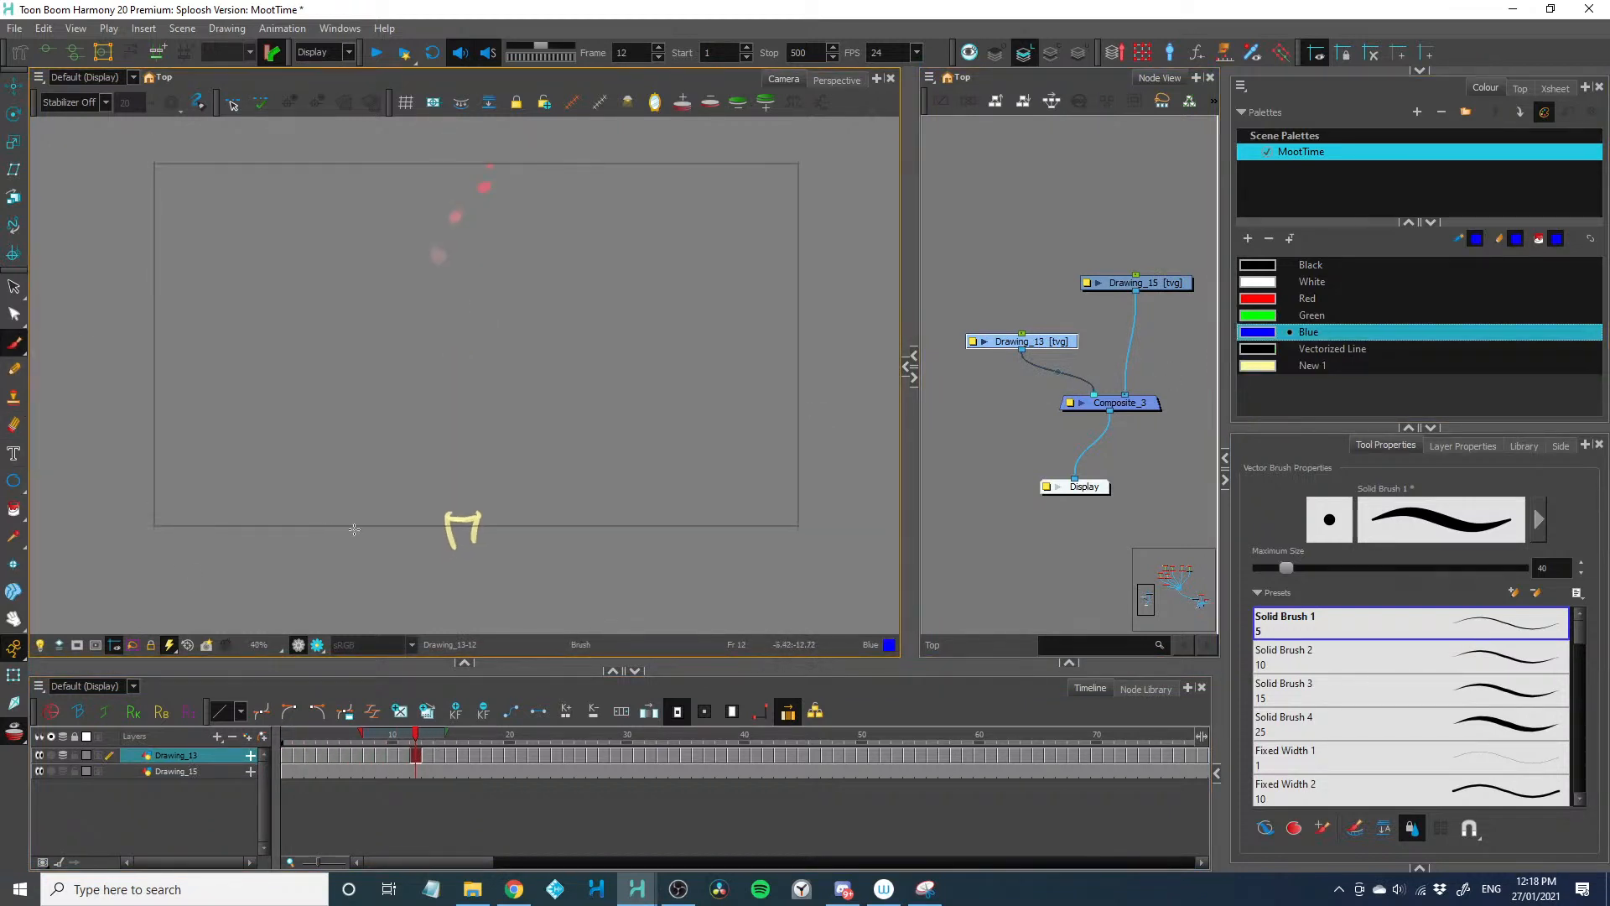
{"action": "key", "text": "comma"}
{"action": "key", "text": "comma"}
{"action": "key", "text": "comma"}
{"action": "key", "text": "comma"}
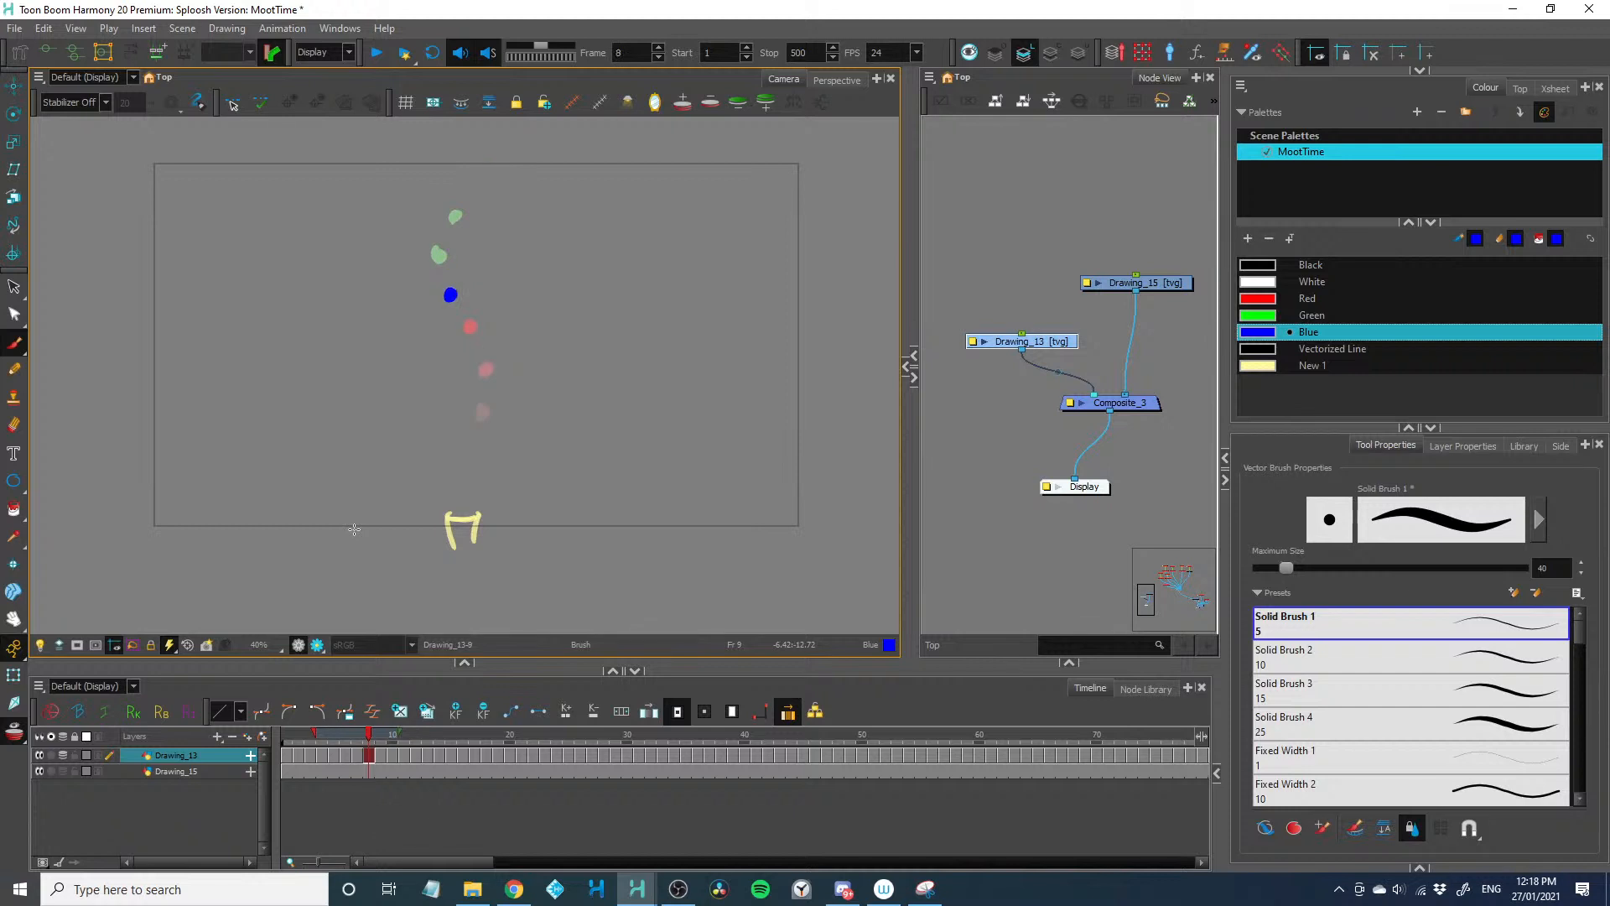
{"action": "key", "text": "period"}
{"action": "key", "text": "period"}
{"action": "key", "text": "period"}
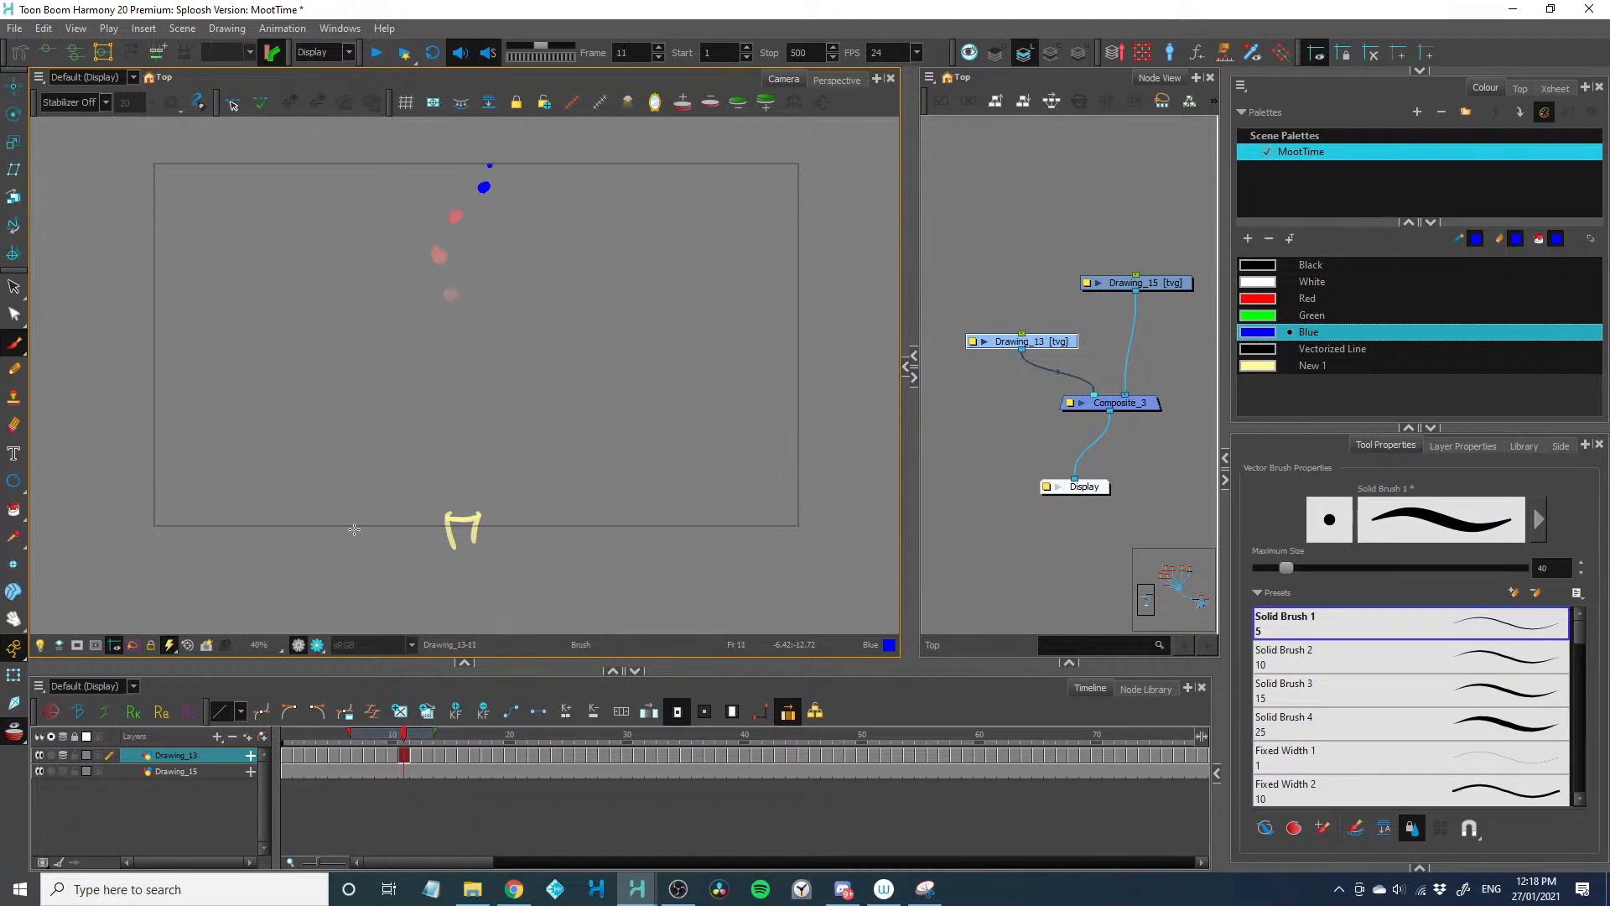
{"action": "key", "text": "period"}
{"action": "scroll", "coordinate": [373, 436], "scroll_direction": "up", "scroll_amount": 1}
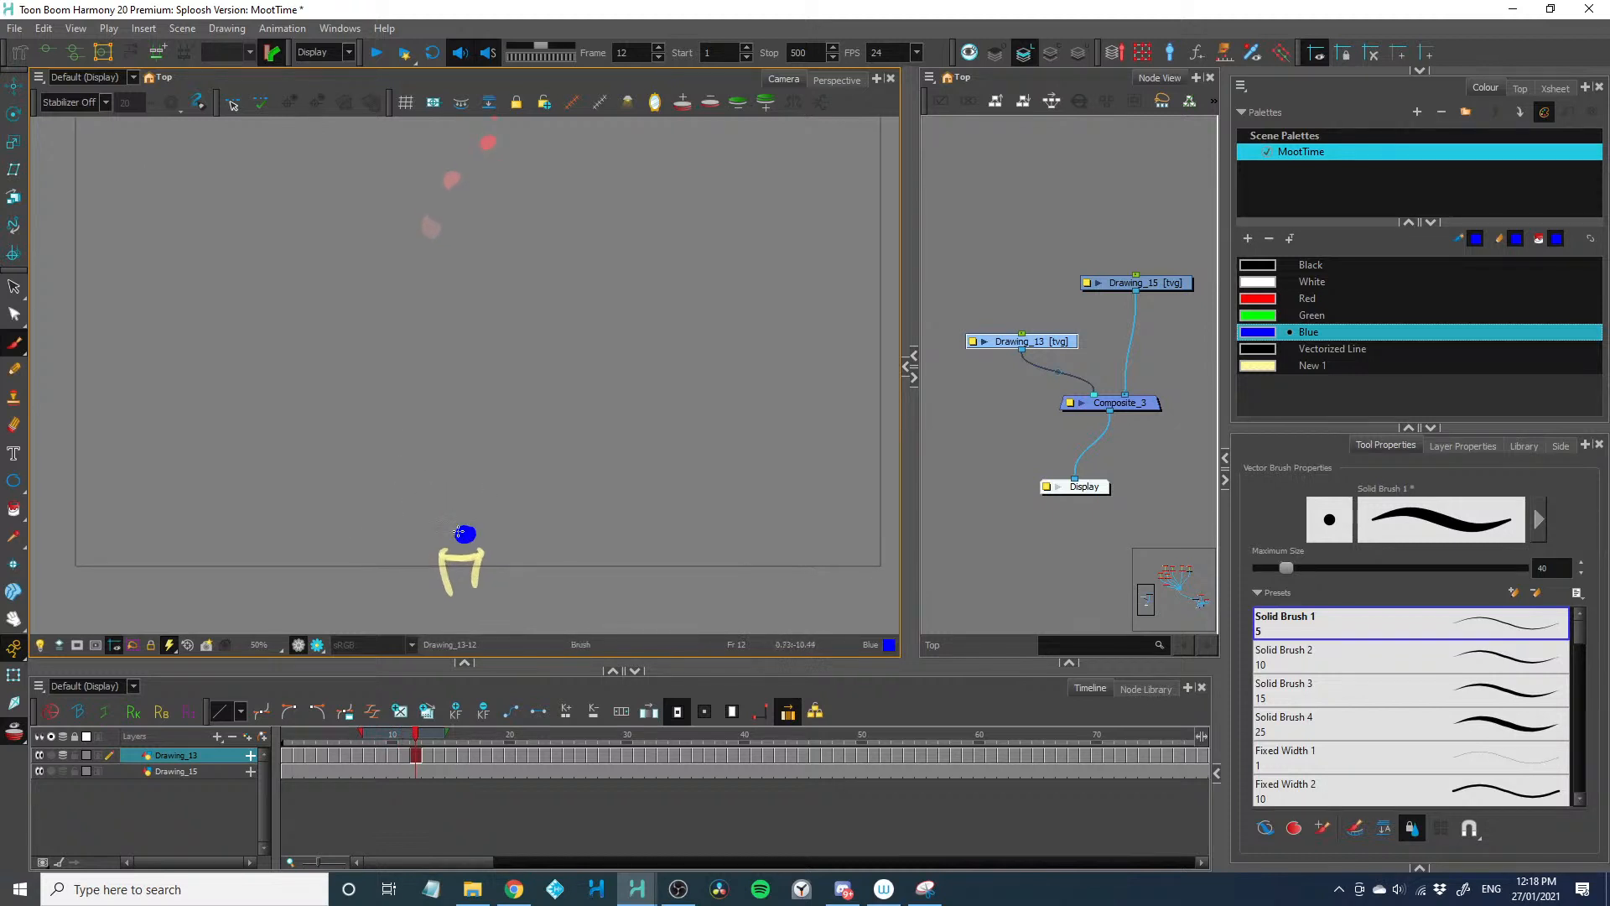
{"action": "key", "text": "period"}
{"action": "key", "text": "period"}
{"action": "left_click", "coordinate": [475, 470]}
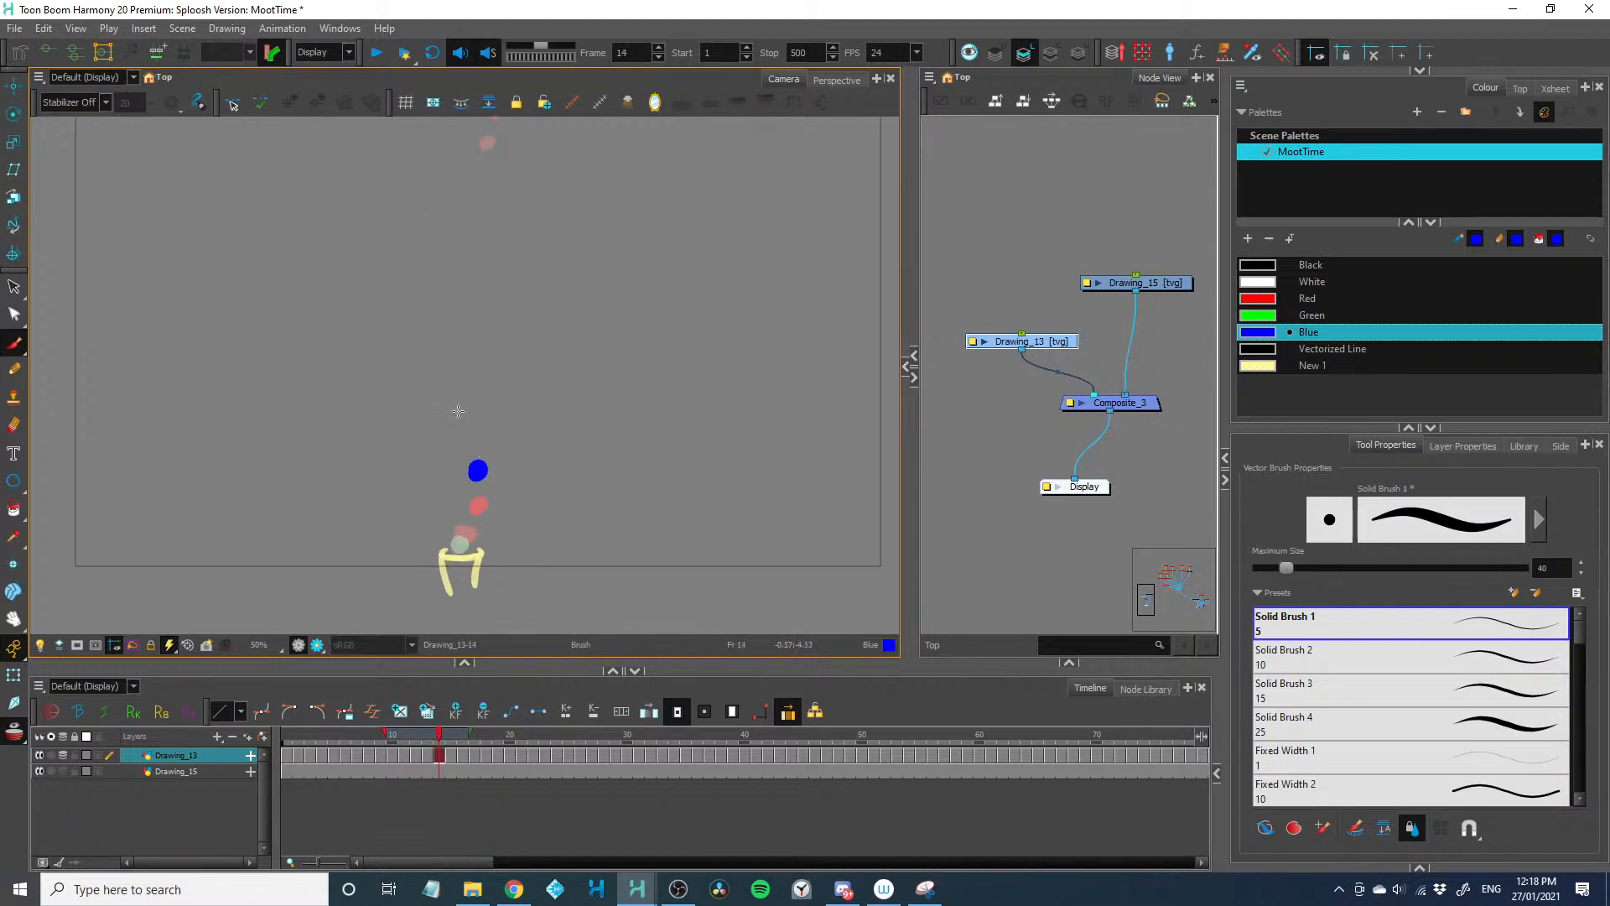
Continue the second dot trail upward with blue dots on frames 15 to 19, shrinking them toward the end
{"action": "key", "text": "period"}
{"action": "left_click", "coordinate": [469, 430]}
{"action": "key", "text": "period"}
{"action": "left_click", "coordinate": [445, 385]}
{"action": "key", "text": "period"}
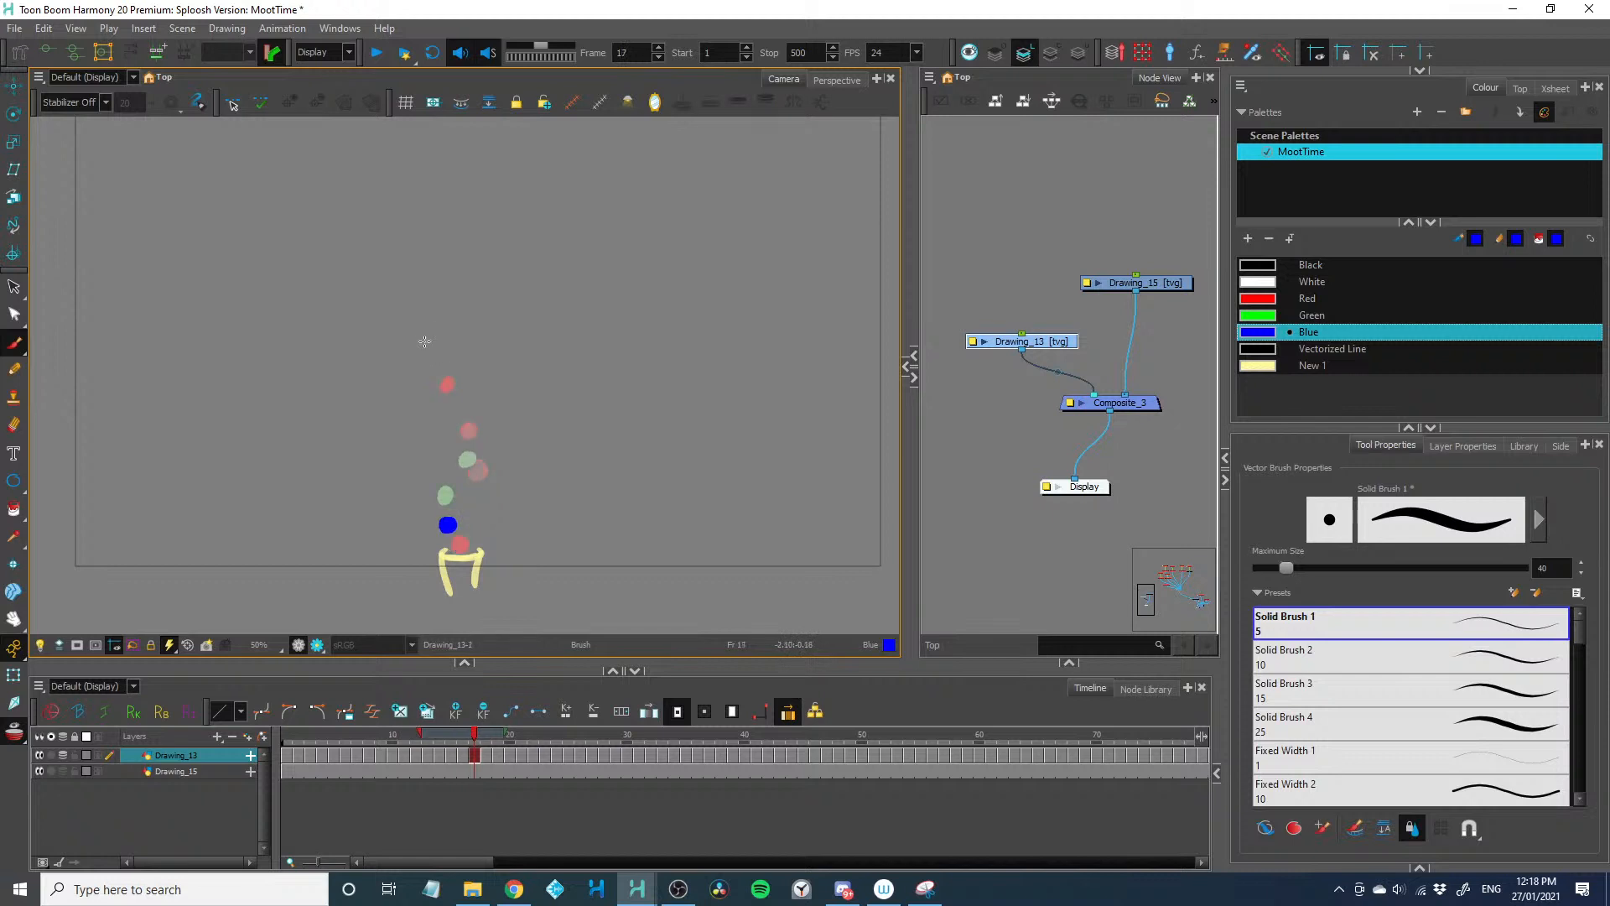
{"action": "left_click", "coordinate": [424, 341]}
{"action": "key", "text": "period"}
{"action": "left_click", "coordinate": [414, 291]}
{"action": "key", "text": "period"}
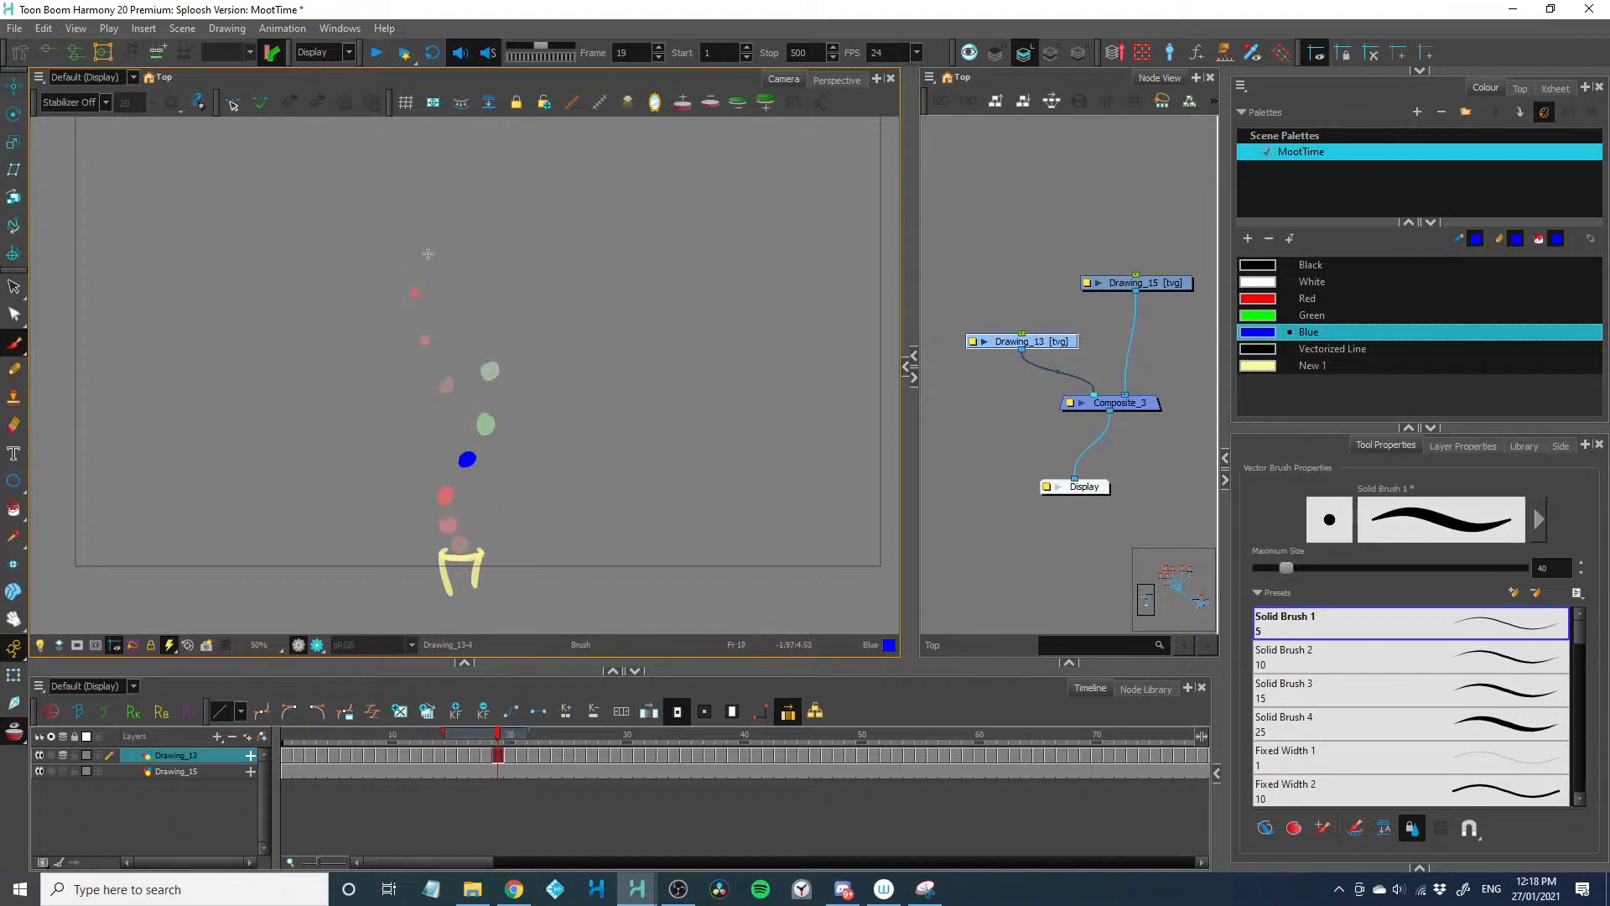
{"action": "left_click", "coordinate": [428, 252]}
Collapse the timeline to enlarge the drawing area and start a third trail of rising blue dots on frames 20 to 22
{"action": "left_click", "coordinate": [56, 709]}
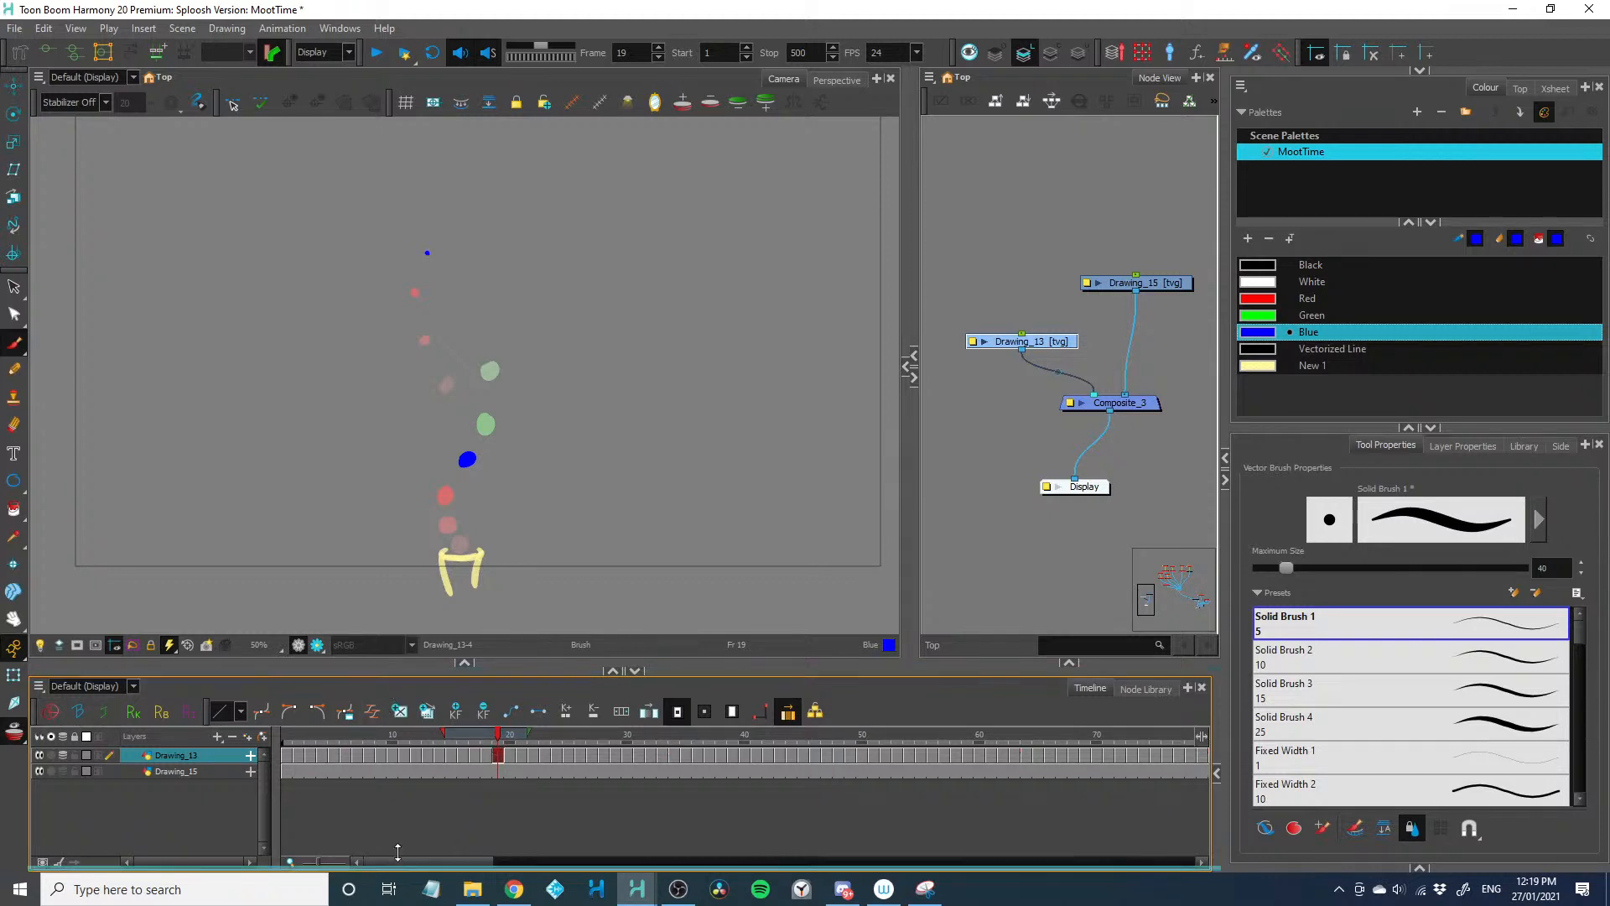
{"action": "left_click_drag", "start_coordinate": [383, 671], "coordinate": [398, 853]}
{"action": "scroll", "coordinate": [433, 510], "scroll_direction": "up", "scroll_amount": 1}
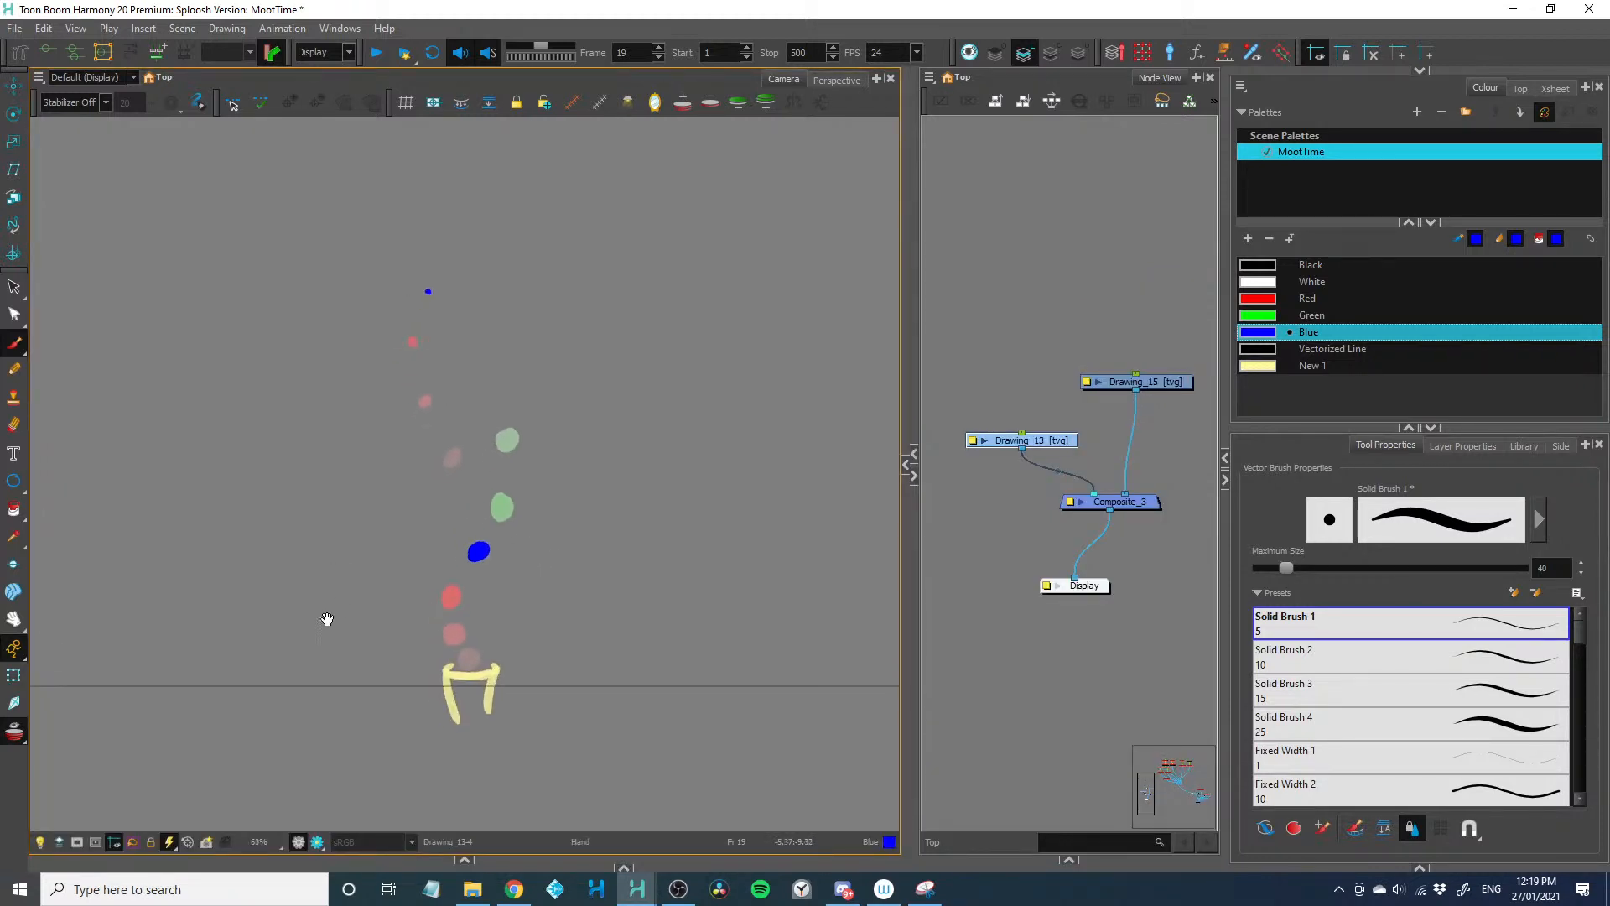
{"action": "key", "text": "period"}
{"action": "left_click", "coordinate": [477, 654]}
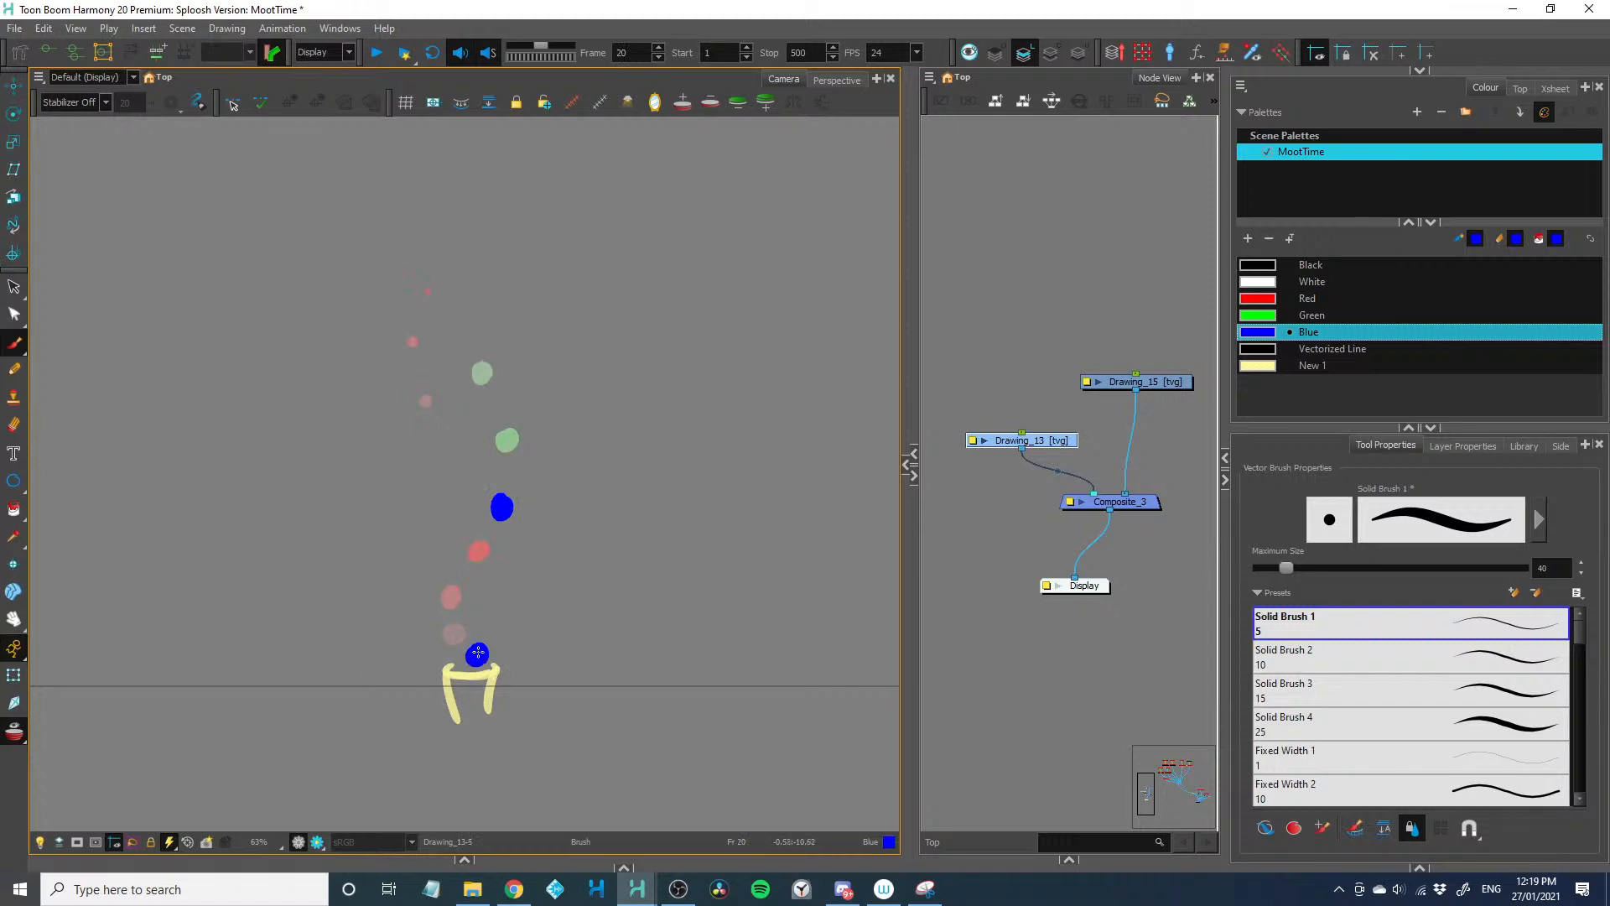
{"action": "key", "text": "period"}
{"action": "left_click", "coordinate": [490, 608]}
{"action": "key", "text": "period"}
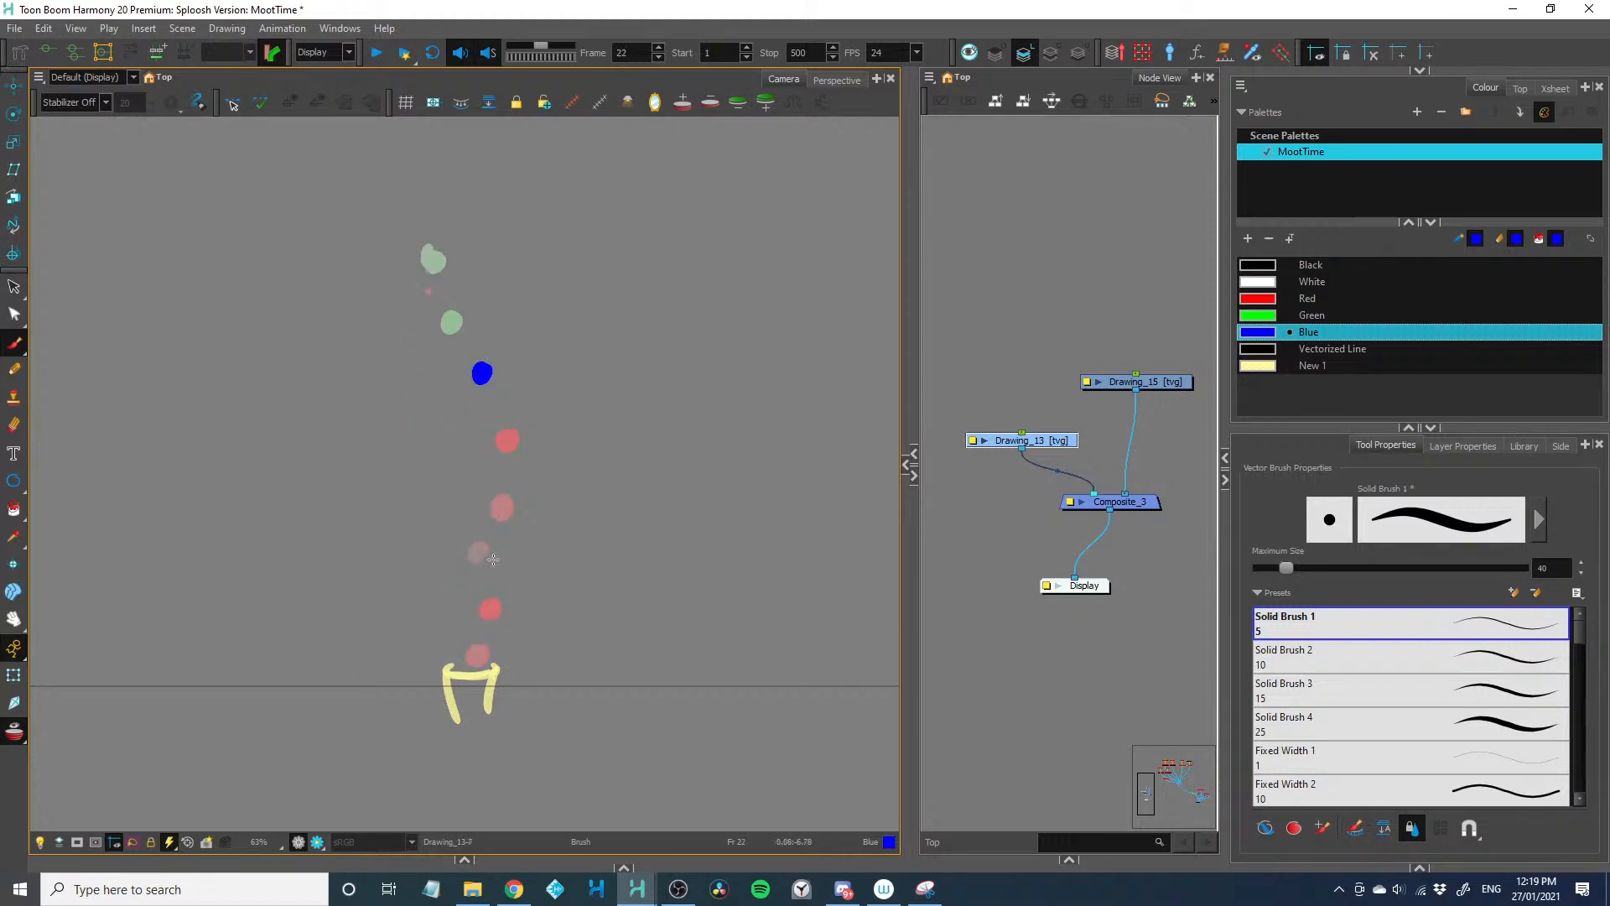
{"action": "left_click", "coordinate": [495, 561]}
Continue the third dot trail upward in a curve with small blue dots on frames 23 to 27
{"action": "key", "text": "period"}
{"action": "left_click", "coordinate": [480, 523]}
{"action": "key", "text": "period"}
{"action": "left_click", "coordinate": [457, 486]}
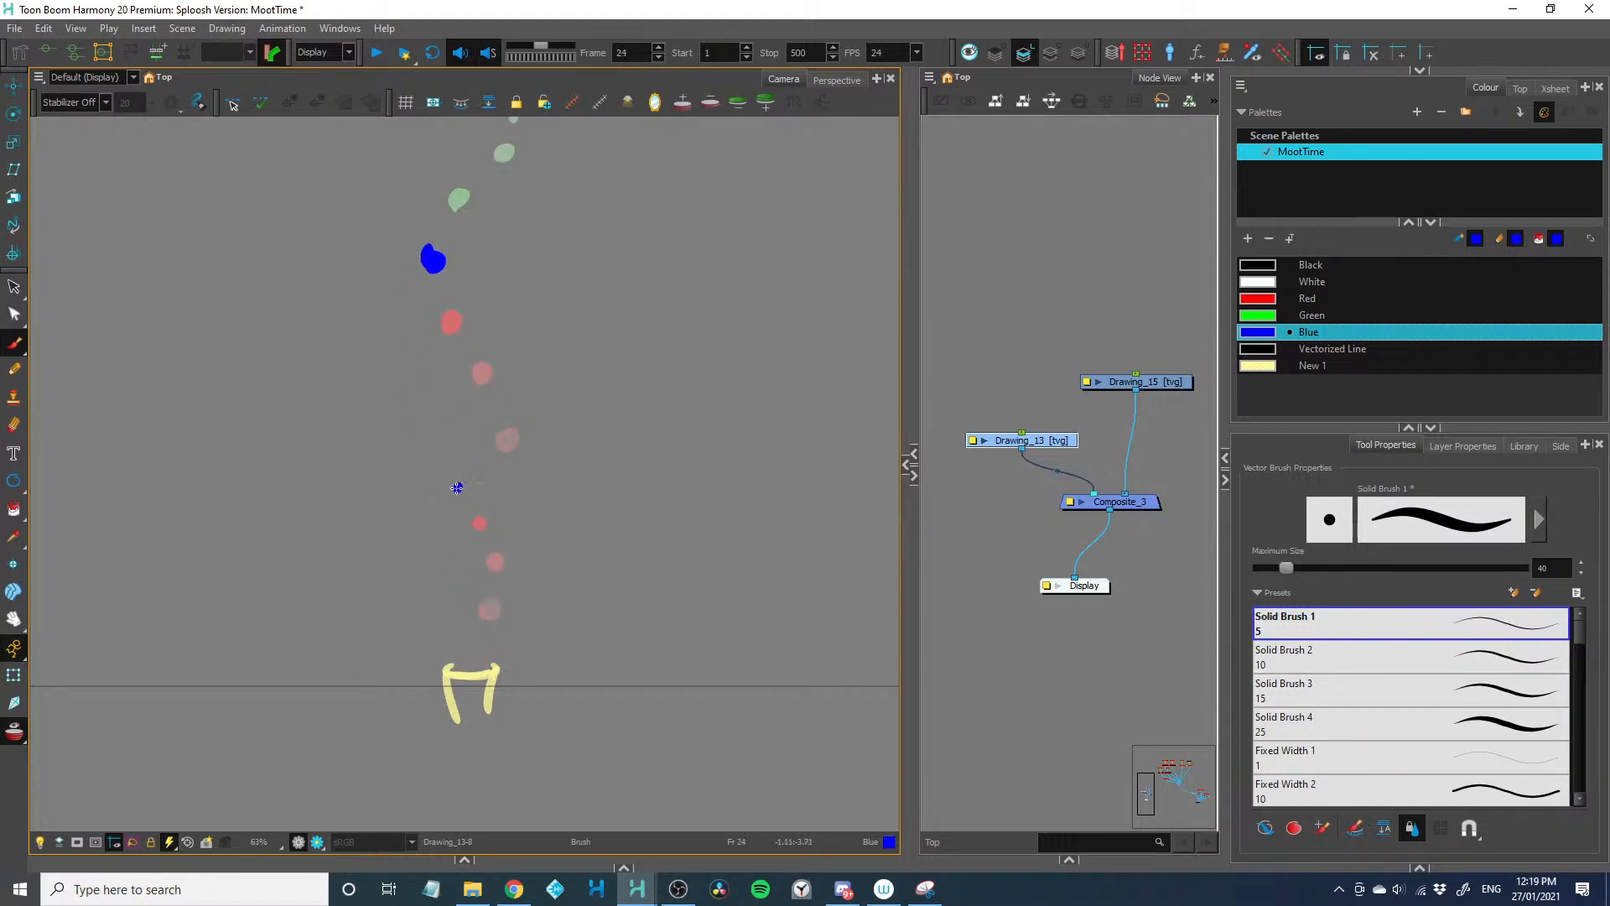
{"action": "key", "text": "period"}
{"action": "left_click", "coordinate": [448, 437]}
{"action": "key", "text": "period"}
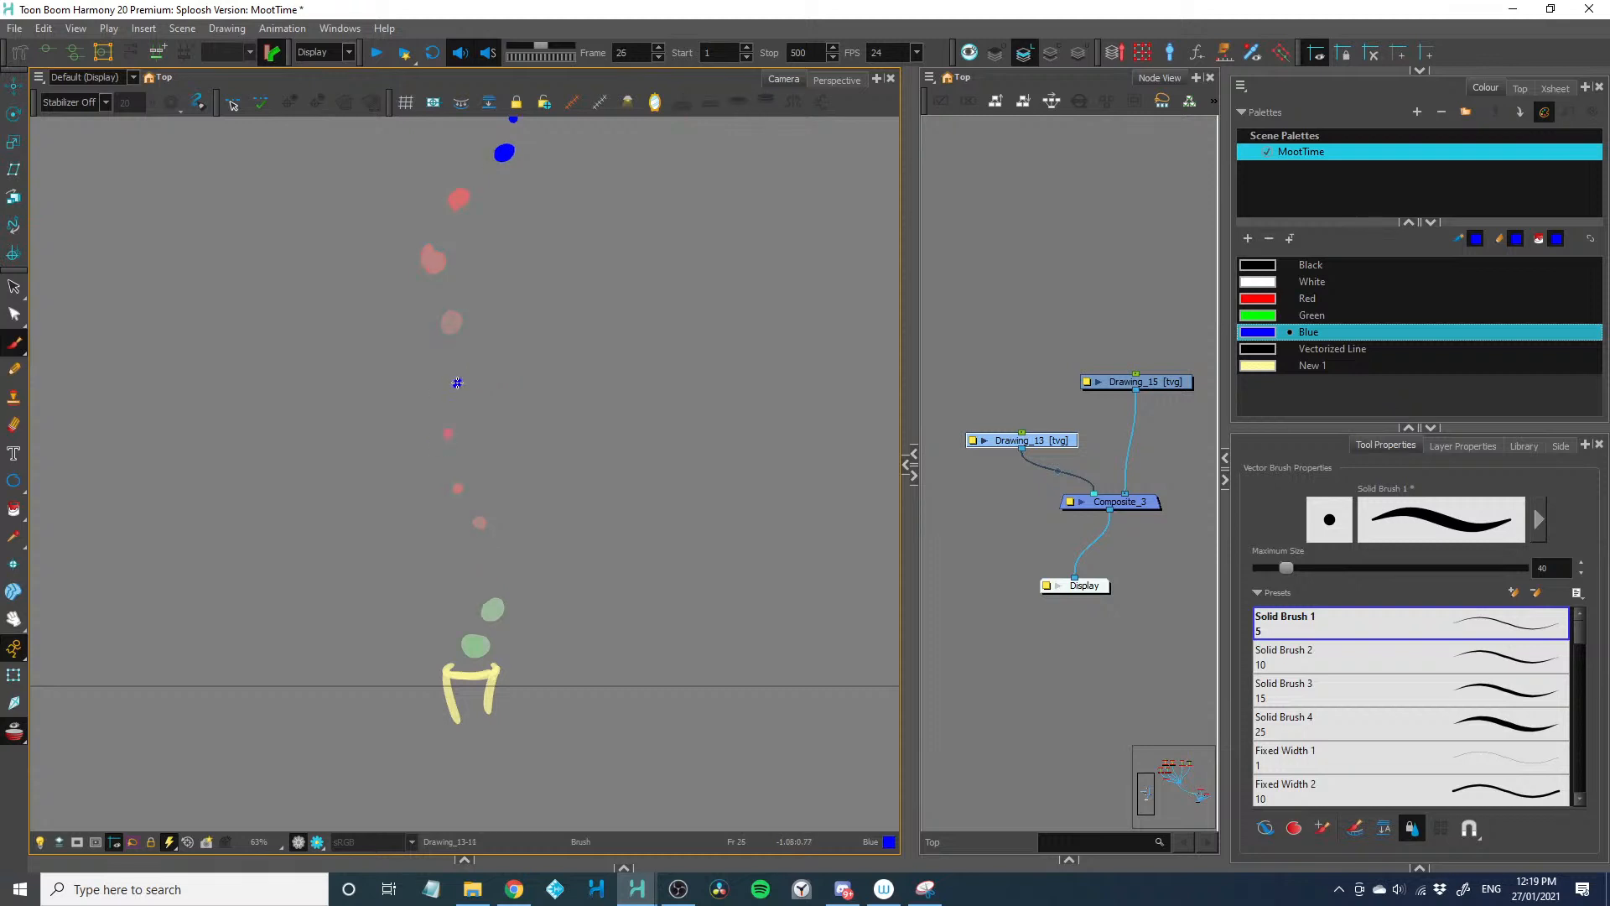
{"action": "left_click", "coordinate": [458, 384]}
{"action": "key", "text": "period"}
{"action": "key", "text": "period"}
{"action": "key", "text": "period"}
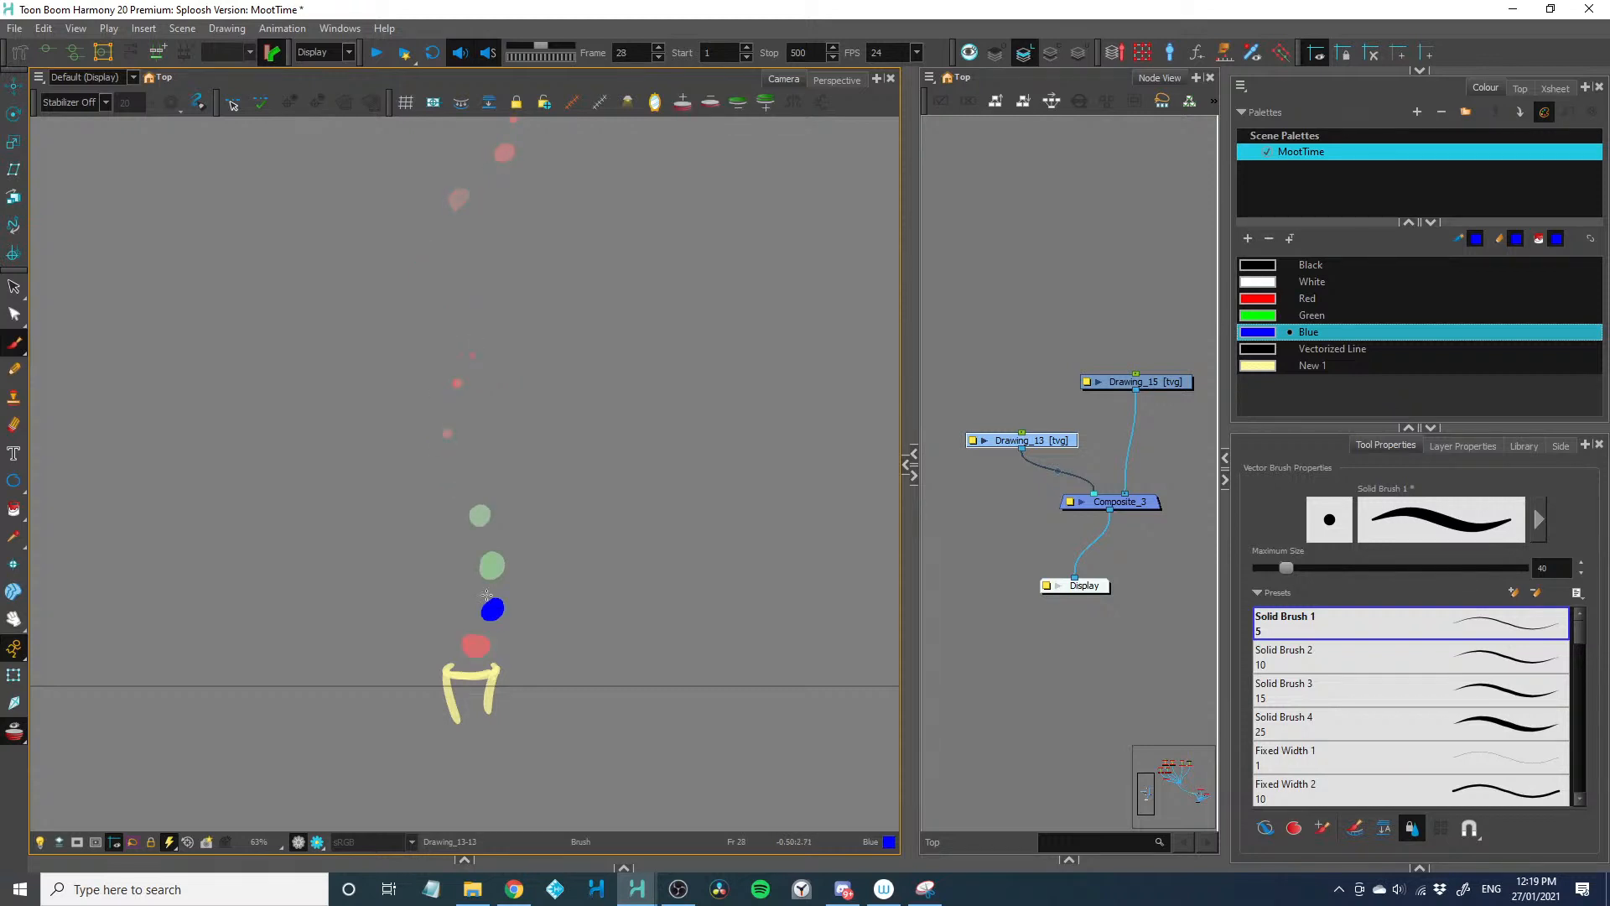
Paint a fourth winding trail of small blue dots rising from the yellow shape over frames 29 to 35
{"action": "key", "text": "period"}
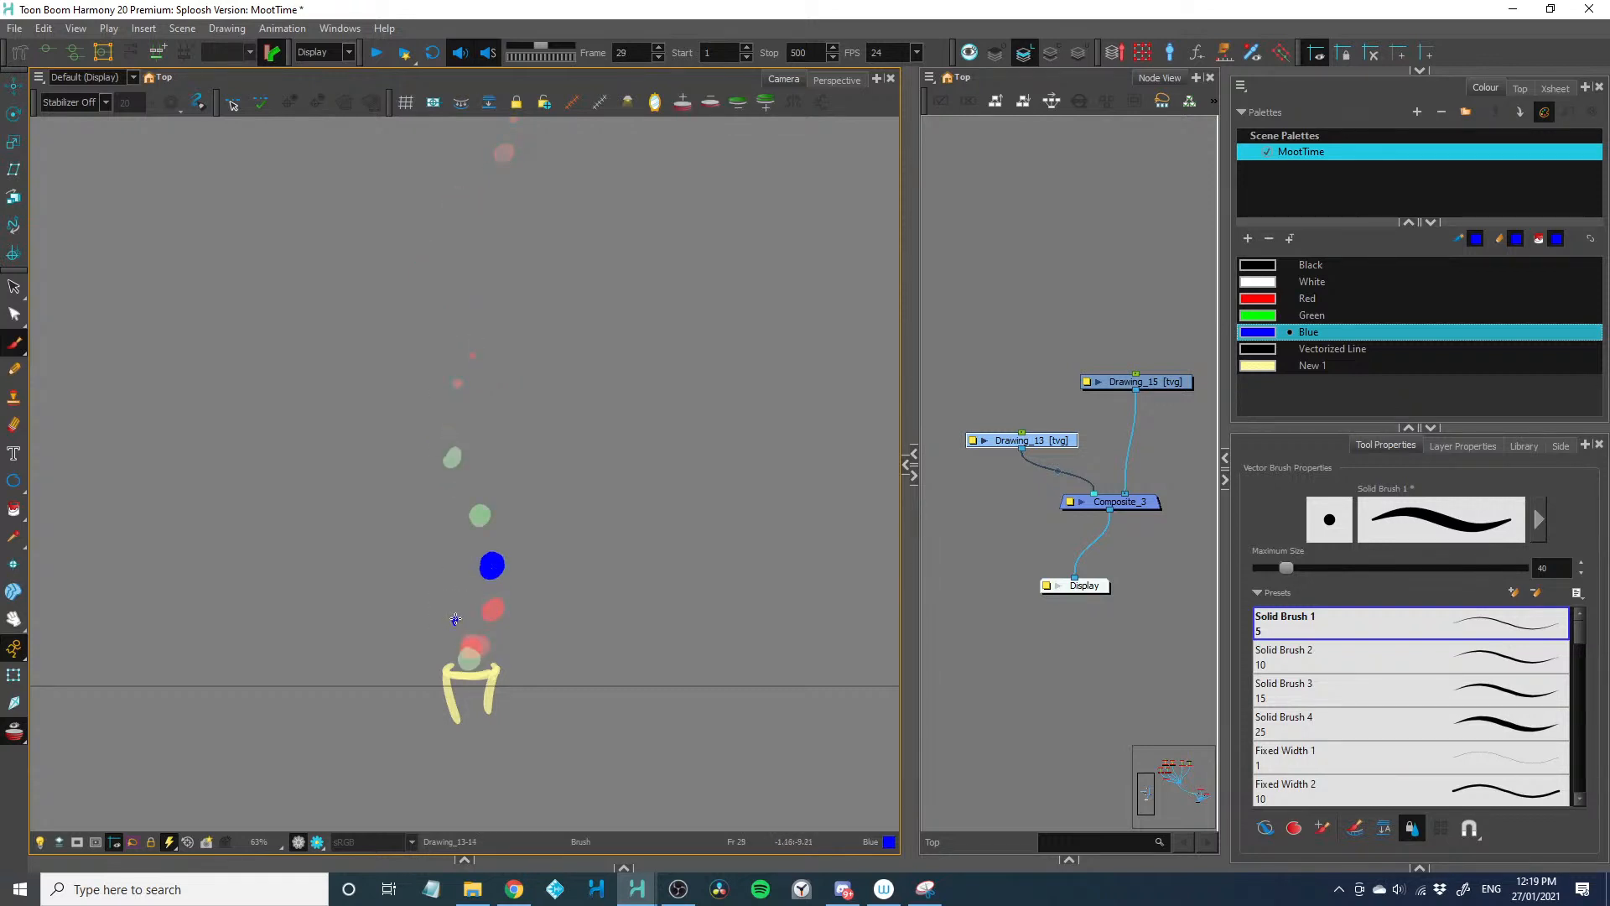
{"action": "key", "text": "period"}
{"action": "key", "text": "period"}
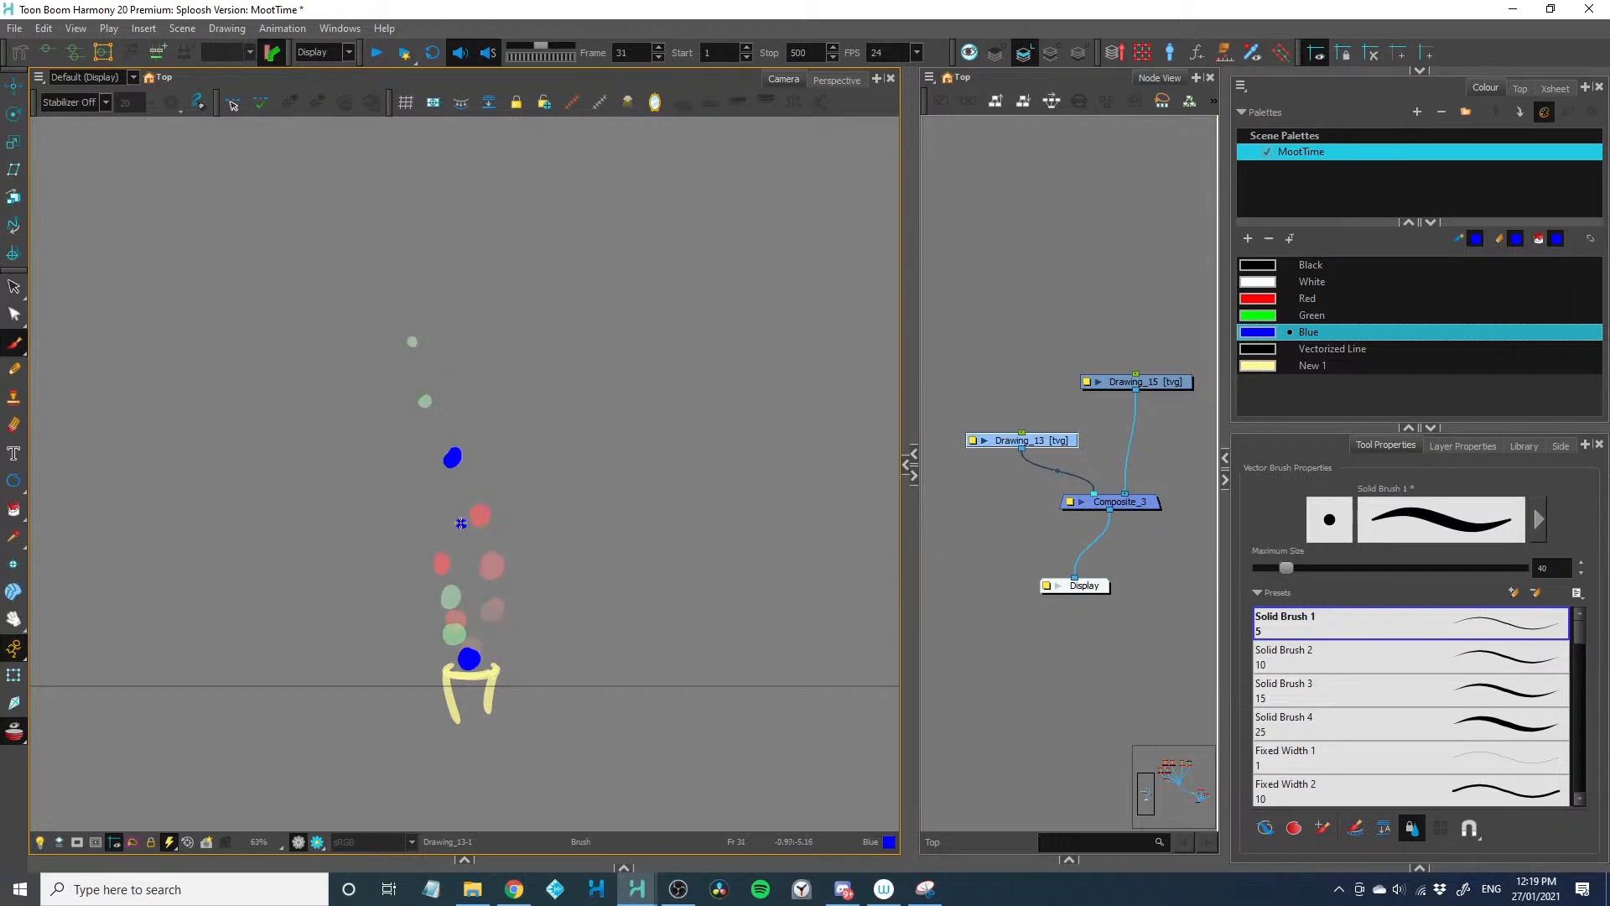
{"action": "key", "text": "period"}
{"action": "key", "text": "period"}
{"action": "key", "text": "period"}
{"action": "key", "text": "period"}
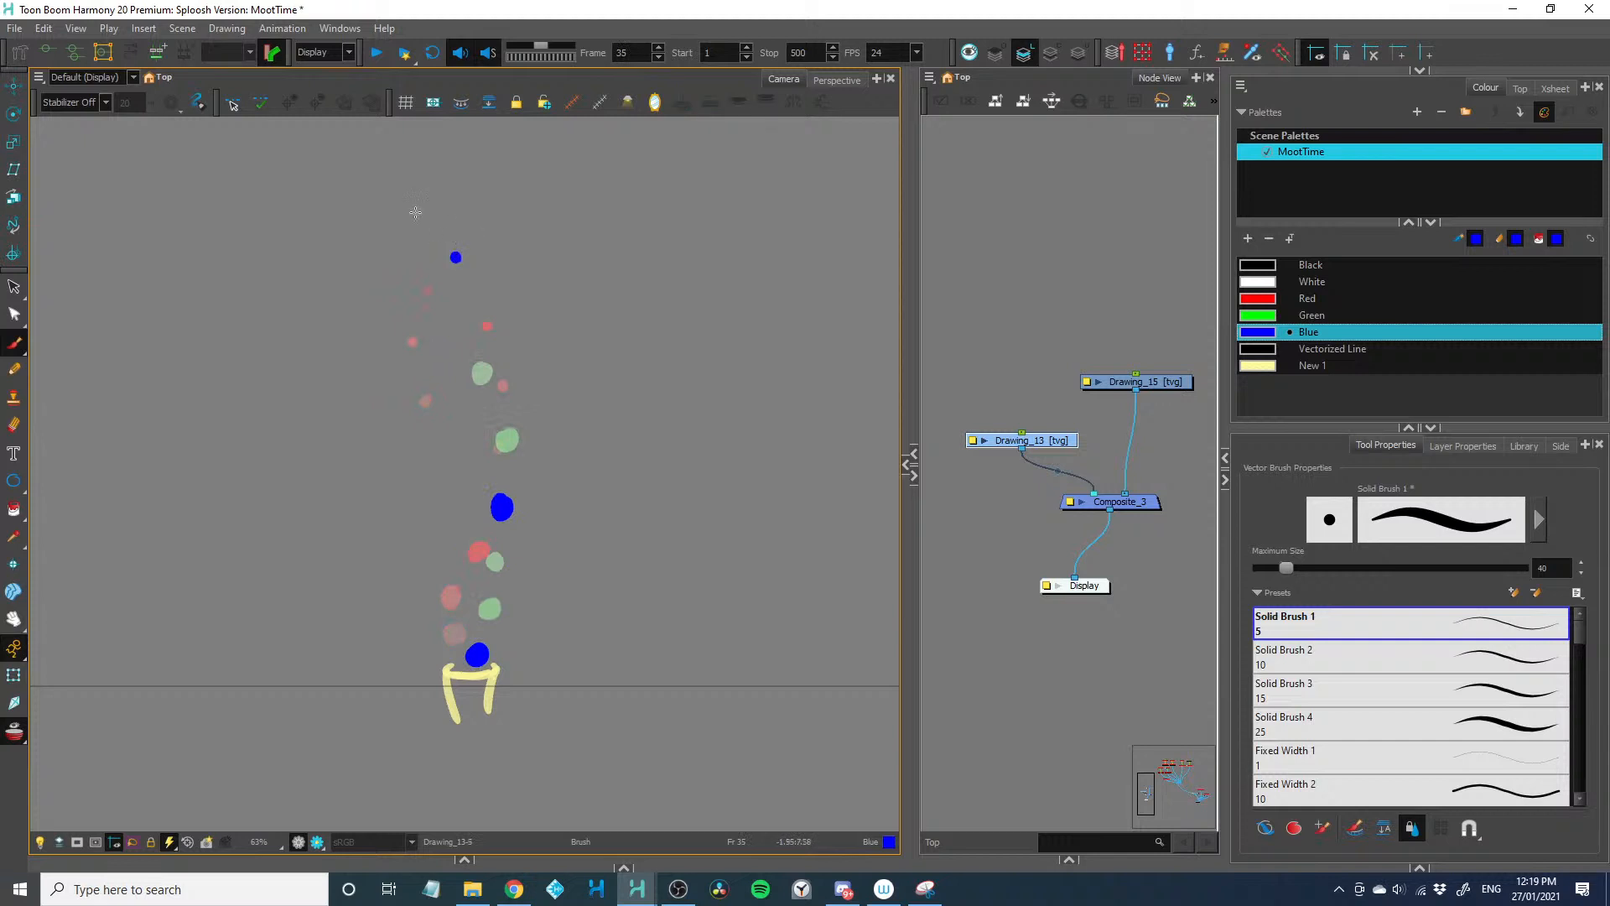
Extend the fourth trail to the camera frame's top edge with dots on frames 36 and 37, undoing the stray extra dots
{"action": "key", "text": "period"}
{"action": "key", "text": "2"}
{"action": "left_click_drag", "start_coordinate": [398, 205], "coordinate": [401, 261]}
{"action": "left_click", "coordinate": [443, 258]}
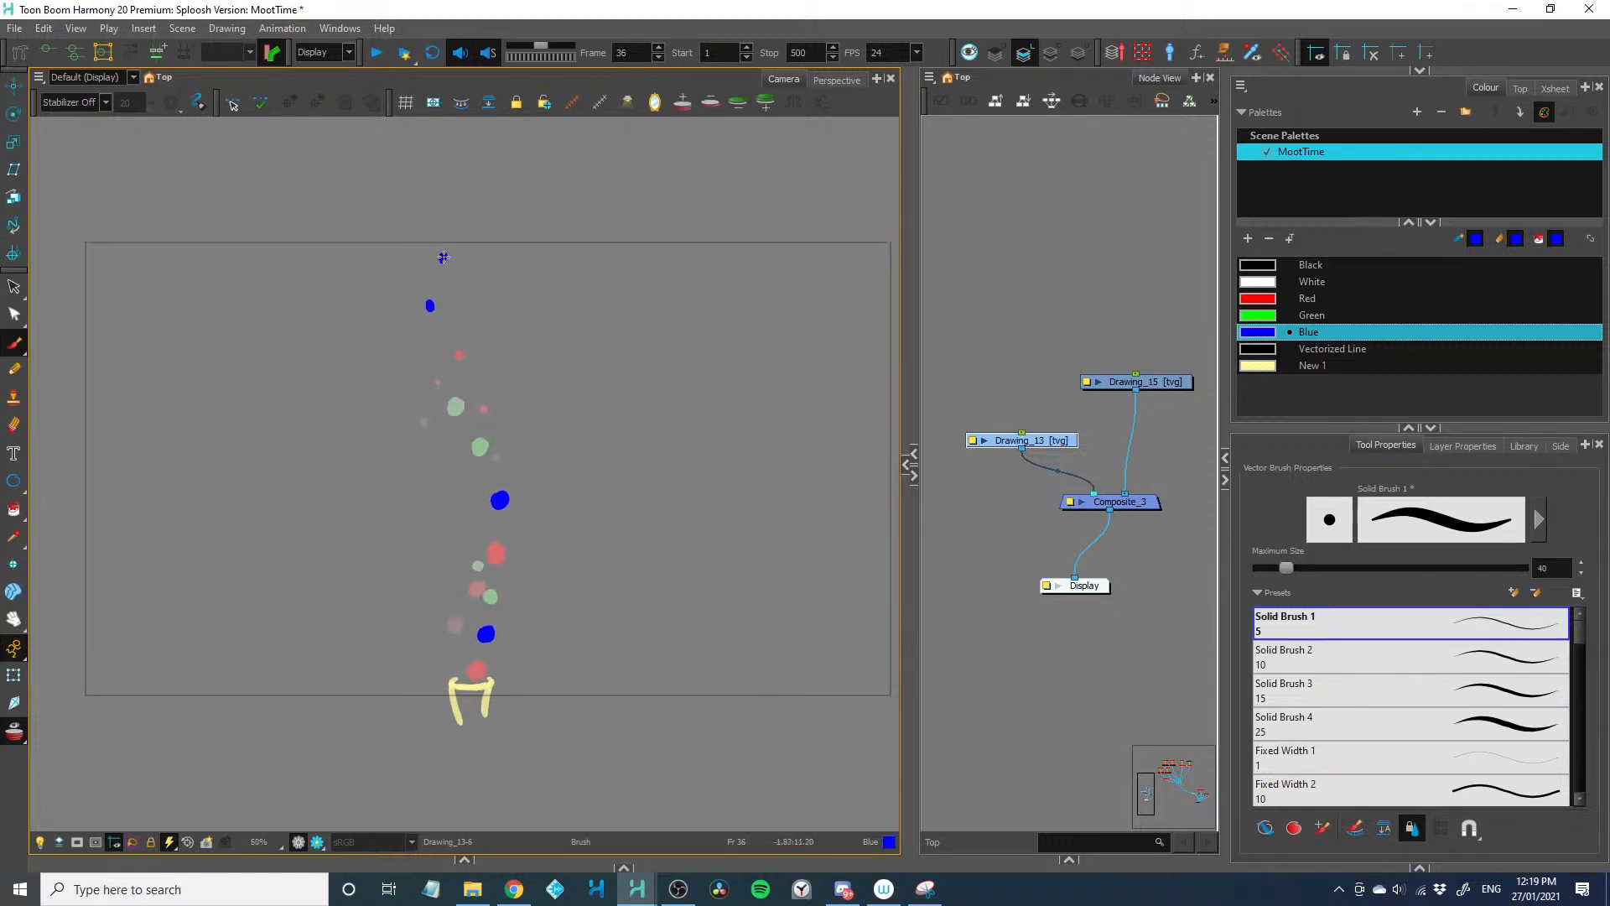
{"action": "key", "text": "ctrl+z"}
{"action": "left_click", "coordinate": [444, 259]}
{"action": "key", "text": "ctrl+z"}
{"action": "key", "text": "period"}
Paint a fifth trail of blue dots rising from the yellow shape on frames 38 to 42
{"action": "key", "text": "period"}
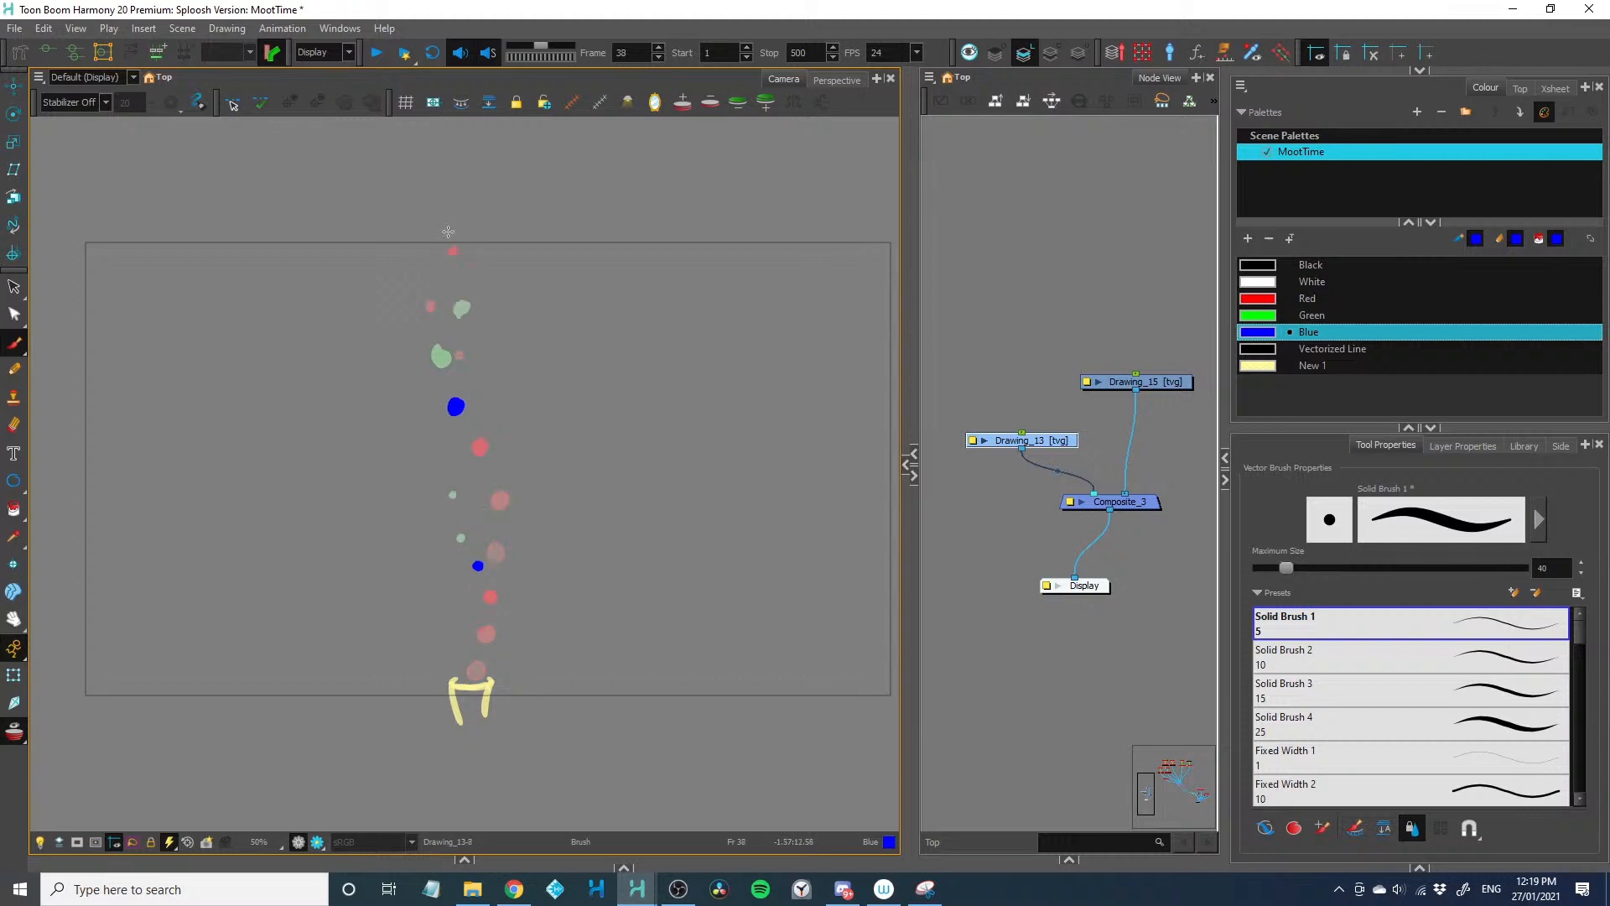
{"action": "left_click_drag", "start_coordinate": [467, 661], "coordinate": [475, 632]}
{"action": "key", "text": "period"}
{"action": "key", "text": "period"}
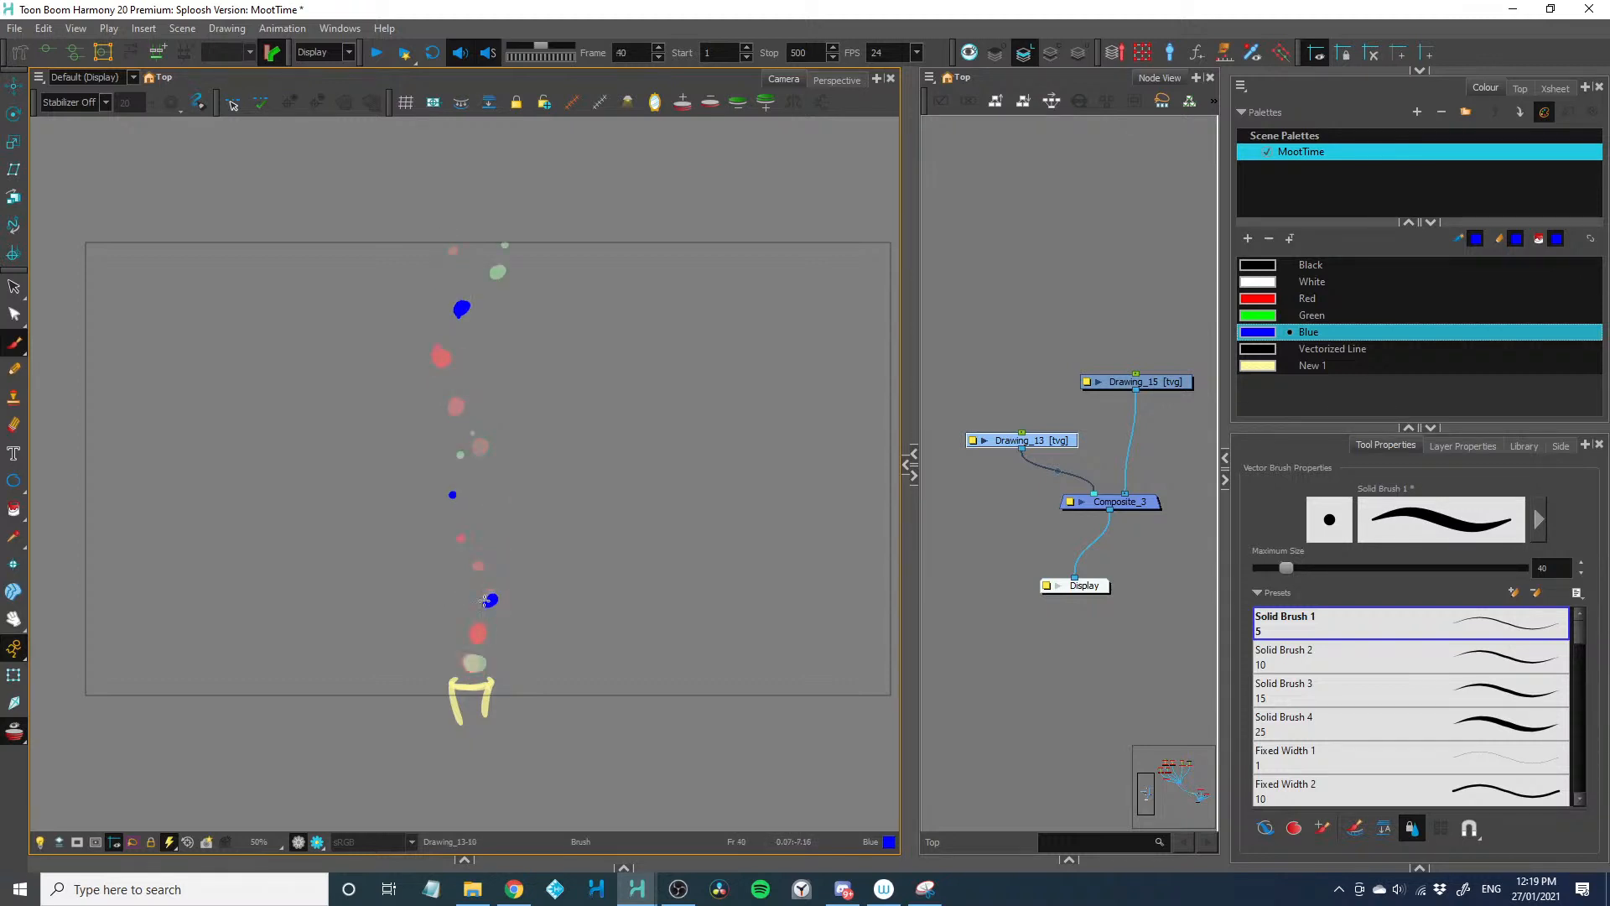
{"action": "key", "text": "period"}
{"action": "left_click", "coordinate": [487, 555]}
{"action": "key", "text": "period"}
{"action": "left_click", "coordinate": [468, 515]}
Continue the fifth trail upward in a curve with progressively smaller blue dots on frames 43 to 46
{"action": "key", "text": "period"}
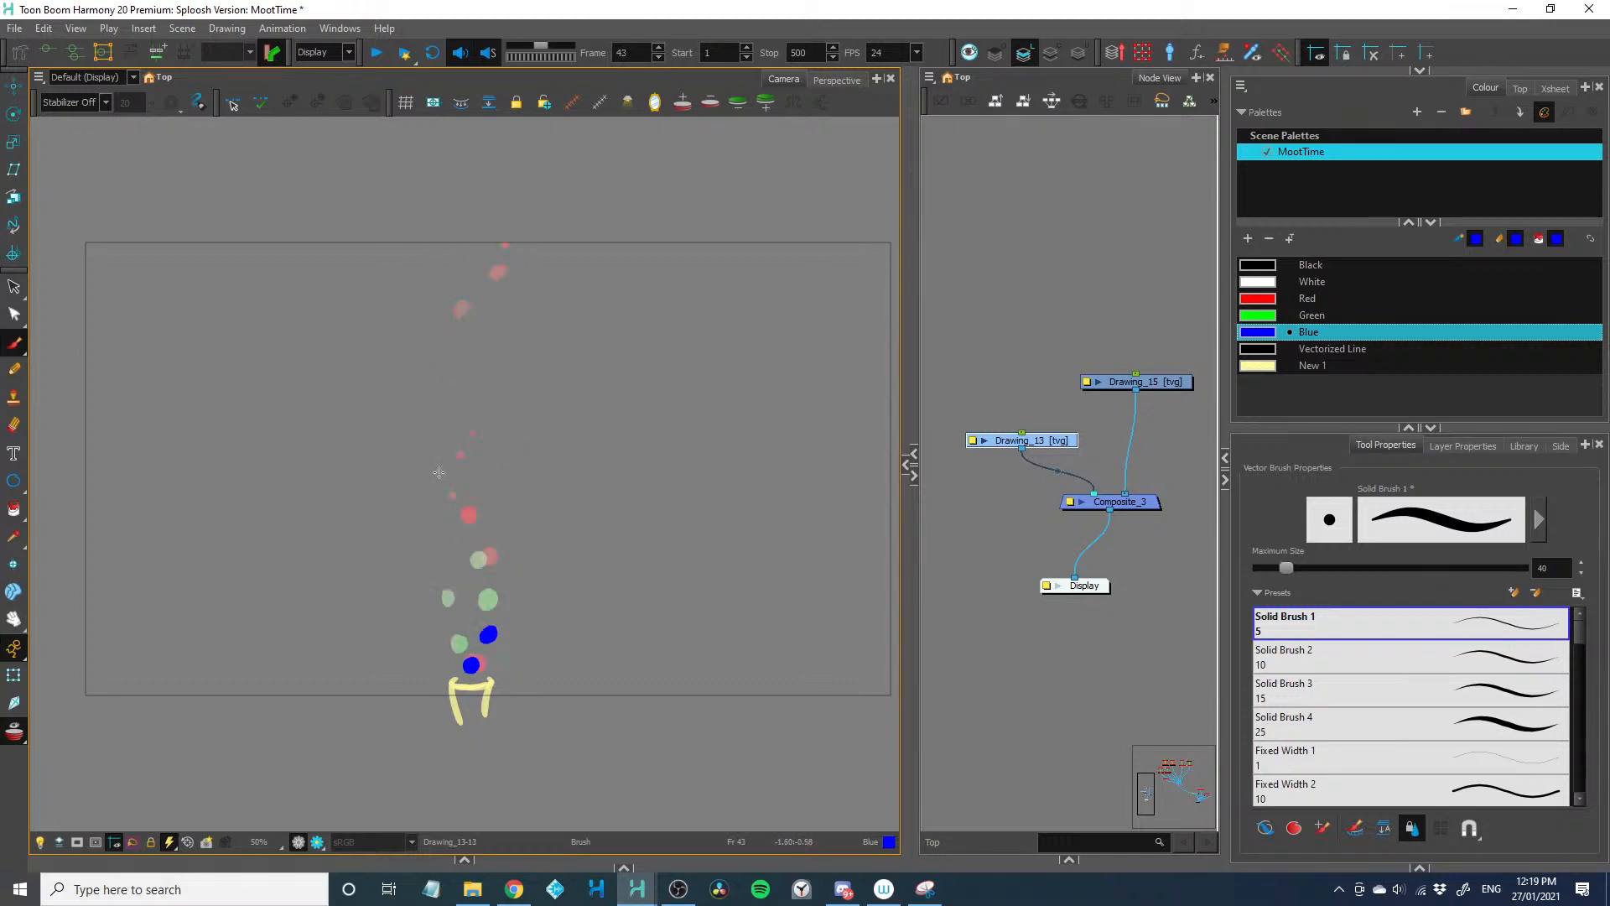
{"action": "left_click", "coordinate": [445, 474]}
{"action": "key", "text": "period"}
{"action": "left_click", "coordinate": [432, 427]}
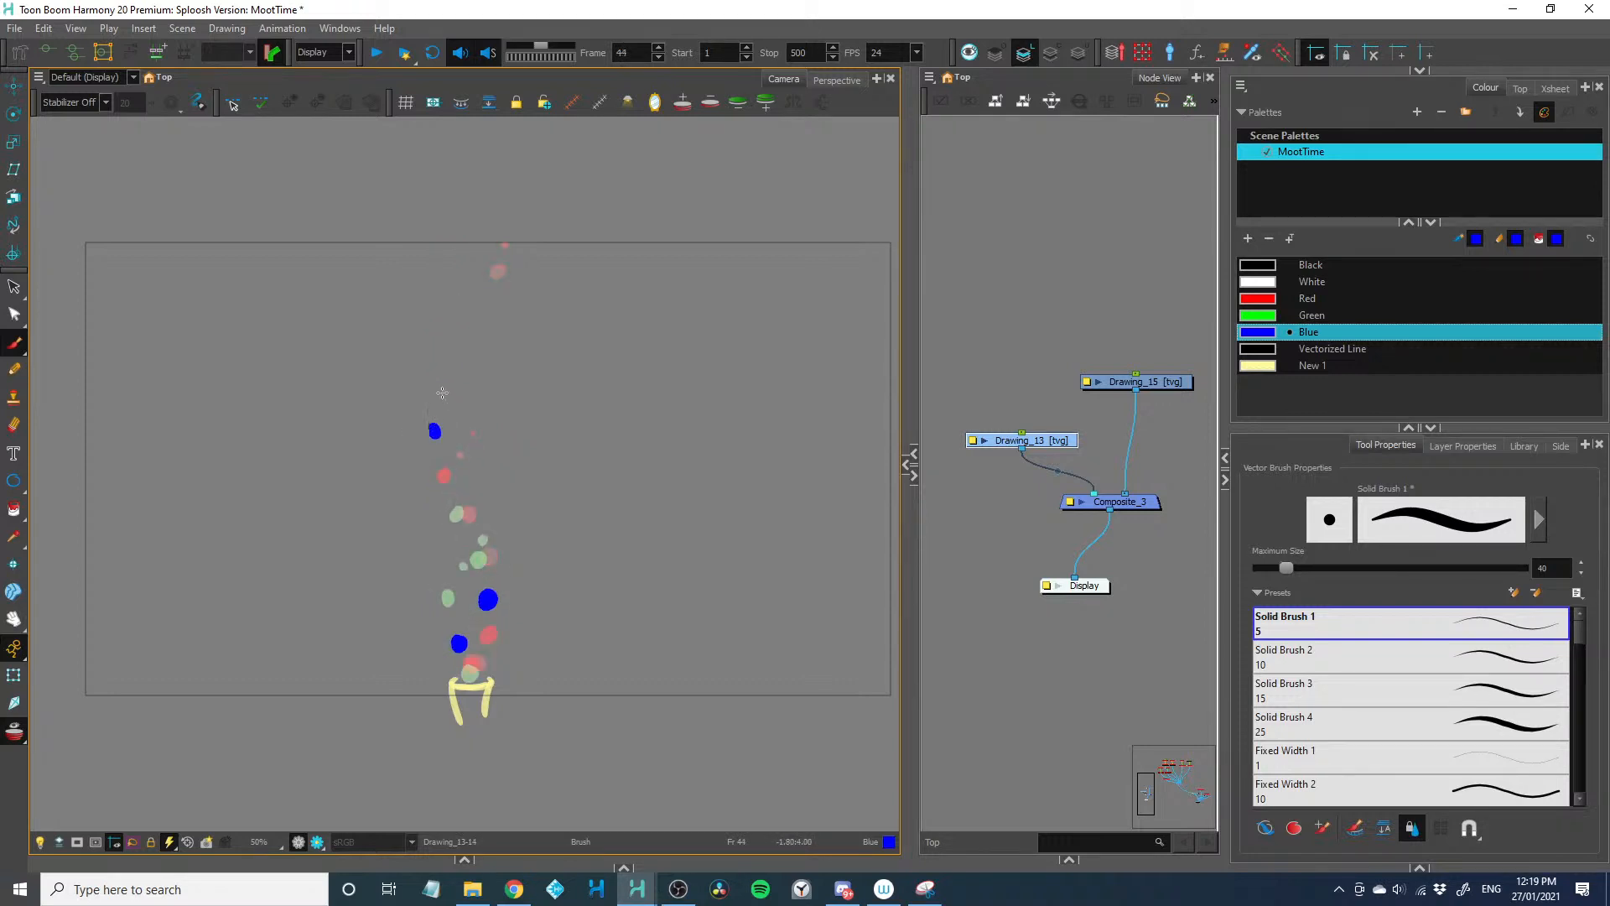
{"action": "key", "text": "period"}
{"action": "key", "text": "period"}
{"action": "left_click", "coordinate": [450, 349]}
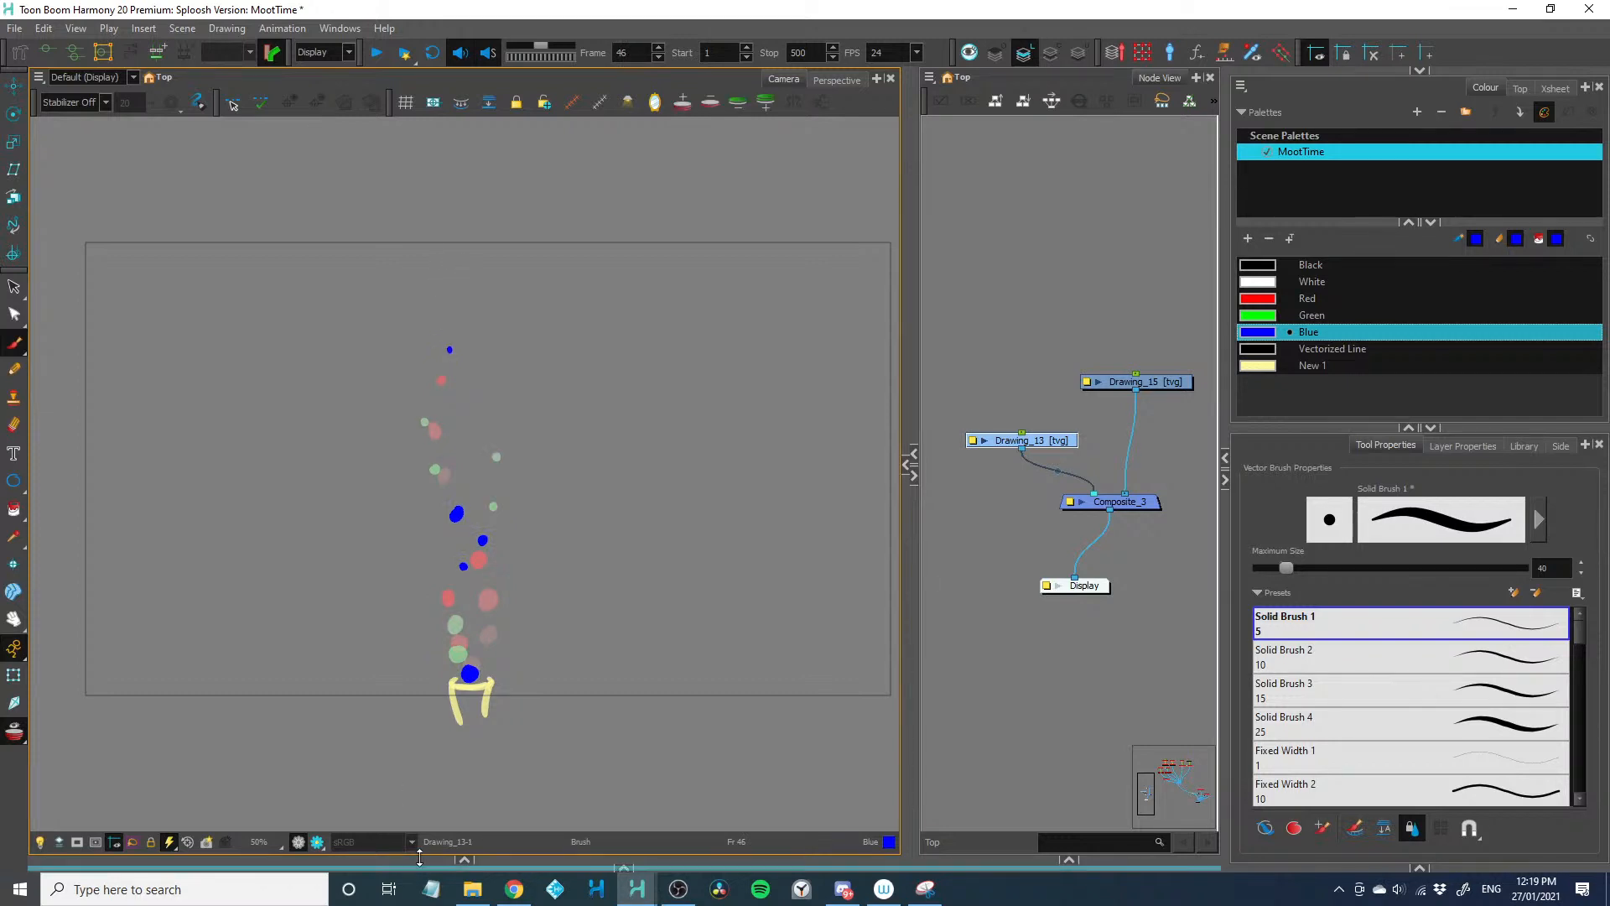
Expand the timeline again and play the layered dot cycle from frame 1
{"action": "left_click_drag", "start_coordinate": [421, 867], "coordinate": [346, 716]}
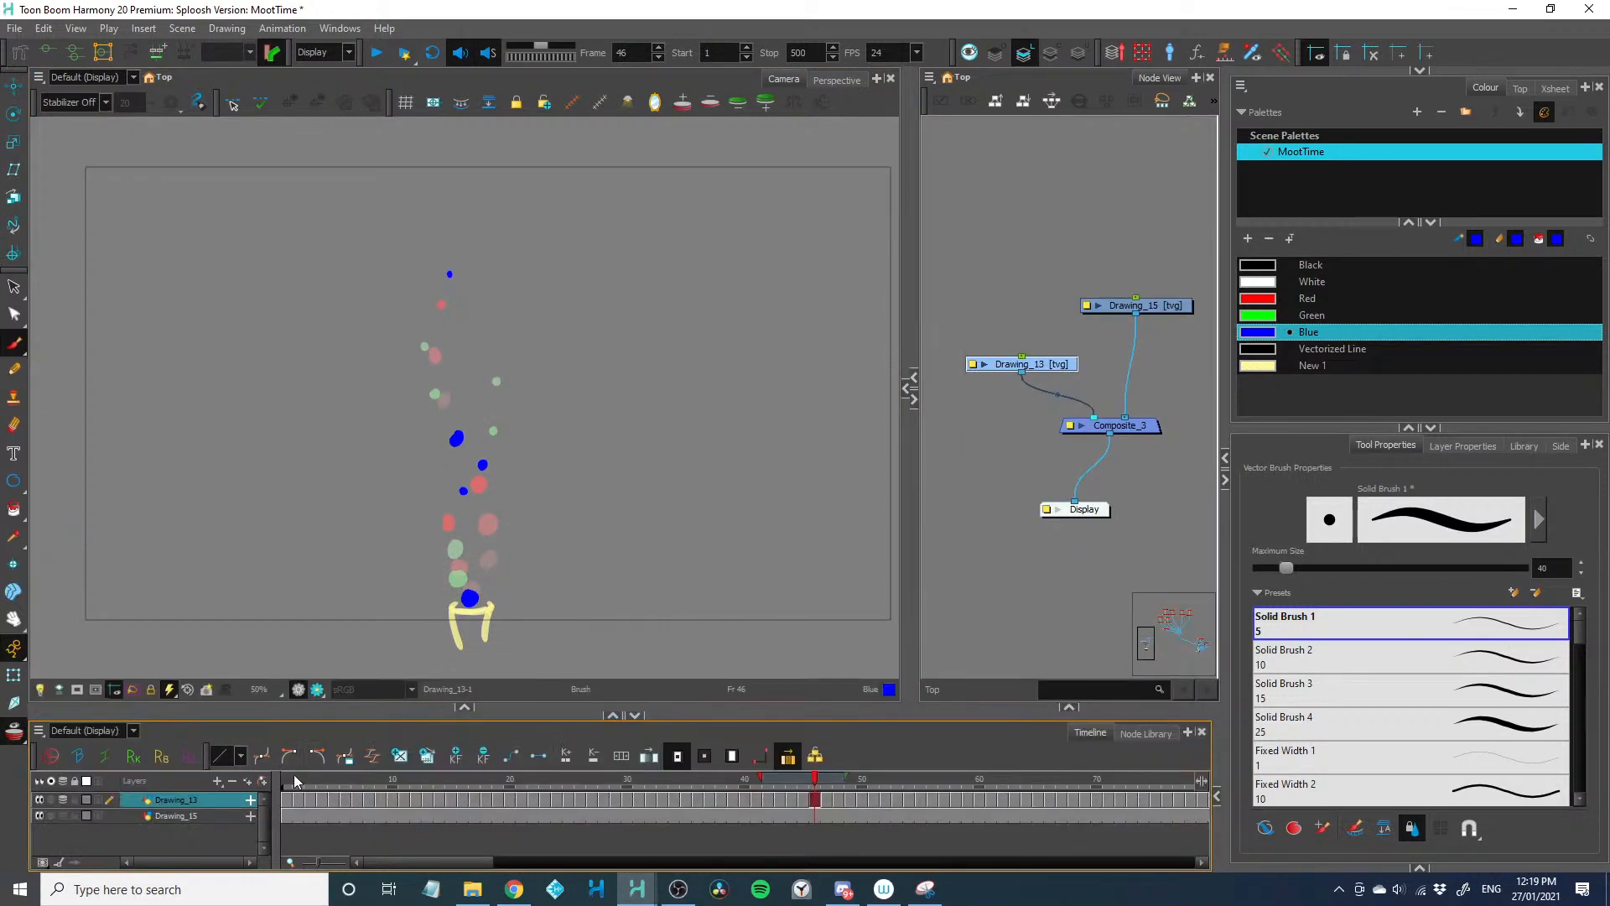
{"action": "left_click", "coordinate": [291, 776]}
{"action": "key", "text": "shift+Return"}
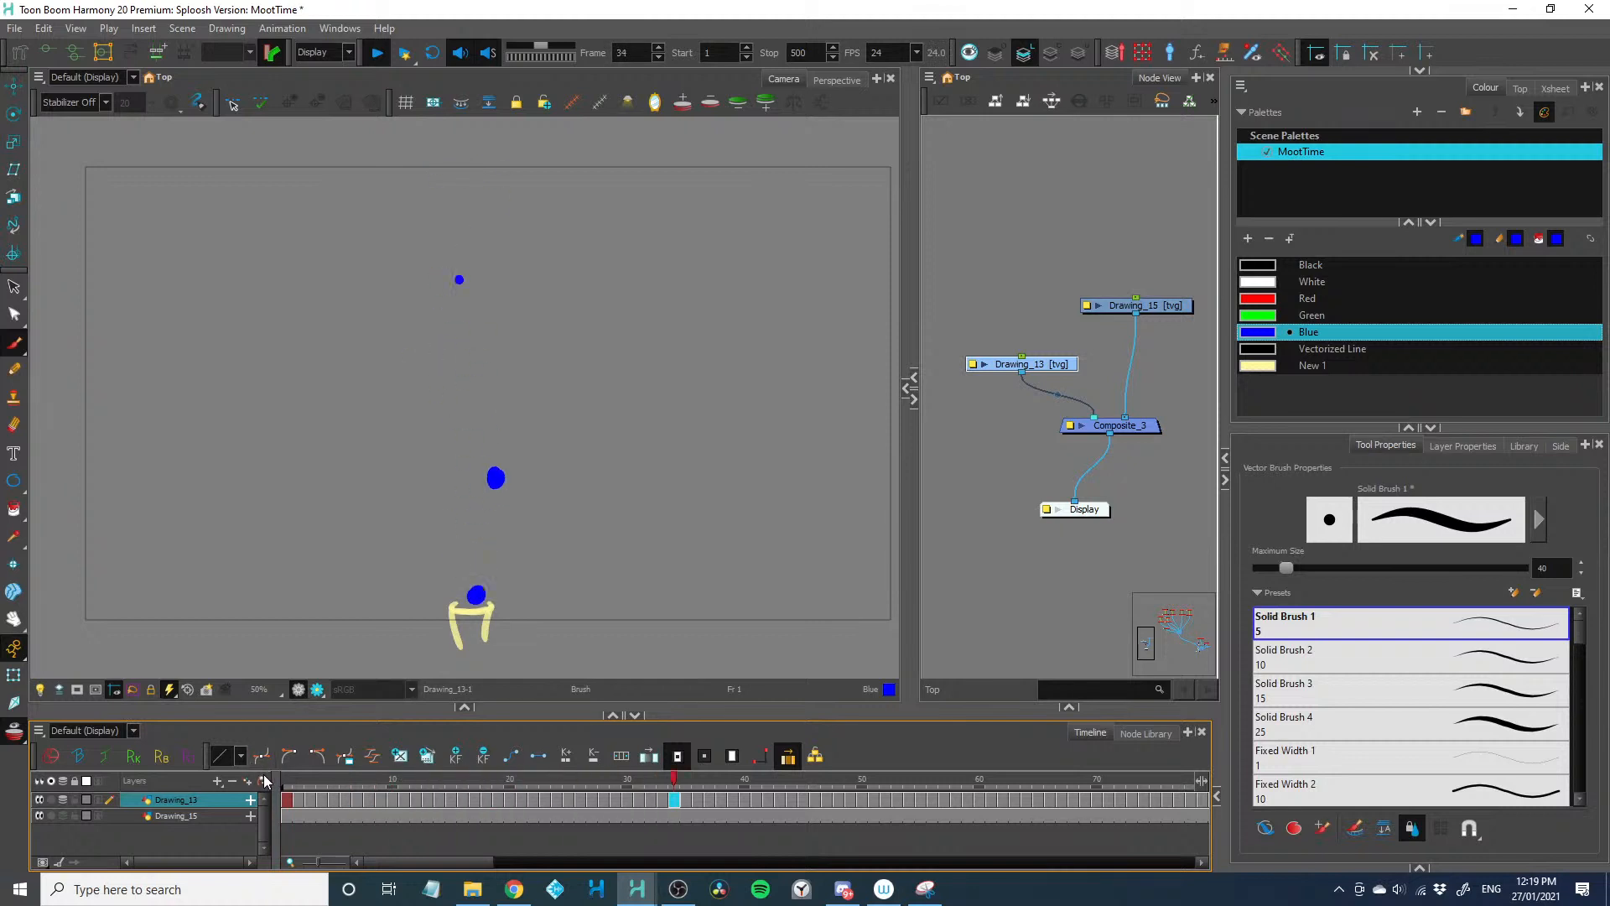
{"action": "key", "text": "shift+Return"}
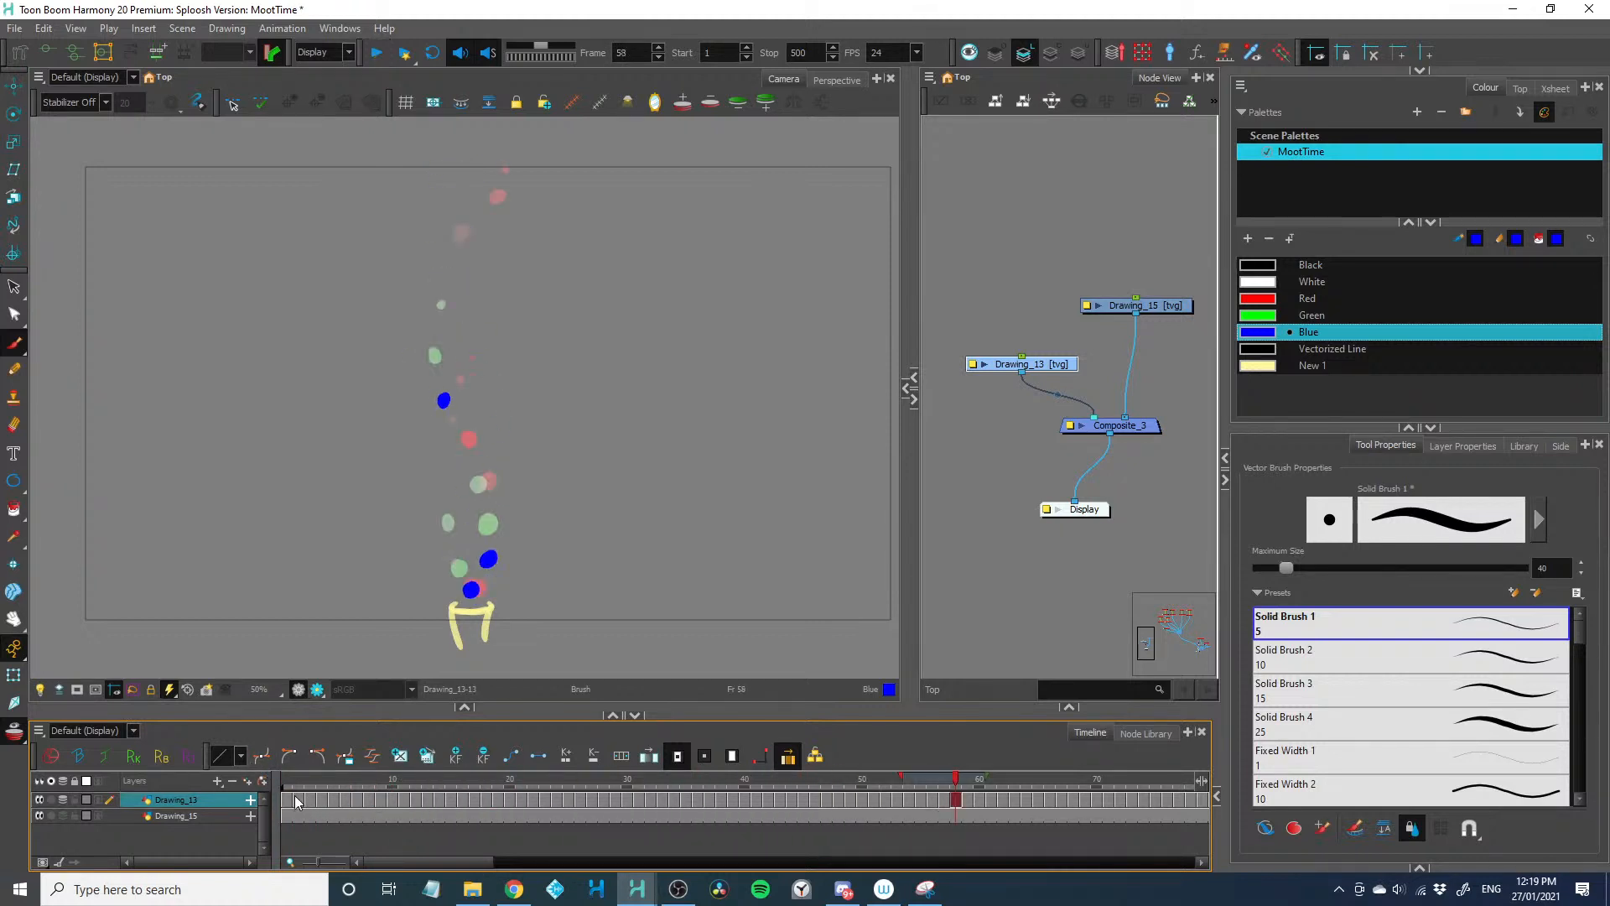
Turn off the onion skin and play back the dot animation without the ghosted frames
{"action": "left_click_drag", "start_coordinate": [287, 799], "coordinate": [1124, 788]}
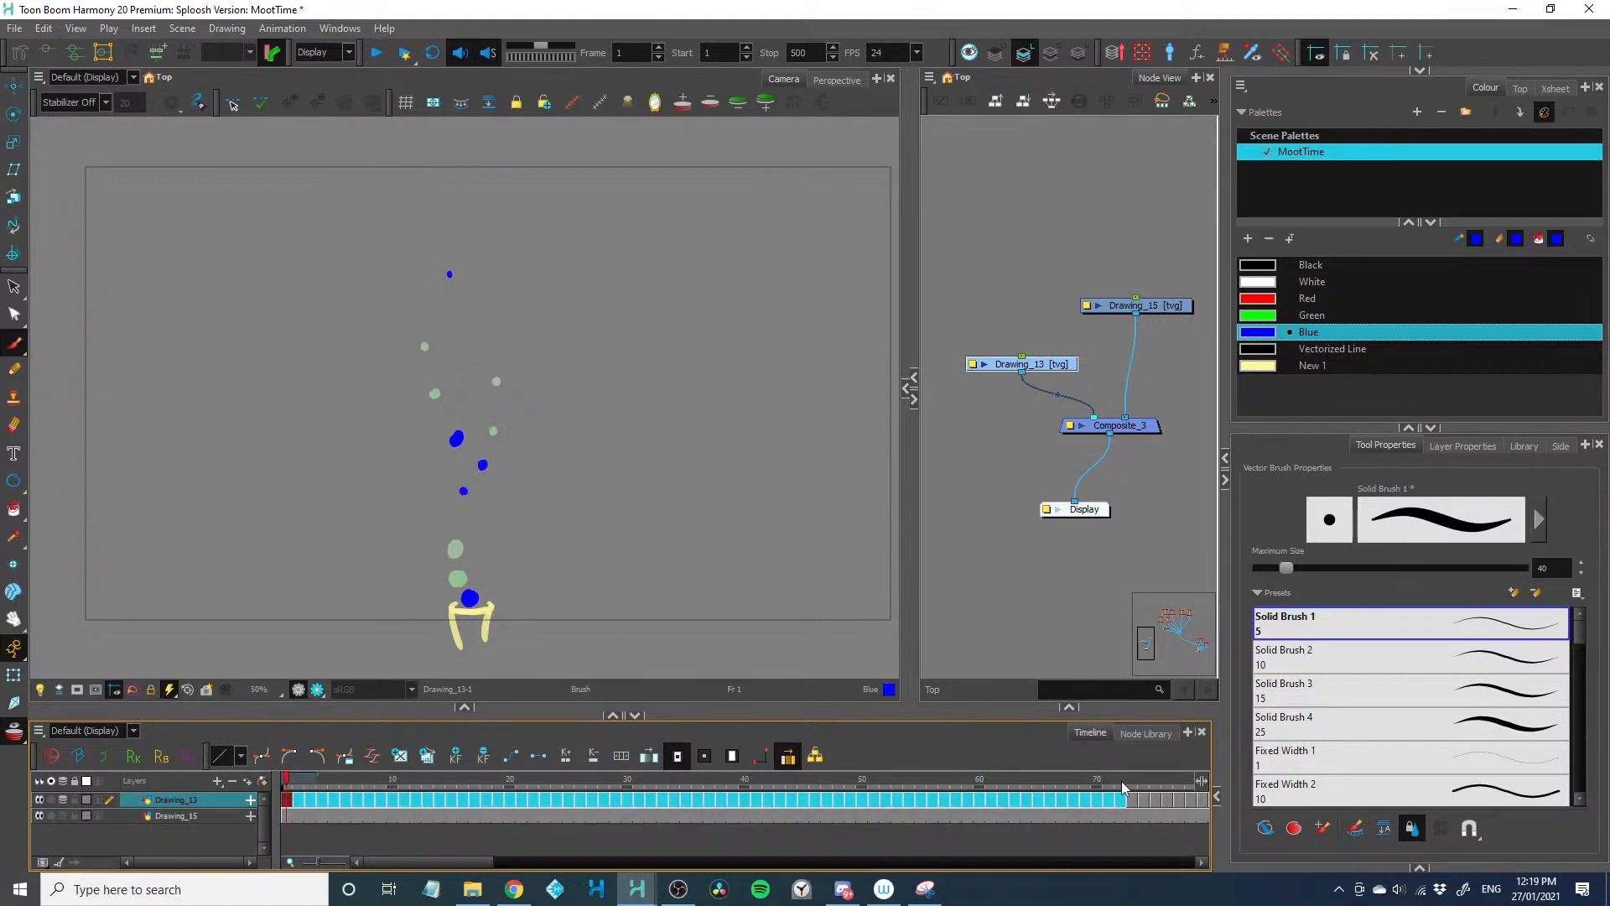
{"action": "key", "text": "Delete"}
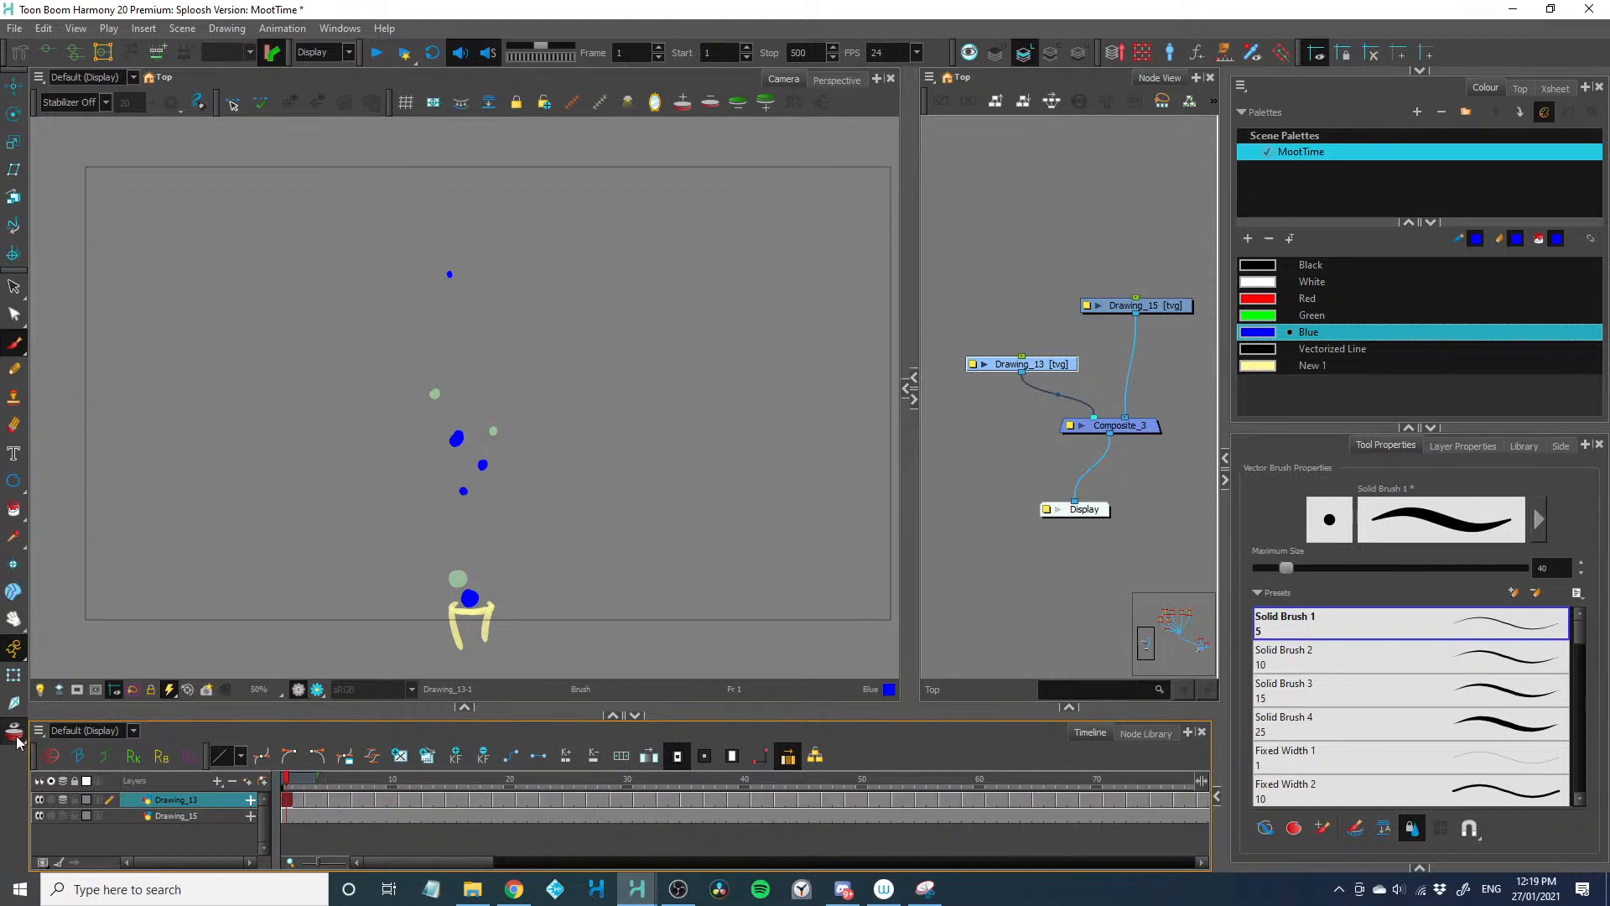
{"action": "key", "text": "Return"}
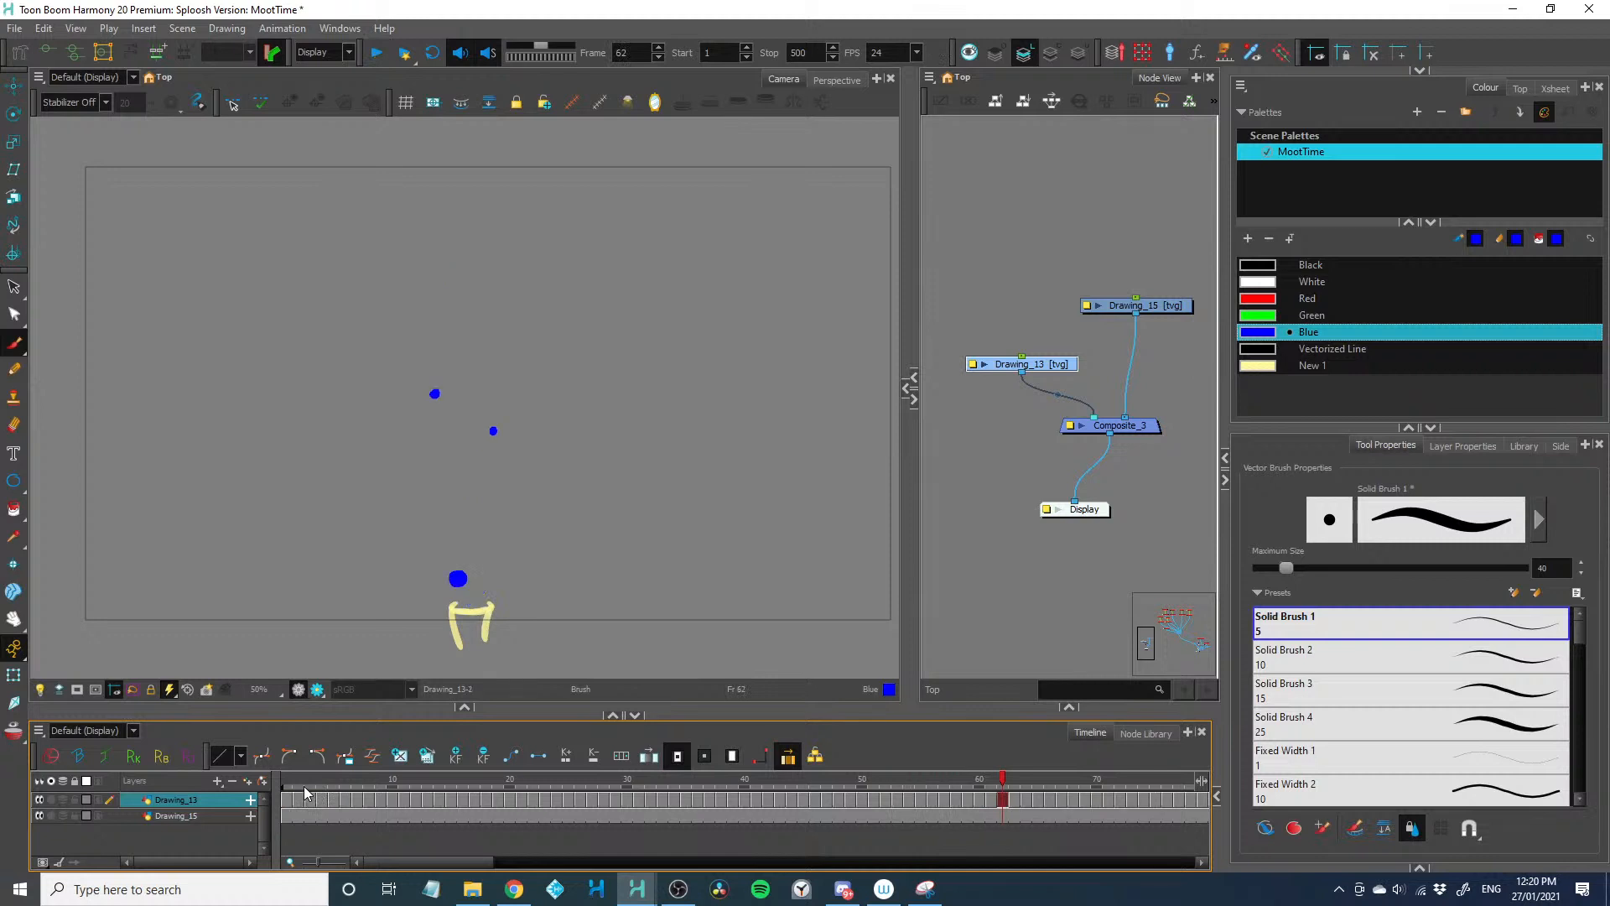
Replay the cycled dot animation from frame 1 to check how the overlapping trails loop
{"action": "left_click", "coordinate": [298, 783]}
{"action": "left_click", "coordinate": [291, 780]}
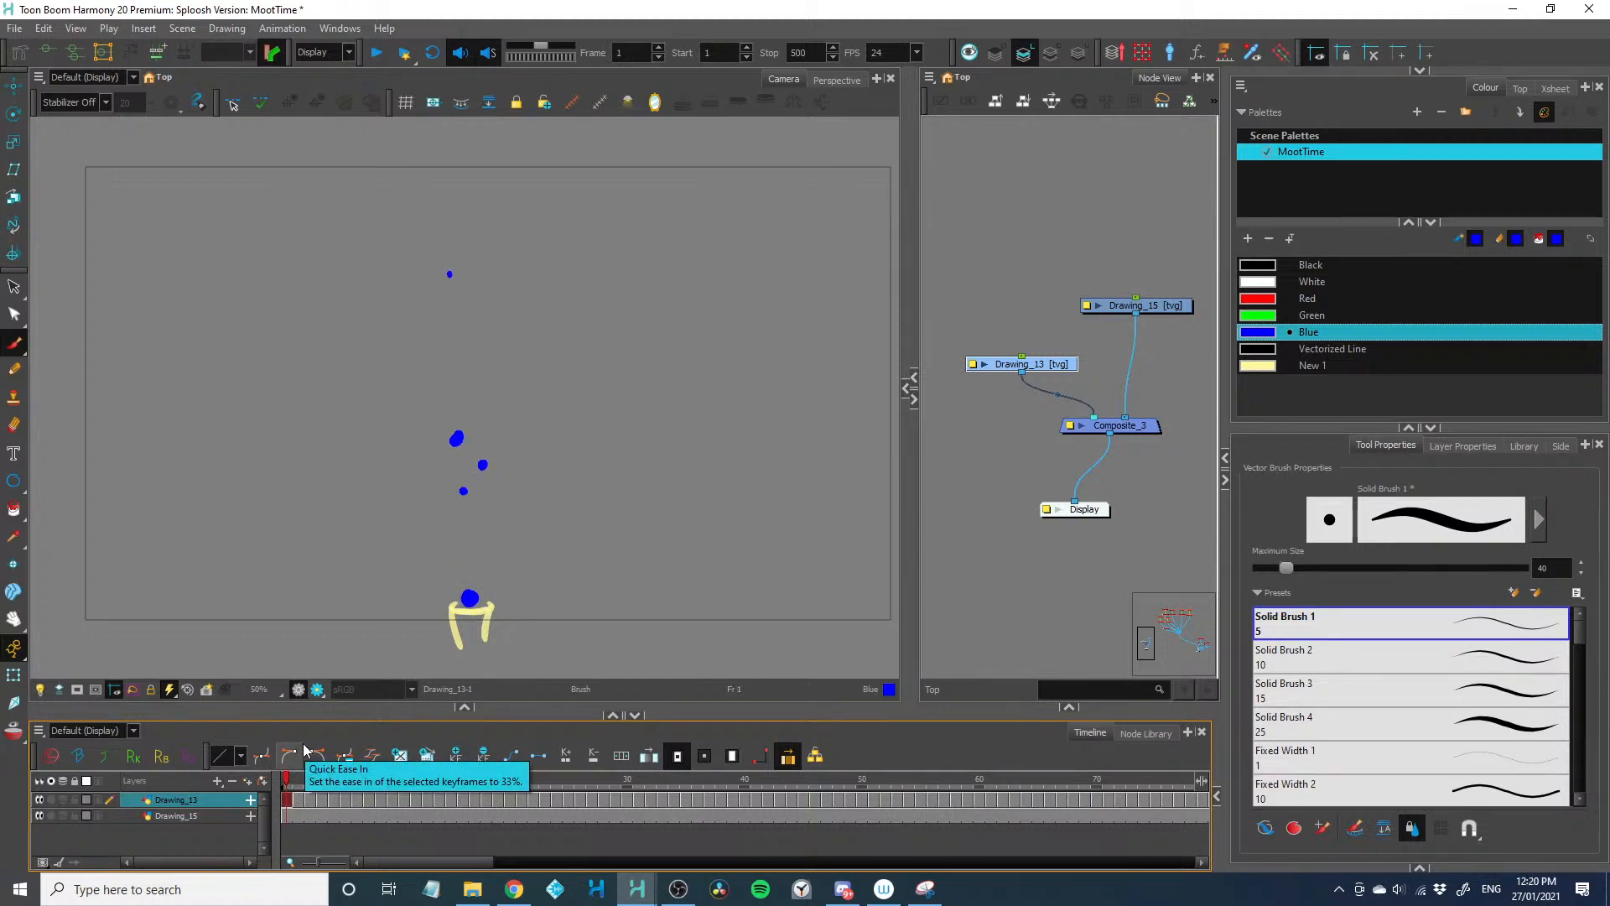
{"action": "key", "text": "Return"}
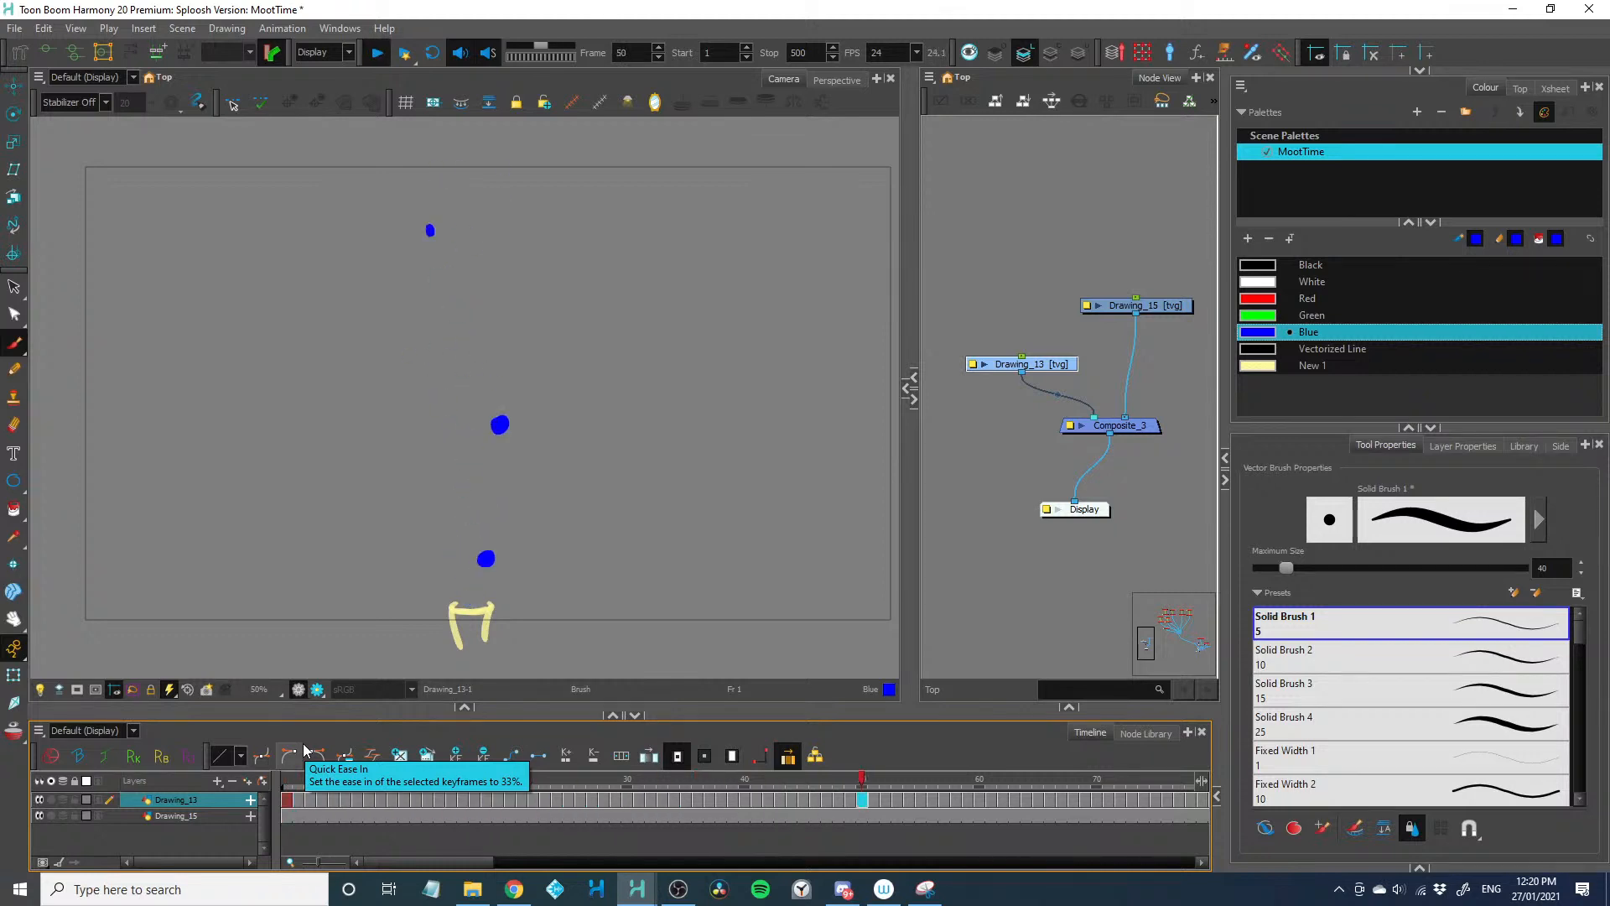
{"action": "key", "text": "Return"}
{"action": "left_click", "coordinate": [411, 843]}
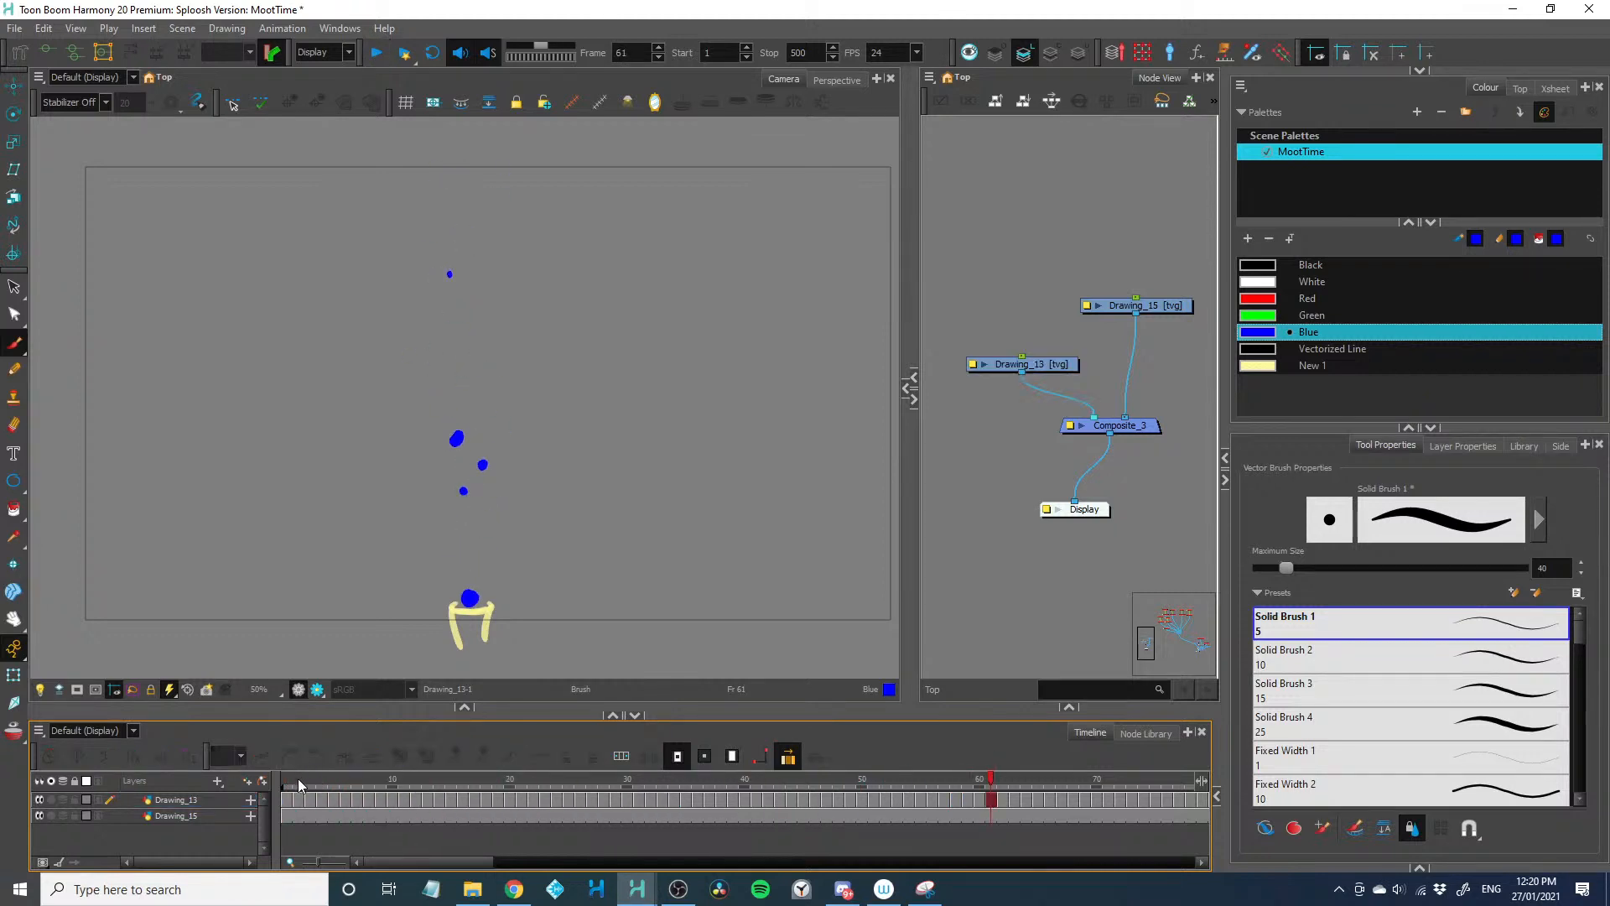
{"action": "left_click", "coordinate": [287, 799]}
{"action": "key", "text": "Return"}
{"action": "key", "text": "Return"}
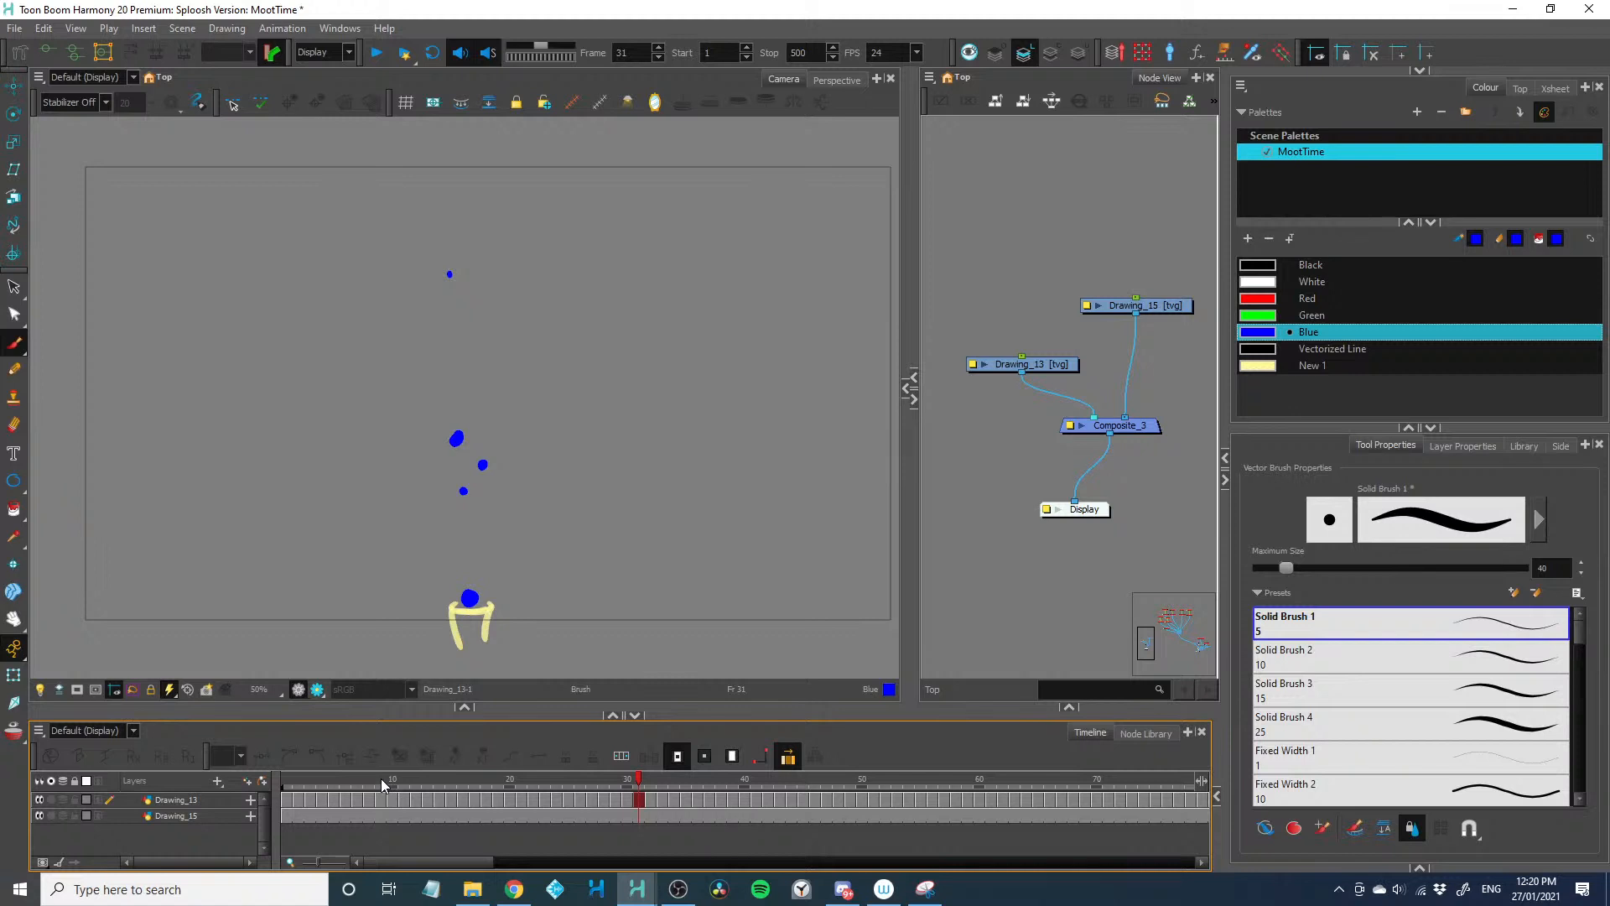
Disable the Drawing_13 node and move it with its composite connection to the other side of Drawing_15
{"action": "left_click", "coordinate": [1000, 360]}
{"action": "key", "text": "d"}
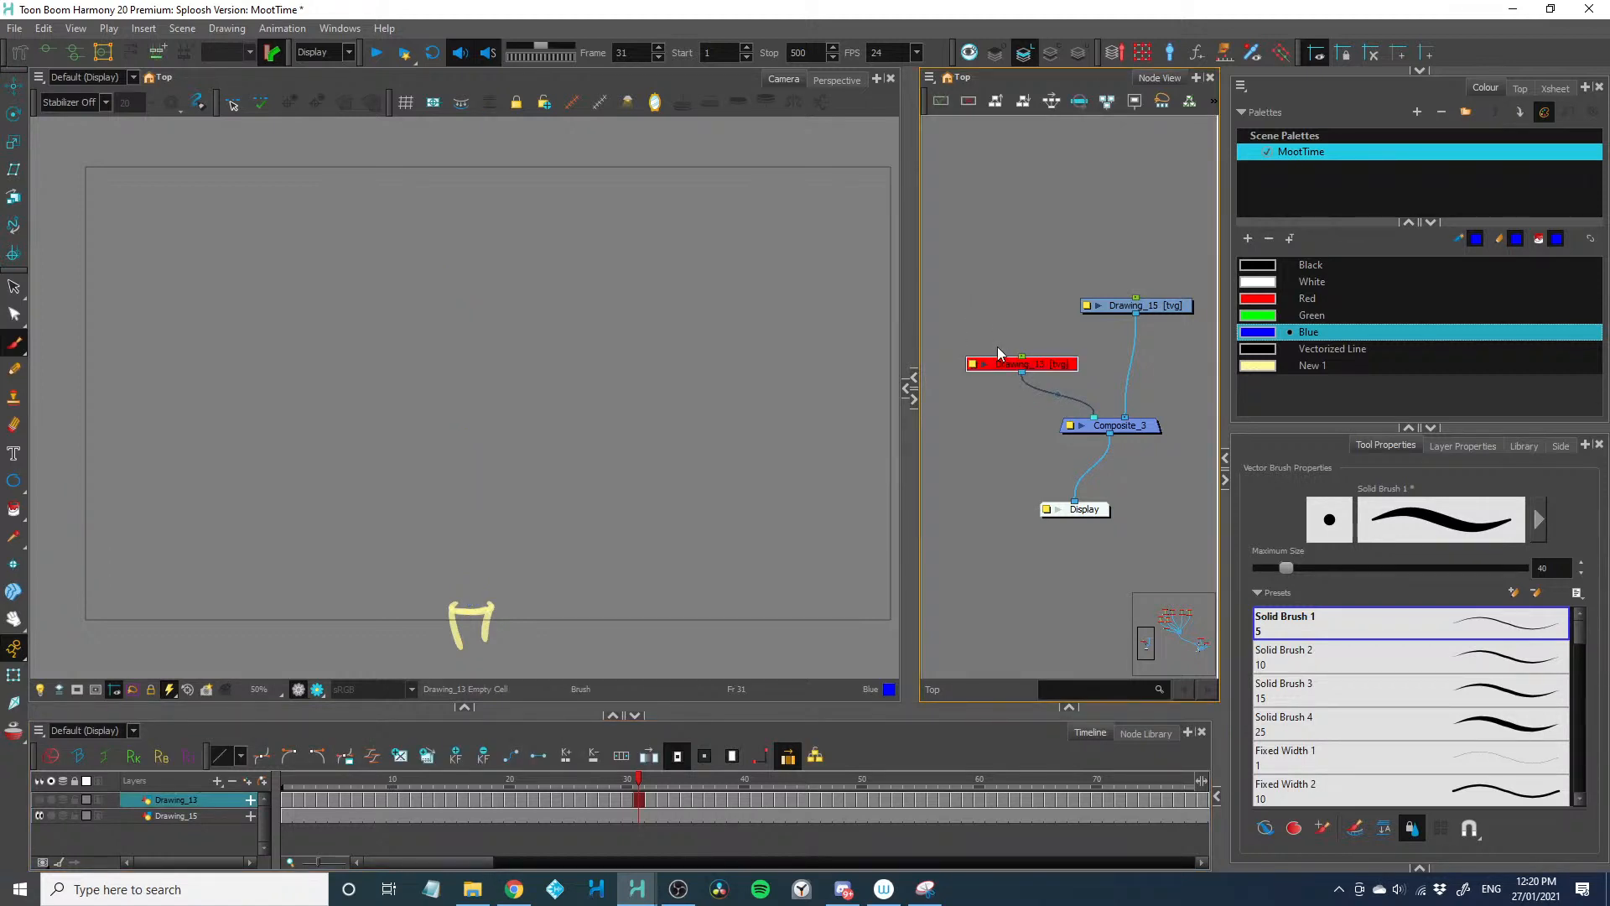
{"action": "left_click_drag", "start_coordinate": [1092, 416], "coordinate": [1134, 416]}
{"action": "left_click_drag", "start_coordinate": [1055, 365], "coordinate": [1171, 381]}
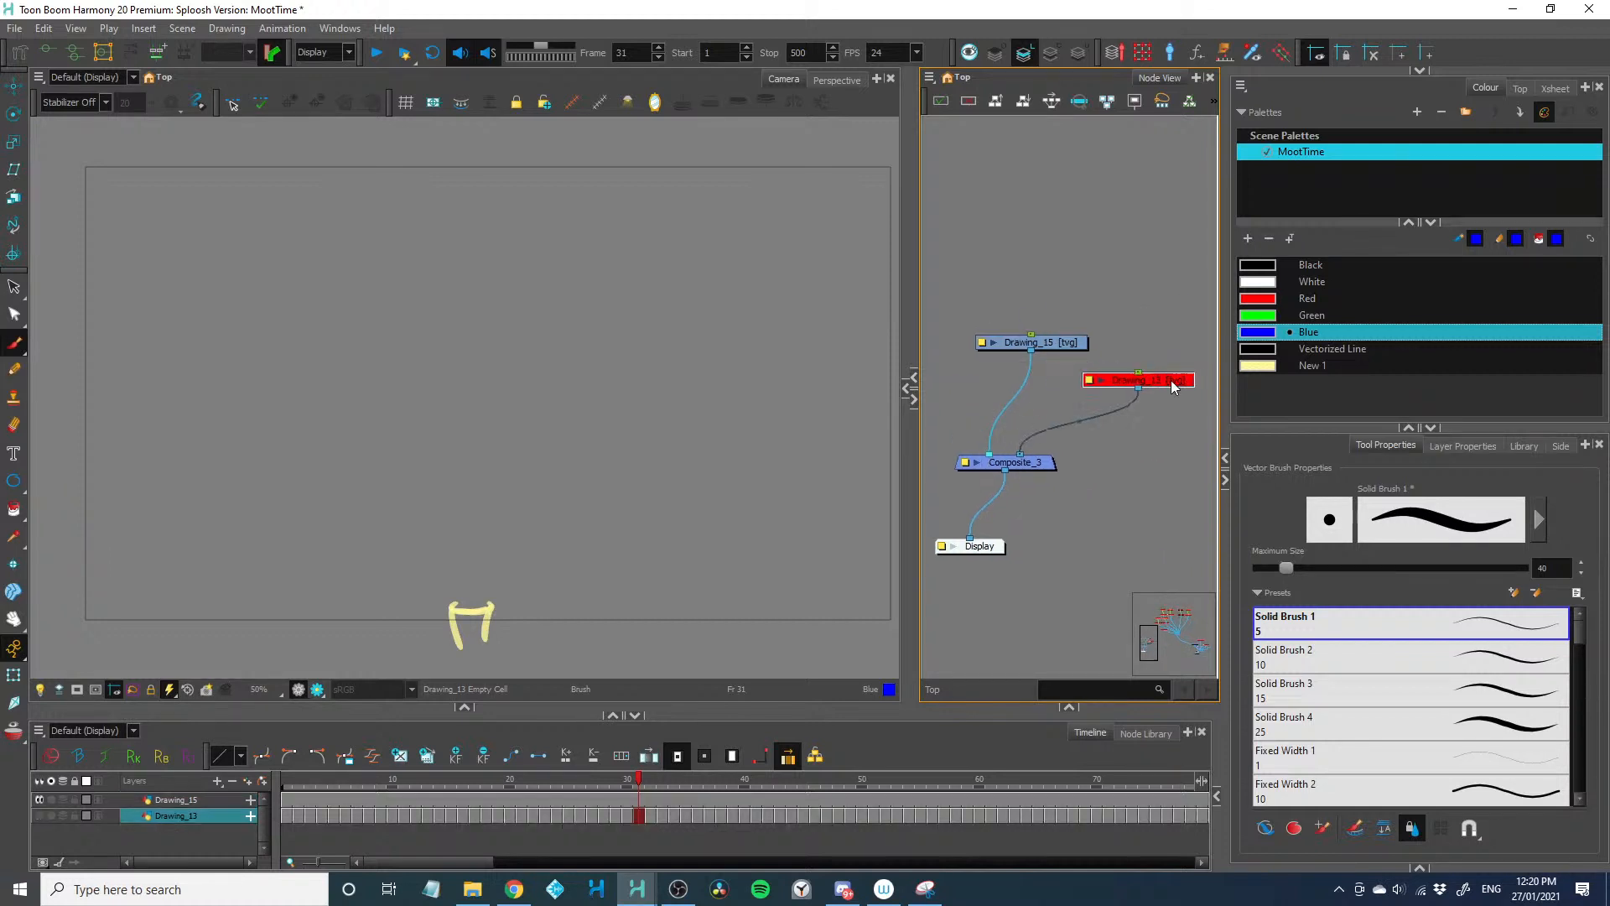
Add a new drawing layer and connect it to the frontmost input of Composite_3
{"action": "left_click", "coordinate": [973, 274]}
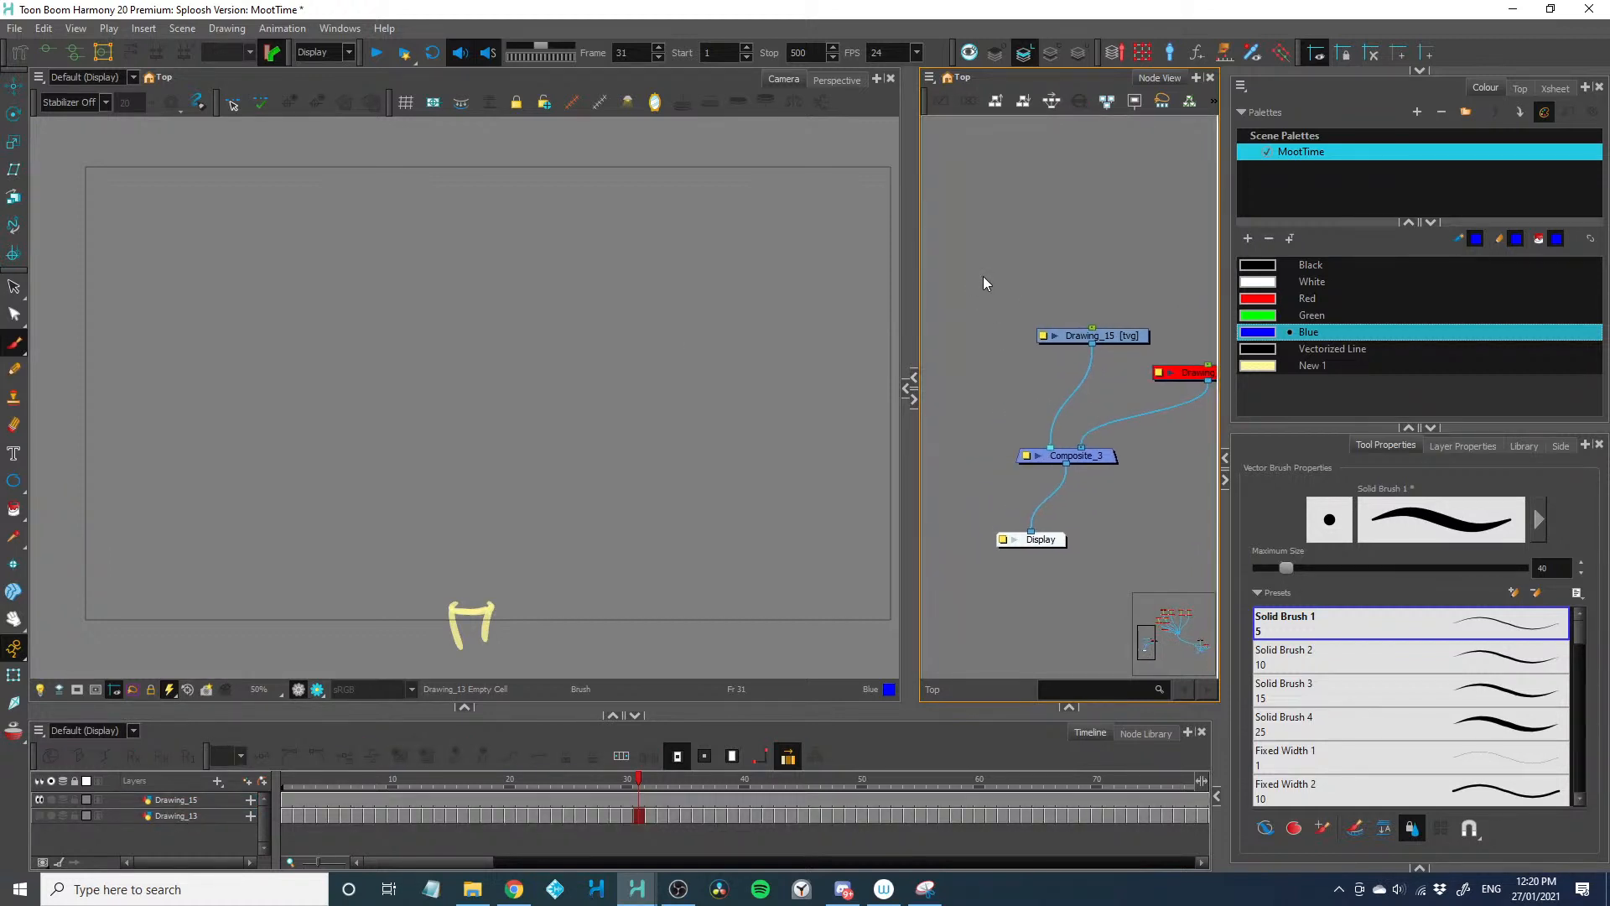
{"action": "key", "text": "ctrl+r"}
{"action": "left_click_drag", "start_coordinate": [1100, 400], "coordinate": [1042, 448]}
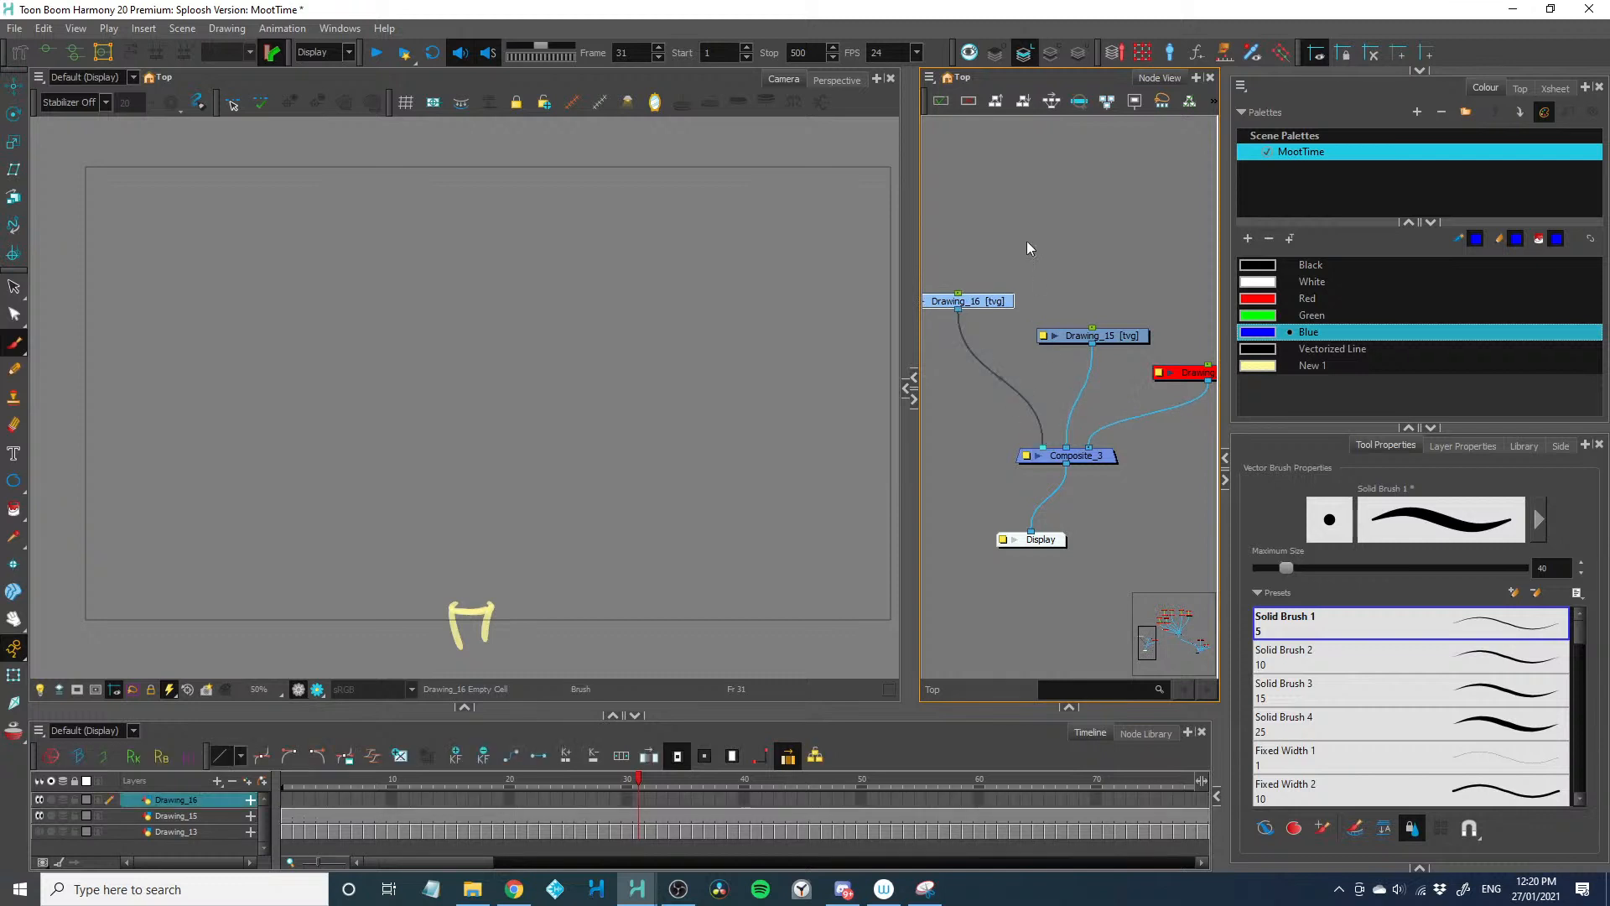
With Drawing_15 selected, add a palette colour with a linear gradient running from blue through green back to blue
{"action": "left_click", "coordinate": [1114, 332]}
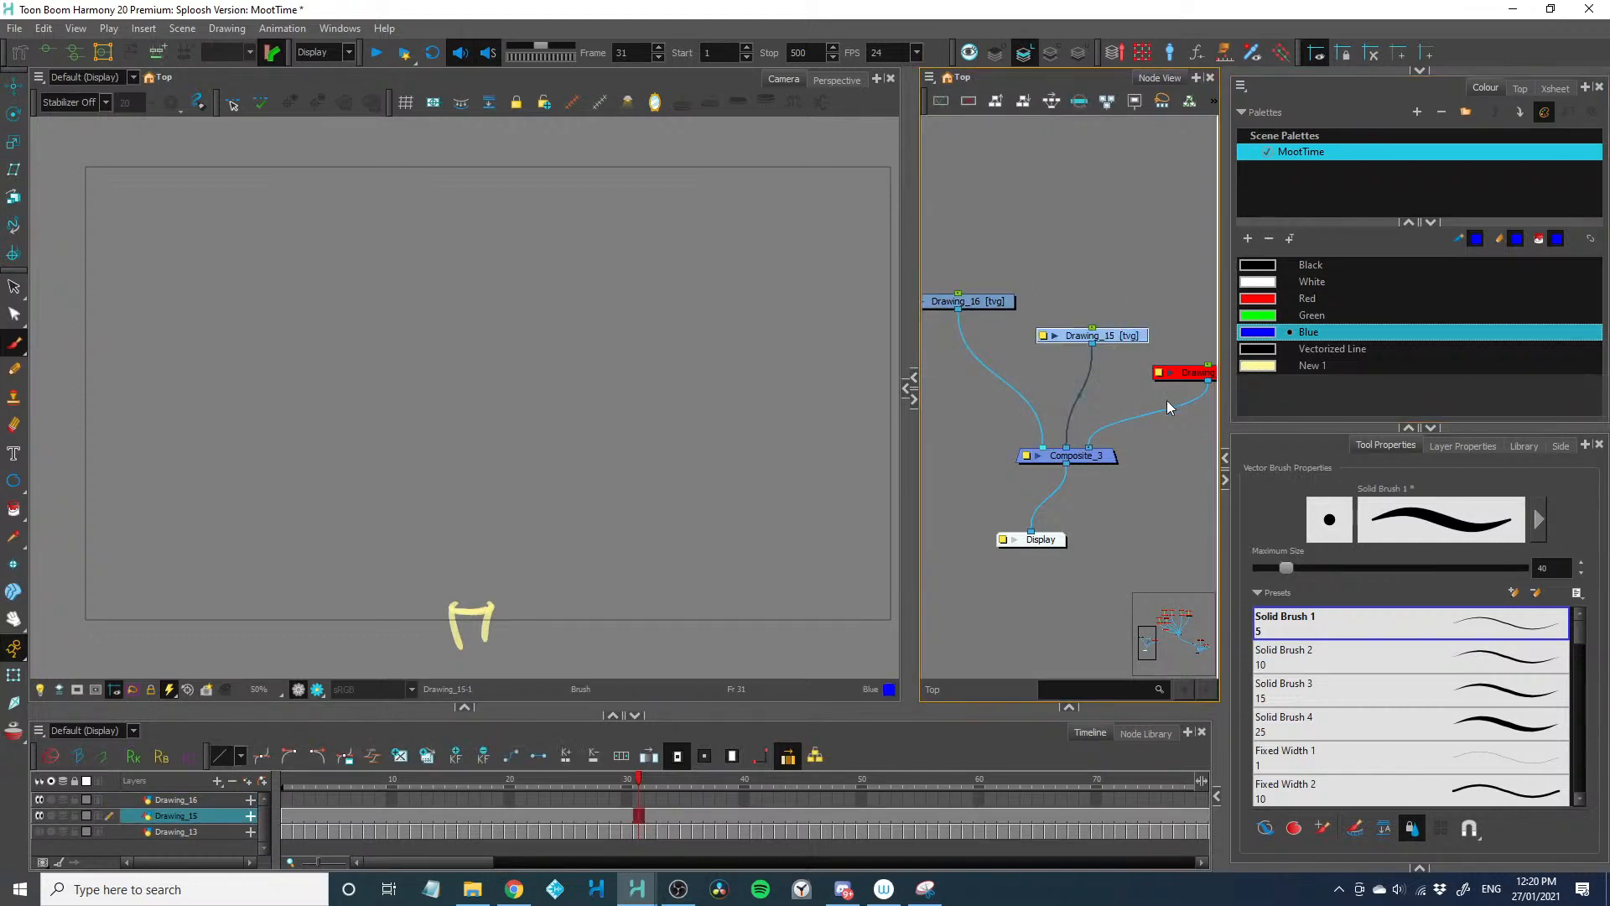
{"action": "left_click", "coordinate": [1248, 238]}
{"action": "double_click", "coordinate": [1258, 383]}
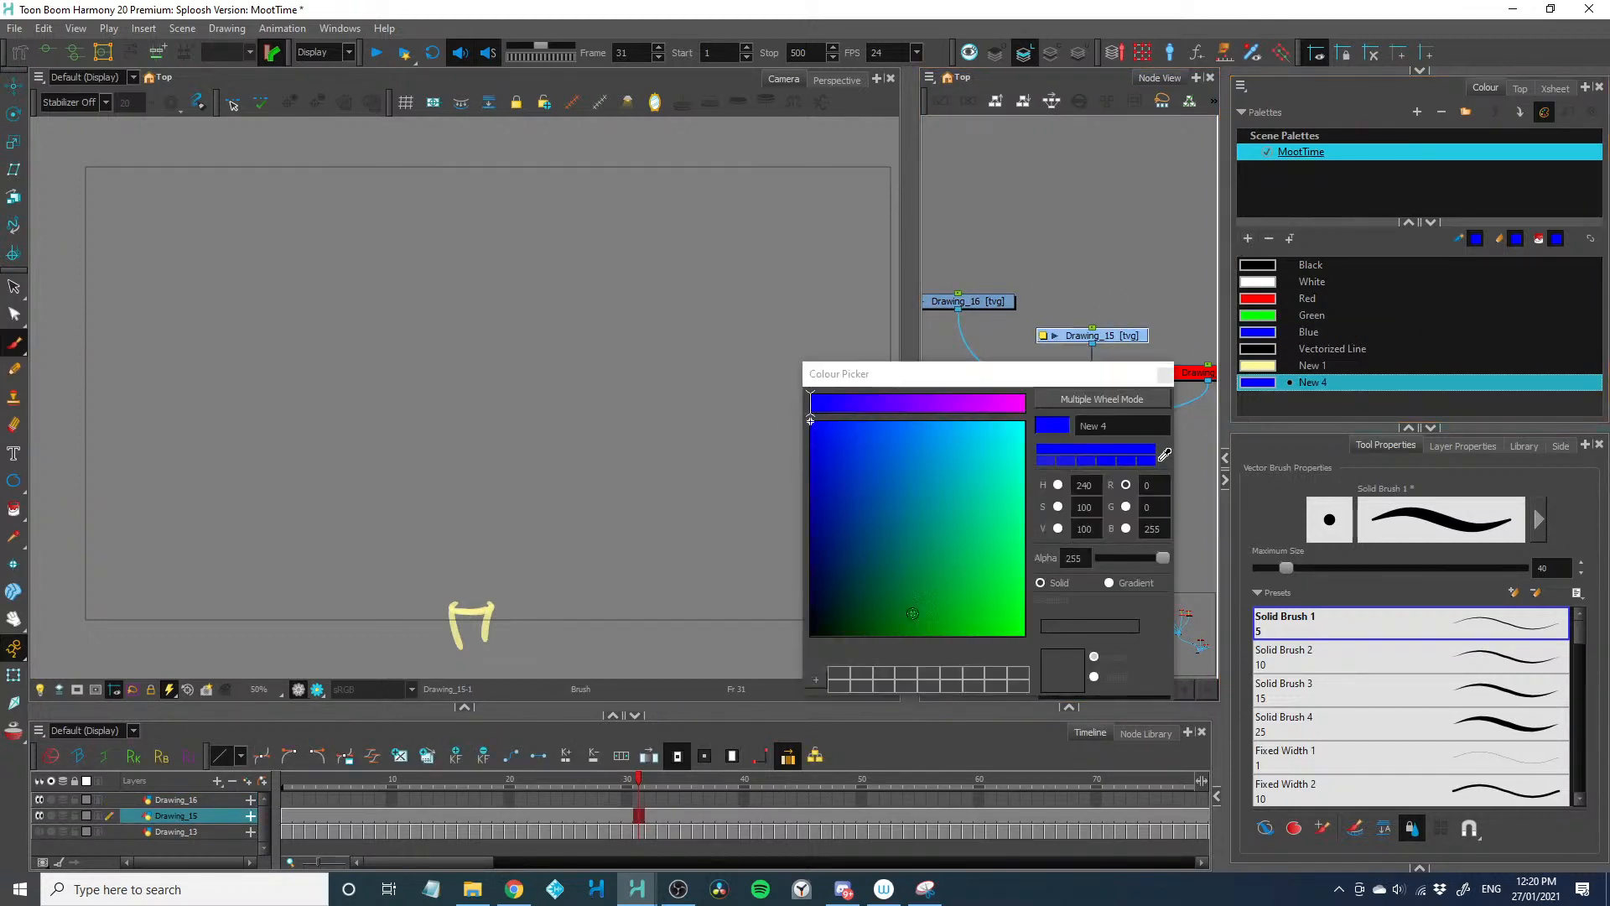
{"action": "left_click", "coordinate": [1109, 582]}
{"action": "left_click", "coordinate": [1135, 636]}
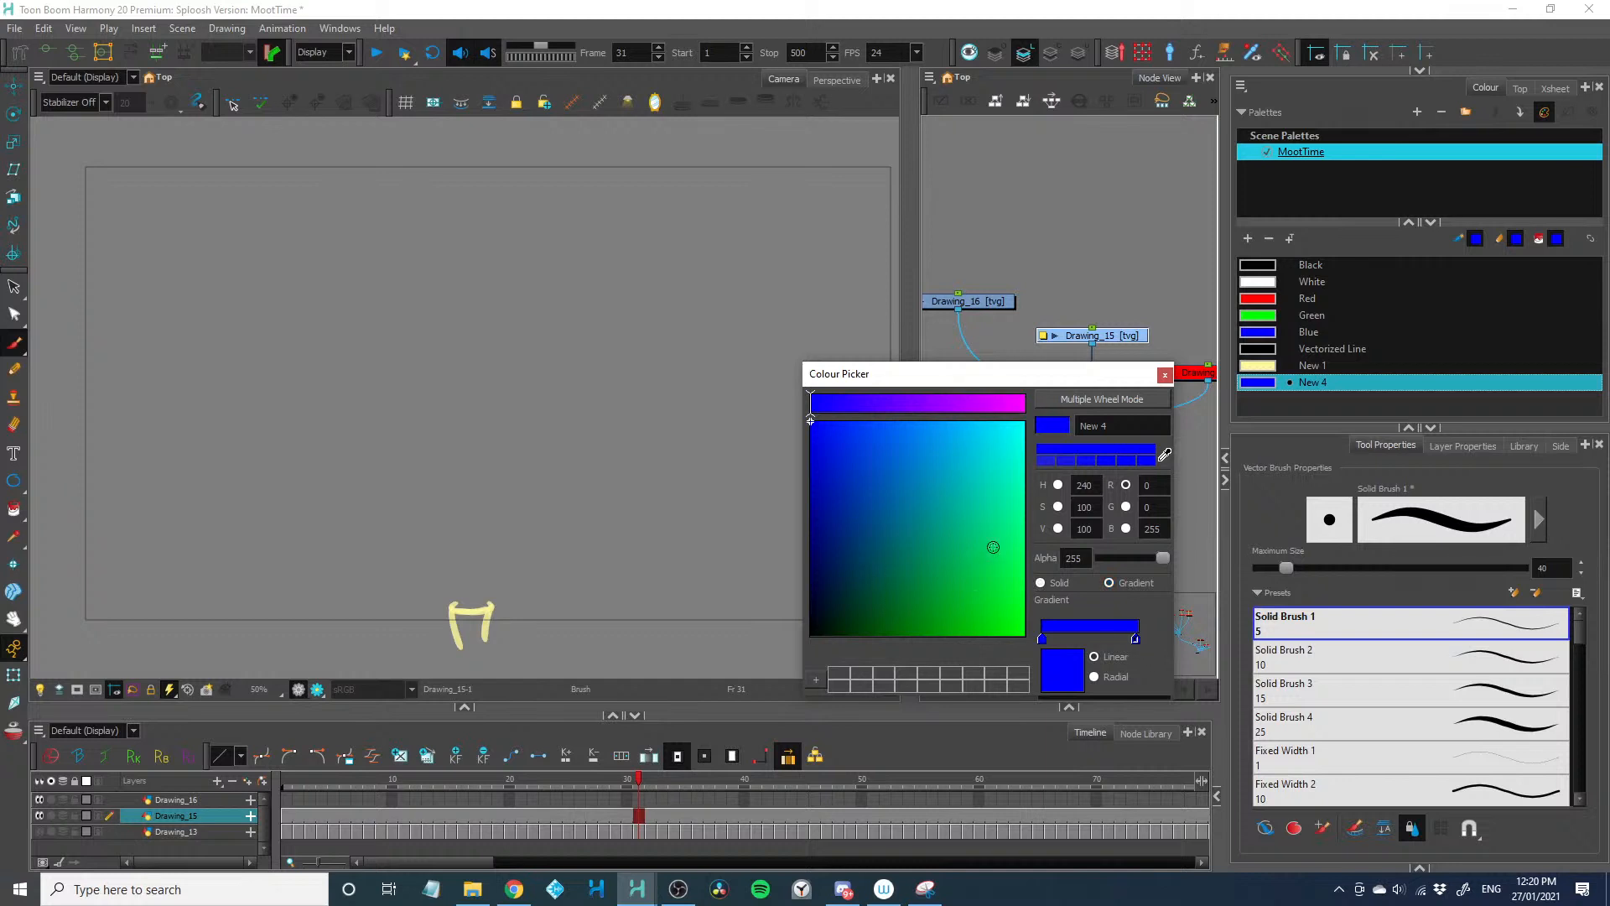
{"action": "left_click", "coordinate": [1024, 597]}
{"action": "left_click_drag", "start_coordinate": [1099, 638], "coordinate": [1080, 640]}
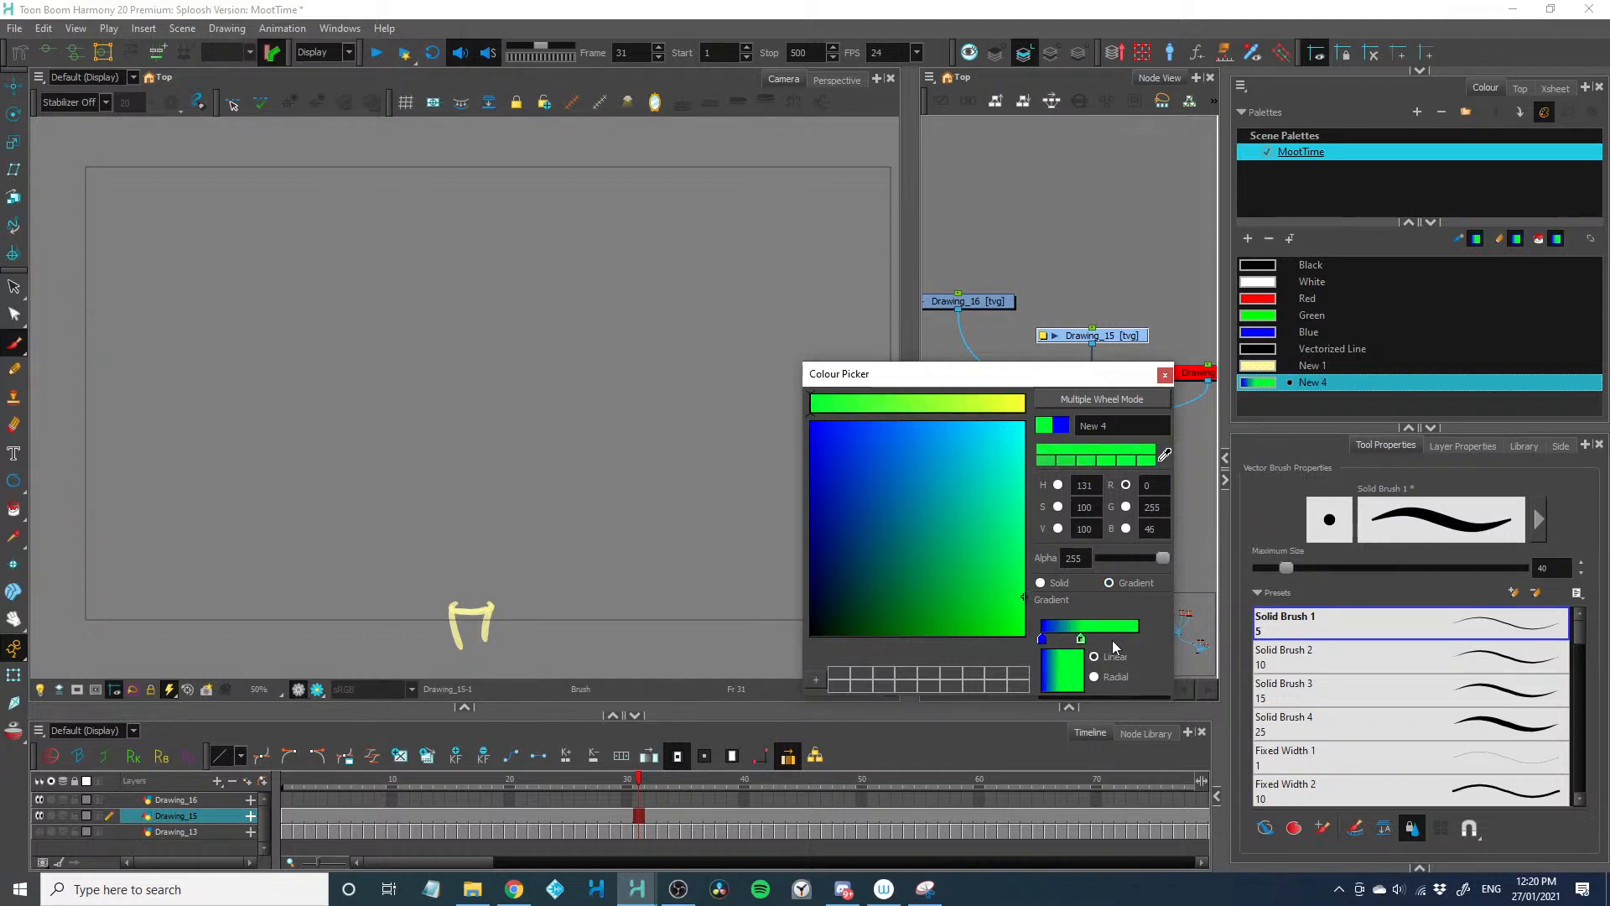
{"action": "left_click", "coordinate": [1138, 639]}
{"action": "left_click", "coordinate": [845, 421]}
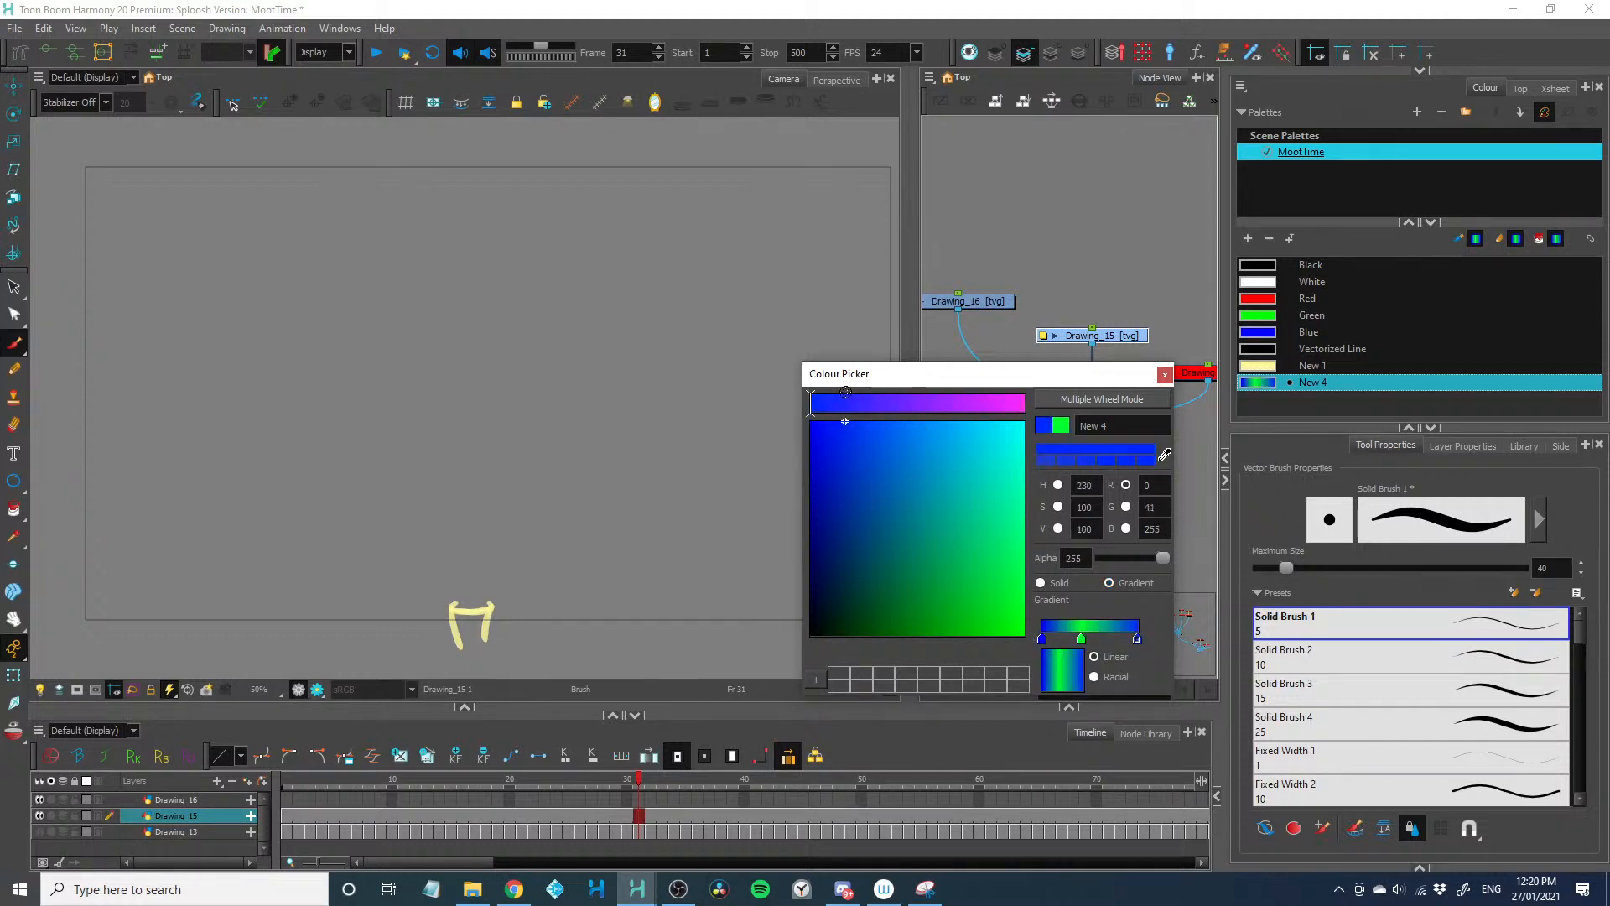
{"action": "left_click", "coordinate": [1164, 375]}
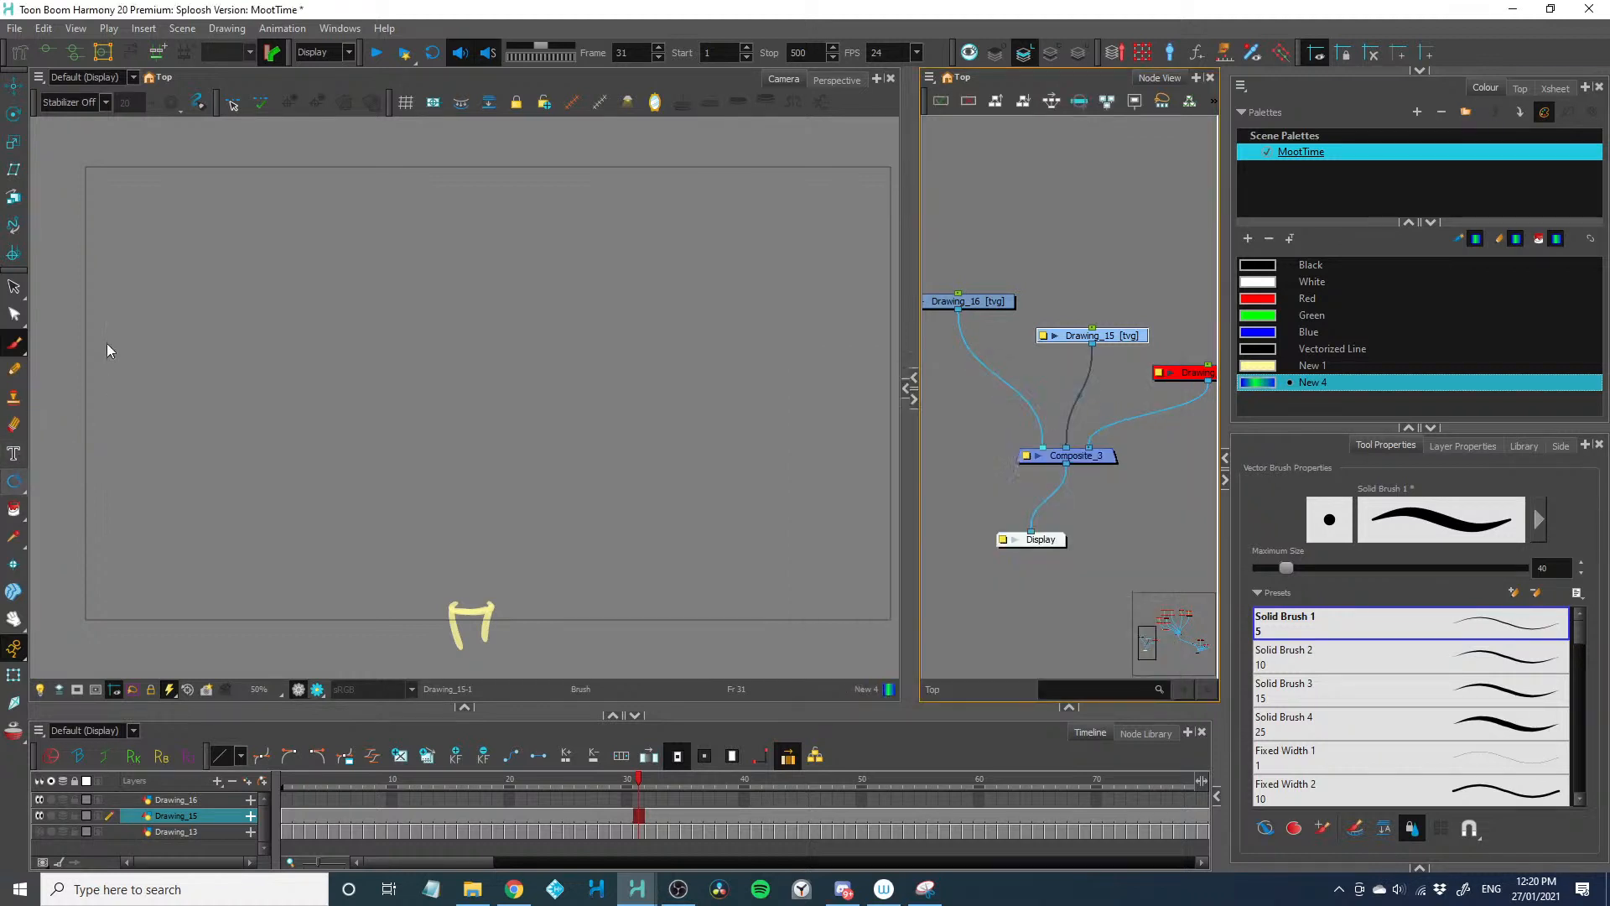
Draw a tall rectangle over the yellow base on Drawing_15 and fill it with the blue-green gradient
{"action": "left_click_drag", "start_coordinate": [14, 489], "coordinate": [59, 485]}
{"action": "left_click_drag", "start_coordinate": [344, 148], "coordinate": [575, 626]}
{"action": "left_click", "coordinate": [13, 509]}
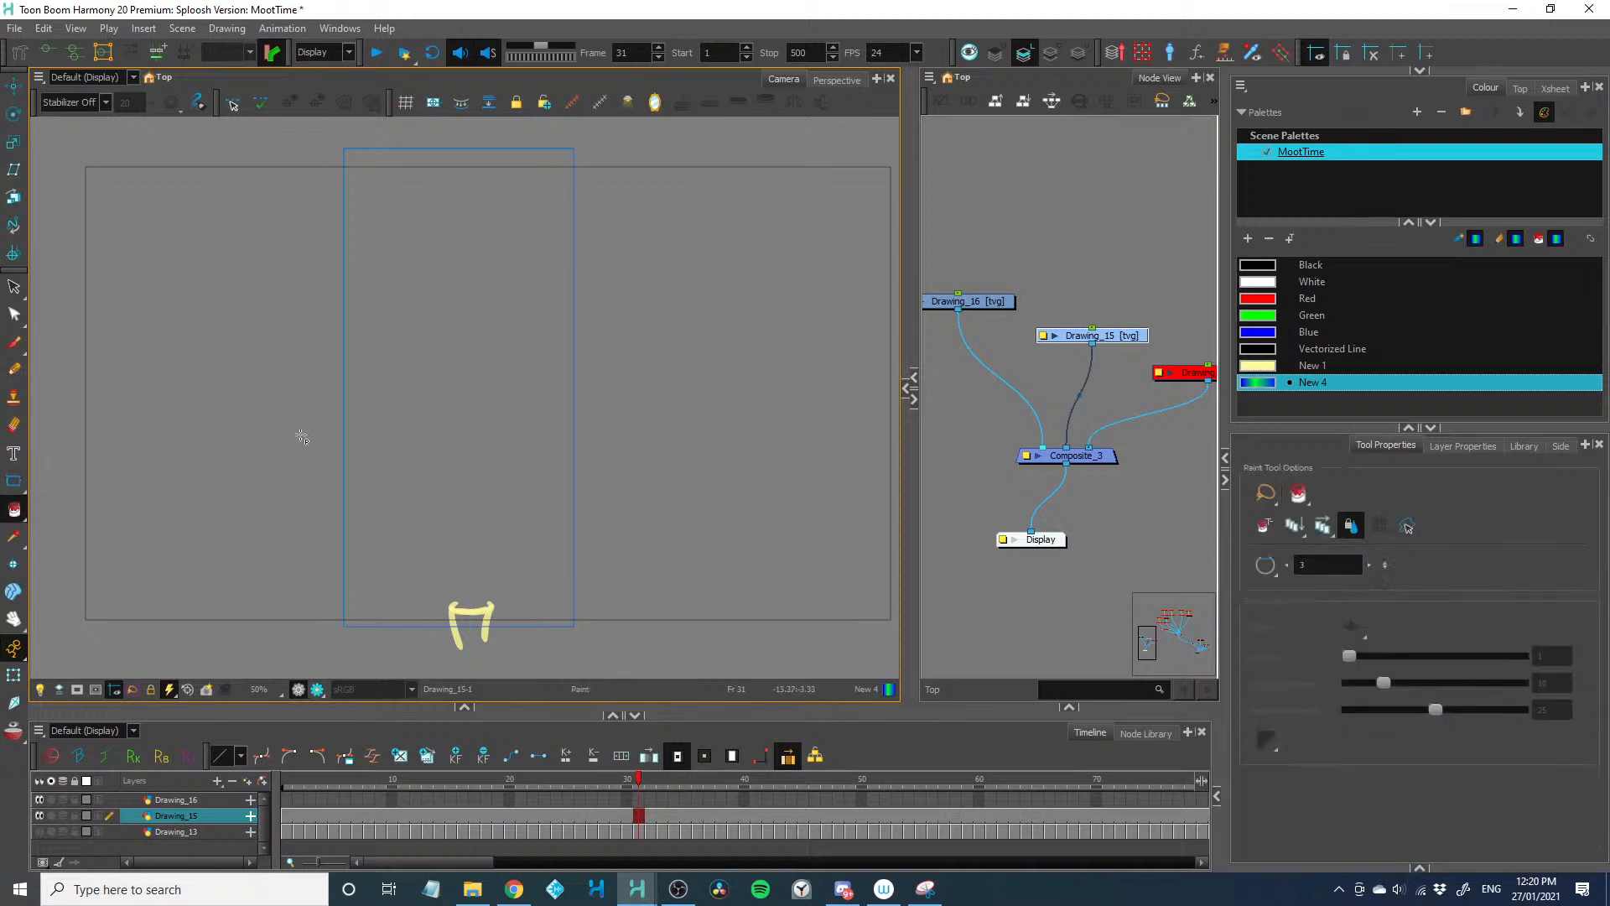
{"action": "left_click", "coordinate": [438, 411]}
Edit the rectangle's gradient so it runs vertically, with the green band across the rectangle's middle
{"action": "left_click", "coordinate": [14, 314]}
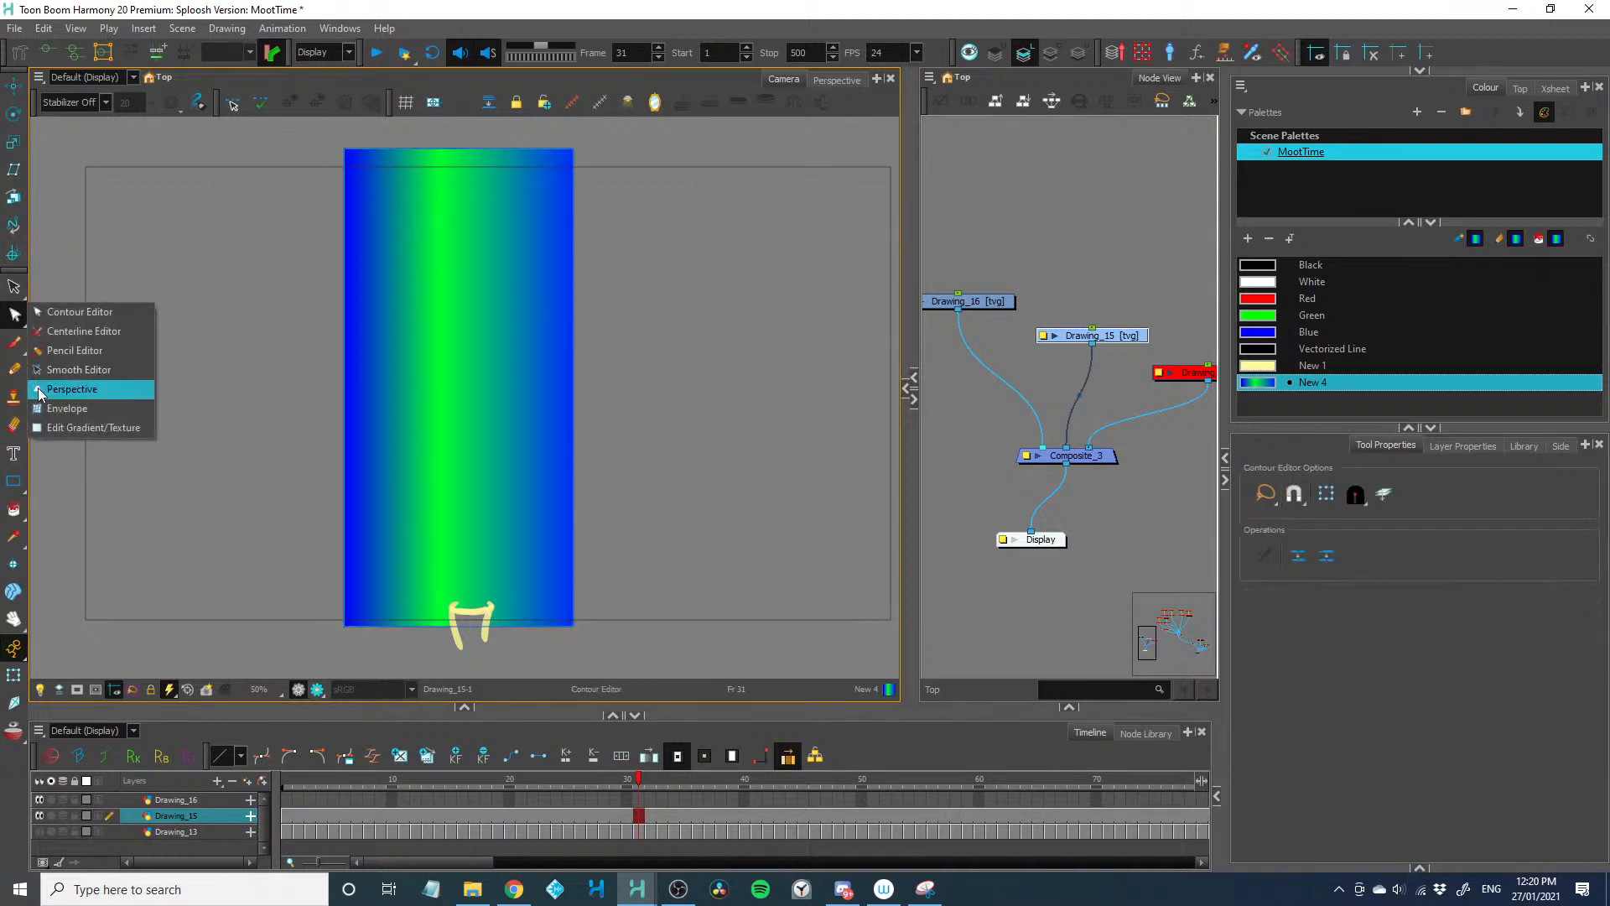
{"action": "left_click", "coordinate": [52, 429]}
{"action": "left_click", "coordinate": [434, 414]}
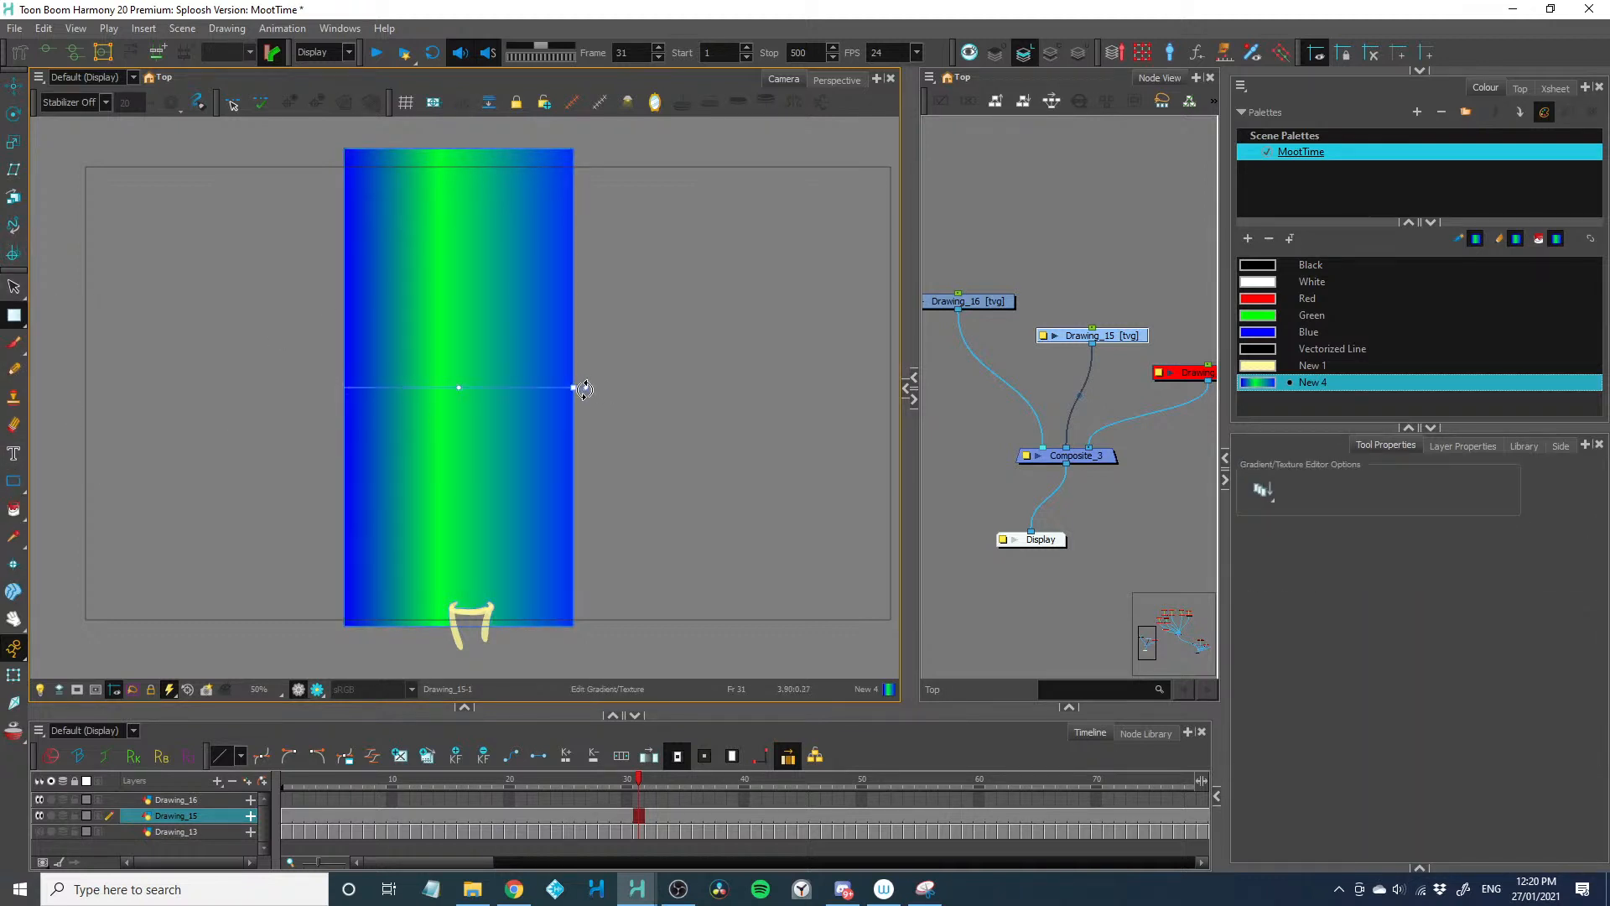
{"action": "left_click_drag", "start_coordinate": [584, 389], "coordinate": [462, 244]}
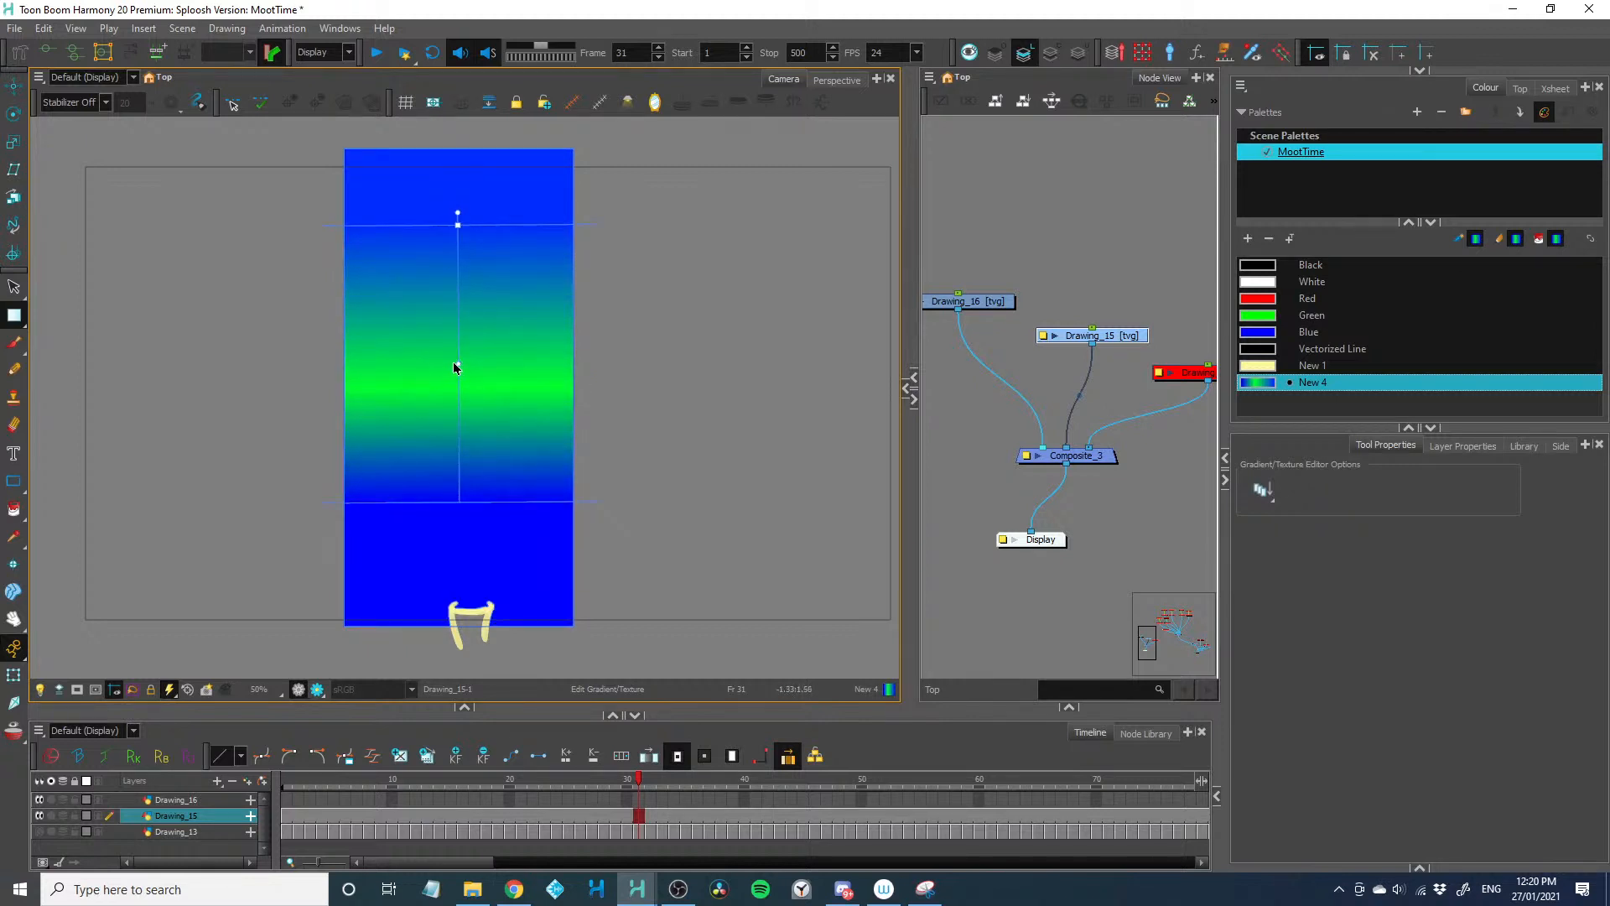
{"action": "left_click_drag", "start_coordinate": [456, 364], "coordinate": [461, 427]}
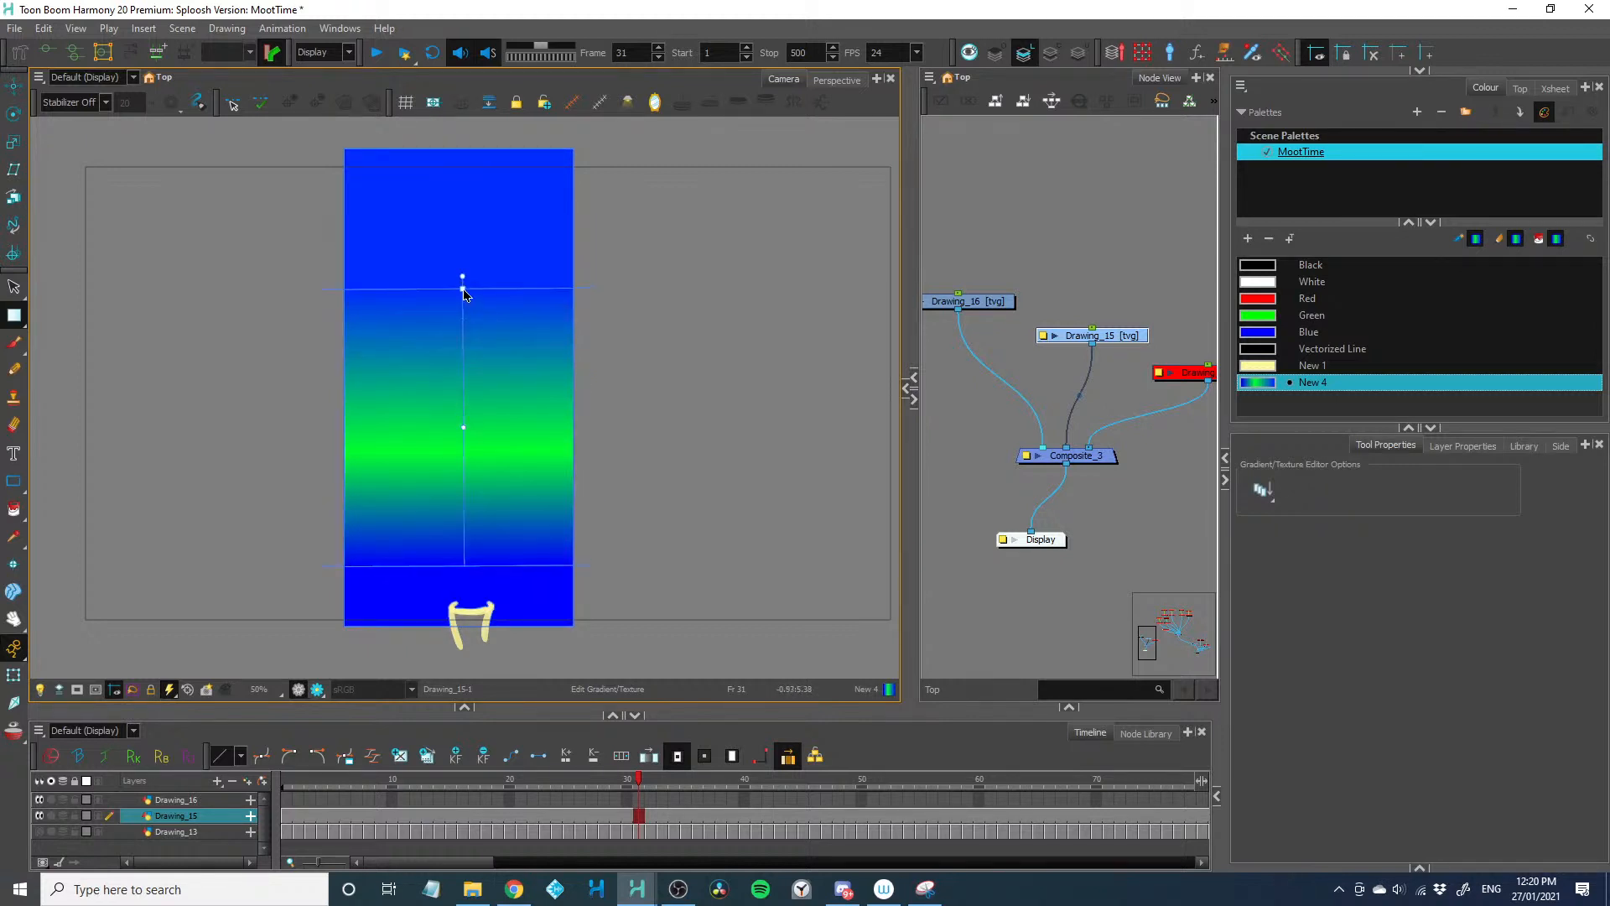
{"action": "left_click_drag", "start_coordinate": [463, 289], "coordinate": [462, 210]}
{"action": "mouse_move", "coordinate": [463, 387]}
{"action": "left_mouse_down"}
{"action": "mouse_move", "coordinate": [461, 335]}
{"action": "mouse_move", "coordinate": [467, 400]}
{"action": "left_mouse_up"}
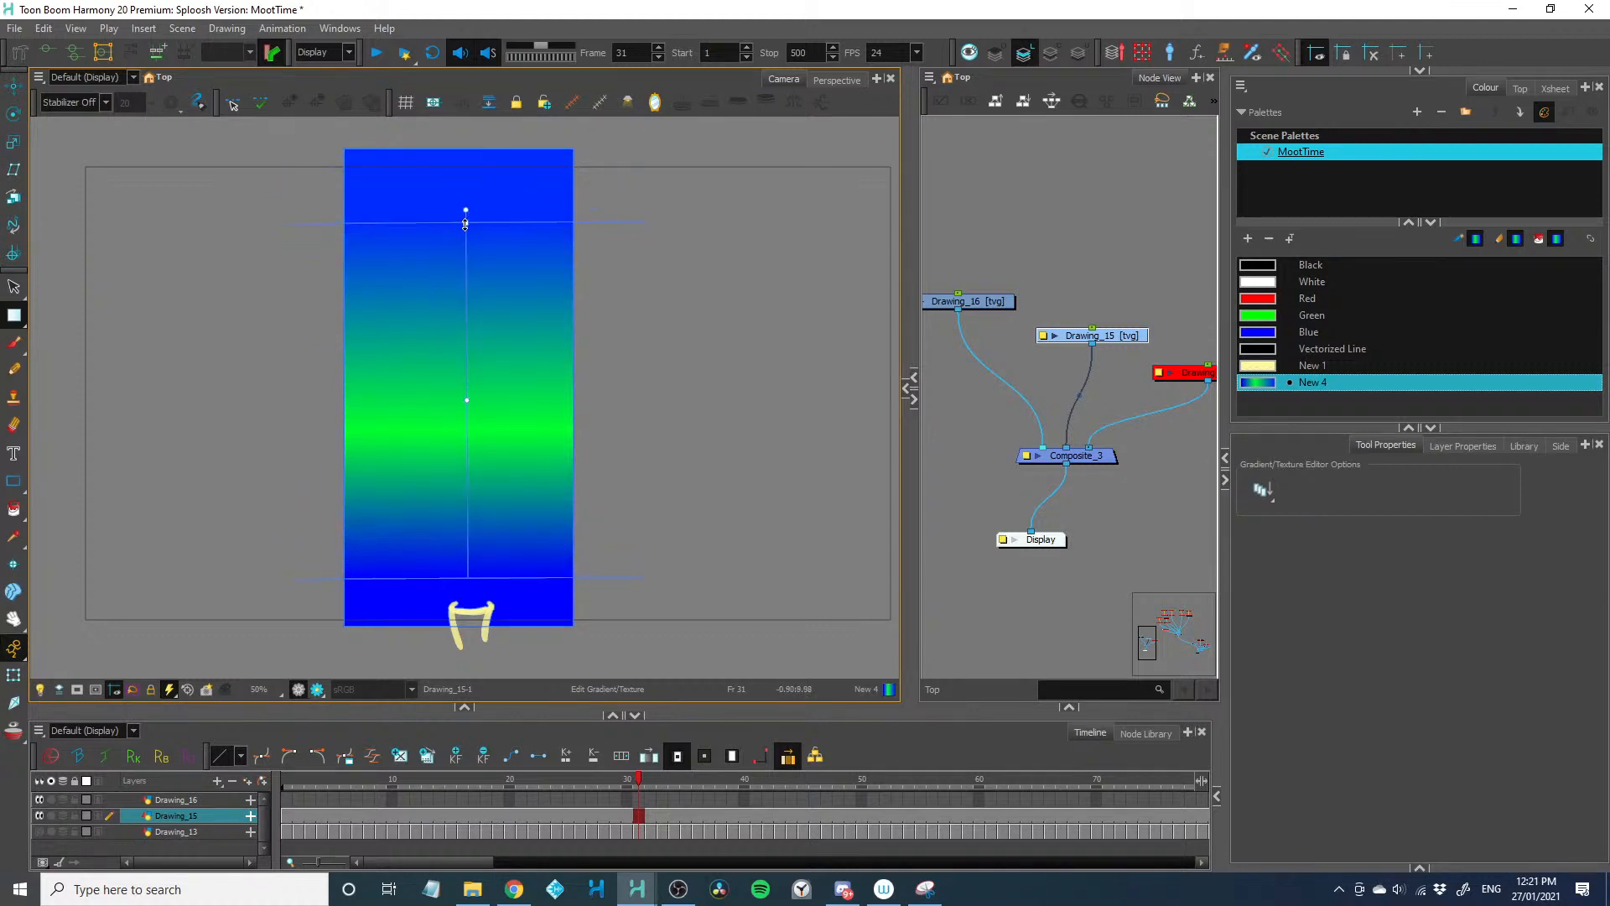
{"action": "left_click_drag", "start_coordinate": [465, 223], "coordinate": [466, 287]}
{"action": "left_click_drag", "start_coordinate": [468, 430], "coordinate": [461, 358]}
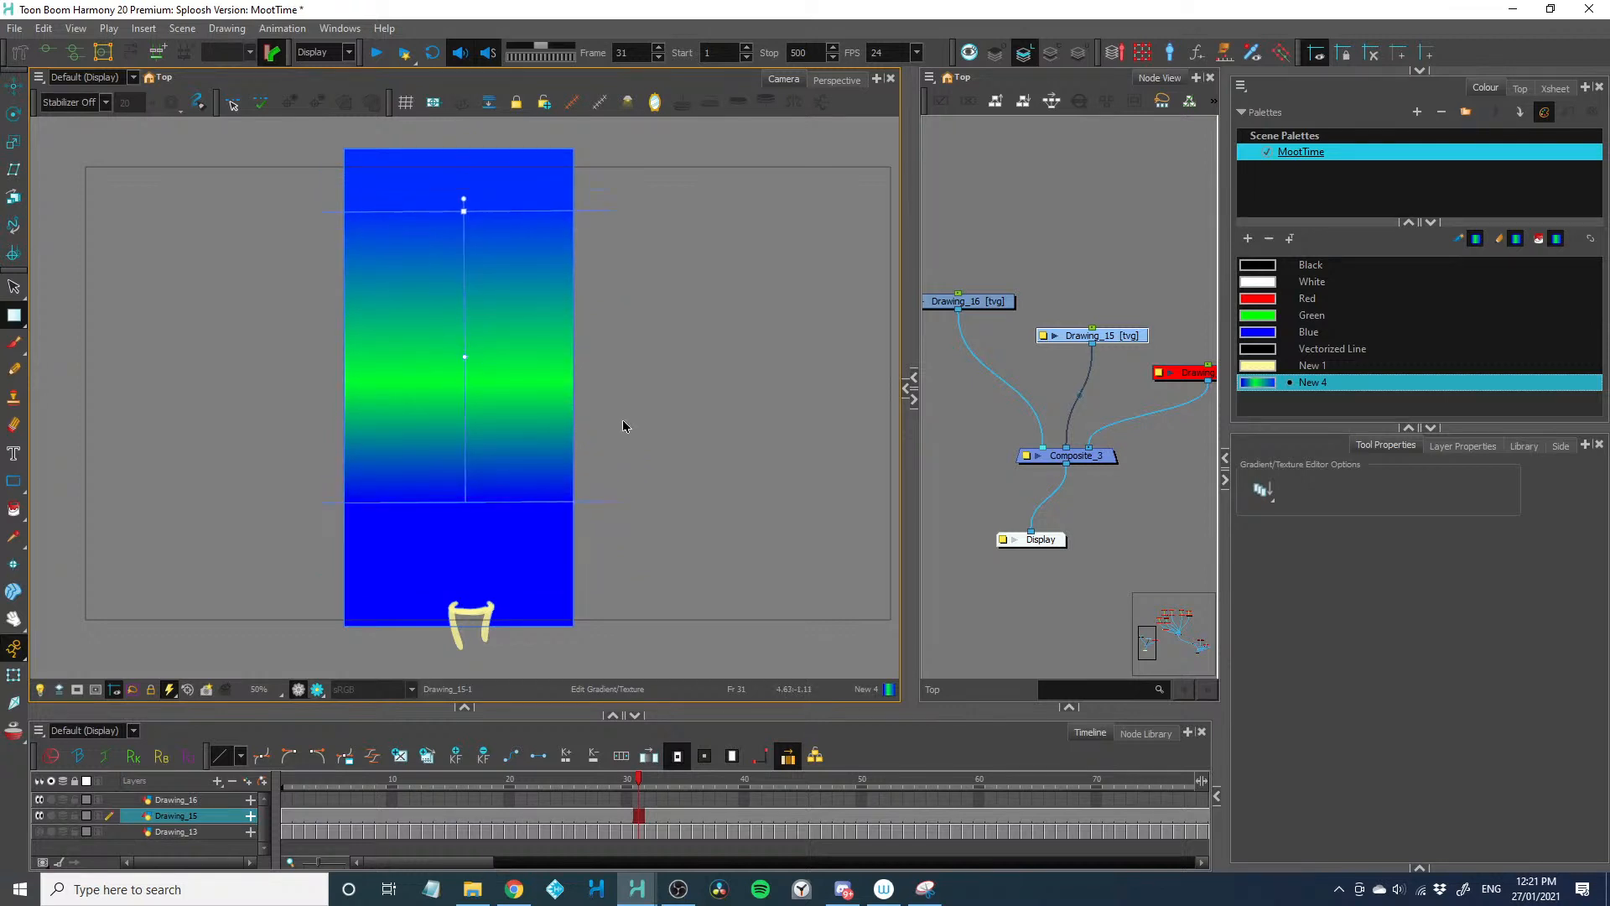
Insert a Transparency node between Drawing_15 and Composite_3 to make the gradient rectangle semi-transparent
{"action": "key", "text": "Tab"}
{"action": "type", "text": "trans"}
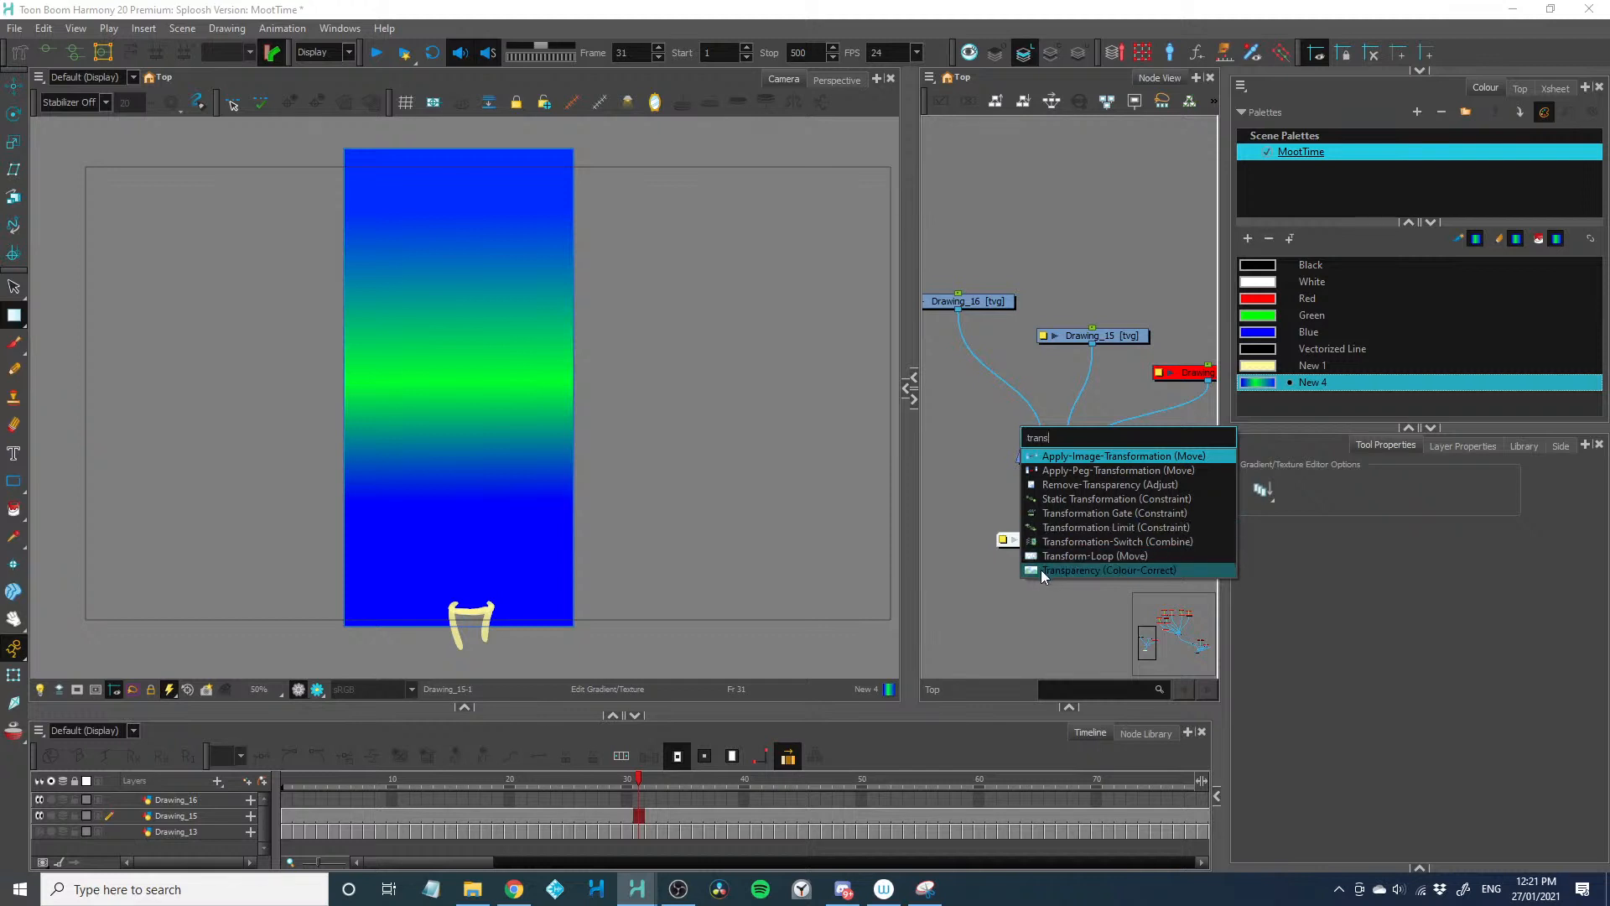
{"action": "left_click", "coordinate": [1042, 570]}
{"action": "left_click_drag", "start_coordinate": [1070, 415], "coordinate": [1091, 387]}
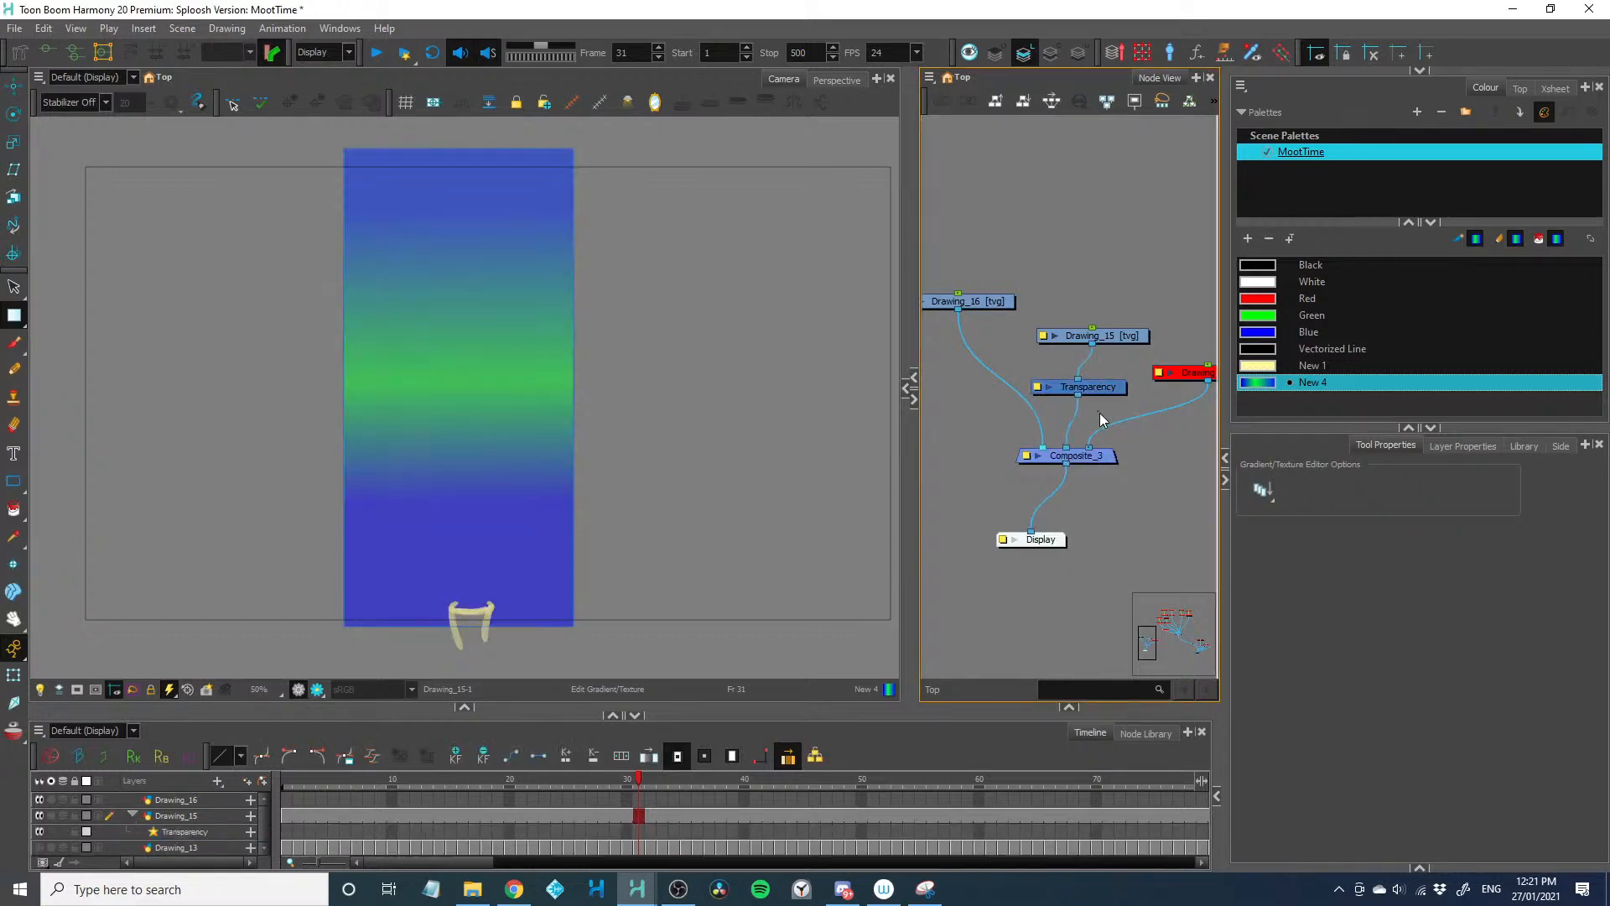
With the new drawing layer Drawing_16 selected, add a solid bright yellow colour to the palette
{"action": "left_click", "coordinate": [977, 302]}
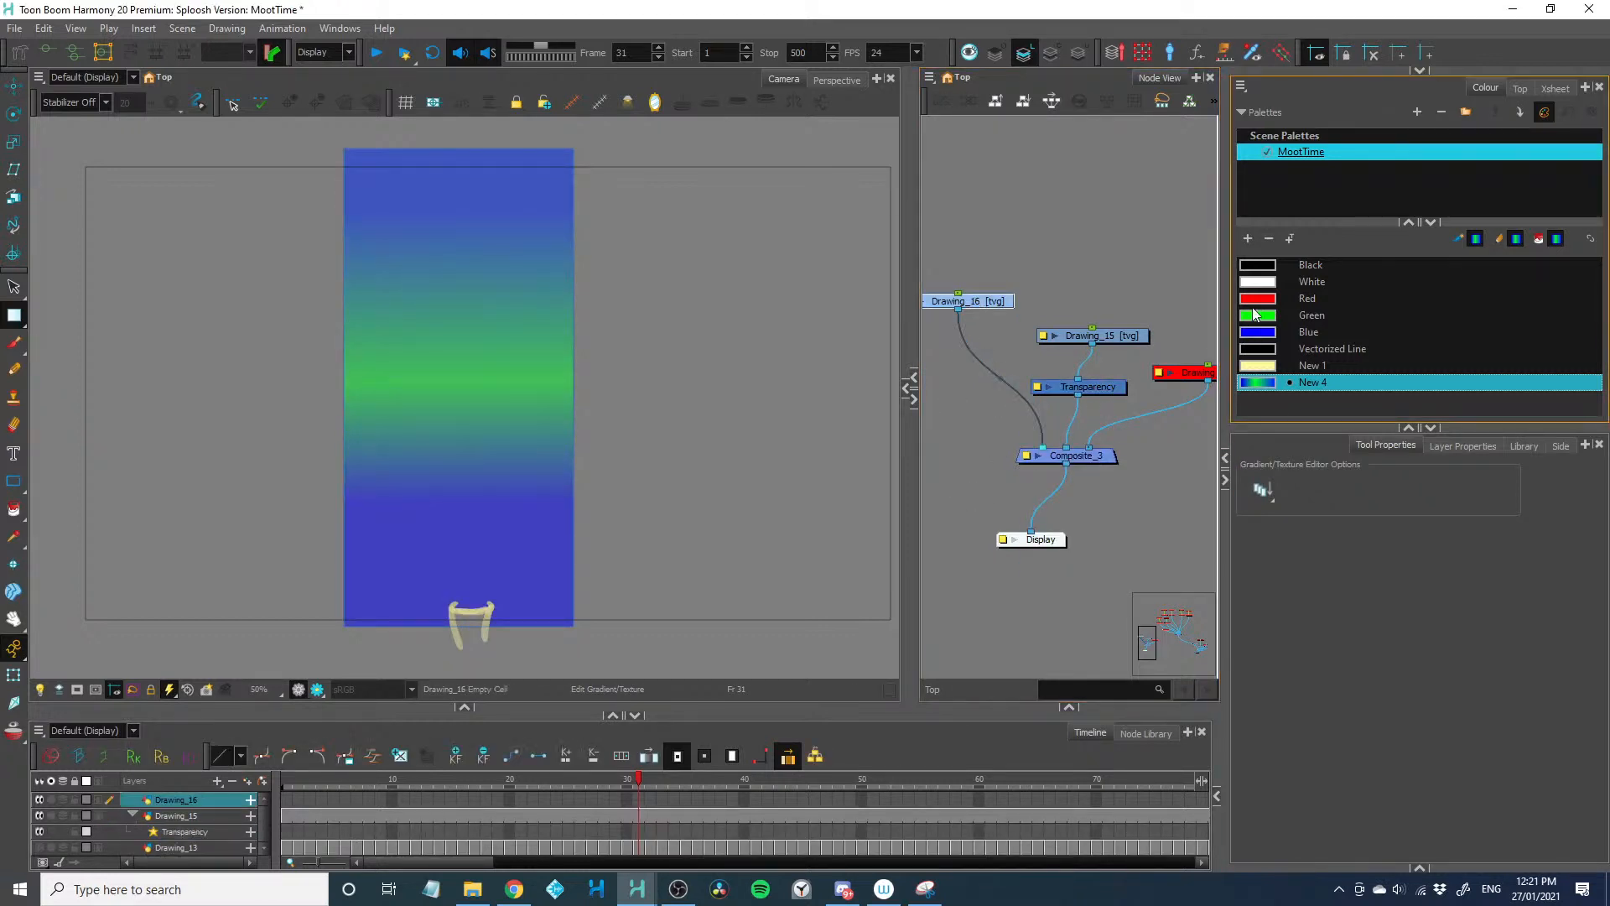
{"action": "left_click", "coordinate": [1249, 240]}
{"action": "double_click", "coordinate": [1254, 400]}
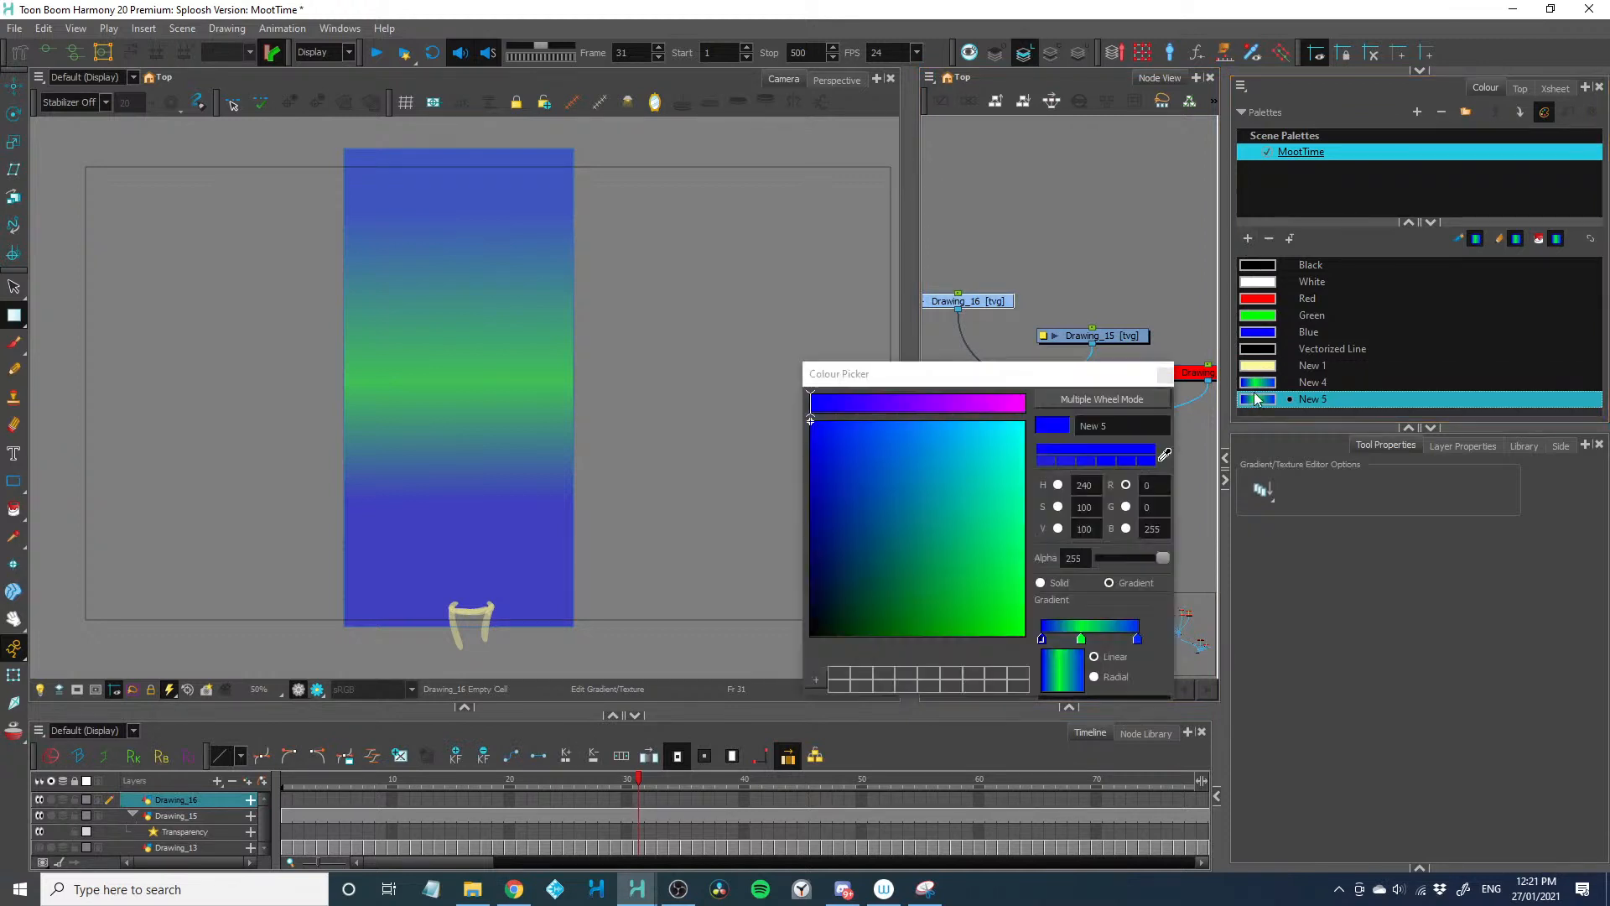
{"action": "left_click", "coordinate": [1039, 582]}
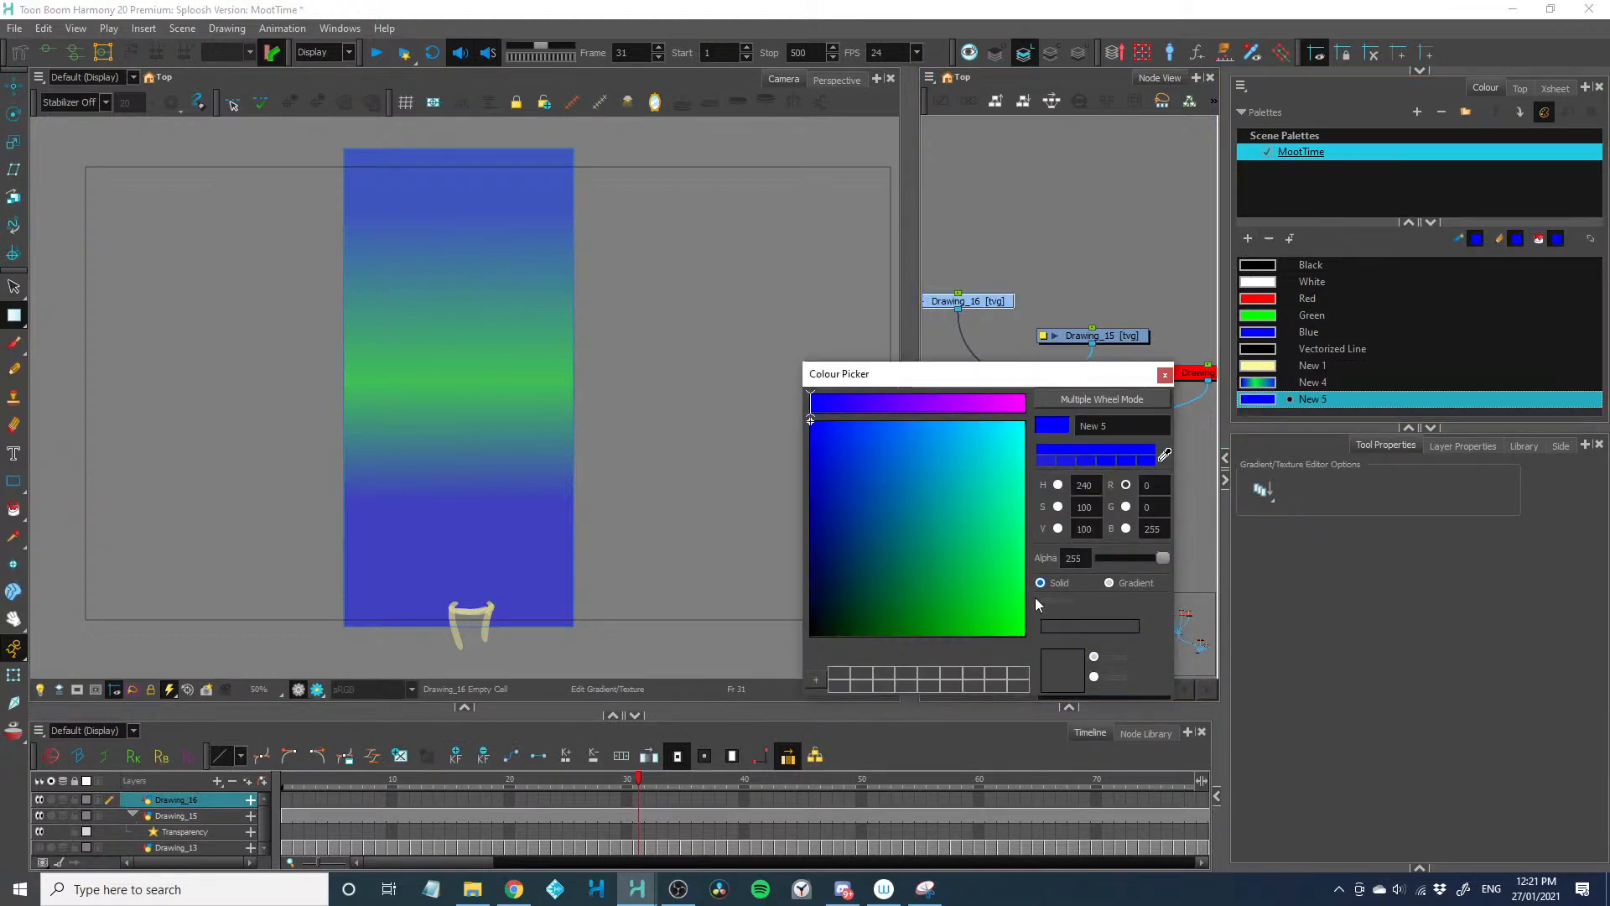
{"action": "left_click_drag", "start_coordinate": [892, 401], "coordinate": [1024, 404]}
{"action": "left_click_drag", "start_coordinate": [964, 477], "coordinate": [1024, 635]}
{"action": "left_click", "coordinate": [1165, 374]}
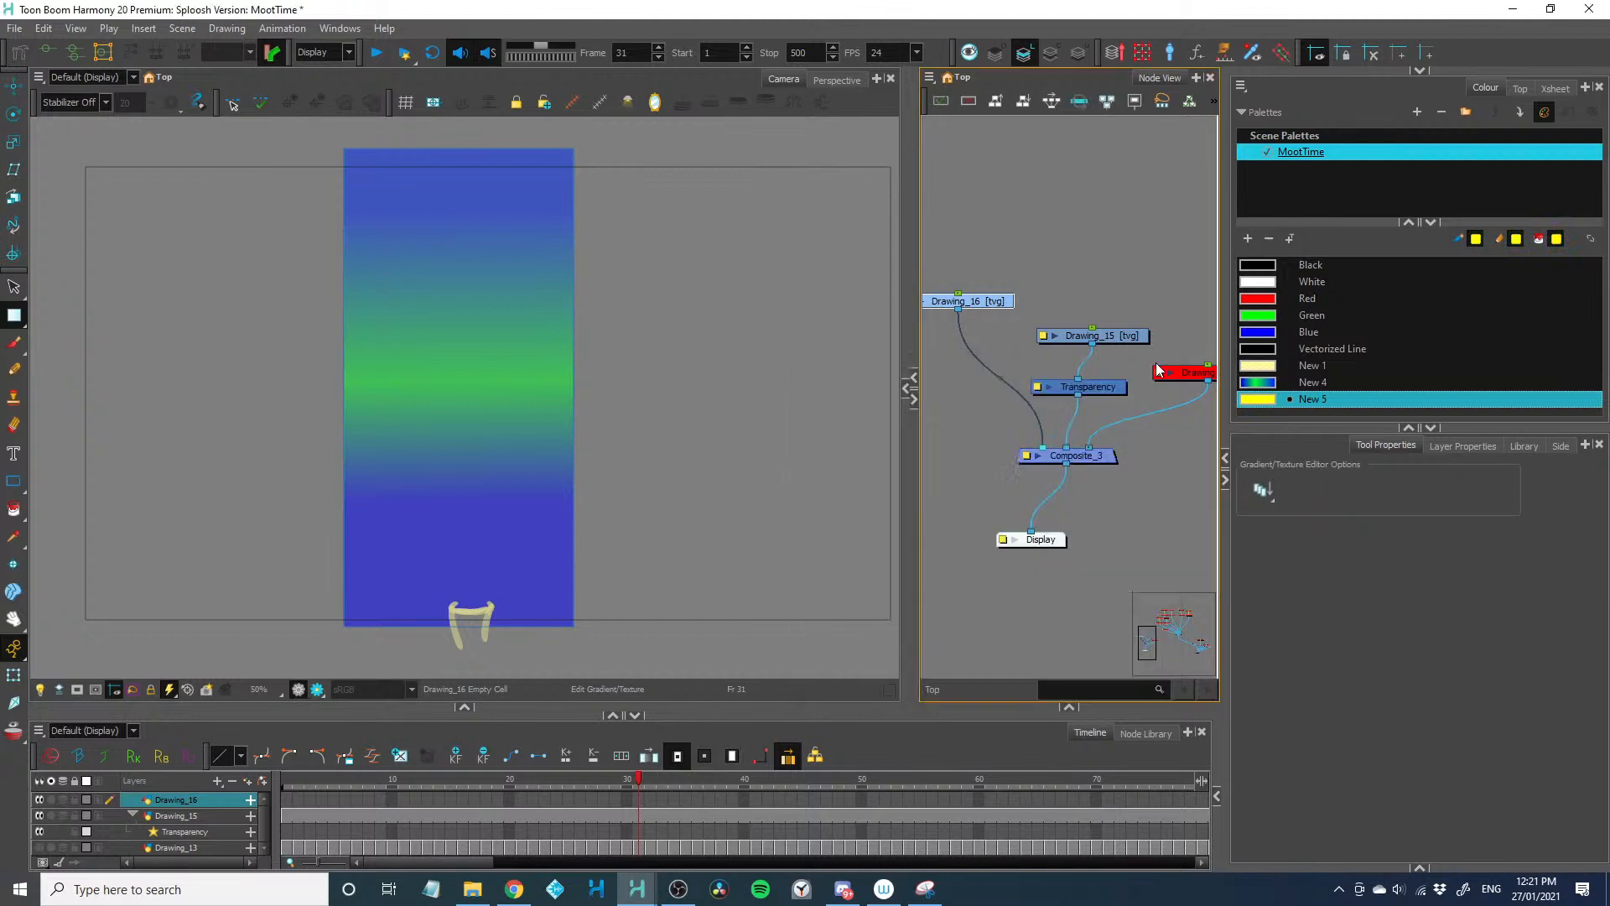
Brush a yellow dot above the base on frame 31 of Drawing_16 and turn on the onion skin at frame 32
{"action": "key", "text": "2"}
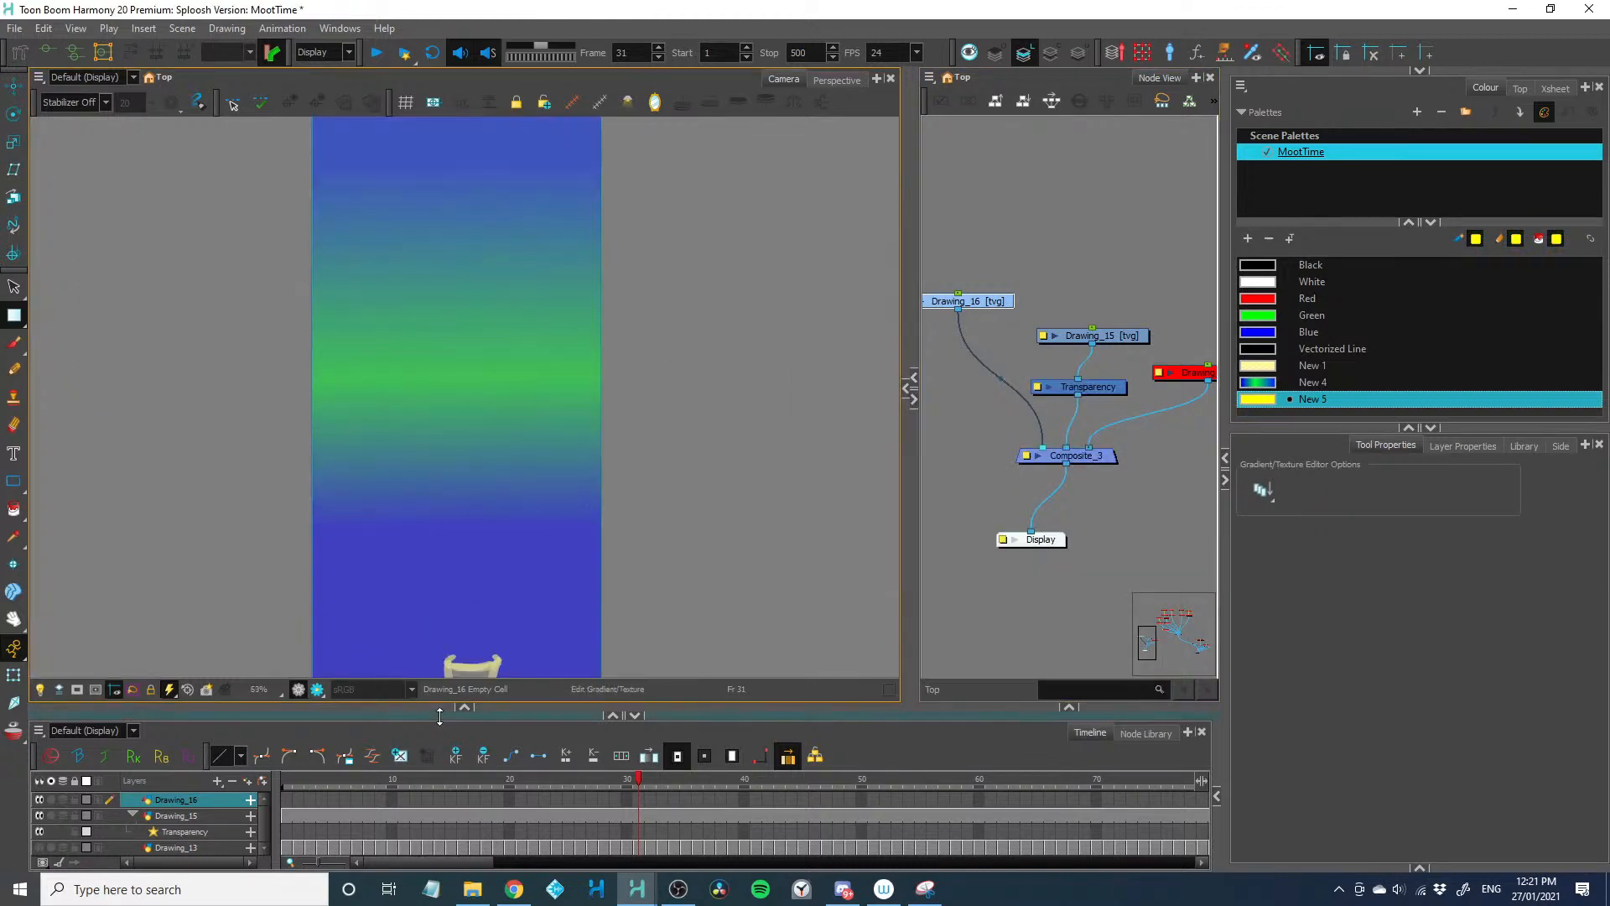
{"action": "left_click_drag", "start_coordinate": [439, 713], "coordinate": [438, 736]}
{"action": "key", "text": "space"}
{"action": "left_click_drag", "start_coordinate": [416, 627], "coordinate": [412, 585]}
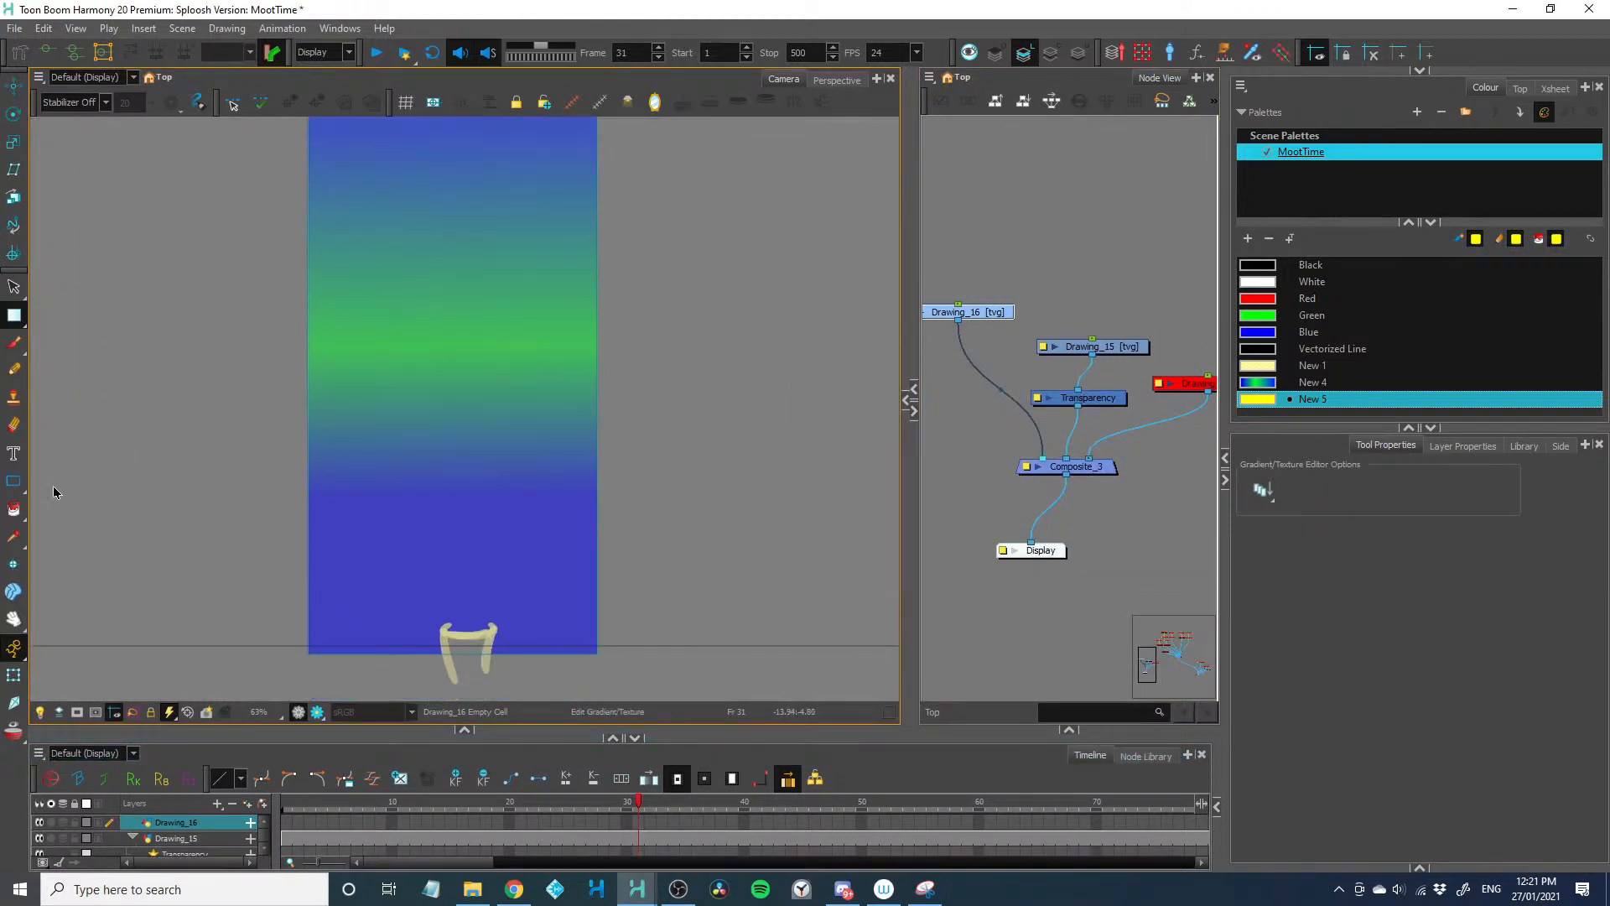
{"action": "left_click", "coordinate": [11, 345]}
{"action": "left_click_drag", "start_coordinate": [471, 606], "coordinate": [472, 611]}
{"action": "key", "text": "period"}
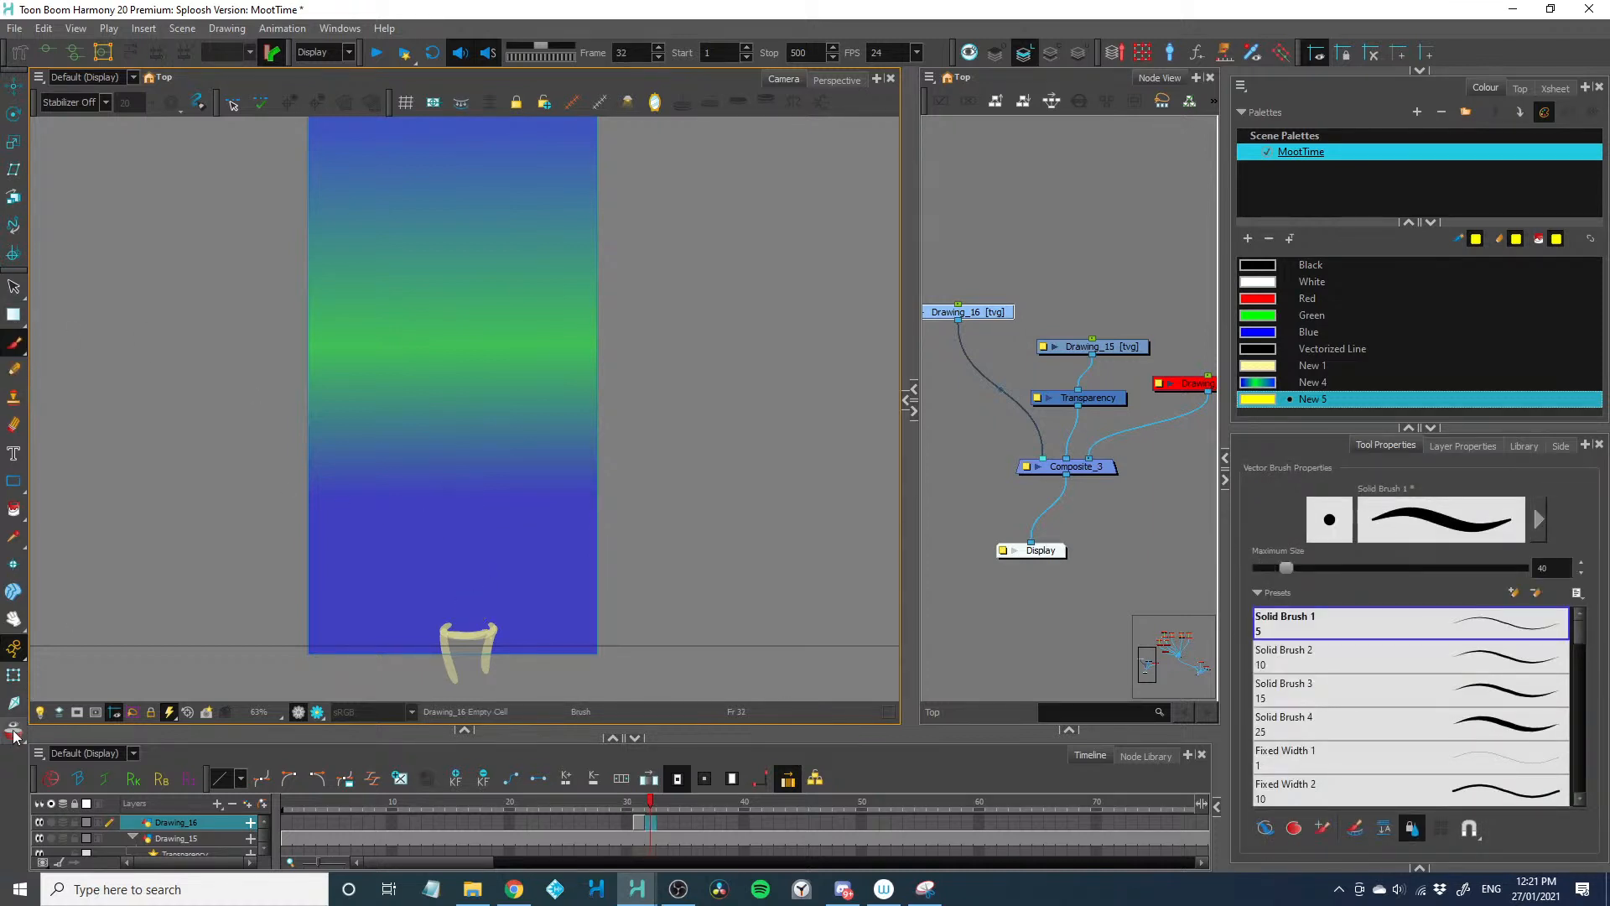
{"action": "key", "text": "alt+o"}
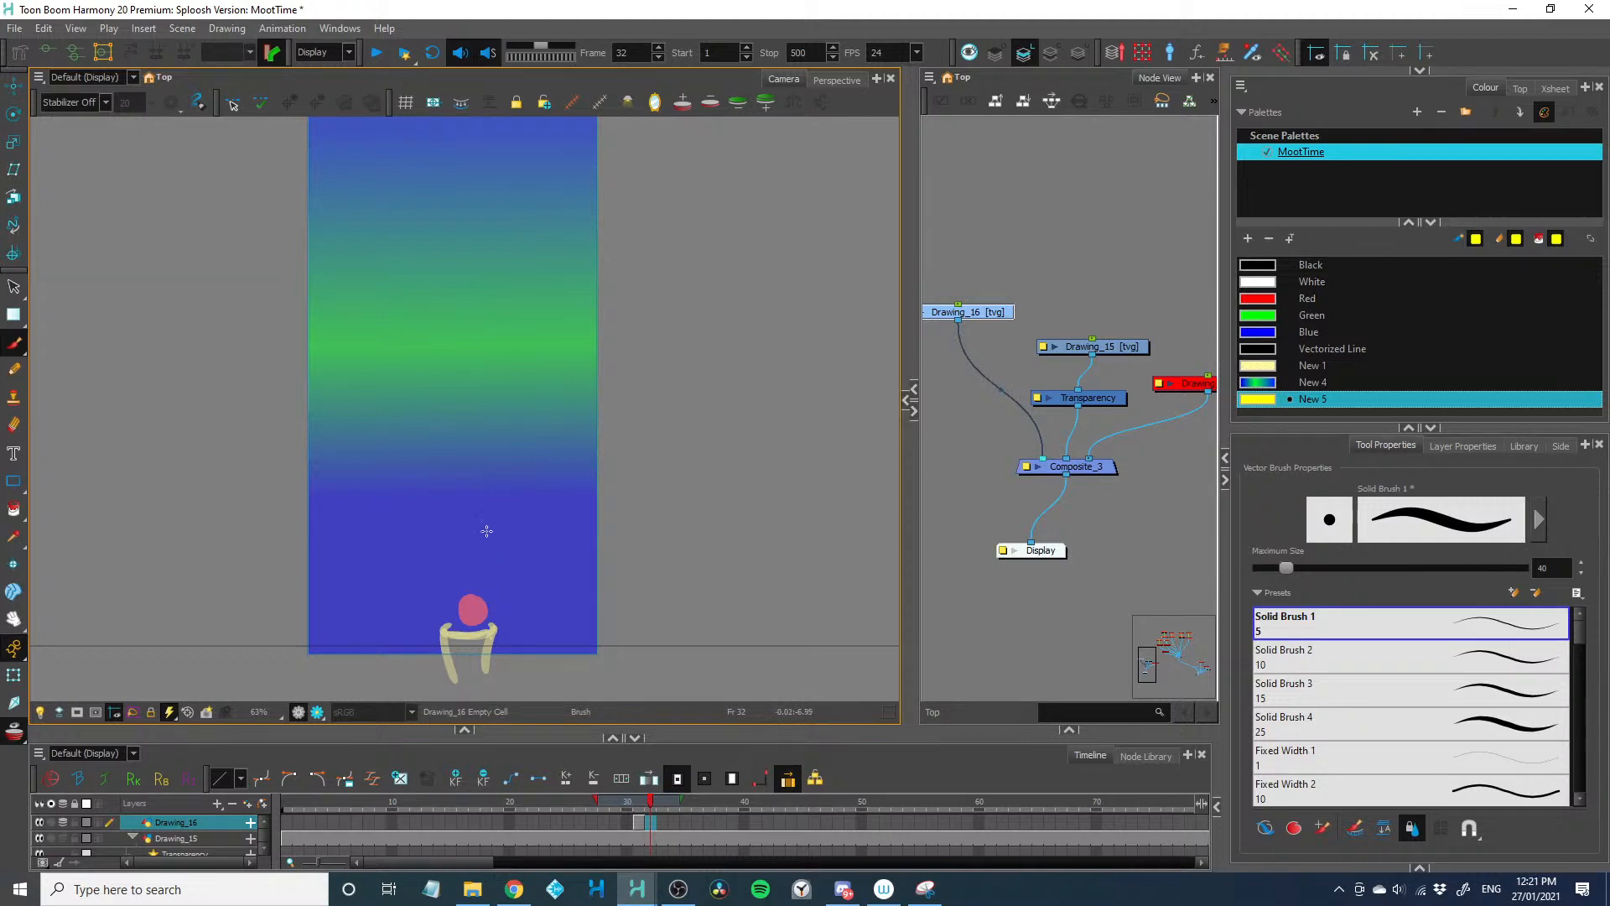
Undo the yellow dot painted on frame 31 and return to frame 1
{"action": "key", "text": "ctrl+z"}
{"action": "key", "text": "comma"}
{"action": "key", "text": "shift+comma"}
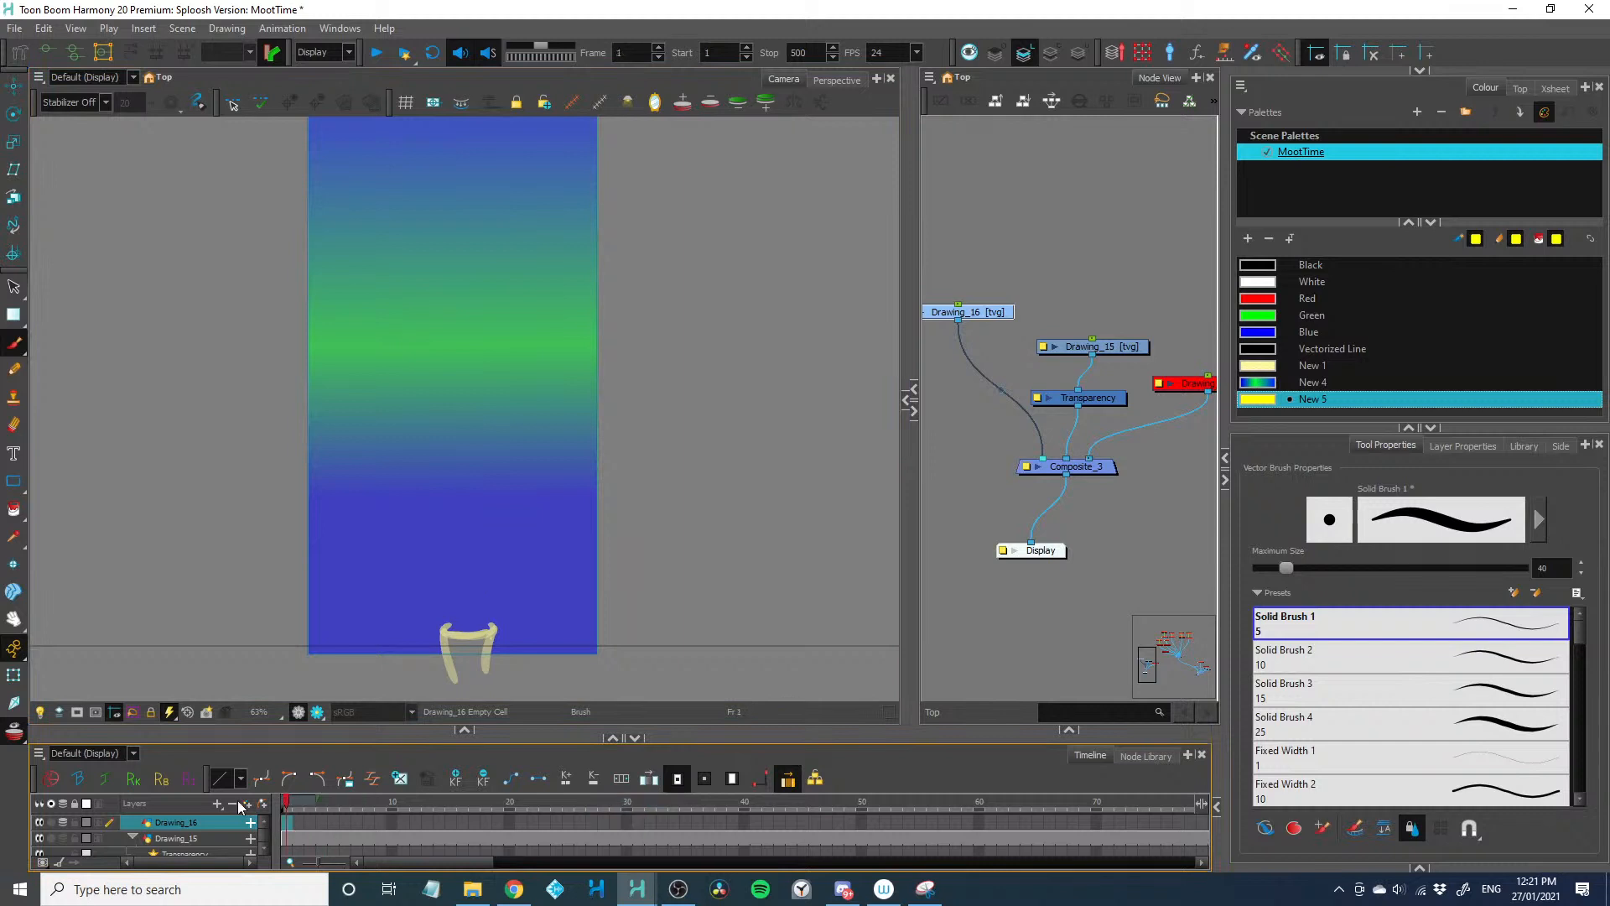
Paint a yellow dot rising from the base, one position per frame, on frames 1 to 9 of Drawing_16
{"action": "mouse_move", "coordinate": [469, 591]}
{"action": "left_mouse_down"}
{"action": "mouse_move", "coordinate": [482, 563]}
{"action": "mouse_move", "coordinate": [472, 605]}
{"action": "left_mouse_up"}
{"action": "key", "text": "ctrl+z"}
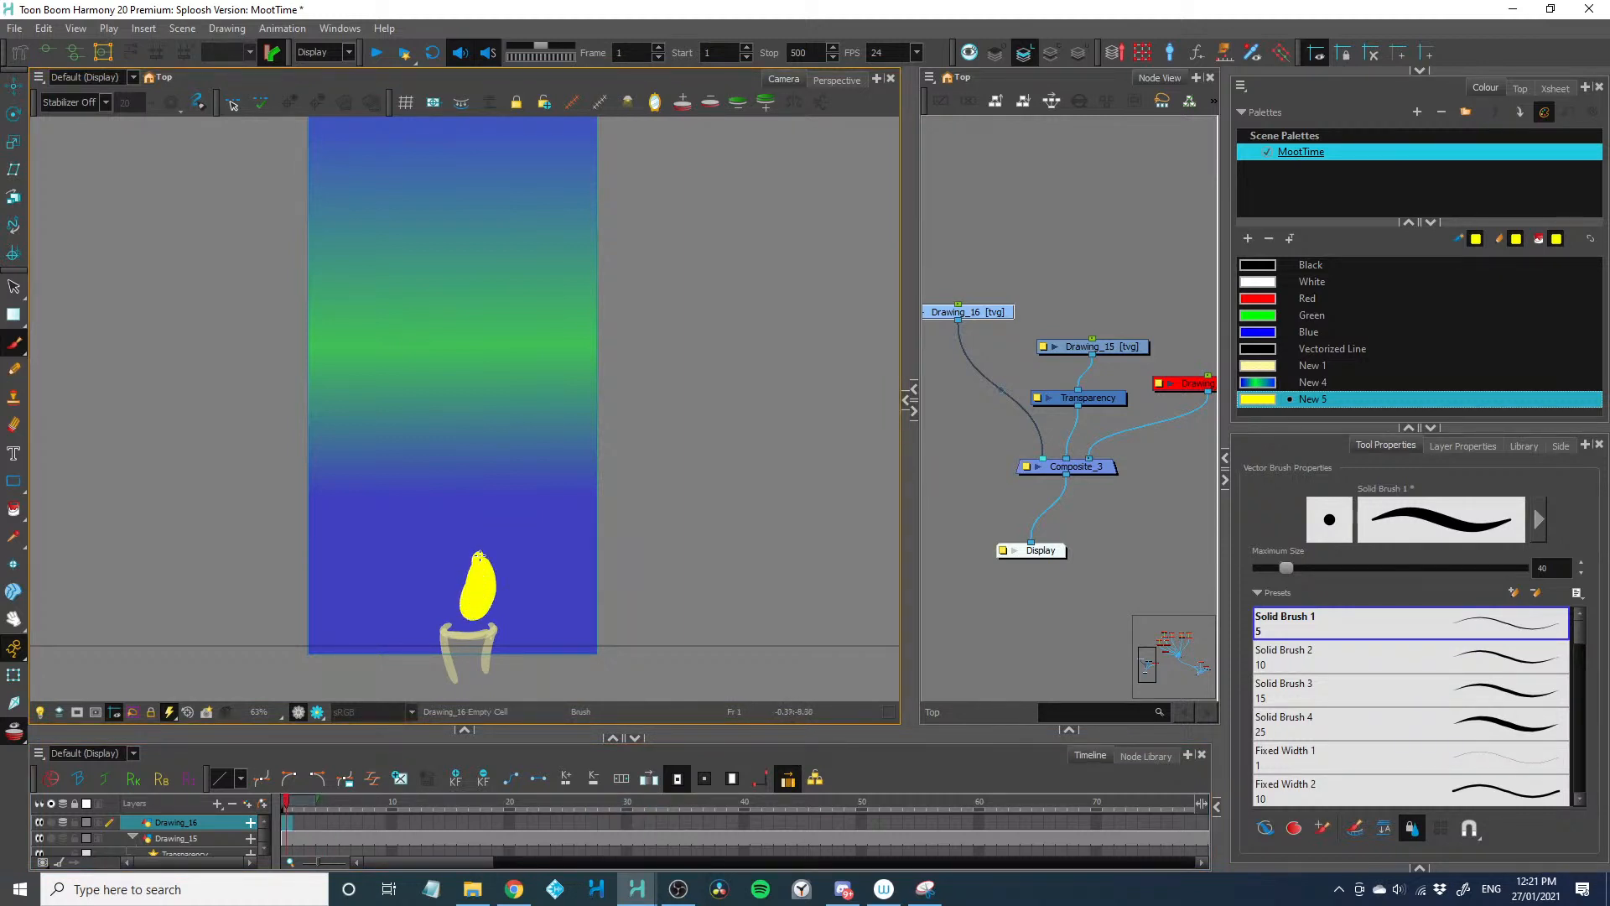
{"action": "key", "text": "period"}
{"action": "left_click_drag", "start_coordinate": [489, 510], "coordinate": [487, 535]}
{"action": "key", "text": "period"}
{"action": "mouse_move", "coordinate": [479, 475]}
{"action": "left_mouse_down"}
{"action": "mouse_move", "coordinate": [489, 507]}
{"action": "mouse_move", "coordinate": [434, 395]}
{"action": "mouse_move", "coordinate": [468, 315]}
{"action": "mouse_move", "coordinate": [404, 347]}
{"action": "left_mouse_up"}
{"action": "key", "text": "period"}
{"action": "key", "text": "period"}
{"action": "key", "text": "period"}
{"action": "key", "text": "period"}
{"action": "key", "text": "period"}
{"action": "key", "text": "period"}
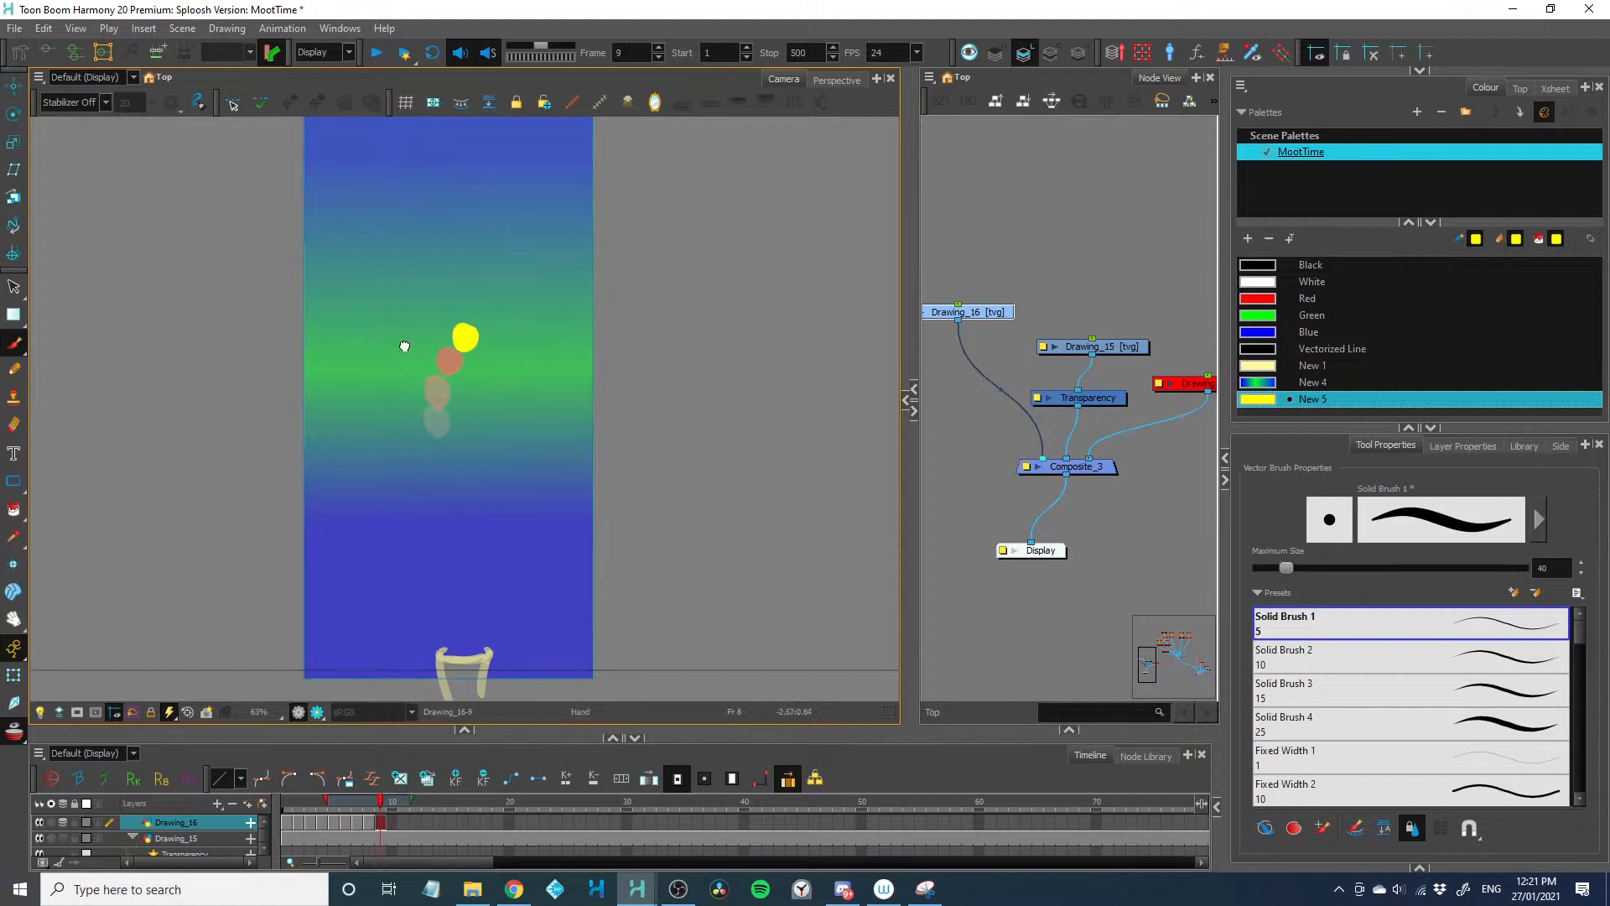
Continue the yellow dot's path in a curve up to the rectangle's upper edge on frames 10 to 15
{"action": "key", "text": "period"}
{"action": "left_click_drag", "start_coordinate": [480, 304], "coordinate": [487, 285]}
{"action": "key", "text": "period"}
{"action": "key", "text": "period"}
{"action": "mouse_move", "coordinate": [439, 238]}
{"action": "left_mouse_down"}
{"action": "mouse_move", "coordinate": [439, 280]}
{"action": "mouse_move", "coordinate": [492, 303]}
{"action": "mouse_move", "coordinate": [461, 241]}
{"action": "left_mouse_up"}
{"action": "key", "text": "period"}
{"action": "key", "text": "period"}
{"action": "mouse_move", "coordinate": [442, 187]}
{"action": "left_mouse_down"}
{"action": "mouse_move", "coordinate": [454, 131]}
{"action": "mouse_move", "coordinate": [444, 180]}
{"action": "left_mouse_up"}
{"action": "key", "text": "period"}
Play the rising yellow dot animation repeatedly from frame 1 to check its motion across the gradient
{"action": "key", "text": "2"}
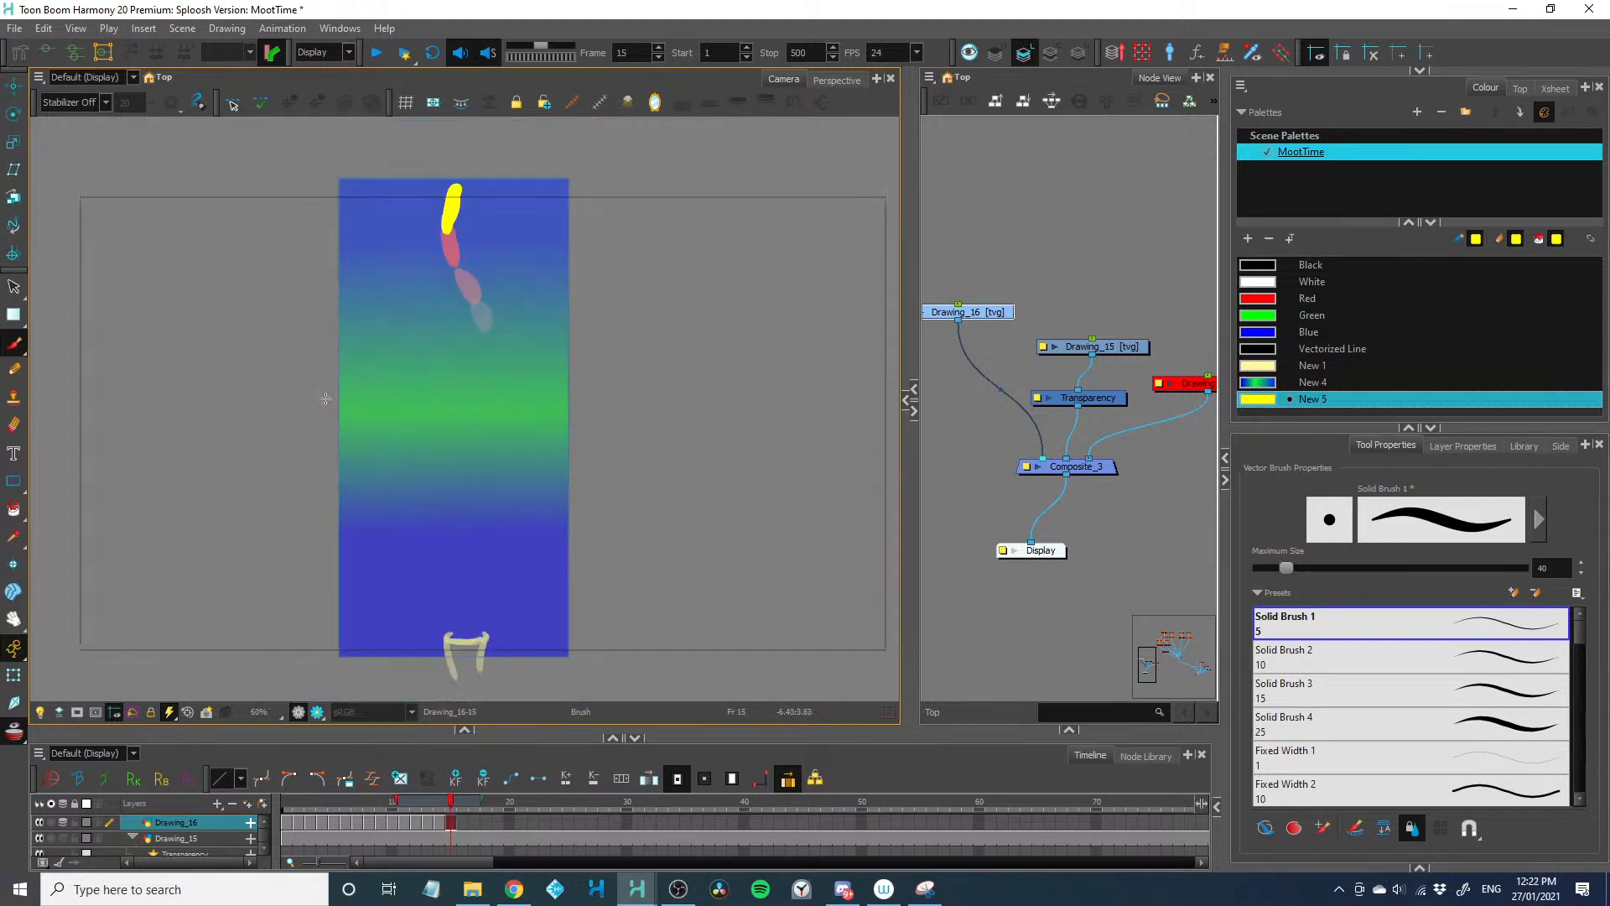
{"action": "left_click_drag", "start_coordinate": [451, 803], "coordinate": [284, 804]}
{"action": "key", "text": "shift+Return"}
{"action": "key", "text": "shift+Return"}
{"action": "key", "text": "shift+Return"}
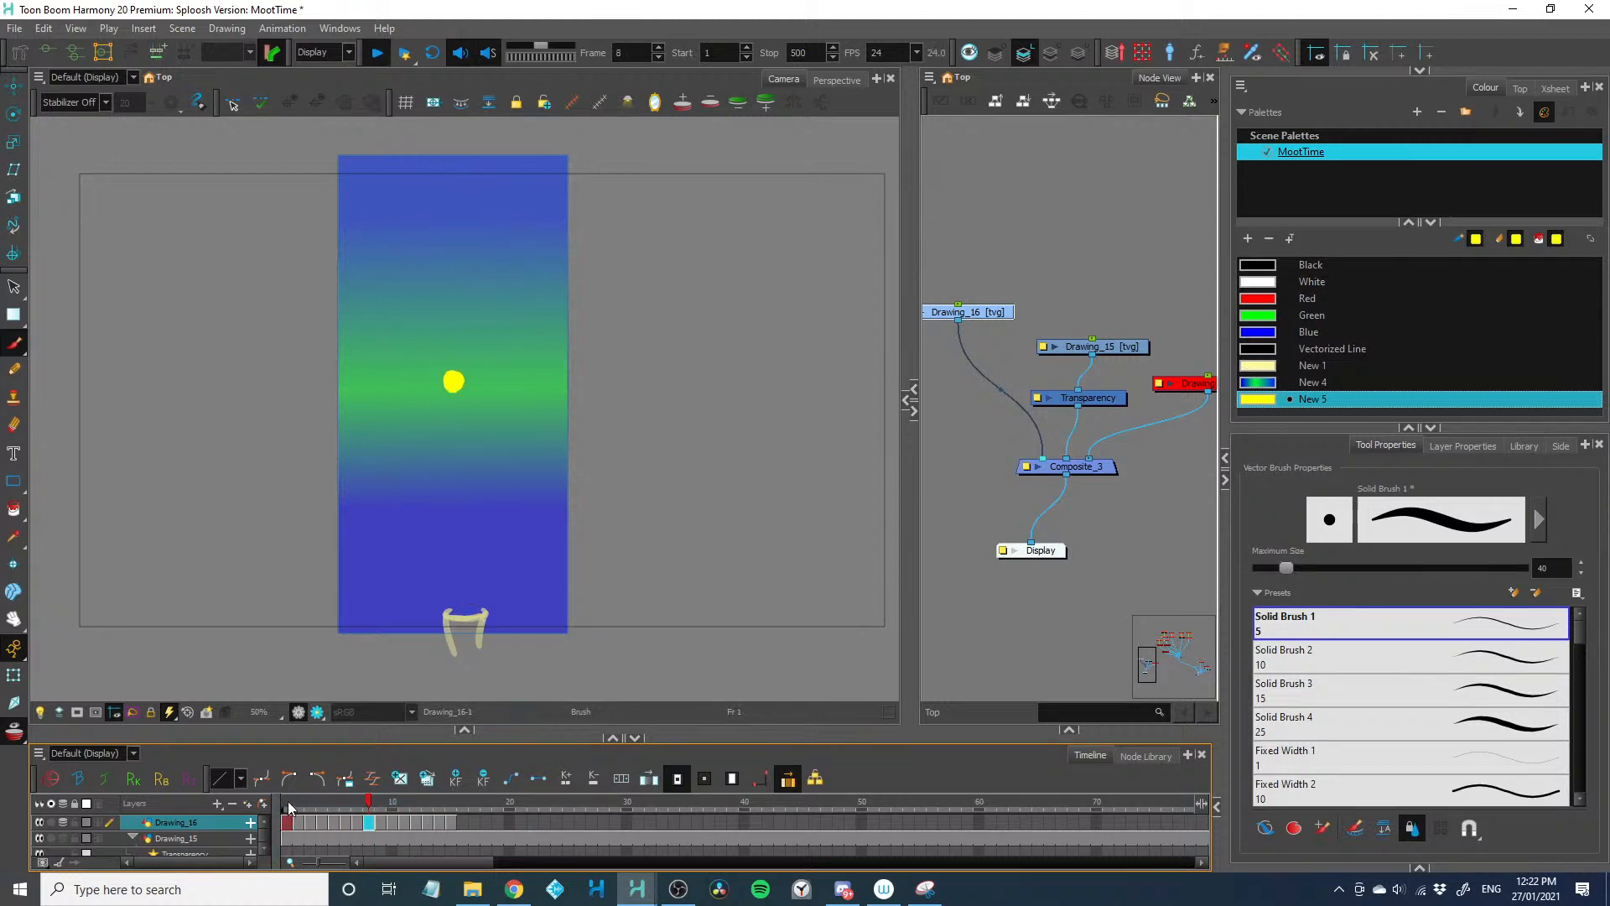
{"action": "key", "text": "shift+Return"}
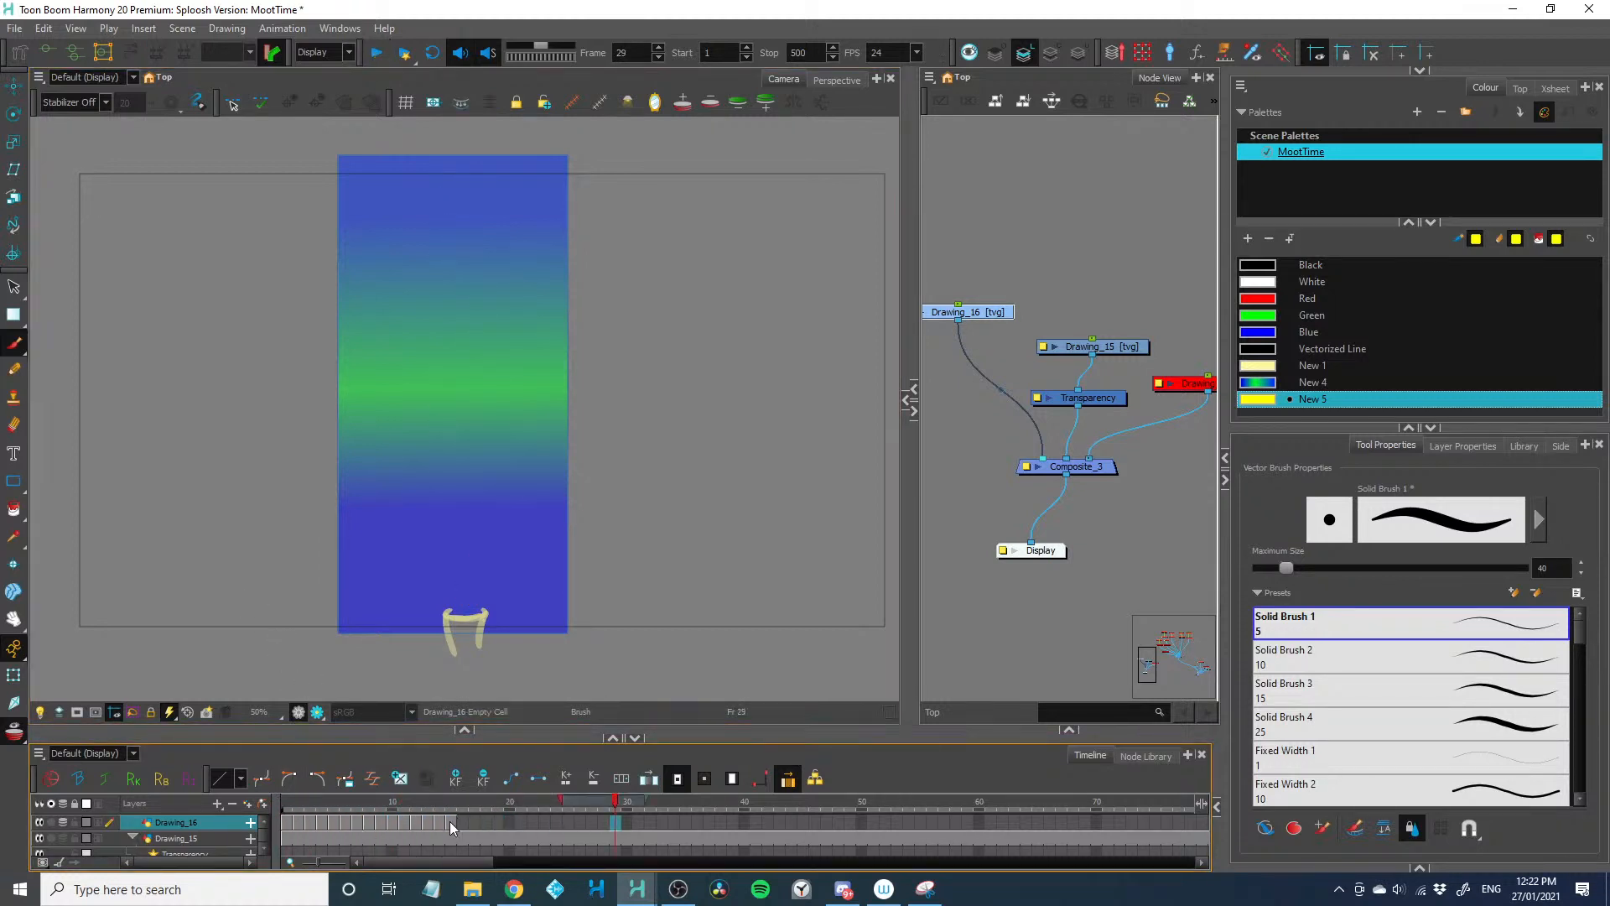
Paste frames 1 to 15 of Drawing_16 as 15 normal forward cycles starting at frame 16
{"action": "left_click_drag", "start_coordinate": [449, 822], "coordinate": [283, 825]}
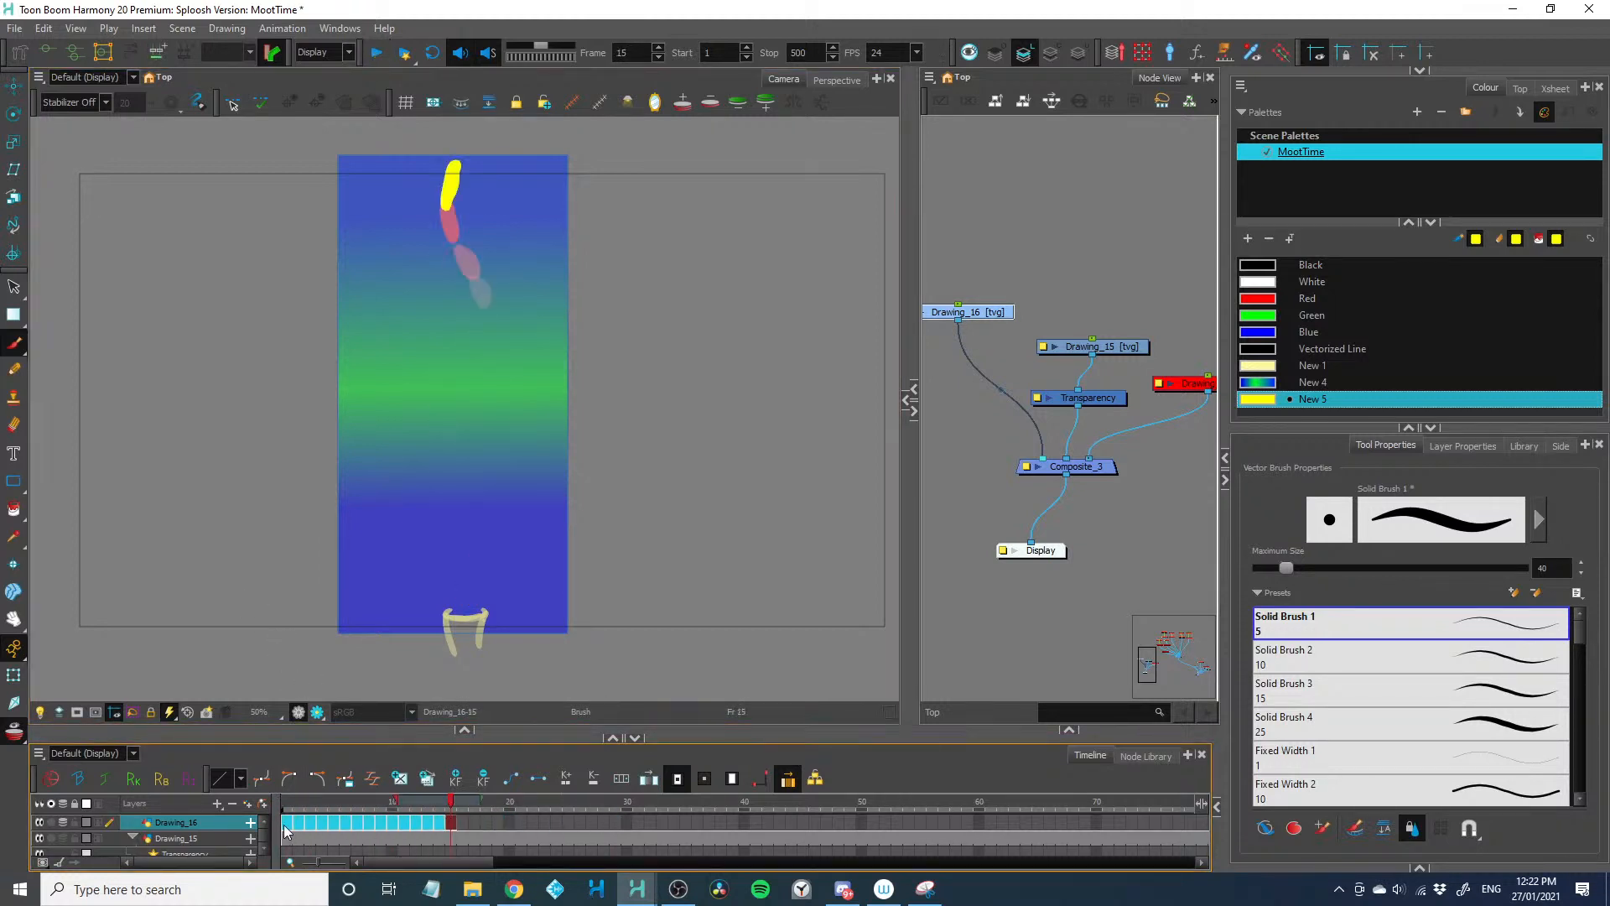
{"action": "right_click", "coordinate": [461, 821]}
{"action": "left_click", "coordinate": [507, 770]}
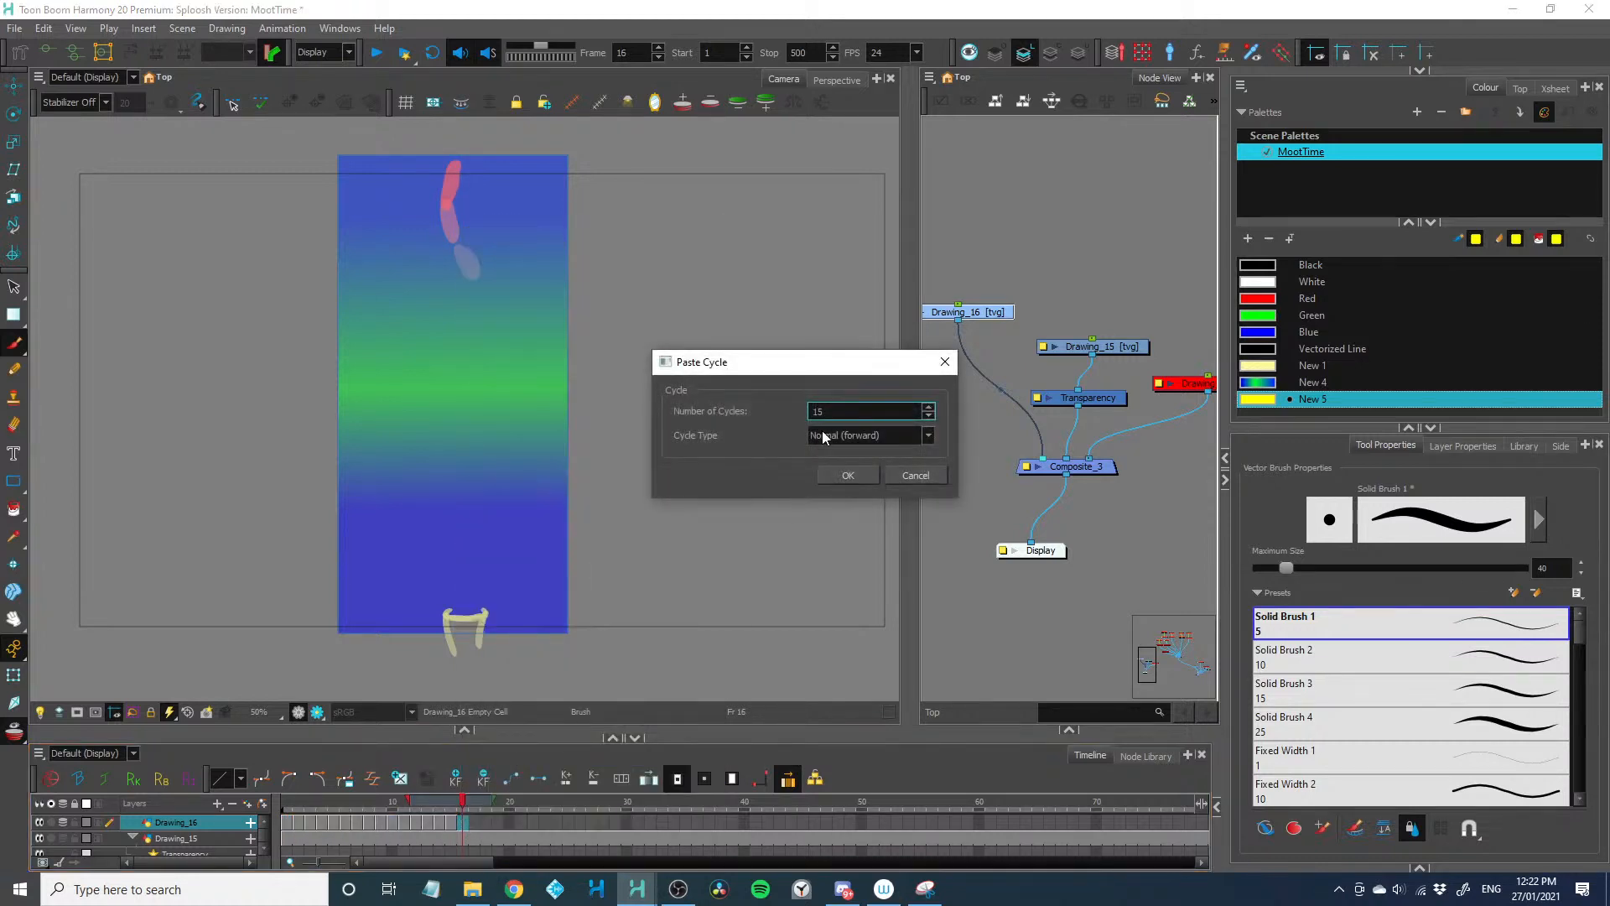
{"action": "left_click", "coordinate": [848, 475]}
Step back and forth through the opening frames of Drawing_16 to examine the dot's rising path
{"action": "left_click_drag", "start_coordinate": [292, 806], "coordinate": [356, 818]}
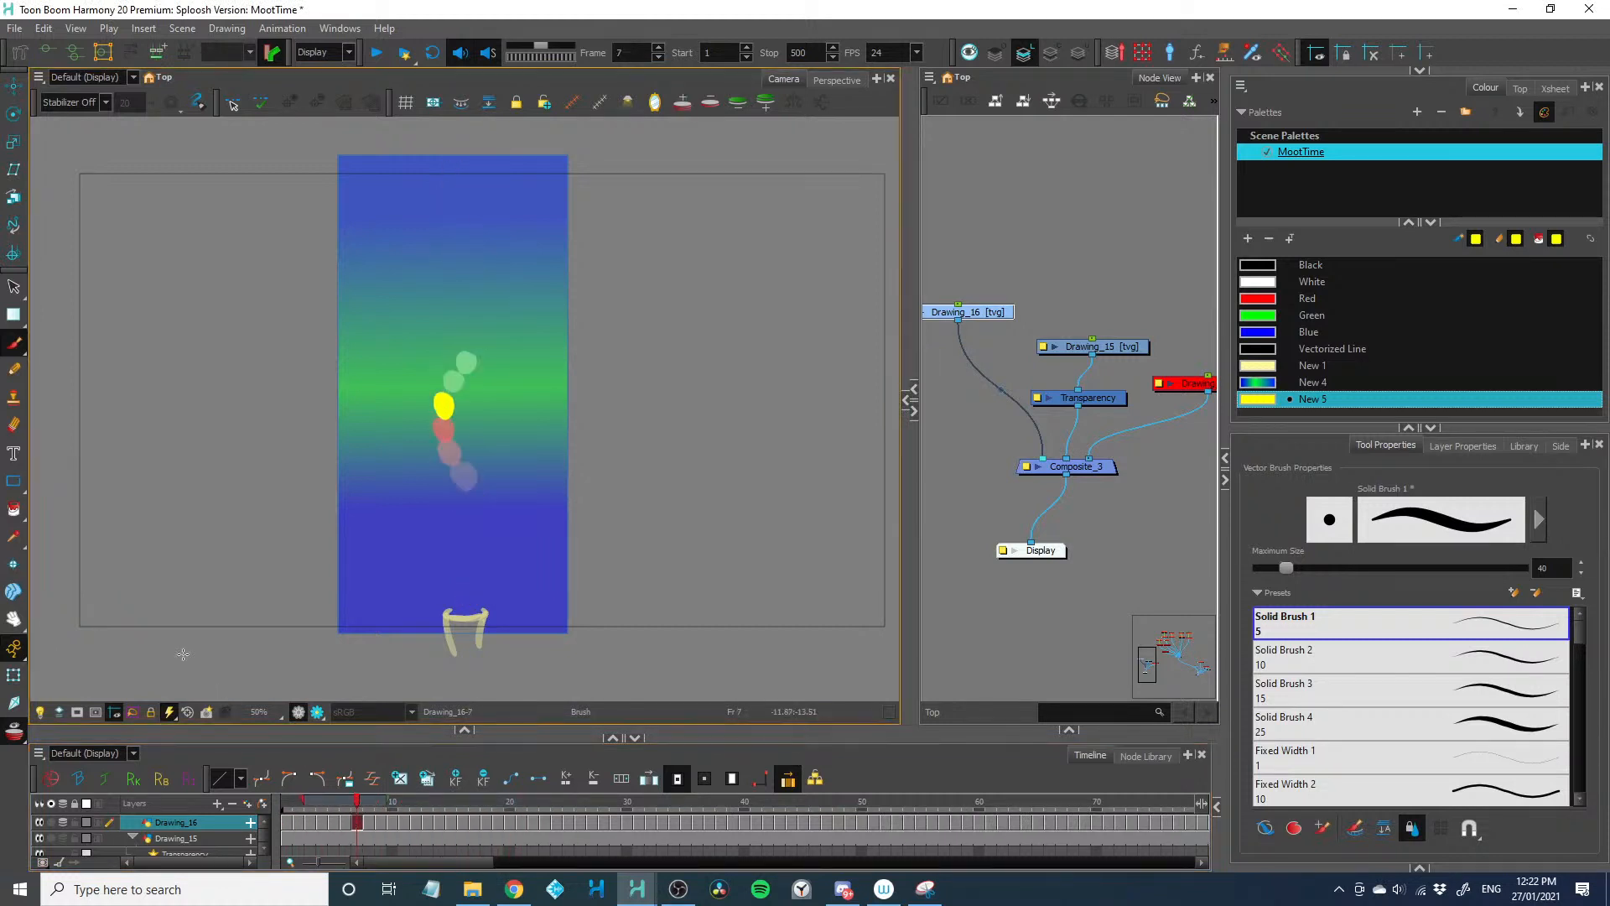
{"action": "key", "text": "period"}
{"action": "key", "text": "period"}
{"action": "key", "text": "period"}
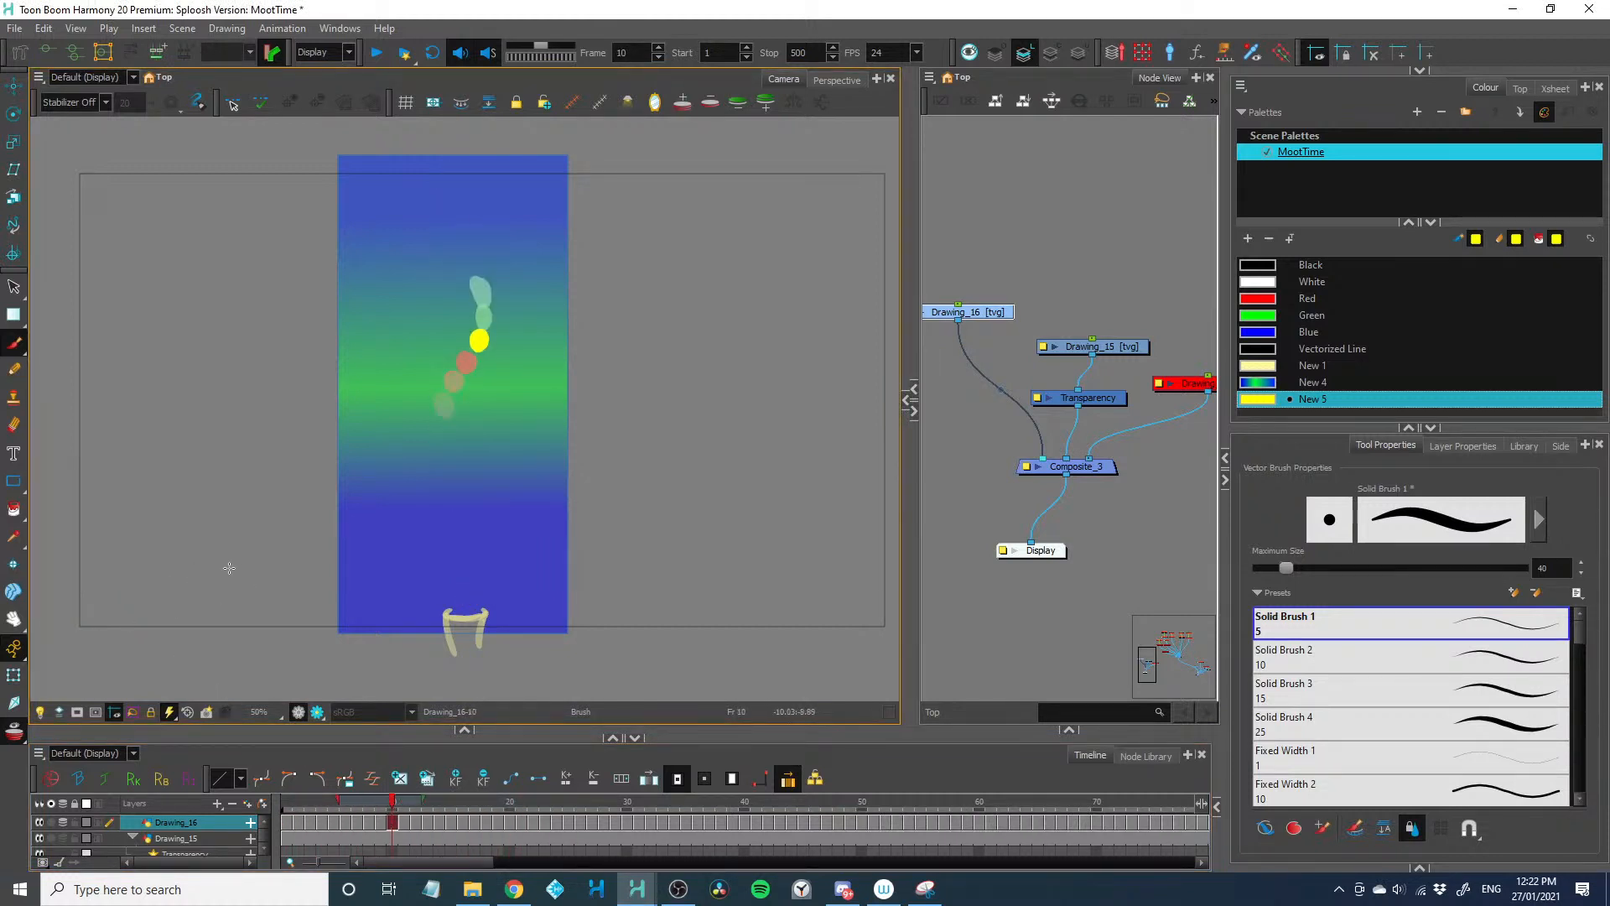
{"action": "key", "text": "2"}
{"action": "key", "text": "2"}
{"action": "key", "text": "1"}
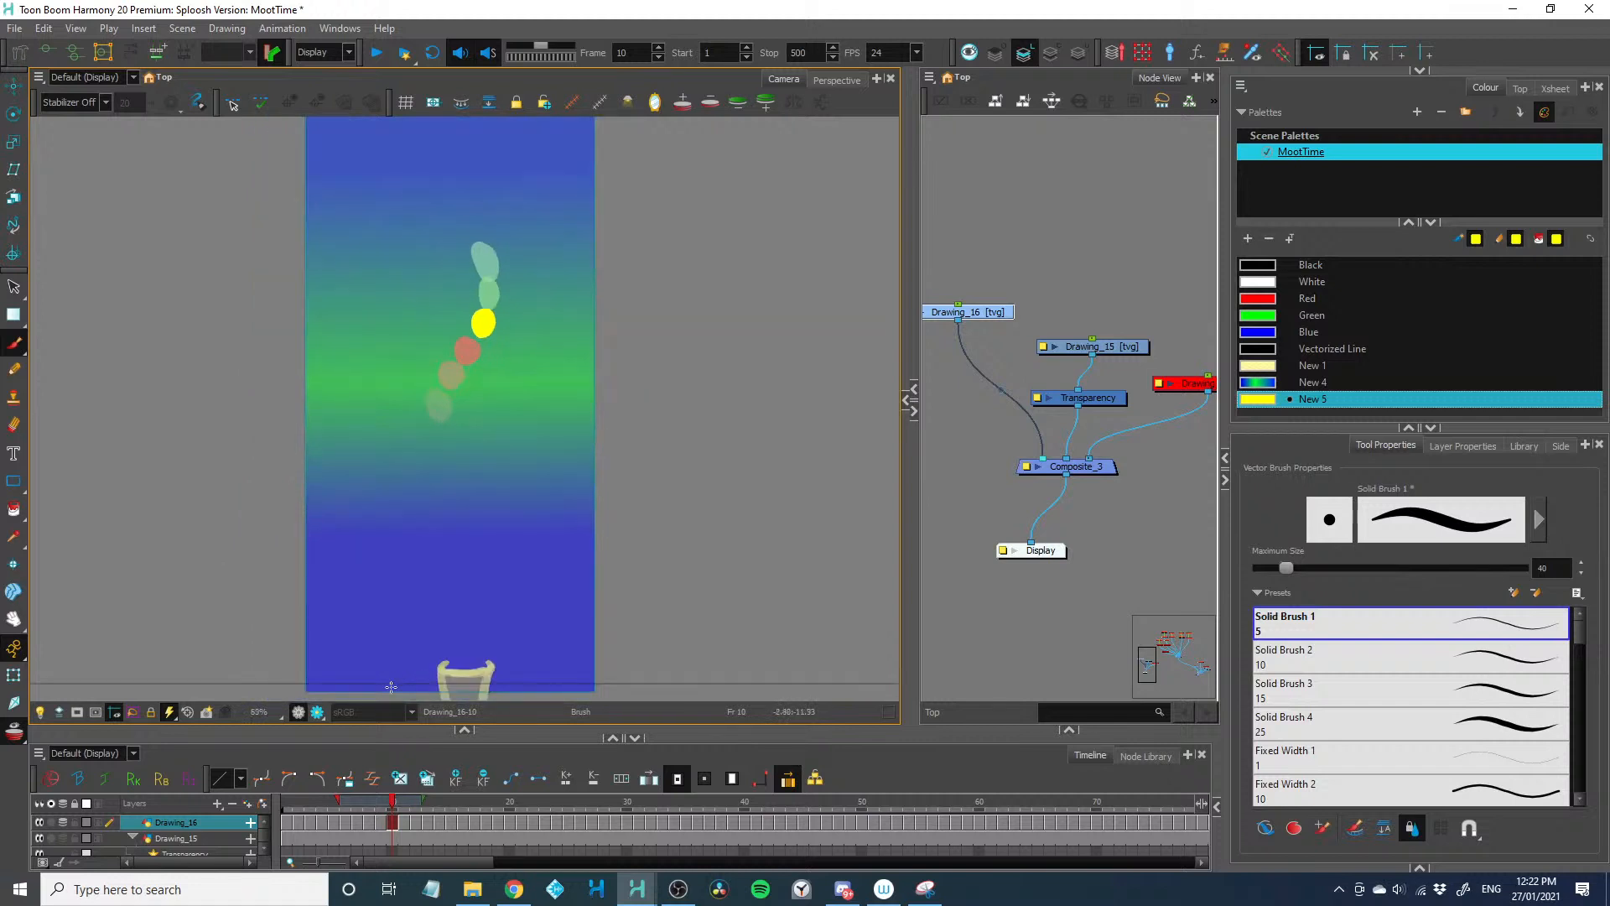
{"action": "left_click_drag", "start_coordinate": [402, 647], "coordinate": [410, 635]}
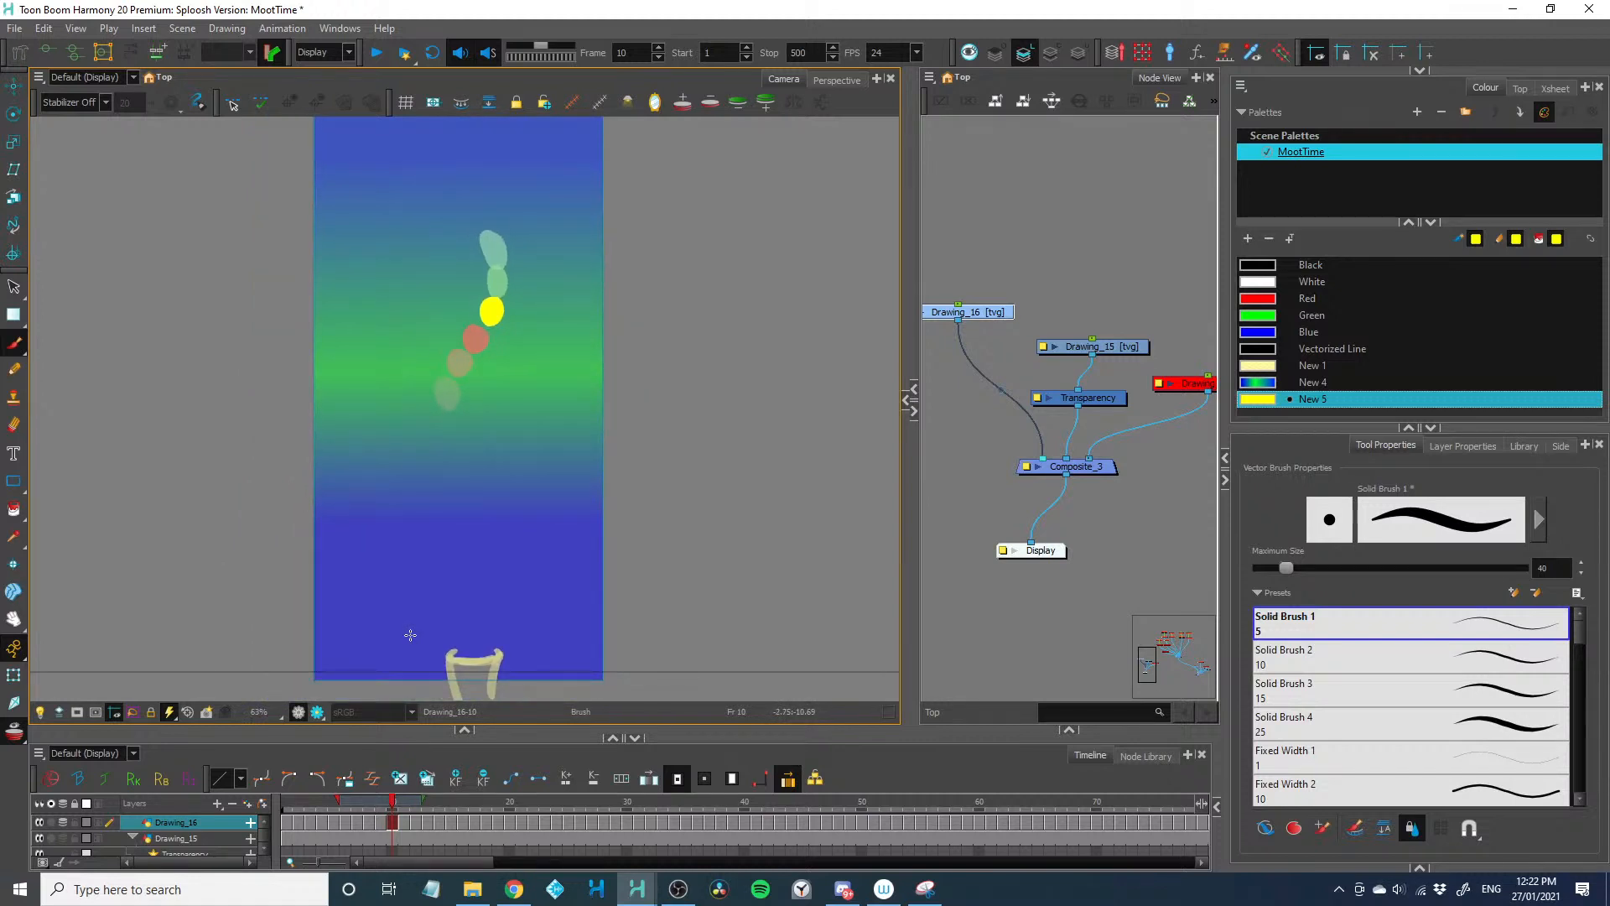
{"action": "key", "text": "comma"}
{"action": "key", "text": "comma"}
{"action": "key", "text": "comma"}
{"action": "key", "text": "comma"}
{"action": "key", "text": "comma"}
{"action": "key", "text": "comma"}
{"action": "key", "text": "comma"}
{"action": "key", "text": "comma"}
{"action": "key", "text": "comma"}
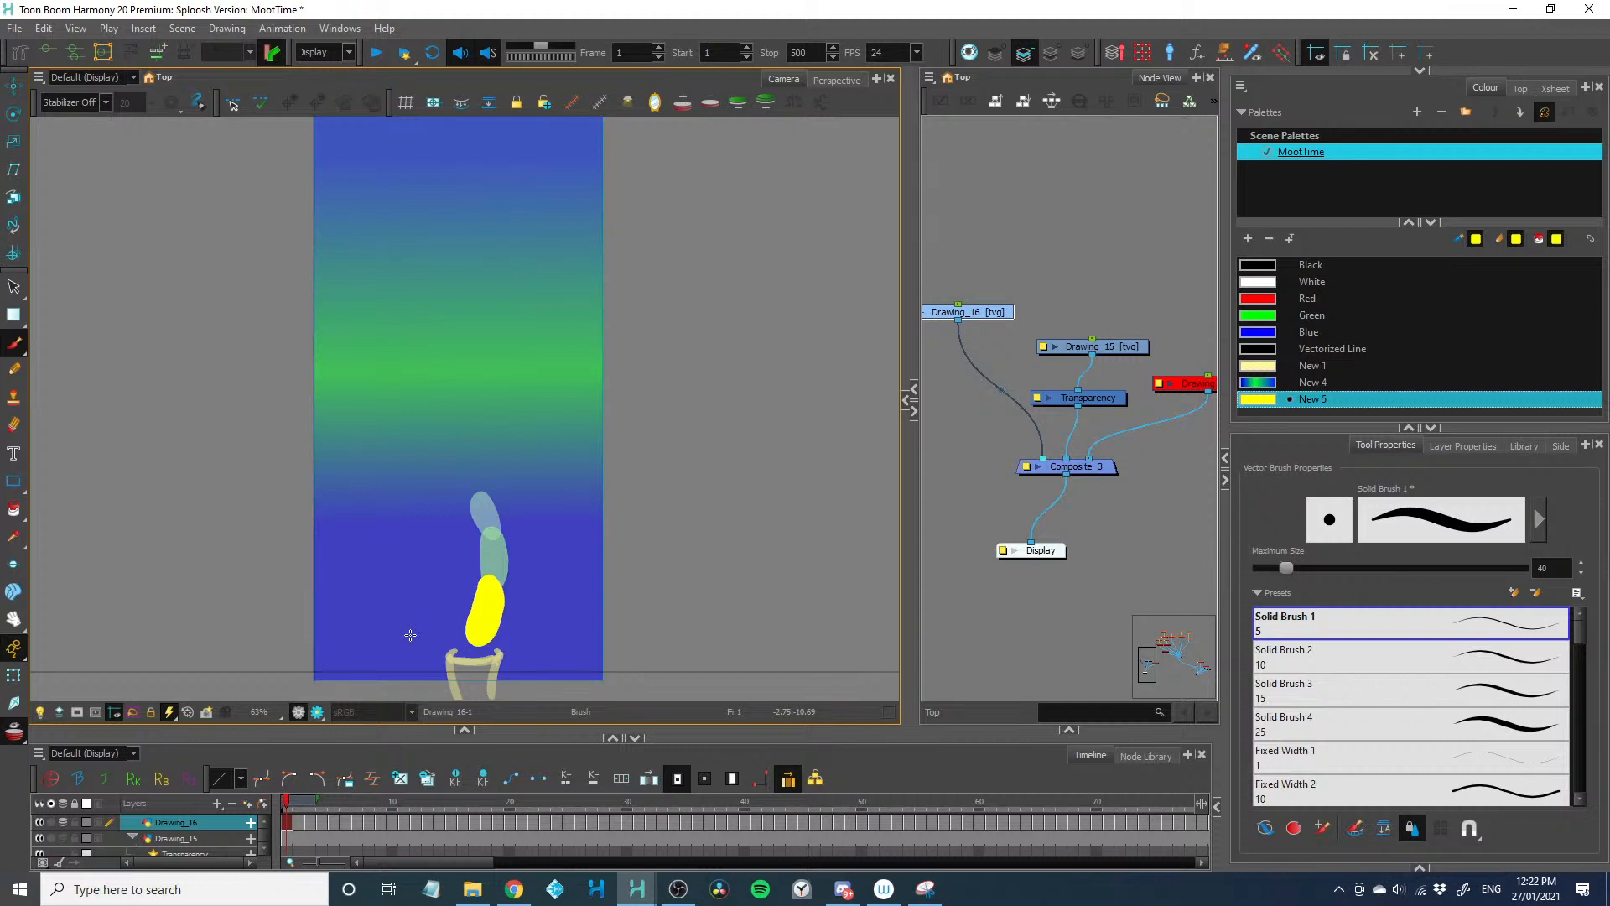
{"action": "key", "text": "period"}
{"action": "key", "text": "period"}
{"action": "key", "text": "period"}
{"action": "key", "text": "period"}
{"action": "key", "text": "period"}
{"action": "key", "text": "period"}
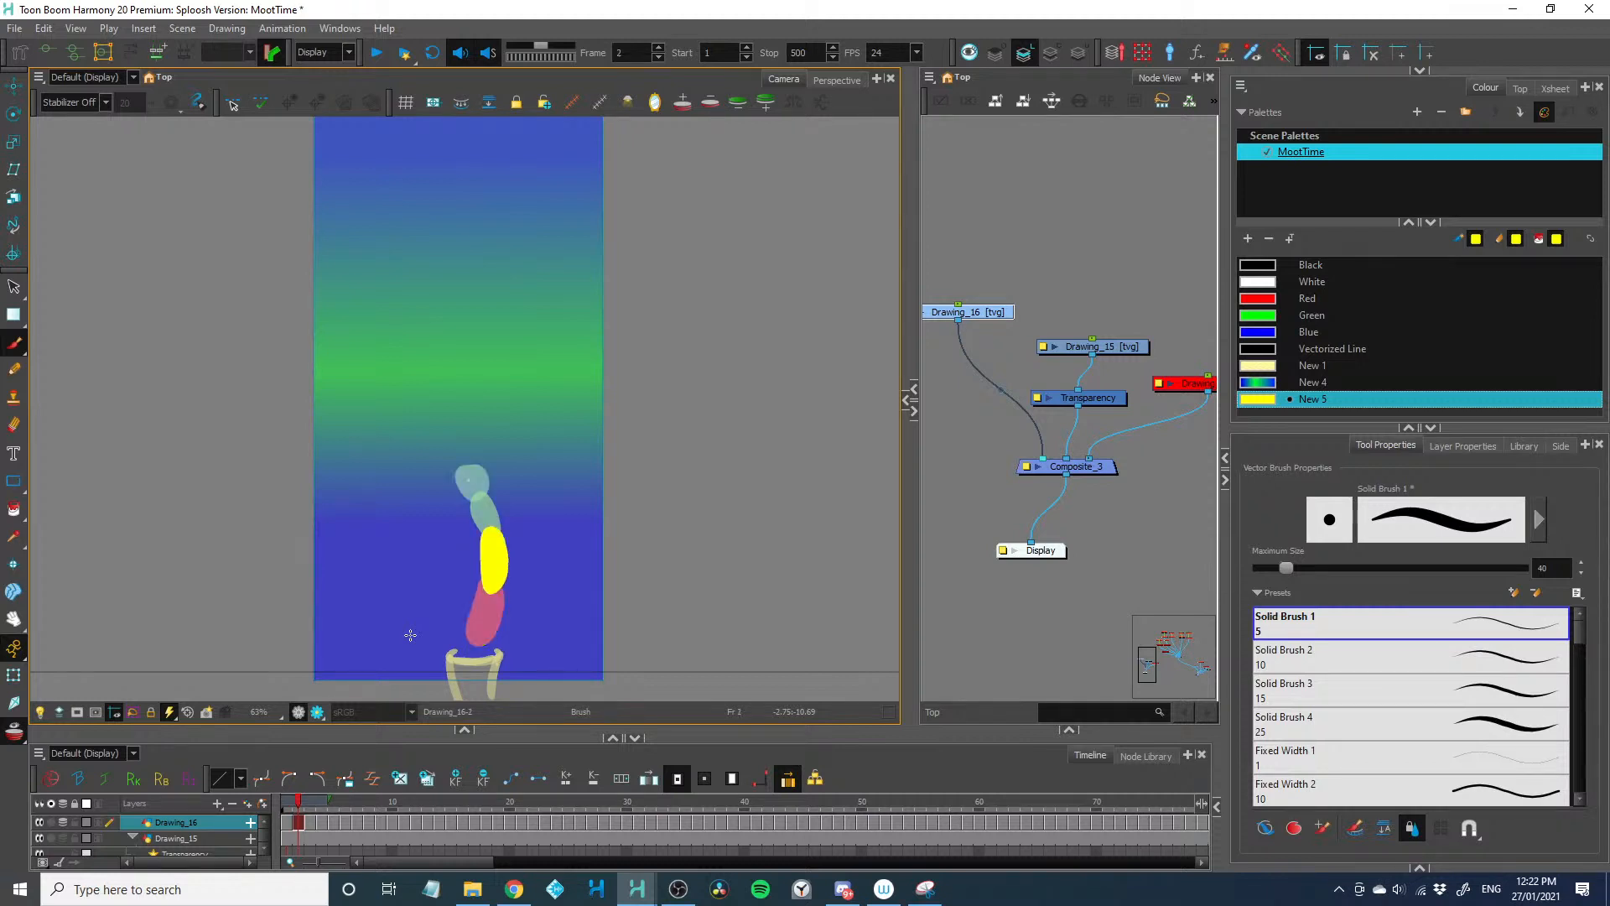
Paint a second yellow dot just above the base on frames 7 and 8 of Drawing_16
{"action": "scroll", "coordinate": [325, 594], "scroll_direction": "up", "scroll_amount": 1}
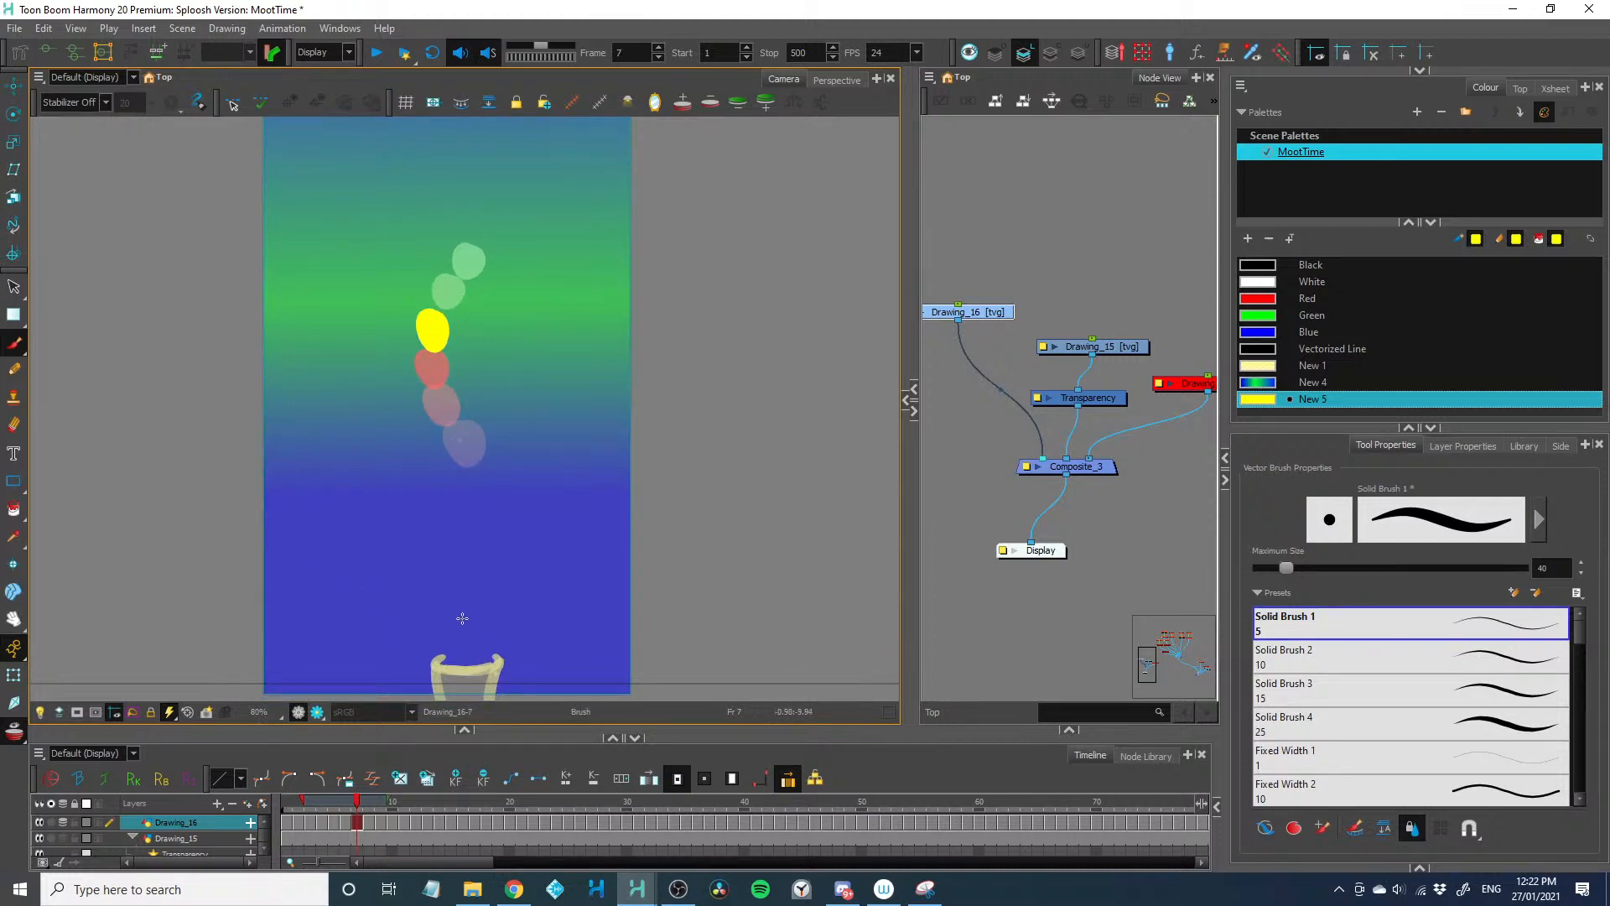
{"action": "mouse_move", "coordinate": [462, 619]}
{"action": "left_mouse_down"}
{"action": "mouse_move", "coordinate": [467, 637]}
{"action": "mouse_move", "coordinate": [460, 625]}
{"action": "left_mouse_up"}
{"action": "key", "text": "period"}
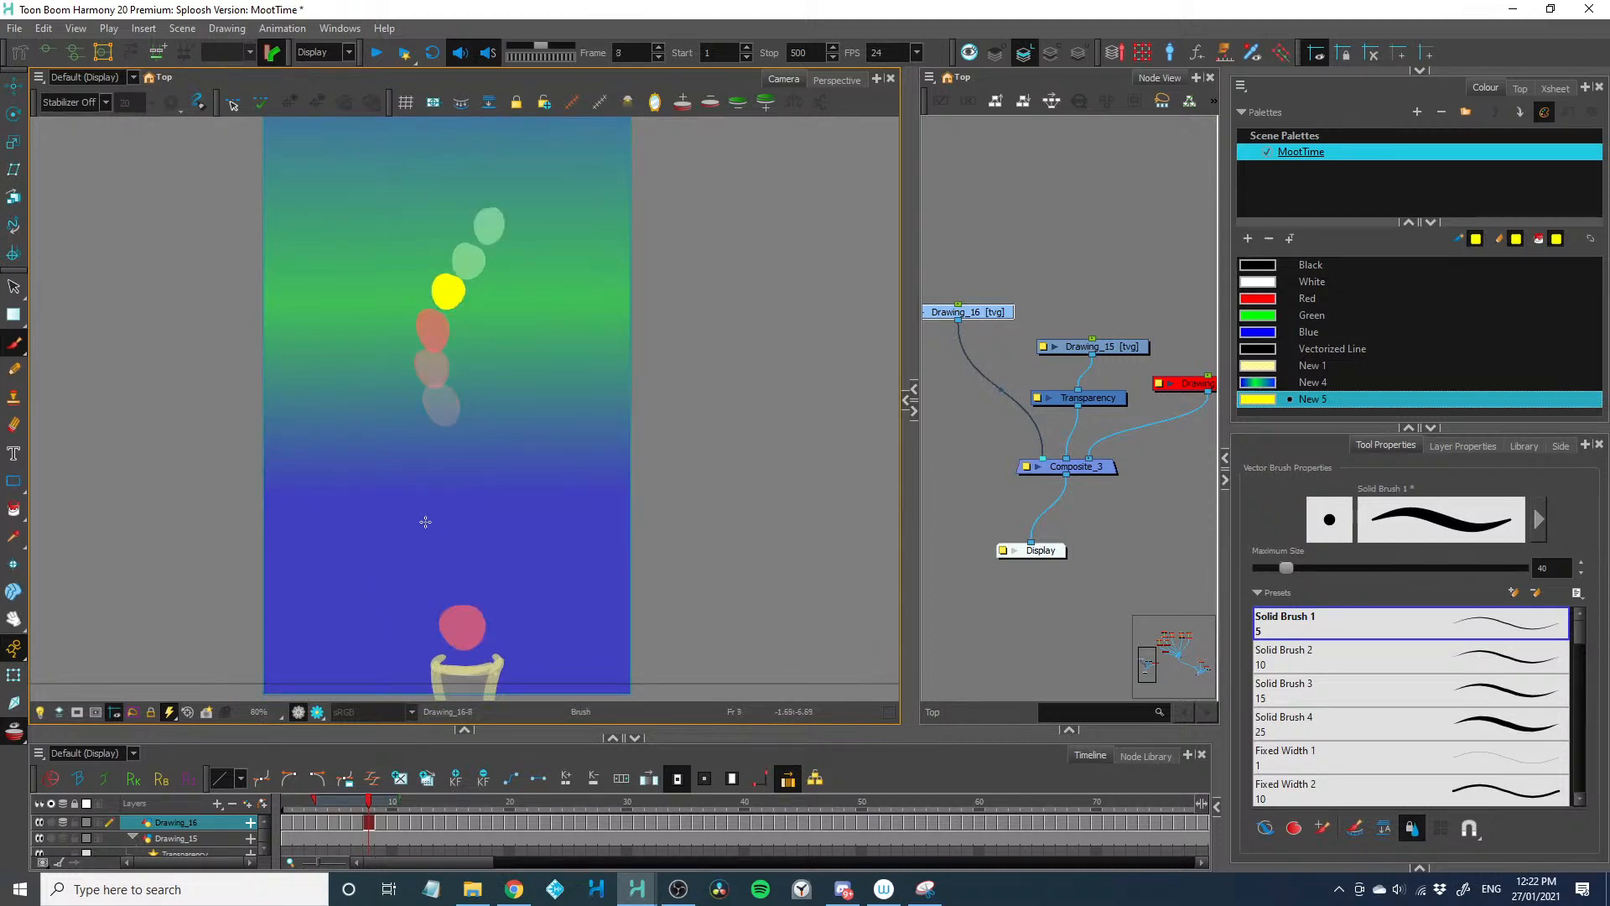
{"action": "scroll", "coordinate": [450, 611], "scroll_direction": "up", "scroll_amount": 1}
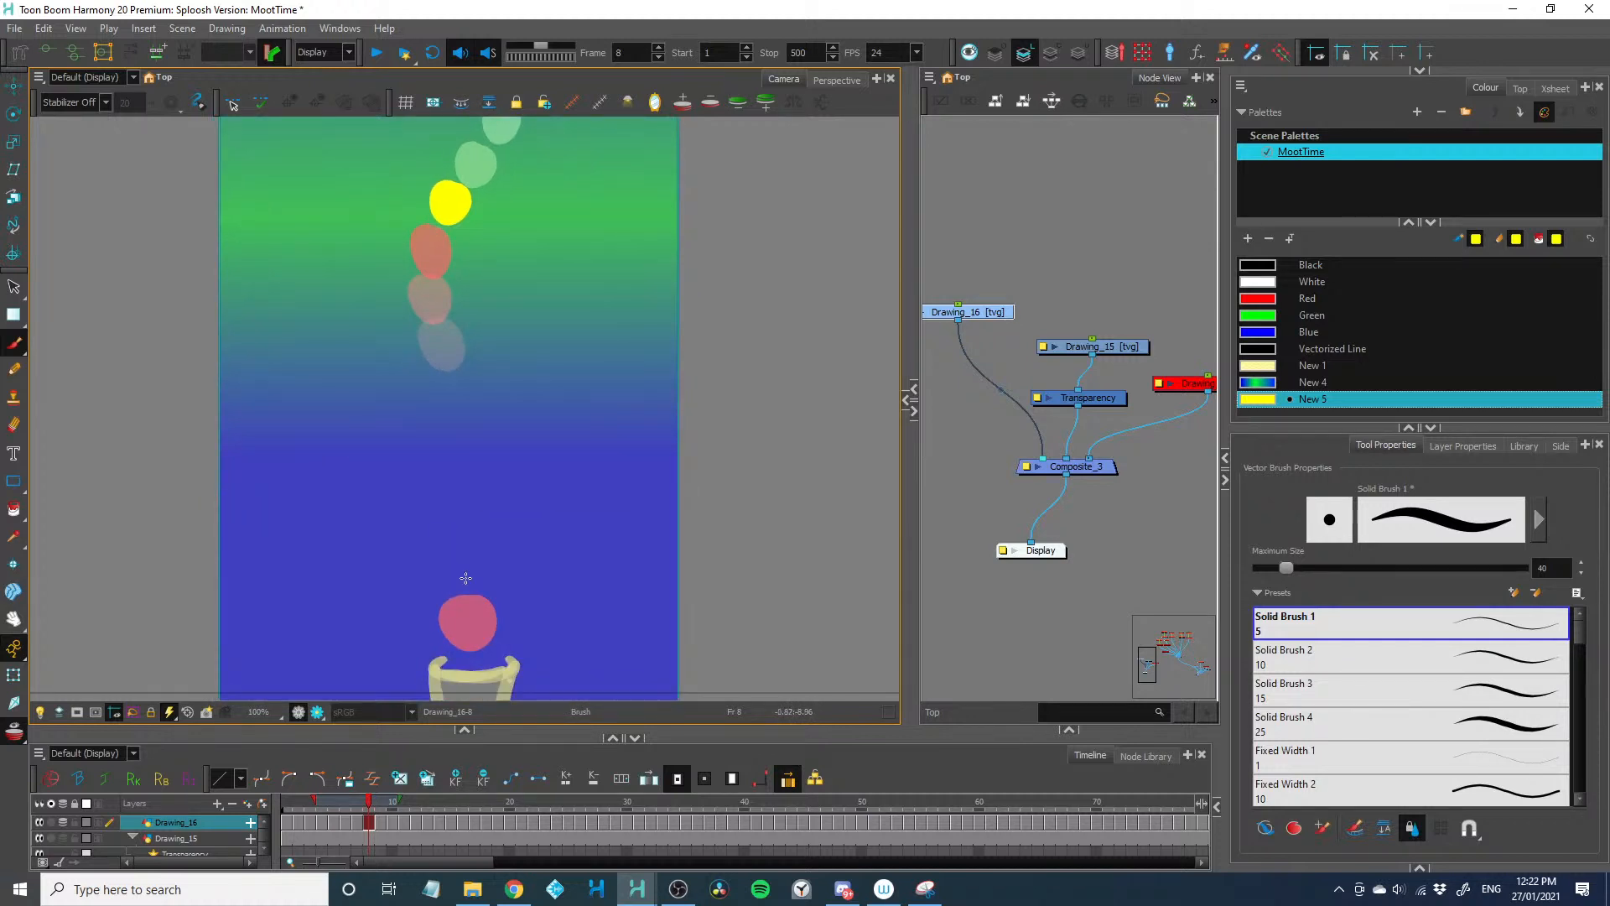
{"action": "left_click_drag", "start_coordinate": [466, 577], "coordinate": [459, 586]}
{"action": "key", "text": "period"}
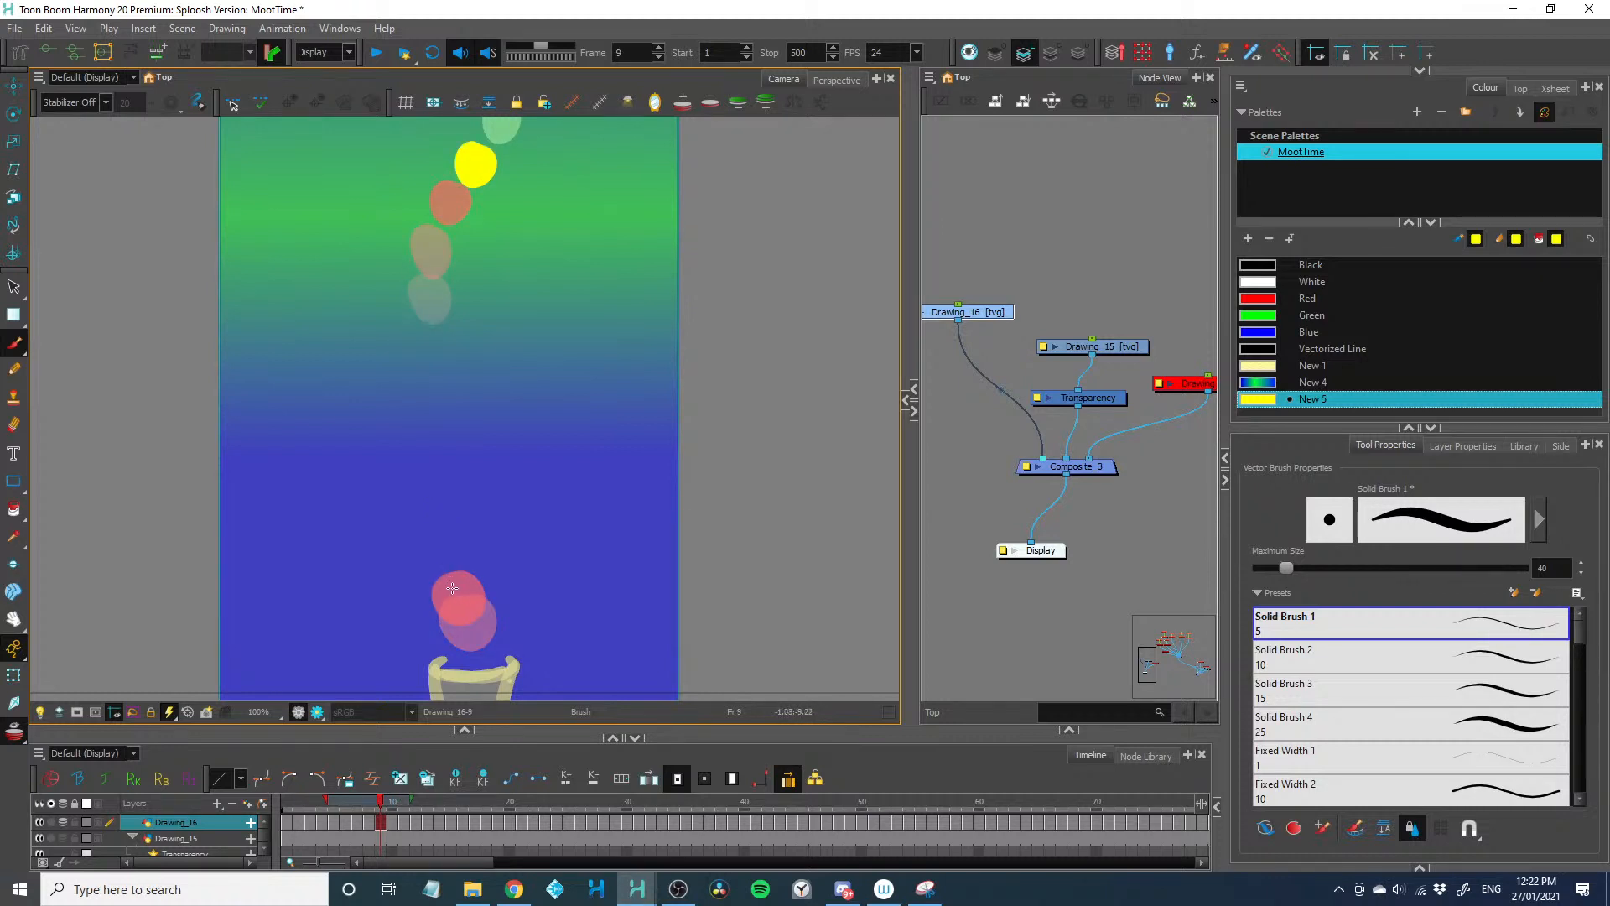
{"action": "scroll", "coordinate": [452, 588], "scroll_direction": "up", "scroll_amount": 1}
{"action": "left_click_drag", "start_coordinate": [453, 532], "coordinate": [418, 555]}
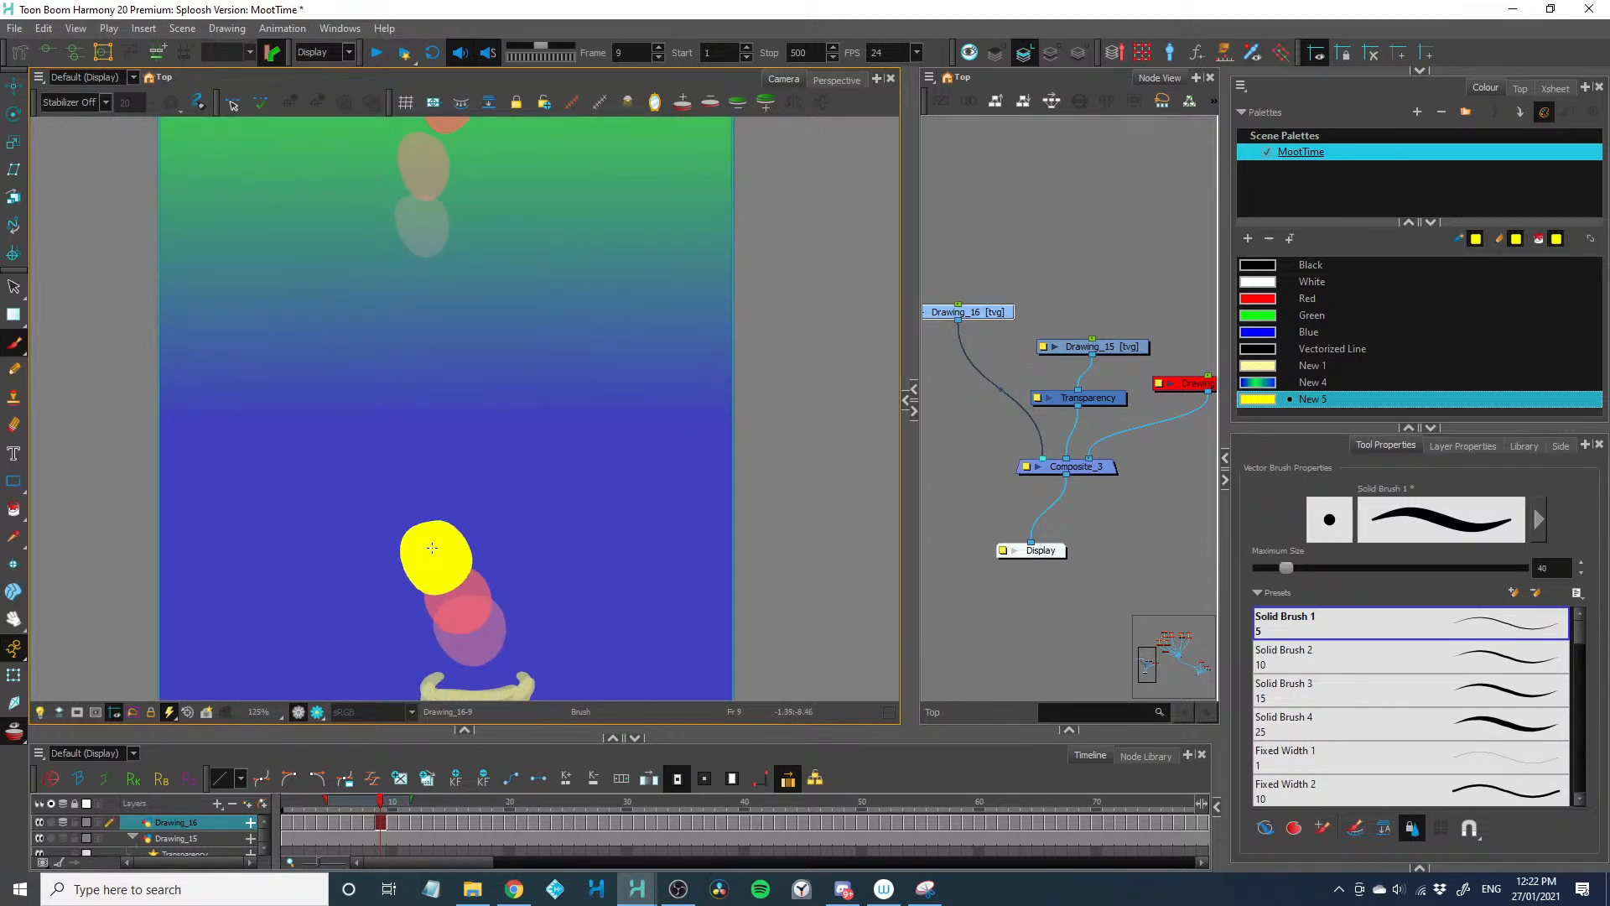
{"action": "key", "text": "ctrl+z"}
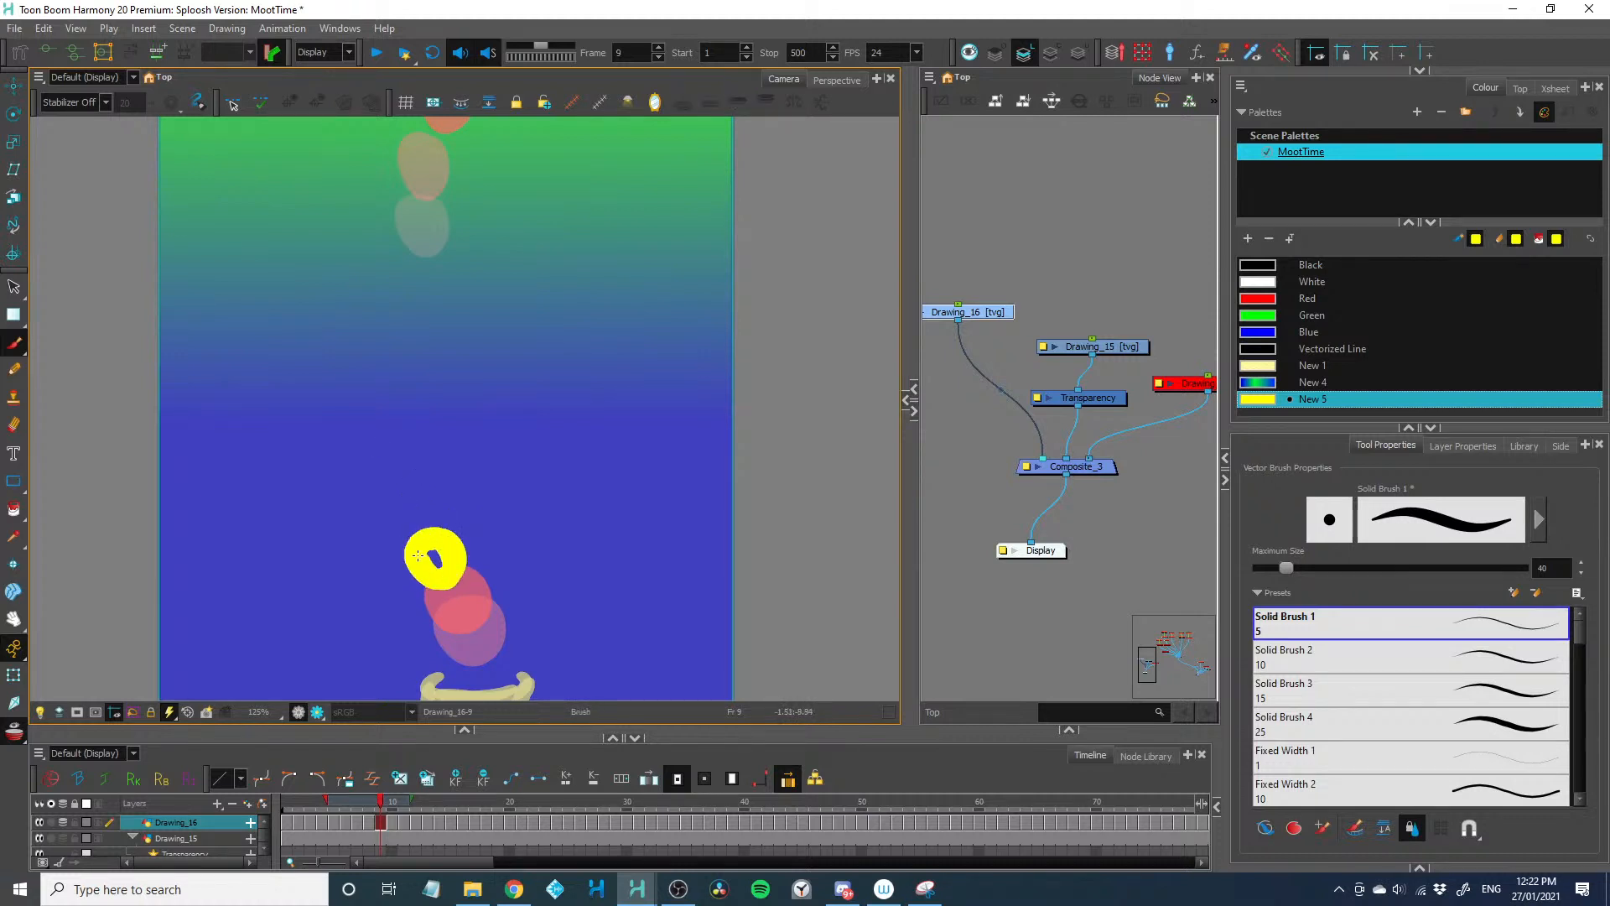
{"action": "key", "text": "period"}
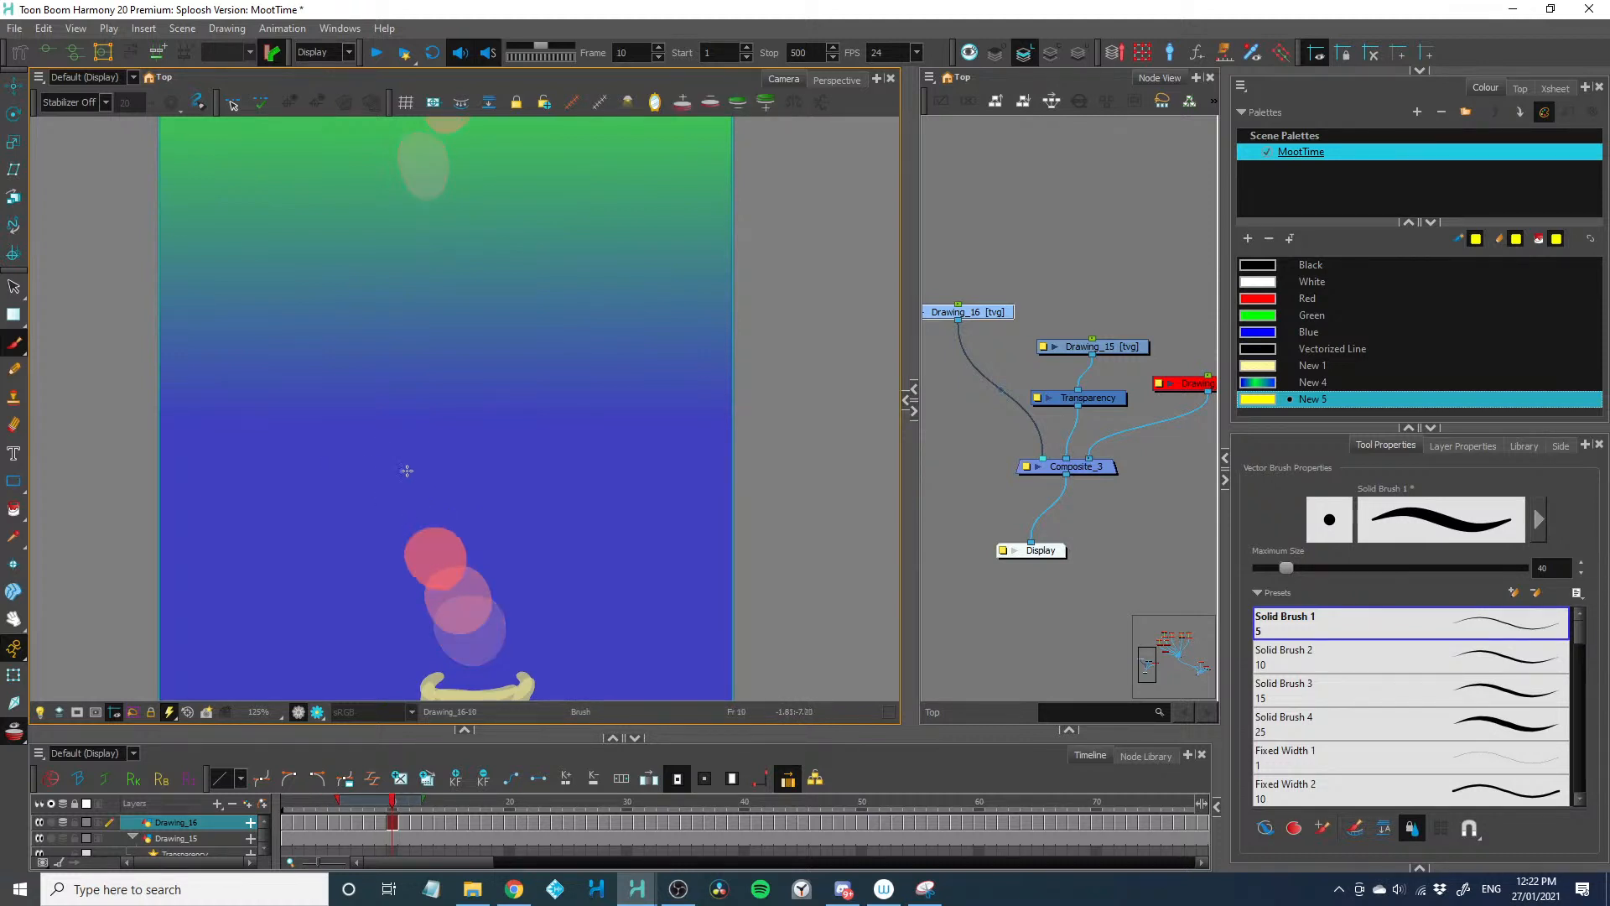
{"action": "mouse_move", "coordinate": [413, 487]}
{"action": "left_mouse_down"}
{"action": "mouse_move", "coordinate": [400, 511]}
{"action": "mouse_move", "coordinate": [428, 484]}
{"action": "mouse_move", "coordinate": [432, 501]}
{"action": "mouse_move", "coordinate": [409, 504]}
{"action": "left_mouse_up"}
{"action": "key", "text": "ctrl+z"}
{"action": "key", "text": "ctrl+z"}
{"action": "key", "text": "ctrl+z"}
{"action": "key", "text": "ctrl+z"}
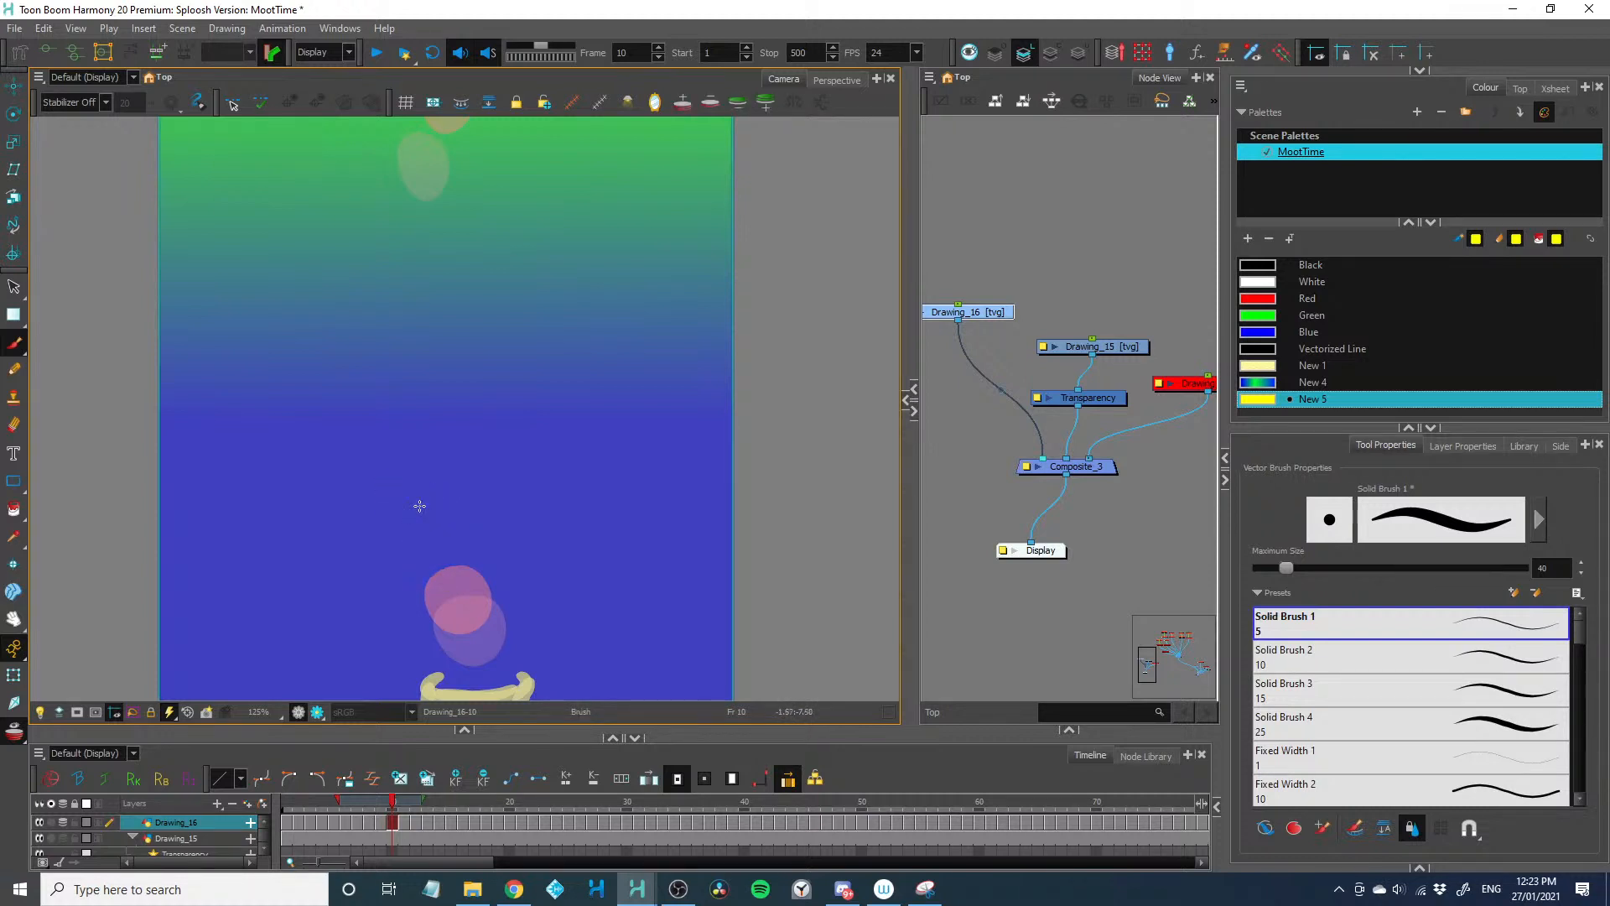
Paint the second dot climbing slowly in closely spaced positions on frames 9 to 16
{"action": "mouse_move", "coordinate": [436, 551]}
{"action": "left_mouse_down"}
{"action": "mouse_move", "coordinate": [456, 577]}
{"action": "mouse_move", "coordinate": [456, 557]}
{"action": "mouse_move", "coordinate": [443, 574]}
{"action": "mouse_move", "coordinate": [431, 553]}
{"action": "mouse_move", "coordinate": [431, 495]}
{"action": "mouse_move", "coordinate": [436, 529]}
{"action": "left_mouse_up"}
{"action": "key", "text": "period"}
{"action": "key", "text": "period"}
{"action": "key", "text": "period"}
{"action": "mouse_move", "coordinate": [446, 469]}
{"action": "left_mouse_down"}
{"action": "mouse_move", "coordinate": [464, 469]}
{"action": "mouse_move", "coordinate": [462, 420]}
{"action": "mouse_move", "coordinate": [478, 435]}
{"action": "mouse_move", "coordinate": [469, 403]}
{"action": "left_mouse_up"}
{"action": "key", "text": "period"}
{"action": "key", "text": "period"}
{"action": "key", "text": "period"}
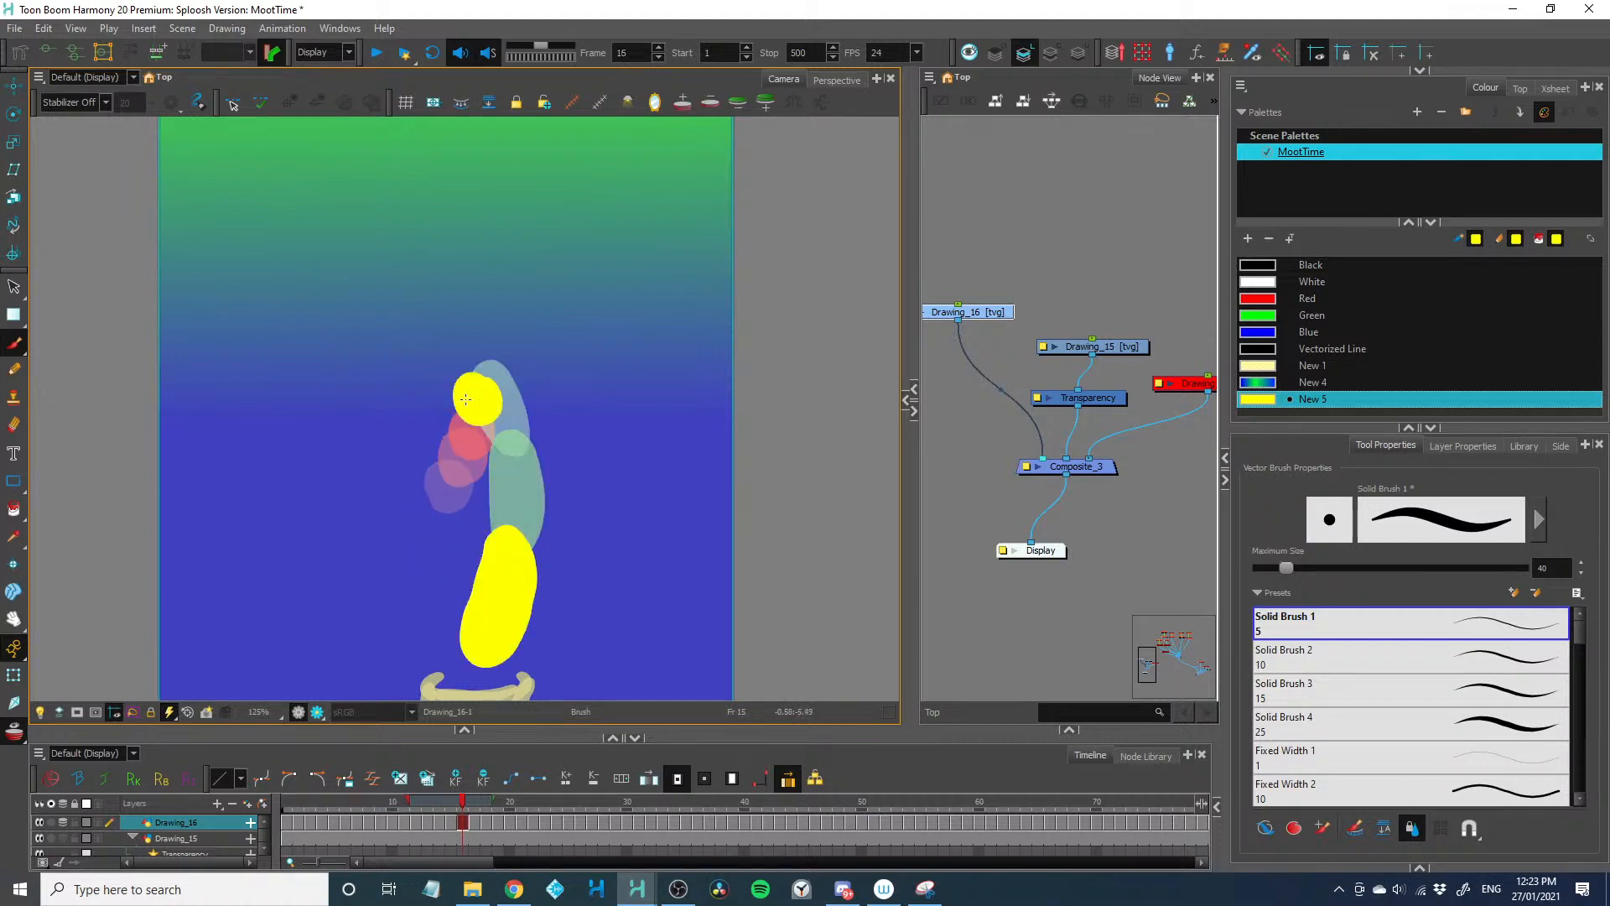
Continue the second dot's closely spaced climb above the first dot's trail on frames 17 to 20
{"action": "key", "text": "period"}
{"action": "key", "text": "period"}
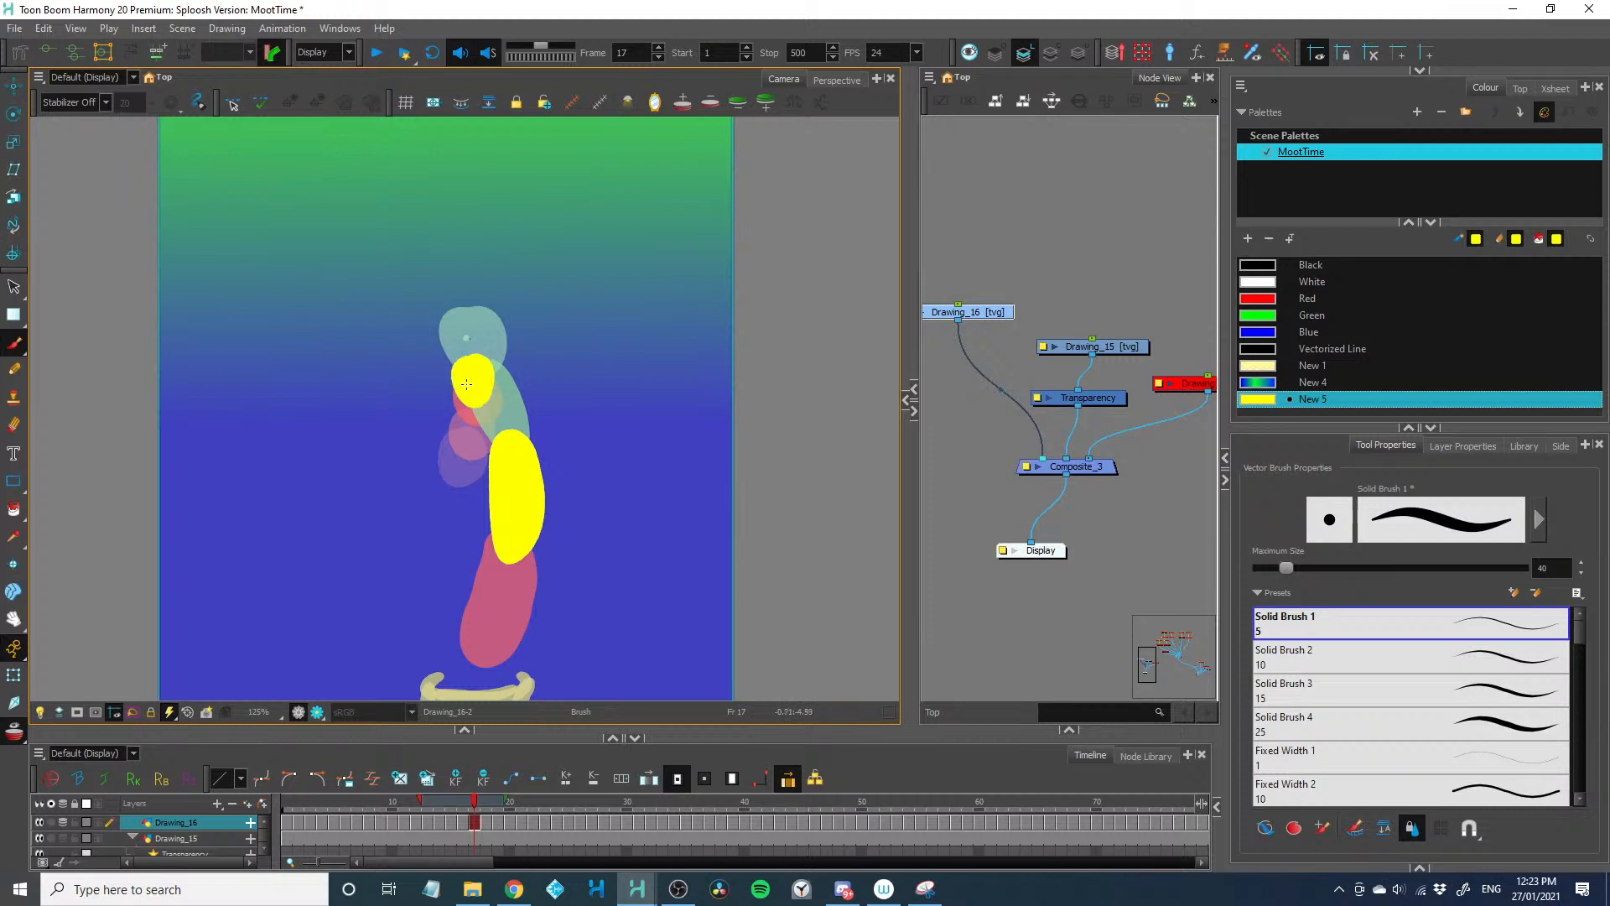
{"action": "key", "text": "period"}
{"action": "left_click_drag", "start_coordinate": [465, 343], "coordinate": [469, 352]}
{"action": "key", "text": "period"}
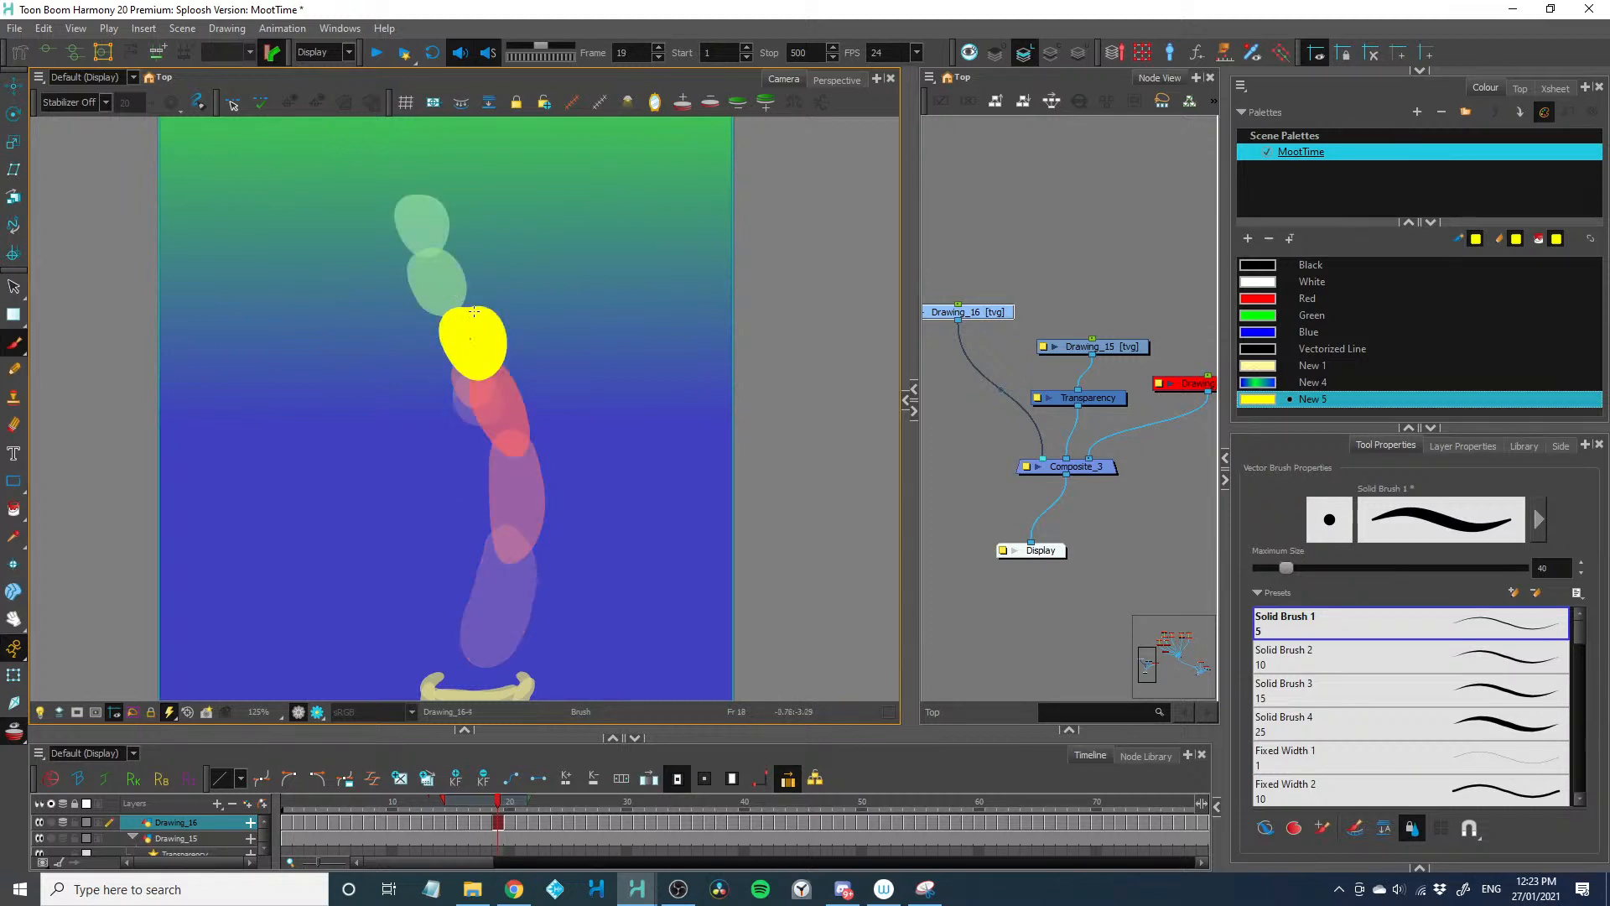
{"action": "key", "text": "period"}
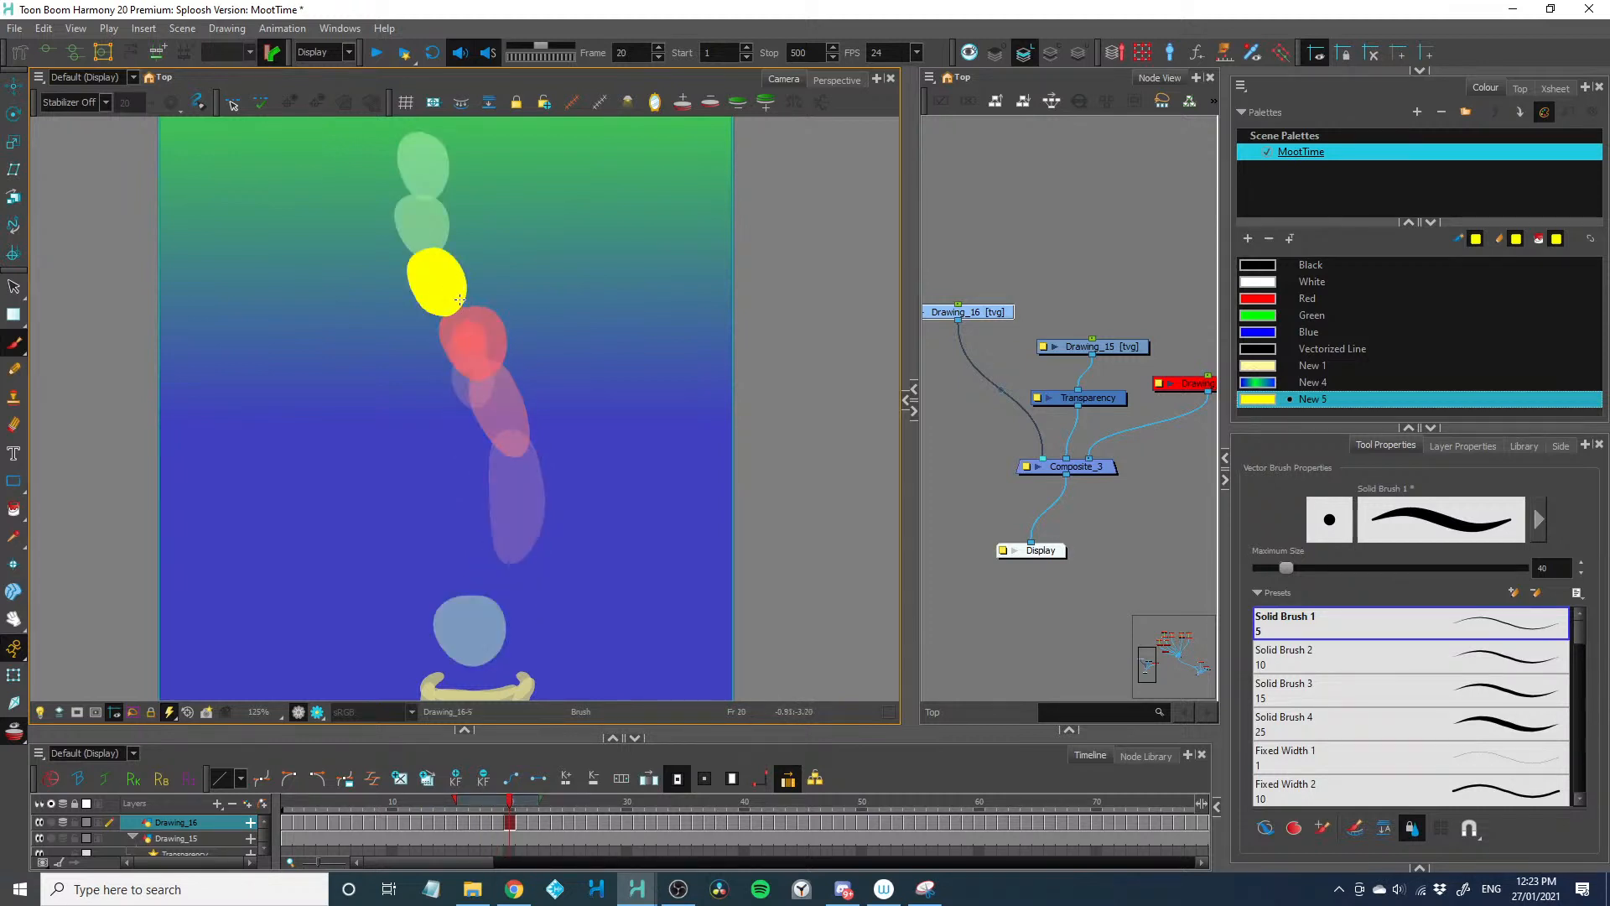
{"action": "mouse_move", "coordinate": [460, 299]}
{"action": "left_mouse_down"}
{"action": "mouse_move", "coordinate": [449, 322]}
{"action": "mouse_move", "coordinate": [413, 228]}
{"action": "mouse_move", "coordinate": [370, 298]}
{"action": "mouse_move", "coordinate": [428, 278]}
{"action": "mouse_move", "coordinate": [411, 324]}
{"action": "mouse_move", "coordinate": [435, 283]}
{"action": "left_mouse_up"}
Carry the second dot's slow path up through the green band on frames 21 to 33
{"action": "key", "text": "period"}
{"action": "key", "text": "period"}
Finish the second dot's path with progressively smaller dots in the upper blue area up to frame 40
{"action": "key", "text": "period"}
{"action": "key", "text": "period"}
{"action": "key", "text": "period"}
{"action": "key", "text": "period"}
{"action": "key", "text": "period"}
{"action": "mouse_move", "coordinate": [409, 223]}
{"action": "left_mouse_down"}
{"action": "mouse_move", "coordinate": [417, 311]}
{"action": "mouse_move", "coordinate": [444, 335]}
{"action": "mouse_move", "coordinate": [438, 257]}
{"action": "mouse_move", "coordinate": [442, 314]}
{"action": "mouse_move", "coordinate": [392, 247]}
{"action": "mouse_move", "coordinate": [389, 328]}
{"action": "left_mouse_up"}
{"action": "key", "text": "period"}
{"action": "key", "text": "period"}
{"action": "key", "text": "period"}
{"action": "key", "text": "period"}
{"action": "key", "text": "period"}
{"action": "key", "text": "period"}
{"action": "mouse_move", "coordinate": [406, 307]}
{"action": "left_mouse_down"}
{"action": "mouse_move", "coordinate": [408, 325]}
{"action": "mouse_move", "coordinate": [400, 285]}
{"action": "mouse_move", "coordinate": [431, 234]}
{"action": "mouse_move", "coordinate": [425, 200]}
{"action": "left_mouse_up"}
{"action": "key", "text": "period"}
{"action": "key", "text": "period"}
{"action": "key", "text": "period"}
{"action": "key", "text": "period"}
{"action": "key", "text": "period"}
{"action": "key", "text": "period"}
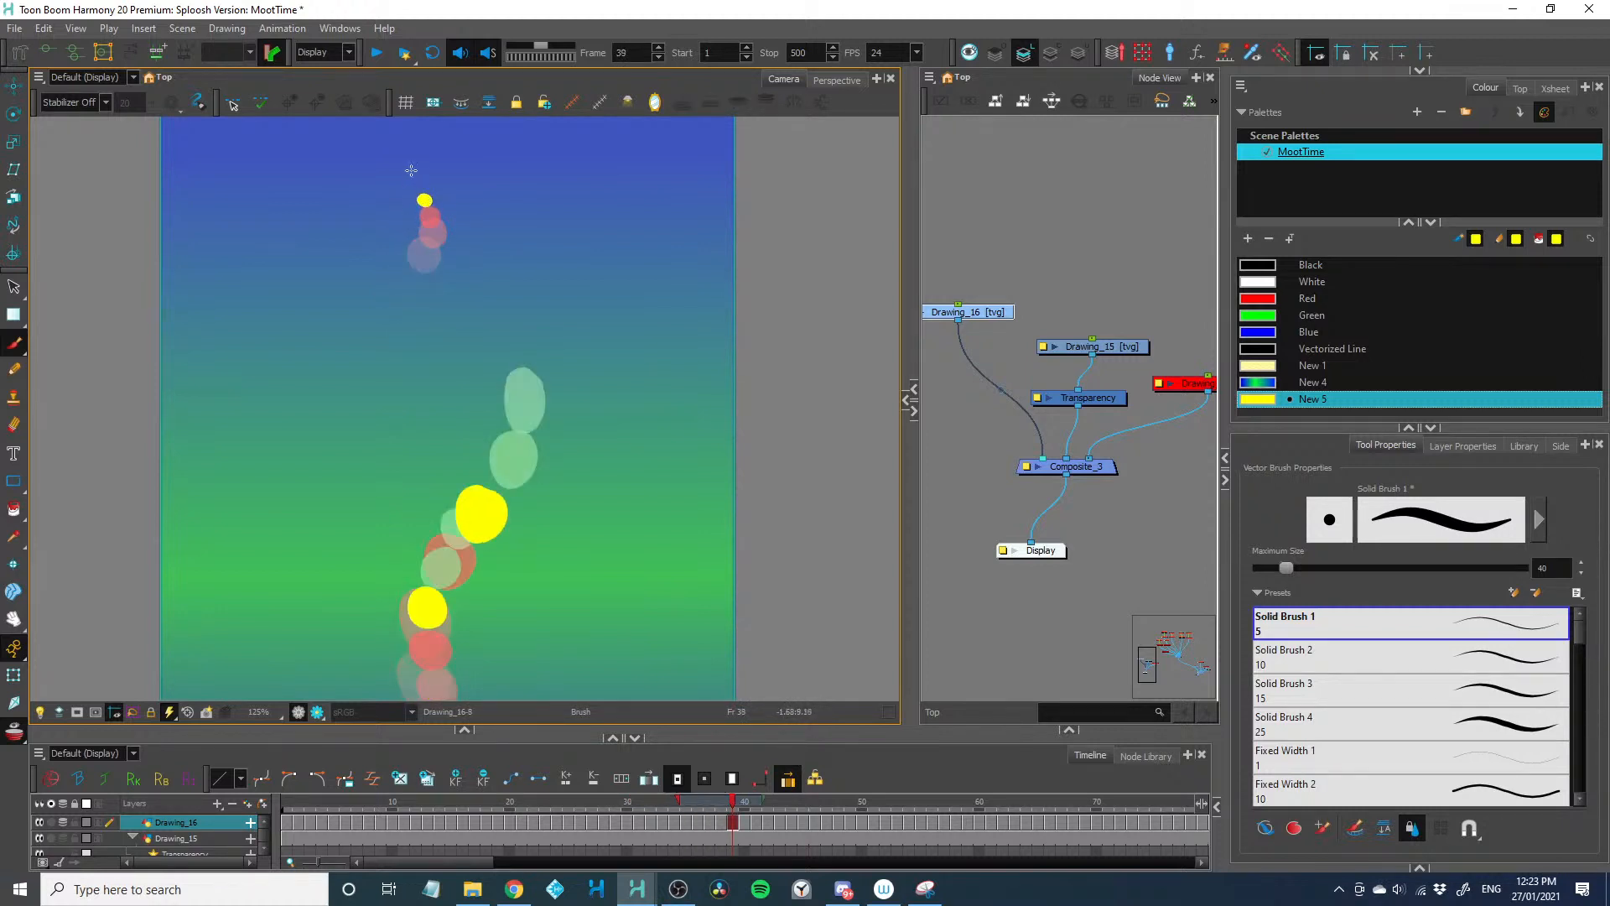
{"action": "key", "text": "period"}
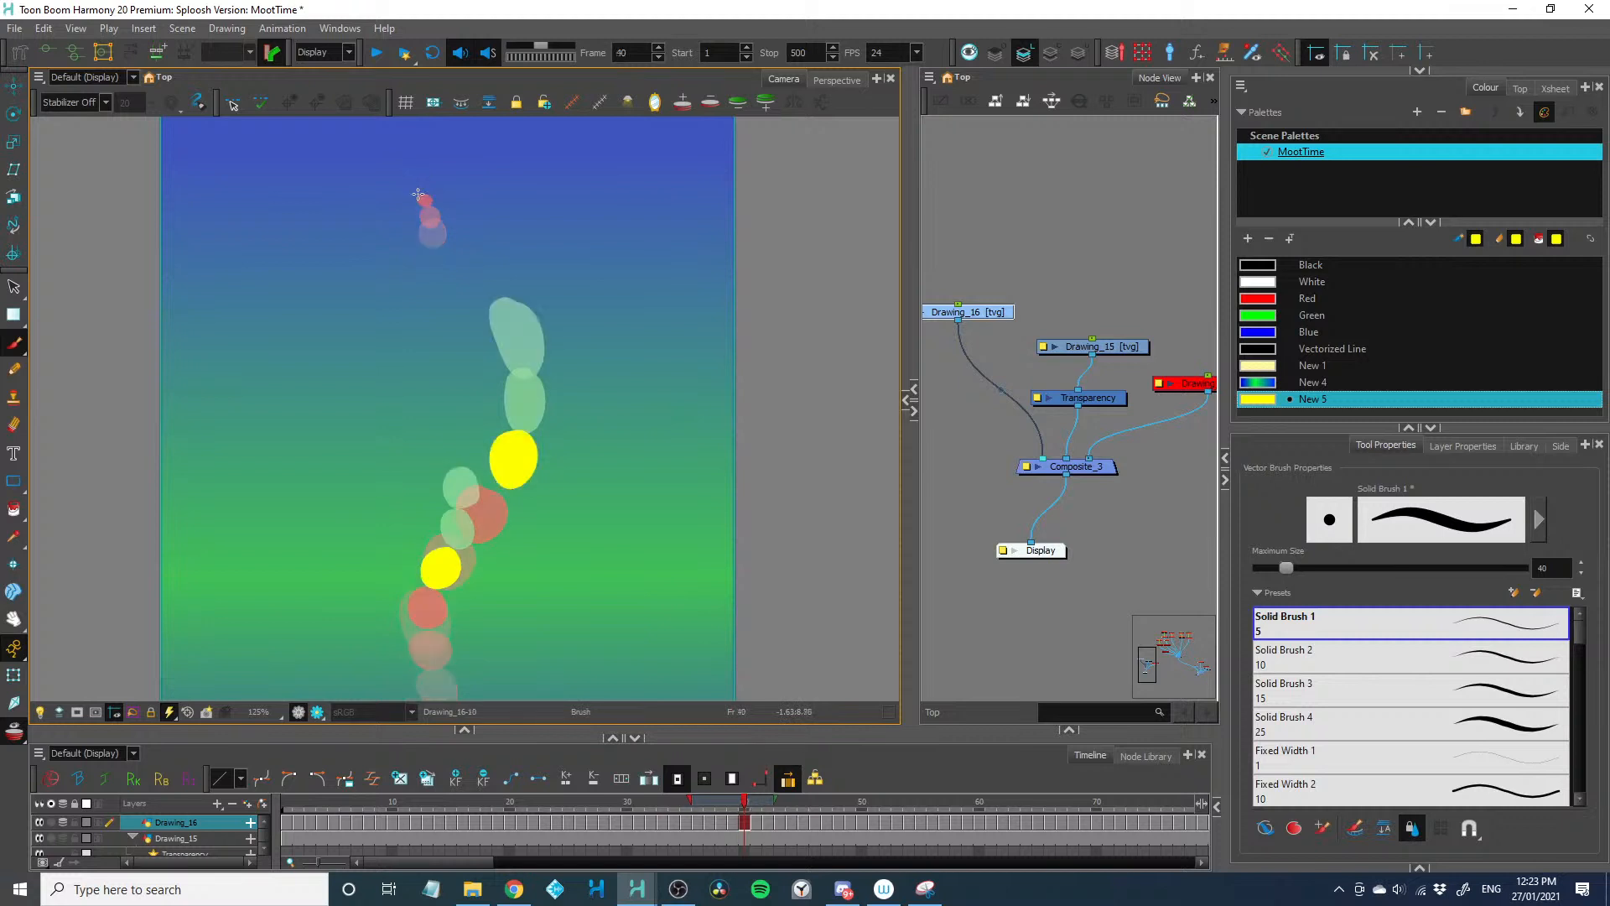
Play the animation from the start to check the overlapping dot cycles, and return to frame 1
{"action": "key", "text": "1"}
{"action": "key", "text": "1"}
{"action": "key", "text": "1"}
{"action": "left_click_drag", "start_coordinate": [335, 550], "coordinate": [330, 499]}
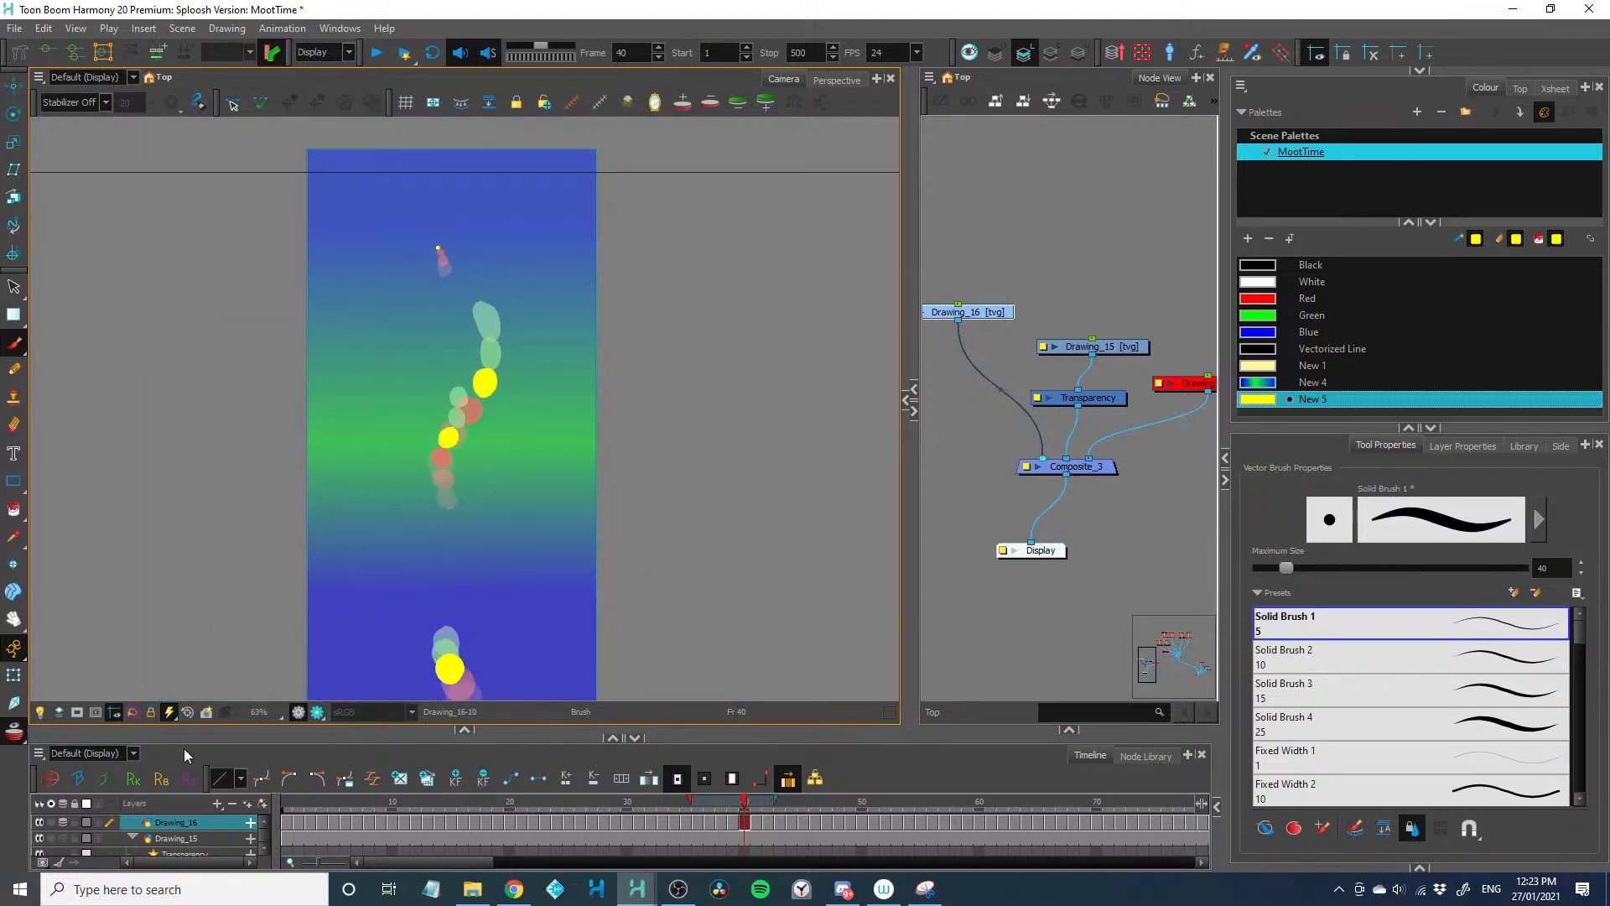
{"action": "left_click", "coordinate": [293, 802]}
{"action": "key", "text": "Return"}
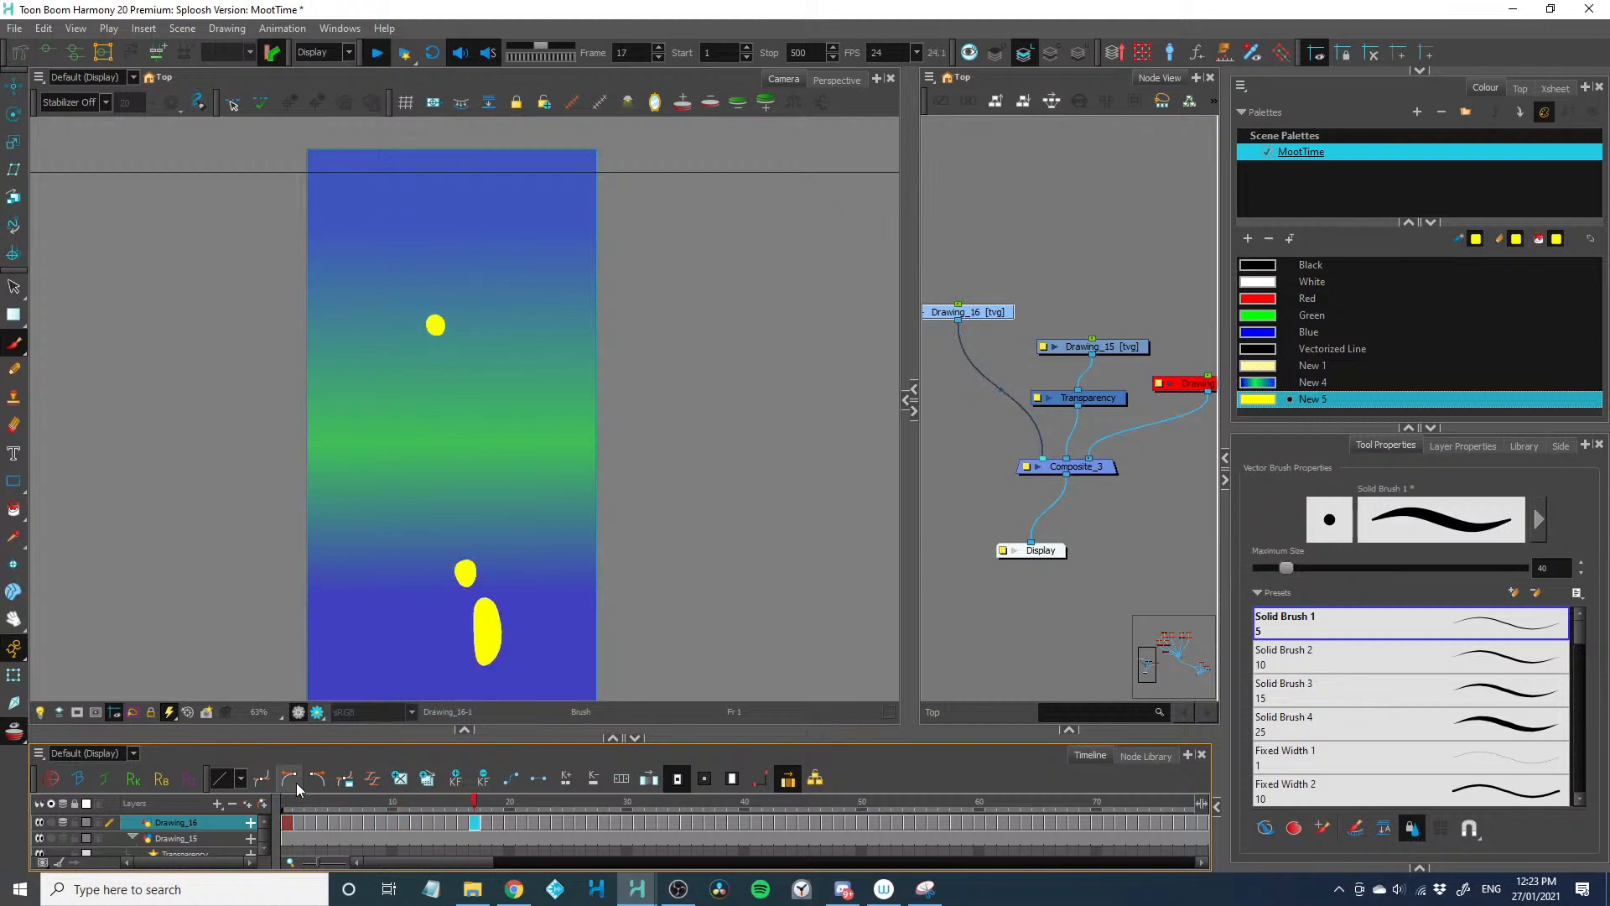
{"action": "key", "text": "Return"}
{"action": "left_click_drag", "start_coordinate": [204, 618], "coordinate": [198, 576]}
{"action": "key", "text": "Return"}
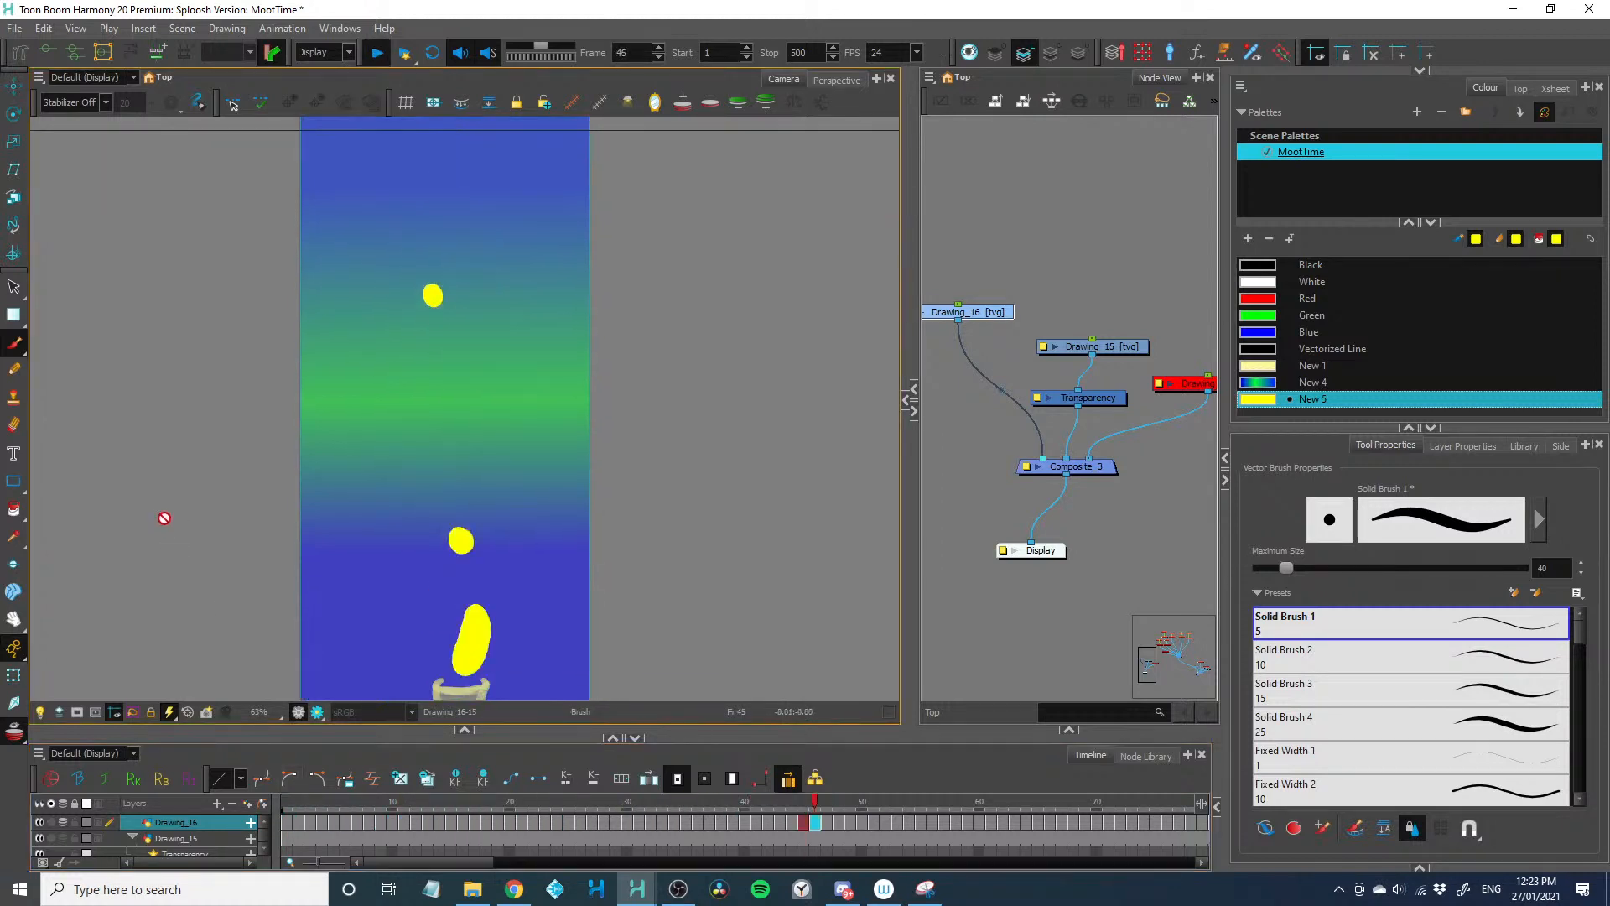
{"action": "key", "text": "Return"}
{"action": "left_click", "coordinate": [298, 808]}
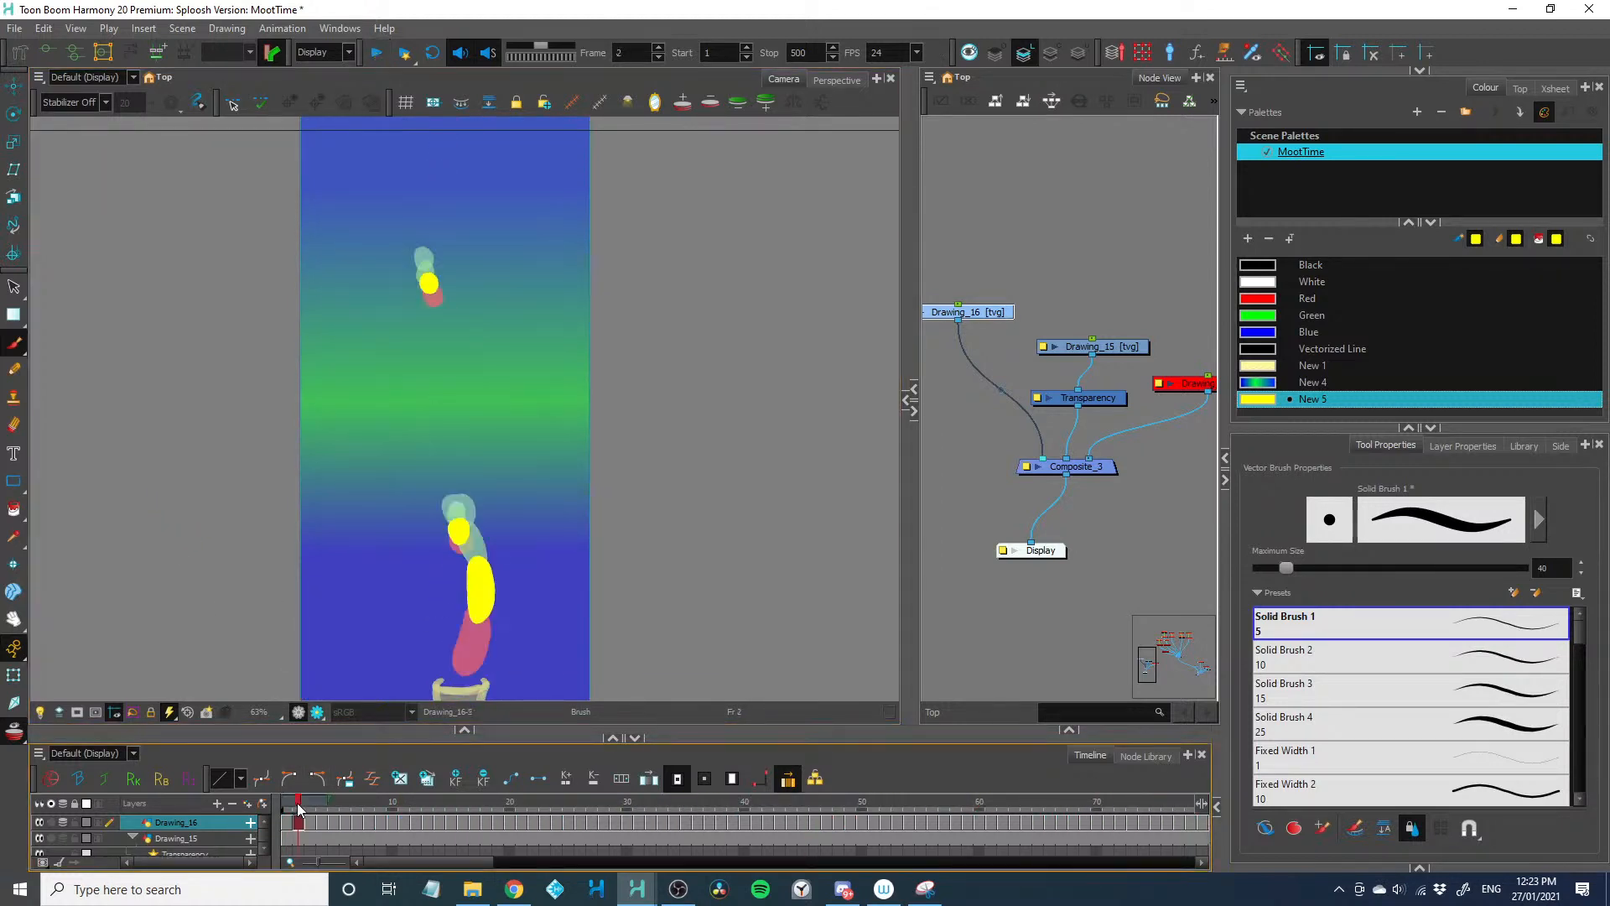
{"action": "left_click_drag", "start_coordinate": [299, 808], "coordinate": [290, 794]}
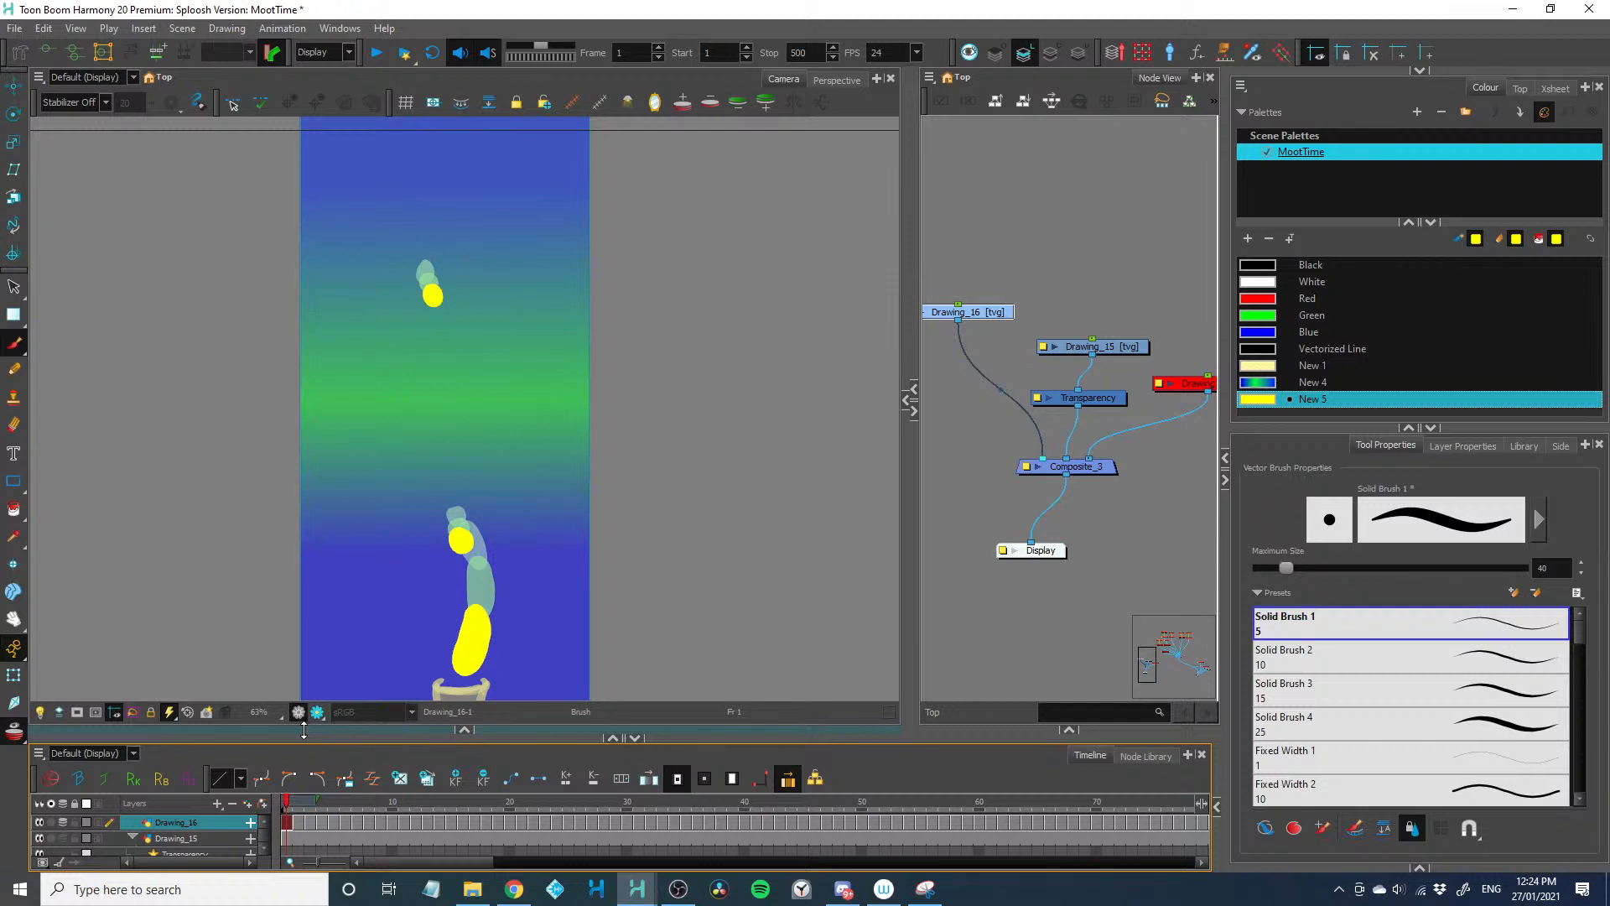
Enlarge the timeline area and paint a third, widely spaced yellow dot rising from the base on frames 4 to 6
{"action": "left_click_drag", "start_coordinate": [502, 735], "coordinate": [501, 723]}
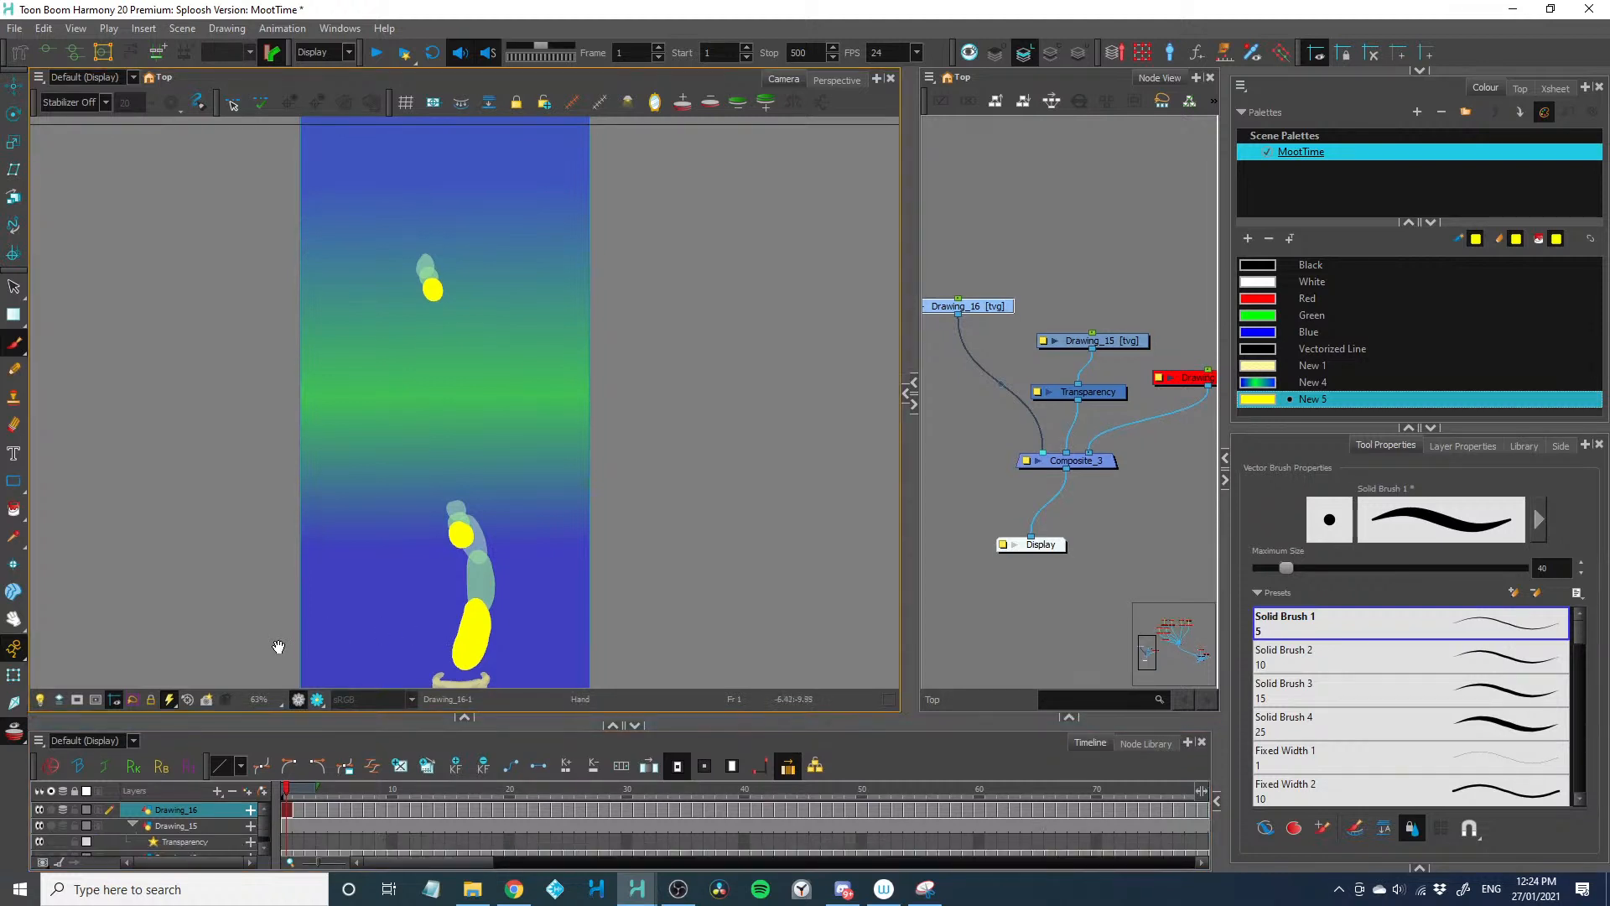
{"action": "left_click_drag", "start_coordinate": [290, 604], "coordinate": [298, 543]}
{"action": "key", "text": "2"}
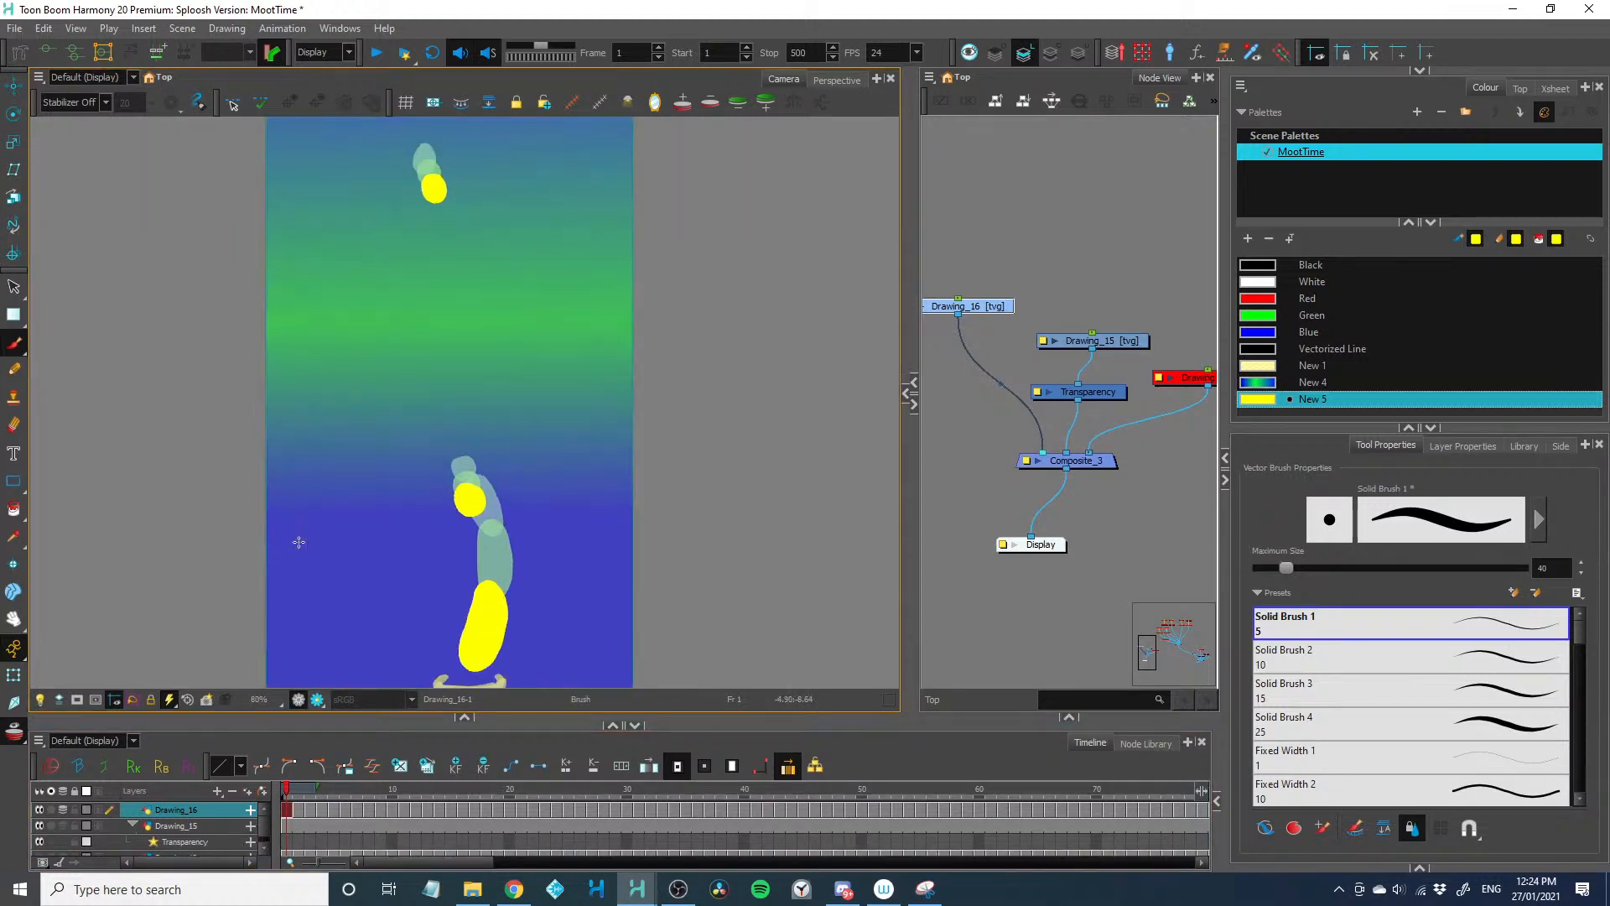
{"action": "key", "text": "period"}
{"action": "key", "text": "period"}
{"action": "key", "text": "period"}
{"action": "key", "text": "period"}
{"action": "left_click_drag", "start_coordinate": [233, 580], "coordinate": [218, 523]}
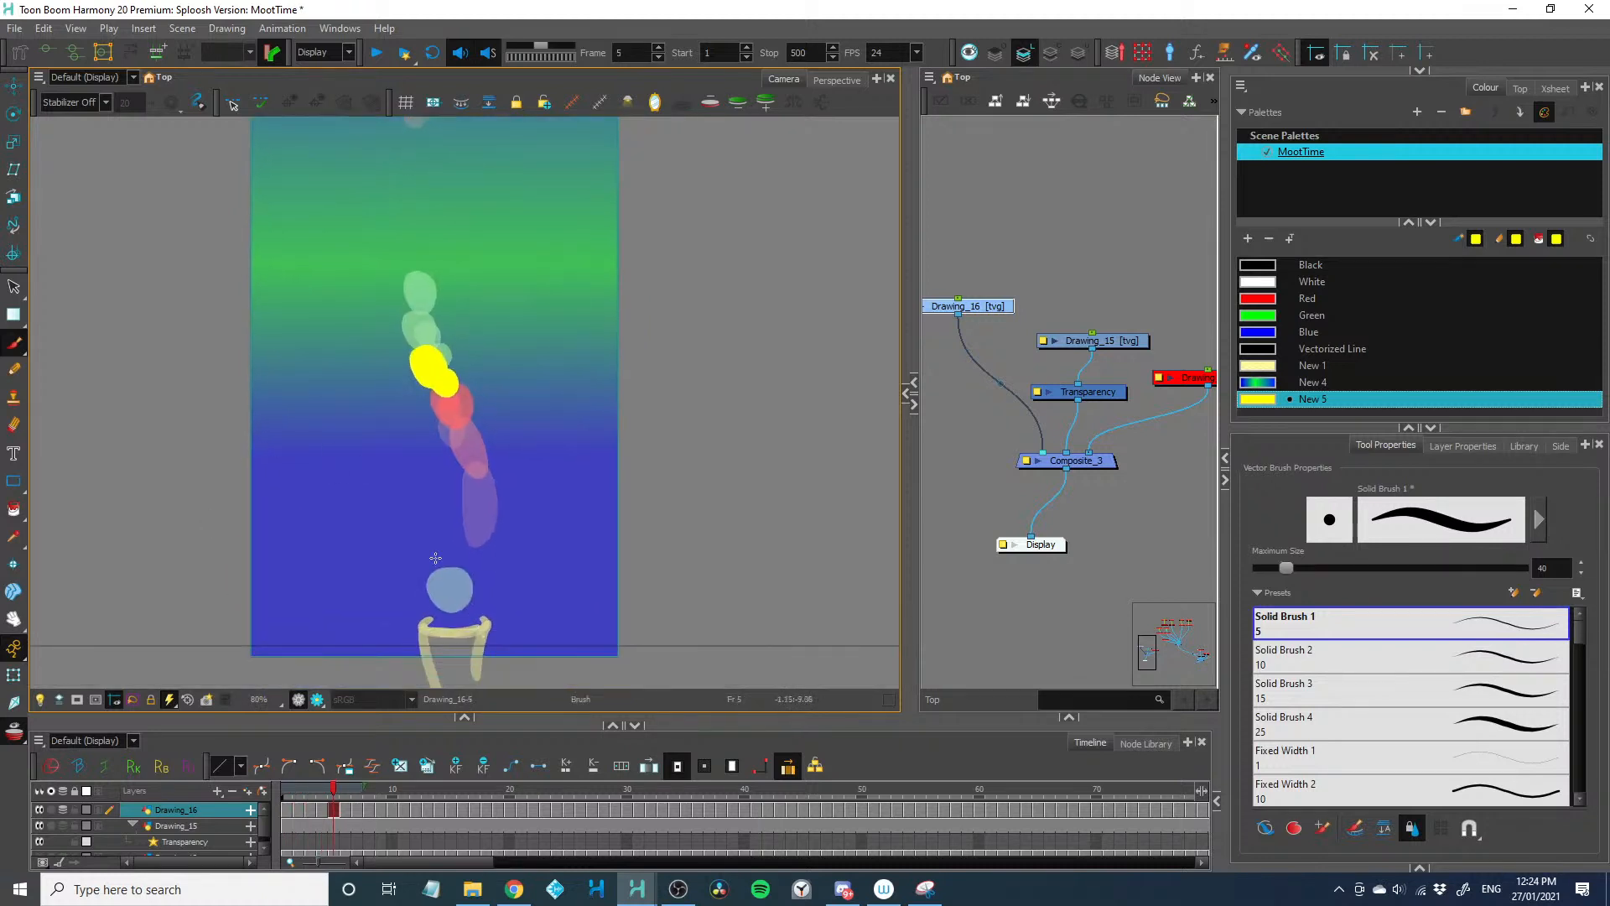
{"action": "key", "text": "comma"}
{"action": "left_click", "coordinate": [453, 597]}
{"action": "key", "text": "period"}
{"action": "left_click", "coordinate": [431, 550]}
{"action": "key", "text": "period"}
{"action": "left_click", "coordinate": [410, 495]}
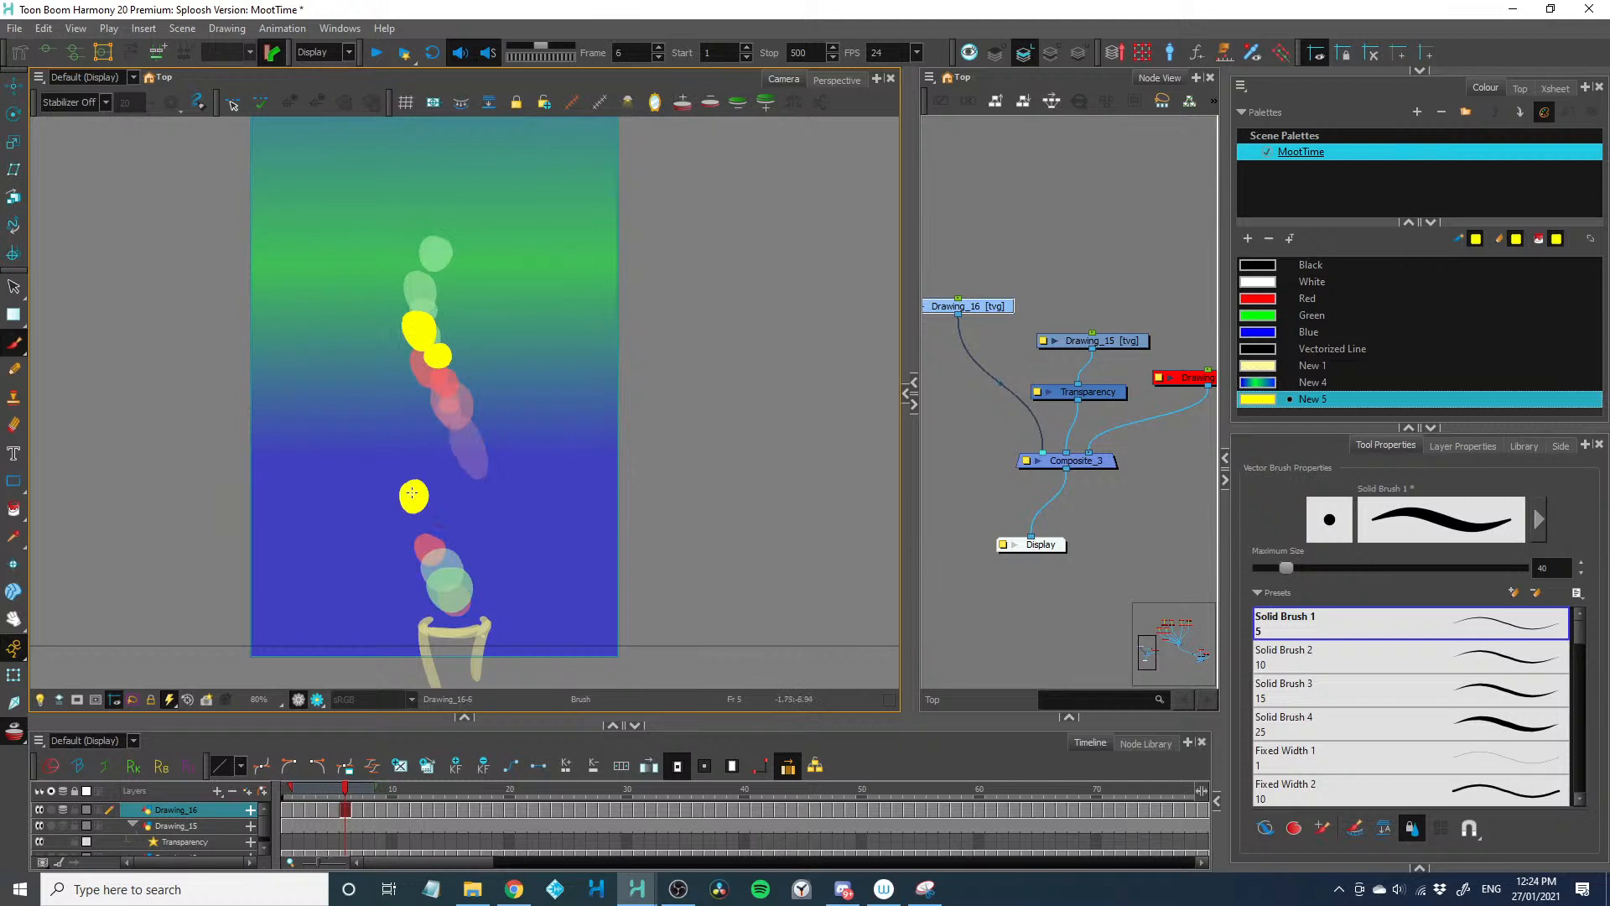
Continue the third dot's widely spaced rise, curving toward the green band, on frames 7 to 9
{"action": "key", "text": "period"}
{"action": "left_click", "coordinate": [434, 439]}
{"action": "key", "text": "period"}
{"action": "left_click", "coordinate": [464, 384]}
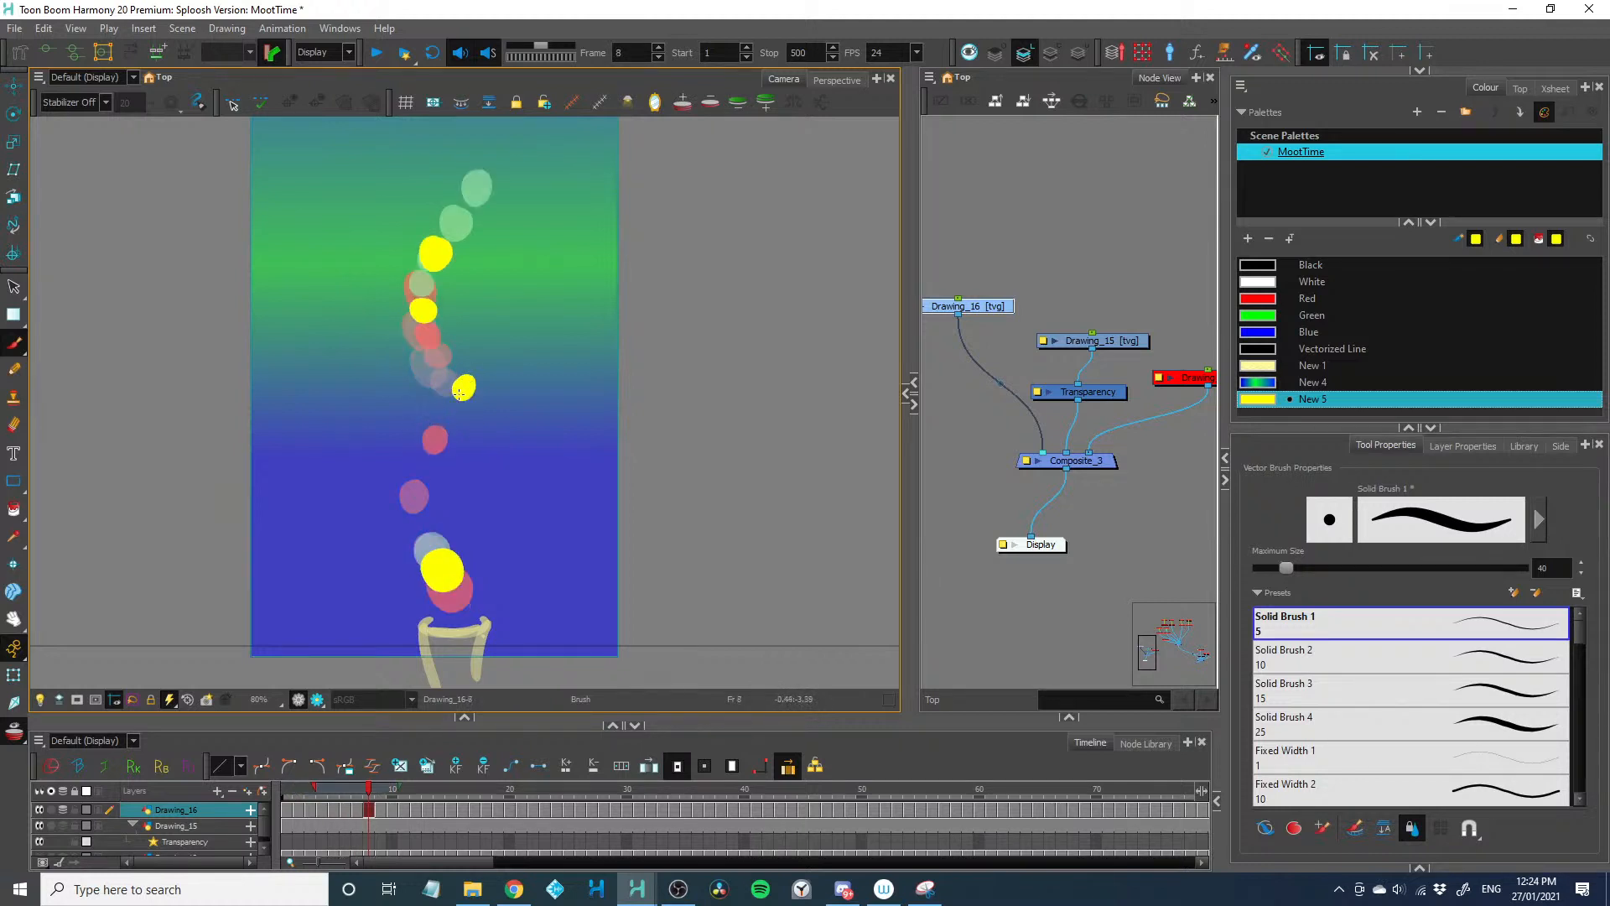
{"action": "key", "text": "period"}
{"action": "left_click", "coordinate": [476, 342]}
{"action": "key", "text": "period"}
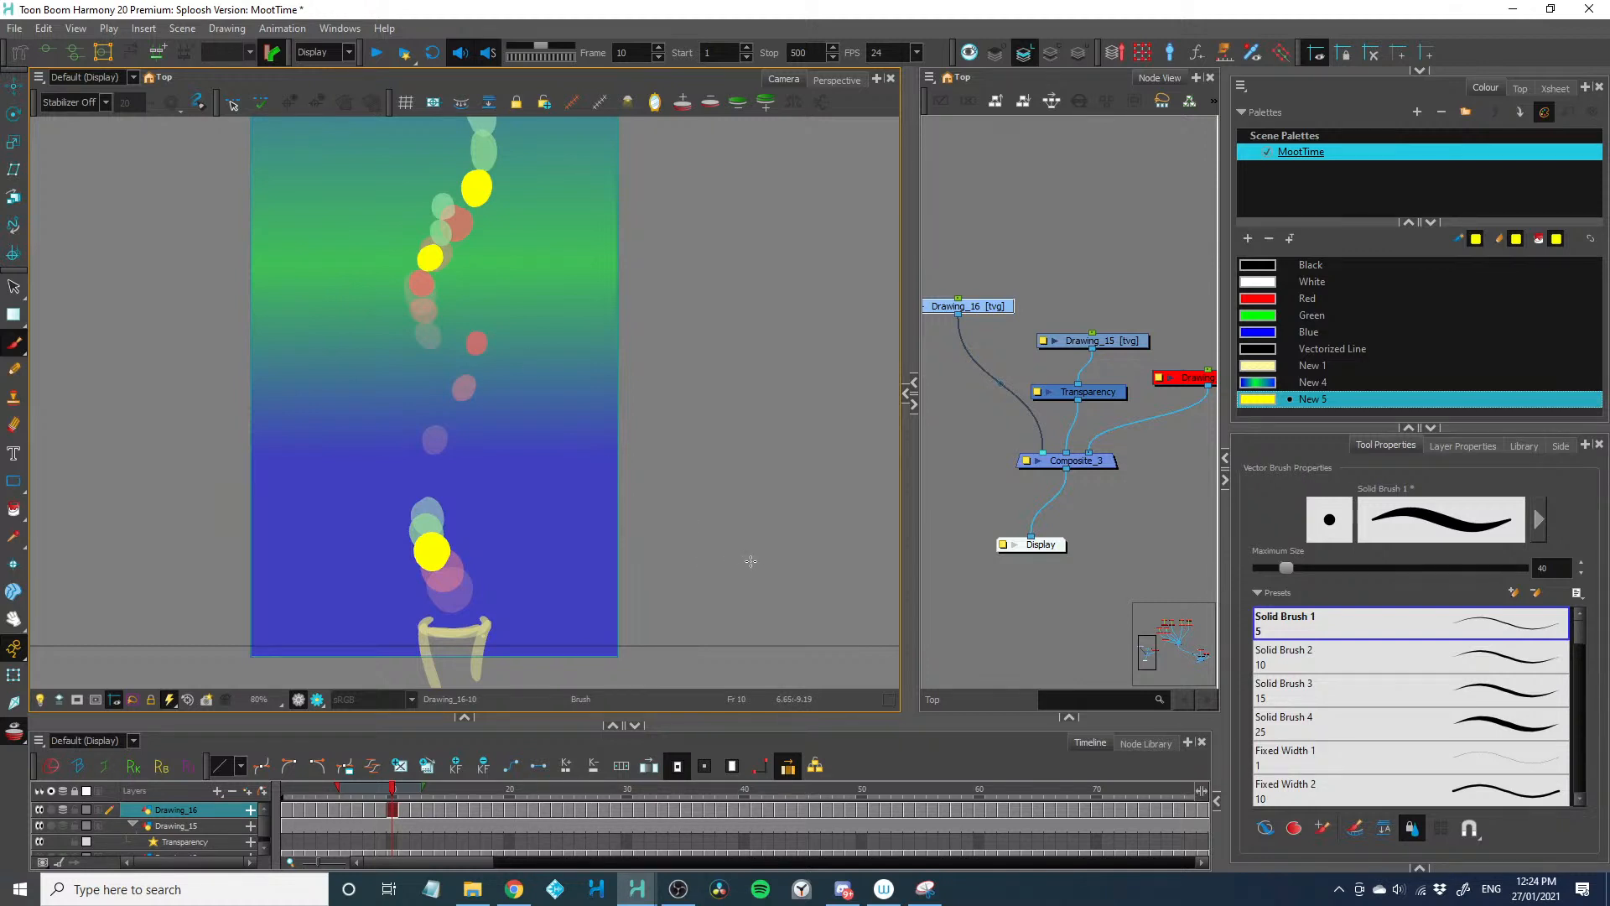
Highlight Drawing_16's repeated exposures from frame 12 to about frame 57 and return to frame 1
{"action": "scroll", "coordinate": [751, 560], "scroll_direction": "down", "scroll_amount": 2}
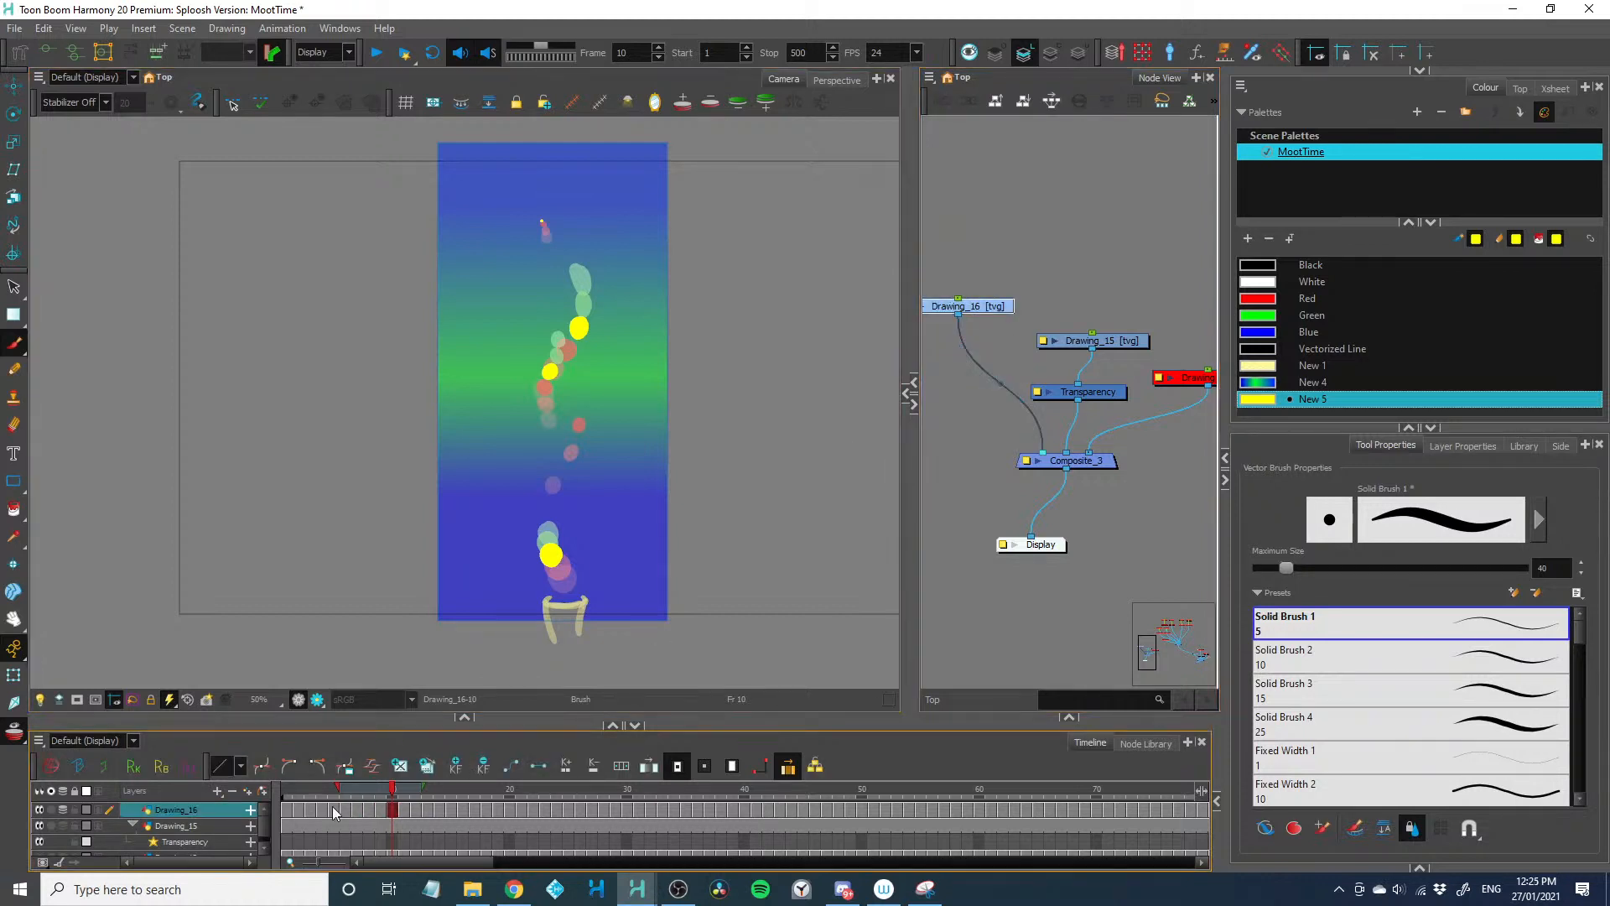
{"action": "left_click_drag", "start_coordinate": [416, 809], "coordinate": [949, 811]}
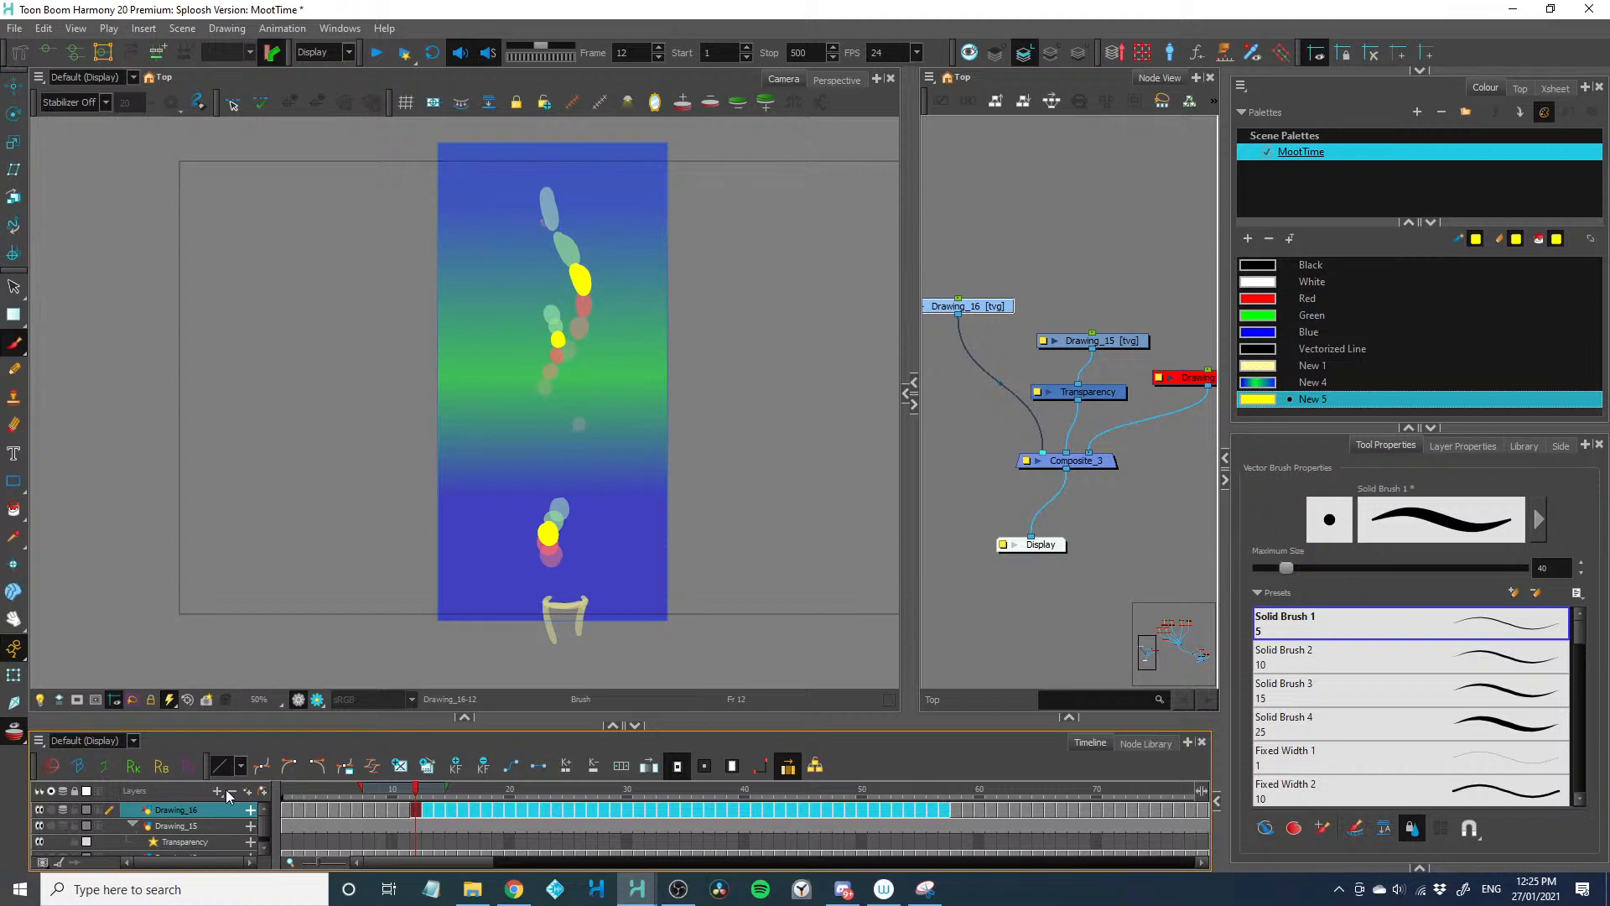
{"action": "left_click", "coordinate": [291, 810]}
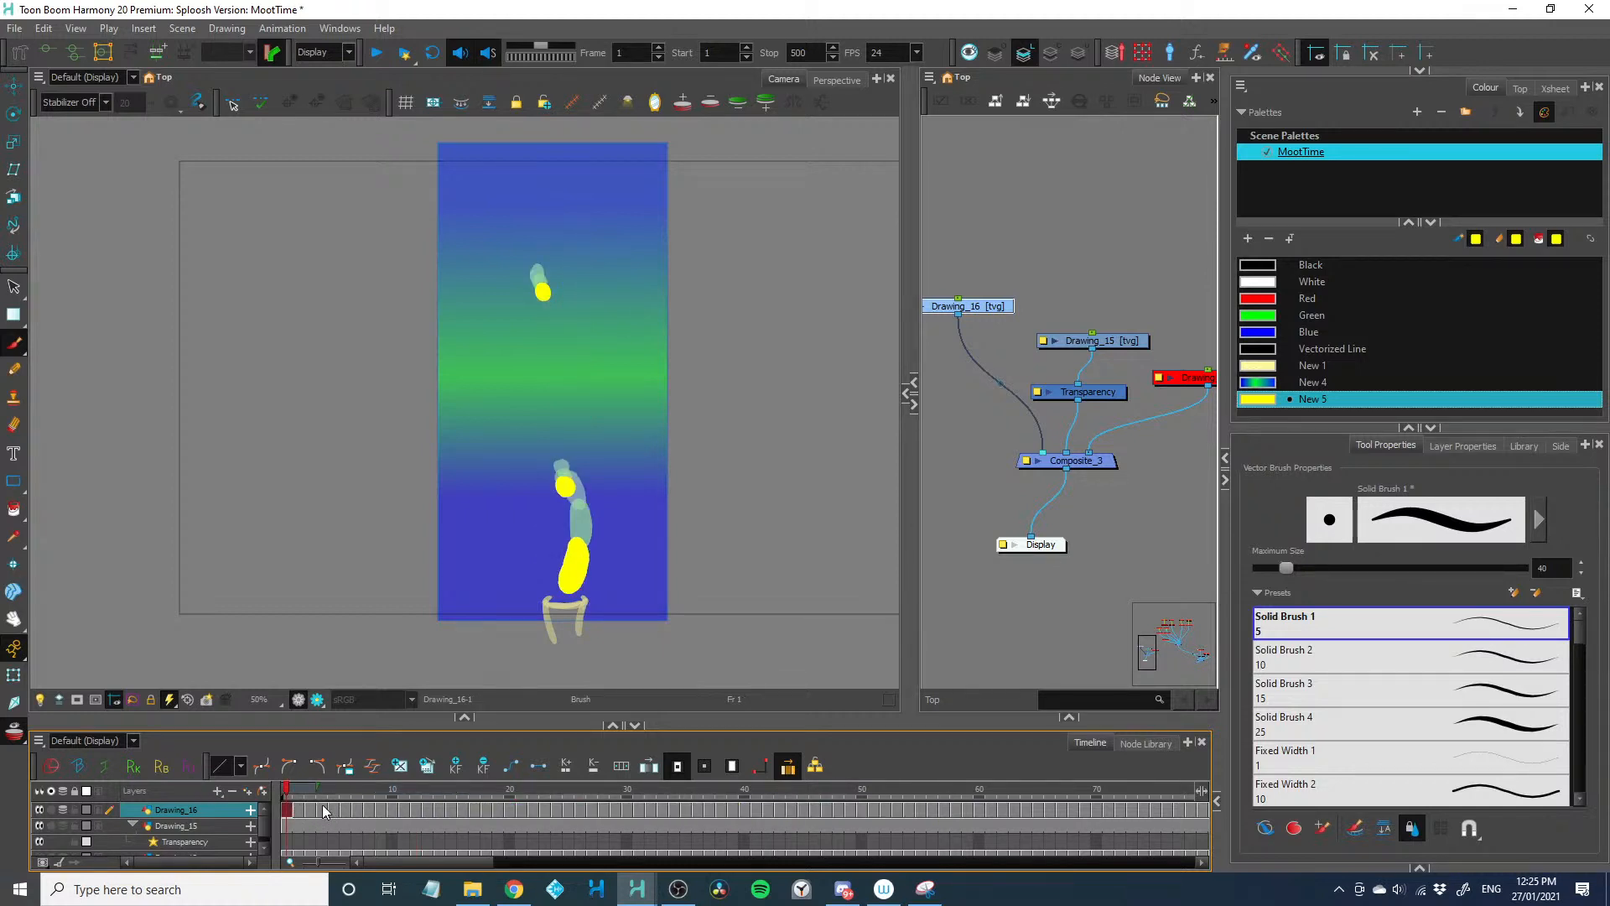
Disable the Drawing_16, Drawing_15 and Transparency nodes in the node network so their artwork is hidden
{"action": "left_click_drag", "start_coordinate": [463, 810], "coordinate": [887, 811]}
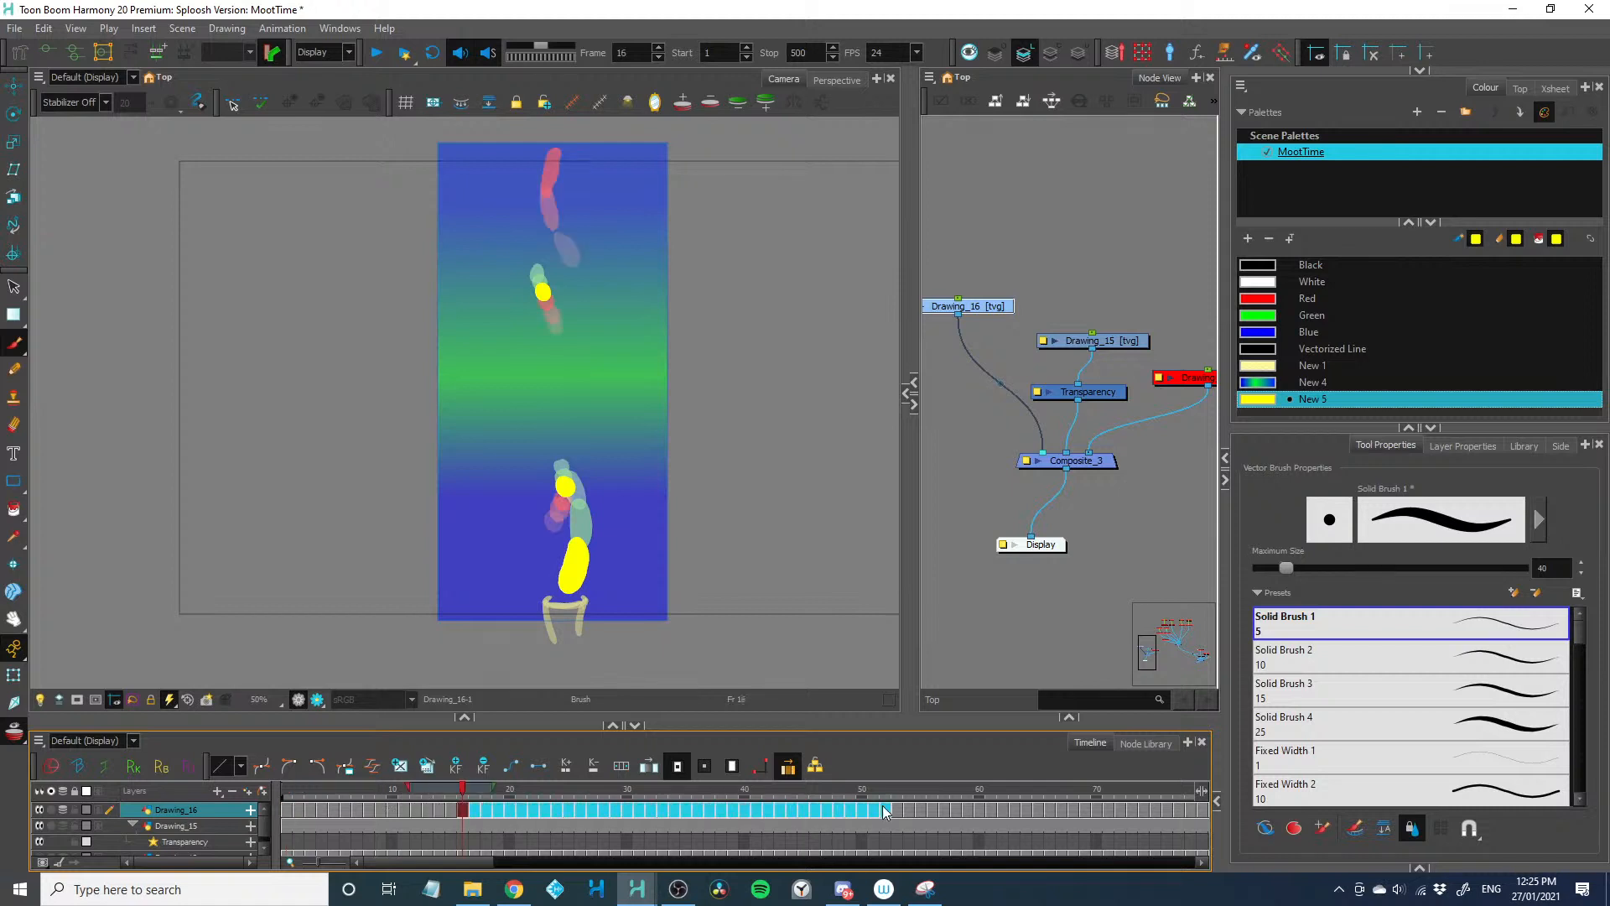
{"action": "left_click", "coordinate": [1040, 271]}
{"action": "left_click_drag", "start_coordinate": [1039, 265], "coordinate": [979, 329]}
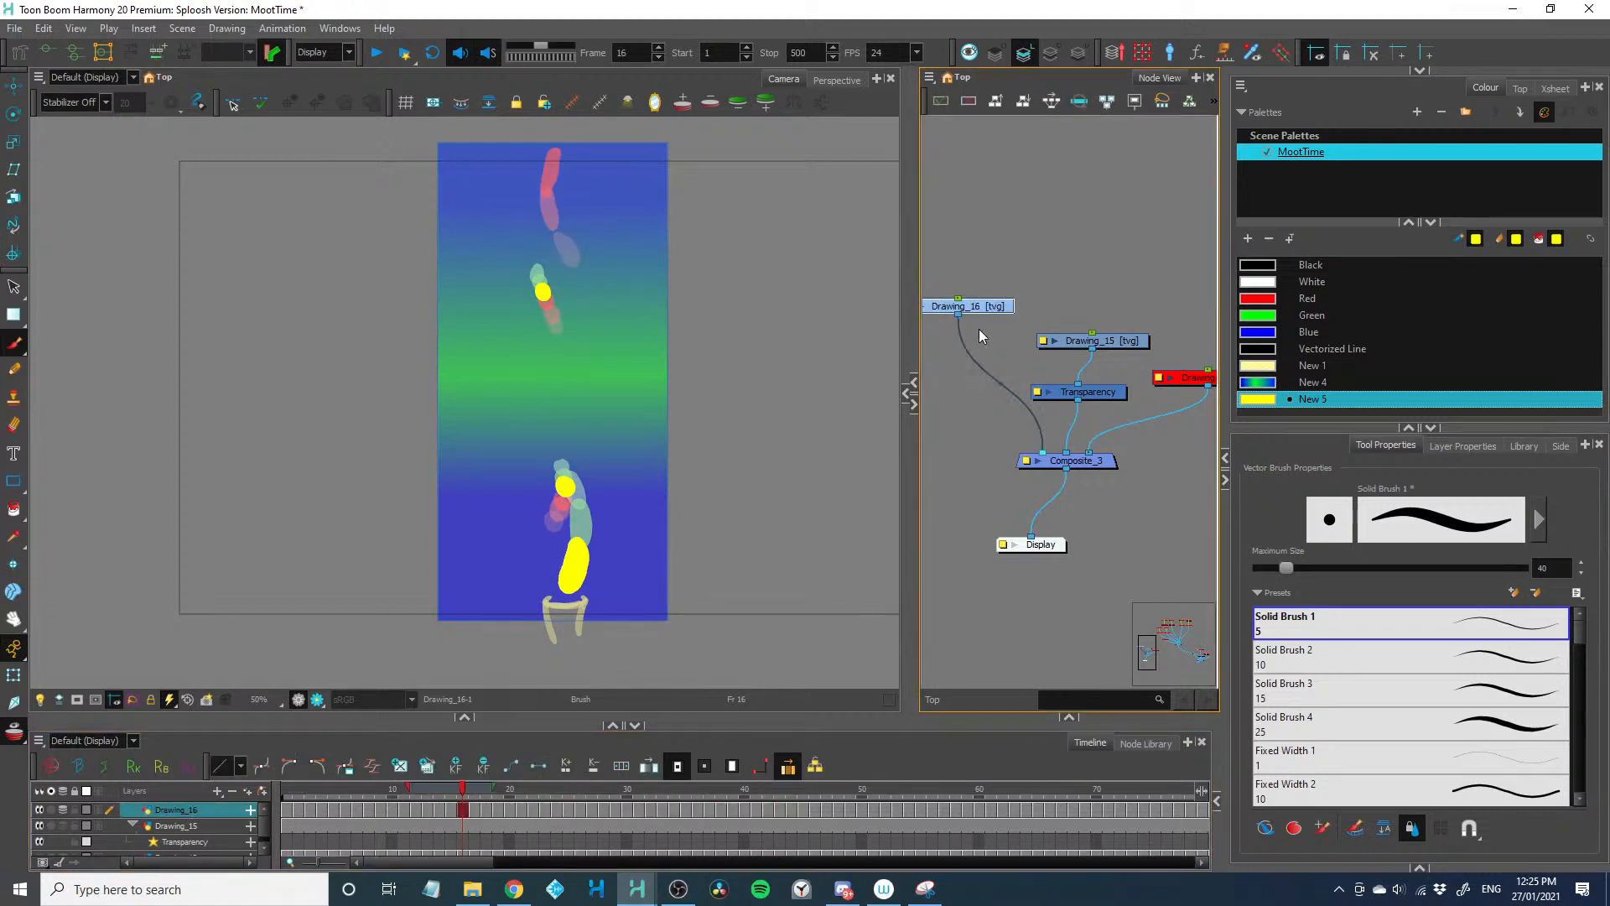
{"action": "key", "text": "d"}
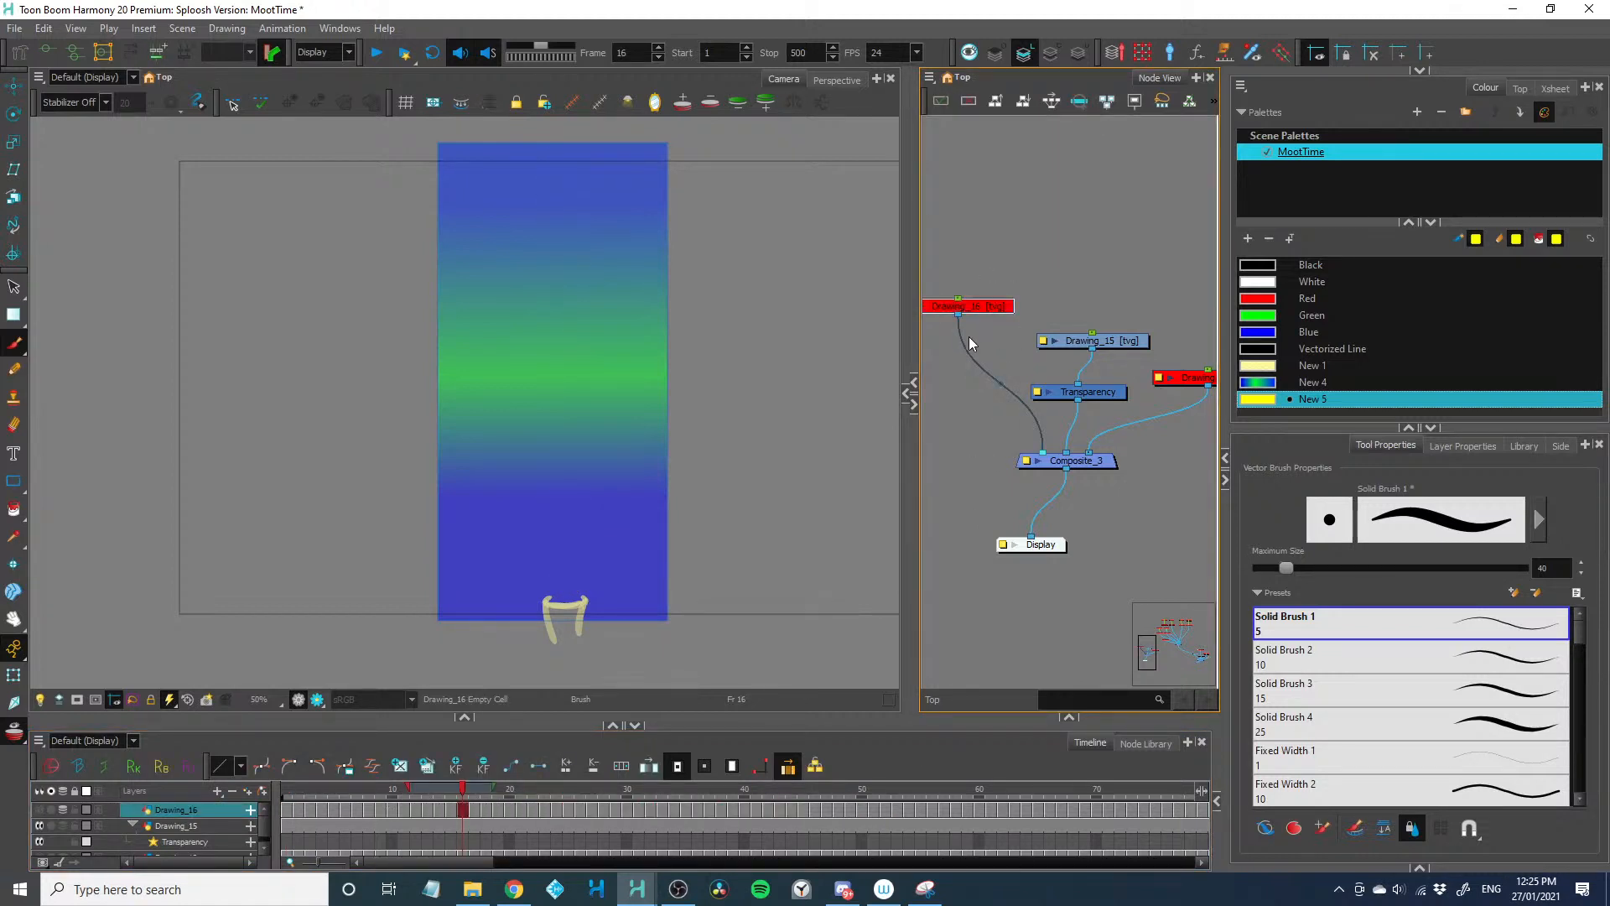
{"action": "left_click_drag", "start_coordinate": [1087, 307], "coordinate": [1176, 433]}
{"action": "key", "text": "d"}
{"action": "left_click", "coordinate": [1079, 400]}
Add a new drawing layer, Drawing_17, and create empty drawings on its frames 1 to 7
{"action": "key", "text": "ctrl+r"}
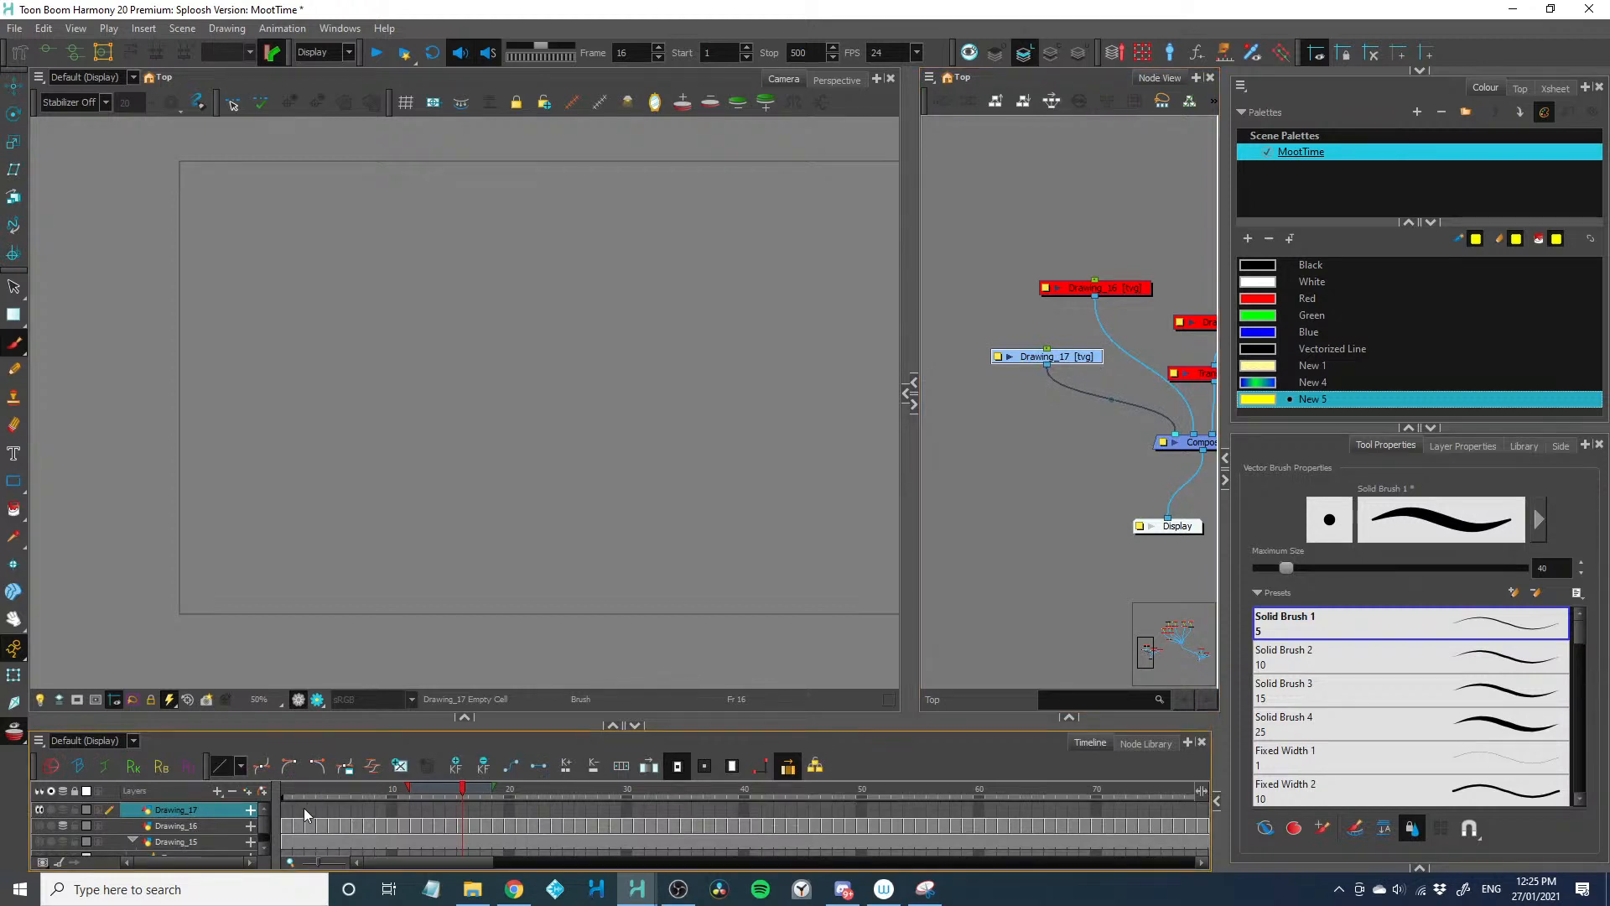
{"action": "left_click_drag", "start_coordinate": [288, 810], "coordinate": [360, 813]}
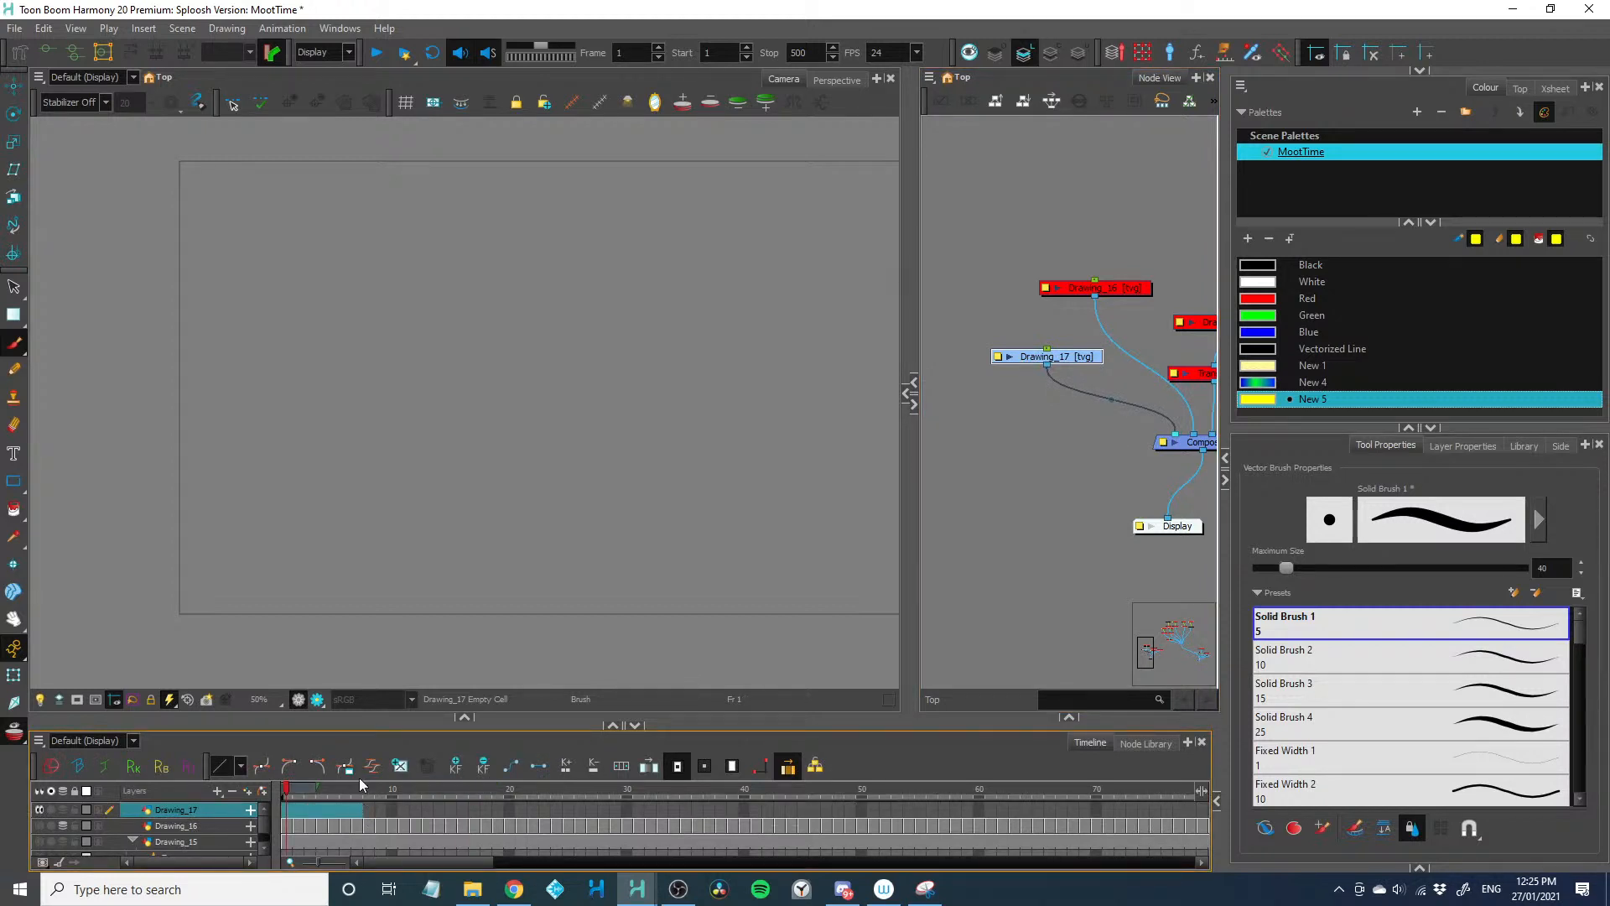
{"action": "left_click", "coordinate": [400, 768]}
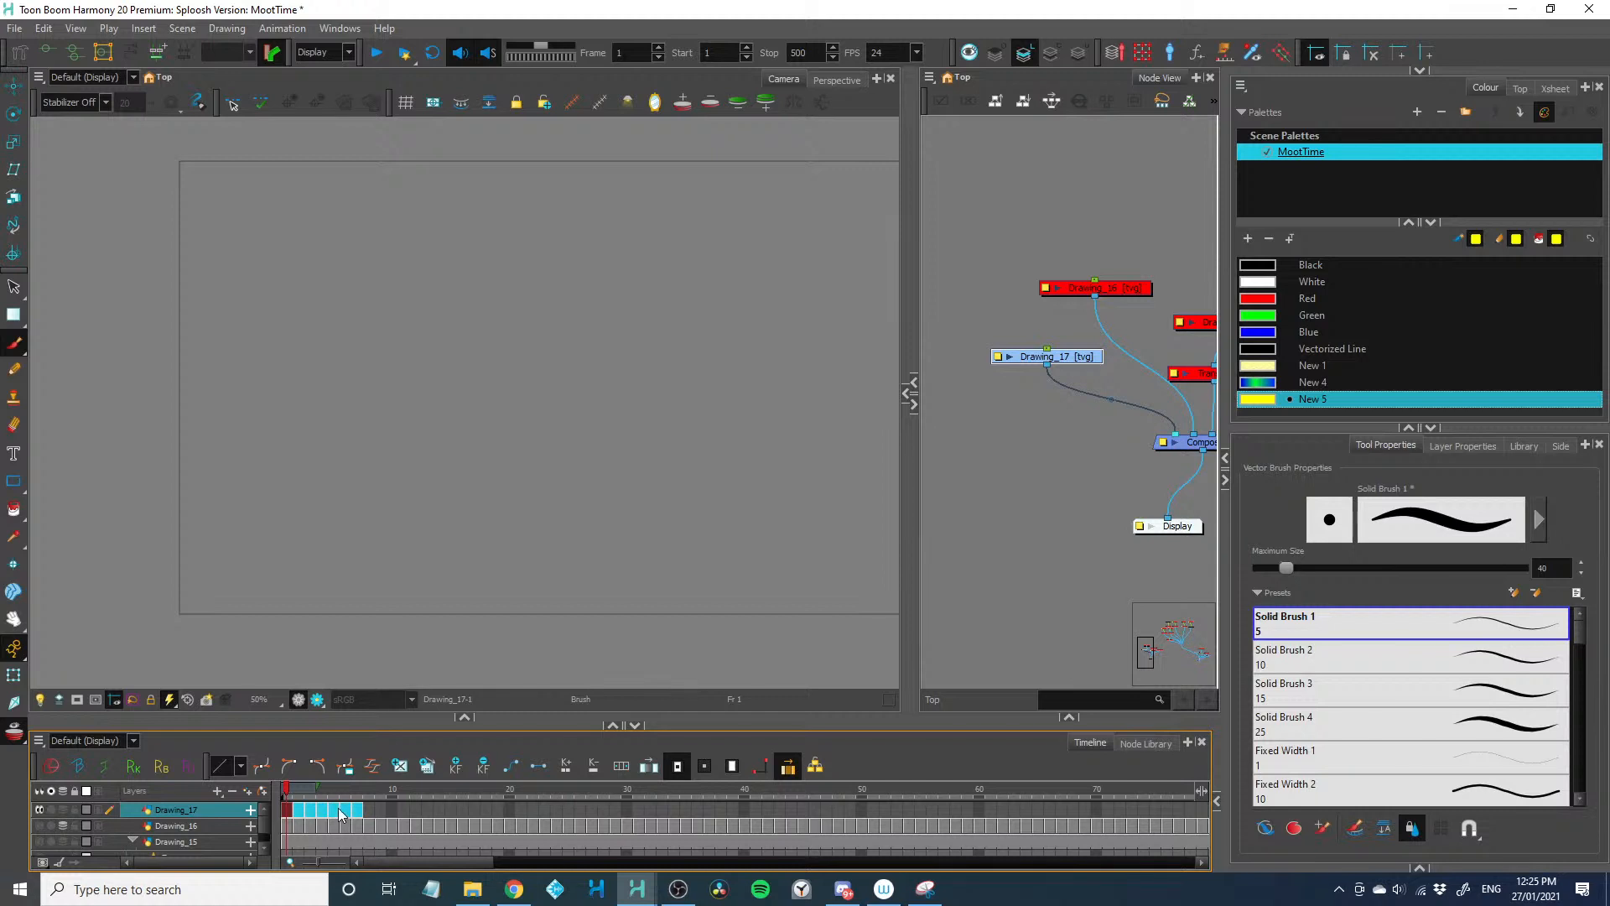
Paste the seven empty drawings as a repeating cycle from frame 8 of Drawing_17 and return to frame 1
{"action": "left_click", "coordinate": [369, 812]}
{"action": "right_click", "coordinate": [369, 808]}
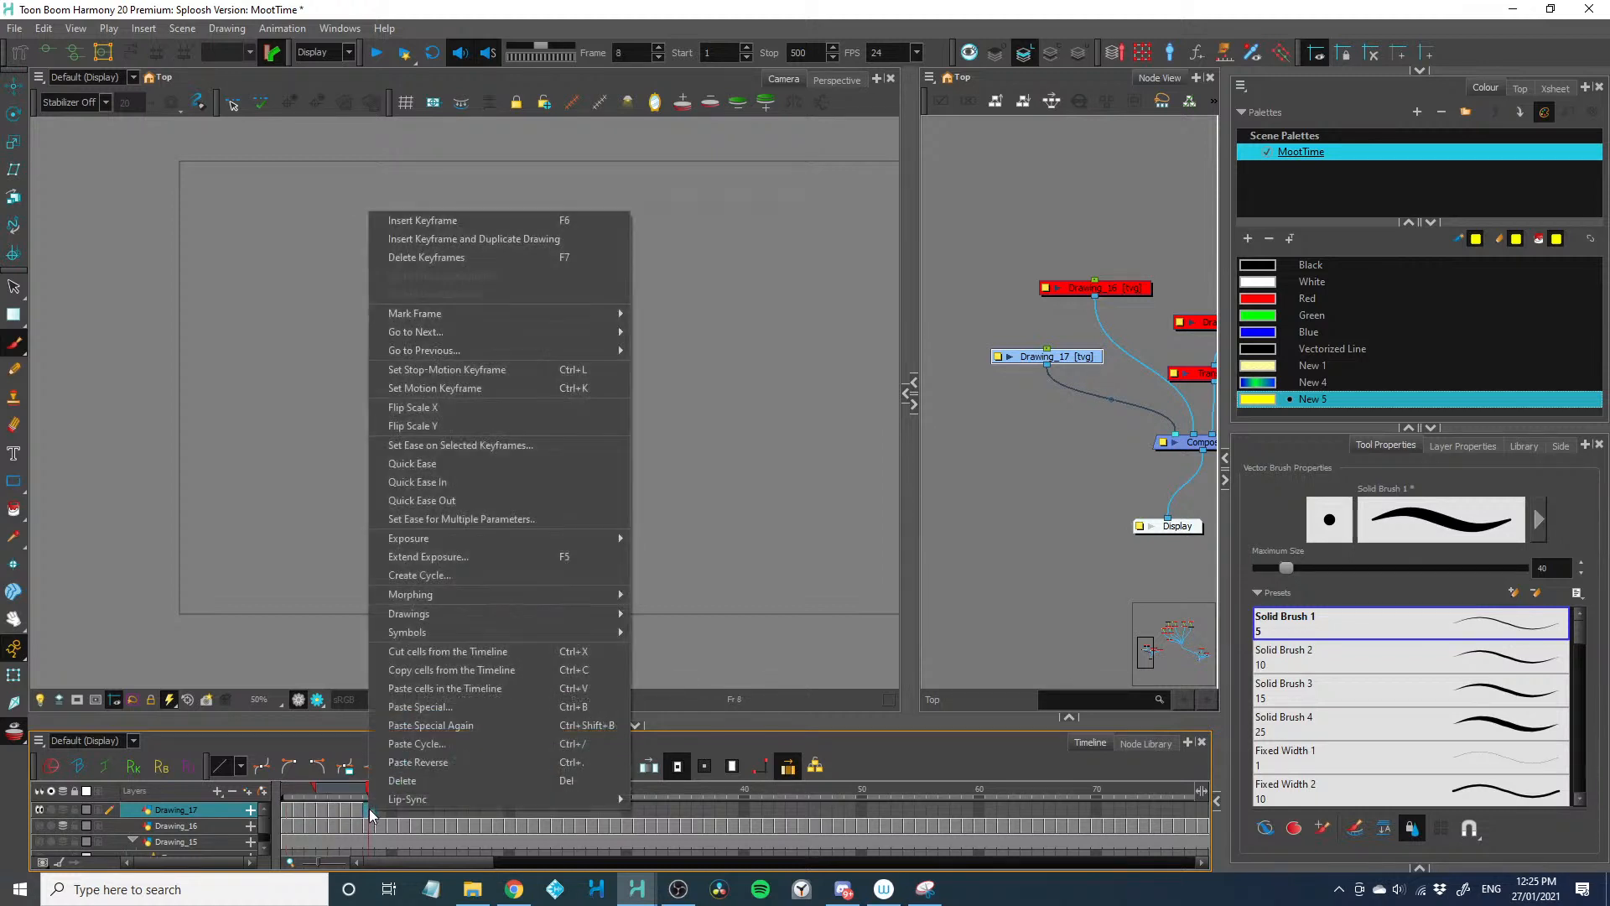
{"action": "left_click", "coordinate": [402, 744]}
{"action": "left_click", "coordinate": [849, 476]}
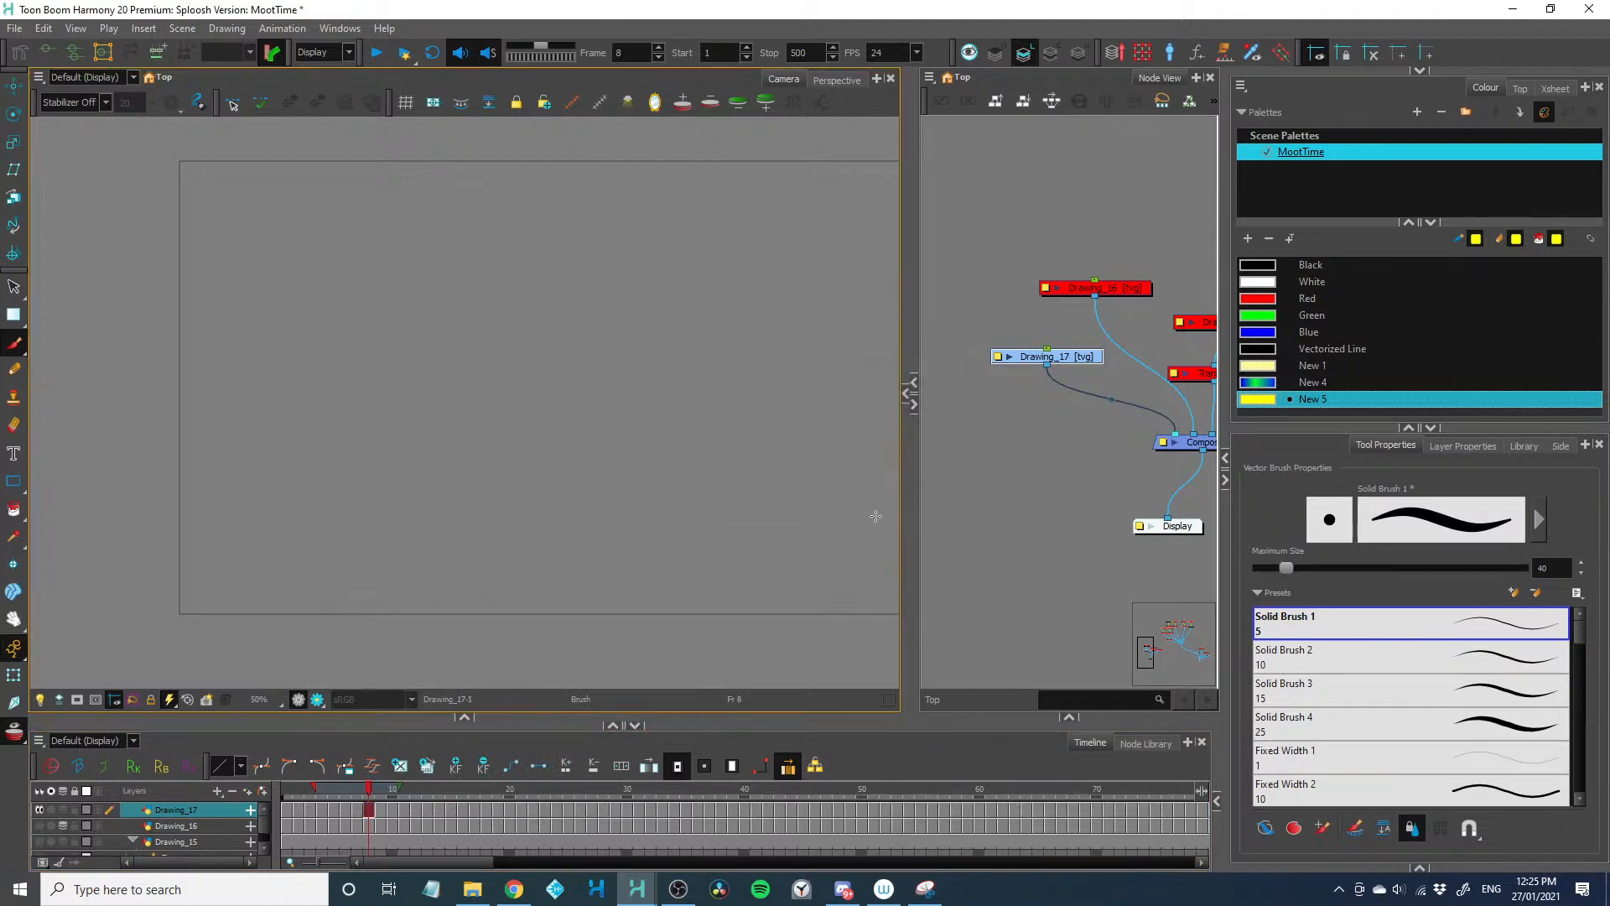
{"action": "left_click", "coordinate": [287, 810]}
{"action": "scroll", "coordinate": [420, 554], "scroll_direction": "up", "scroll_amount": 2}
{"action": "left_click_drag", "start_coordinate": [425, 611], "coordinate": [291, 528]}
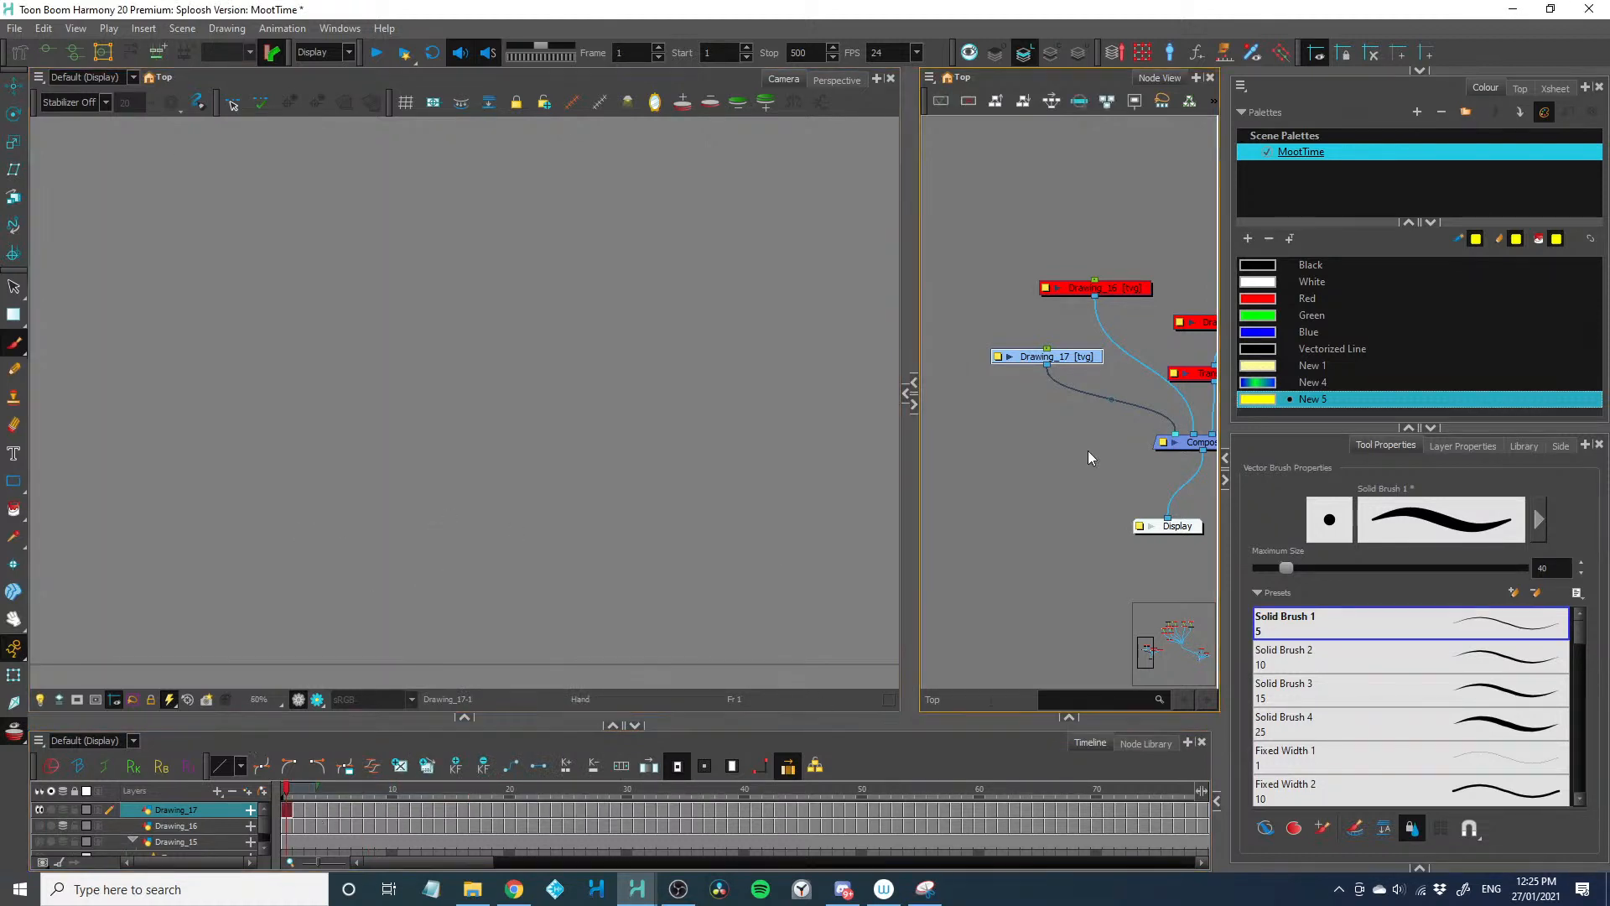
{"action": "left_click_drag", "start_coordinate": [1090, 457], "coordinate": [983, 463]}
{"action": "left_click", "coordinate": [1106, 328]}
{"action": "key", "text": "a"}
{"action": "key", "text": "a"}
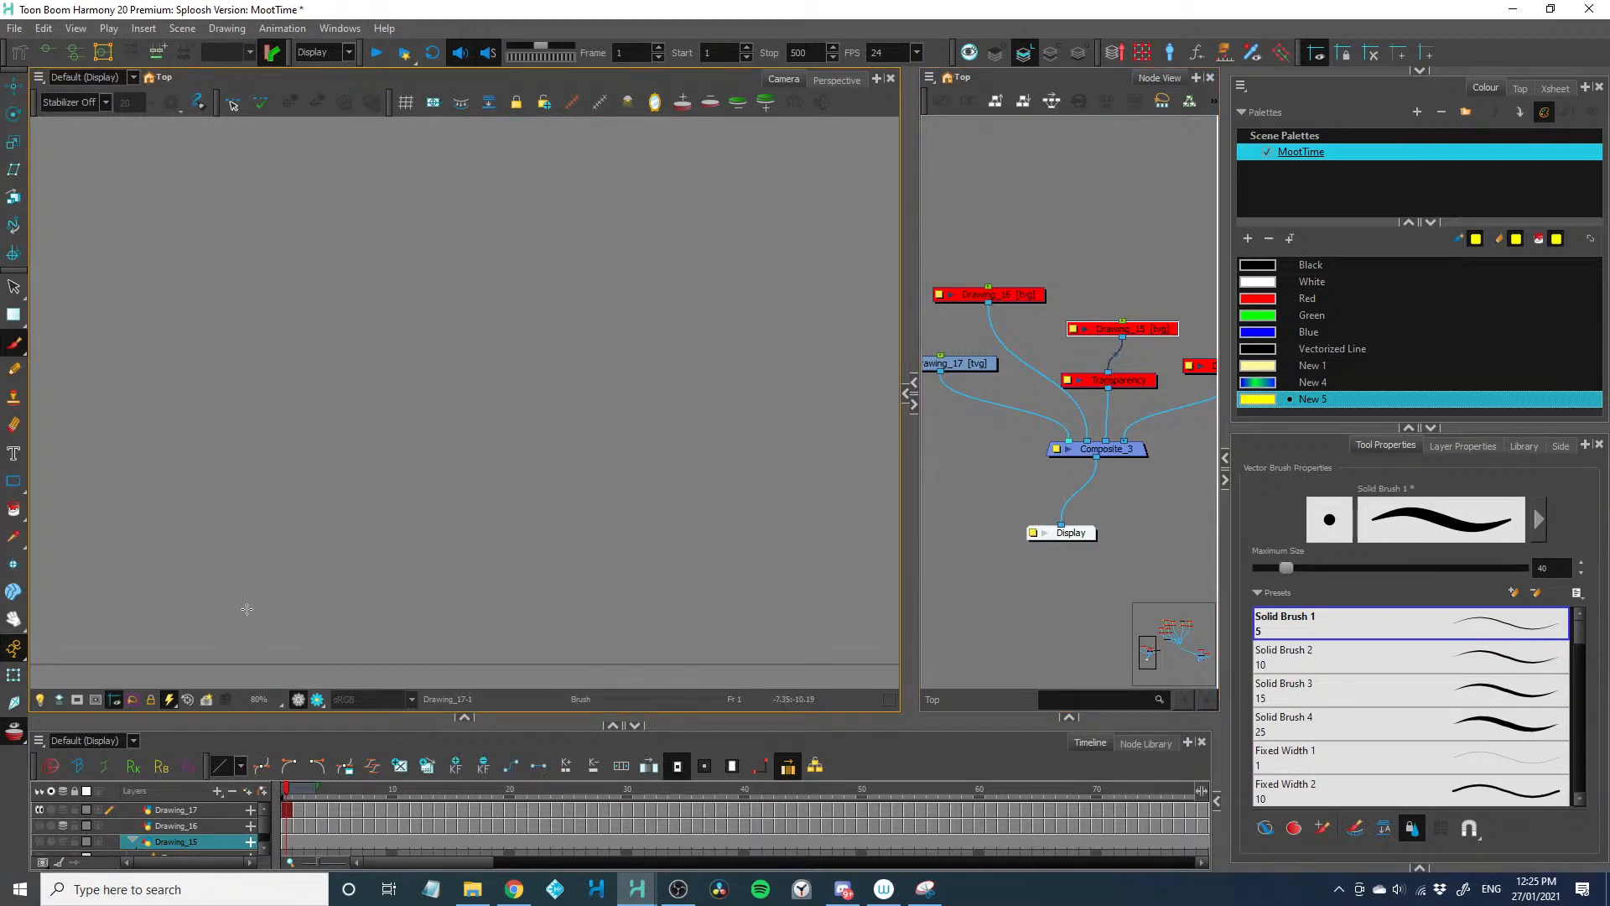
{"action": "left_click_drag", "start_coordinate": [451, 623], "coordinate": [482, 651]}
{"action": "key", "text": "."}
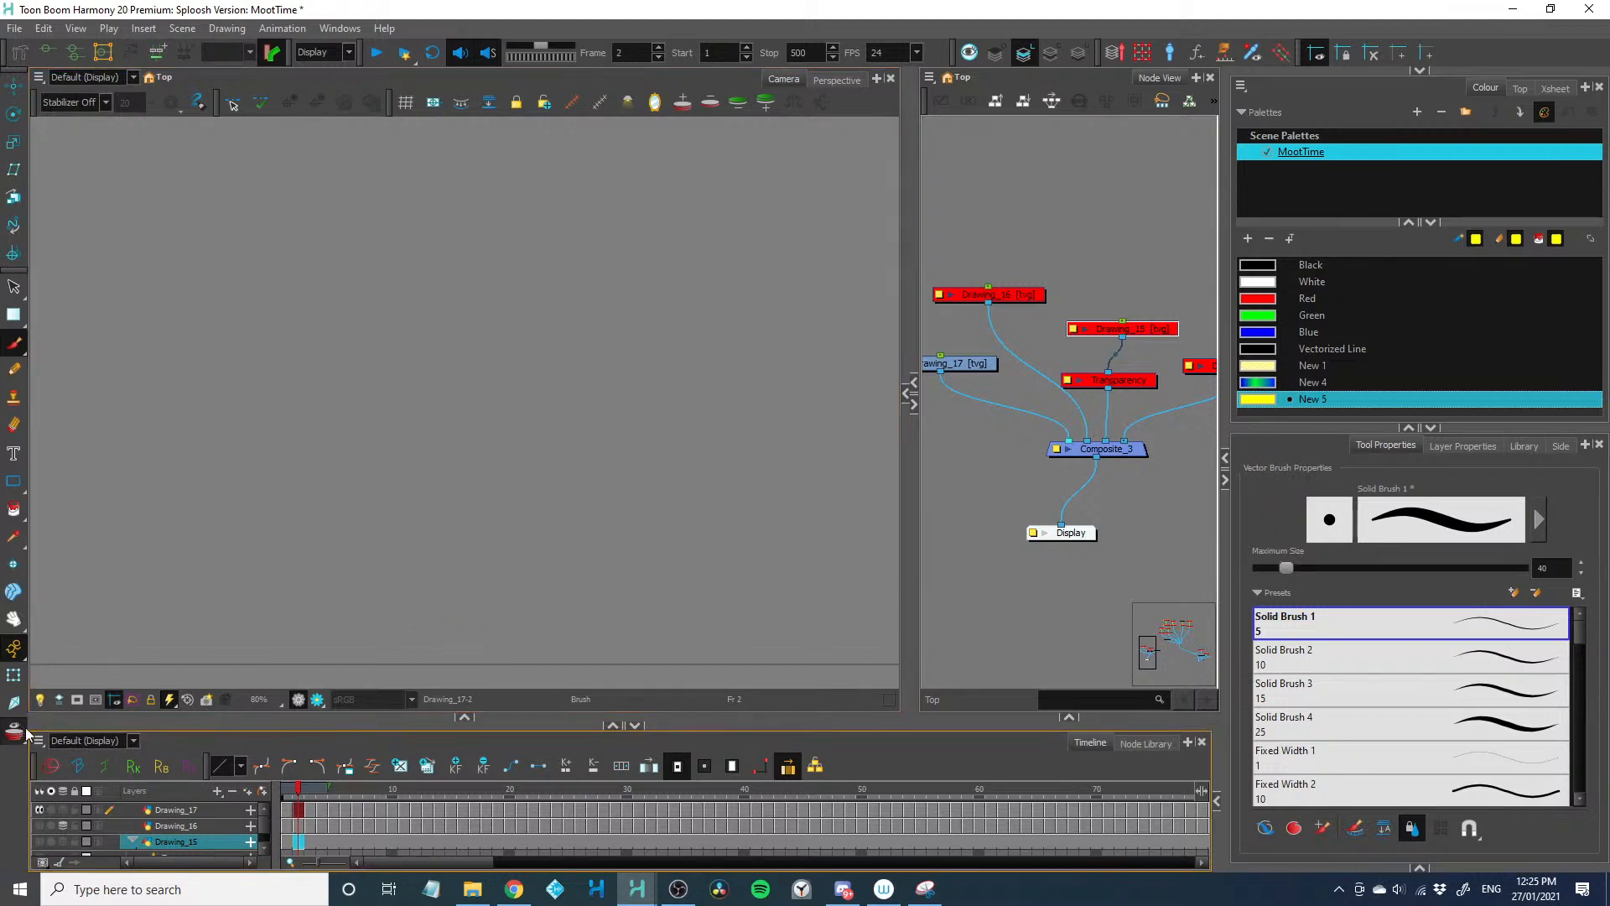
{"action": "key", "text": "comma"}
{"action": "key", "text": "period"}
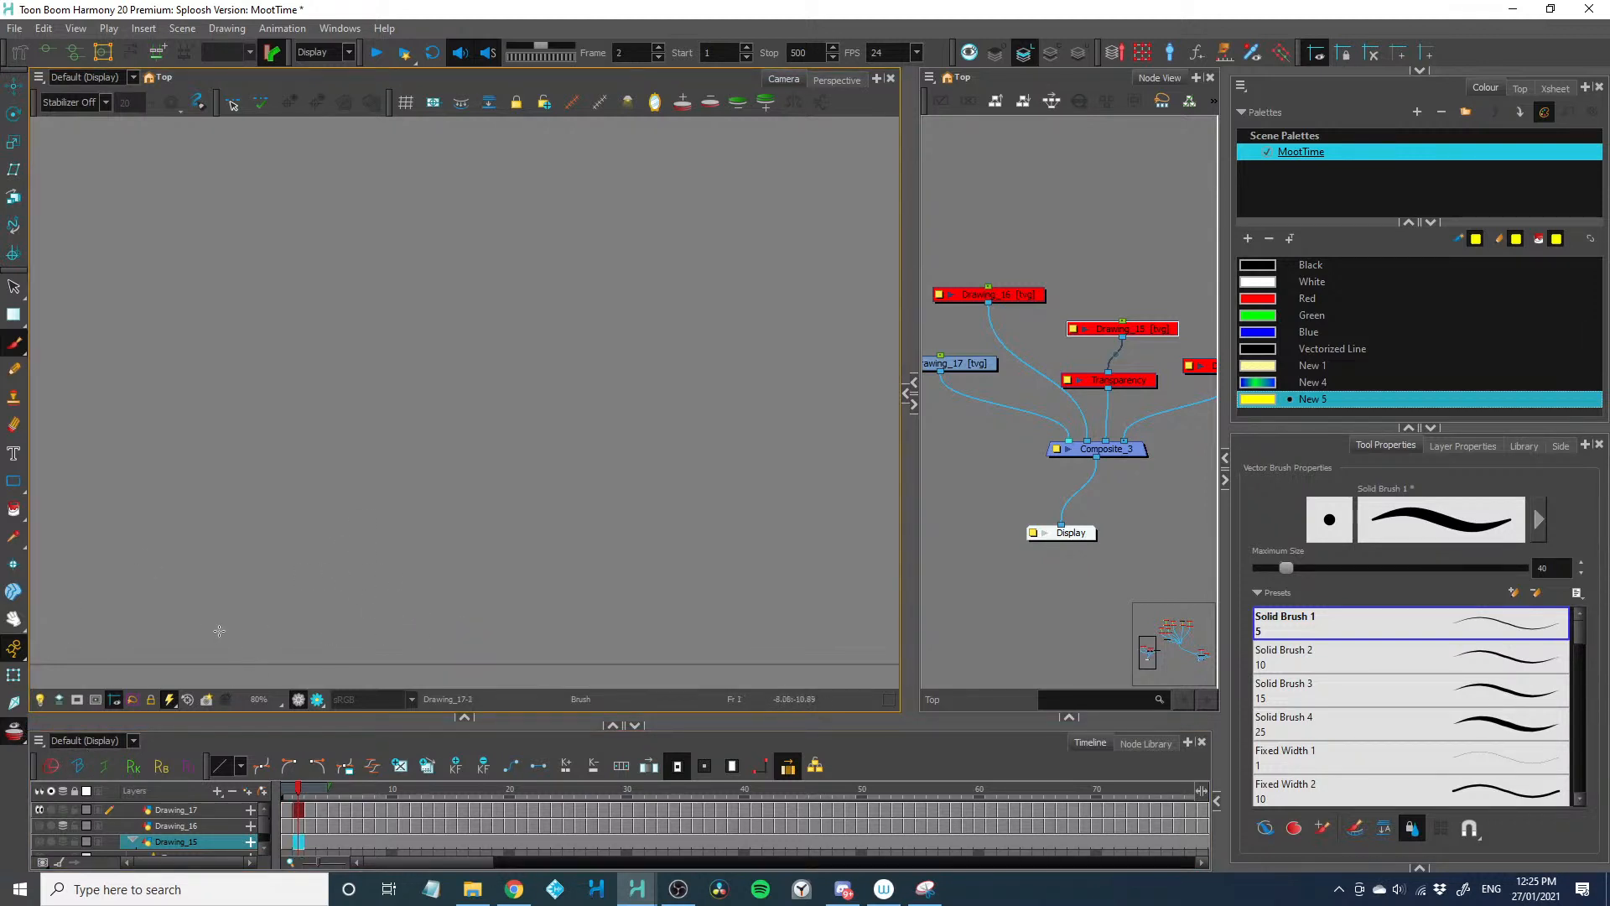
{"action": "key", "text": "comma"}
{"action": "key", "text": "period"}
Select Drawing_17 and paint a yellow dot rising from the ground line and arcing left on frames 1 to 4
{"action": "left_click_drag", "start_coordinate": [970, 364], "coordinate": [966, 362]}
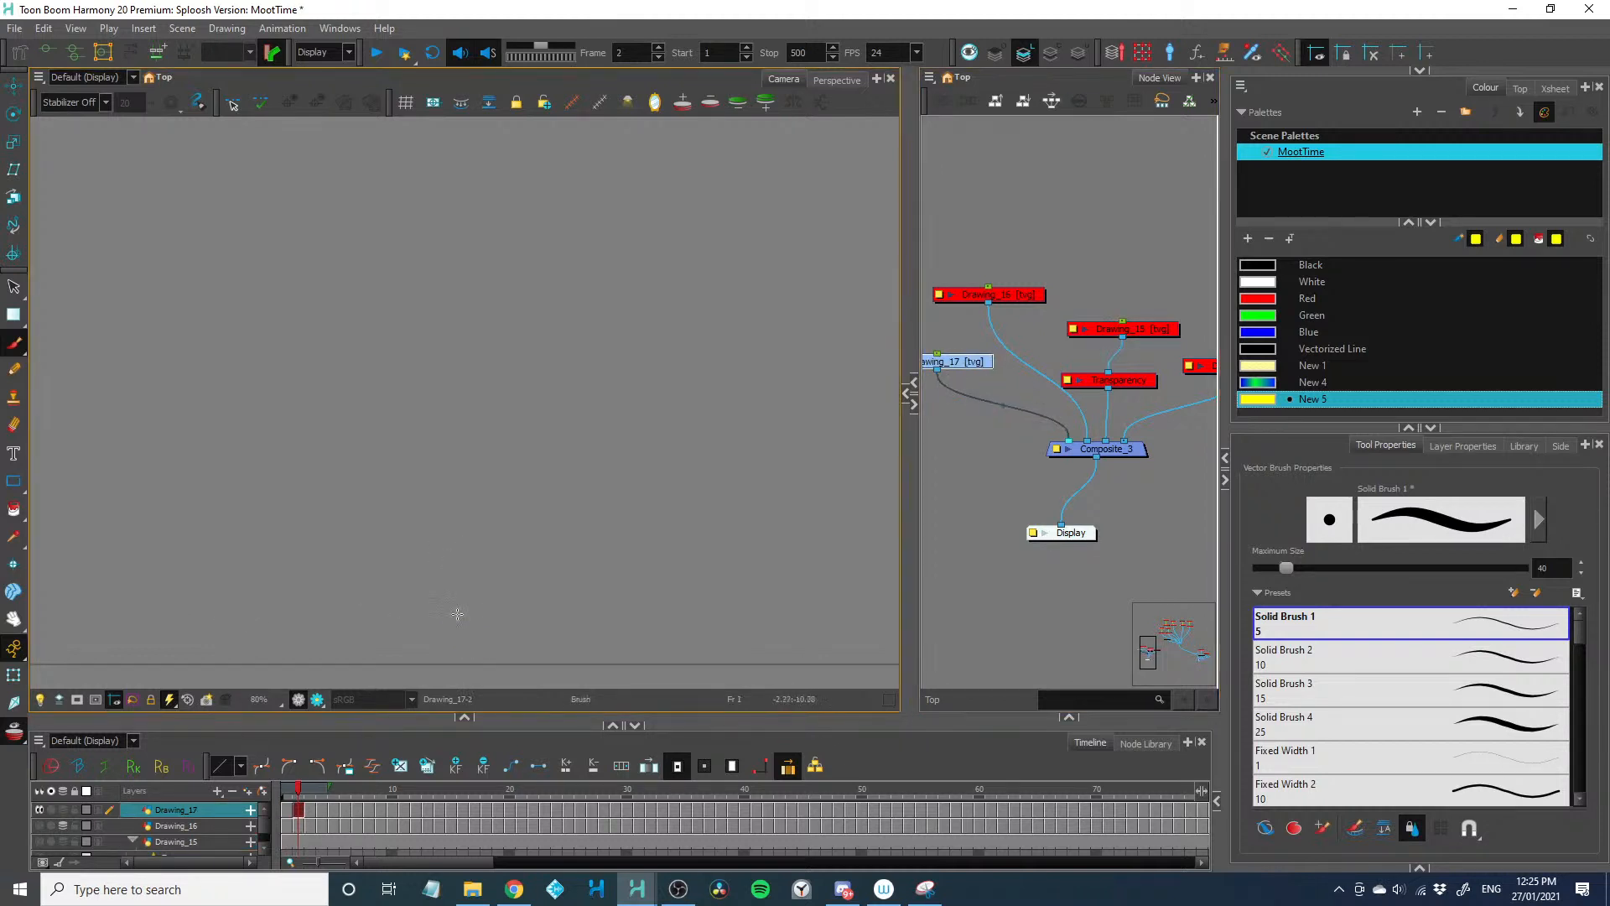
{"action": "key", "text": "comma"}
{"action": "mouse_move", "coordinate": [458, 632]}
{"action": "left_mouse_down"}
{"action": "mouse_move", "coordinate": [463, 652]}
{"action": "mouse_move", "coordinate": [409, 582]}
{"action": "mouse_move", "coordinate": [363, 574]}
{"action": "mouse_move", "coordinate": [378, 576]}
{"action": "left_mouse_up"}
{"action": "key", "text": "period"}
{"action": "key", "text": "period"}
Continue the left arc's descent to the ground line with strokes on frames 5 and 6
{"action": "key", "text": "period"}
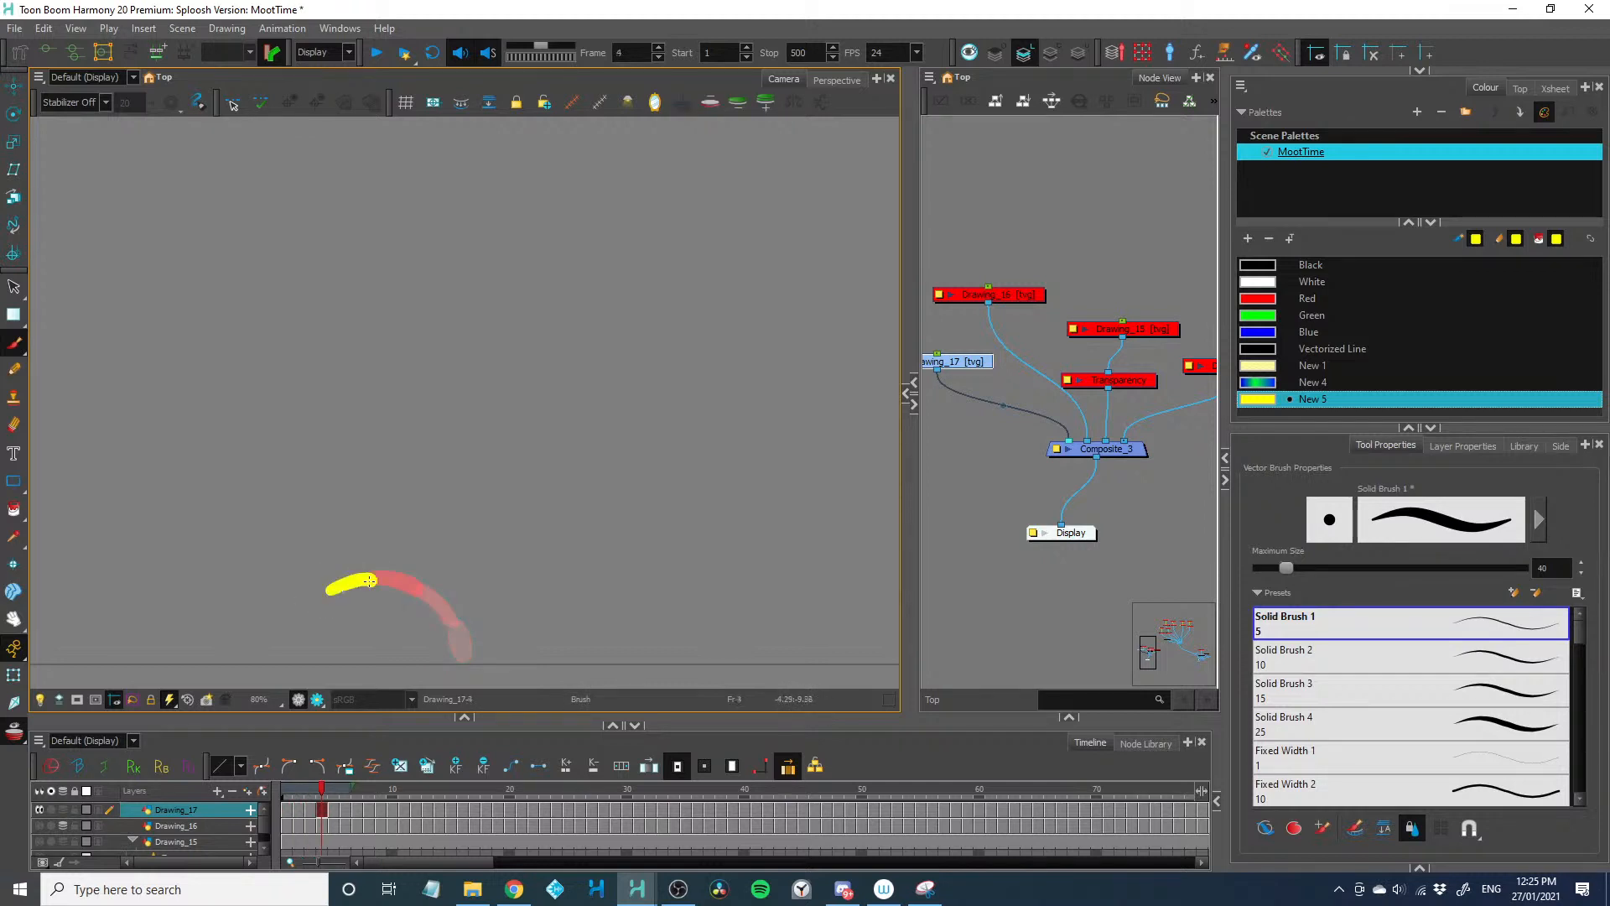
{"action": "key", "text": "period"}
{"action": "left_click_drag", "start_coordinate": [284, 629], "coordinate": [359, 587]}
Flip through the first arc, and paint a second arc from the same base to the right across frames 8 to 13
{"action": "key", "text": "period"}
{"action": "left_click_drag", "start_coordinate": [271, 659], "coordinate": [291, 623]}
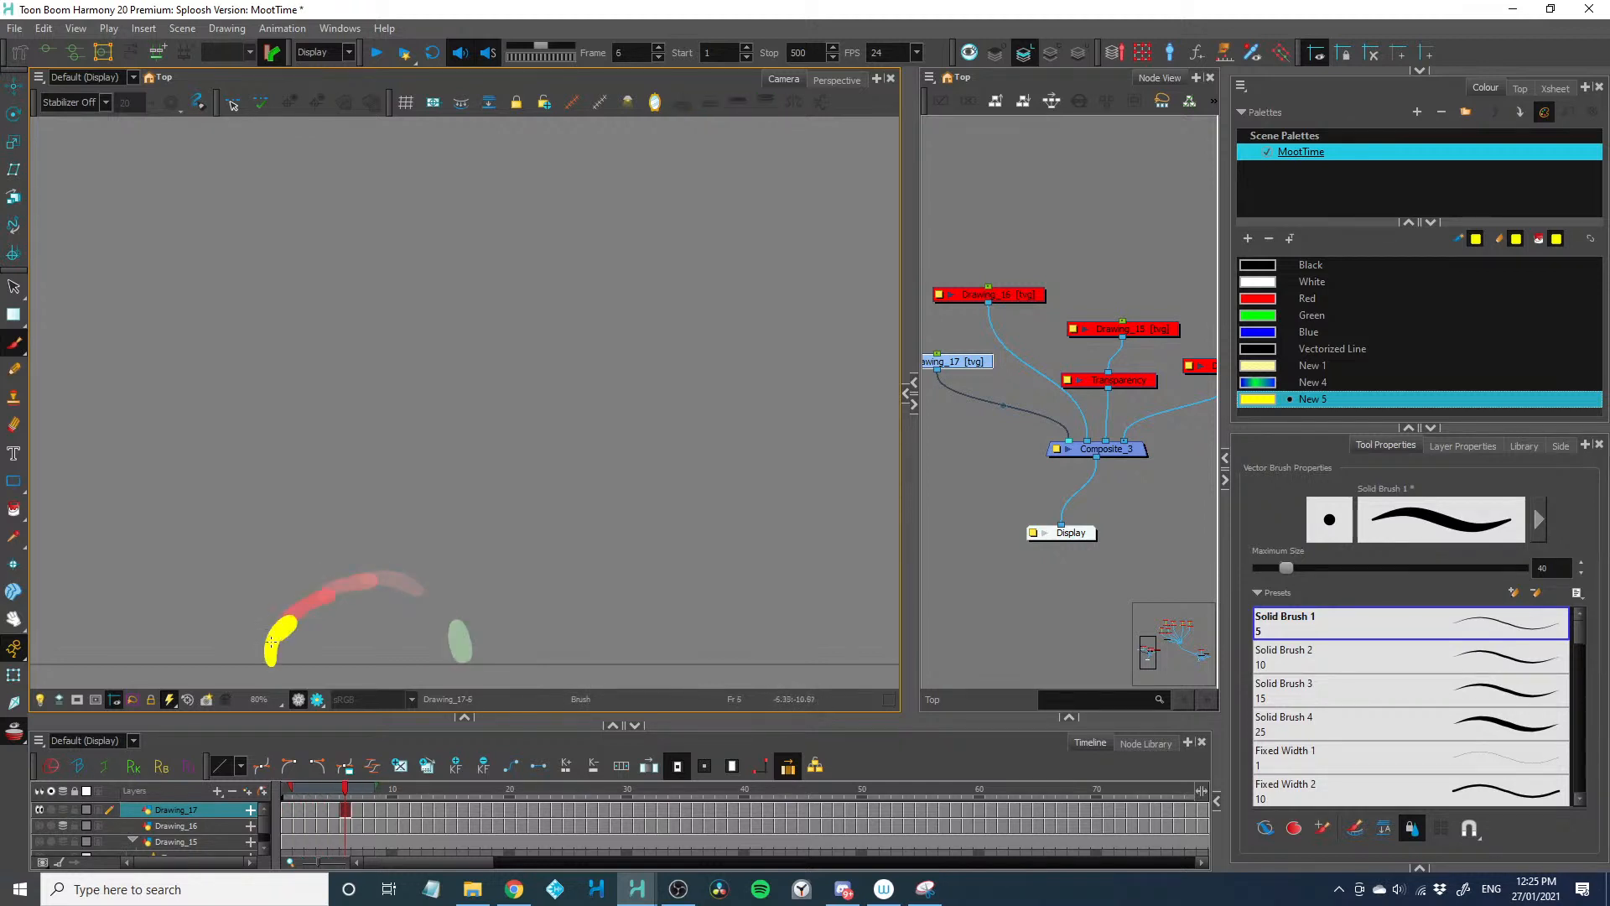
{"action": "key", "text": "period"}
{"action": "key", "text": "comma"}
{"action": "key", "text": "comma"}
{"action": "key", "text": "comma"}
{"action": "key", "text": "comma"}
{"action": "key", "text": "comma"}
{"action": "key", "text": "period"}
{"action": "key", "text": "period"}
{"action": "key", "text": "period"}
{"action": "key", "text": "period"}
{"action": "key", "text": "period"}
{"action": "mouse_move", "coordinate": [464, 653]}
{"action": "left_mouse_down"}
{"action": "mouse_move", "coordinate": [477, 607]}
{"action": "mouse_move", "coordinate": [544, 559]}
{"action": "mouse_move", "coordinate": [628, 587]}
{"action": "mouse_move", "coordinate": [665, 675]}
{"action": "left_mouse_up"}
{"action": "key", "text": "period"}
{"action": "key", "text": "period"}
{"action": "key", "text": "period"}
{"action": "key", "text": "period"}
{"action": "key", "text": "period"}
Paint a third, taller arc to the right from frame 14, adding a small leftward splash where it lands
{"action": "key", "text": "period"}
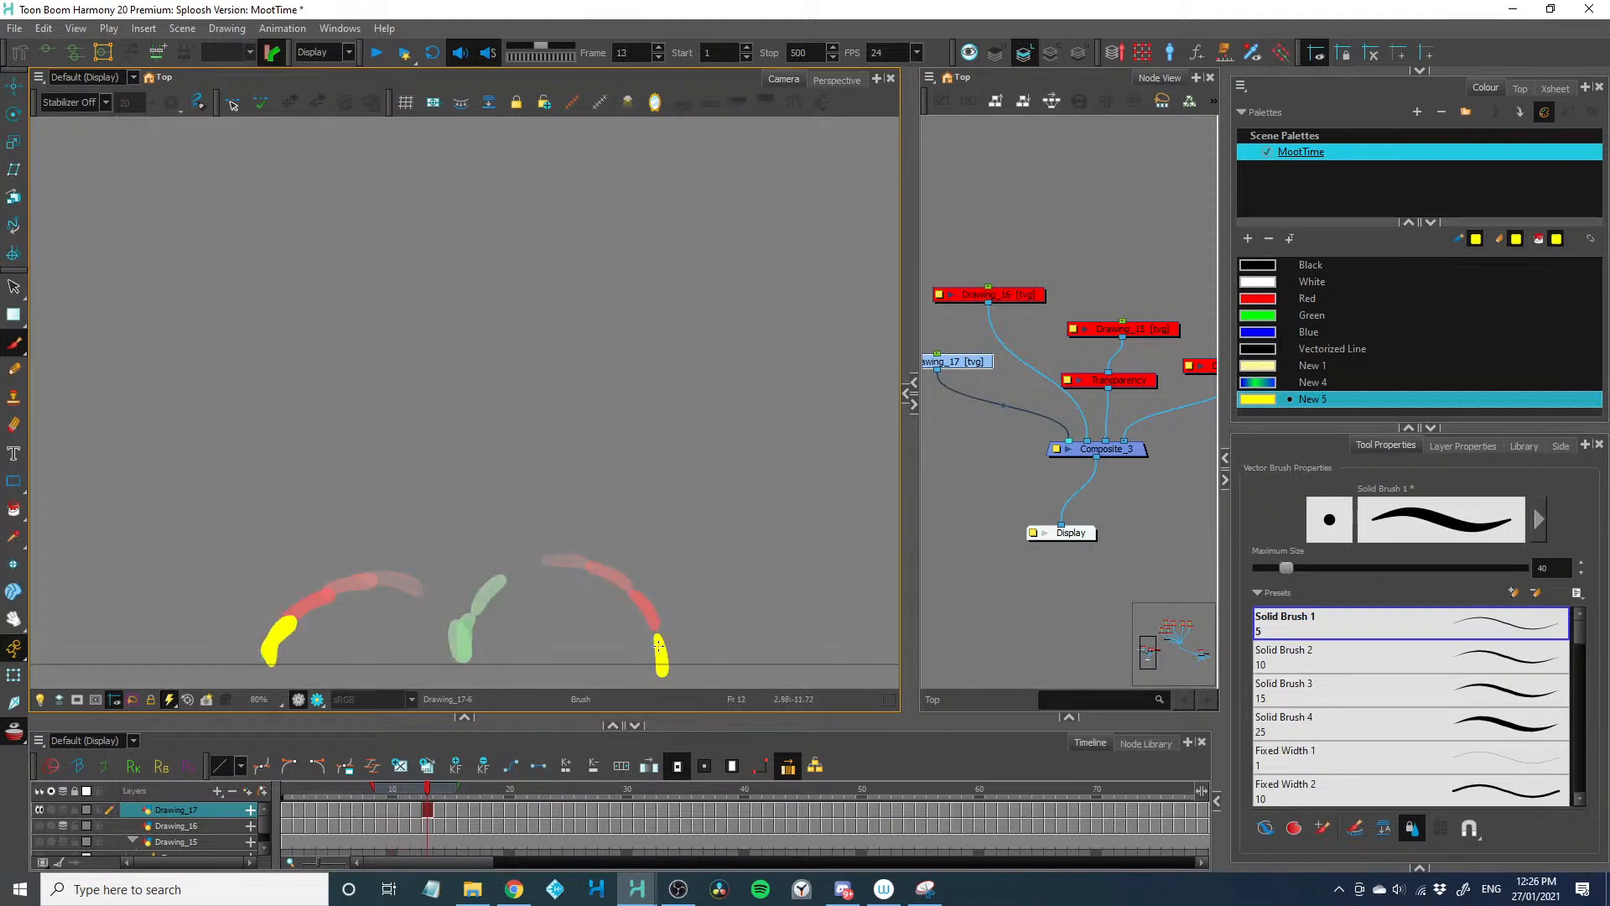
{"action": "key", "text": "period"}
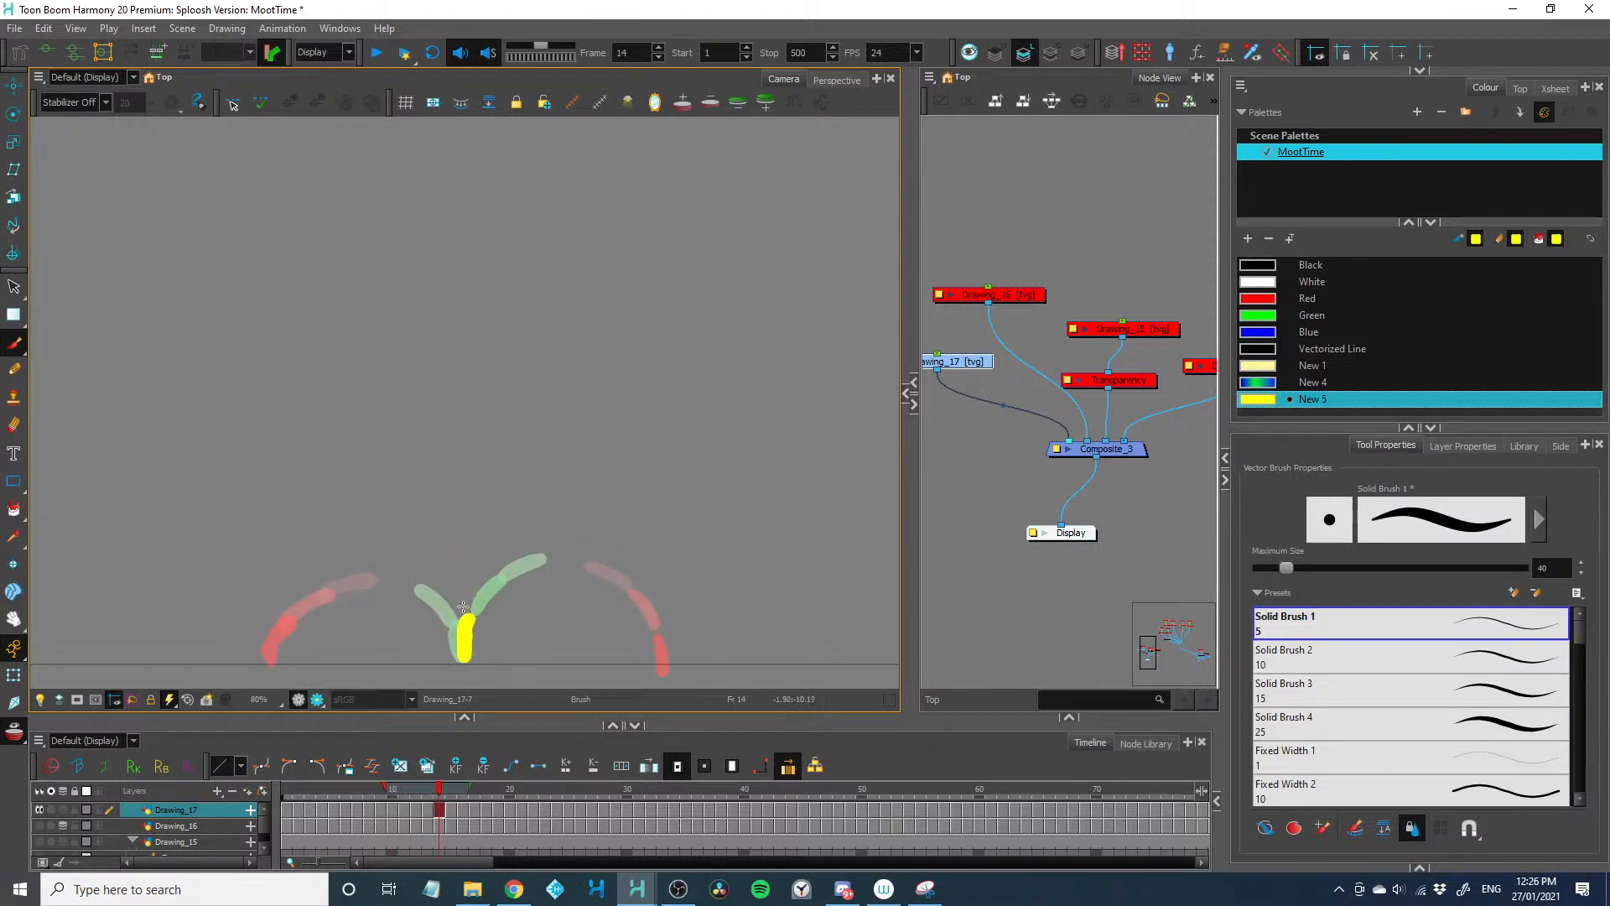
{"action": "key", "text": "period"}
{"action": "mouse_move", "coordinate": [466, 592]}
{"action": "left_mouse_down"}
{"action": "mouse_move", "coordinate": [485, 539]}
{"action": "mouse_move", "coordinate": [562, 443]}
{"action": "mouse_move", "coordinate": [661, 407]}
{"action": "mouse_move", "coordinate": [696, 428]}
{"action": "mouse_move", "coordinate": [754, 525]}
{"action": "mouse_move", "coordinate": [762, 633]}
{"action": "mouse_move", "coordinate": [731, 606]}
{"action": "mouse_move", "coordinate": [783, 620]}
{"action": "mouse_move", "coordinate": [703, 592]}
{"action": "left_mouse_up"}
{"action": "key", "text": "period"}
{"action": "key", "text": "period"}
{"action": "key", "text": "period"}
{"action": "key", "text": "period"}
{"action": "key", "text": "period"}
{"action": "key", "text": "period"}
{"action": "key", "text": "period"}
{"action": "key", "text": "period"}
{"action": "key", "text": "period"}
{"action": "key", "text": "period"}
{"action": "key", "text": "period"}
{"action": "key", "text": "period"}
{"action": "key", "text": "period"}
Flip back through the frames and paint a matching splash bouncing right from the tall arc's landing point to the ground line
{"action": "key", "text": "comma"}
{"action": "key", "text": "comma"}
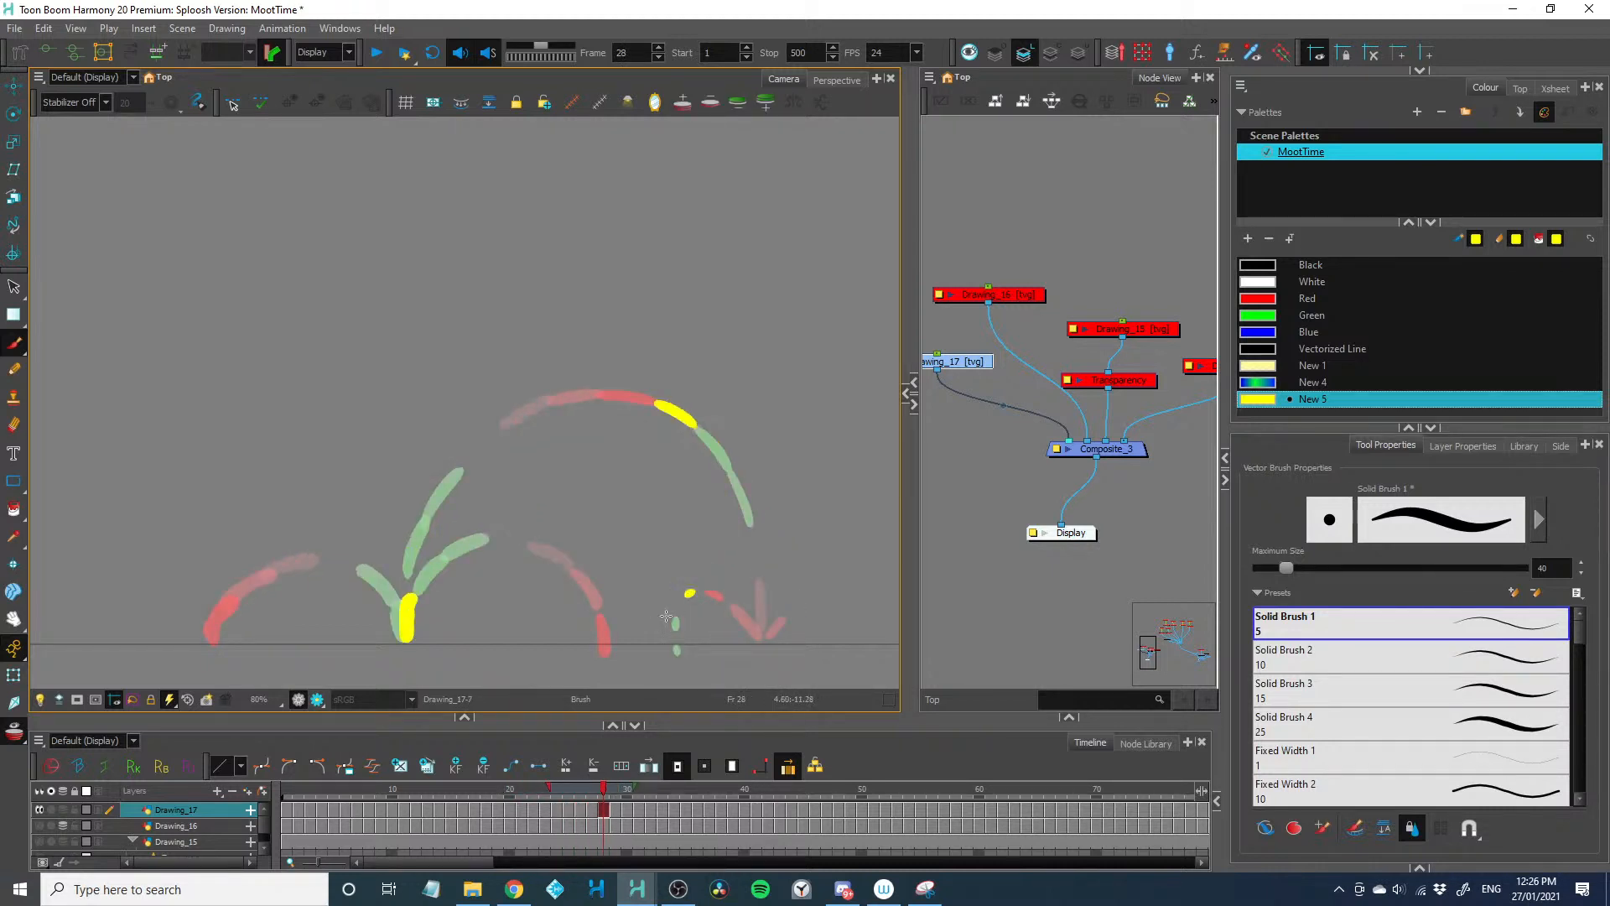
{"action": "key", "text": "comma"}
{"action": "key", "text": "period"}
{"action": "key", "text": "period"}
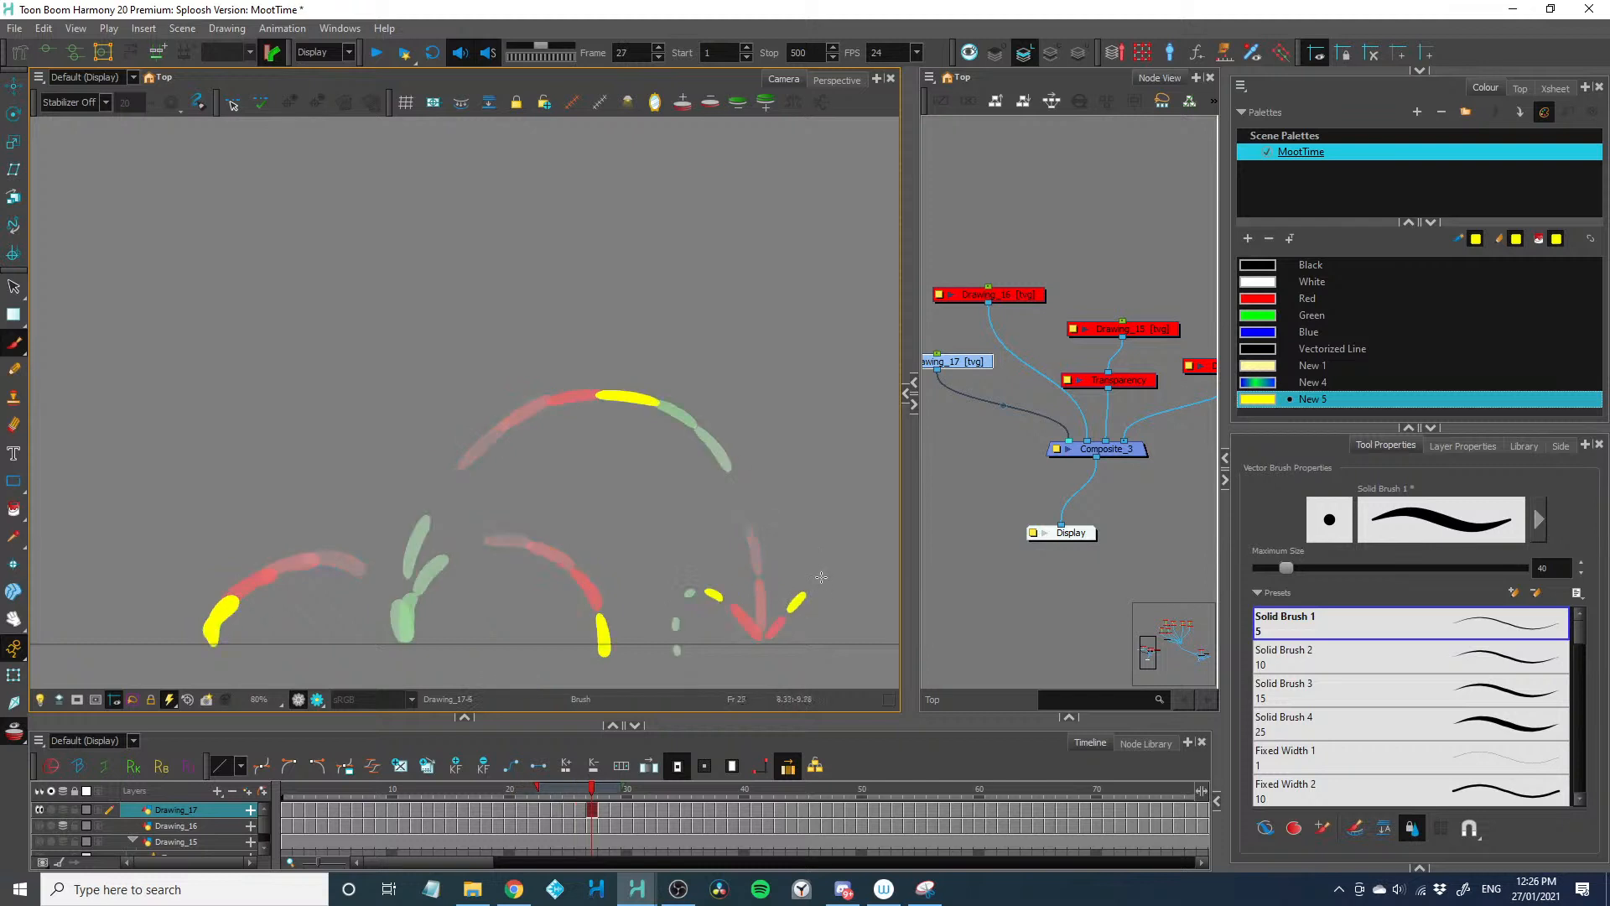
{"action": "key", "text": "period"}
{"action": "left_click_drag", "start_coordinate": [819, 579], "coordinate": [828, 641]}
{"action": "key", "text": "period"}
{"action": "key", "text": "period"}
{"action": "key", "text": "period"}
{"action": "key", "text": "period"}
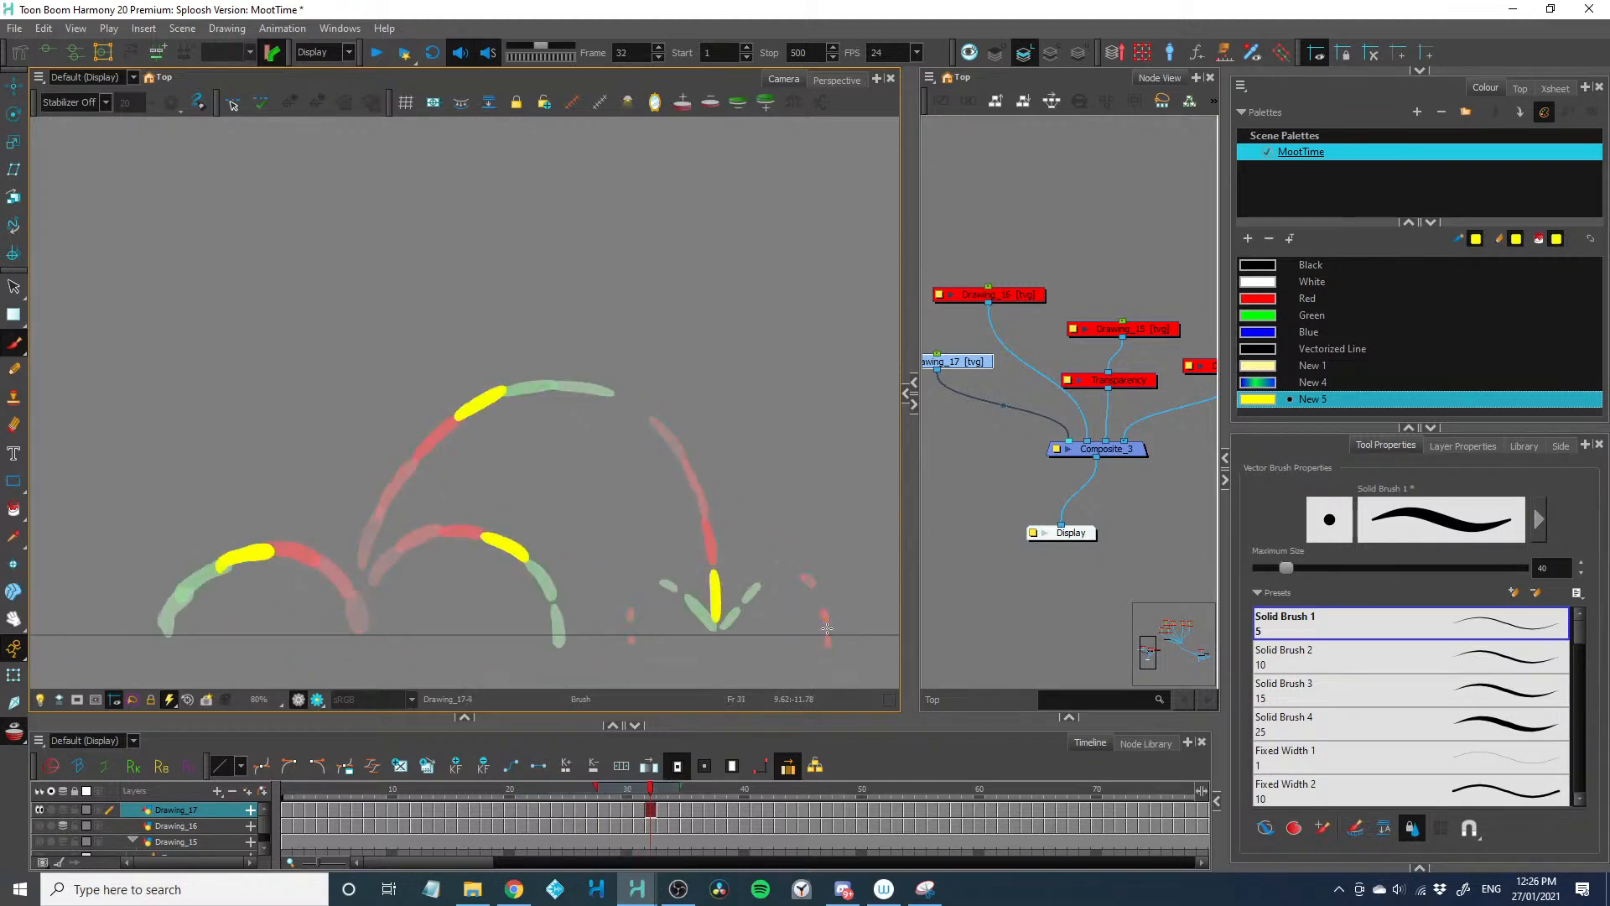
Undo the stray stroke and paint a wide arc rising left from the base on frames 33 to 35
{"action": "mouse_move", "coordinate": [272, 632]}
{"action": "left_mouse_down"}
{"action": "mouse_move", "coordinate": [316, 642]}
{"action": "mouse_move", "coordinate": [393, 591]}
{"action": "mouse_move", "coordinate": [306, 468]}
{"action": "left_mouse_up"}
{"action": "key", "text": "ctrl+z"}
{"action": "key", "text": "period"}
{"action": "key", "text": "period"}
{"action": "left_click_drag", "start_coordinate": [284, 523], "coordinate": [344, 527]}
Continue the wide left arc down to the ground line and add small splashes where it lands
{"action": "key", "text": "period"}
{"action": "left_click_drag", "start_coordinate": [349, 460], "coordinate": [300, 442]}
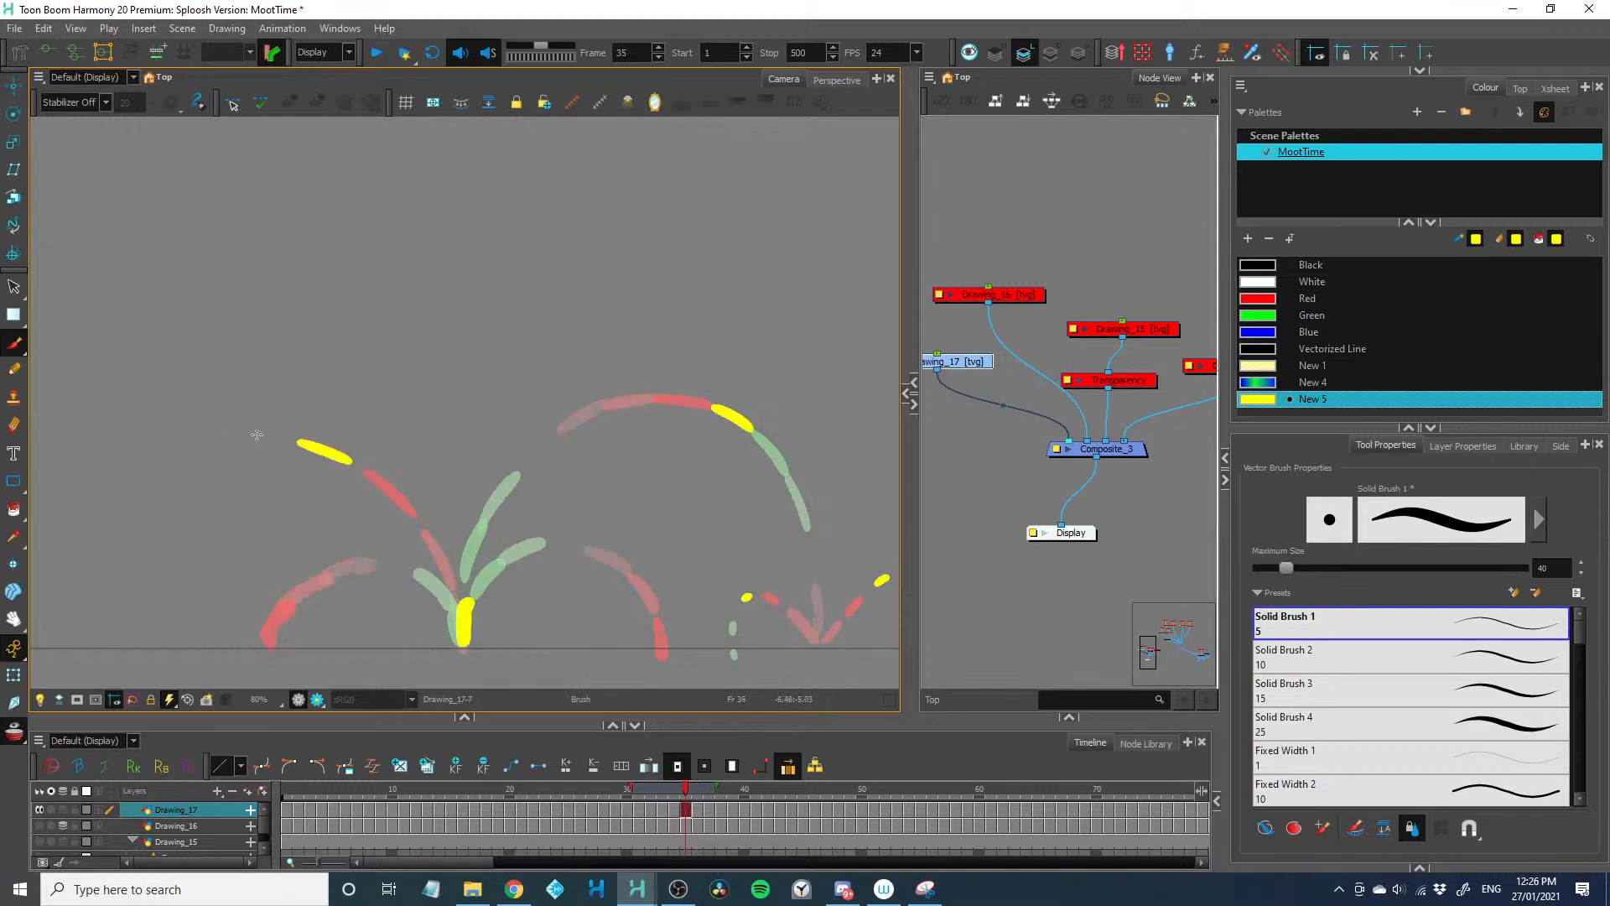
{"action": "left_click_drag", "start_coordinate": [249, 514], "coordinate": [341, 511]}
{"action": "key", "text": "period"}
{"action": "mouse_move", "coordinate": [374, 434]}
{"action": "left_mouse_down"}
{"action": "mouse_move", "coordinate": [236, 448]}
{"action": "mouse_move", "coordinate": [171, 501]}
{"action": "mouse_move", "coordinate": [128, 658]}
{"action": "mouse_move", "coordinate": [115, 654]}
{"action": "mouse_move", "coordinate": [182, 647]}
{"action": "mouse_move", "coordinate": [104, 637]}
{"action": "left_mouse_up"}
{"action": "key", "text": "period"}
{"action": "key", "text": "period"}
{"action": "key", "text": "period"}
{"action": "key", "text": "period"}
{"action": "key", "text": "period"}
{"action": "key", "text": "period"}
{"action": "key", "text": "period"}
{"action": "key", "text": "2"}
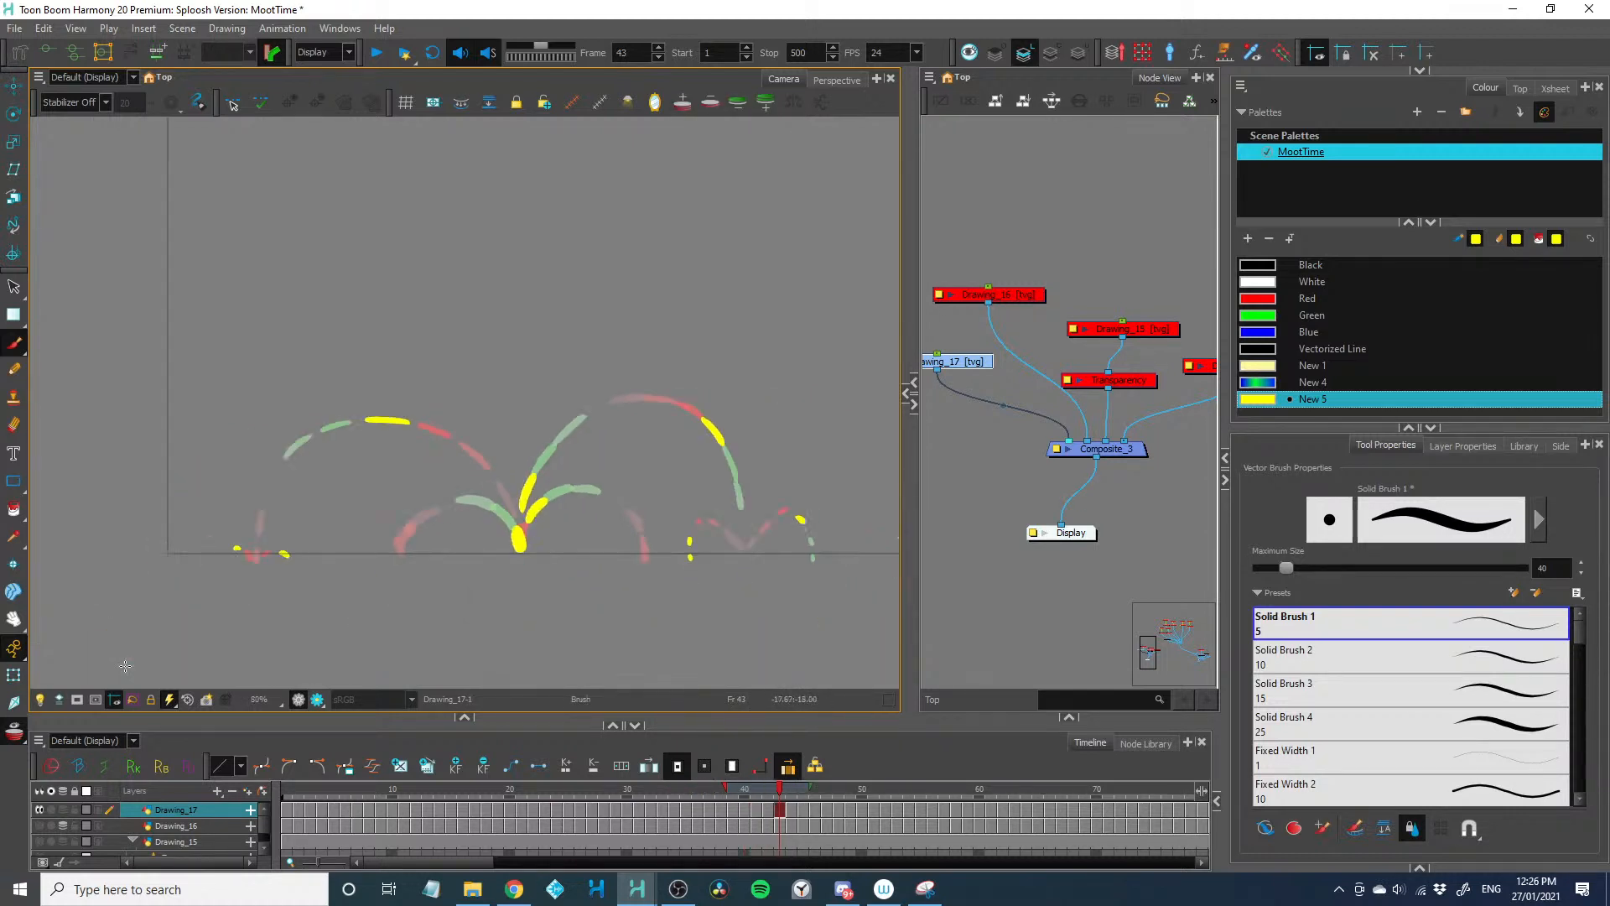
{"action": "key", "text": "period"}
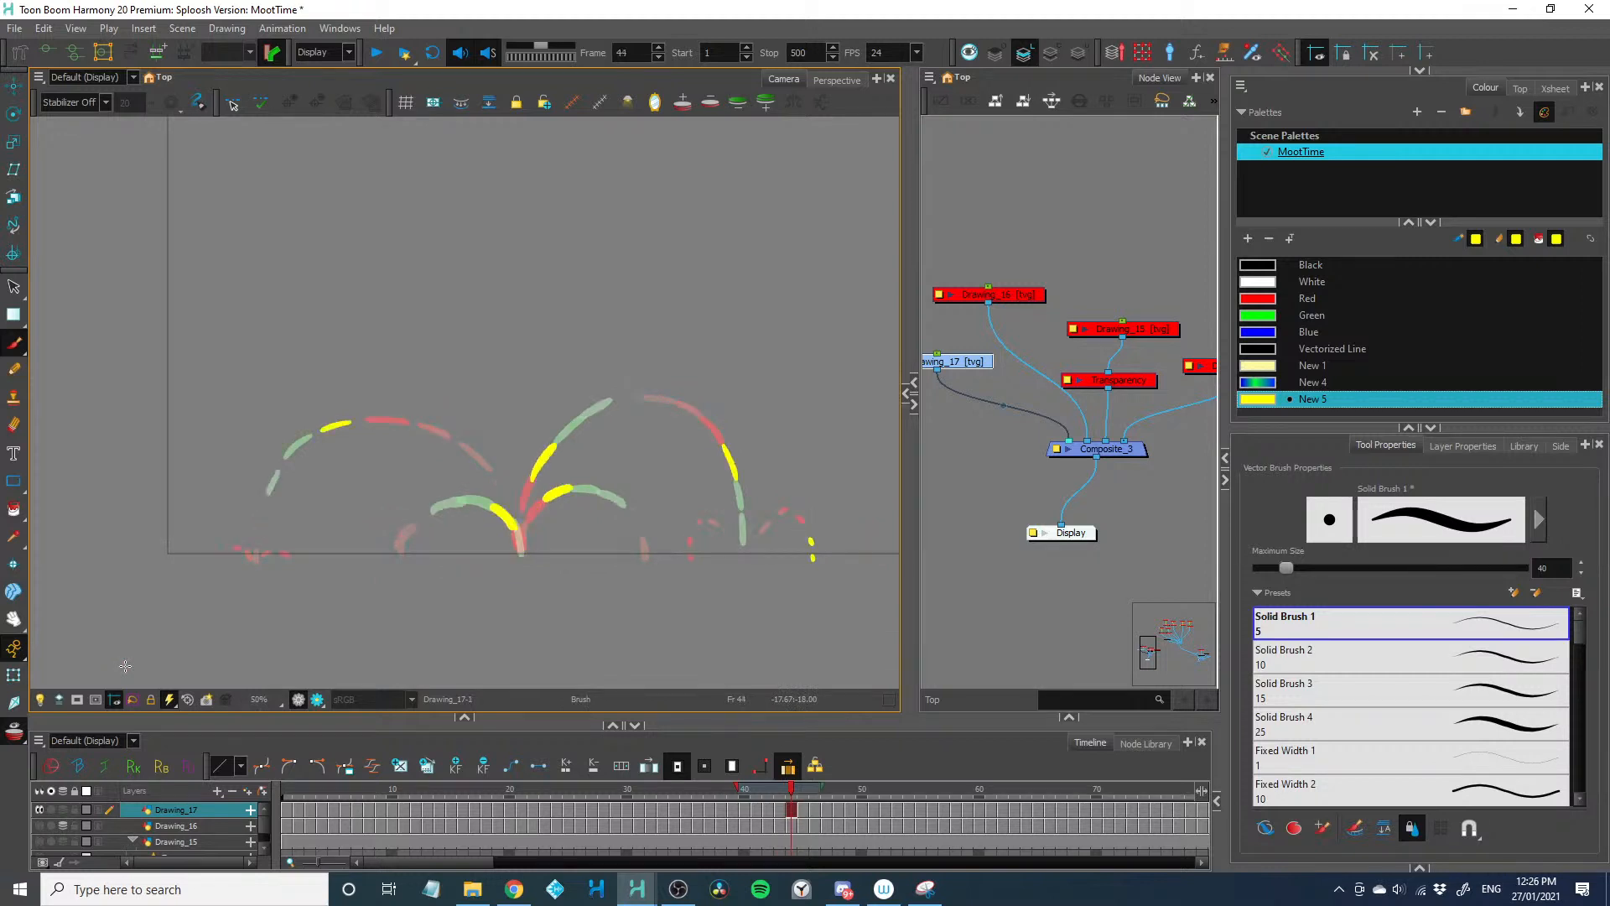
Paint a very tall, narrow arc rising from the base and falling left to the ground line across frames 43 to 53
{"action": "key", "text": "comma"}
{"action": "key", "text": "1"}
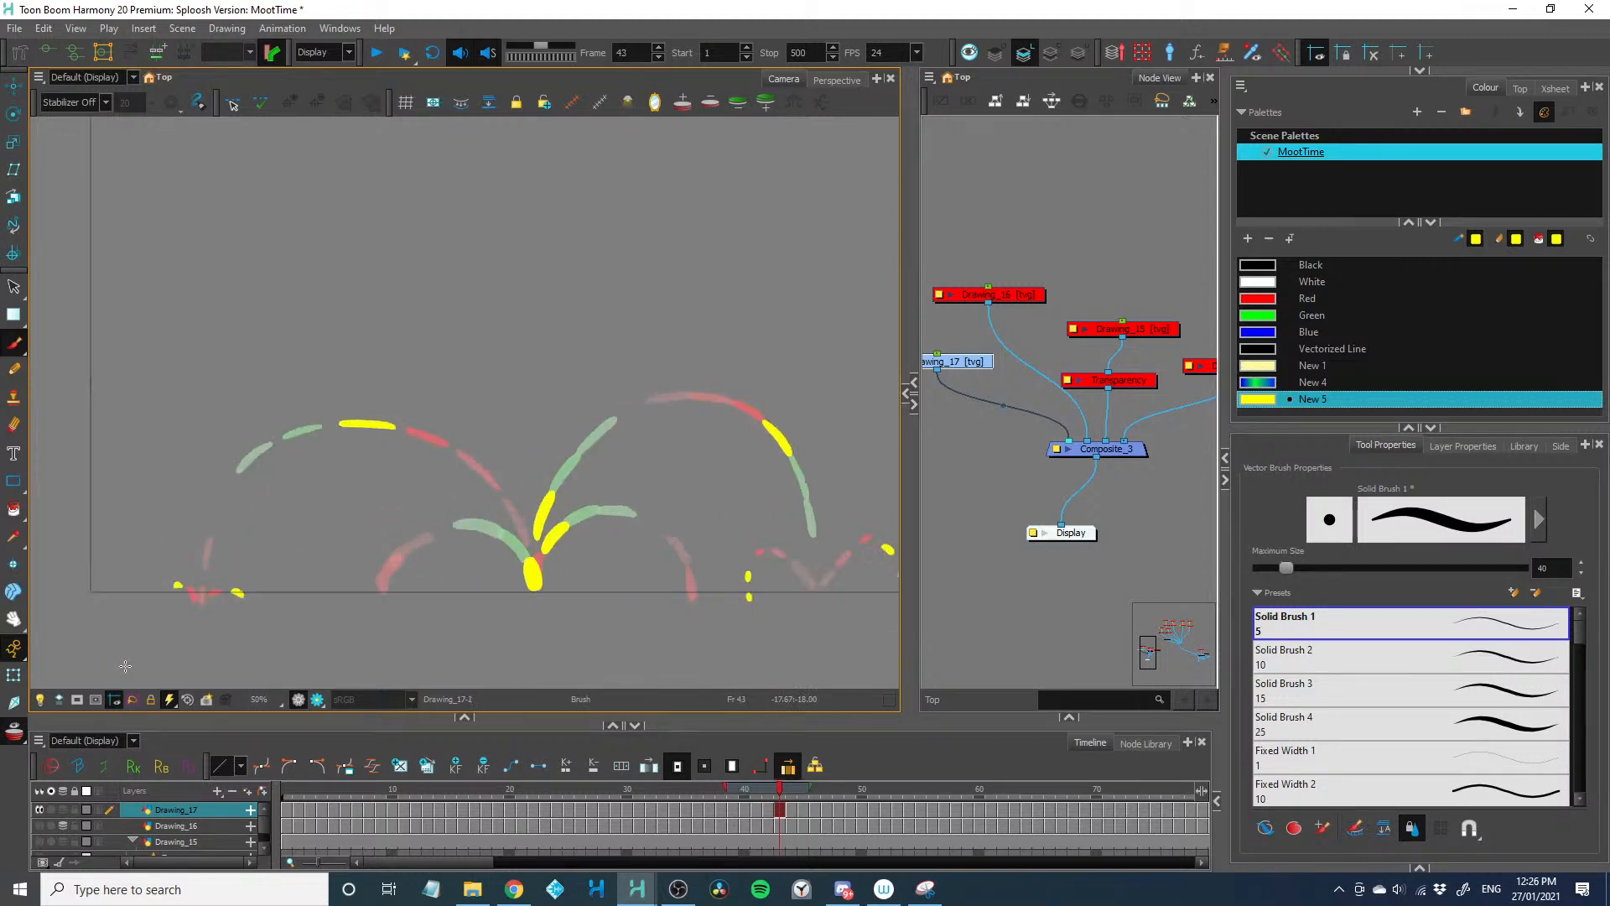
{"action": "key", "text": "1"}
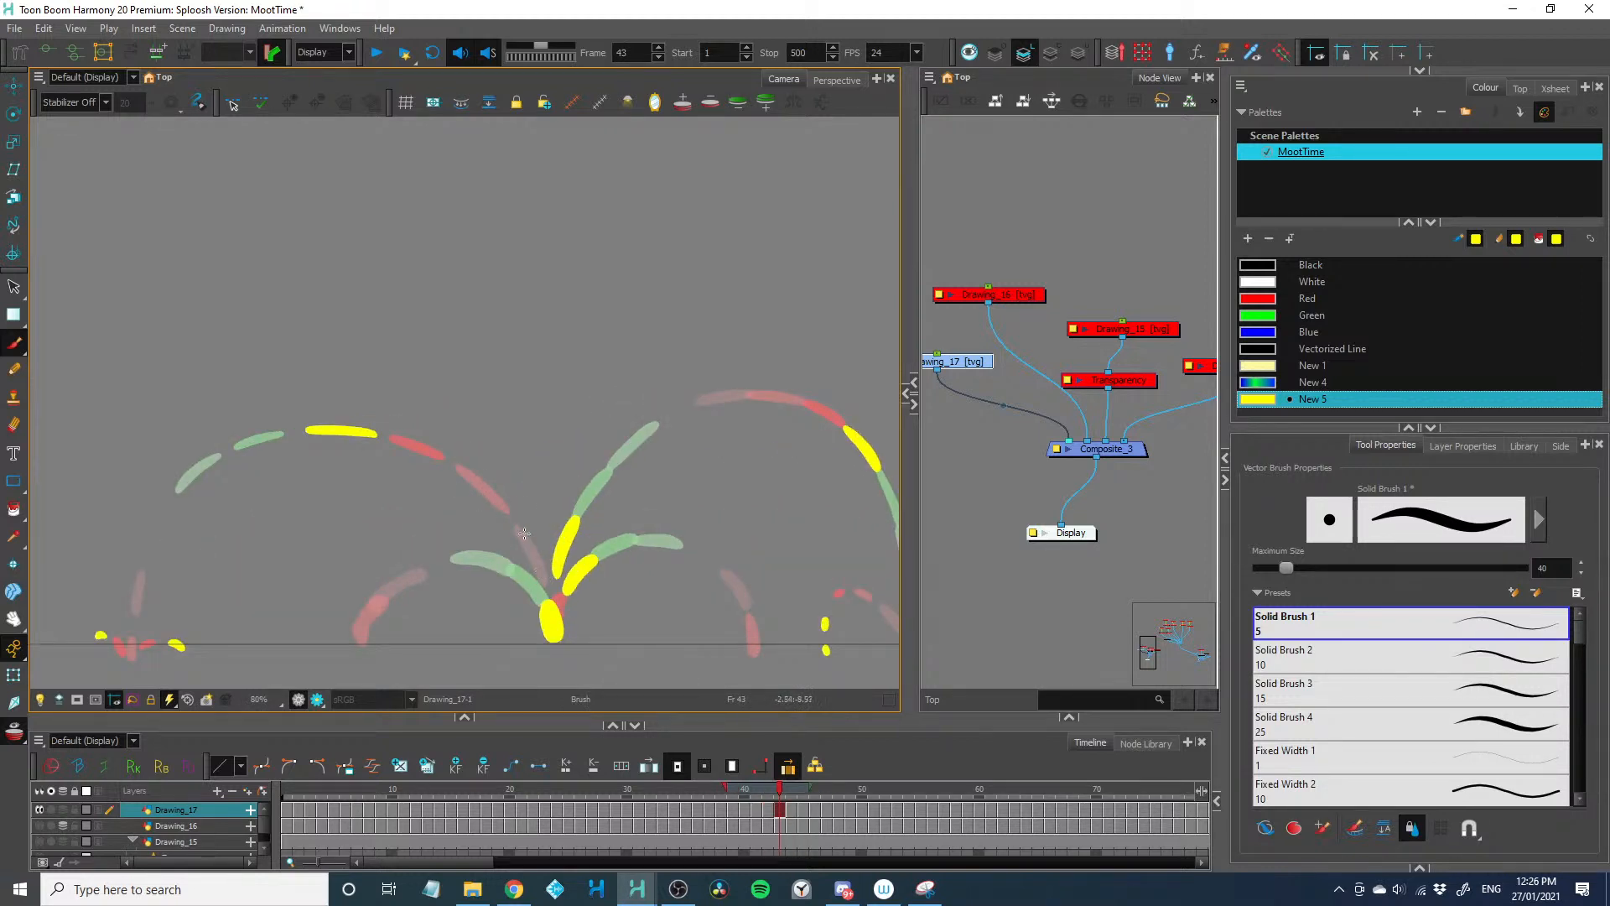
{"action": "mouse_move", "coordinate": [544, 574]}
{"action": "left_mouse_down"}
{"action": "mouse_move", "coordinate": [499, 314]}
{"action": "mouse_move", "coordinate": [450, 259]}
{"action": "mouse_move", "coordinate": [405, 261]}
{"action": "mouse_move", "coordinate": [383, 312]}
{"action": "mouse_move", "coordinate": [368, 642]}
{"action": "left_mouse_up"}
{"action": "key", "text": "period"}
{"action": "key", "text": "period"}
{"action": "key", "text": "alt+s"}
{"action": "key", "text": "period"}
{"action": "key", "text": "period"}
{"action": "key", "text": "period"}
{"action": "key", "text": "period"}
{"action": "key", "text": "period"}
{"action": "key", "text": "period"}
{"action": "key", "text": "period"}
{"action": "key", "text": "period"}
{"action": "left_click_drag", "start_coordinate": [367, 653], "coordinate": [367, 658]}
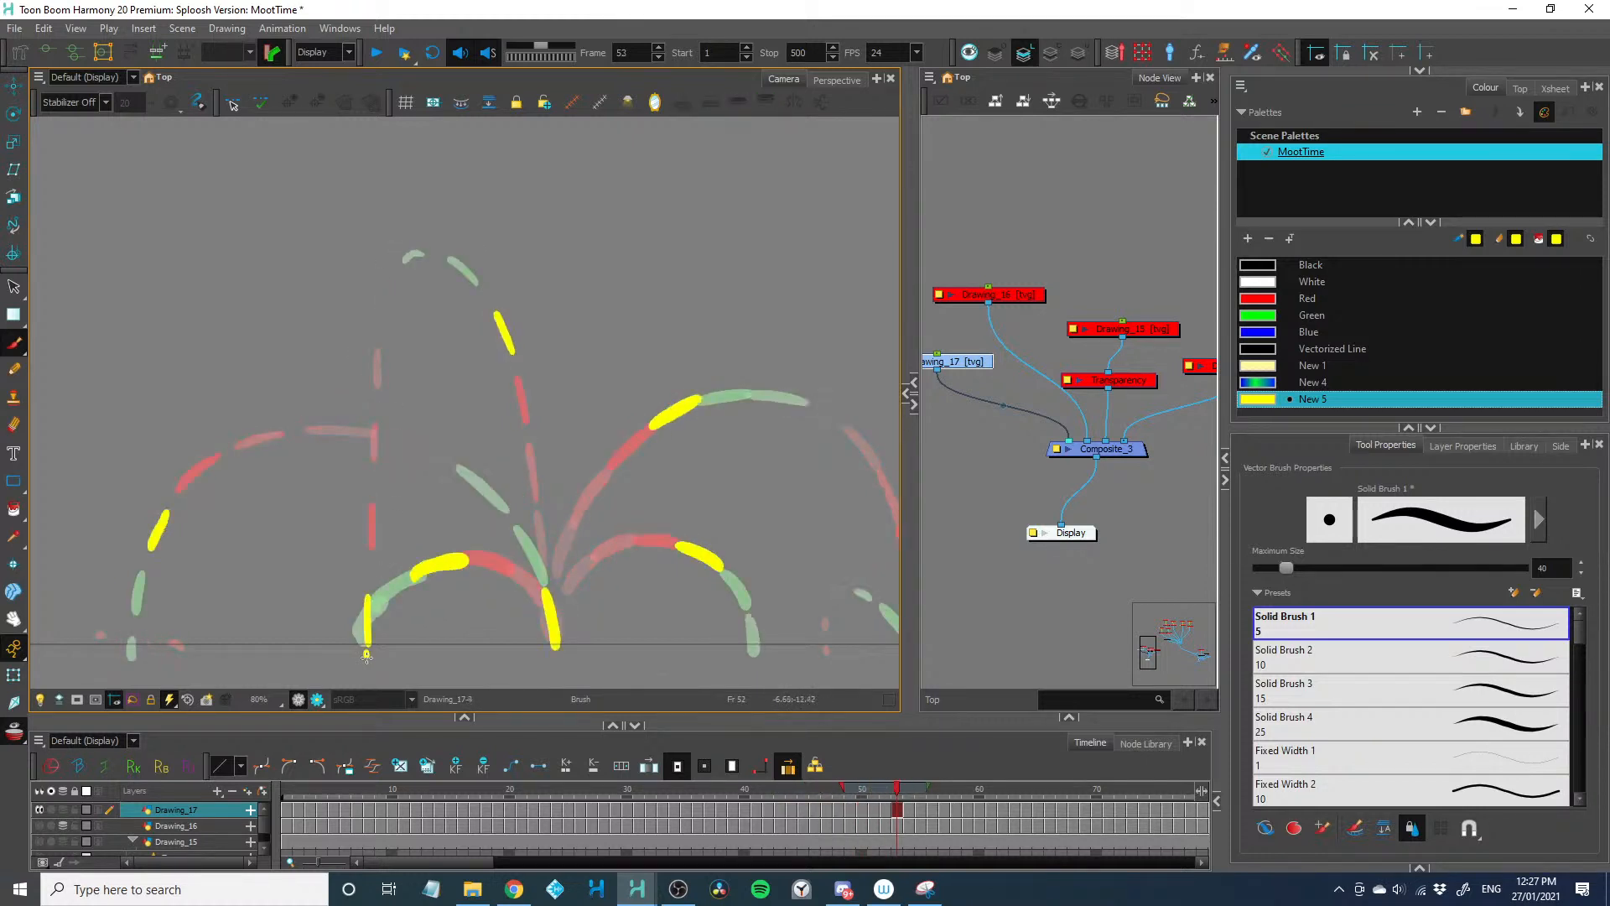
Play the Drawing_17 animation repeatedly from frame 1 to review the overlapping arcs and splashes
{"action": "key", "text": "2"}
{"action": "key", "text": "2"}
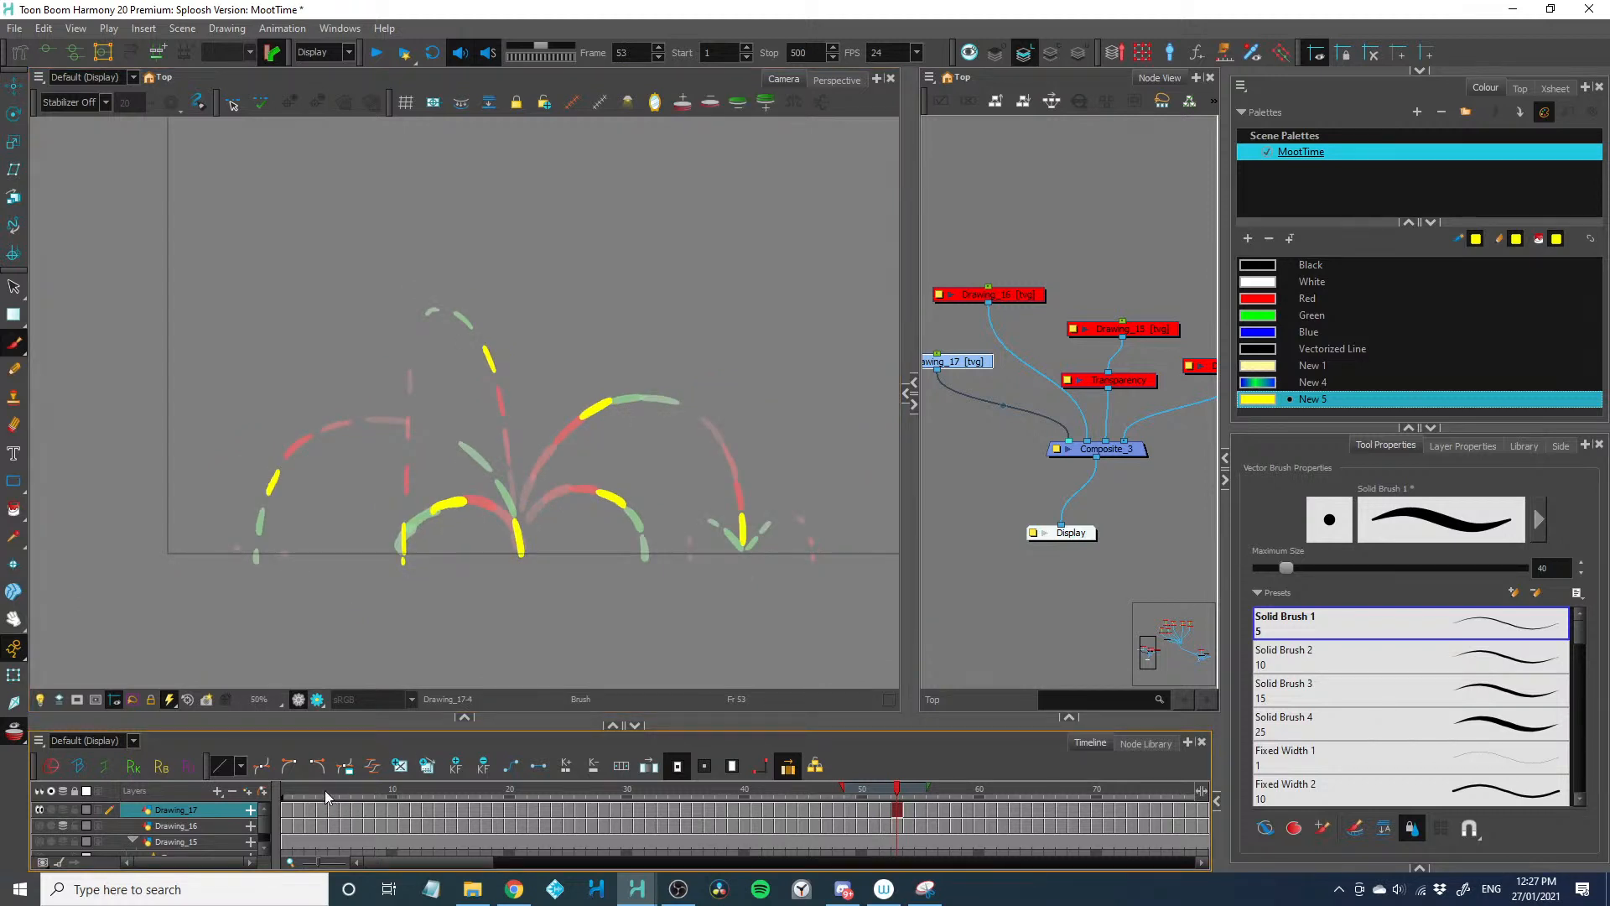
{"action": "left_click", "coordinate": [288, 791]}
{"action": "left_click", "coordinate": [14, 732]}
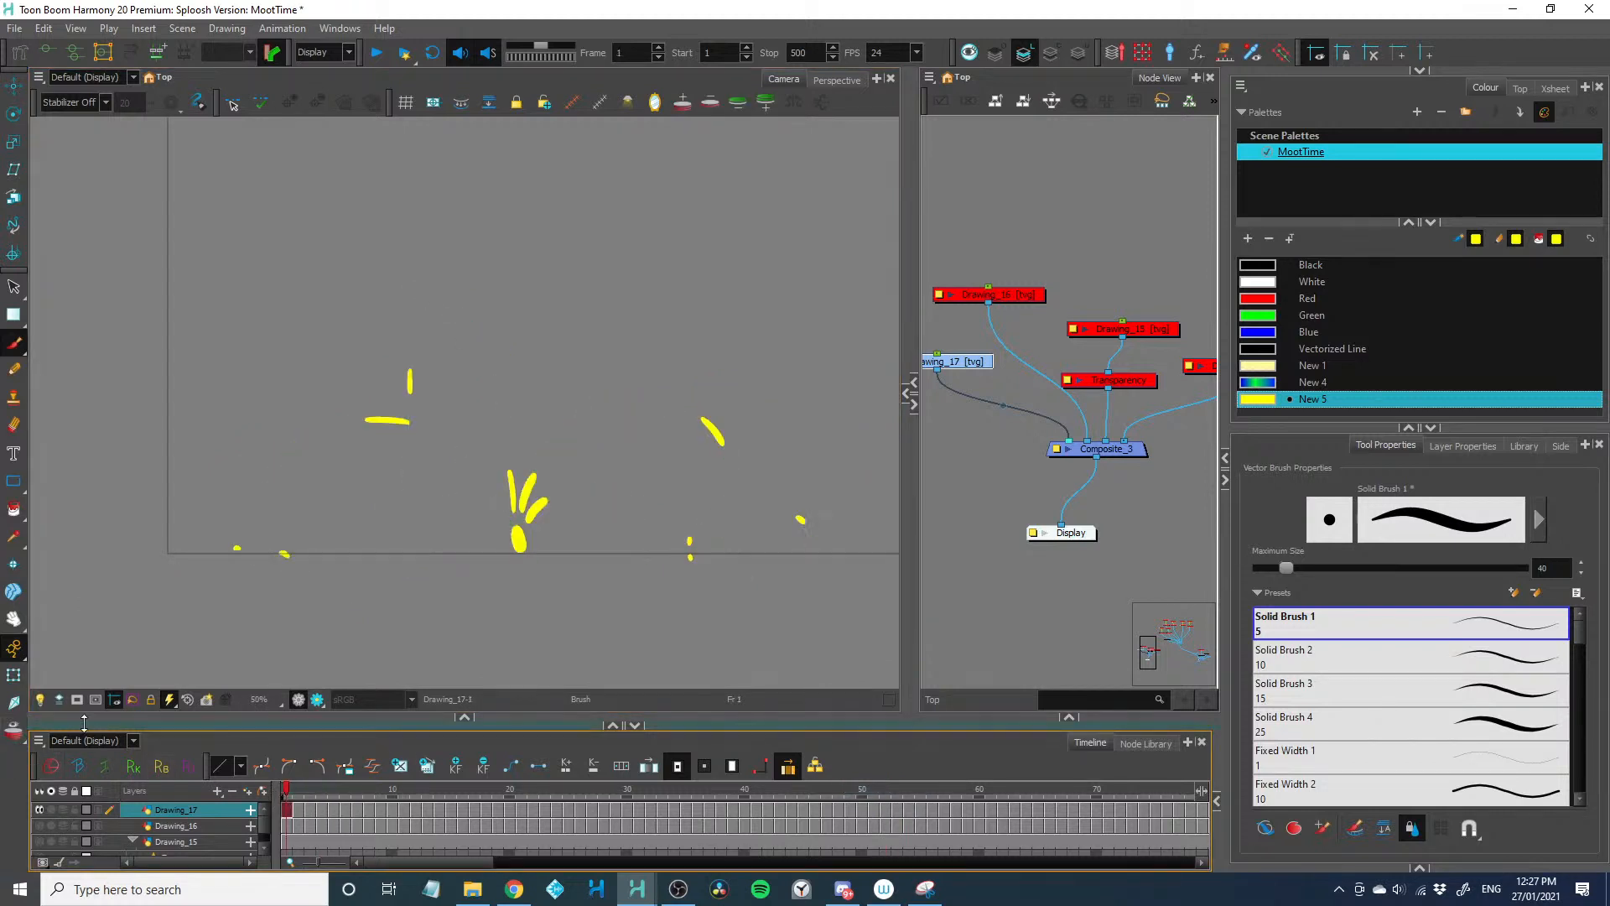
{"action": "key", "text": "shift+Return"}
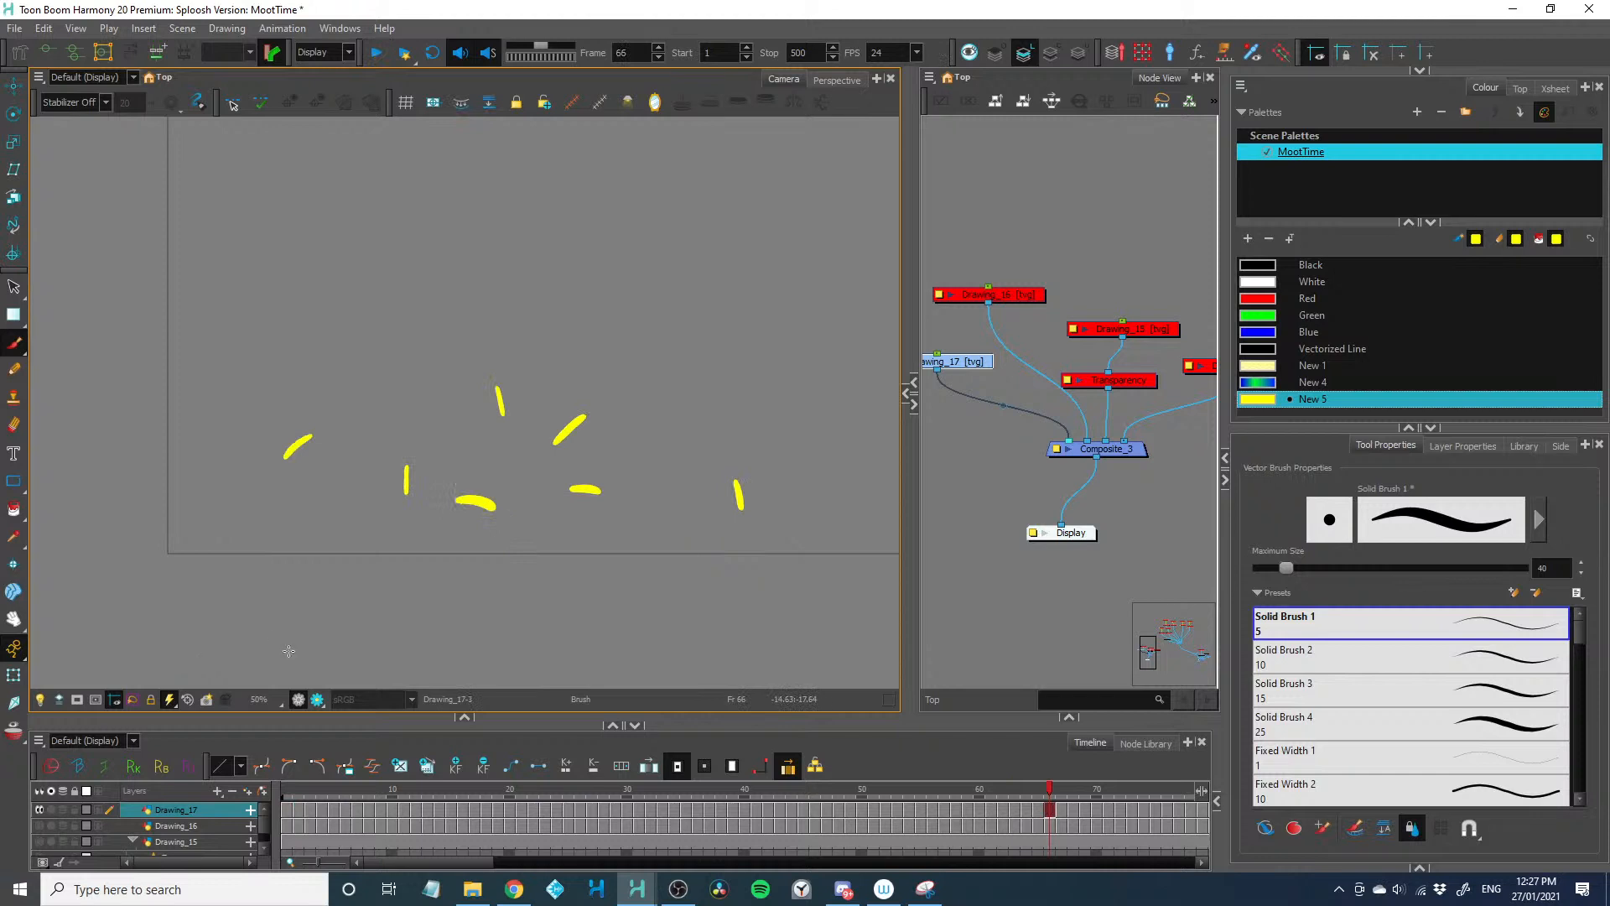
{"action": "key", "text": "1"}
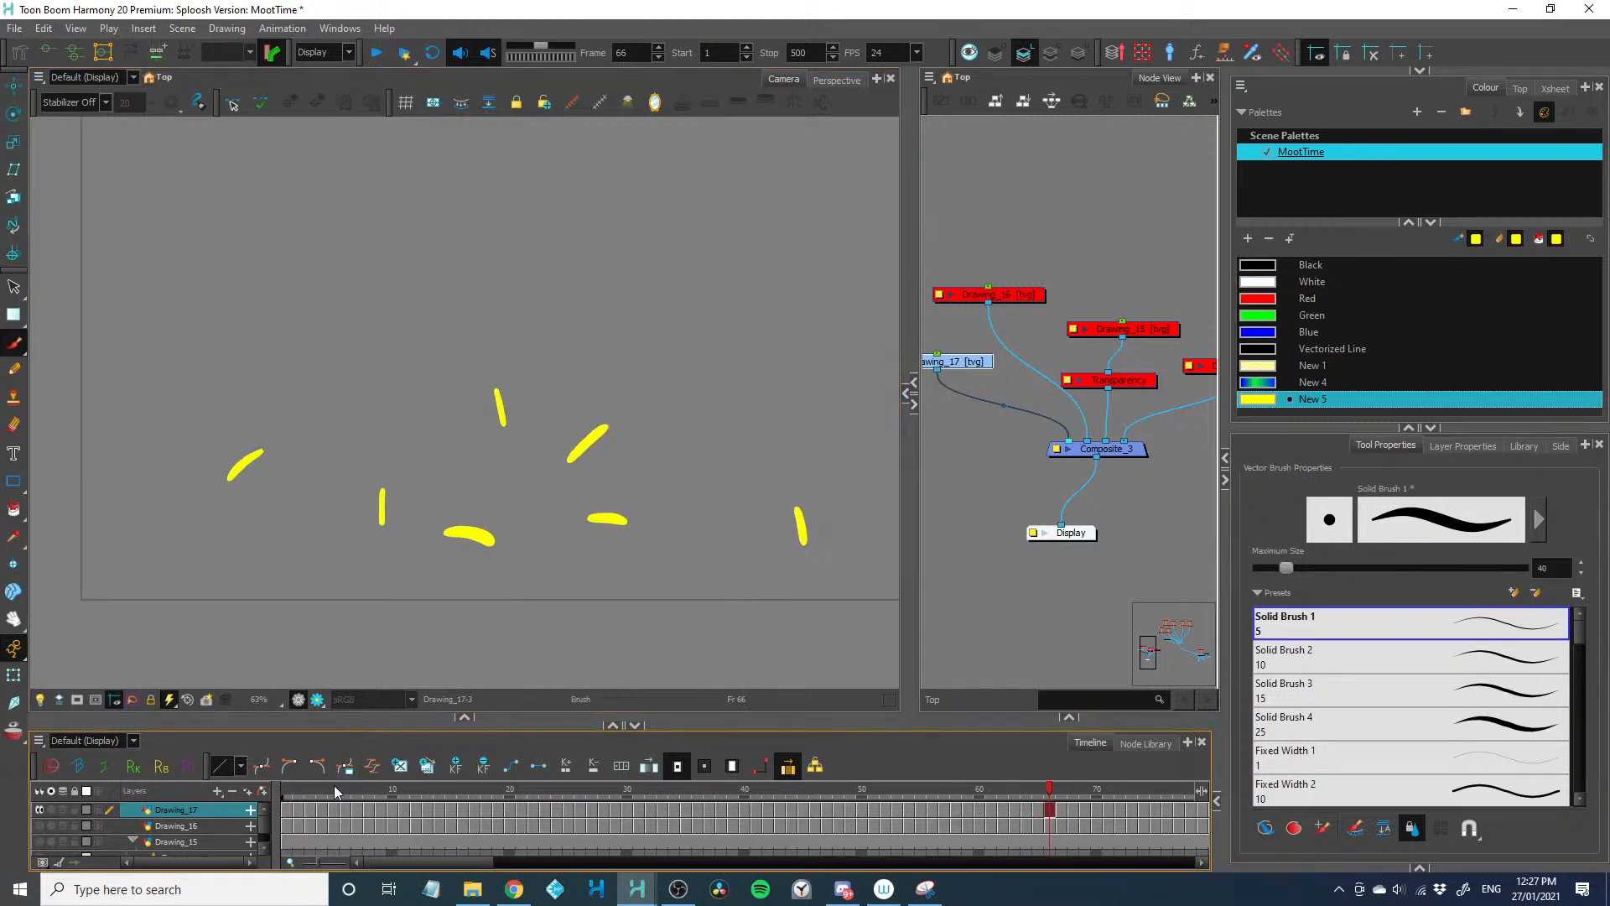
{"action": "left_click_drag", "start_coordinate": [331, 789], "coordinate": [256, 795]}
{"action": "key", "text": "shift+Return"}
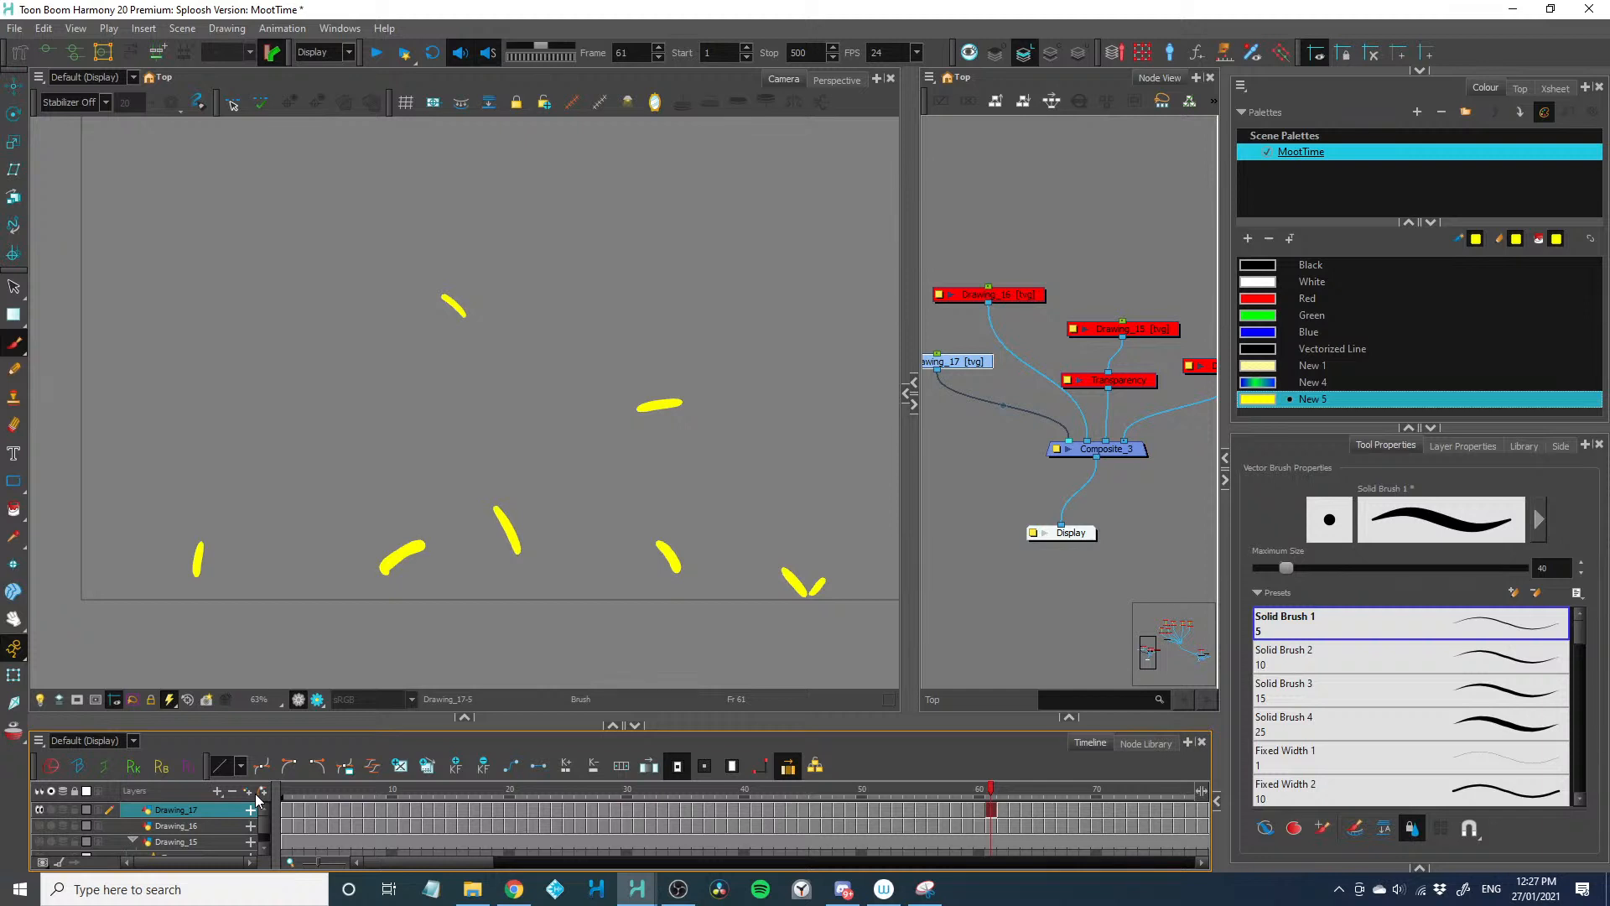
{"action": "left_click", "coordinate": [955, 807]}
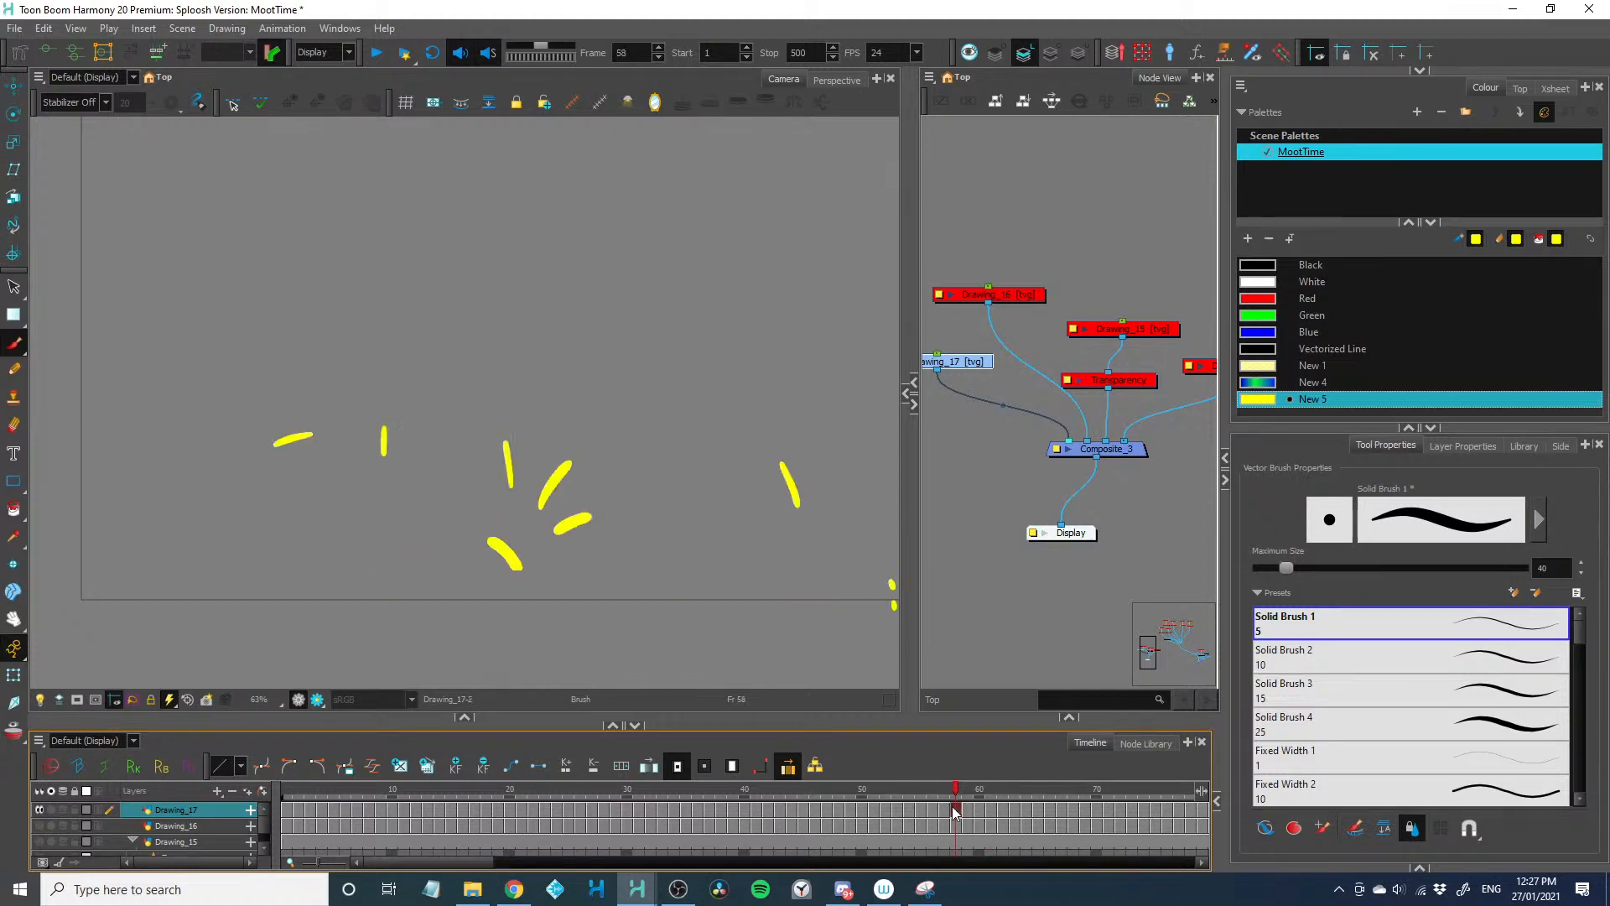
{"action": "left_click_drag", "start_coordinate": [1109, 809], "coordinate": [240, 783]}
{"action": "key", "text": "shift+Return"}
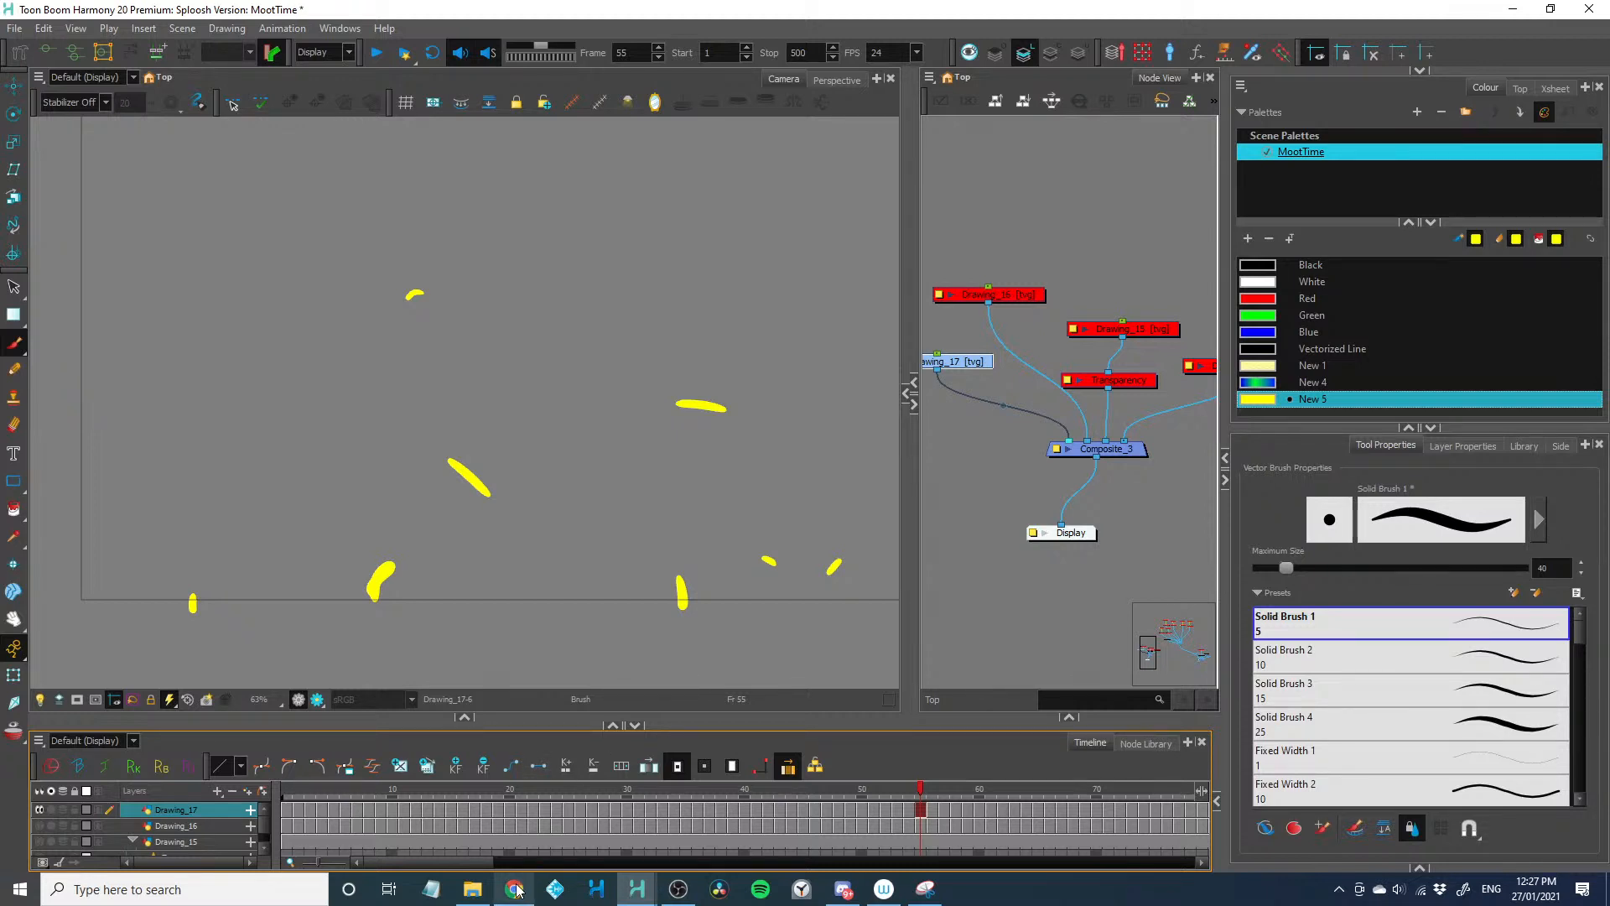
{"action": "mouse_move", "coordinate": [517, 891]}
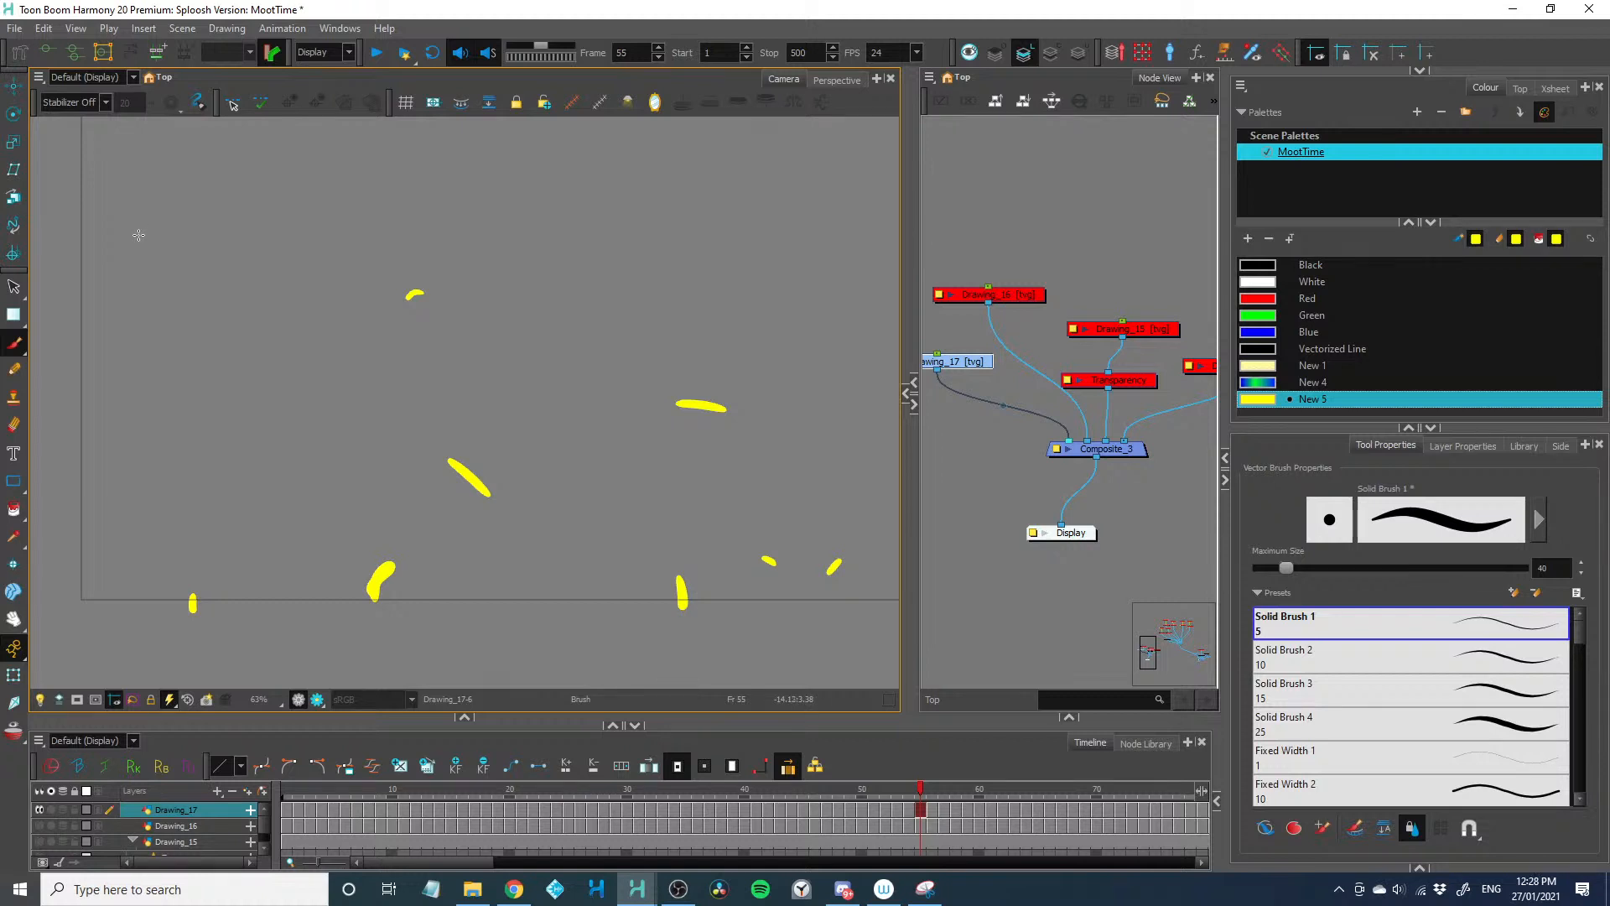
{"action": "key", "text": "alt+Tab"}
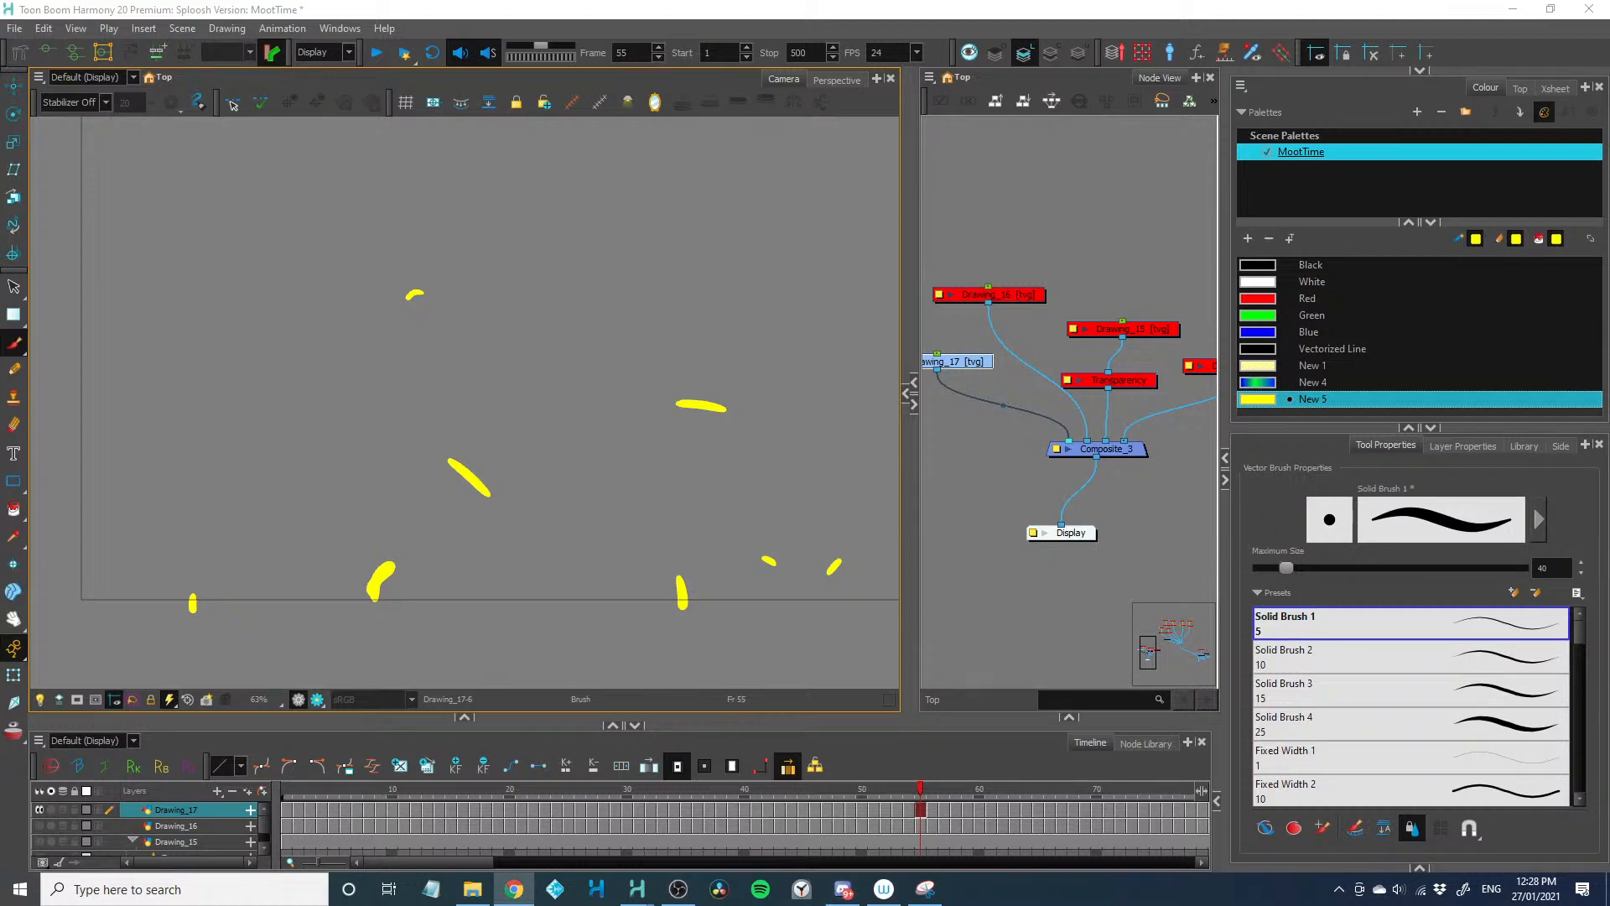
{"action": "scroll", "coordinate": [660, 375], "scroll_direction": "down", "scroll_amount": 17}
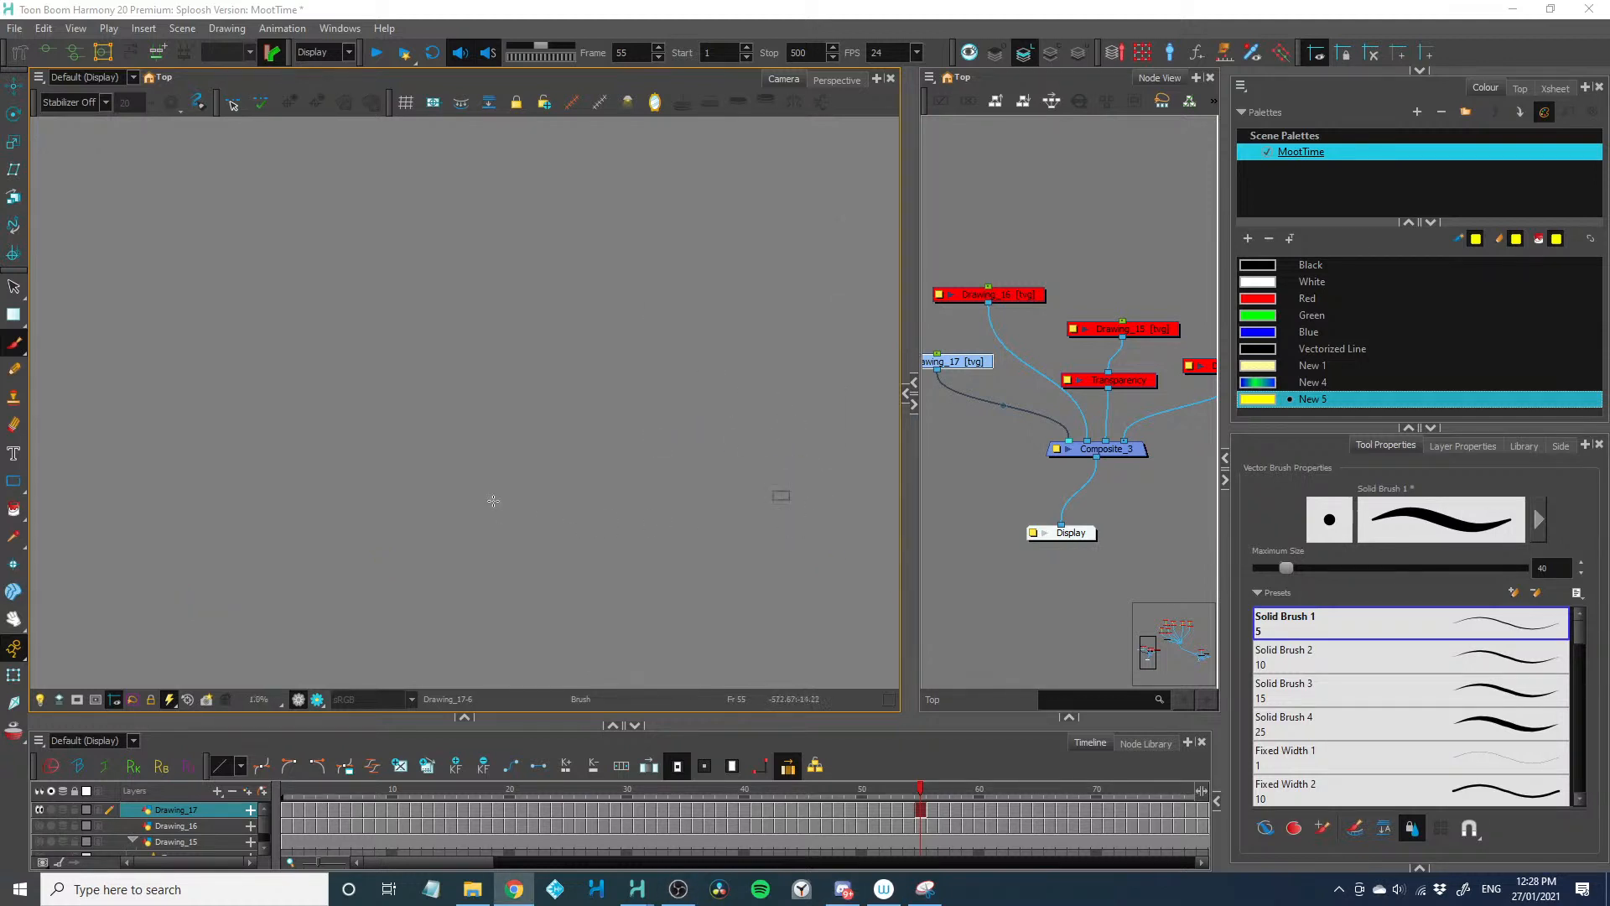
{"action": "scroll", "coordinate": [805, 536], "scroll_direction": "up", "scroll_amount": 6}
{"action": "scroll", "coordinate": [675, 445], "scroll_direction": "up", "scroll_amount": 8}
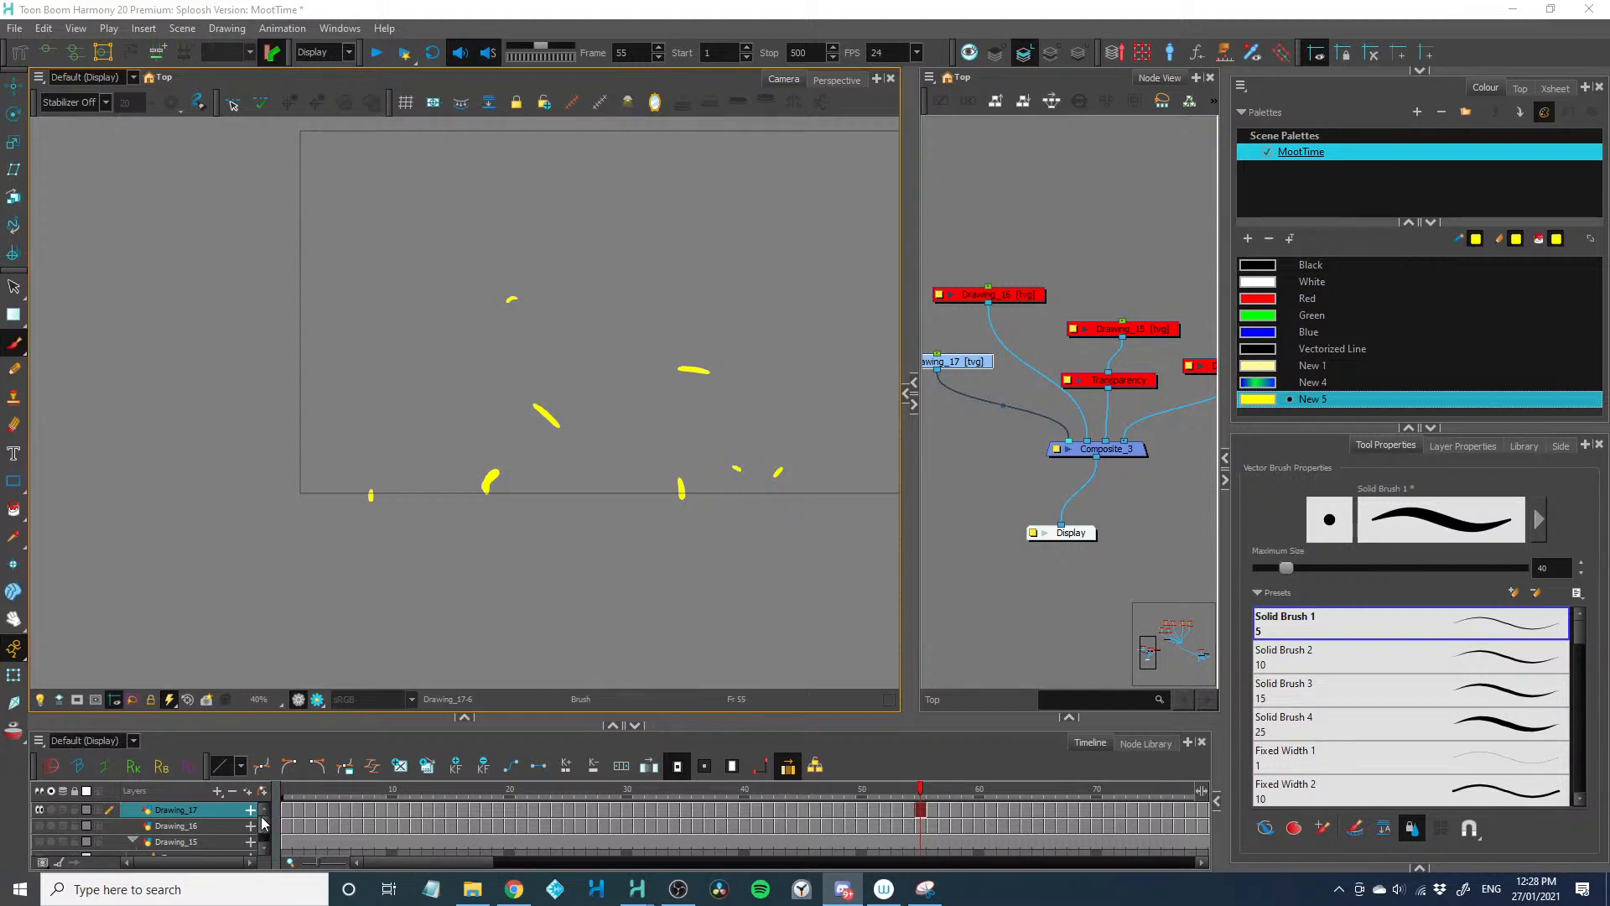
{"action": "left_click", "coordinate": [885, 753]}
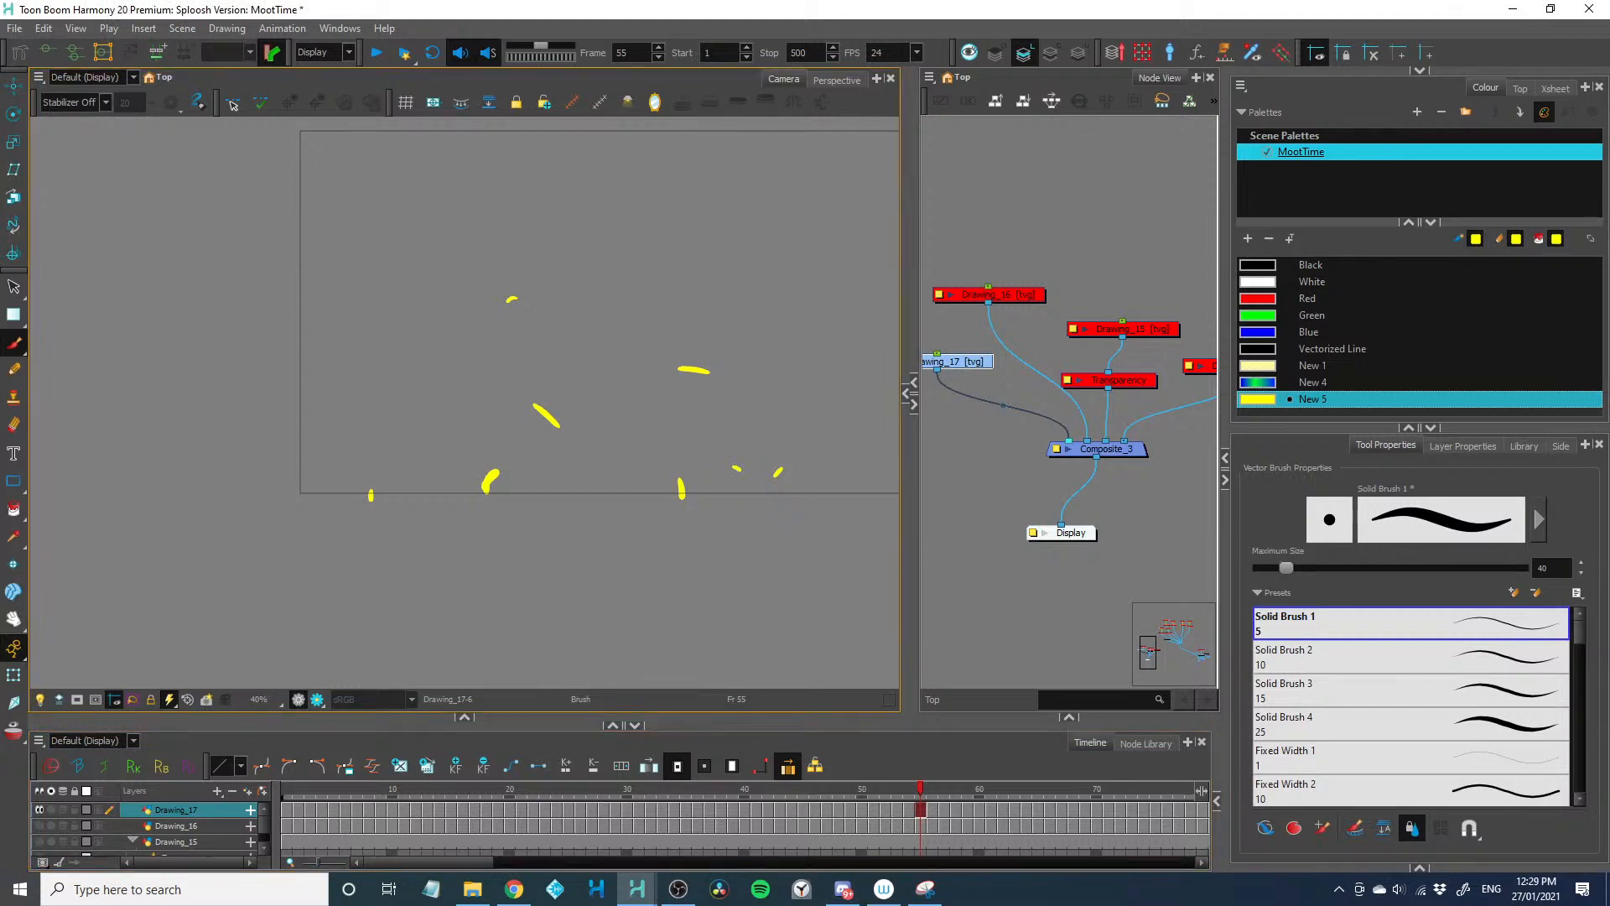
Add a new drawing layer above Drawing_17 and place its node below the Drawing_17 node, connected to Composite_3
{"action": "left_click", "coordinate": [750, 809]}
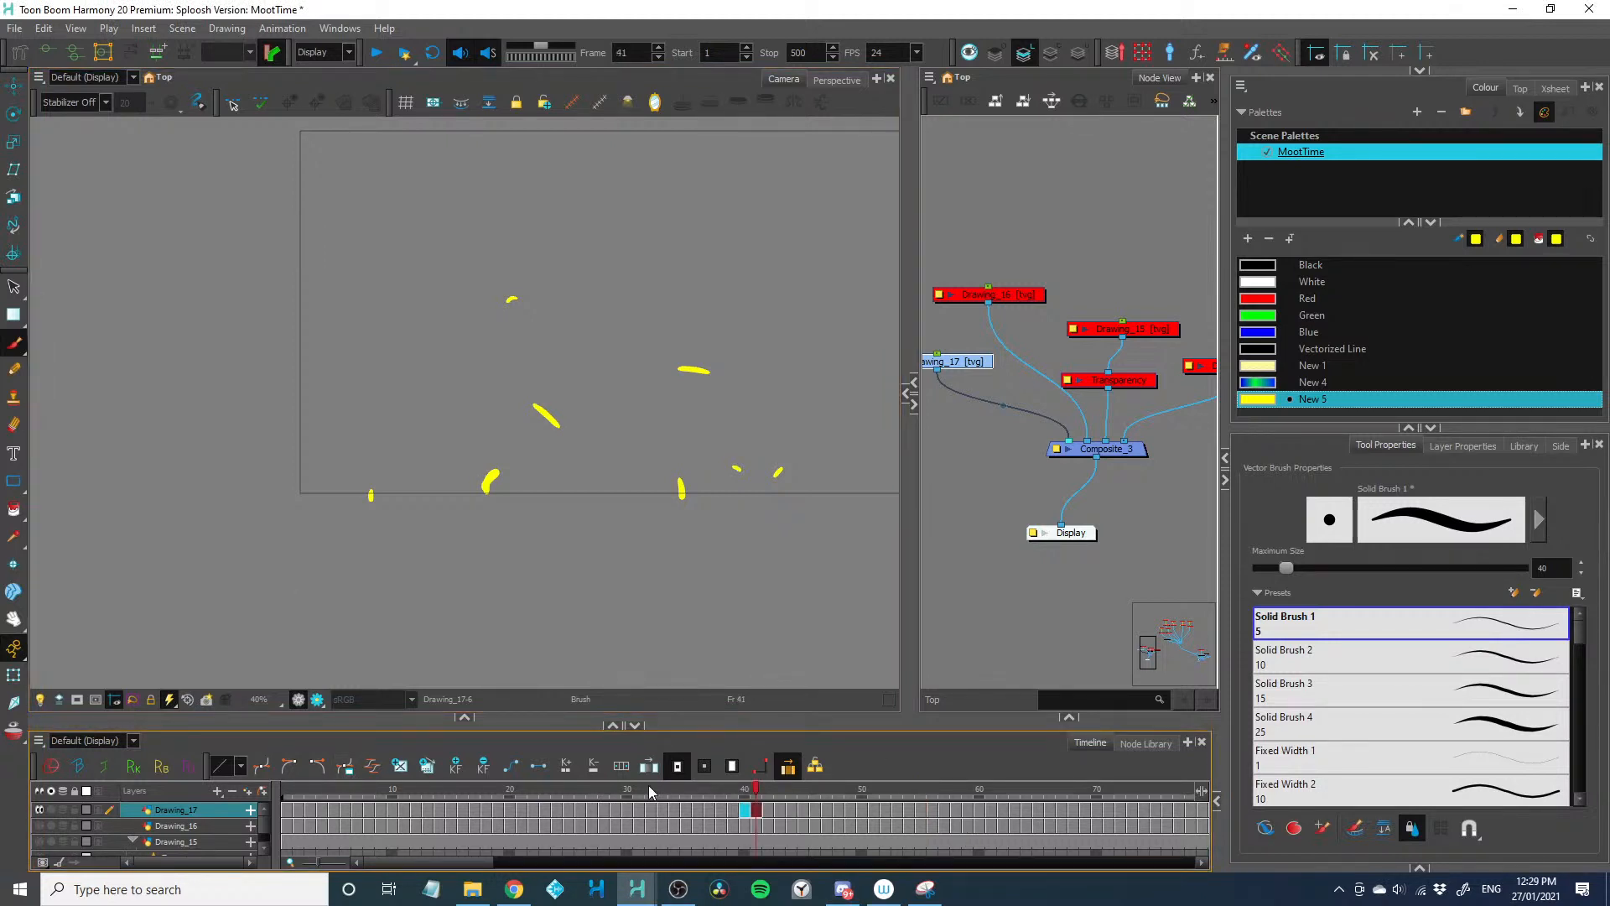
{"action": "left_click", "coordinate": [739, 812]}
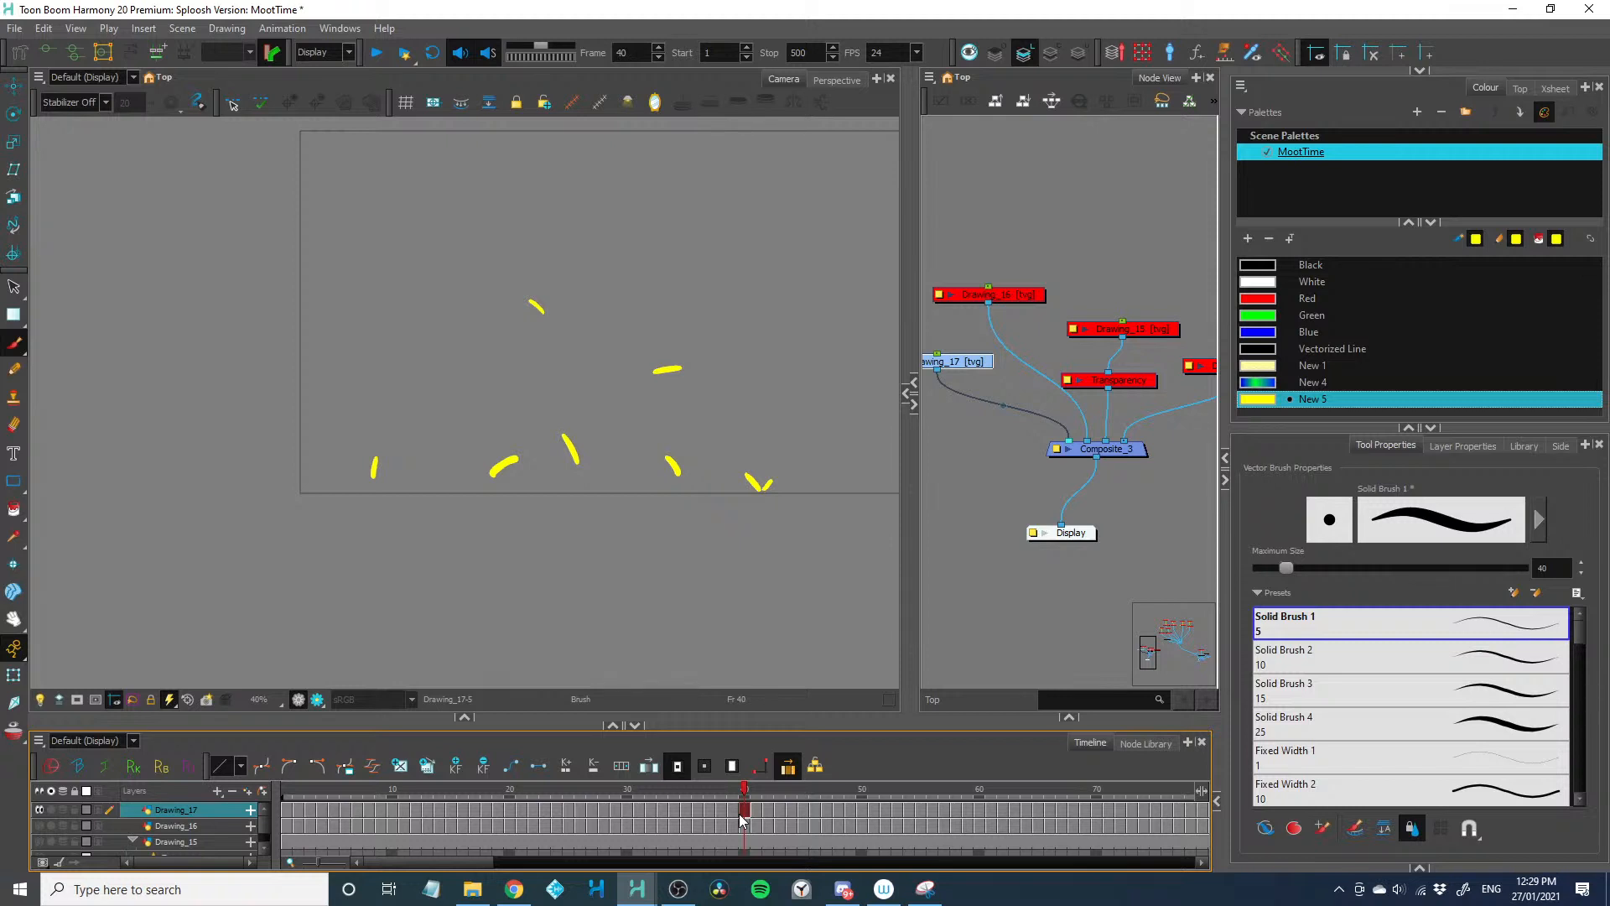
{"action": "left_click", "coordinate": [992, 466]}
{"action": "left_click_drag", "start_coordinate": [973, 470], "coordinate": [1014, 467]}
{"action": "key", "text": "ctrl+r"}
{"action": "key", "text": "Return"}
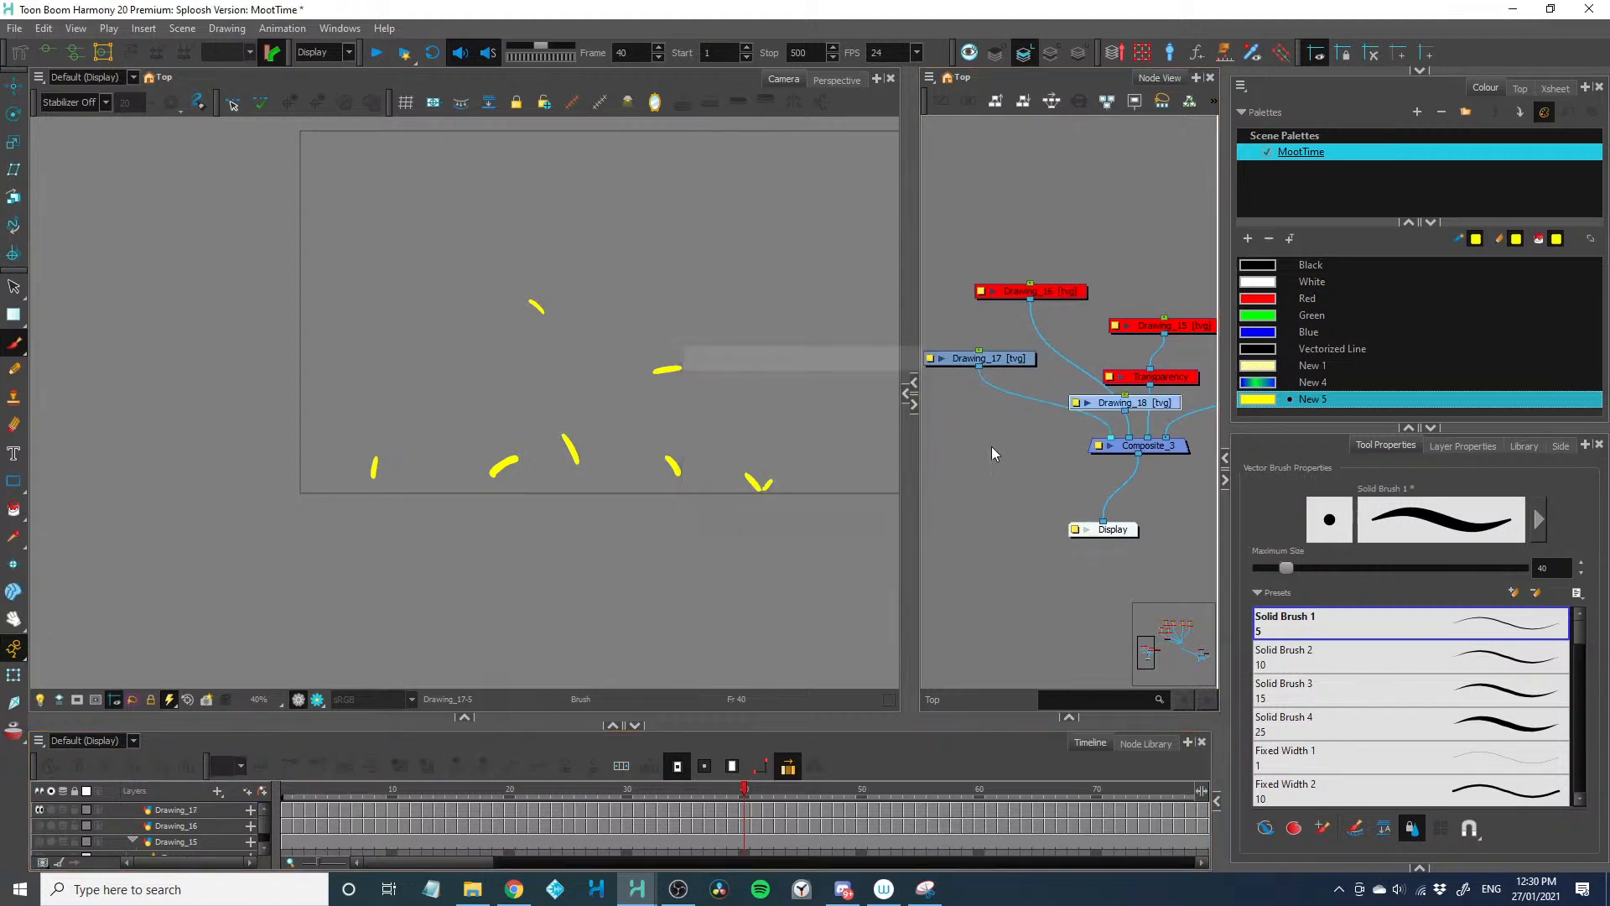
{"action": "left_click_drag", "start_coordinate": [1143, 405], "coordinate": [1108, 437]}
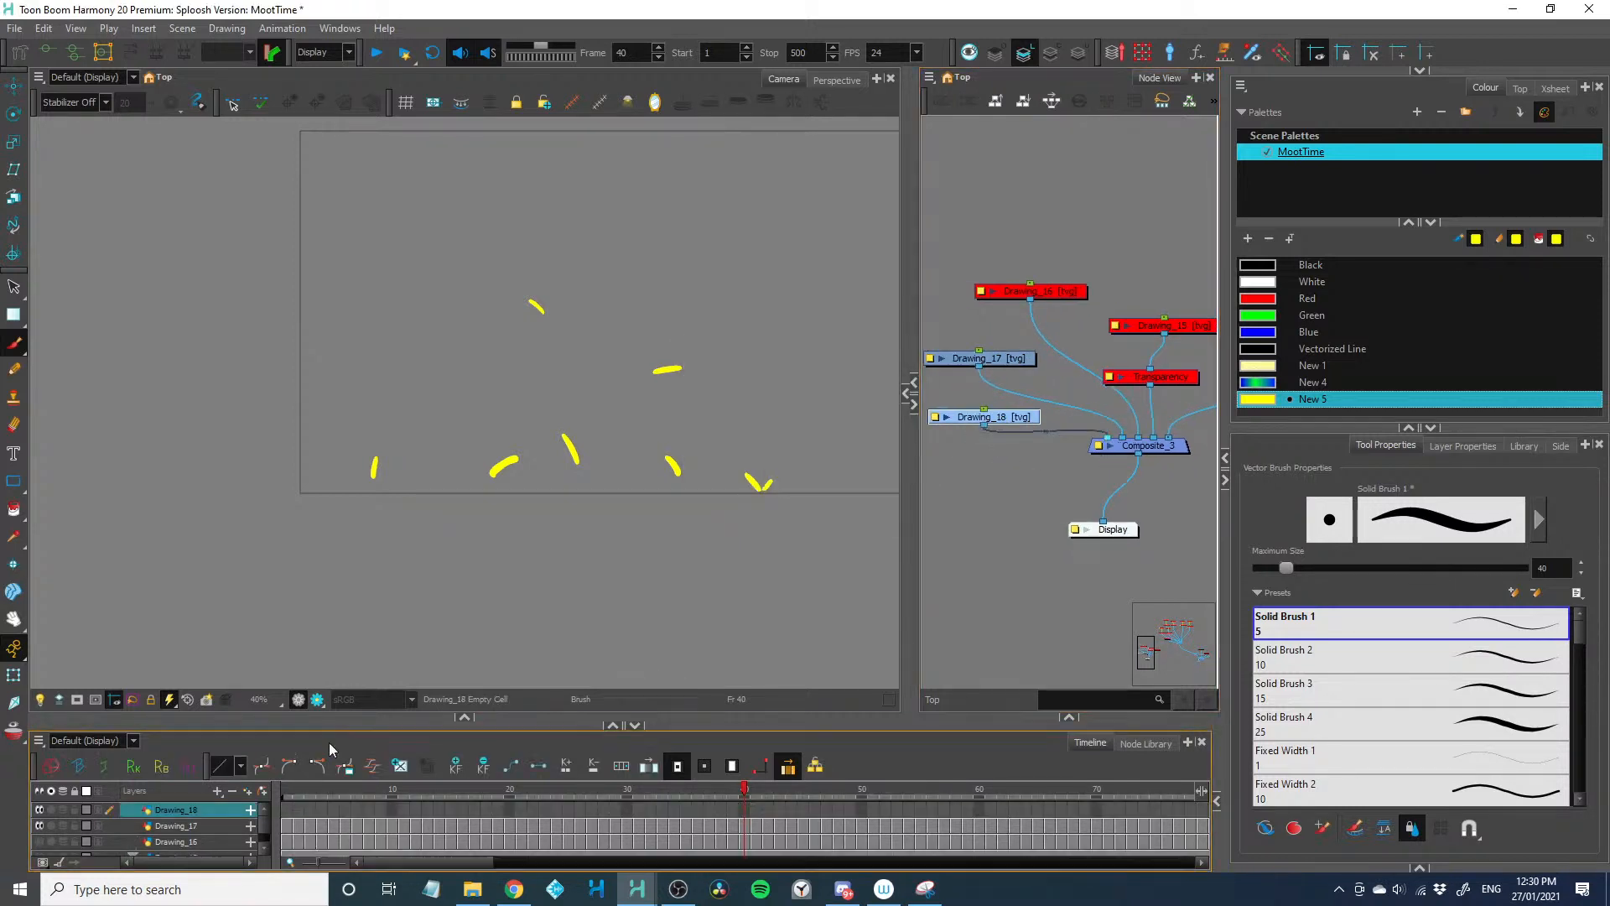
Enlarge the timeline and paint loose freehand test strokes on the first two frames of Drawing_18 in an empty canvas area
{"action": "left_click_drag", "start_coordinate": [342, 685], "coordinate": [337, 648]}
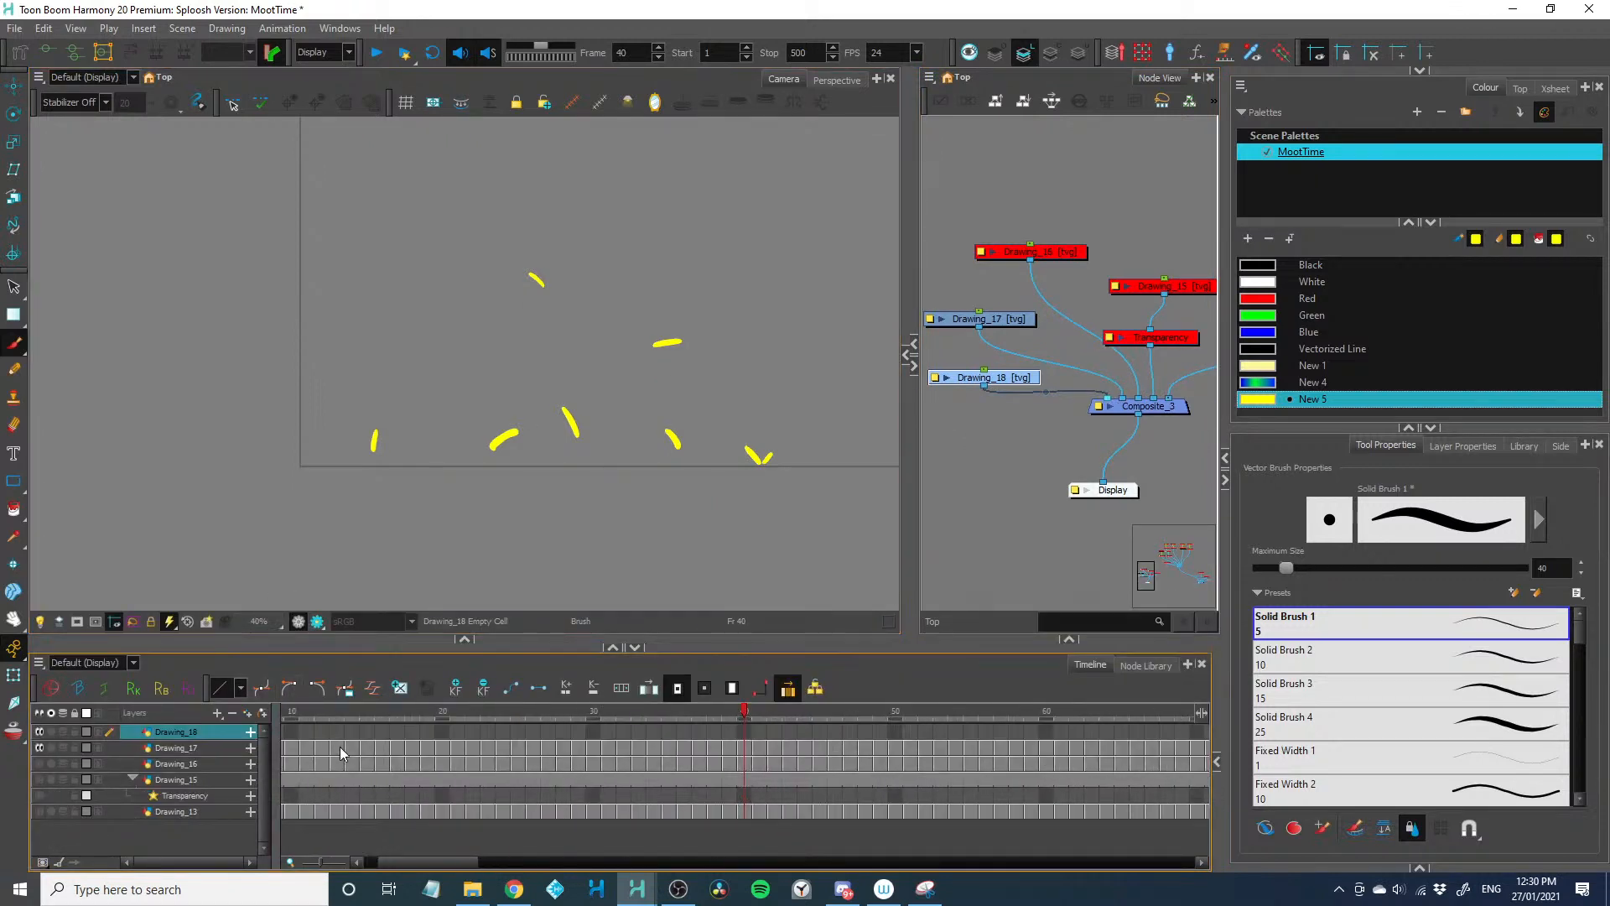
{"action": "left_click_drag", "start_coordinate": [420, 860], "coordinate": [360, 862]}
{"action": "left_click", "coordinate": [291, 731]}
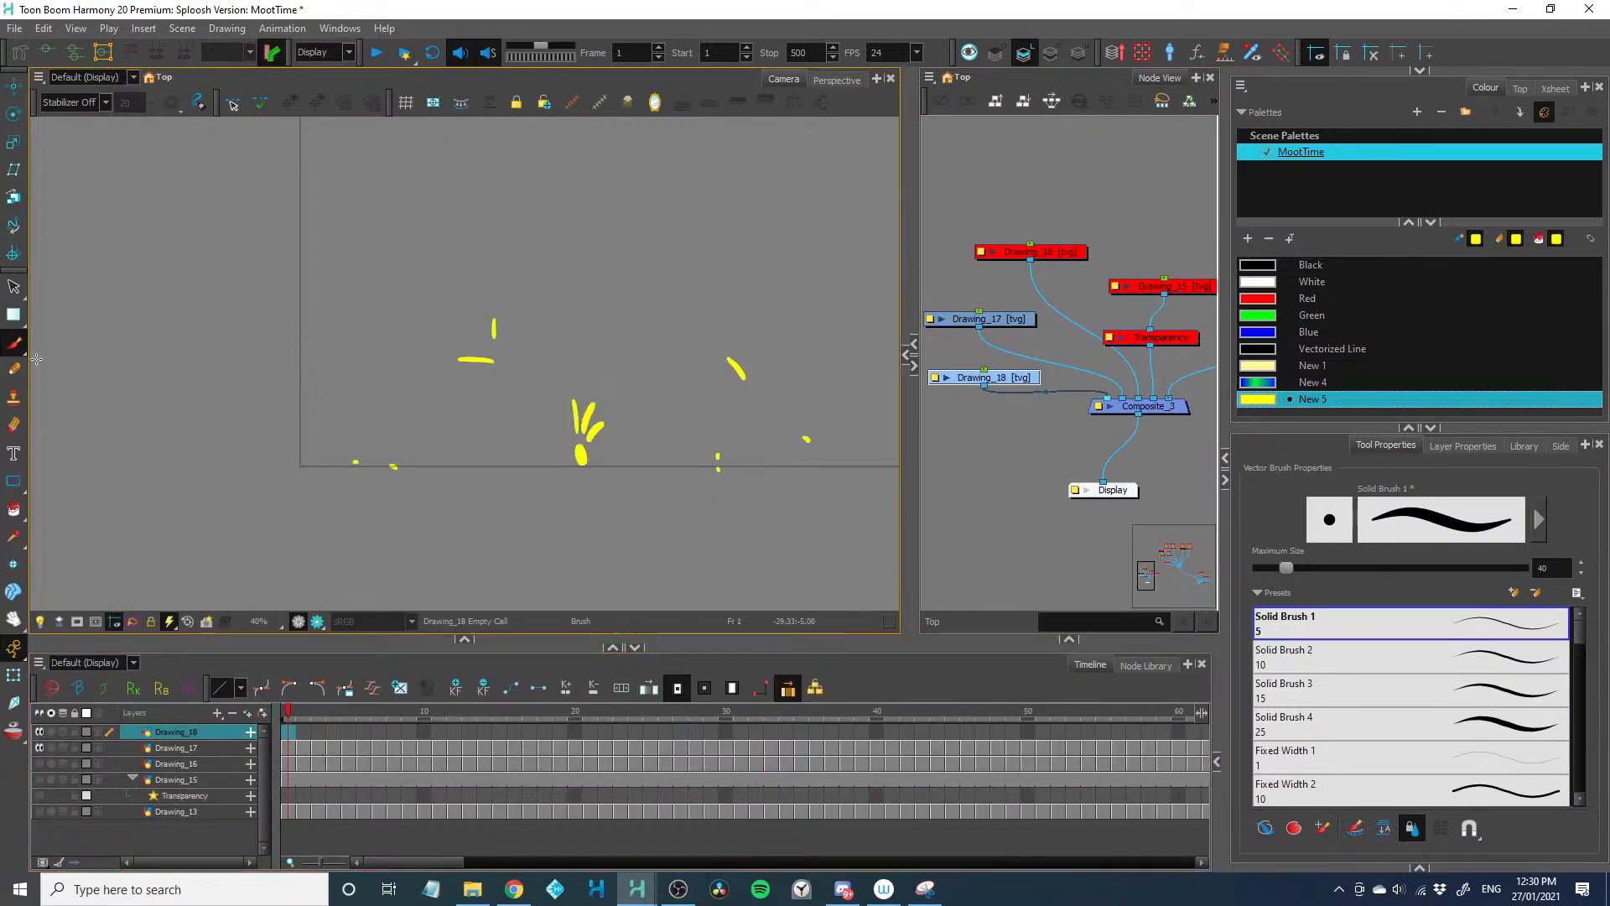
{"action": "left_click_drag", "start_coordinate": [220, 552], "coordinate": [324, 123]}
{"action": "mouse_move", "coordinate": [362, 454]}
{"action": "left_mouse_down"}
{"action": "mouse_move", "coordinate": [343, 462]}
{"action": "mouse_move", "coordinate": [242, 400]}
{"action": "left_mouse_up"}
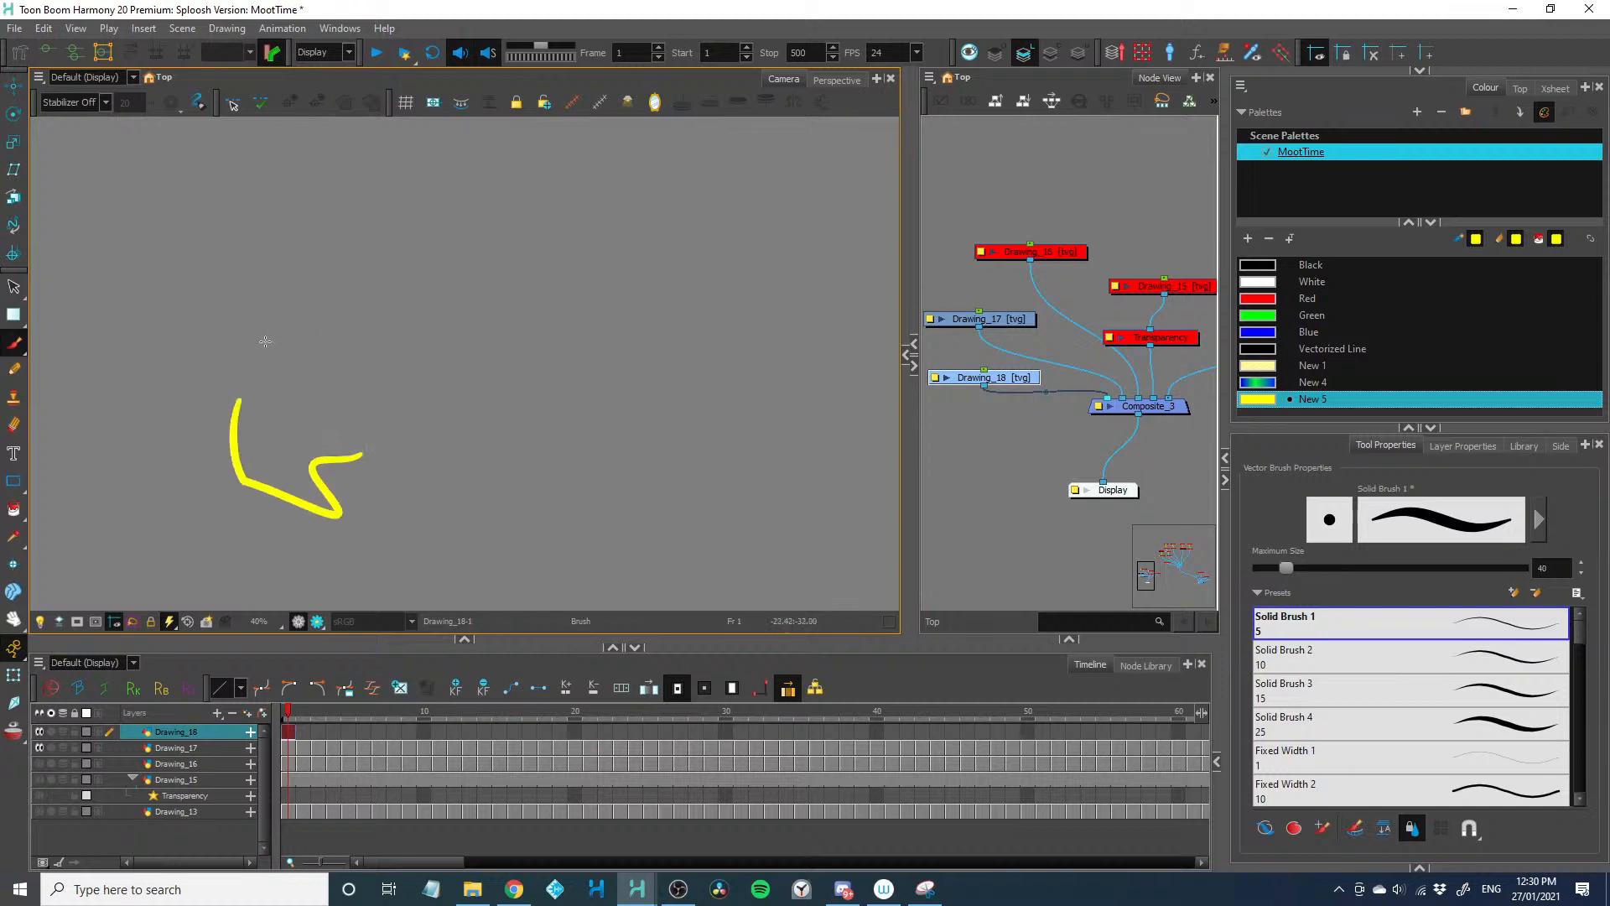
{"action": "key", "text": "period"}
{"action": "mouse_move", "coordinate": [453, 369]}
{"action": "left_mouse_down"}
{"action": "mouse_move", "coordinate": [348, 478]}
{"action": "mouse_move", "coordinate": [277, 440]}
{"action": "left_mouse_up"}
{"action": "key", "text": "period"}
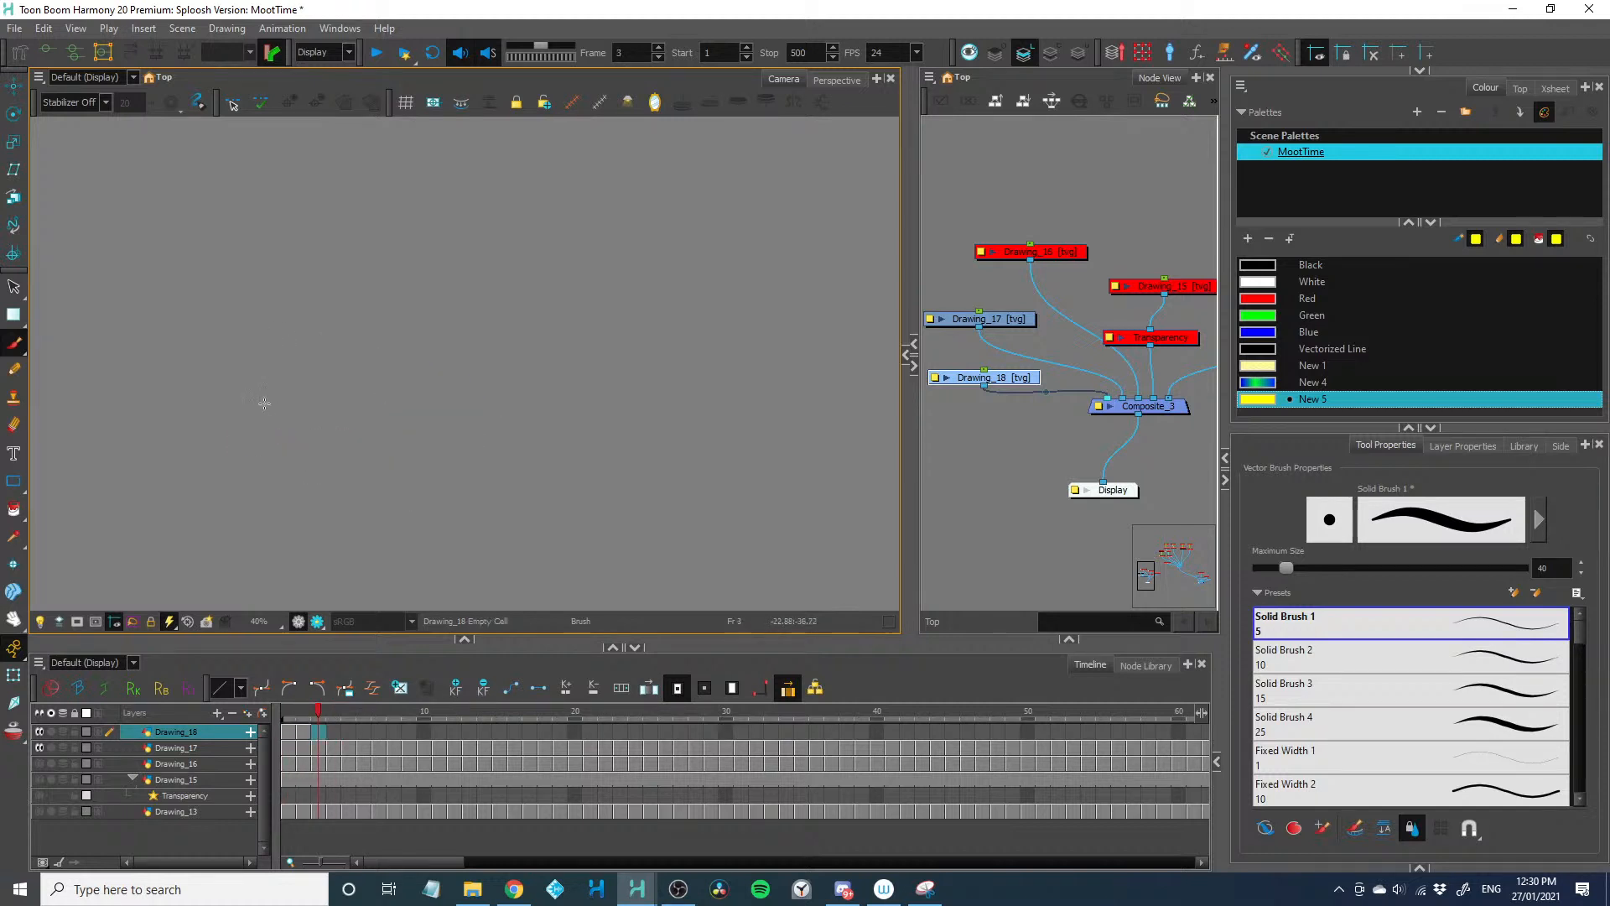
Delete a test drawing from the start of Drawing_18, try another freehand stroke and undo it
{"action": "left_click", "coordinate": [301, 732]}
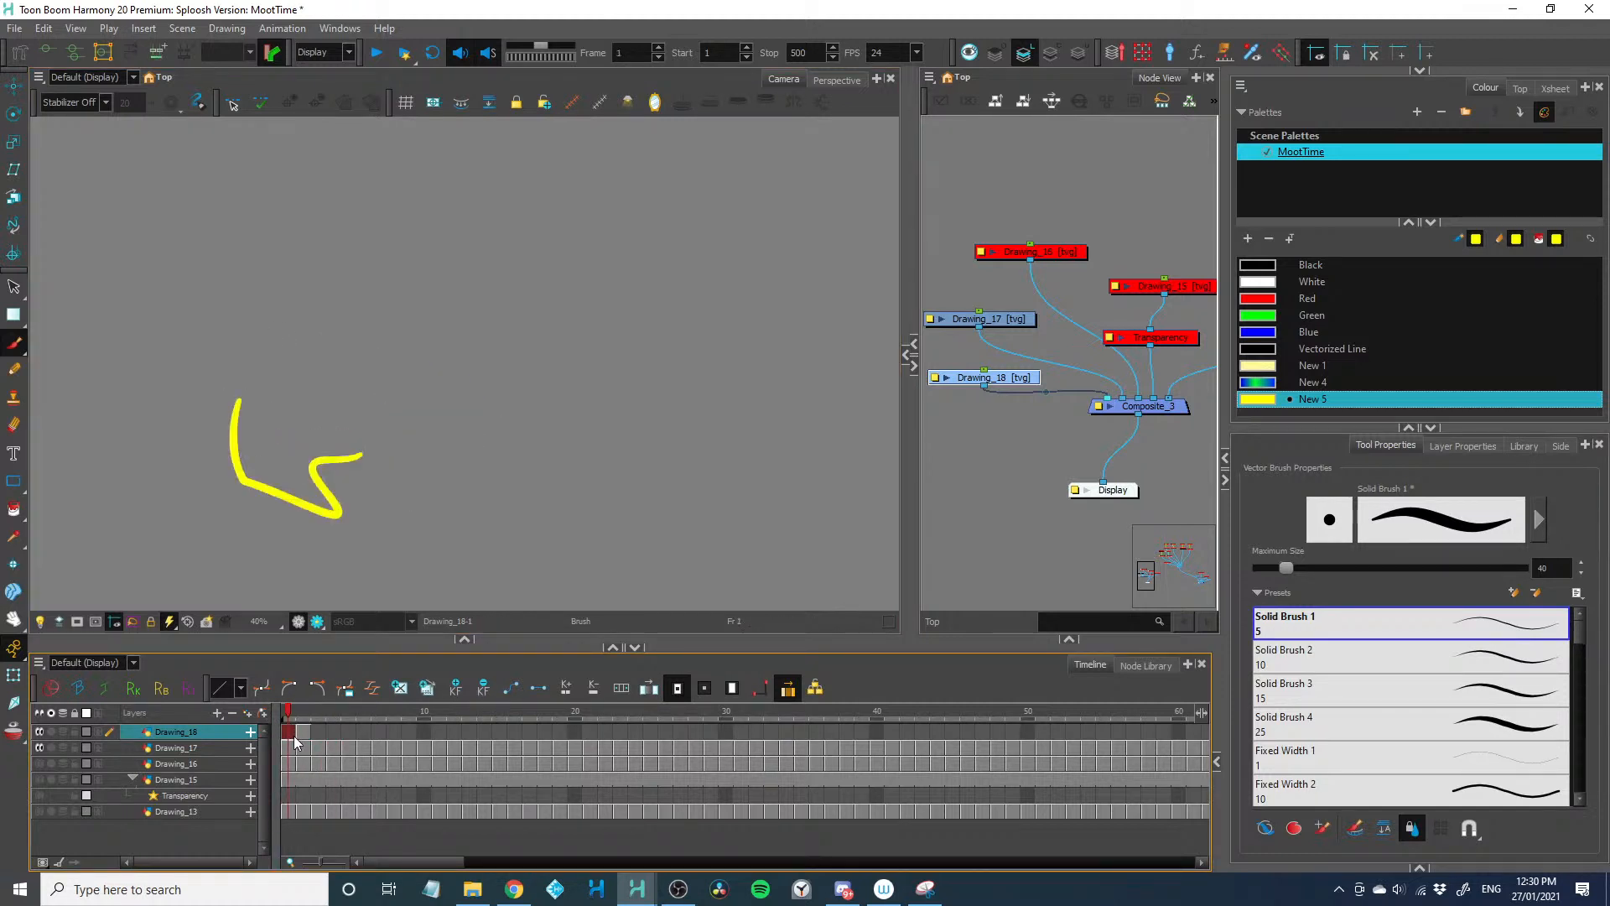
{"action": "key", "text": "Delete"}
{"action": "mouse_move", "coordinate": [518, 400]}
{"action": "left_mouse_down"}
{"action": "mouse_move", "coordinate": [444, 424]}
{"action": "mouse_move", "coordinate": [250, 360]}
{"action": "left_mouse_up"}
{"action": "key", "text": "ctrl+z"}
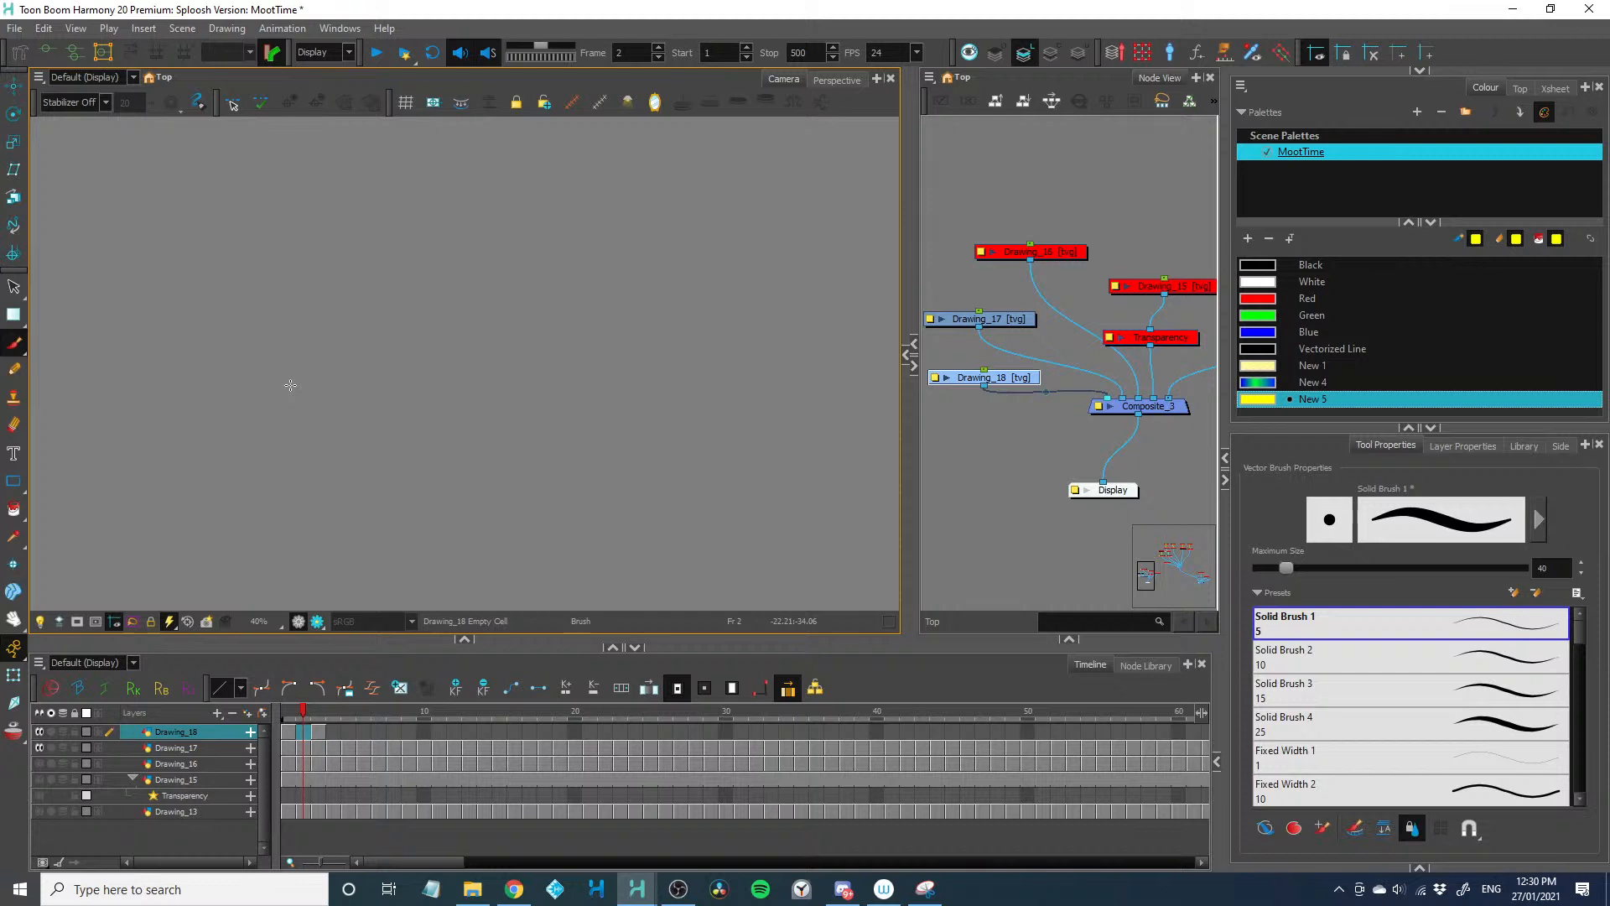
{"action": "left_click", "coordinate": [209, 749]}
{"action": "right_click", "coordinate": [210, 751]}
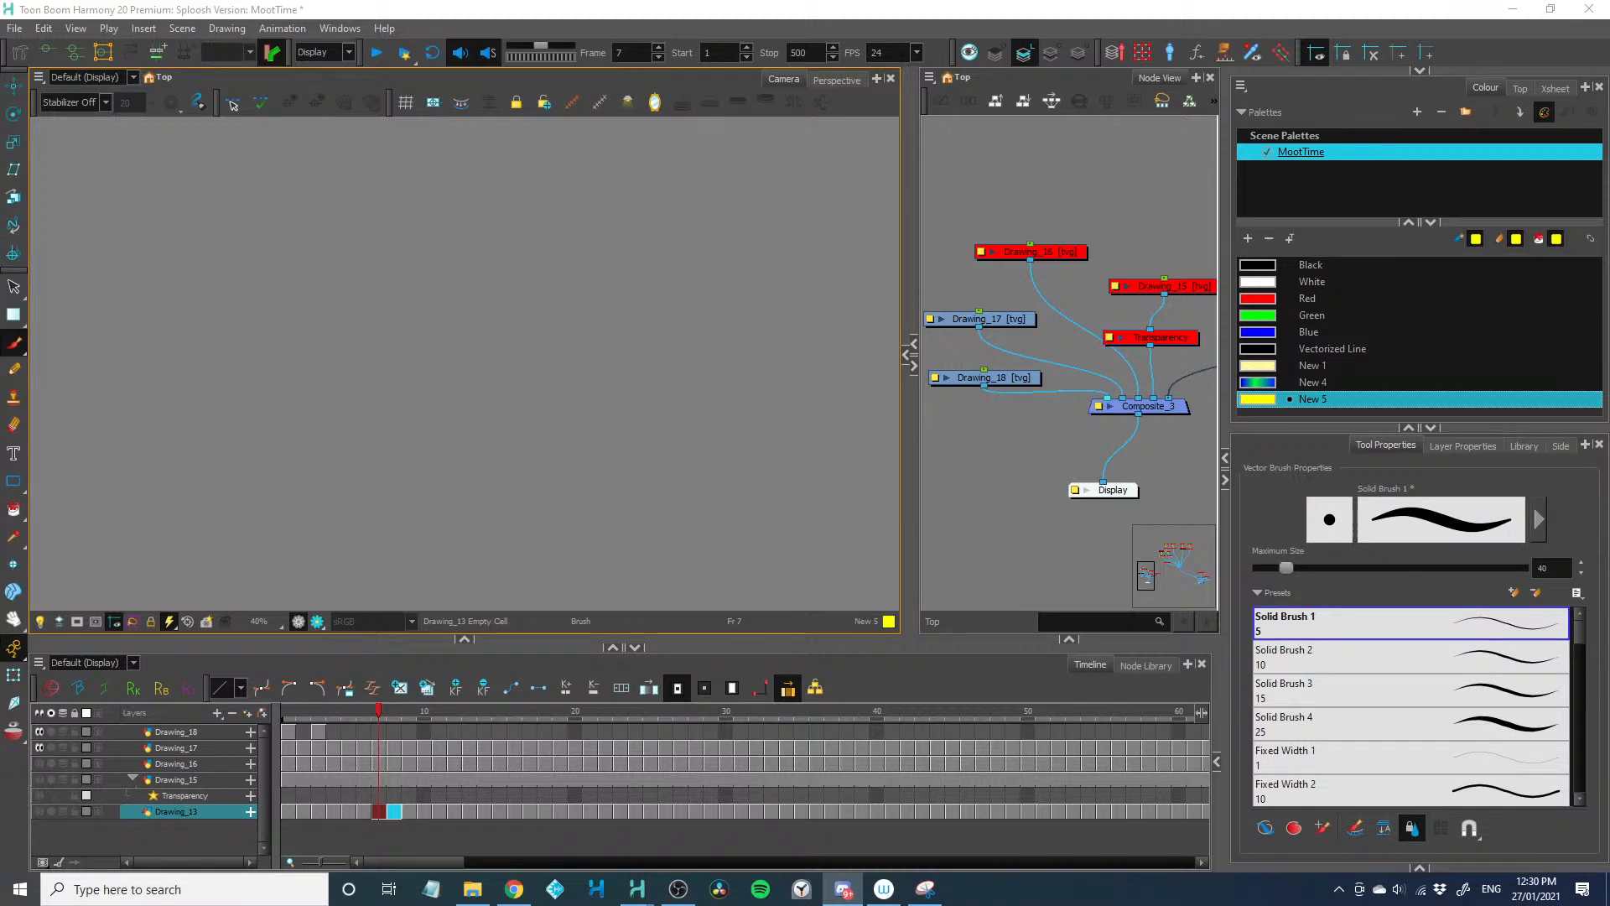
Switch to Discord, check the call's stream at full screen and stop sharing the screen
{"action": "left_click_drag", "start_coordinate": [0, 432], "coordinate": [1270, 0]}
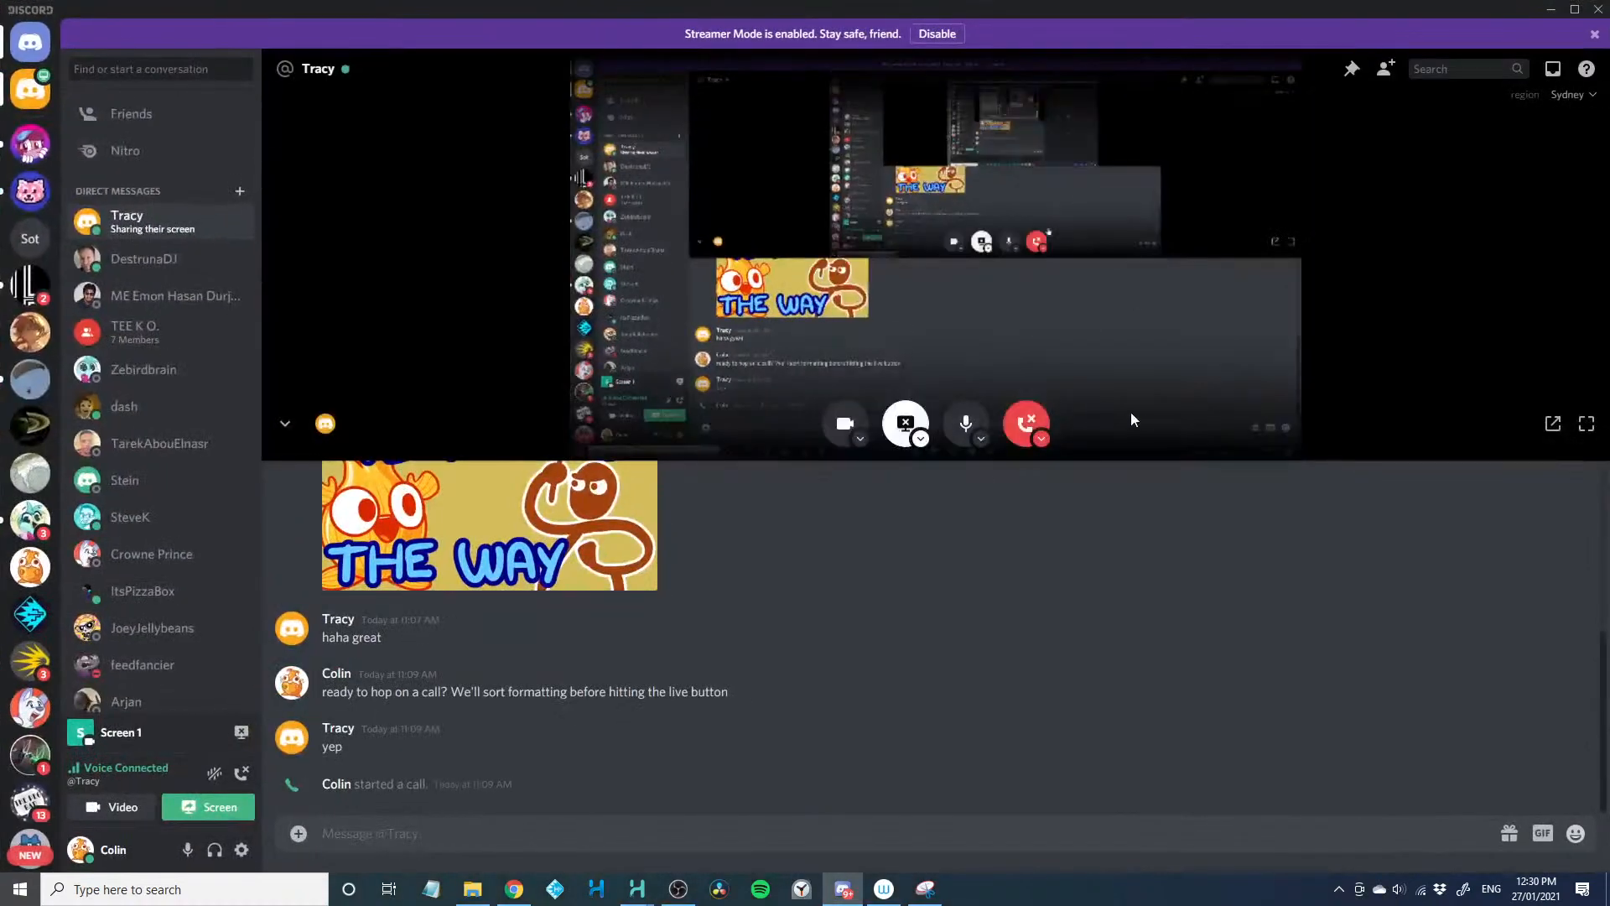
{"action": "left_click", "coordinate": [1586, 430]}
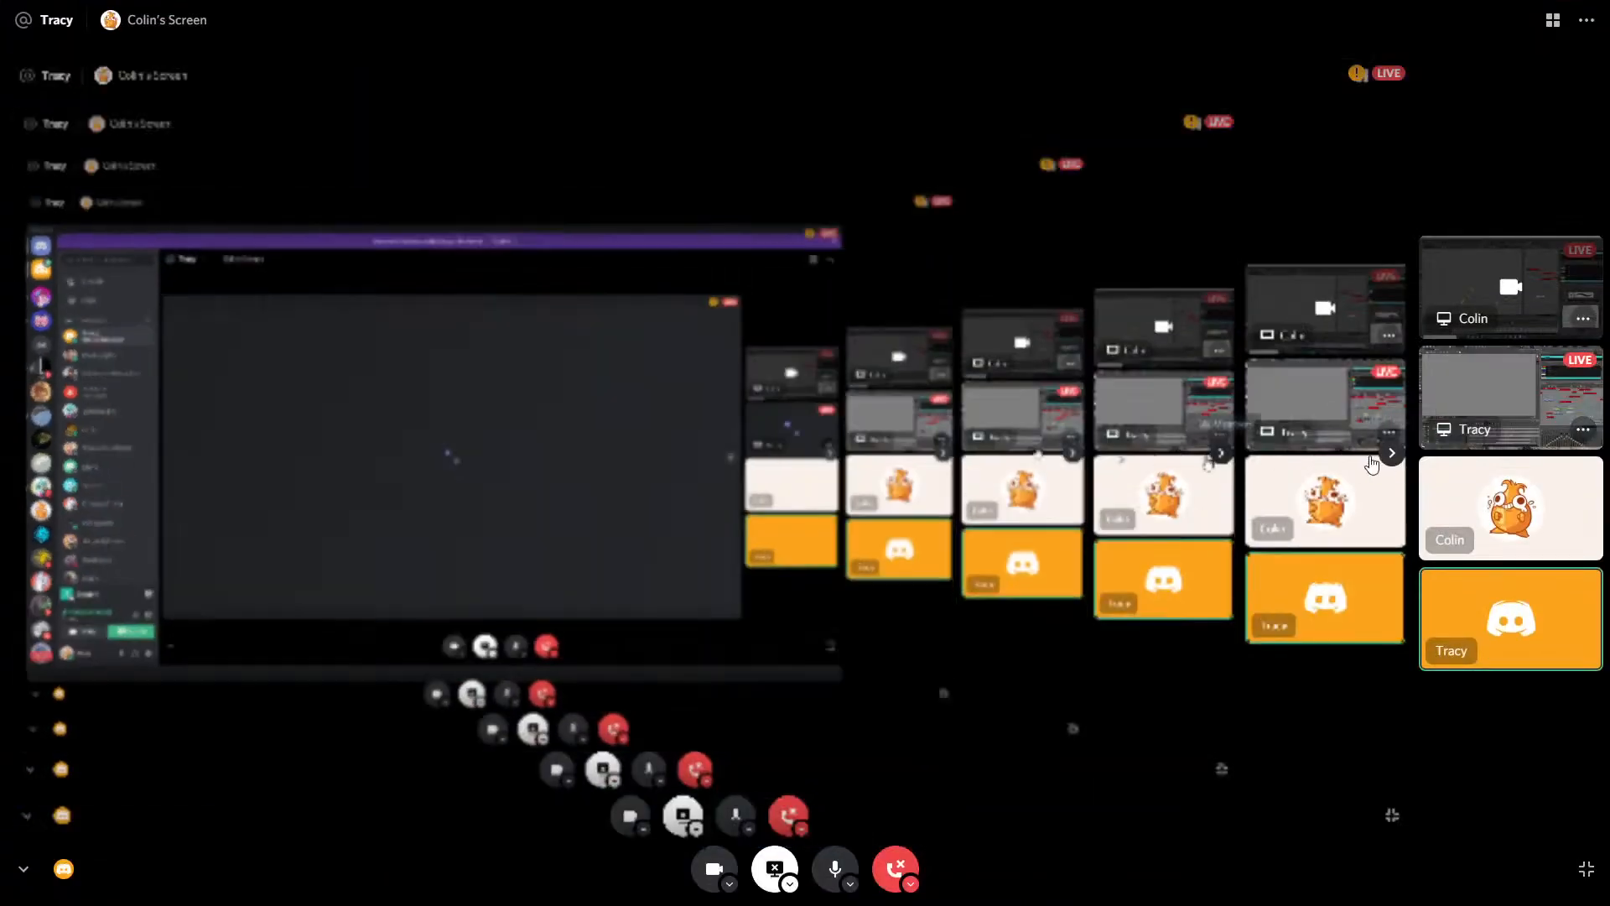
{"action": "left_click", "coordinate": [1584, 868]}
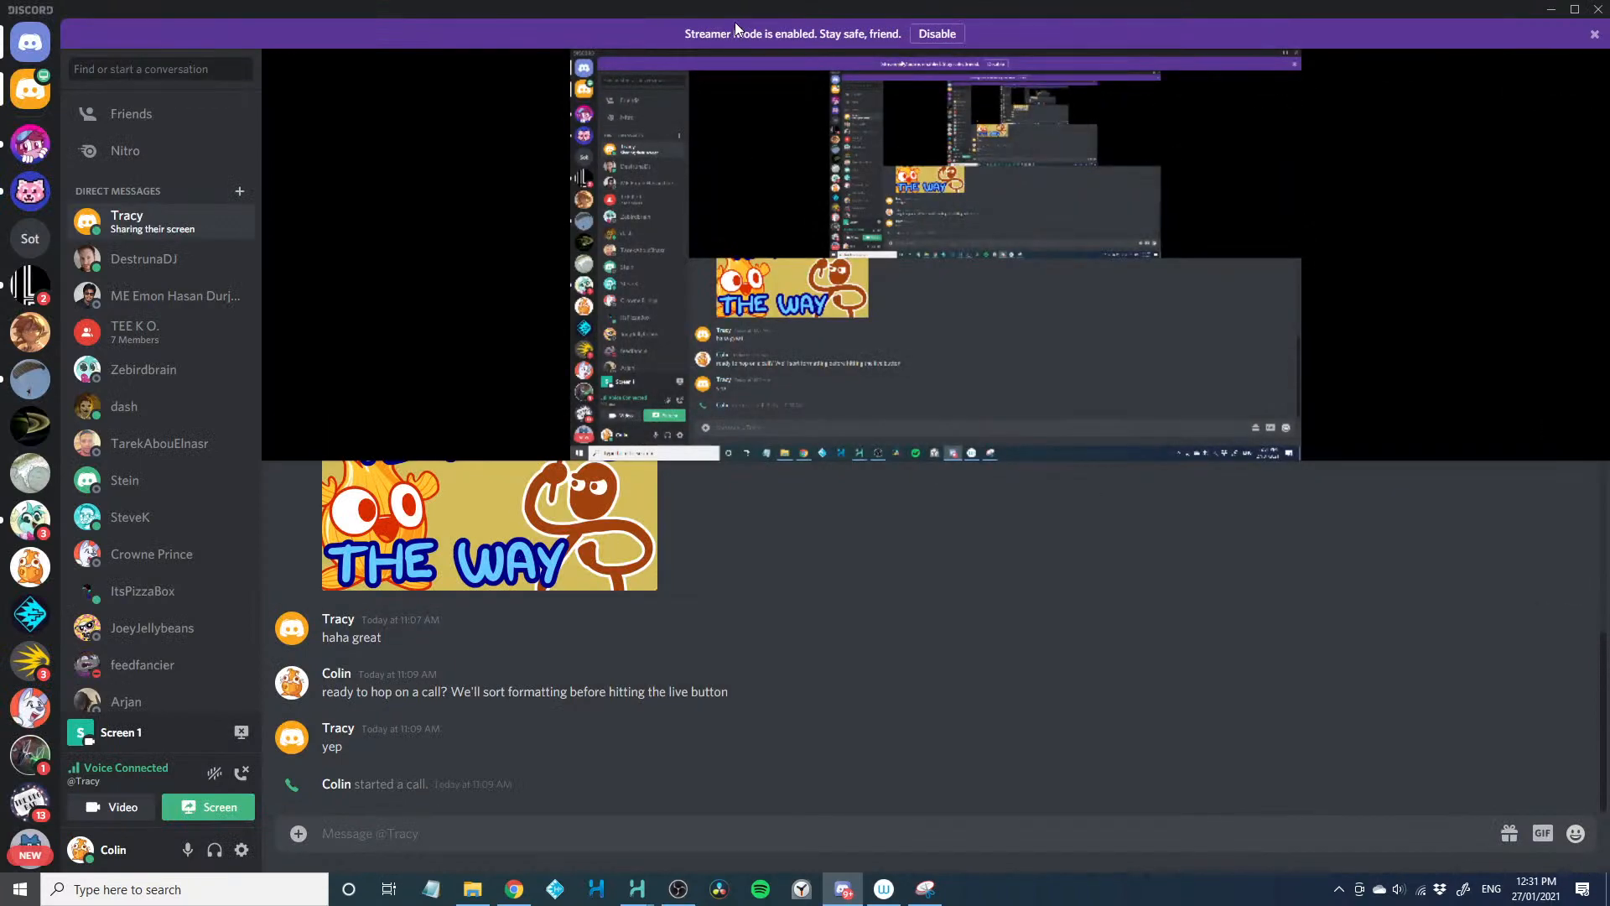
{"action": "mouse_move", "coordinate": [755, 332]}
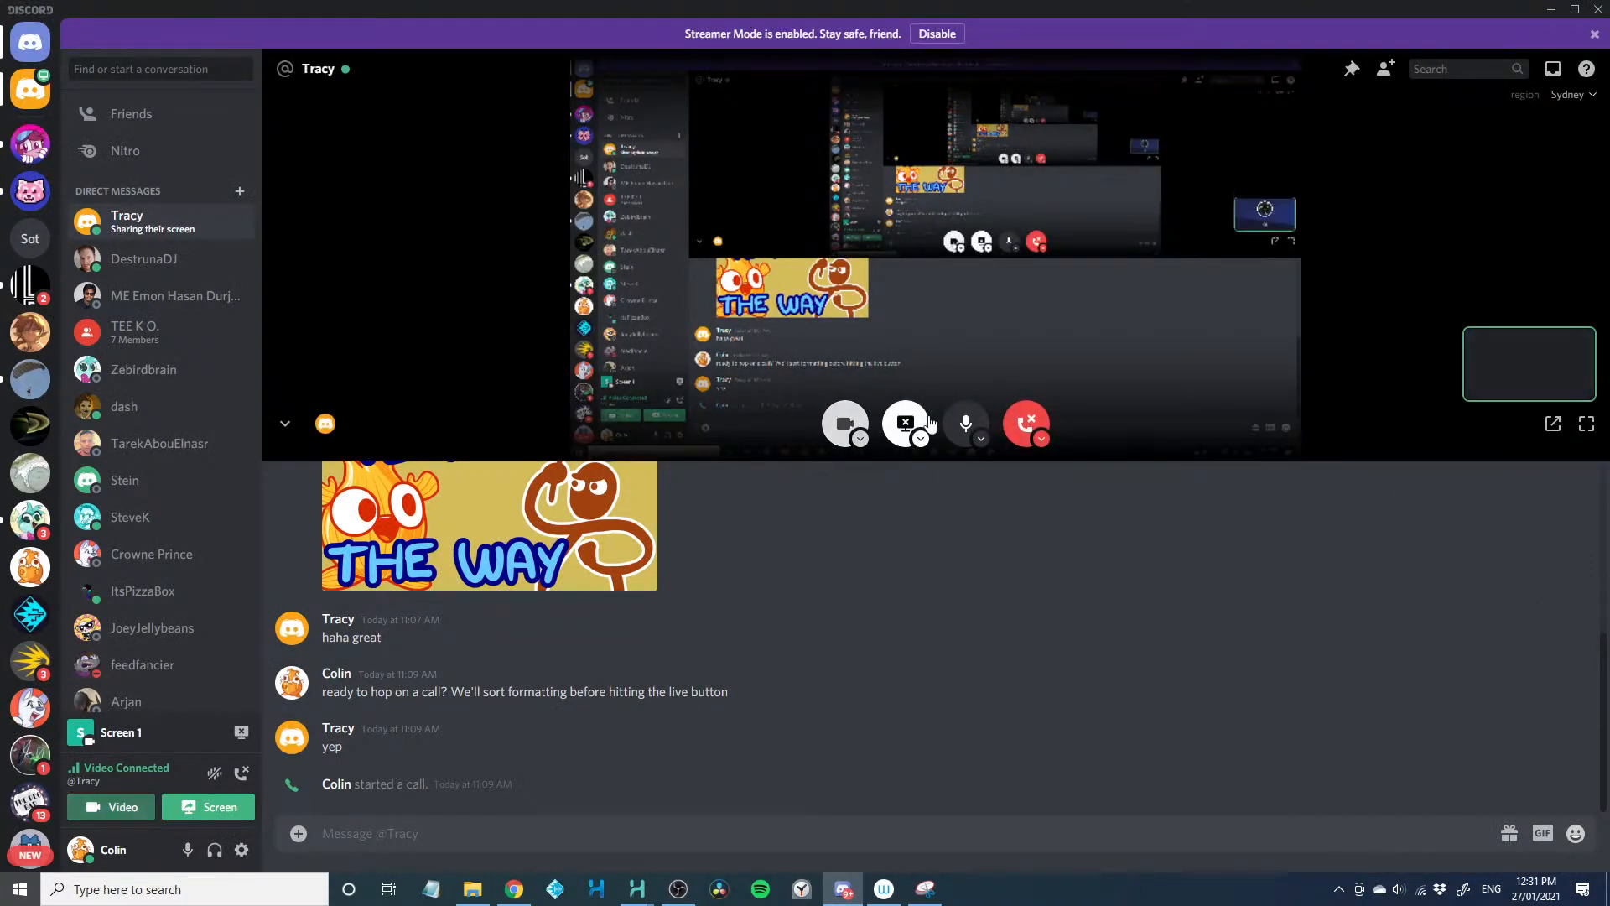
{"action": "left_click", "coordinate": [910, 426]}
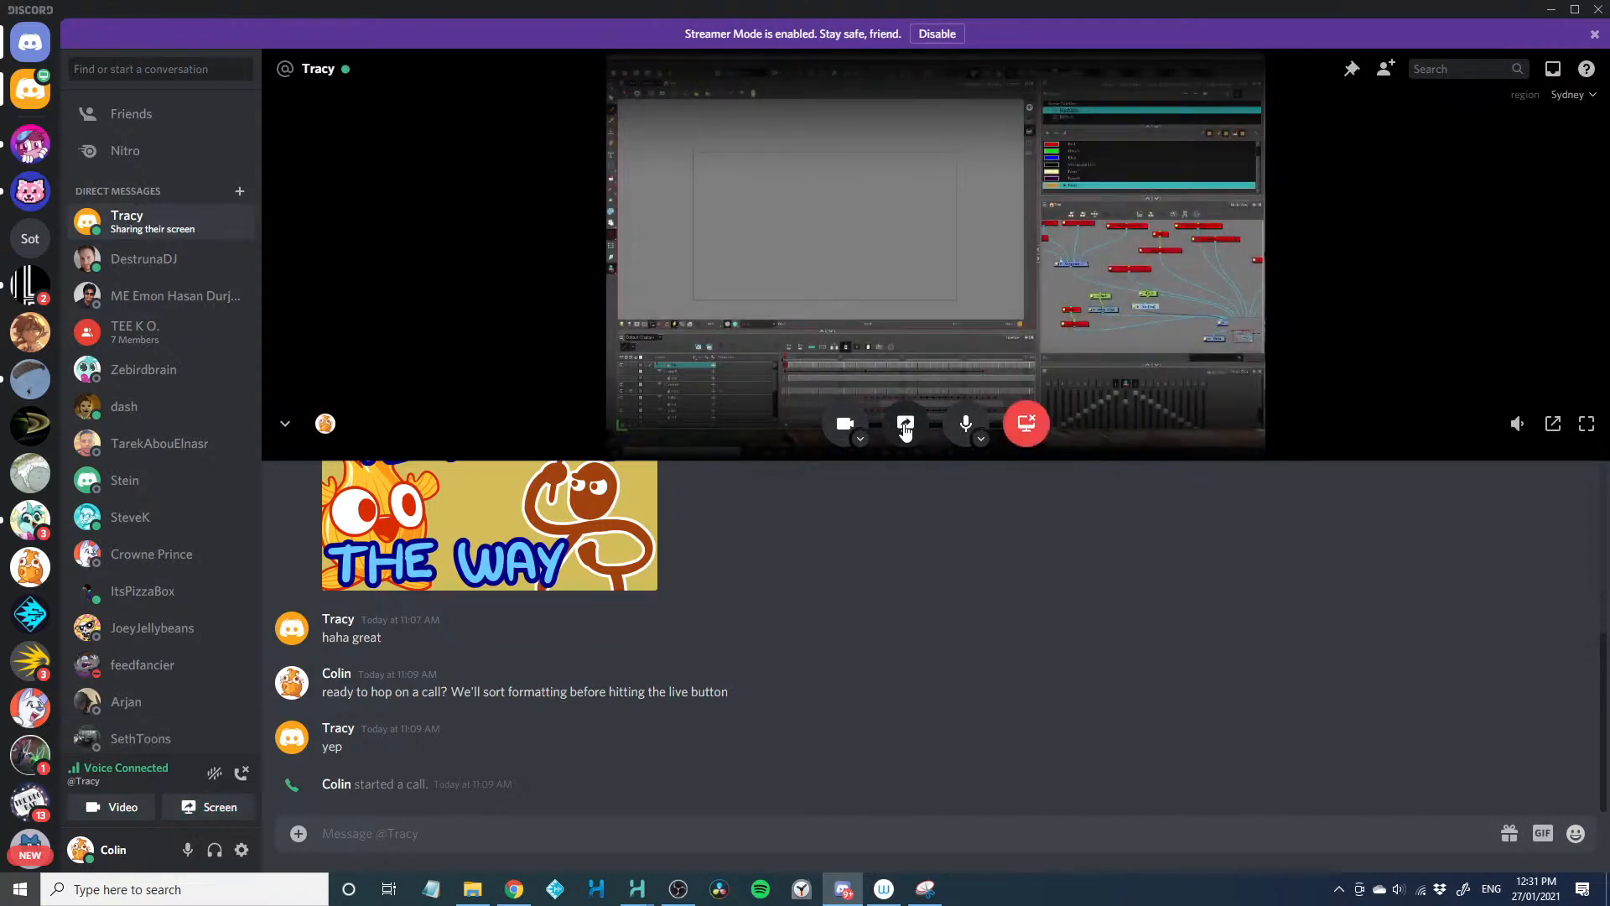
Dismiss the Screen Share dialog and show the other participant's shared screen at full size
{"action": "left_click", "coordinate": [907, 426]}
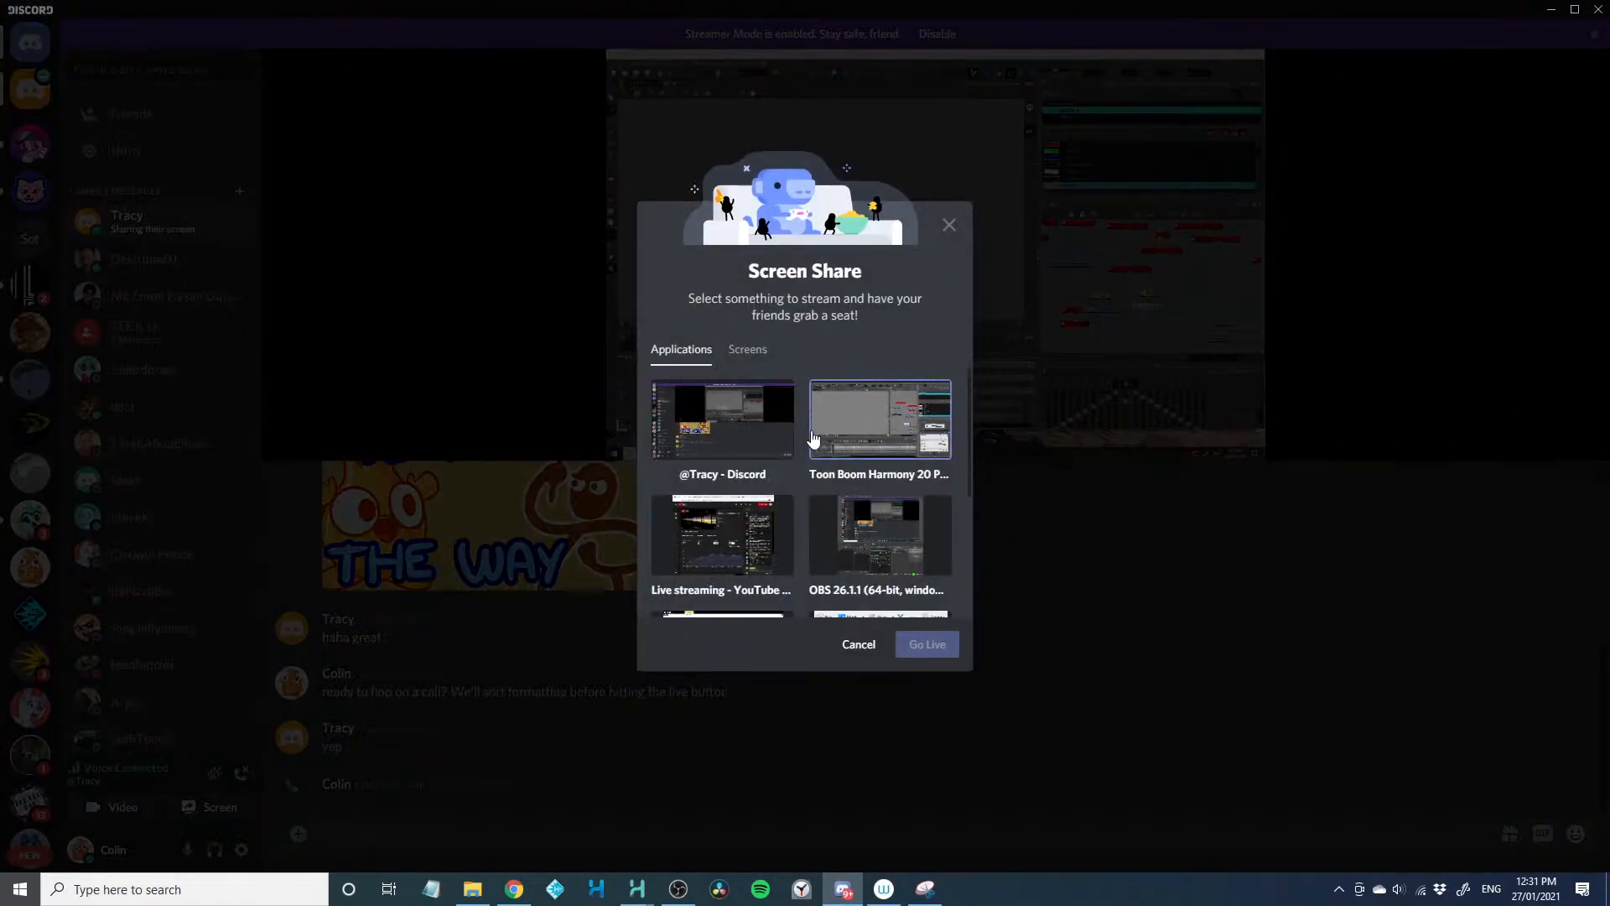
{"action": "left_click", "coordinate": [859, 644]}
{"action": "left_click", "coordinate": [1585, 424]}
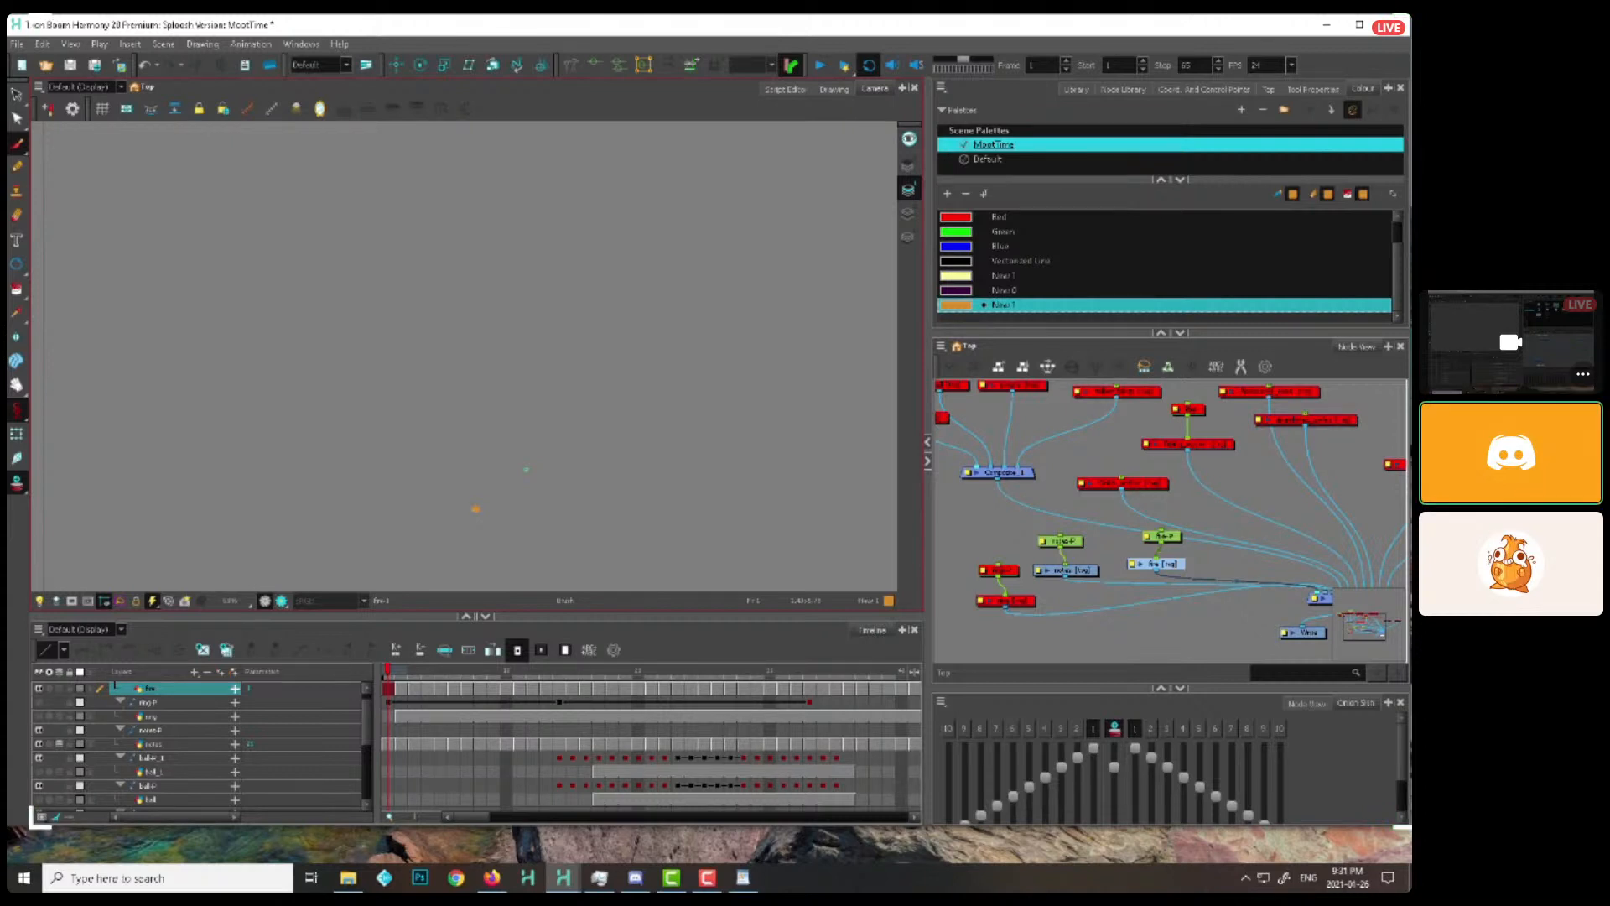
Paint a narrow flame rising from a dot at the base, frame by frame, across frames 1 to 7 of the active layer
{"action": "mouse_move", "coordinate": [508, 490]}
{"action": "left_mouse_down"}
{"action": "mouse_move", "coordinate": [525, 489]}
{"action": "mouse_move", "coordinate": [510, 489]}
{"action": "mouse_move", "coordinate": [502, 445]}
{"action": "left_mouse_up"}
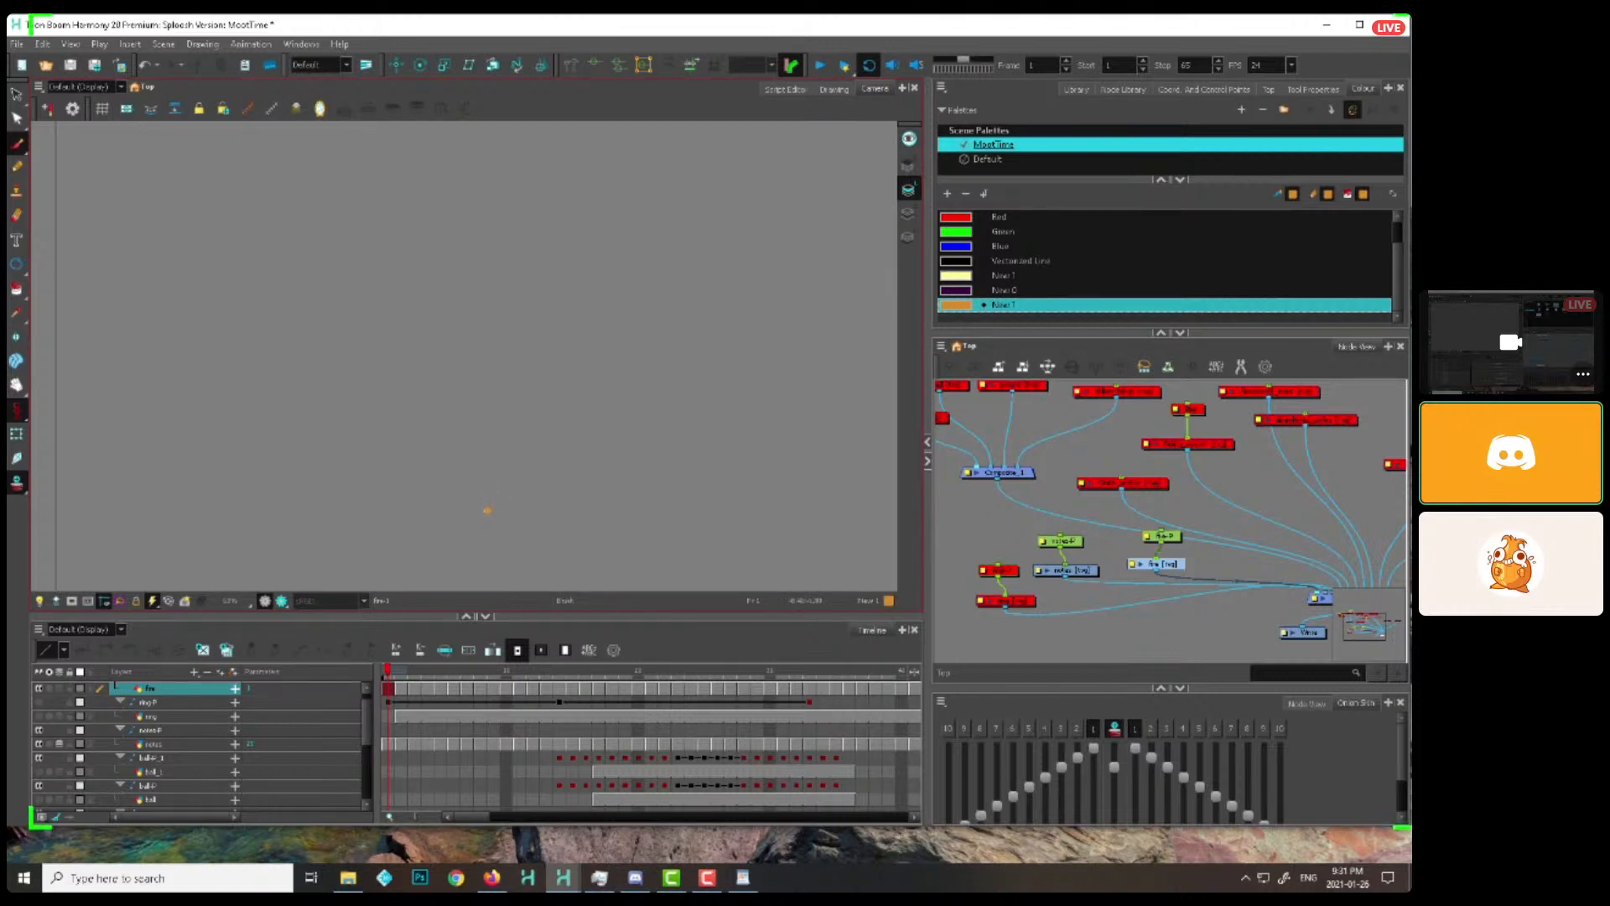
{"action": "left_click_drag", "start_coordinate": [487, 510], "coordinate": [482, 489]}
{"action": "key", "text": "period"}
{"action": "key", "text": "period"}
{"action": "key", "text": "period"}
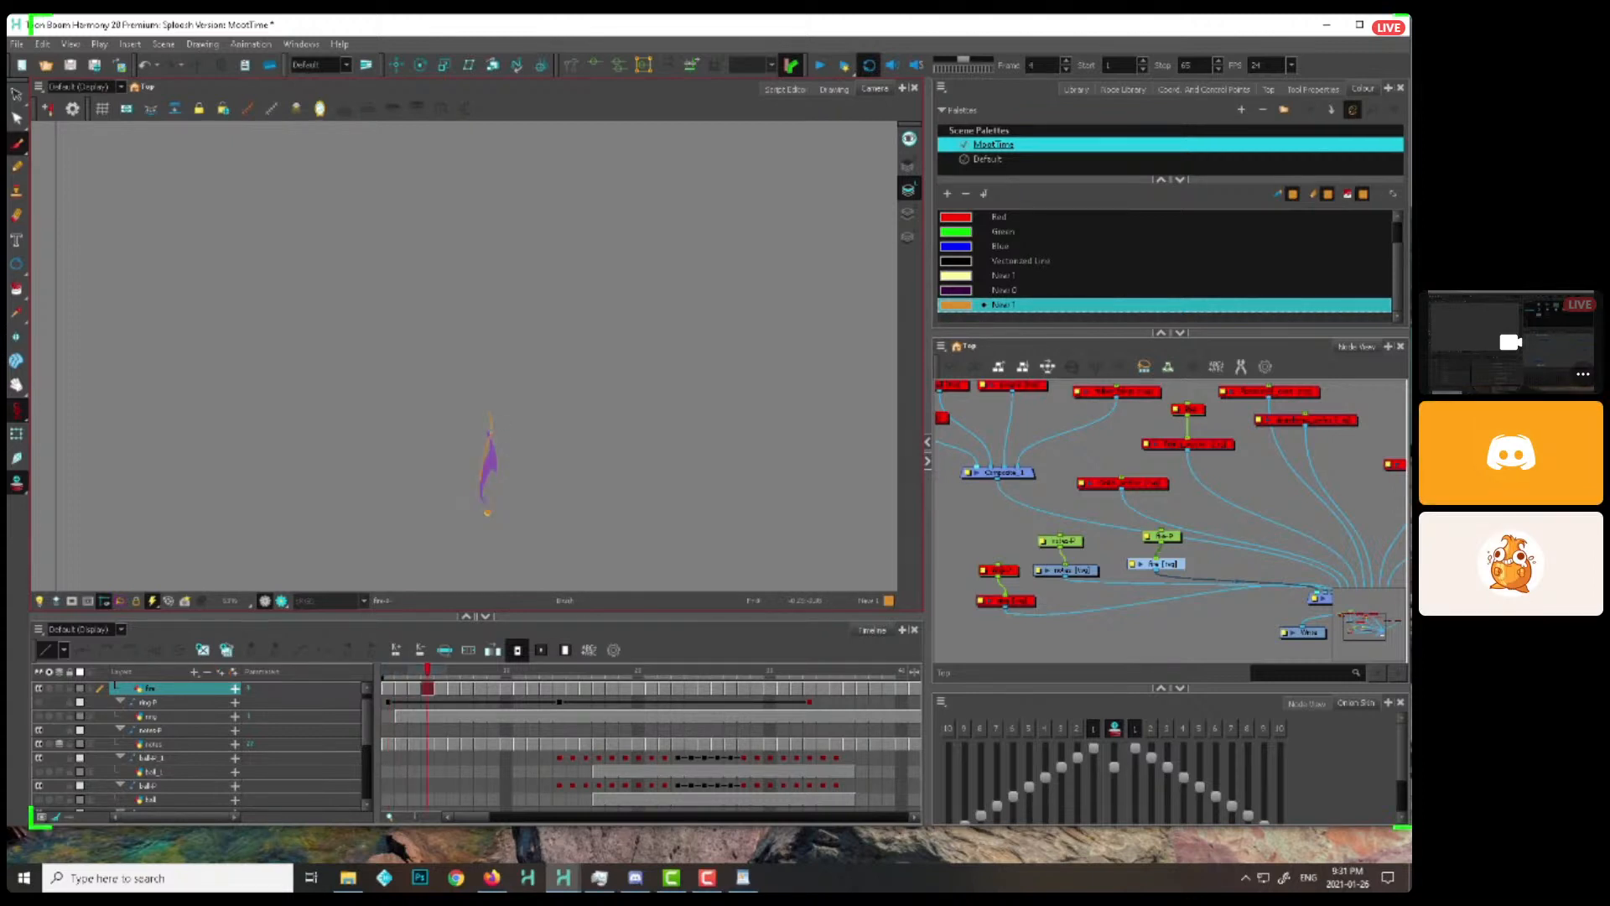
{"action": "key", "text": "period"}
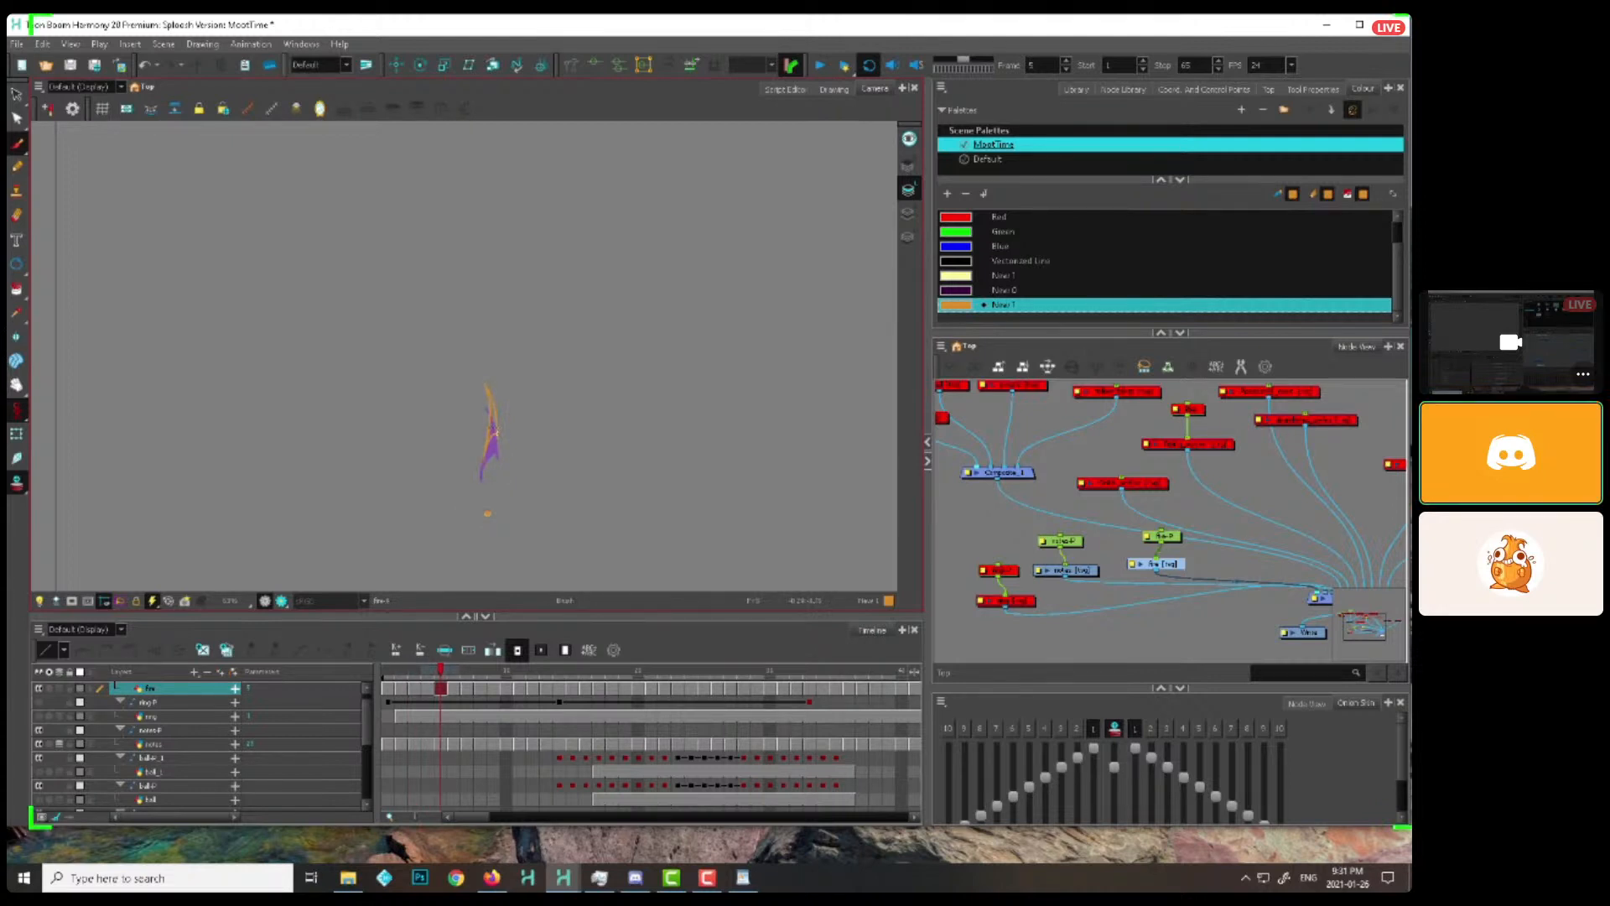
{"action": "key", "text": "period"}
Thin out the detached flame as it rises and start the next one at the base, through frame 14
{"action": "key", "text": "period"}
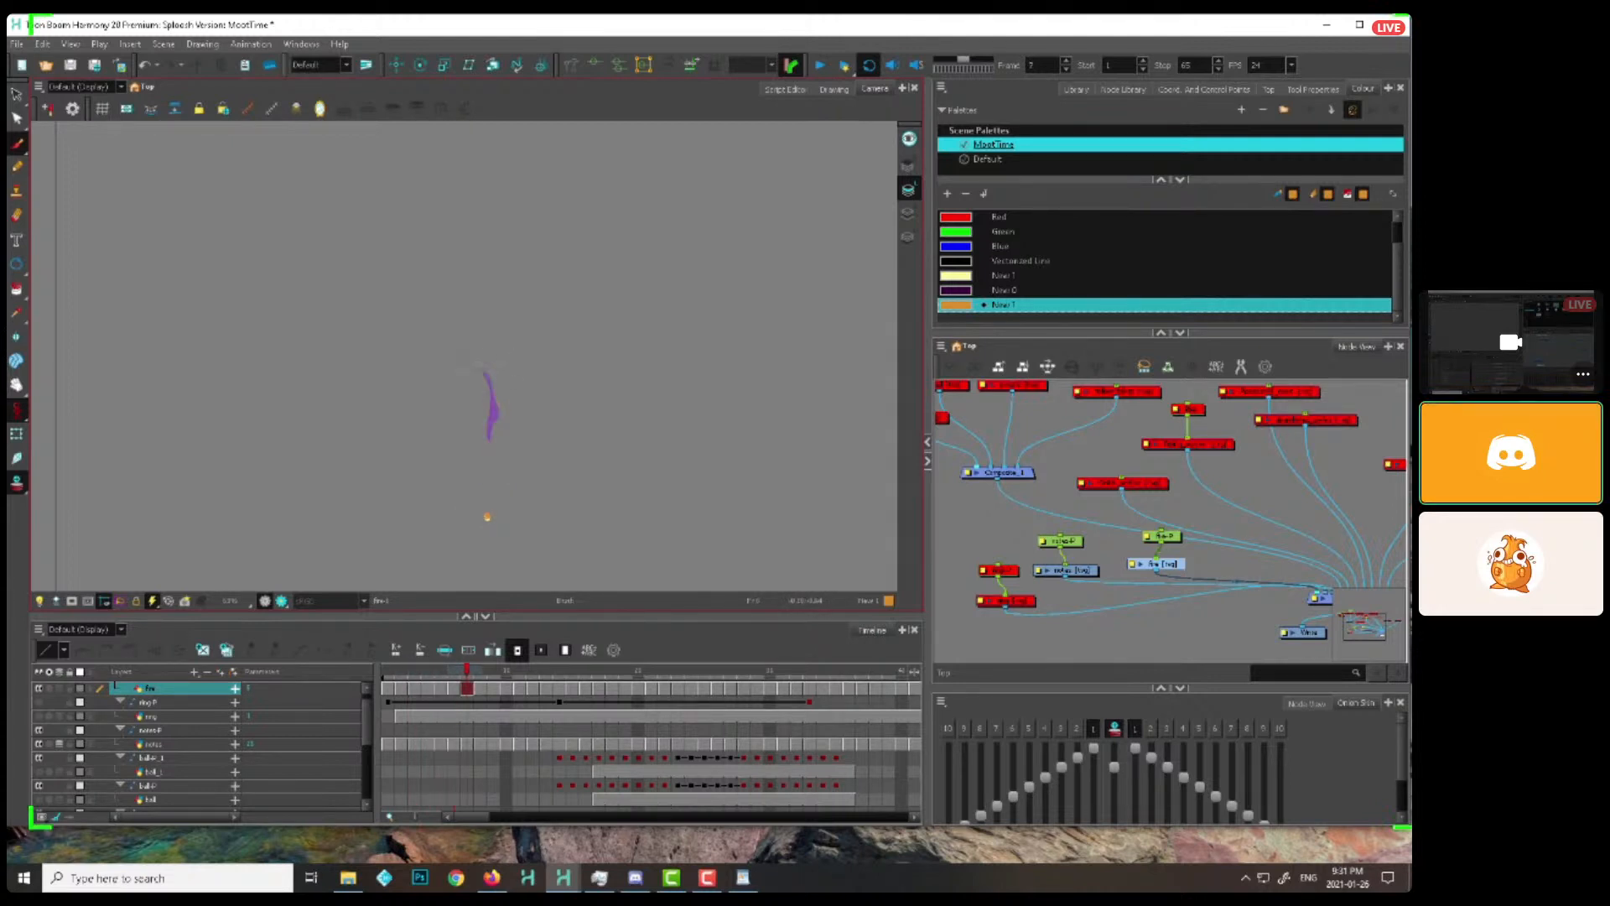
{"action": "key", "text": "period"}
{"action": "key", "text": "period"}
{"action": "left_click_drag", "start_coordinate": [494, 351], "coordinate": [510, 397]}
{"action": "key", "text": "period"}
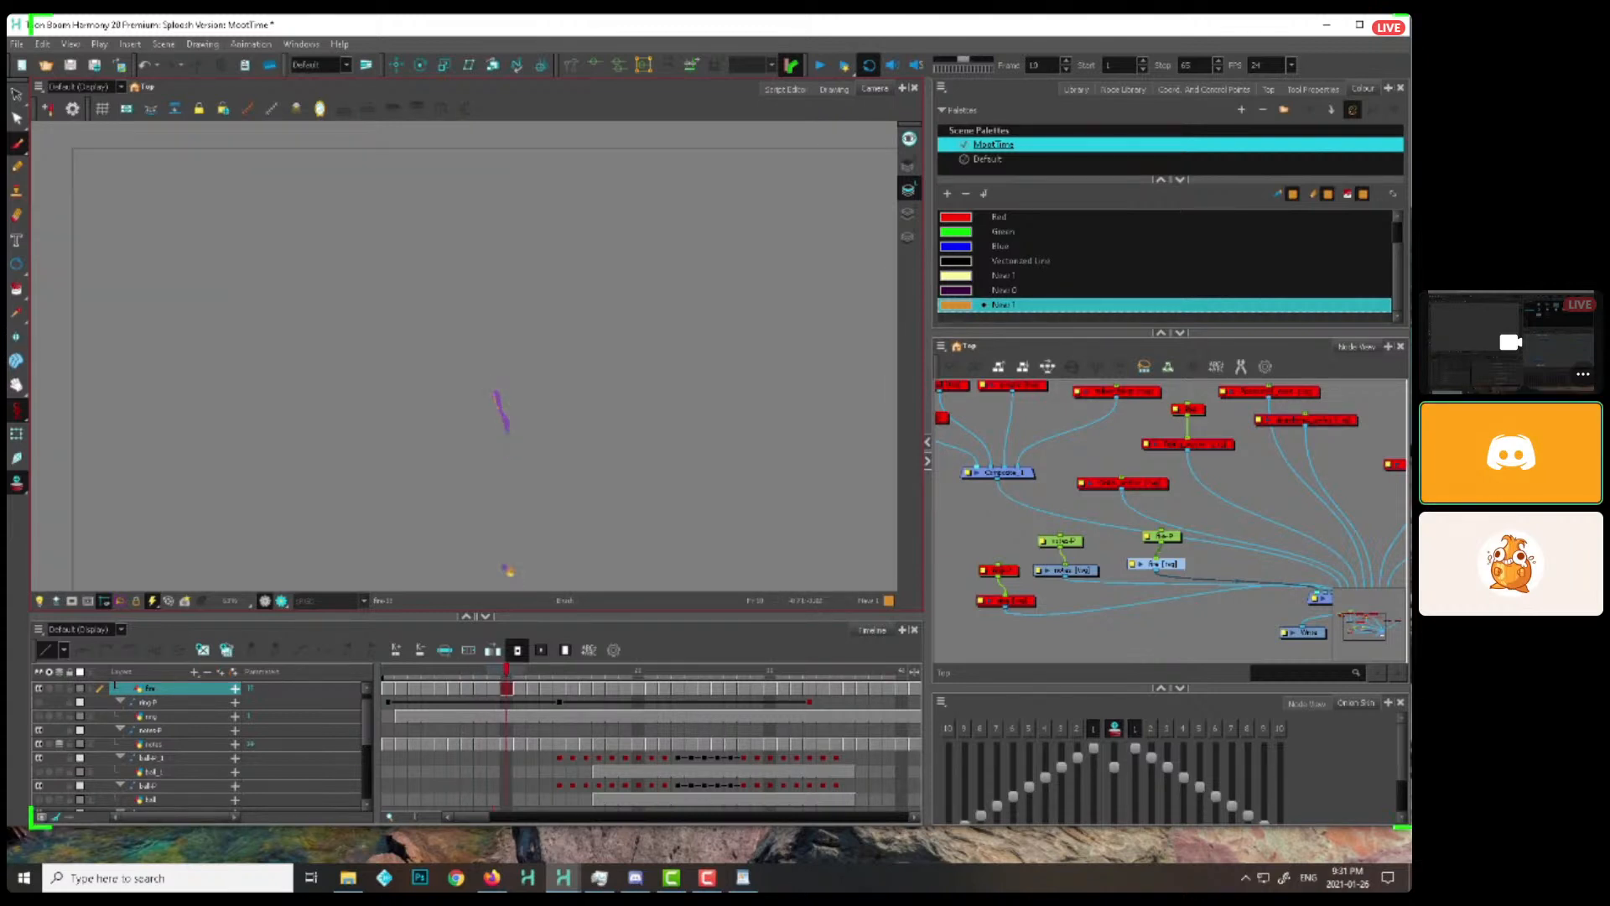
{"action": "key", "text": "period"}
{"action": "key", "text": "period"}
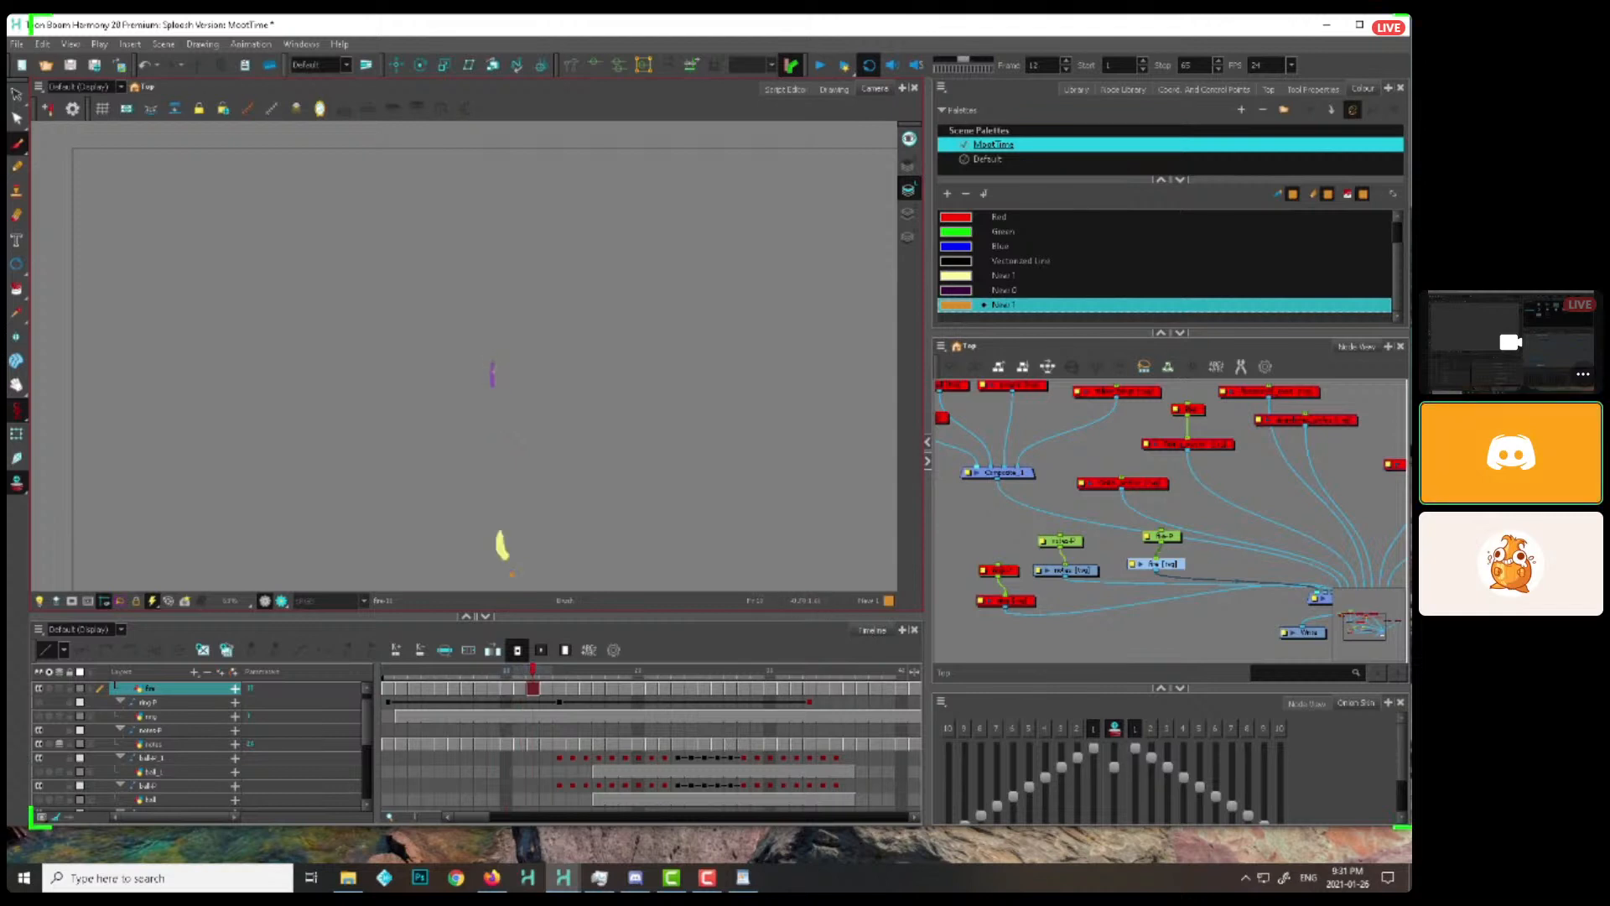
{"action": "key", "text": "period"}
Return to the start of the flame cycle and paint overlapping flame shapes at the base on frames 2 and 3
{"action": "key", "text": "period"}
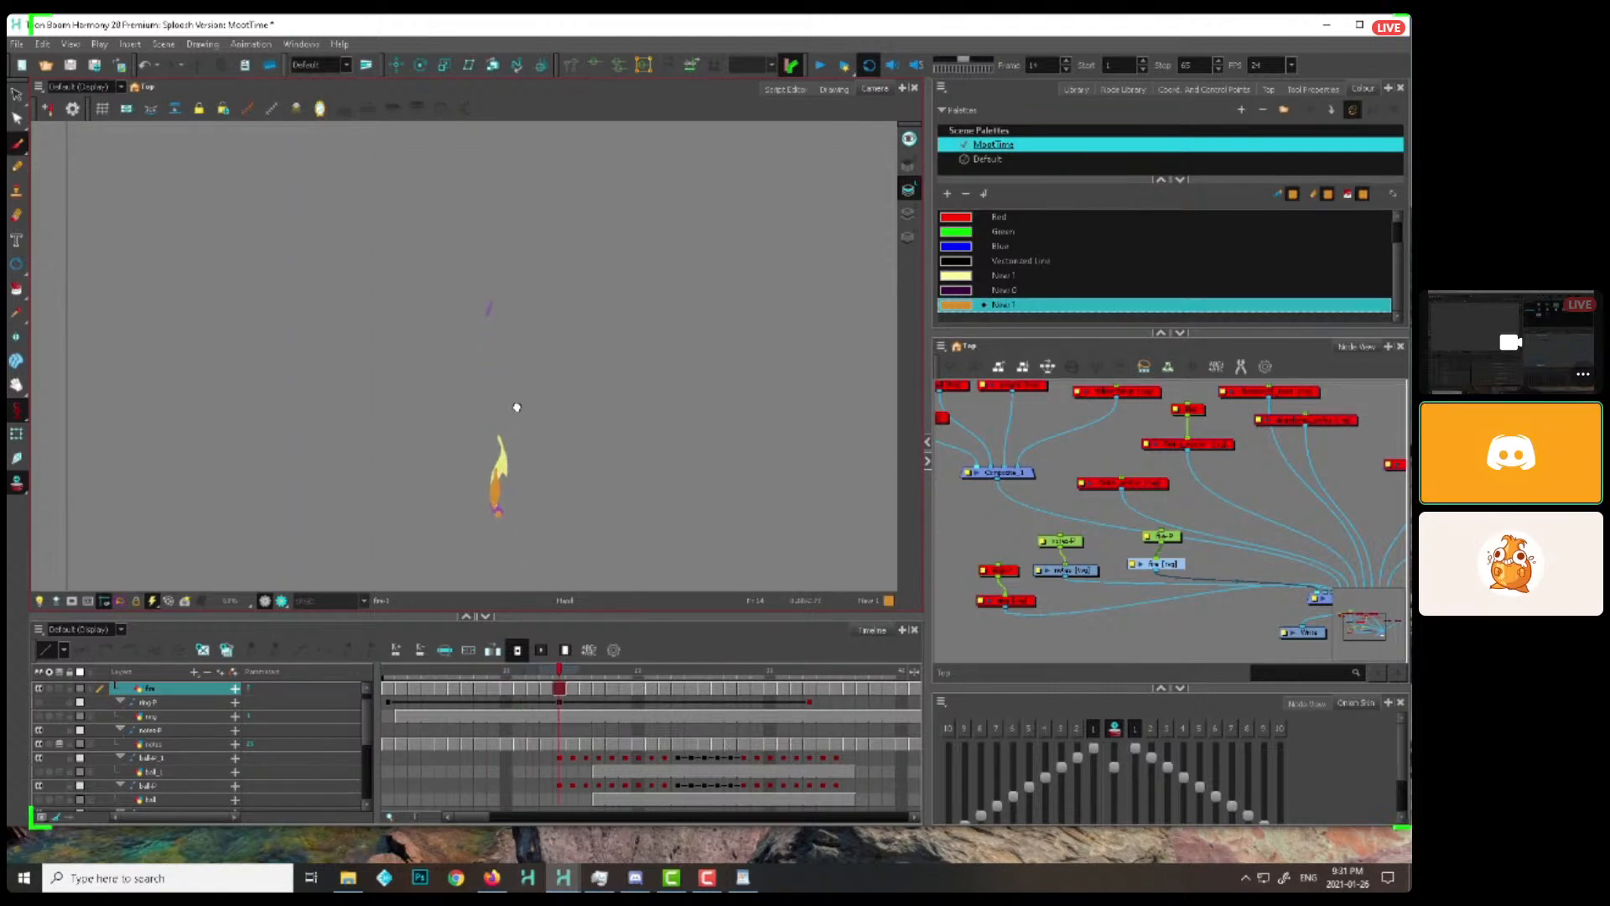
{"action": "left_click_drag", "start_coordinate": [555, 671], "coordinate": [371, 683]}
{"action": "key", "text": "period"}
{"action": "key", "text": "period"}
{"action": "key", "text": "comma"}
{"action": "key", "text": "comma"}
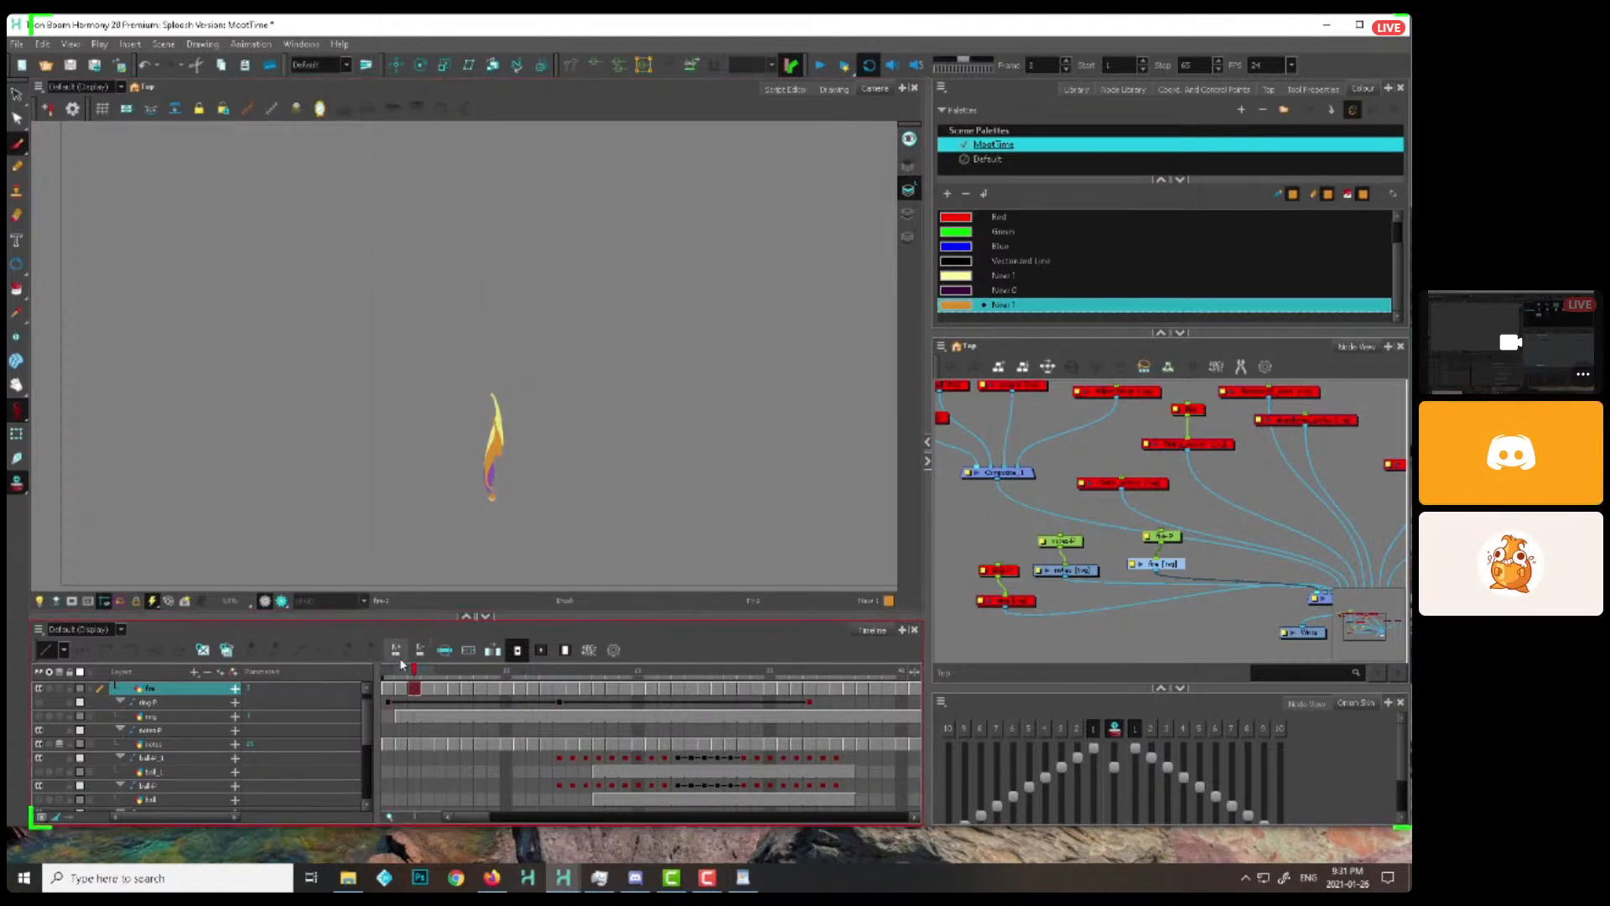
{"action": "key", "text": "period"}
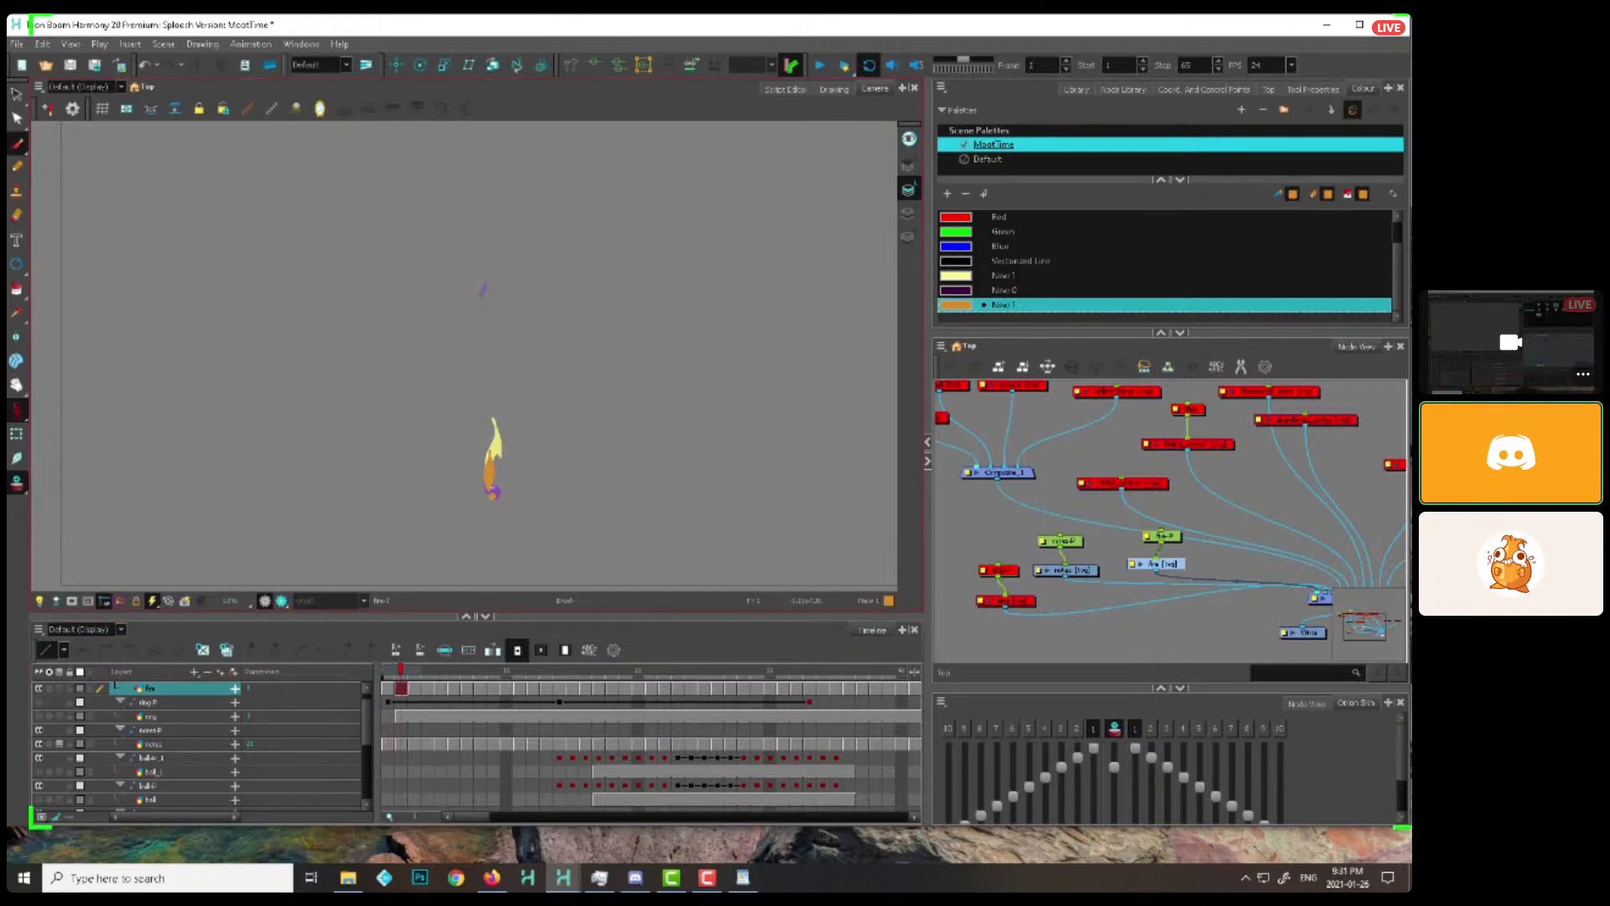
{"action": "key", "text": "period"}
{"action": "key", "text": "comma"}
{"action": "key", "text": "period"}
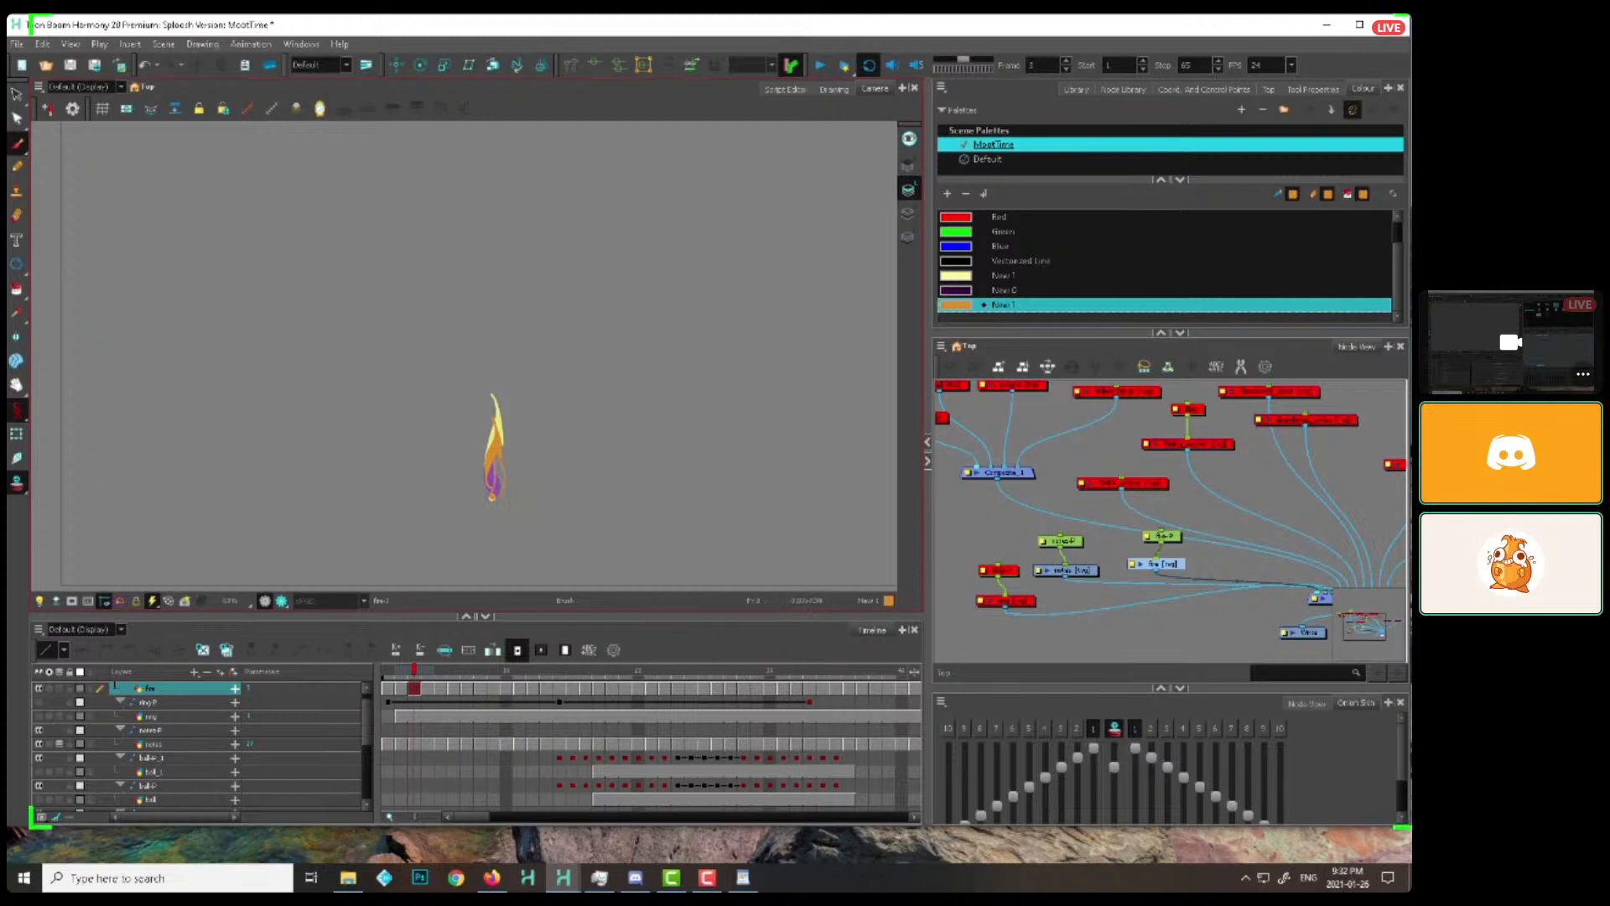
Paint the second overlapping flame shape frame by frame on frames 4 to 9, widening it at the base and lifting it off
{"action": "key", "text": "period"}
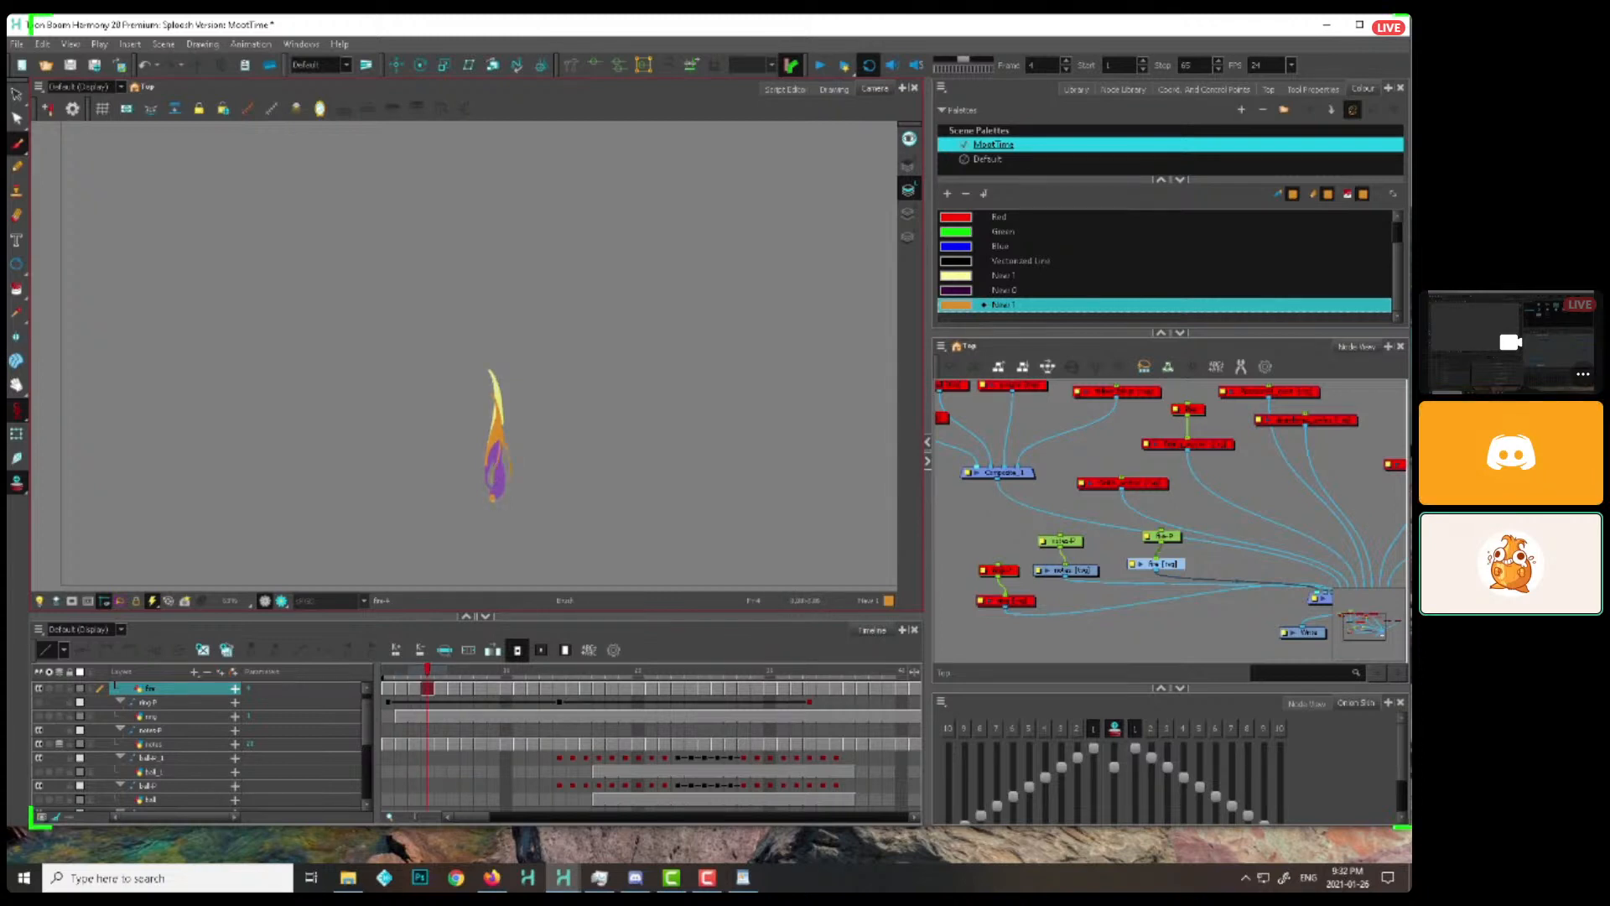
{"action": "key", "text": "period"}
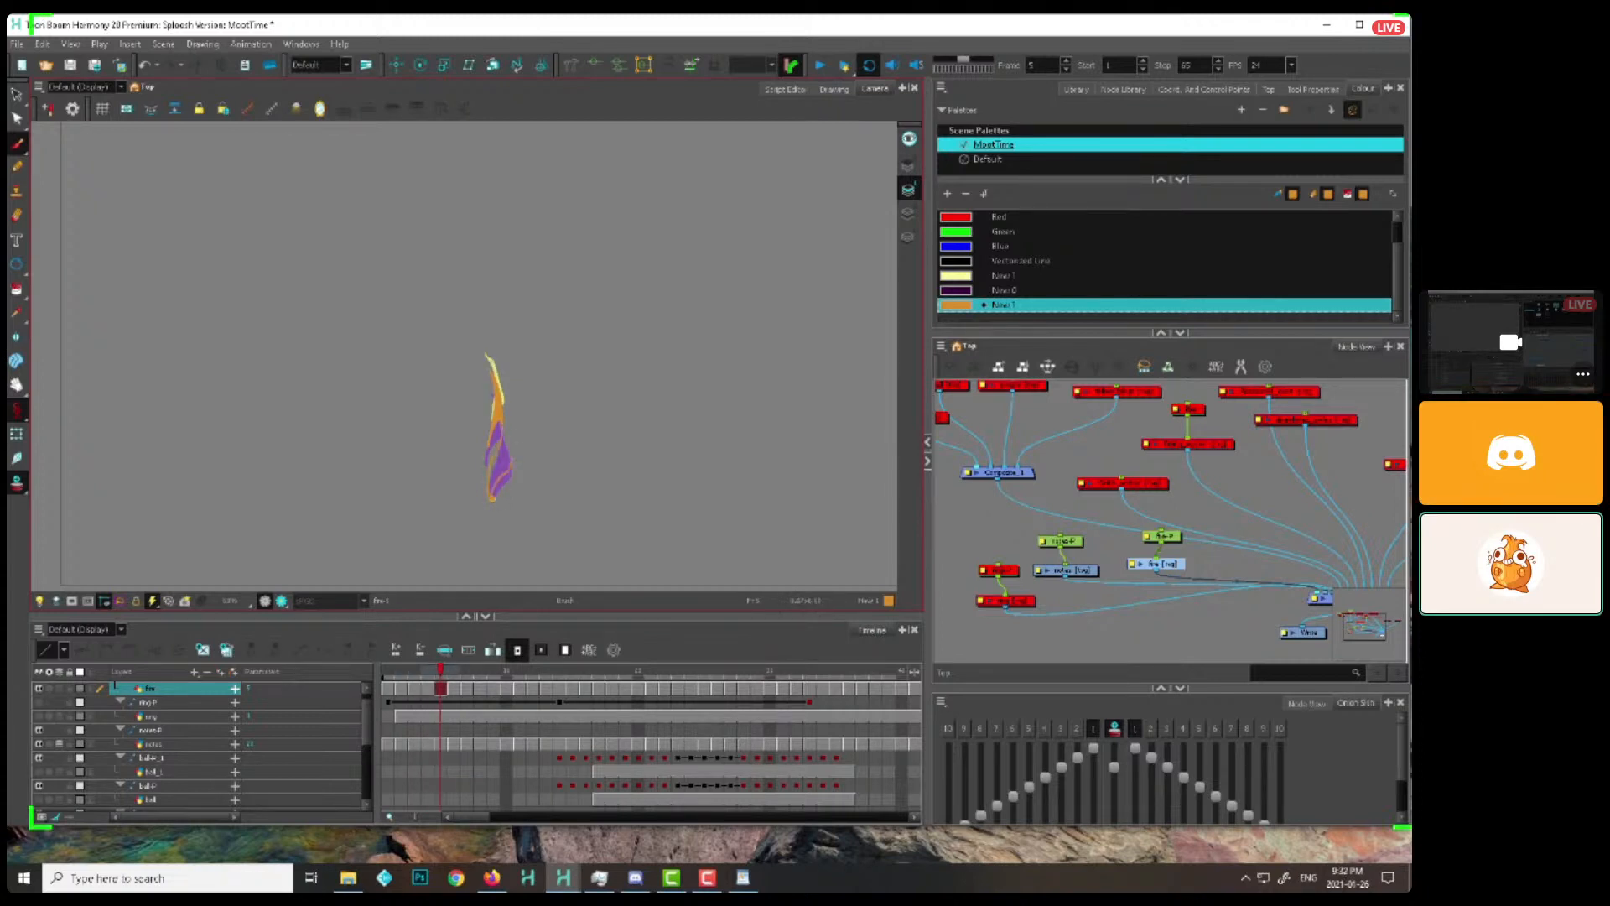
{"action": "key", "text": "period"}
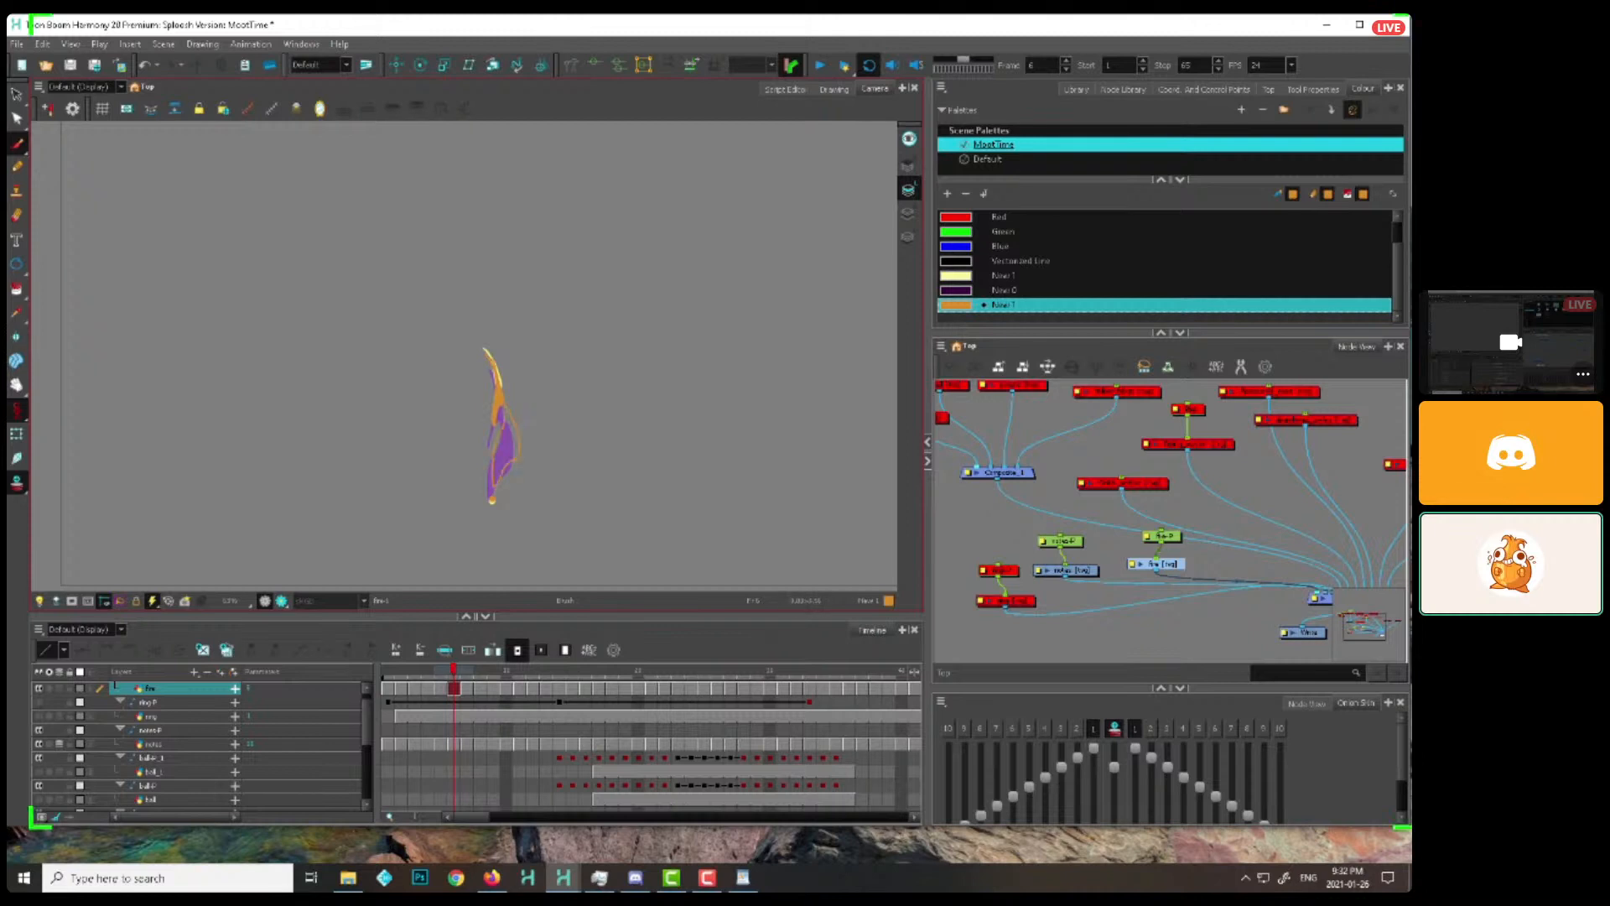
{"action": "key", "text": "period"}
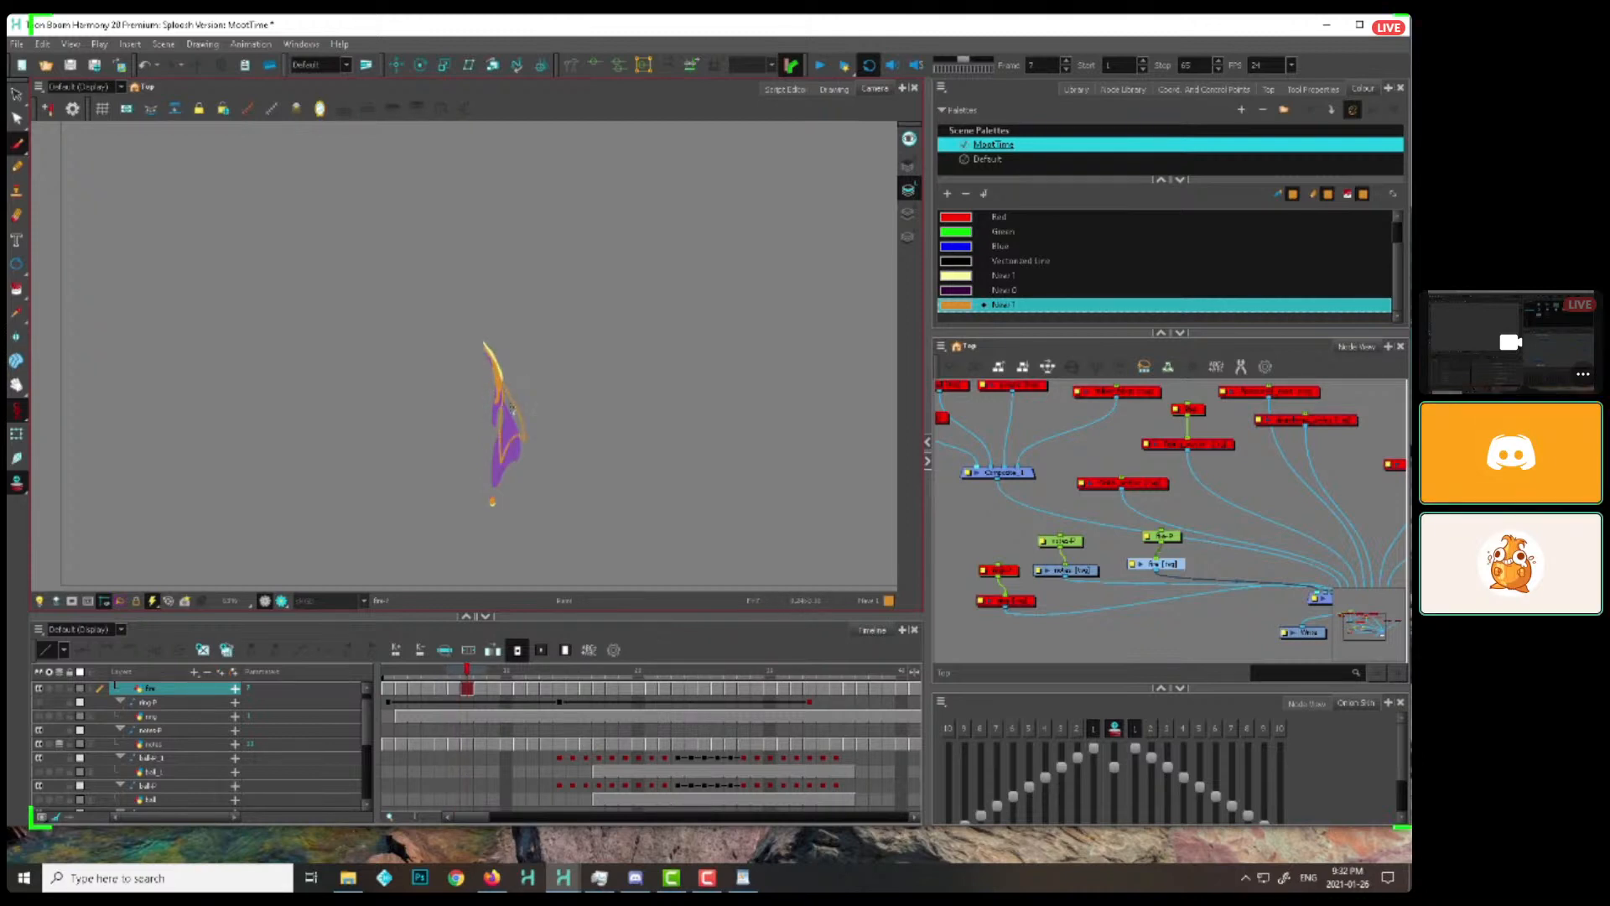
{"action": "key", "text": "period"}
Taper the detached flame as it rises from frame 10, shrinking it to a small sliver by about frame 17
{"action": "key", "text": "period"}
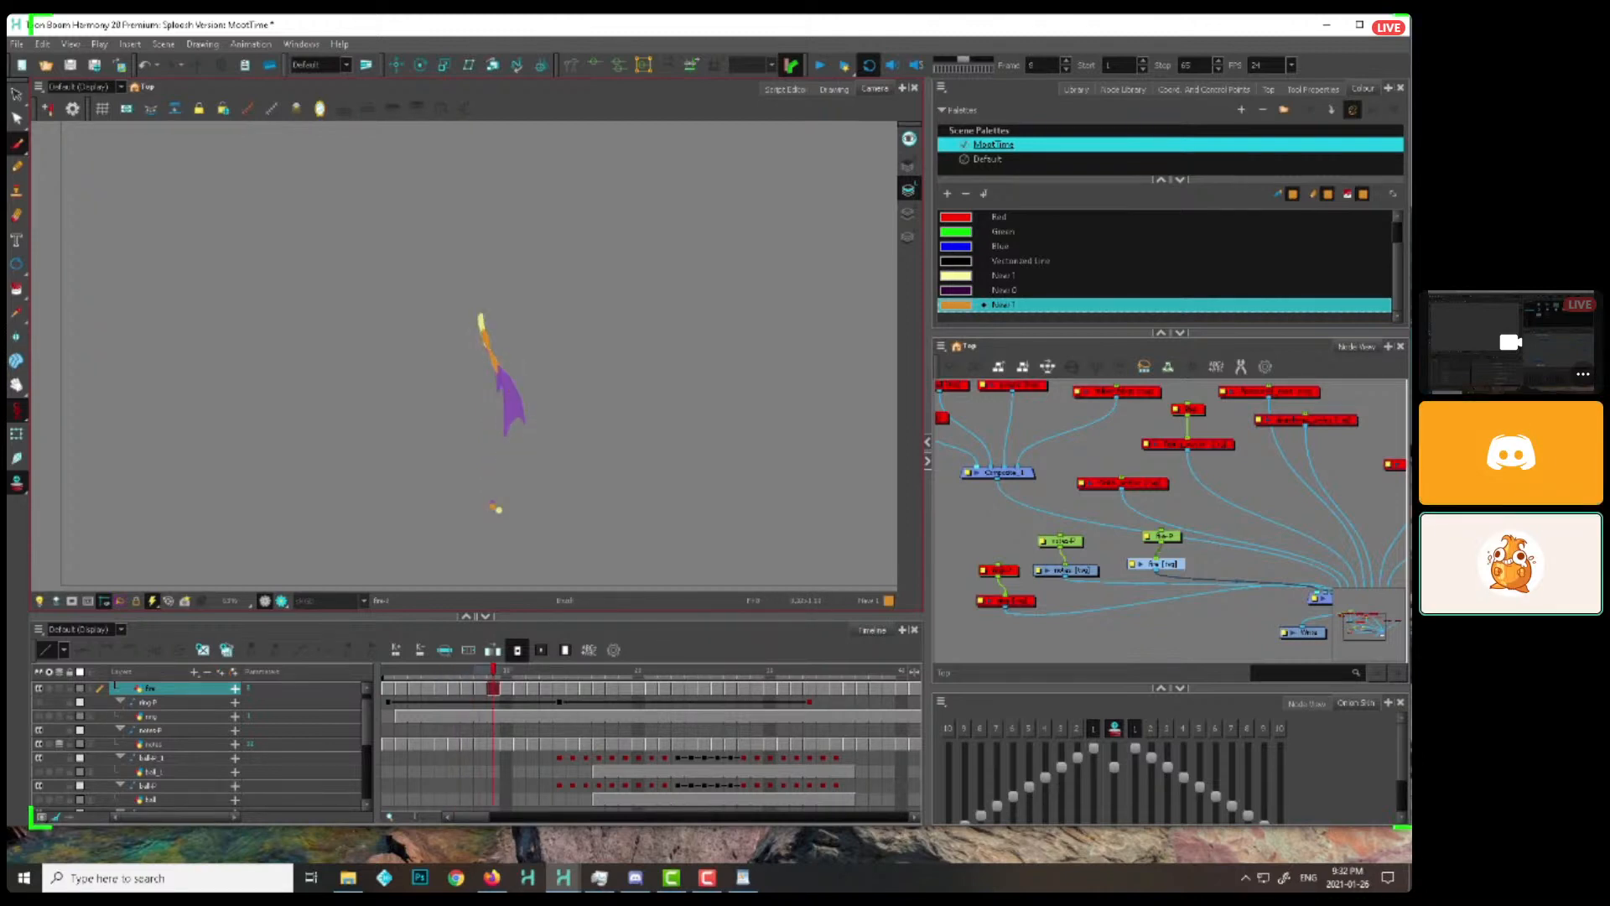
{"action": "key", "text": "period"}
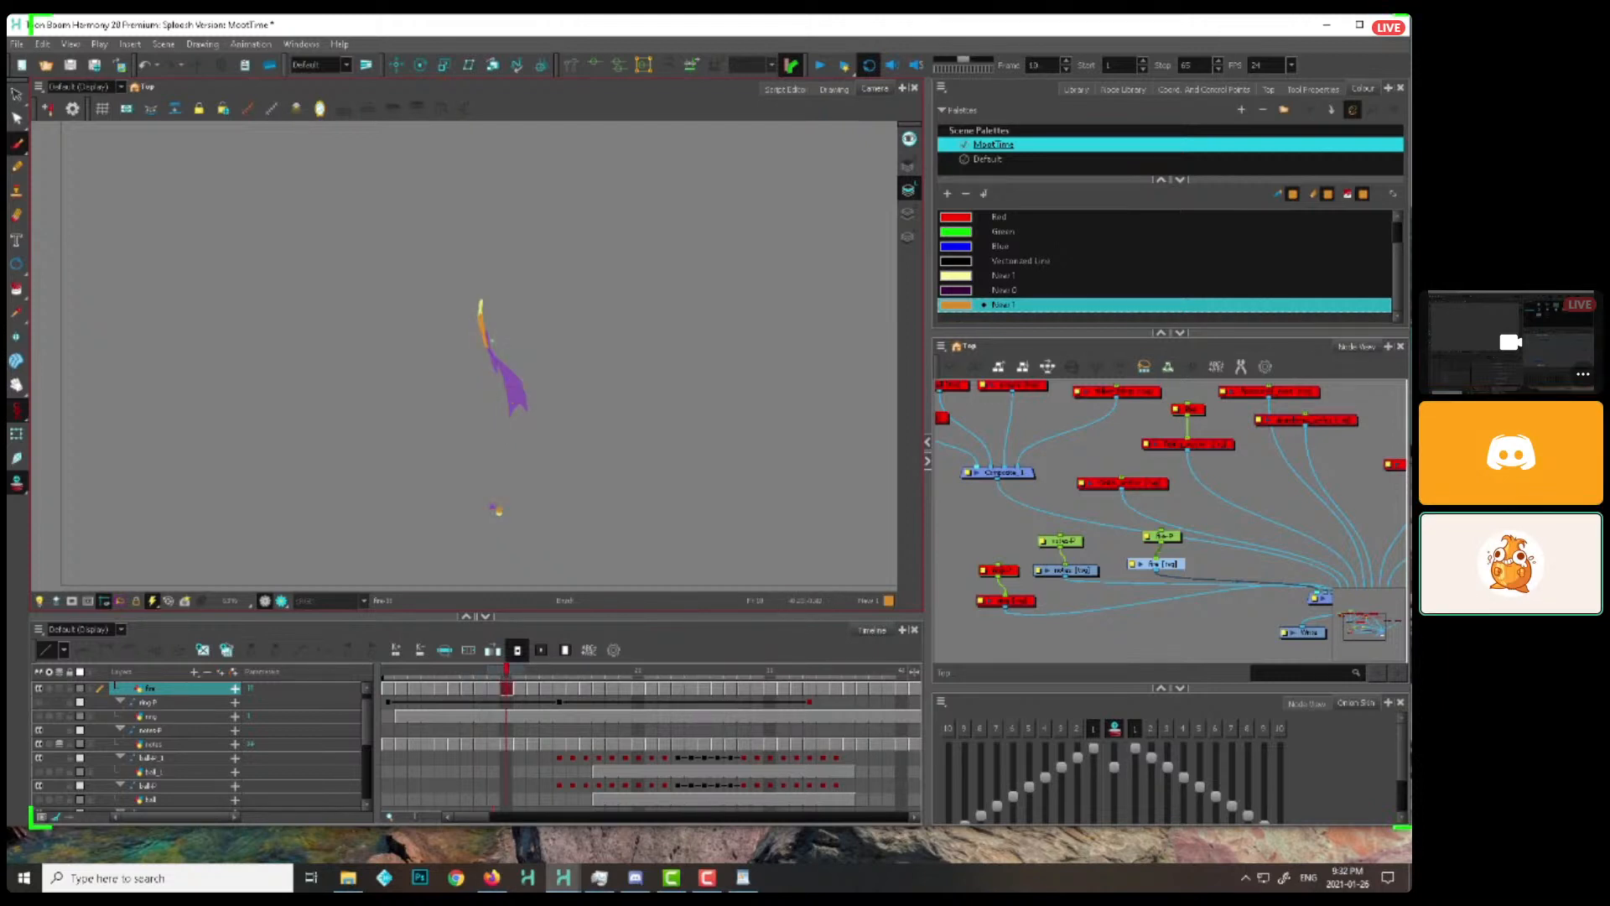
{"action": "key", "text": "period"}
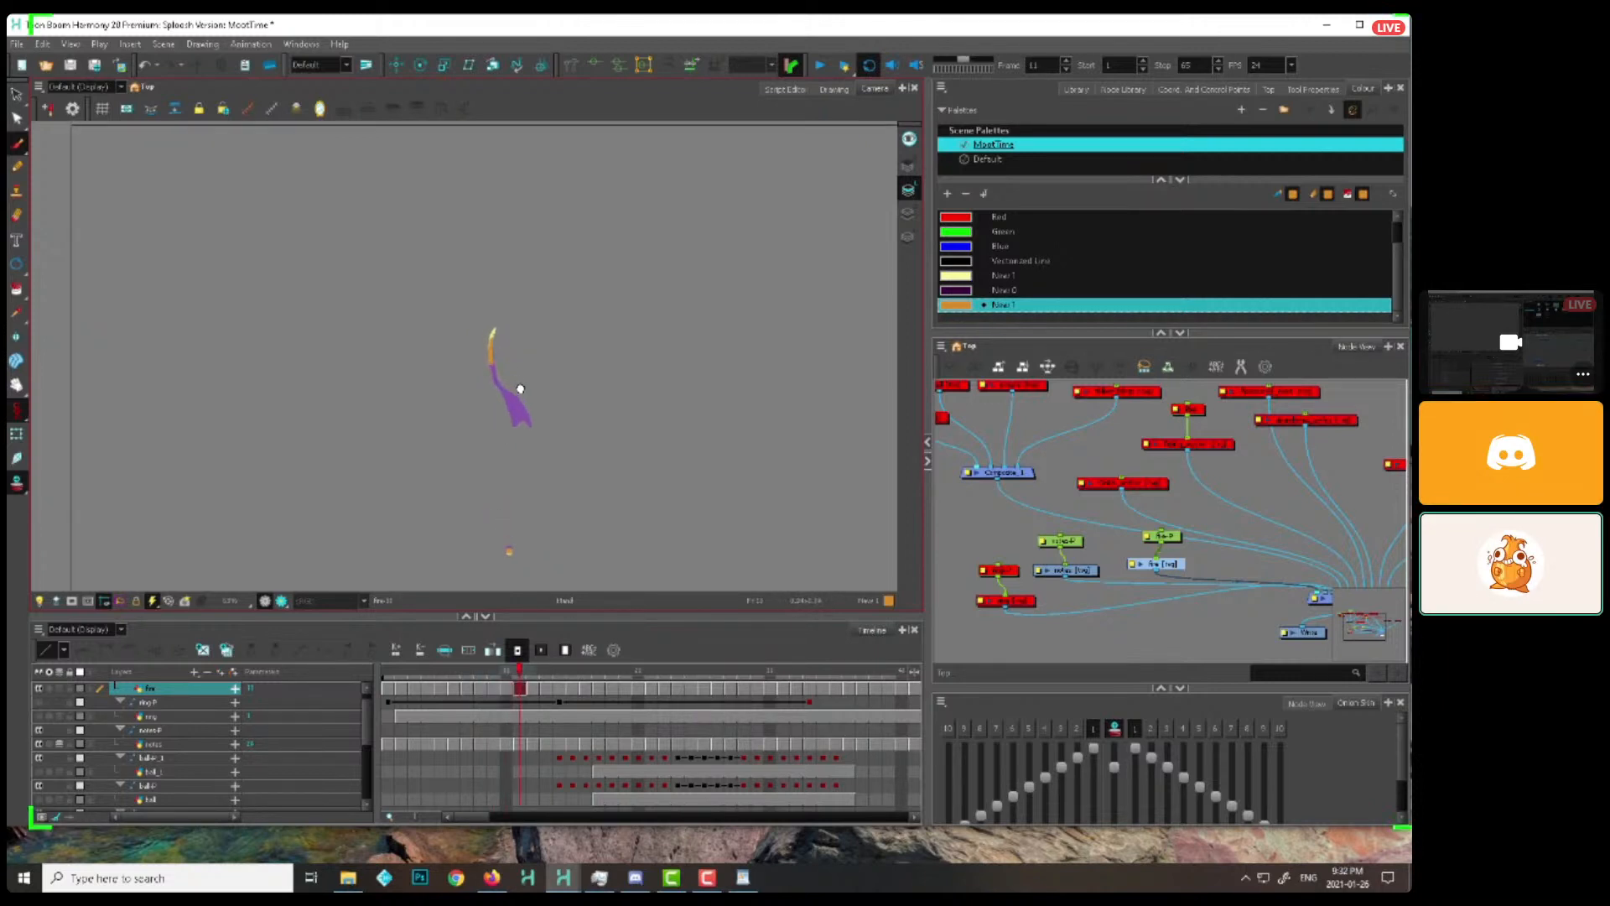
{"action": "key", "text": "period"}
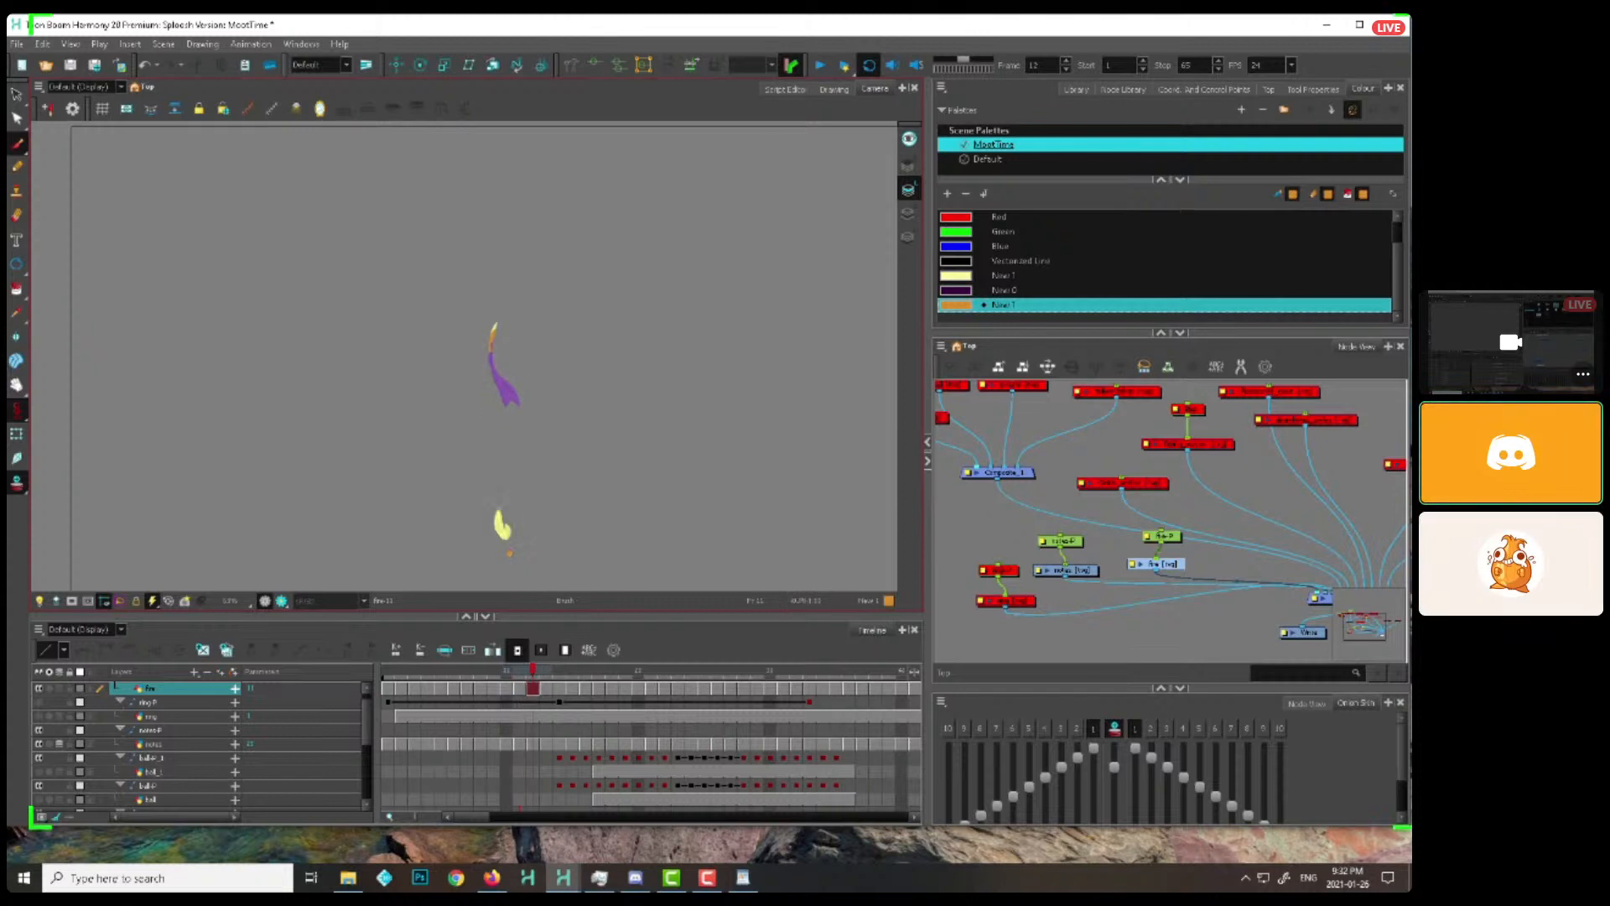
{"action": "key", "text": "period"}
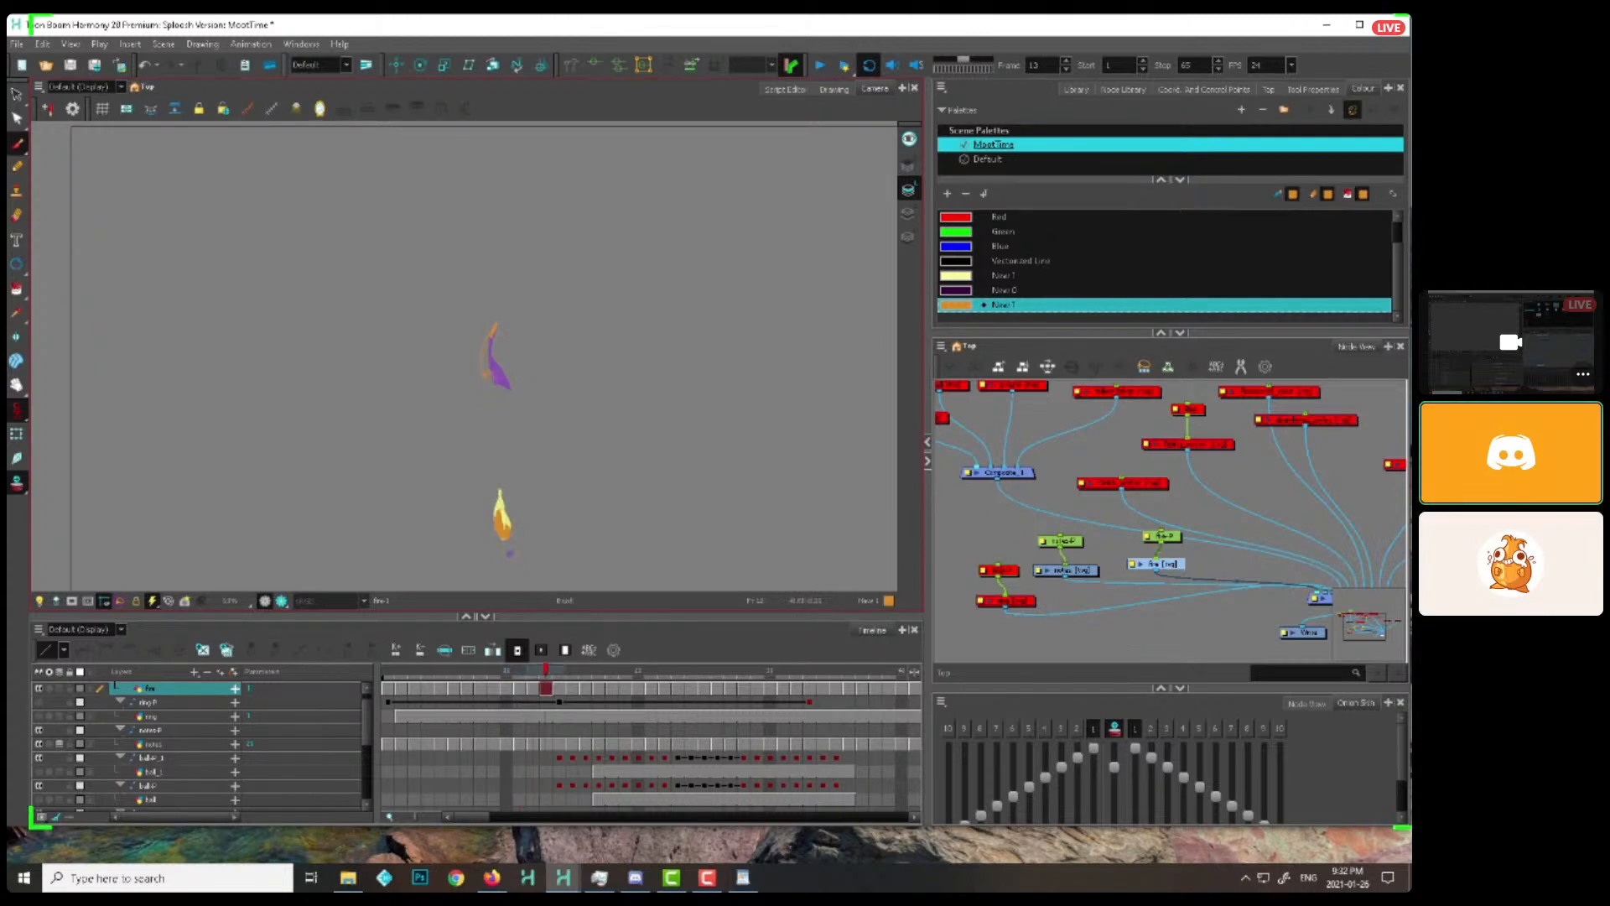
{"action": "key", "text": "period"}
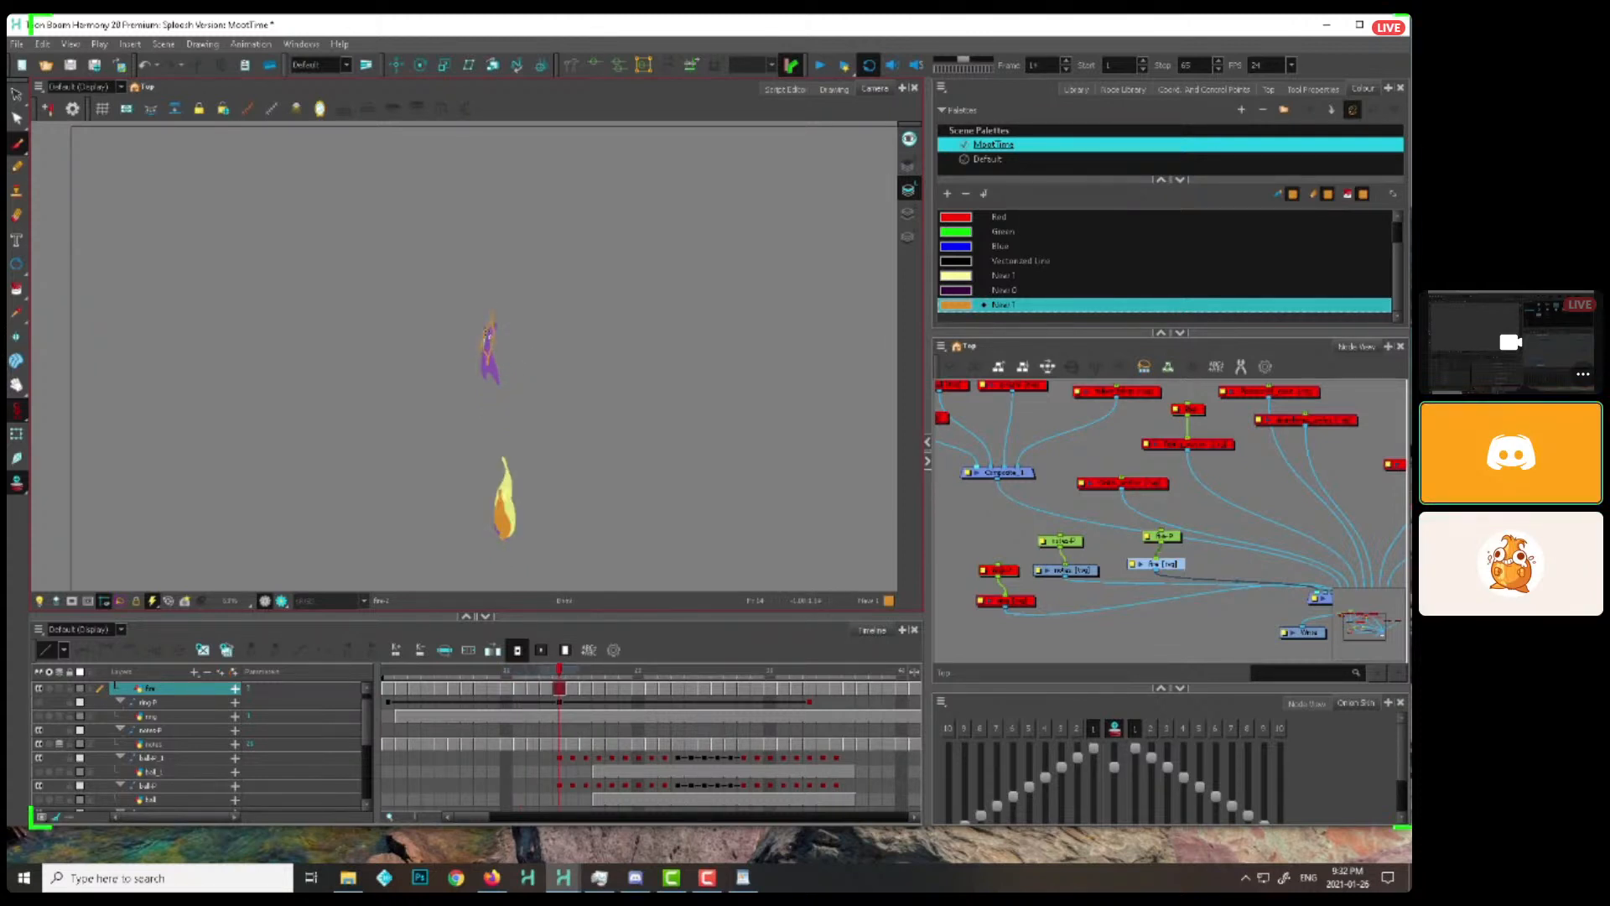
{"action": "key", "text": "period"}
{"action": "key", "text": "period"}
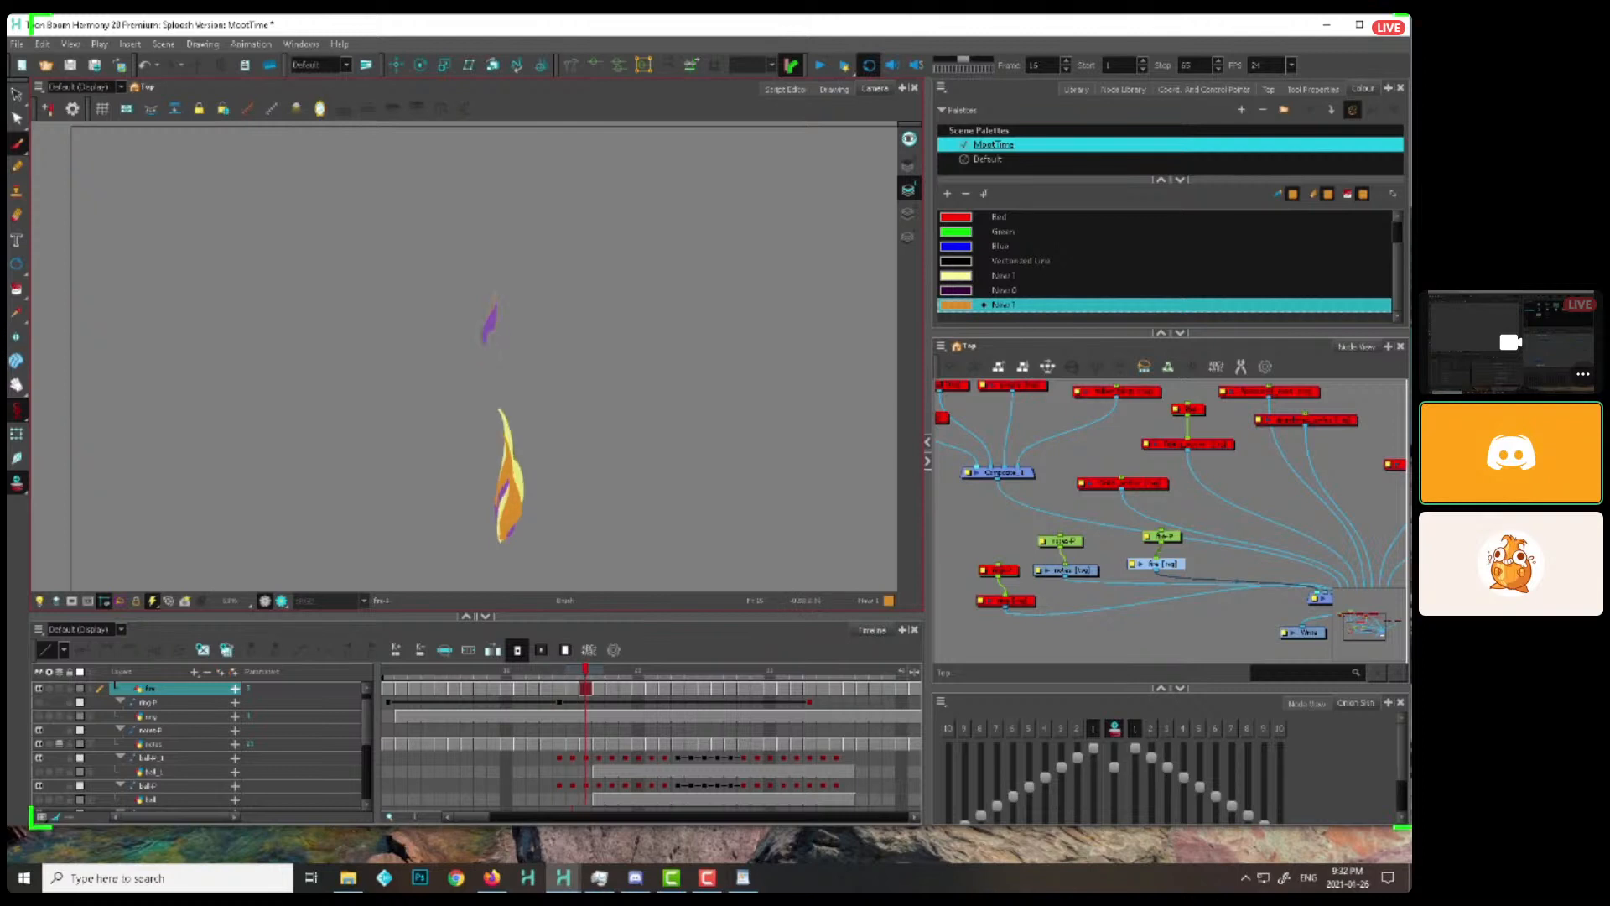
{"action": "key", "text": "period"}
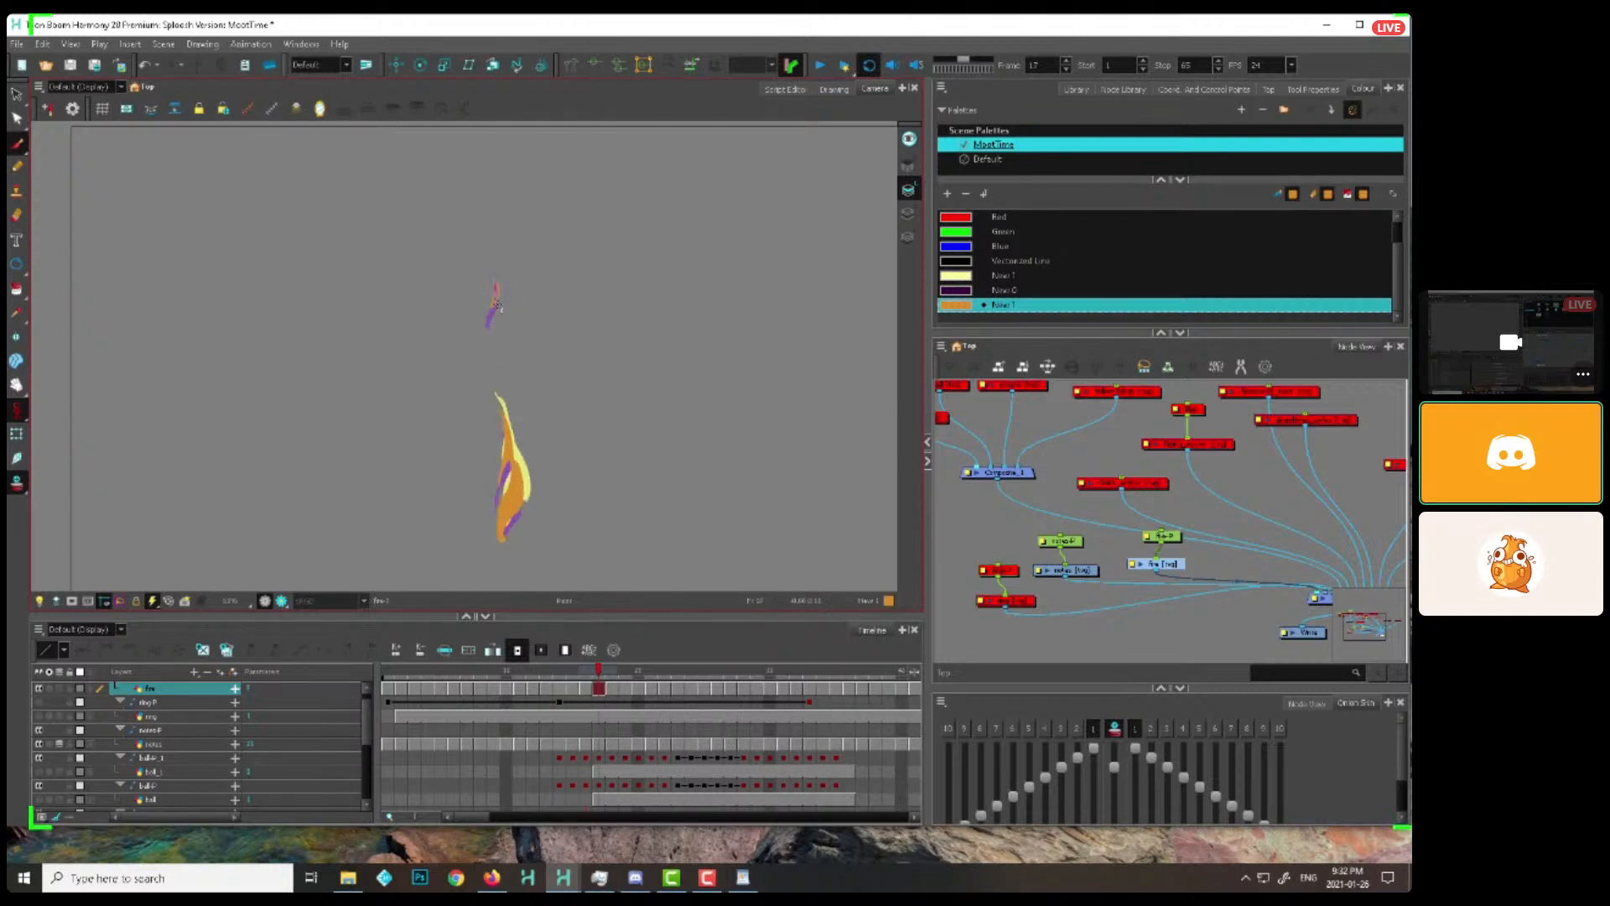
{"action": "key", "text": "period"}
Go back to frame 4 and add another flame tongue at the base, carrying it upward frame by frame through frame 11
{"action": "left_click", "coordinate": [434, 669]}
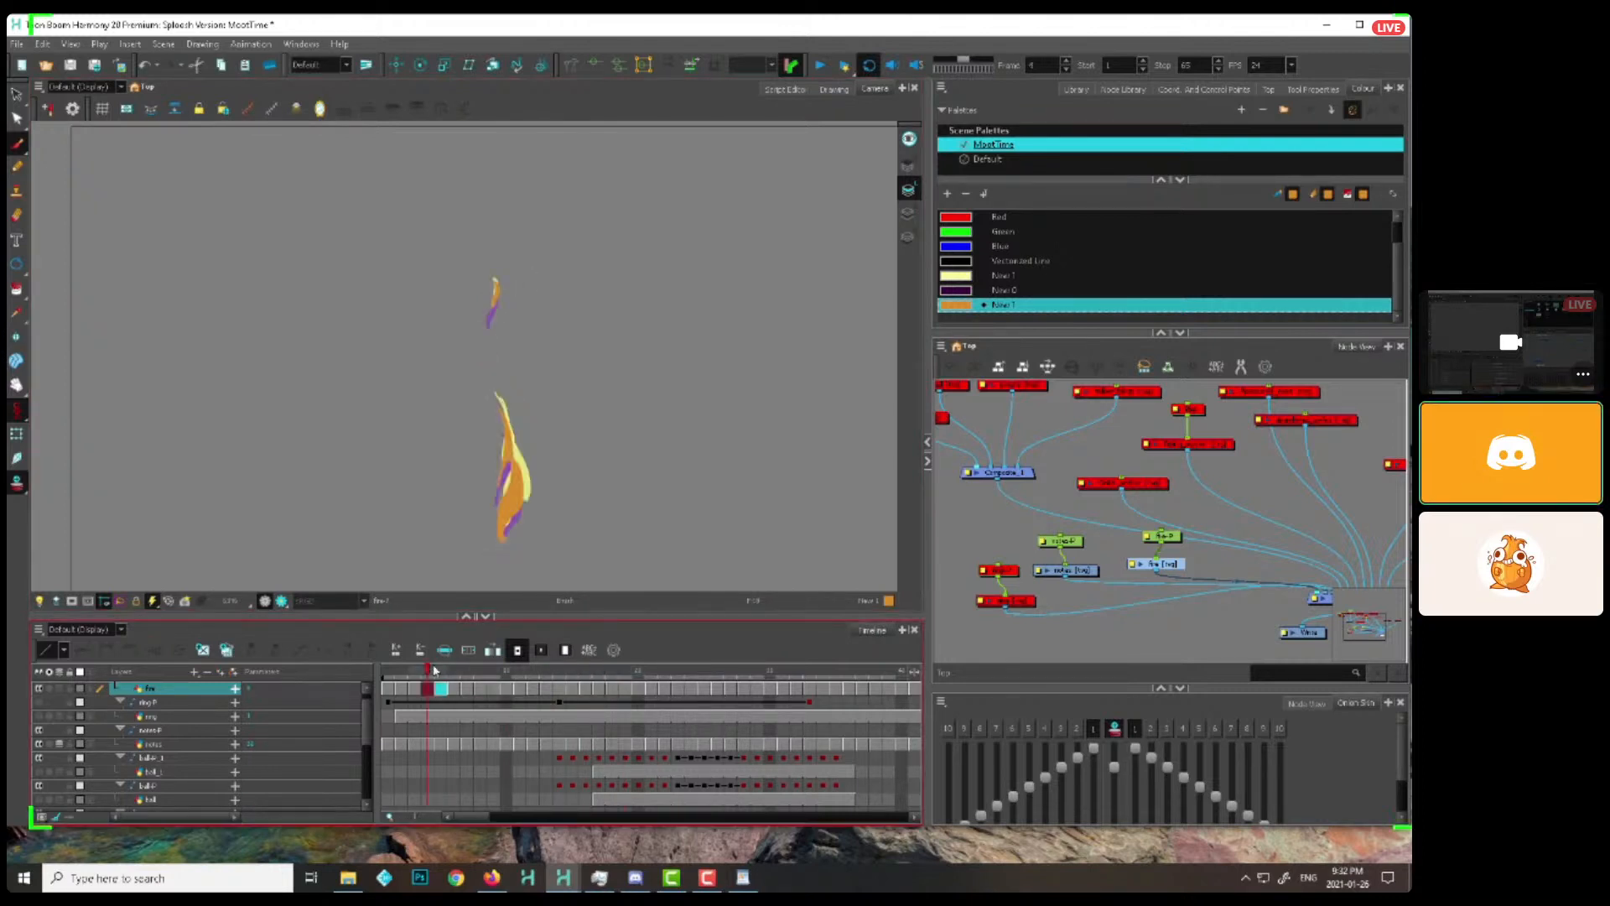
{"action": "left_click_drag", "start_coordinate": [485, 310], "coordinate": [480, 280]}
{"action": "key", "text": "period"}
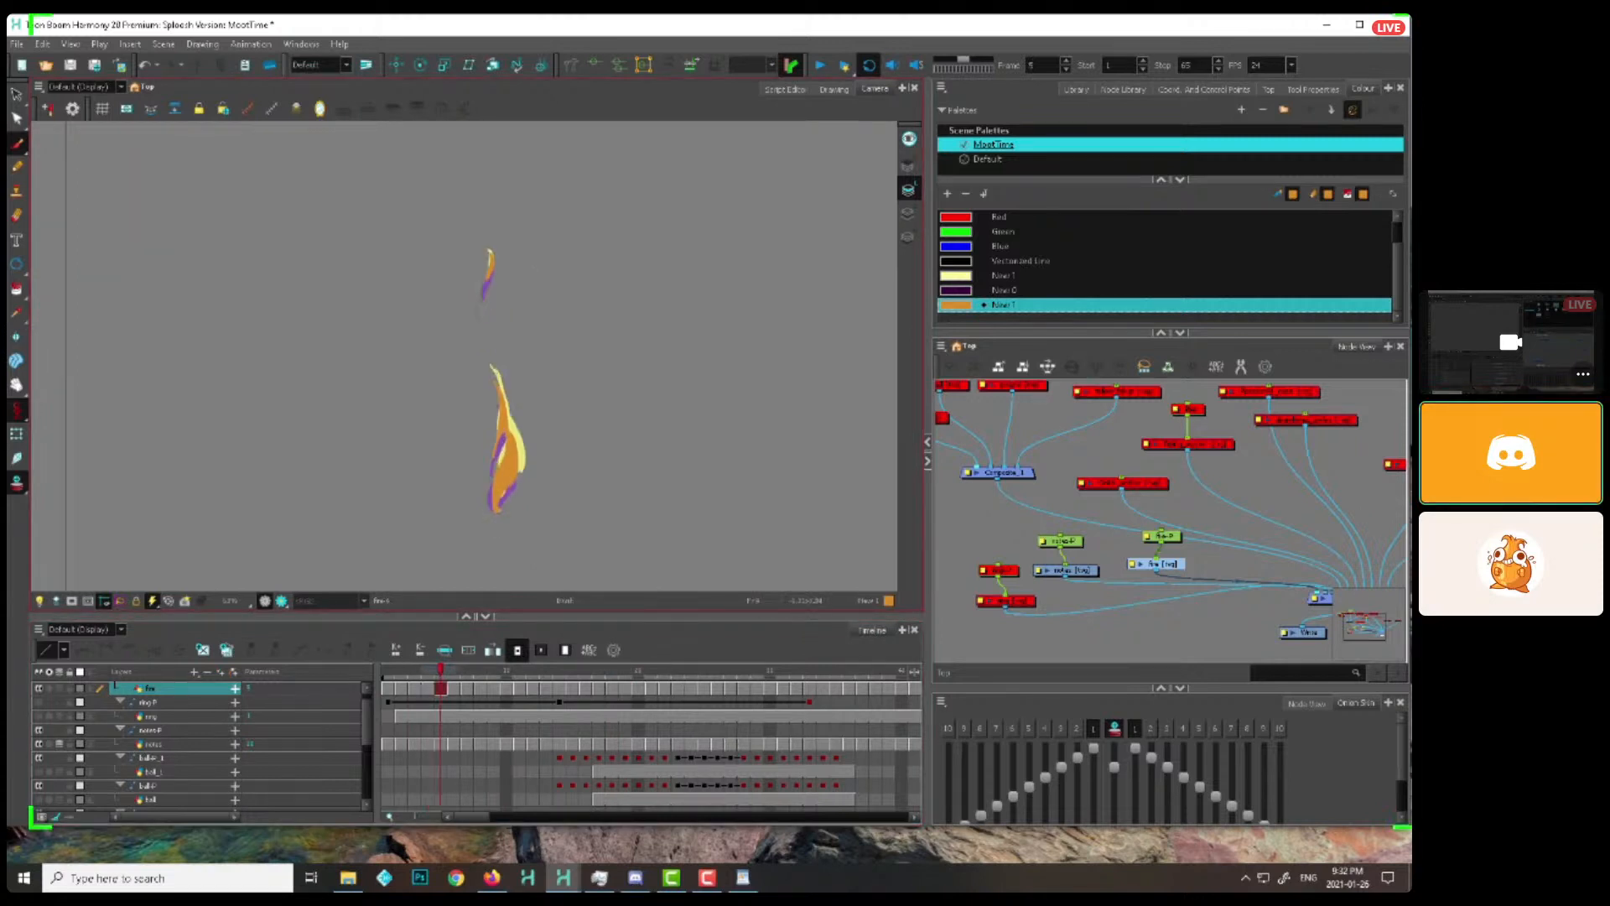
{"action": "key", "text": "period"}
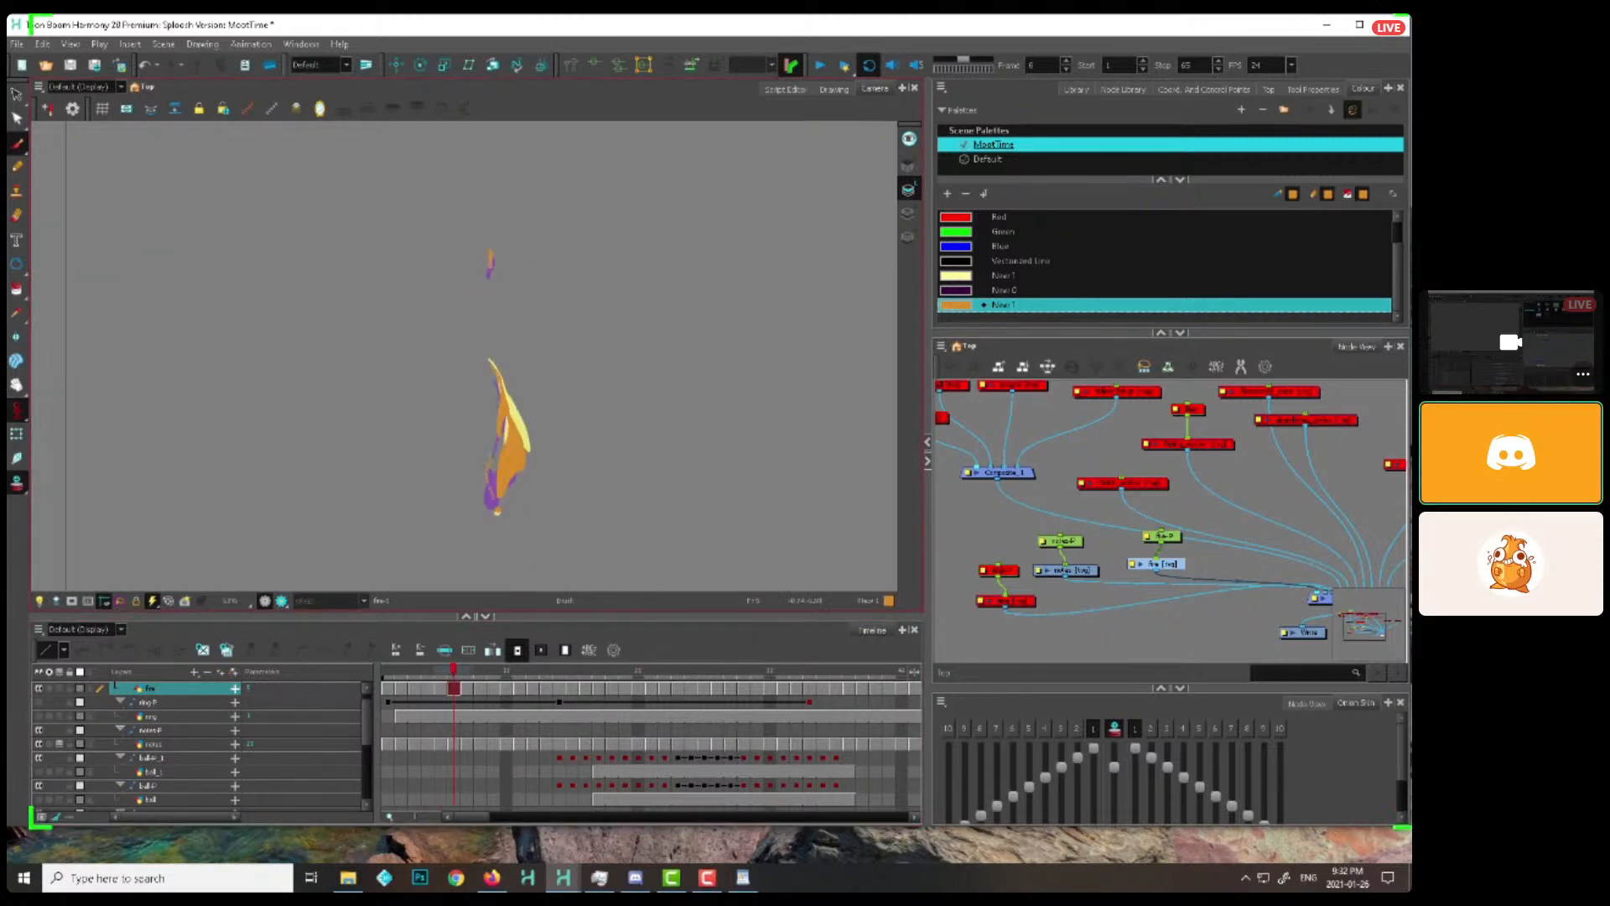
{"action": "key", "text": "period"}
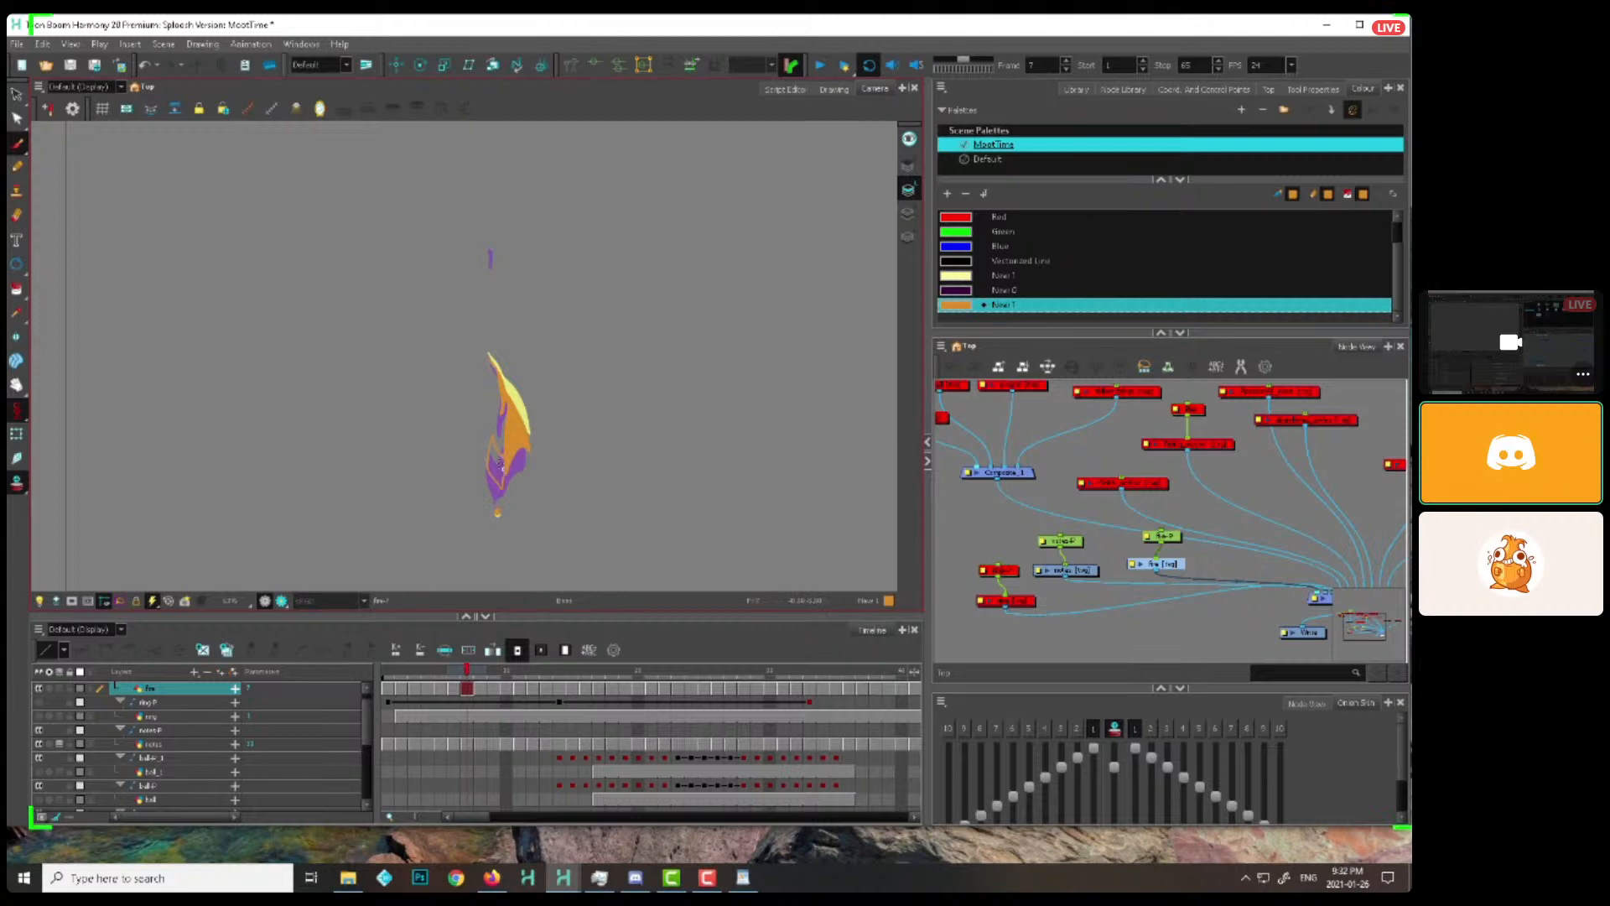
{"action": "key", "text": "period"}
{"action": "key", "text": "period"}
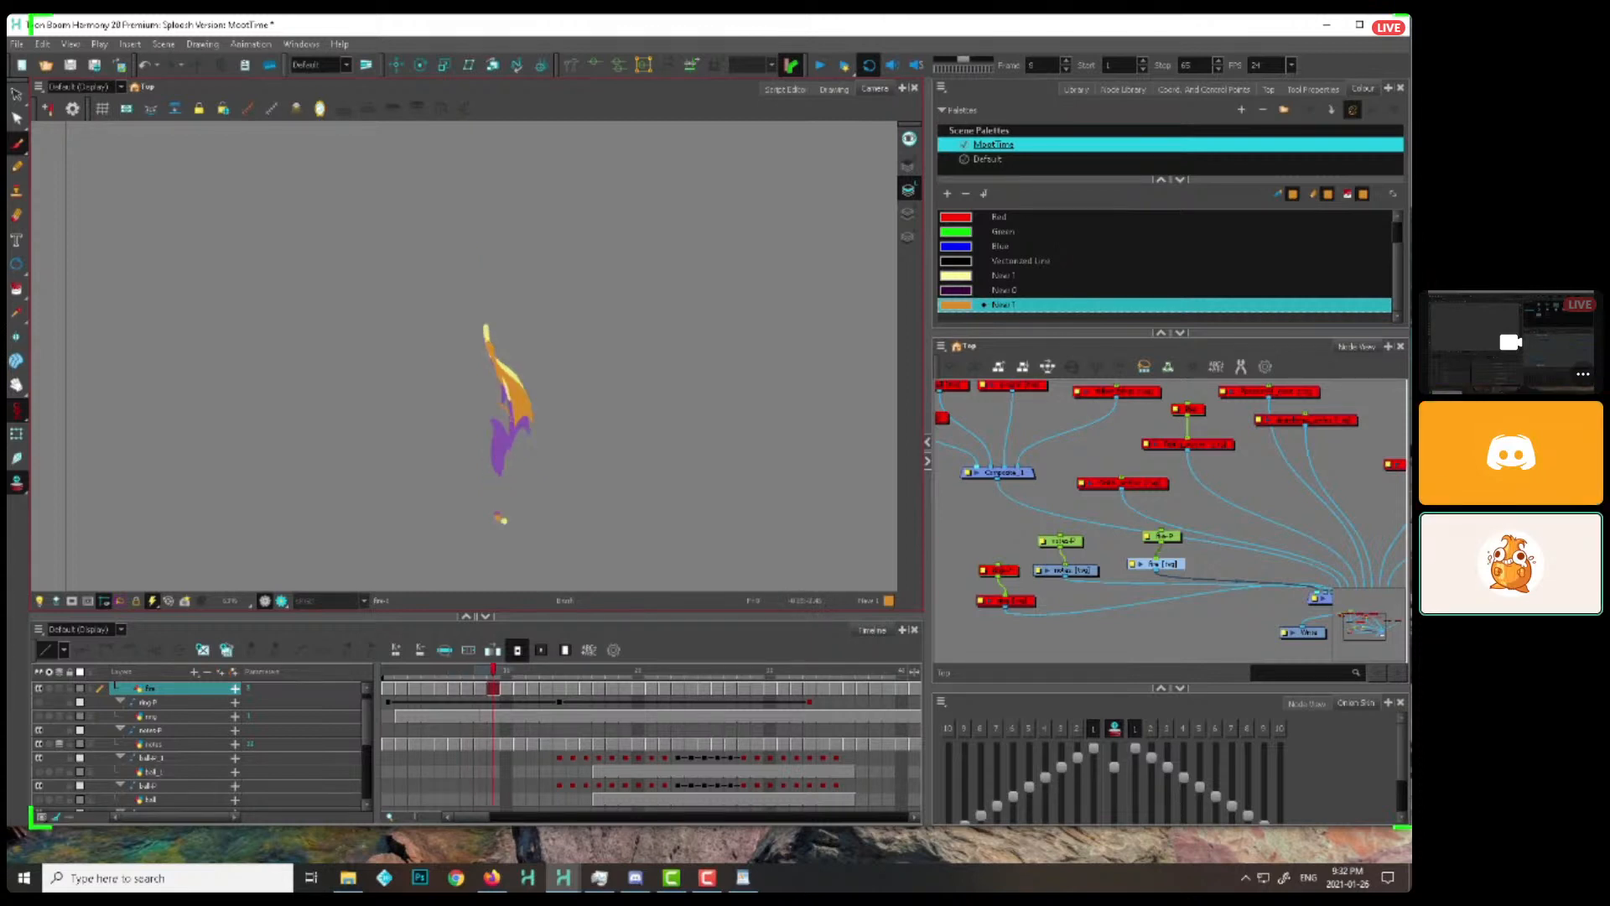
{"action": "key", "text": "period"}
{"action": "key", "text": "comma"}
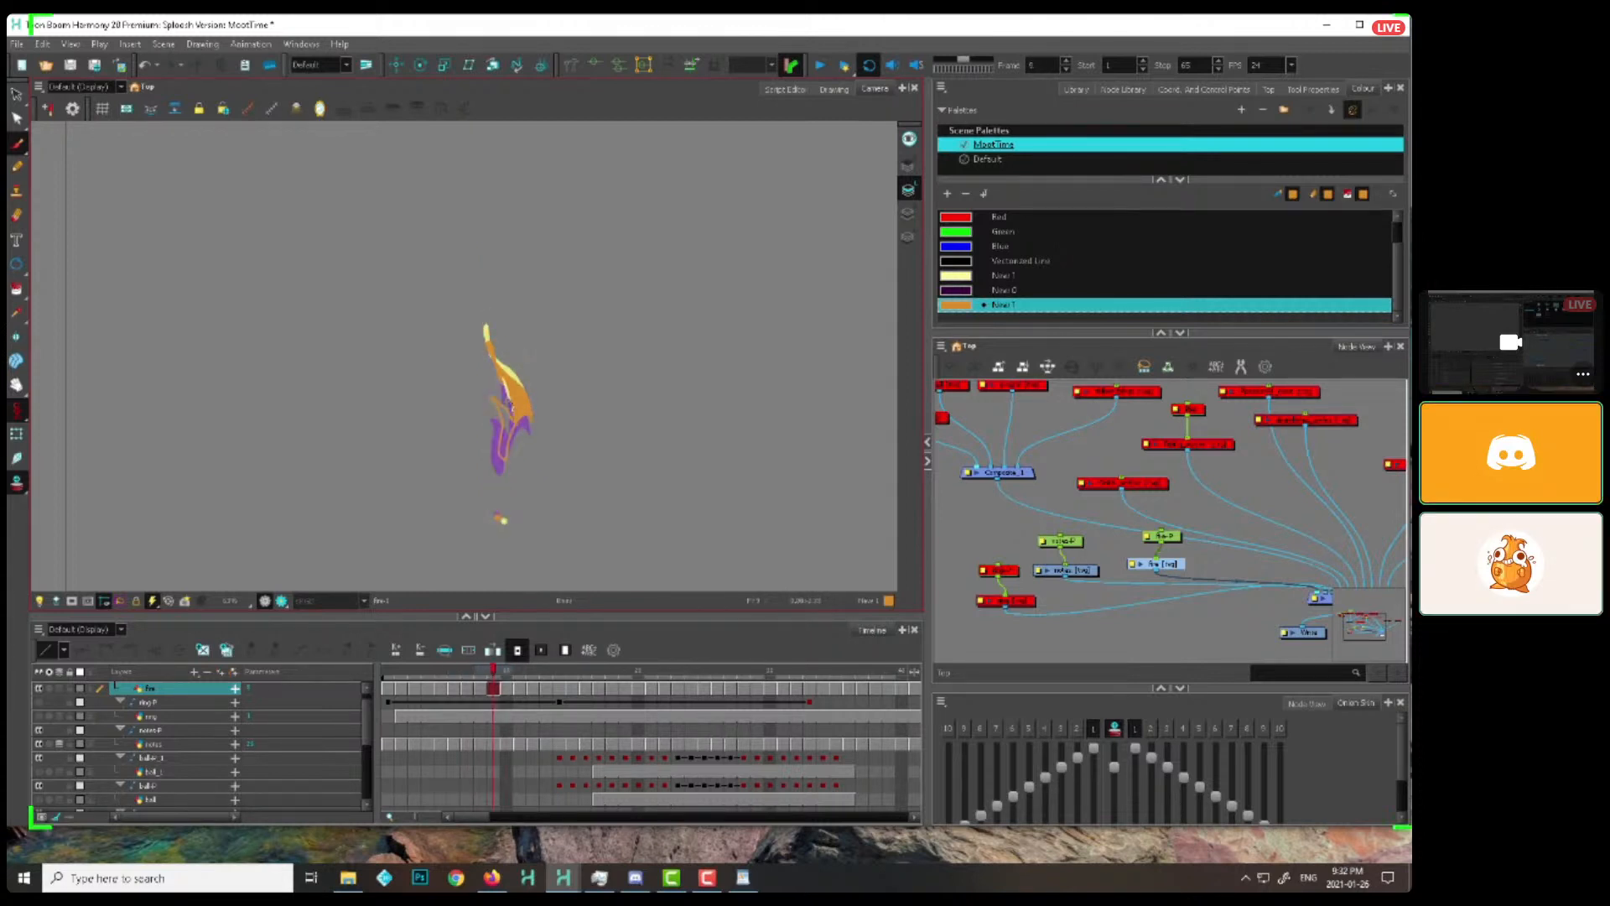
{"action": "key", "text": "period"}
Split the detached flame into two rising tongues from frame 12 and shrink them to small specks by frame 19
{"action": "key", "text": "period"}
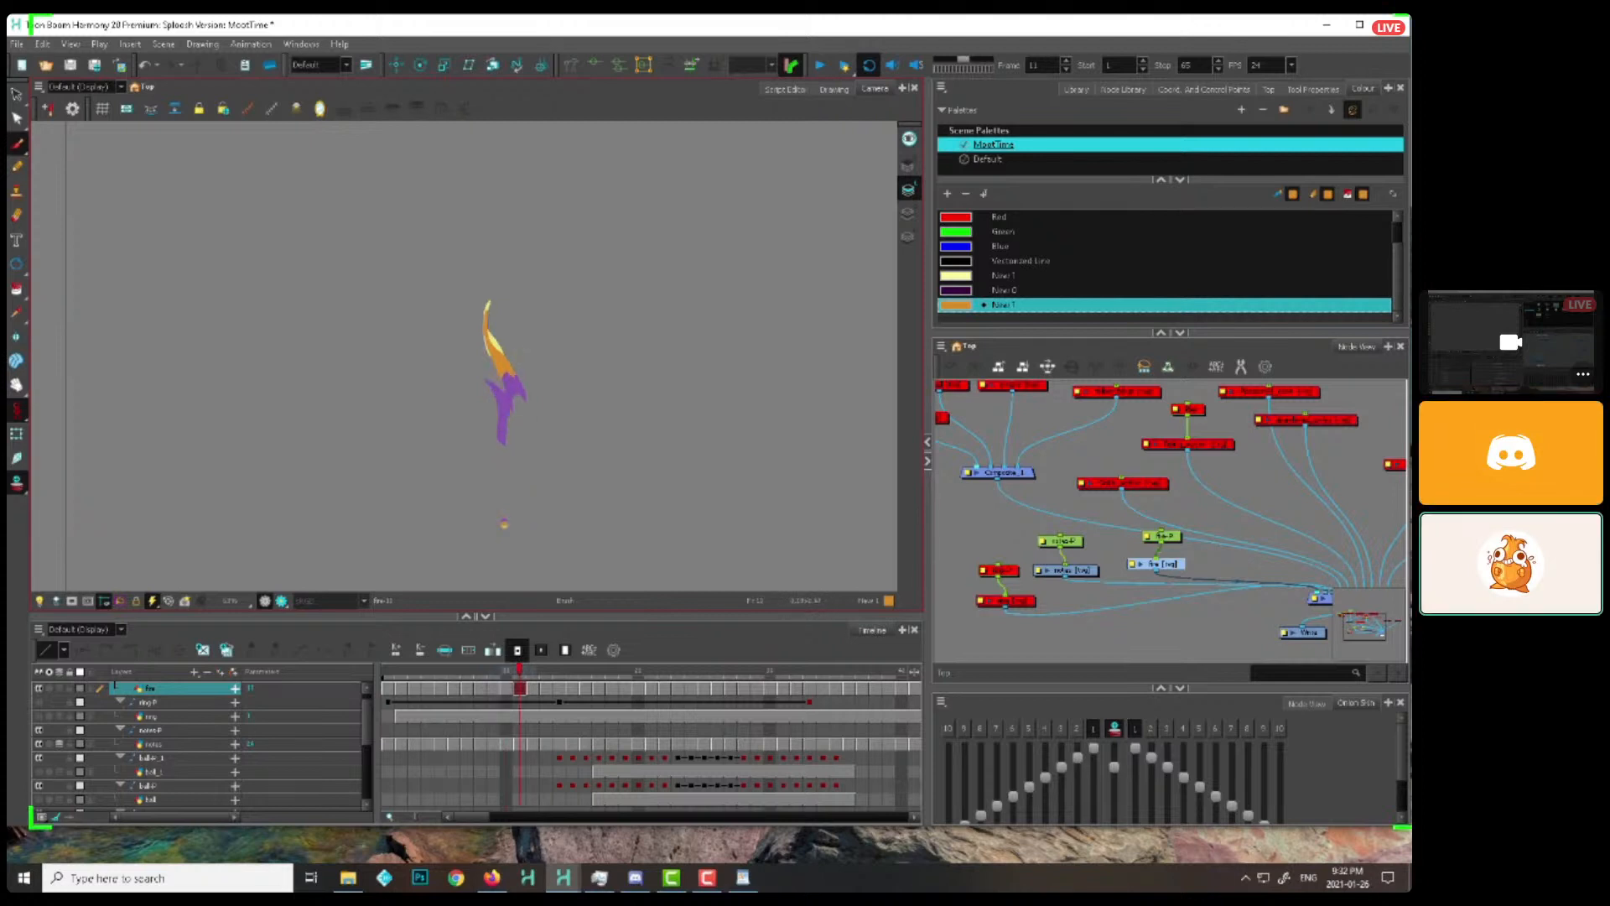
{"action": "key", "text": "period"}
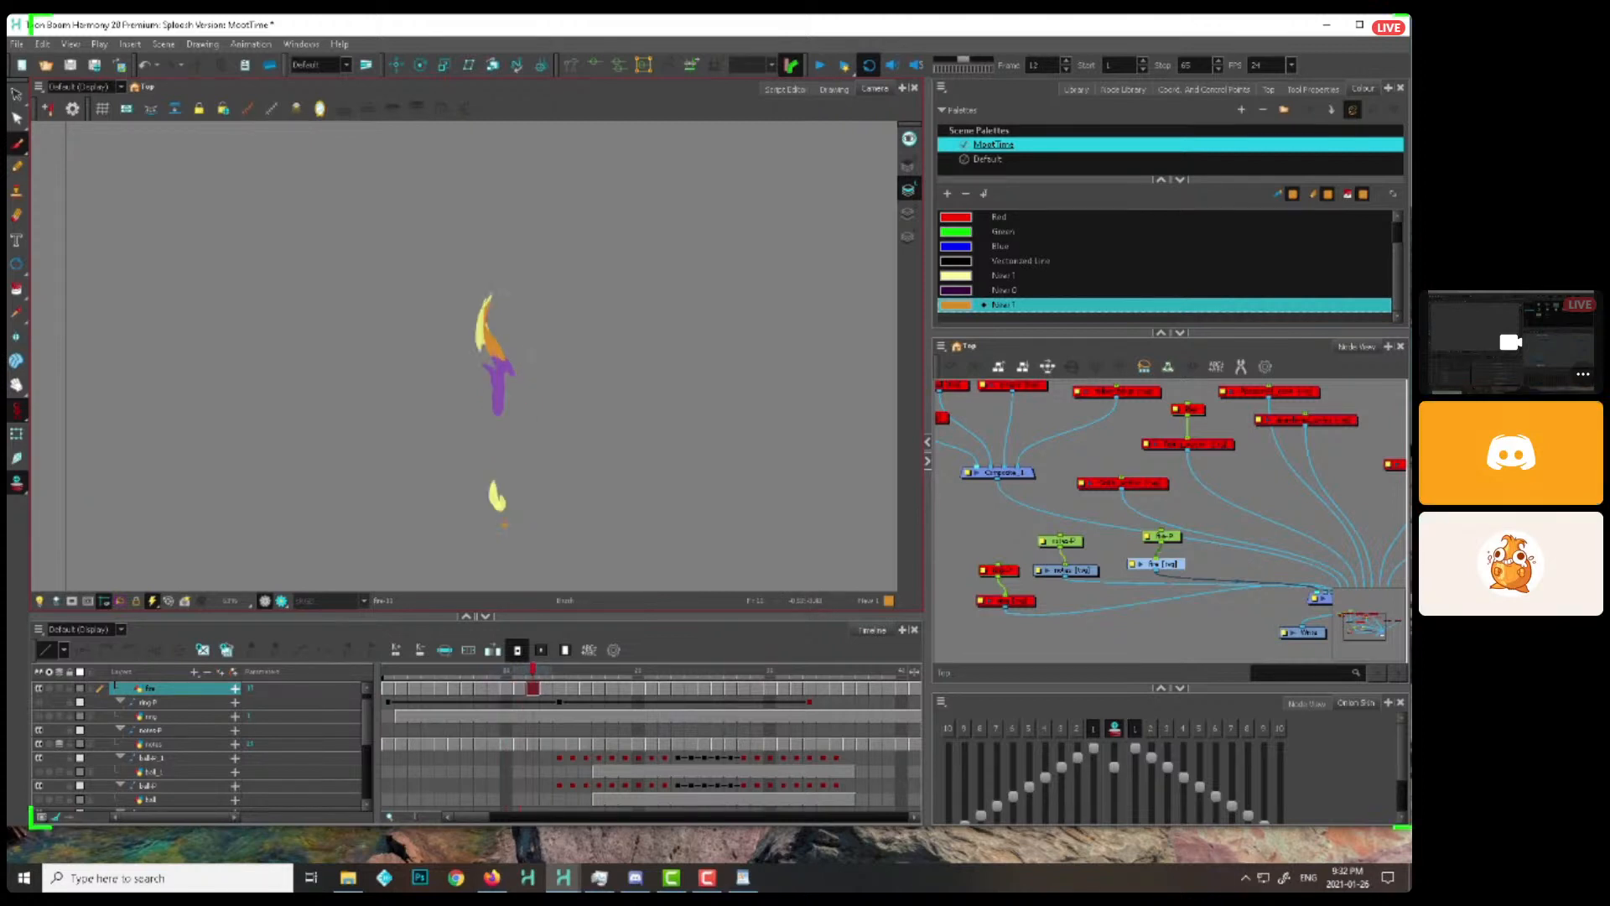
{"action": "key", "text": "period"}
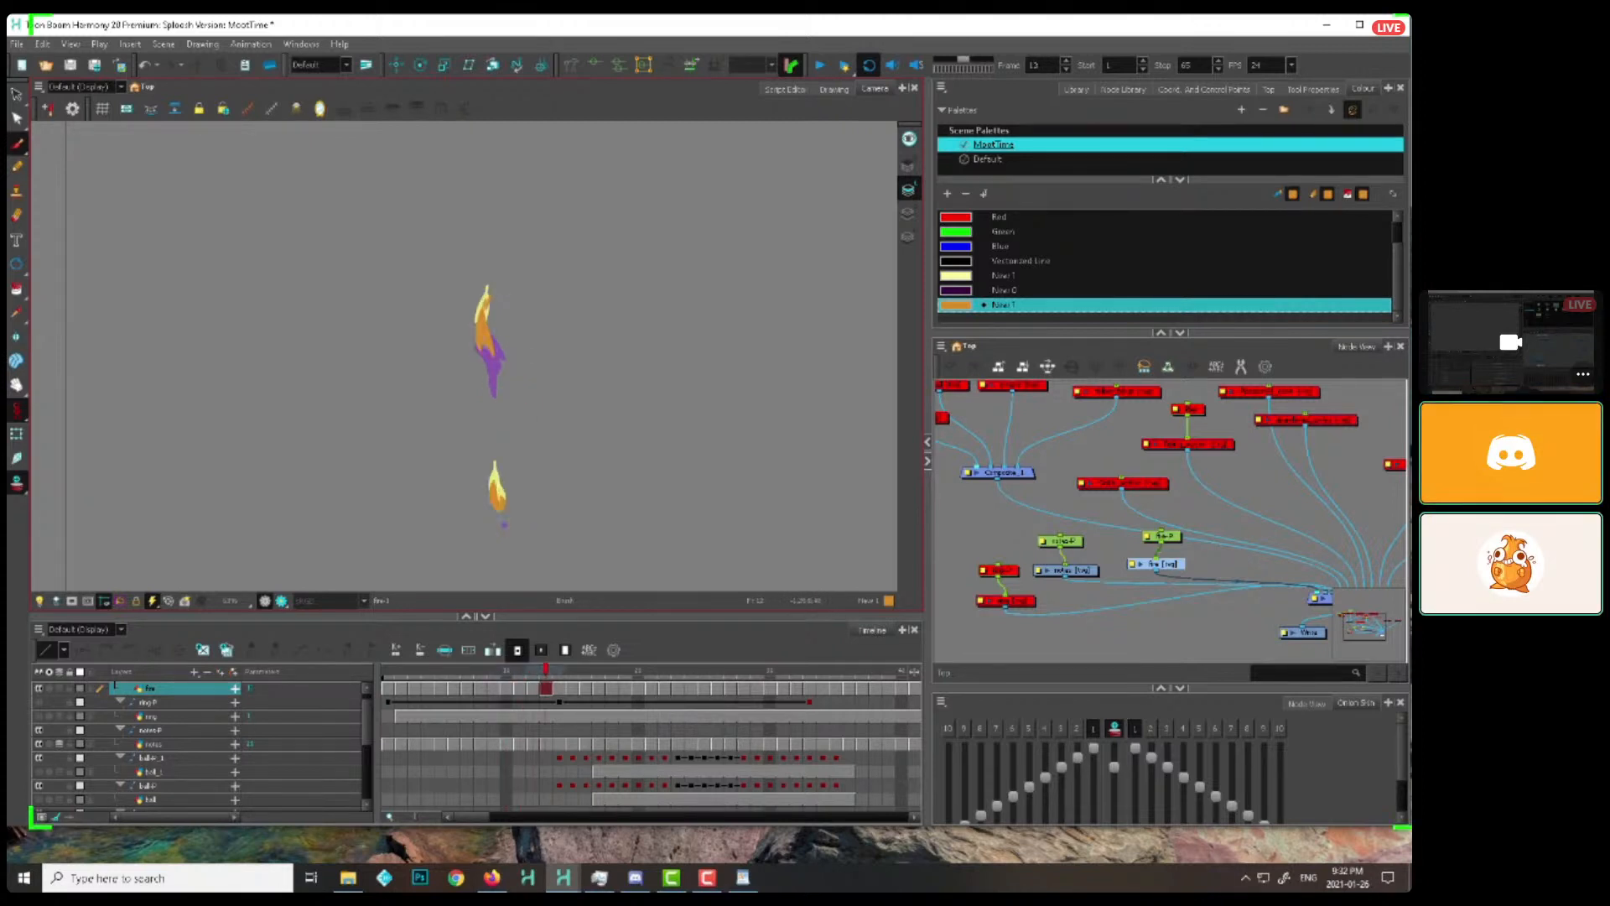
{"action": "key", "text": "period"}
{"action": "left_click_drag", "start_coordinate": [452, 283], "coordinate": [466, 315]}
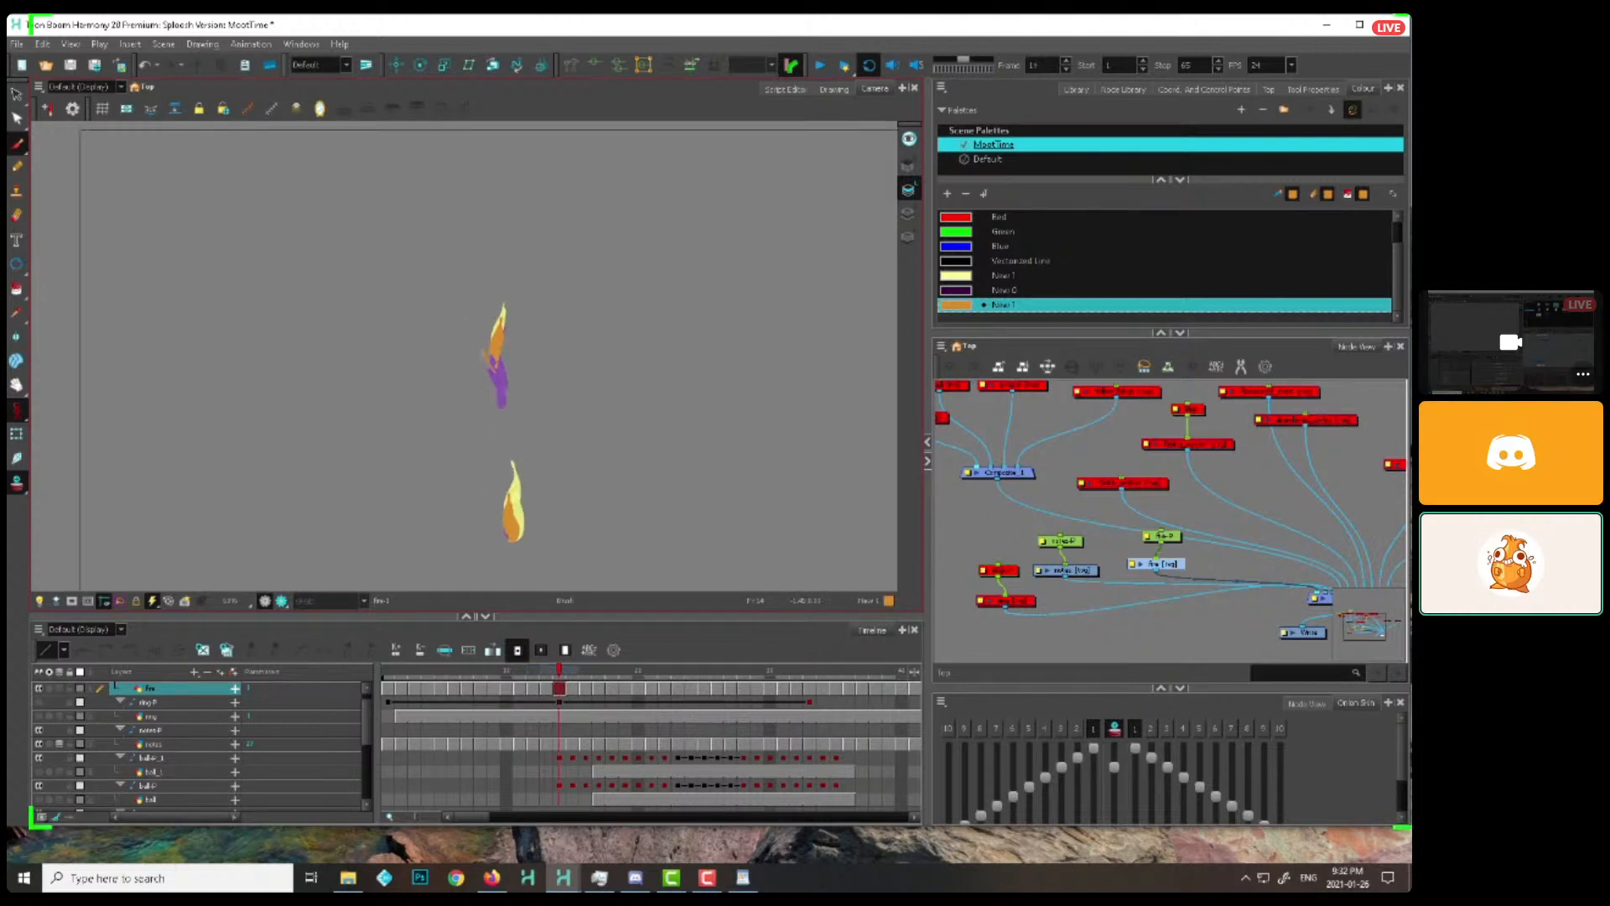
{"action": "key", "text": "period"}
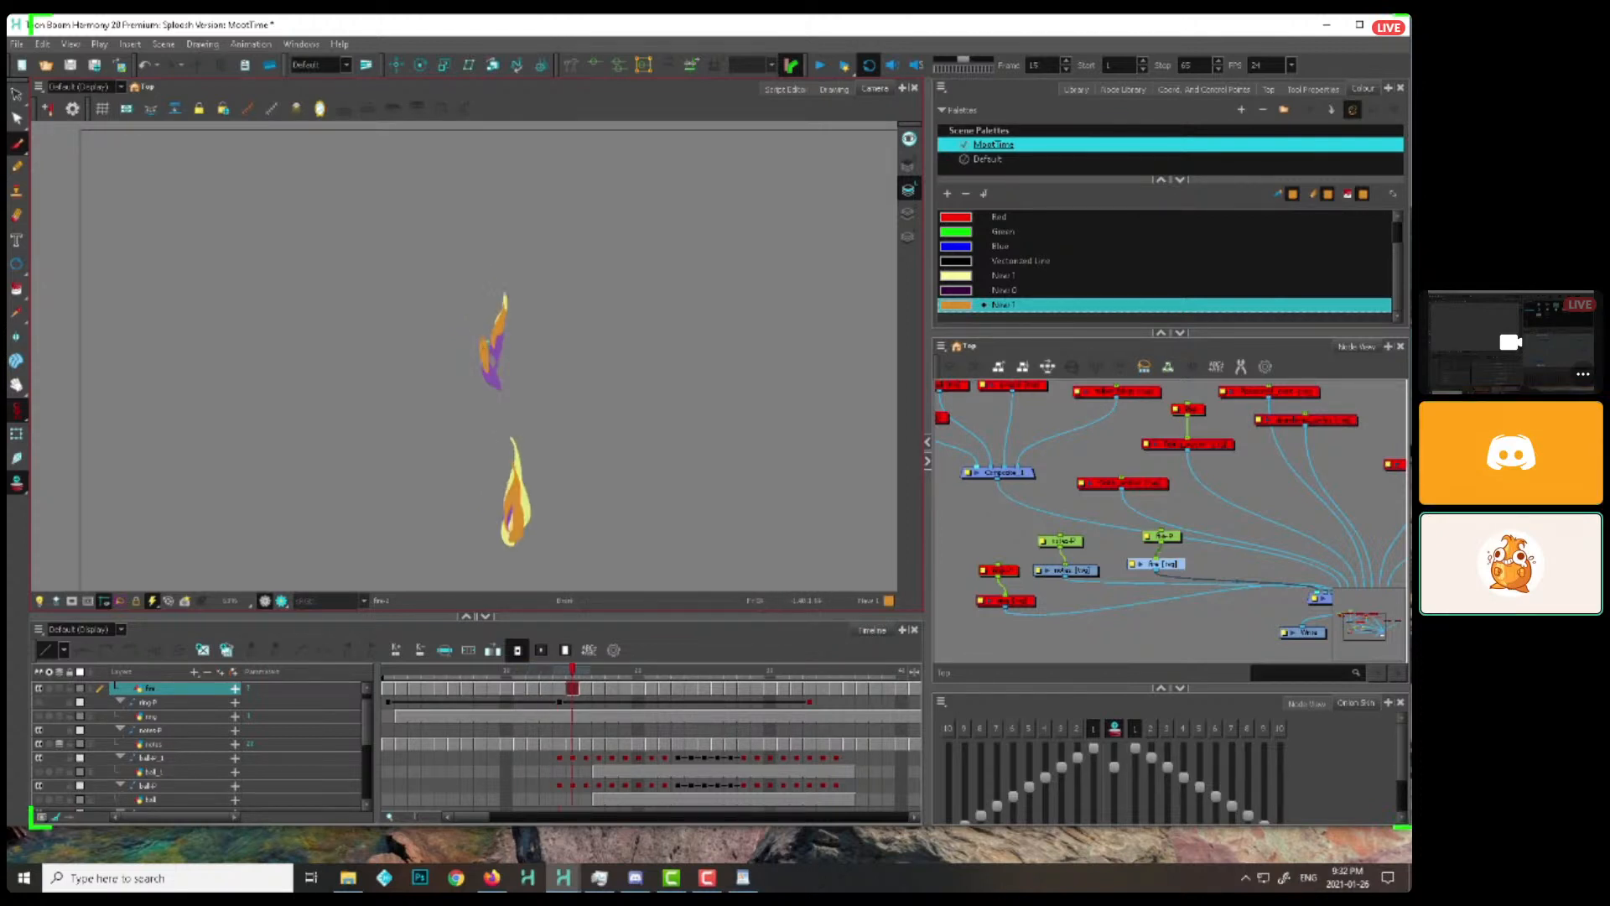
{"action": "key", "text": "period"}
{"action": "key", "text": "period"}
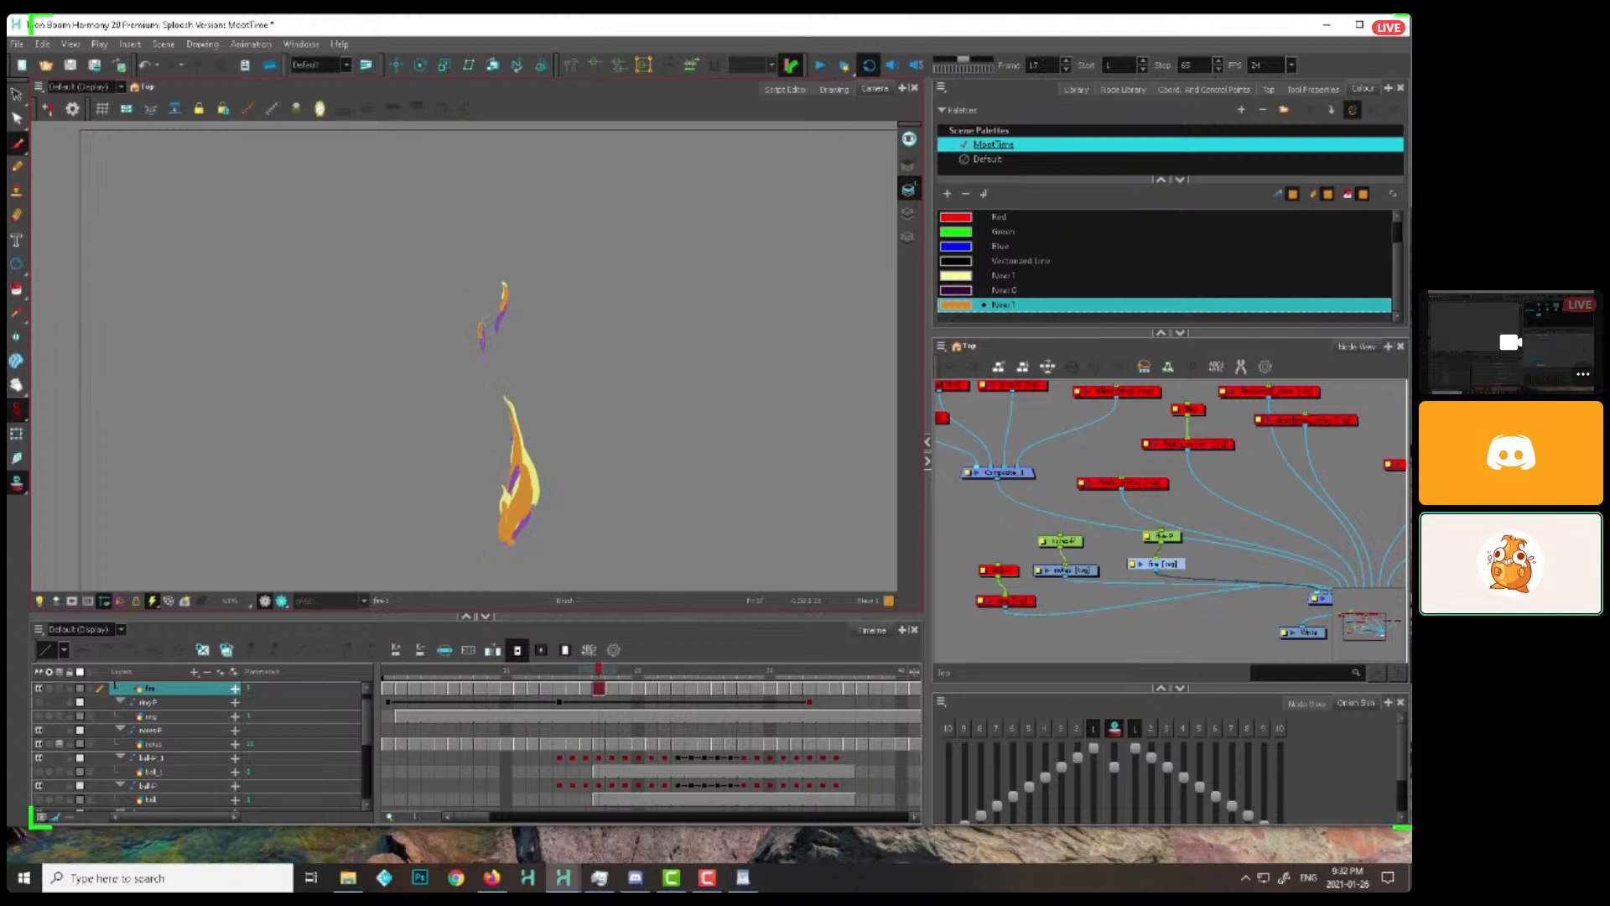
{"action": "key", "text": "comma"}
{"action": "key", "text": "period"}
{"action": "key", "text": "period"}
{"action": "key", "text": "period"}
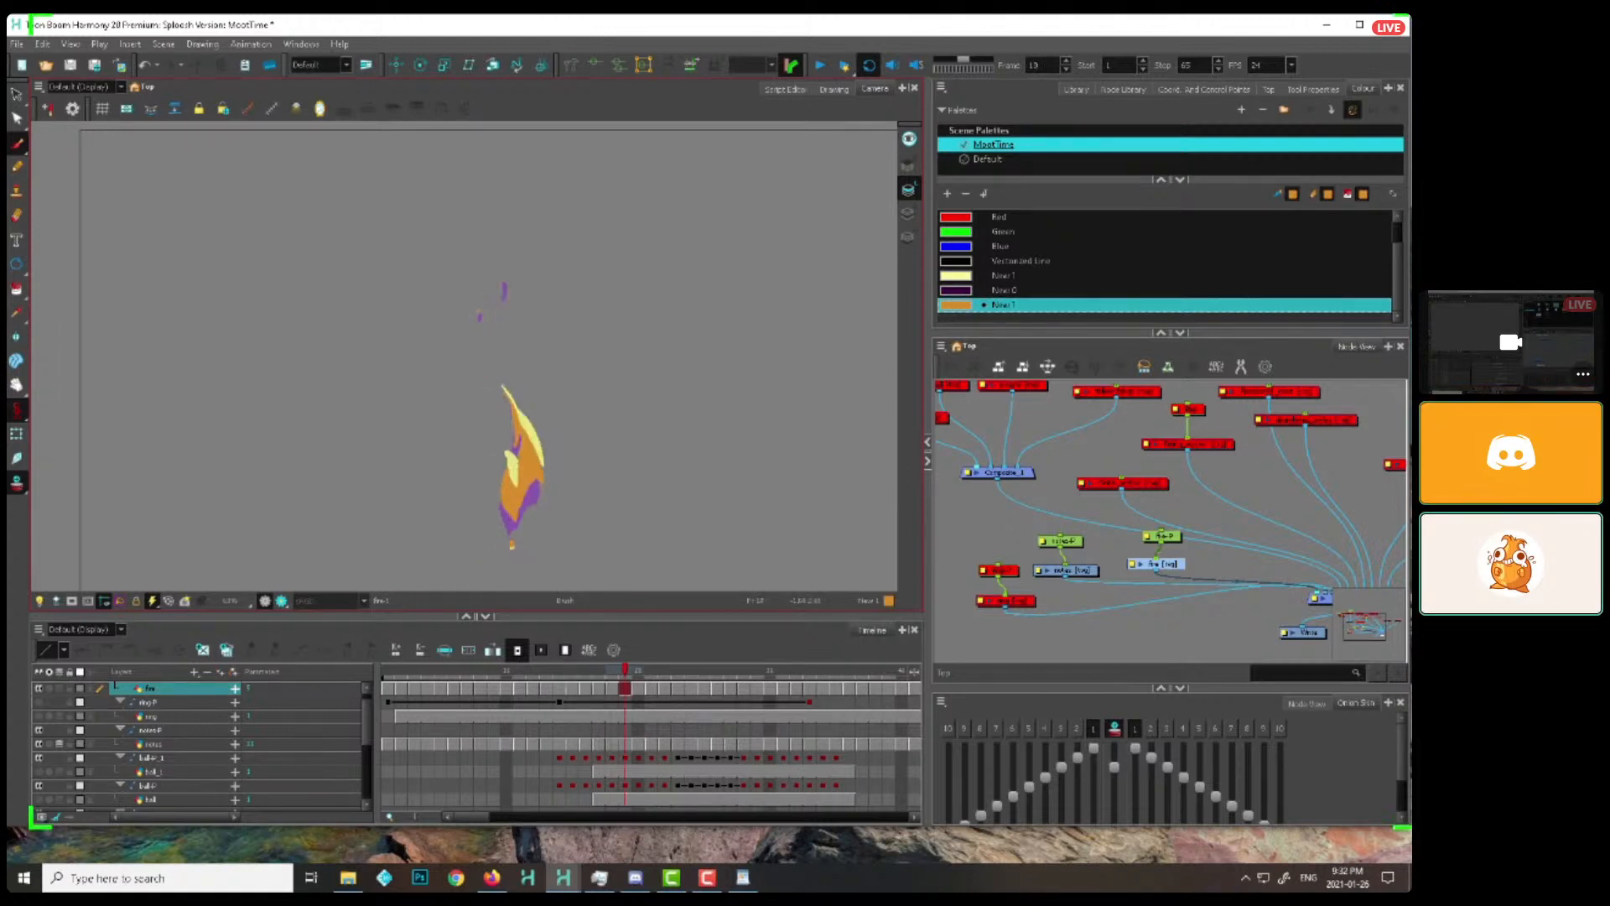
Fill out the lower flame on frame 19 with a further overlapping shape and lift it off the base through frame 25
{"action": "mouse_move", "coordinate": [627, 674]}
{"action": "left_mouse_down"}
{"action": "mouse_move", "coordinate": [508, 675]}
{"action": "mouse_move", "coordinate": [625, 674]}
{"action": "left_mouse_up"}
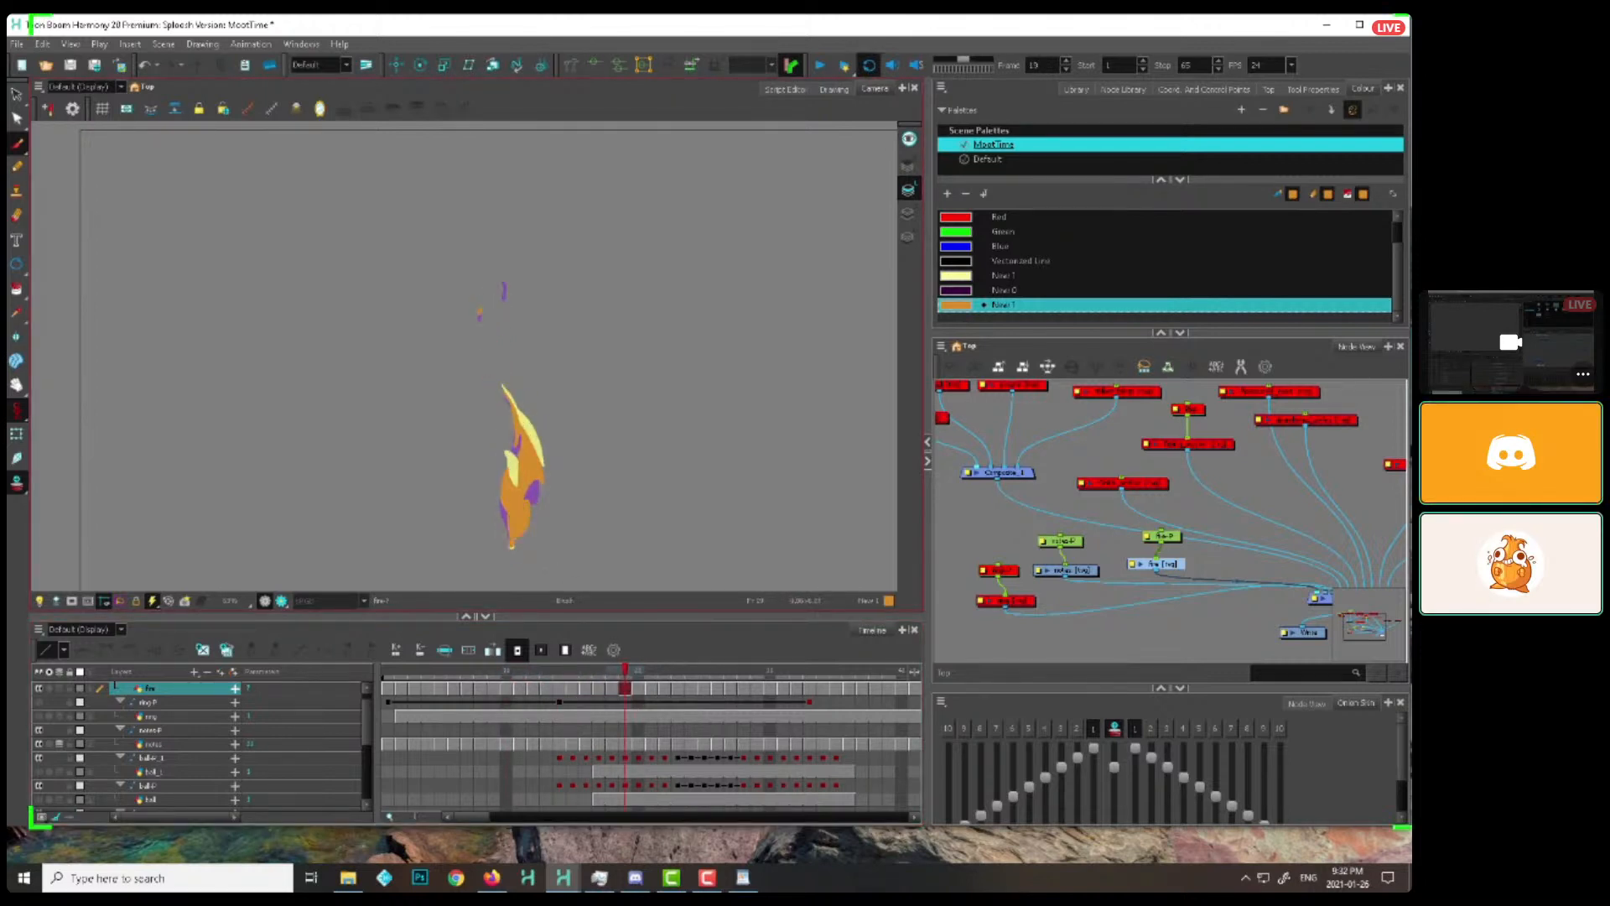
{"action": "key", "text": "period"}
{"action": "key", "text": "period"}
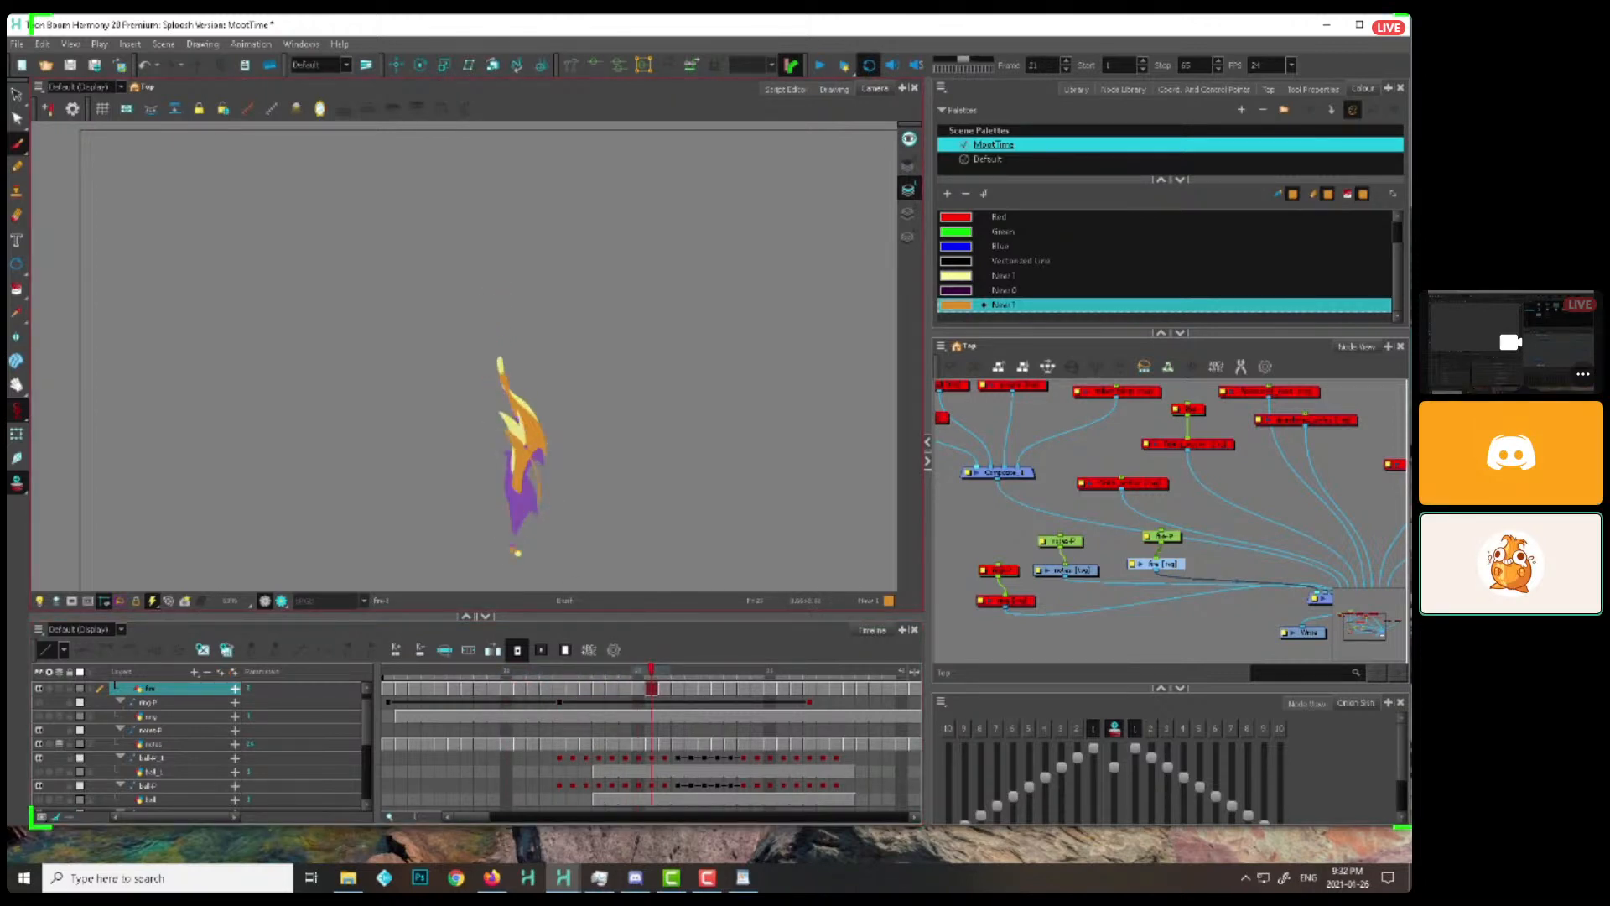
{"action": "key", "text": "period"}
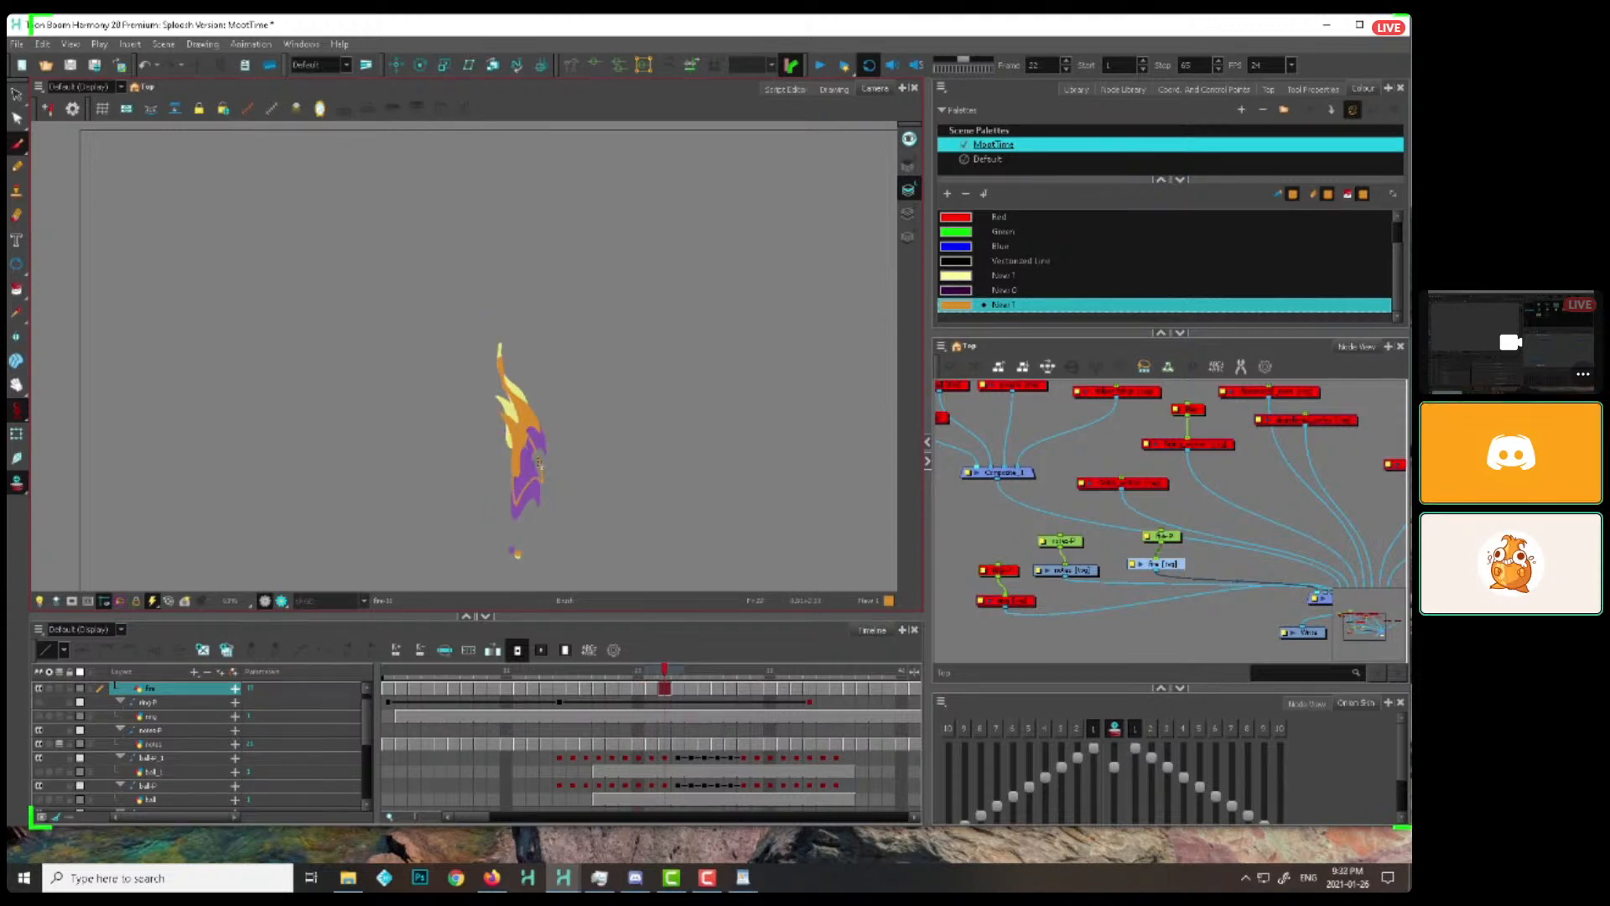
{"action": "key", "text": "period"}
{"action": "key", "text": "period"}
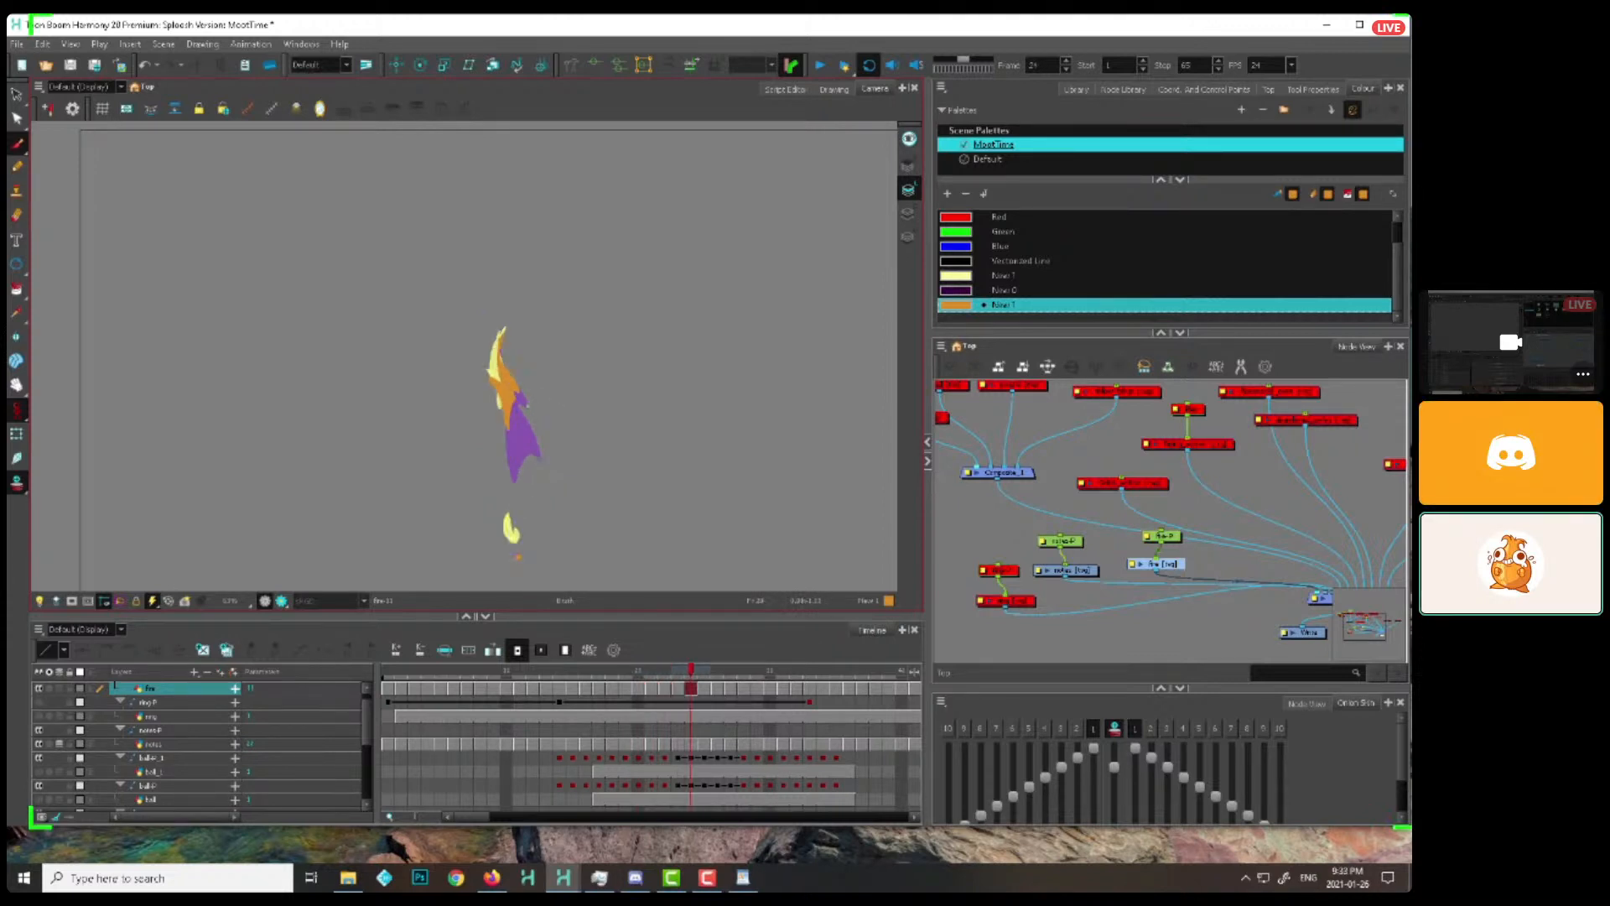
Carry the detached upper flame upward frame by frame from frame 26, shrinking it to small specks by about frame 31
{"action": "key", "text": "period"}
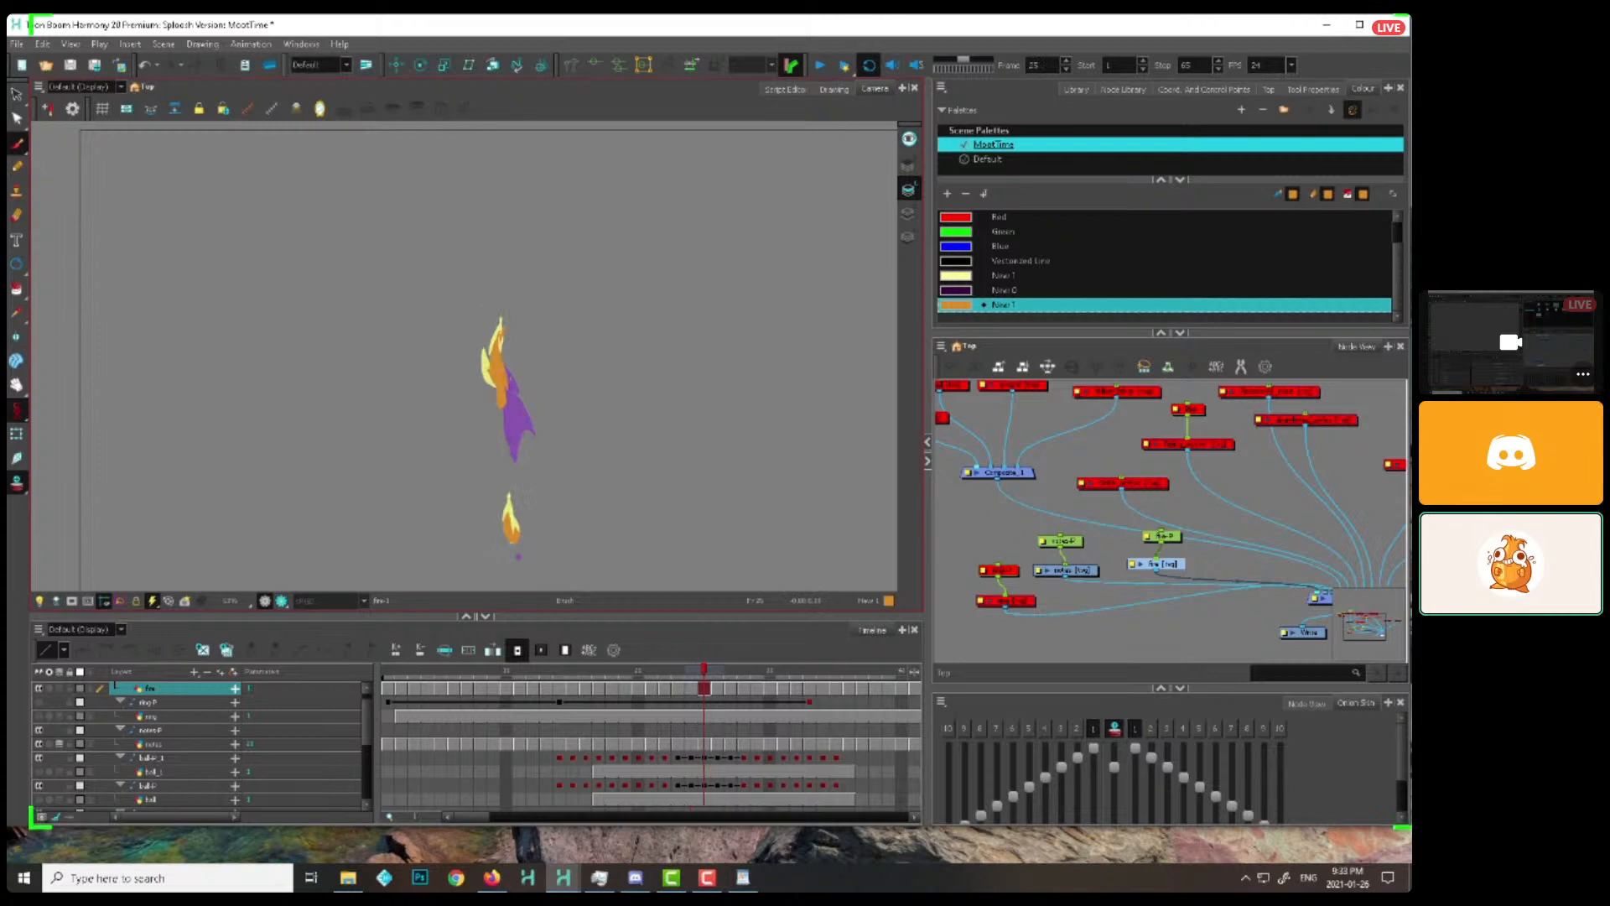
{"action": "key", "text": "period"}
{"action": "key", "text": "period"}
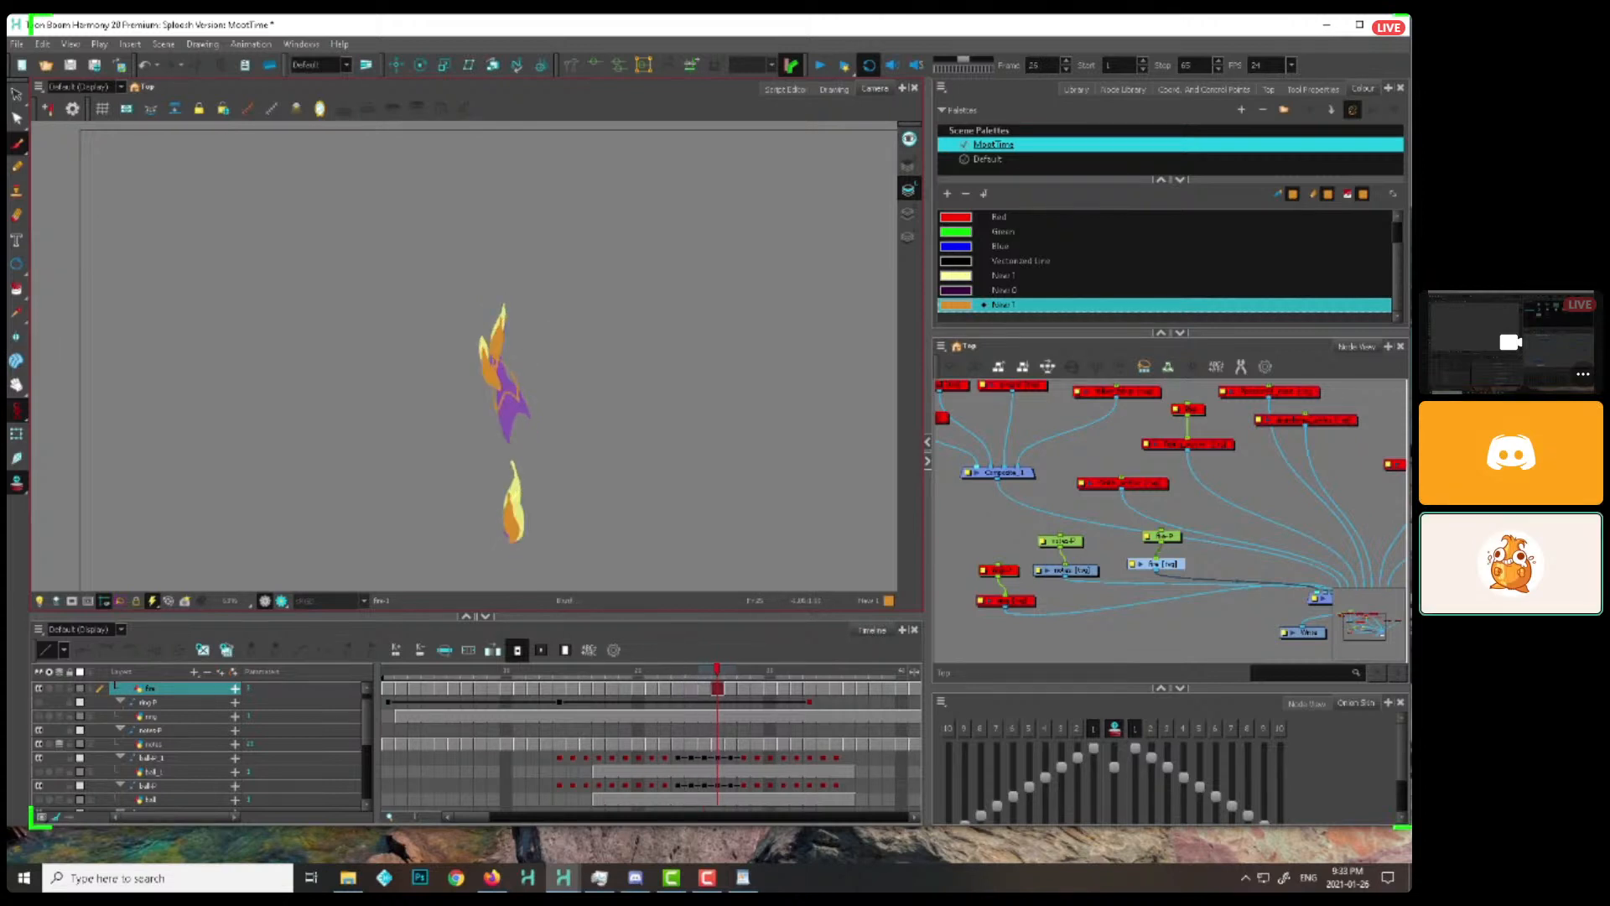
{"action": "key", "text": "comma"}
{"action": "key", "text": "period"}
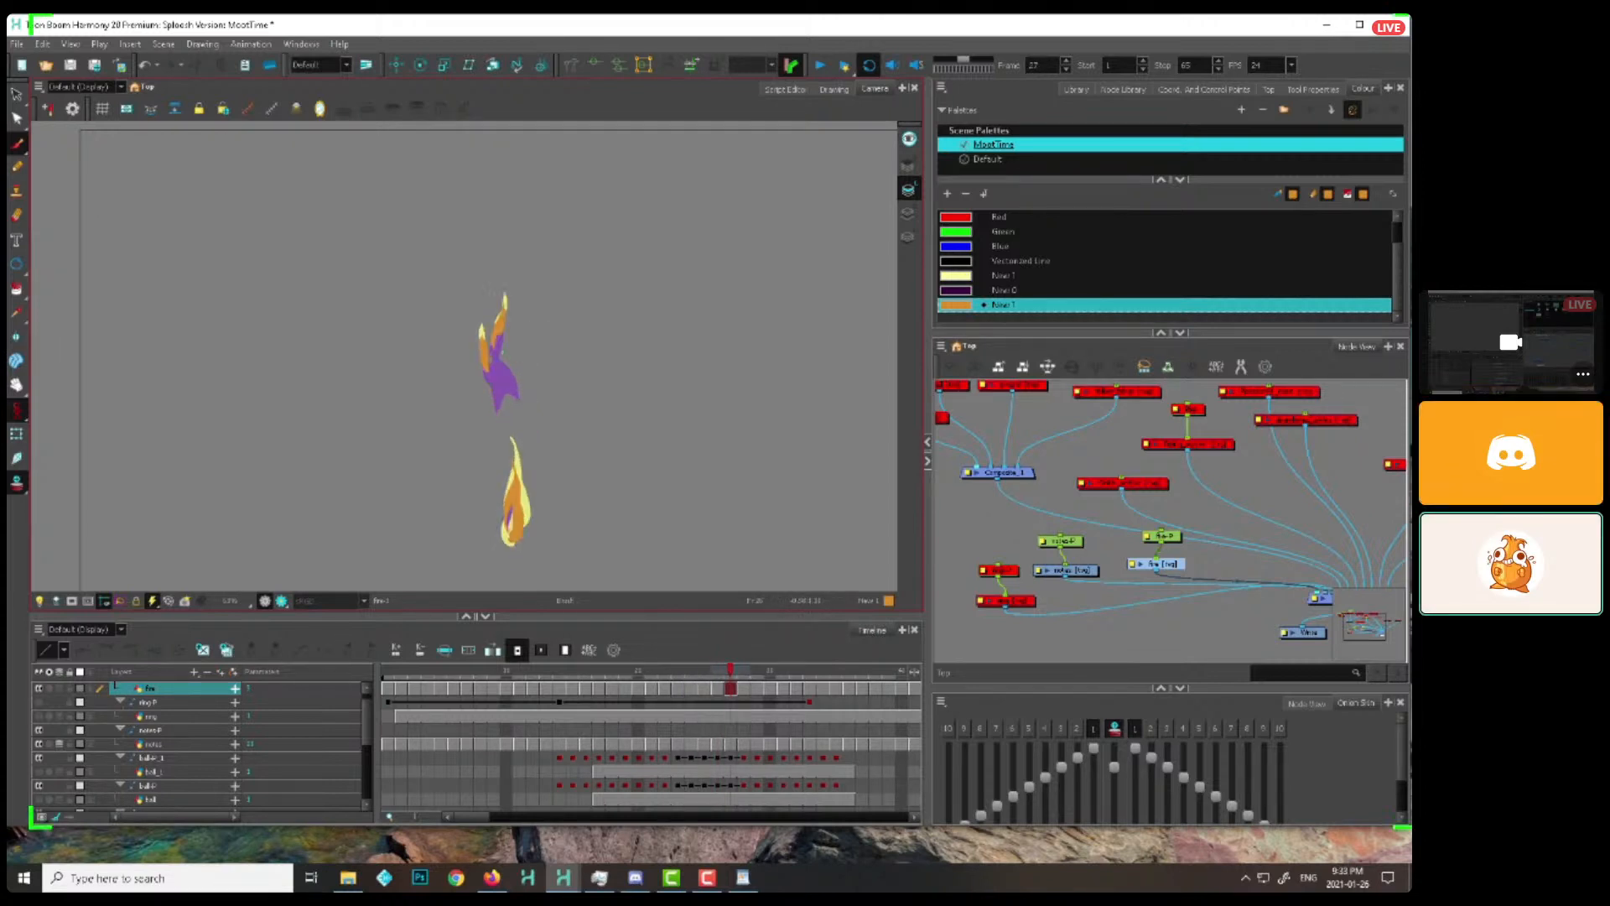
{"action": "key", "text": "period"}
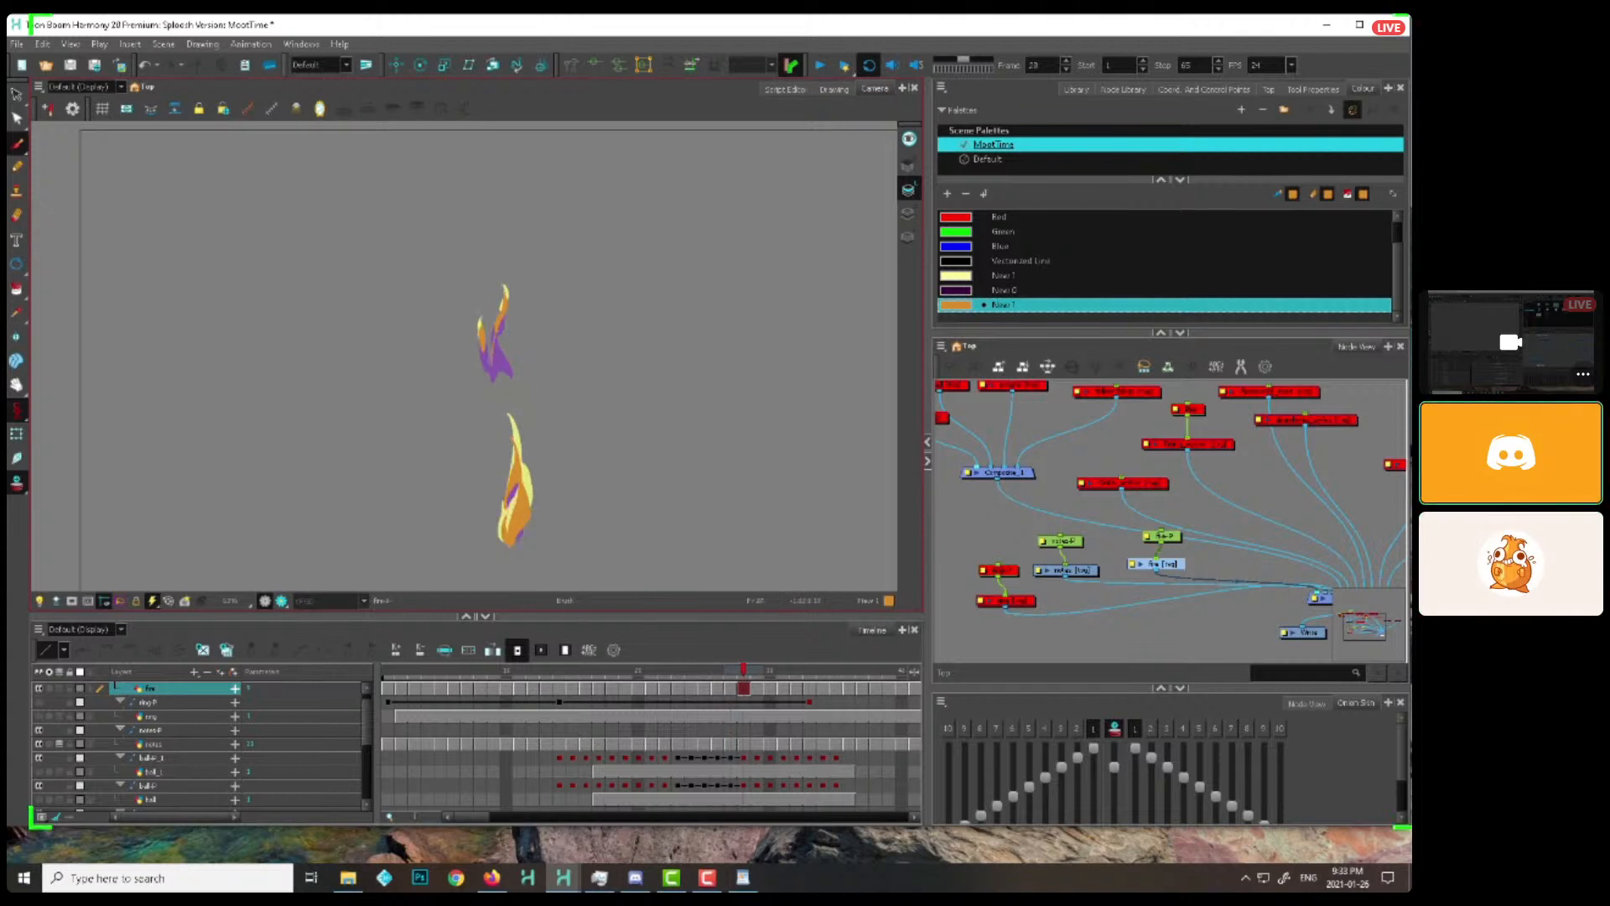
{"action": "key", "text": "period"}
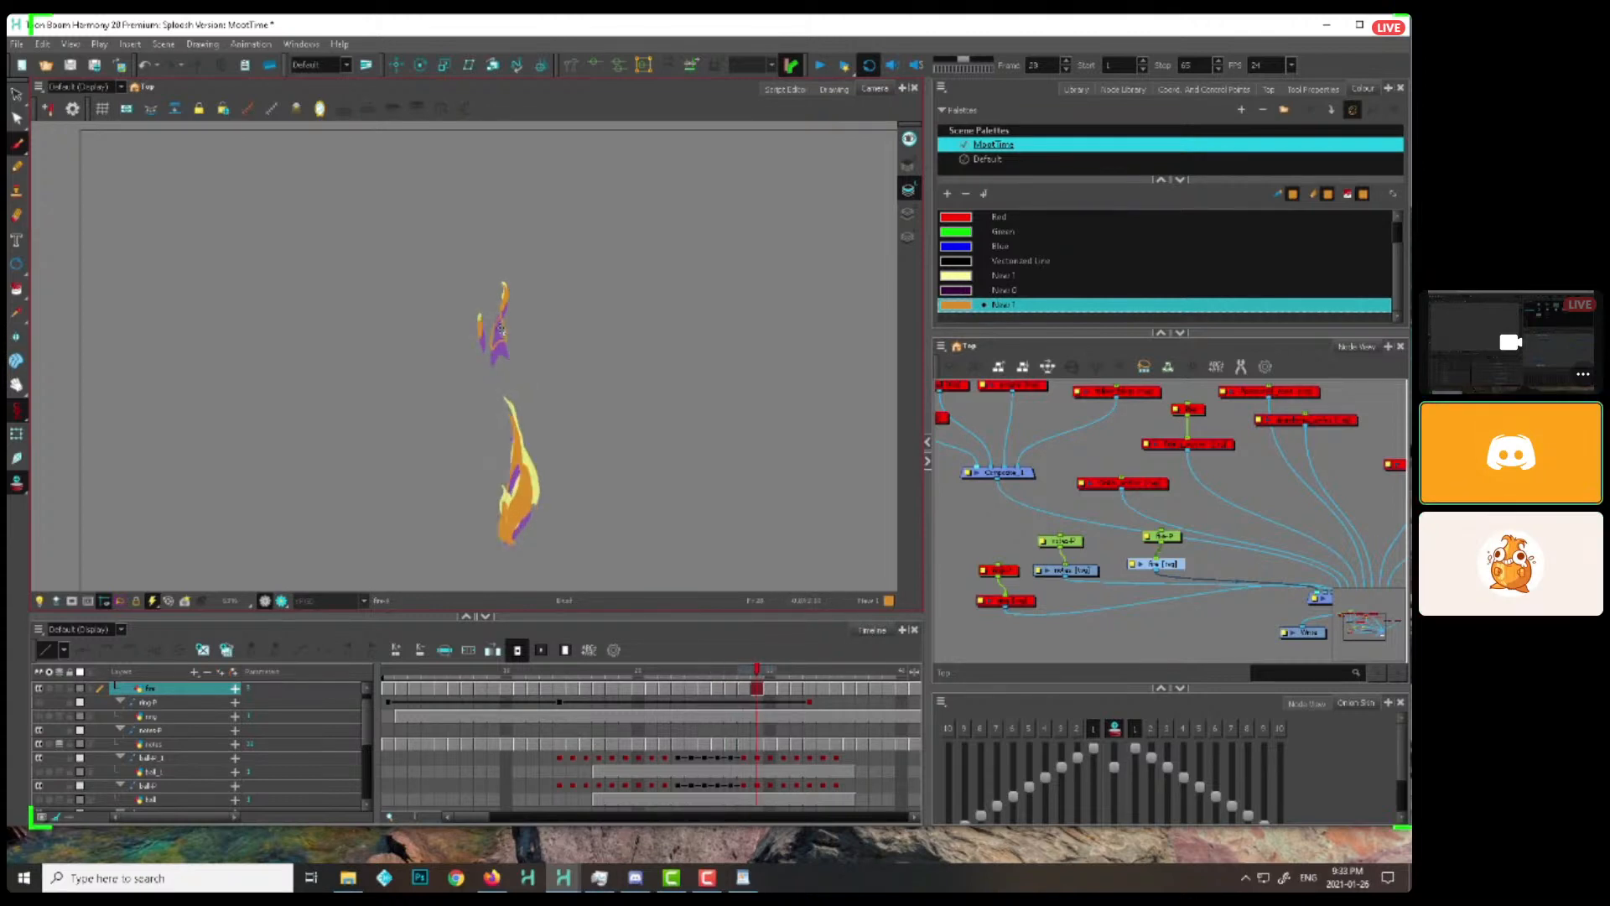
{"action": "key", "text": "period"}
{"action": "key", "text": "period"}
{"action": "key", "text": "comma"}
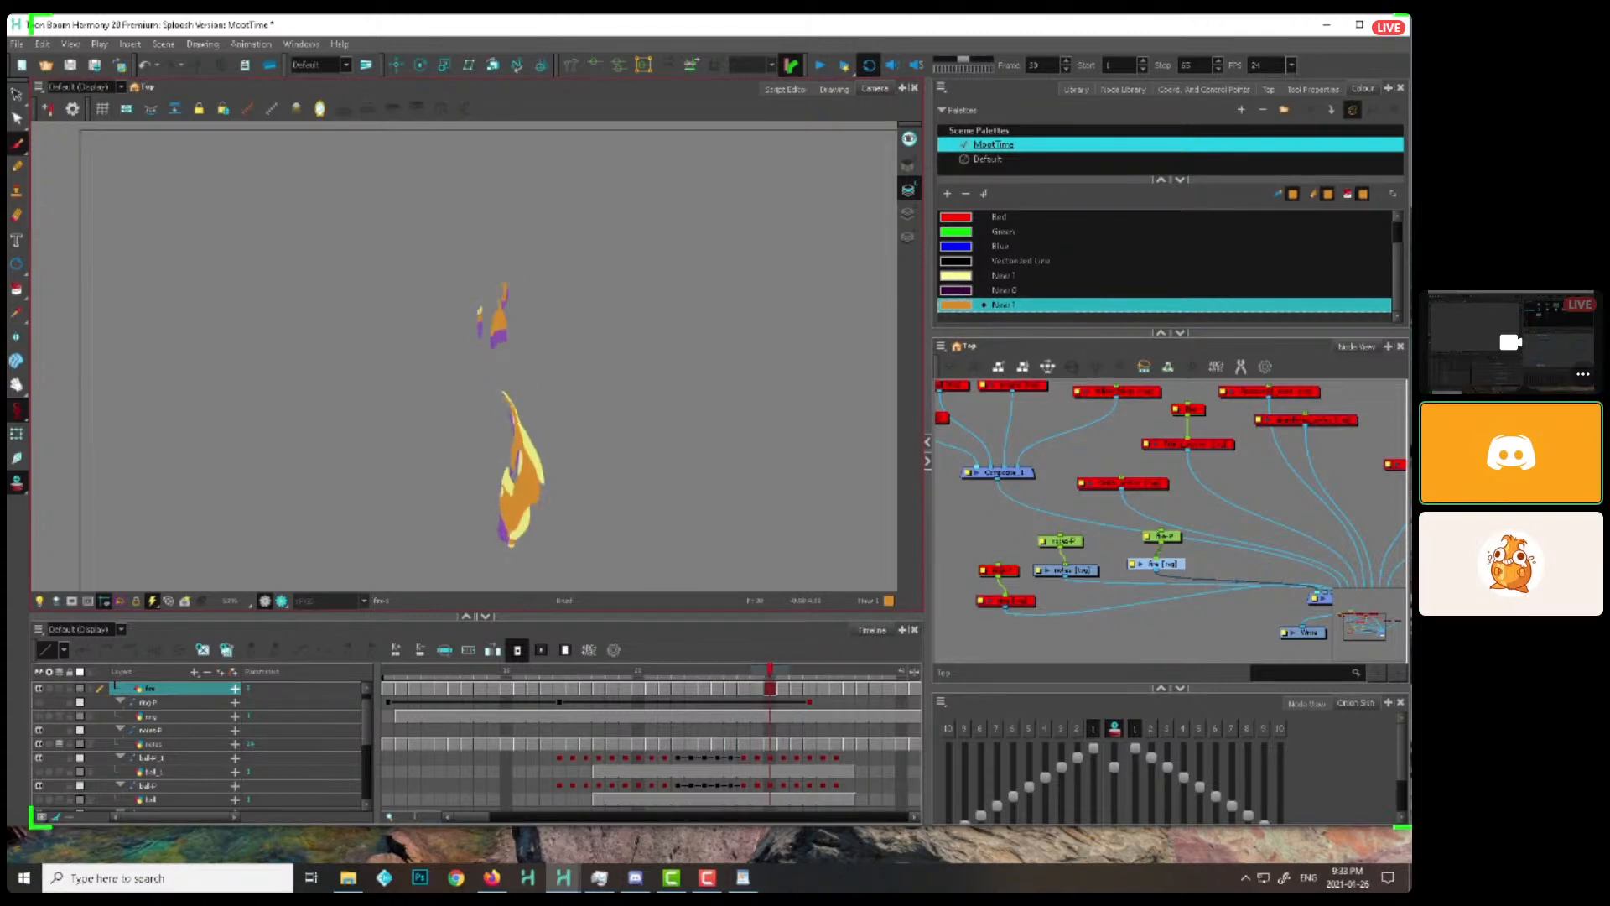
{"action": "key", "text": "period"}
{"action": "key", "text": "period"}
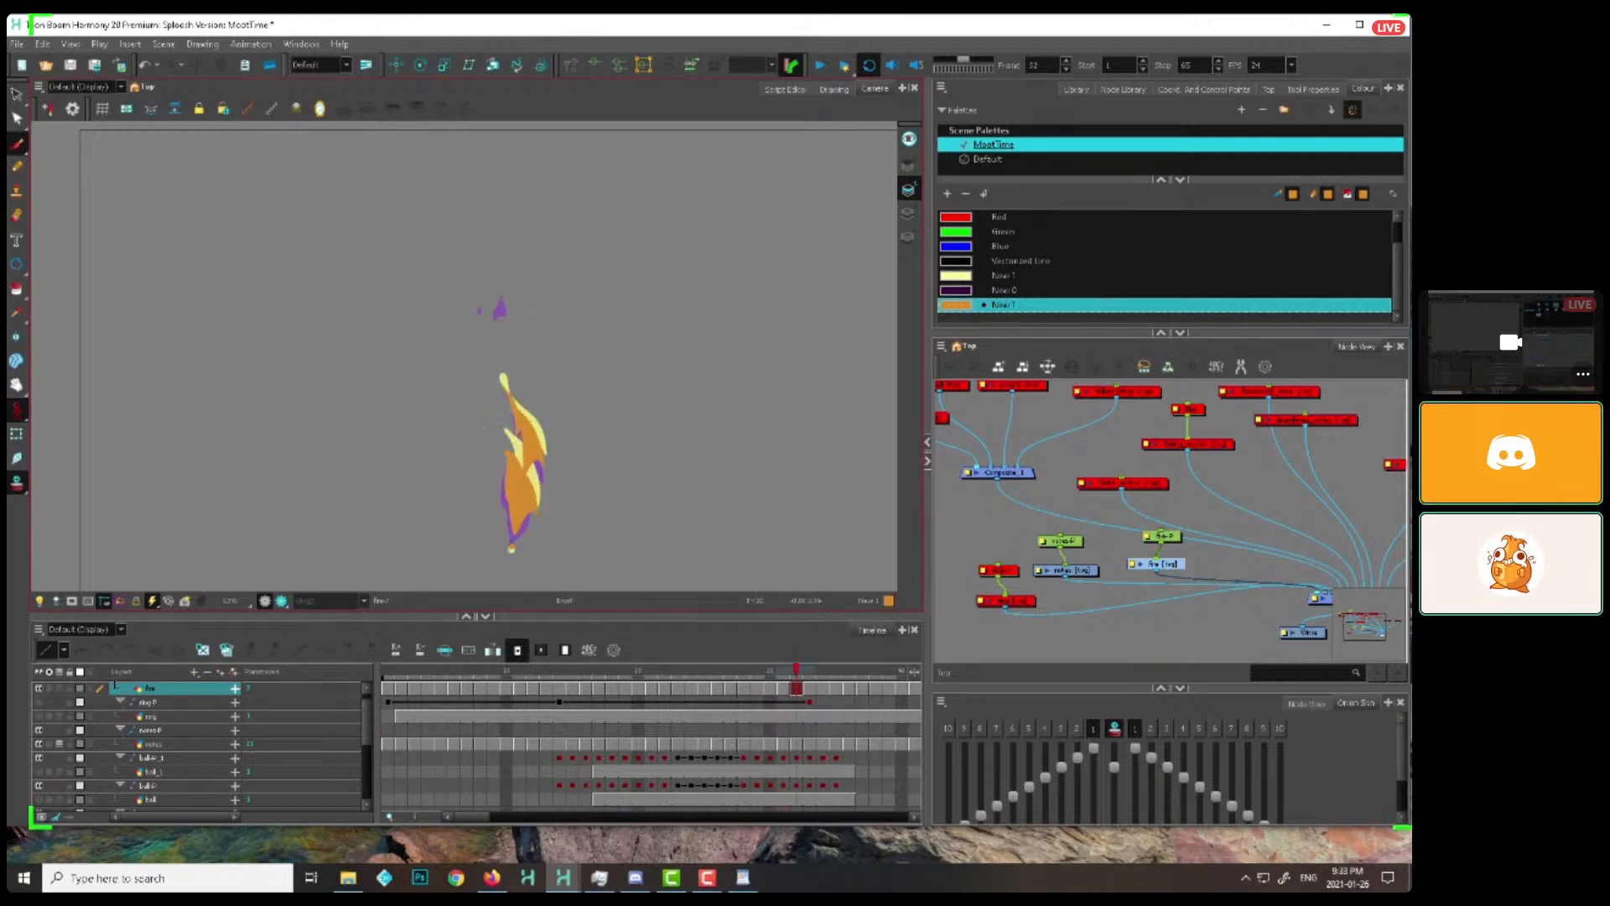
{"action": "key", "text": "period"}
{"action": "key", "text": "period"}
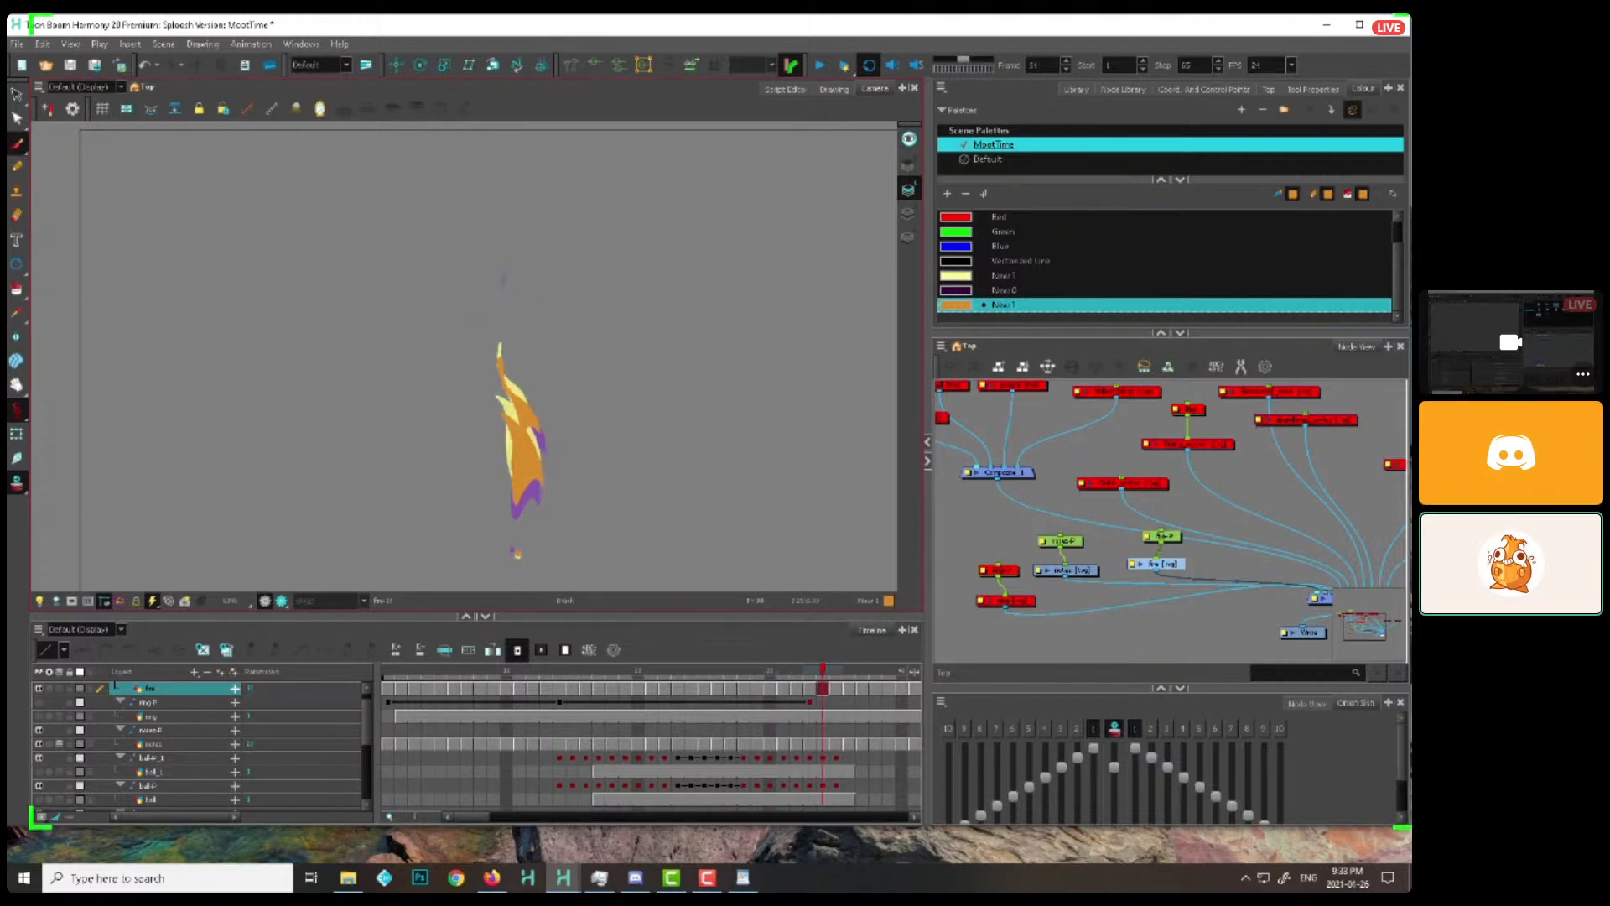
Go back to frame 9, add a flame tongue on the left of the base, and carry it upward through frame 17
{"action": "mouse_move", "coordinate": [489, 674]}
{"action": "left_mouse_down"}
{"action": "mouse_move", "coordinate": [512, 674]}
{"action": "mouse_move", "coordinate": [494, 675]}
{"action": "left_mouse_up"}
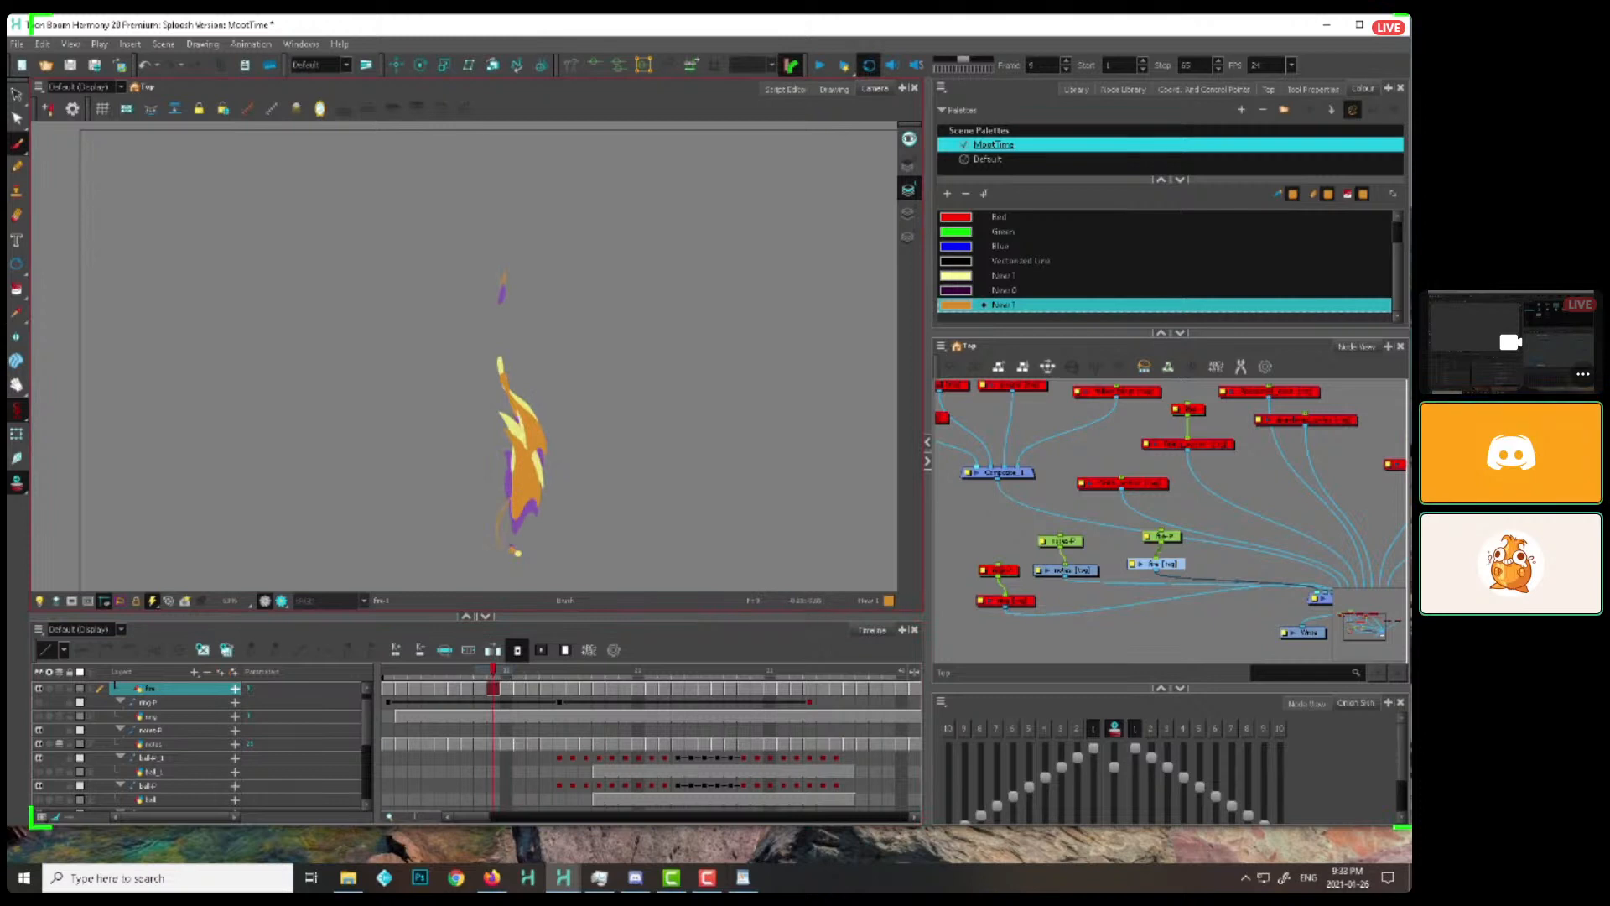
{"action": "key", "text": "period"}
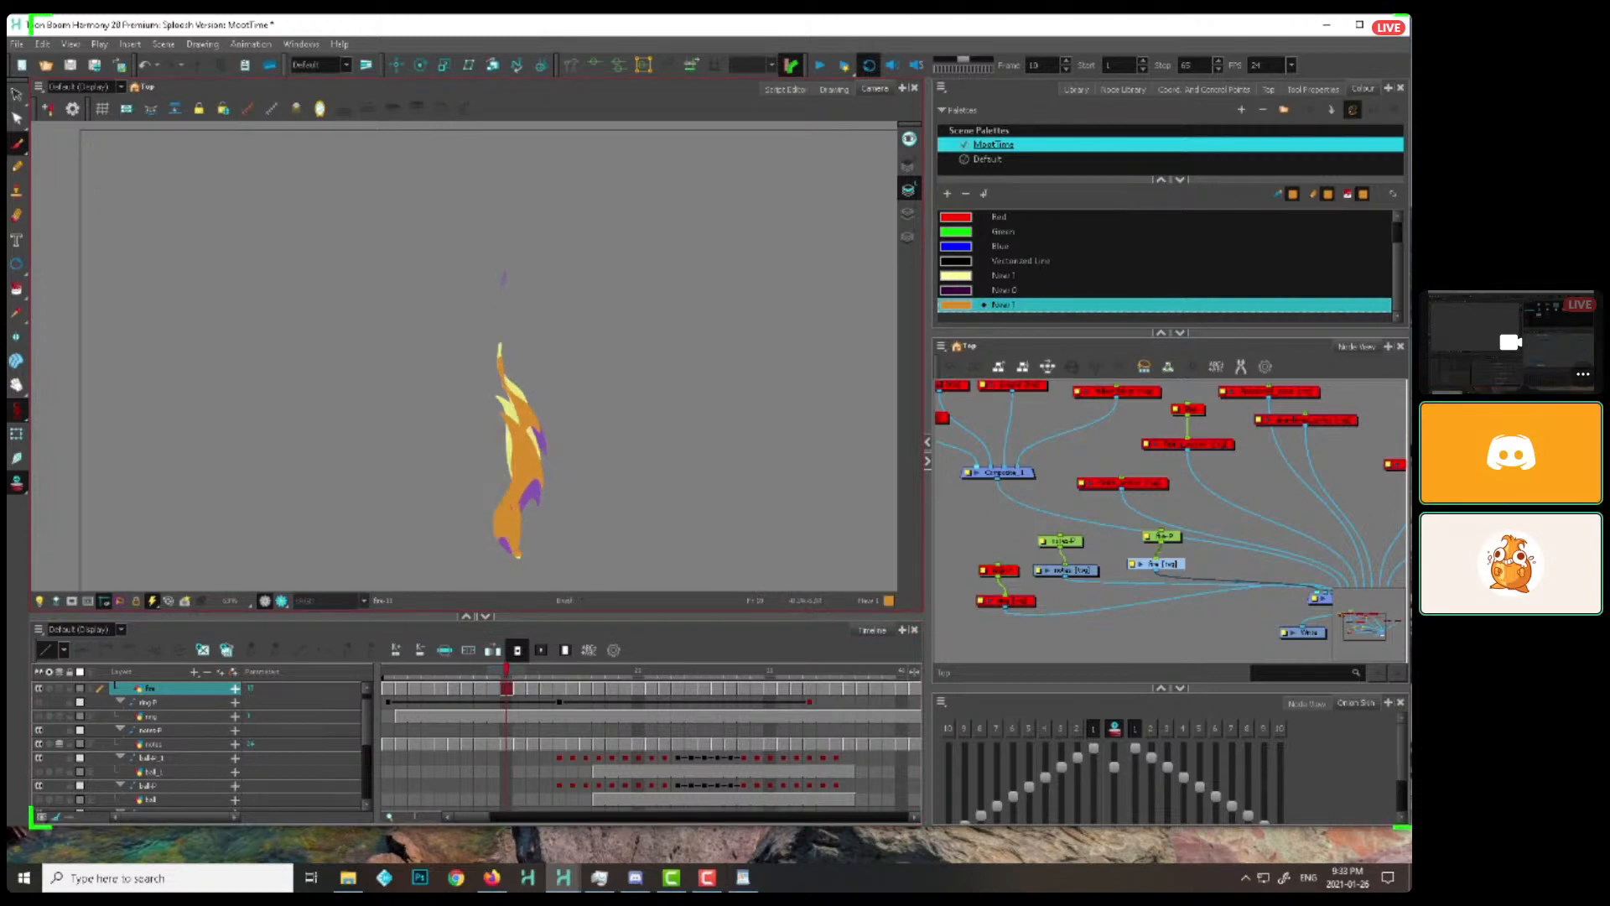
{"action": "key", "text": "period"}
{"action": "key", "text": "period"}
{"action": "key", "text": "period"}
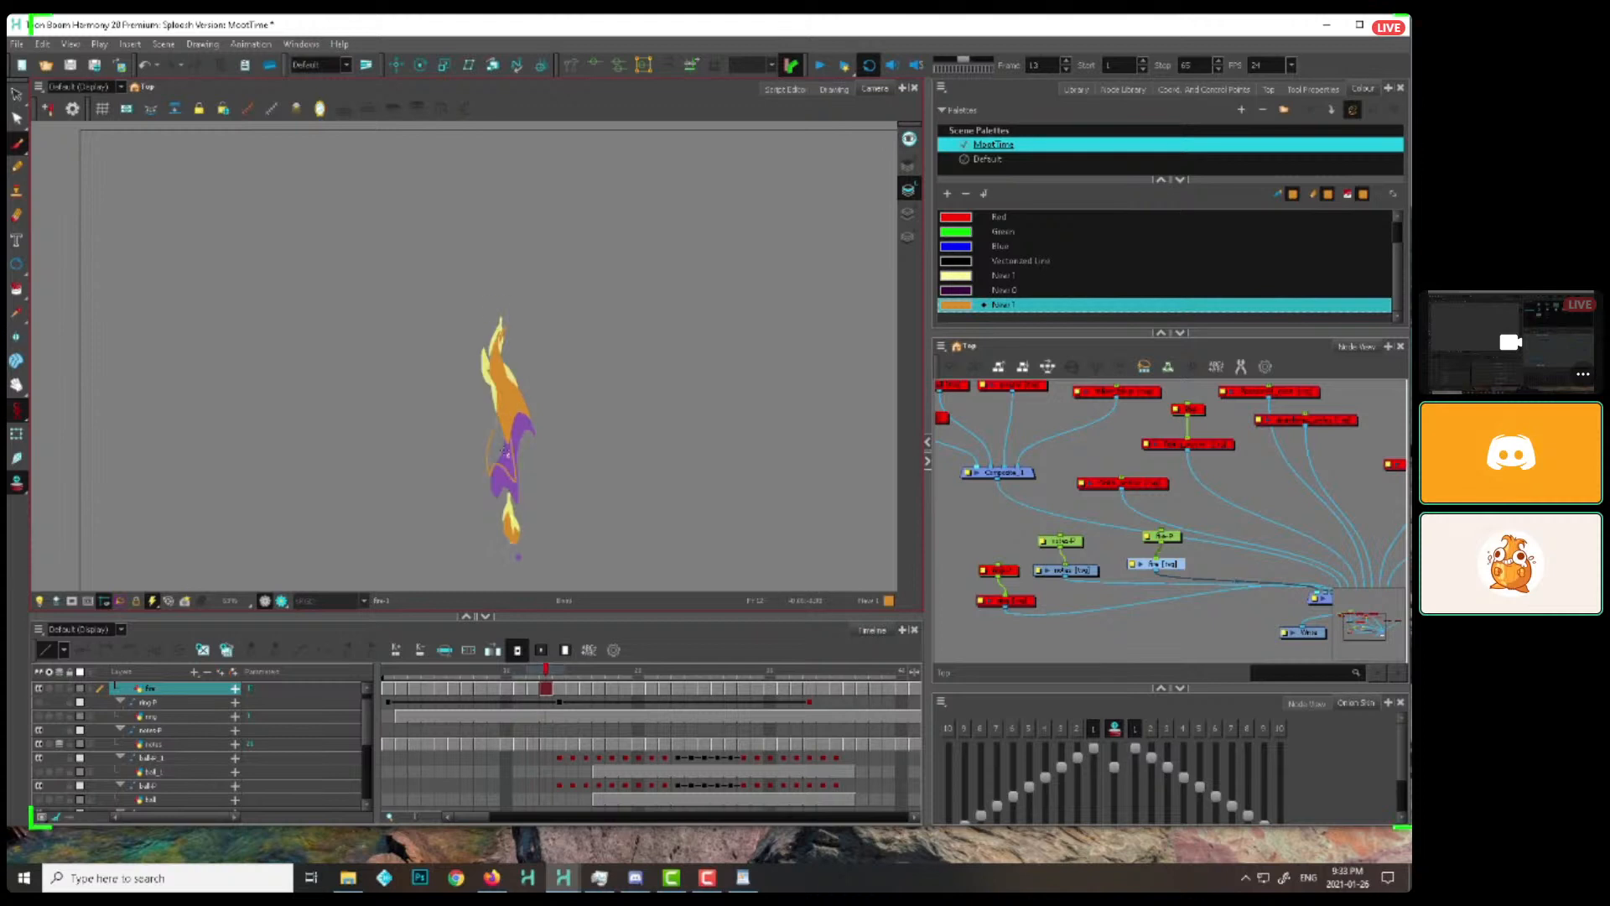
{"action": "key", "text": "period"}
{"action": "key", "text": "period"}
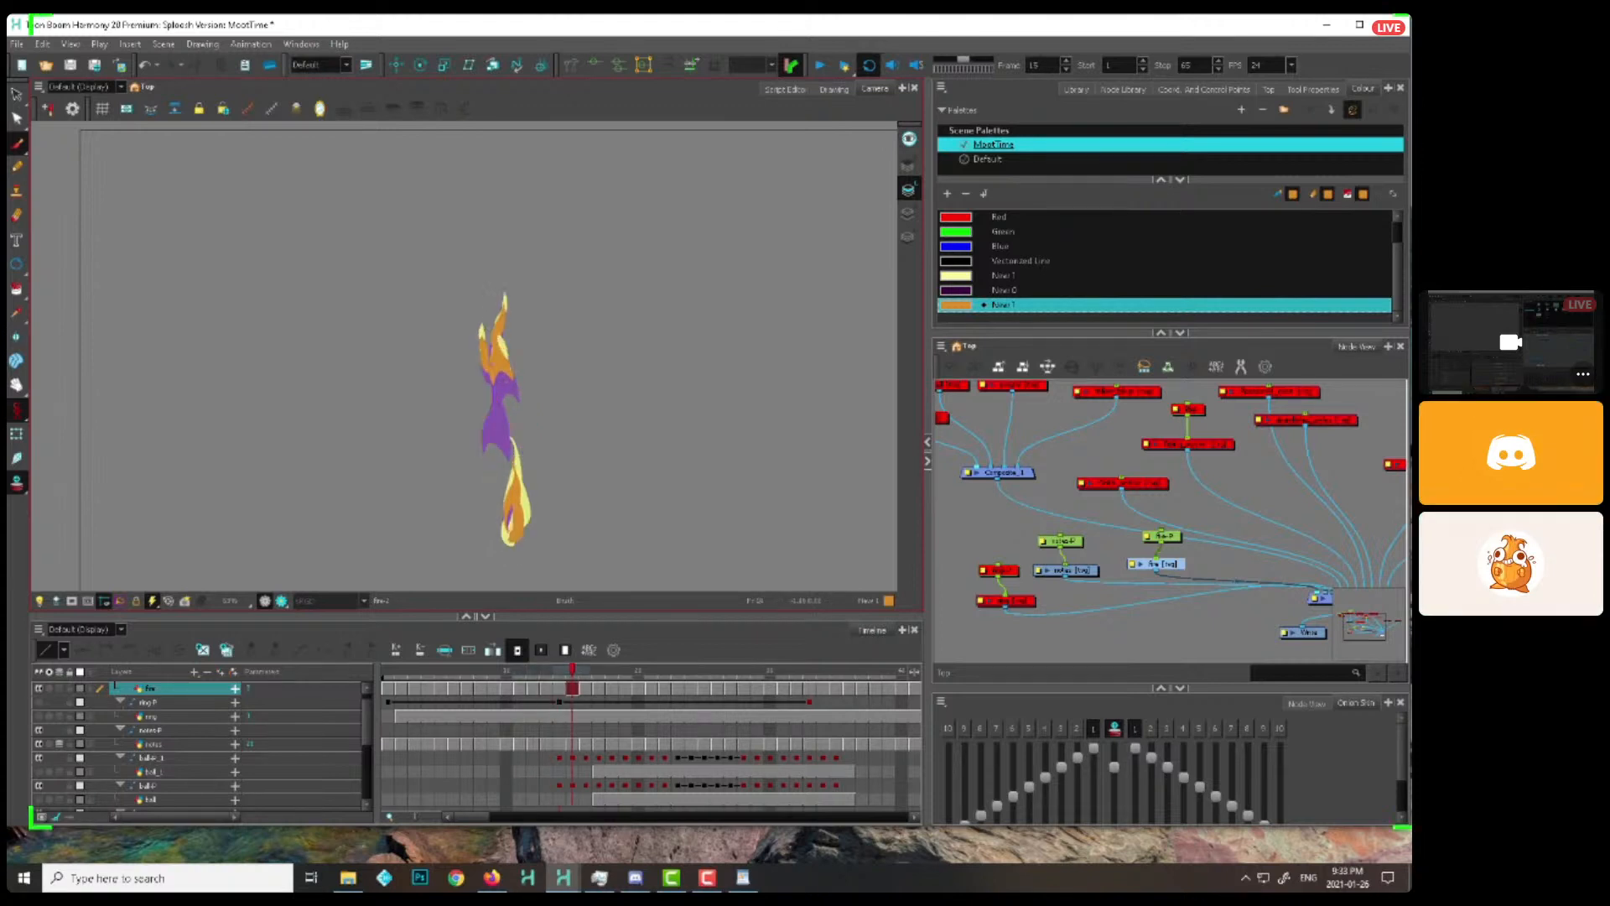
{"action": "key", "text": "period"}
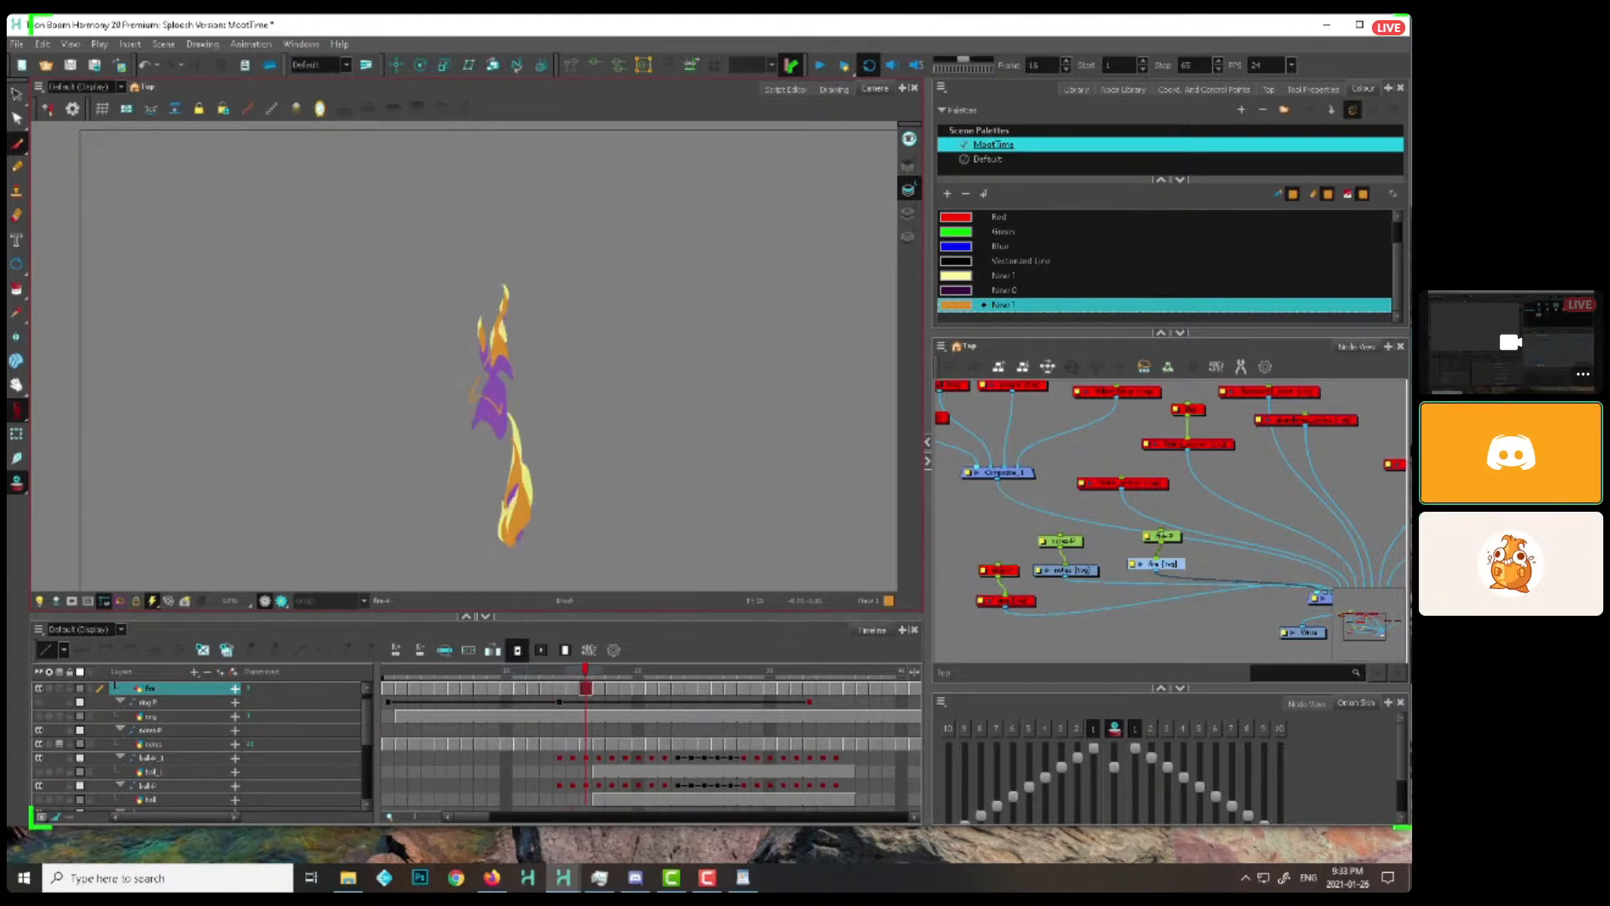
{"action": "key", "text": "period"}
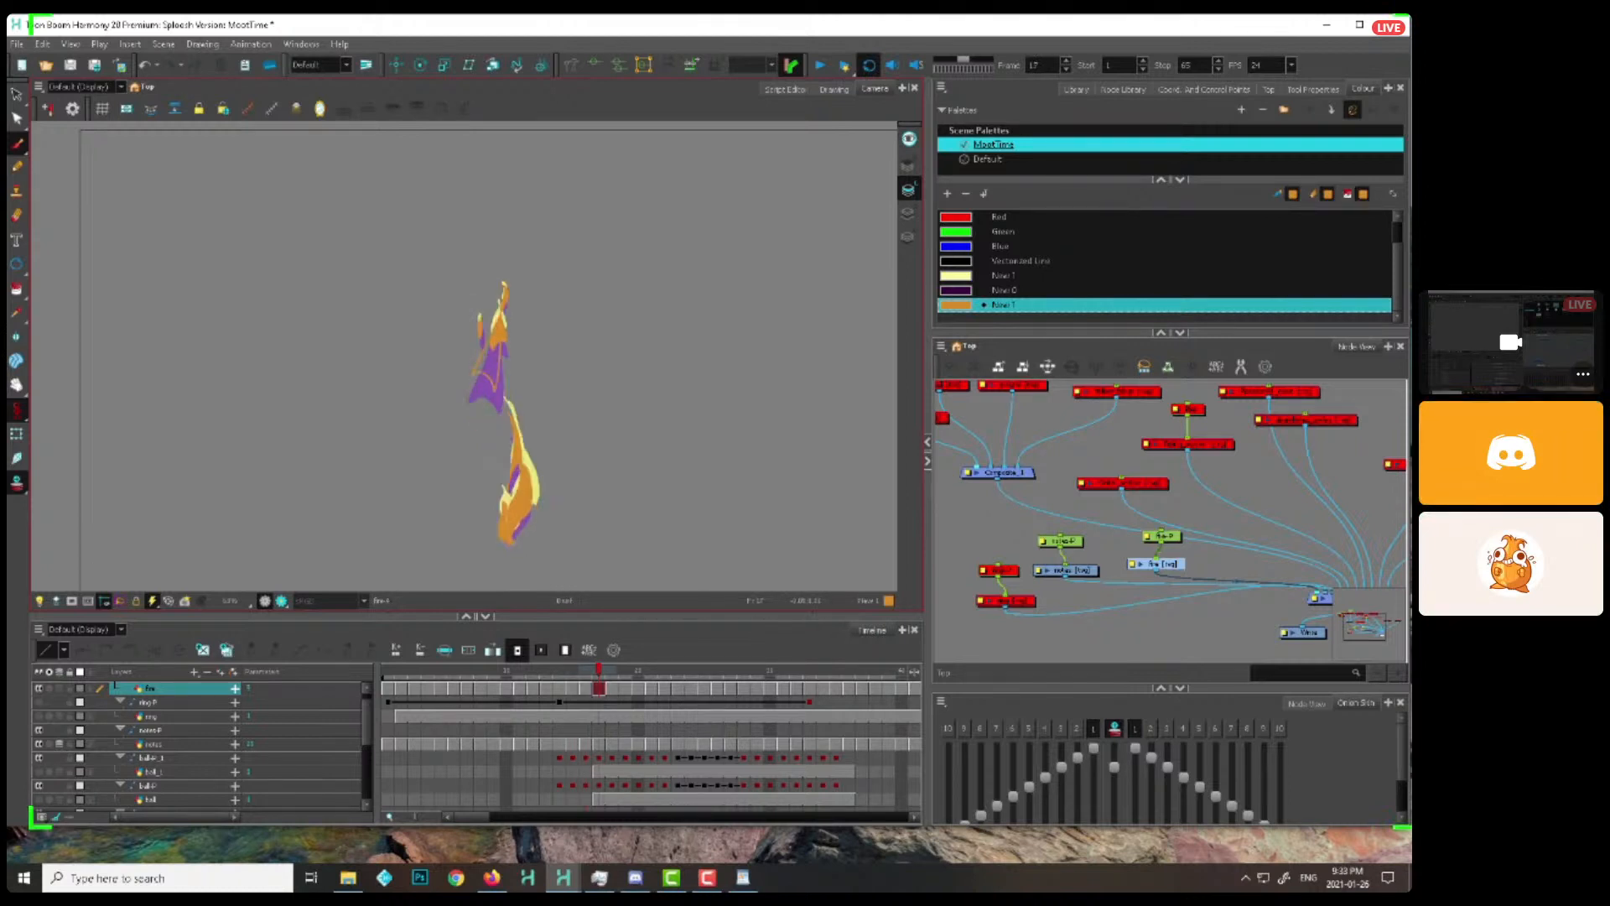
Continue raising the detached flame from frame 18, tapering it to a small sliver by about frame 23
{"action": "key", "text": "period"}
{"action": "key", "text": "period"}
{"action": "scroll", "coordinate": [478, 361], "scroll_direction": "up", "scroll_amount": 1}
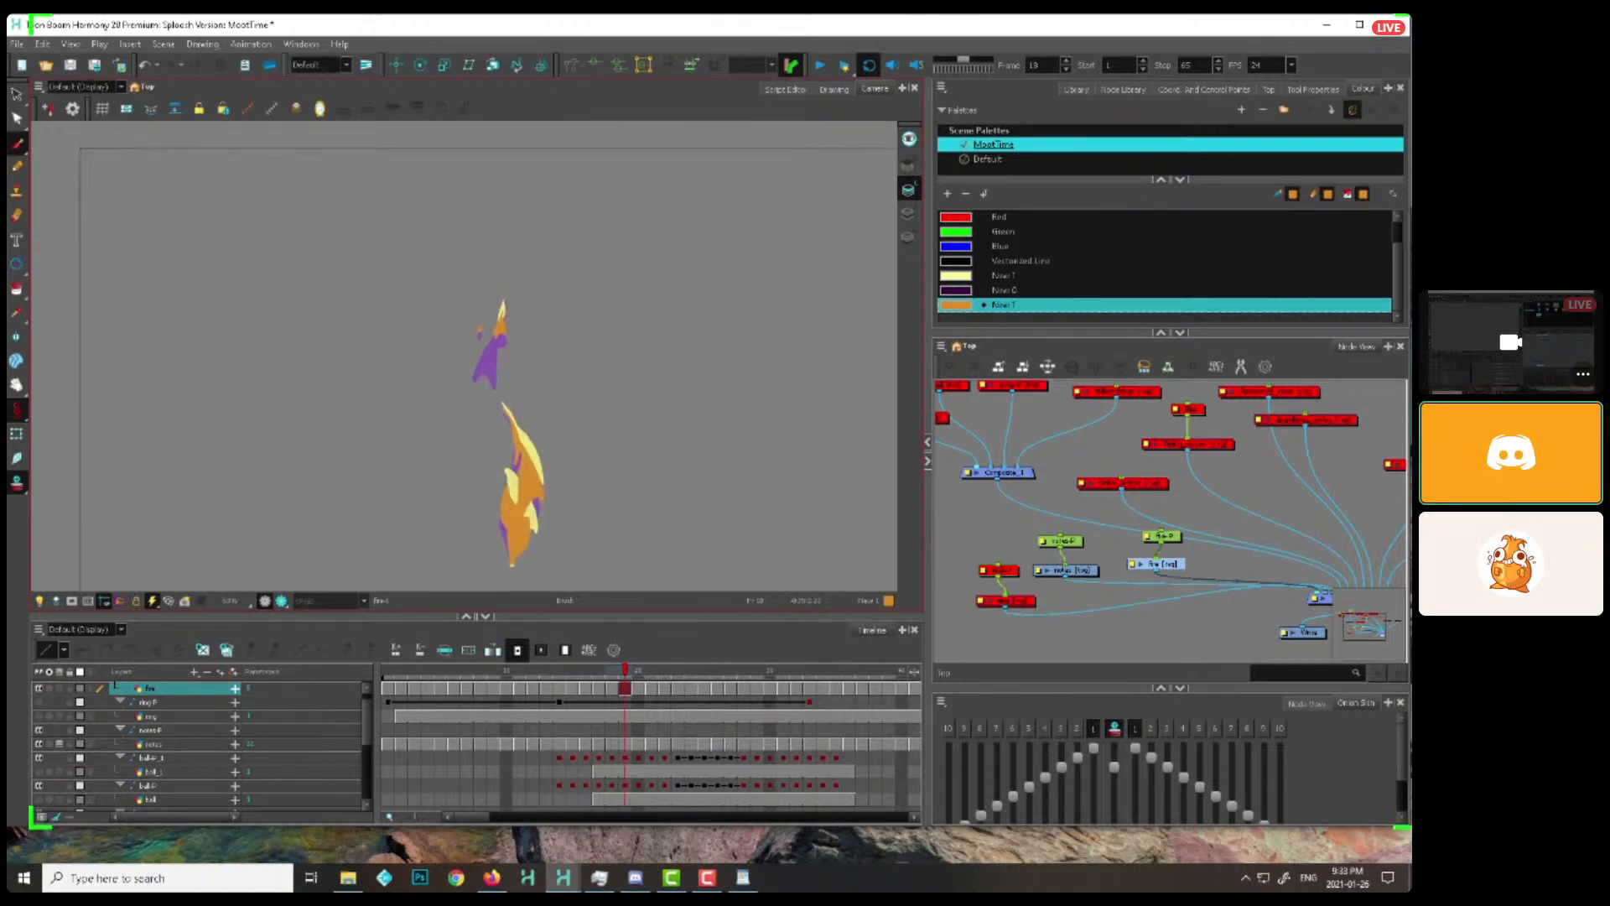
{"action": "key", "text": "period"}
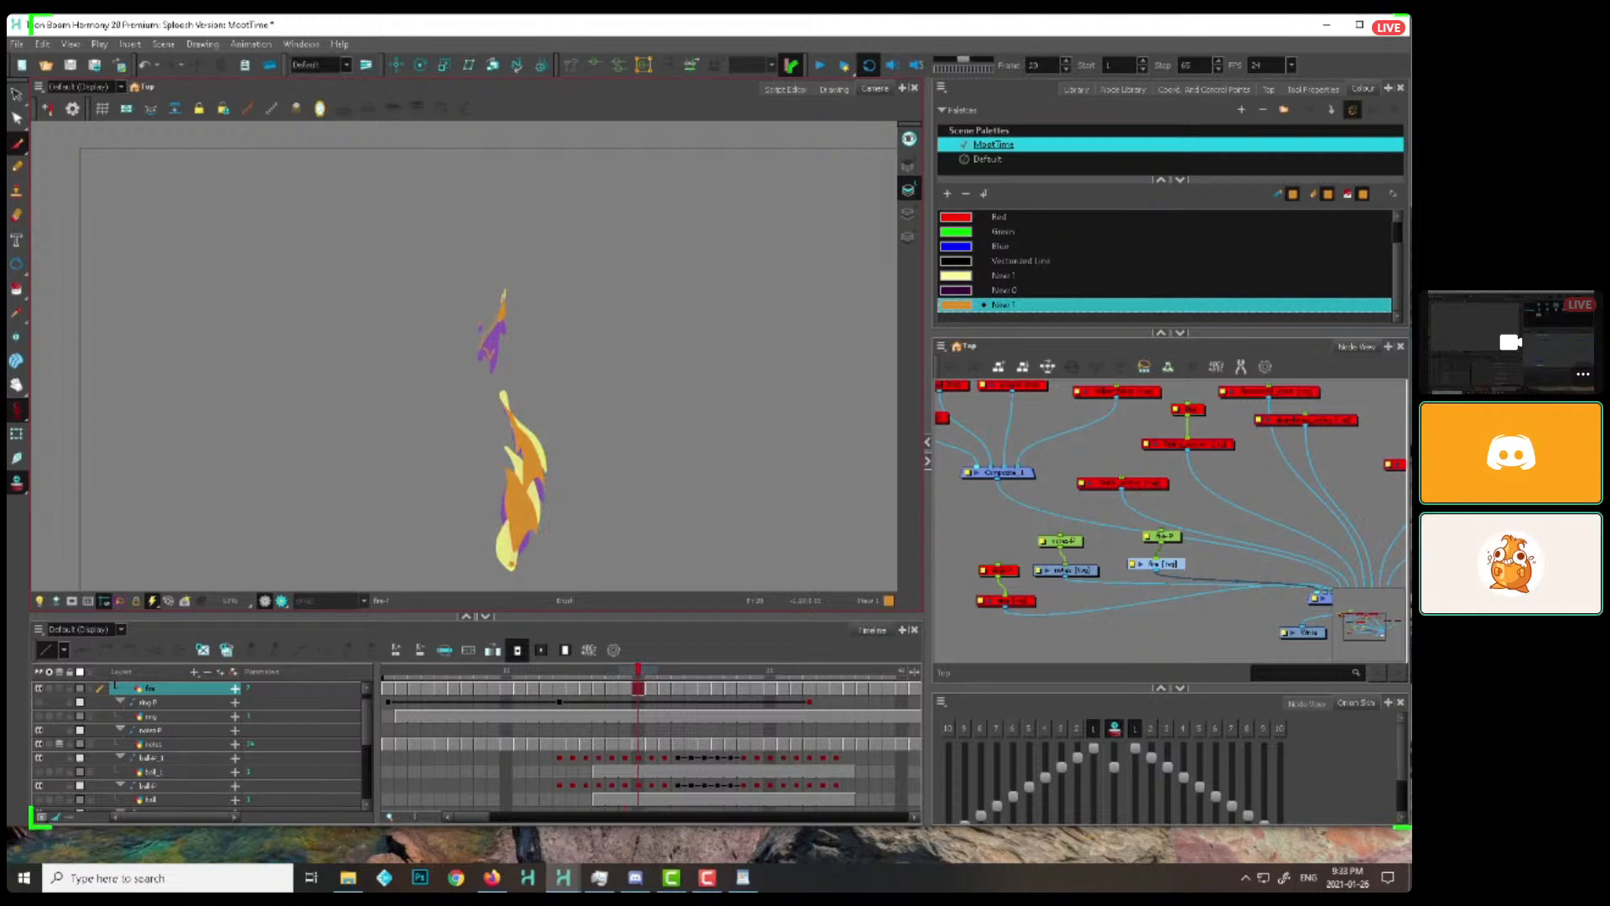
{"action": "key", "text": "period"}
{"action": "key", "text": "period"}
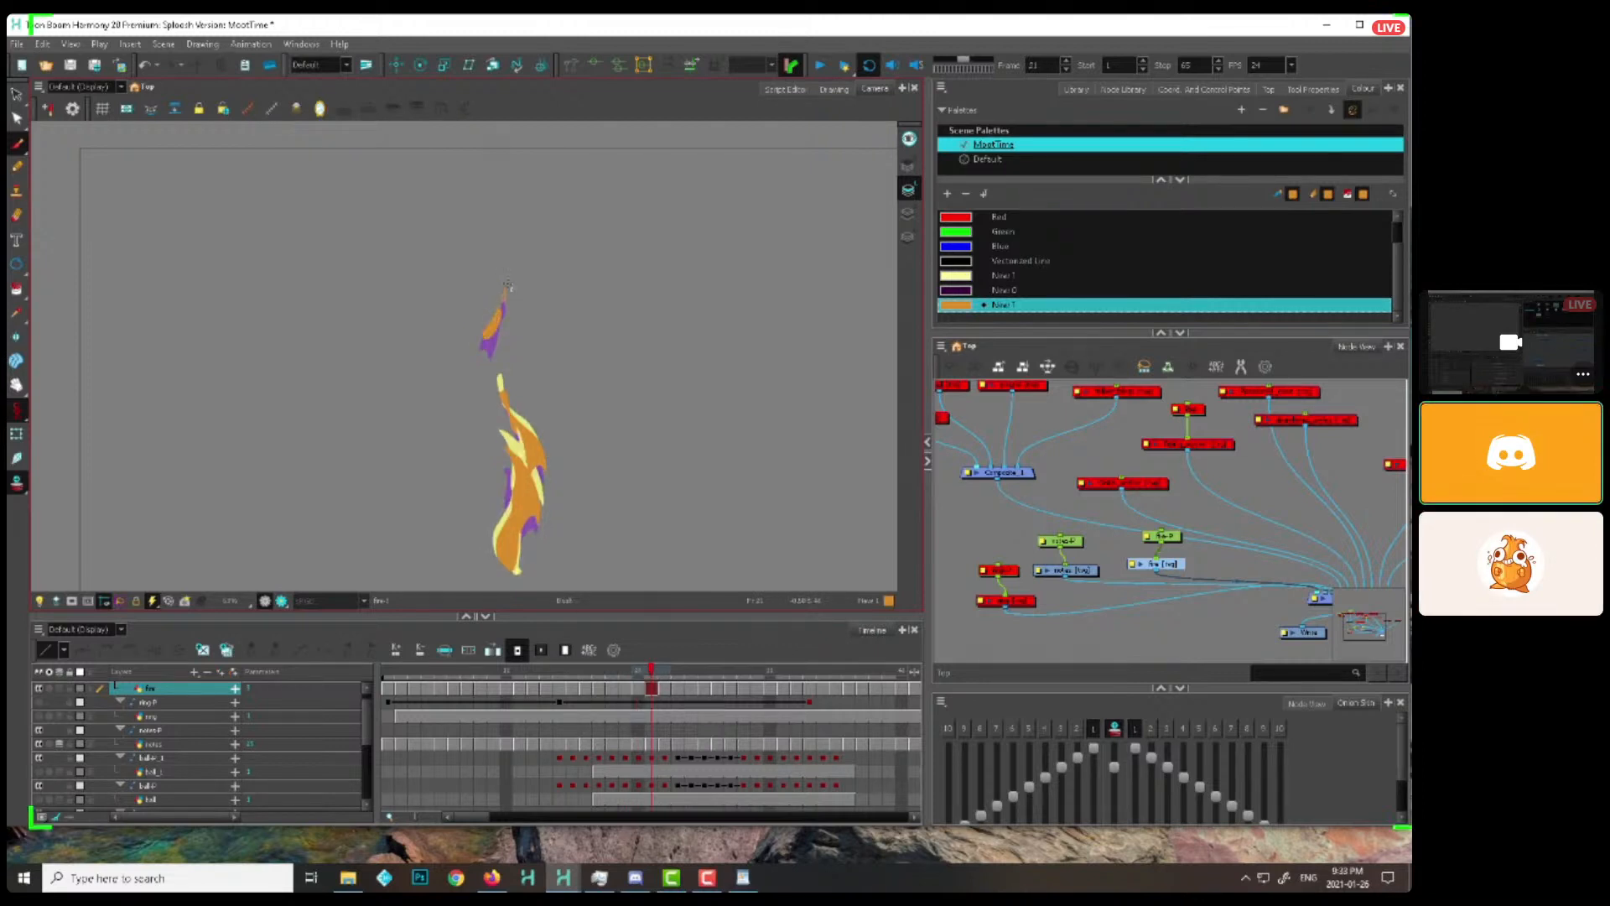
{"action": "key", "text": "period"}
{"action": "key", "text": "period"}
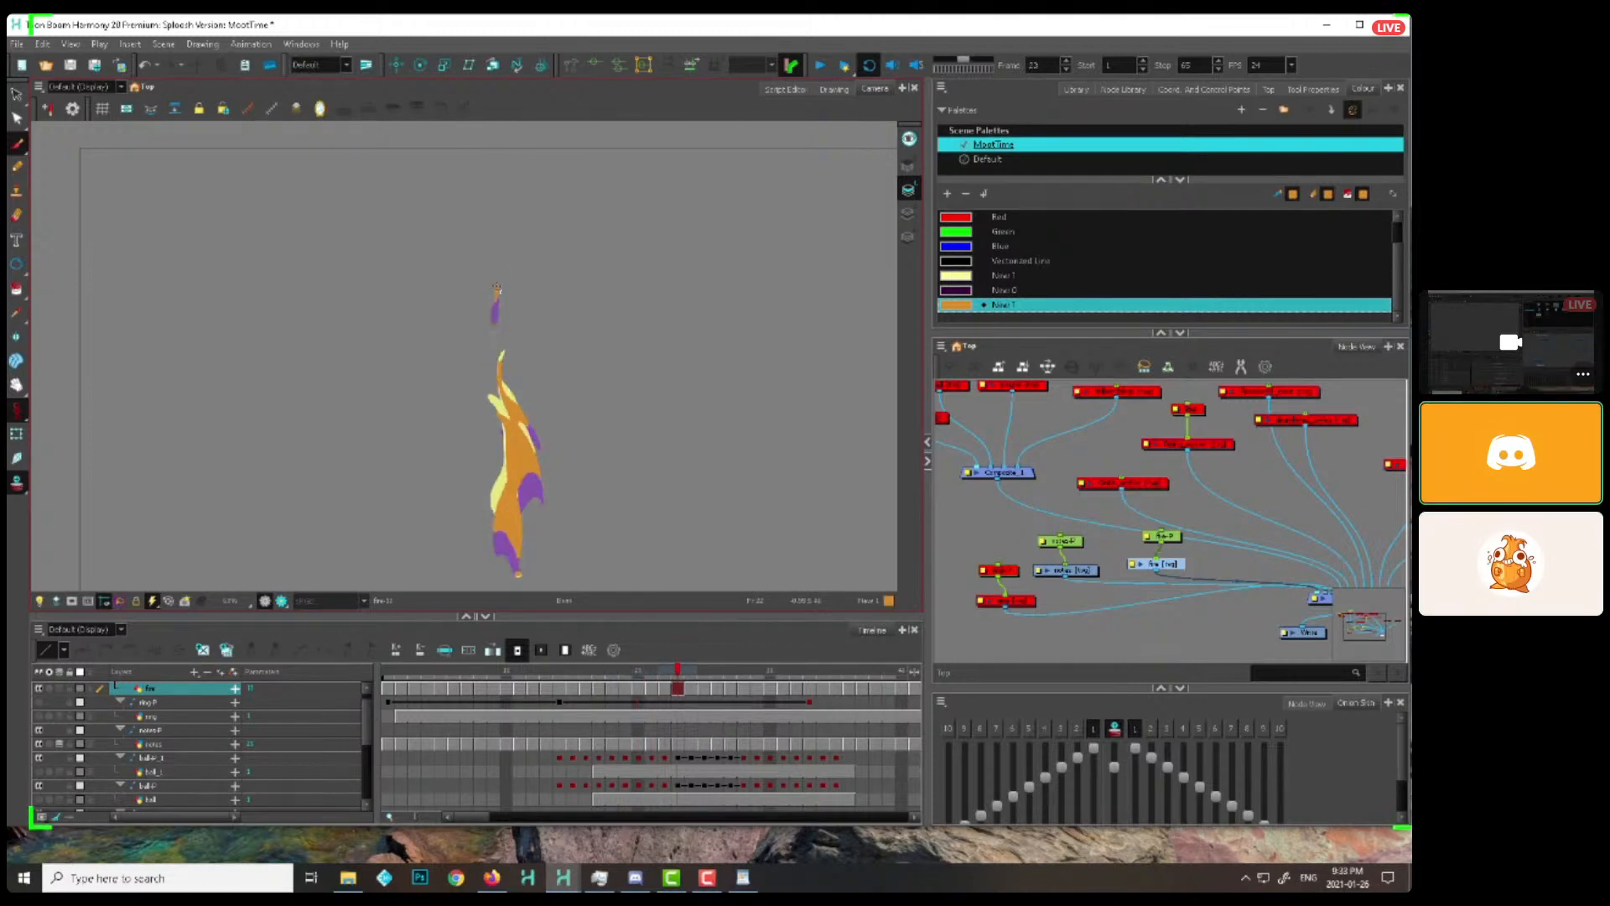
{"action": "key", "text": "period"}
{"action": "key", "text": "period"}
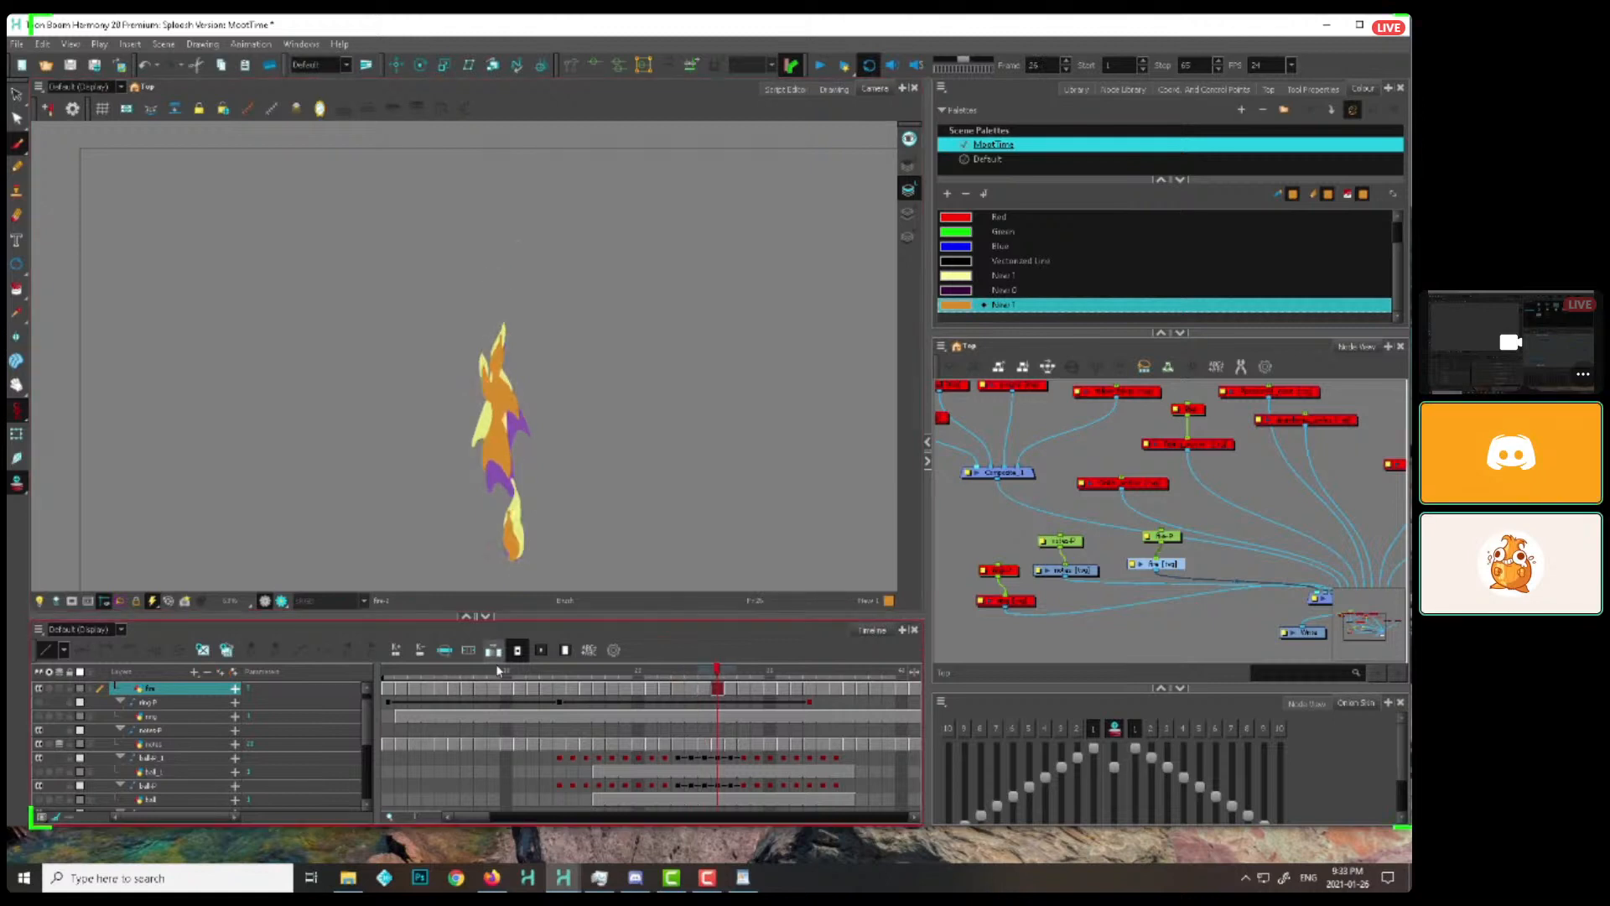
Return to frames 11 and 12, add a flame tongue on the right of the base, and carry it upward through frame 18
{"action": "left_click", "coordinate": [499, 671]}
{"action": "mouse_move", "coordinate": [501, 673]}
{"action": "left_mouse_down"}
{"action": "mouse_move", "coordinate": [565, 667]}
{"action": "mouse_move", "coordinate": [520, 675]}
{"action": "left_mouse_up"}
{"action": "left_click_drag", "start_coordinate": [530, 482], "coordinate": [514, 440]}
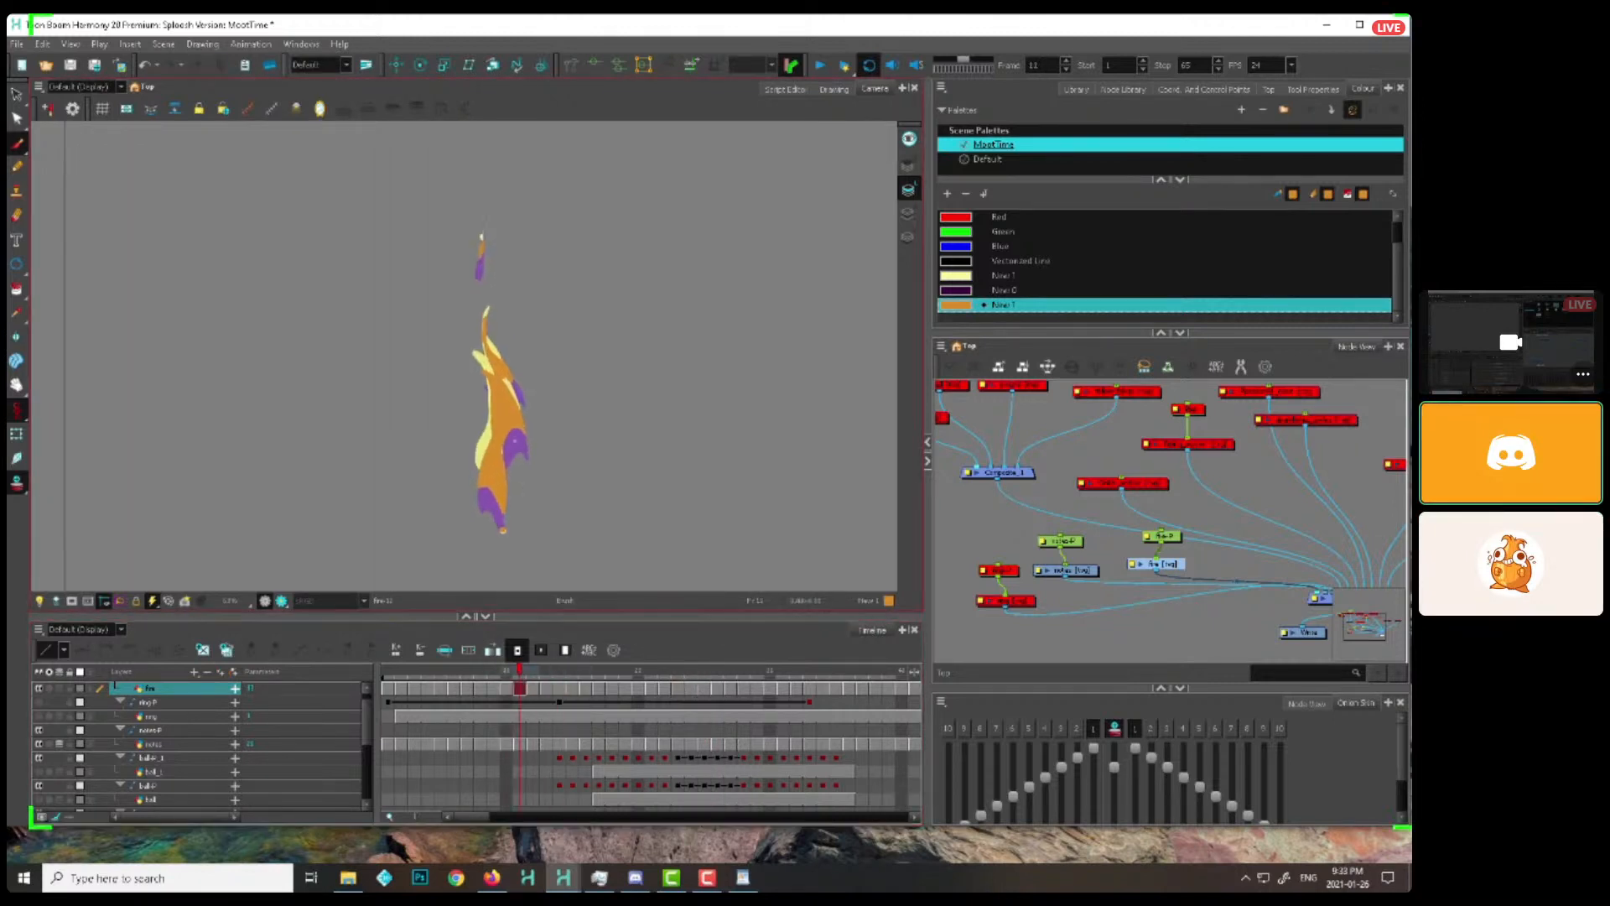
{"action": "key", "text": "period"}
{"action": "key", "text": "period"}
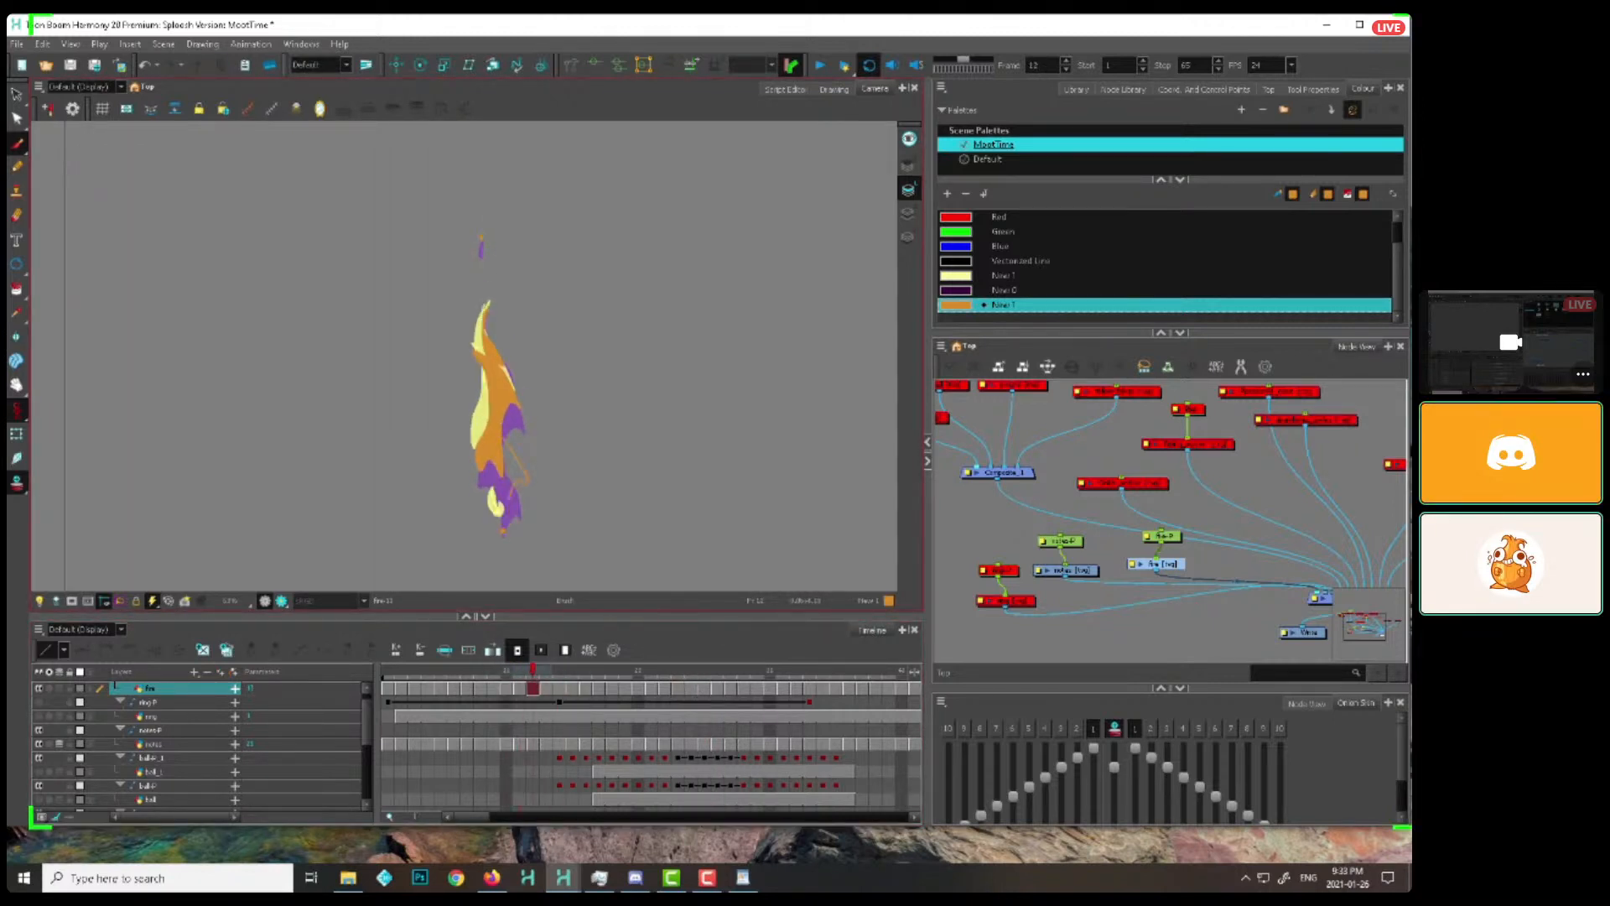
{"action": "key", "text": "period"}
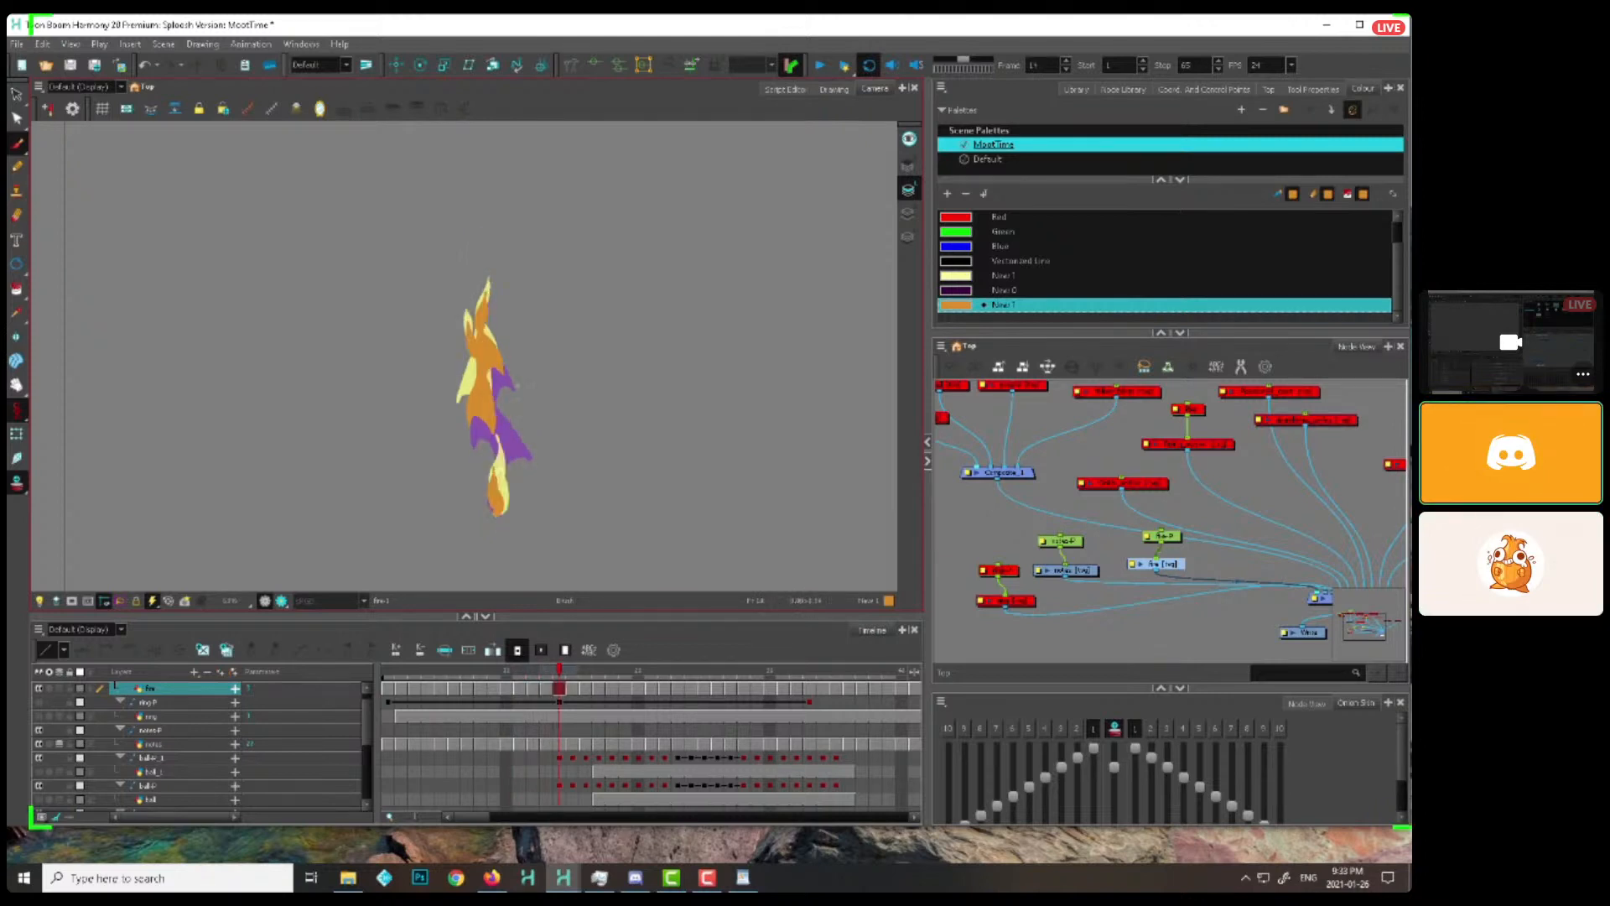
{"action": "key", "text": "period"}
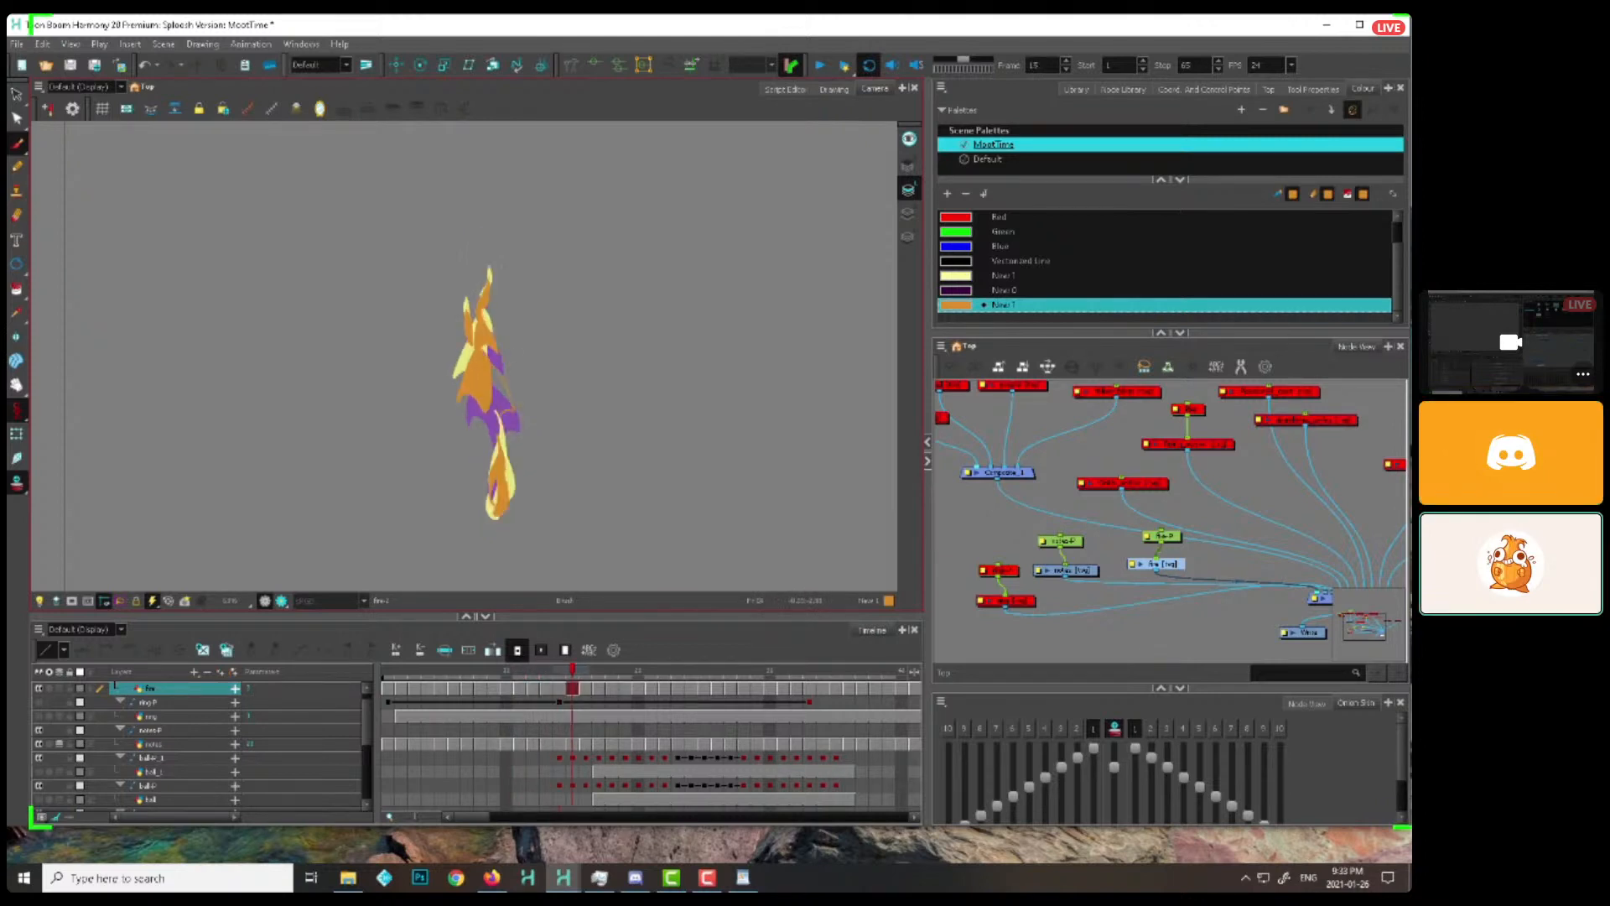
{"action": "key", "text": "period"}
{"action": "key", "text": "period"}
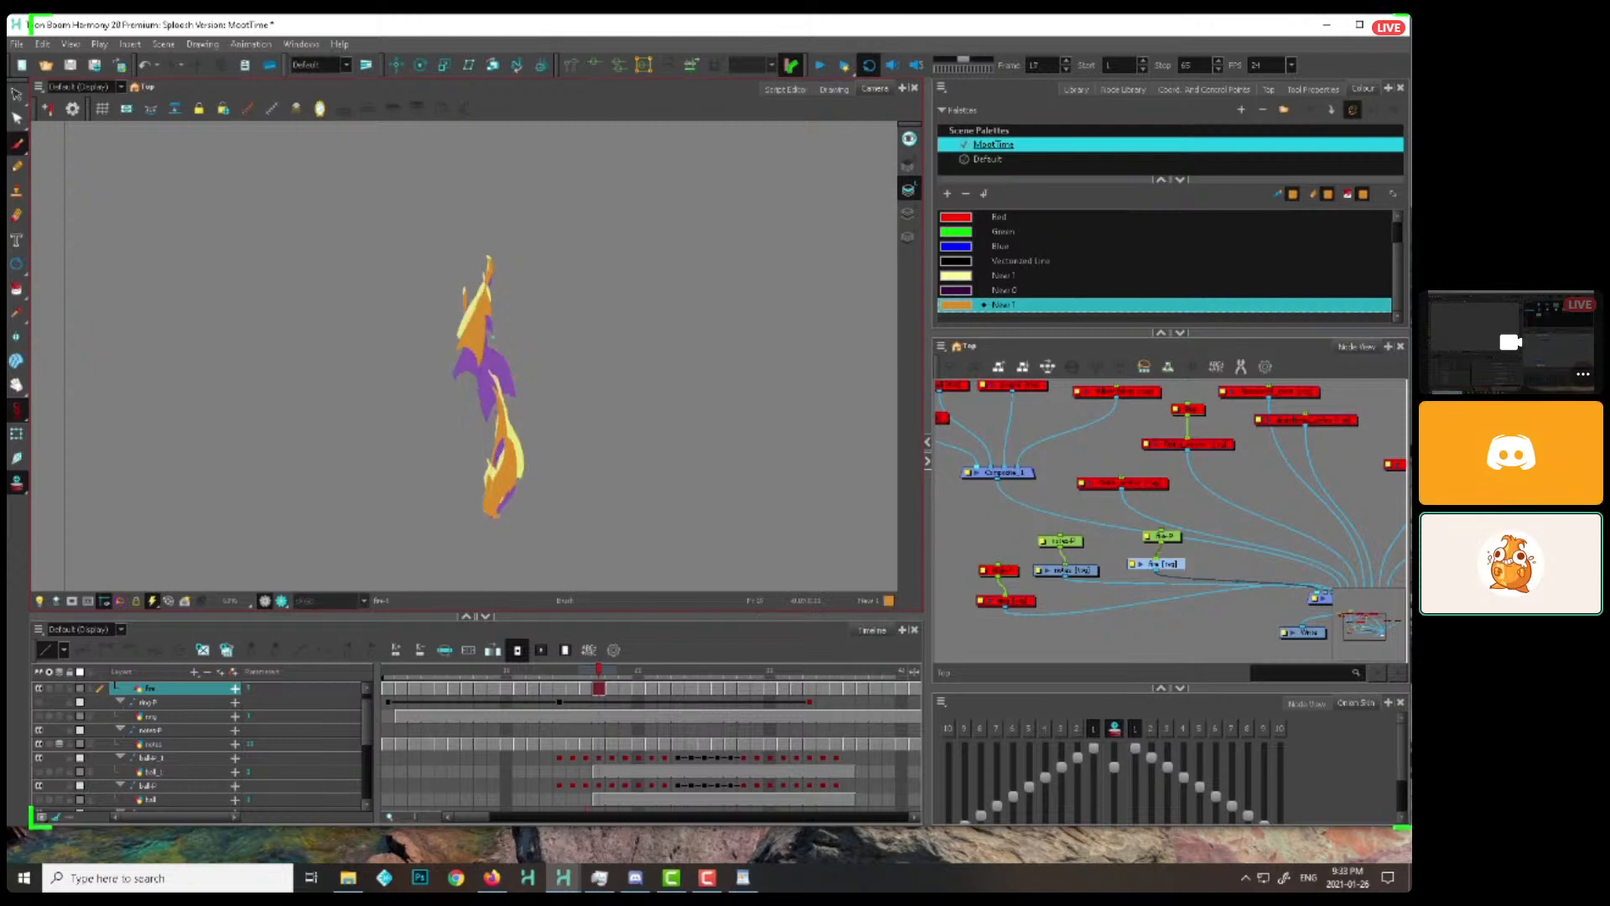
{"action": "key", "text": "period"}
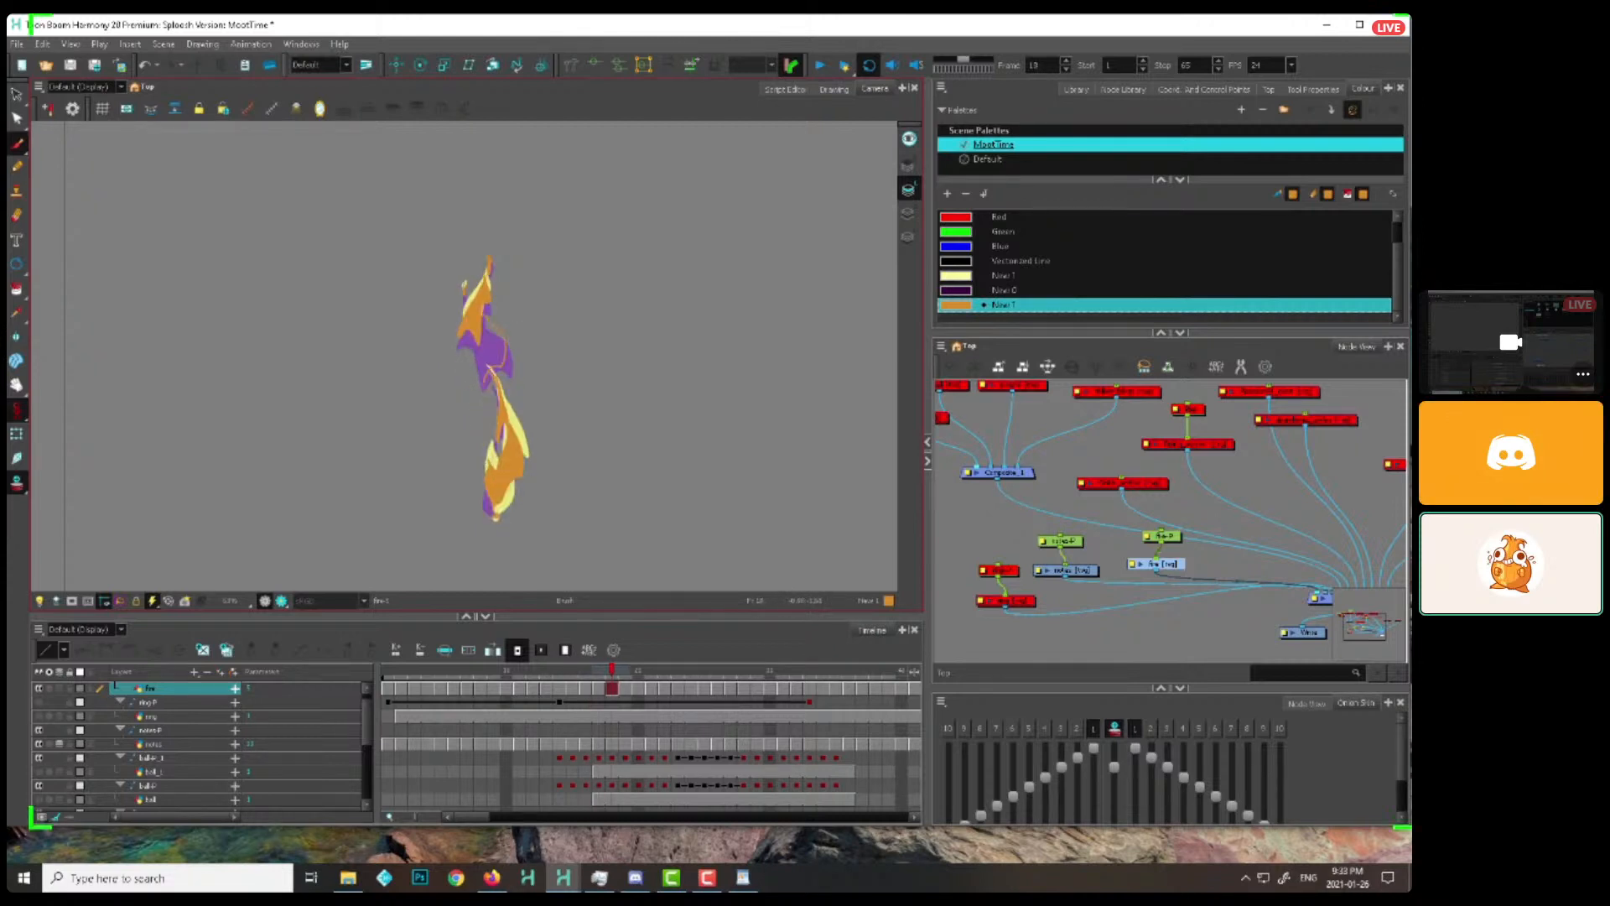
Redraw the detached upper flame on each frame from 19 onward, shrinking it to a sliver by about frame 26
{"action": "key", "text": "period"}
{"action": "key", "text": "period"}
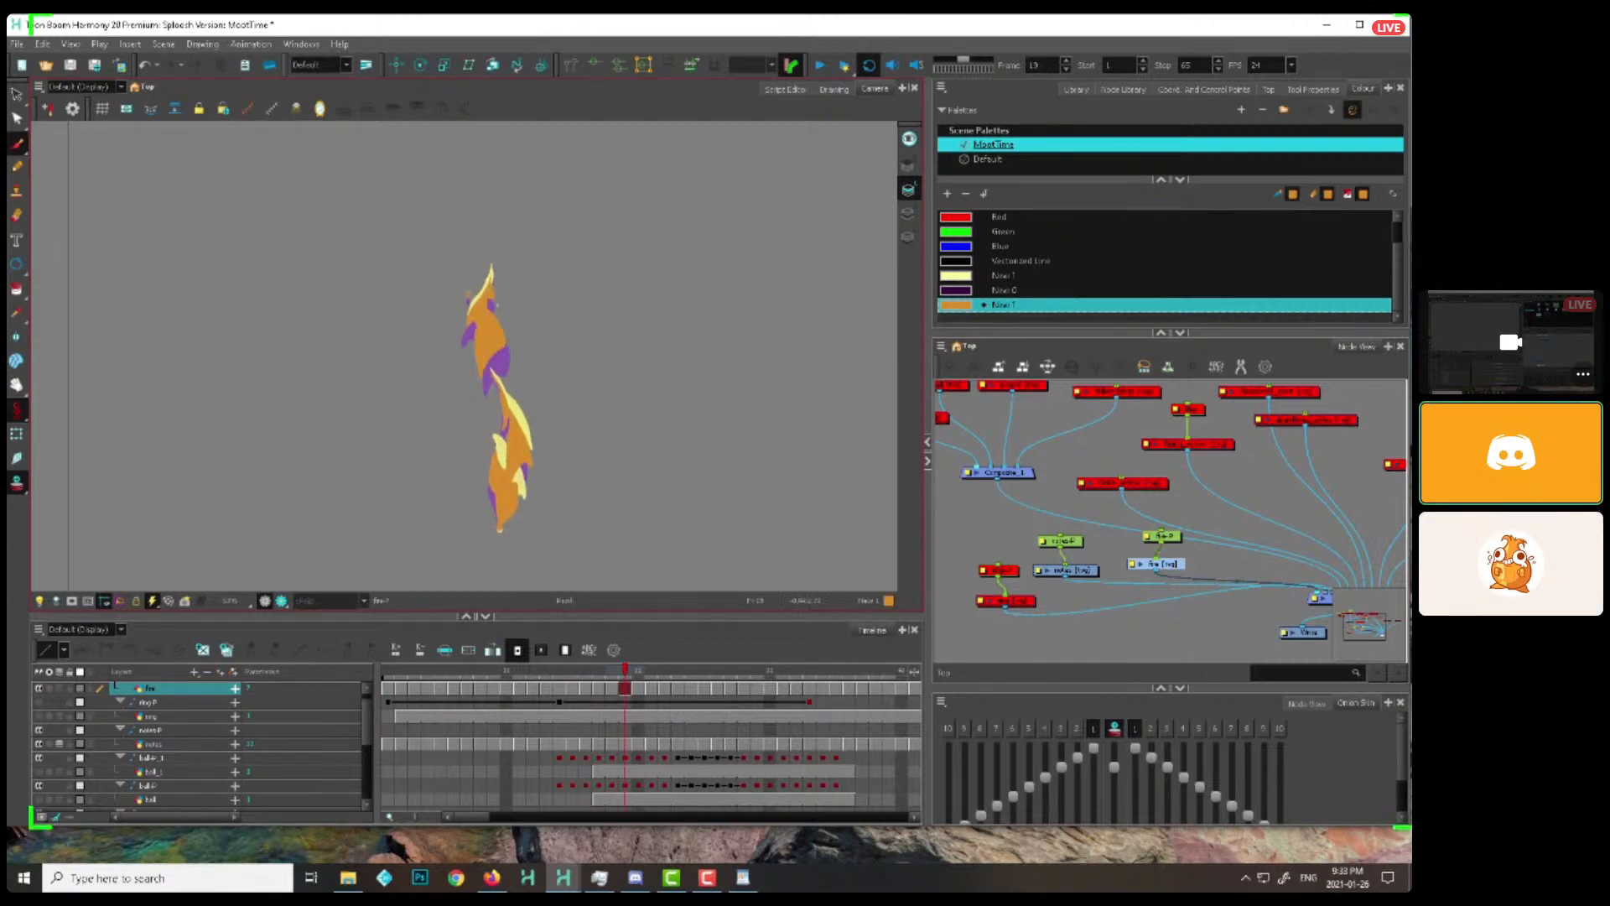
{"action": "key", "text": "period"}
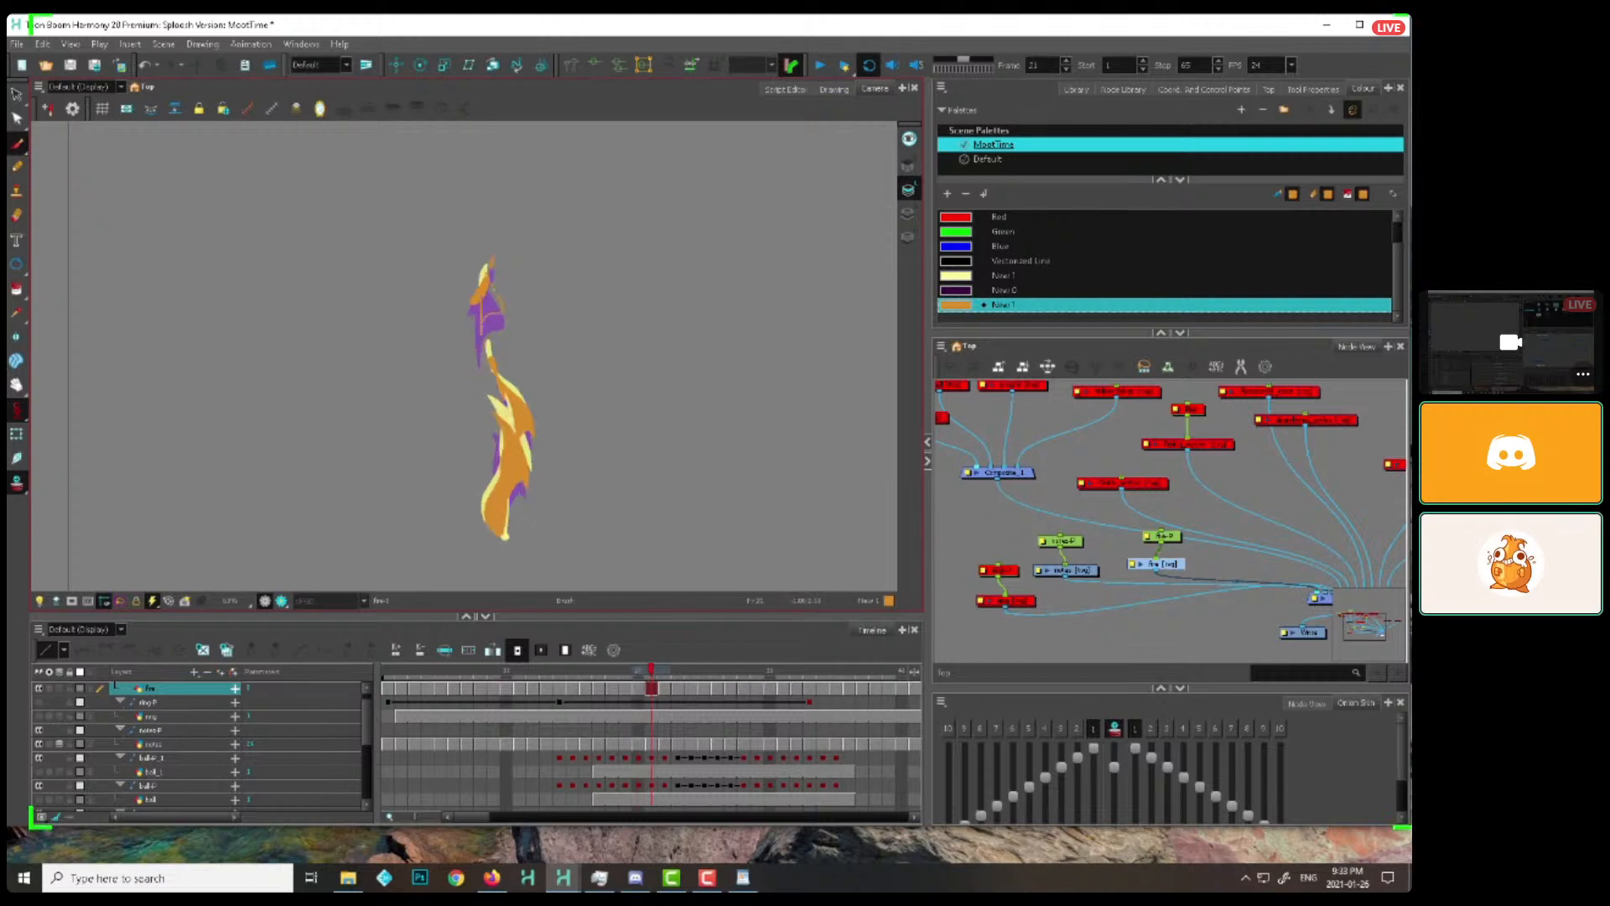
{"action": "key", "text": "period"}
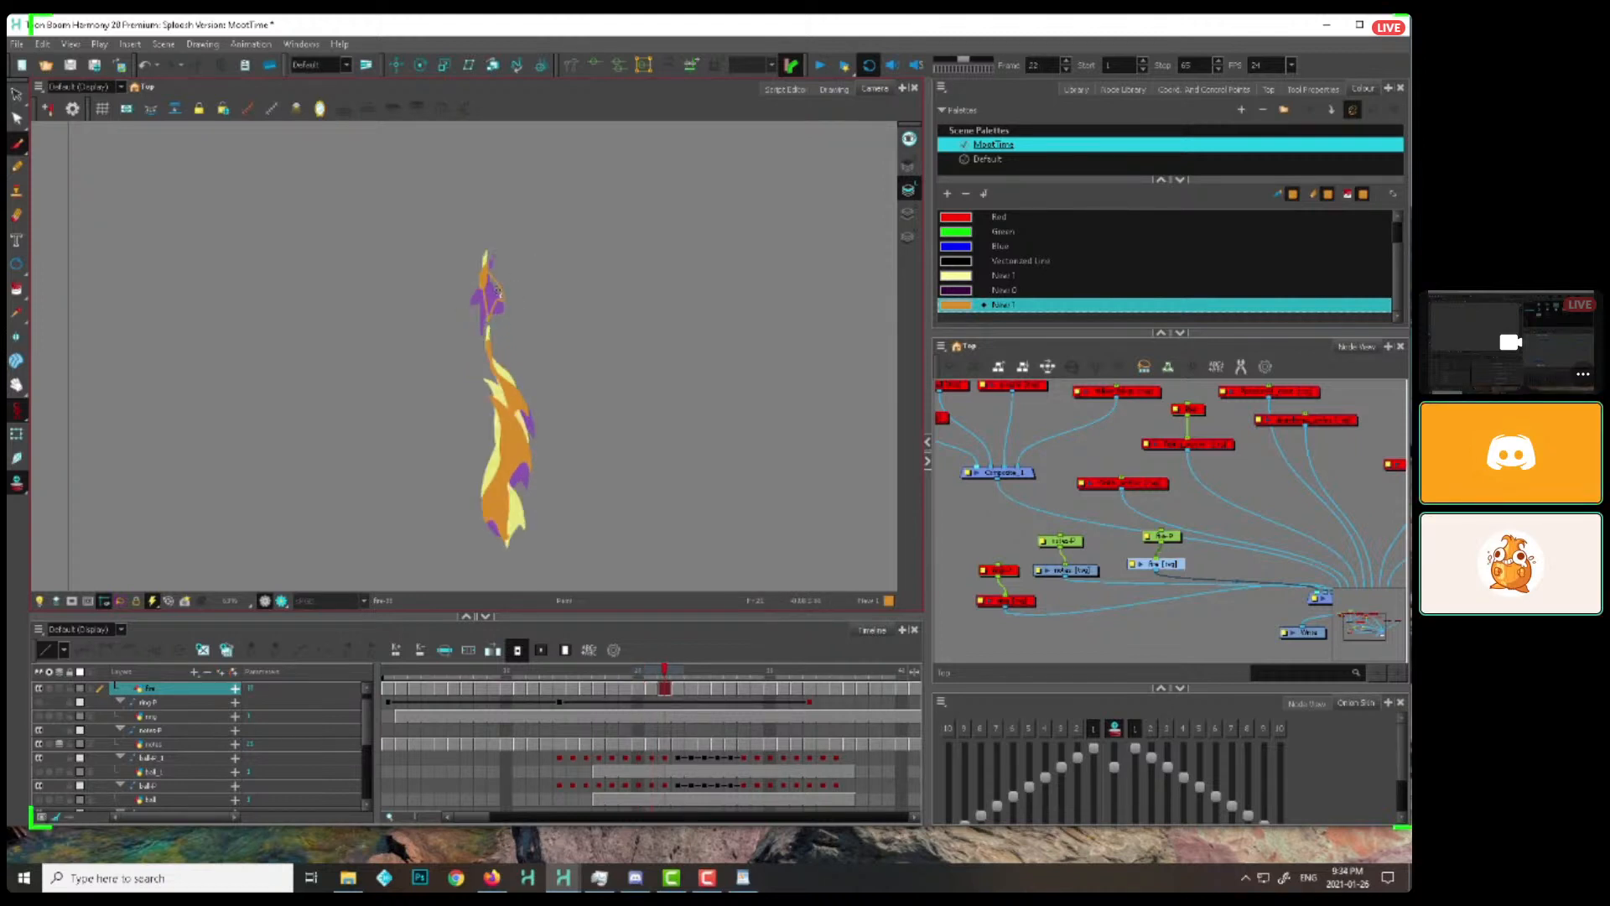
{"action": "key", "text": "period"}
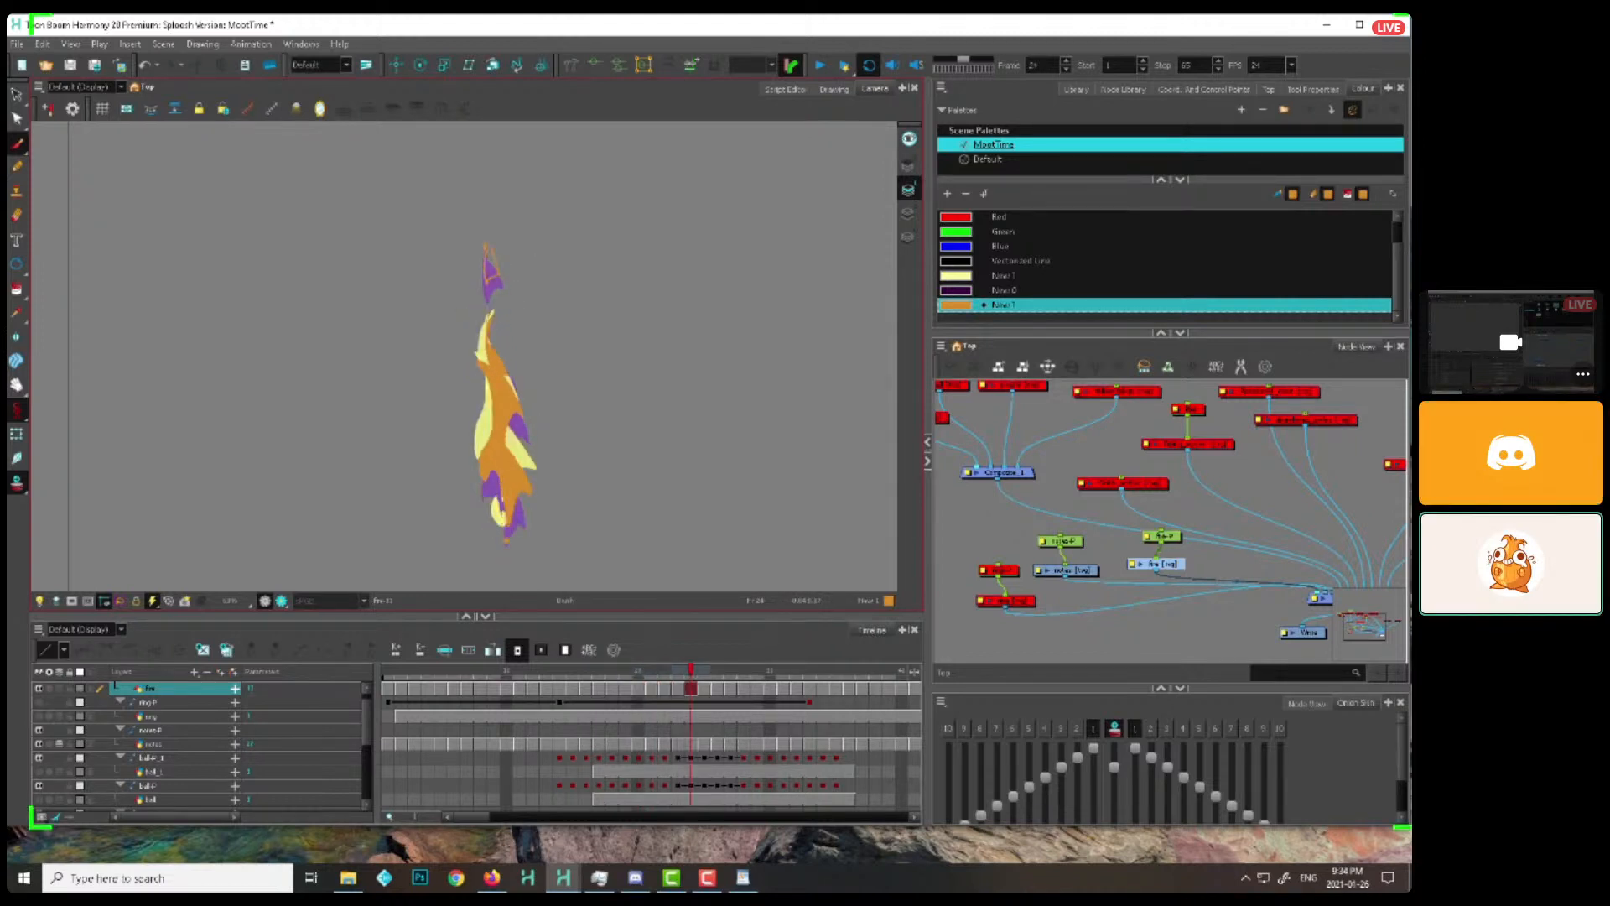
{"action": "key", "text": "period"}
{"action": "key", "text": "period"}
{"action": "key", "text": "period"}
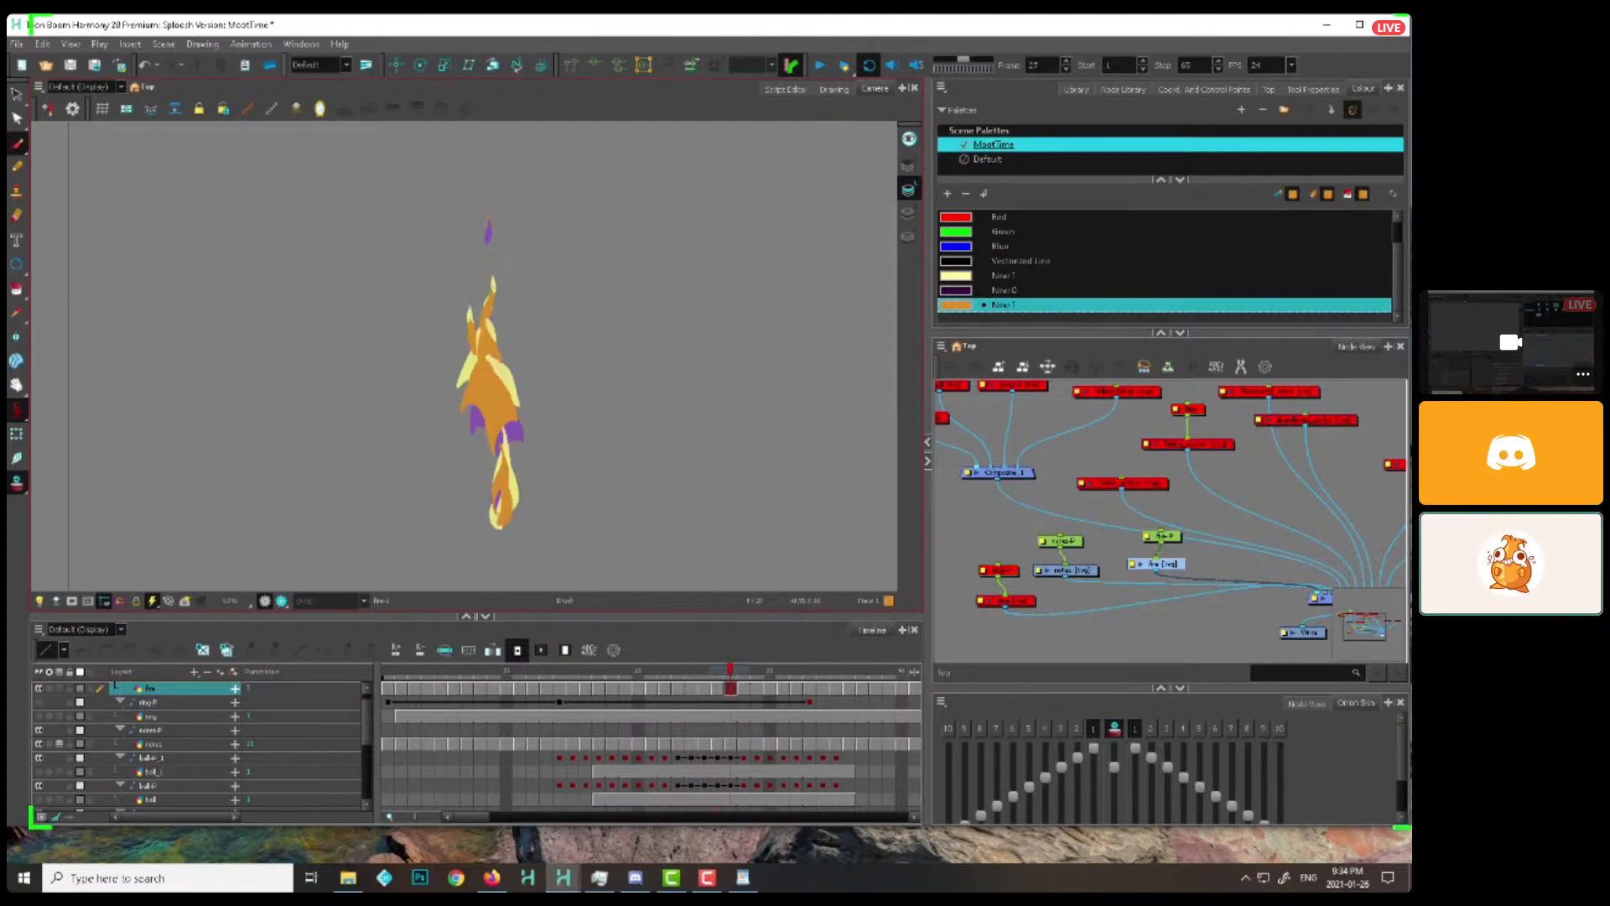
From about frame 32, build out the left side of the flame base and carry the new tongue upward through frame 37
{"action": "key", "text": "period"}
{"action": "key", "text": "period"}
{"action": "key", "text": "period"}
{"action": "key", "text": "period"}
{"action": "key", "text": "period"}
{"action": "key", "text": "period"}
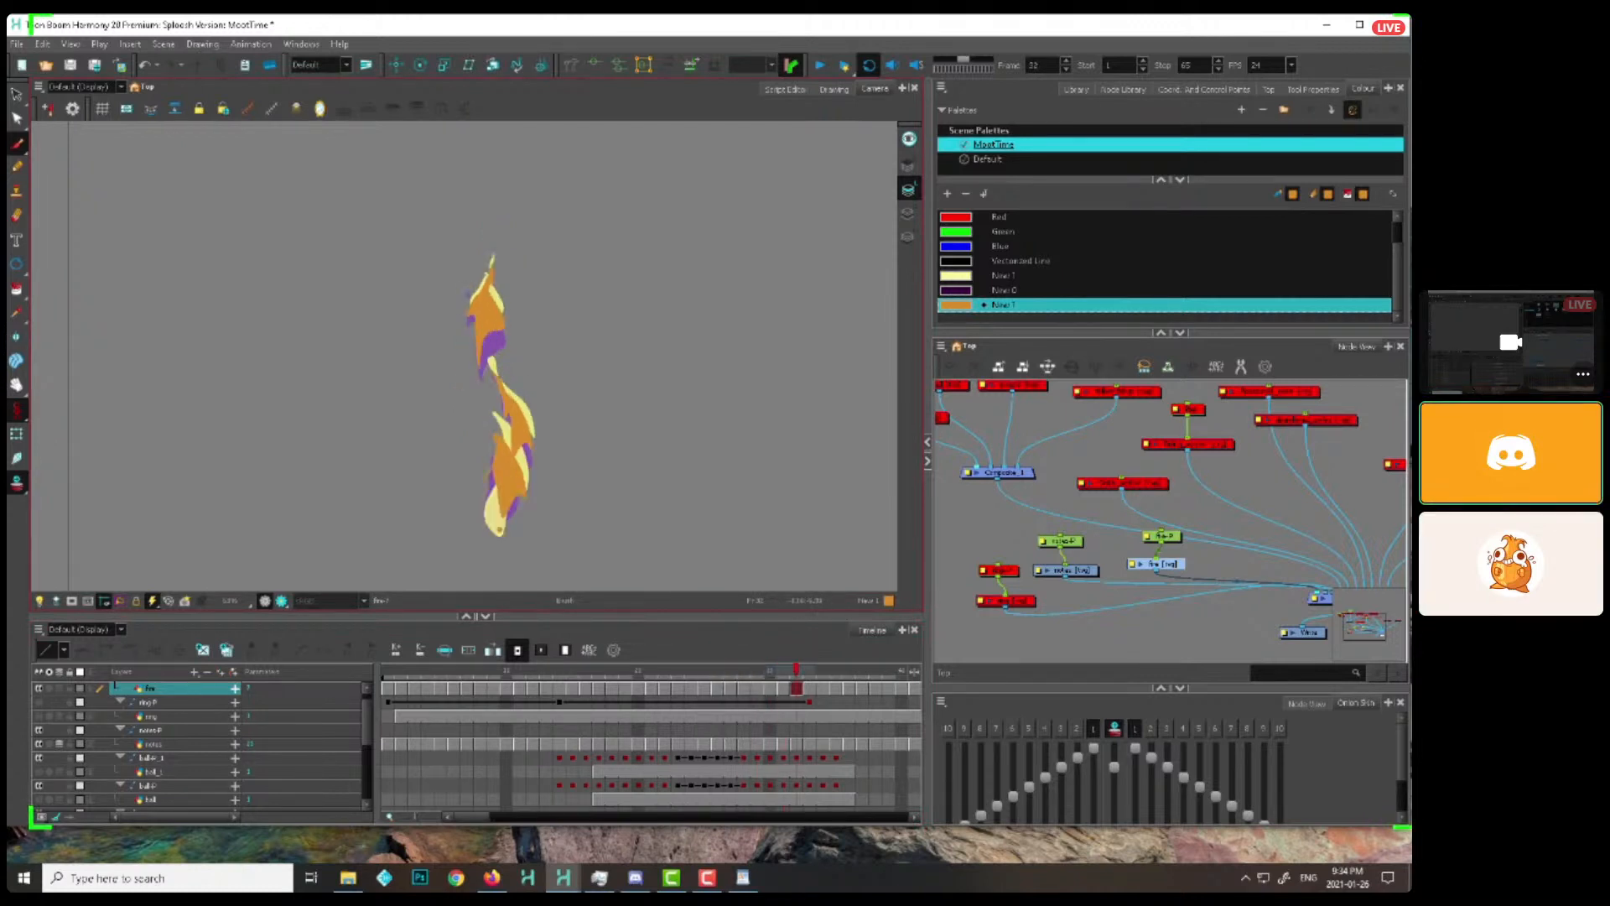
{"action": "key", "text": "period"}
{"action": "key", "text": "period"}
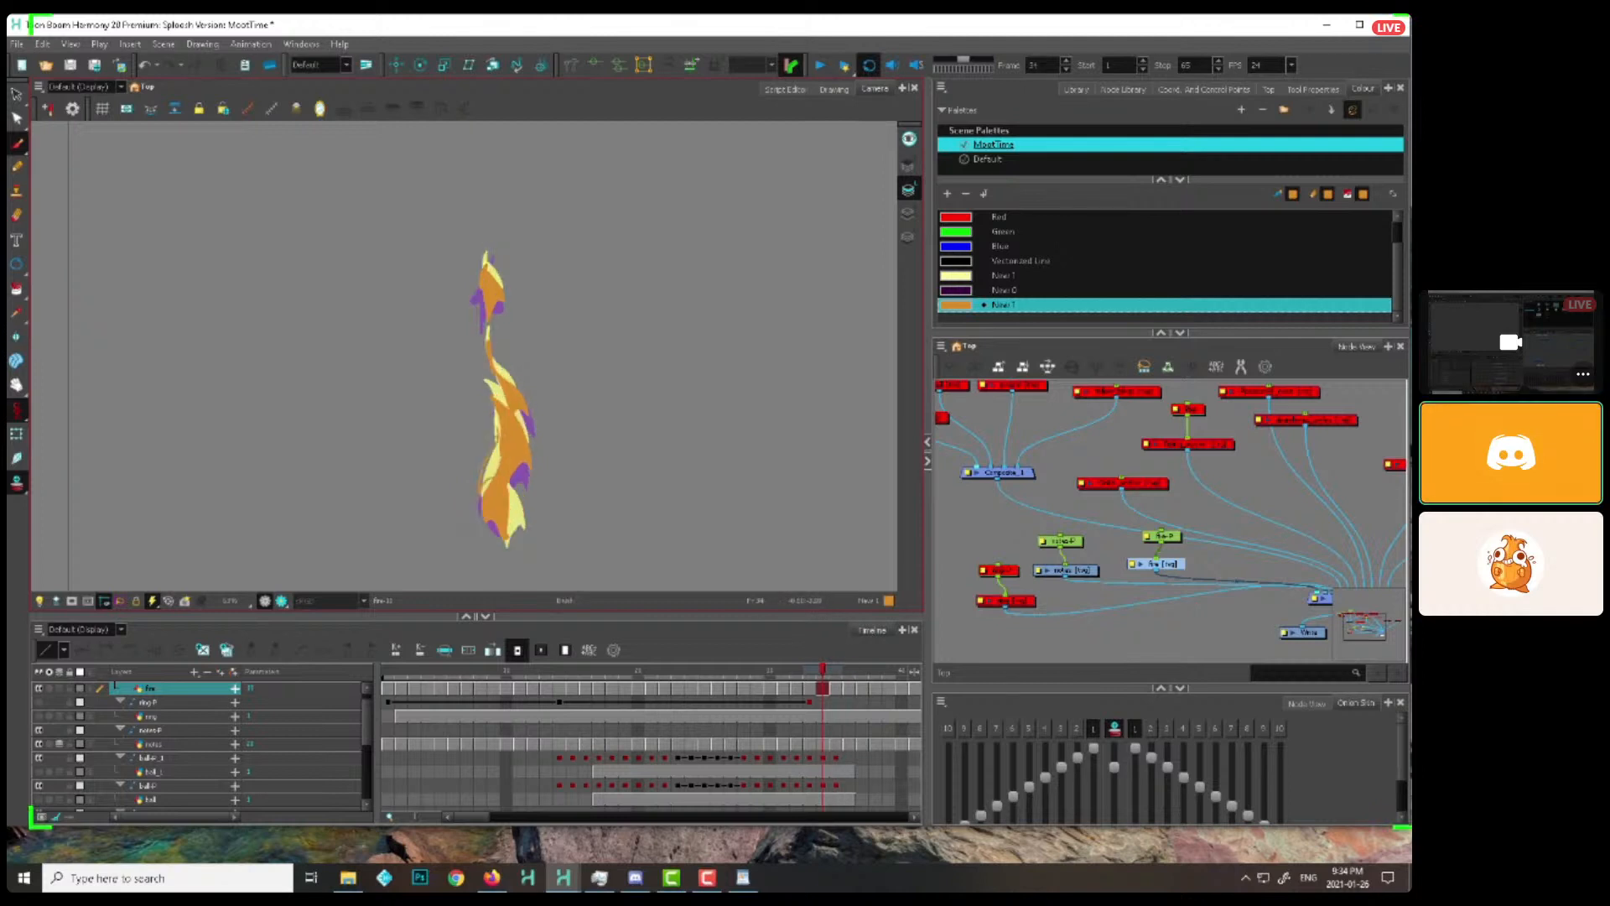
{"action": "key", "text": "period"}
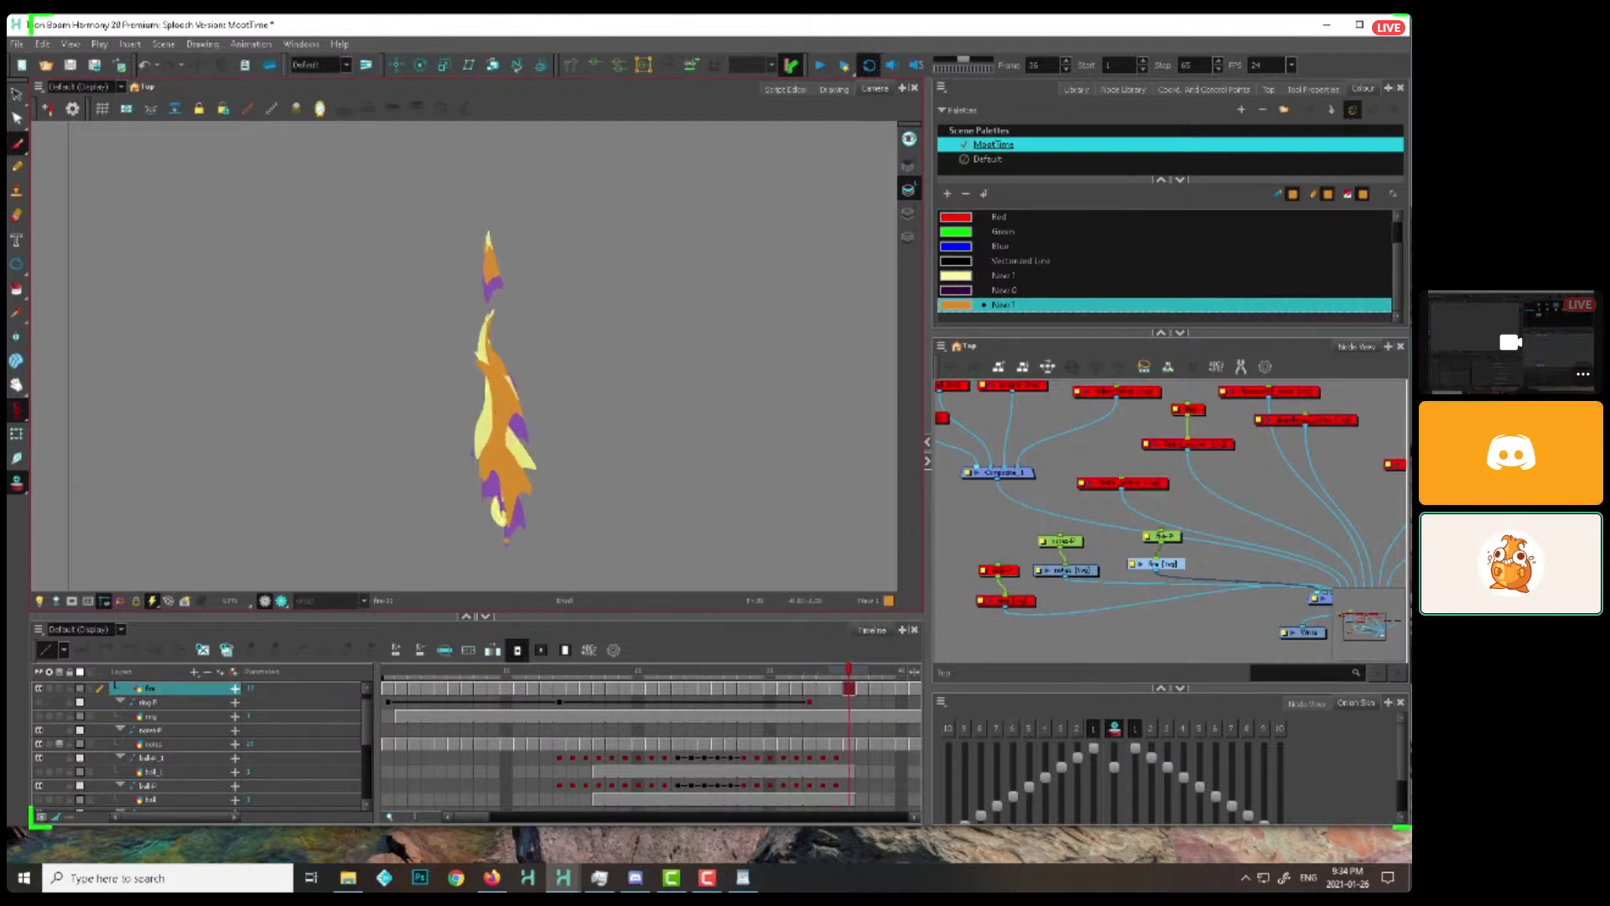
{"action": "key", "text": "period"}
Continue raising the left flame tongue from frame 38, tapering it to a small wisp by about frame 44
{"action": "key", "text": "period"}
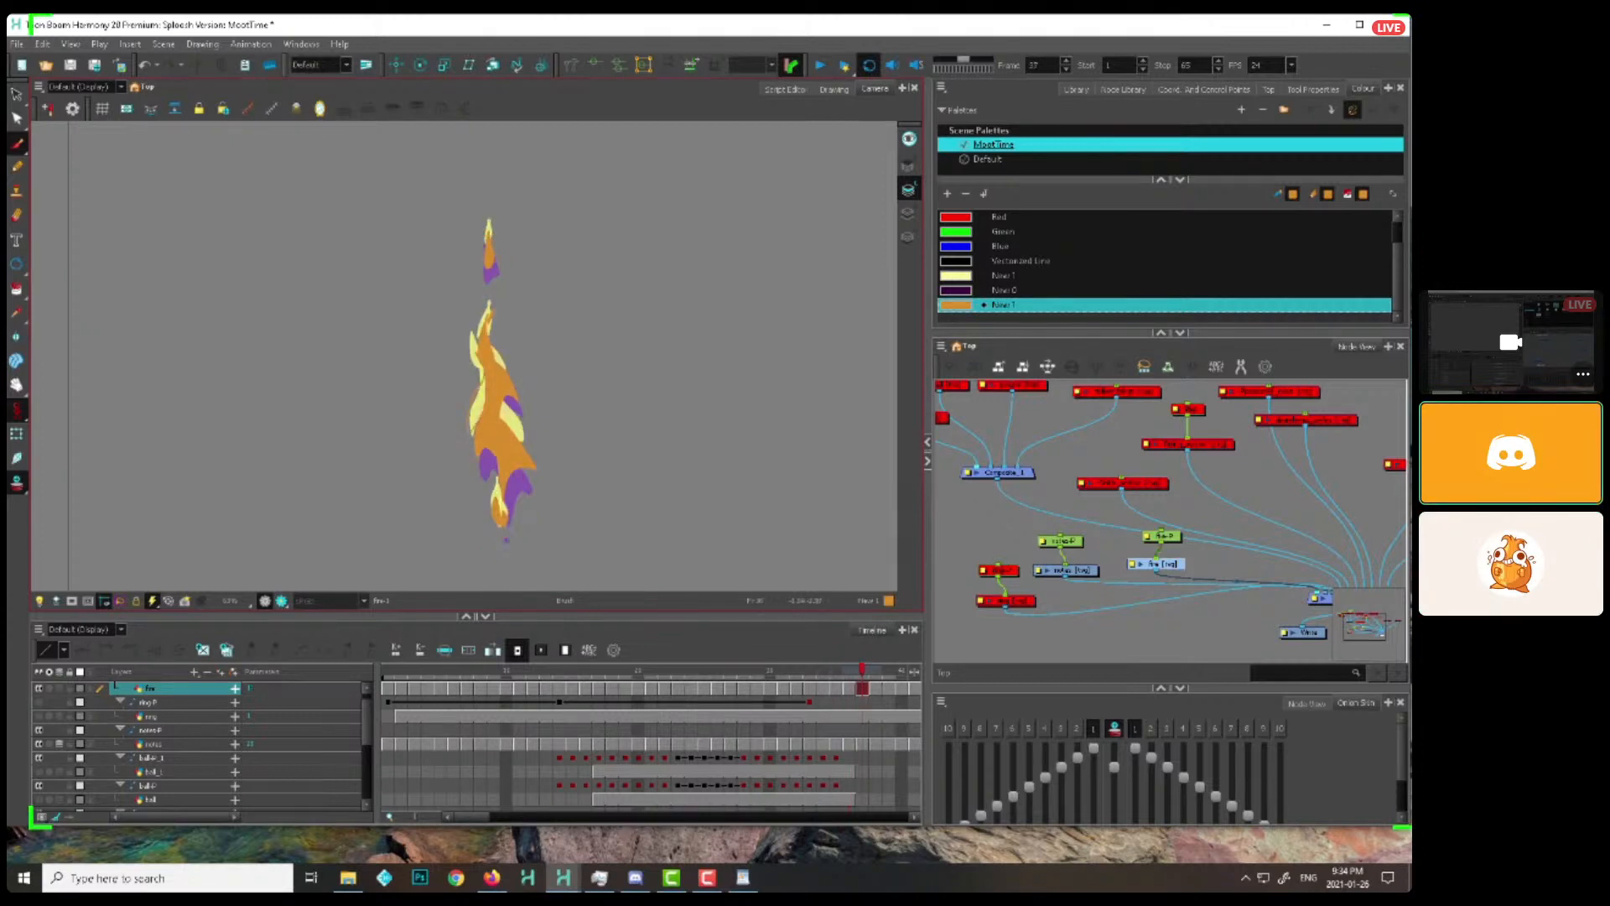
{"action": "key", "text": "period"}
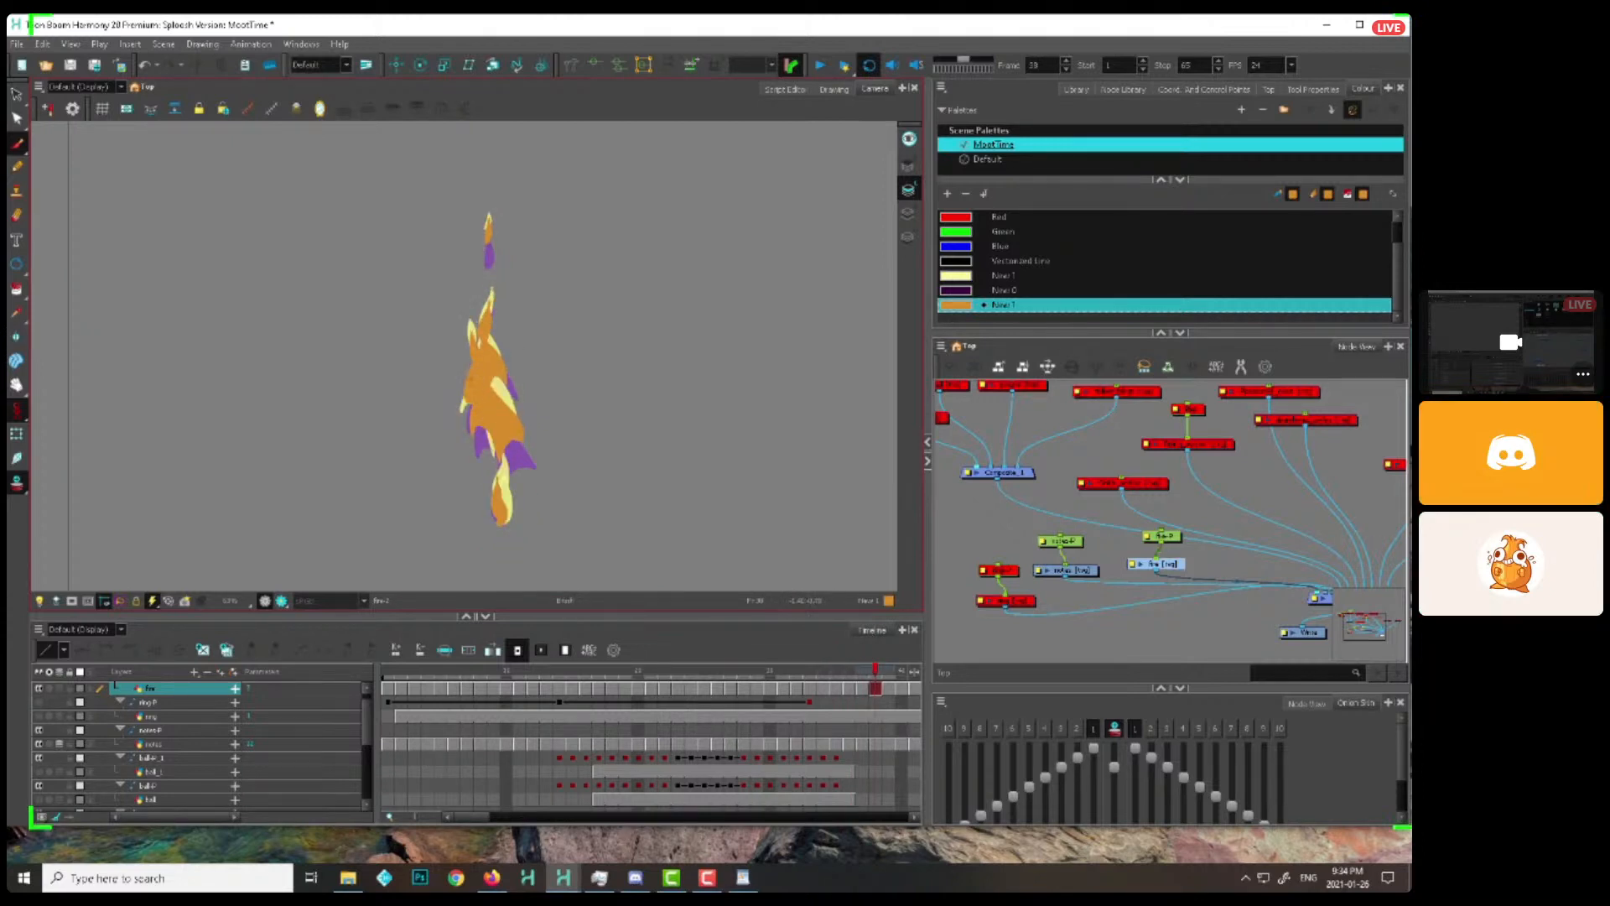
{"action": "key", "text": "period"}
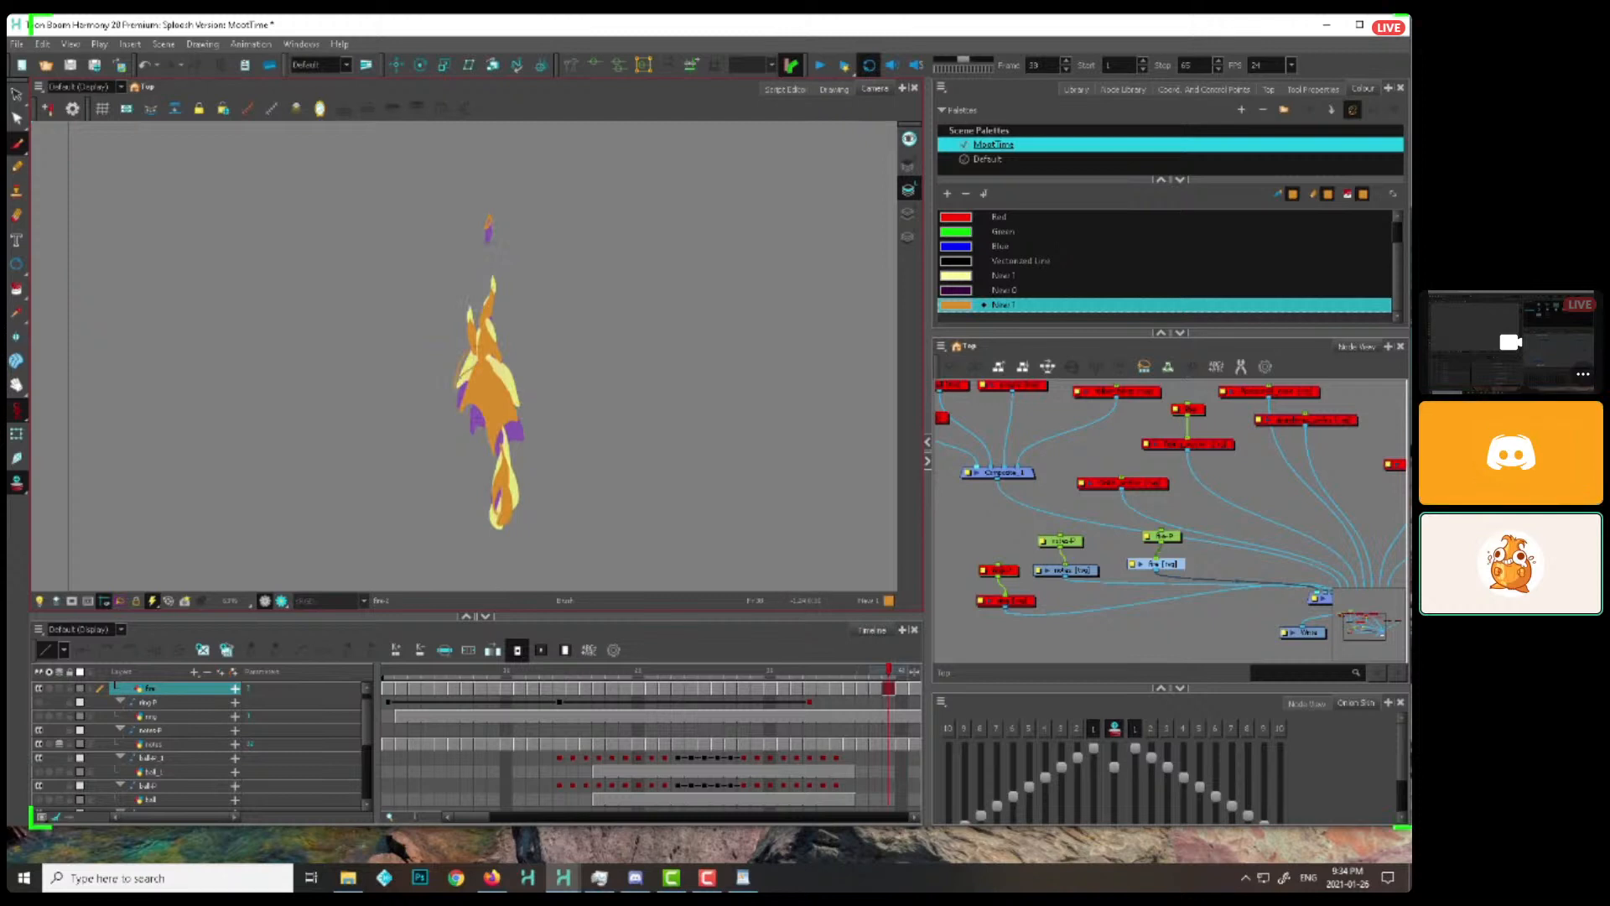
{"action": "key", "text": "period"}
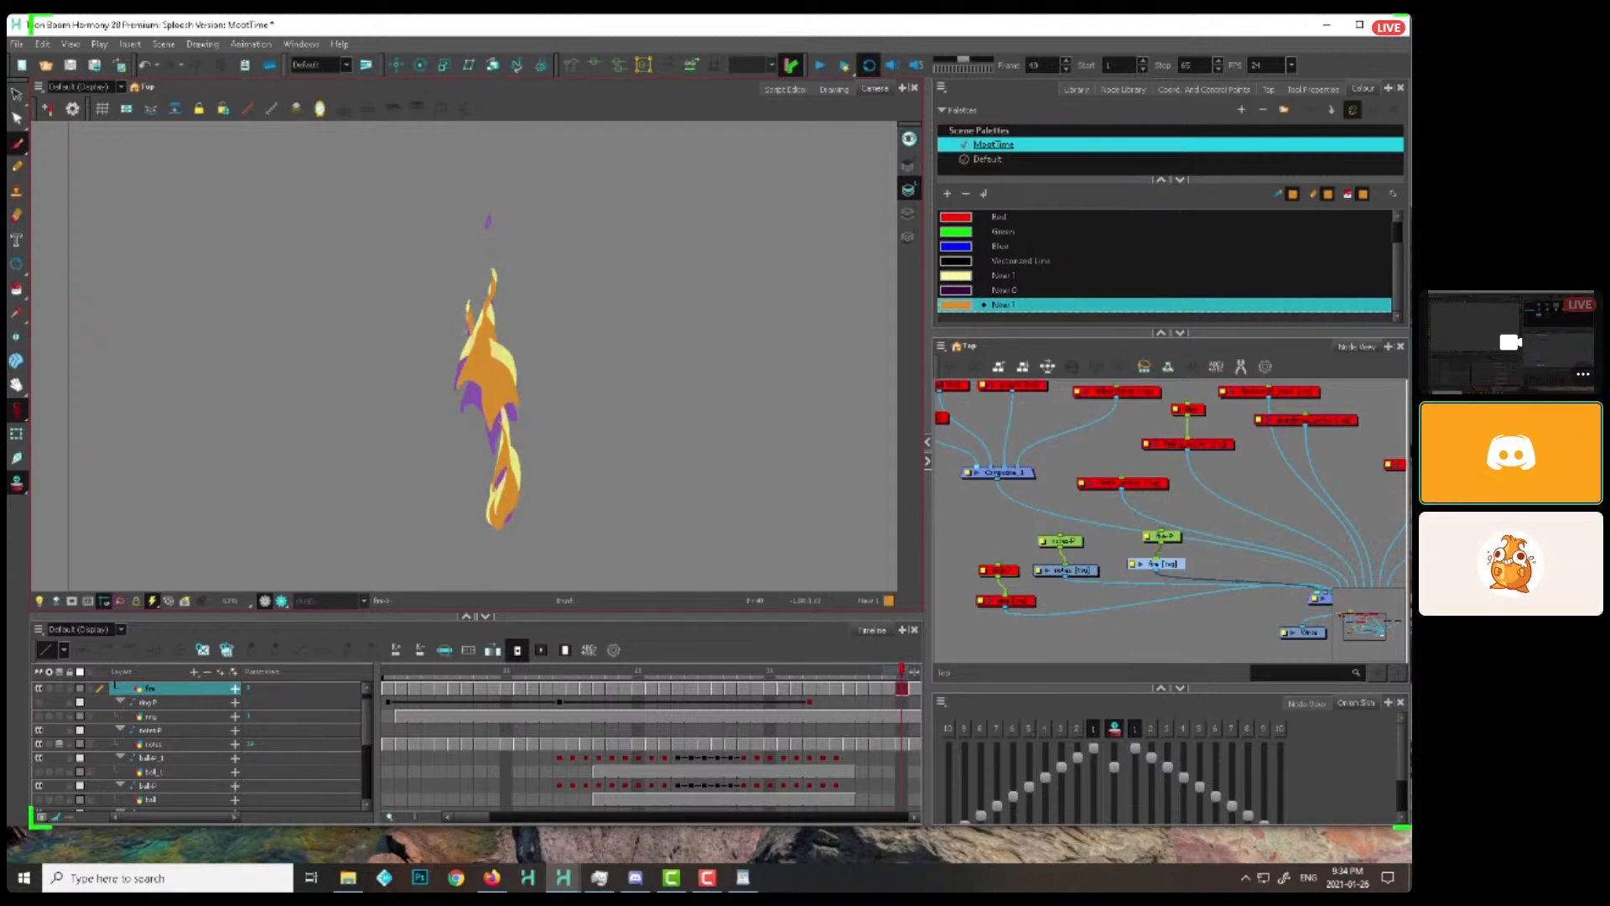
{"action": "key", "text": "period"}
{"action": "key", "text": "period"}
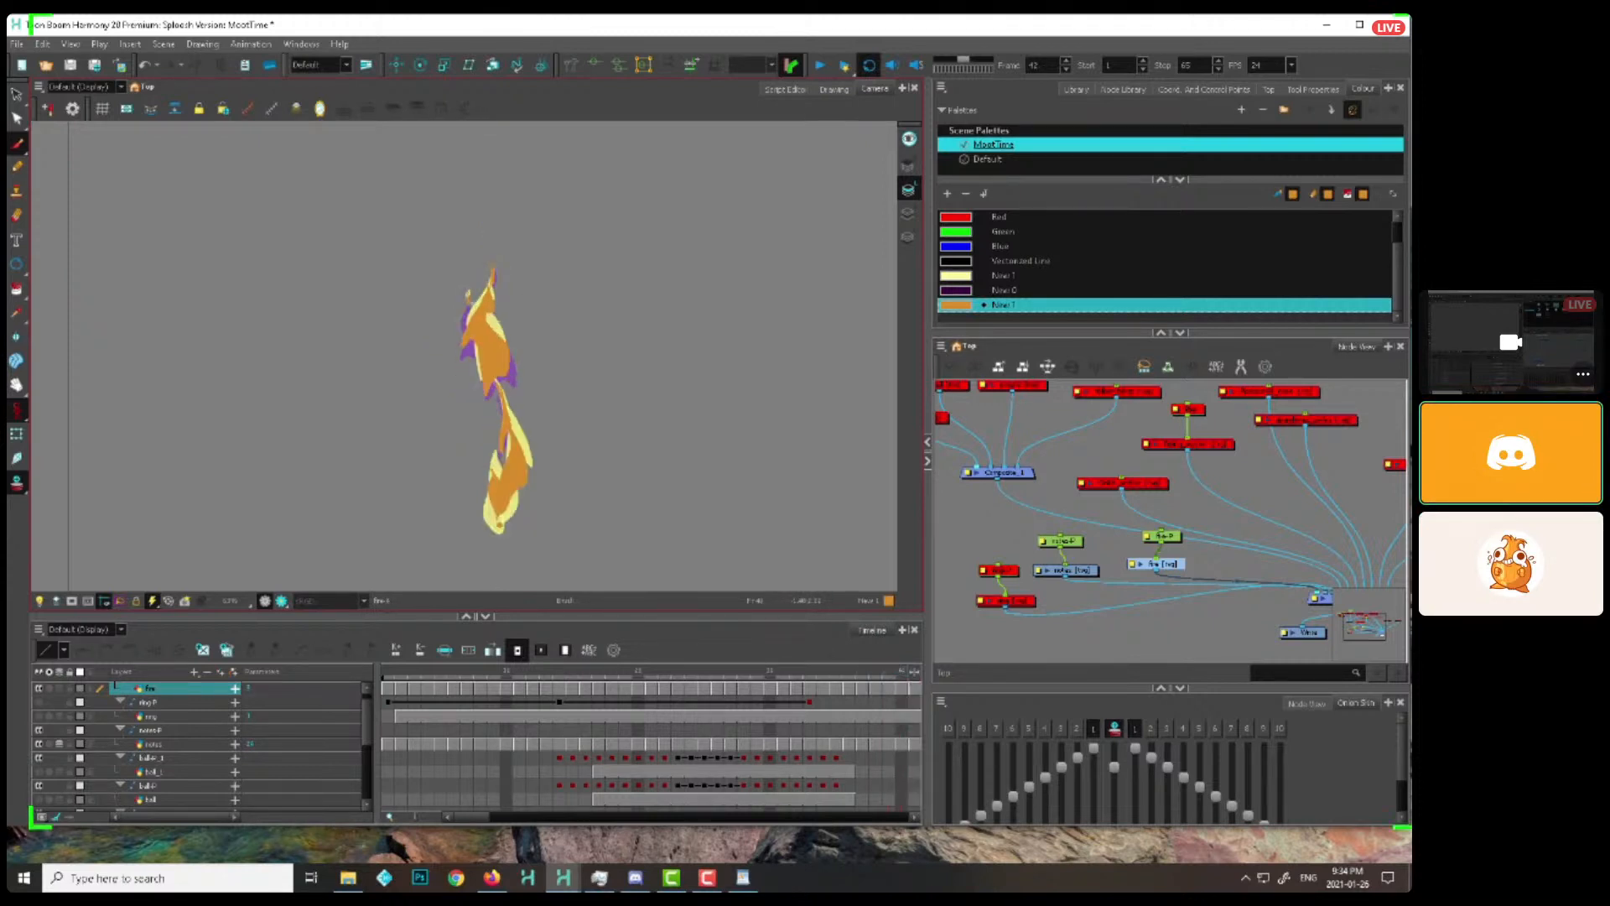
{"action": "key", "text": "period"}
{"action": "key", "text": "period"}
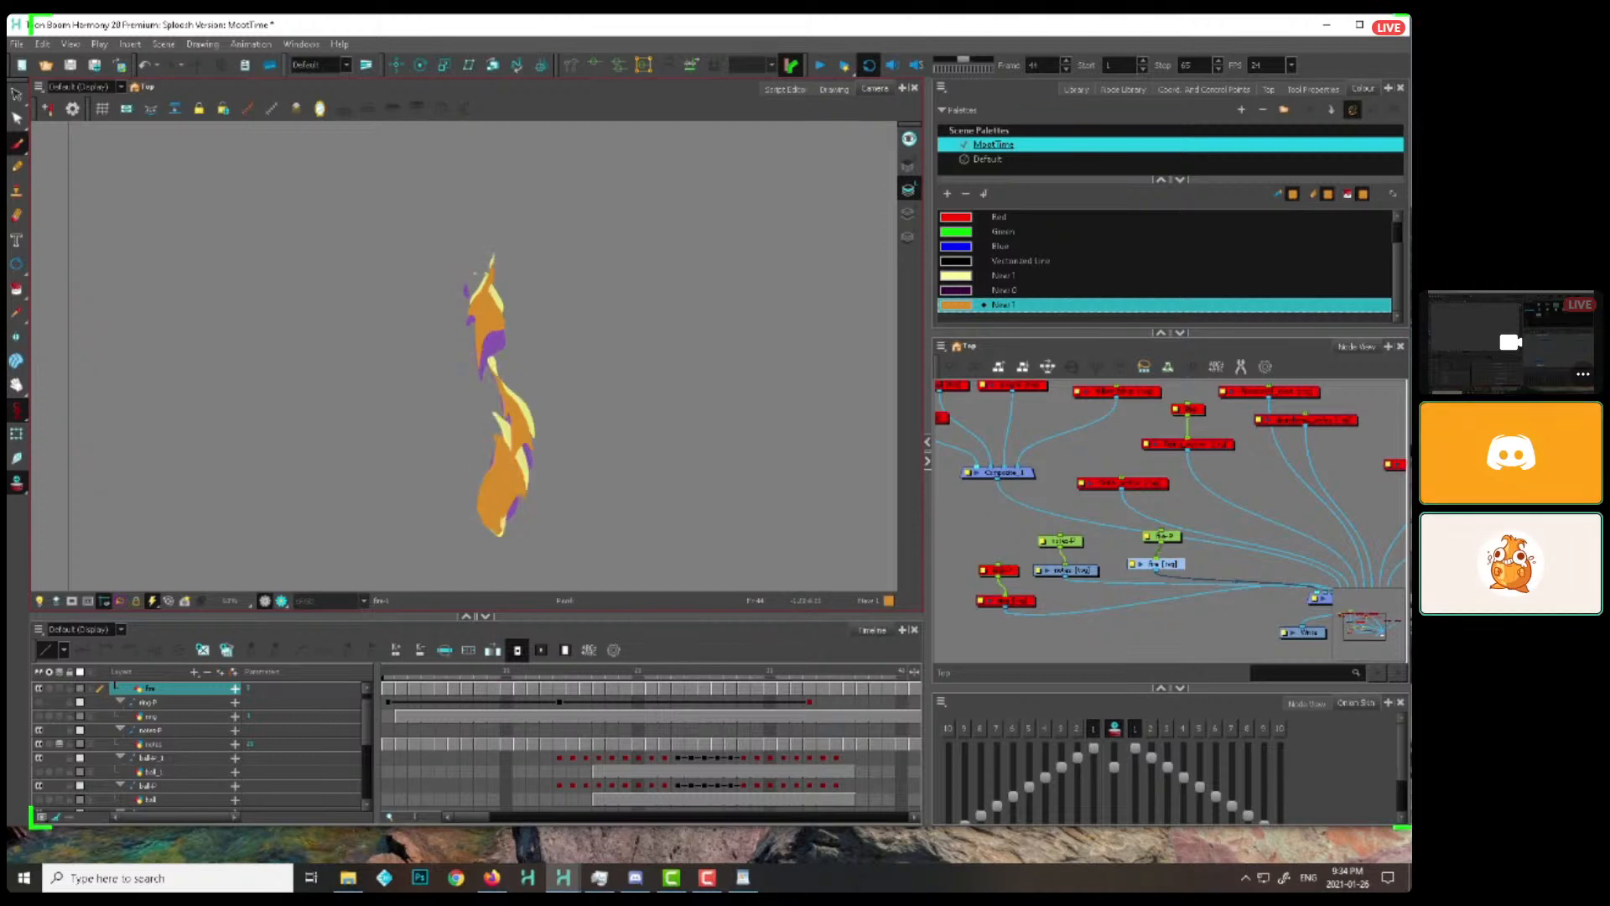
{"action": "key", "text": "period"}
{"action": "key", "text": "period"}
{"action": "key", "text": "period"}
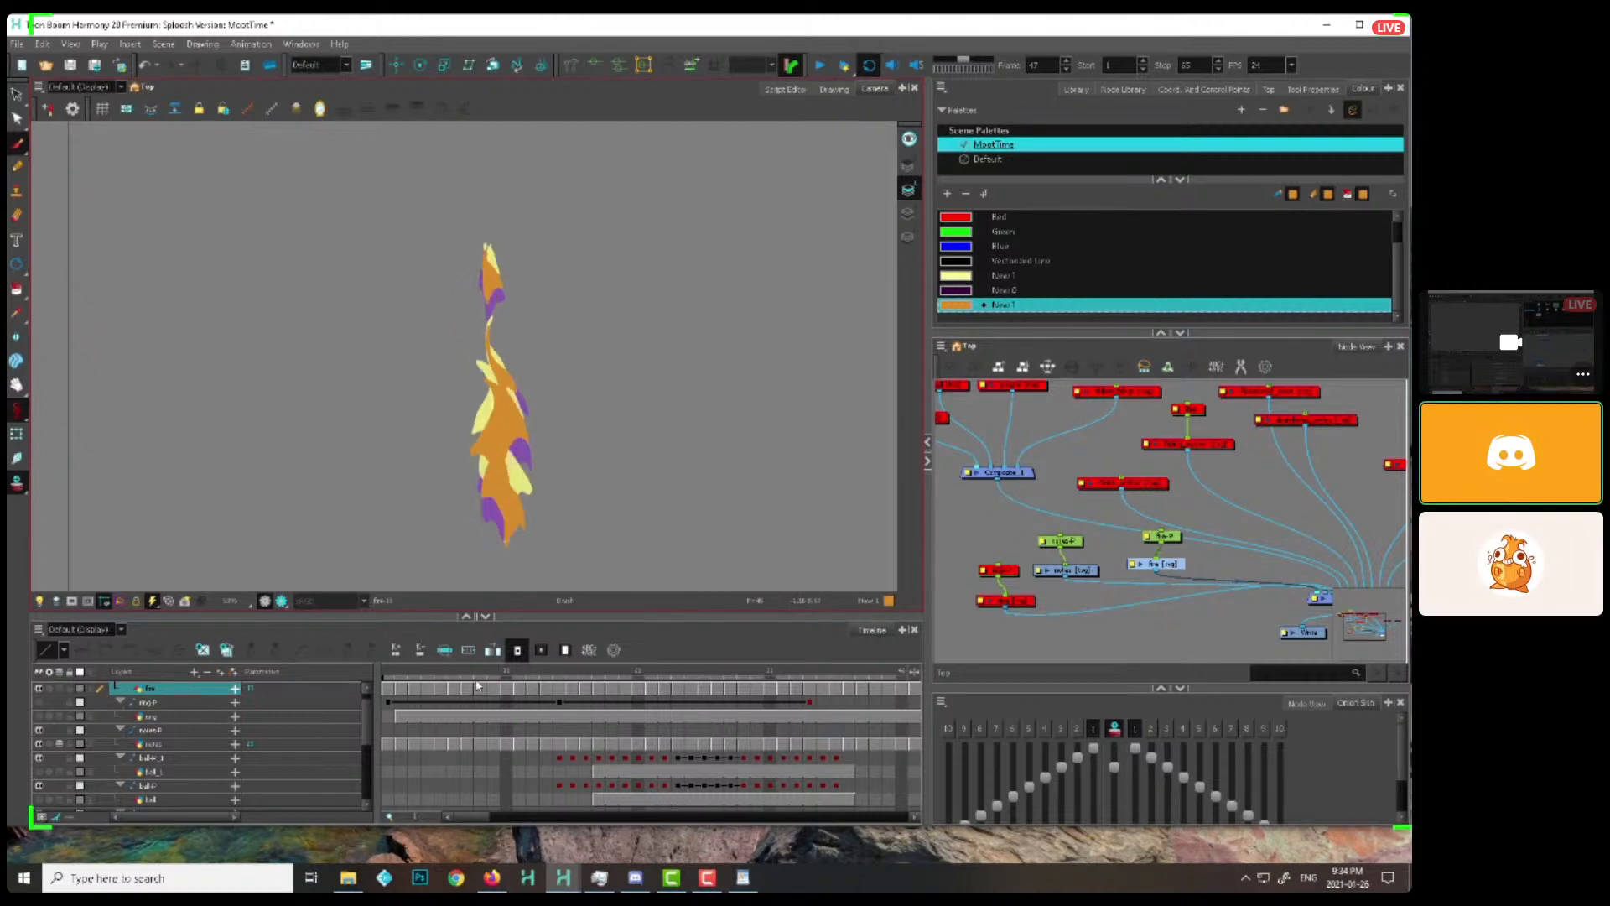
Return to frame 26, draw another flame shape on the base's inner left side, and carry it upward through frame 32
{"action": "left_click", "coordinate": [538, 668]}
{"action": "left_click_drag", "start_coordinate": [537, 668], "coordinate": [718, 617]}
{"action": "left_click_drag", "start_coordinate": [574, 495], "coordinate": [591, 453]}
{"action": "key", "text": "comma"}
{"action": "key", "text": "period"}
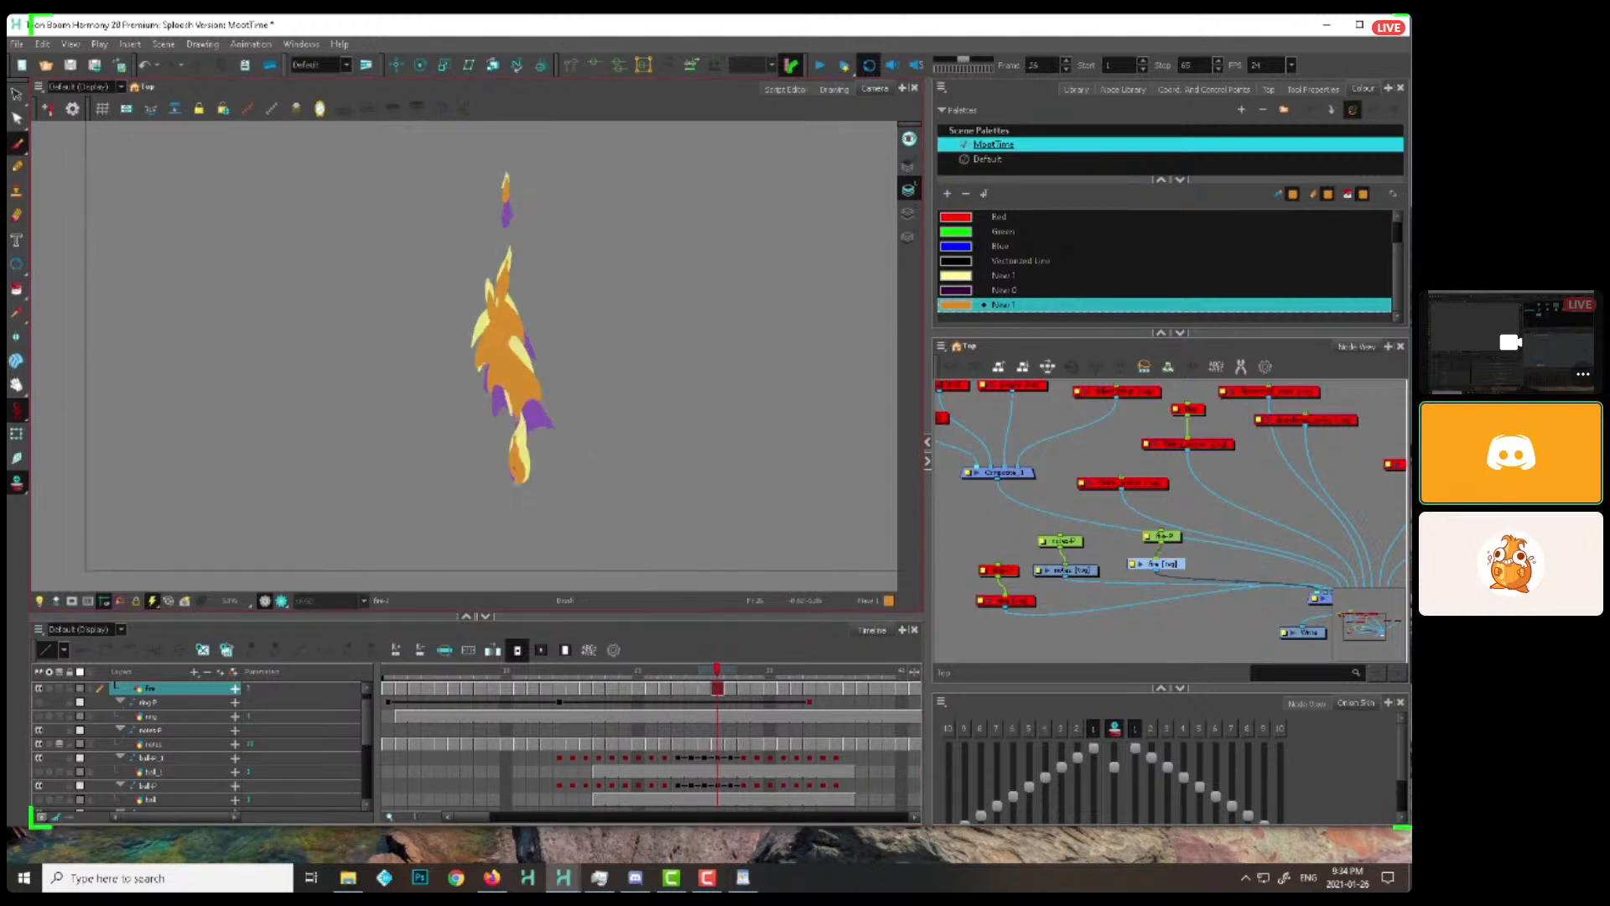
{"action": "key", "text": "period"}
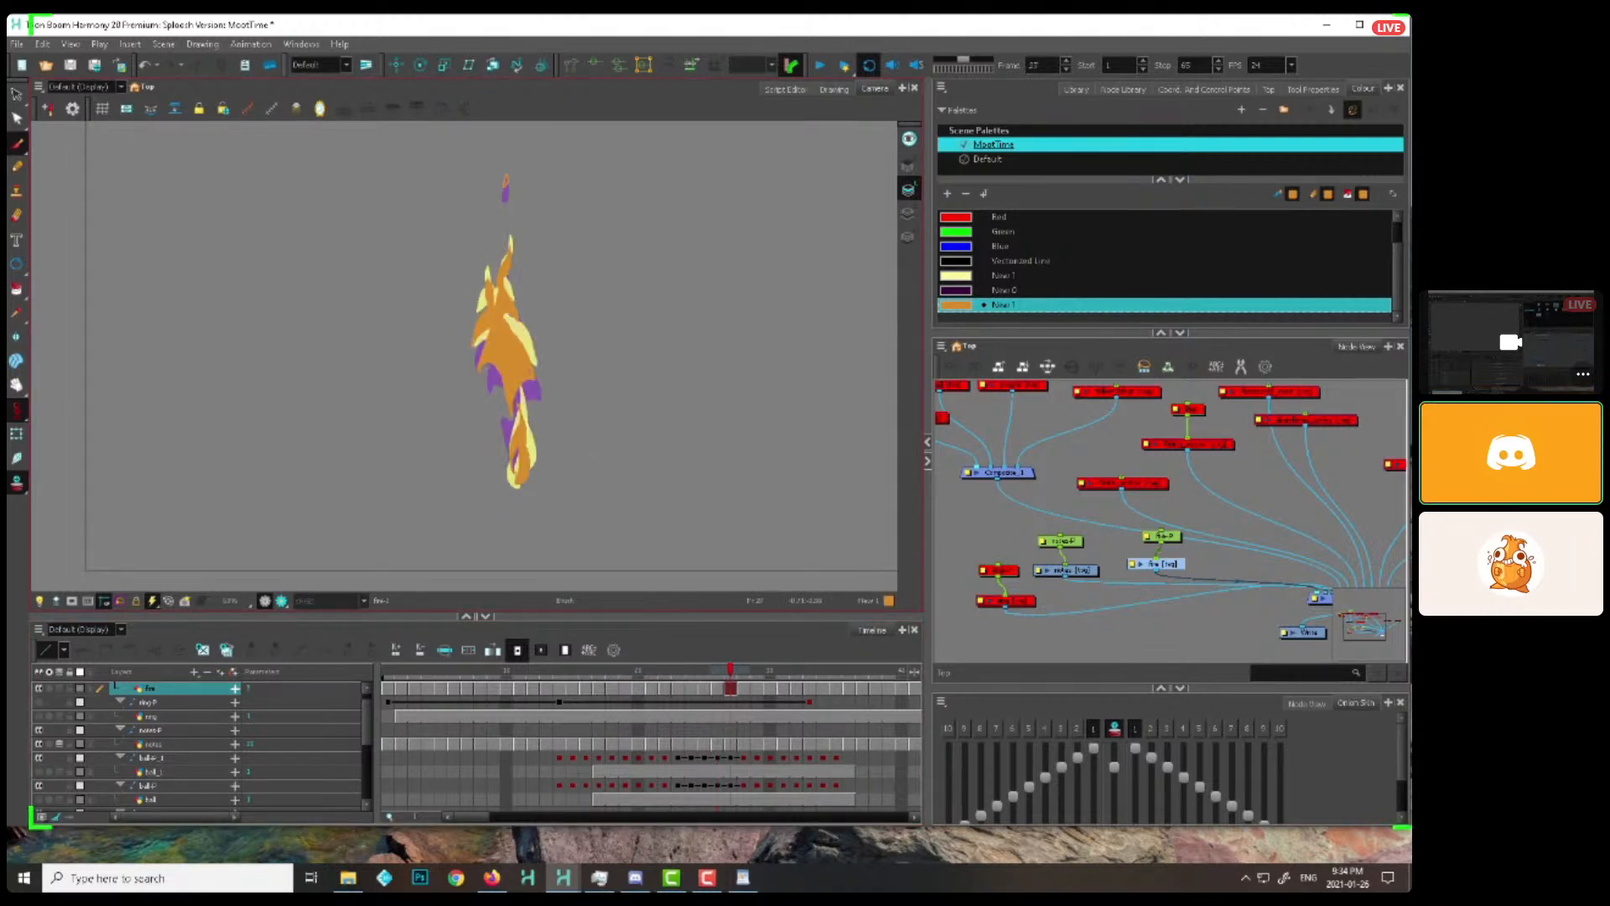
{"action": "key", "text": "period"}
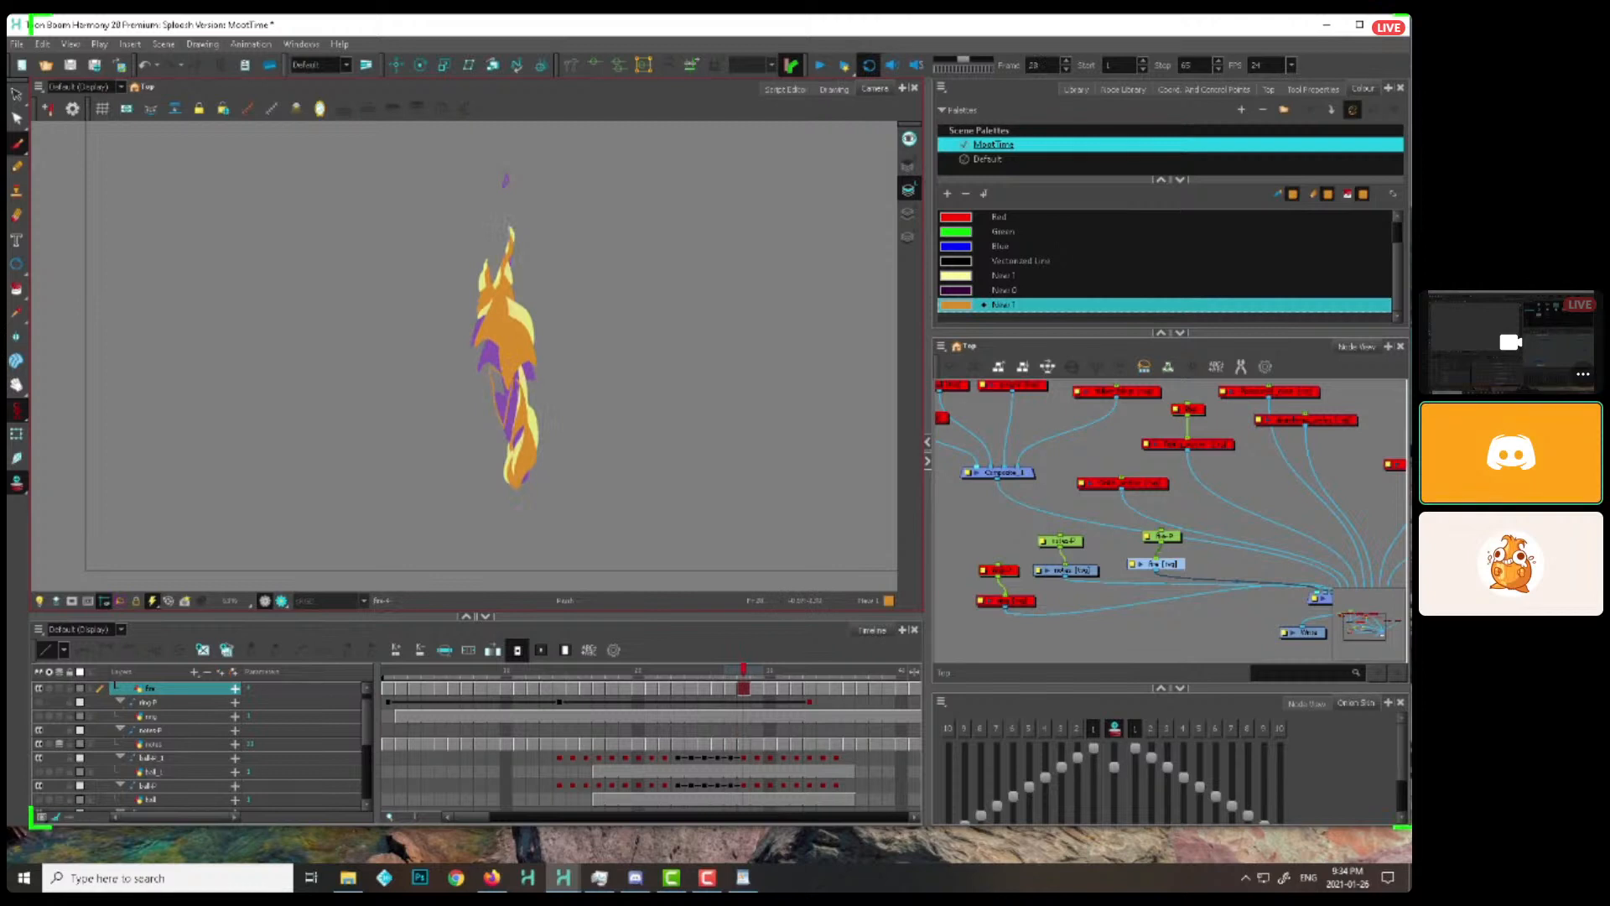
{"action": "key", "text": "period"}
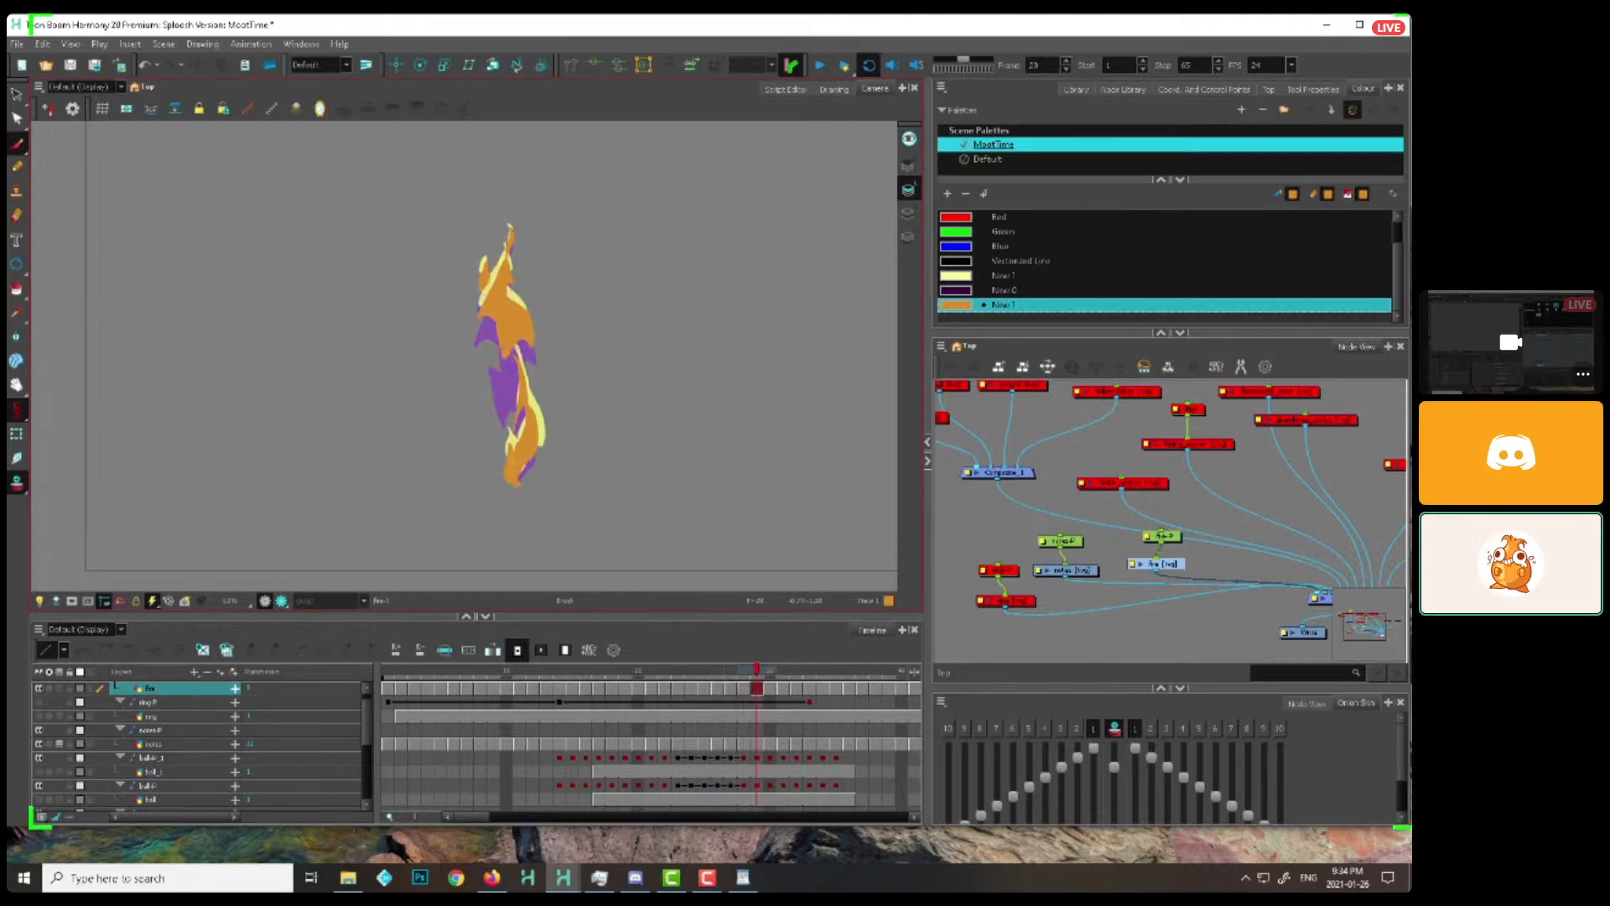
{"action": "key", "text": "period"}
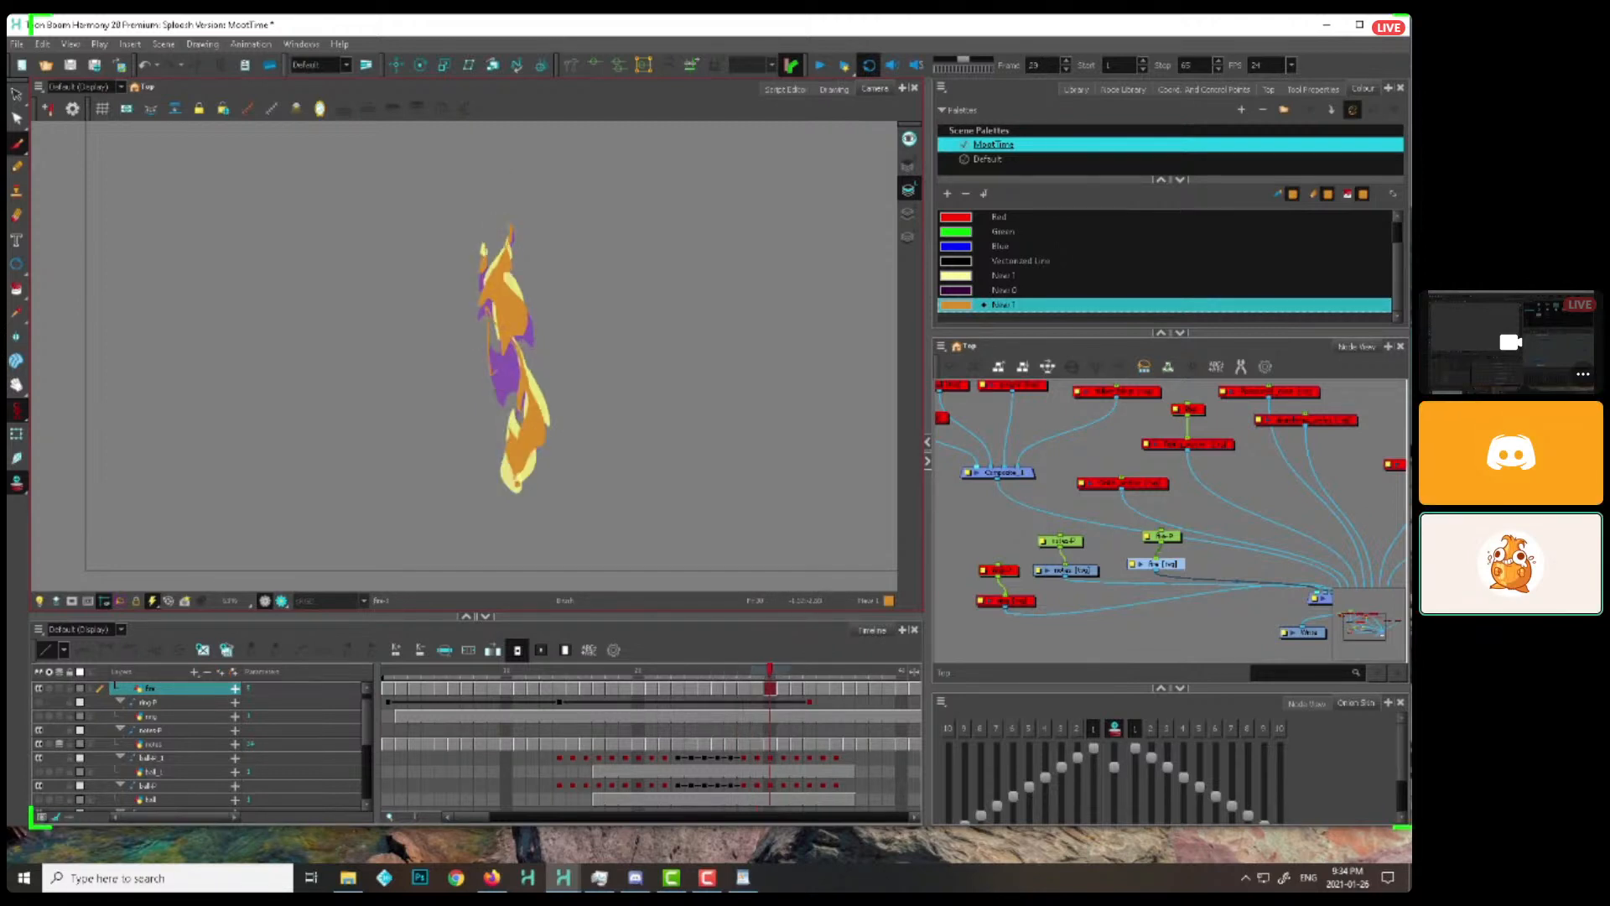
{"action": "key", "text": "period"}
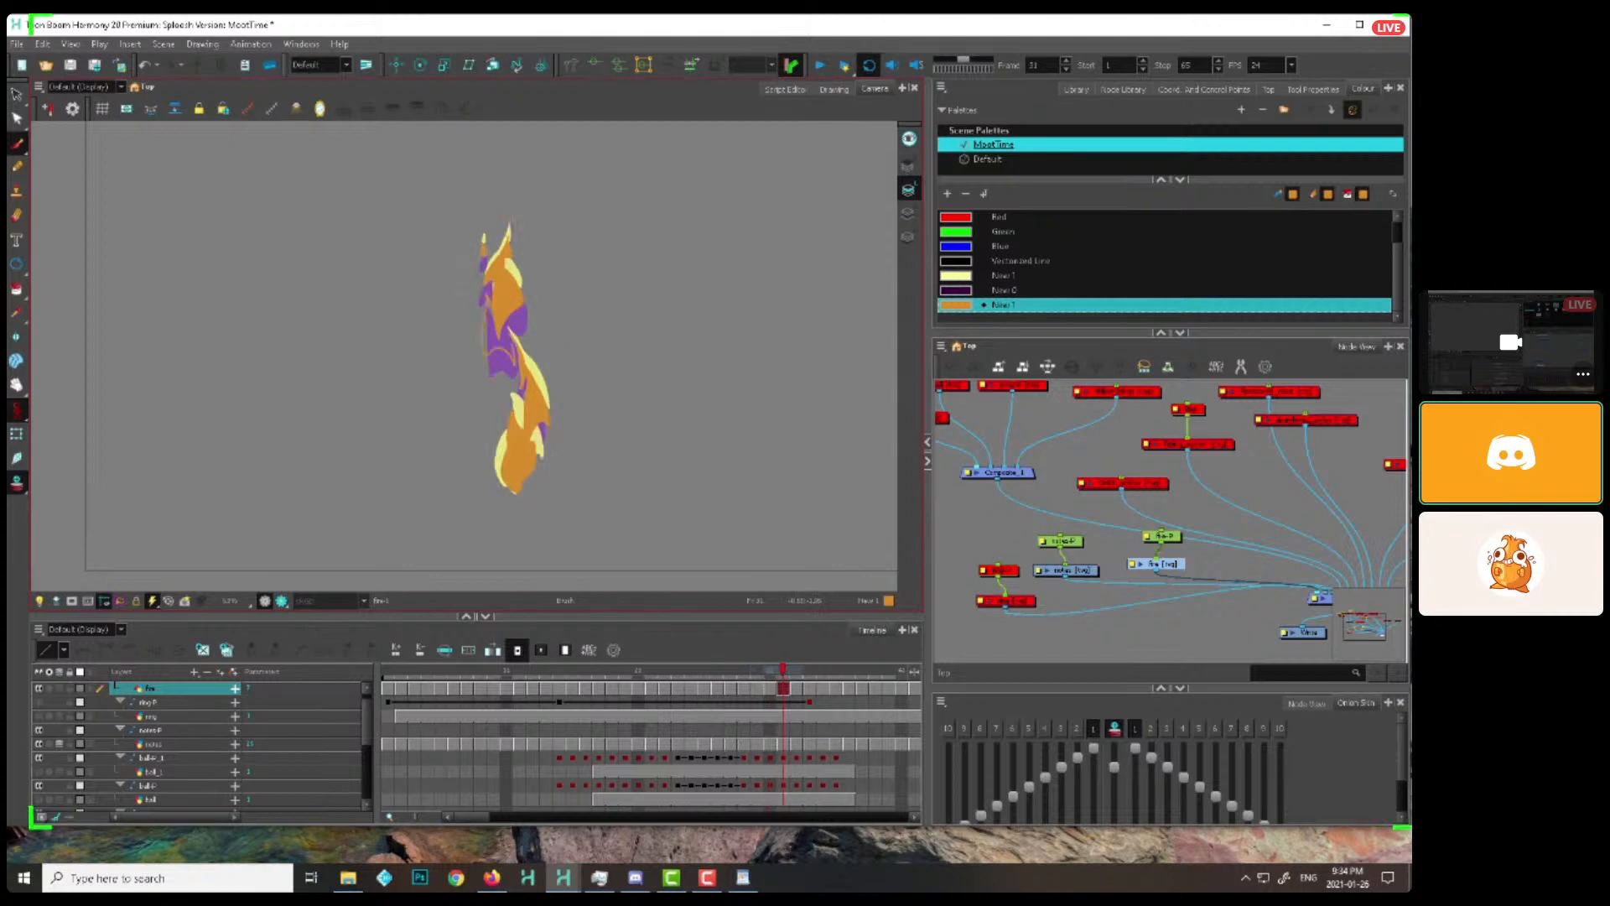
{"action": "key", "text": "period"}
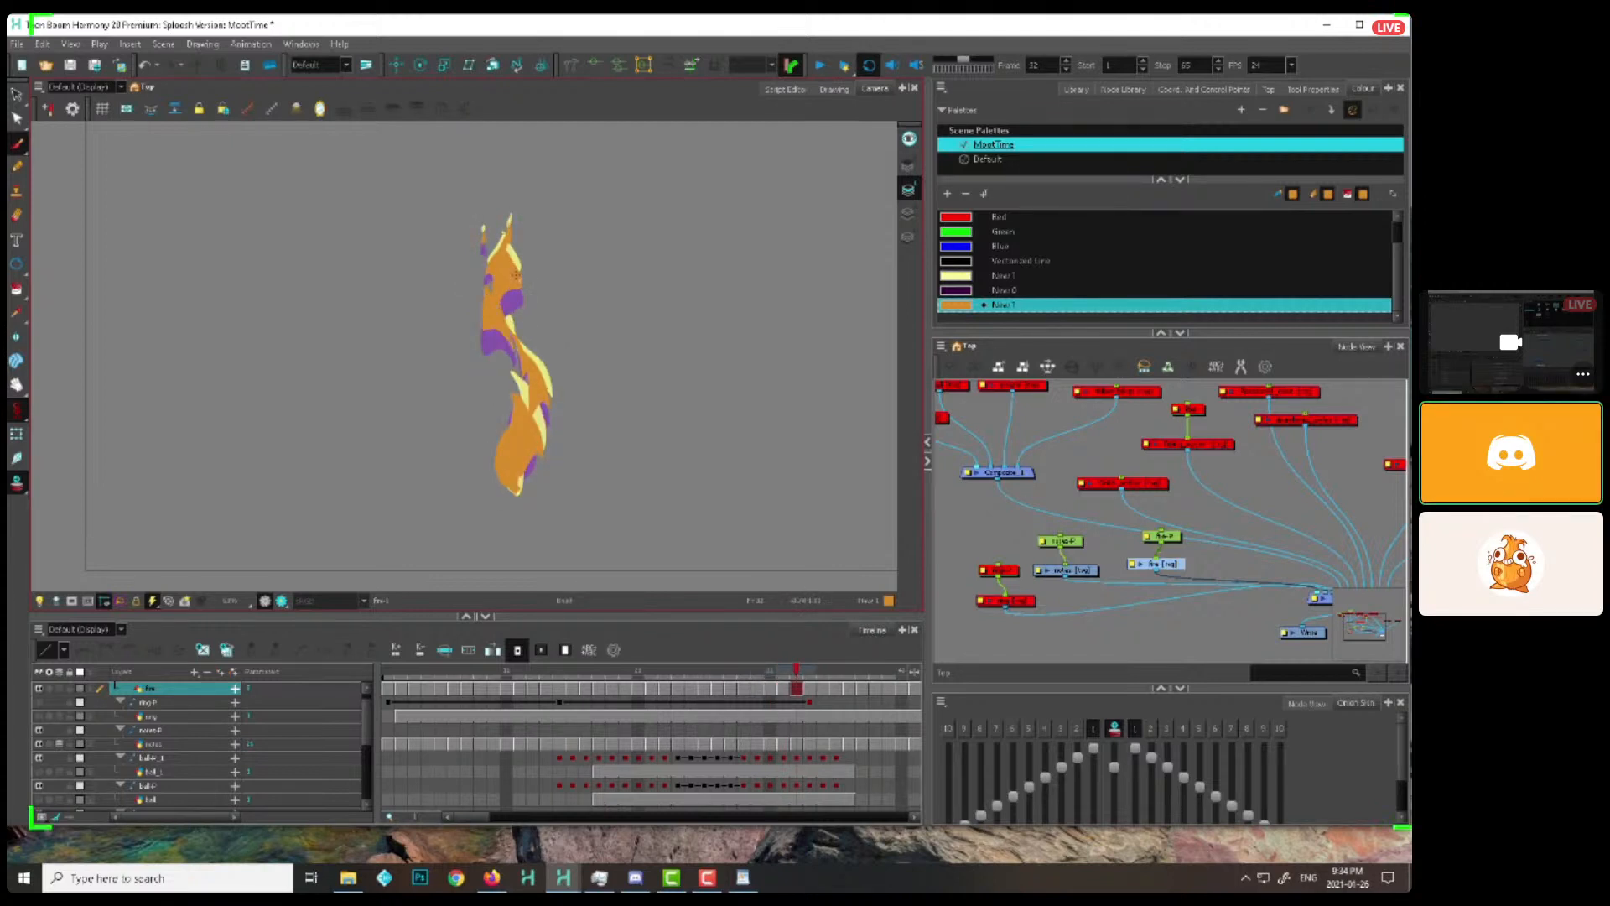
Redraw the rising left flame on each frame from 33 onward, detaching it and shrinking it to a sliver by about frame 40
{"action": "key", "text": "period"}
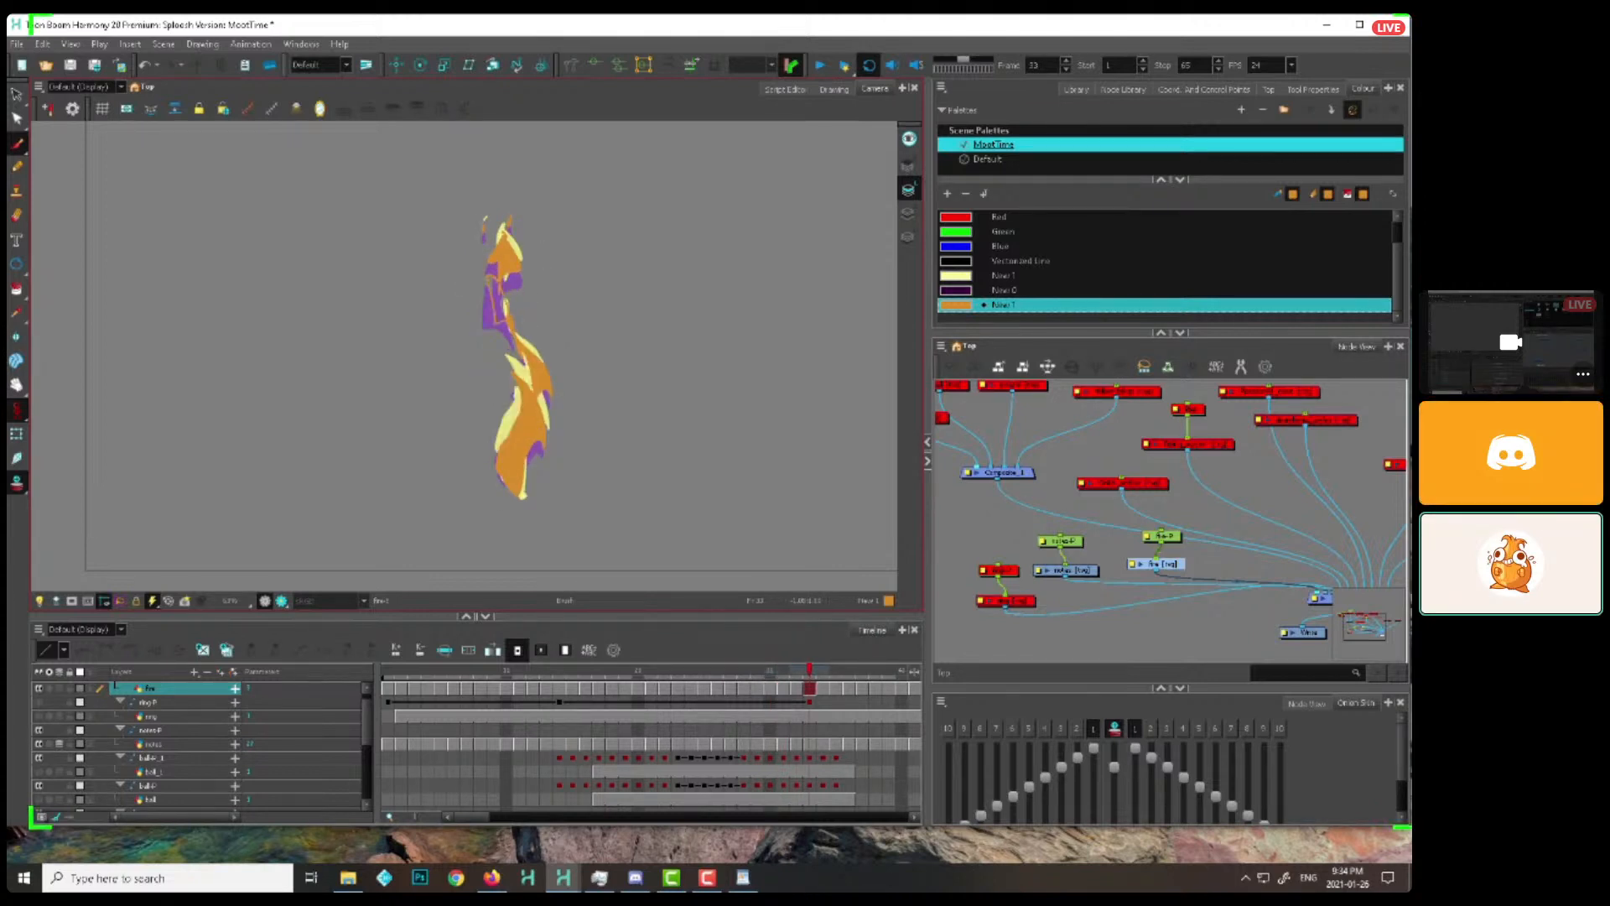
{"action": "mouse_move", "coordinate": [501, 322]}
{"action": "left_mouse_down"}
{"action": "mouse_move", "coordinate": [484, 307]}
{"action": "mouse_move", "coordinate": [489, 276]}
{"action": "mouse_move", "coordinate": [505, 344]}
{"action": "left_mouse_up"}
{"action": "key", "text": "e"}
{"action": "key", "text": "alt+b"}
{"action": "key", "text": "period"}
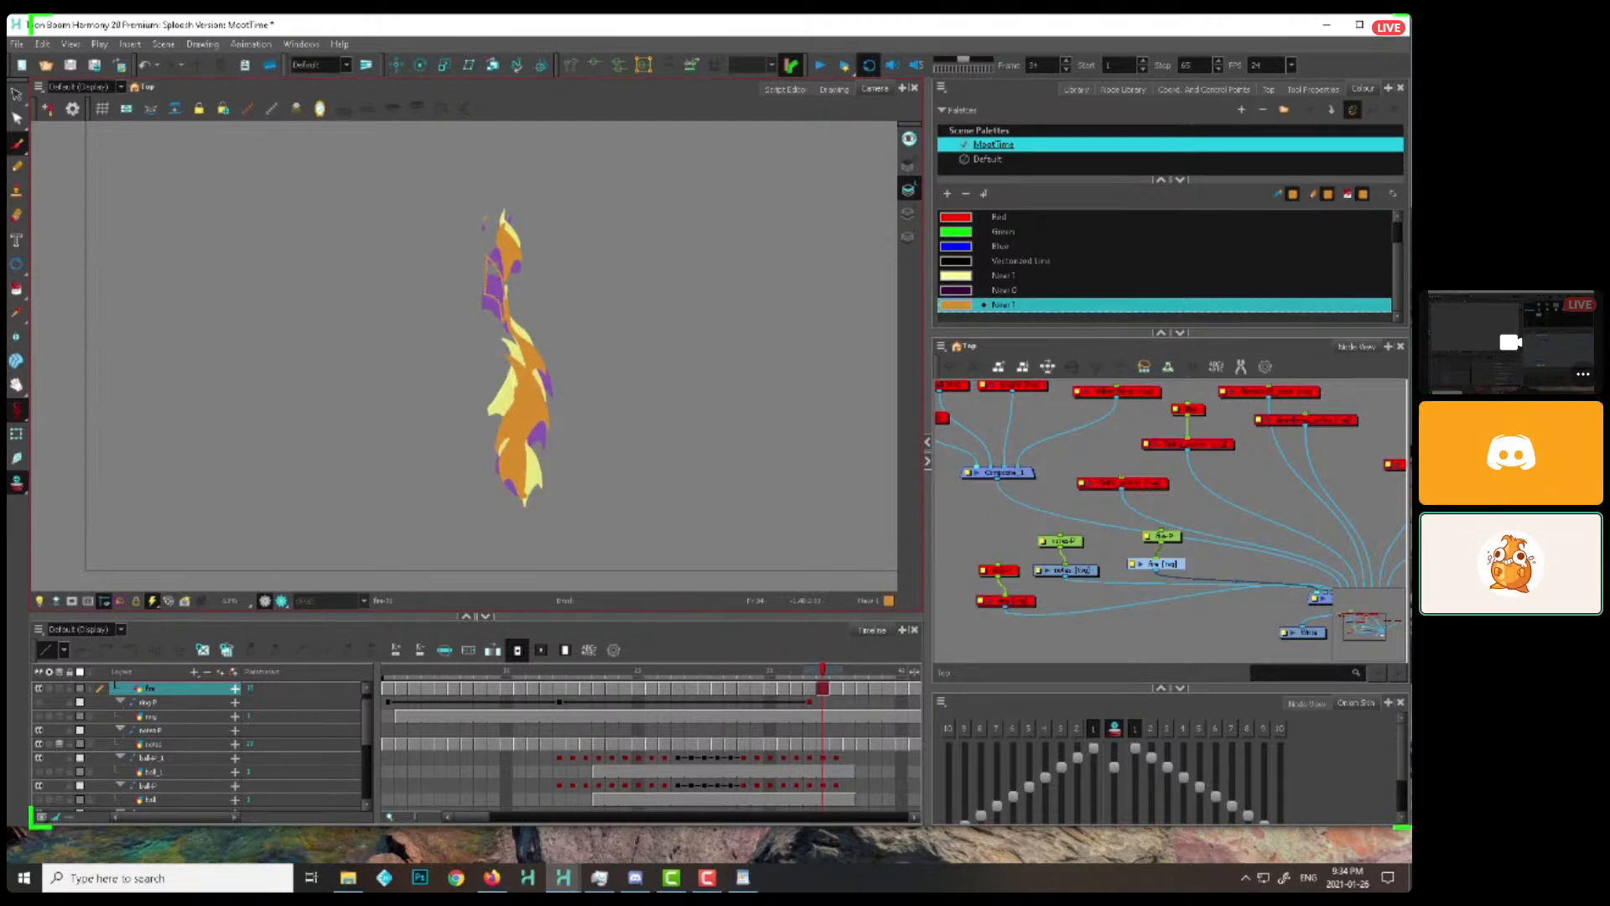
{"action": "key", "text": "period"}
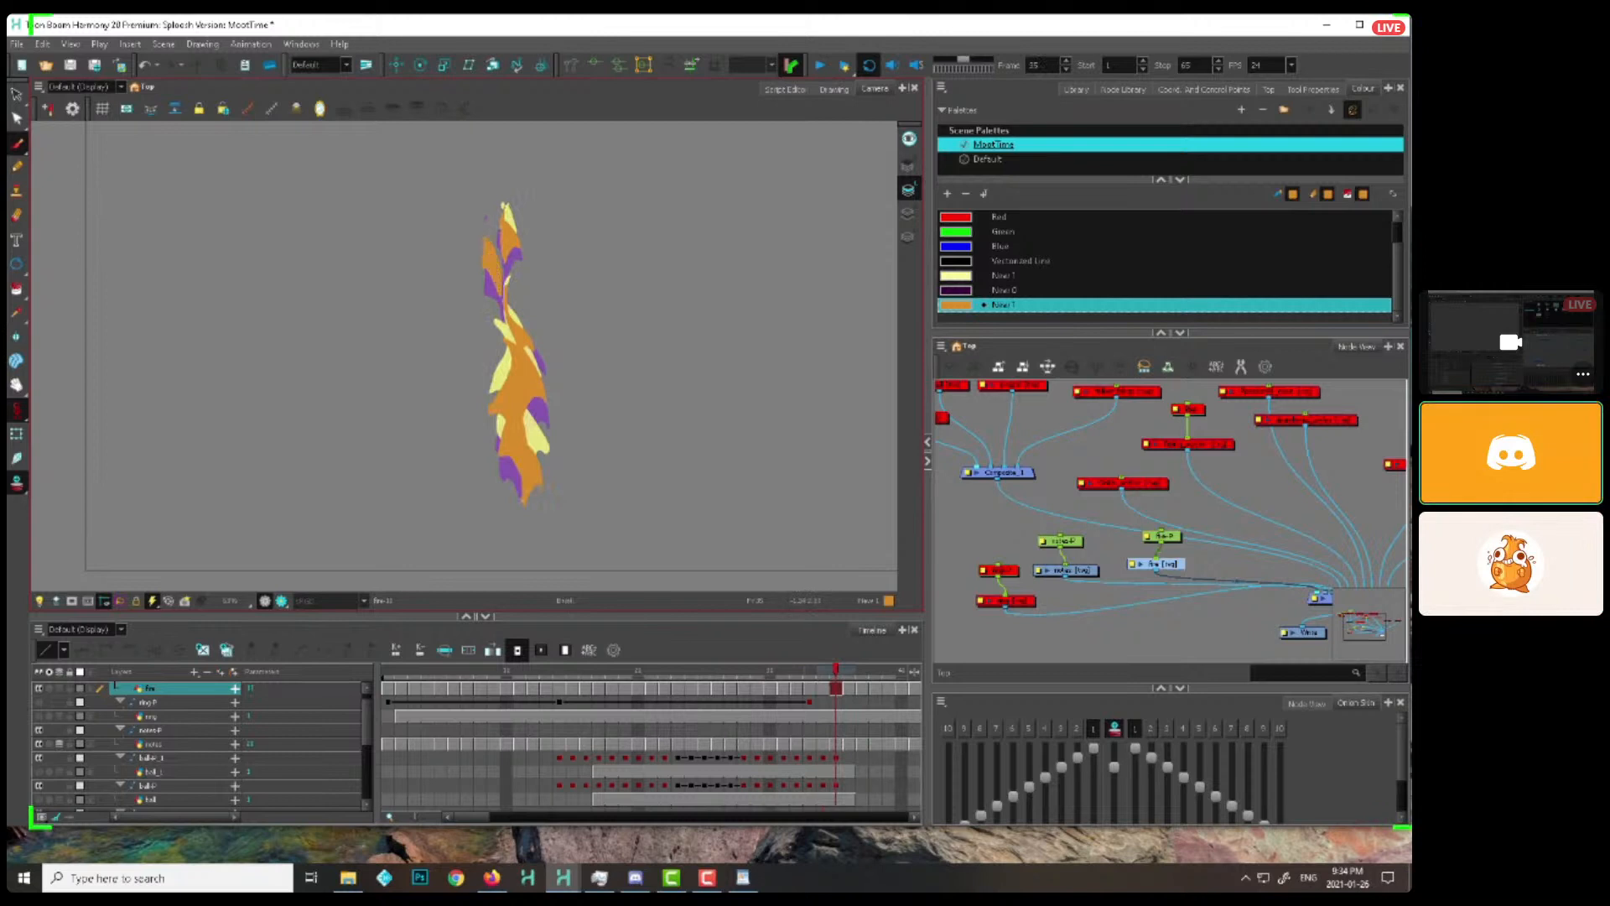
{"action": "key", "text": "period"}
{"action": "key", "text": "alt+e"}
{"action": "key", "text": "period"}
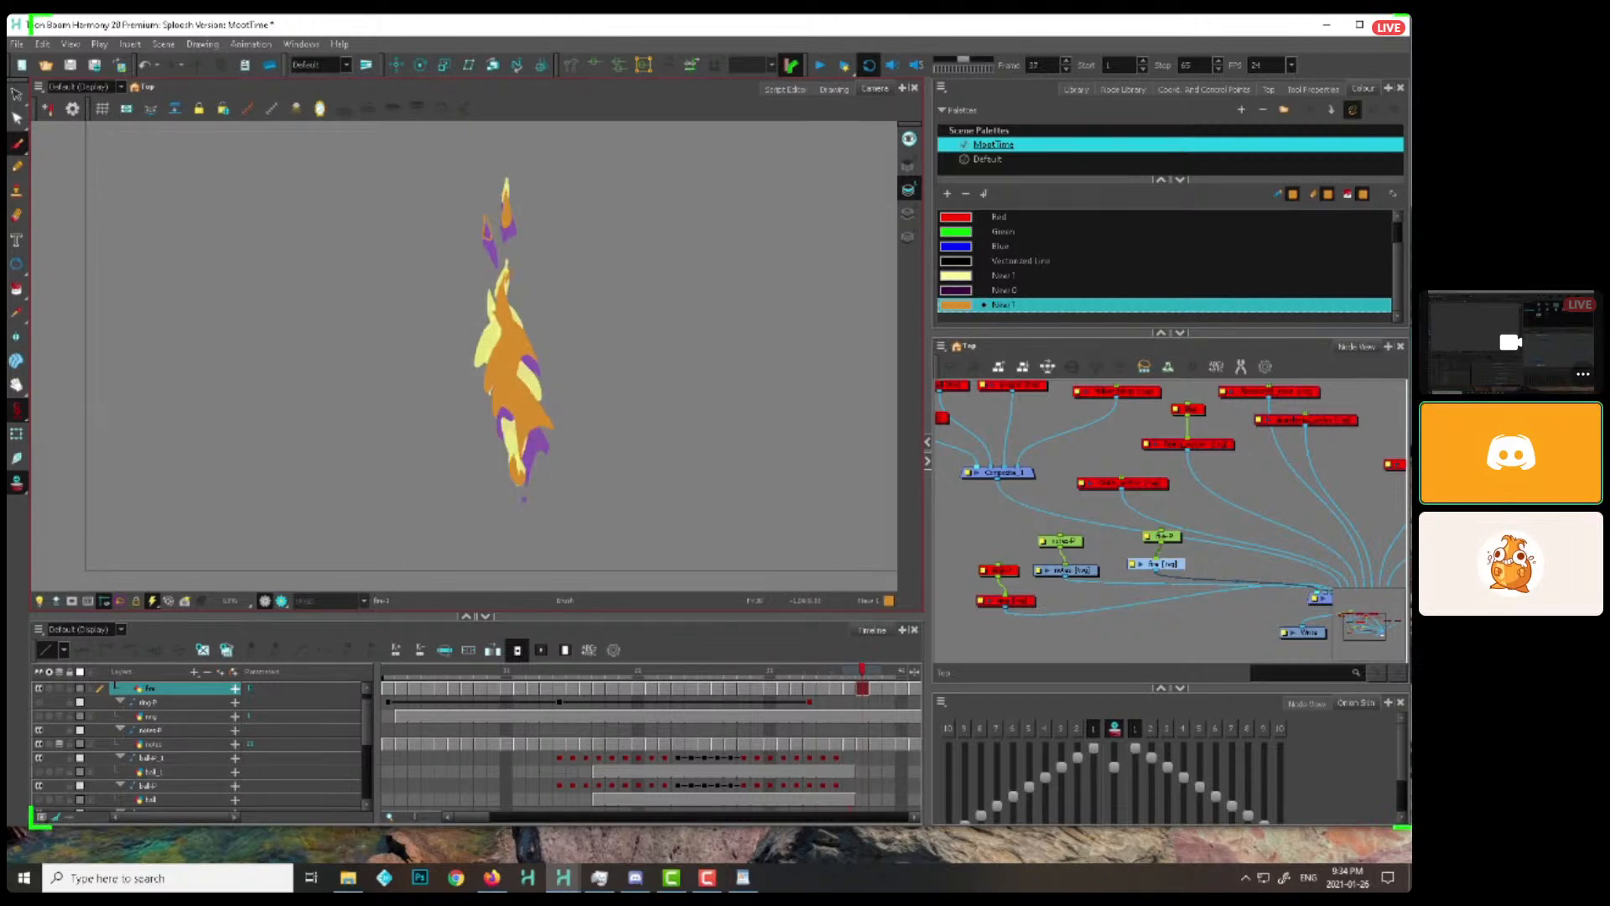
{"action": "key", "text": "period"}
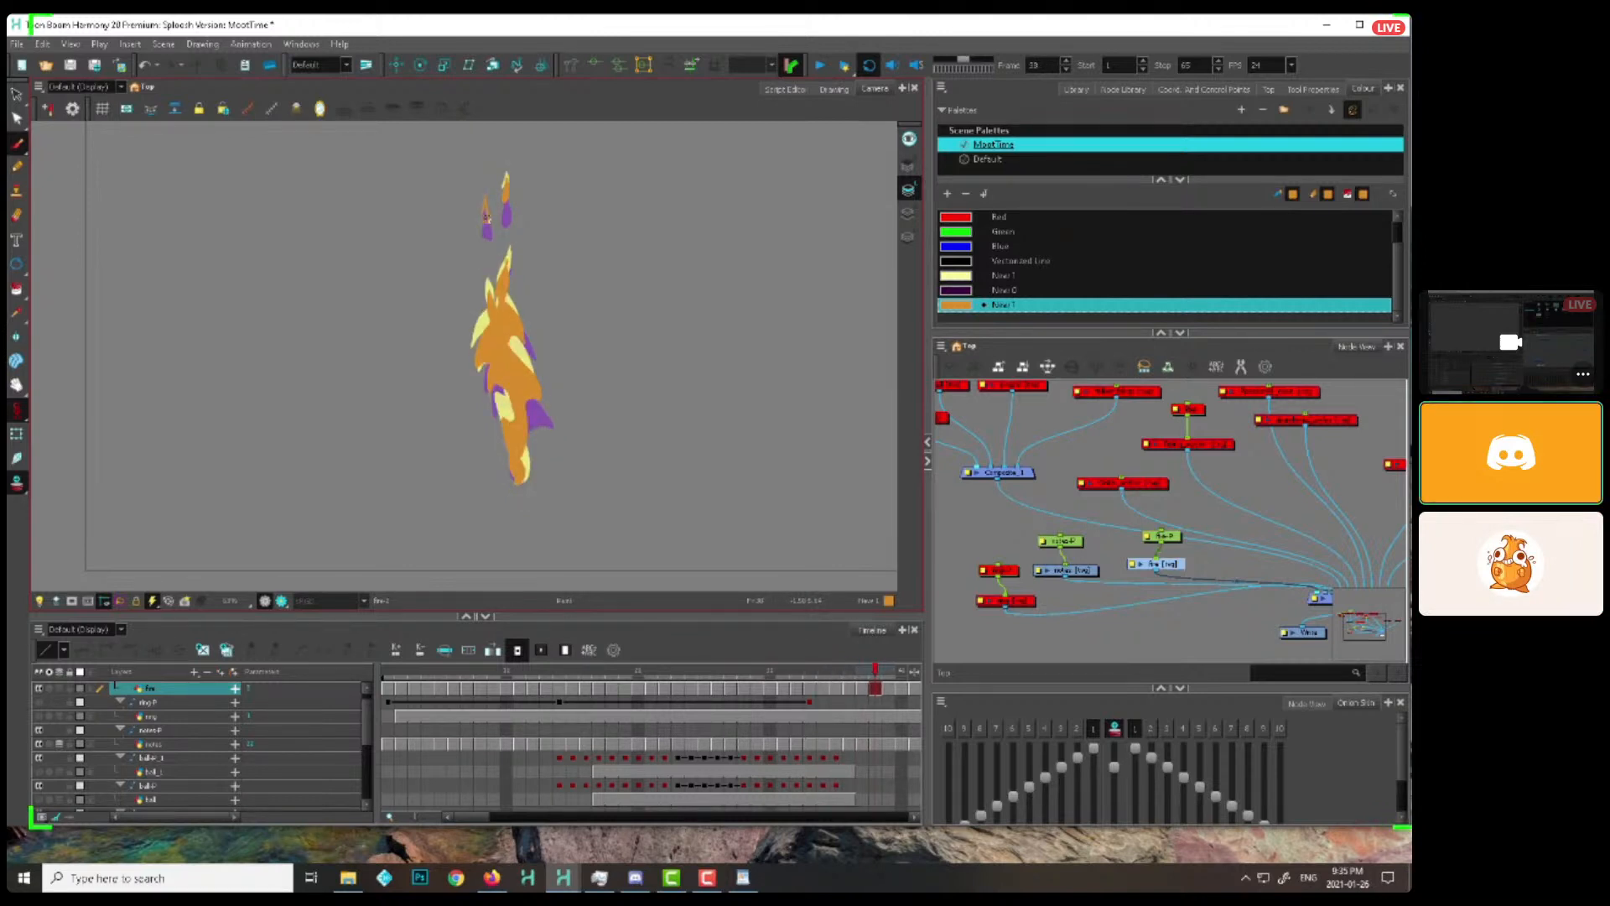
{"action": "key", "text": "alt+b"}
{"action": "key", "text": "period"}
{"action": "key", "text": "period"}
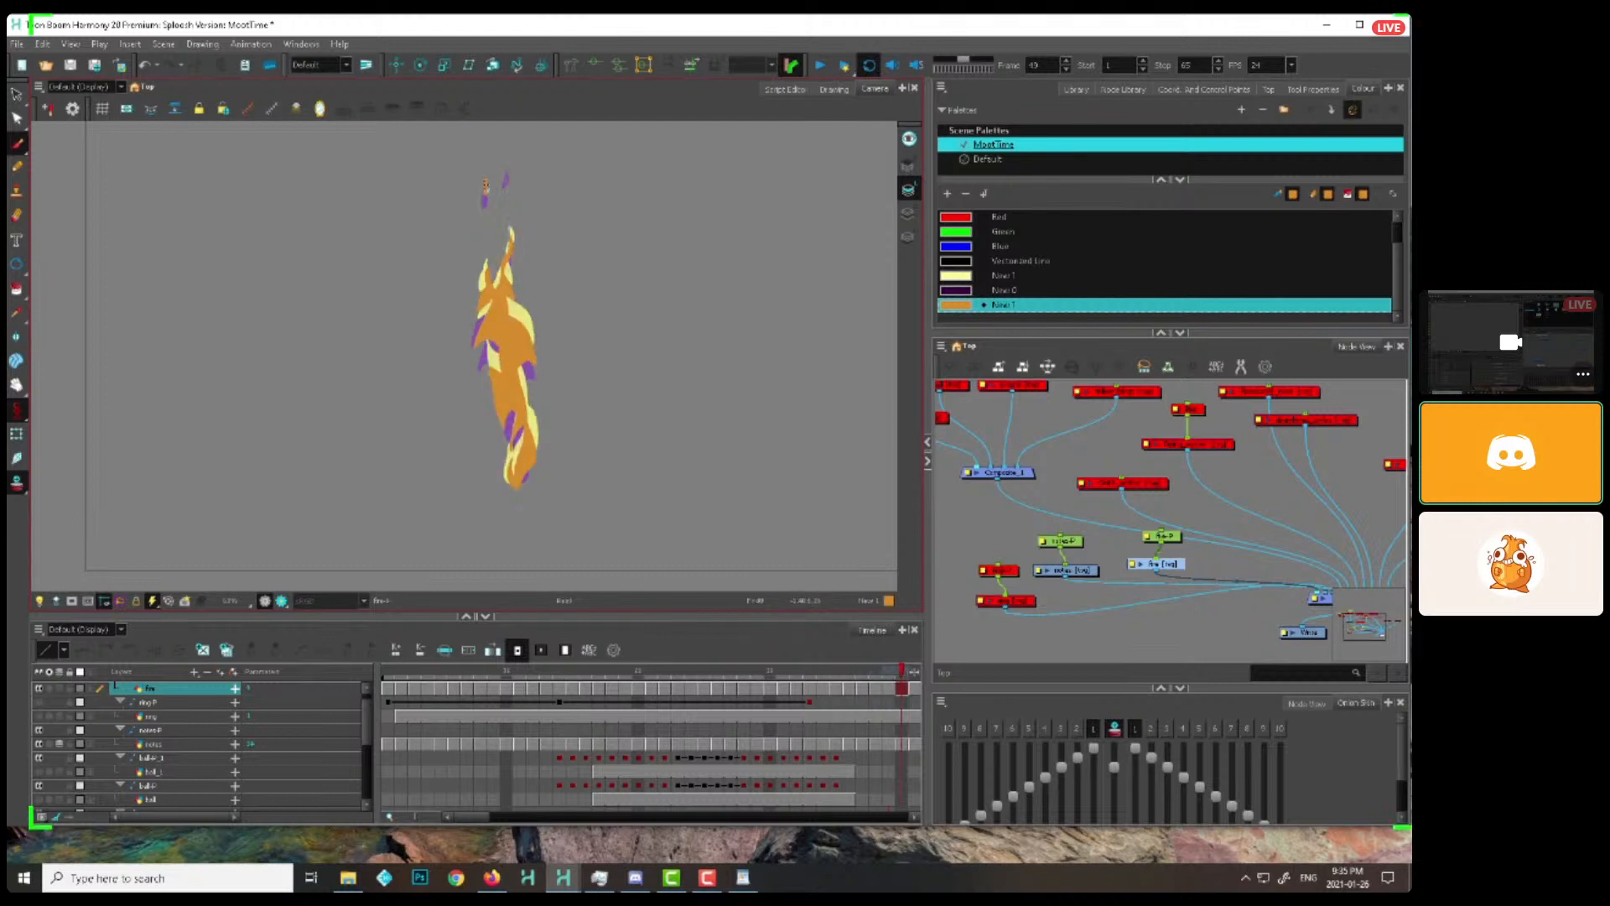
{"action": "key", "text": "period"}
Go back to frame 29, add a small flame tongue at the lower left of the base, and raise it through about frame 35
{"action": "left_click_drag", "start_coordinate": [507, 671], "coordinate": [757, 669]}
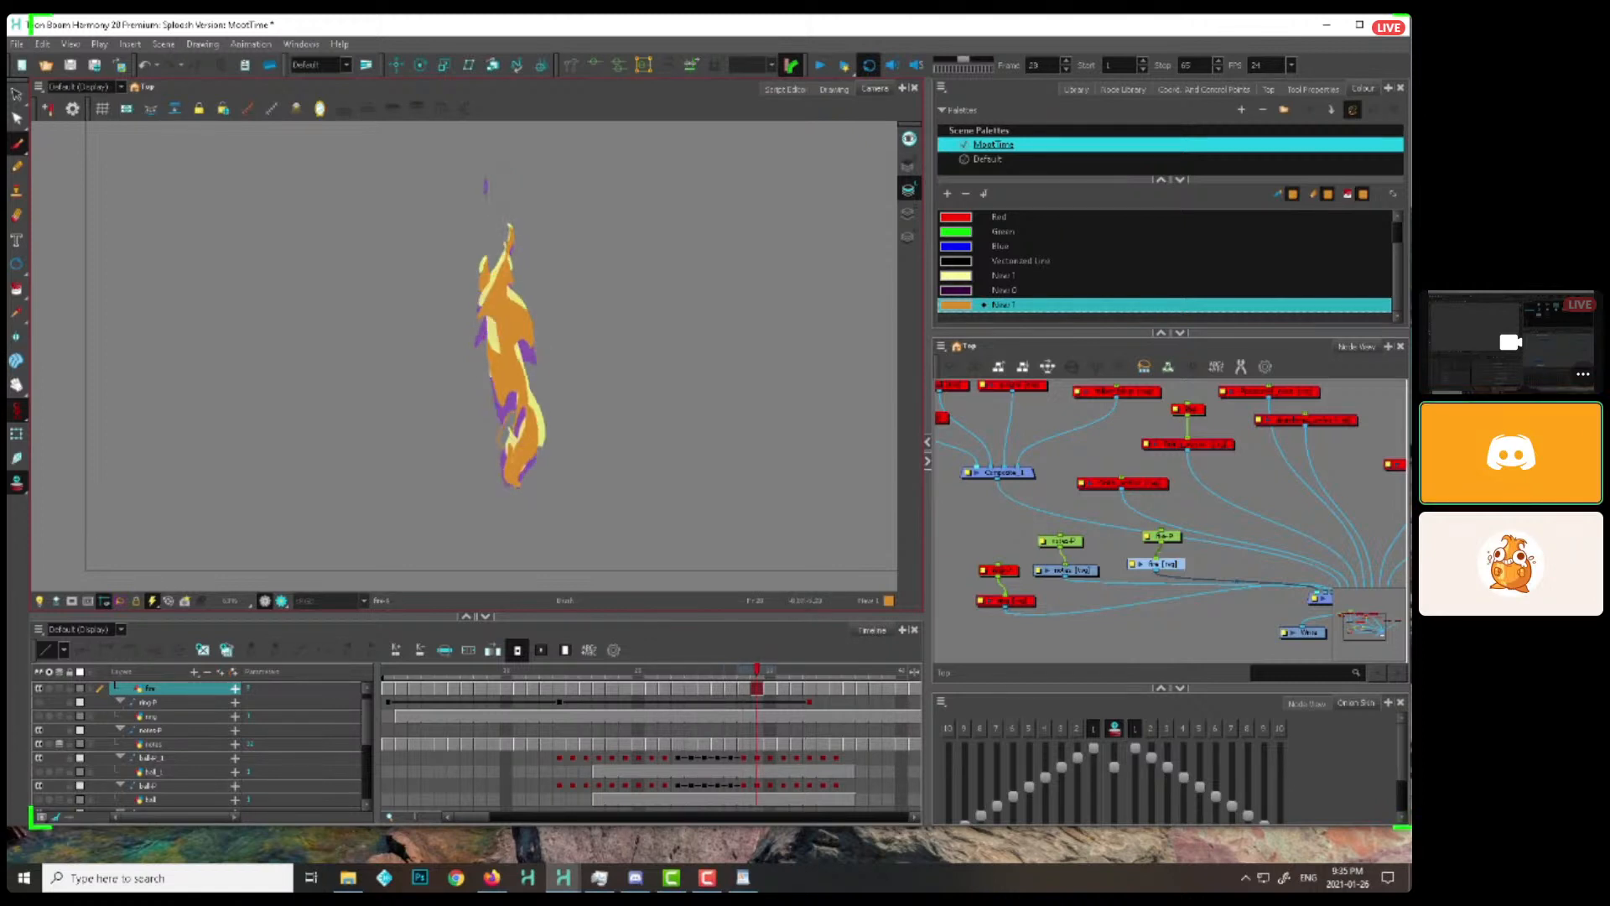
{"action": "key", "text": "period"}
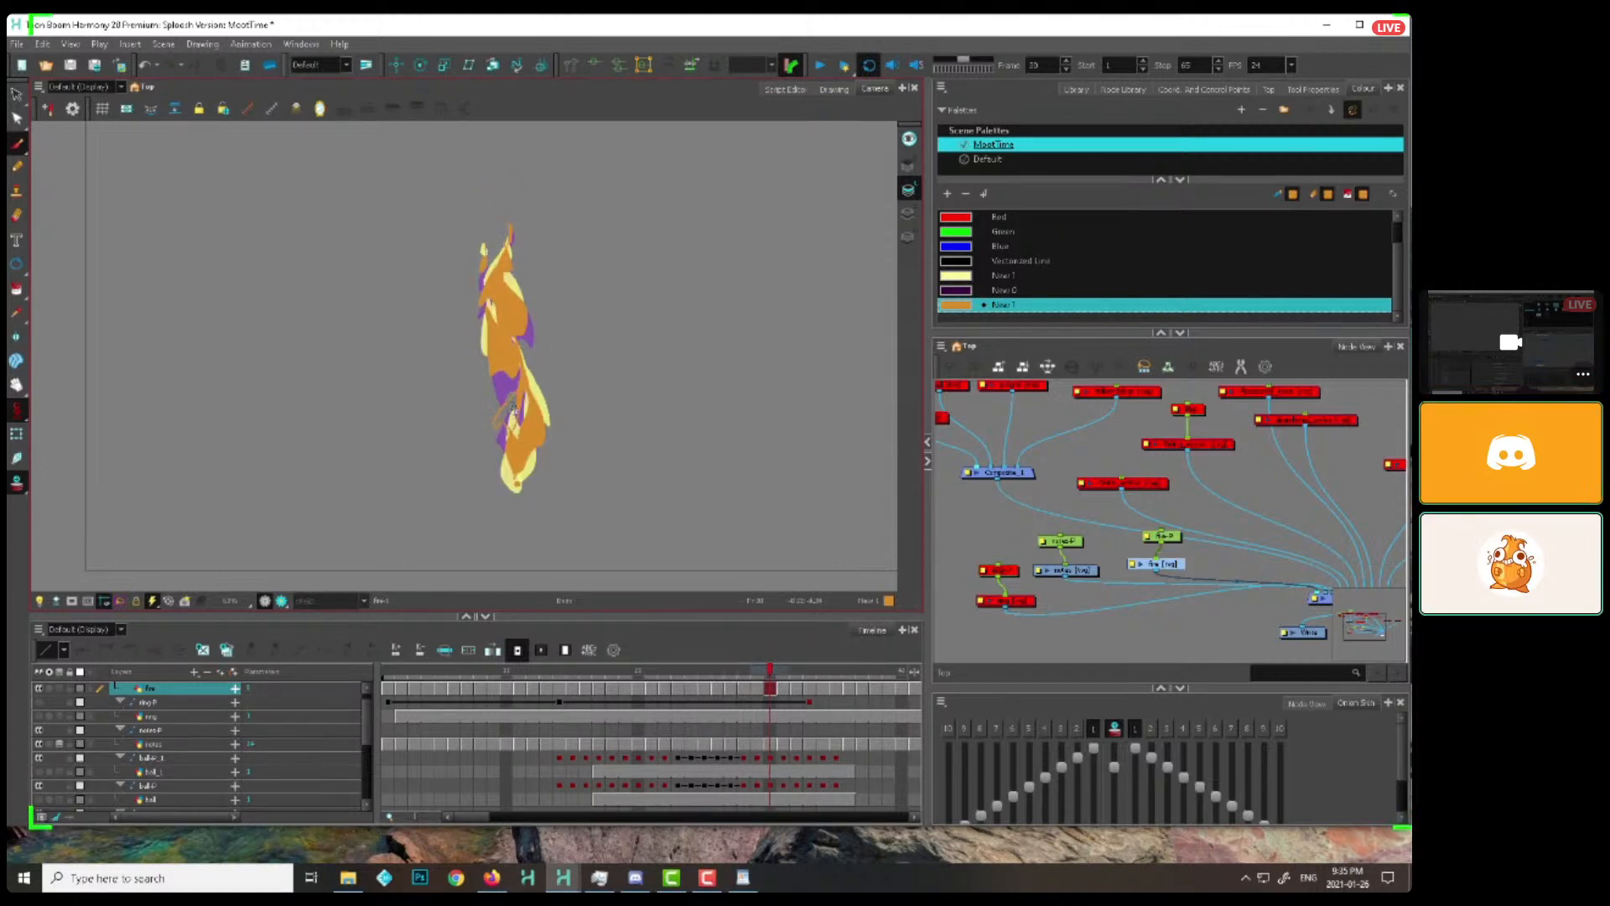
{"action": "key", "text": "period"}
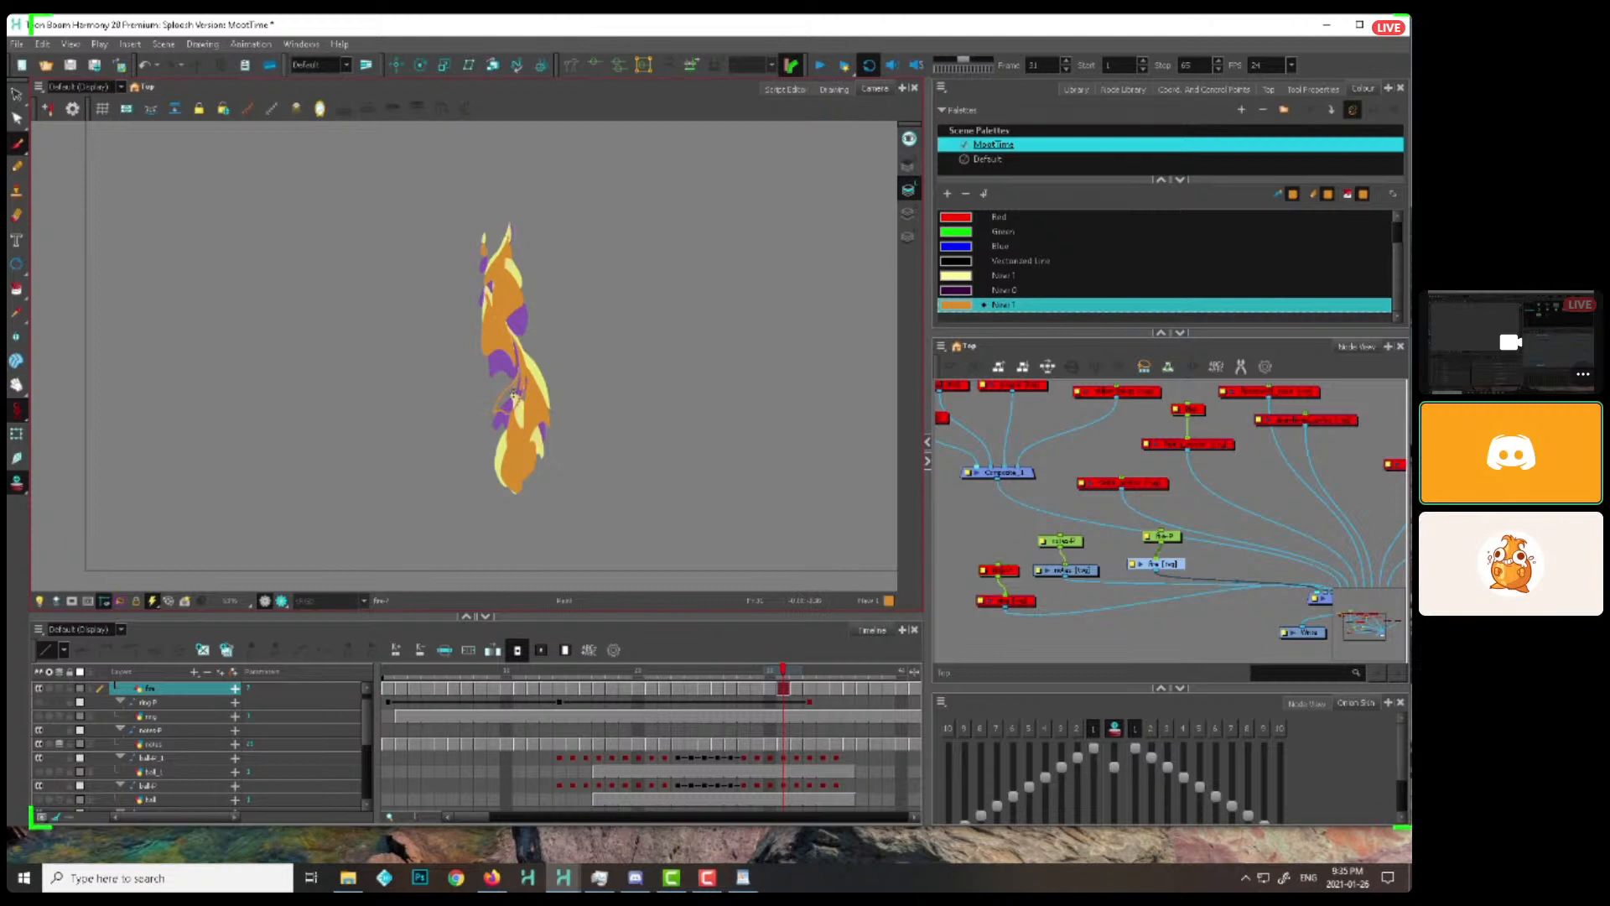
{"action": "key", "text": "period"}
{"action": "key", "text": "period"}
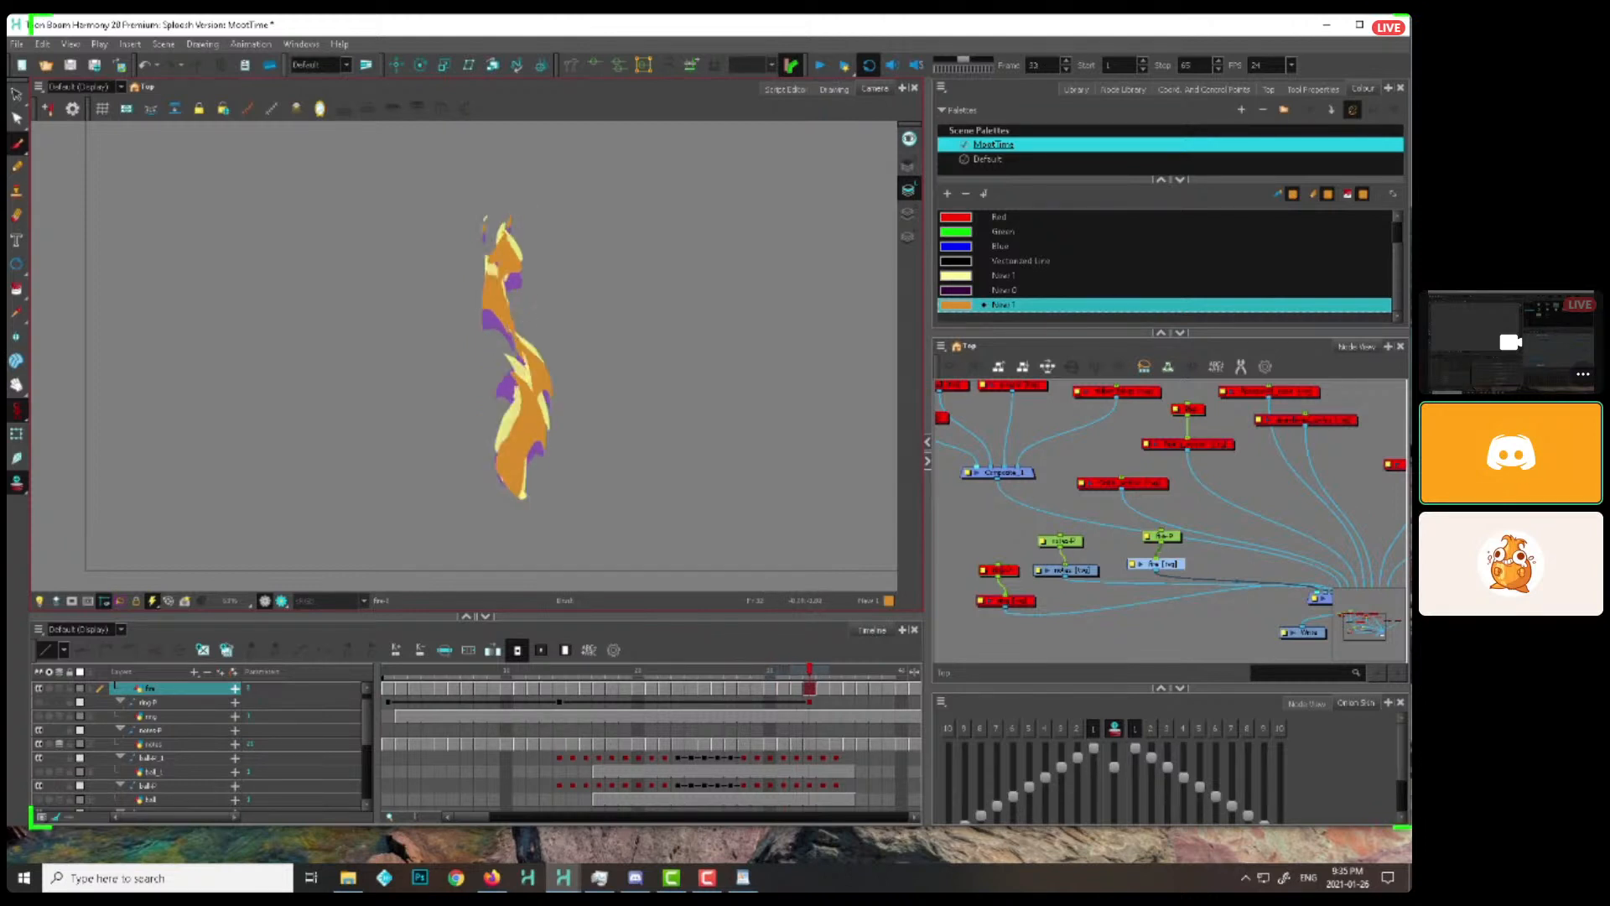
{"action": "key", "text": "period"}
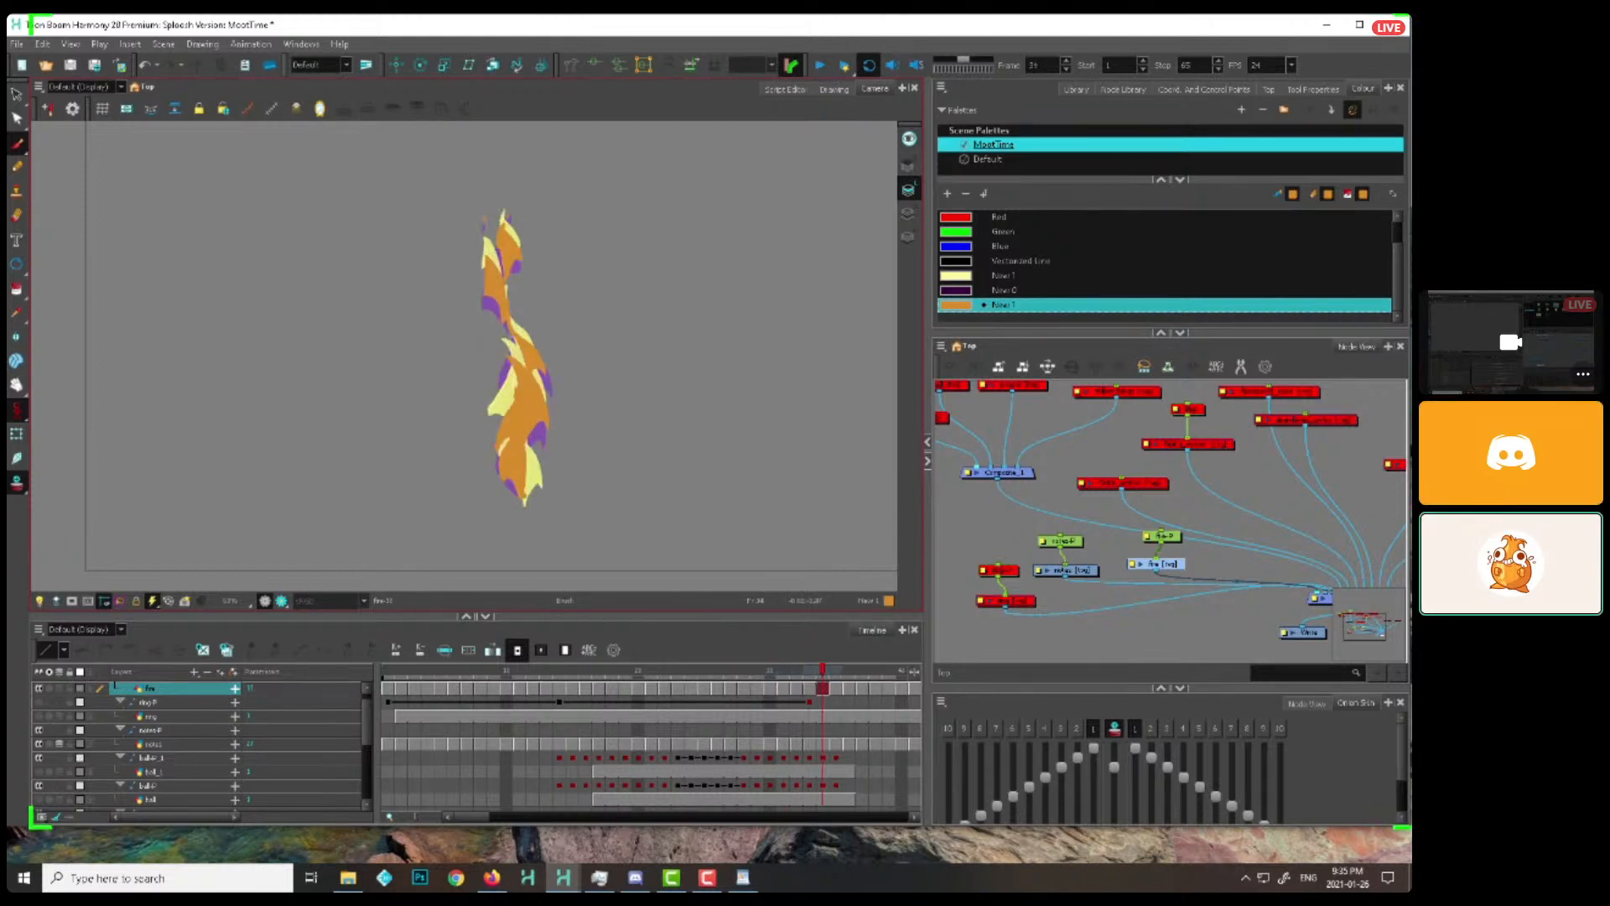
{"action": "key", "text": "period"}
{"action": "key", "text": "comma"}
Carry the new tongue up between the two detached tips from frame 36, reducing it to a sliver by about frame 41
{"action": "key", "text": "period"}
{"action": "left_click_drag", "start_coordinate": [503, 315], "coordinate": [505, 326]}
{"action": "key", "text": "period"}
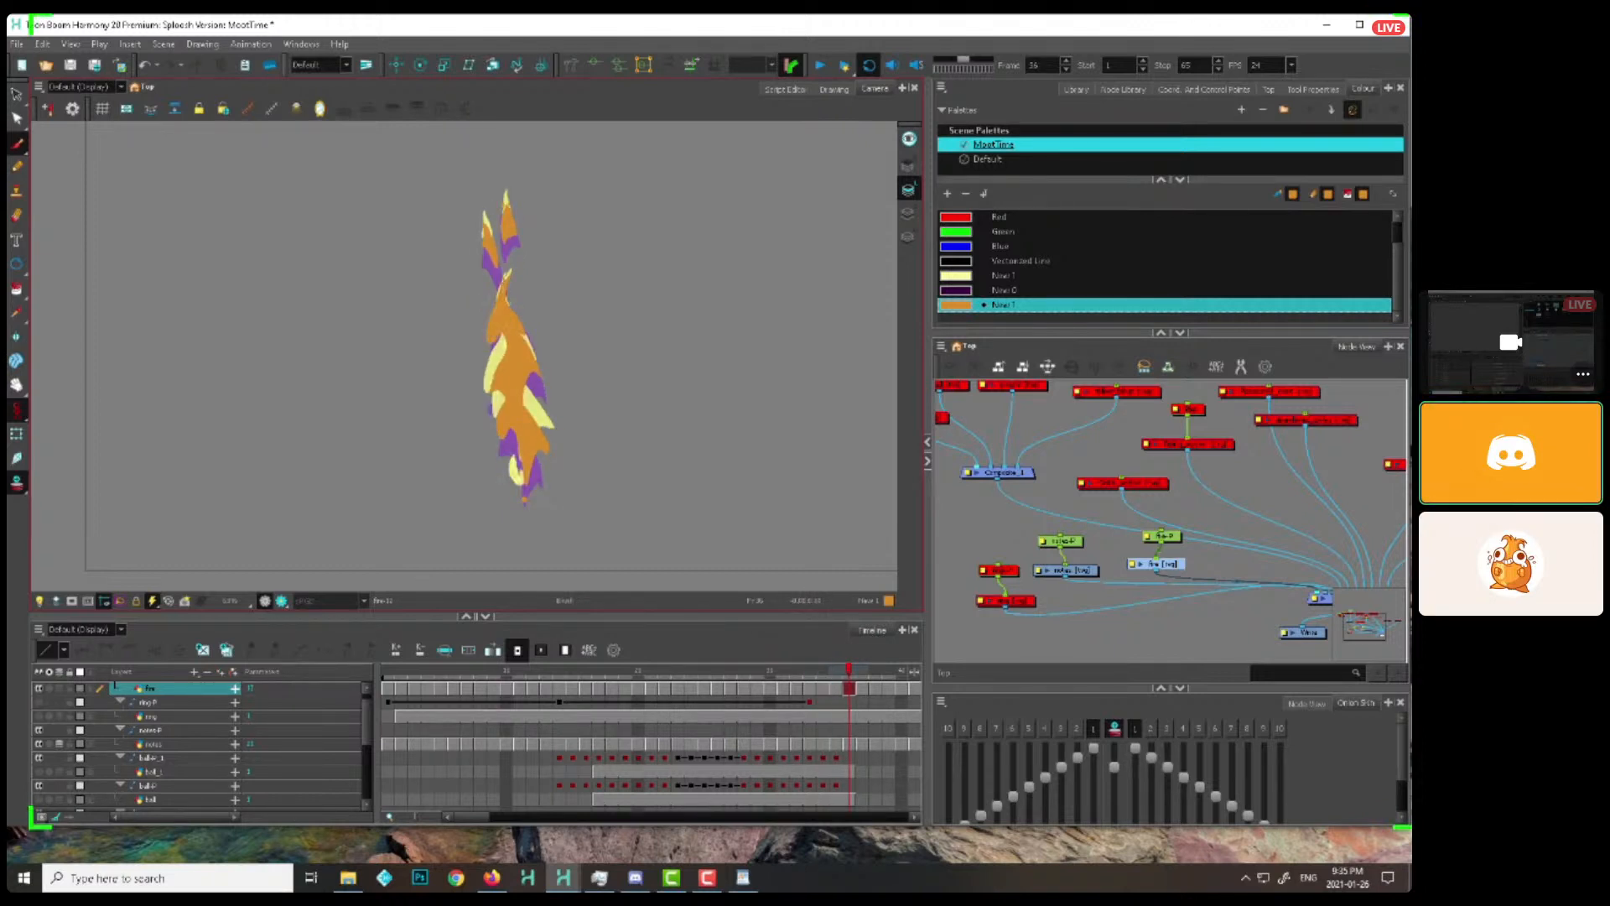
{"action": "key", "text": "period"}
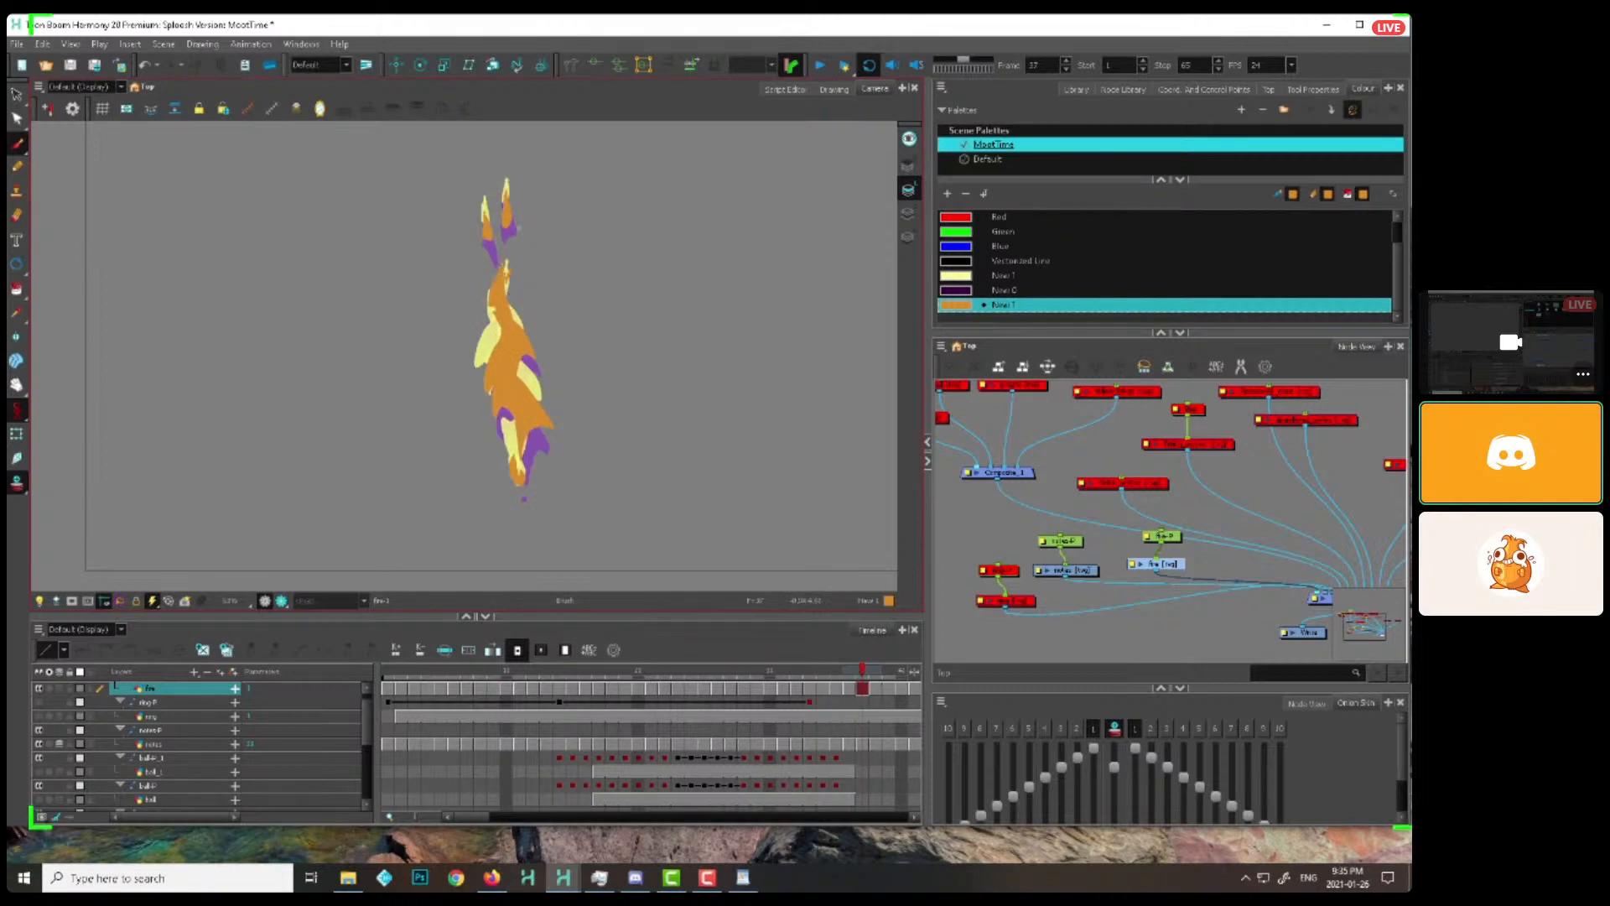
{"action": "key", "text": "period"}
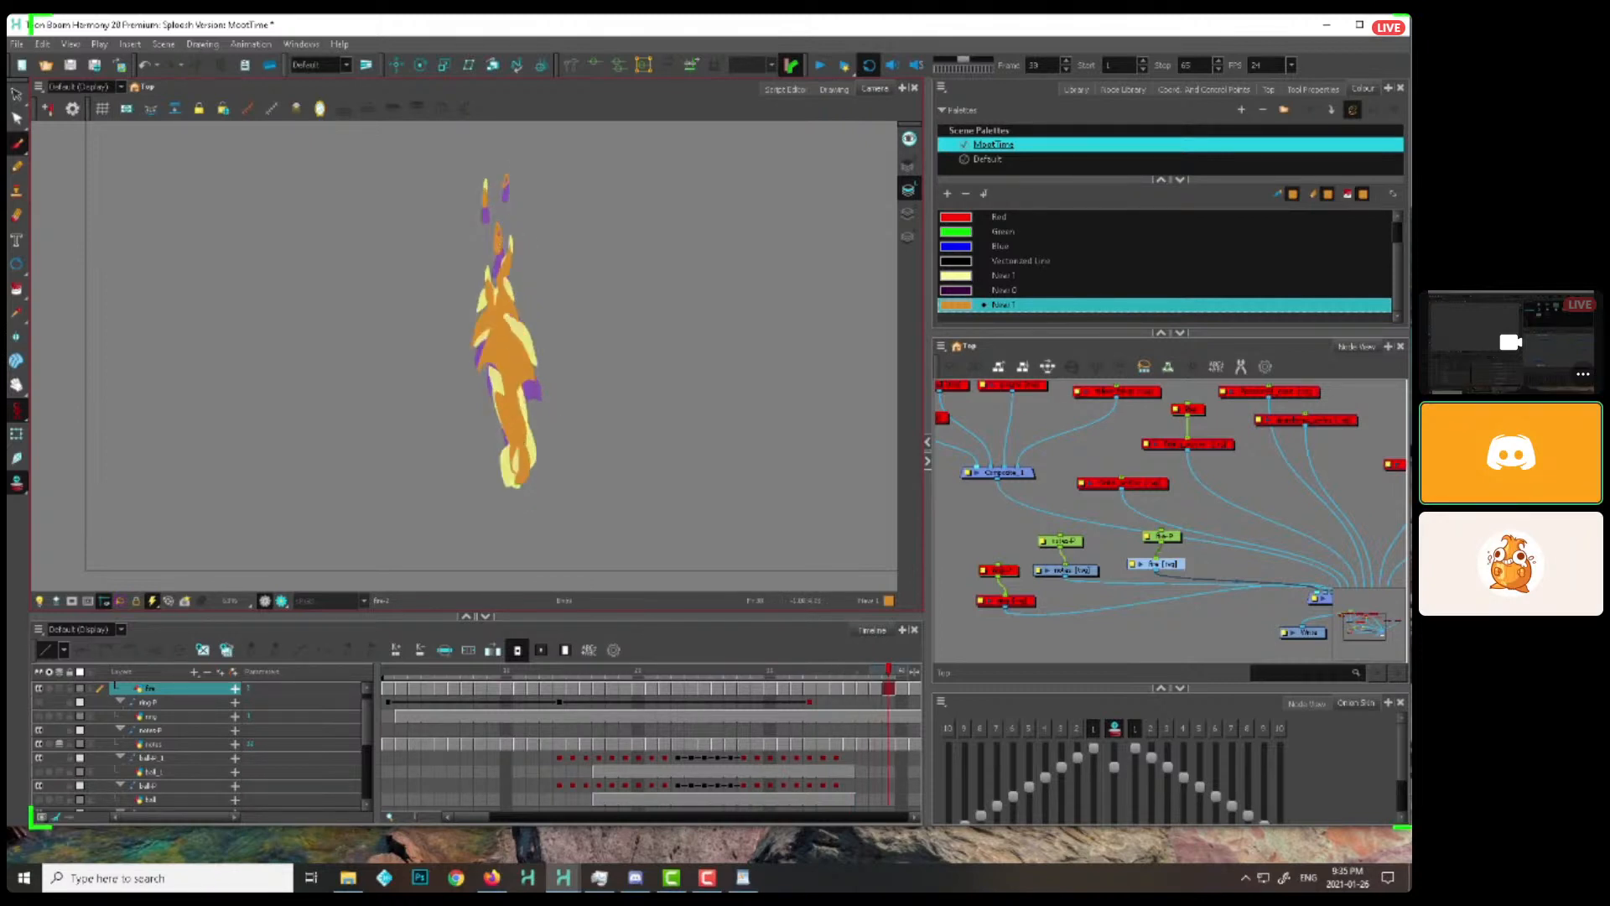
{"action": "key", "text": "period"}
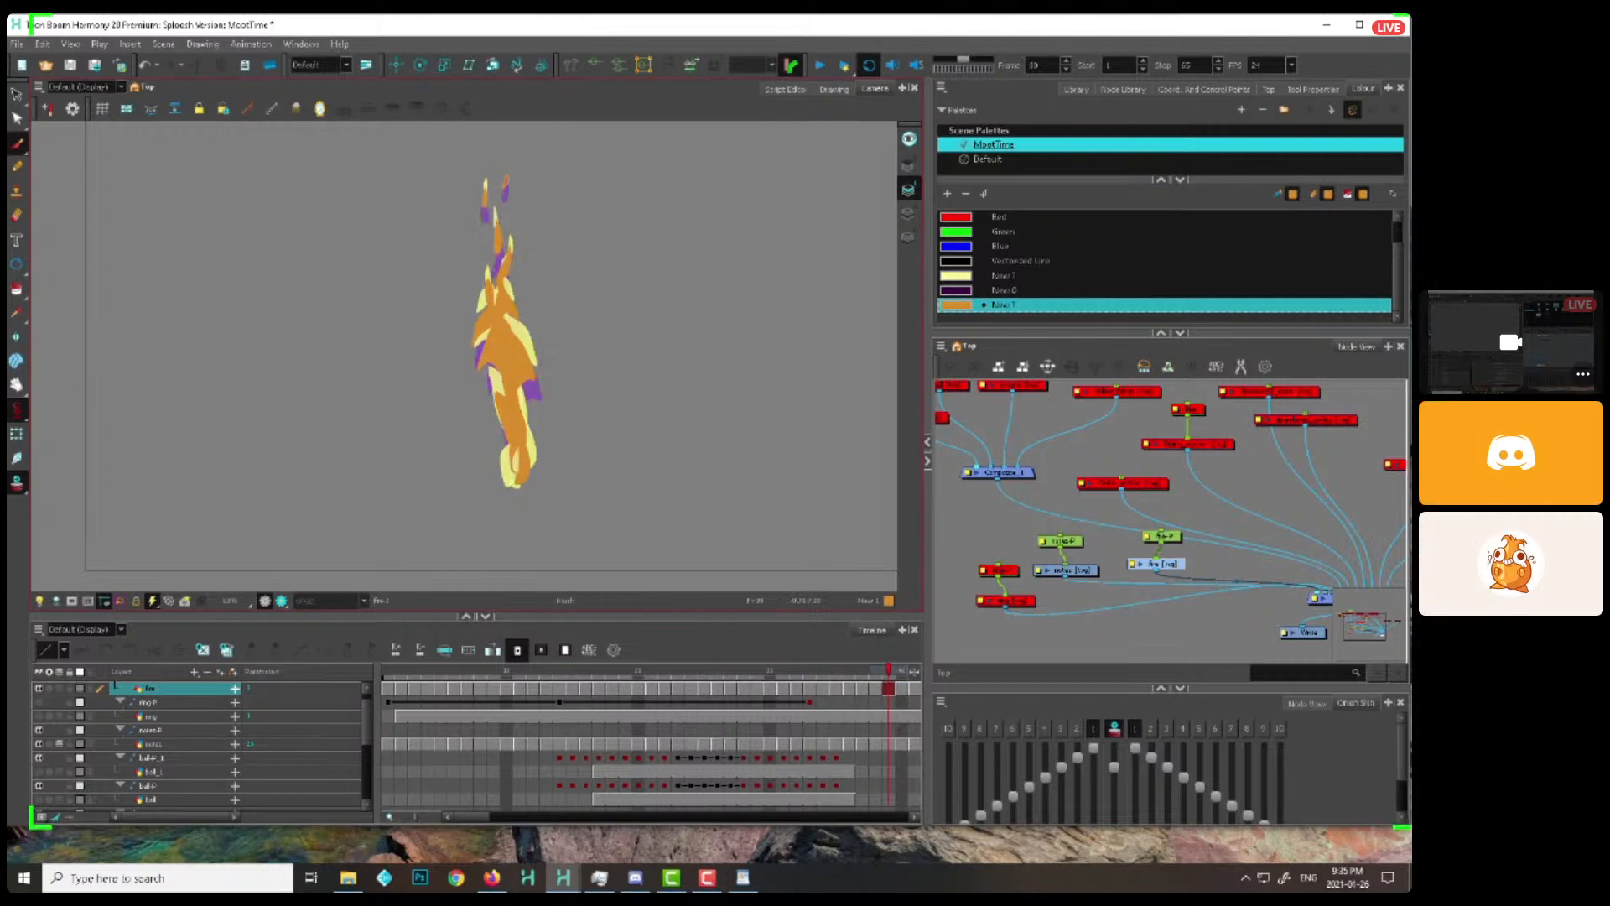
{"action": "key", "text": "period"}
{"action": "key", "text": "period"}
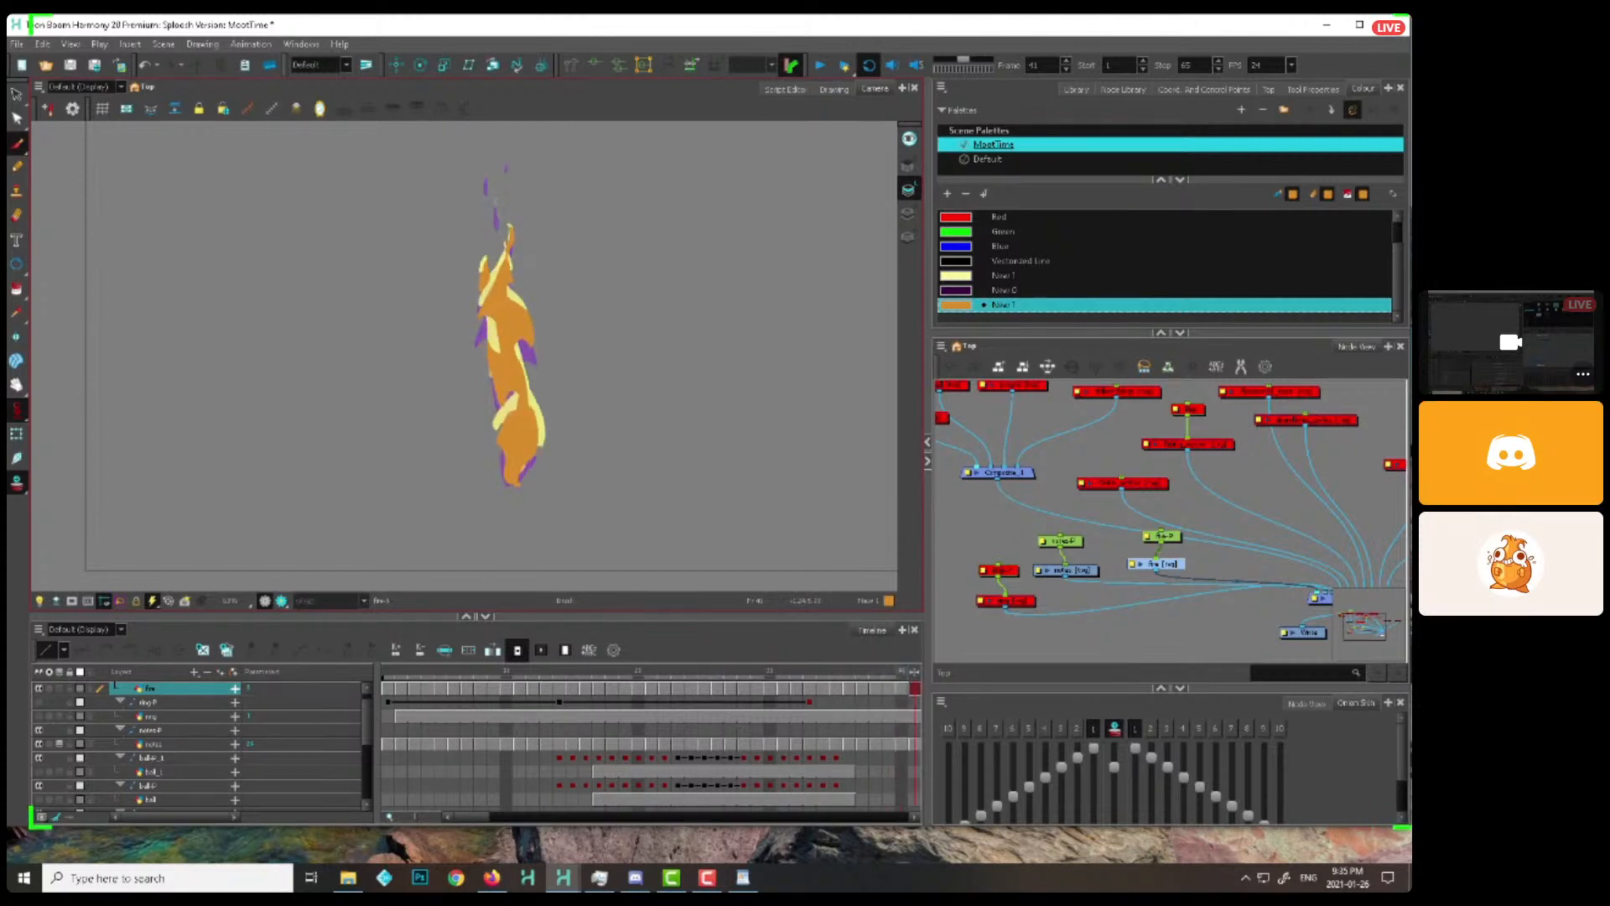
{"action": "key", "text": "period"}
{"action": "key", "text": "period"}
{"action": "key", "text": "period"}
Turn off onion skin and play back the flame cycle from frame 1
{"action": "left_click_drag", "start_coordinate": [440, 689], "coordinate": [415, 683]}
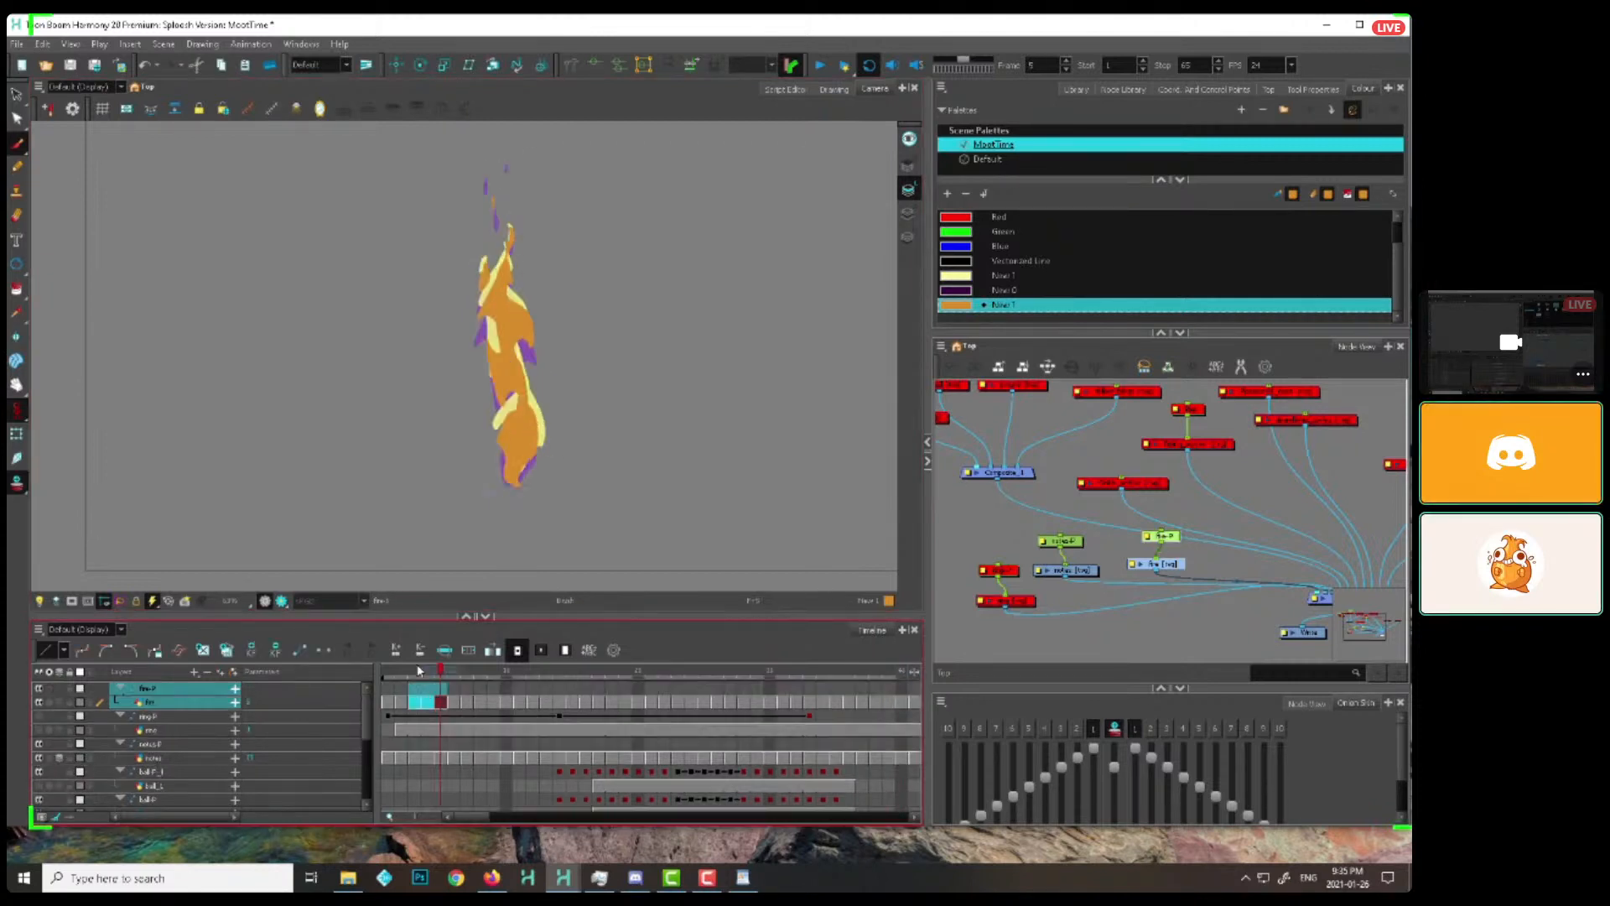
{"action": "key", "text": "comma"}
{"action": "key", "text": "comma"}
{"action": "key", "text": "comma"}
{"action": "key", "text": "comma"}
{"action": "key", "text": "1"}
{"action": "left_click", "coordinate": [19, 483]}
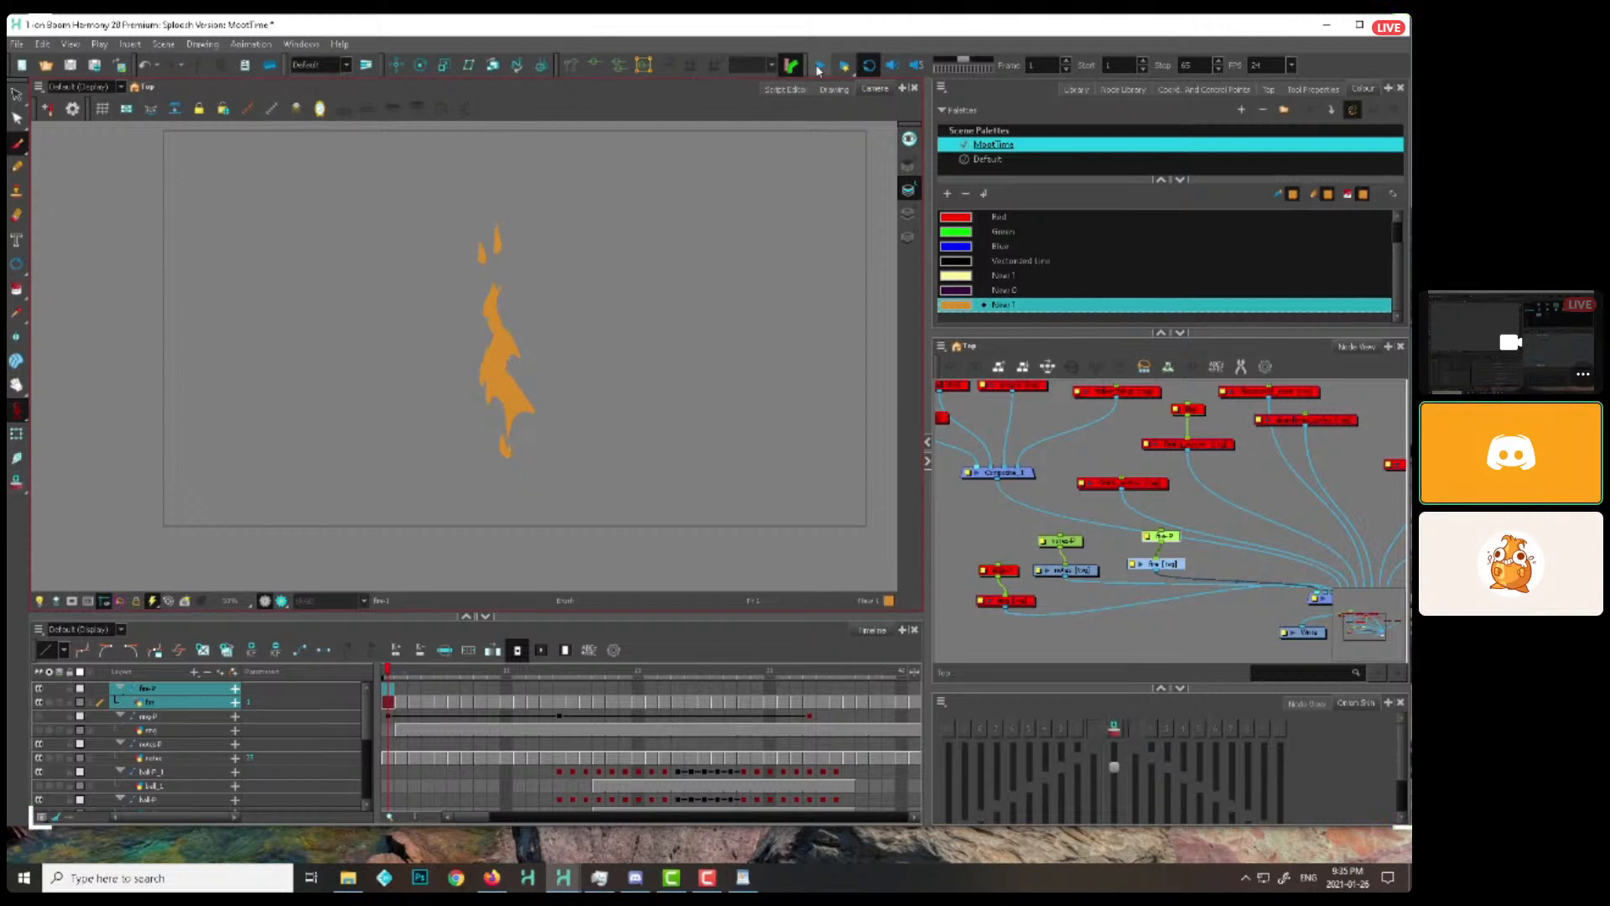
{"action": "left_click", "coordinate": [819, 67]}
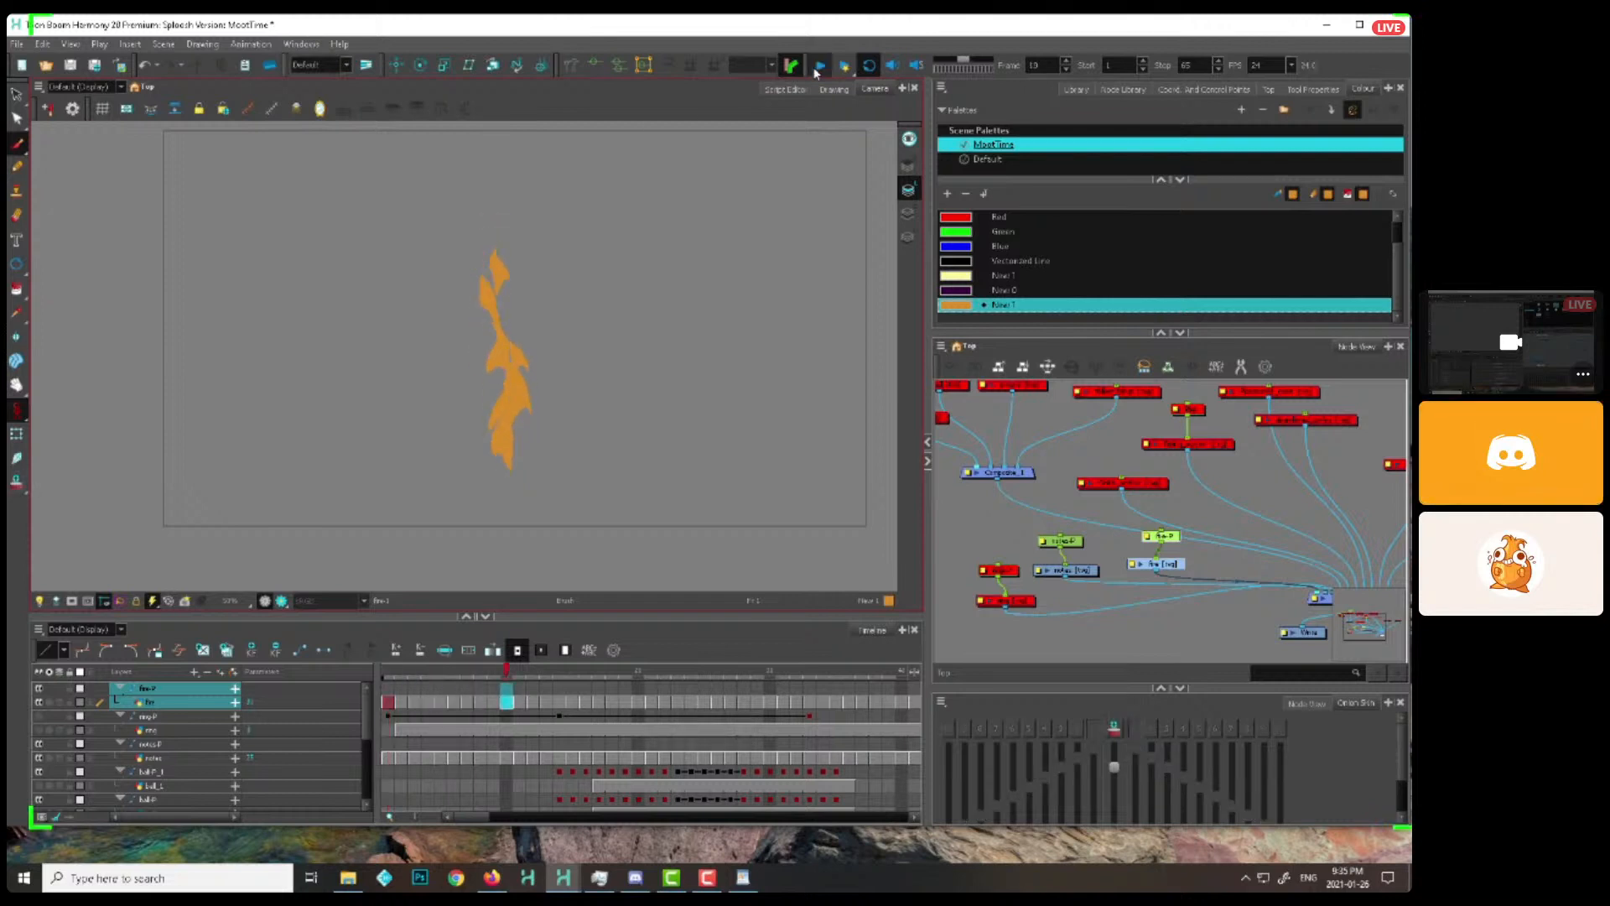
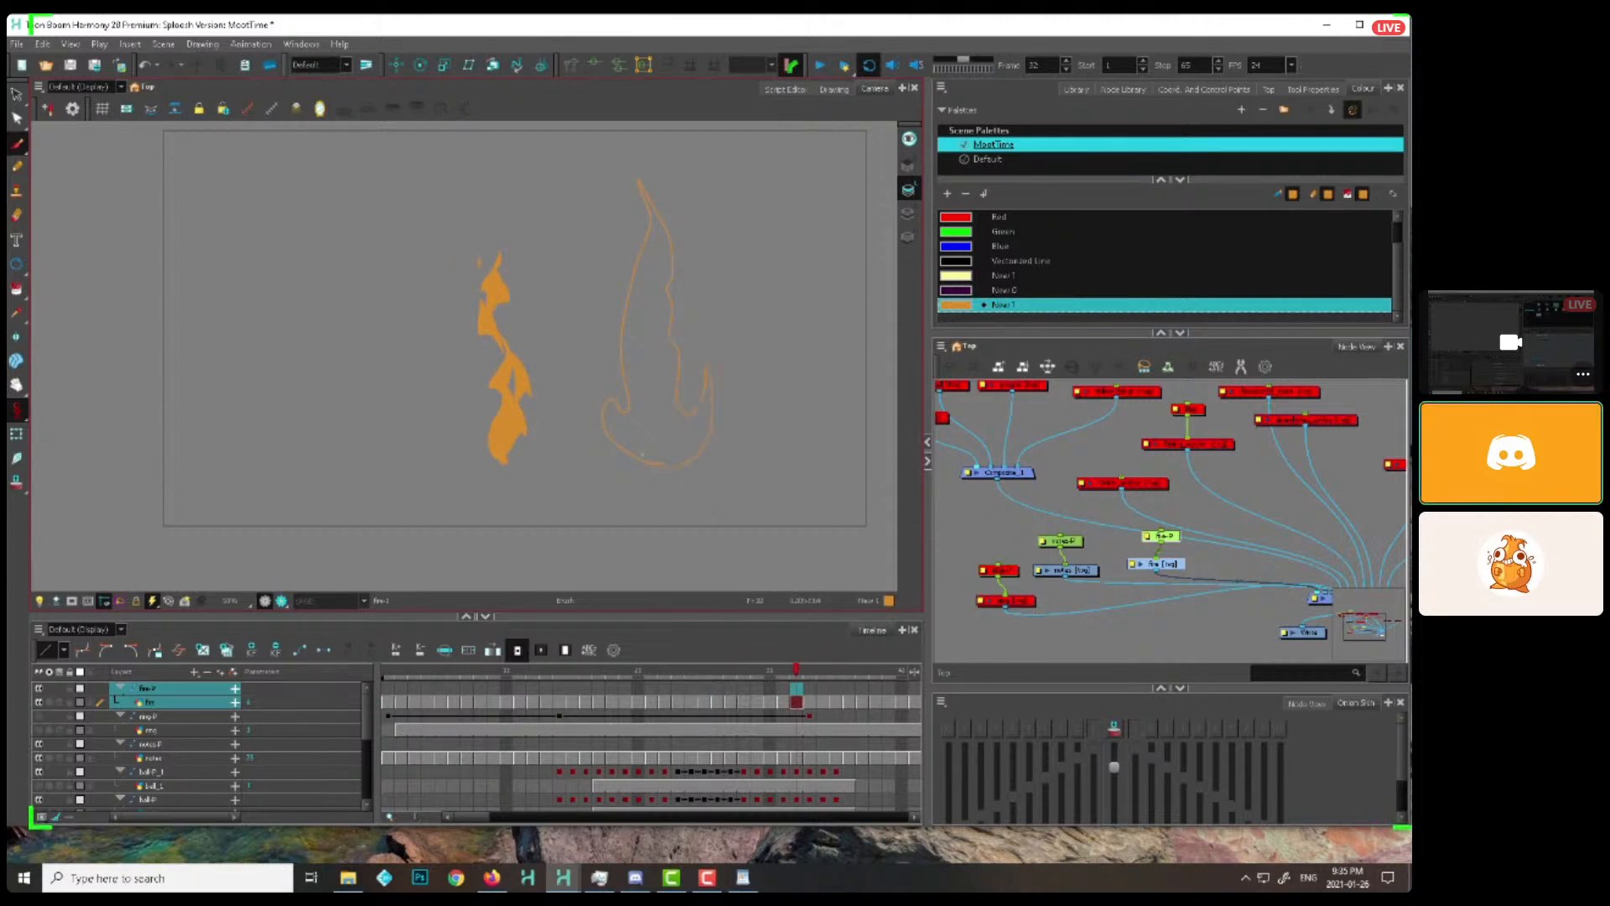
Delete the large orange flame outline sketched beside the filled flame on frame 32
{"action": "left_click_drag", "start_coordinate": [686, 326], "coordinate": [711, 376]}
{"action": "left_click_drag", "start_coordinate": [621, 200], "coordinate": [616, 210]}
{"action": "key", "text": "Delete"}
Paint a solid orange ball over the flame's base from frame 2 with the brush and turn on onion skinning
{"action": "key", "text": "alt+b"}
{"action": "left_click_drag", "start_coordinate": [453, 675], "coordinate": [388, 675]}
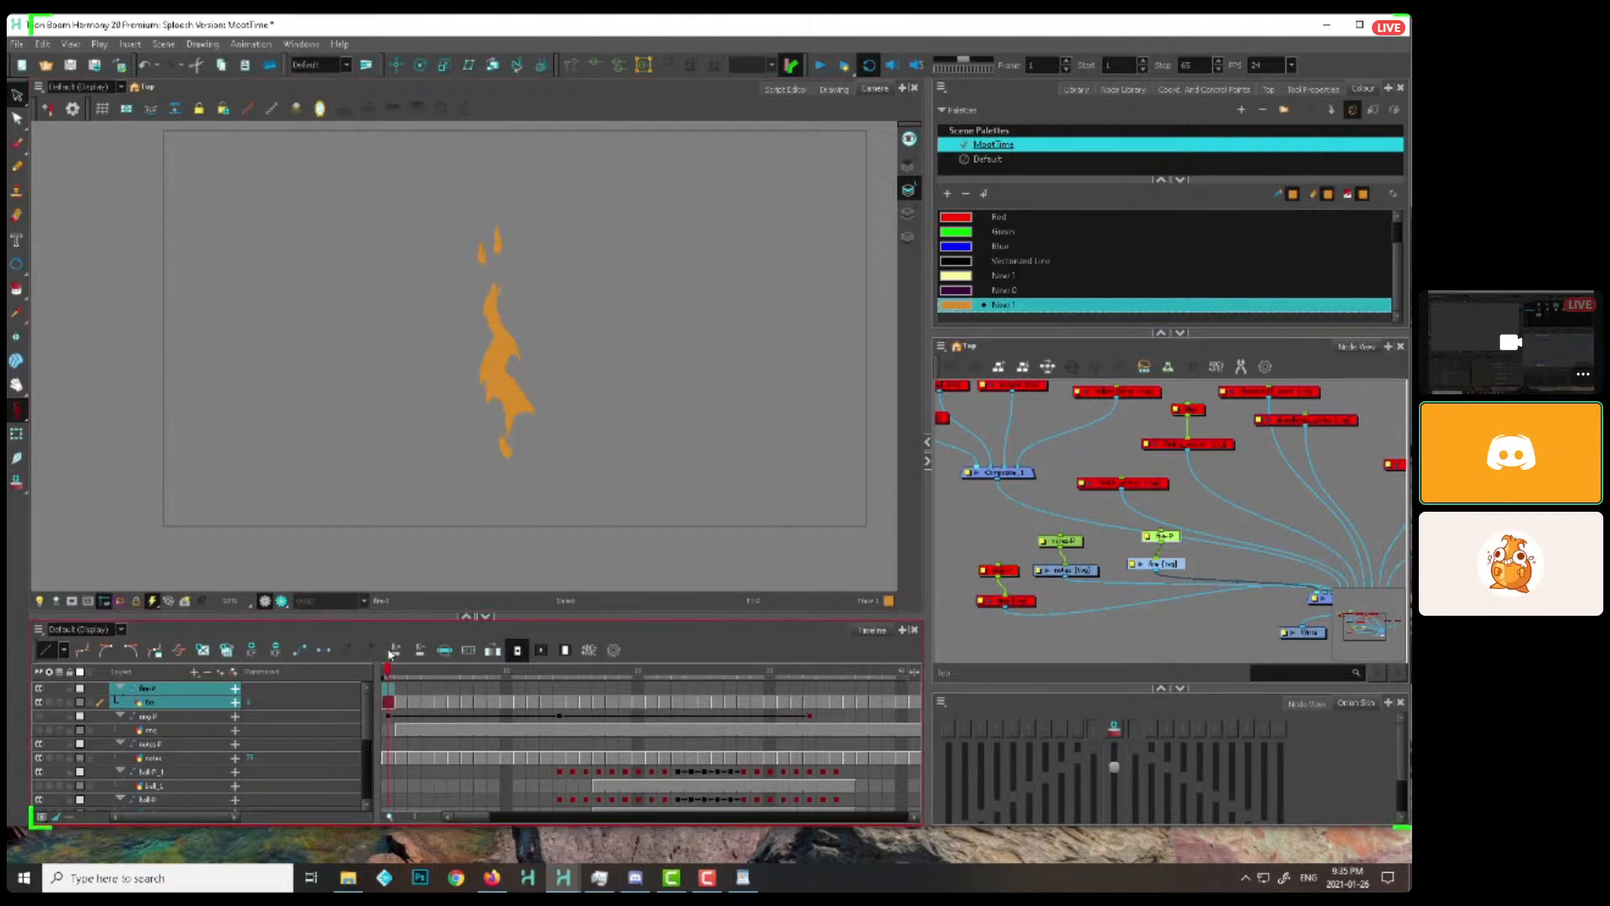
{"action": "key", "text": "."}
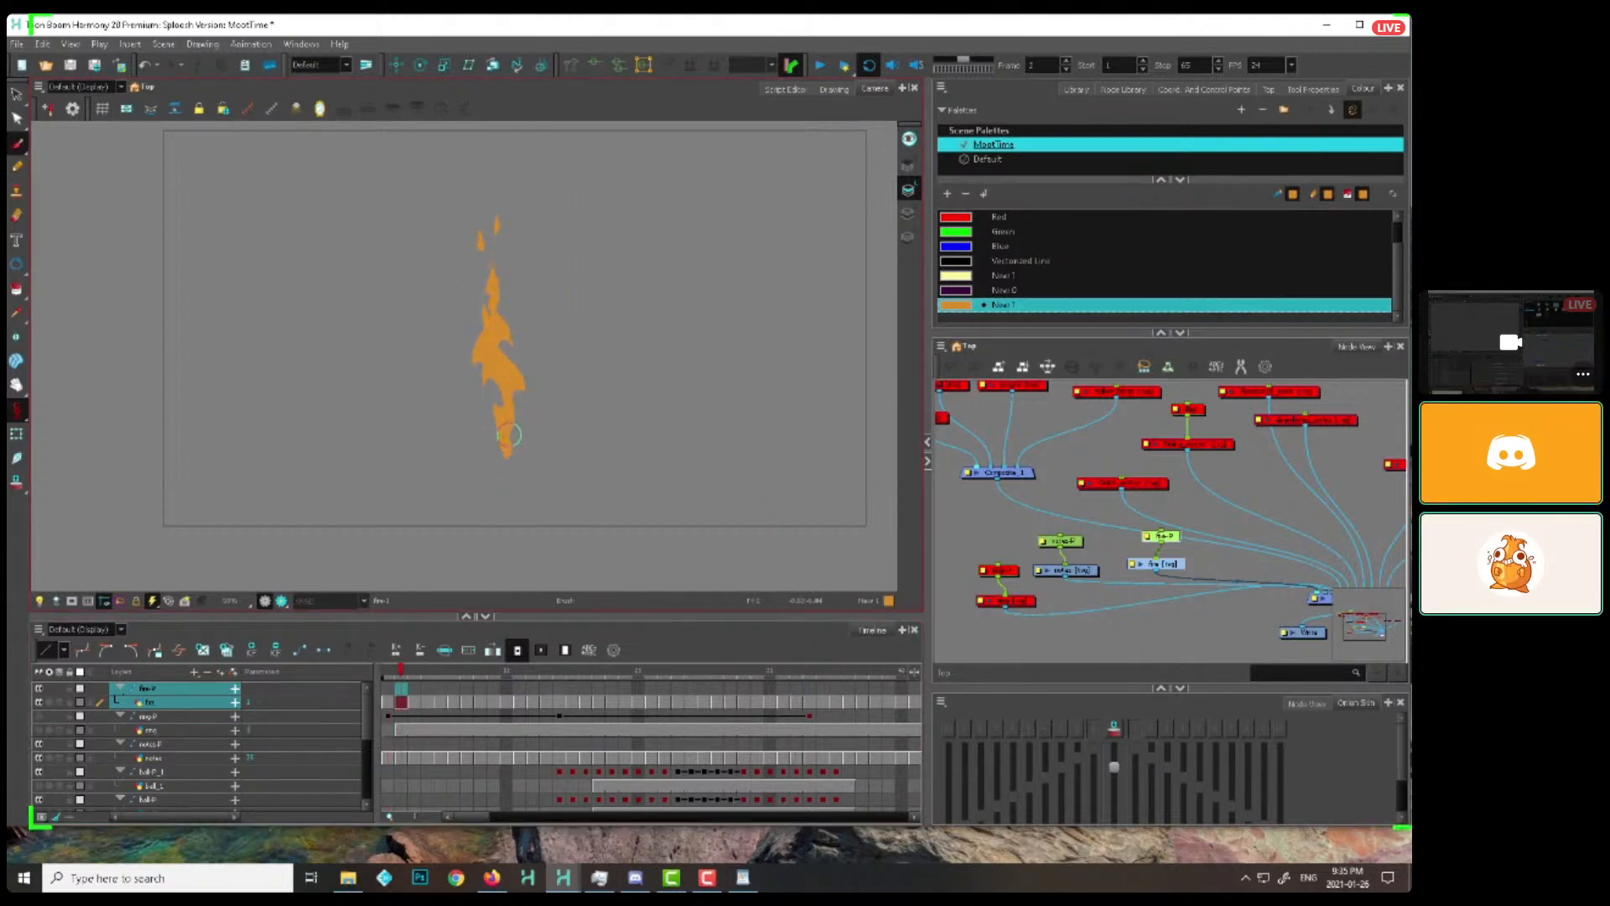
{"action": "left_click_drag", "start_coordinate": [507, 436], "coordinate": [509, 430]}
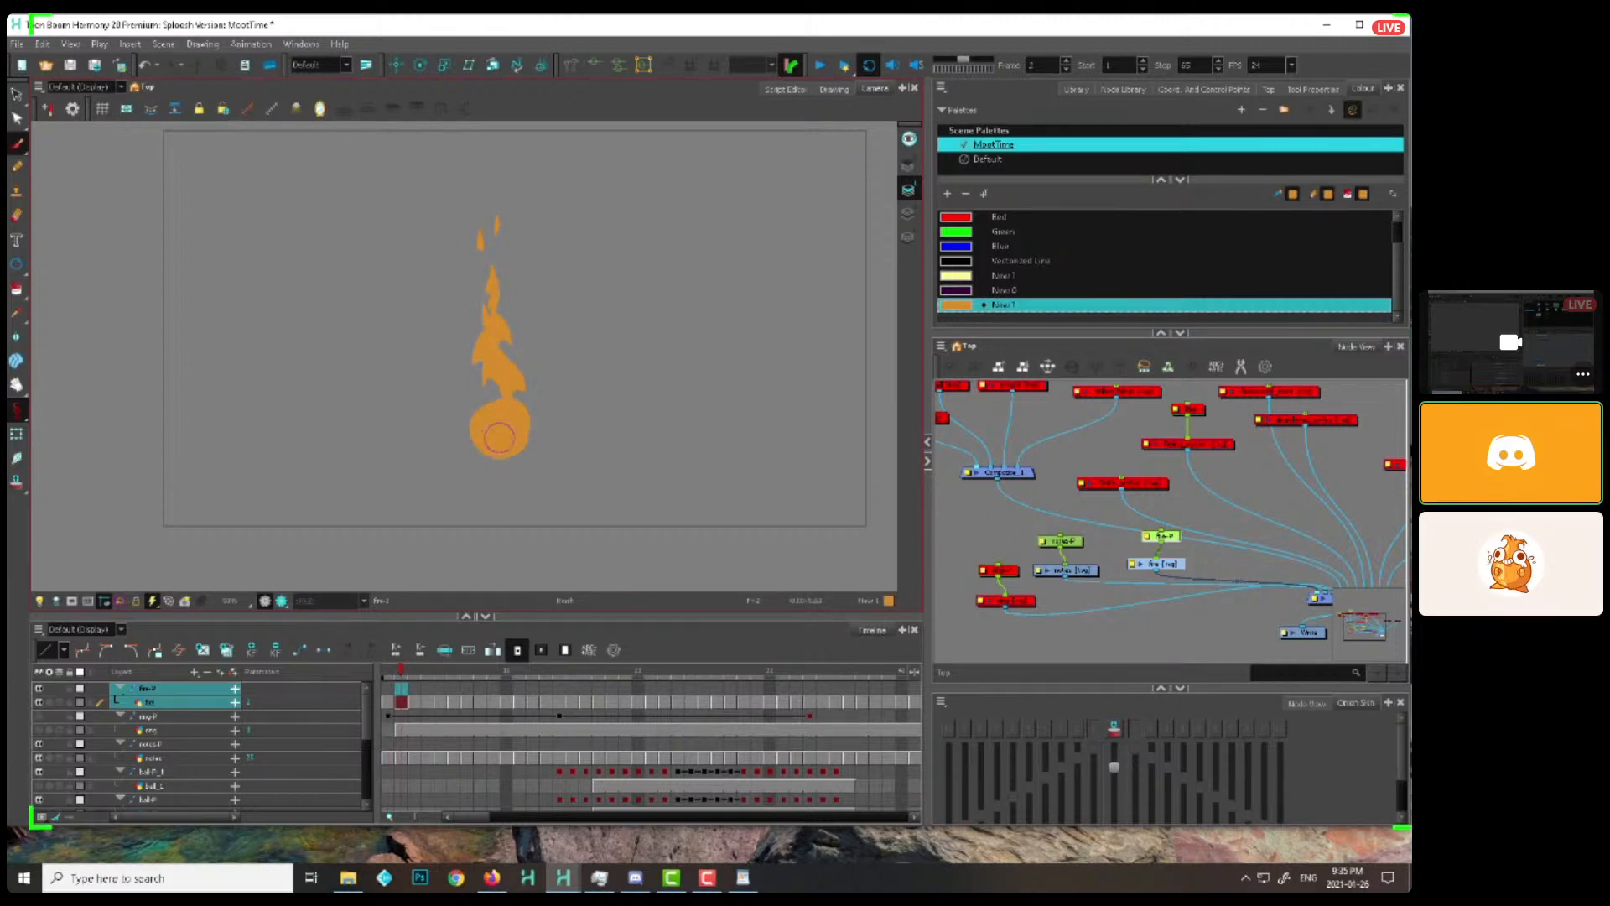
{"action": "key", "text": "."}
{"action": "key", "text": "alt+o"}
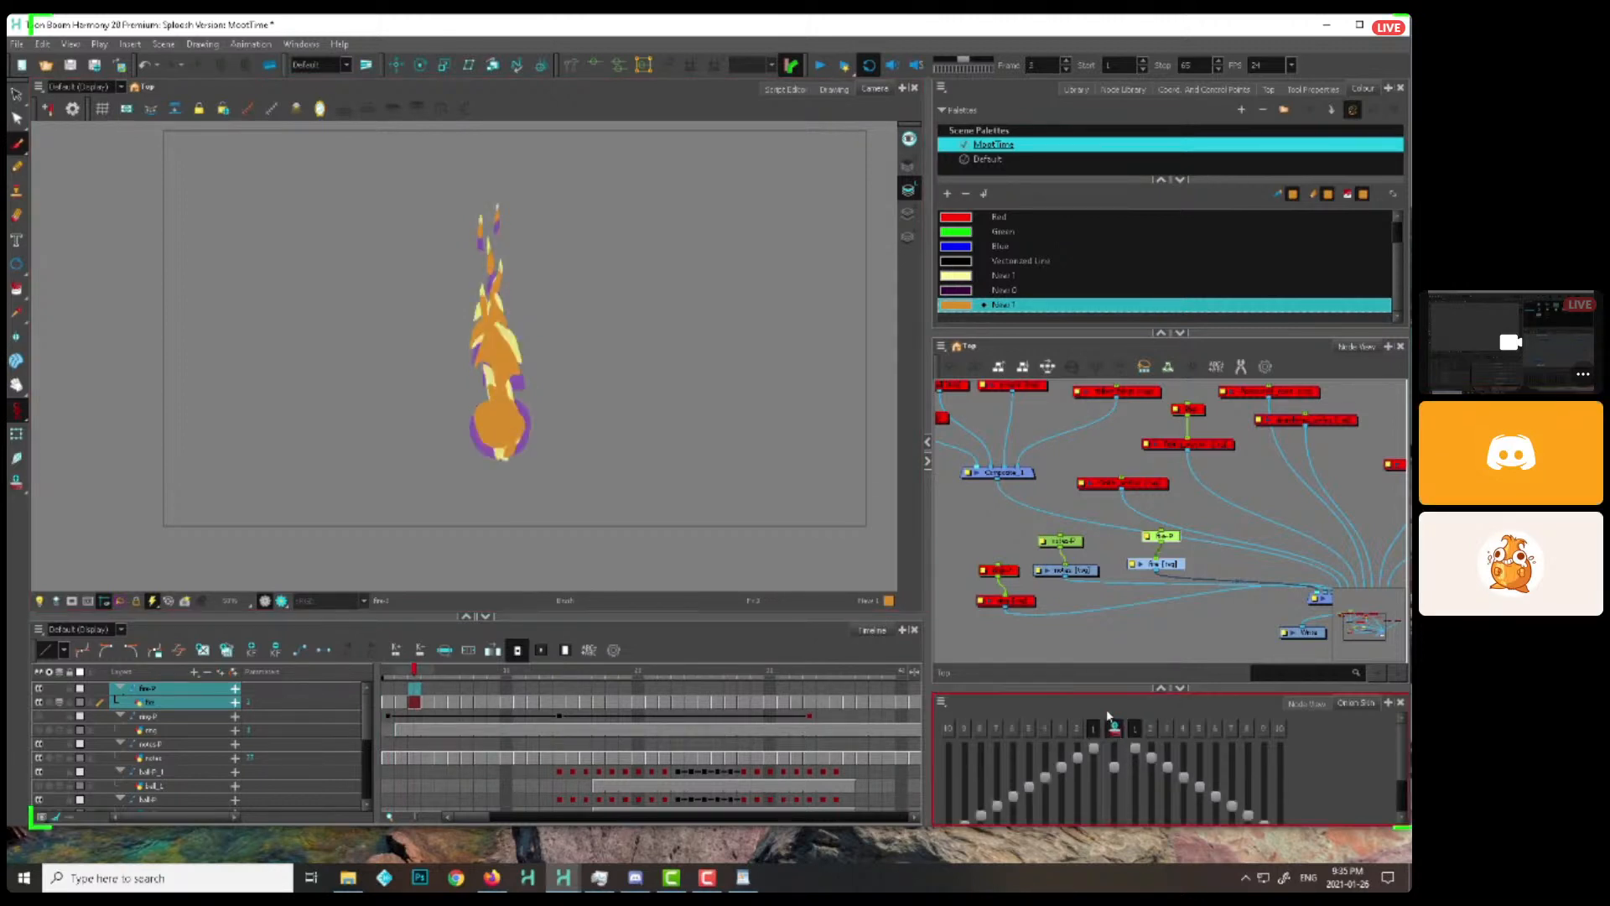
Paint the orange ball at the flame's base frame by frame through frame 15 and play back the animation
{"action": "key", "text": "."}
{"action": "key", "text": "."}
{"action": "key", "text": "."}
{"action": "key", "text": "."}
{"action": "key", "text": "."}
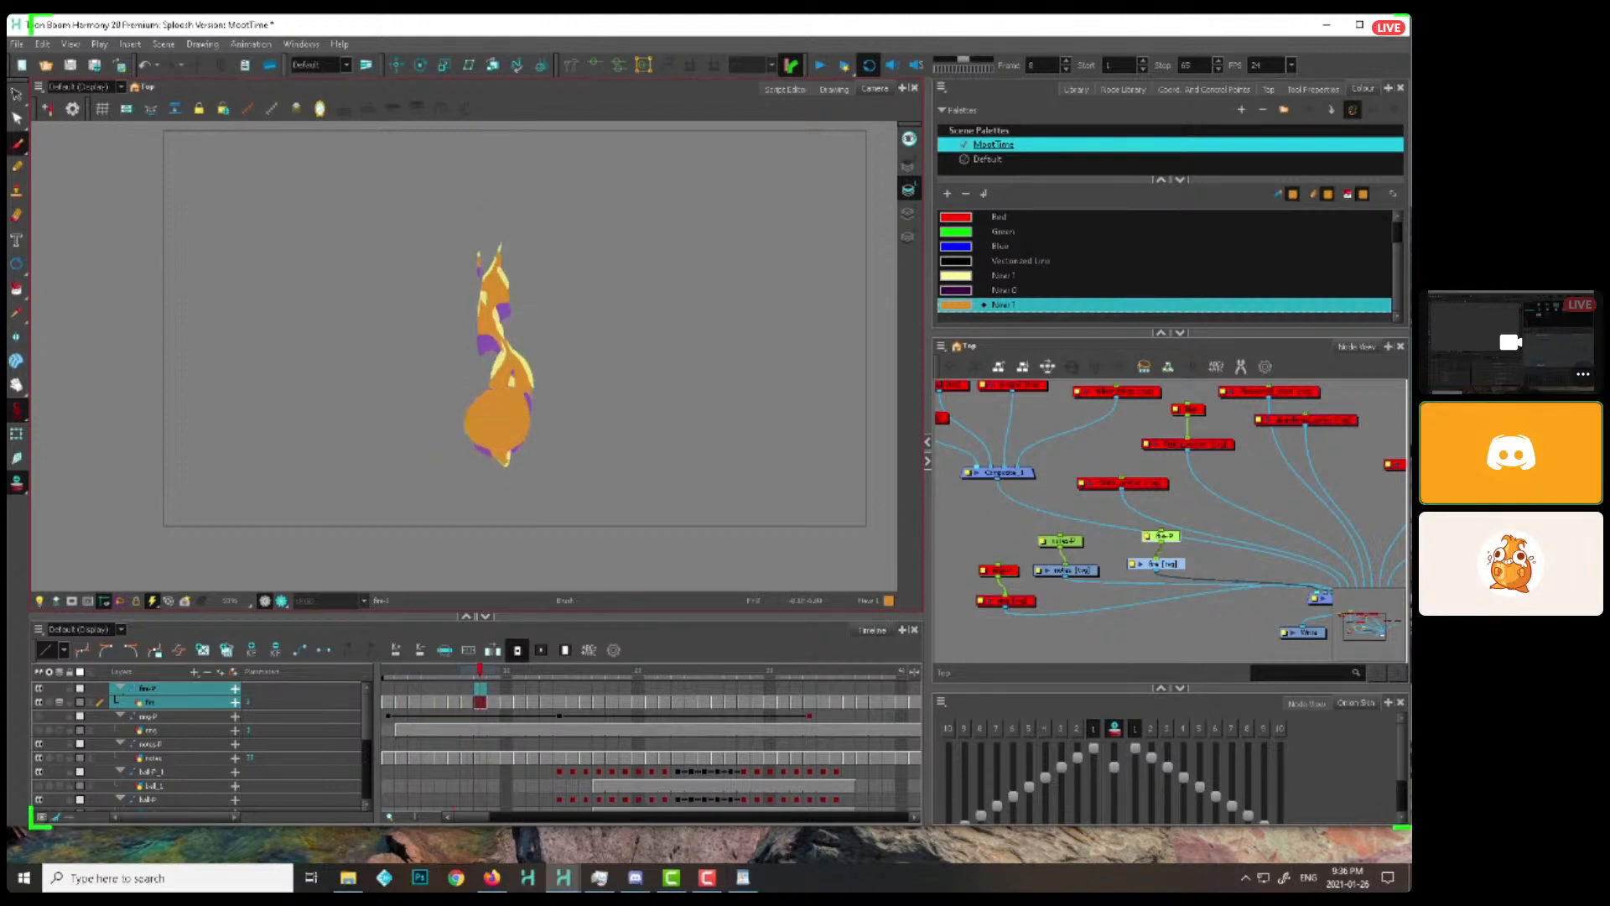
{"action": "key", "text": "."}
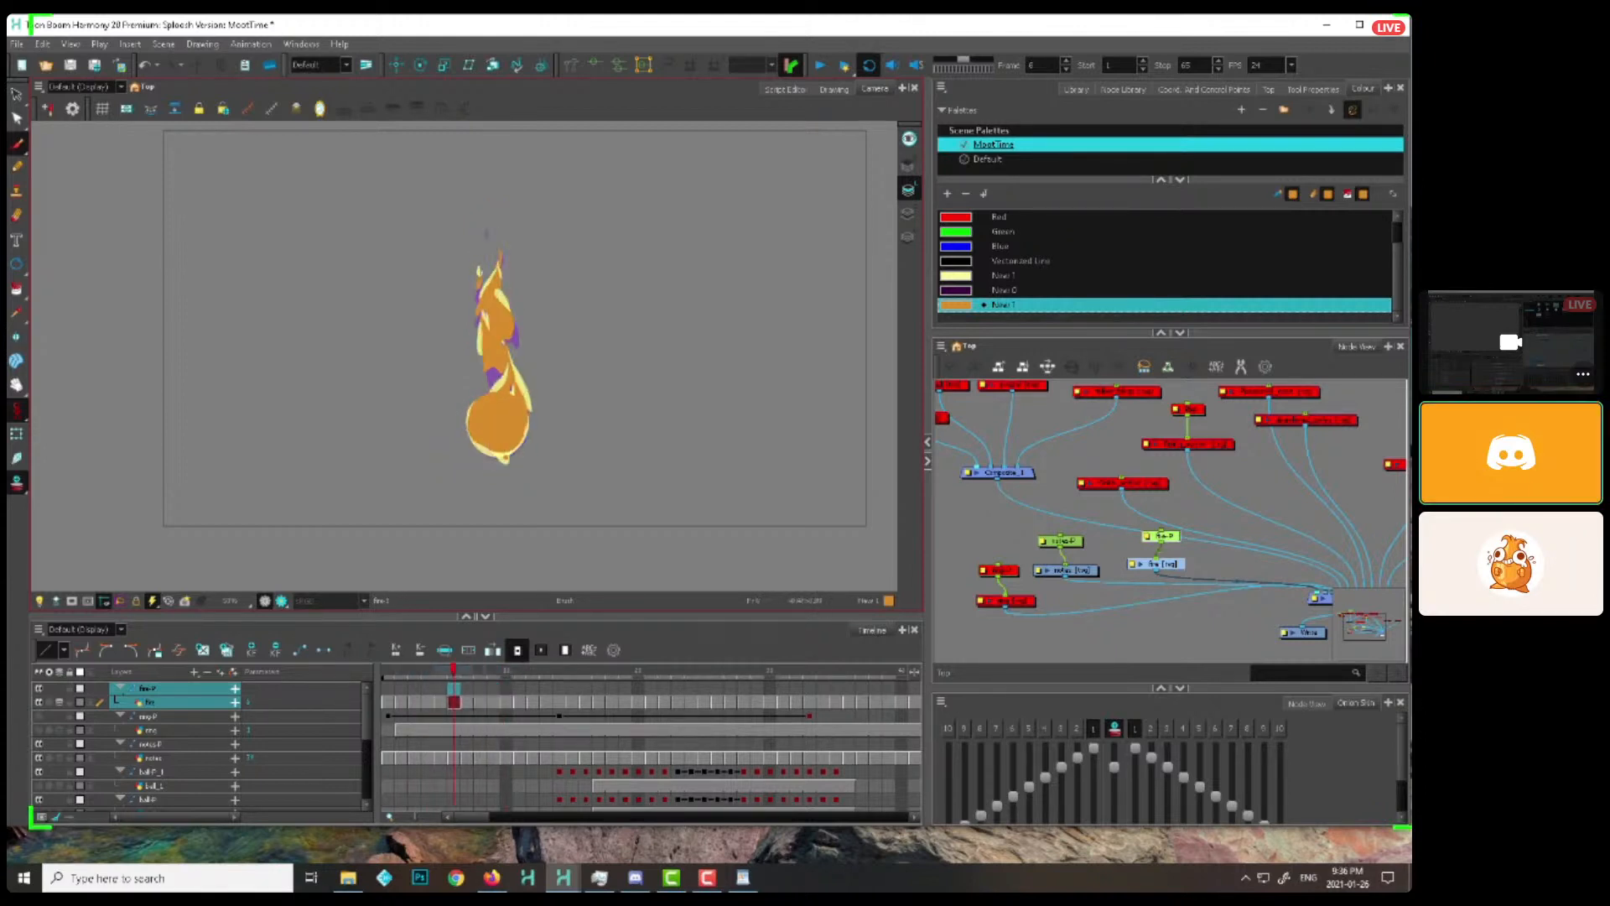
{"action": "key", "text": "."}
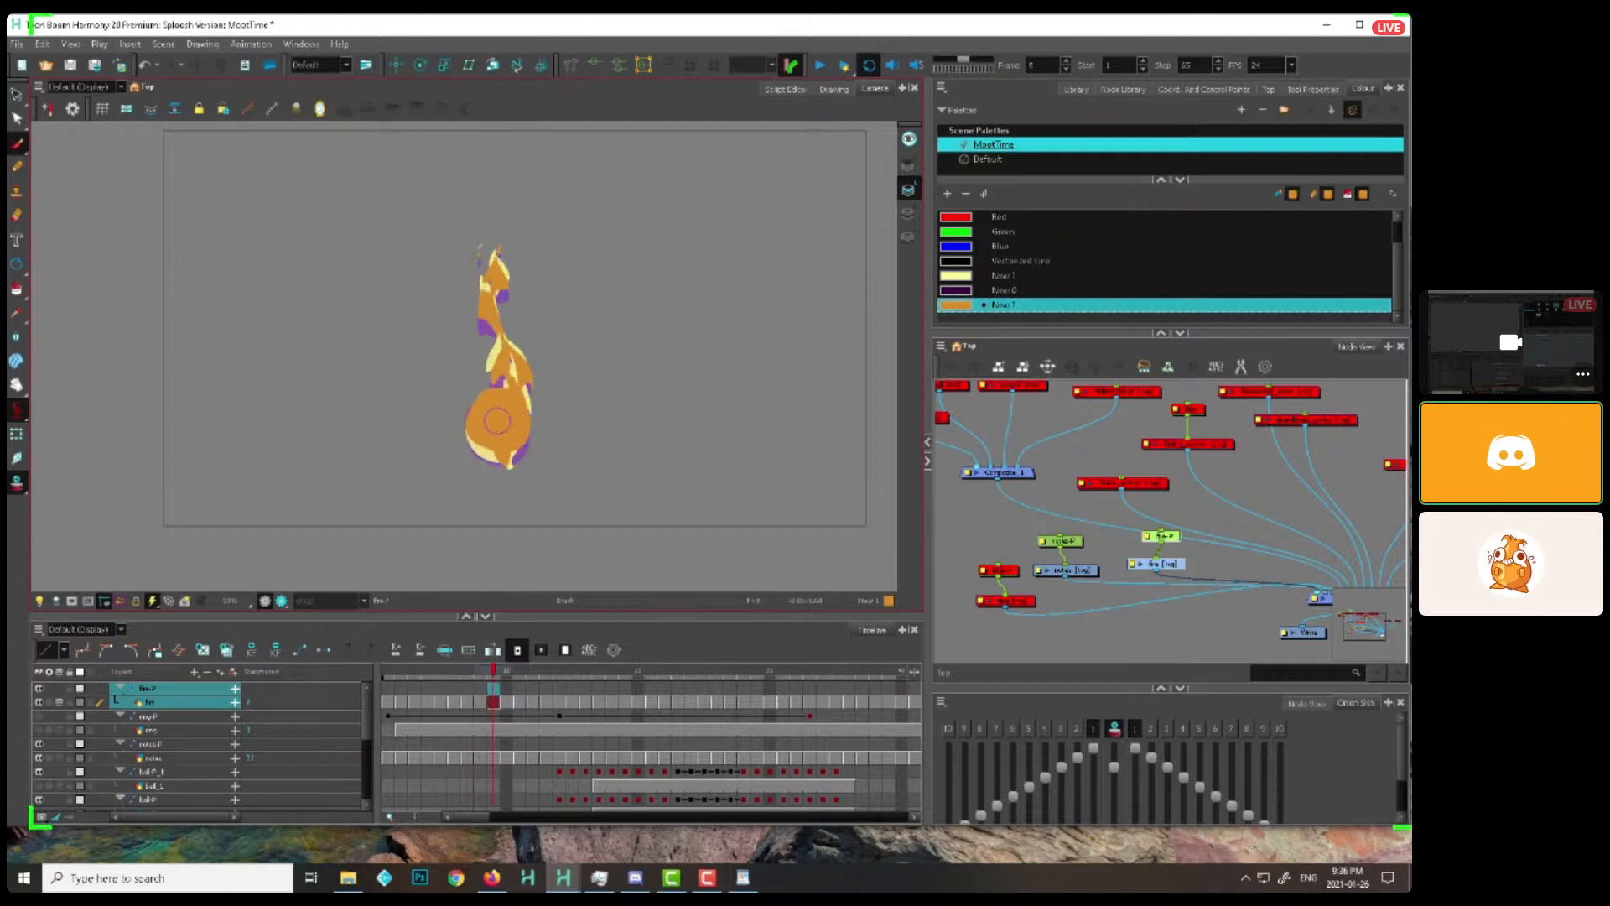
{"action": "key", "text": "."}
{"action": "key", "text": "."}
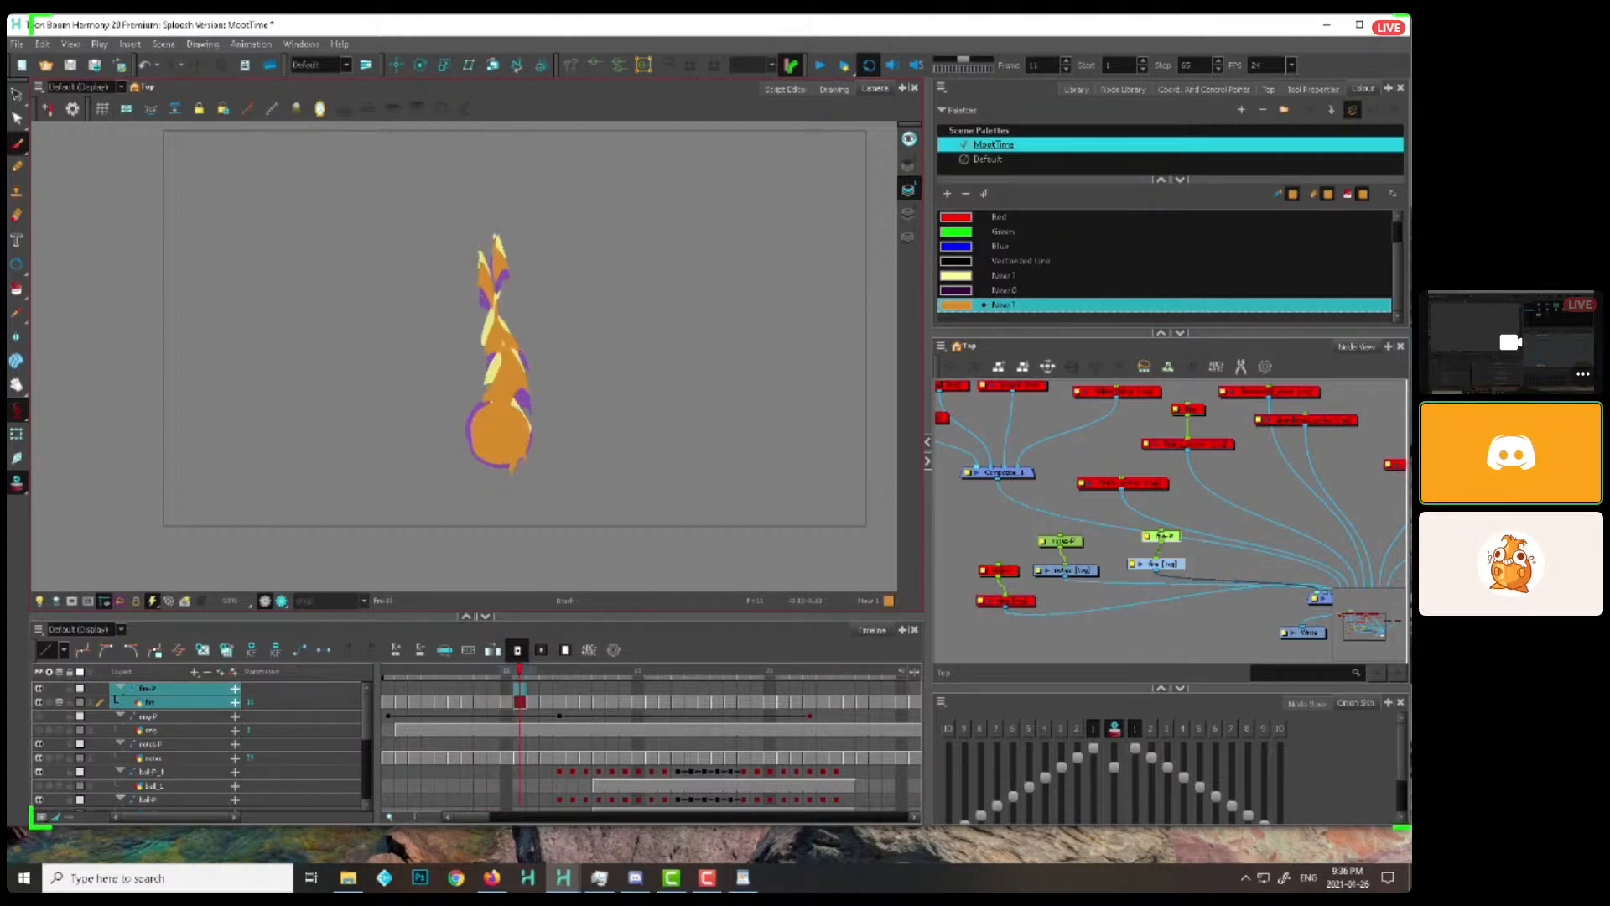
{"action": "key", "text": "."}
{"action": "key", "text": "."}
{"action": "key", "text": "period"}
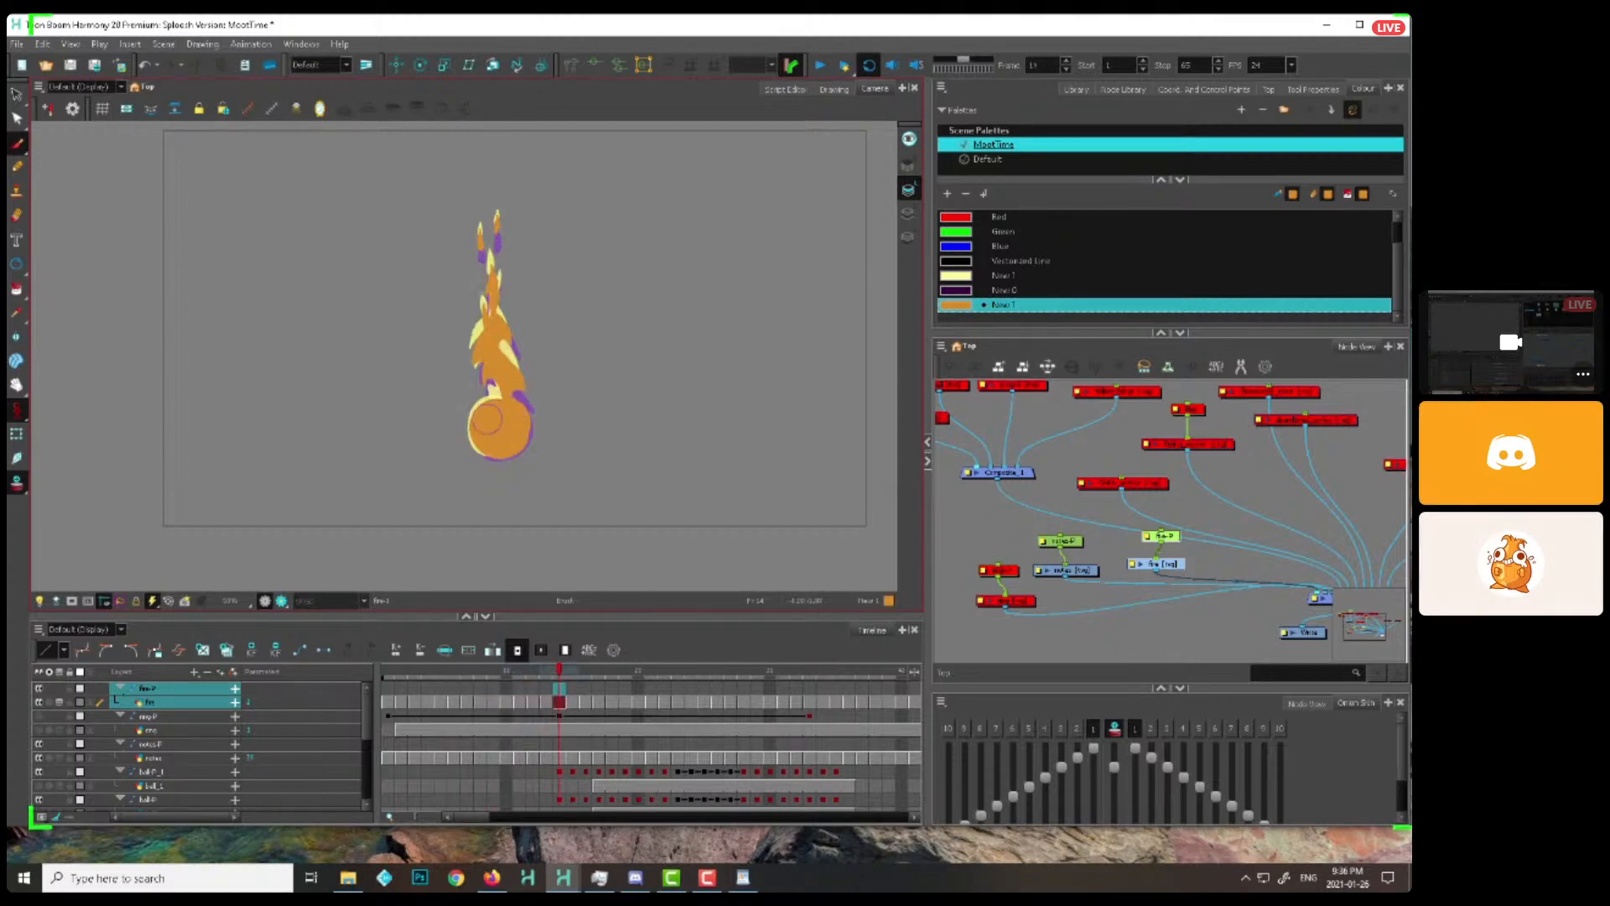
{"action": "key", "text": "period"}
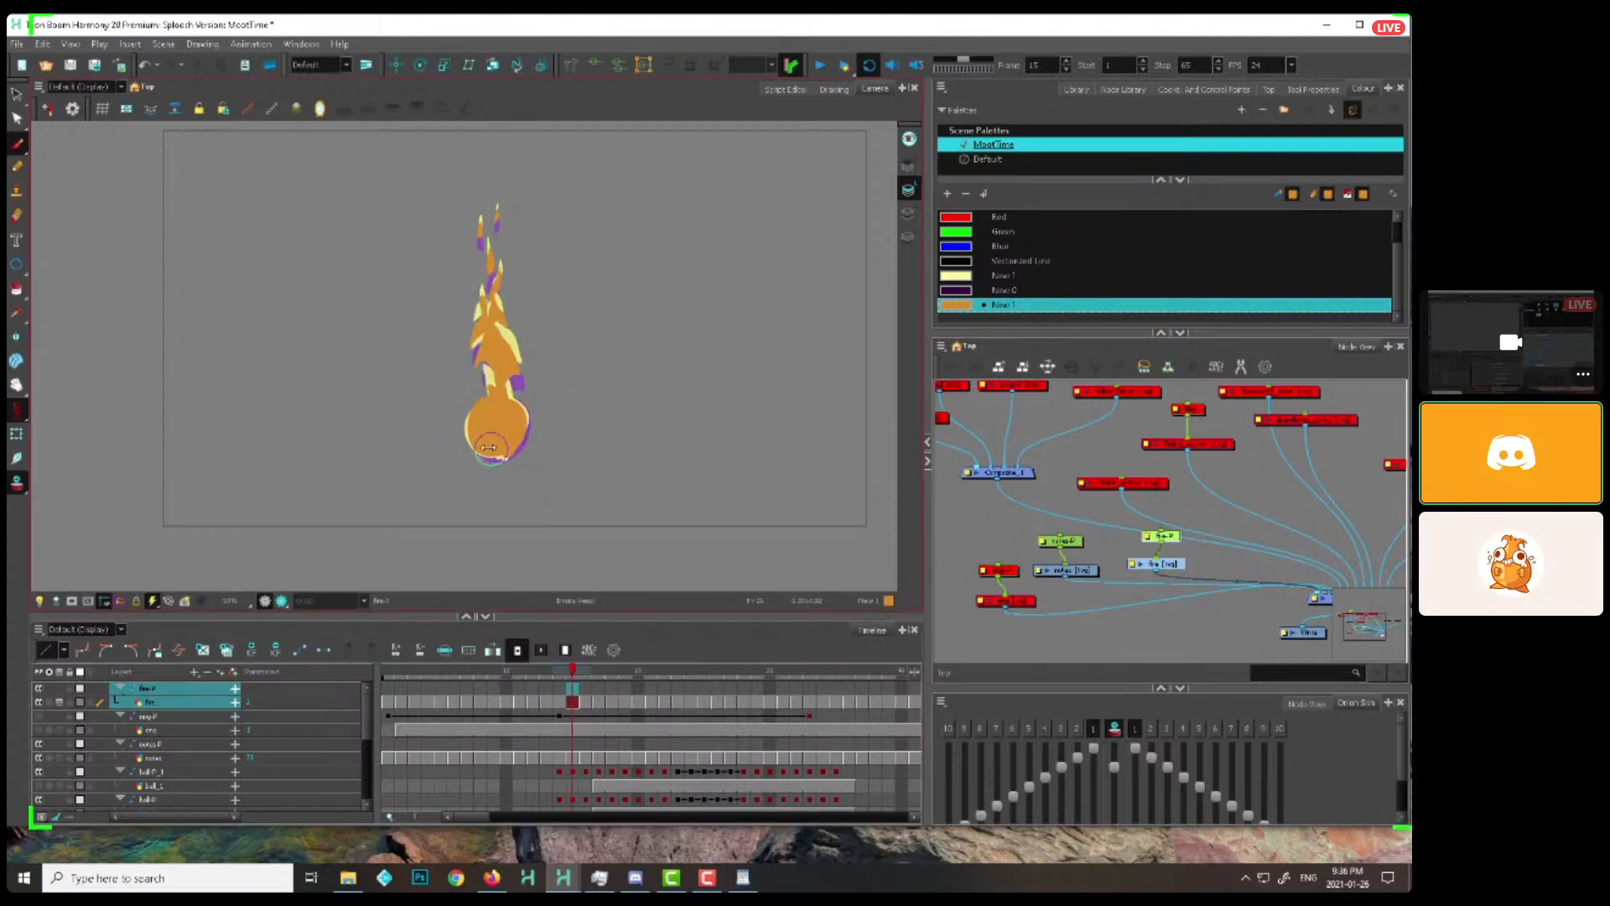
{"action": "left_click", "coordinate": [821, 68]}
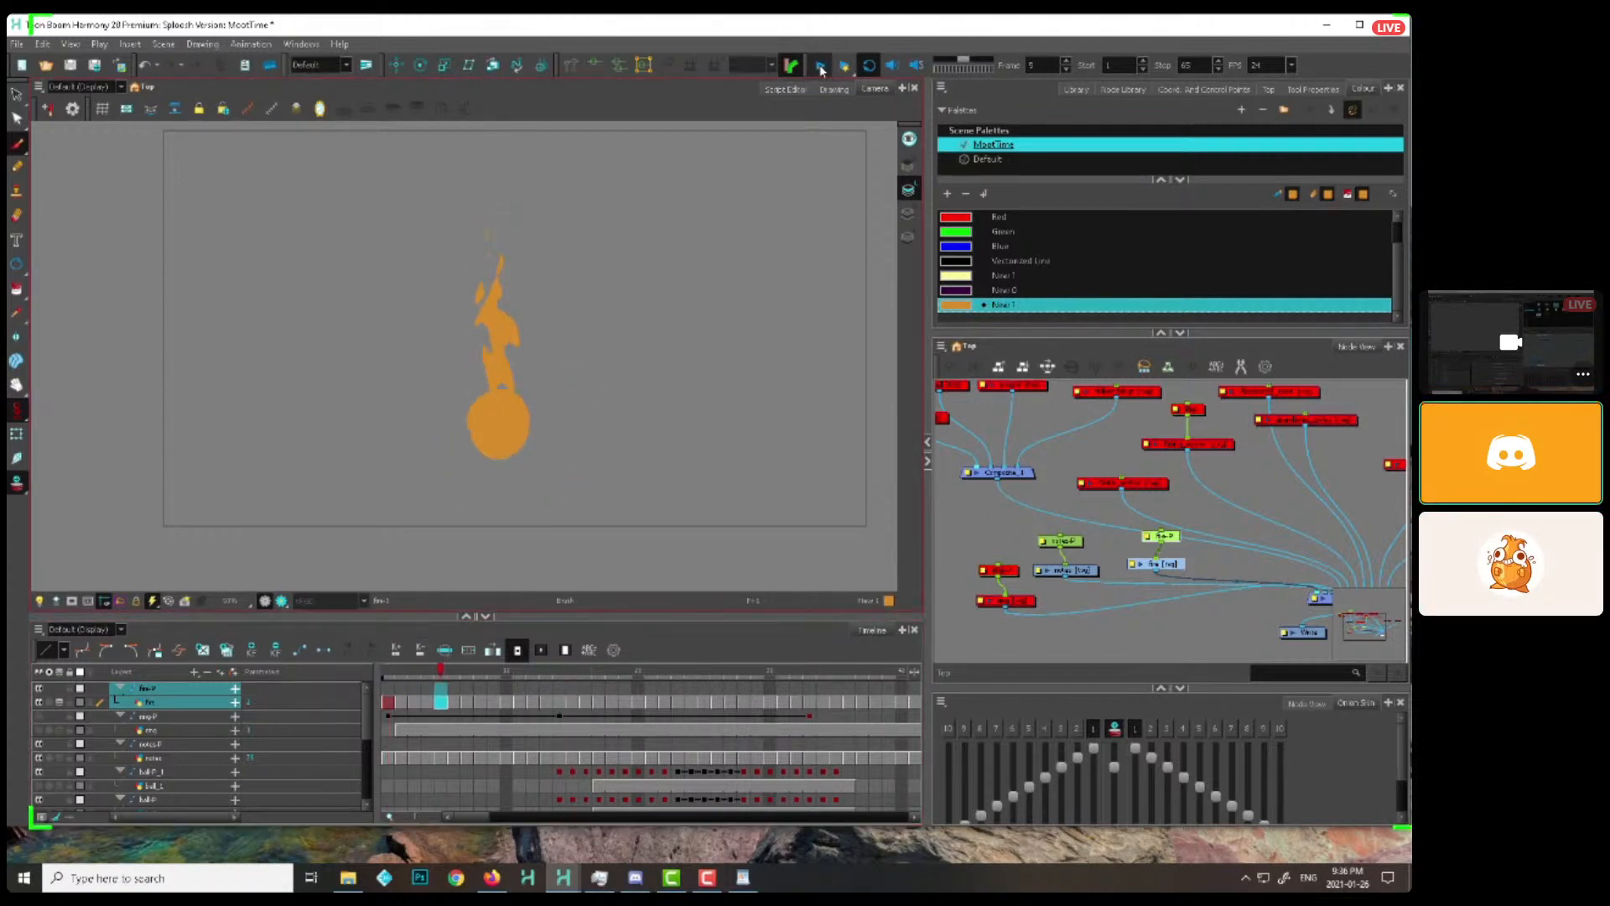
{"action": "left_click", "coordinate": [820, 67]}
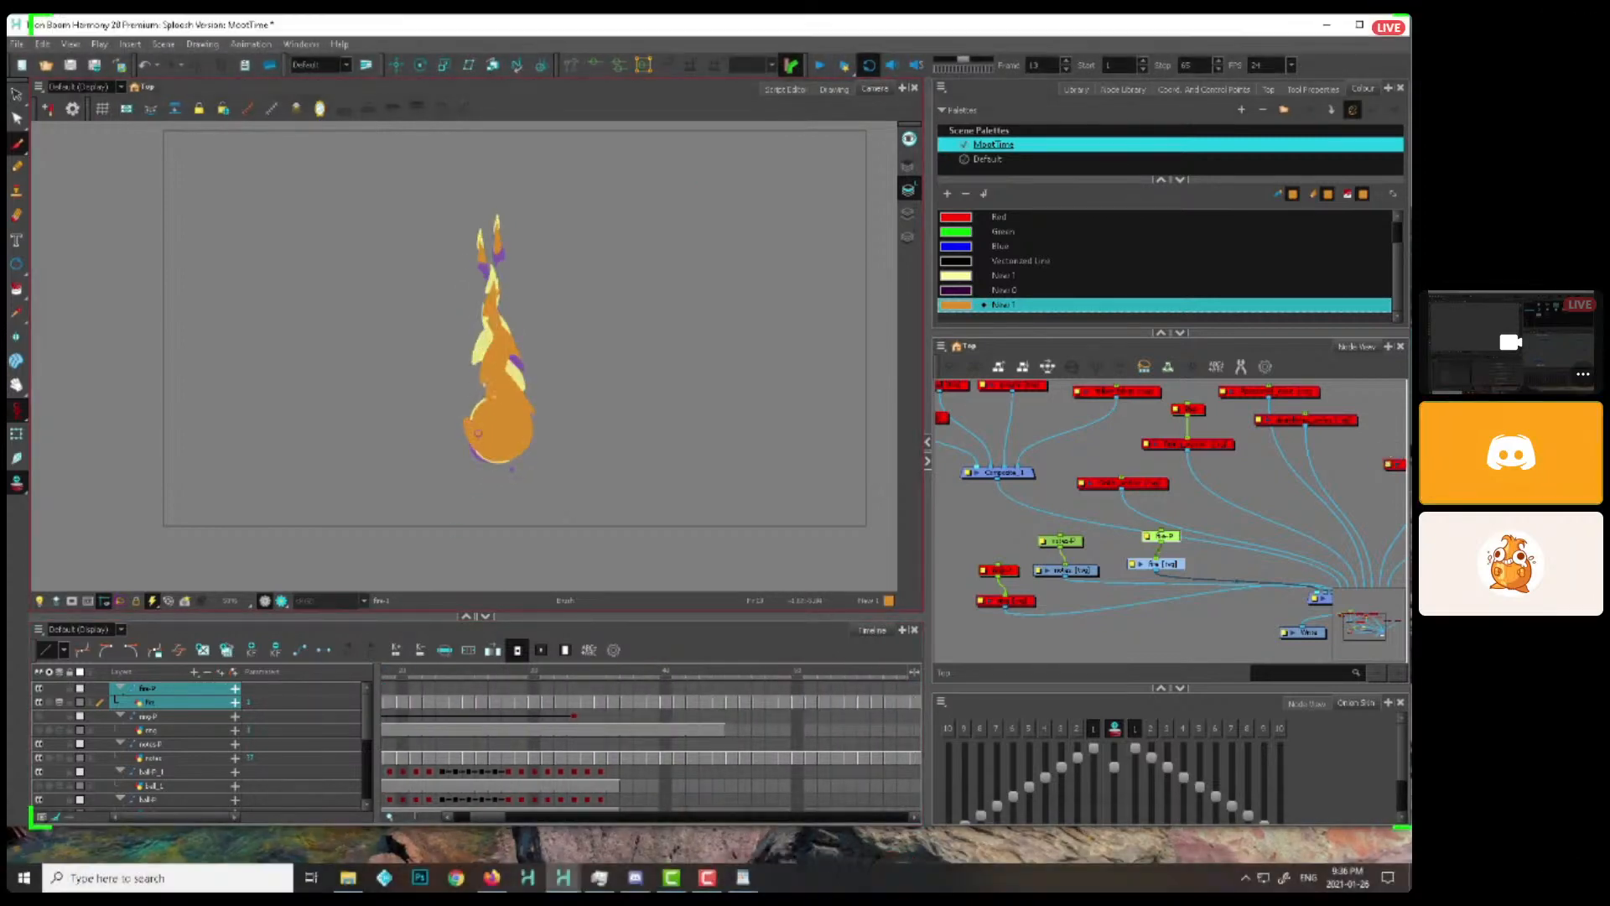
Refine the flame's round base and its edge flicks frame by frame from frame 13 to frame 25
{"action": "key", "text": "period"}
{"action": "key", "text": "period"}
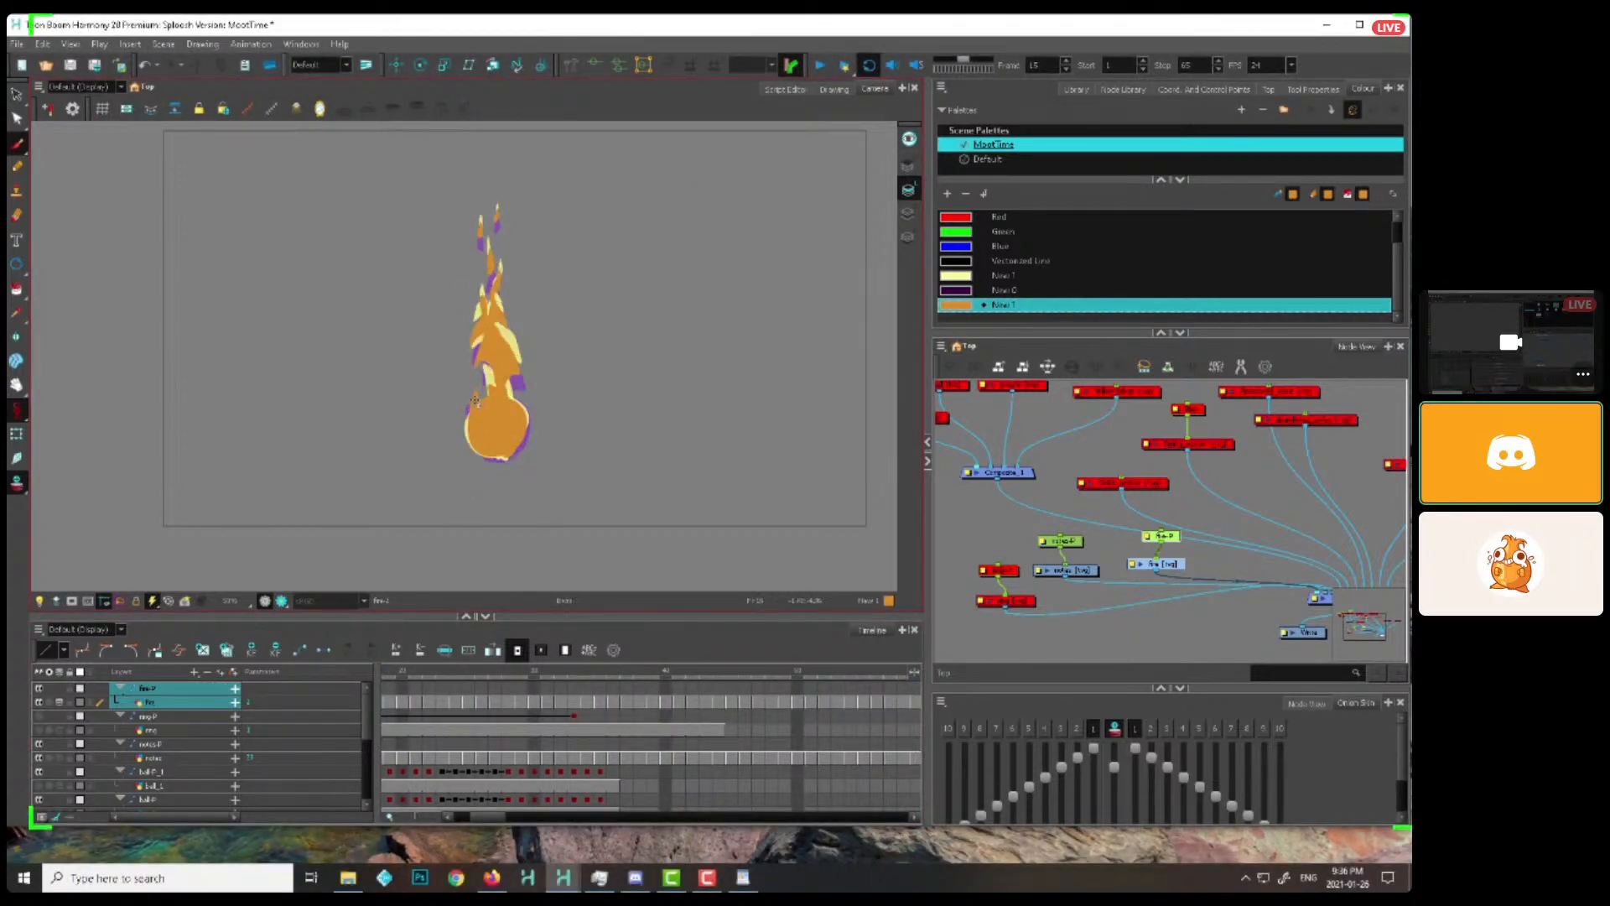
{"action": "key", "text": "period"}
{"action": "key", "text": "period"}
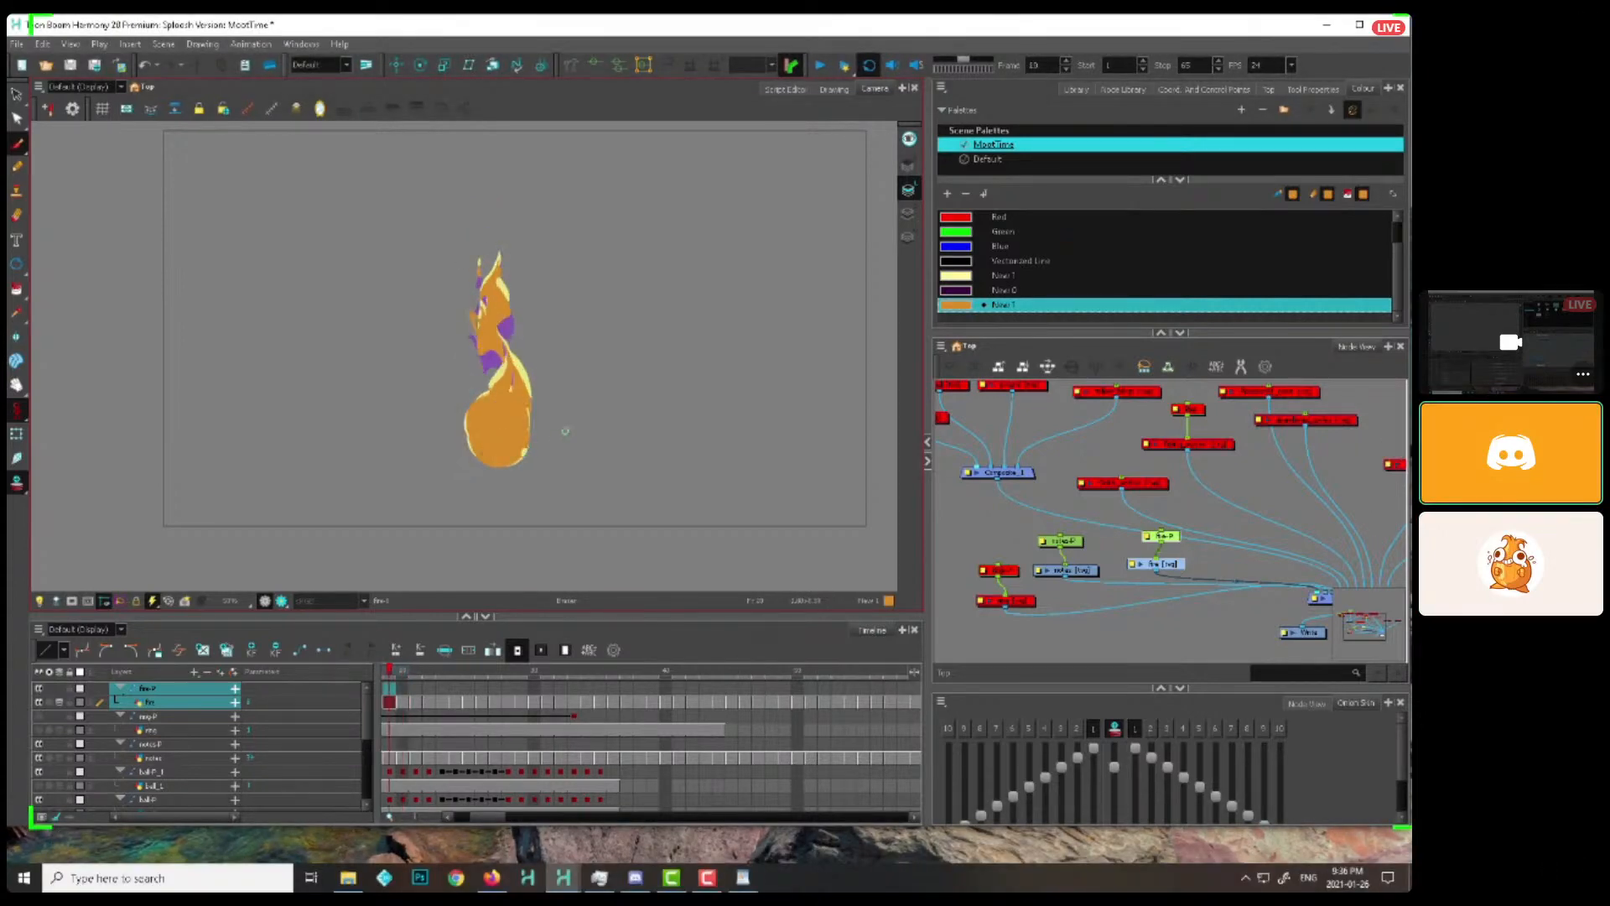
{"action": "key", "text": "period"}
{"action": "key", "text": "period"}
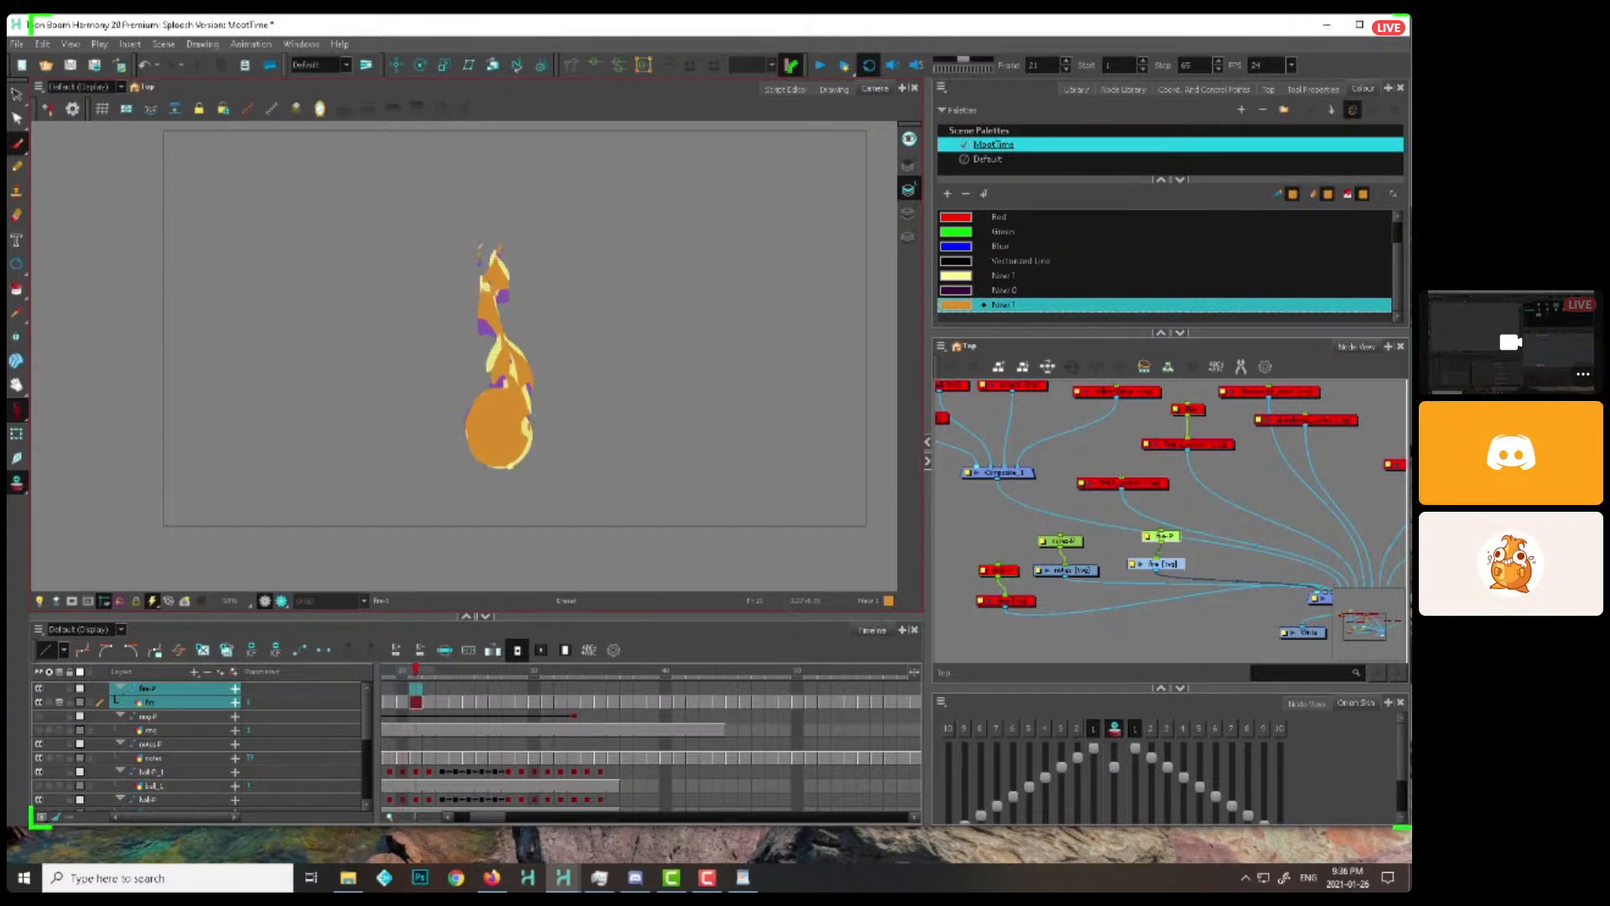
{"action": "key", "text": "period"}
{"action": "key", "text": "period"}
{"action": "key", "text": "period"}
{"action": "key", "text": "period"}
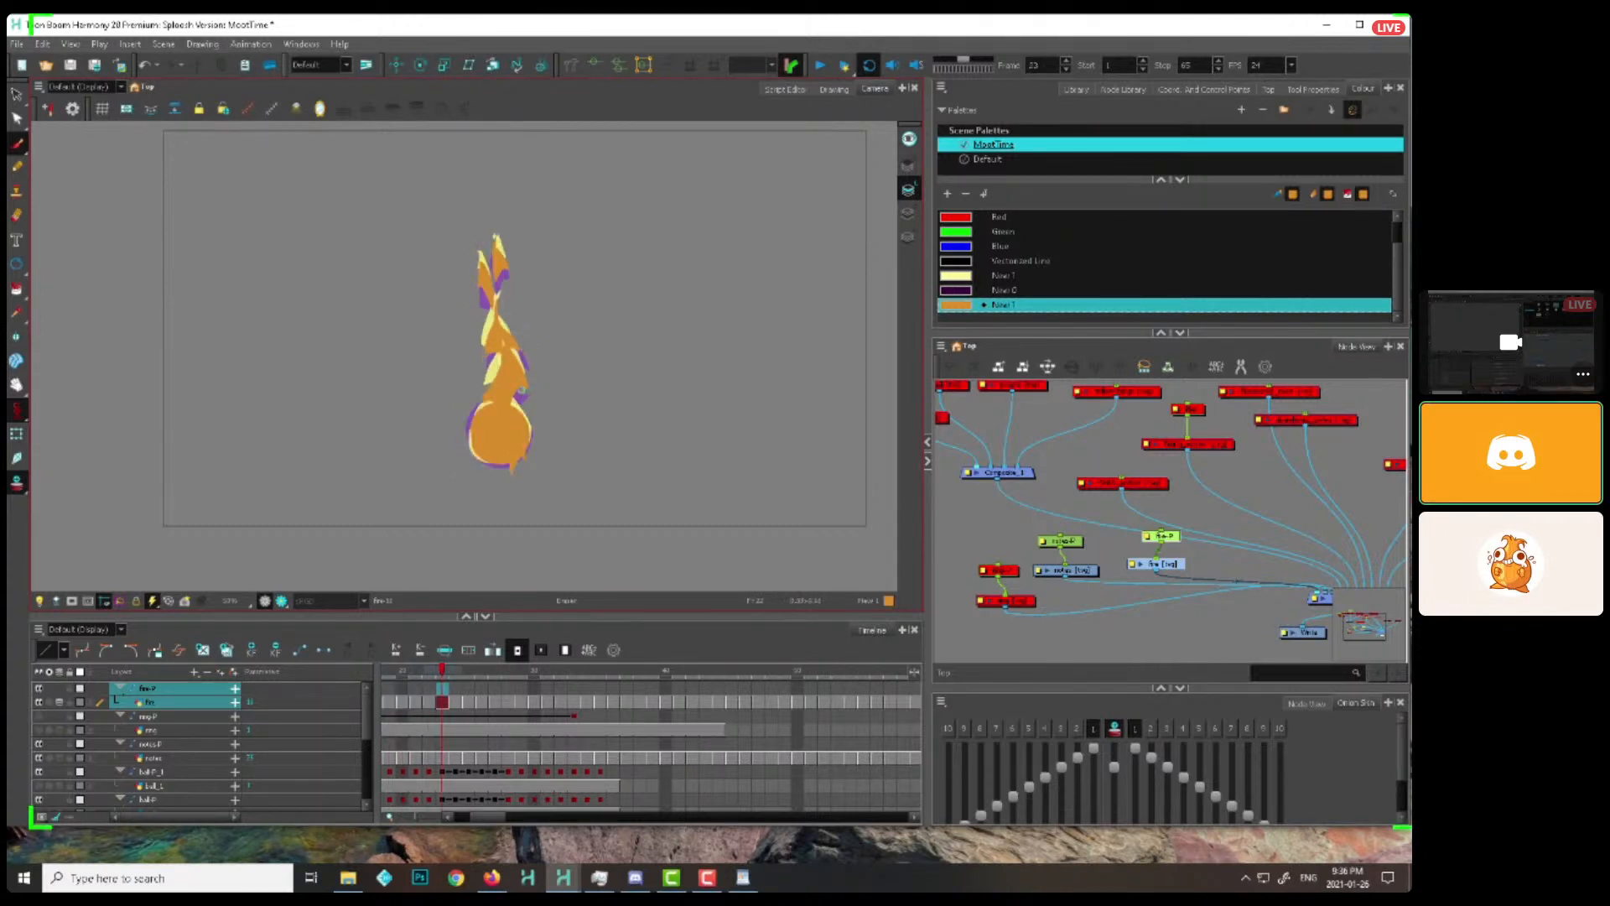
{"action": "key", "text": "Return"}
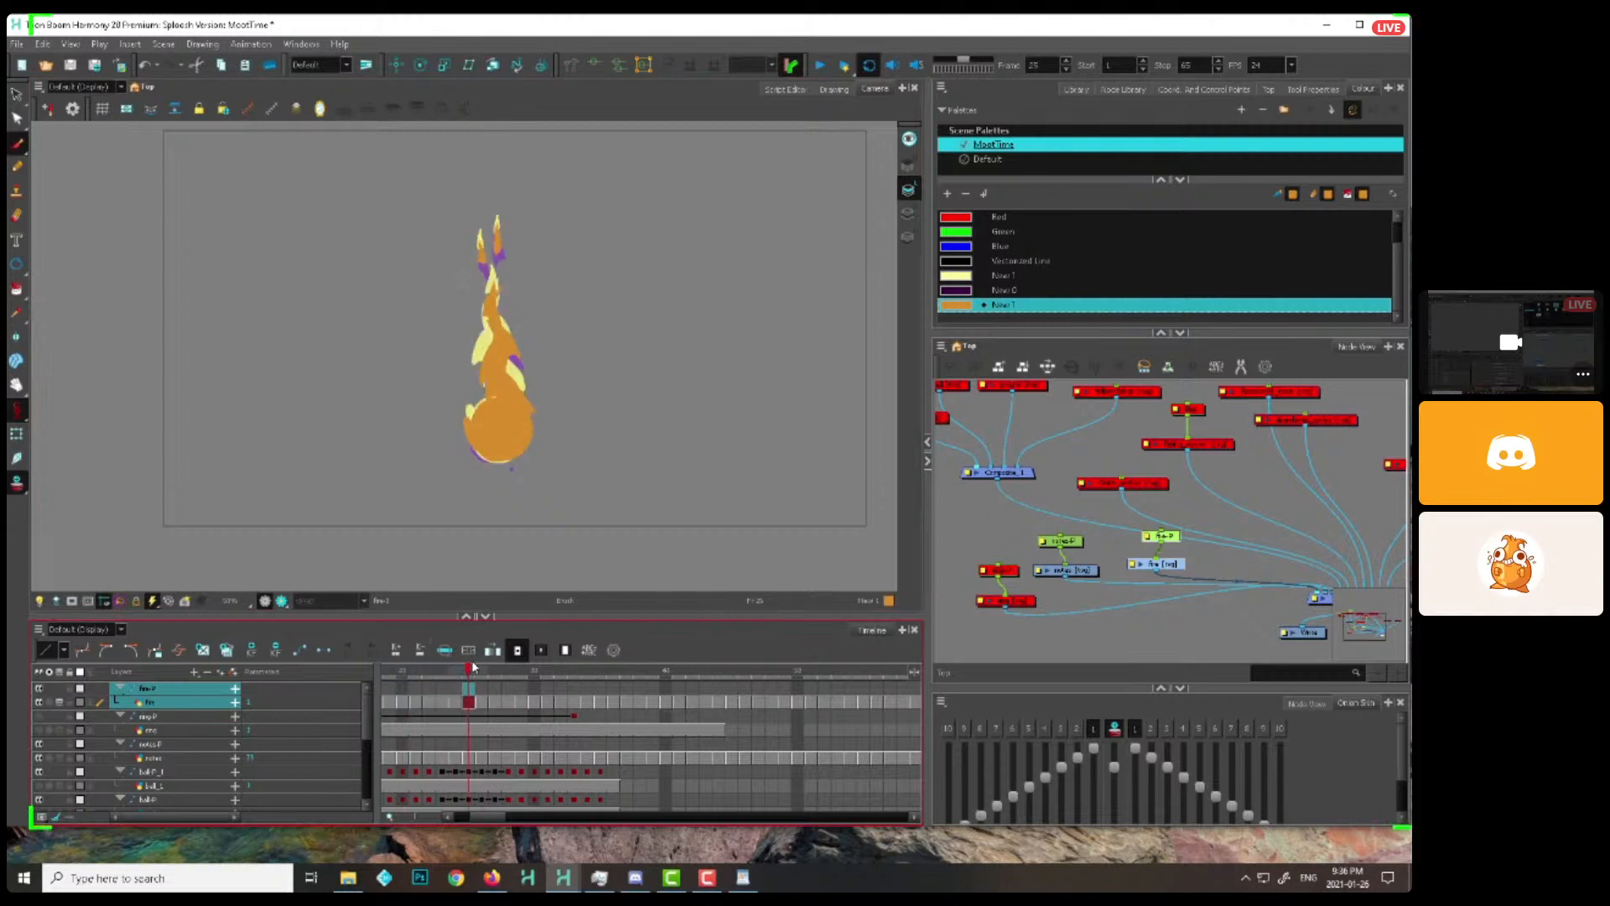
Trim the edges of the flame's round base with the eraser from frame 4 onward, using the onion skin as a guide
{"action": "key", "text": "alt+e"}
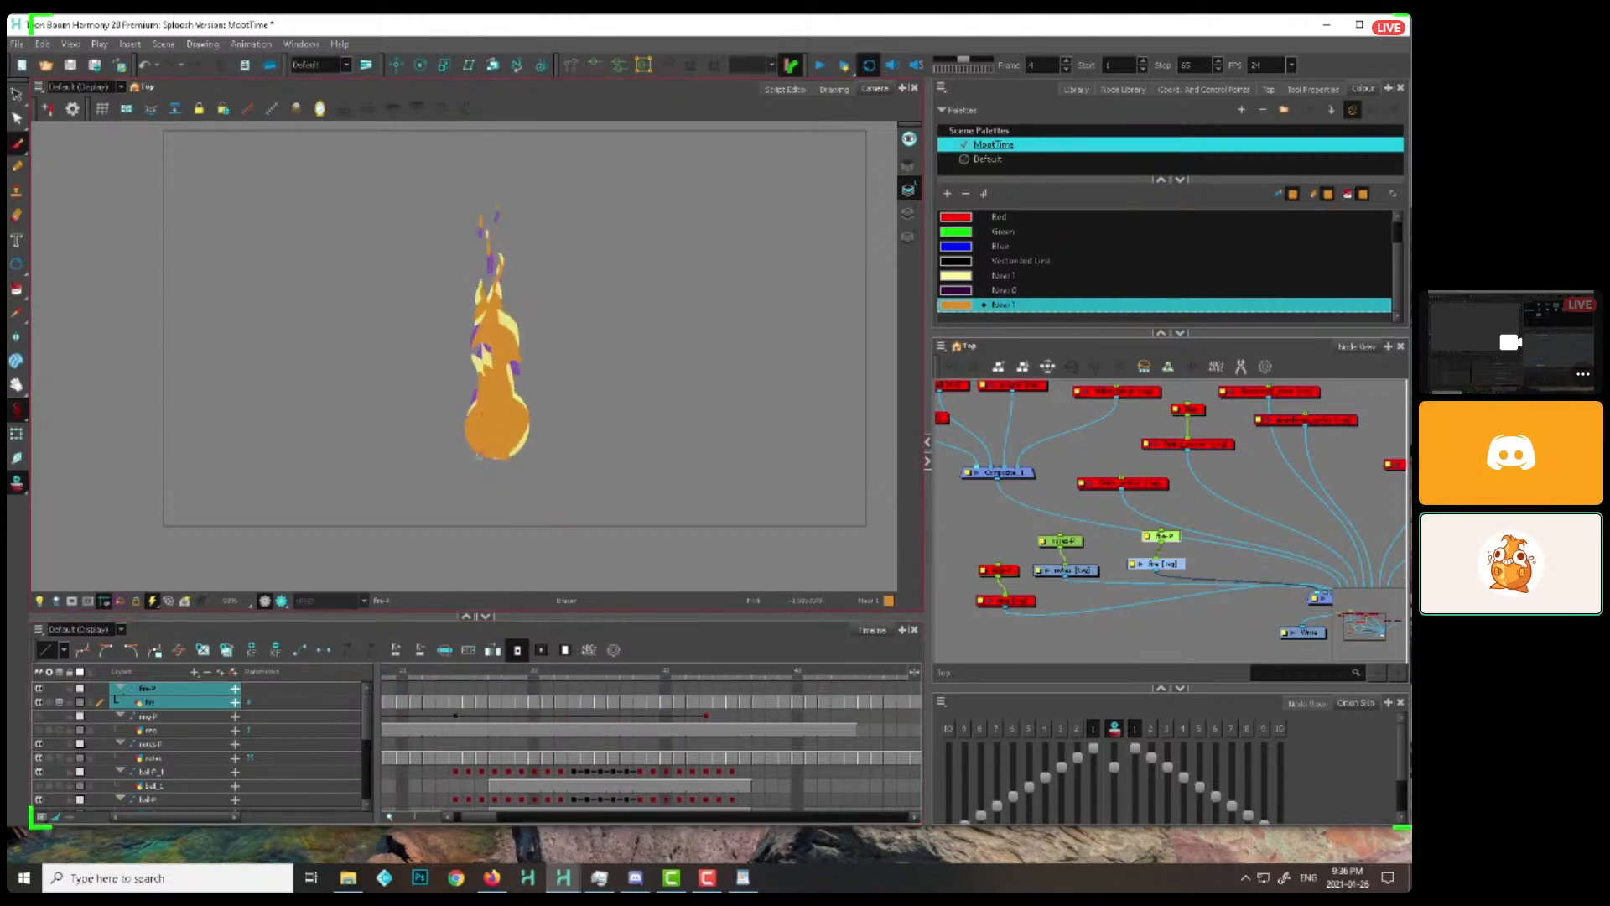
{"action": "key", "text": "period"}
{"action": "key", "text": "period"}
{"action": "key", "text": "period"}
{"action": "key", "text": "period"}
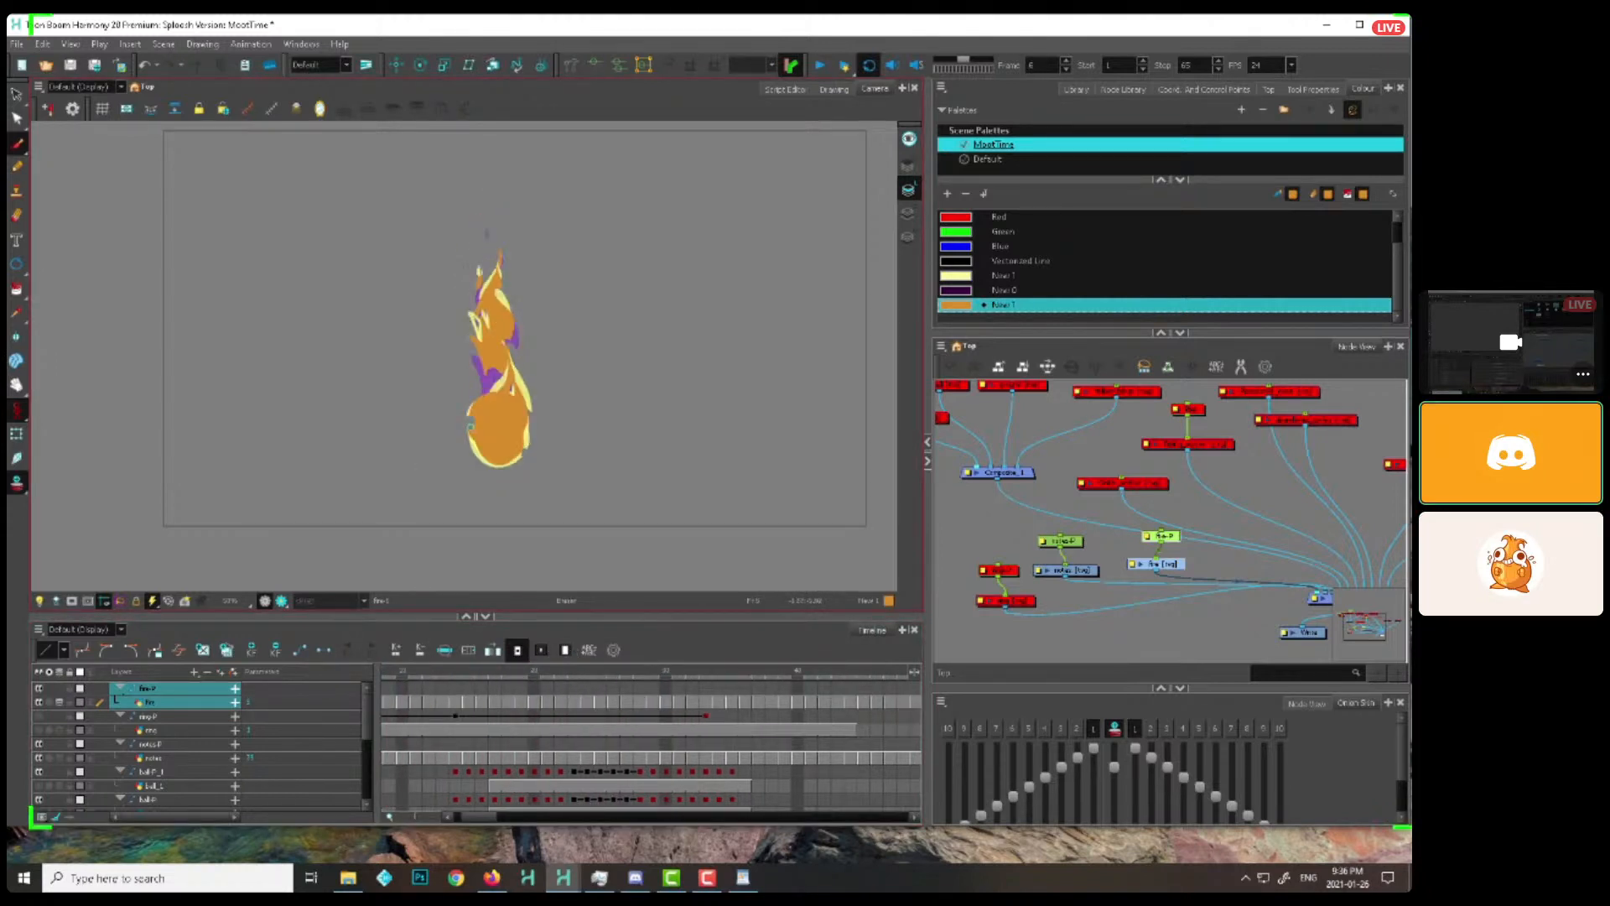
{"action": "scroll", "coordinate": [1200, 493], "scroll_direction": "down", "scroll_amount": 2}
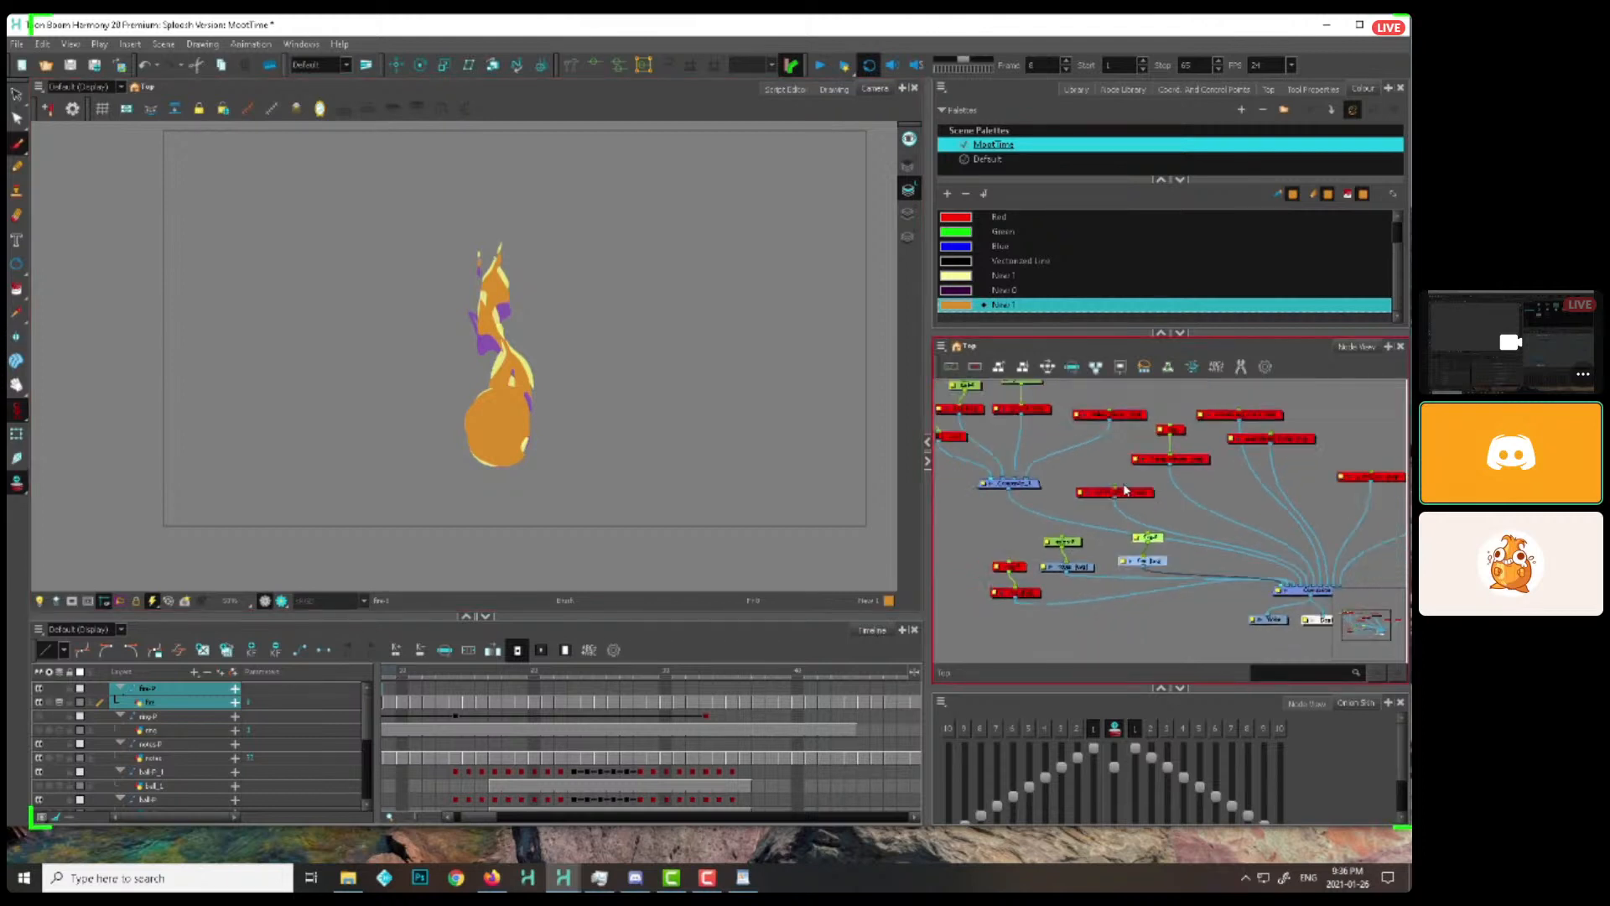
{"action": "key", "text": "ctrl+c"}
{"action": "left_click", "coordinate": [1059, 514]}
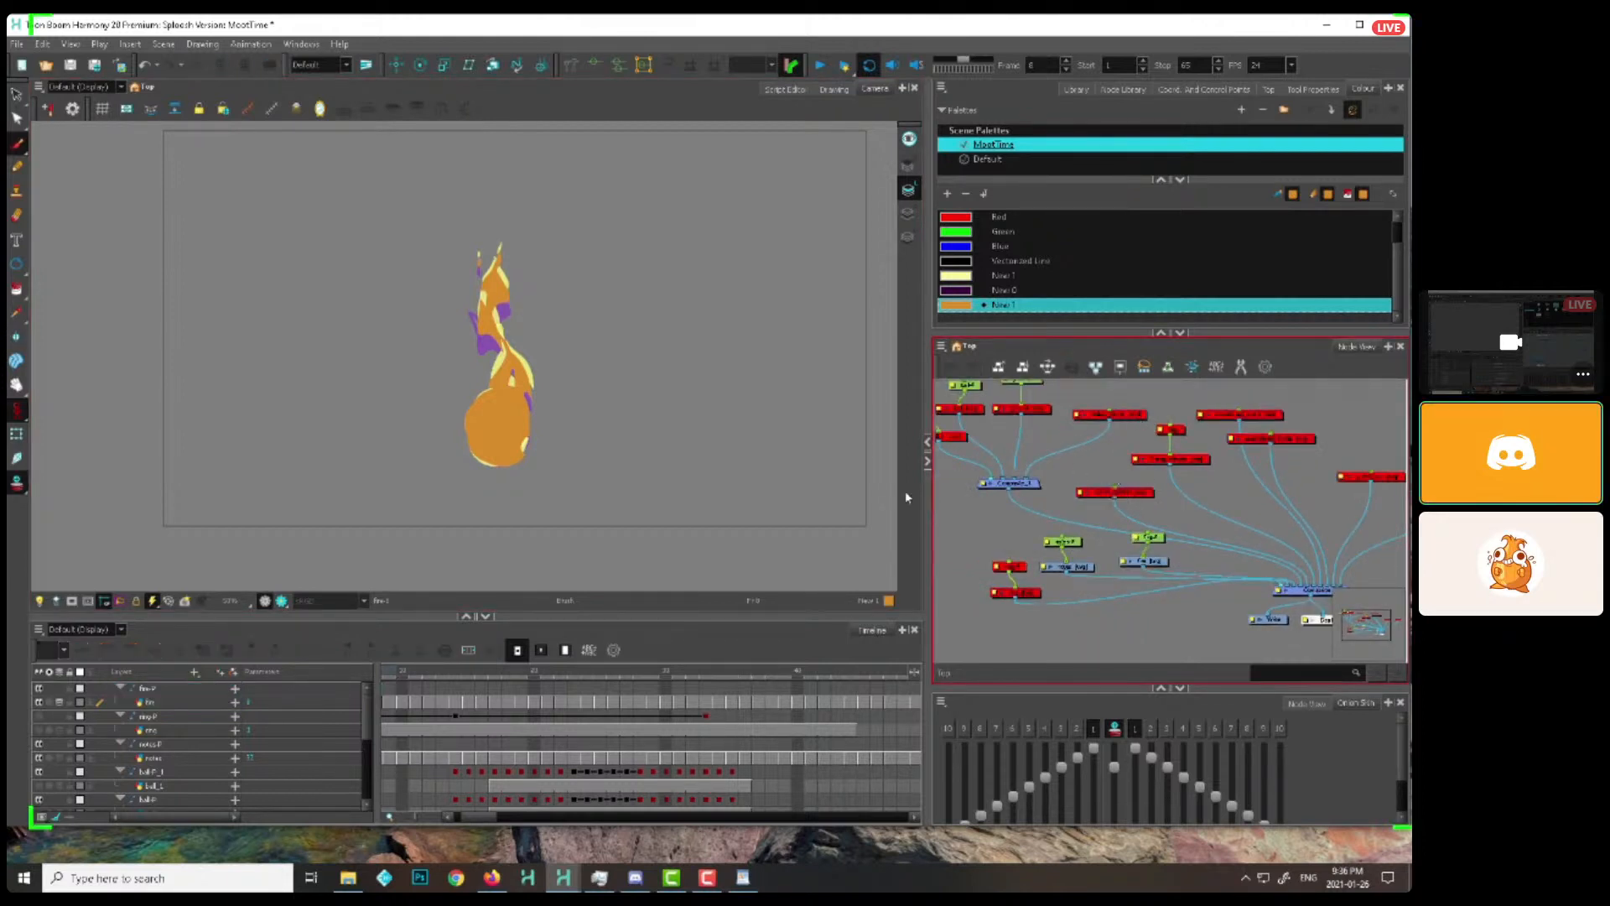
Switch to the onion scene's Harmony window and bring up the small pale-green bowl-shaped splash at frame 5
{"action": "left_click", "coordinate": [564, 877]}
{"action": "left_click", "coordinate": [638, 797]}
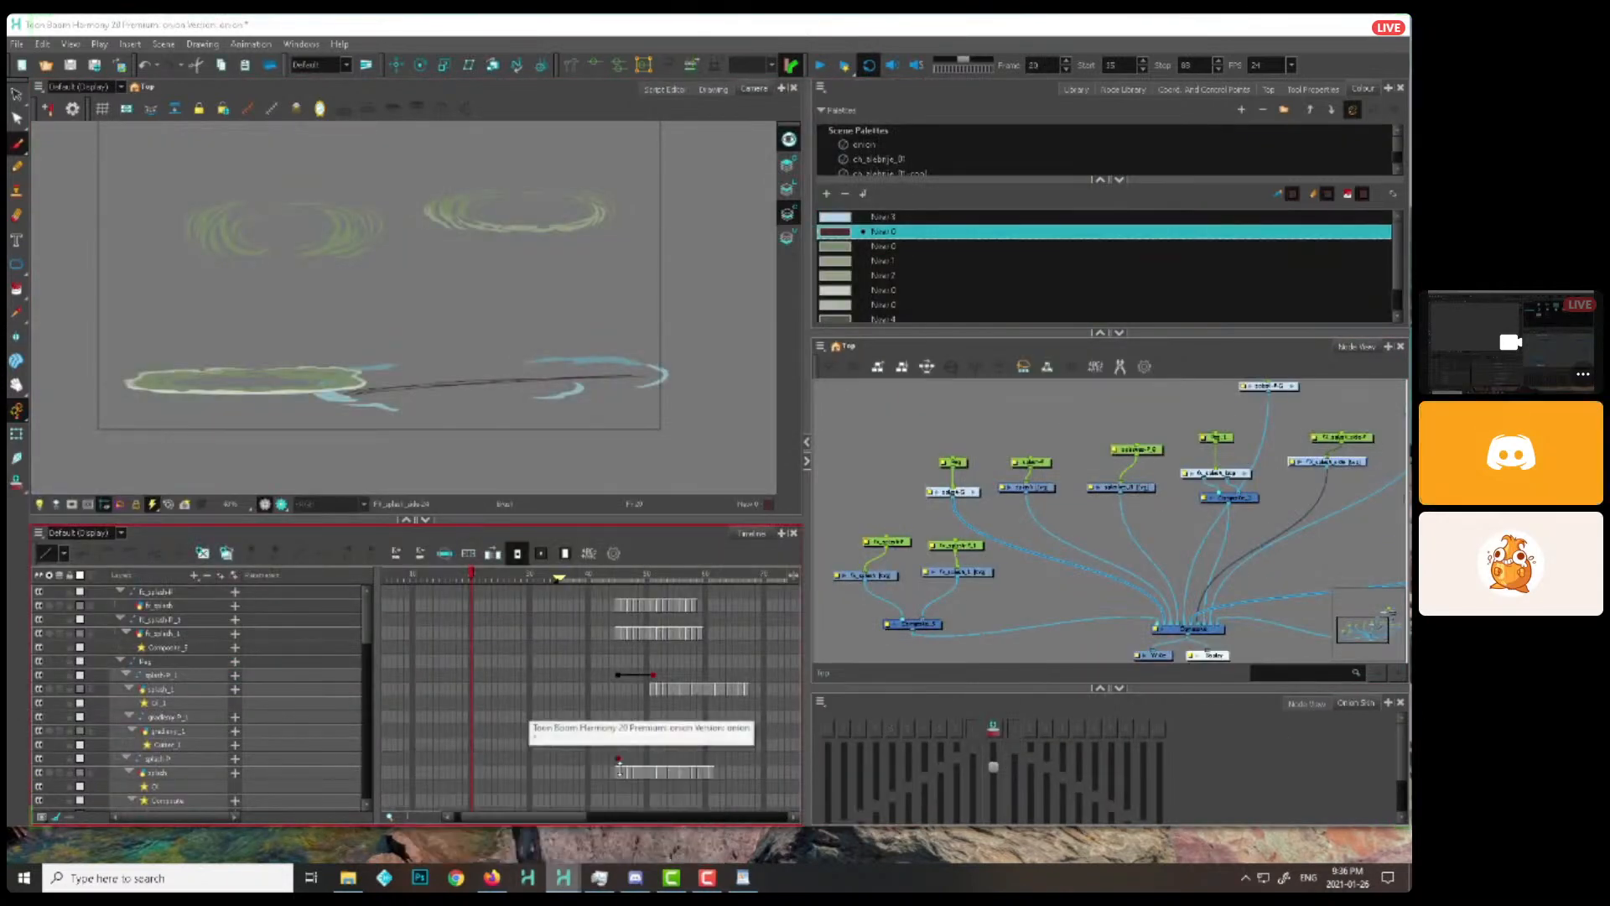
{"action": "left_click_drag", "start_coordinate": [385, 576], "coordinate": [425, 576]}
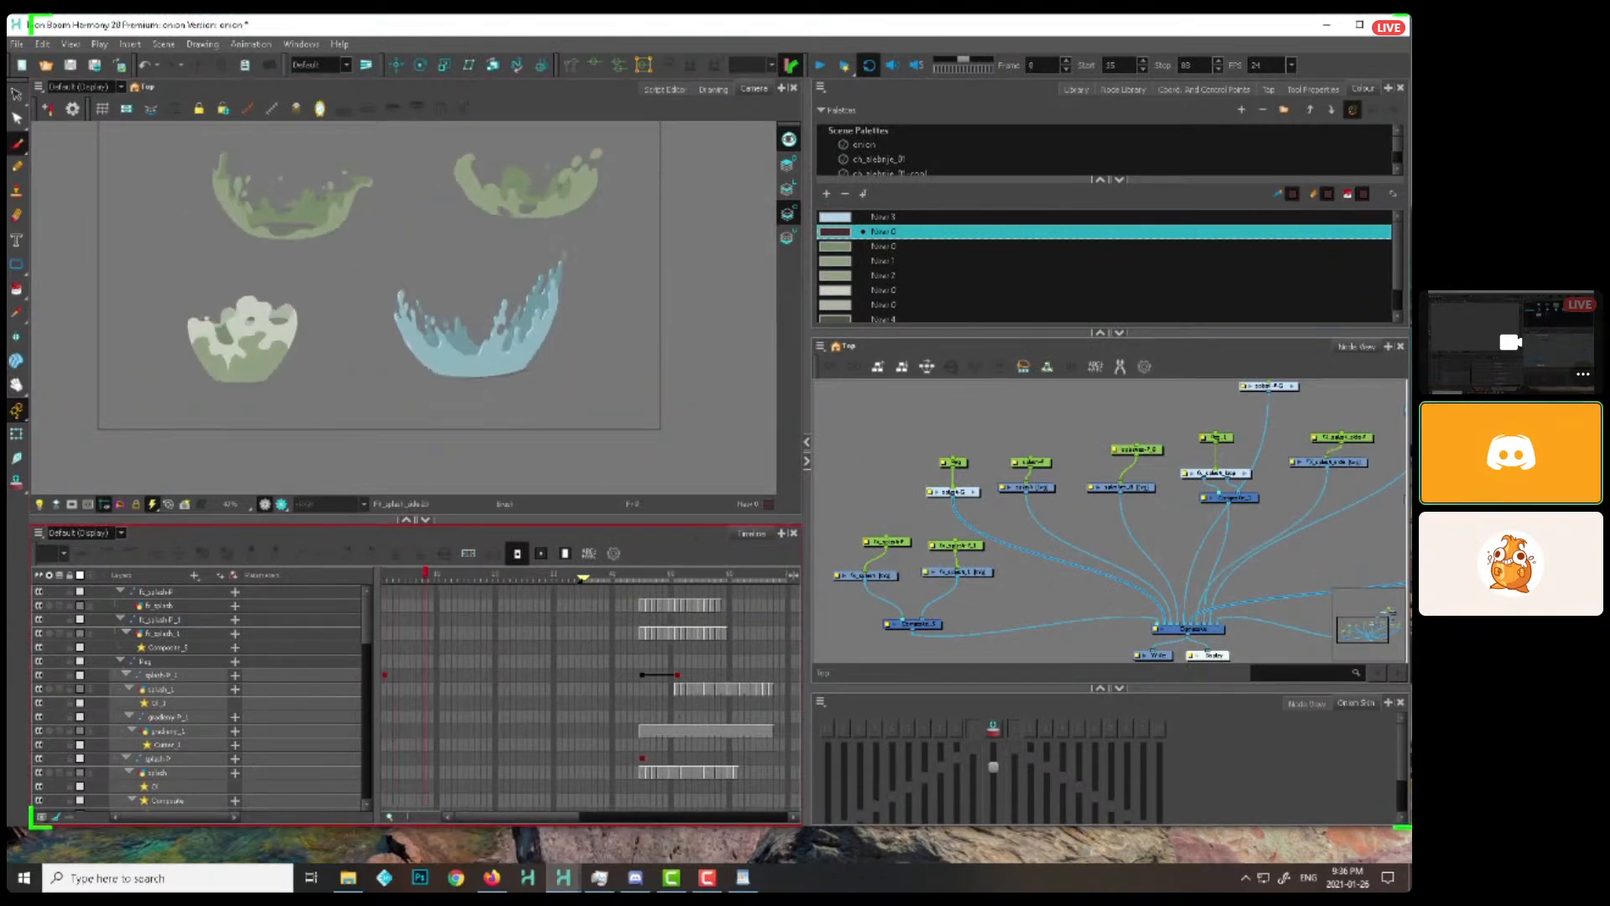
{"action": "left_click_drag", "start_coordinate": [418, 420], "coordinate": [436, 410]}
{"action": "scroll", "coordinate": [277, 314], "scroll_direction": "up", "scroll_amount": 2}
{"action": "left_click_drag", "start_coordinate": [275, 313], "coordinate": [486, 336]}
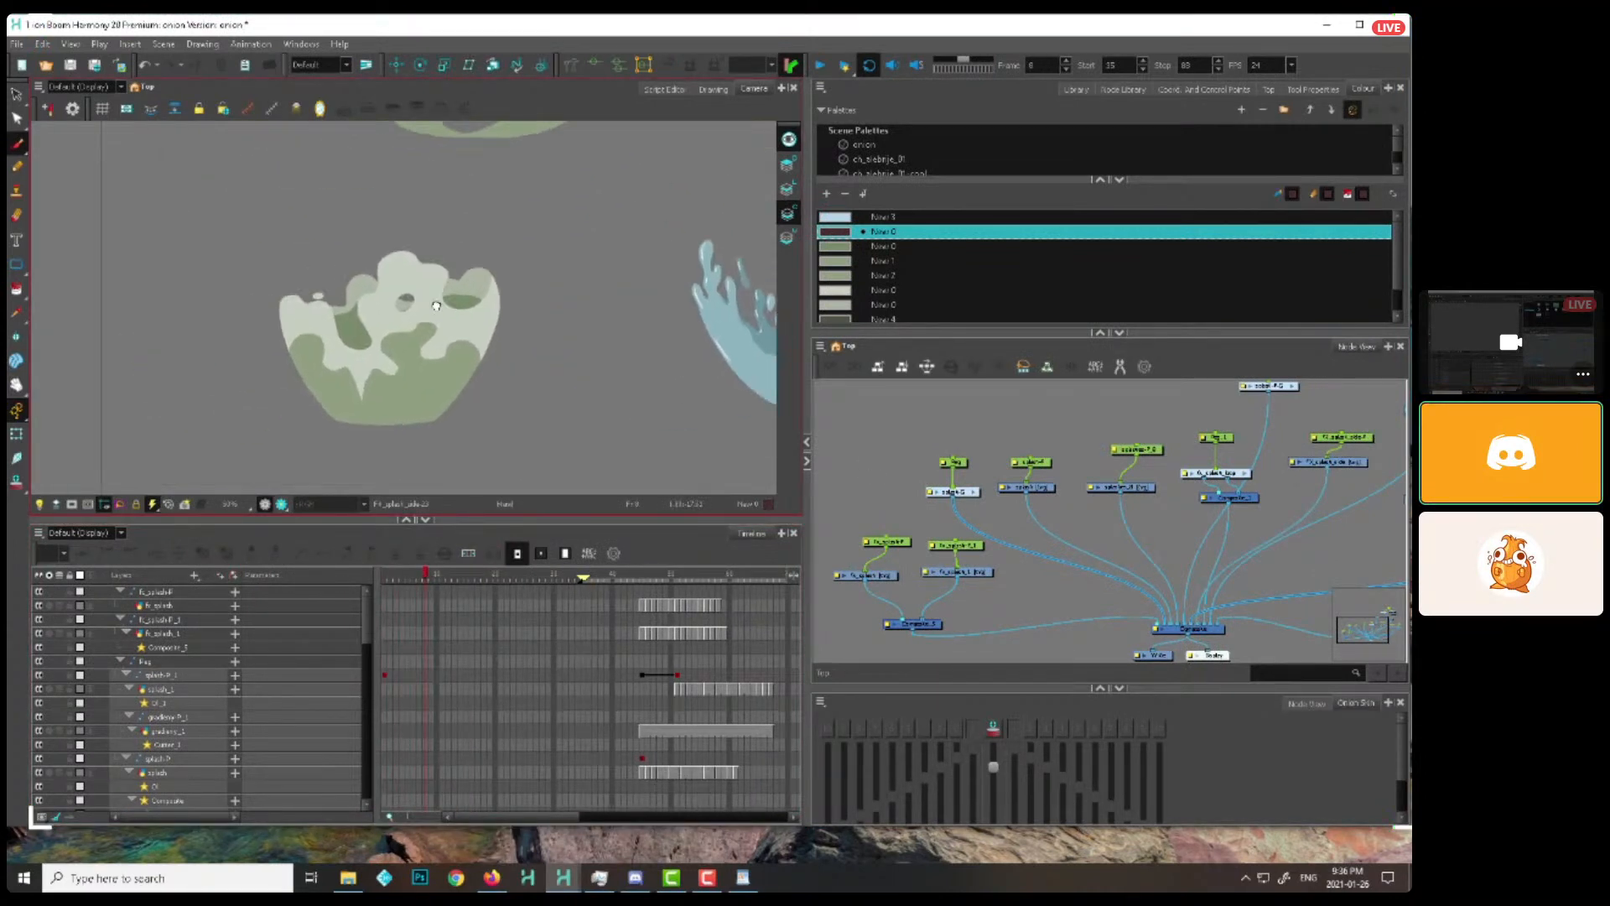
{"action": "mouse_move", "coordinate": [415, 576]}
{"action": "left_mouse_down"}
{"action": "mouse_move", "coordinate": [482, 577]}
{"action": "mouse_move", "coordinate": [409, 572]}
{"action": "left_mouse_up"}
{"action": "scroll", "coordinate": [561, 342], "scroll_direction": "up", "scroll_amount": 3}
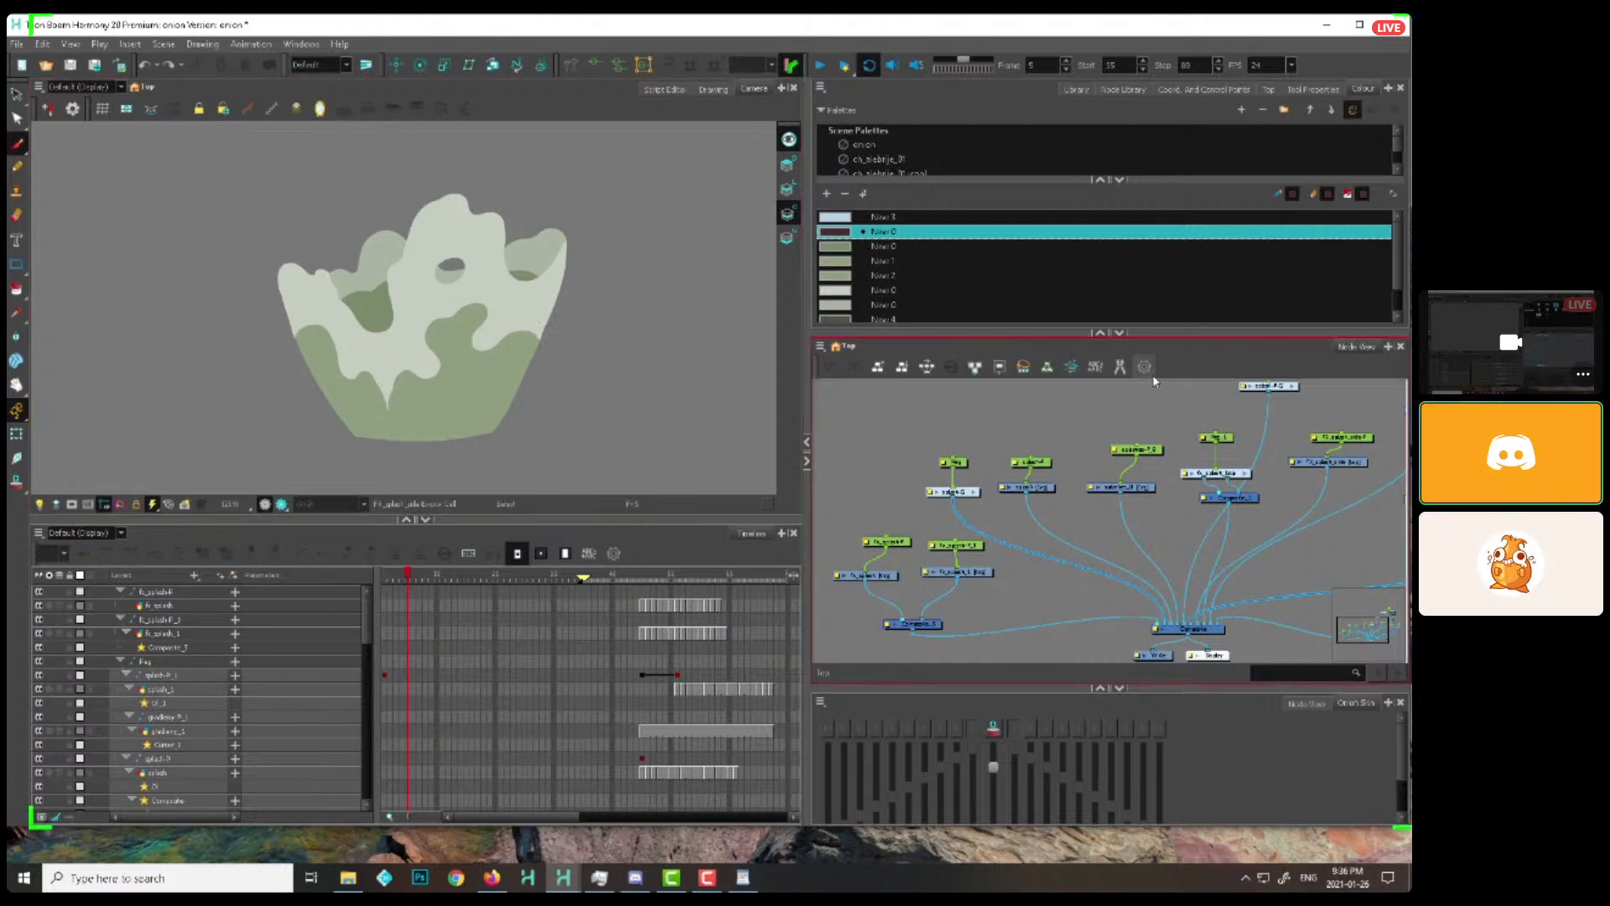
Add the asdf.tpl template from the work library folder to the node network and connect it to the main Composite
{"action": "left_click", "coordinate": [1207, 89]}
{"action": "left_click", "coordinate": [1268, 90]}
{"action": "left_click", "coordinate": [1072, 89]}
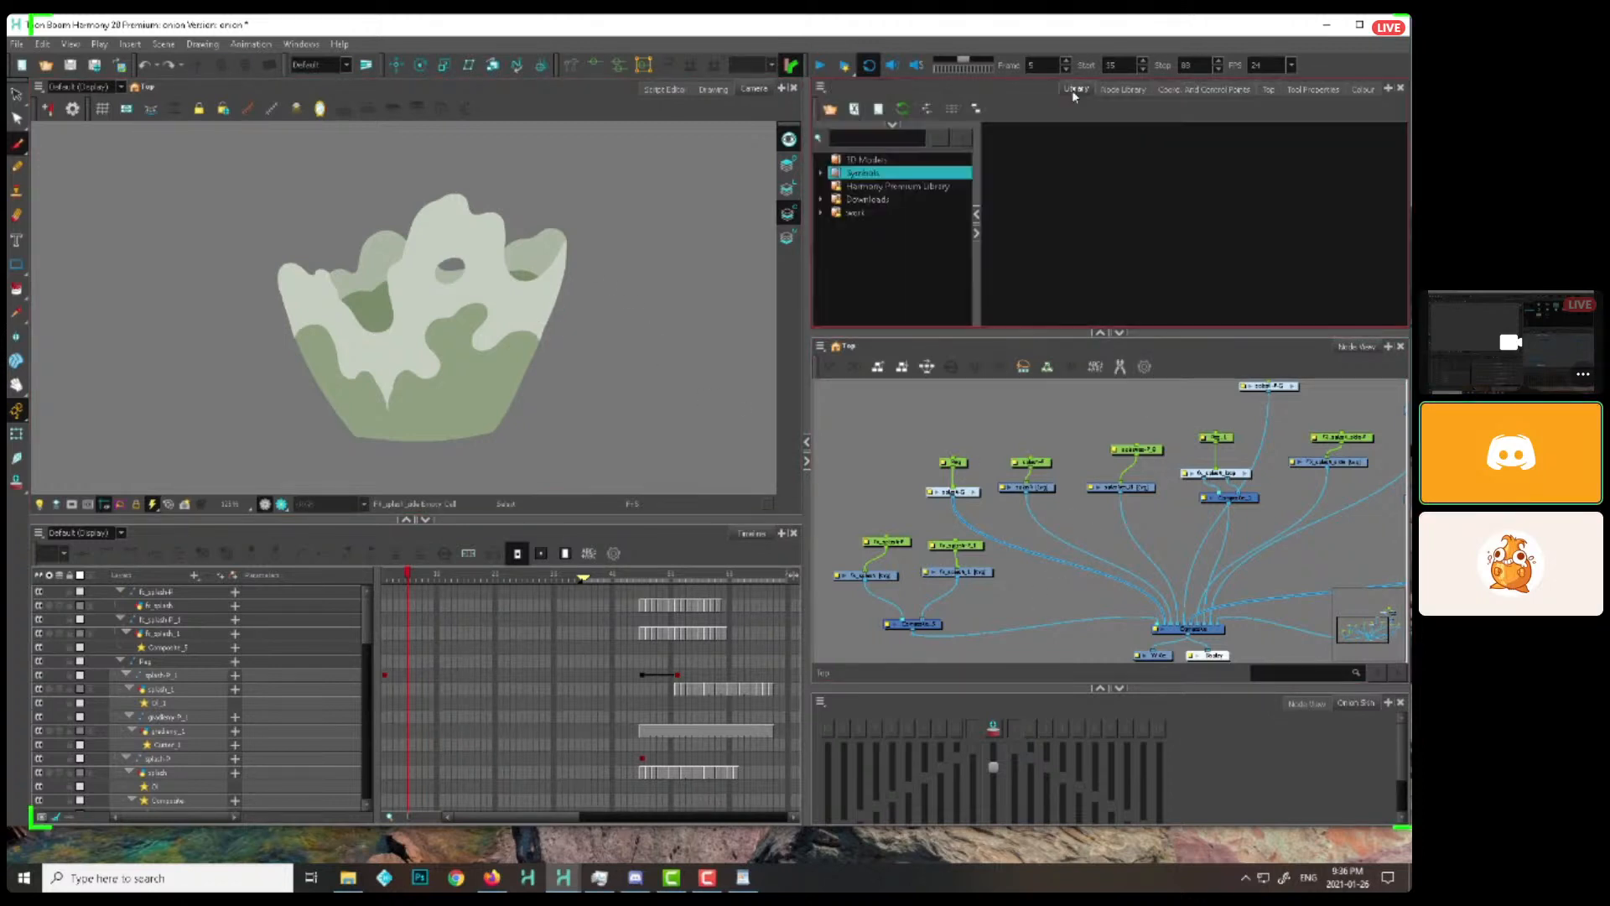
{"action": "left_click", "coordinate": [877, 199]}
{"action": "left_click", "coordinate": [886, 212]}
{"action": "left_click_drag", "start_coordinate": [1013, 181], "coordinate": [1050, 598]}
{"action": "left_click_drag", "start_coordinate": [1142, 617], "coordinate": [1155, 627]}
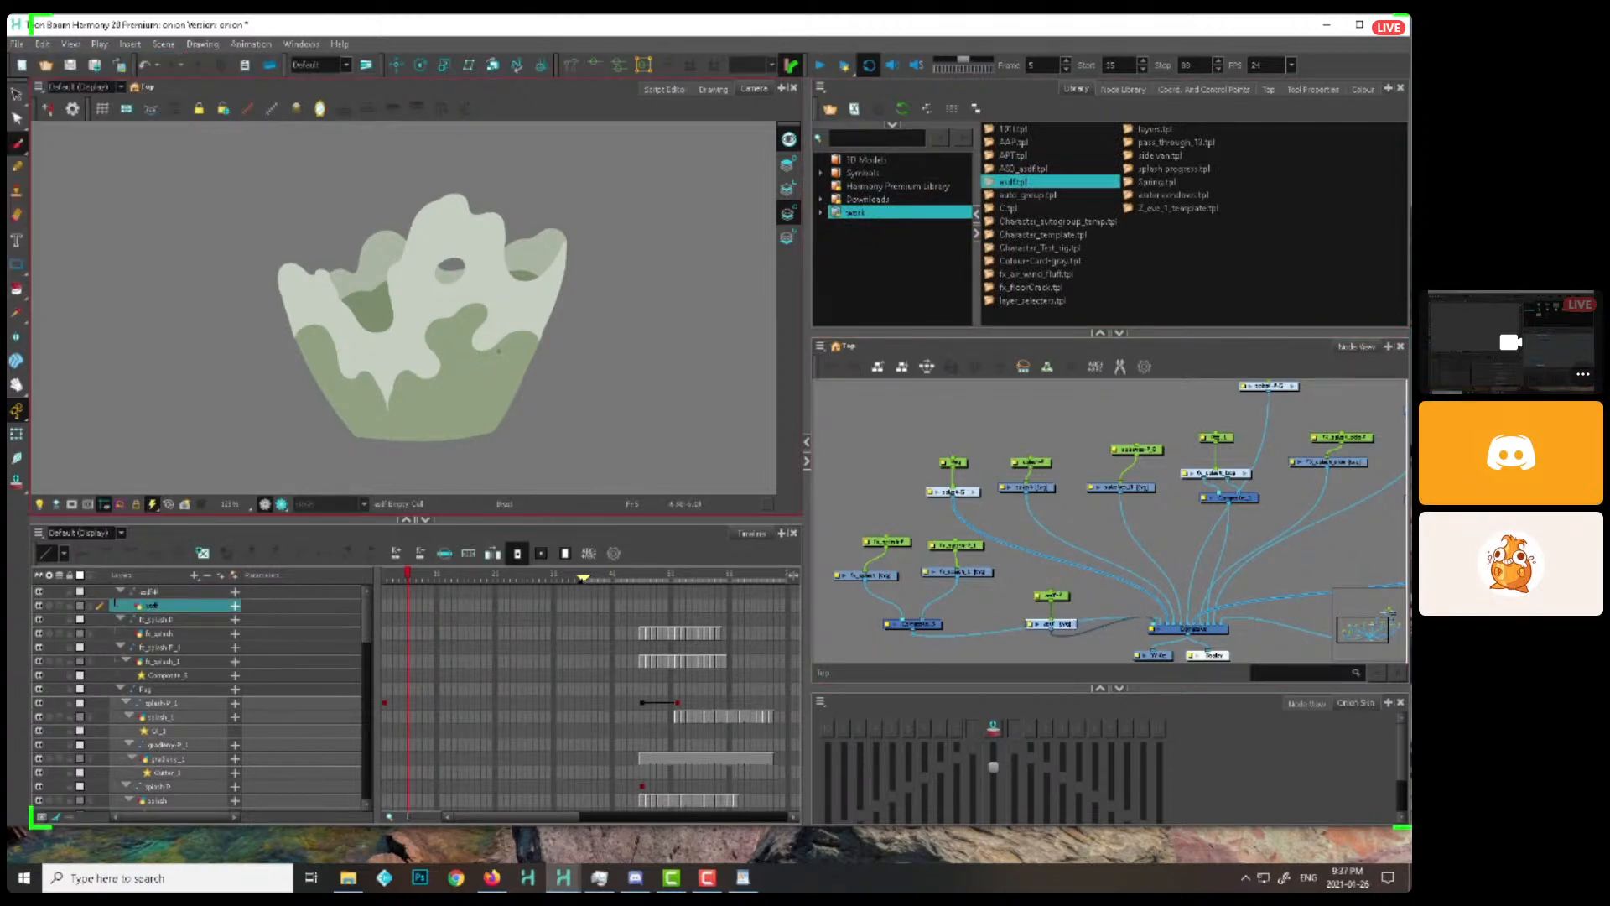
{"action": "left_click_drag", "start_coordinate": [1063, 624], "coordinate": [1063, 616]}
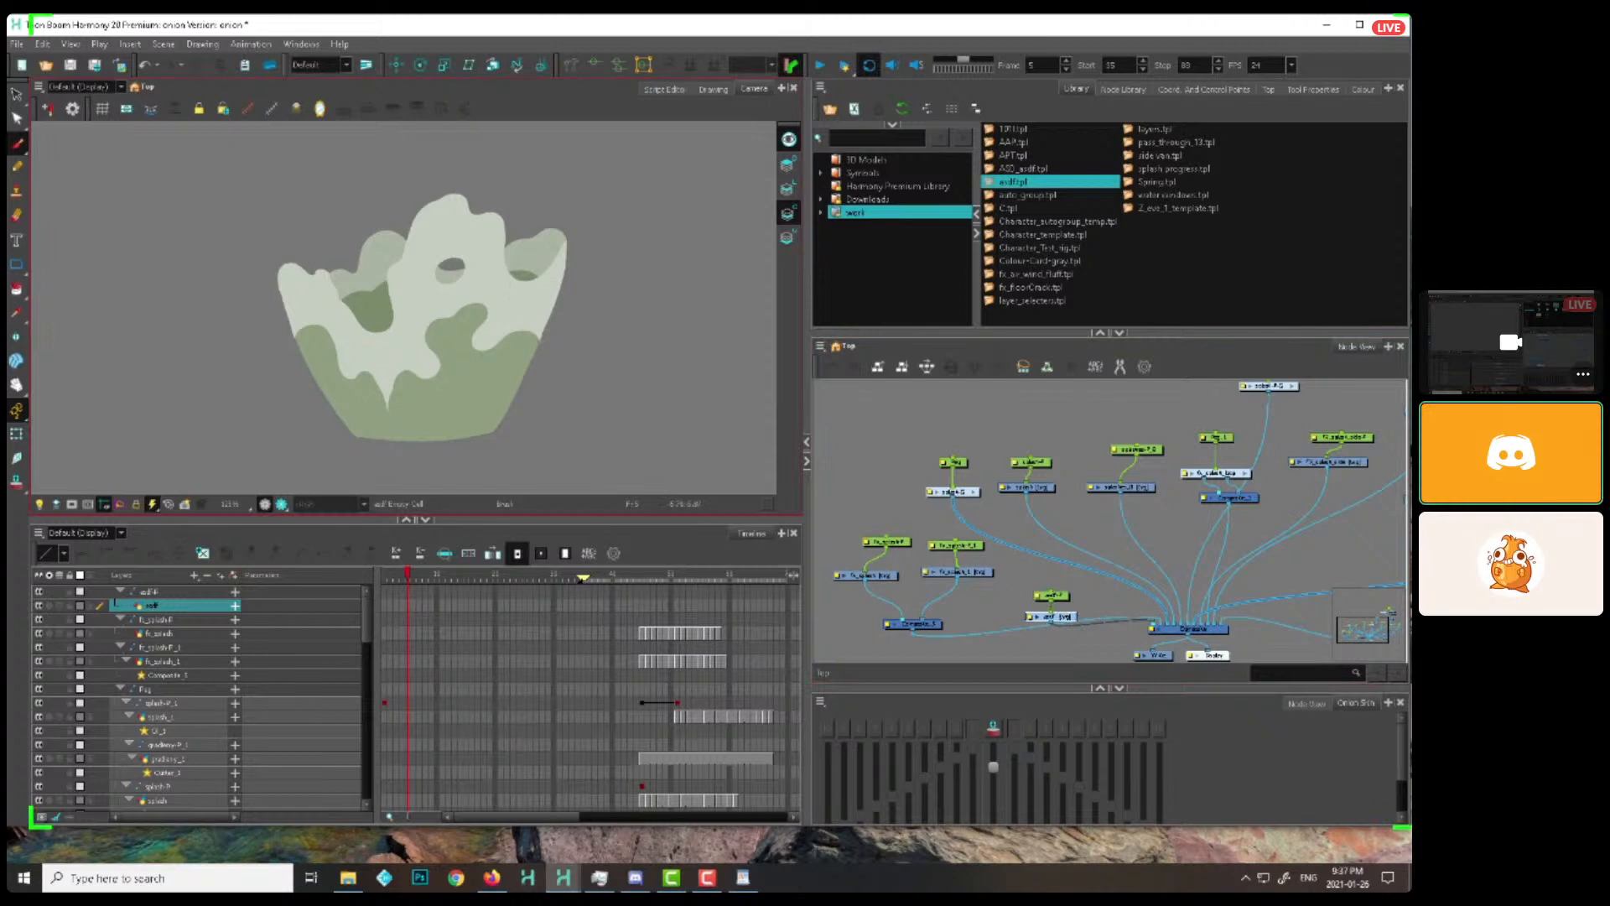
Set the Z position of the asdf-P peg to 0.5
{"action": "left_click_drag", "start_coordinate": [541, 341], "coordinate": [502, 337]}
{"action": "left_click", "coordinate": [1061, 592]}
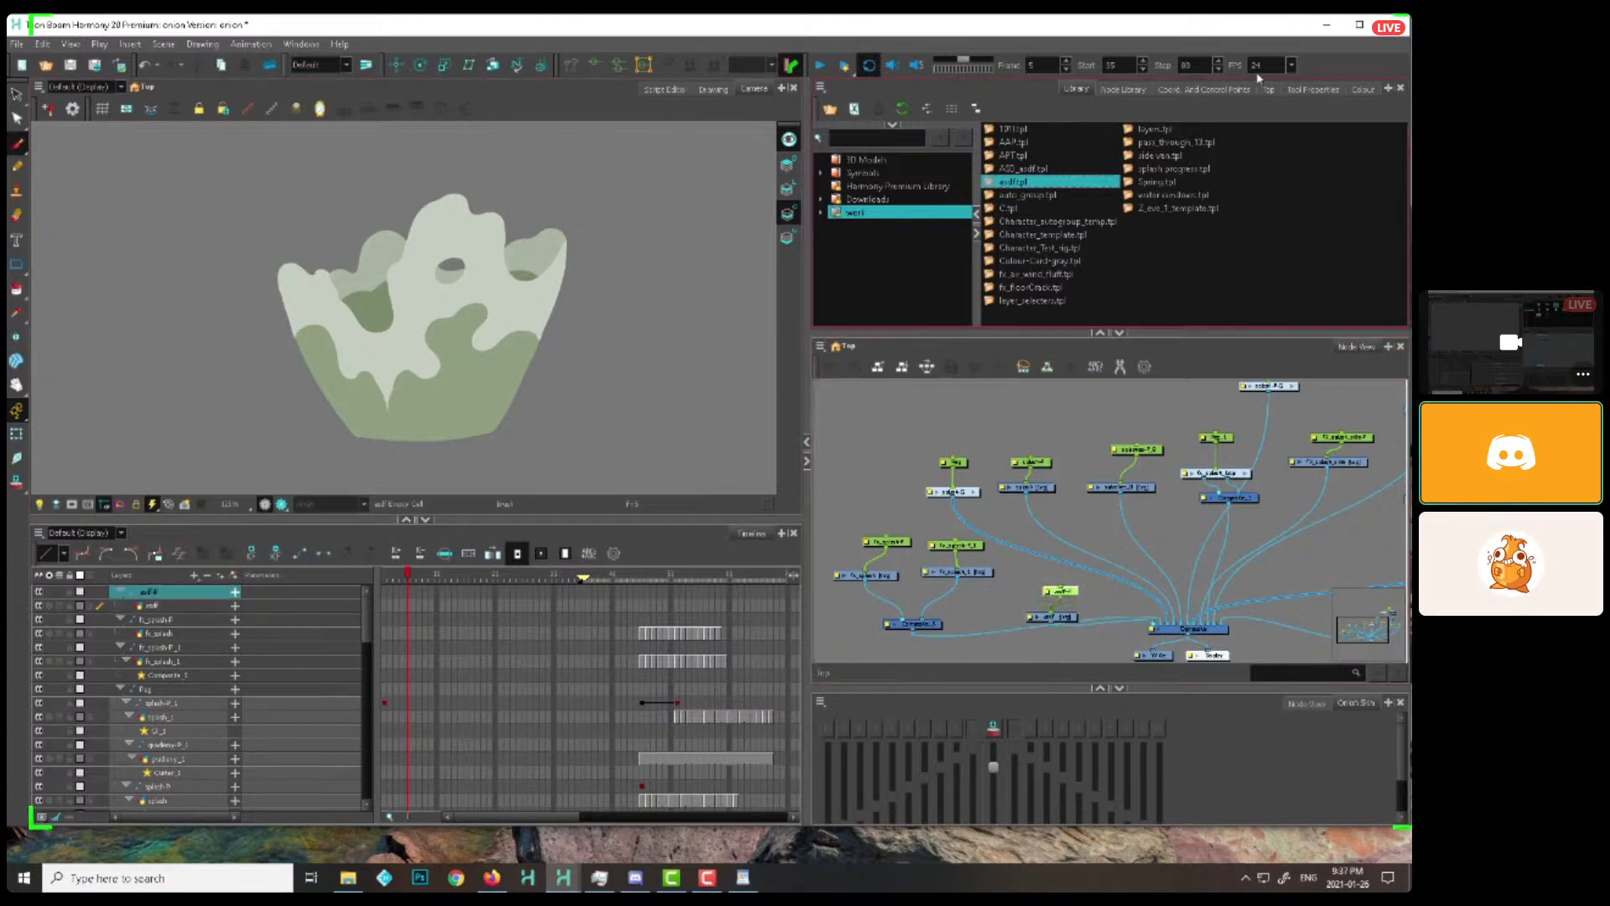
{"action": "left_click", "coordinate": [1203, 88]}
{"action": "left_click", "coordinate": [908, 226]}
{"action": "type", "text": ".5F"}
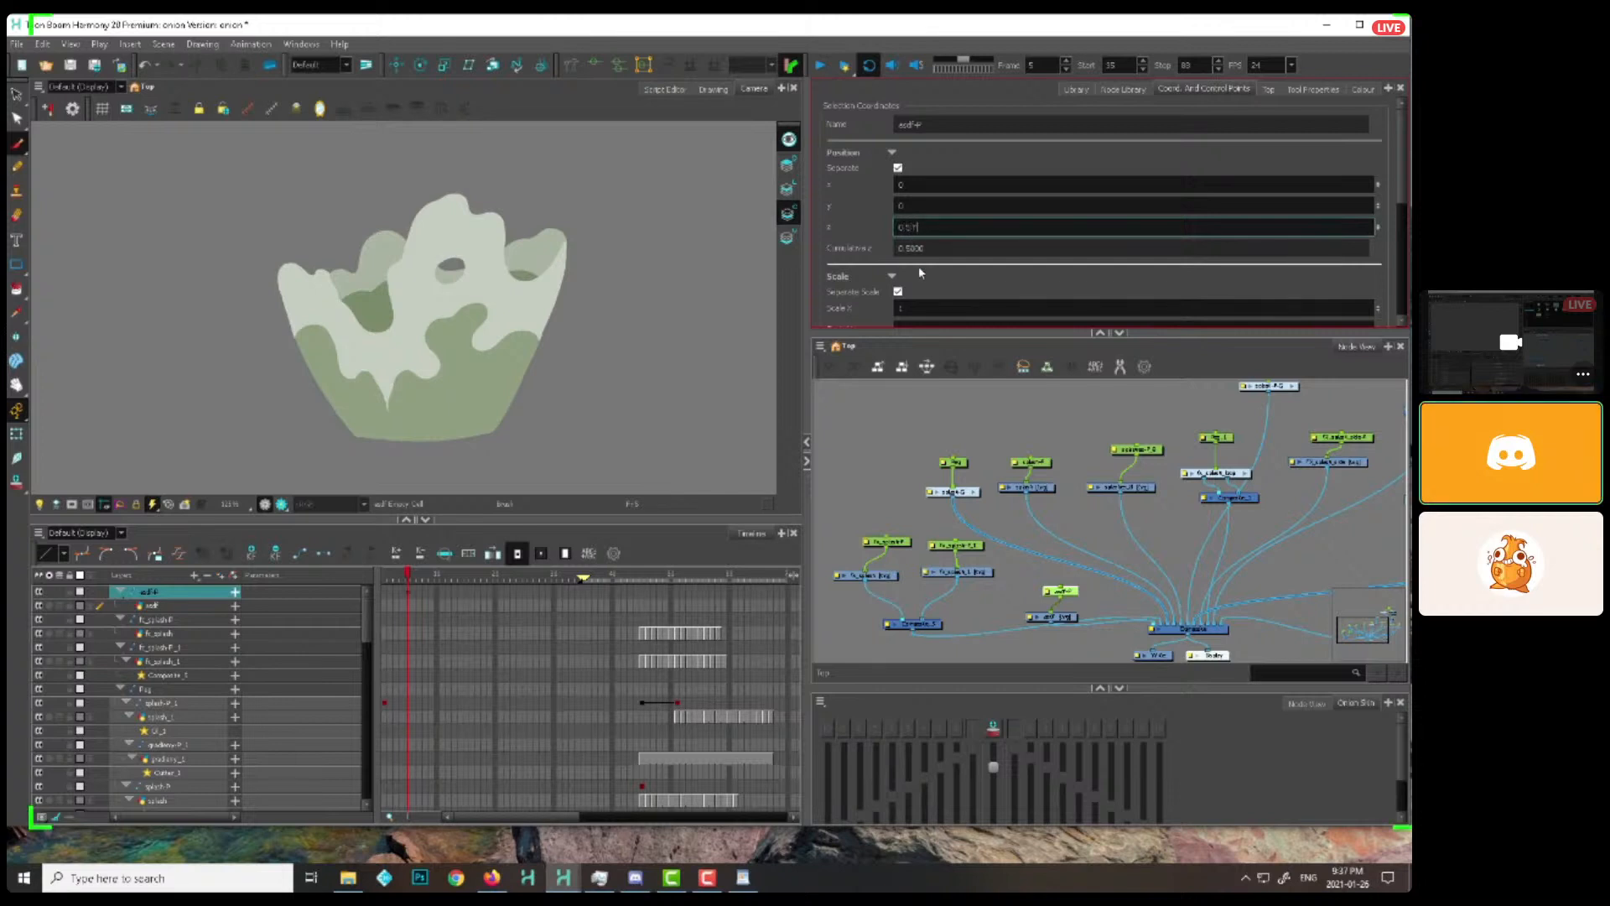
Annotate the splash on the asdf layer at frame 5 with letters A to D on its peaks and arrows at its contours
{"action": "left_click", "coordinate": [1044, 616]}
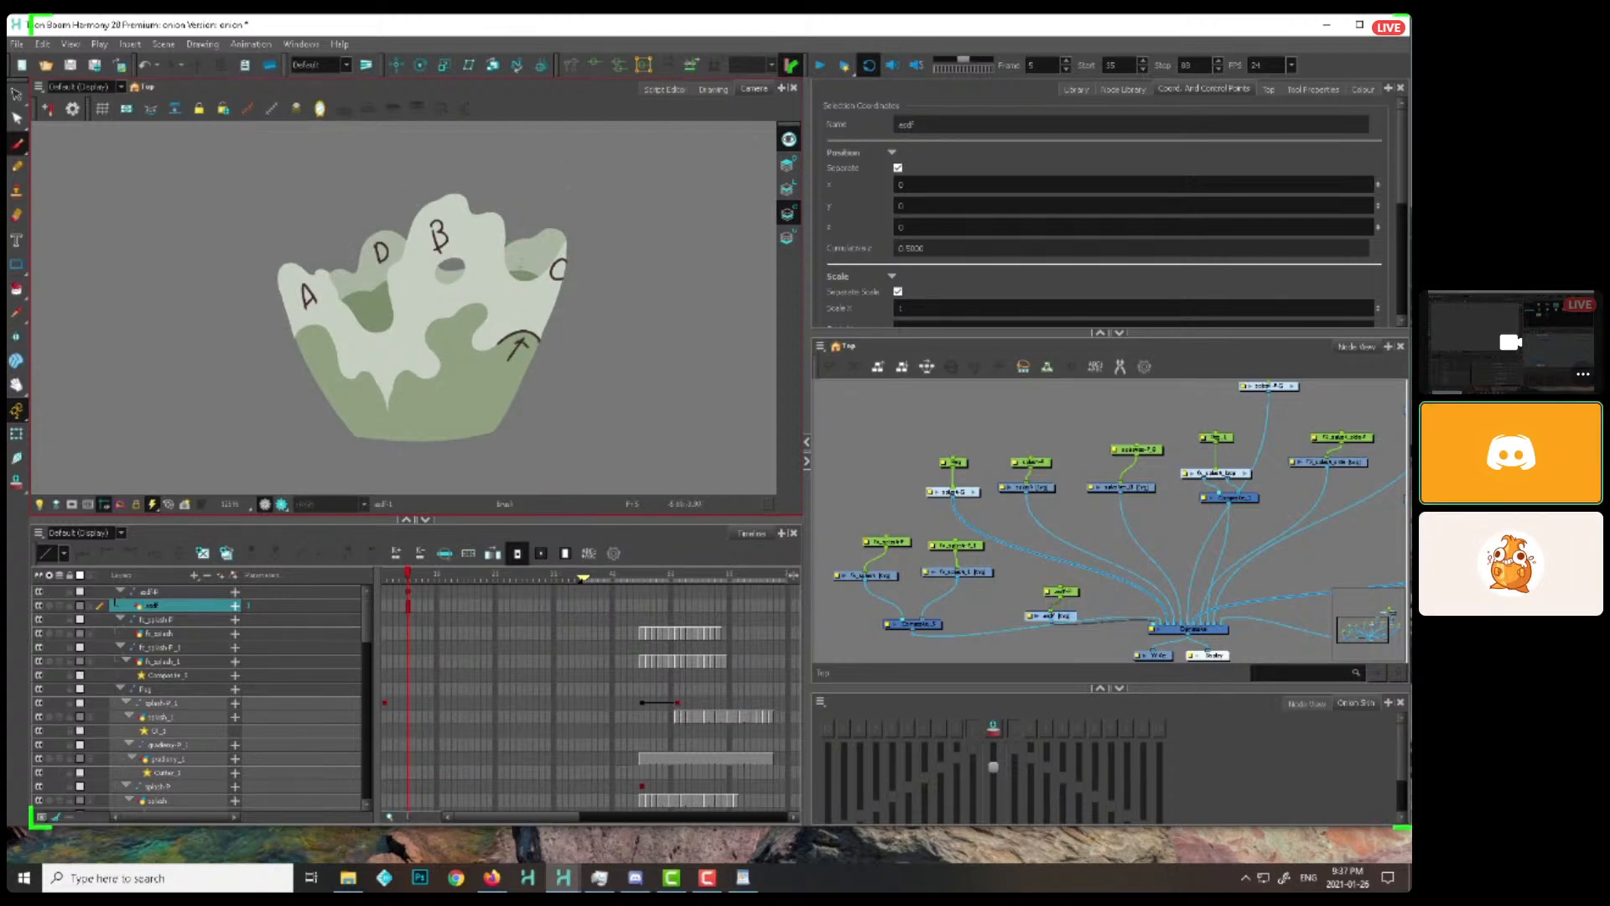
{"action": "left_click_drag", "start_coordinate": [646, 397], "coordinate": [614, 423]}
{"action": "left_click_drag", "start_coordinate": [463, 190], "coordinate": [452, 213]}
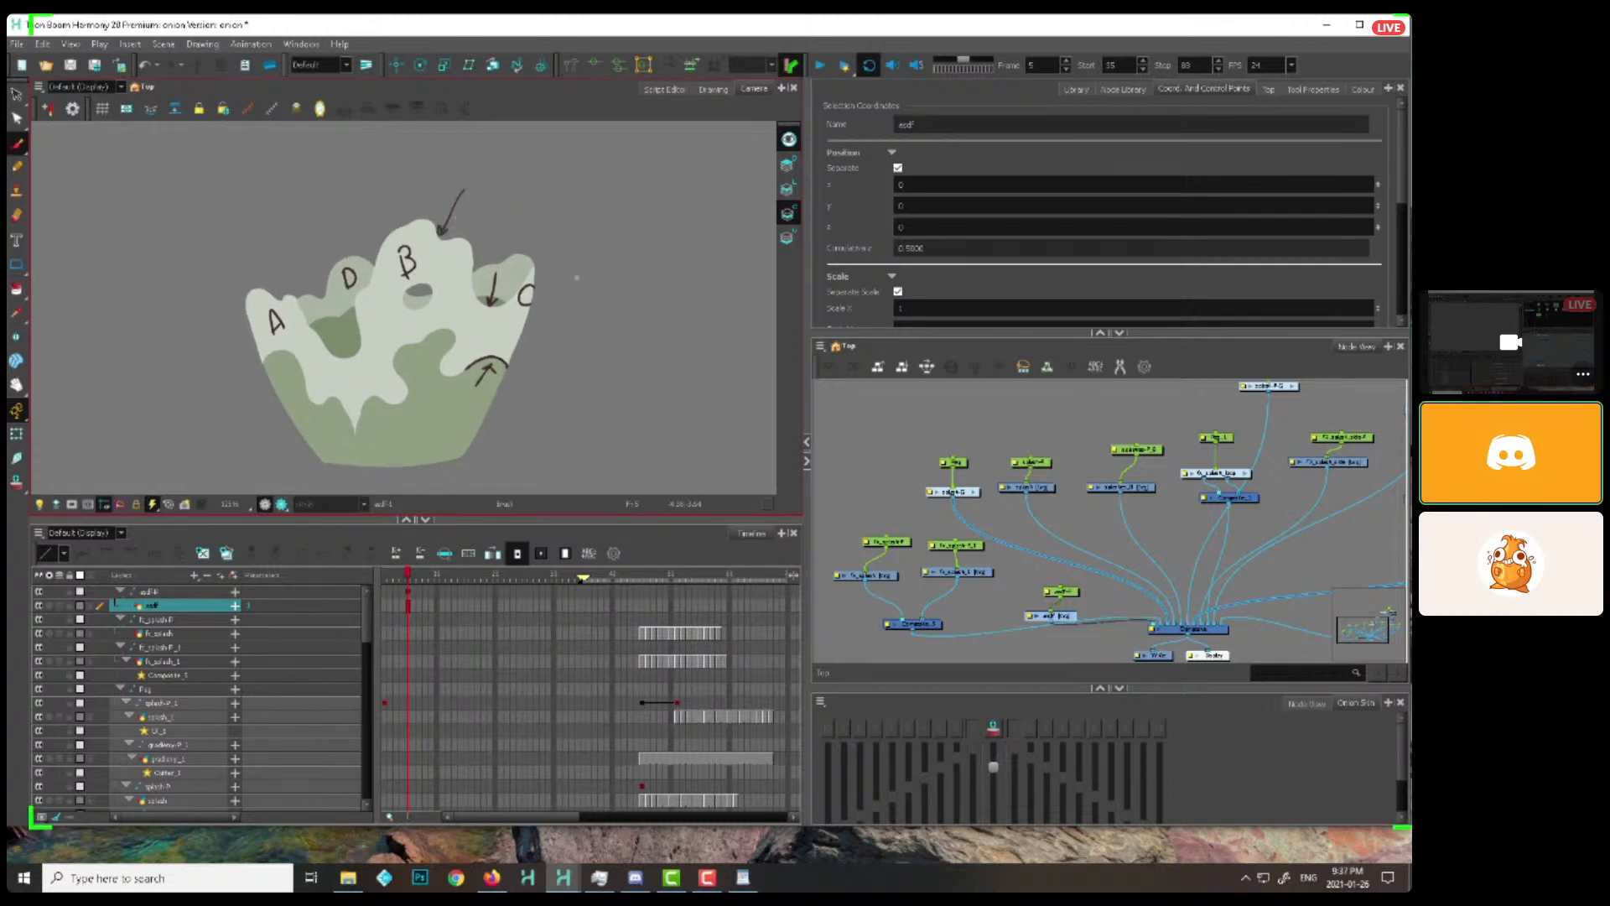
{"action": "left_click_drag", "start_coordinate": [597, 248], "coordinate": [552, 270]}
{"action": "left_click_drag", "start_coordinate": [658, 230], "coordinate": [709, 244]}
Select and delete the annotation strokes on the asdf layer at frame 5
{"action": "key", "text": "s"}
{"action": "mouse_move", "coordinate": [732, 191]}
{"action": "left_mouse_down"}
{"action": "mouse_move", "coordinate": [637, 151]}
{"action": "mouse_move", "coordinate": [706, 356]}
{"action": "mouse_move", "coordinate": [745, 315]}
{"action": "left_mouse_up"}
{"action": "key", "text": "Delete"}
Try marking the small detached droplet above the splash's left rim with an arrow at frame 8
{"action": "left_click", "coordinate": [406, 585]}
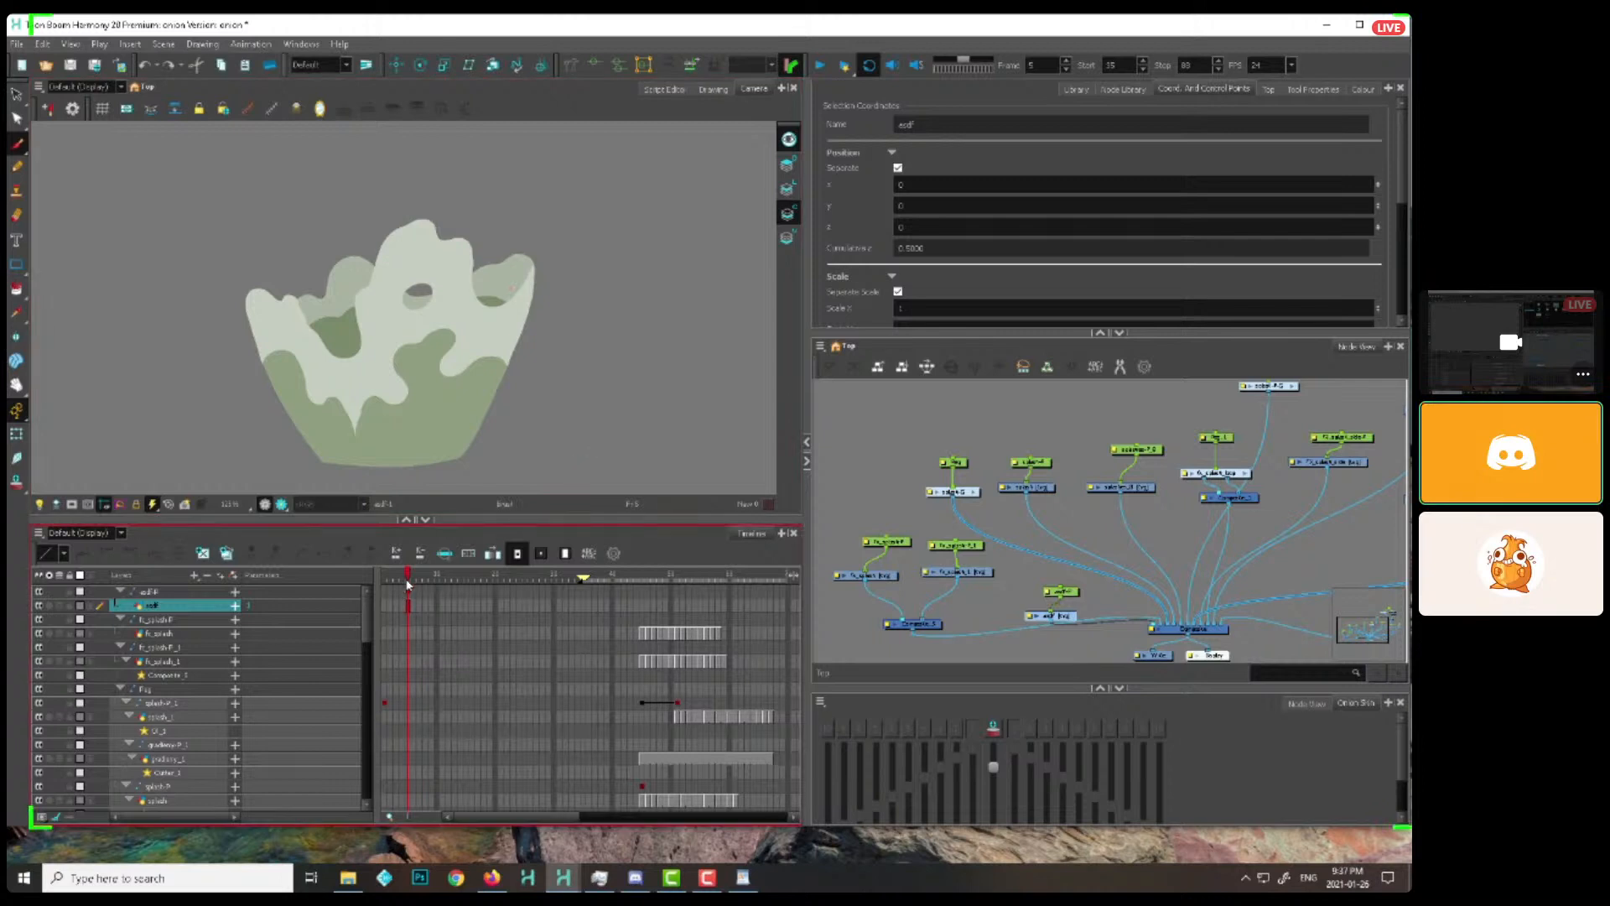
{"action": "mouse_move", "coordinate": [407, 578]}
{"action": "left_mouse_down"}
{"action": "mouse_move", "coordinate": [432, 579]}
{"action": "mouse_move", "coordinate": [390, 578]}
{"action": "mouse_move", "coordinate": [442, 579]}
{"action": "mouse_move", "coordinate": [425, 579]}
{"action": "left_mouse_up"}
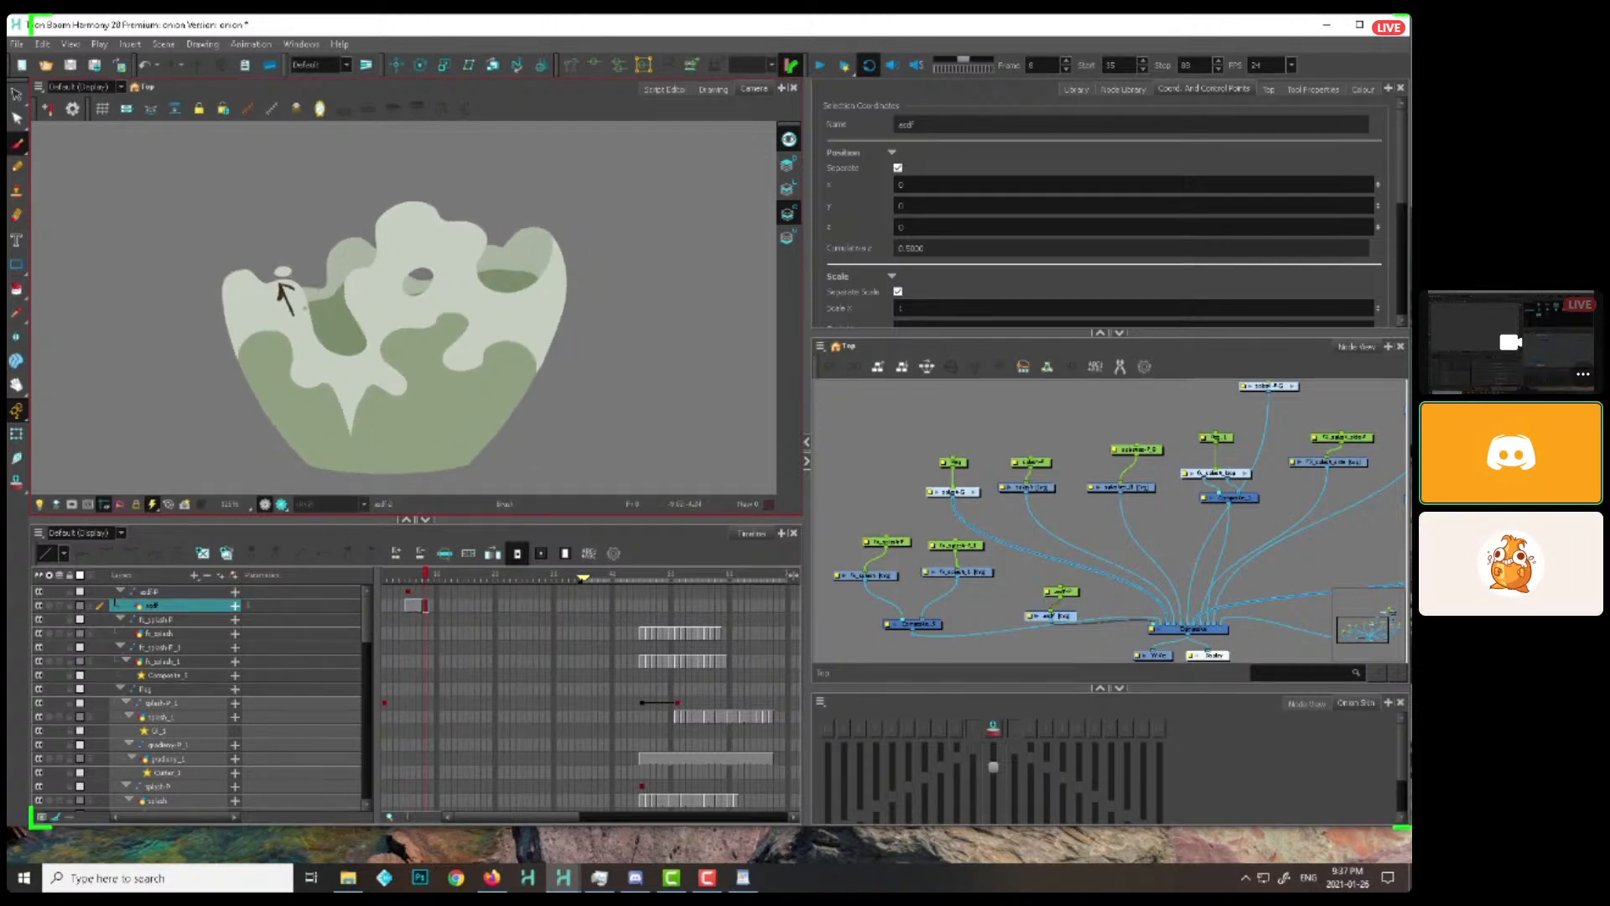
{"action": "key", "text": "ctrl+z"}
Mark the bottom edge of the splash's dark opening with a curve and a downward arrow on the asdf layer at frame 10
{"action": "left_click_drag", "start_coordinate": [416, 573], "coordinate": [412, 573]}
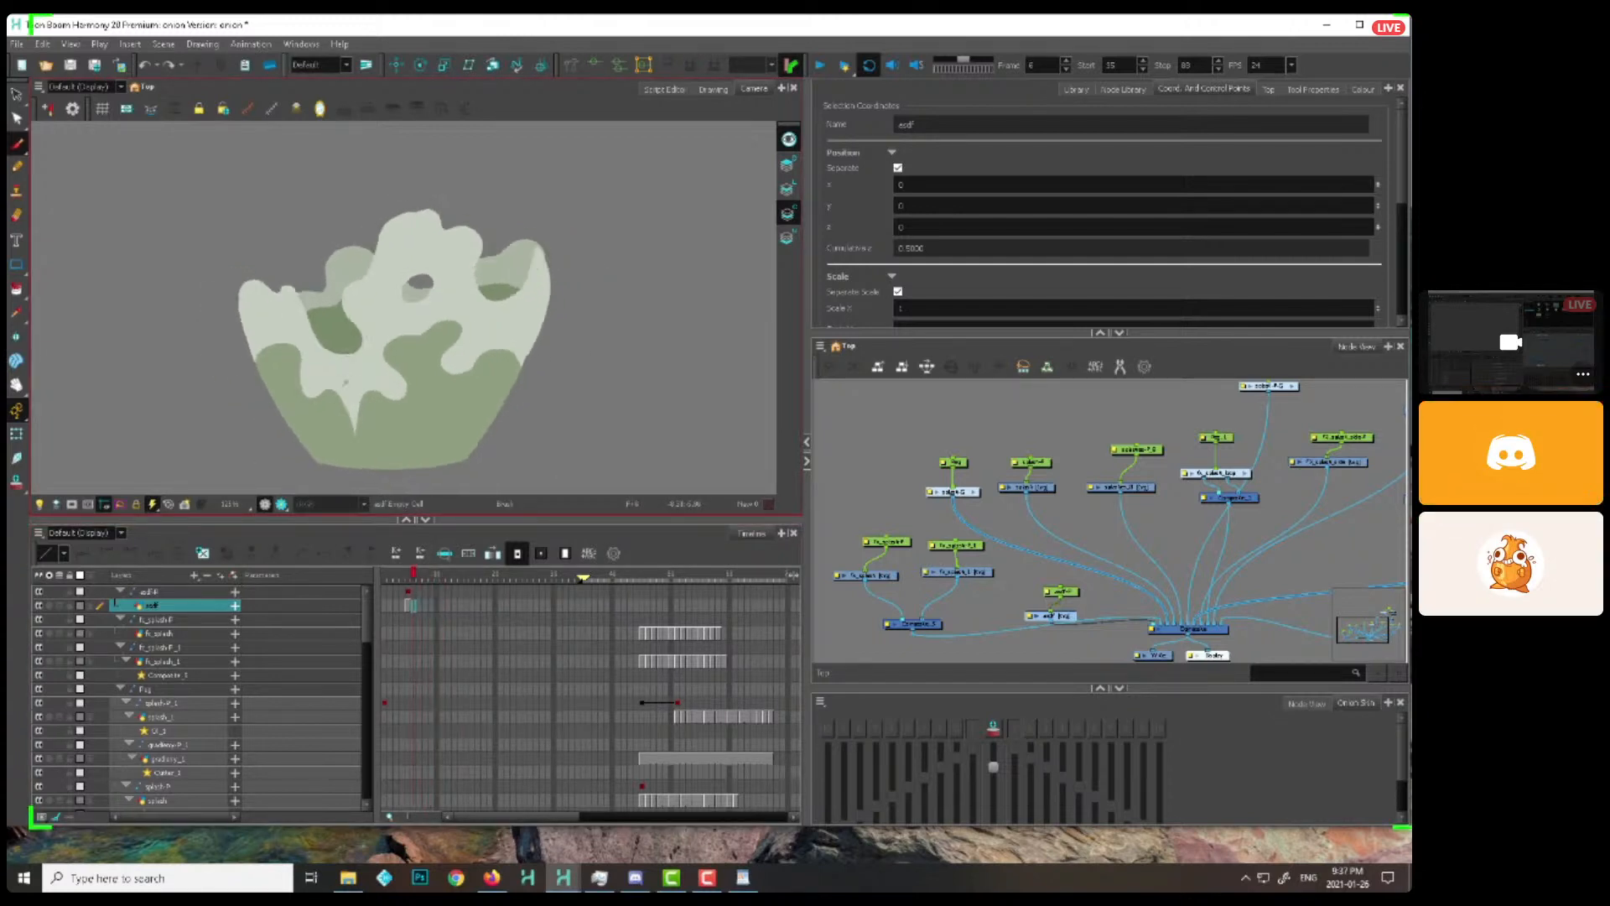
{"action": "left_click_drag", "start_coordinate": [331, 415], "coordinate": [332, 421]}
{"action": "key", "text": "."}
{"action": "key", "text": "."}
{"action": "key", "text": "."}
{"action": "key", "text": "."}
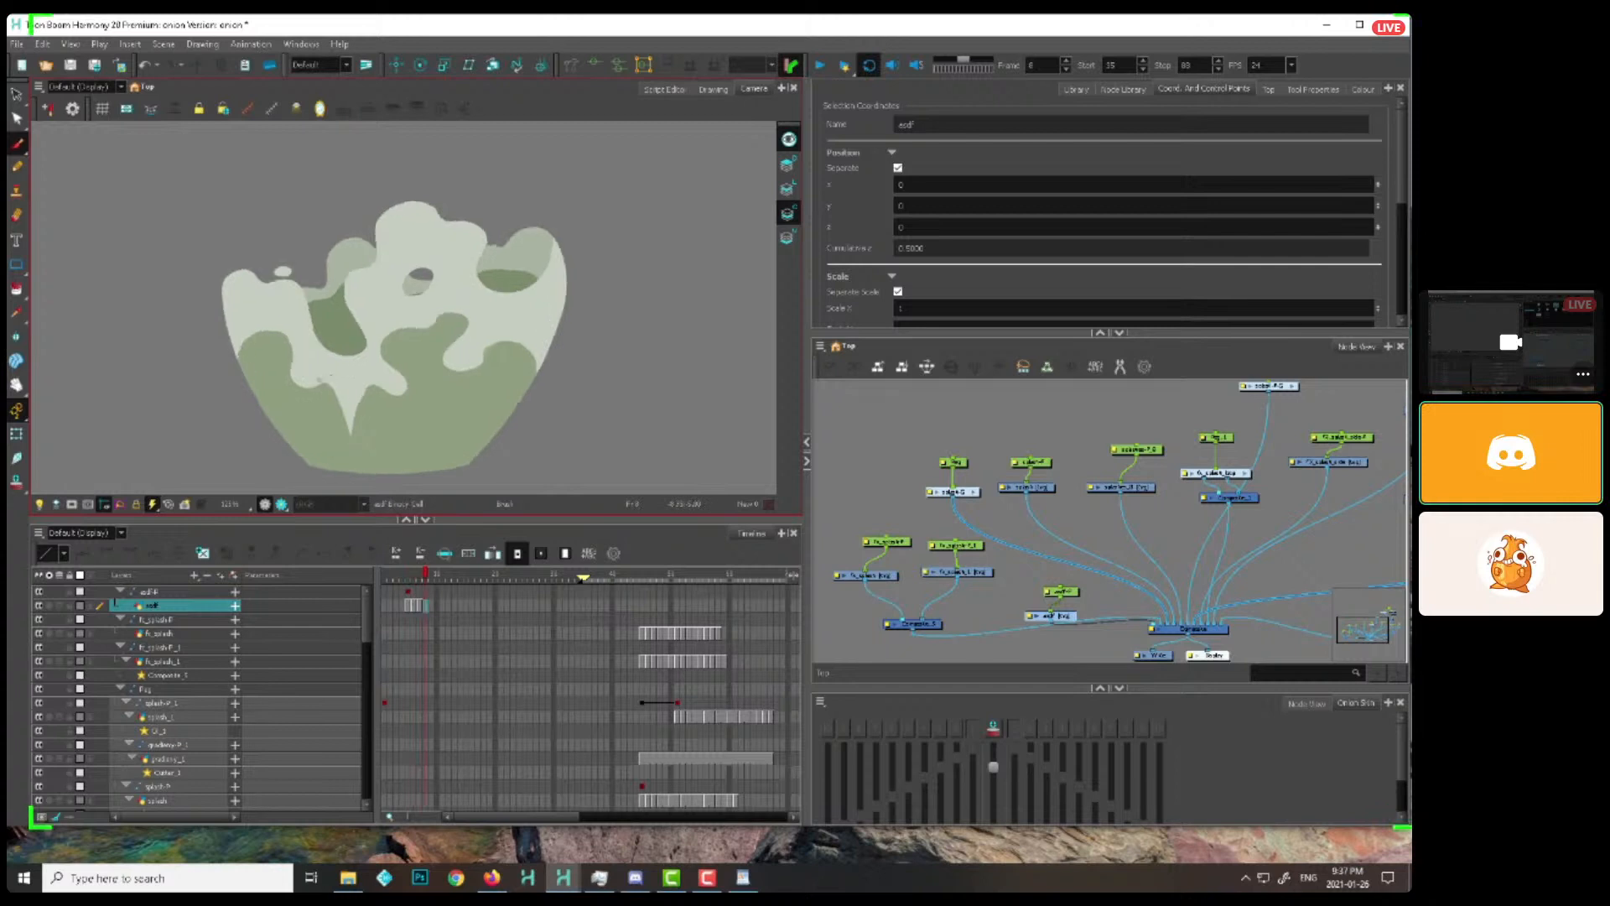
{"action": "left_click_drag", "start_coordinate": [333, 366], "coordinate": [343, 383]}
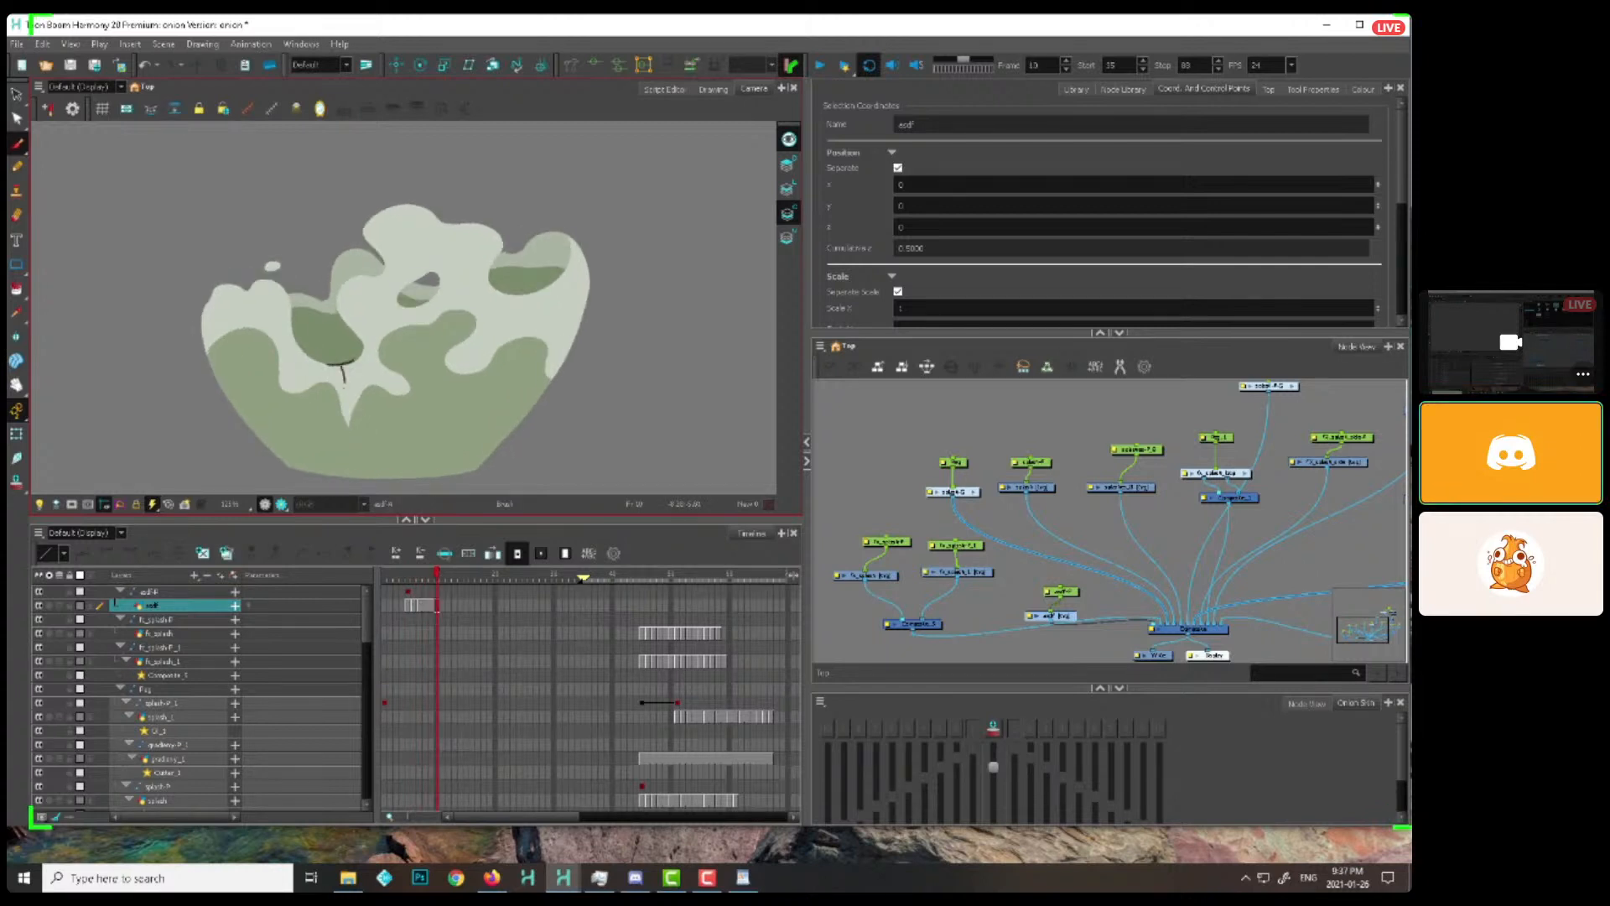
Outline the long slanted shape inside the right wall of the upper-right green splash on the asdf layer at frame 9
{"action": "key", "text": "1"}
{"action": "mouse_move", "coordinate": [430, 576]}
{"action": "left_mouse_down"}
{"action": "mouse_move", "coordinate": [449, 576]}
{"action": "mouse_move", "coordinate": [383, 575]}
{"action": "mouse_move", "coordinate": [467, 568]}
{"action": "mouse_move", "coordinate": [389, 570]}
{"action": "mouse_move", "coordinate": [474, 577]}
{"action": "mouse_move", "coordinate": [392, 579]}
{"action": "mouse_move", "coordinate": [491, 596]}
{"action": "mouse_move", "coordinate": [401, 577]}
{"action": "mouse_move", "coordinate": [422, 570]}
{"action": "left_mouse_up"}
{"action": "key", "text": "1"}
{"action": "key", "text": "1"}
{"action": "scroll", "coordinate": [542, 453], "scroll_direction": "up", "scroll_amount": 1}
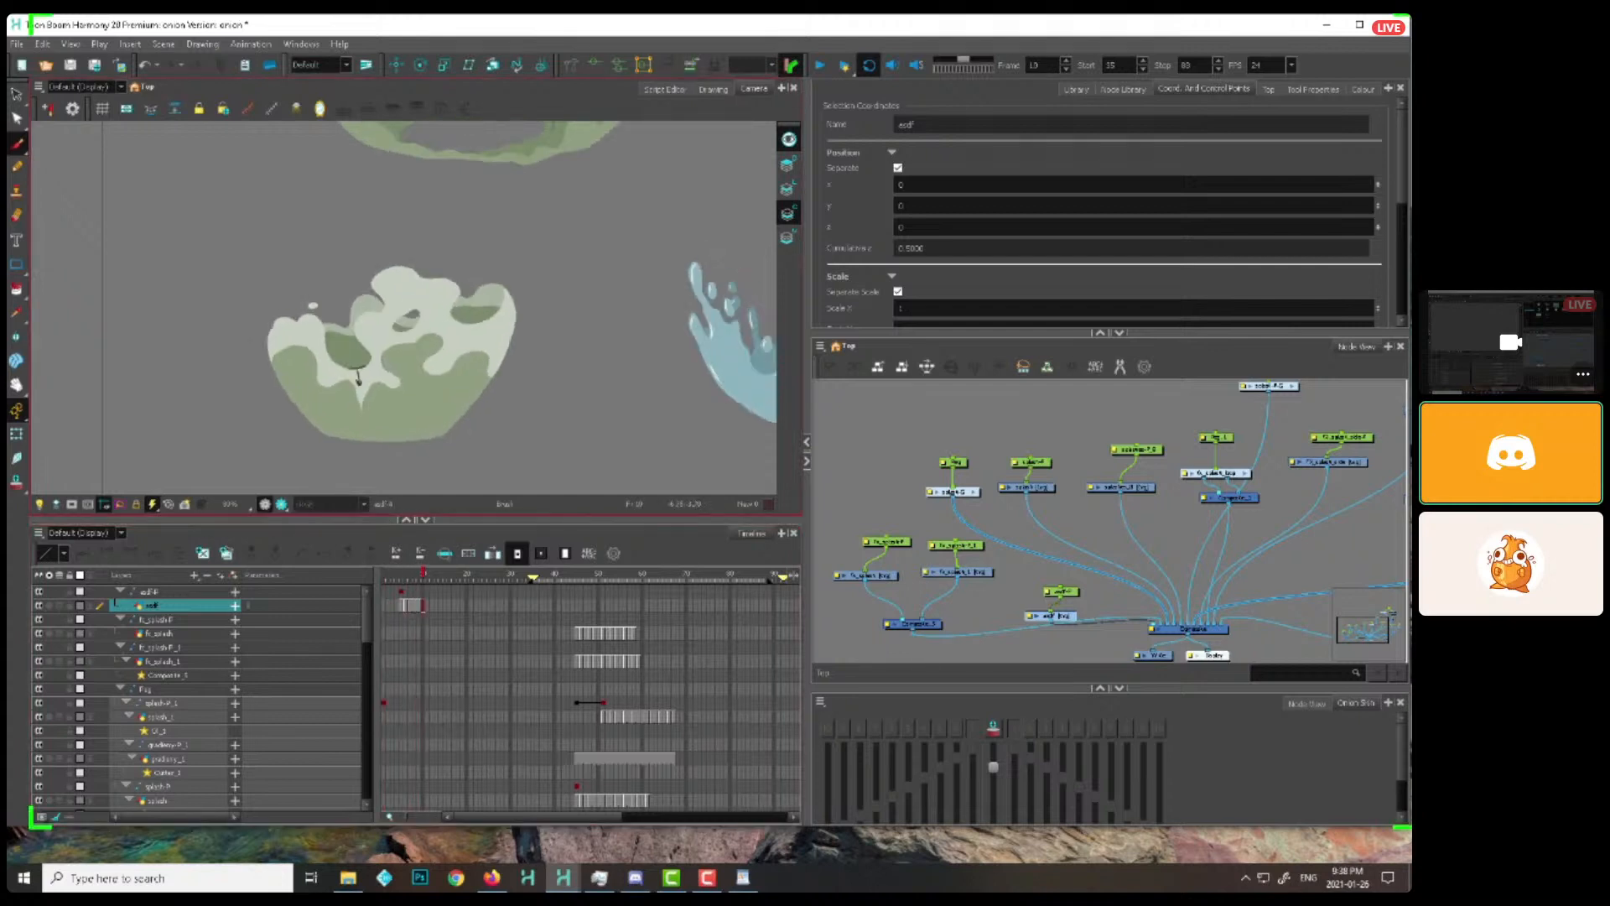
{"action": "scroll", "coordinate": [357, 375], "scroll_direction": "down", "scroll_amount": 3}
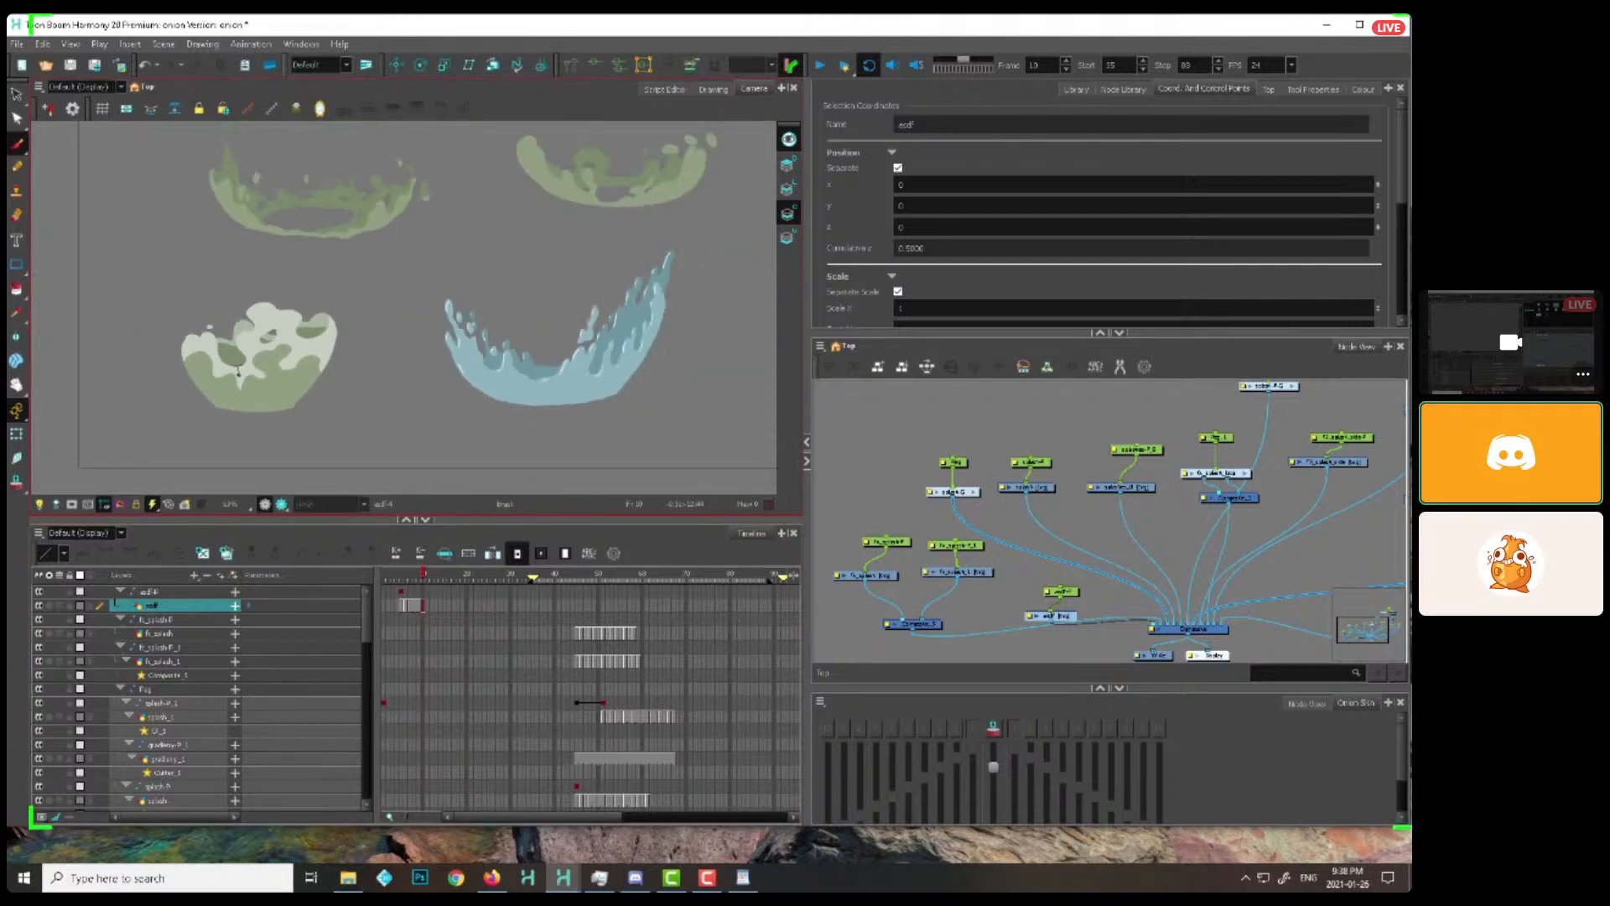
{"action": "left_click_drag", "start_coordinate": [238, 370], "coordinate": [191, 488]}
{"action": "mouse_move", "coordinate": [404, 575]}
{"action": "left_mouse_down"}
{"action": "mouse_move", "coordinate": [436, 579]}
{"action": "mouse_move", "coordinate": [389, 576]}
{"action": "left_mouse_up"}
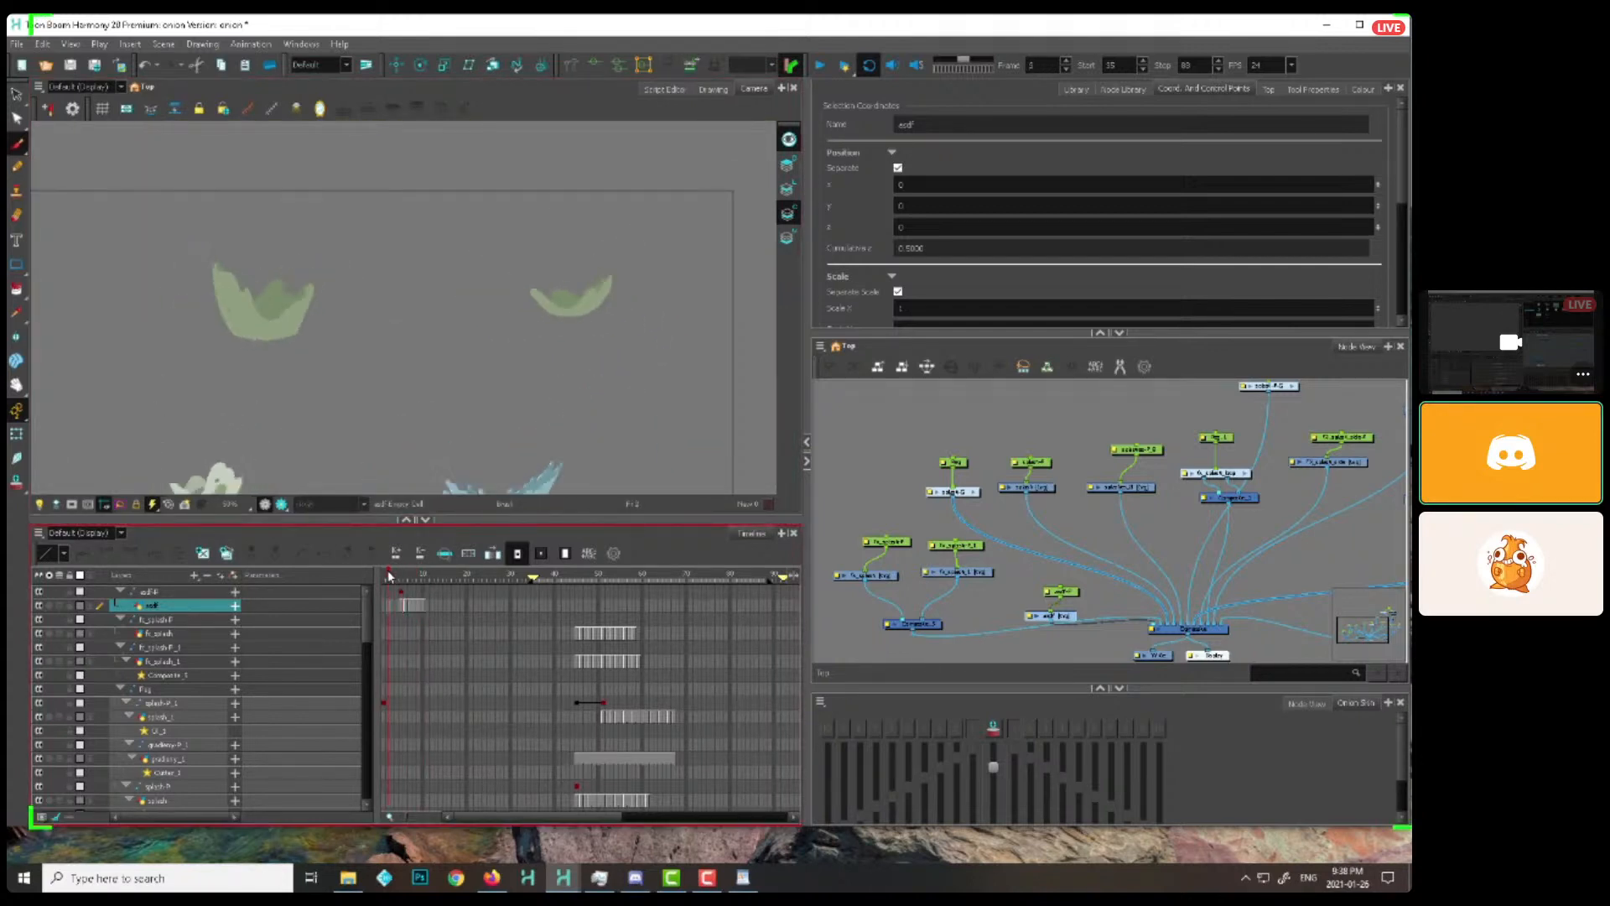
{"action": "left_click_drag", "start_coordinate": [622, 344], "coordinate": [457, 379]}
{"action": "scroll", "coordinate": [514, 411], "scroll_direction": "up", "scroll_amount": 5}
{"action": "left_click_drag", "start_coordinate": [415, 577], "coordinate": [419, 581]}
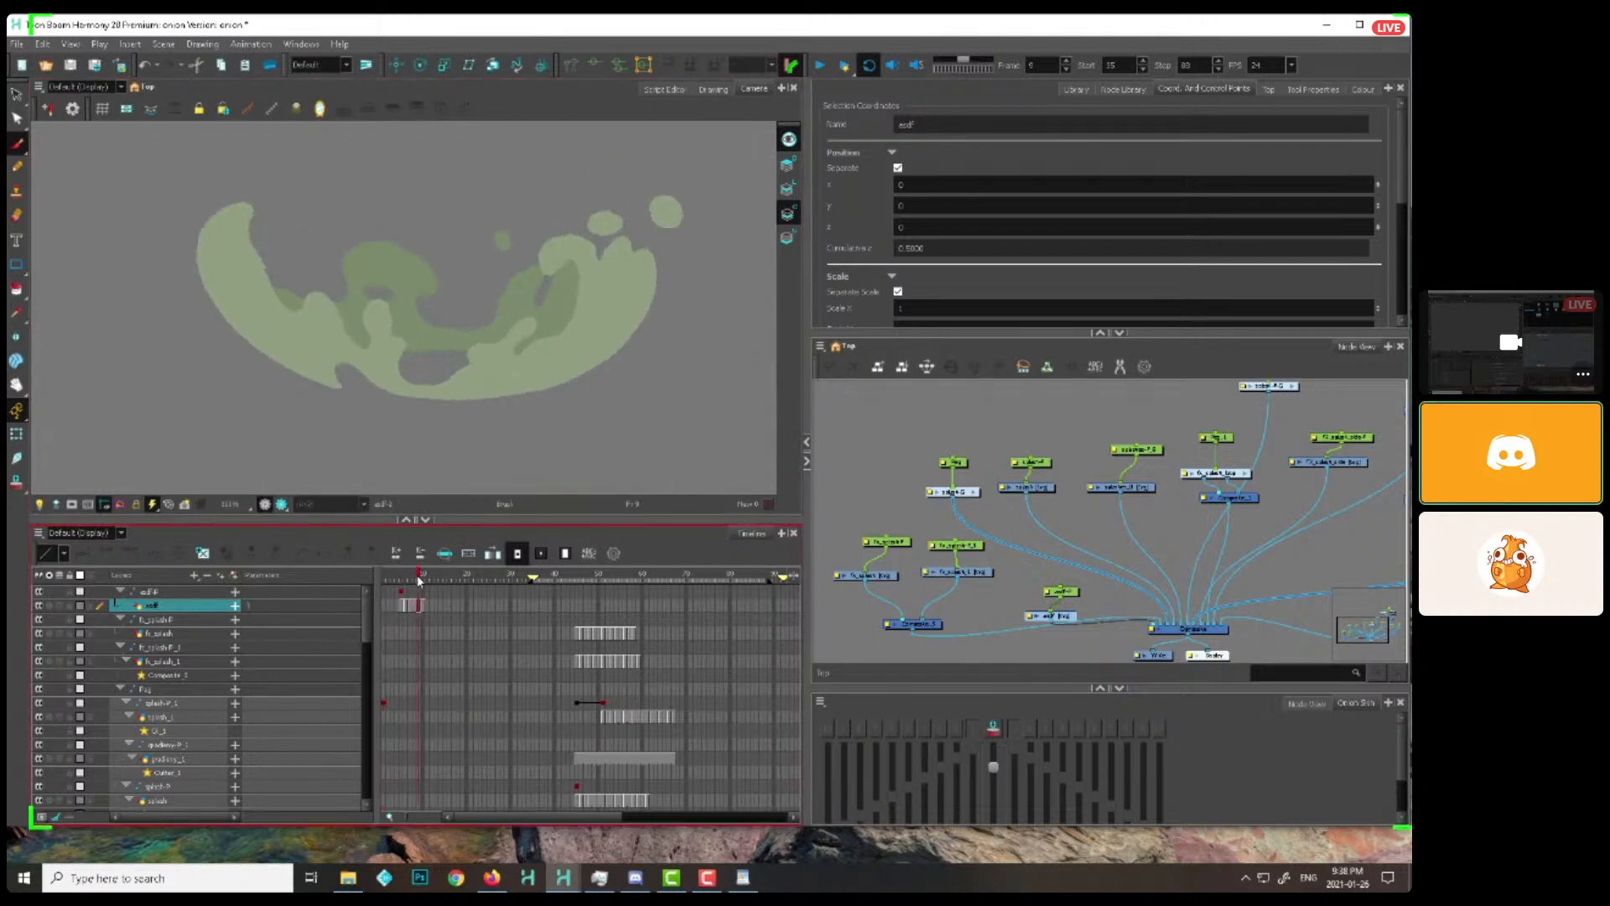
{"action": "mouse_move", "coordinate": [470, 359]}
{"action": "left_mouse_down"}
{"action": "mouse_move", "coordinate": [629, 187]}
{"action": "mouse_move", "coordinate": [587, 369]}
{"action": "mouse_move", "coordinate": [566, 273]}
{"action": "left_mouse_up"}
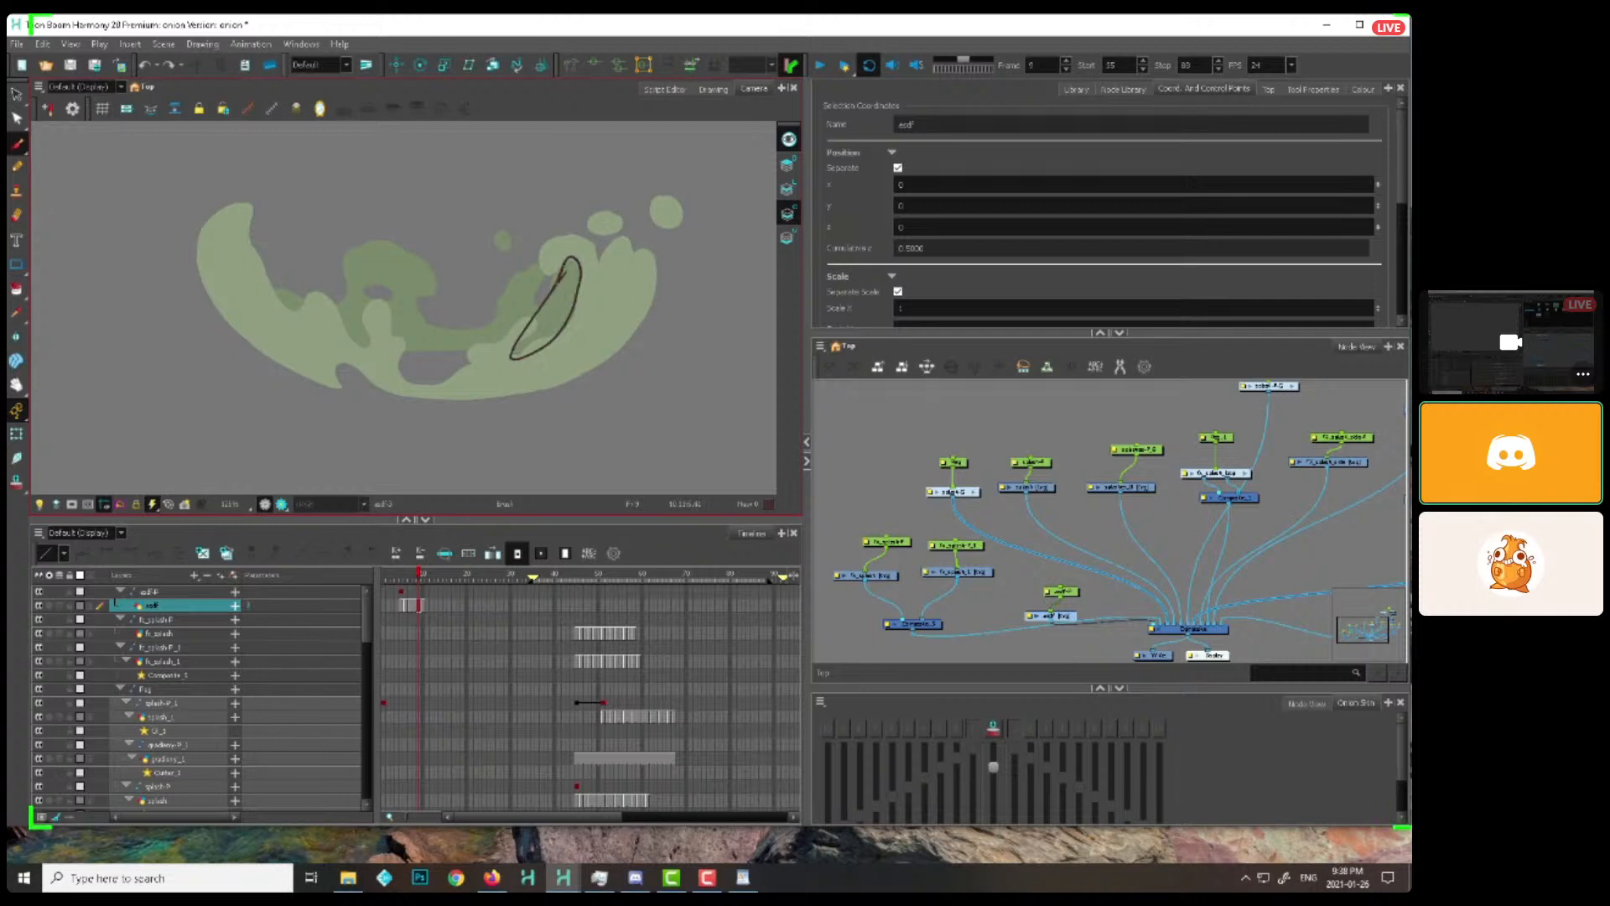
Outline the widened version of the same slanted shape in the green splash at frame 10
{"action": "key", "text": "period"}
{"action": "key", "text": "comma"}
{"action": "key", "text": "comma"}
{"action": "key", "text": "comma"}
{"action": "key", "text": "comma"}
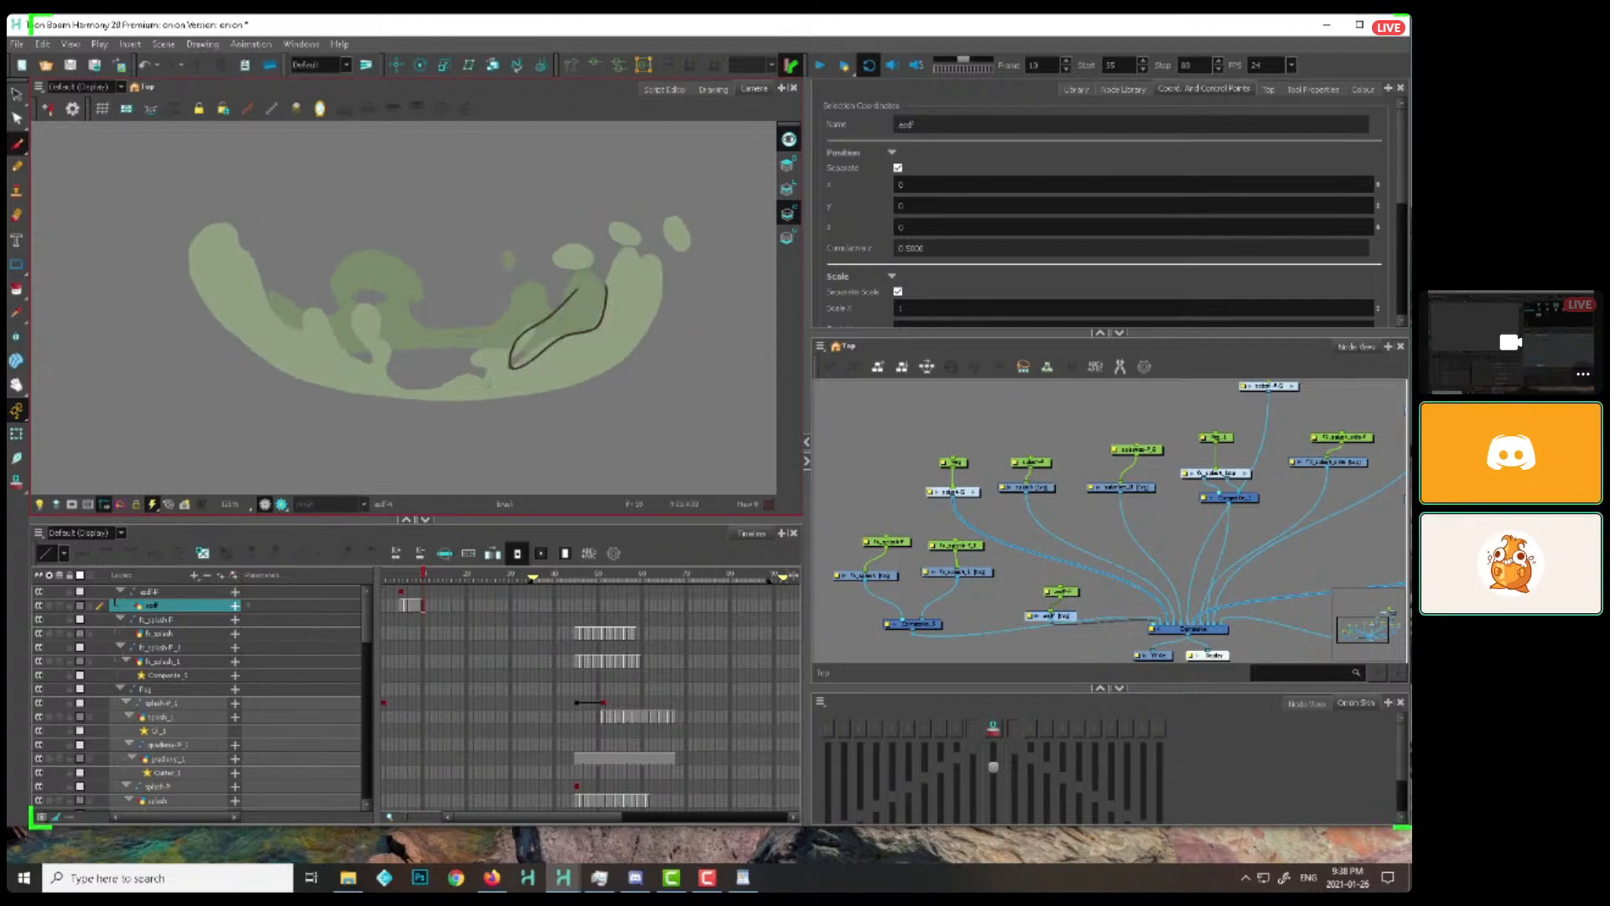
Flip between frames 5 and 10 to compare how the outlined shape in the green splash changes
{"action": "key", "text": "period"}
{"action": "key", "text": "period"}
{"action": "key", "text": "period"}
{"action": "key", "text": "period"}
{"action": "key", "text": "period"}
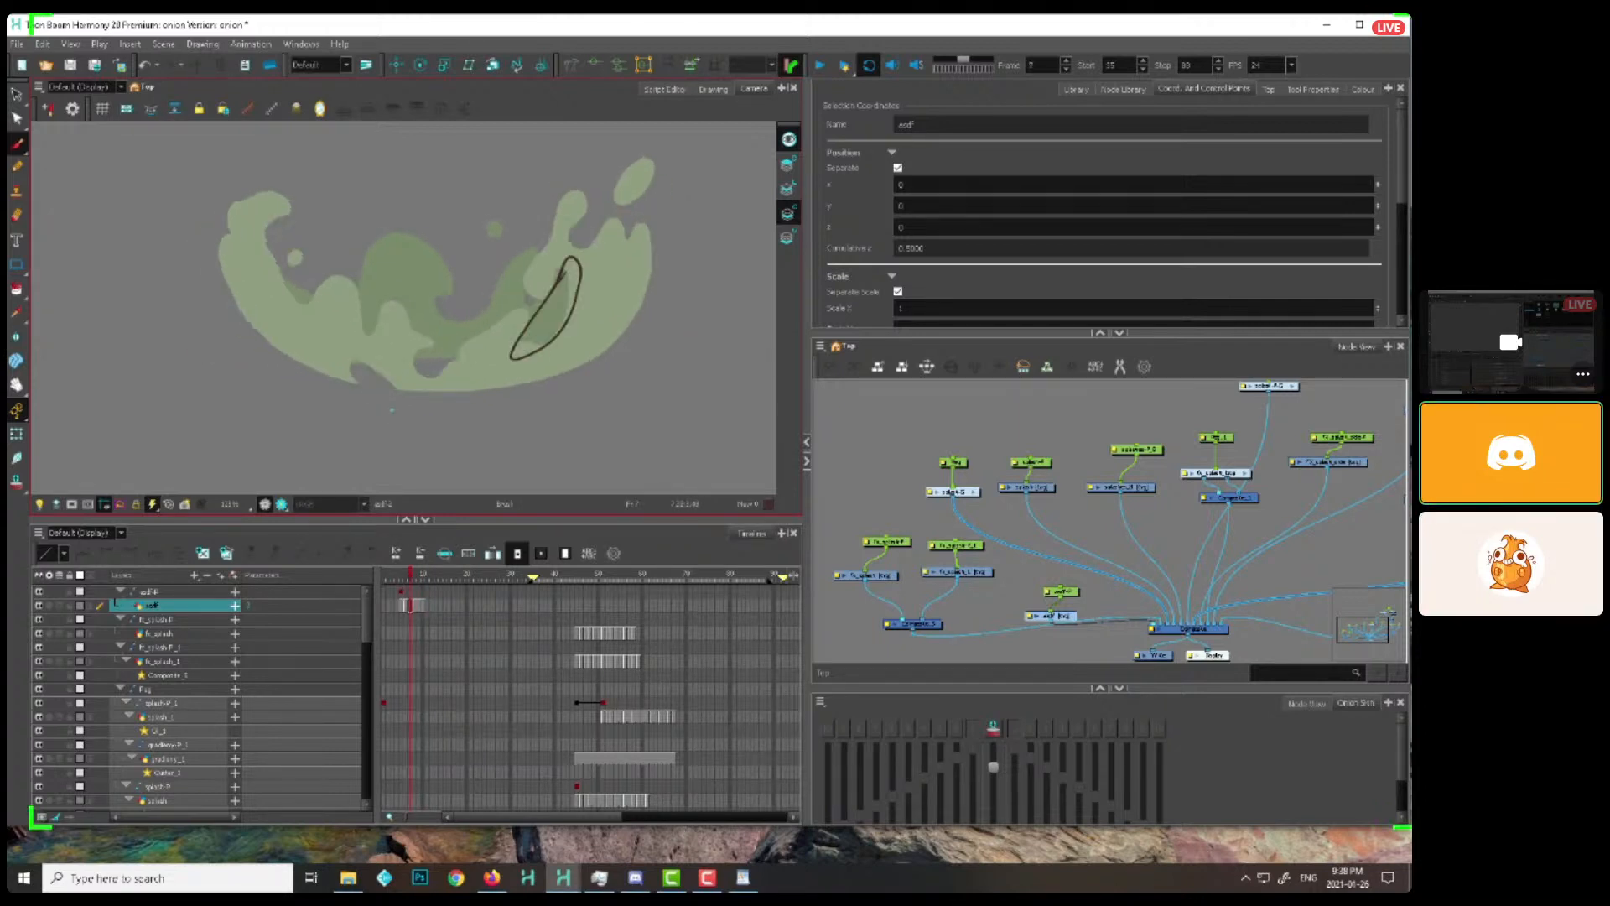
{"action": "key", "text": "comma"}
{"action": "key", "text": "comma"}
{"action": "key", "text": "period"}
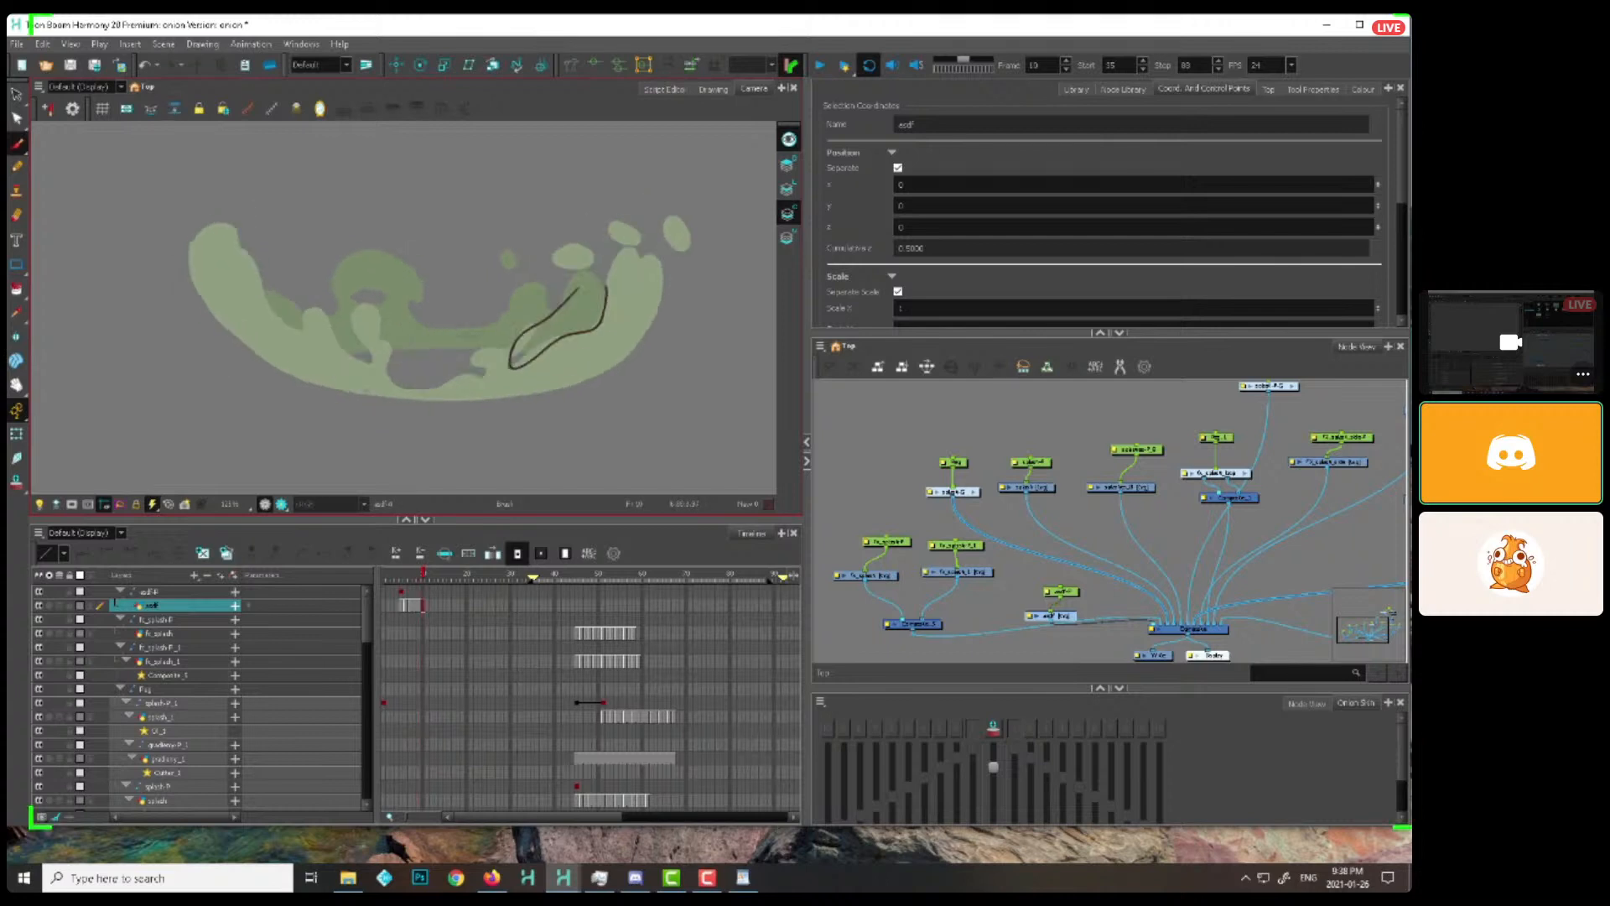
{"action": "left_click", "coordinate": [421, 604]}
{"action": "key", "text": "comma"}
{"action": "key", "text": "comma"}
{"action": "key", "text": "comma"}
{"action": "key", "text": "comma"}
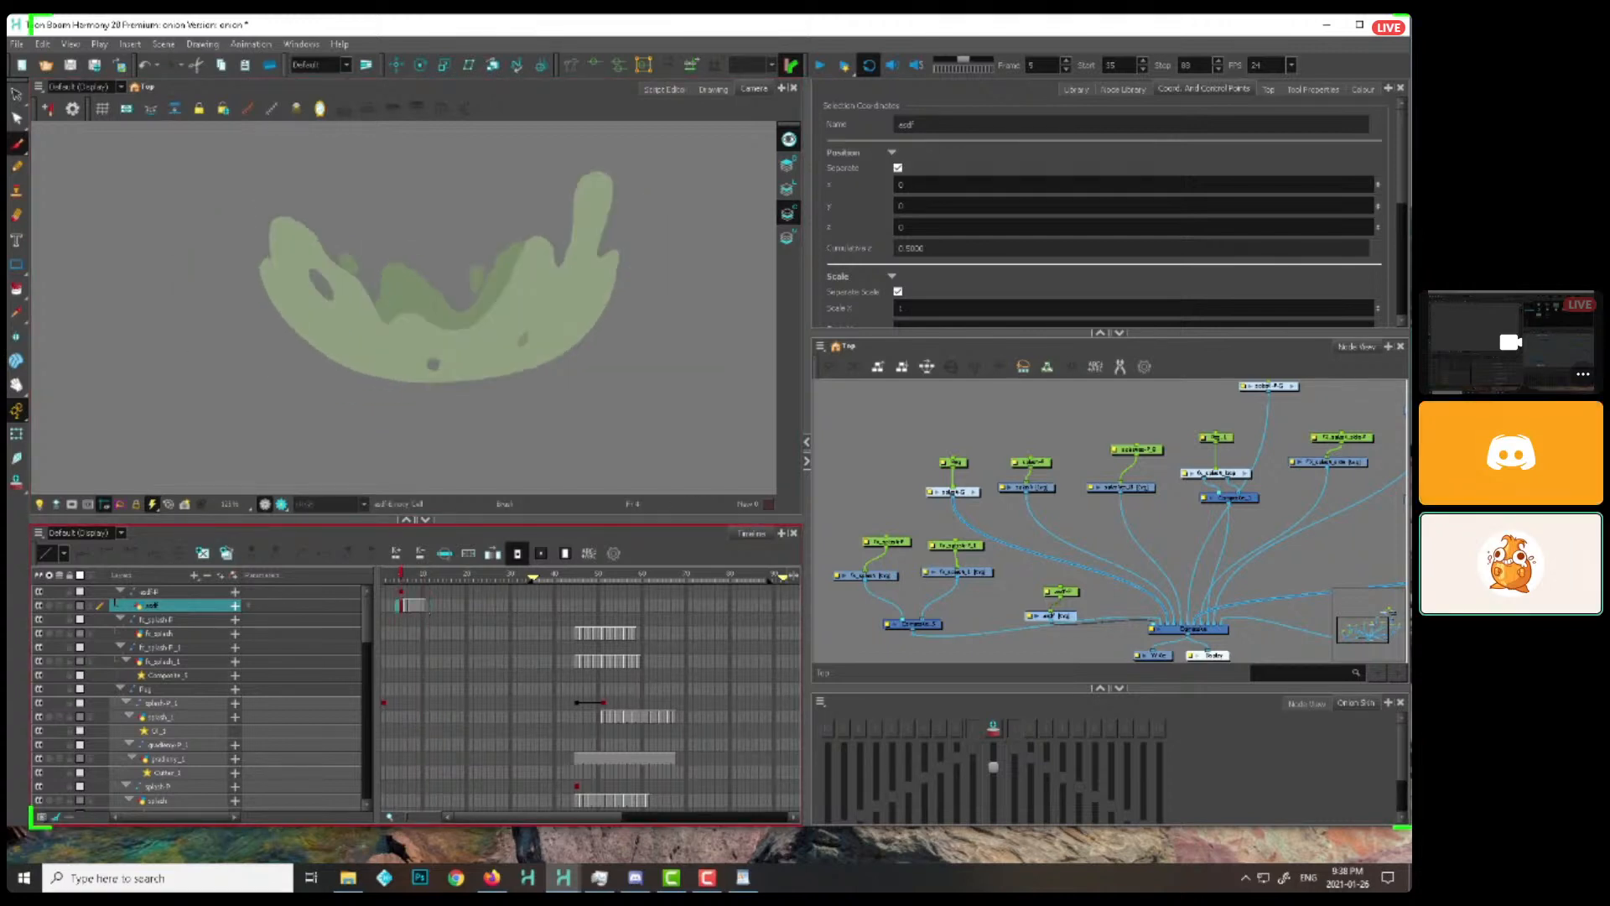
Select the upper-right green splash drawing and step through its shapes from frame 8 to frame 11
{"action": "left_click", "coordinate": [18, 435]}
{"action": "left_click", "coordinate": [382, 354]}
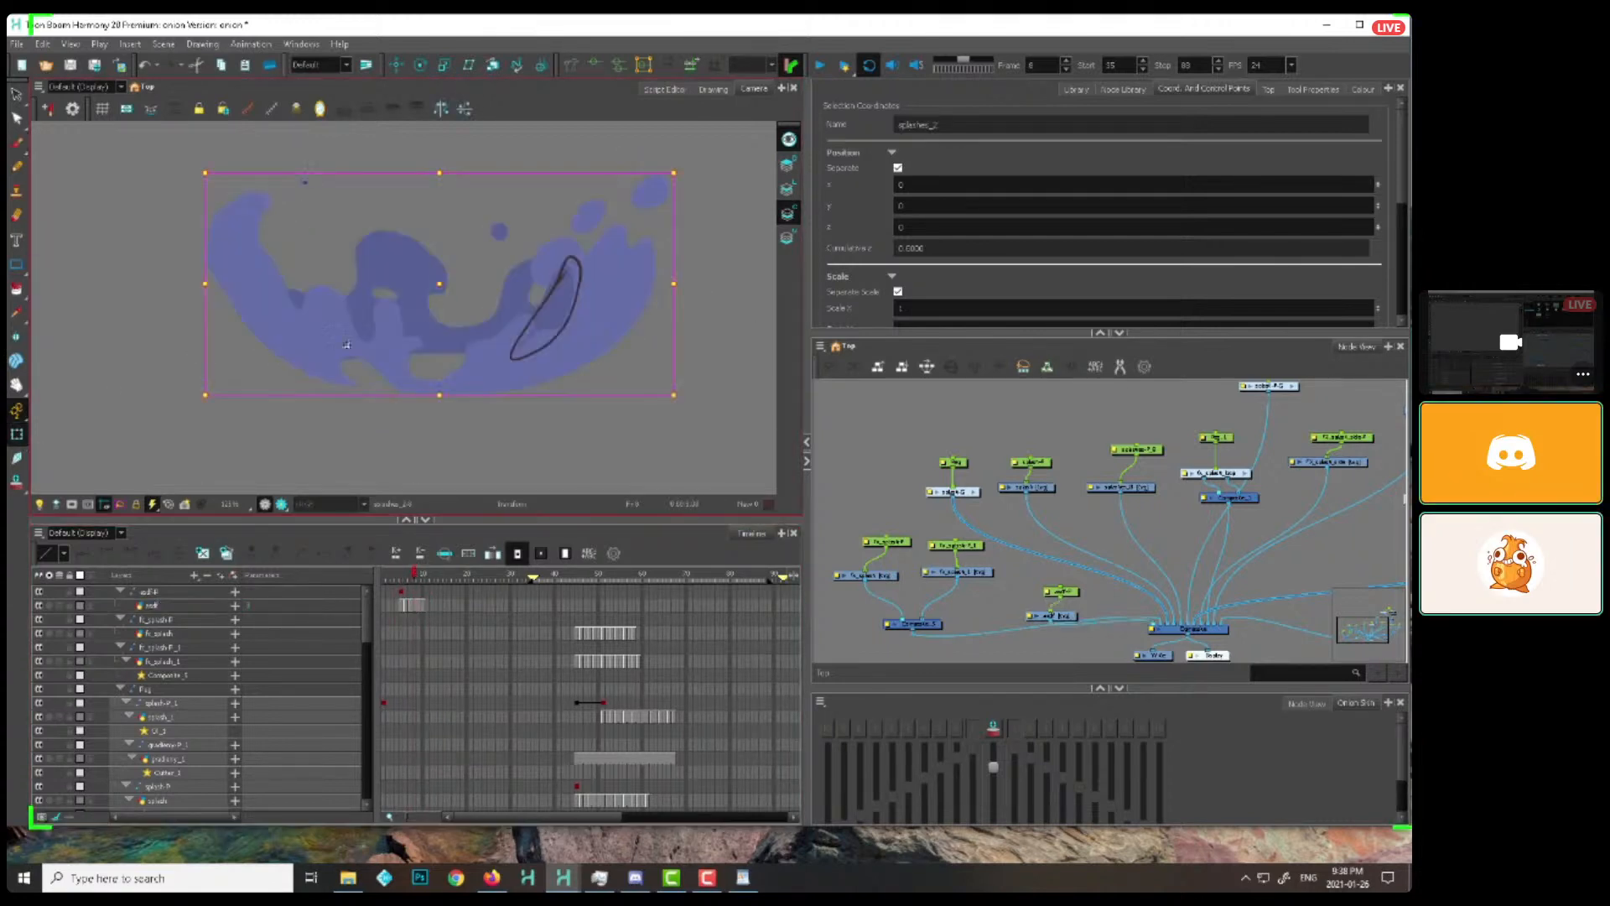
{"action": "key", "text": "alt+b"}
{"action": "key", "text": "alt+e"}
{"action": "key", "text": "period"}
{"action": "key", "text": "period"}
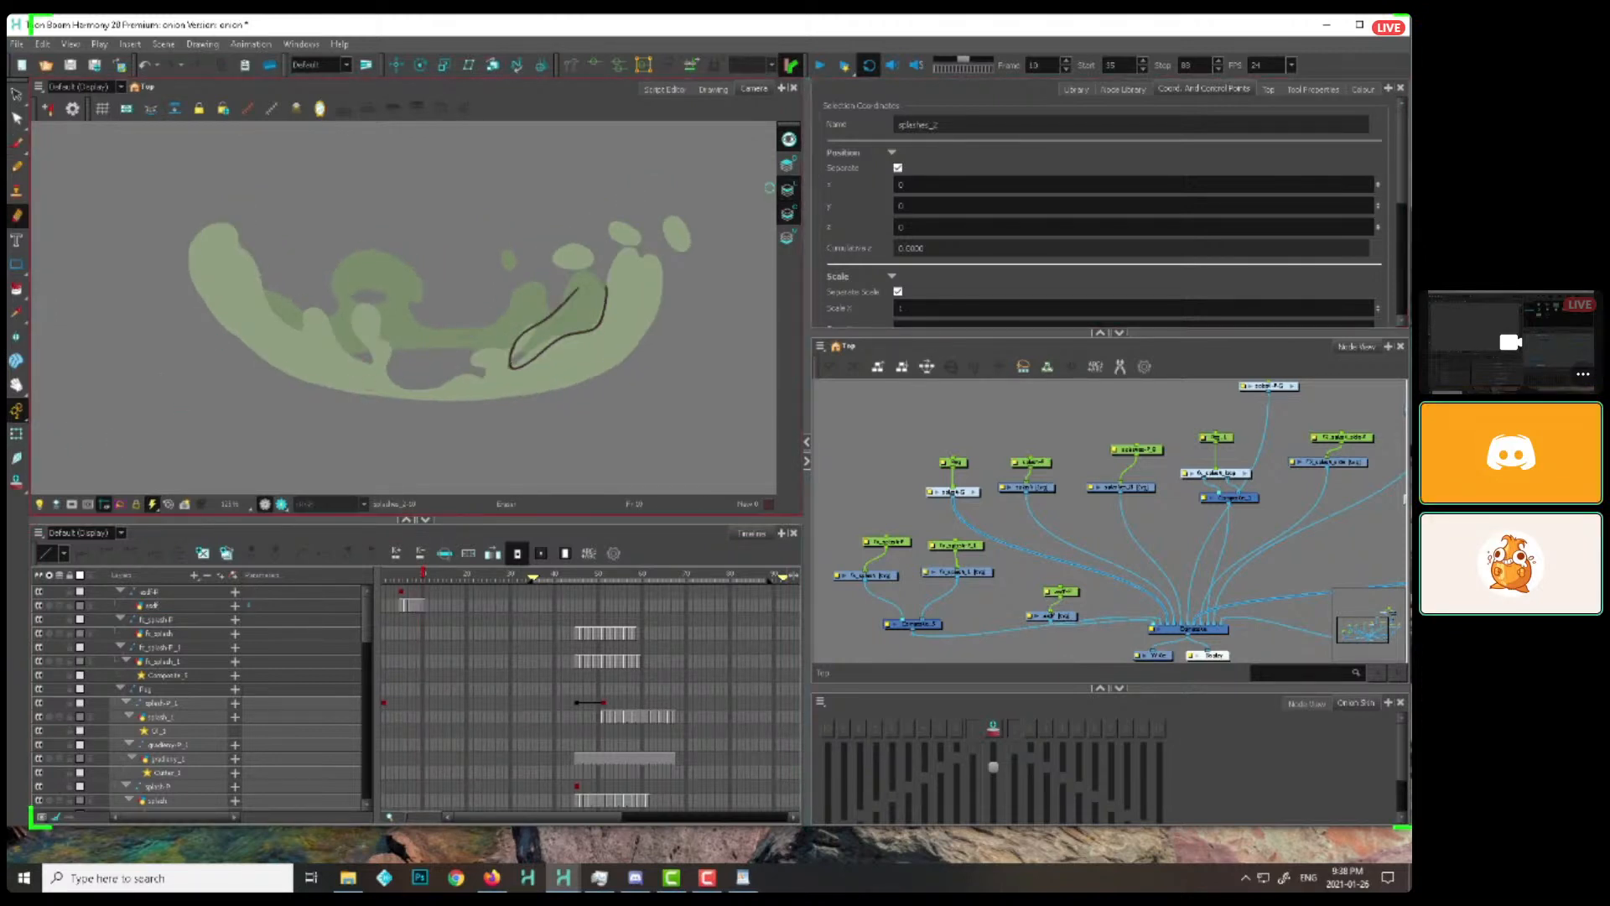
{"action": "key", "text": "period"}
{"action": "key", "text": "comma"}
{"action": "key", "text": "period"}
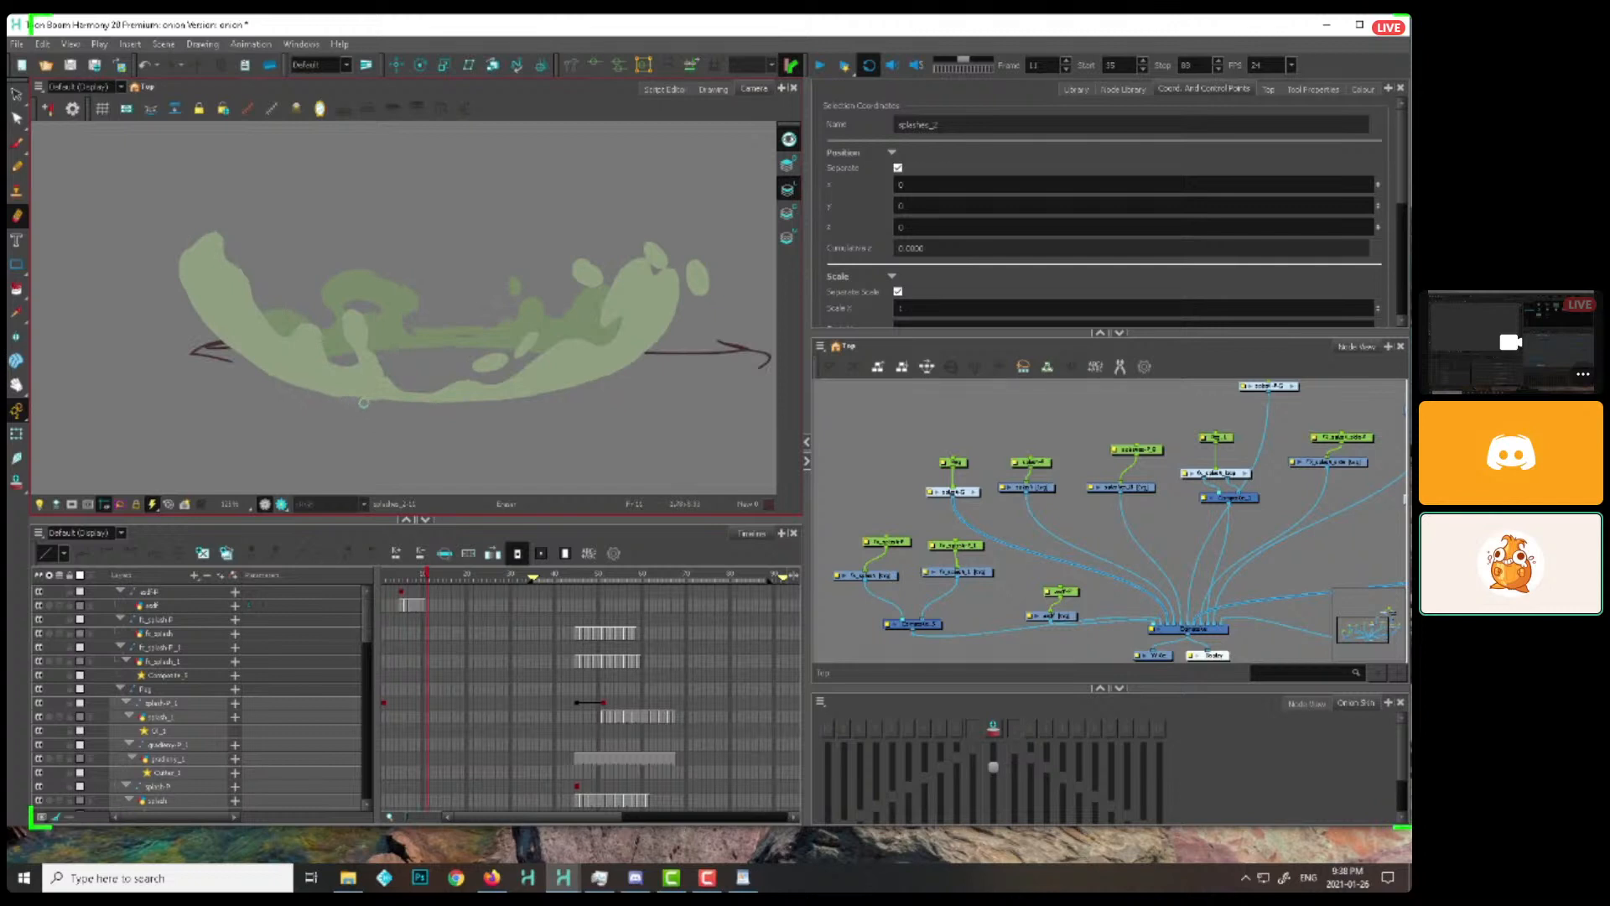
{"action": "key", "text": "period"}
Return to the first frame and view all four splashes together
{"action": "left_click_drag", "start_coordinate": [427, 577], "coordinate": [384, 585]}
{"action": "key", "text": "period"}
{"action": "key", "text": "2"}
{"action": "key", "text": "2"}
{"action": "key", "text": "2"}
{"action": "key", "text": "2"}
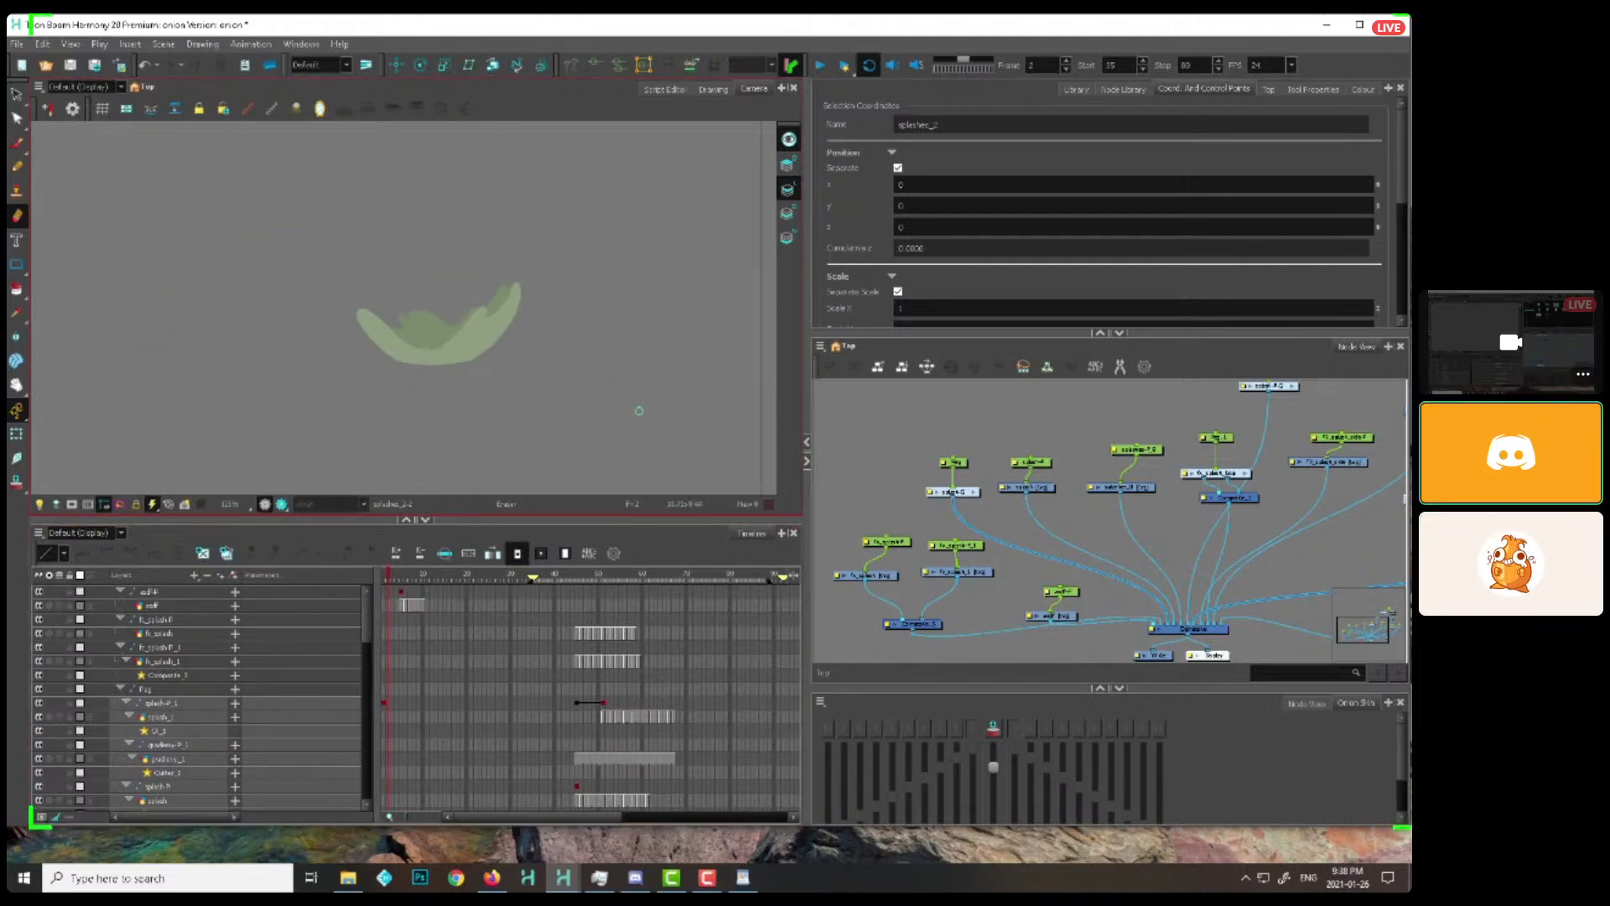
{"action": "left_click_drag", "start_coordinate": [593, 427], "coordinate": [719, 331]}
{"action": "left_click_drag", "start_coordinate": [396, 577], "coordinate": [385, 570]}
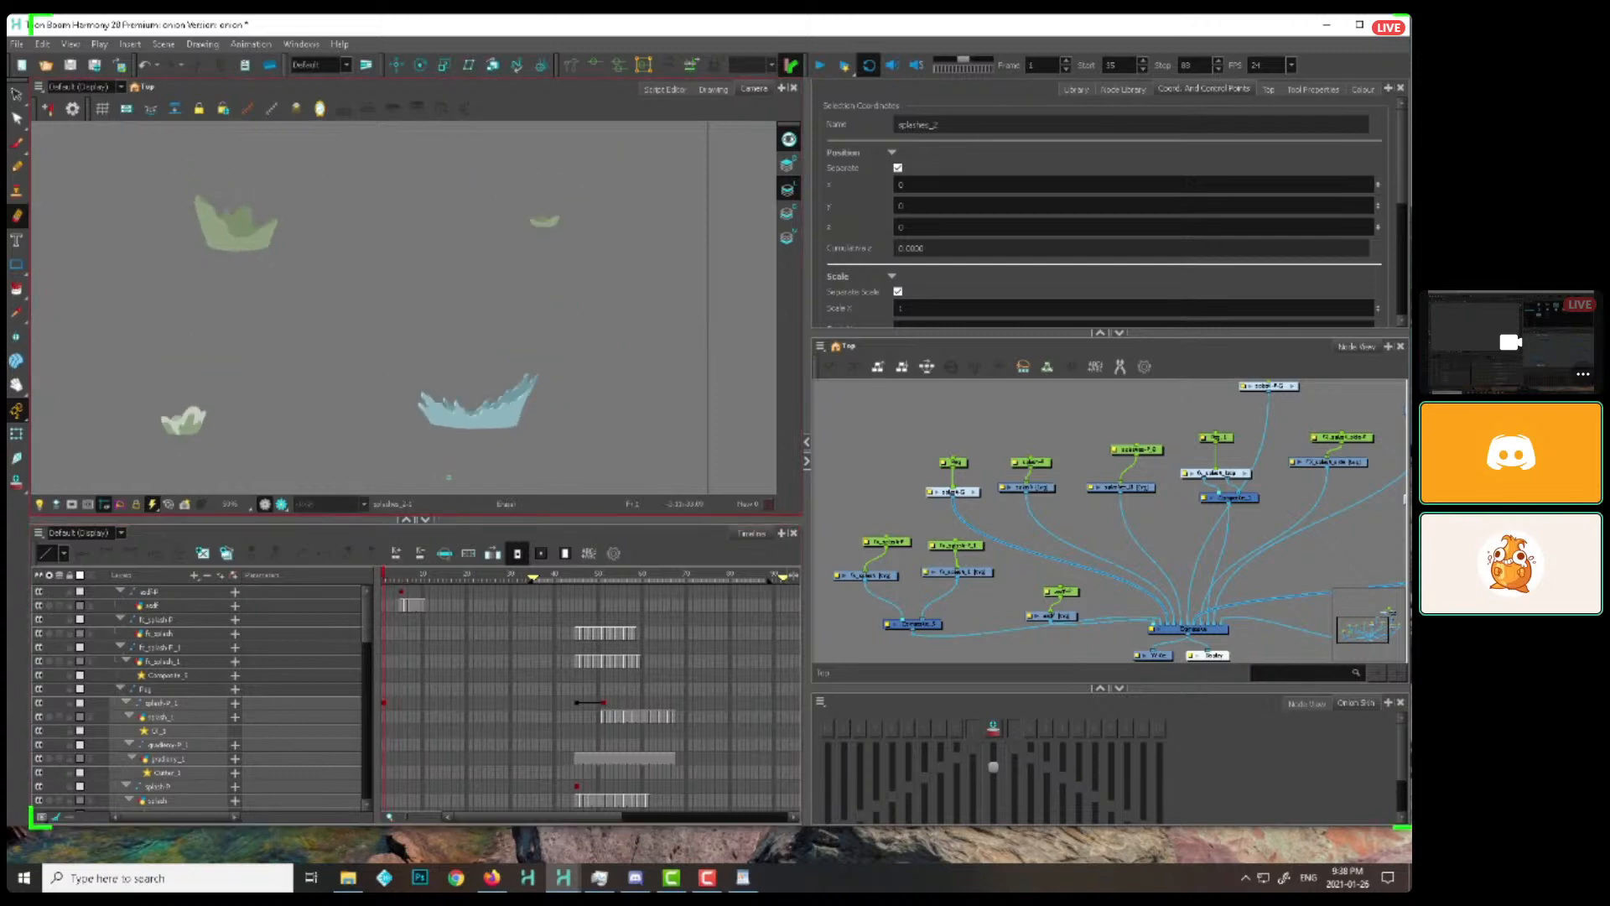
Switch to the other Toon Boom Harmony window with the flame scene and select the flame drawing at frame 13
{"action": "left_click", "coordinate": [562, 877]}
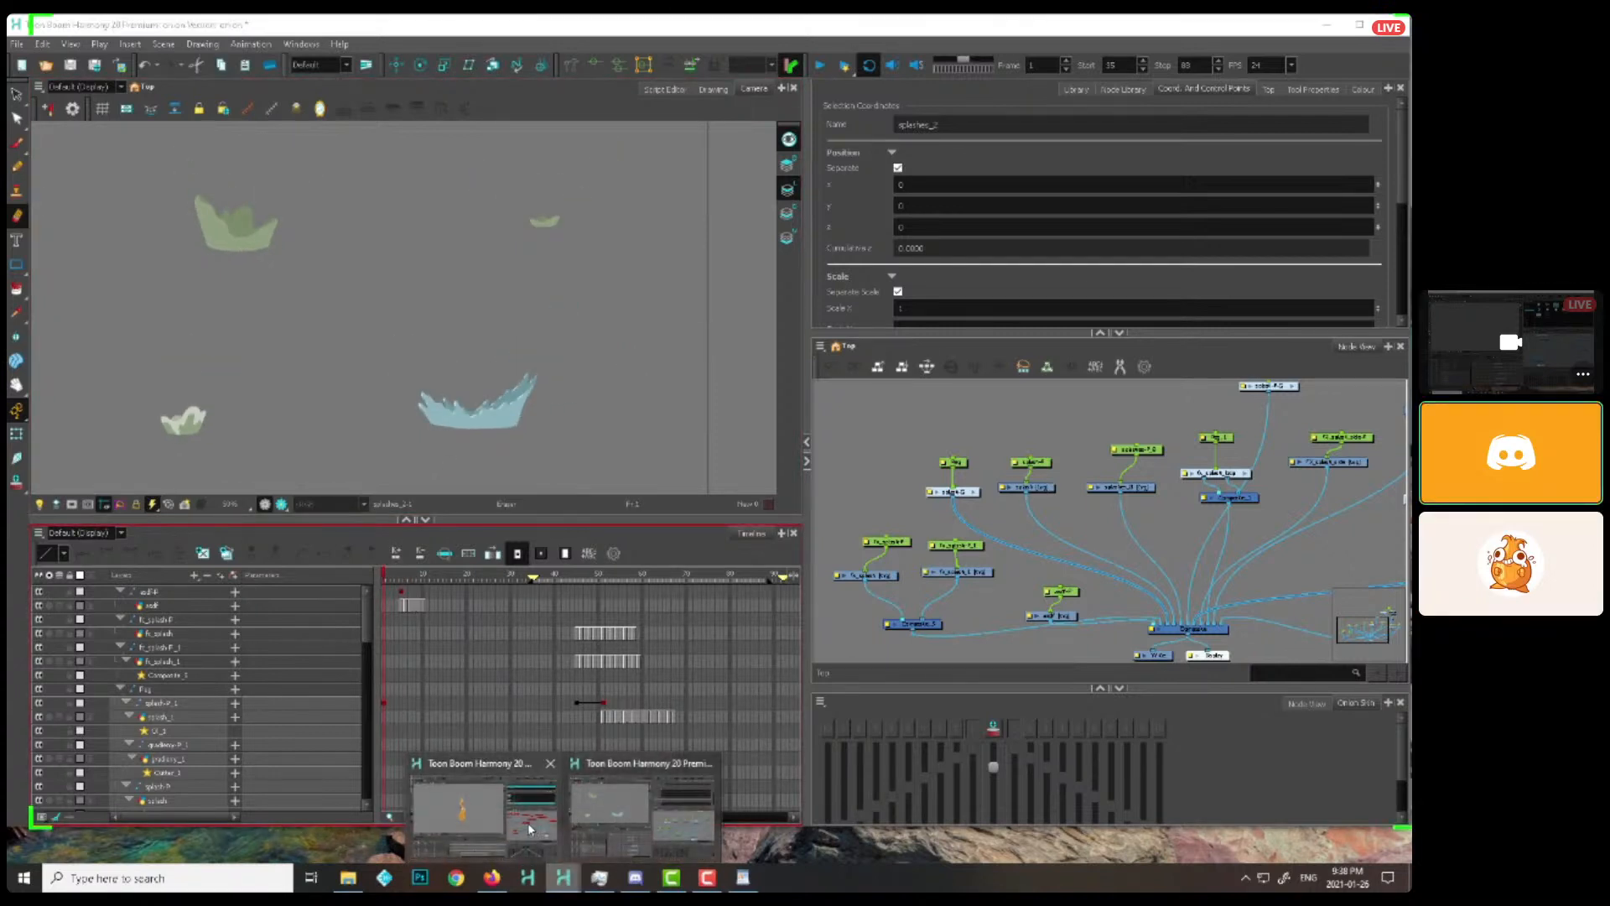
{"action": "left_click", "coordinate": [631, 799]}
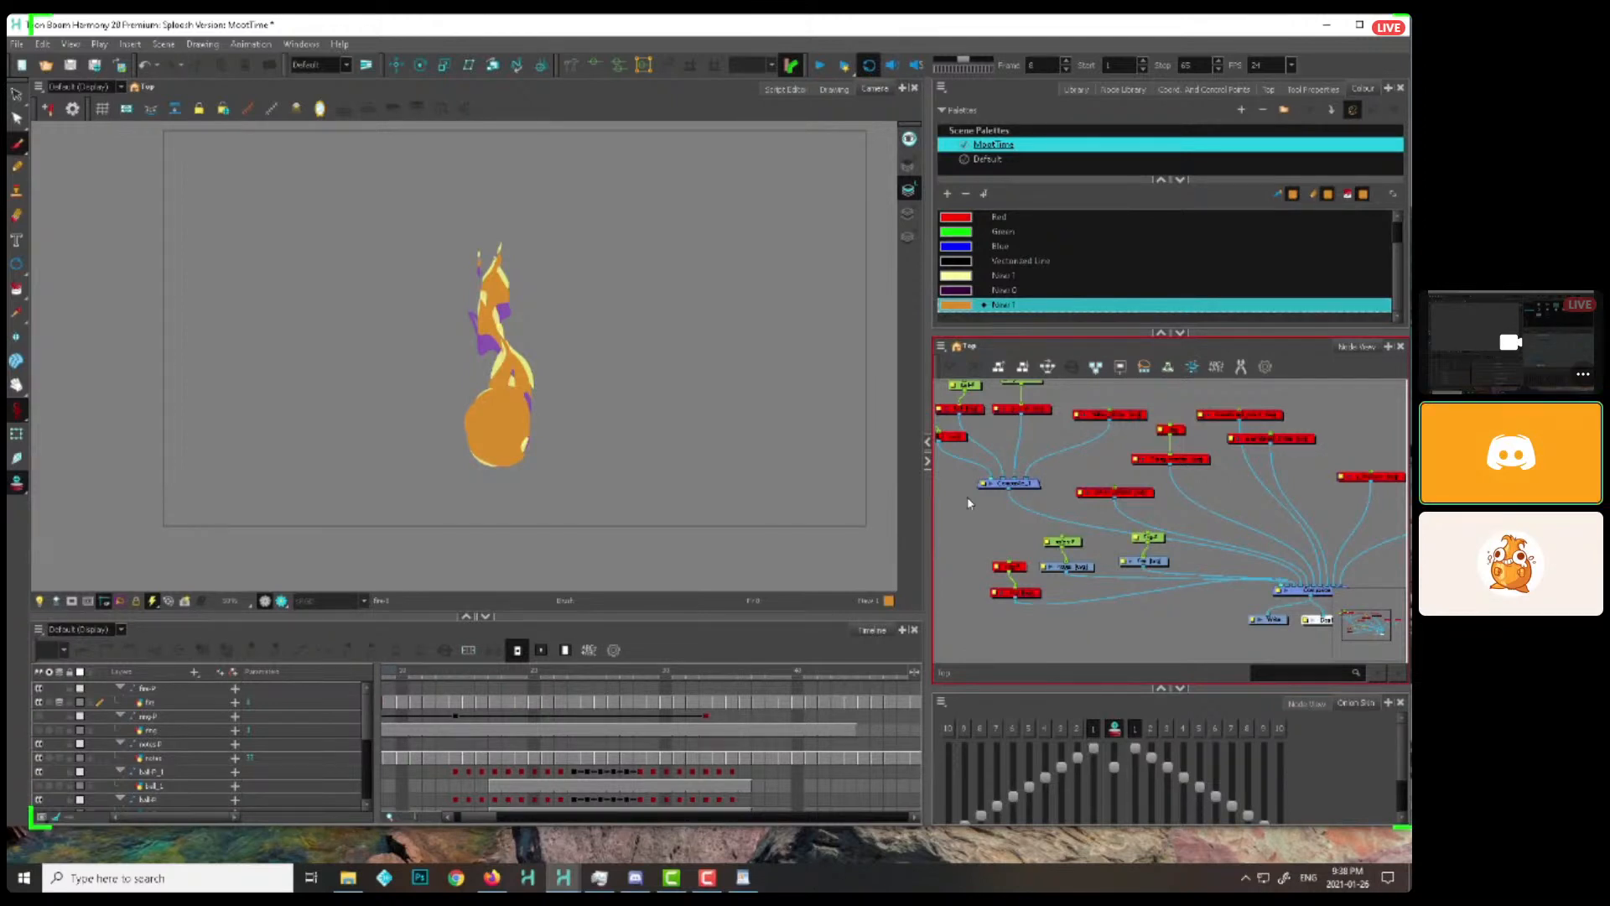
{"action": "left_click", "coordinate": [444, 704]}
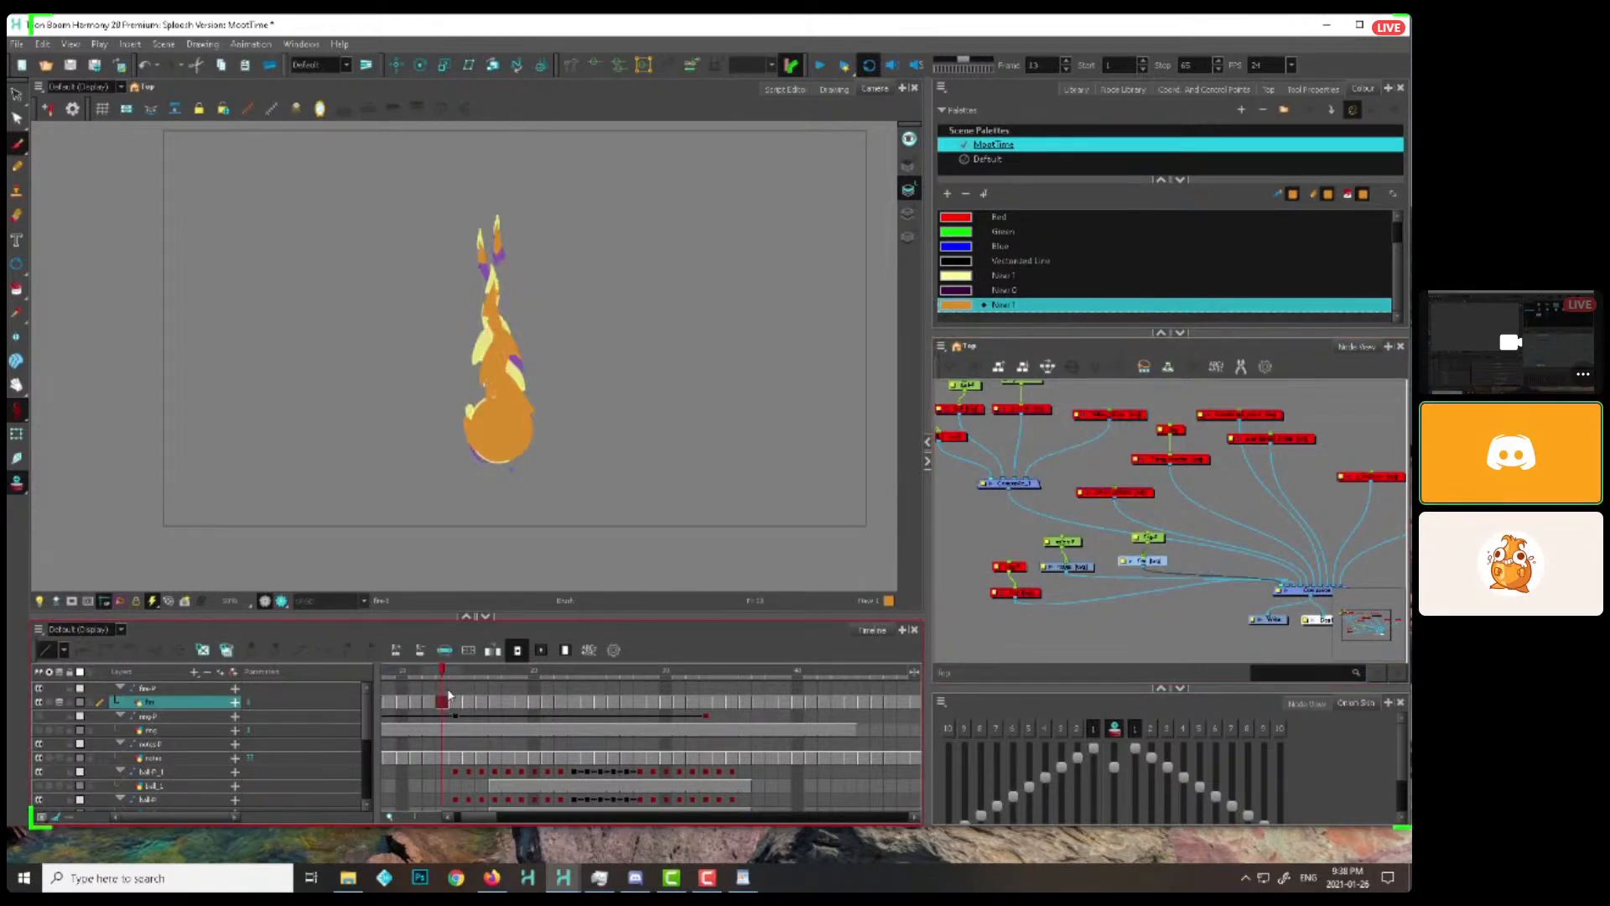
{"action": "key", "text": "shift+t"}
{"action": "key", "text": "Left"}
{"action": "key", "text": "alt+b"}
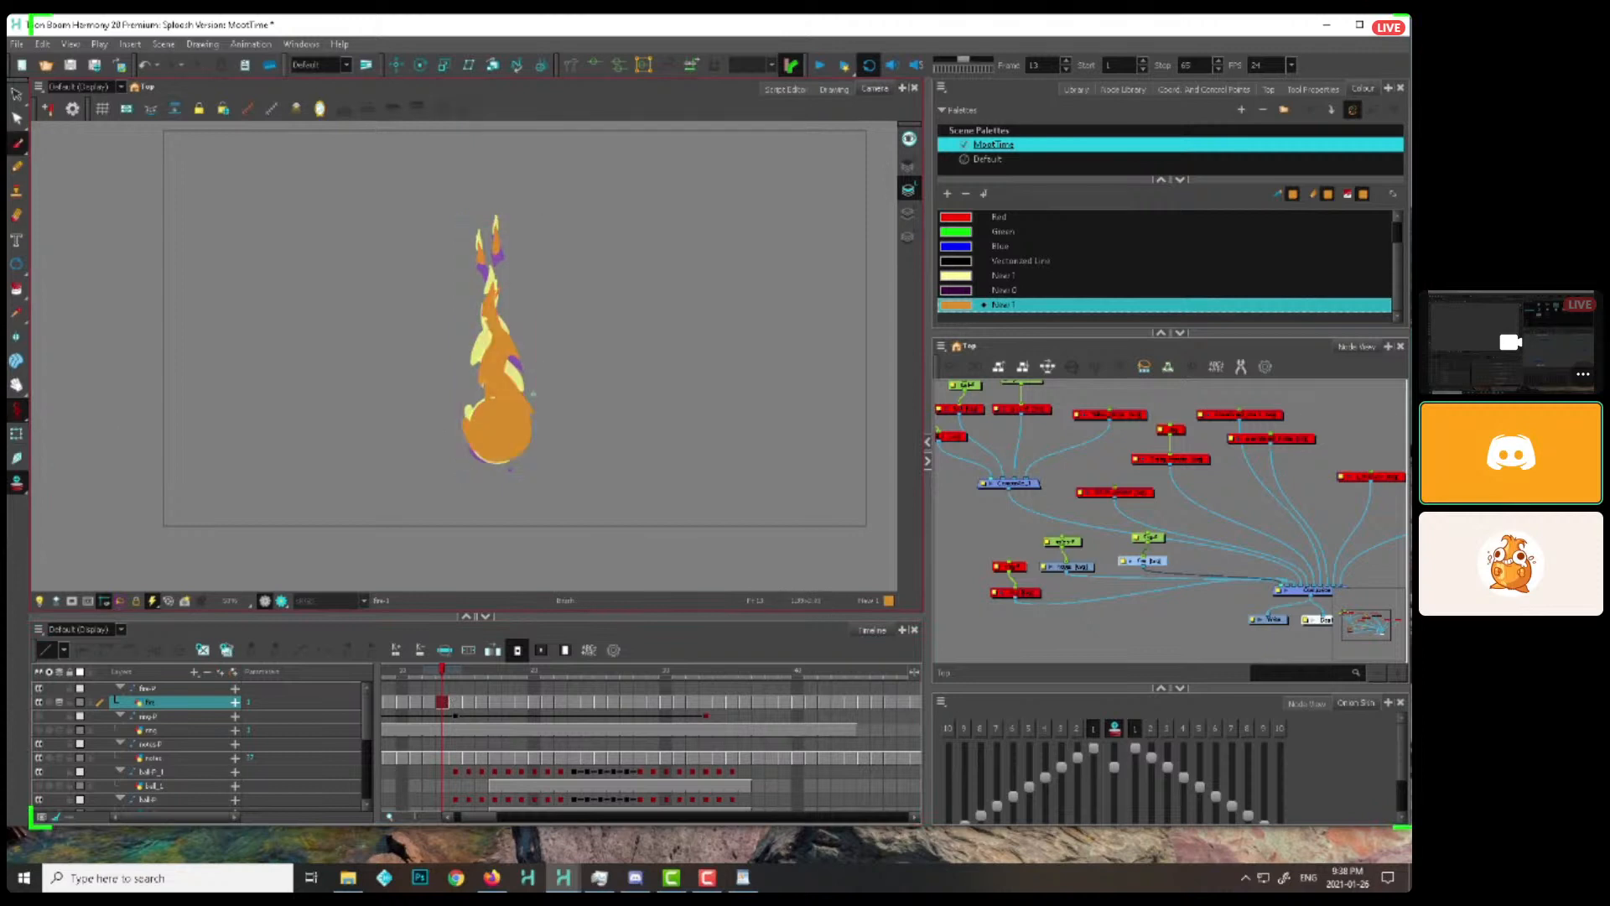
{"action": "key", "text": "alt+i"}
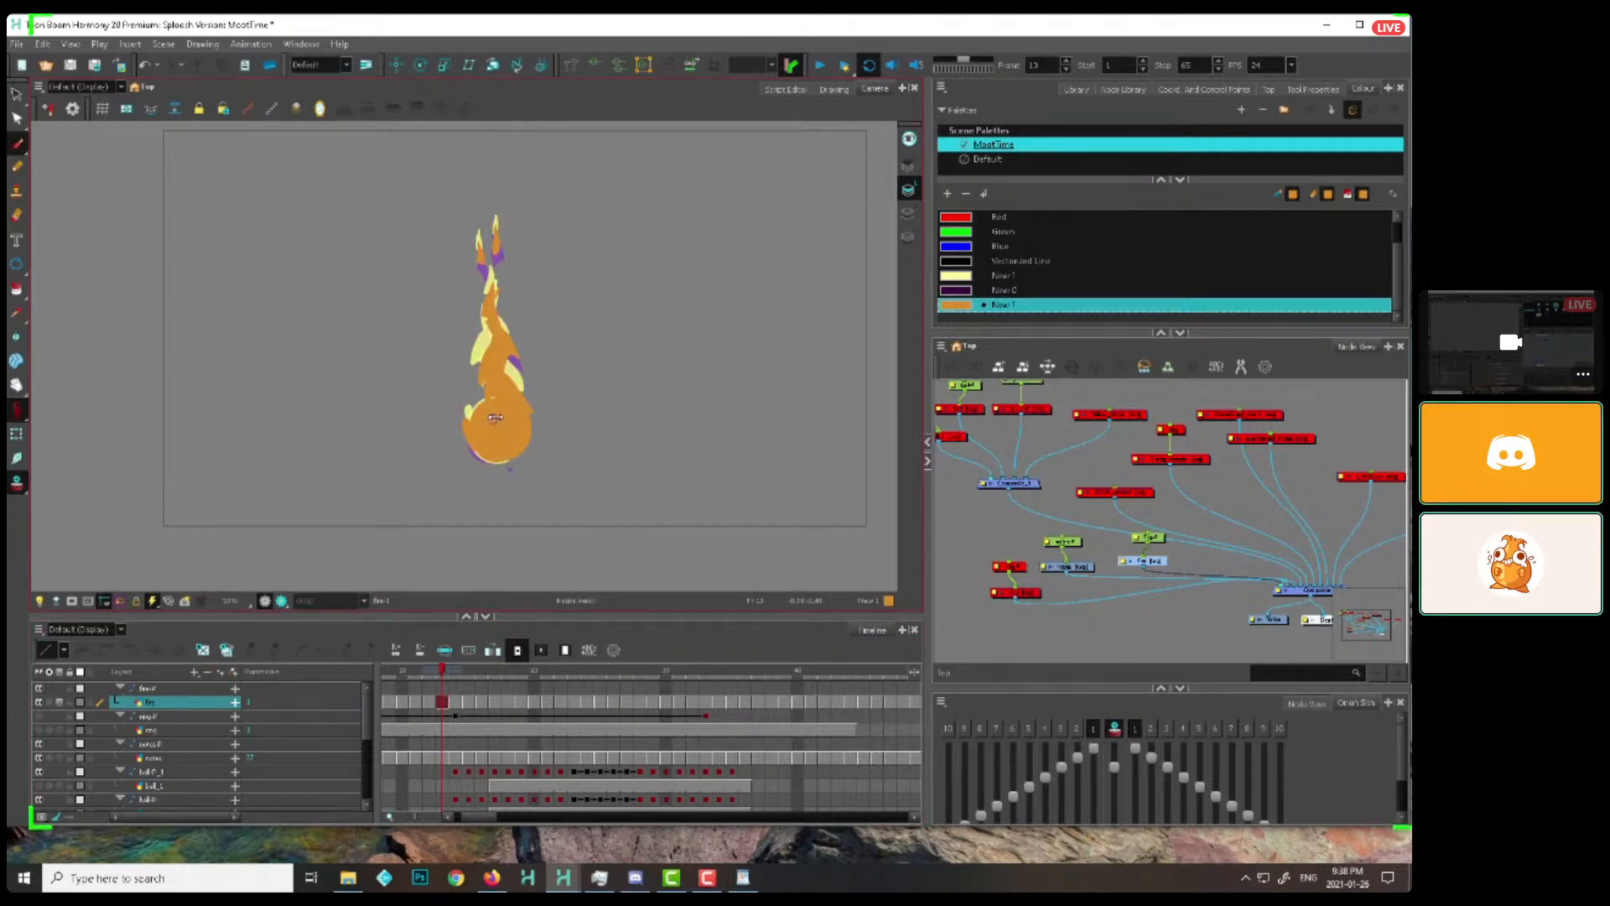
Step through the flame drawings from frame 1 to frame 5 and examine how the shapes rise and break apart
{"action": "left_click", "coordinate": [455, 702]}
{"action": "left_click_drag", "start_coordinate": [406, 674], "coordinate": [382, 675]}
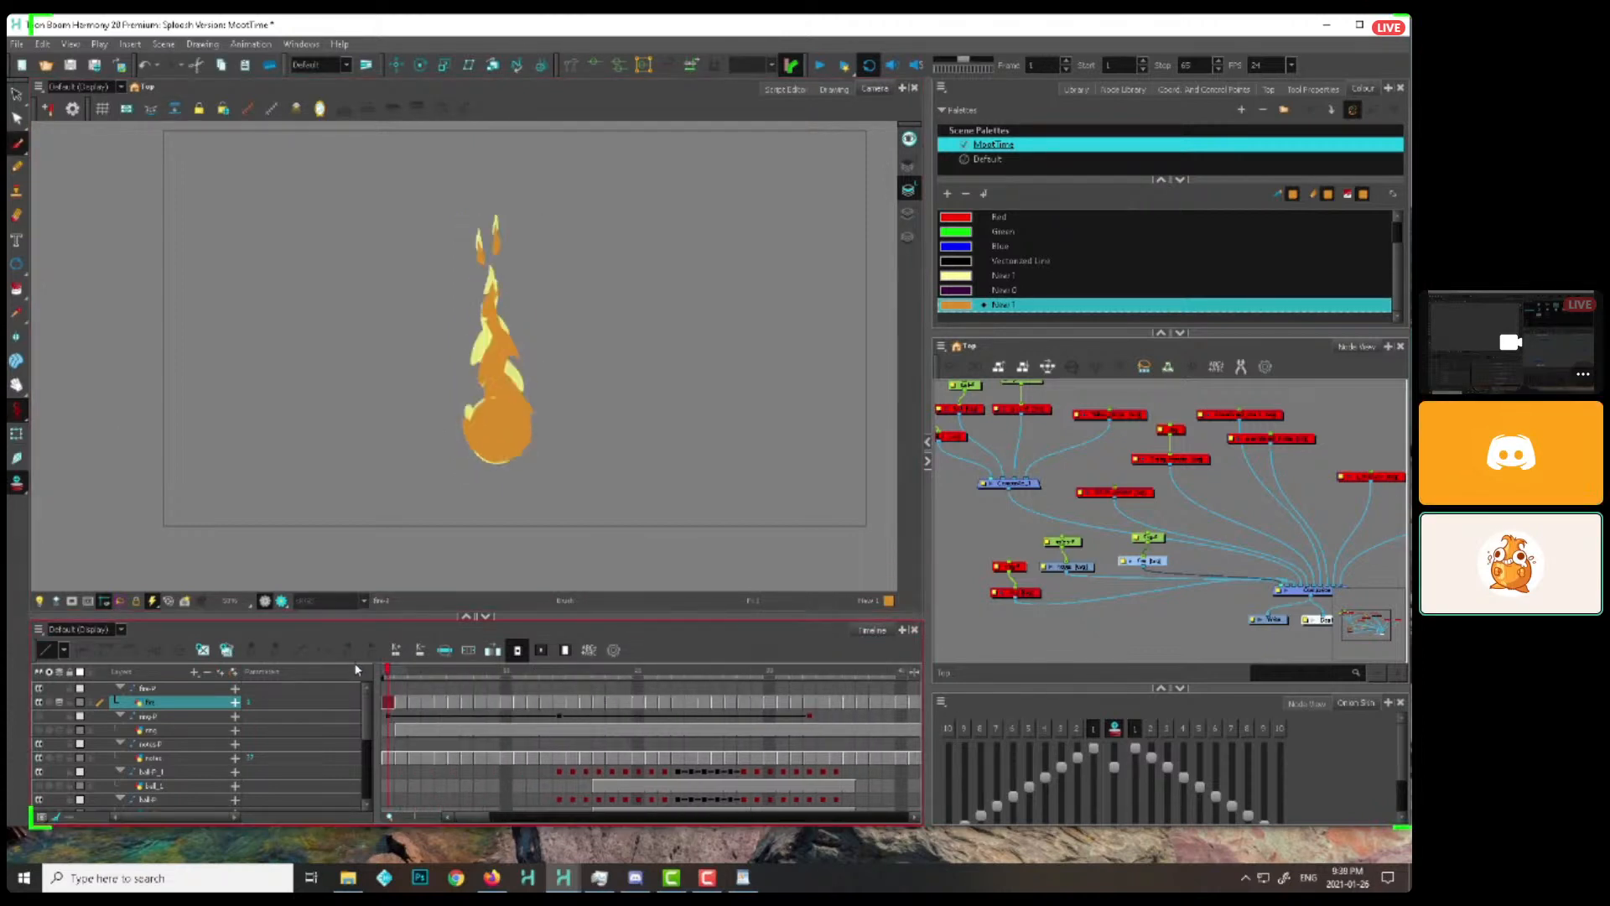
{"action": "key", "text": "."}
{"action": "key", "text": "e"}
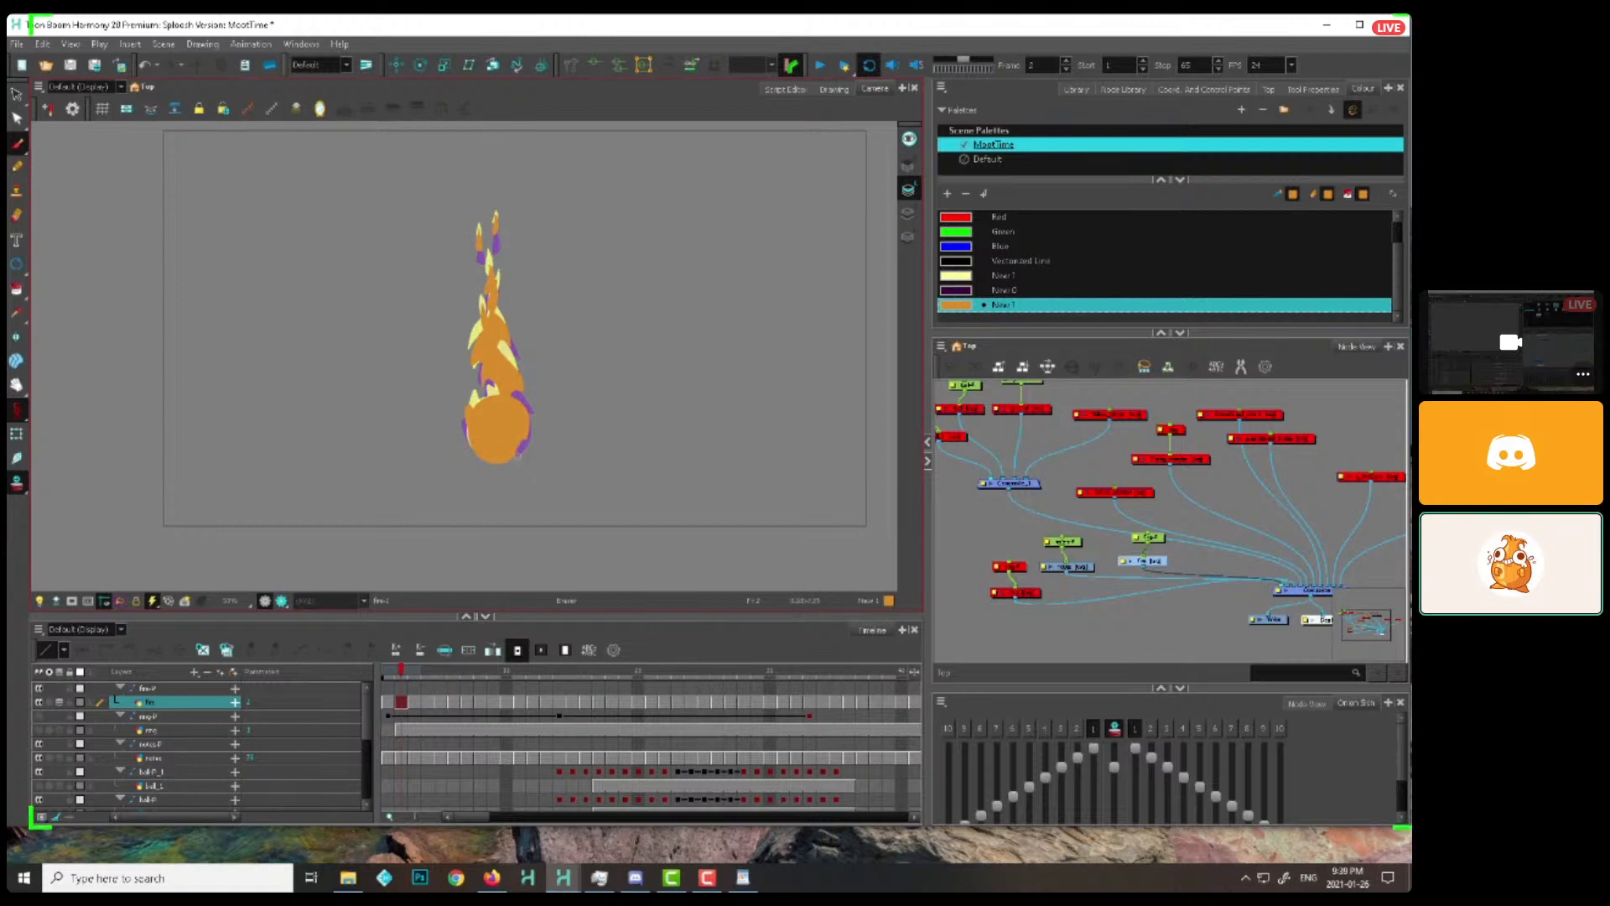
{"action": "key", "text": "period"}
{"action": "key", "text": "alt+b"}
{"action": "key", "text": "period"}
{"action": "key", "text": "comma"}
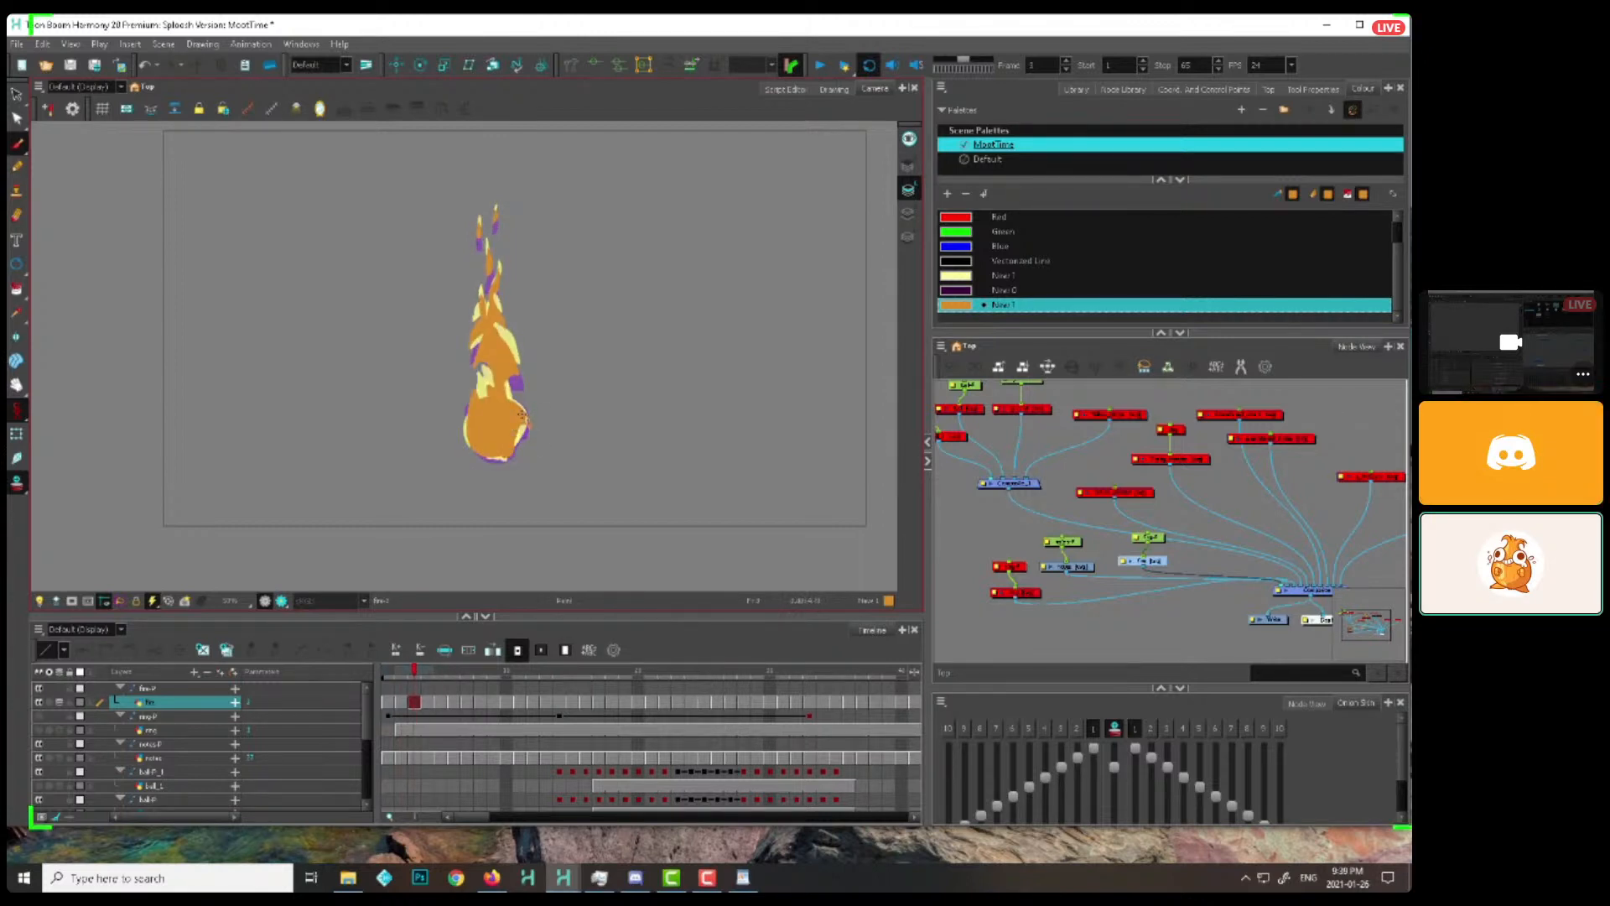
{"action": "key", "text": "period"}
{"action": "key", "text": "period"}
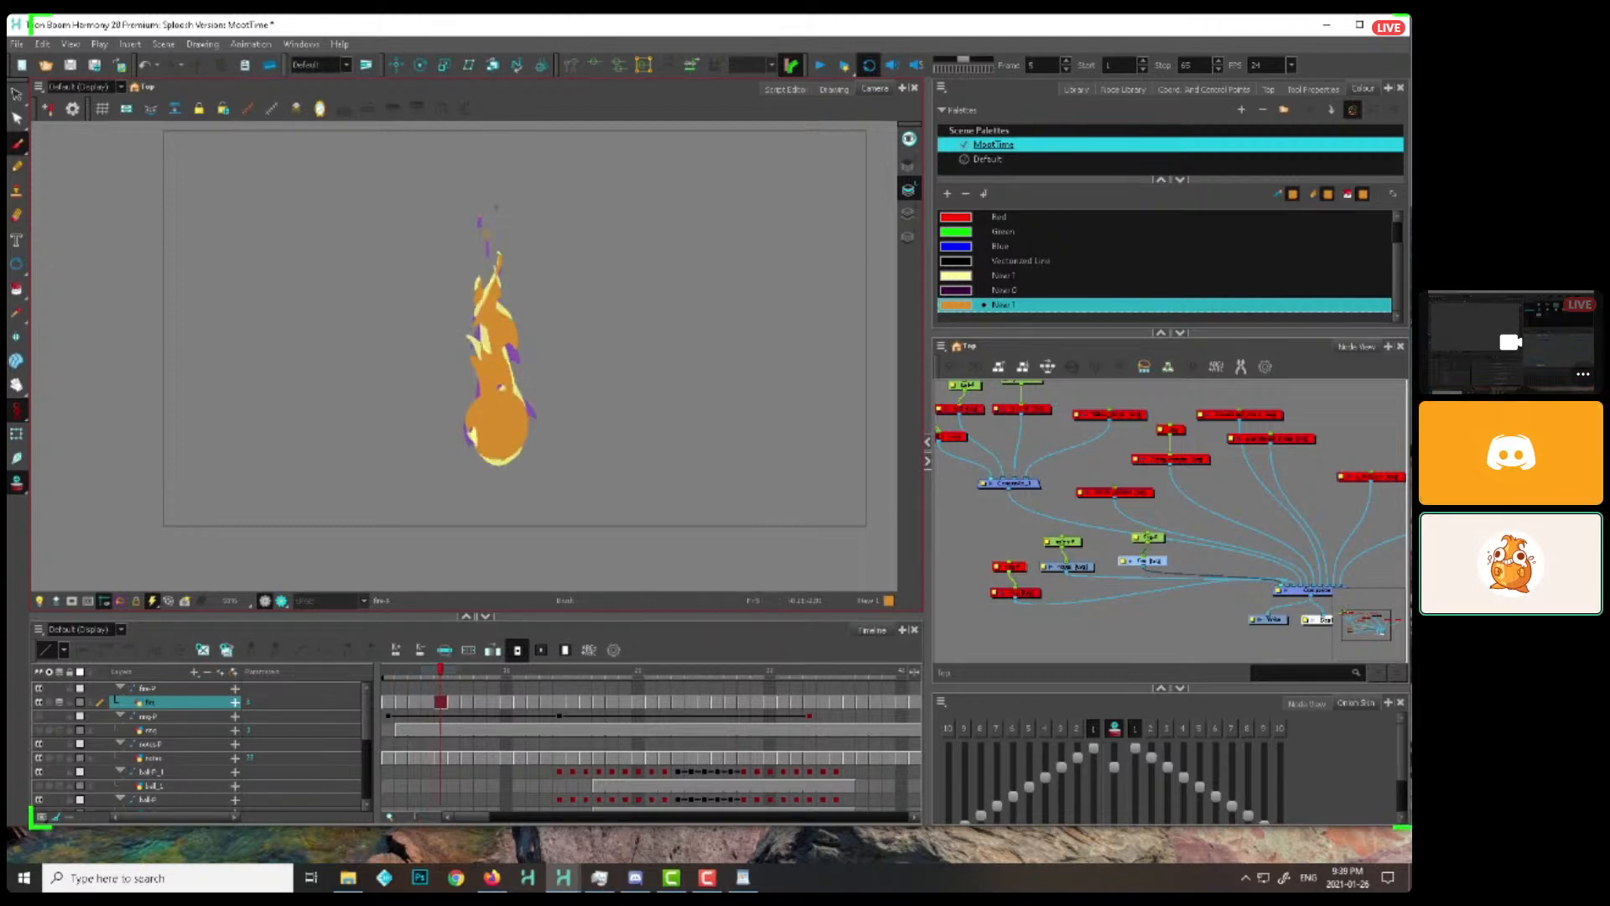
Make the dark purple swatch the drawing colour and save the scene
{"action": "mouse_move", "coordinate": [514, 386]}
{"action": "left_mouse_down"}
{"action": "mouse_move", "coordinate": [503, 417]}
{"action": "mouse_move", "coordinate": [433, 426]}
{"action": "left_mouse_up"}
{"action": "key", "text": "2"}
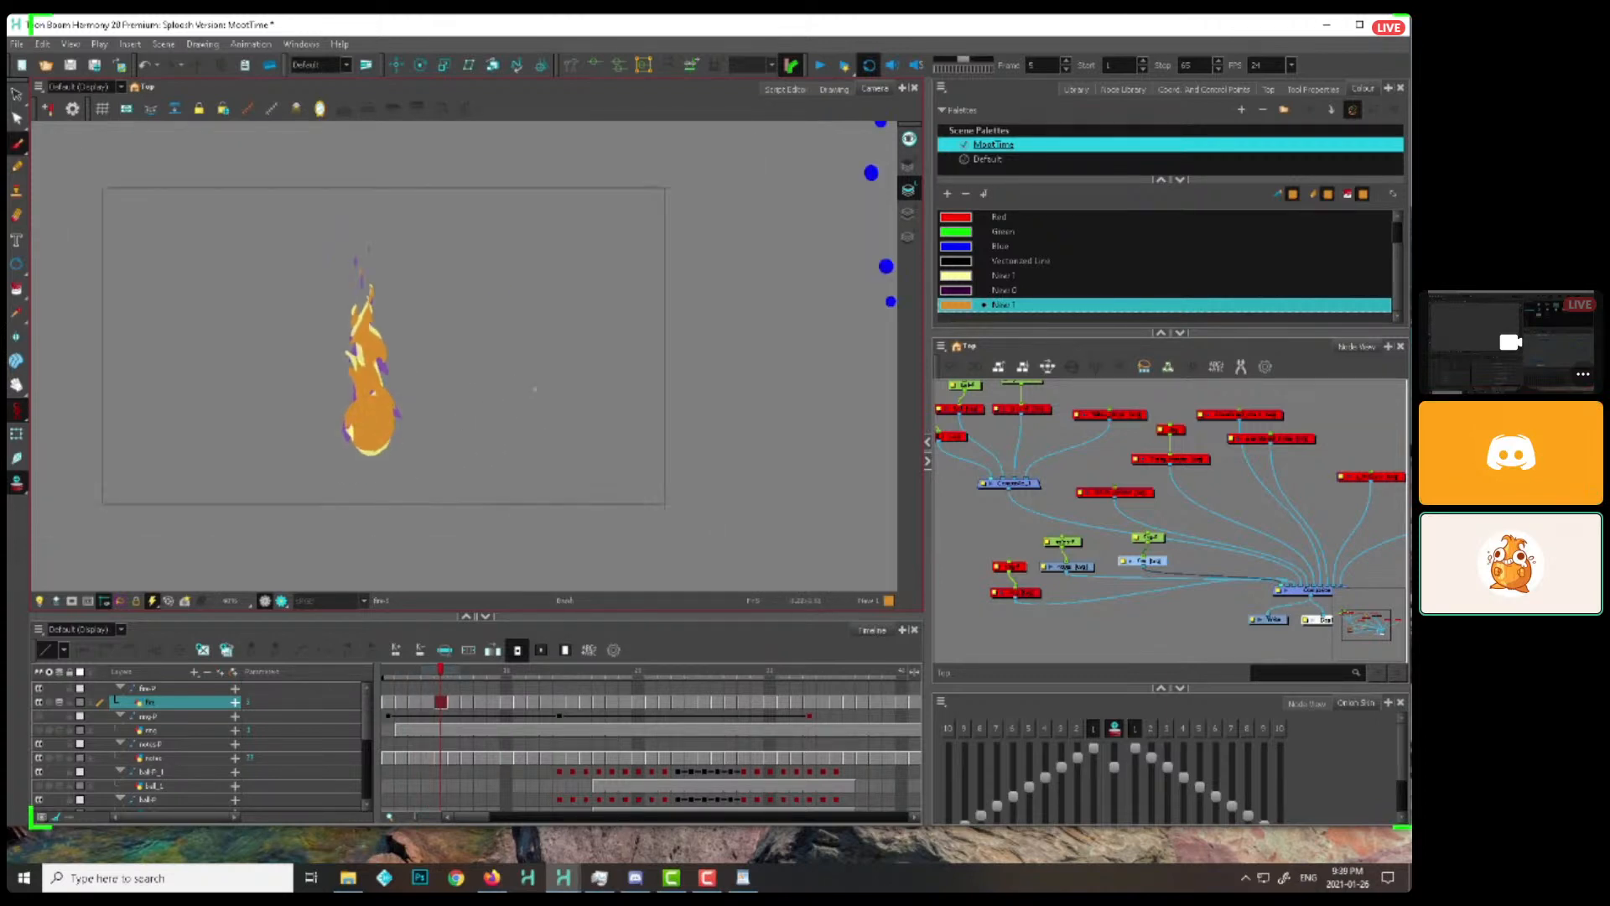
{"action": "key", "text": "2"}
{"action": "left_click_drag", "start_coordinate": [612, 373], "coordinate": [431, 390]}
{"action": "left_click", "coordinate": [960, 294]}
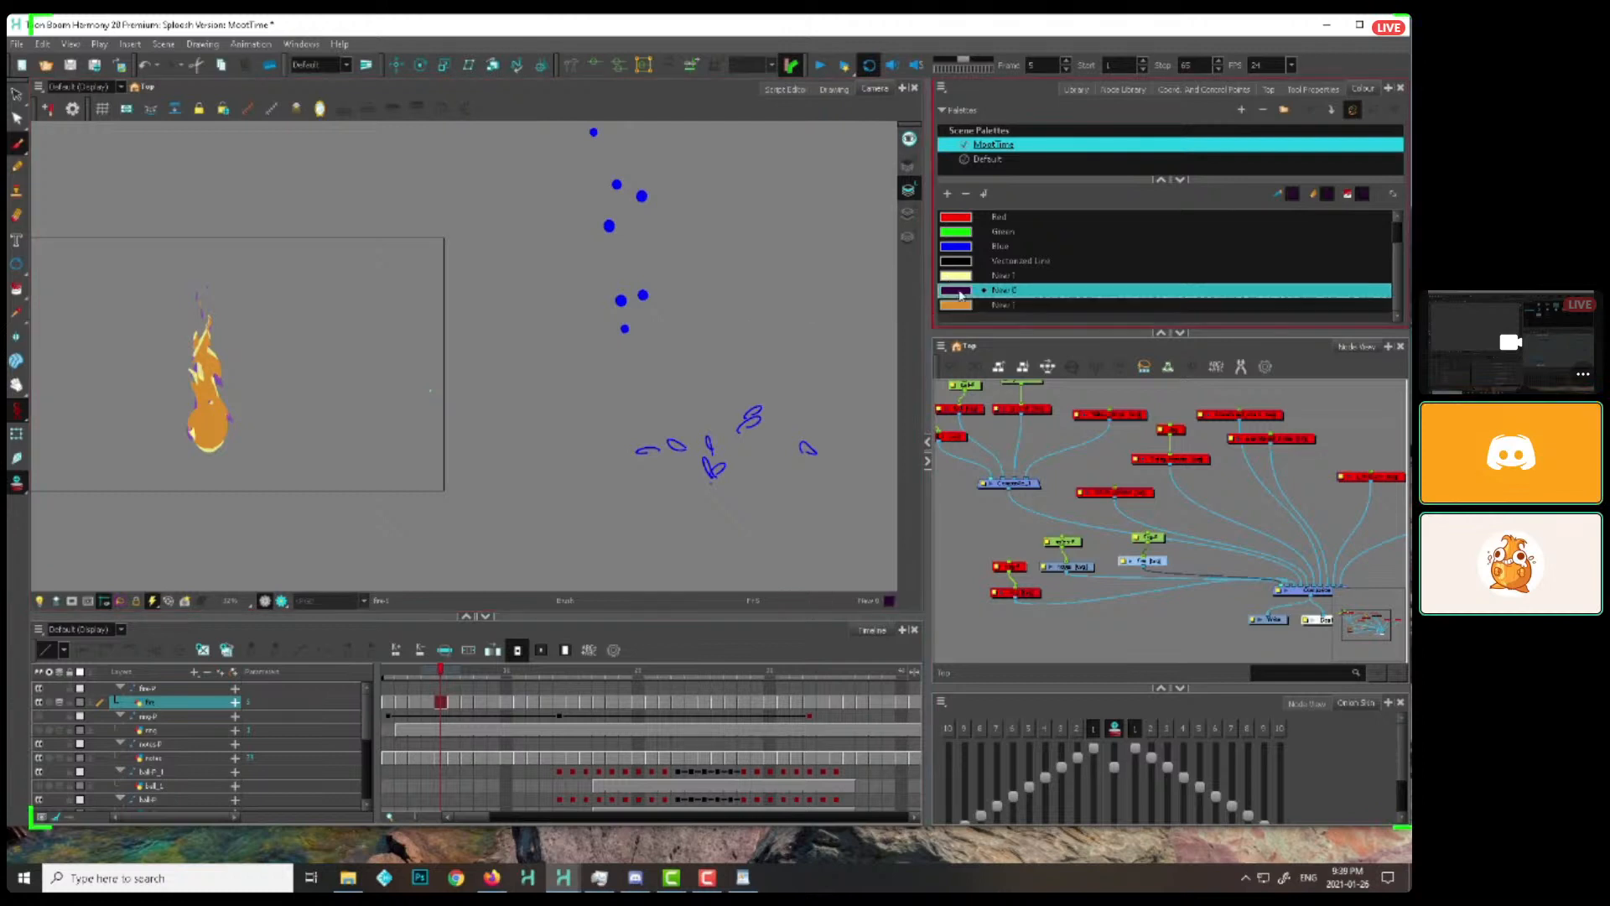
{"action": "left_click_drag", "start_coordinate": [593, 468], "coordinate": [768, 374]}
{"action": "key", "text": "ctrl+s"}
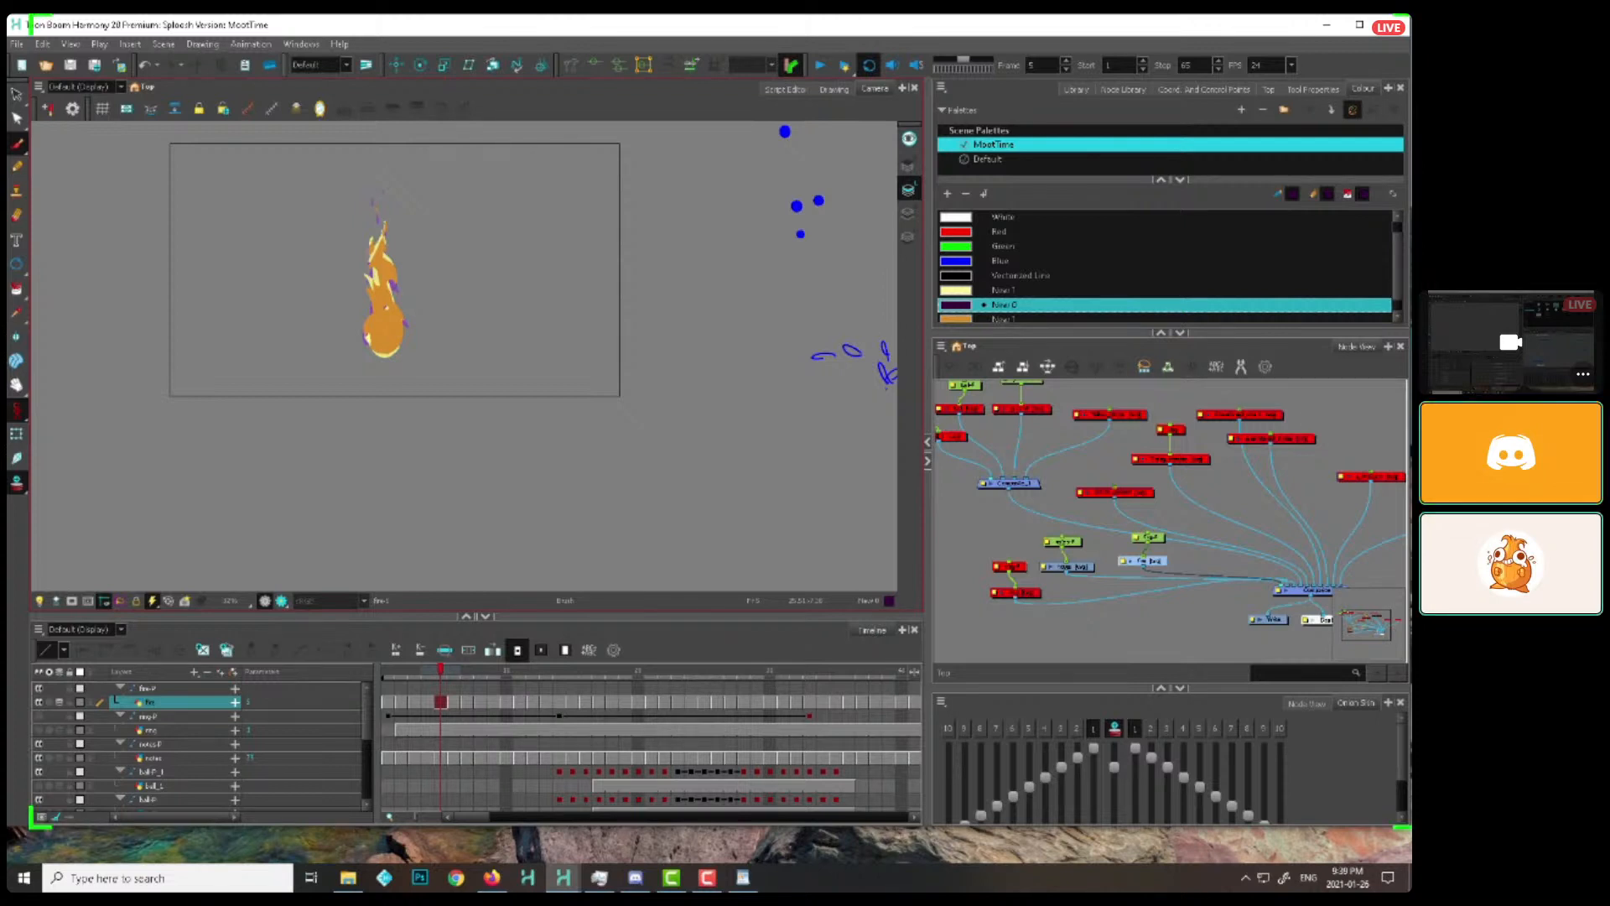
Select the flame's drawing node in the node network and shift it slightly to the right
{"action": "left_click", "coordinate": [1174, 562]}
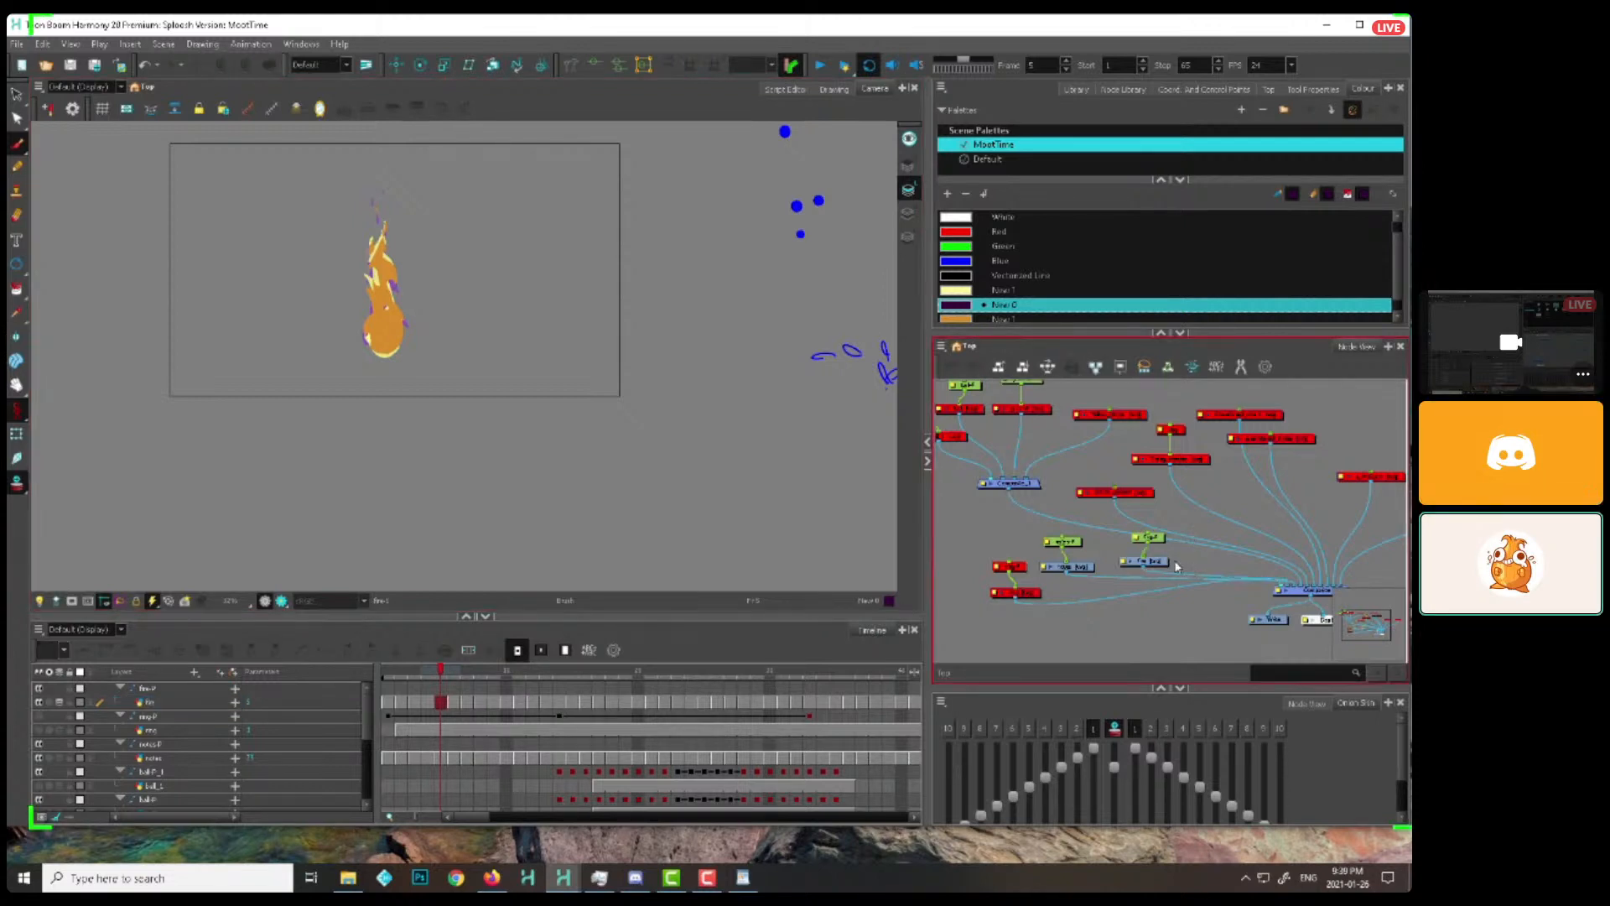
{"action": "left_click", "coordinate": [1142, 559]}
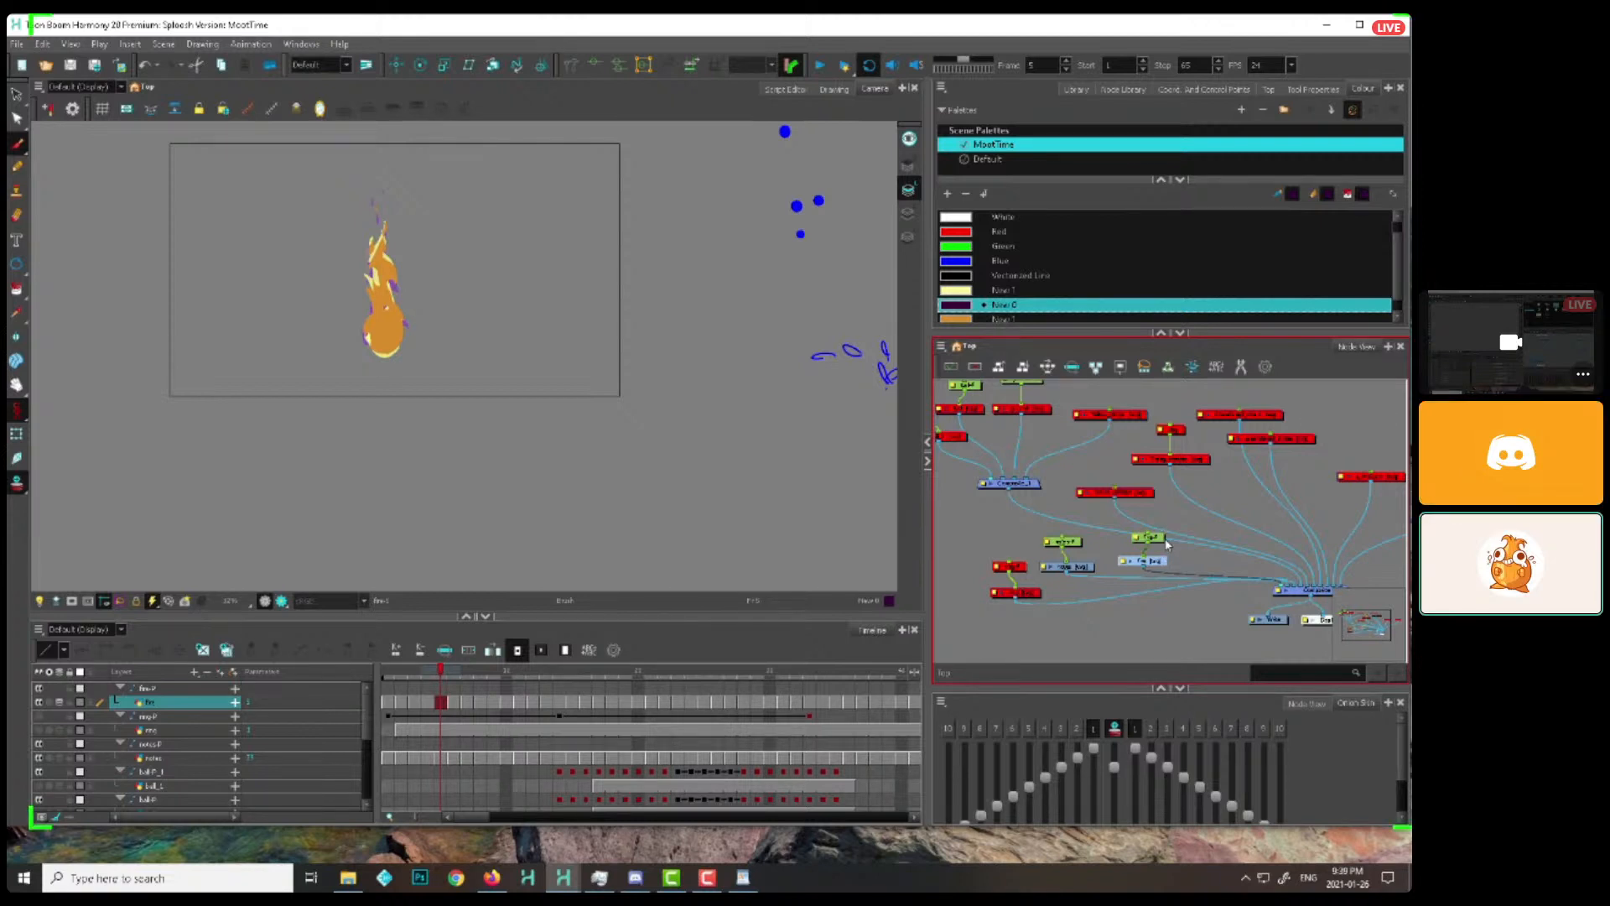
{"action": "left_click_drag", "start_coordinate": [1161, 561], "coordinate": [1166, 561]}
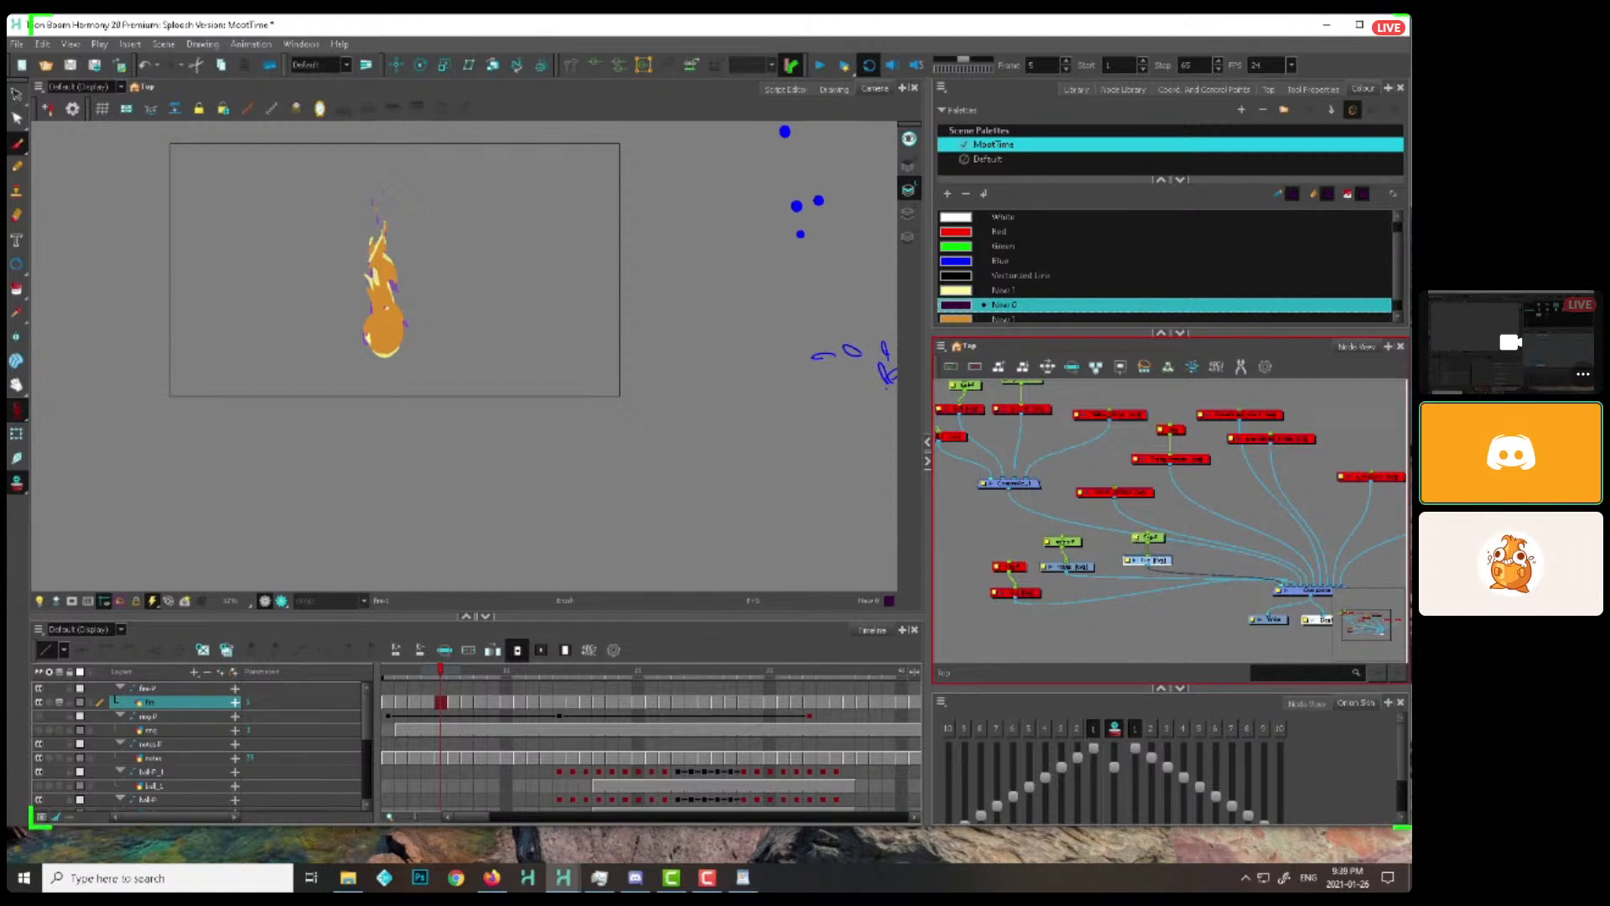
Sketch a splash to the right of the flame with a flat elliptical base, a tall rounded lobe and a curved side tip
{"action": "scroll", "coordinate": [585, 262], "scroll_direction": "up", "scroll_amount": 2}
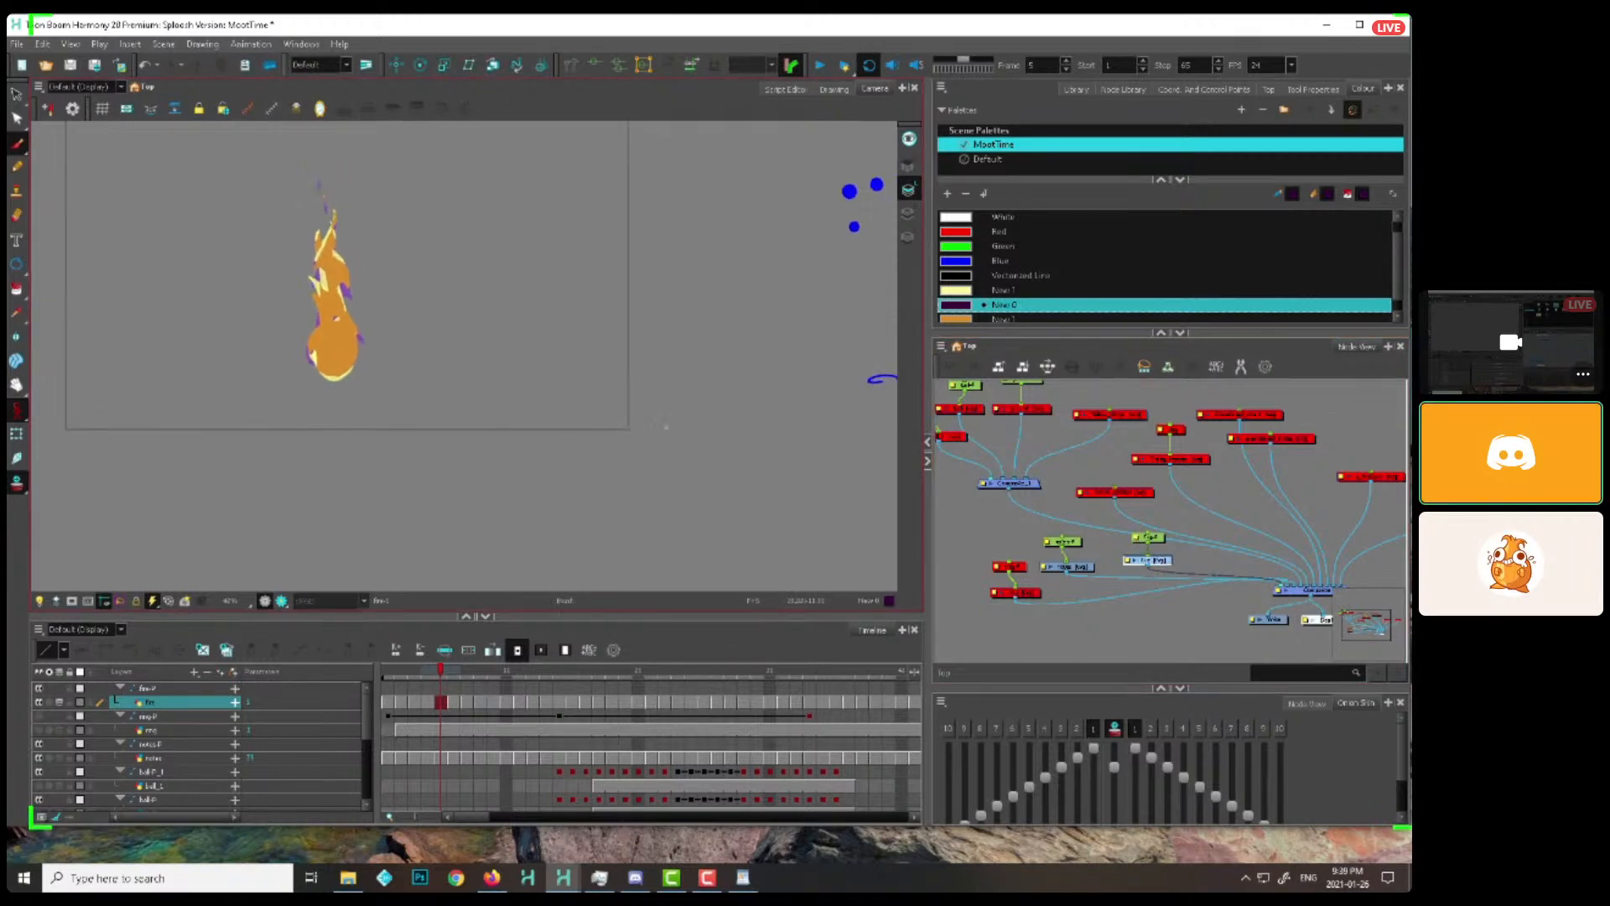
{"action": "left_click_drag", "start_coordinate": [608, 387], "coordinate": [537, 533]}
{"action": "scroll", "coordinate": [534, 470], "scroll_direction": "up", "scroll_amount": 2}
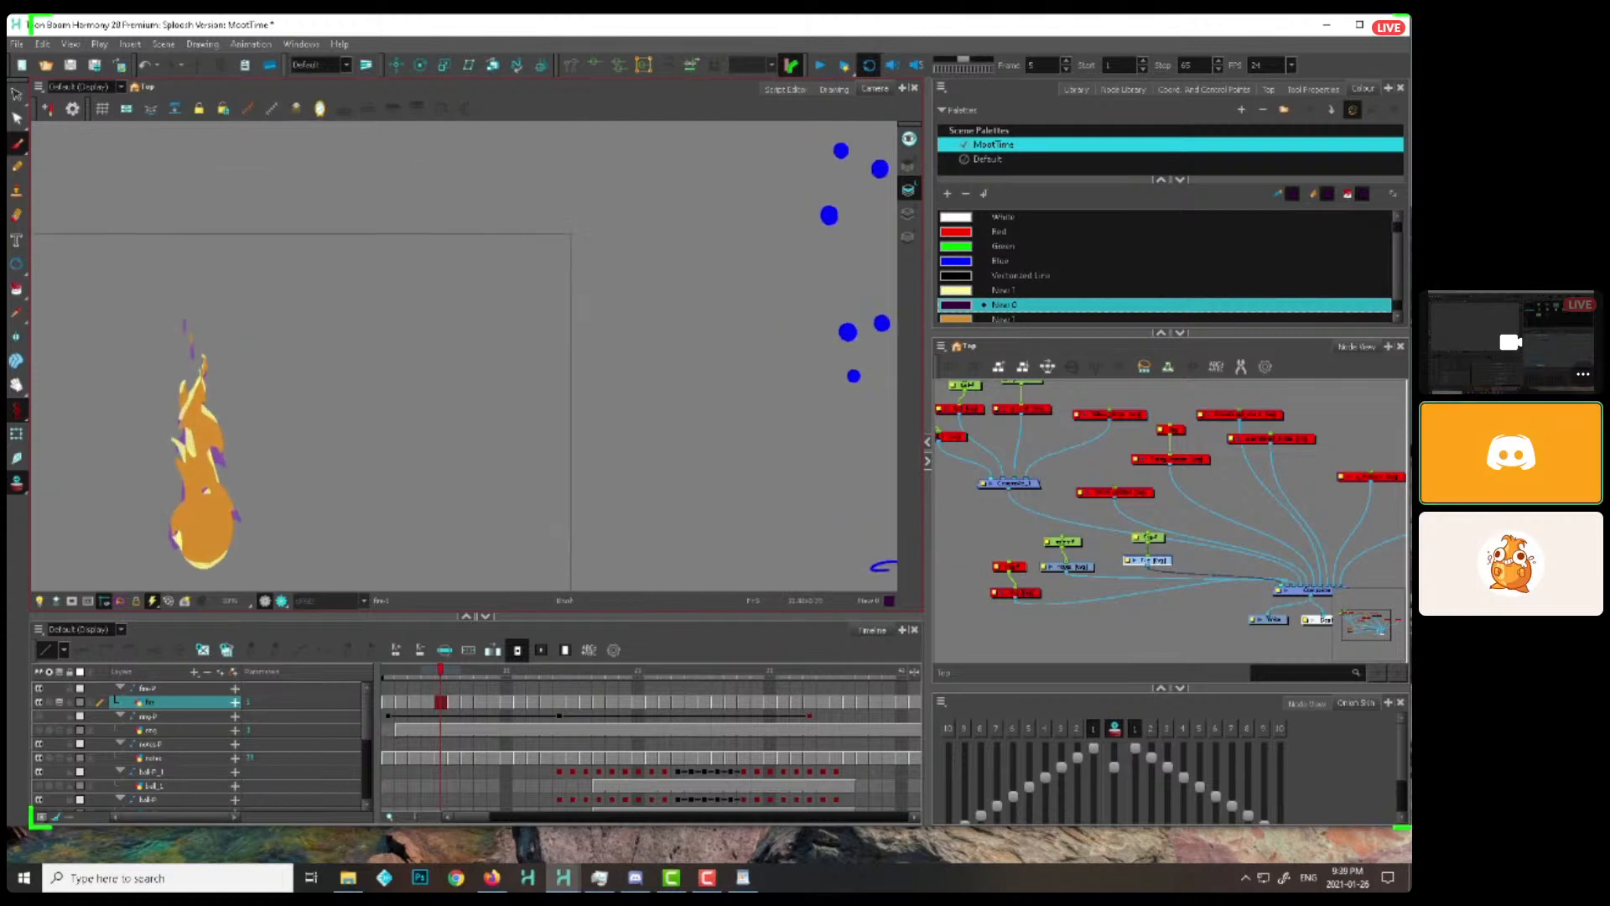
{"action": "left_click_drag", "start_coordinate": [531, 420], "coordinate": [618, 412]}
{"action": "scroll", "coordinate": [480, 472], "scroll_direction": "up", "scroll_amount": 1}
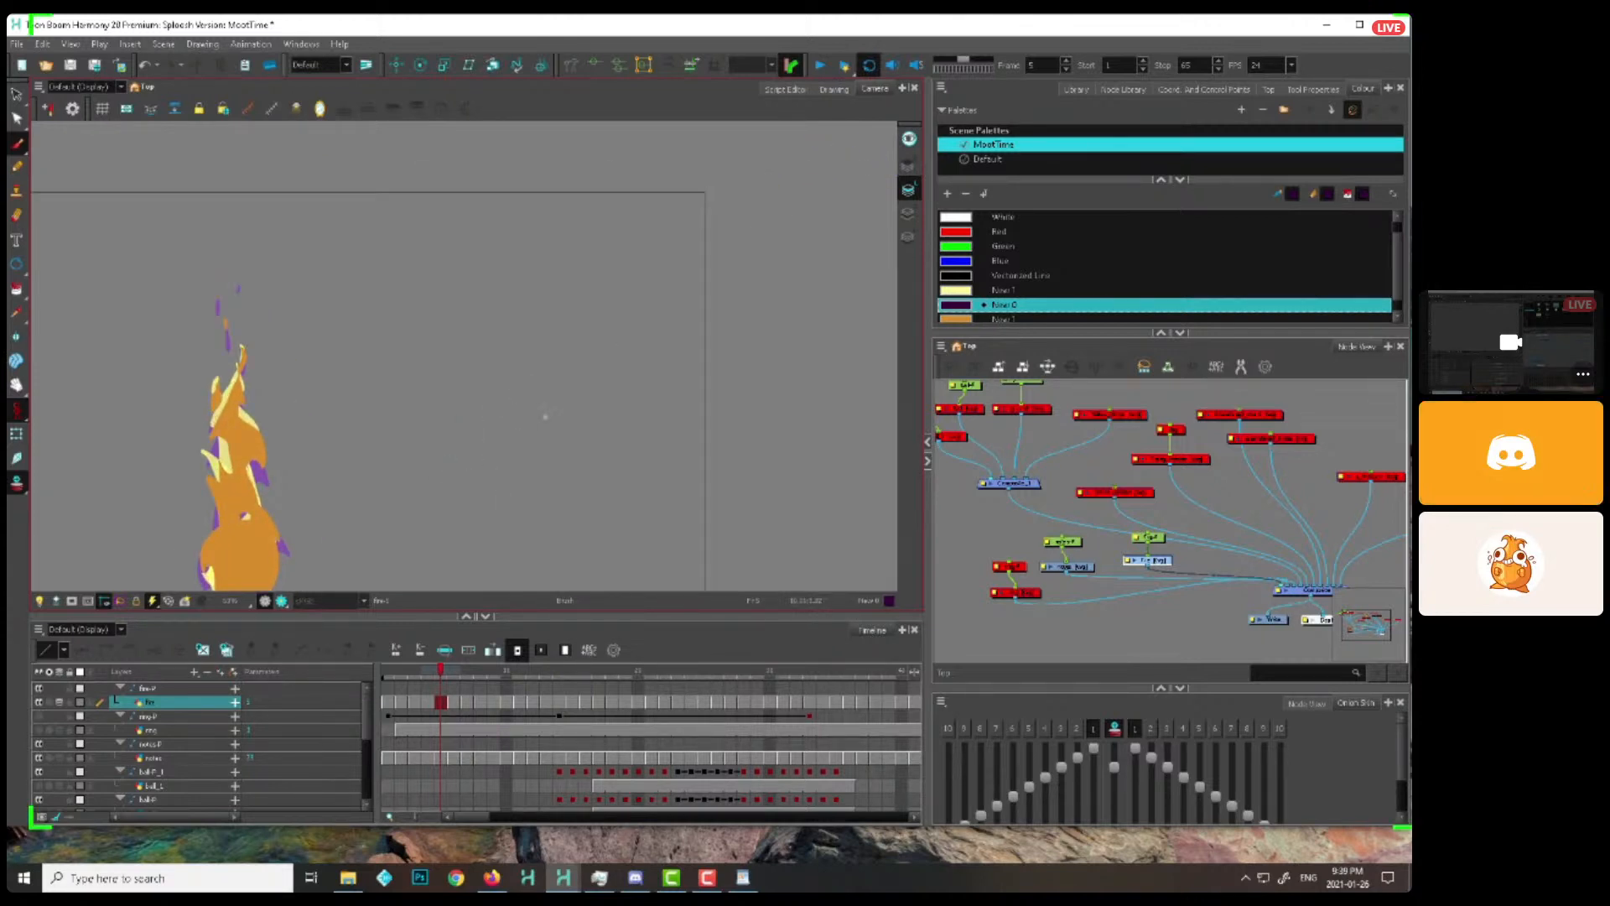
{"action": "left_click_drag", "start_coordinate": [503, 441], "coordinate": [601, 439]}
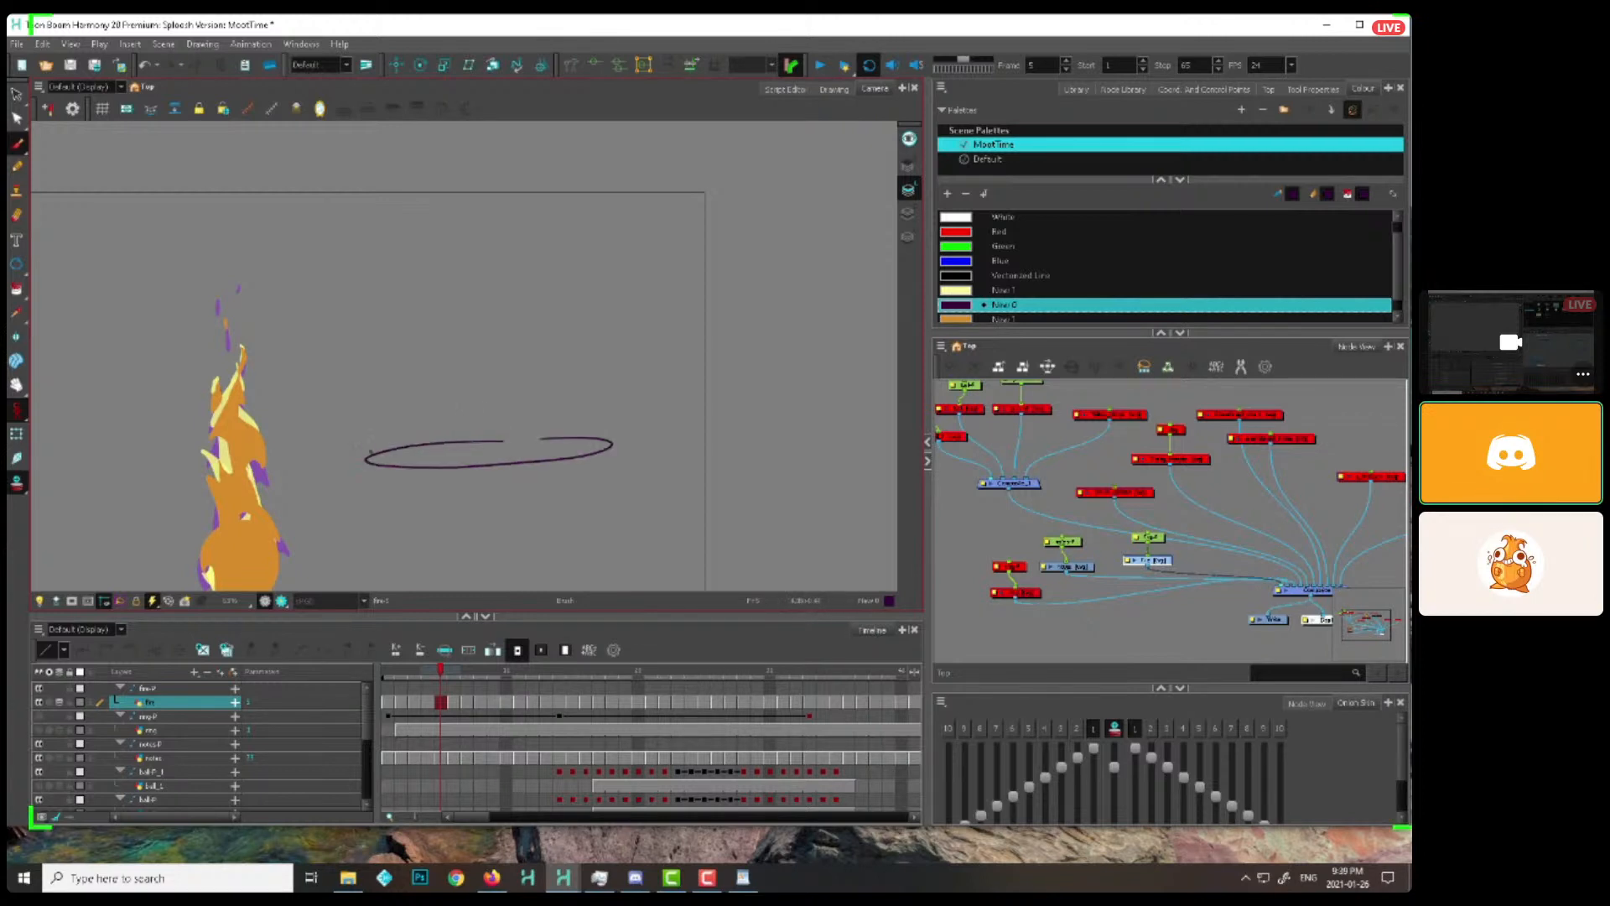
{"action": "mouse_move", "coordinate": [371, 270]}
{"action": "left_mouse_down"}
{"action": "mouse_move", "coordinate": [533, 364]}
{"action": "mouse_move", "coordinate": [579, 425]}
{"action": "mouse_move", "coordinate": [693, 340]}
{"action": "mouse_move", "coordinate": [604, 448]}
{"action": "left_mouse_up"}
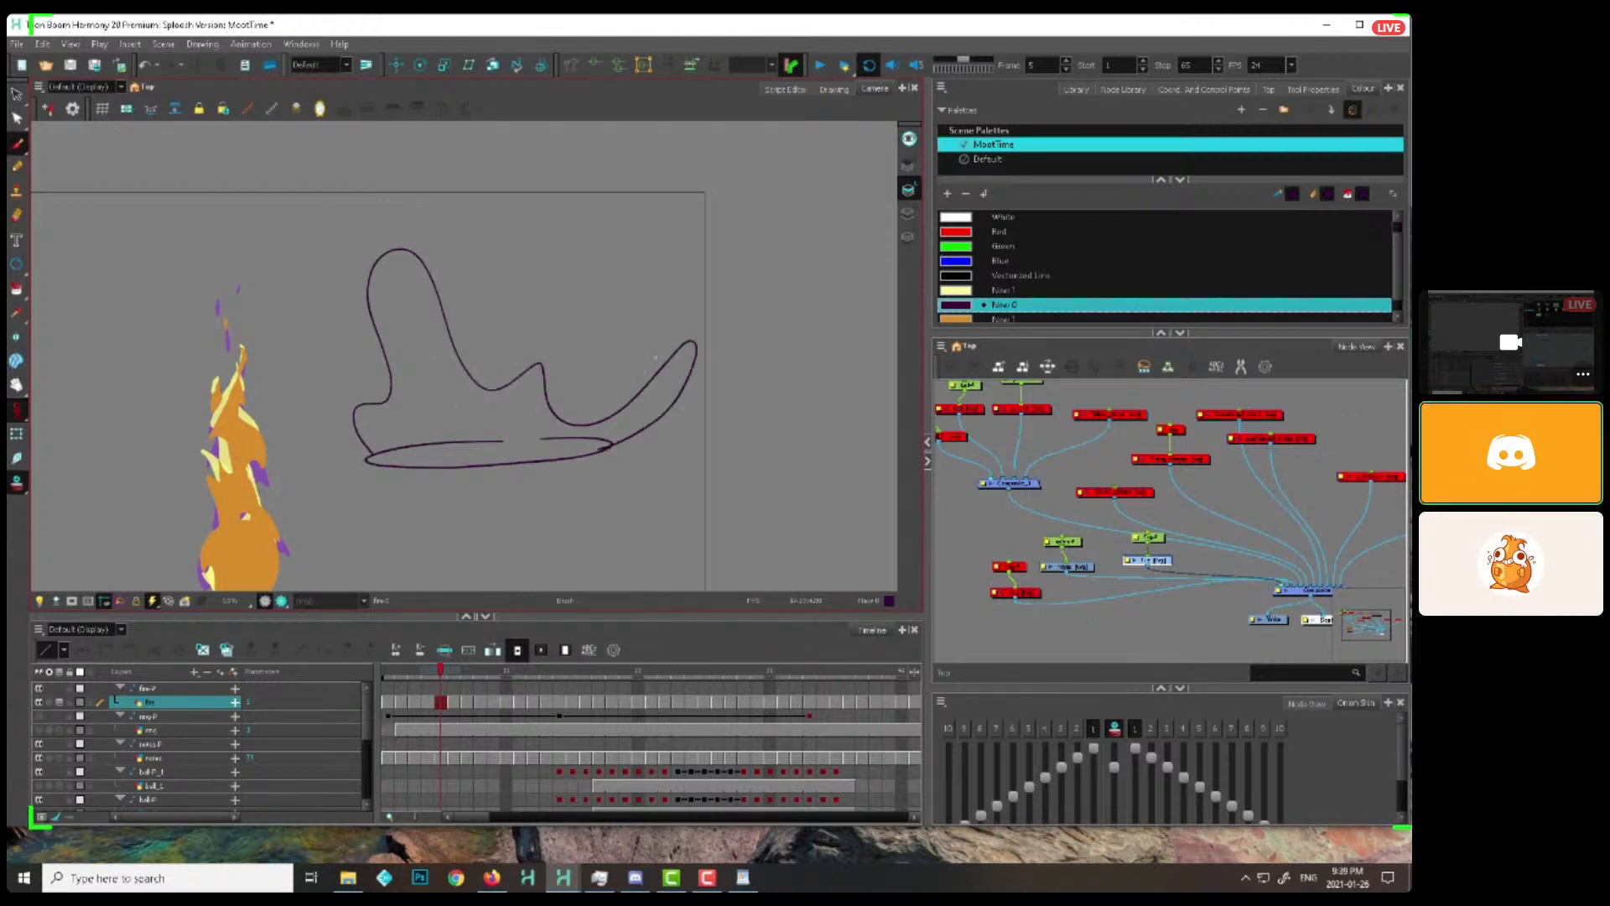
Draw curved contour lines down the splash's lobes and across its base to describe its volume
{"action": "mouse_move", "coordinate": [695, 339]}
{"action": "left_mouse_down"}
{"action": "mouse_move", "coordinate": [658, 407]}
{"action": "mouse_move", "coordinate": [540, 460]}
{"action": "left_mouse_up"}
{"action": "left_click_drag", "start_coordinate": [353, 416], "coordinate": [387, 469]}
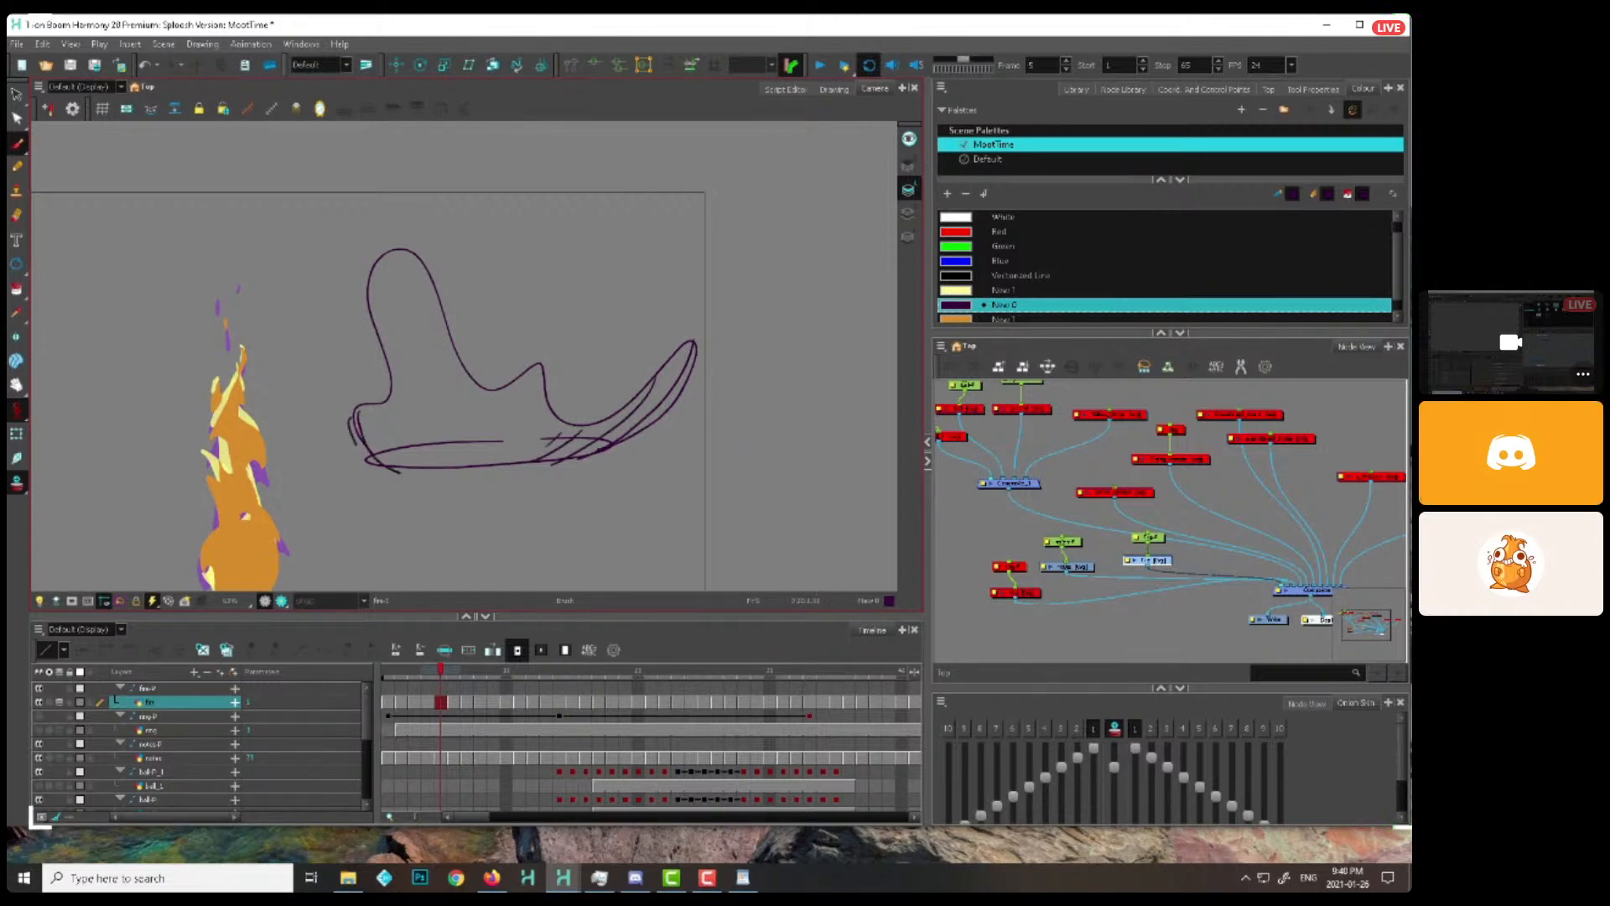
{"action": "left_click_drag", "start_coordinate": [368, 408], "coordinate": [431, 474]}
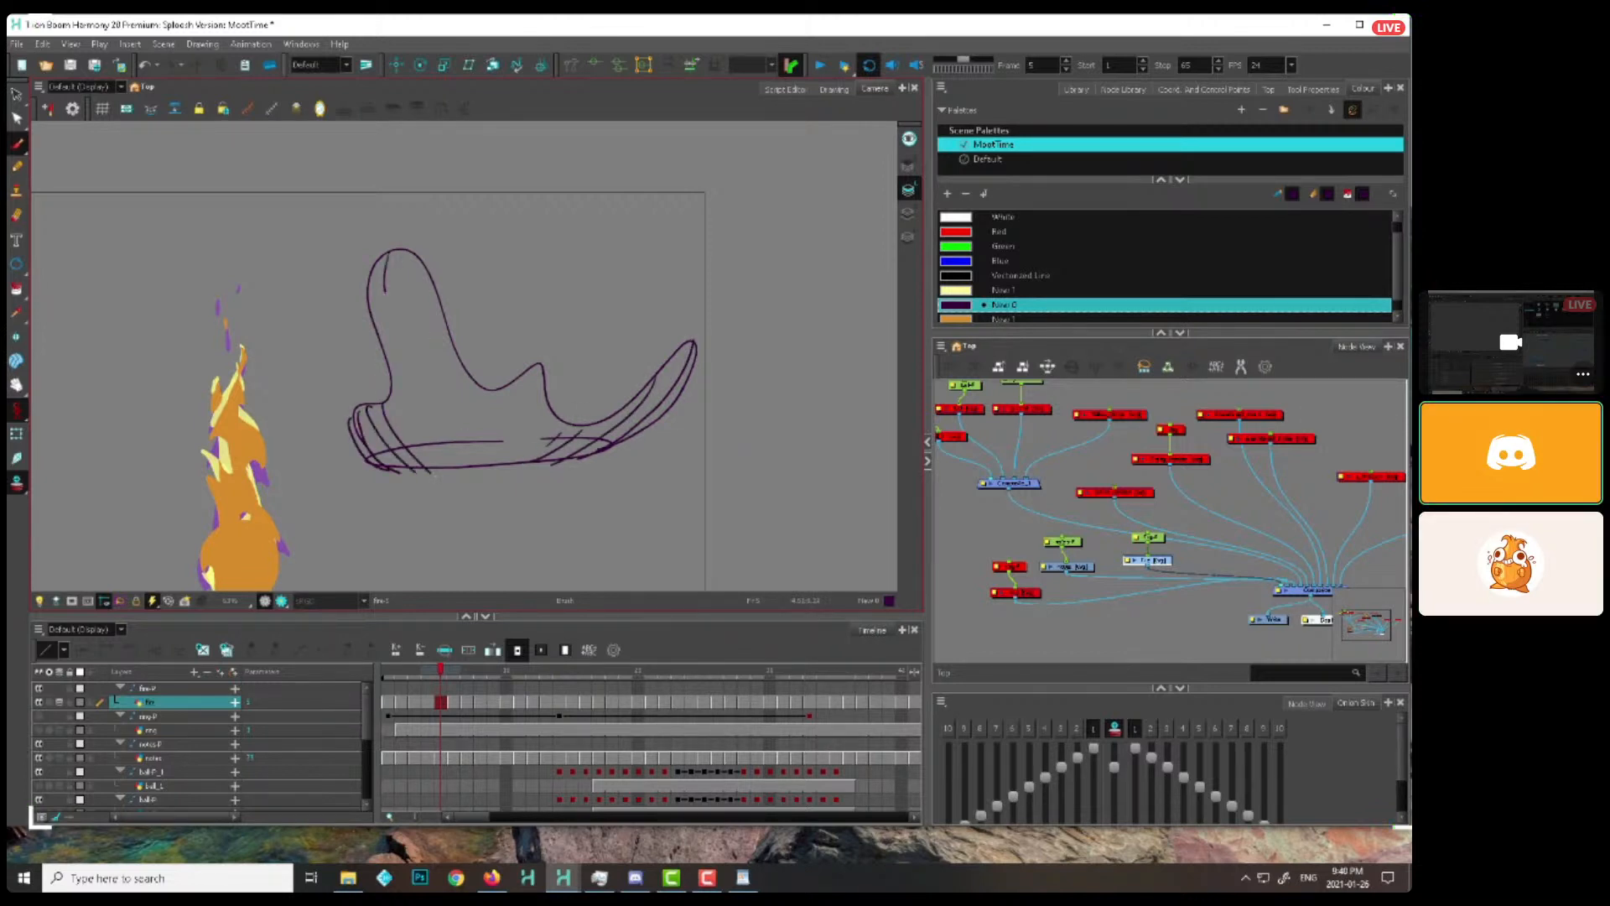
{"action": "left_click_drag", "start_coordinate": [385, 290], "coordinate": [475, 477]}
{"action": "left_click_drag", "start_coordinate": [426, 350], "coordinate": [496, 467]}
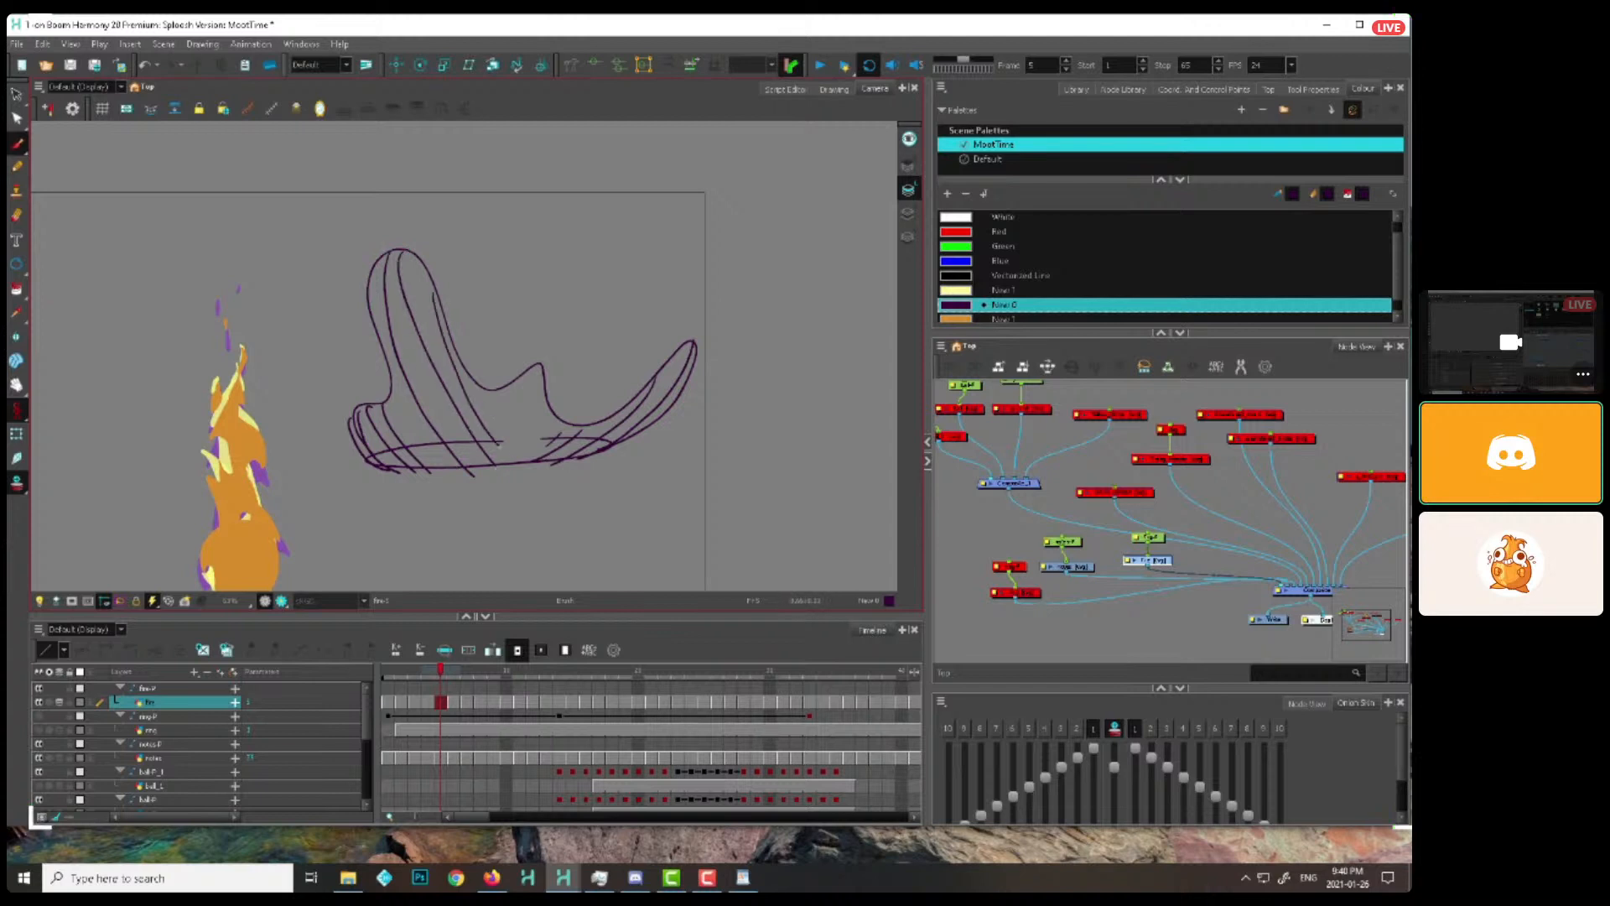
{"action": "left_click_drag", "start_coordinate": [500, 388], "coordinate": [522, 461]}
{"action": "left_click_drag", "start_coordinate": [532, 378], "coordinate": [545, 445]}
{"action": "left_click_drag", "start_coordinate": [361, 444], "coordinate": [573, 441]}
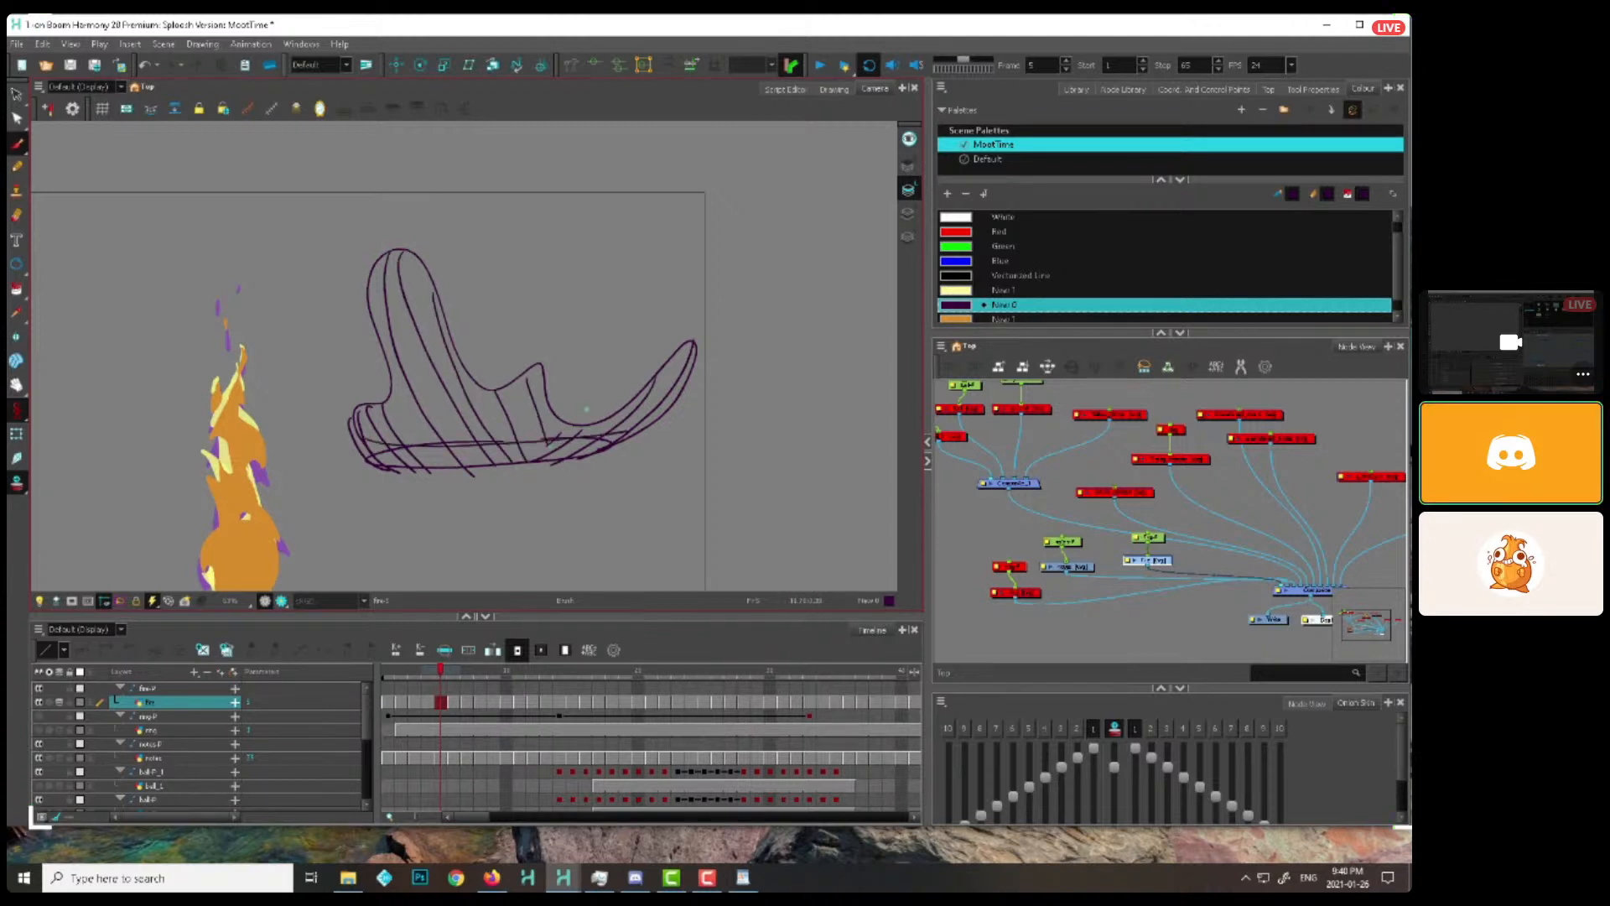
{"action": "left_click_drag", "start_coordinate": [457, 416], "coordinate": [530, 406]}
Sketch a lobed cloud outline above the camera frame and a cluster of overlapping spheres with contour lines to its left
{"action": "mouse_move", "coordinate": [716, 410]}
{"action": "left_mouse_down"}
{"action": "mouse_move", "coordinate": [668, 435]}
{"action": "mouse_move", "coordinate": [578, 702]}
{"action": "left_mouse_up"}
{"action": "mouse_move", "coordinate": [398, 419]}
{"action": "left_mouse_down"}
{"action": "mouse_move", "coordinate": [421, 362]}
{"action": "mouse_move", "coordinate": [593, 329]}
{"action": "mouse_move", "coordinate": [635, 438]}
{"action": "mouse_move", "coordinate": [368, 418]}
{"action": "mouse_move", "coordinate": [676, 449]}
{"action": "mouse_move", "coordinate": [695, 476]}
{"action": "left_mouse_up"}
{"action": "key", "text": "1"}
{"action": "mouse_move", "coordinate": [281, 421]}
{"action": "left_mouse_down"}
{"action": "mouse_move", "coordinate": [399, 415]}
{"action": "mouse_move", "coordinate": [331, 404]}
{"action": "mouse_move", "coordinate": [374, 429]}
{"action": "left_mouse_up"}
{"action": "mouse_move", "coordinate": [384, 369]}
{"action": "left_mouse_down"}
{"action": "mouse_move", "coordinate": [464, 379]}
{"action": "mouse_move", "coordinate": [417, 355]}
{"action": "mouse_move", "coordinate": [414, 410]}
{"action": "left_mouse_up"}
{"action": "left_click_drag", "start_coordinate": [332, 359], "coordinate": [421, 349]}
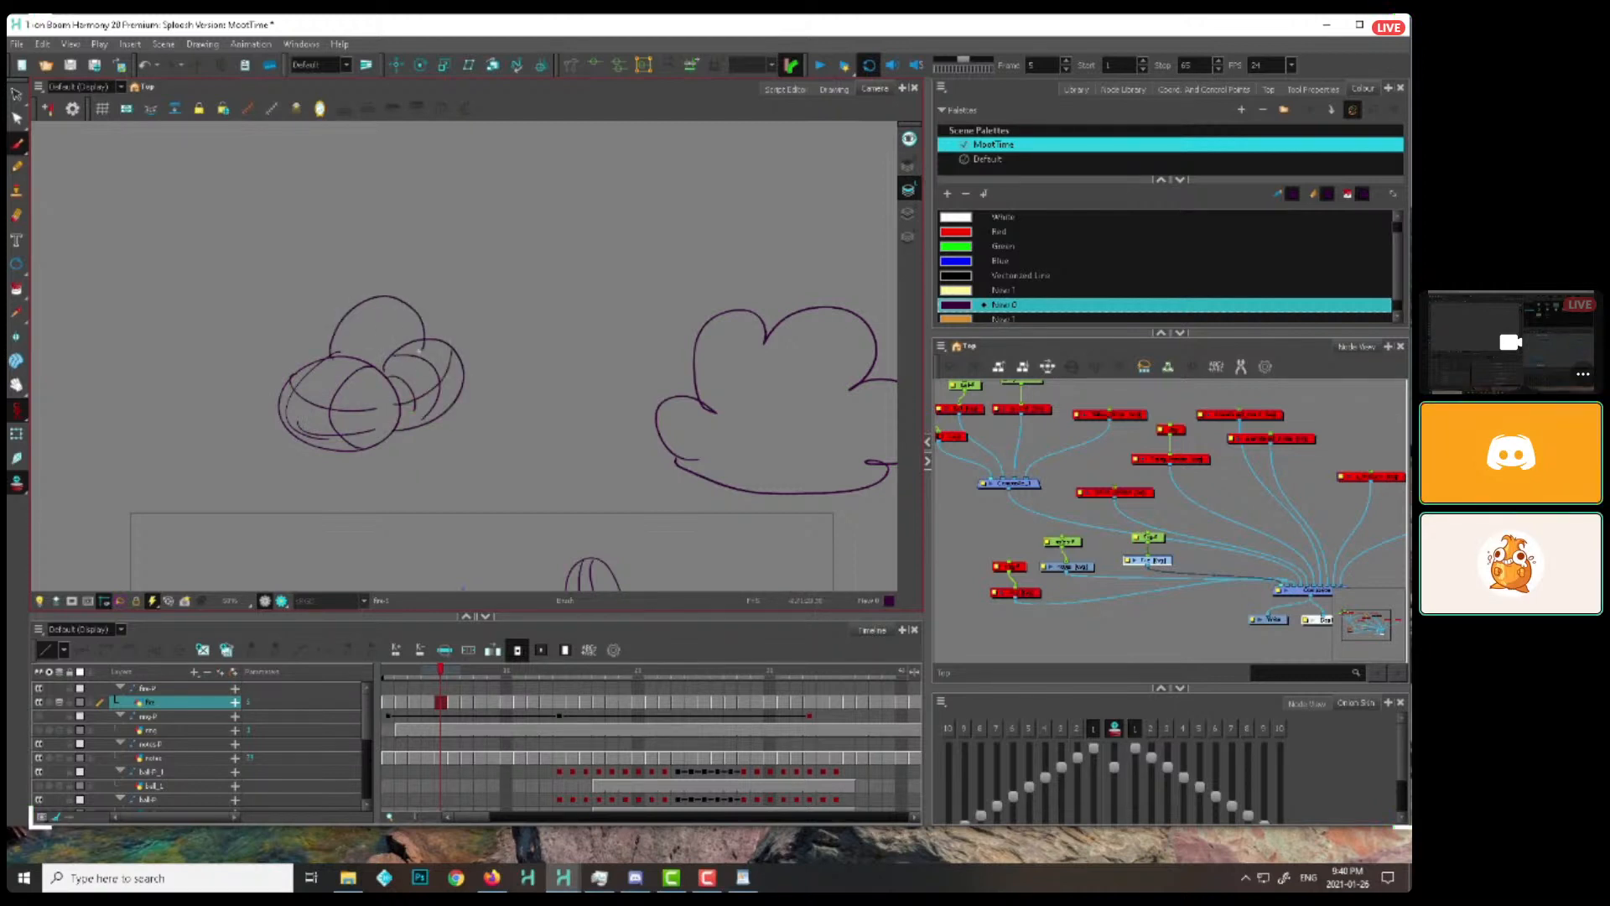
{"action": "mouse_move", "coordinate": [297, 359]}
{"action": "left_mouse_down"}
{"action": "mouse_move", "coordinate": [330, 317]}
{"action": "mouse_move", "coordinate": [473, 292]}
{"action": "mouse_move", "coordinate": [435, 348]}
{"action": "left_mouse_up"}
{"action": "left_click_drag", "start_coordinate": [451, 291], "coordinate": [460, 348]}
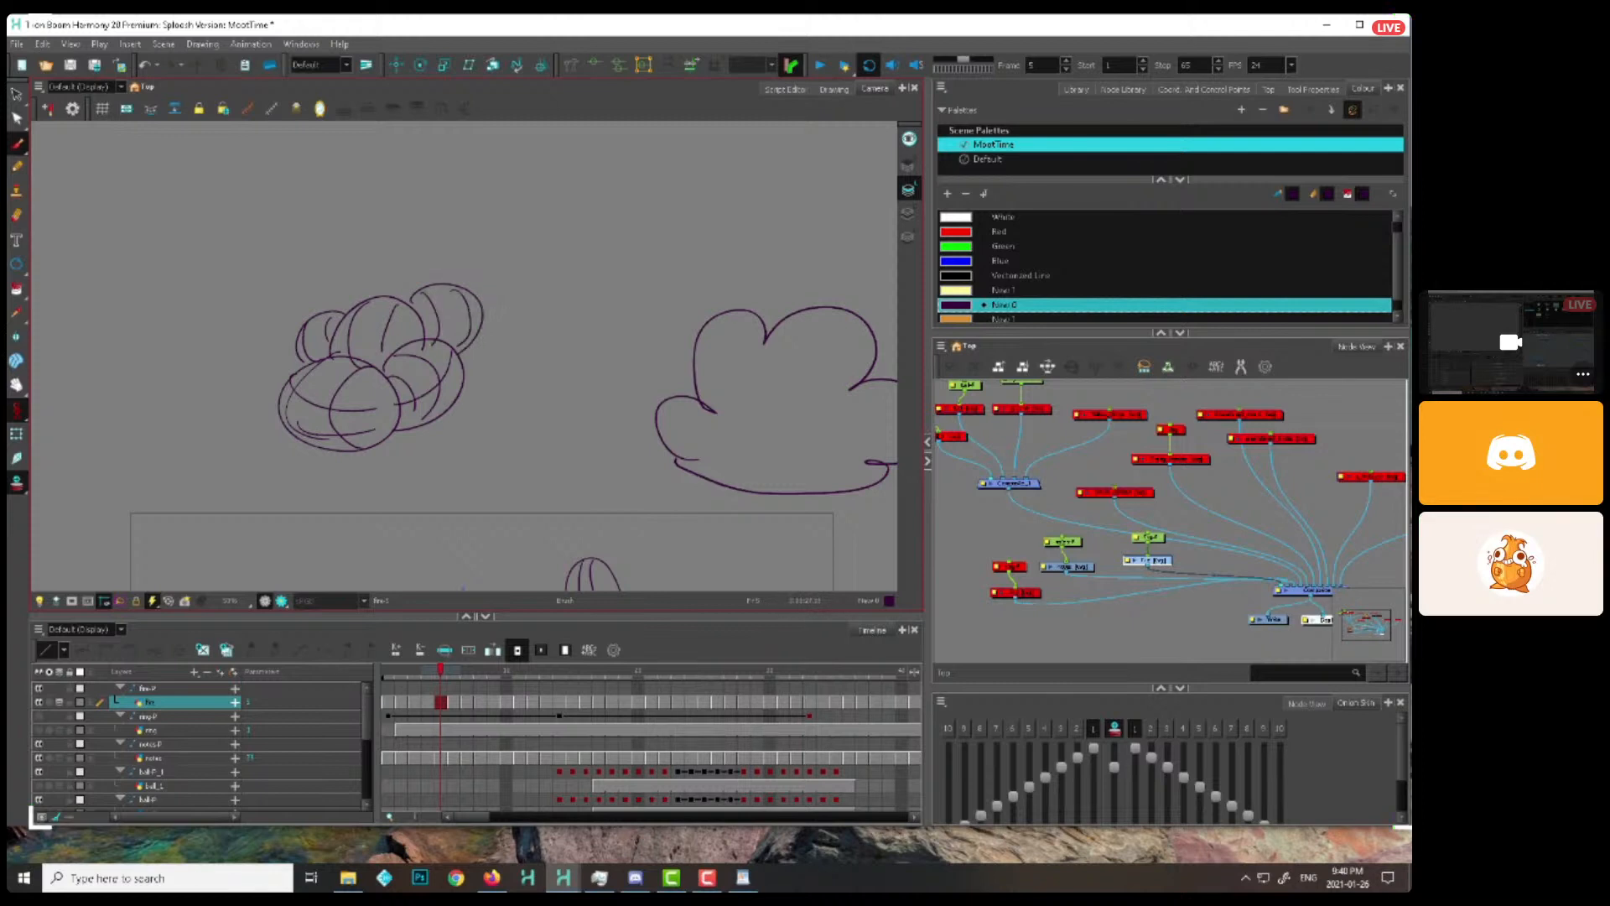
Draw arrows at the top of the cloud outline and at the upper right of the sphere cluster
{"action": "key", "text": "1"}
{"action": "left_click_drag", "start_coordinate": [577, 425], "coordinate": [550, 446]}
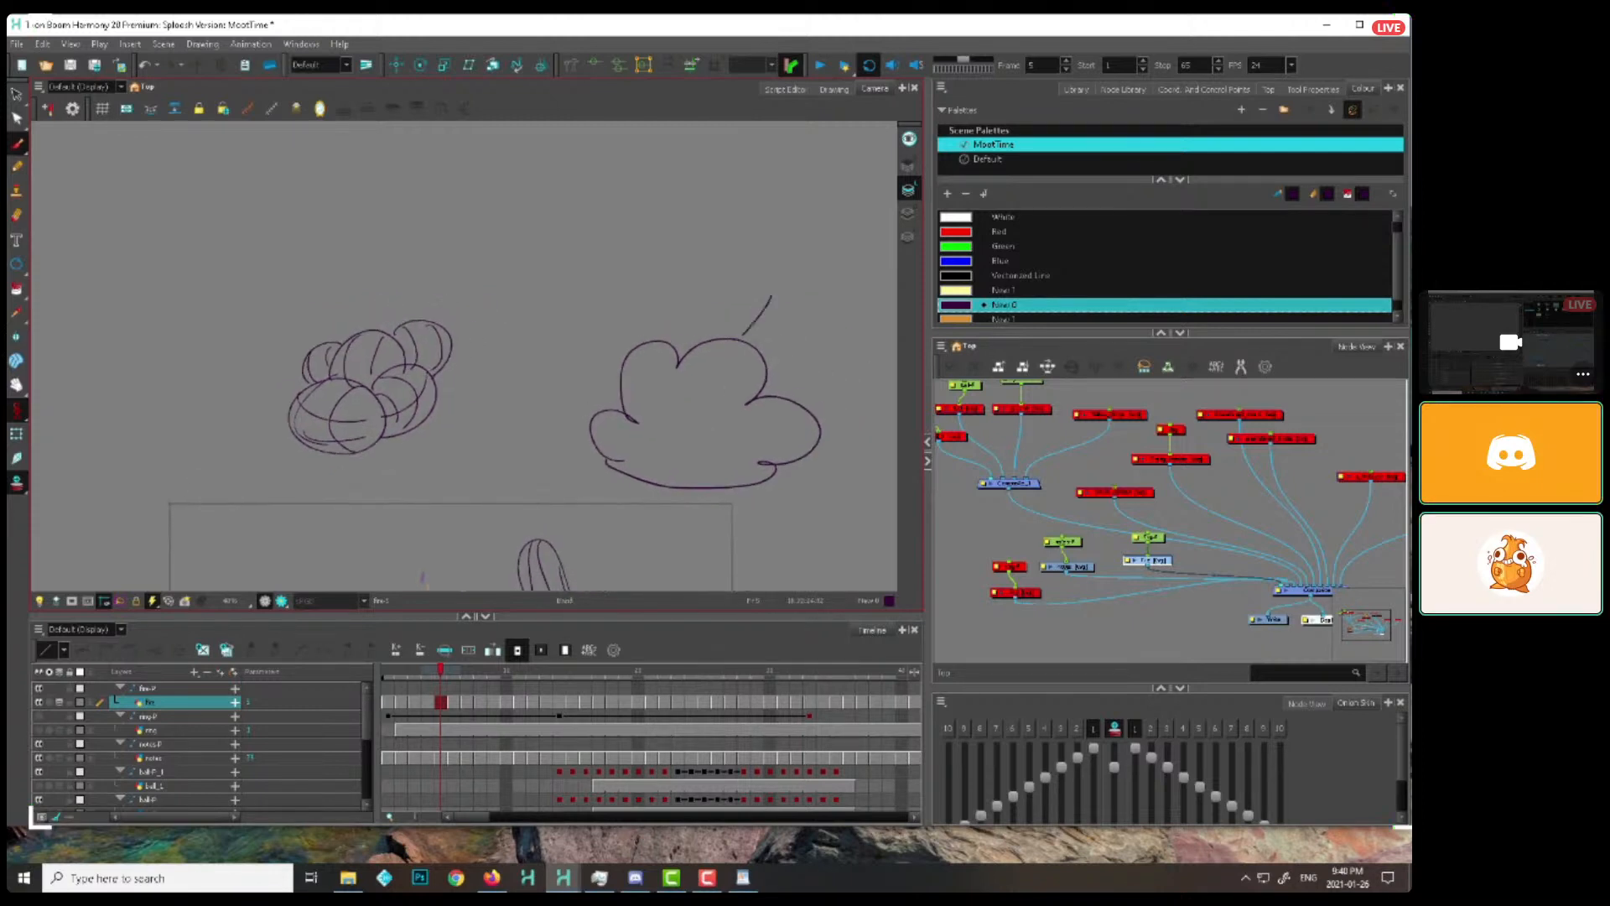
{"action": "left_click_drag", "start_coordinate": [742, 335], "coordinate": [775, 328]}
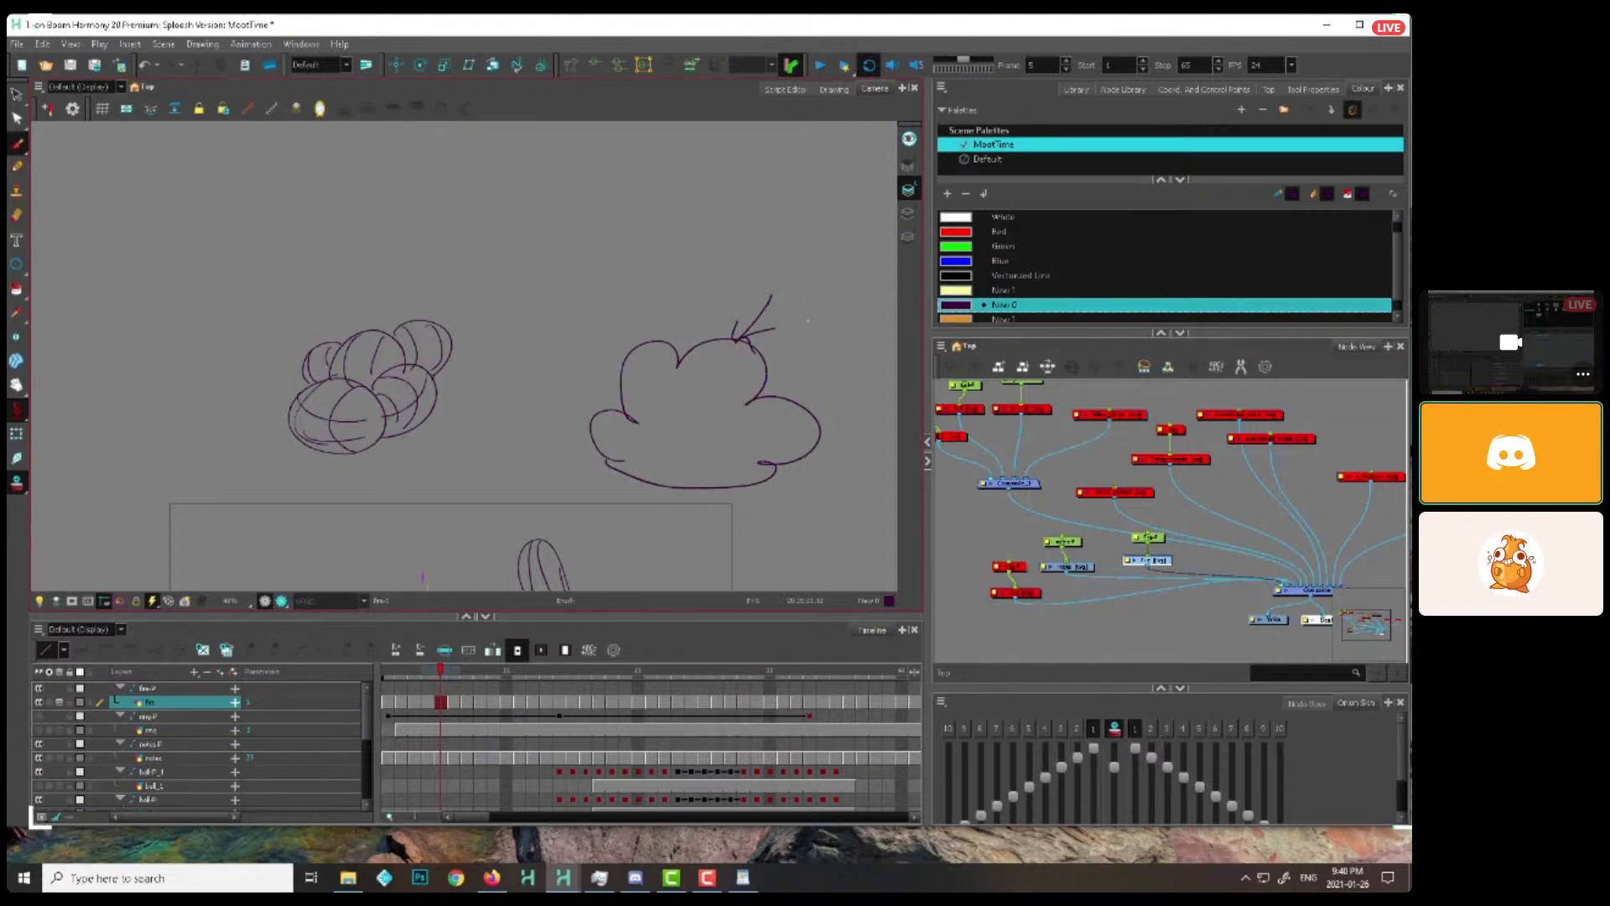
{"action": "left_click_drag", "start_coordinate": [518, 389], "coordinate": [544, 421]}
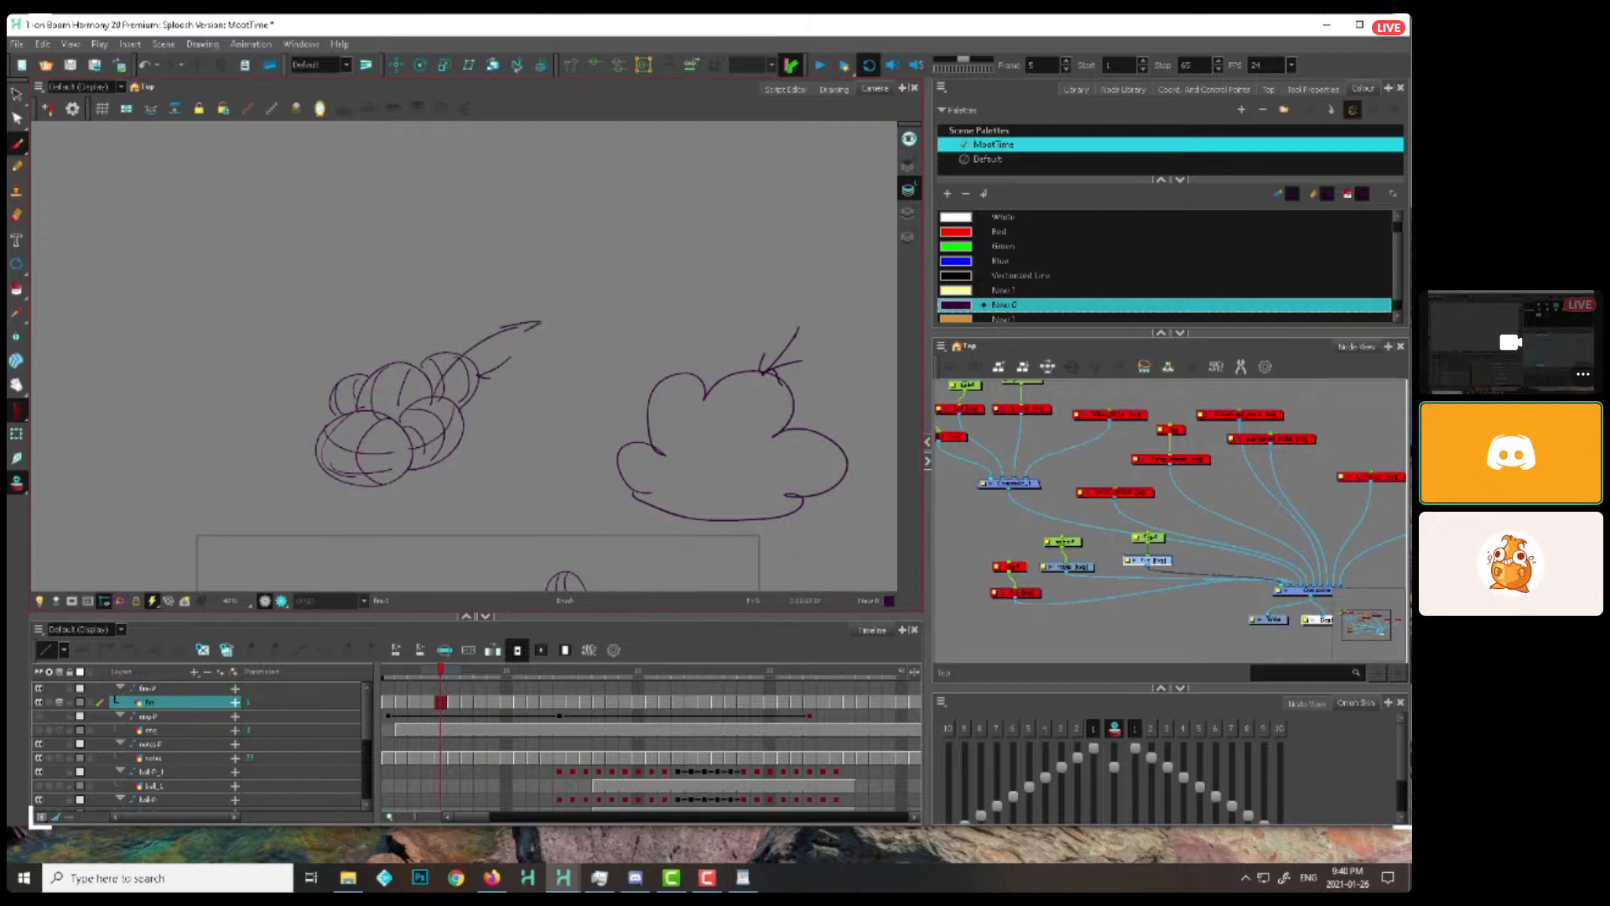
Draw shrinking circles trailing away from the sphere cluster, and a large circle scattering into smaller ones above it
{"action": "left_click_drag", "start_coordinate": [537, 322], "coordinate": [542, 324]}
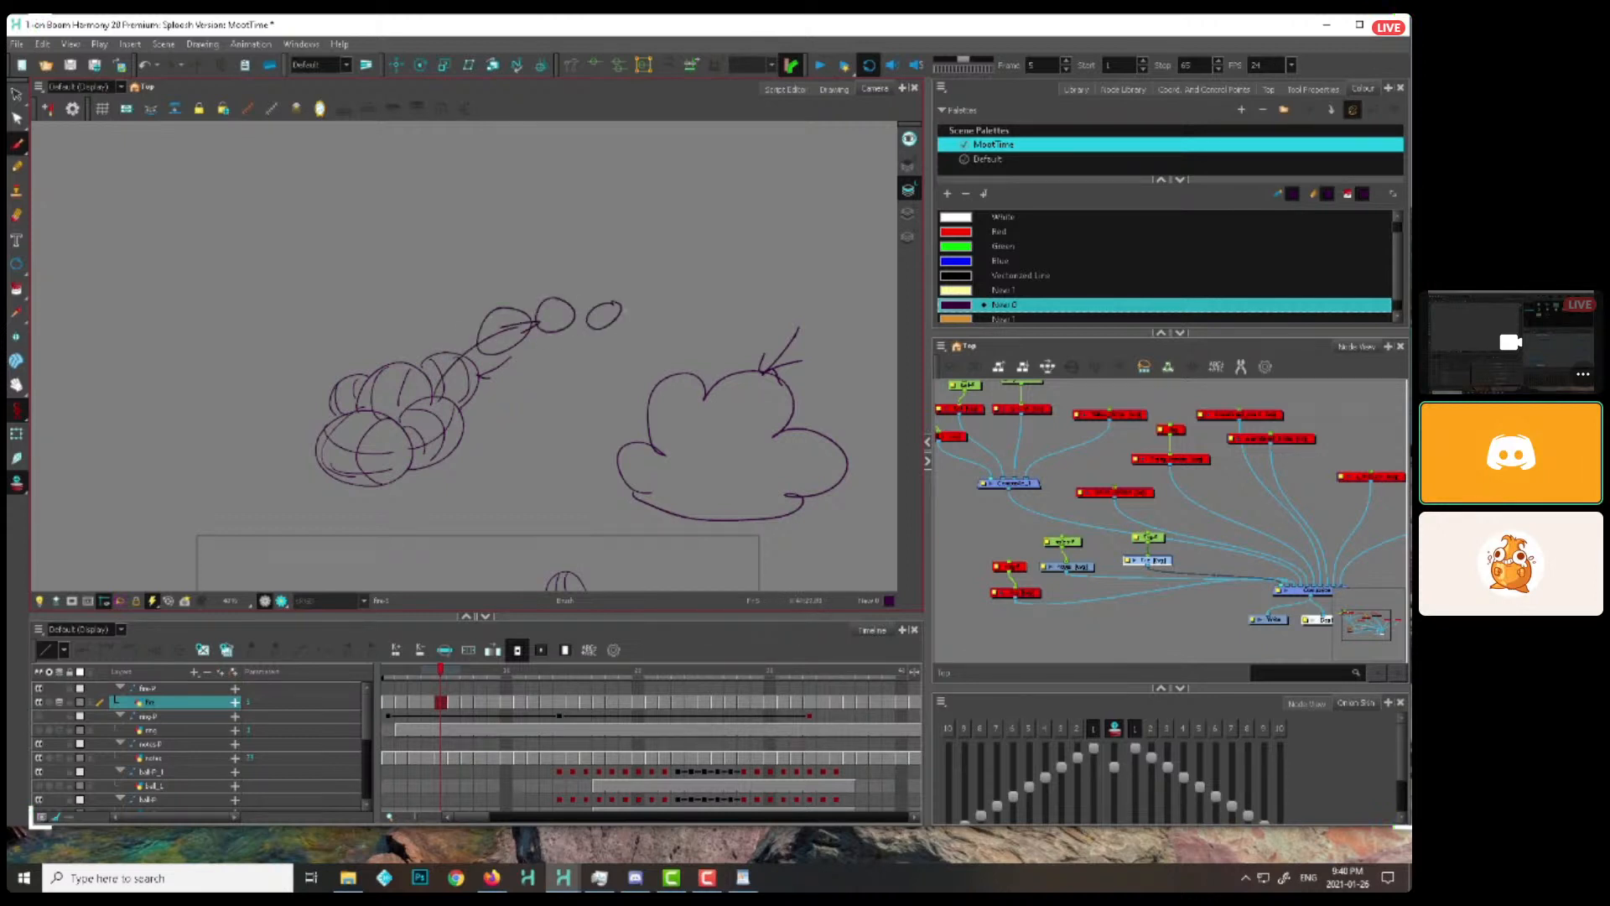
{"action": "left_click_drag", "start_coordinate": [649, 317], "coordinate": [644, 318]}
{"action": "left_click_drag", "start_coordinate": [471, 222], "coordinate": [461, 419]}
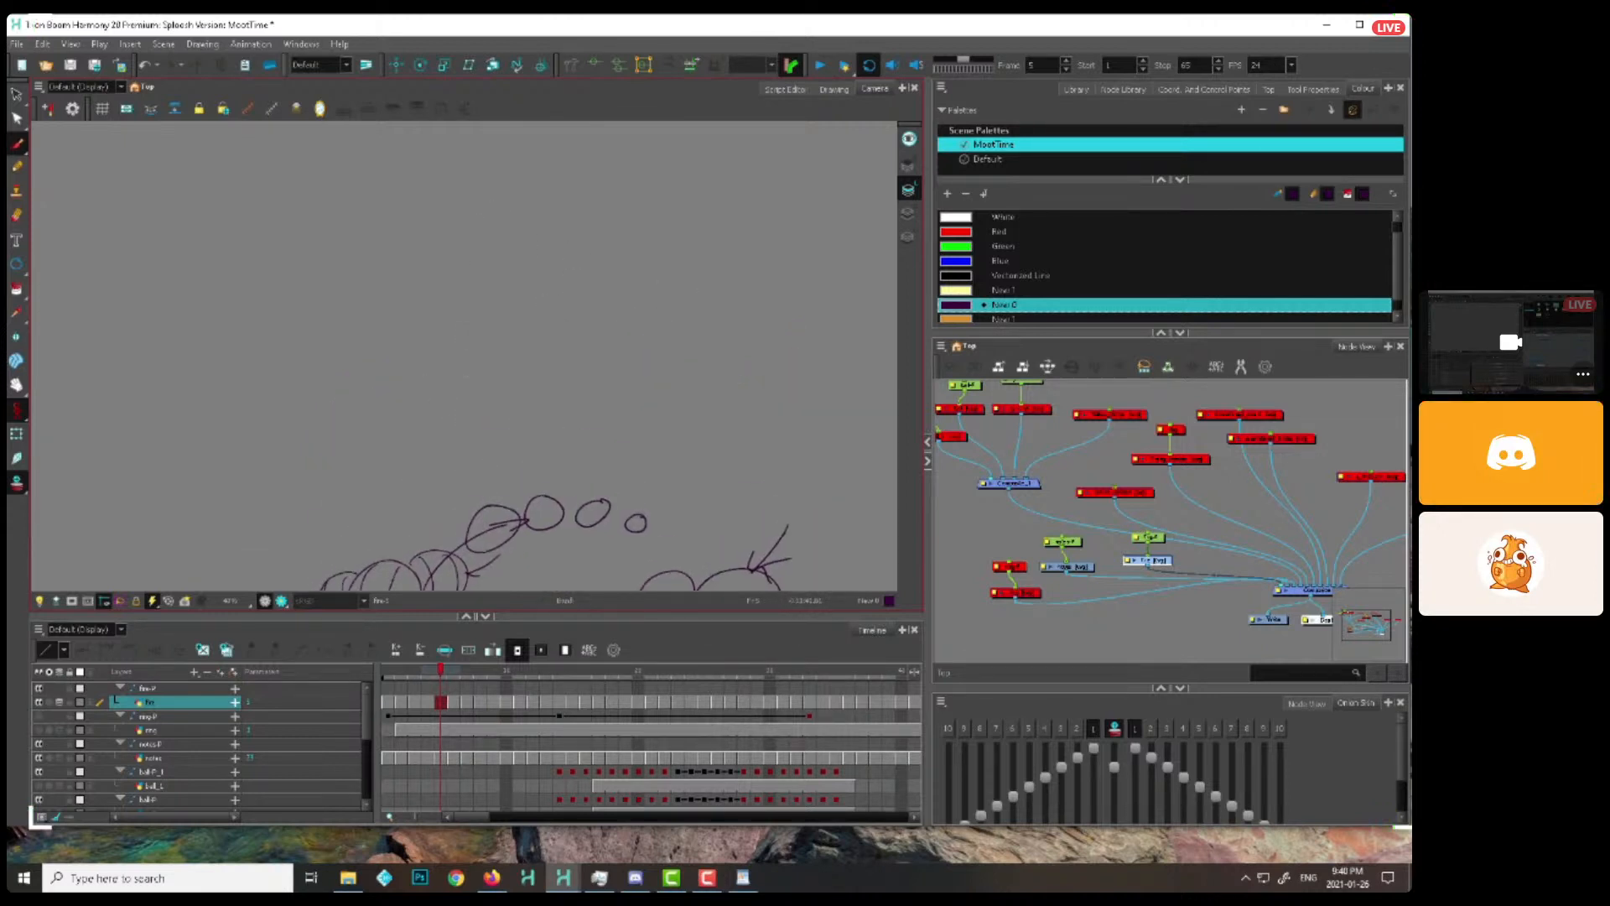
{"action": "left_click_drag", "start_coordinate": [475, 342], "coordinate": [540, 358]}
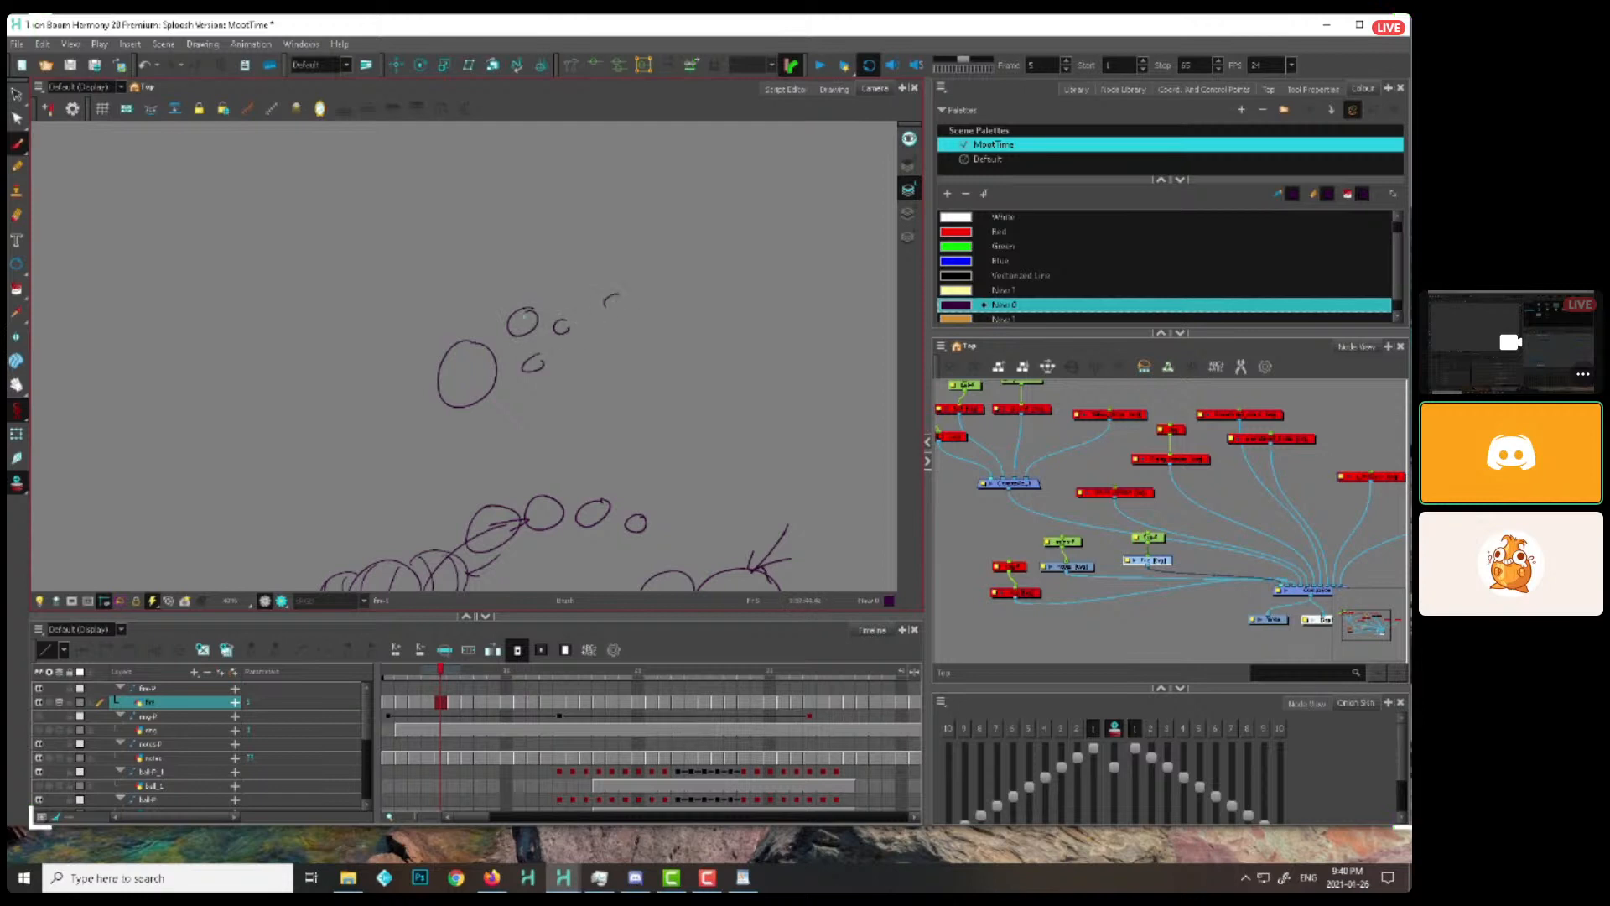
{"action": "left_click_drag", "start_coordinate": [606, 306], "coordinate": [618, 296]}
{"action": "left_click_drag", "start_coordinate": [612, 338], "coordinate": [655, 315]}
Draw a short arrow pointing at the left side of the sphere cluster
{"action": "key", "text": "1"}
{"action": "key", "text": "2"}
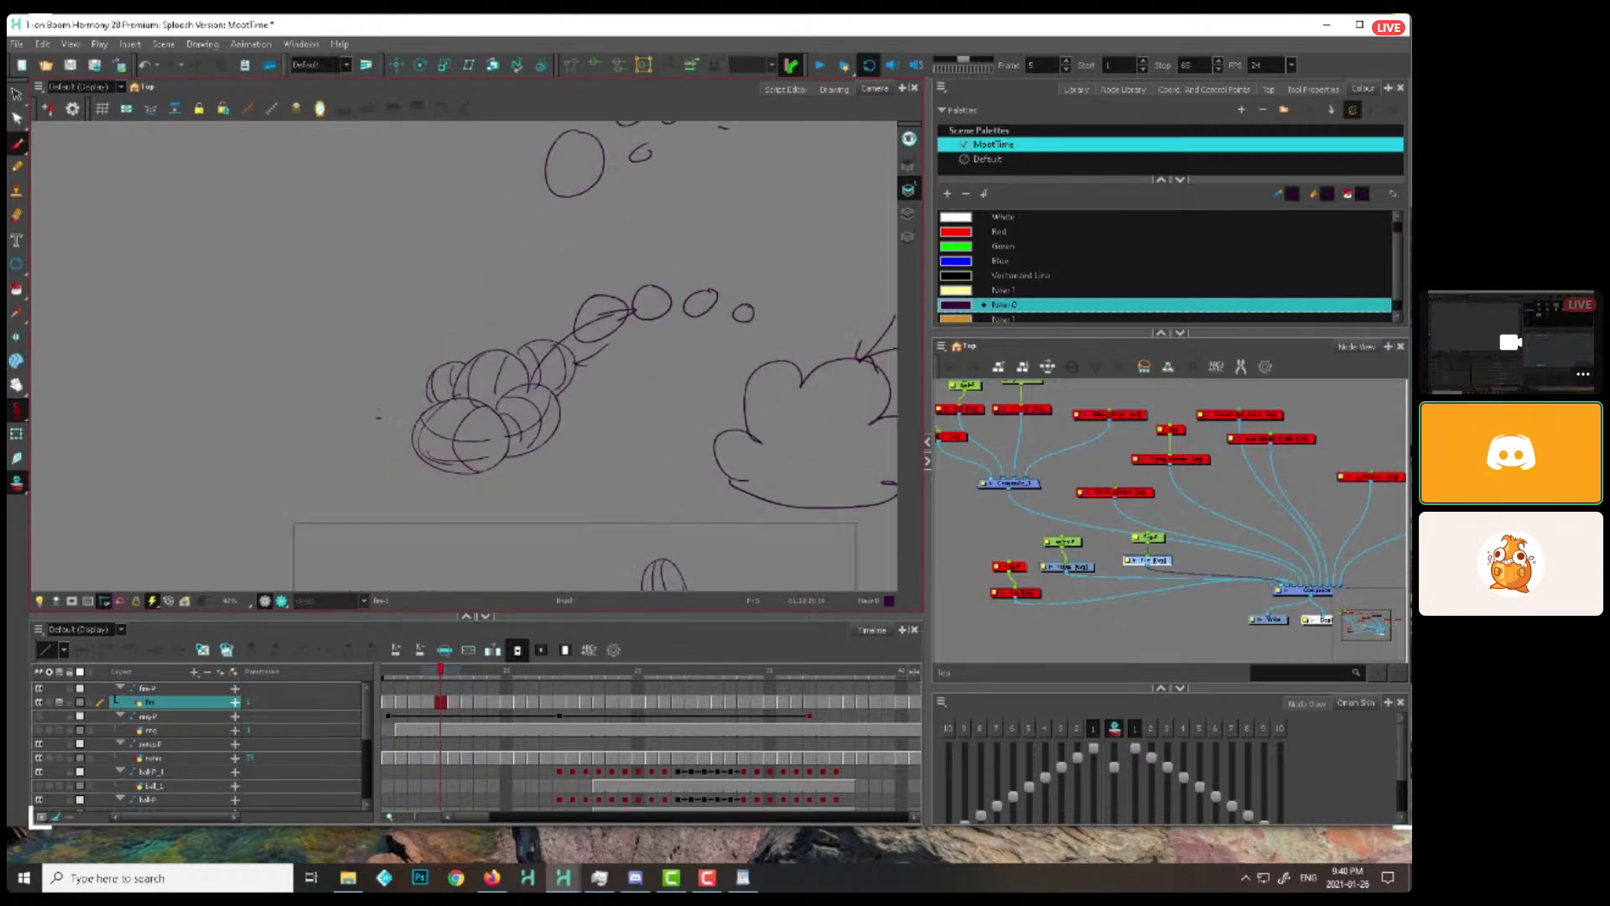
{"action": "left_click_drag", "start_coordinate": [378, 418], "coordinate": [415, 426]}
{"action": "left_click_drag", "start_coordinate": [408, 419], "coordinate": [408, 432]}
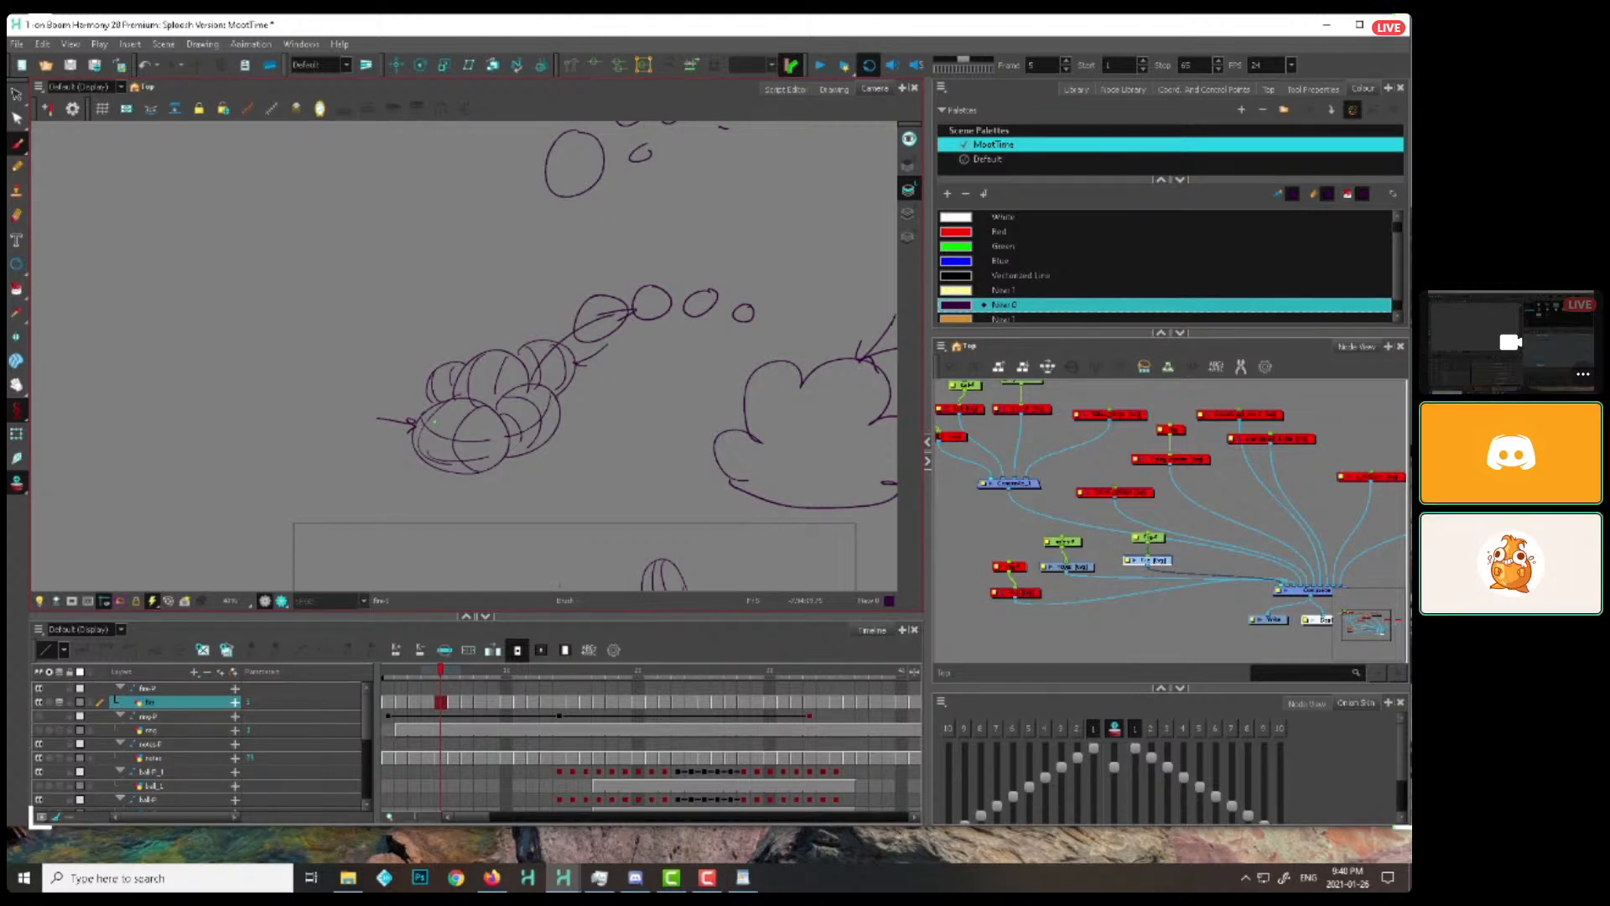
Play the flame animation to review its motion, and stop the playback
{"action": "mouse_move", "coordinate": [770, 477]}
{"action": "left_mouse_down"}
{"action": "mouse_move", "coordinate": [627, 340]}
{"action": "mouse_move", "coordinate": [596, 243]}
{"action": "left_mouse_up"}
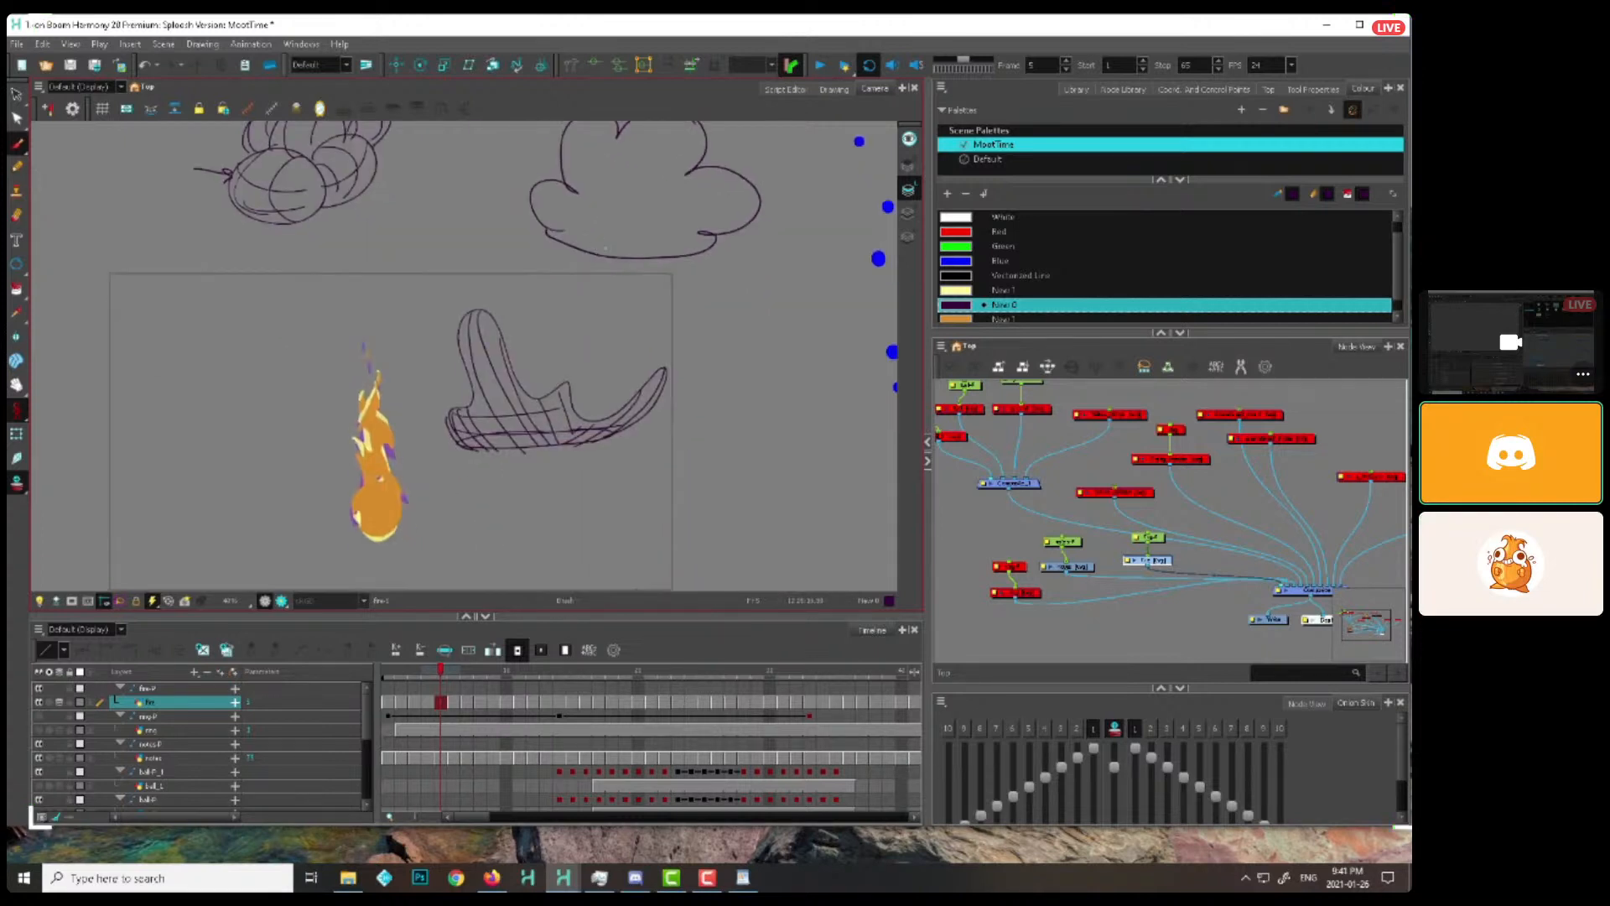
{"action": "key", "text": "Return"}
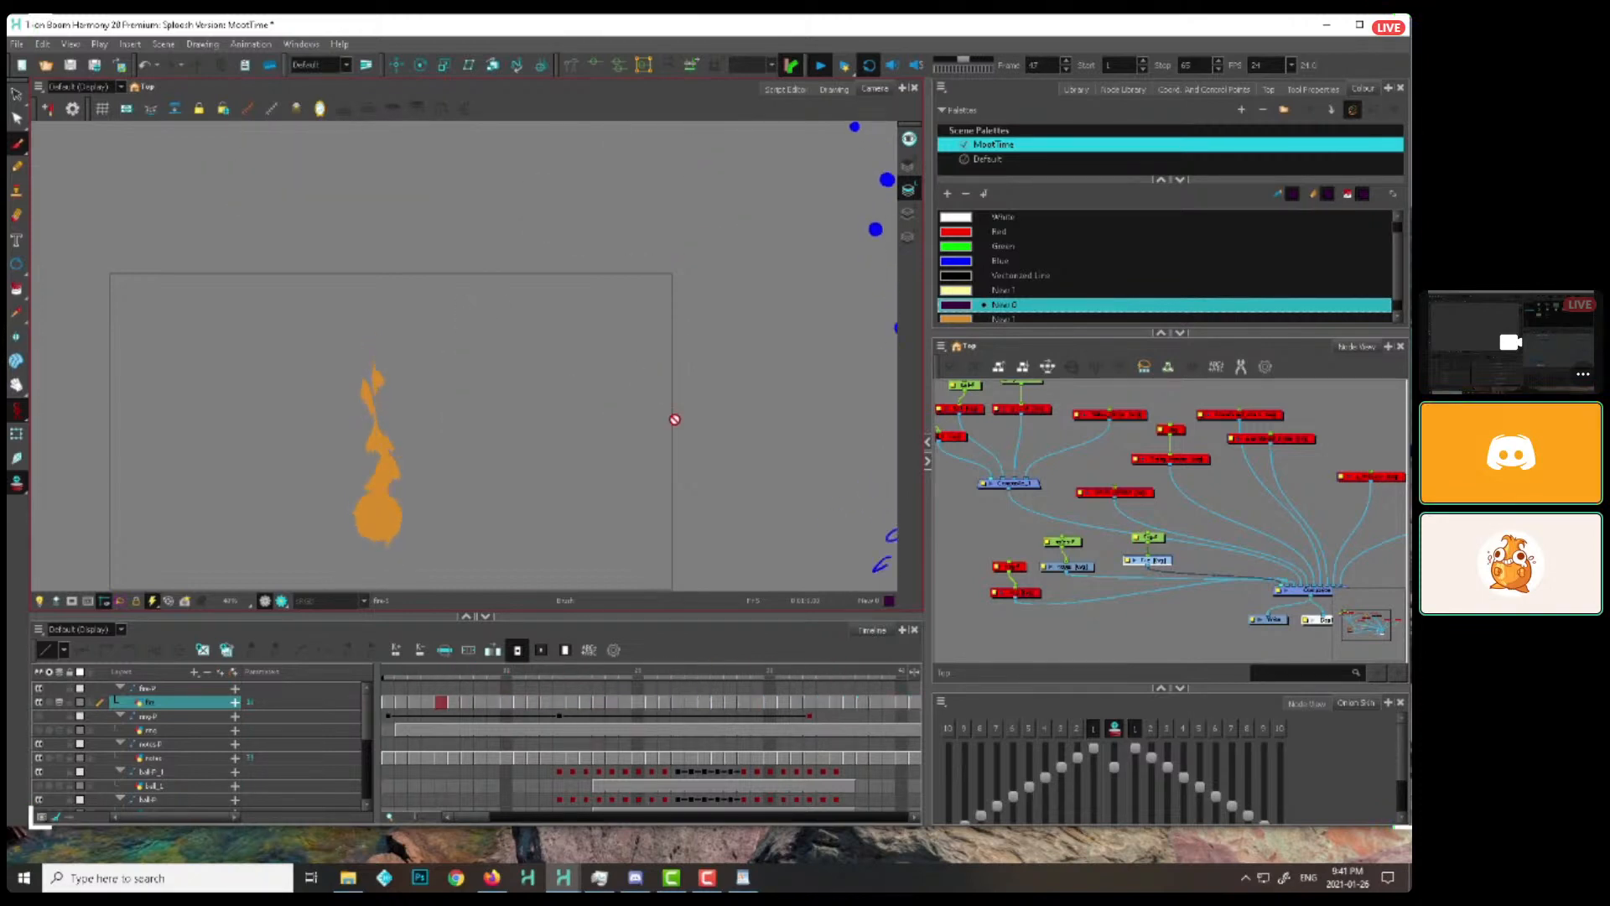
{"action": "left_click", "coordinate": [816, 67]}
Disable the notes drawing and its peg in the node network, and go to frame 1
{"action": "key", "text": "d"}
{"action": "mouse_move", "coordinate": [1035, 525]}
{"action": "left_mouse_down"}
{"action": "mouse_move", "coordinate": [1094, 570]}
{"action": "mouse_move", "coordinate": [1039, 525]}
{"action": "left_mouse_up"}
{"action": "left_click_drag", "start_coordinate": [807, 485], "coordinate": [723, 424]}
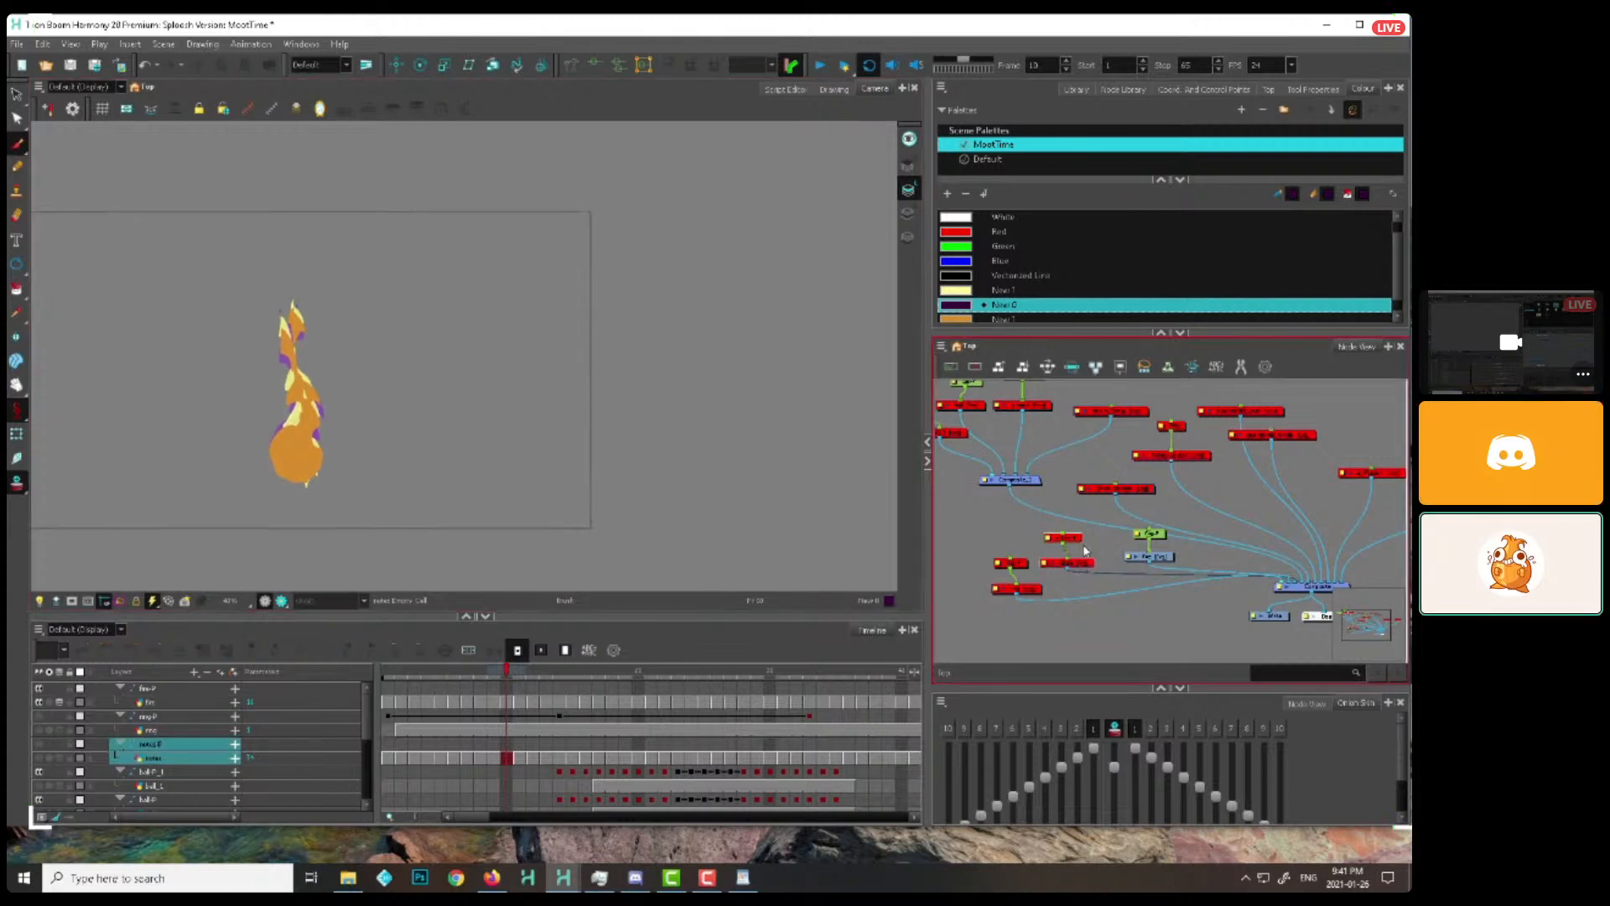
{"action": "key", "text": "1"}
{"action": "left_click_drag", "start_coordinate": [790, 491], "coordinate": [816, 454]}
{"action": "key", "text": "2"}
{"action": "left_click", "coordinate": [388, 758]}
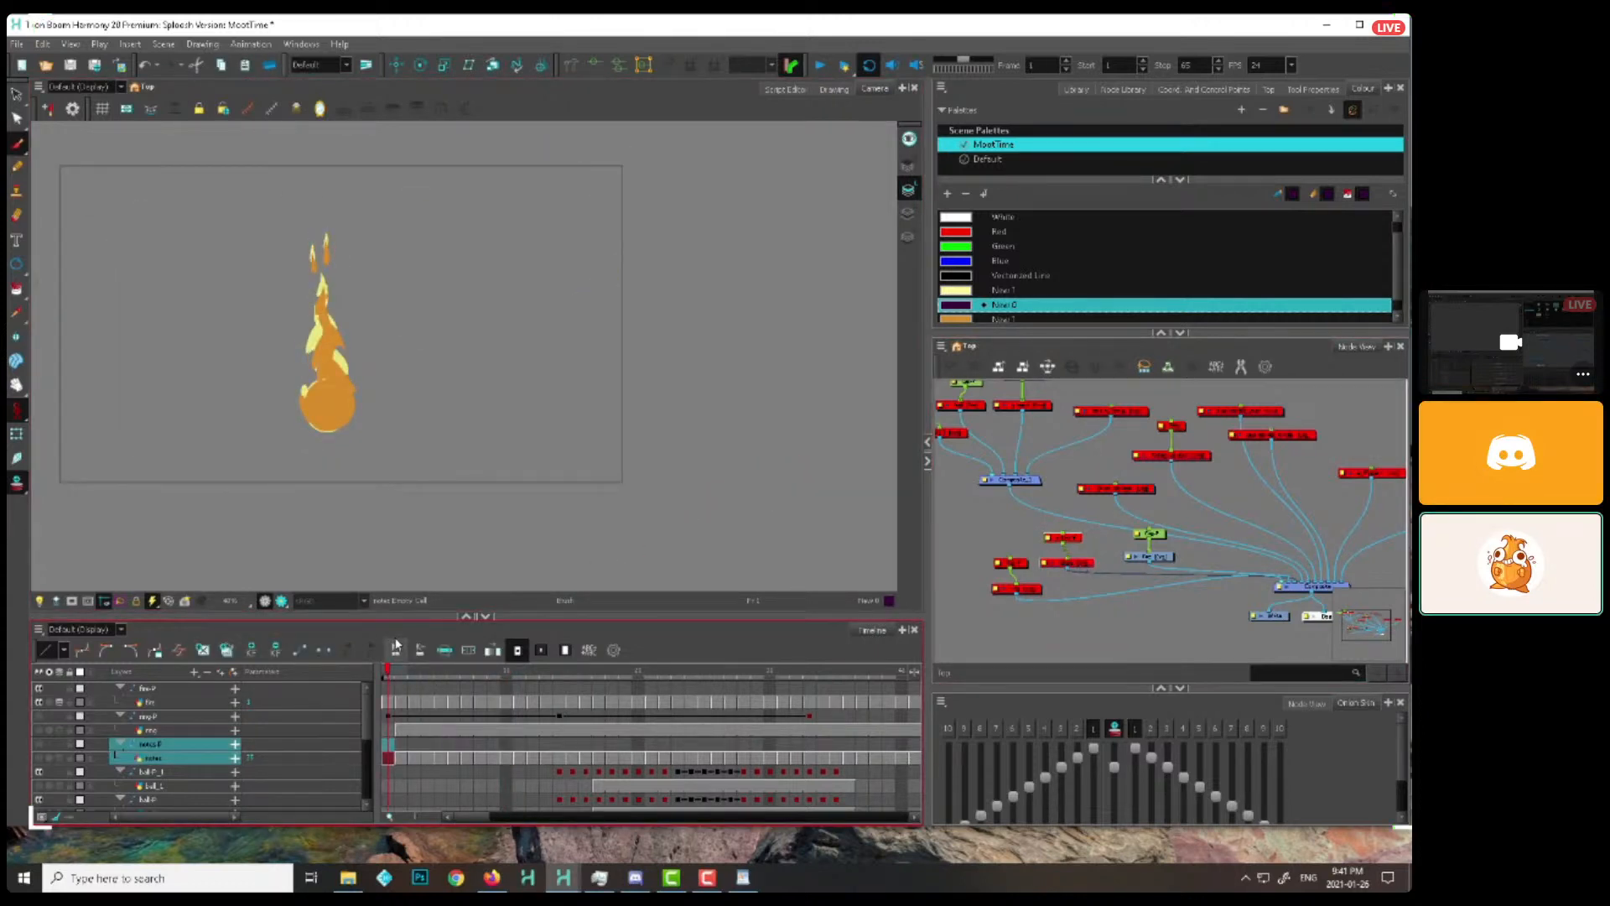
Add the asdf.tpl template from the library to the node network, place it left of the other nodes and select its drawing
{"action": "left_click", "coordinate": [1156, 556]}
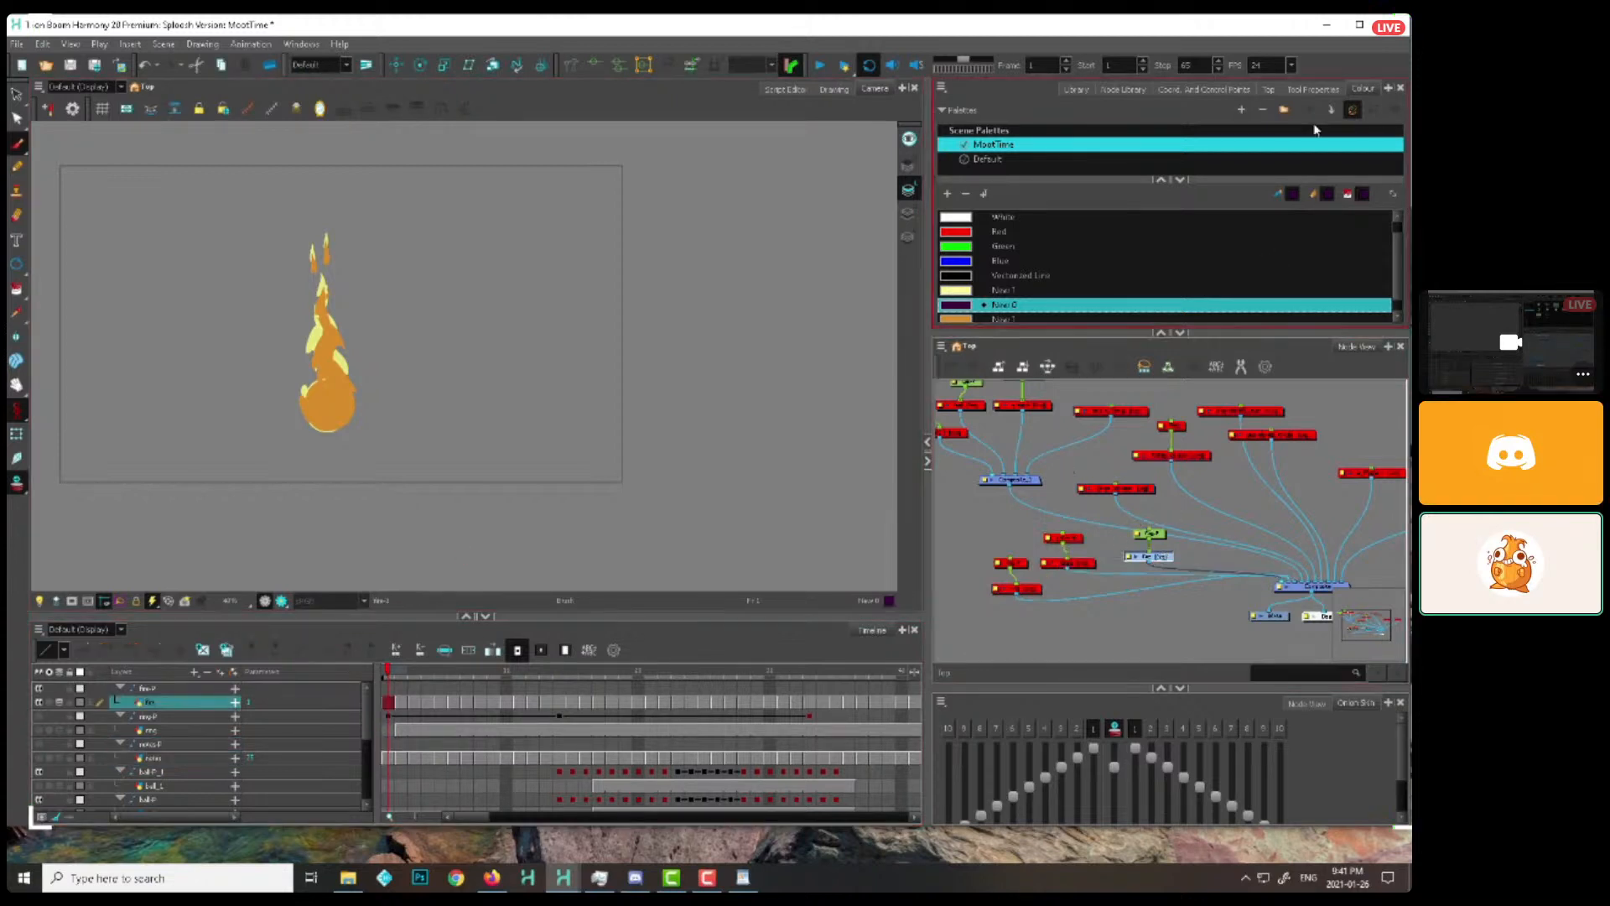
{"action": "left_click", "coordinate": [1076, 89]}
{"action": "left_click_drag", "start_coordinate": [1134, 182], "coordinate": [1281, 585]}
{"action": "left_click_drag", "start_coordinate": [996, 579], "coordinate": [965, 582]}
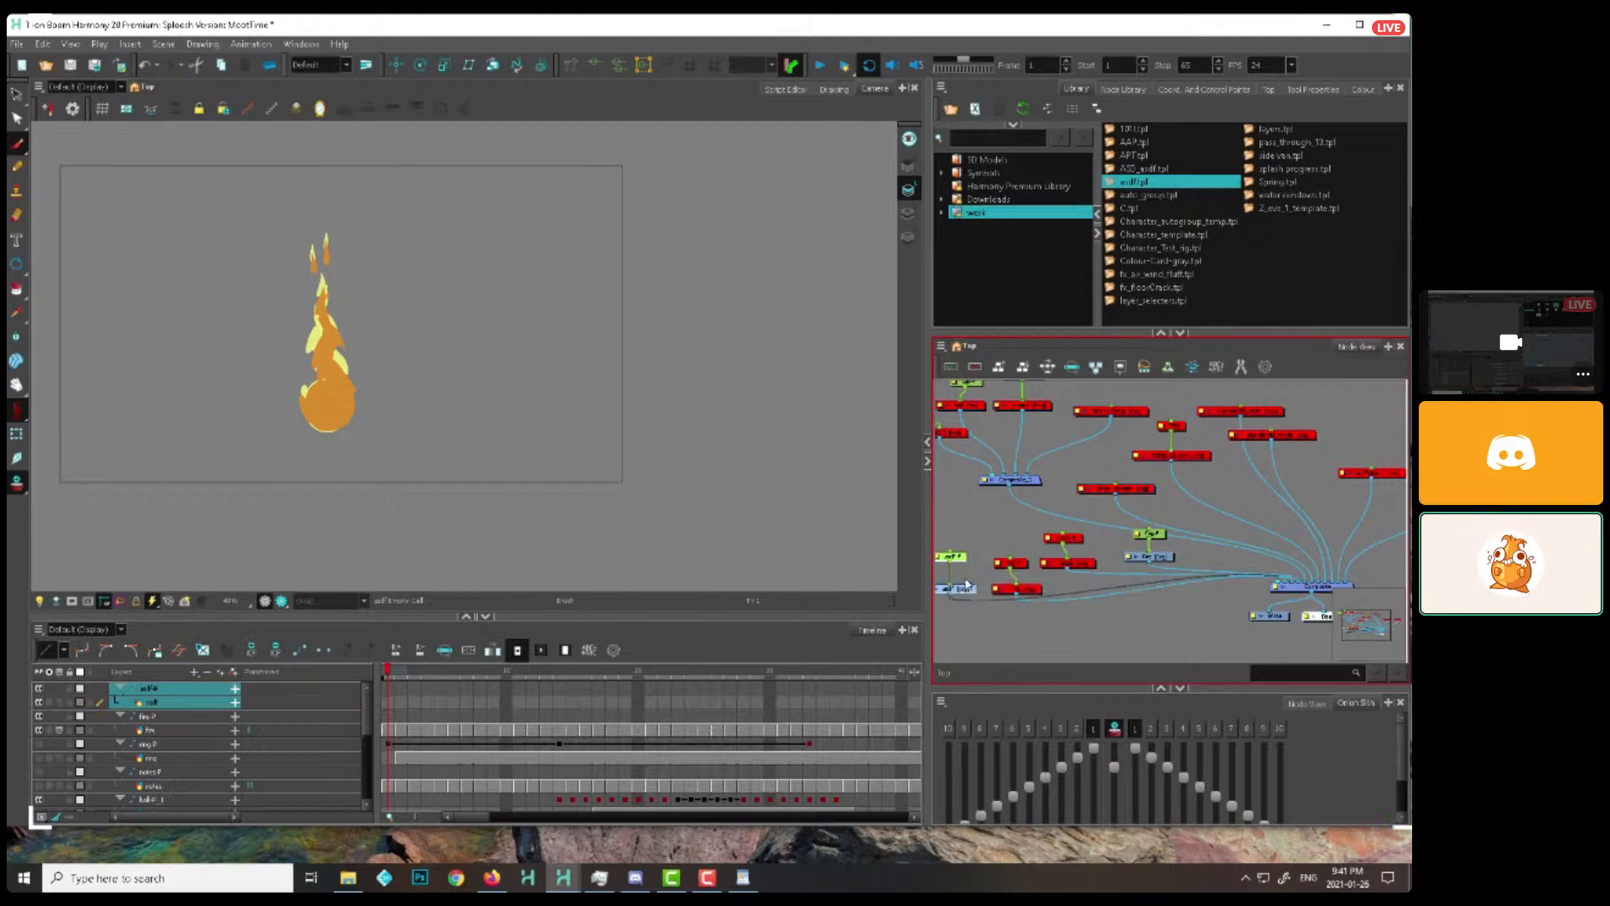
{"action": "left_click", "coordinate": [963, 587]}
Add a new dark purple colour swatch to the MootTime palette
{"action": "left_click_drag", "start_coordinate": [618, 476], "coordinate": [743, 493]}
{"action": "left_click", "coordinate": [1359, 88]}
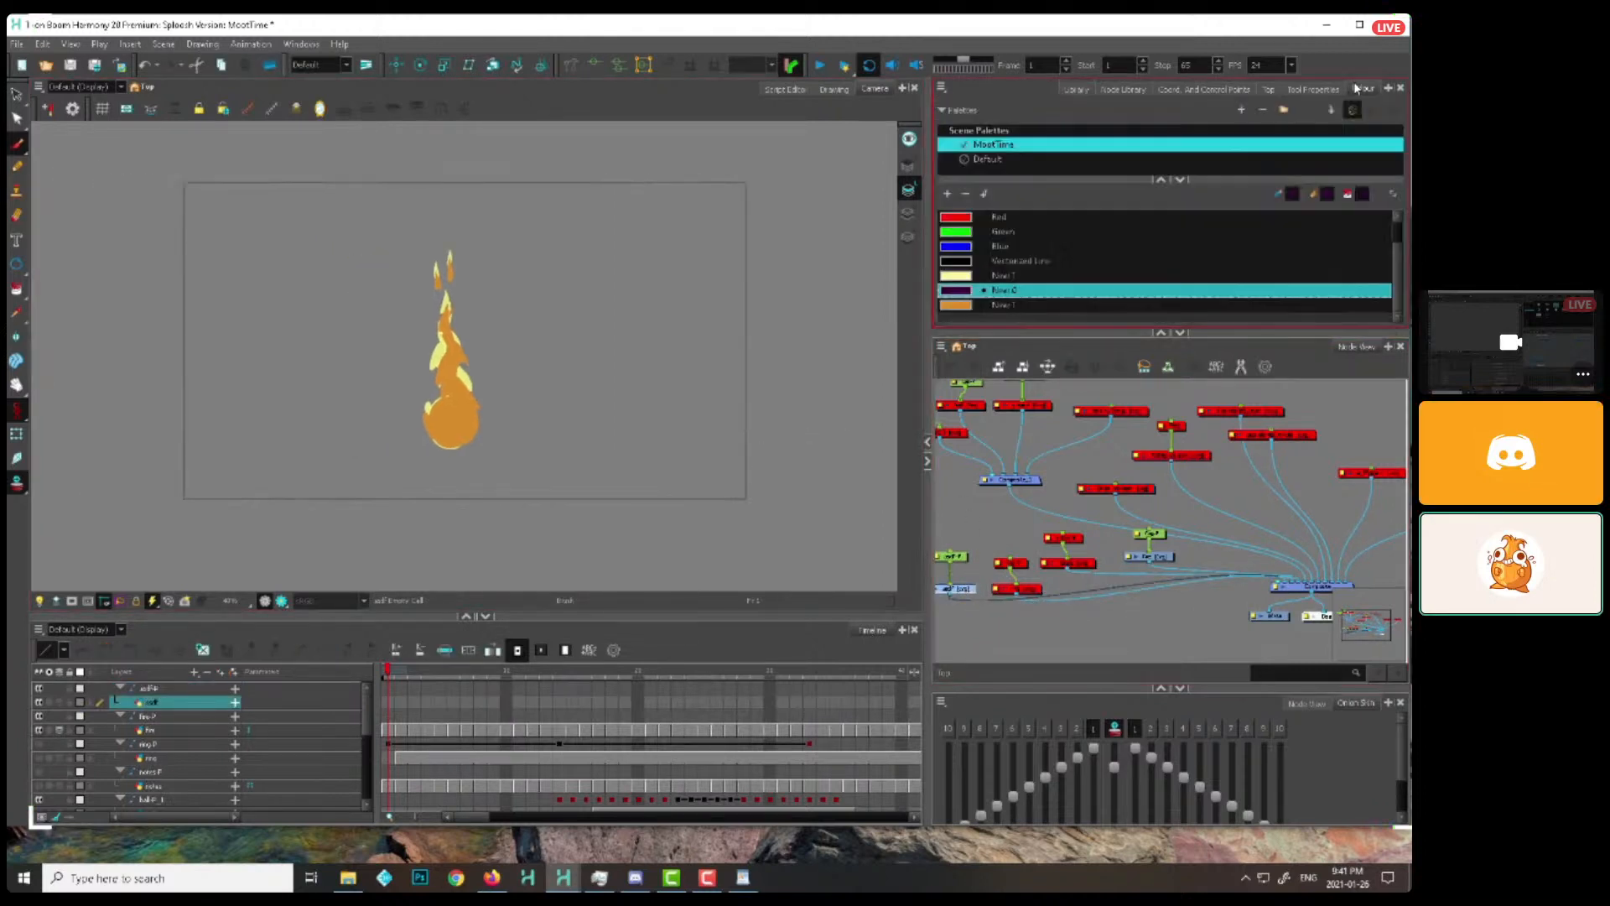
{"action": "left_click", "coordinate": [948, 194]}
{"action": "mouse_move", "coordinate": [808, 292]}
{"action": "left_mouse_down"}
{"action": "mouse_move", "coordinate": [693, 375]}
{"action": "mouse_move", "coordinate": [593, 598]}
{"action": "left_mouse_up"}
{"action": "mouse_move", "coordinate": [454, 405]}
{"action": "left_mouse_down"}
{"action": "mouse_move", "coordinate": [571, 467]}
{"action": "mouse_move", "coordinate": [545, 505]}
{"action": "mouse_move", "coordinate": [509, 378]}
{"action": "mouse_move", "coordinate": [546, 428]}
{"action": "mouse_move", "coordinate": [513, 479]}
{"action": "mouse_move", "coordinate": [540, 471]}
{"action": "mouse_move", "coordinate": [528, 506]}
{"action": "left_mouse_up"}
{"action": "key", "text": "o"}
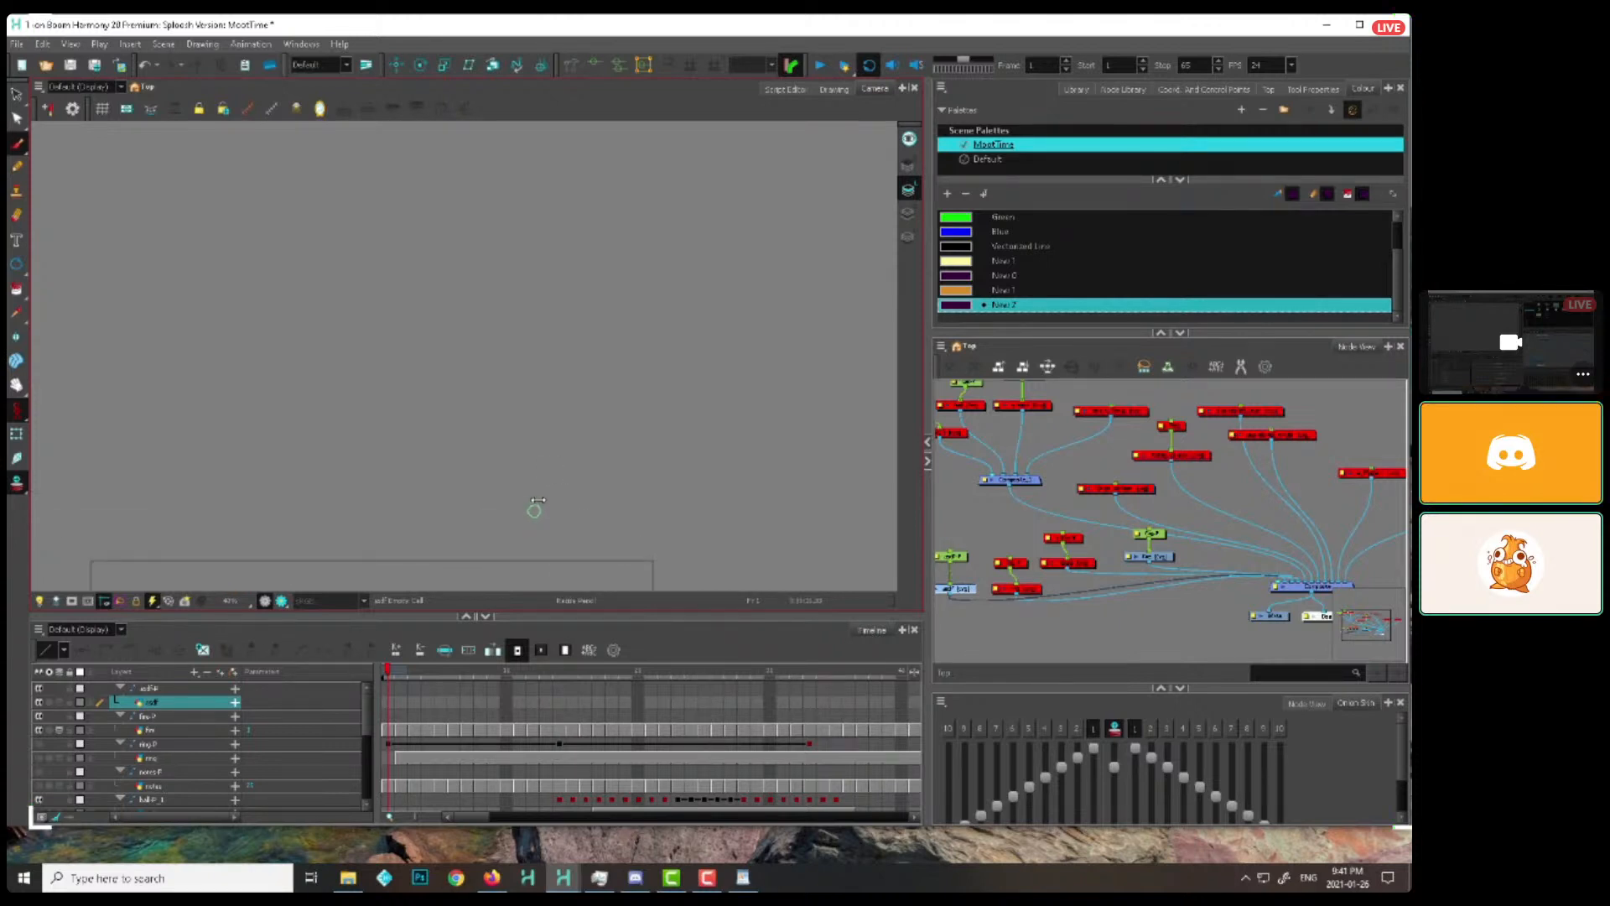
{"action": "key", "text": "2"}
{"action": "key", "text": "2"}
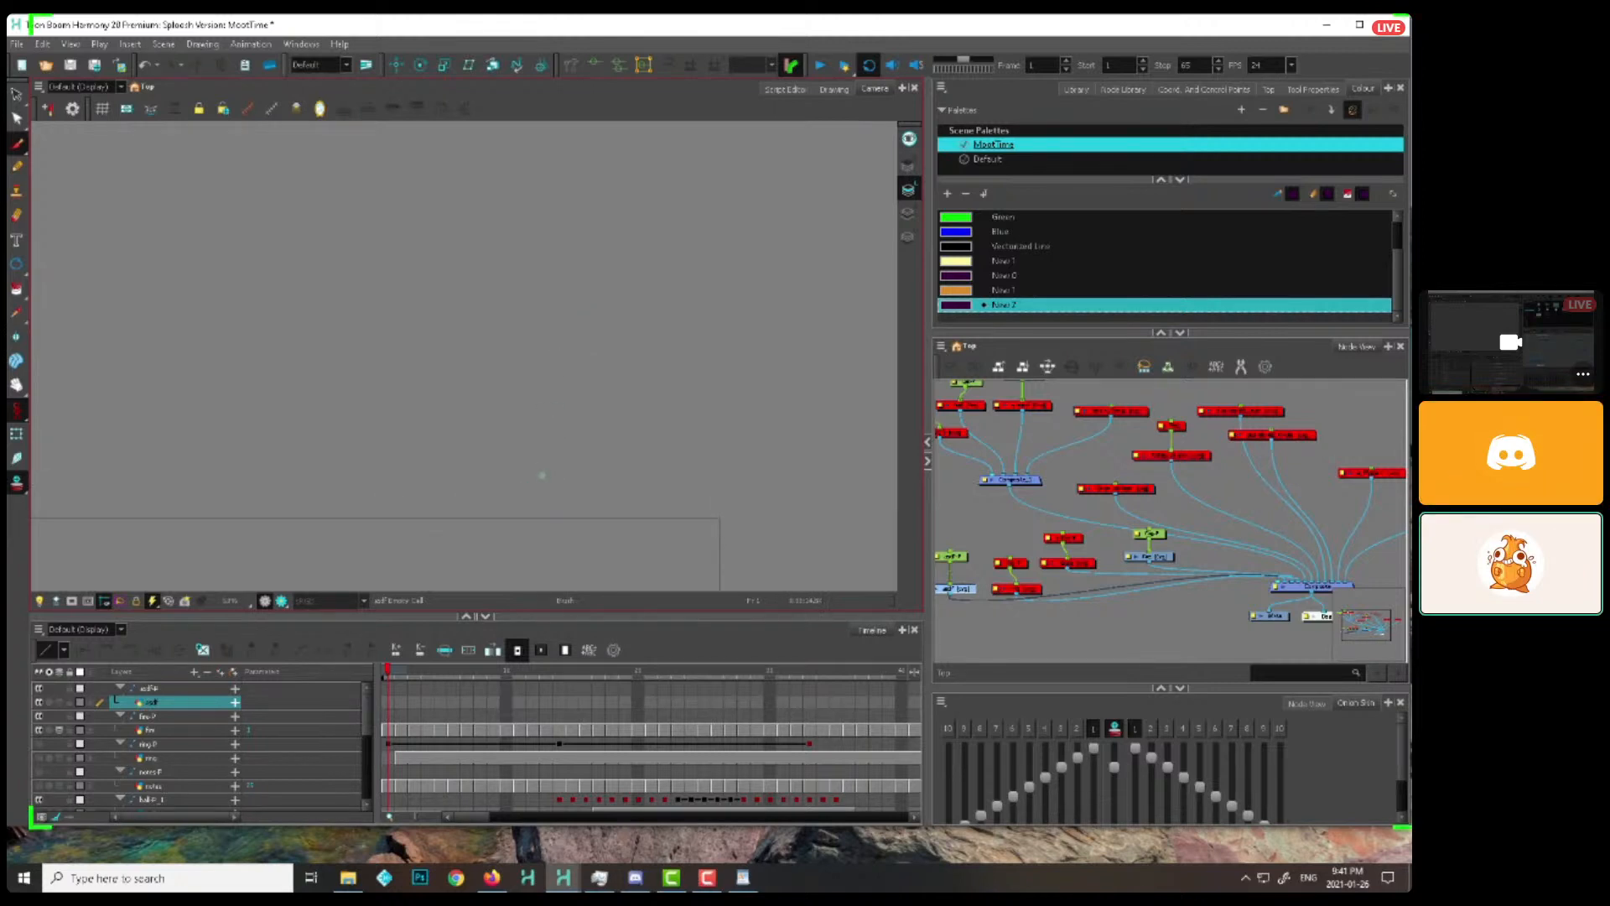
{"action": "key", "text": "ctrl+z"}
{"action": "key", "text": "ctrl+z"}
Sketch a compact burst of four petal-shaped lobes above the camera frame on frame 1
{"action": "left_click_drag", "start_coordinate": [514, 464], "coordinate": [517, 489]}
{"action": "mouse_move", "coordinate": [516, 492]}
{"action": "left_mouse_down"}
{"action": "mouse_move", "coordinate": [510, 509]}
{"action": "mouse_move", "coordinate": [532, 505]}
{"action": "mouse_move", "coordinate": [568, 419]}
{"action": "mouse_move", "coordinate": [519, 494]}
{"action": "mouse_move", "coordinate": [558, 468]}
{"action": "left_mouse_up"}
{"action": "mouse_move", "coordinate": [556, 432]}
{"action": "left_mouse_down"}
{"action": "mouse_move", "coordinate": [570, 491]}
{"action": "mouse_move", "coordinate": [584, 470]}
{"action": "left_mouse_up"}
{"action": "left_click_drag", "start_coordinate": [502, 485], "coordinate": [512, 462]}
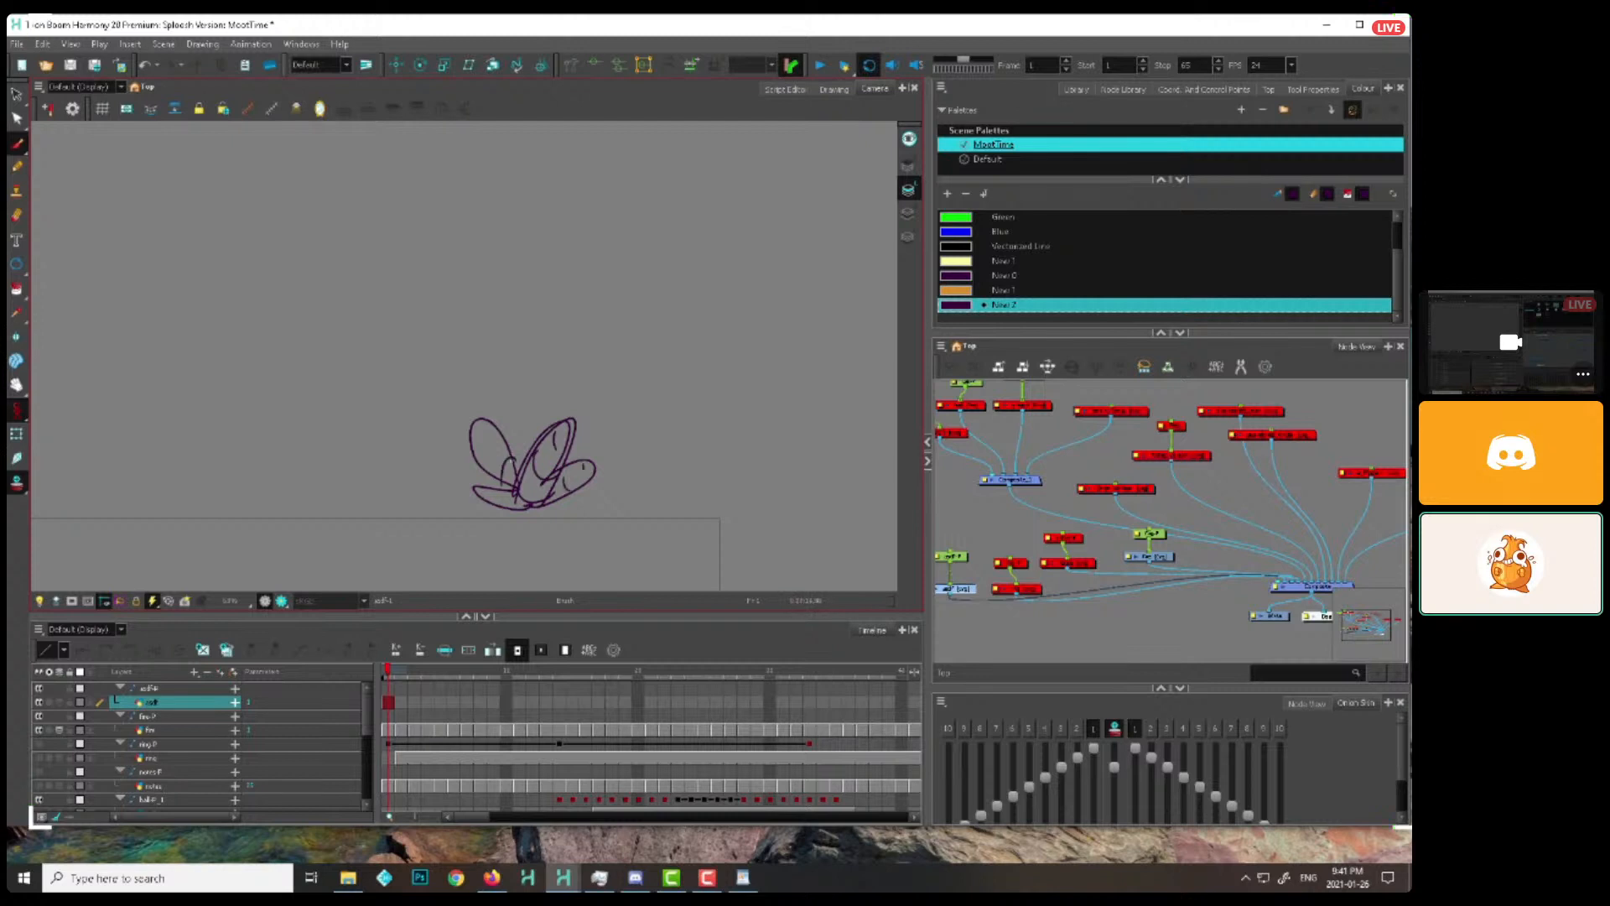
Draw the burst's lobes on frame 2, spread further outward from the centre than on frame 1
{"action": "key", "text": "period"}
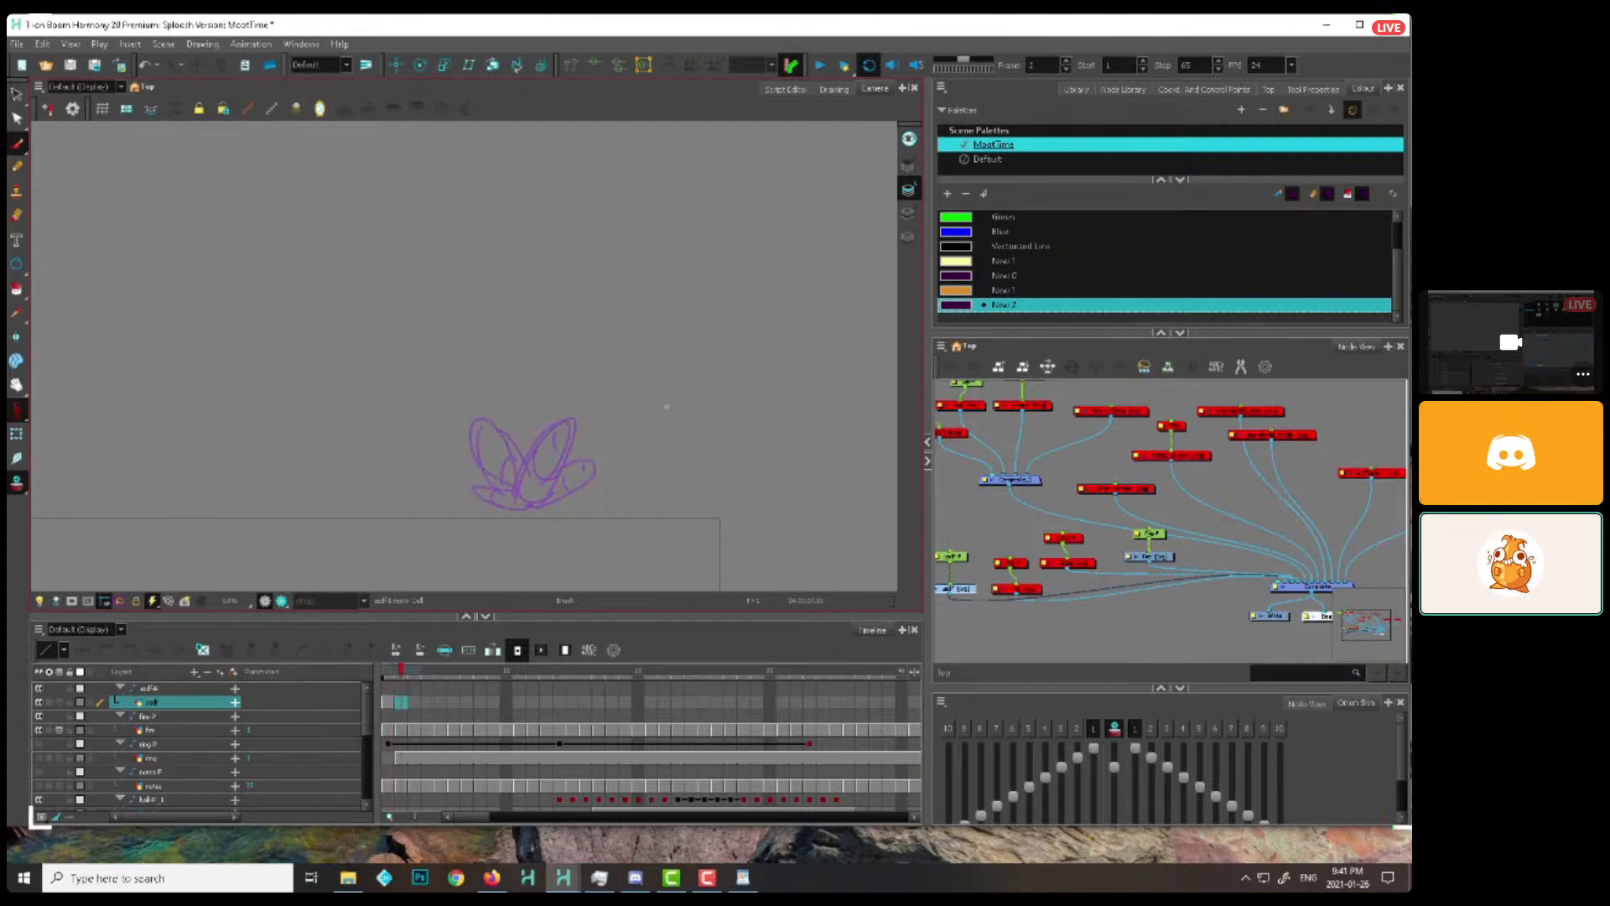
{"action": "mouse_move", "coordinate": [659, 438]}
{"action": "left_mouse_down"}
{"action": "mouse_move", "coordinate": [572, 480]}
{"action": "mouse_move", "coordinate": [655, 446]}
{"action": "left_mouse_up"}
{"action": "left_click_drag", "start_coordinate": [545, 482], "coordinate": [573, 480]}
{"action": "mouse_move", "coordinate": [454, 384]}
{"action": "left_mouse_down"}
{"action": "mouse_move", "coordinate": [541, 483]}
{"action": "mouse_move", "coordinate": [515, 457]}
{"action": "mouse_move", "coordinate": [502, 485]}
{"action": "mouse_move", "coordinate": [574, 468]}
{"action": "left_mouse_up"}
{"action": "left_click_drag", "start_coordinate": [554, 411], "coordinate": [614, 476]}
Draw the burst's four lobes on frame 3 as separate rounded shapes at the outer tips, with contour lines inside them
{"action": "key", "text": "period"}
{"action": "mouse_move", "coordinate": [605, 350]}
{"action": "left_mouse_down"}
{"action": "mouse_move", "coordinate": [565, 421]}
{"action": "mouse_move", "coordinate": [597, 362]}
{"action": "mouse_move", "coordinate": [671, 422]}
{"action": "left_mouse_up"}
{"action": "left_click_drag", "start_coordinate": [426, 365], "coordinate": [429, 414]}
{"action": "mouse_move", "coordinate": [399, 458]}
{"action": "left_mouse_down"}
{"action": "mouse_move", "coordinate": [432, 480]}
{"action": "mouse_move", "coordinate": [410, 453]}
{"action": "left_mouse_up"}
{"action": "mouse_move", "coordinate": [421, 379]}
{"action": "left_mouse_down"}
{"action": "mouse_move", "coordinate": [469, 394]}
{"action": "mouse_move", "coordinate": [446, 375]}
{"action": "left_mouse_up"}
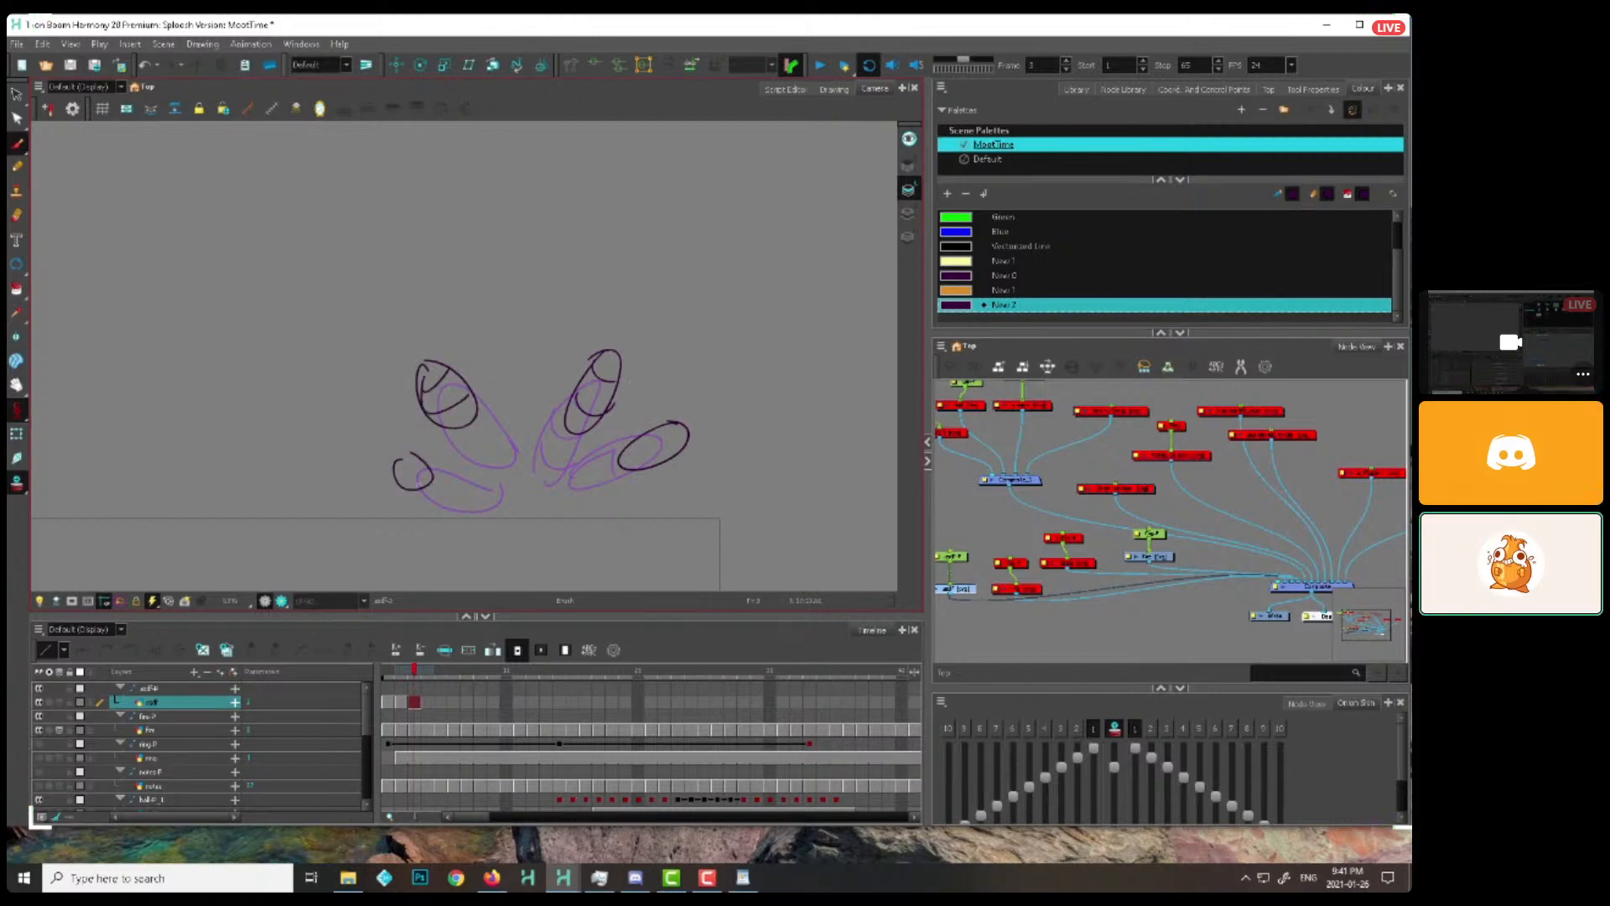
{"action": "mouse_move", "coordinate": [399, 466]}
{"action": "left_mouse_down"}
{"action": "mouse_move", "coordinate": [419, 458]}
{"action": "mouse_move", "coordinate": [401, 485]}
{"action": "mouse_move", "coordinate": [446, 488]}
{"action": "left_mouse_up"}
{"action": "left_click_drag", "start_coordinate": [615, 355], "coordinate": [578, 432]}
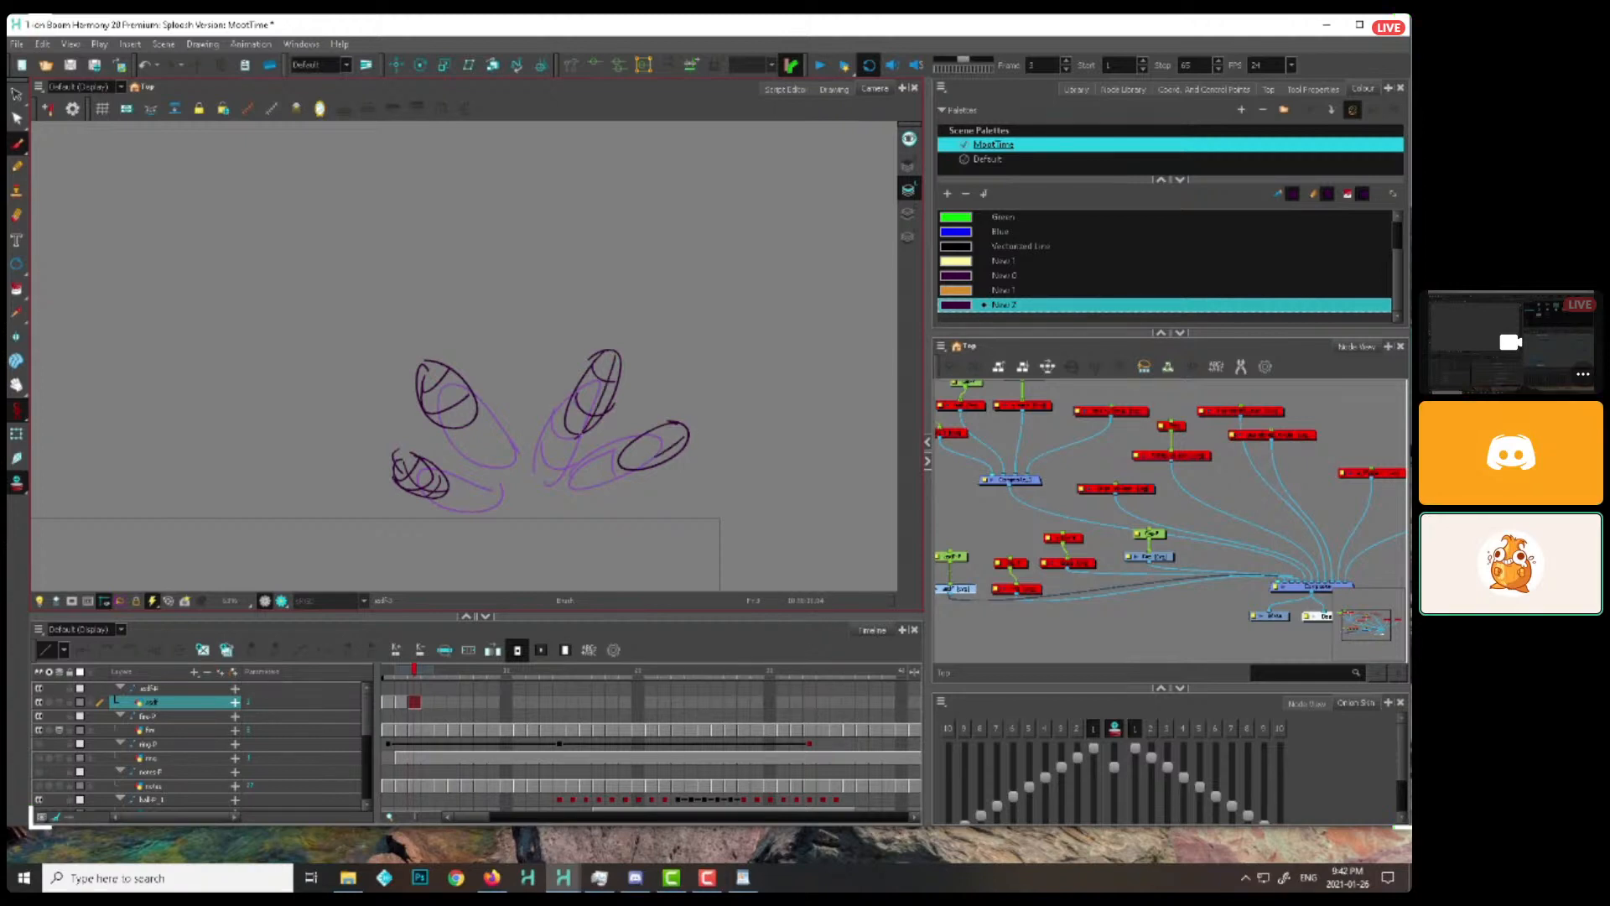
Scrub back through the burst drawings to frame 2 and compare the neighbouring shapes beside the flame
{"action": "left_click_drag", "start_coordinate": [390, 680], "coordinate": [406, 676]}
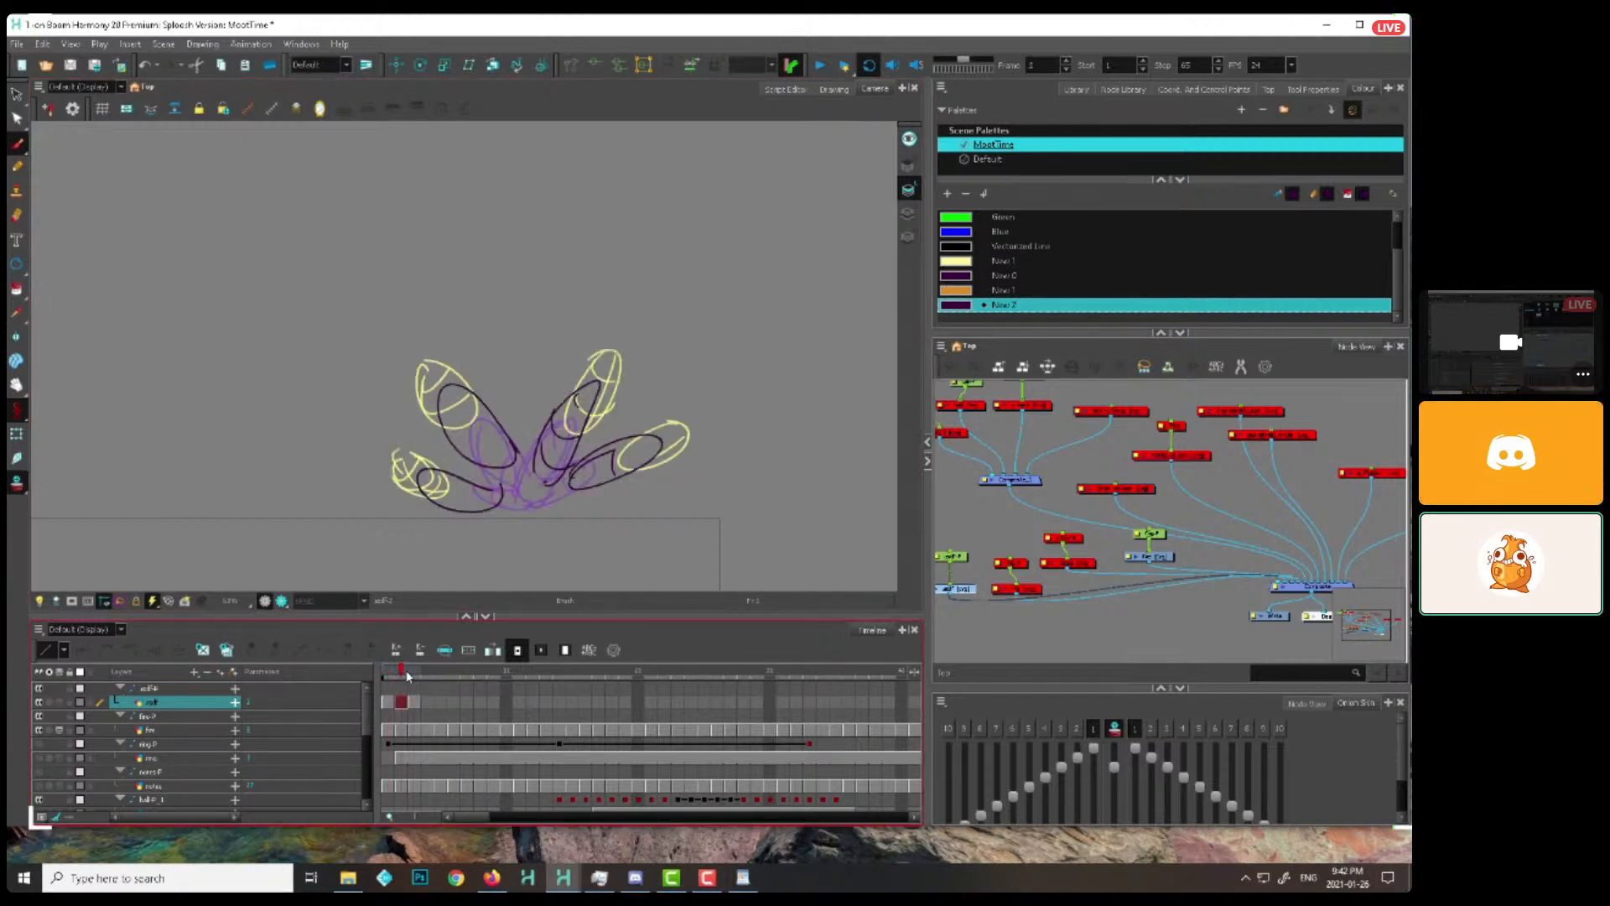
{"action": "scroll", "coordinate": [658, 500], "scroll_direction": "down", "scroll_amount": 3}
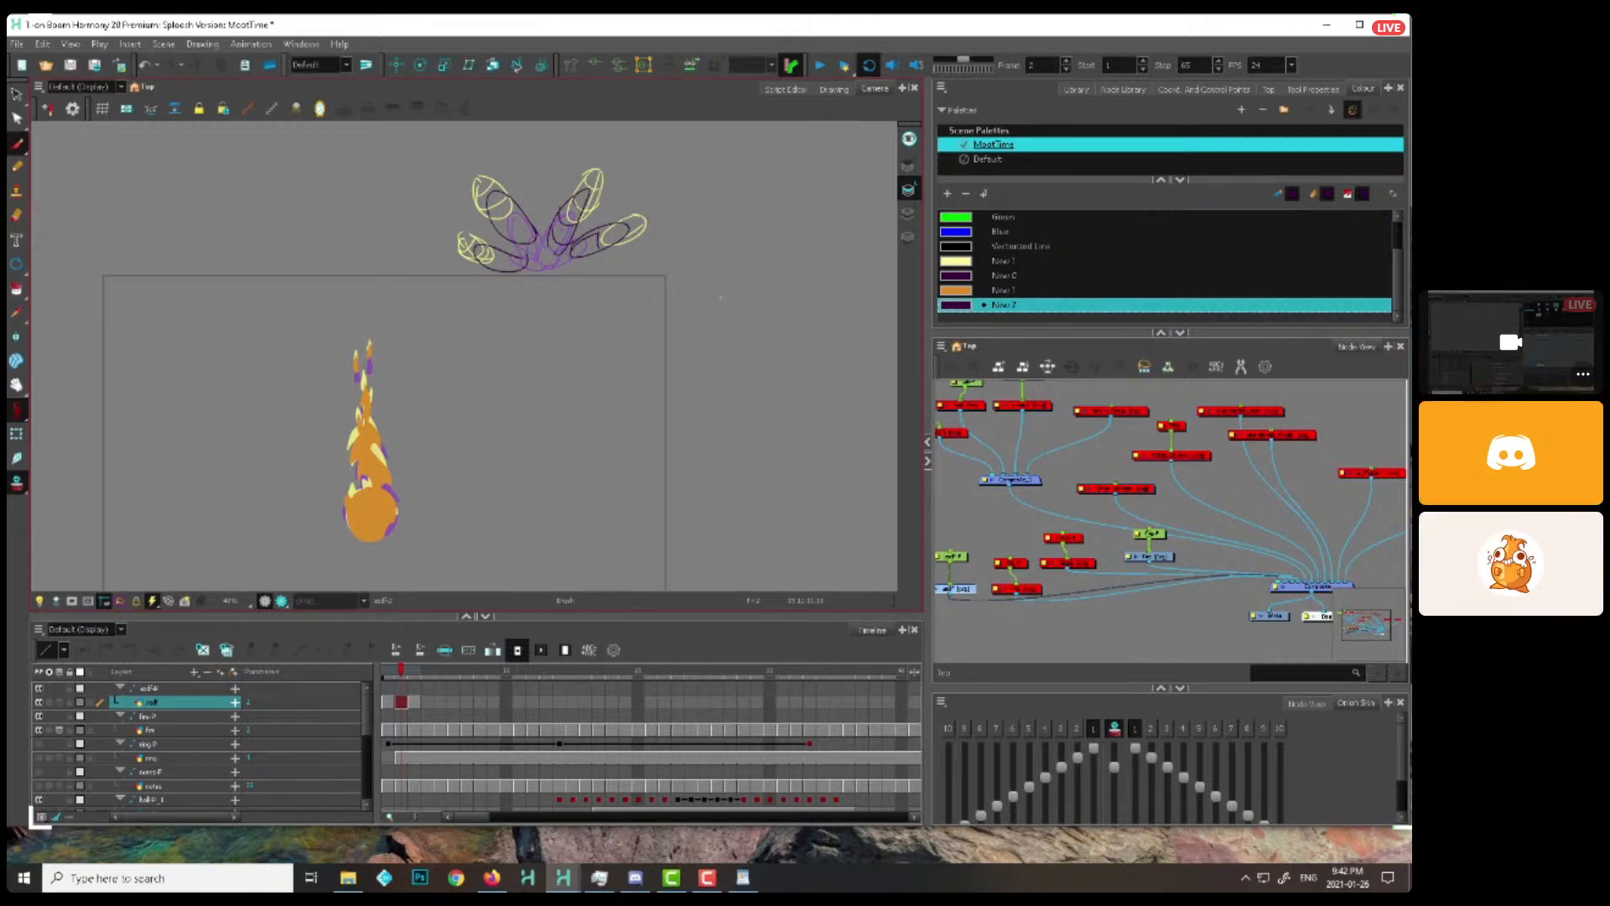
Clear the node selection, and select the burst's drawing node again in the node network
{"action": "left_click", "coordinate": [1026, 508]}
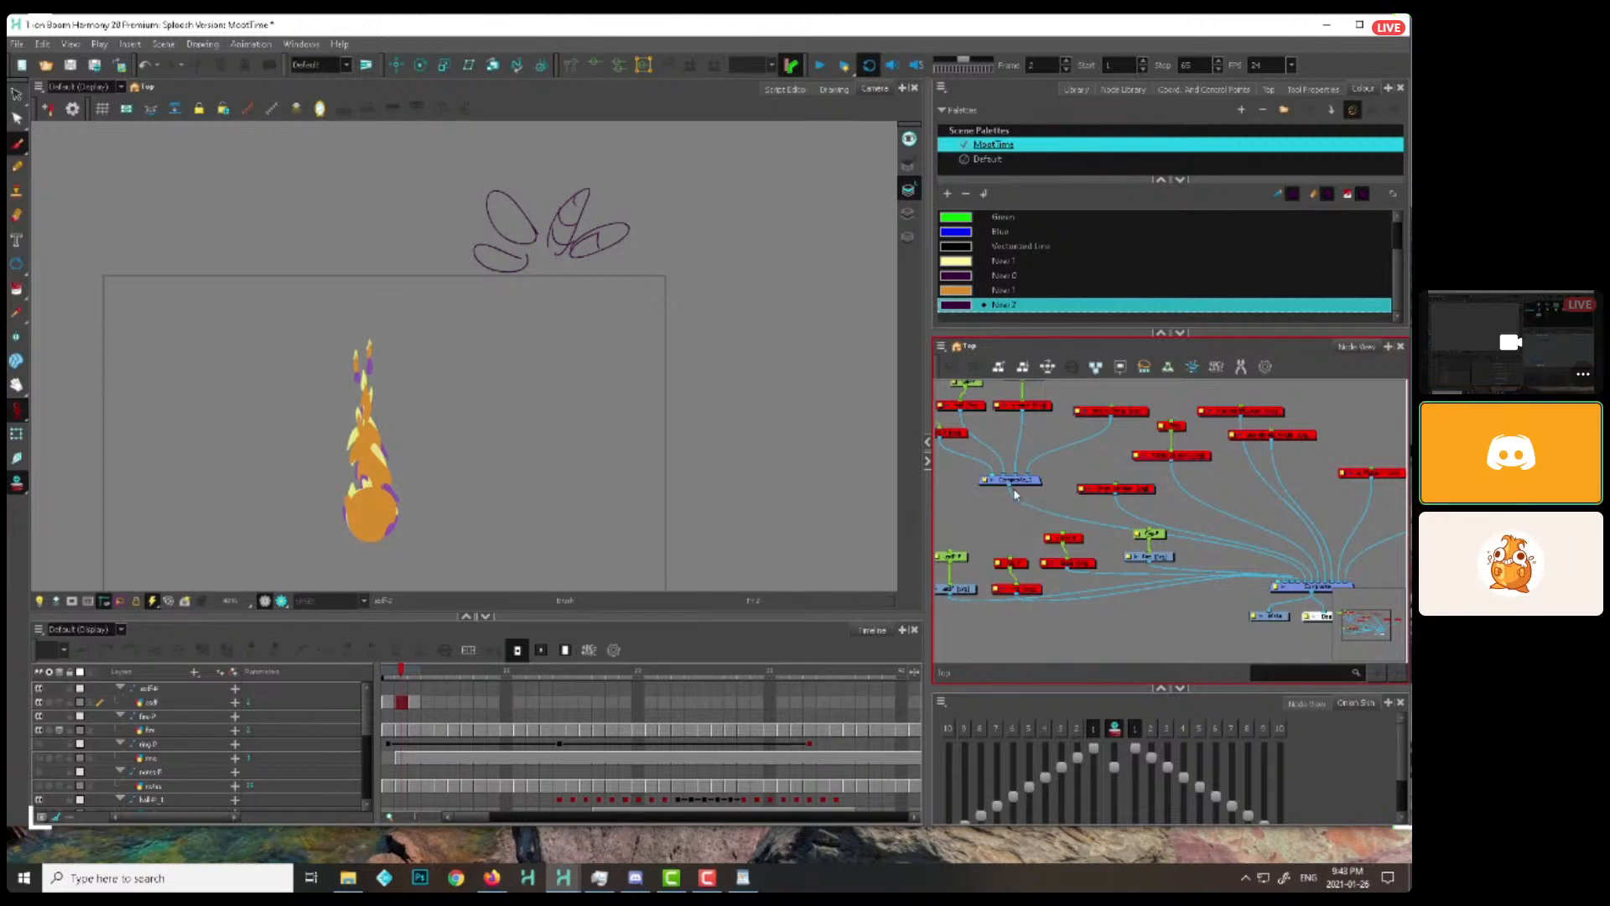
{"action": "mouse_move", "coordinate": [1008, 516]}
{"action": "left_mouse_down"}
{"action": "mouse_move", "coordinate": [1029, 493]}
{"action": "mouse_move", "coordinate": [1090, 492]}
{"action": "left_mouse_up"}
{"action": "left_click", "coordinate": [1040, 564]}
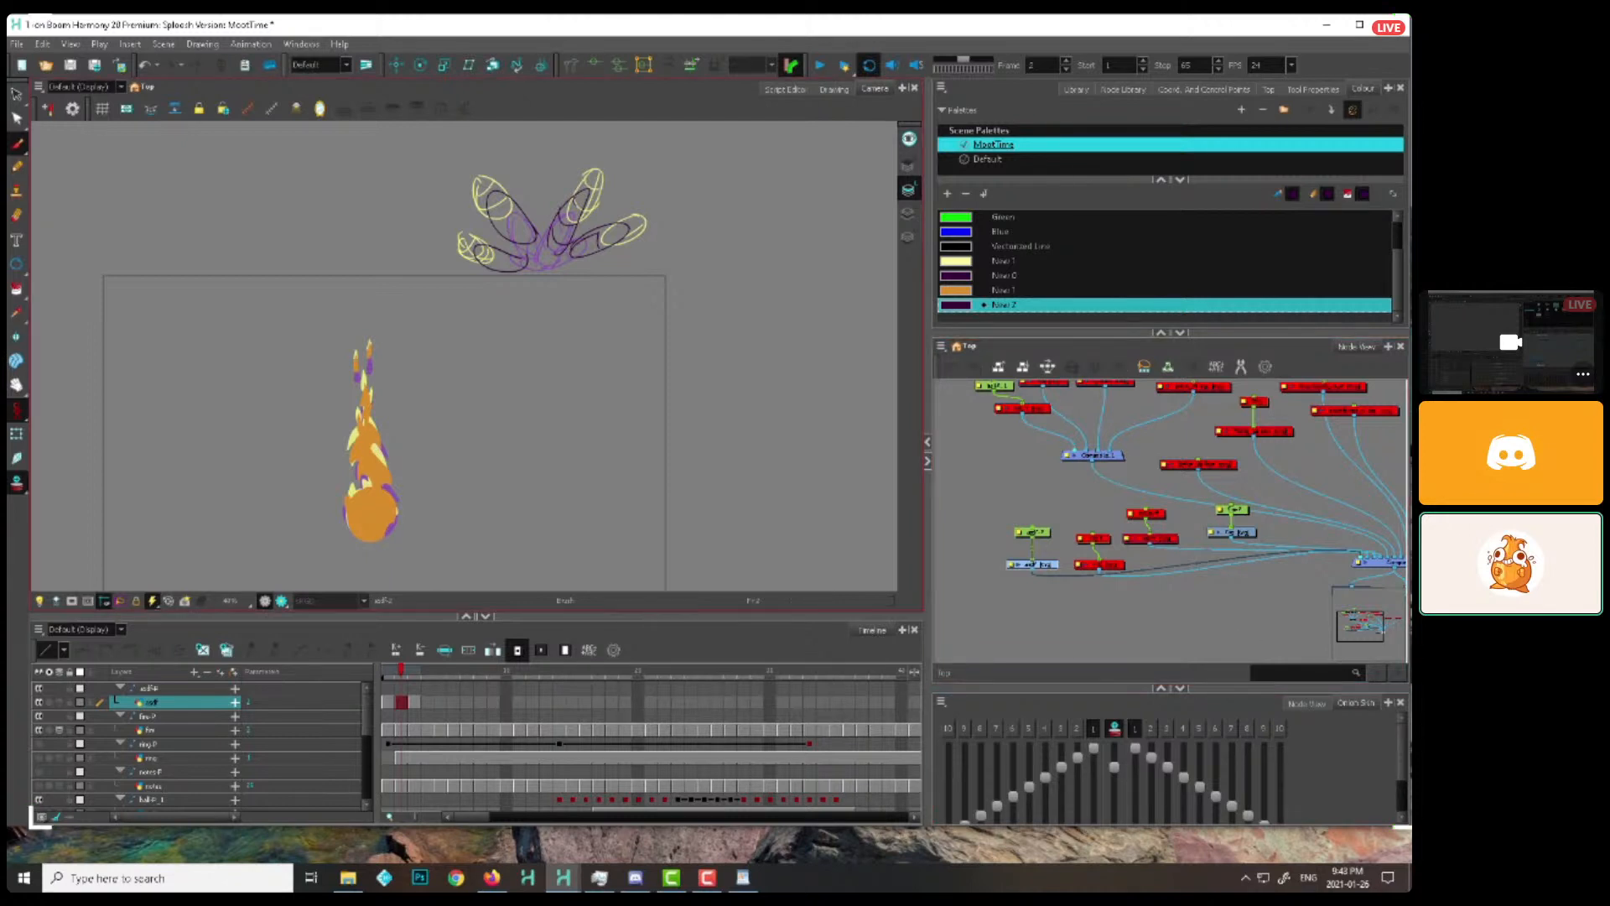
{"action": "left_click", "coordinate": [707, 878]}
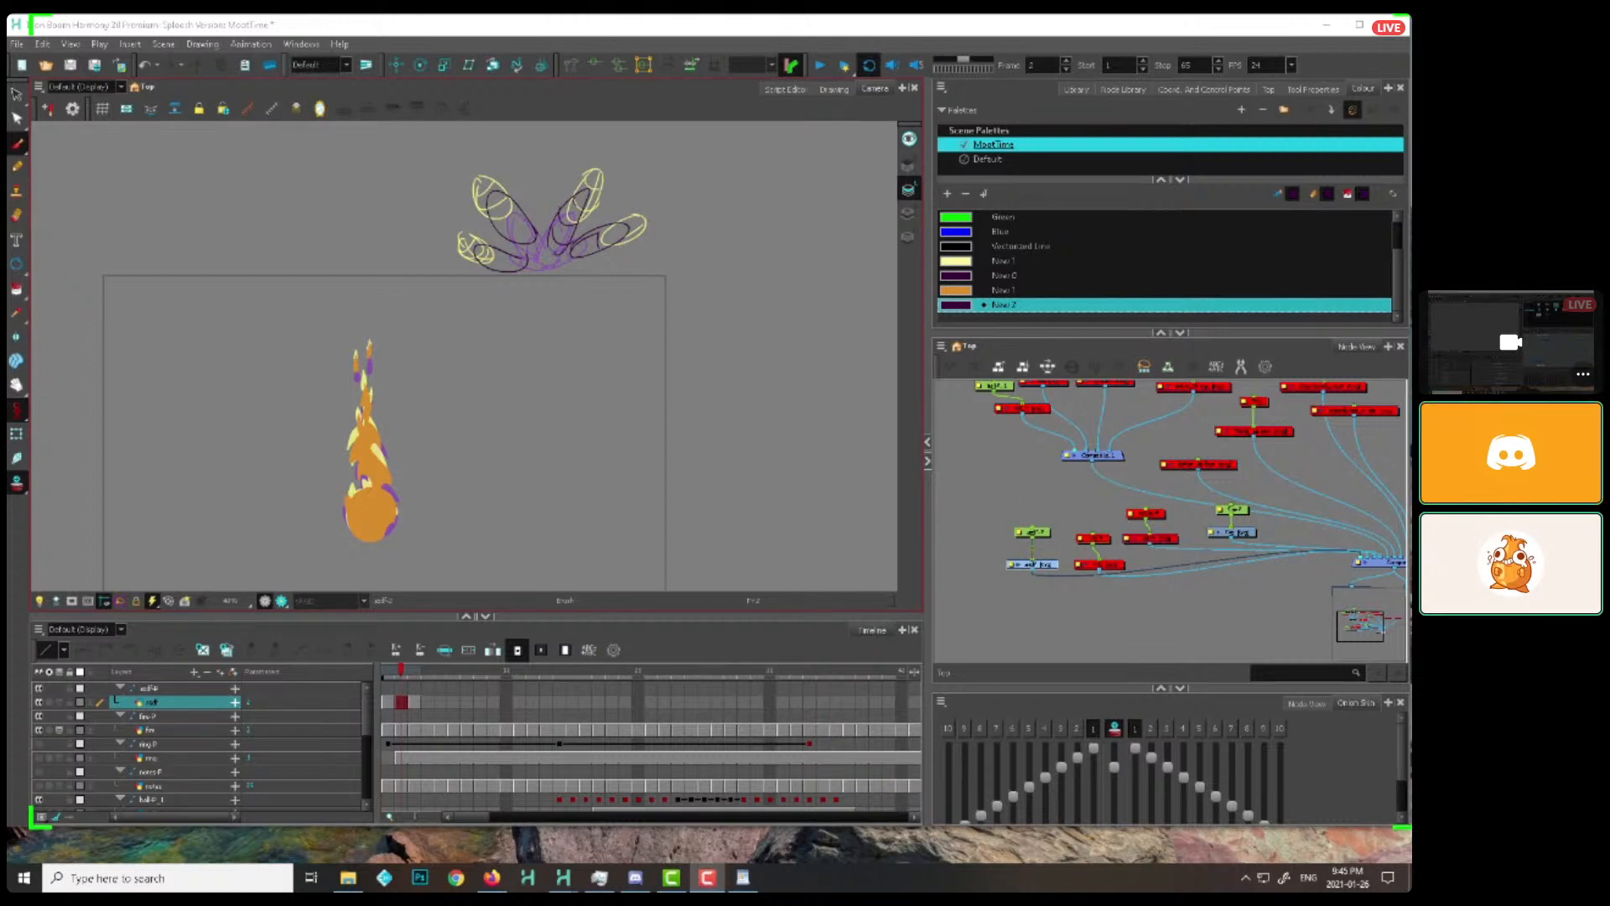
Select the flame drawing, frame it closely, and limit the onion skin to the previous drawing only
{"action": "left_click", "coordinate": [19, 434]}
{"action": "left_click", "coordinate": [372, 469], "text": "shift"}
{"action": "key", "text": "alt+b"}
{"action": "left_click_drag", "start_coordinate": [430, 489], "coordinate": [564, 426]}
{"action": "key", "text": "2"}
{"action": "key", "text": "2"}
{"action": "left_click", "coordinate": [530, 474]}
{"action": "left_click_drag", "start_coordinate": [586, 483], "coordinate": [553, 465]}
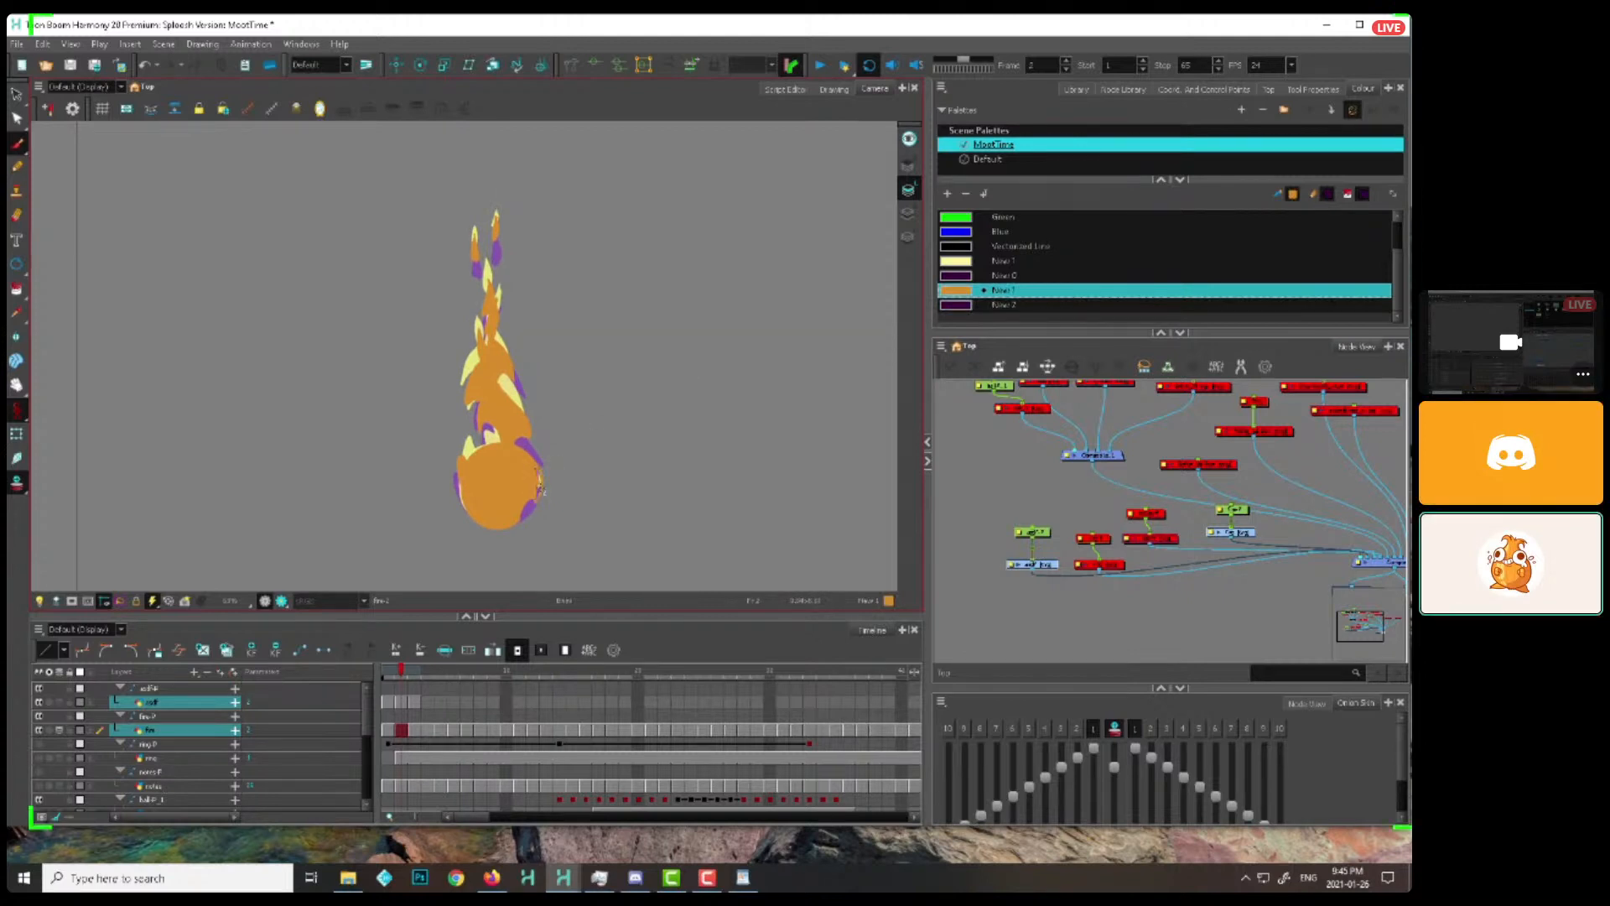
{"action": "key", "text": "."}
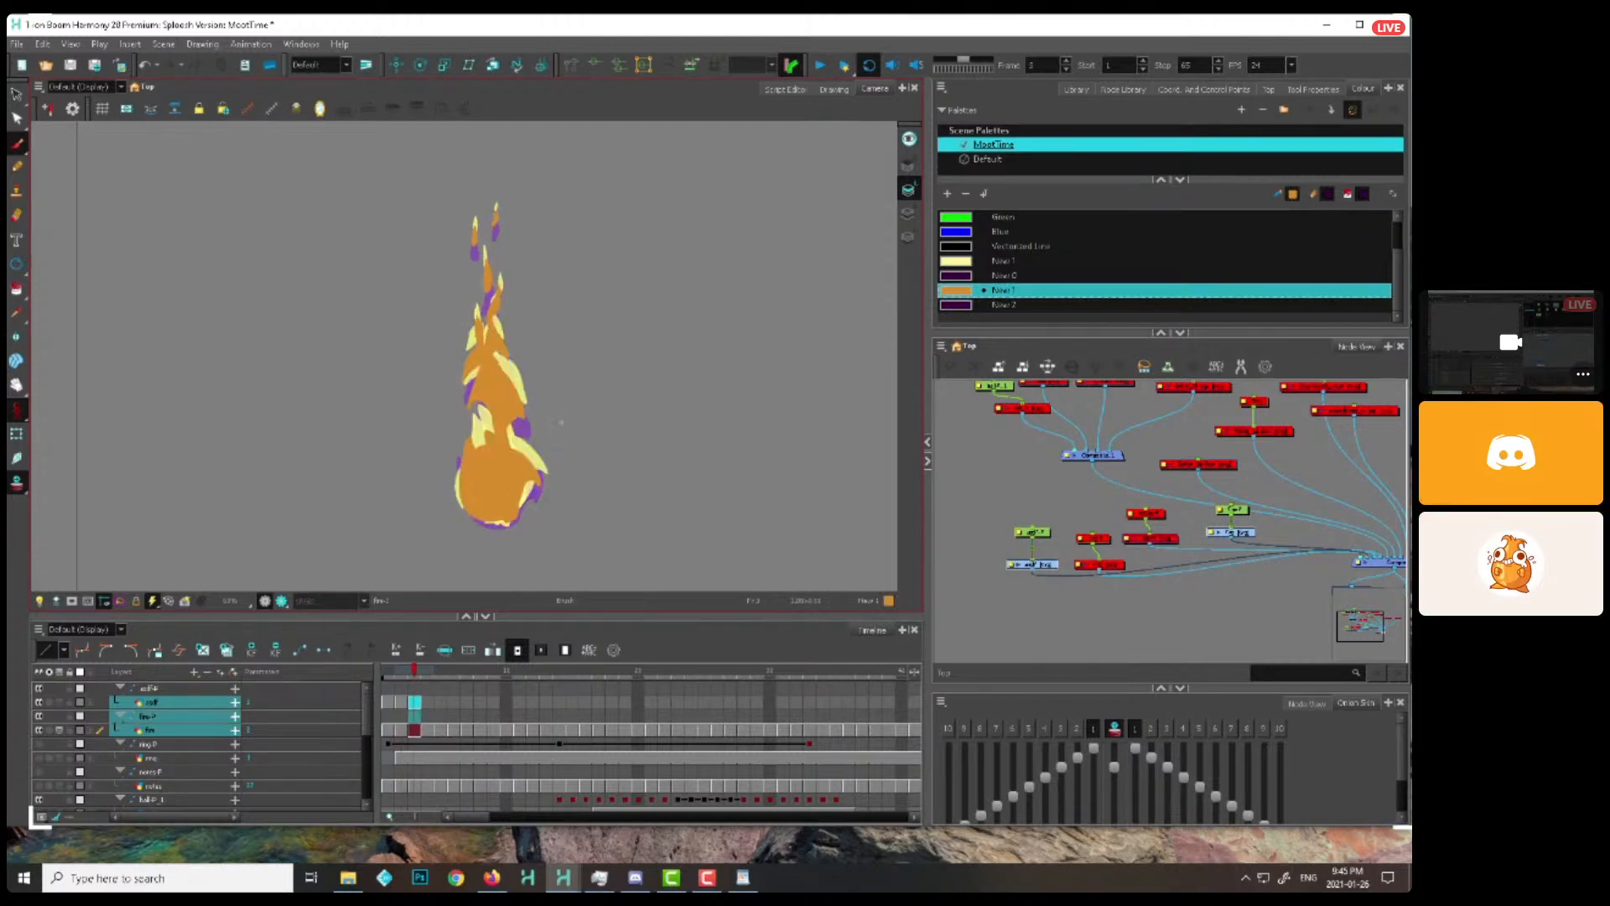
{"action": "left_click", "coordinate": [1134, 730]}
Step through the flame drawings up to frame 19, comparing each with the previous drawing's onion skin as shapes rise and detach
{"action": "key", "text": "."}
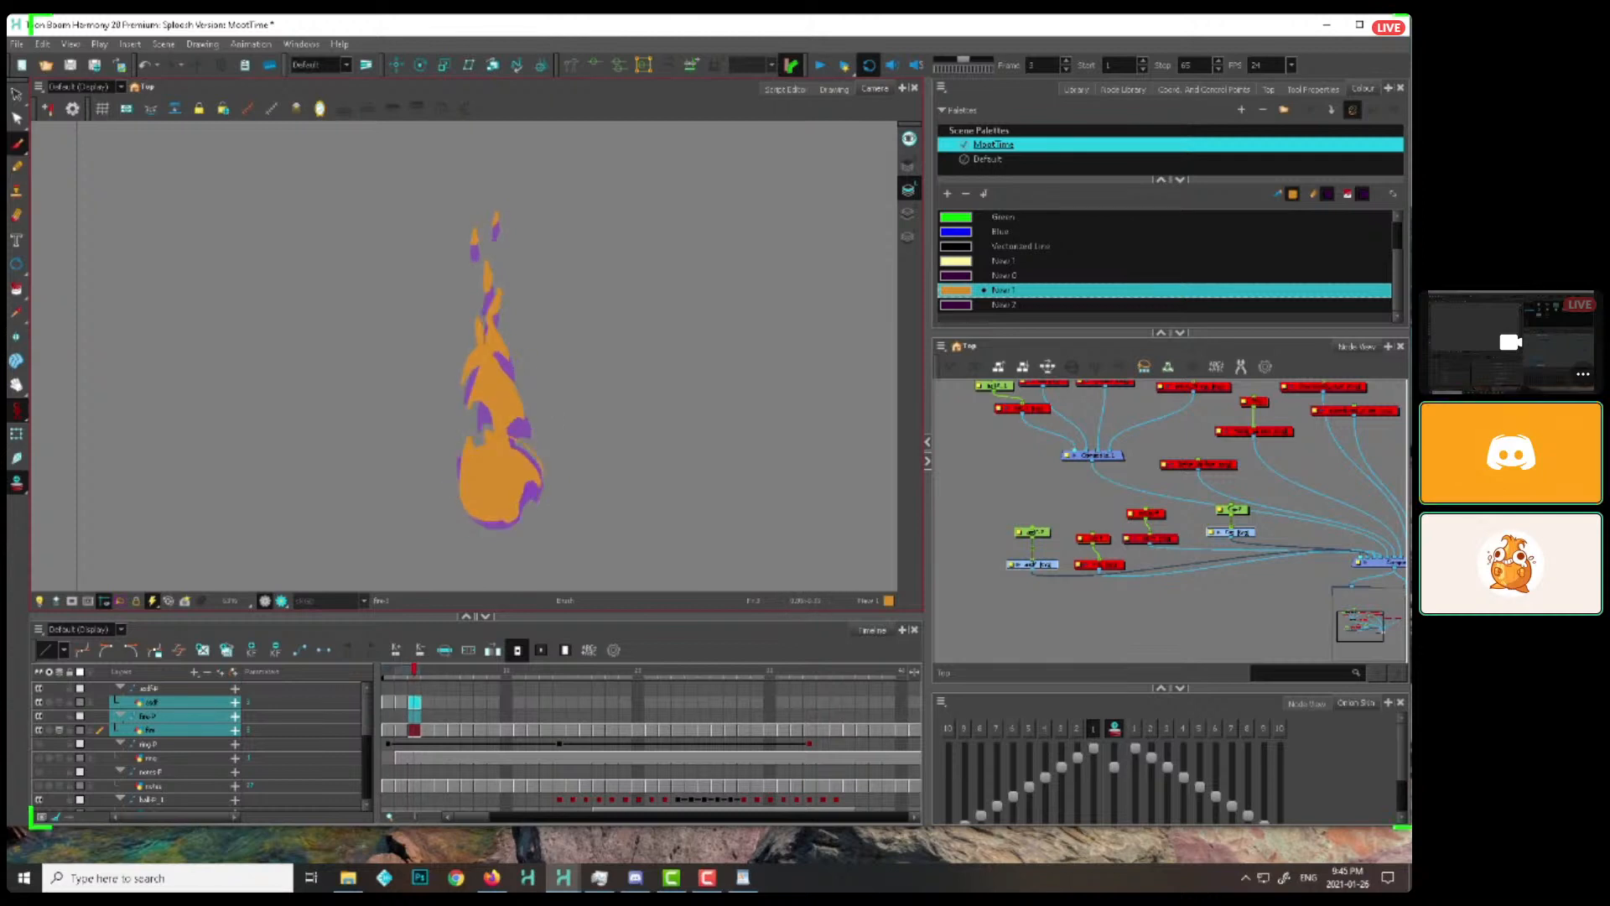
{"action": "key", "text": "."}
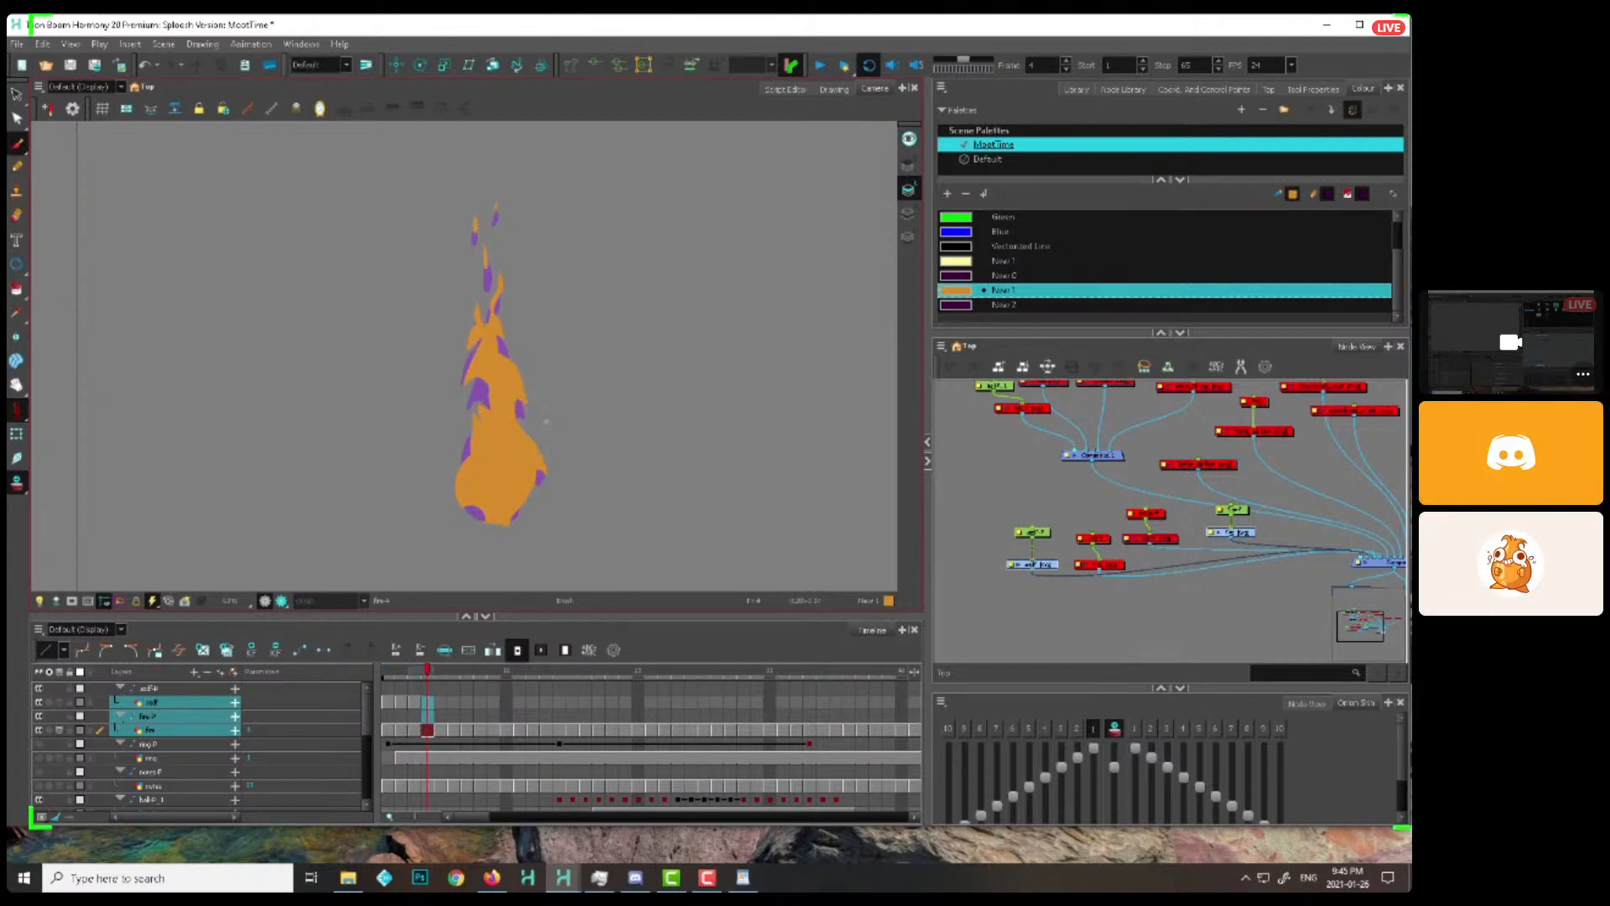
{"action": "key", "text": "."}
{"action": "key", "text": "."}
{"action": "key", "text": "."}
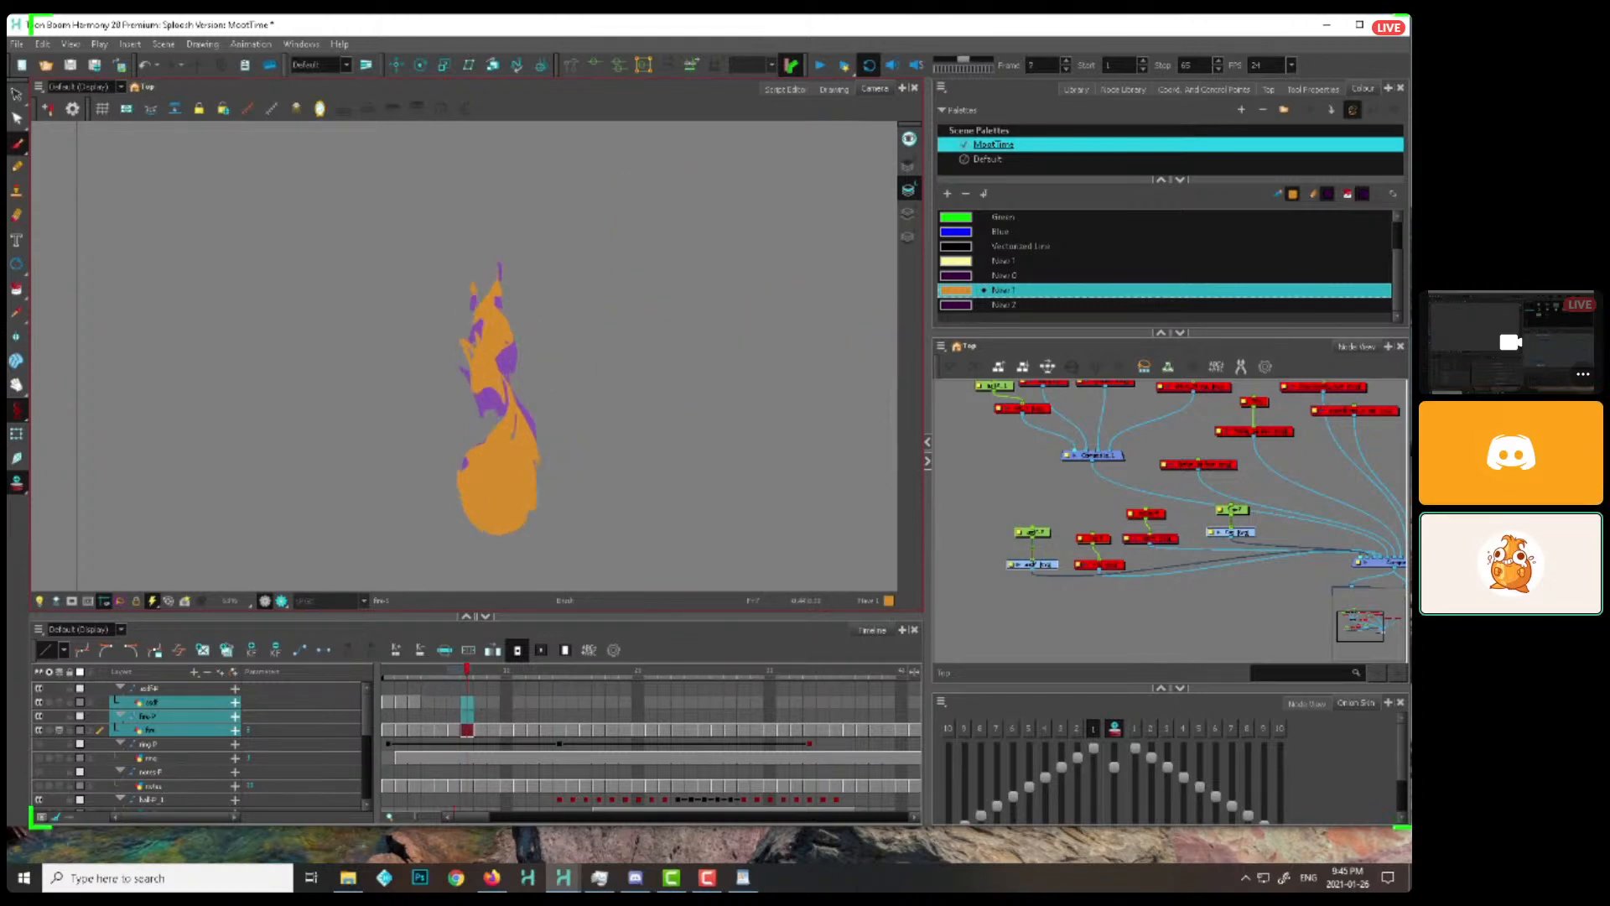
{"action": "left_click_drag", "start_coordinate": [506, 345], "coordinate": [527, 419]}
{"action": "key", "text": "space"}
{"action": "left_click_drag", "start_coordinate": [528, 359], "coordinate": [537, 408]}
{"action": "key", "text": "."}
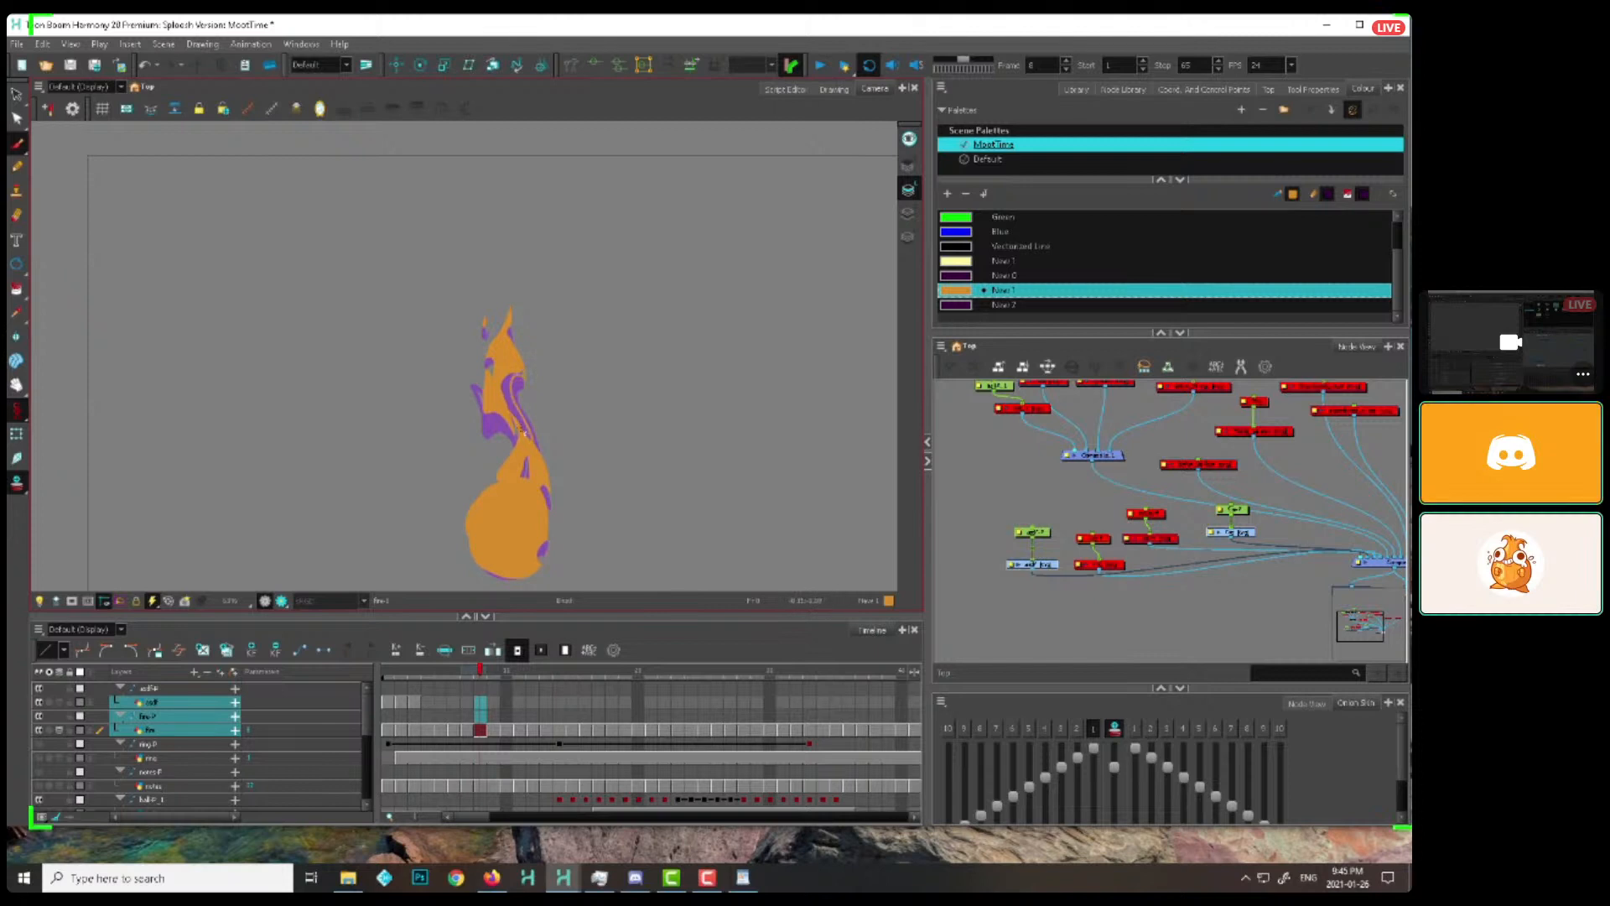
{"action": "key", "text": "."}
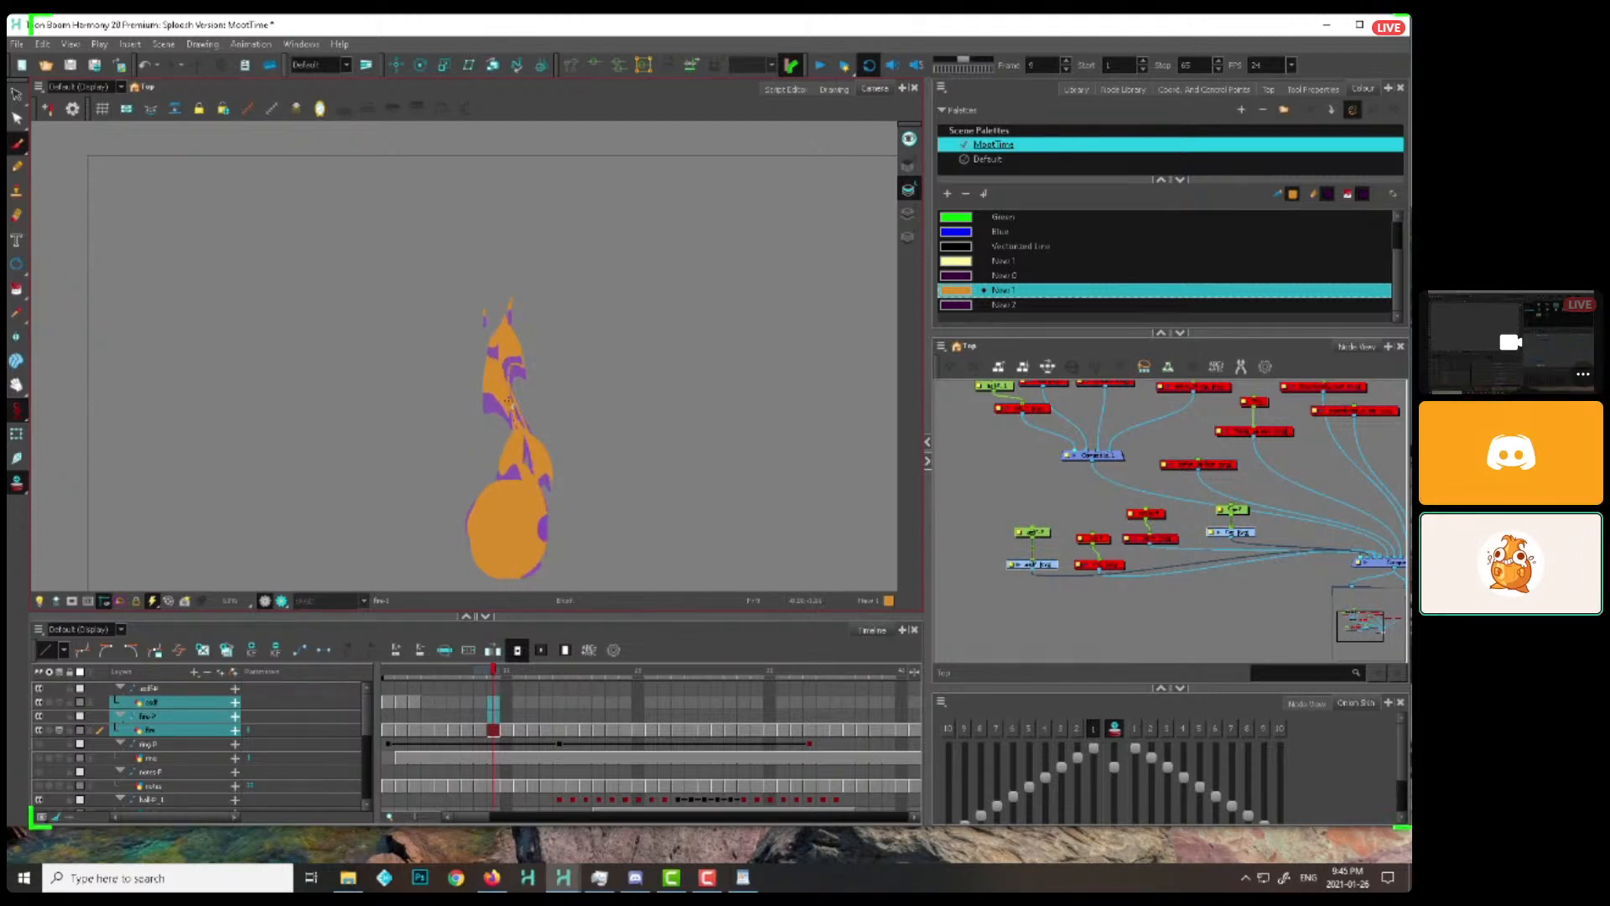
{"action": "key", "text": "."}
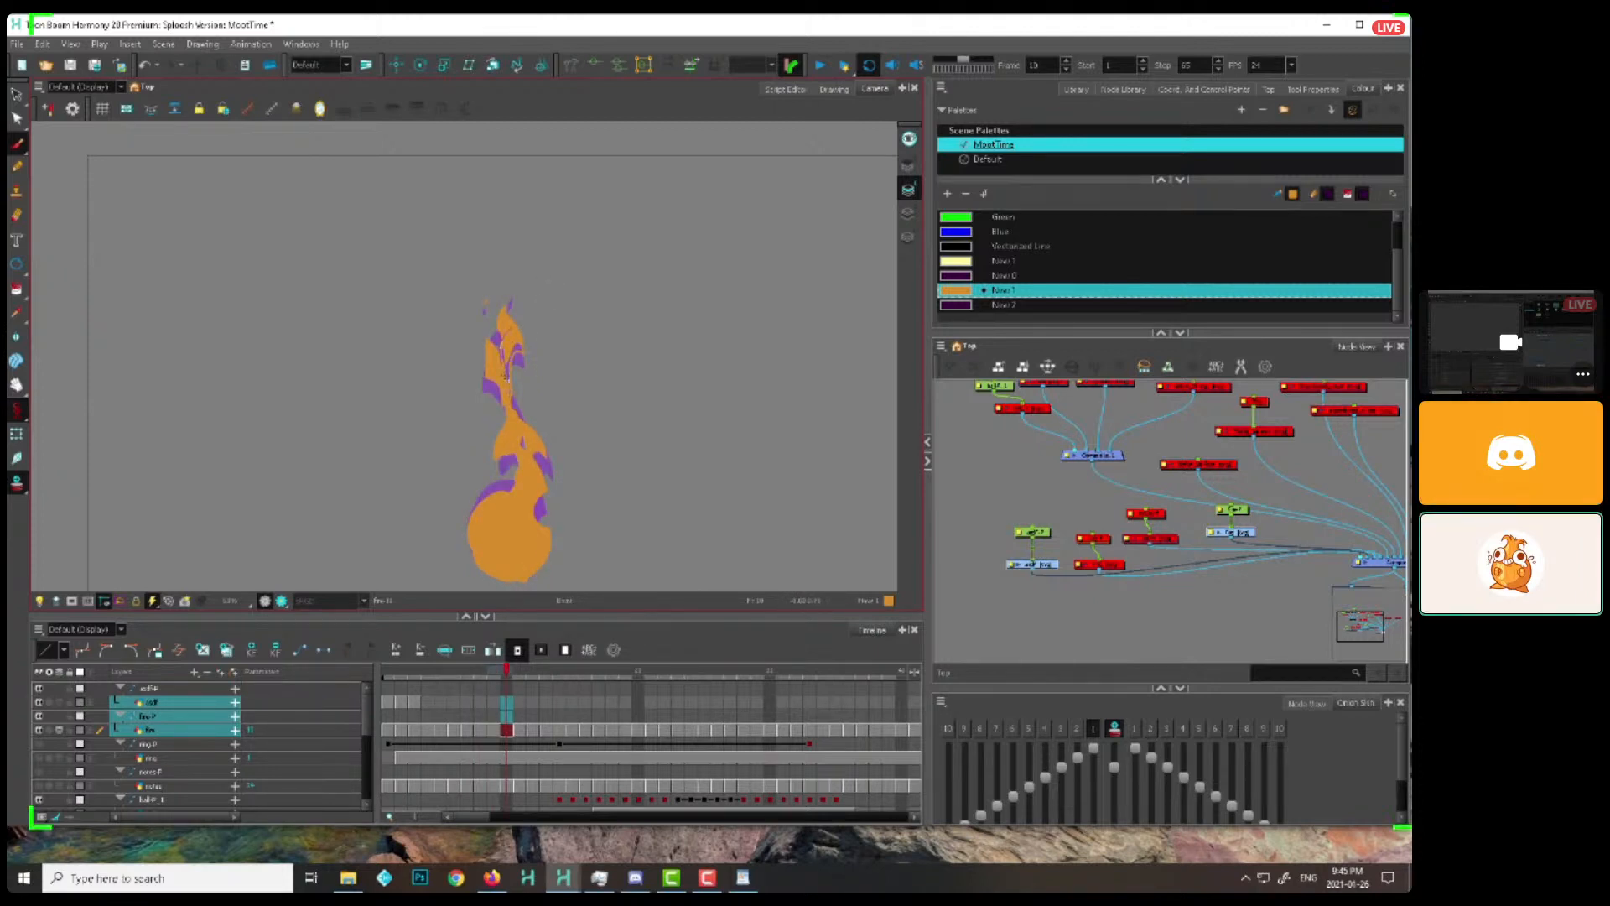
{"action": "key", "text": "."}
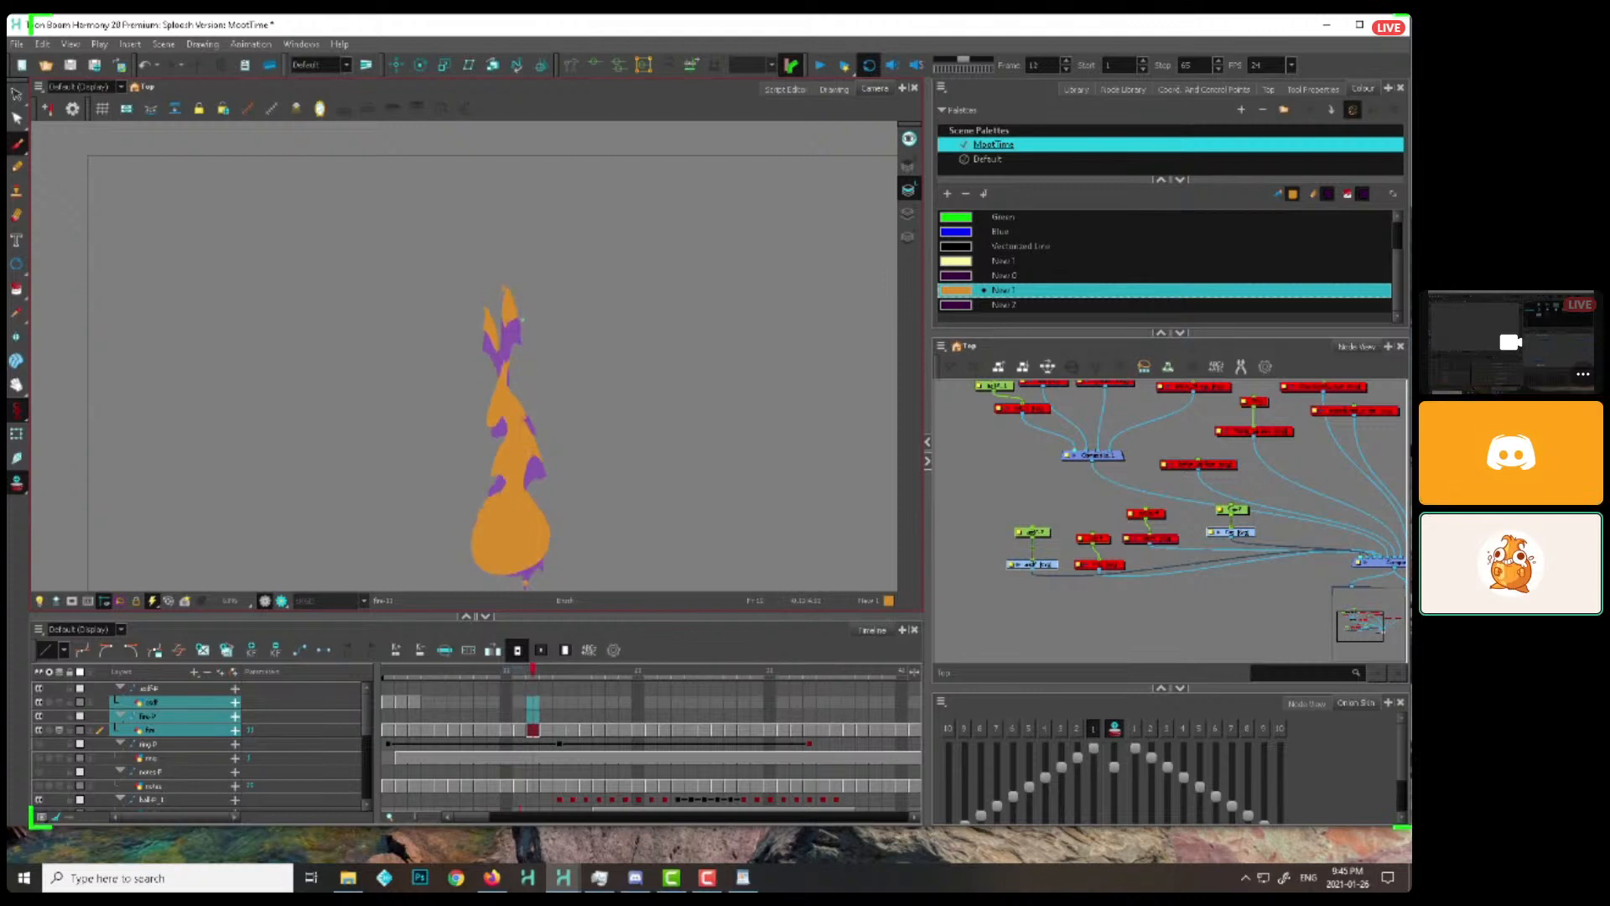
{"action": "key", "text": "."}
{"action": "key", "text": "."}
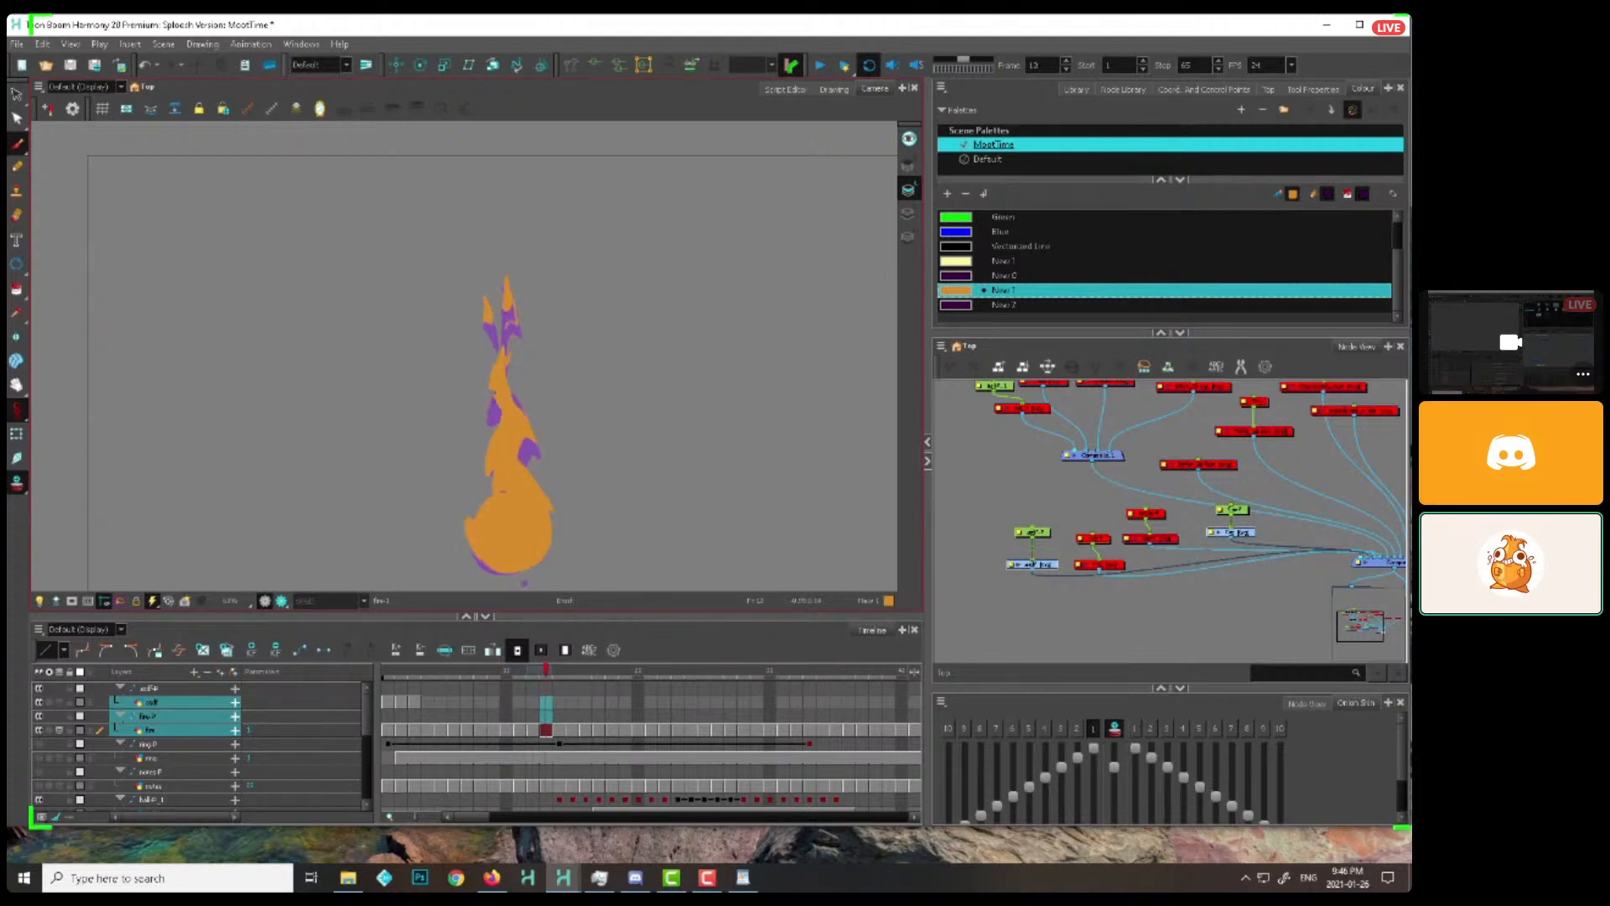
{"action": "key", "text": "period"}
{"action": "key", "text": "period"}
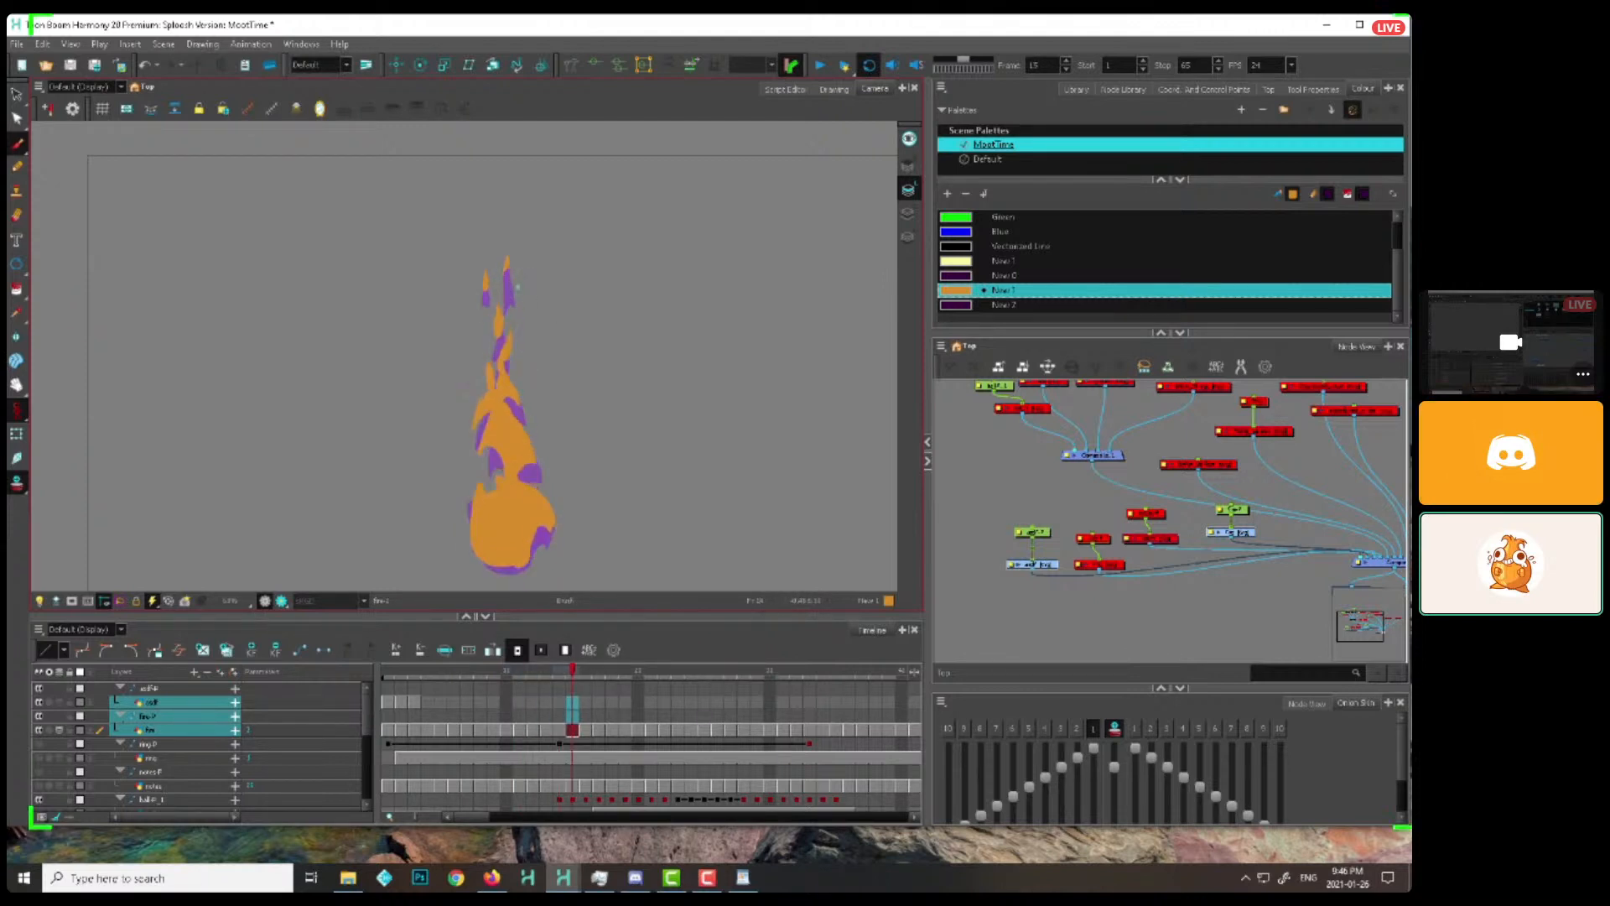
{"action": "key", "text": "period"}
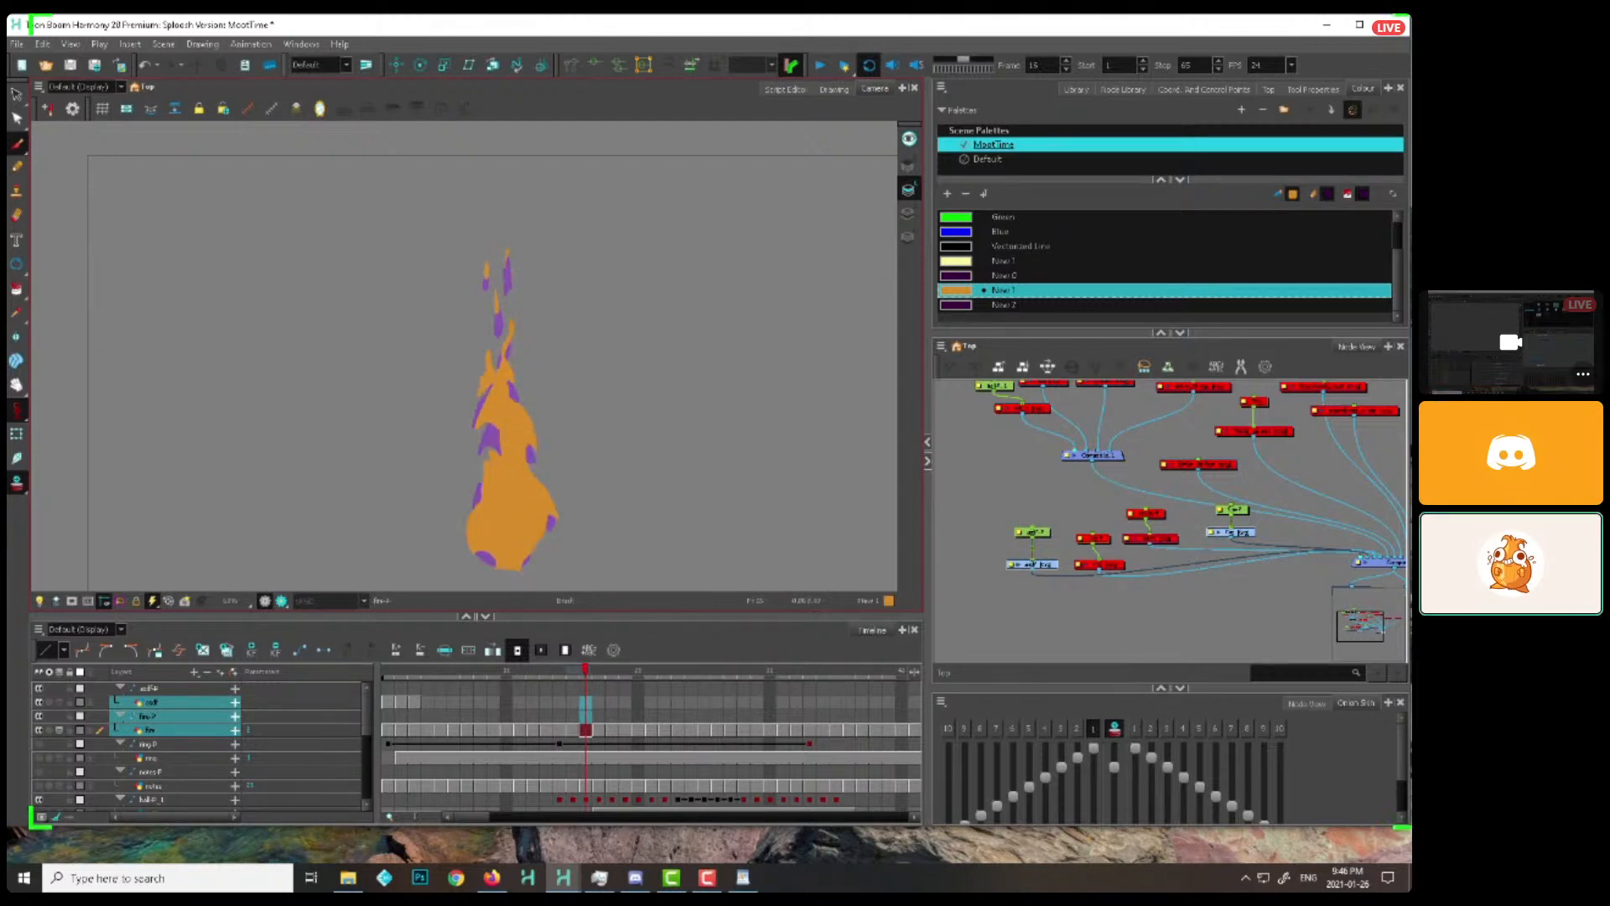
{"action": "key", "text": "period"}
{"action": "key", "text": "period"}
{"action": "key", "text": "period"}
{"action": "key", "text": "period"}
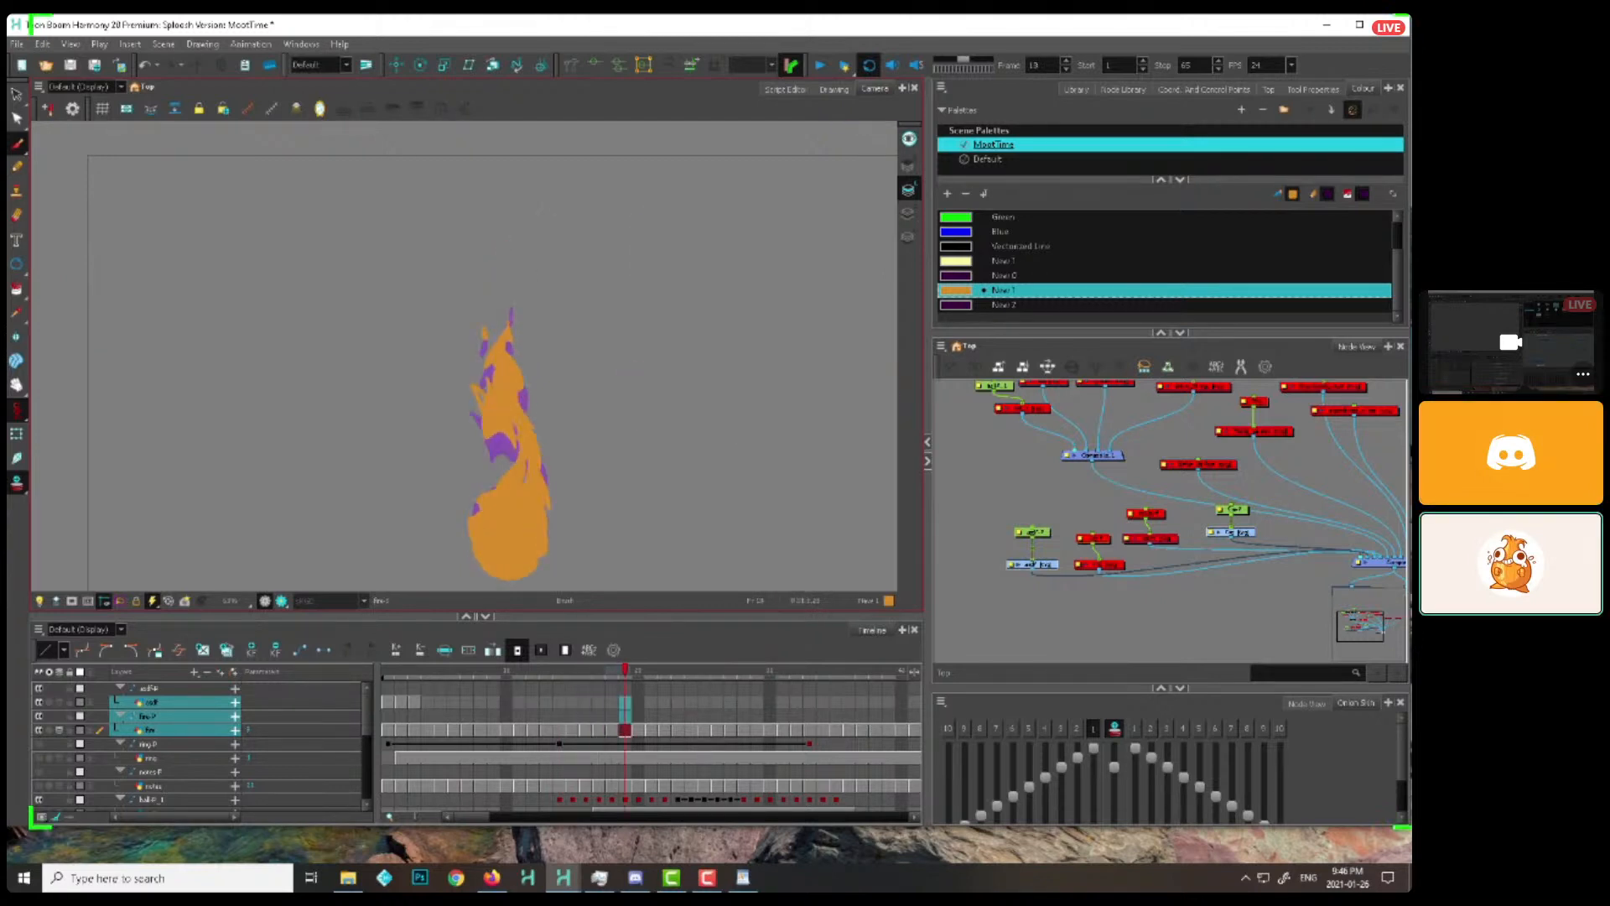
Return to the flame around frame 14 and examine its drawings one by one up to frame 29
{"action": "mouse_move", "coordinate": [566, 672]}
{"action": "left_mouse_down"}
{"action": "mouse_move", "coordinate": [493, 672]}
{"action": "mouse_move", "coordinate": [559, 673]}
{"action": "left_mouse_up"}
{"action": "left_click_drag", "start_coordinate": [508, 470], "coordinate": [522, 420]}
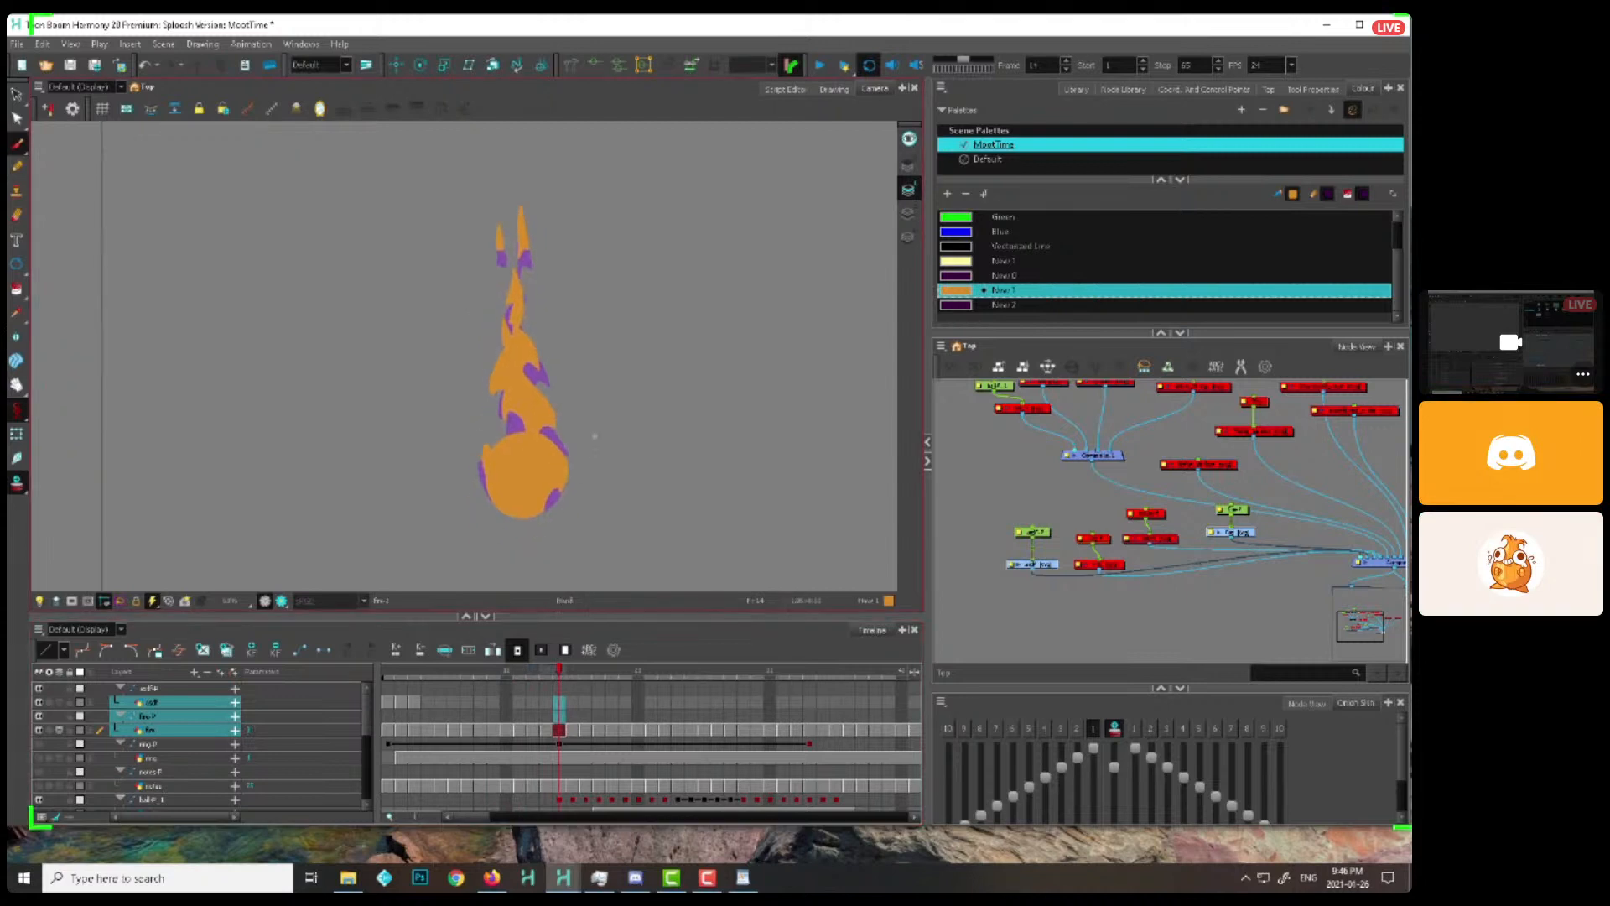
{"action": "key", "text": "comma"}
{"action": "key", "text": "comma"}
{"action": "key", "text": "period"}
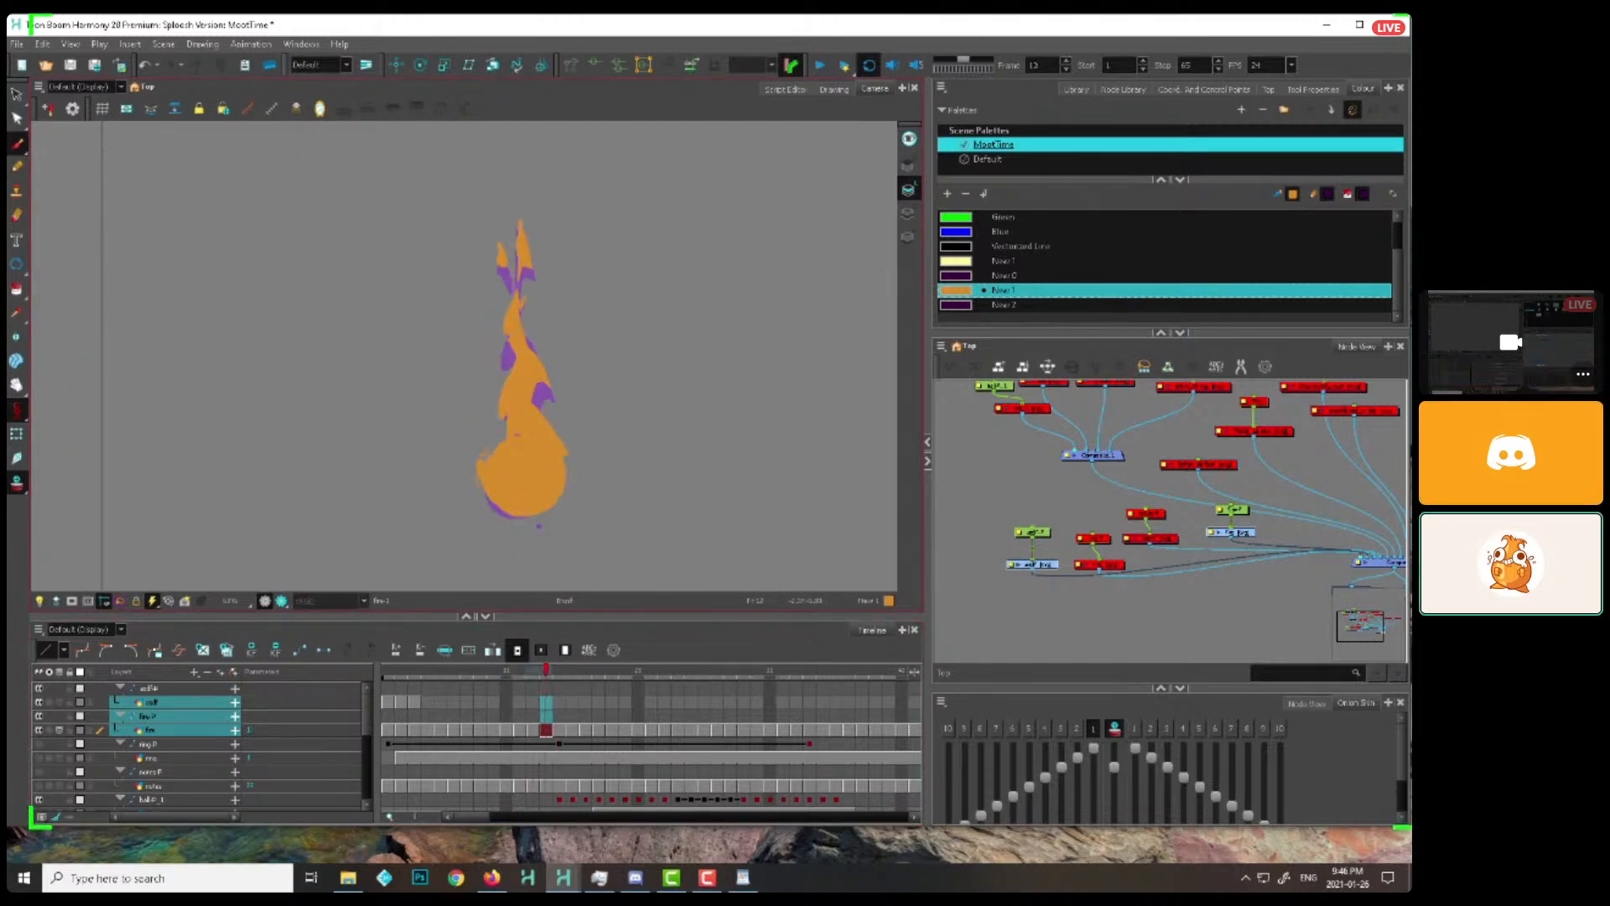
{"action": "key", "text": "period"}
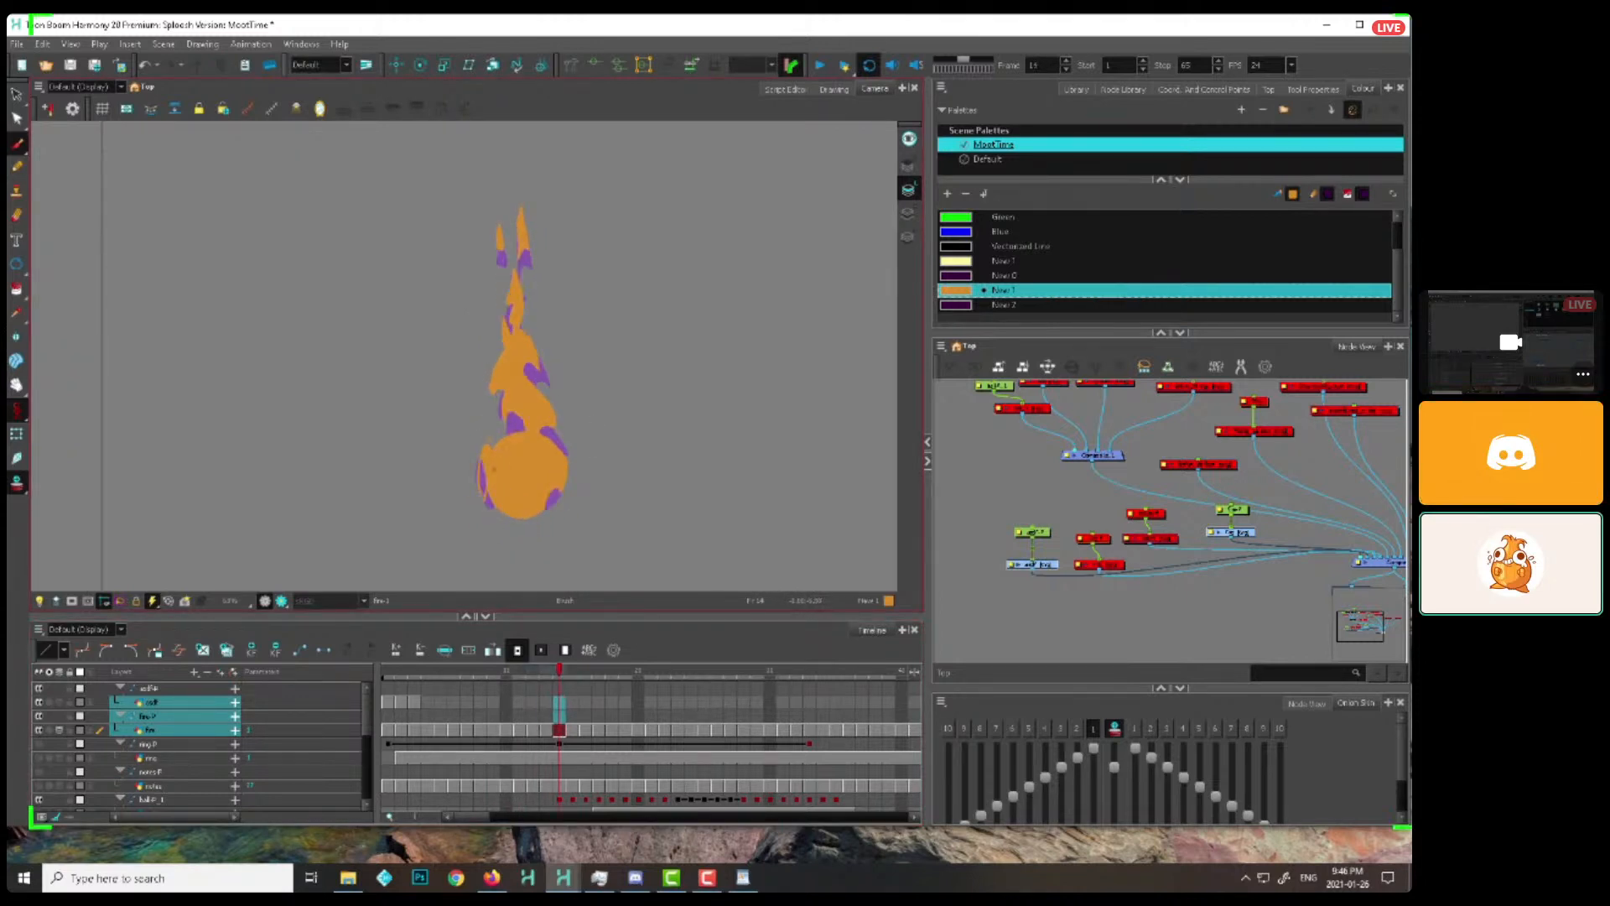
{"action": "key", "text": "period"}
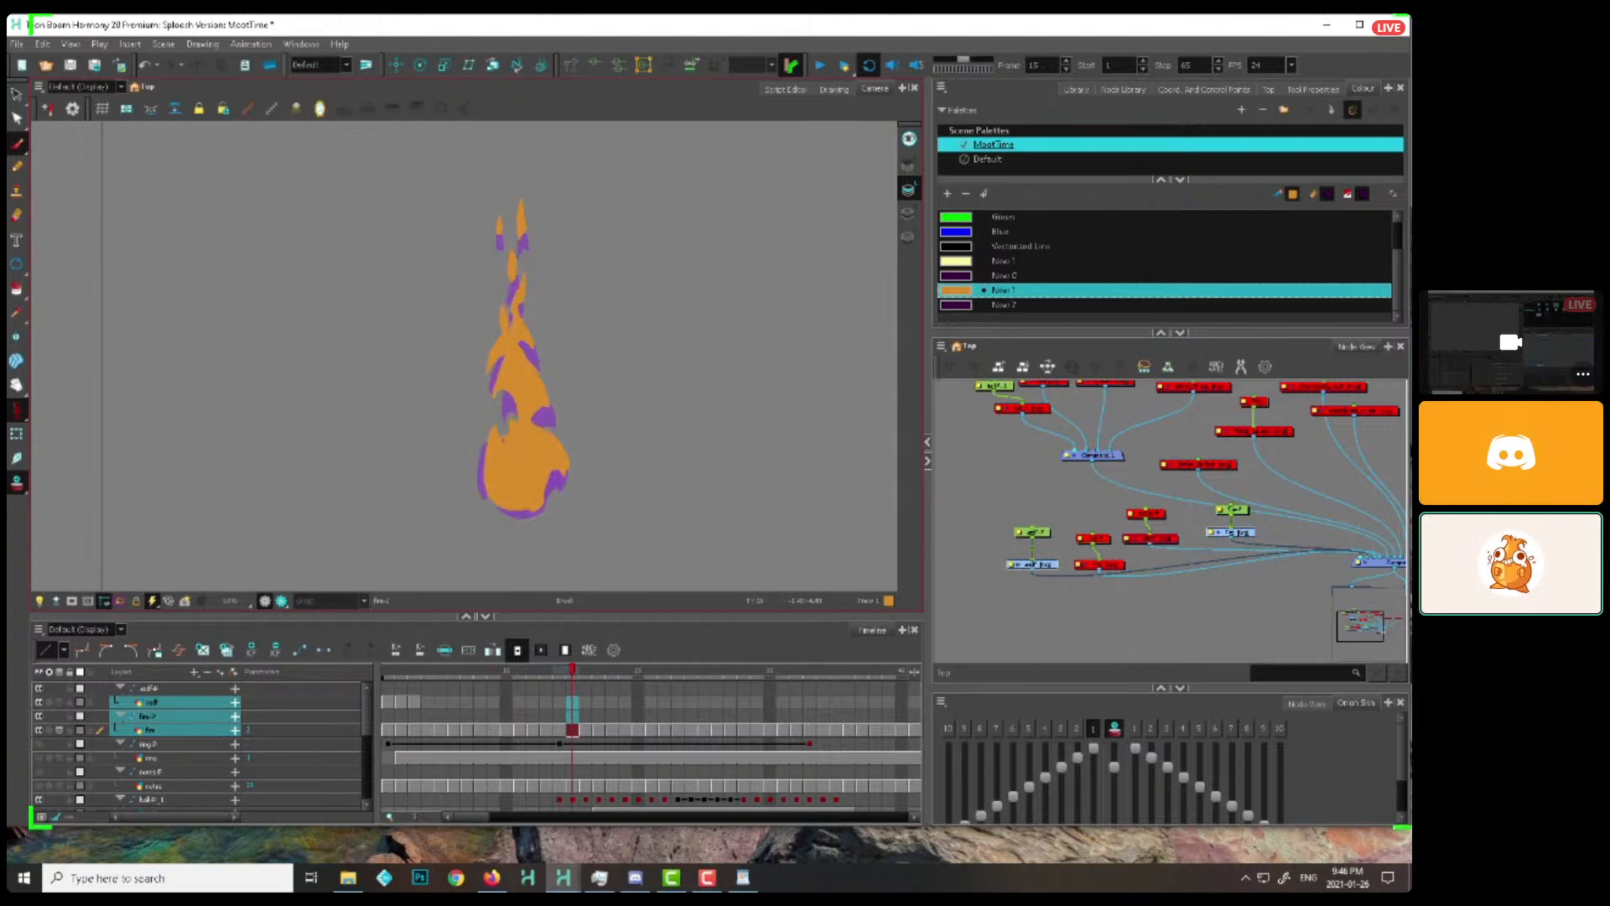
{"action": "key", "text": "period"}
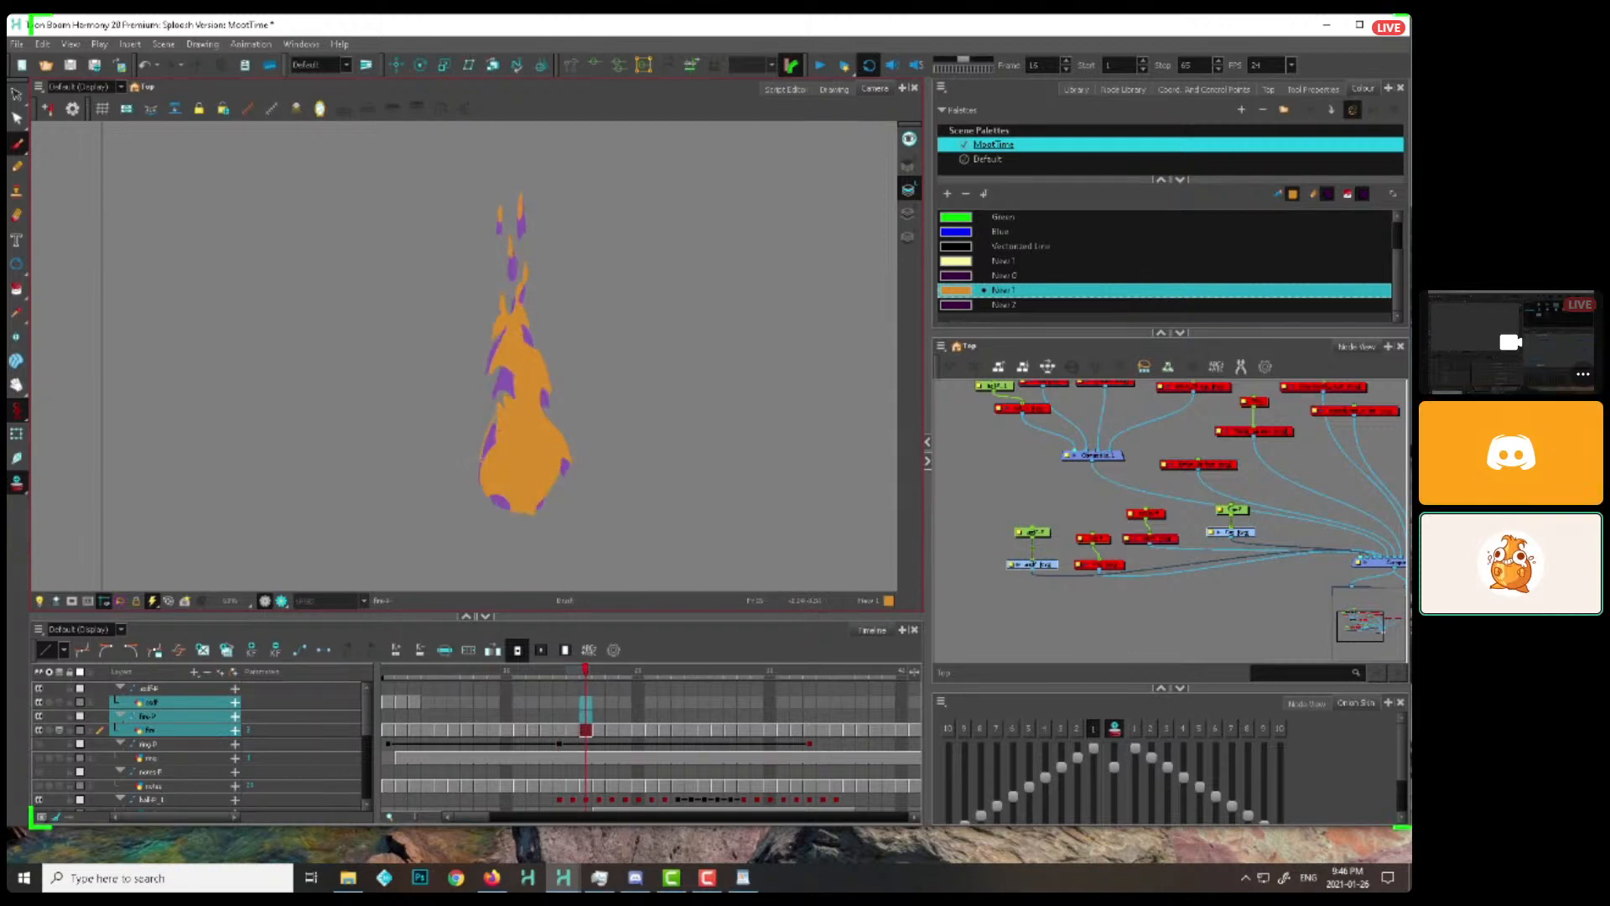
{"action": "key", "text": "period"}
{"action": "key", "text": "period"}
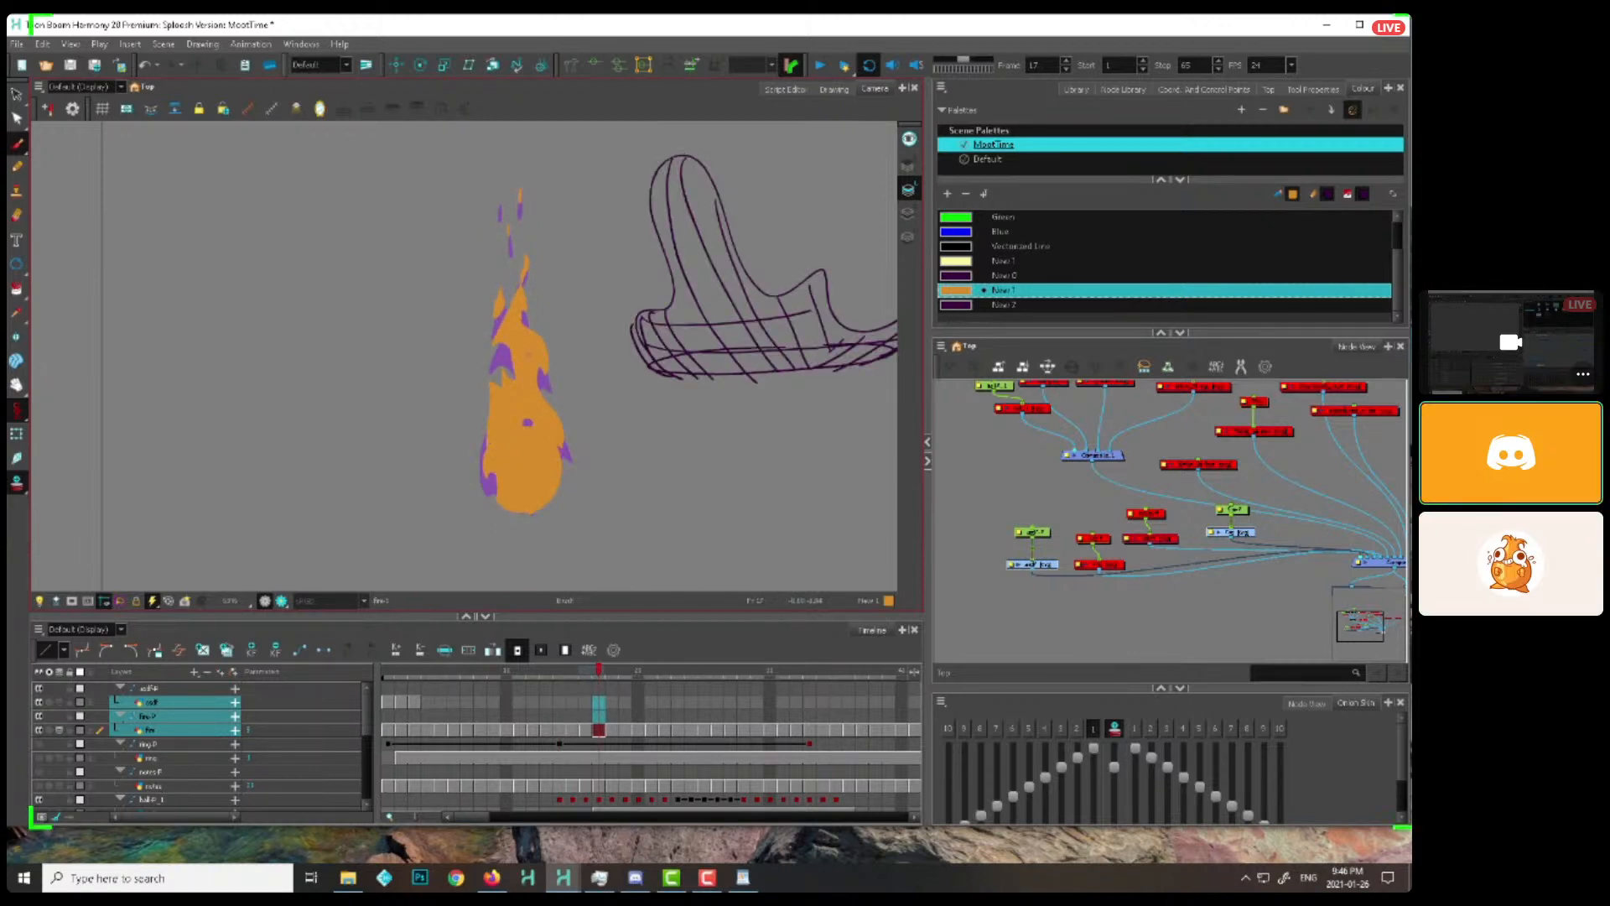
{"action": "key", "text": "period"}
{"action": "key", "text": "period"}
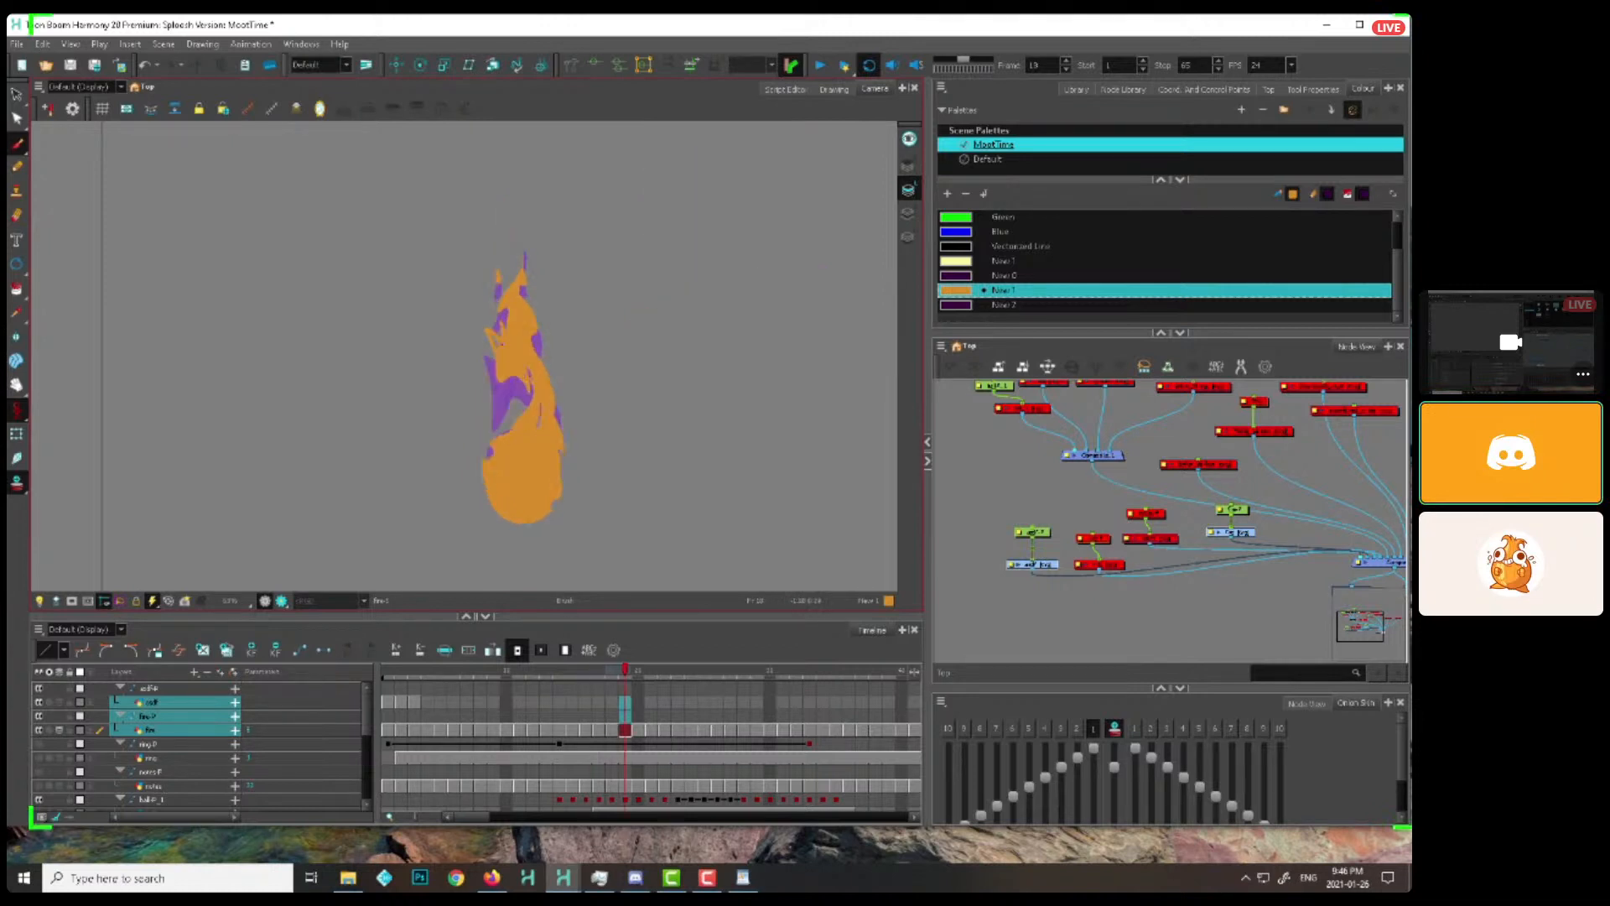
{"action": "key", "text": "period"}
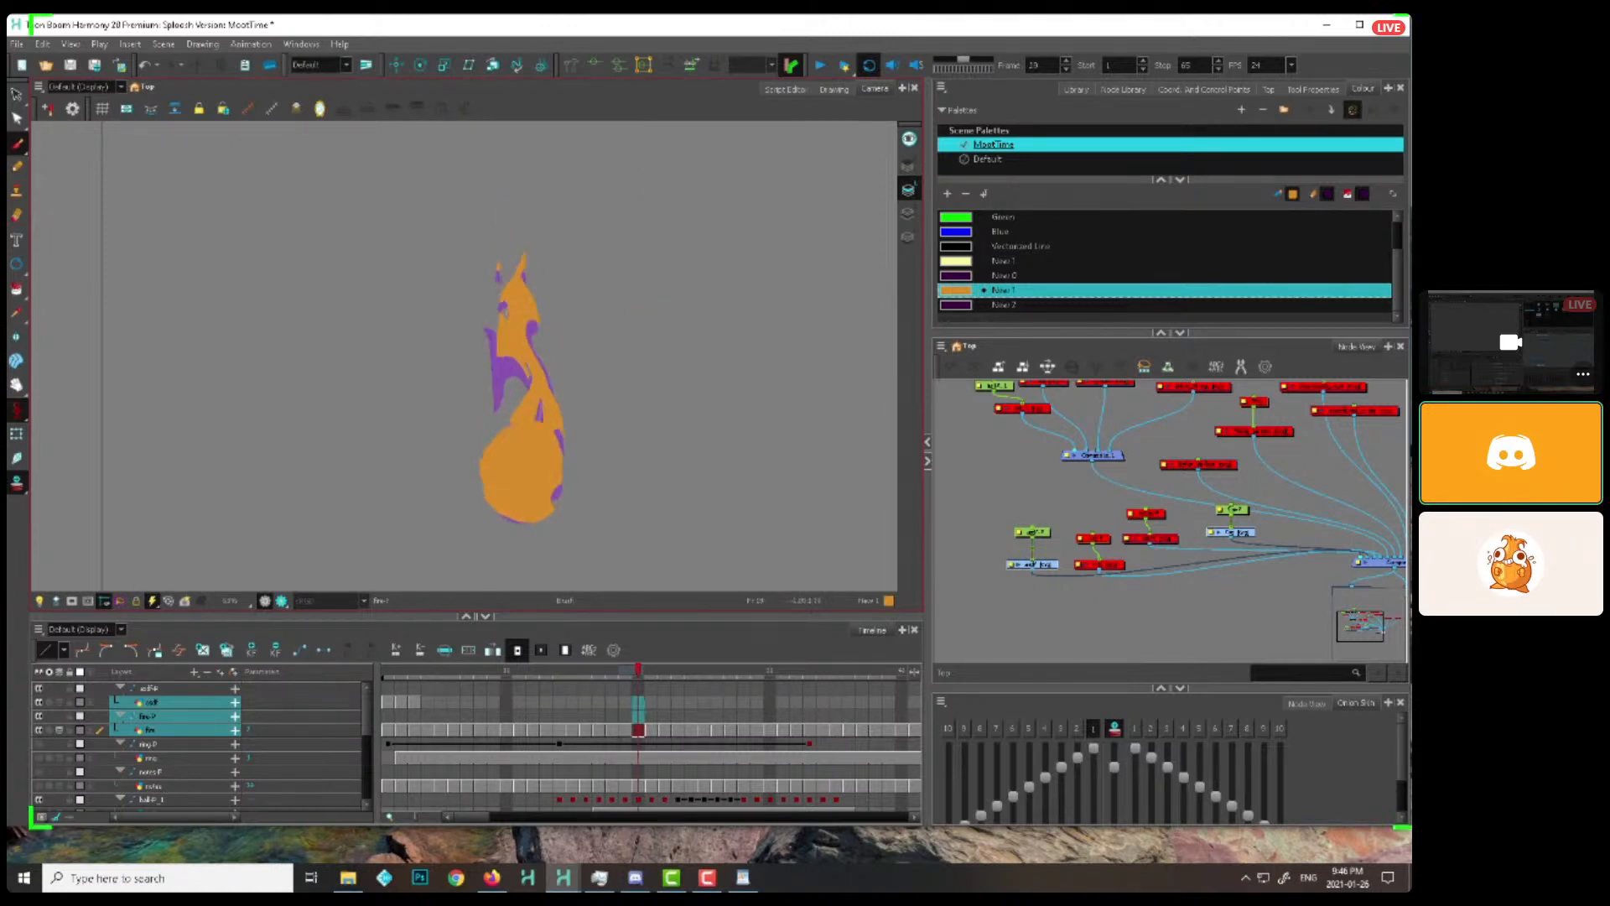
{"action": "key", "text": "period"}
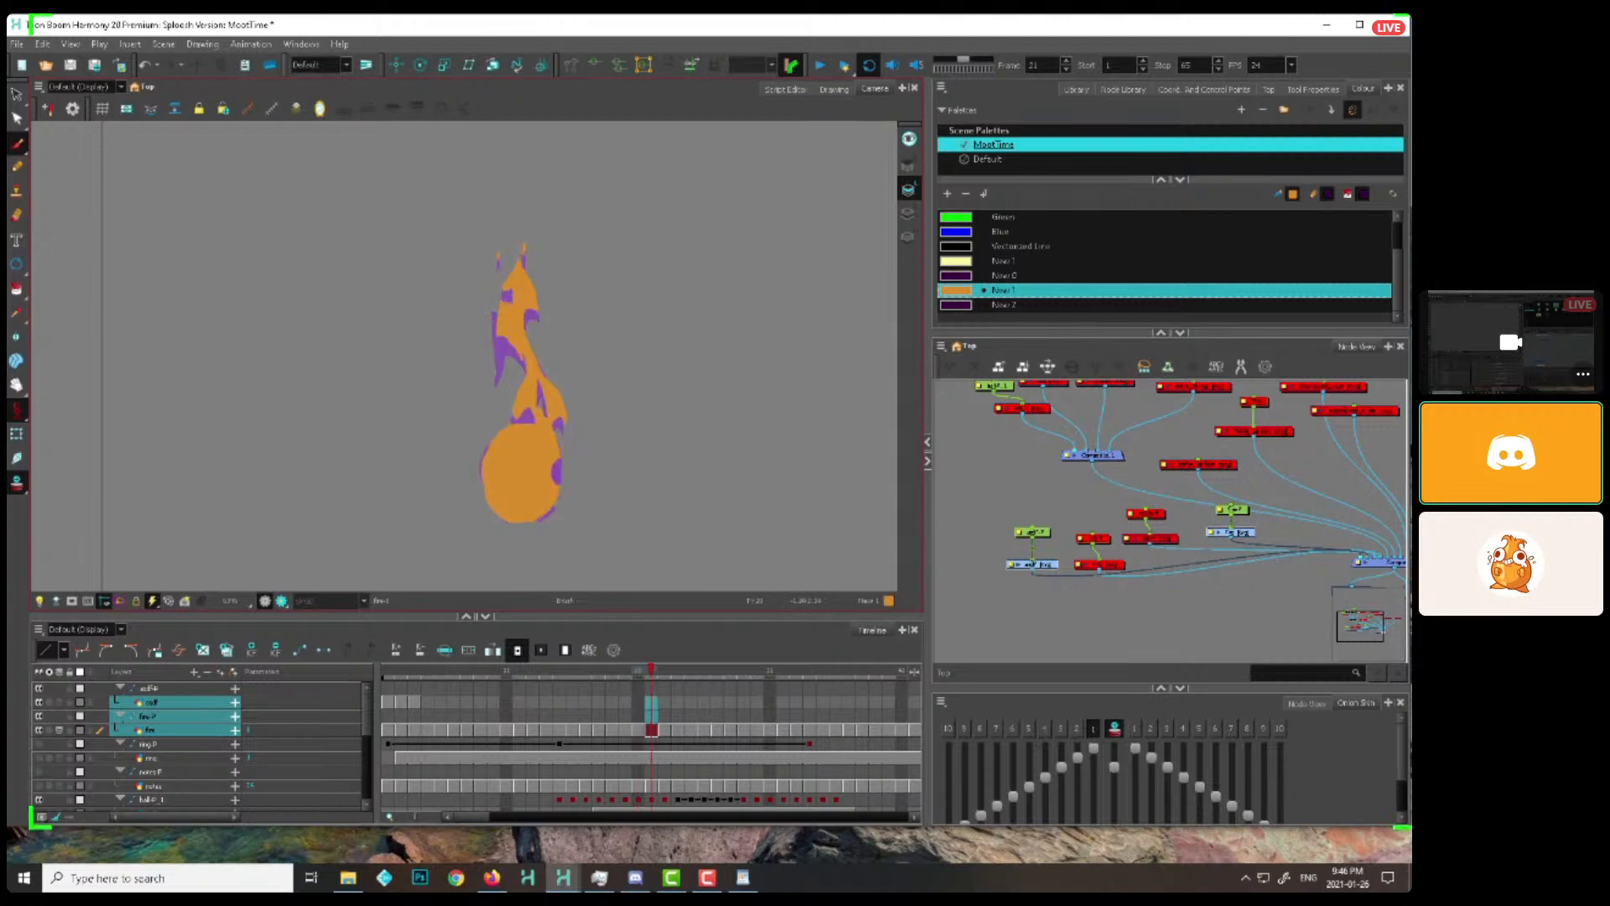
{"action": "key", "text": "period"}
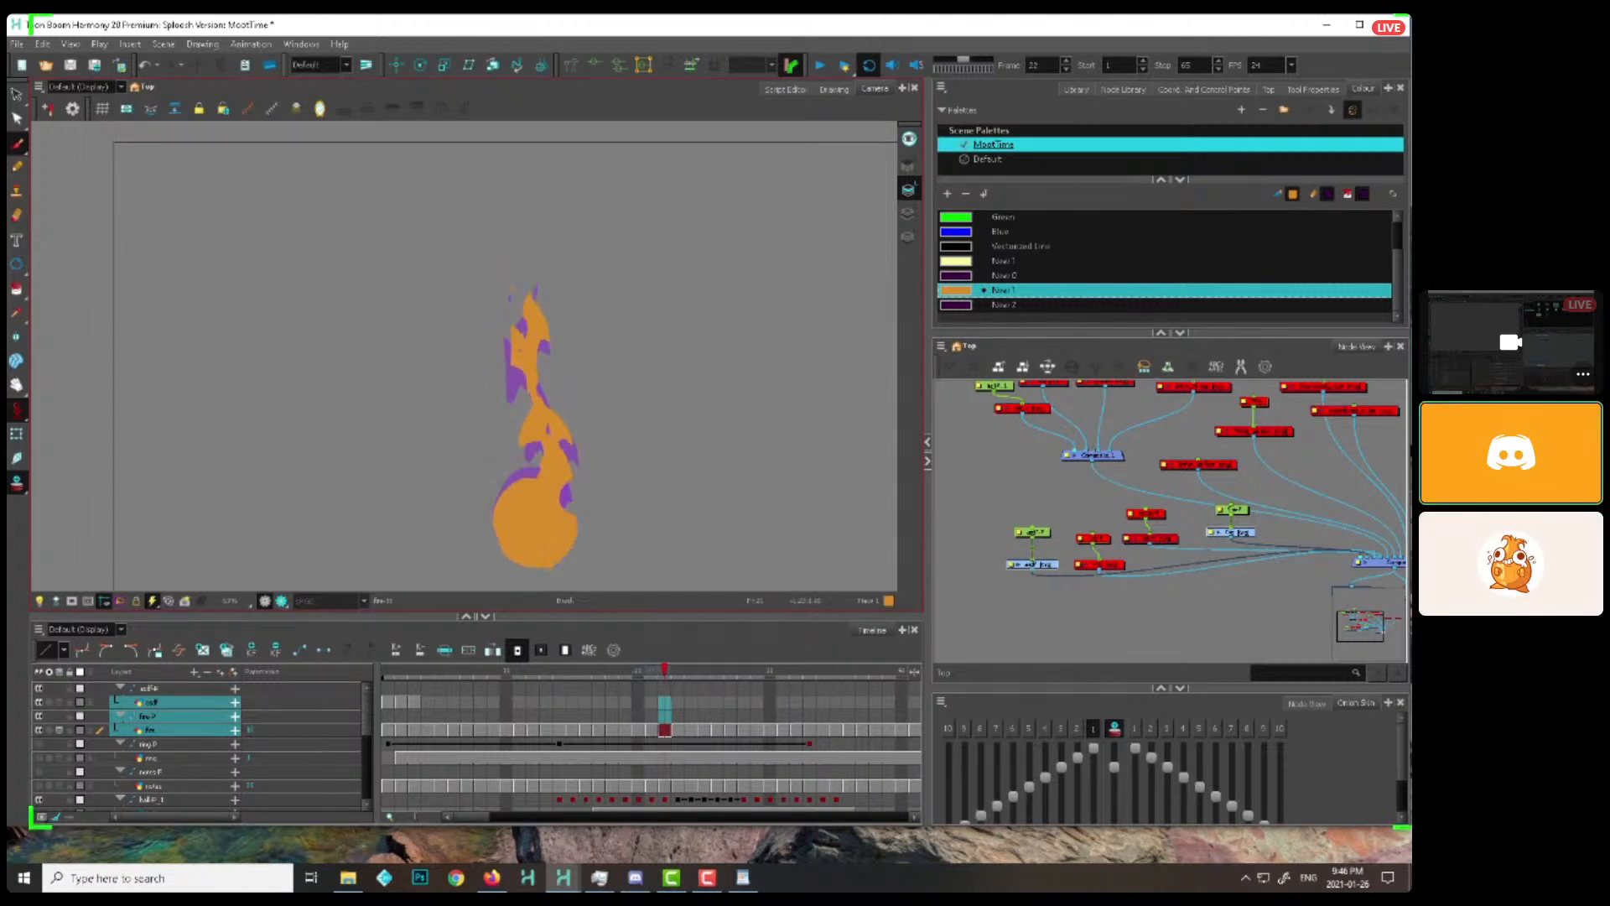
{"action": "key", "text": "period"}
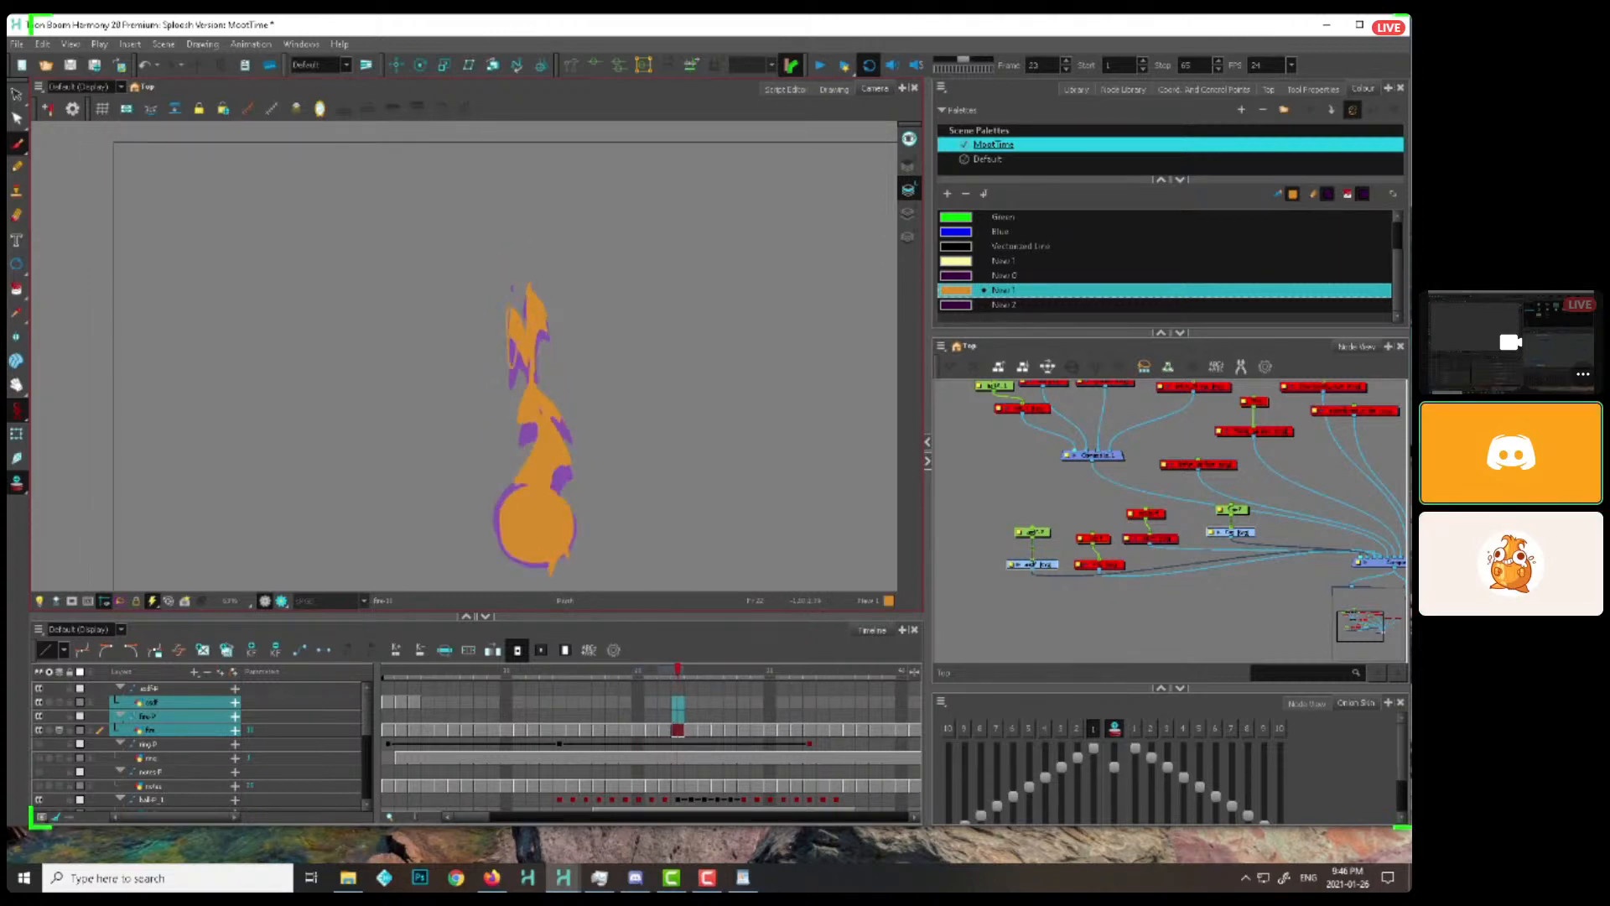
{"action": "key", "text": "period"}
{"action": "key", "text": "period"}
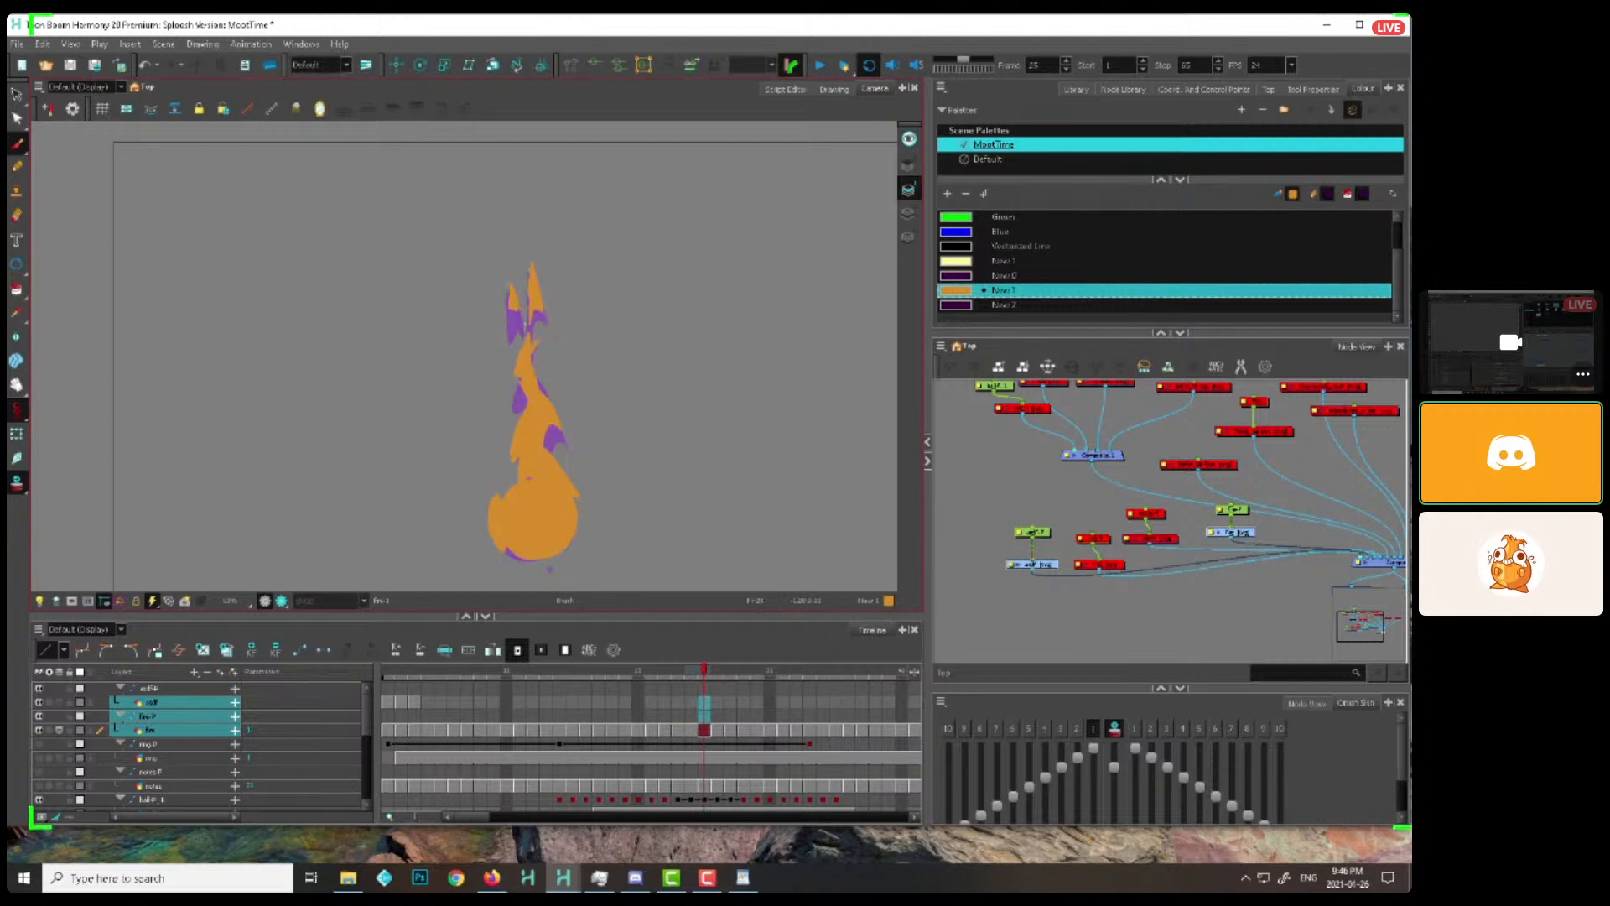
{"action": "key", "text": "period"}
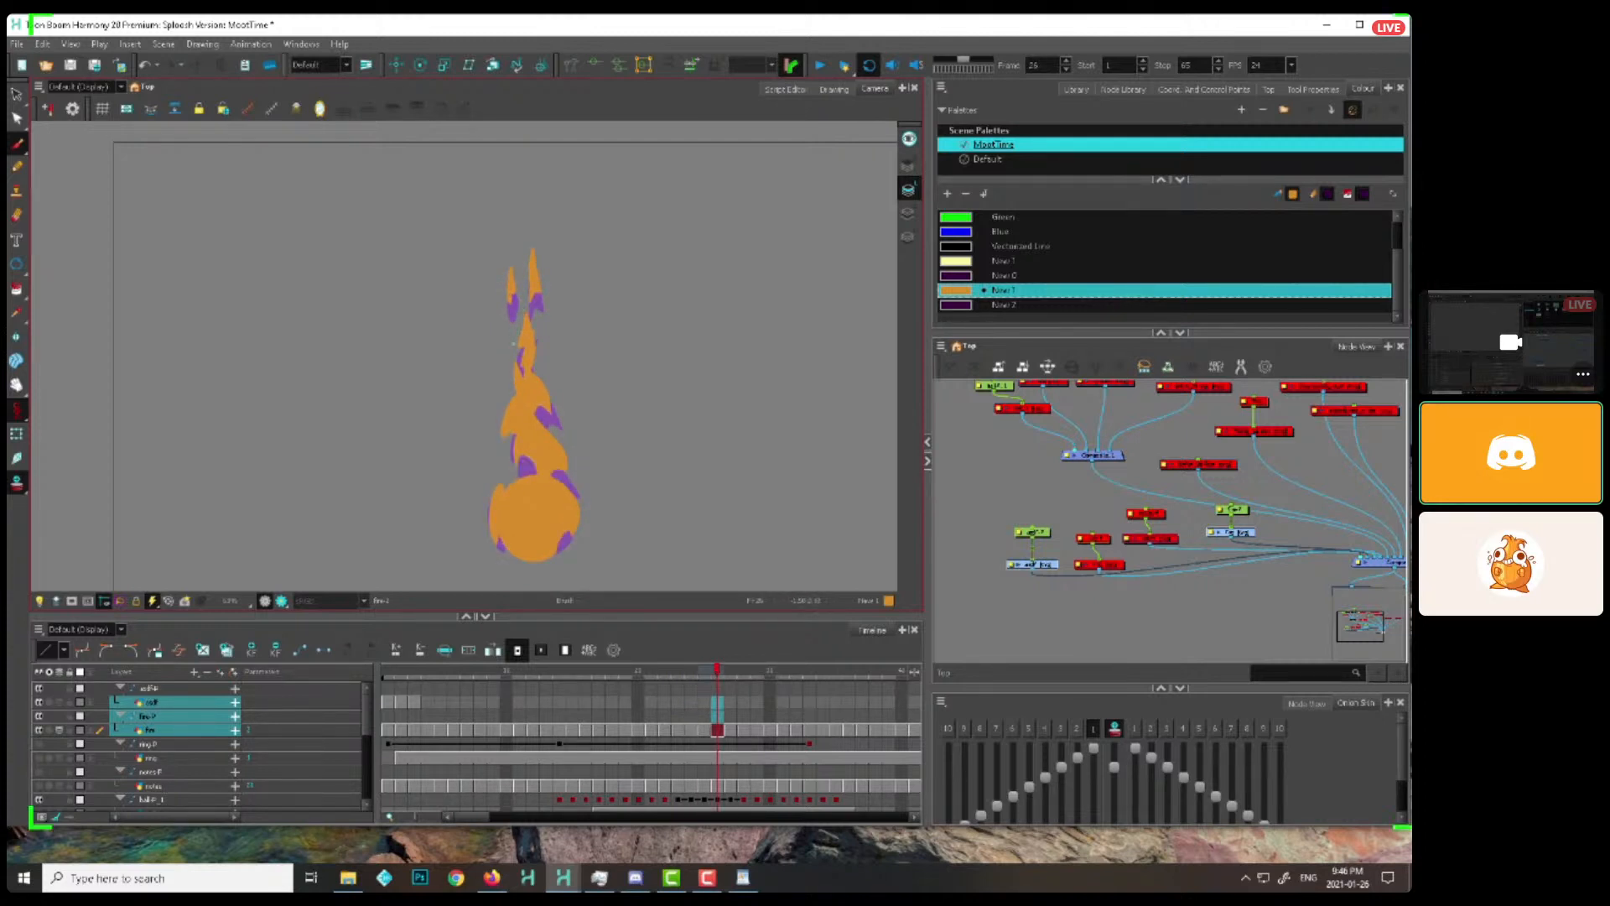
{"action": "key", "text": "period"}
{"action": "key", "text": "period"}
{"action": "key", "text": "period"}
{"action": "key", "text": "period"}
{"action": "key", "text": "period"}
{"action": "key", "text": "period"}
{"action": "key", "text": "period"}
{"action": "key", "text": "period"}
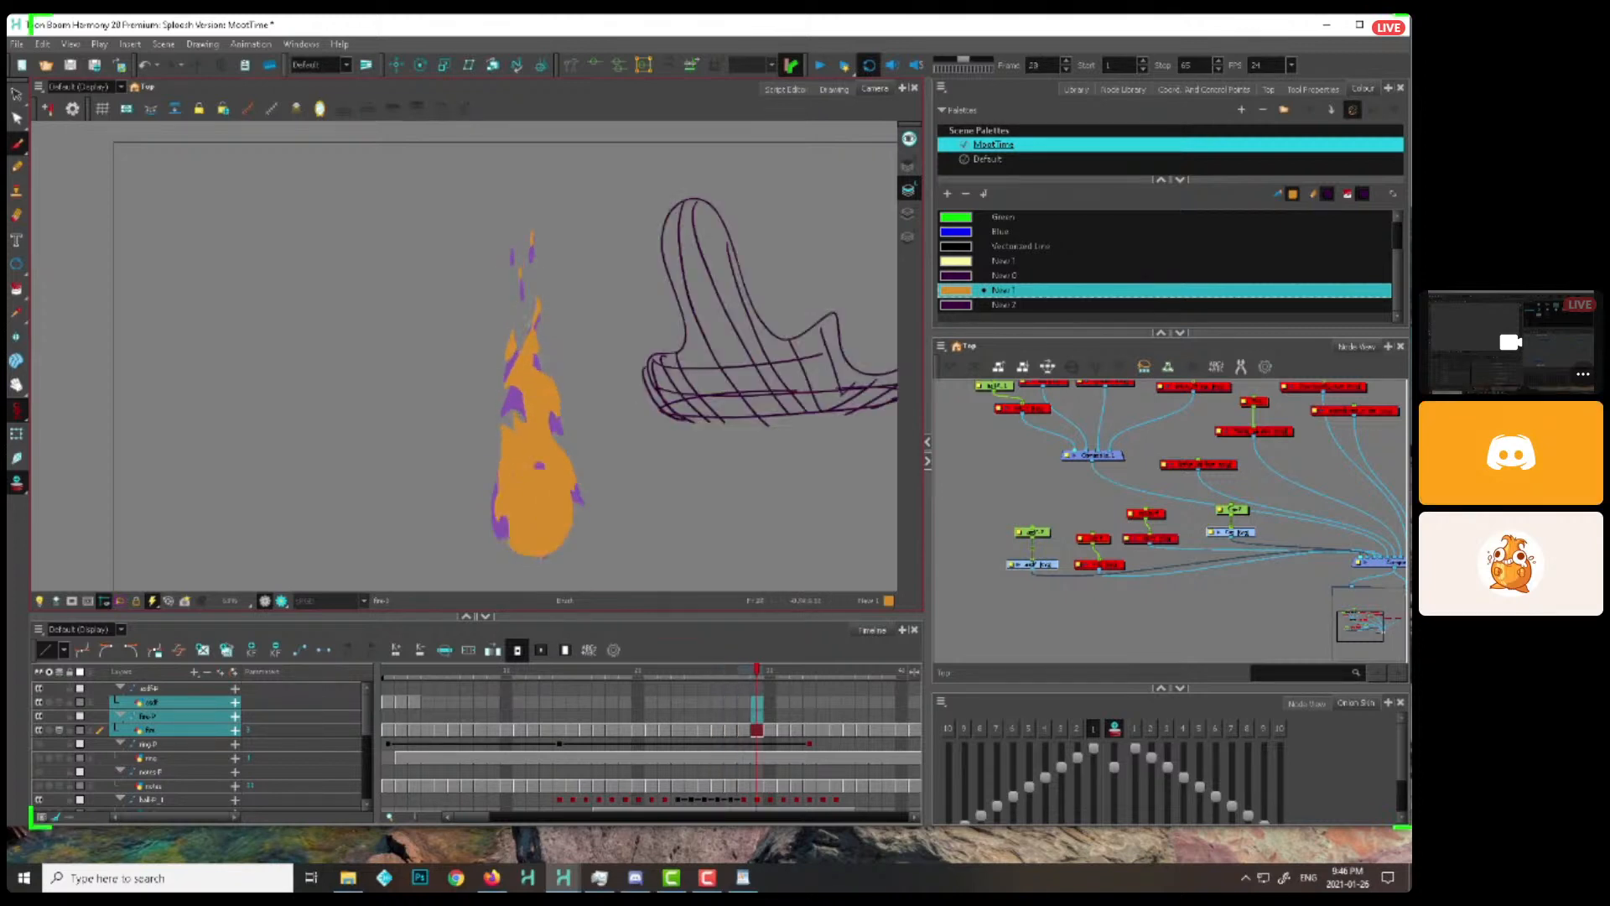
Go back to frame 5 and step through the flame to frame 17, examining how the tail splits into separate pieces
{"action": "left_click_drag", "start_coordinate": [501, 670], "coordinate": [441, 670]}
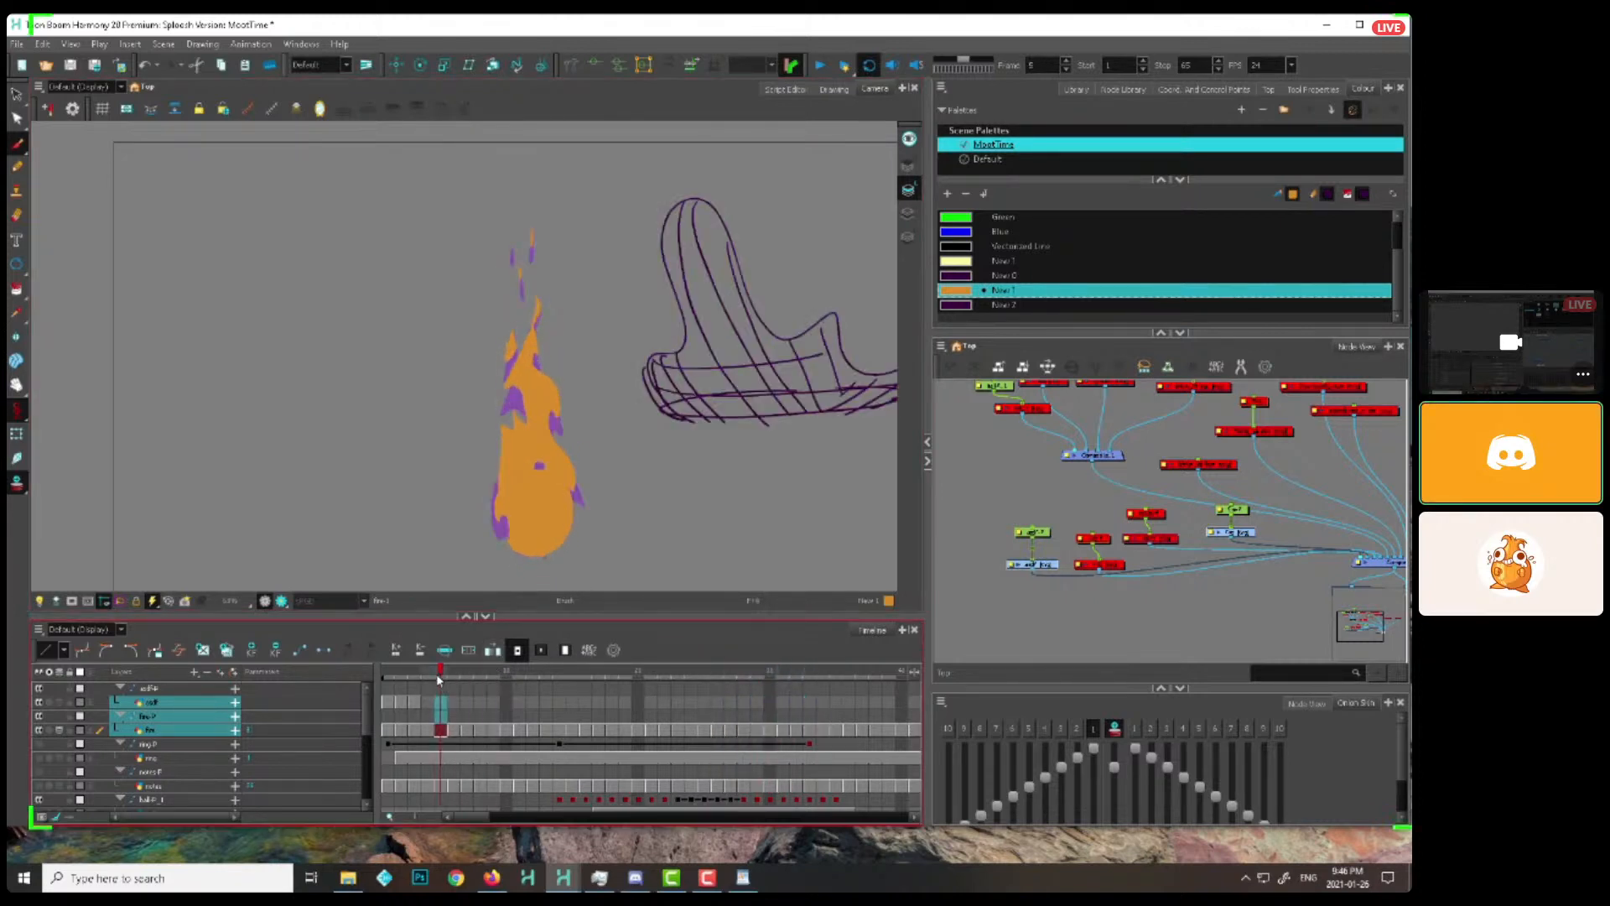
{"action": "left_click_drag", "start_coordinate": [589, 346], "coordinate": [604, 263]}
{"action": "key", "text": "period"}
{"action": "key", "text": "period"}
{"action": "key", "text": "period"}
{"action": "key", "text": "period"}
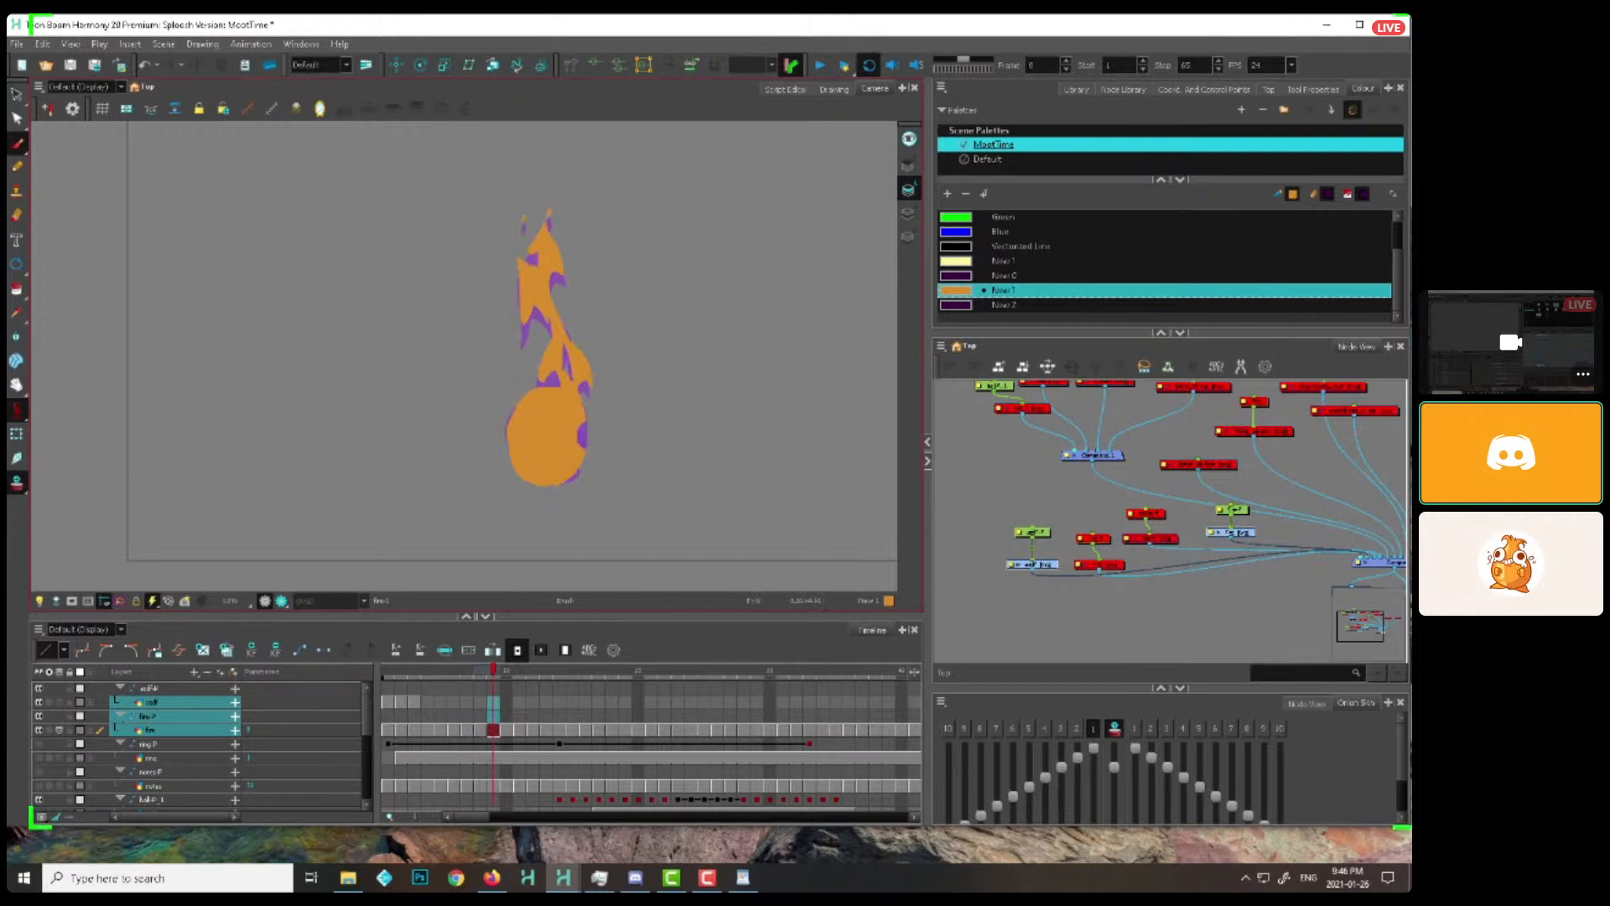
{"action": "key", "text": "period"}
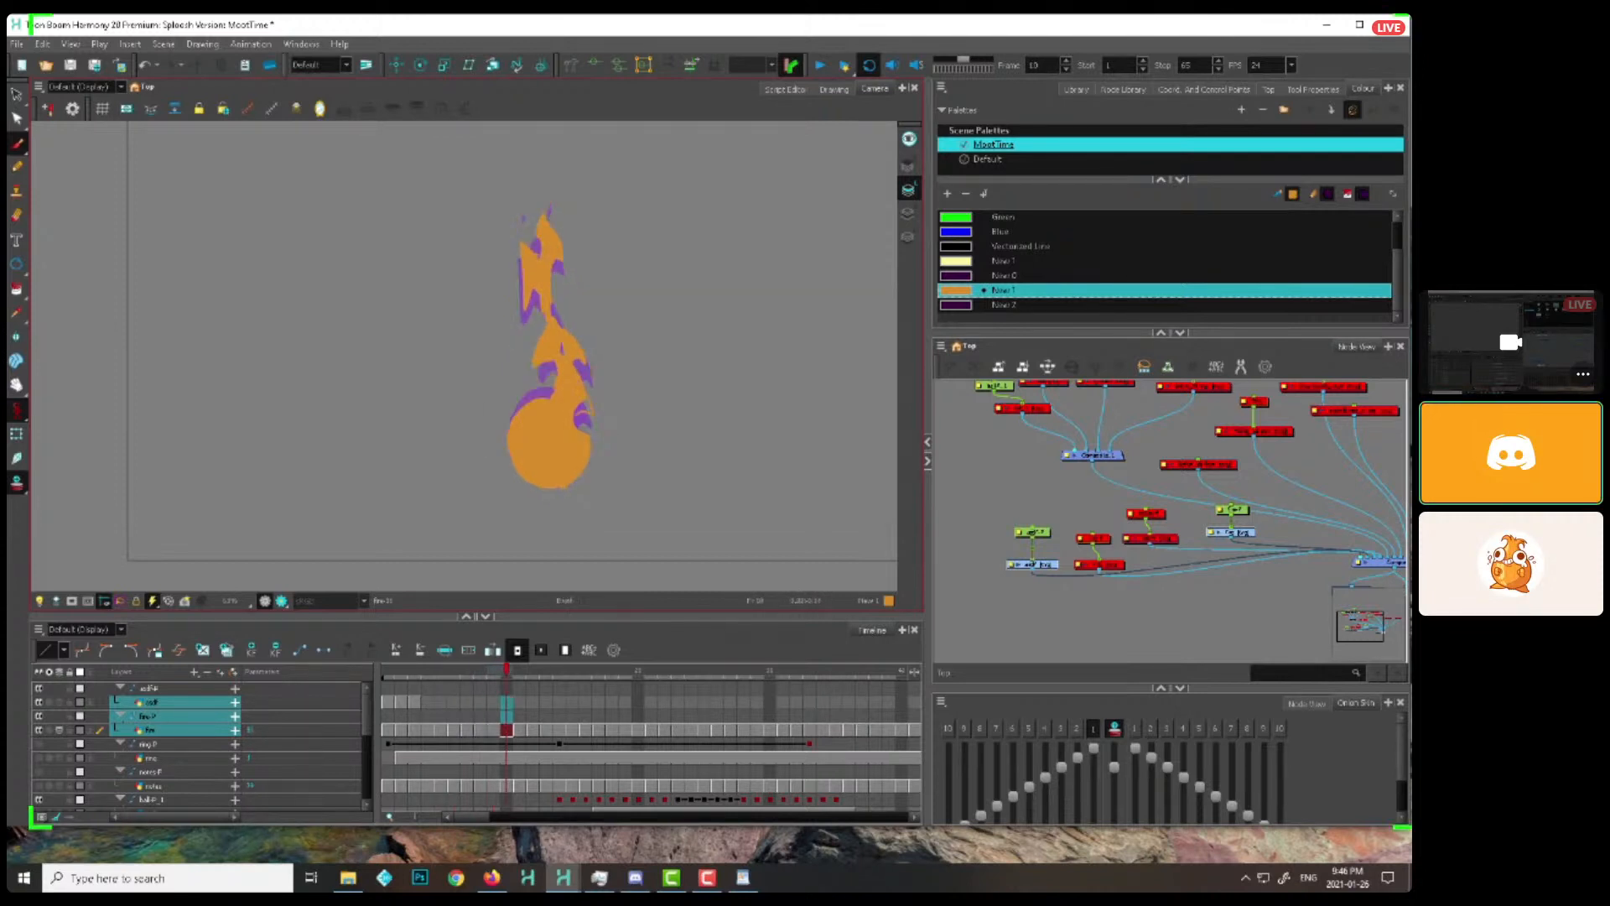
{"action": "key", "text": "period"}
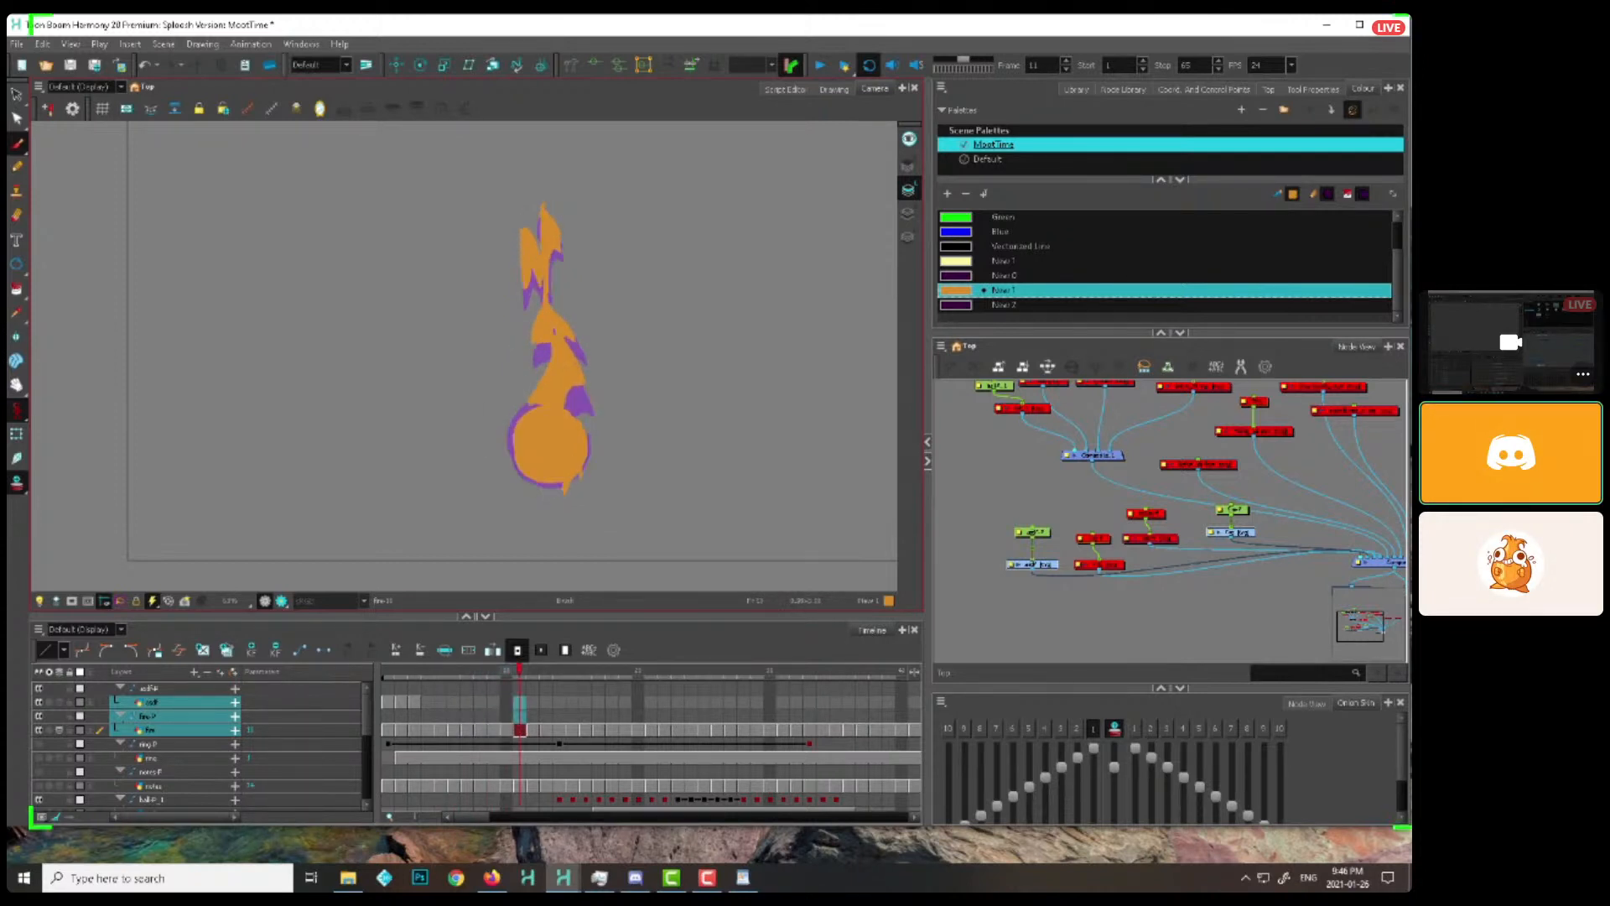
{"action": "key", "text": "period"}
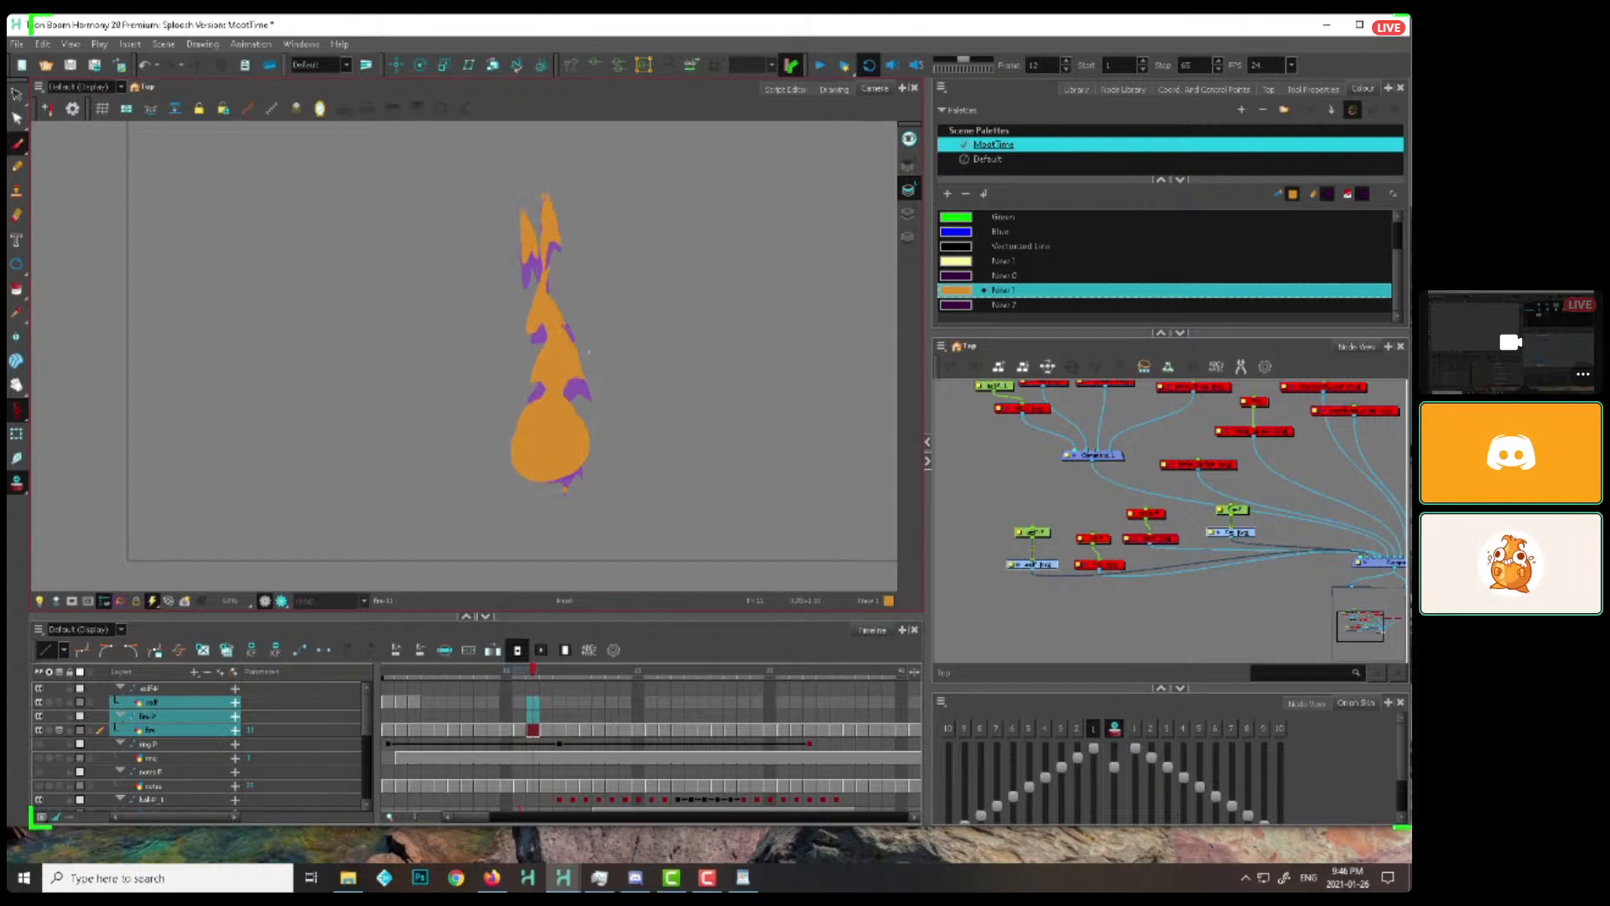
{"action": "key", "text": "period"}
{"action": "key", "text": "period"}
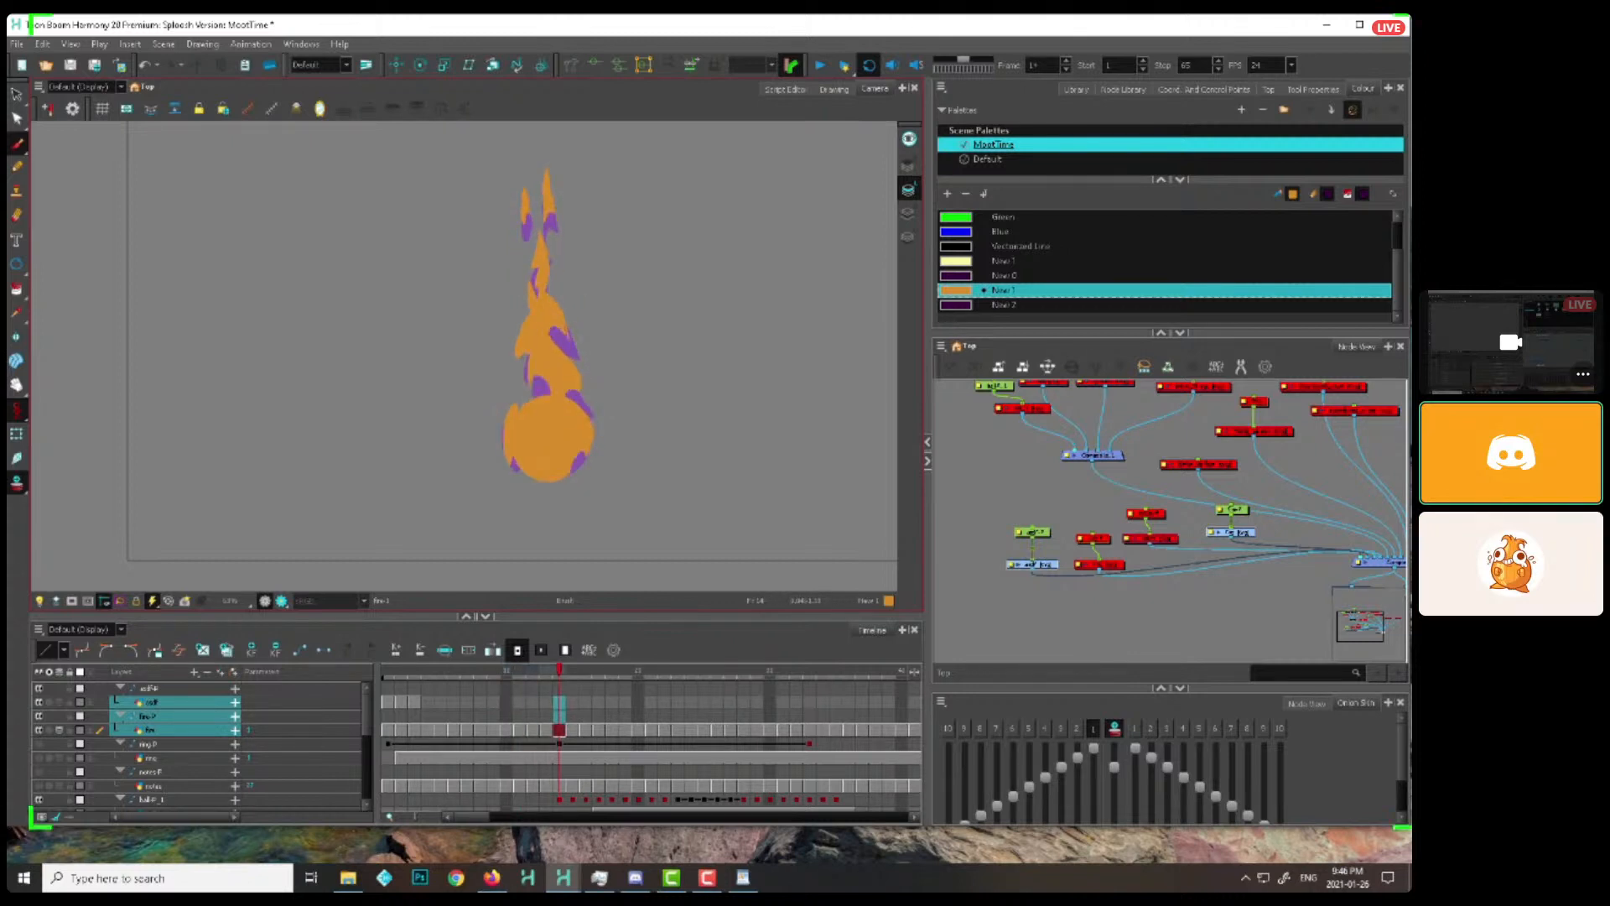
{"action": "key", "text": "period"}
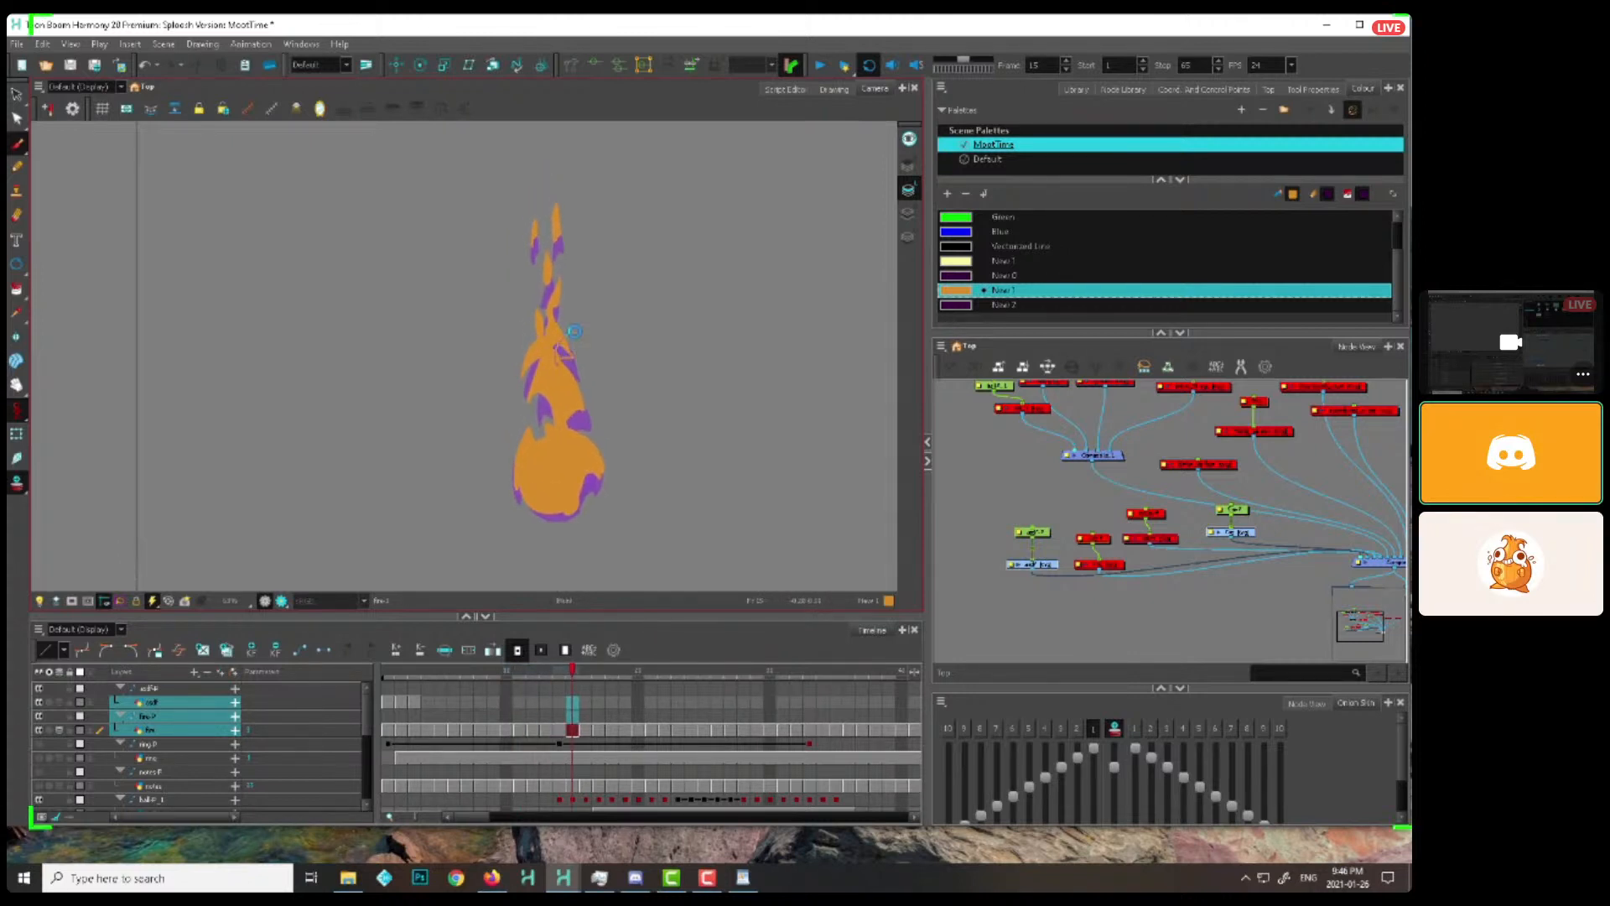
{"action": "key", "text": "period"}
Step through the flame drawings from frame 17 to frame 27, comparing each shape with the previous drawing's onion skin
{"action": "key", "text": "period"}
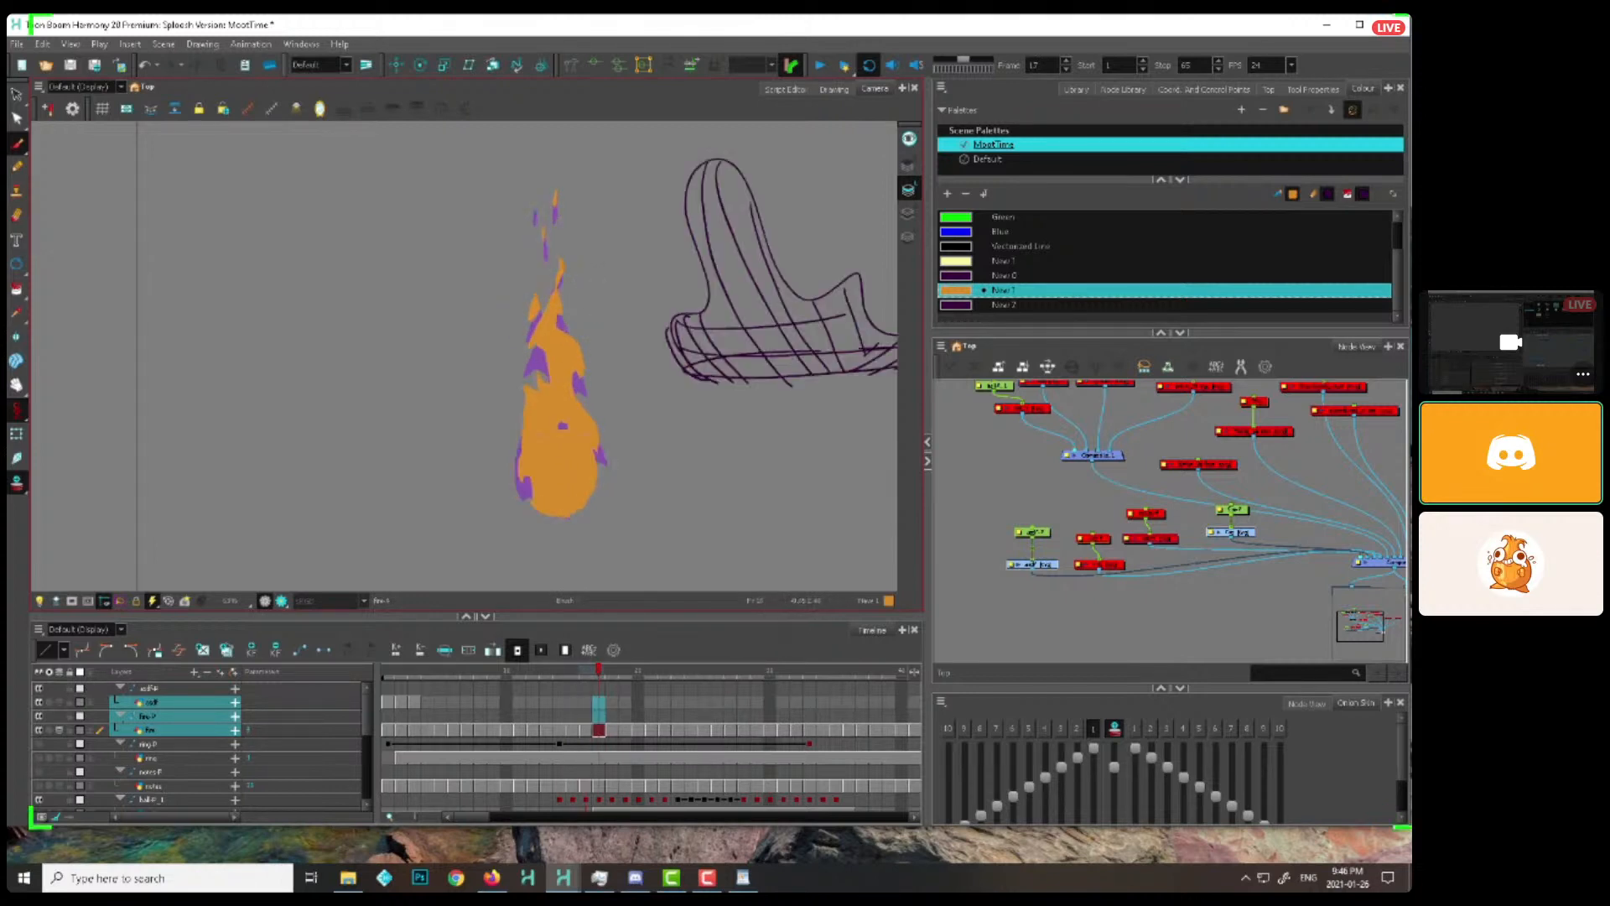
{"action": "key", "text": "period"}
{"action": "key", "text": "period"}
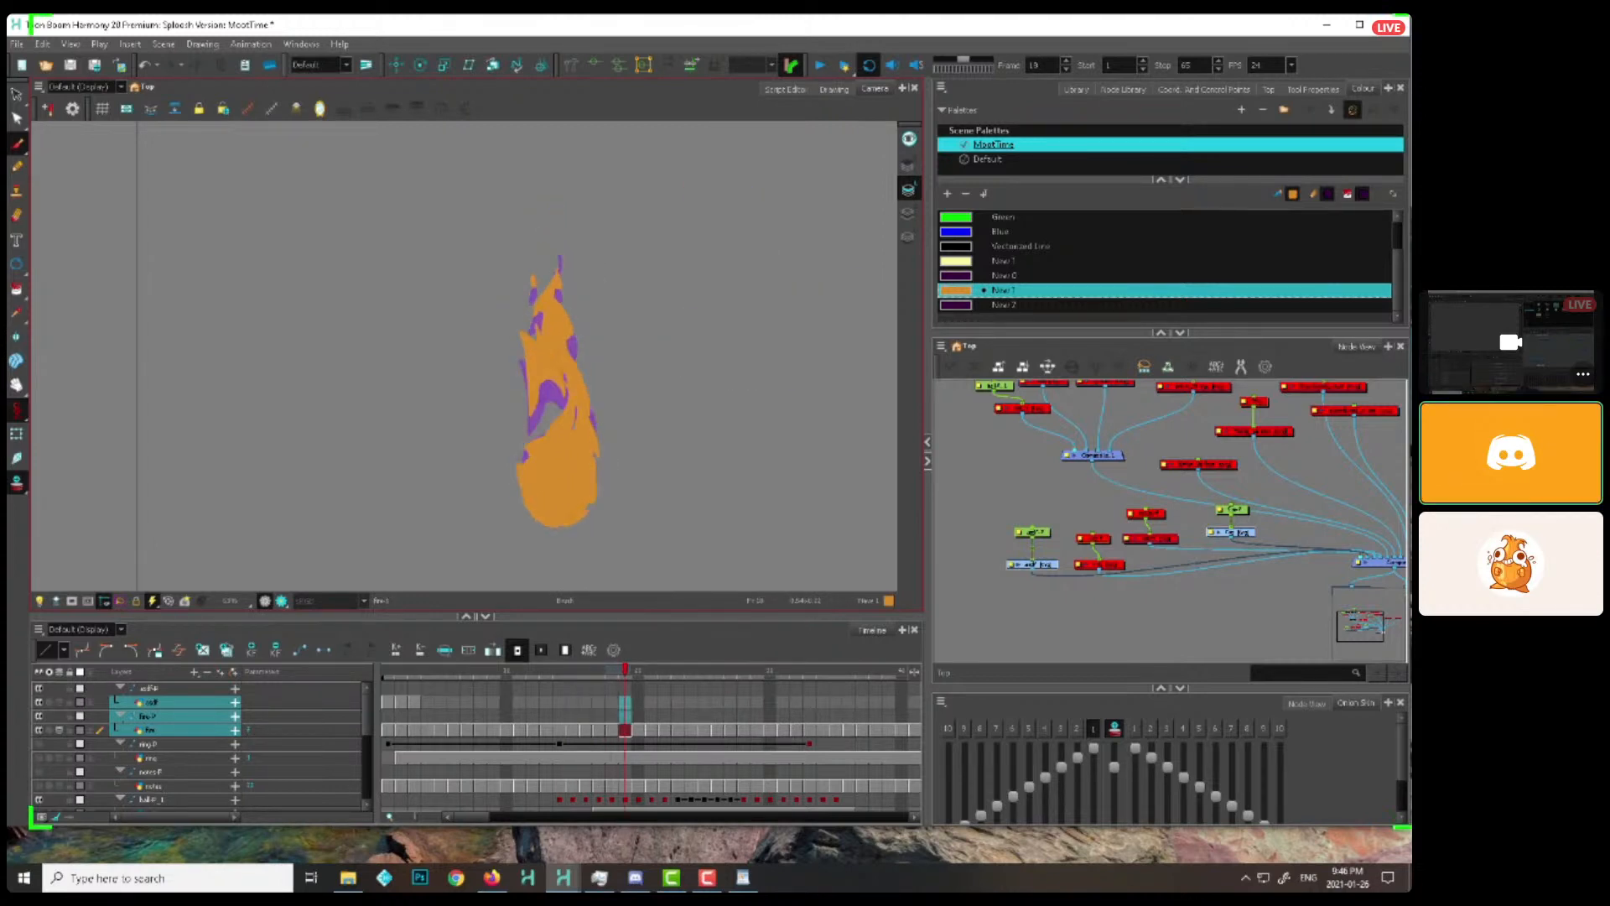
{"action": "key", "text": "comma"}
{"action": "left_click_drag", "start_coordinate": [570, 398], "coordinate": [564, 422]}
{"action": "key", "text": "period"}
{"action": "key", "text": "period"}
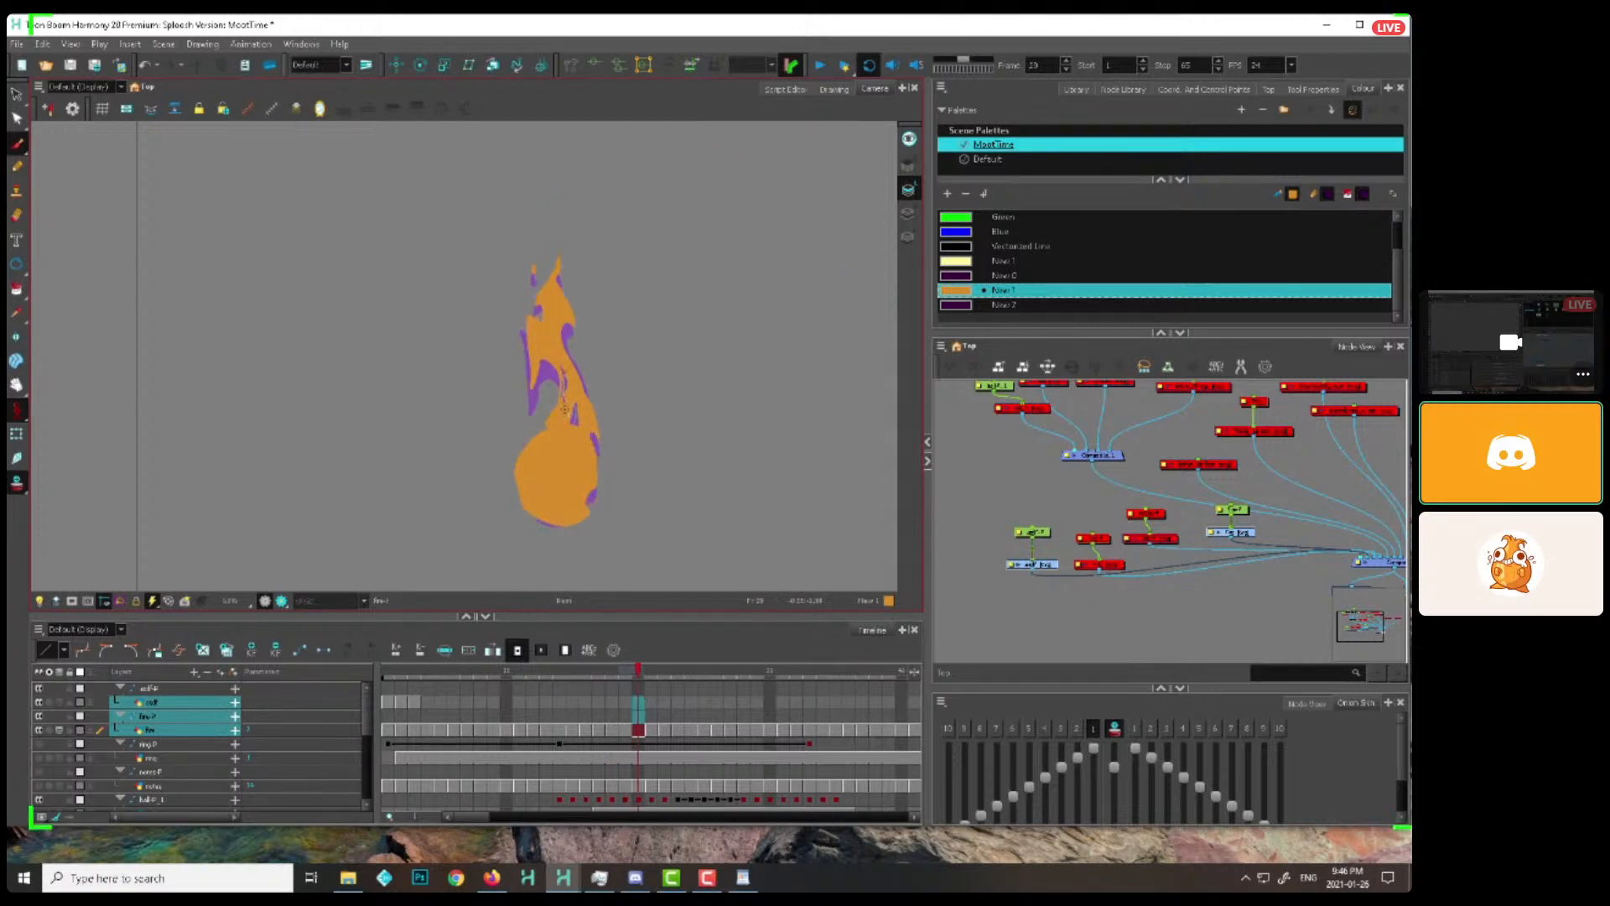
{"action": "key", "text": "period"}
{"action": "key", "text": "period"}
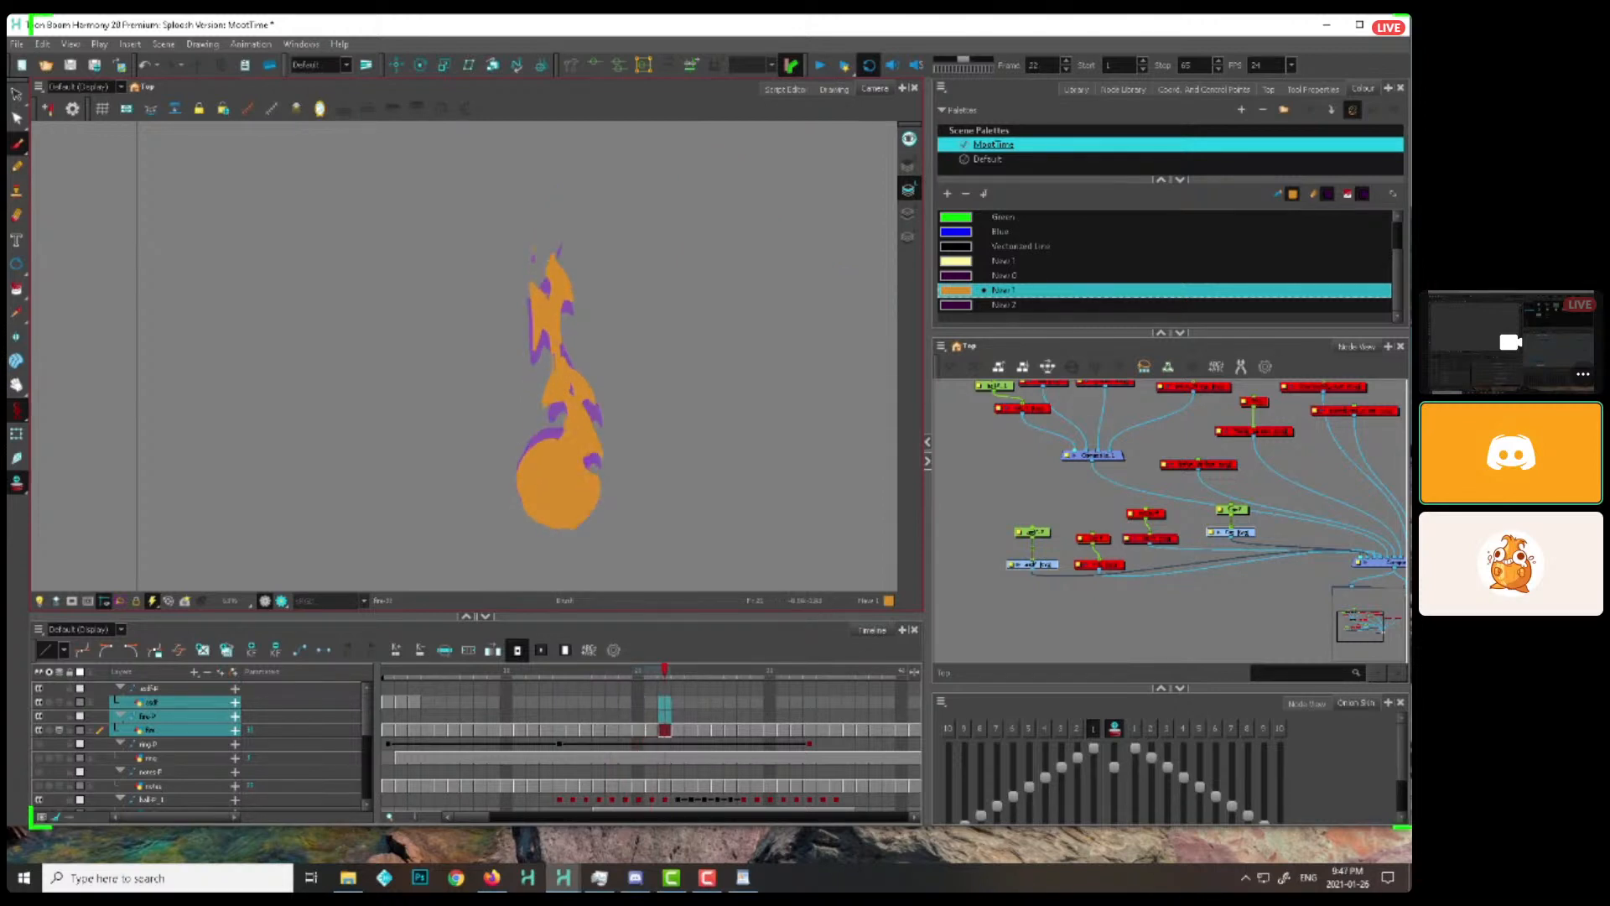
{"action": "key", "text": "period"}
{"action": "key", "text": "period"}
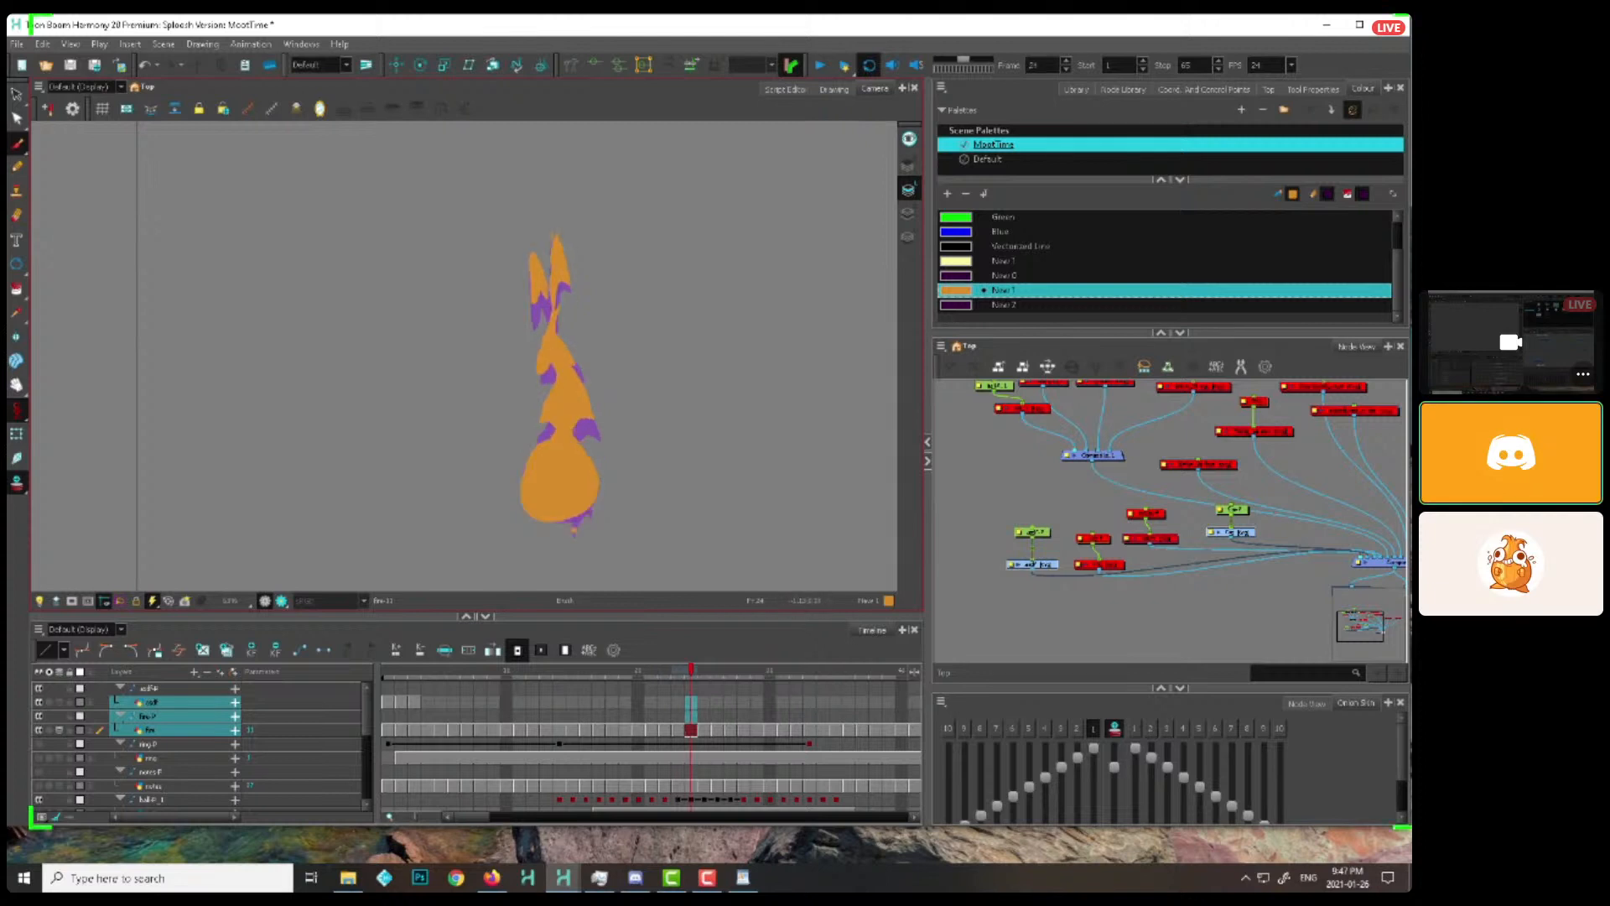
{"action": "key", "text": "period"}
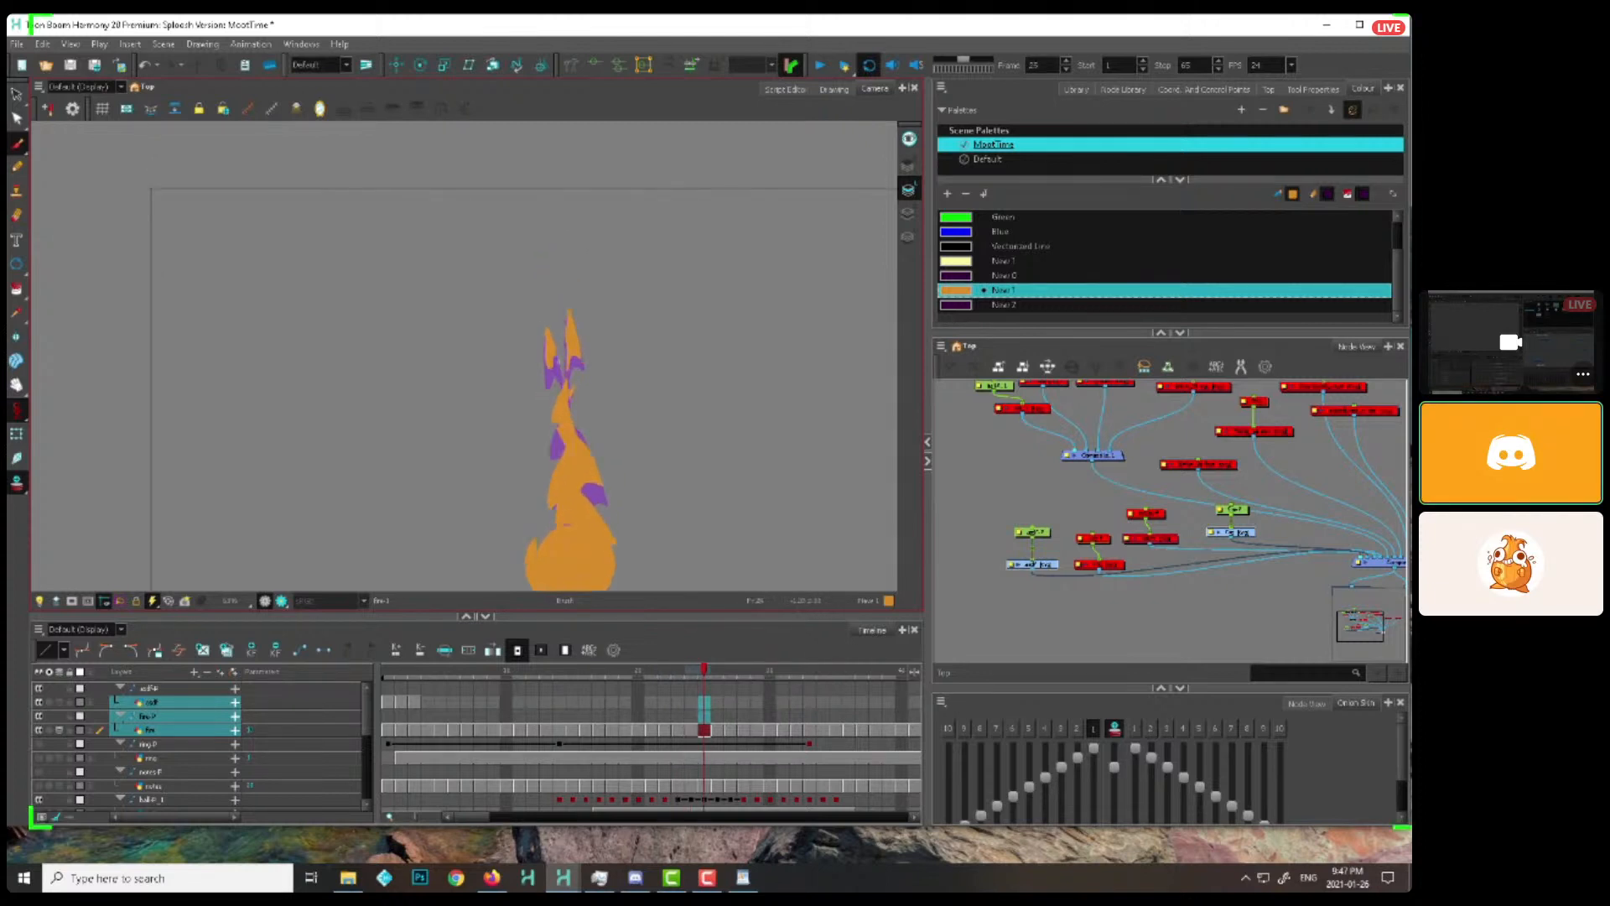
{"action": "key", "text": "period"}
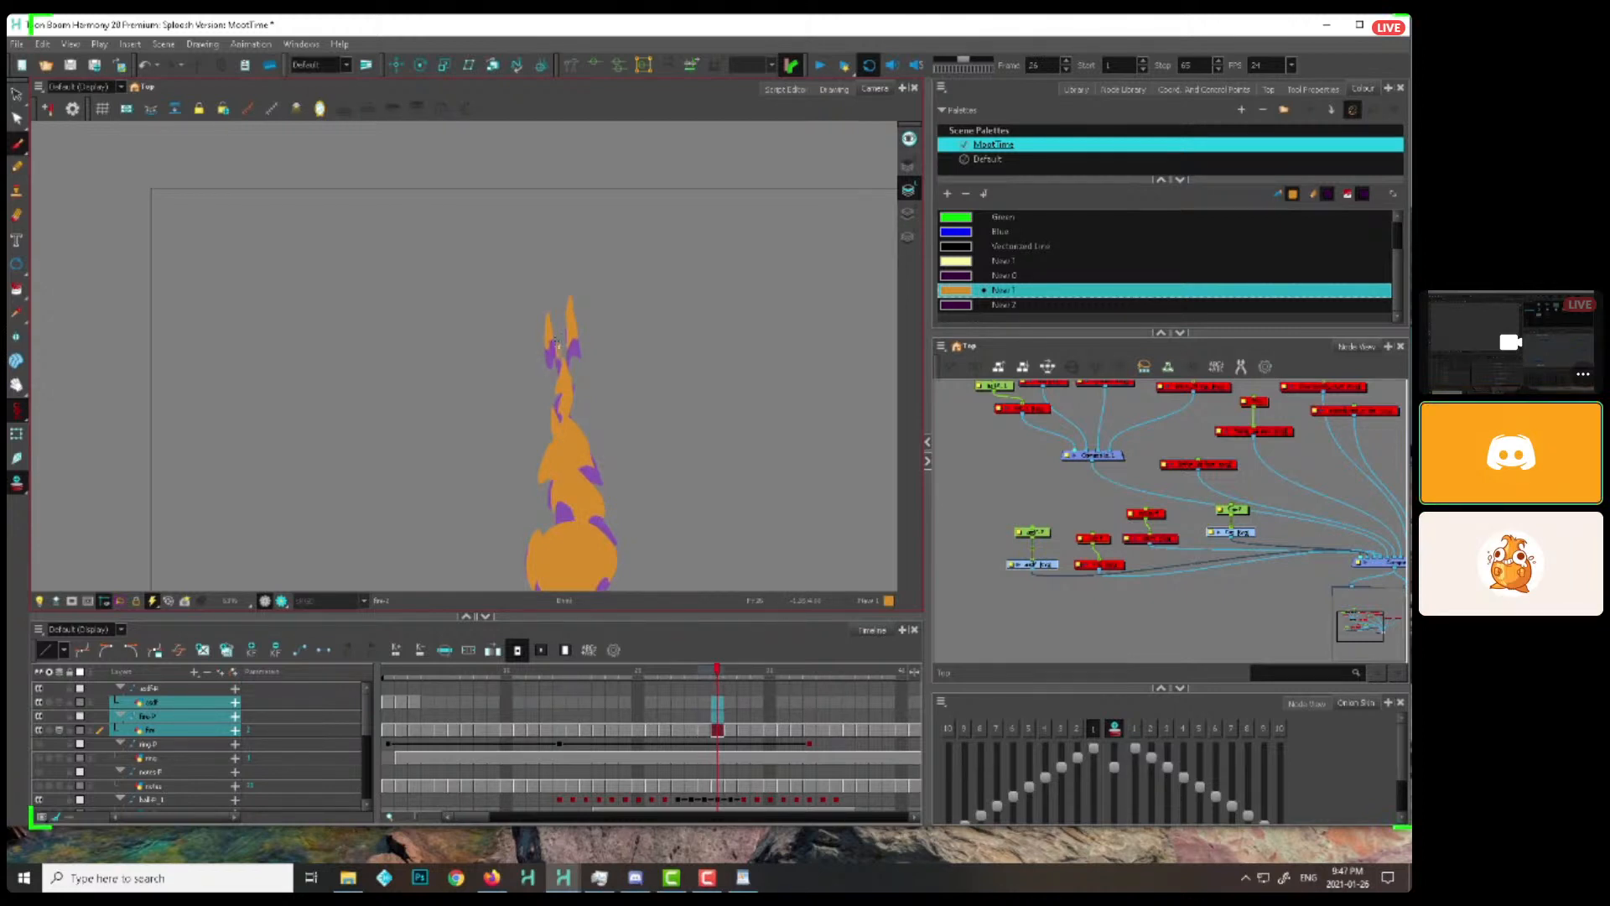
{"action": "key", "text": "period"}
{"action": "key", "text": "period"}
{"action": "key", "text": "comma"}
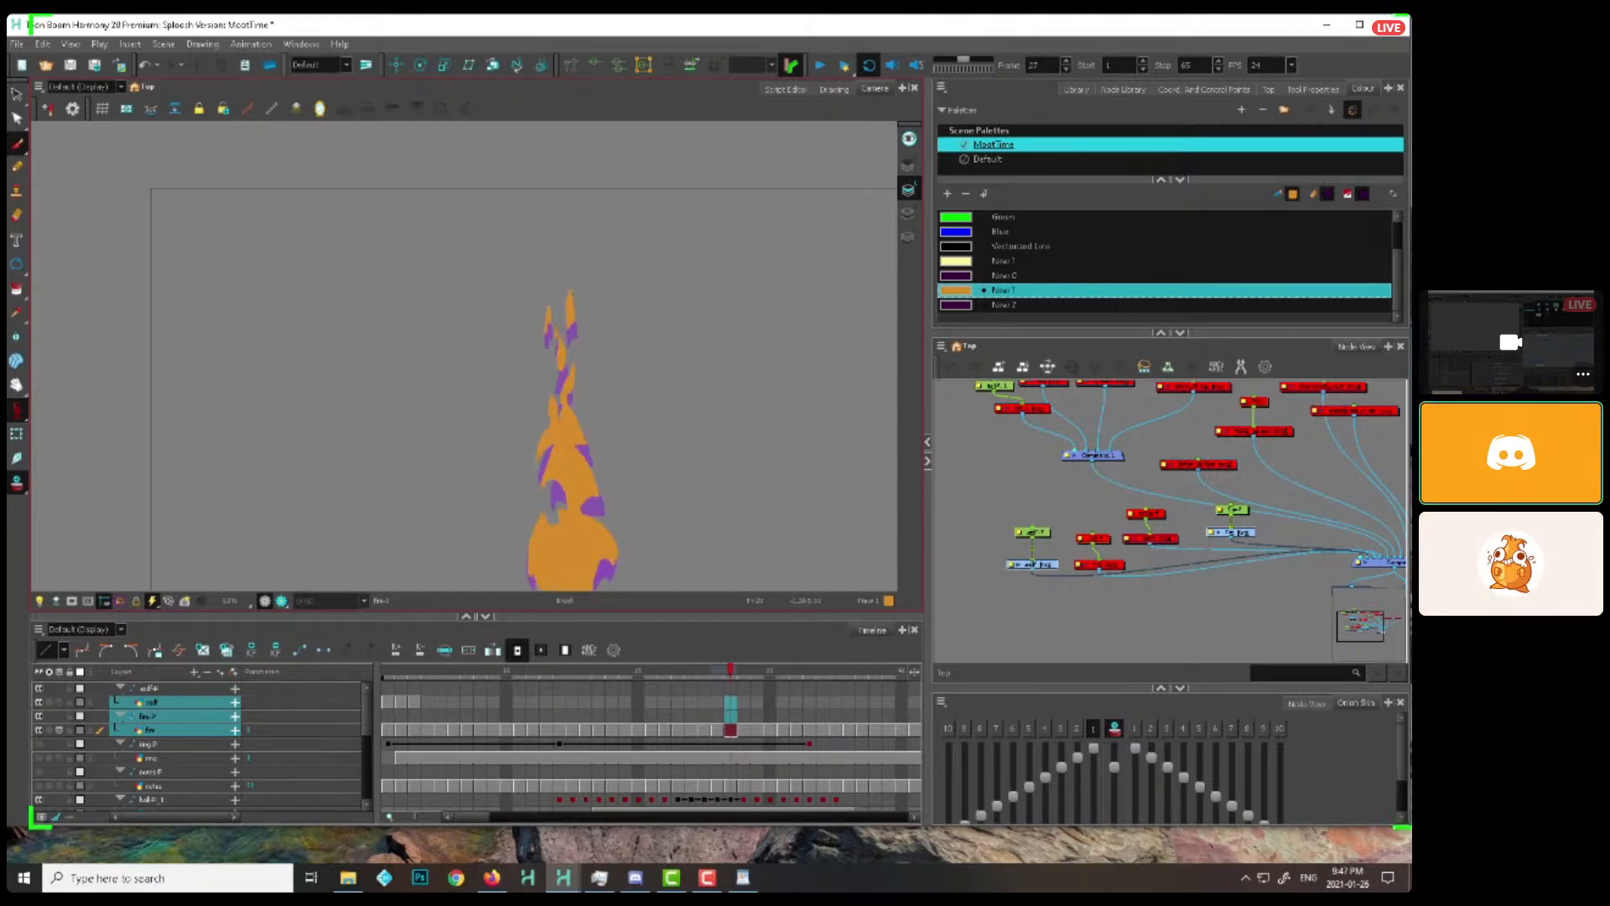
Save the scene and return to the first flame drawing at frame 1, with the whole flame in view
{"action": "key", "text": "ctrl+z"}
{"action": "left_click", "coordinate": [536, 676]}
{"action": "left_click_drag", "start_coordinate": [536, 676], "coordinate": [441, 676]}
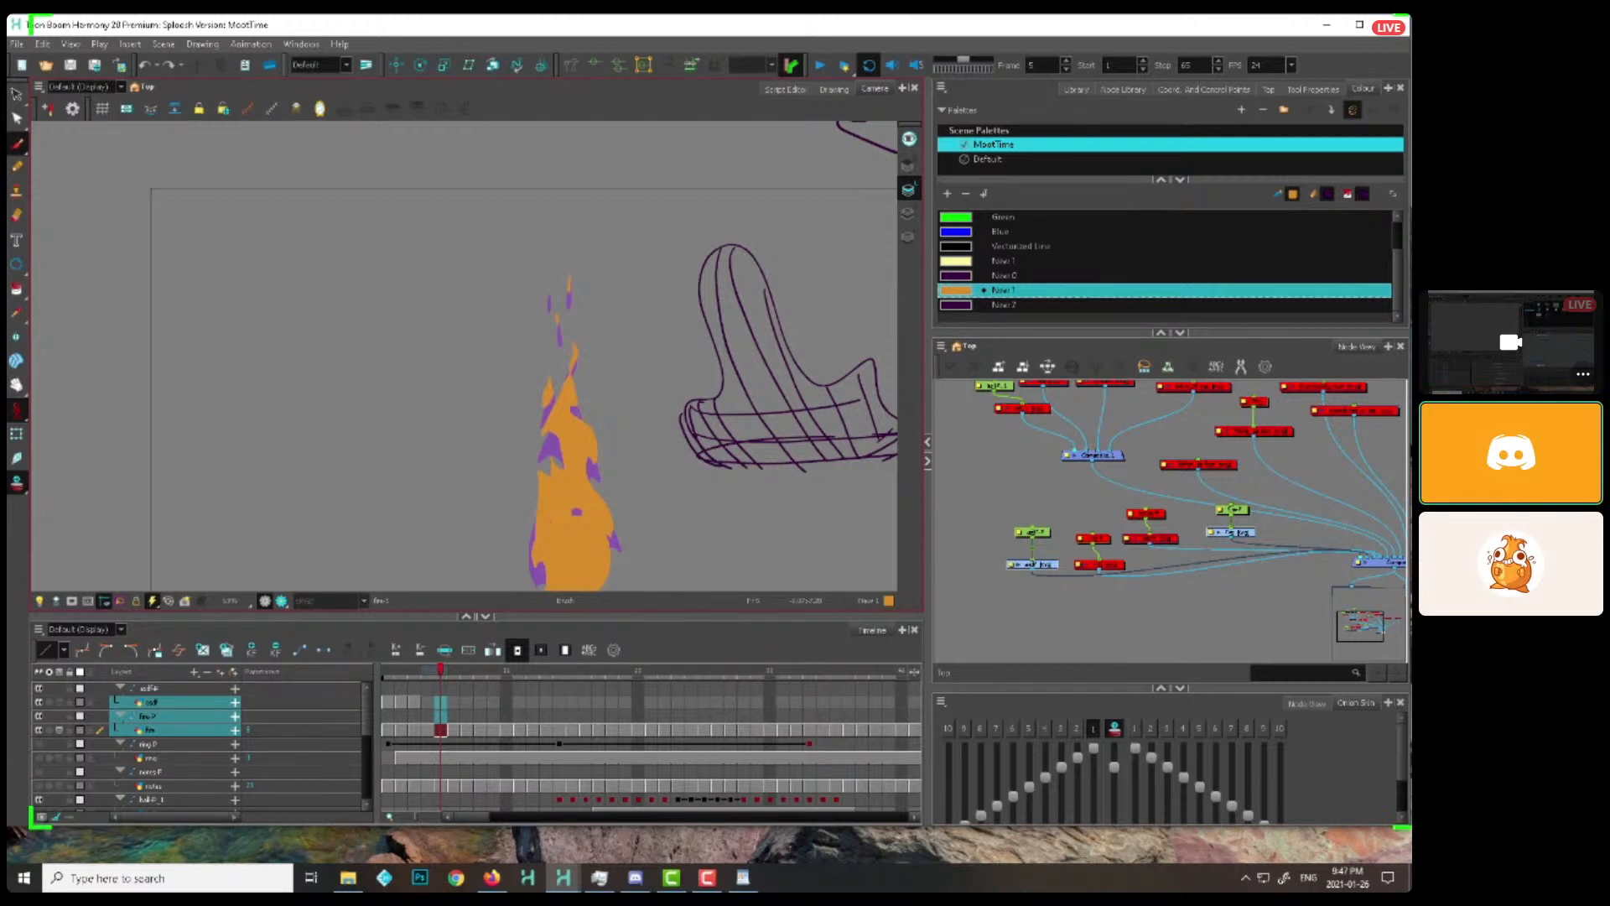
{"action": "key", "text": "comma"}
{"action": "key", "text": "comma"}
{"action": "key", "text": "comma"}
{"action": "key", "text": "comma"}
{"action": "left_click_drag", "start_coordinate": [598, 504], "coordinate": [616, 399]}
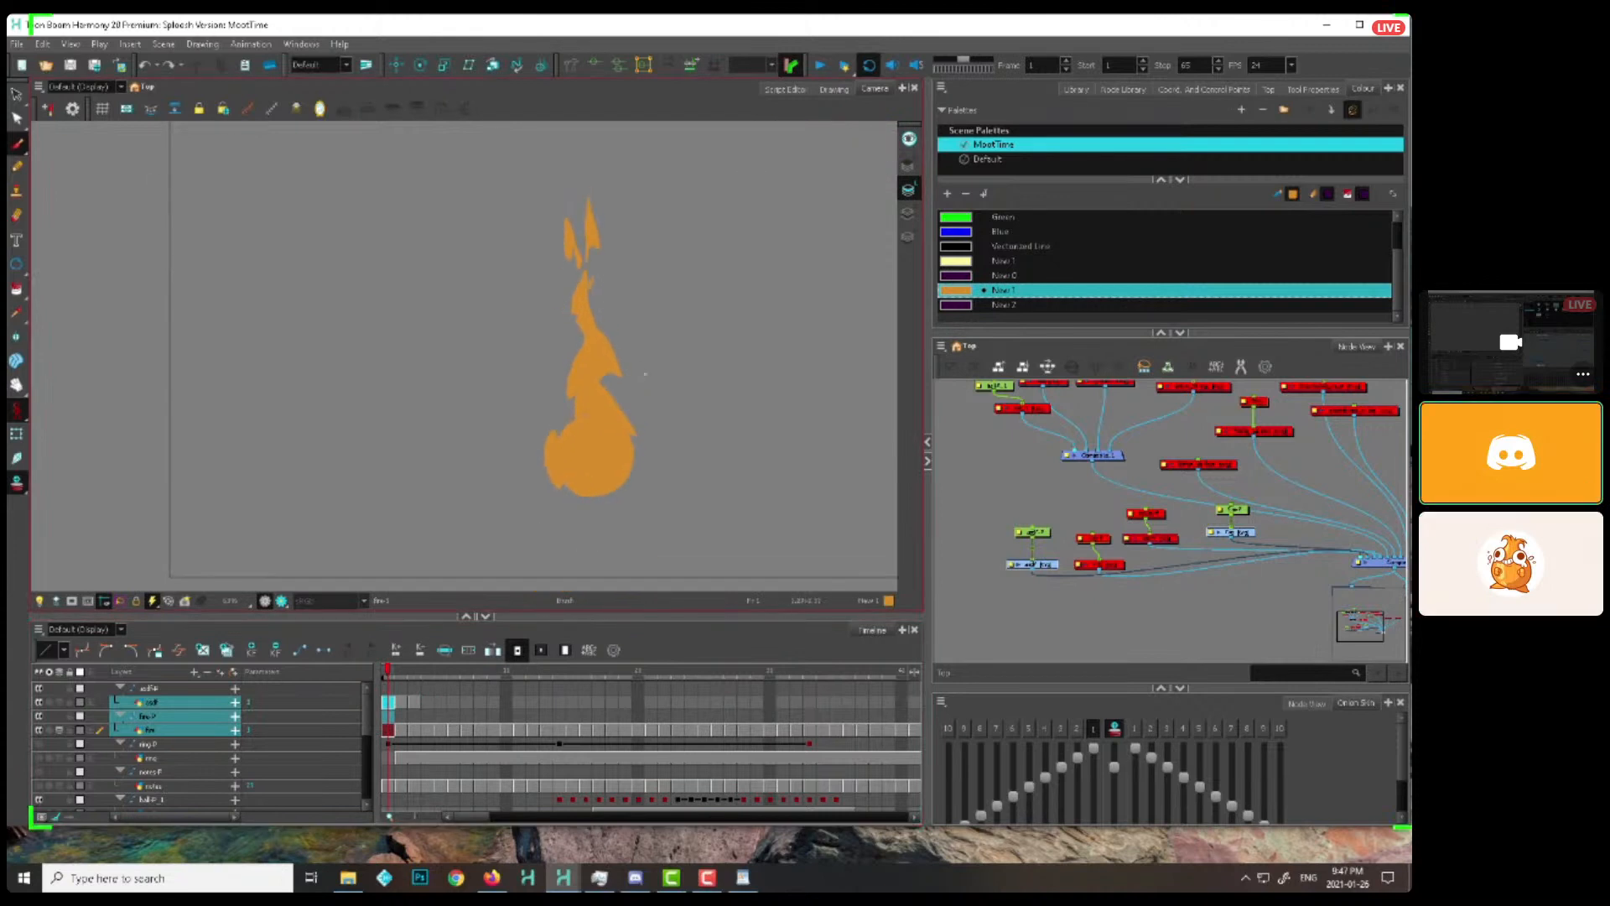
Step through the flame drawings from frame 1 to frame 11, examining how gaps open between the round base and the tail
{"action": "key", "text": "period"}
{"action": "key", "text": "period"}
{"action": "key", "text": "period"}
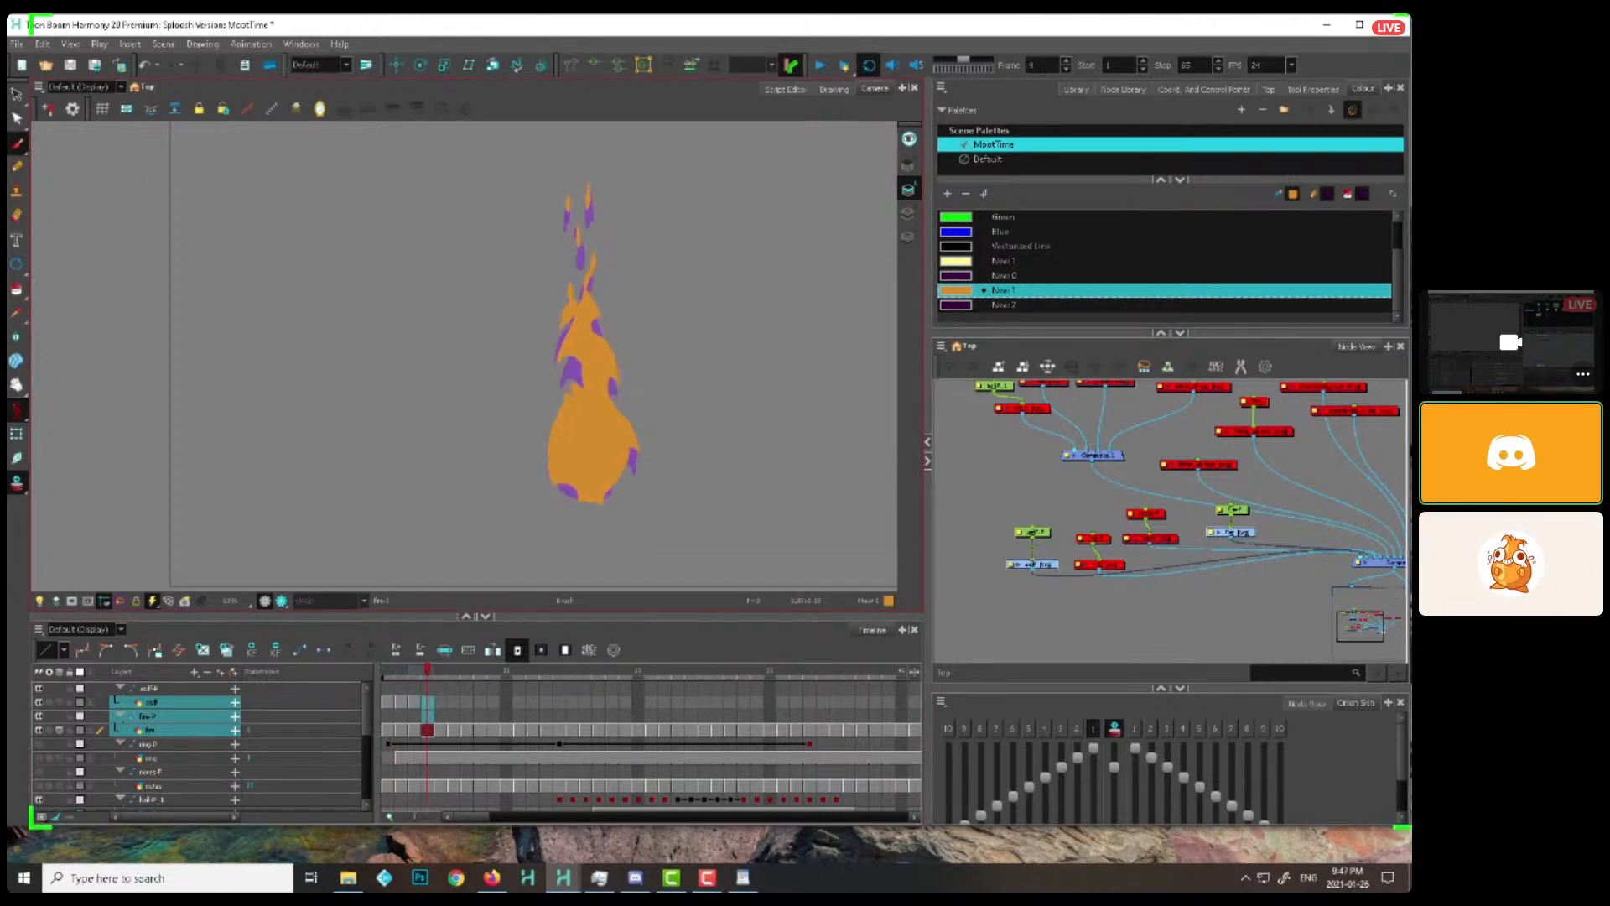
{"action": "key", "text": "period"}
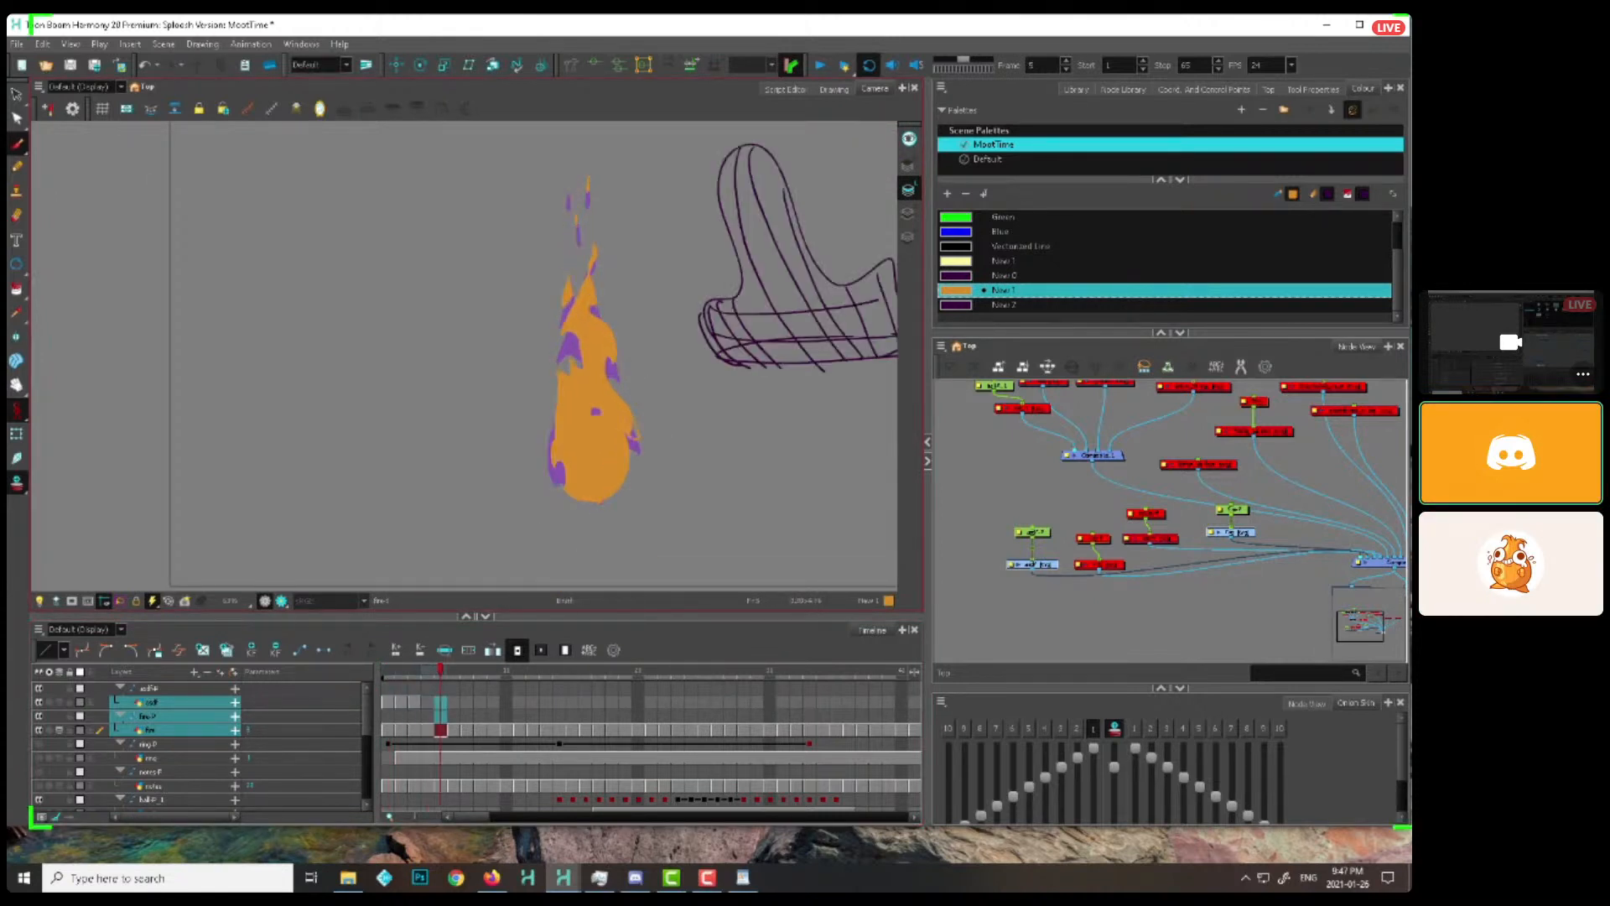
{"action": "key", "text": "period"}
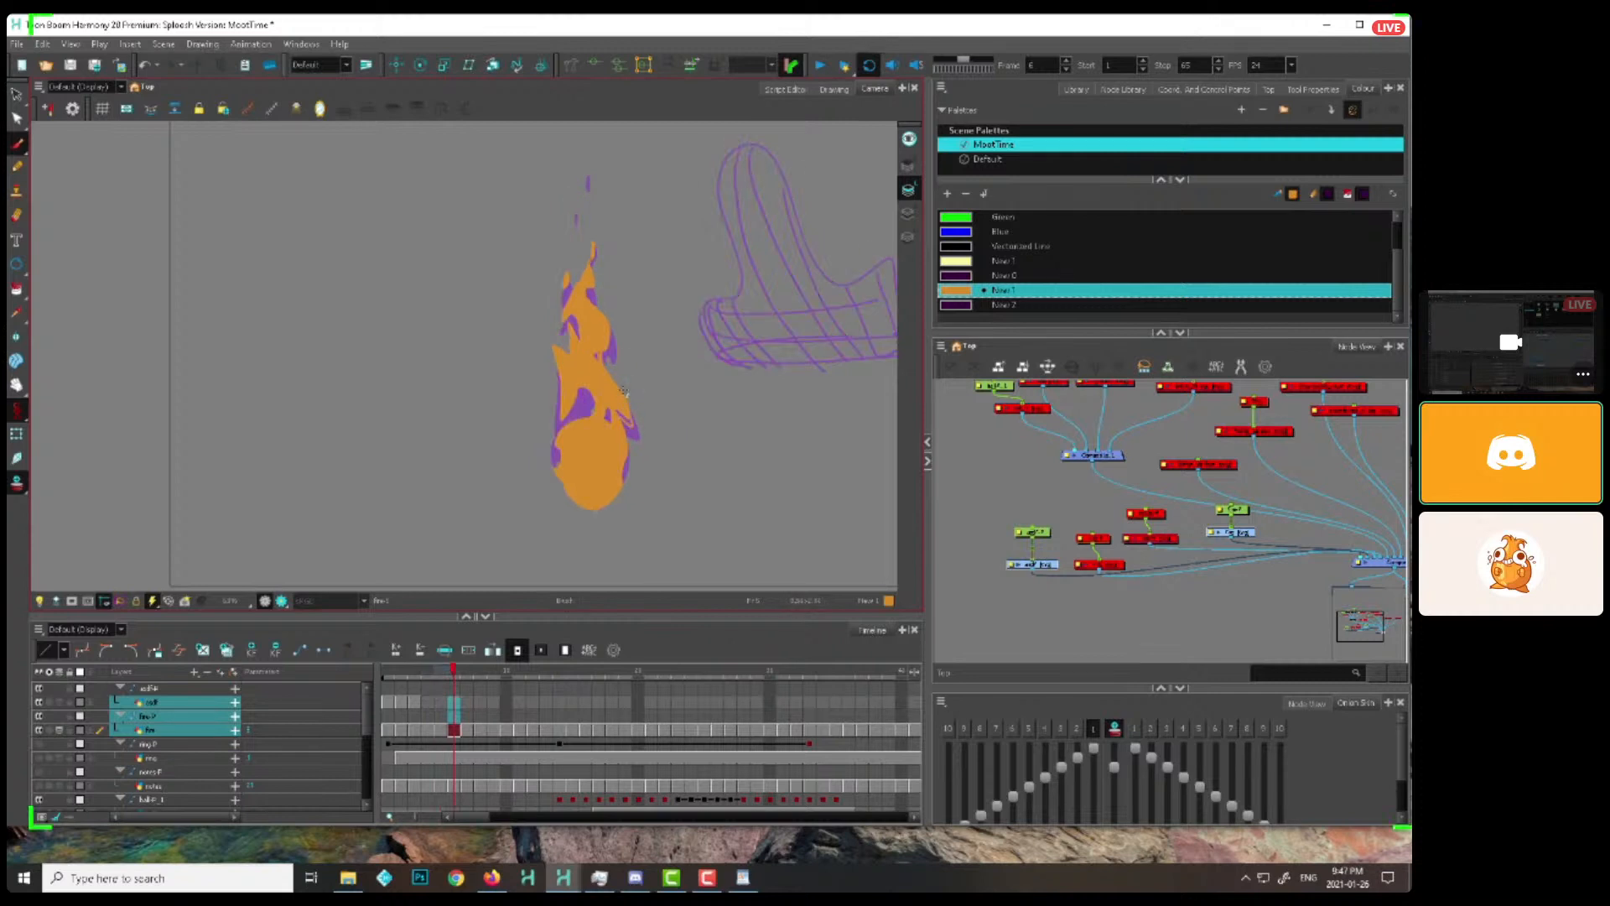
{"action": "key", "text": "period"}
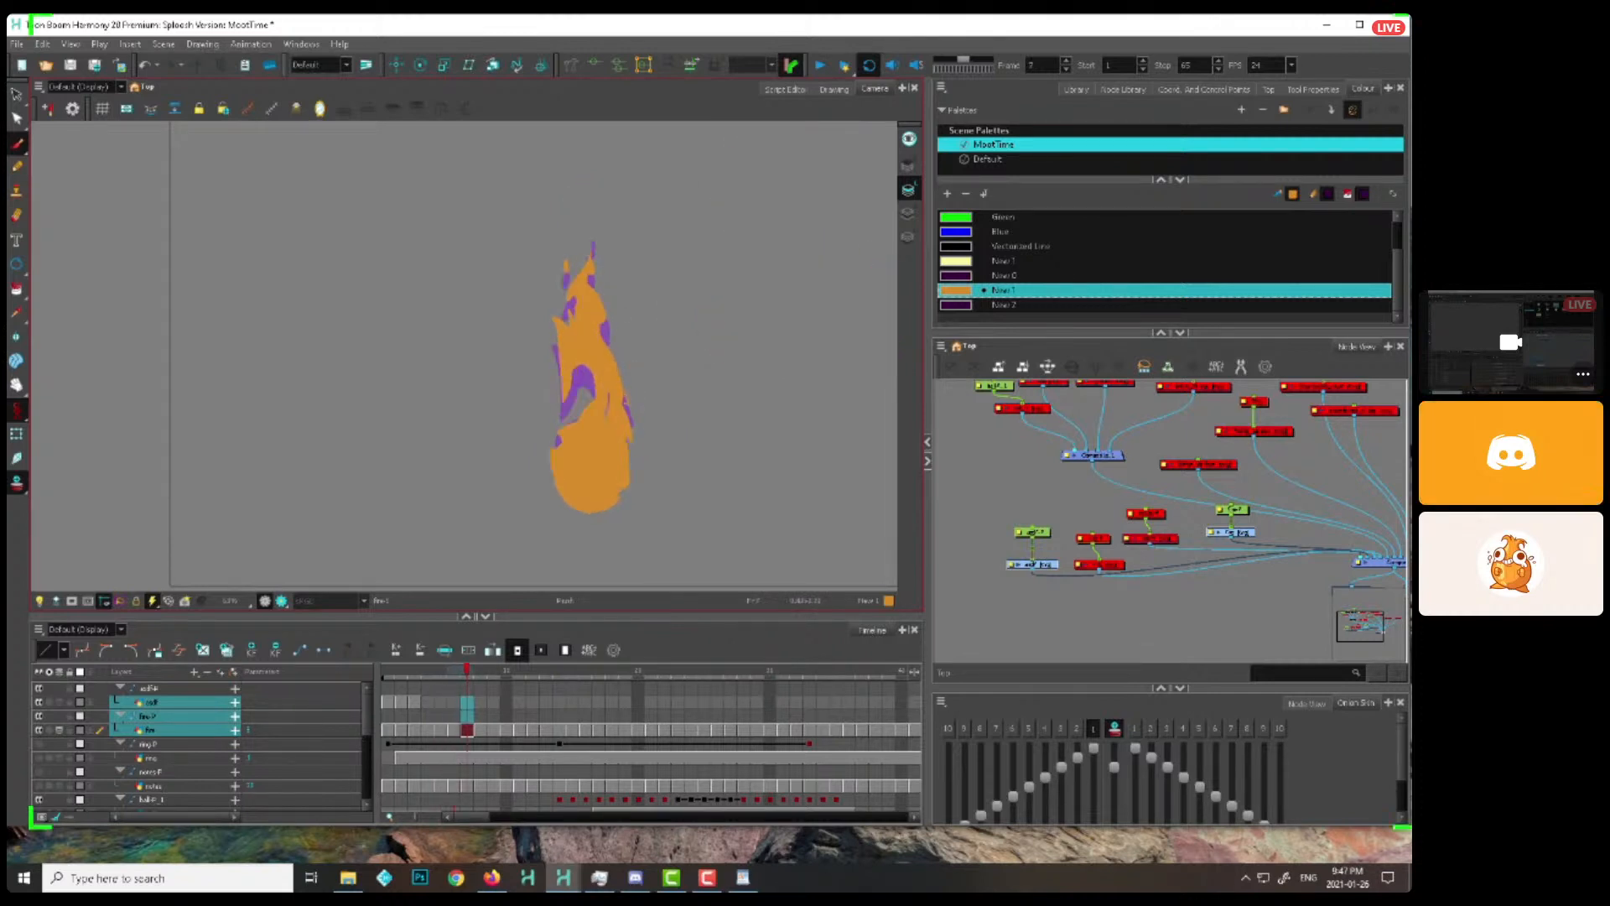
{"action": "key", "text": "period"}
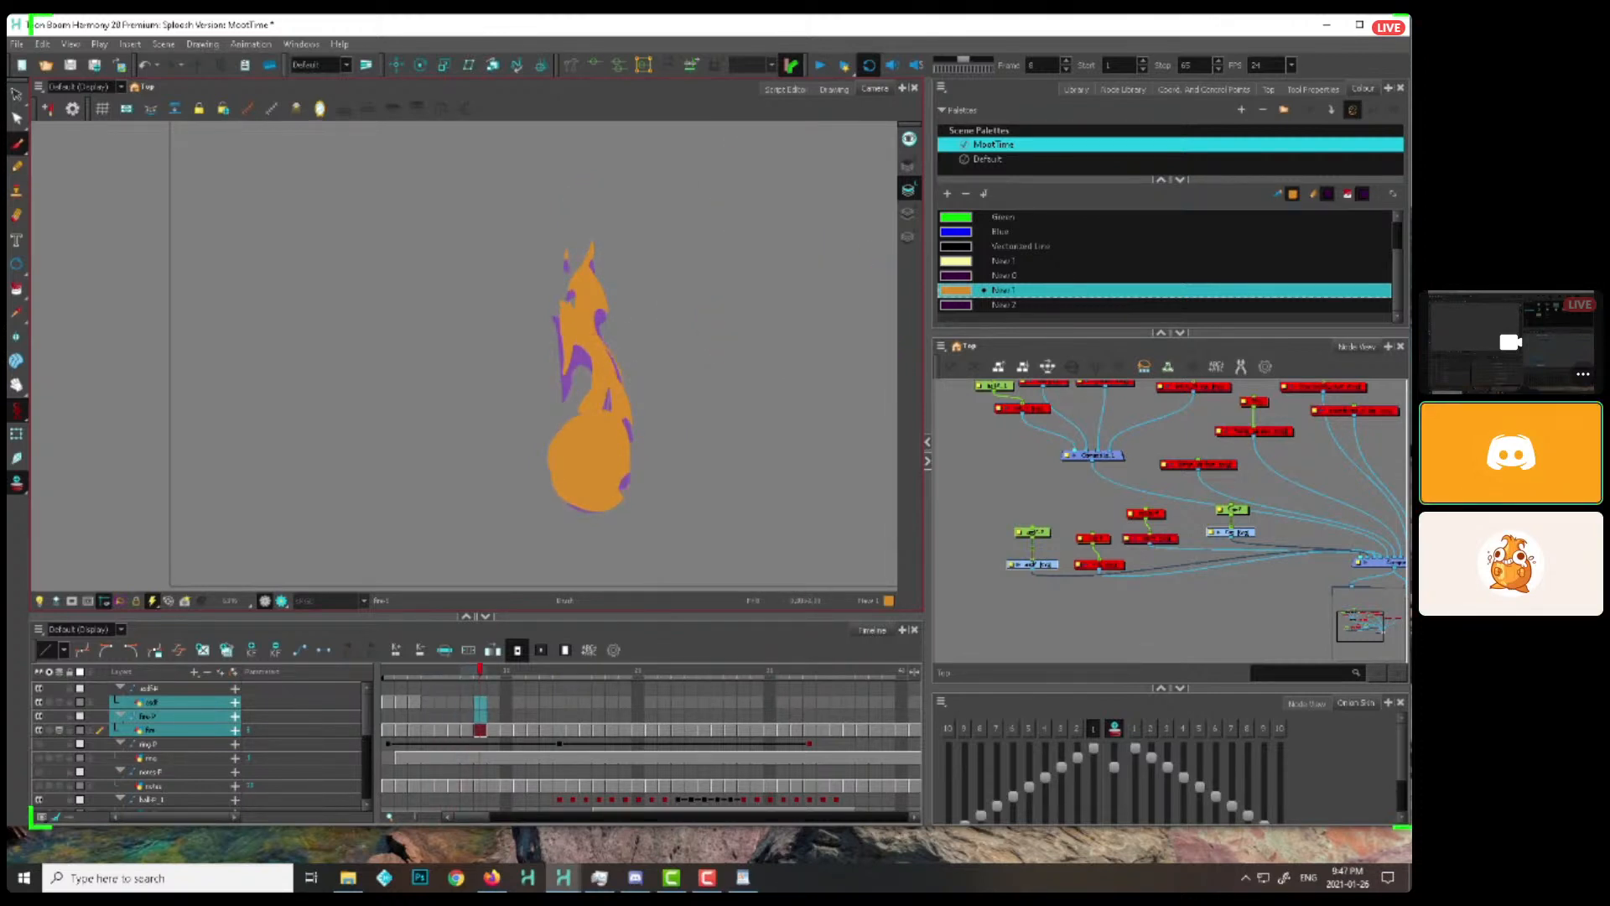
{"action": "key", "text": "period"}
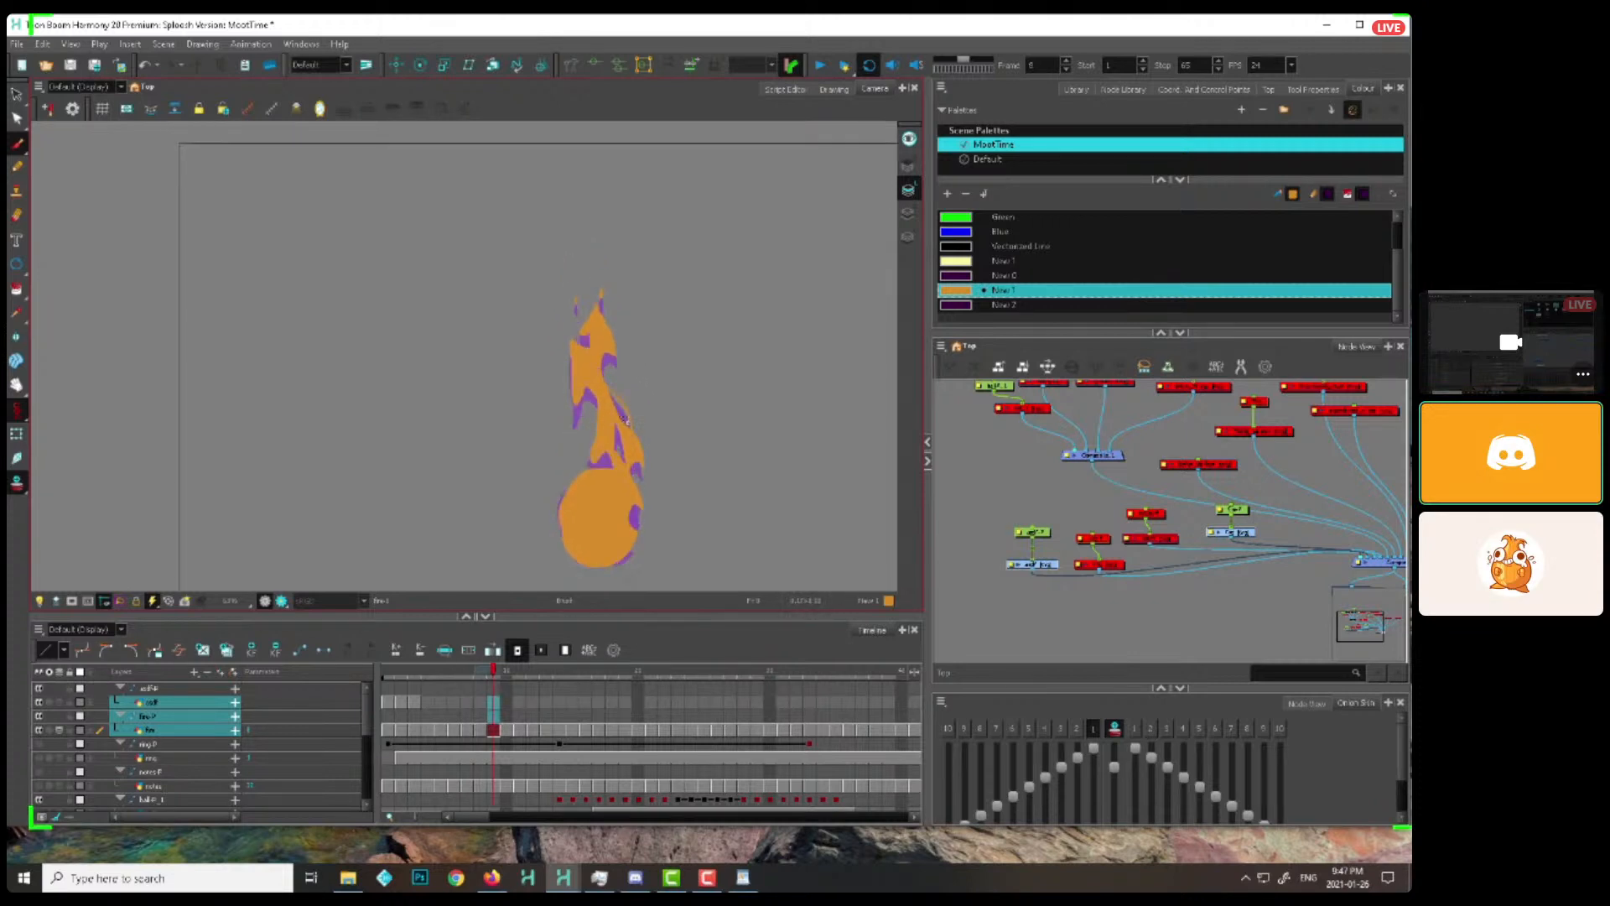
{"action": "key", "text": "period"}
Continue through the flame drawings to frame 17, examining how the upper tips thin out and detach
{"action": "key", "text": "period"}
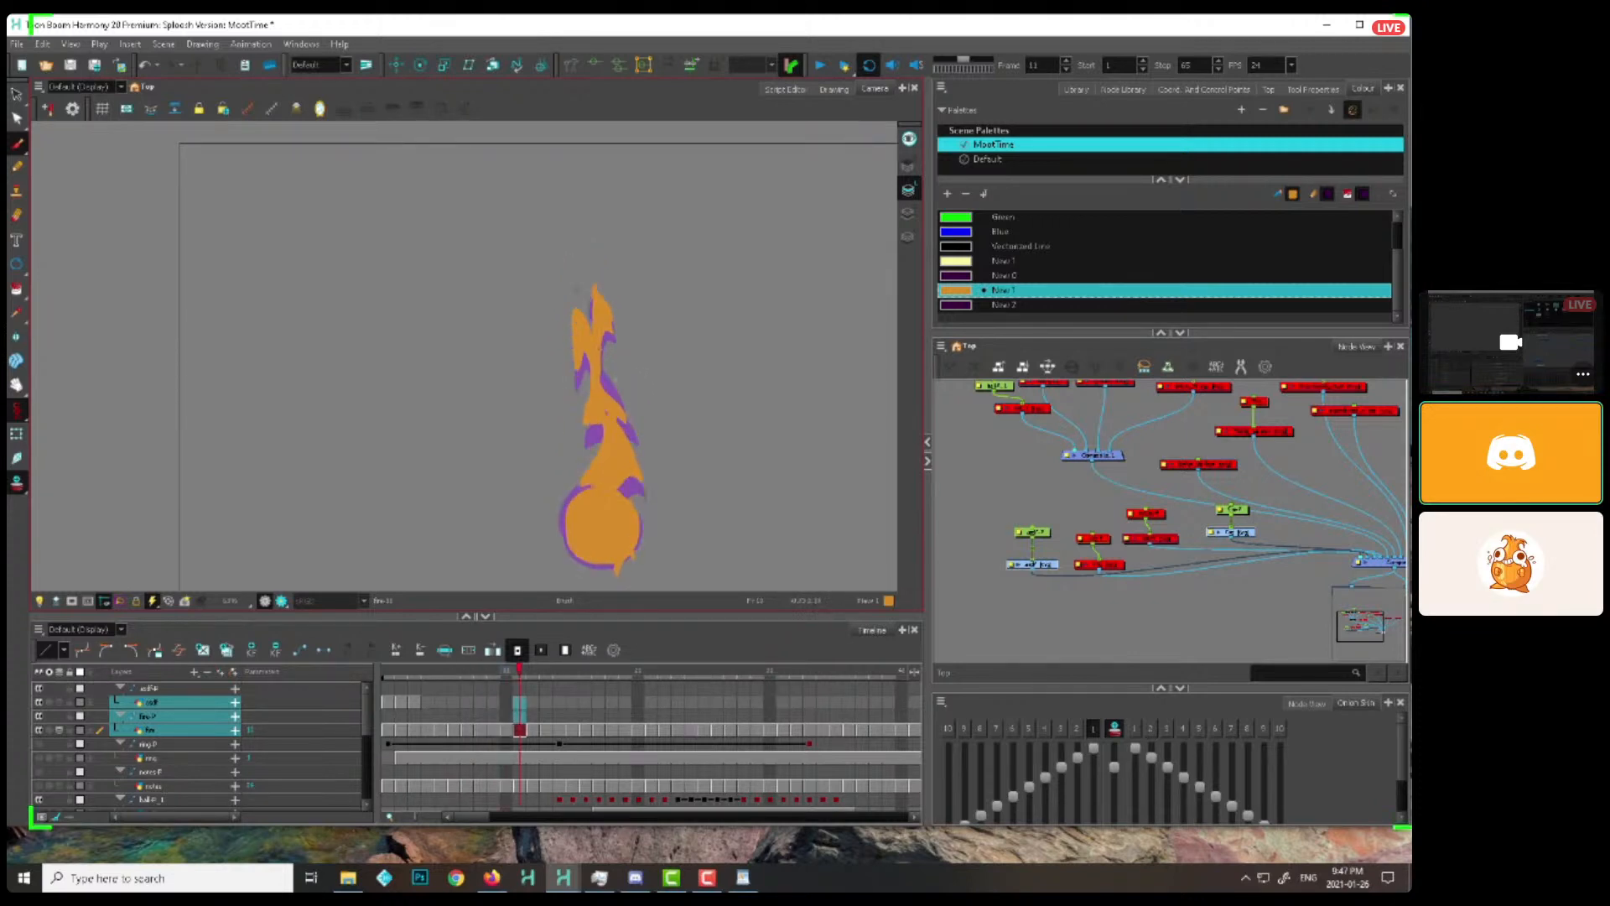
{"action": "key", "text": "period"}
{"action": "left_click_drag", "start_coordinate": [603, 337], "coordinate": [606, 369]}
{"action": "key", "text": "period"}
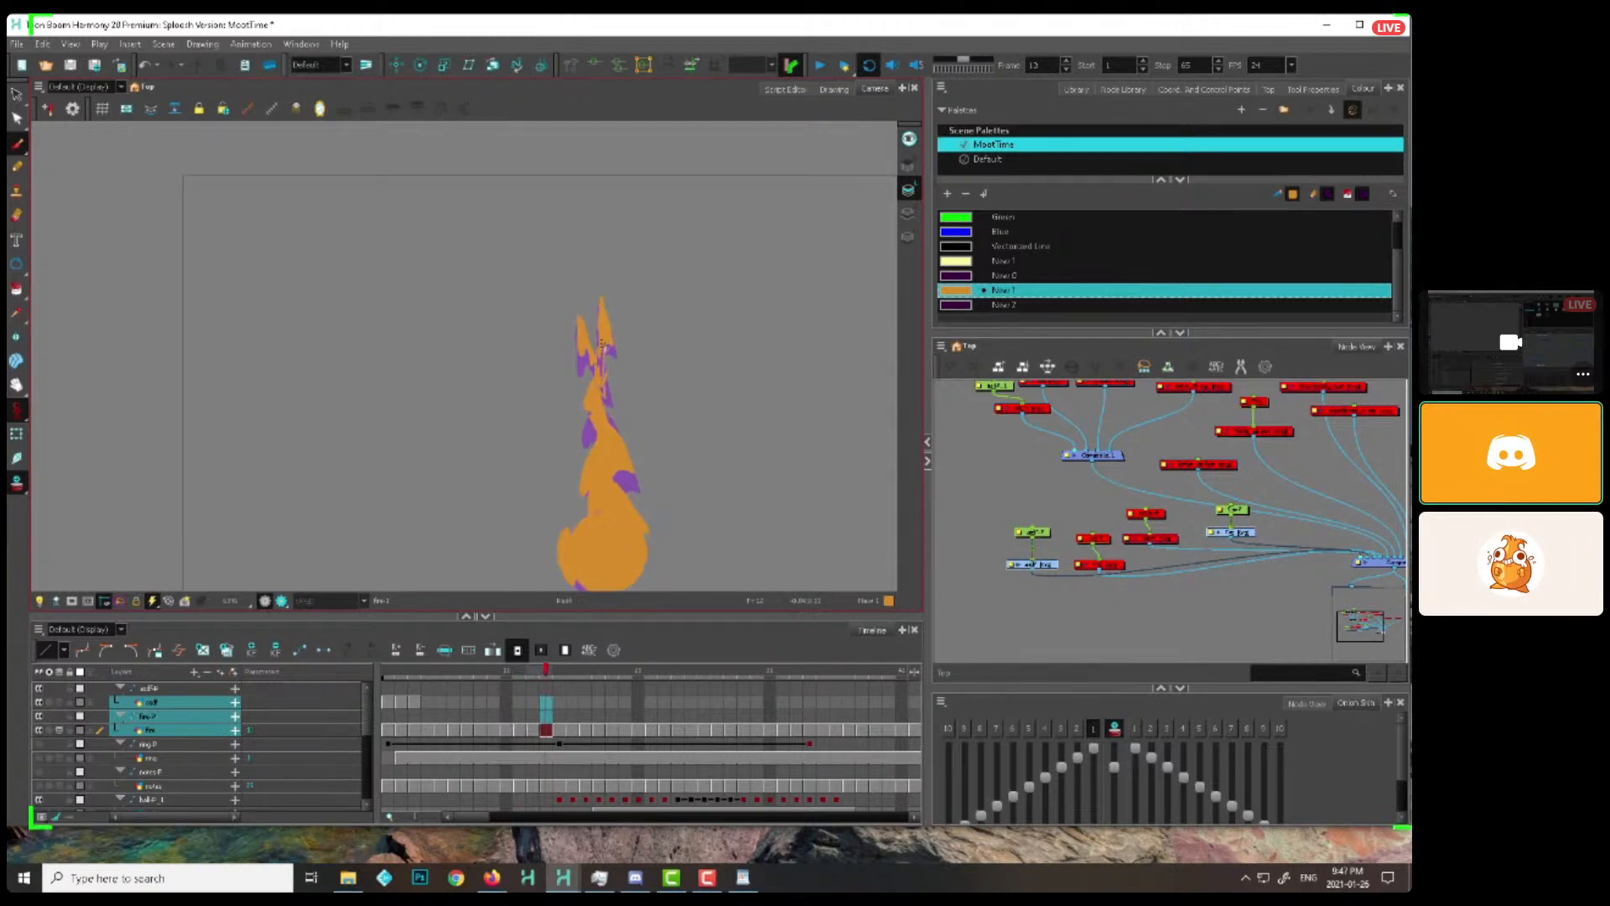
{"action": "key", "text": "period"}
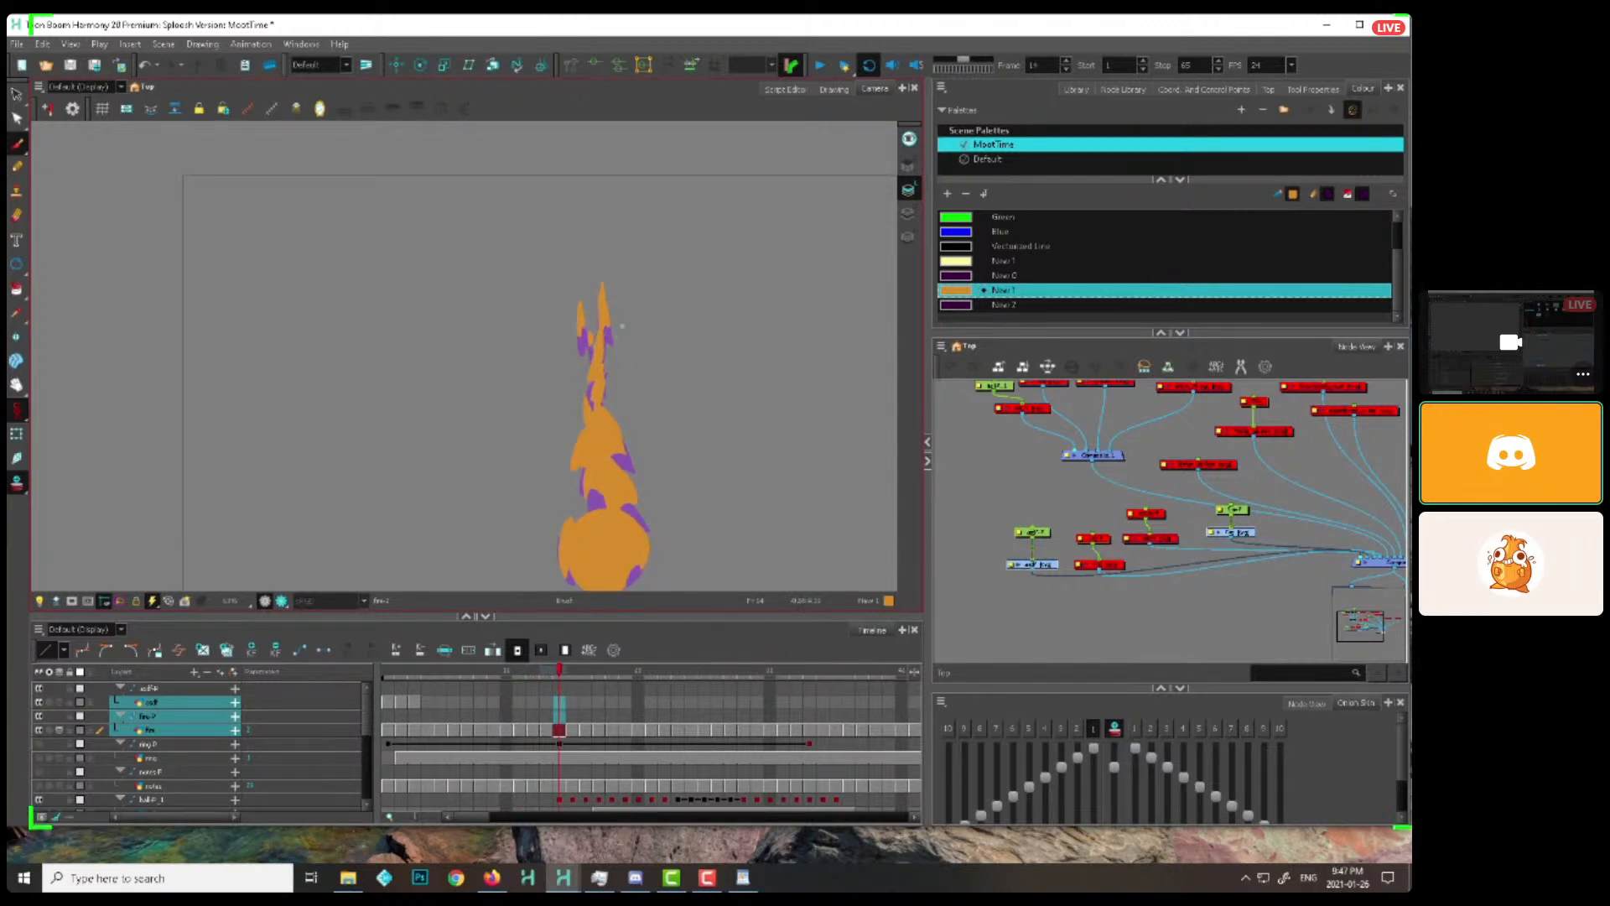
{"action": "key", "text": "period"}
{"action": "key", "text": "period"}
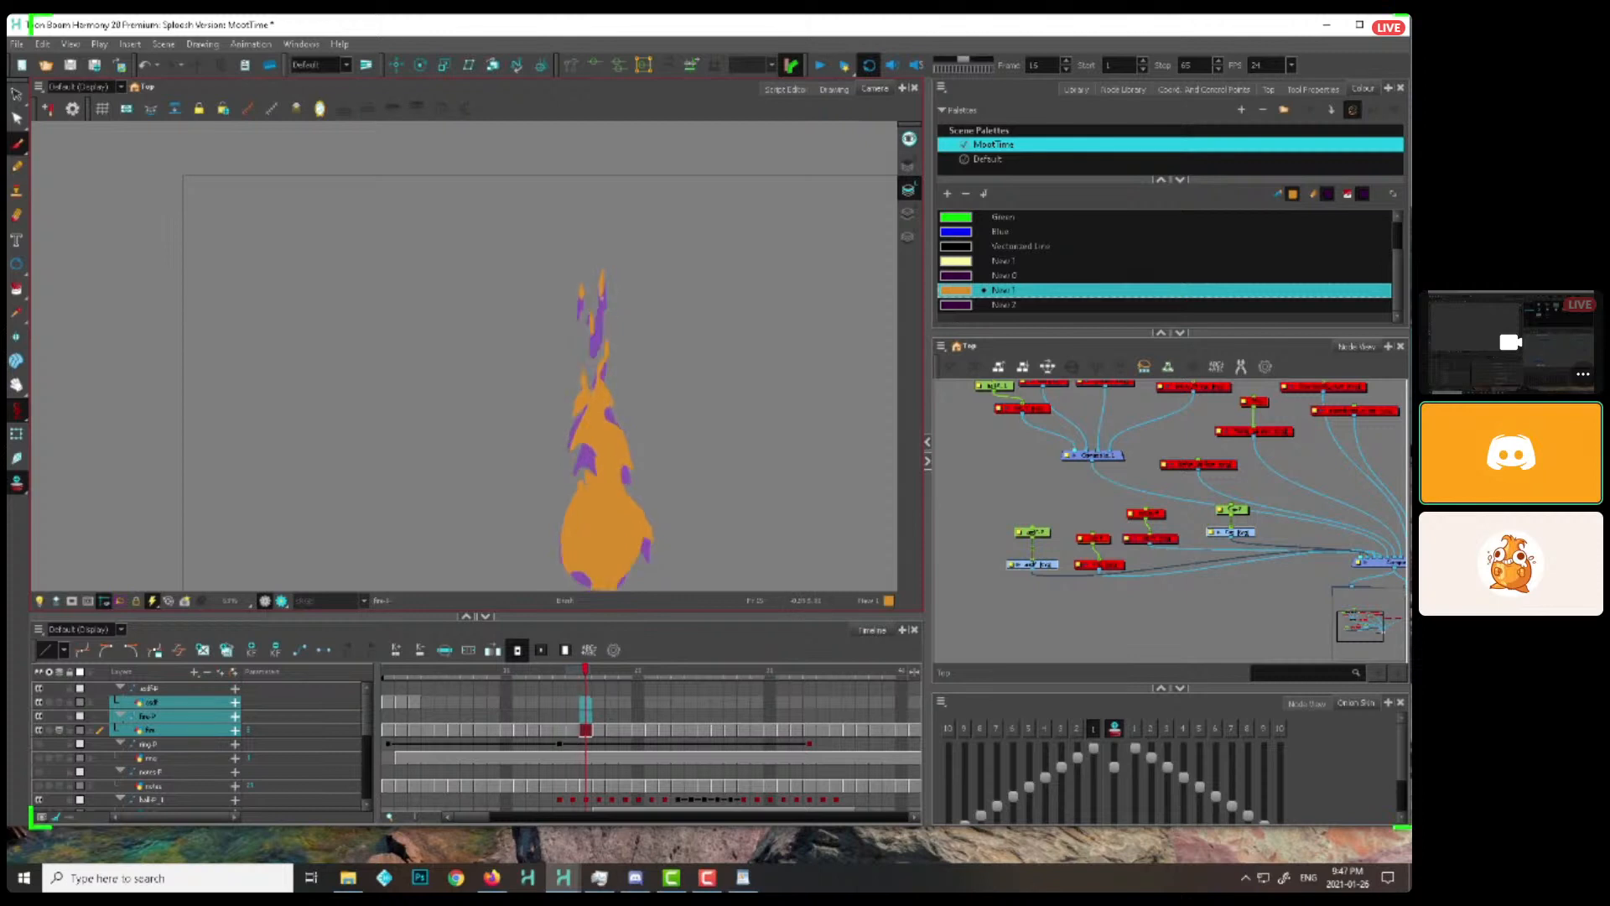
{"action": "key", "text": "period"}
{"action": "key", "text": "period"}
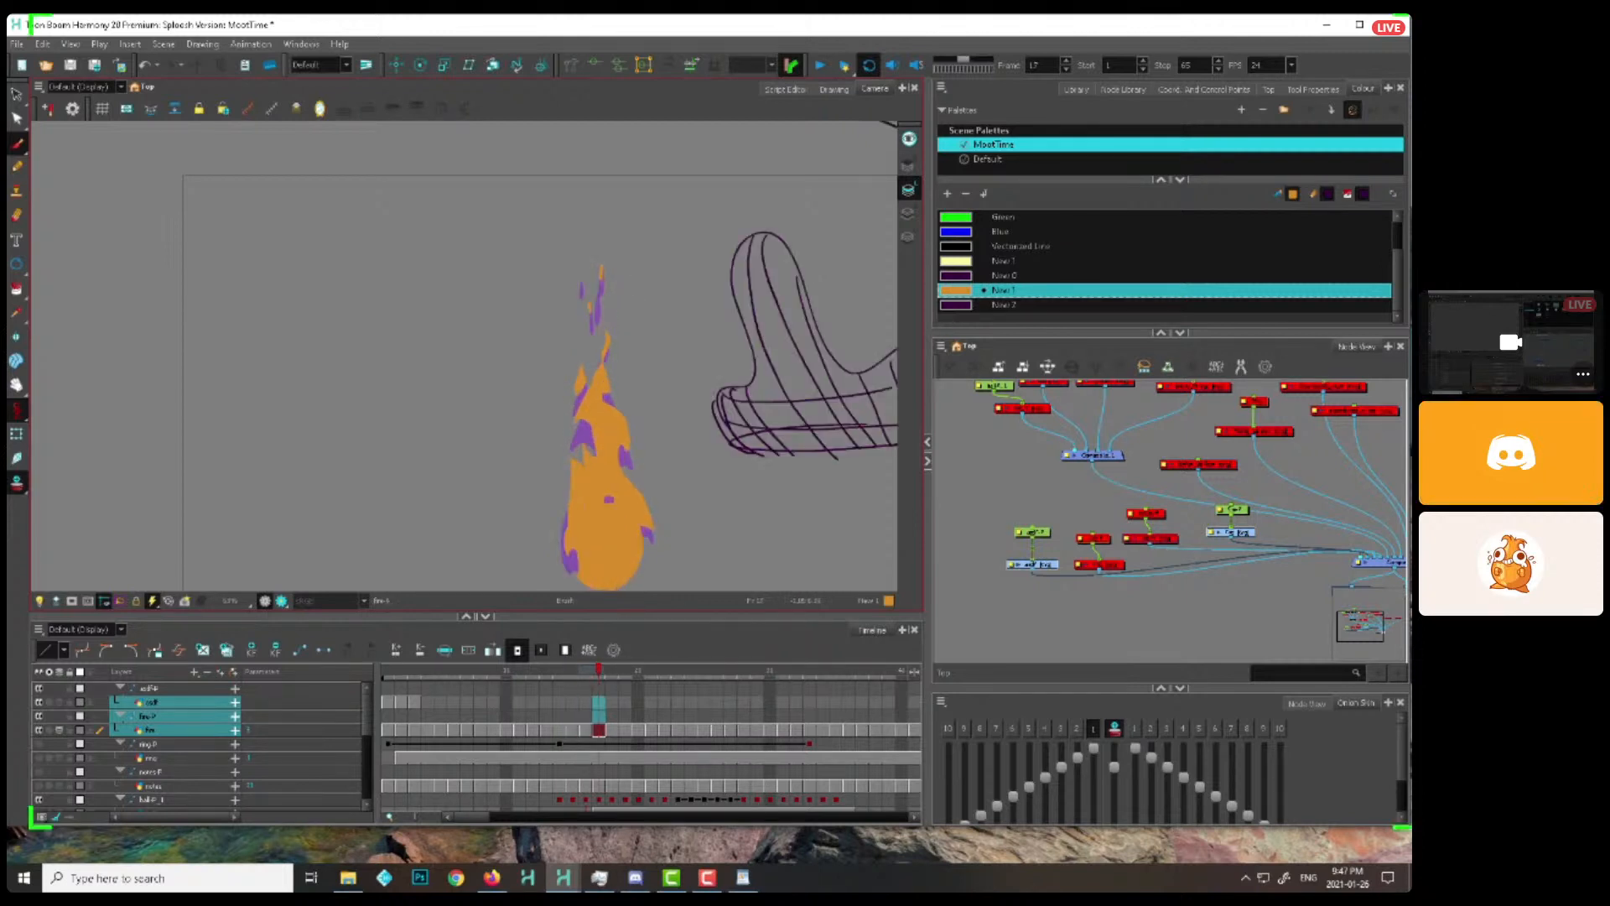
Go to frame 25, compare it with the two drawings before it, and examine the flame onward to frame 31
{"action": "left_click", "coordinate": [613, 671]}
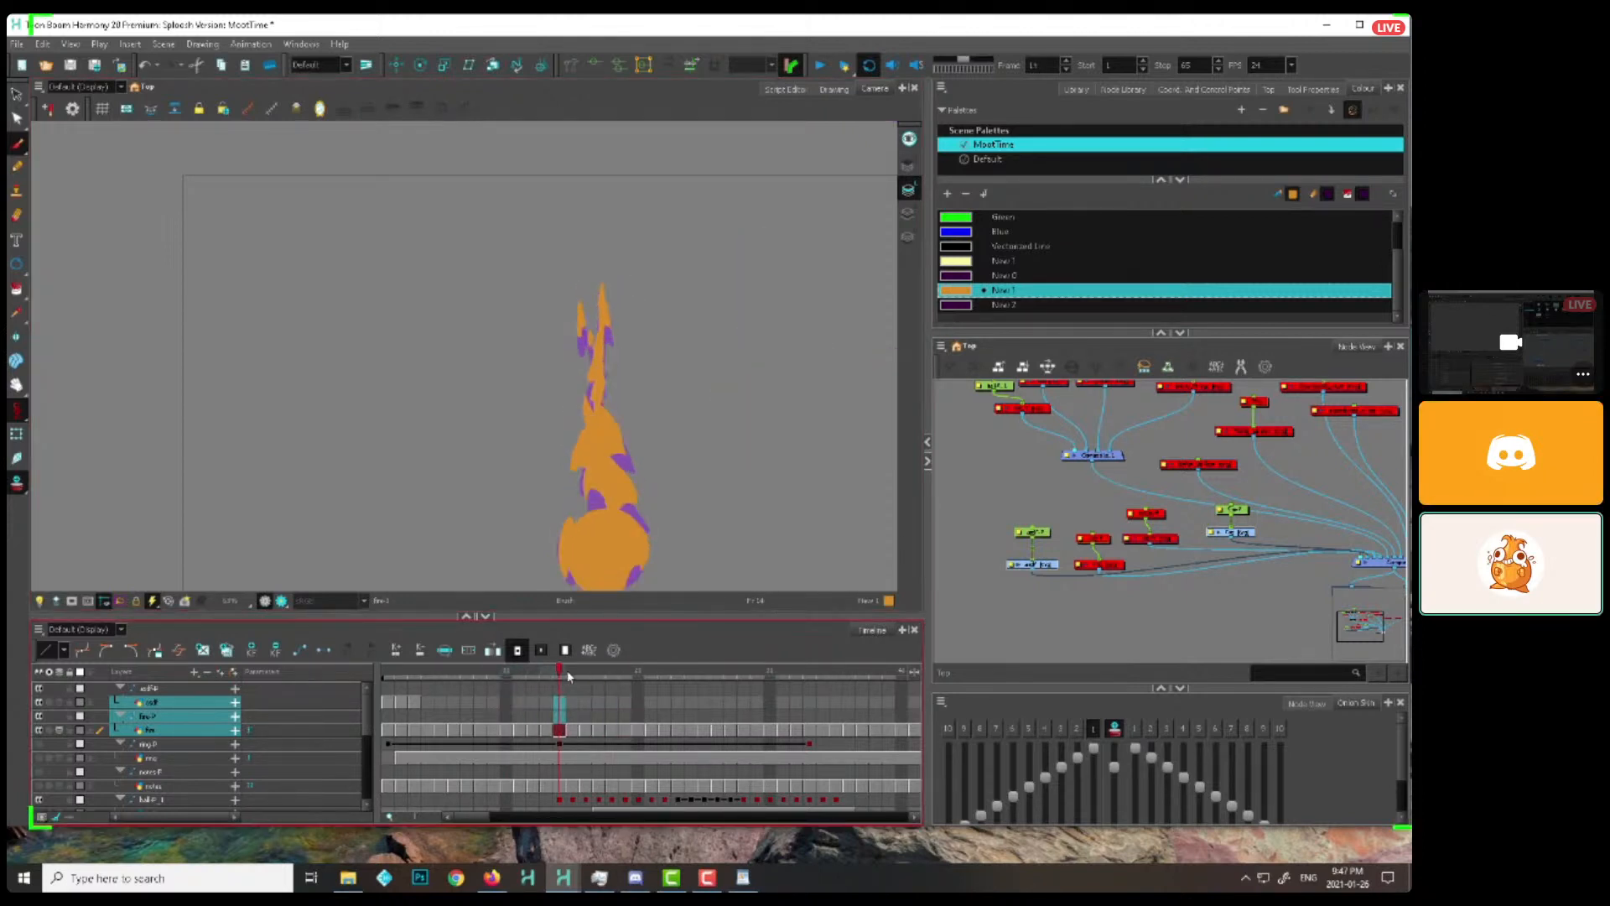
{"action": "left_click_drag", "start_coordinate": [613, 671], "coordinate": [704, 670]}
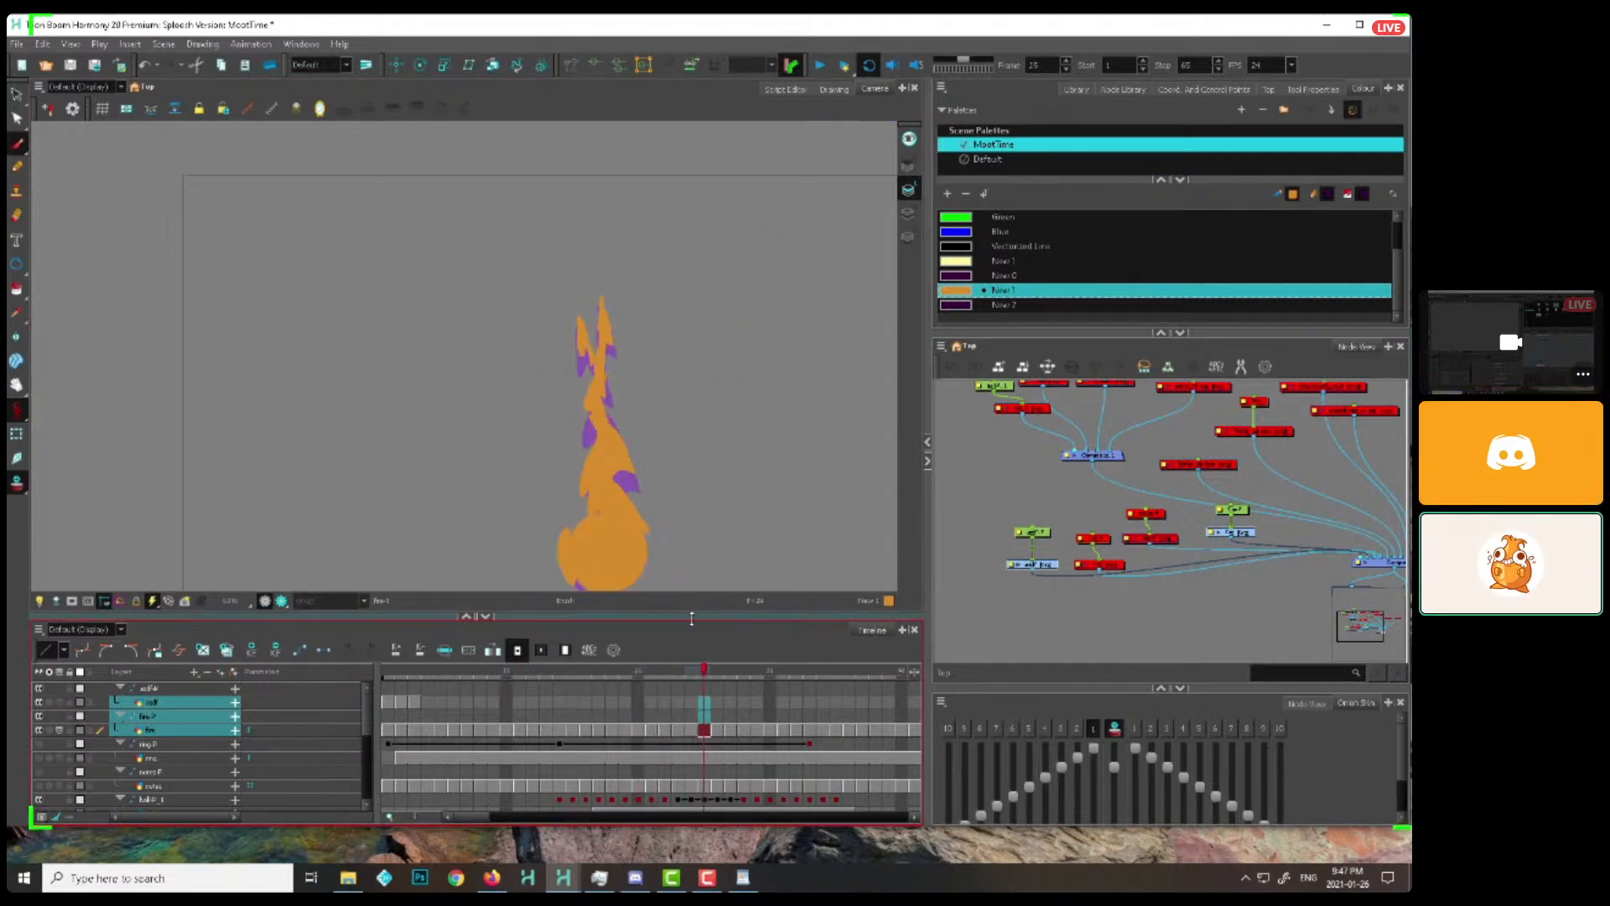
{"action": "key", "text": "comma"}
{"action": "key", "text": "comma"}
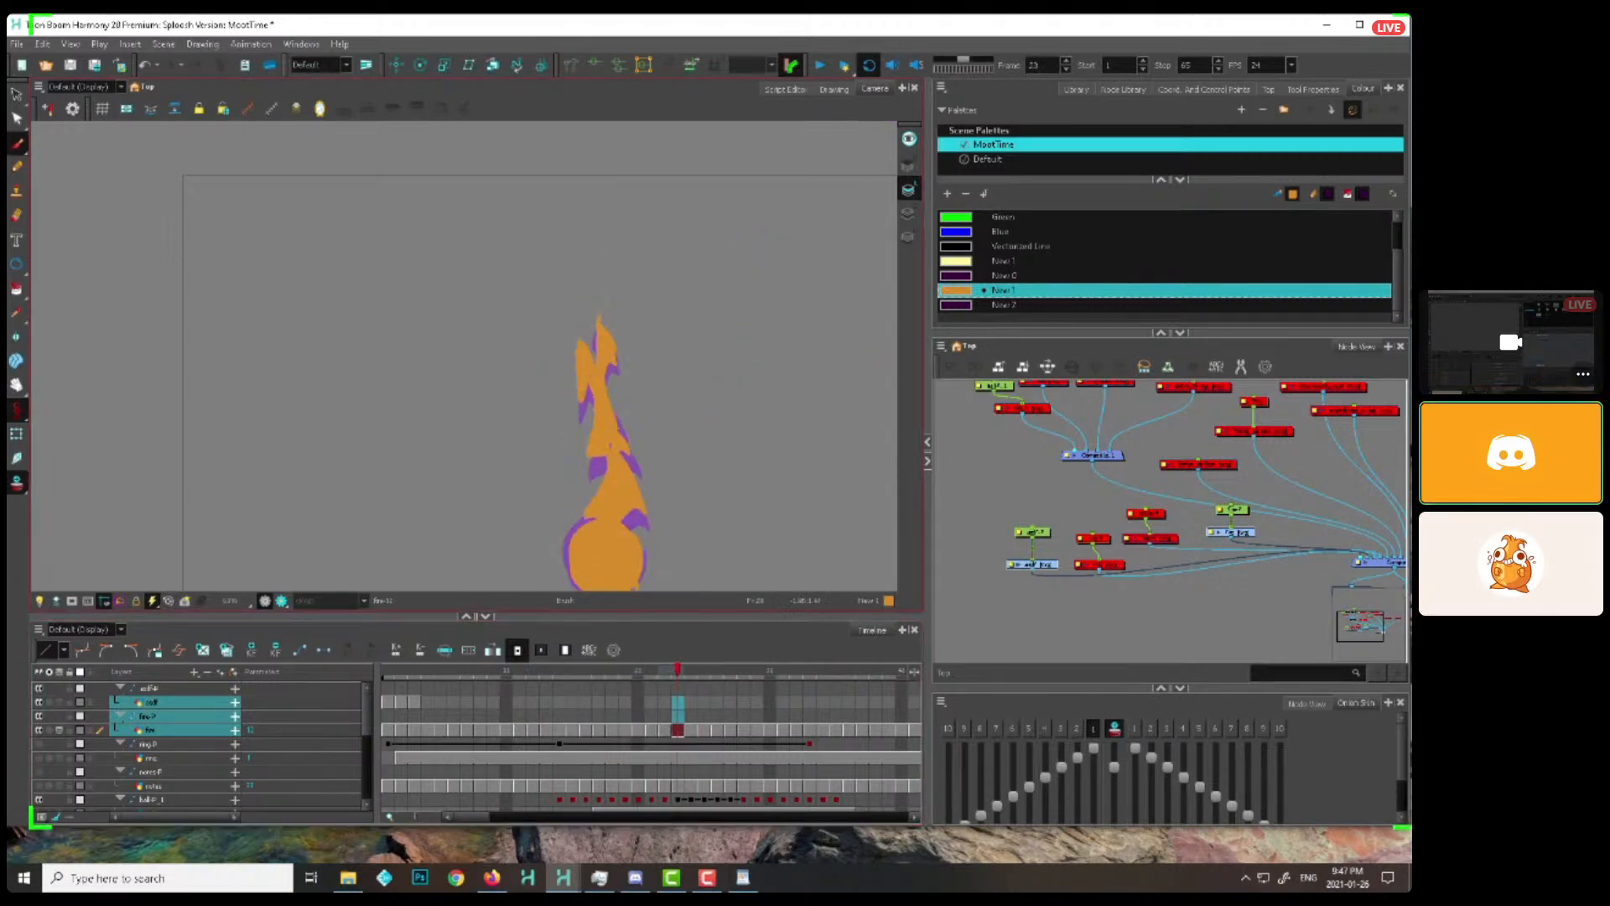
{"action": "key", "text": "period"}
{"action": "key", "text": "period"}
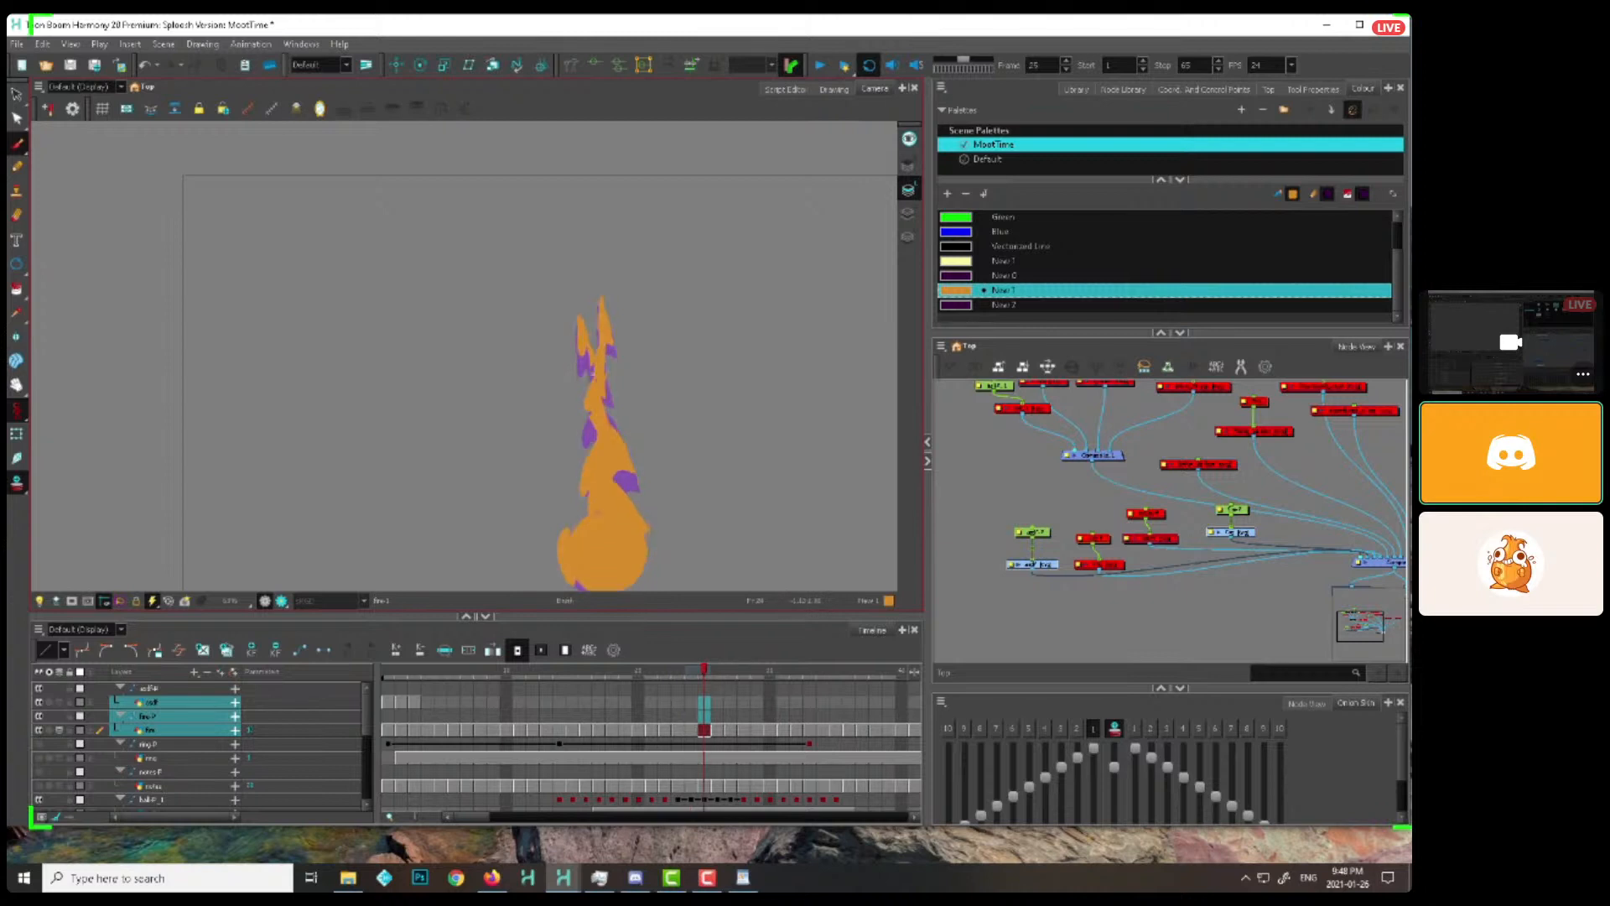
{"action": "key", "text": "i"}
{"action": "left_click_drag", "start_coordinate": [586, 349], "coordinate": [600, 399]}
{"action": "key", "text": "period"}
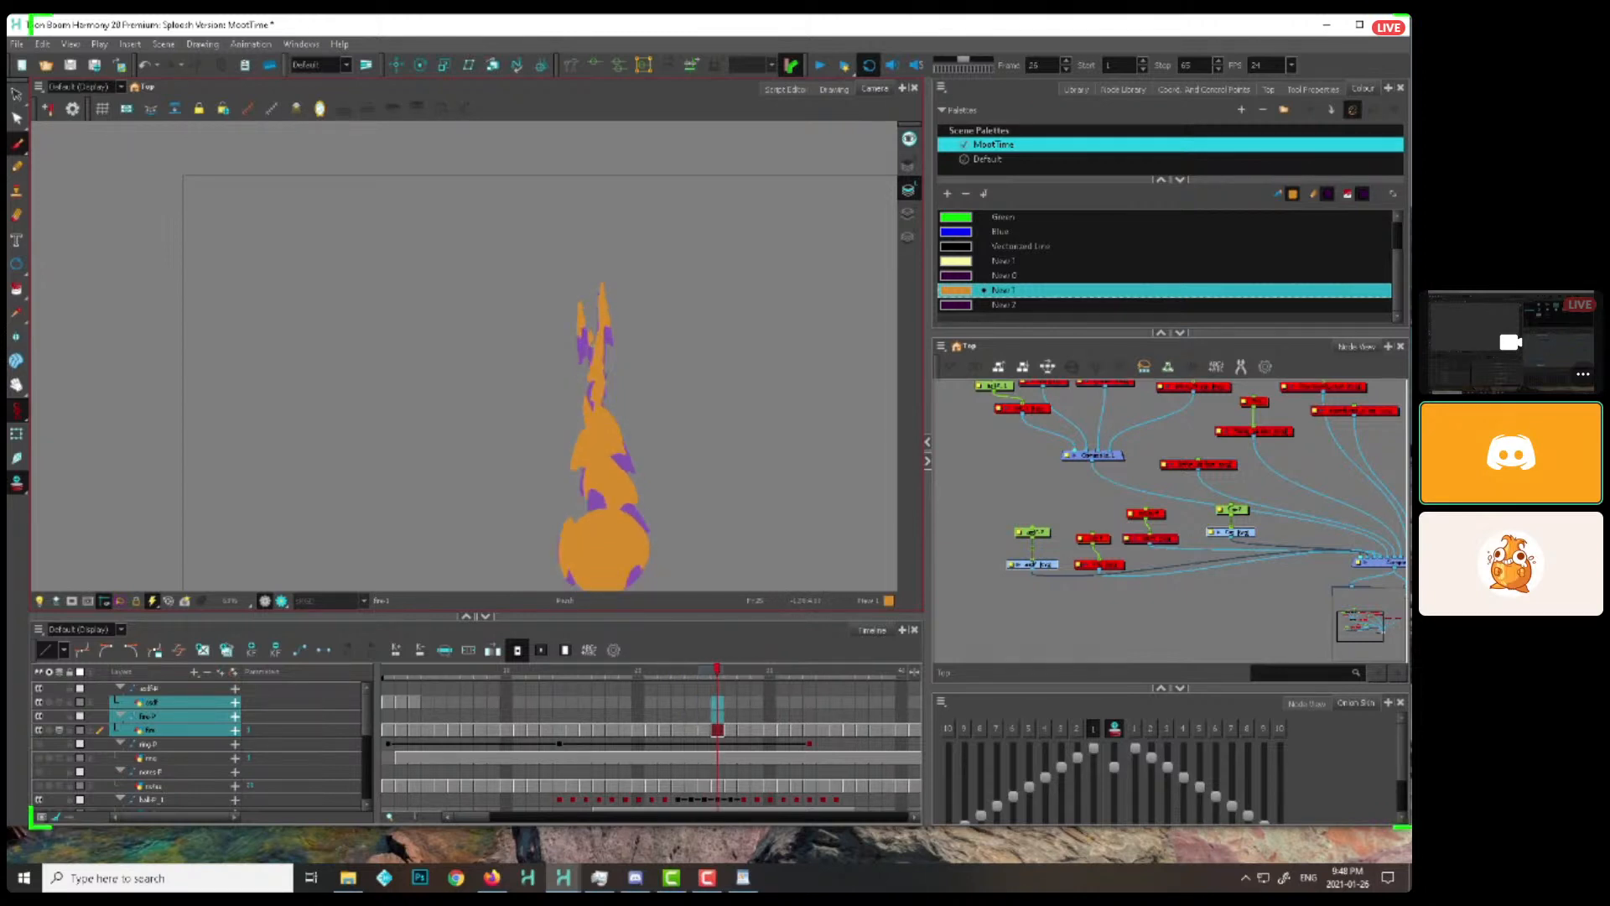
{"action": "key", "text": "period"}
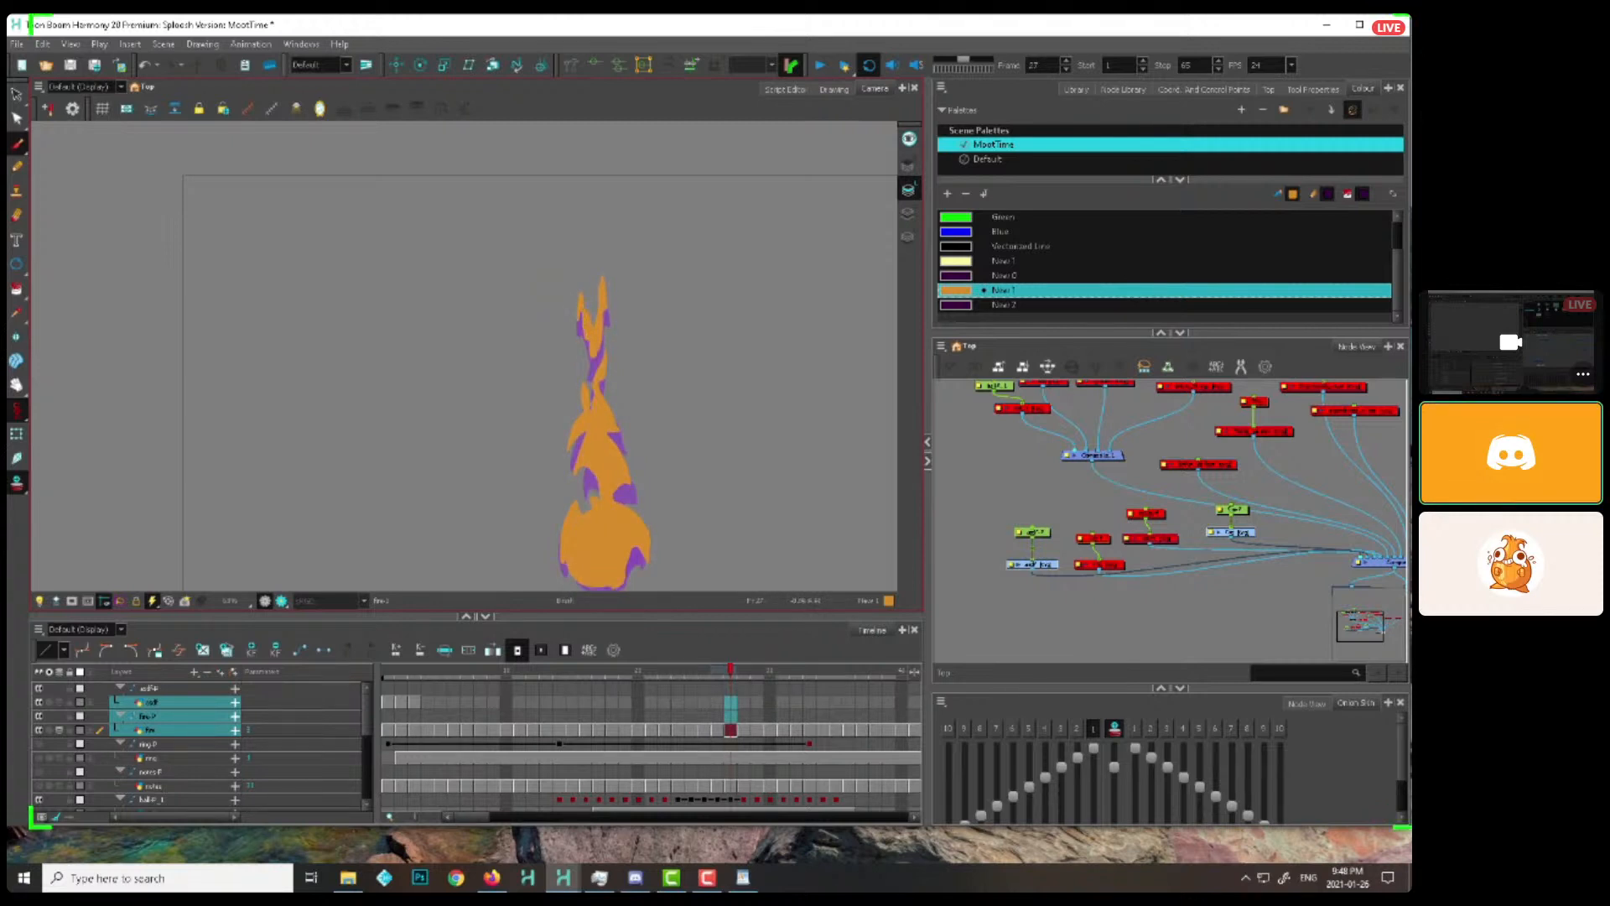
{"action": "key", "text": "period"}
{"action": "key", "text": "period"}
{"action": "key", "text": "period"}
{"action": "key", "text": "period"}
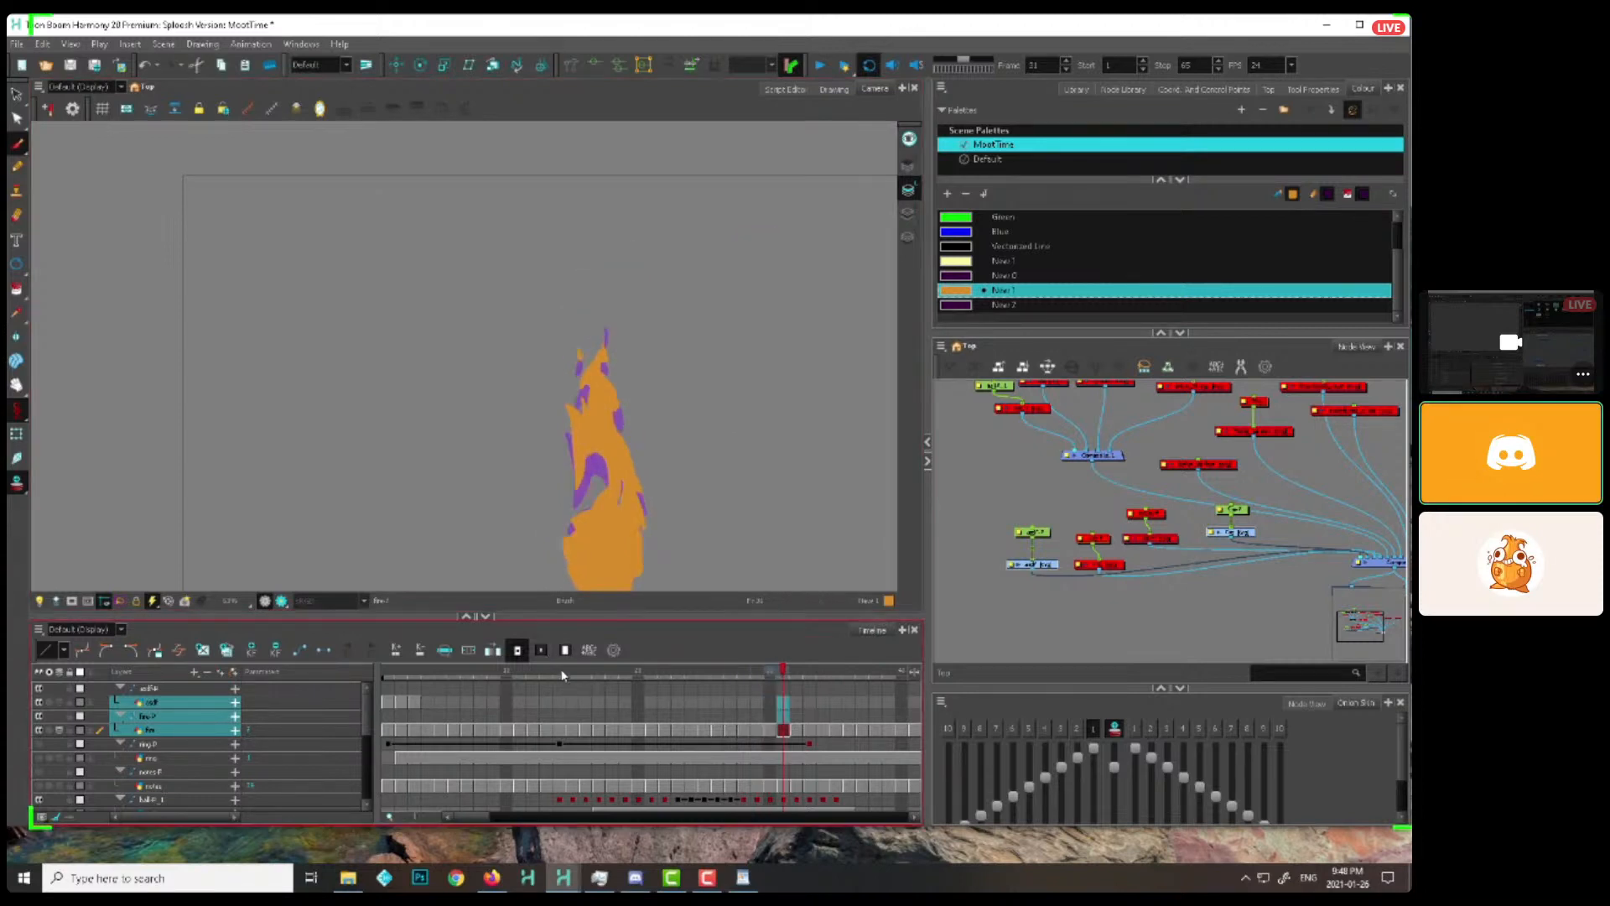
Return to frame 17 and step through the flame to frame 25, examining how the side shapes travel up the body
{"action": "left_click_drag", "start_coordinate": [541, 671], "coordinate": [587, 676]}
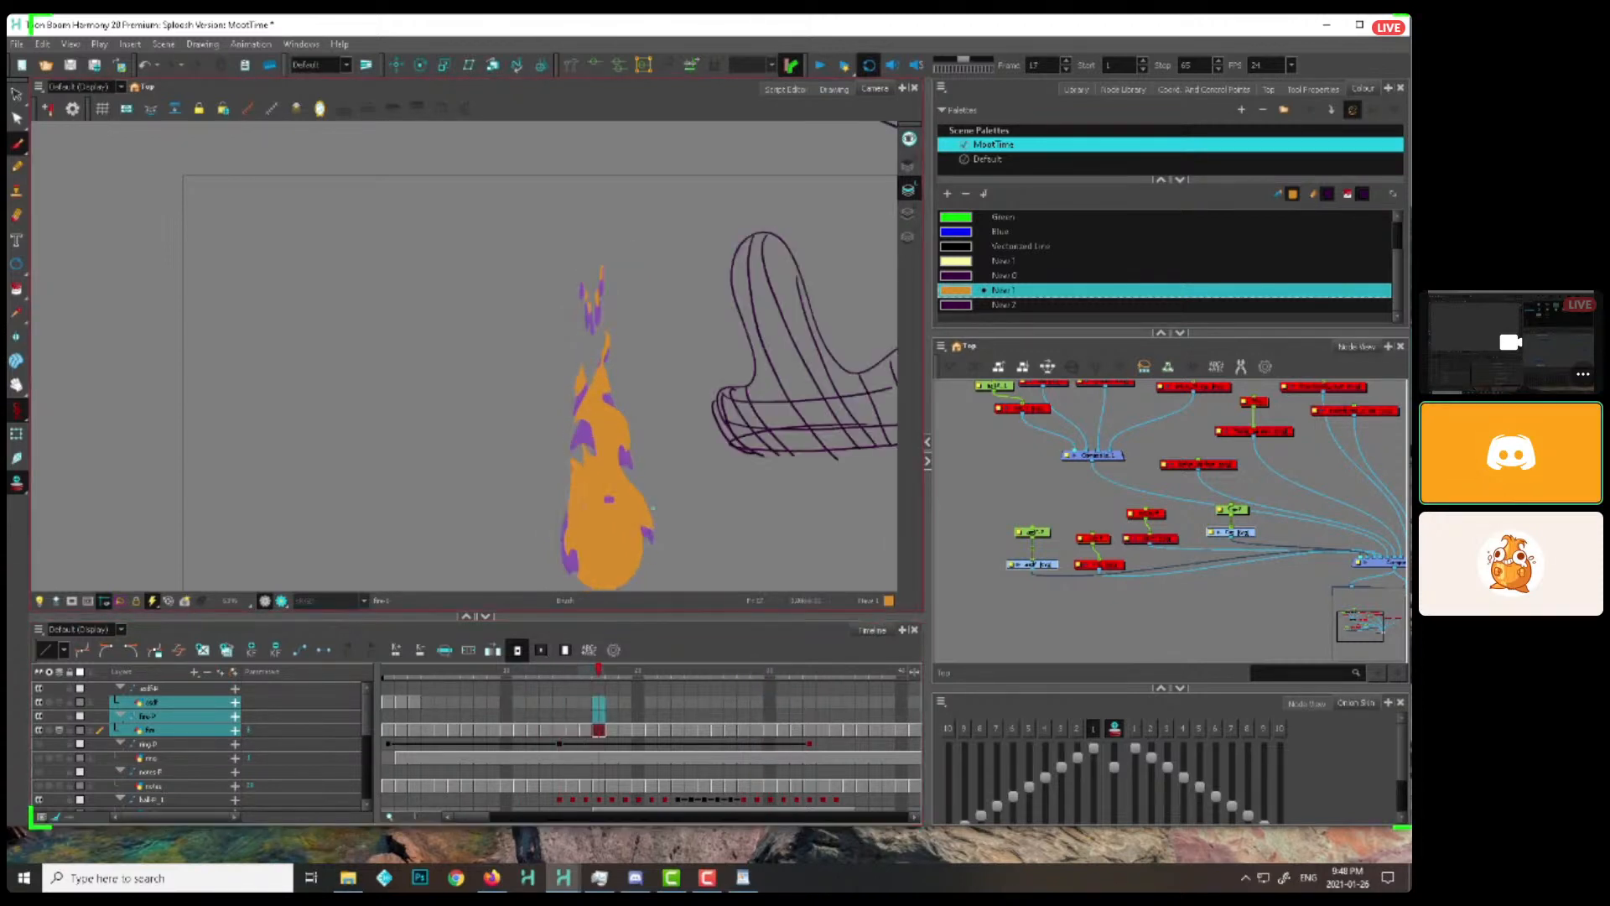
{"action": "key", "text": "period"}
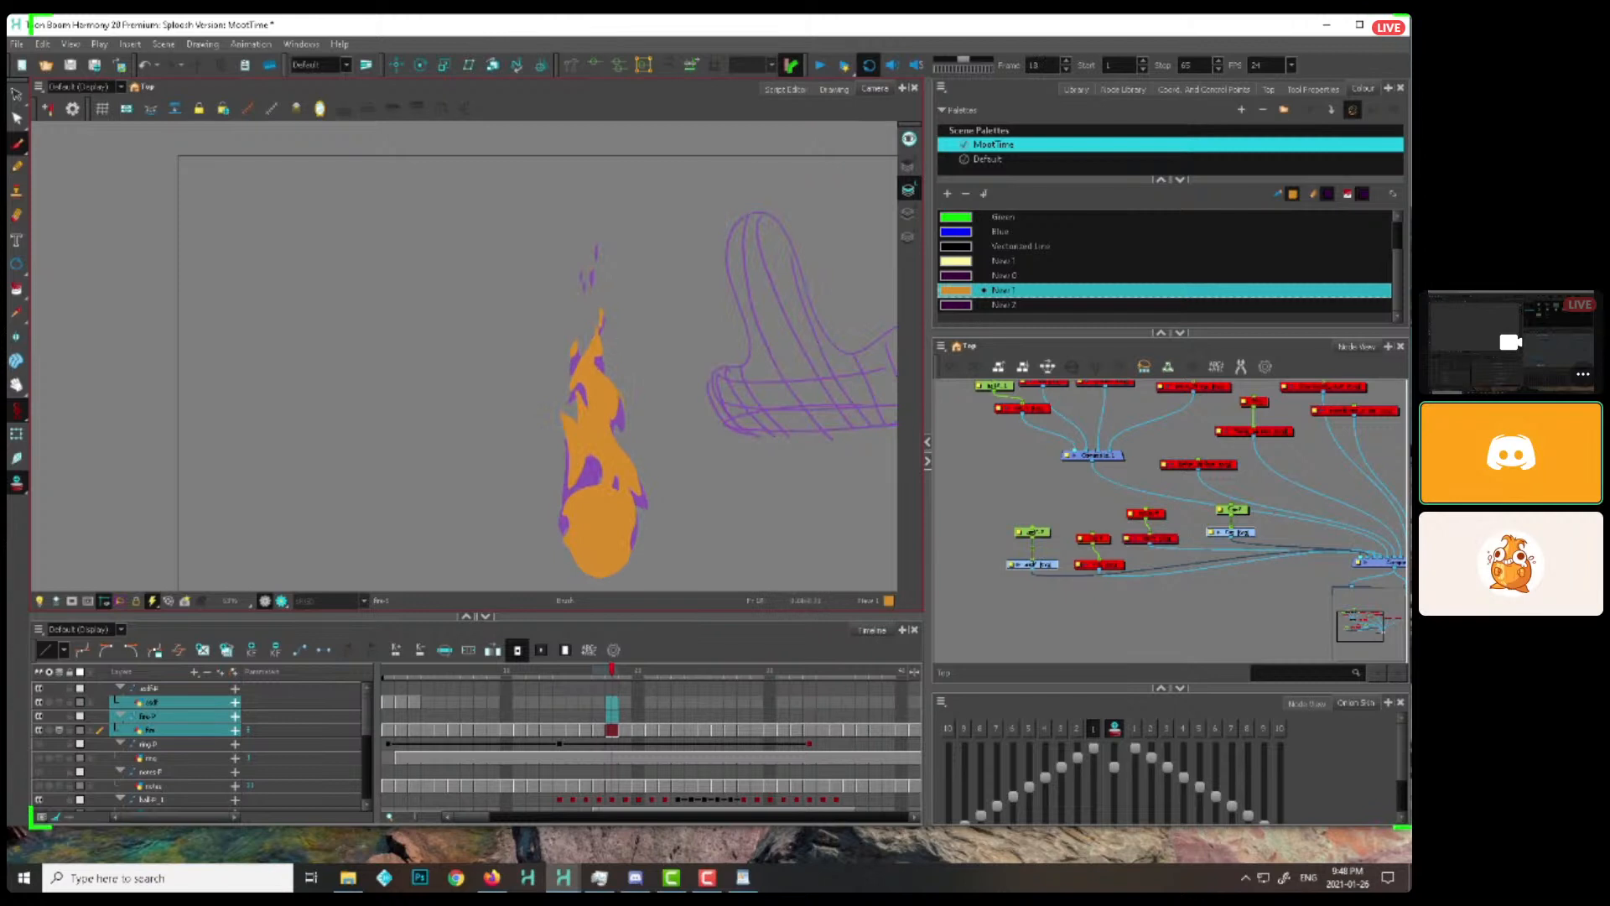
{"action": "key", "text": "period"}
{"action": "key", "text": "period"}
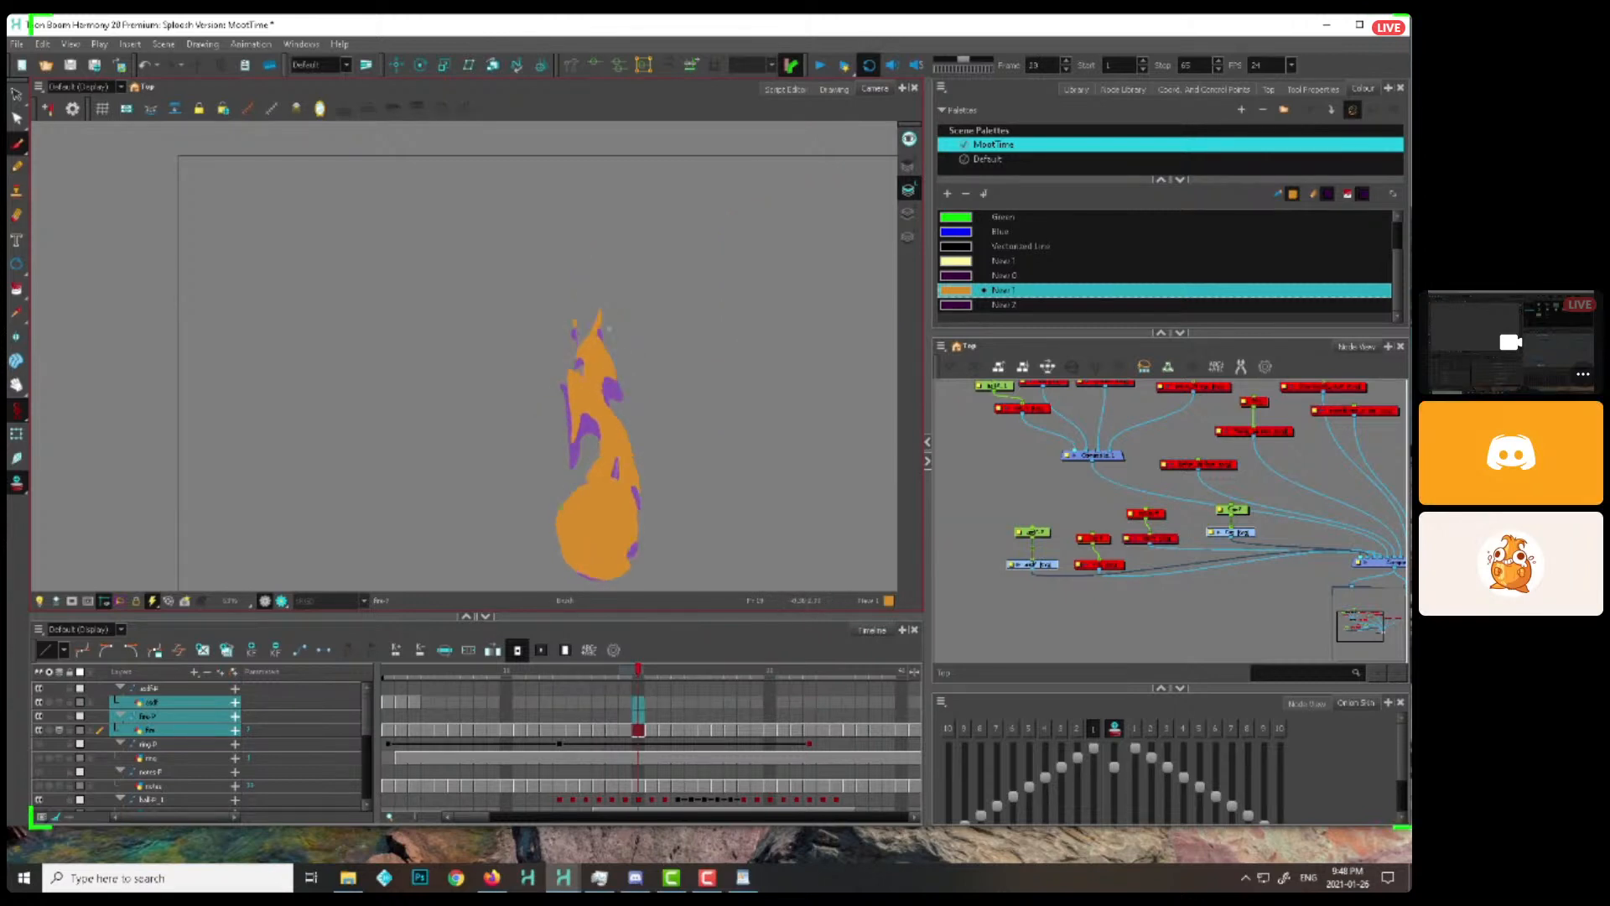
{"action": "key", "text": "period"}
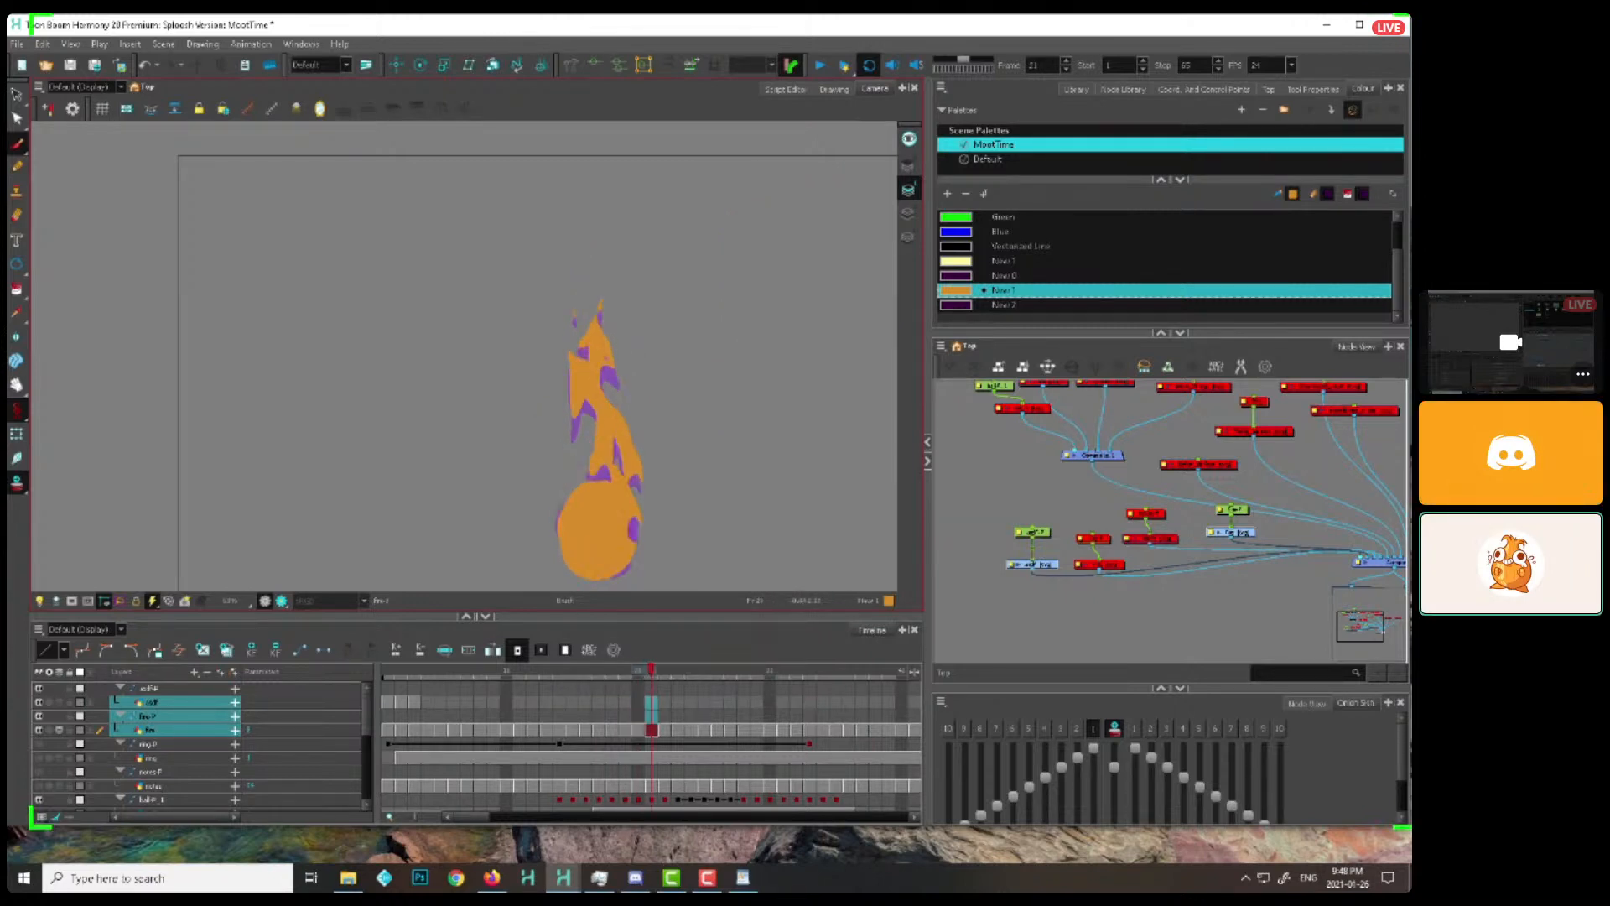
{"action": "key", "text": "period"}
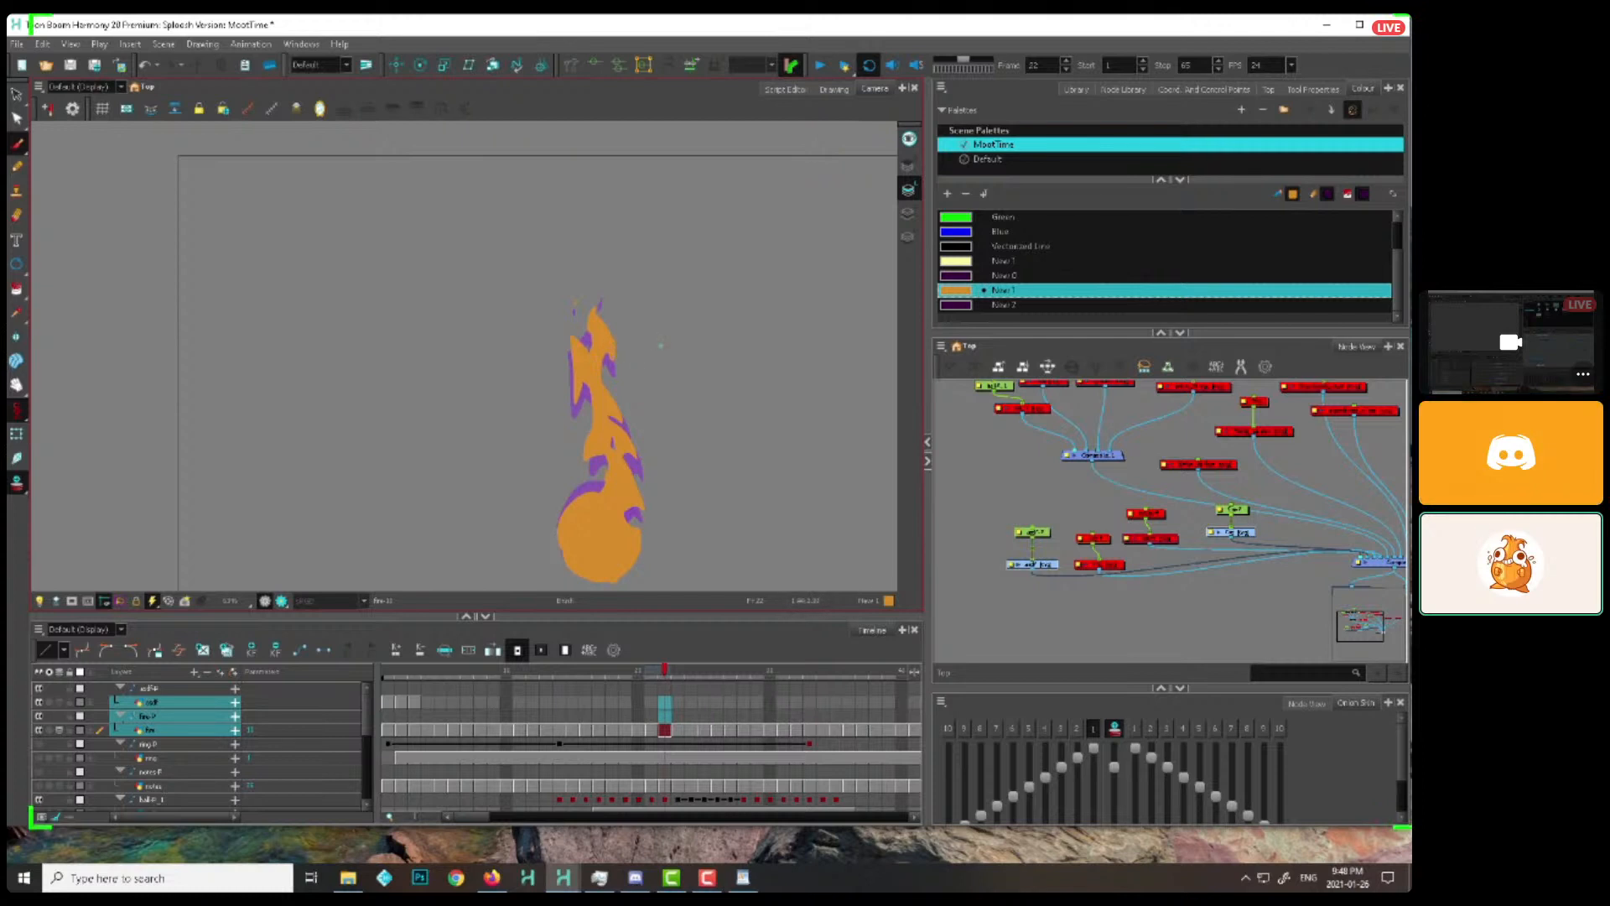
{"action": "key", "text": "period"}
{"action": "key", "text": "period"}
{"action": "key", "text": "period"}
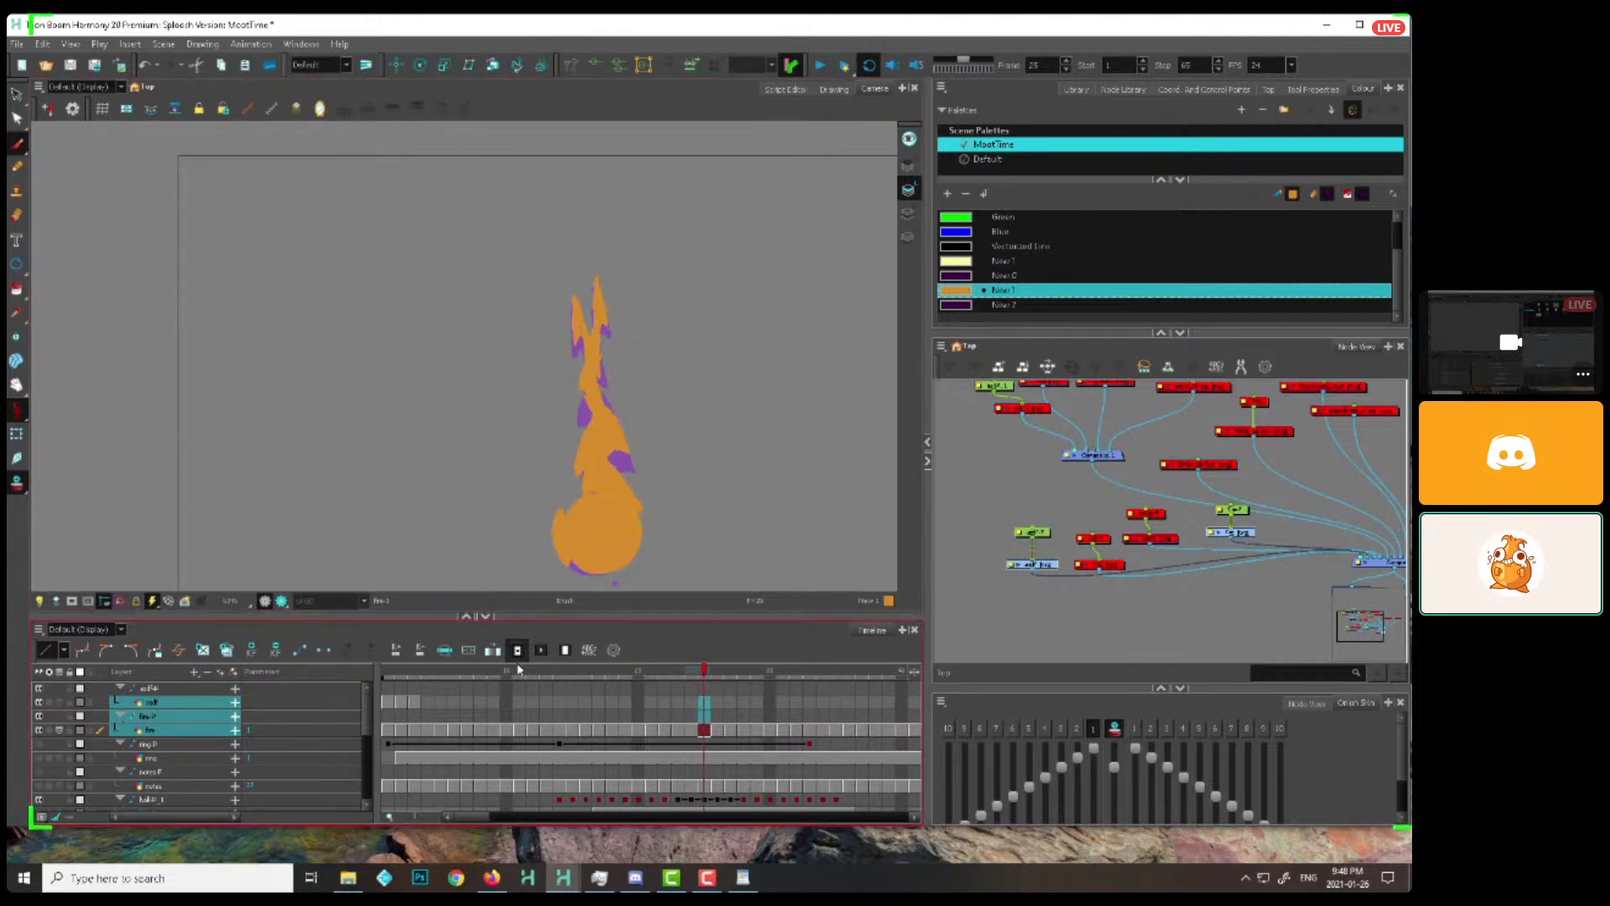
Compare the flame drawings between frames 16 and 18, and examine the shapes along the flame's left side on frames 12 and 13
{"action": "left_click_drag", "start_coordinate": [401, 674], "coordinate": [586, 676]}
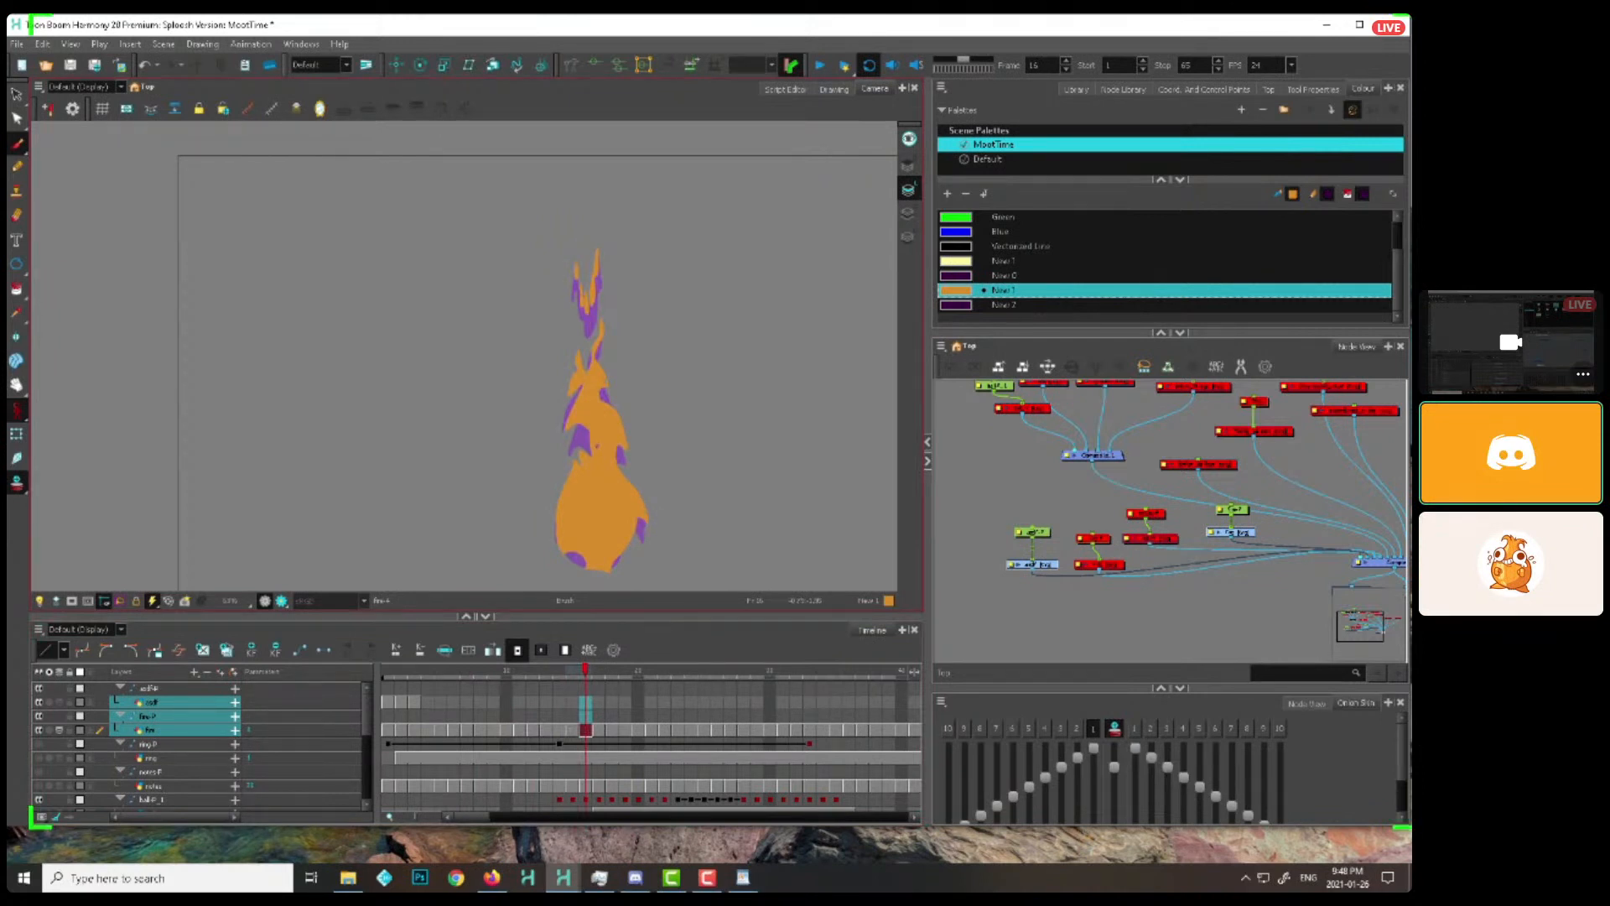
{"action": "key", "text": "period"}
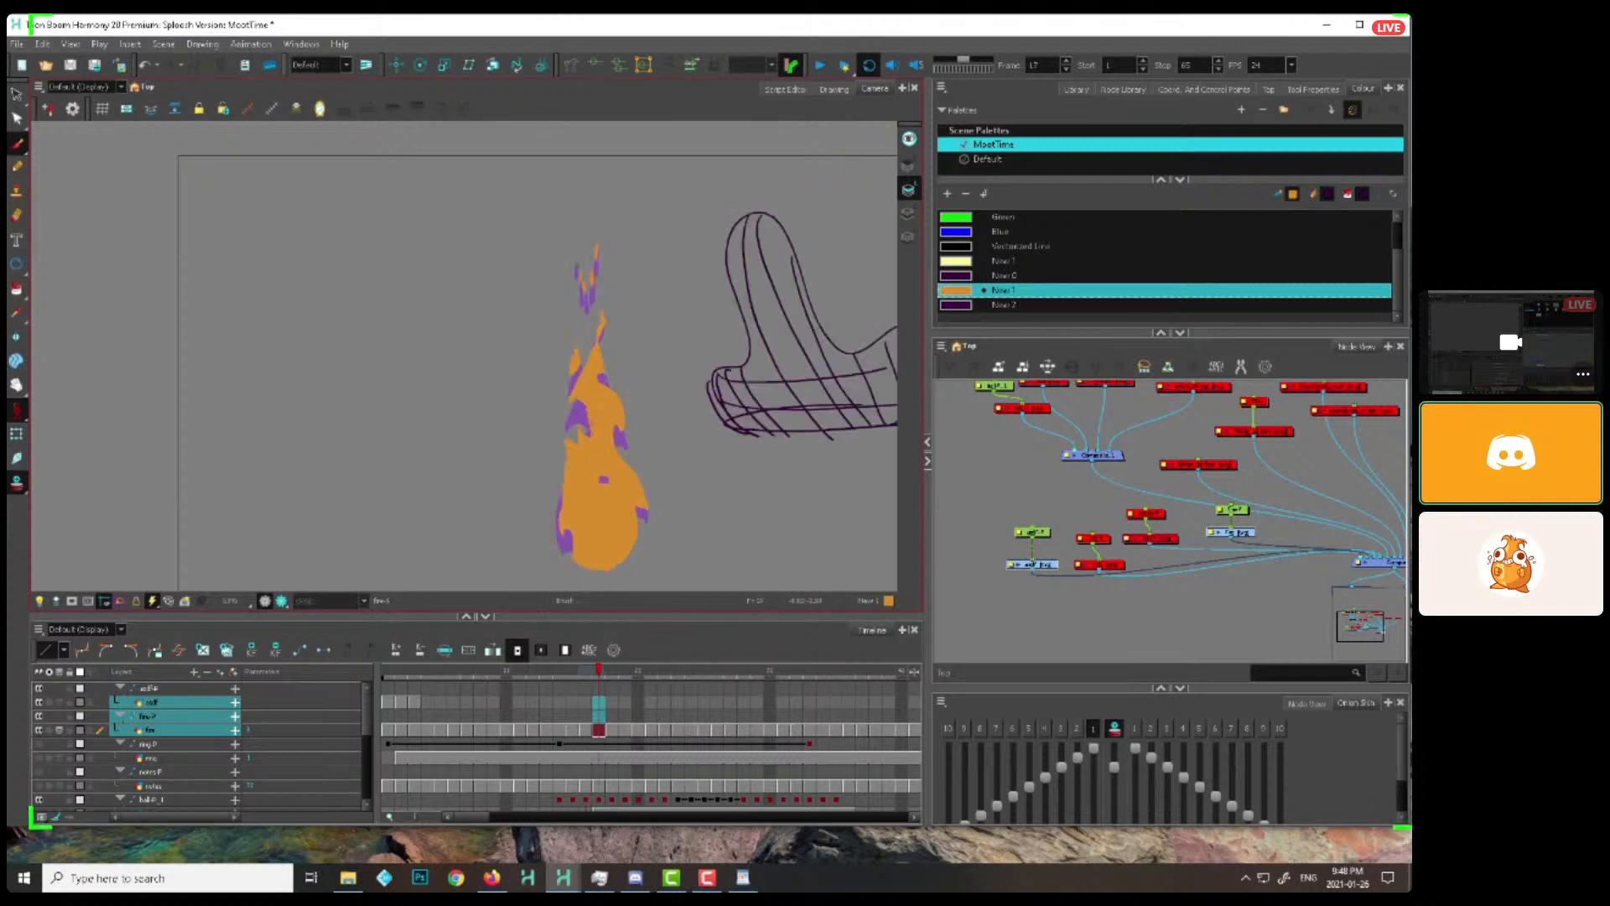
{"action": "key", "text": "period"}
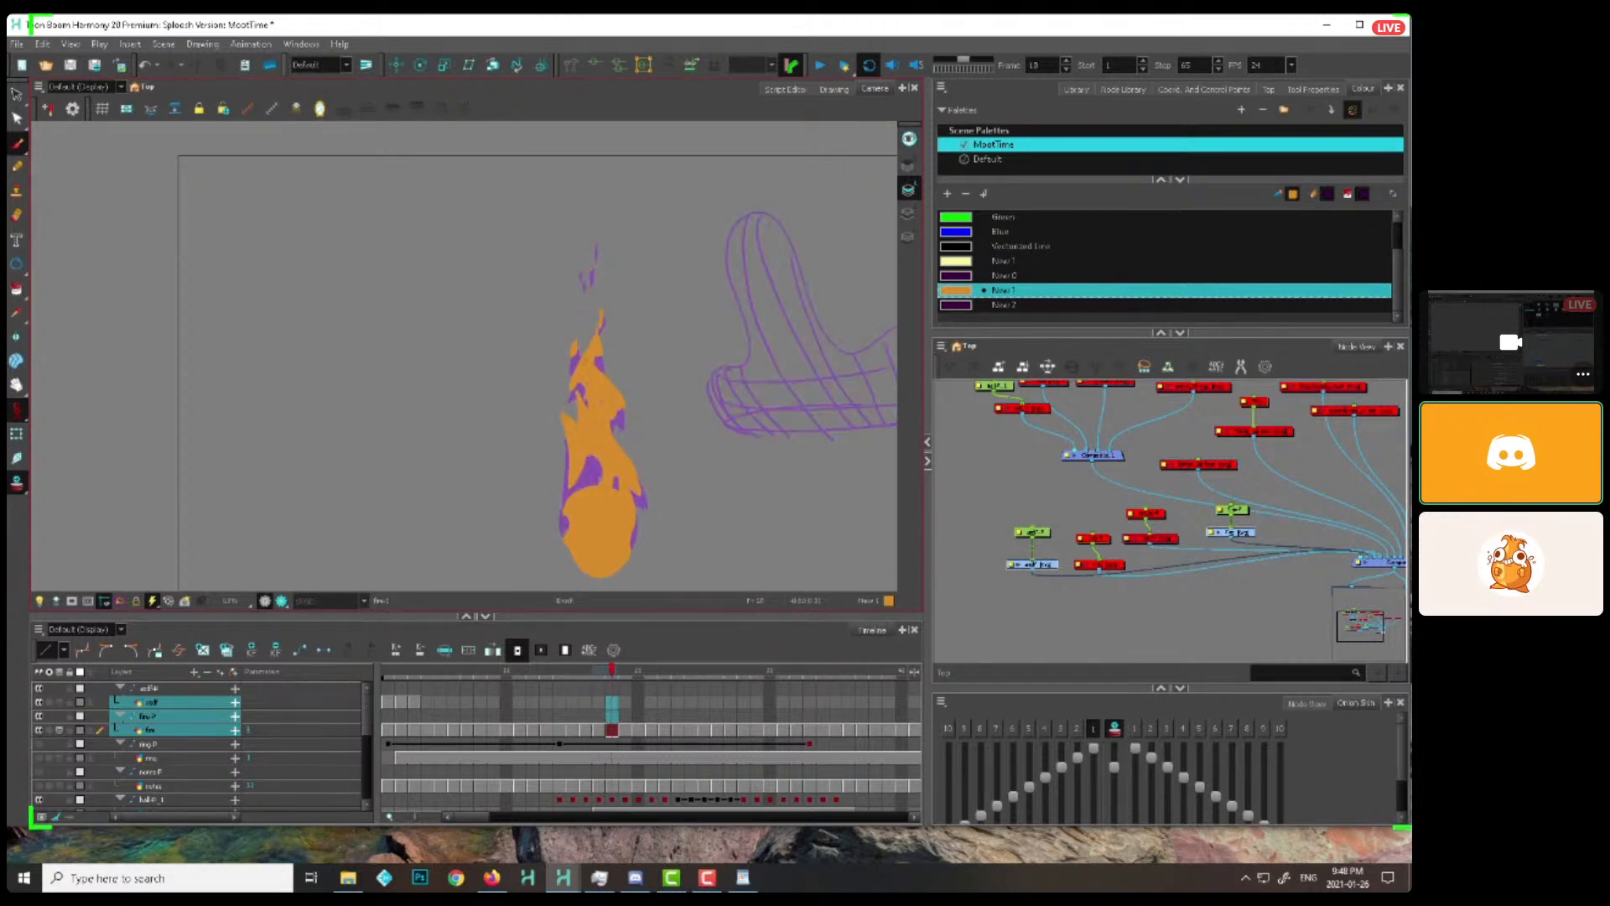
{"action": "key", "text": "period"}
{"action": "key", "text": "comma"}
{"action": "key", "text": "comma"}
{"action": "key", "text": "comma"}
{"action": "key", "text": "comma"}
{"action": "key", "text": "comma"}
{"action": "key", "text": "comma"}
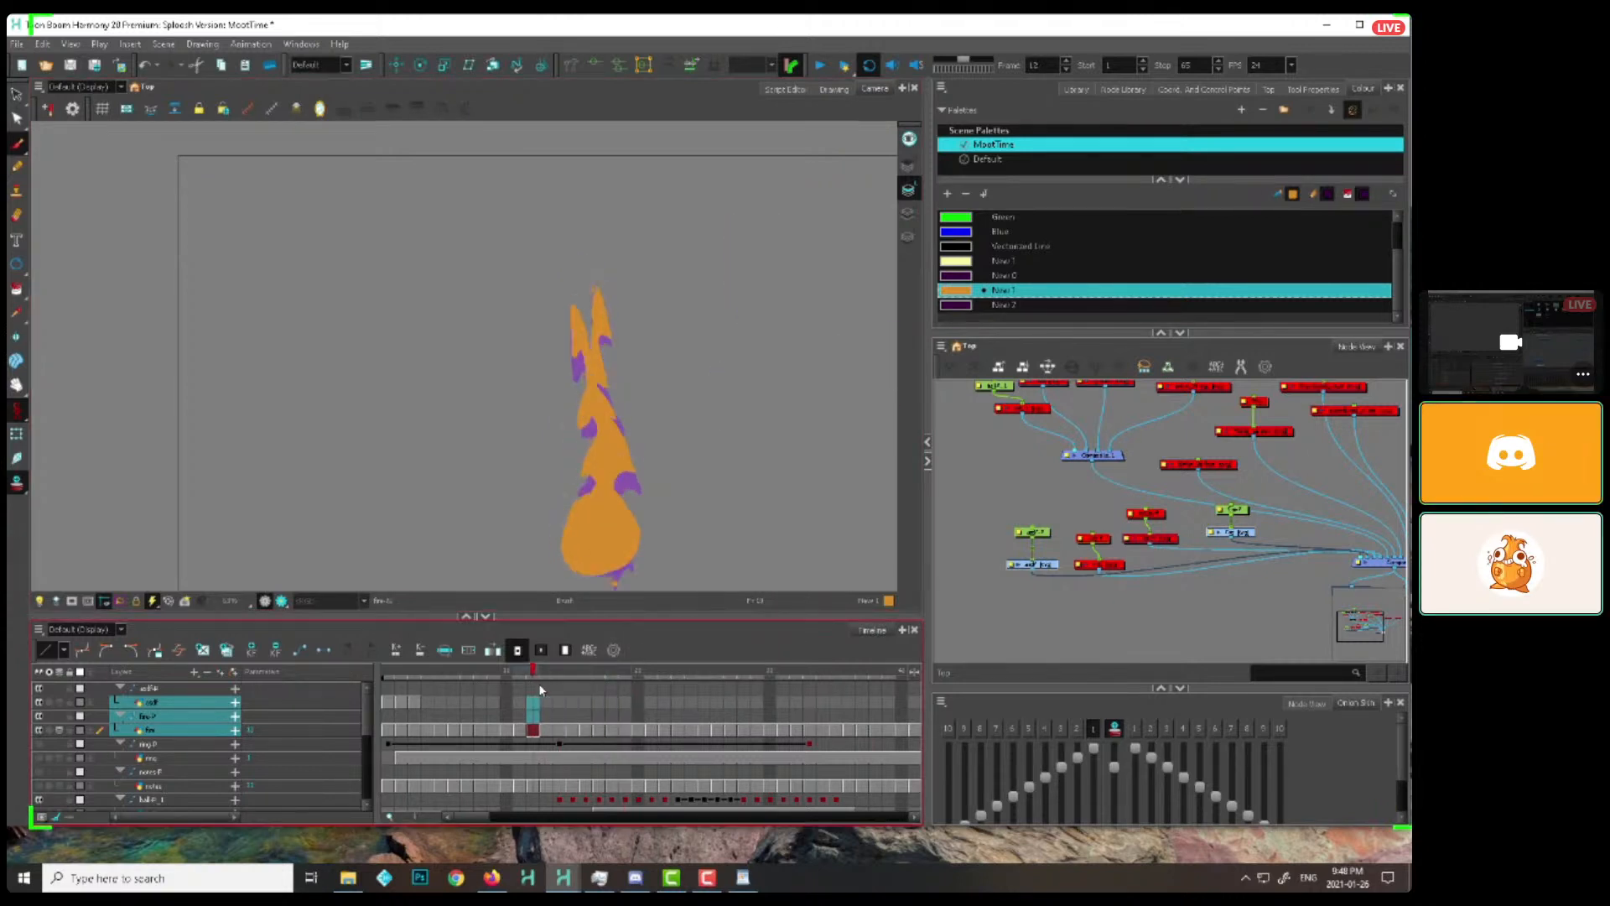
{"action": "key", "text": "comma"}
{"action": "key", "text": "period"}
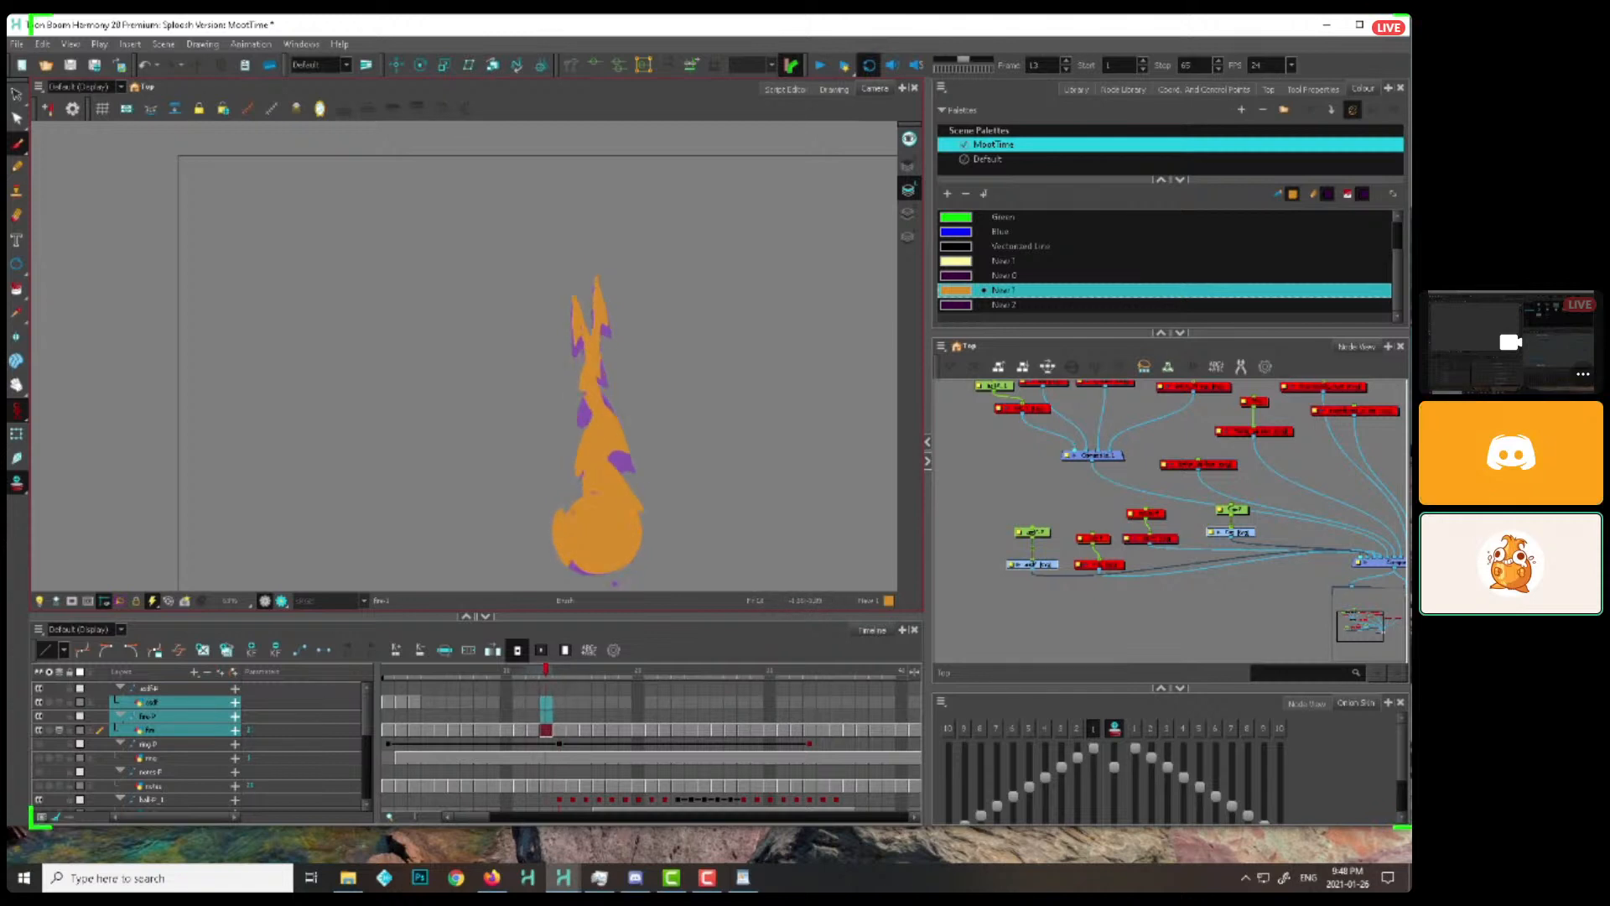
Go back to frame 9 and paint orange across the gap so the round base joins the tail
{"action": "key", "text": "comma"}
{"action": "key", "text": "comma"}
{"action": "key", "text": "comma"}
{"action": "key", "text": "comma"}
{"action": "key", "text": "comma"}
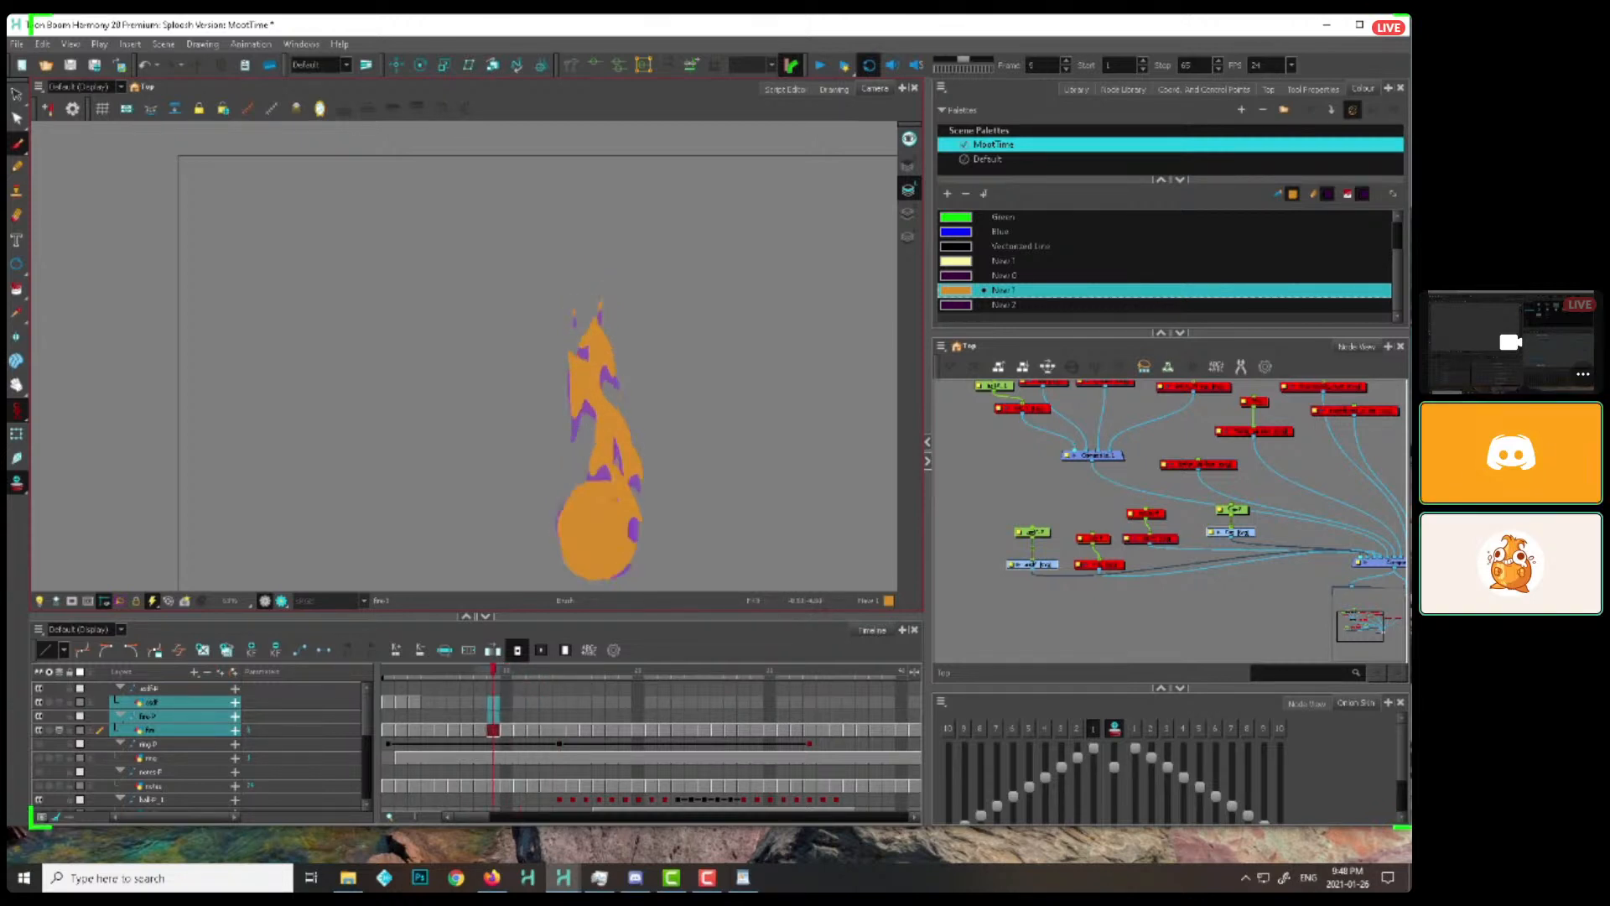
{"action": "key", "text": "period"}
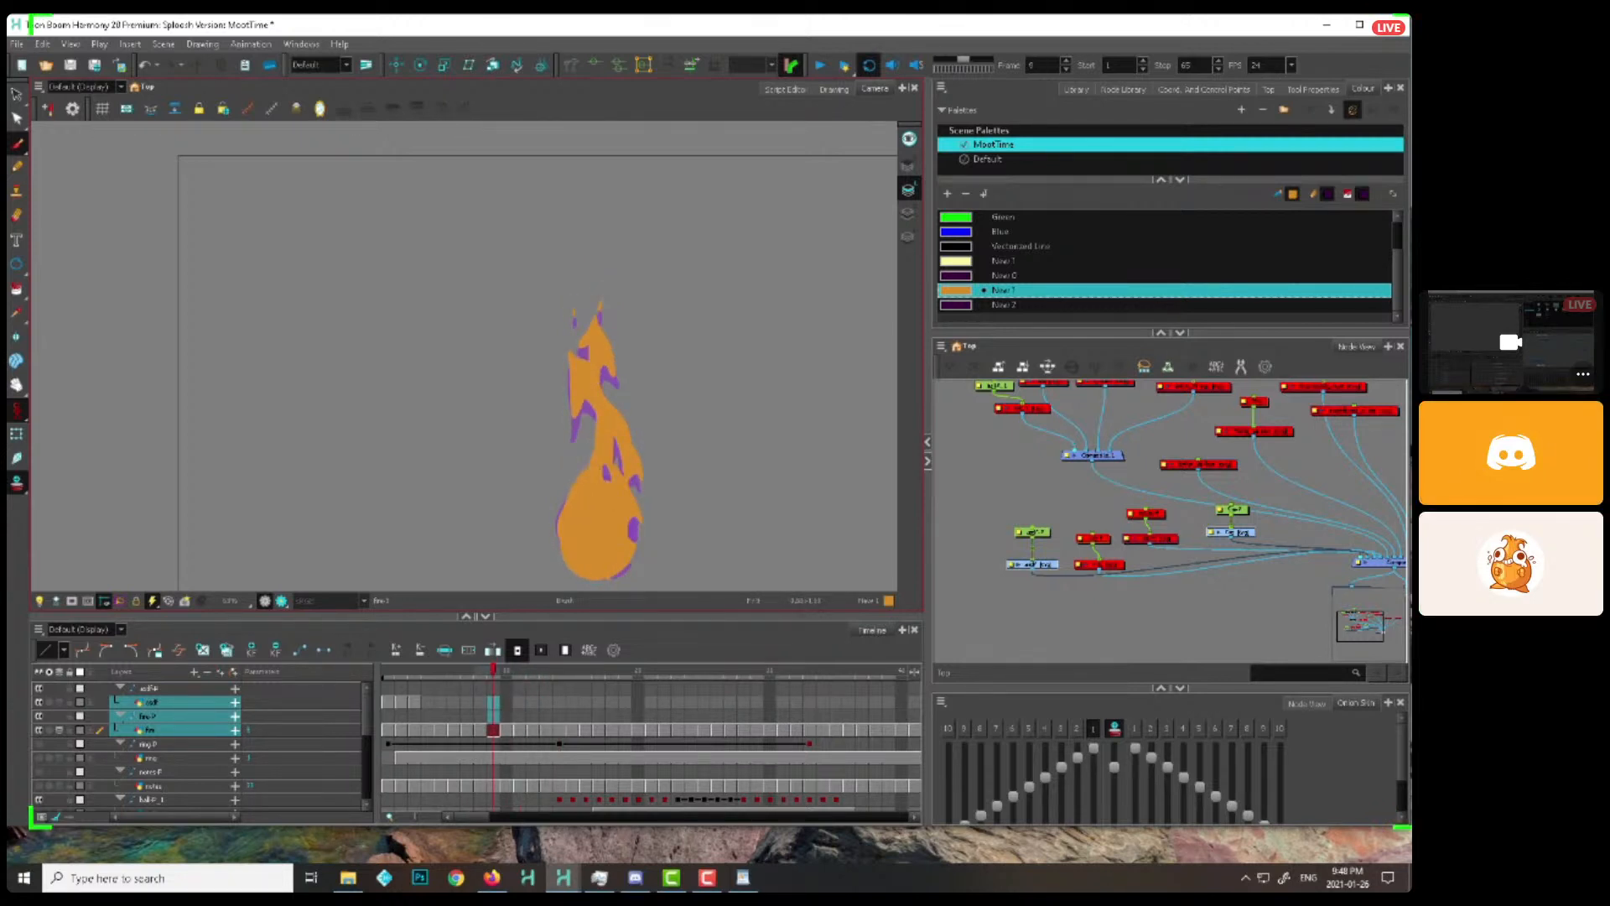
Paint an orange lick climbing the flame's left side frame by frame, from frame 10 to frame 15
{"action": "key", "text": "period"}
{"action": "key", "text": "period"}
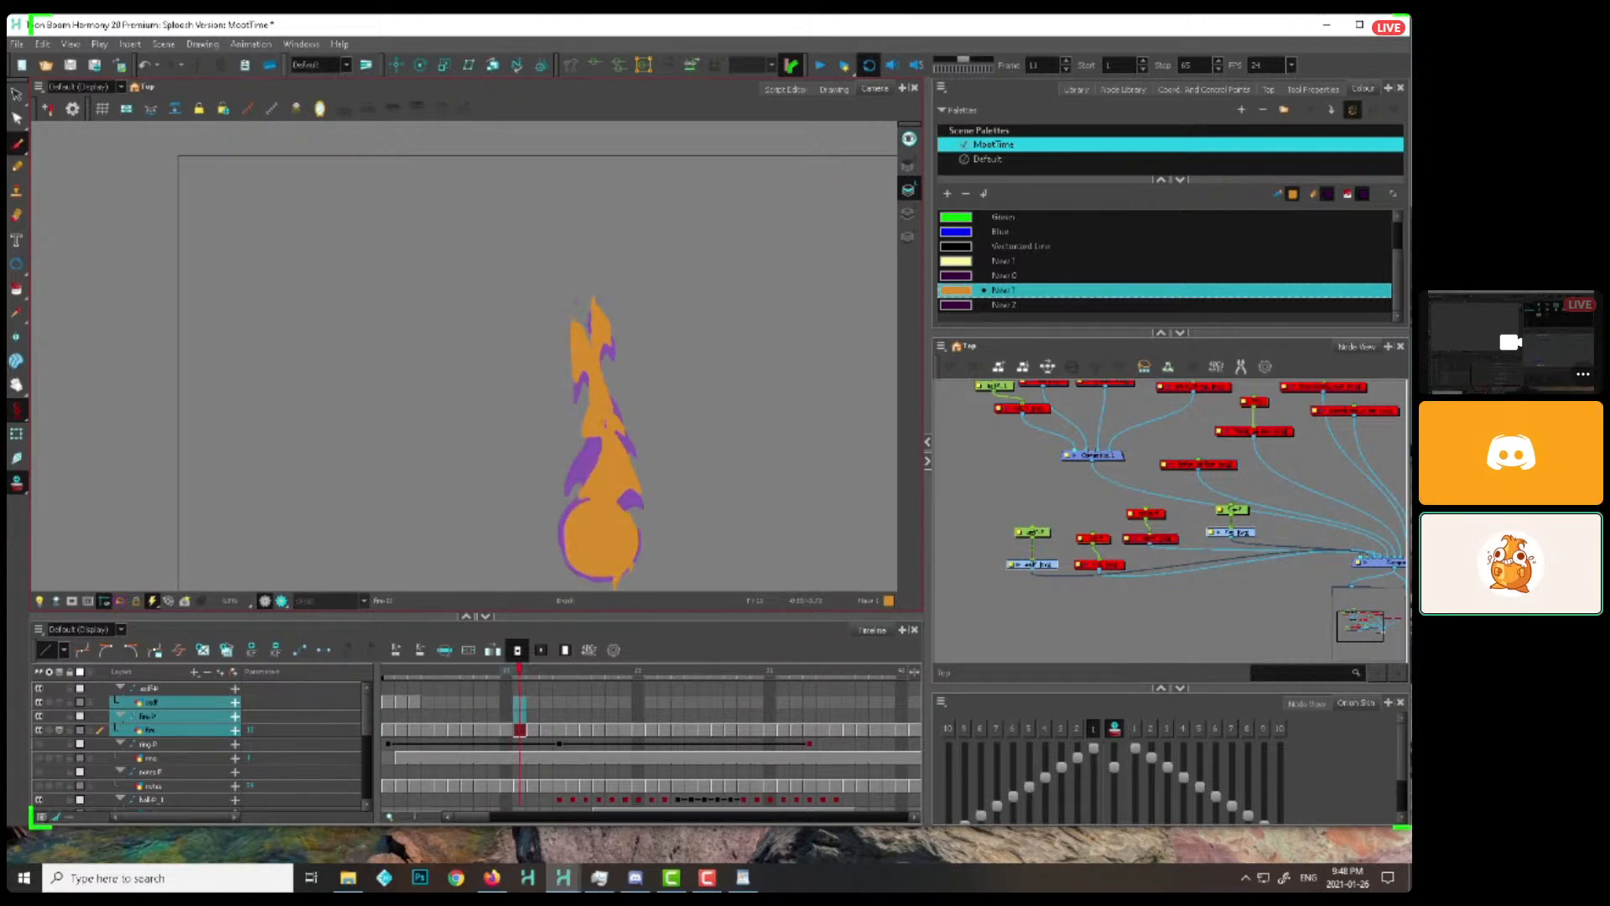
{"action": "key", "text": "period"}
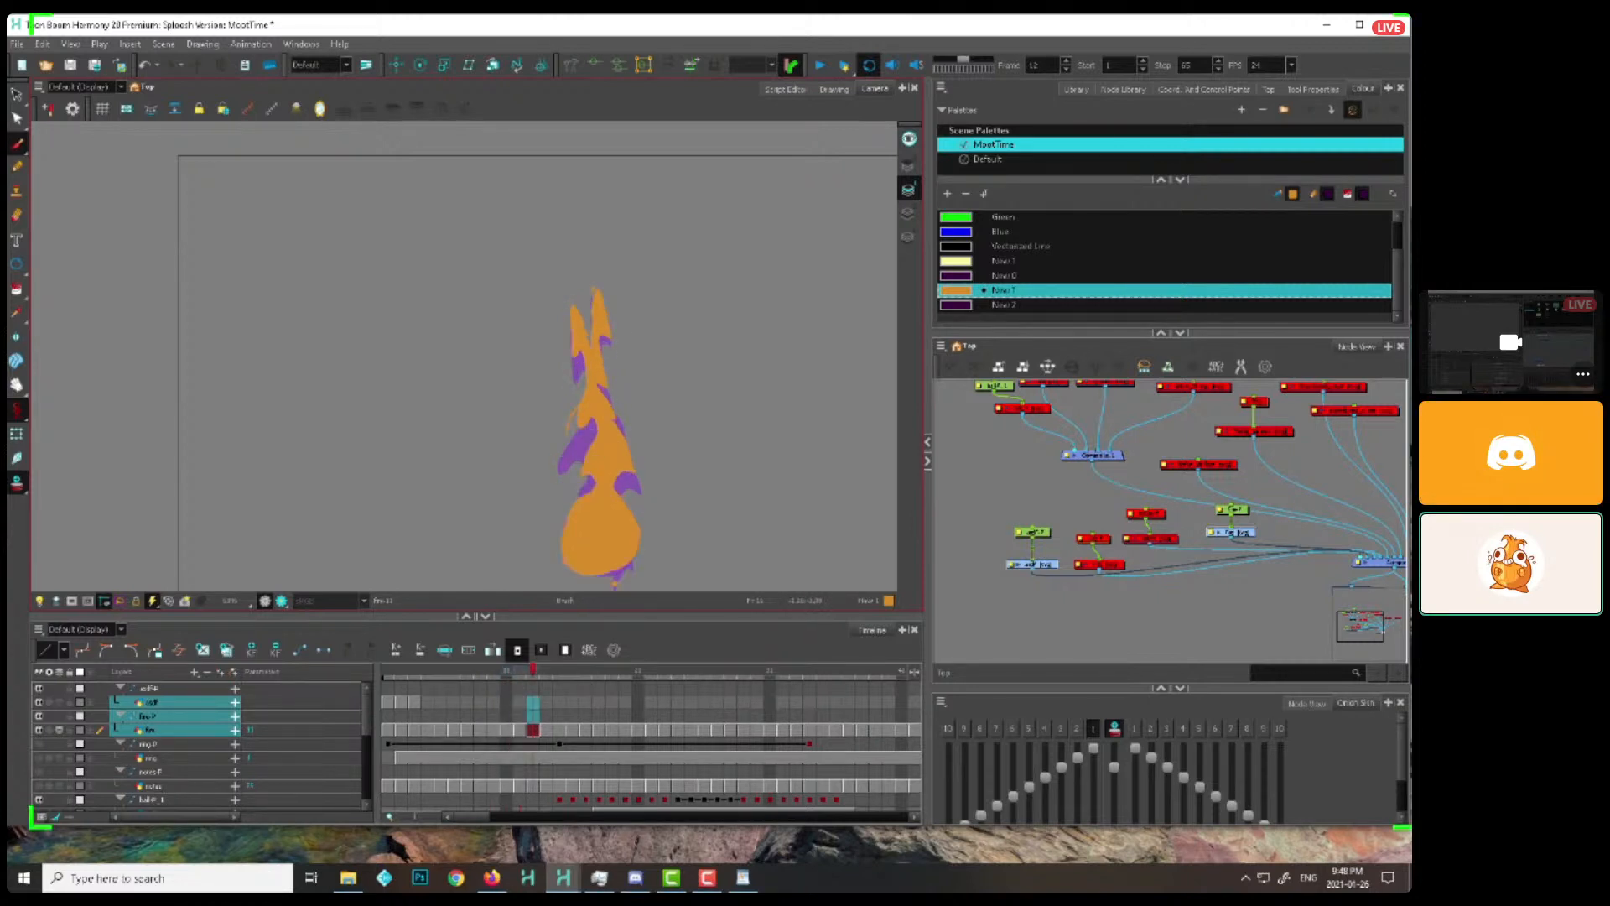
{"action": "key", "text": "period"}
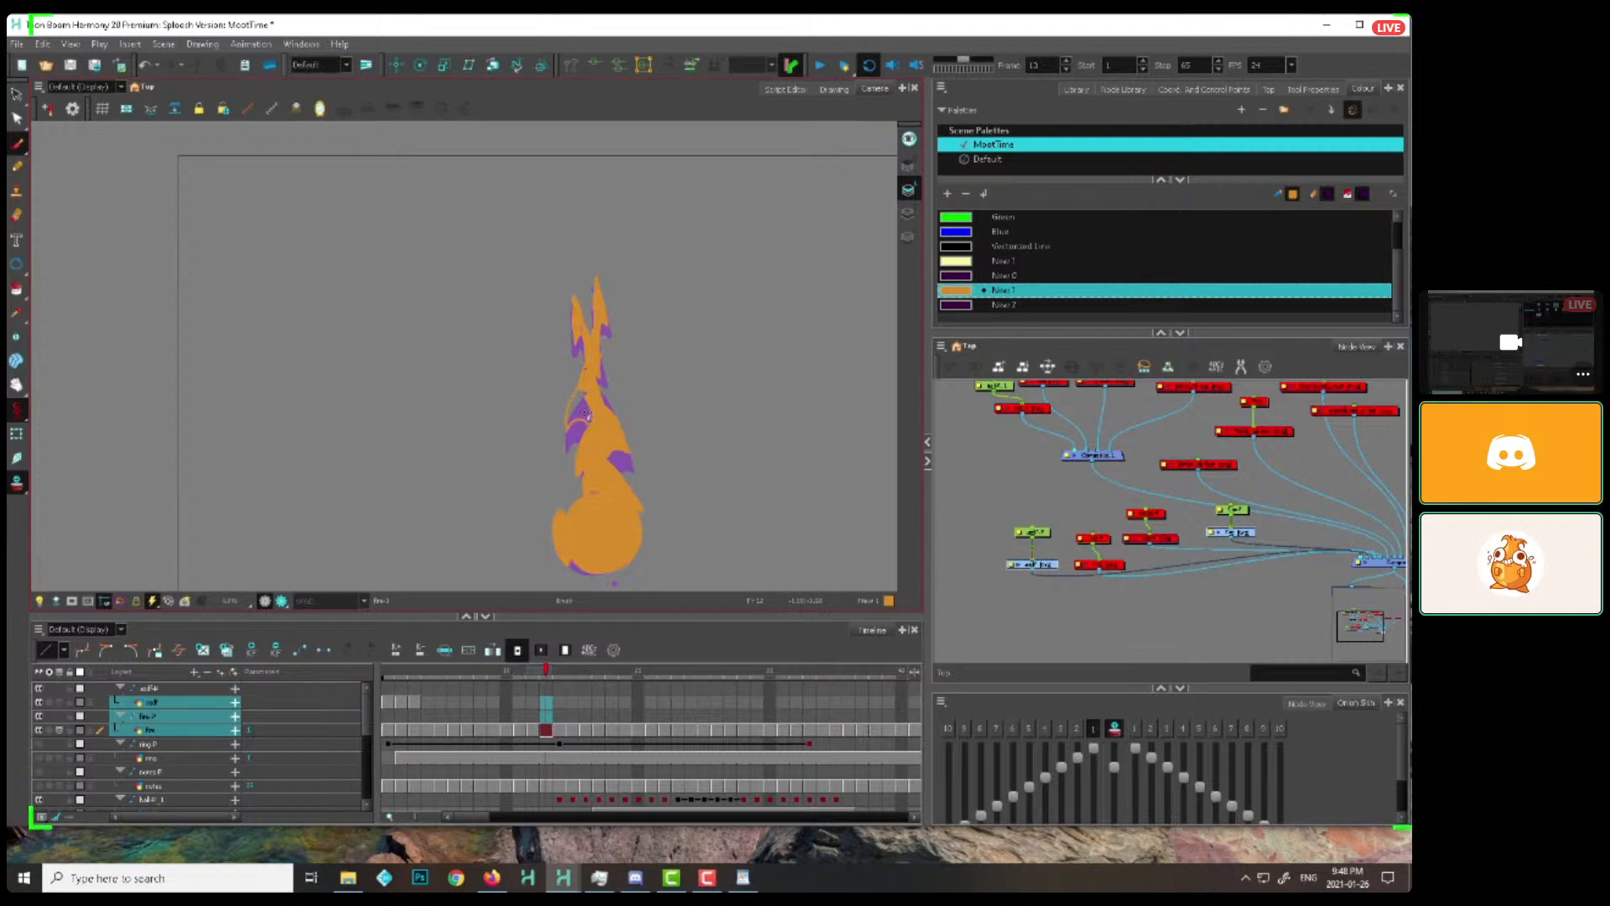
{"action": "key", "text": "period"}
Draw the lick stretching up between the flame's upper tips on frames 16 to 18, filling its outline with orange
{"action": "key", "text": "period"}
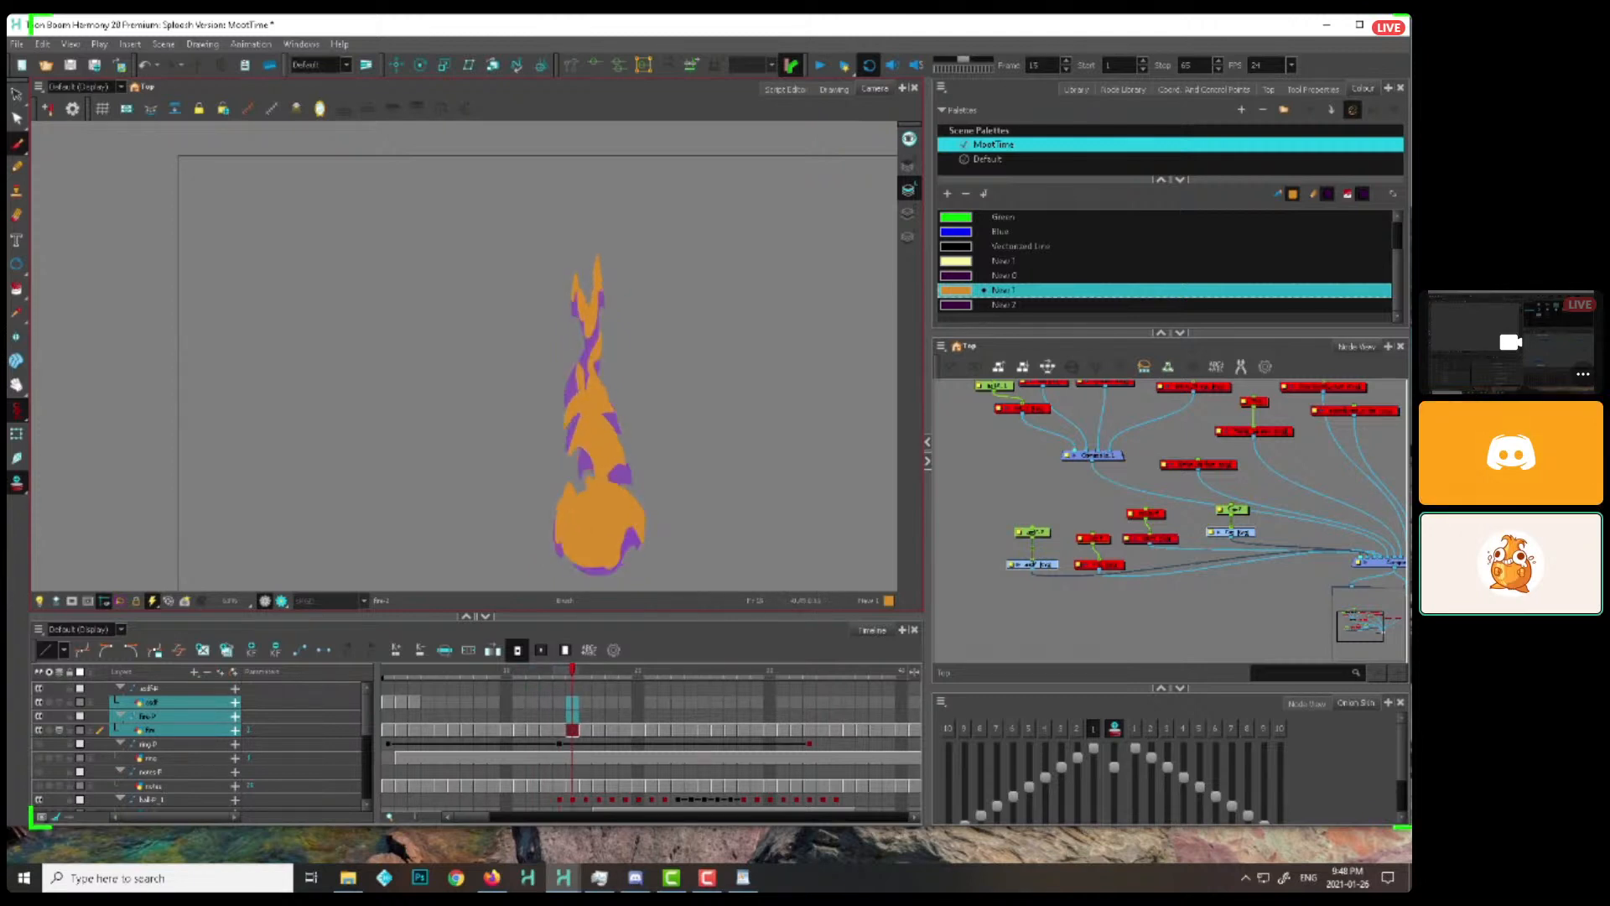
{"action": "key", "text": "period"}
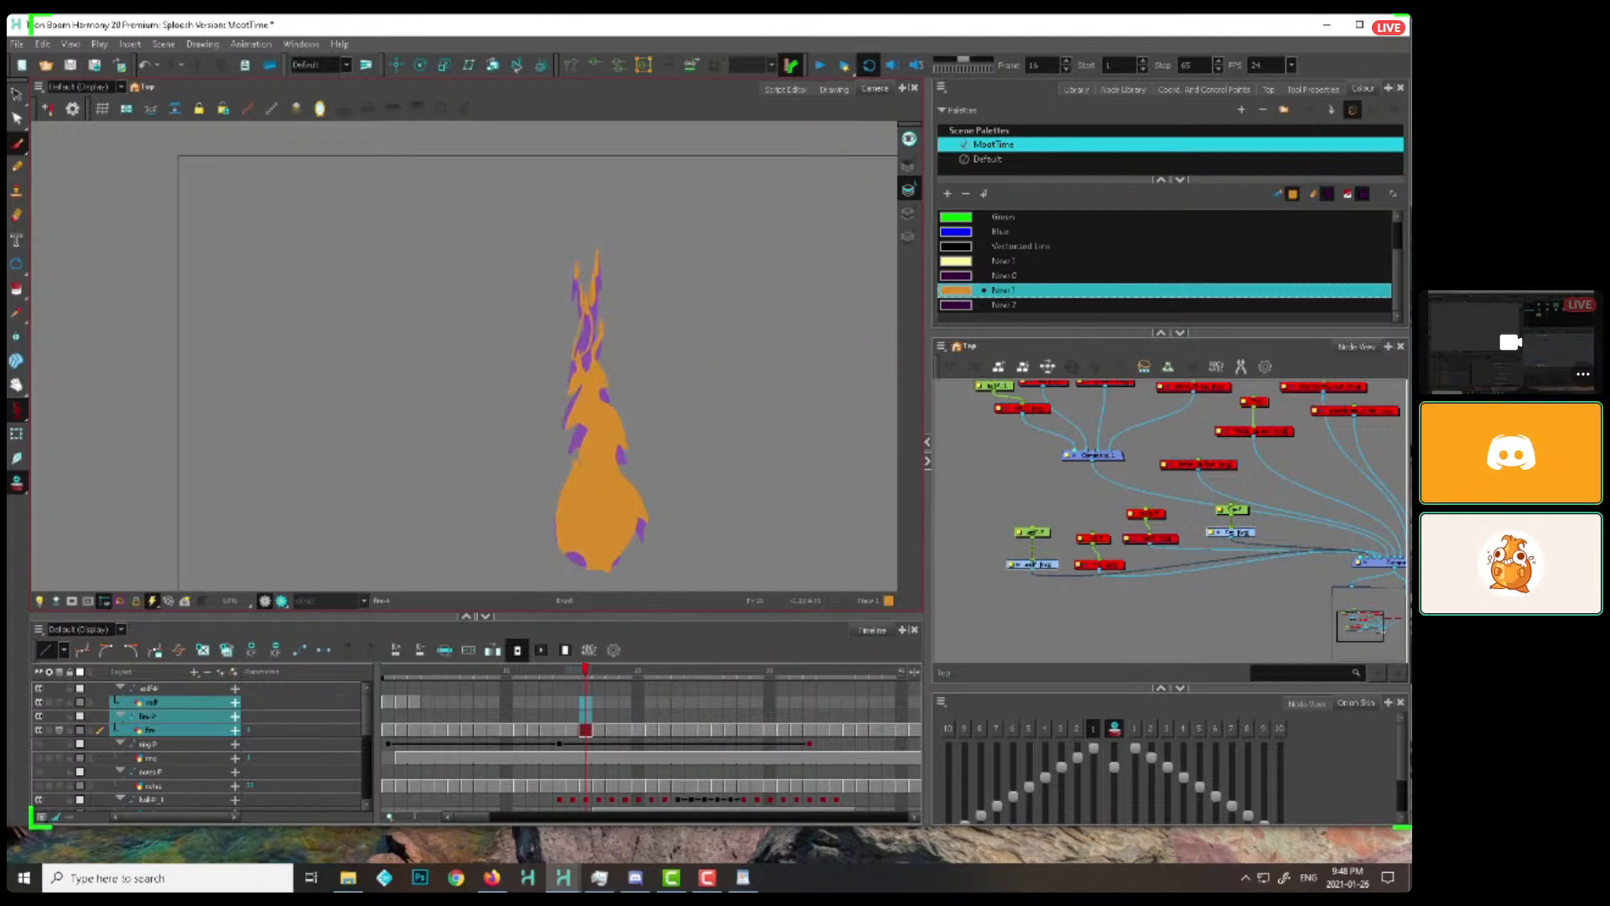
{"action": "key", "text": "alt+i"}
{"action": "left_click", "coordinate": [583, 337]}
{"action": "key", "text": "period"}
{"action": "key", "text": "alt+b"}
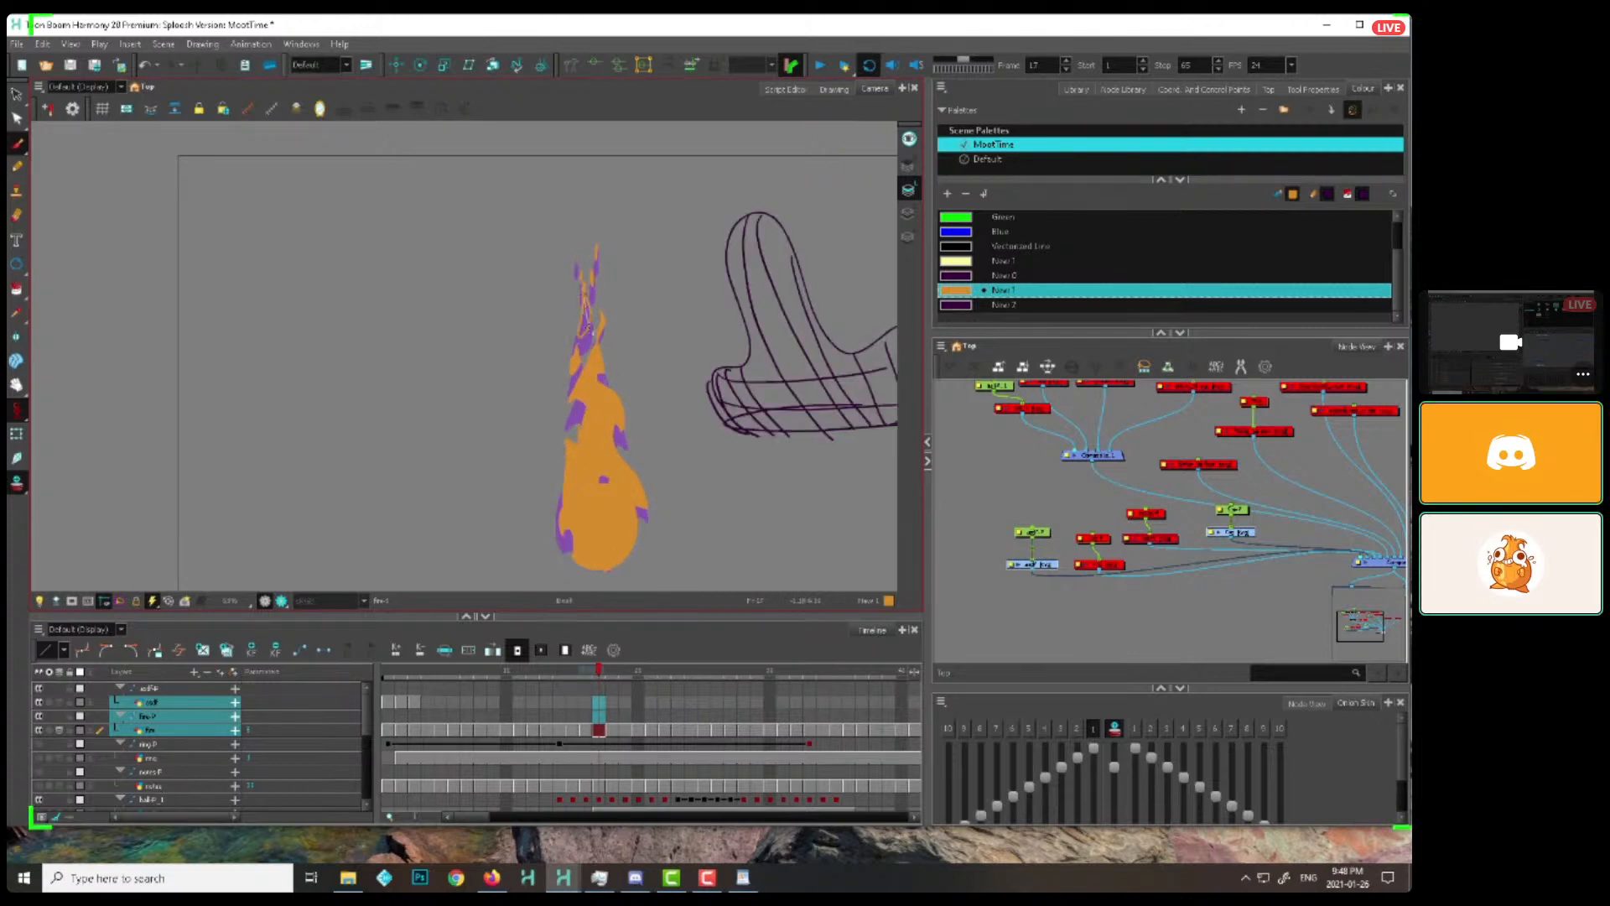
{"action": "key", "text": "period"}
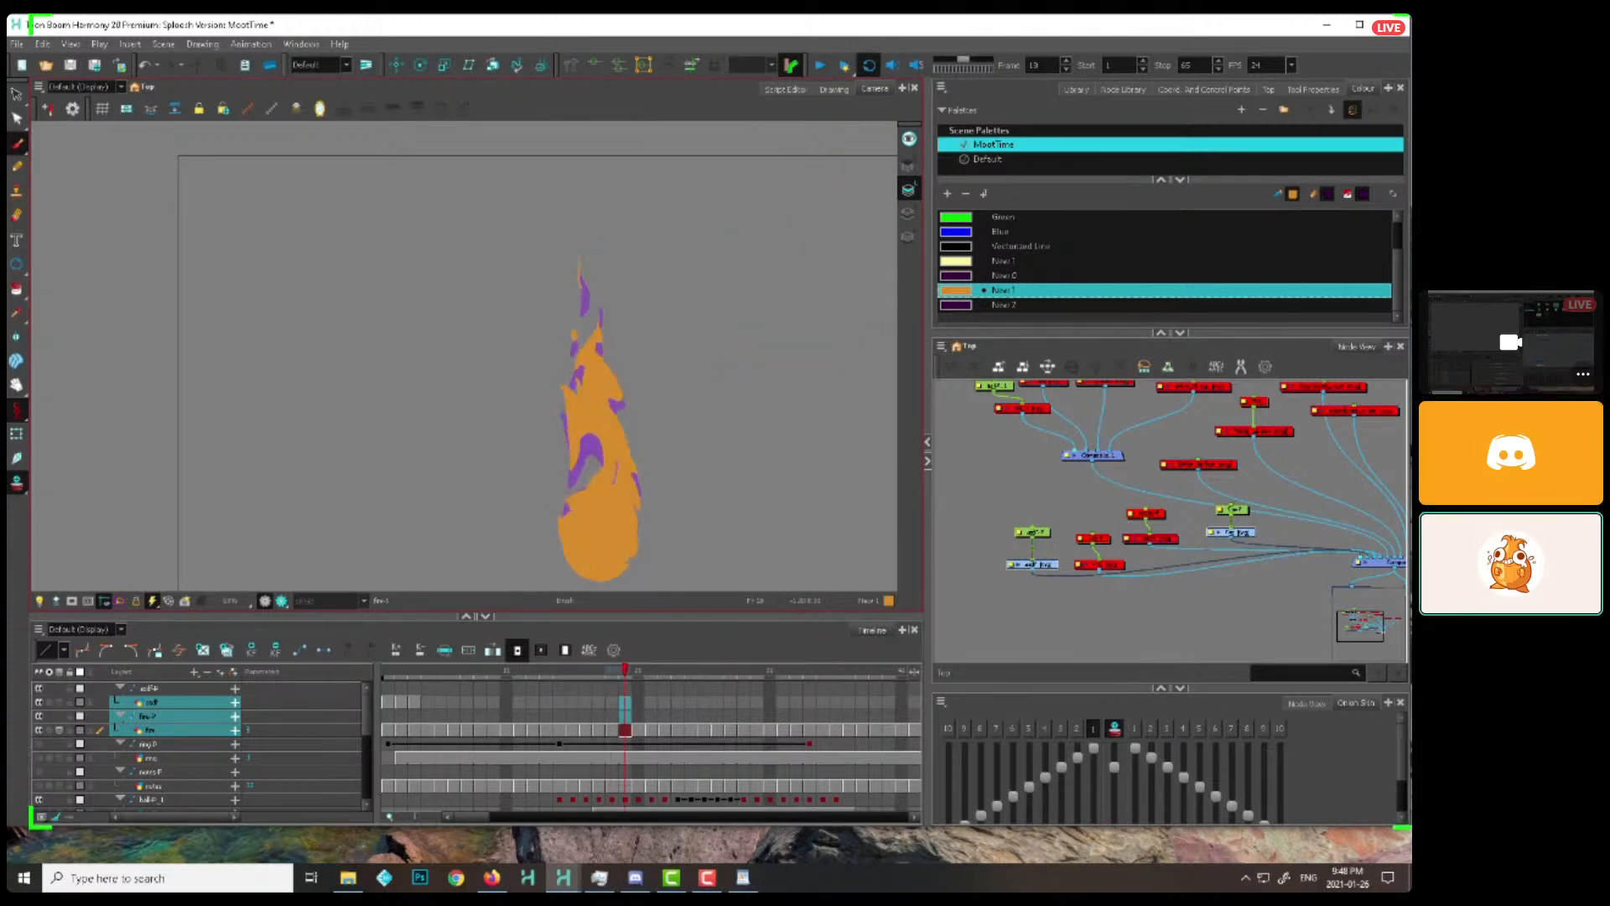
Draw the lick's detached tip rising above the flame from frame 19 onward, and continue through to frame 26
{"action": "key", "text": "period"}
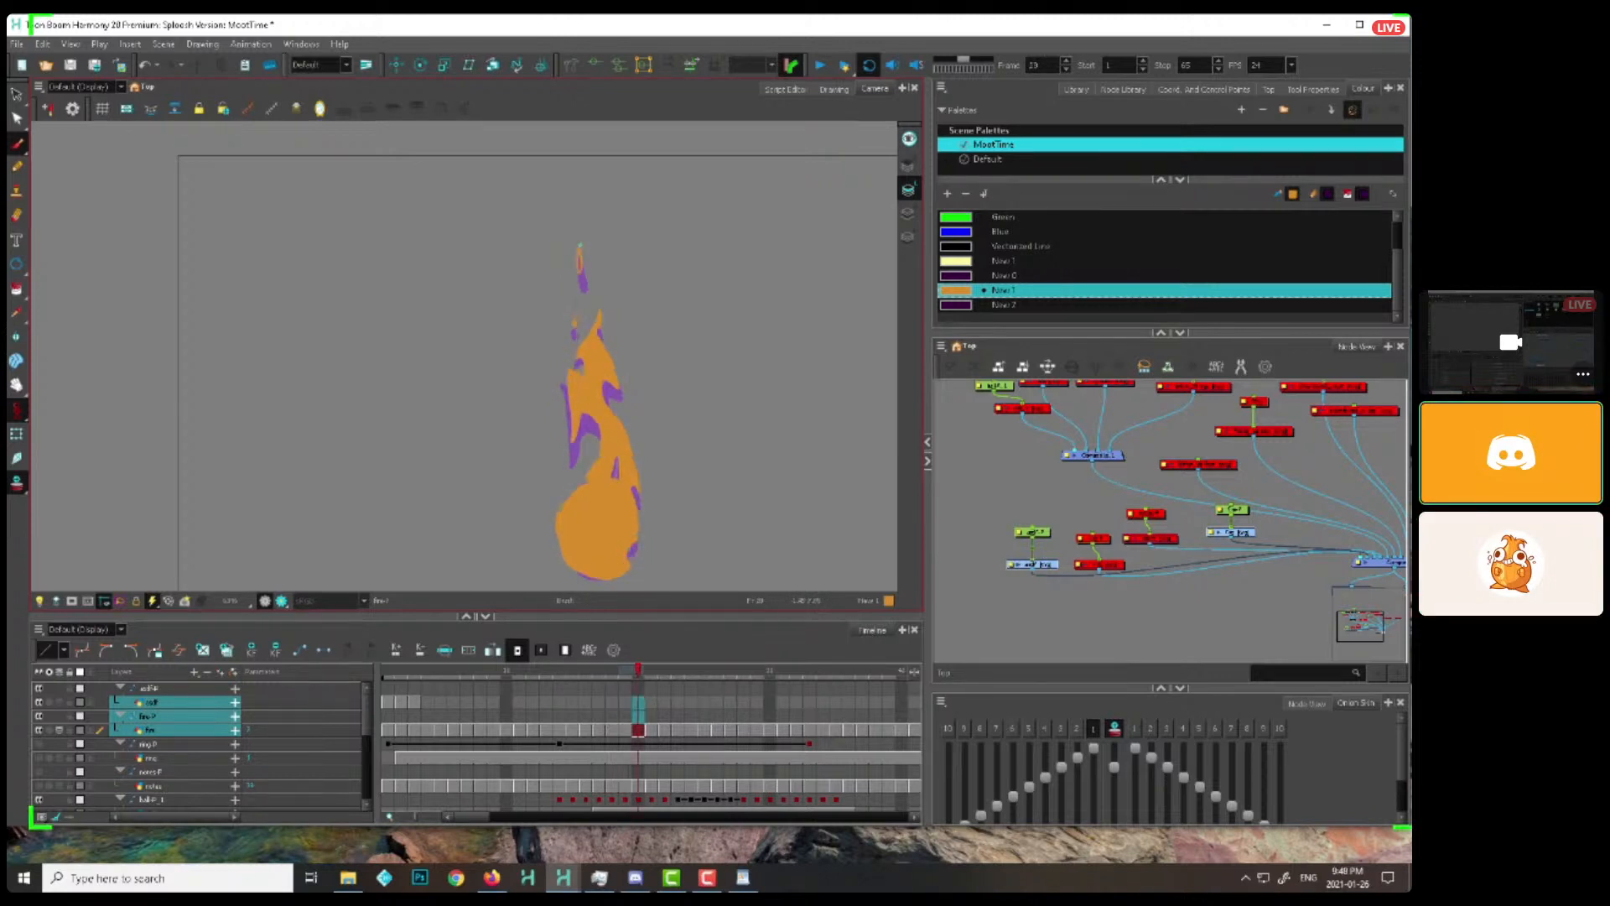
{"action": "key", "text": "period"}
{"action": "key", "text": "period"}
{"action": "key", "text": "period"}
{"action": "key", "text": "period"}
{"action": "key", "text": "period"}
{"action": "key", "text": "period"}
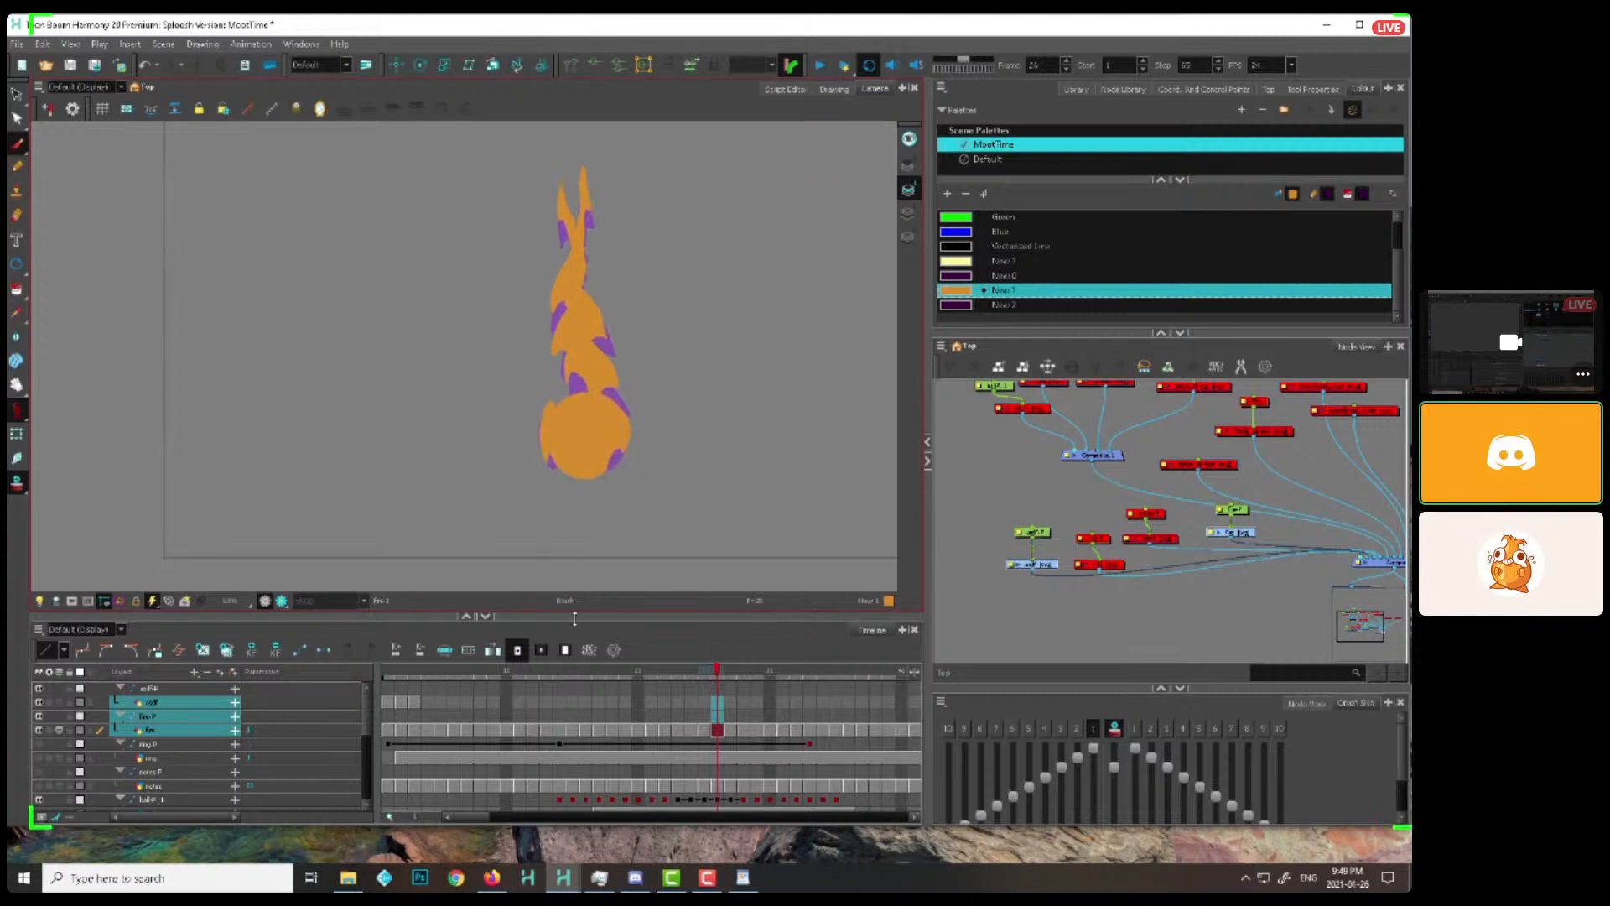
Return to frame 11 and draw another orange lick on the flame's left side through frame 13
{"action": "left_click_drag", "start_coordinate": [558, 671], "coordinate": [524, 678]}
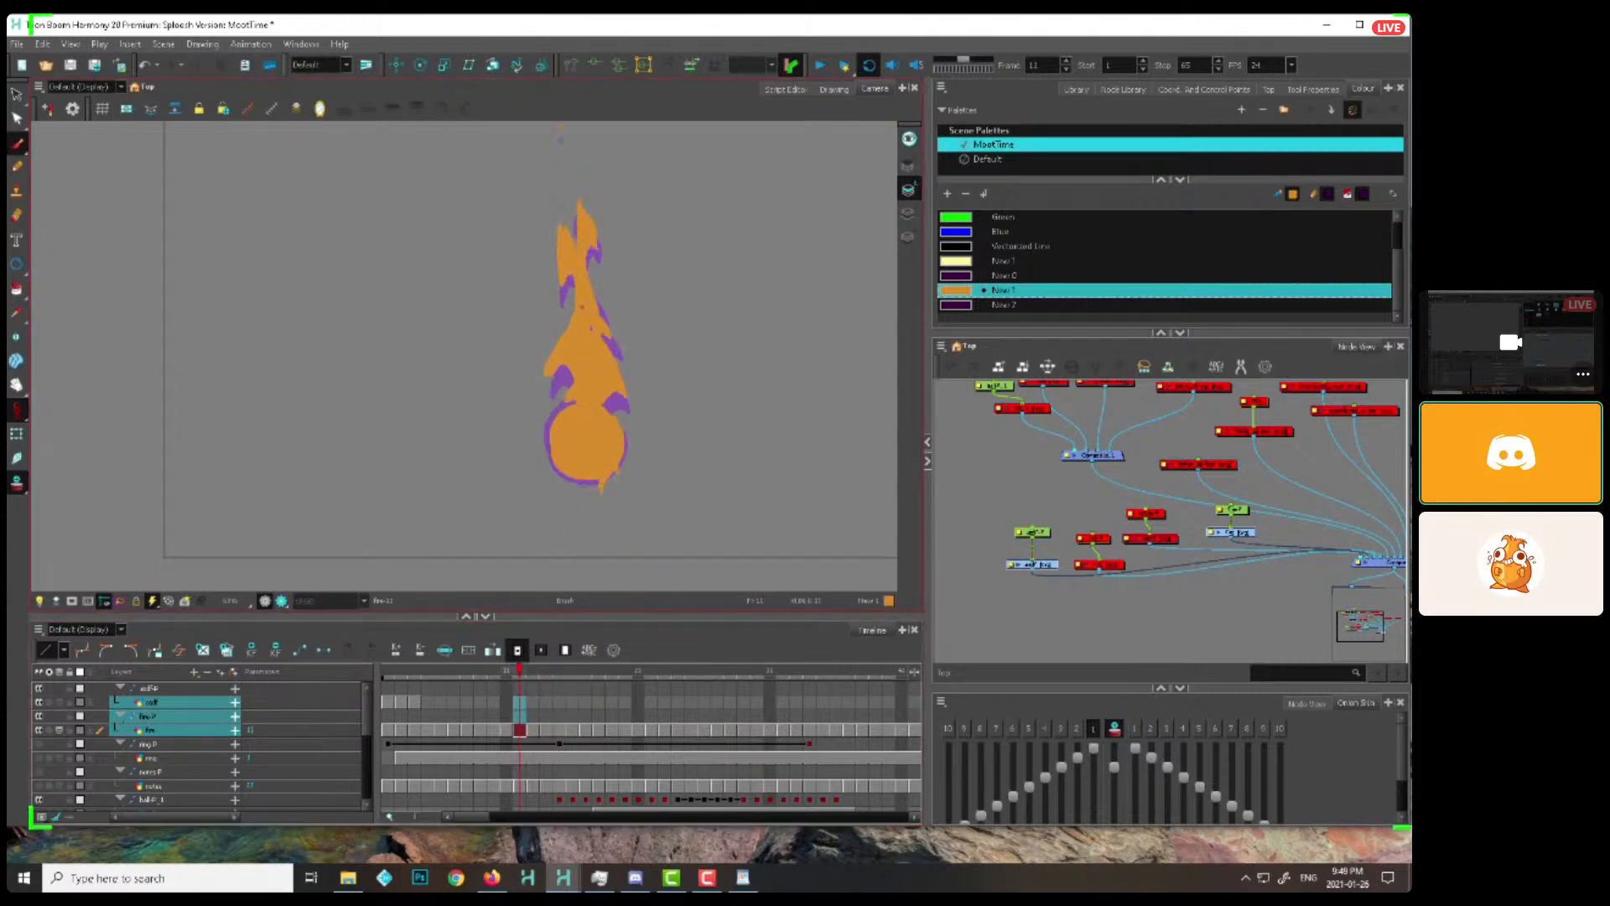
{"action": "key", "text": "comma"}
{"action": "key", "text": "period"}
{"action": "key", "text": "period"}
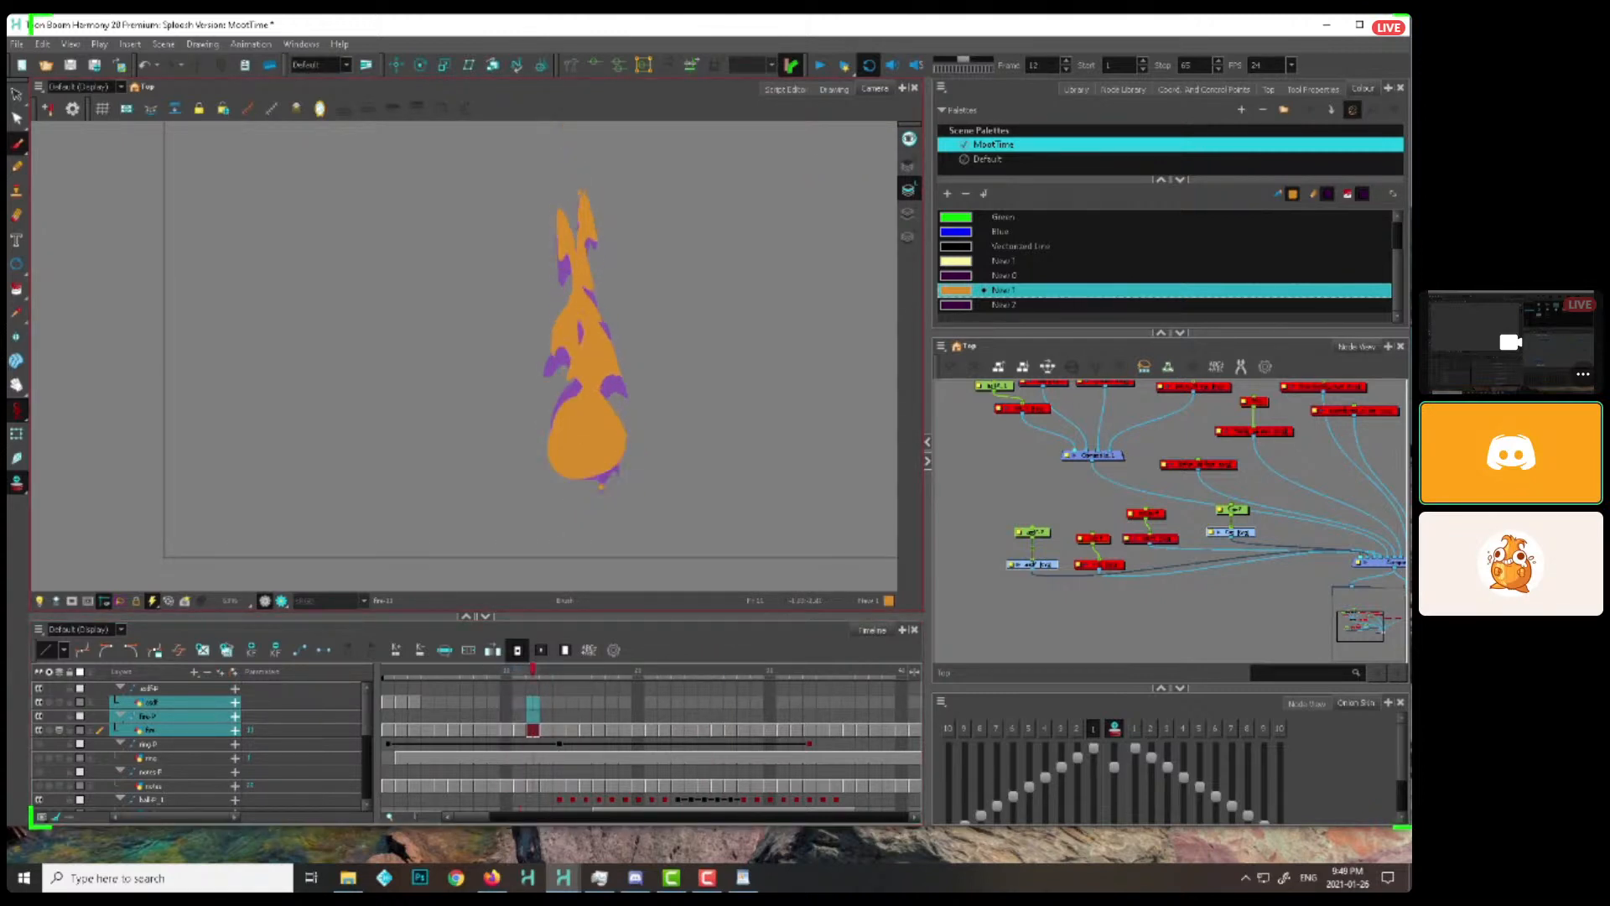
{"action": "key", "text": "period"}
{"action": "left_click_drag", "start_coordinate": [572, 328], "coordinate": [564, 381]}
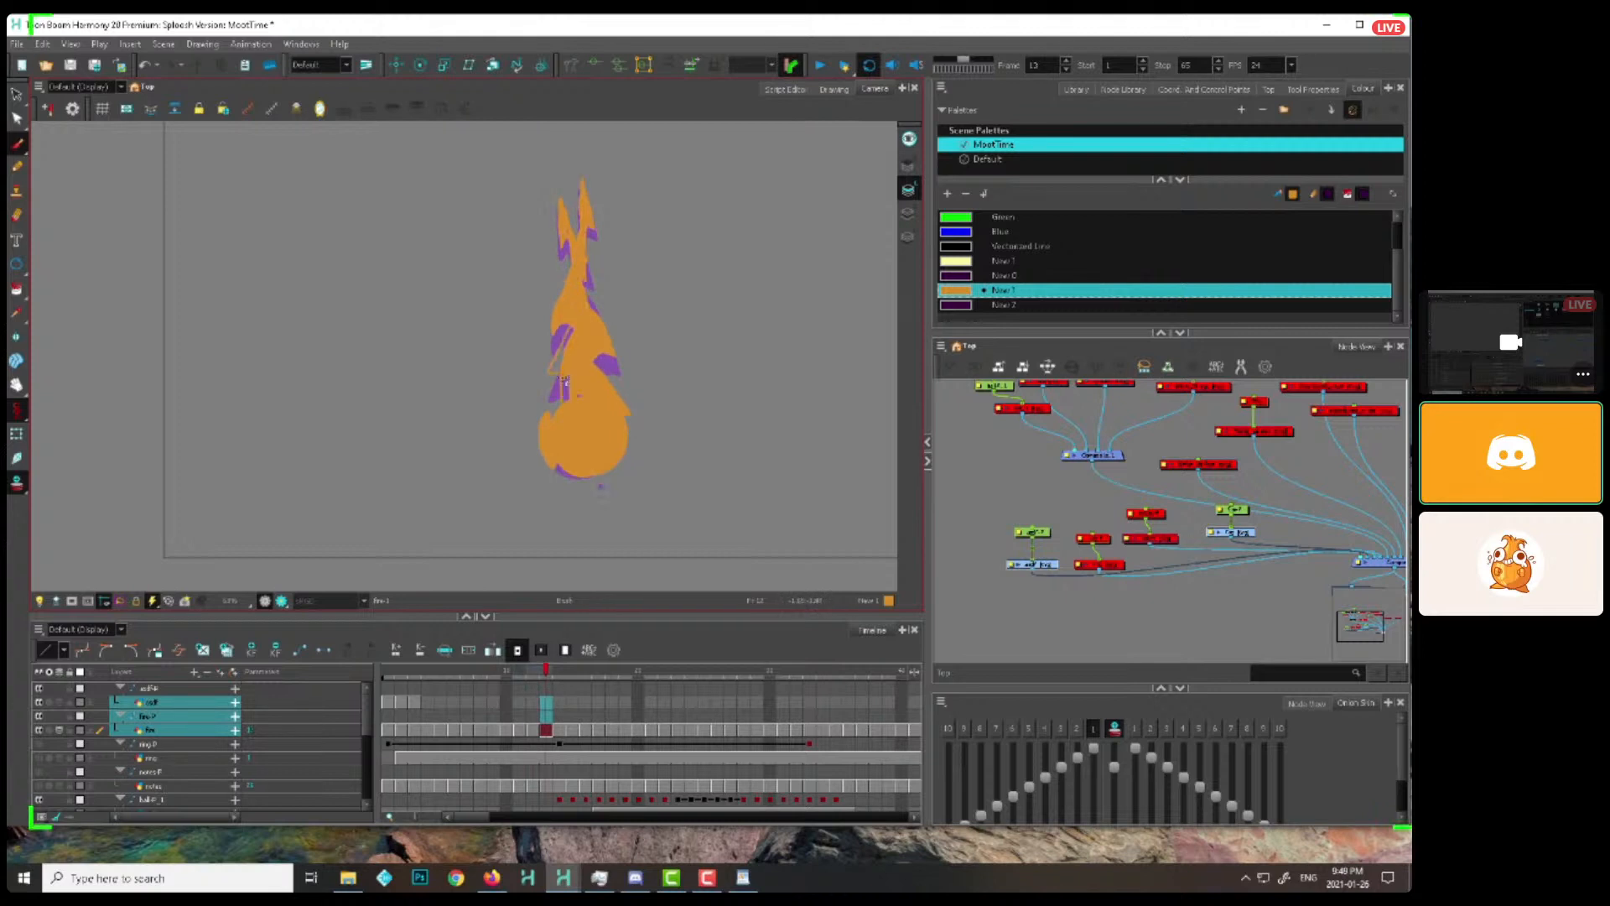
Redraw the left-side lick higher up the body on frames 14 to 16
{"action": "key", "text": "period"}
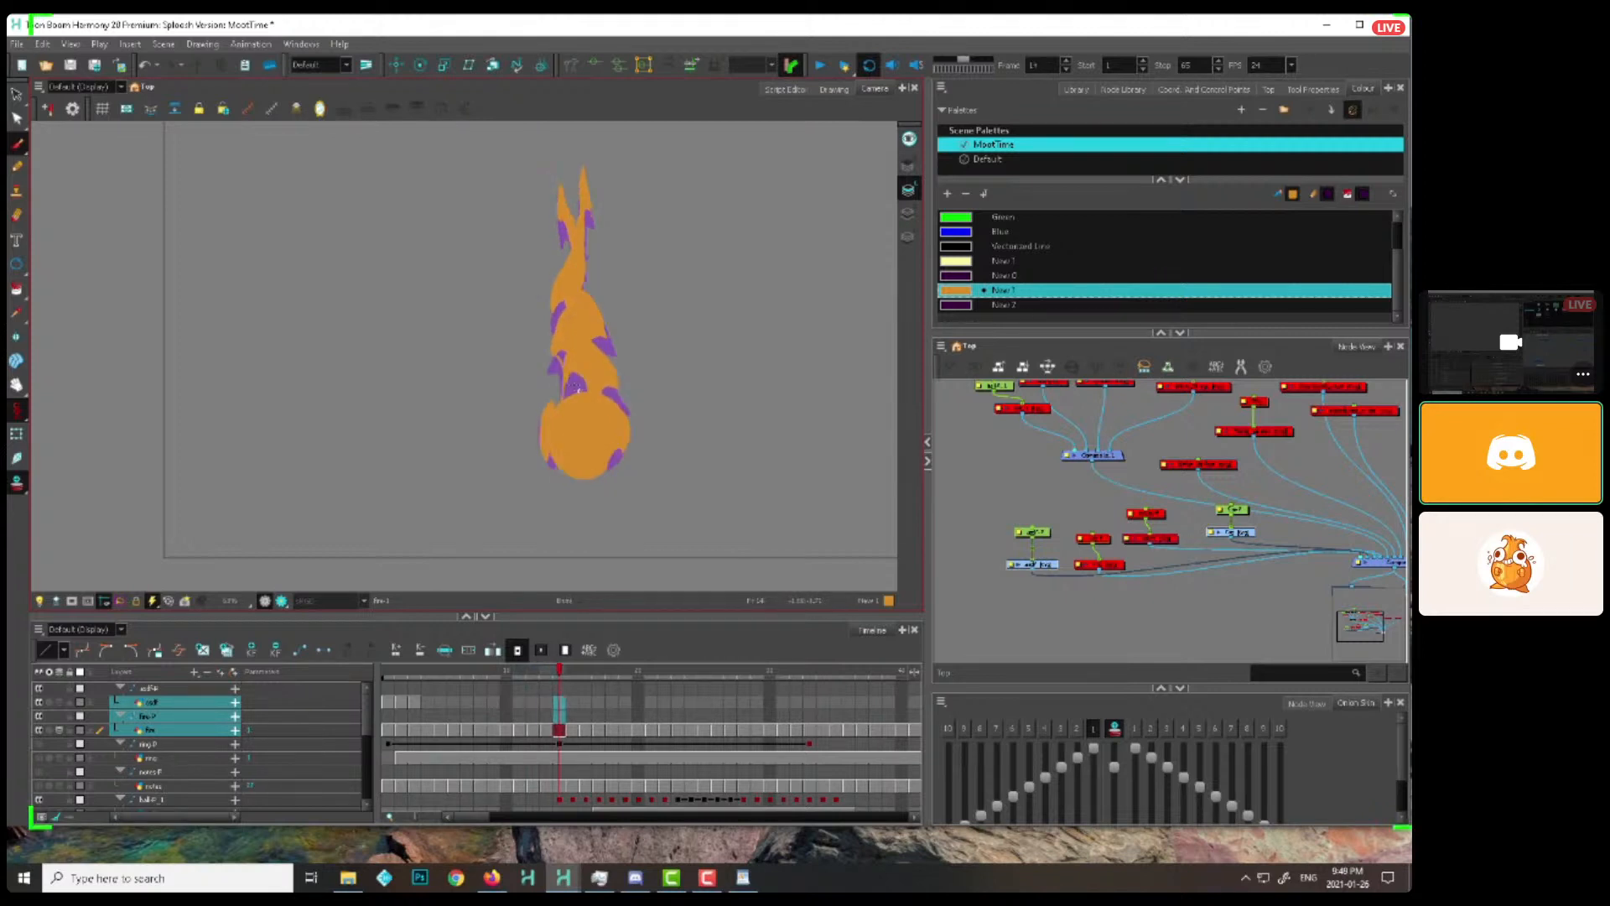
{"action": "key", "text": "period"}
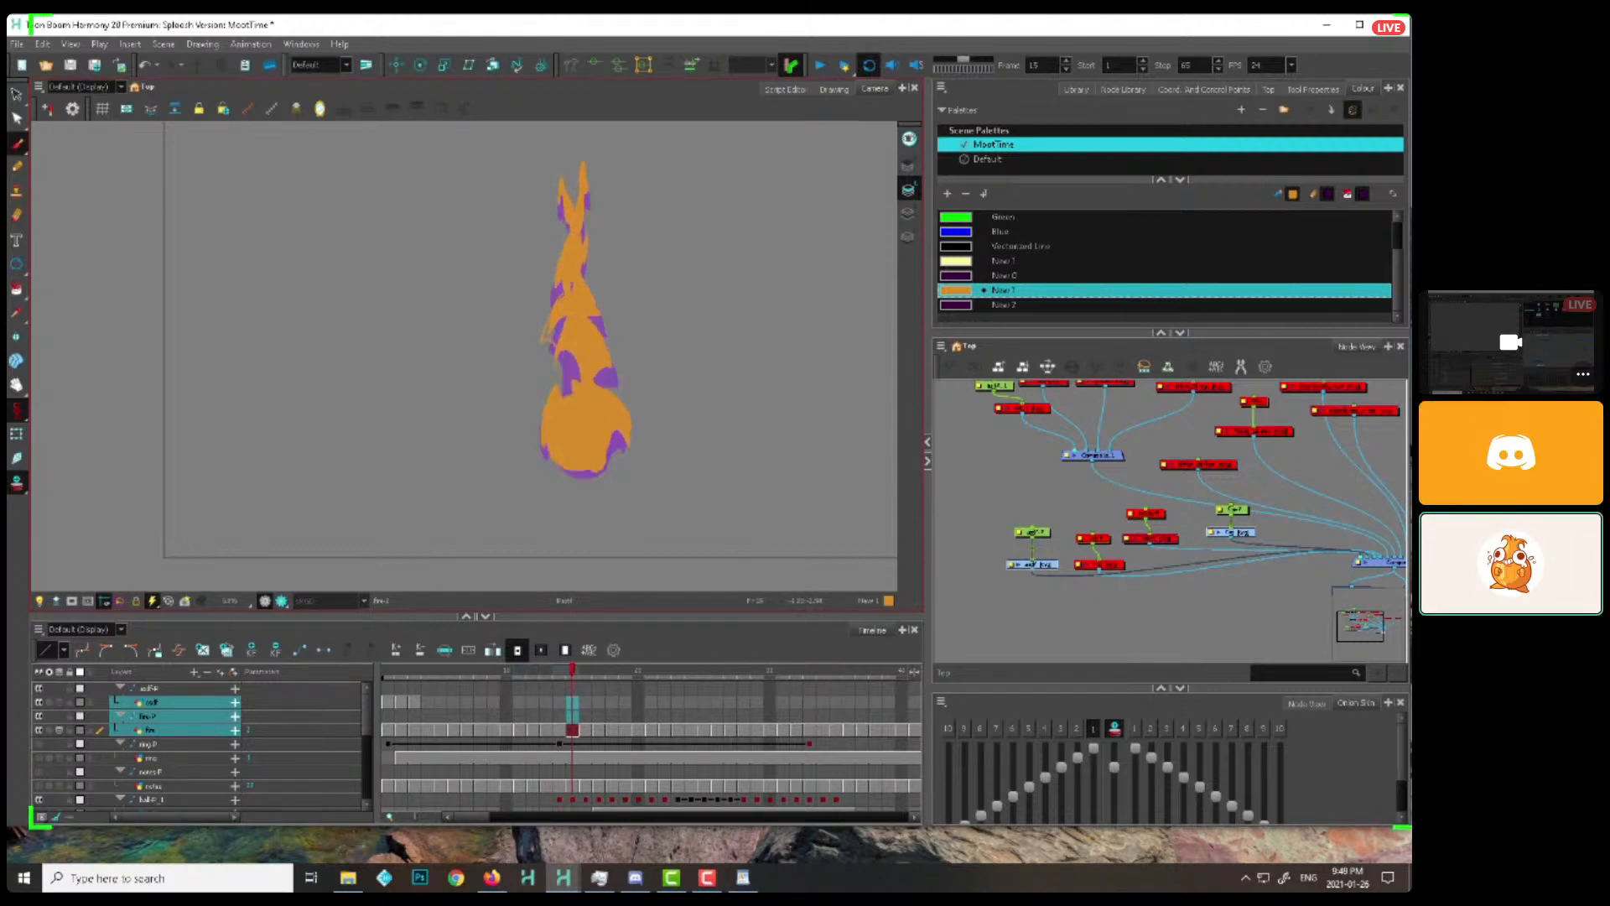
{"action": "key", "text": "period"}
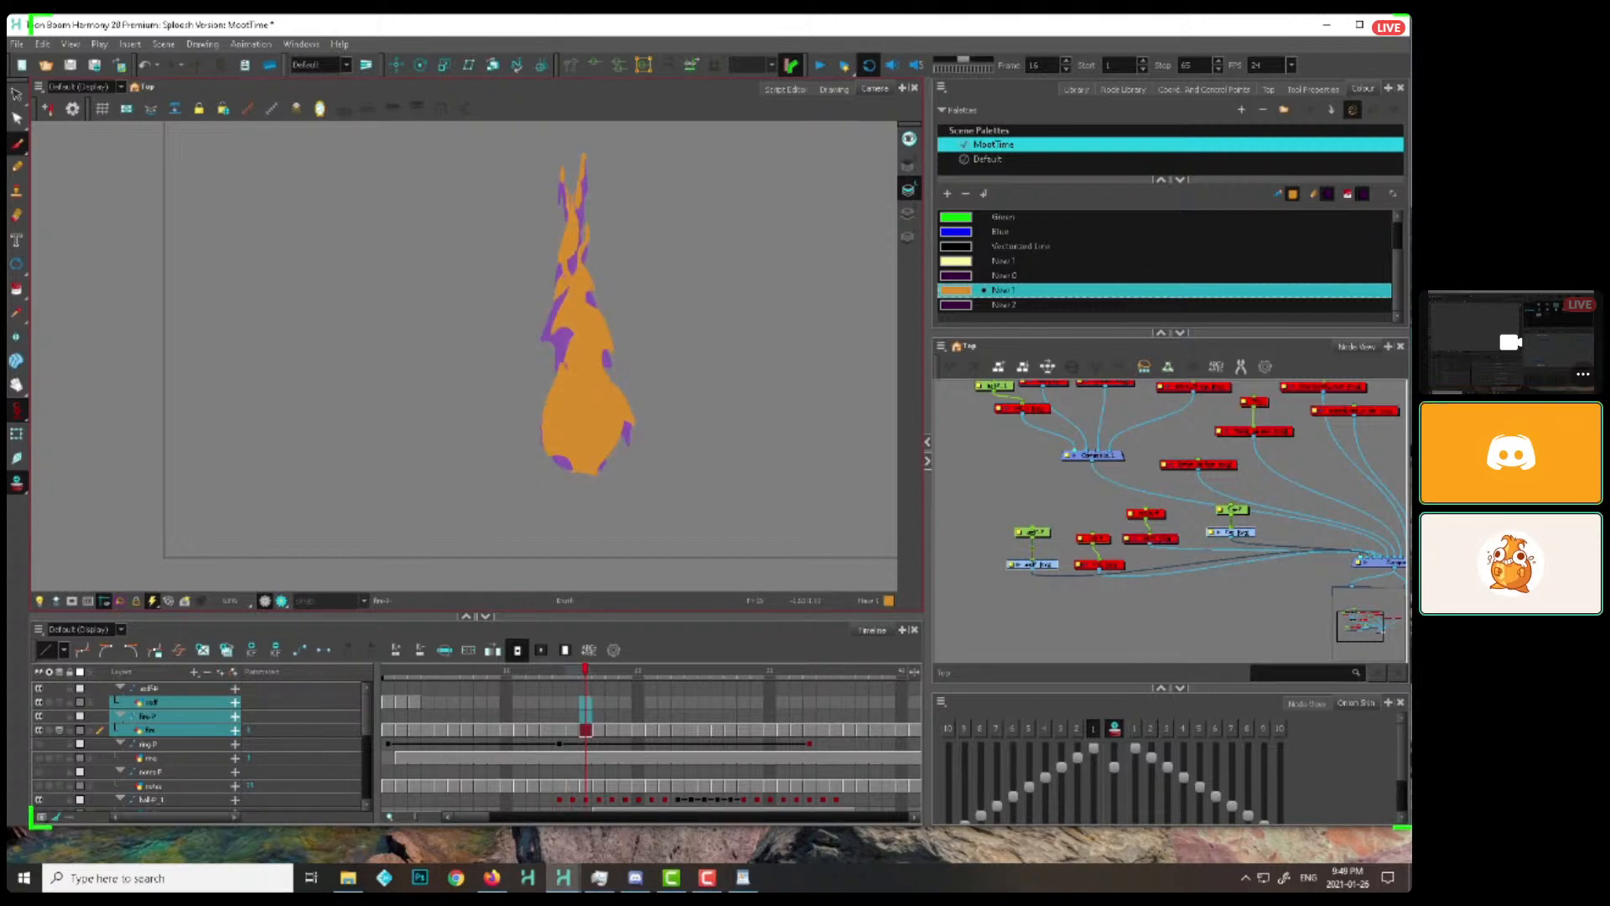
{"action": "mouse_move", "coordinate": [550, 317]}
{"action": "left_mouse_down"}
{"action": "mouse_move", "coordinate": [563, 338]}
{"action": "mouse_move", "coordinate": [554, 307]}
{"action": "left_mouse_up"}
{"action": "left_click_drag", "start_coordinate": [573, 299], "coordinate": [580, 352]}
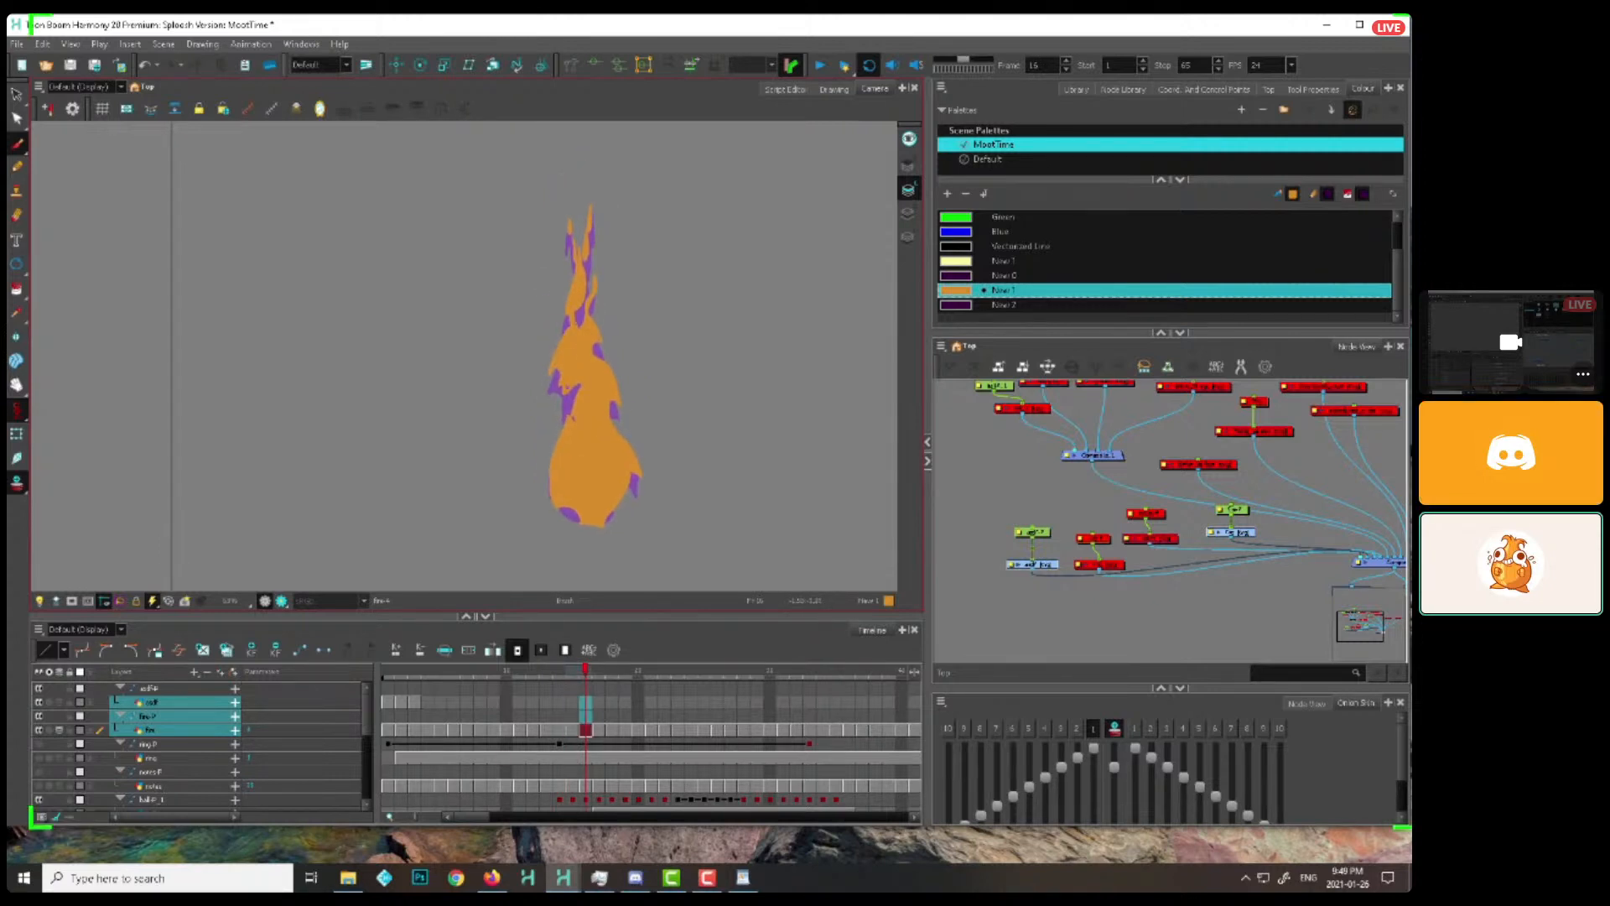
Carry the left-side lick up toward the flame's top on frames 17 to 20, drawing its pointed tip
{"action": "key", "text": "period"}
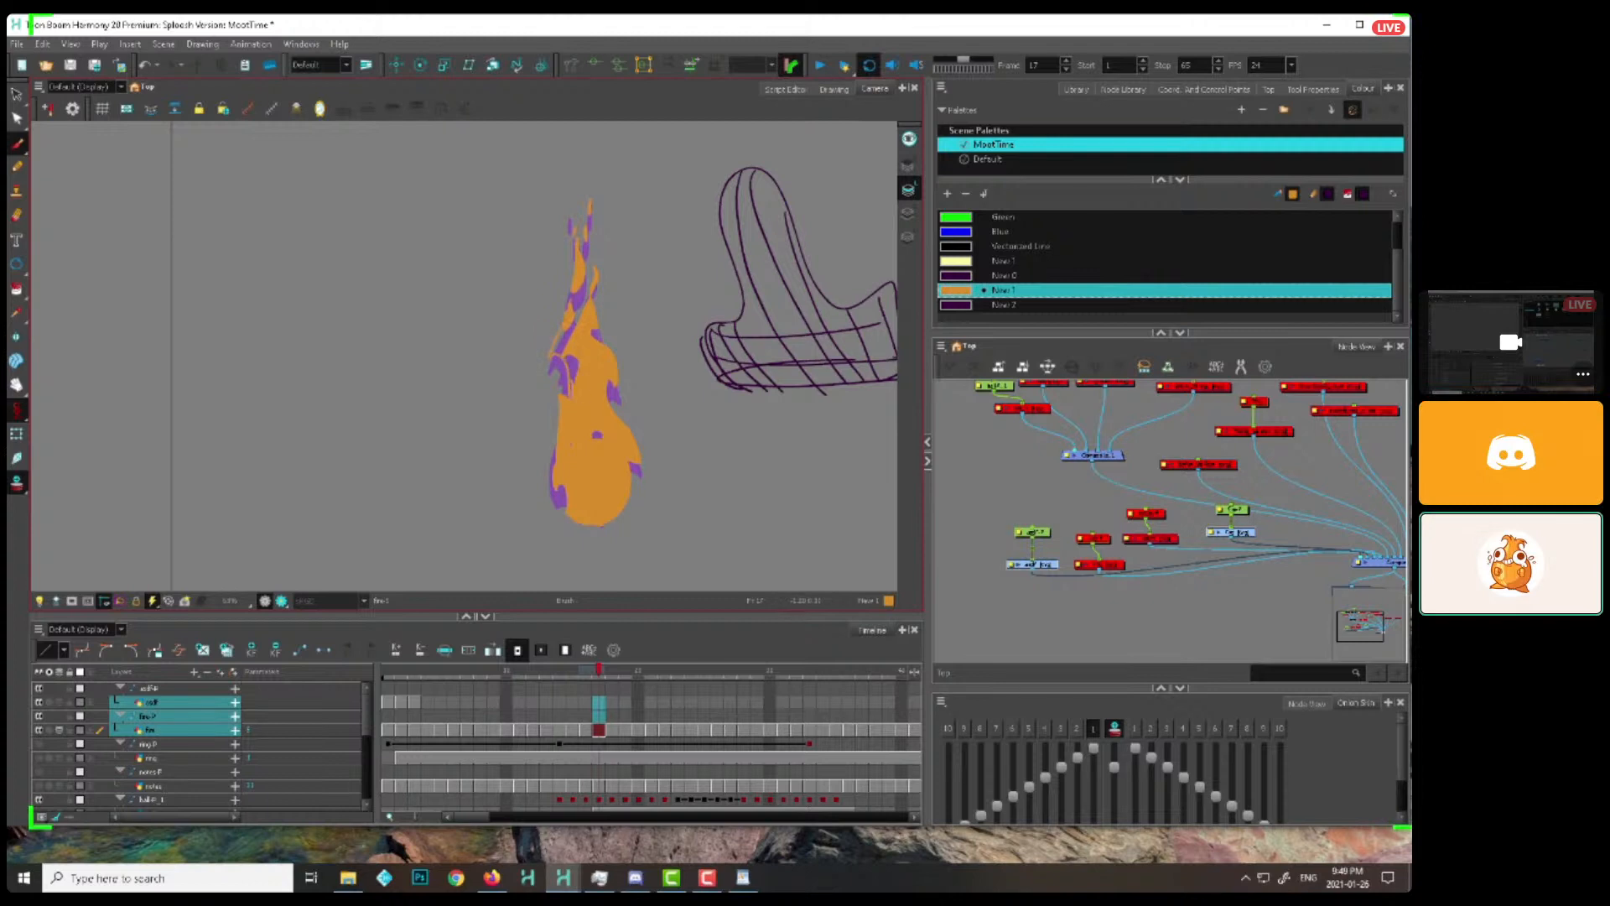
{"action": "key", "text": "period"}
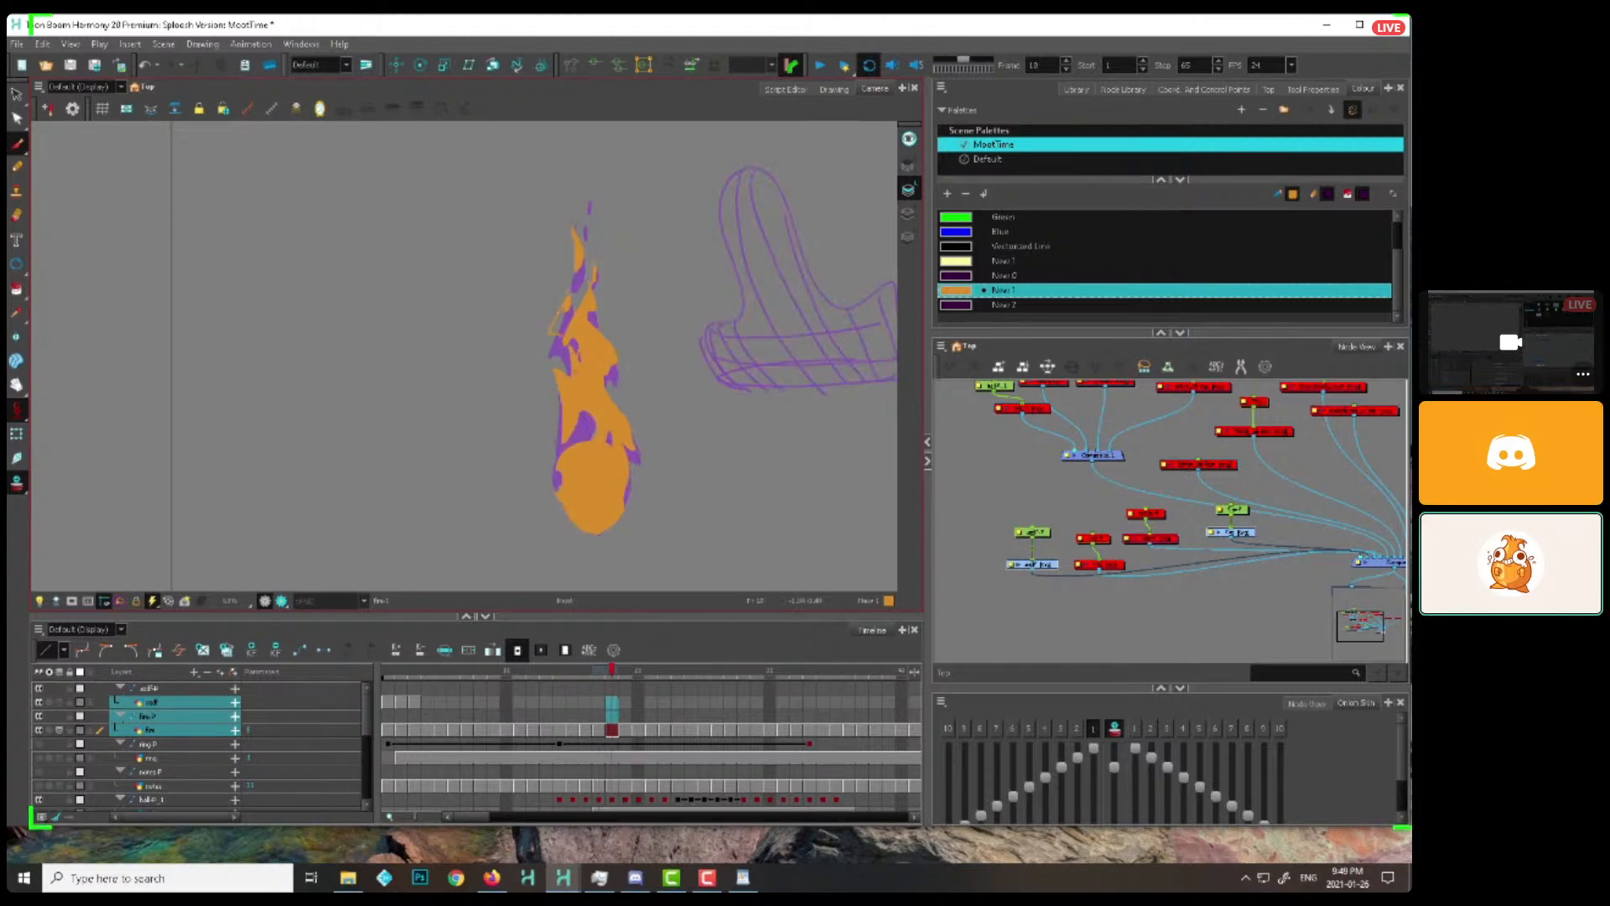
{"action": "key", "text": "period"}
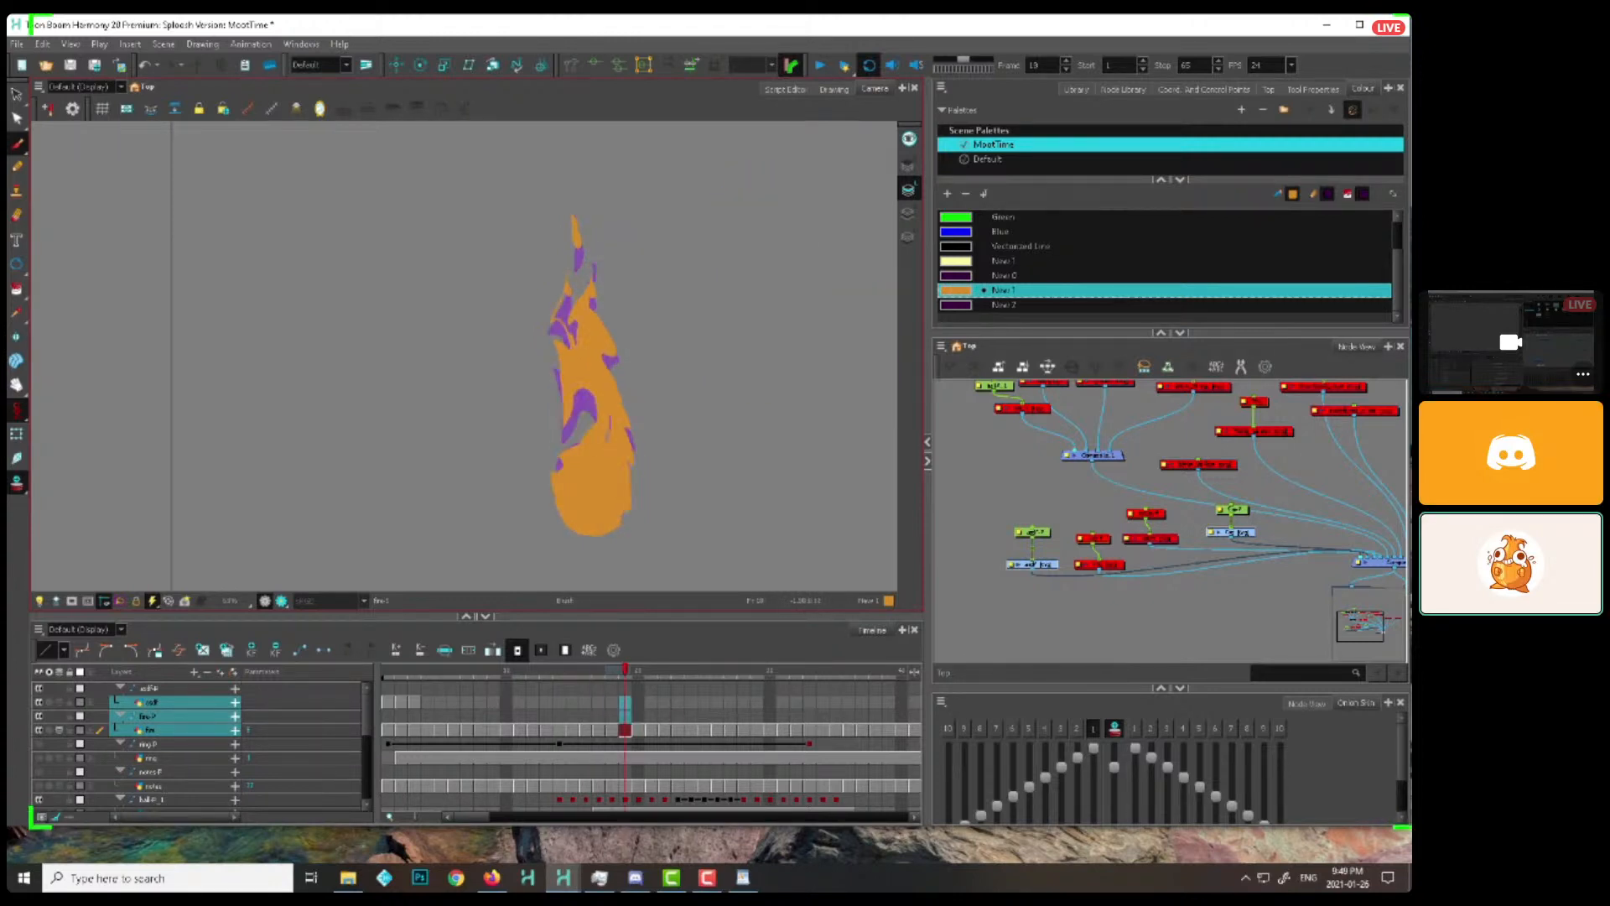
{"action": "key", "text": "period"}
{"action": "right_click", "coordinate": [562, 298]}
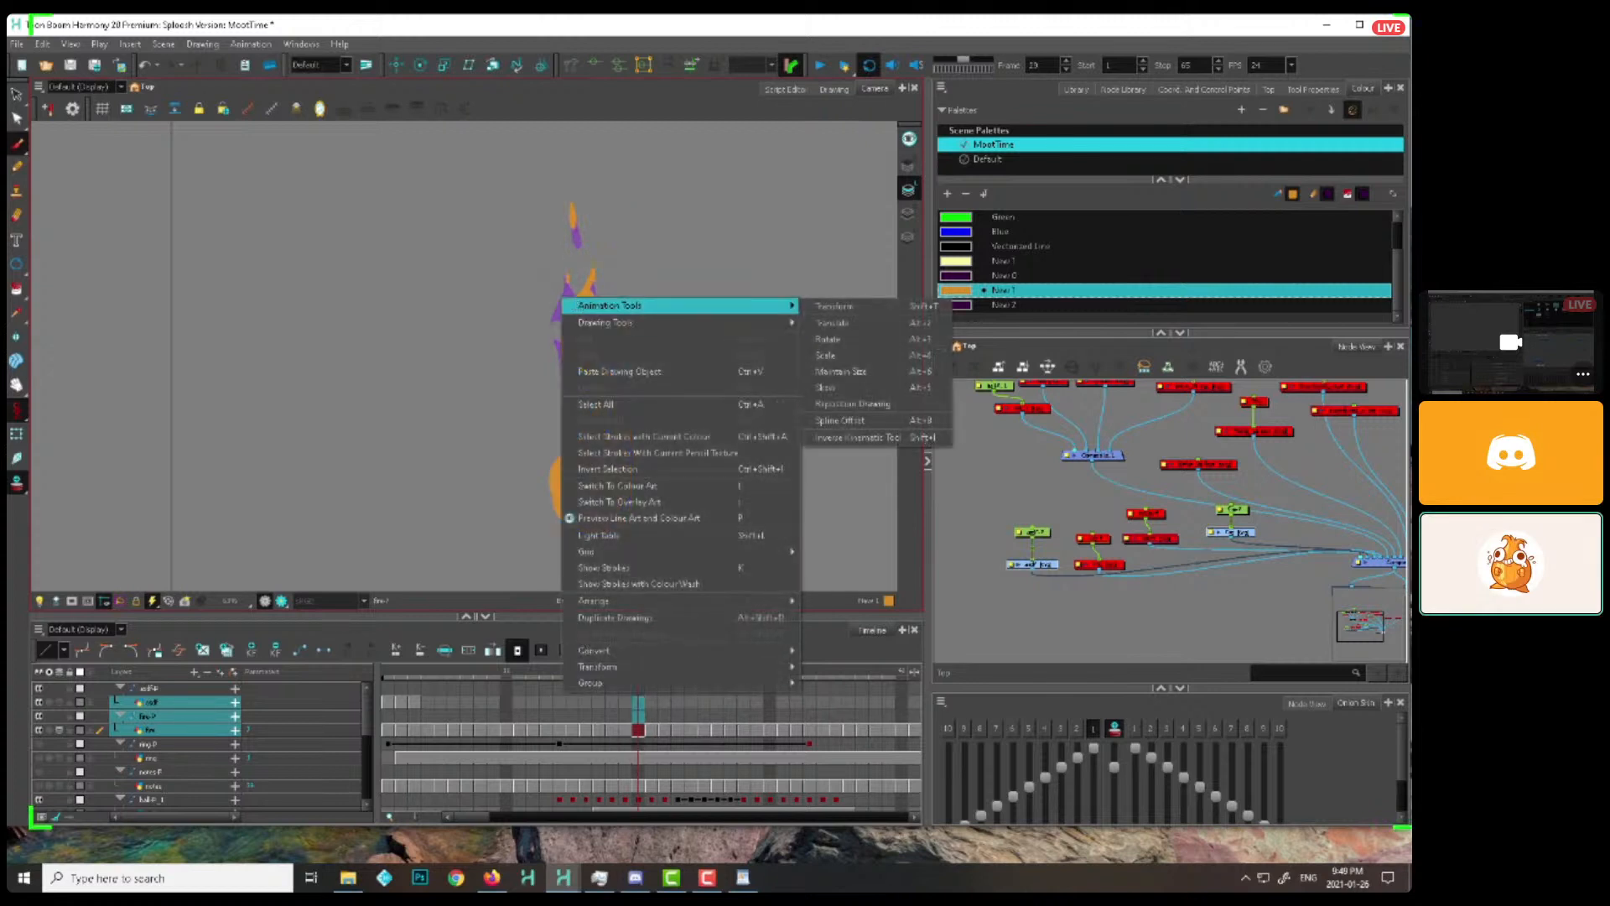
{"action": "key", "text": "Escape"}
{"action": "left_click_drag", "start_coordinate": [571, 257], "coordinate": [570, 302]}
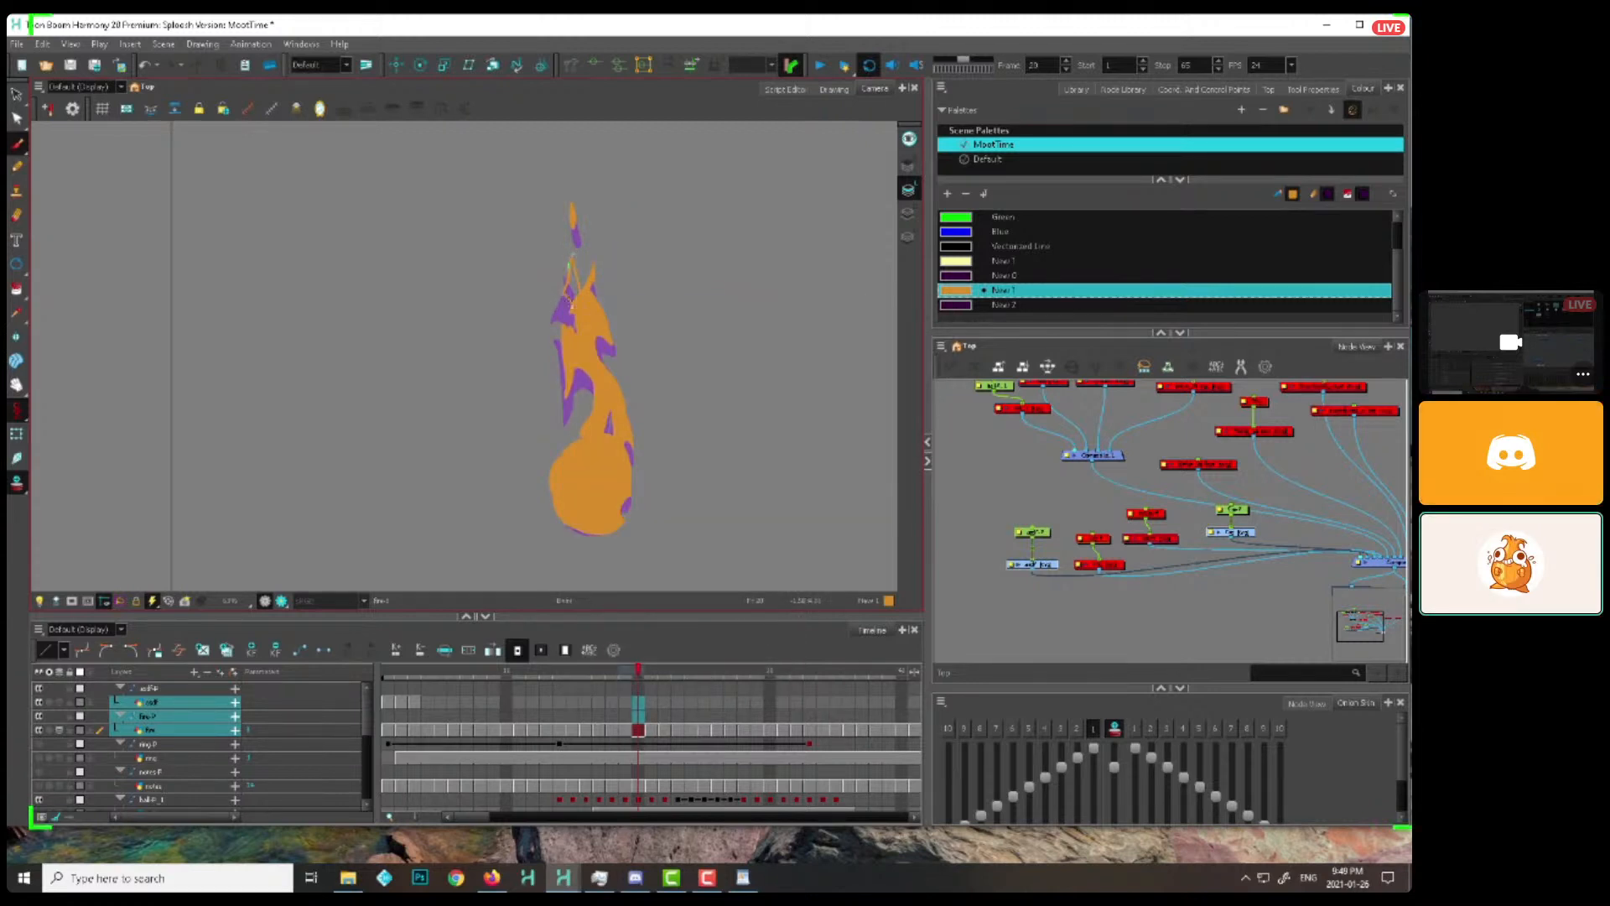
Draw the lick's tip thinning and breaking away above the flame from frame 21 onward, continuing to frame 28
{"action": "key", "text": "period"}
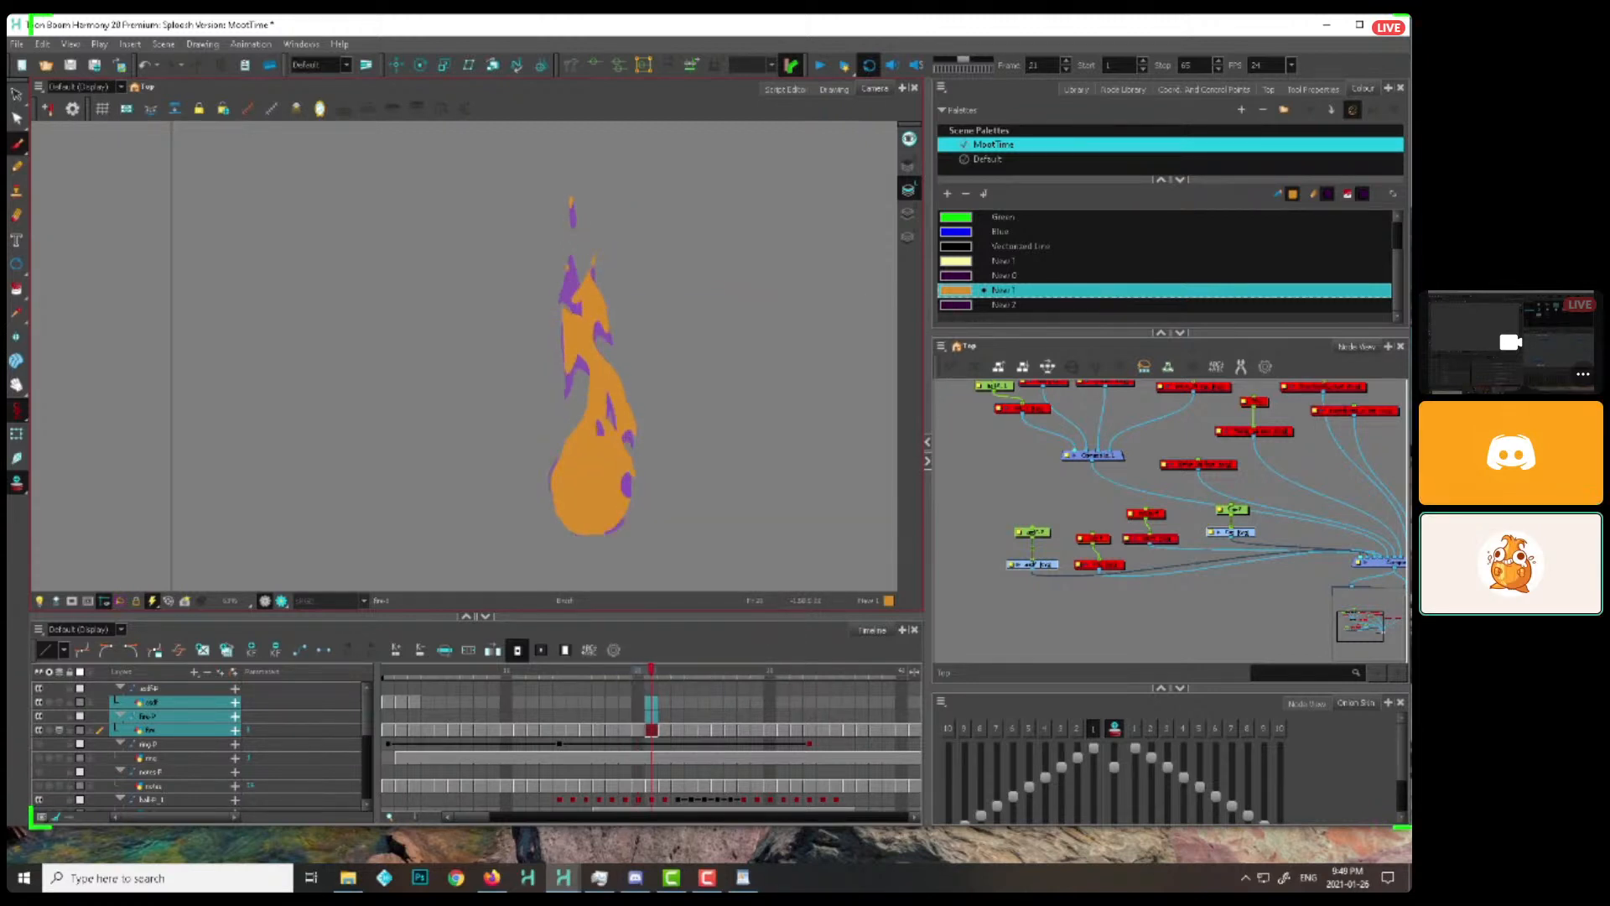
{"action": "key", "text": "period"}
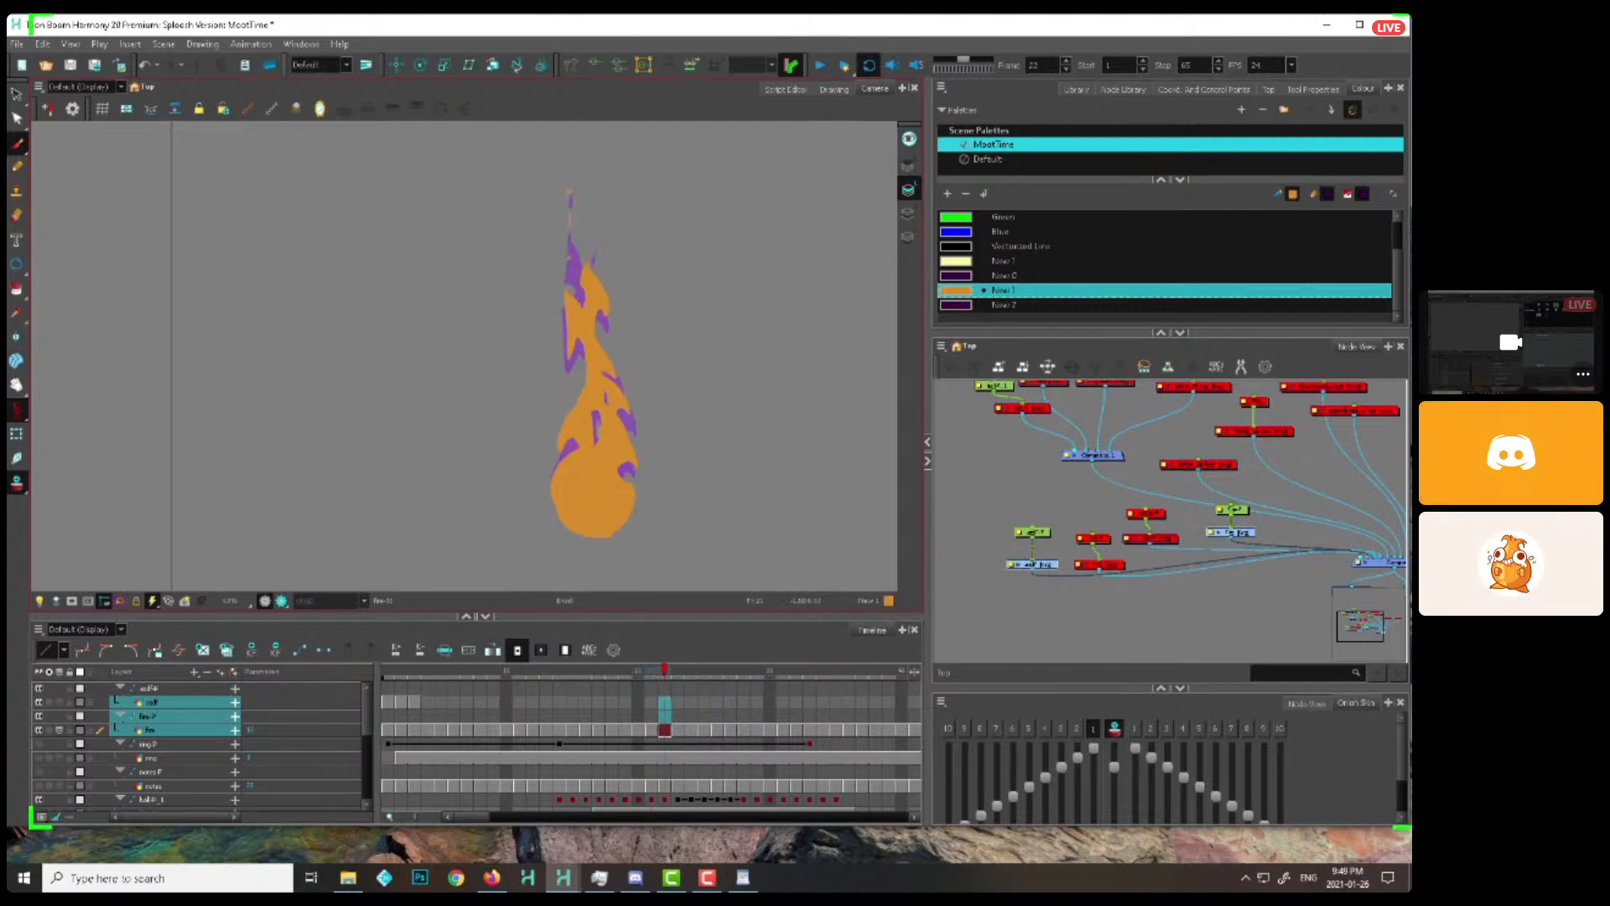
{"action": "key", "text": "period"}
{"action": "key", "text": "period"}
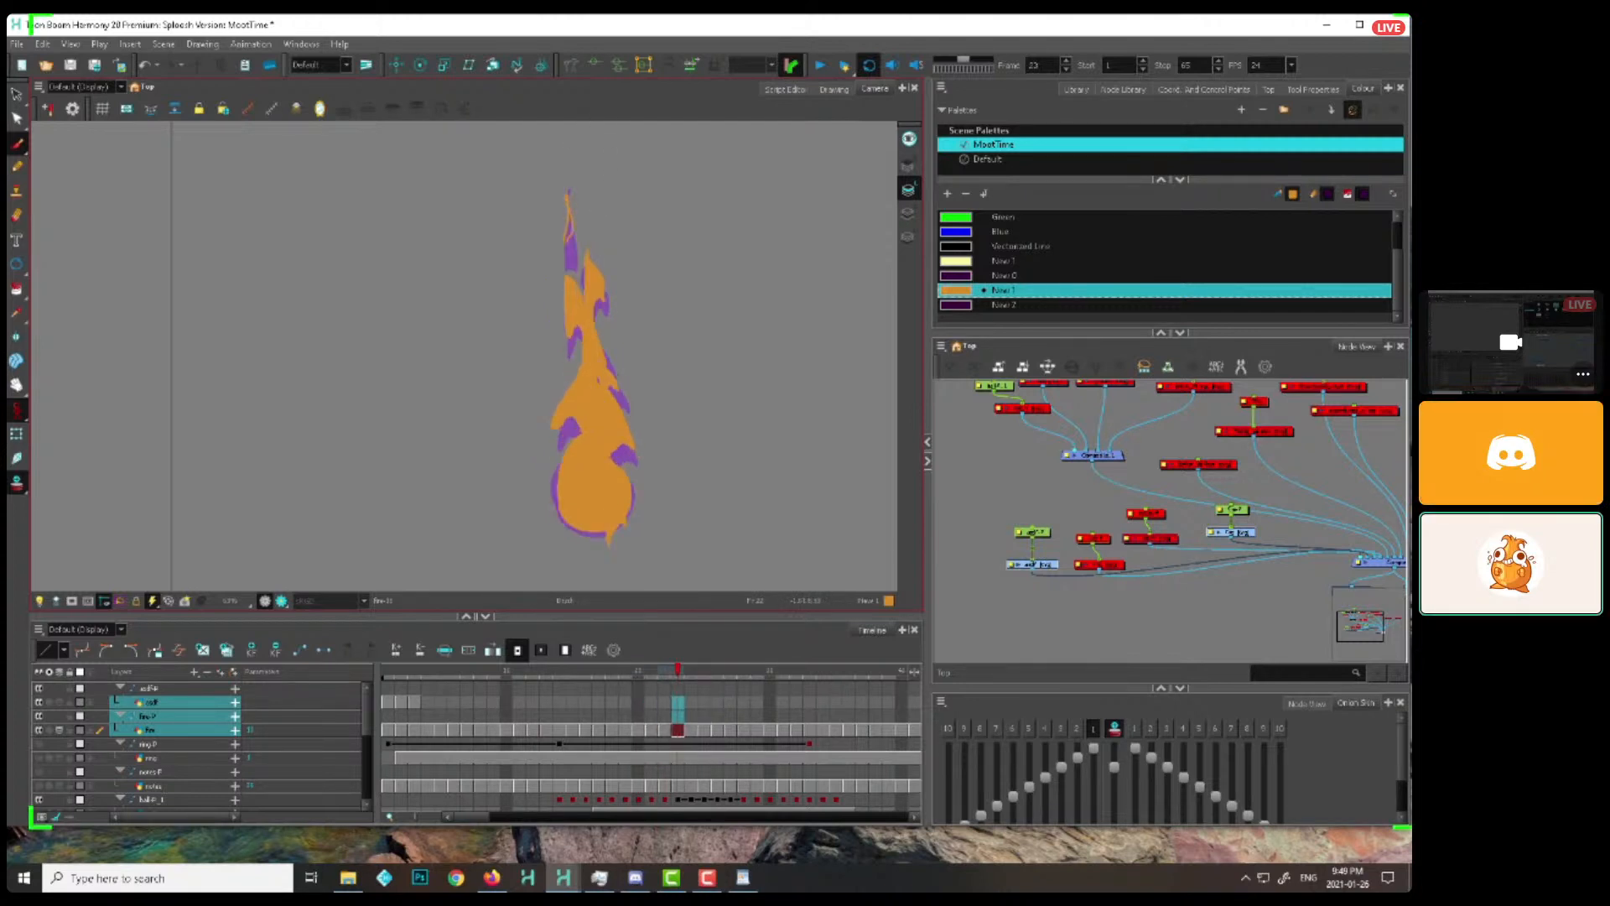
{"action": "key", "text": "period"}
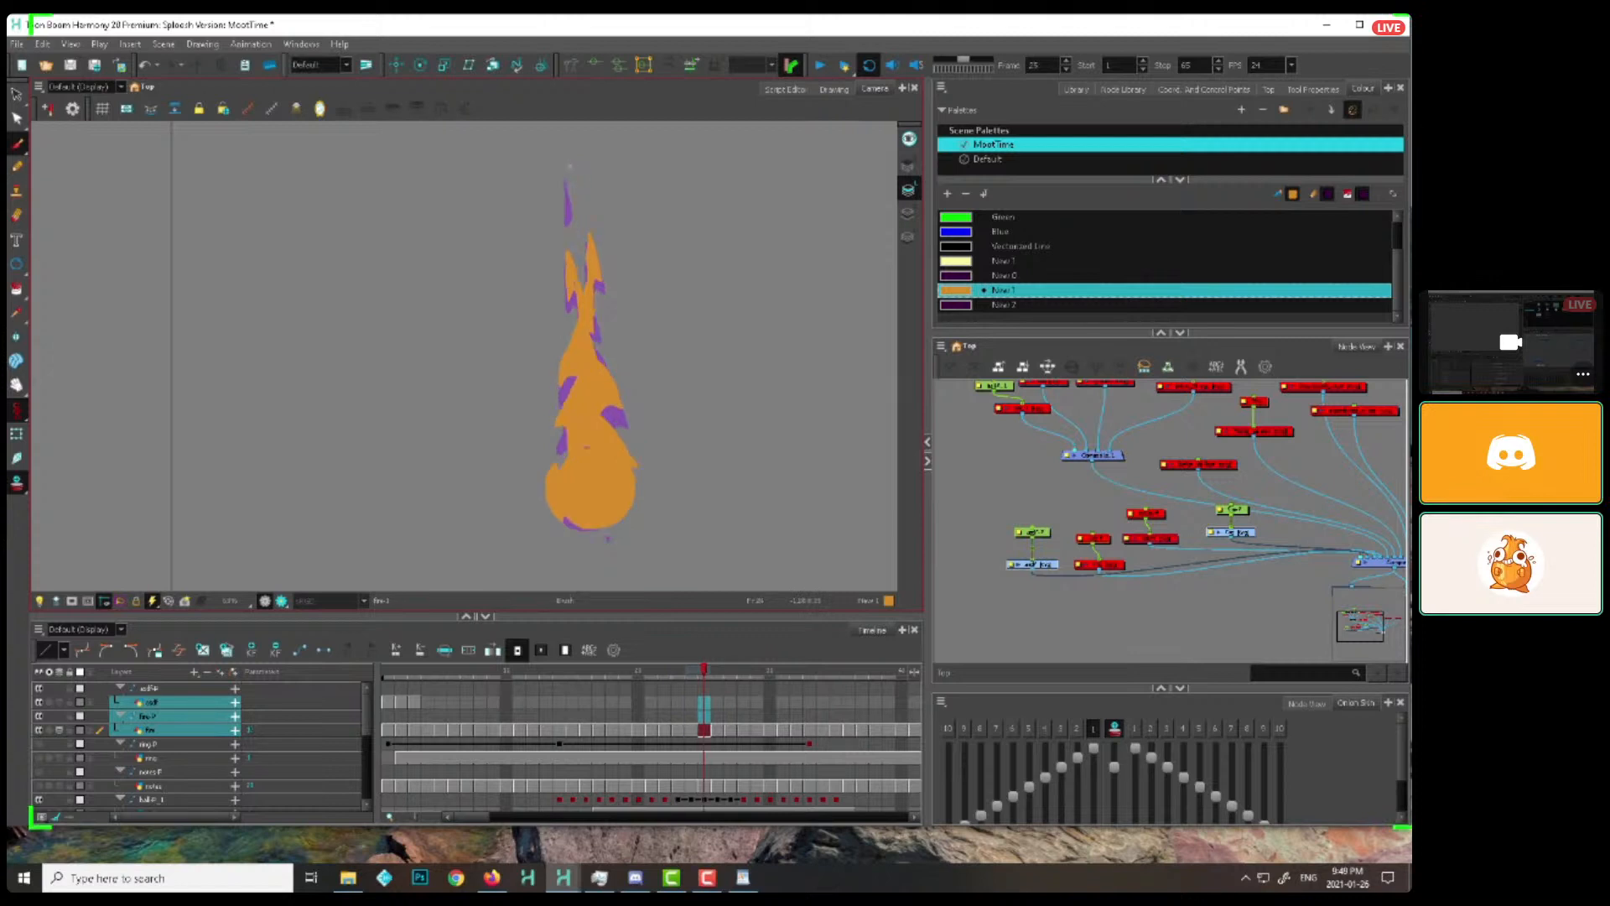
{"action": "key", "text": "period"}
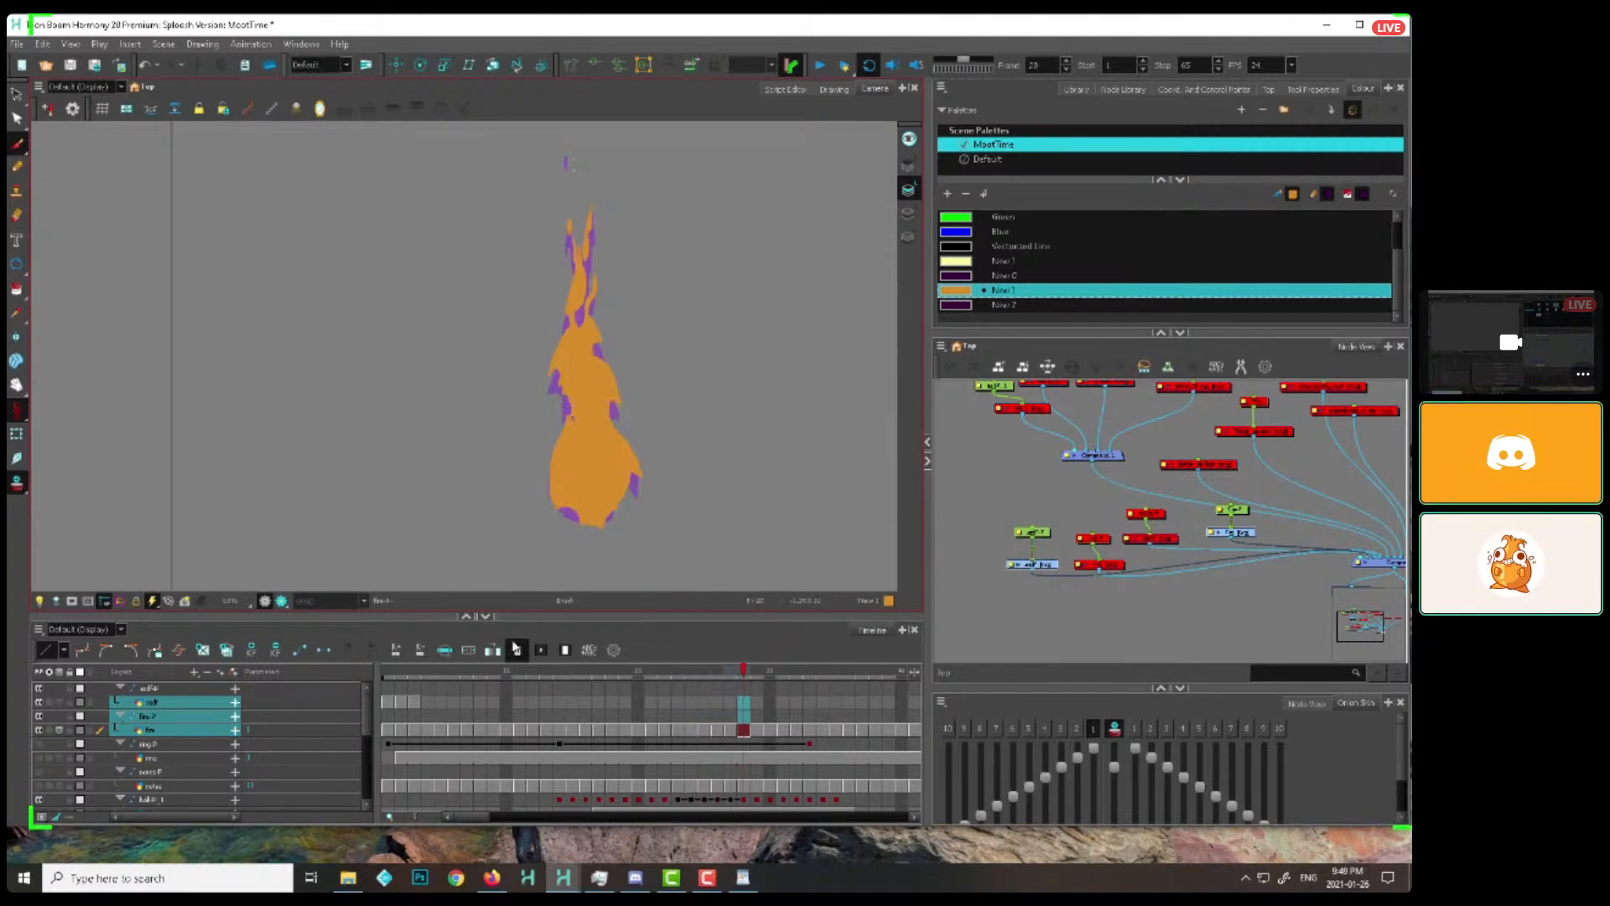
Return to frame 18 and paint an inner orange lick into the gap in the middle of the flame's body
{"action": "left_click", "coordinate": [535, 672]}
{"action": "mouse_move", "coordinate": [537, 677]}
{"action": "left_mouse_down"}
{"action": "mouse_move", "coordinate": [653, 659]}
{"action": "mouse_move", "coordinate": [613, 625]}
{"action": "left_mouse_up"}
{"action": "key", "text": "comma"}
{"action": "key", "text": "comma"}
{"action": "key", "text": "comma"}
{"action": "key", "text": "comma"}
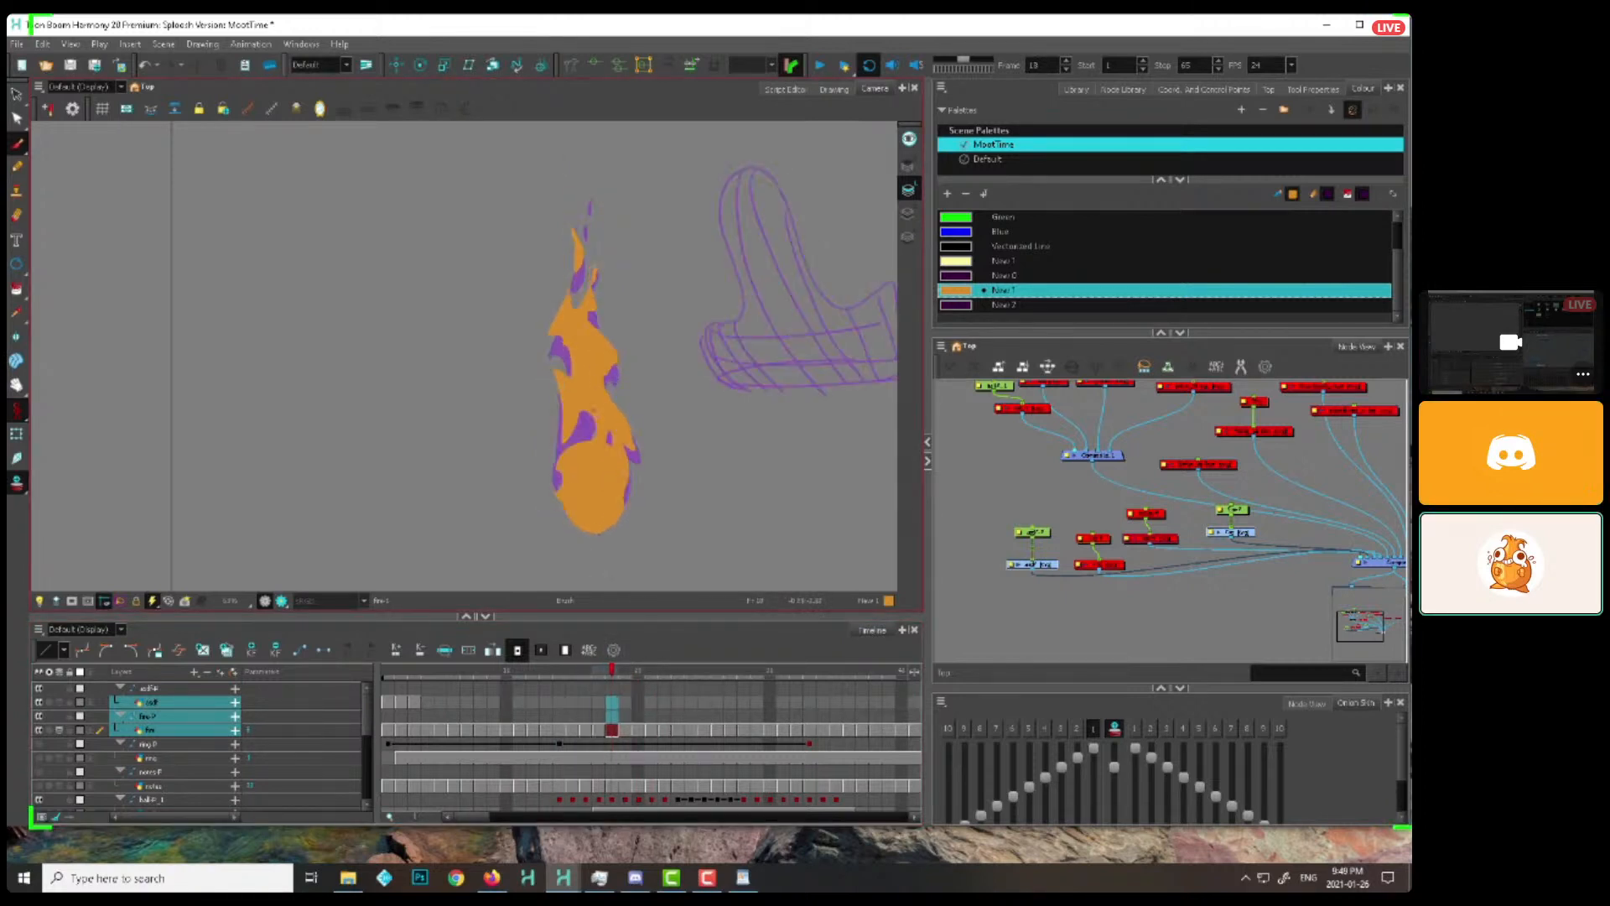
{"action": "key", "text": "period"}
{"action": "key", "text": "period"}
{"action": "key", "text": "period"}
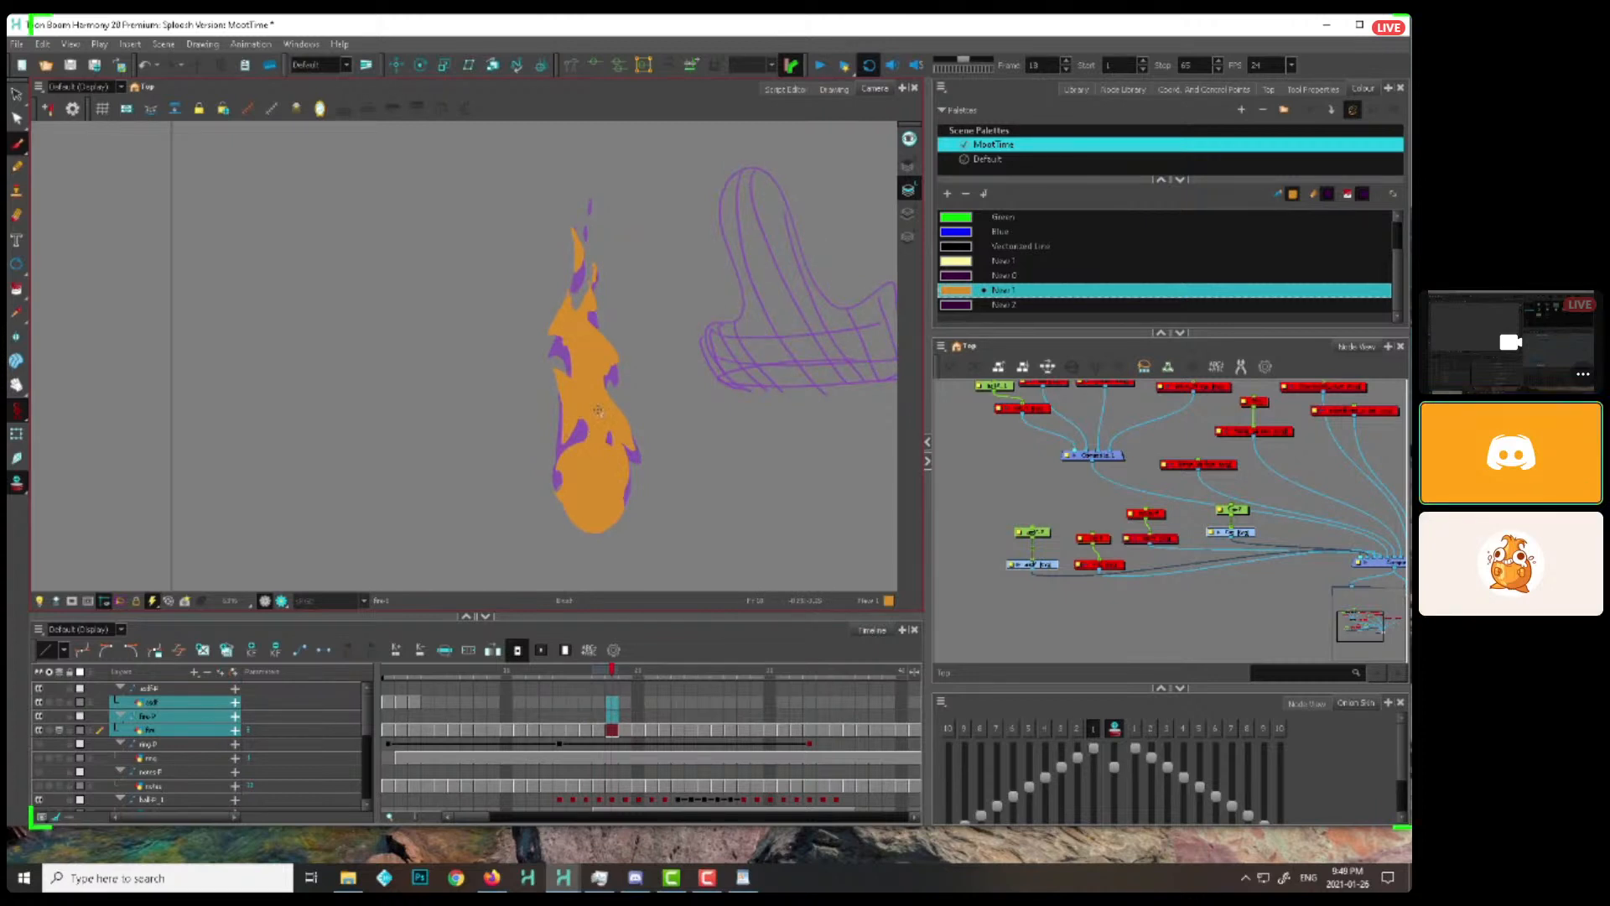
Redraw the inner lick progressively higher up the flame's body on frames 19 to 24
{"action": "key", "text": "period"}
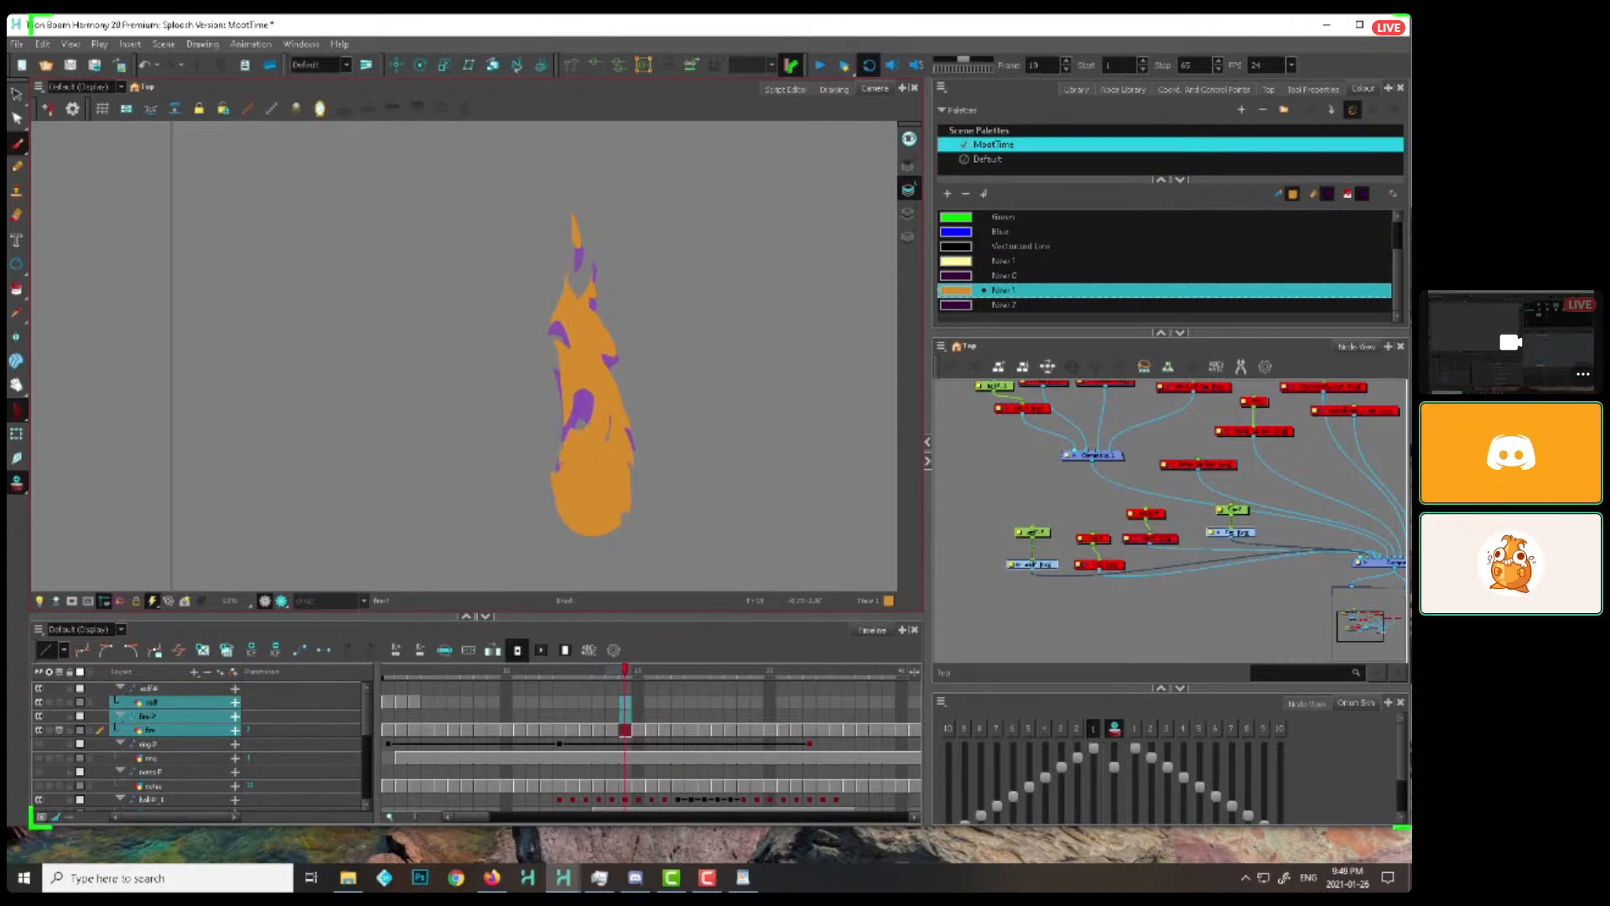
{"action": "key", "text": "period"}
{"action": "key", "text": "period"}
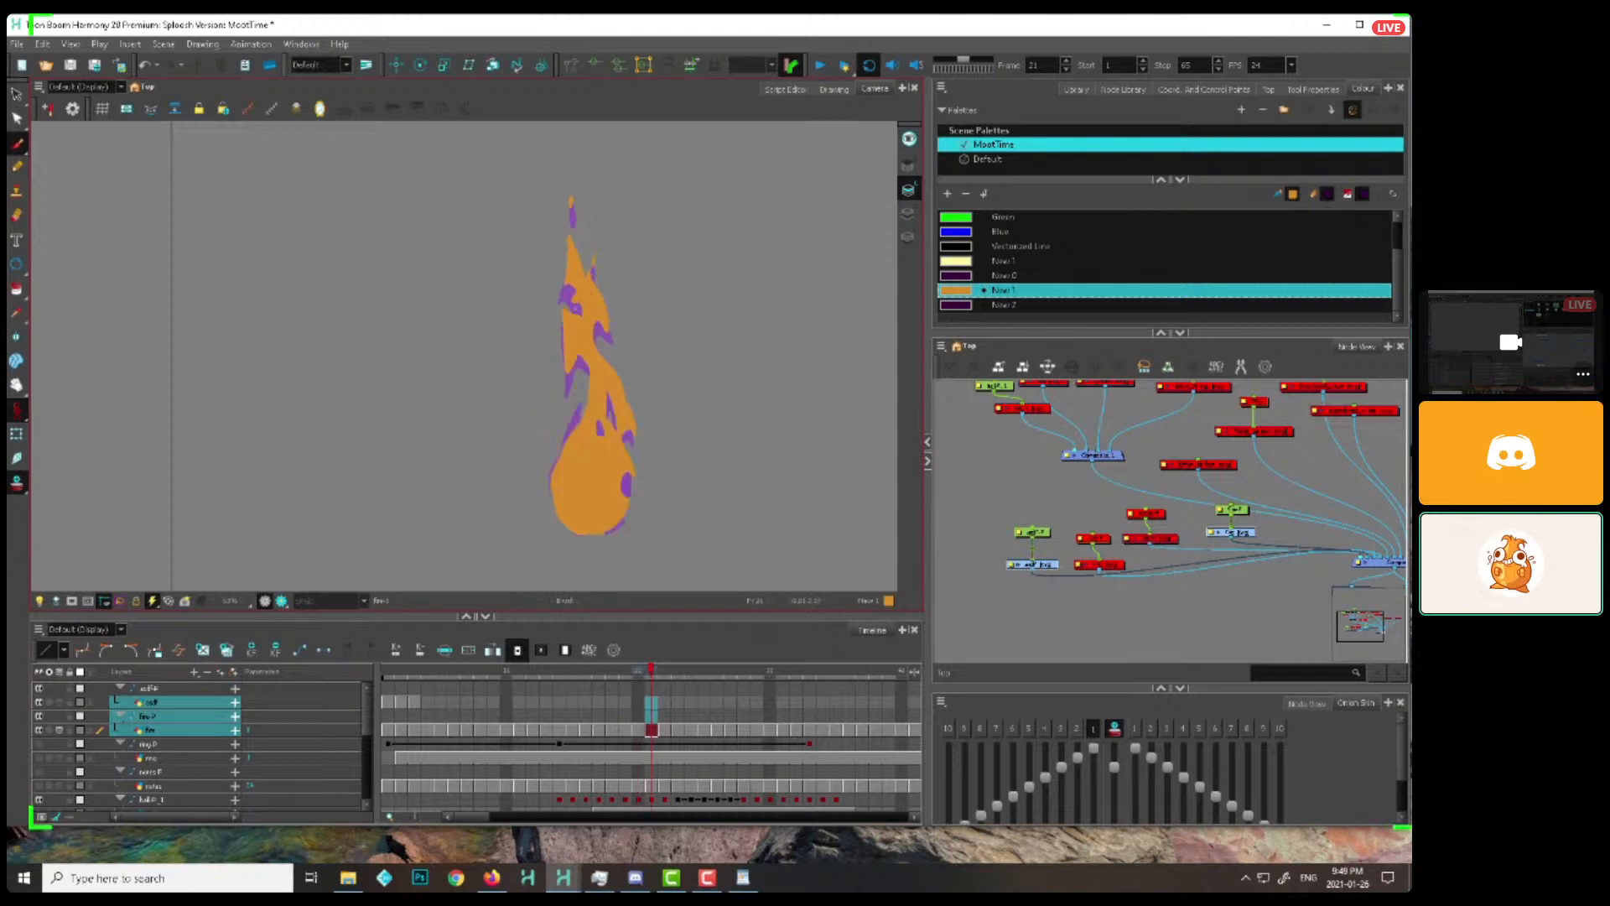
{"action": "key", "text": "period"}
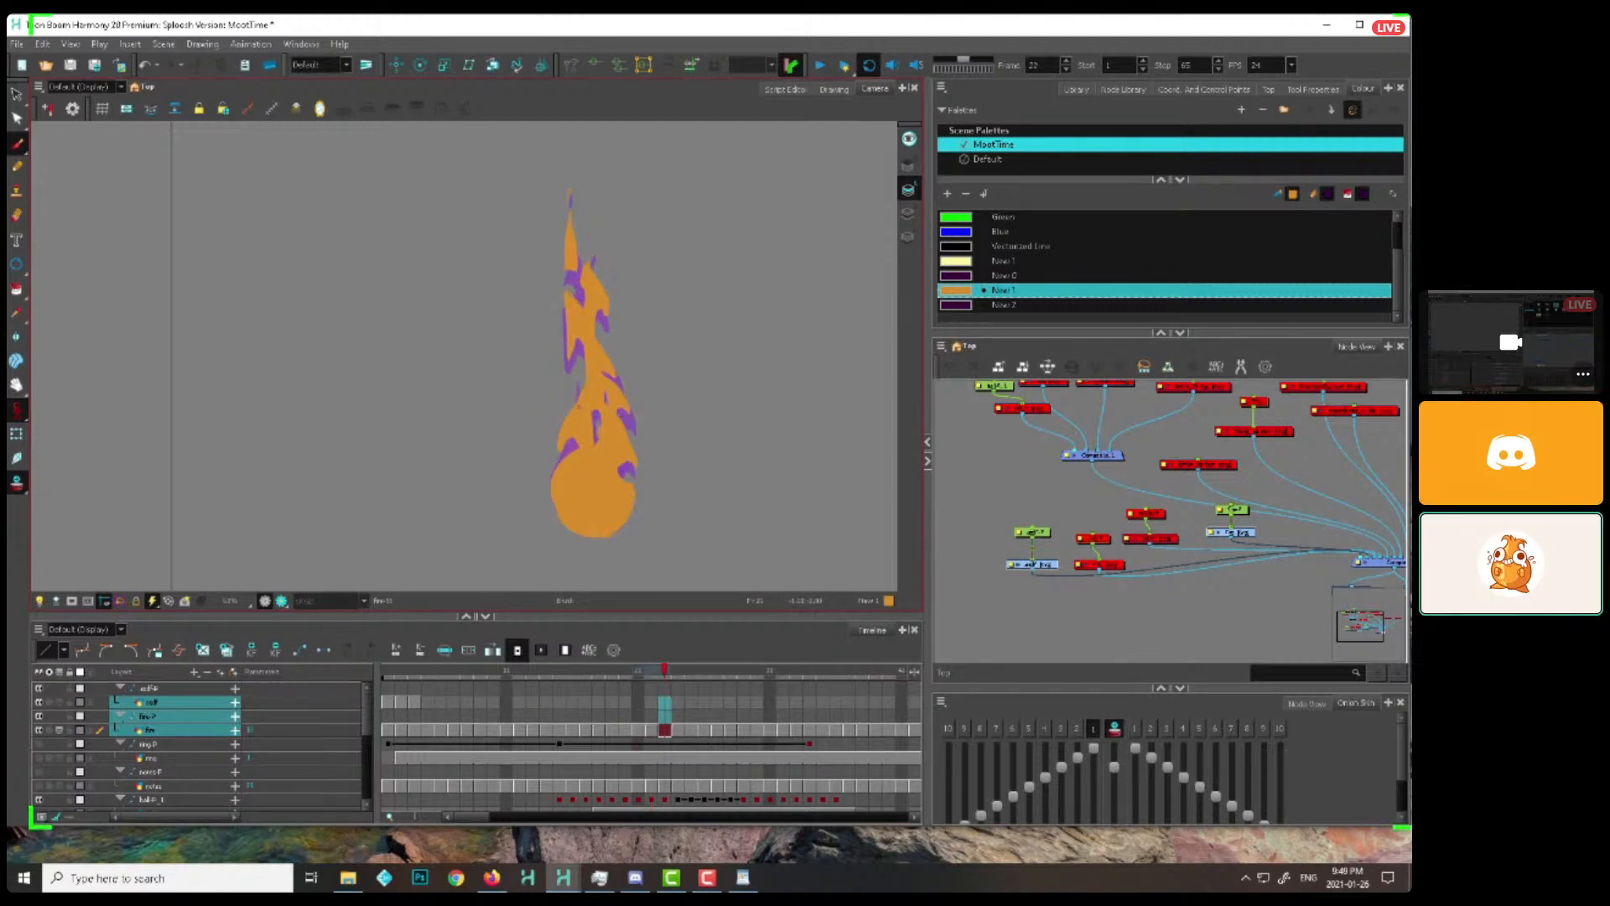
{"action": "key", "text": "period"}
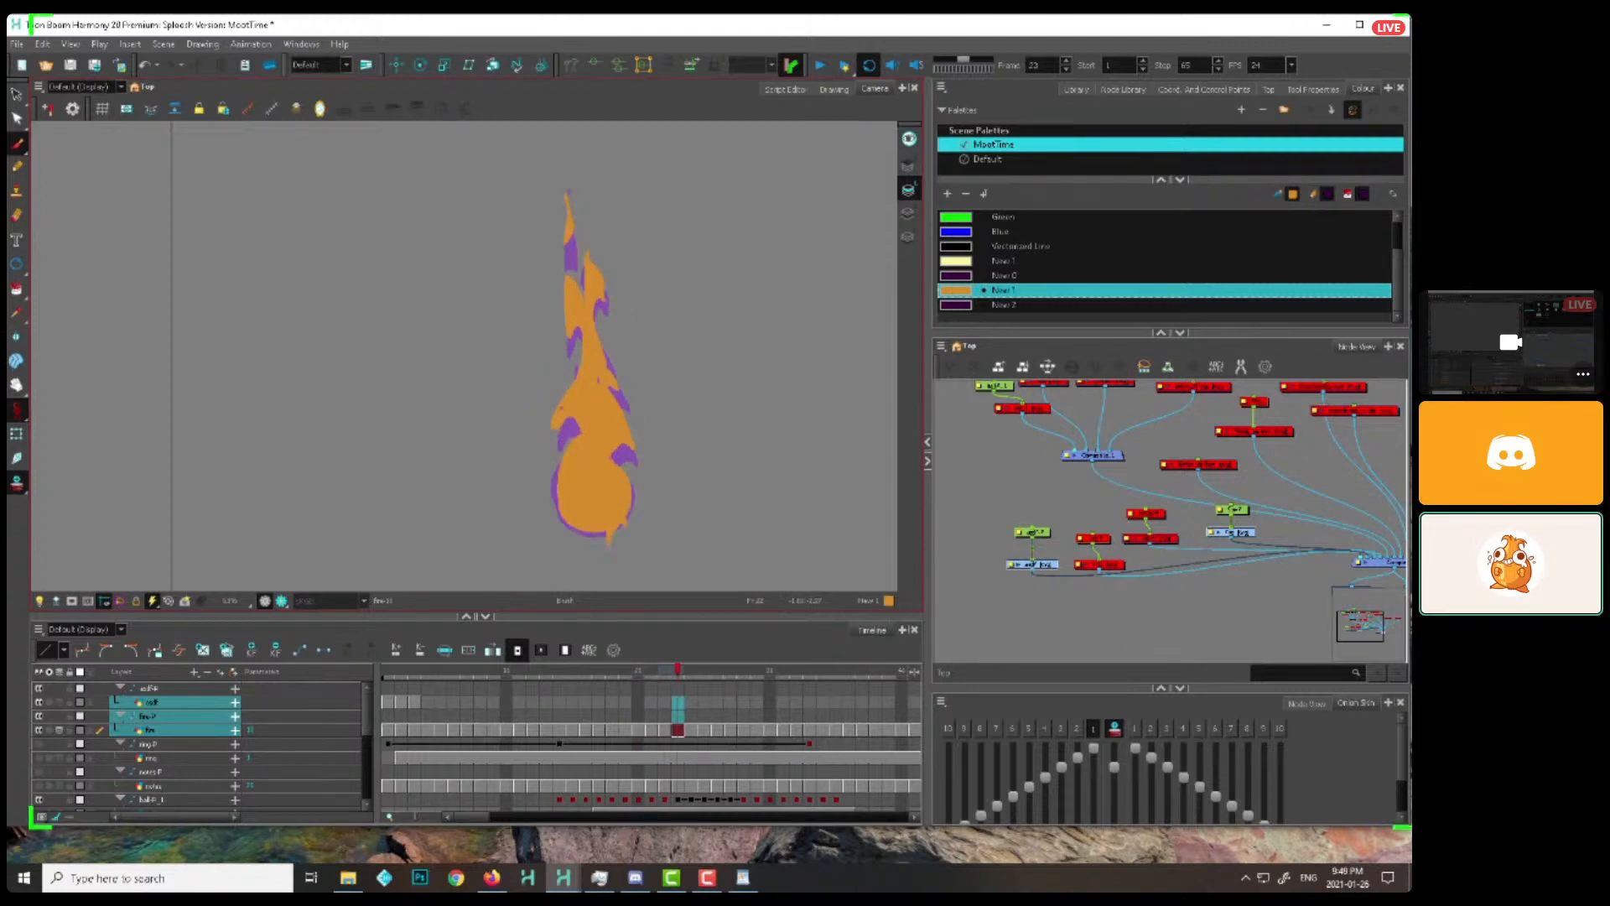
Carry the inner lick up between the flame's upper tips on frames 25 to 28
{"action": "key", "text": "period"}
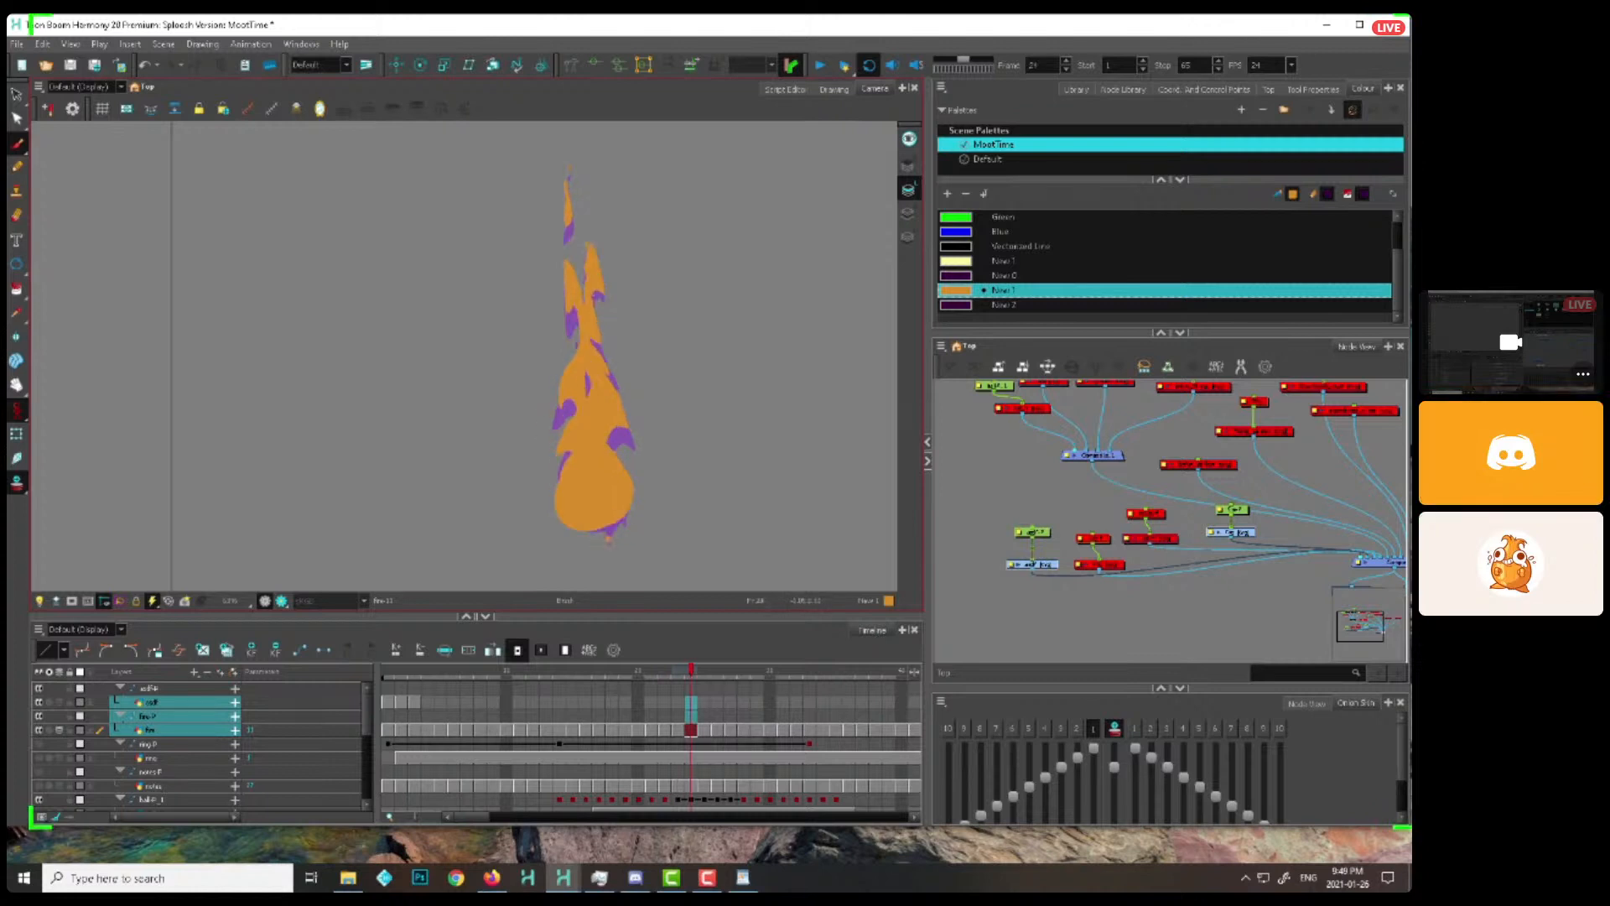
{"action": "left_click_drag", "start_coordinate": [571, 375], "coordinate": [571, 415]}
{"action": "key", "text": "period"}
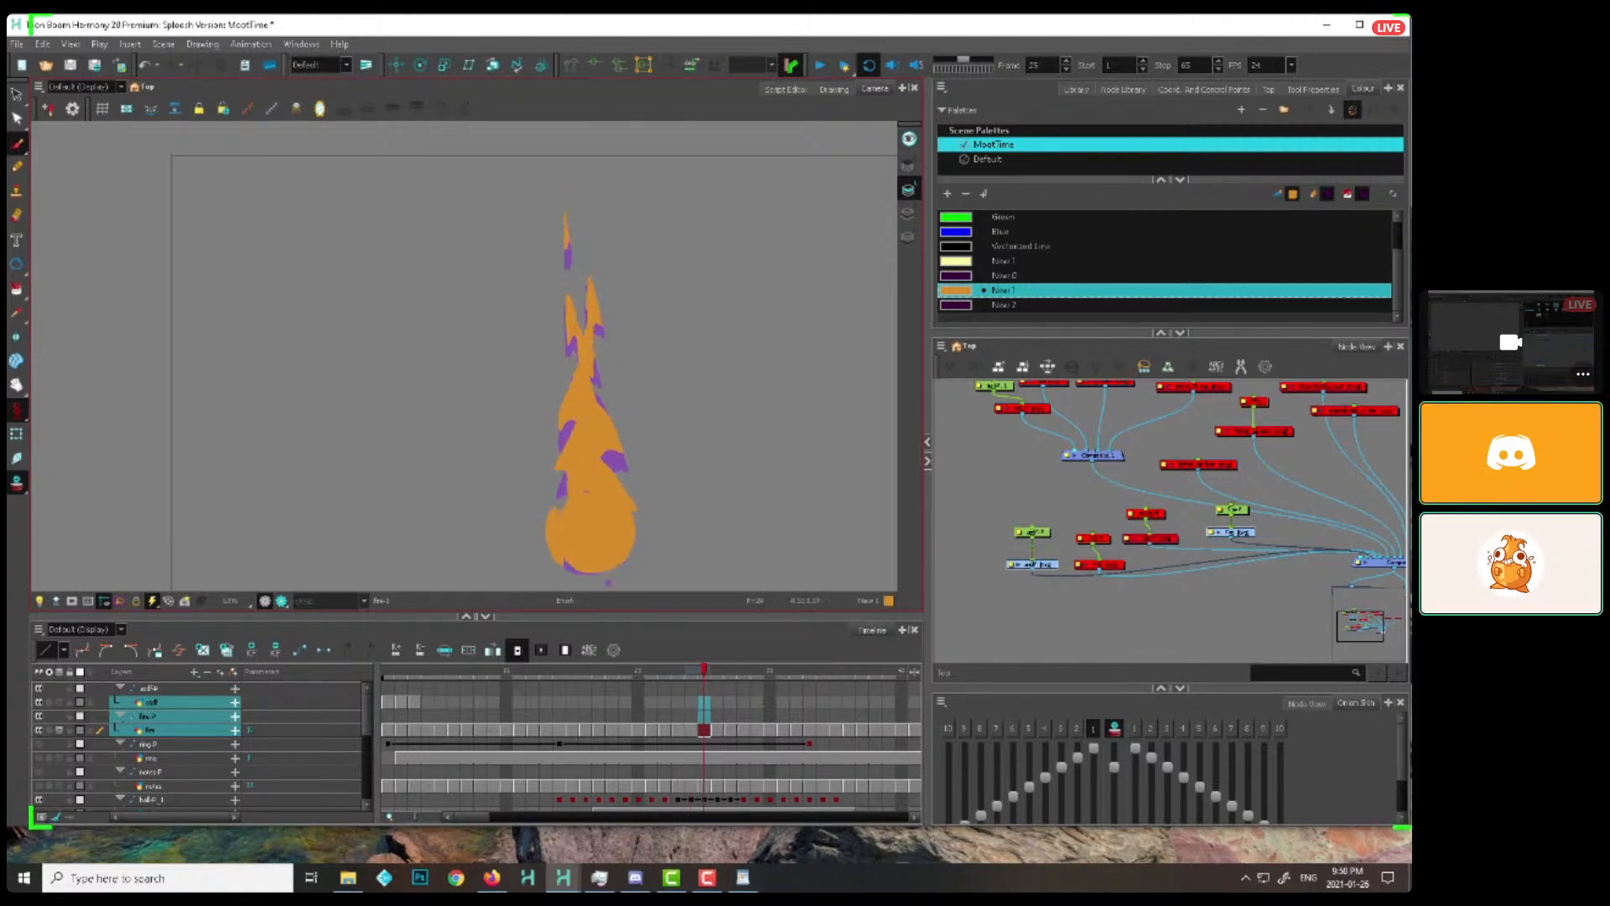
{"action": "key", "text": "period"}
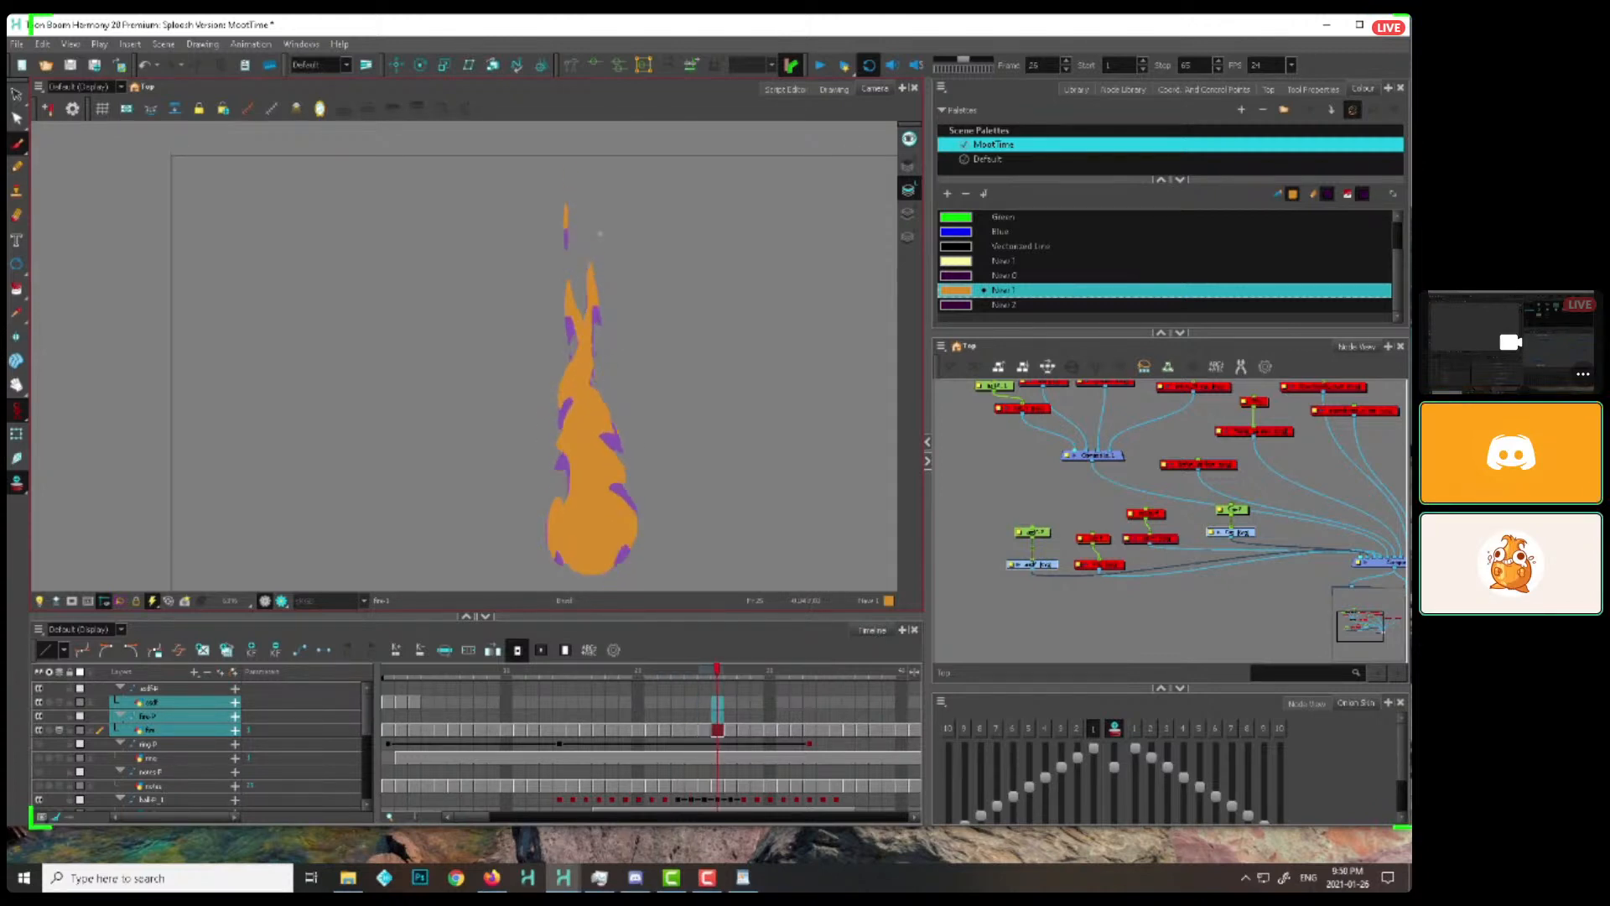
{"action": "key", "text": "period"}
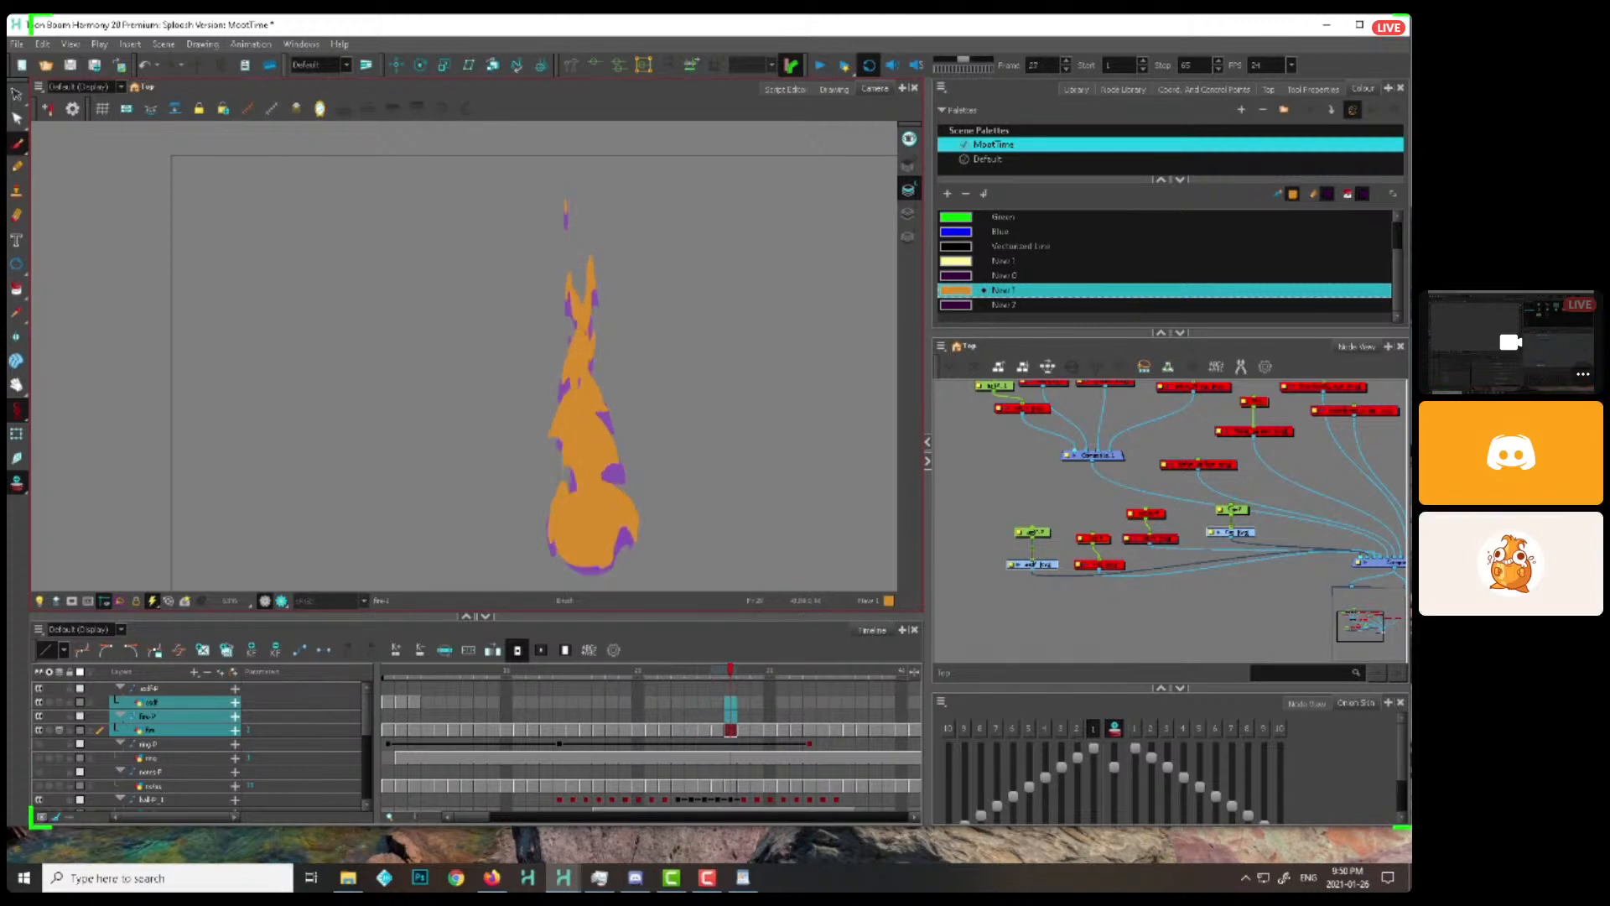
{"action": "left_click_drag", "start_coordinate": [576, 327], "coordinate": [582, 368]}
Draw the inner lick thinning and breaking away above the flame on frames 29 to 33
{"action": "key", "text": "period"}
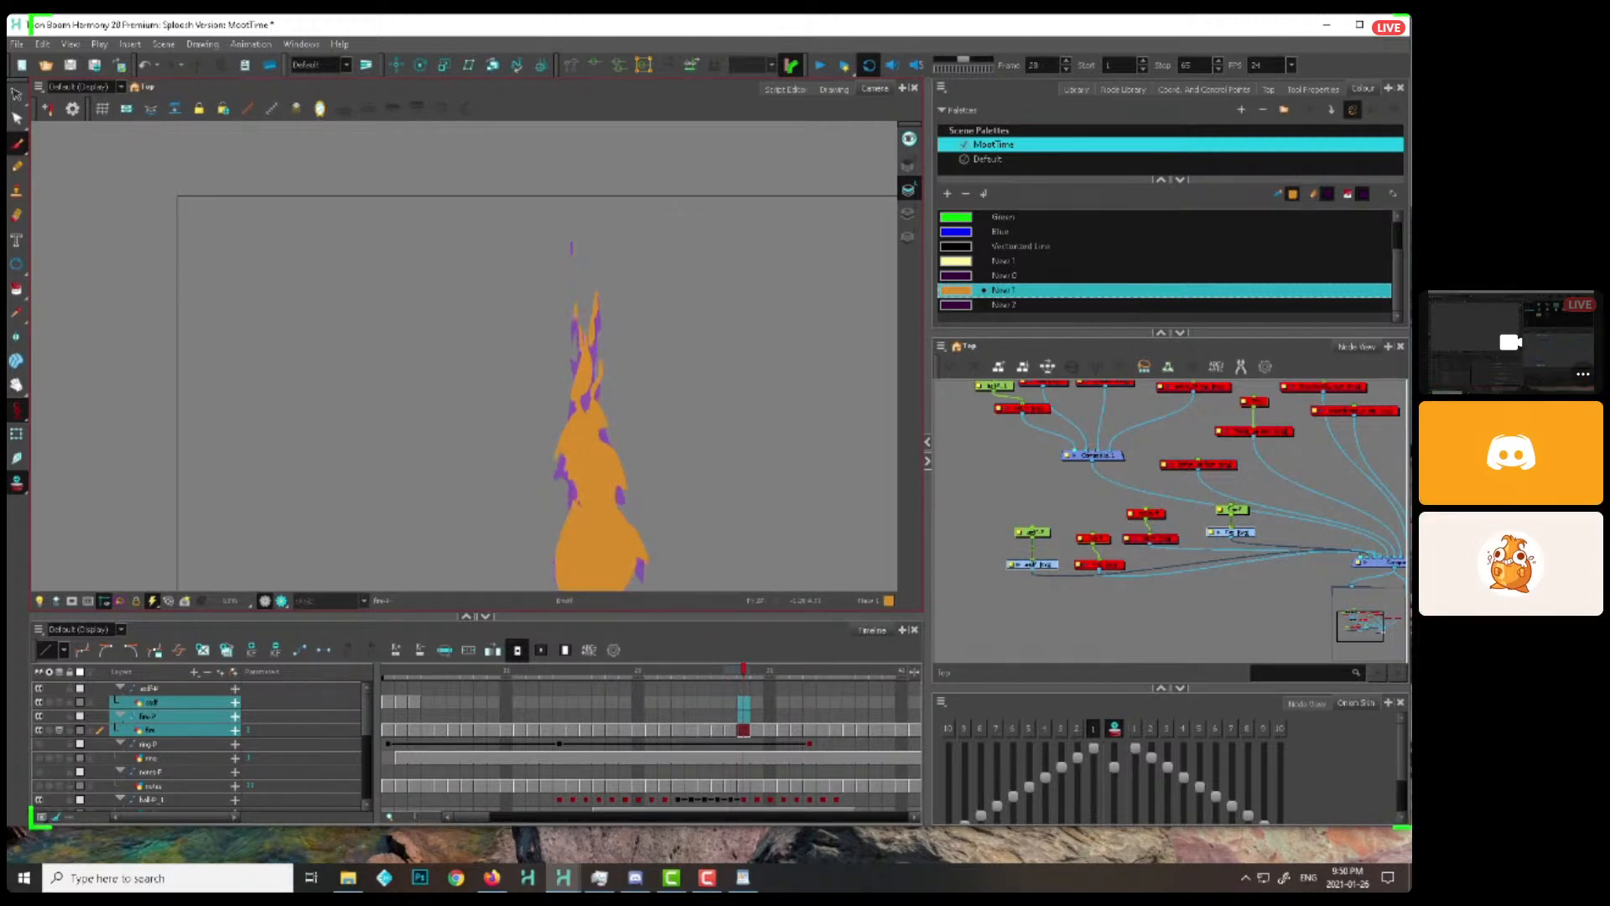
{"action": "key", "text": "period"}
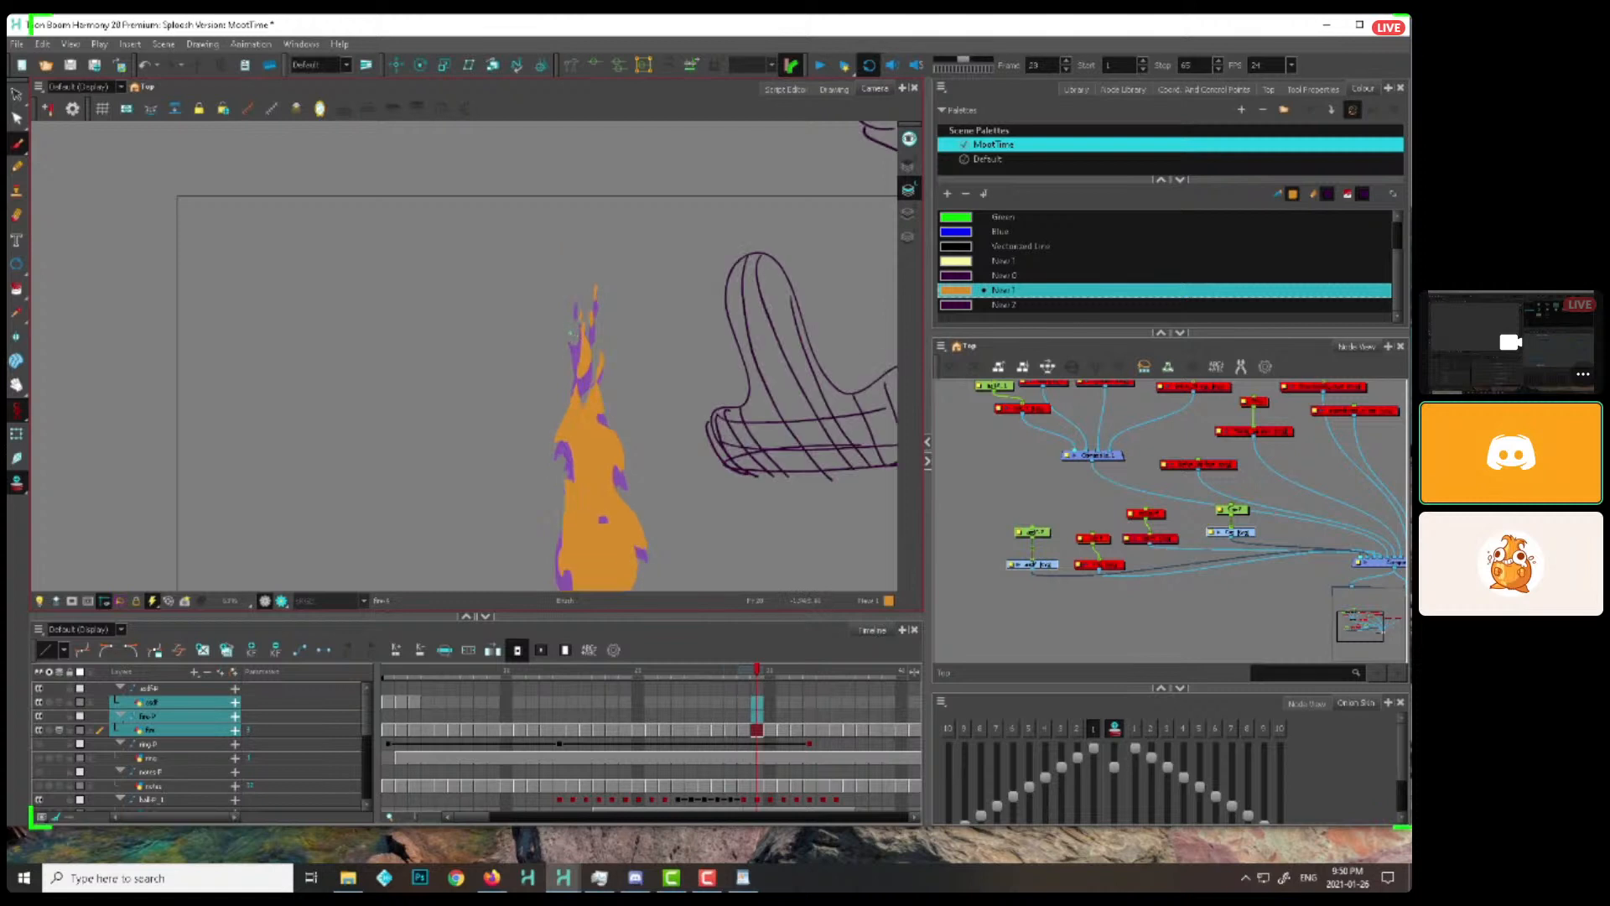
{"action": "key", "text": "period"}
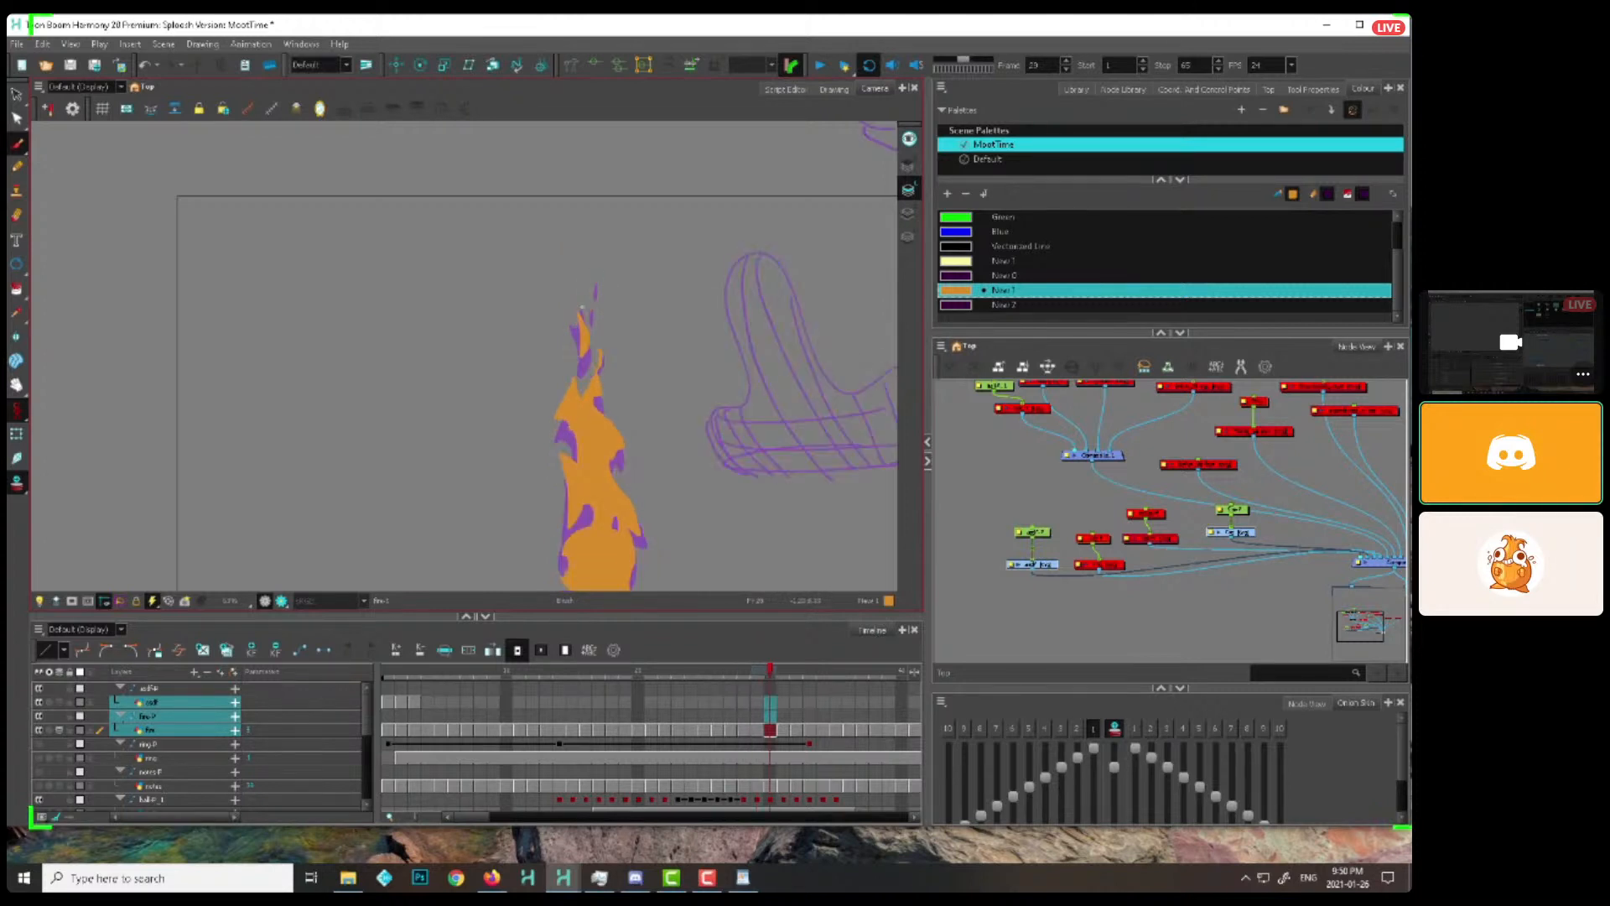
{"action": "key", "text": "period"}
{"action": "key", "text": "period"}
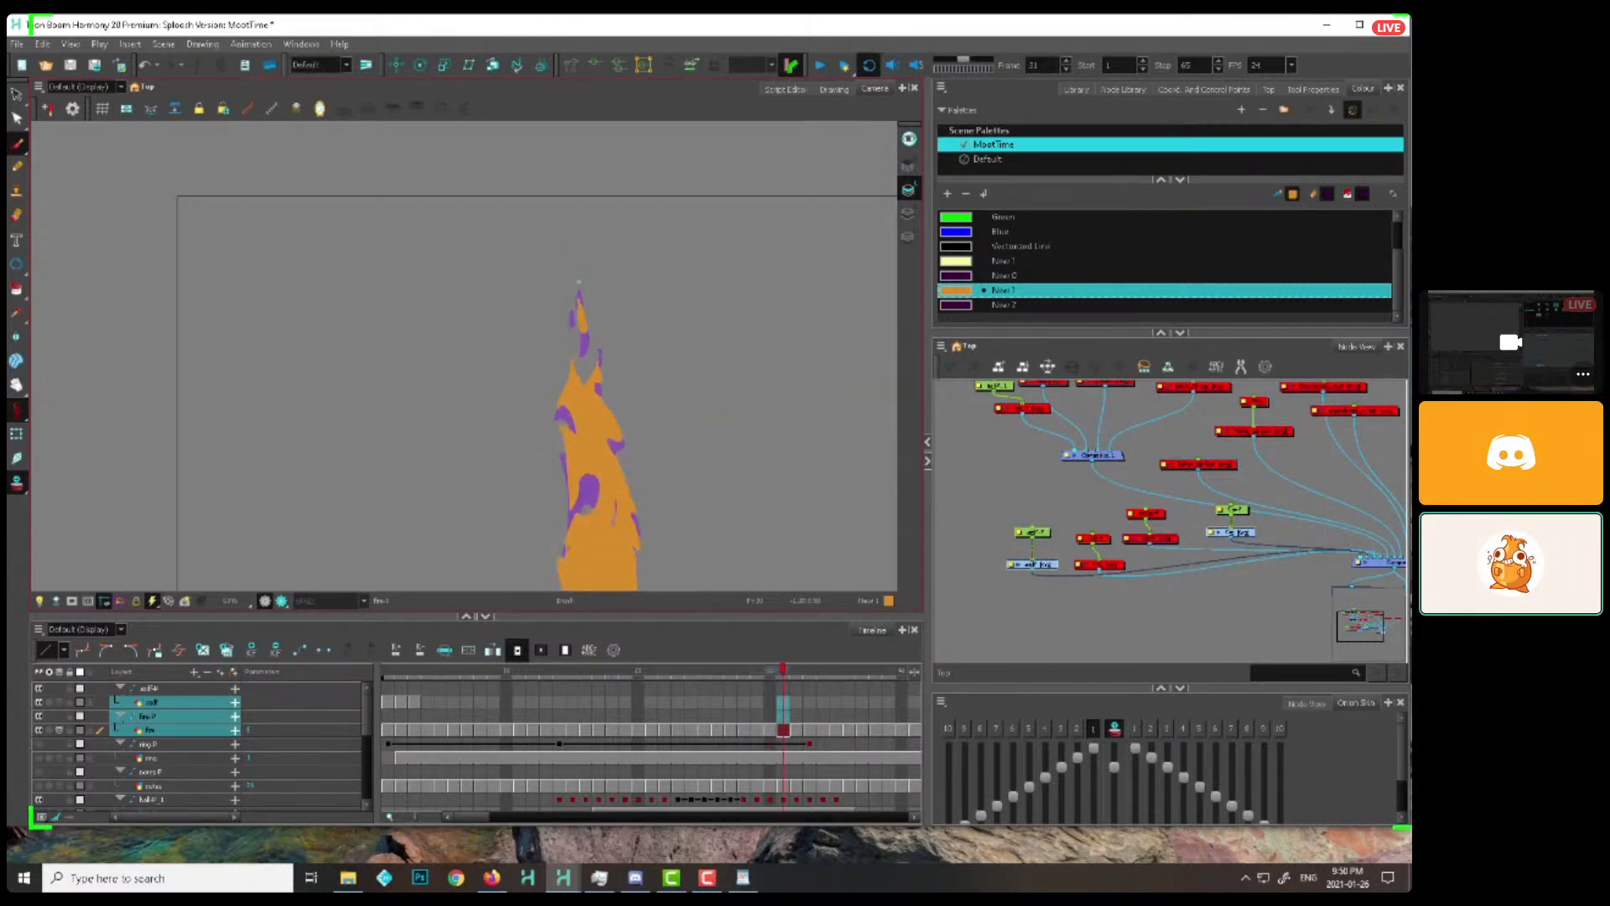
{"action": "key", "text": "period"}
{"action": "key", "text": "period"}
{"action": "key", "text": "period"}
{"action": "key", "text": "period"}
{"action": "key", "text": "period"}
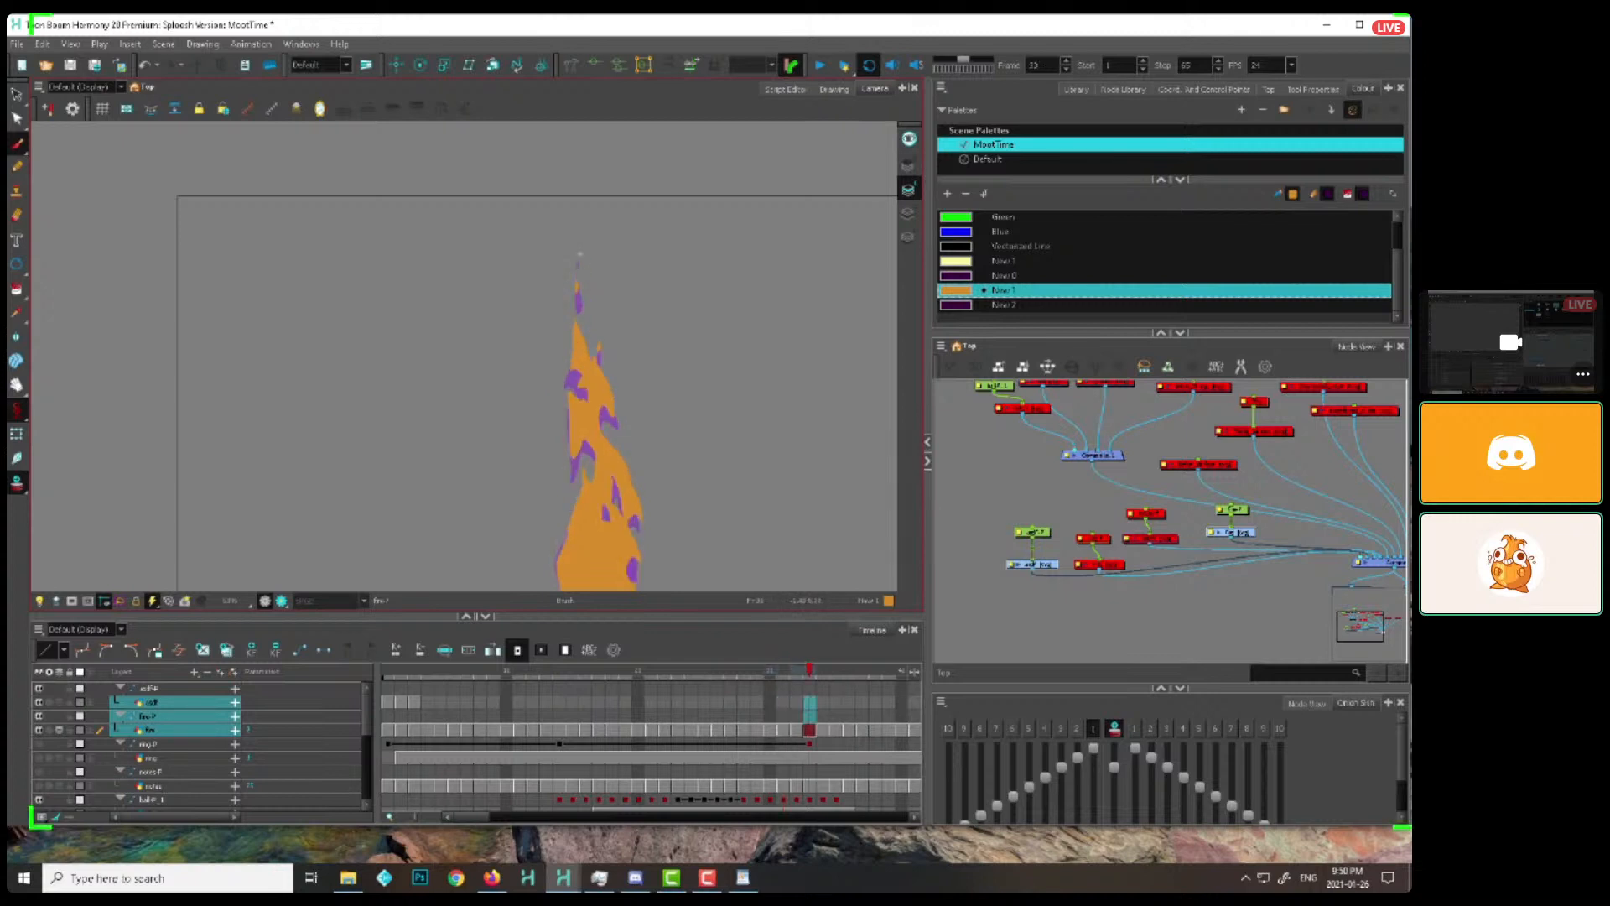
Return to the frames from 14 onward and shape a new lick on the flame's lower right side through frame 17
{"action": "left_click", "coordinate": [524, 685]}
{"action": "left_click_drag", "start_coordinate": [525, 686], "coordinate": [656, 639]}
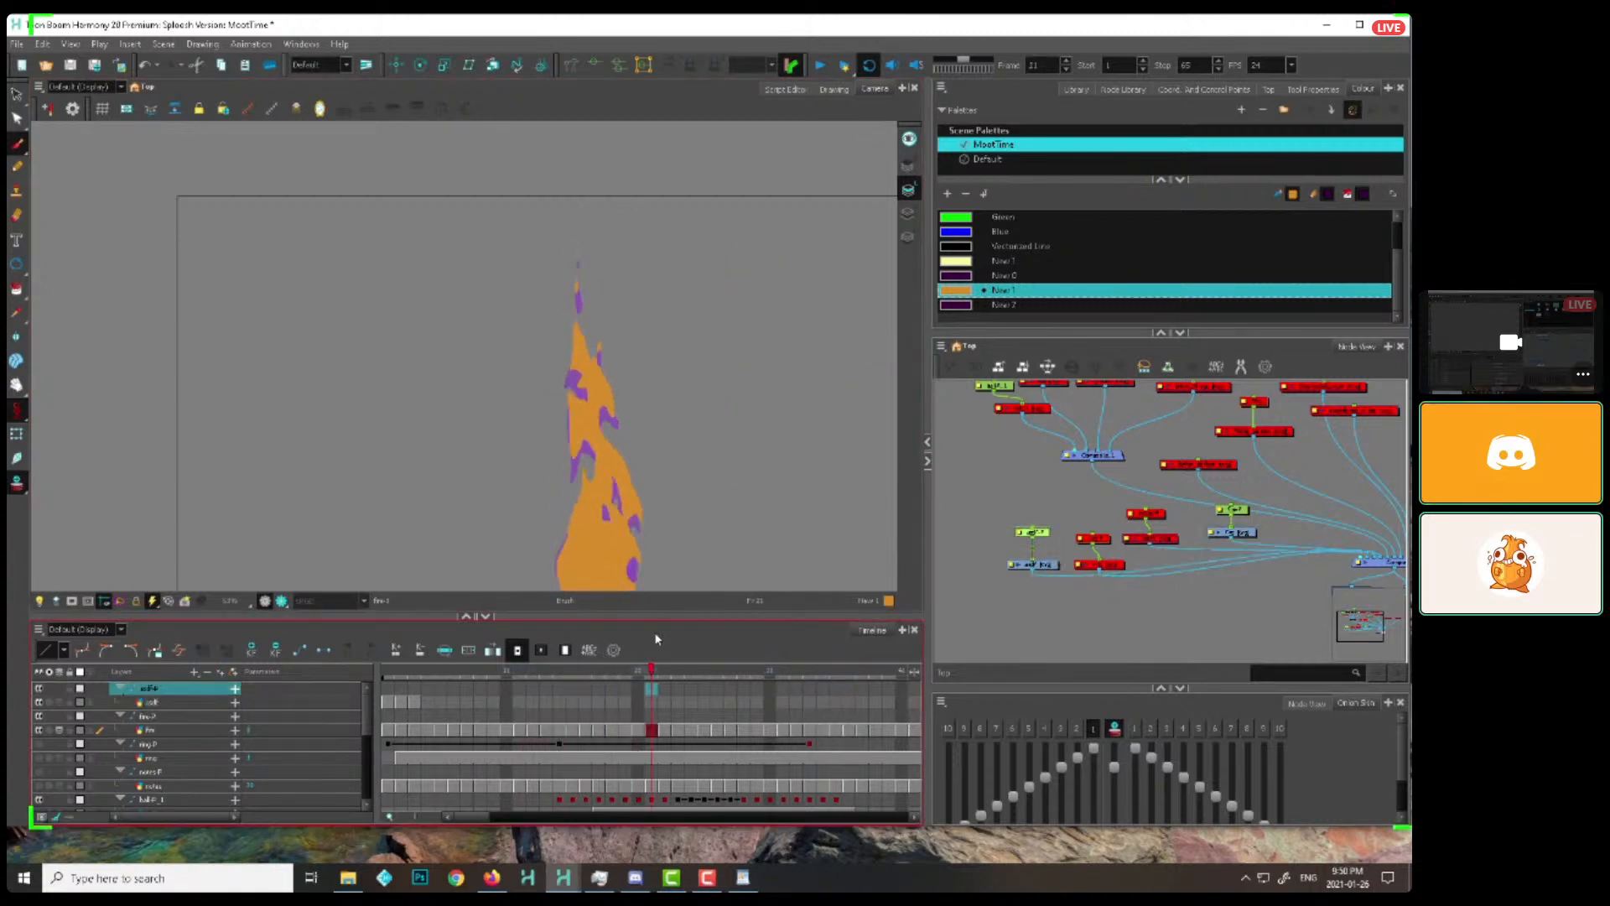
{"action": "left_click_drag", "start_coordinate": [649, 545], "coordinate": [637, 473]}
{"action": "mouse_move", "coordinate": [524, 674]}
{"action": "left_mouse_down"}
{"action": "mouse_move", "coordinate": [789, 633]}
{"action": "mouse_move", "coordinate": [560, 652]}
{"action": "left_mouse_up"}
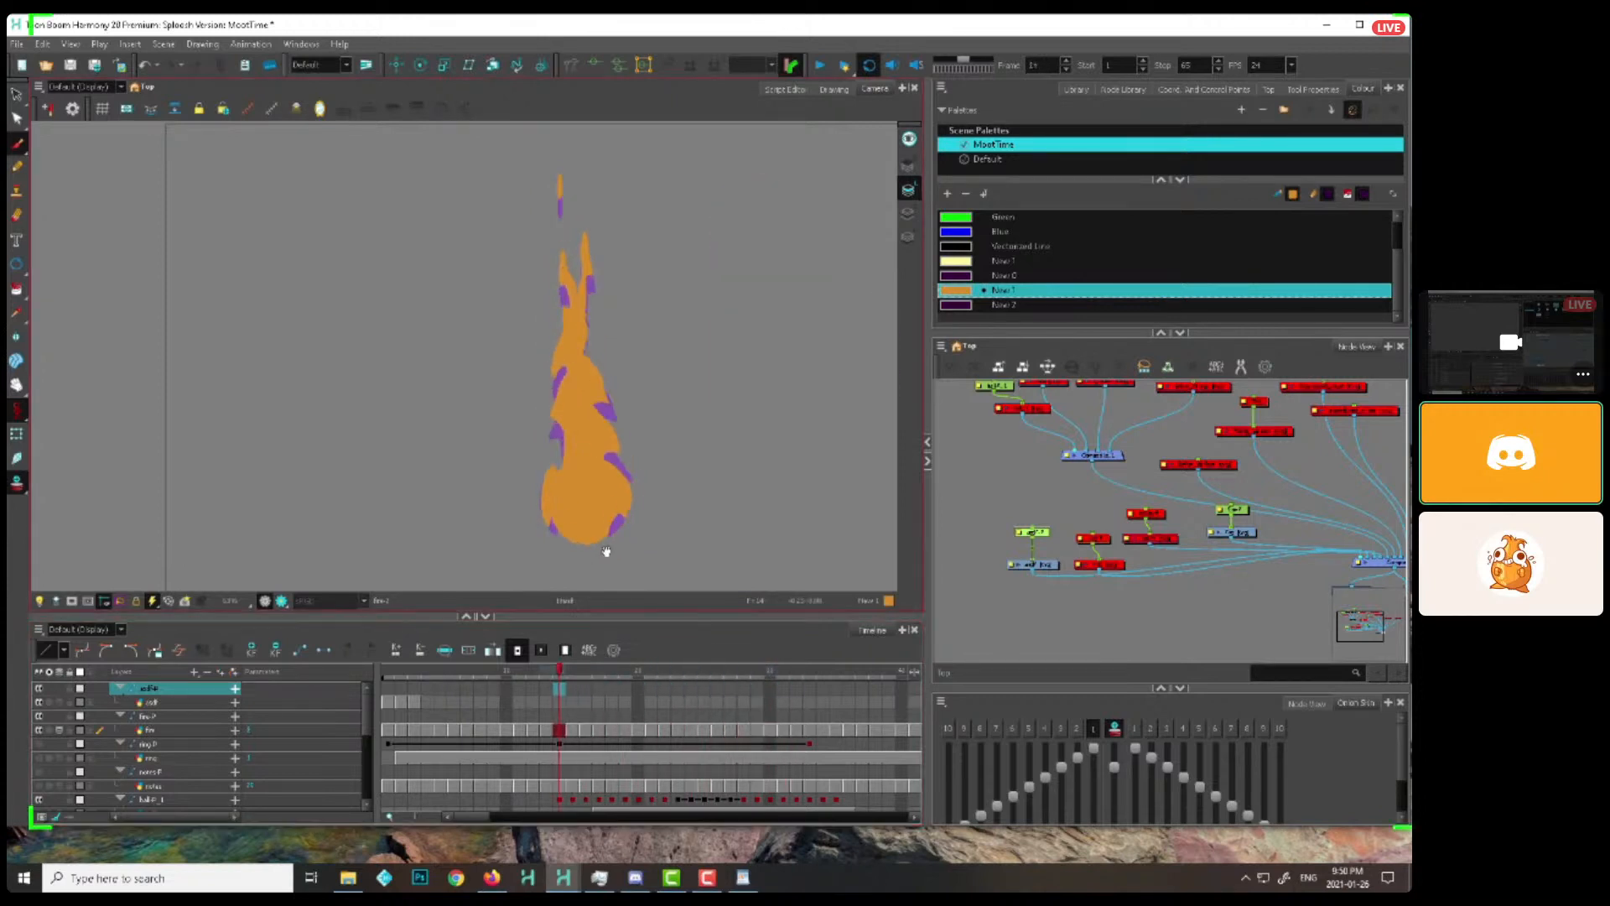
{"action": "left_click_drag", "start_coordinate": [604, 550], "coordinate": [590, 502]}
{"action": "key", "text": "period"}
{"action": "key", "text": "period"}
{"action": "key", "text": "comma"}
{"action": "key", "text": "period"}
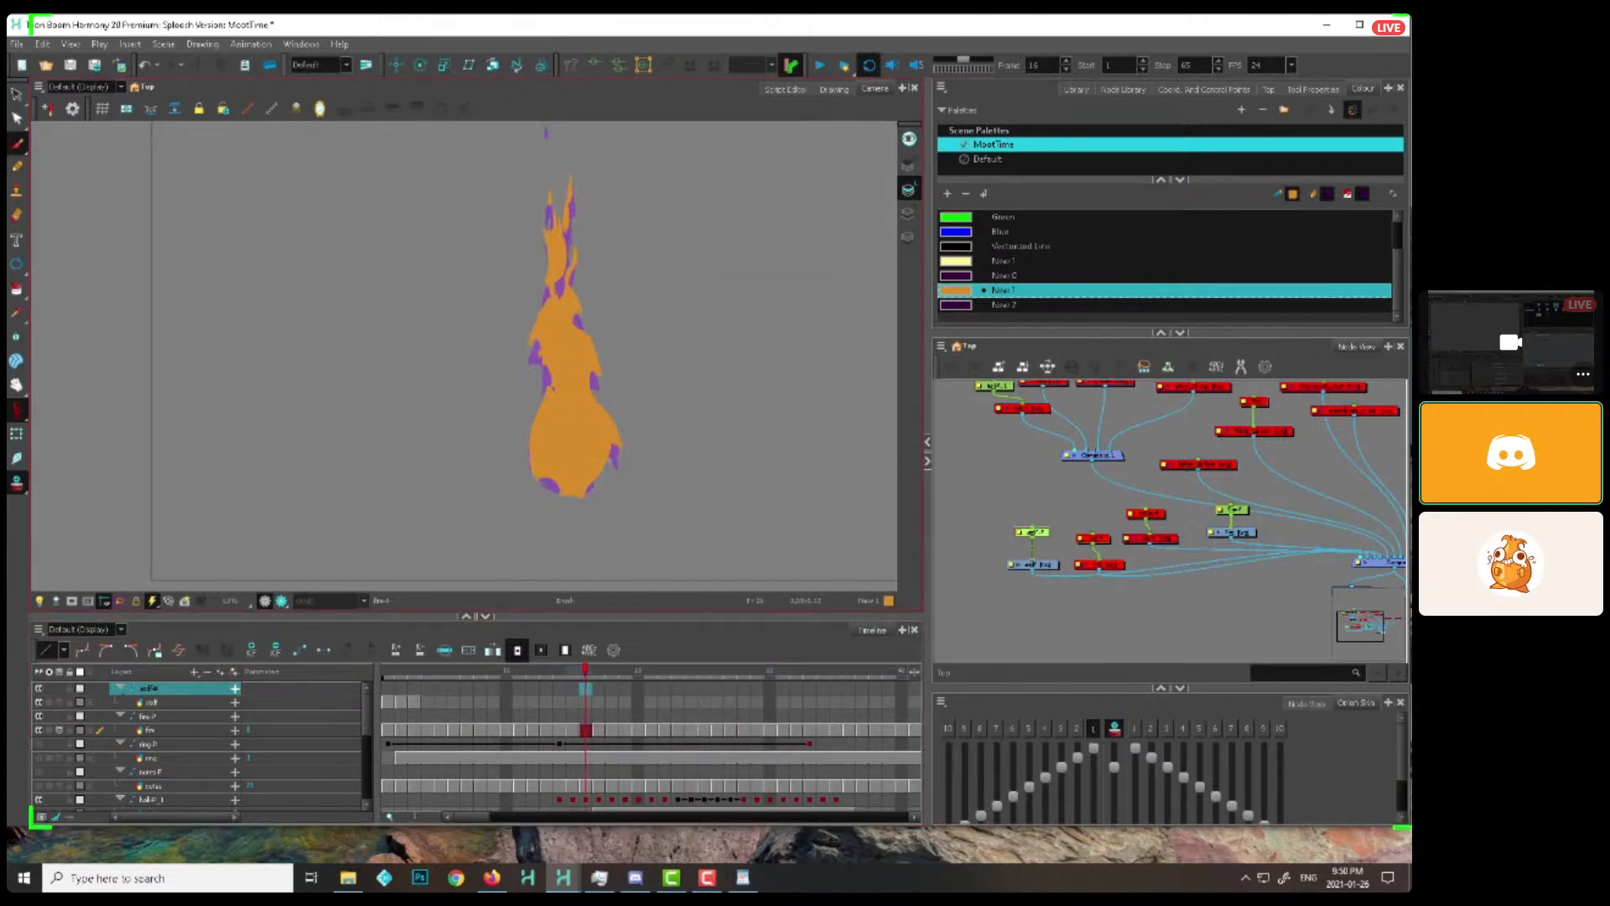
{"action": "left_click_drag", "start_coordinate": [614, 453], "coordinate": [605, 451]}
{"action": "key", "text": "period"}
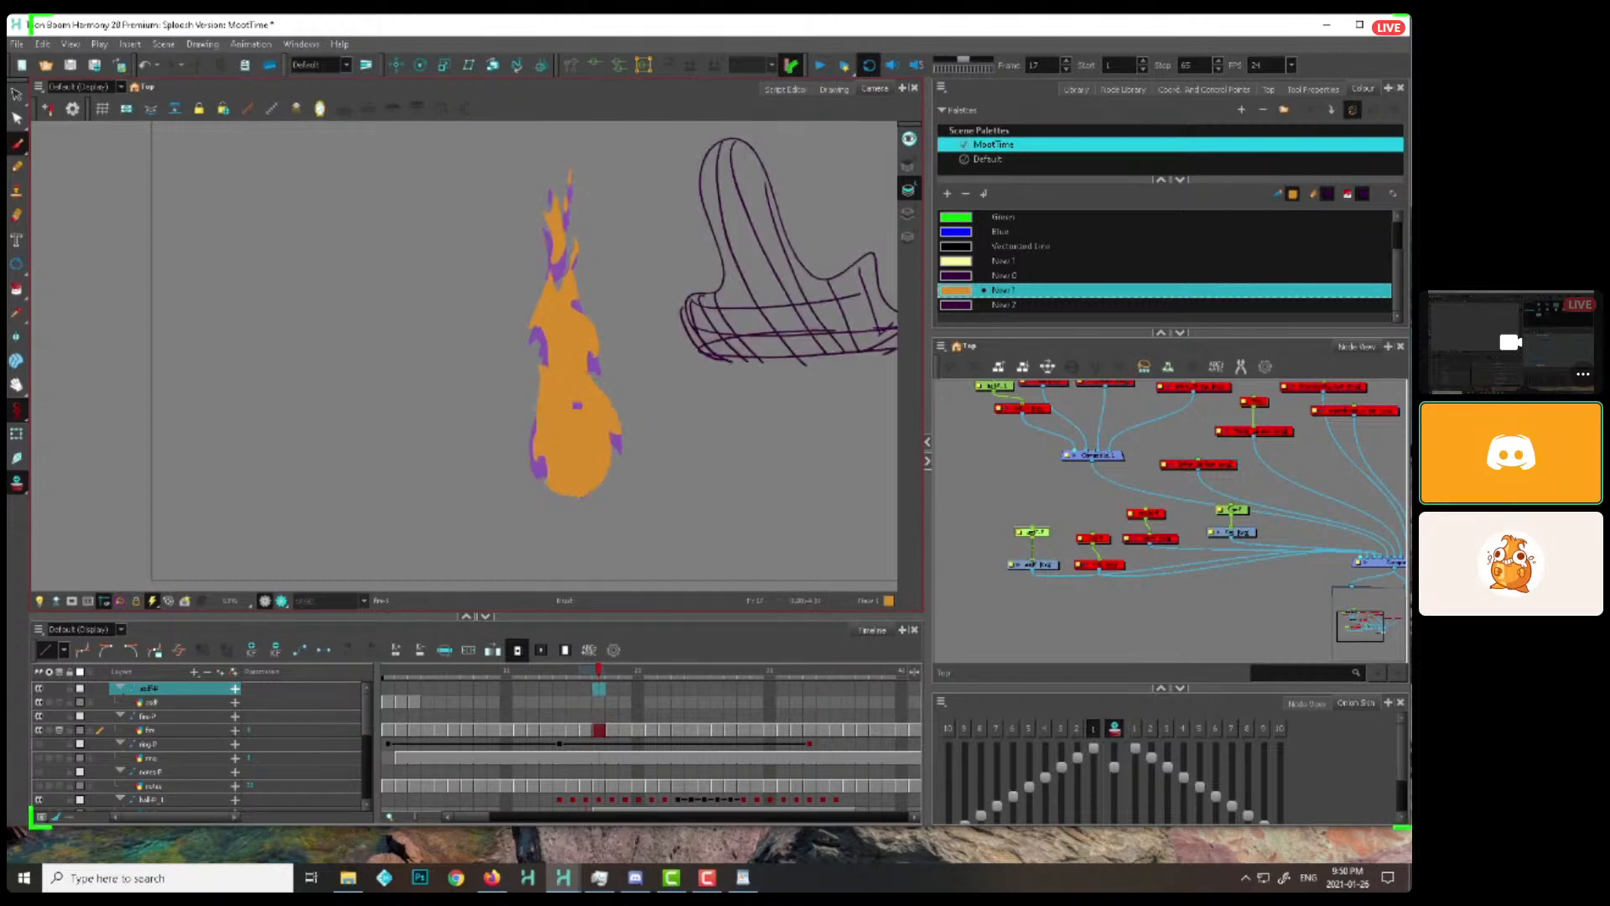
{"action": "left_click_drag", "start_coordinate": [619, 446], "coordinate": [611, 438]}
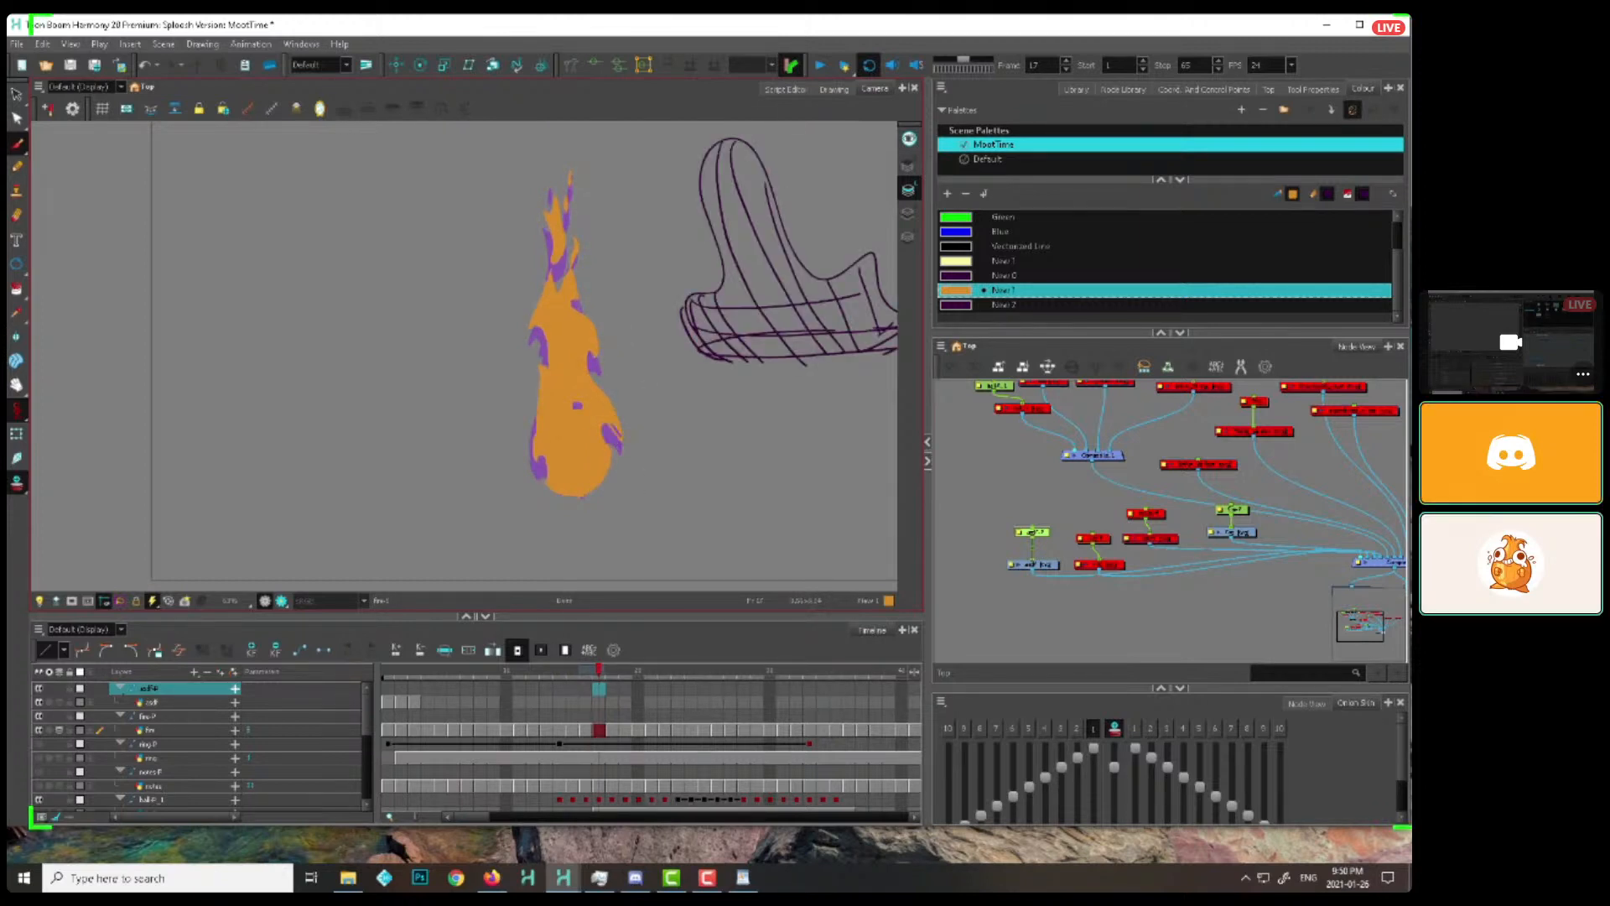
Redraw the right-side lick higher along the flame's edge on frames 18 to 21
{"action": "key", "text": "period"}
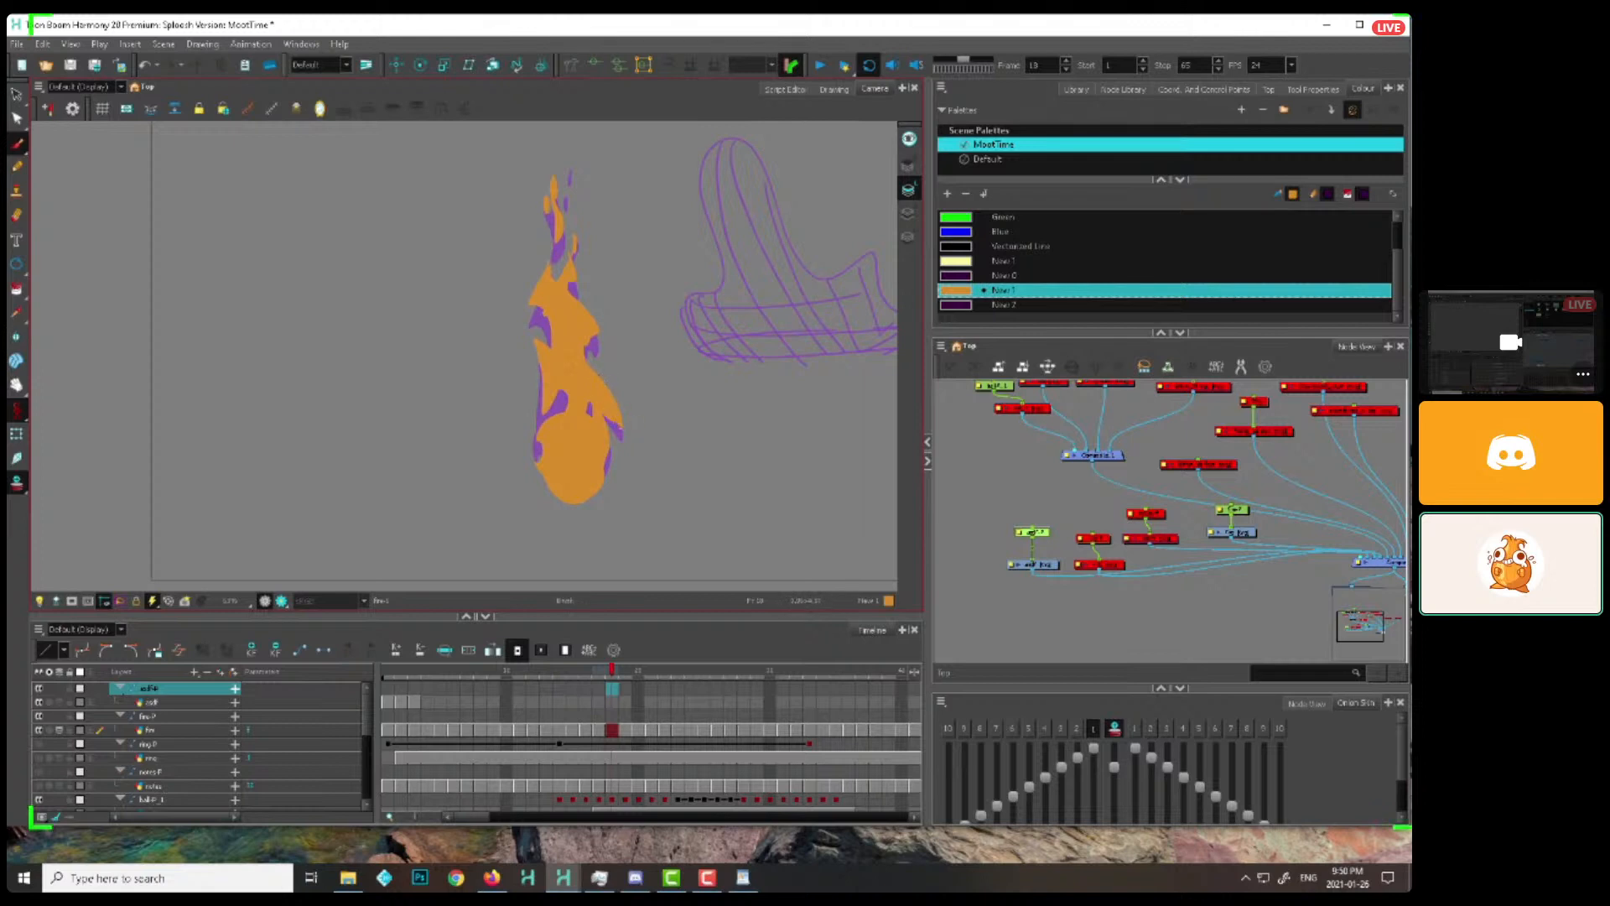
{"action": "key", "text": "period"}
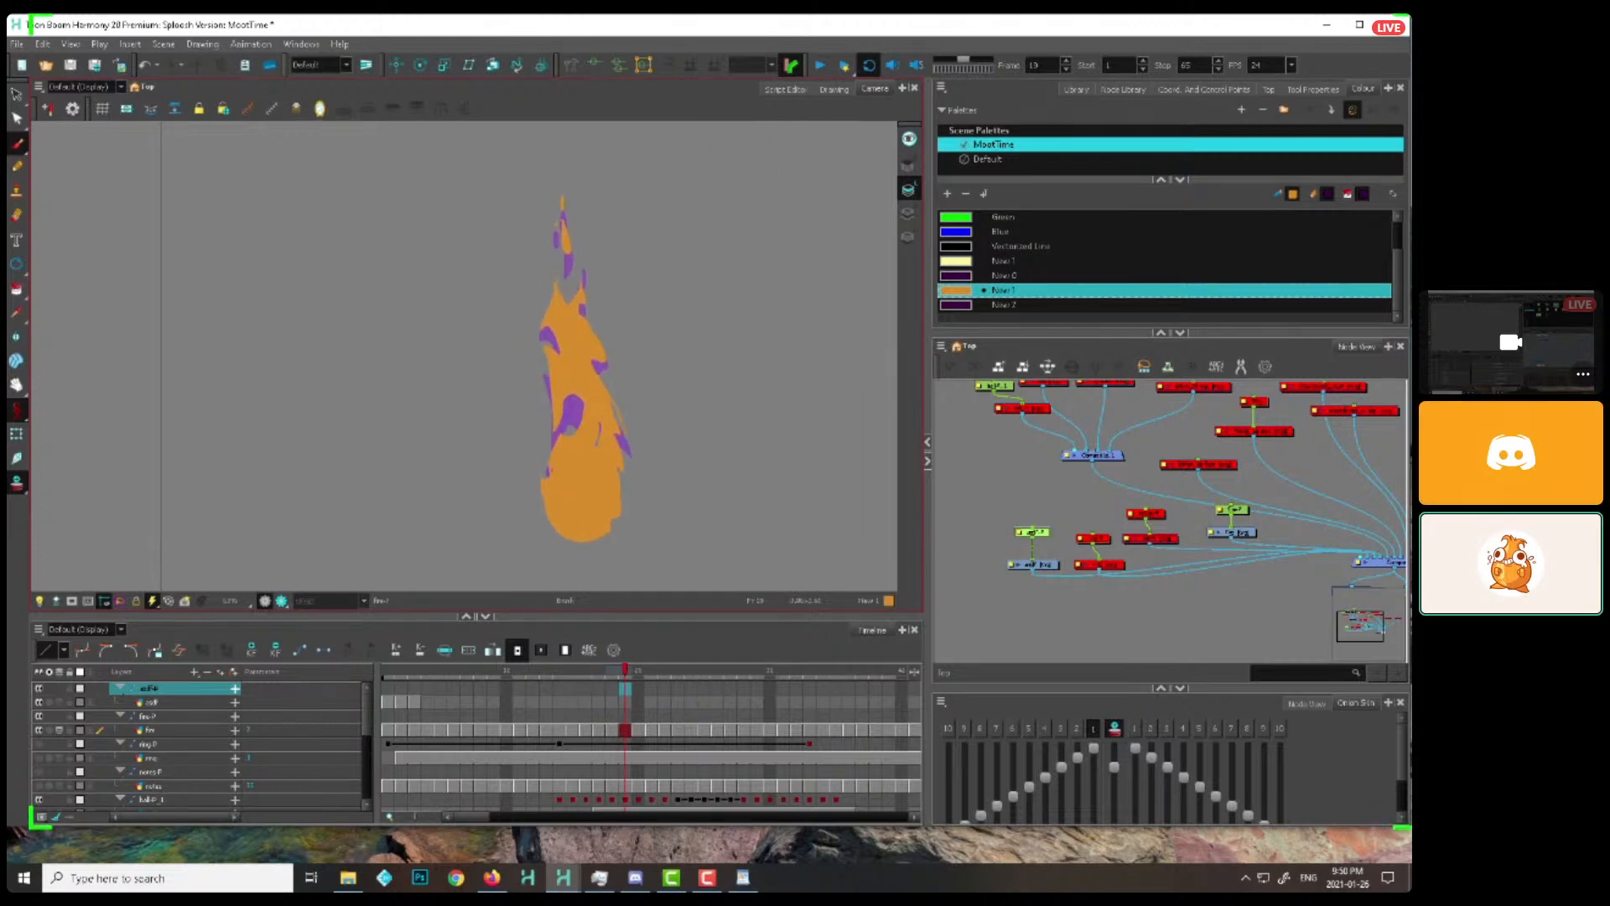
{"action": "key", "text": "period"}
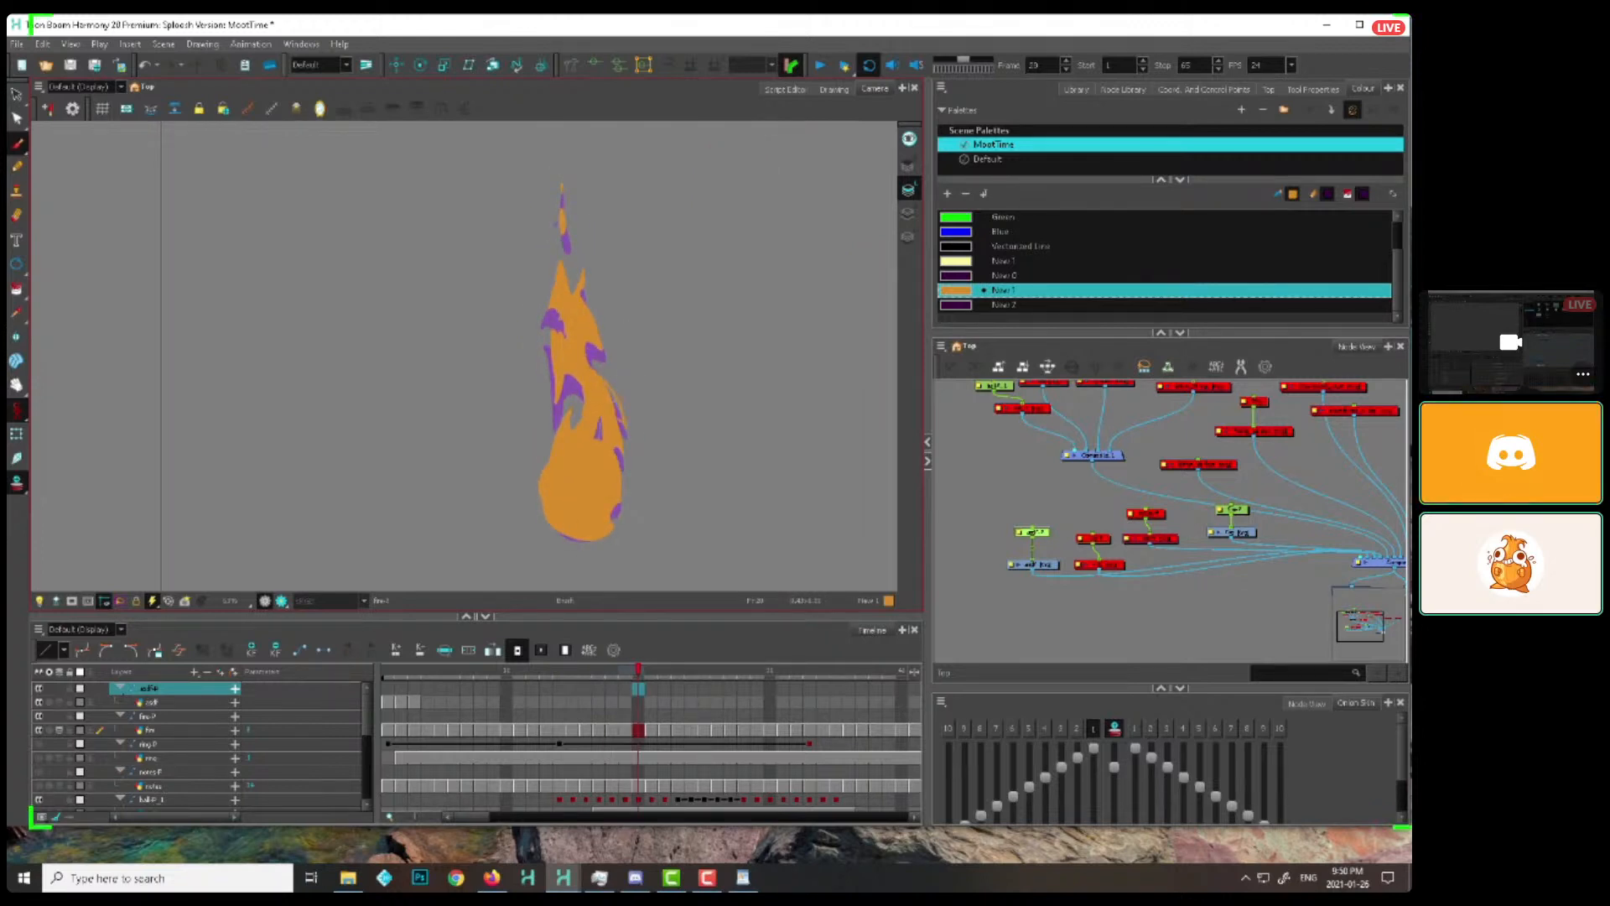
{"action": "key", "text": "period"}
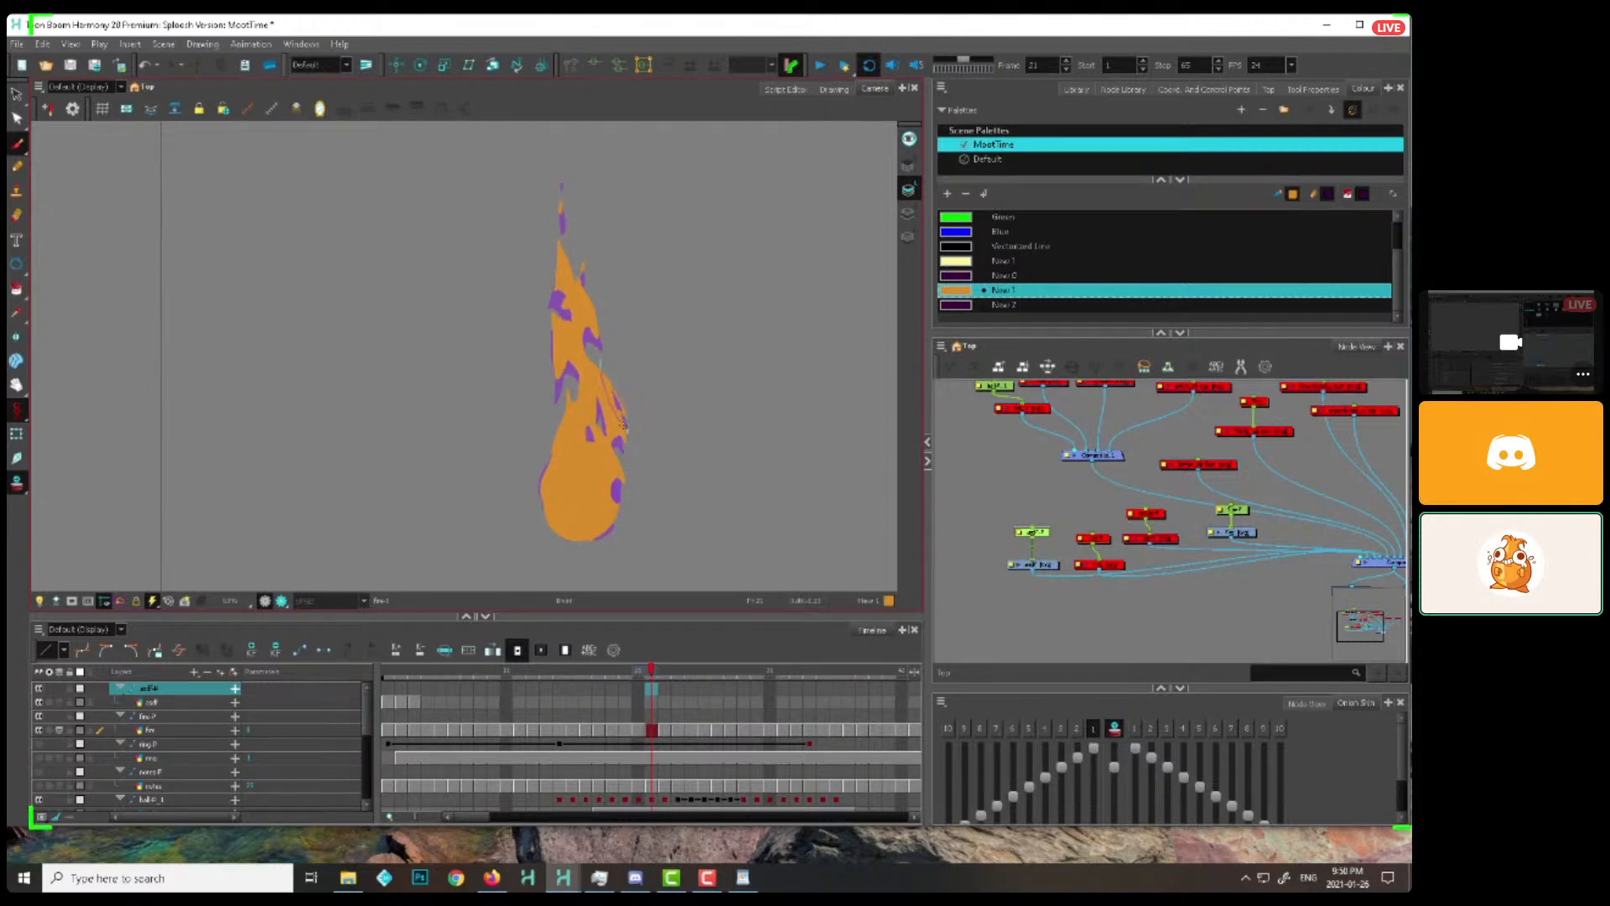
Continue the right-side lick upward through frames 22 to 24, flipping back to refine its shape on frames 22 and 23
{"action": "key", "text": "period"}
{"action": "key", "text": "period"}
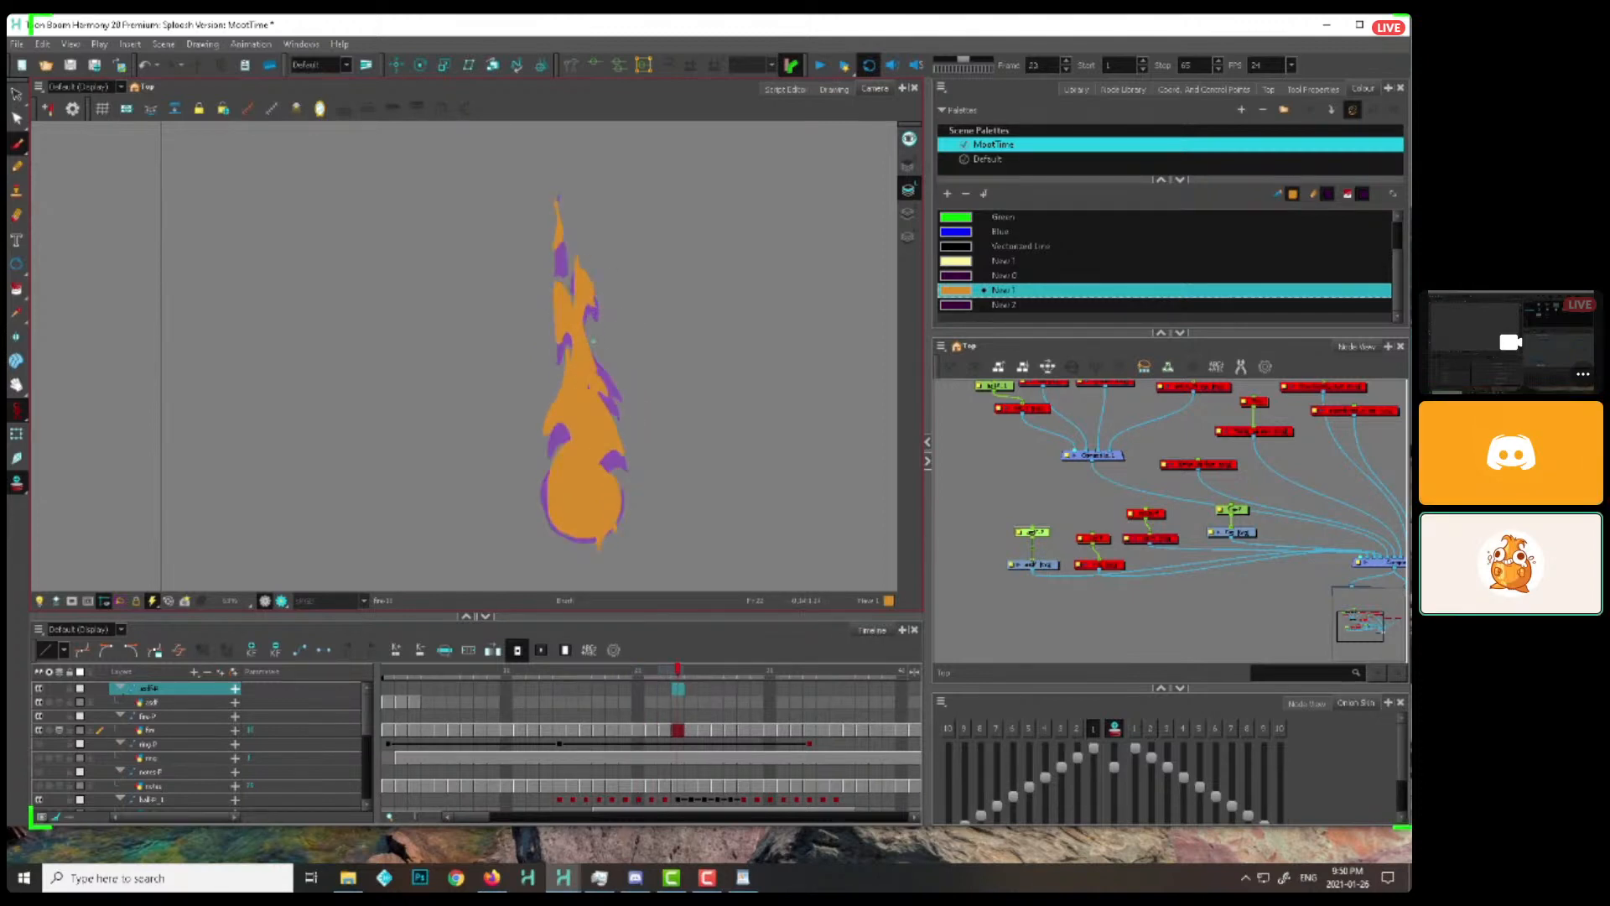
{"action": "key", "text": "period"}
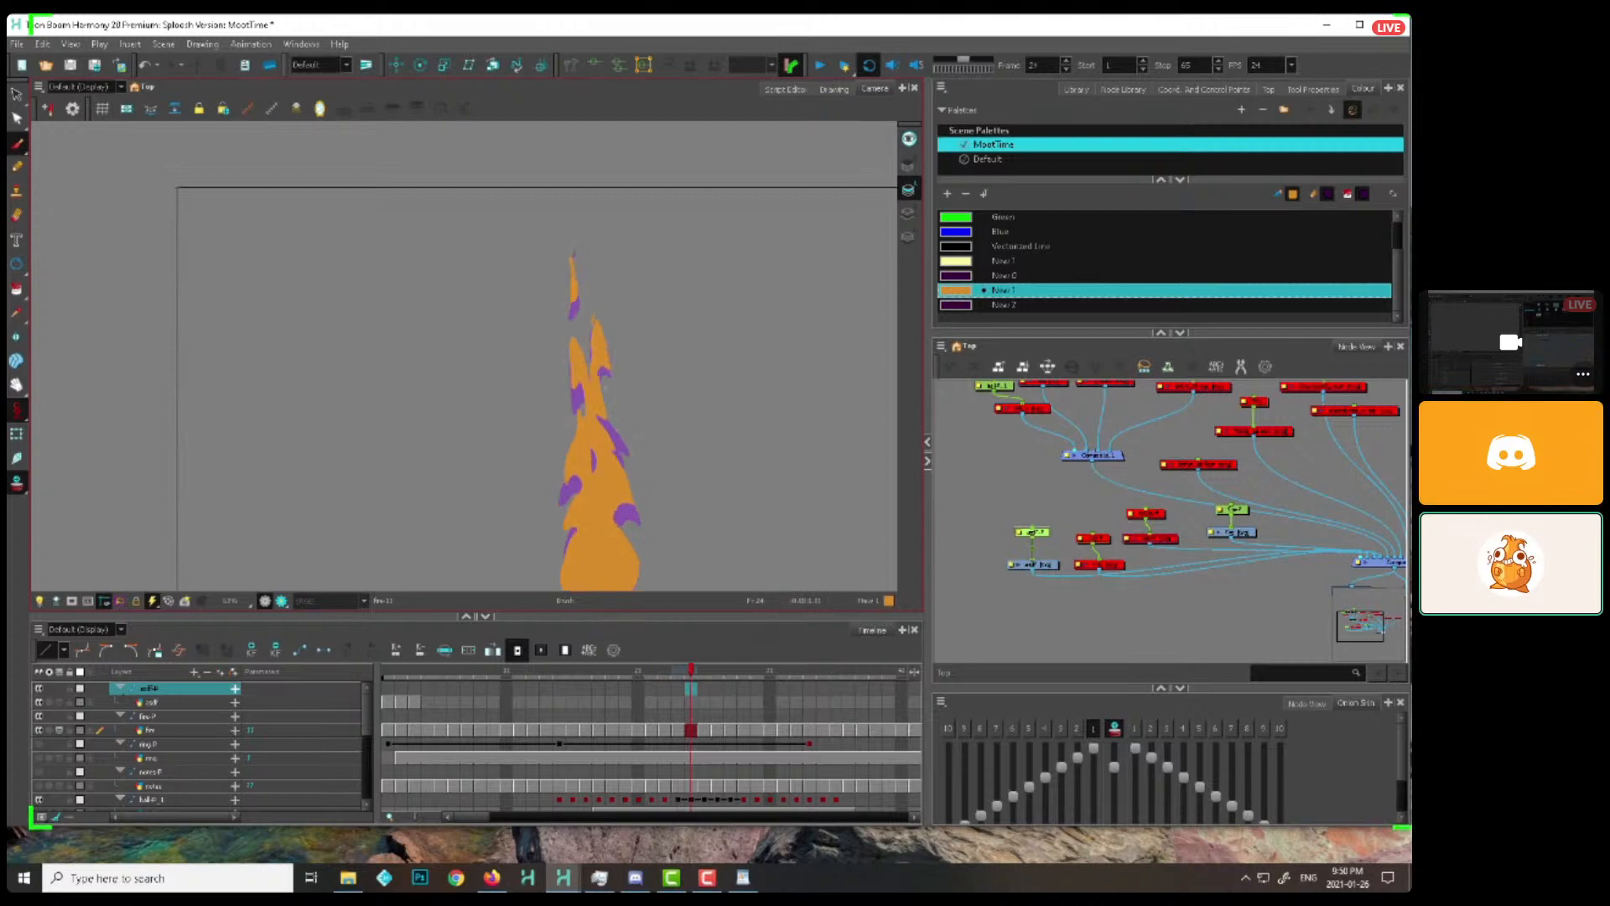
{"action": "key", "text": "comma"}
{"action": "key", "text": "comma"}
{"action": "key", "text": "period"}
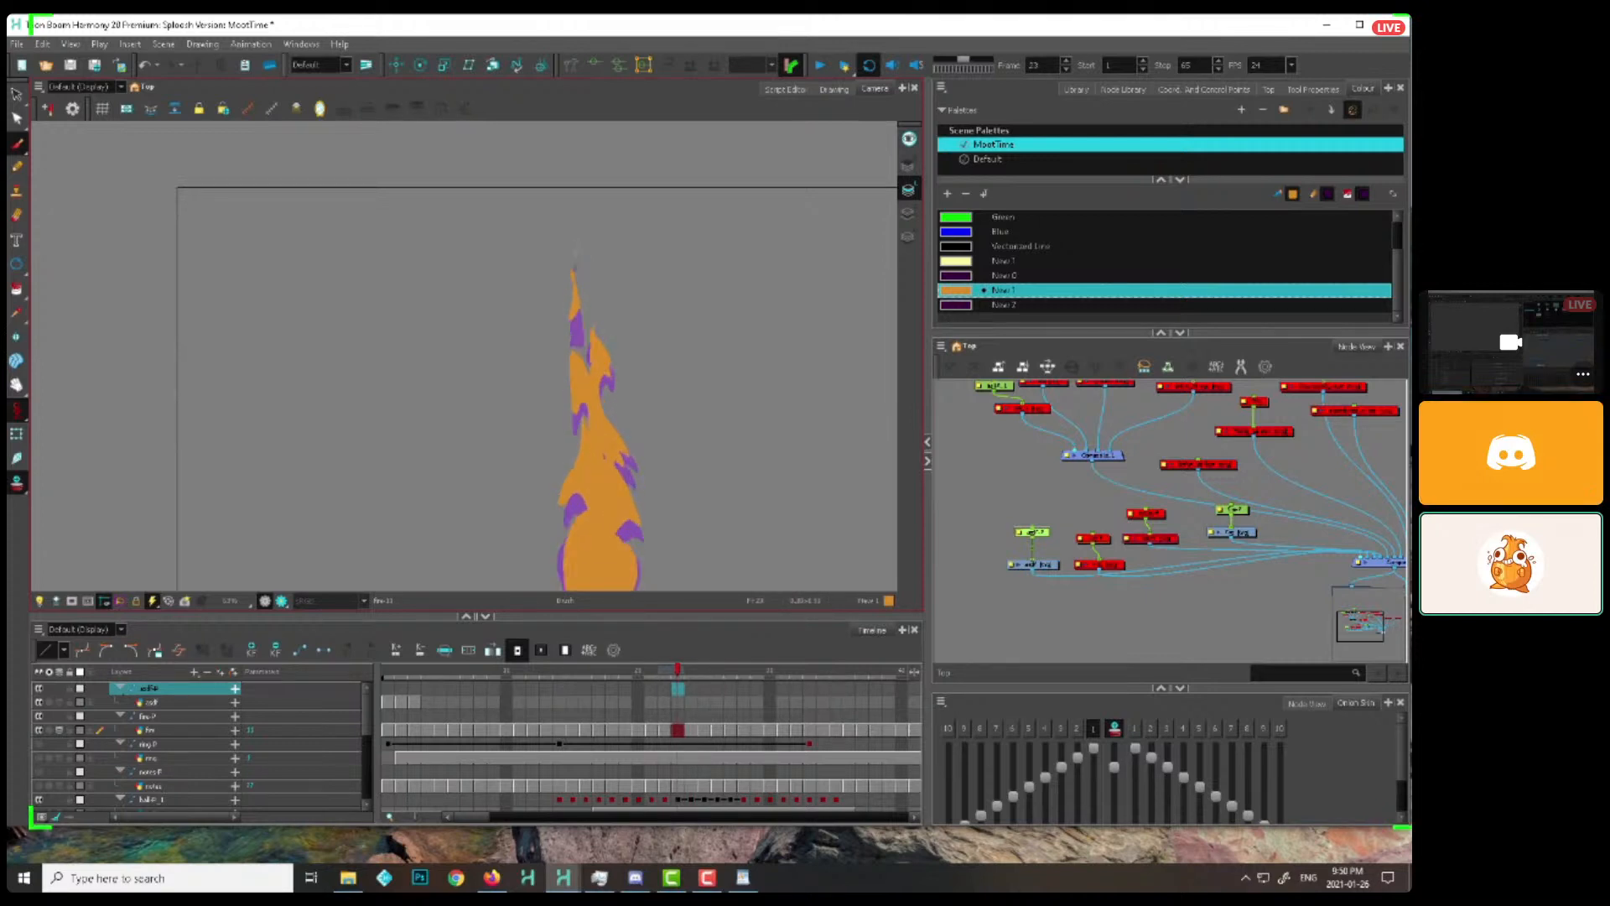
{"action": "key", "text": "comma"}
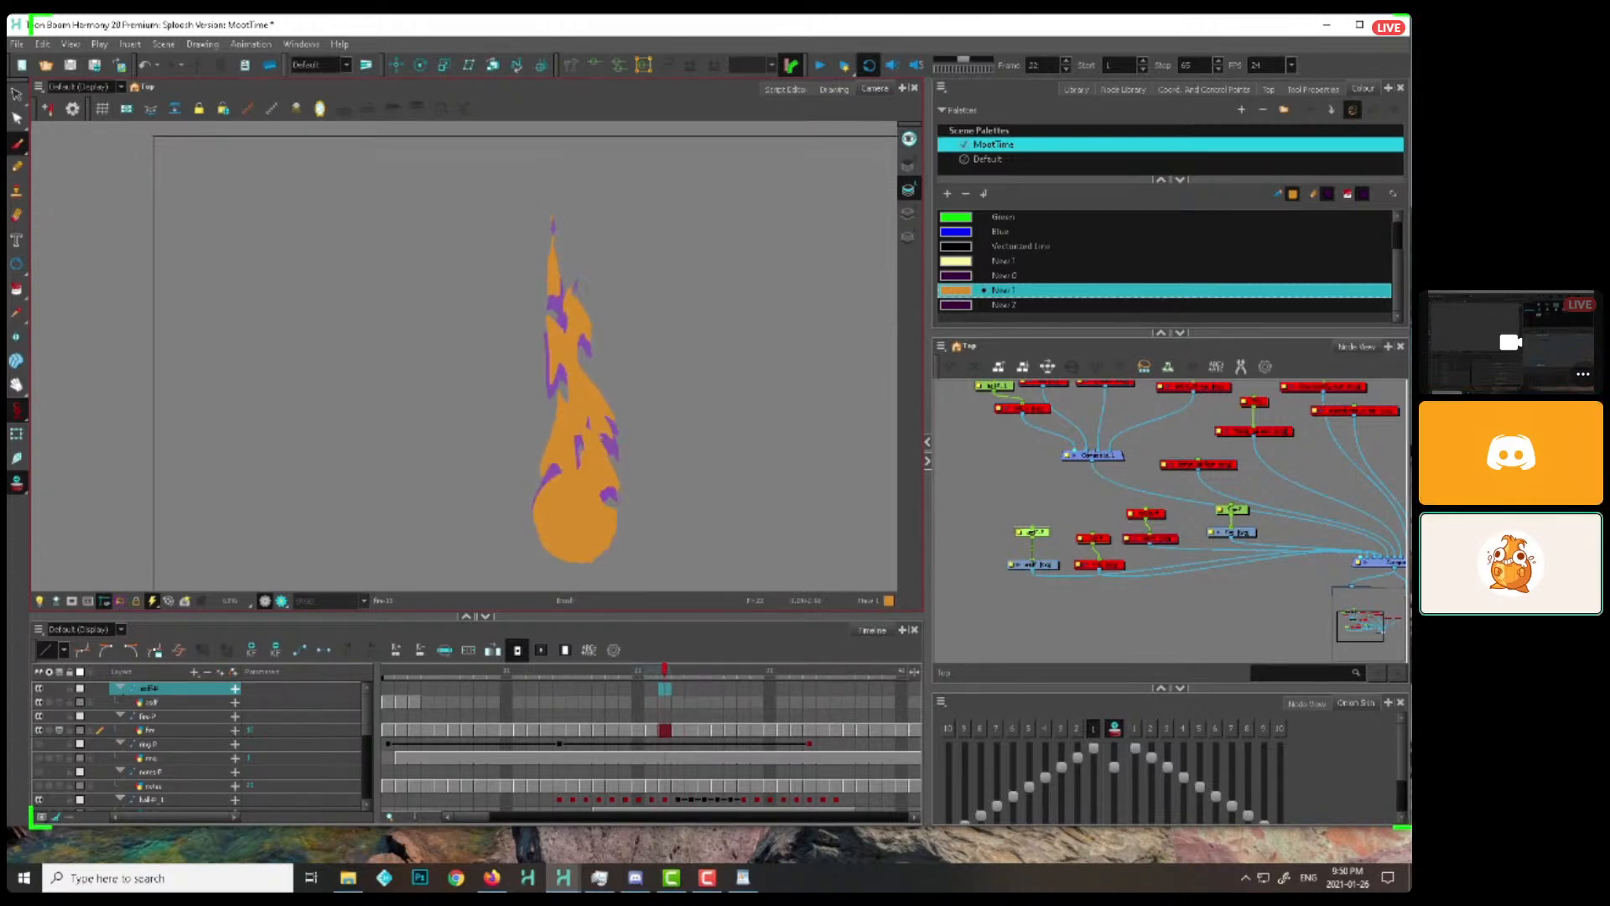
{"action": "key", "text": "period"}
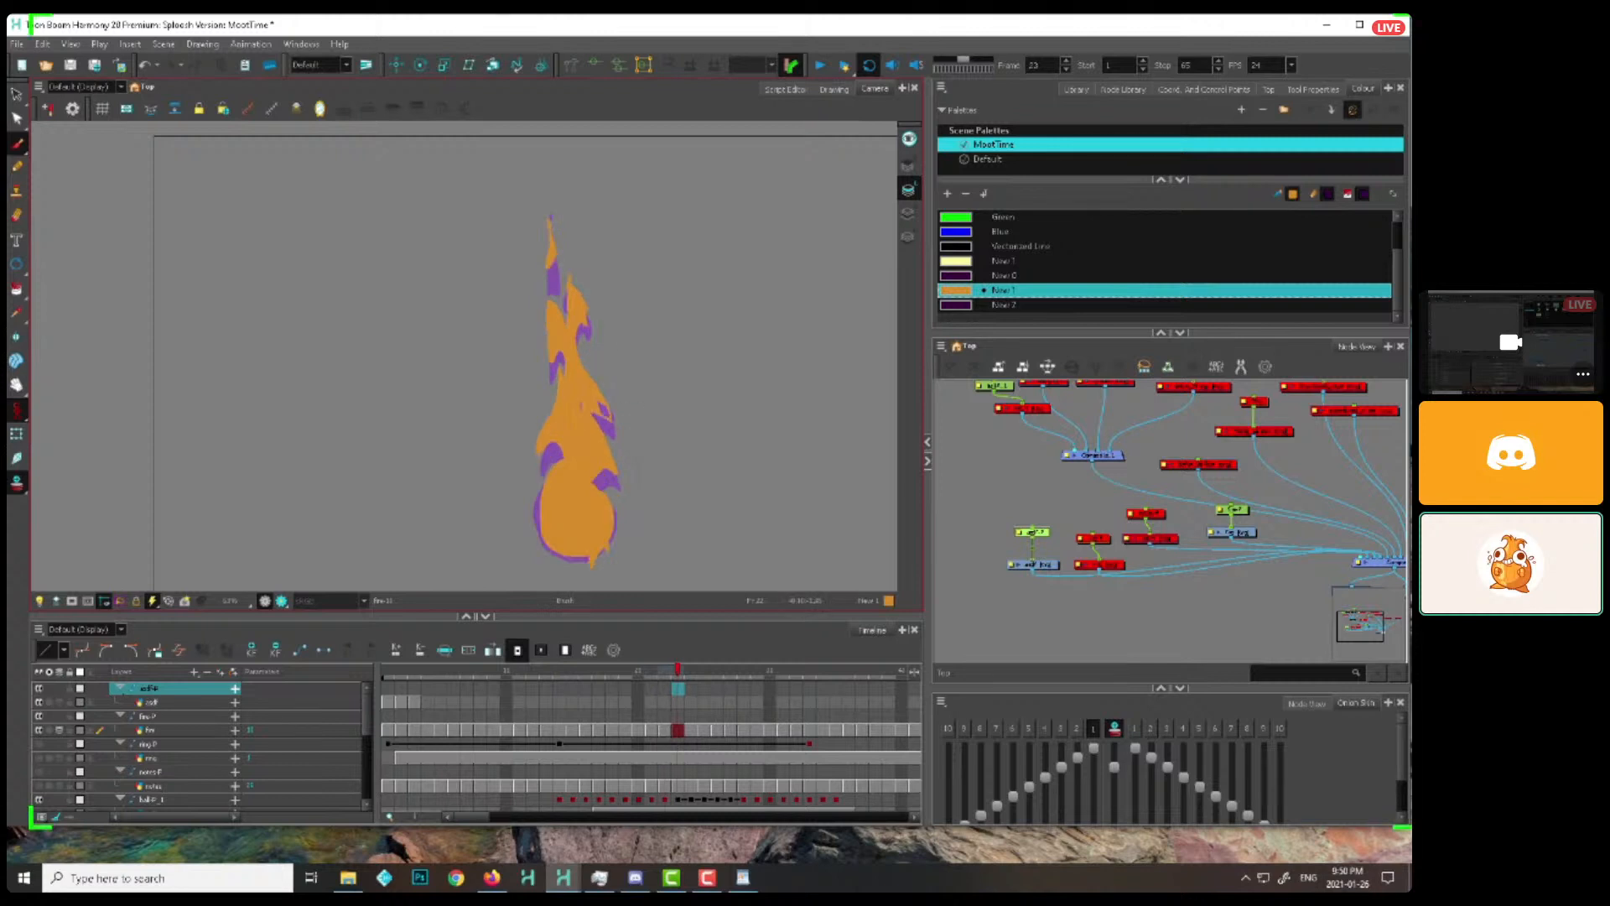
Carry the right-side lick into the flame's narrow upper part on frames 24 to 28, reshaping the orange fill there
{"action": "key", "text": "period"}
{"action": "key", "text": "period"}
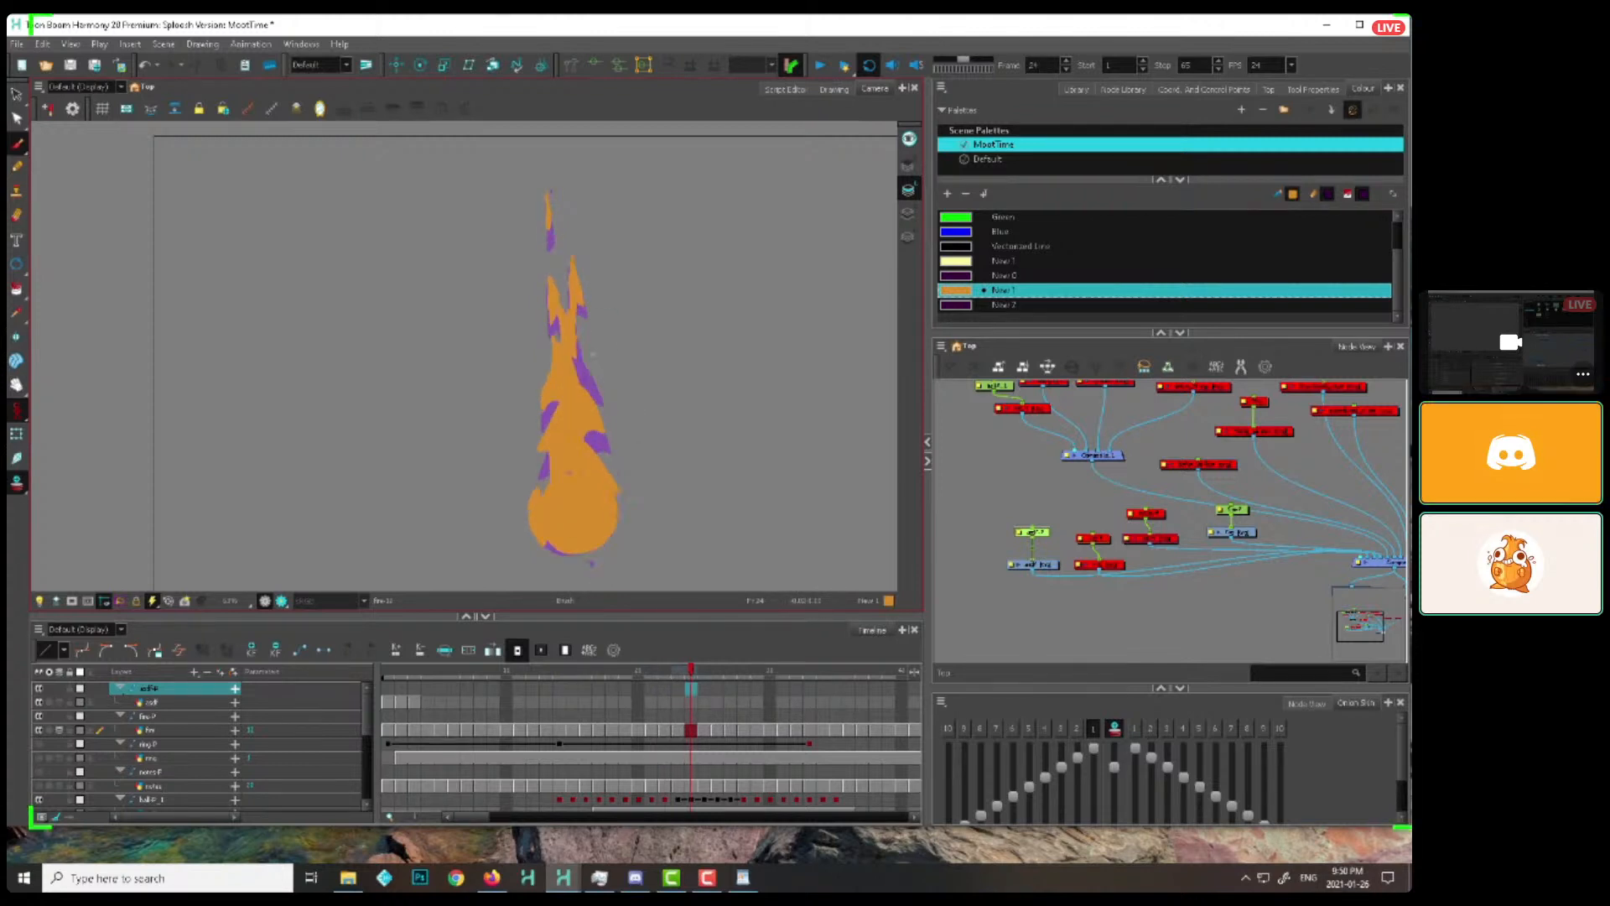
{"action": "key", "text": "period"}
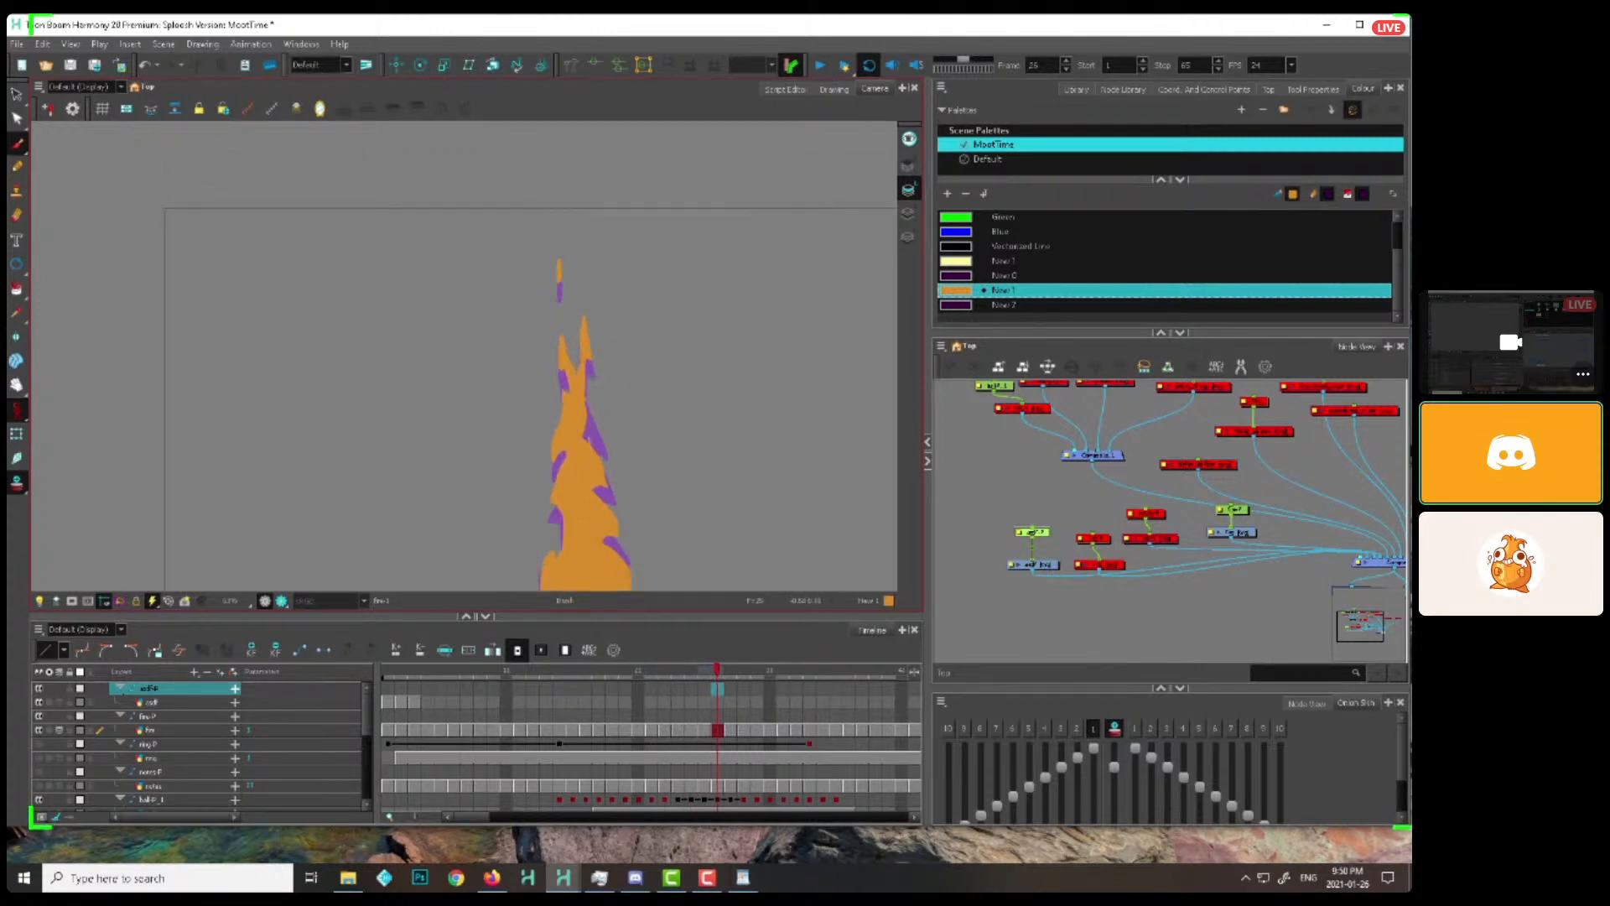
{"action": "key", "text": "period"}
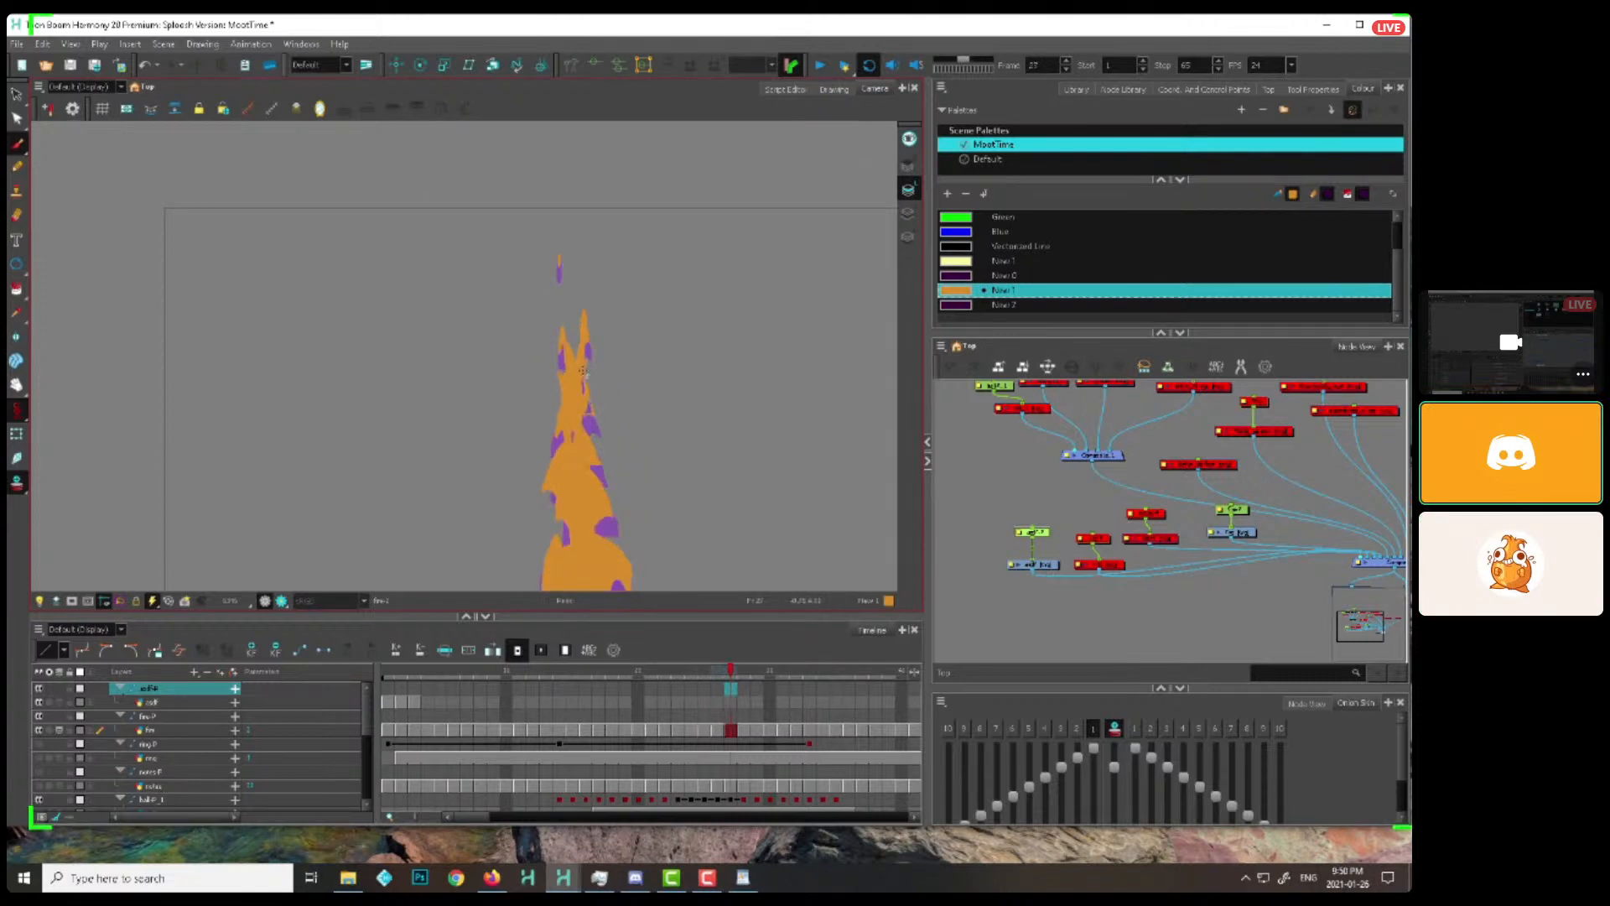
{"action": "key", "text": "period"}
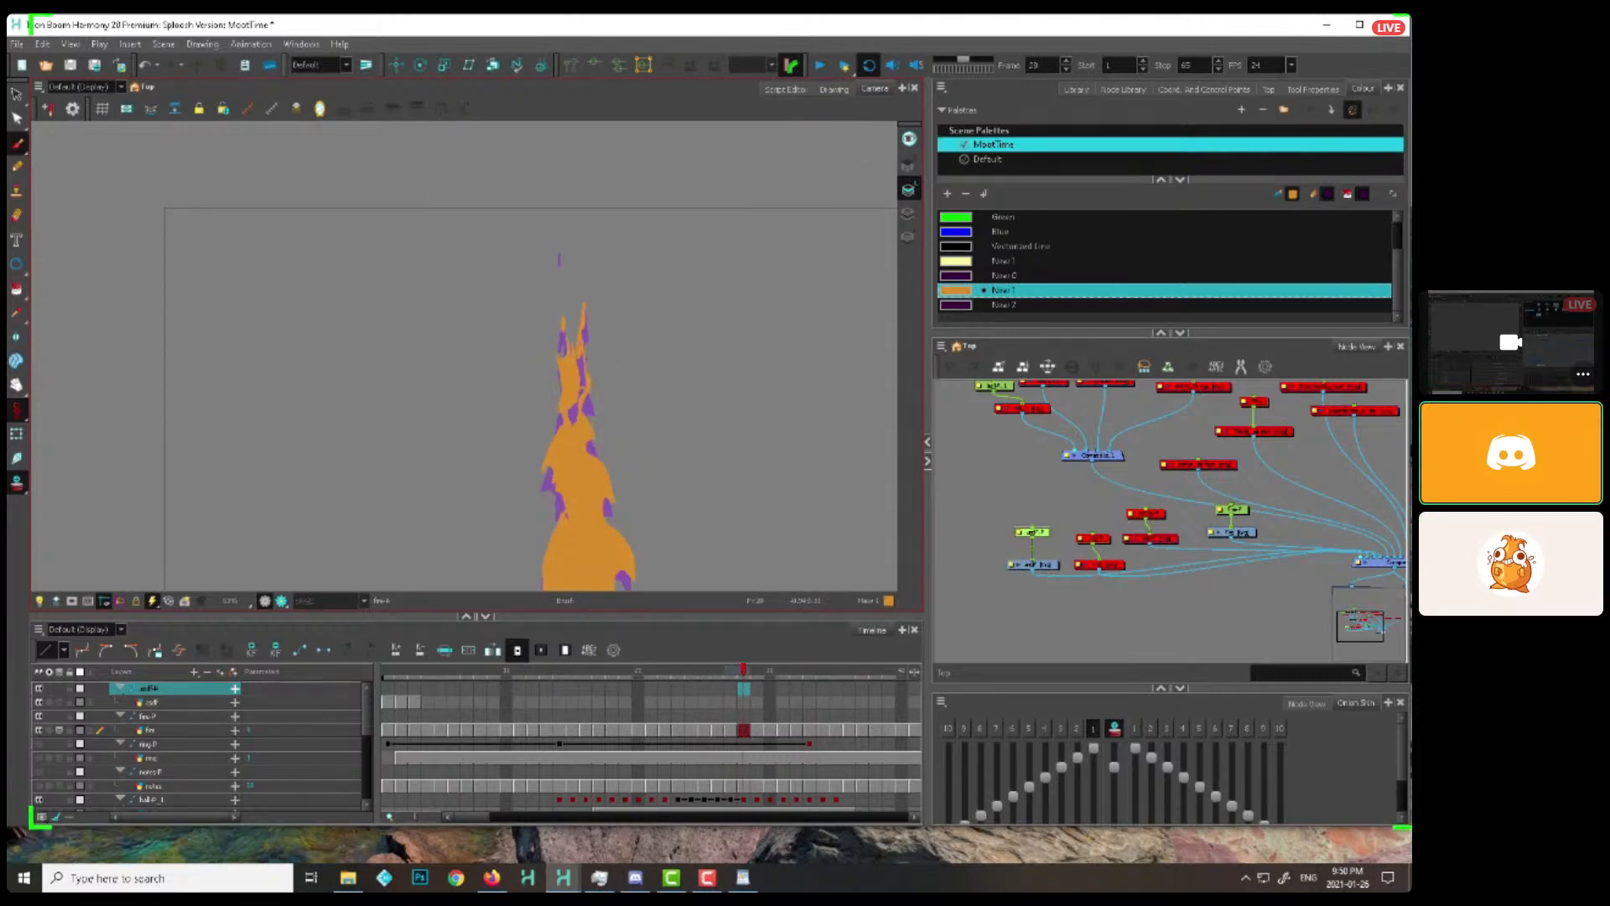
{"action": "key", "text": "period"}
{"action": "key", "text": "comma"}
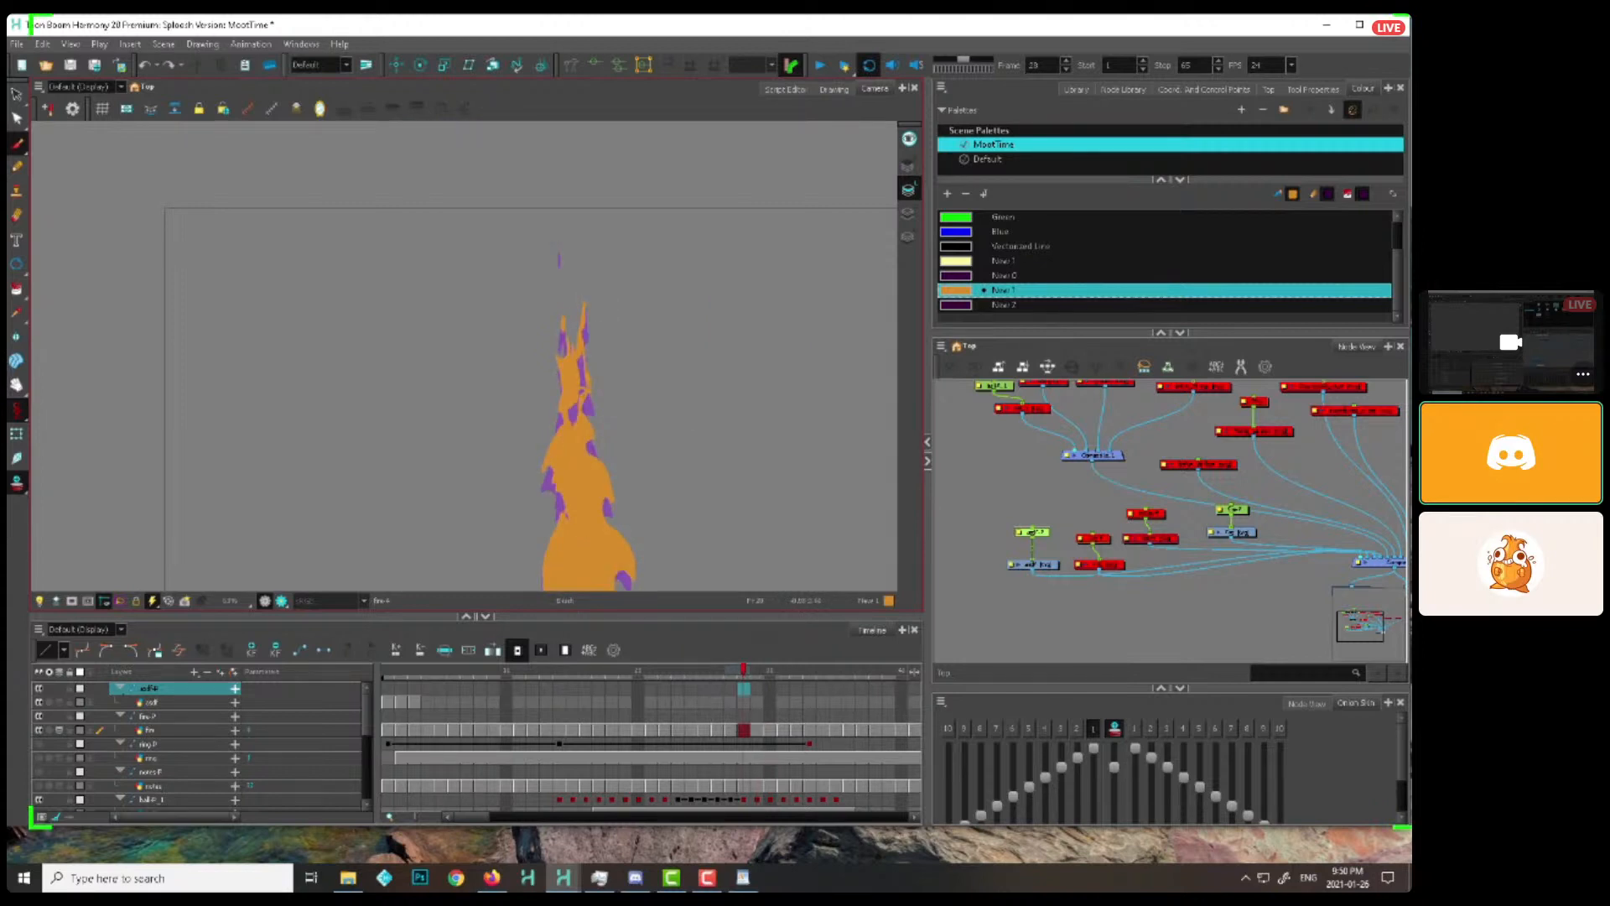
Carry the right-side lick up into the flame's tip on frames 29 to 34, breaking it into thin detached pieces
{"action": "key", "text": "period"}
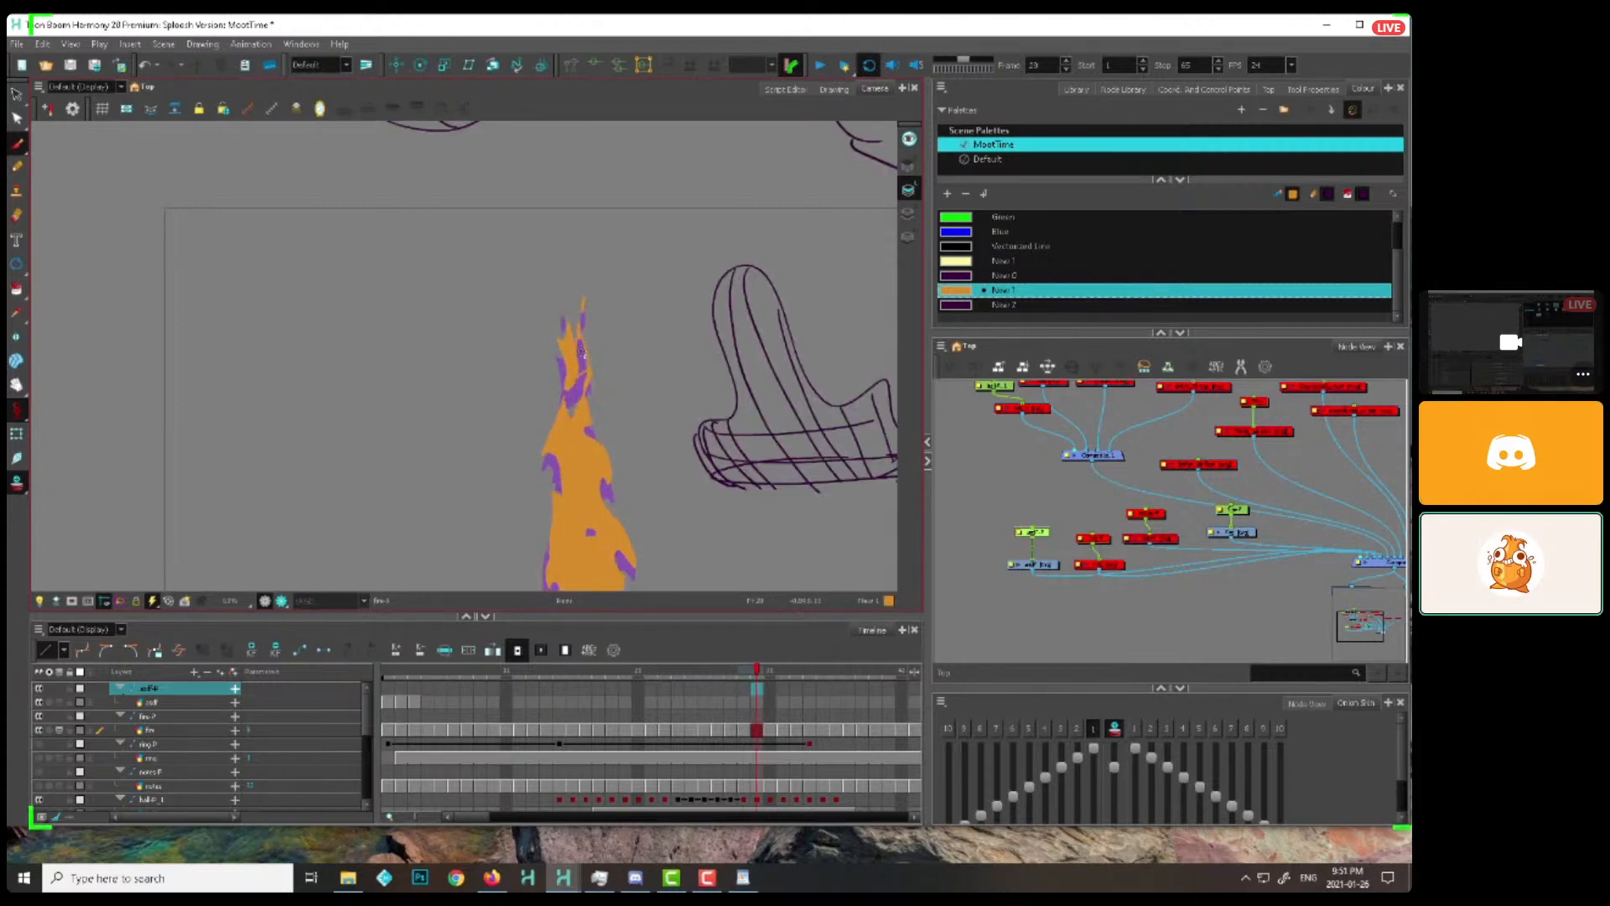
{"action": "key", "text": "period"}
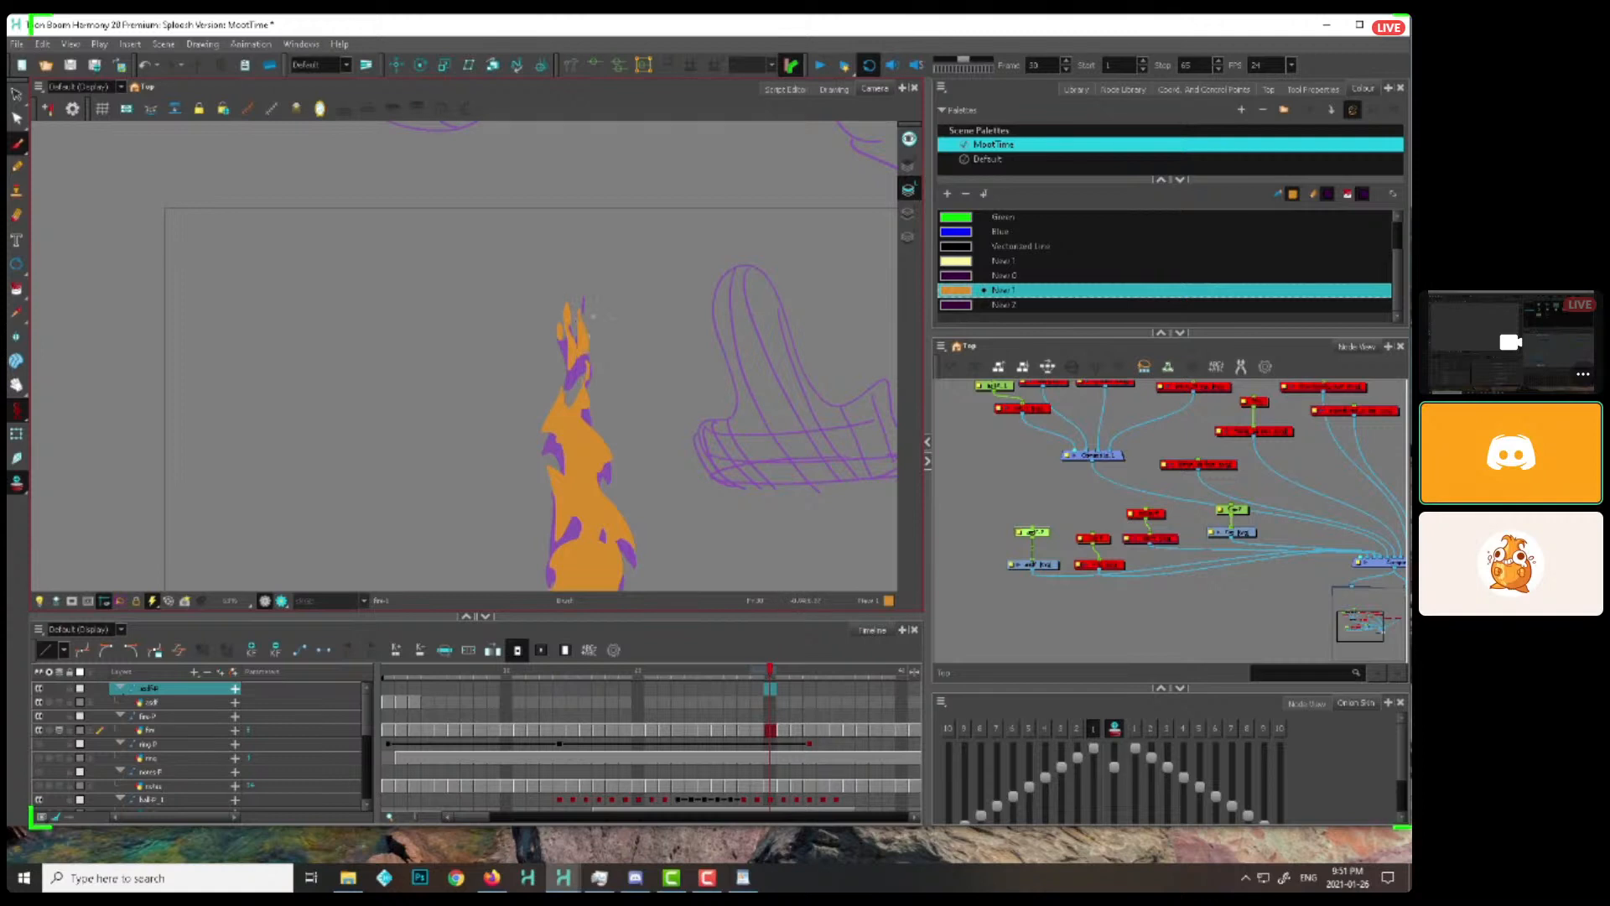
{"action": "key", "text": "period"}
{"action": "key", "text": "period"}
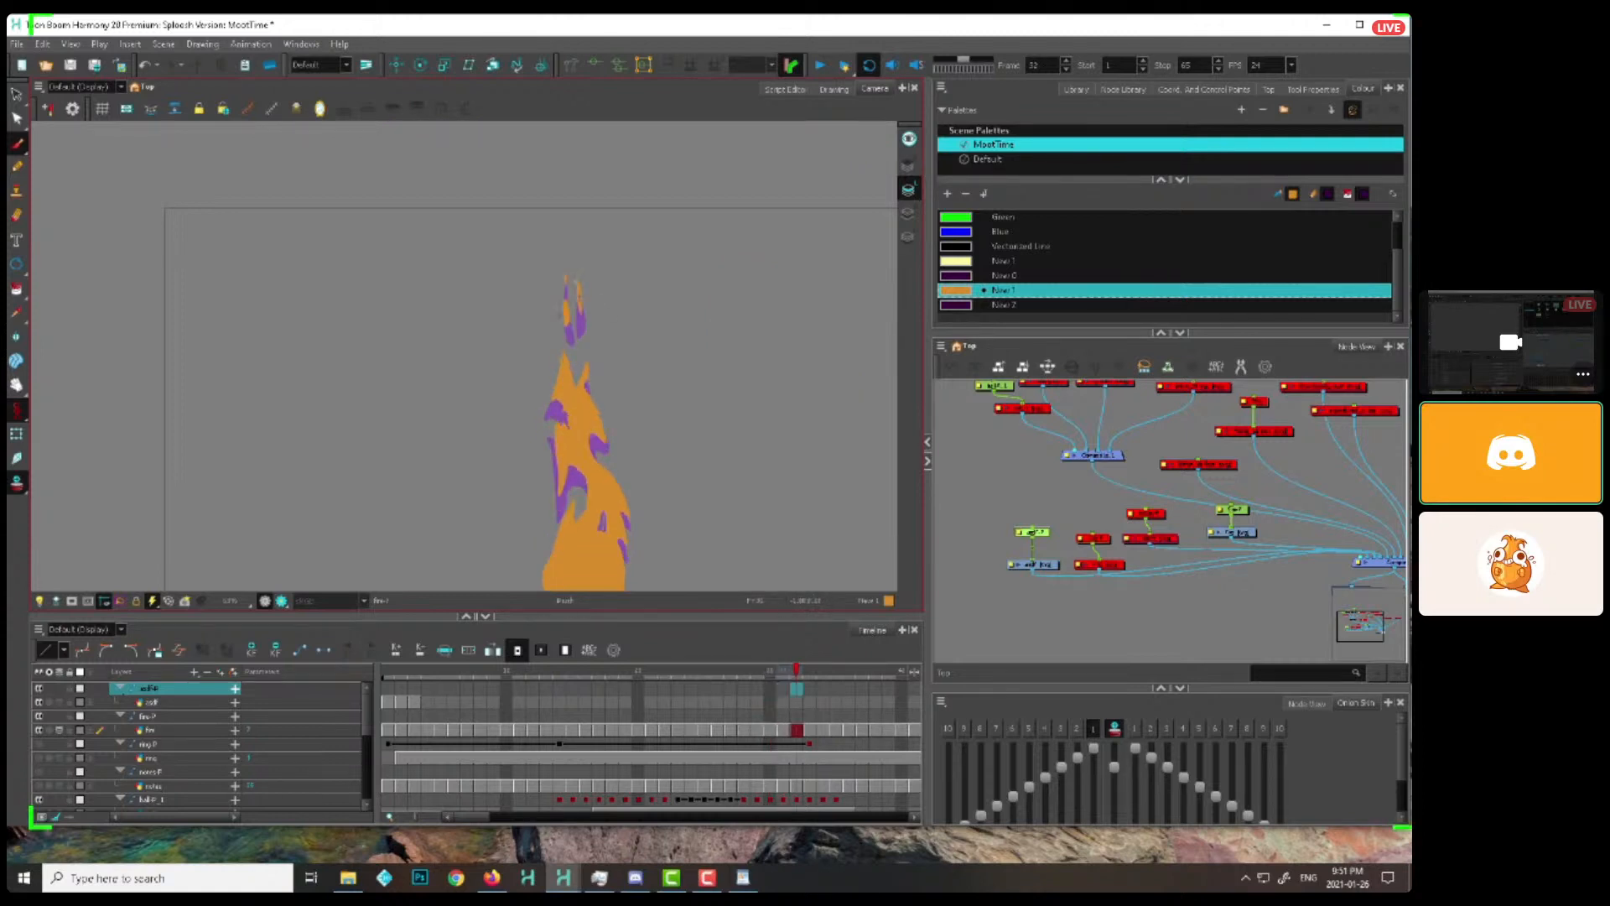
{"action": "key", "text": "period"}
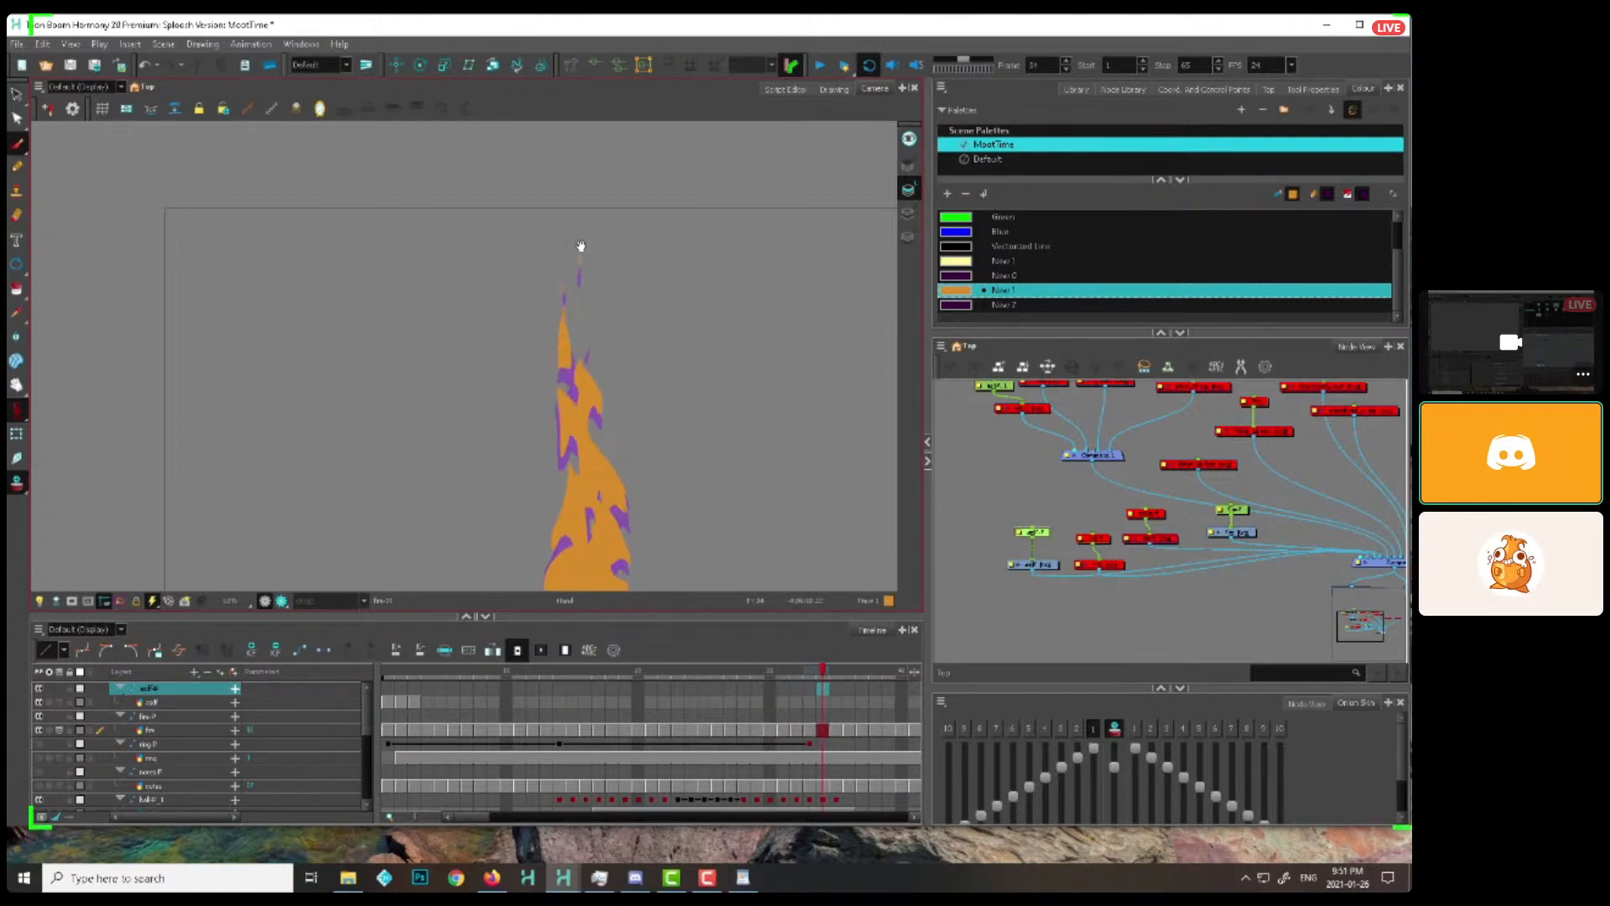
Scrub back to frame 14 and reshape the licks along the flame's right edge on frames 14 to 16
{"action": "left_click", "coordinate": [534, 669]}
{"action": "left_click_drag", "start_coordinate": [534, 668], "coordinate": [730, 668]}
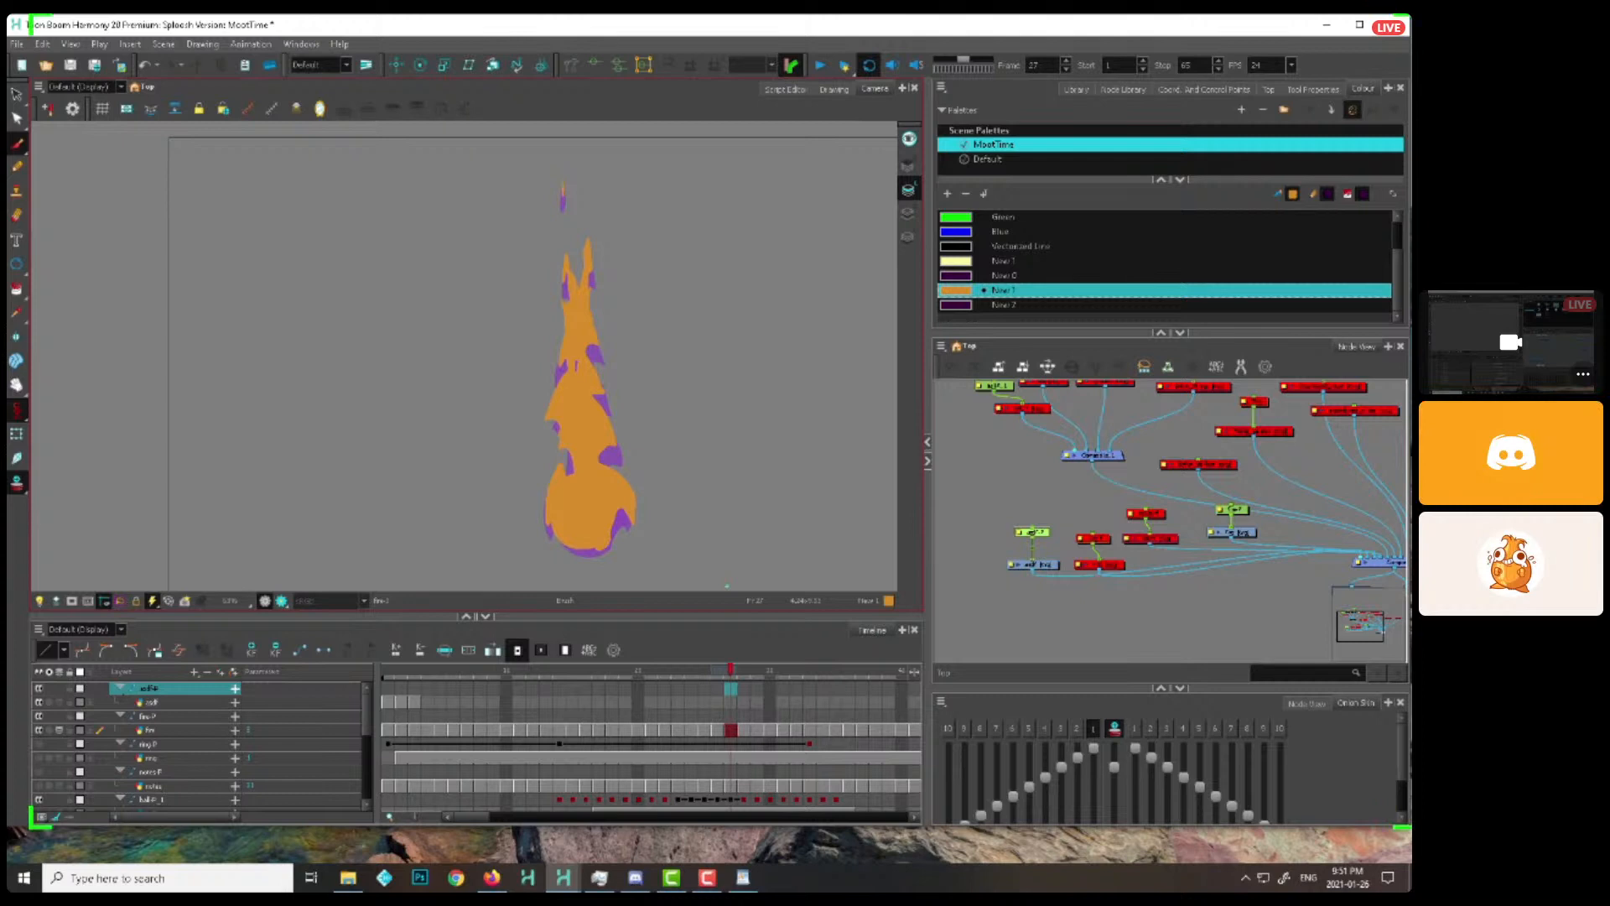
{"action": "key", "text": "period"}
{"action": "key", "text": "period"}
{"action": "key", "text": "Return"}
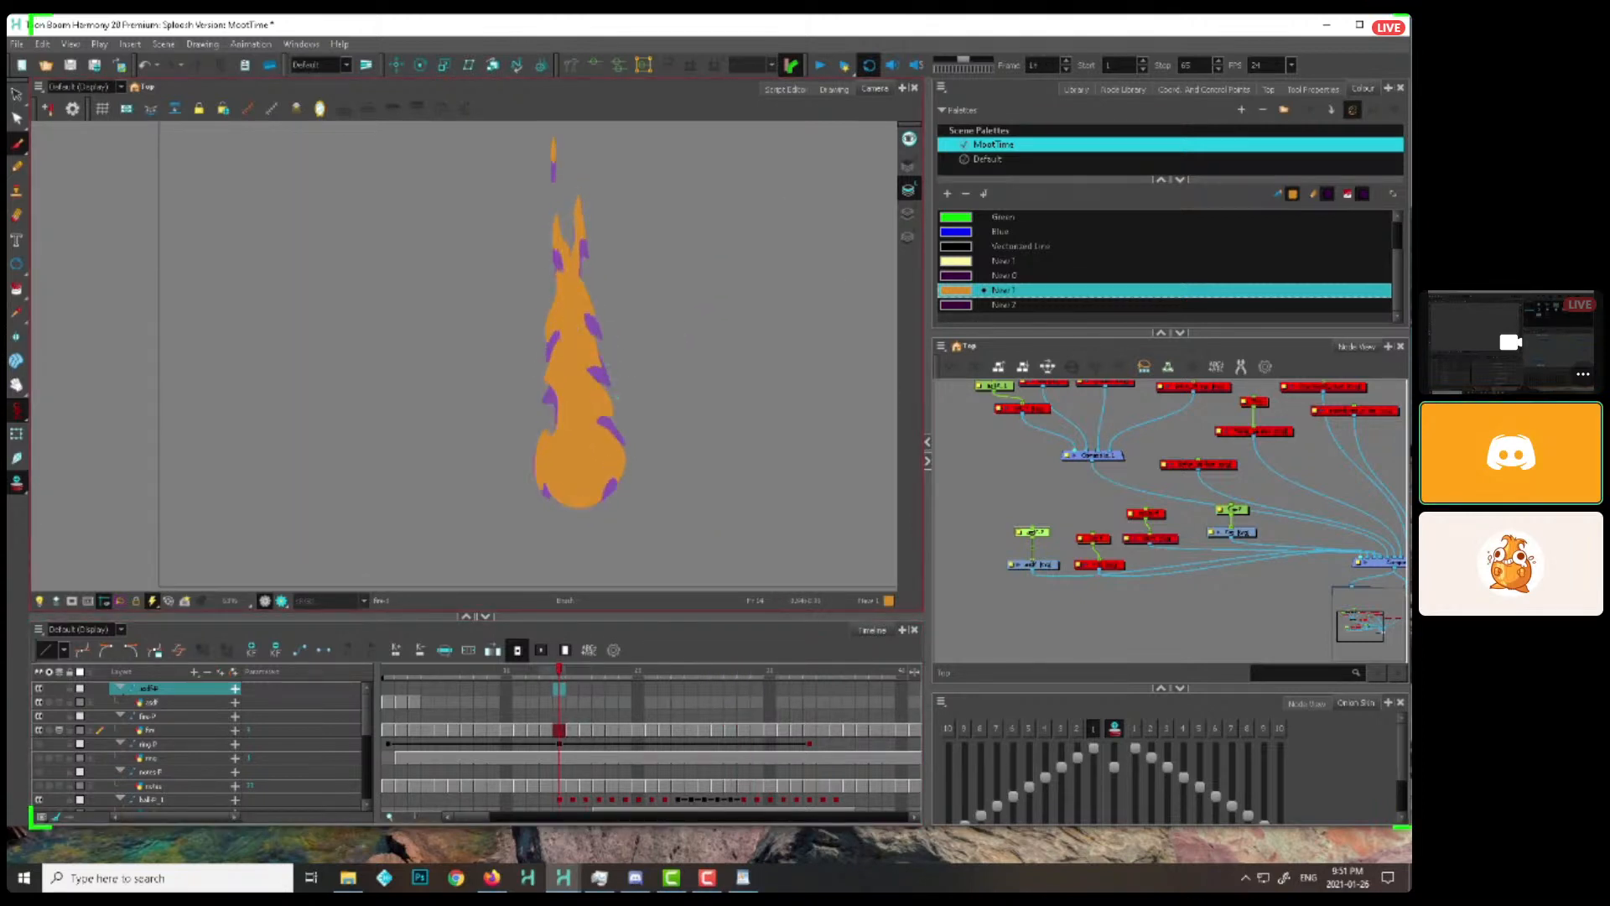
{"action": "key", "text": "comma"}
{"action": "key", "text": "period"}
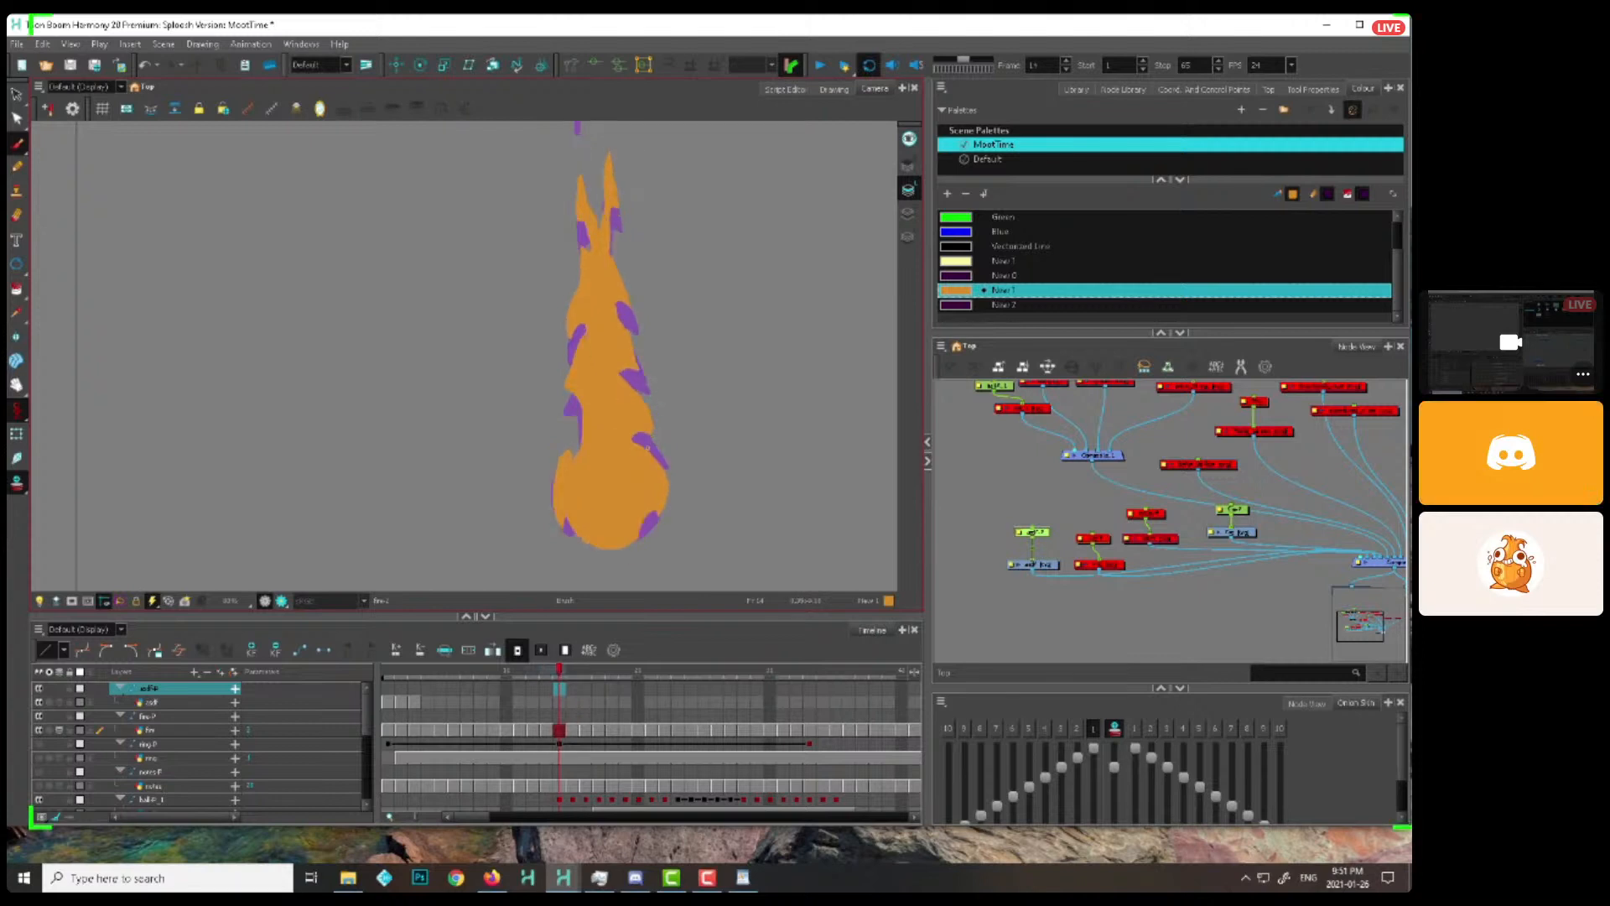
{"action": "key", "text": "period"}
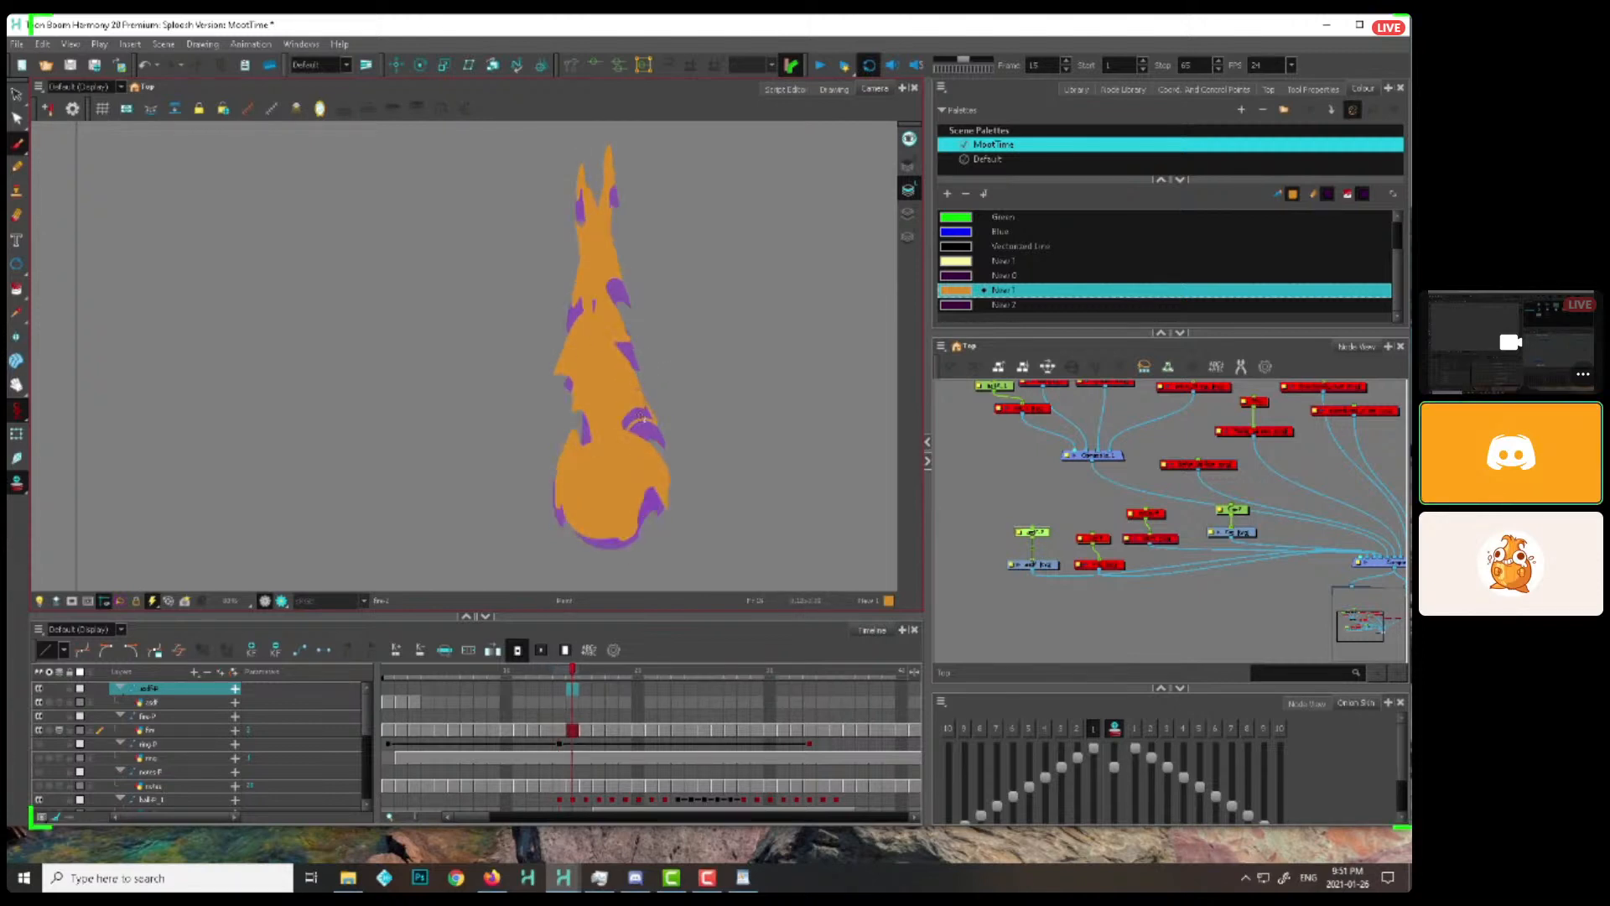
{"action": "key", "text": "period"}
Reshape the middle lick on the flame's right edge as it rises through frames 17 to 21
{"action": "key", "text": "period"}
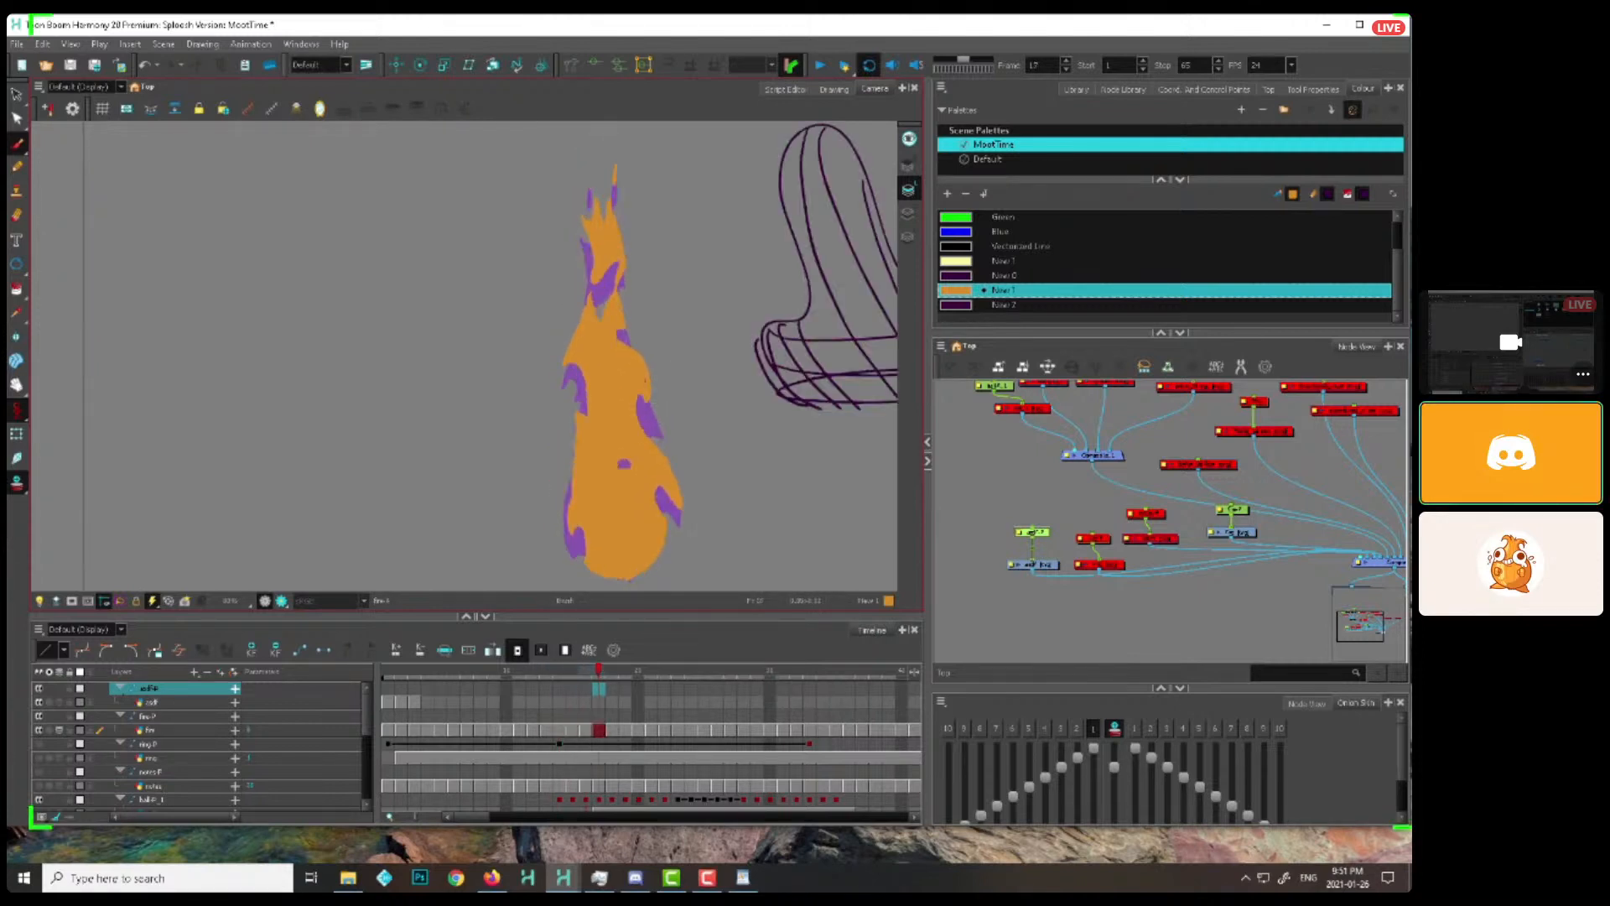
{"action": "key", "text": "period"}
{"action": "key", "text": "comma"}
{"action": "key", "text": "period"}
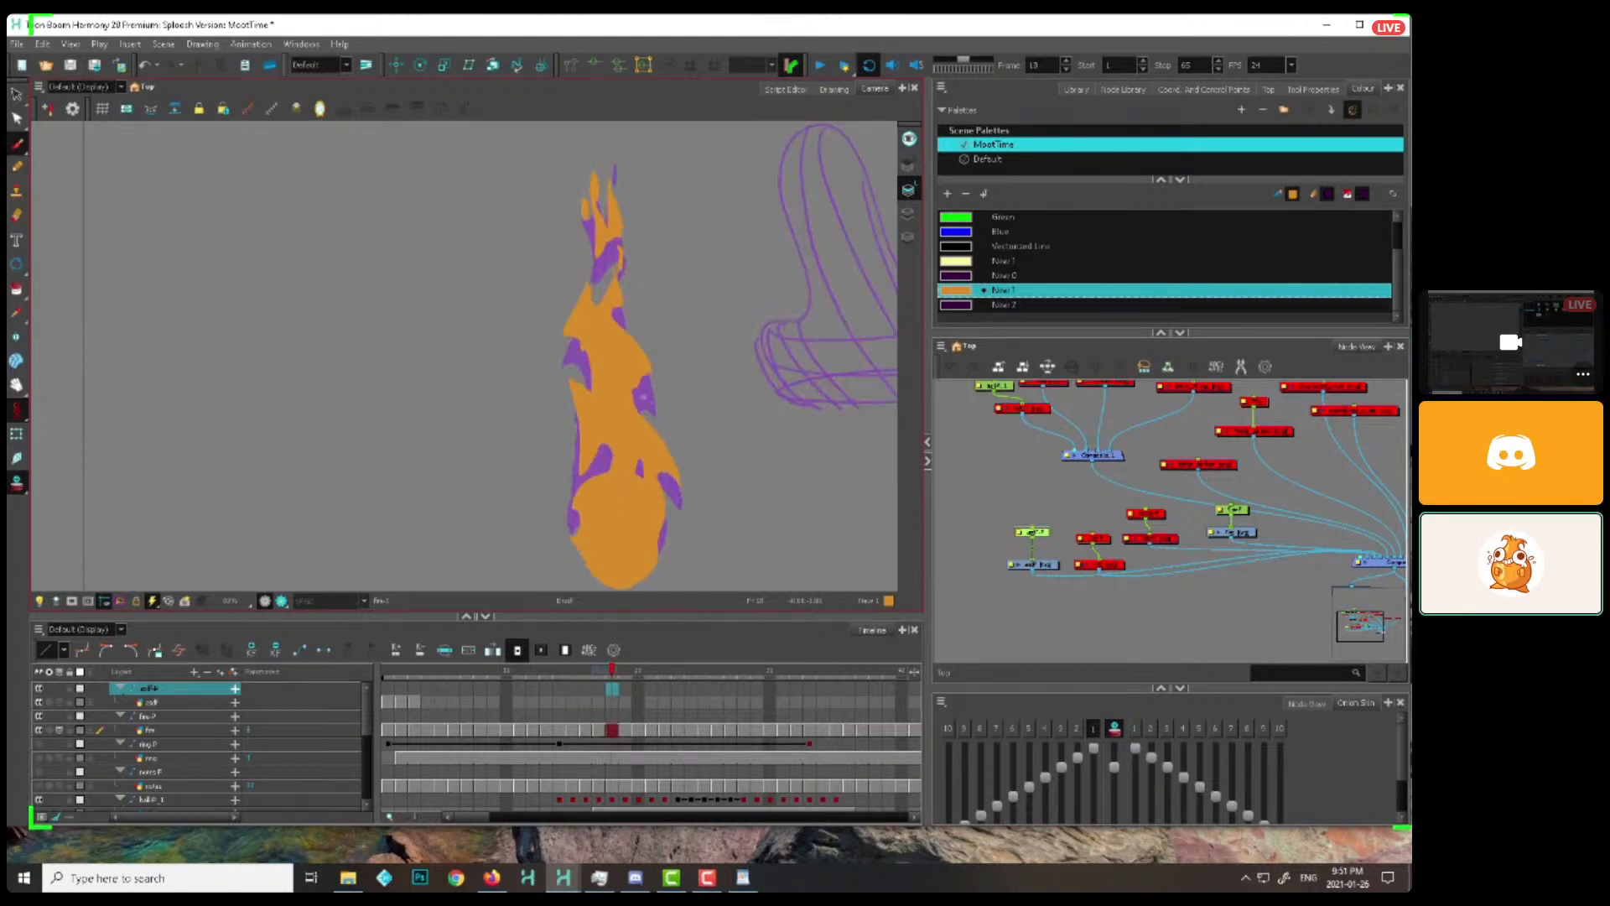
{"action": "key", "text": "period"}
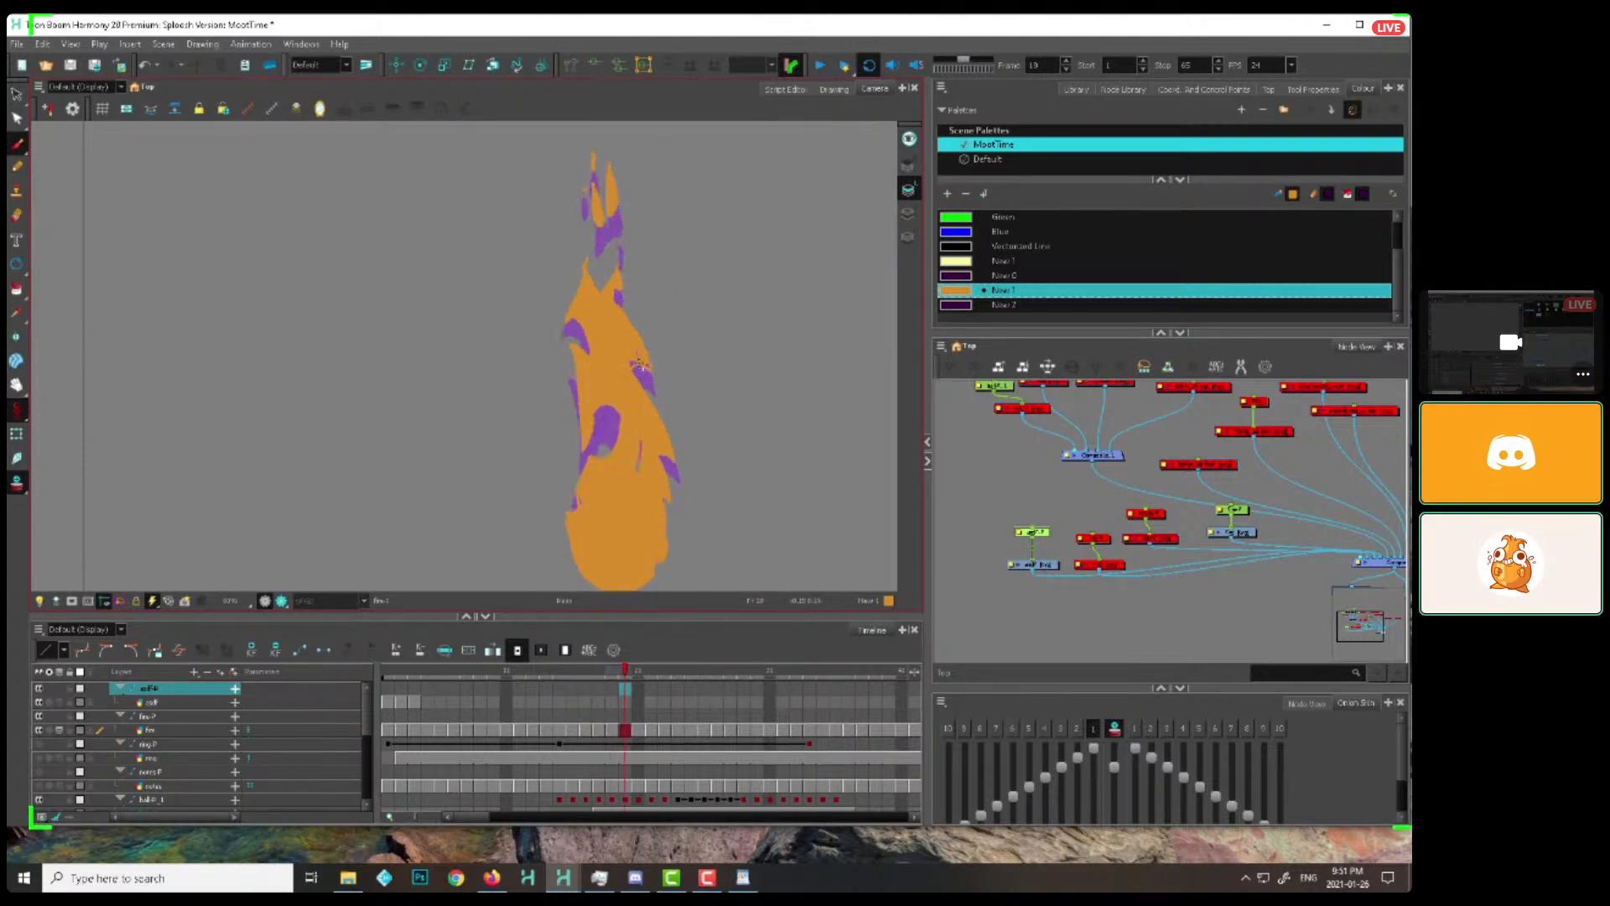
{"action": "key", "text": "period"}
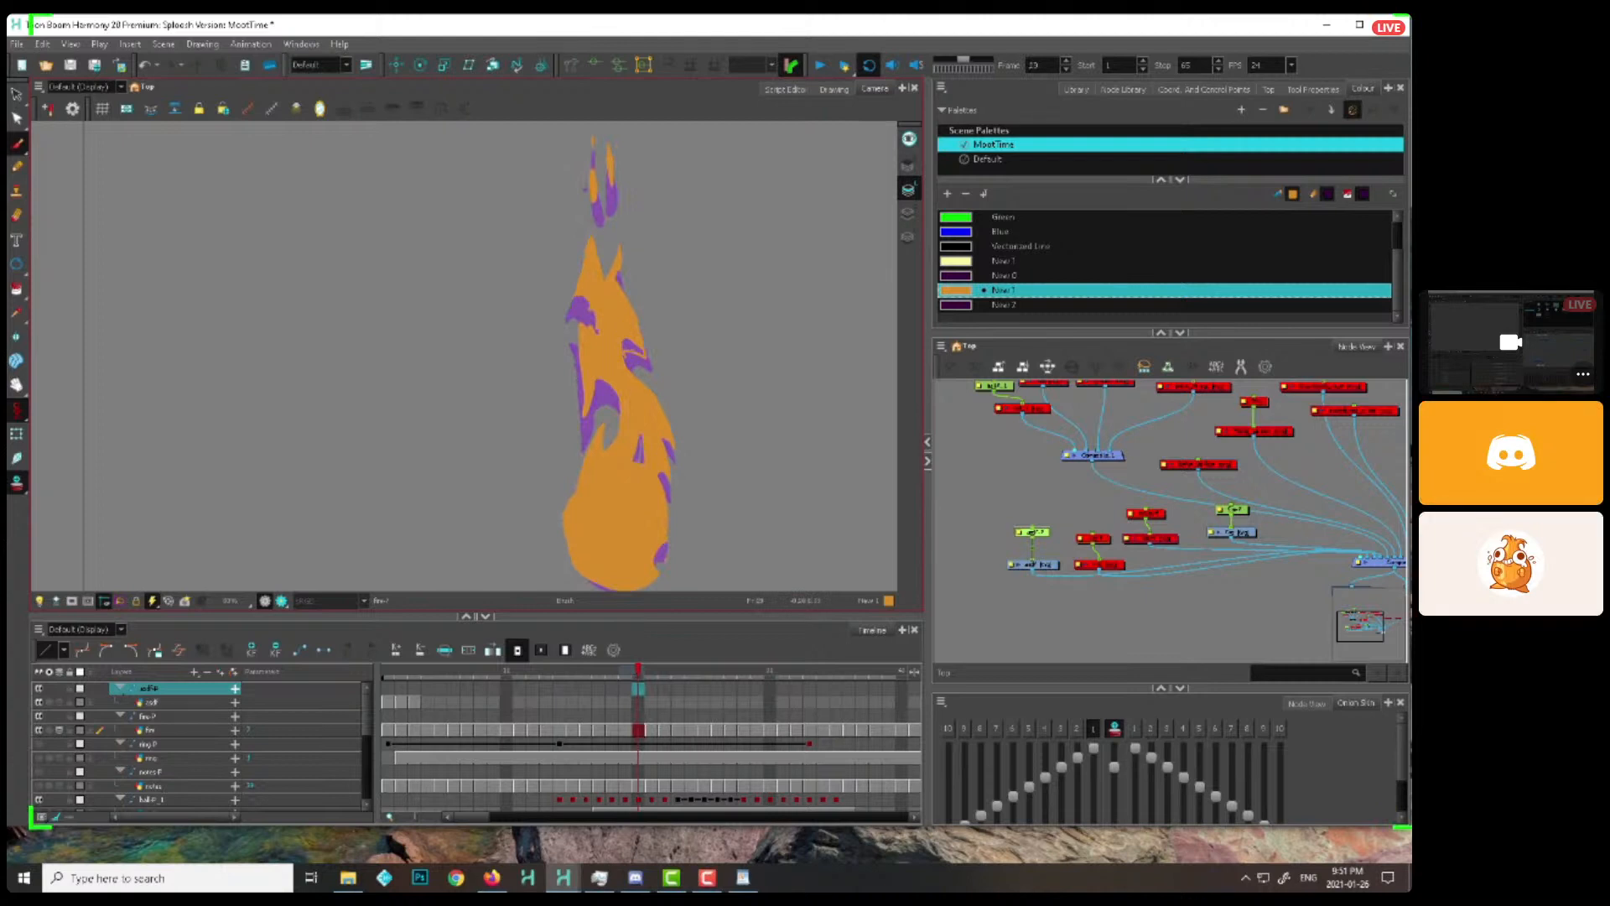
{"action": "key", "text": "period"}
Continue the right-edge lick upward and refine the flame's right spike on frames 22 to 27
{"action": "key", "text": "period"}
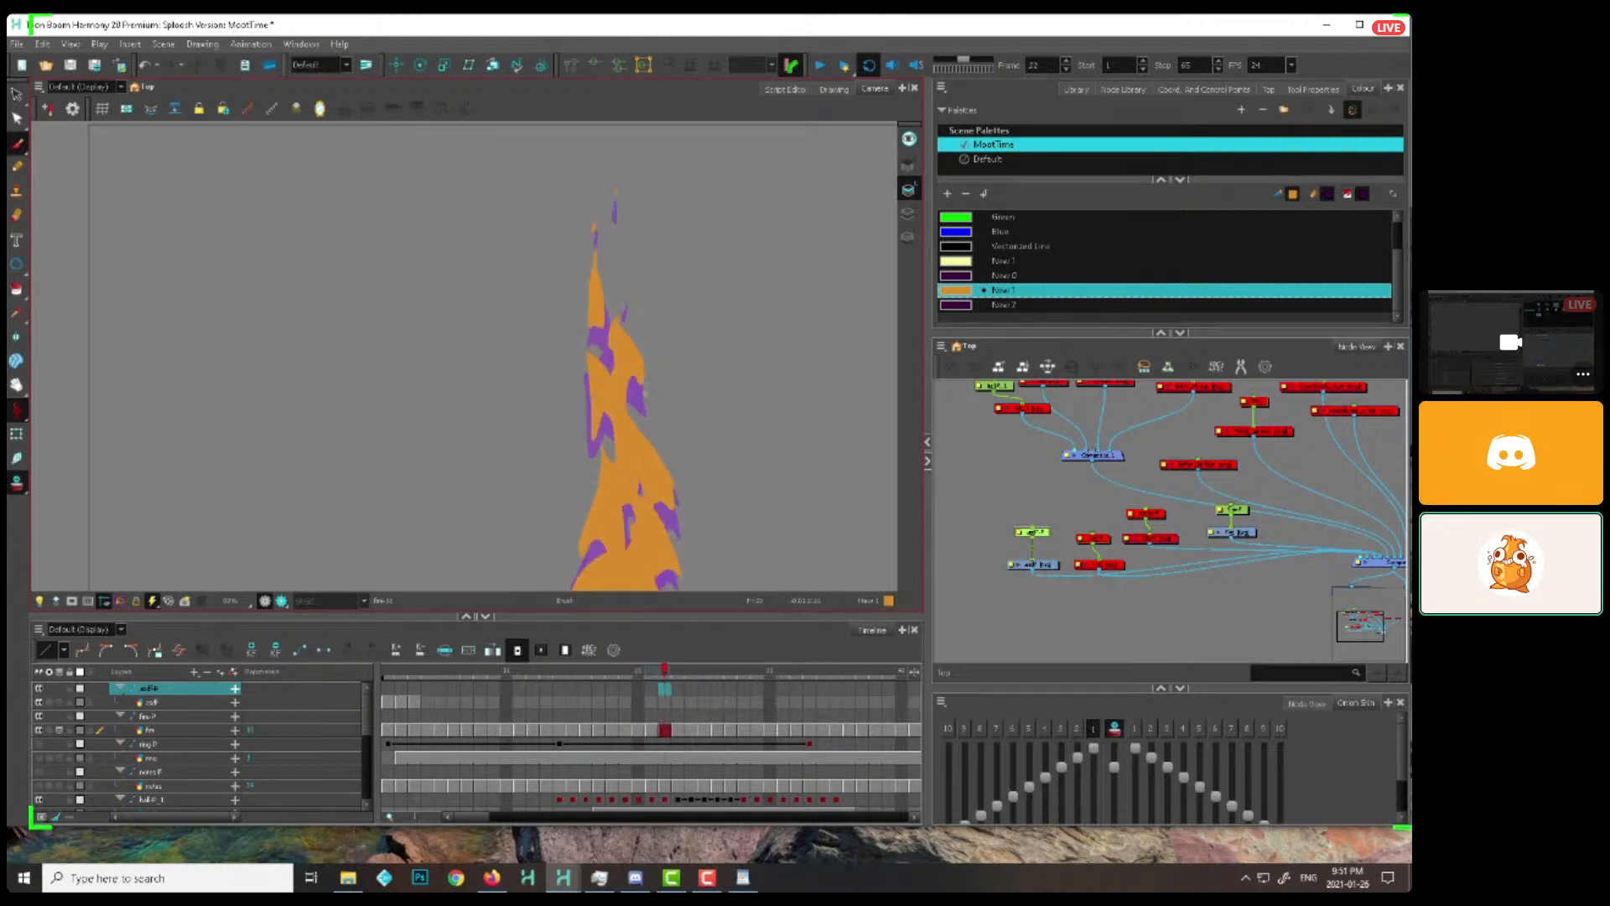
{"action": "key", "text": "period"}
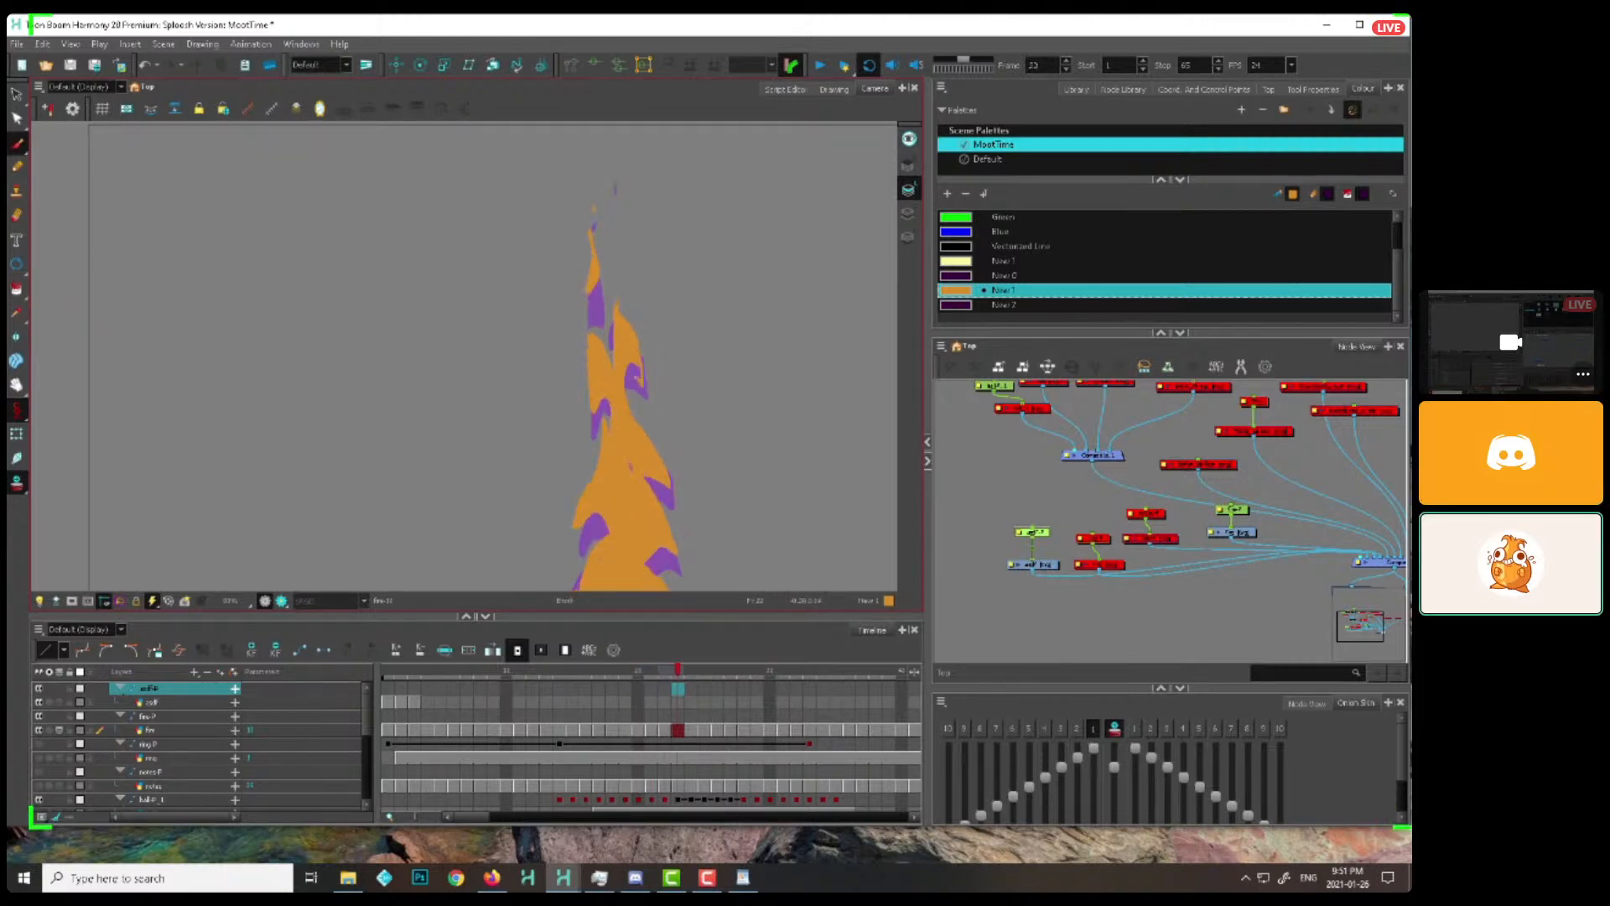
{"action": "key", "text": "period"}
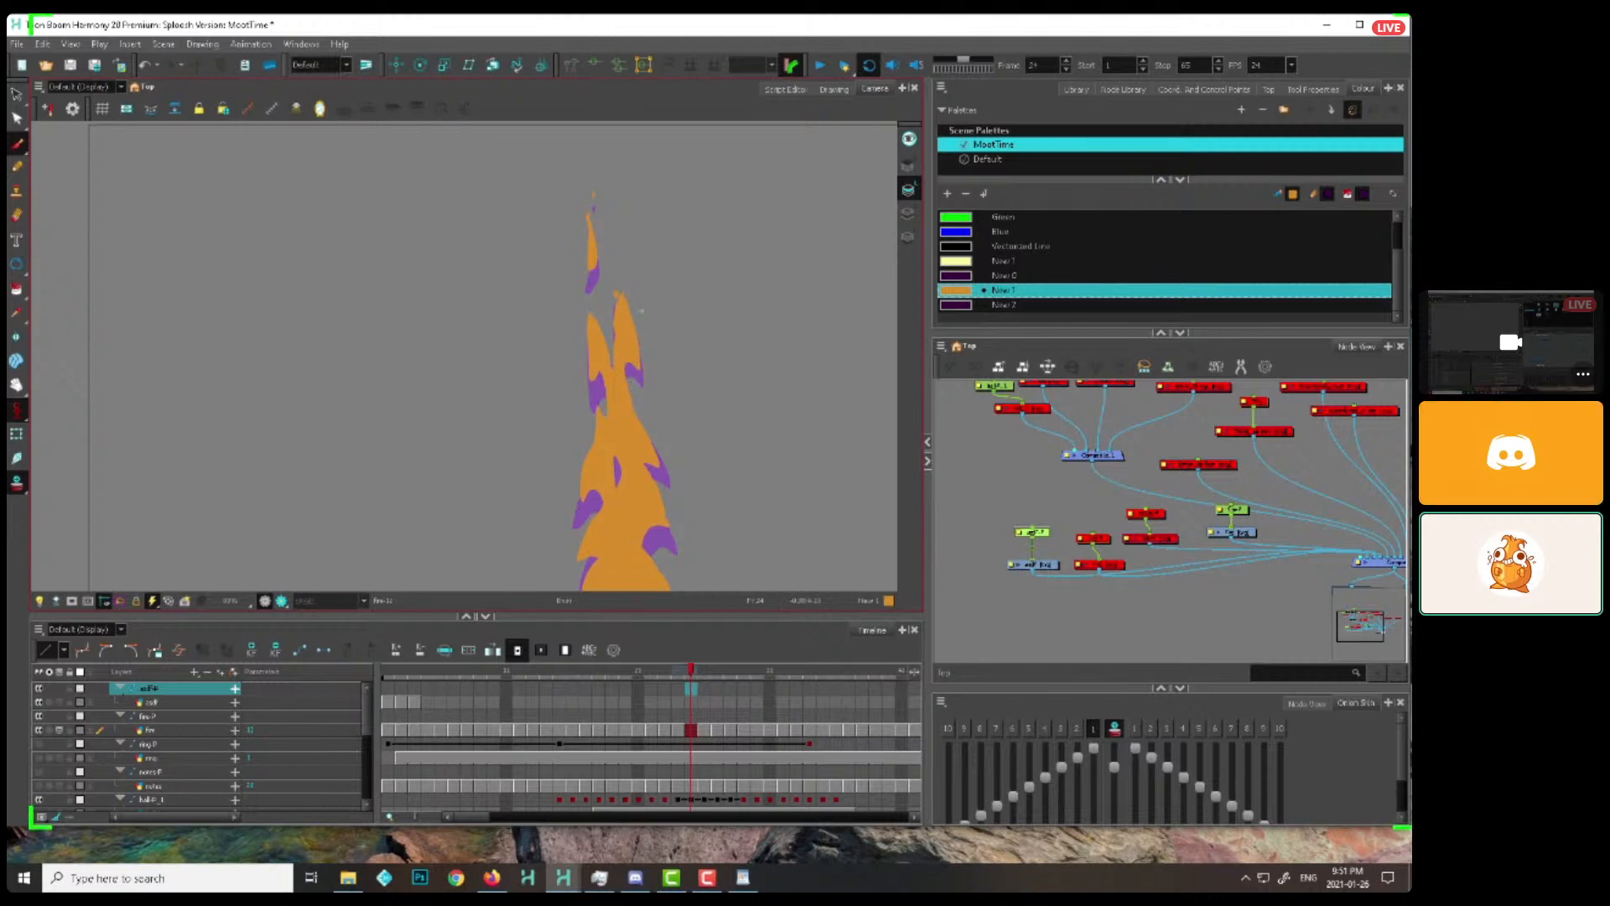
{"action": "key", "text": "period"}
{"action": "key", "text": "period"}
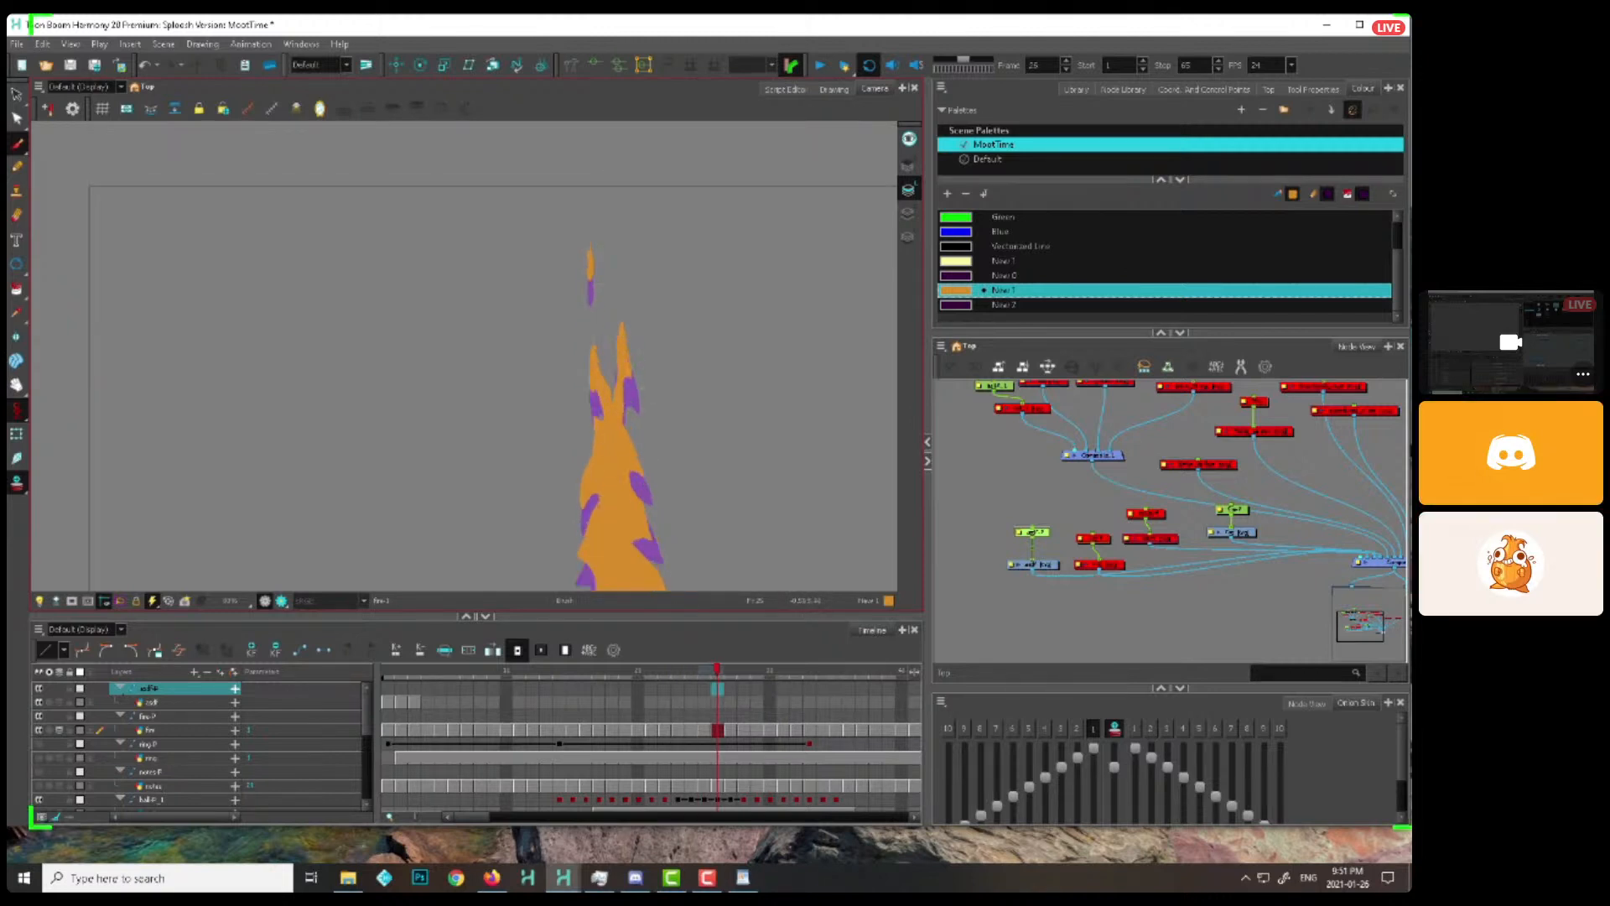
{"action": "key", "text": "period"}
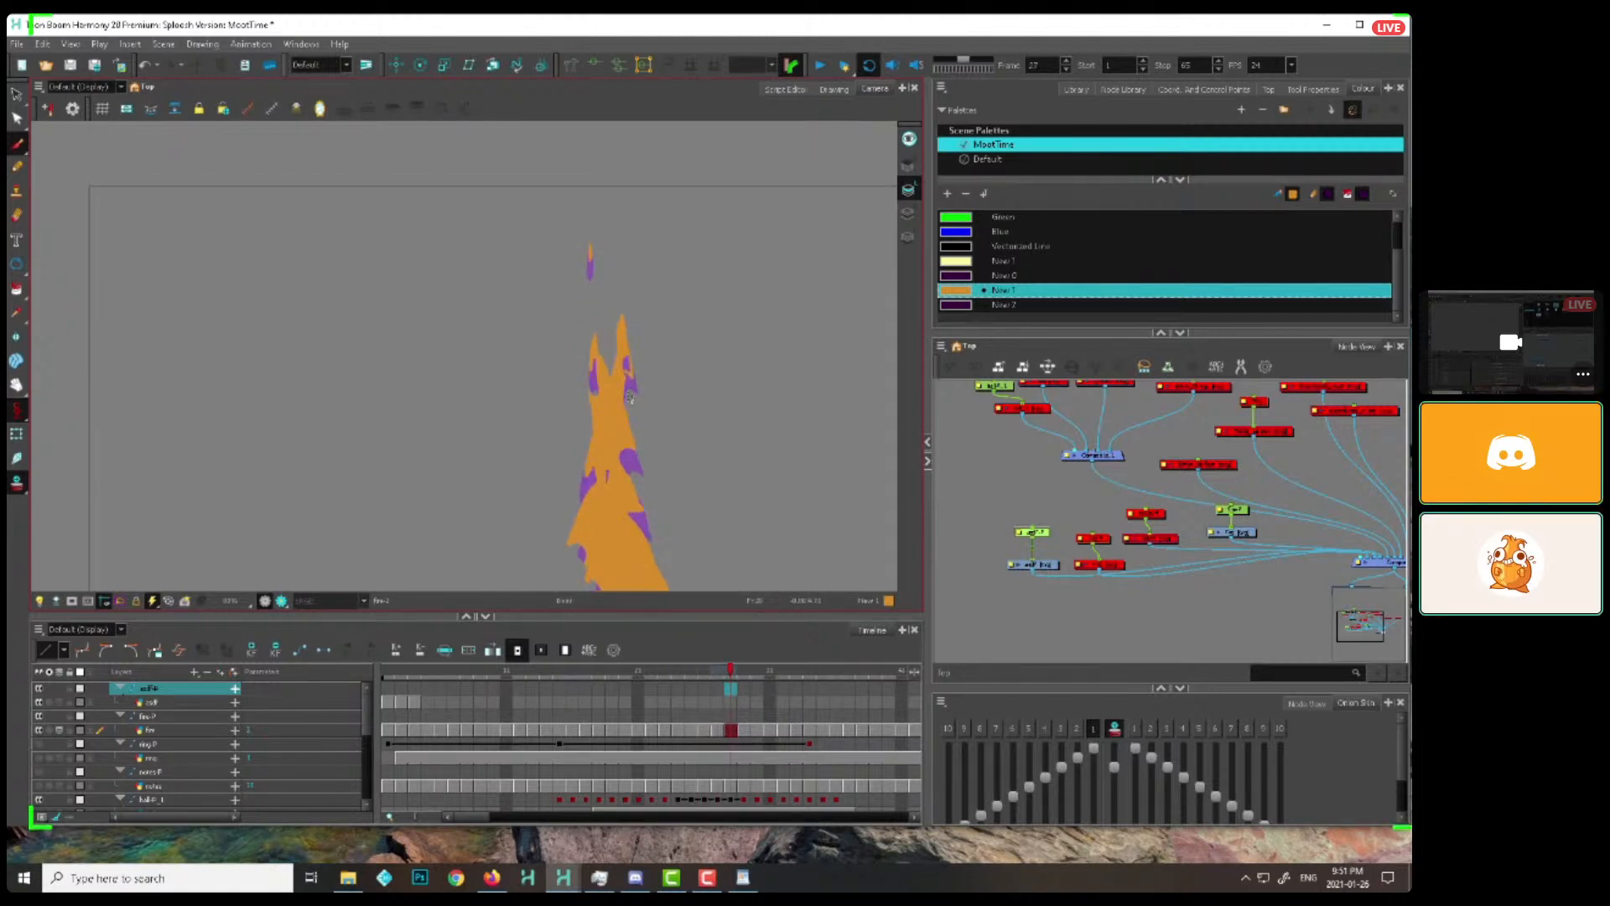
Stretch the flame's right spike on frames 28 to 32 and draw its tip tapering off as a thin lick
{"action": "key", "text": "period"}
{"action": "key", "text": "period"}
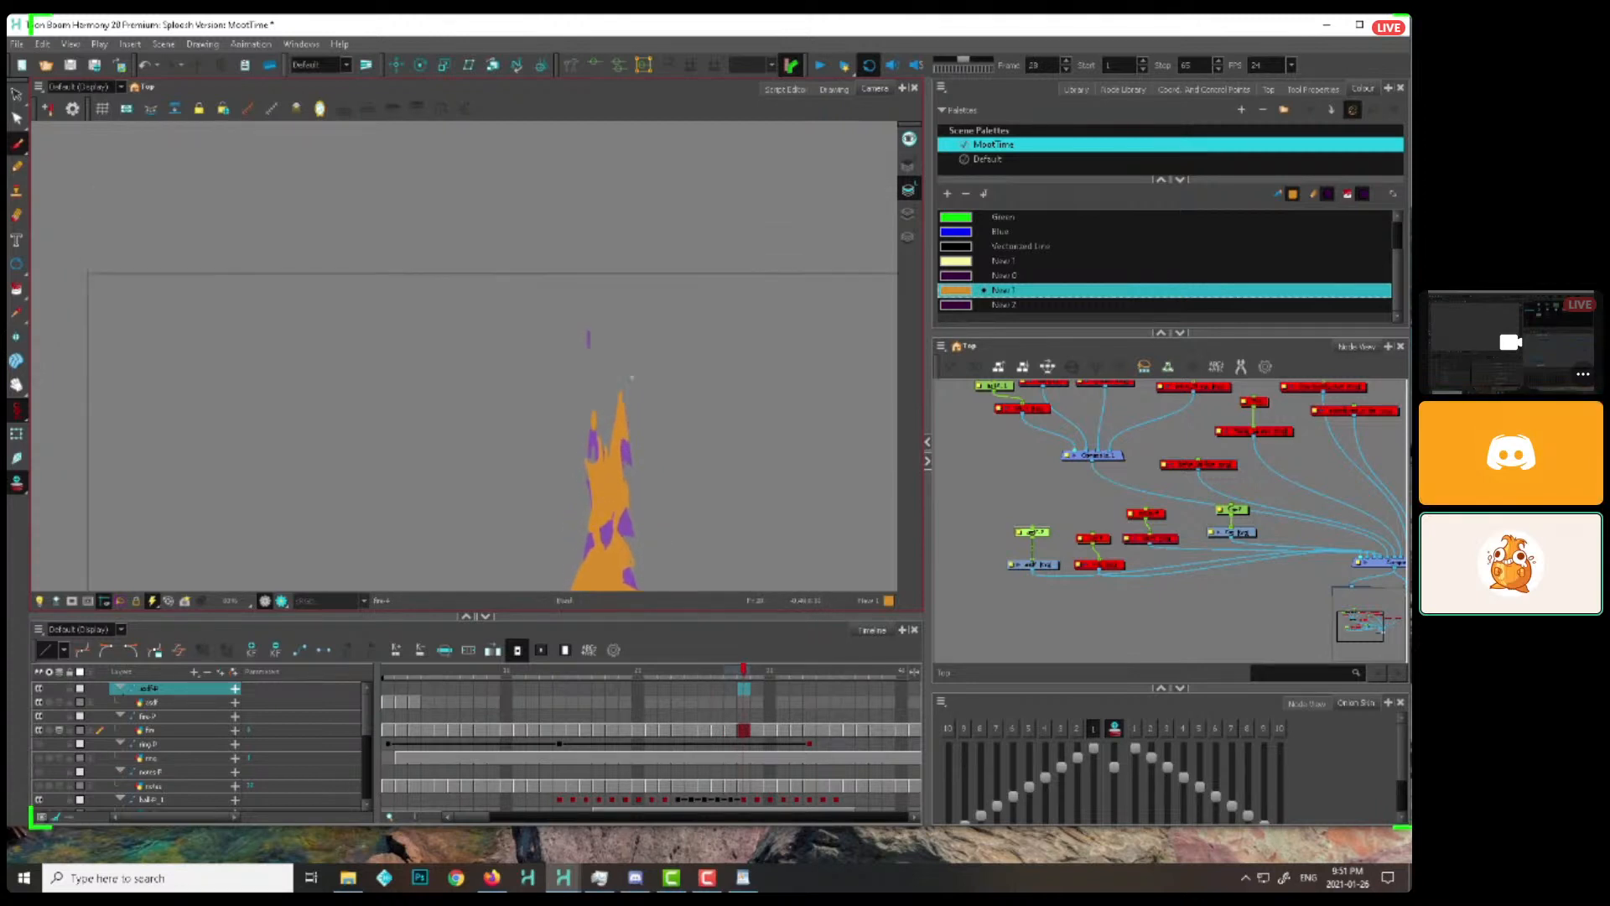
{"action": "key", "text": "period"}
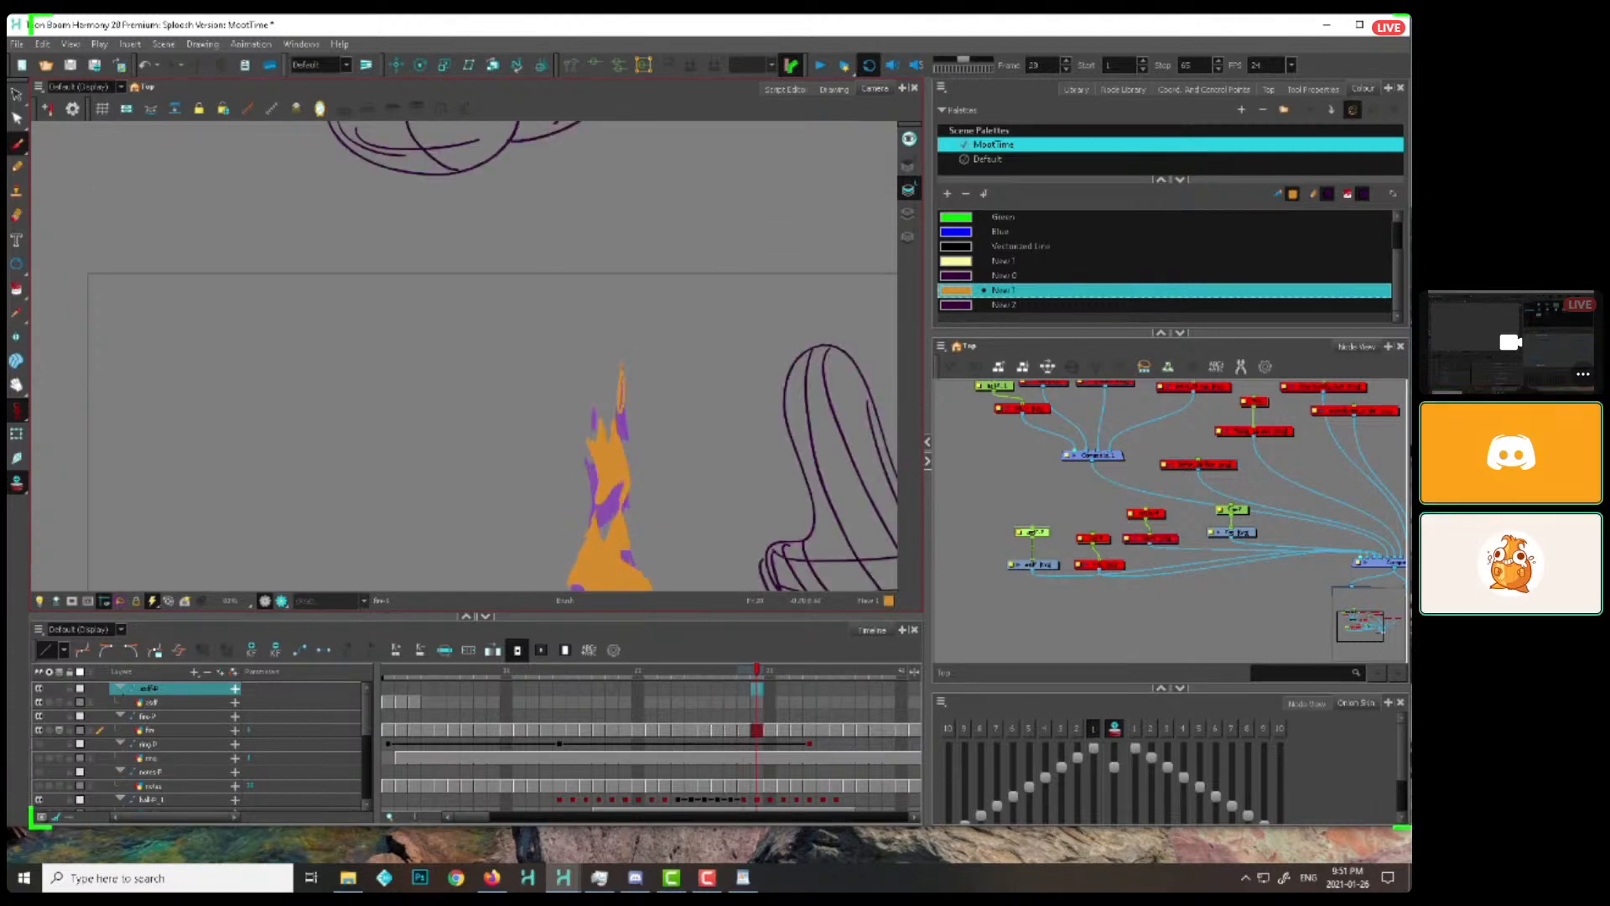
{"action": "key", "text": "period"}
{"action": "key", "text": "period"}
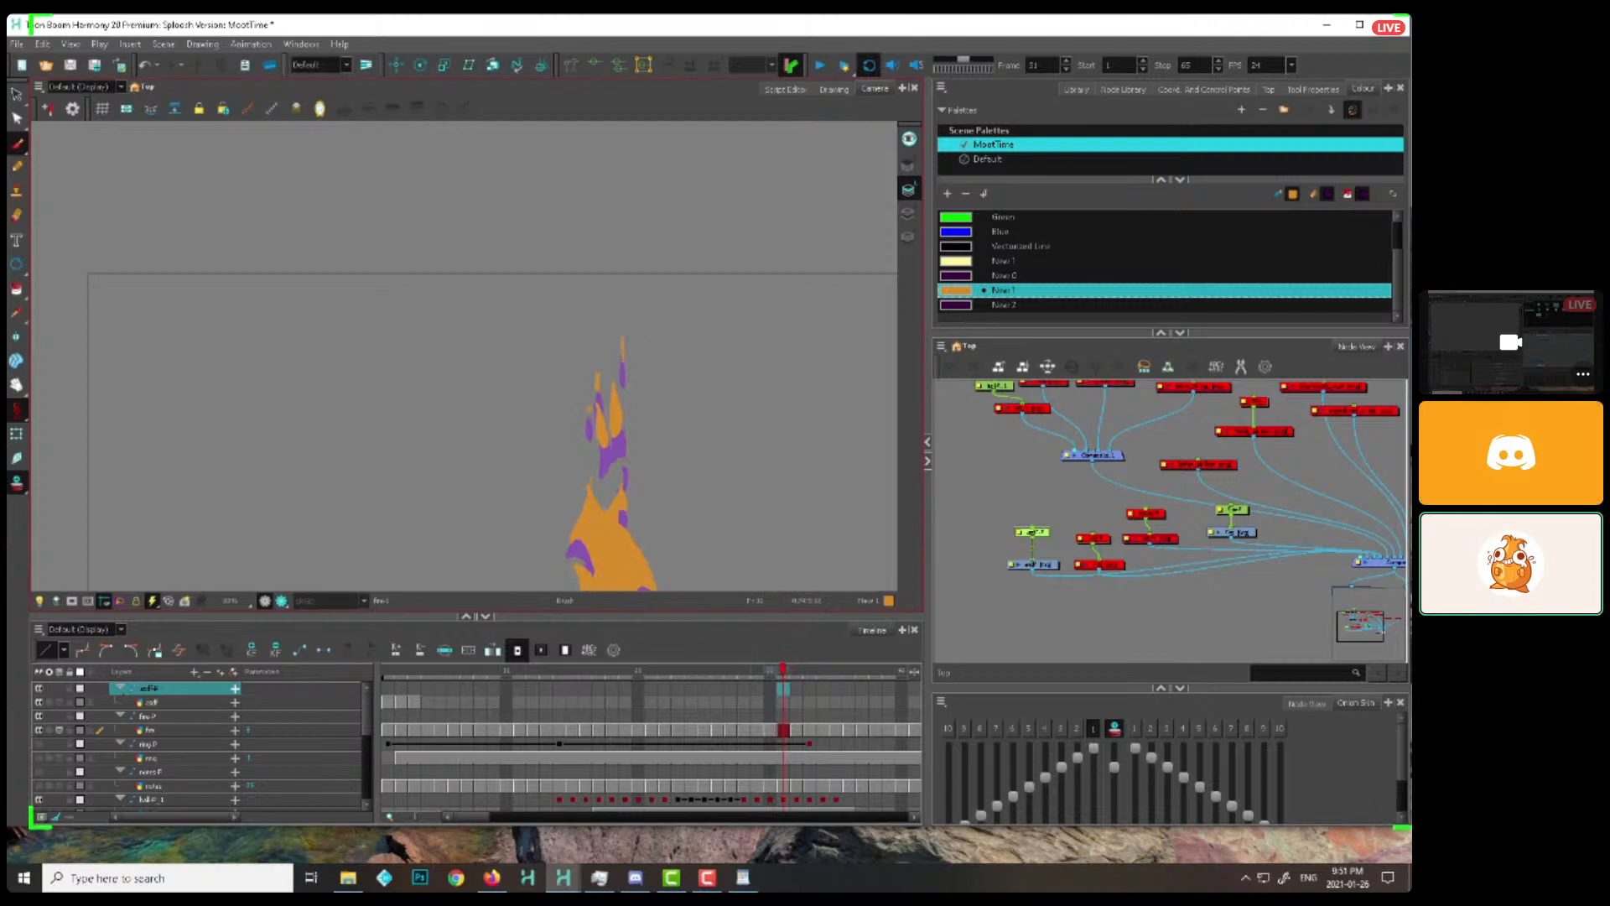
{"action": "key", "text": "comma"}
{"action": "left_click_drag", "start_coordinate": [623, 348], "coordinate": [632, 411]}
{"action": "key", "text": "period"}
{"action": "key", "text": "period"}
{"action": "key", "text": "period"}
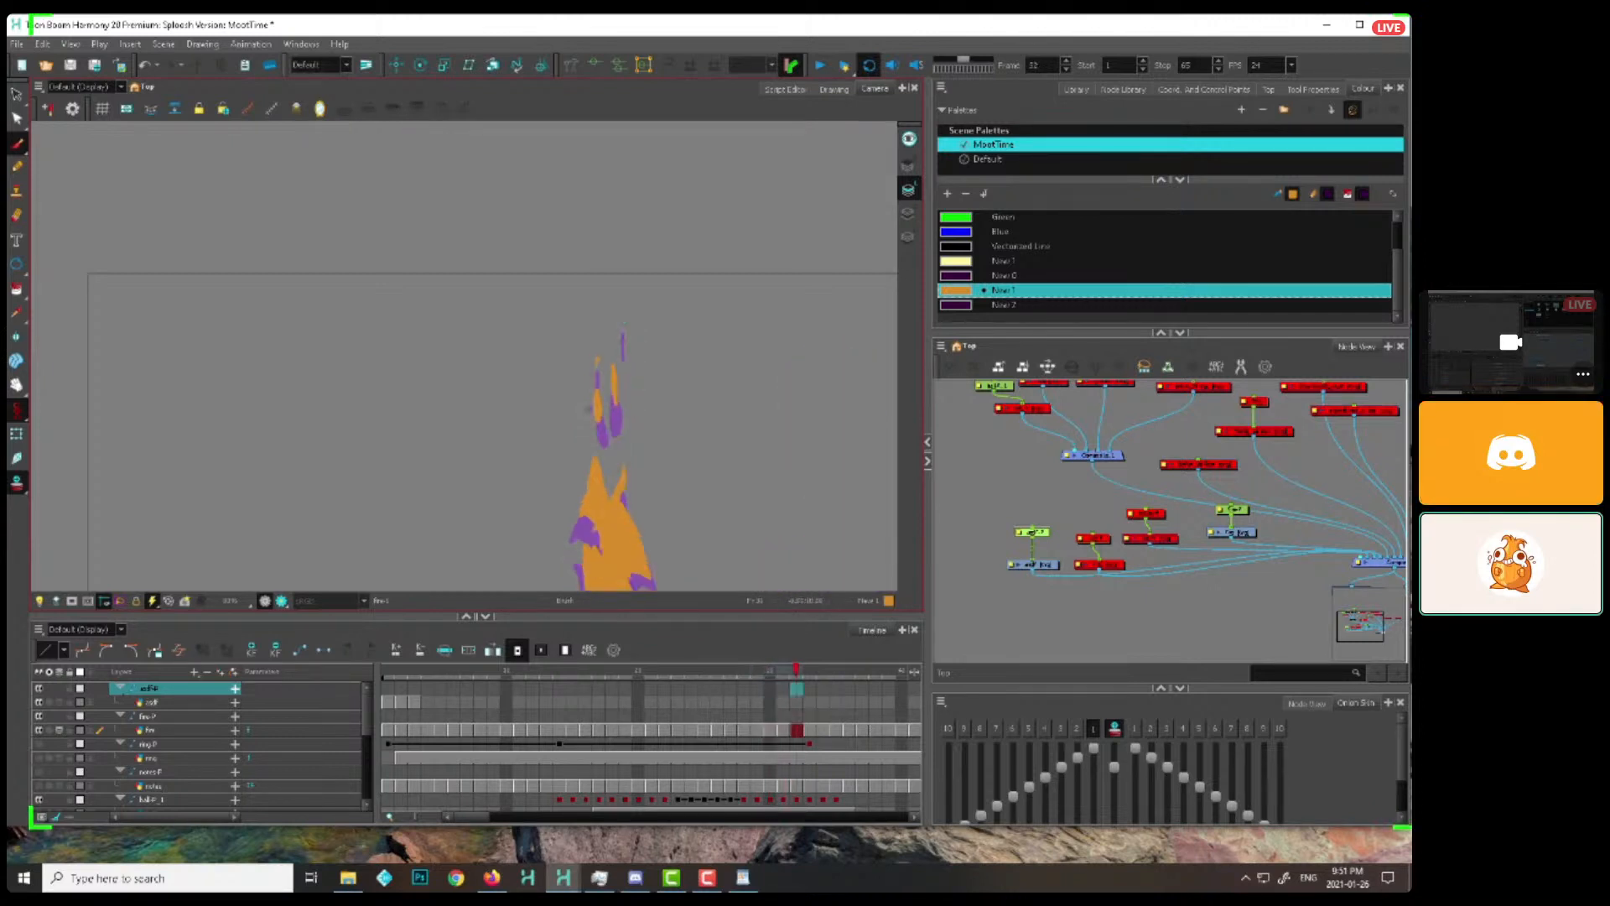
Scrub the flame loop and flip through its opening frames from frame 1 to check how the right-side licks travel upward
{"action": "left_click_drag", "start_coordinate": [518, 672], "coordinate": [625, 634]}
{"action": "key", "text": "1"}
{"action": "key", "text": "space"}
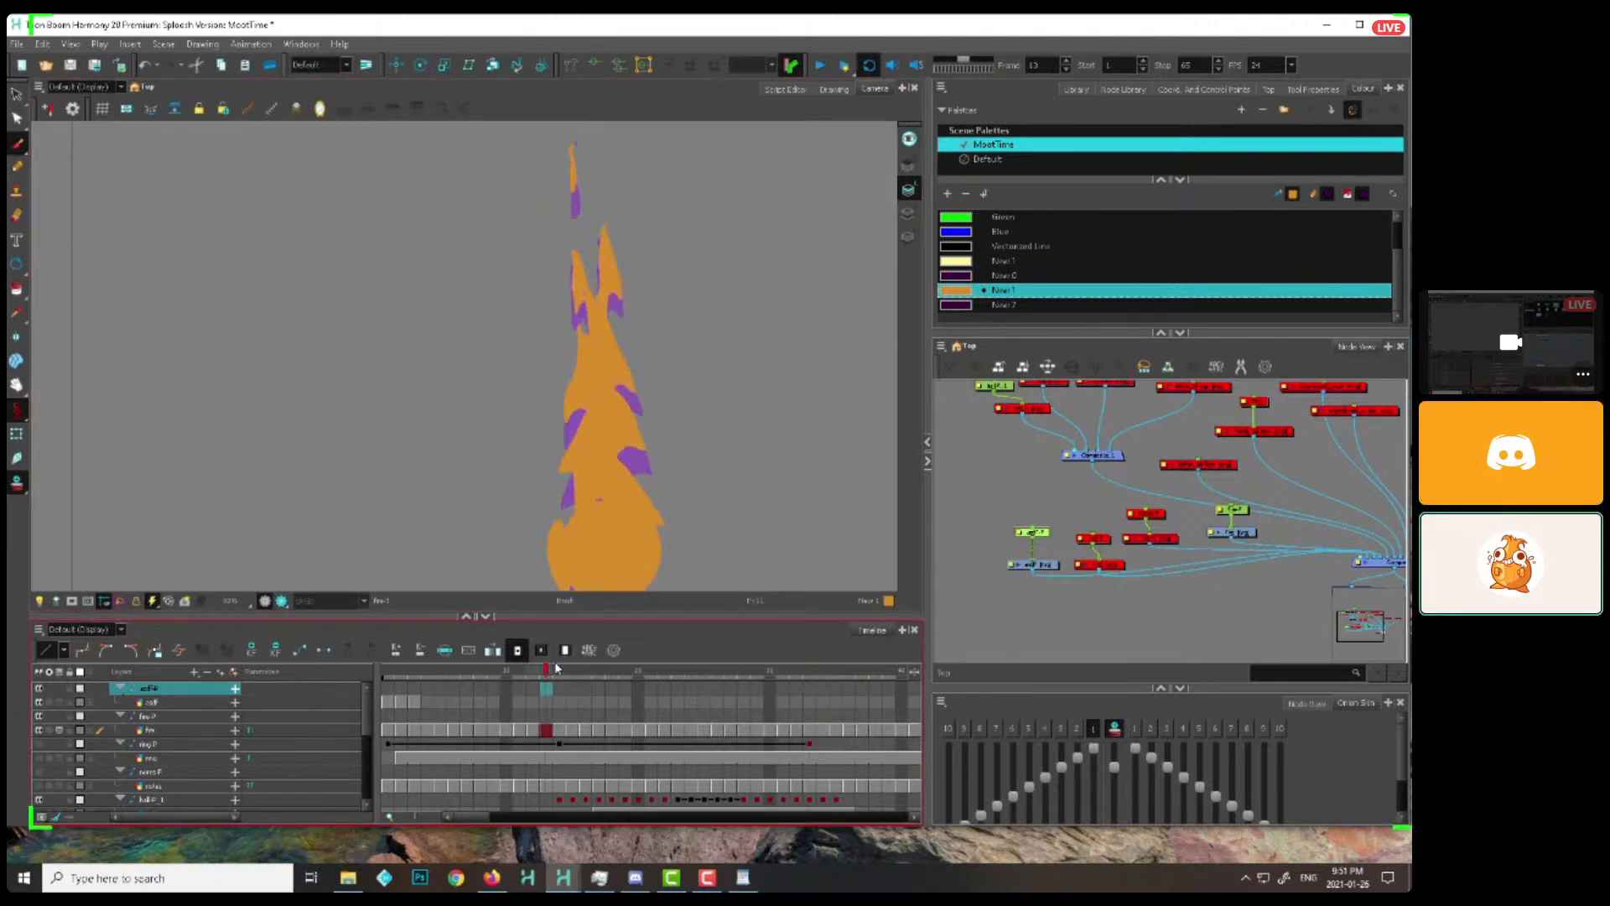
{"action": "left_click_drag", "start_coordinate": [649, 407], "coordinate": [663, 367]}
{"action": "mouse_move", "coordinate": [625, 672]}
{"action": "left_mouse_down"}
{"action": "mouse_move", "coordinate": [524, 676]}
{"action": "mouse_move", "coordinate": [637, 624]}
{"action": "mouse_move", "coordinate": [564, 634]}
{"action": "mouse_move", "coordinate": [662, 601]}
{"action": "mouse_move", "coordinate": [563, 635]}
{"action": "mouse_move", "coordinate": [389, 641]}
{"action": "left_mouse_up"}
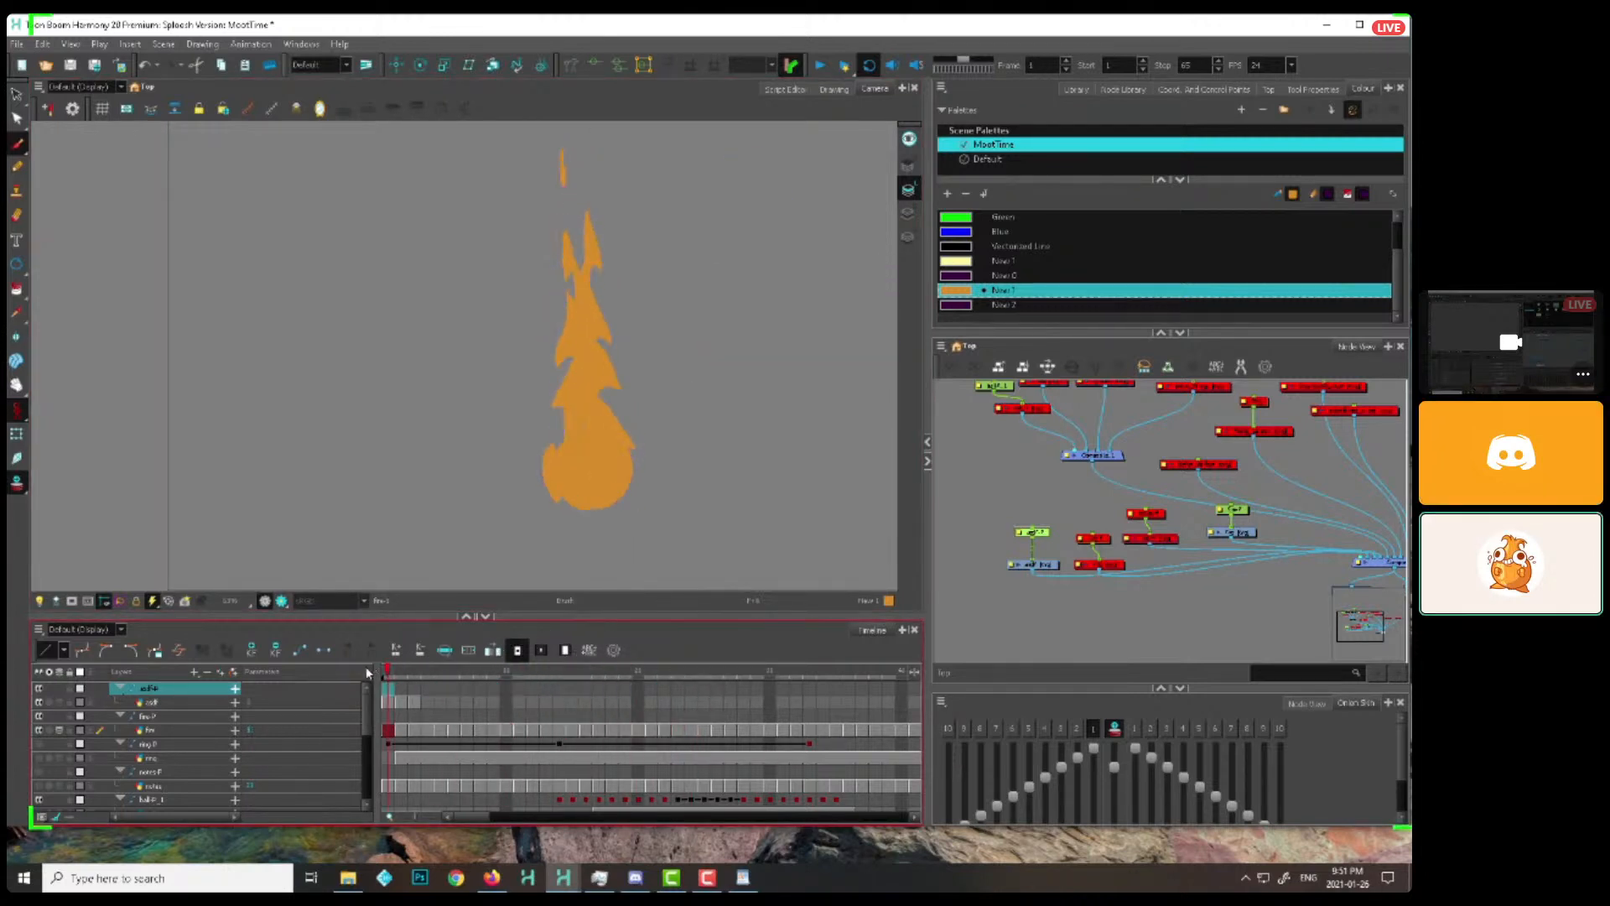
{"action": "key", "text": "alt+i"}
{"action": "mouse_move", "coordinate": [665, 193]}
{"action": "left_mouse_down"}
{"action": "mouse_move", "coordinate": [525, 273]}
{"action": "mouse_move", "coordinate": [701, 289]}
{"action": "mouse_move", "coordinate": [604, 562]}
{"action": "mouse_move", "coordinate": [541, 439]}
{"action": "mouse_move", "coordinate": [646, 503]}
{"action": "left_mouse_up"}
{"action": "key", "text": "period"}
{"action": "key", "text": "period"}
{"action": "key", "text": "period"}
{"action": "mouse_move", "coordinate": [622, 175]}
{"action": "left_mouse_down"}
{"action": "mouse_move", "coordinate": [515, 411]}
{"action": "mouse_move", "coordinate": [579, 537]}
{"action": "left_mouse_up"}
{"action": "key", "text": "period"}
{"action": "mouse_move", "coordinate": [647, 162]}
{"action": "left_mouse_down"}
{"action": "mouse_move", "coordinate": [555, 210]}
{"action": "mouse_move", "coordinate": [545, 469]}
{"action": "left_mouse_up"}
{"action": "key", "text": "period"}
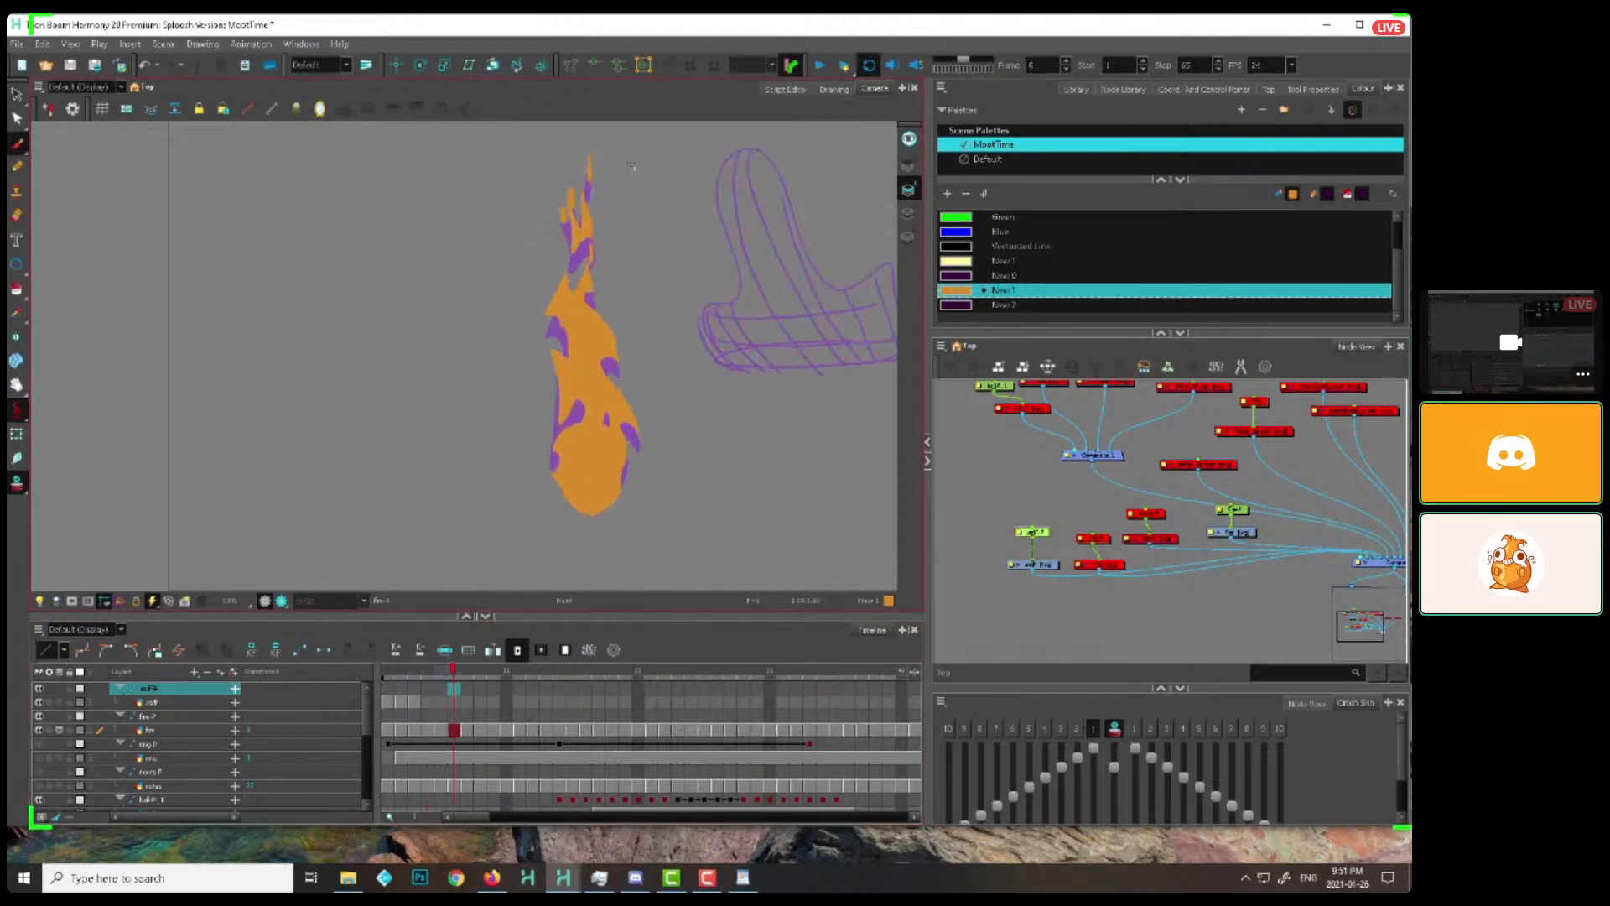
{"action": "key", "text": "period"}
{"action": "key", "text": "period"}
{"action": "key", "text": "period"}
{"action": "key", "text": "comma"}
{"action": "key", "text": "comma"}
{"action": "key", "text": "comma"}
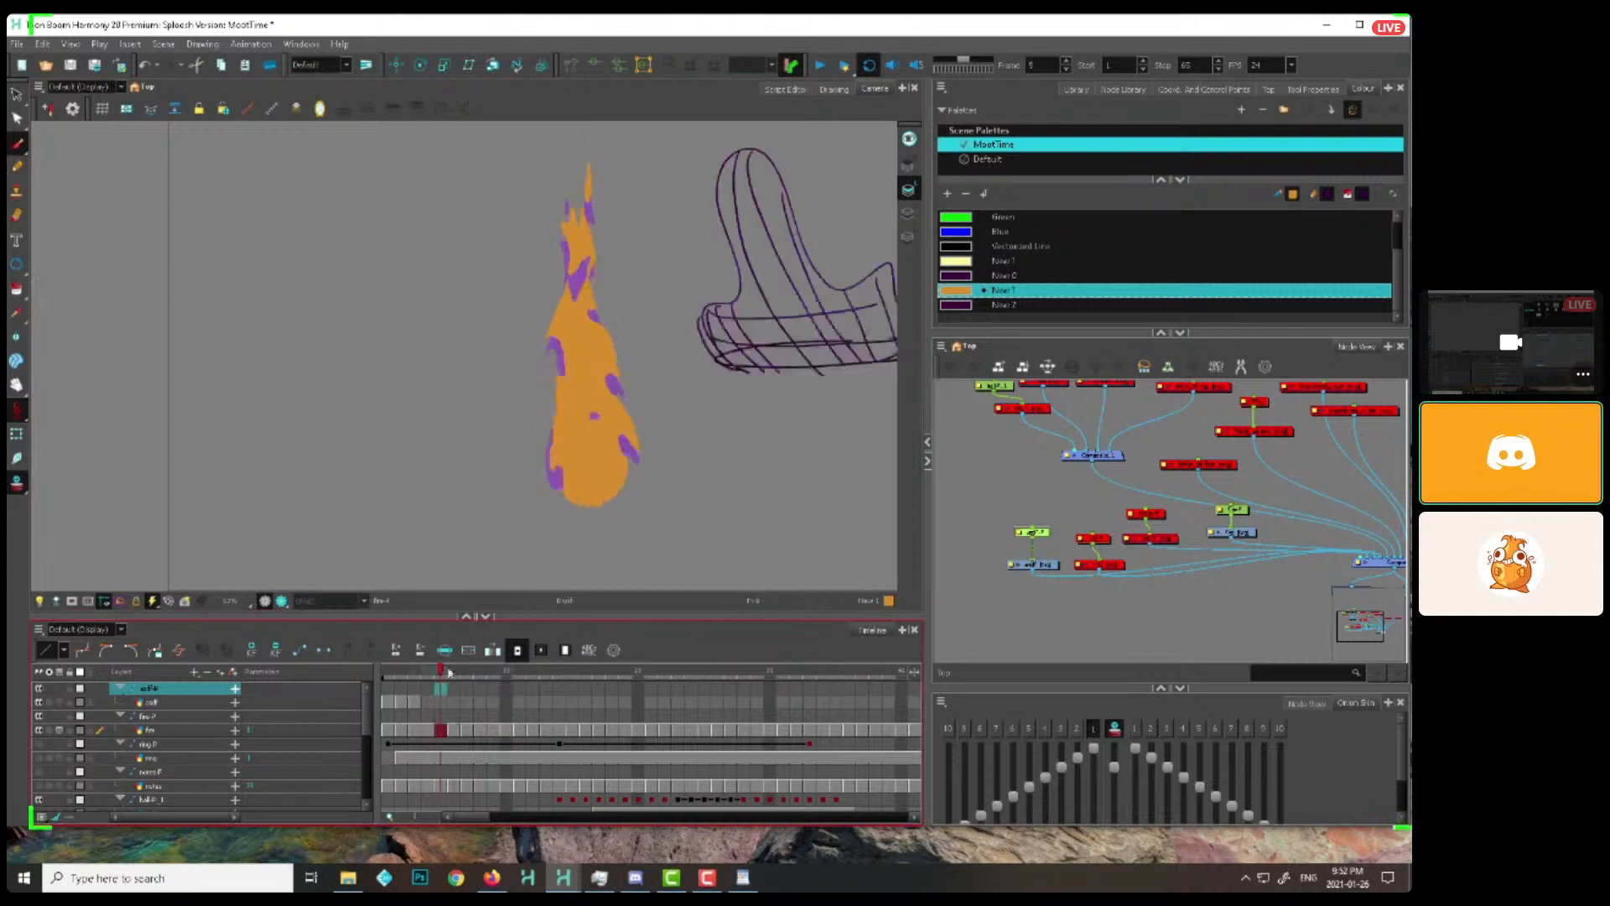
{"action": "key", "text": "comma"}
{"action": "key", "text": "comma"}
{"action": "key", "text": "comma"}
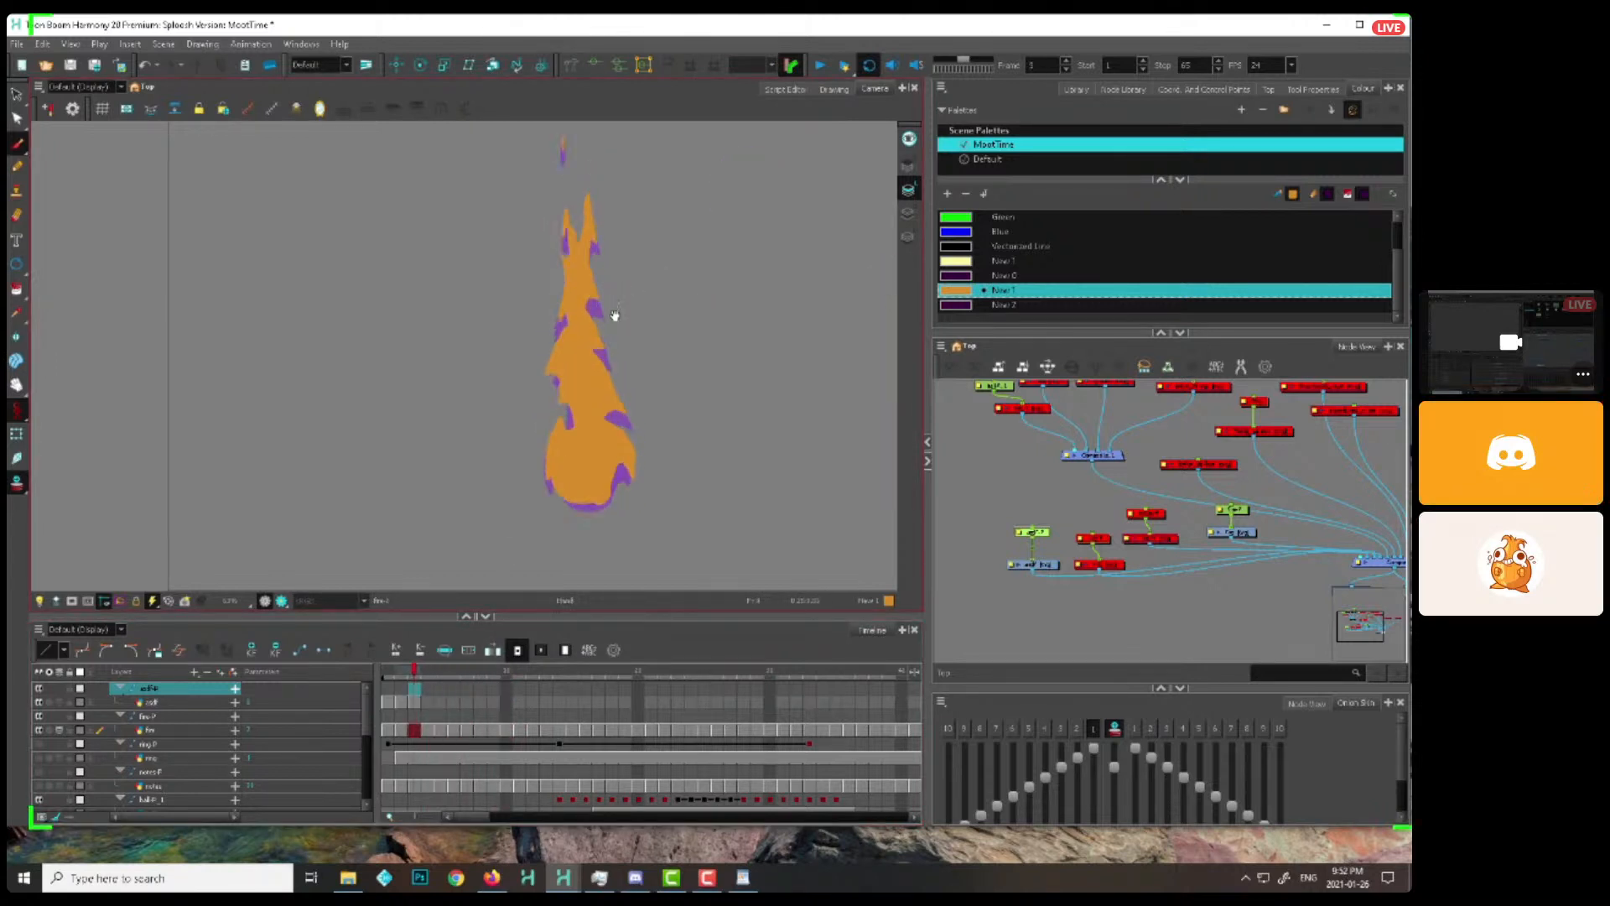
Refine the small licks in the flame's narrow upper part on frames 5 to 7
{"action": "left_click_drag", "start_coordinate": [615, 316], "coordinate": [625, 446]}
{"action": "key", "text": "period"}
{"action": "key", "text": "period"}
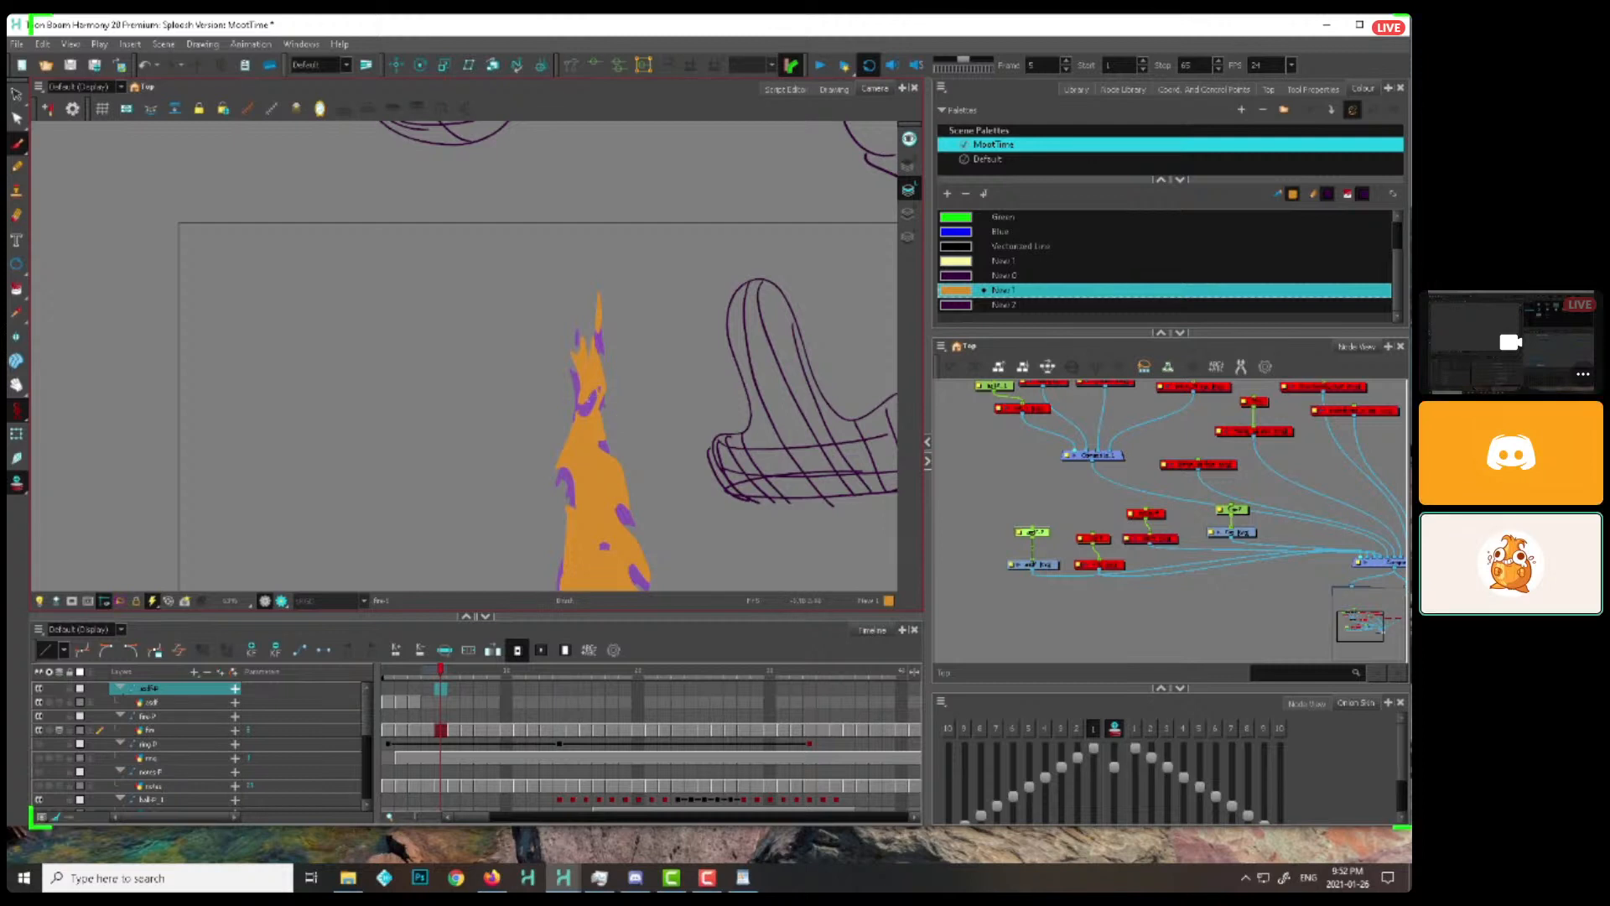
{"action": "key", "text": "period"}
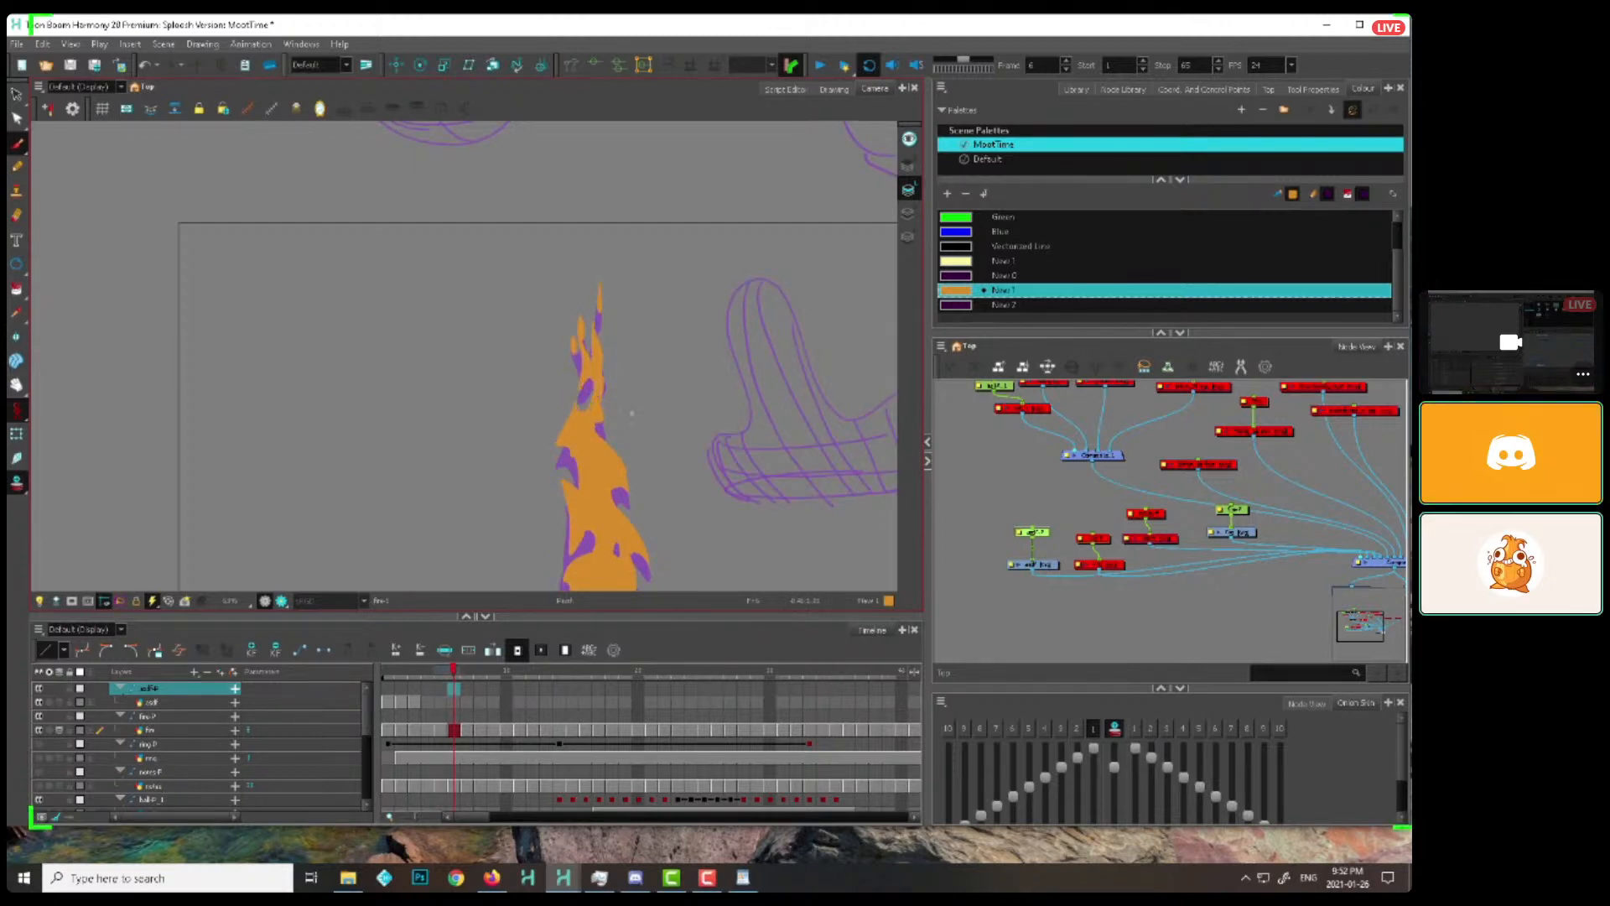
{"action": "key", "text": "period"}
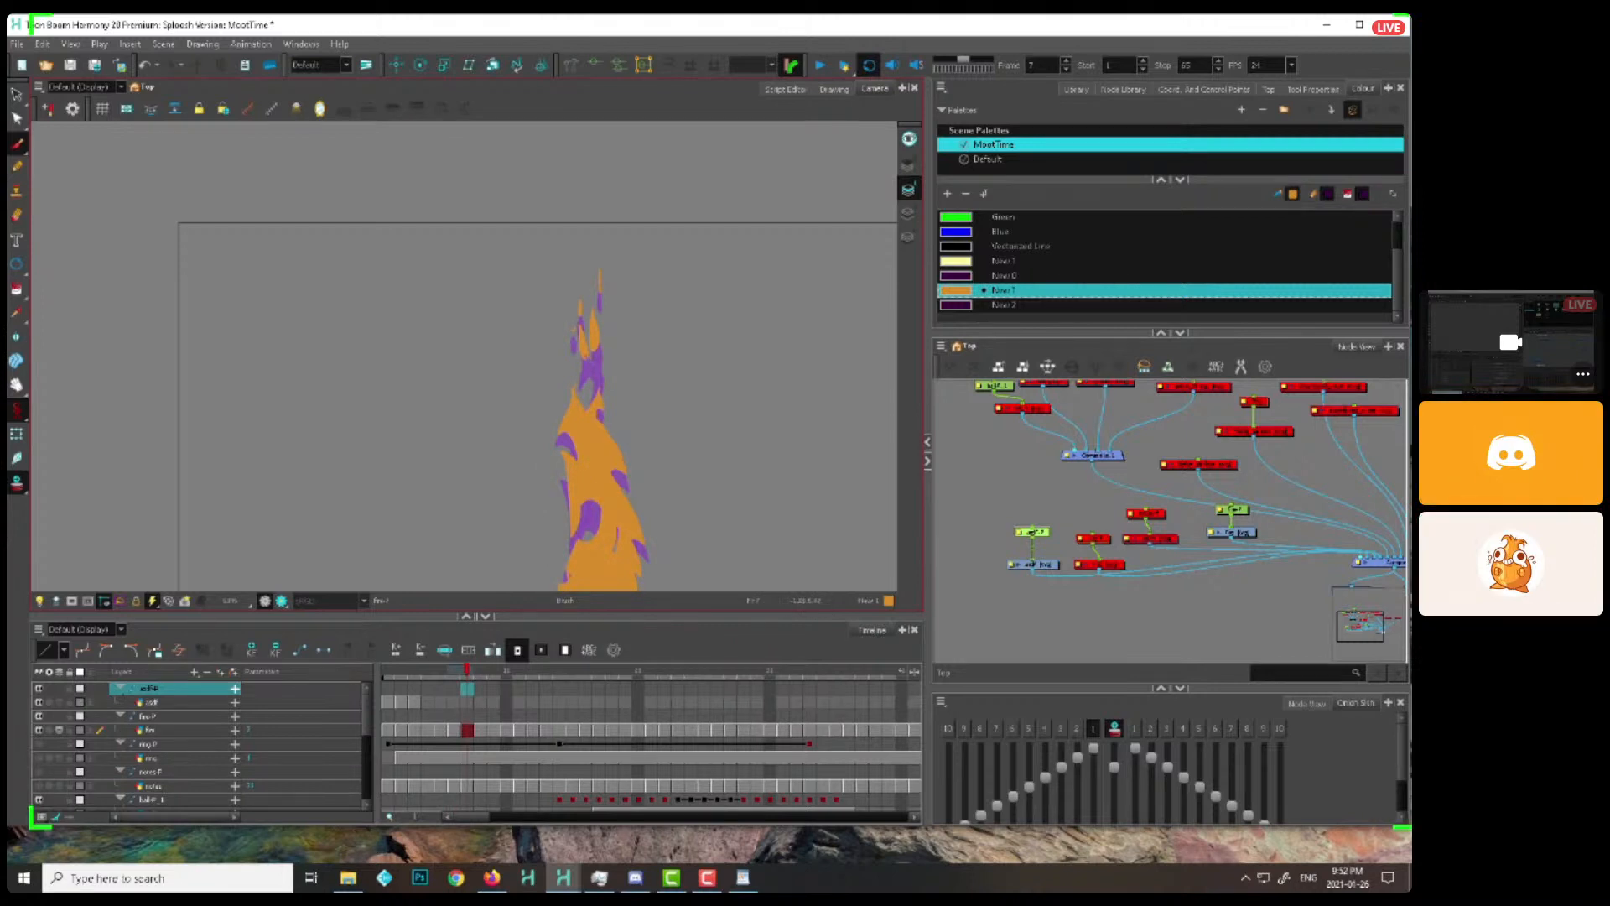
Continue the upper licks on frames 8 to 13, breaking them into small pieces that rise off the tip
{"action": "key", "text": "period"}
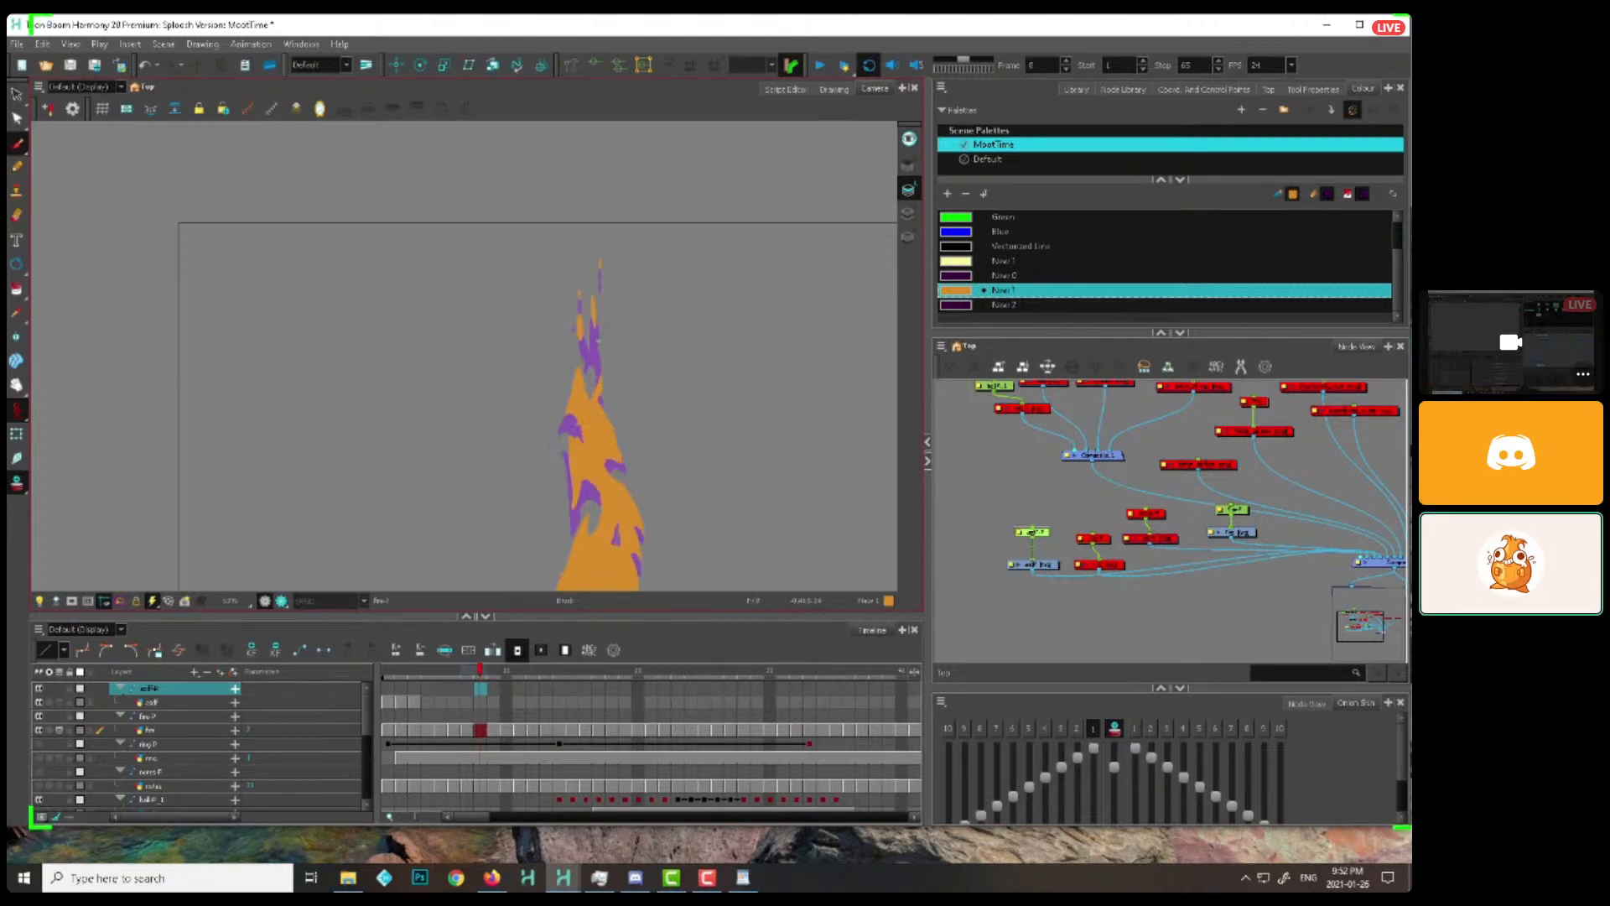
{"action": "key", "text": "period"}
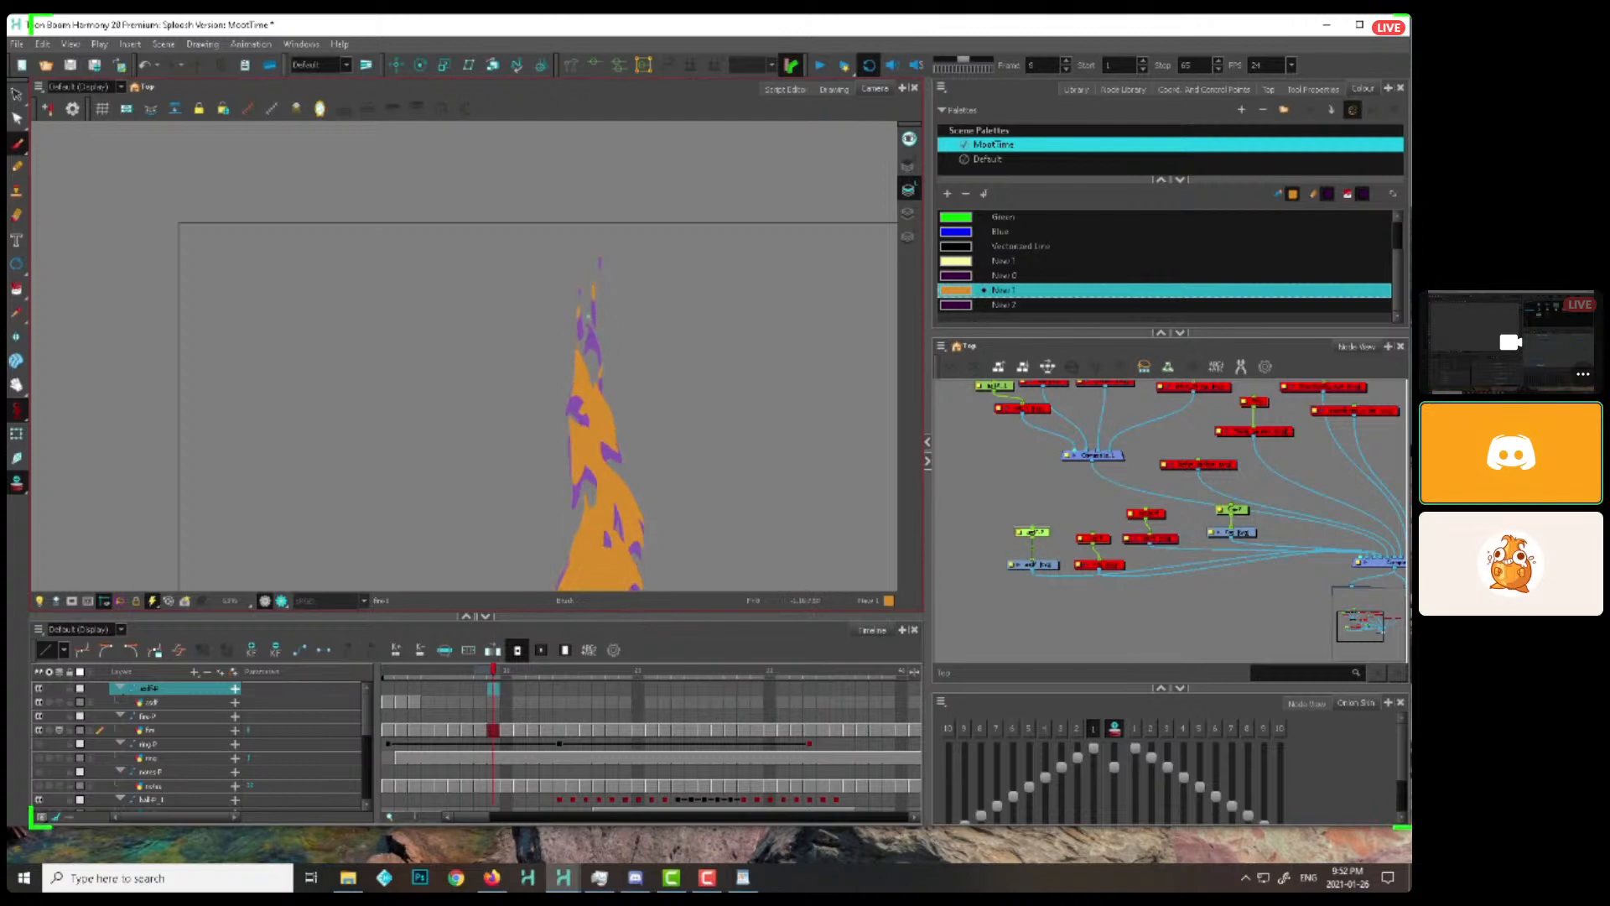
{"action": "key", "text": "period"}
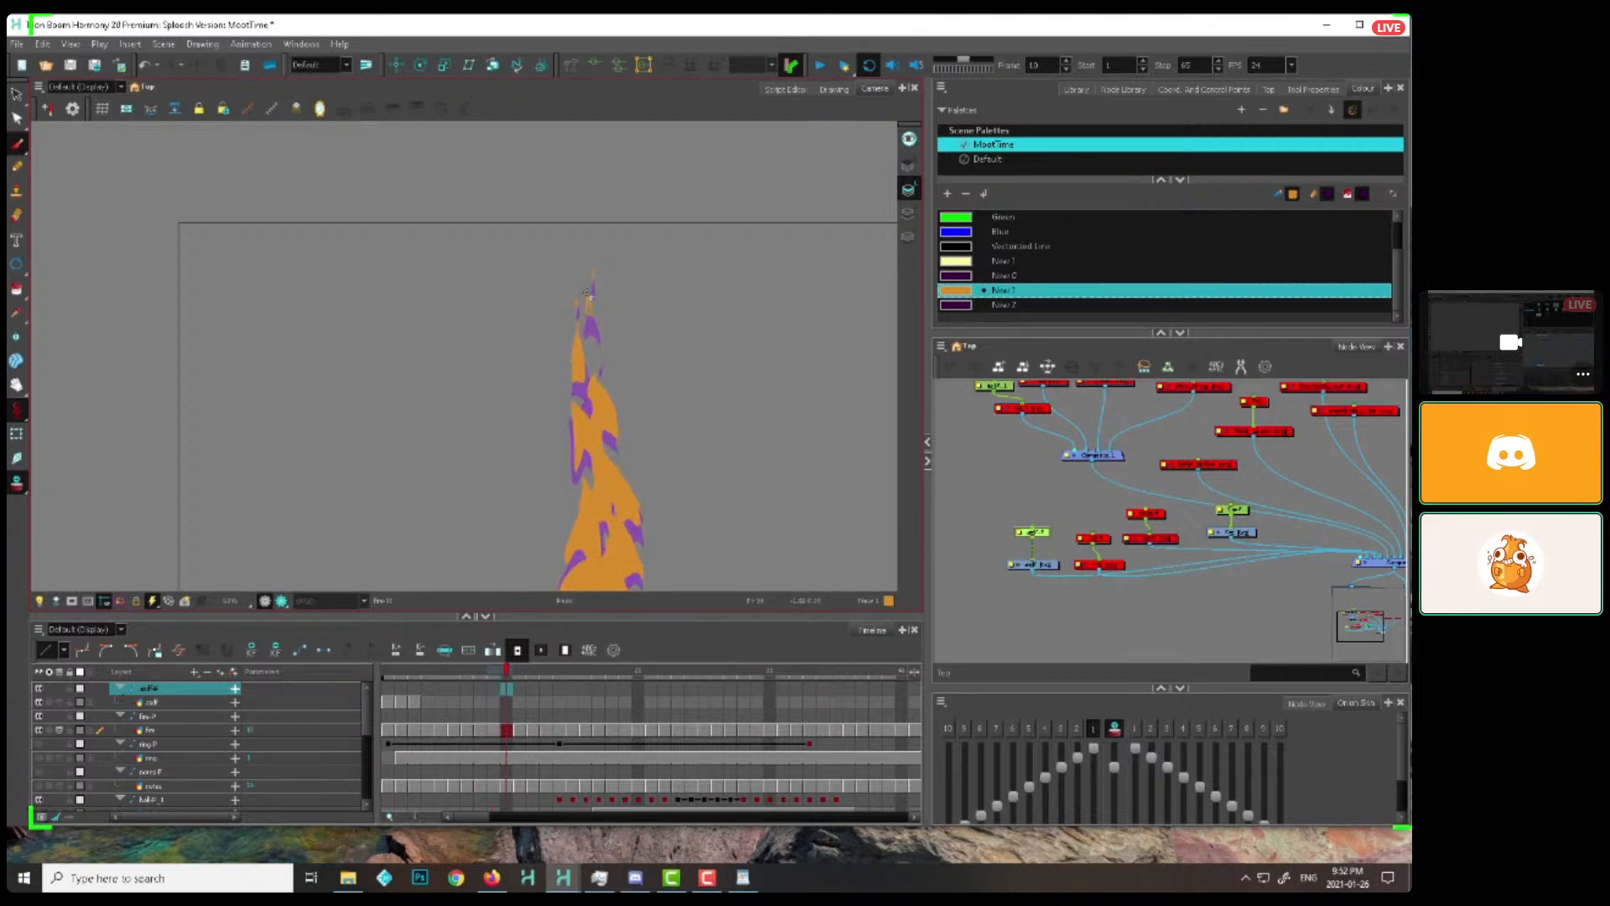
{"action": "key", "text": "period"}
{"action": "key", "text": "period"}
{"action": "key", "text": "period"}
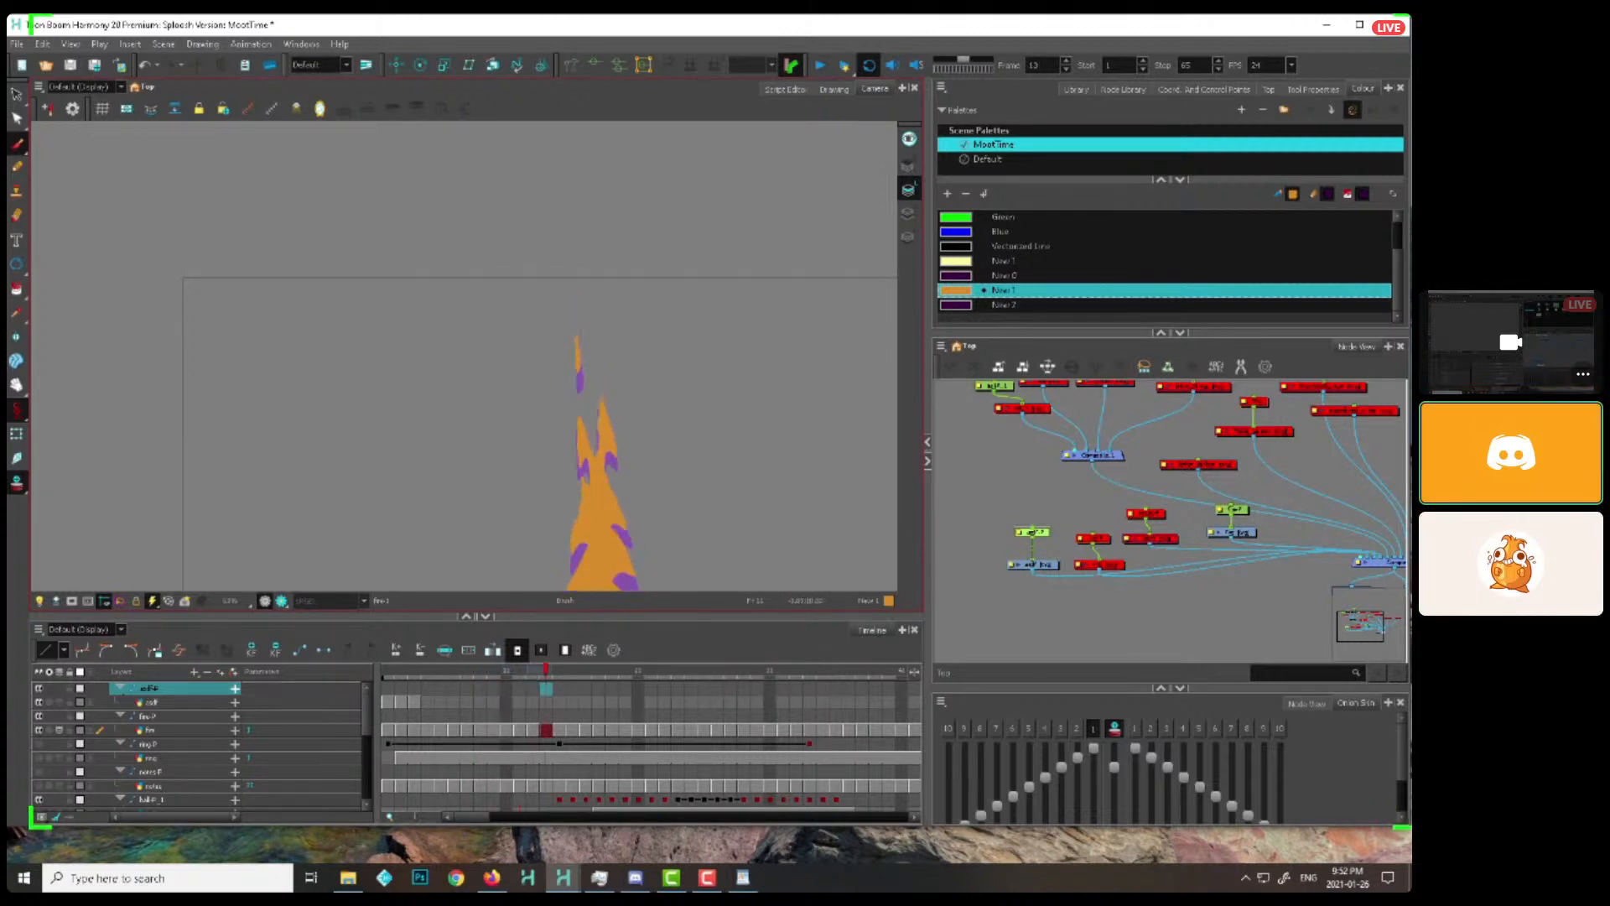
Scrub through the loop to check the breakup at the flame's tip, returning to frames 10 and 11
{"action": "mouse_move", "coordinate": [506, 676]}
{"action": "left_mouse_down"}
{"action": "mouse_move", "coordinate": [486, 681]}
{"action": "mouse_move", "coordinate": [561, 681]}
{"action": "mouse_move", "coordinate": [712, 642]}
{"action": "mouse_move", "coordinate": [493, 679]}
{"action": "left_mouse_up"}
{"action": "key", "text": "space"}
{"action": "left_click_drag", "start_coordinate": [687, 494], "coordinate": [655, 356]}
{"action": "left_click_drag", "start_coordinate": [426, 676], "coordinate": [512, 614]}
{"action": "key", "text": "."}
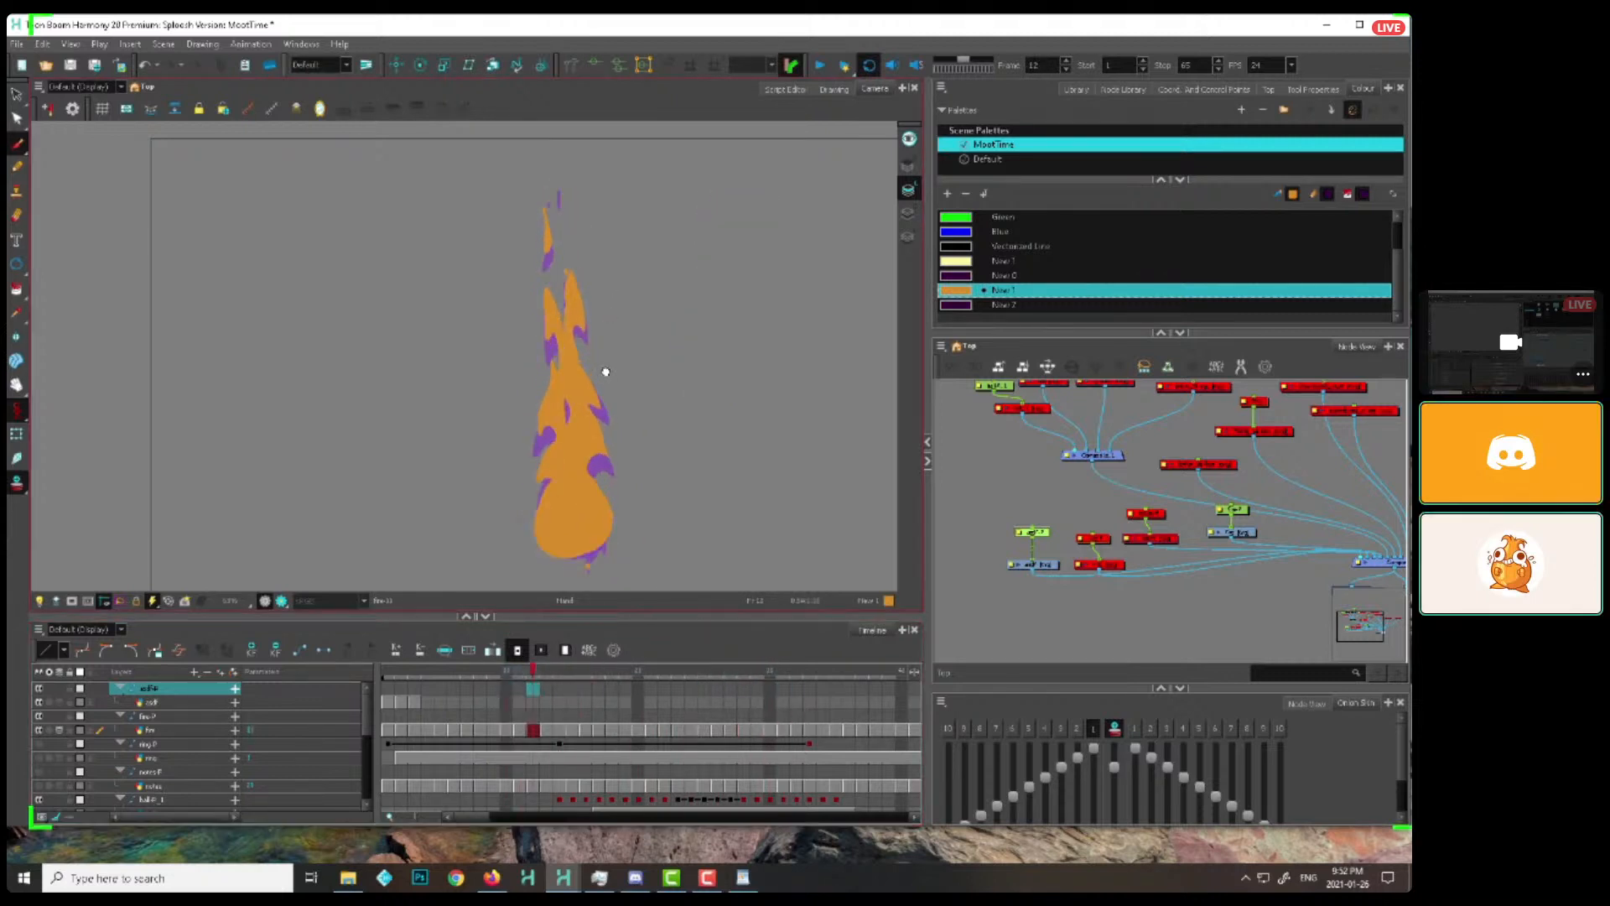
{"action": "key", "text": "space"}
{"action": "left_click_drag", "start_coordinate": [604, 370], "coordinate": [624, 407]}
{"action": "key", "text": "."}
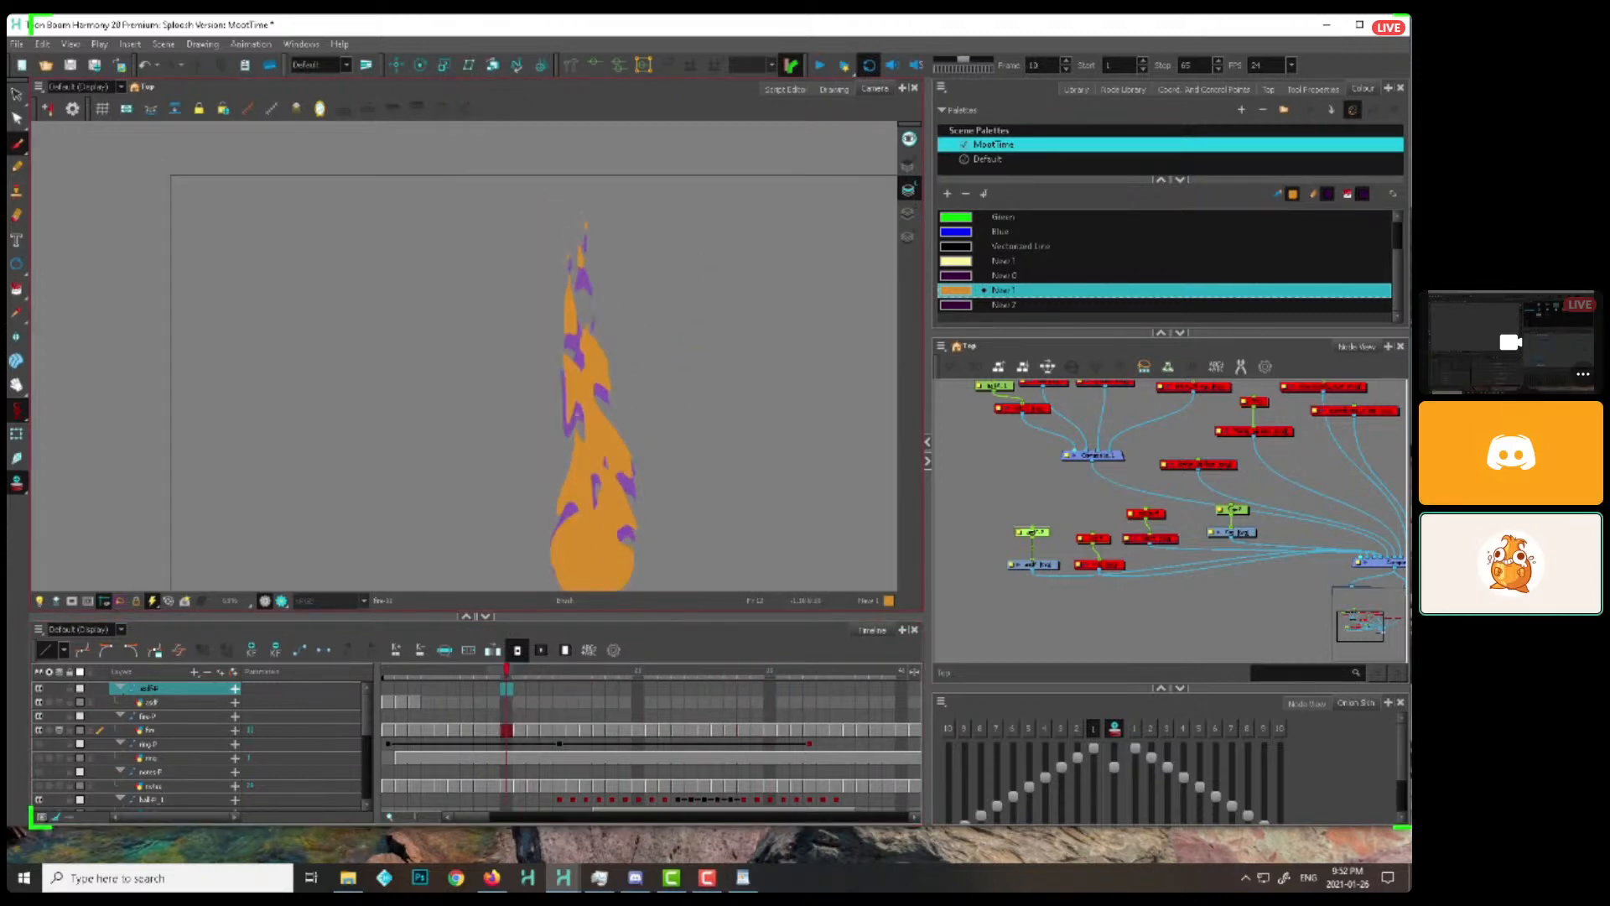
{"action": "key", "text": "."}
{"action": "key", "text": "."}
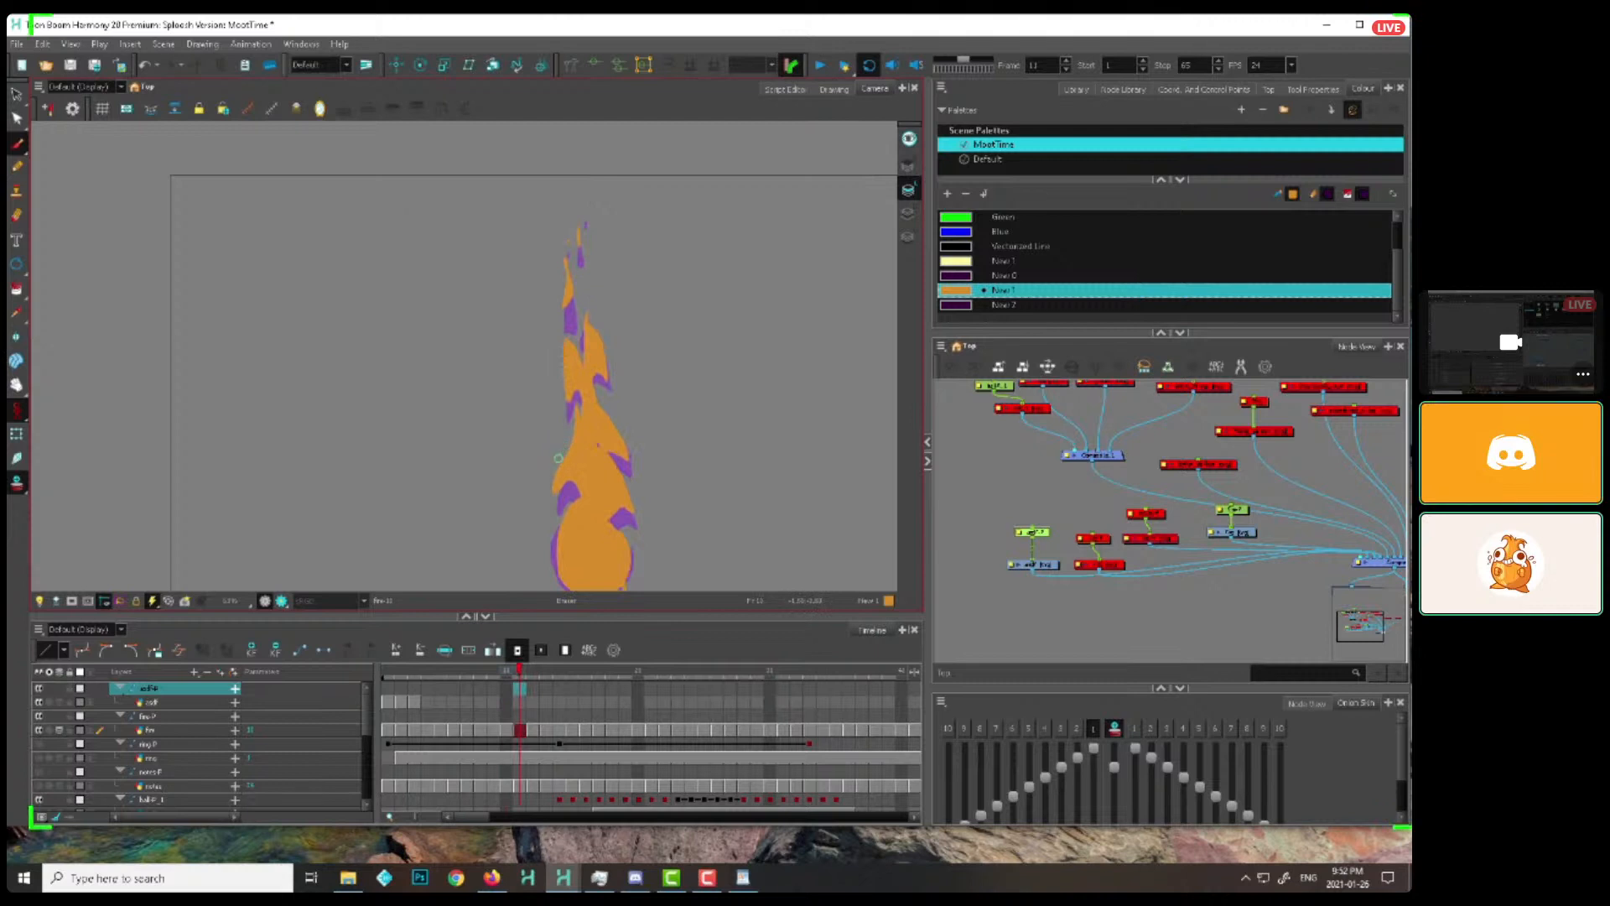
Clean up the detached licks at the flame's tip on frames 12 to 16, erasing and redrawing small pieces
{"action": "key", "text": "period"}
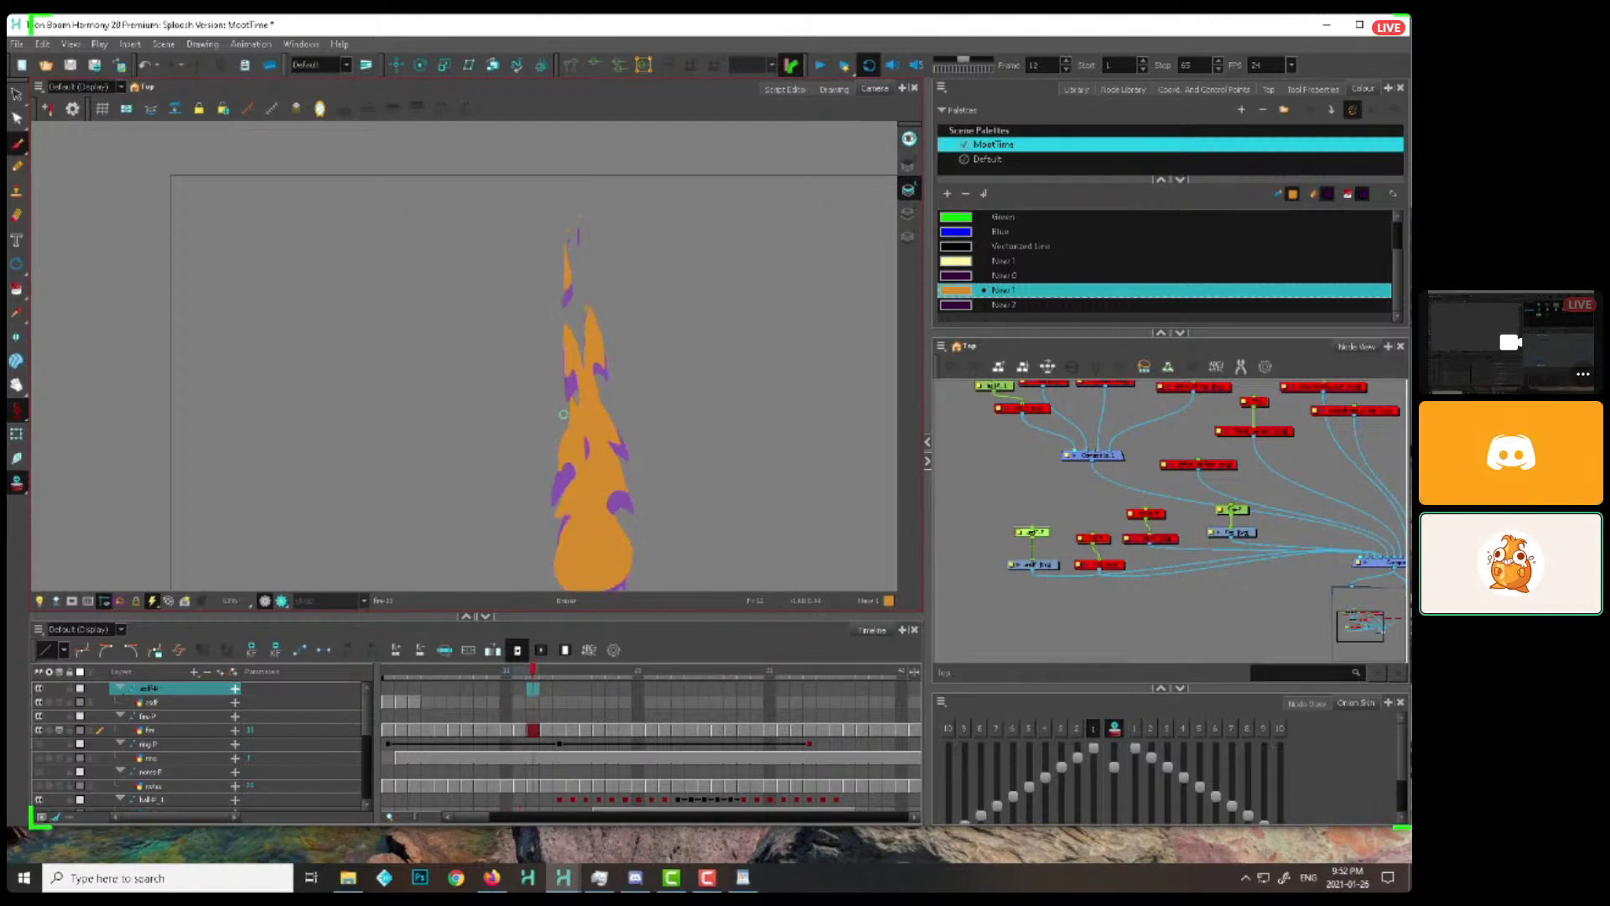
{"action": "key", "text": "period"}
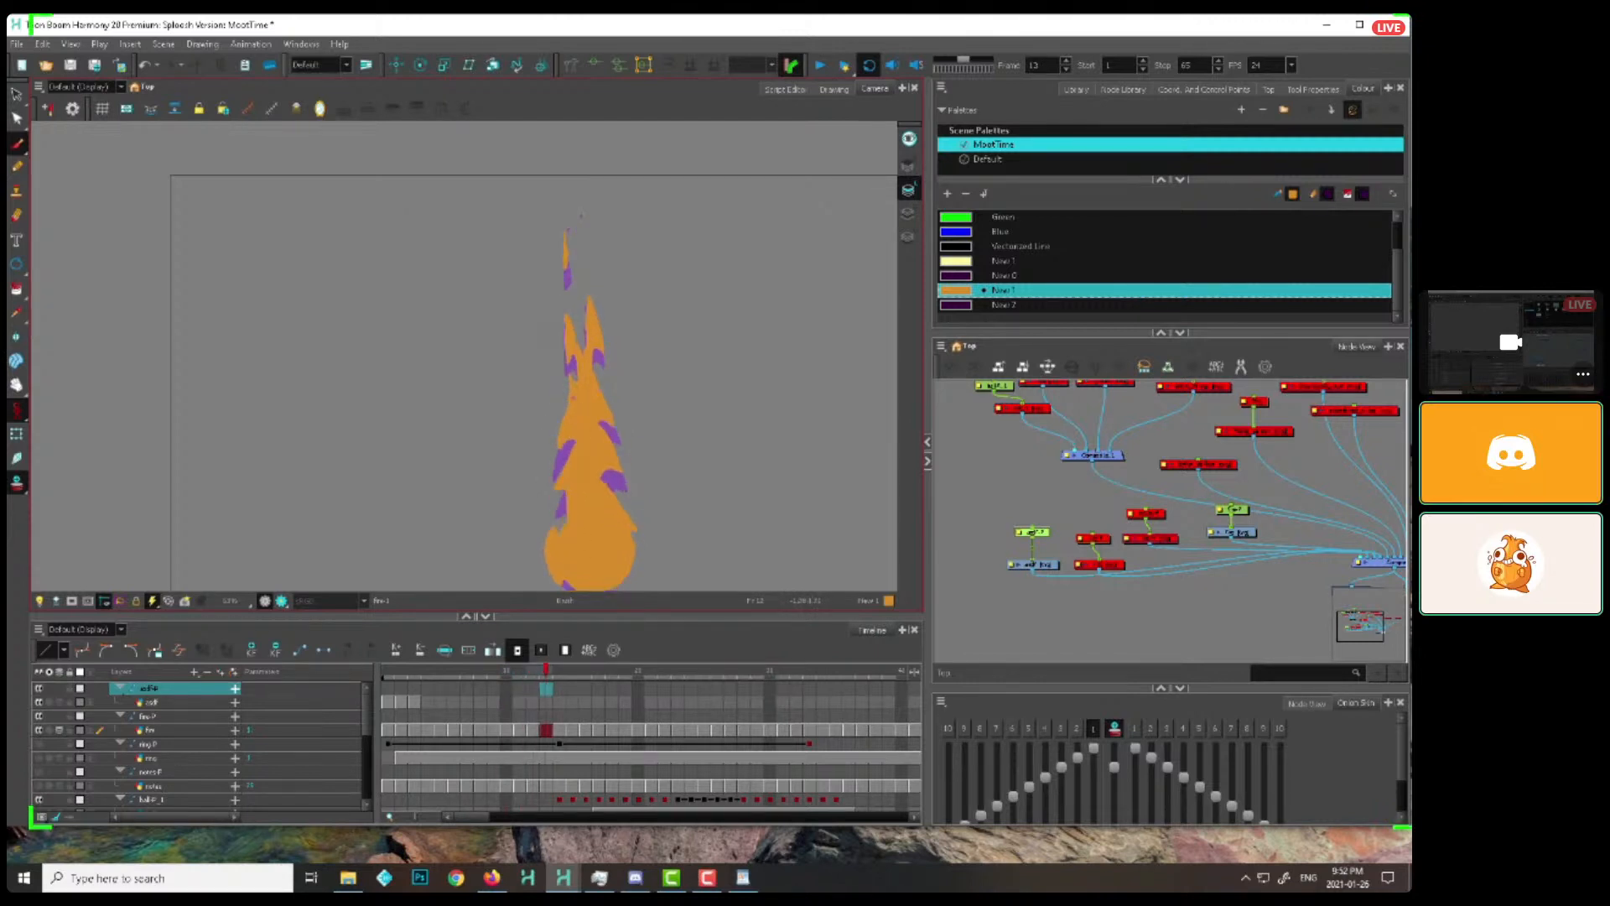
{"action": "key", "text": "alt+e"}
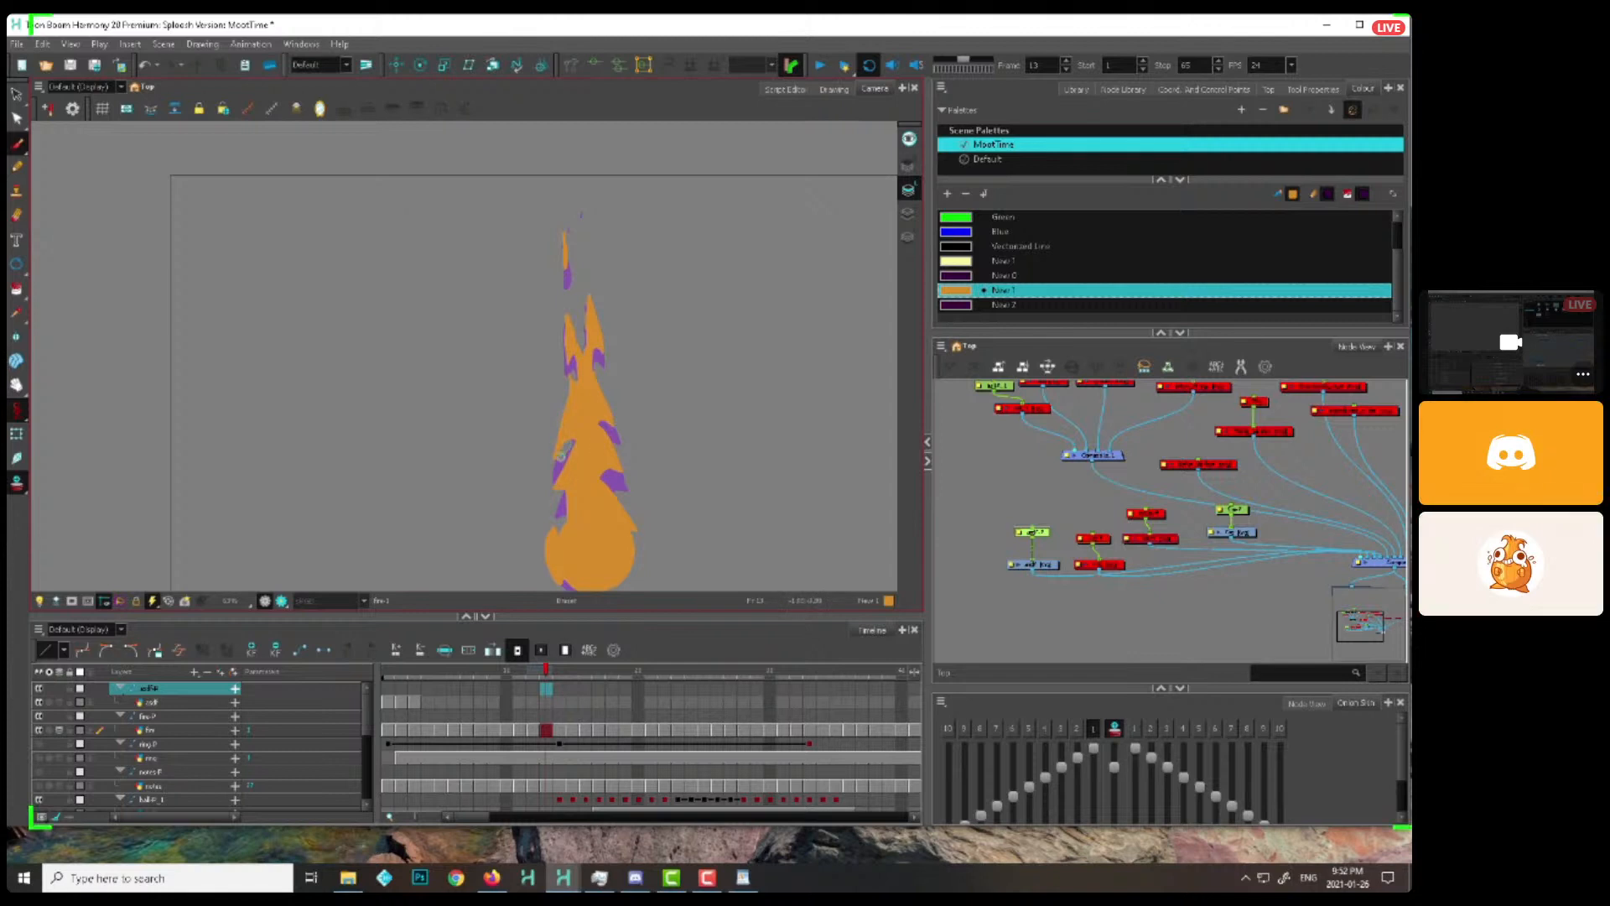
{"action": "key", "text": "period"}
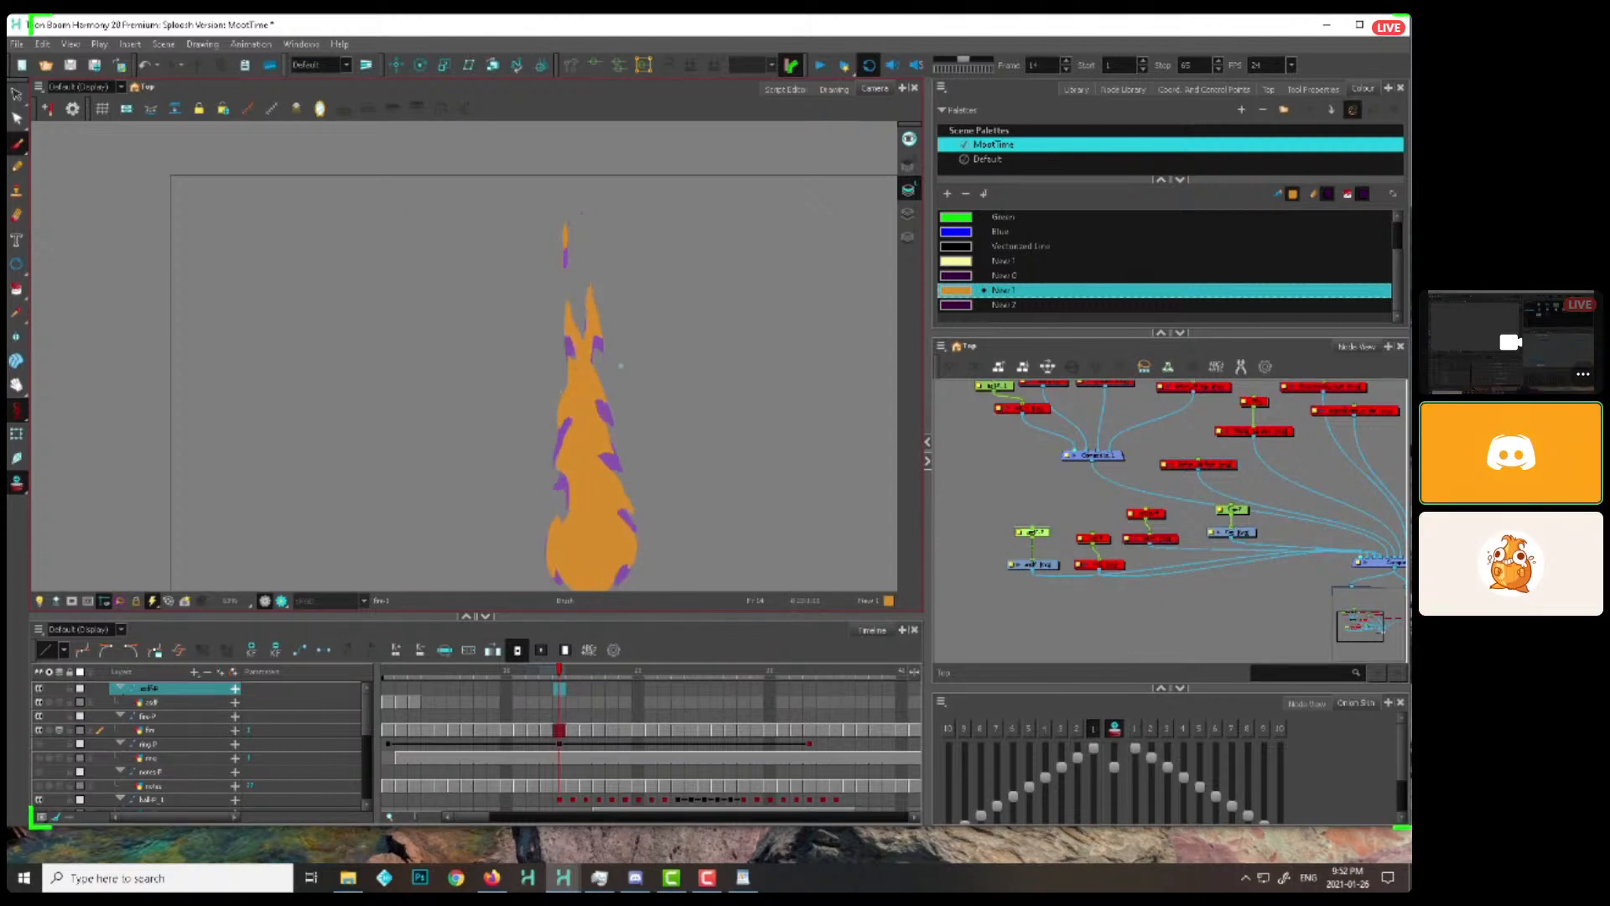
{"action": "key", "text": "period"}
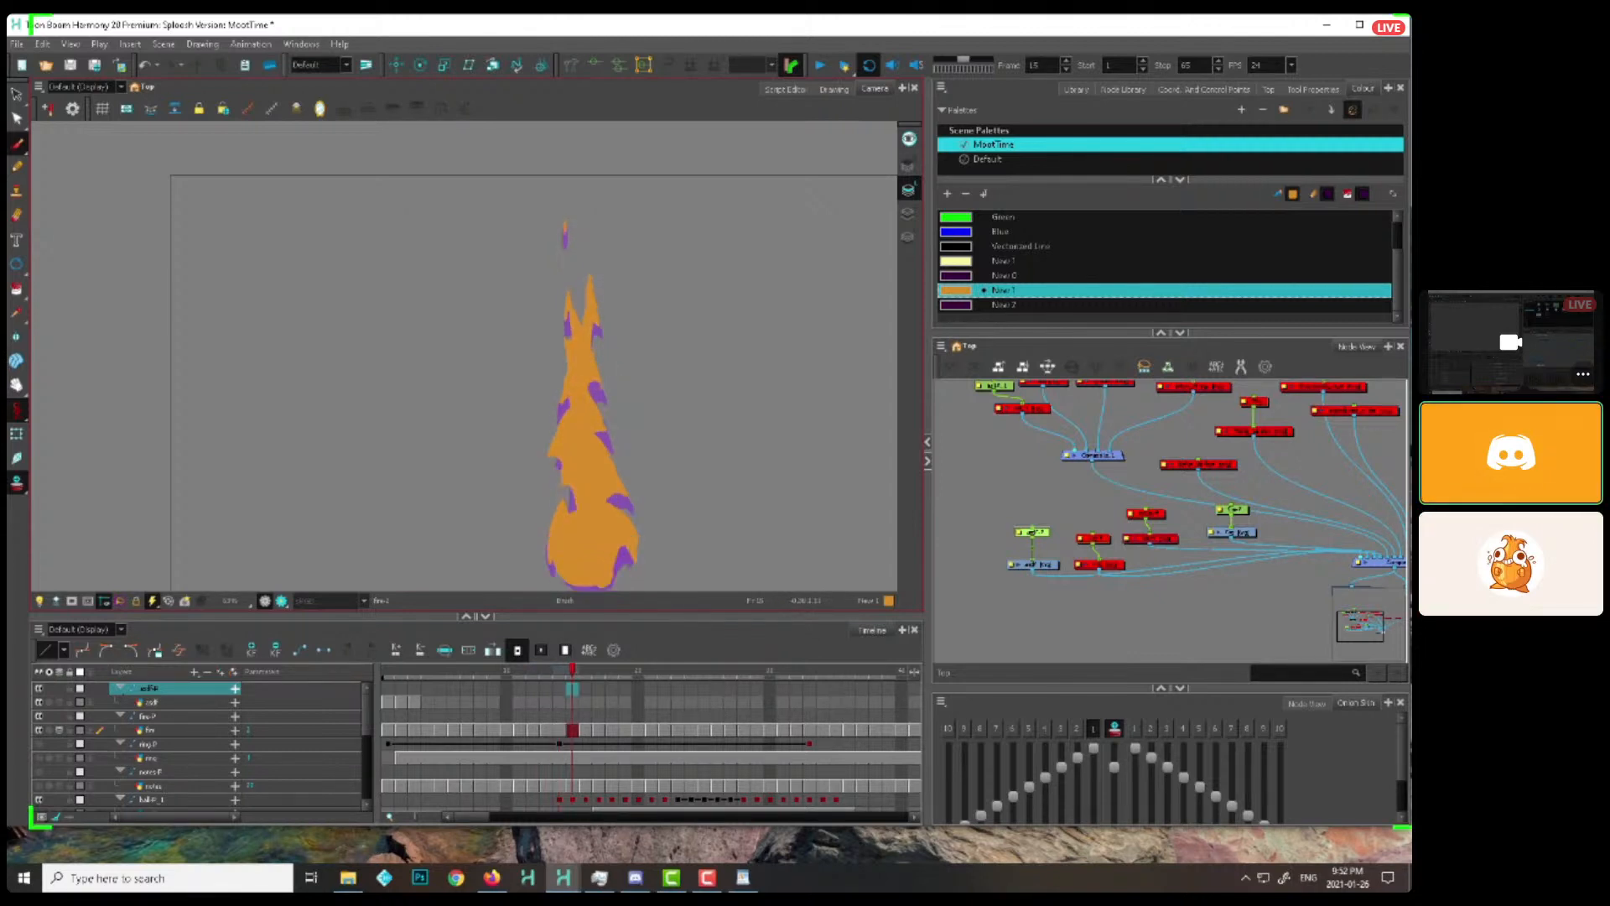
{"action": "key", "text": "period"}
{"action": "left_click_drag", "start_coordinate": [600, 351], "coordinate": [603, 411]}
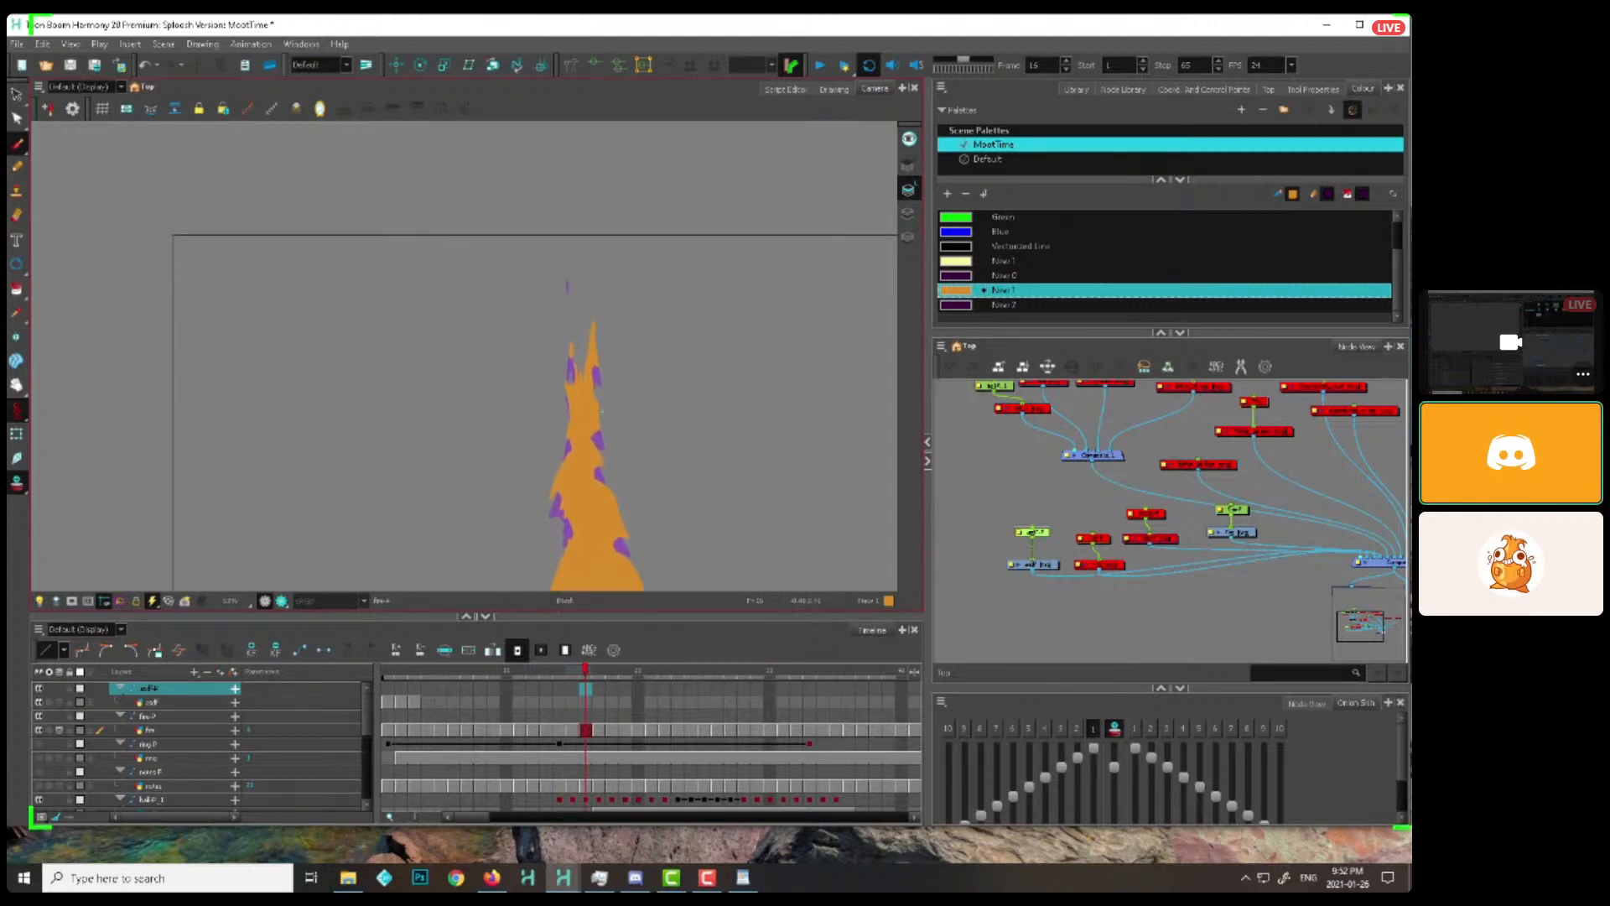
Draw the thin splitting licks in the flame's upper part on frames 17 to 21 so they stretch upward
{"action": "key", "text": "period"}
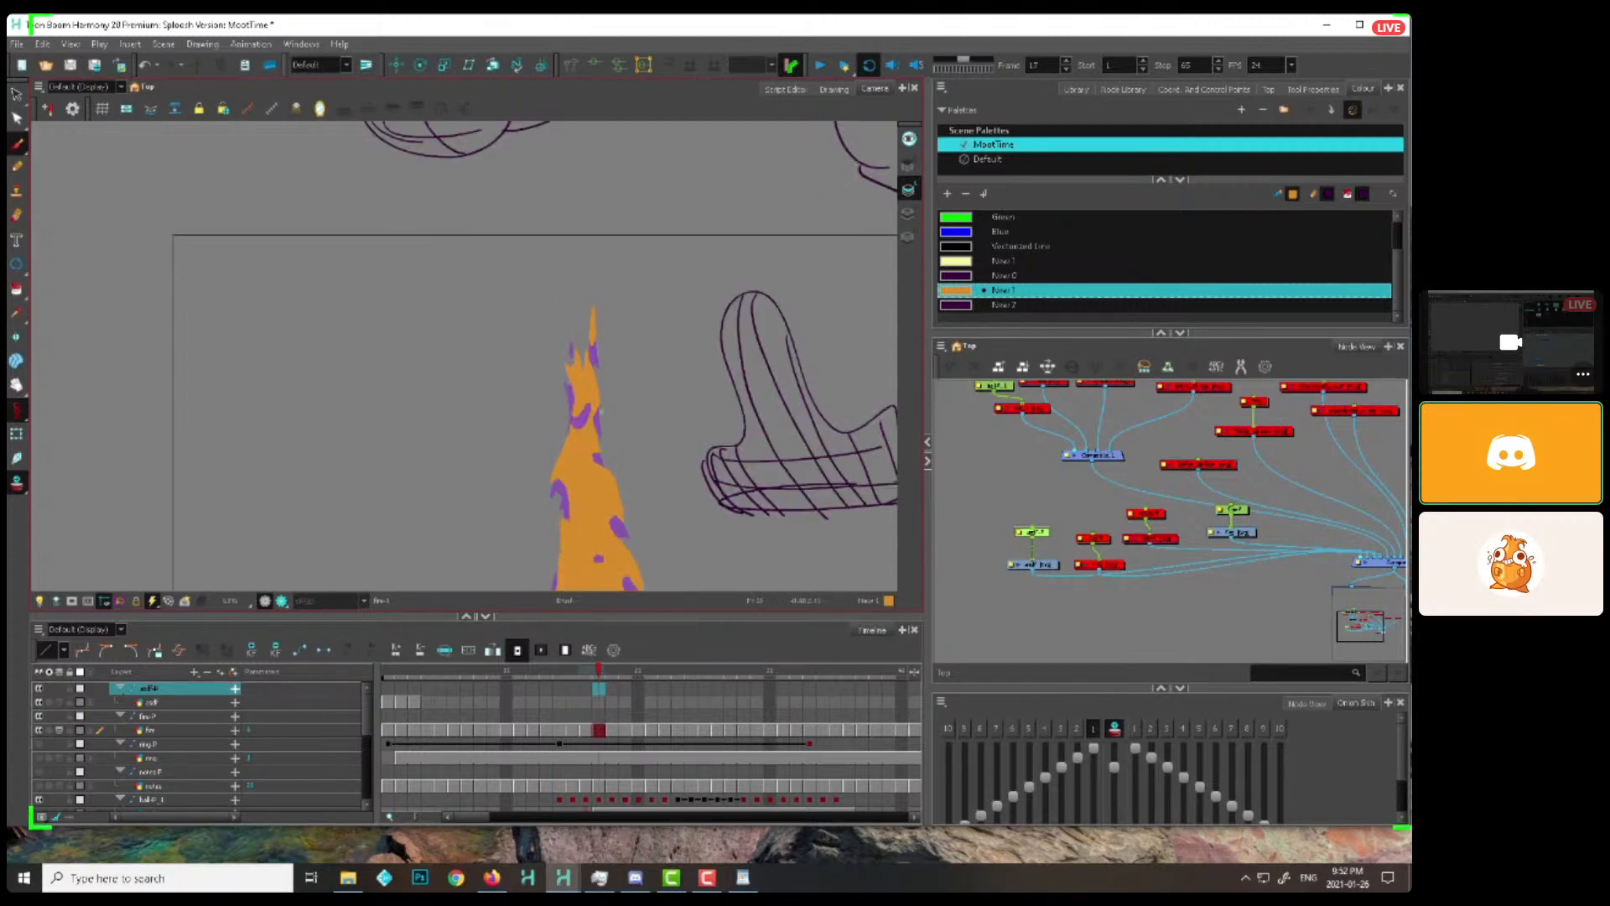
{"action": "key", "text": "period"}
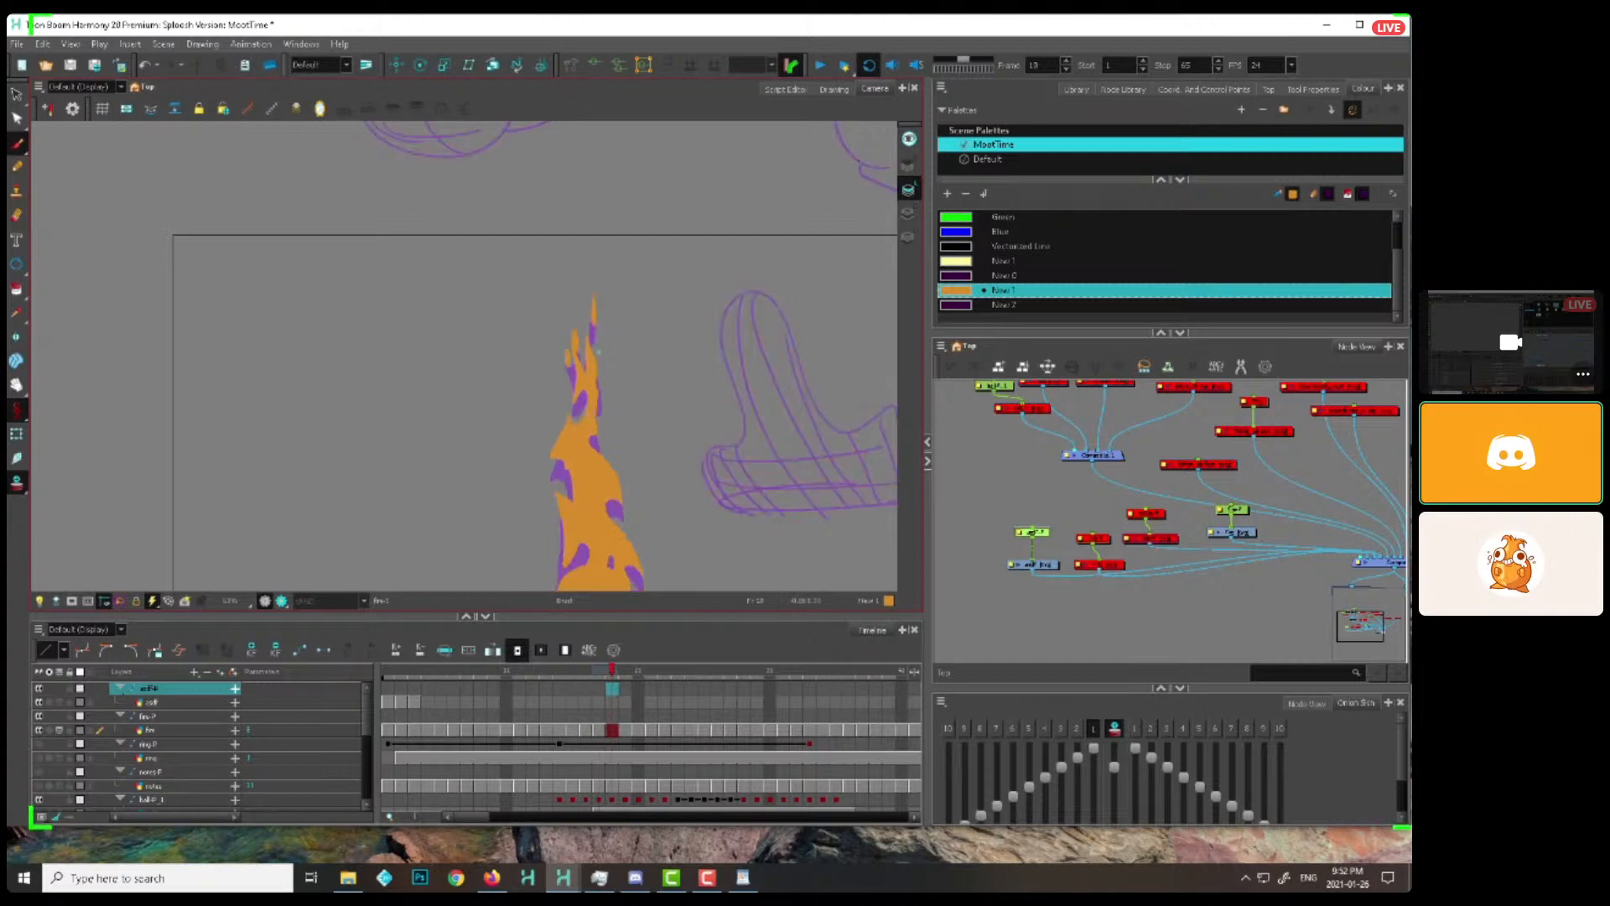
{"action": "key", "text": "period"}
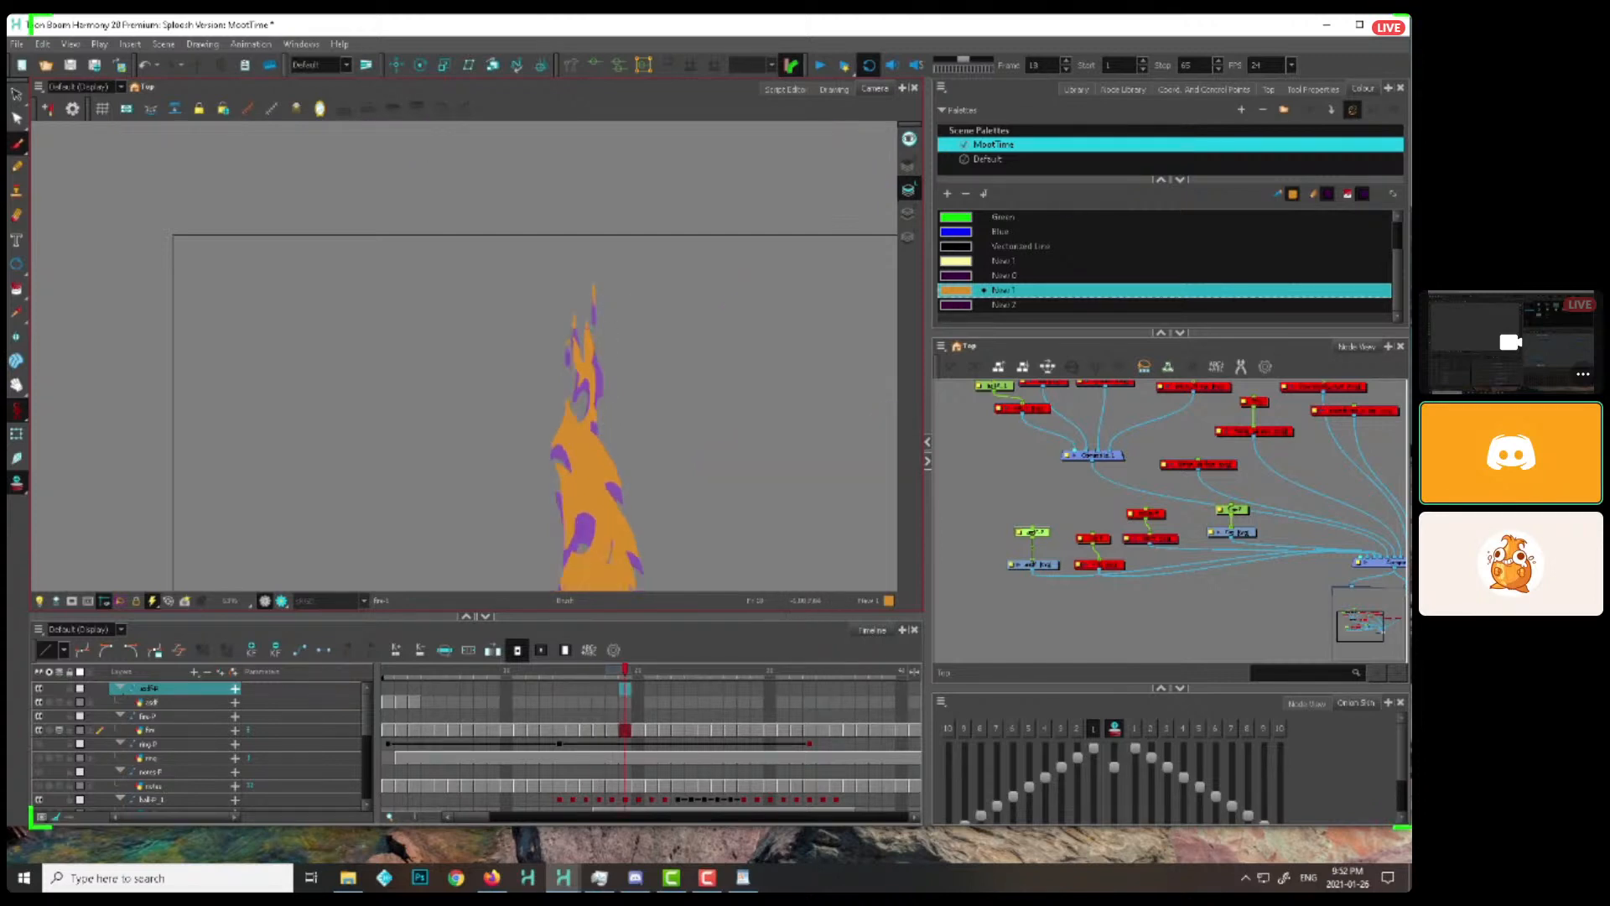
{"action": "key", "text": "period"}
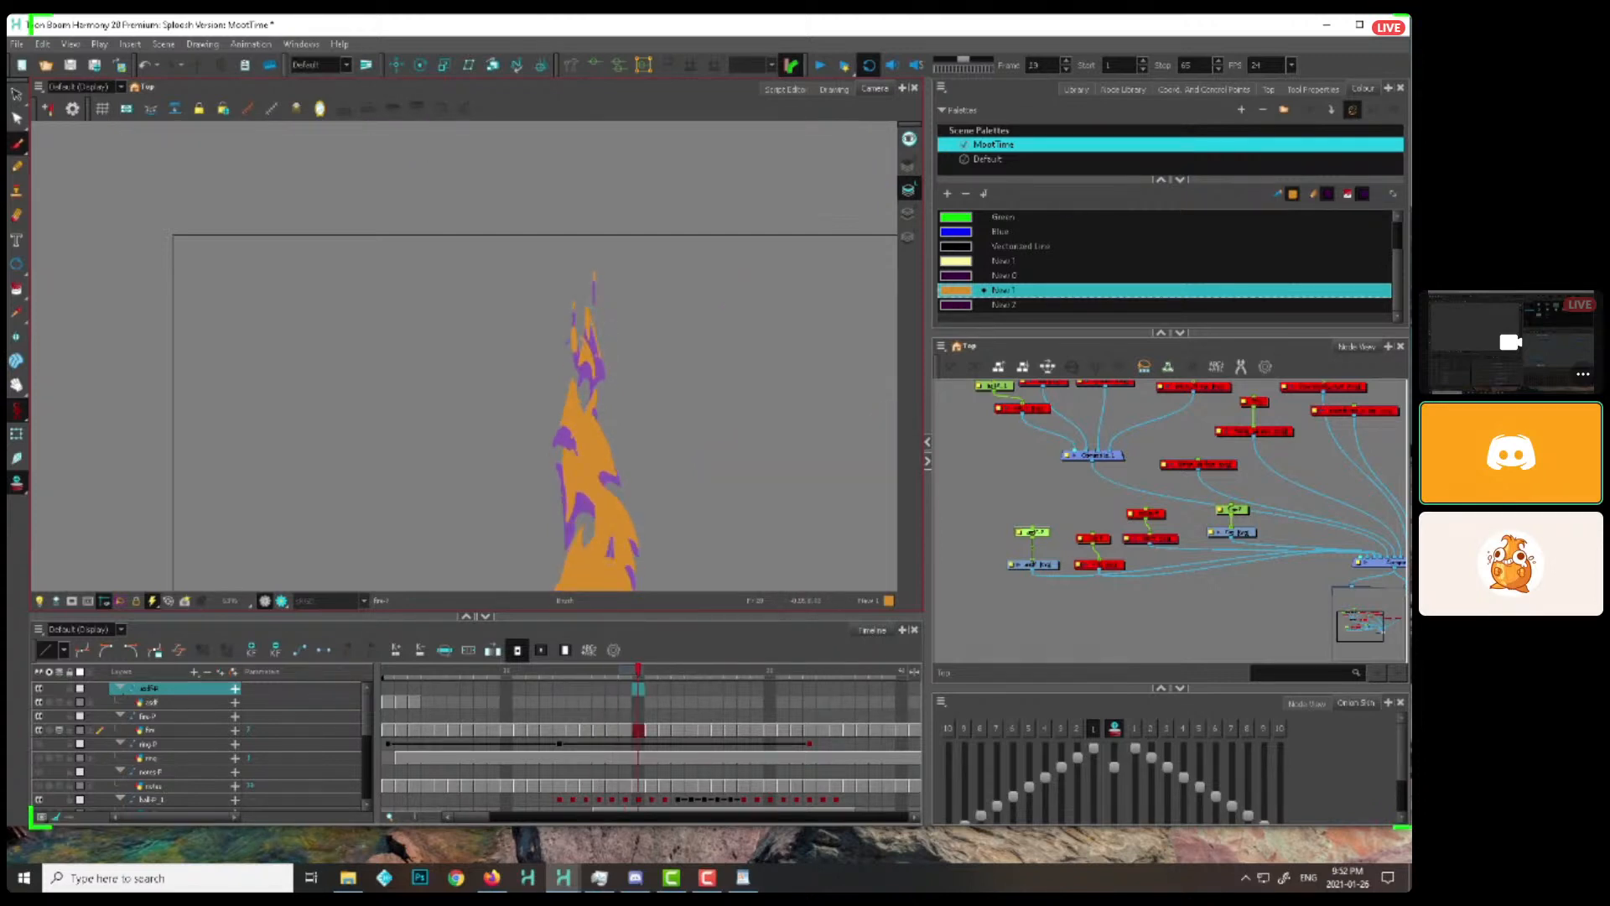
{"action": "key", "text": "period"}
{"action": "key", "text": "period"}
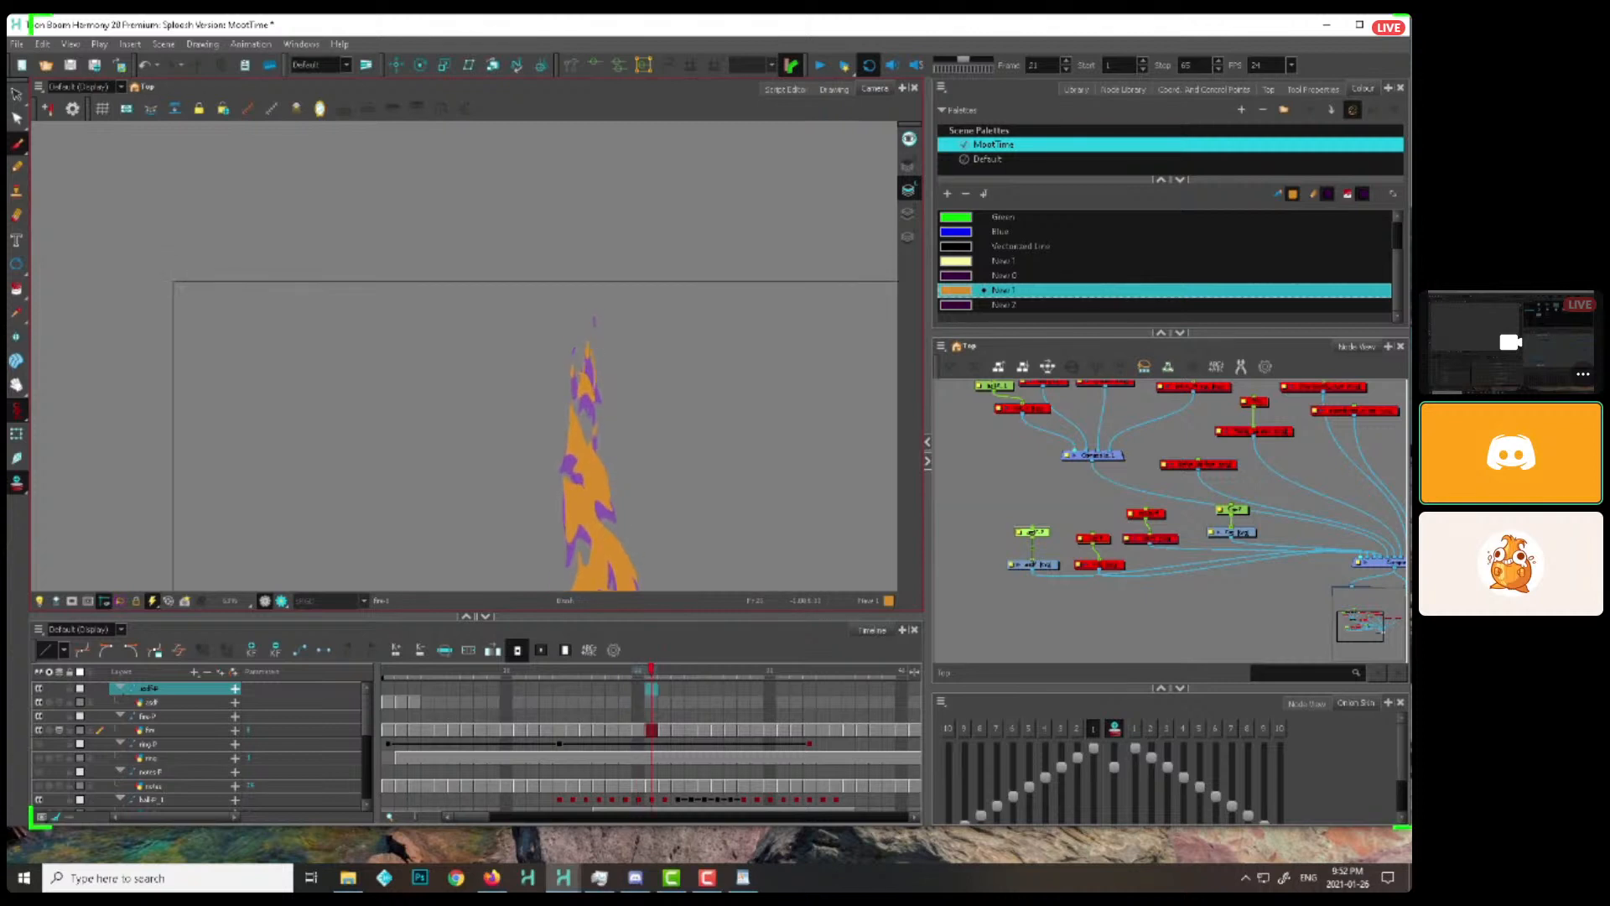
Carry the broken-off tip pieces higher and shrink them on frames 22 to 26
{"action": "key", "text": "period"}
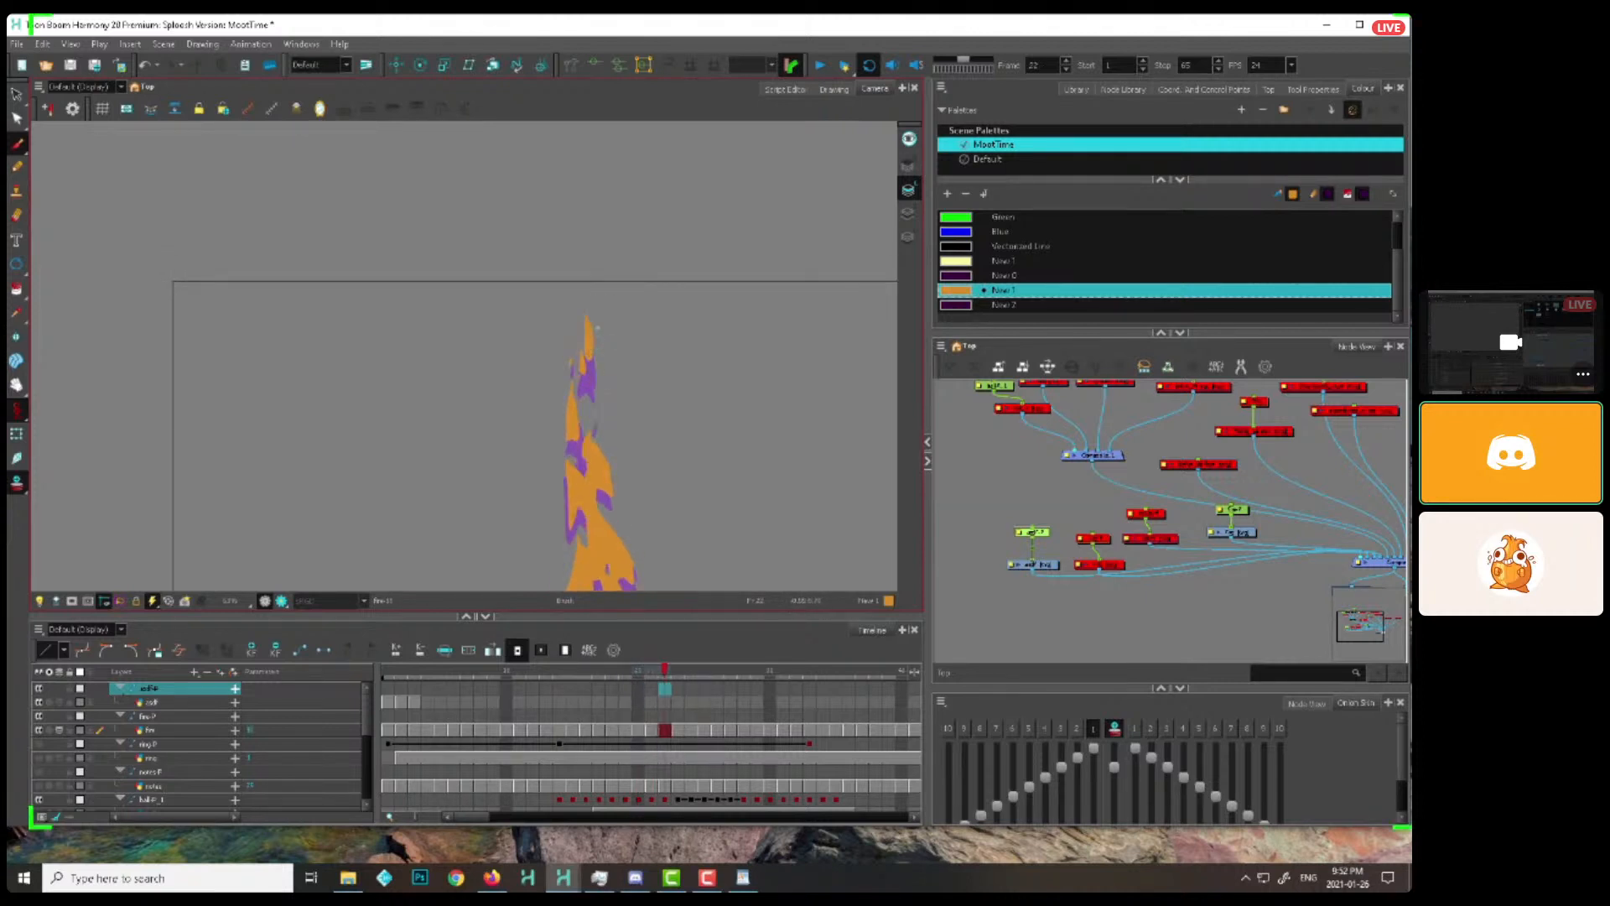
{"action": "key", "text": "period"}
{"action": "key", "text": "period"}
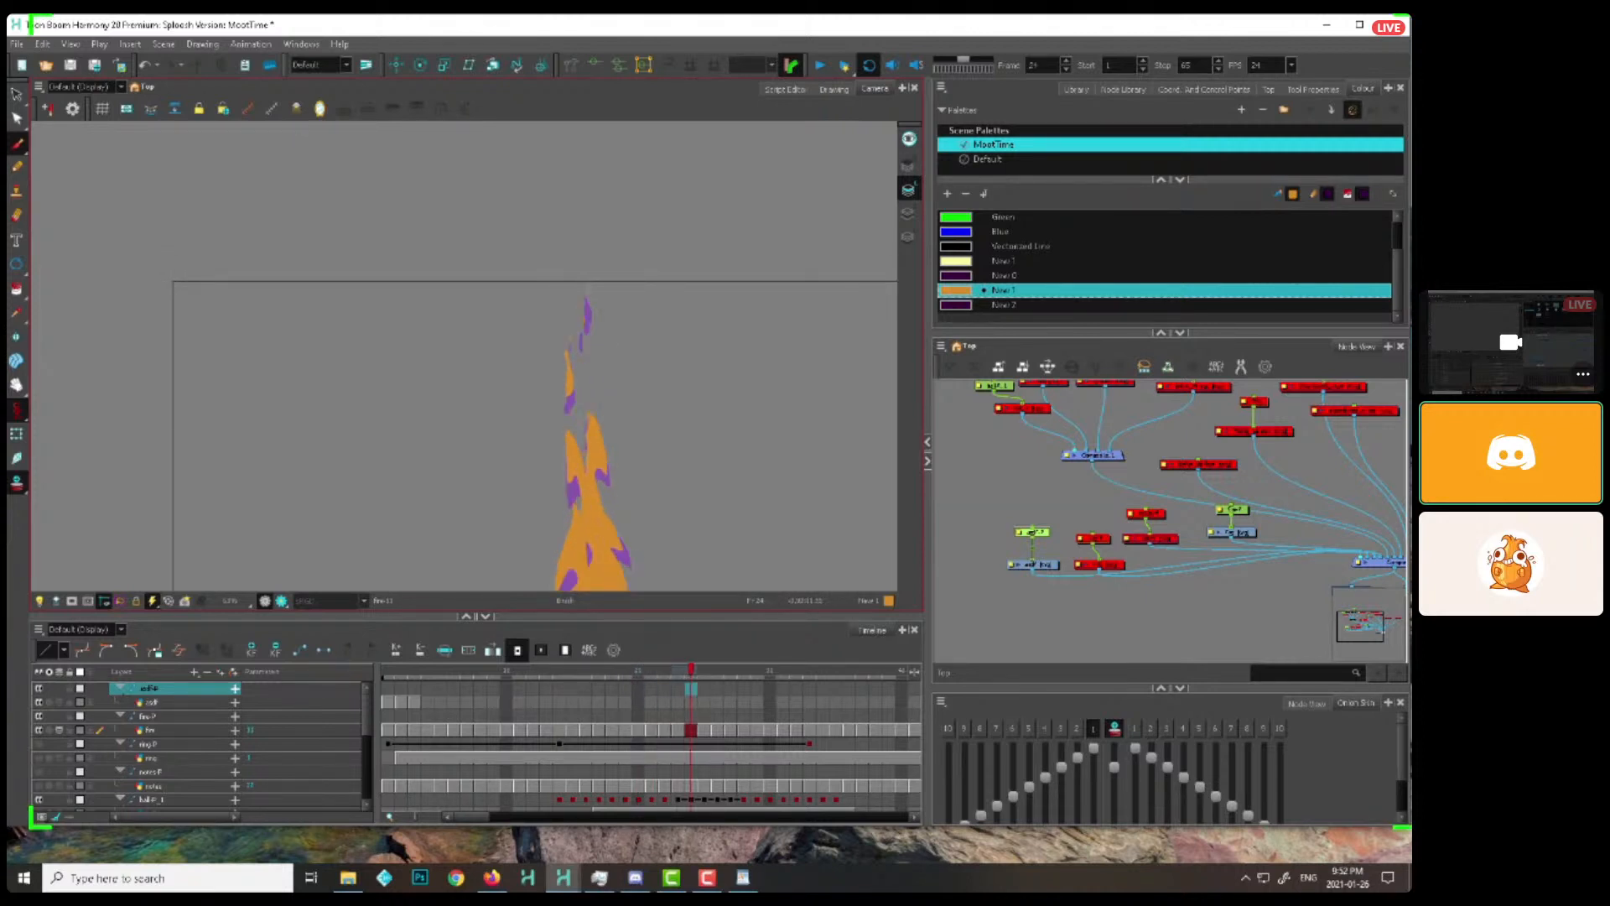
{"action": "key", "text": "period"}
{"action": "key", "text": "period"}
{"action": "key", "text": "period"}
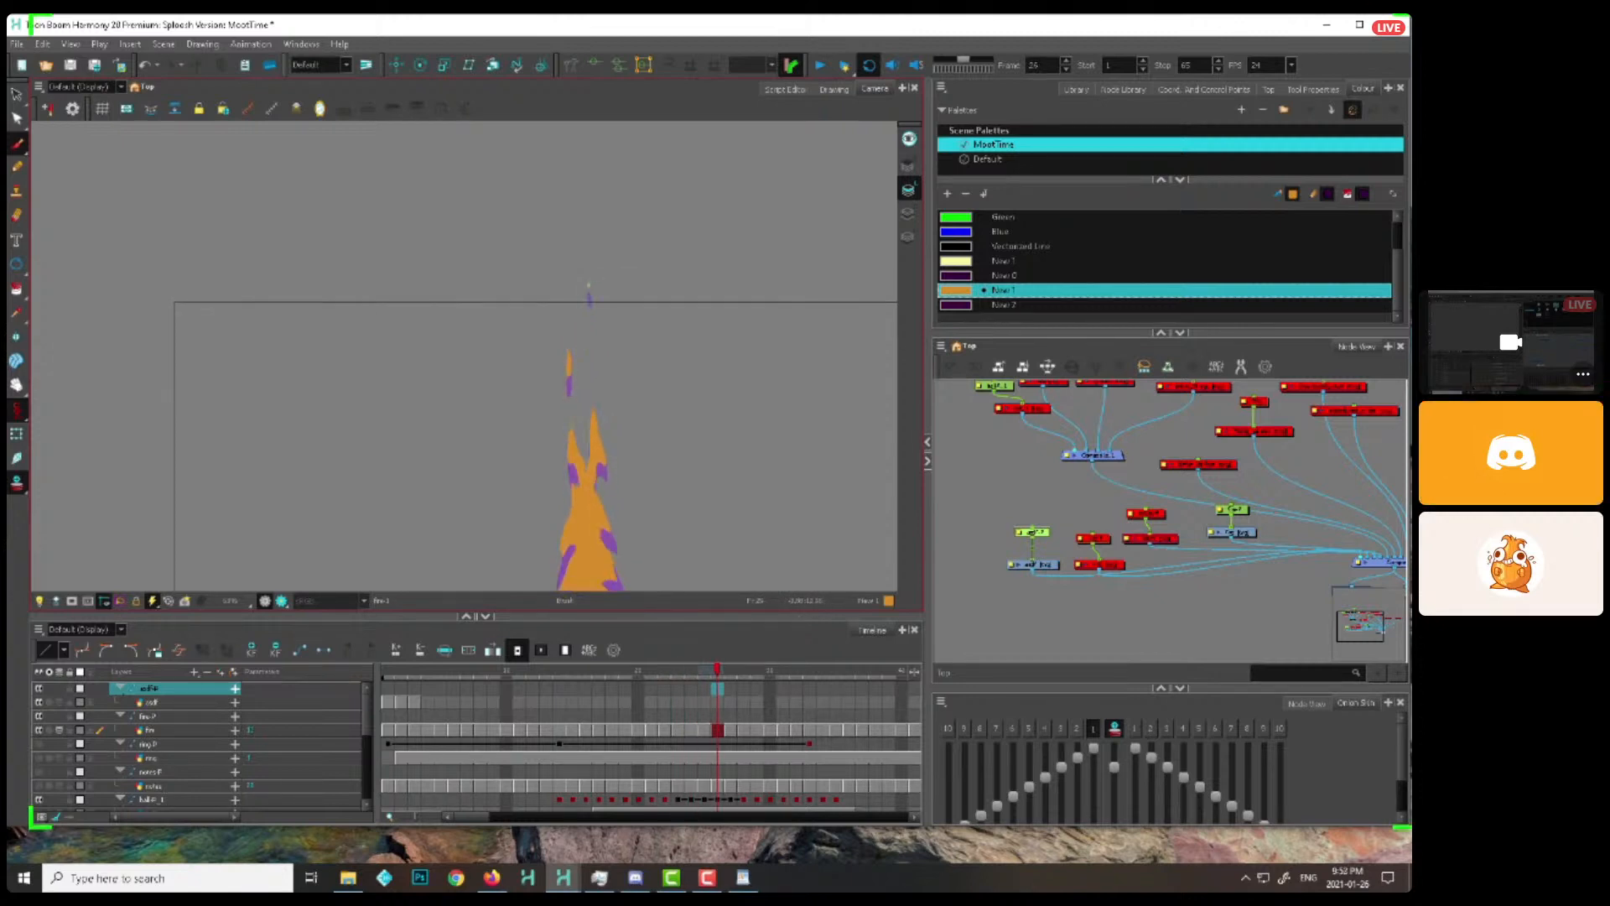
Flip back and forth through frames 18 to 22 to examine the shape of the flame's base
{"action": "key", "text": "comma"}
{"action": "key", "text": "comma"}
{"action": "key", "text": "comma"}
{"action": "key", "text": "comma"}
{"action": "key", "text": "comma"}
{"action": "key", "text": "comma"}
{"action": "key", "text": "comma"}
{"action": "key", "text": "comma"}
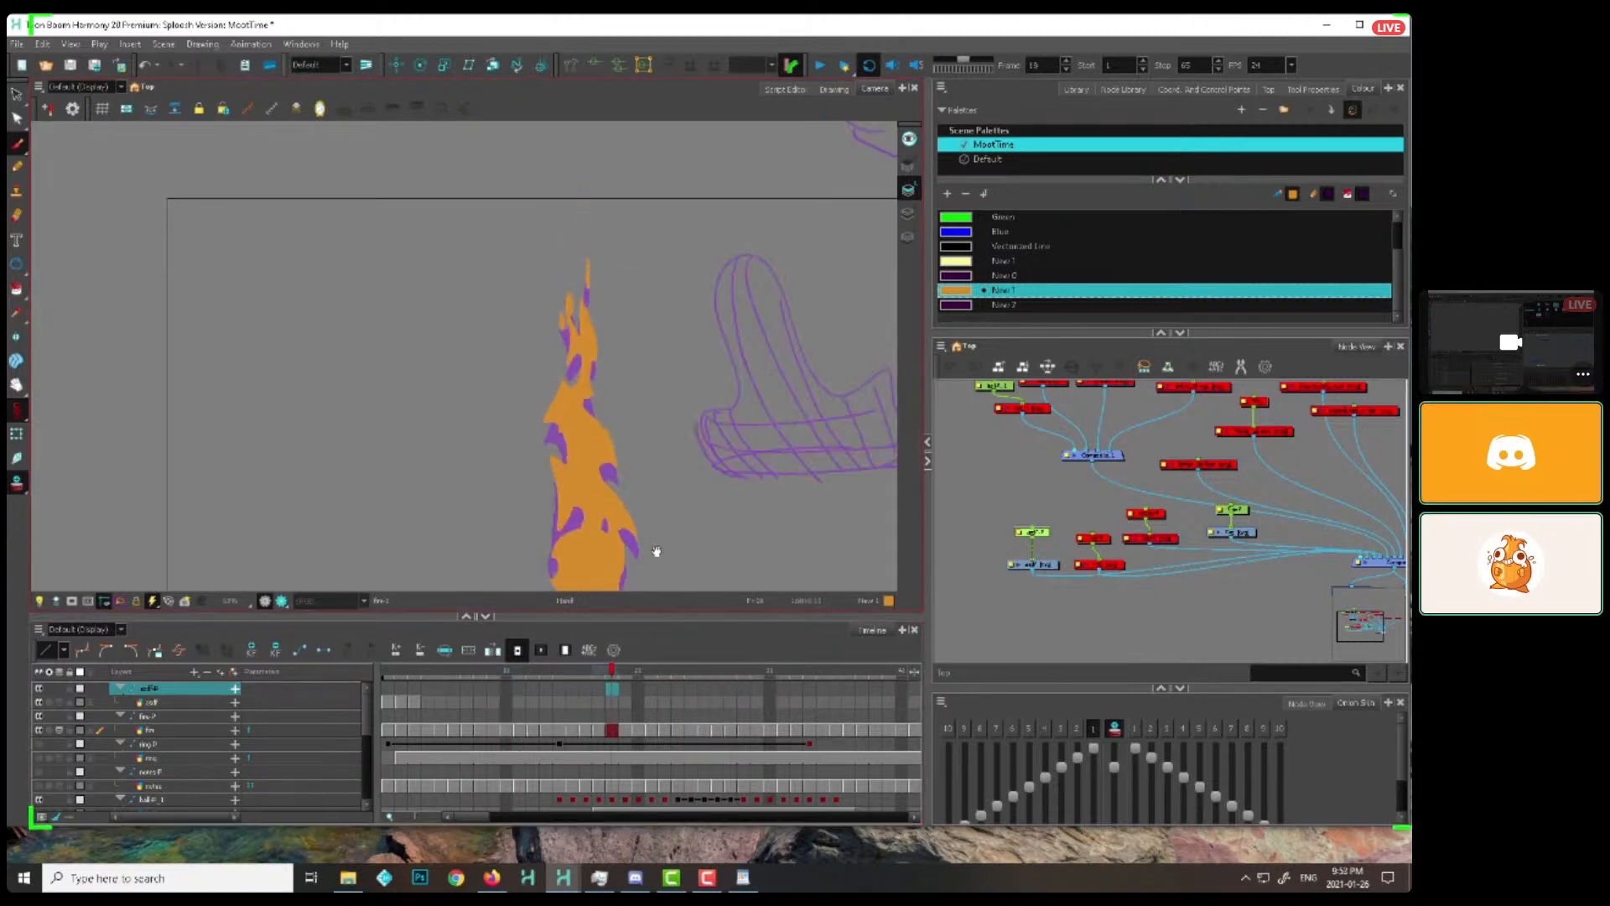
{"action": "left_click", "coordinate": [639, 625]}
{"action": "key", "text": "period"}
{"action": "key", "text": "period"}
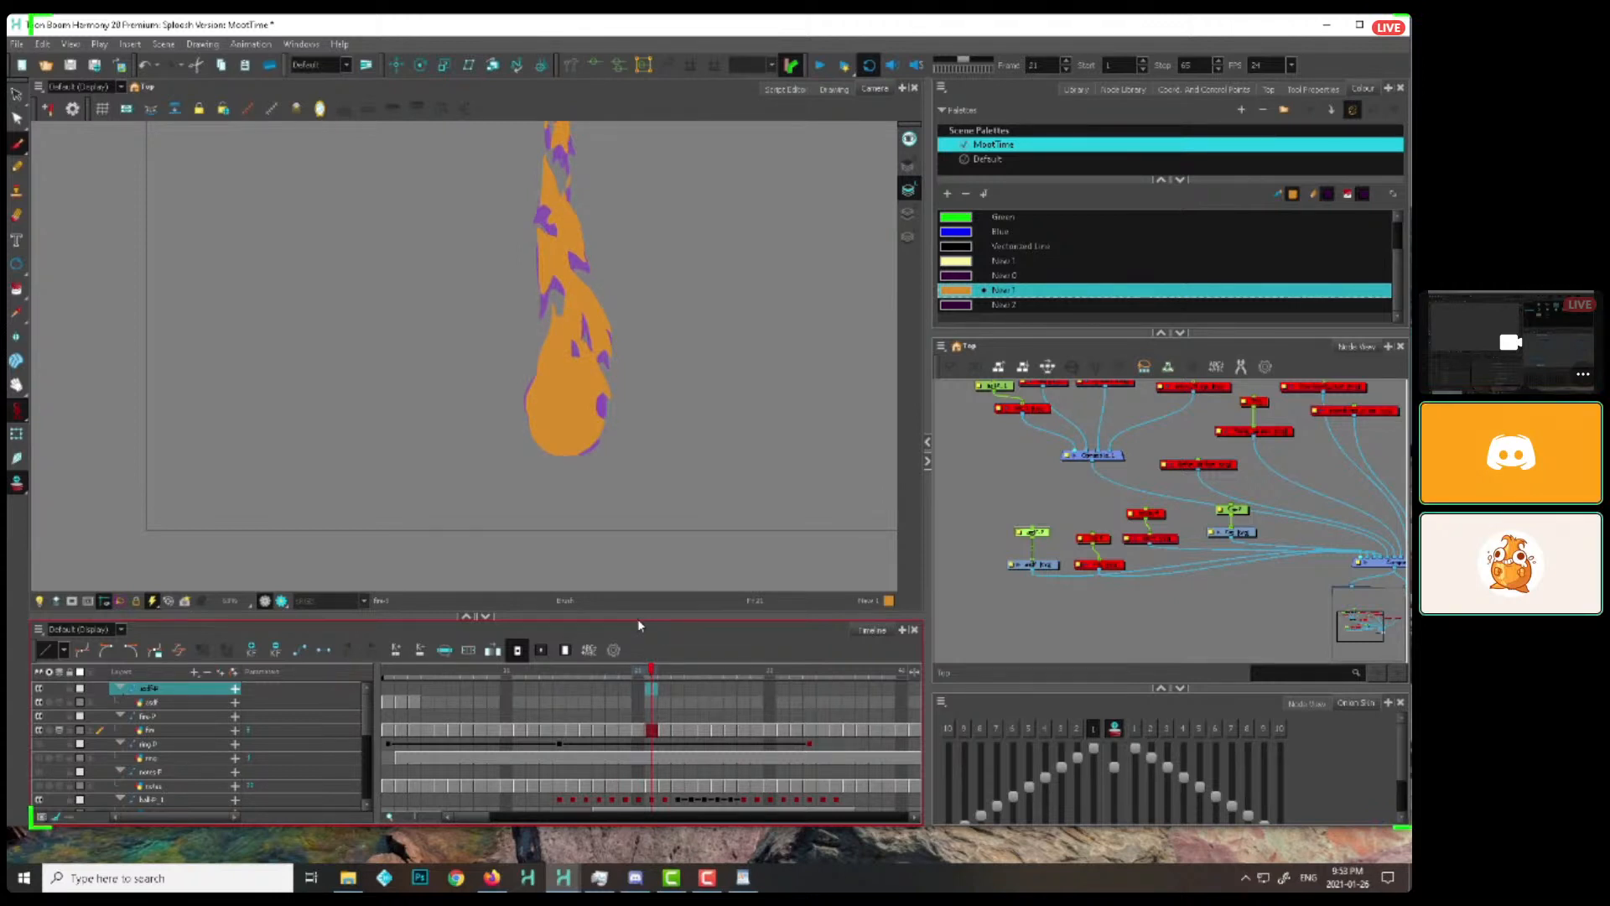
{"action": "left_click", "coordinate": [591, 668]}
{"action": "key", "text": "period"}
{"action": "key", "text": "period"}
{"action": "key", "text": "period"}
{"action": "key", "text": "period"}
{"action": "key", "text": "period"}
{"action": "key", "text": "period"}
{"action": "key", "text": "period"}
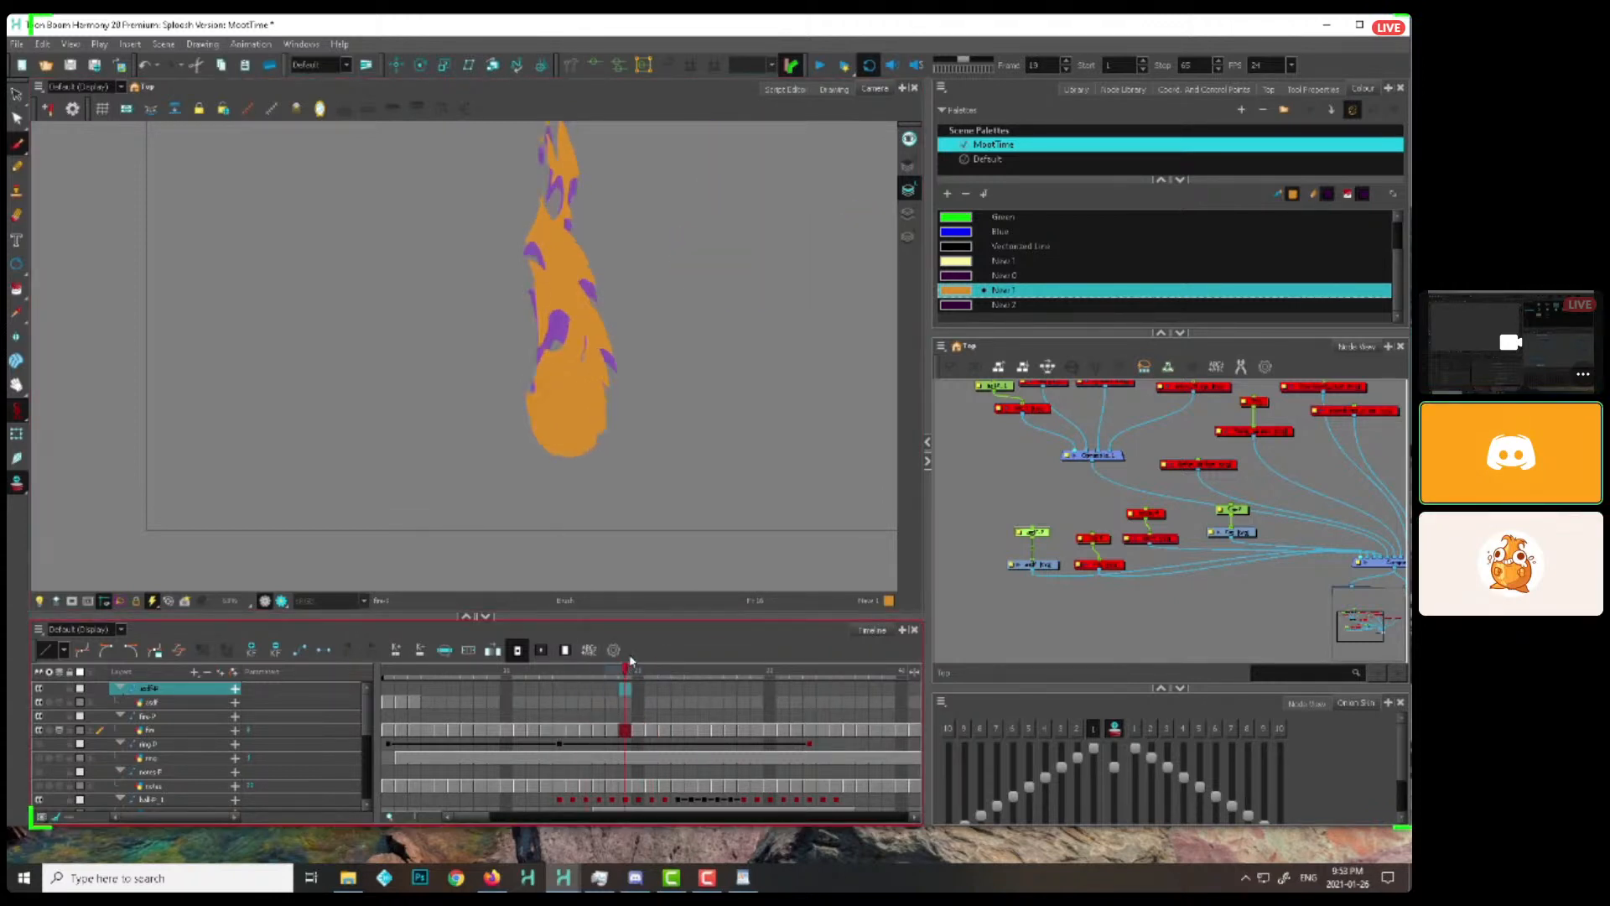
{"action": "key", "text": "period"}
{"action": "key", "text": "comma"}
{"action": "key", "text": "comma"}
{"action": "key", "text": "comma"}
{"action": "left_click_drag", "start_coordinate": [556, 442], "coordinate": [559, 477]}
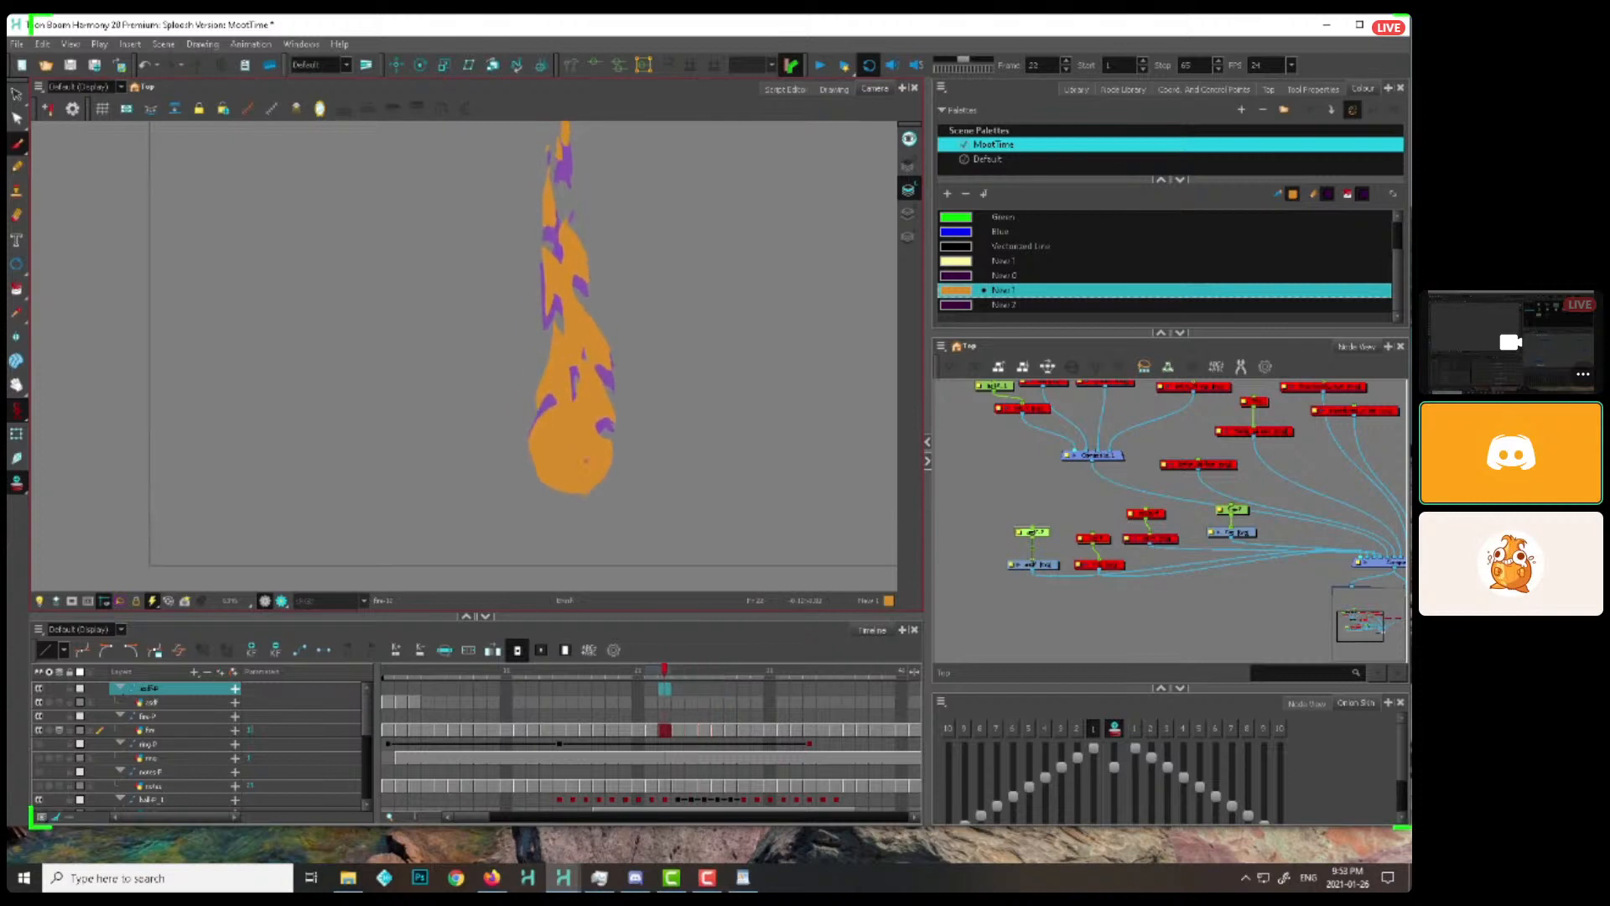
Repaint the rounded bottom edge of the flame in orange on frames 23 to 27
{"action": "key", "text": "period"}
{"action": "key", "text": "period"}
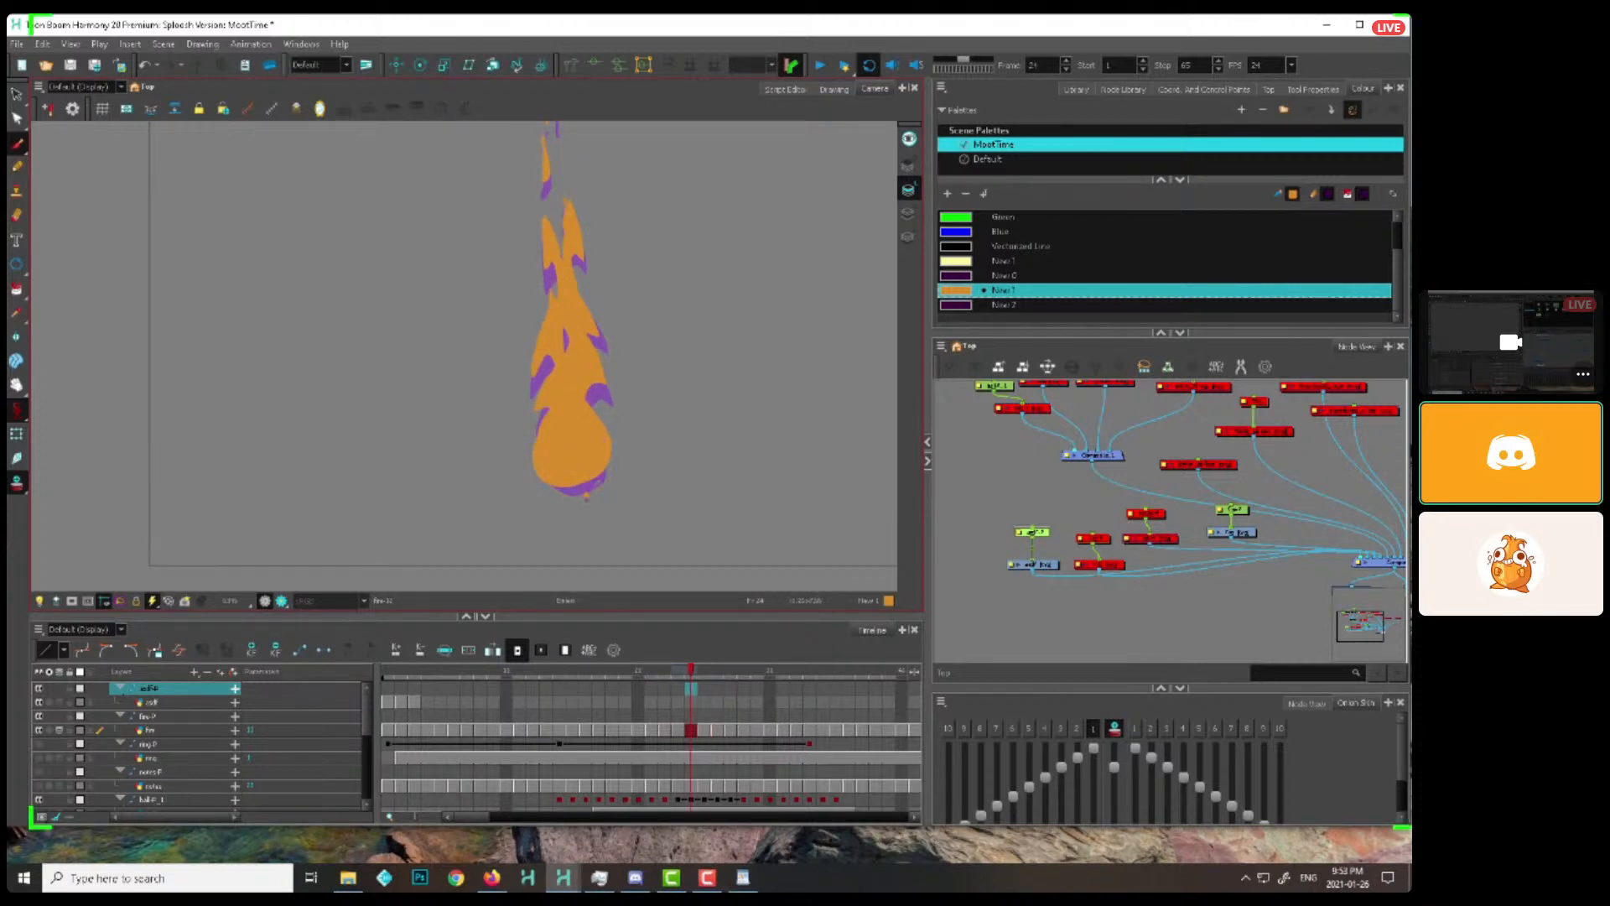
{"action": "key", "text": "period"}
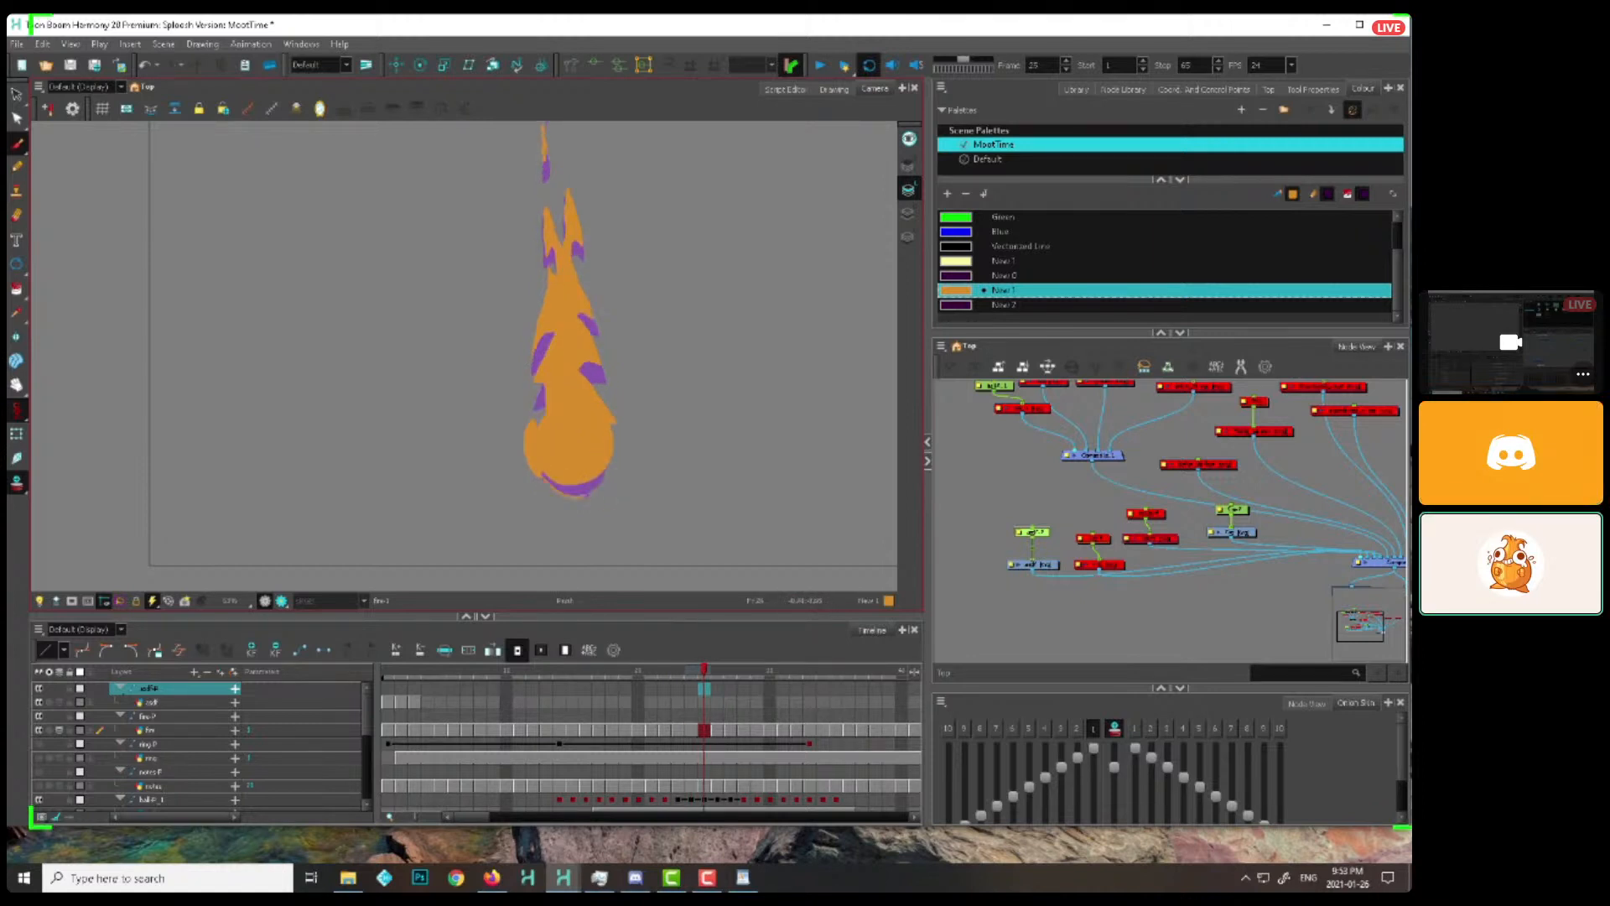
{"action": "key", "text": "period"}
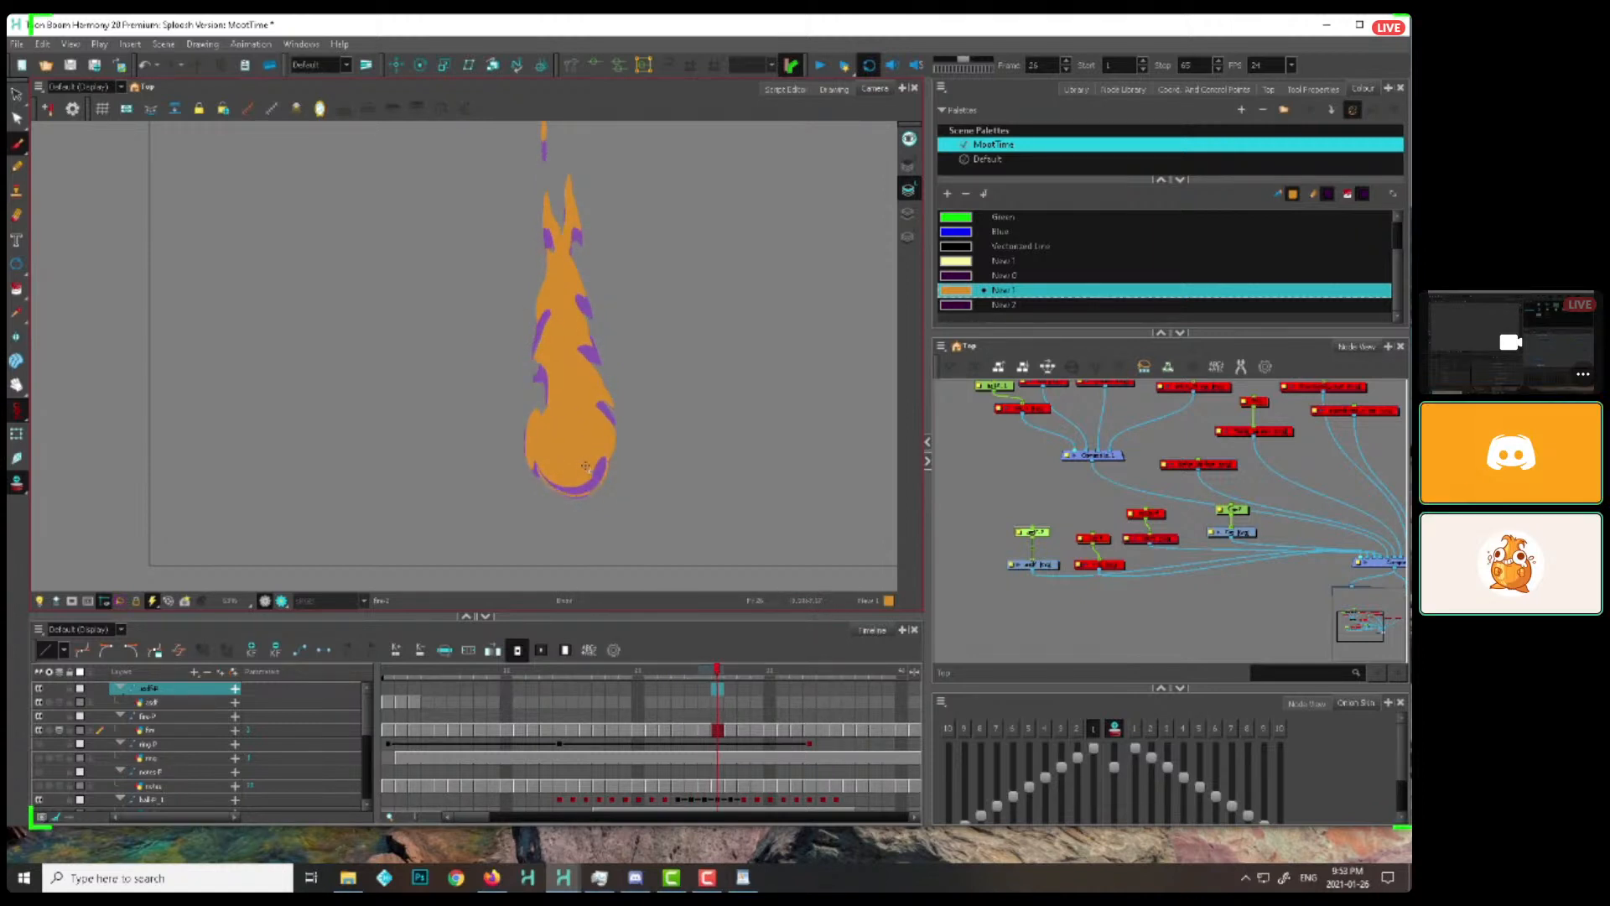
{"action": "key", "text": "period"}
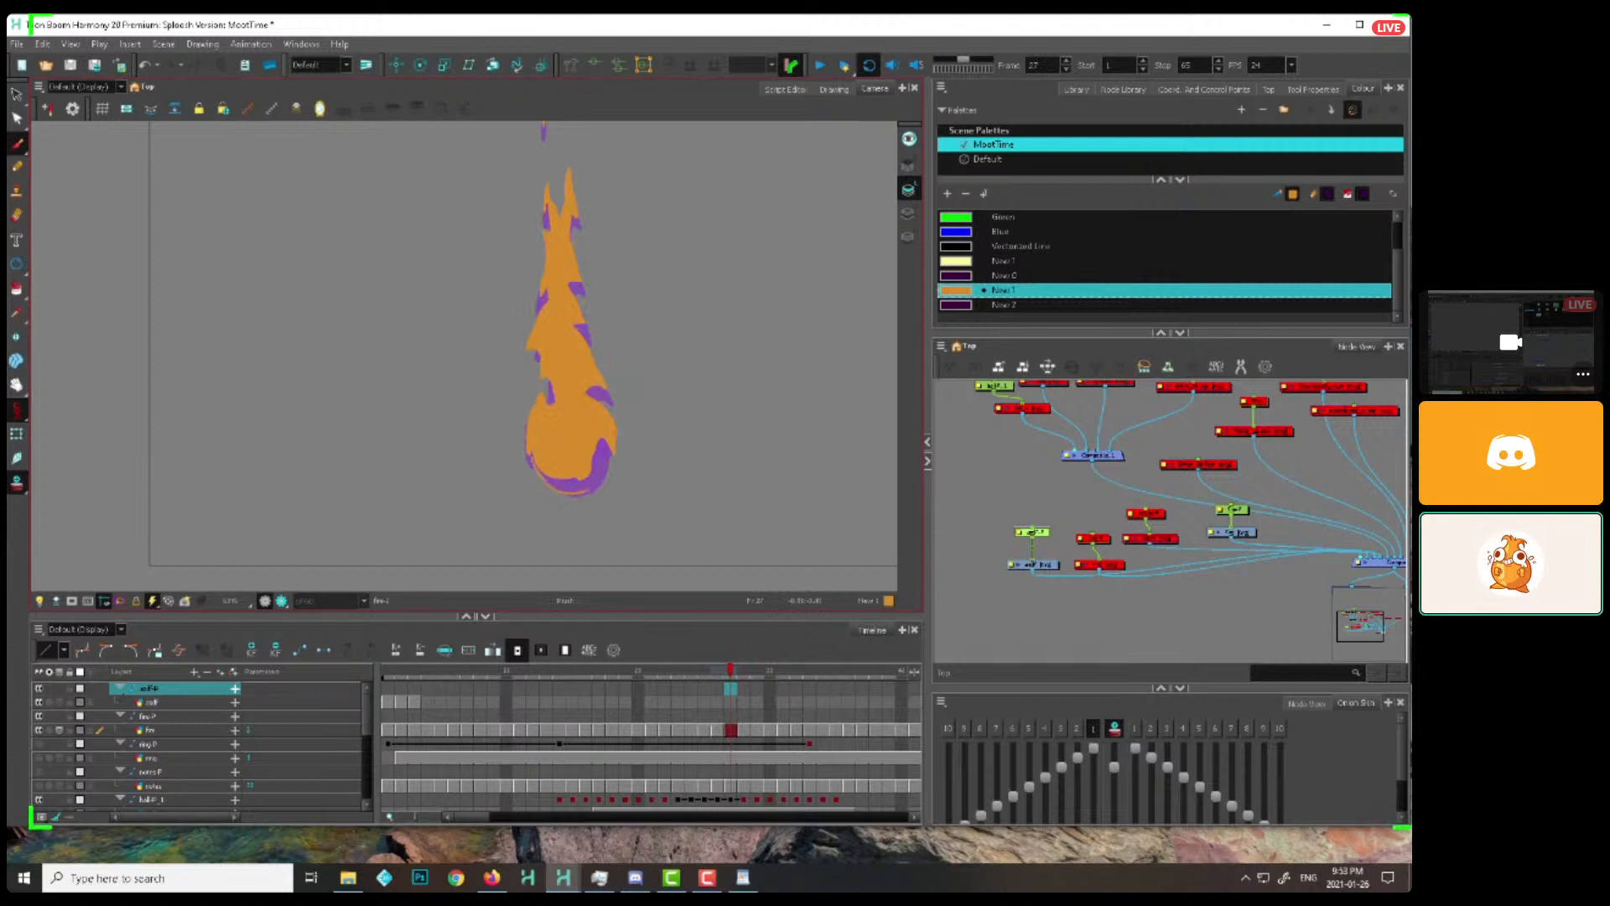
{"action": "left_click_drag", "start_coordinate": [601, 463], "coordinate": [599, 441]}
Outline and fill the flame's rounded base on frames 28 to 31, flipping between neighbouring drawings to match its shape
{"action": "key", "text": "period"}
{"action": "key", "text": "comma"}
{"action": "key", "text": "period"}
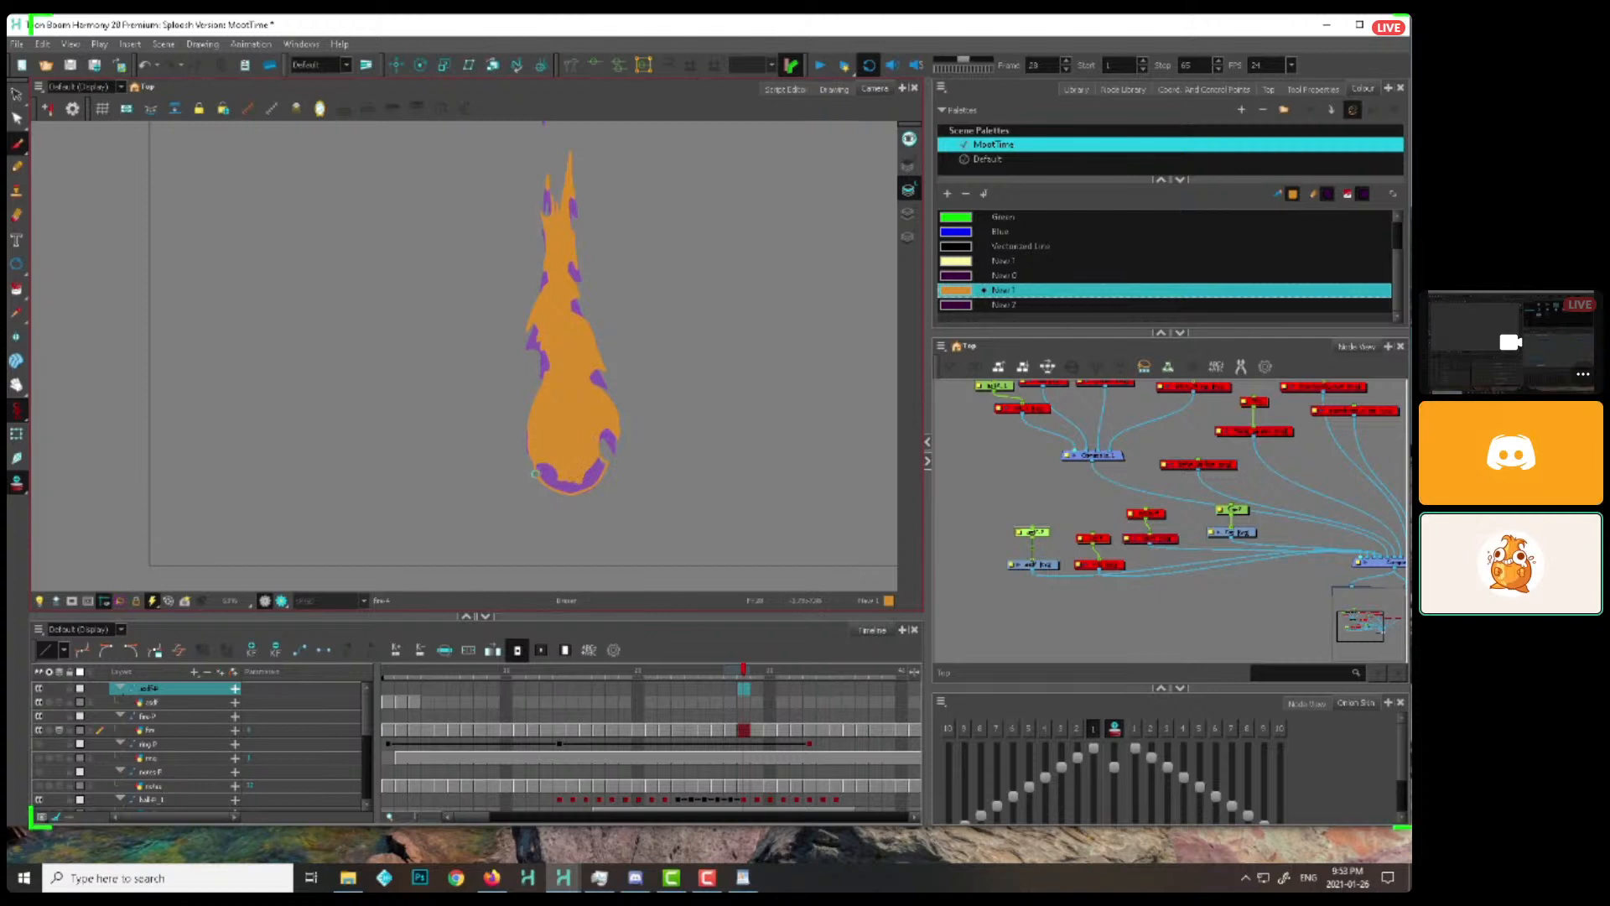
{"action": "key", "text": "period"}
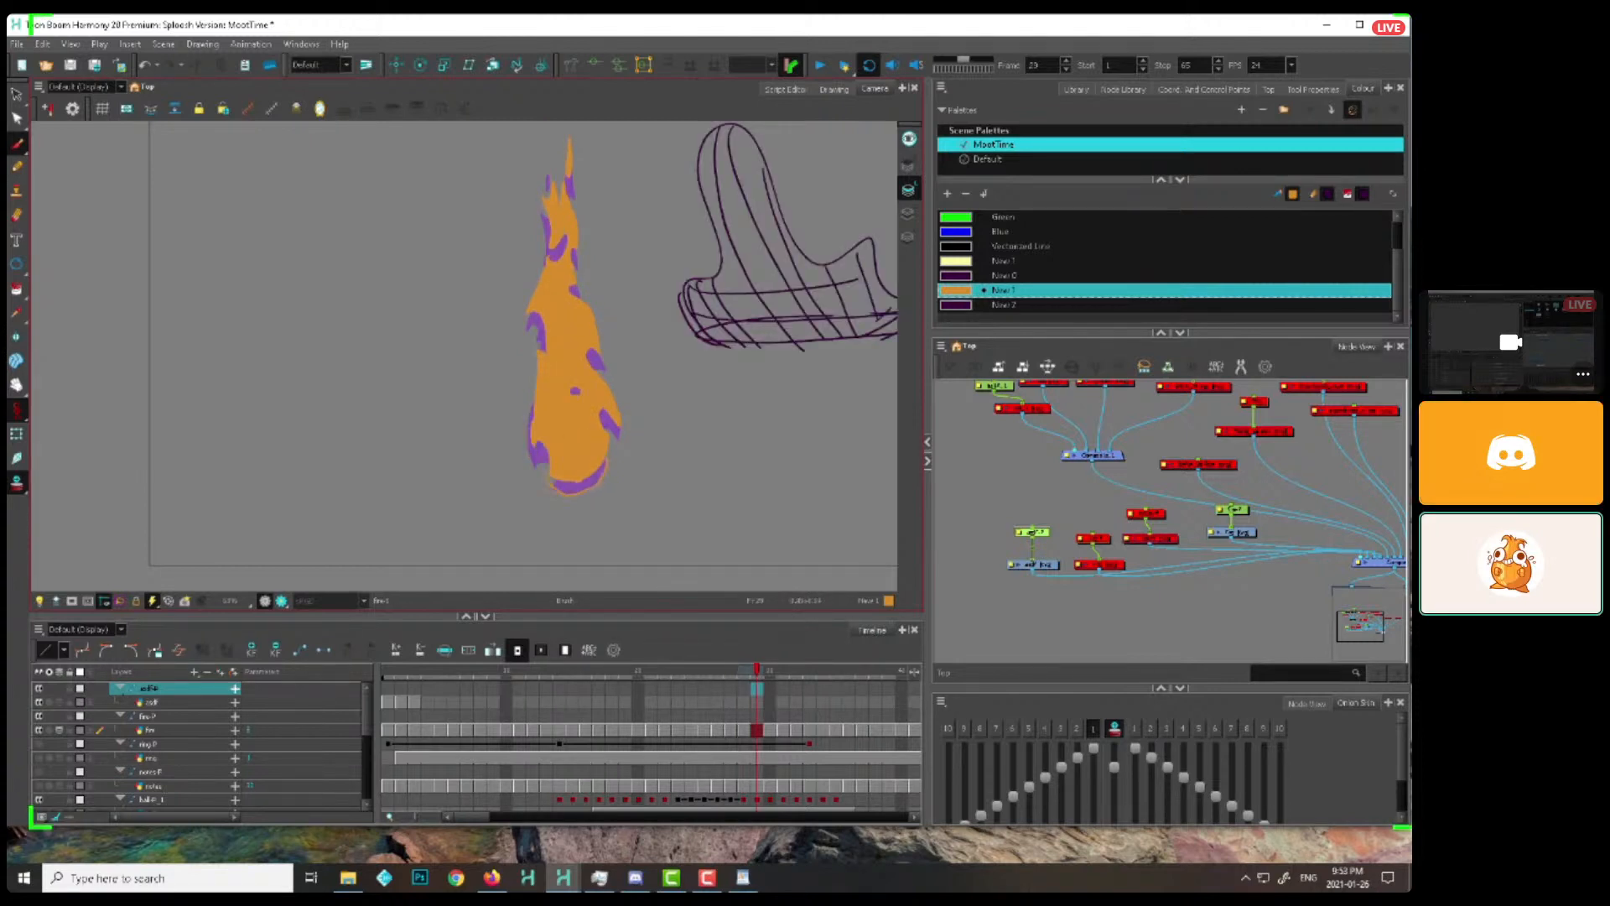
{"action": "key", "text": "period"}
{"action": "key", "text": "comma"}
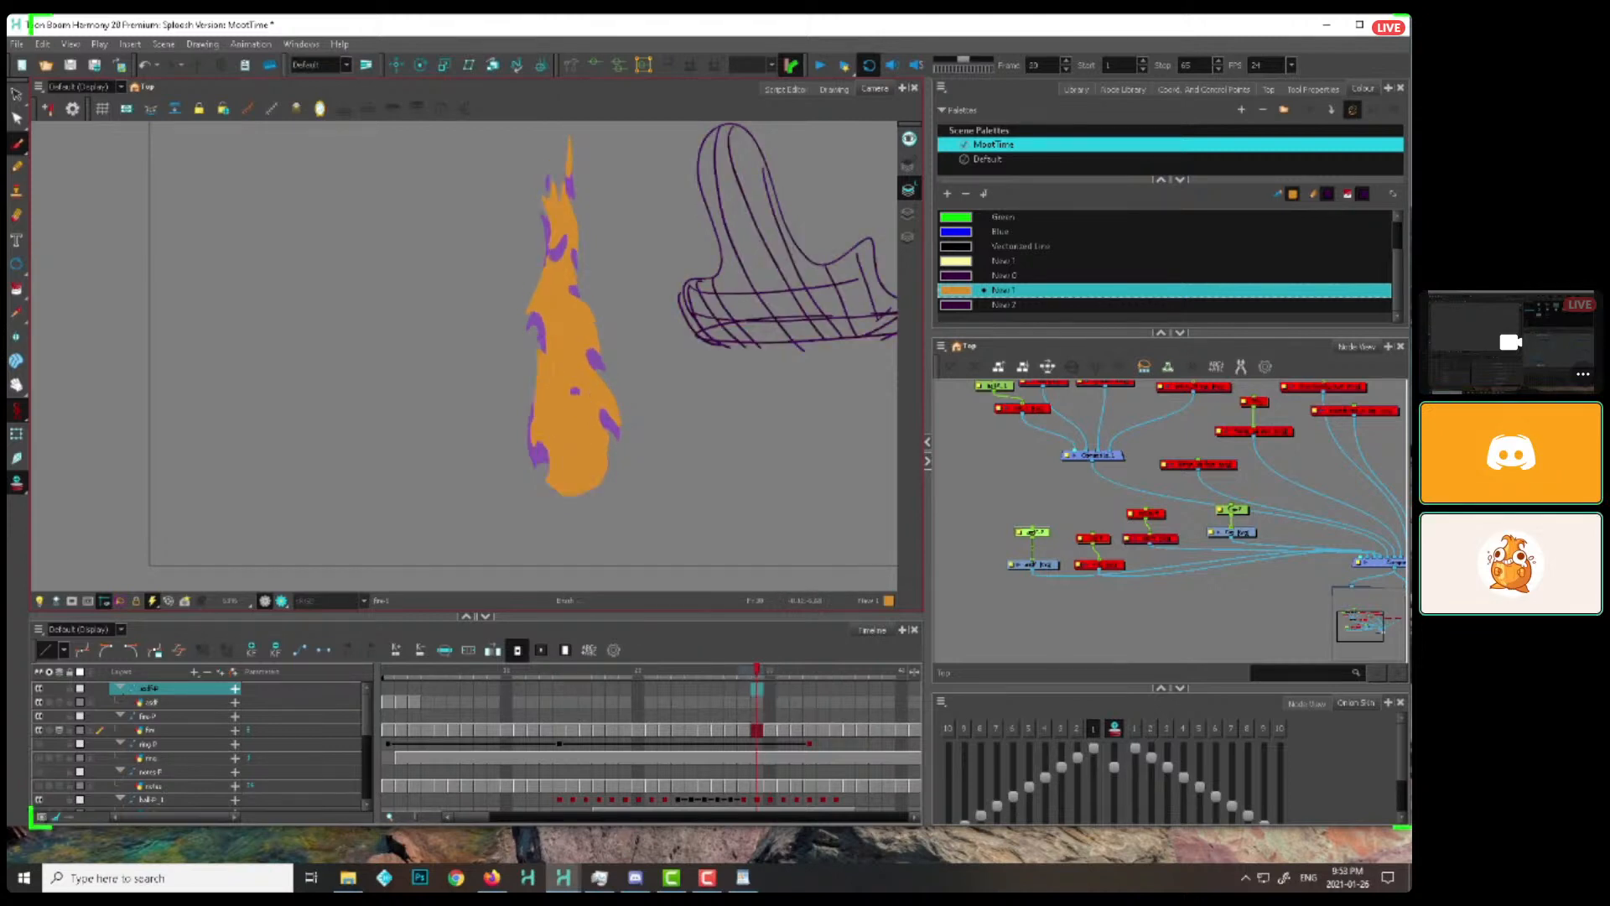
{"action": "key", "text": "period"}
Even out the flame's base on frames 32 to 34 and flip ahead to frame 37 to compare it
{"action": "key", "text": "period"}
{"action": "key", "text": "period"}
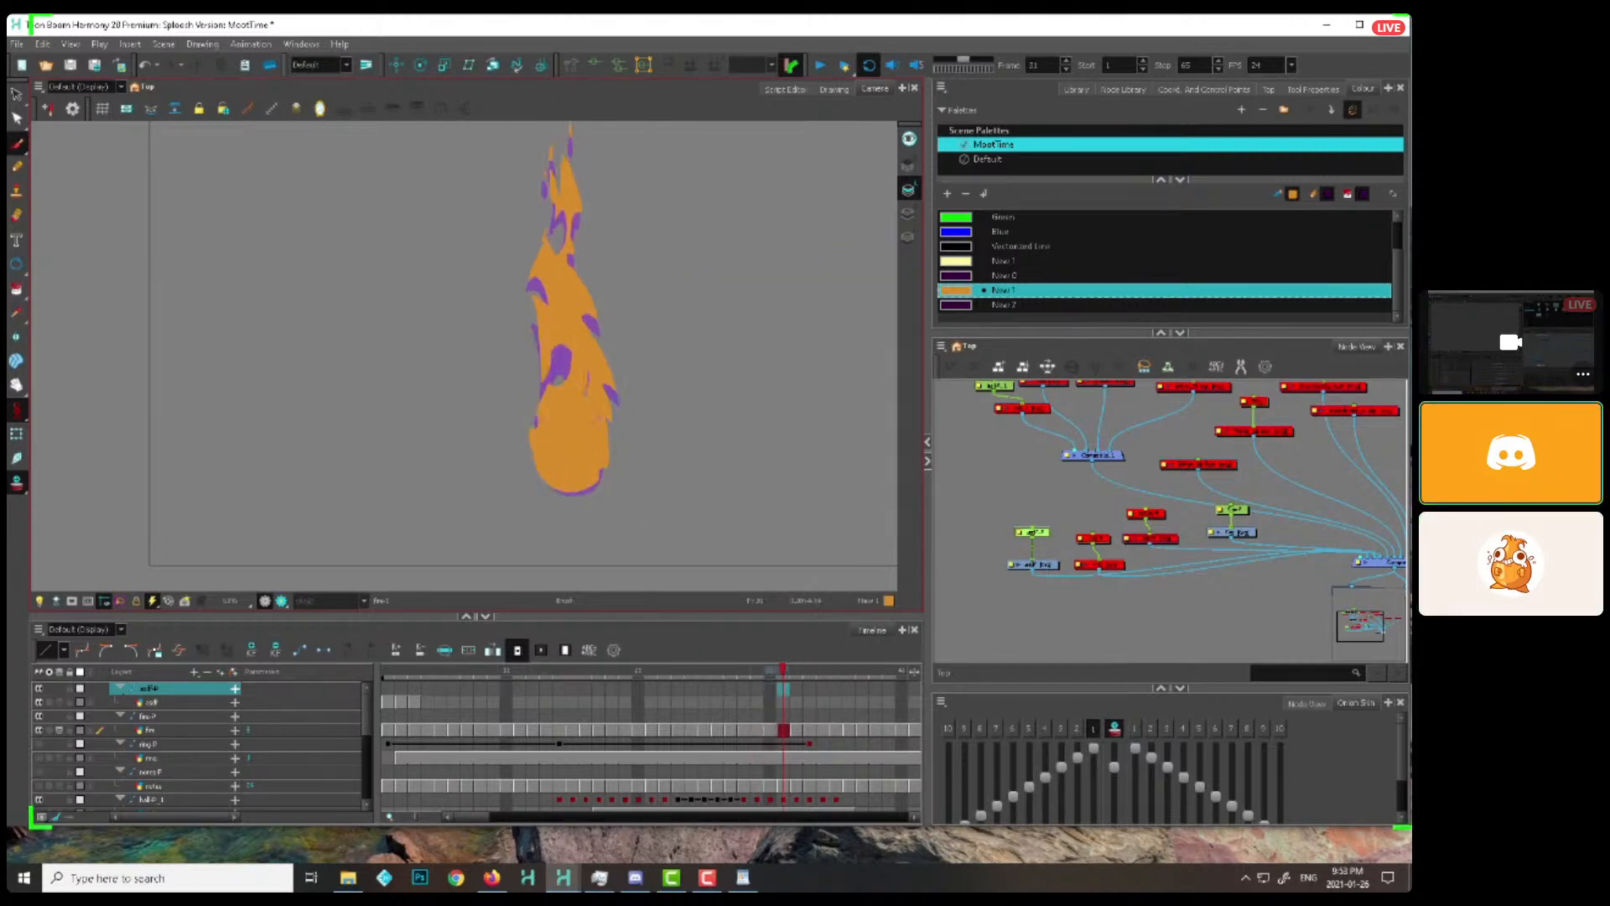
{"action": "key", "text": "period"}
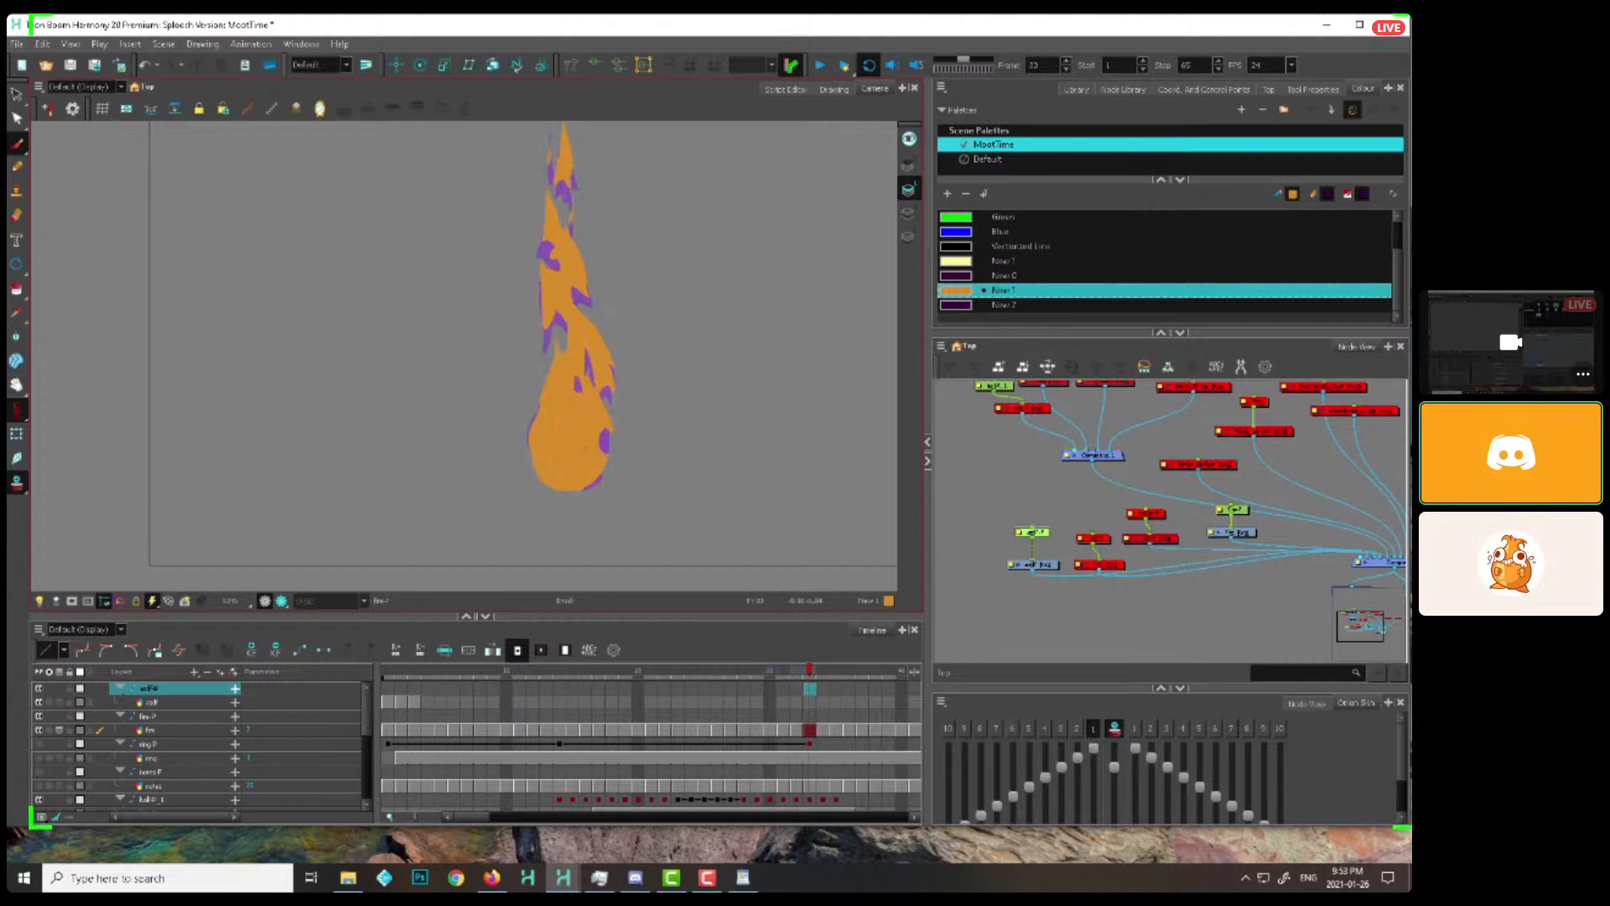
{"action": "key", "text": "comma"}
{"action": "key", "text": "period"}
{"action": "key", "text": "period"}
{"action": "key", "text": "comma"}
{"action": "key", "text": "period"}
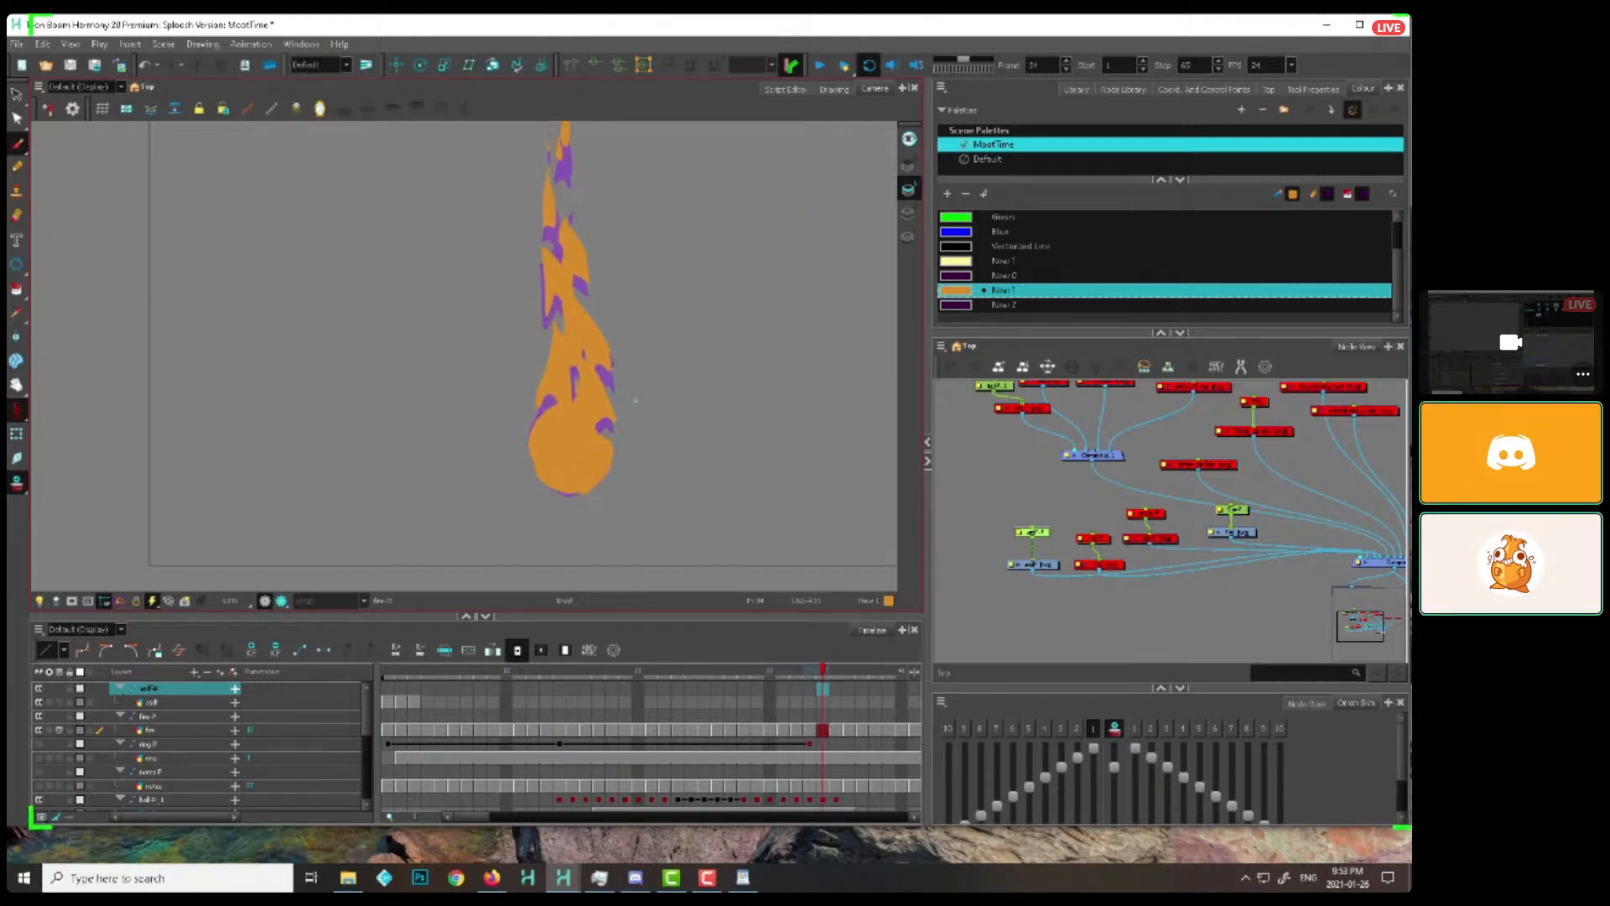
{"action": "key", "text": "period"}
{"action": "key", "text": "period"}
{"action": "key", "text": "period"}
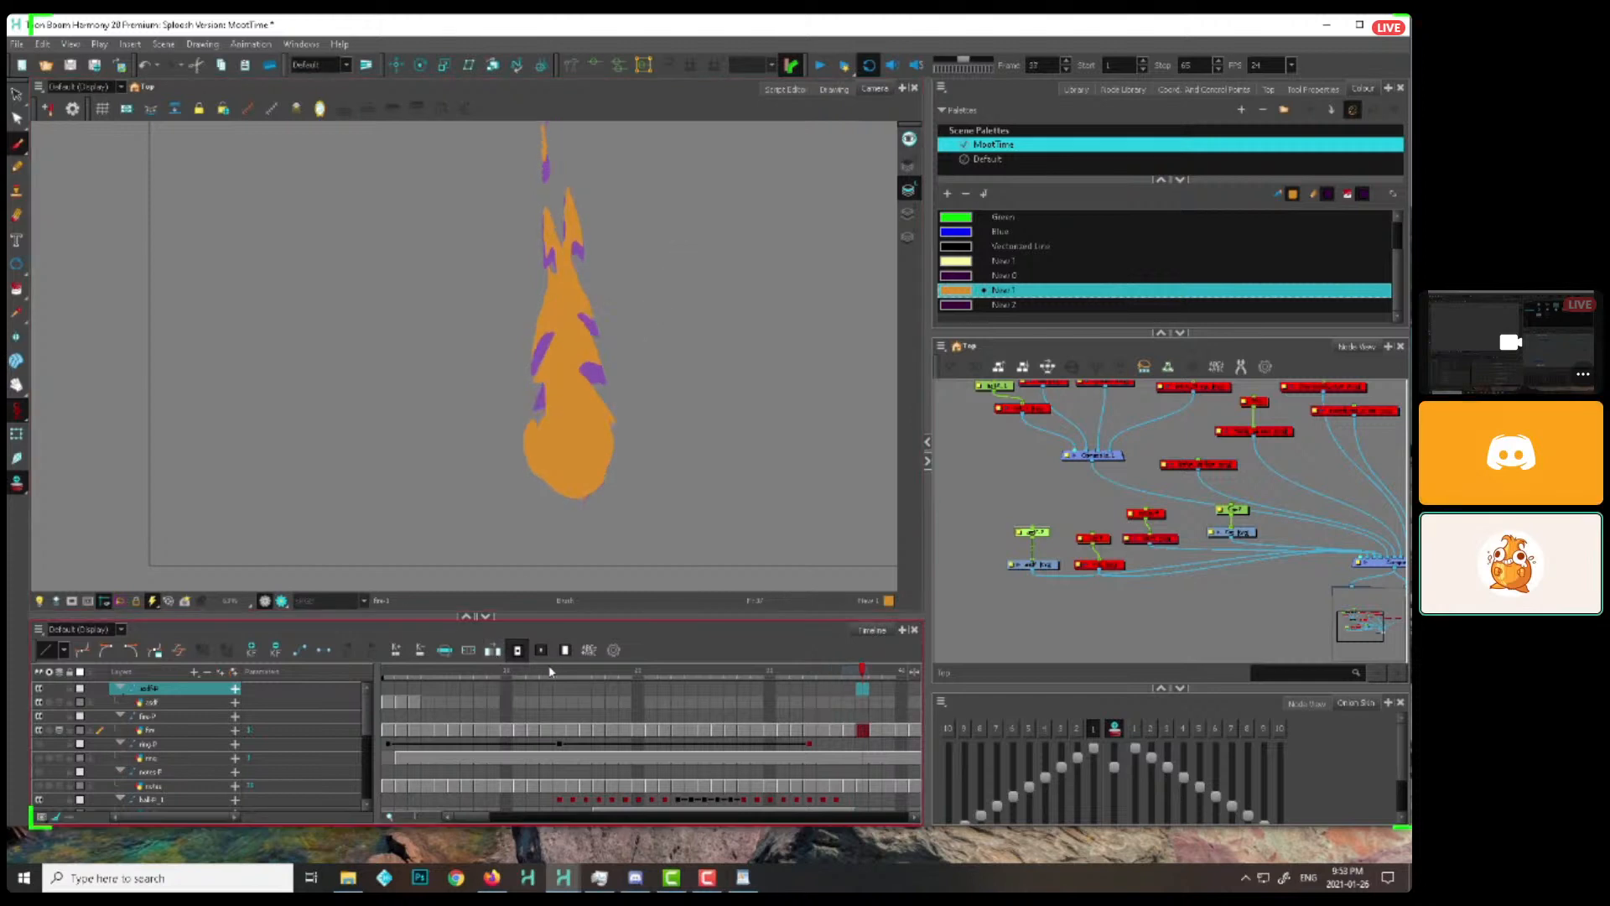
Scrub through the flame loop from around frame 10 to frame 35 to check the complete flame's motion
{"action": "left_click", "coordinate": [513, 672]}
{"action": "left_click_drag", "start_coordinate": [512, 672], "coordinate": [838, 596]}
{"action": "key", "text": "1"}
{"action": "key", "text": "1"}
{"action": "left_click_drag", "start_coordinate": [537, 336], "coordinate": [555, 441]}
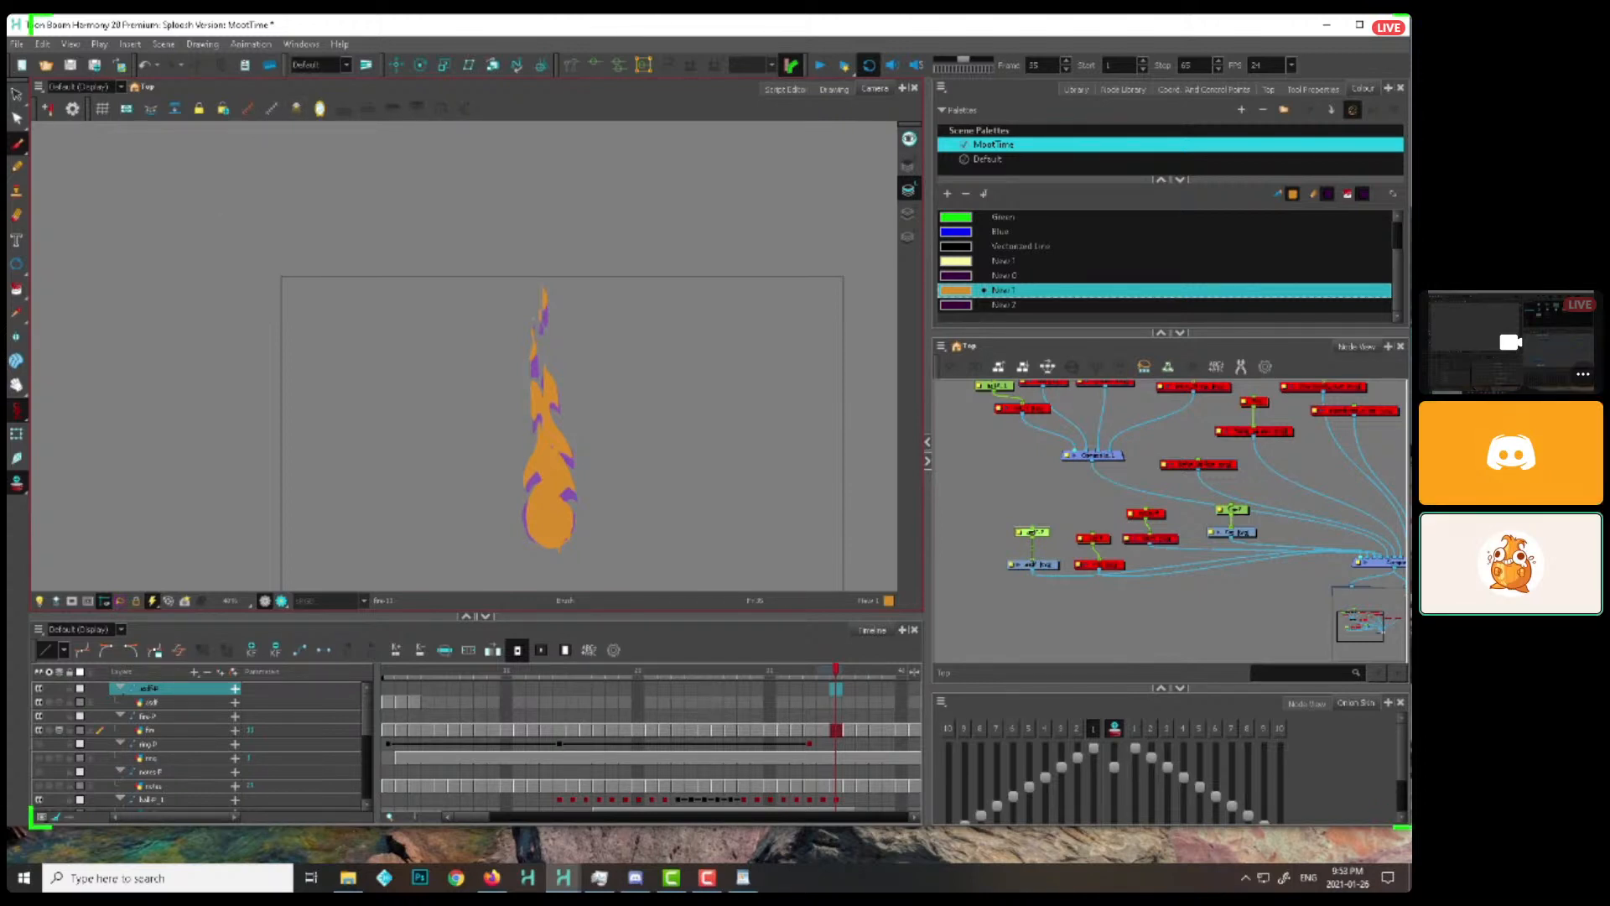
{"action": "key", "text": "F10"}
{"action": "key", "text": "alt+Tab"}
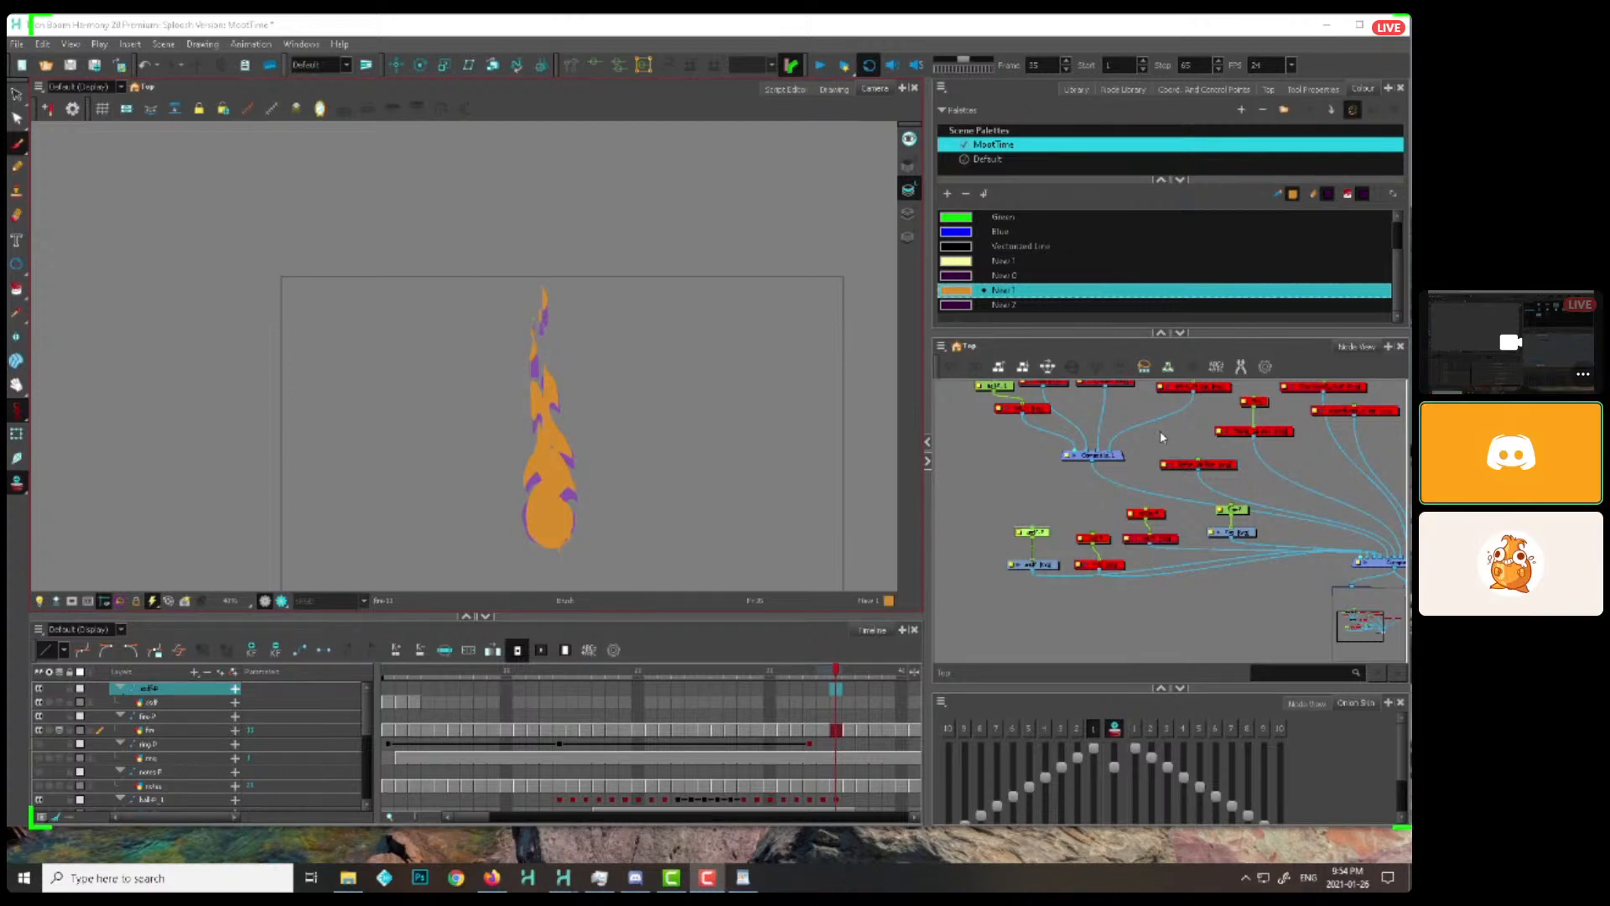
Select the leftmost drawing's node in the network and go to frame 1 with the whole camera frame in view
{"action": "left_click", "coordinate": [1049, 563]}
{"action": "left_click_drag", "start_coordinate": [1050, 563], "coordinate": [1046, 558]}
{"action": "left_click_drag", "start_coordinate": [830, 500], "coordinate": [750, 412]}
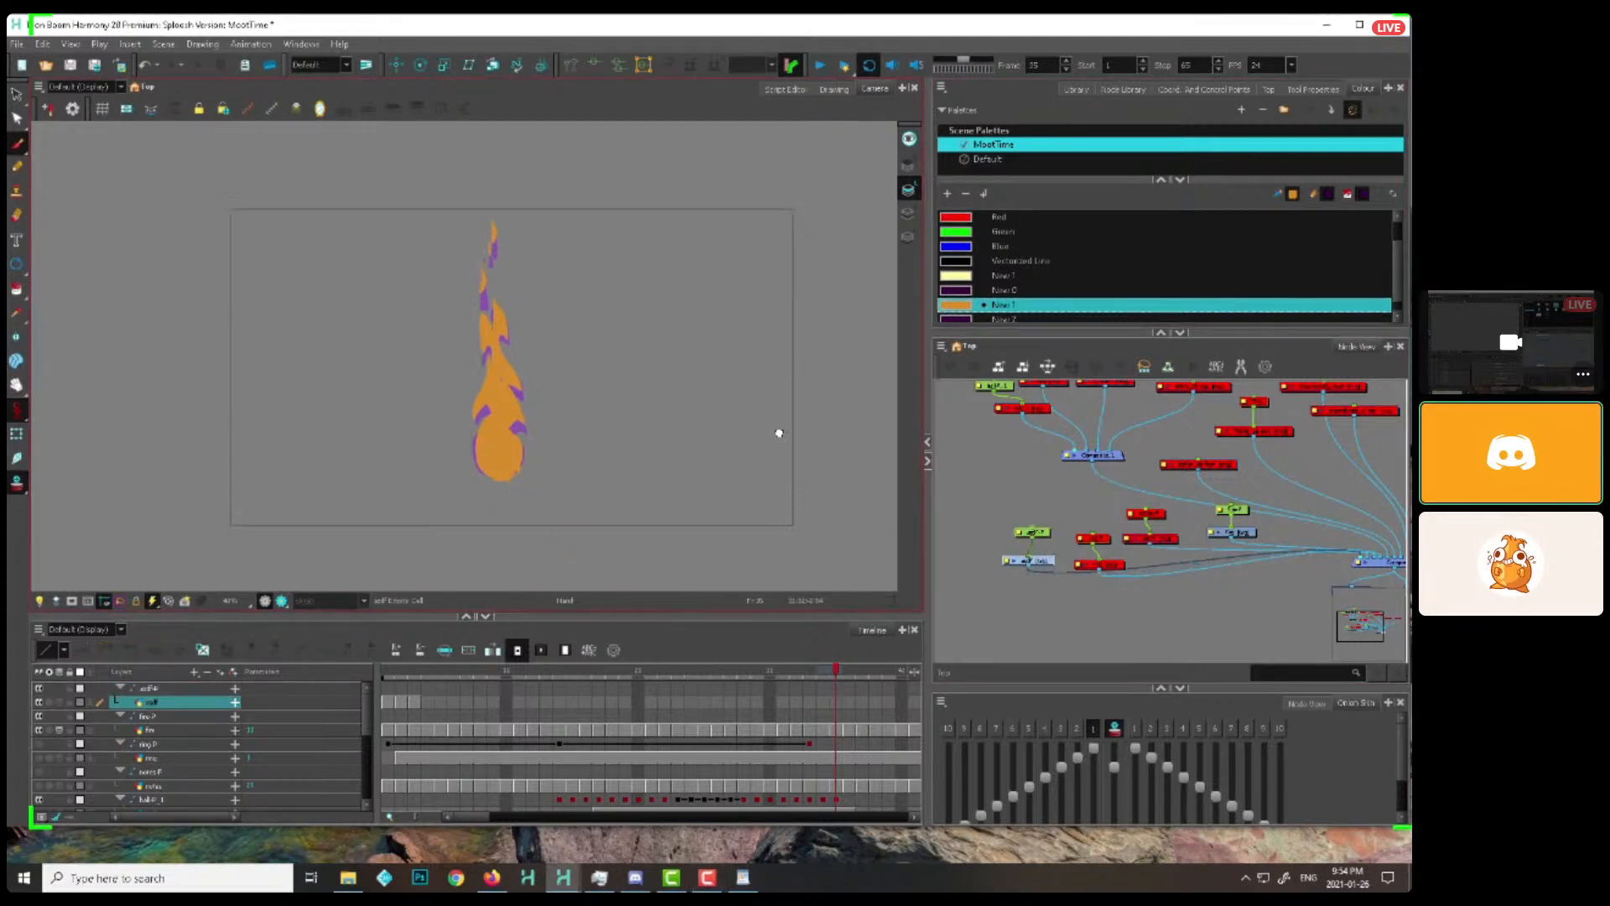
{"action": "key", "text": "2"}
{"action": "left_click_drag", "start_coordinate": [431, 669], "coordinate": [263, 698]}
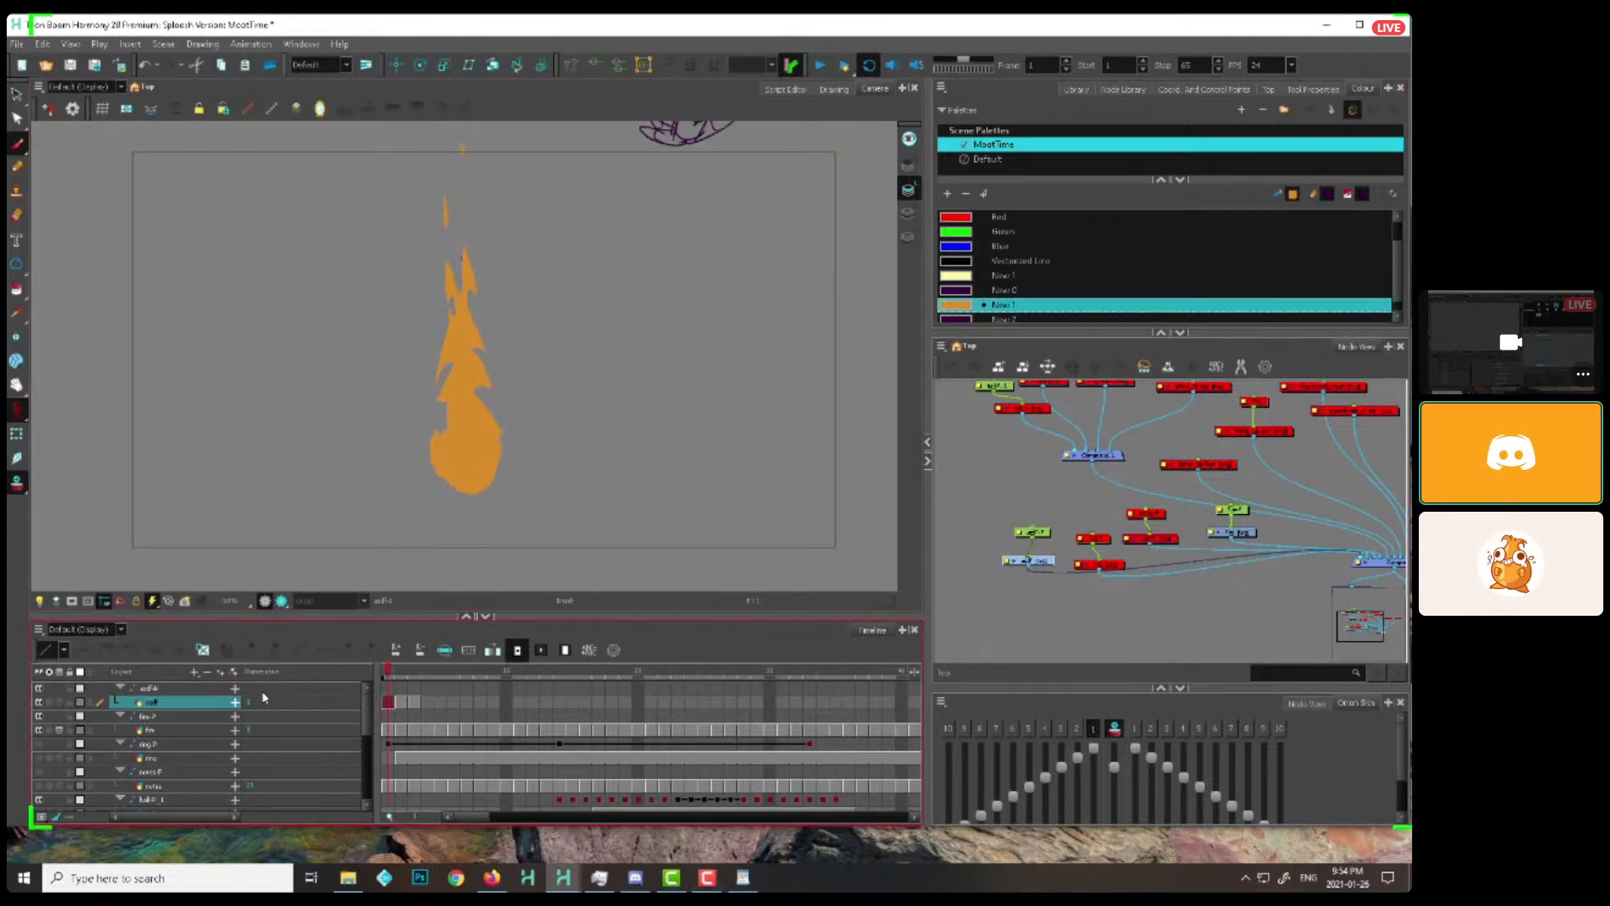
Bring the selected library template into the node network below the existing drawing group and connect it to the composite
{"action": "left_click_drag", "start_coordinate": [1075, 508], "coordinate": [1104, 466]}
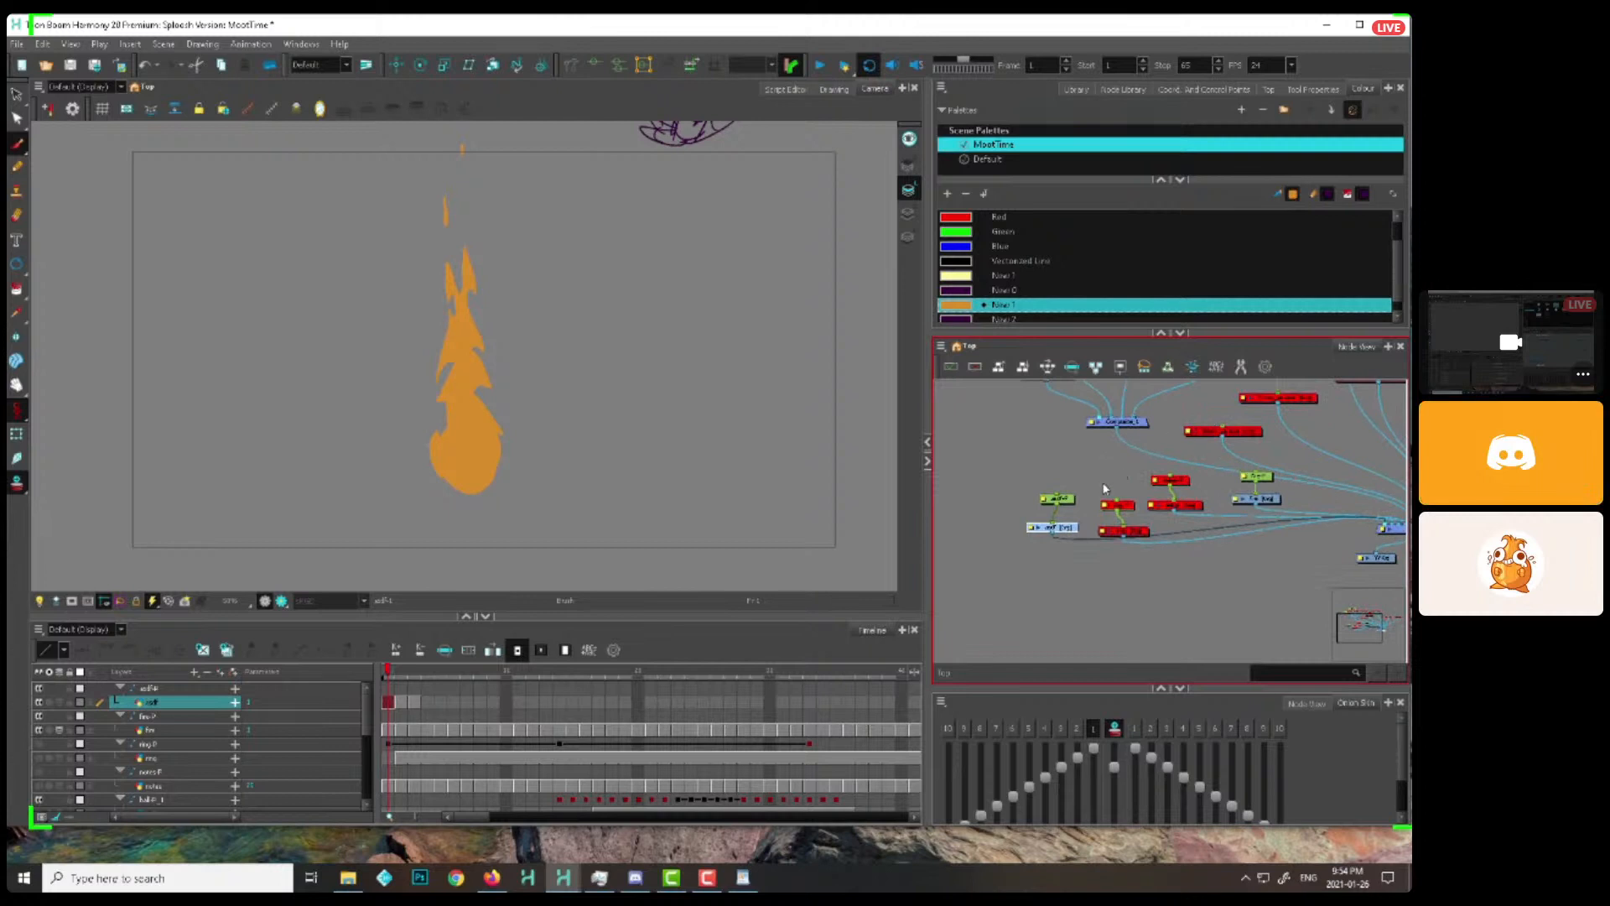
{"action": "left_click", "coordinate": [1082, 90]}
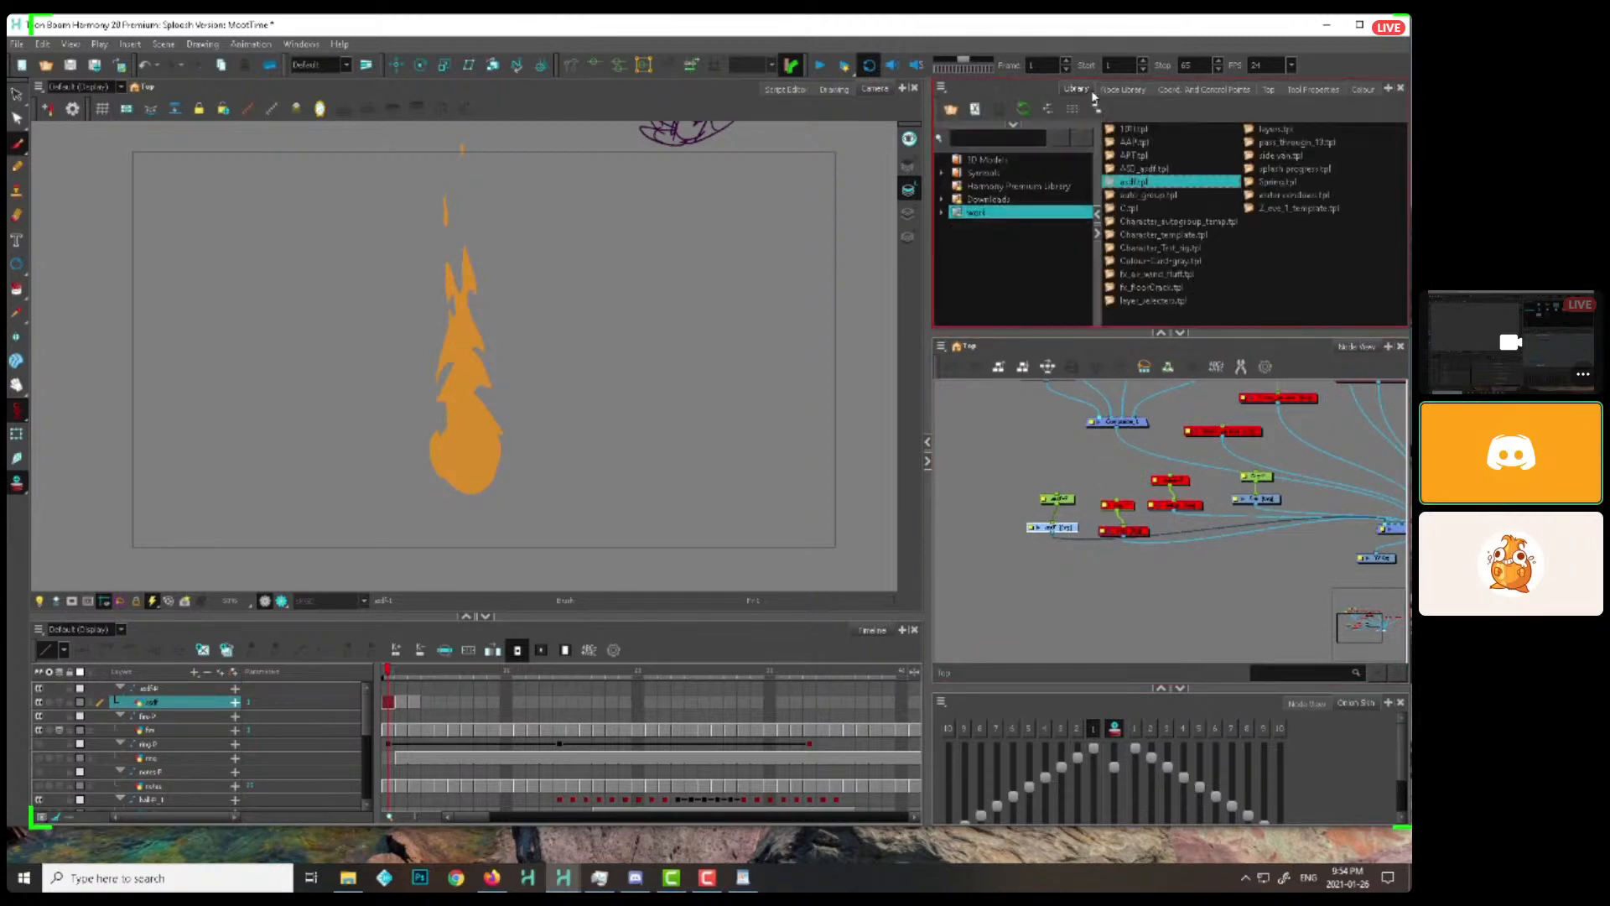
{"action": "left_click_drag", "start_coordinate": [1067, 411], "coordinate": [1058, 558]}
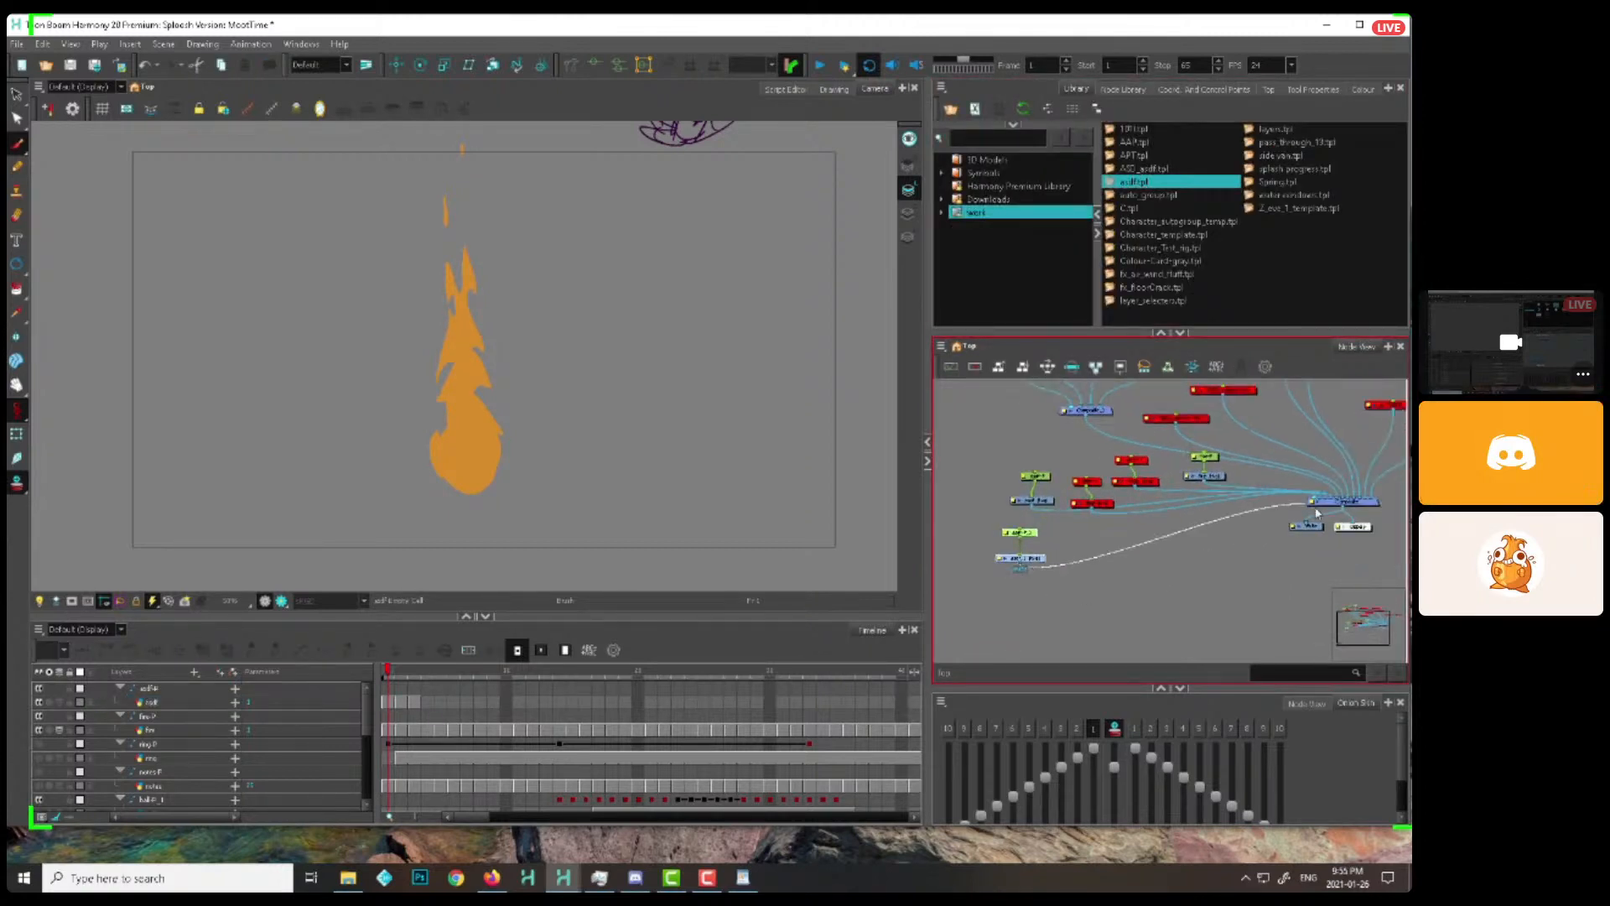
Draw a thick vertical dark purple torch handle directly beneath the flame on the new template's drawing layer
{"action": "key", "text": "ctrl+z"}
{"action": "left_click", "coordinate": [1363, 89]}
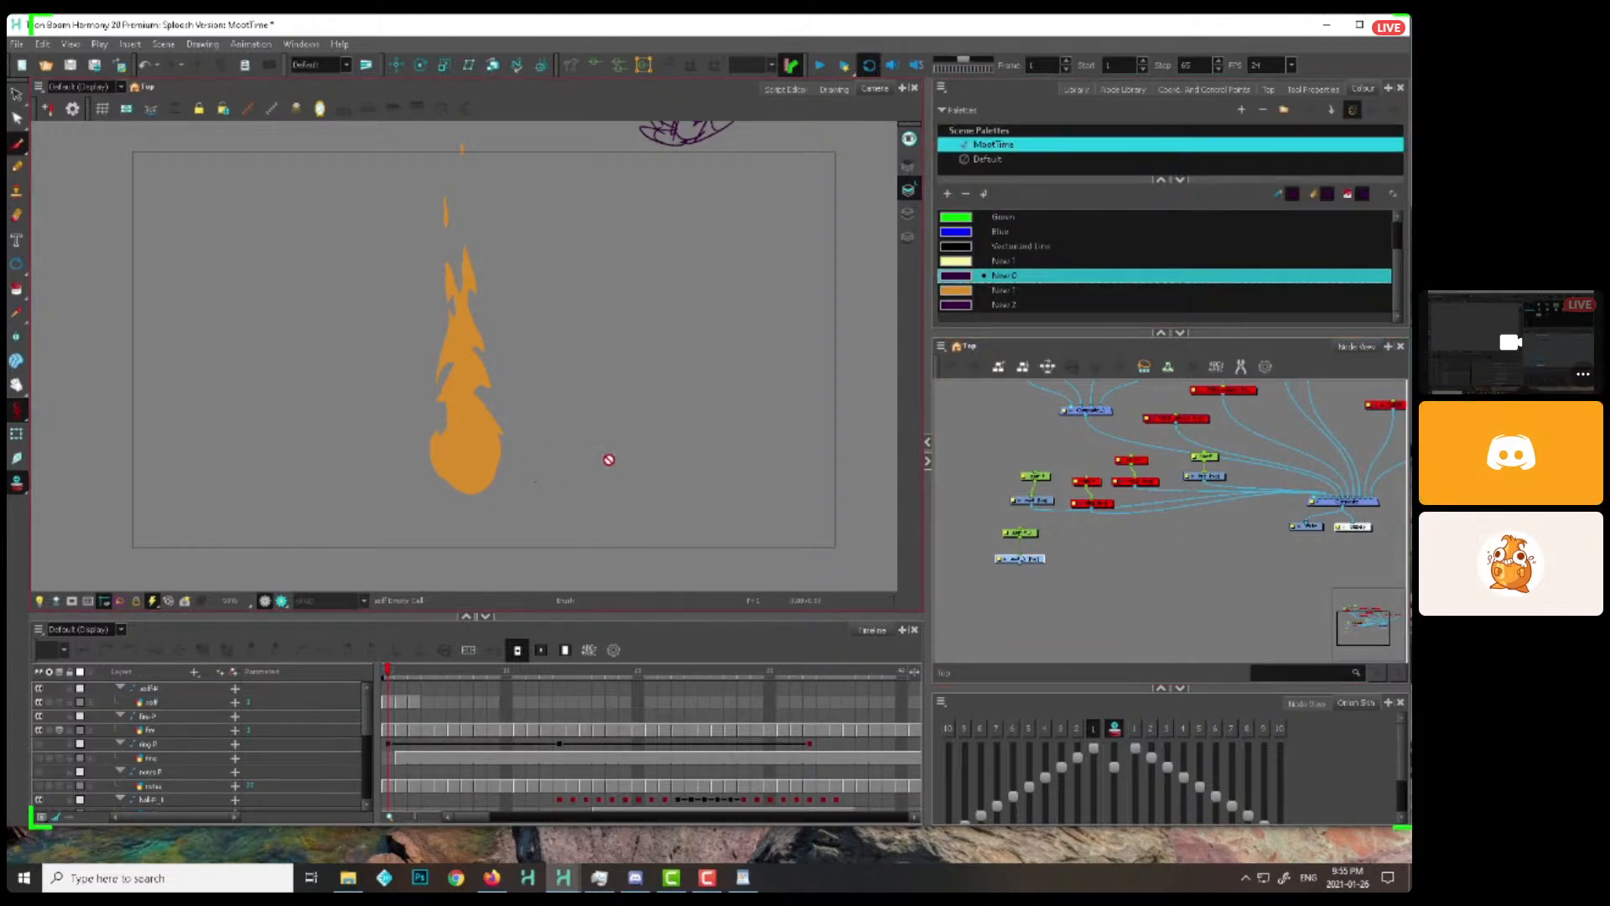
{"action": "key", "text": "ctrl+z"}
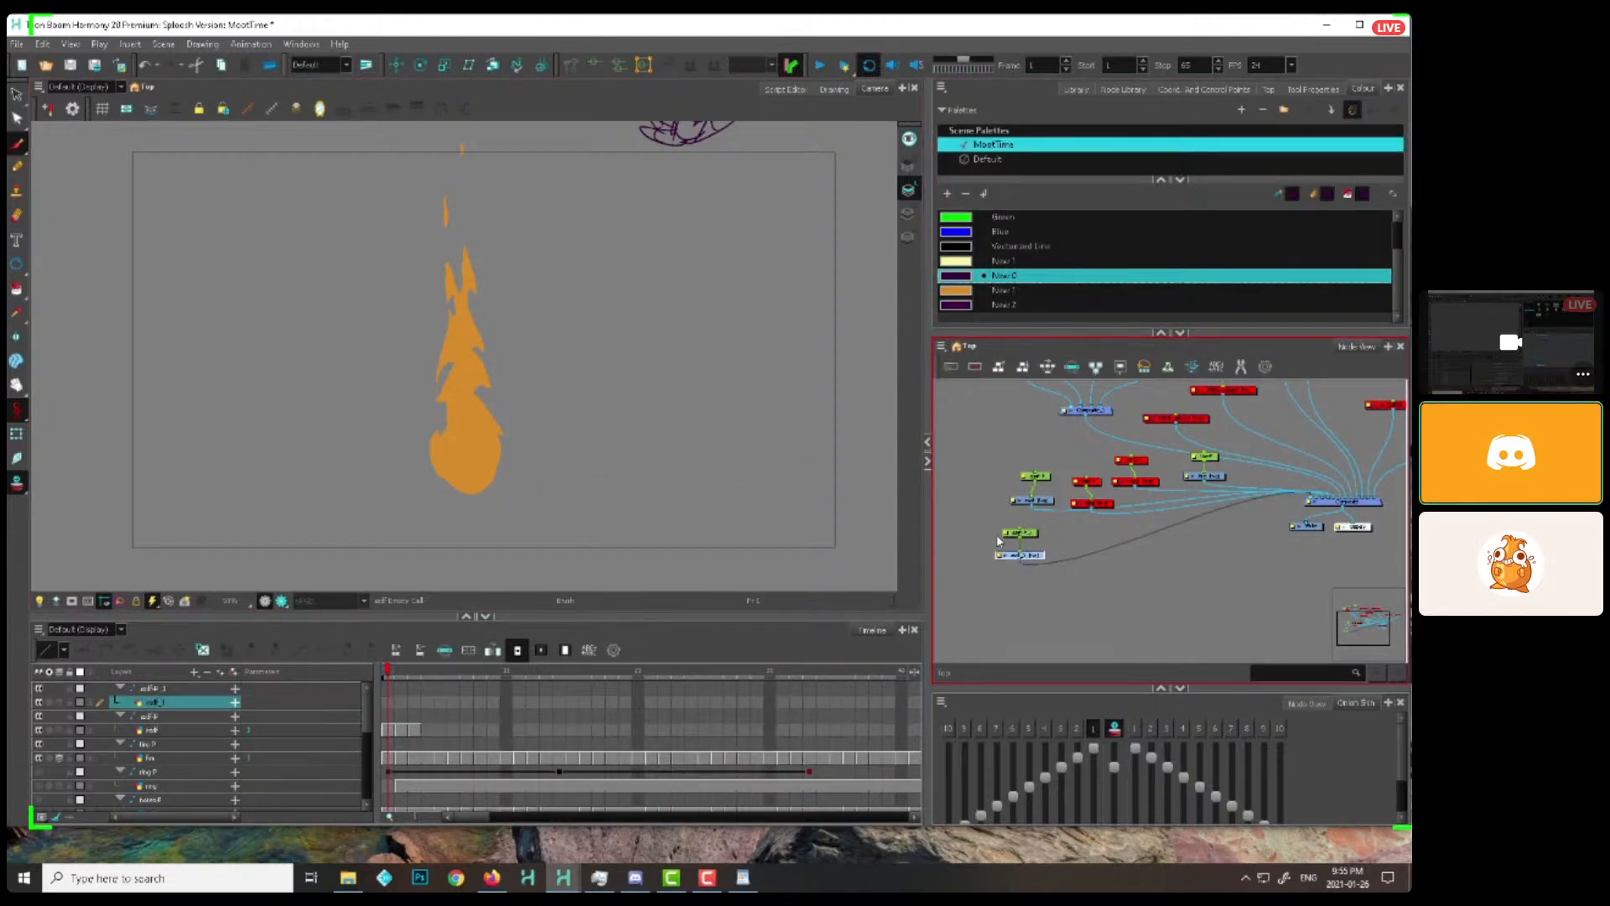
{"action": "left_click_drag", "start_coordinate": [537, 420], "coordinate": [574, 312]}
{"action": "left_click_drag", "start_coordinate": [506, 570], "coordinate": [507, 374]}
{"action": "left_click", "coordinate": [17, 434]}
{"action": "key", "text": "2"}
{"action": "key", "text": "2"}
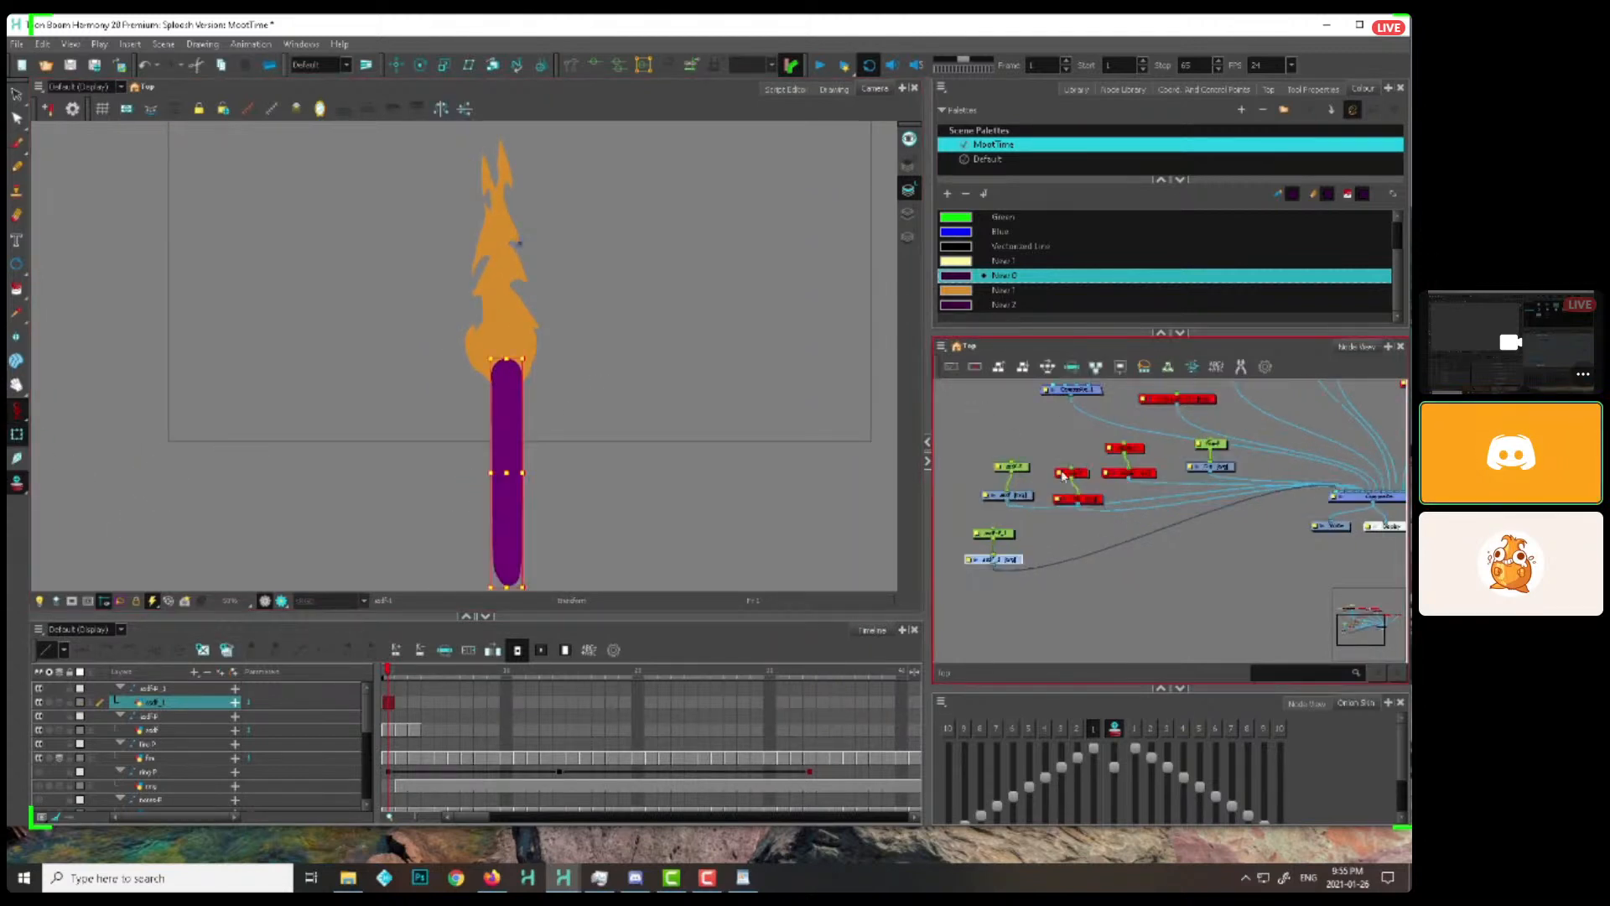
Extend the torch handle drawing's exposure to frame 38 and add a keyframe on its peg at frame 38
{"action": "left_click_drag", "start_coordinate": [966, 532], "coordinate": [947, 426]}
{"action": "left_click_drag", "start_coordinate": [985, 427], "coordinate": [1118, 441]}
{"action": "key", "text": "1"}
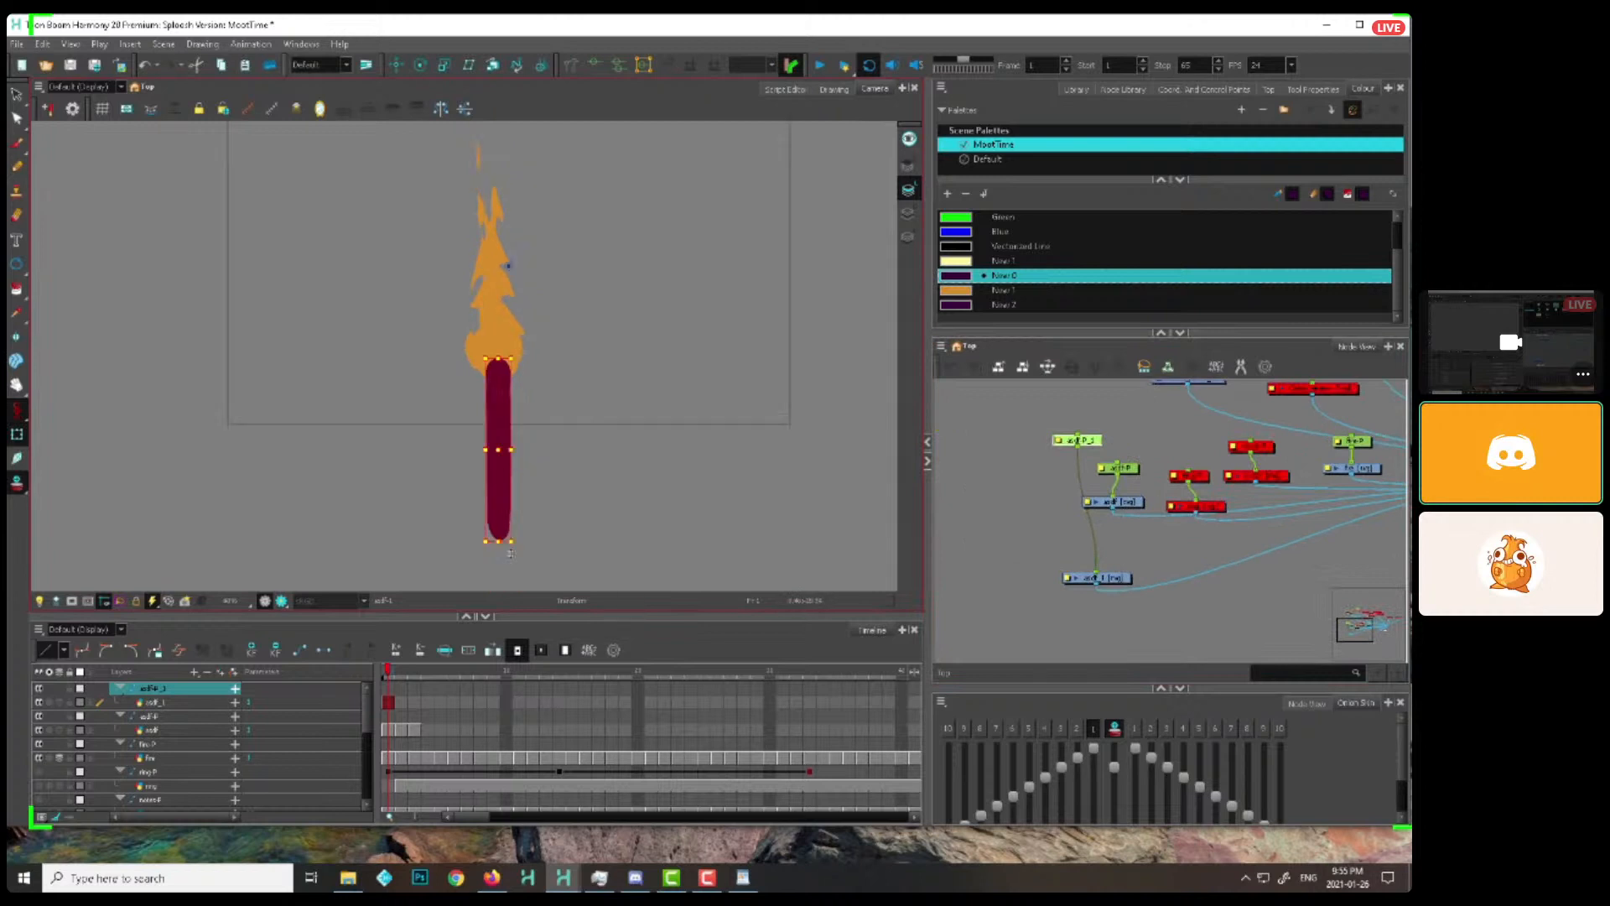
{"action": "left_click", "coordinate": [877, 705]}
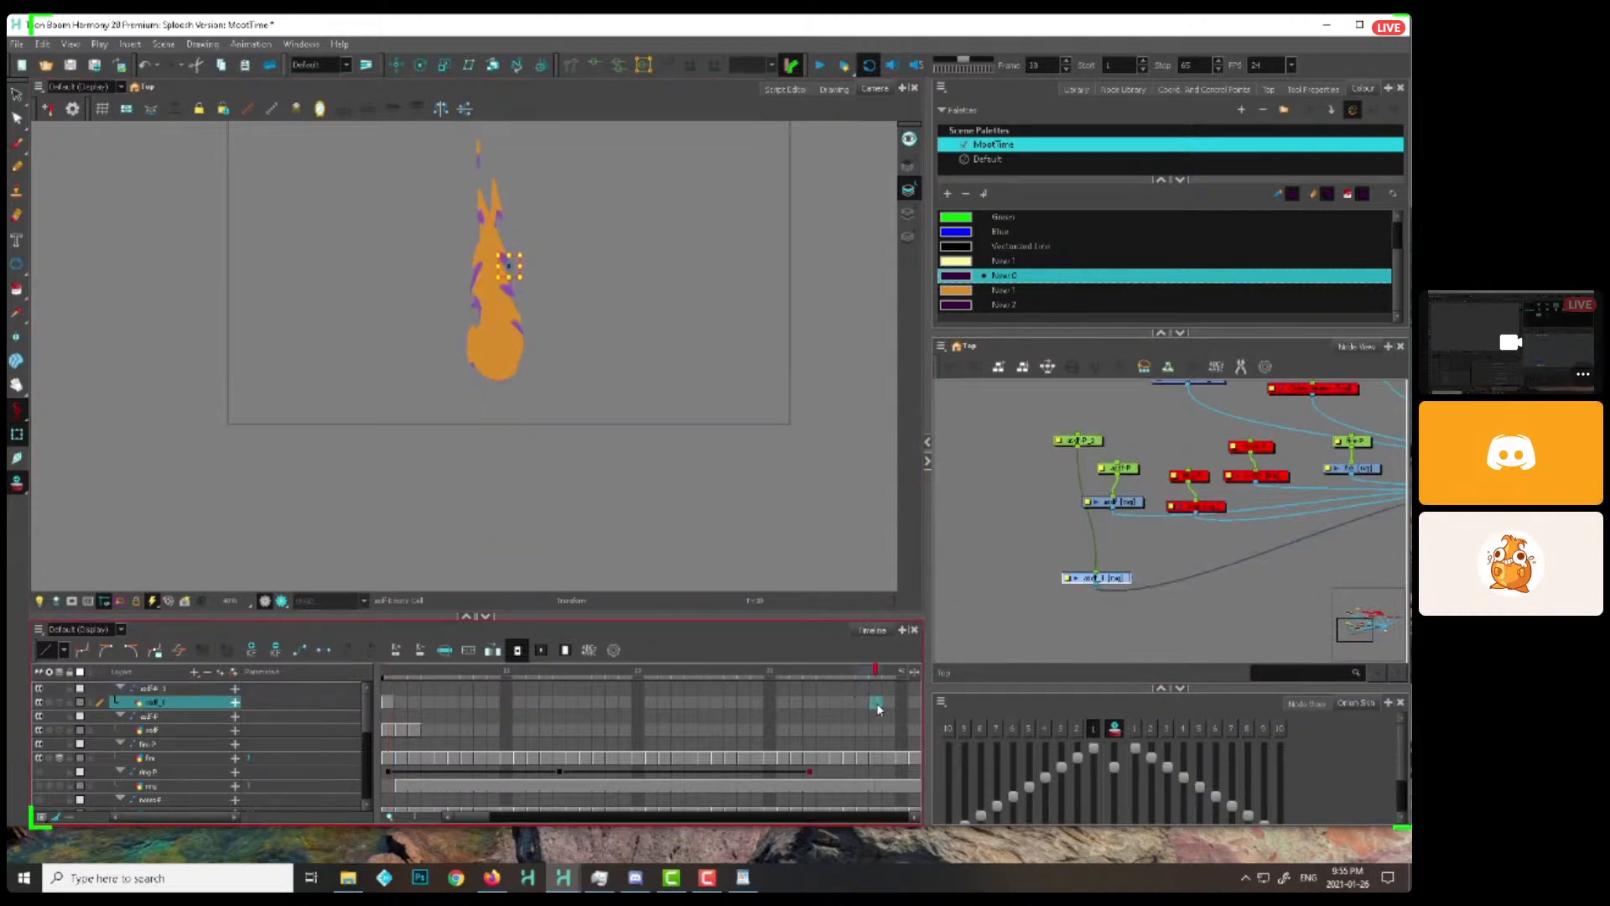
{"action": "key", "text": "F5"}
{"action": "left_click", "coordinate": [389, 690]}
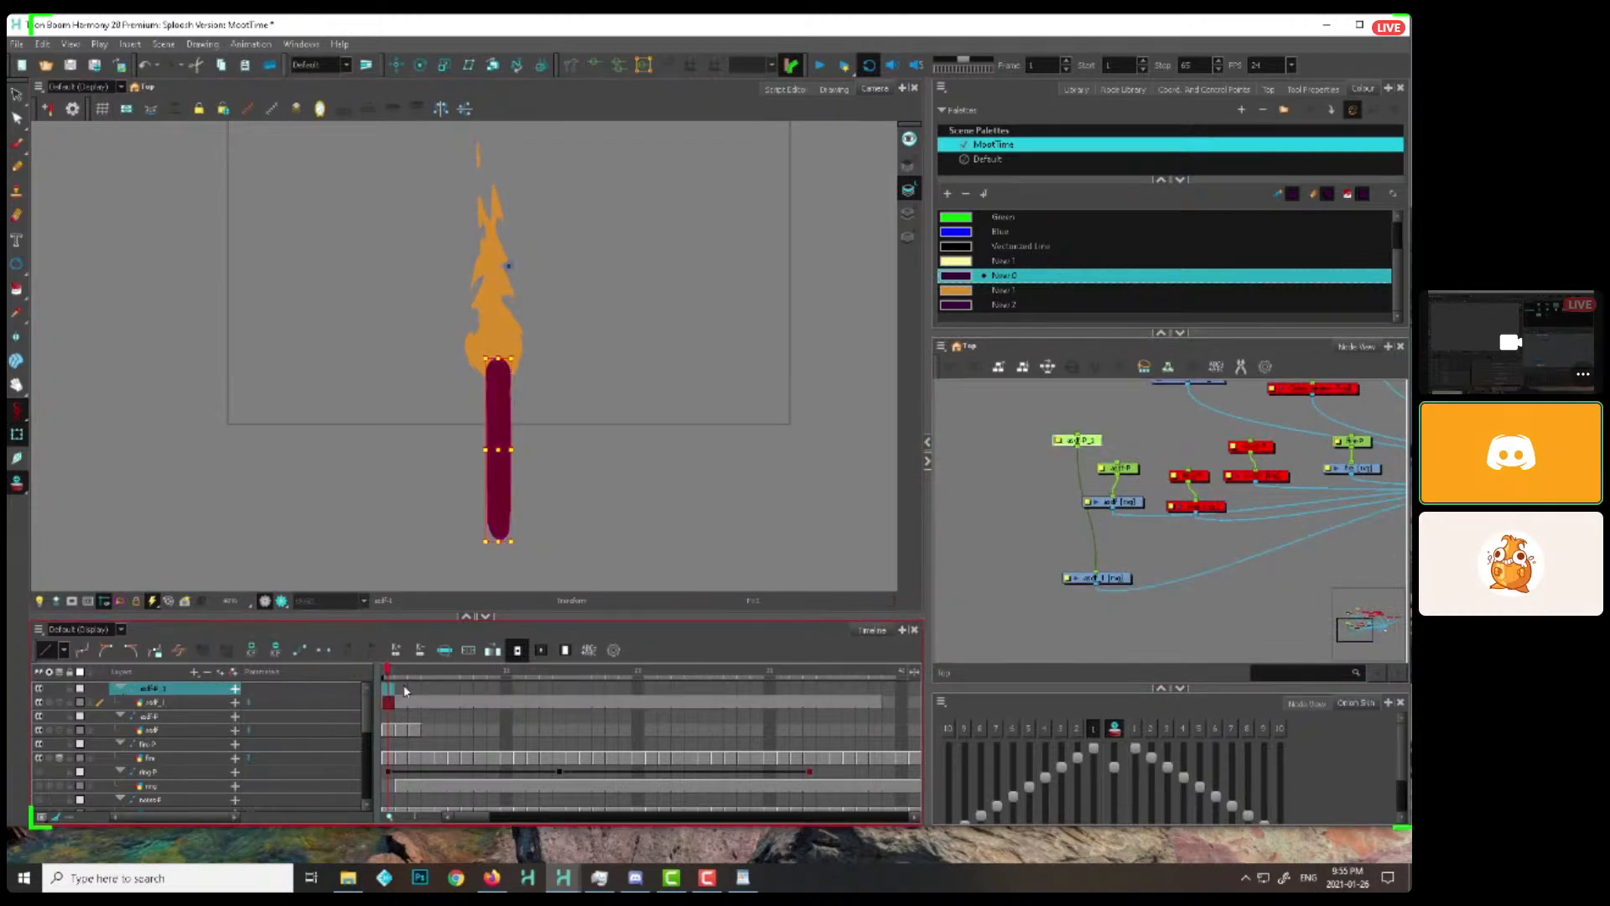
{"action": "left_click", "coordinate": [875, 690]}
{"action": "key", "text": "F6"}
{"action": "left_click", "coordinate": [389, 689]}
Animate the handle's peg from the camera frame's right edge at frame 1 to its left part at frame 38
{"action": "left_click", "coordinate": [16, 411]}
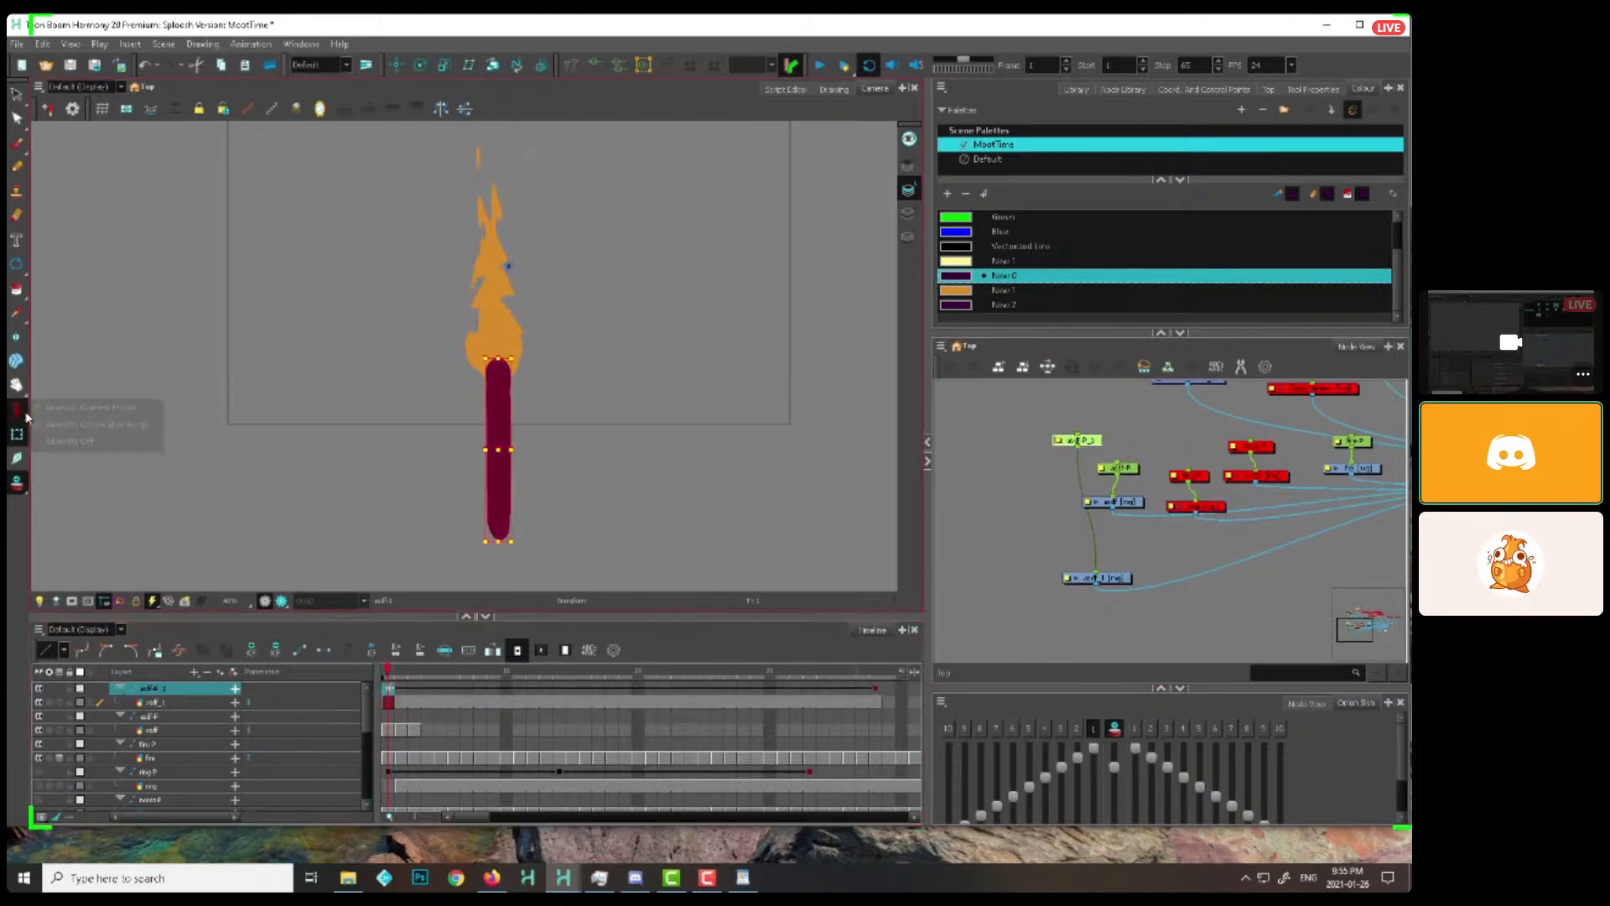
{"action": "left_click", "coordinate": [494, 468]}
{"action": "left_click_drag", "start_coordinate": [493, 468], "coordinate": [348, 447]}
{"action": "left_click", "coordinate": [876, 689]}
{"action": "left_click", "coordinate": [17, 411]}
{"action": "left_click", "coordinate": [56, 408]}
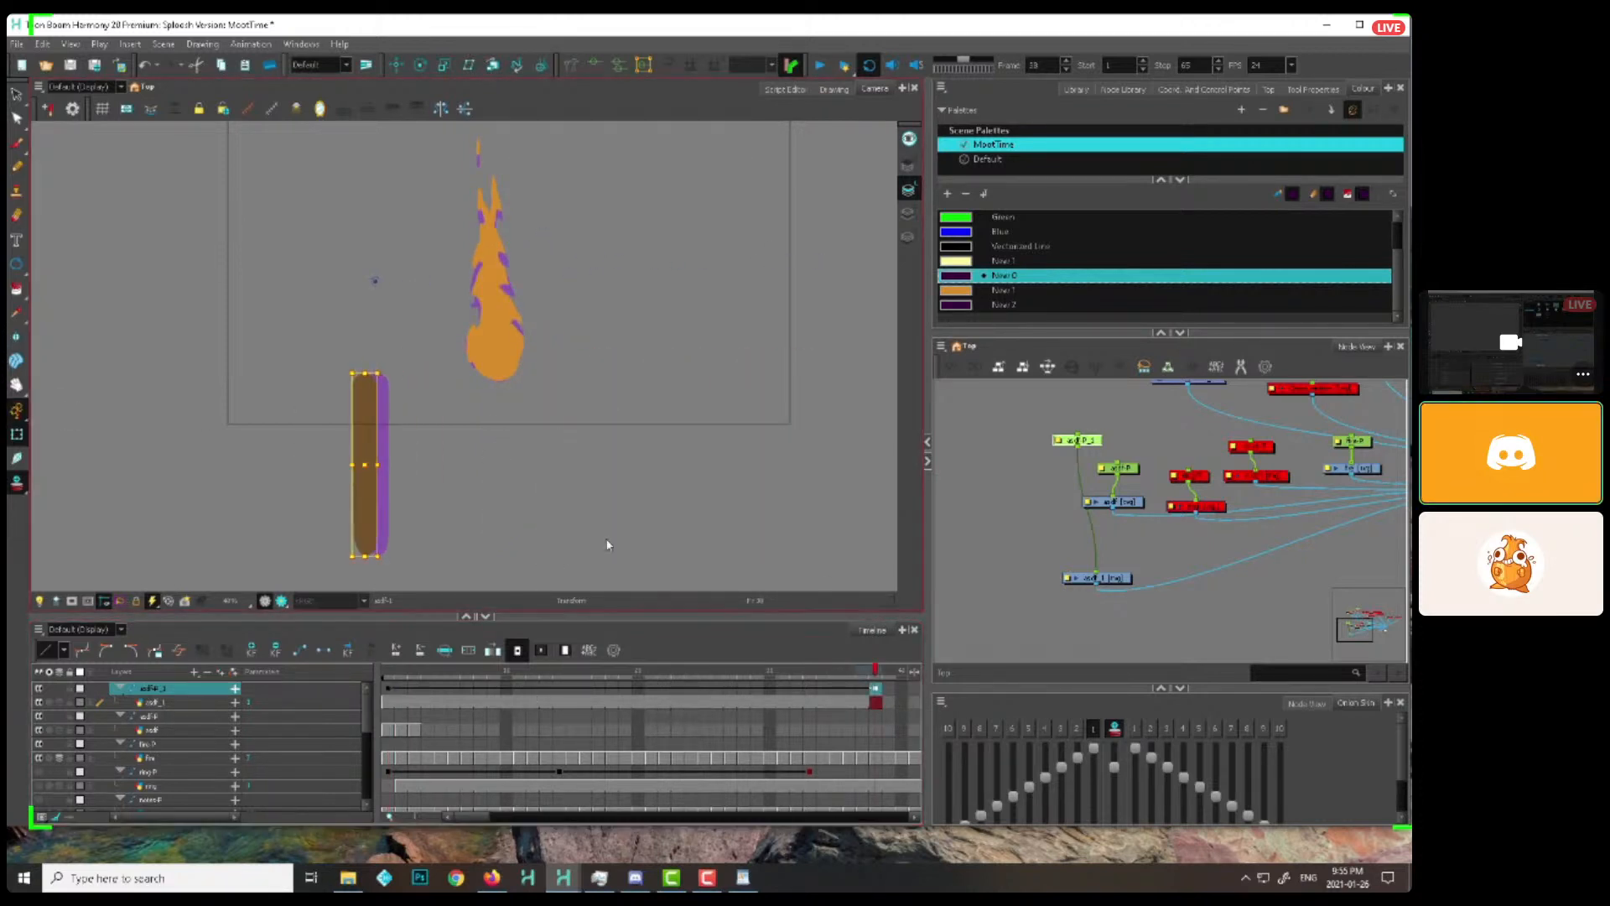
Try to parent the older empty drawing's peg to the torch handle's peg
{"action": "left_click", "coordinate": [1120, 459]}
{"action": "left_click", "coordinate": [1119, 464]}
{"action": "left_click", "coordinate": [1095, 442]}
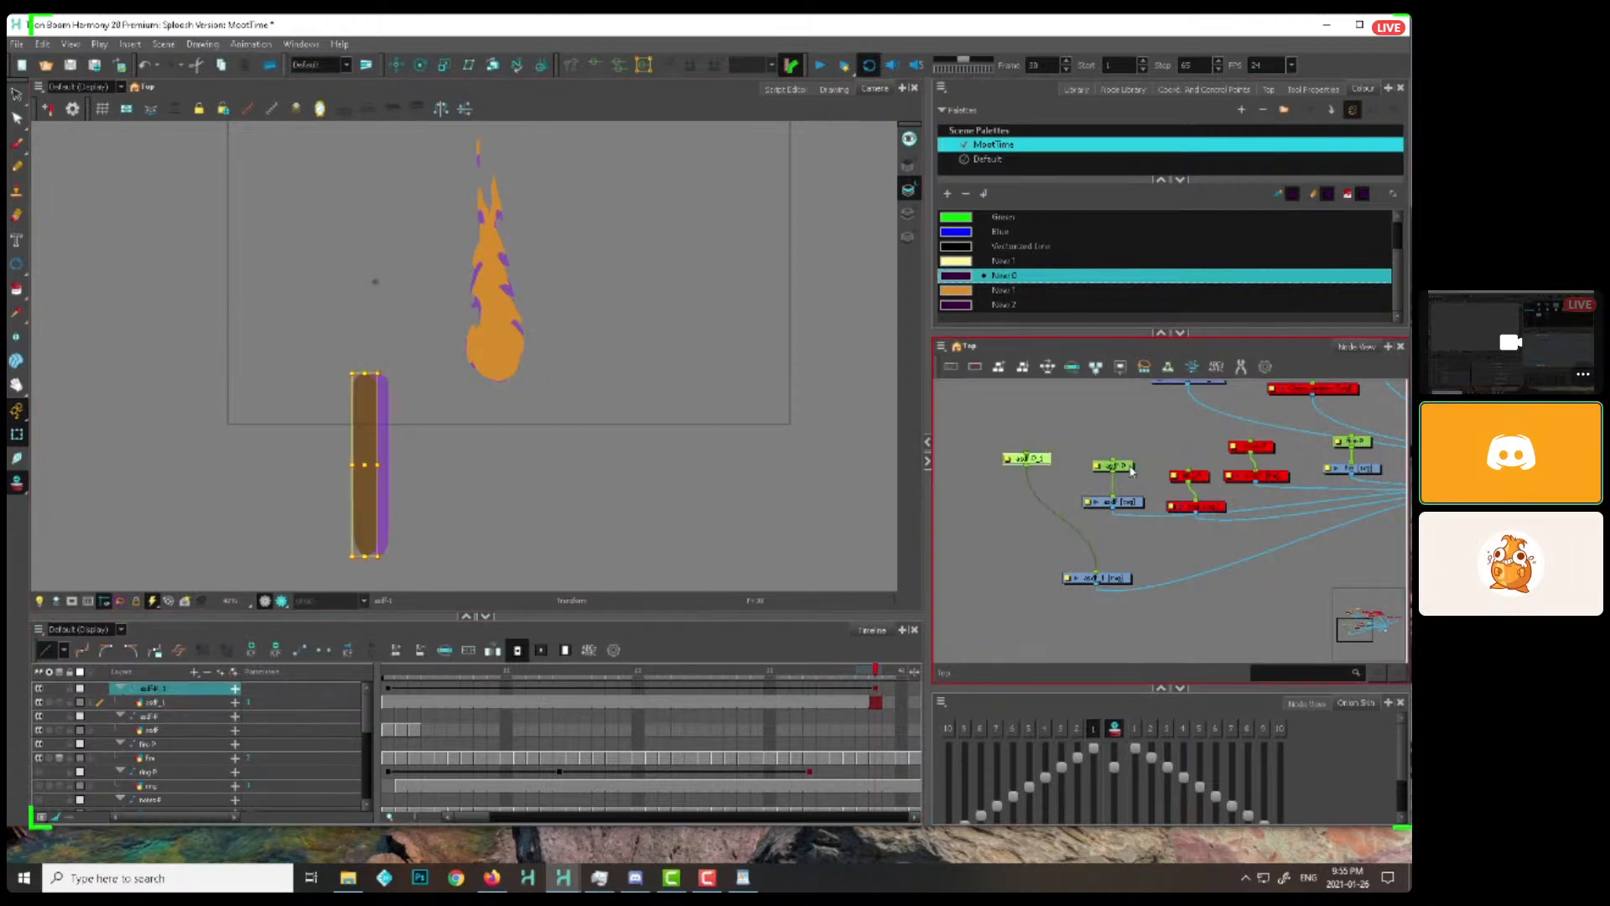
{"action": "left_click", "coordinate": [1115, 468]}
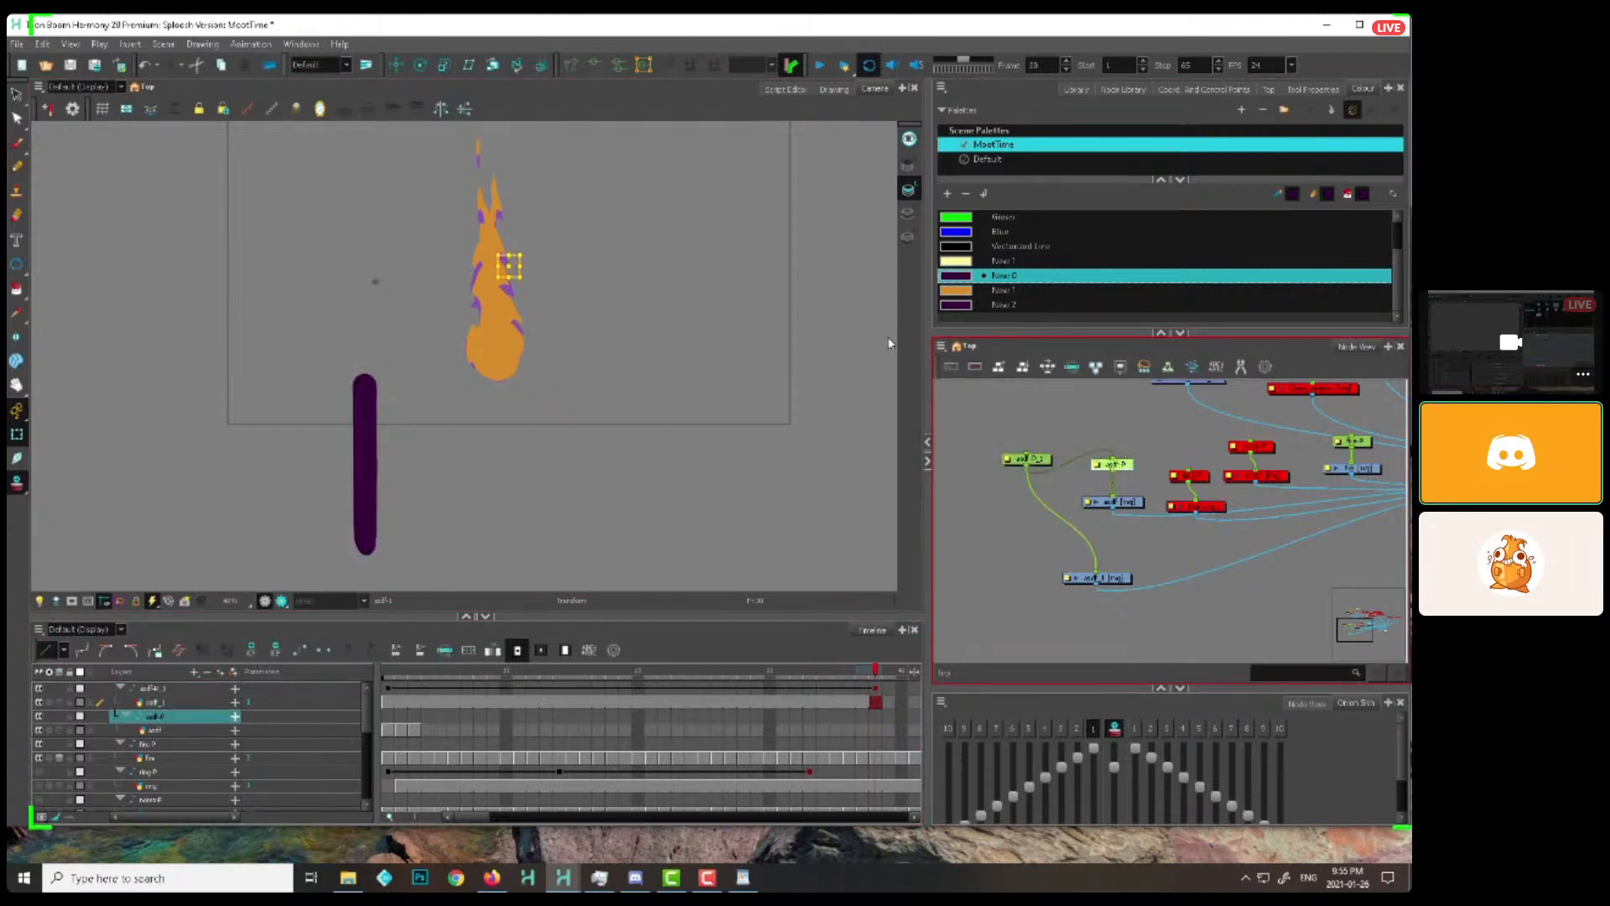
{"action": "left_click", "coordinate": [17, 411]}
{"action": "left_click", "coordinate": [55, 447]}
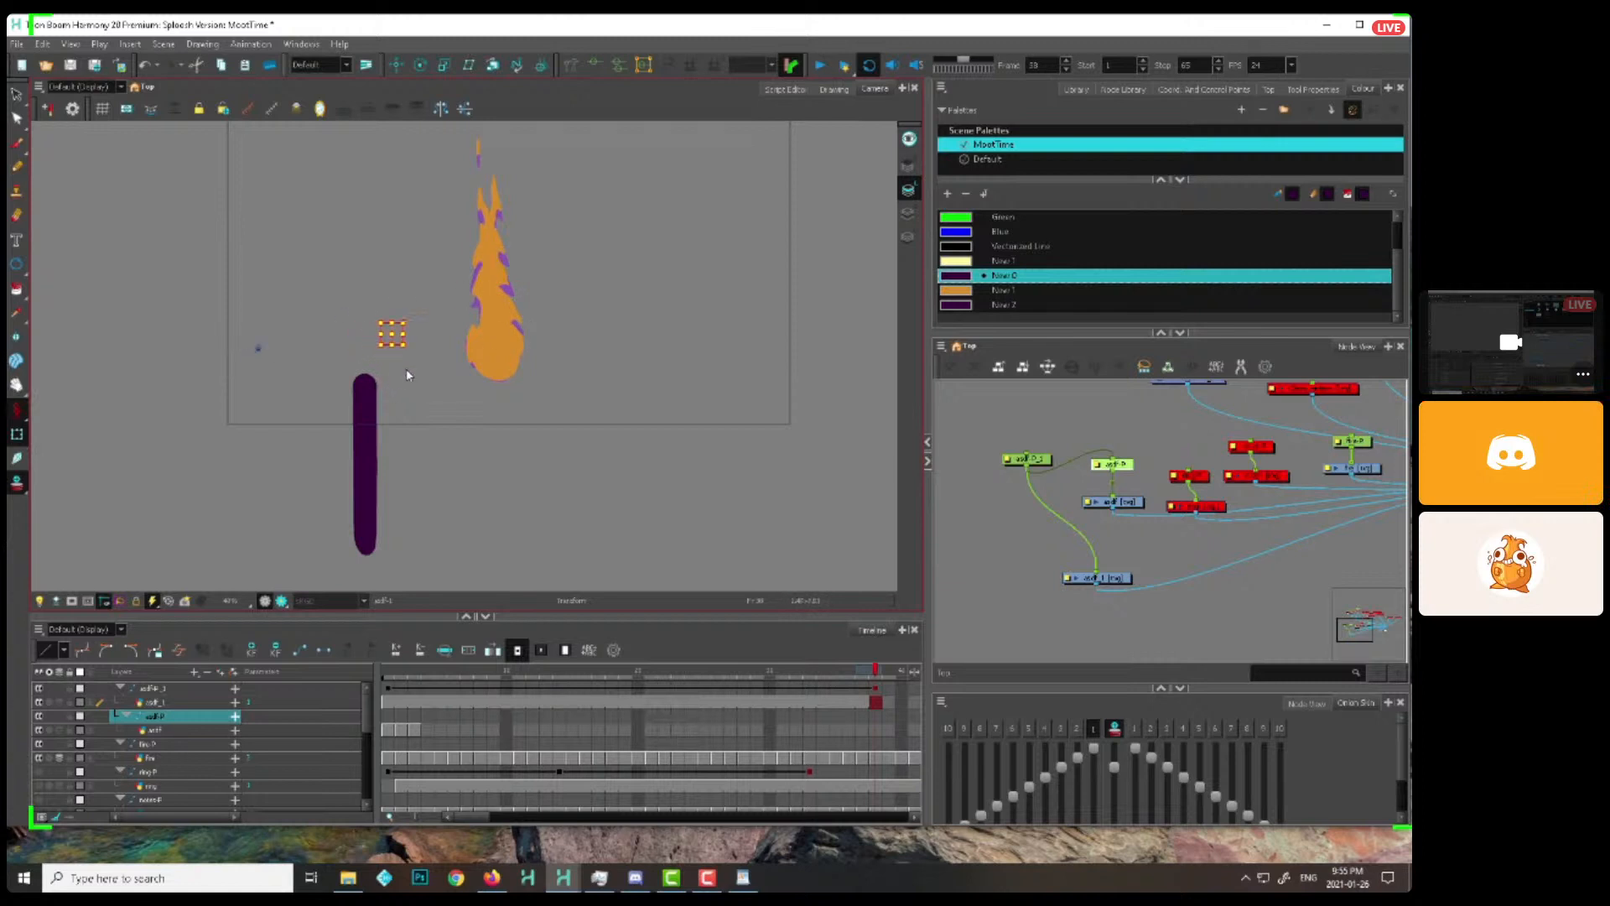
{"action": "key", "text": "ctrl+z"}
{"action": "mouse_move", "coordinate": [1128, 503]}
{"action": "left_mouse_down"}
{"action": "mouse_move", "coordinate": [1125, 530]}
{"action": "mouse_move", "coordinate": [1129, 516]}
{"action": "left_mouse_up"}
{"action": "key", "text": "d"}
{"action": "key", "text": "a"}
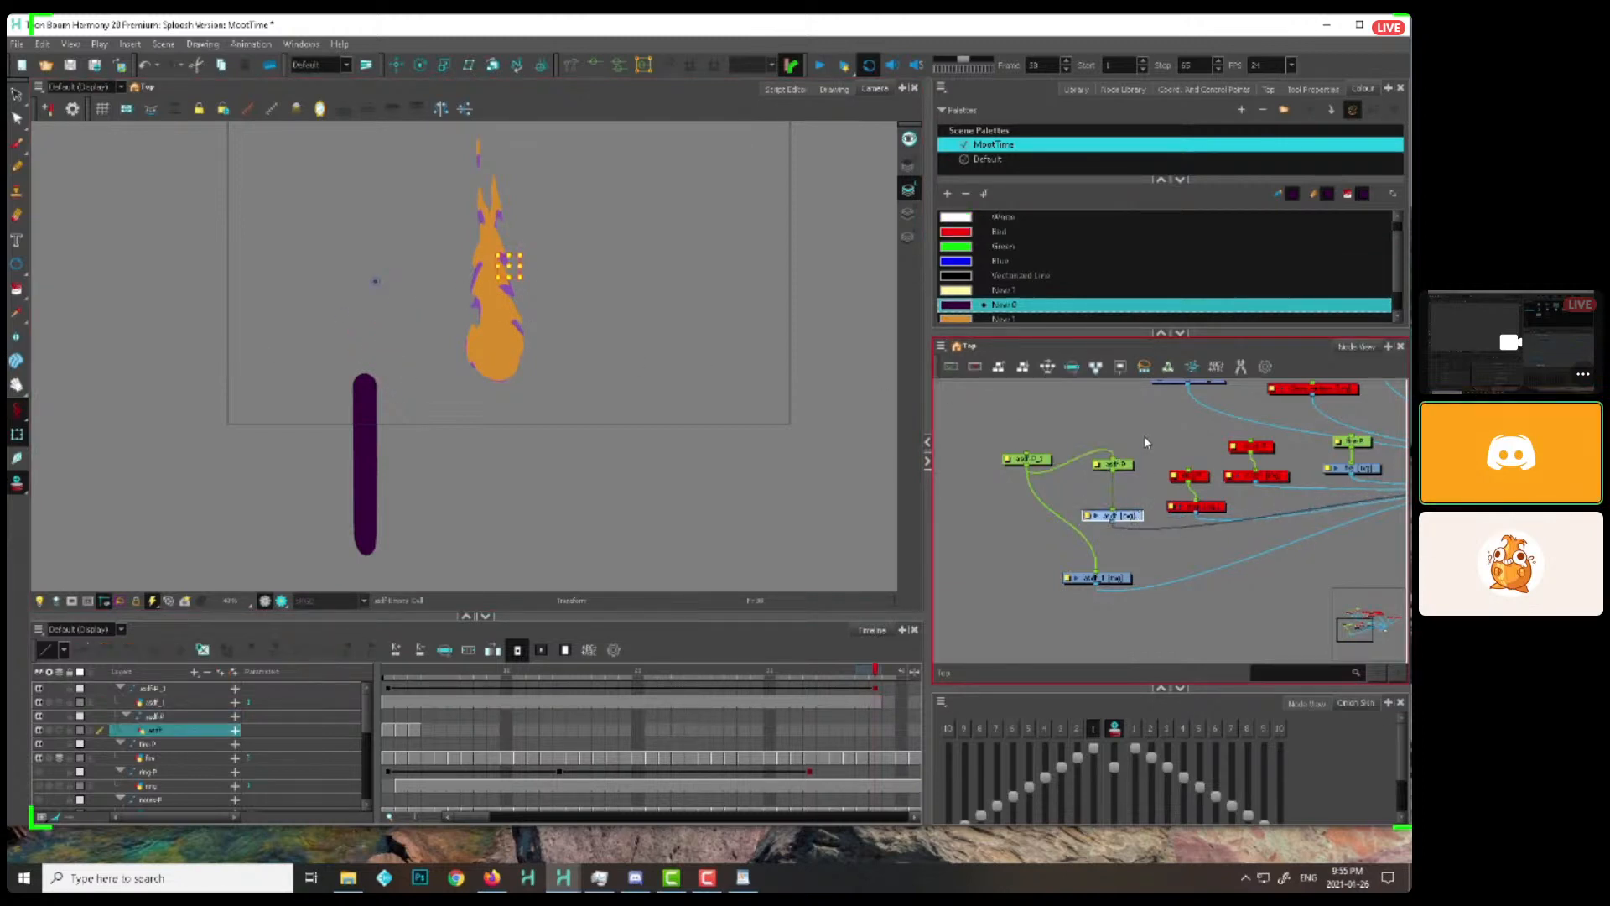
Parent the flame's peg to the torch handle's peg and delete the unused older drawing together with its peg
{"action": "left_click", "coordinate": [501, 329]}
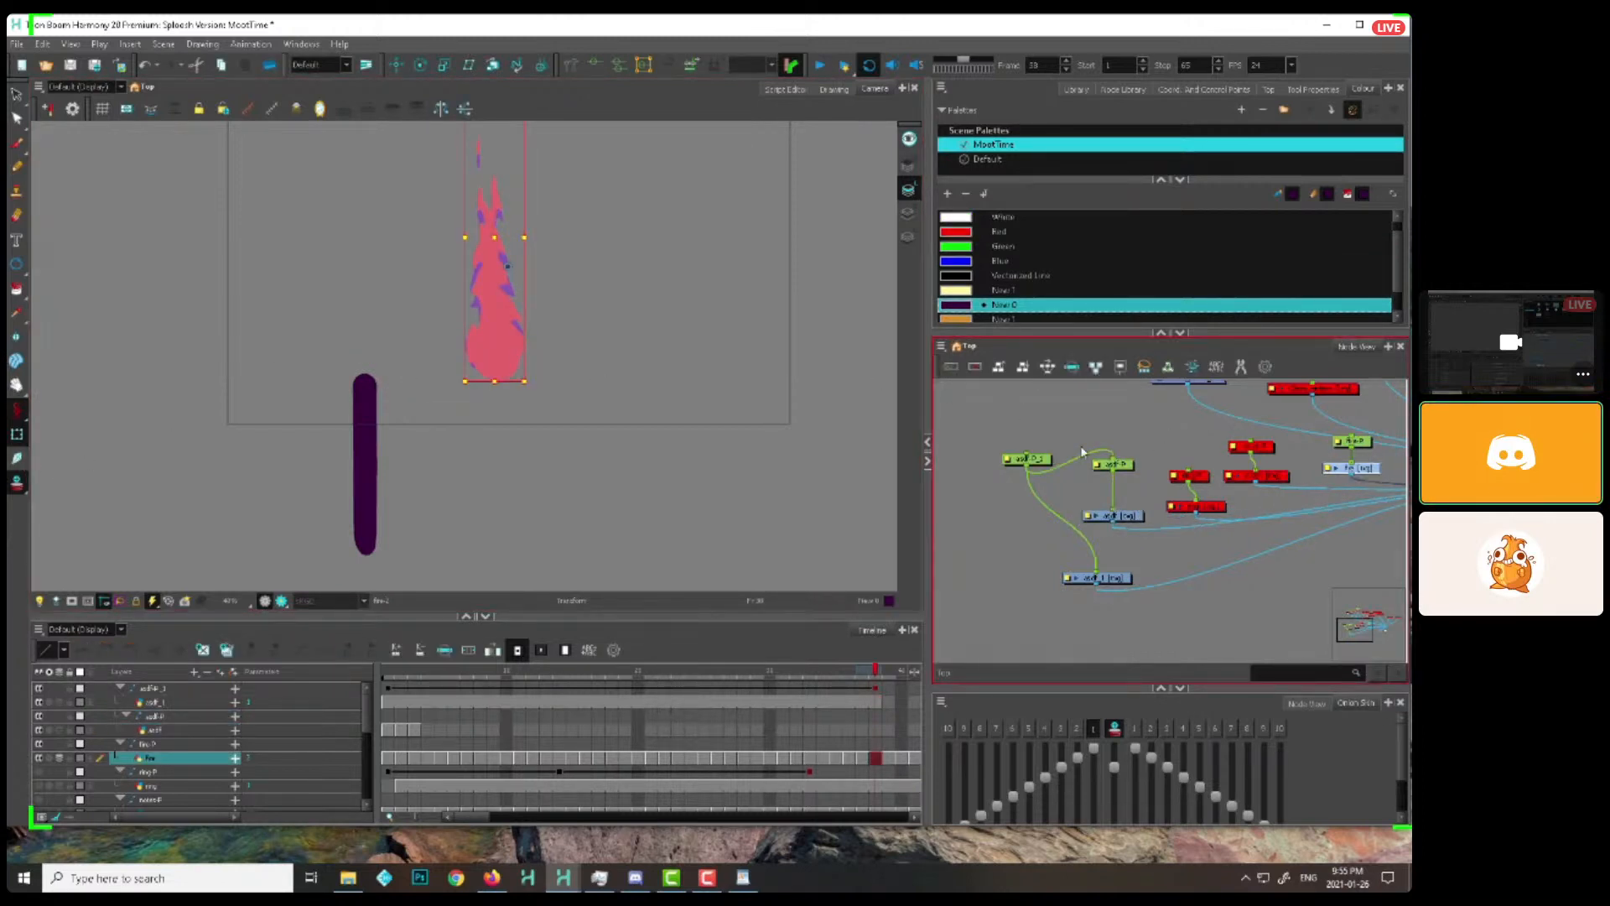
{"action": "left_click_drag", "start_coordinate": [1029, 469], "coordinate": [1351, 434]}
{"action": "left_click_drag", "start_coordinate": [1147, 453], "coordinate": [1097, 525]}
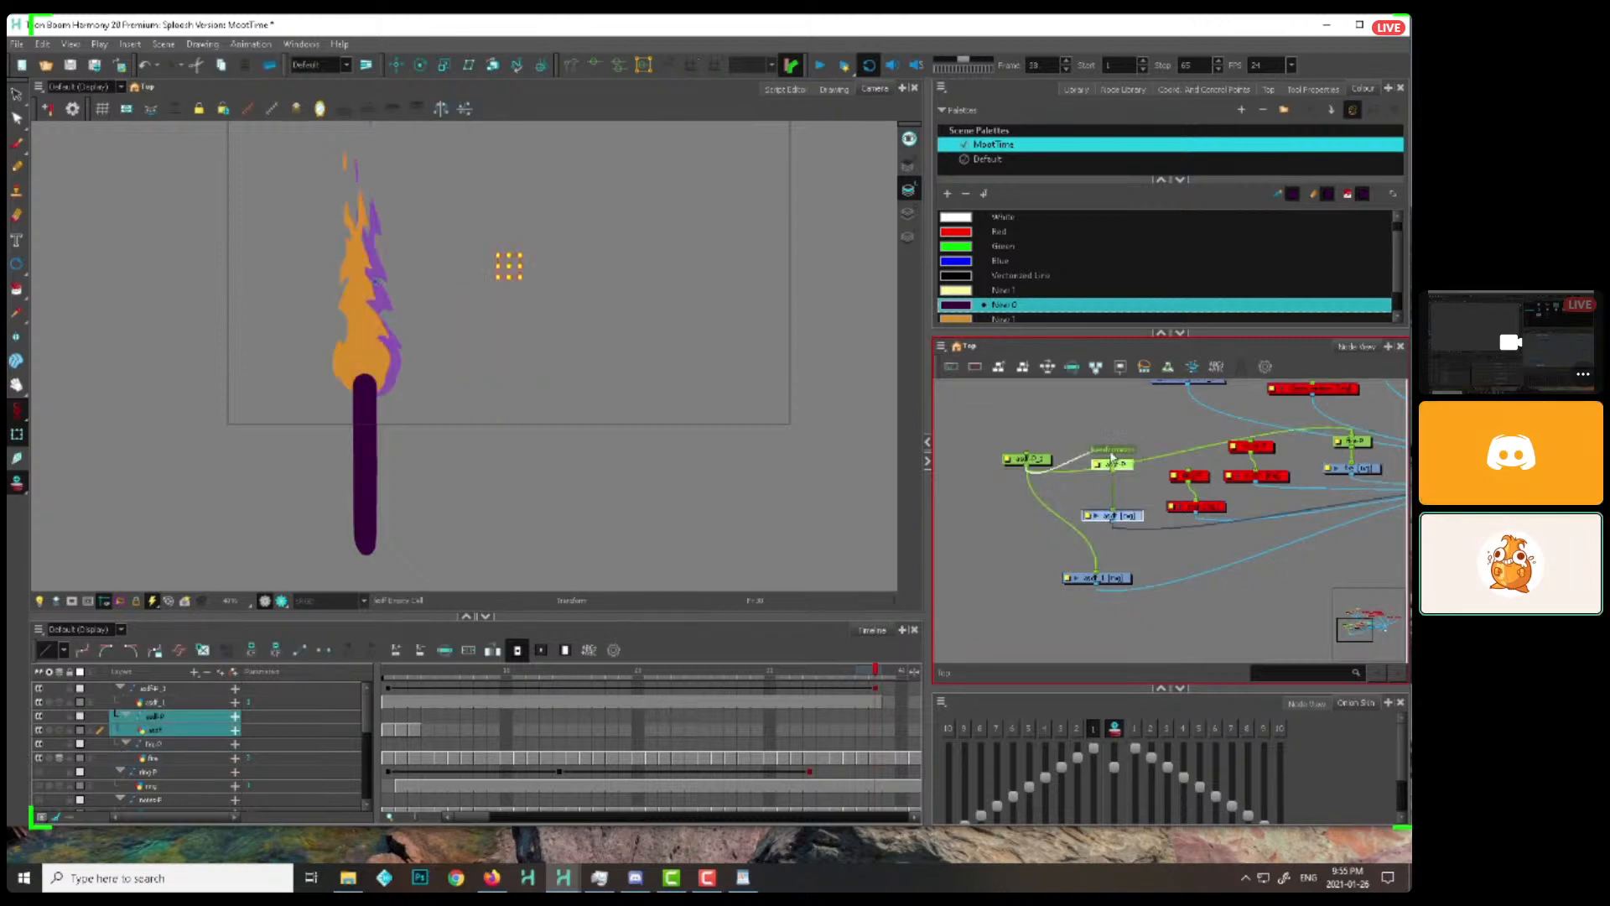
{"action": "key", "text": "Delete"}
{"action": "left_click_drag", "start_coordinate": [1389, 424], "coordinate": [1345, 483]}
{"action": "left_click_drag", "start_coordinate": [1352, 469], "coordinate": [964, 567]}
{"action": "left_click", "coordinate": [999, 524]}
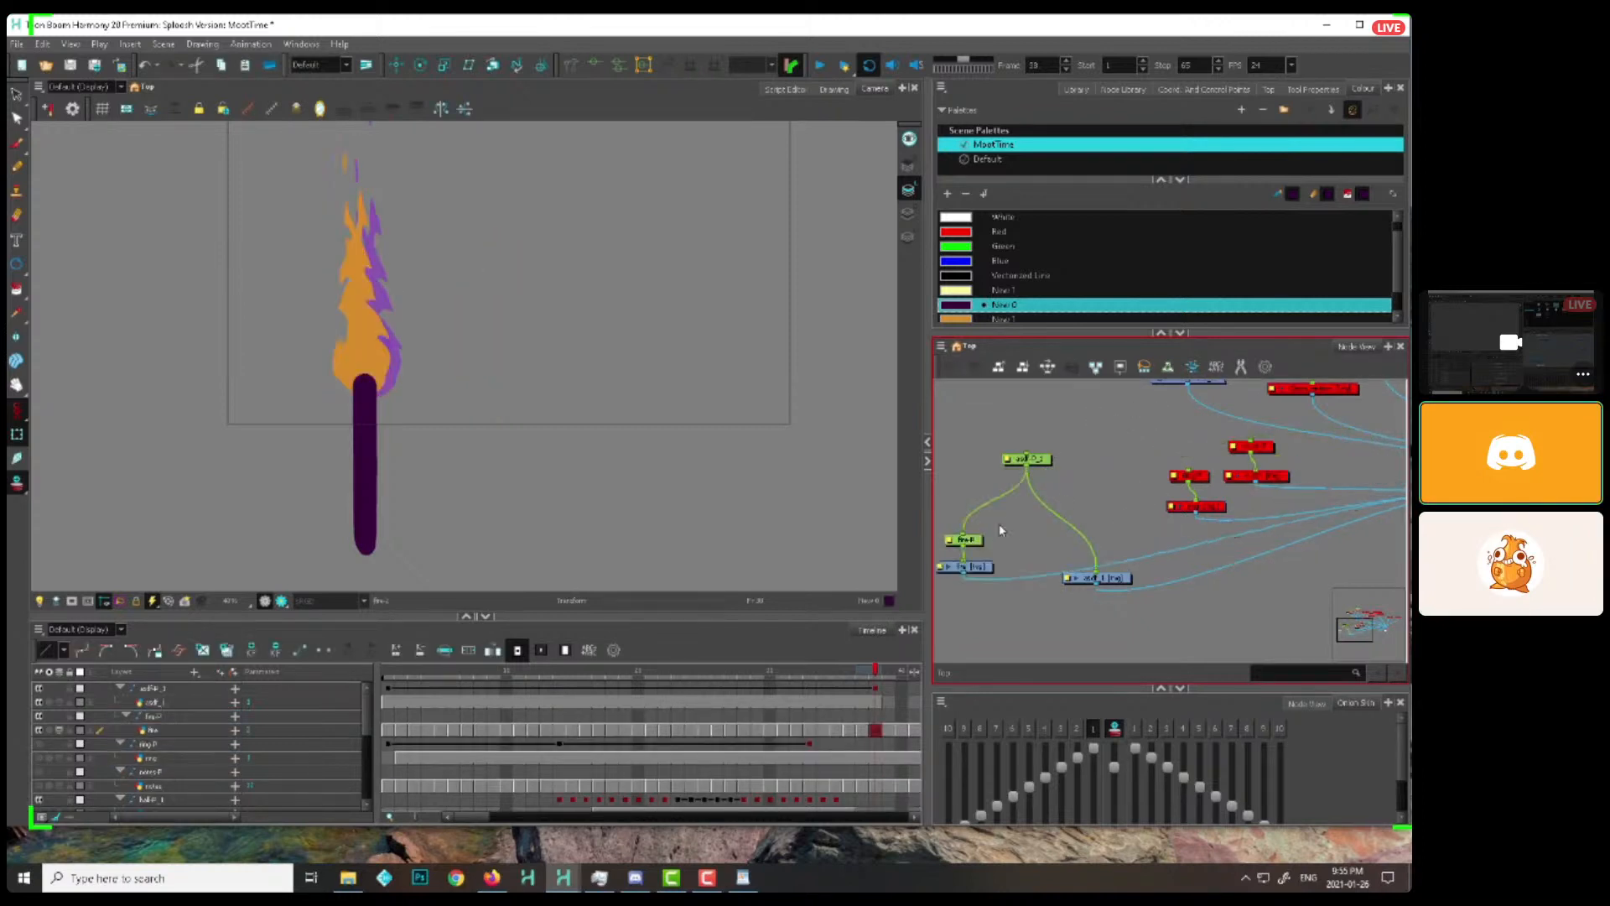
Rig the flame with a curve deformer running from its base to its tip and arrange the deformation group under the flame's peg
{"action": "left_click", "coordinate": [965, 538]}
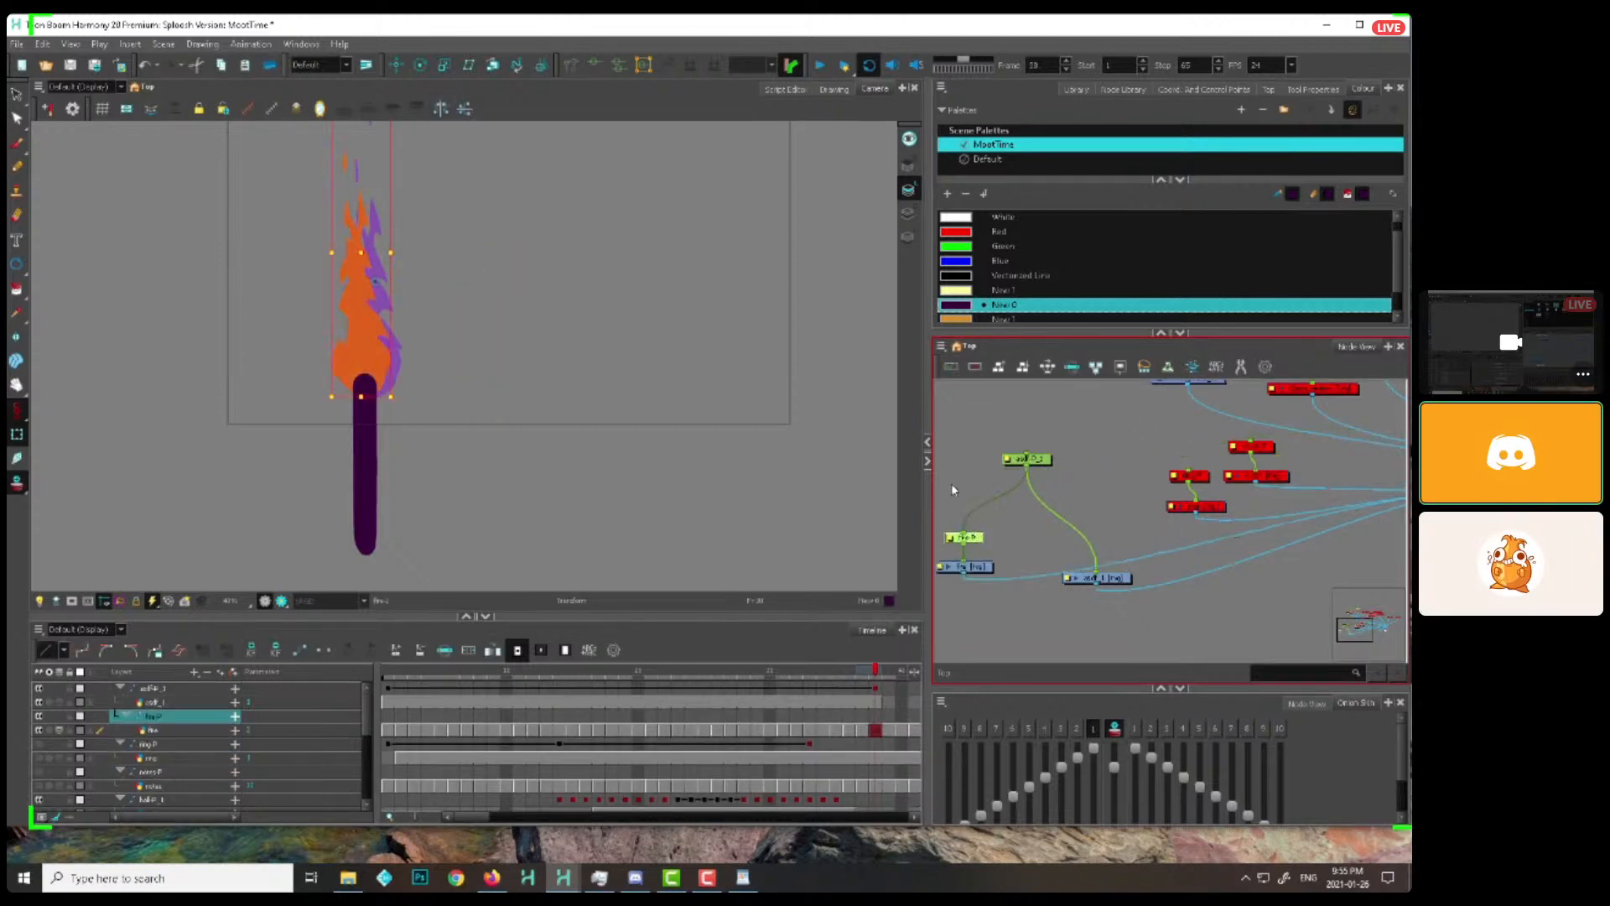
{"action": "left_click", "coordinate": [574, 66]}
{"action": "left_click_drag", "start_coordinate": [352, 164], "coordinate": [346, 104]}
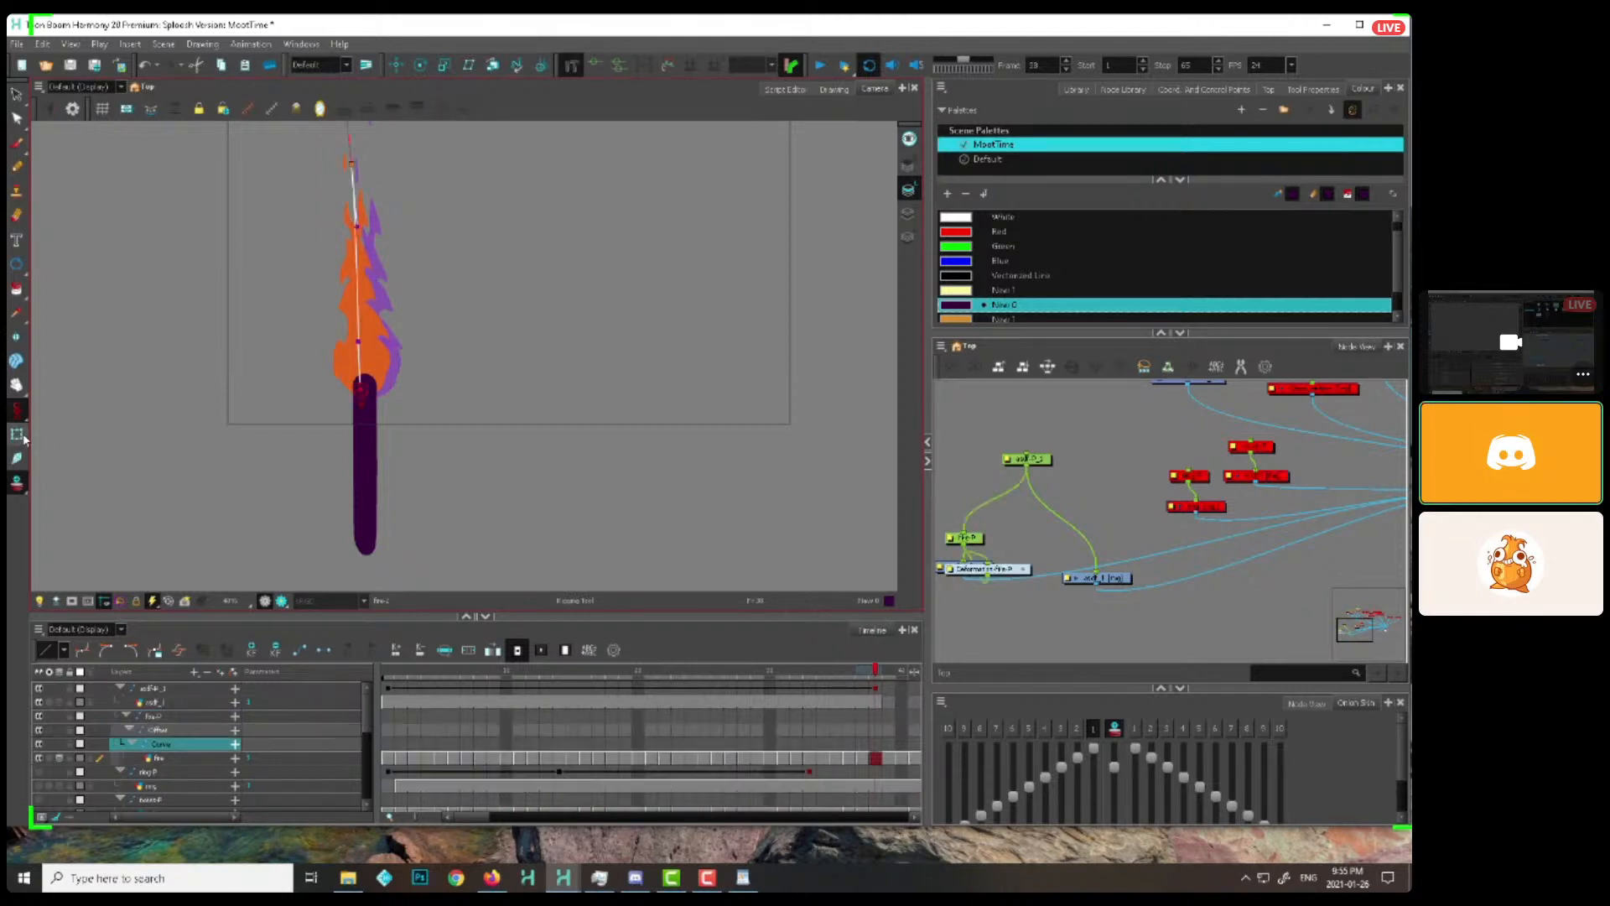
{"action": "left_click", "coordinate": [17, 434]}
{"action": "left_click", "coordinate": [978, 538]}
{"action": "left_click_drag", "start_coordinate": [979, 541], "coordinate": [996, 511]}
{"action": "left_click_drag", "start_coordinate": [1000, 570], "coordinate": [992, 535]}
{"action": "left_click", "coordinate": [986, 509]}
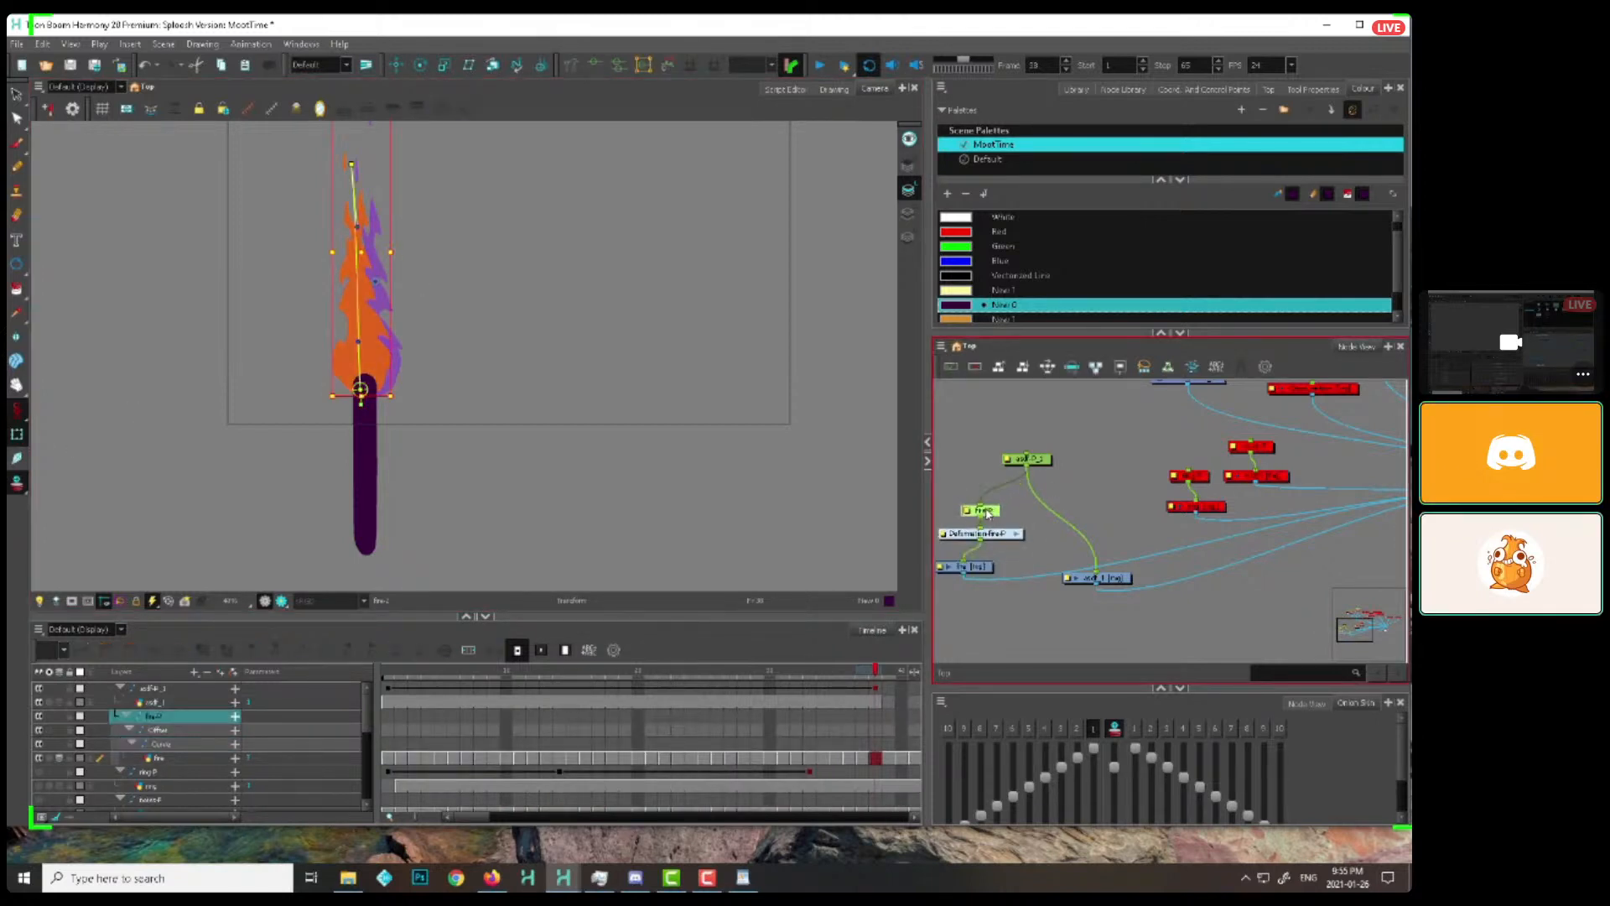
Set keyframes on the flame's peg at frames 1 and 38
{"action": "left_click", "coordinate": [384, 677]}
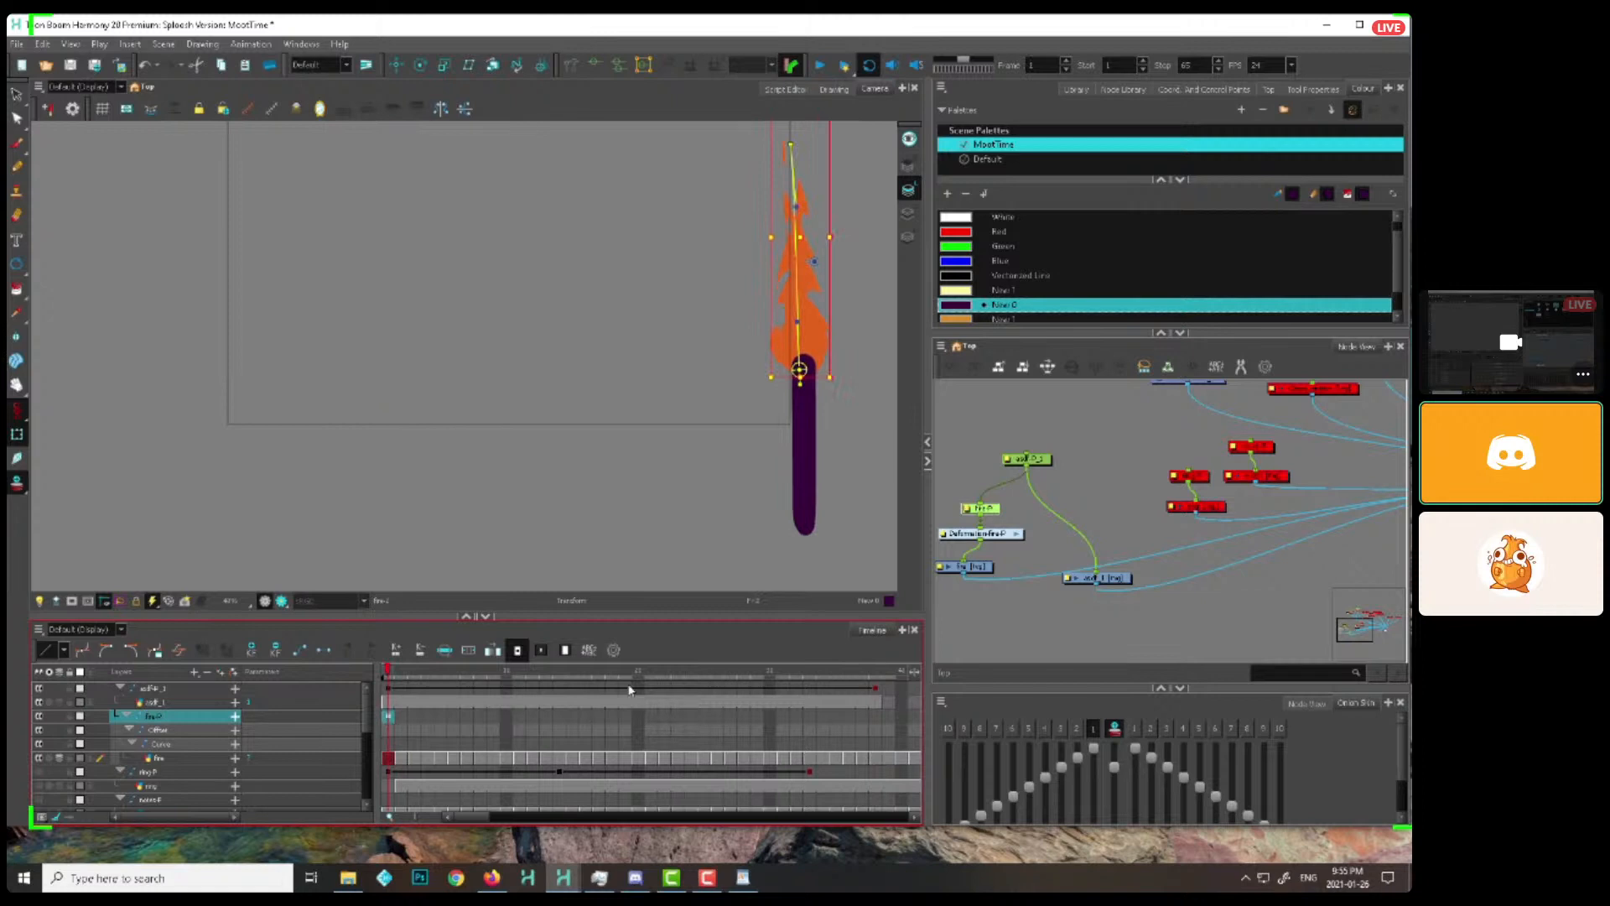
{"action": "left_click_drag", "start_coordinate": [818, 677], "coordinate": [879, 677]}
{"action": "left_click", "coordinate": [876, 717]}
{"action": "key", "text": "F6"}
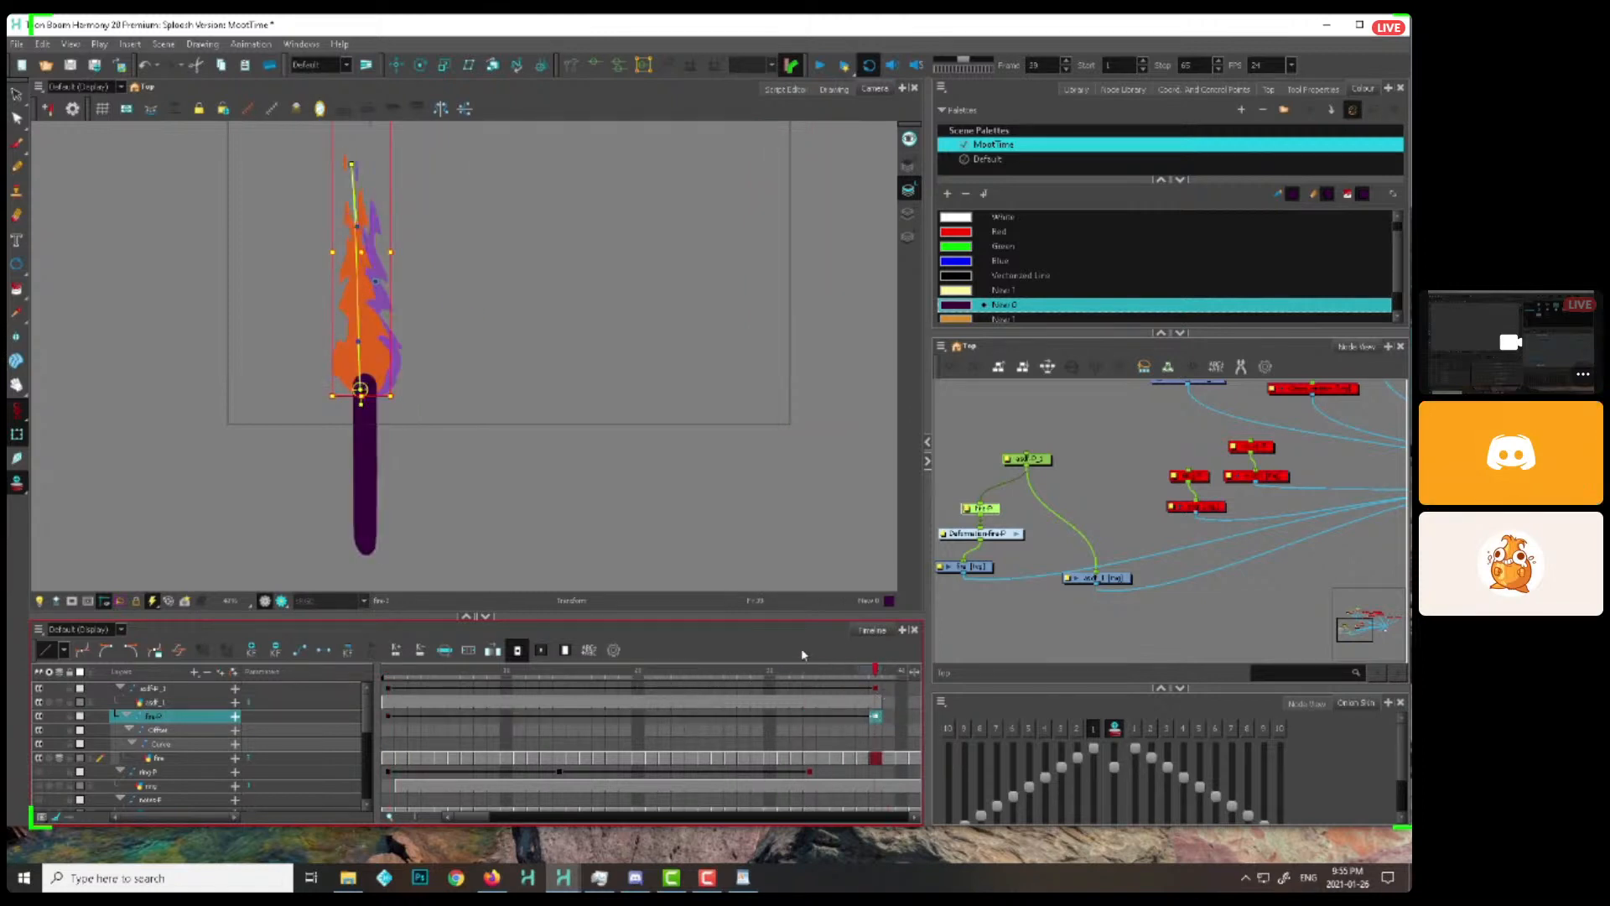
Bend the flame's deformation curve at frame 1 so the tip trails to the right, and scrub through the move to check it
{"action": "left_click_drag", "start_coordinate": [395, 680], "coordinate": [319, 726]}
{"action": "left_click", "coordinate": [1024, 510]}
{"action": "left_click", "coordinate": [983, 508]}
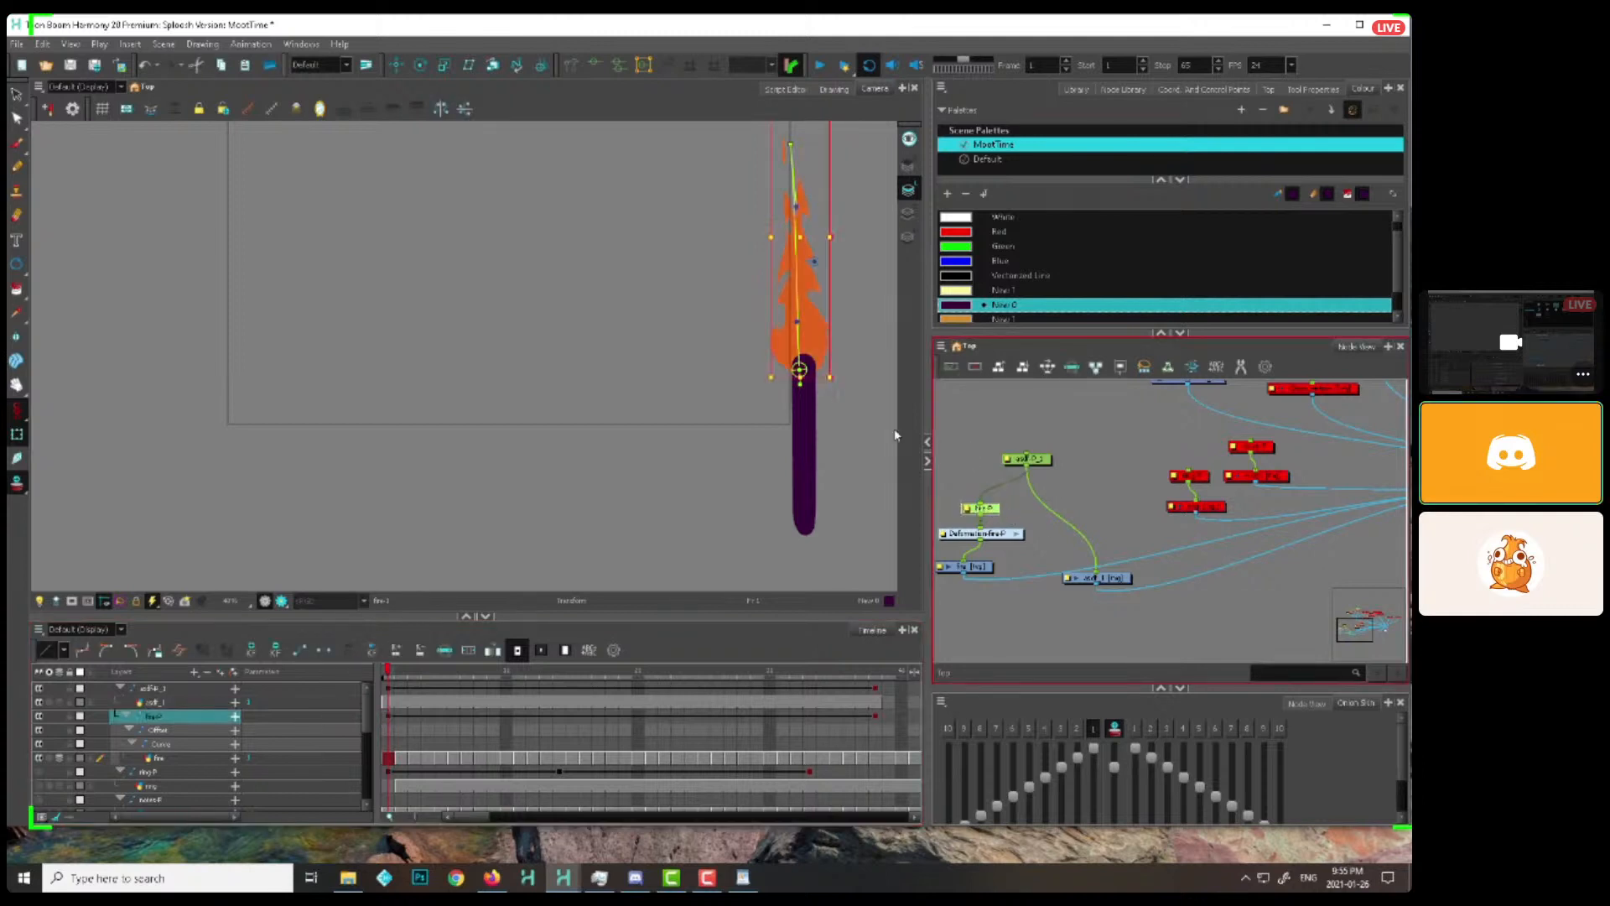
{"action": "left_click", "coordinate": [803, 148]}
{"action": "left_click_drag", "start_coordinate": [802, 147], "coordinate": [859, 181]}
{"action": "left_click_drag", "start_coordinate": [874, 241], "coordinate": [919, 206]}
{"action": "left_click_drag", "start_coordinate": [840, 323], "coordinate": [672, 383]}
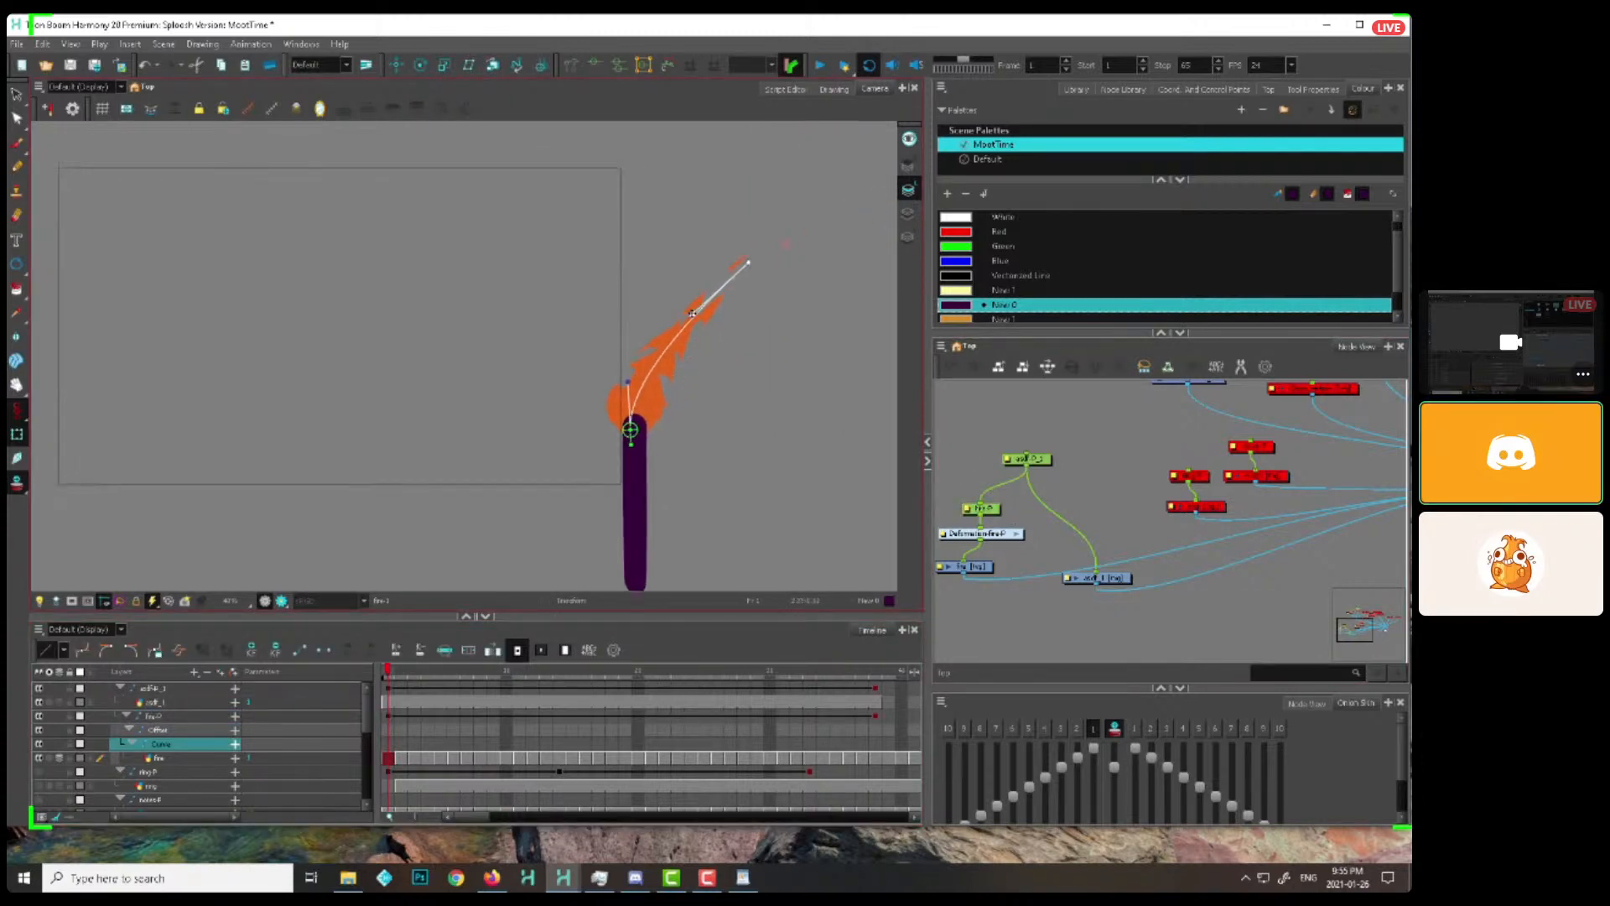
{"action": "scroll", "coordinate": [726, 402], "scroll_direction": "down", "scroll_amount": 2}
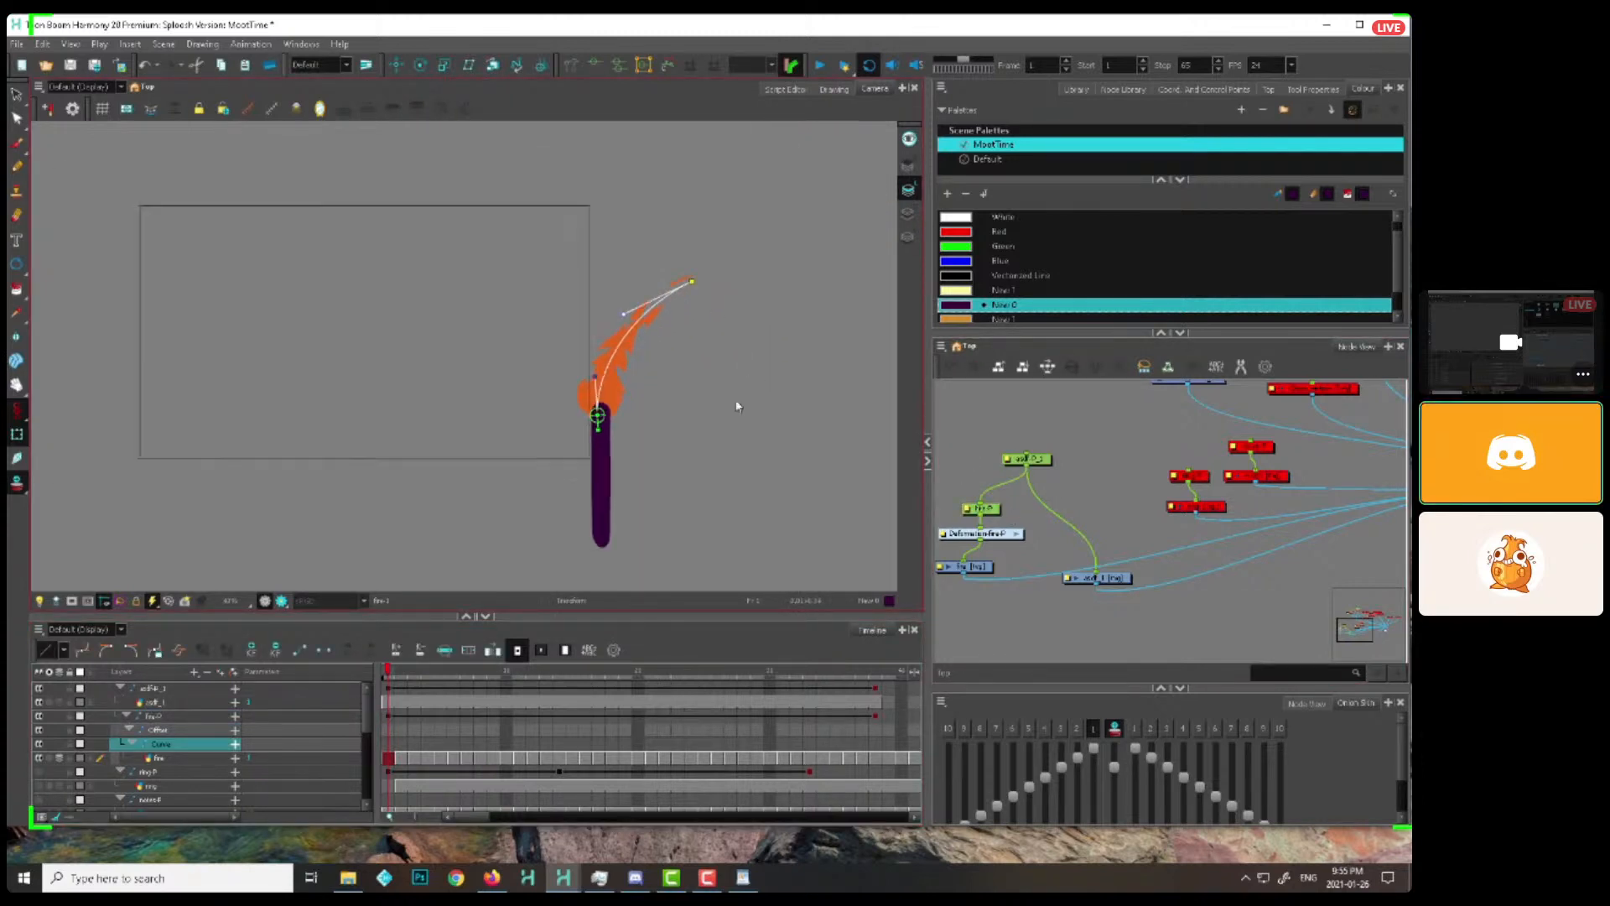
{"action": "left_click_drag", "start_coordinate": [403, 668], "coordinate": [889, 668]}
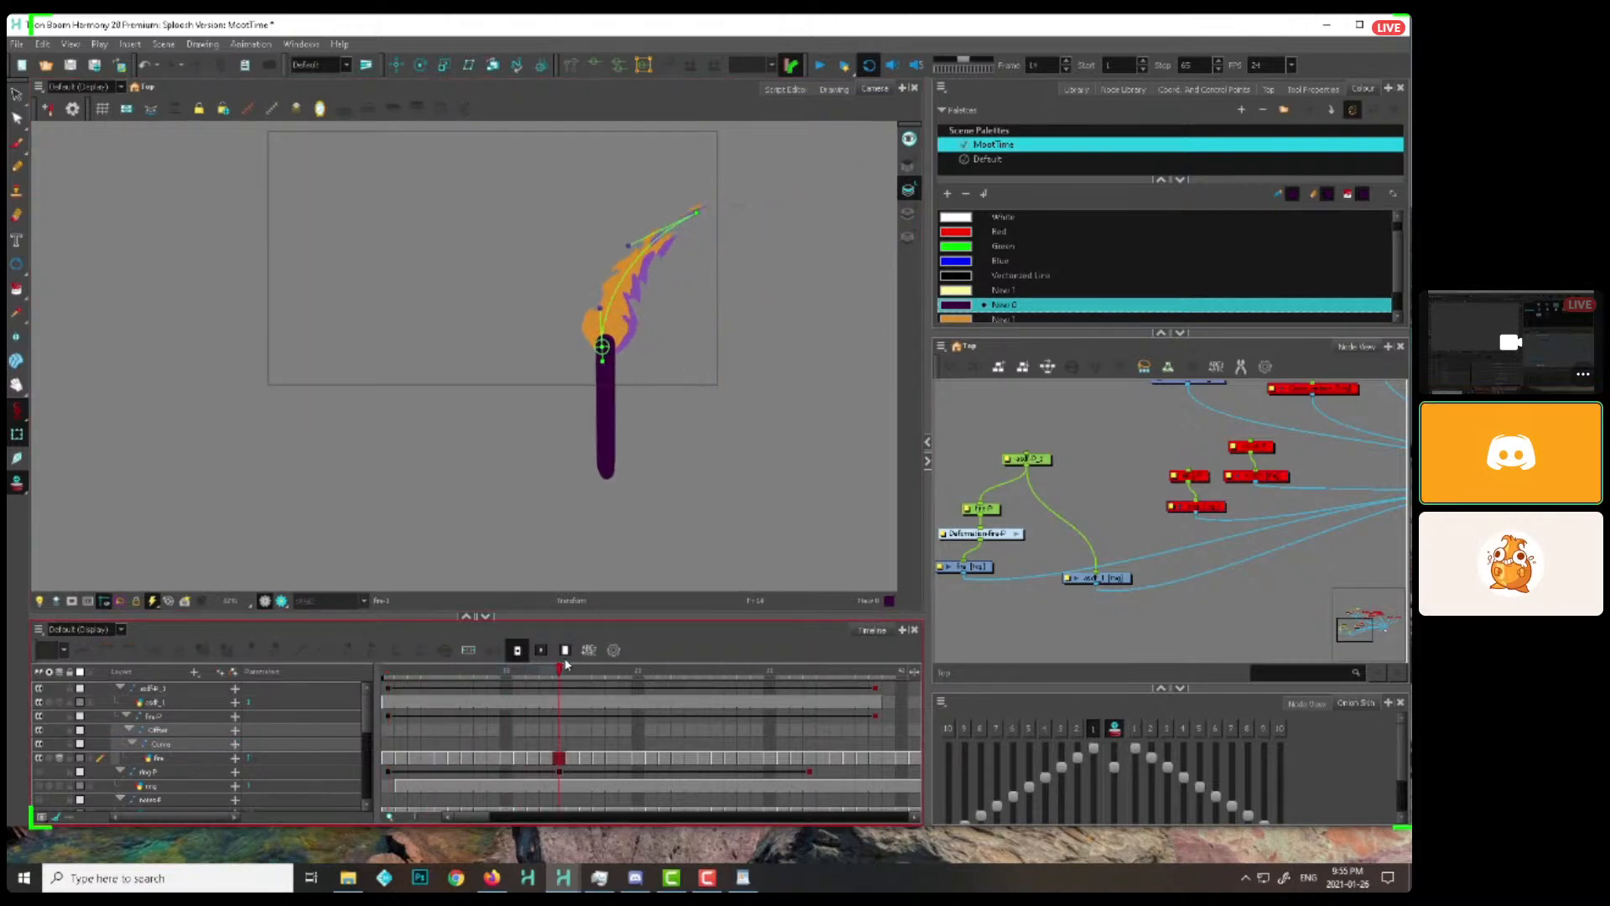
Bring the selected library template into the node network below the flame's nodes and connect it to the composite
{"action": "left_click", "coordinate": [1088, 532]}
{"action": "left_click_drag", "start_coordinate": [979, 569], "coordinate": [998, 574]}
{"action": "left_click", "coordinate": [1076, 89]}
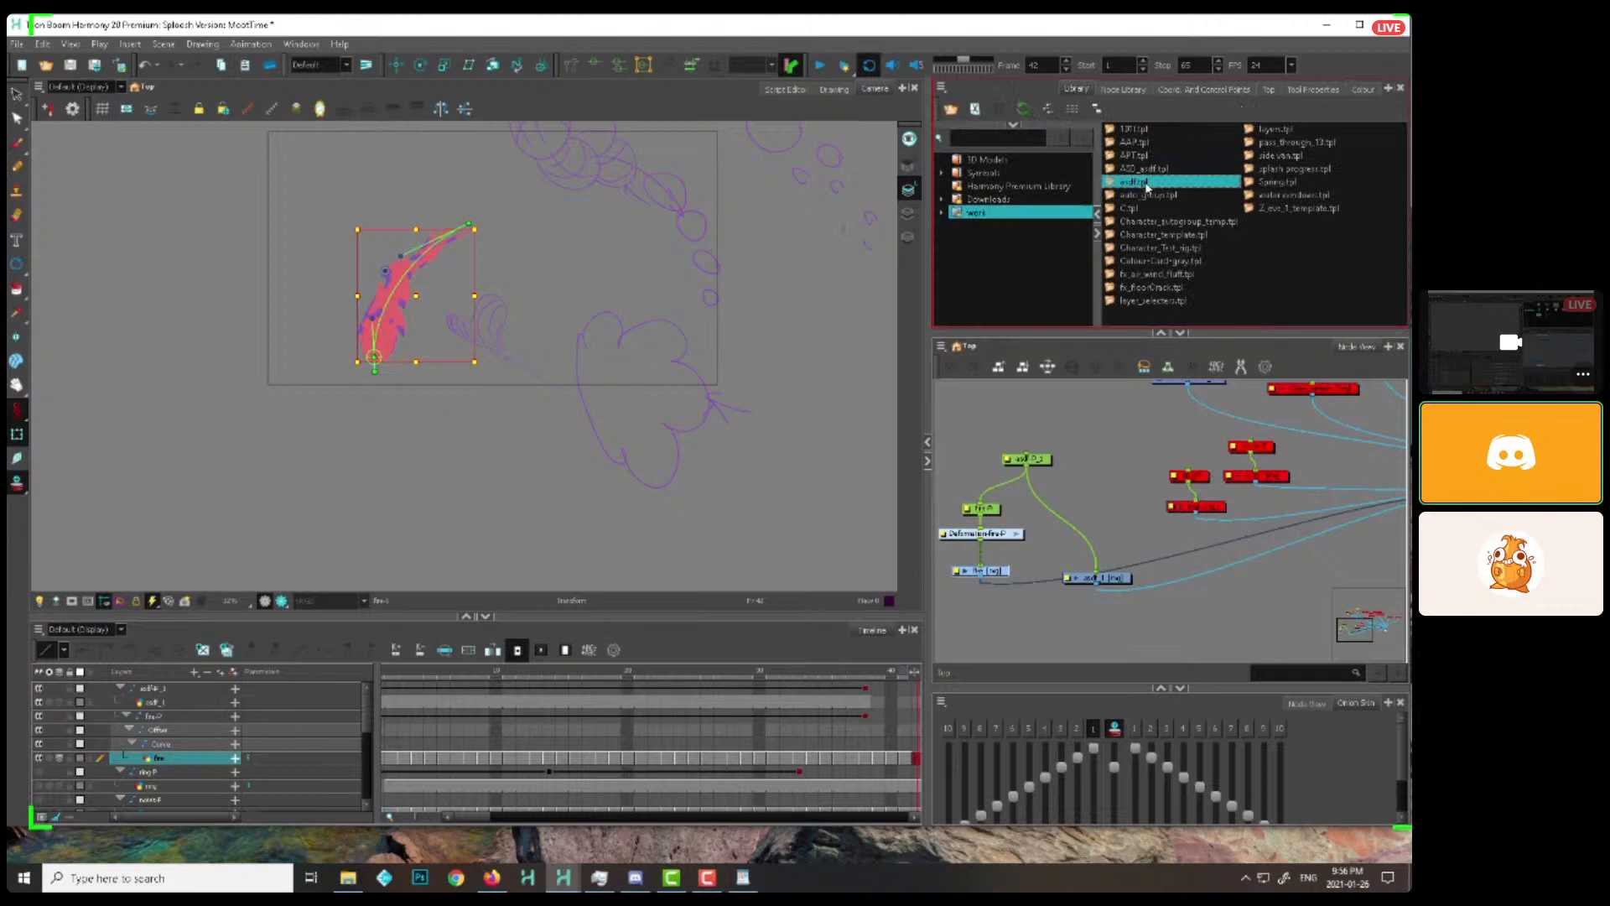
{"action": "mouse_move", "coordinate": [1132, 181]}
{"action": "left_mouse_down"}
{"action": "mouse_move", "coordinate": [1040, 579]}
{"action": "mouse_move", "coordinate": [1017, 557]}
{"action": "mouse_move", "coordinate": [1337, 514]}
{"action": "mouse_move", "coordinate": [1362, 493]}
{"action": "left_mouse_up"}
{"action": "left_click", "coordinate": [956, 550]}
{"action": "key", "text": "1"}
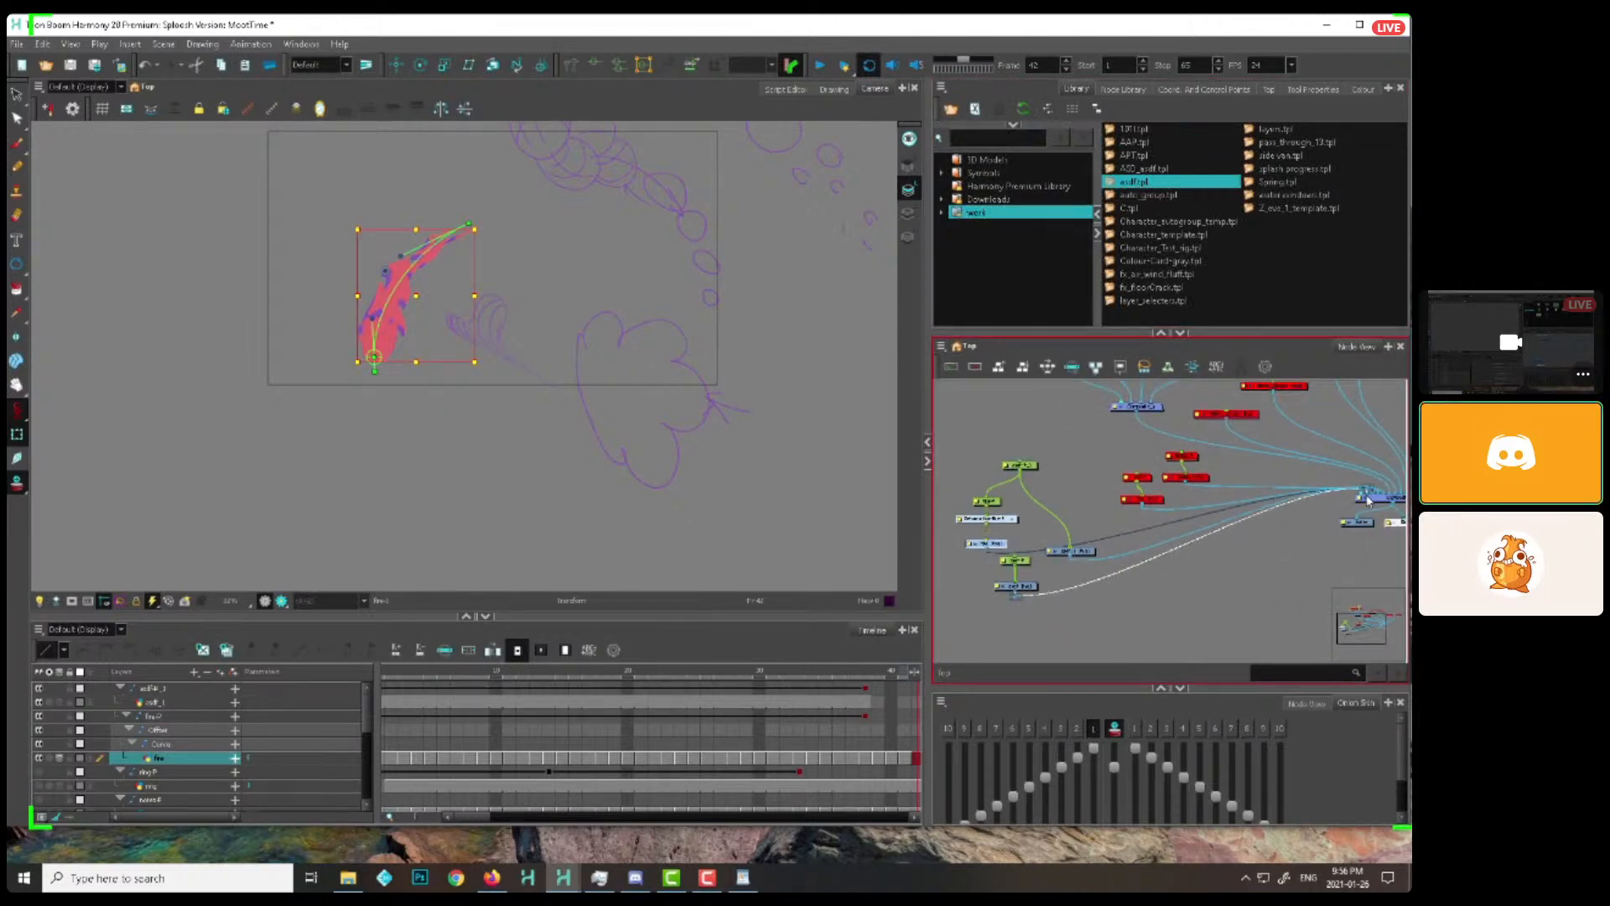
Tidy the new template's peg and drawing nodes below the flame's nodes and ready its drawing for the Brush tool
{"action": "left_click", "coordinate": [1018, 559]}
{"action": "left_click_drag", "start_coordinate": [1020, 562], "coordinate": [1009, 564]}
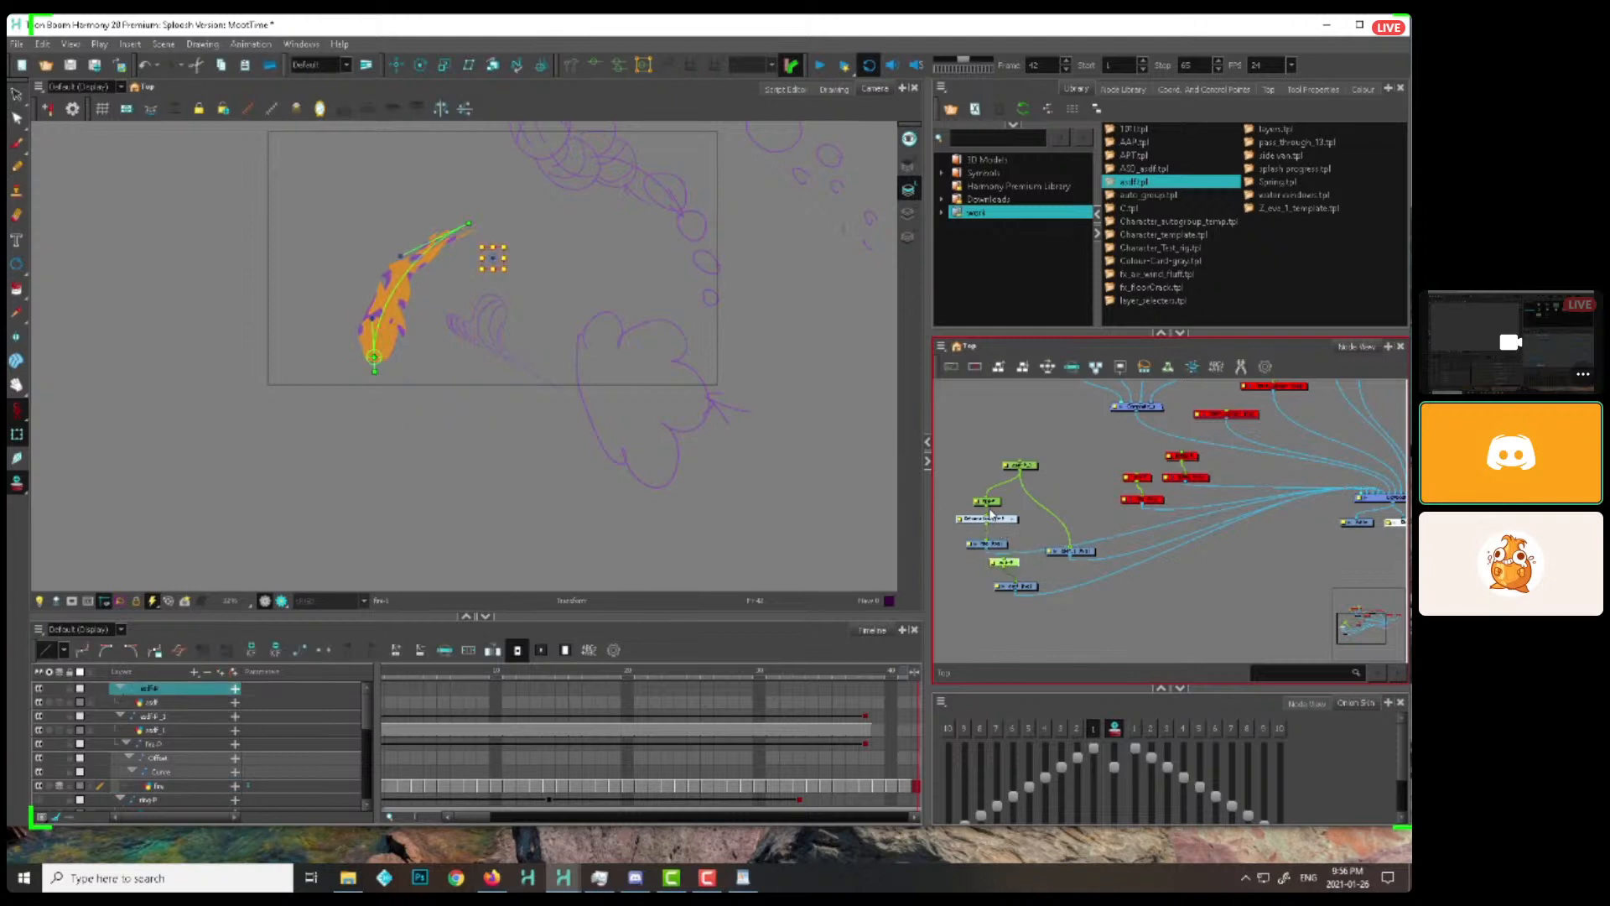
{"action": "left_click", "coordinate": [1023, 567]}
{"action": "left_click", "coordinate": [1027, 586]}
{"action": "left_click", "coordinate": [1014, 563], "text": "shift"}
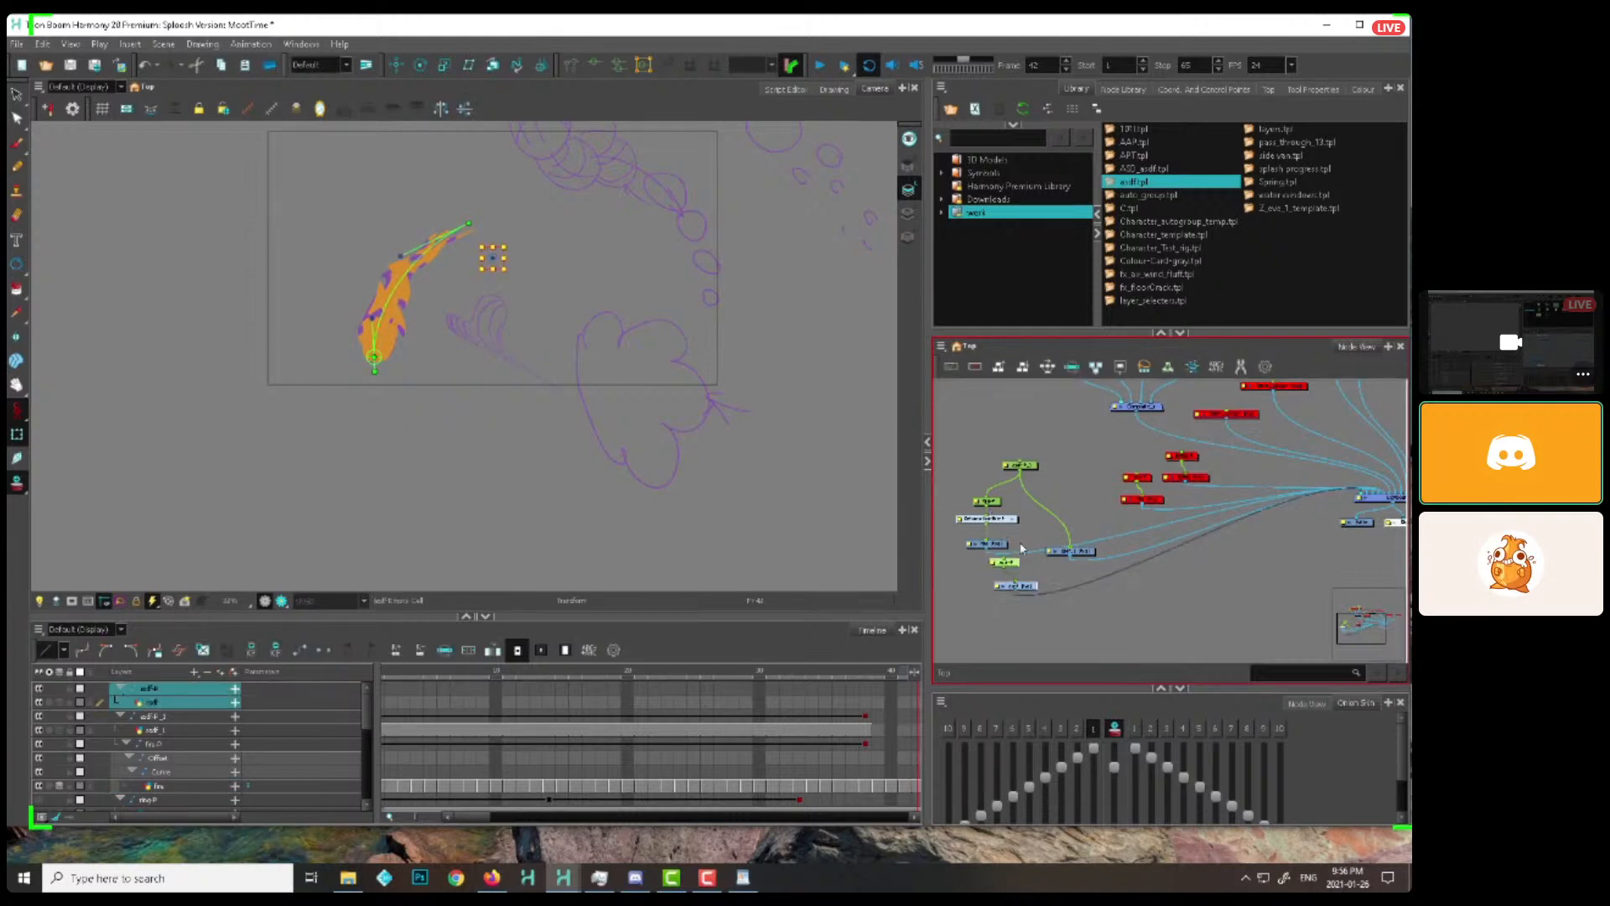
{"action": "left_click", "coordinate": [1040, 575]}
{"action": "left_click_drag", "start_coordinate": [1025, 587], "coordinate": [1024, 583]}
{"action": "key", "text": "alt+b"}
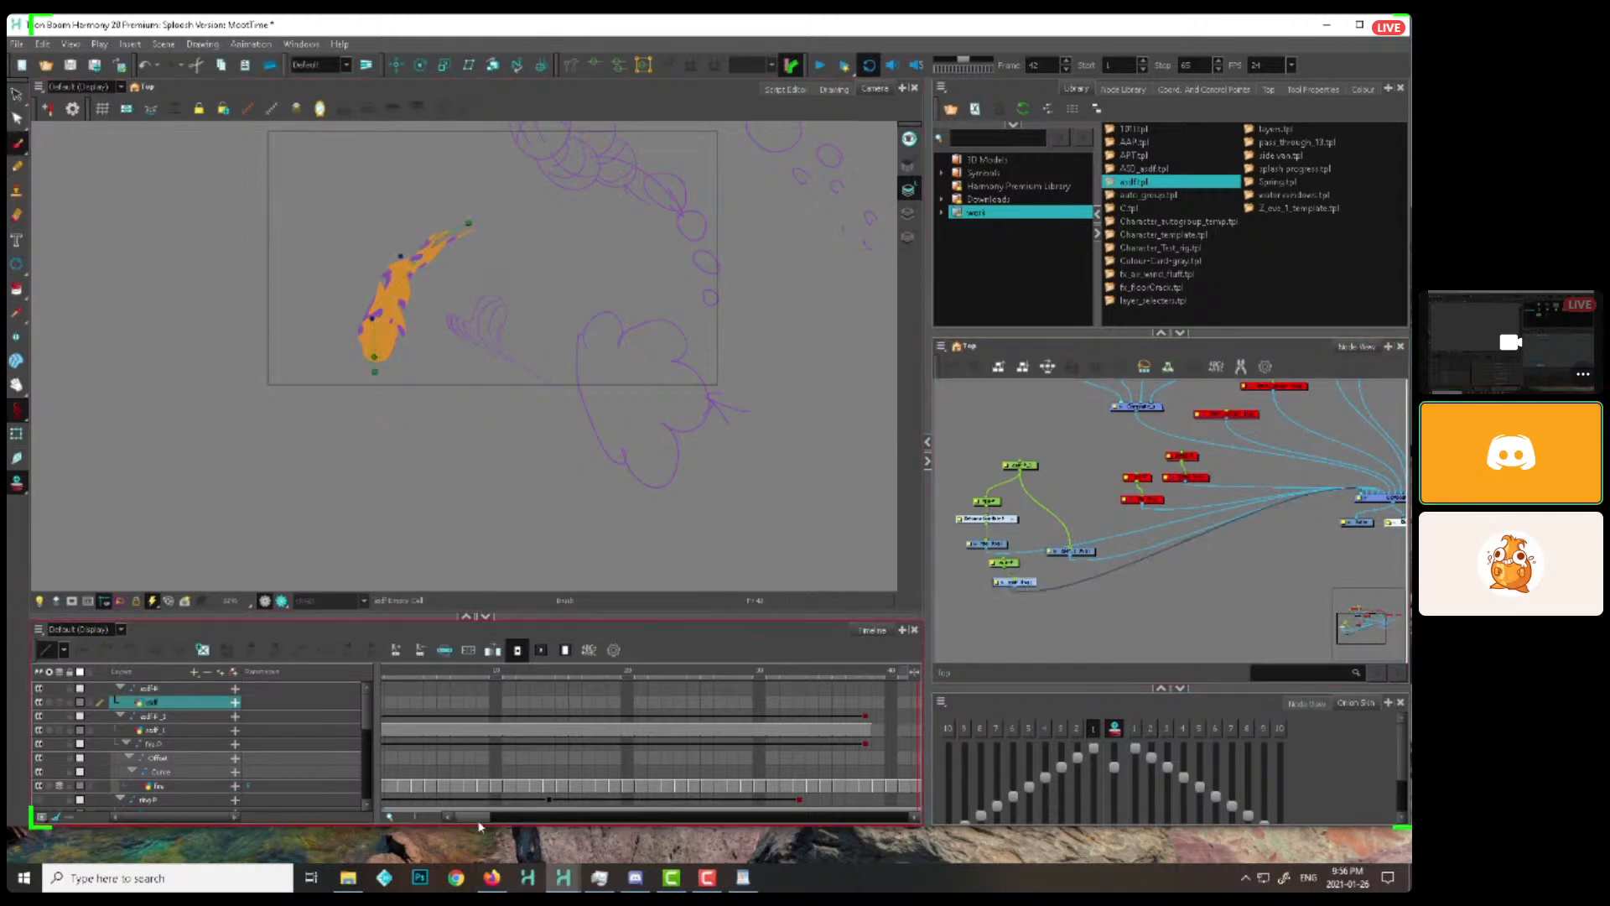
Return to frame 1 and make the new template's drawing the active layer for brushing over the bent flame
{"action": "left_click_drag", "start_coordinate": [476, 818], "coordinate": [449, 816]}
{"action": "left_click", "coordinate": [388, 702]}
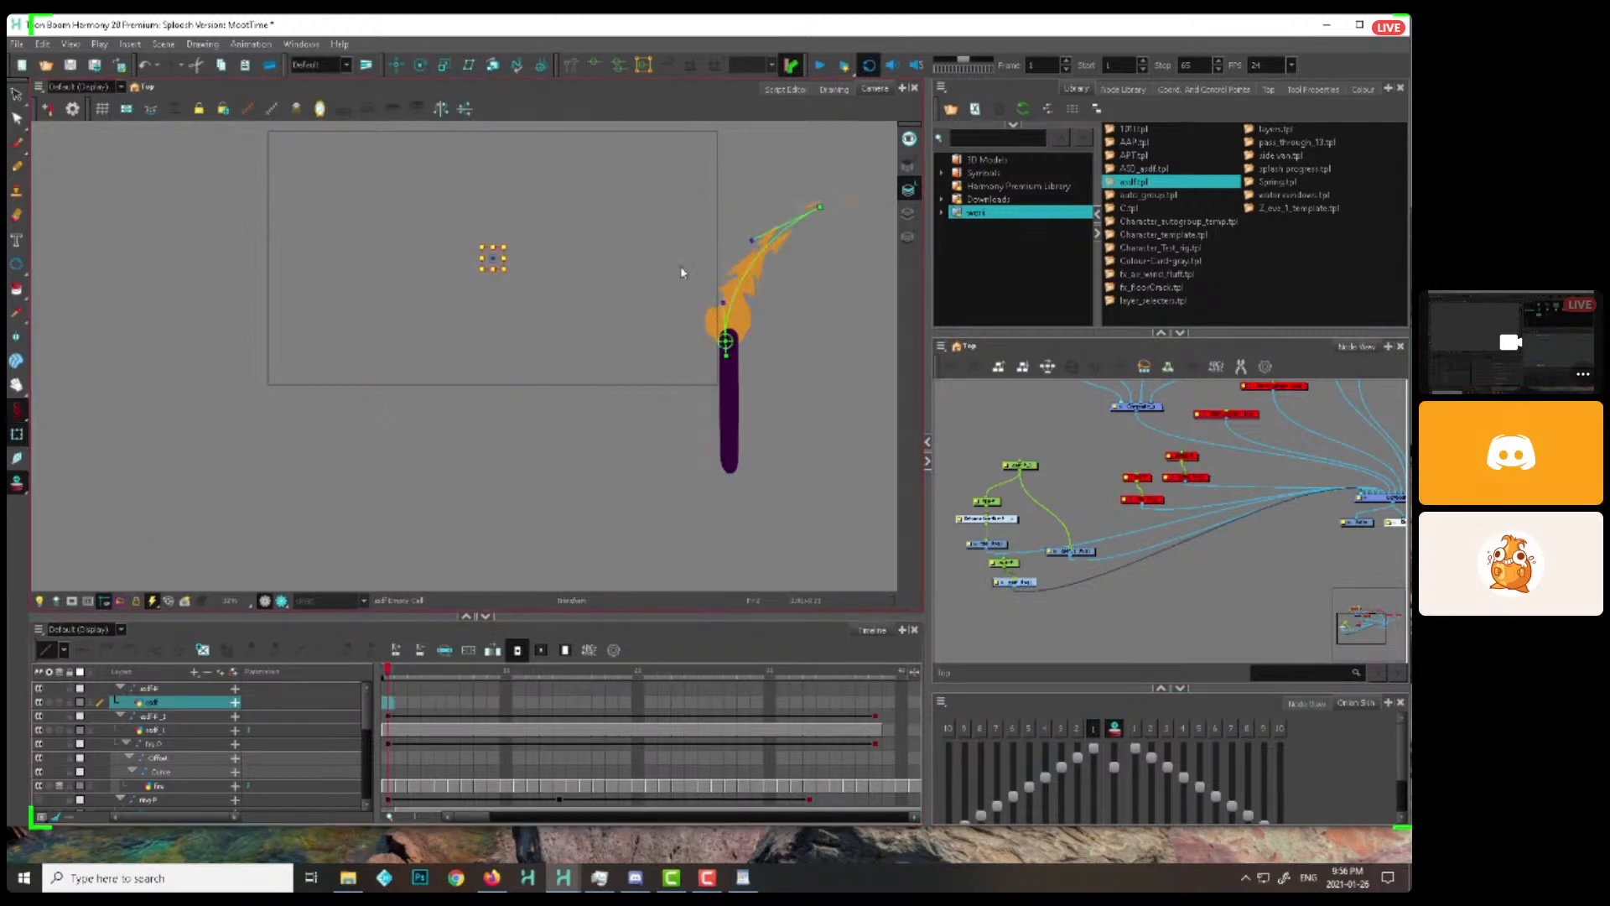
{"action": "left_click", "coordinate": [17, 434]}
{"action": "left_click", "coordinate": [748, 281]}
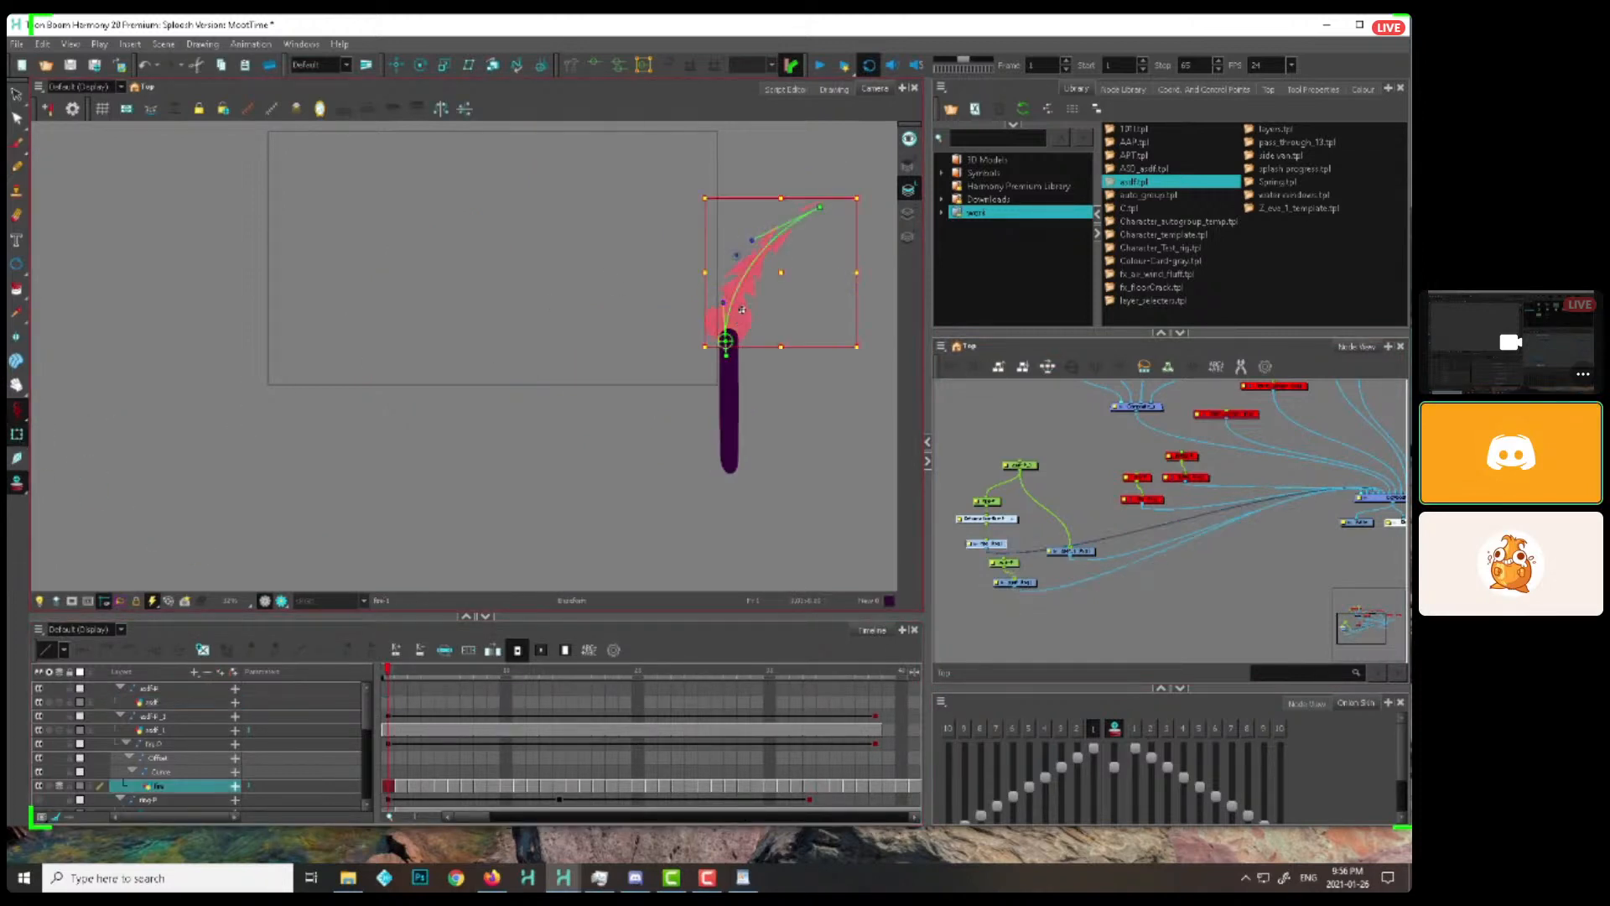
{"action": "key", "text": "alt+b"}
{"action": "left_click", "coordinate": [1076, 504]}
{"action": "left_click", "coordinate": [998, 546]}
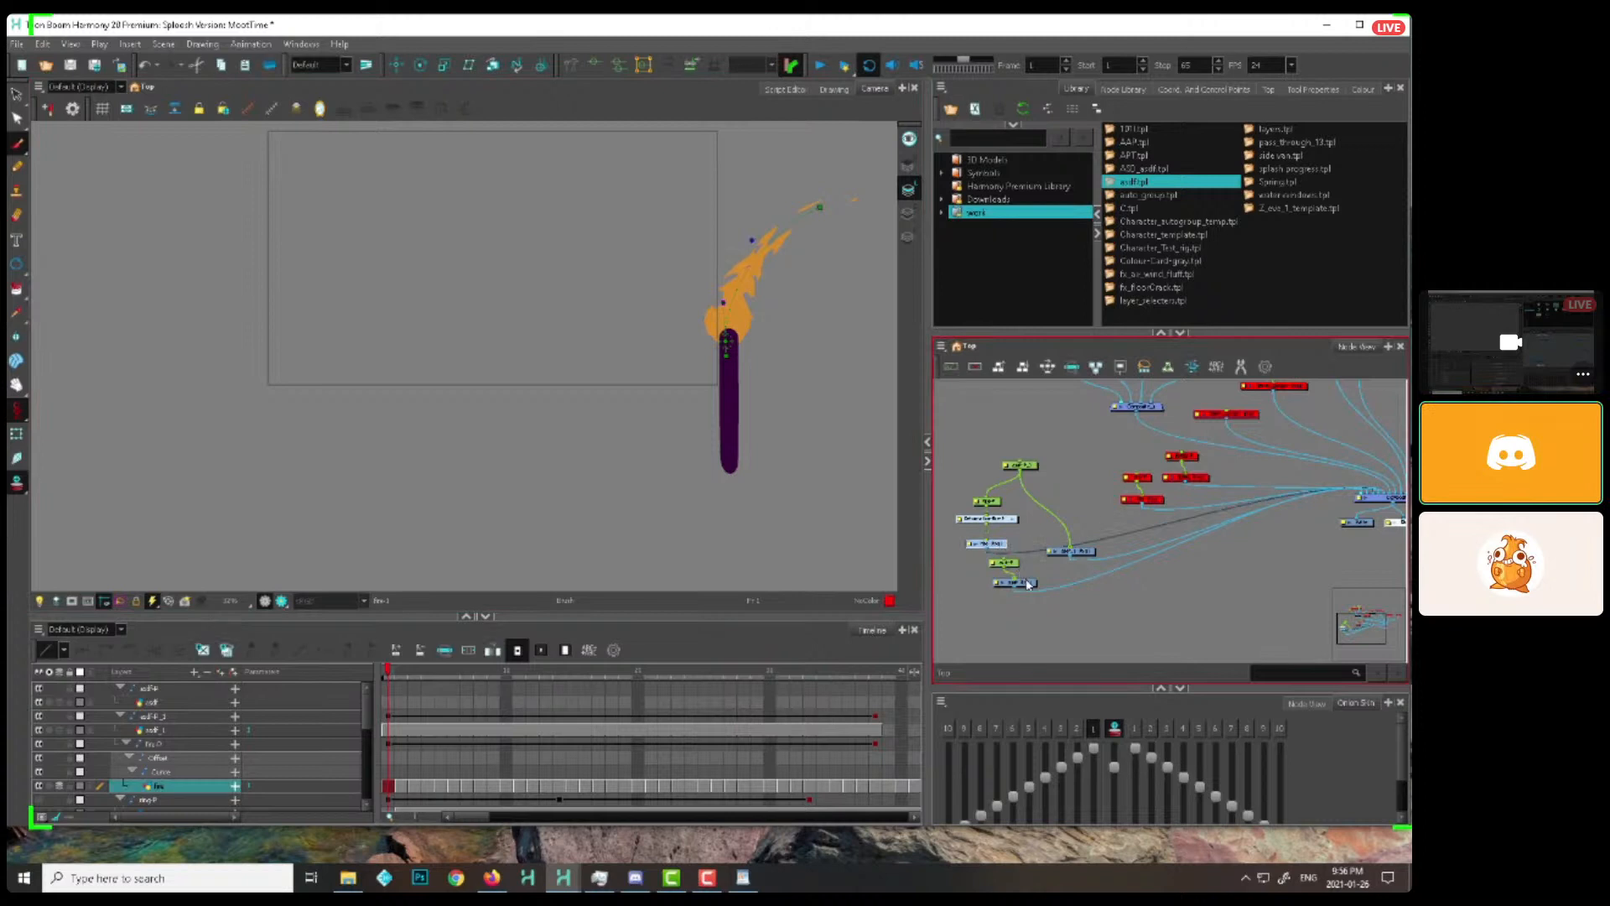
{"action": "left_click", "coordinate": [1025, 581]}
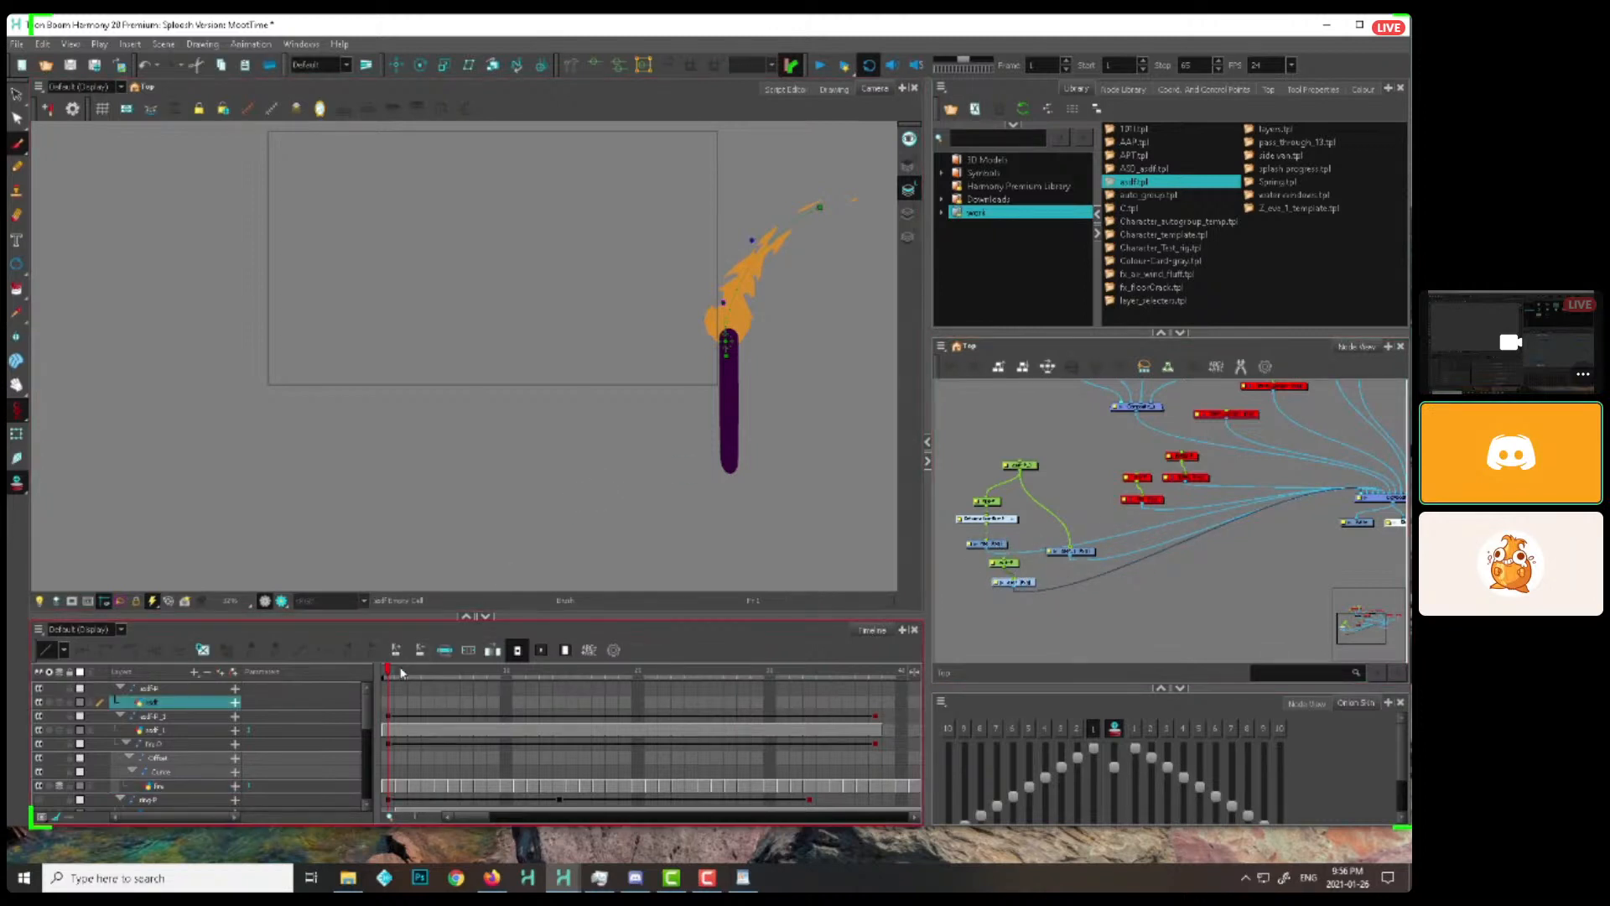
Brush a small orange lick beside the bent flame on frame 1, and continue the extra drawing layer on frame 2
{"action": "left_click_drag", "start_coordinate": [779, 359], "coordinate": [766, 360]}
{"action": "key", "text": "2"}
{"action": "key", "text": "2"}
{"action": "left_click_drag", "start_coordinate": [802, 260], "coordinate": [719, 349]}
{"action": "key", "text": "1"}
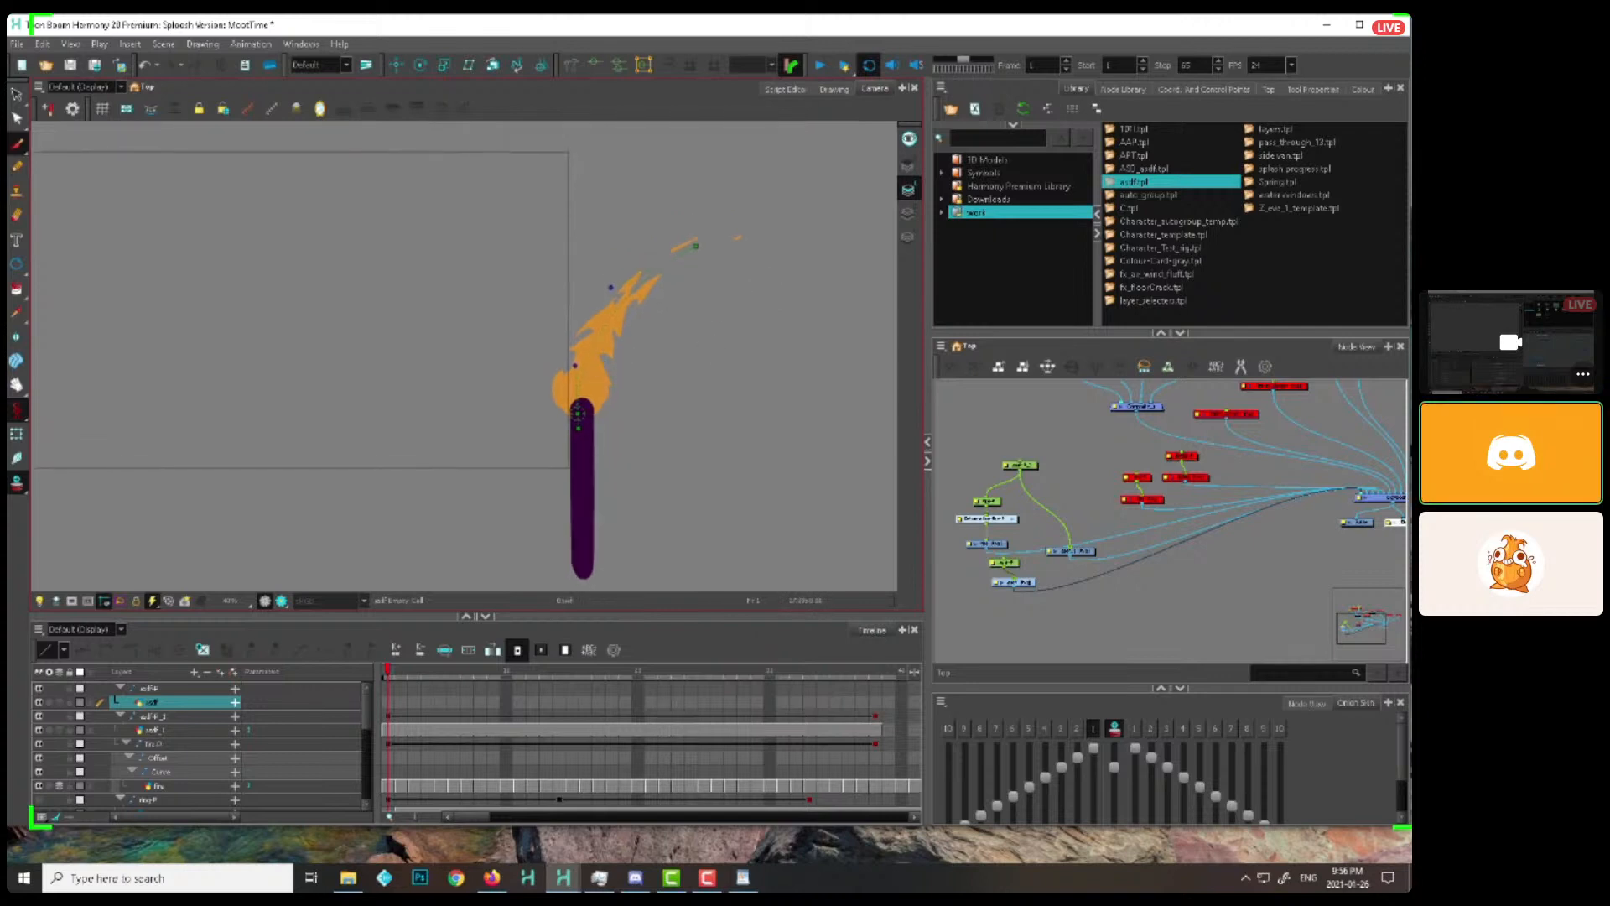
{"action": "left_click", "coordinate": [1039, 581]}
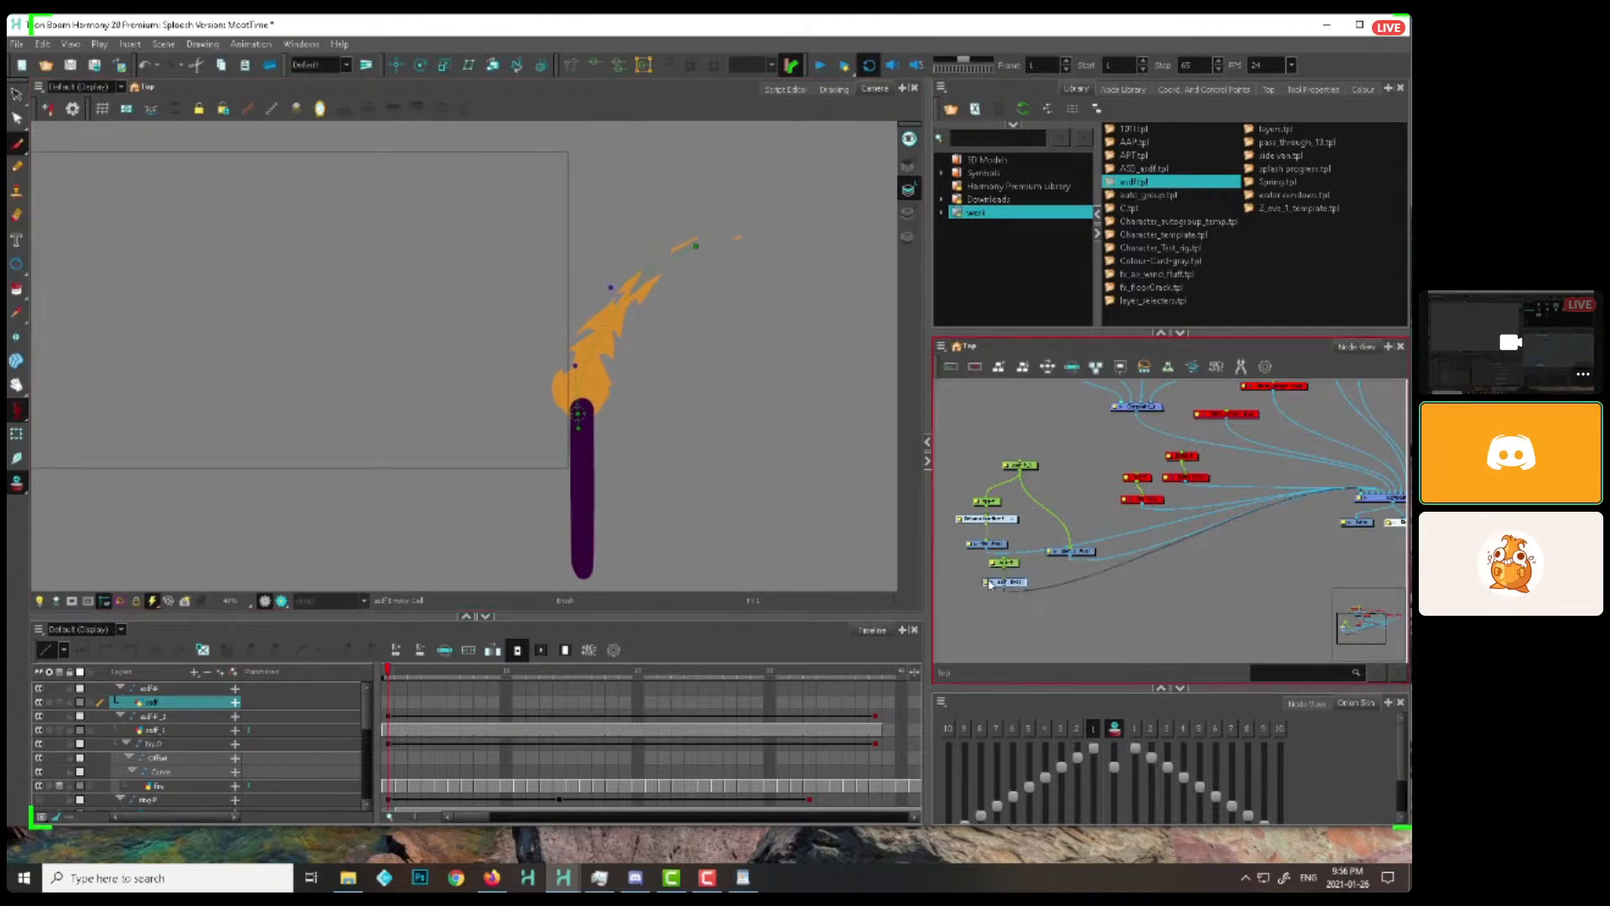
{"action": "left_click", "coordinate": [998, 599]}
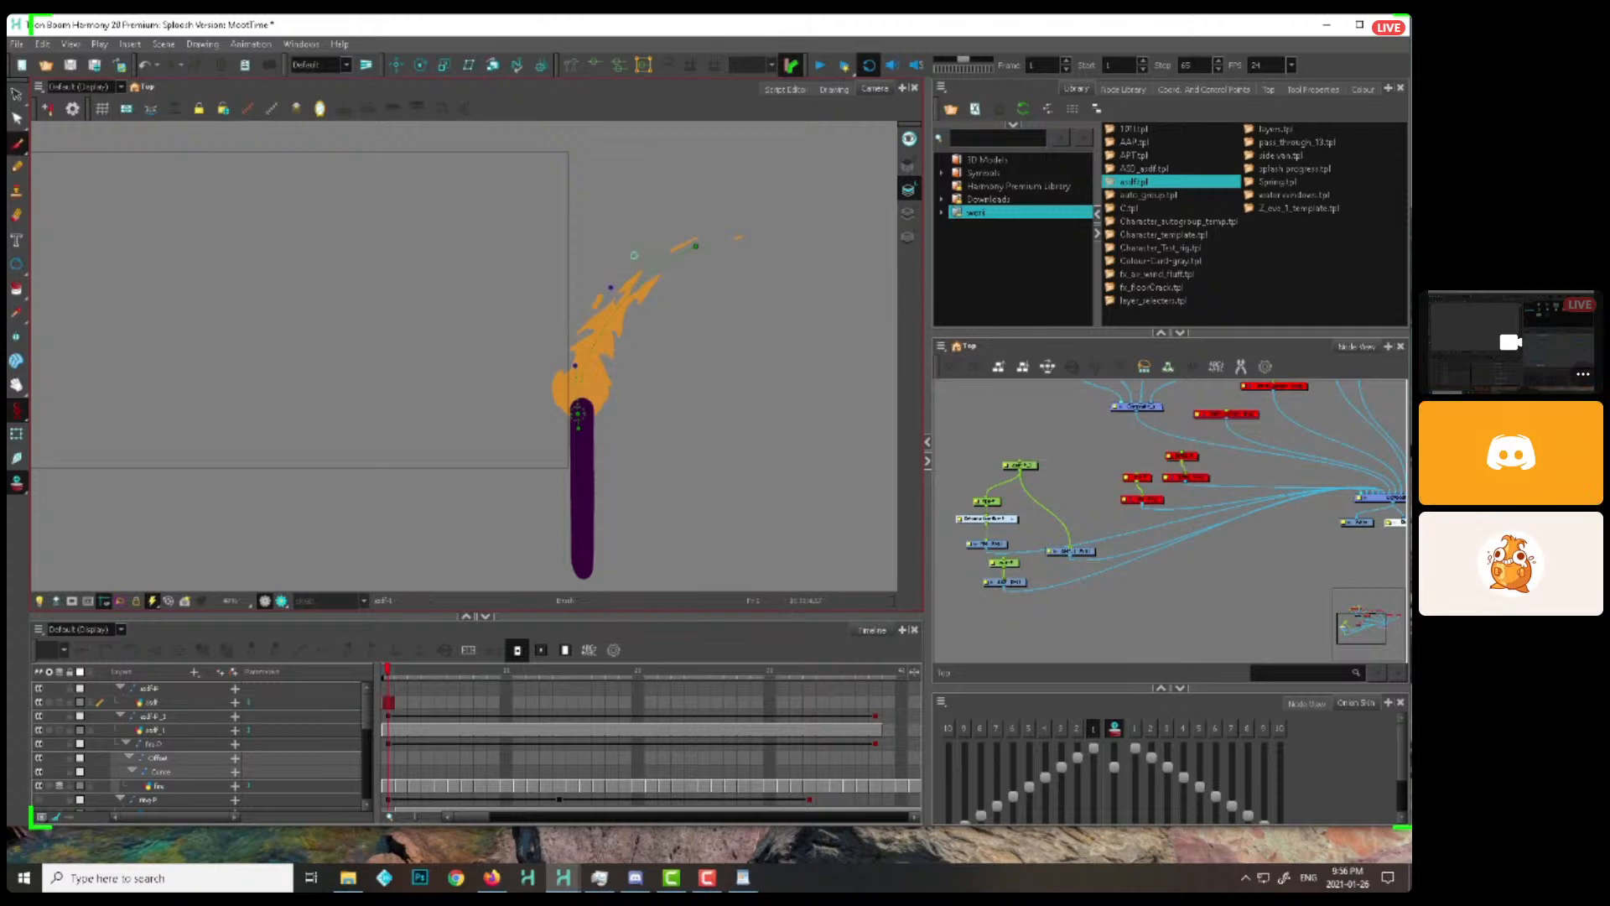
{"action": "key", "text": "period"}
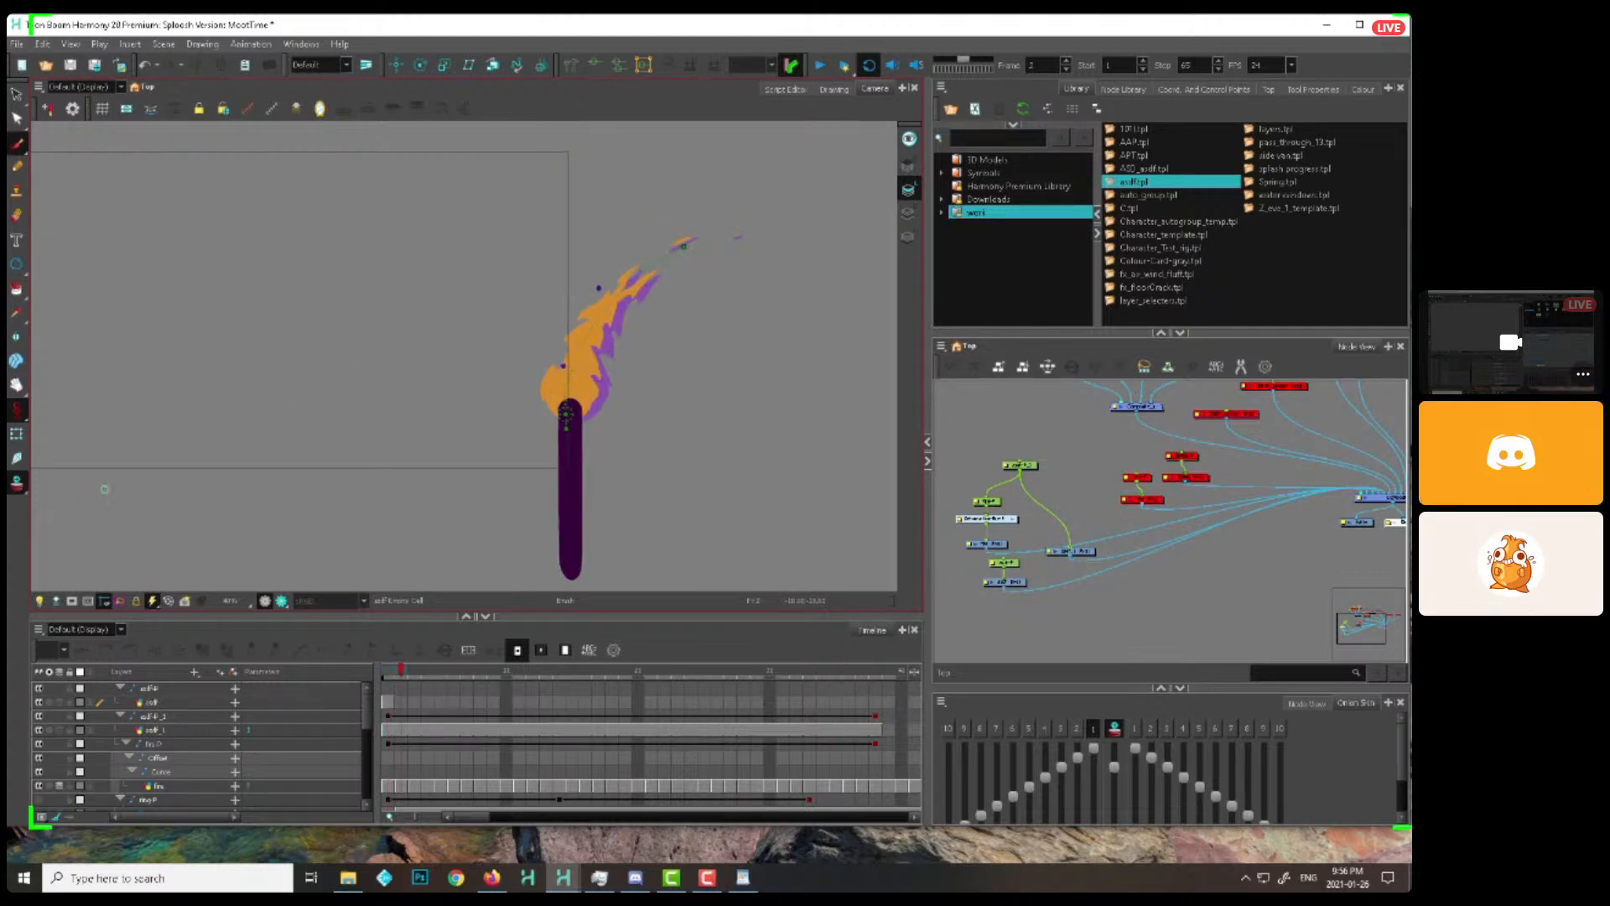
{"action": "left_click", "coordinate": [1016, 585]}
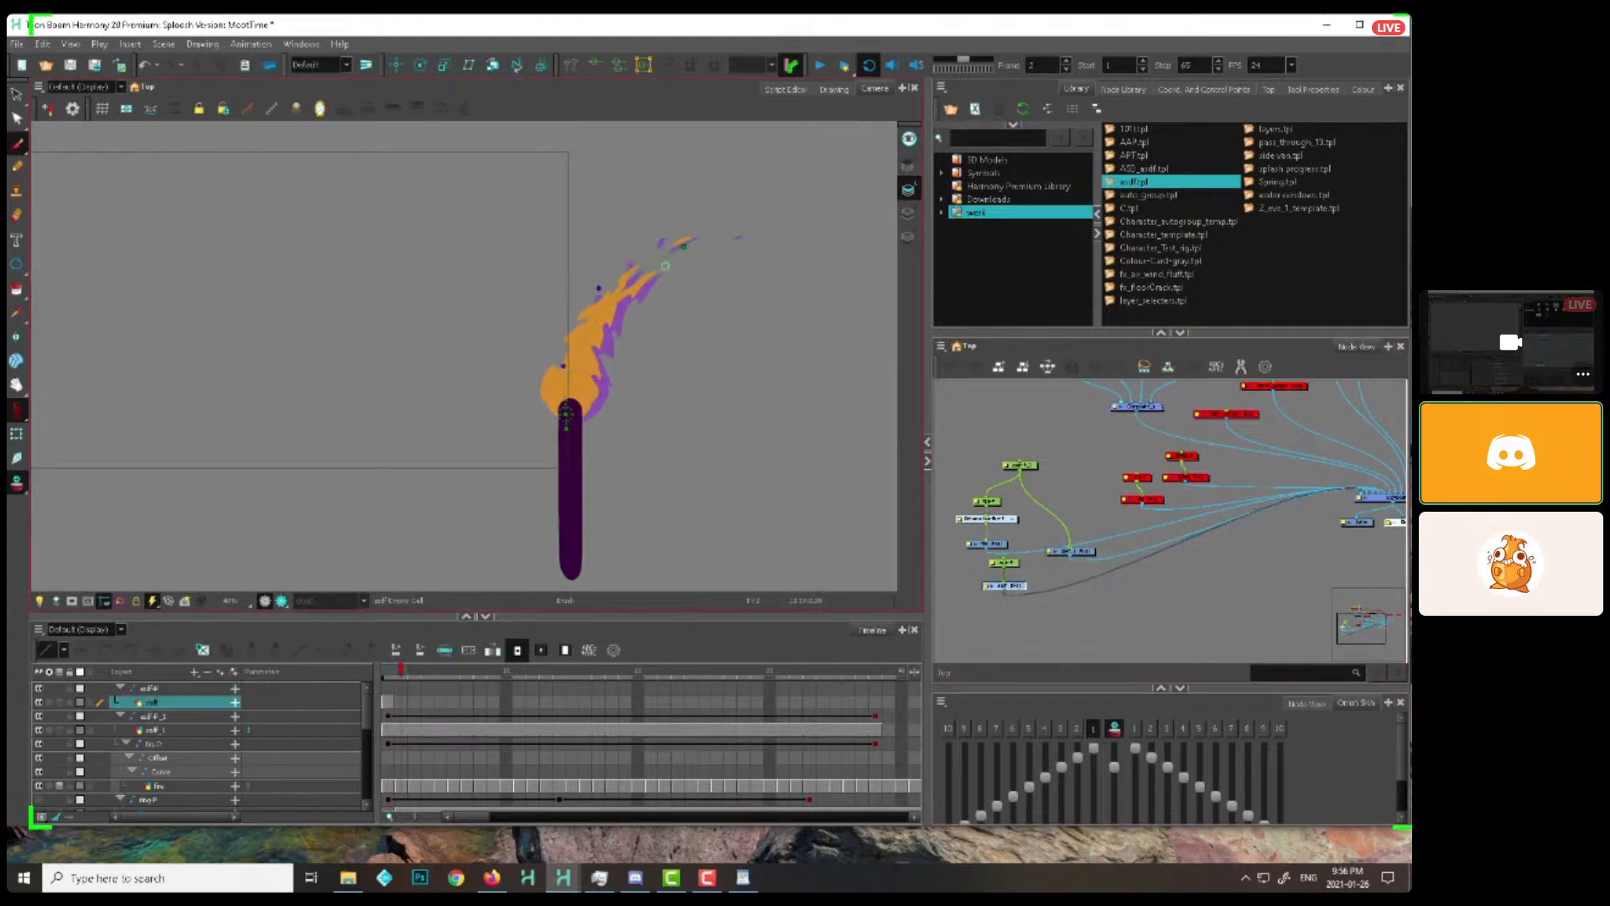
Brush small detached licks near the flame's trailing tip frame by frame, from frame 3 to about frame 18
{"action": "key", "text": "period"}
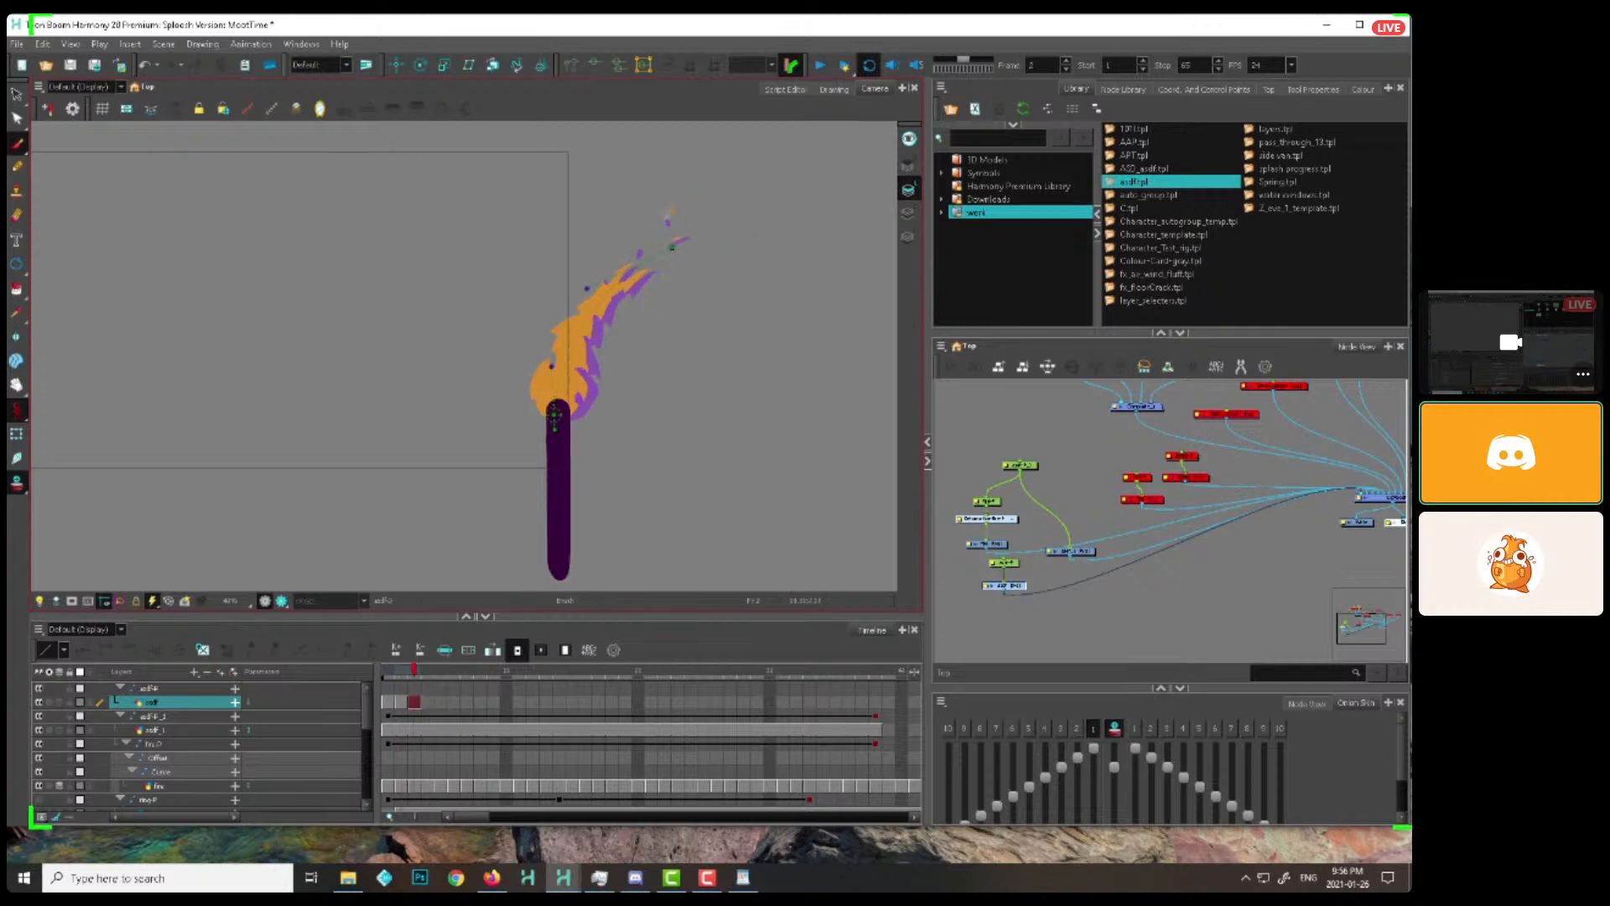
{"action": "key", "text": "period"}
{"action": "key", "text": "period"}
{"action": "key", "text": "period"}
{"action": "key", "text": "period"}
{"action": "key", "text": "period"}
{"action": "key", "text": "period"}
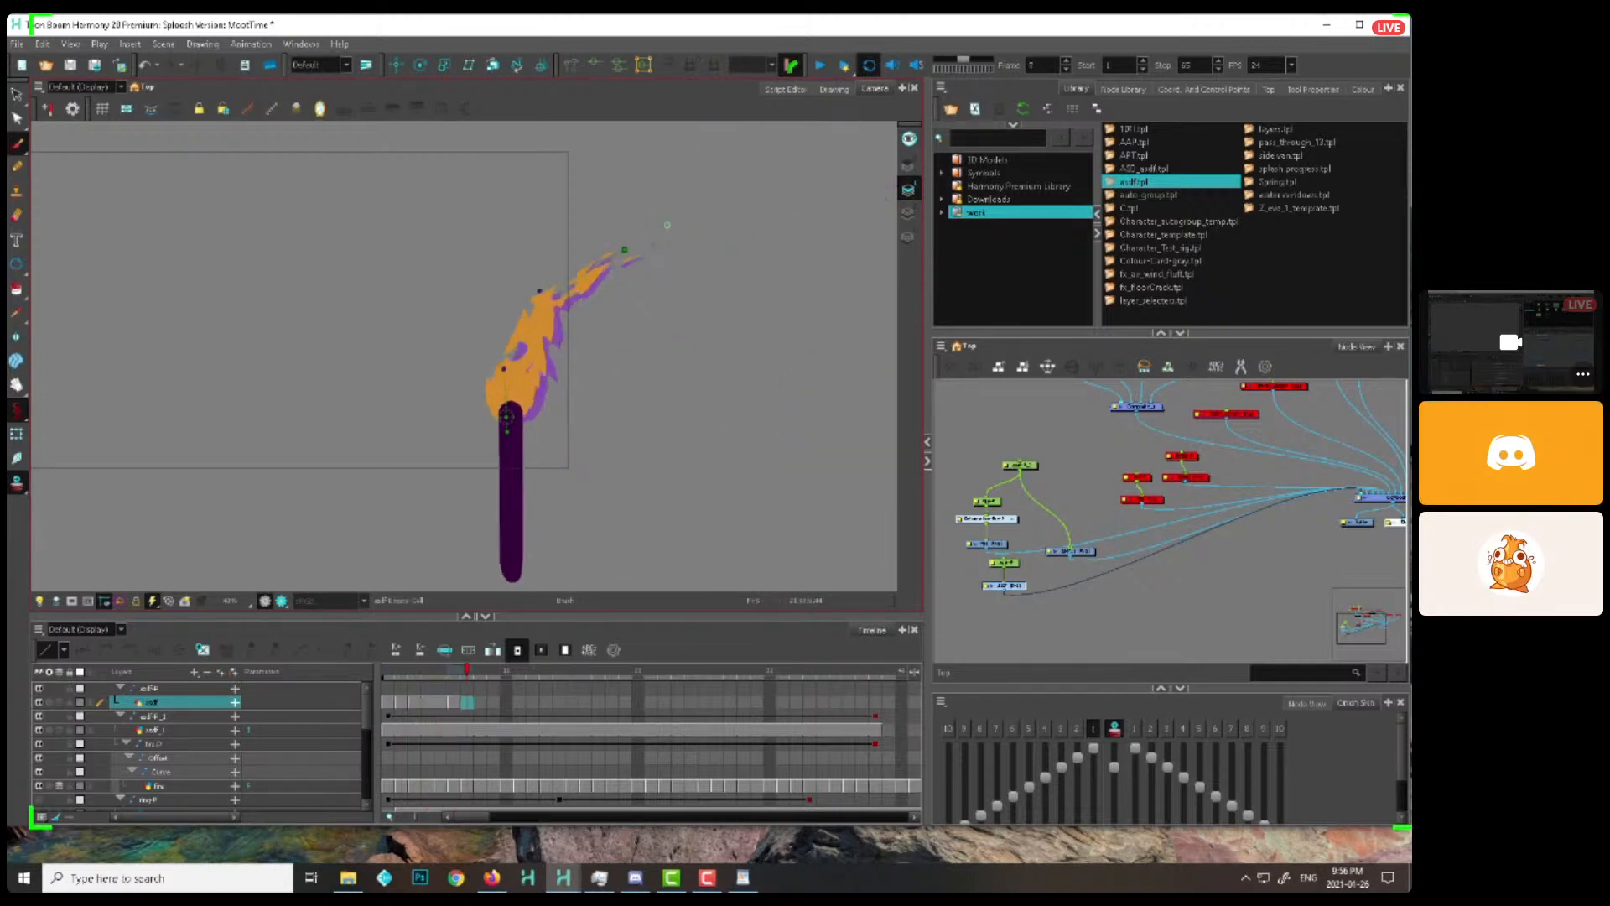
{"action": "key", "text": "period"}
{"action": "key", "text": "period"}
{"action": "key", "text": "period"}
{"action": "key", "text": "period"}
{"action": "key", "text": "period"}
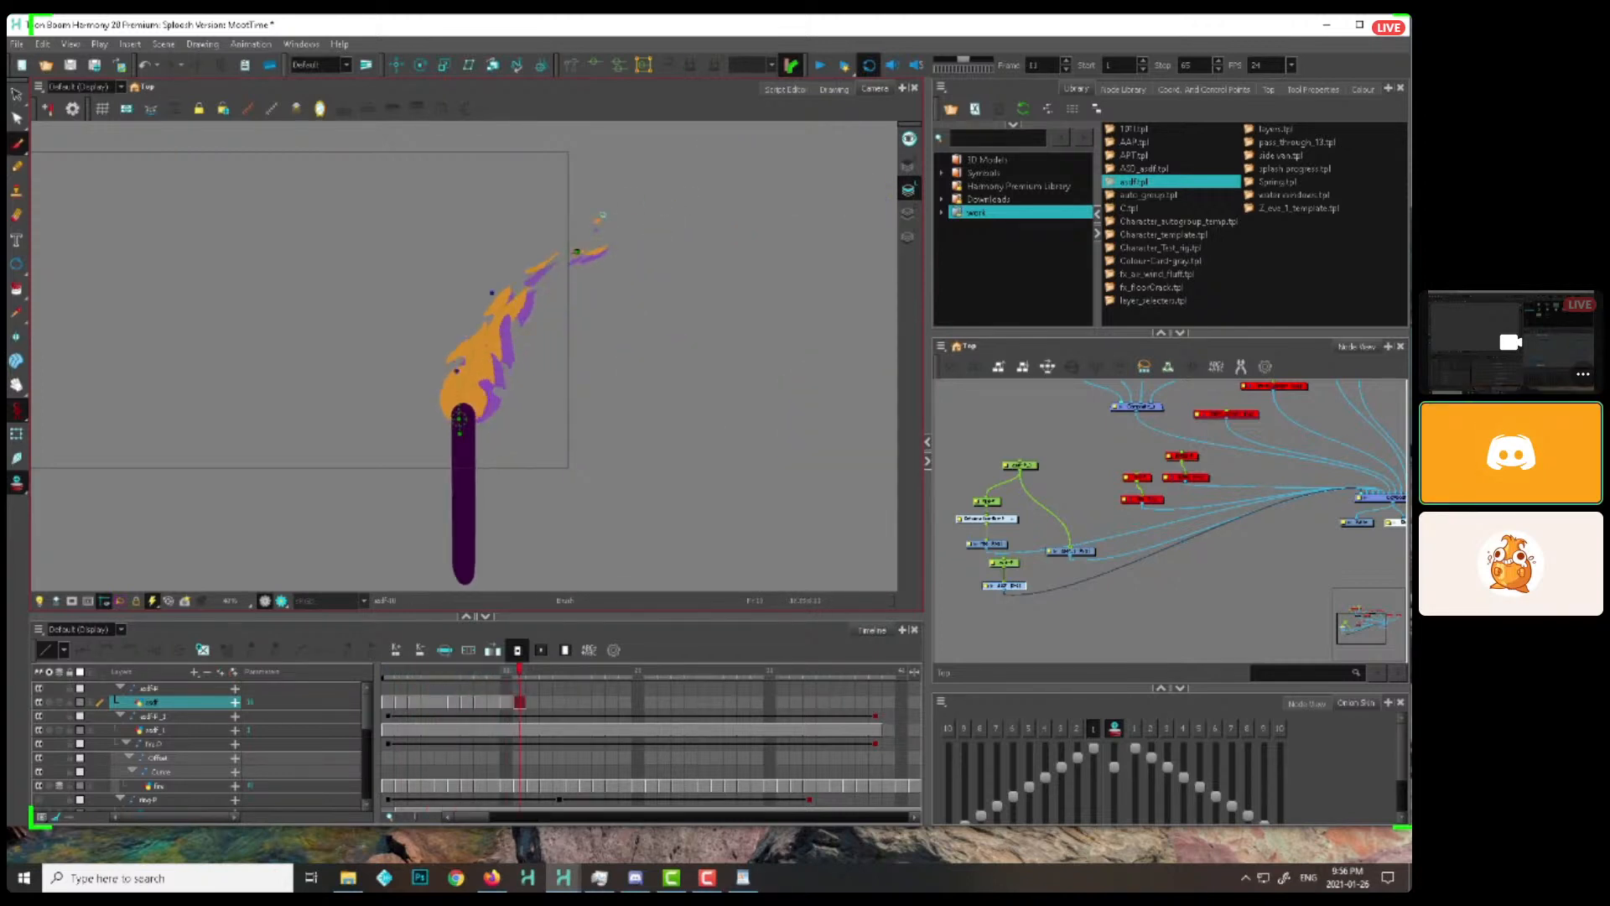
{"action": "key", "text": "period"}
{"action": "key", "text": "period"}
{"action": "key", "text": "period"}
{"action": "key", "text": "period"}
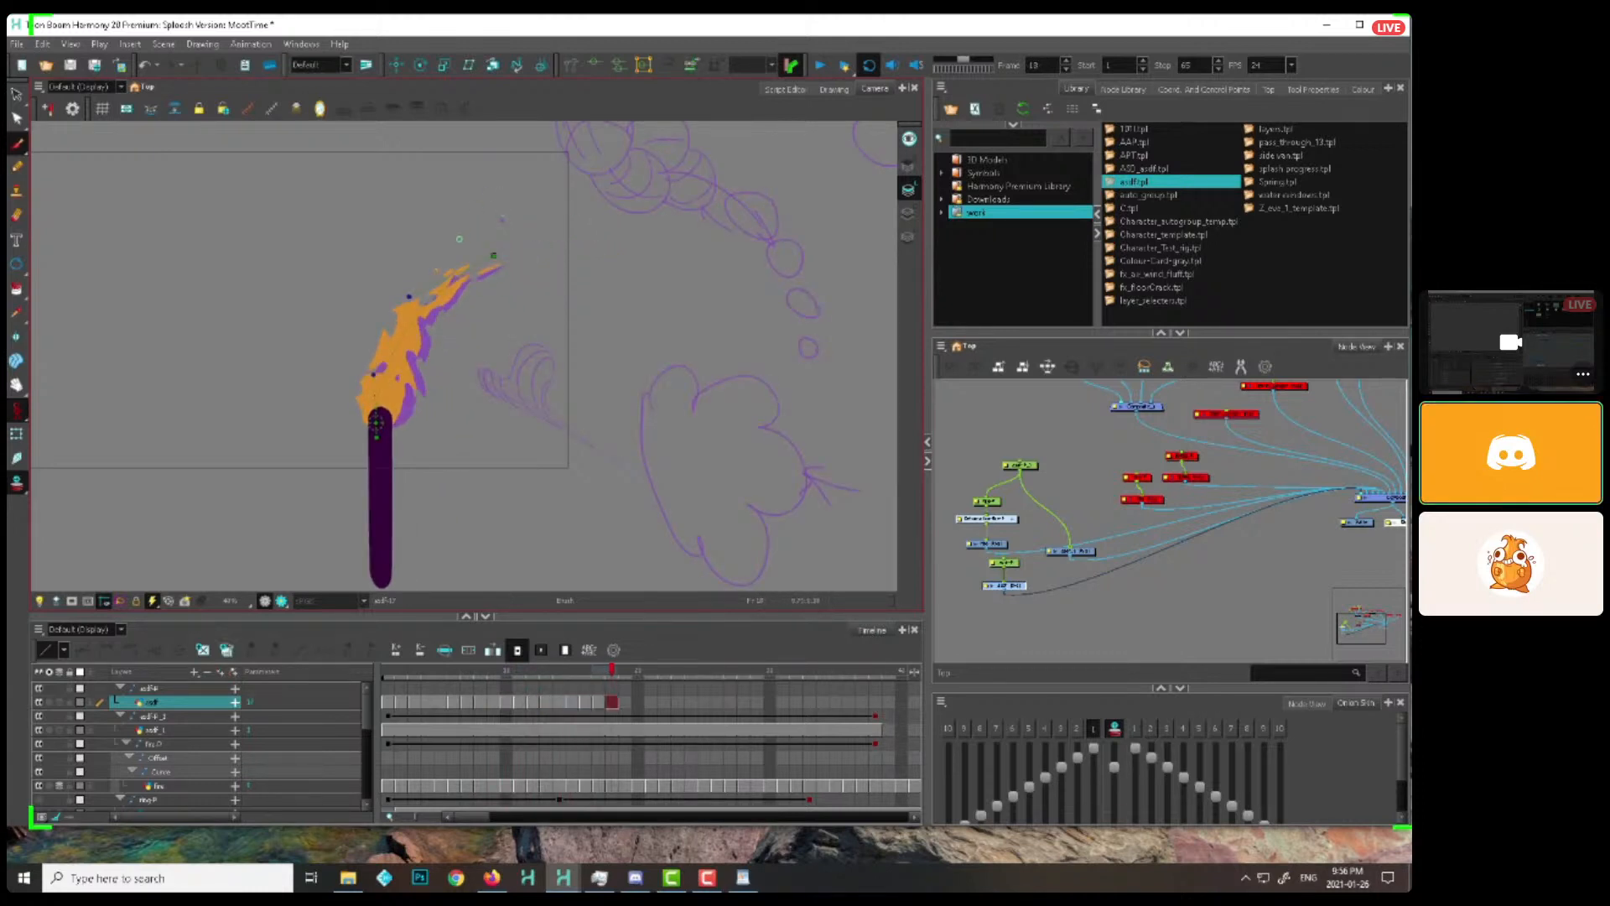
Continue the hand-drawn licks above the moving flame's tip frame by frame up to frame 31
{"action": "key", "text": "period"}
{"action": "key", "text": "period"}
{"action": "key", "text": "period"}
{"action": "key", "text": "period"}
{"action": "key", "text": "period"}
{"action": "key", "text": "period"}
{"action": "key", "text": "period"}
{"action": "key", "text": "period"}
{"action": "key", "text": "period"}
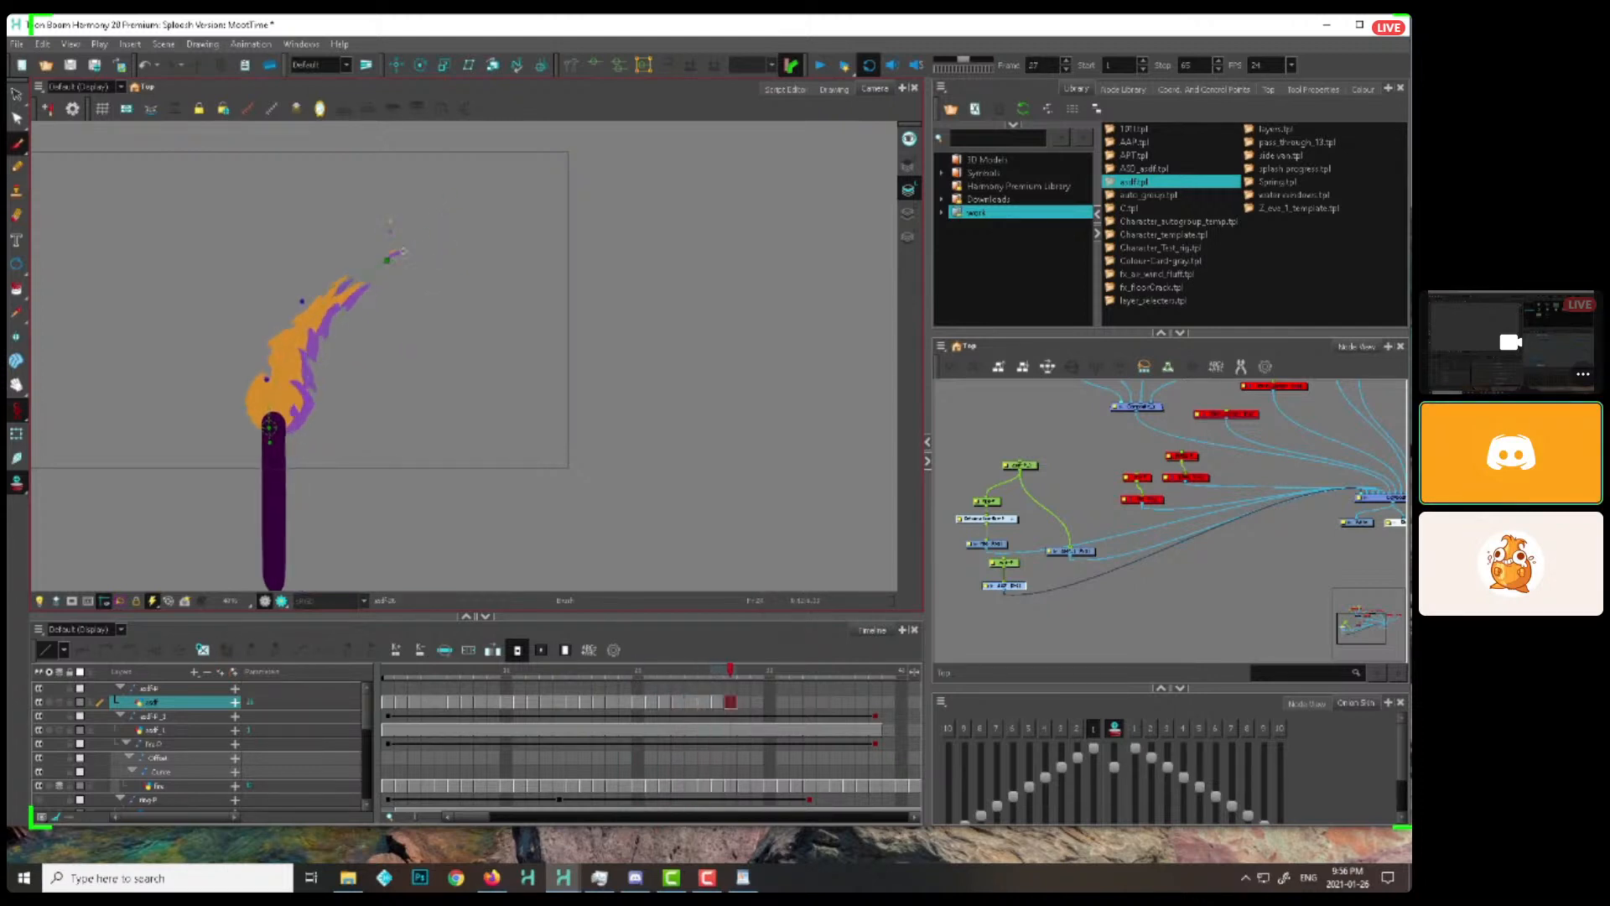
{"action": "key", "text": "period"}
Finish the hand-drawn licks on the remaining frames up to frame 39
{"action": "key", "text": "period"}
{"action": "key", "text": "period"}
{"action": "key", "text": "period"}
{"action": "key", "text": "period"}
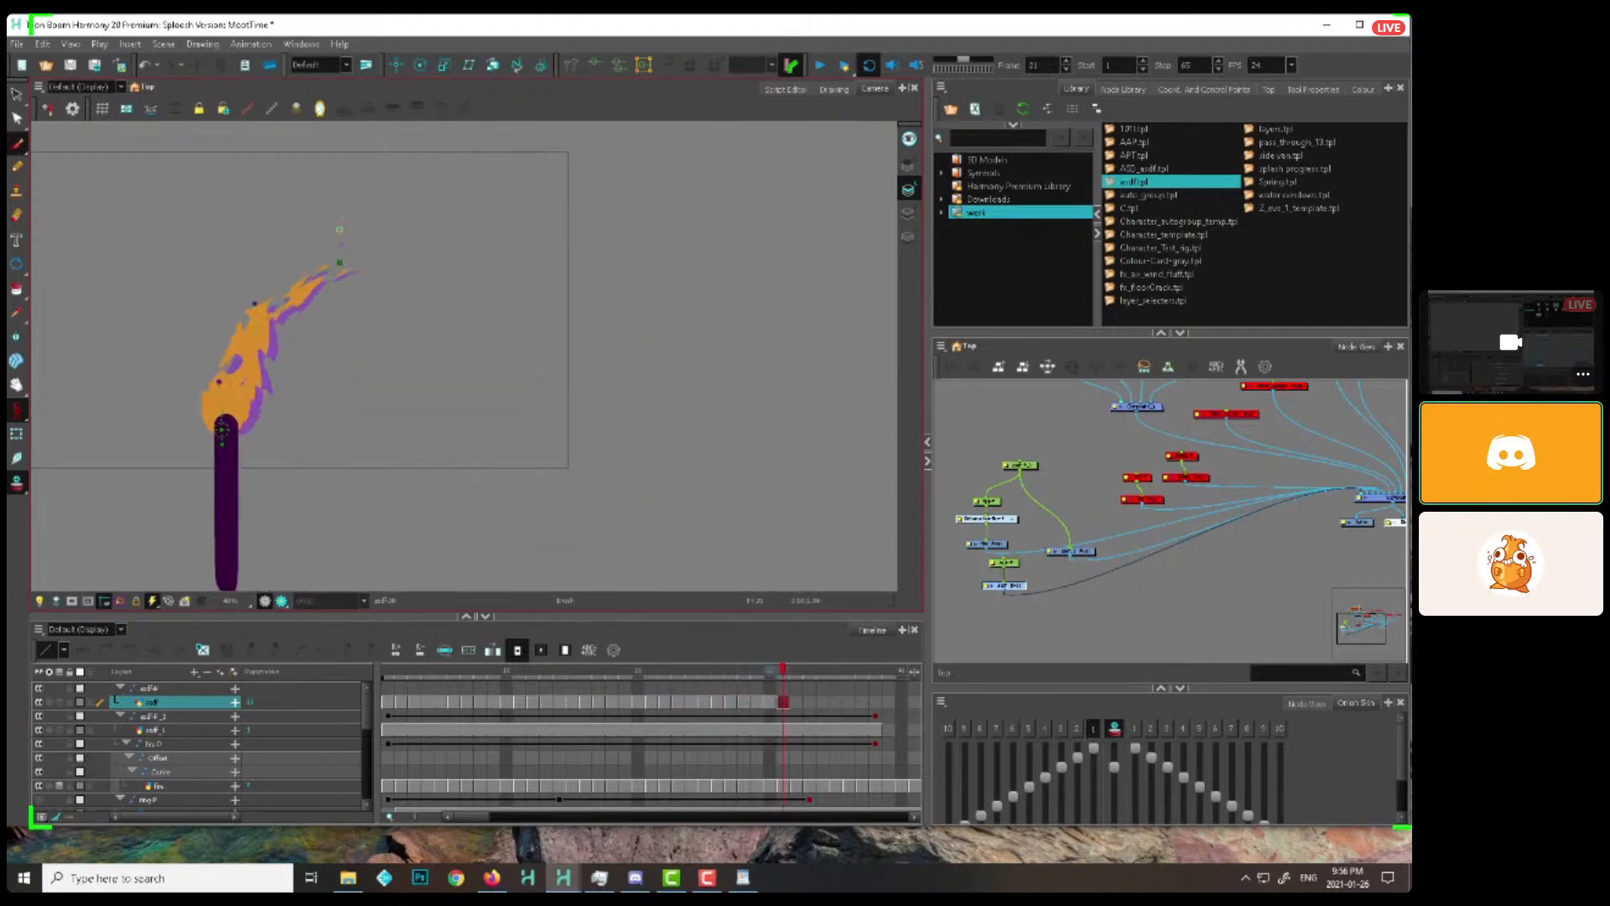
{"action": "key", "text": "period"}
{"action": "key", "text": "period"}
{"action": "key", "text": "period"}
{"action": "key", "text": "period"}
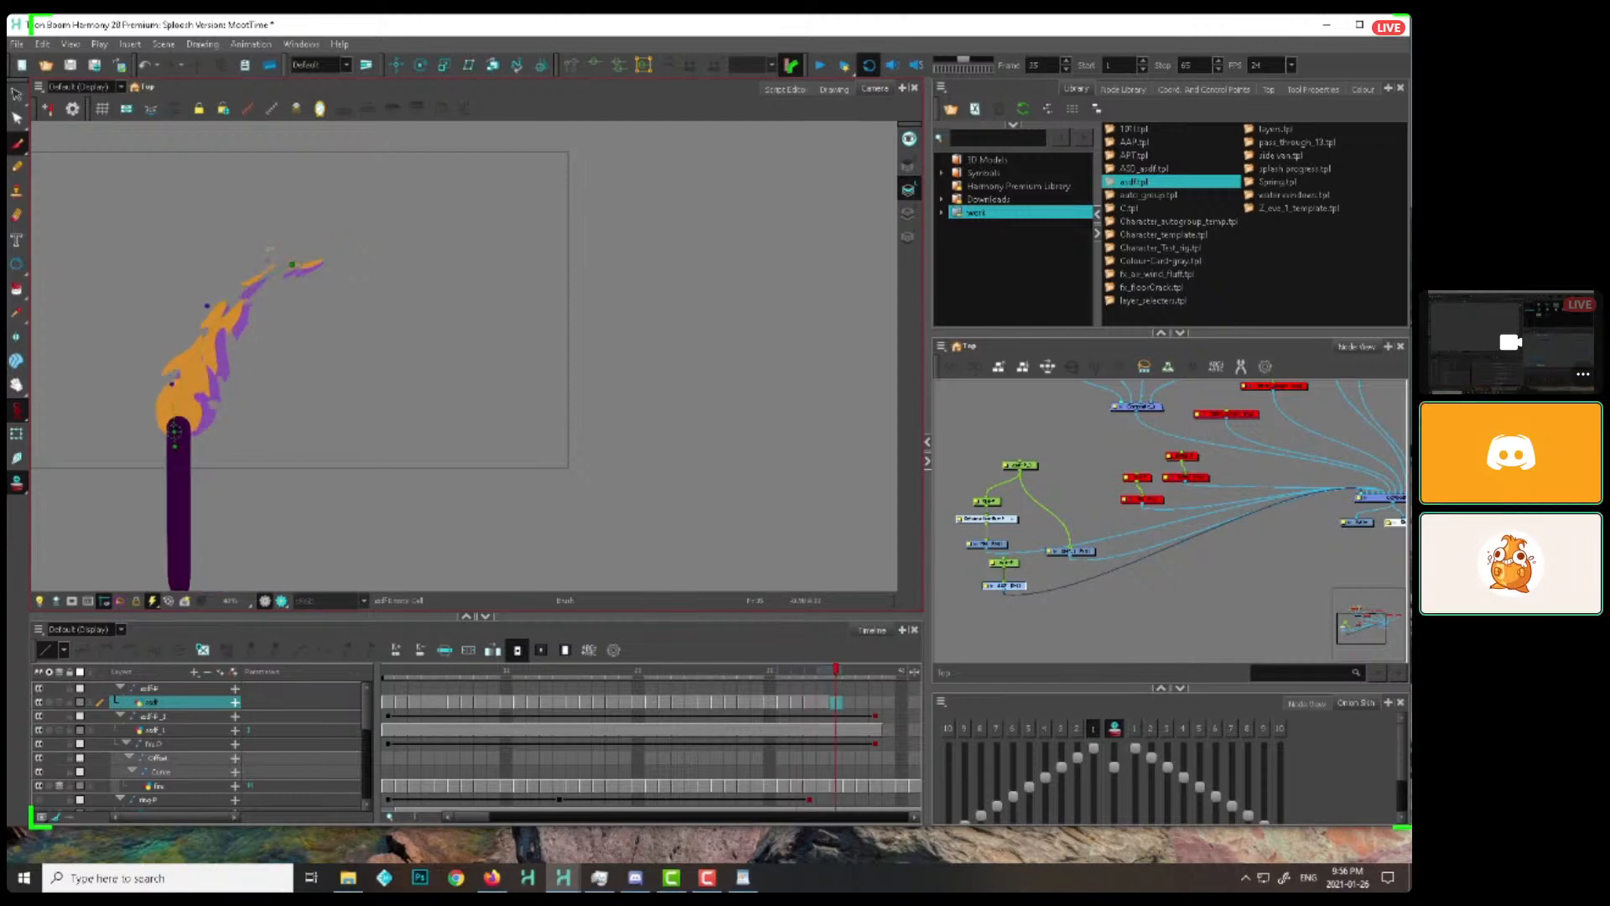
{"action": "left_click_drag", "start_coordinate": [598, 425], "coordinate": [622, 410]}
{"action": "key", "text": "1"}
{"action": "key", "text": "1"}
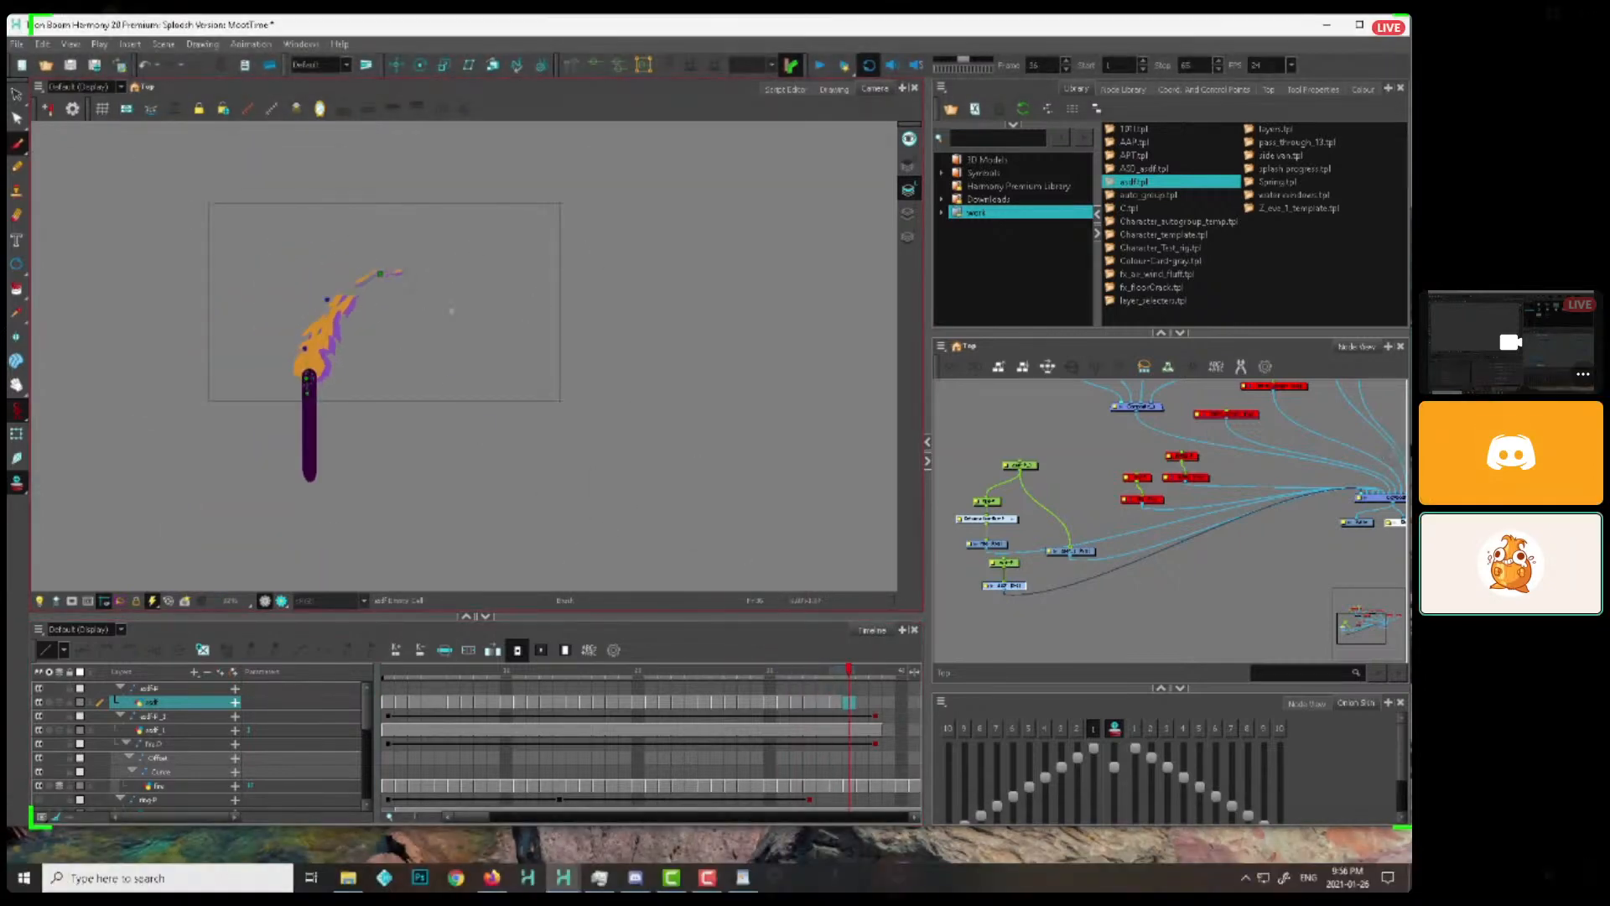
{"action": "key", "text": "period"}
{"action": "key", "text": "period"}
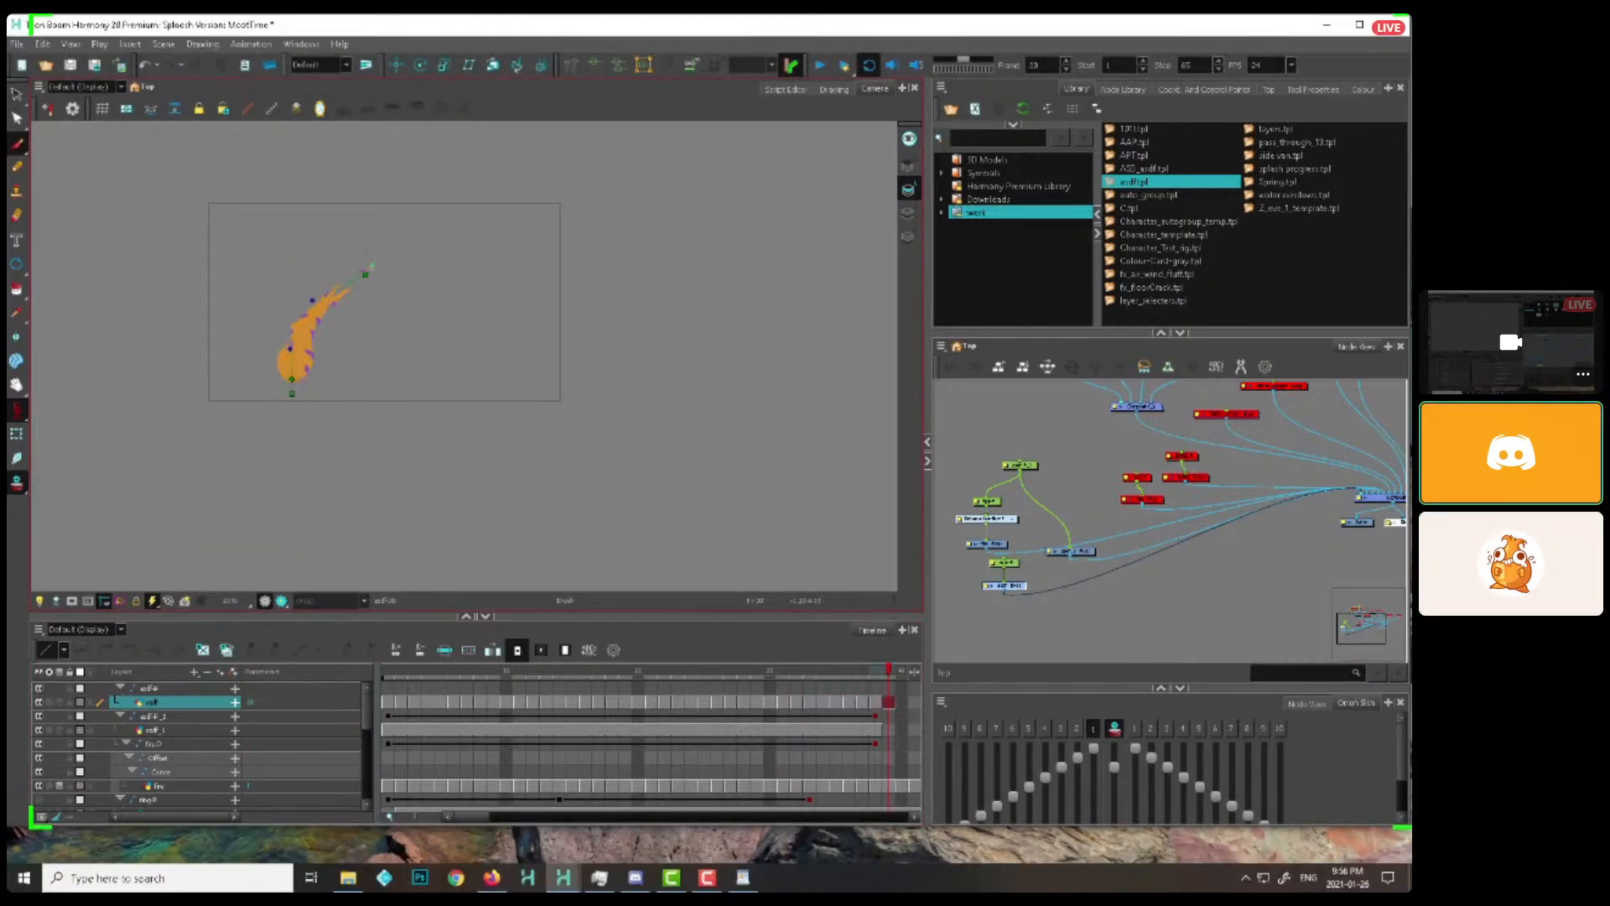
Set the playback stop frame to 39 and play the torch move with its added licks
{"action": "left_click", "coordinate": [388, 670]}
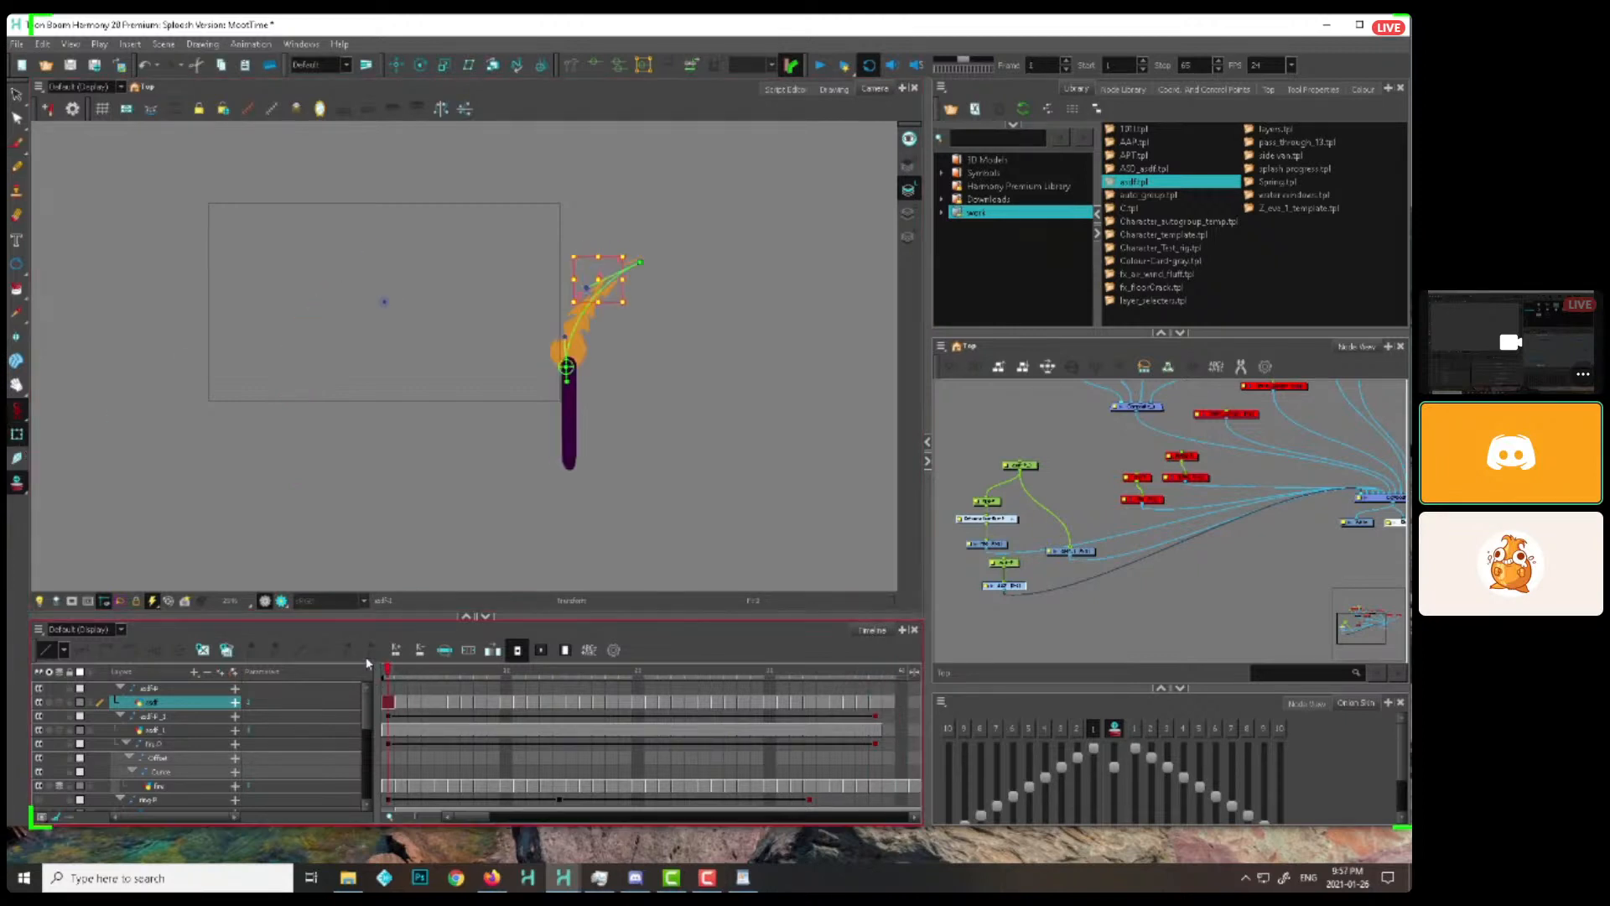
{"action": "left_click", "coordinate": [886, 676]}
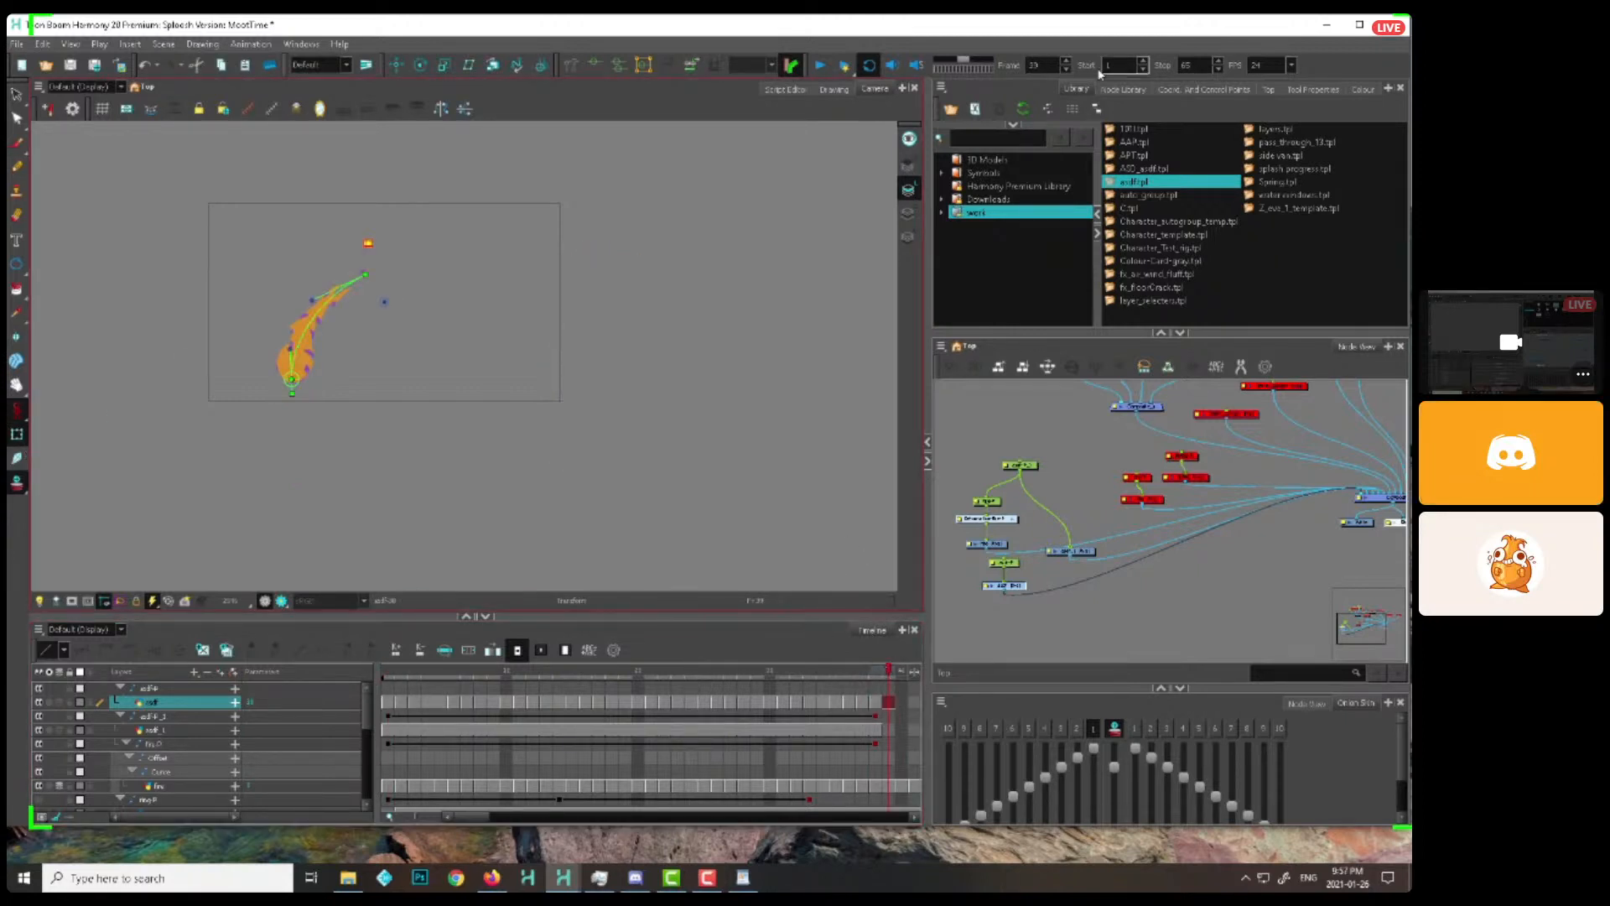
{"action": "left_click", "coordinate": [1037, 66]}
{"action": "left_click", "coordinate": [1193, 65]}
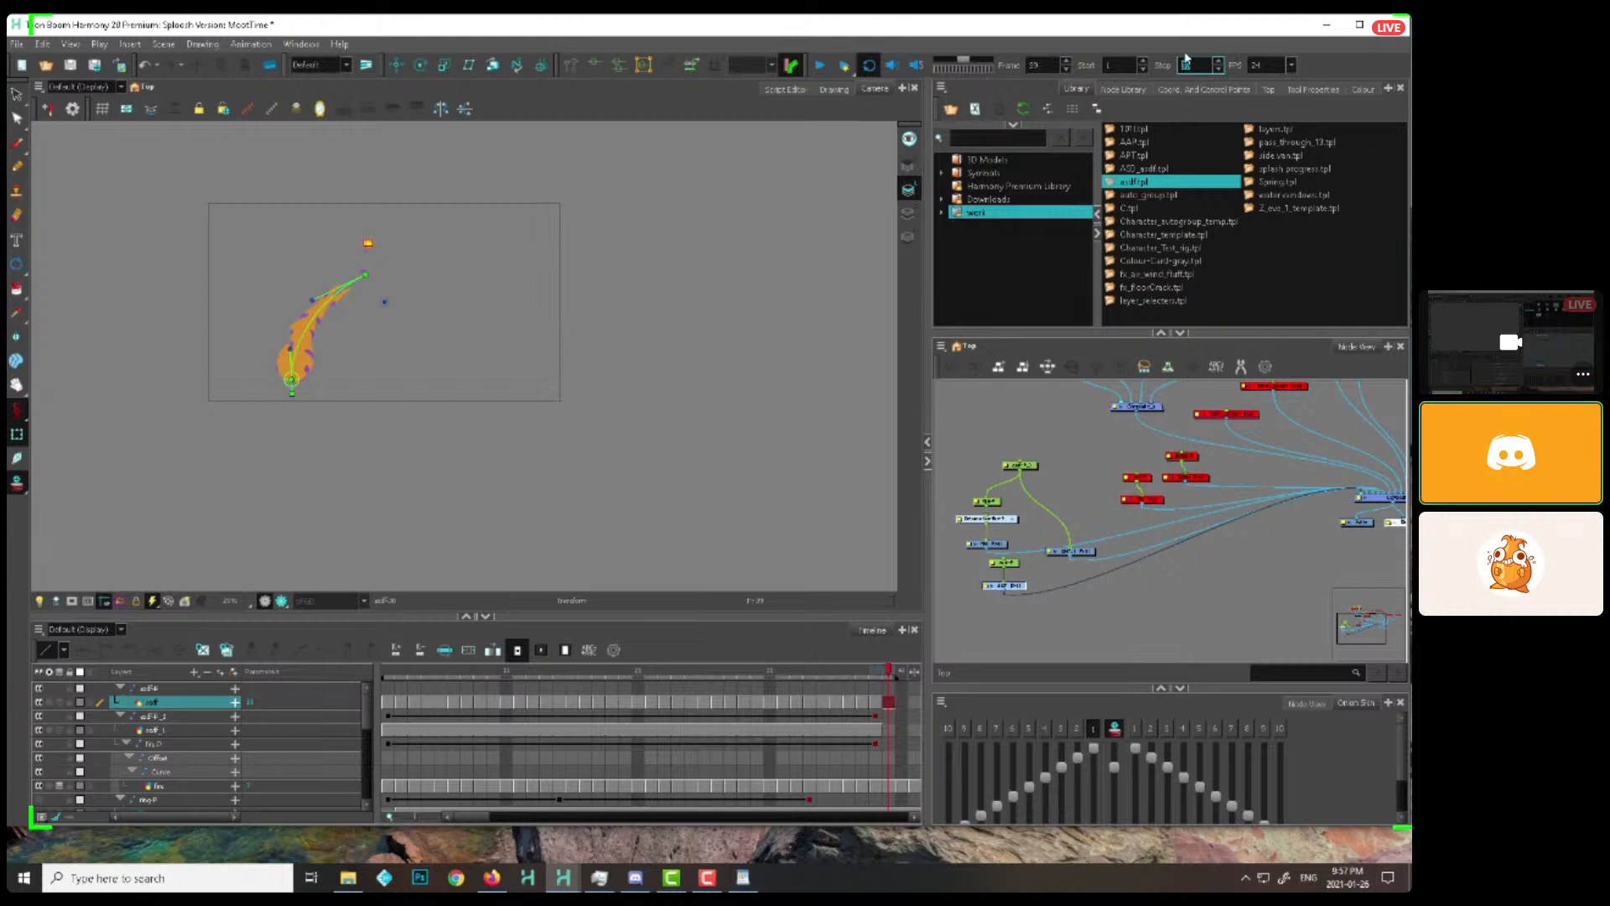
{"action": "left_click", "coordinate": [820, 65]}
{"action": "left_click", "coordinate": [976, 441]}
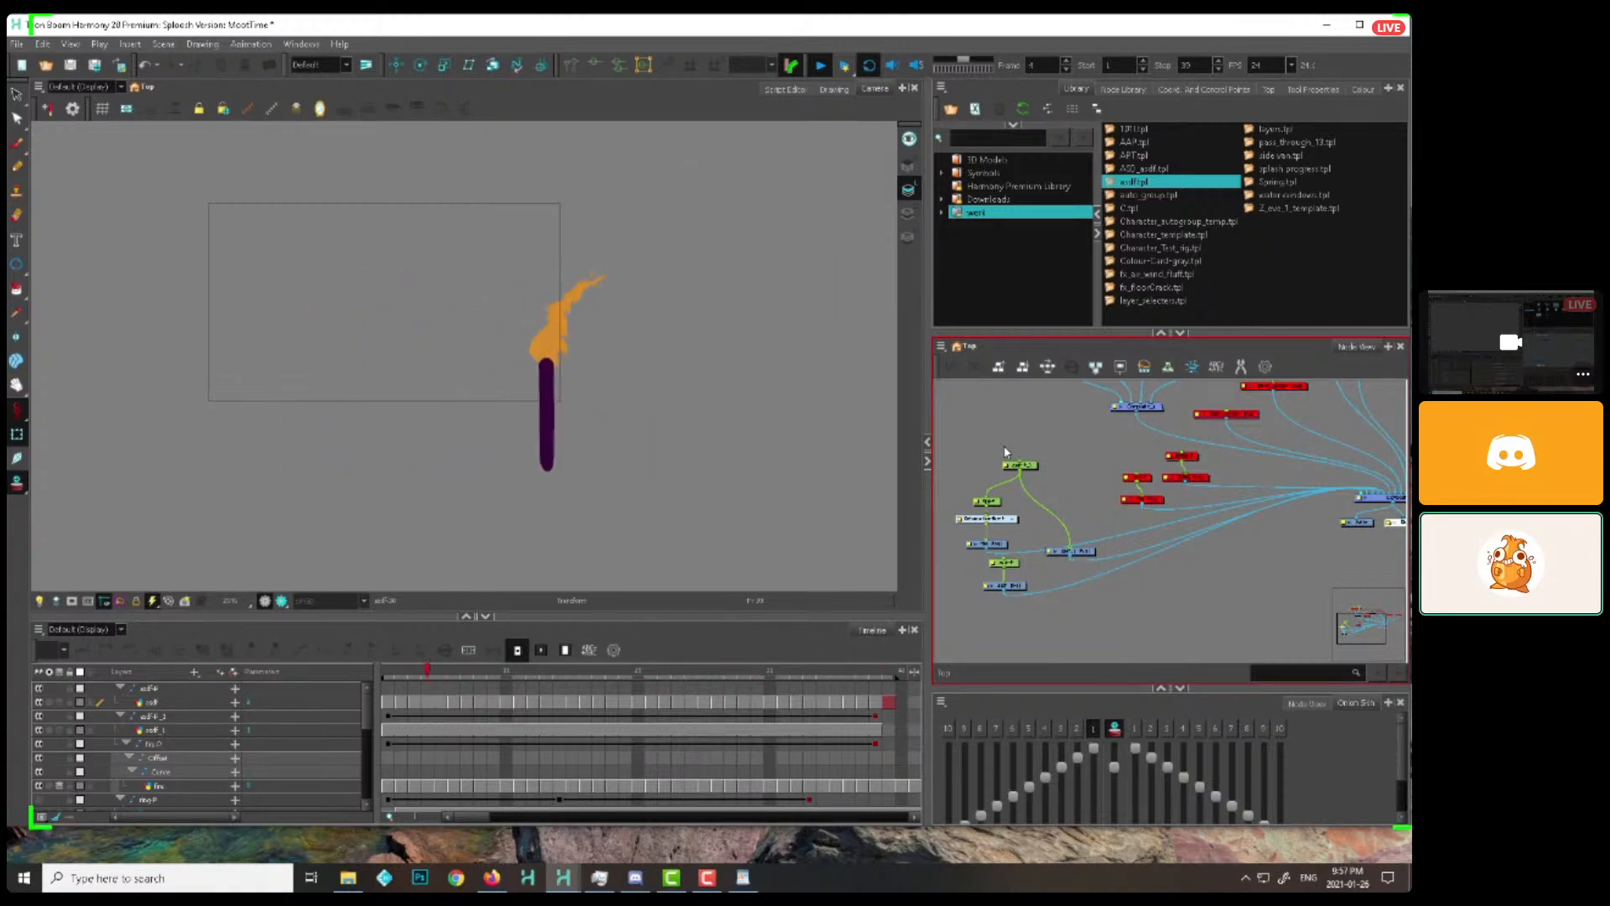
{"action": "left_click", "coordinate": [753, 178]}
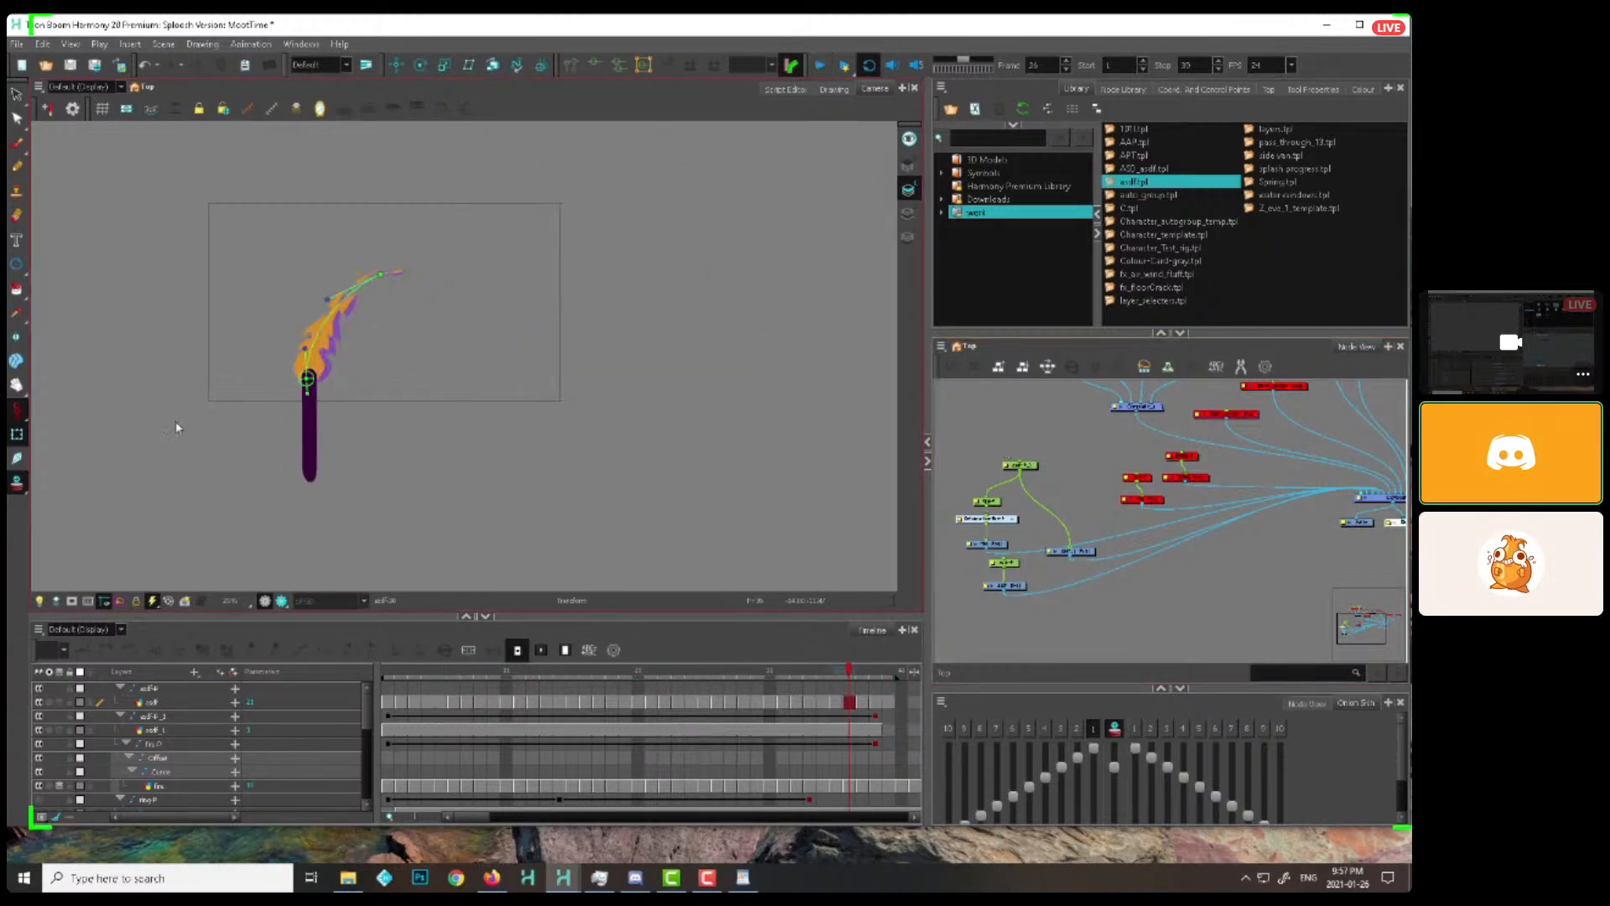
Find the stray sketches at frame 17 and delete those on the fire drawing around the torch
{"action": "left_click", "coordinate": [537, 671]}
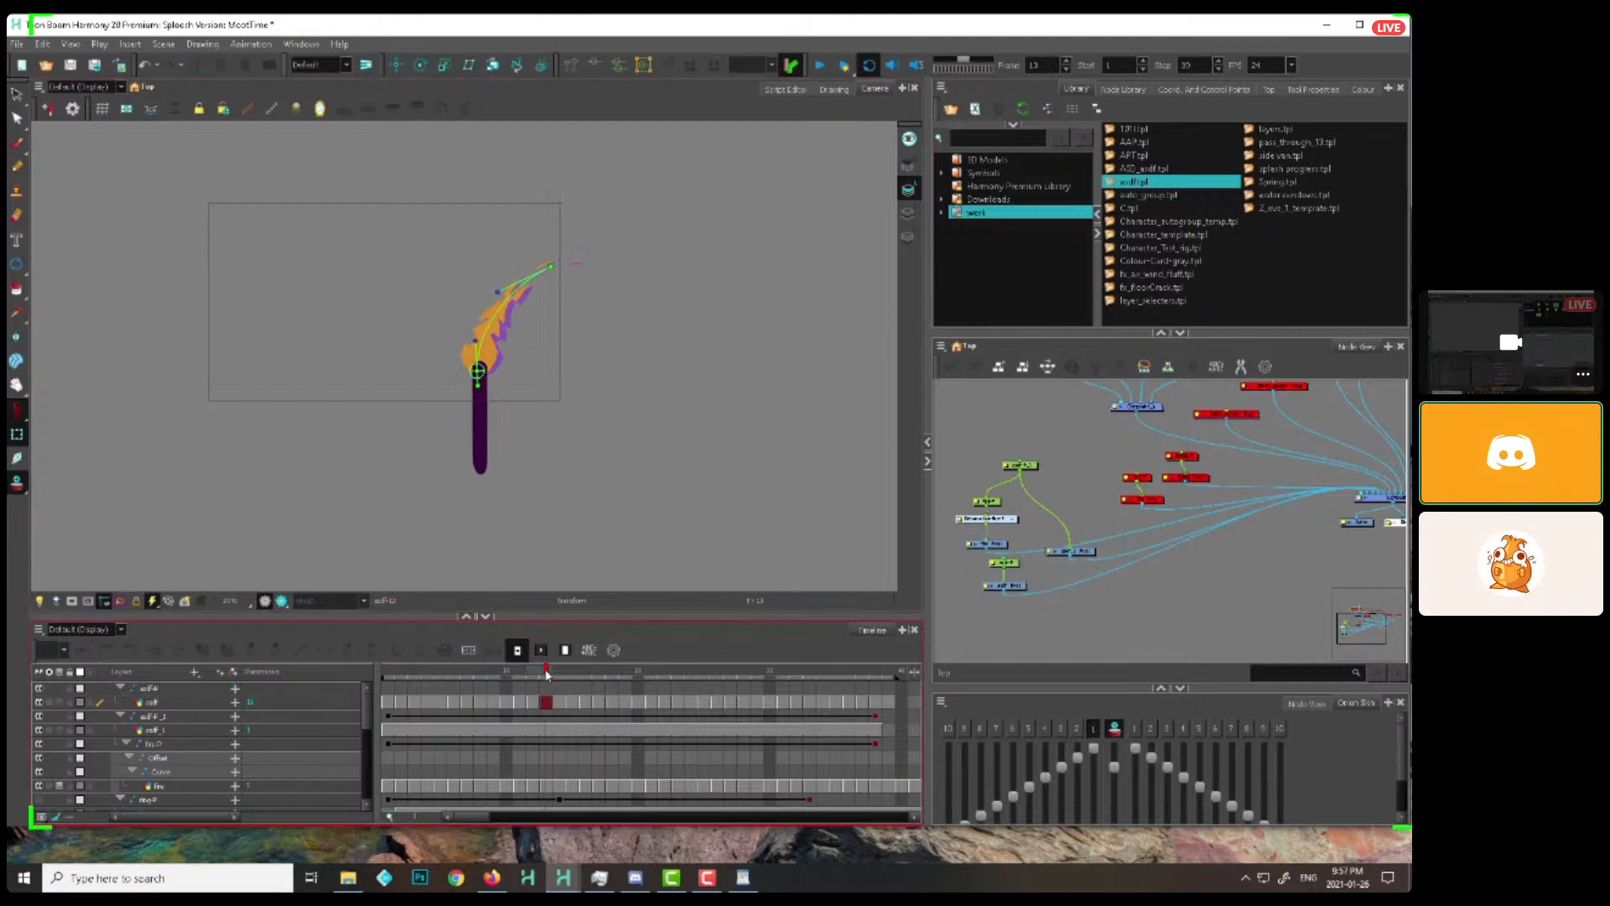
{"action": "key", "text": "period"}
{"action": "key", "text": "period"}
{"action": "key", "text": "period"}
{"action": "key", "text": "period"}
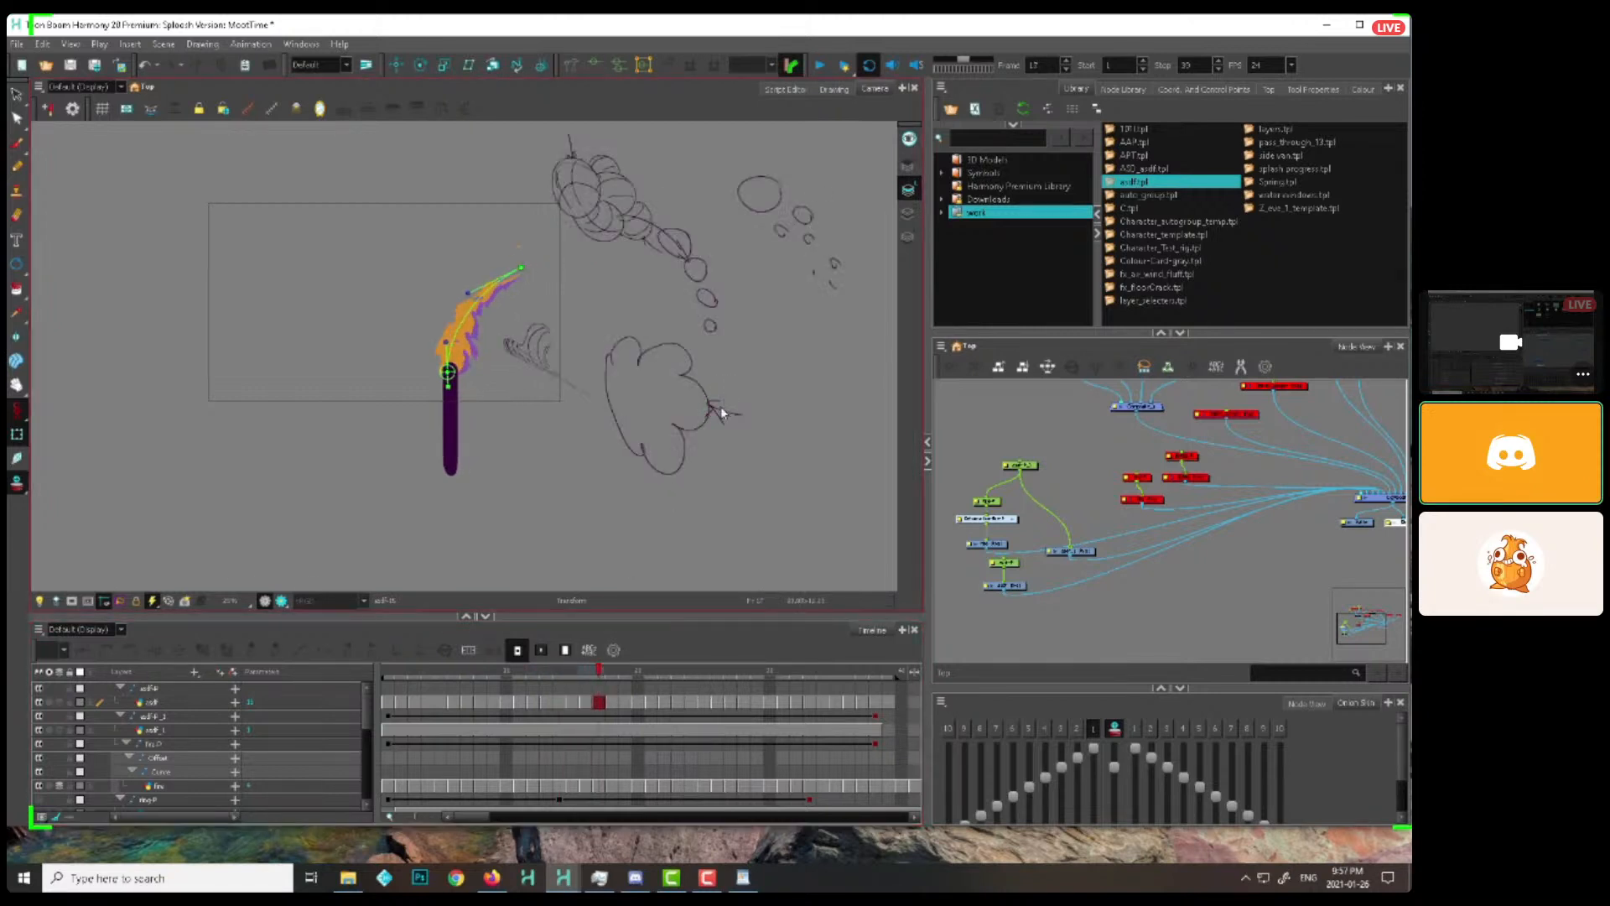
{"action": "left_click", "coordinate": [709, 405]}
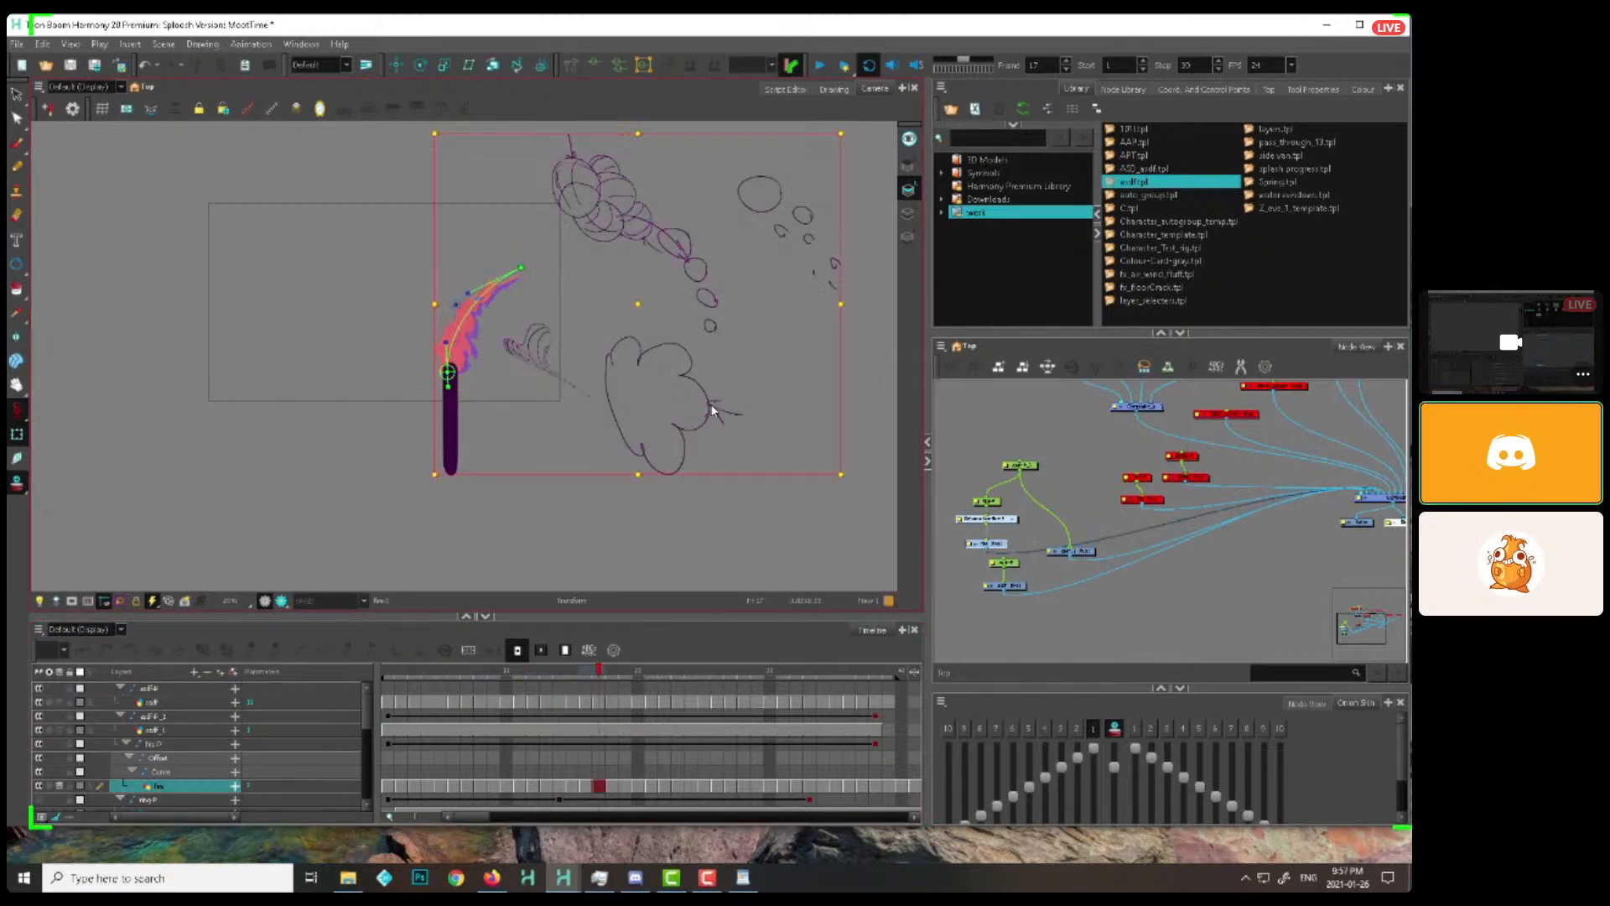
{"action": "key", "text": "alt+s"}
{"action": "key", "text": "1"}
{"action": "mouse_move", "coordinate": [769, 157]}
{"action": "left_mouse_down"}
{"action": "mouse_move", "coordinate": [544, 286]}
{"action": "mouse_move", "coordinate": [520, 470]}
{"action": "mouse_move", "coordinate": [502, 348]}
{"action": "left_mouse_up"}
{"action": "key", "text": "Delete"}
Delete the remaining stray strokes from the fire drawing in the Drawing view, and dismiss the tablet driver message
{"action": "left_click", "coordinate": [837, 90]}
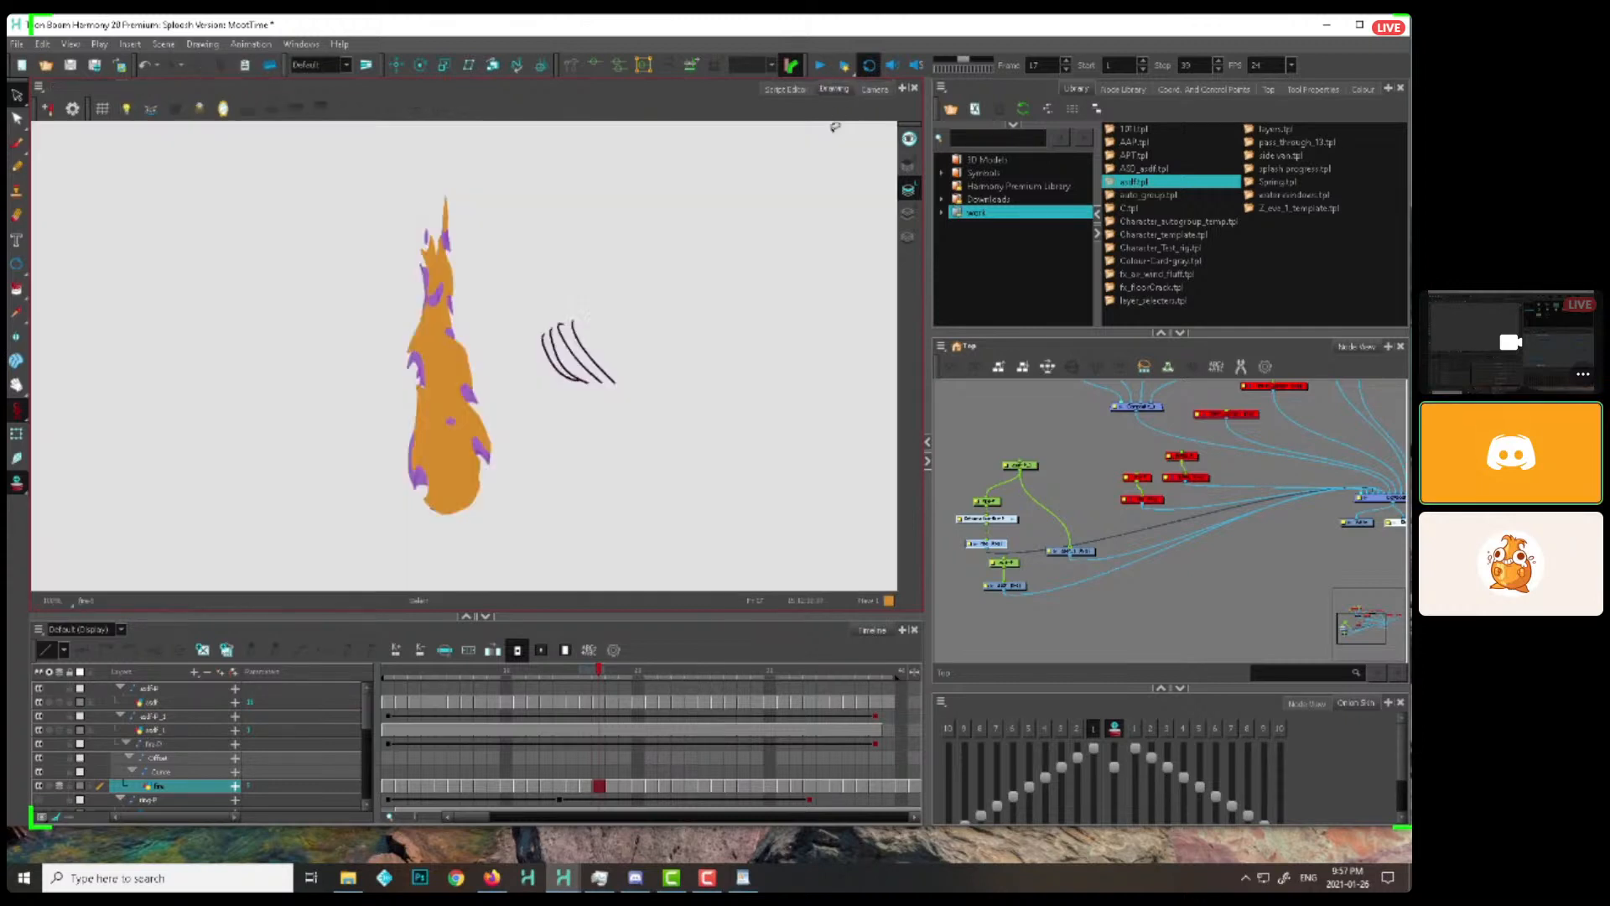
{"action": "key", "text": "1"}
{"action": "left_click_drag", "start_coordinate": [641, 224], "coordinate": [612, 409]}
{"action": "key", "text": "Delete"}
{"action": "key", "text": "Escape"}
{"action": "key", "text": "1"}
{"action": "key", "text": "1"}
{"action": "key", "text": "1"}
{"action": "key", "text": "space"}
{"action": "left_click_drag", "start_coordinate": [718, 265], "coordinate": [757, 416]}
{"action": "mouse_move", "coordinate": [780, 327]}
{"action": "left_mouse_down"}
{"action": "mouse_move", "coordinate": [360, 375]}
{"action": "mouse_move", "coordinate": [711, 305]}
{"action": "left_mouse_up"}
{"action": "key", "text": "Delete"}
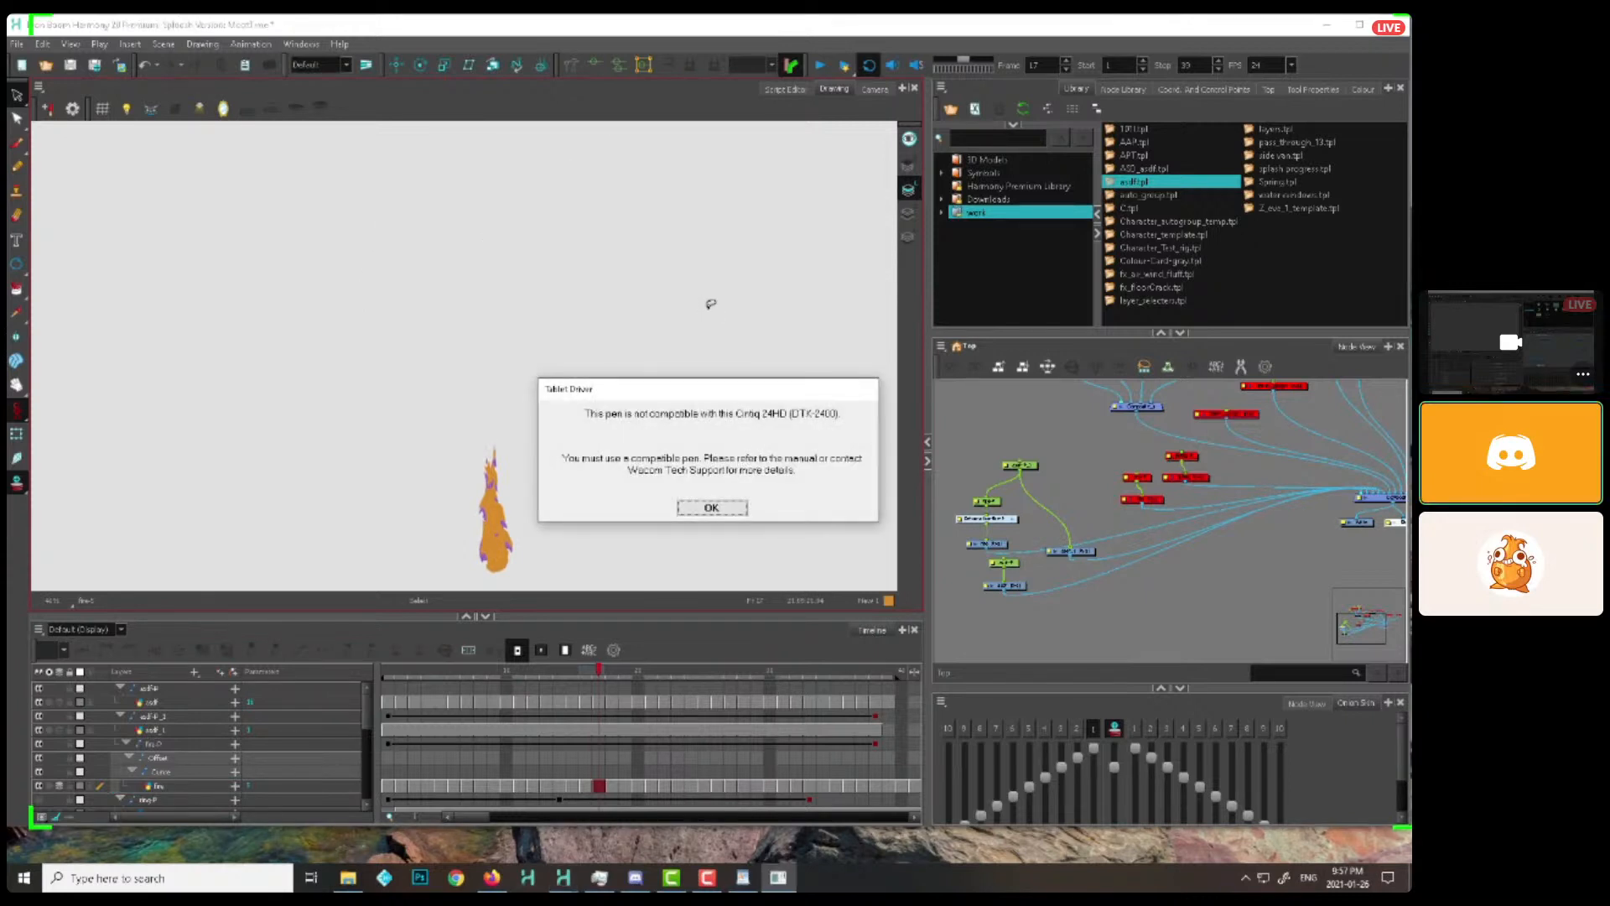
{"action": "left_click", "coordinate": [706, 507]}
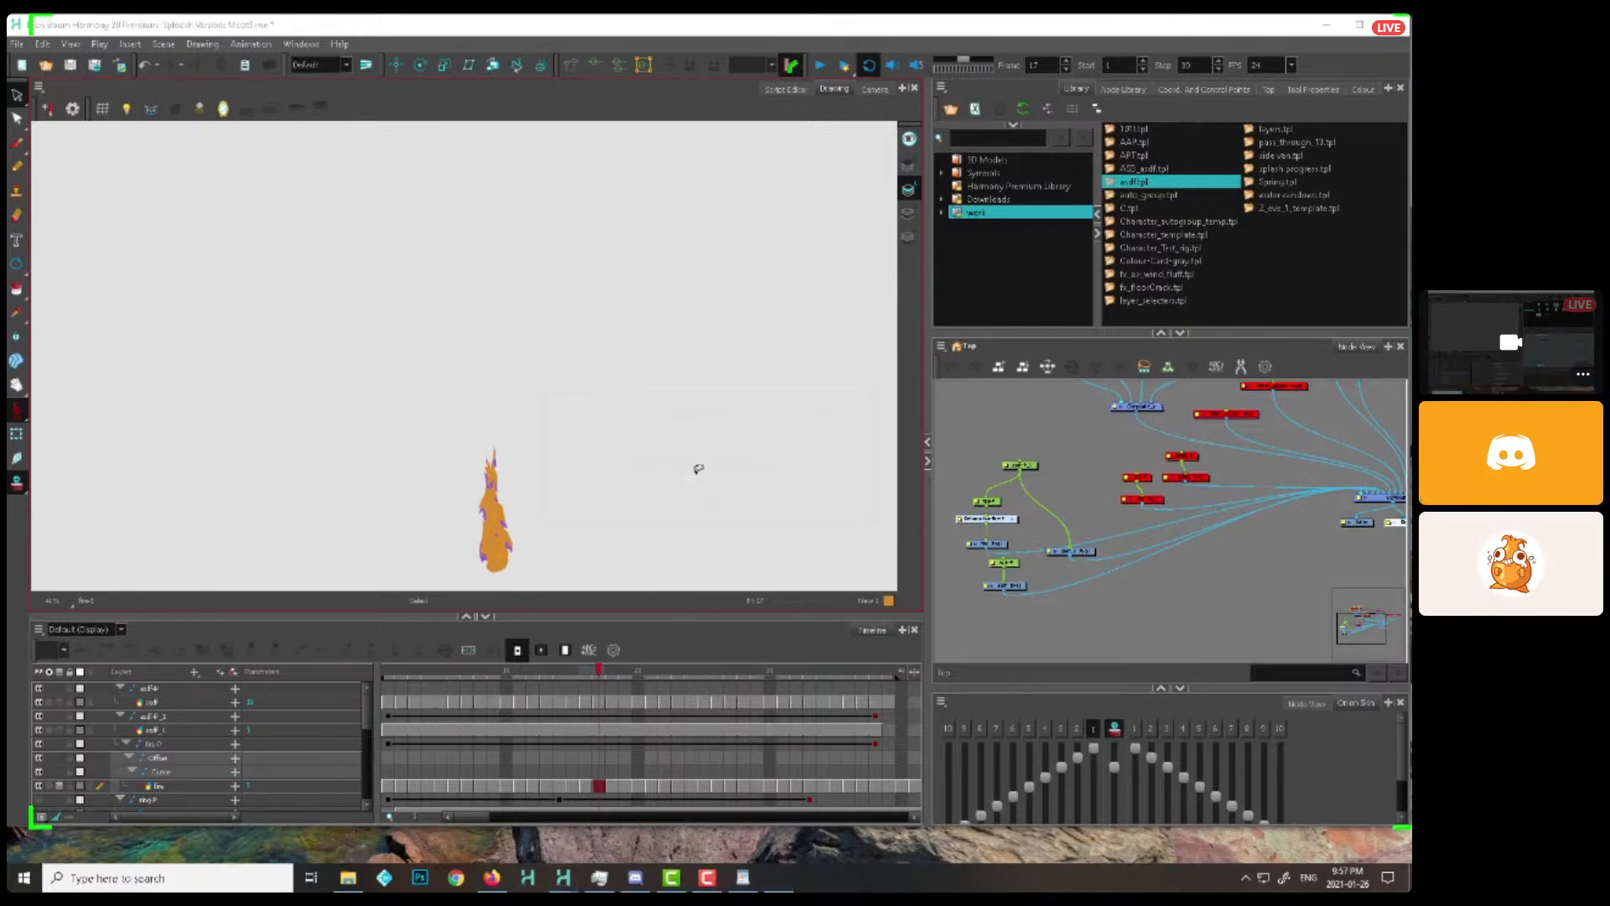
Return to the Camera view and play the cleaned-up torch animation in a loop
{"action": "left_click", "coordinate": [869, 66]}
{"action": "left_click", "coordinate": [875, 89]}
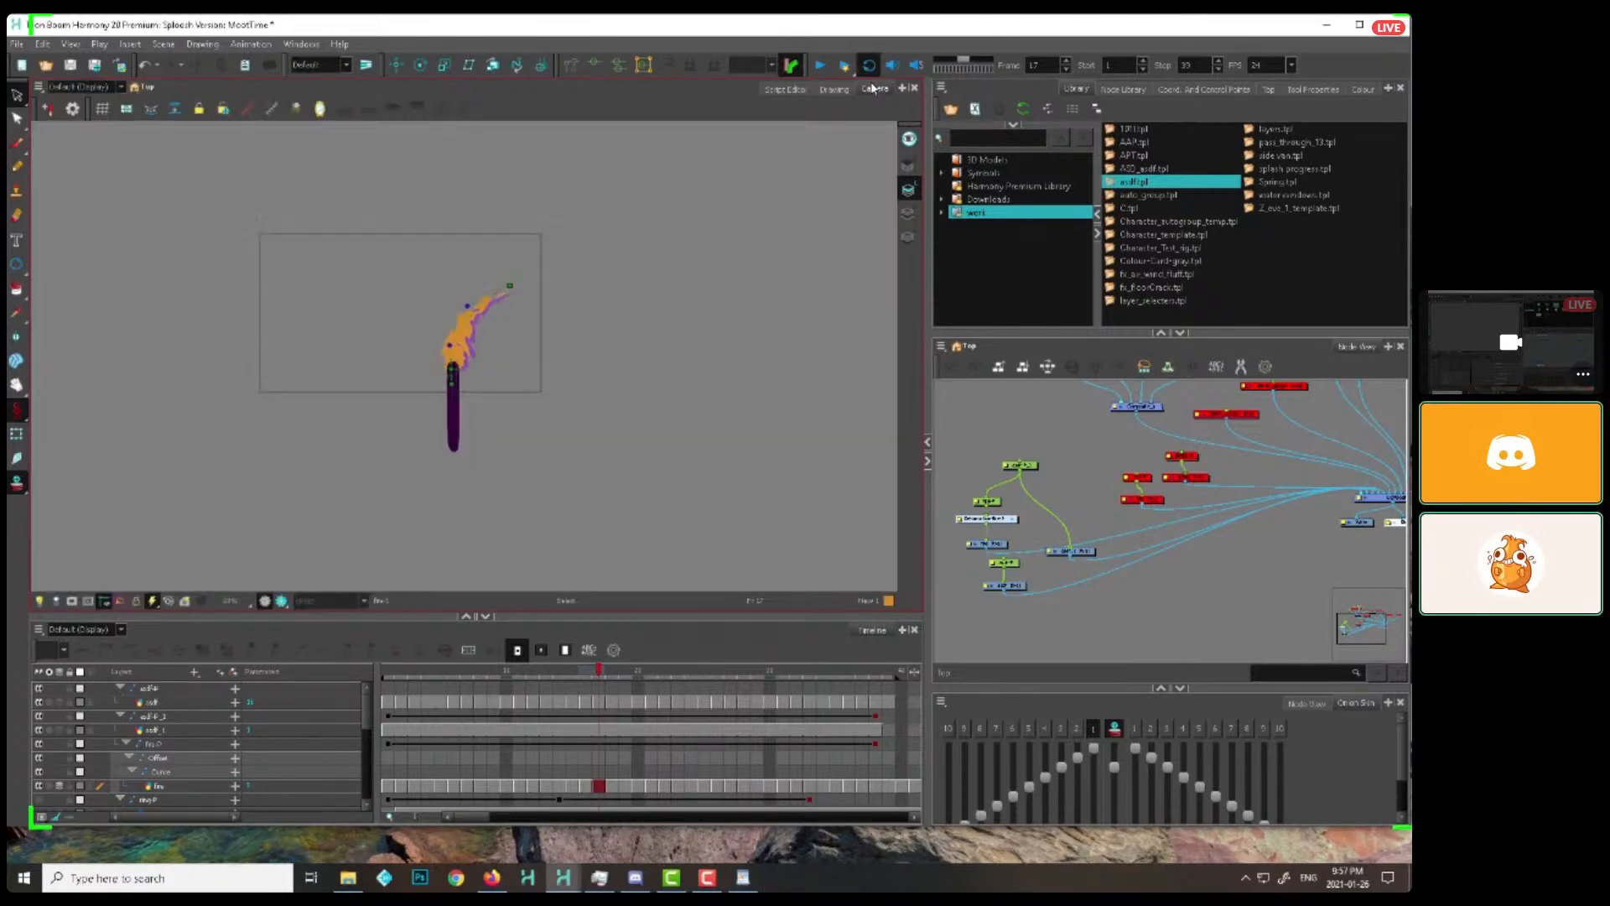
{"action": "left_click", "coordinate": [820, 67]}
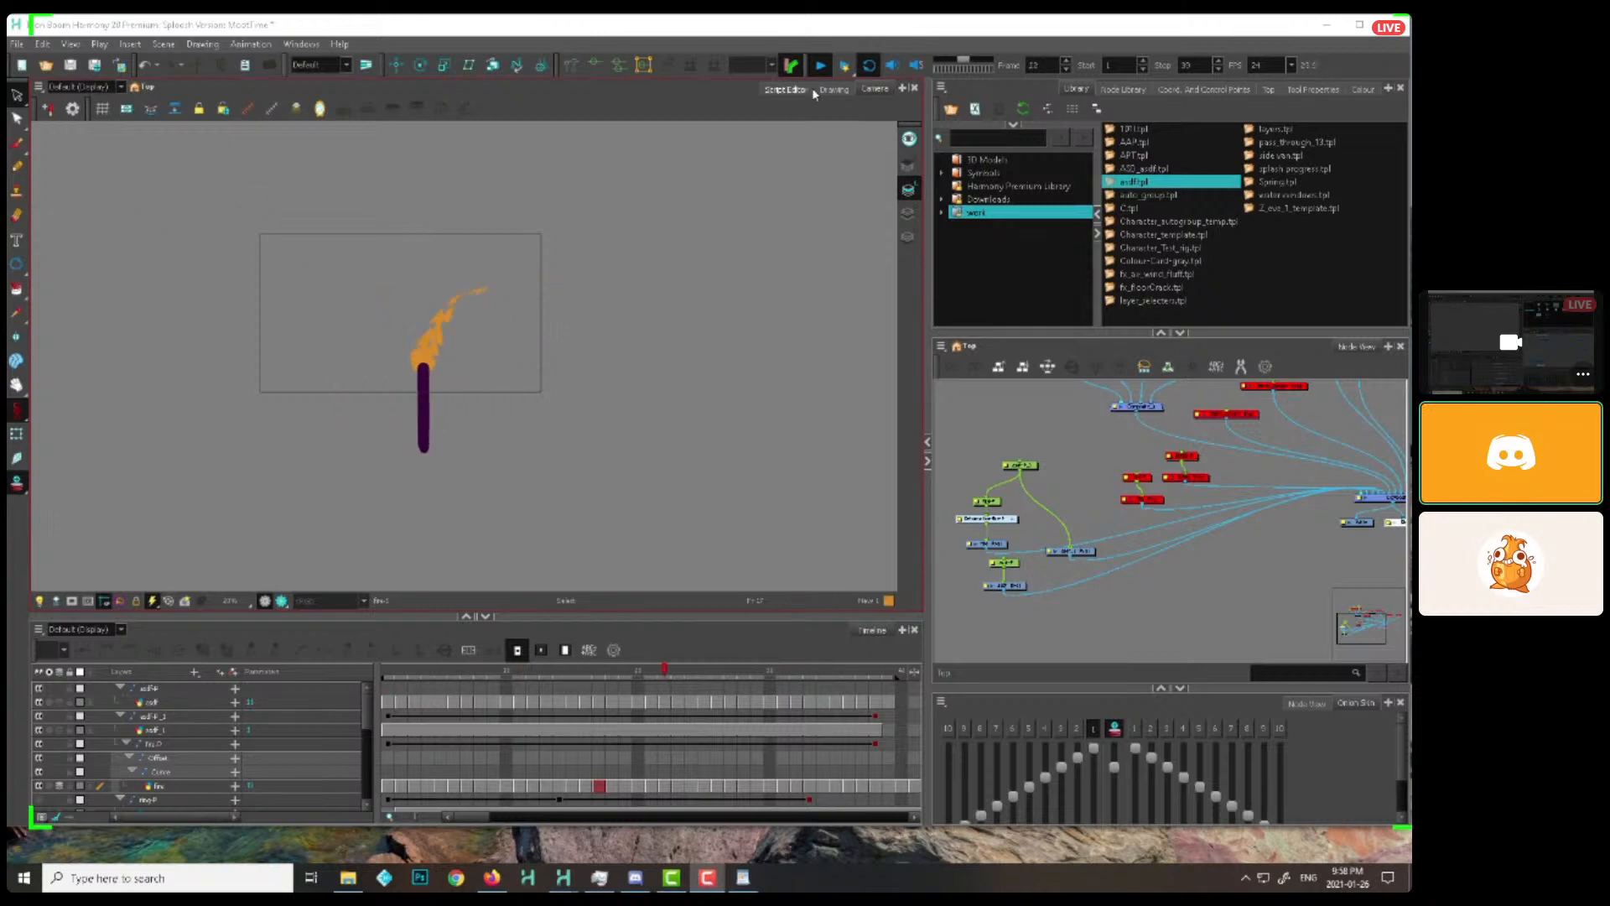
{"action": "left_click", "coordinate": [820, 66]}
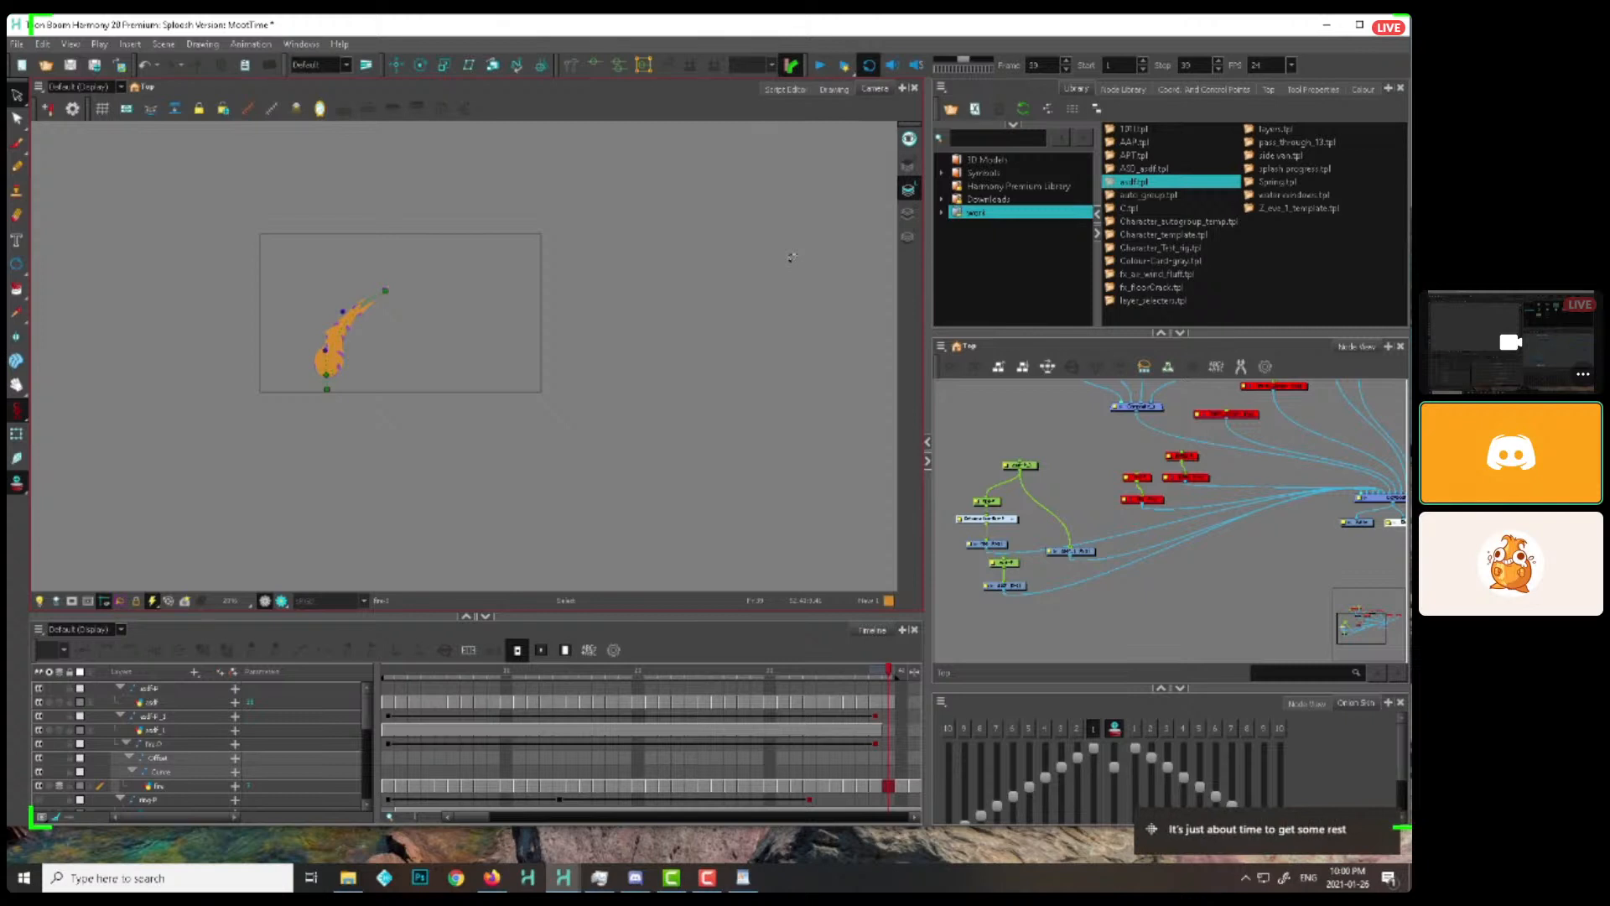
{"action": "left_click", "coordinate": [1071, 406]}
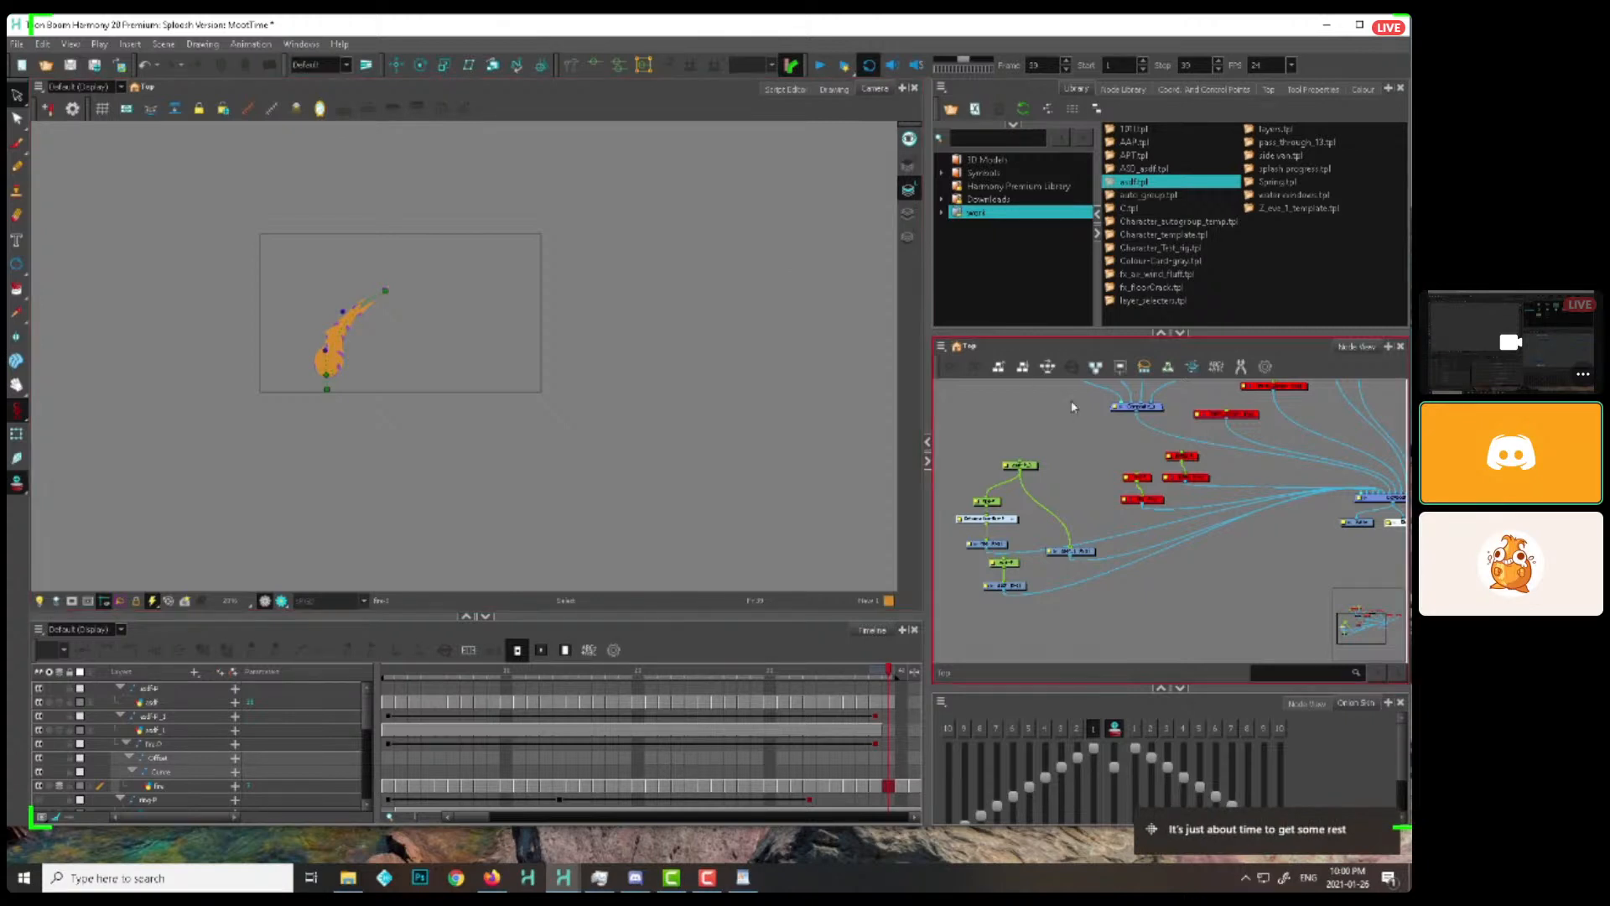
{"action": "left_click", "coordinate": [1387, 822]}
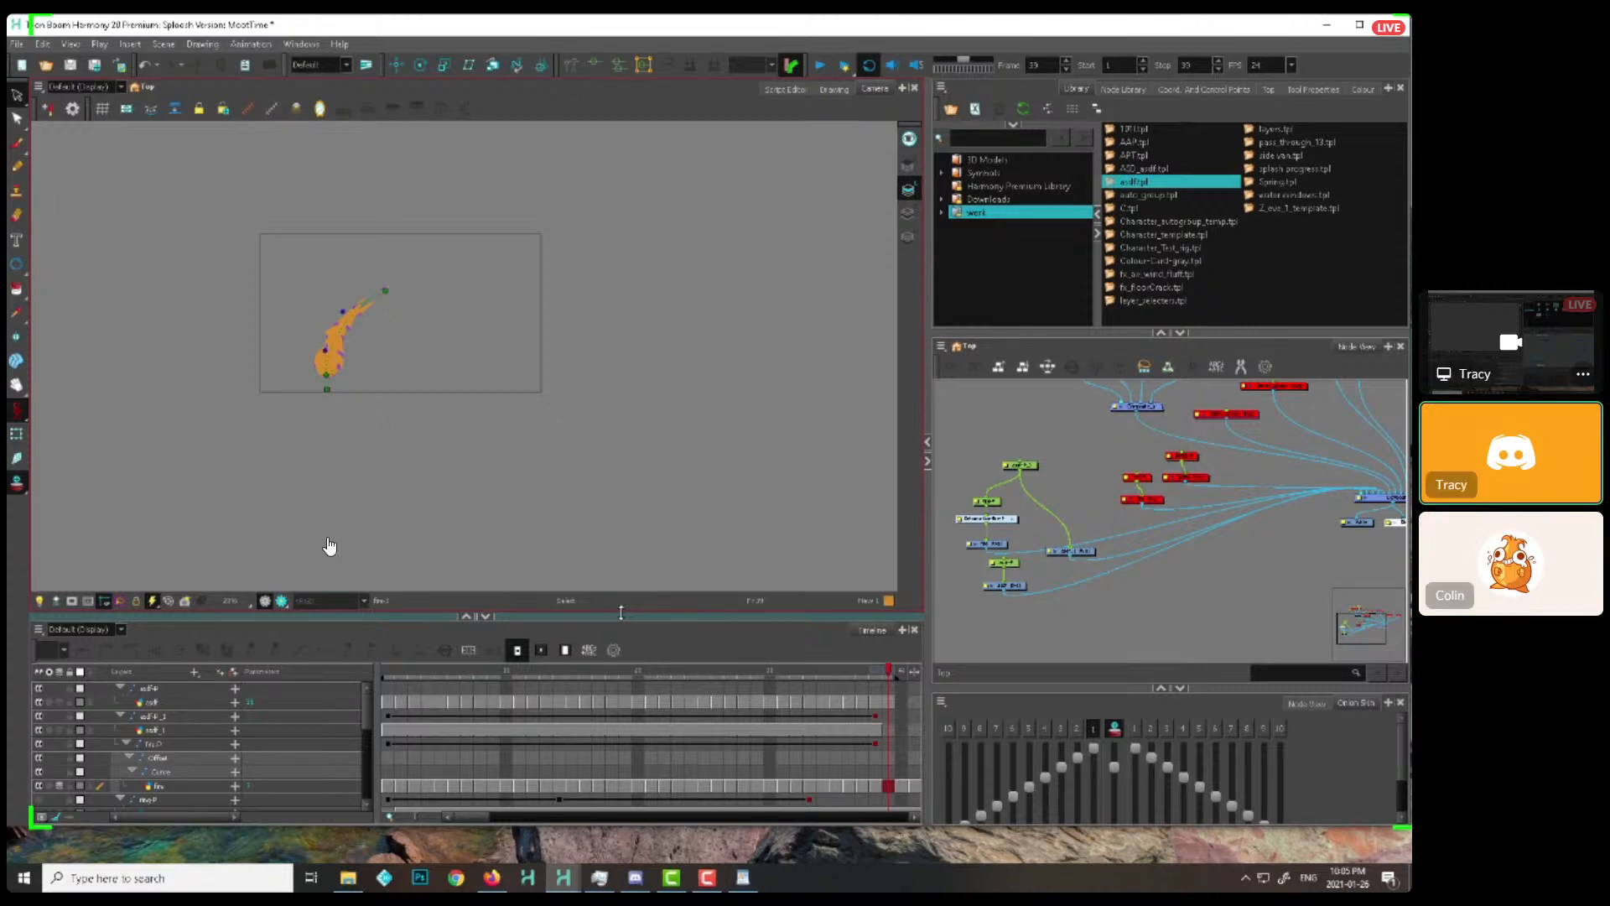
{"action": "mouse_move", "coordinate": [395, 585]}
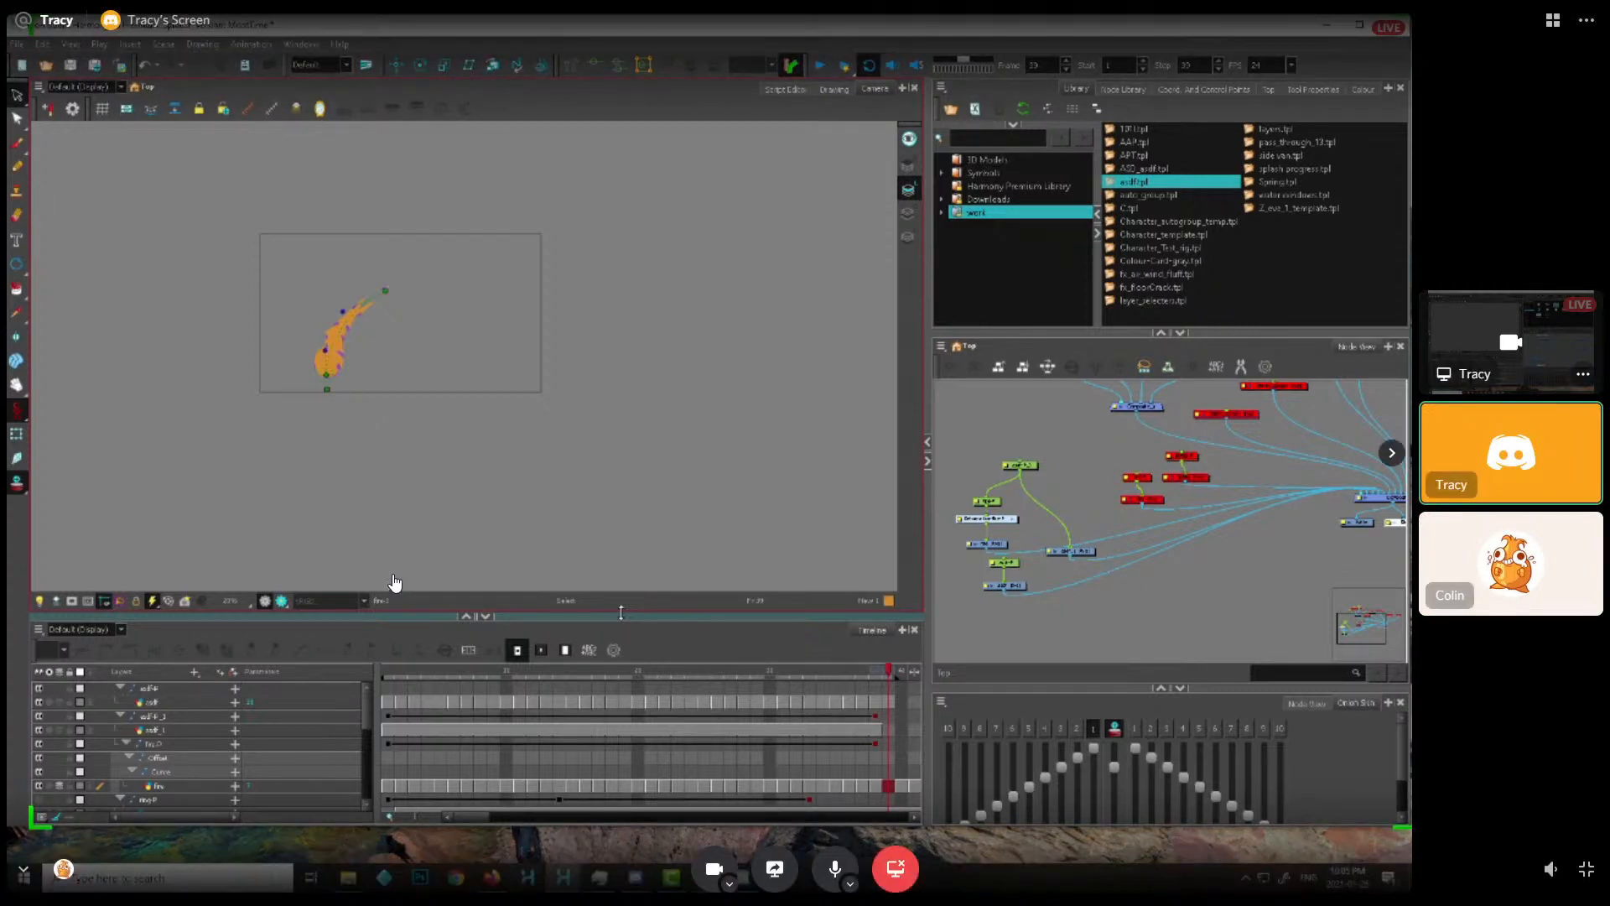
{"action": "left_click", "coordinate": [1588, 873]}
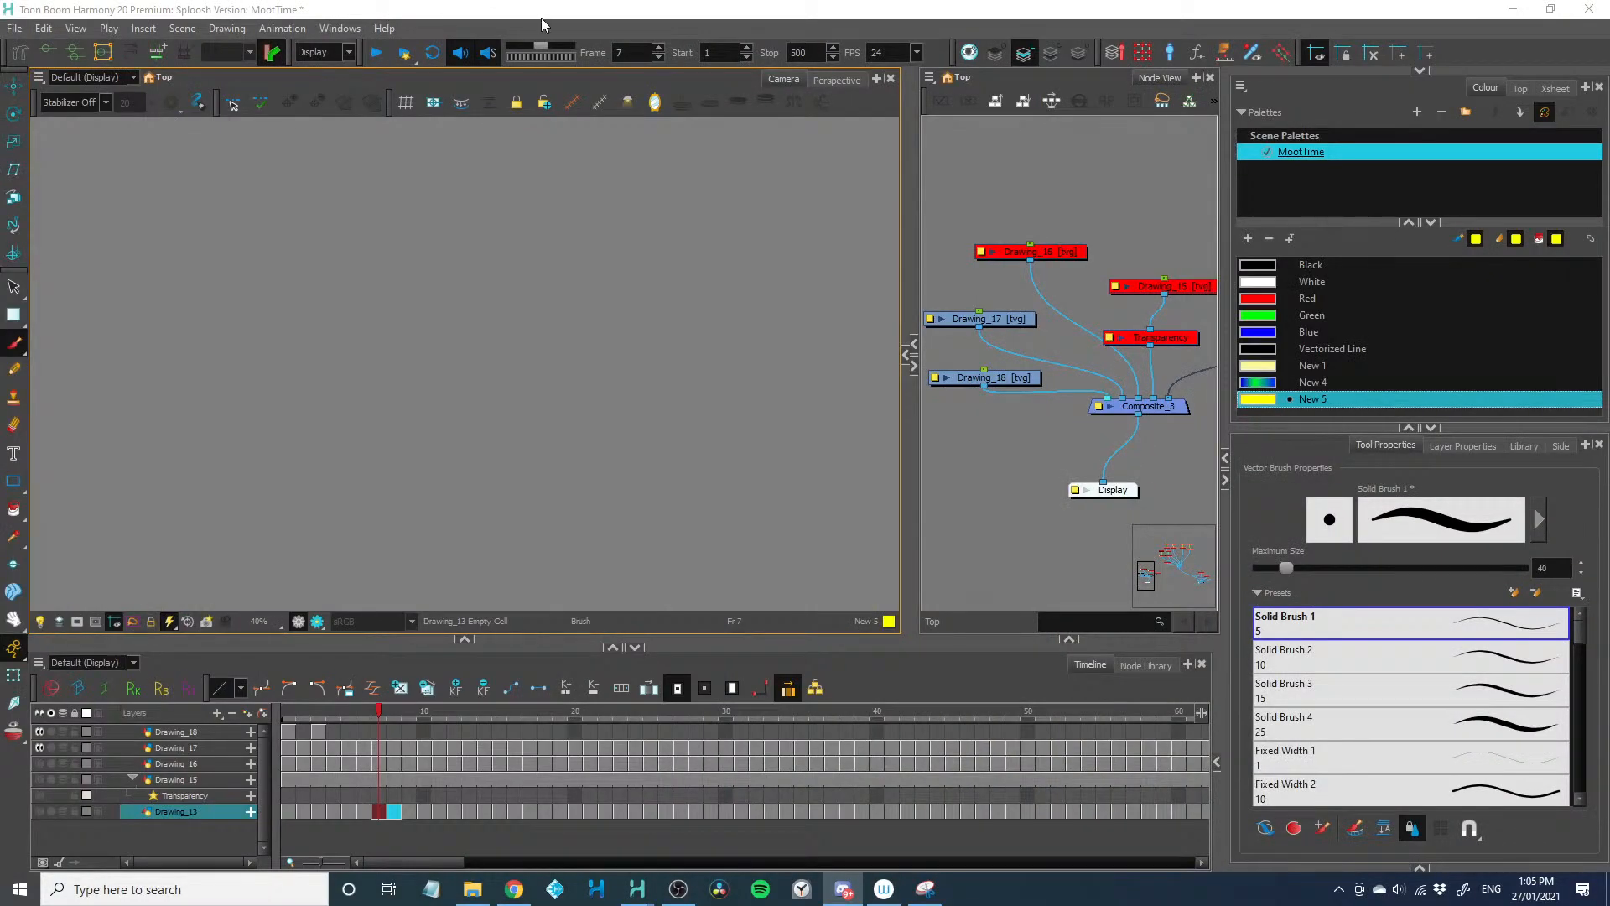
{"action": "left_click", "coordinate": [541, 17]}
{"action": "left_click_drag", "start_coordinate": [1040, 905], "coordinate": [1082, 0]}
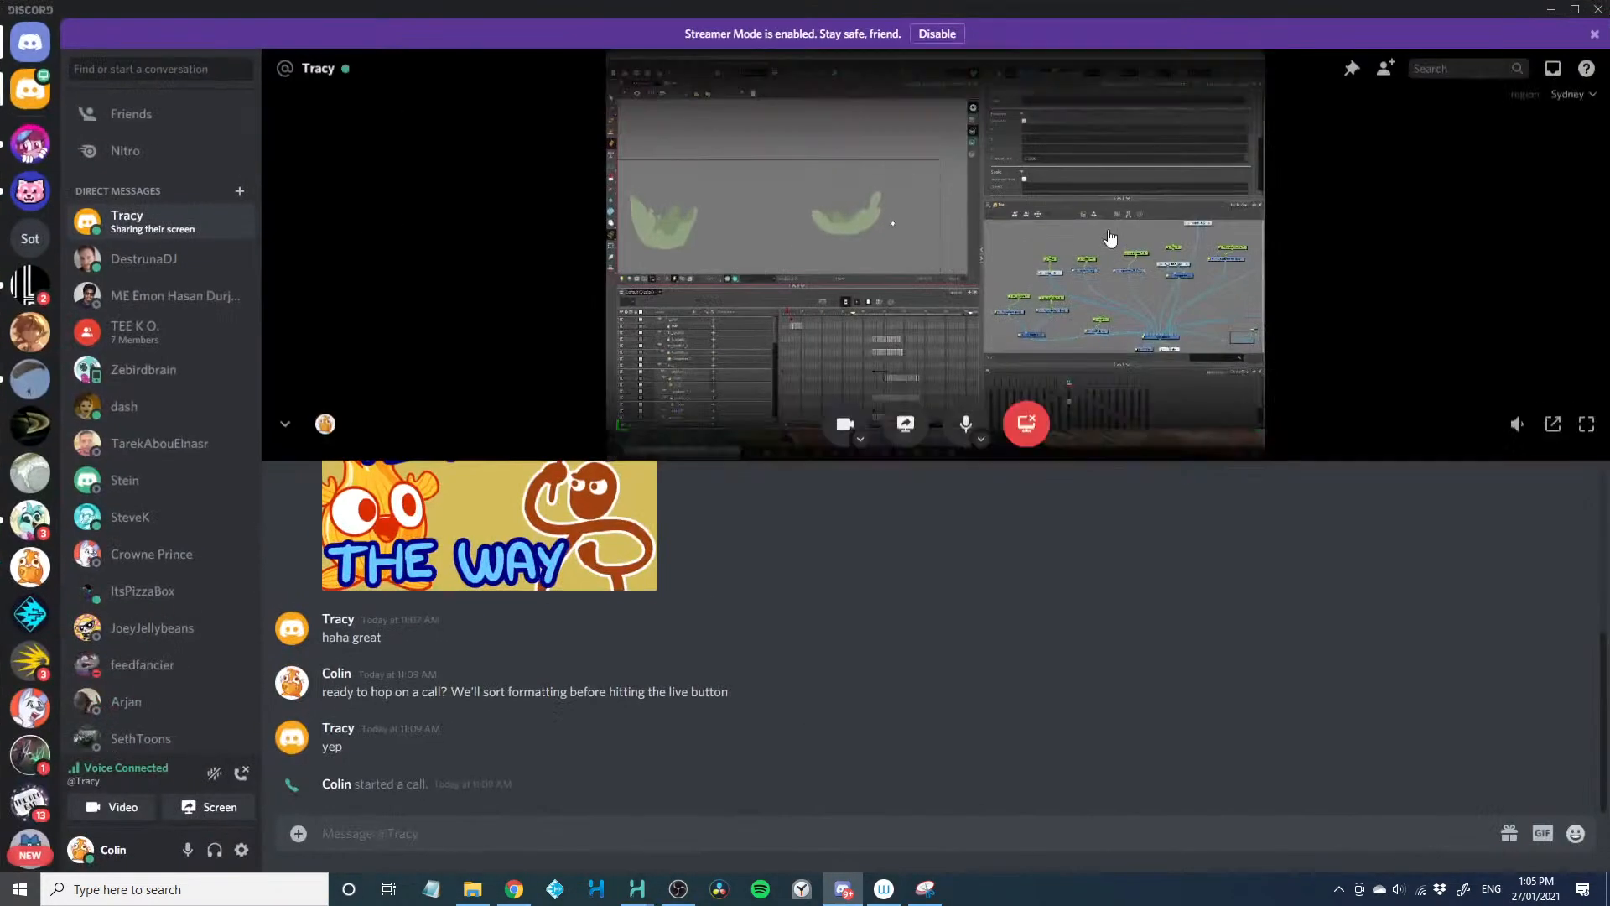
{"action": "left_click", "coordinate": [1589, 431]}
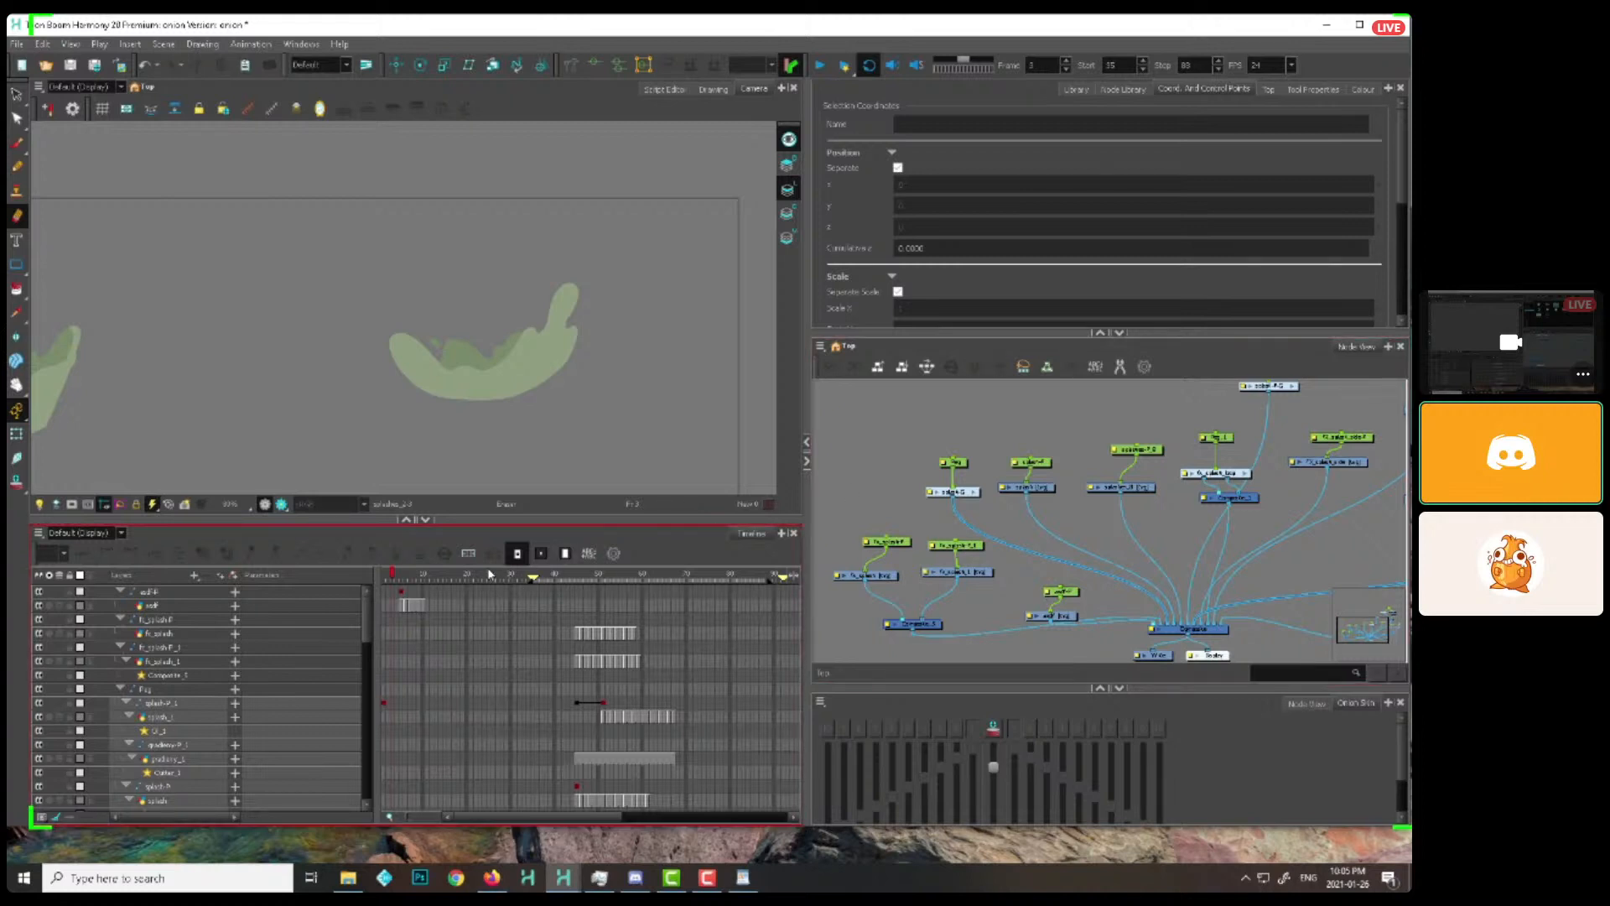
Scrub through the green splash animation in the early frames and return to frame 4 to examine its shapes
{"action": "left_click", "coordinate": [468, 577]}
{"action": "left_click_drag", "start_coordinate": [468, 577], "coordinate": [440, 573]}
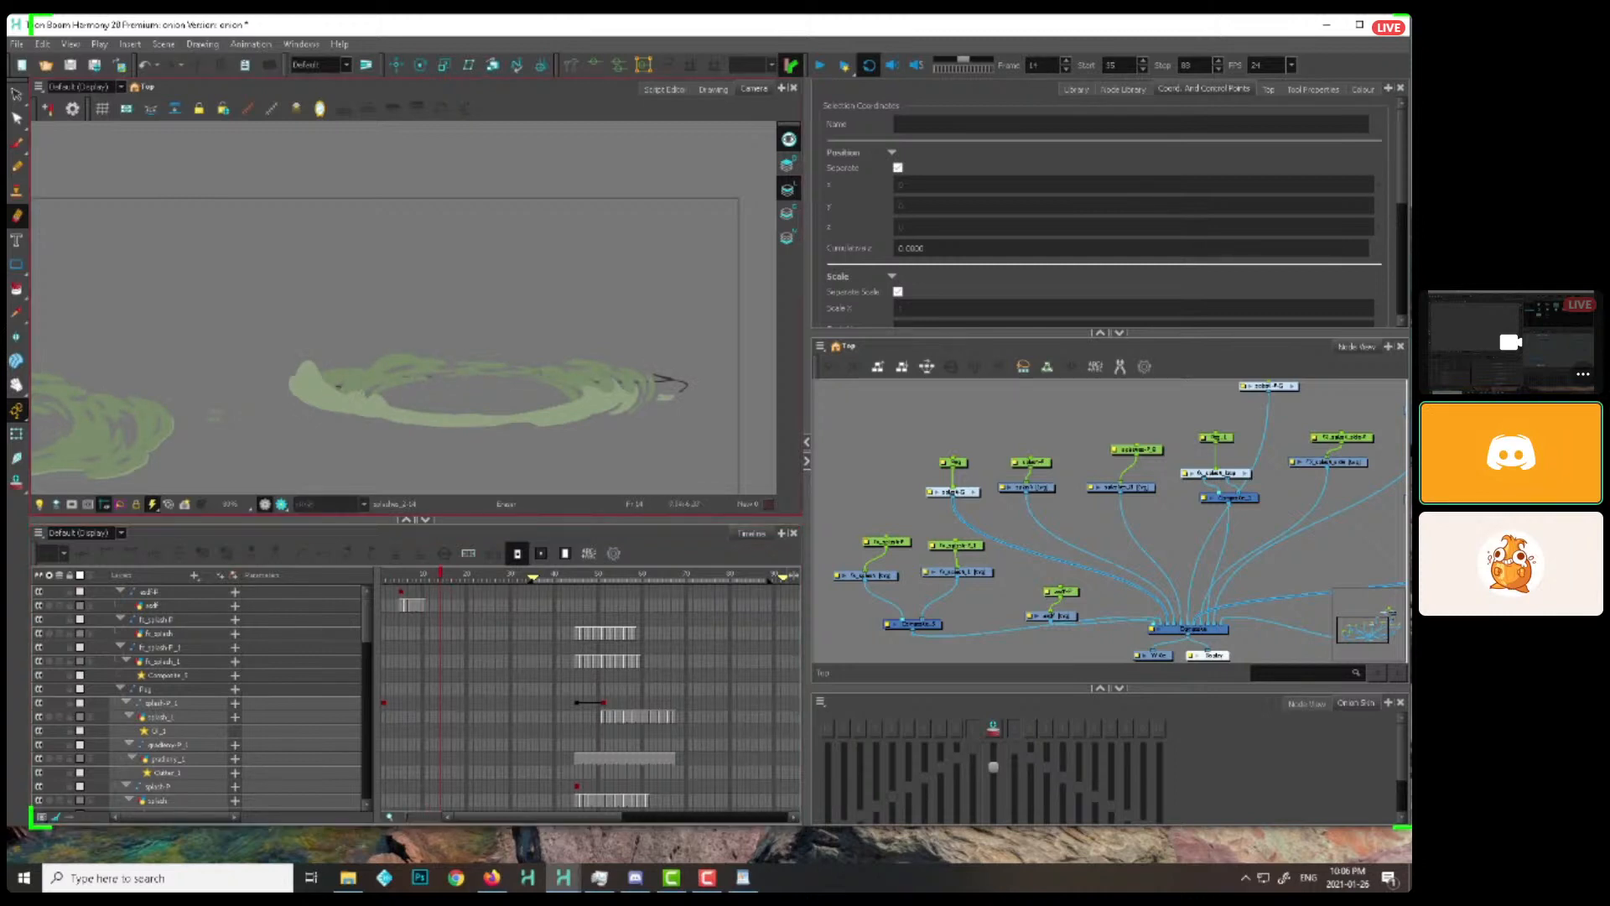
{"action": "left_click_drag", "start_coordinate": [470, 575], "coordinate": [396, 575]}
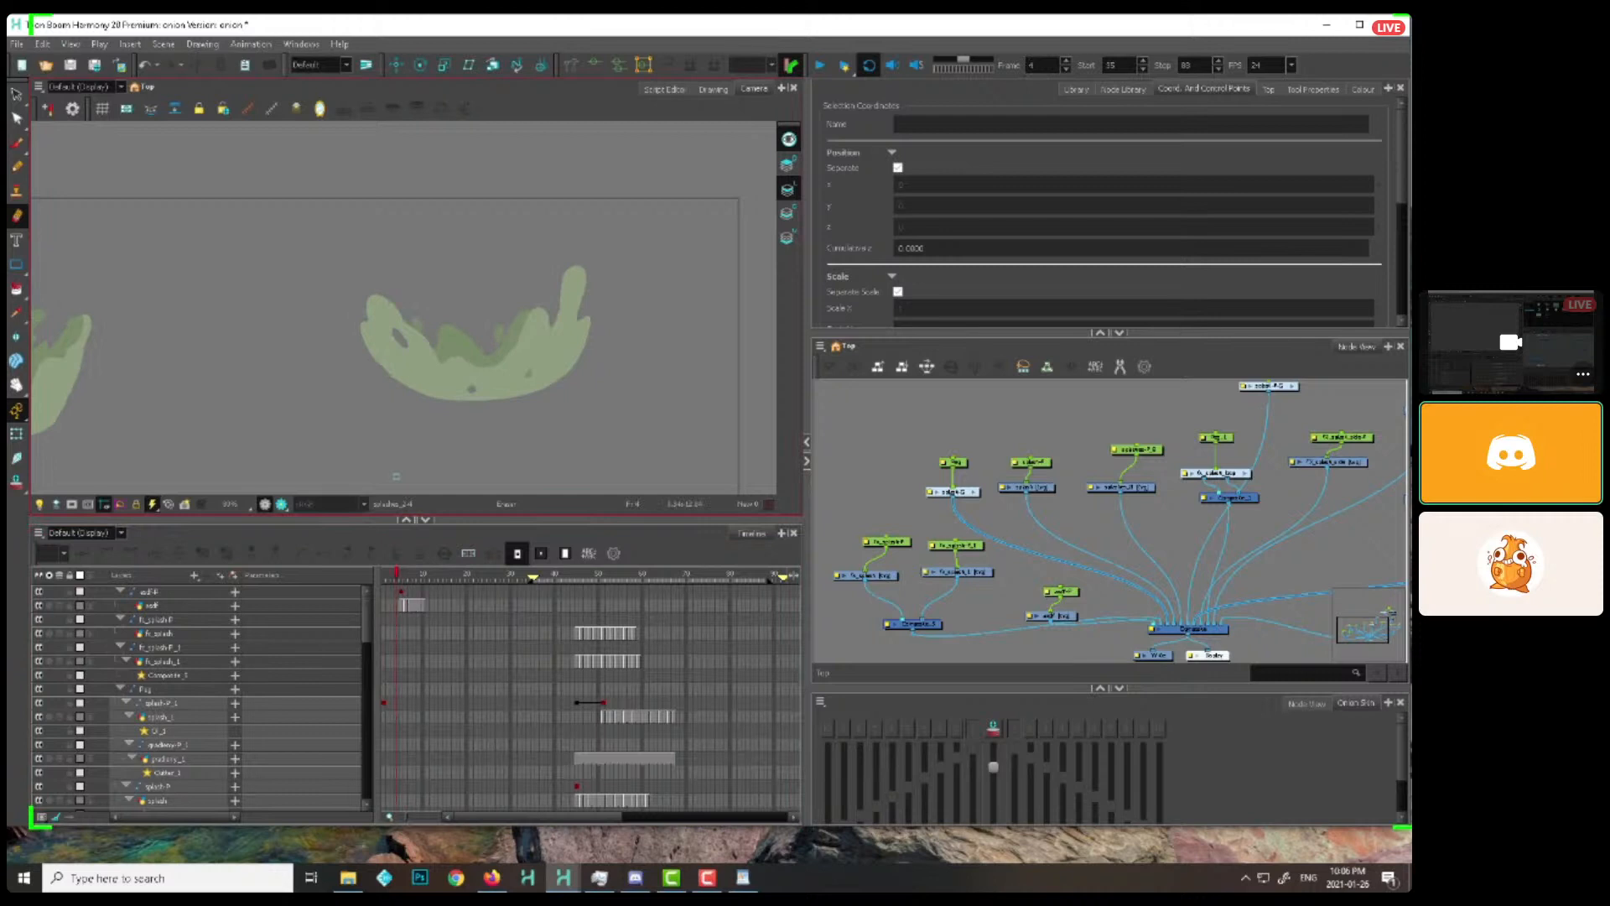